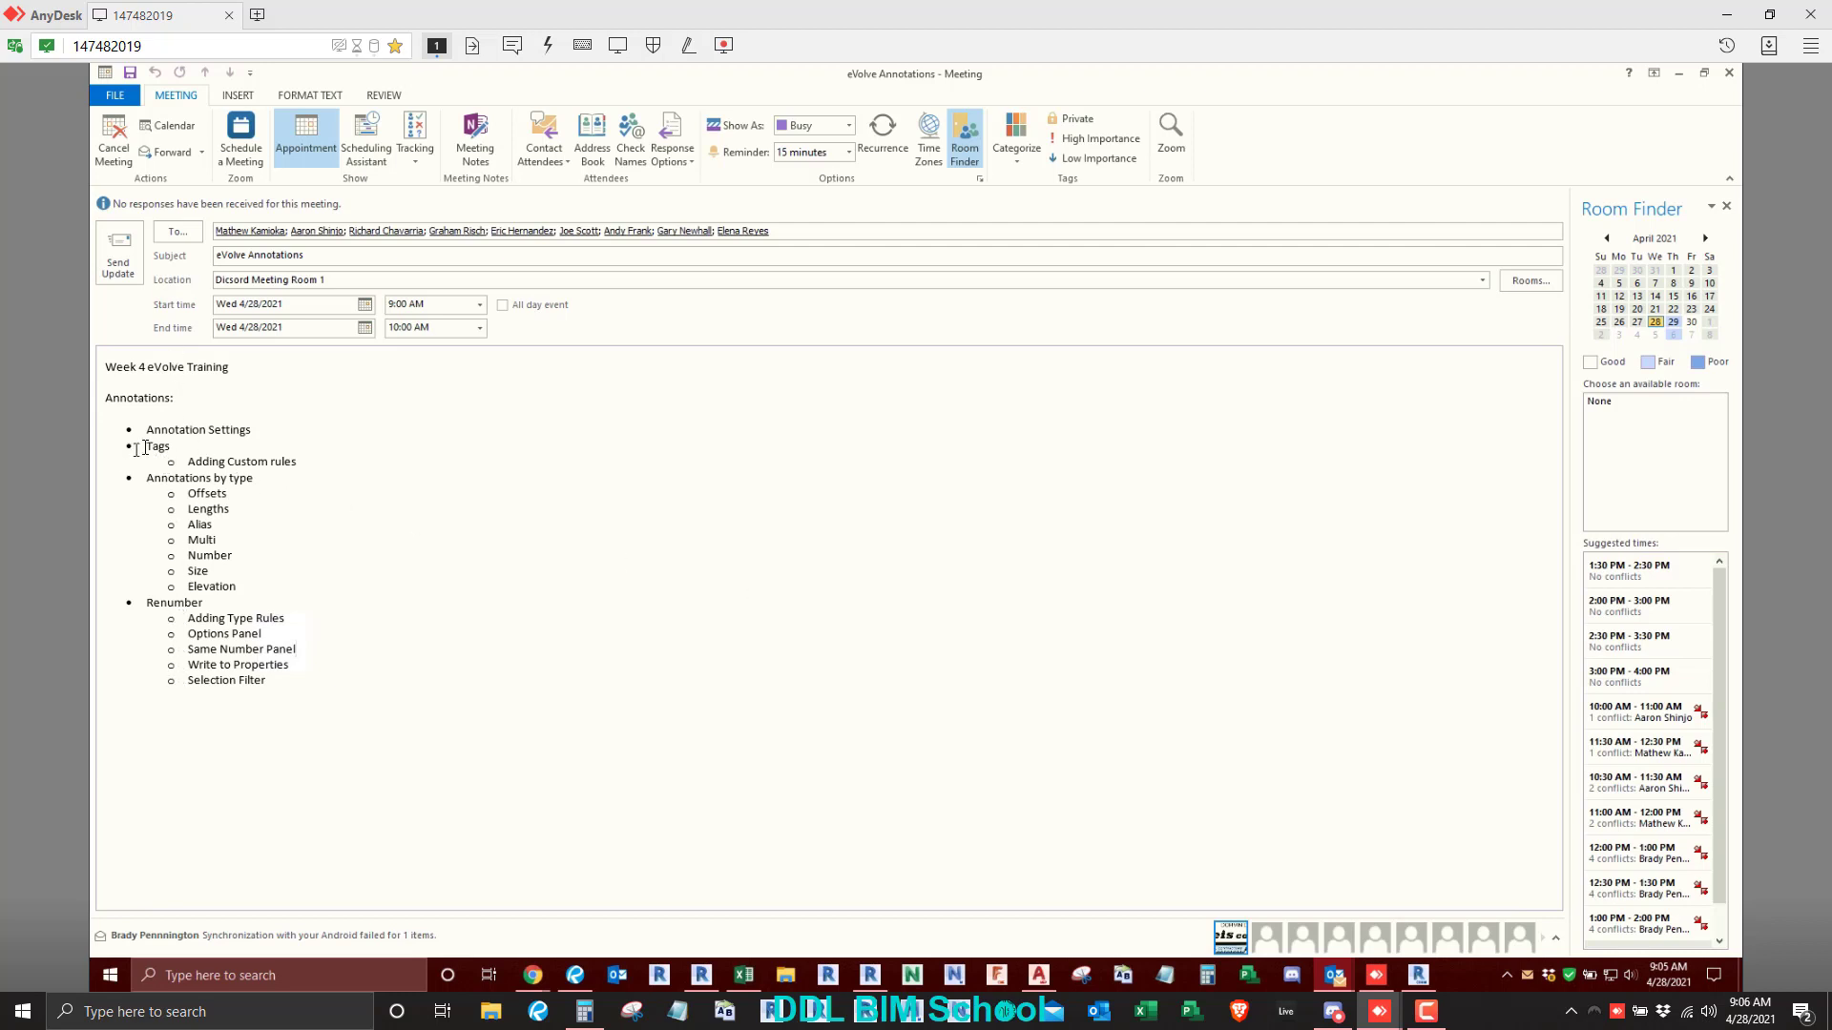
- Go through the training agenda in the meeting invitation, highlighting Tags with Adding Custom rules and the sub-items under Renumber
{"action": "left_click_drag", "start_coordinate": [138, 447], "coordinate": [314, 465]}
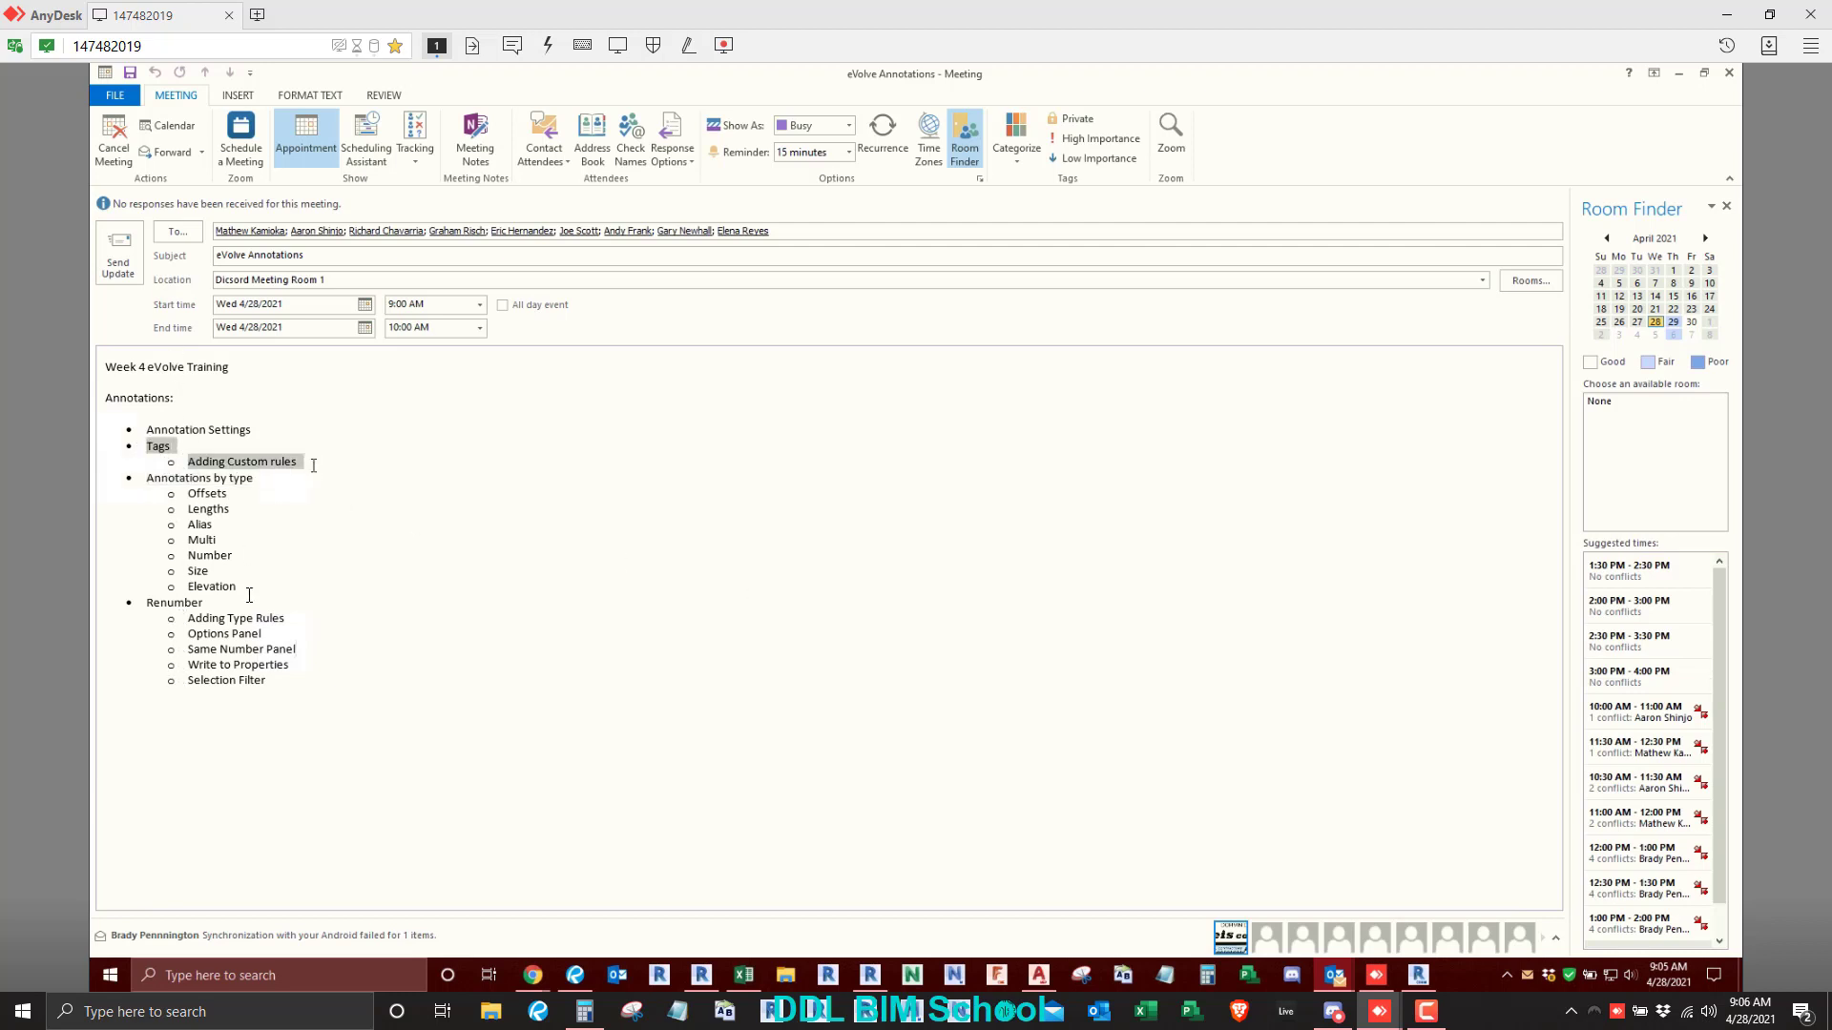
{"action": "left_click", "coordinate": [371, 647]}
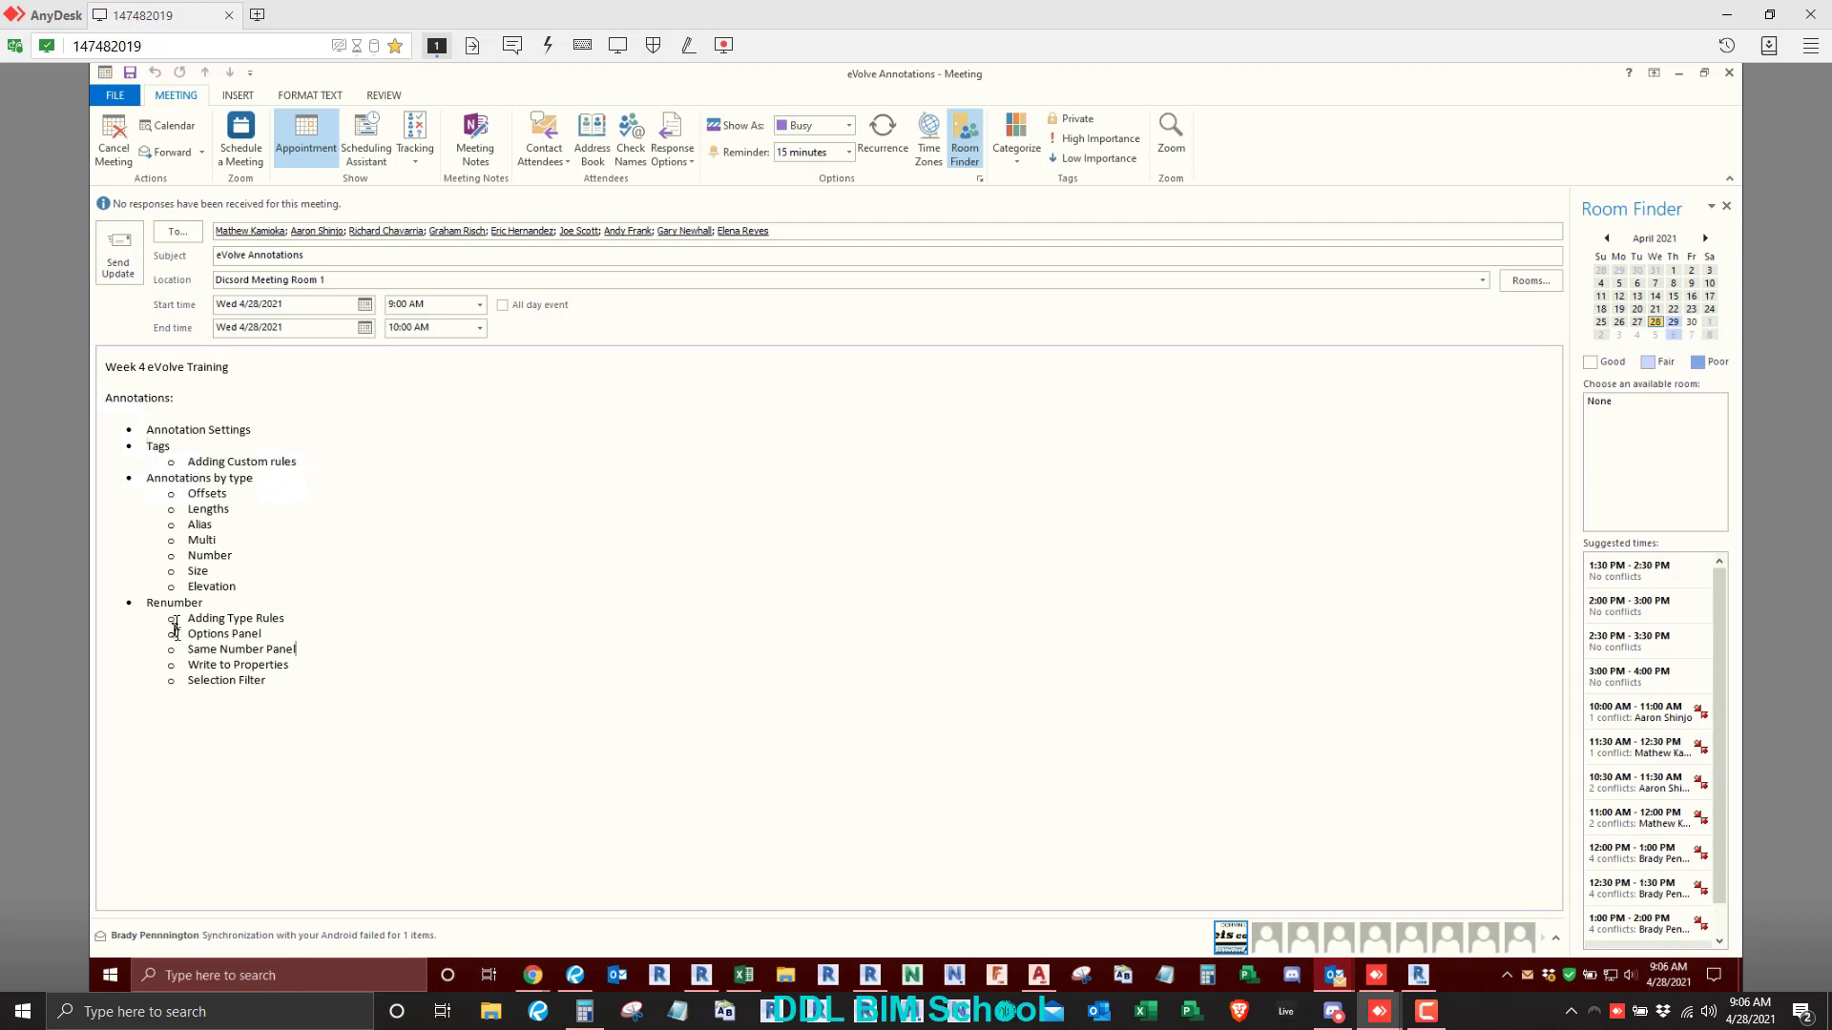
{"action": "left_click_drag", "start_coordinate": [191, 616], "coordinate": [286, 685]}
{"action": "left_click", "coordinate": [274, 715]}
- Leave the meeting invitation and switch to the 01 - Mechanical_AdminWork floor plan in Revit, showing the full duct run
{"action": "left_click", "coordinate": [1680, 75]}
{"action": "left_click", "coordinate": [955, 299]}
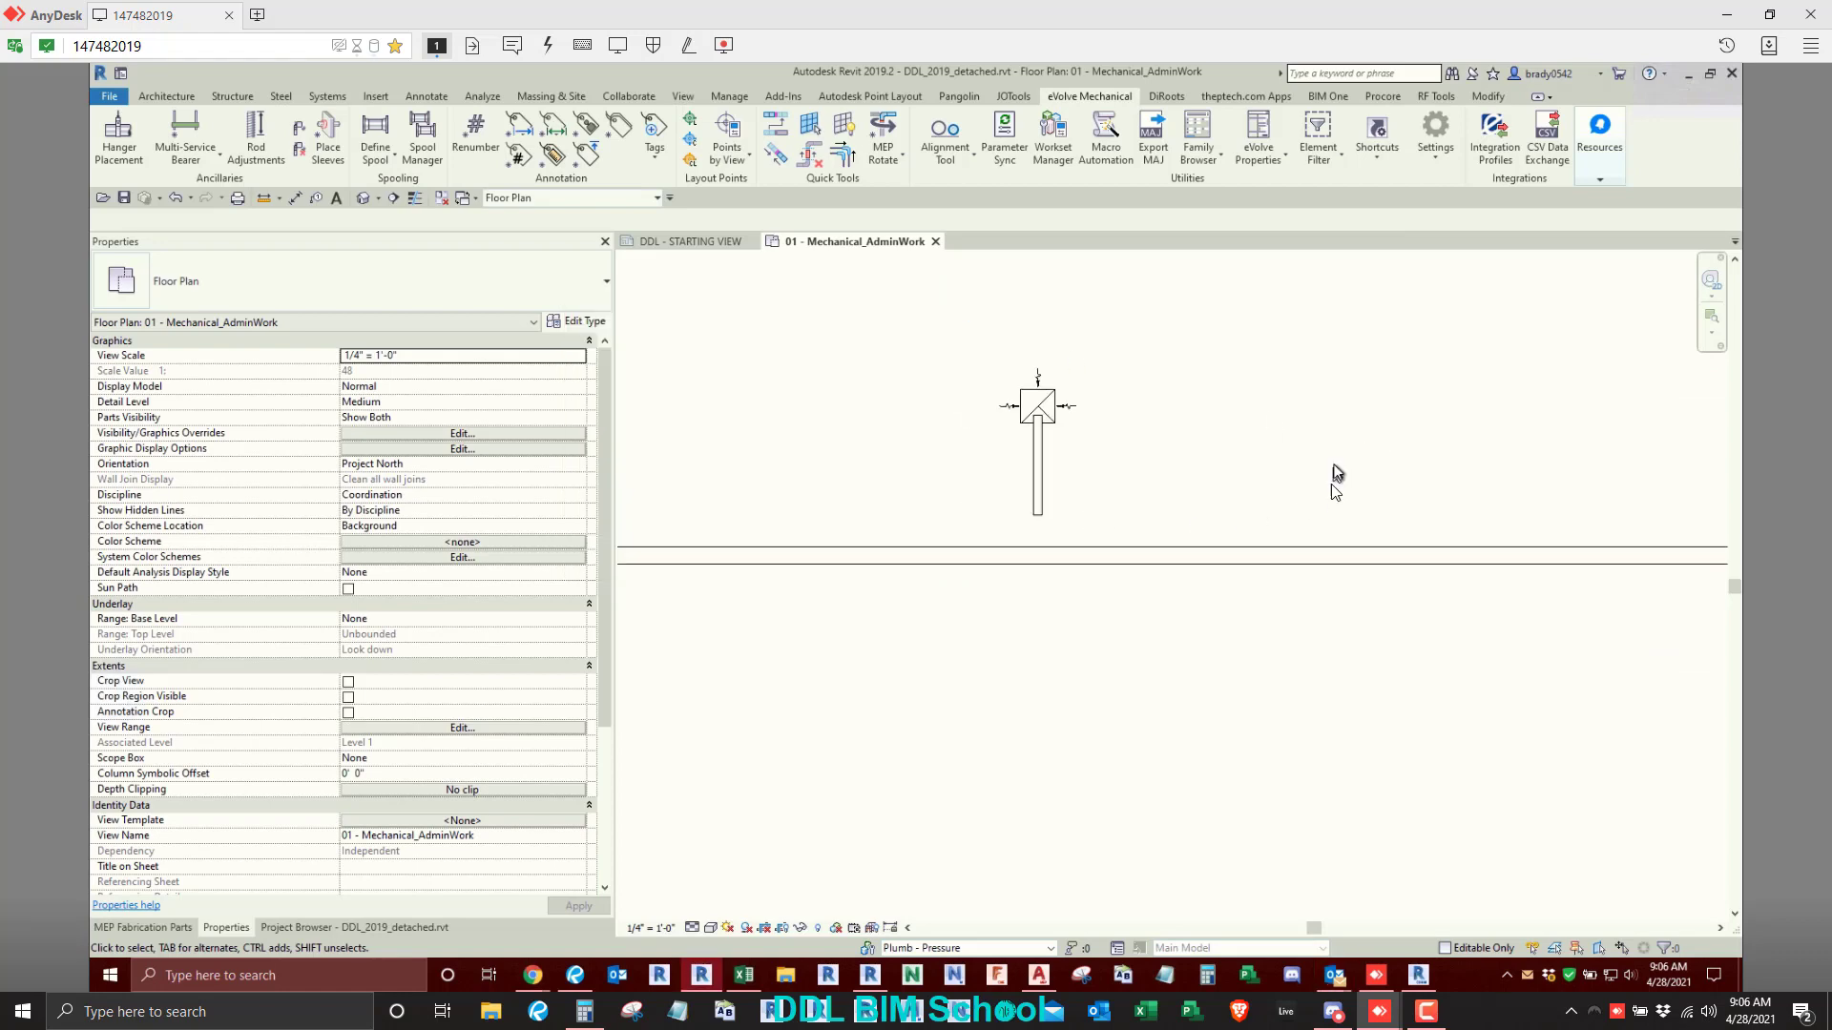
{"action": "scroll", "coordinate": [1183, 558], "scroll_direction": "down", "scroll_amount": 2}
{"action": "left_click", "coordinate": [1307, 551]}
{"action": "left_click", "coordinate": [1230, 372]}
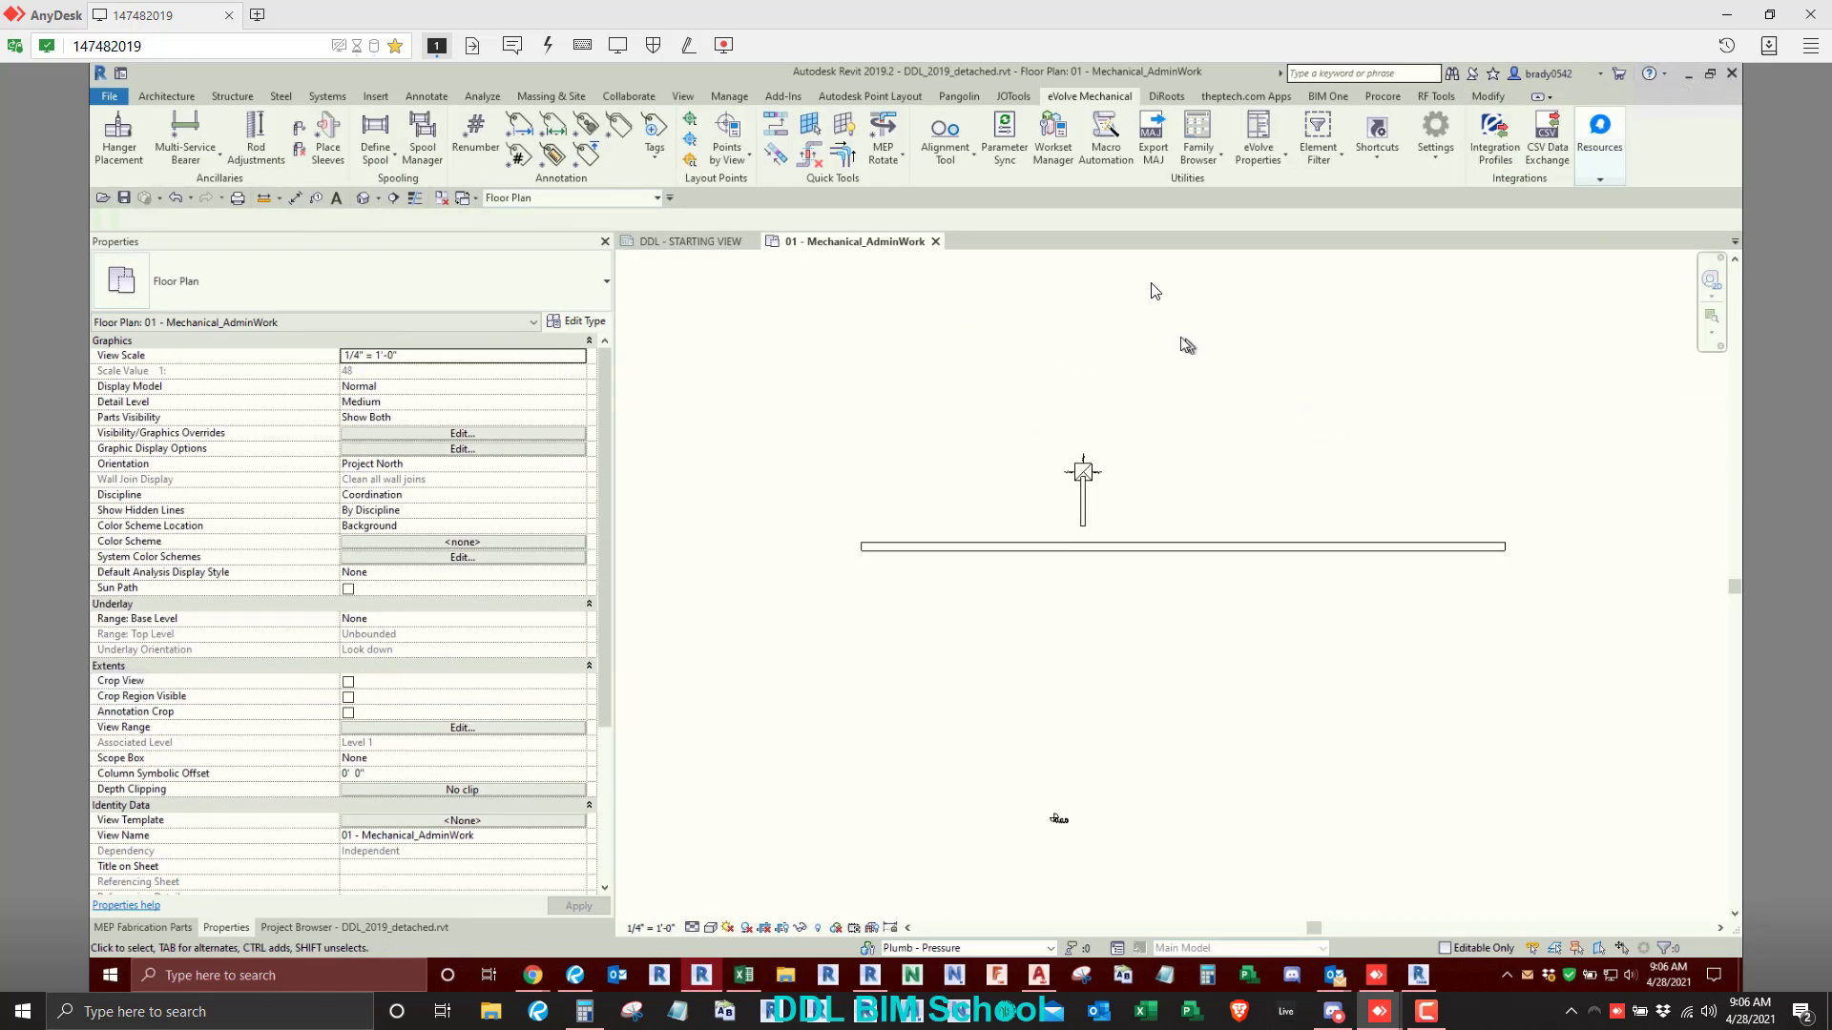
- Open the eVolve Mechanical project annotation settings
{"action": "left_click", "coordinate": [1428, 162]}
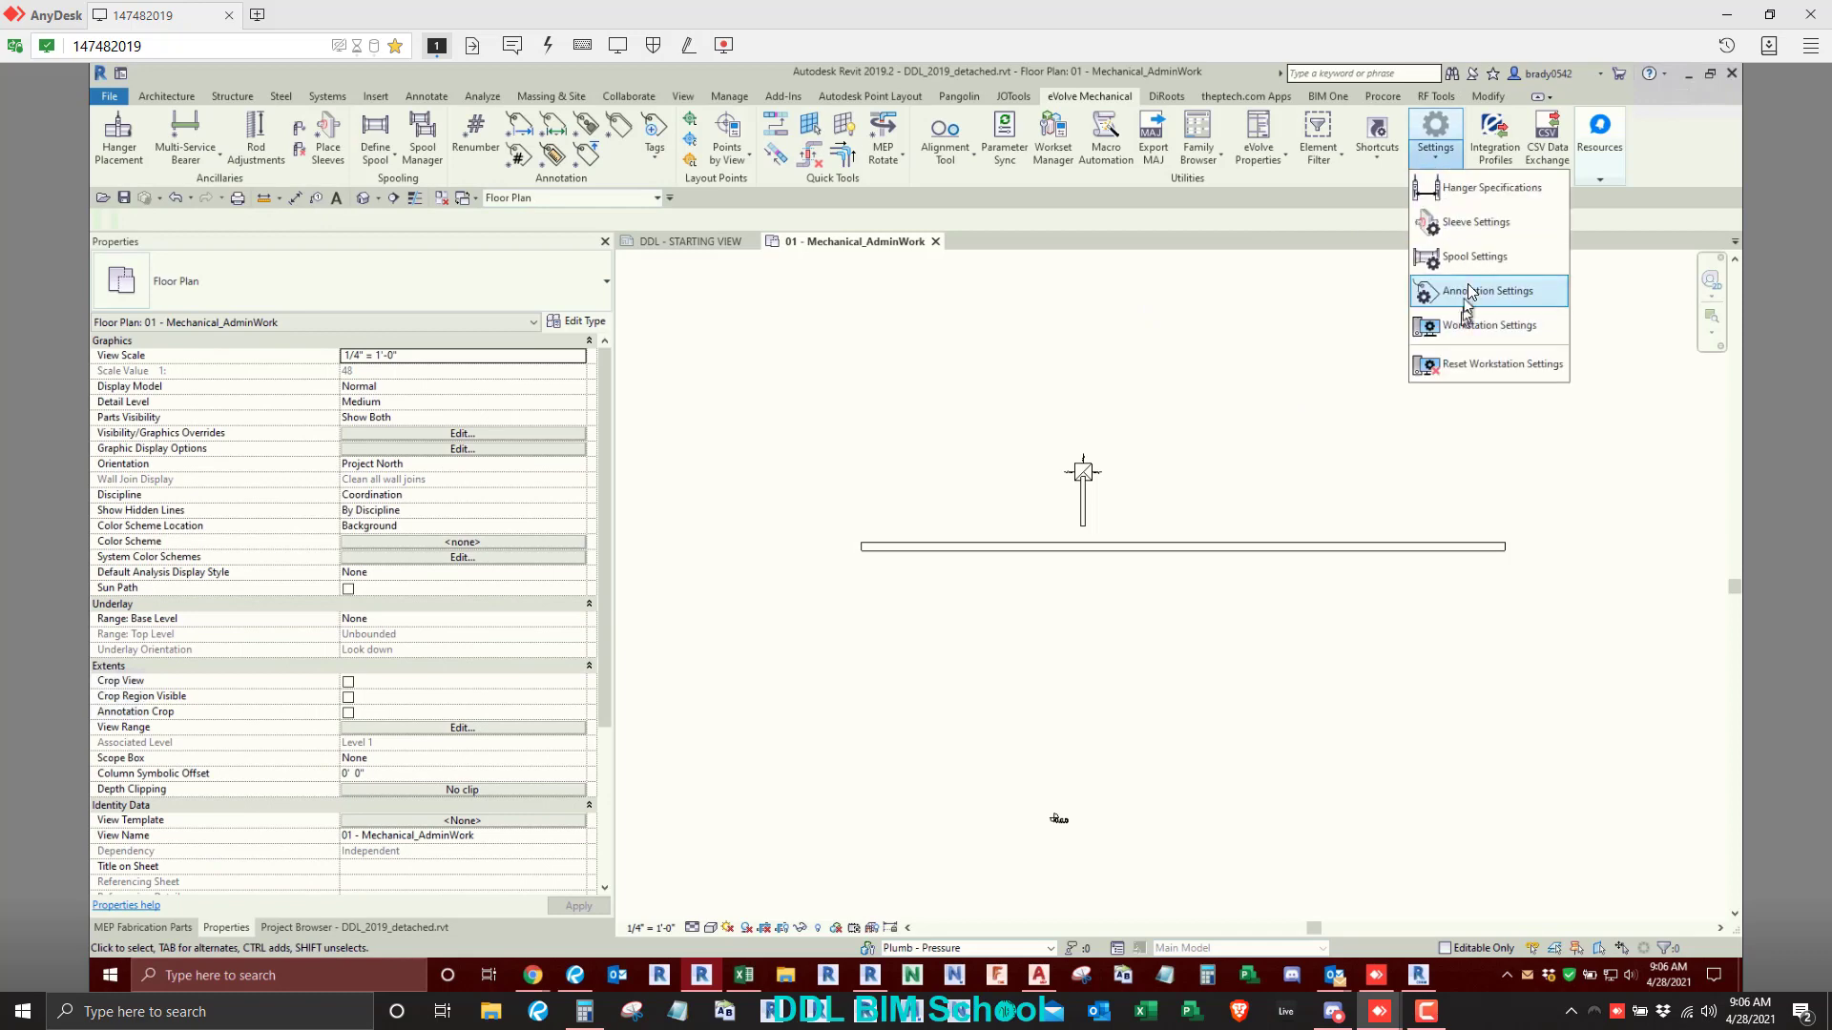
{"action": "left_click", "coordinate": [1468, 287]}
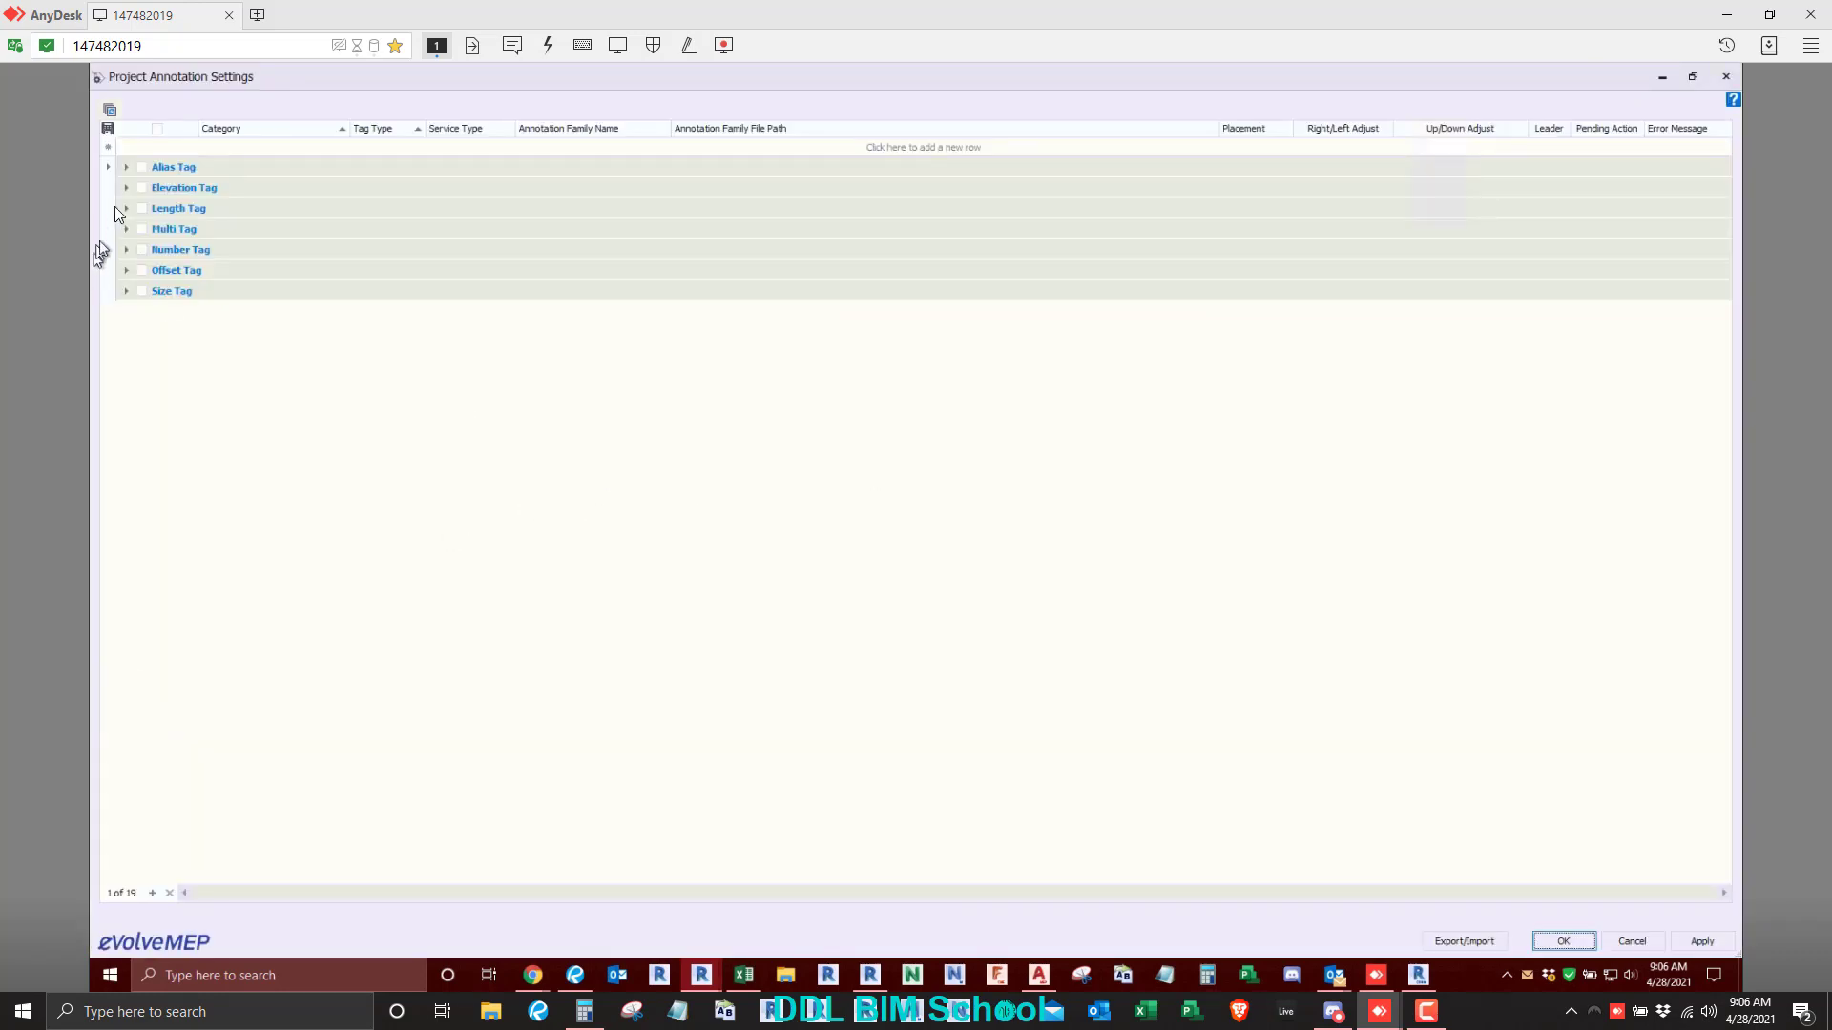
{"action": "left_click", "coordinate": [1665, 76]}
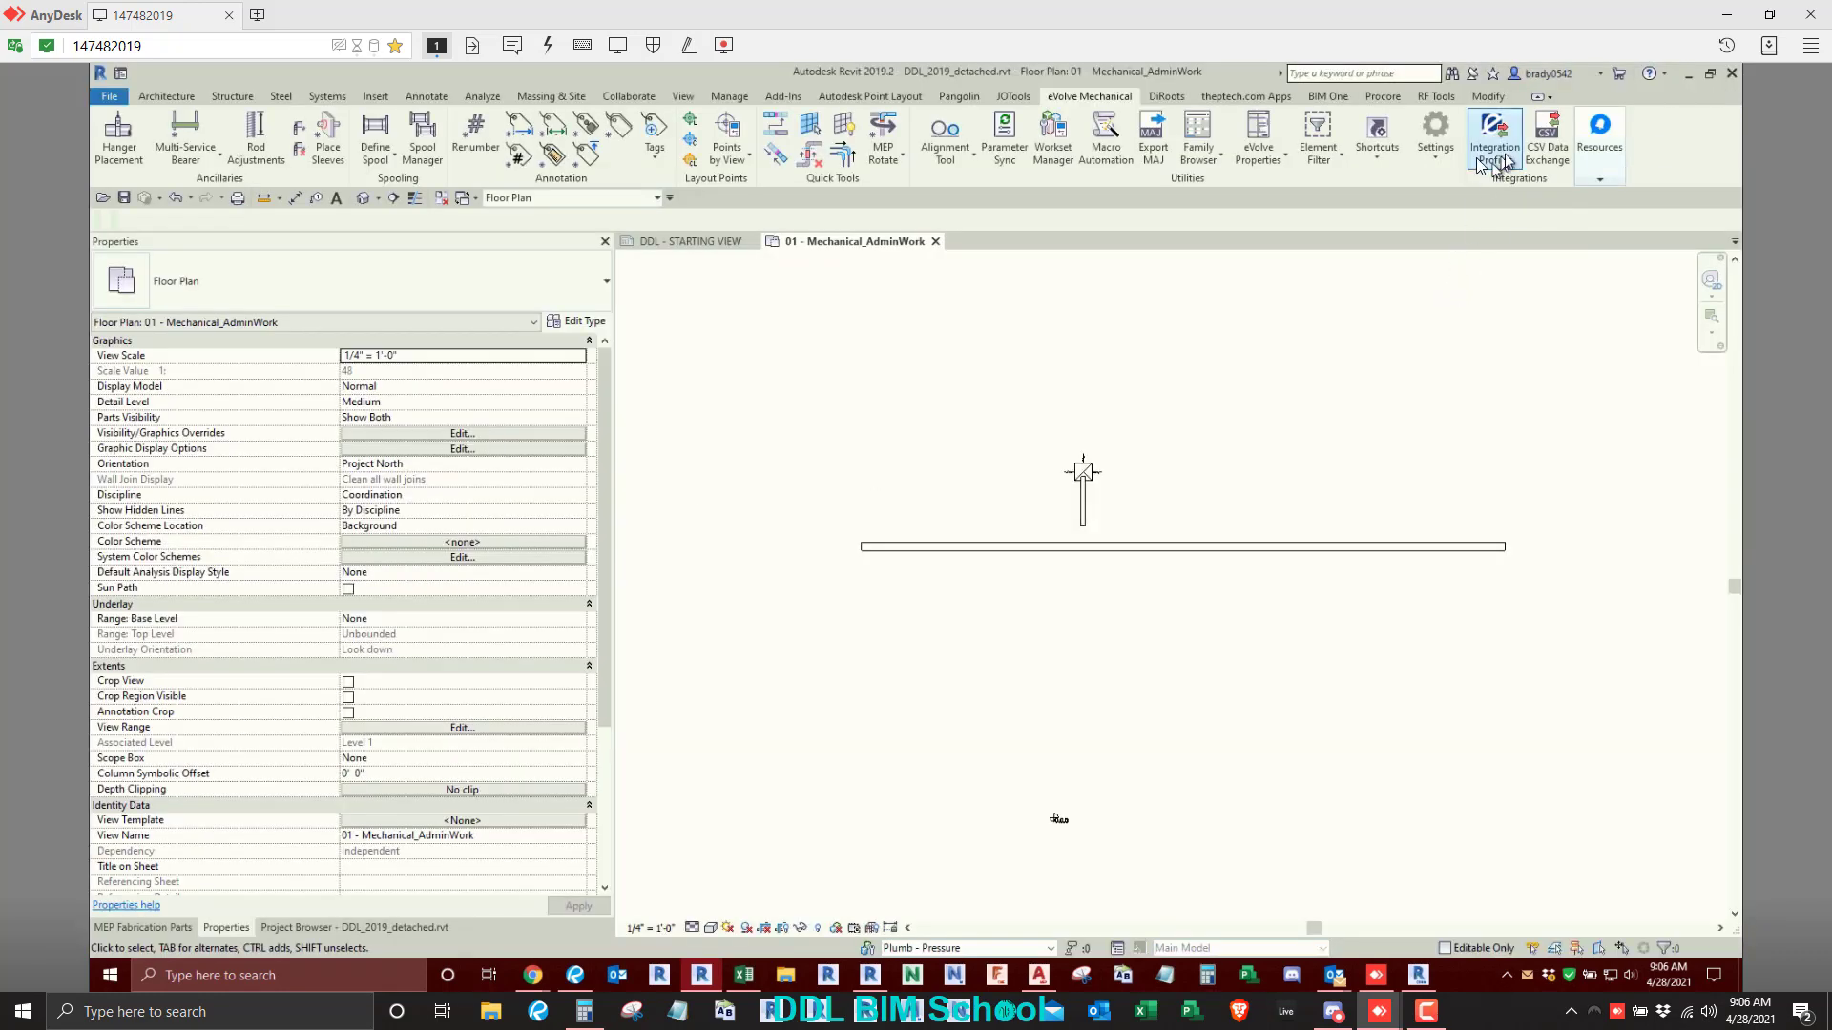
{"action": "left_click", "coordinate": [1435, 162]}
{"action": "left_click", "coordinate": [1448, 286]}
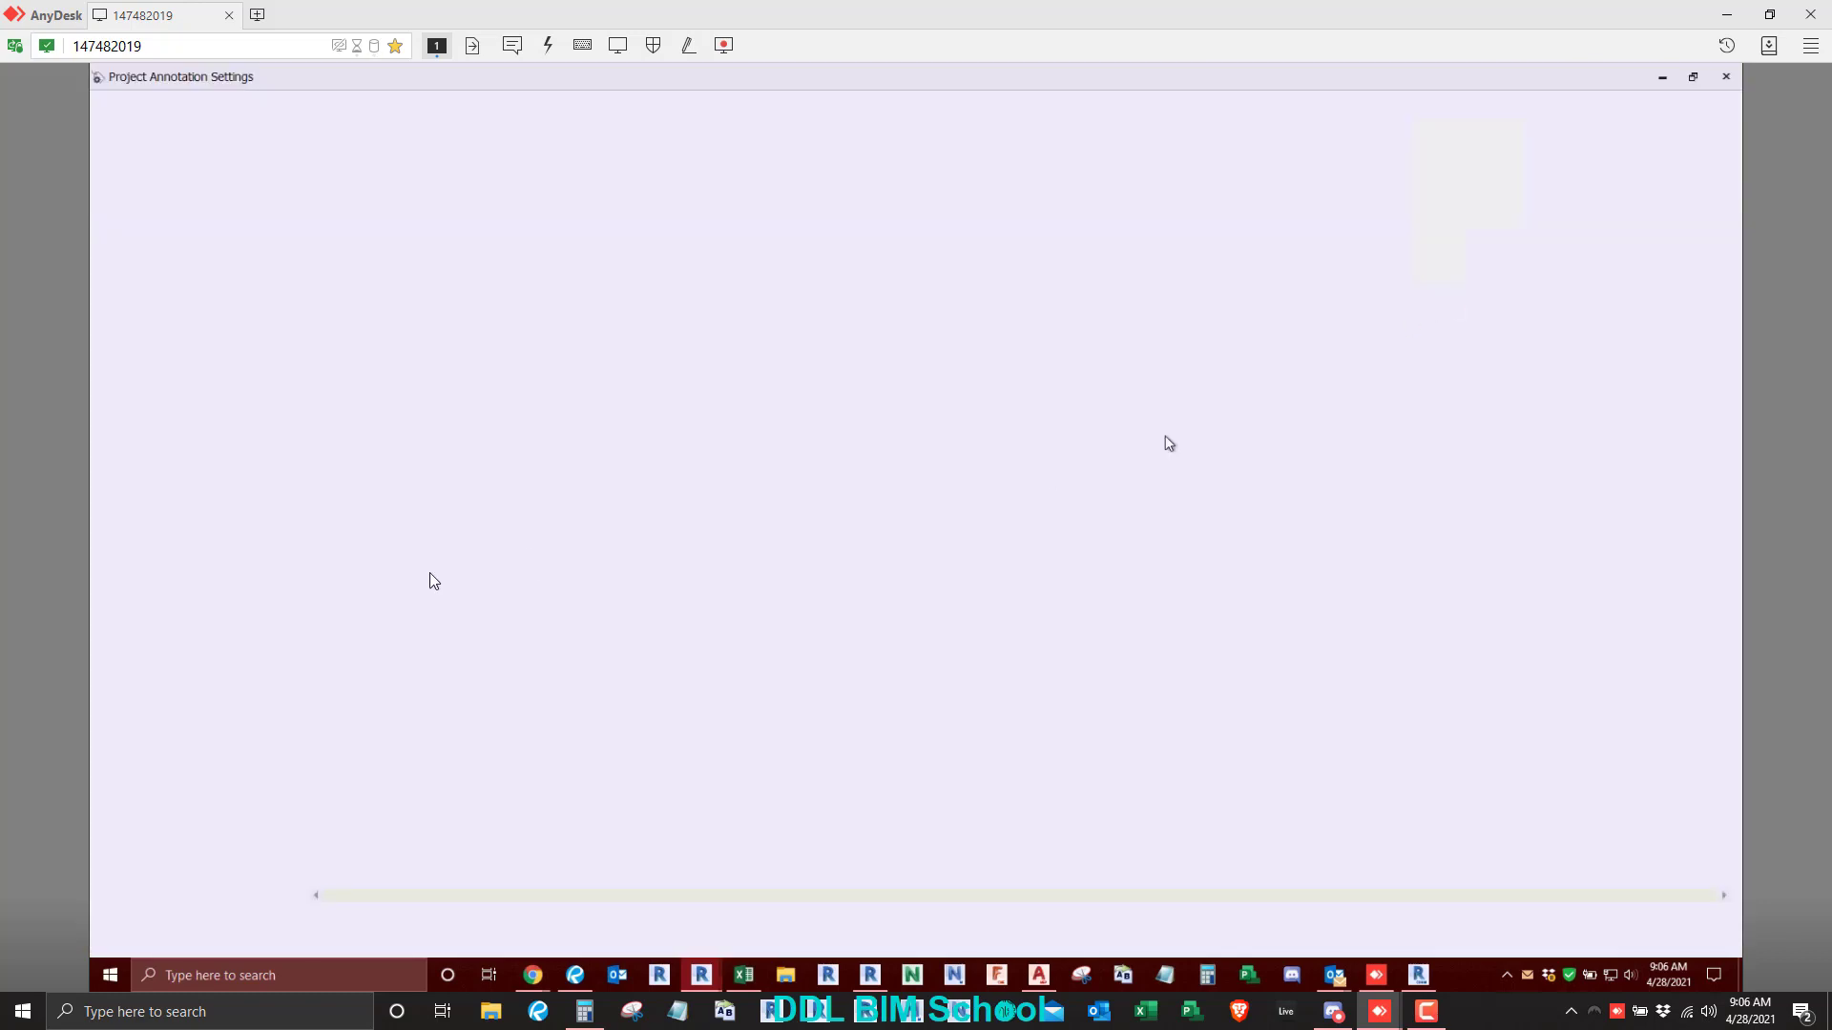
- Expand the Alias, Elevation, Length, Multi, Number, Offset and Size Tag groups to examine their fabrication categories
{"action": "left_click", "coordinate": [127, 167]}
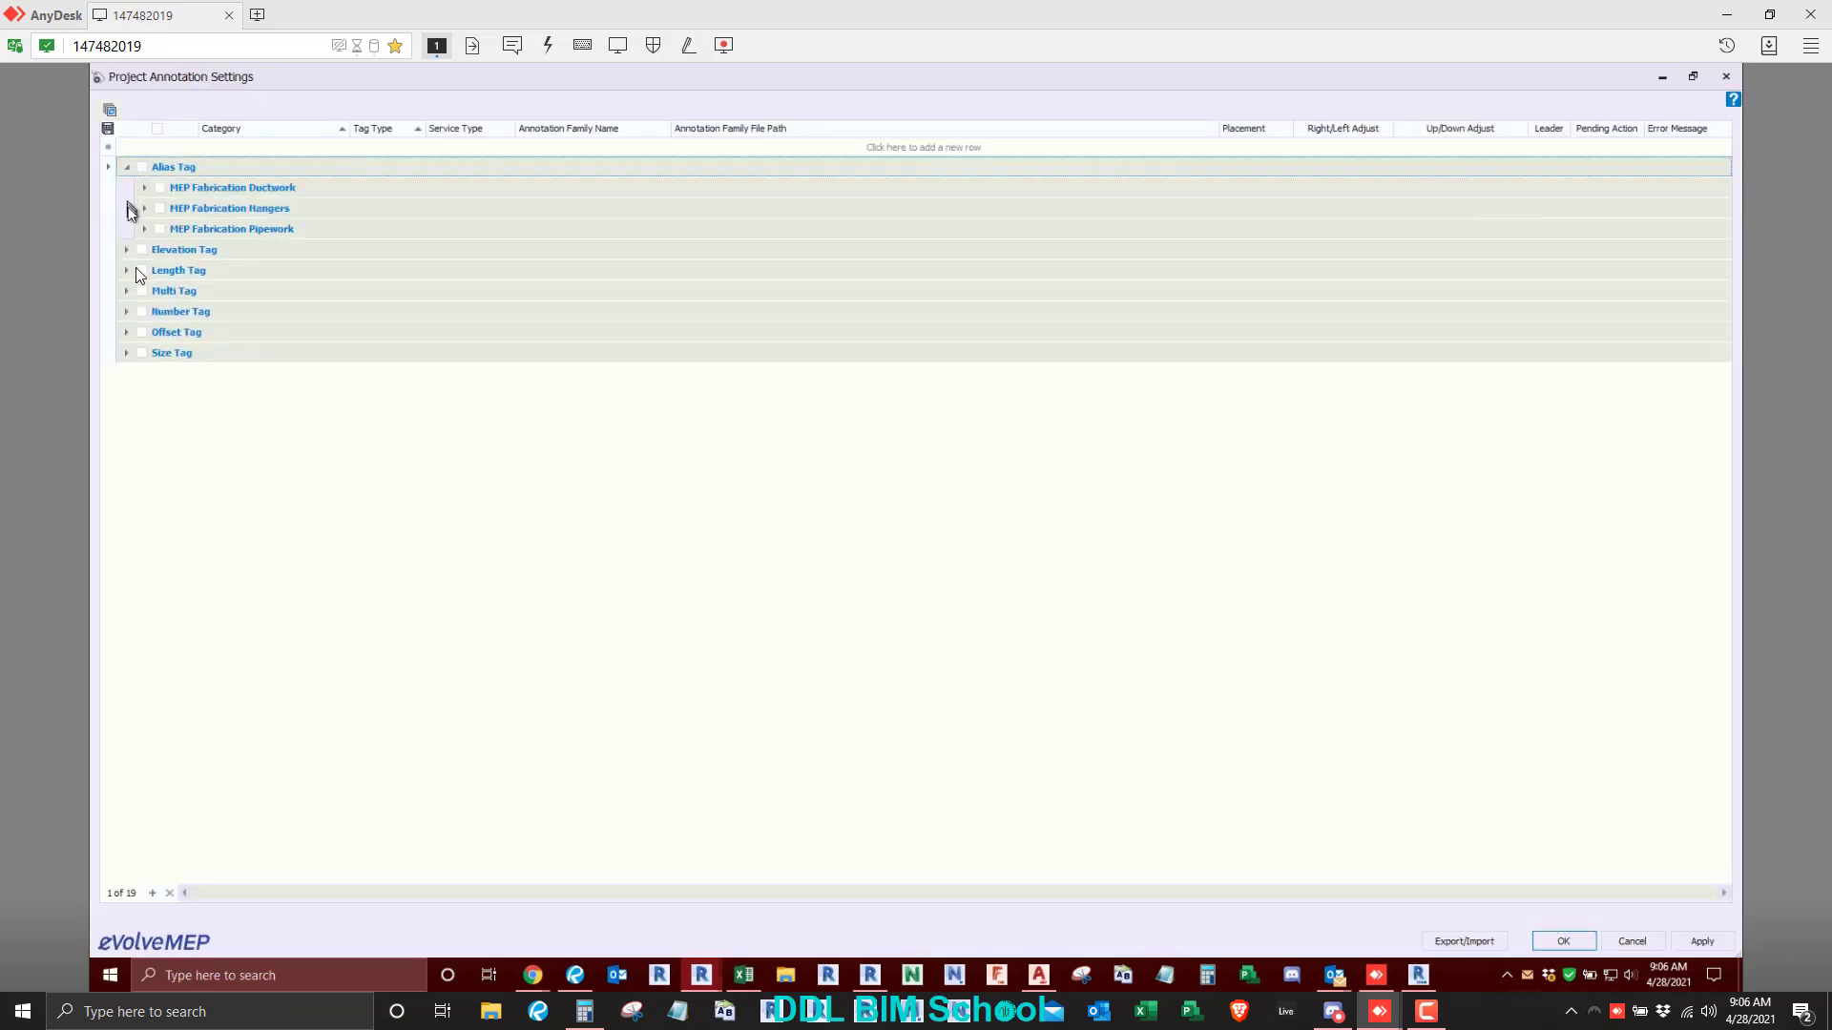
{"action": "left_click", "coordinate": [127, 250]}
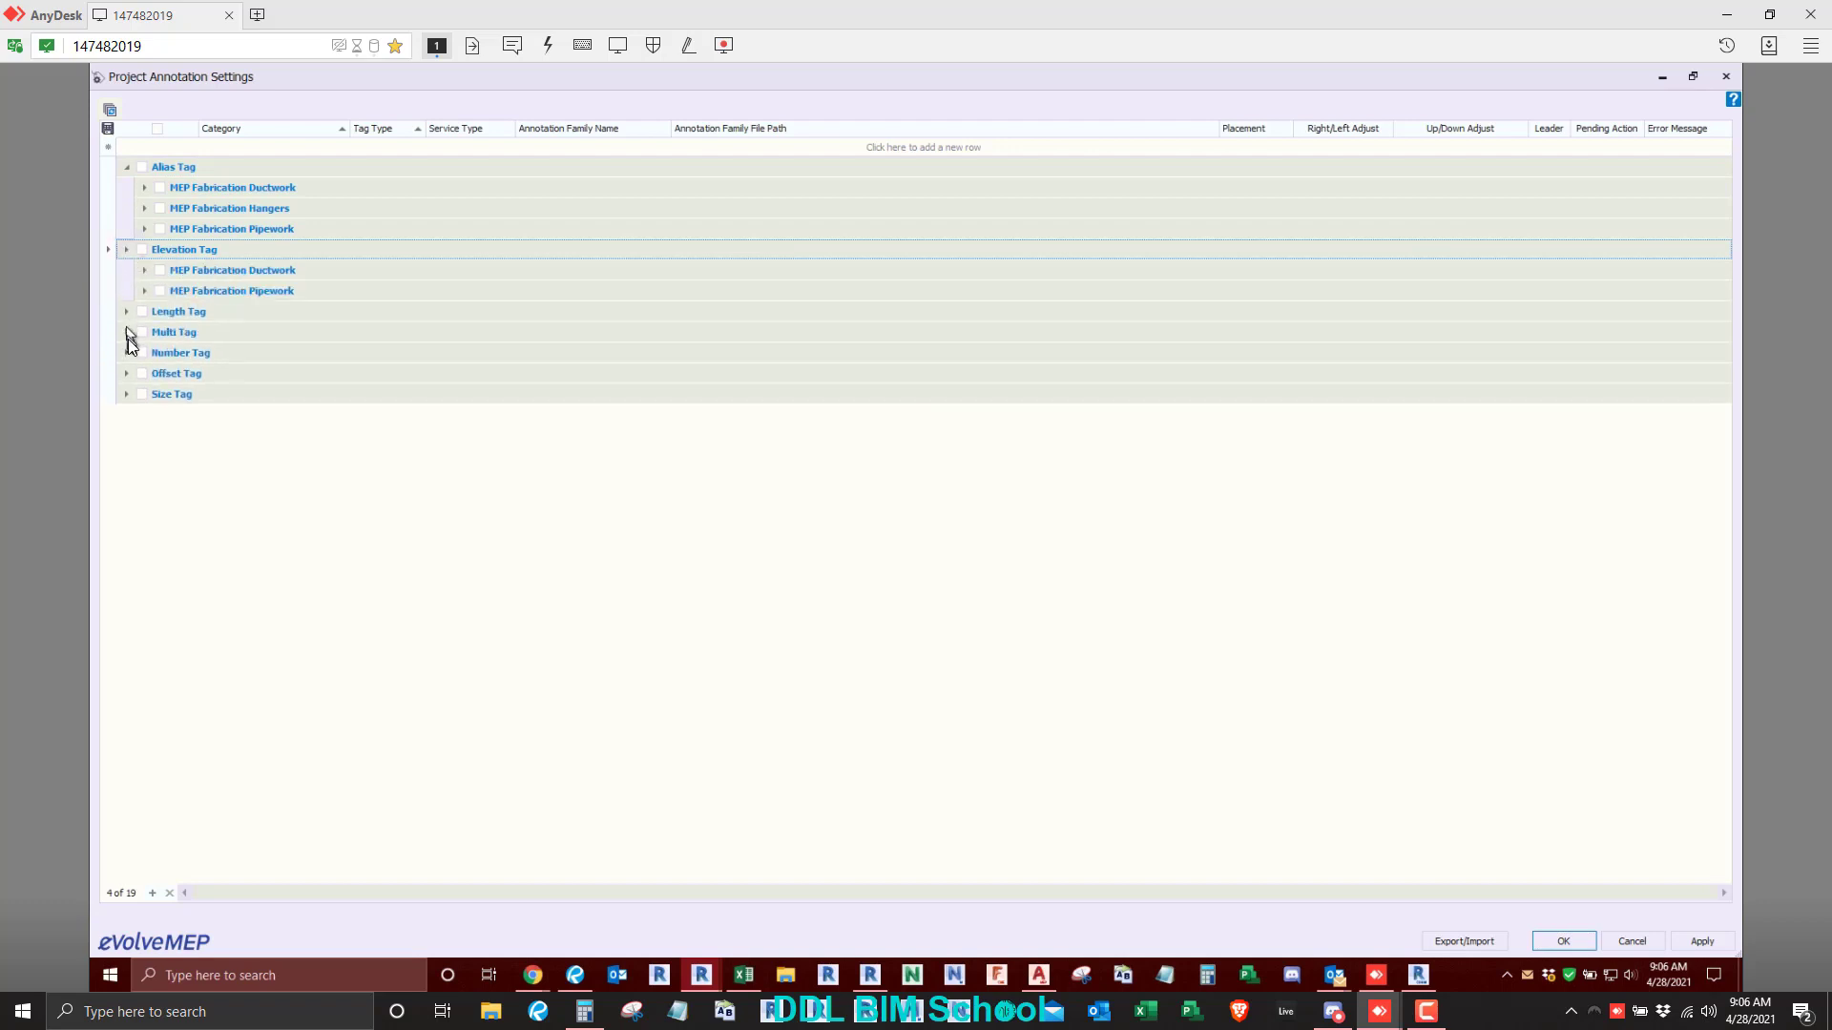
{"action": "left_click", "coordinate": [127, 312]}
{"action": "left_click", "coordinate": [126, 373]}
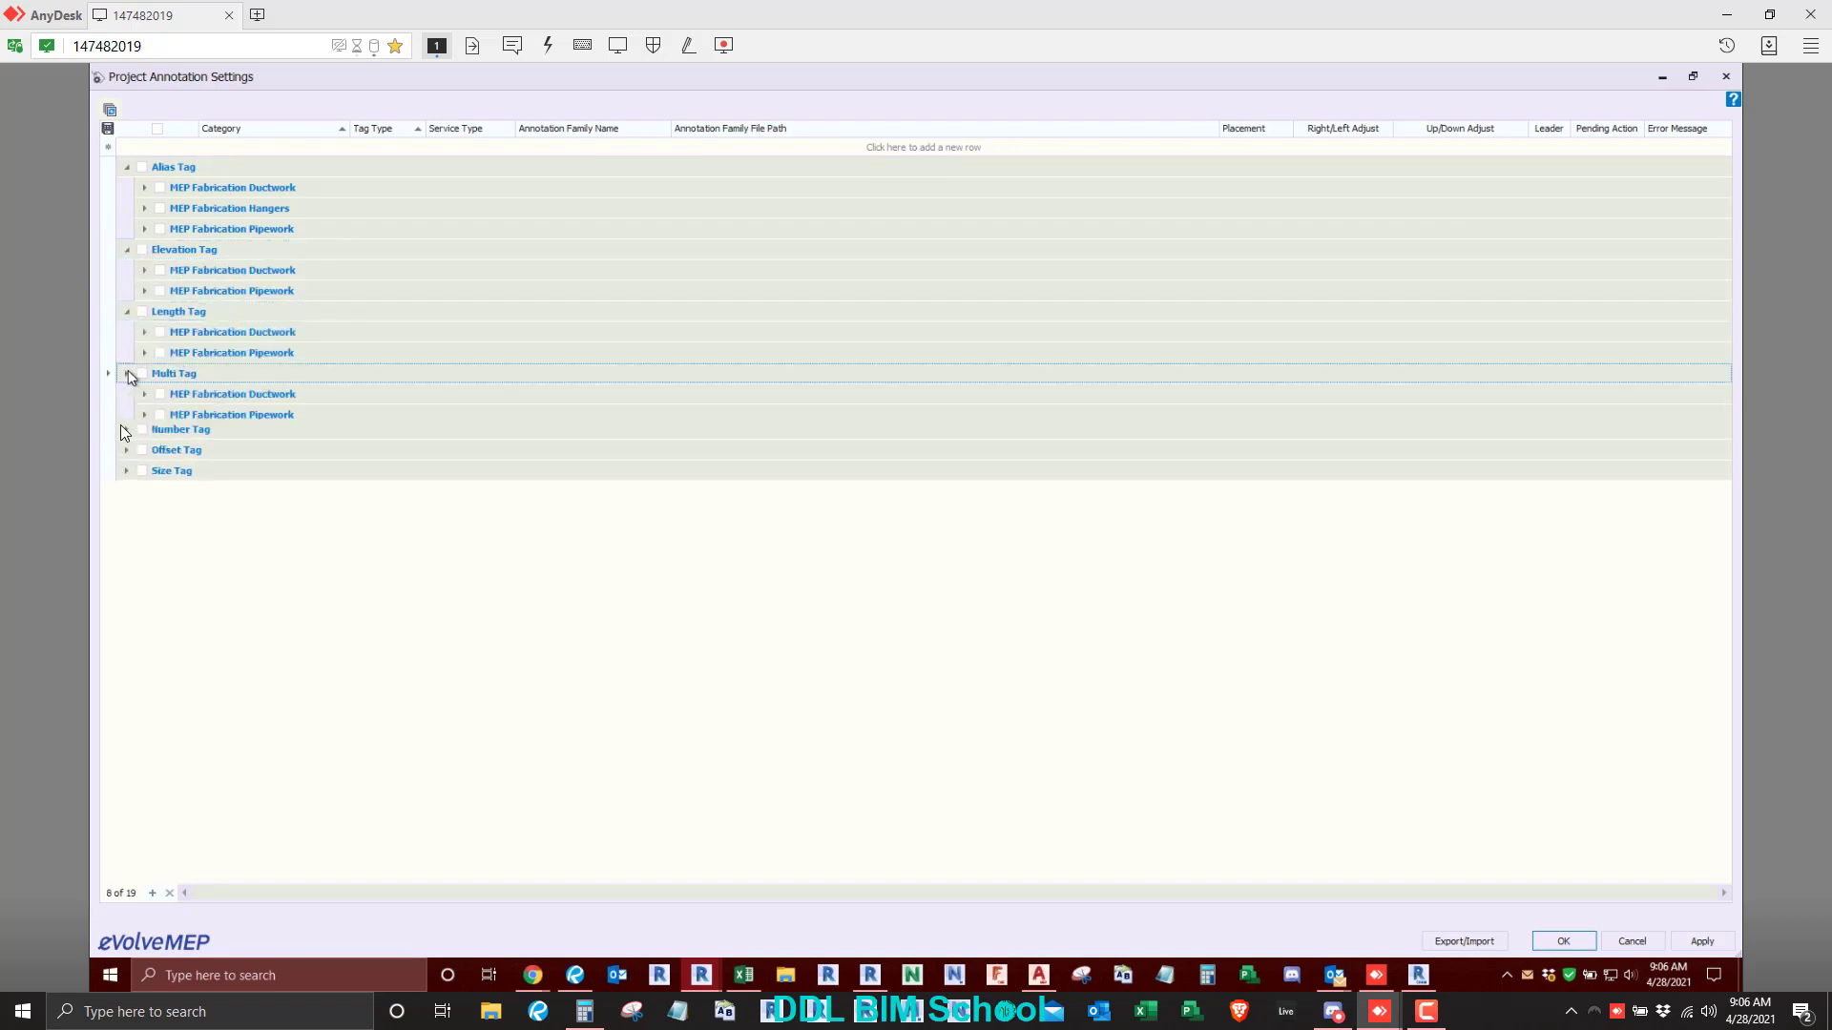
{"action": "left_click", "coordinate": [127, 435]}
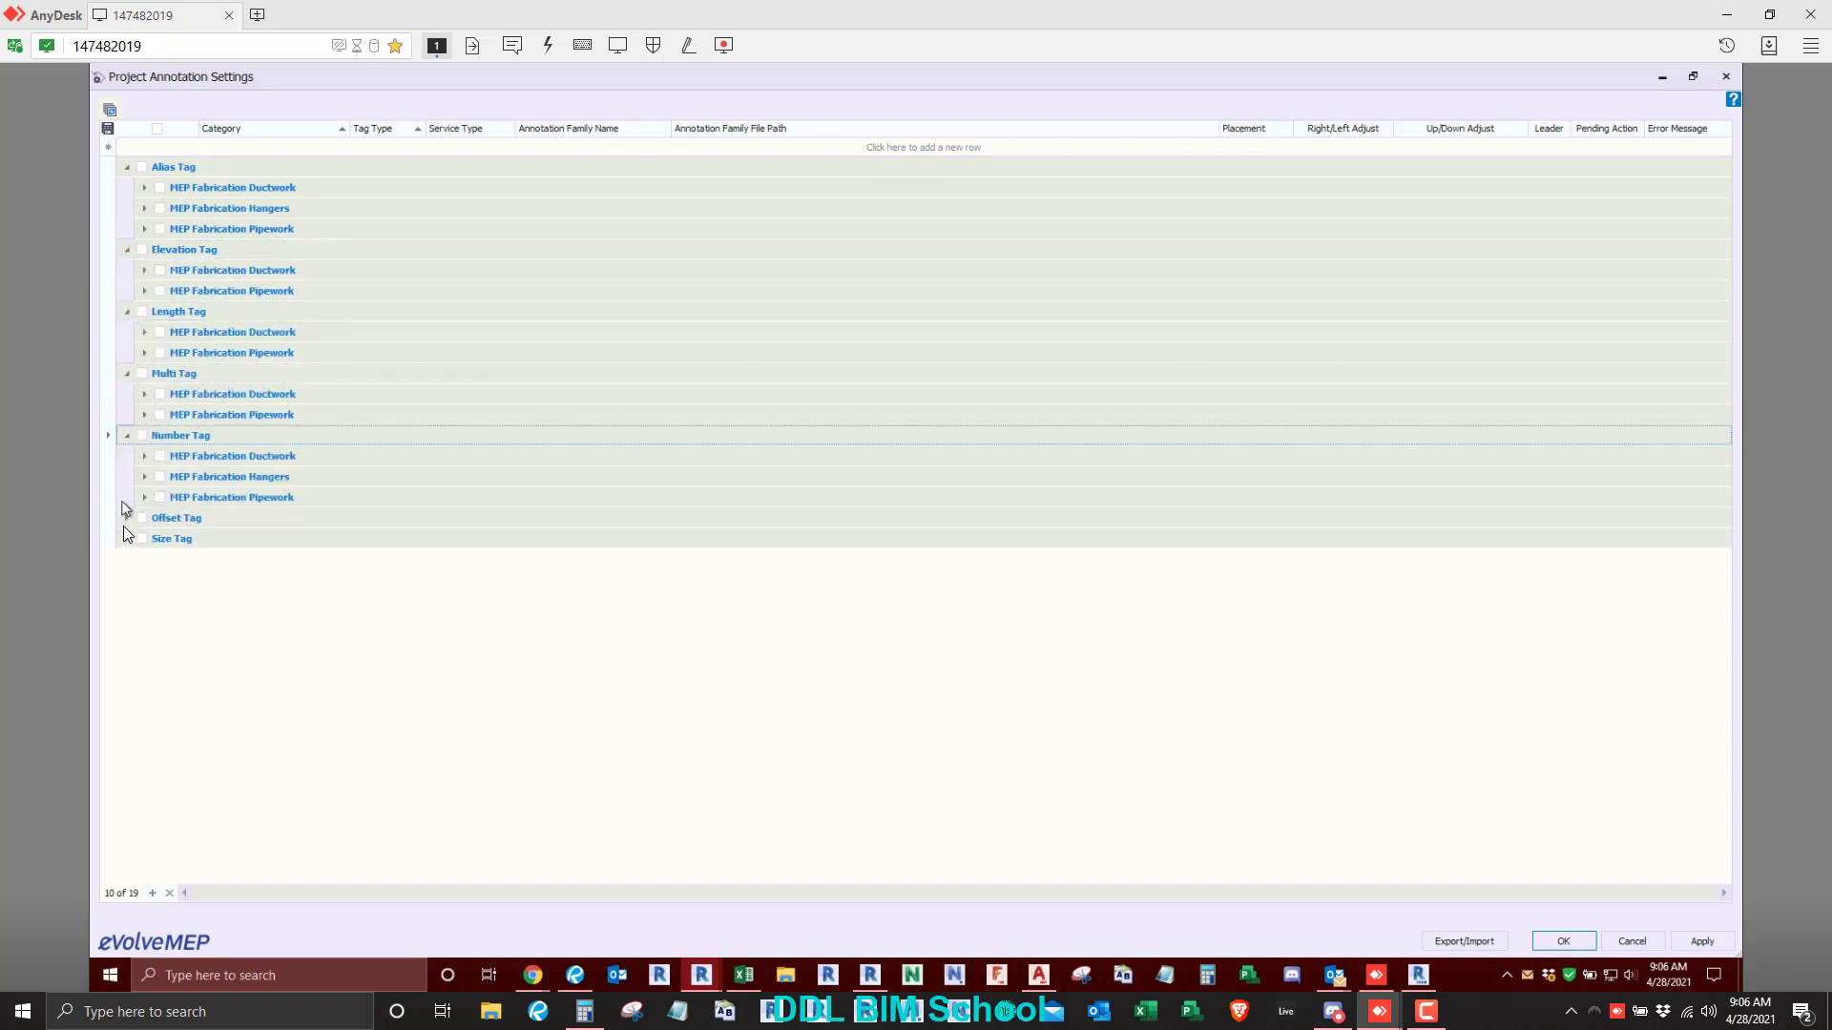
{"action": "left_click", "coordinate": [126, 518]}
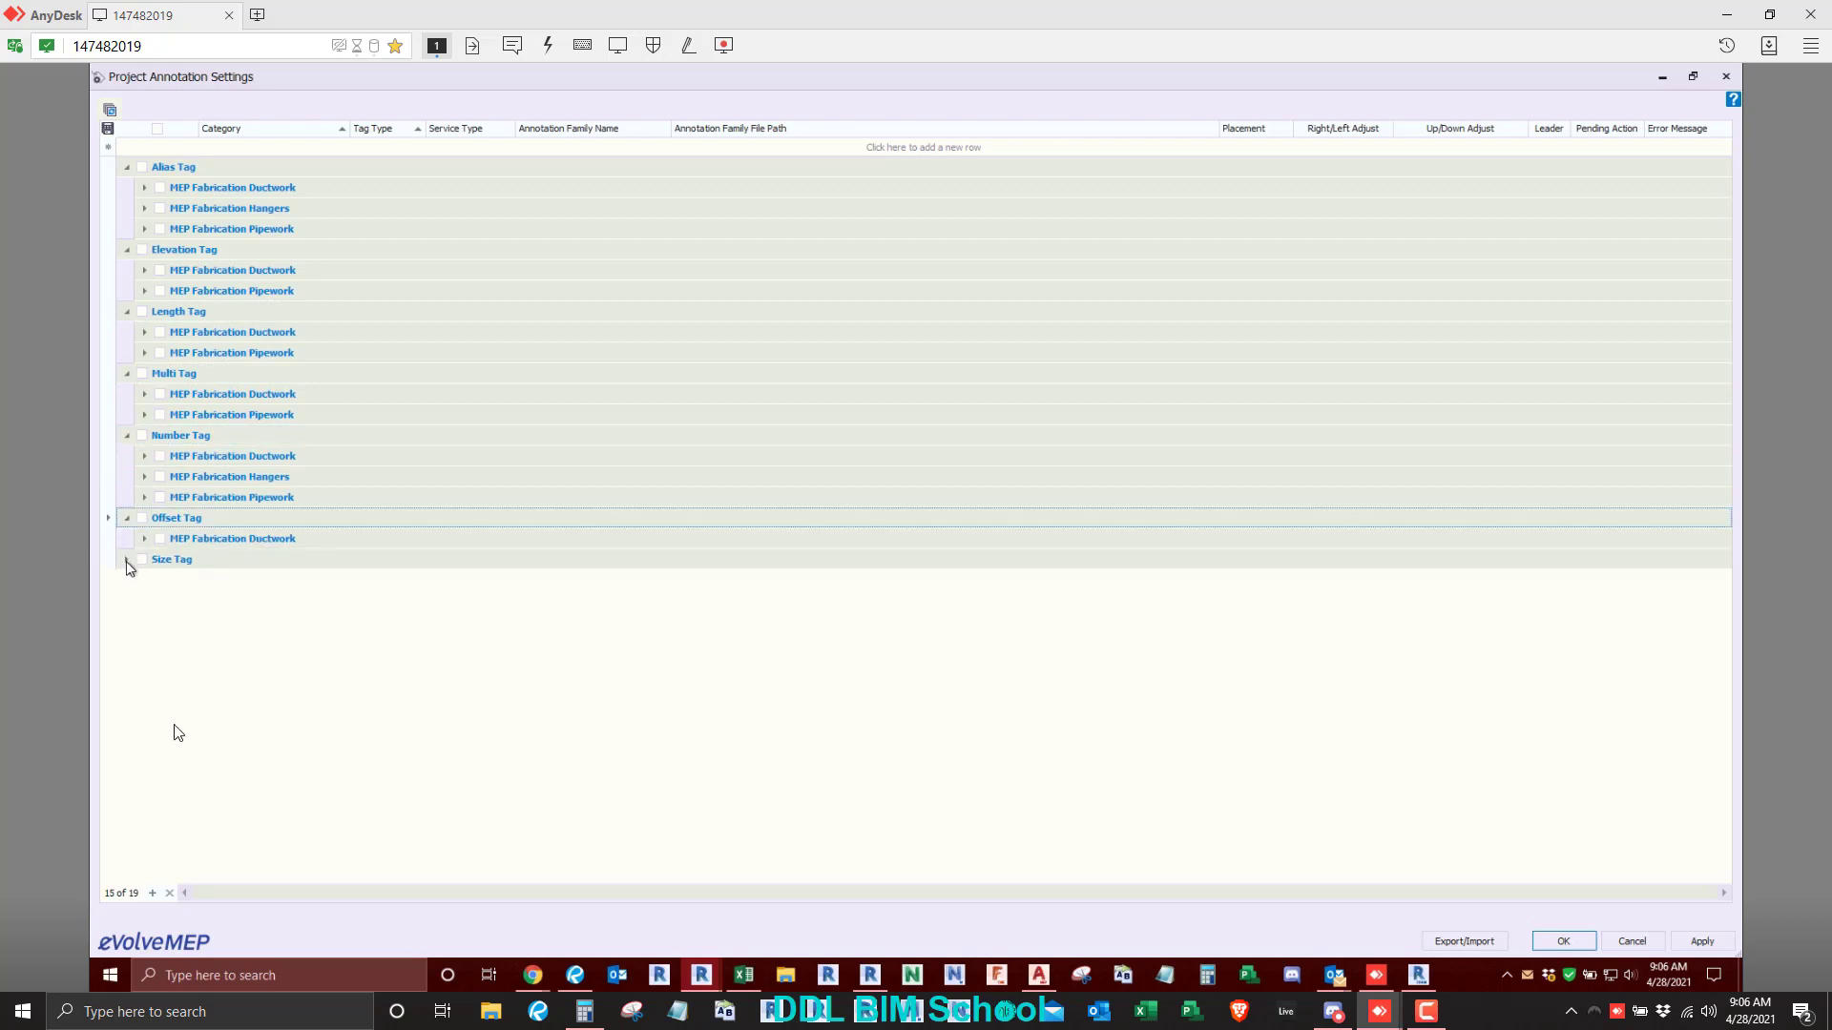
{"action": "left_click", "coordinate": [126, 560]}
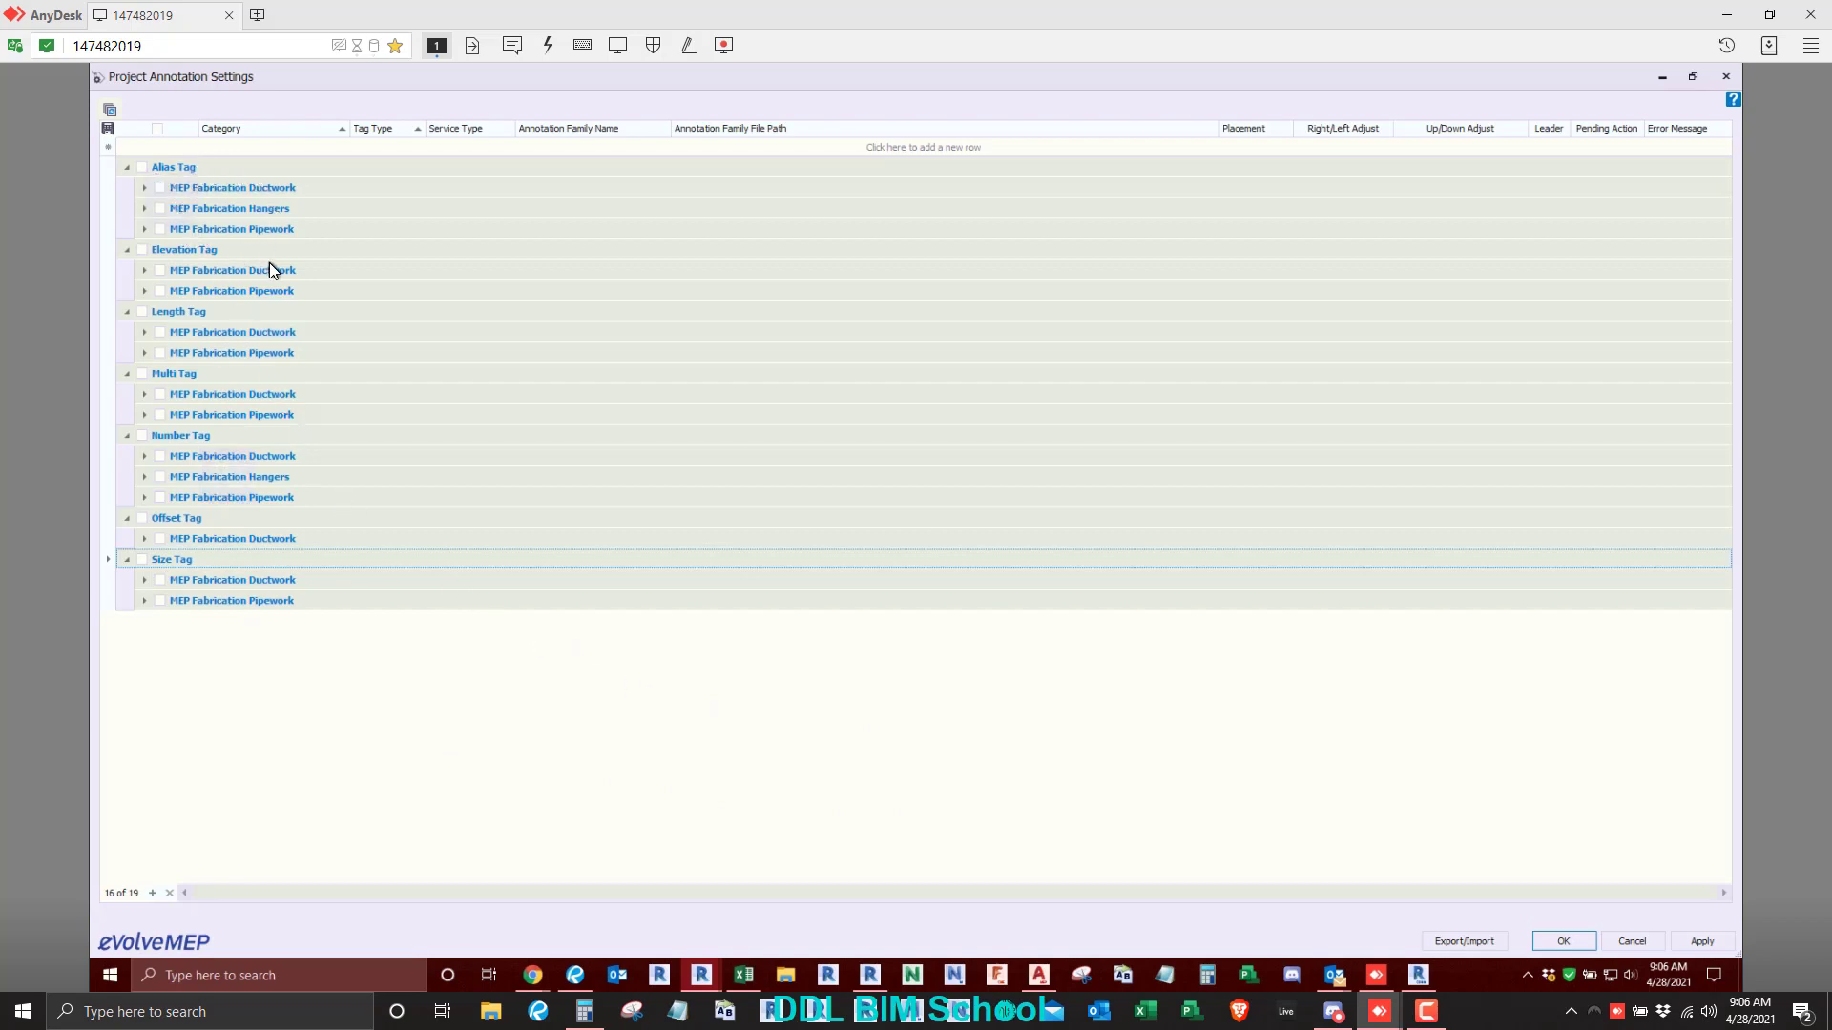
- Expand the ductwork, hangers and pipework categories under Alias Tag to examine their annotation family rows
{"action": "left_click", "coordinate": [143, 193]}
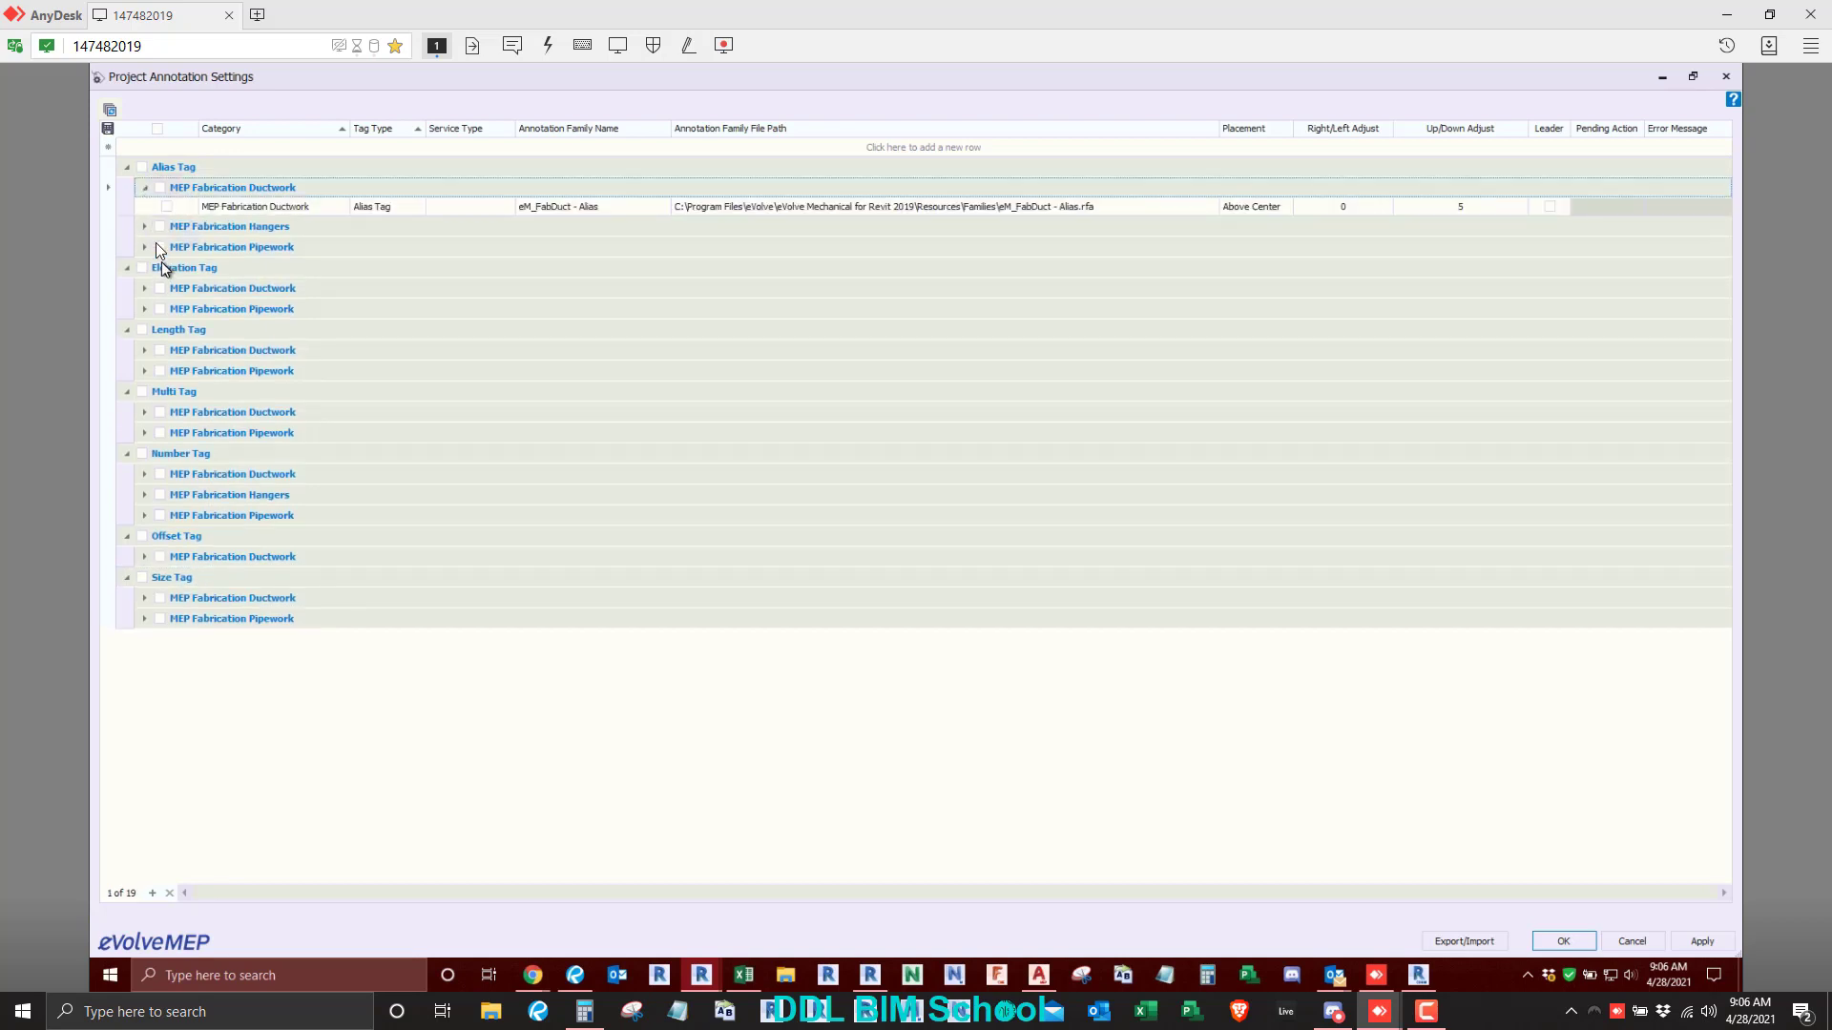
{"action": "left_click", "coordinate": [147, 225]}
{"action": "left_click", "coordinate": [144, 265]}
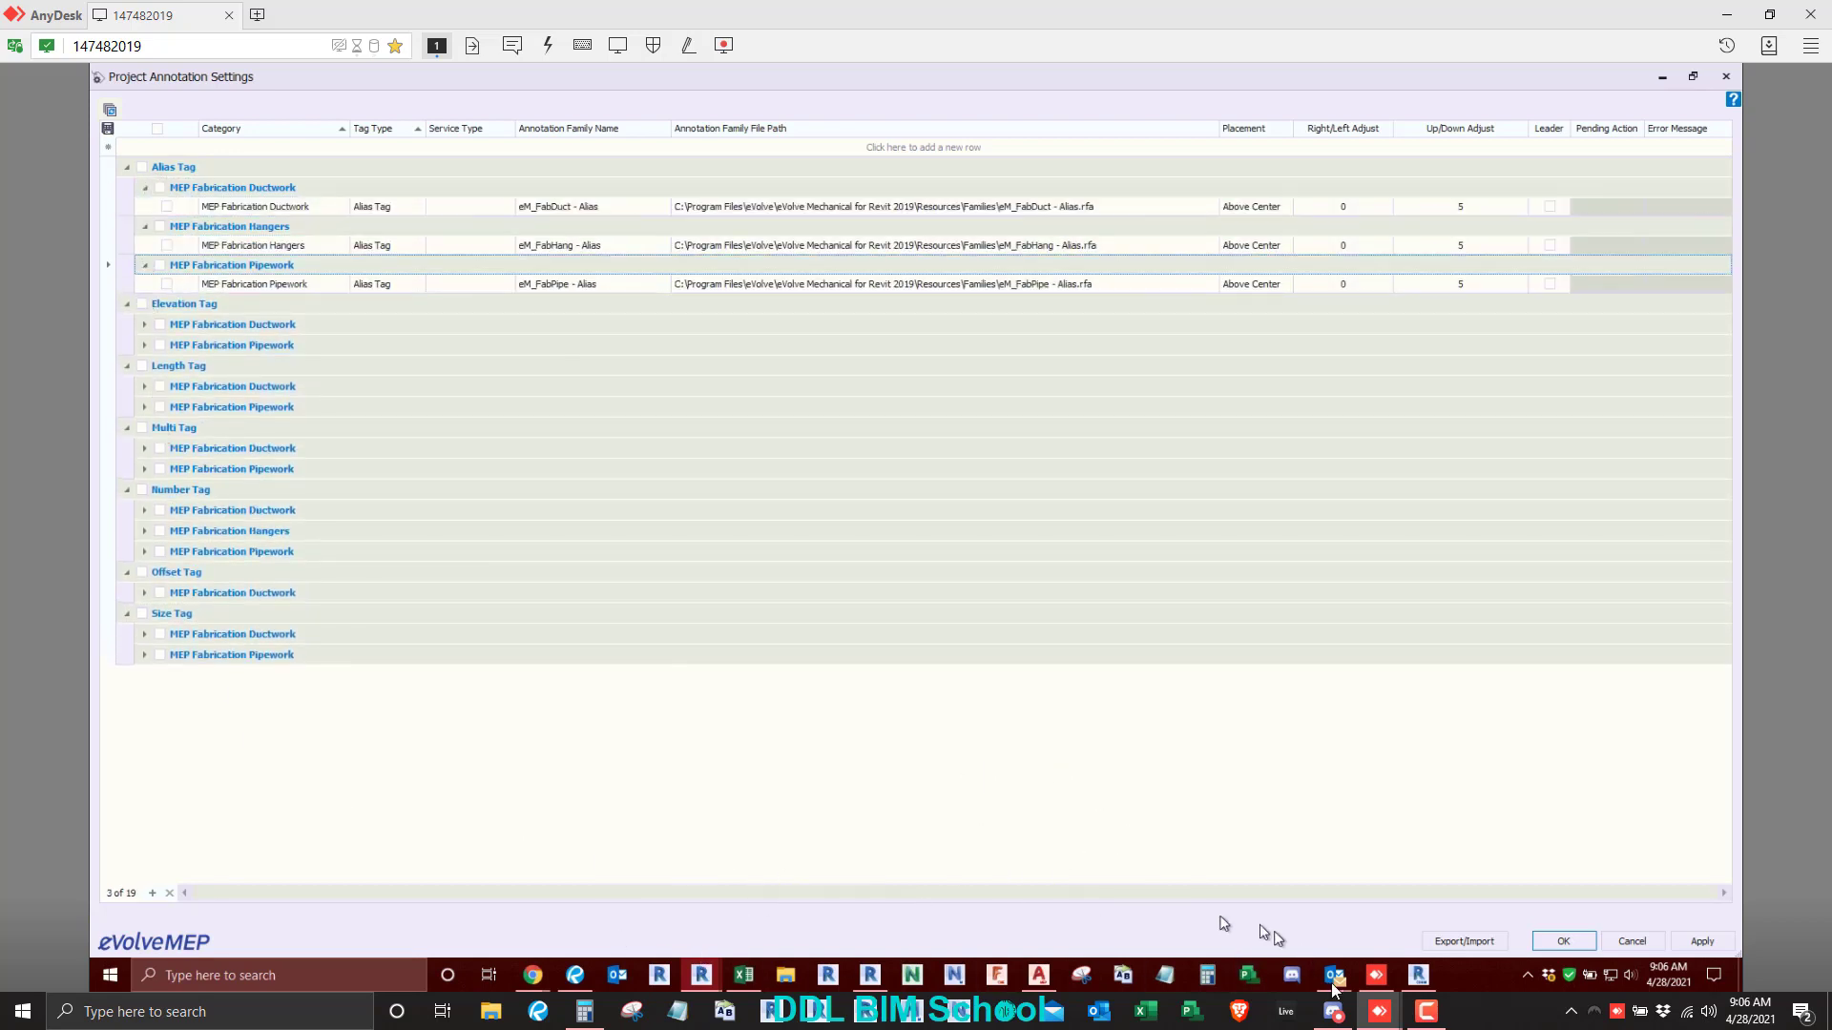
- Check the MeetingRoom1 call in Discord and return to the project annotation settings
{"action": "mouse_move", "coordinate": [1333, 978]}
{"action": "left_click", "coordinate": [1333, 1011]}
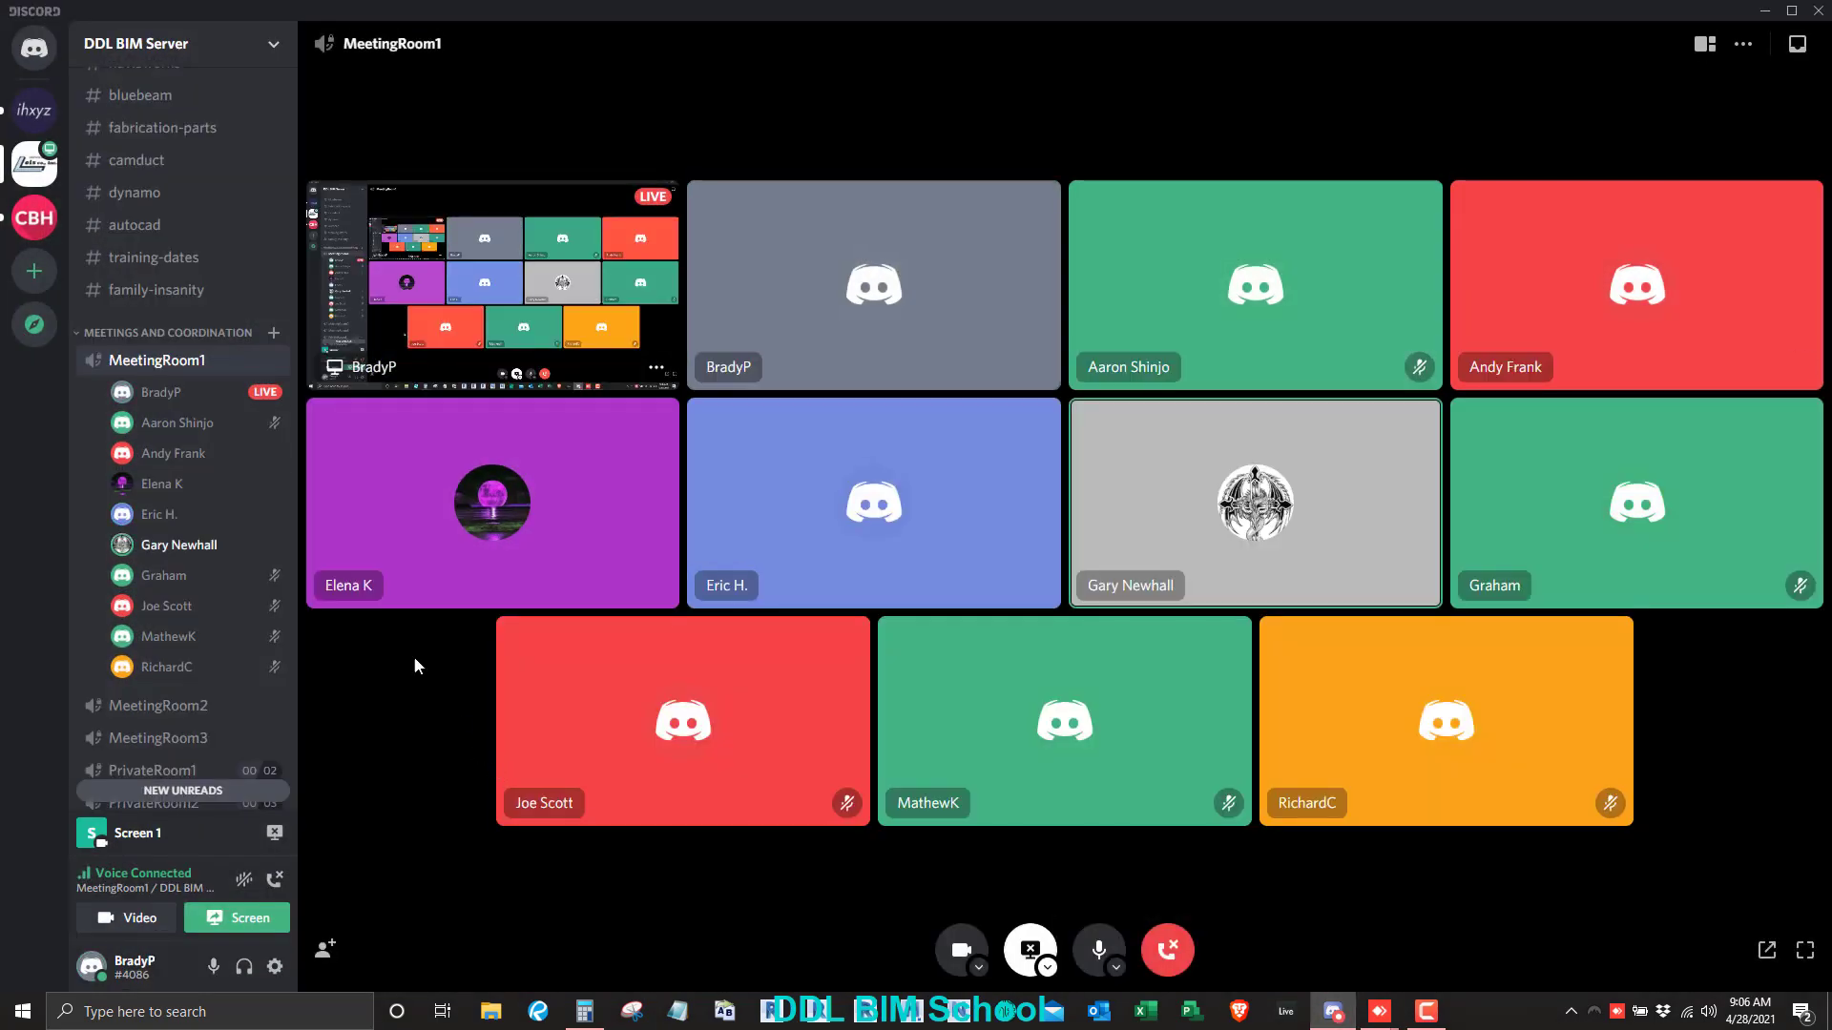
{"action": "left_click", "coordinate": [1766, 11]}
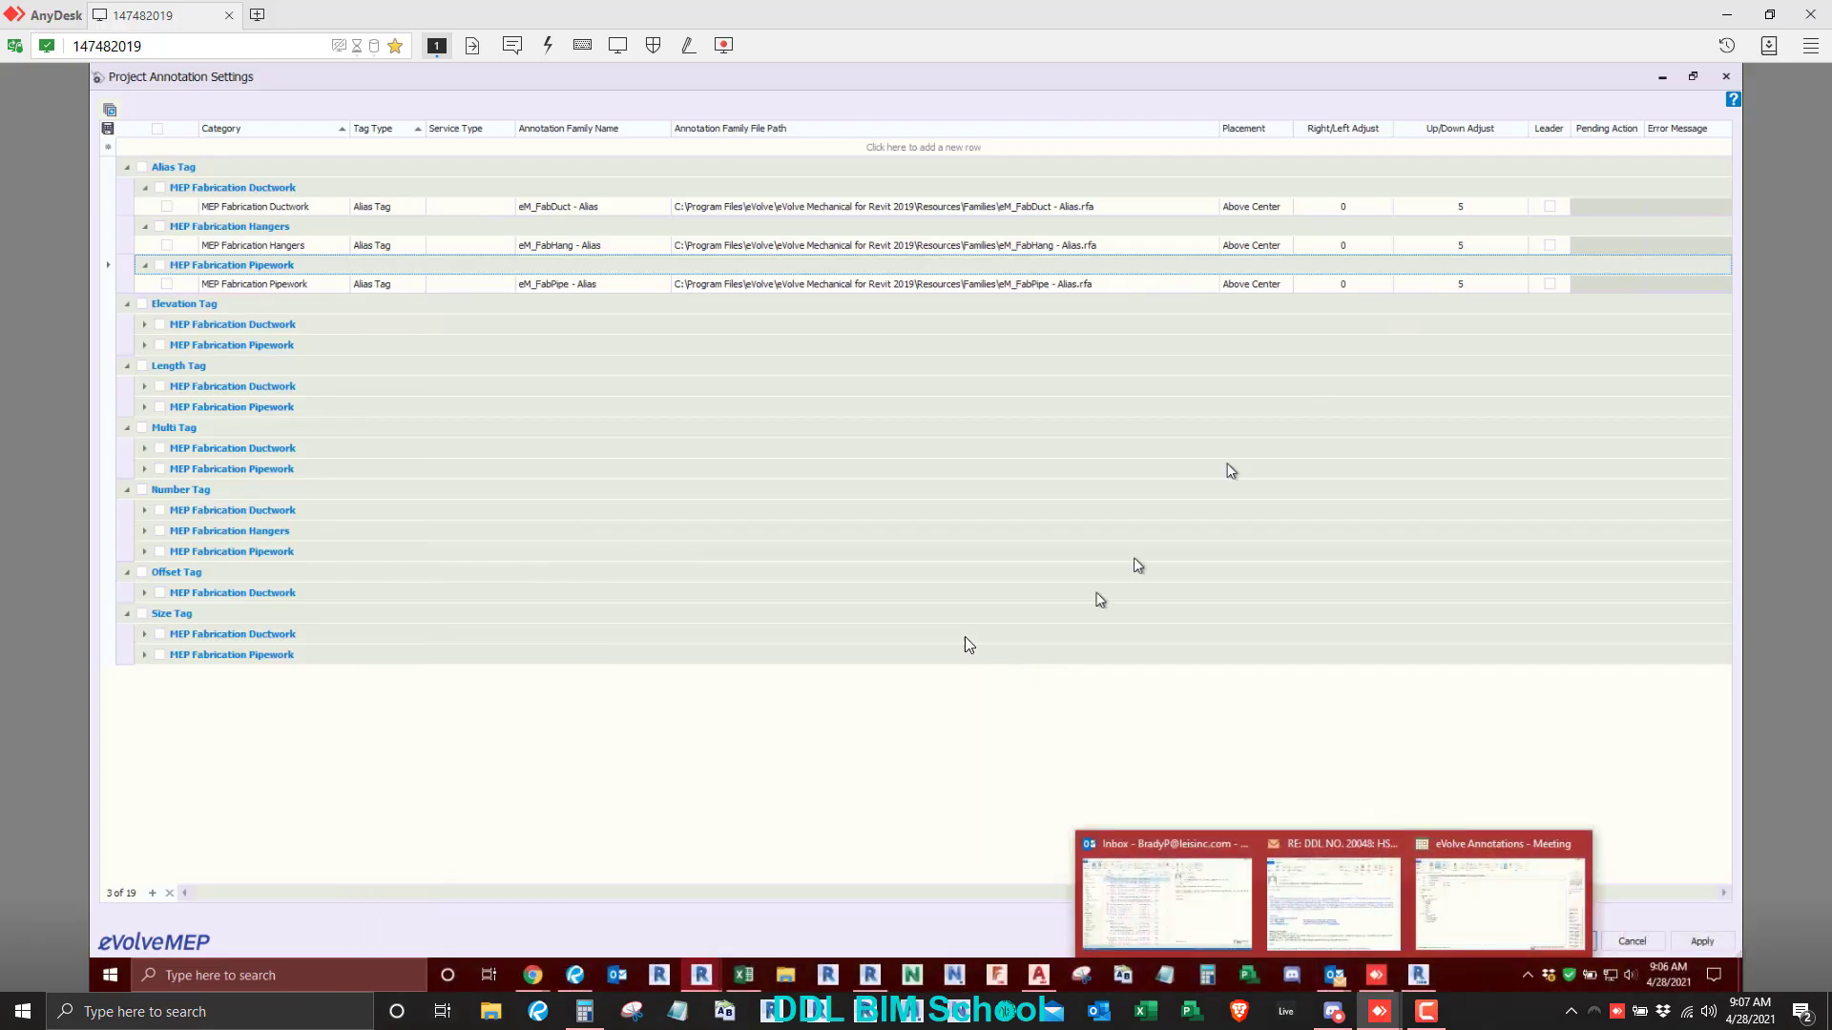
- Switch to AutoCAD, collapse the External References palette, and show the fabrication item folders with the FOLDERS command in a widened palette
{"action": "left_click", "coordinate": [1039, 974]}
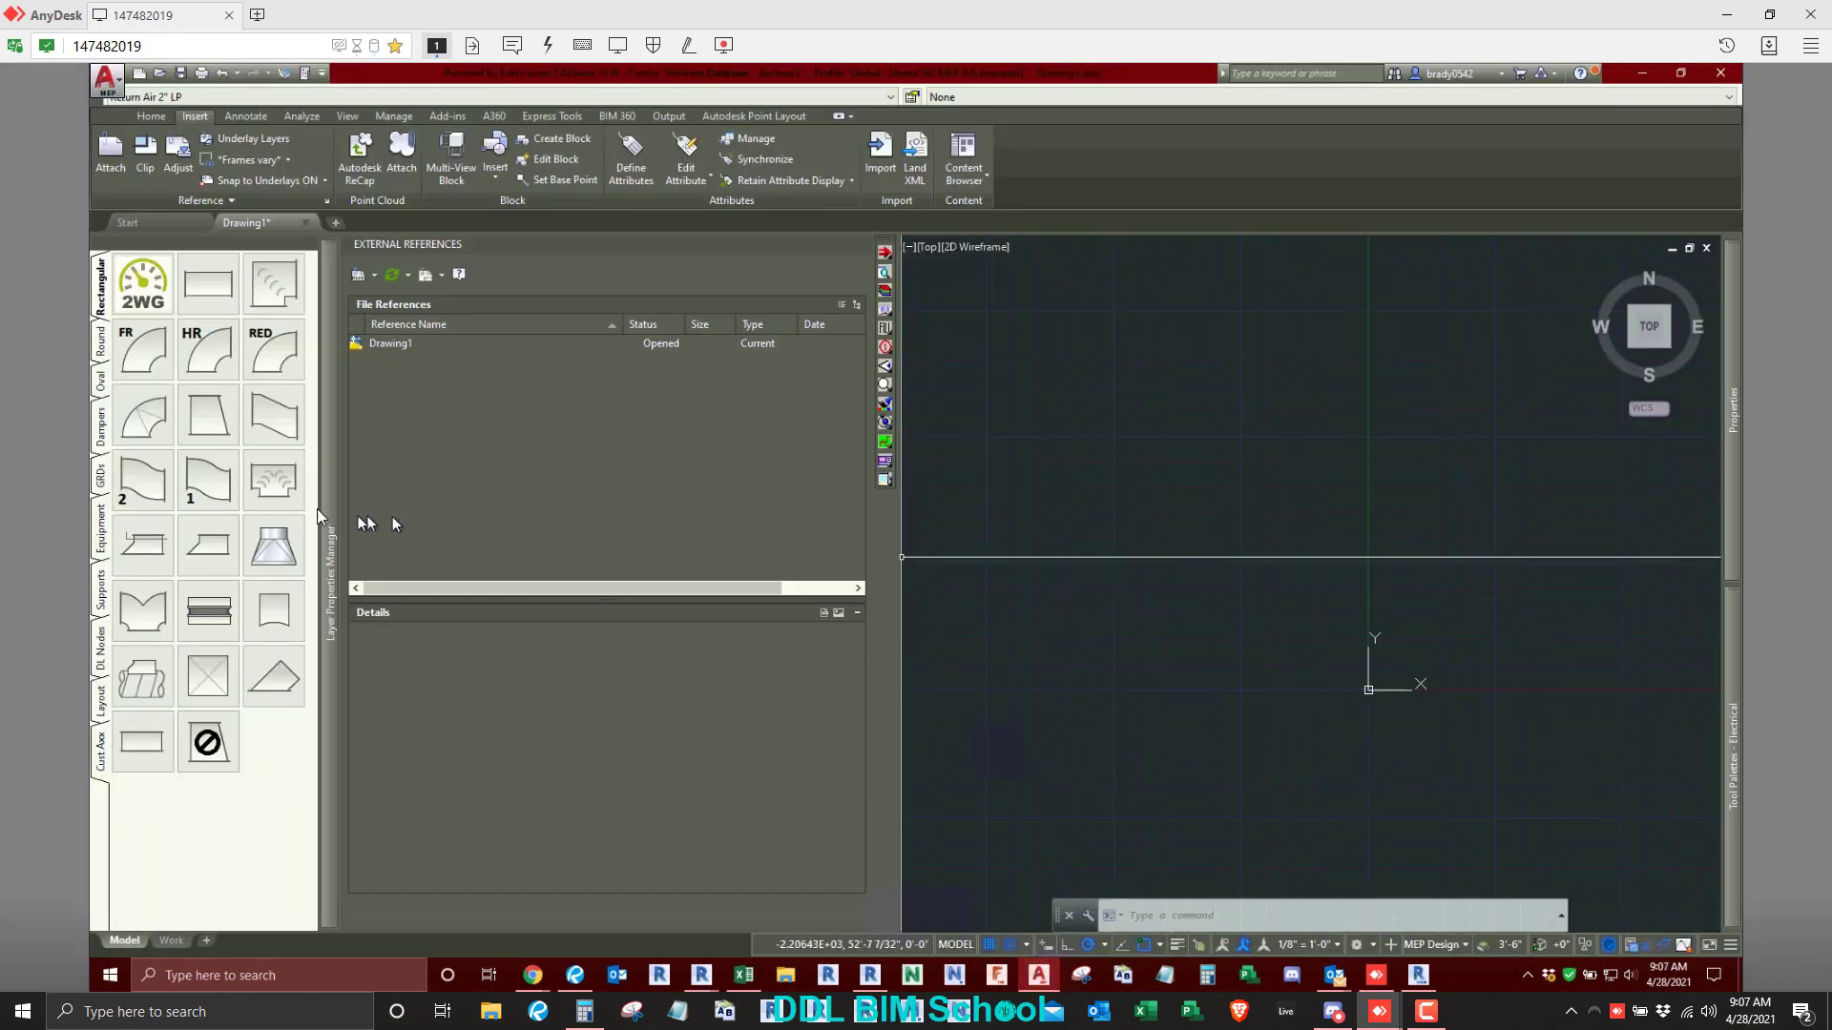
{"action": "left_click", "coordinate": [328, 530]}
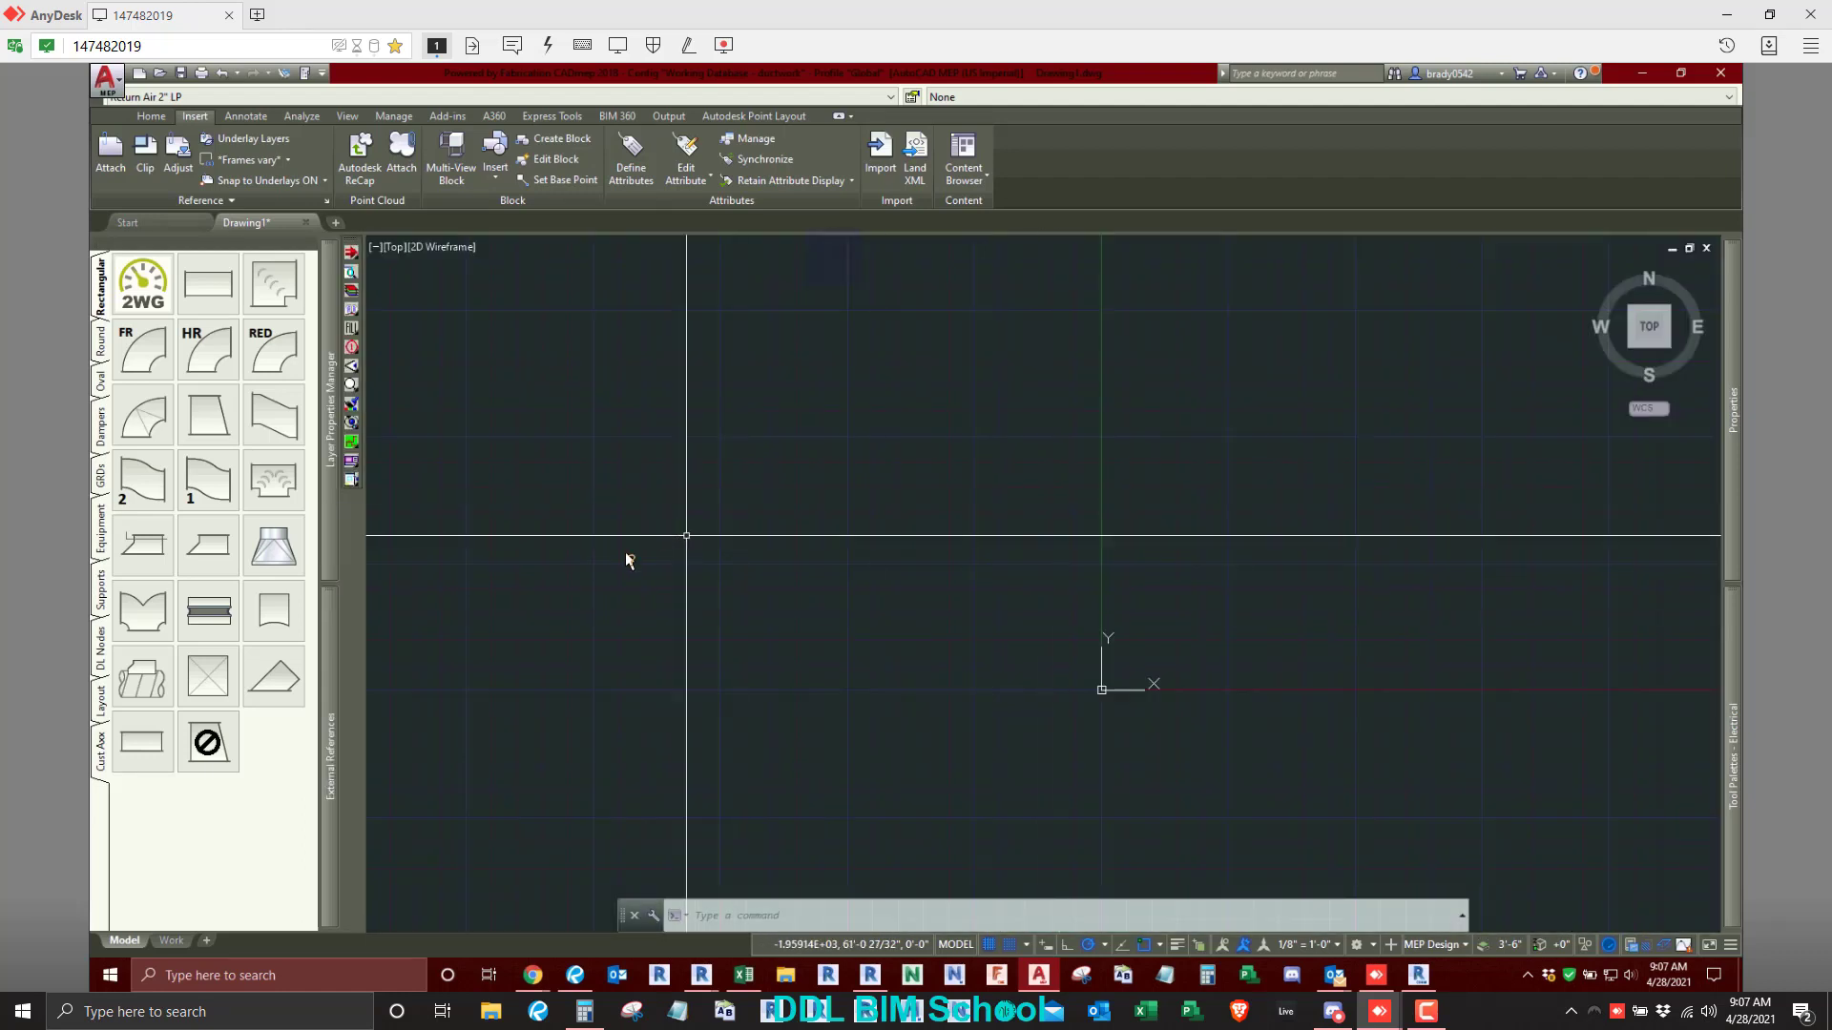
{"action": "type", "text": "FOLDERS"}
{"action": "key", "text": "Return"}
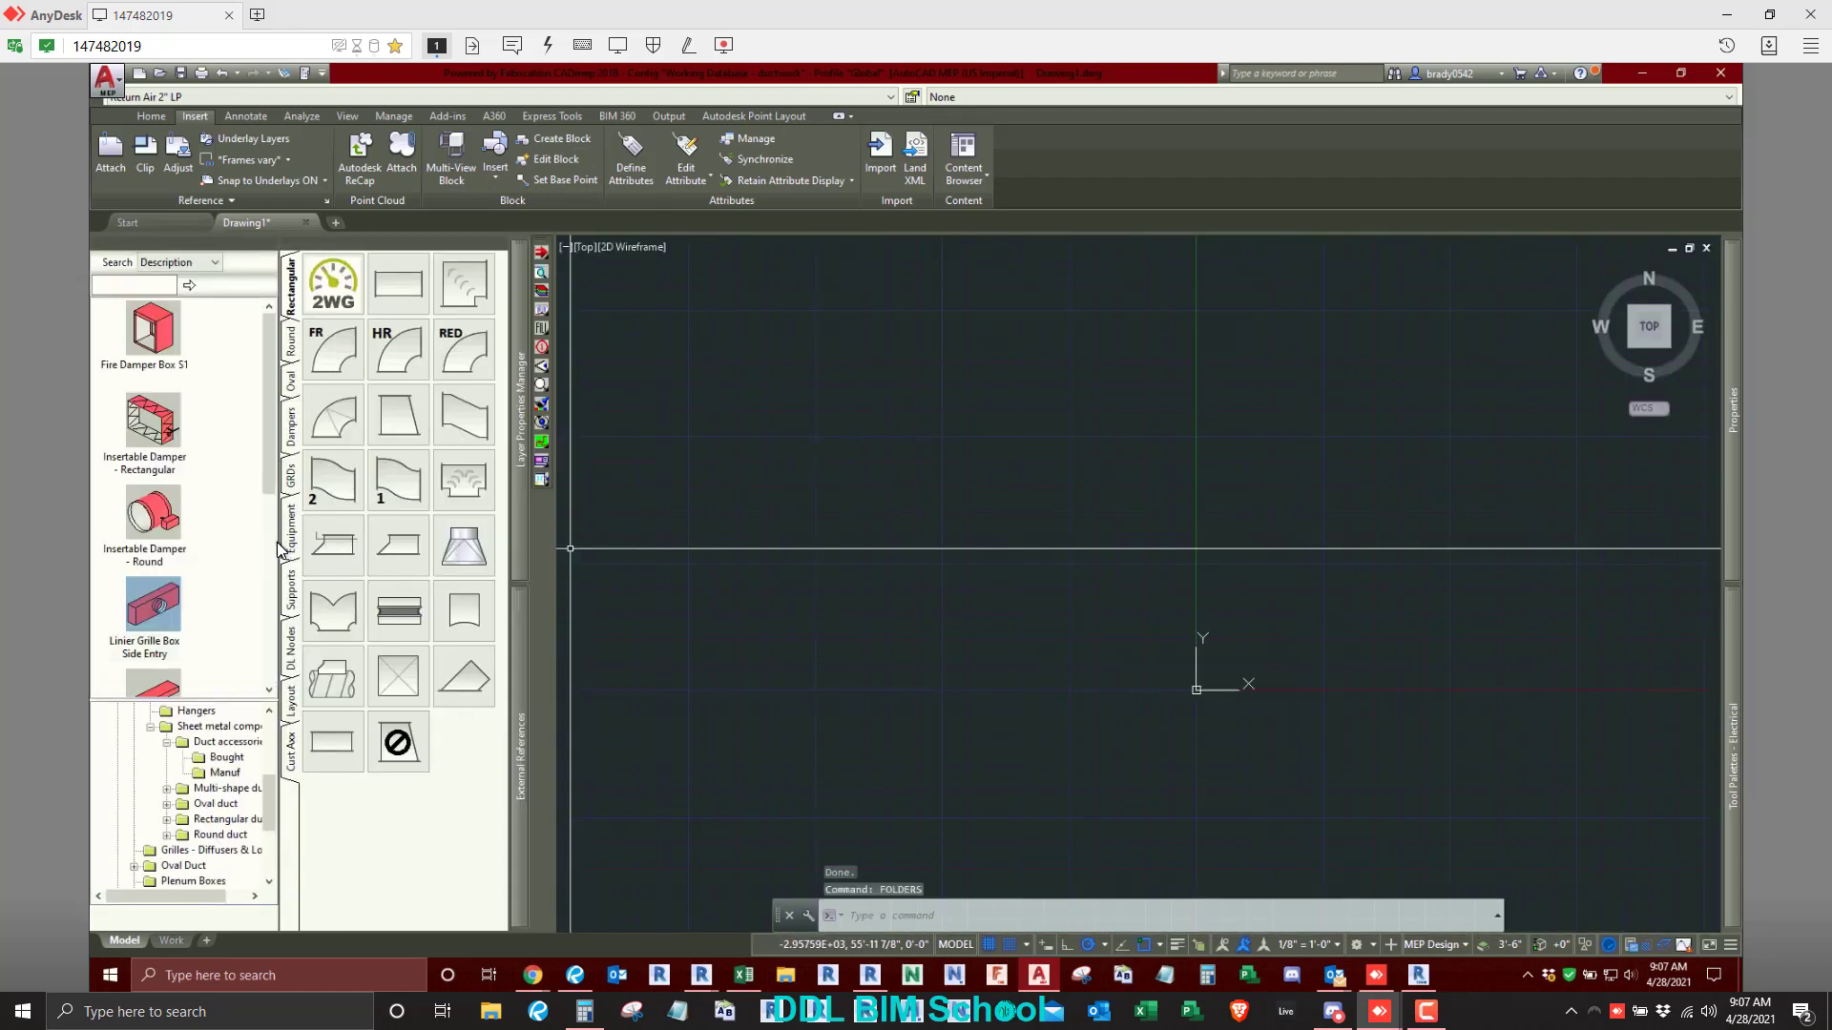
{"action": "left_click", "coordinate": [283, 544]}
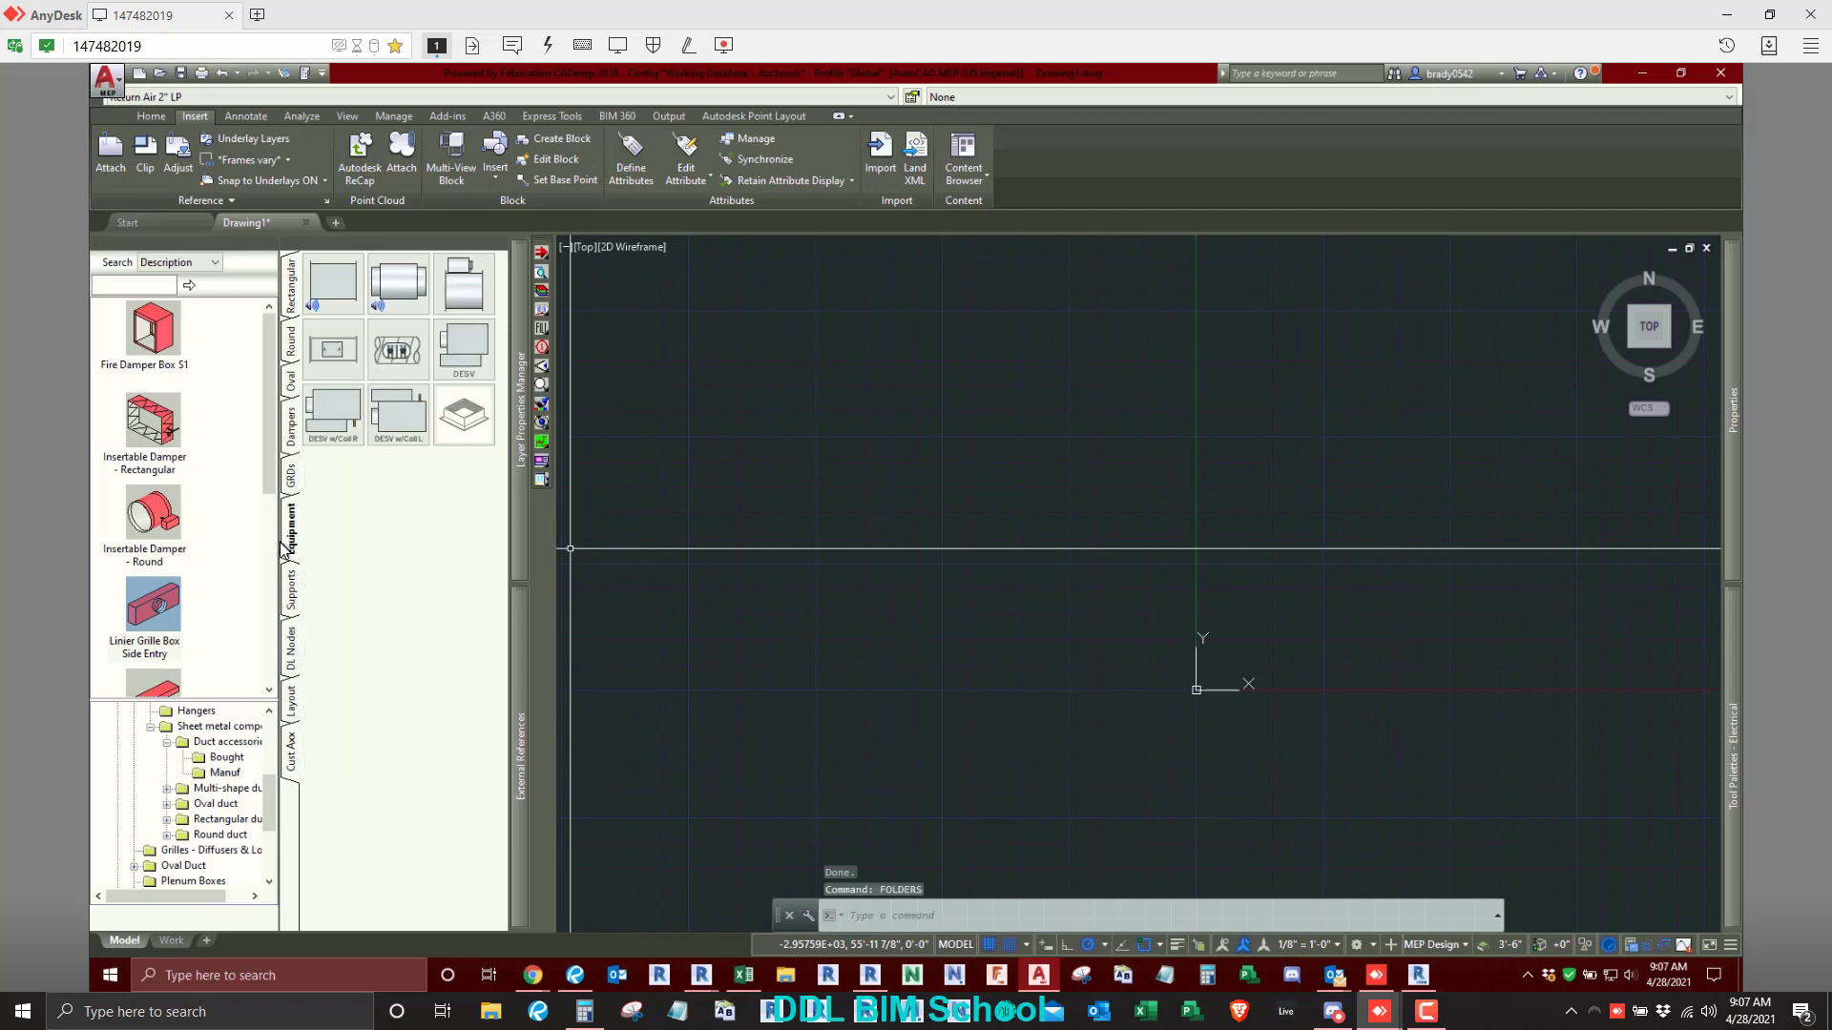
{"action": "left_click_drag", "start_coordinate": [280, 545], "coordinate": [448, 543]}
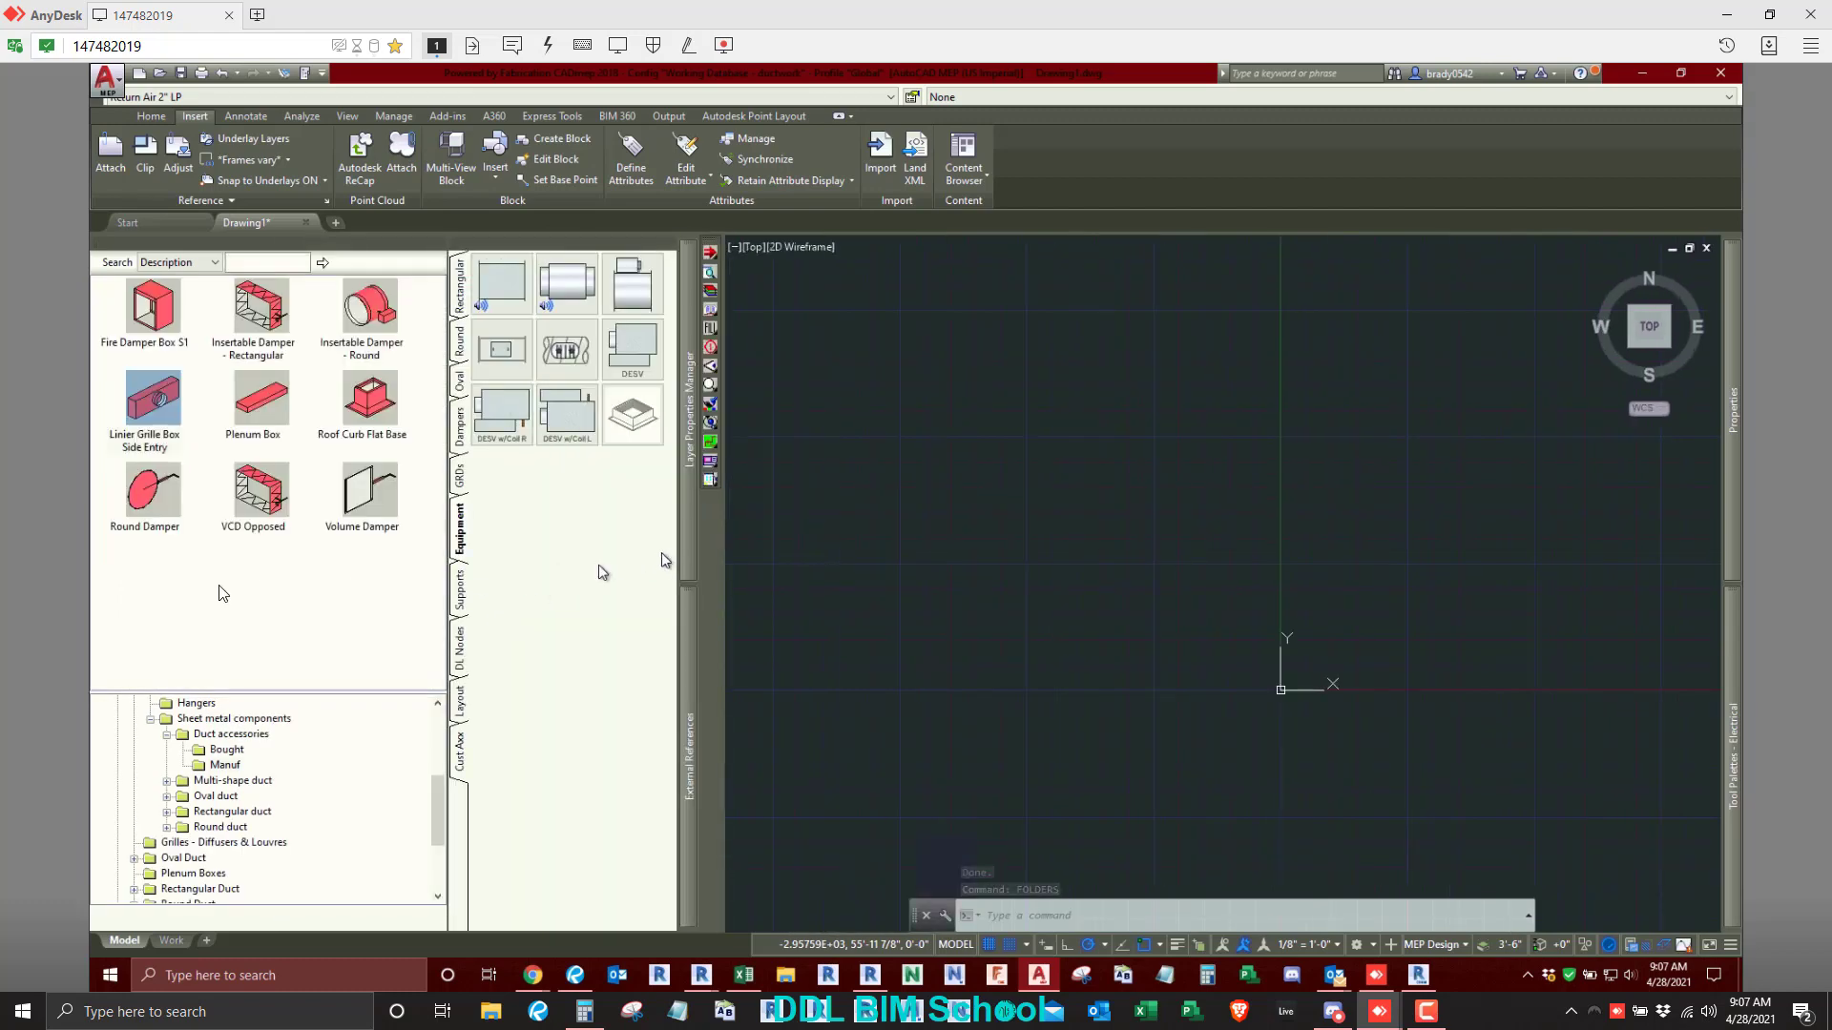
- Browse the HVAC Accessories, Custom Accessories and Dampers folders to examine the available damper items
{"action": "scroll", "coordinate": [250, 823], "scroll_direction": "up", "scroll_amount": 4}
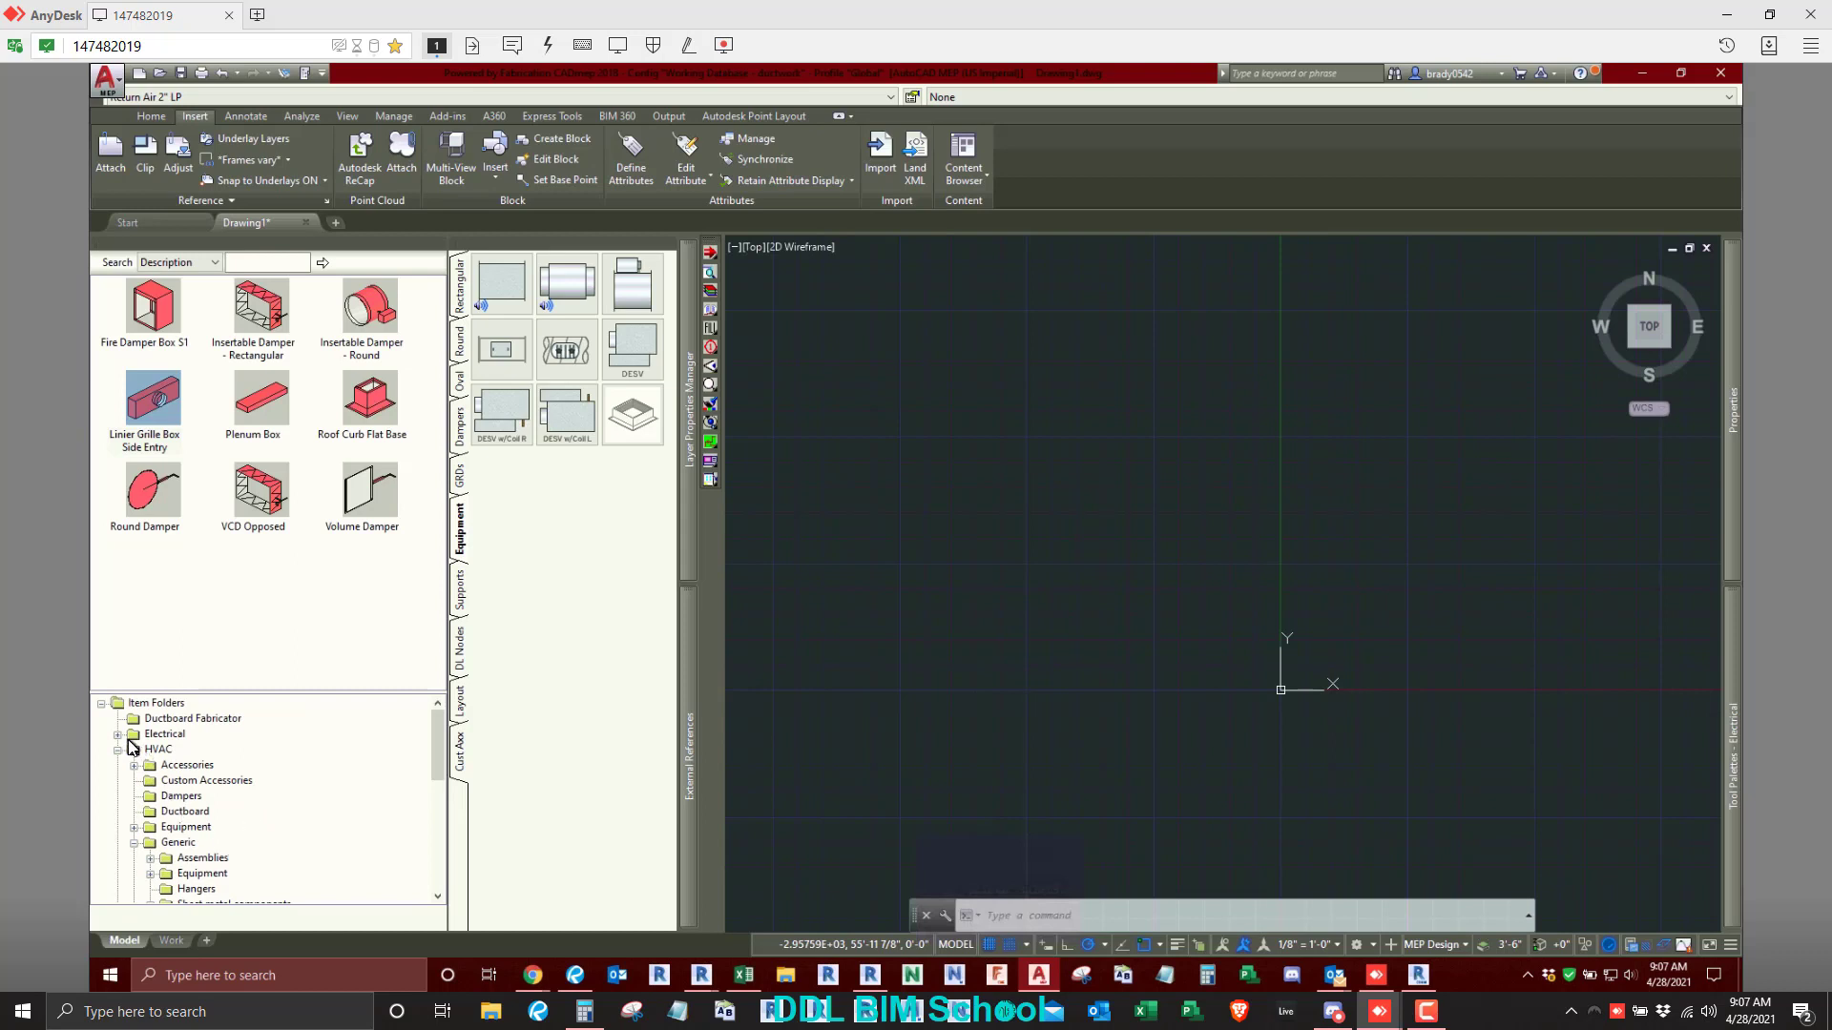
{"action": "left_click", "coordinate": [187, 766]}
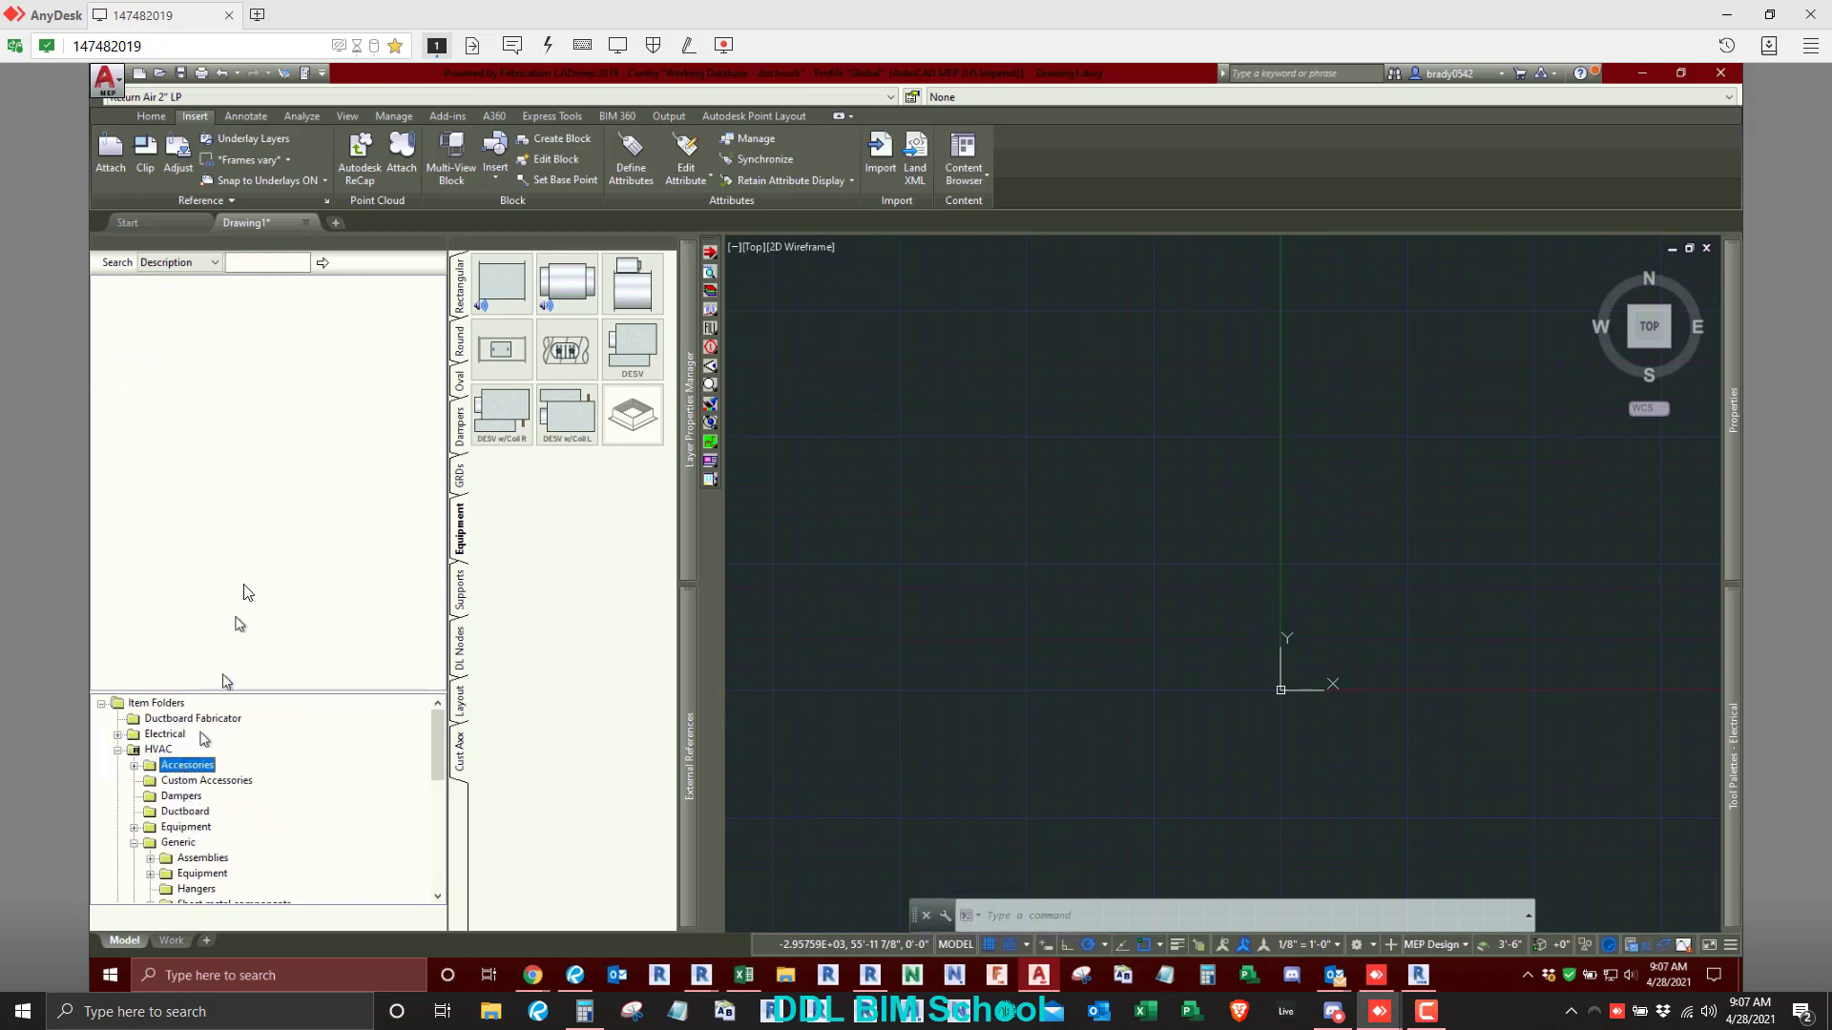
{"action": "left_click", "coordinate": [195, 783]}
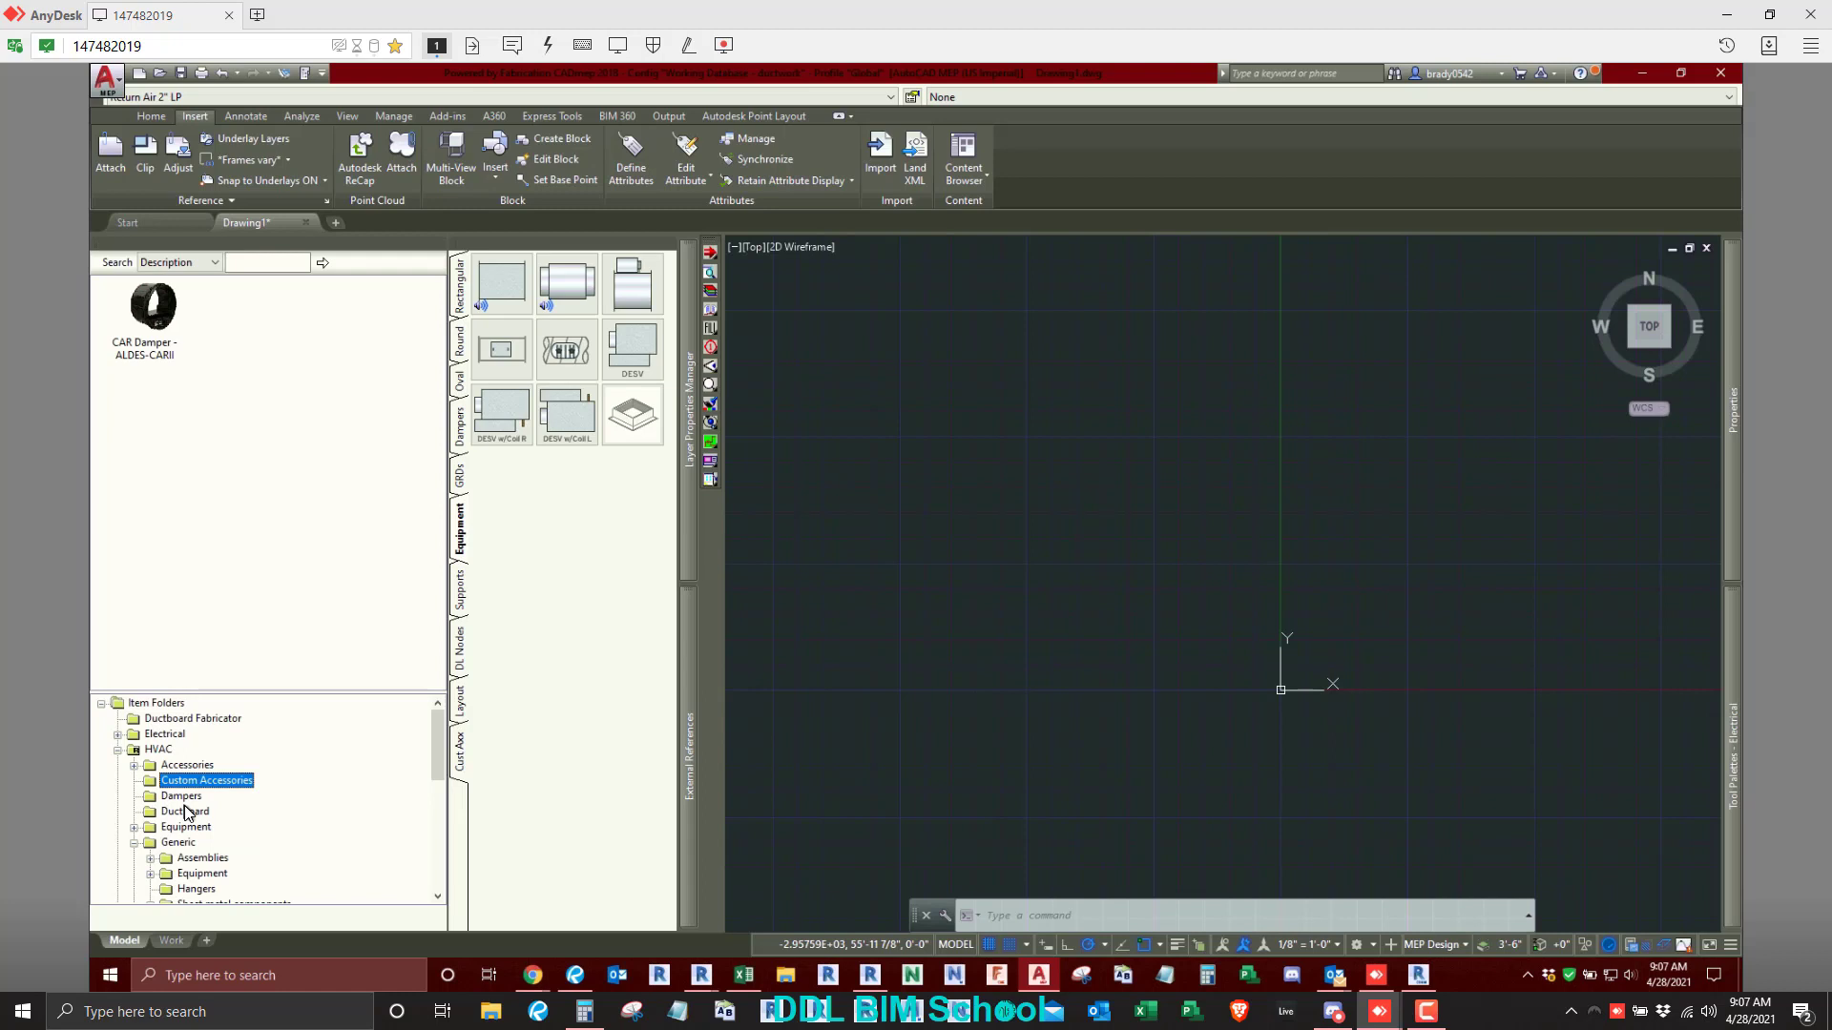
{"action": "left_click", "coordinate": [182, 796]}
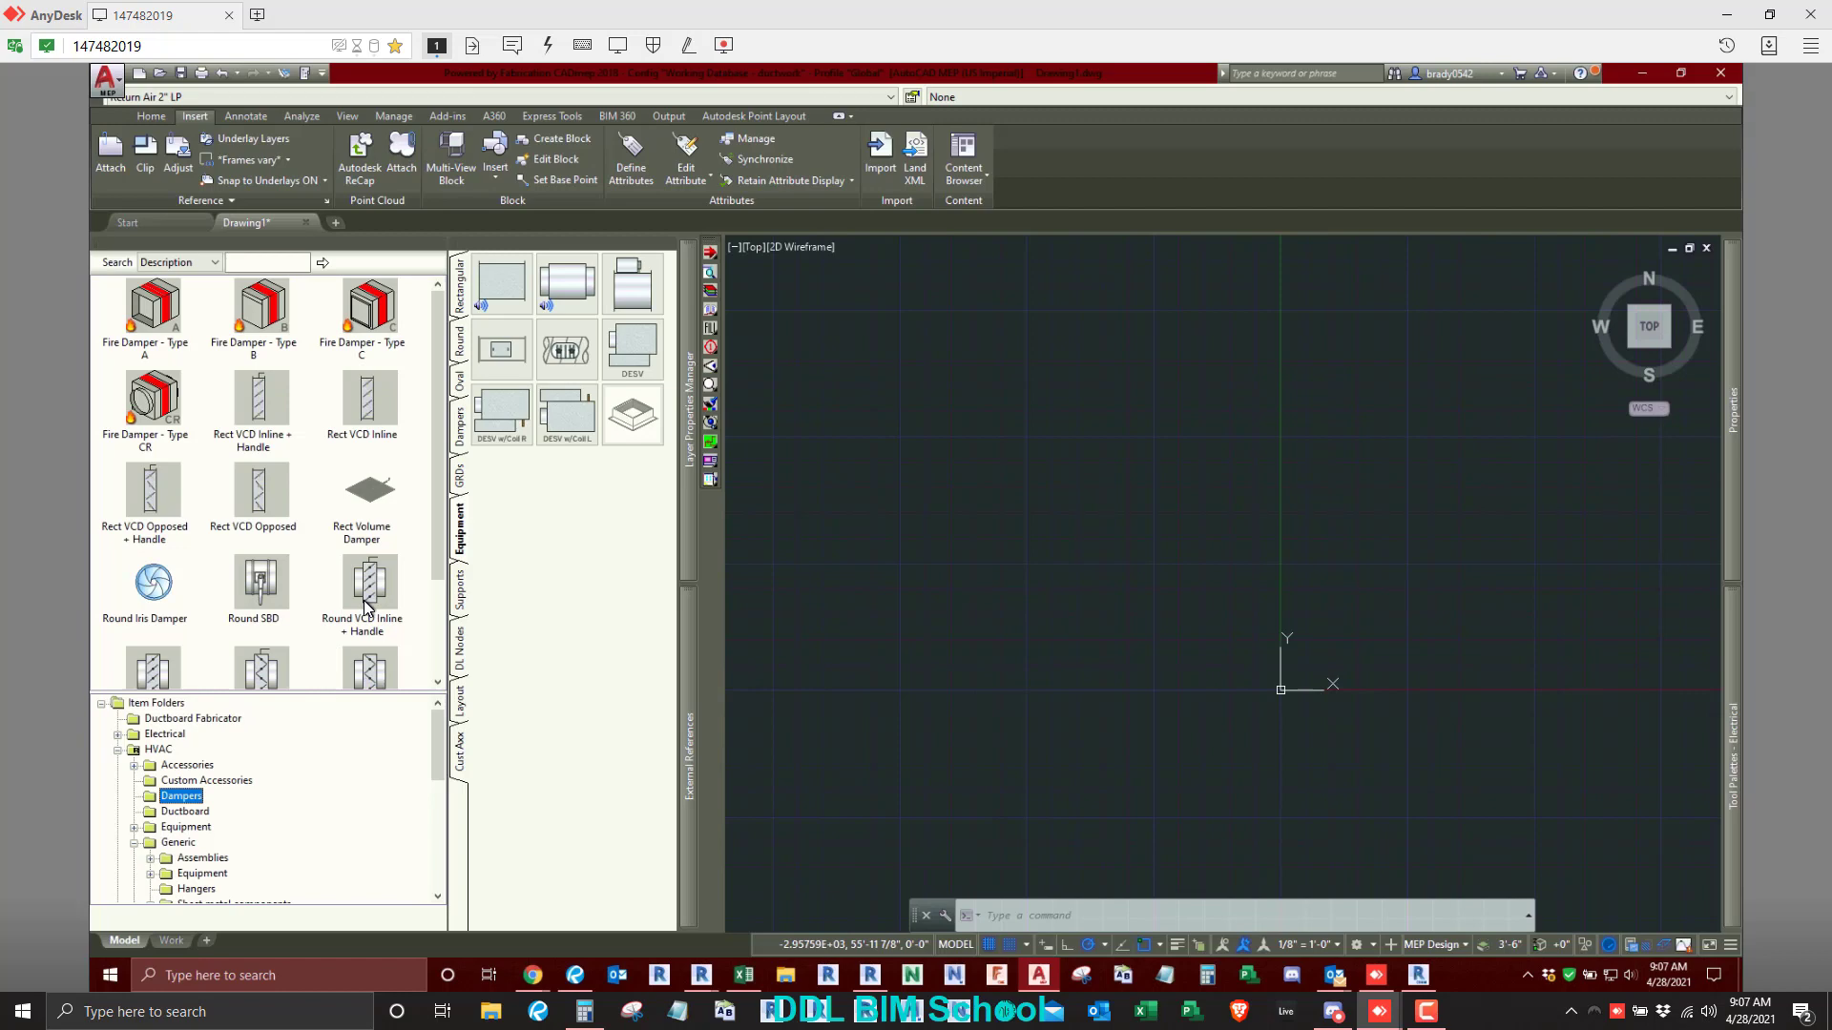
{"action": "left_click", "coordinate": [184, 796]}
- Show the Manuf items of Rectangular duct under the Generic sheet metal components
{"action": "scroll", "coordinate": [186, 809], "scroll_direction": "down", "scroll_amount": 4}
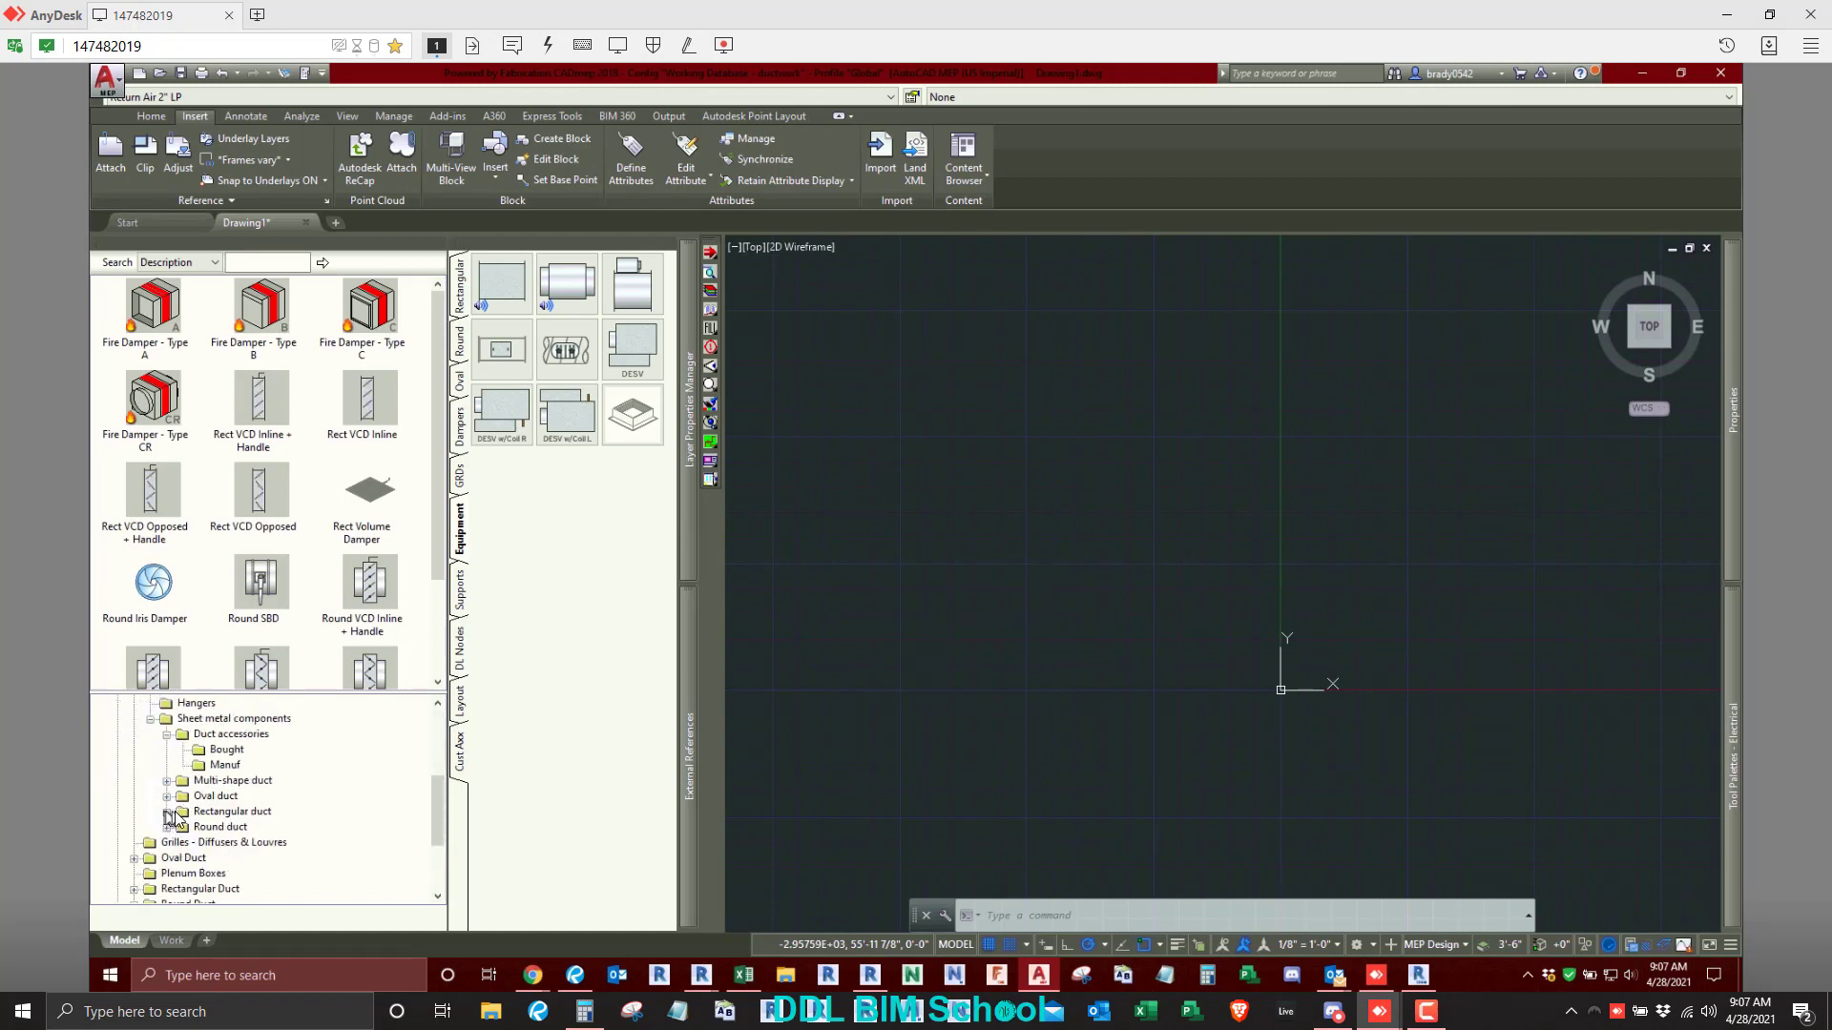
{"action": "left_click", "coordinate": [168, 812]}
{"action": "left_click", "coordinate": [220, 827]}
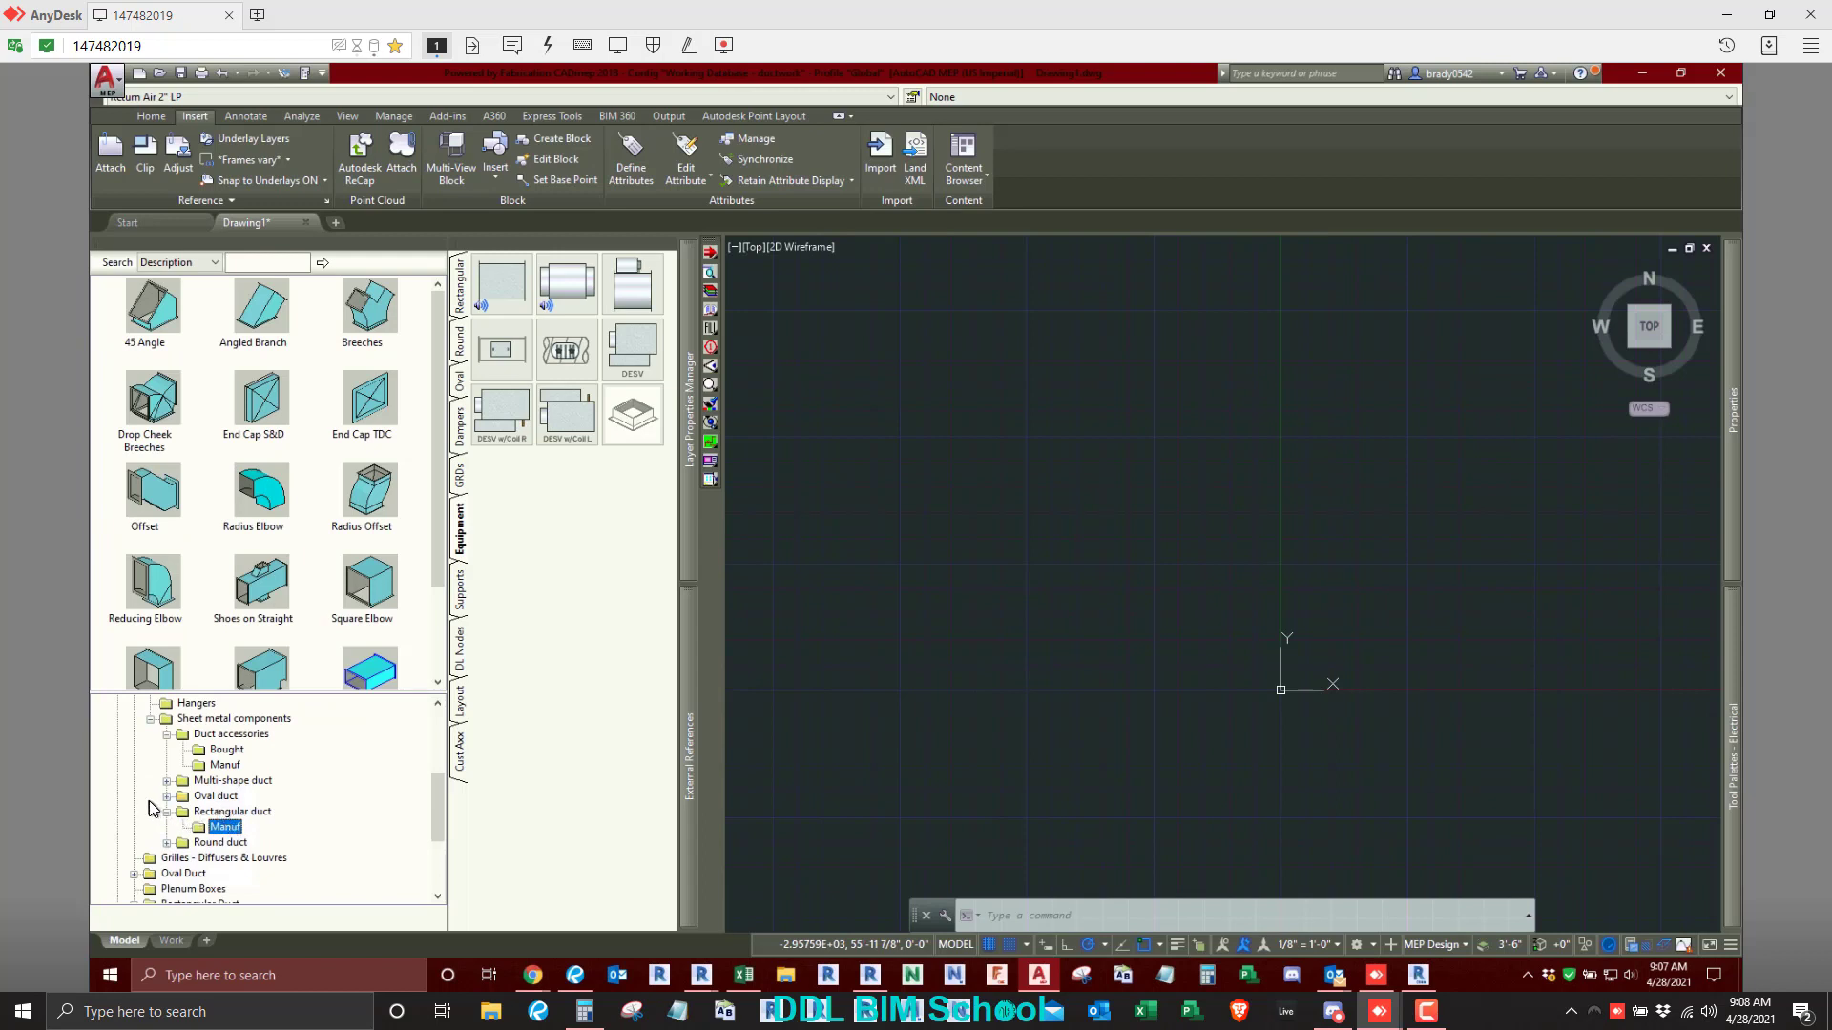
- Show the Manufactured items of the HVAC Rectangular Duct folder and enlarge the item area to examine all the fittings
{"action": "scroll", "coordinate": [153, 816], "scroll_direction": "down", "scroll_amount": 2}
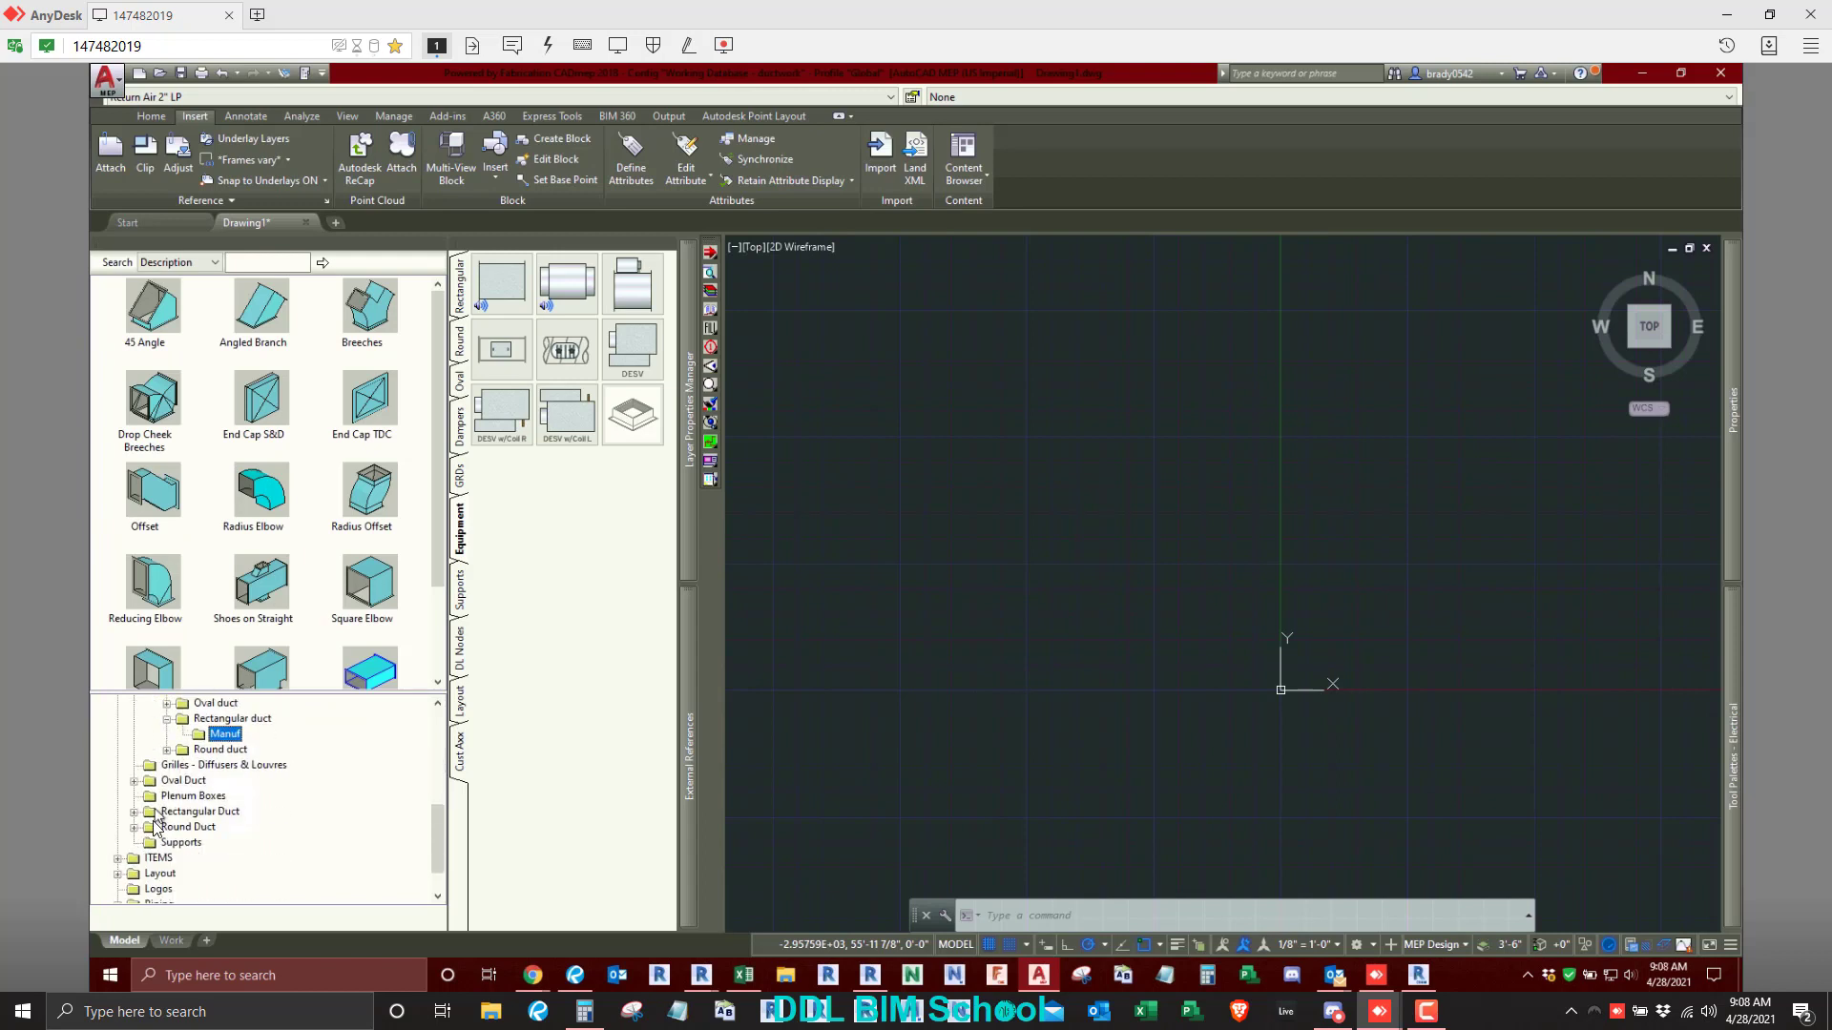
{"action": "scroll", "coordinate": [153, 822], "scroll_direction": "down", "scroll_amount": 1}
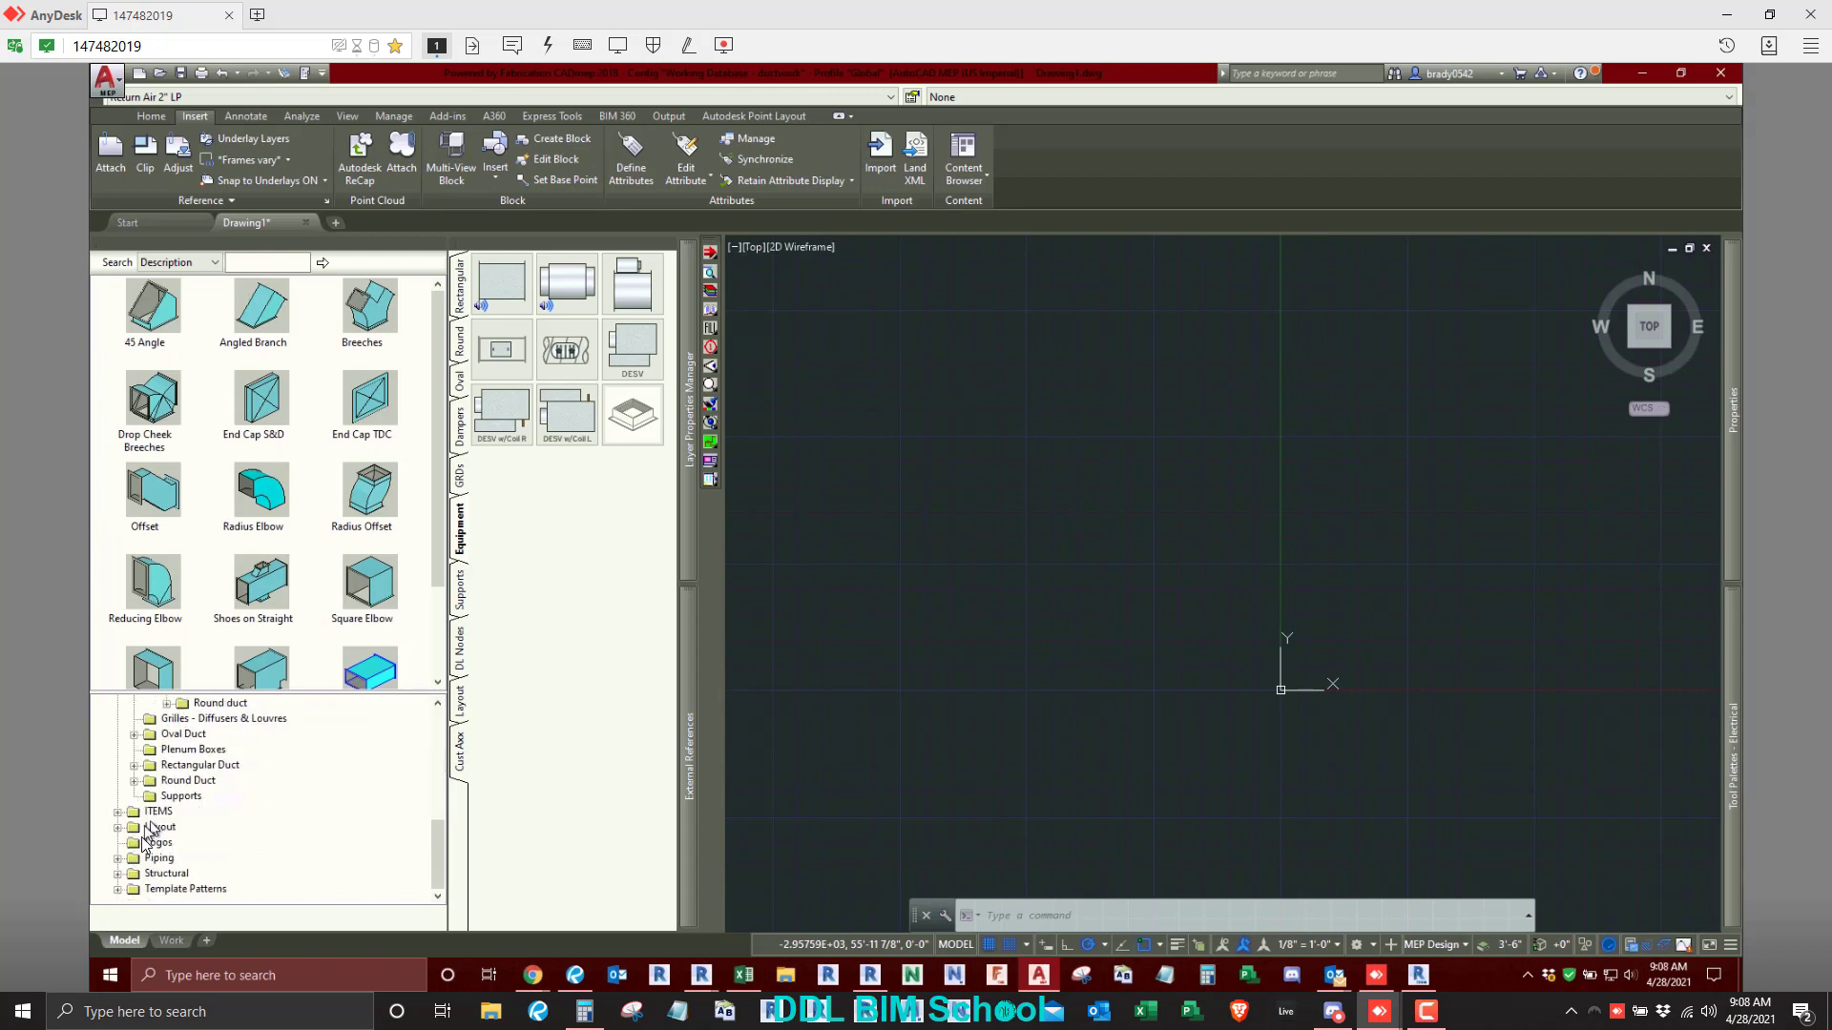
{"action": "left_click", "coordinate": [135, 765]}
{"action": "left_click", "coordinate": [205, 795]}
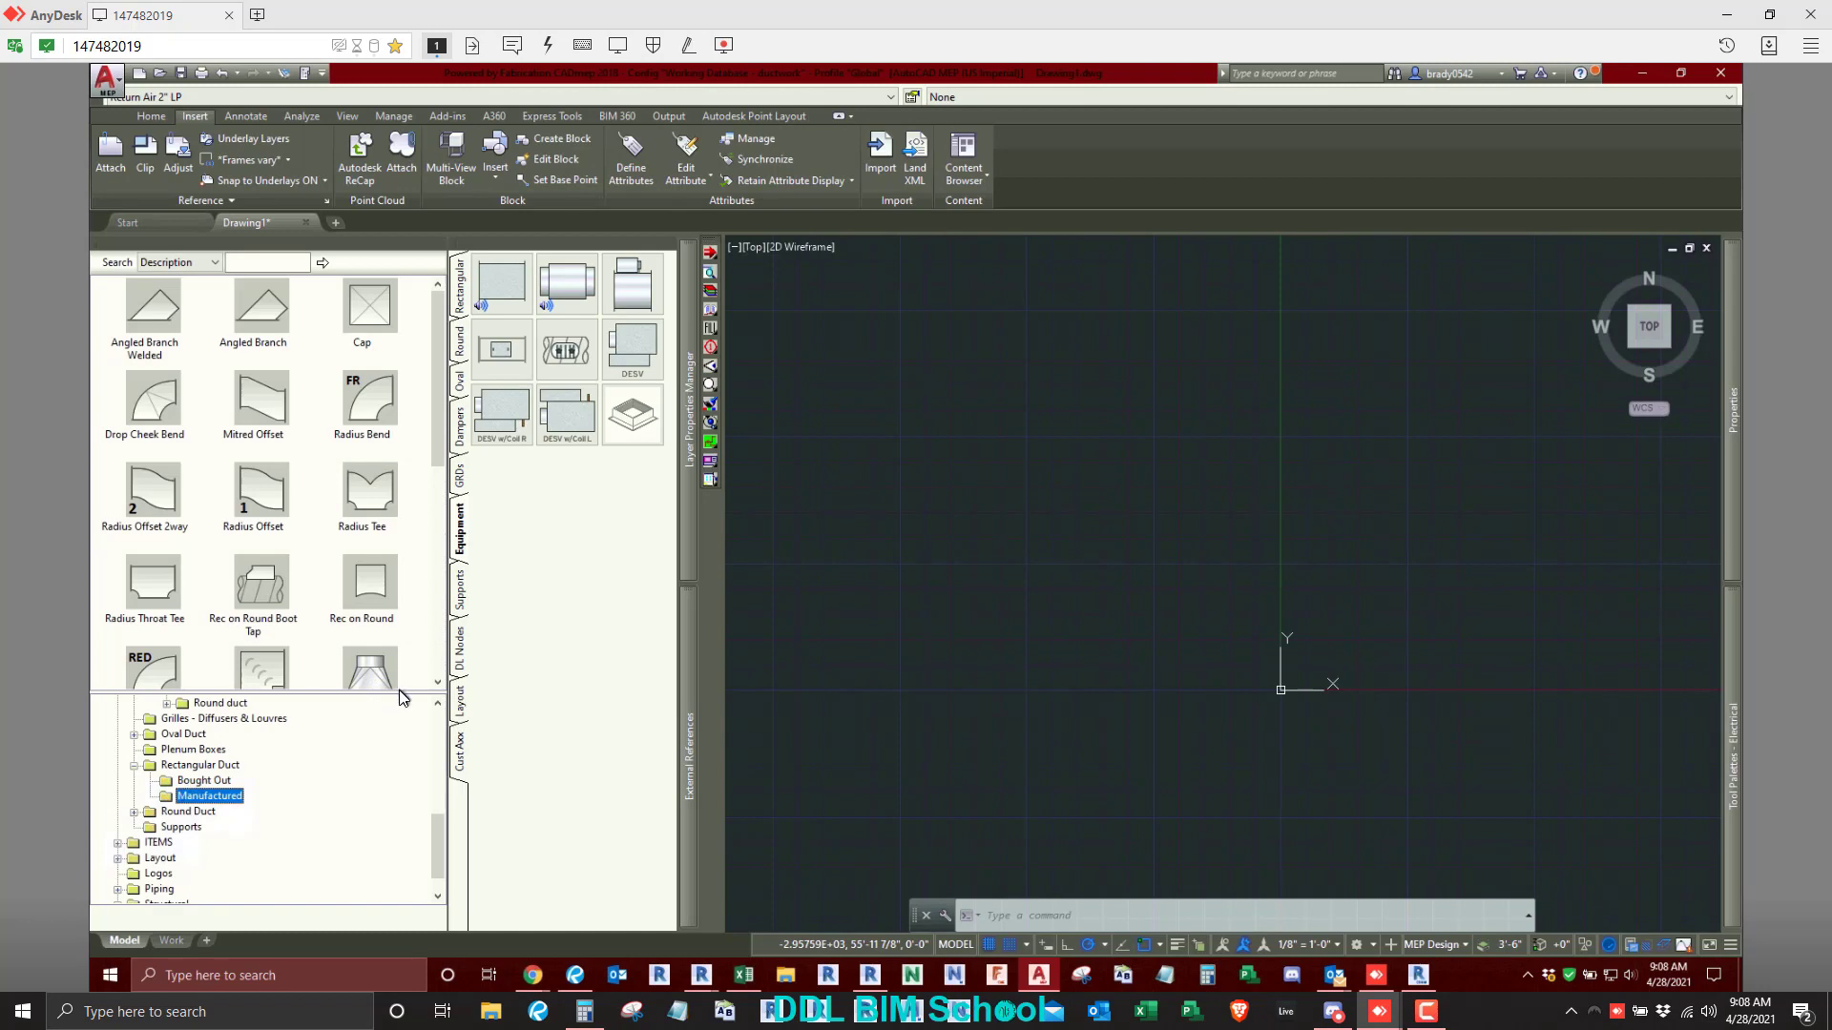
{"action": "left_click_drag", "start_coordinate": [401, 698], "coordinate": [401, 830]}
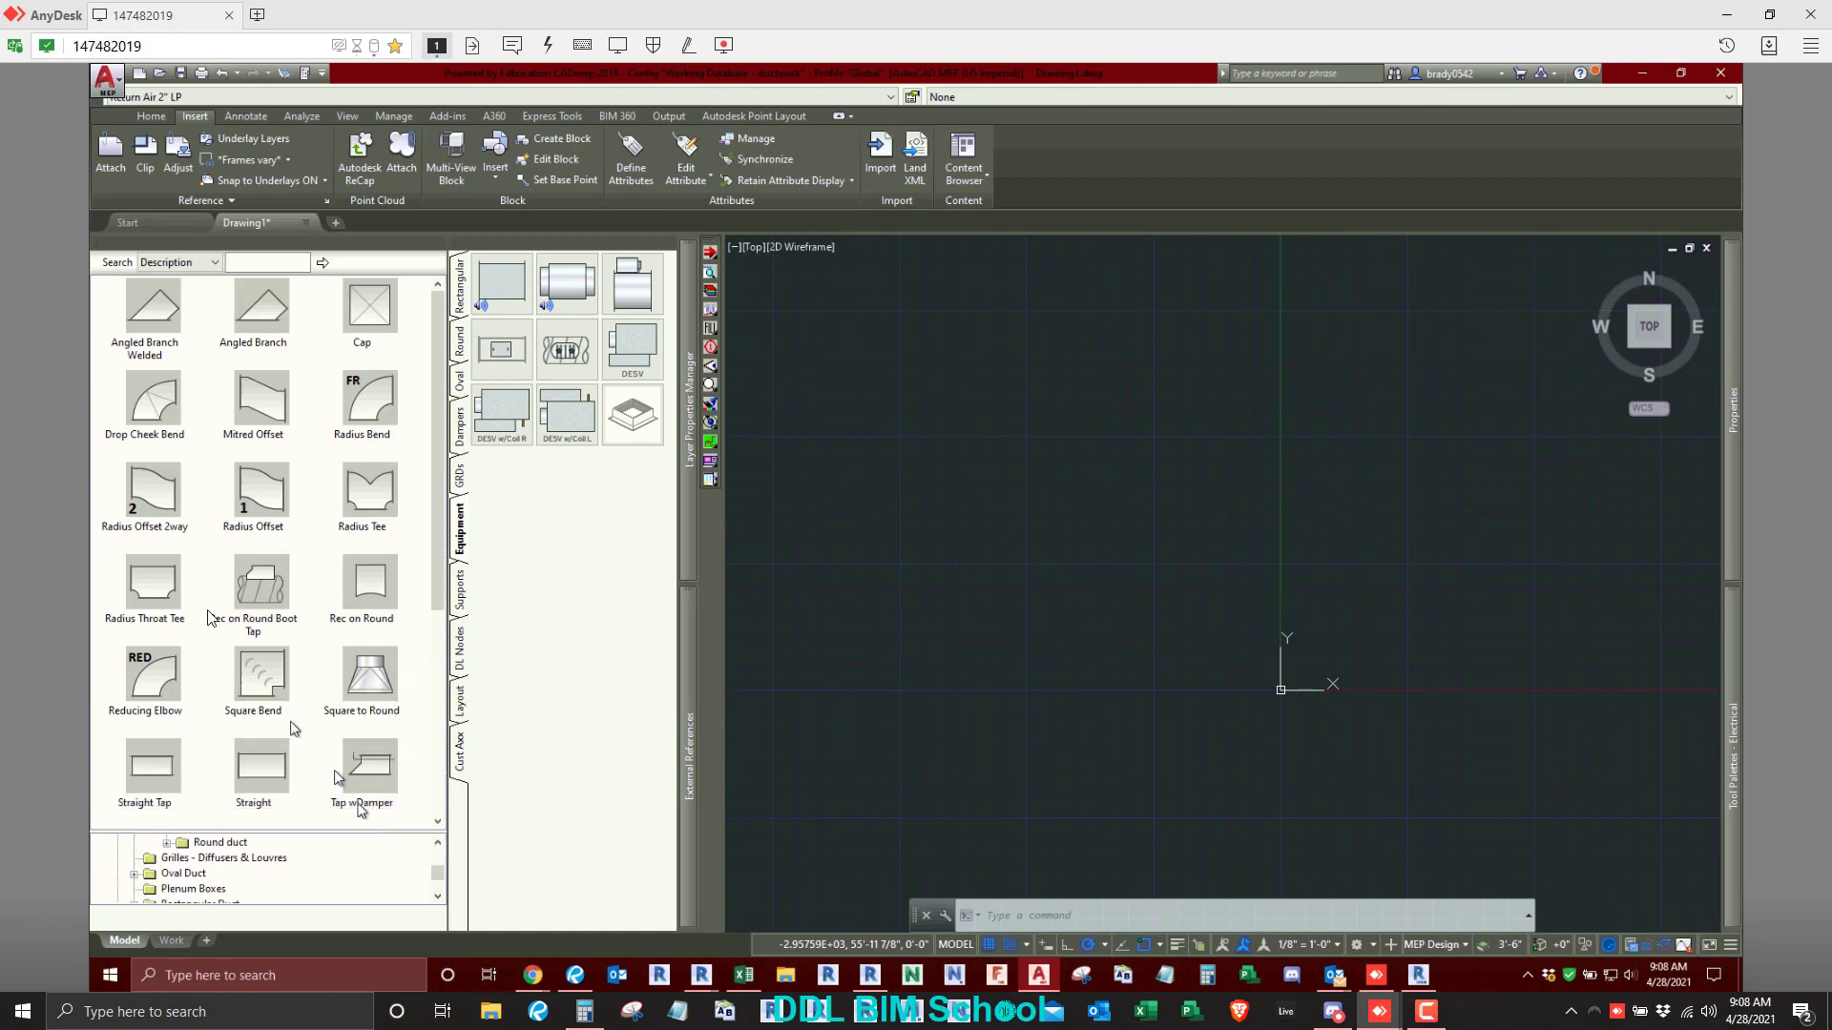
{"action": "scroll", "coordinate": [282, 734], "scroll_direction": "down", "scroll_amount": 4}
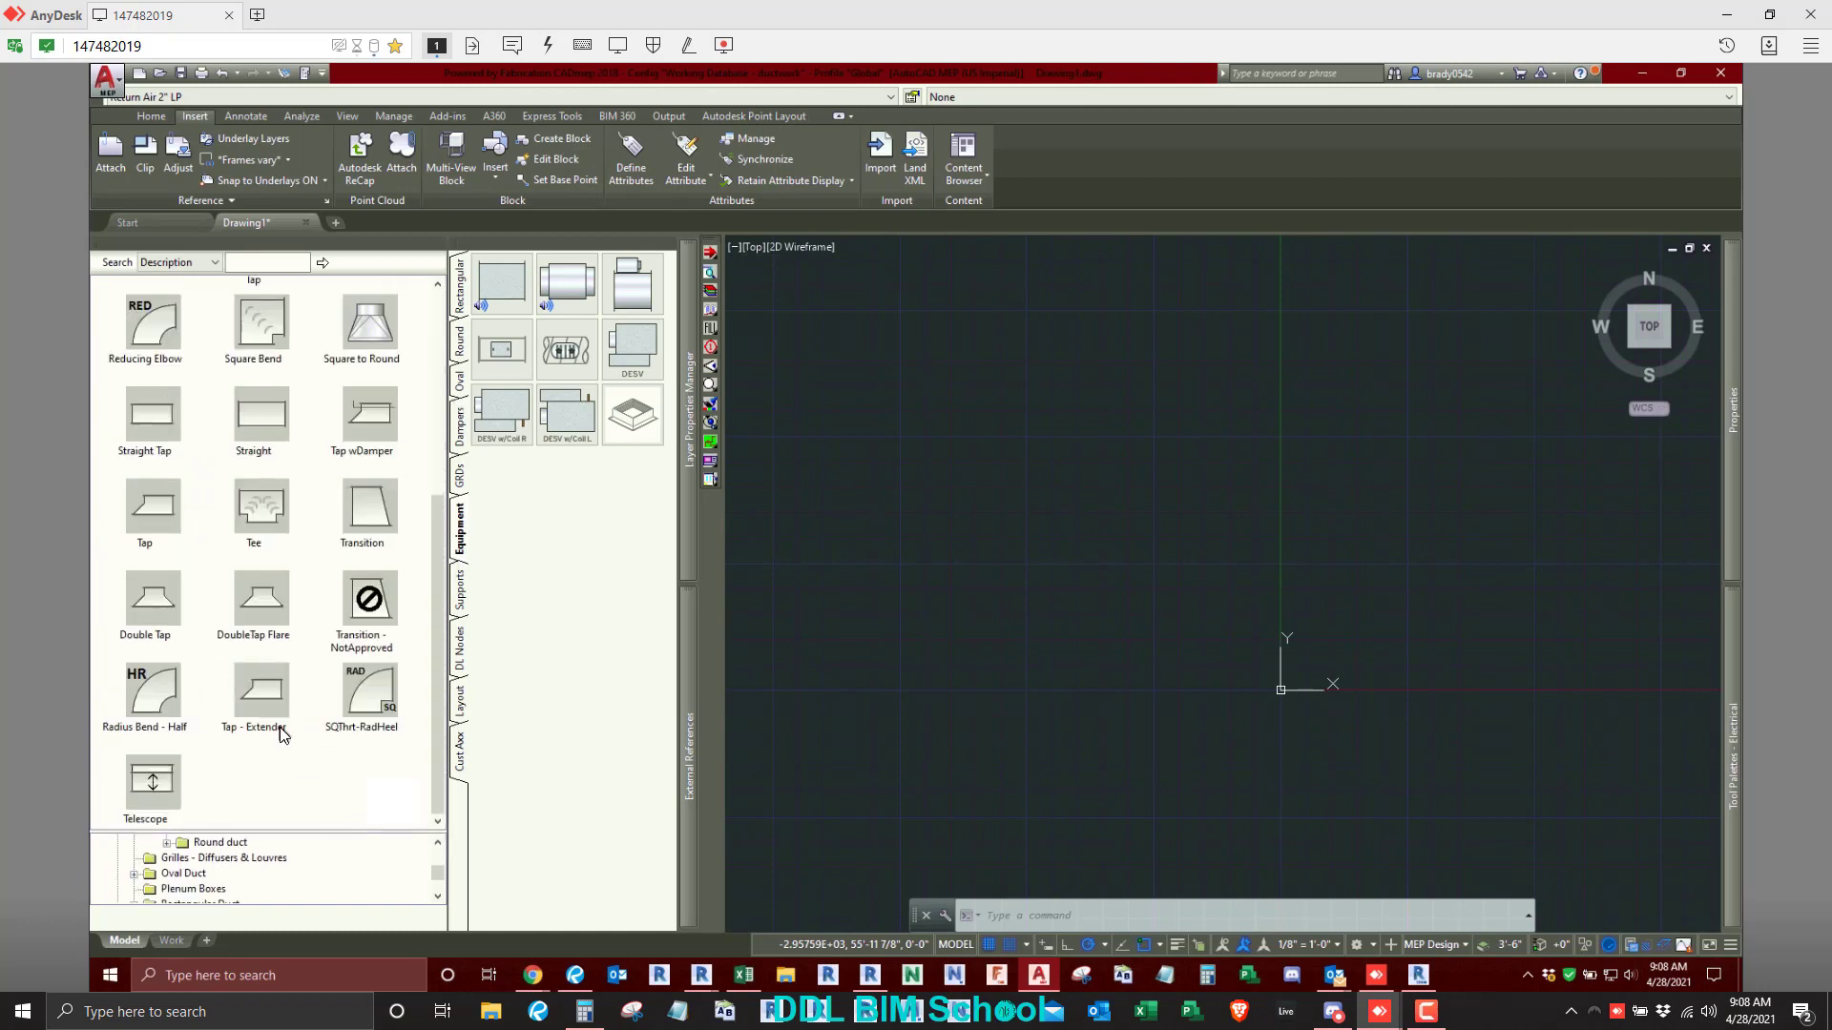
- Examine the item properties of the Radius Bend fitting among the manufactured rectangular duct items, including its alias
{"action": "scroll", "coordinate": [283, 734], "scroll_direction": "up", "scroll_amount": 4}
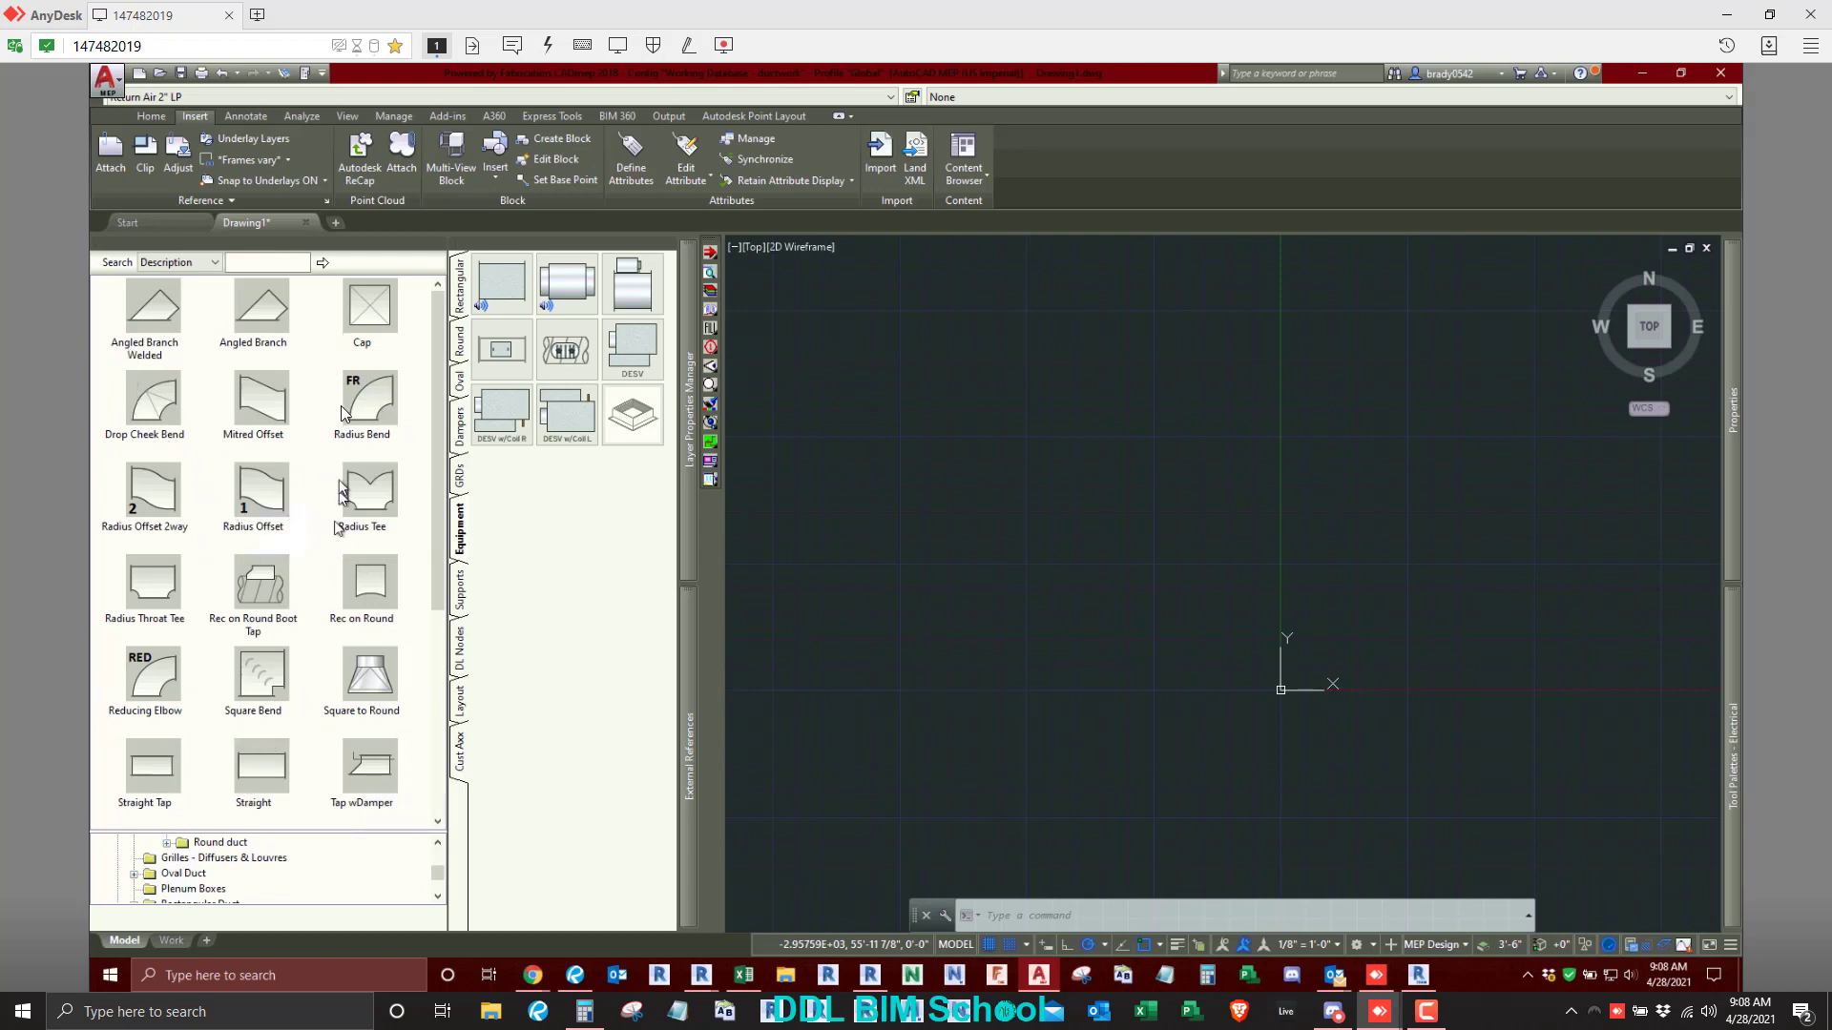
{"action": "right_click", "coordinate": [353, 391]}
{"action": "left_click", "coordinate": [399, 728]}
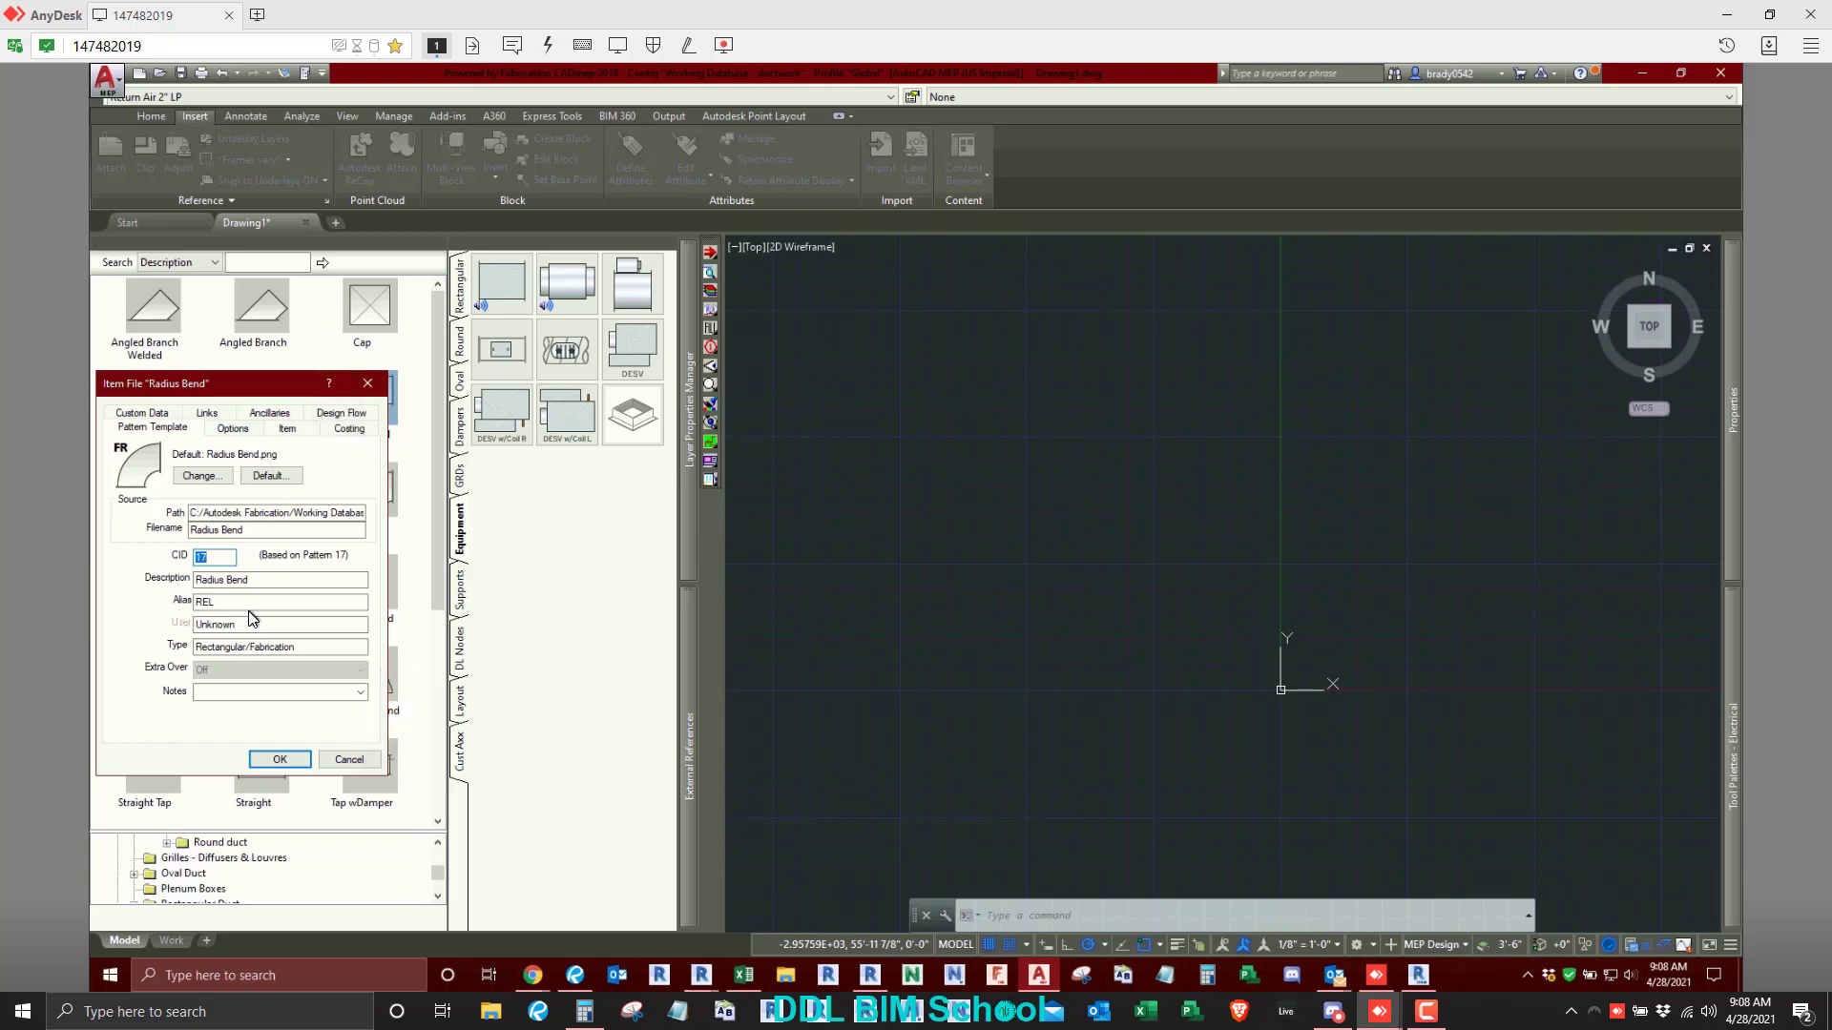
{"action": "left_click", "coordinate": [366, 385]}
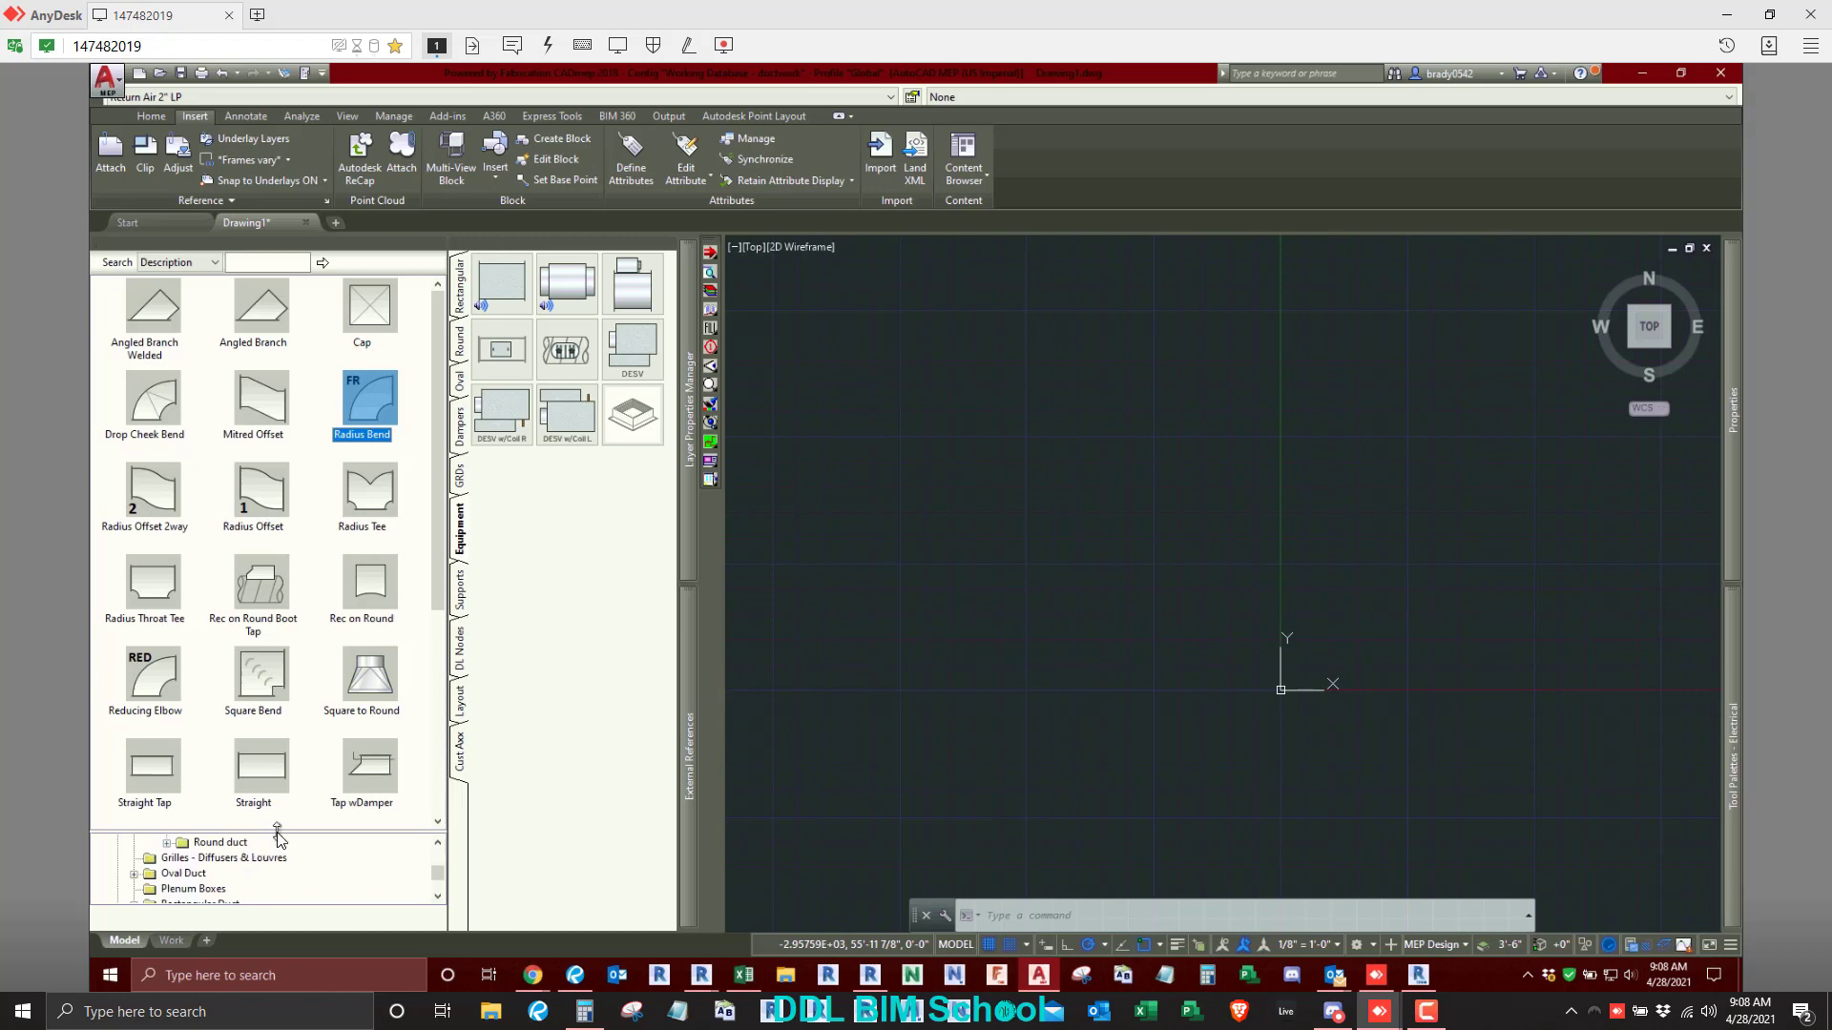
- Enlarge the folder tree and expand Piping and Pipe Fittings to examine the material folders
{"action": "left_click_drag", "start_coordinate": [279, 830], "coordinate": [195, 477]}
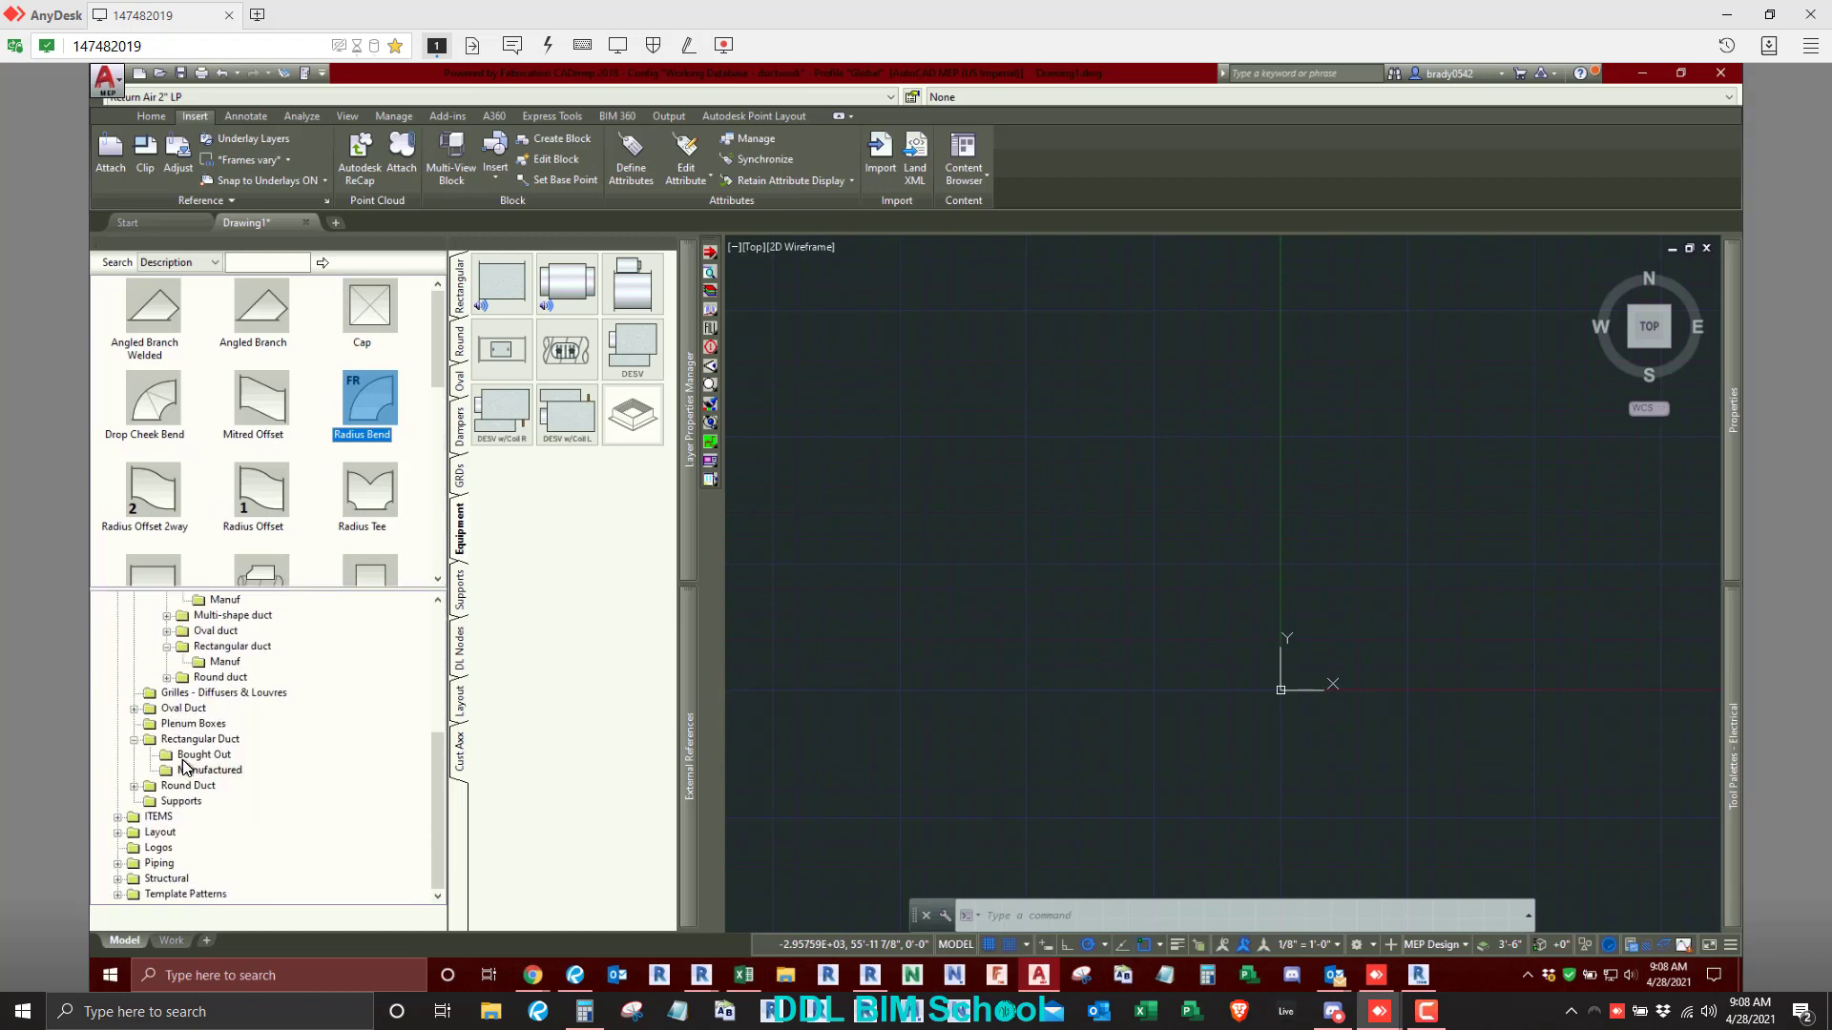
{"action": "left_click", "coordinate": [187, 769]}
{"action": "left_click", "coordinate": [118, 863]}
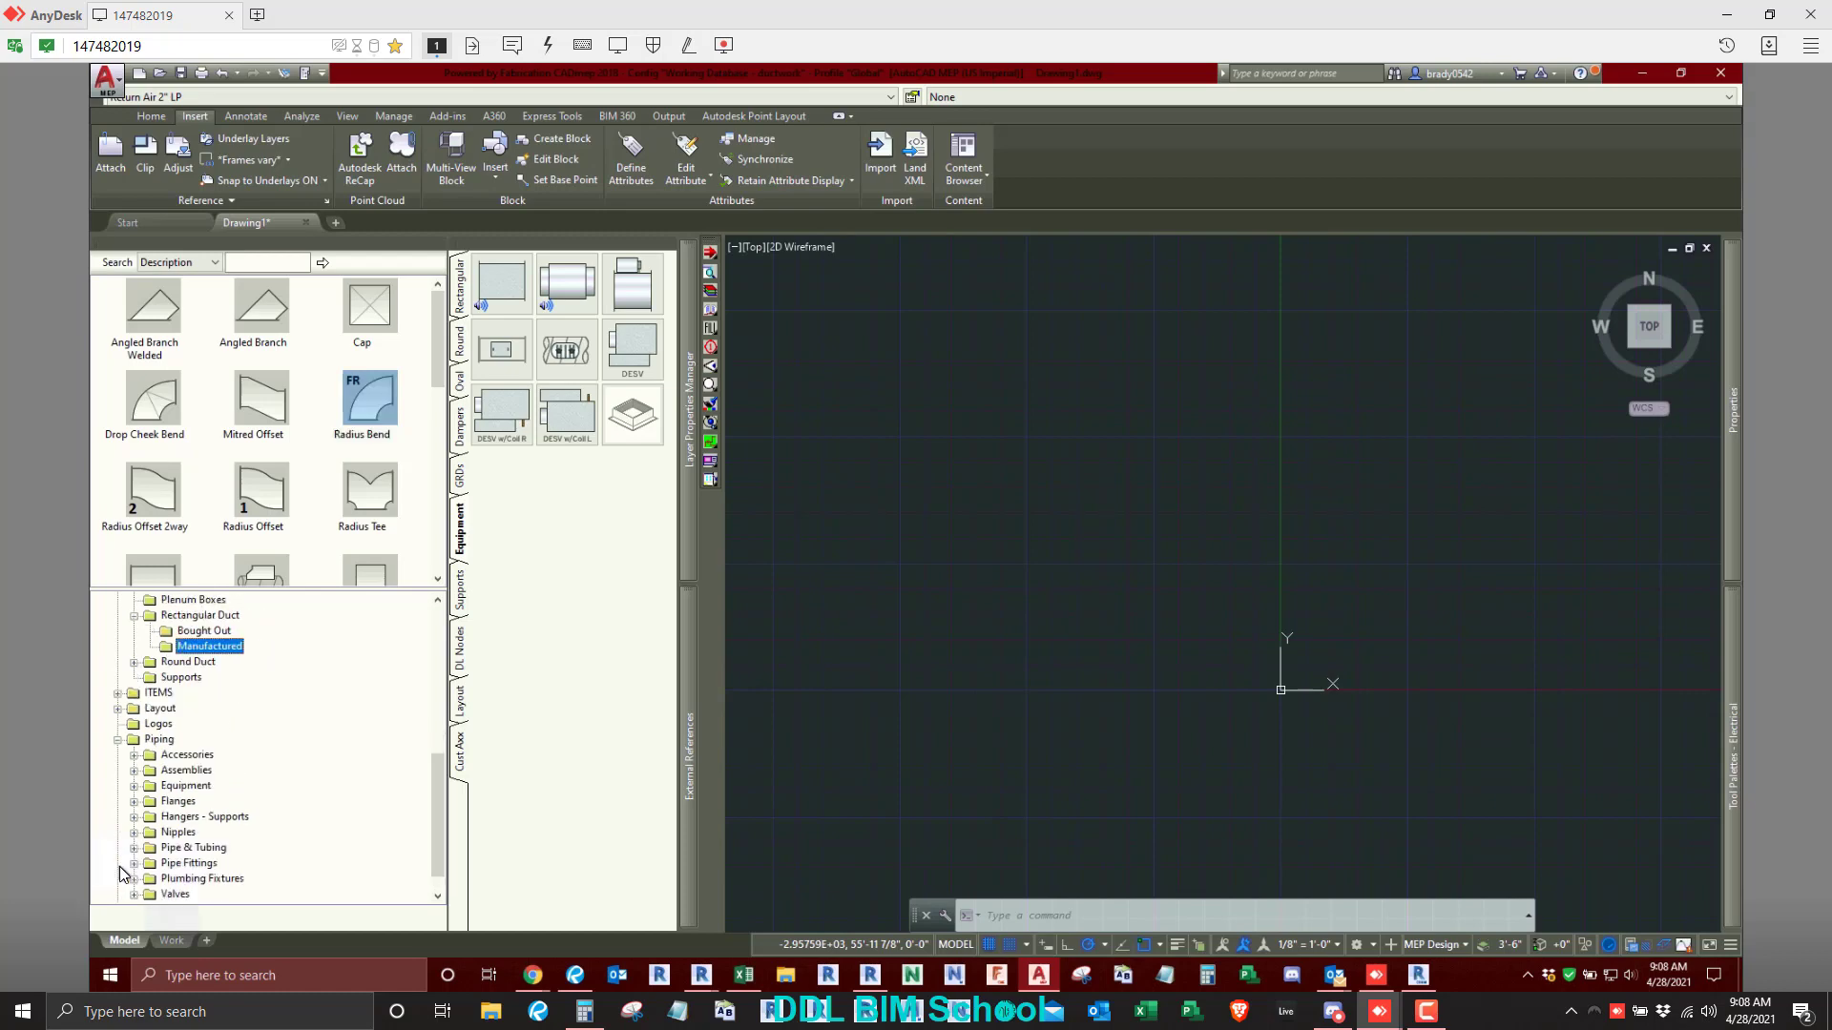
{"action": "left_click", "coordinate": [135, 833]}
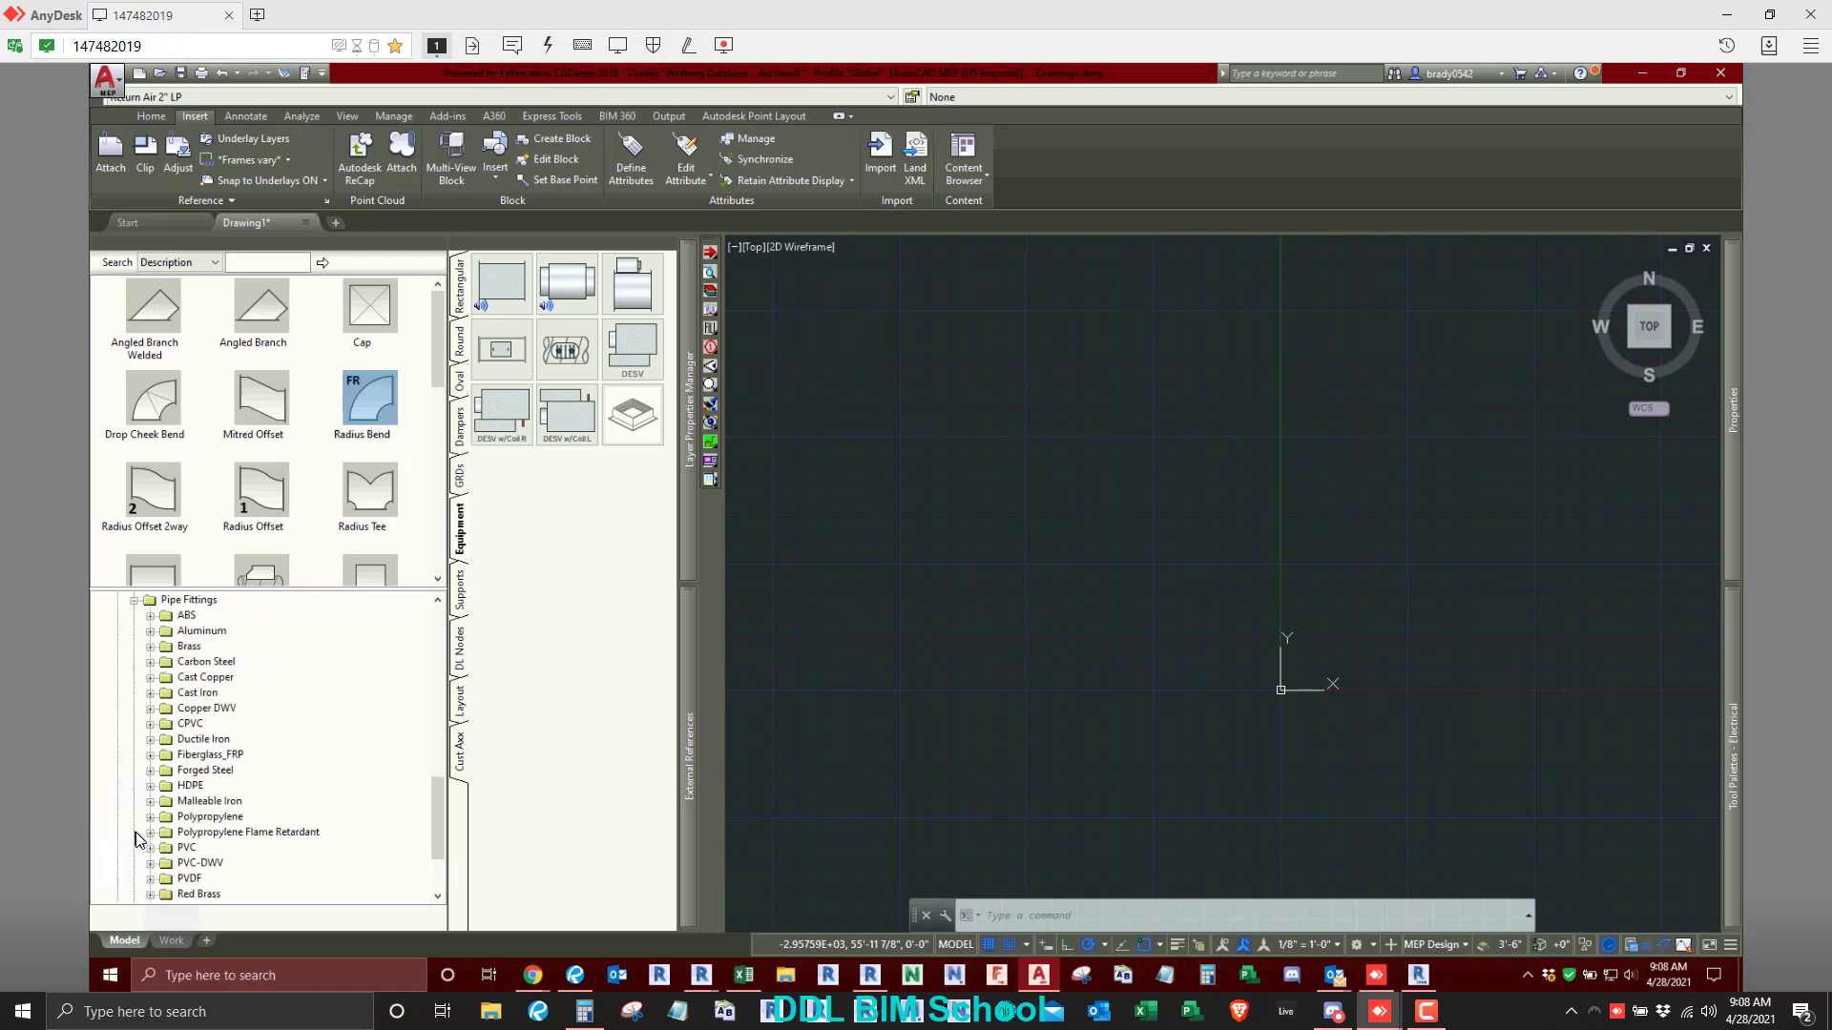
{"action": "scroll", "coordinate": [137, 839], "scroll_direction": "down", "scroll_amount": 3}
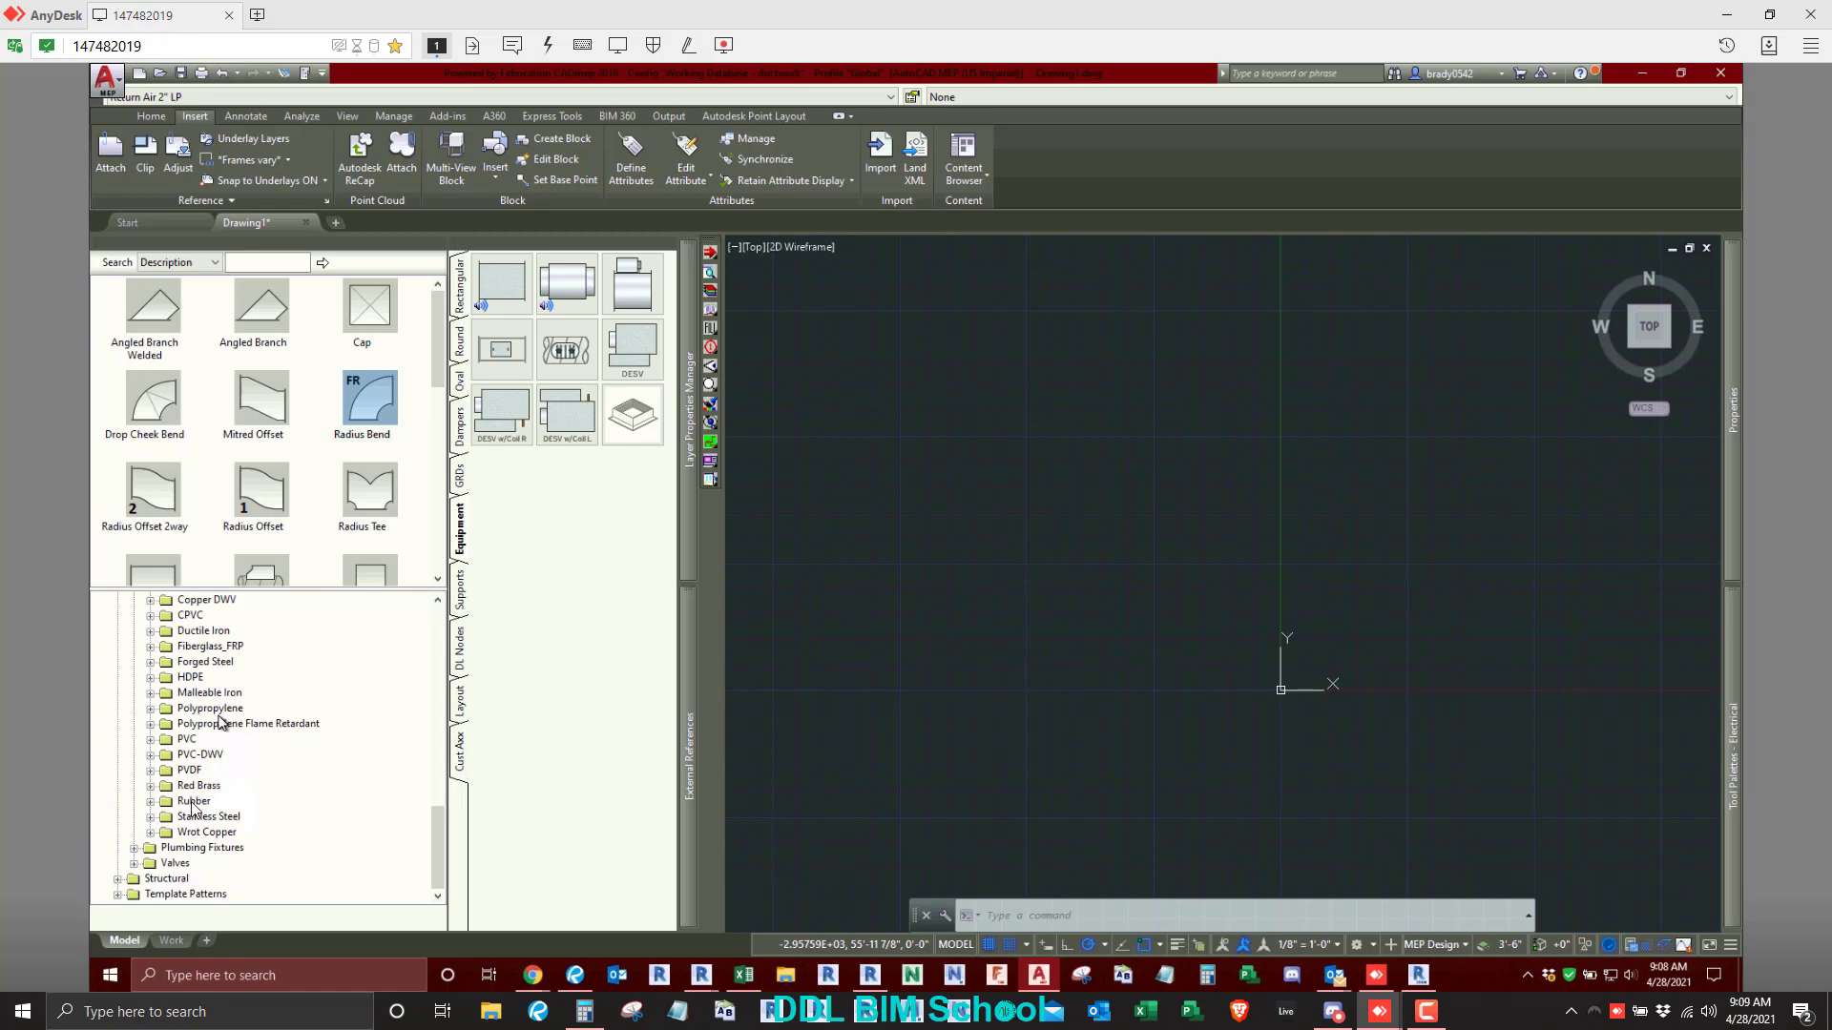
{"action": "scroll", "coordinate": [196, 828], "scroll_direction": "up", "scroll_amount": 2}
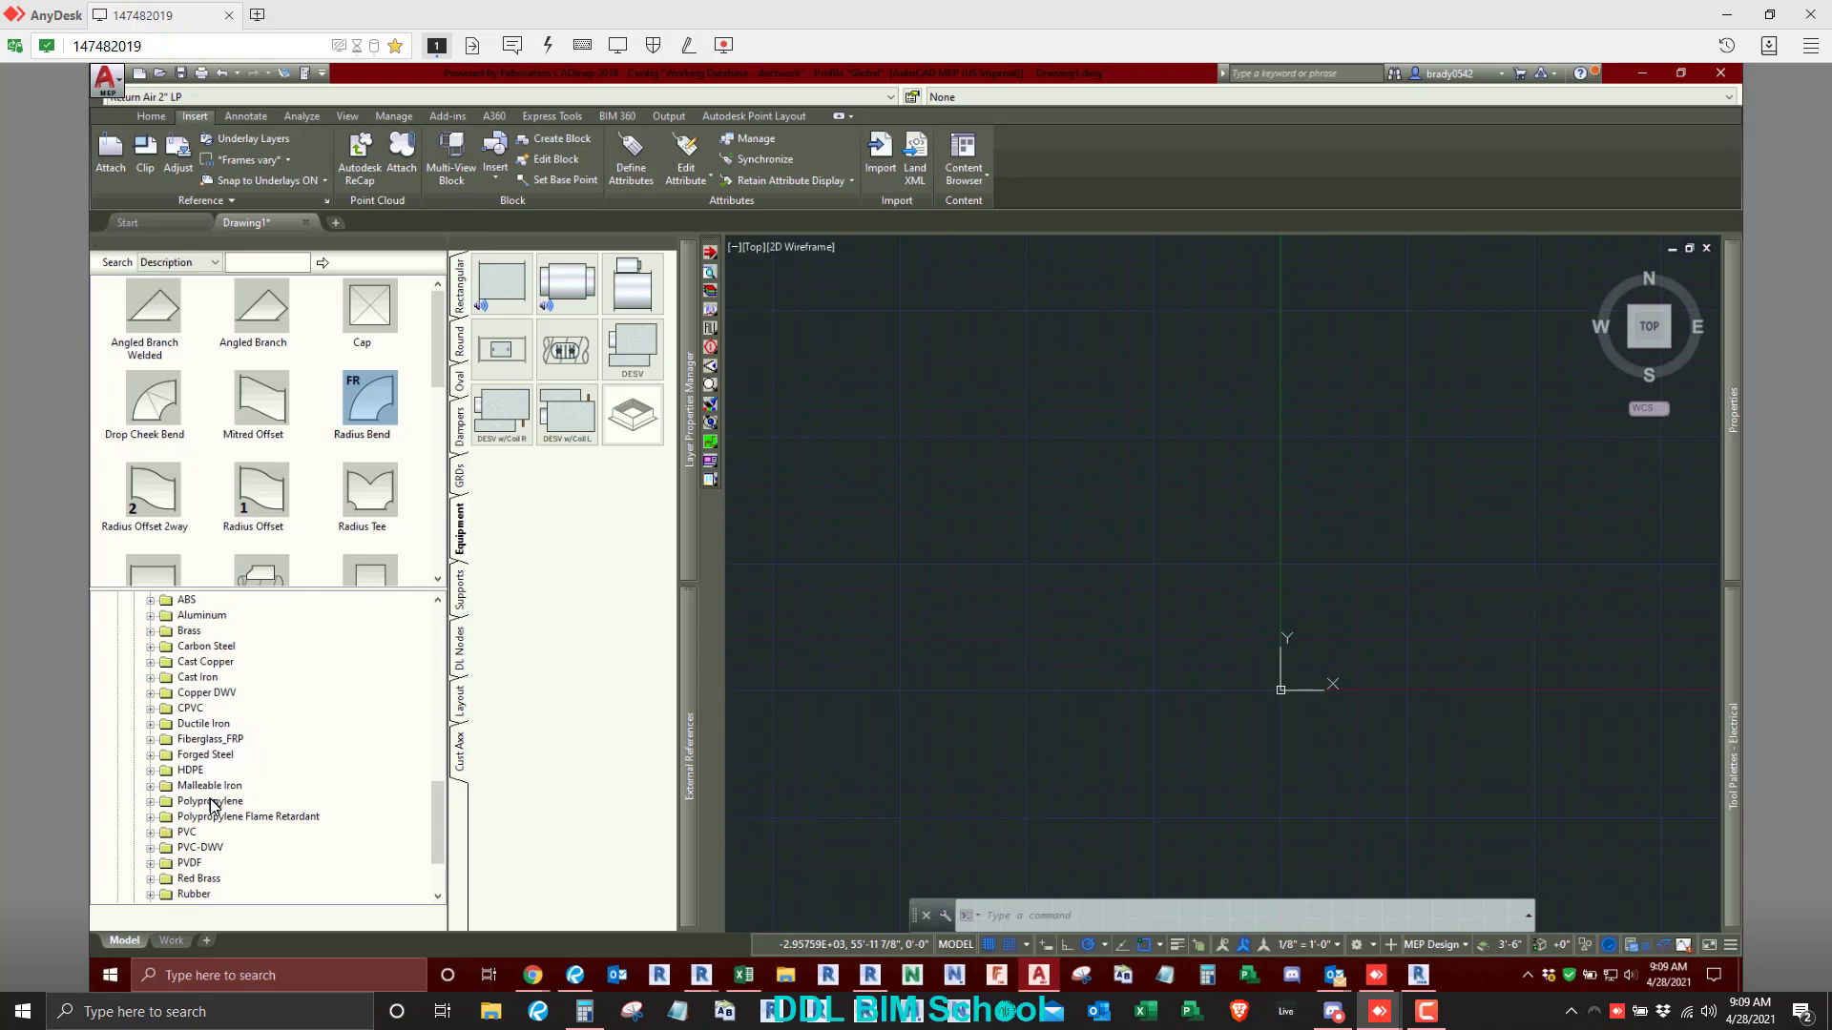
{"action": "scroll", "coordinate": [212, 804], "scroll_direction": "up", "scroll_amount": 1}
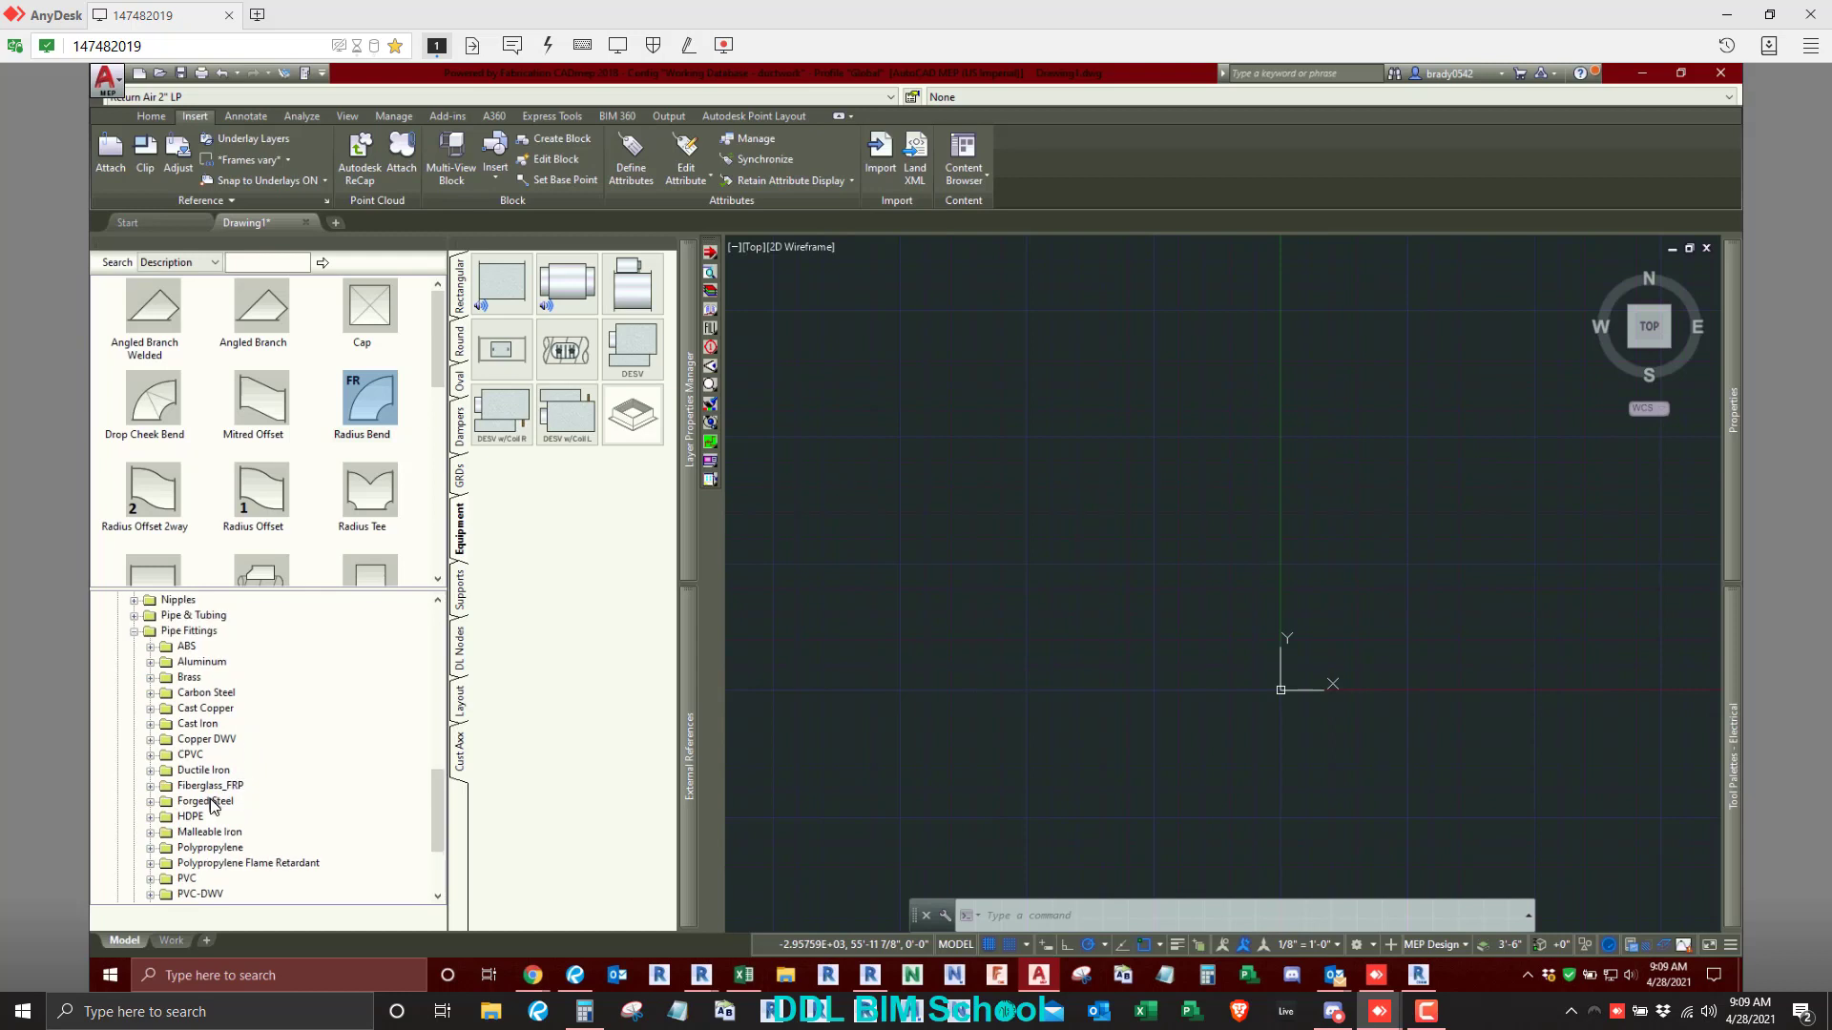
{"action": "scroll", "coordinate": [210, 756], "scroll_direction": "up", "scroll_amount": 12}
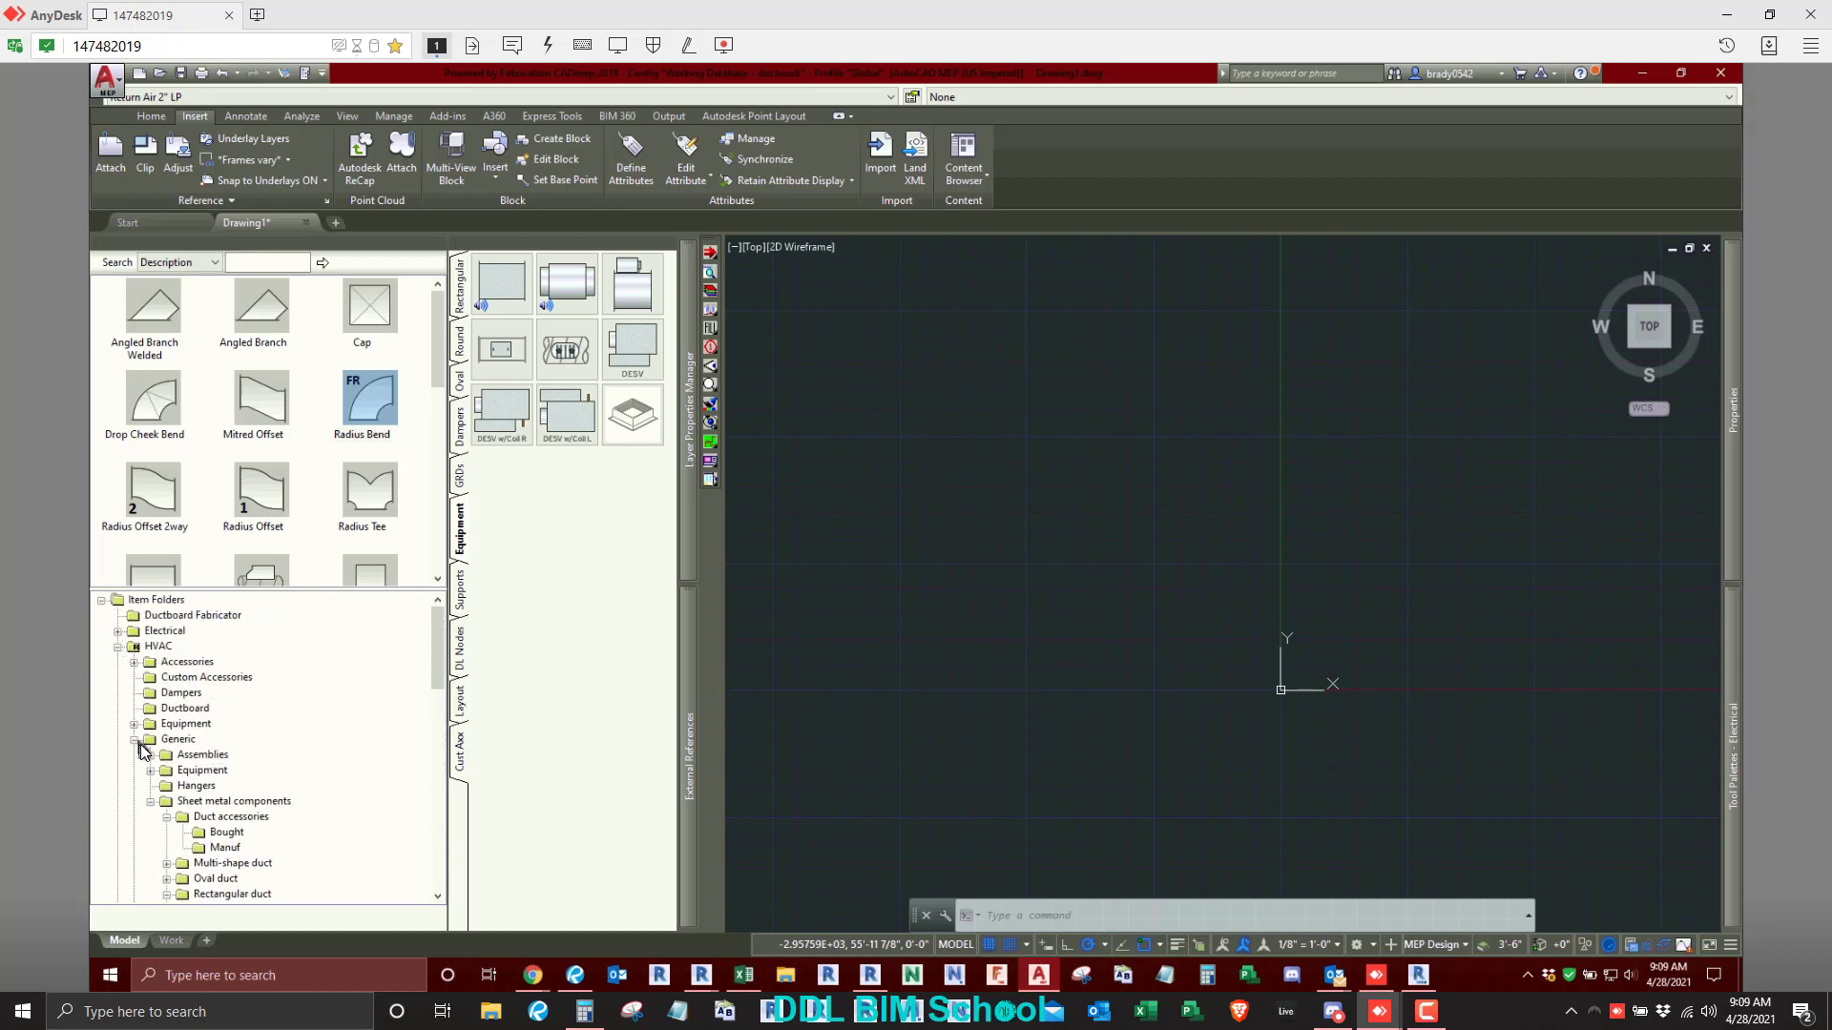
- Check the alias in the properties of Fire Damper - Type B in the HVAC Dampers folder and look through the remaining dampers
{"action": "left_click", "coordinate": [180, 693]}
{"action": "right_click", "coordinate": [253, 315]}
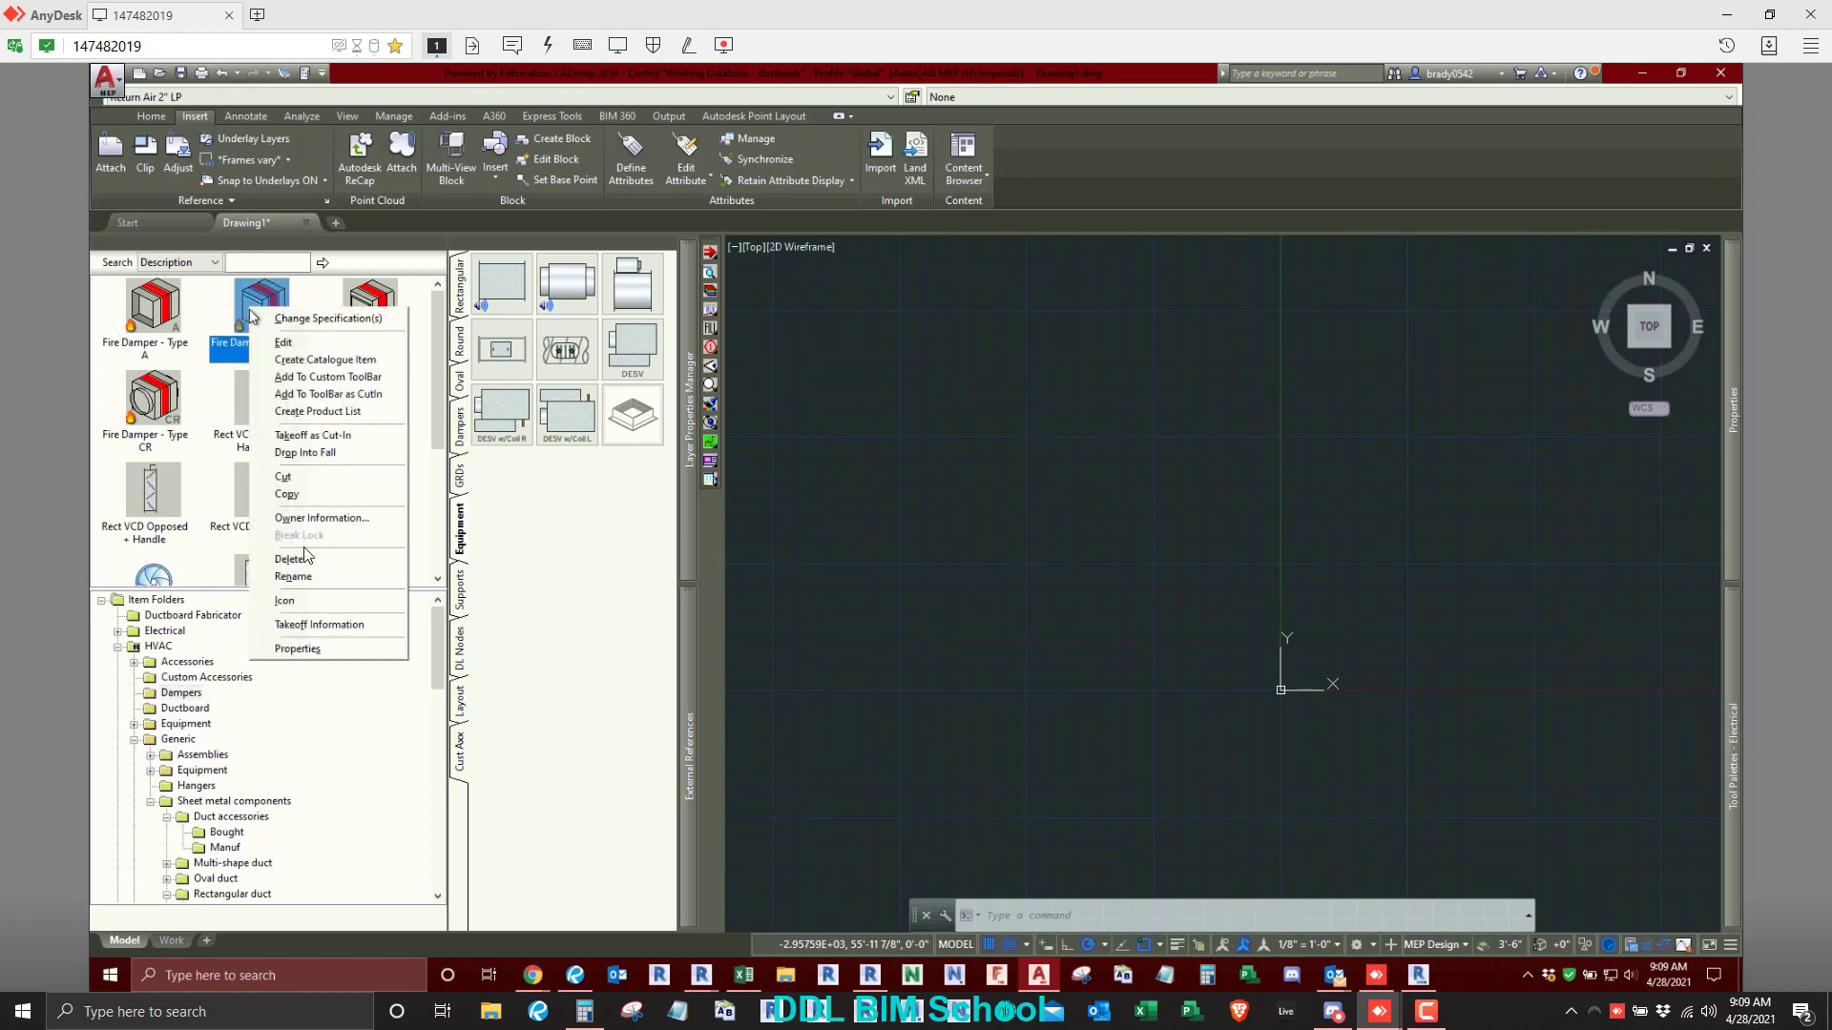
{"action": "left_click", "coordinate": [301, 649]}
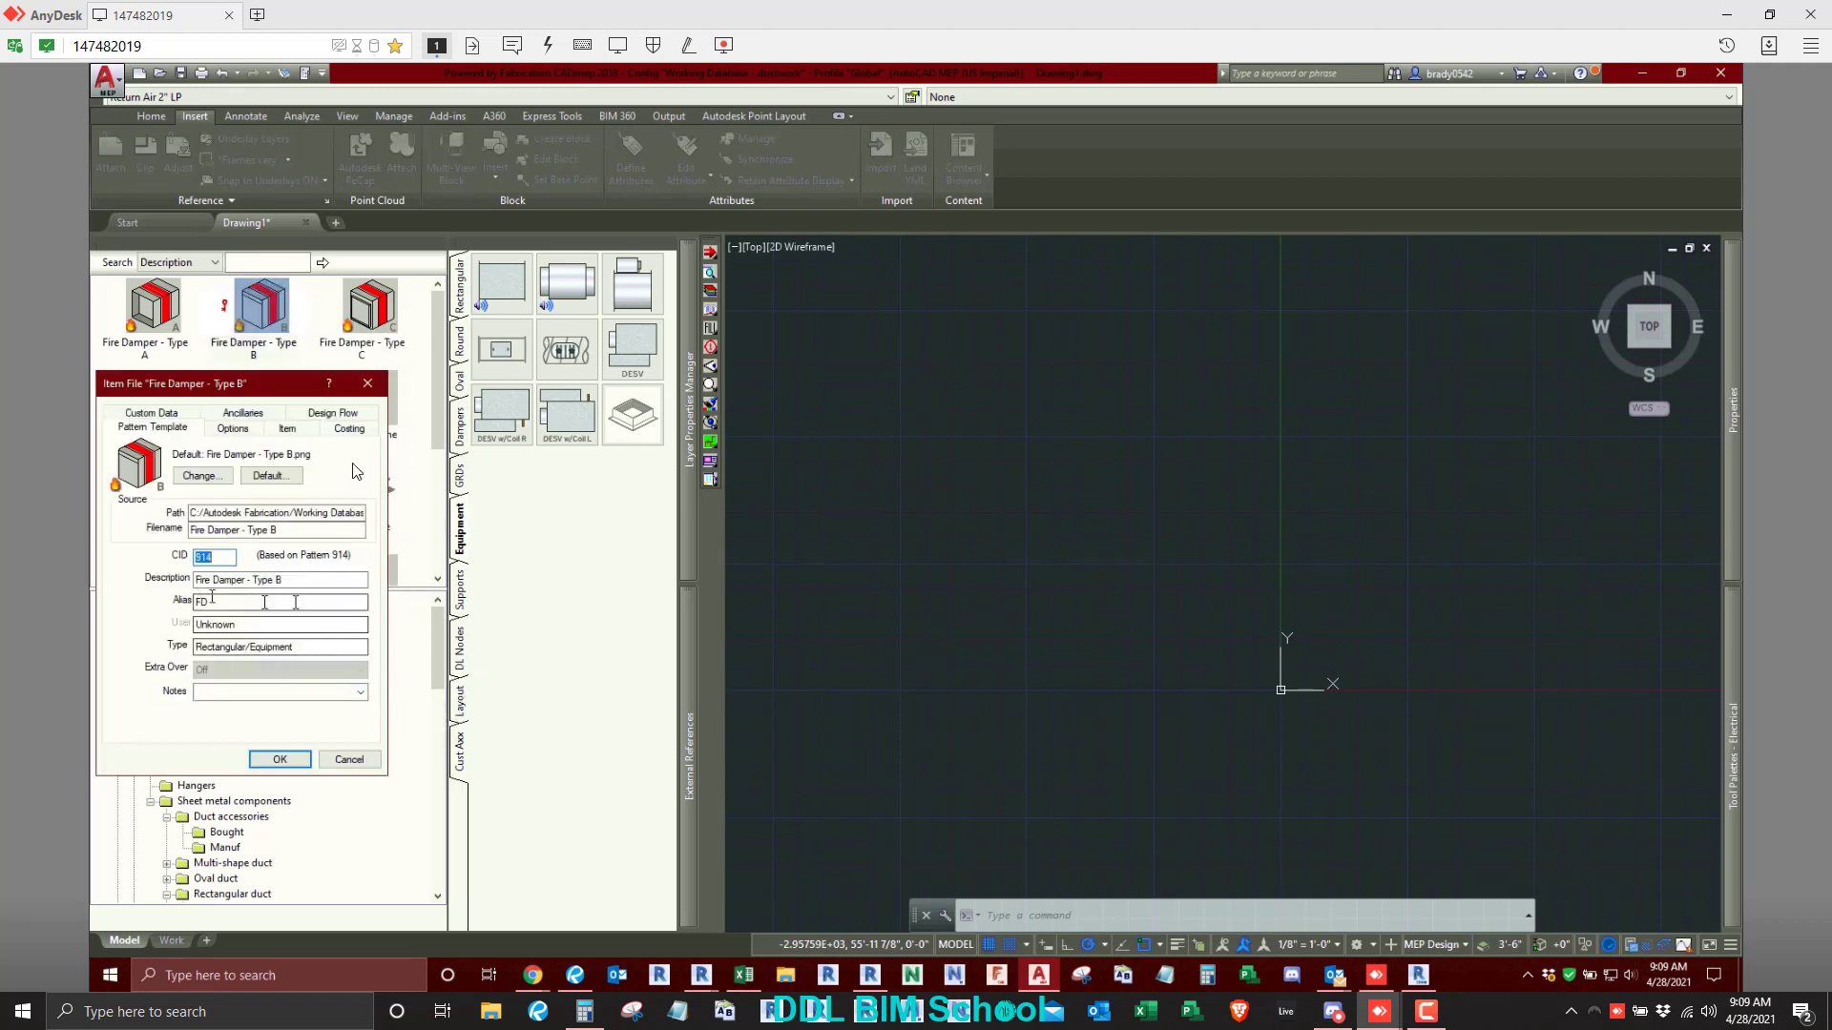
{"action": "left_click", "coordinate": [370, 386]}
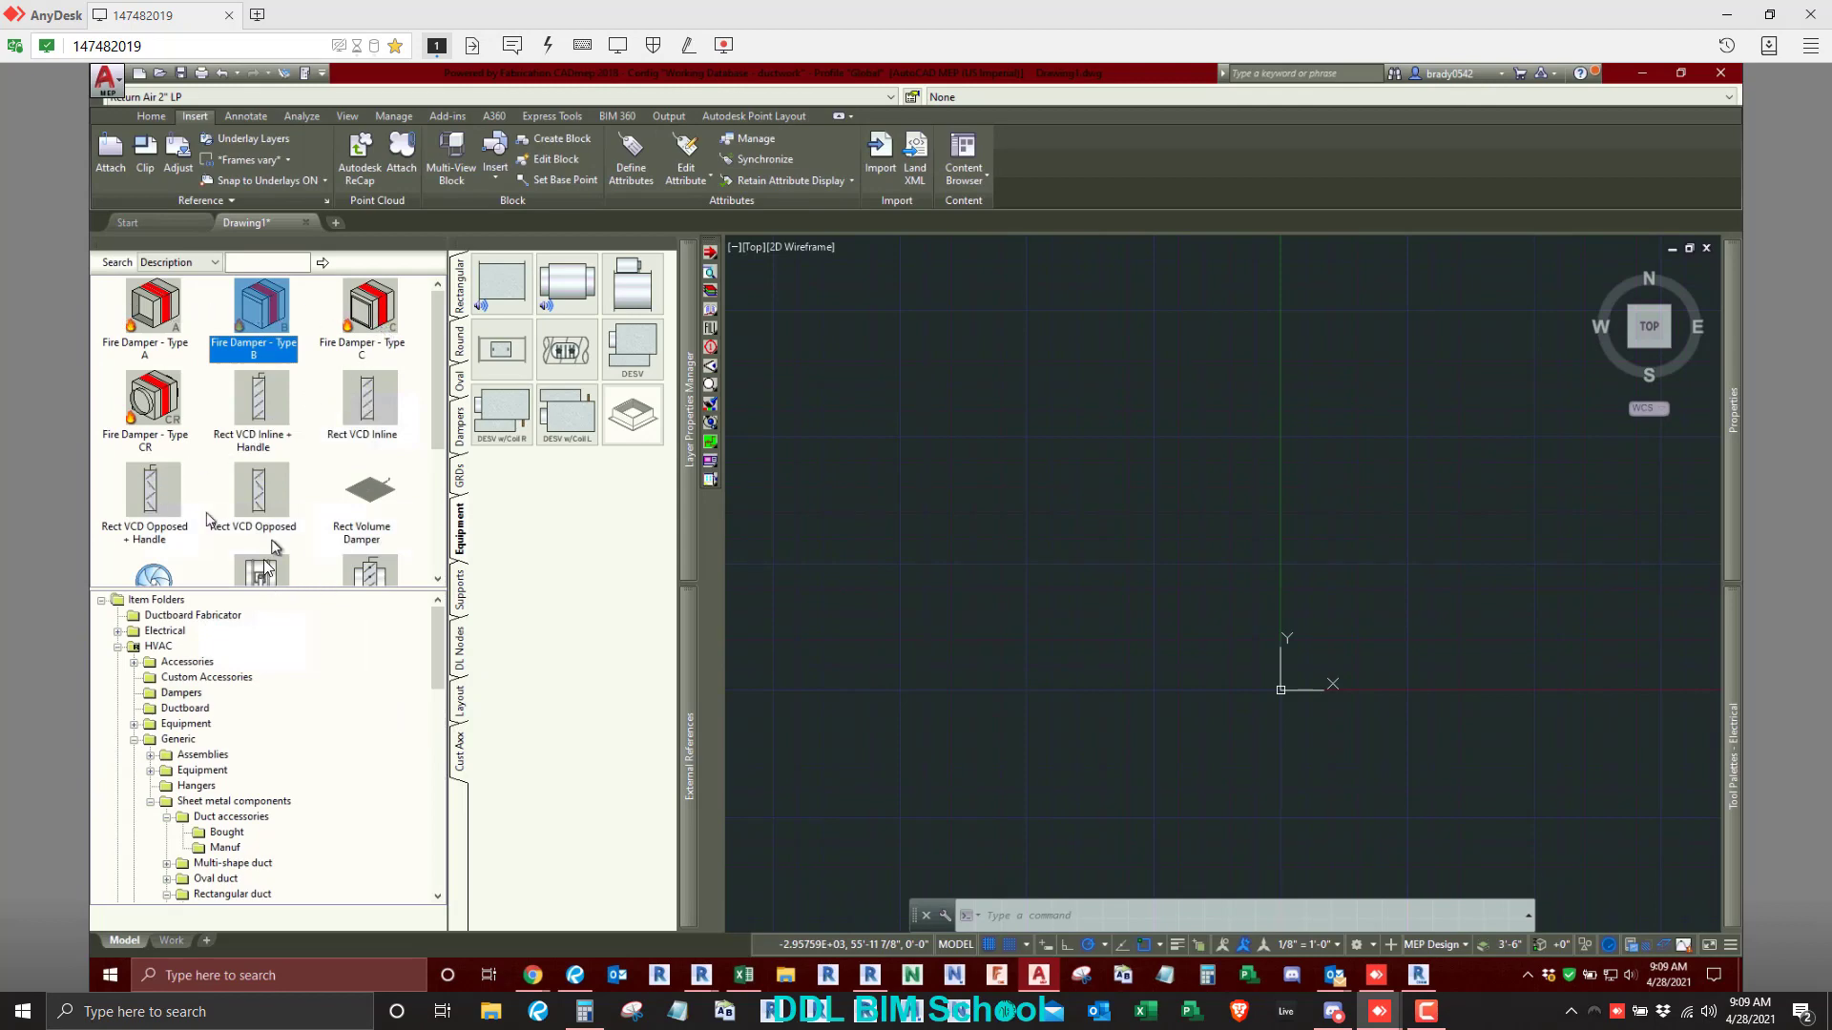
{"action": "scroll", "coordinate": [253, 462], "scroll_direction": "down", "scroll_amount": 3}
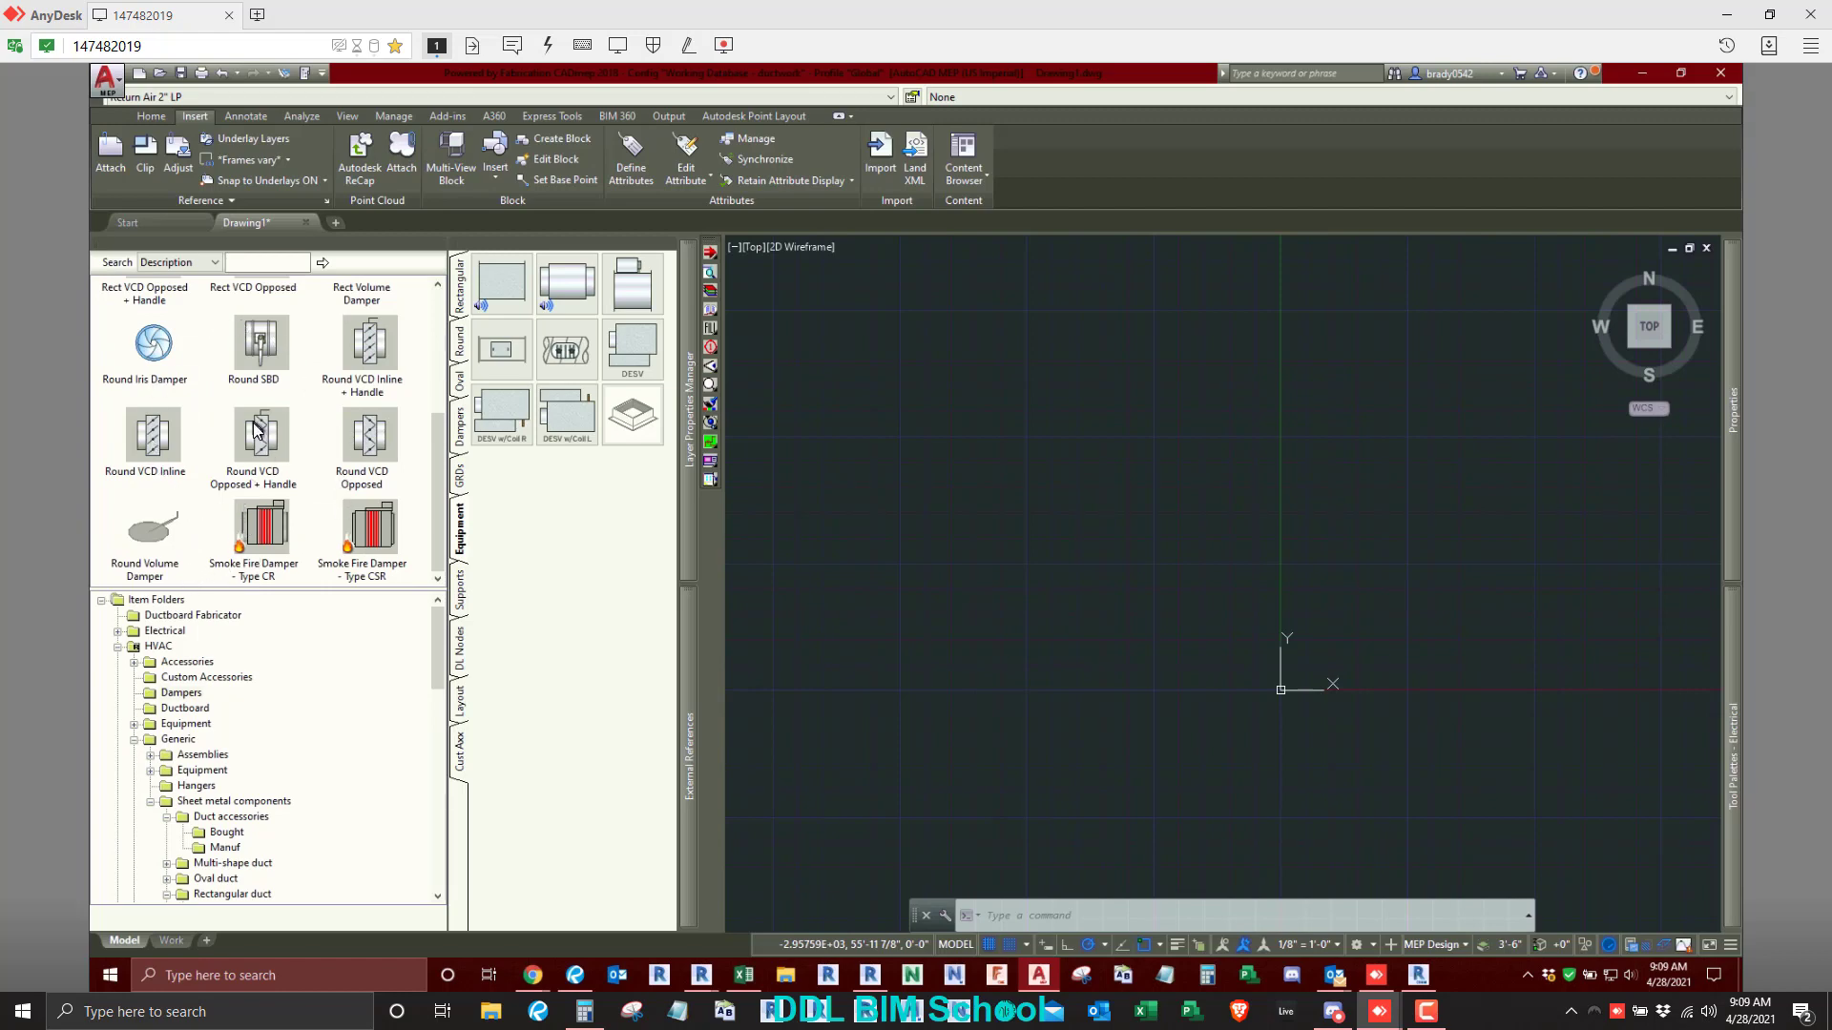
{"action": "scroll", "coordinate": [255, 426], "scroll_direction": "up", "scroll_amount": 3}
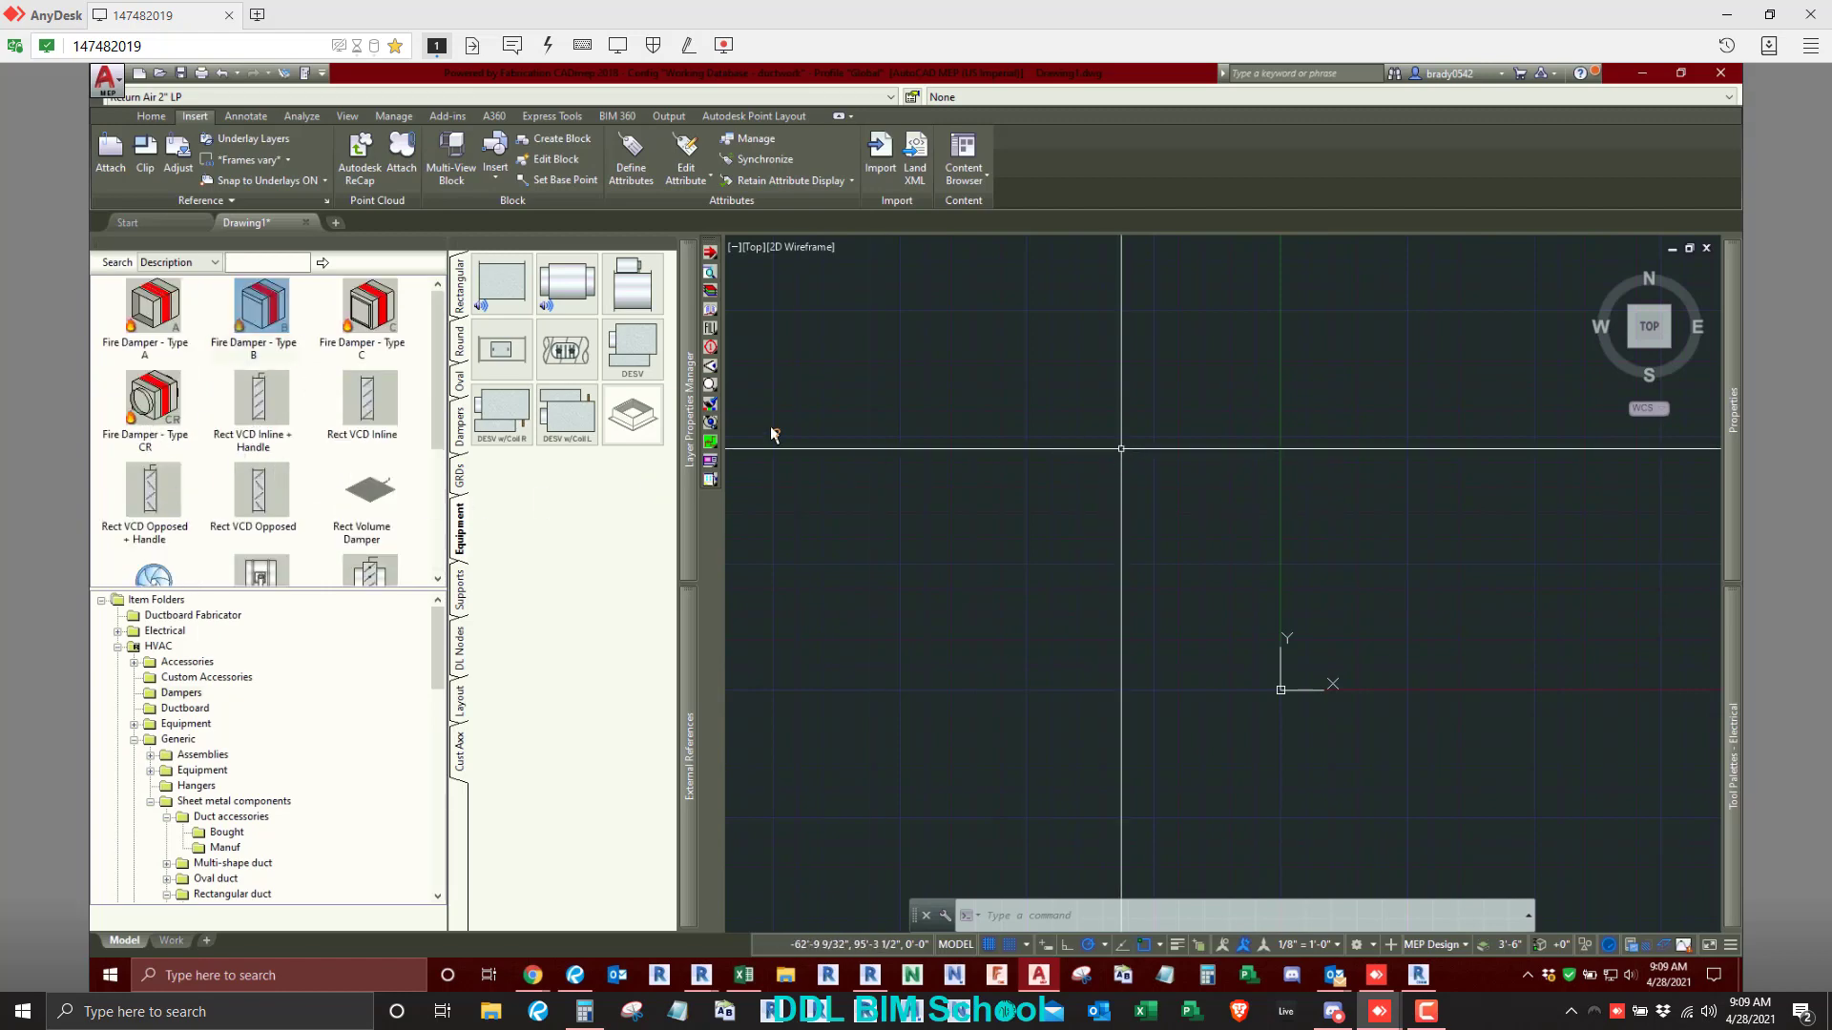
{"action": "left_click", "coordinate": [1031, 409]}
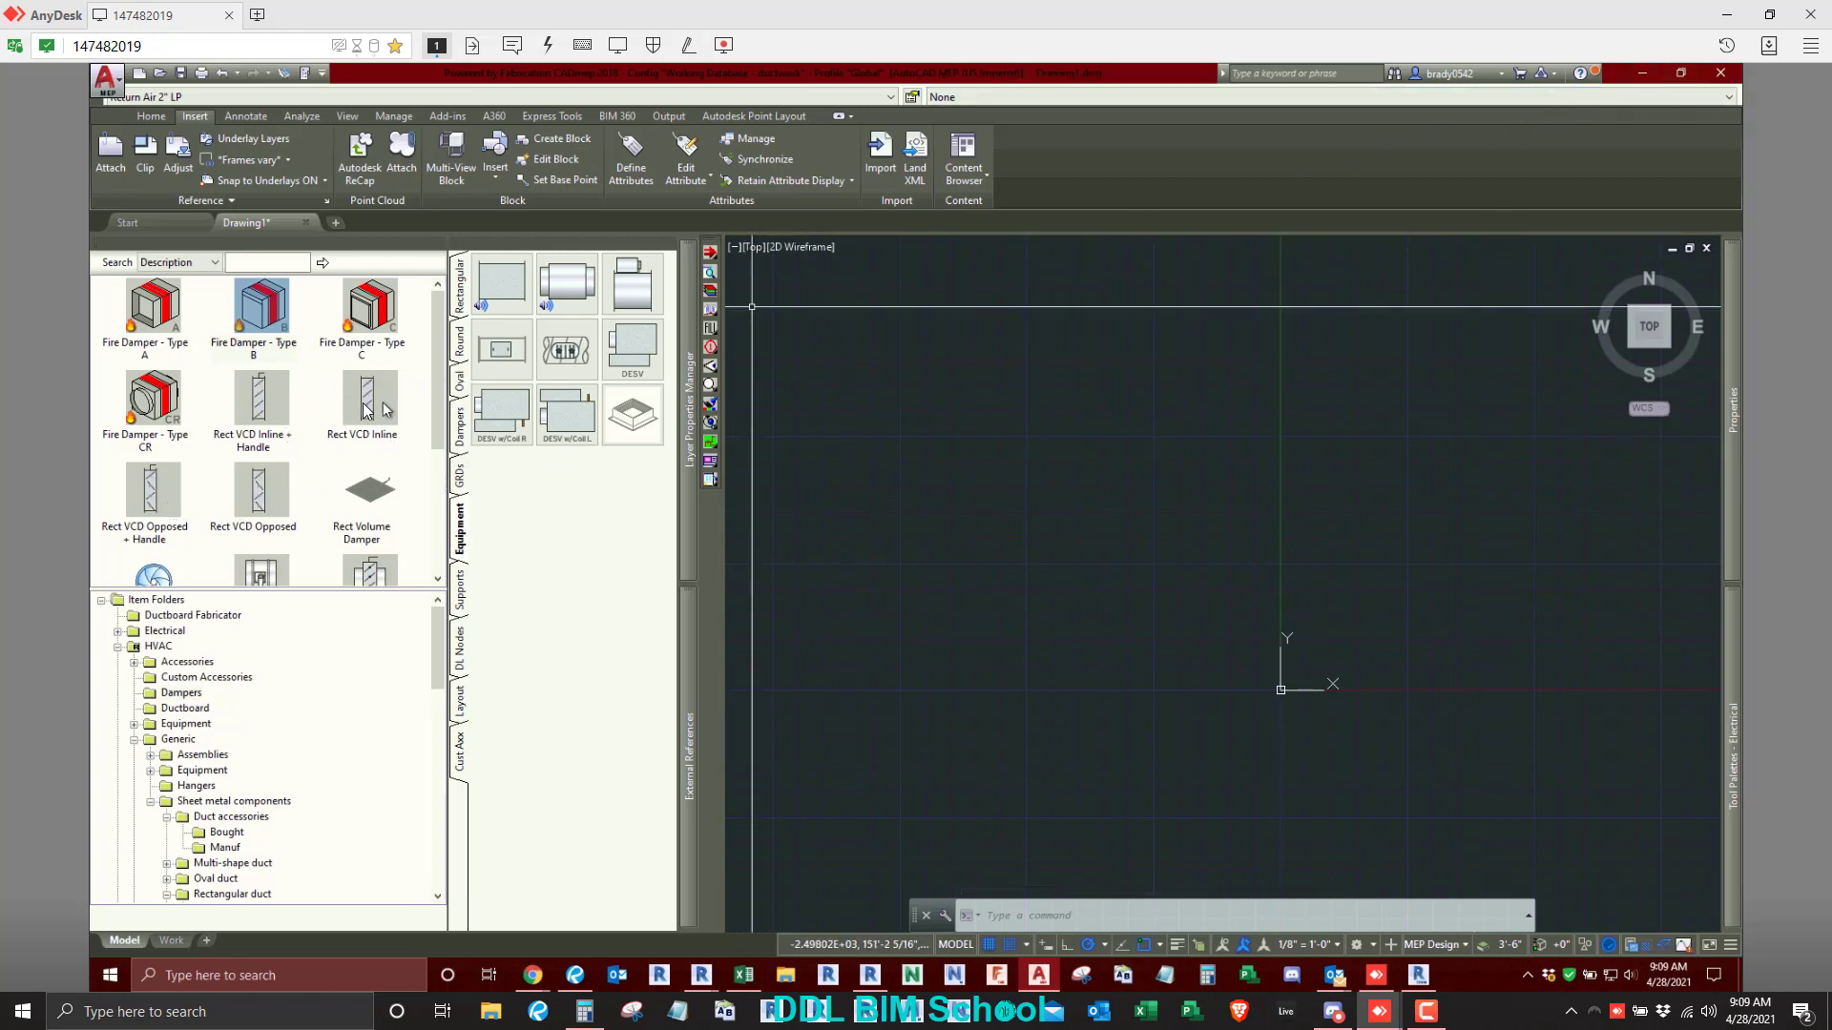
- Show the Manufactured items of Rectangular Duct and check the alias in the Cap fitting's properties
{"action": "scroll", "coordinate": [229, 783], "scroll_direction": "down", "scroll_amount": 6}
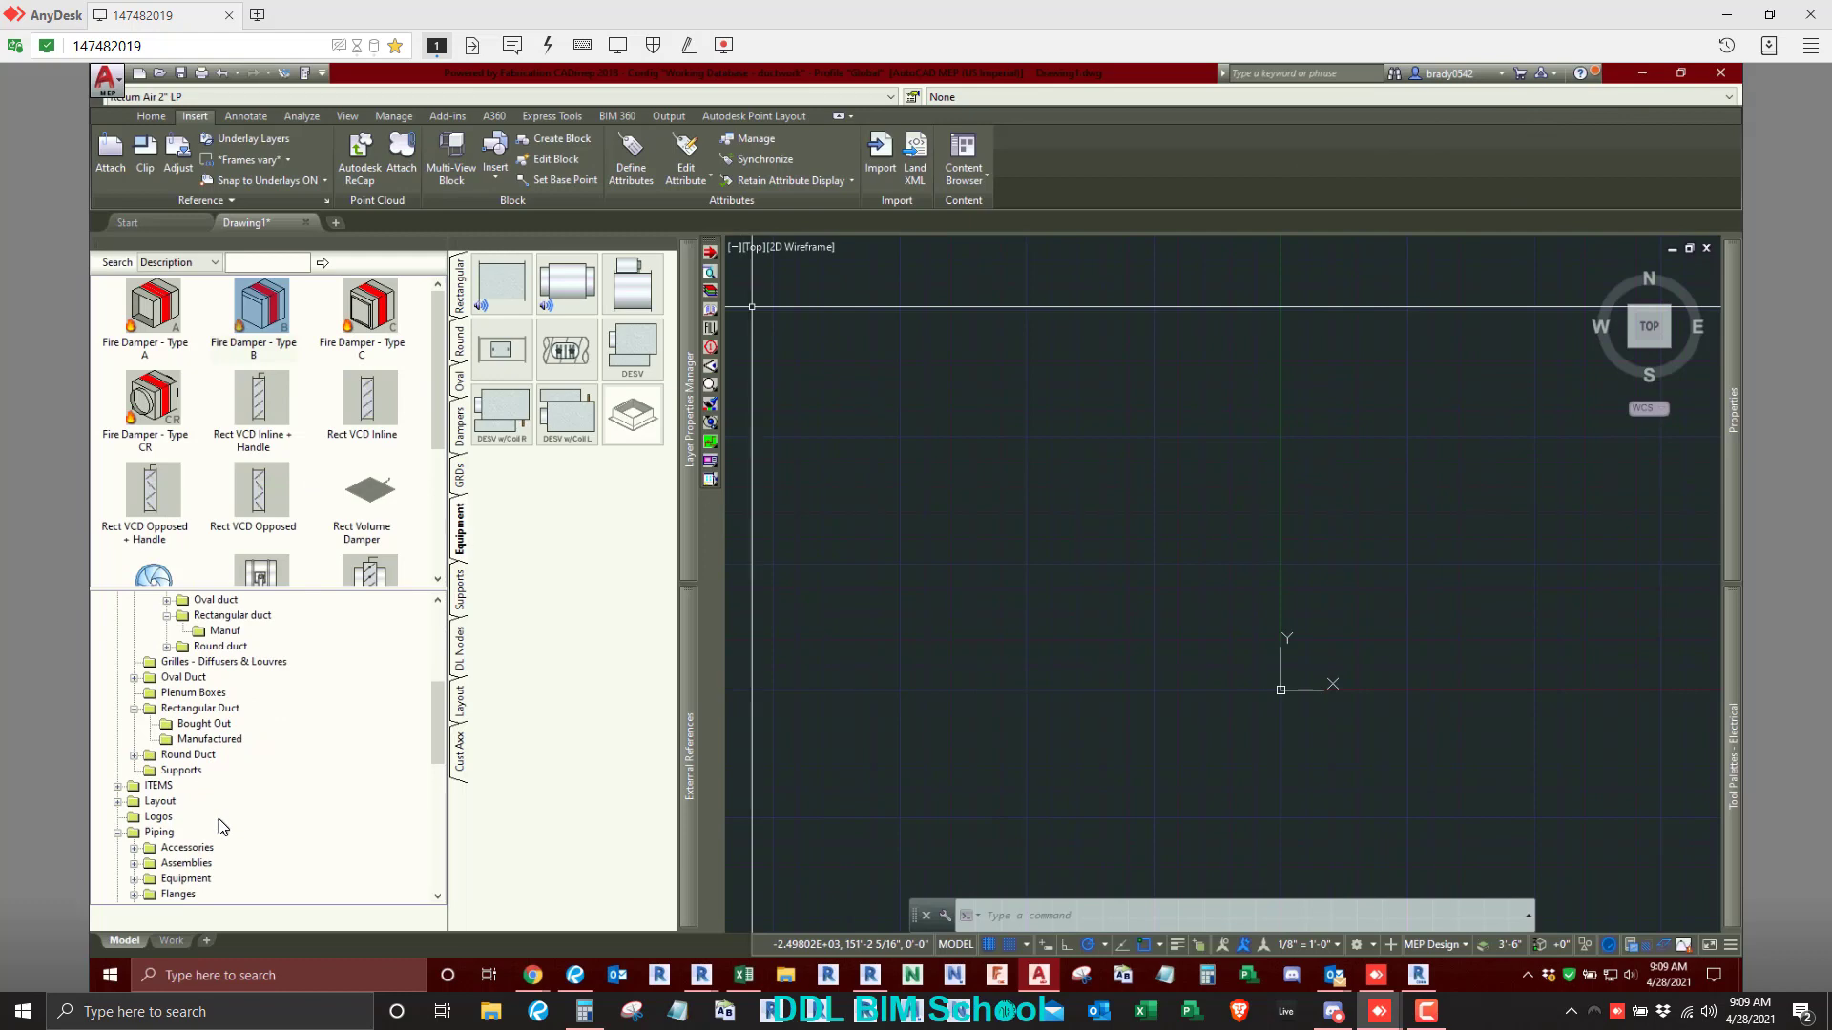
{"action": "left_click", "coordinate": [215, 740]}
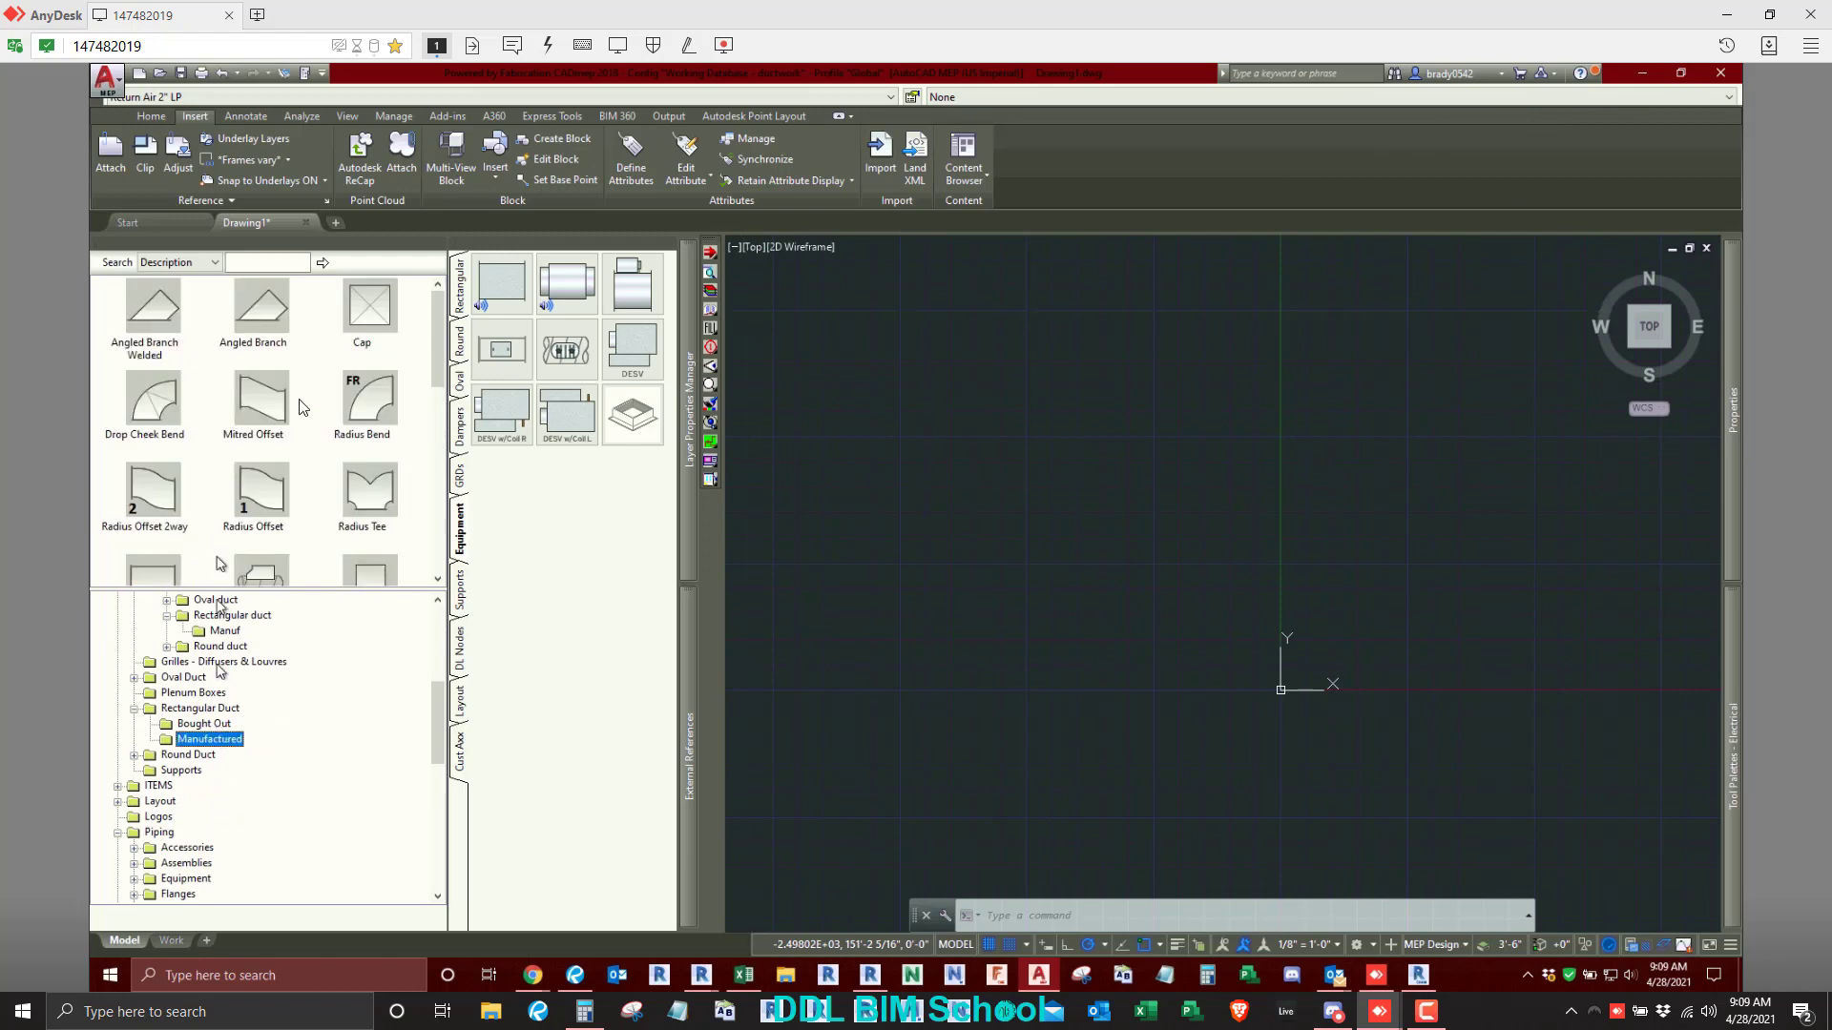
{"action": "right_click", "coordinate": [387, 325]}
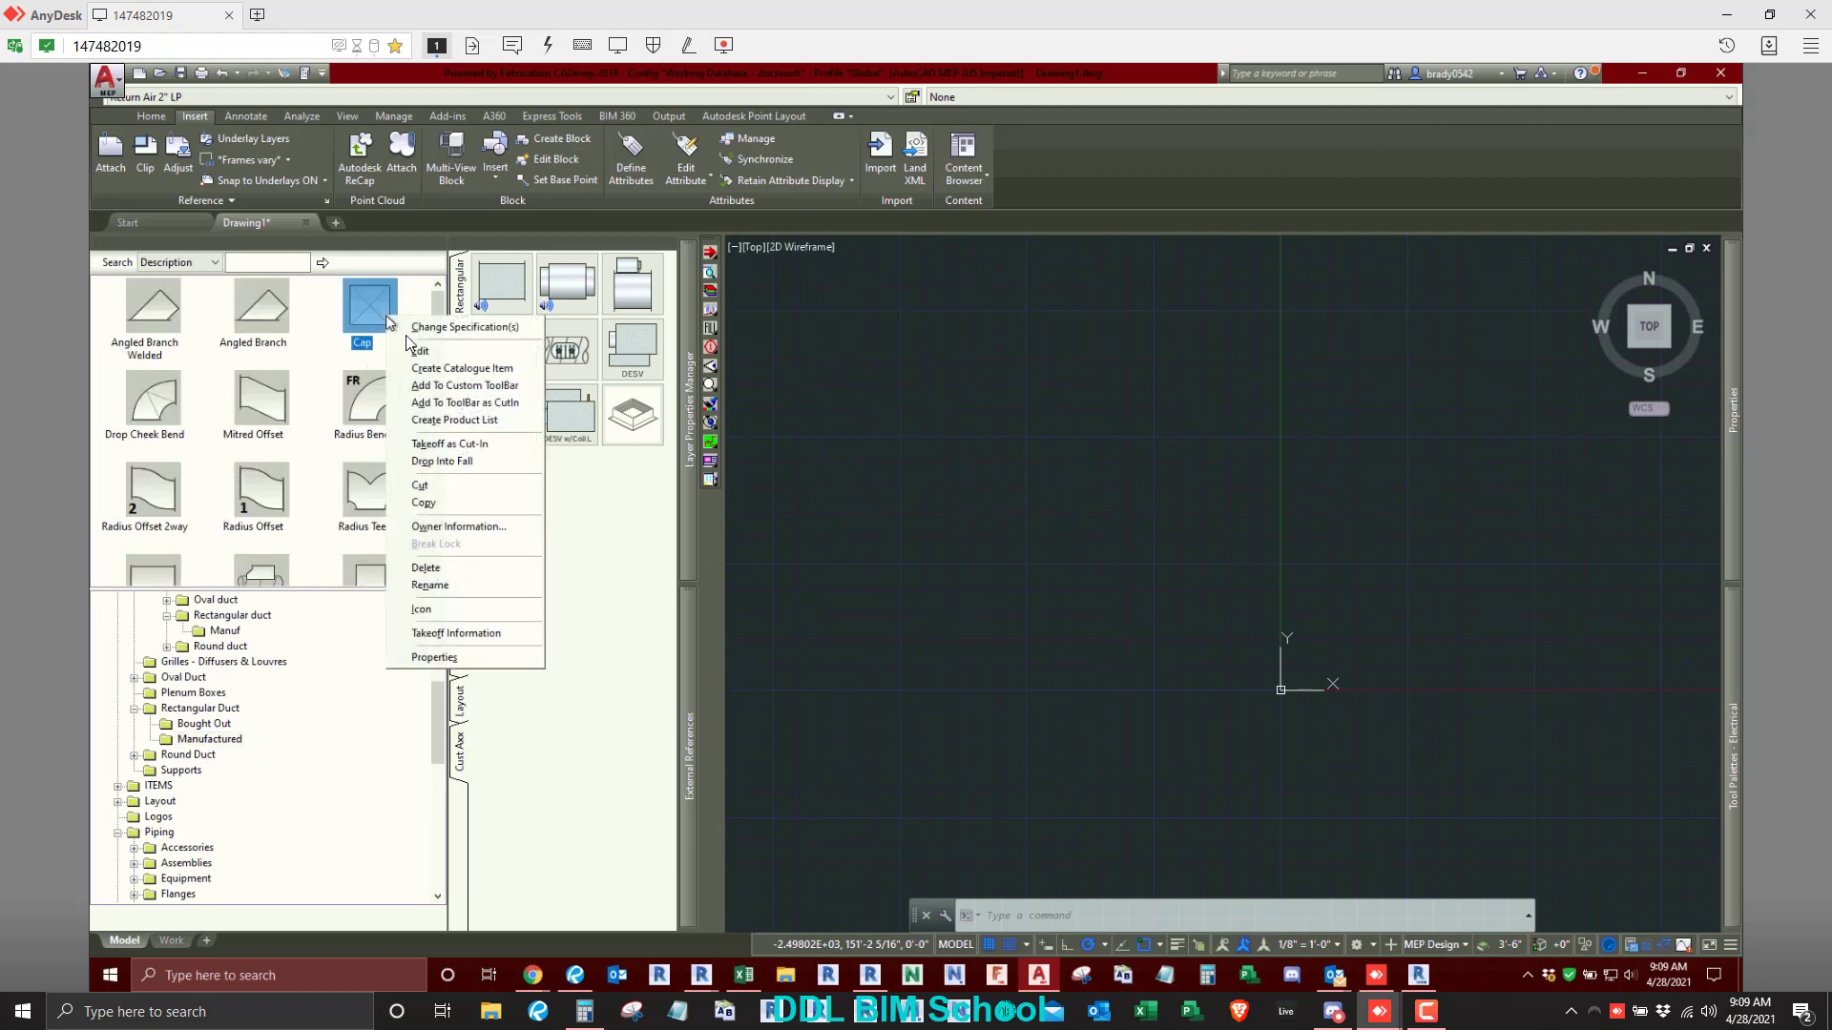
{"action": "left_click", "coordinate": [437, 659]}
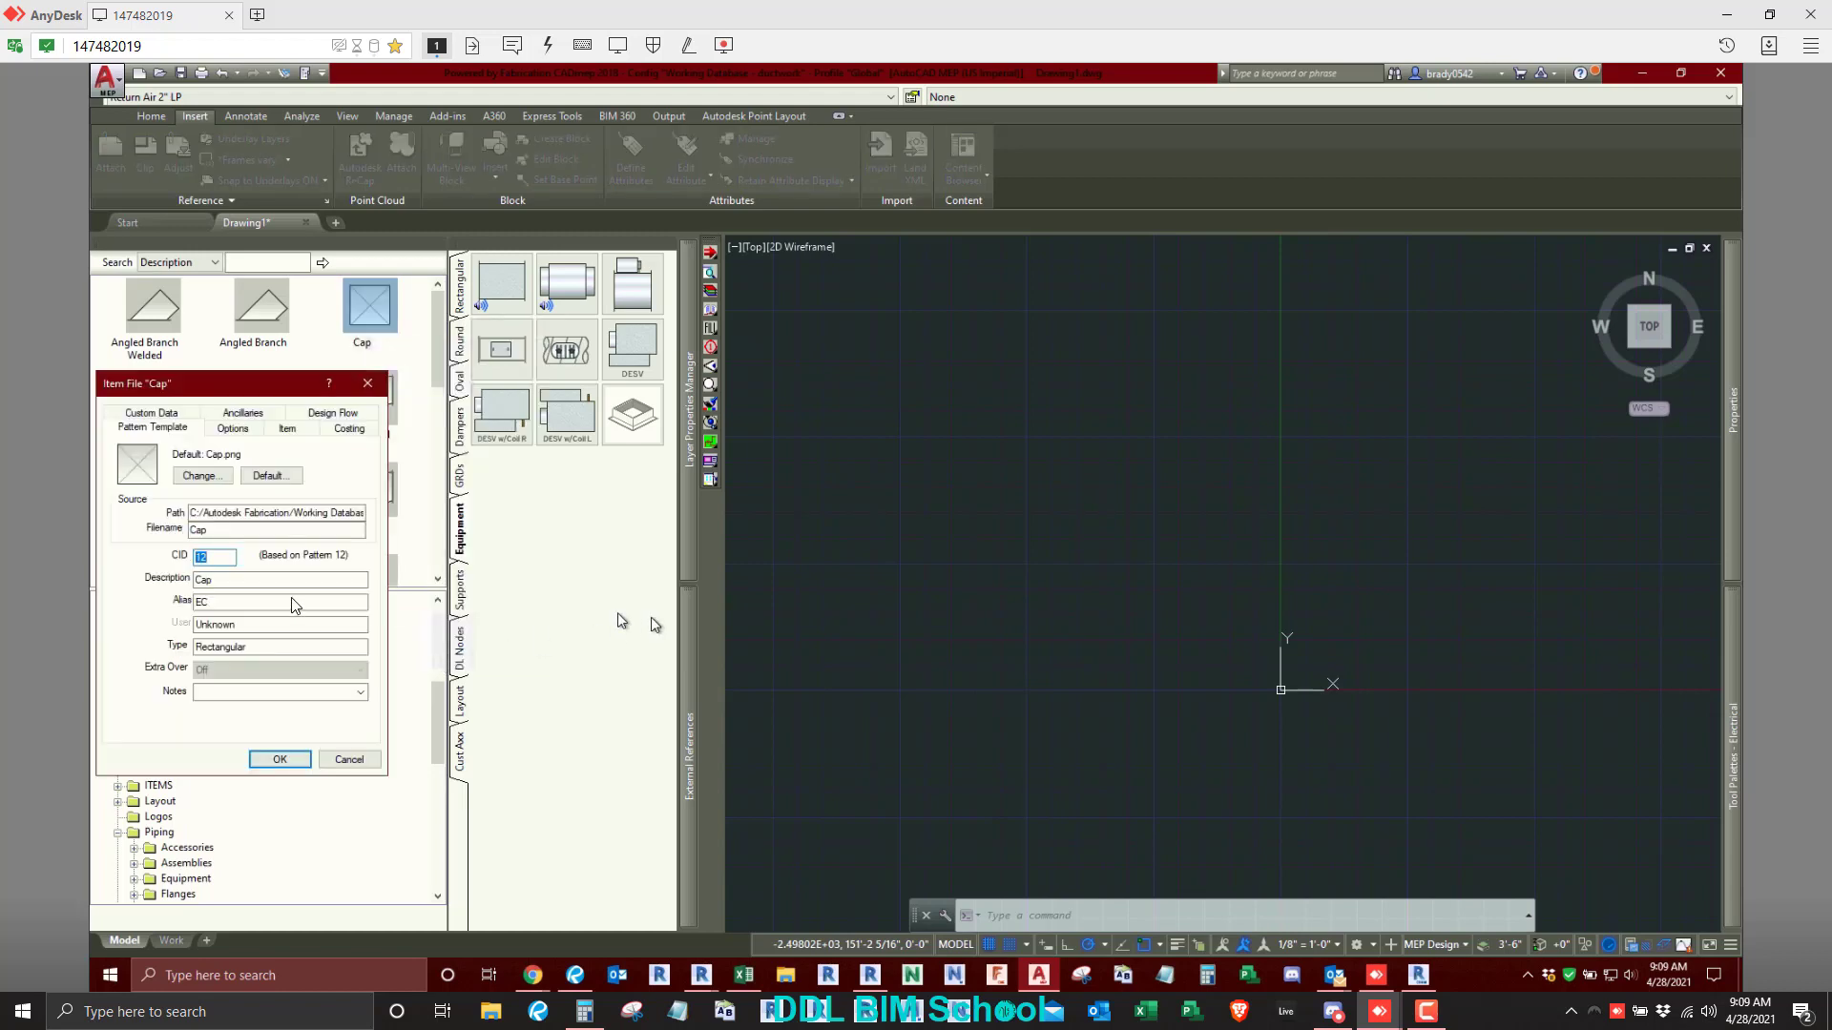
{"action": "left_click", "coordinate": [221, 602]}
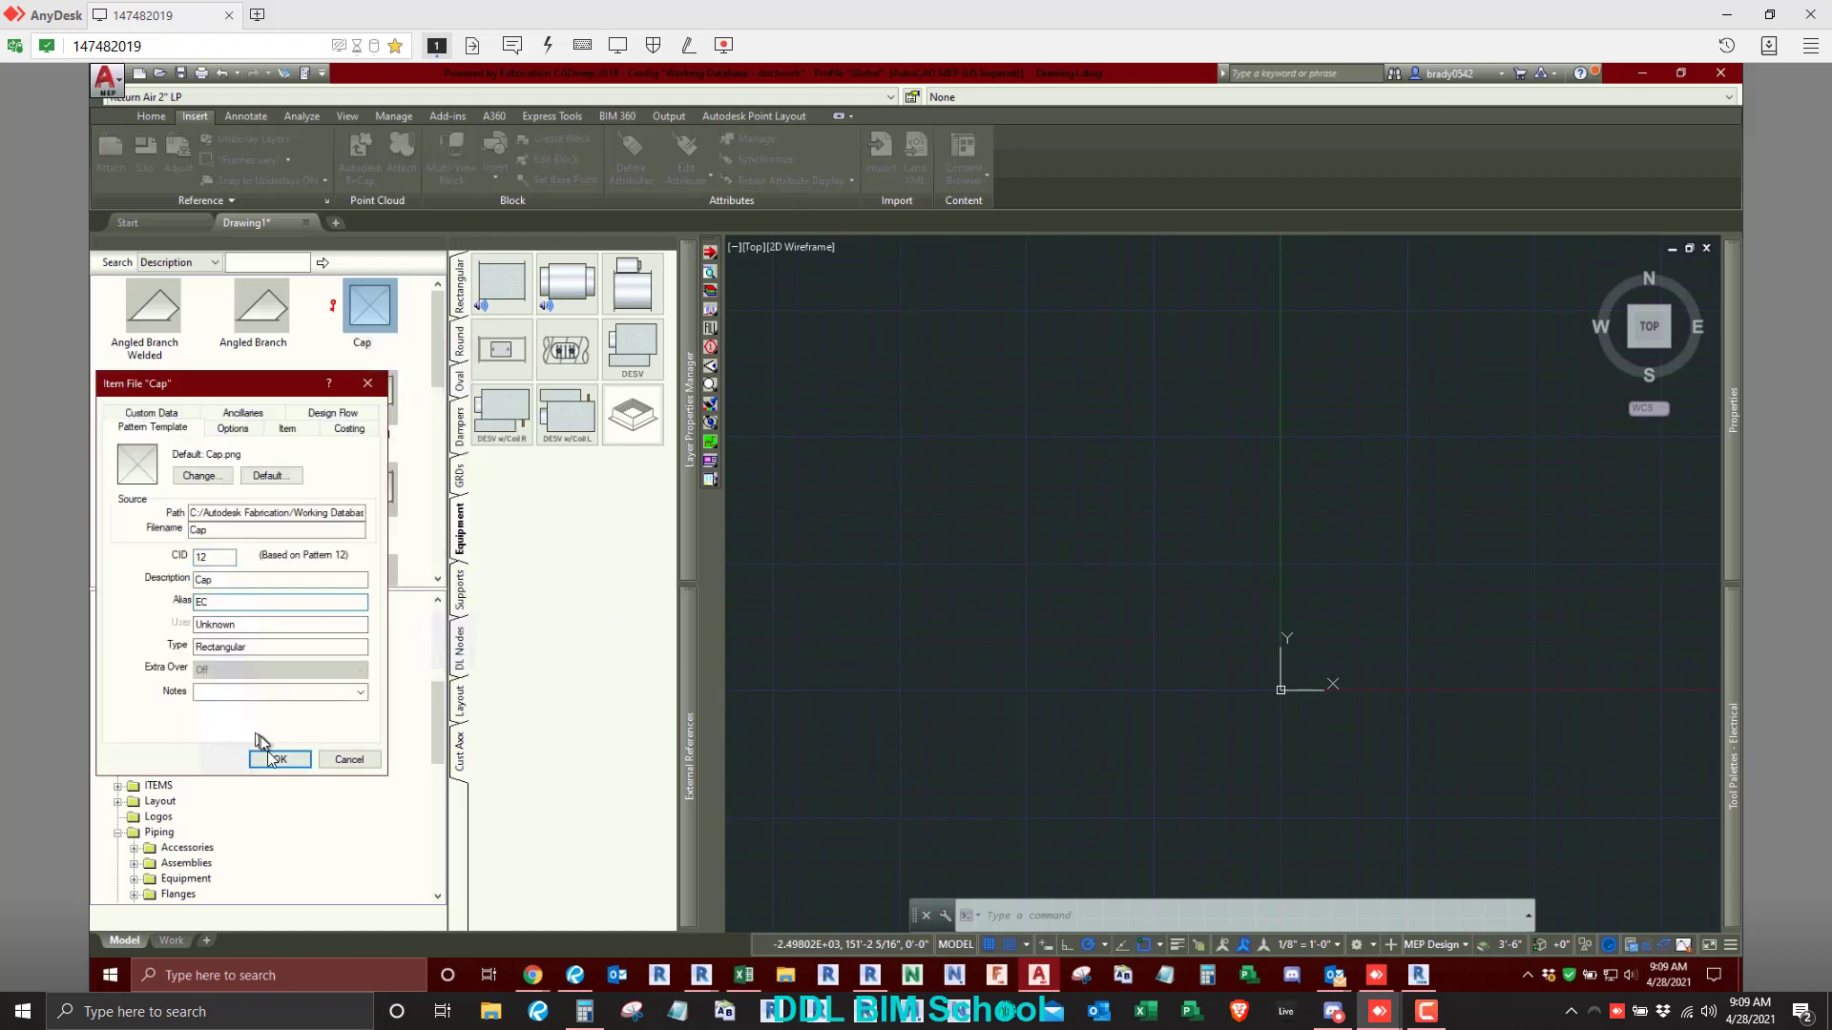
{"action": "left_click", "coordinate": [277, 760]}
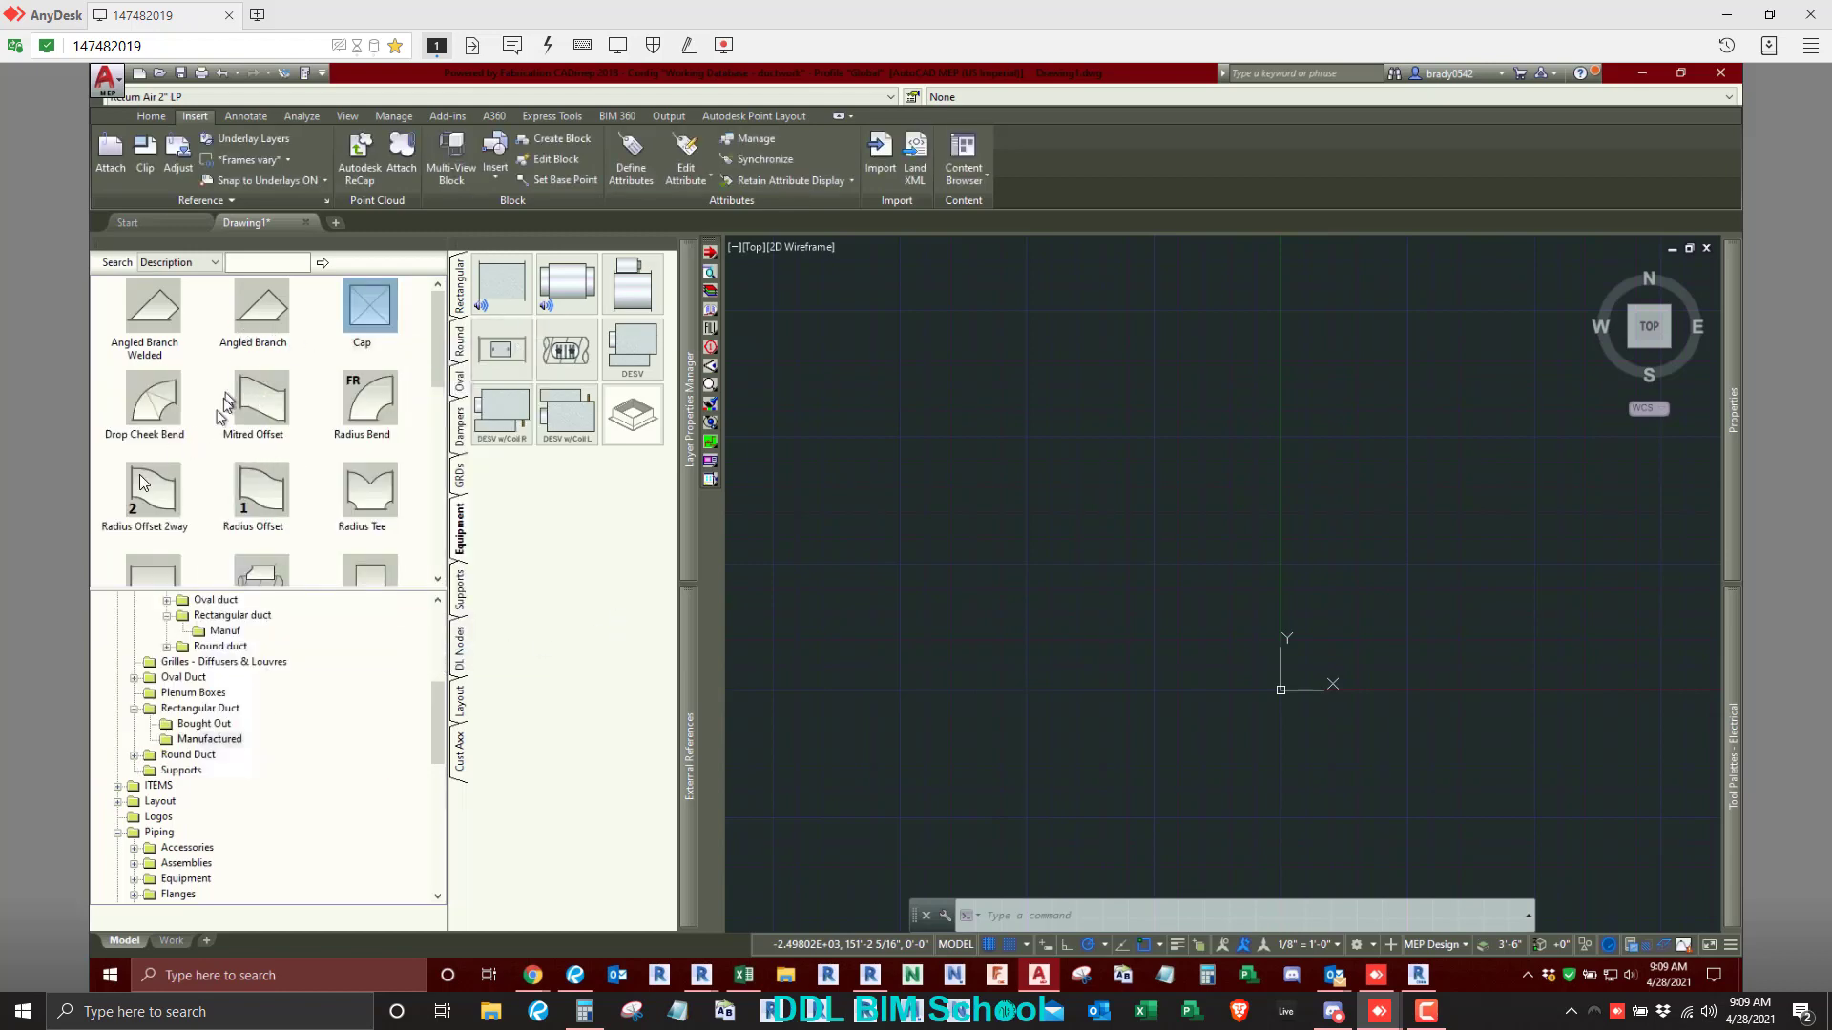
- Check the alias in the properties of the Radius Bend and the Mitred Offset fittings
{"action": "right_click", "coordinate": [368, 395]}
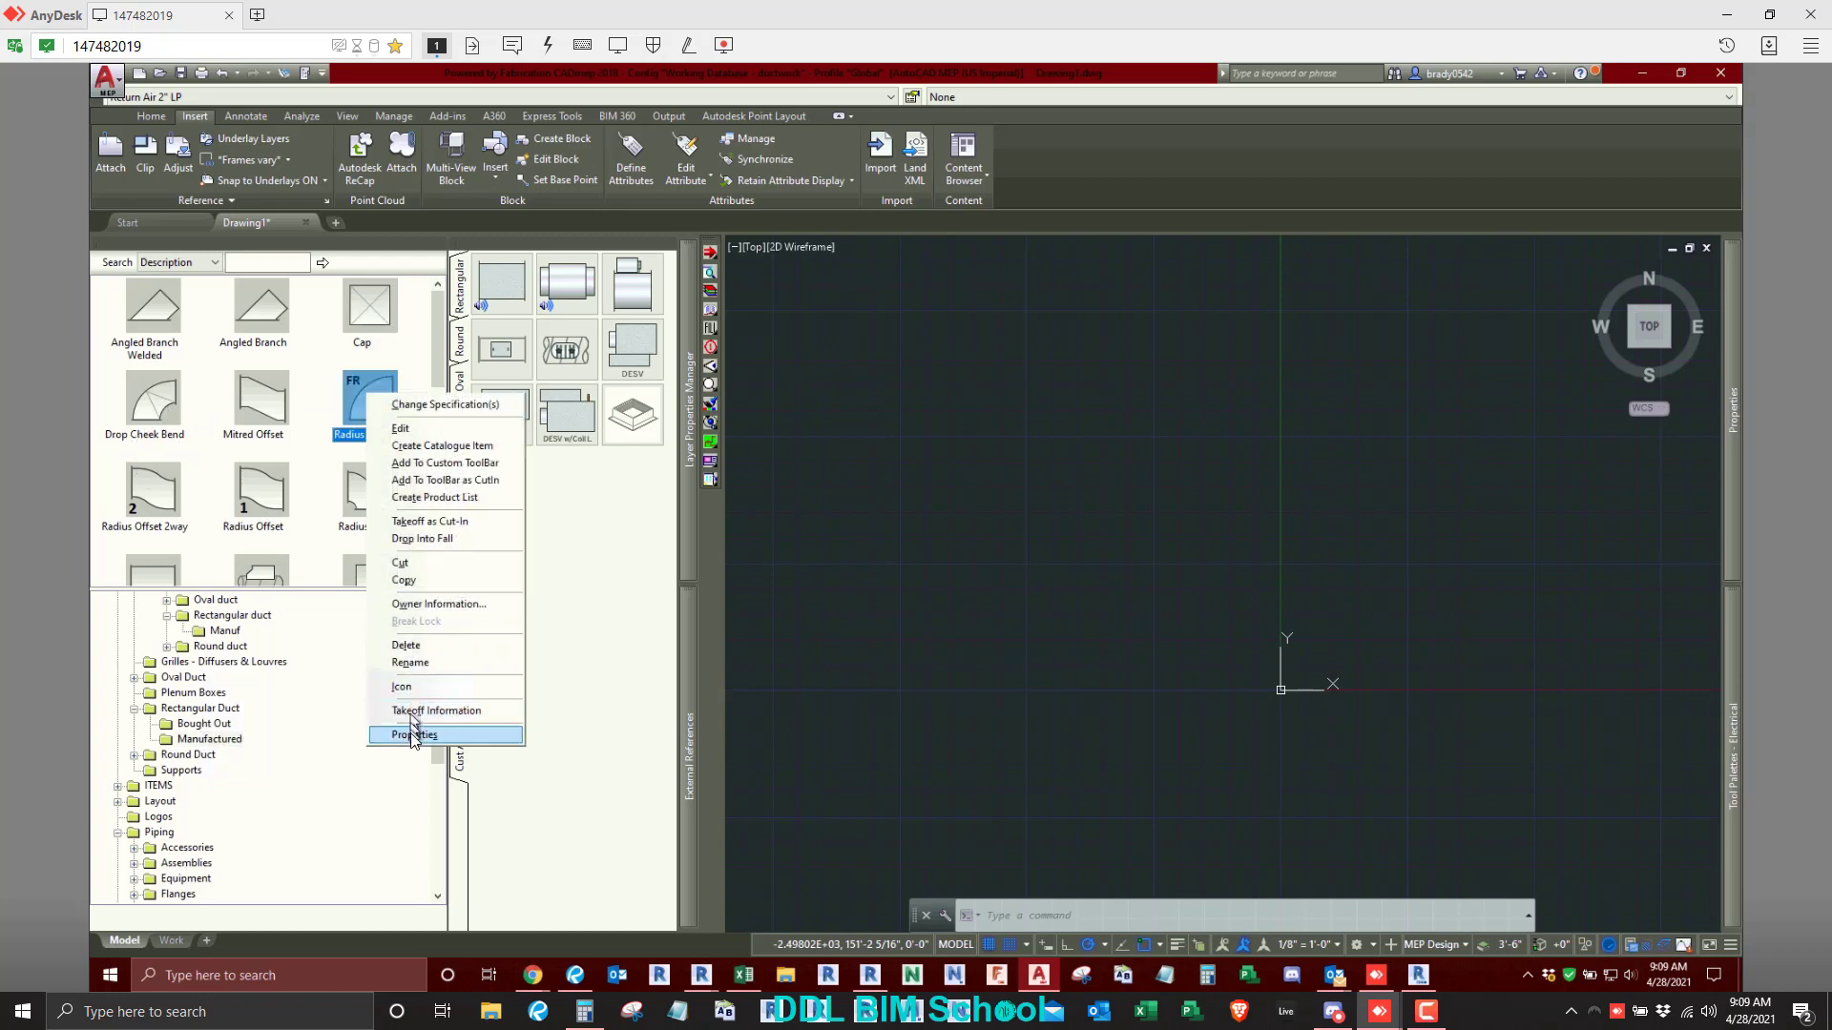
{"action": "left_click", "coordinate": [412, 735]}
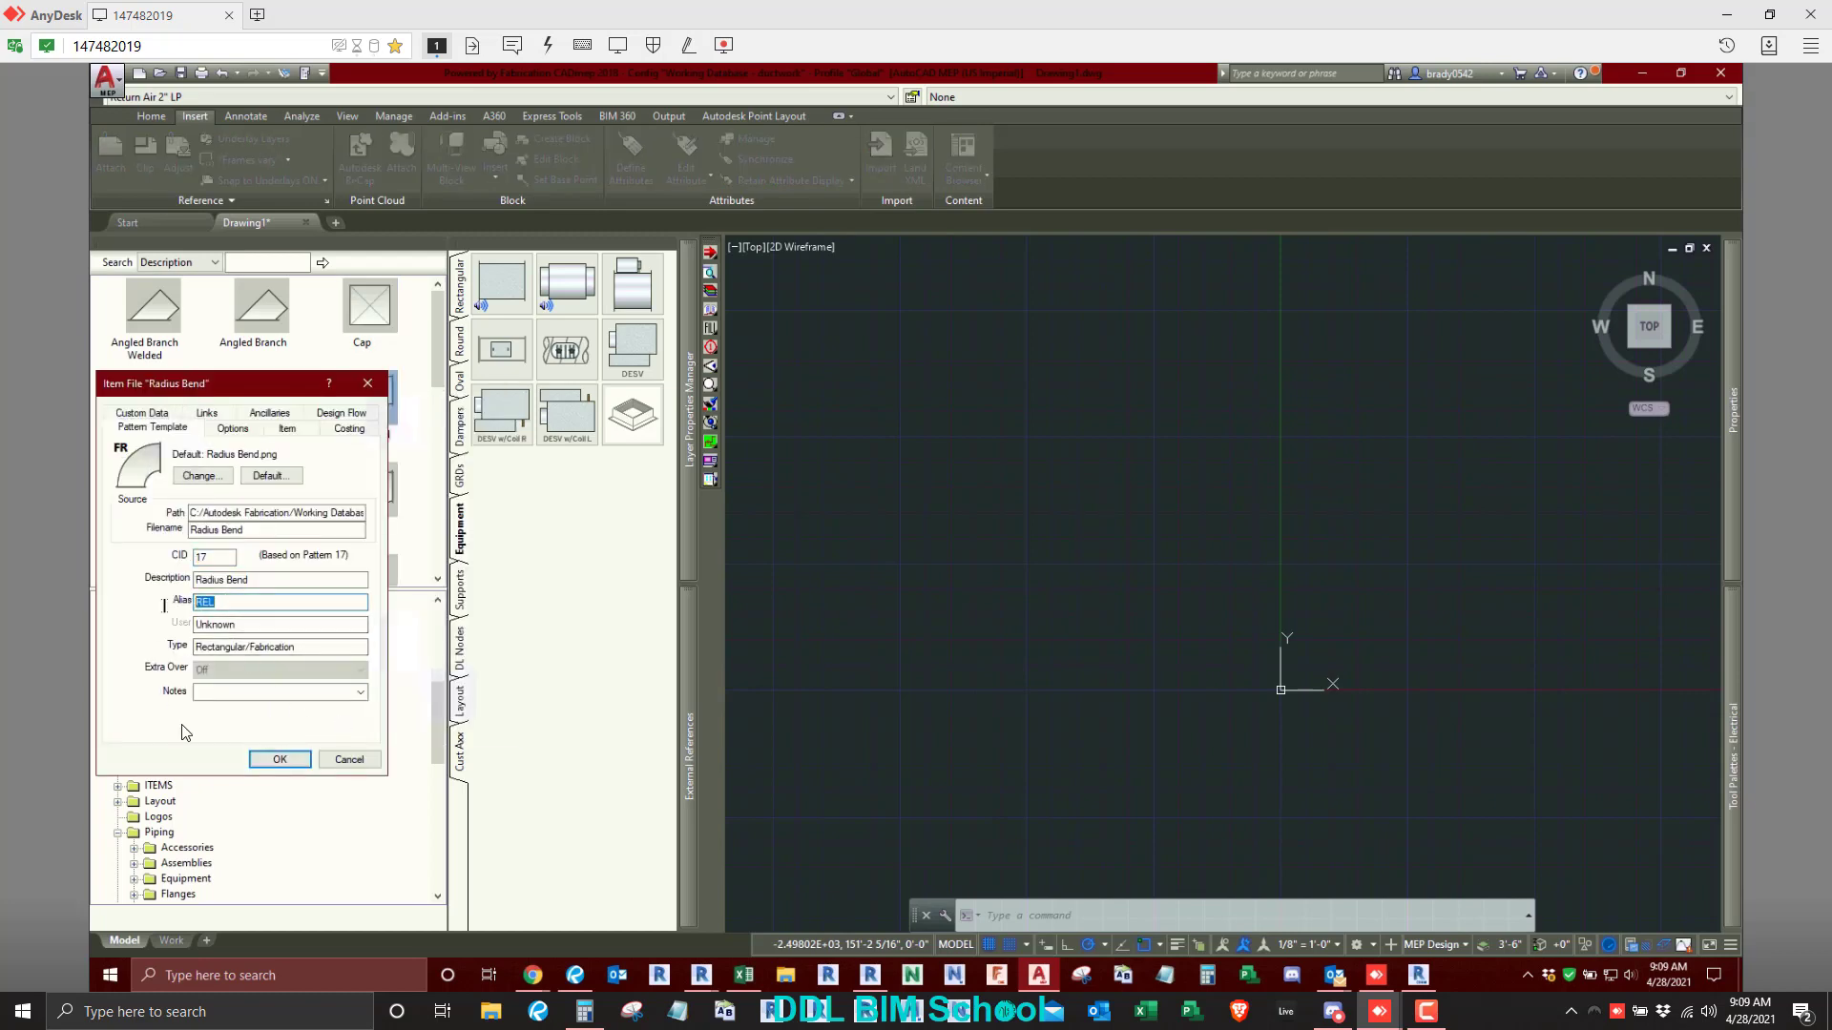
{"action": "left_click", "coordinate": [305, 760]}
{"action": "right_click", "coordinate": [264, 410]}
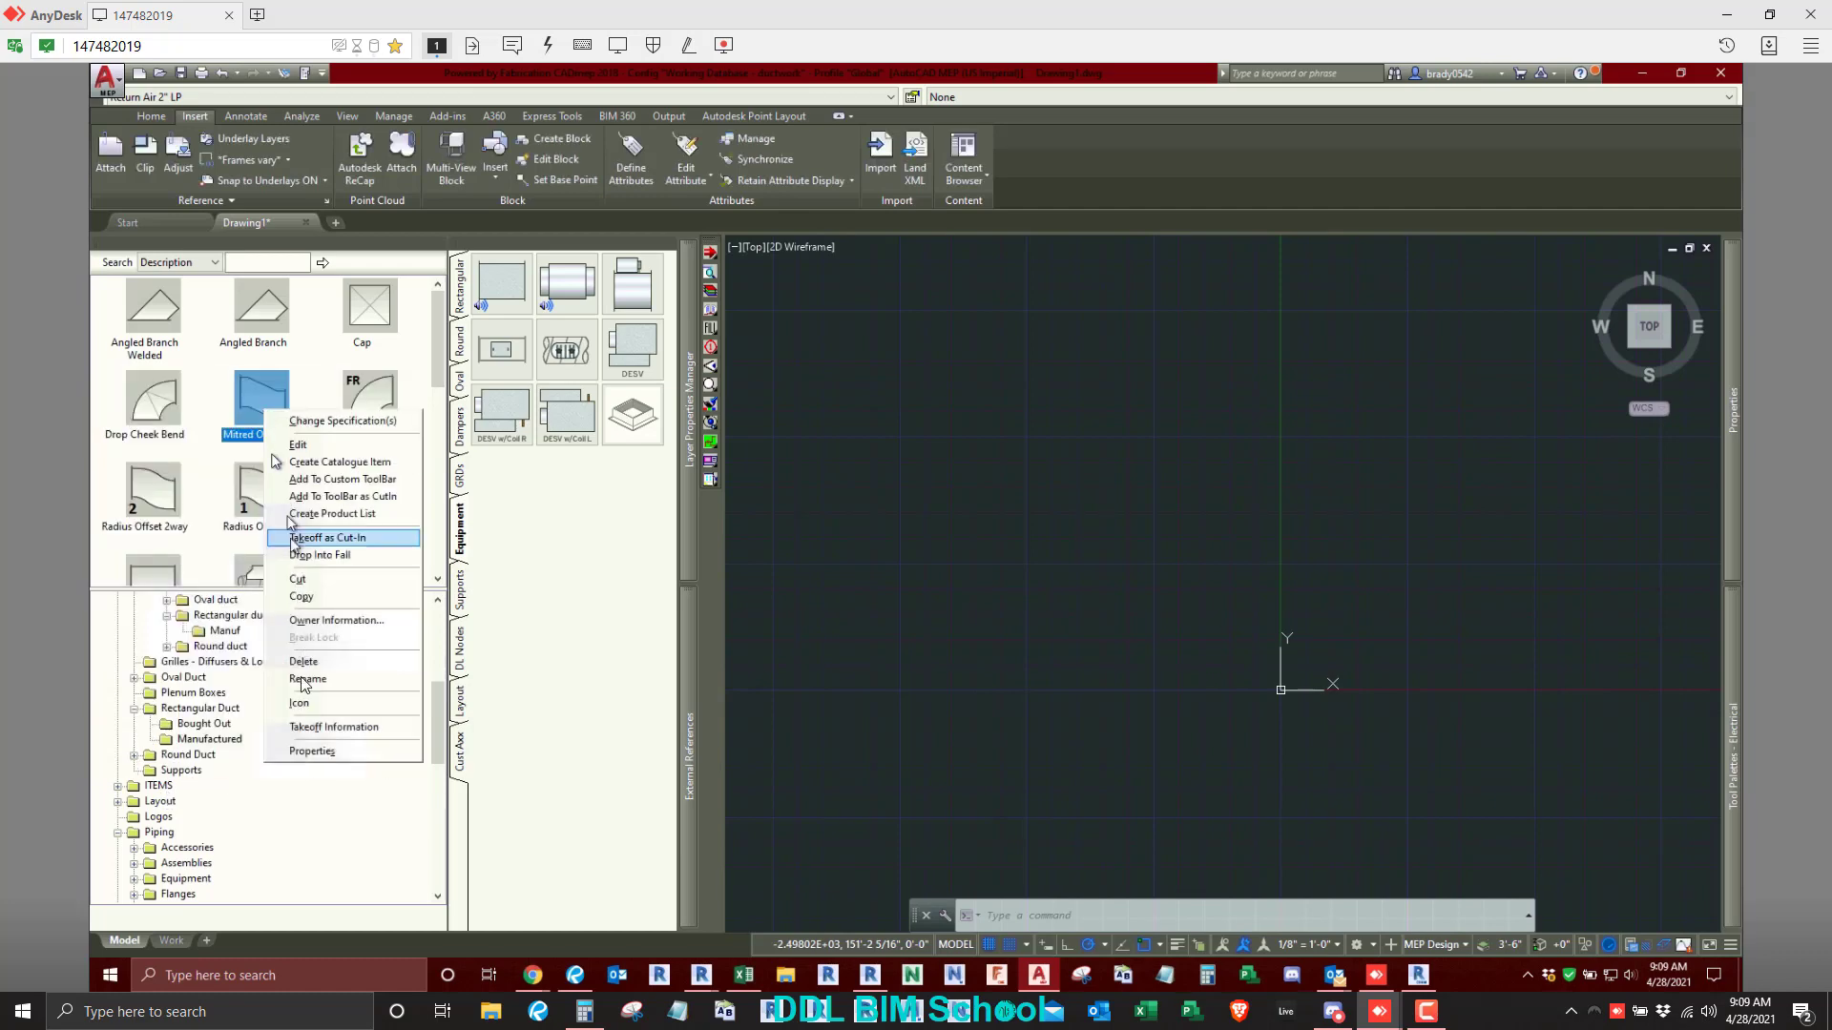
{"action": "left_click", "coordinate": [308, 753]}
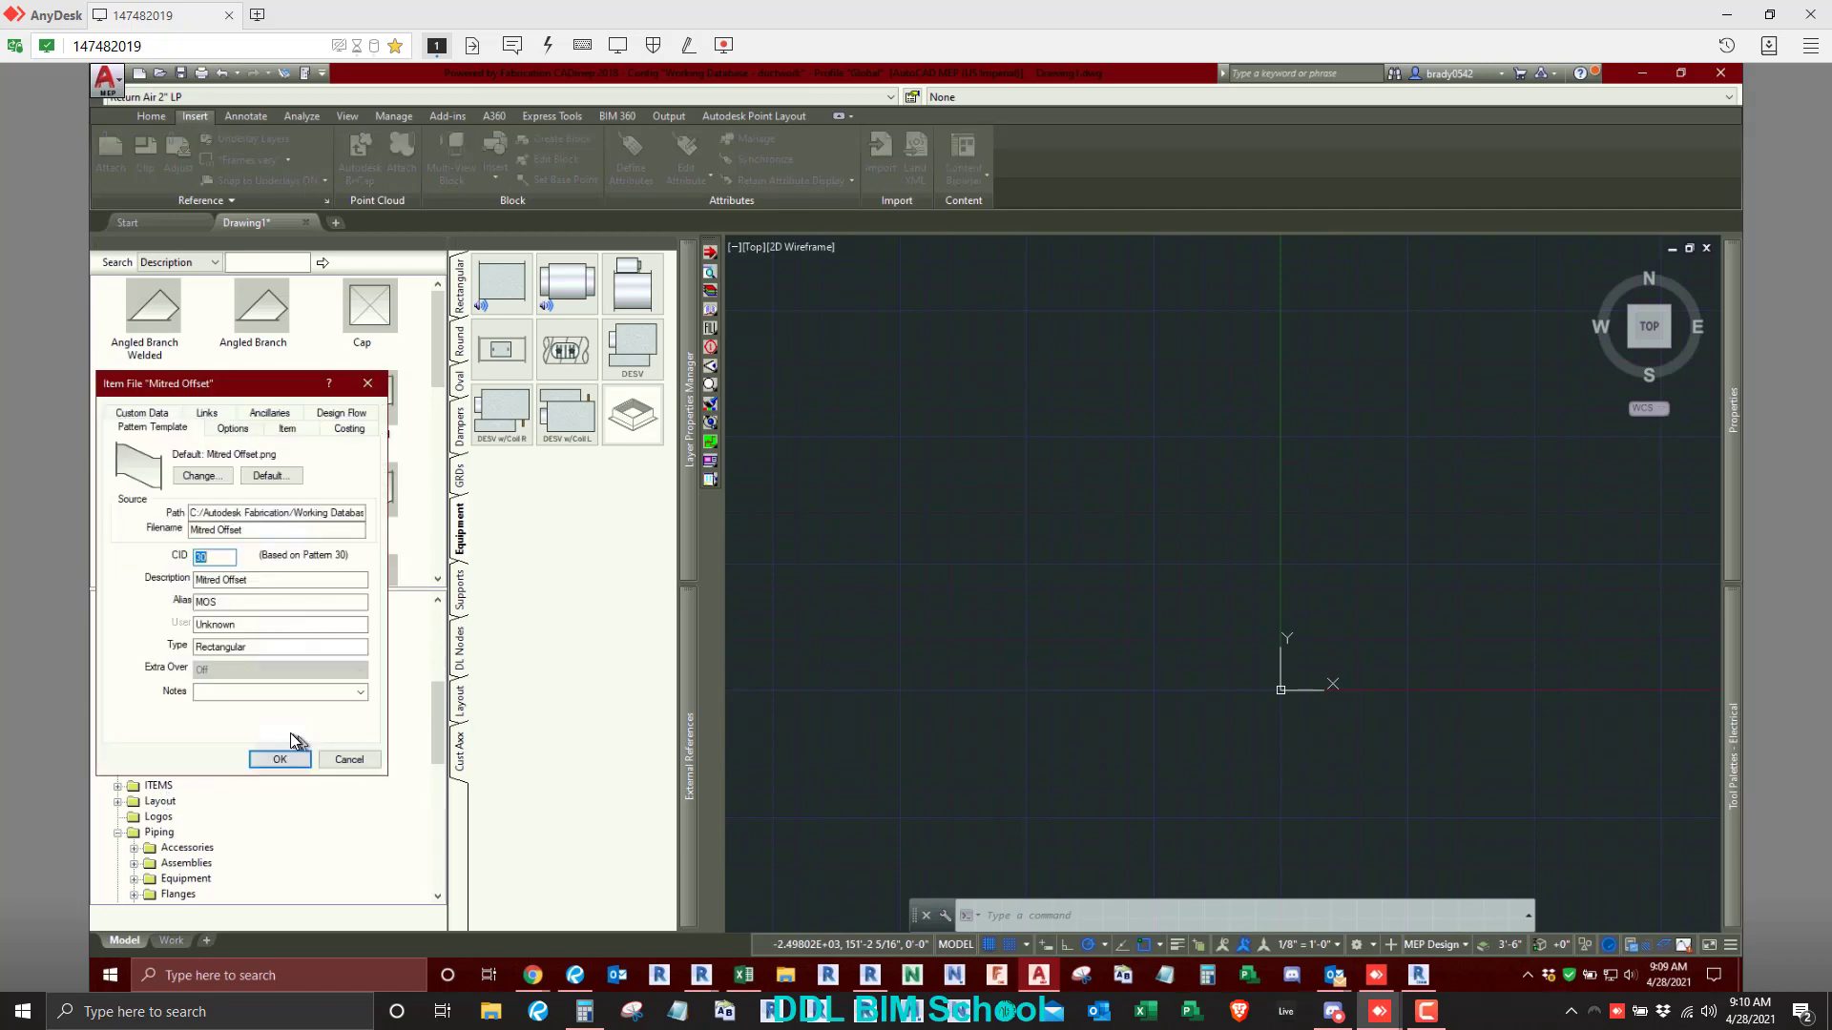
{"action": "left_click", "coordinate": [347, 760]}
- Check the alias in the properties of the Drop Cheek Bend fitting
{"action": "scroll", "coordinate": [190, 411], "scroll_direction": "down", "scroll_amount": 2}
{"action": "scroll", "coordinate": [176, 411], "scroll_direction": "up", "scroll_amount": 2}
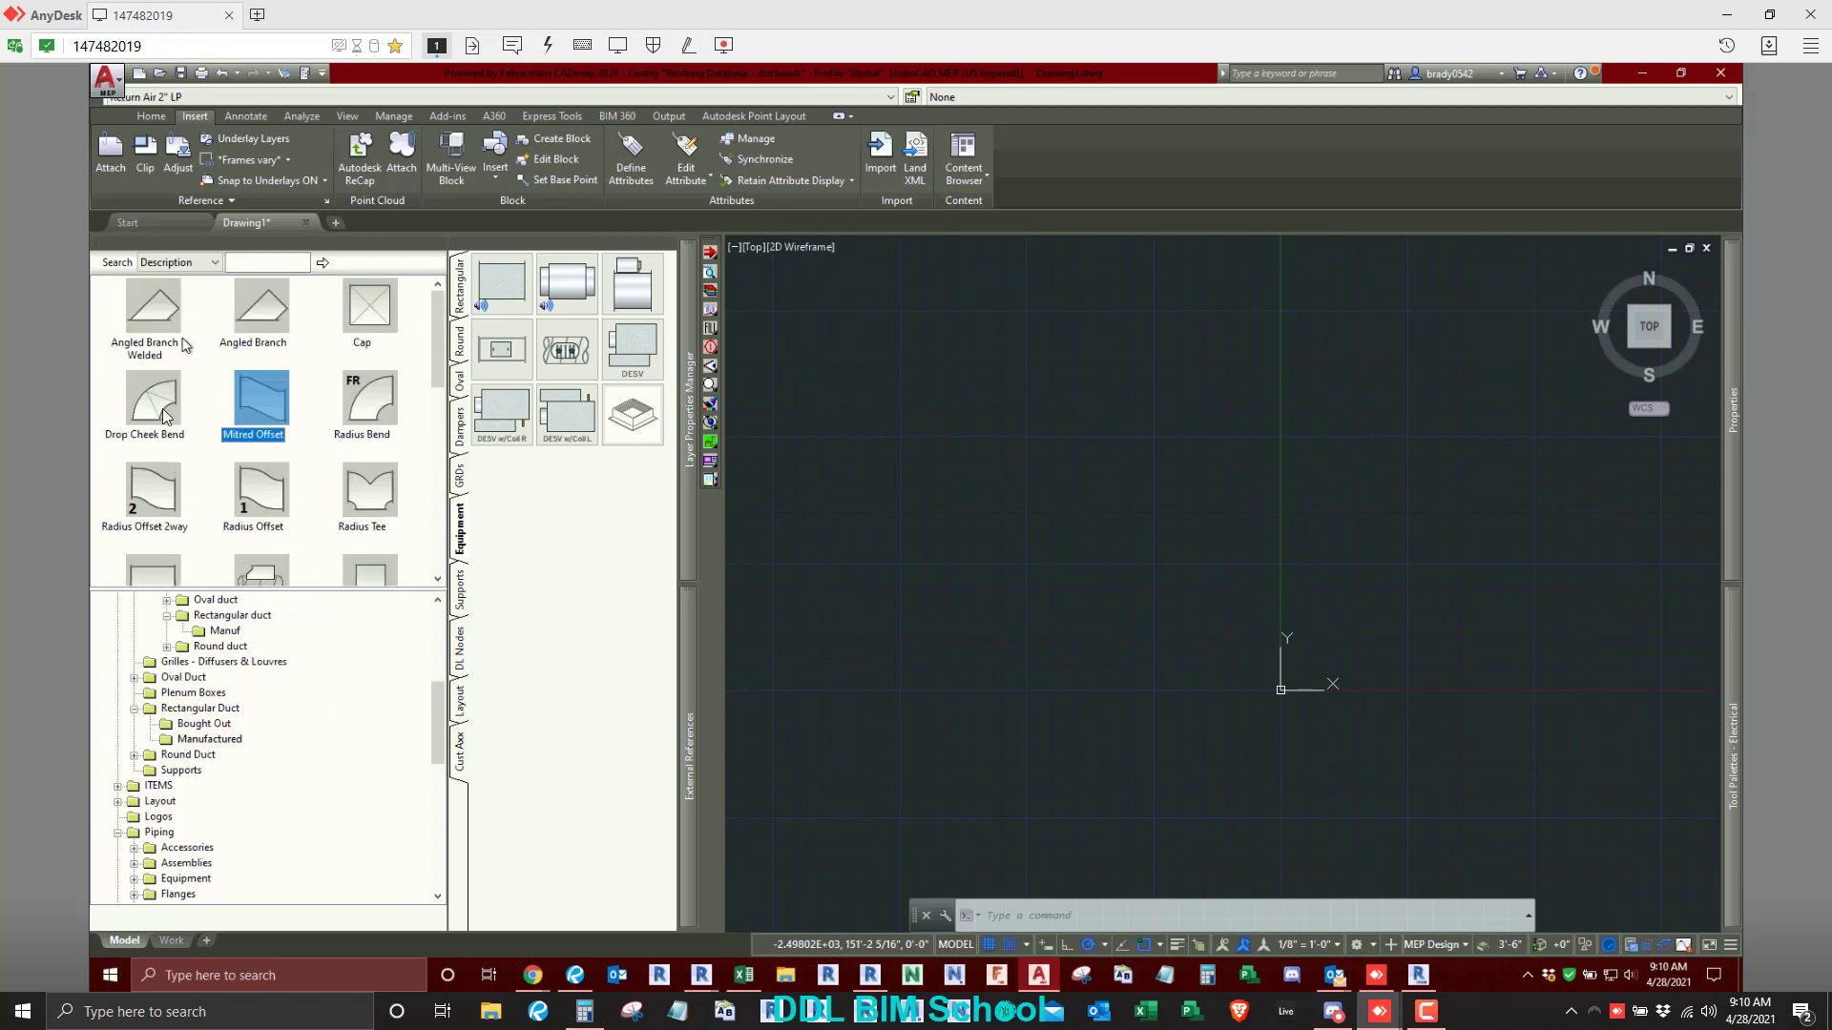
{"action": "right_click", "coordinate": [167, 416]}
{"action": "left_click", "coordinate": [234, 749]}
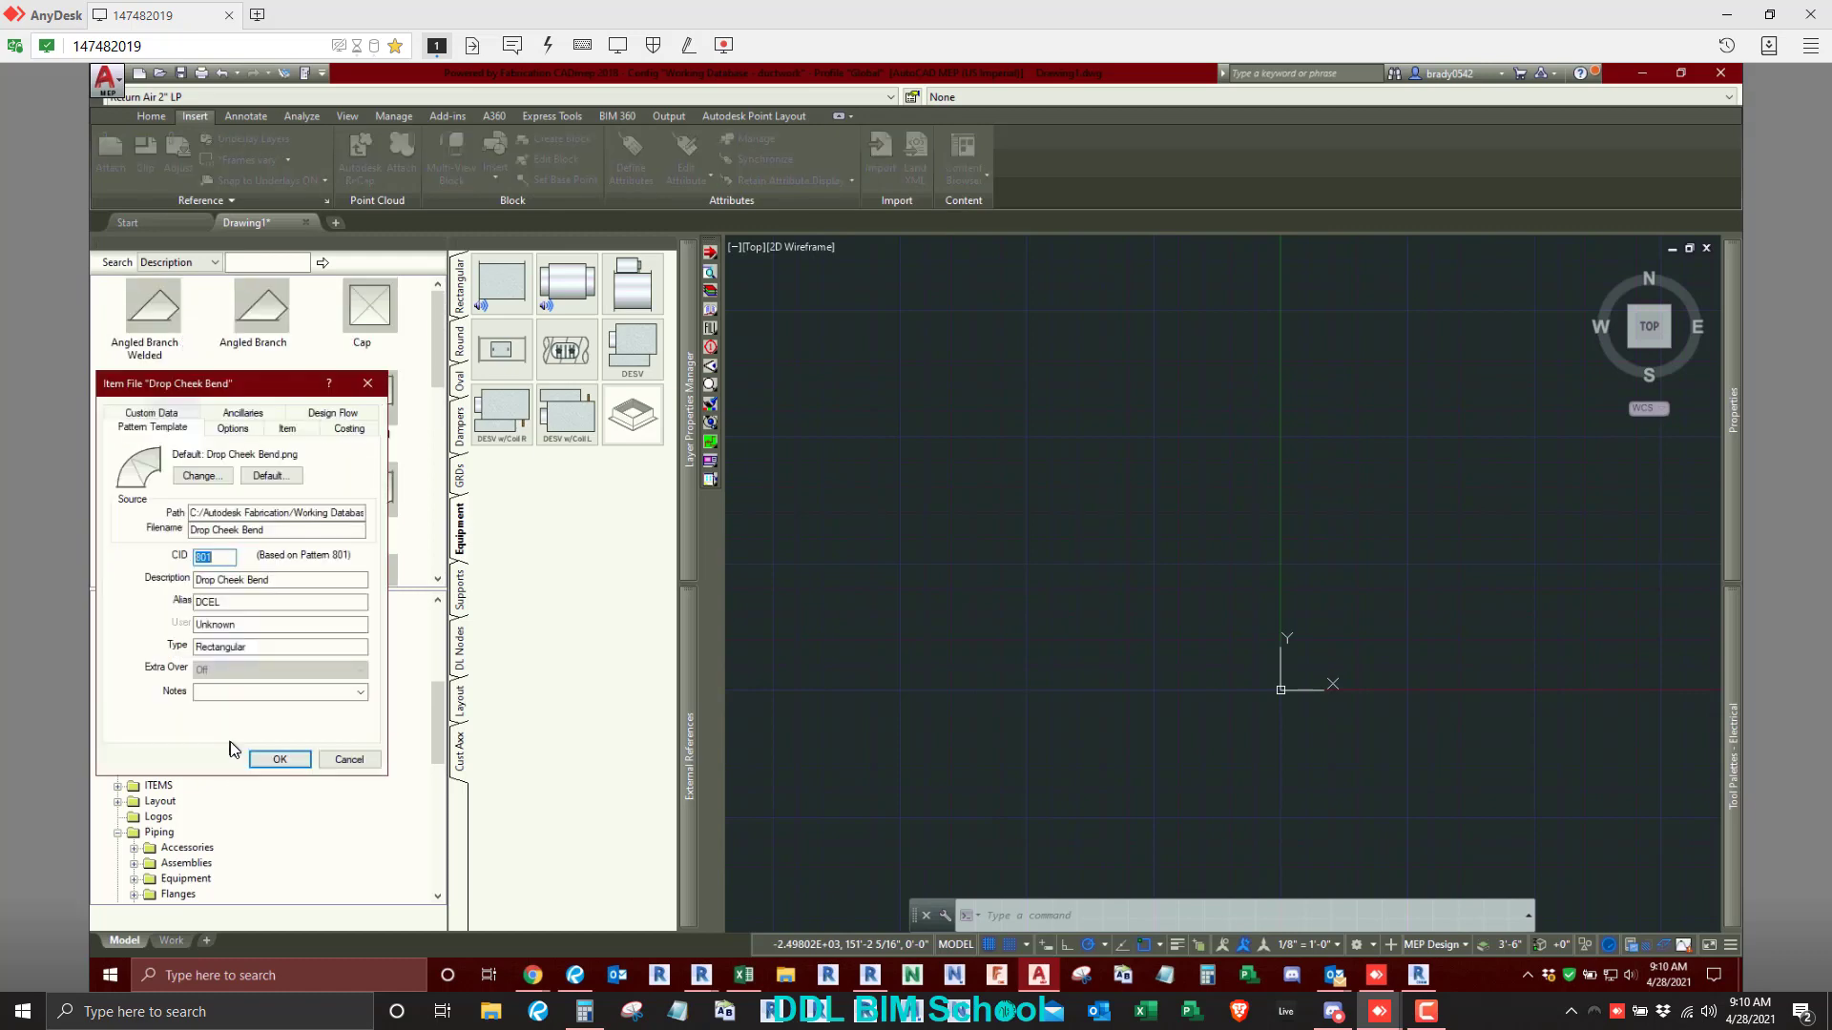
{"action": "left_click_drag", "start_coordinate": [222, 602], "coordinate": [172, 599]}
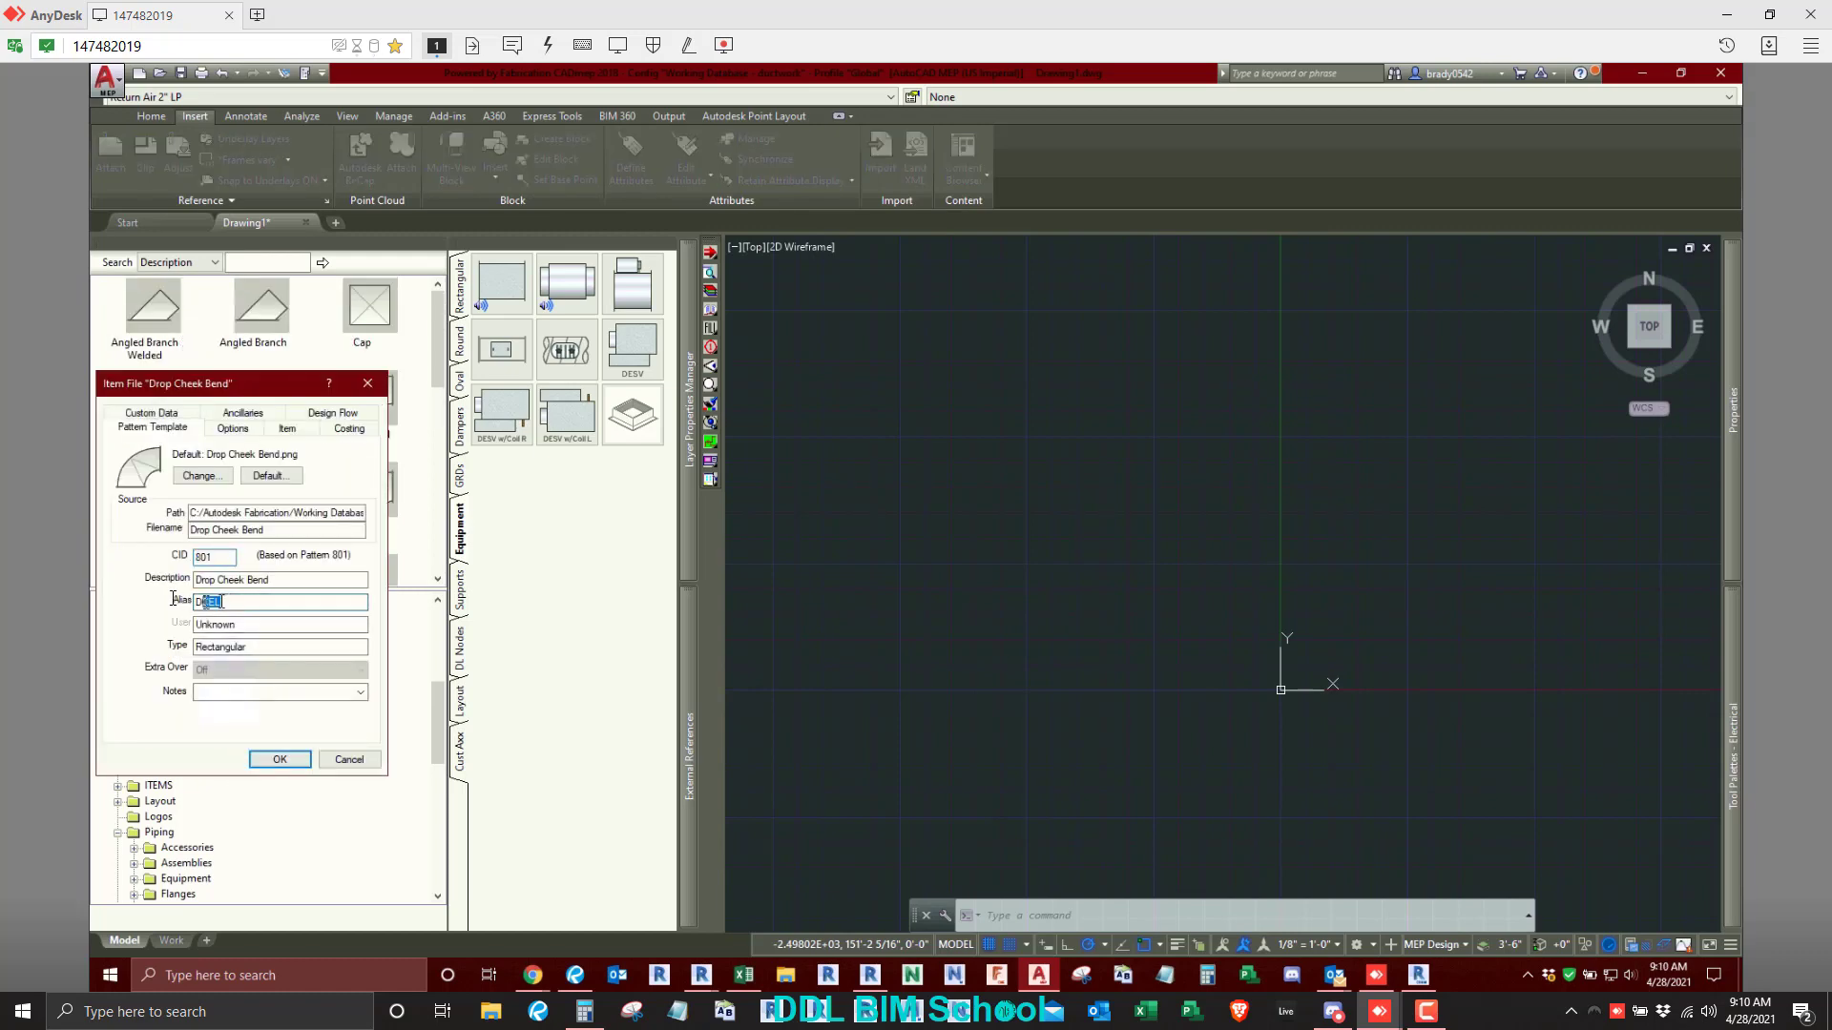
{"action": "left_click", "coordinate": [349, 760]}
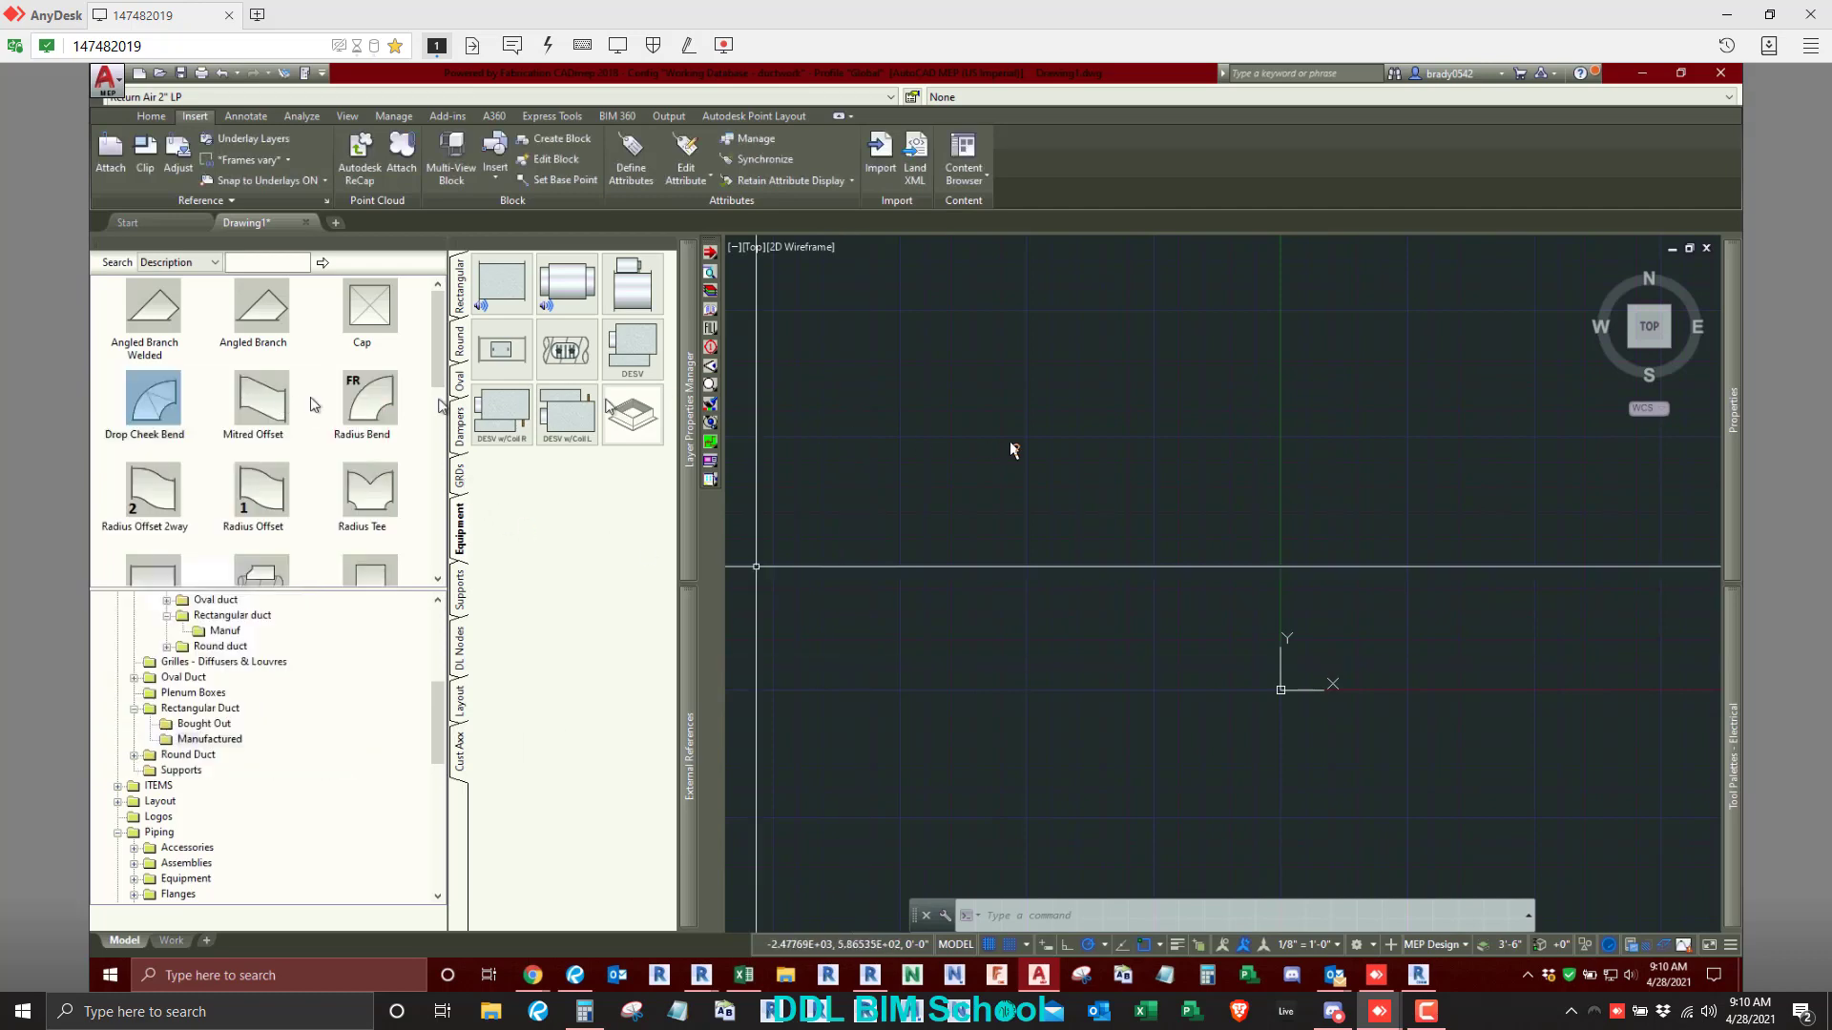
- Minimise AutoCAD to return to Project Annotation Settings and expand the Multi Tag entries for MEP Fabrication Ductwork and Pipework
{"action": "left_click", "coordinate": [1645, 74]}
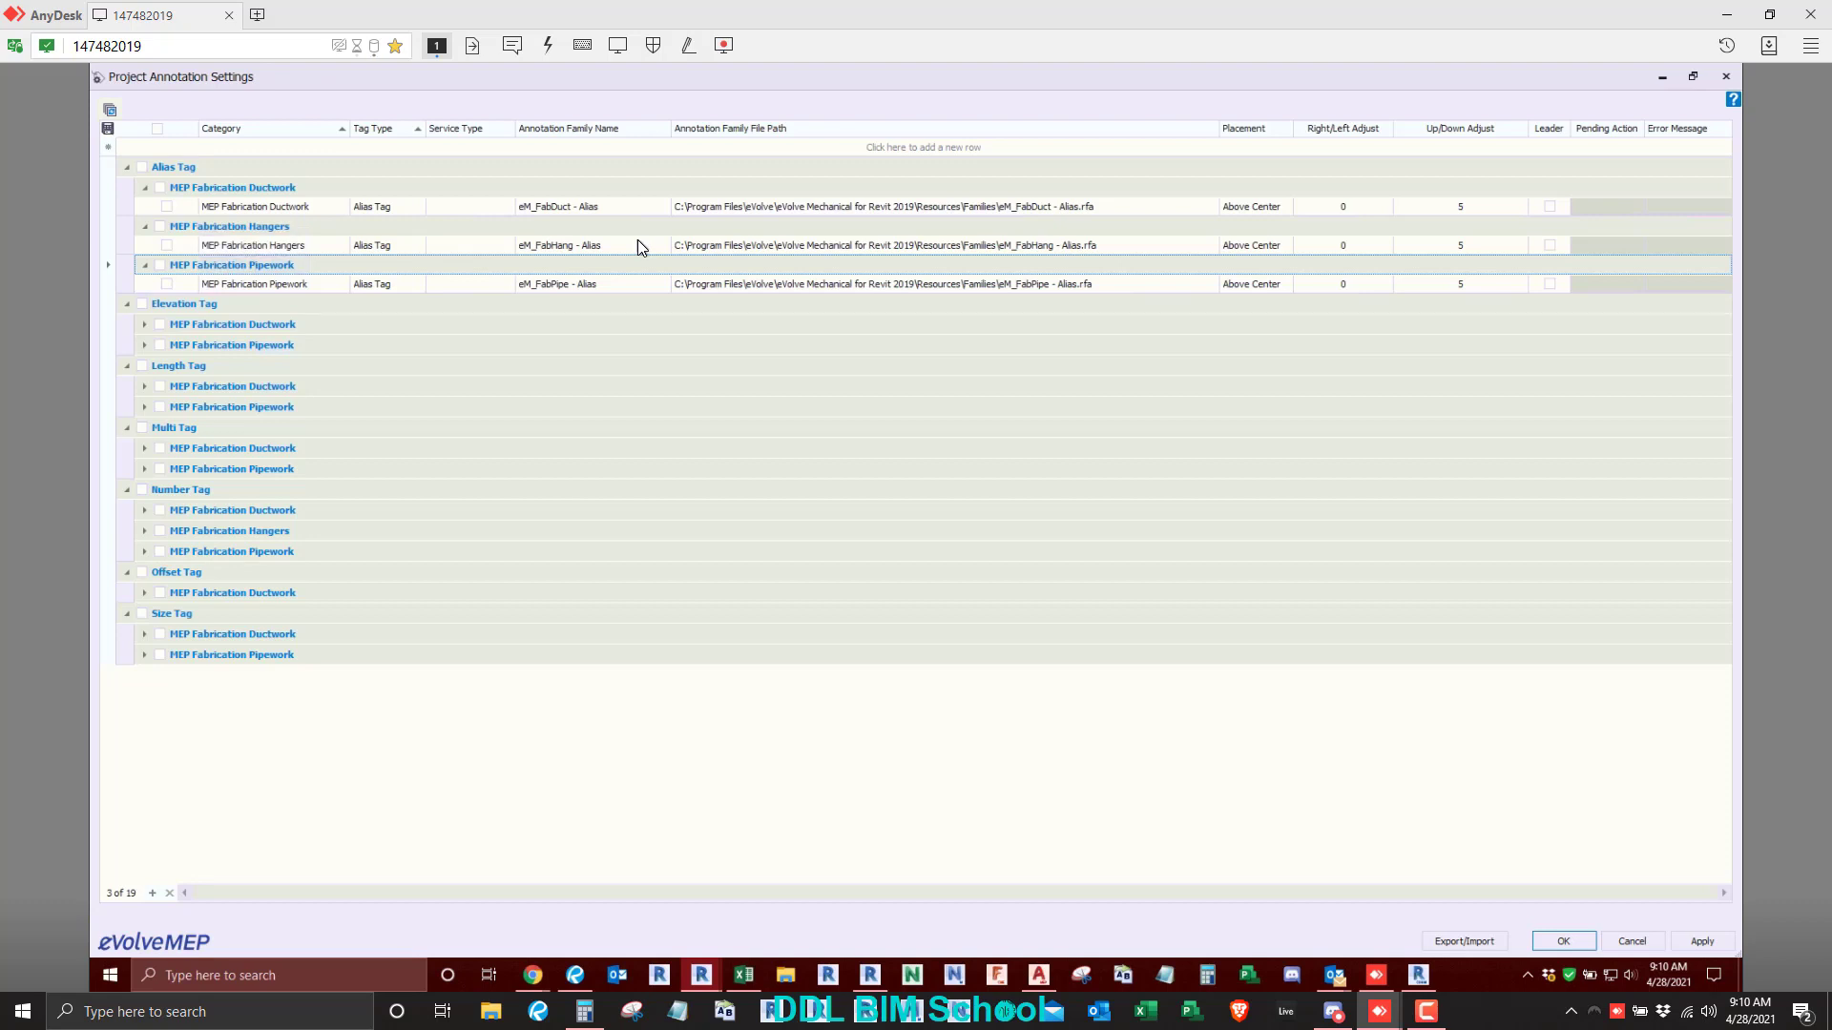
{"action": "left_click", "coordinate": [145, 448]}
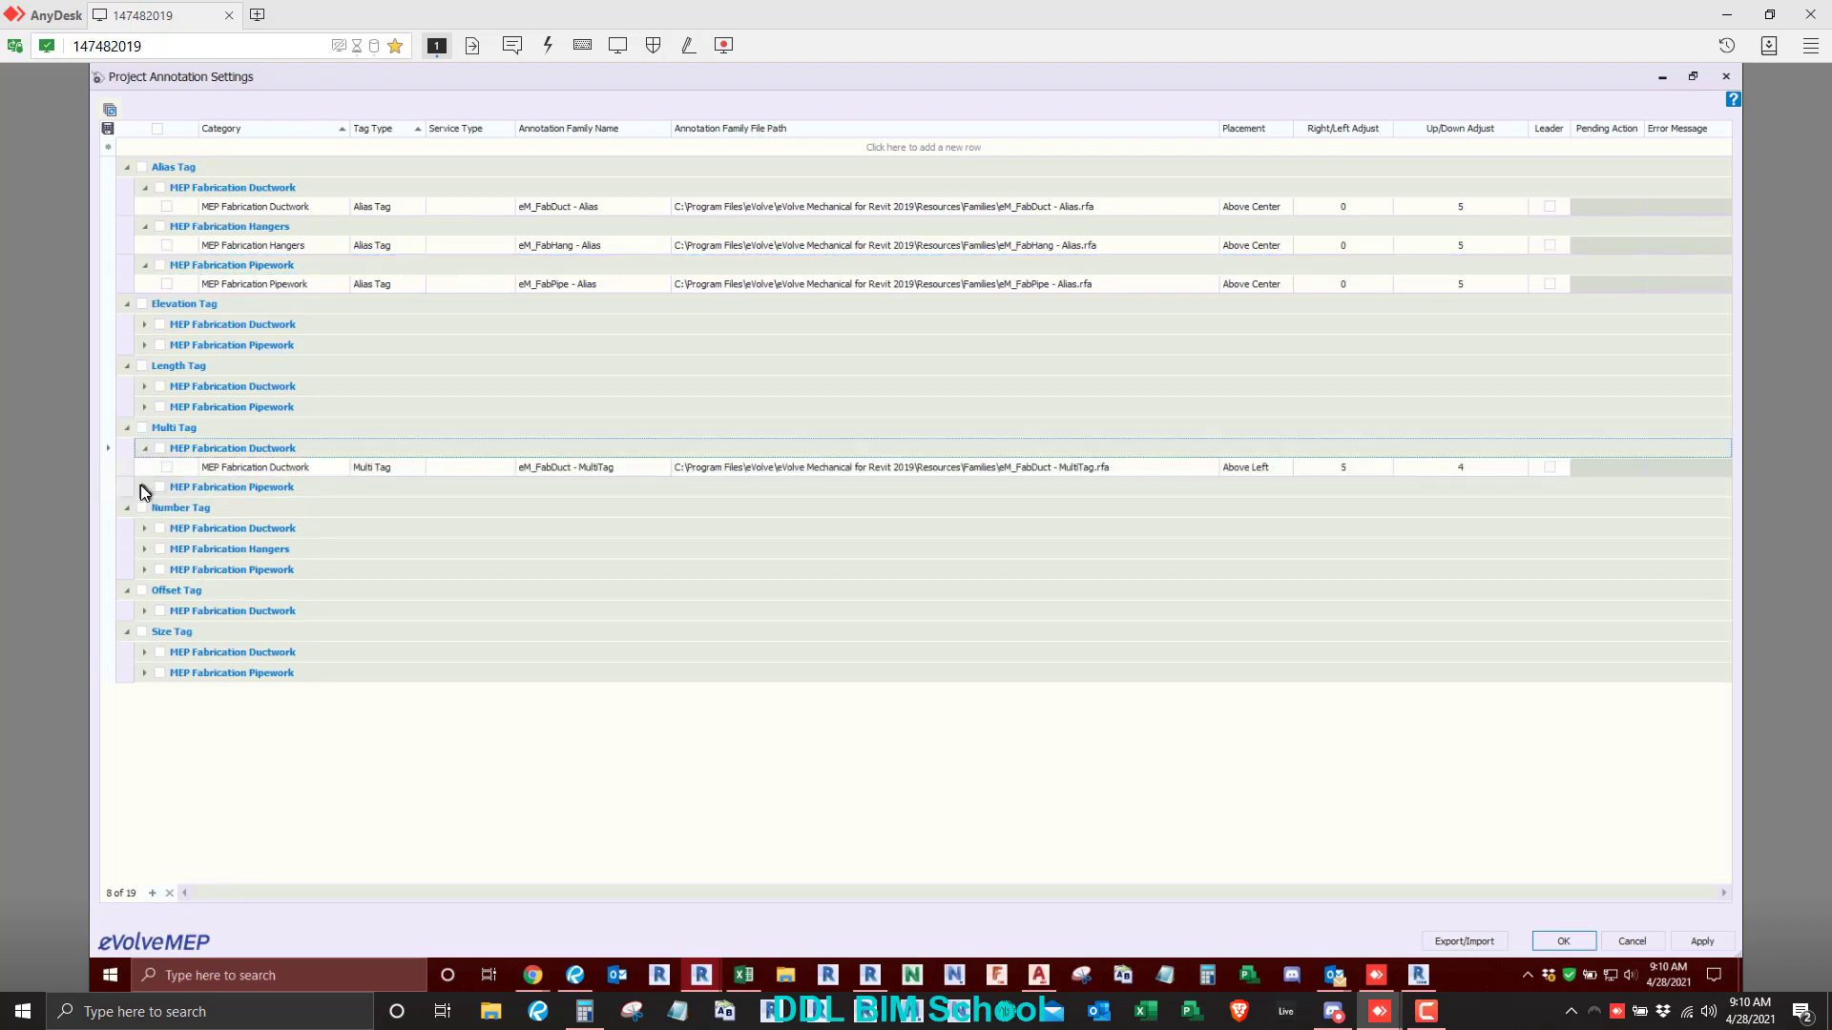
{"action": "left_click", "coordinate": [144, 487]}
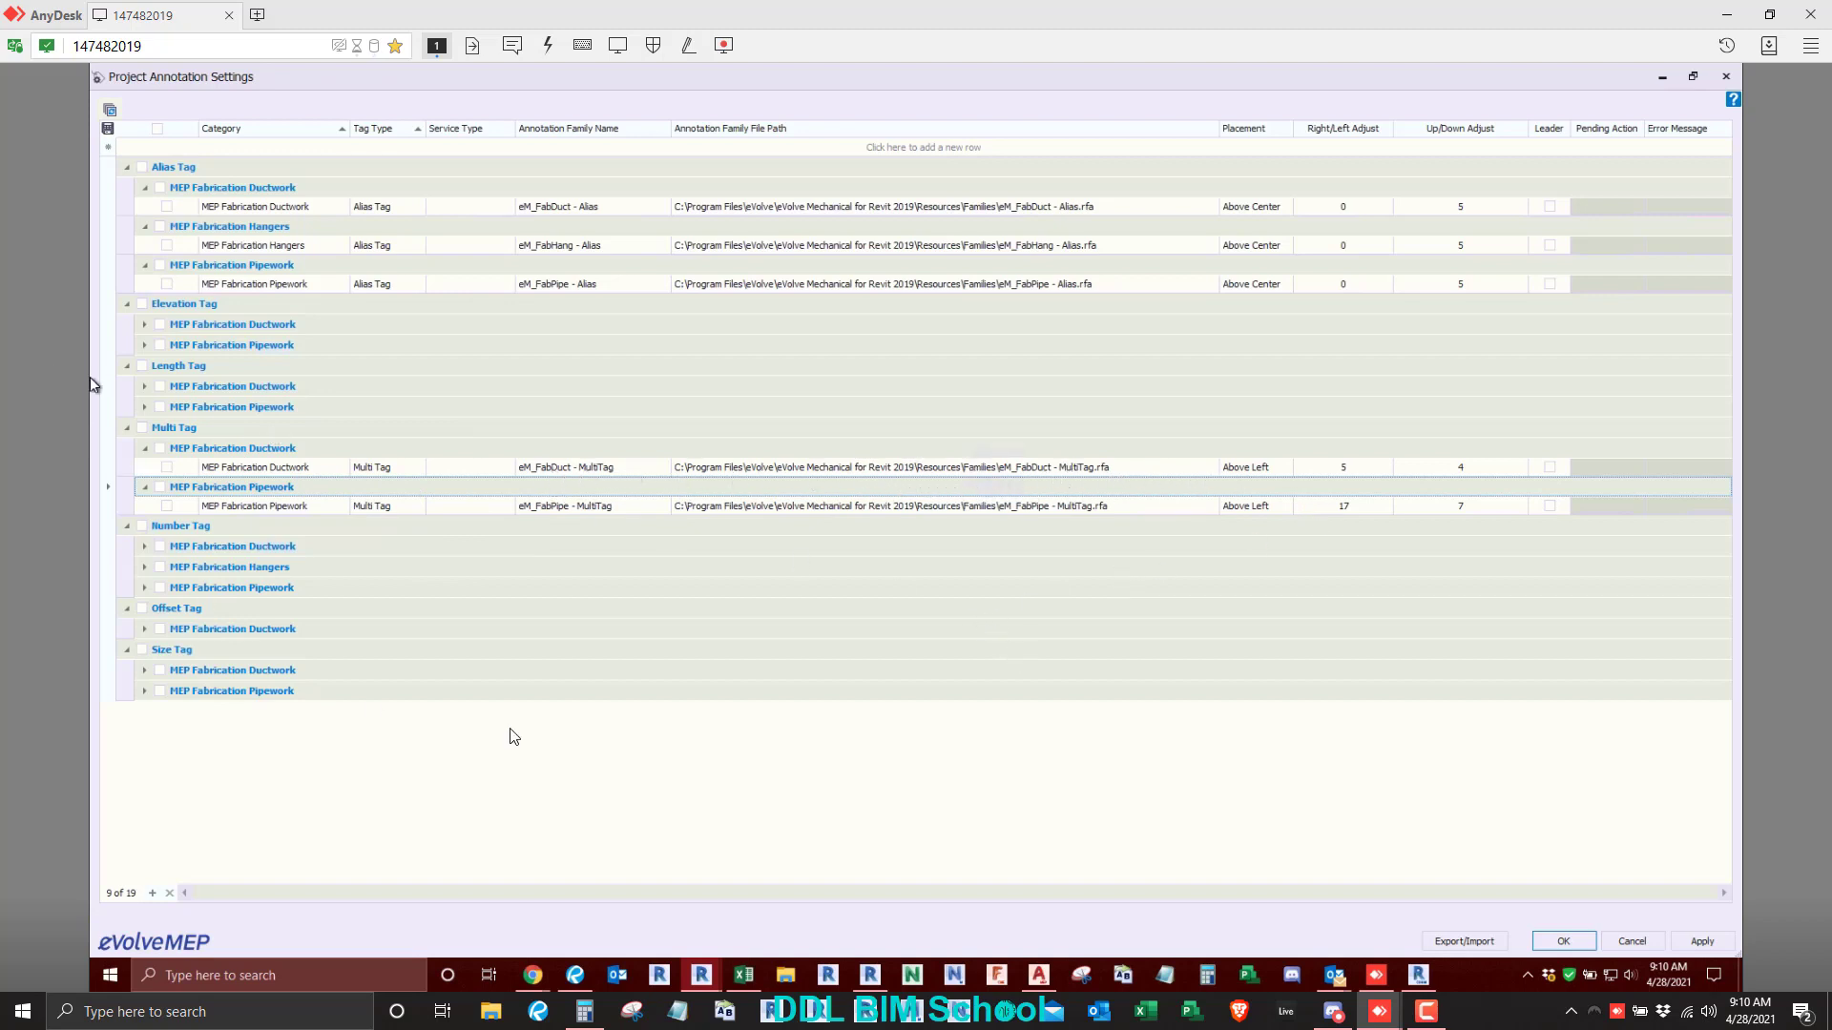
- Return to Revit 2019, accept the open Project Annotation Settings and reopen them from the eVolve Mechanical settings
{"action": "left_click", "coordinate": [1662, 77]}
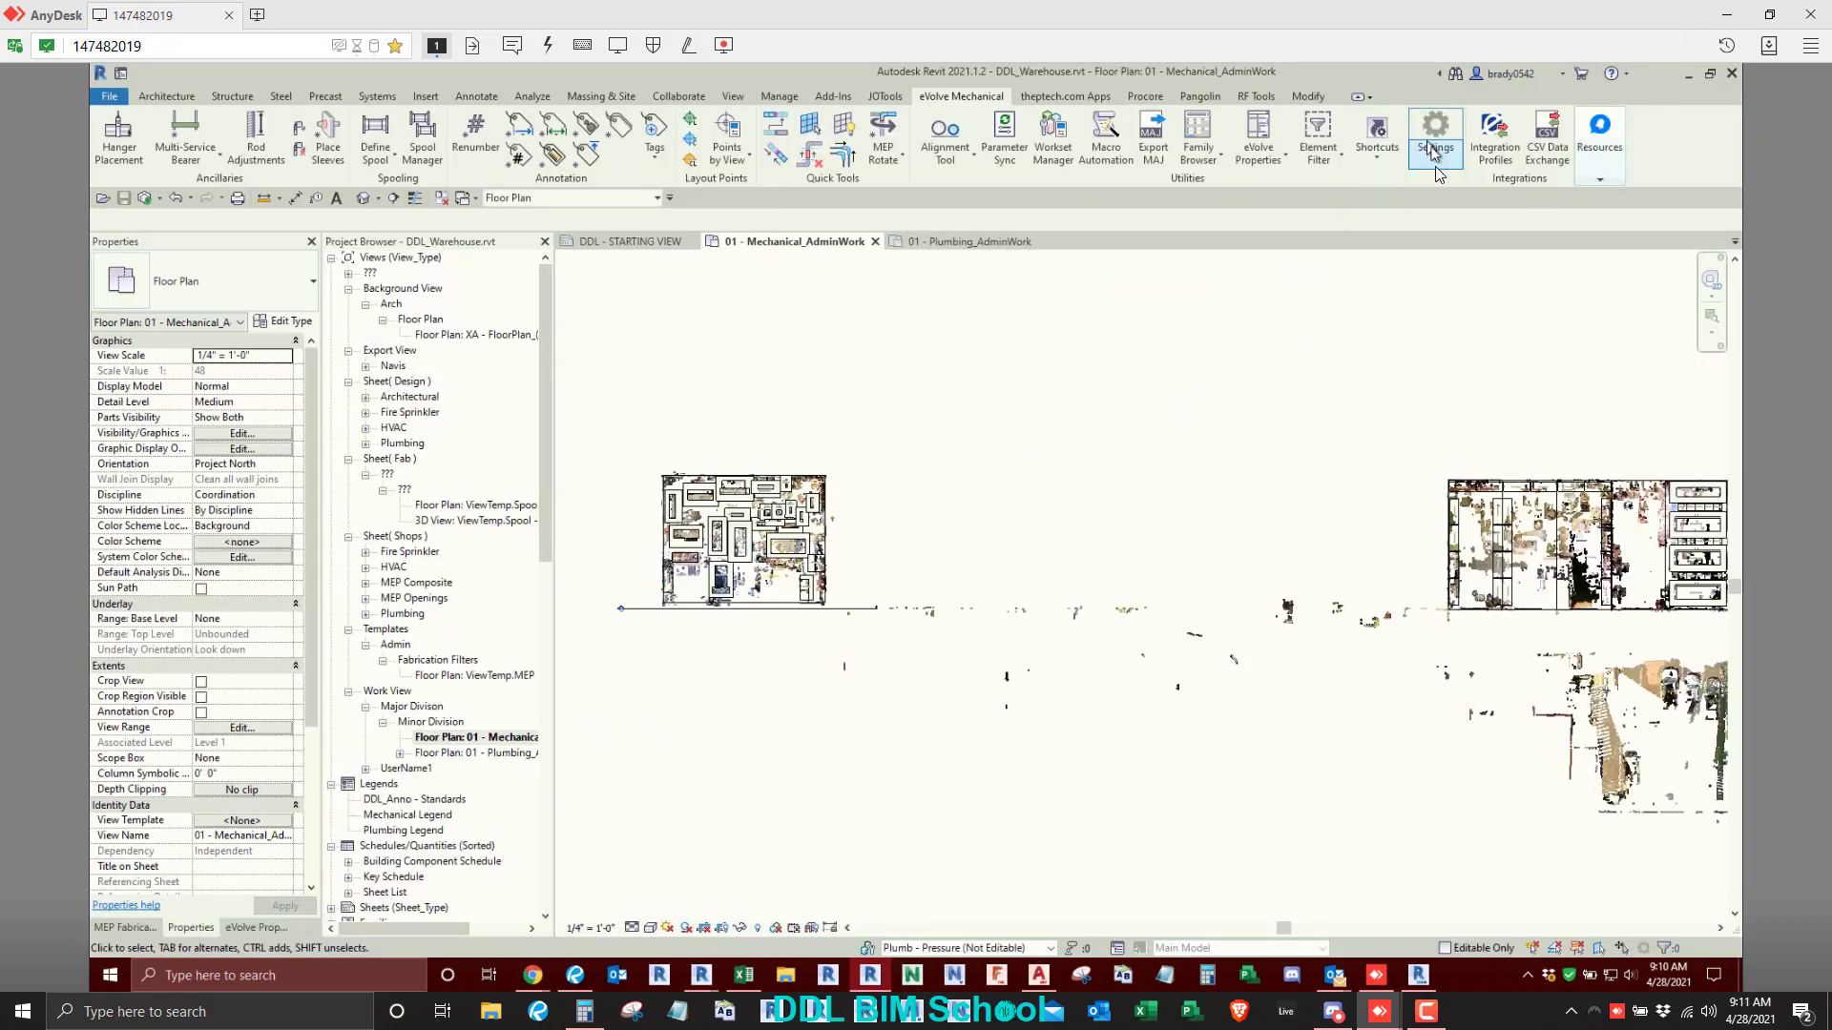
{"action": "mouse_move", "coordinate": [700, 975]}
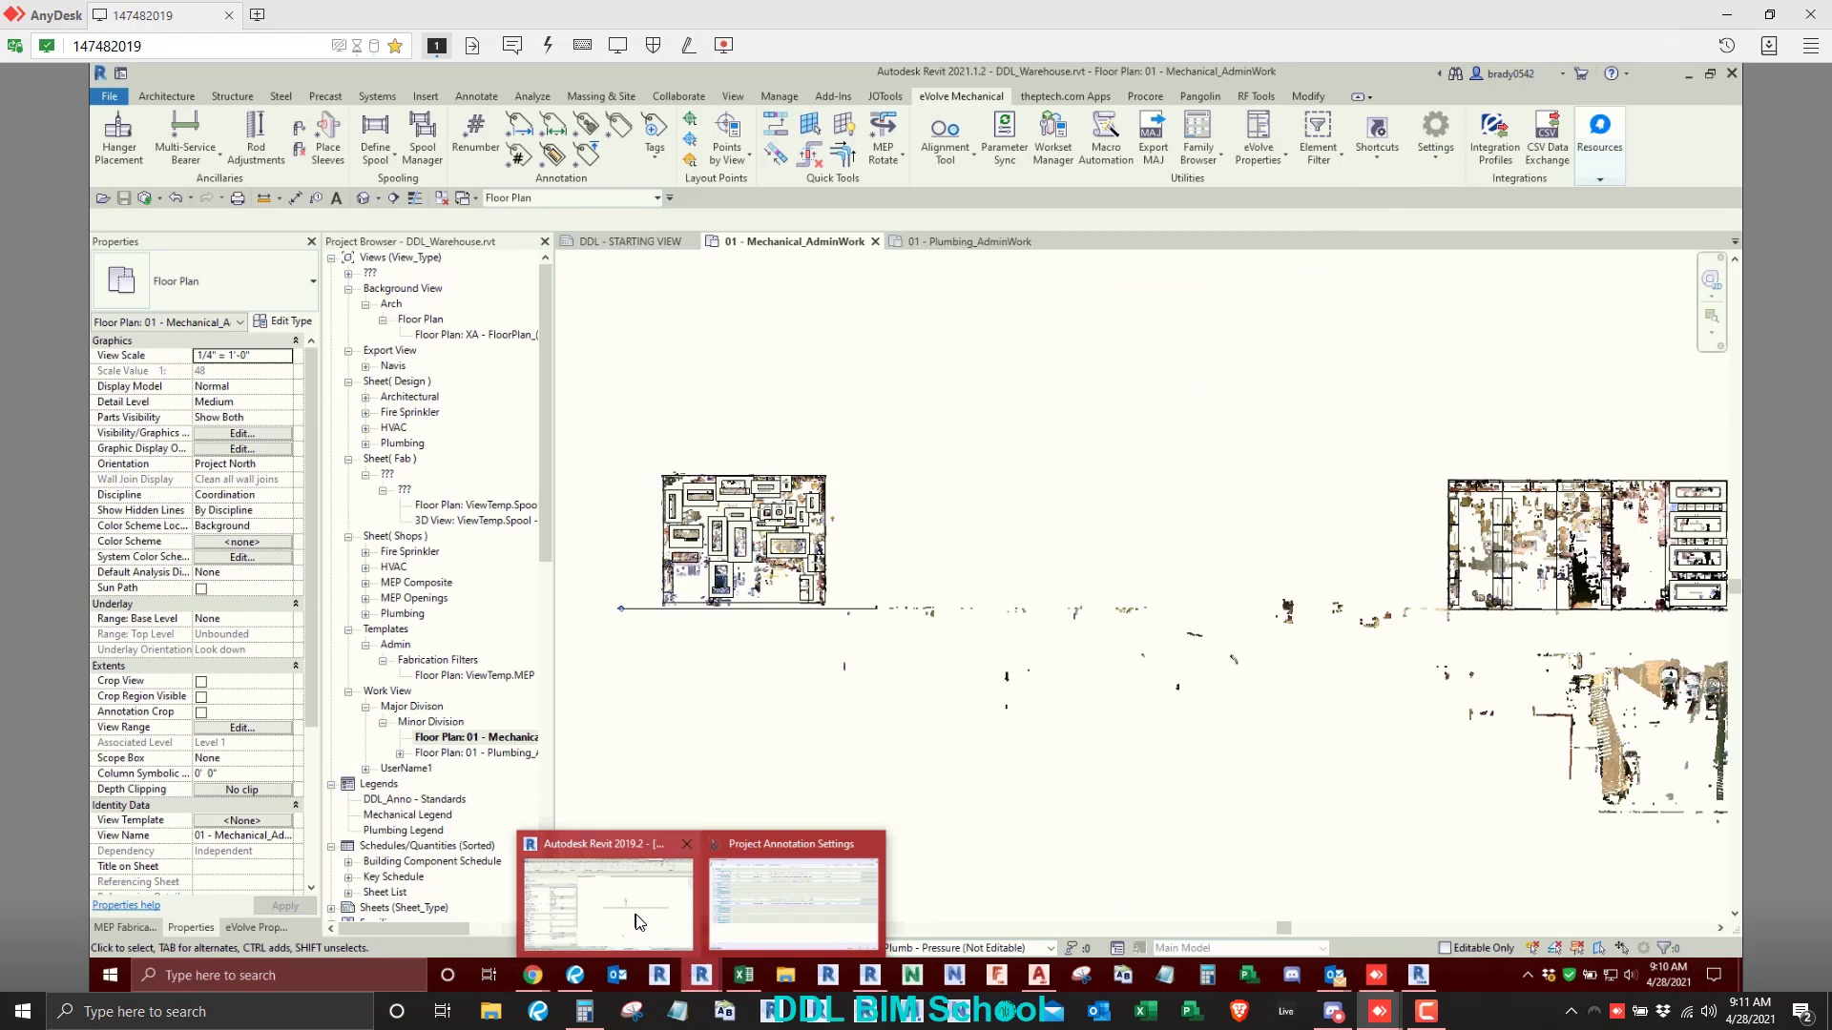
{"action": "left_click", "coordinate": [731, 854]}
{"action": "left_click", "coordinate": [1565, 941]}
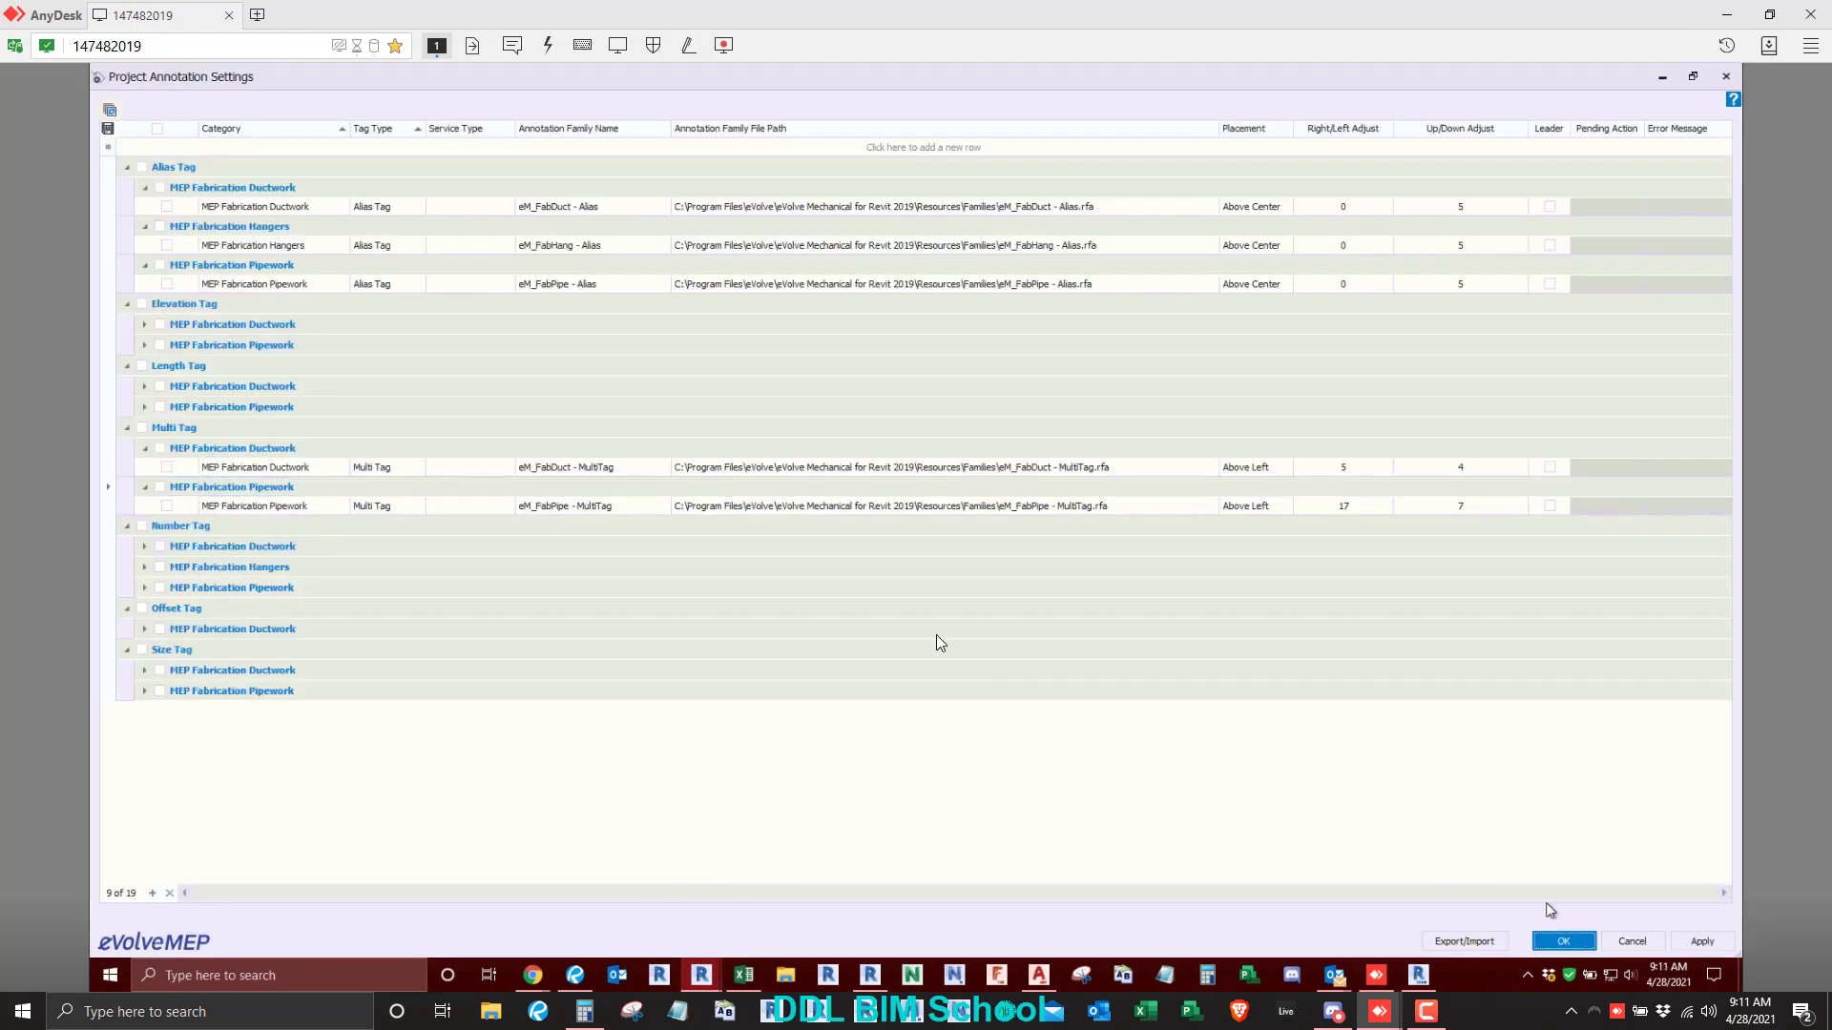
{"action": "left_click", "coordinate": [1434, 153]}
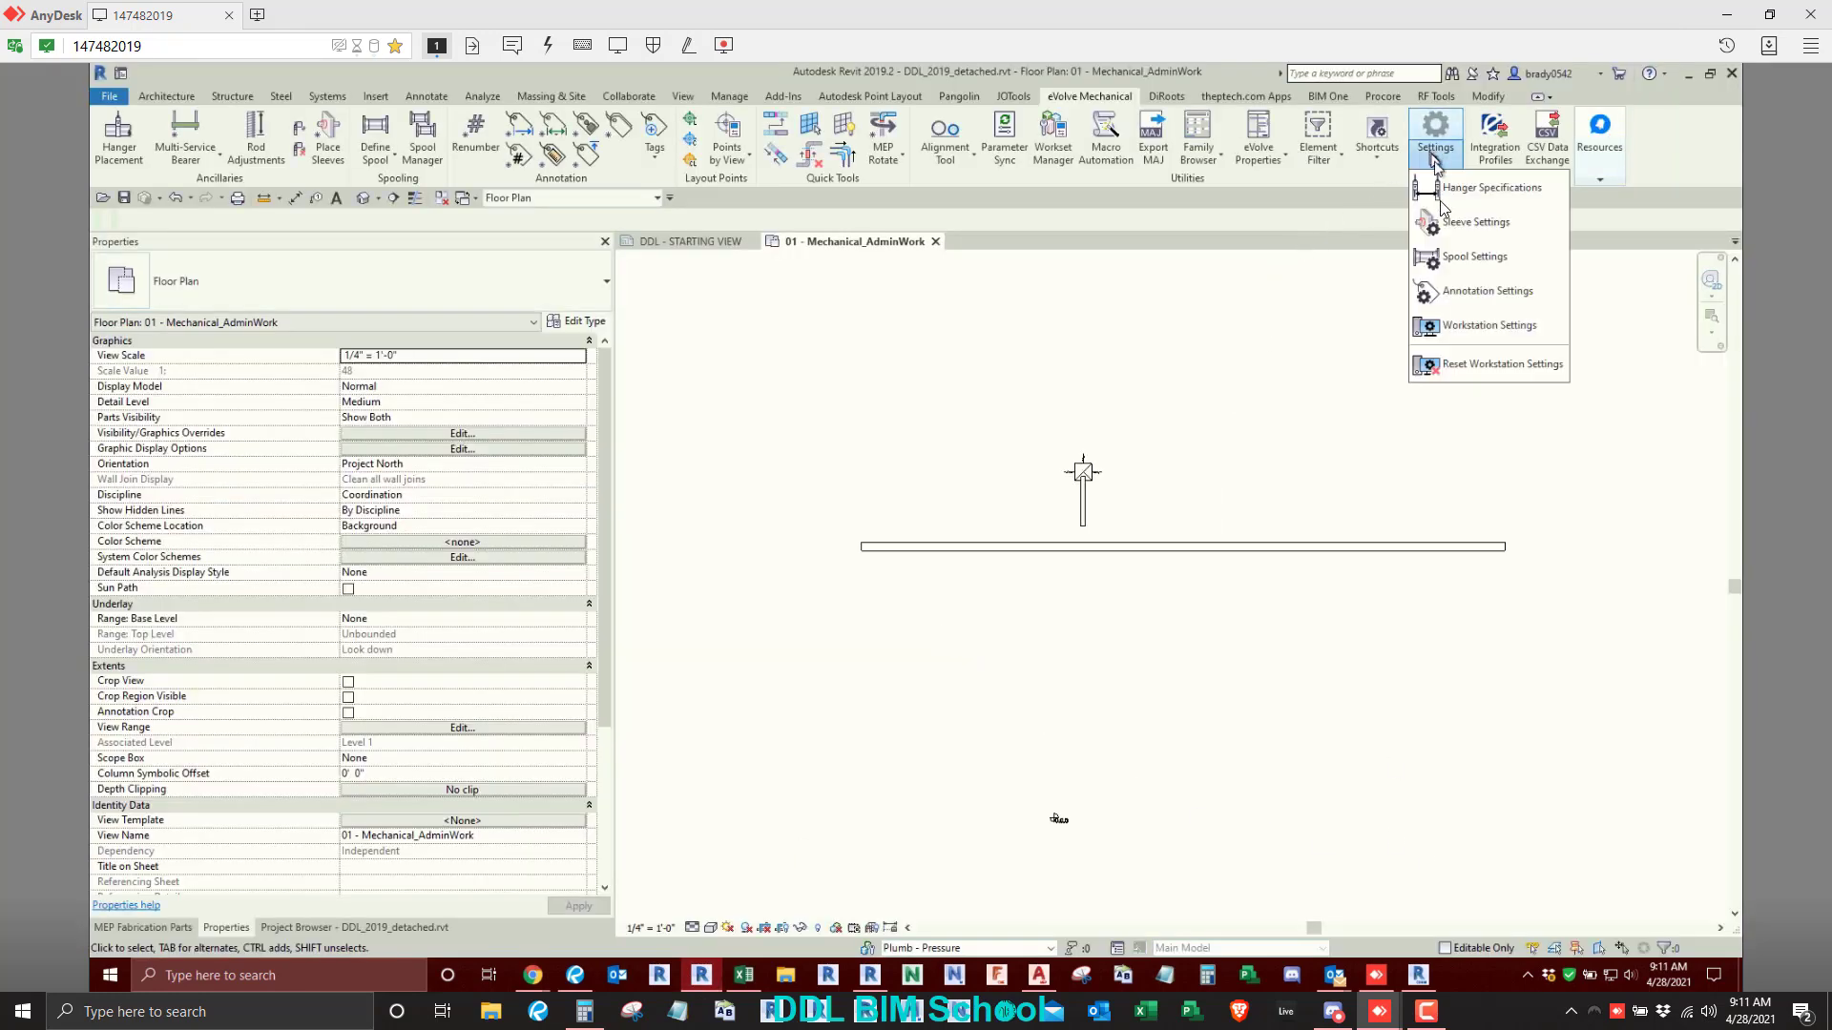
{"action": "left_click", "coordinate": [1450, 291]}
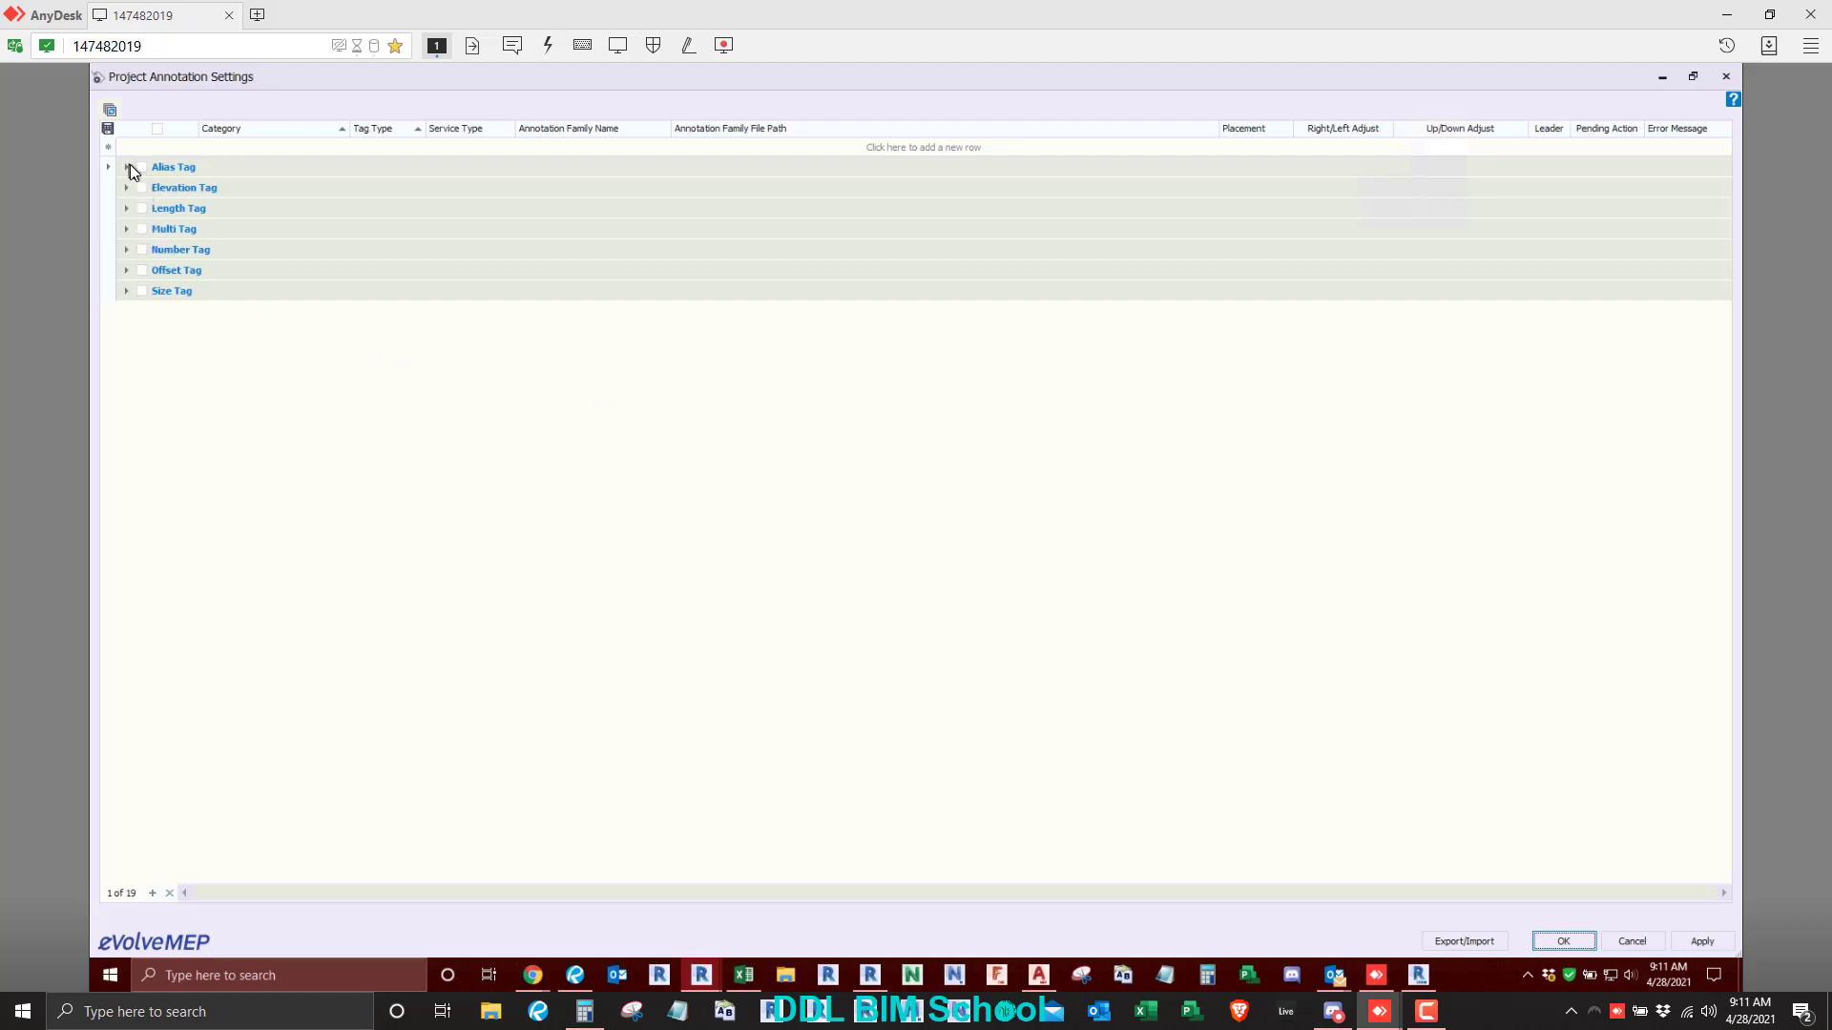
- Expand the Alias Tag entry for MEP Fabrication Ductwork and the Elevation Tag entry for MEP Fabrication Pipework
{"action": "left_click", "coordinate": [128, 167]}
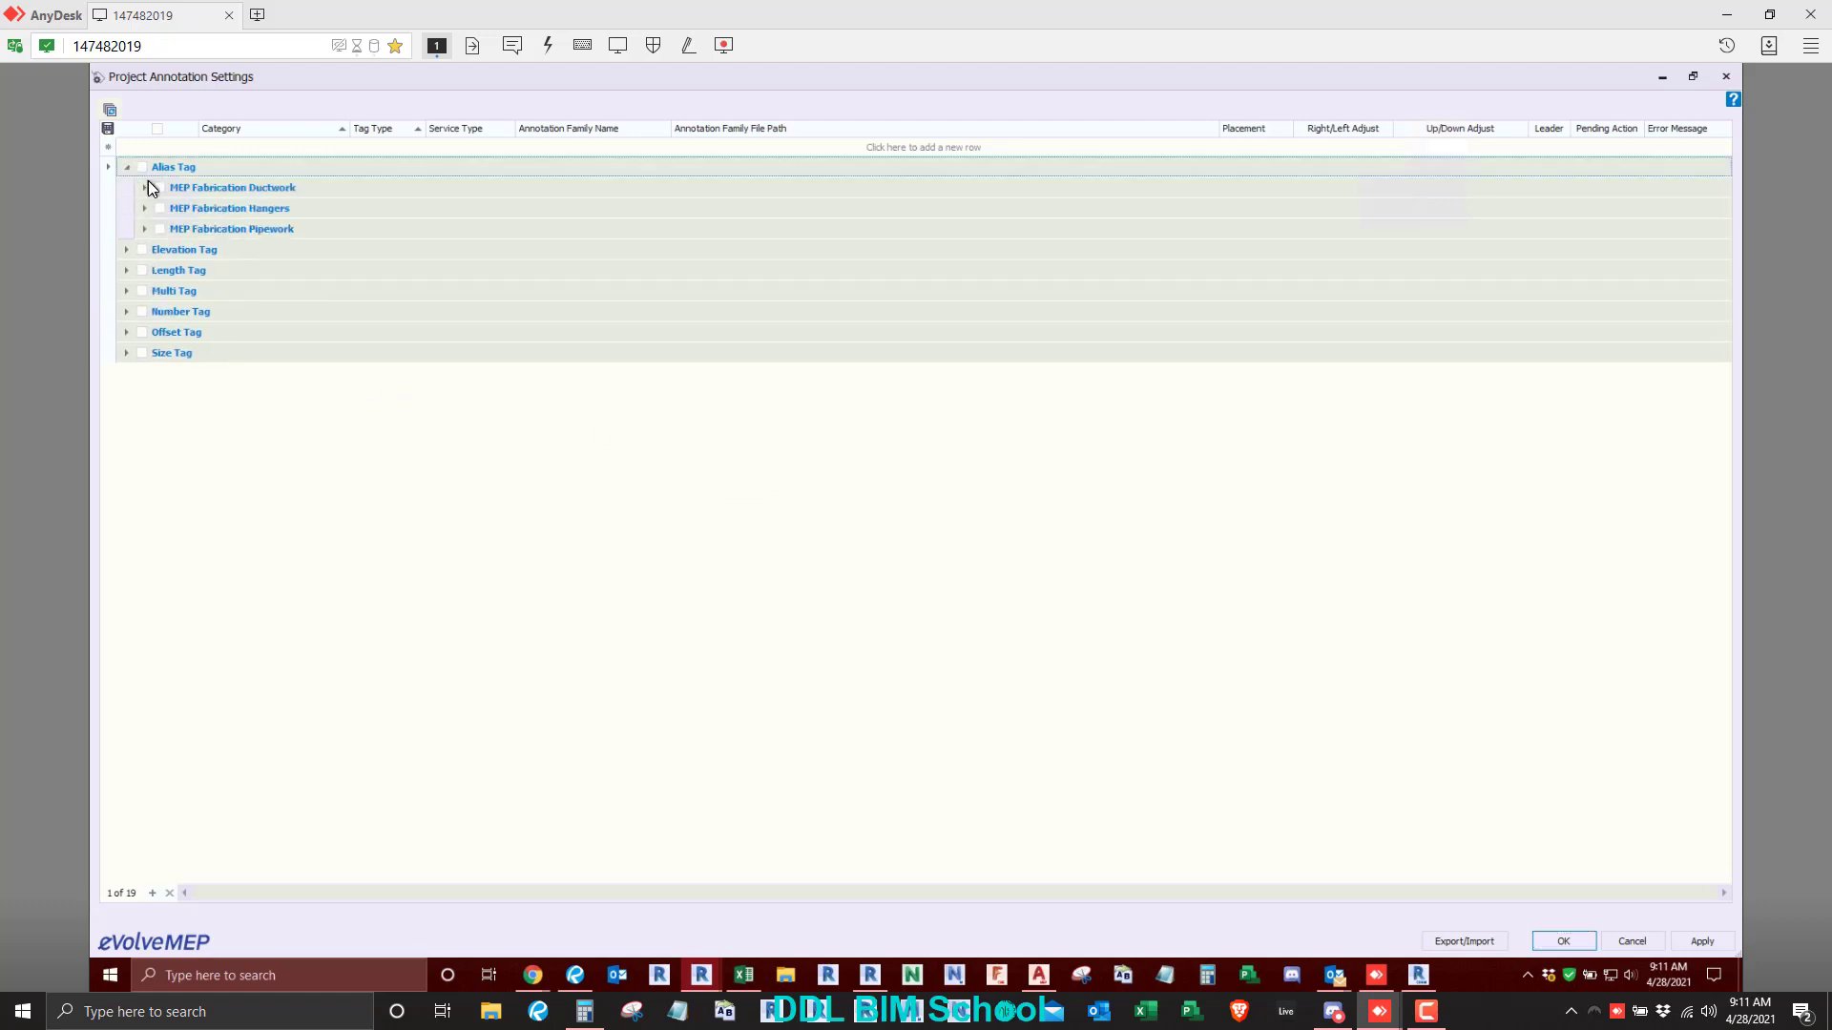
{"action": "left_click", "coordinate": [145, 187]}
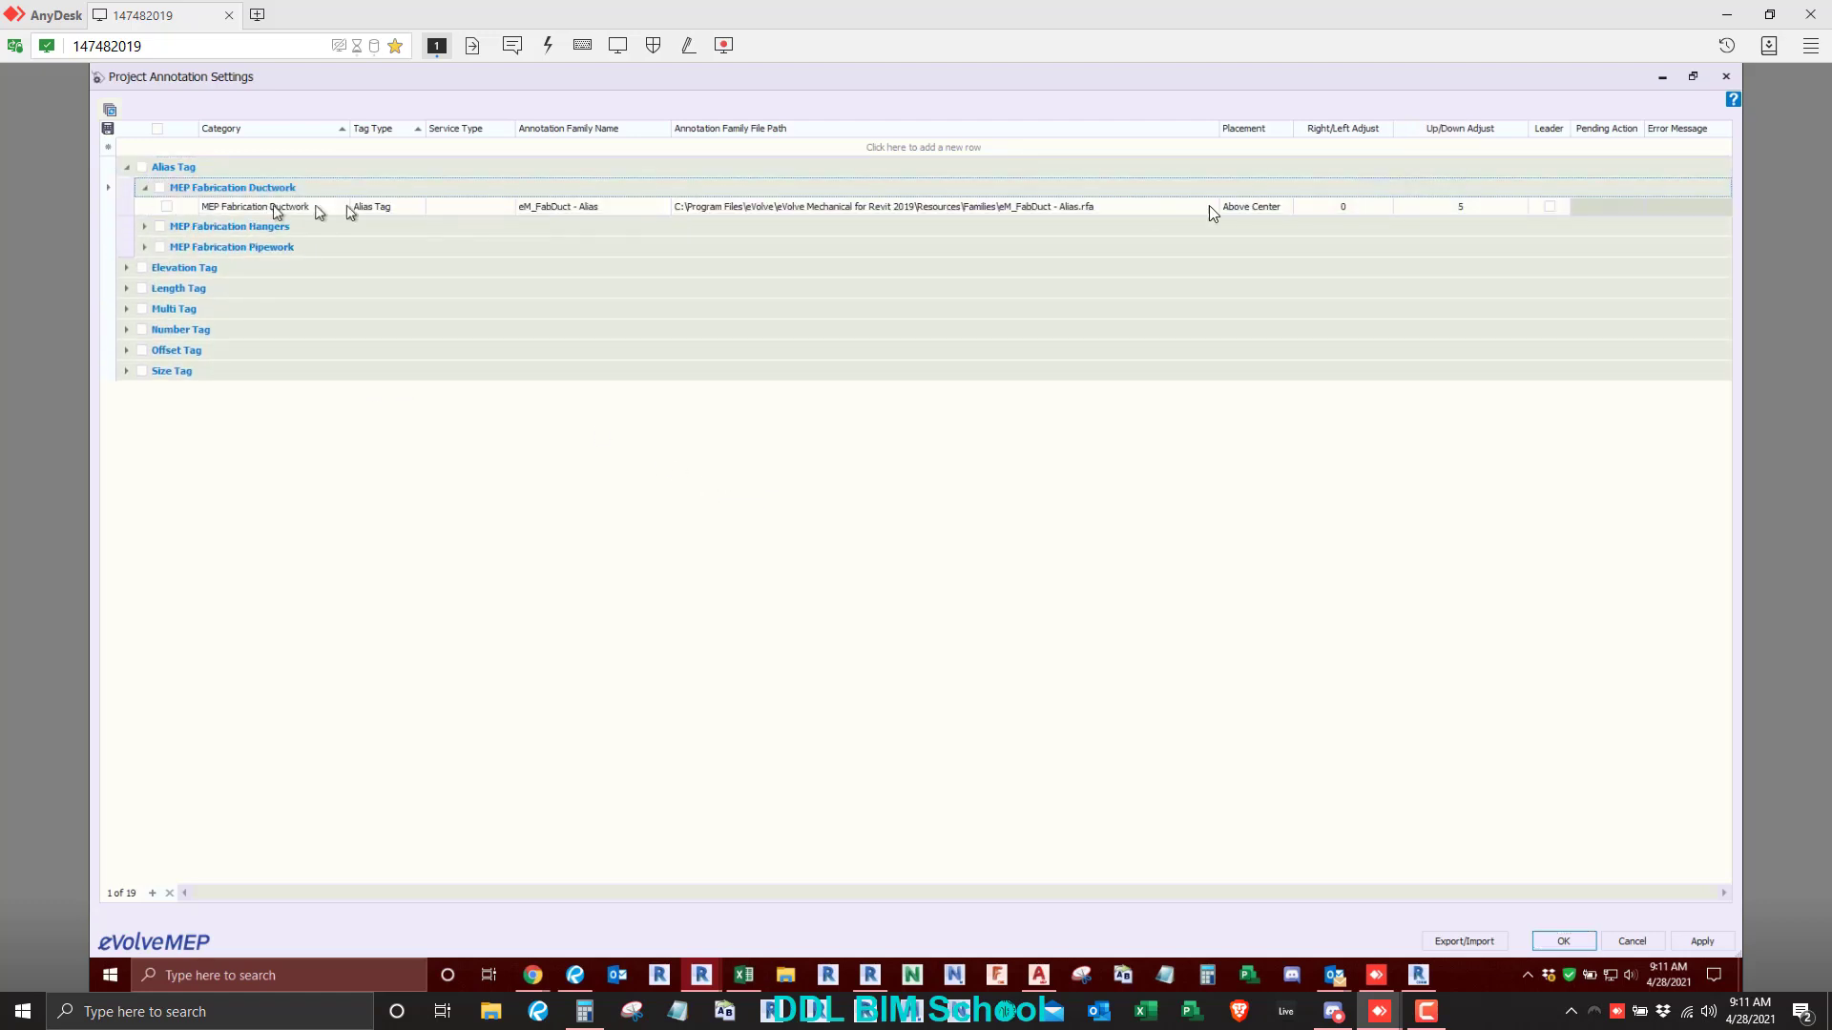
{"action": "left_click", "coordinate": [127, 269]}
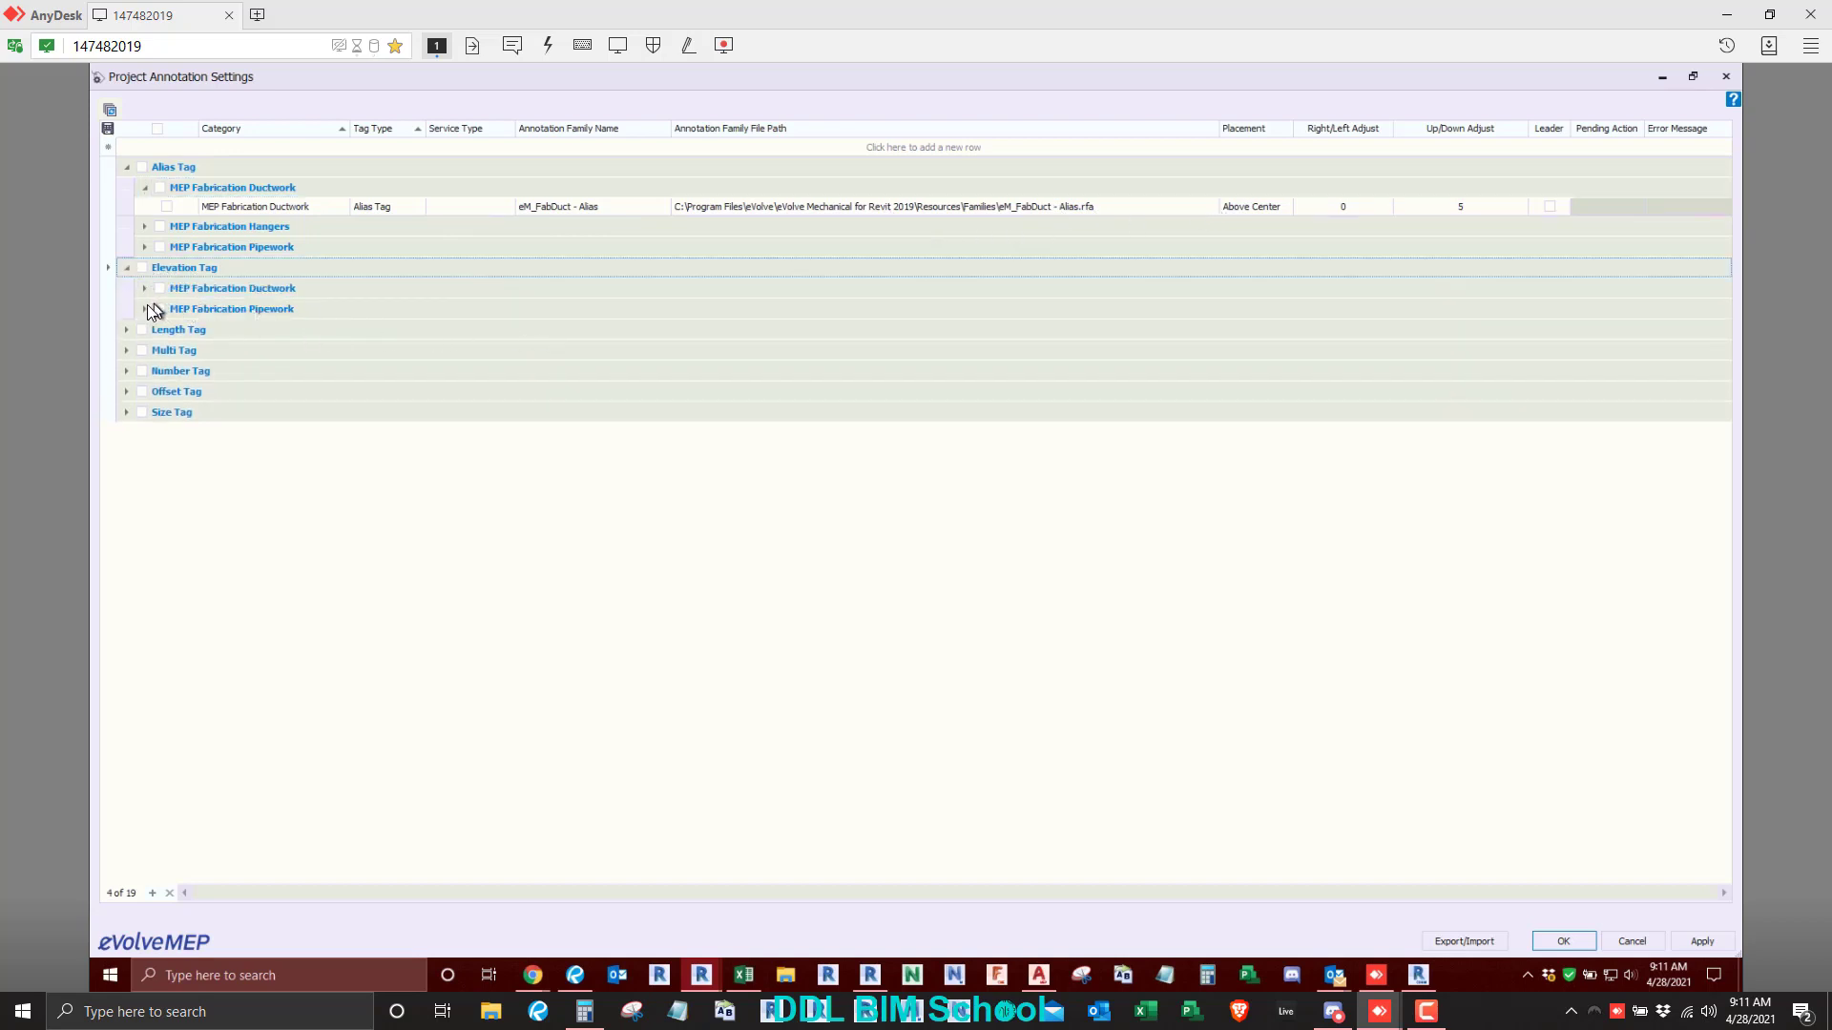
{"action": "left_click", "coordinate": [145, 308]}
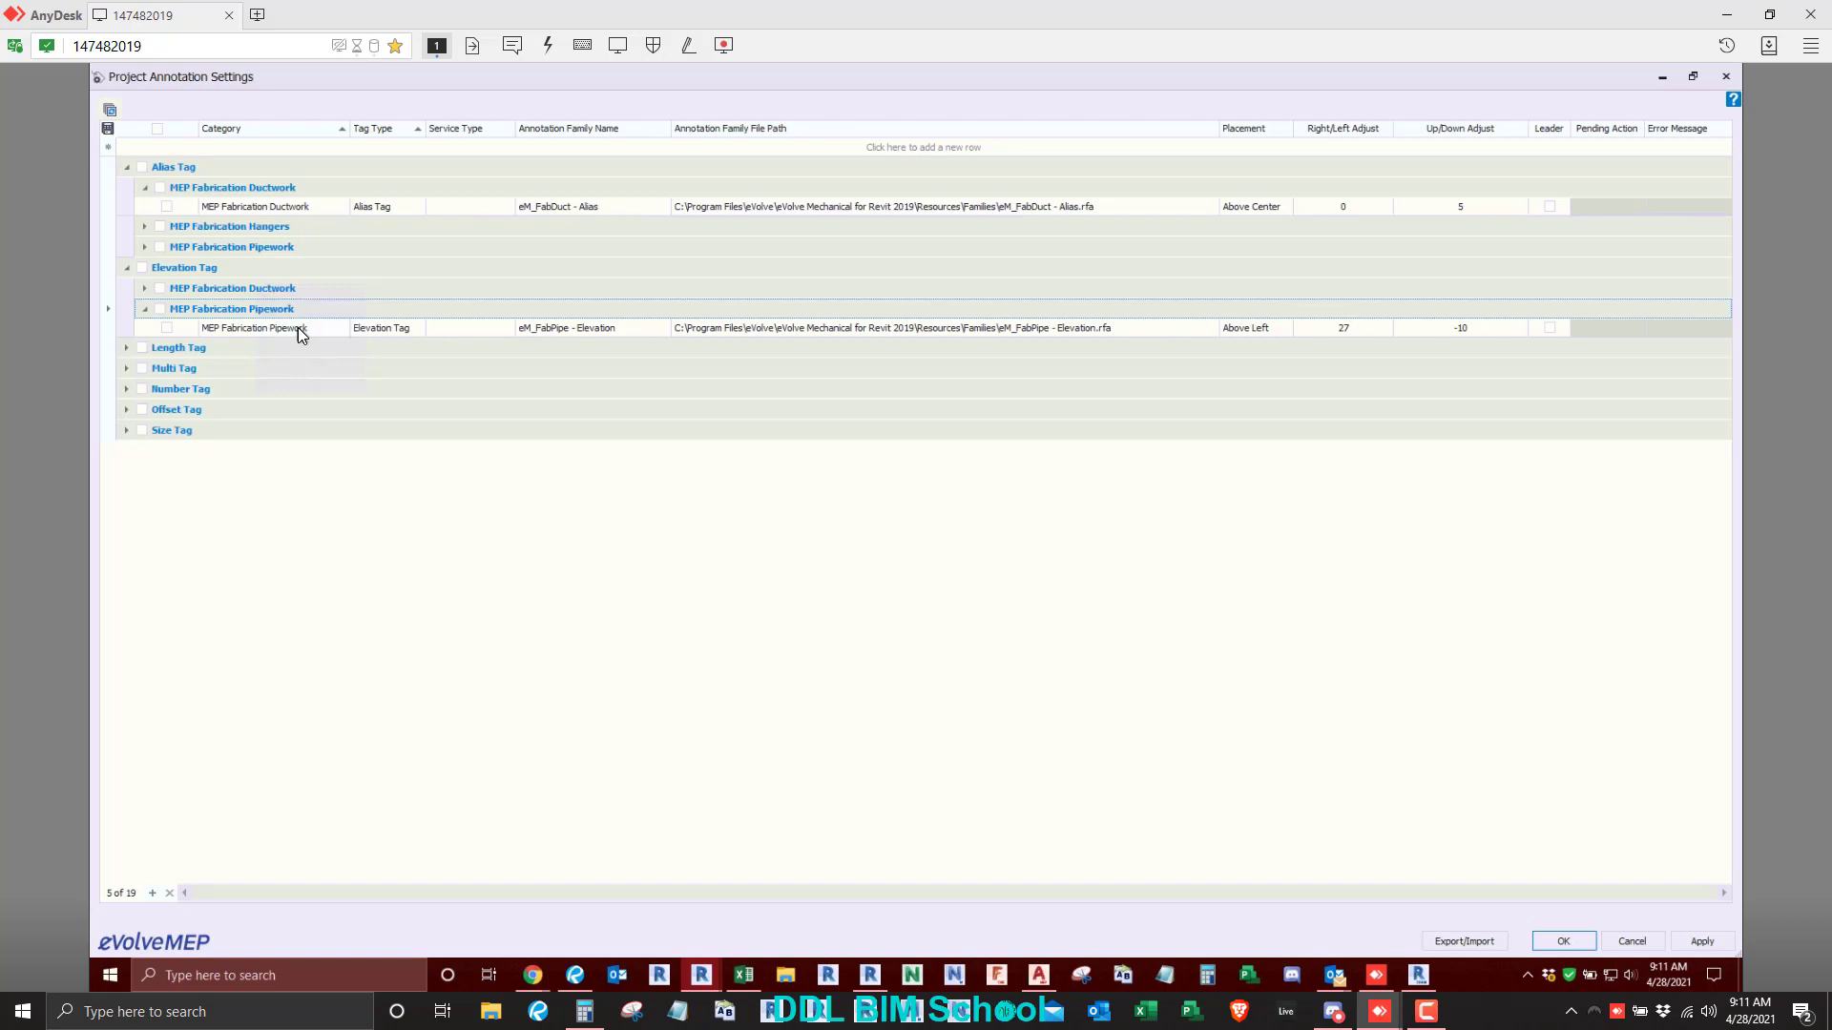
- Expand the Length Tag and Multi Tag entries for both MEP Fabrication Ductwork and MEP Fabrication Pipework
{"action": "left_click", "coordinate": [124, 347]}
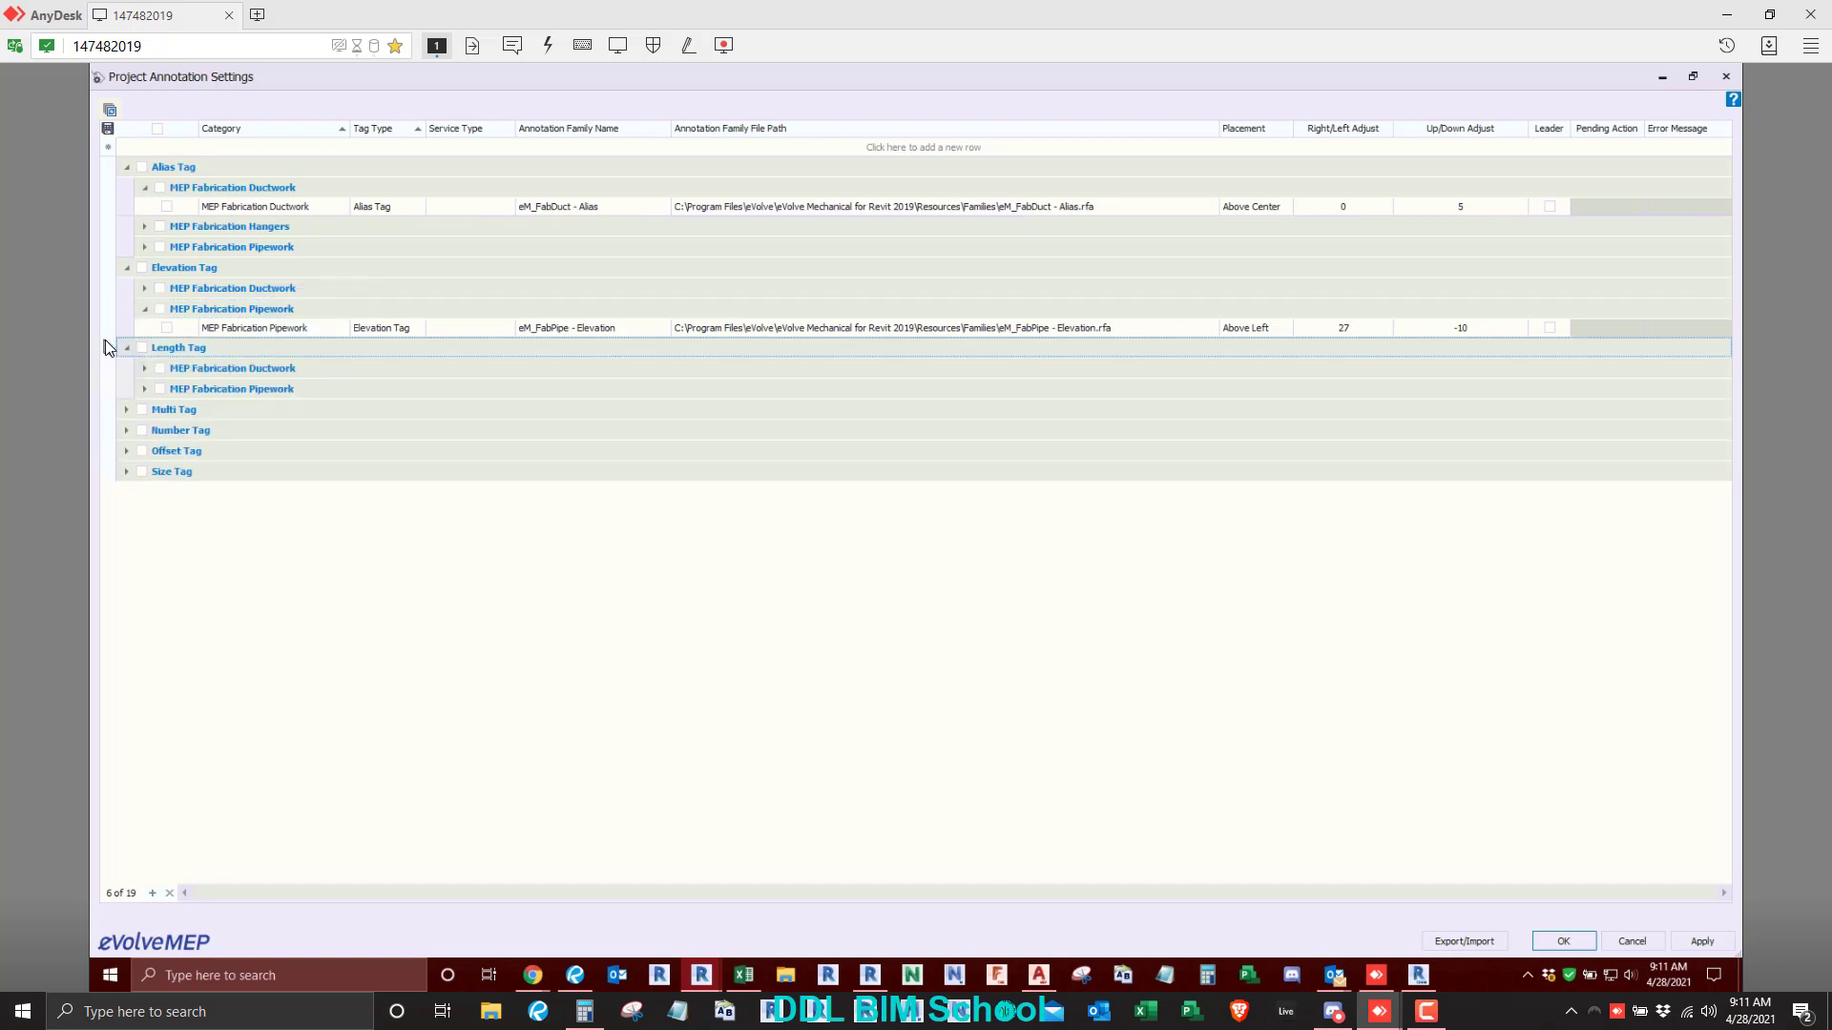
{"action": "left_click", "coordinate": [145, 389]}
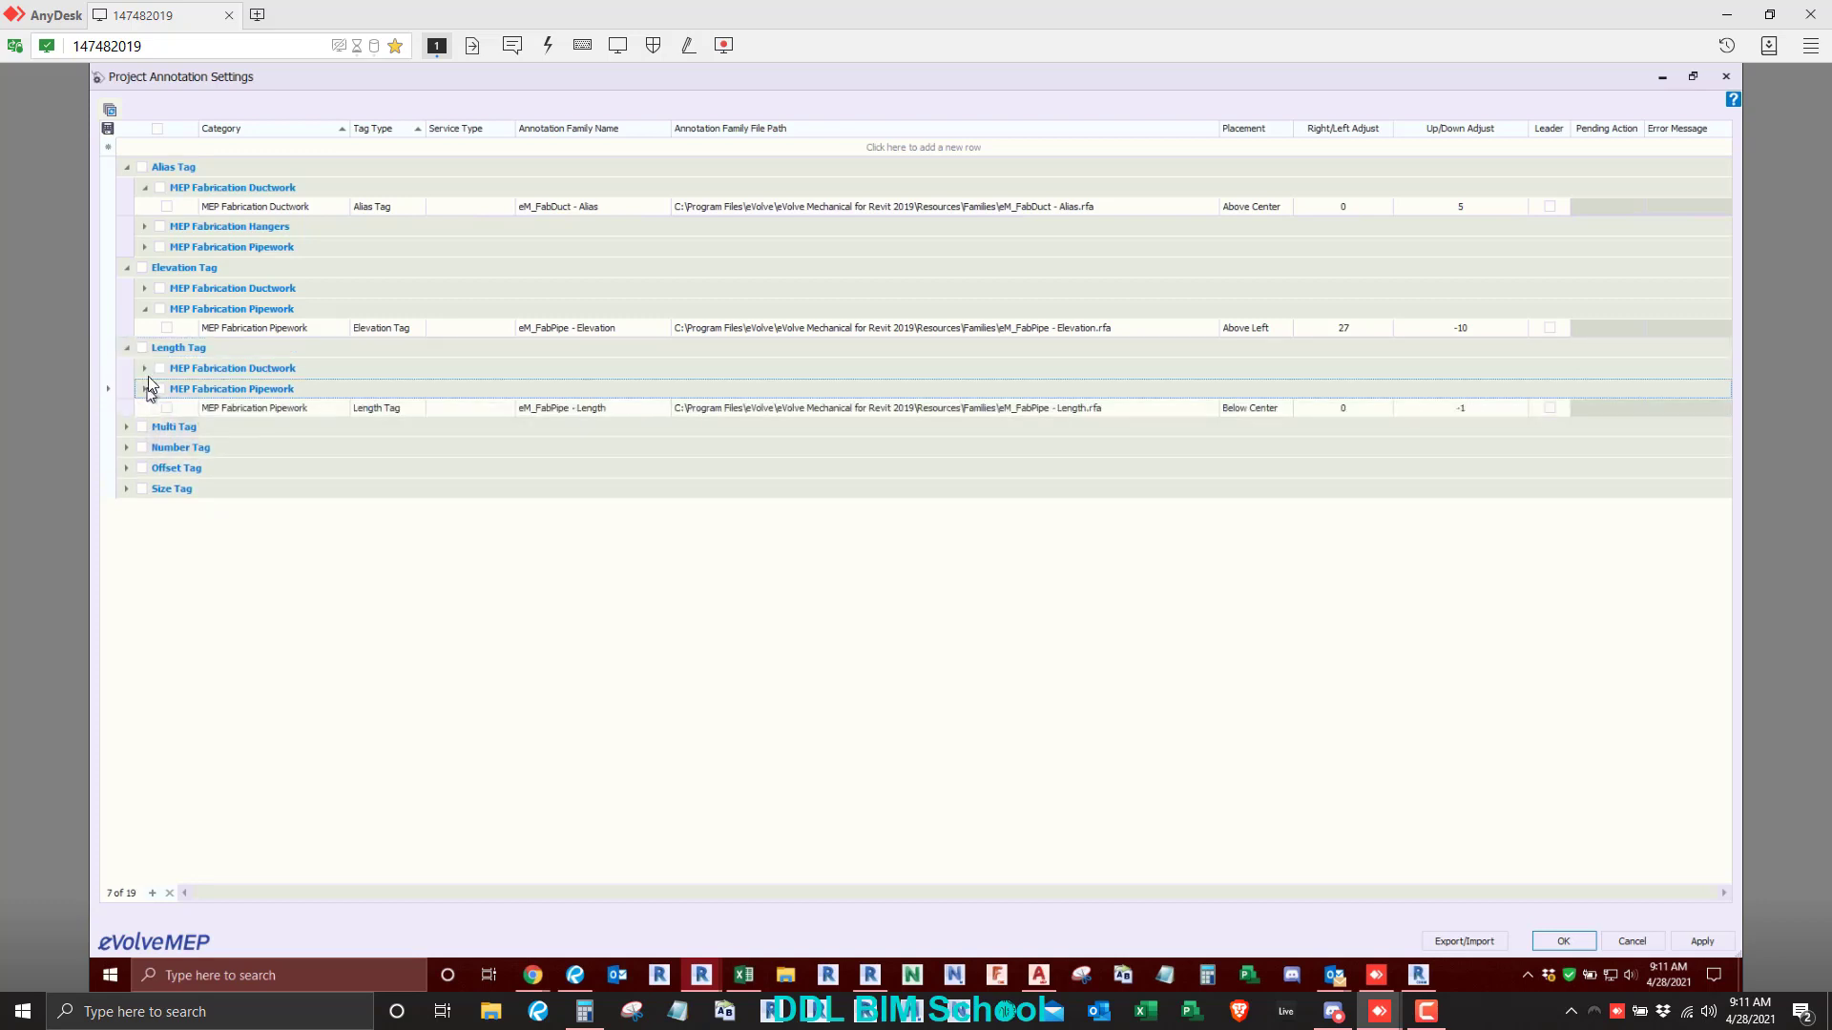
{"action": "left_click", "coordinate": [145, 368]}
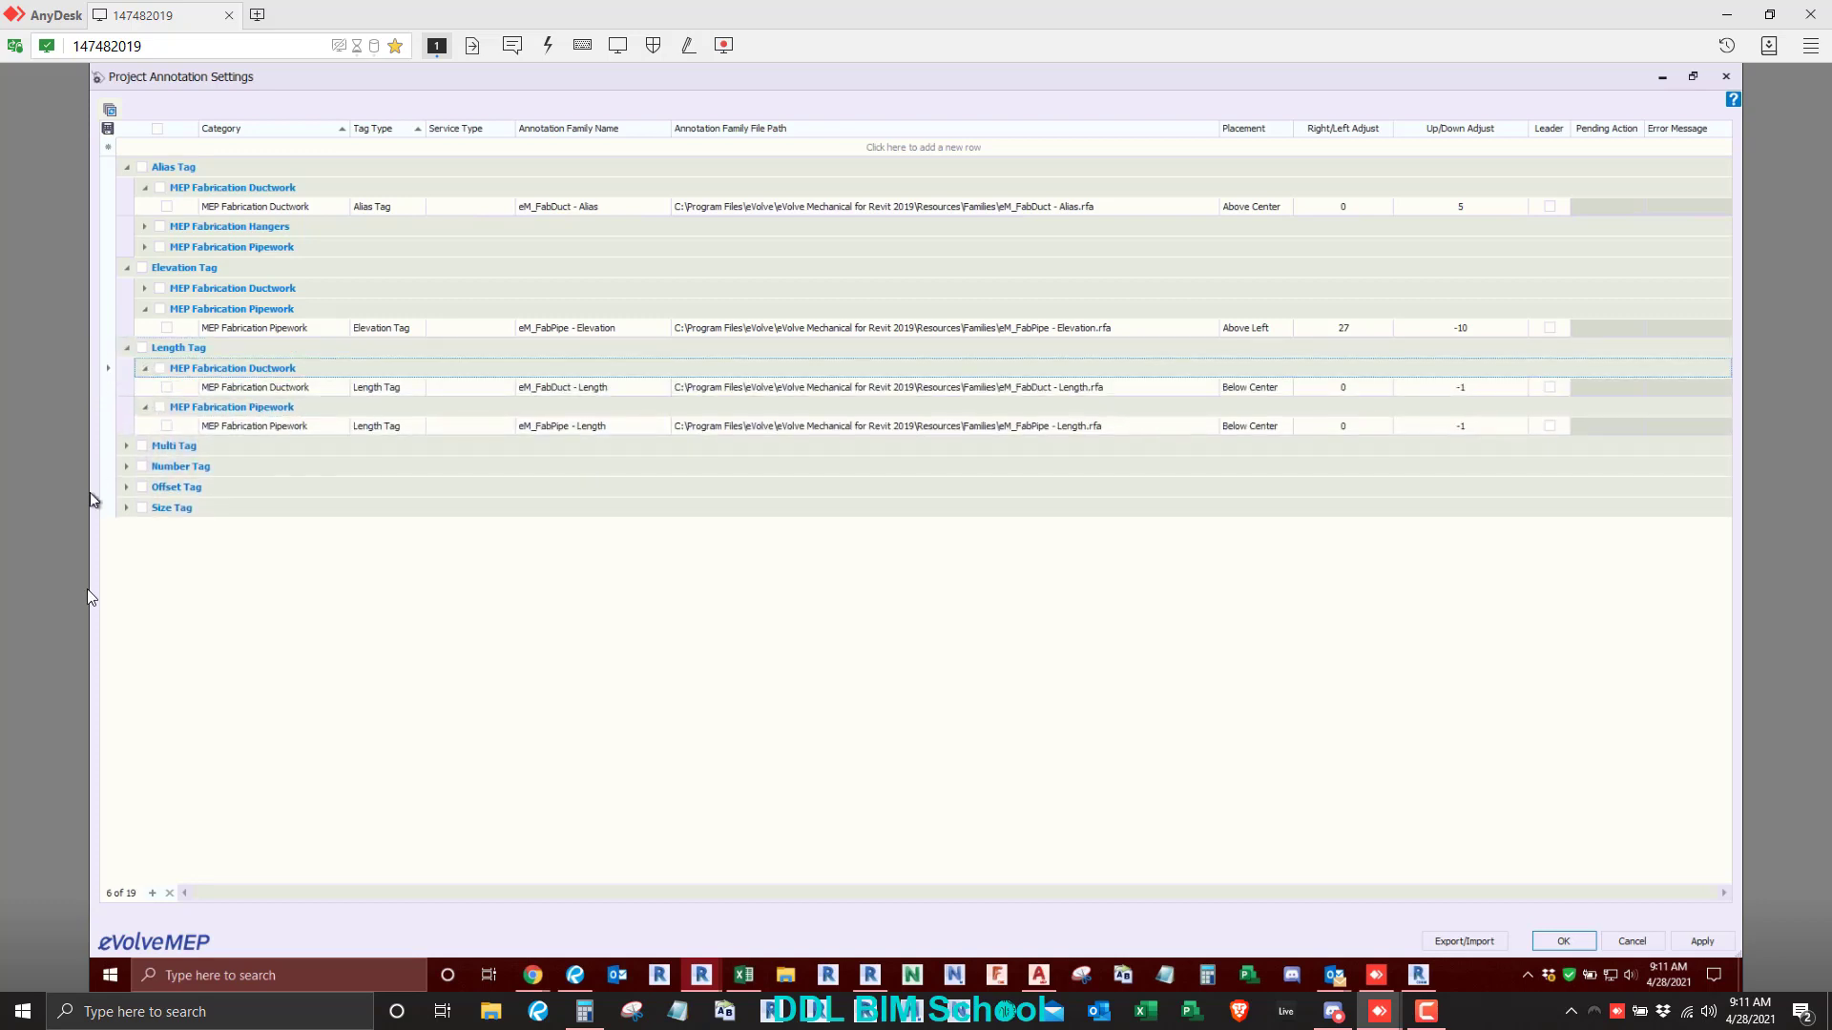
{"action": "left_click", "coordinate": [127, 446]}
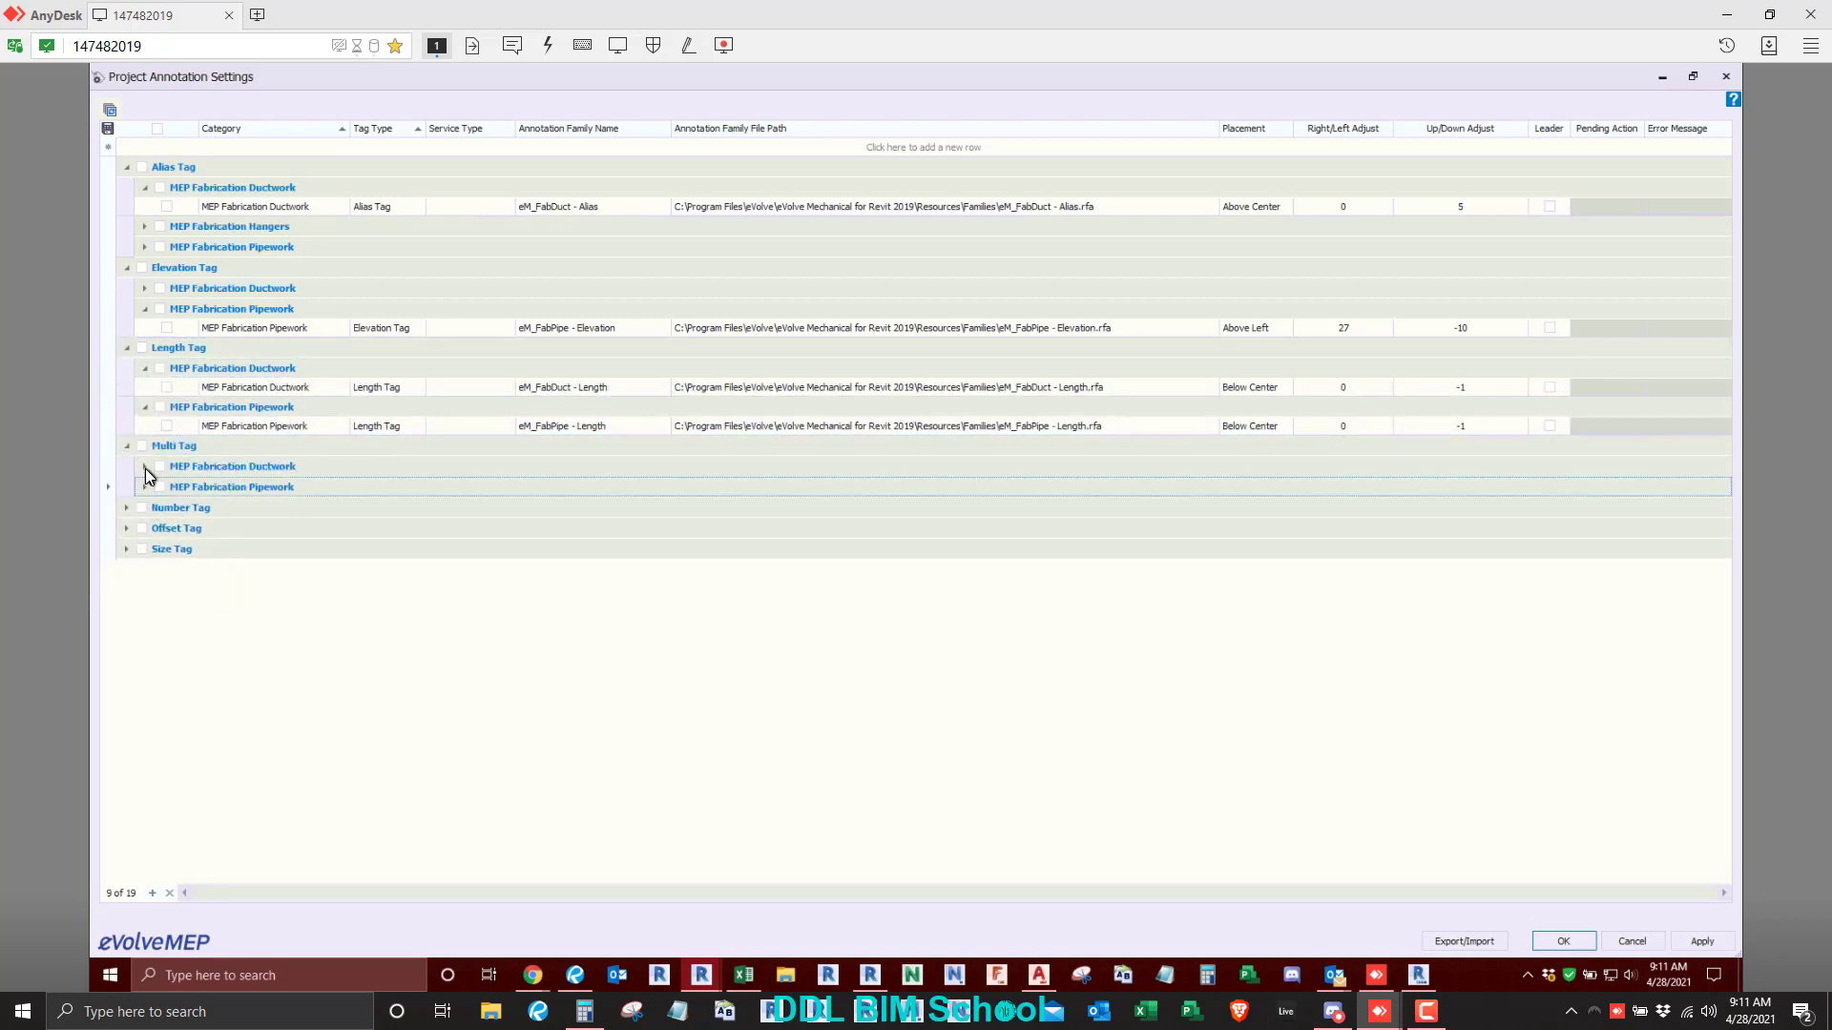
{"action": "left_click", "coordinate": [145, 467]}
{"action": "left_click", "coordinate": [146, 505]}
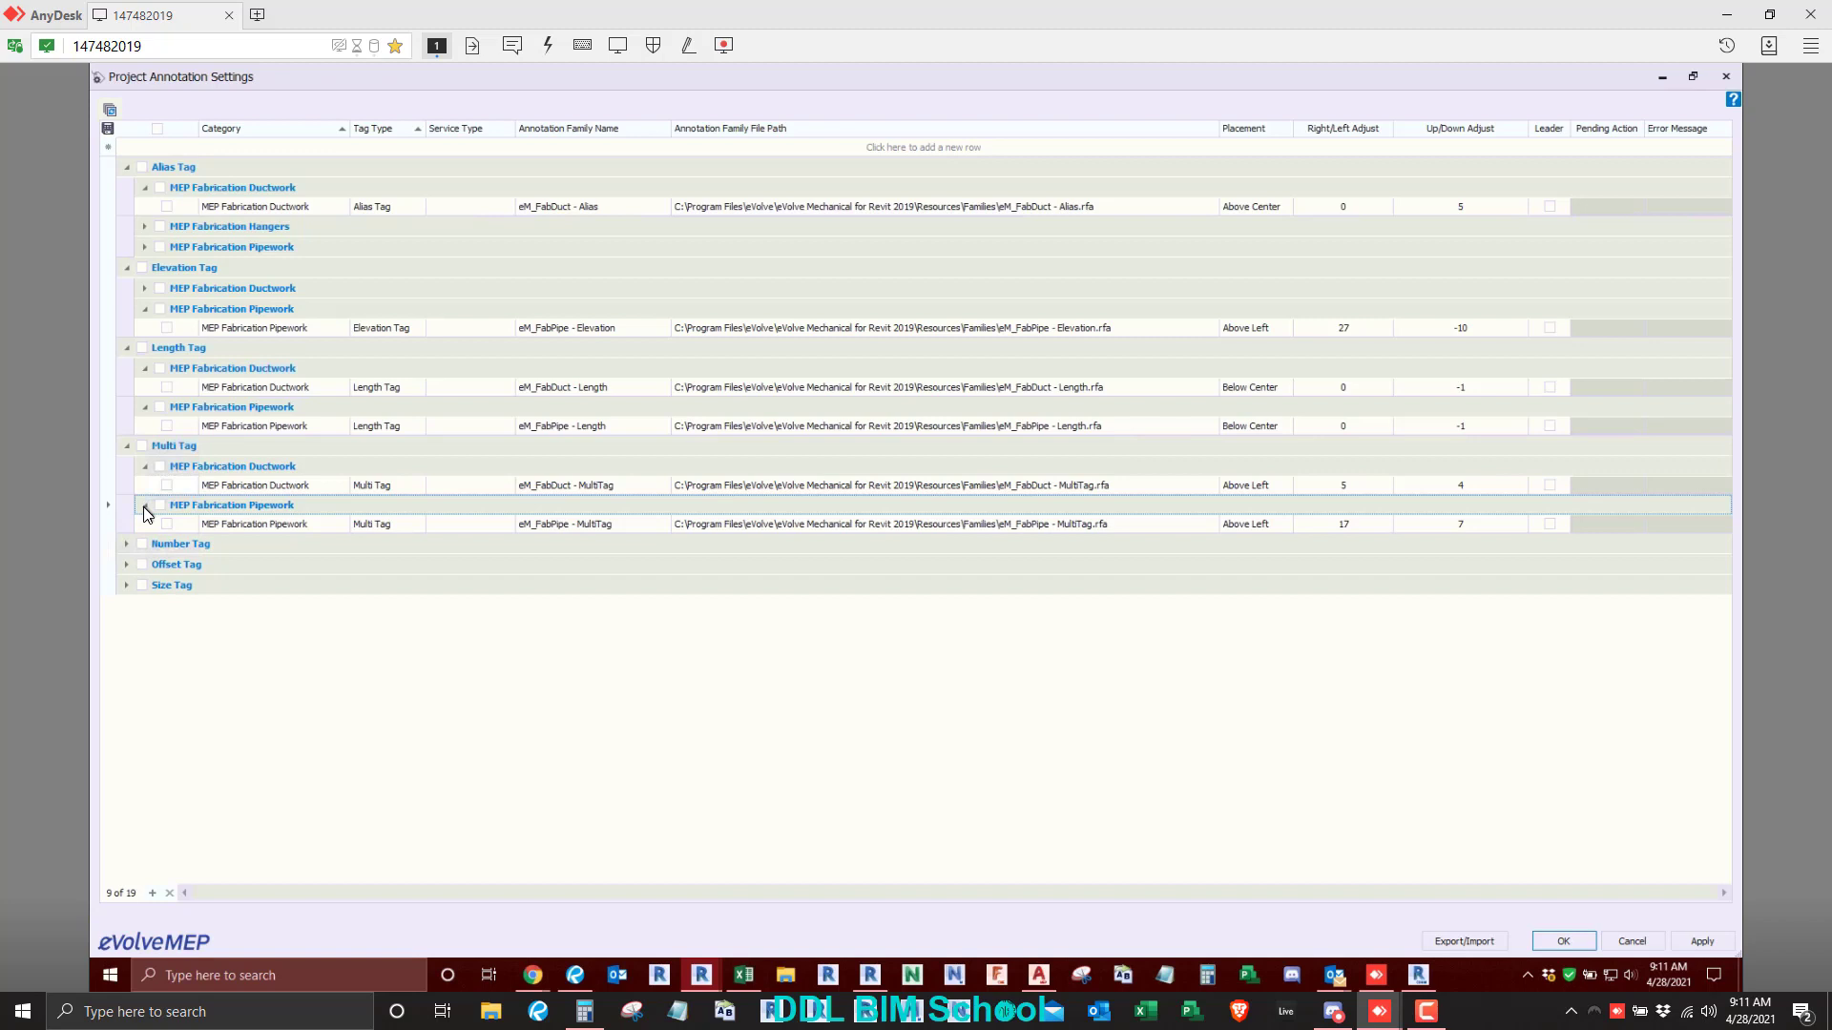
- Expand the Number Tag group, the Offset Tag entry for ductwork and the Size Tag entries for pipework and ductwork
{"action": "left_click", "coordinate": [130, 543]}
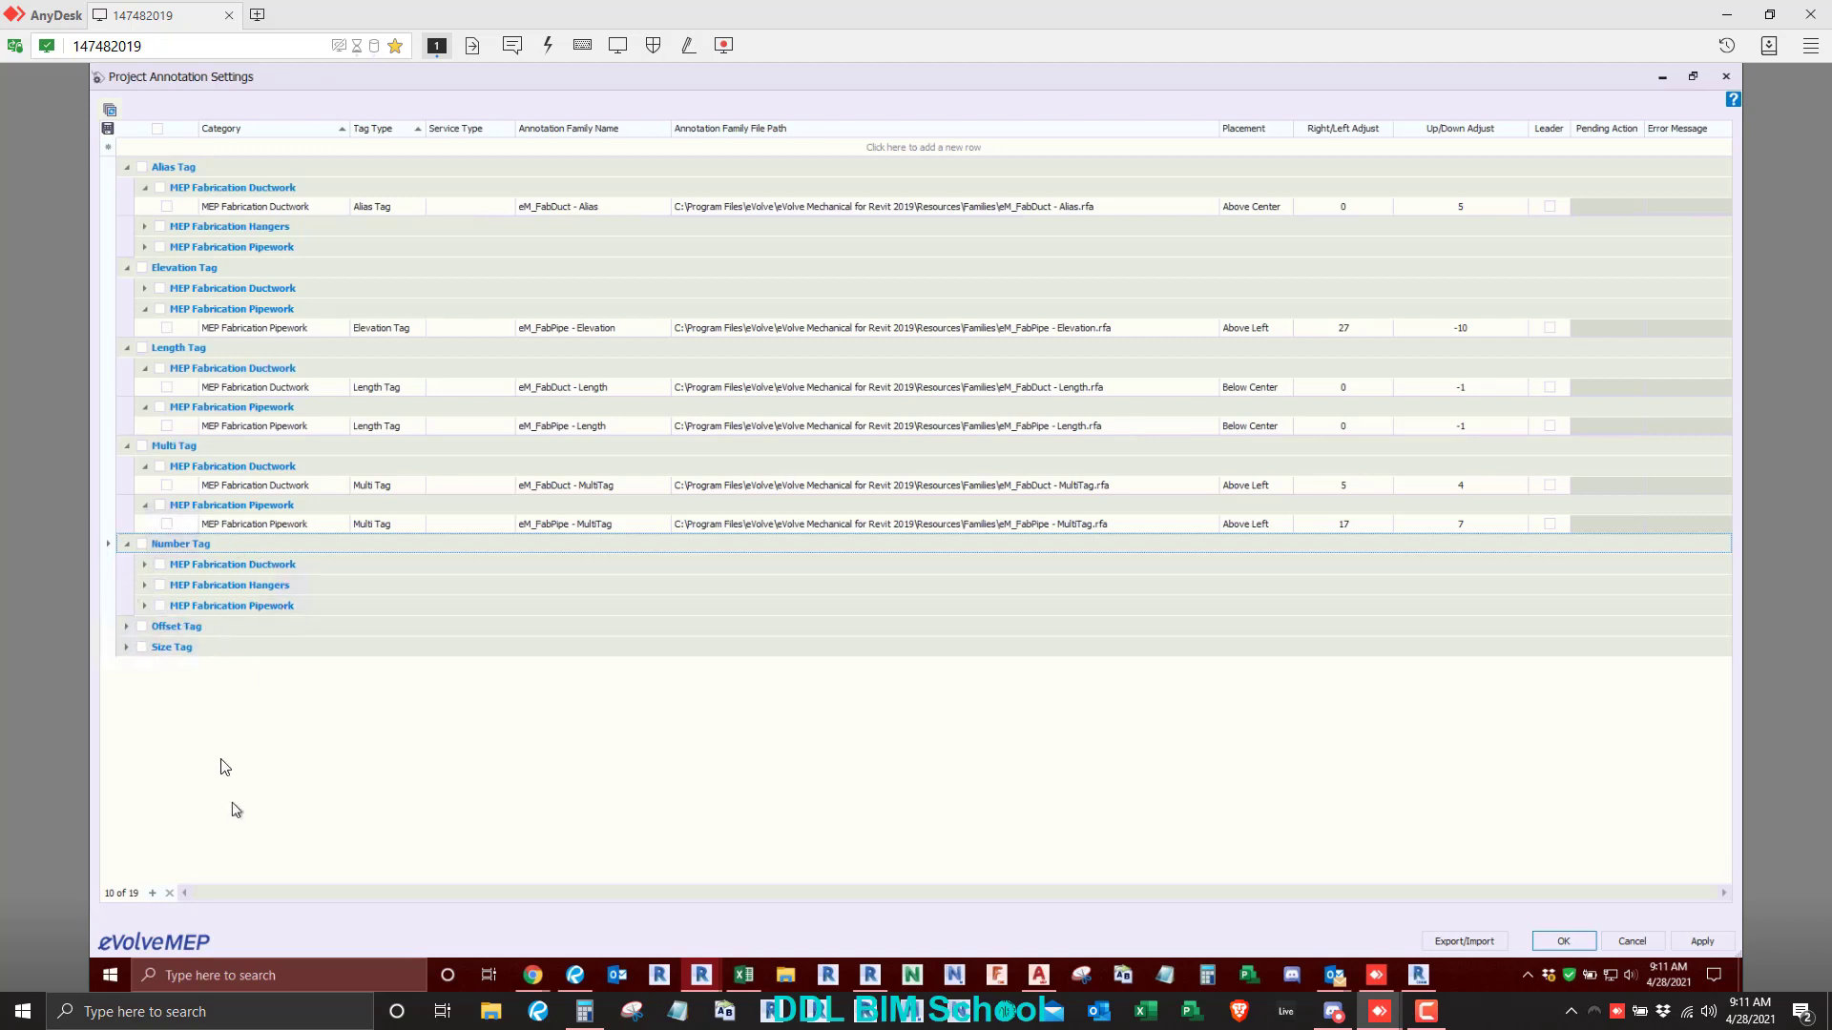
{"action": "left_click", "coordinate": [127, 626]}
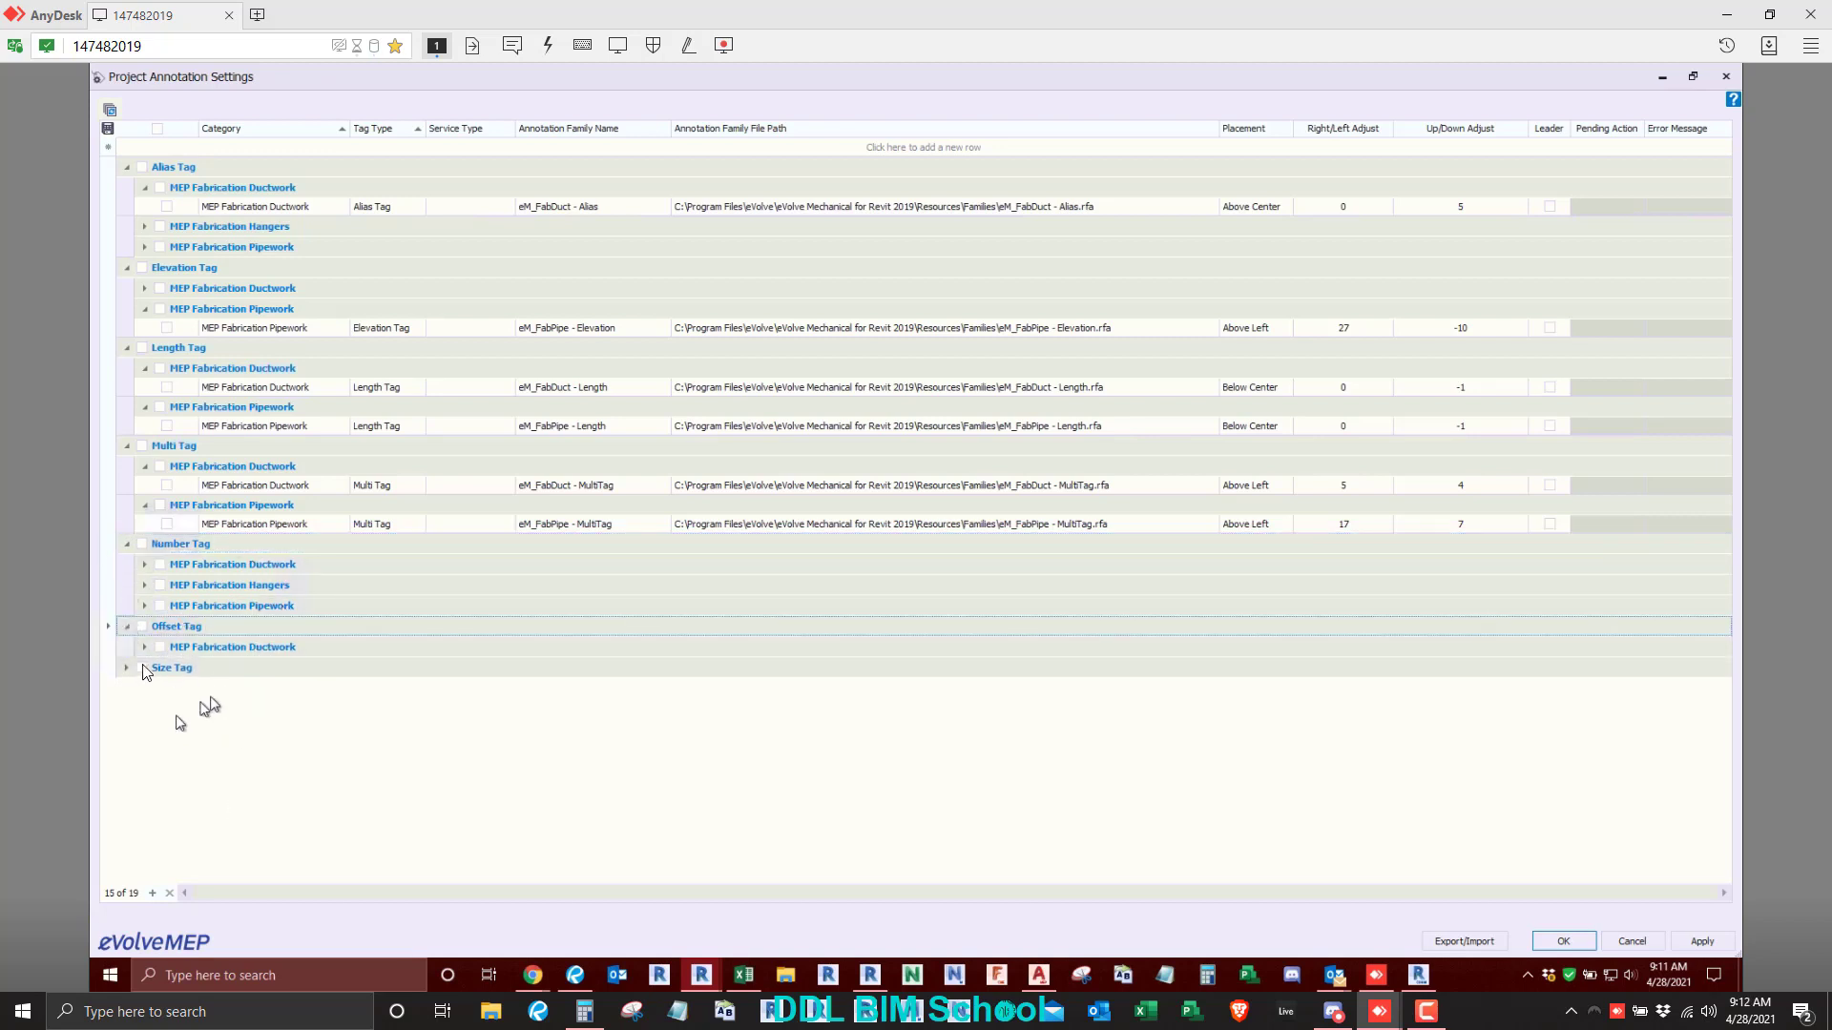
{"action": "left_click", "coordinate": [145, 647]}
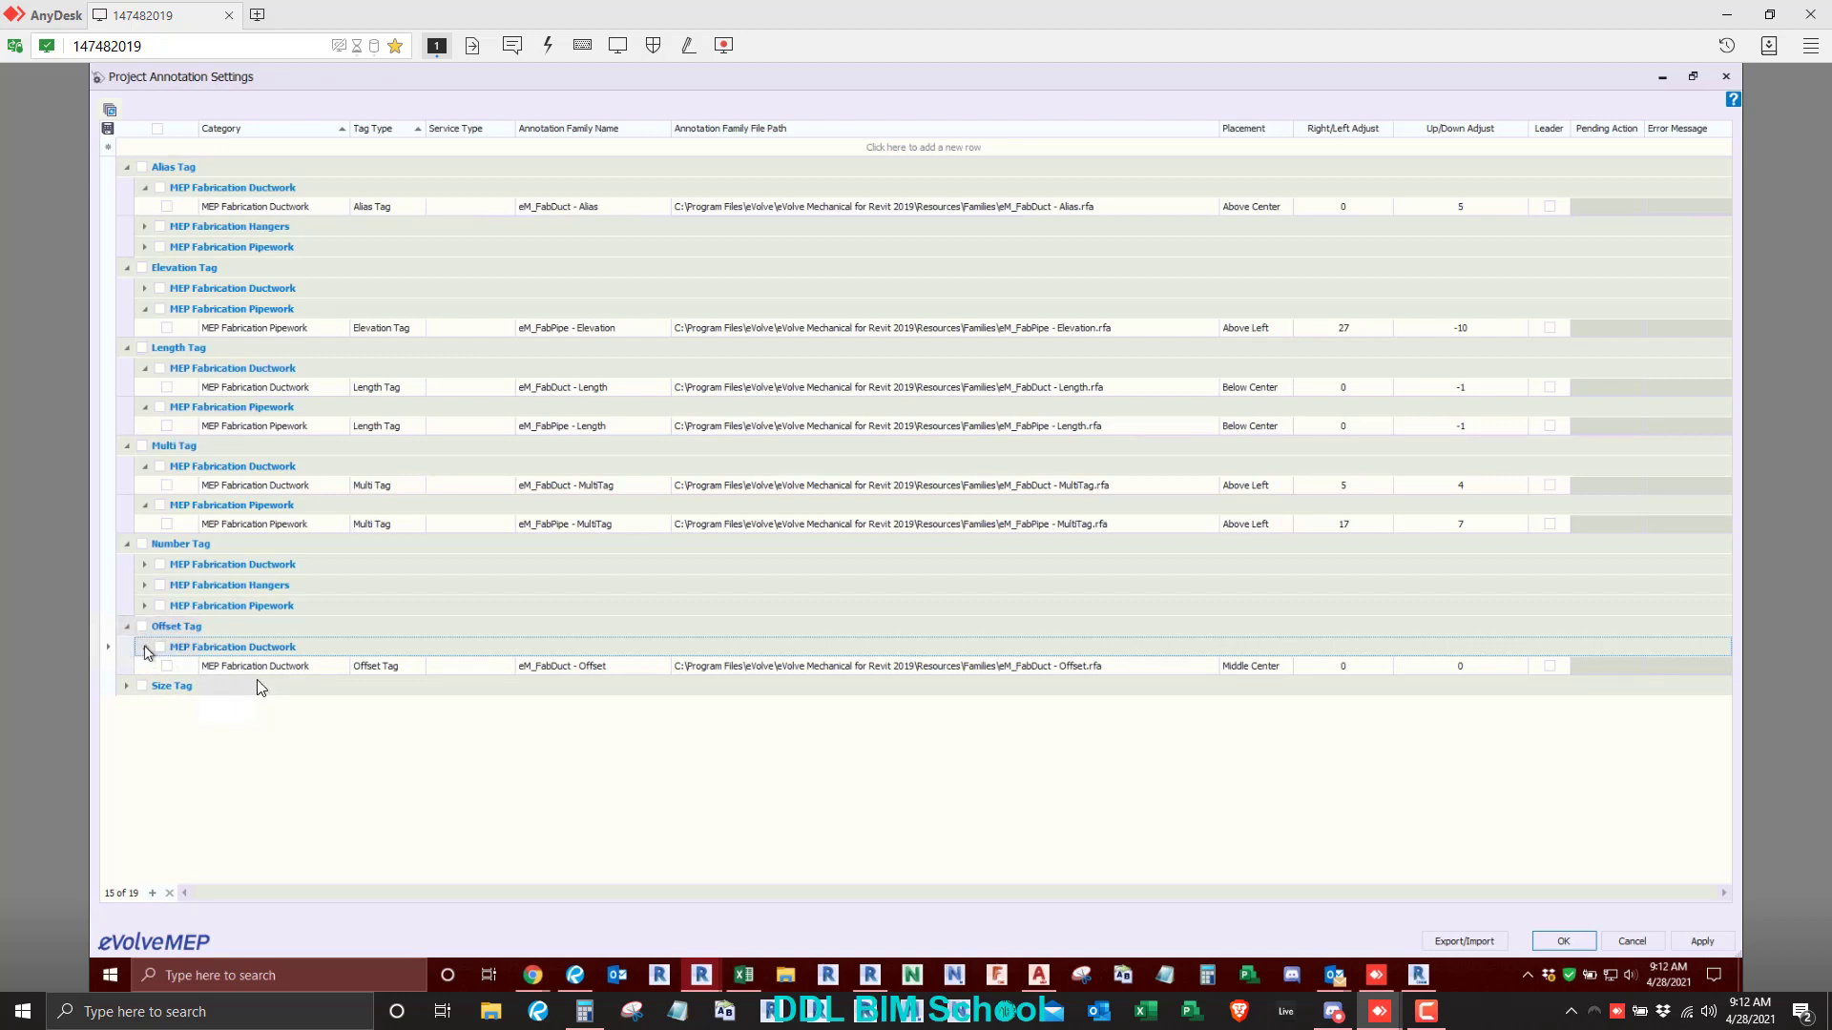
{"action": "left_click", "coordinate": [128, 687]}
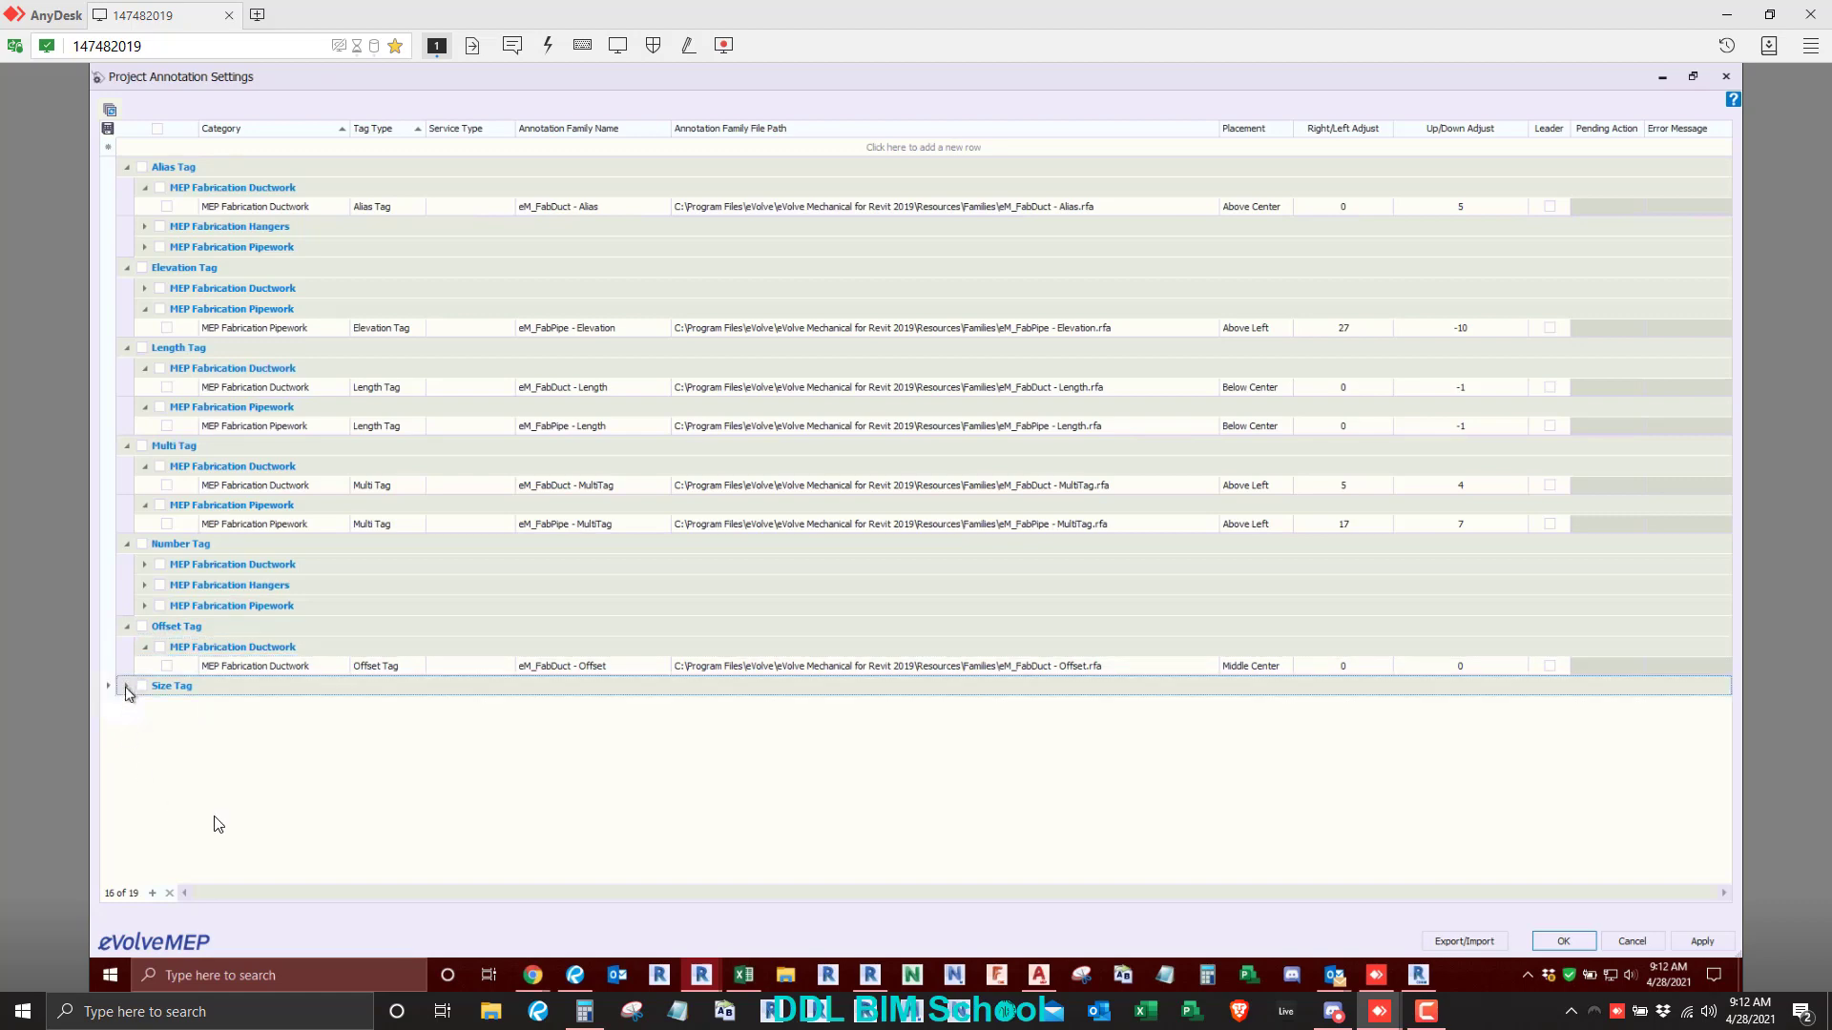
{"action": "left_click", "coordinate": [143, 728]}
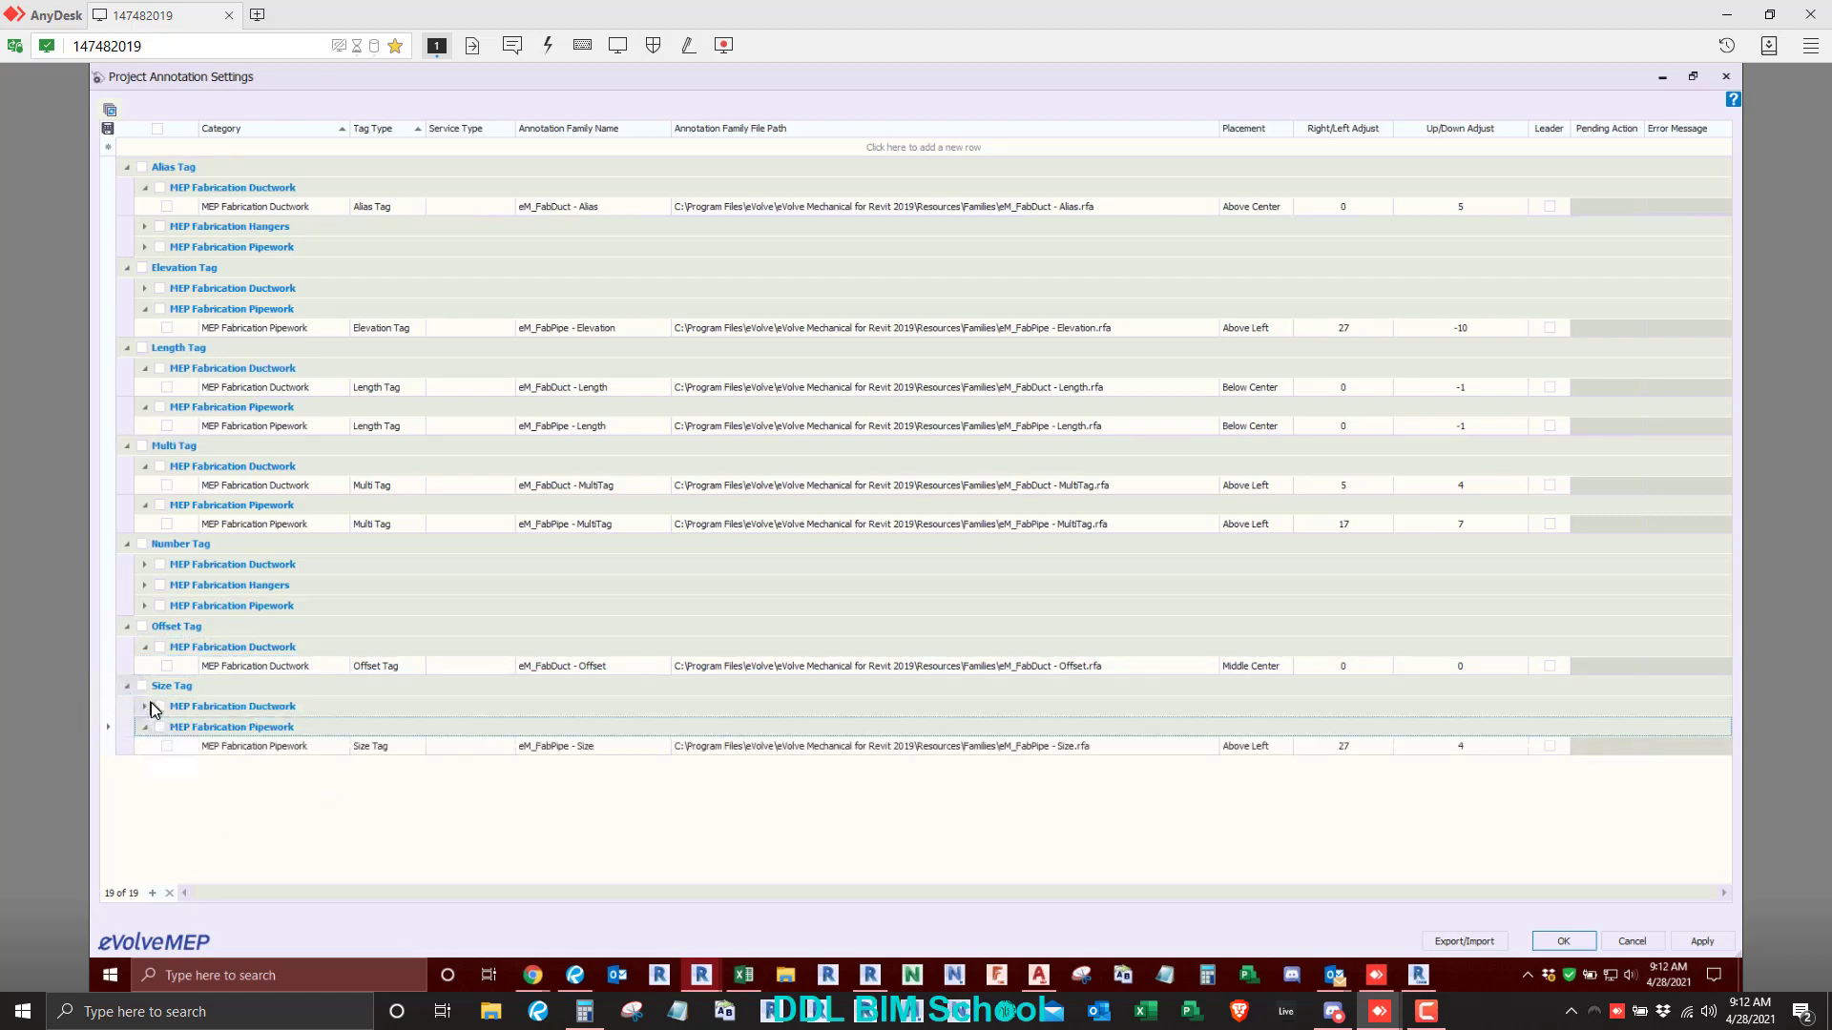
{"action": "left_click", "coordinate": [143, 706]}
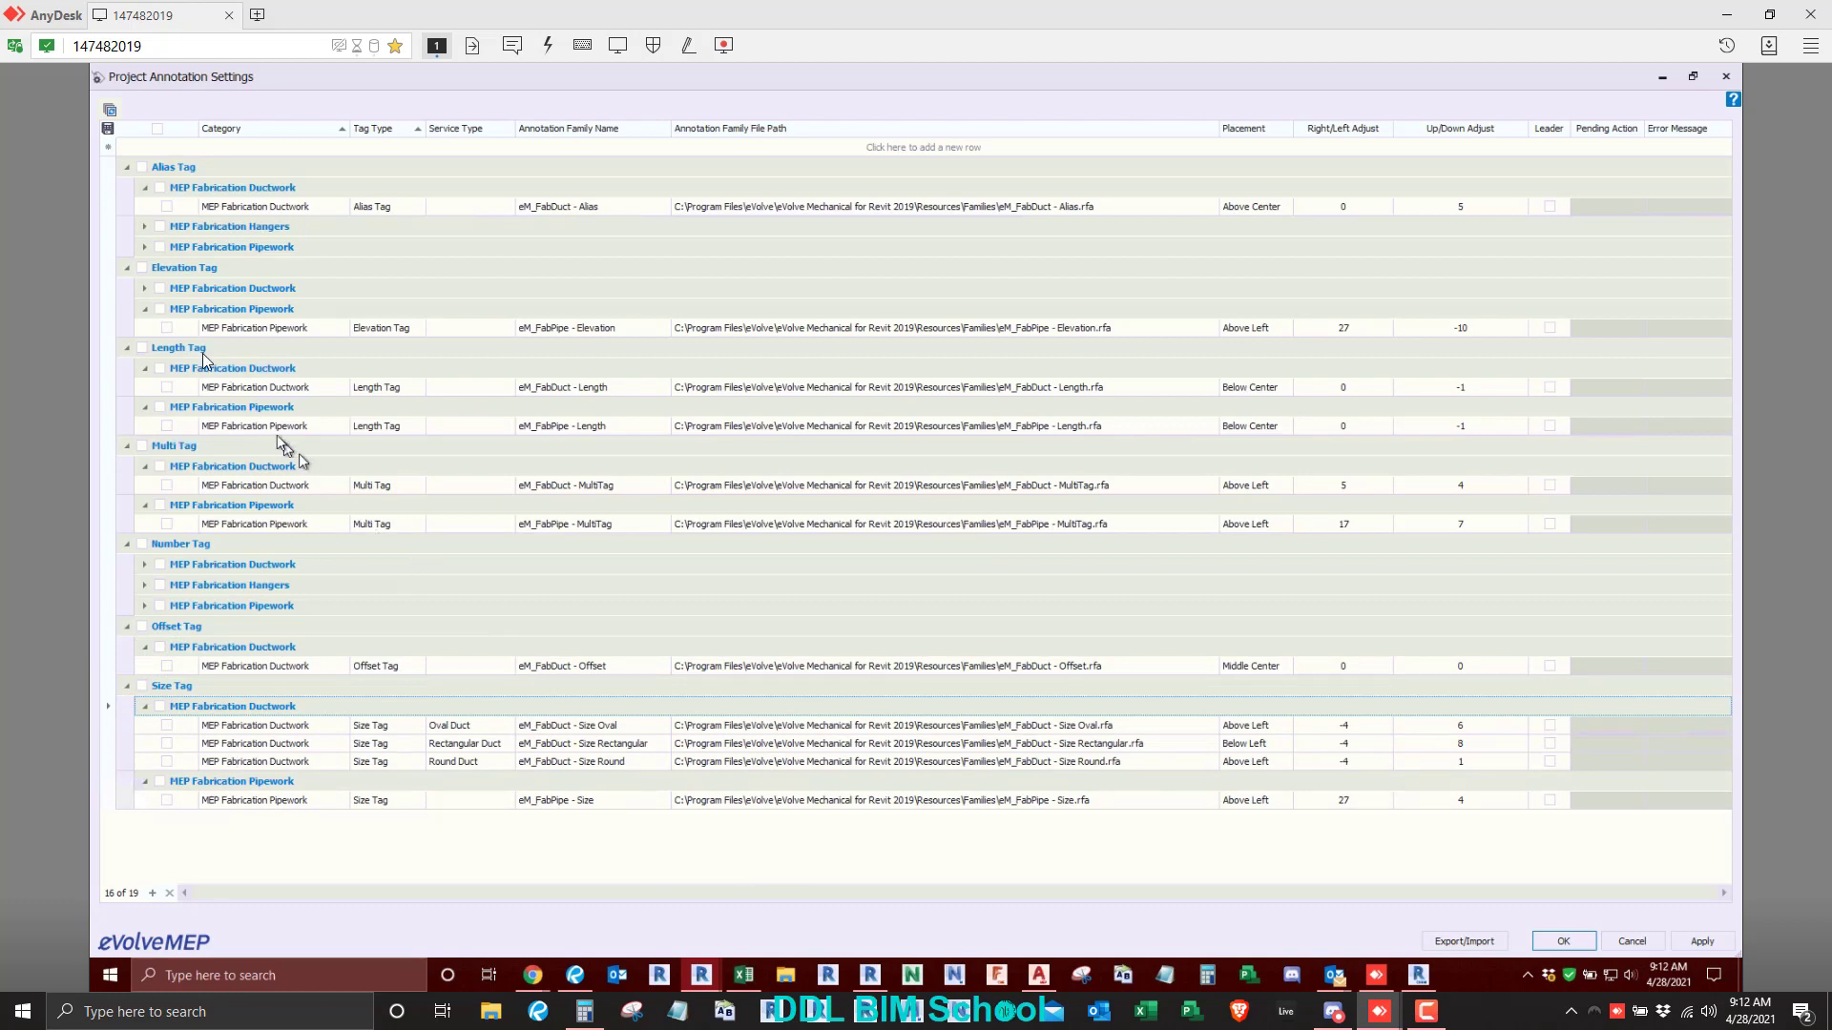
- Expand the remaining Alias Tag entries for pipework and hangers and the Elevation Tag entry for ductwork
{"action": "left_click", "coordinate": [145, 241]}
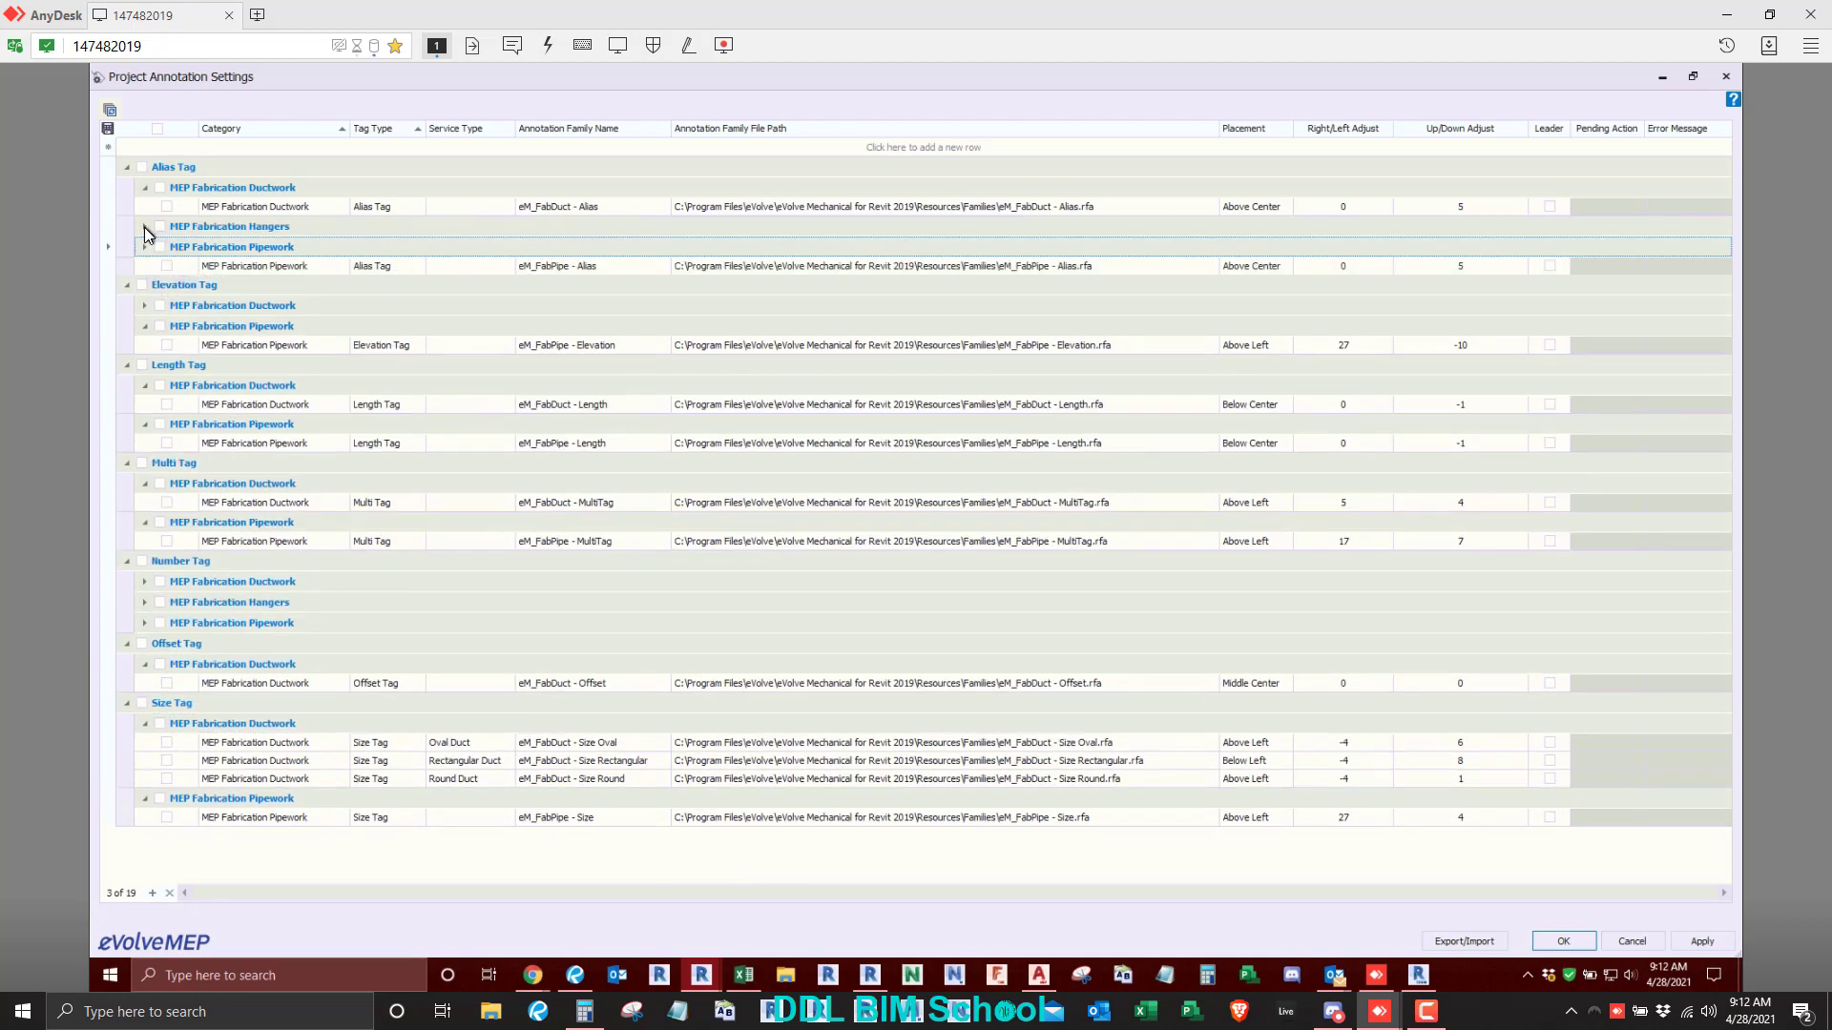
{"action": "left_click", "coordinate": [145, 227]}
{"action": "left_click", "coordinate": [145, 326]}
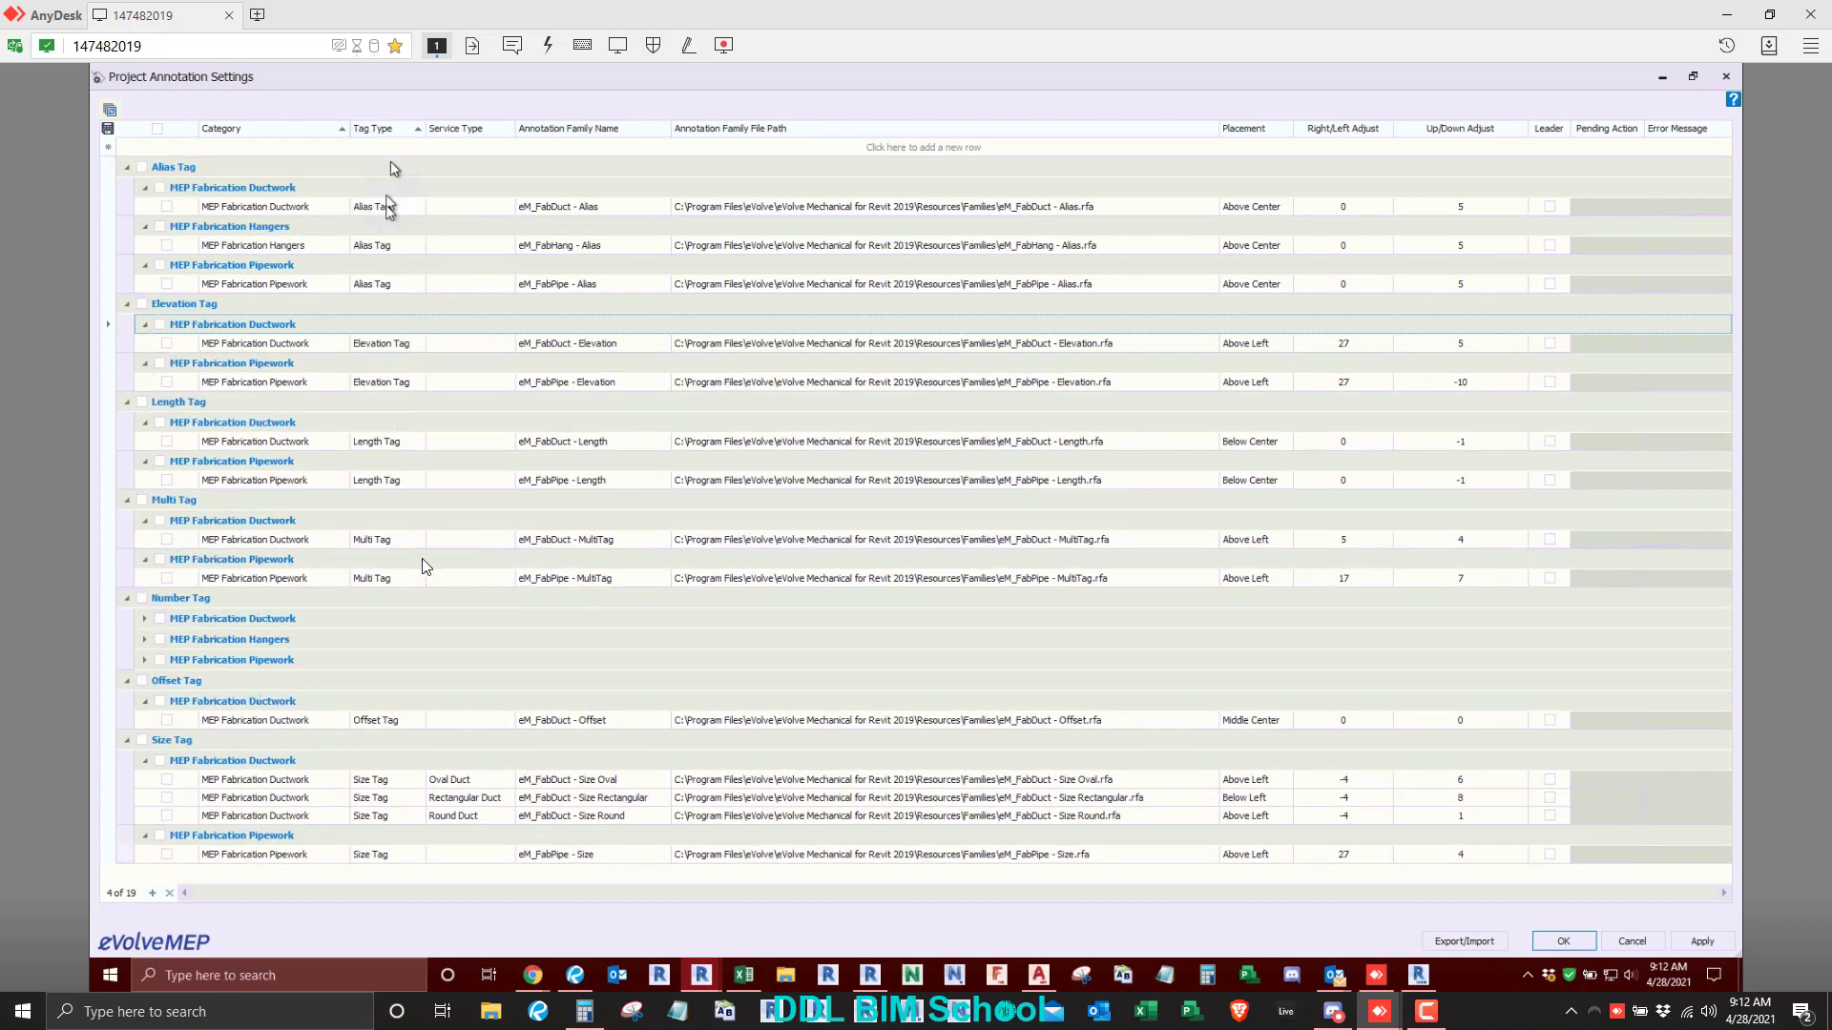
- Expand the Number Tag entries for MEP Fabrication Ductwork, Hangers and Pipework to review their service types
{"action": "left_click", "coordinate": [144, 619]}
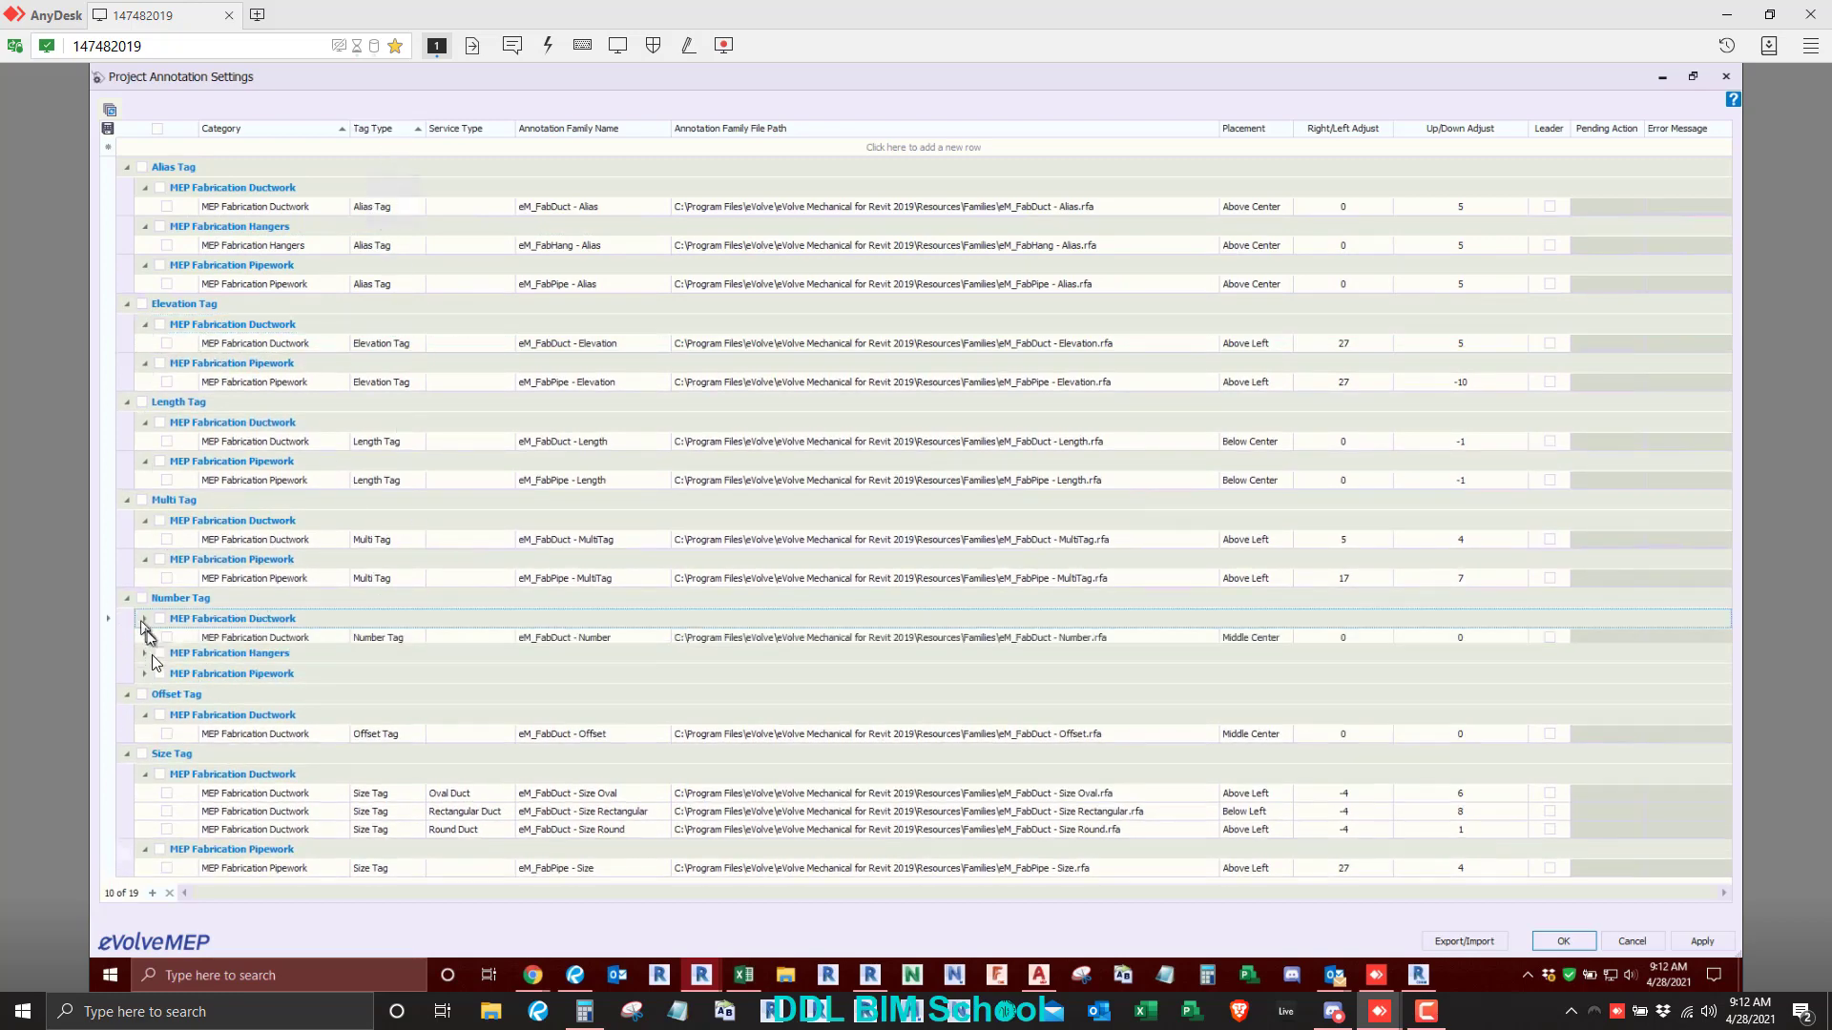
{"action": "left_click", "coordinate": [145, 658]}
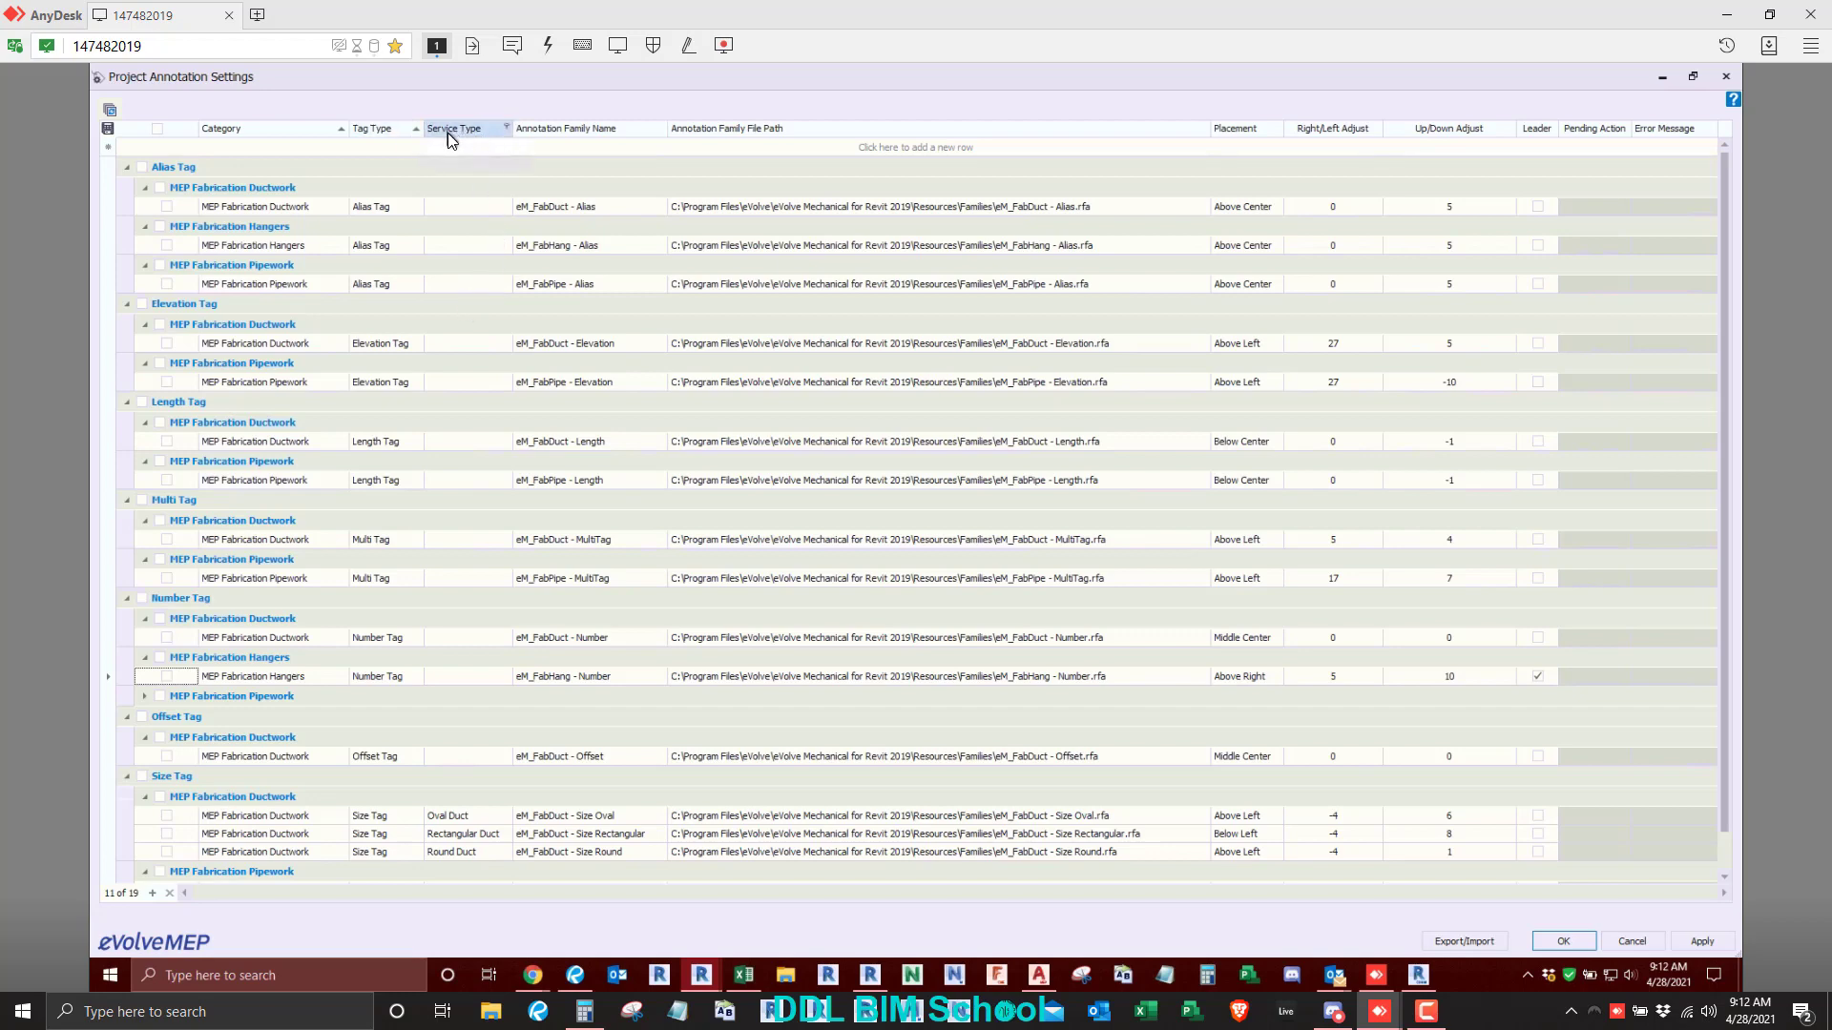
{"action": "left_click", "coordinate": [145, 697]}
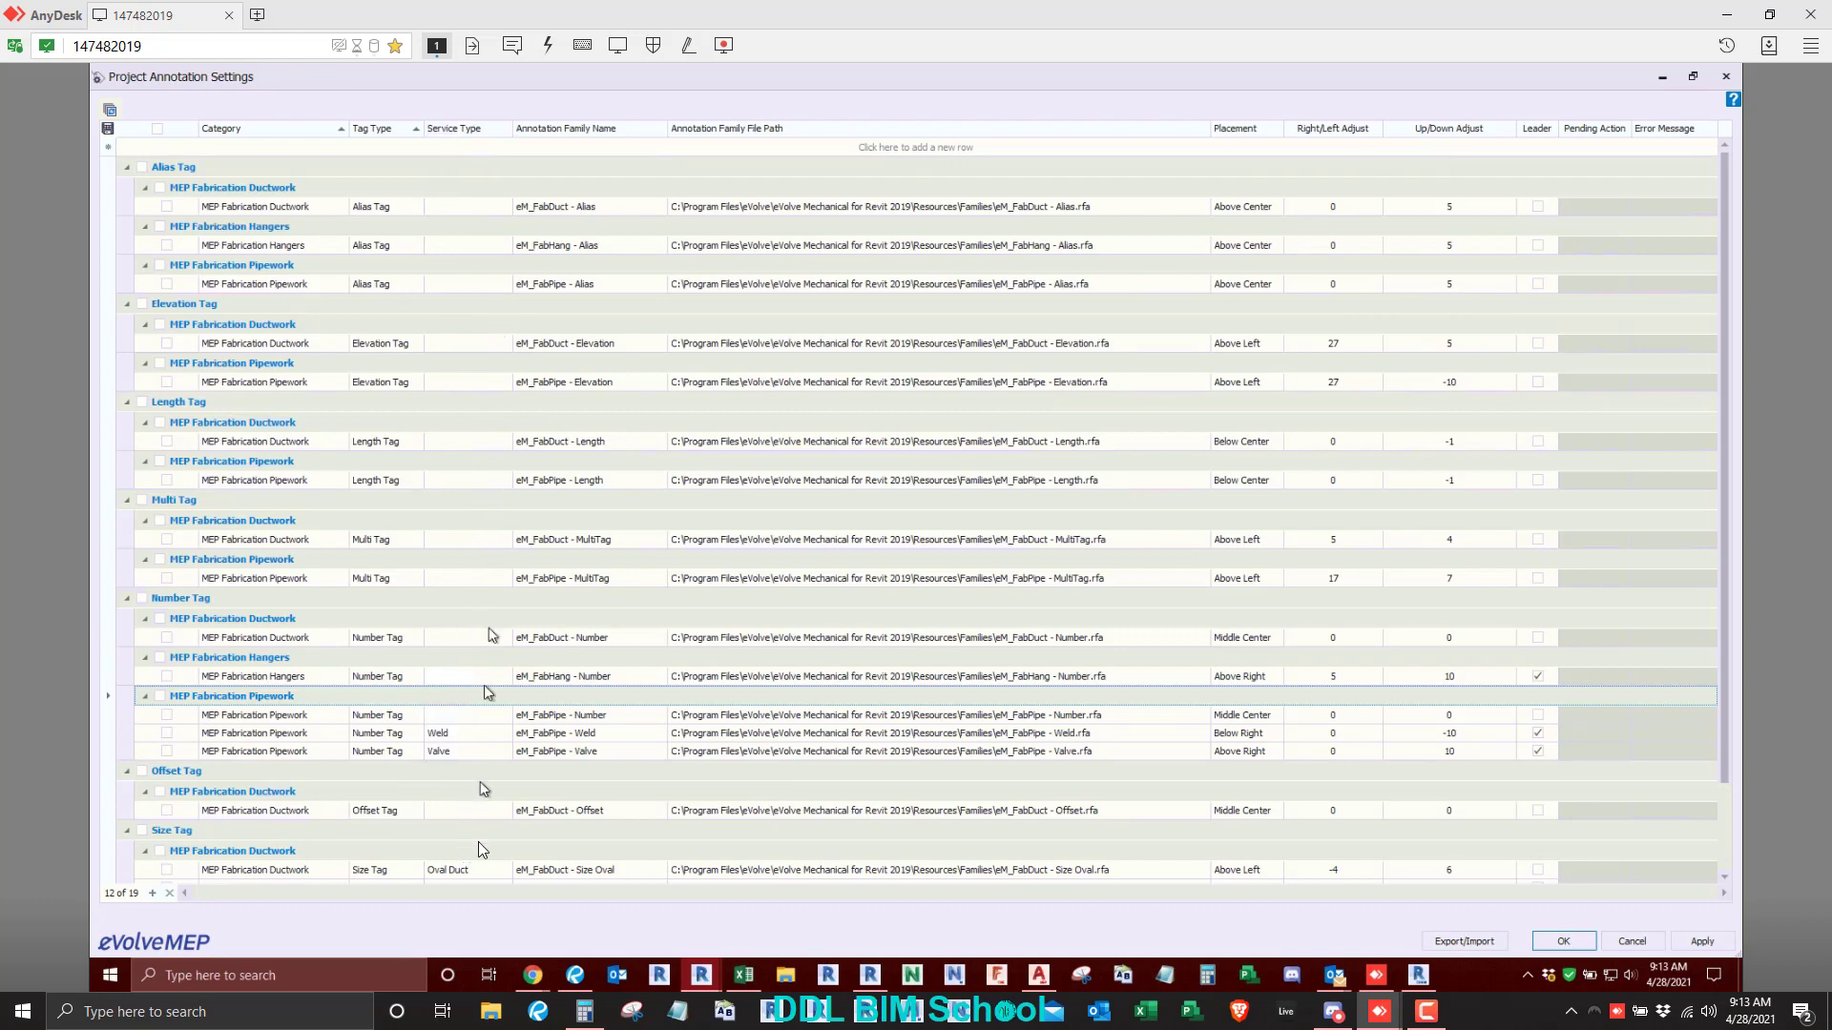
- Switch to AutoCAD and show the Milwaukee 600 lb flanged carbon steel check valves in the piping item folders
{"action": "left_click", "coordinate": [1031, 975]}
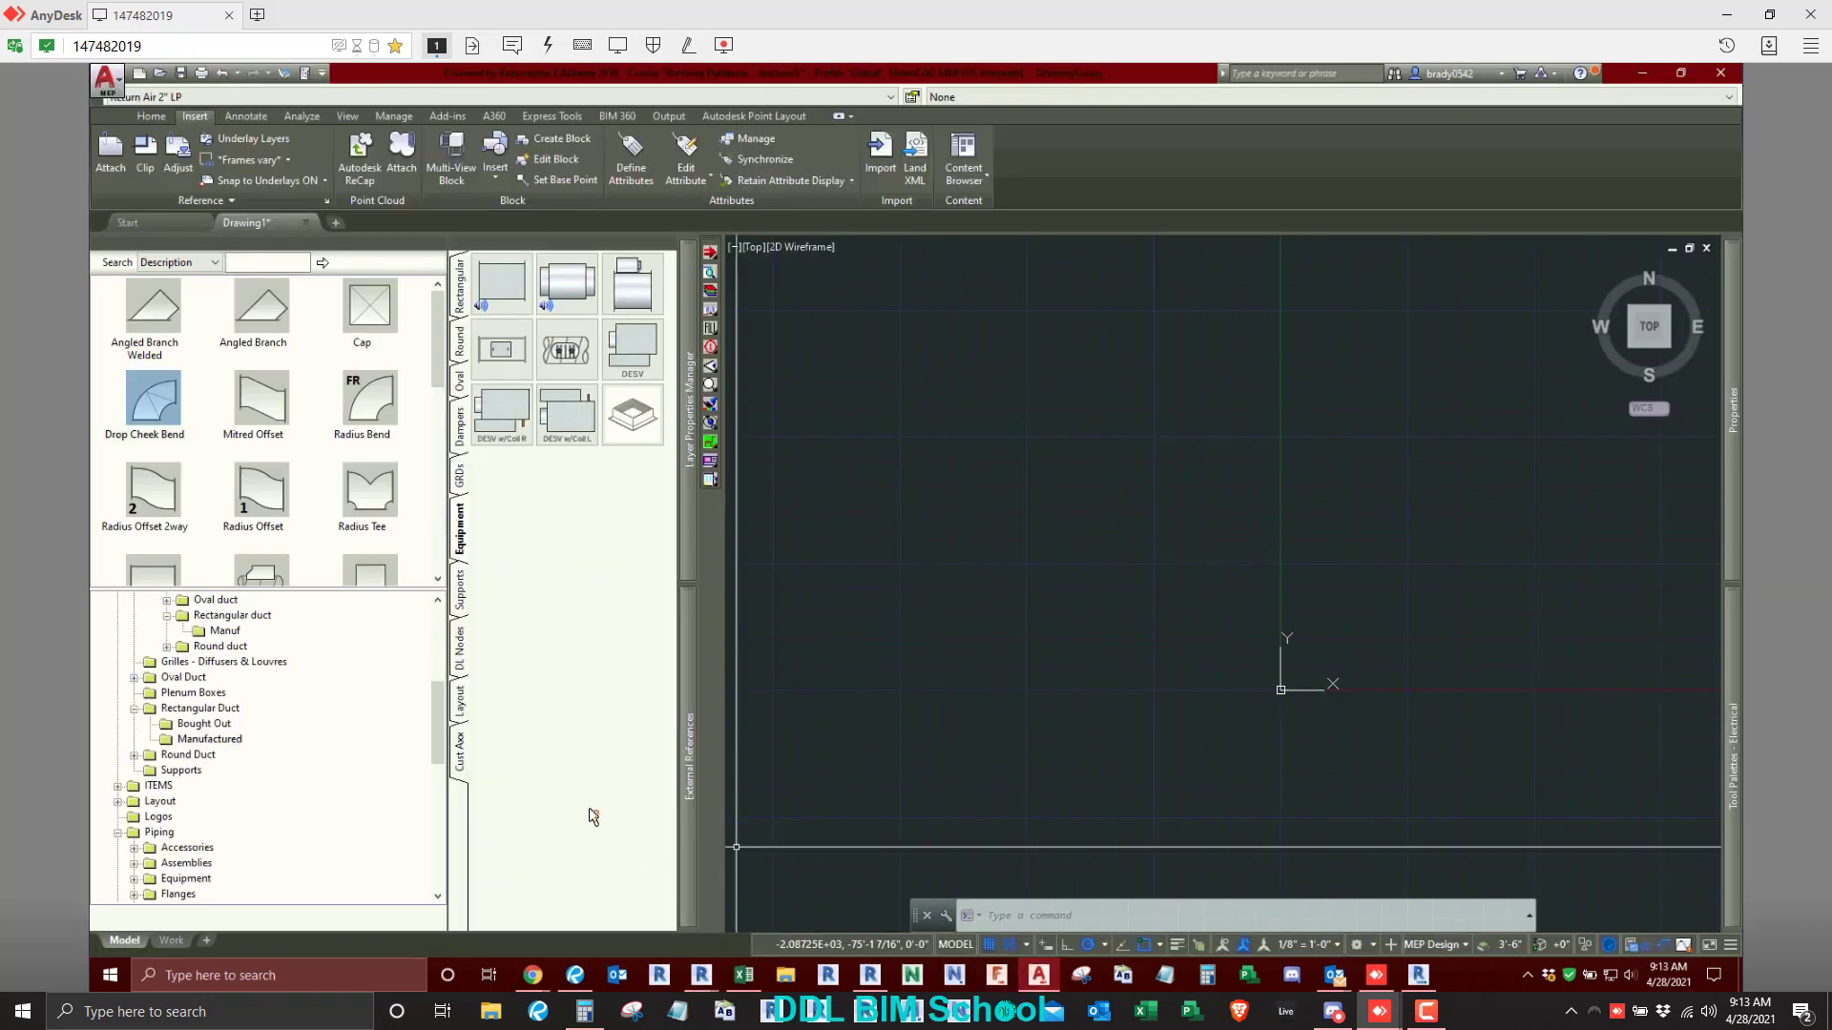
{"action": "scroll", "coordinate": [225, 839], "scroll_direction": "down", "scroll_amount": 10}
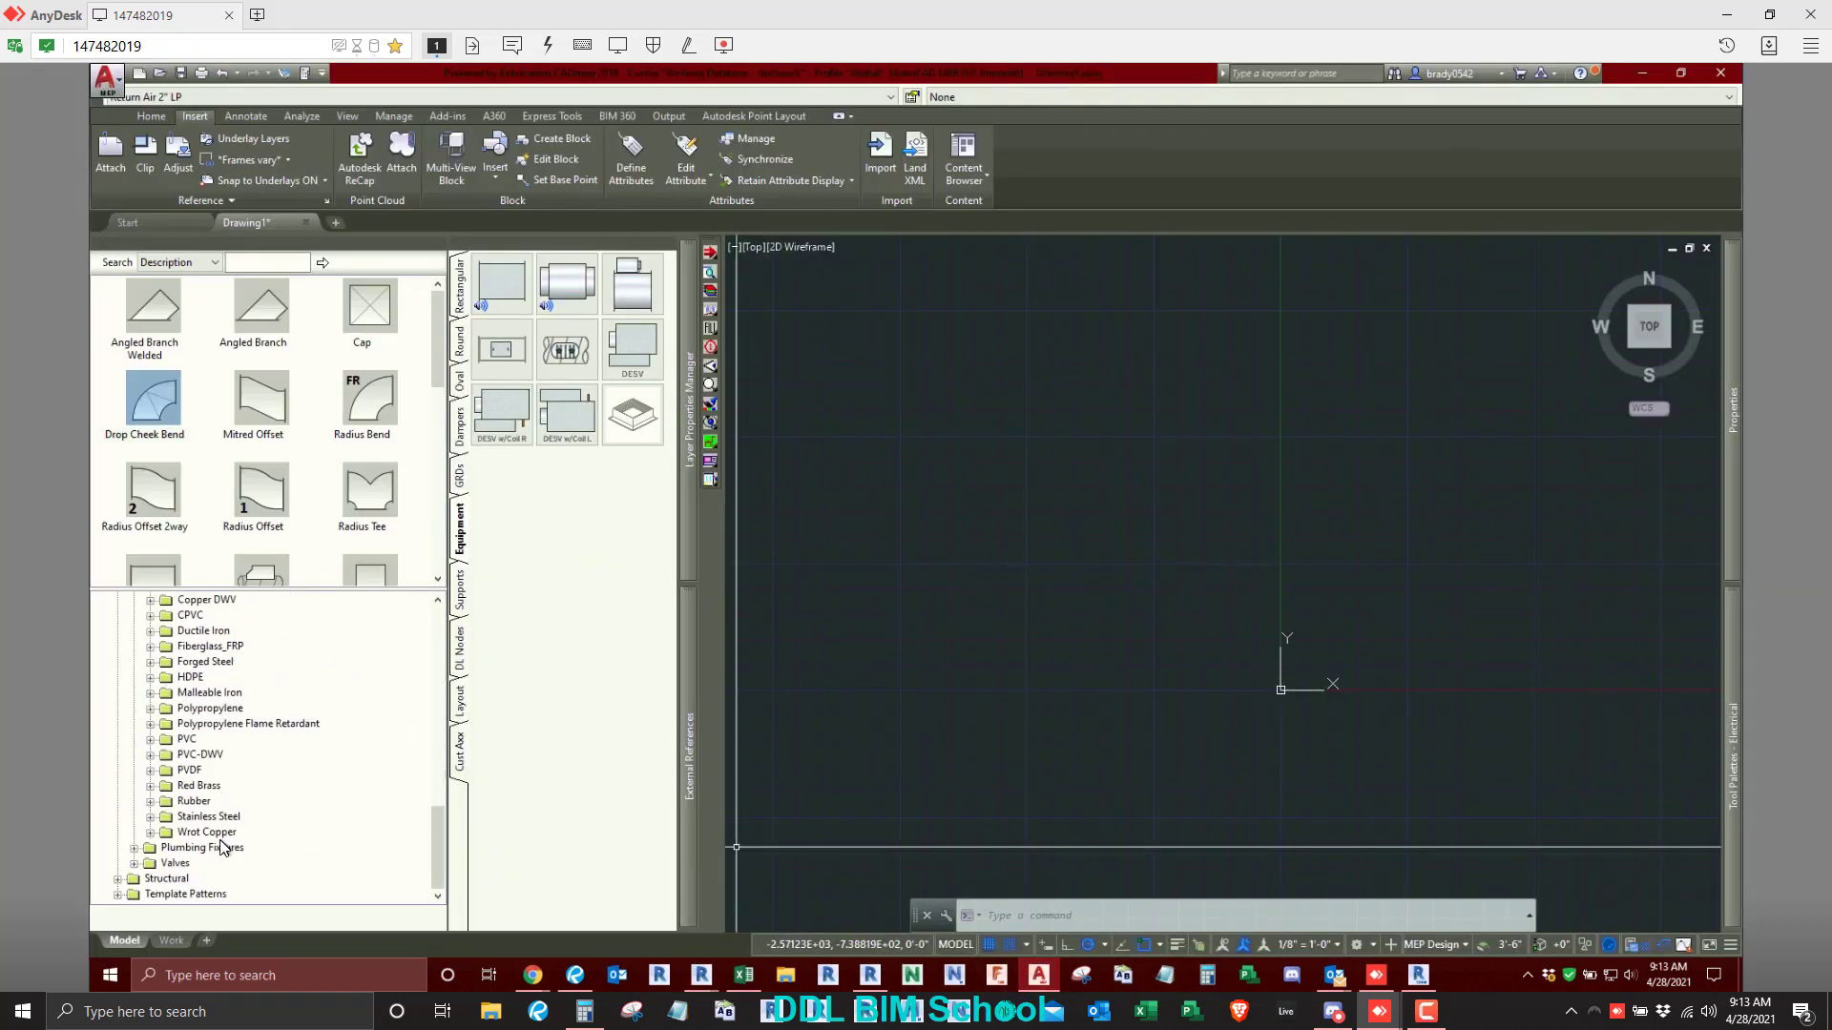
{"action": "left_click", "coordinate": [133, 863]}
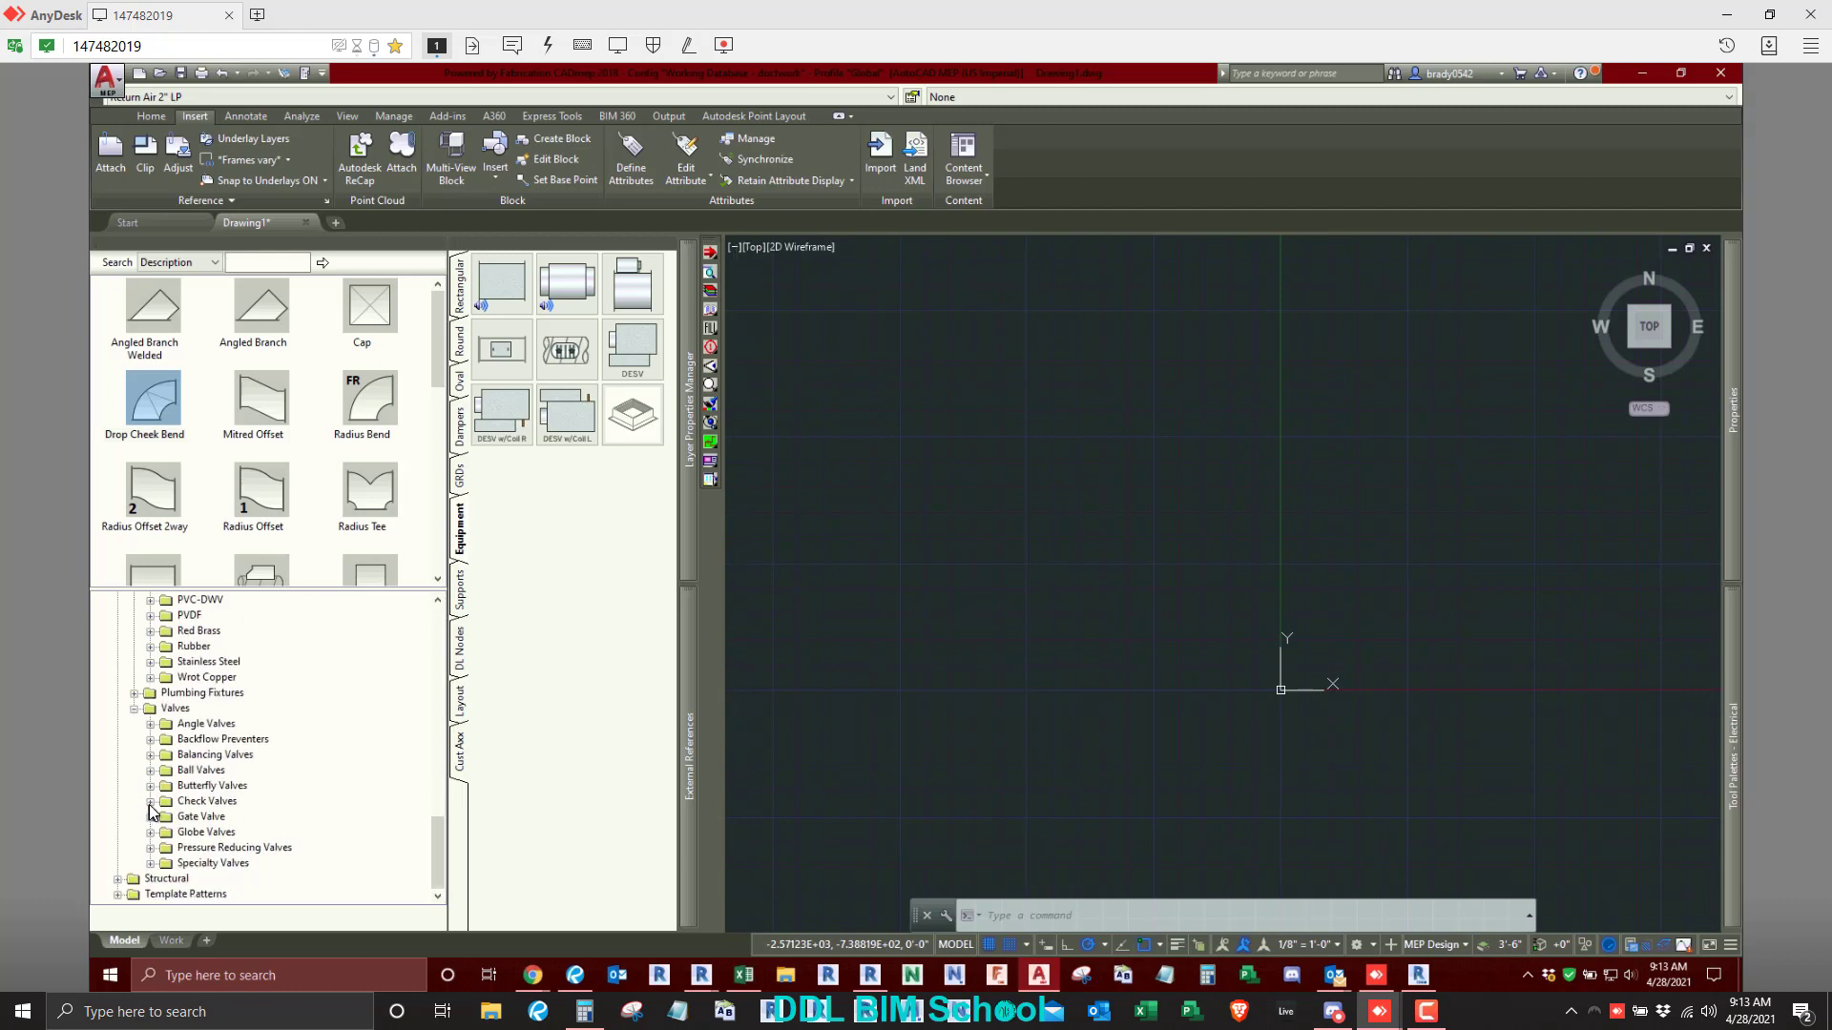
{"action": "left_click", "coordinate": [150, 832]}
{"action": "left_click", "coordinate": [168, 818]}
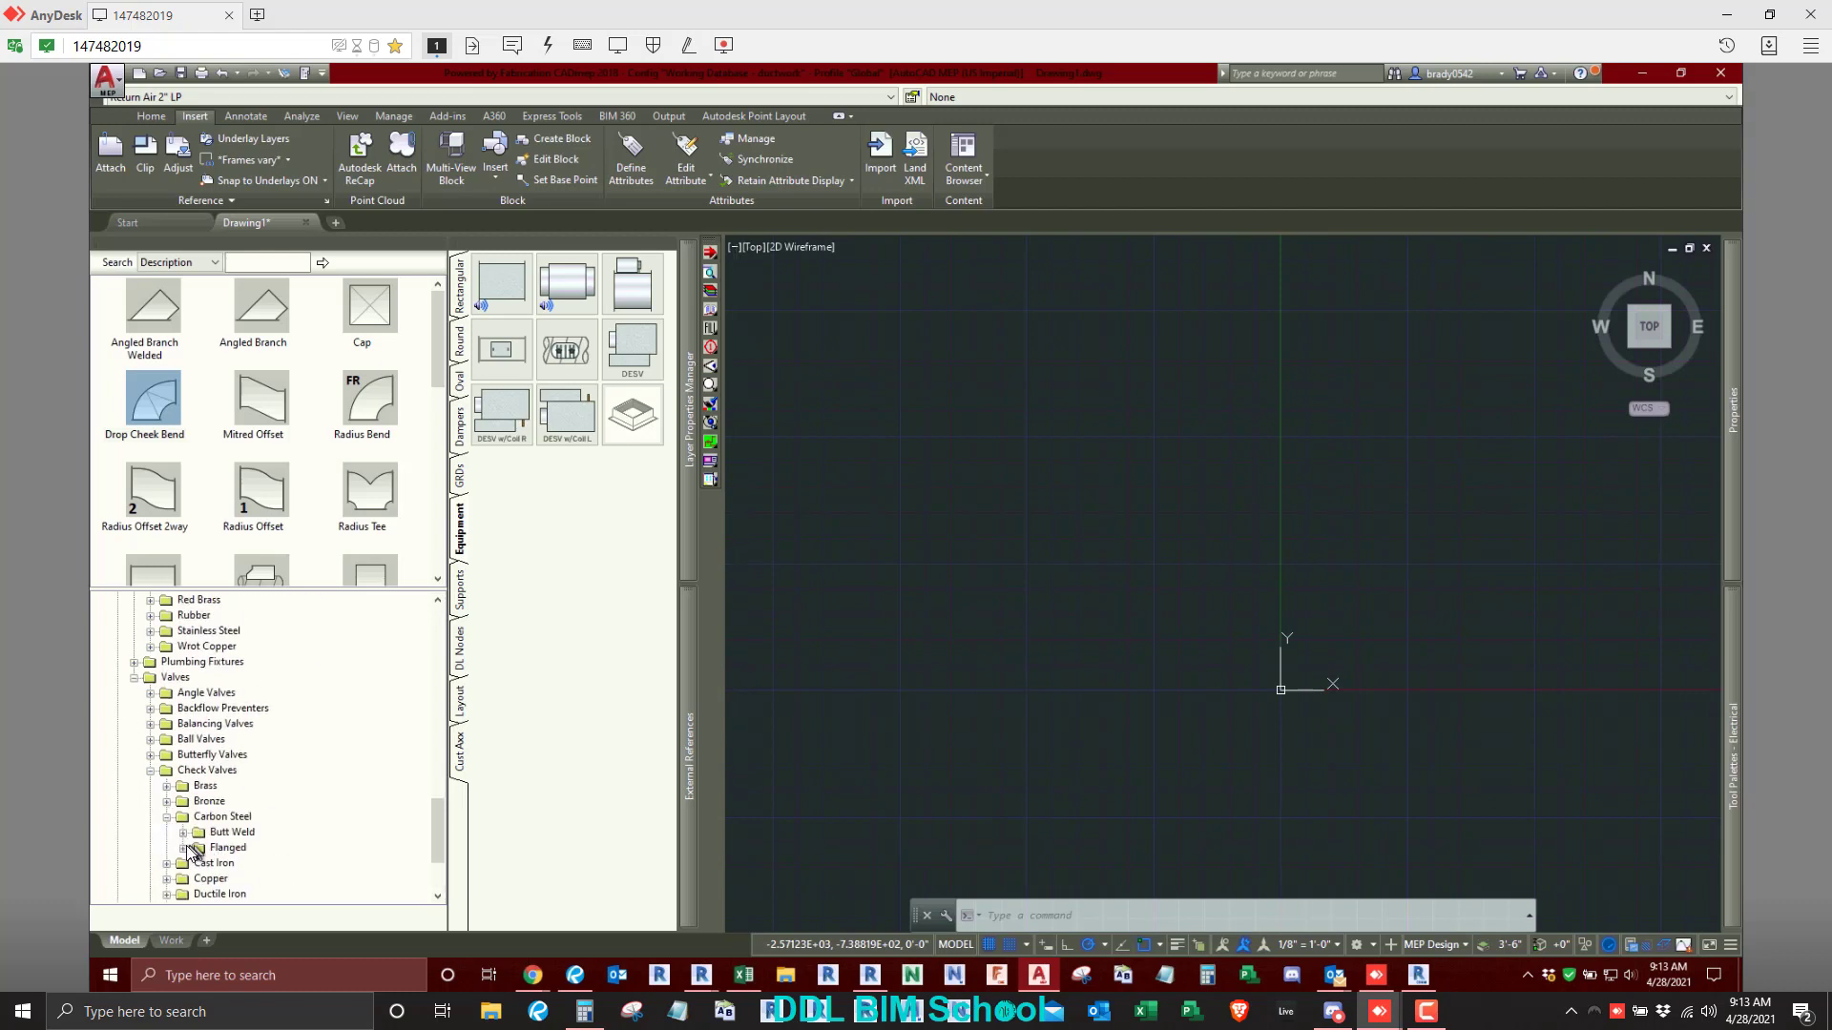
{"action": "left_click", "coordinate": [184, 848]}
{"action": "left_click", "coordinate": [200, 739]}
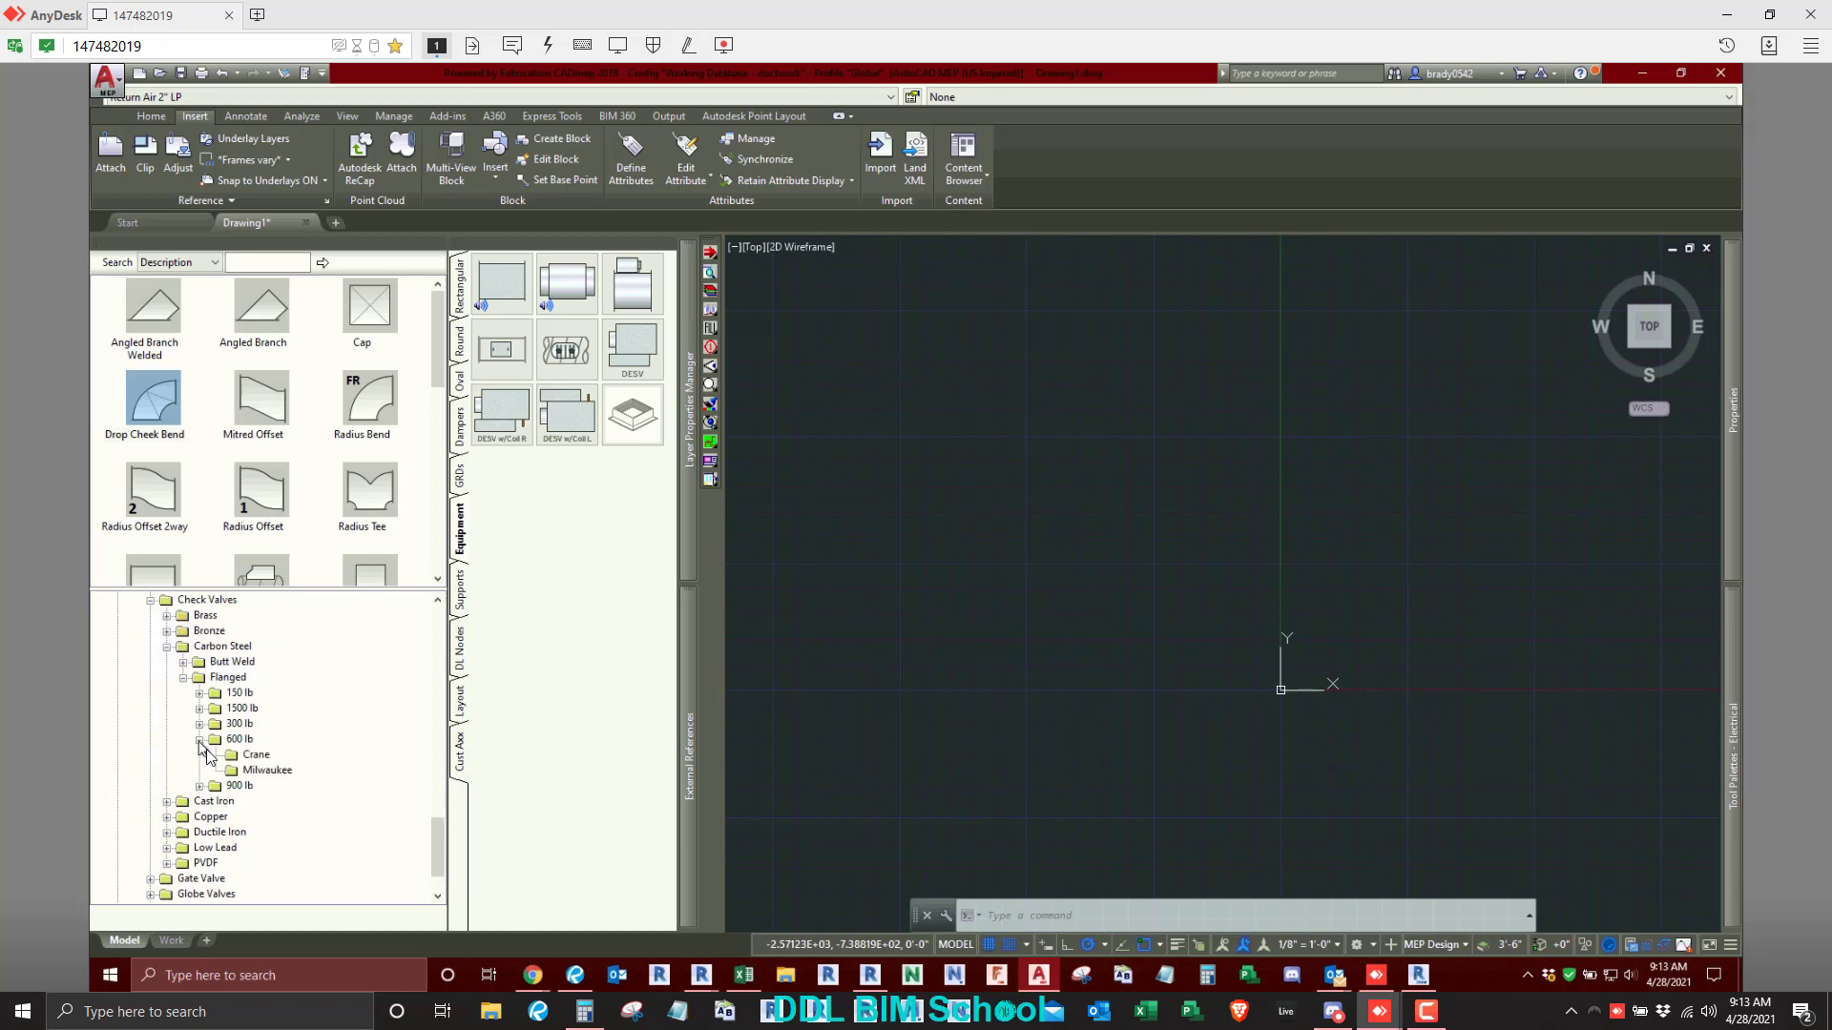
{"action": "left_click", "coordinate": [268, 770]}
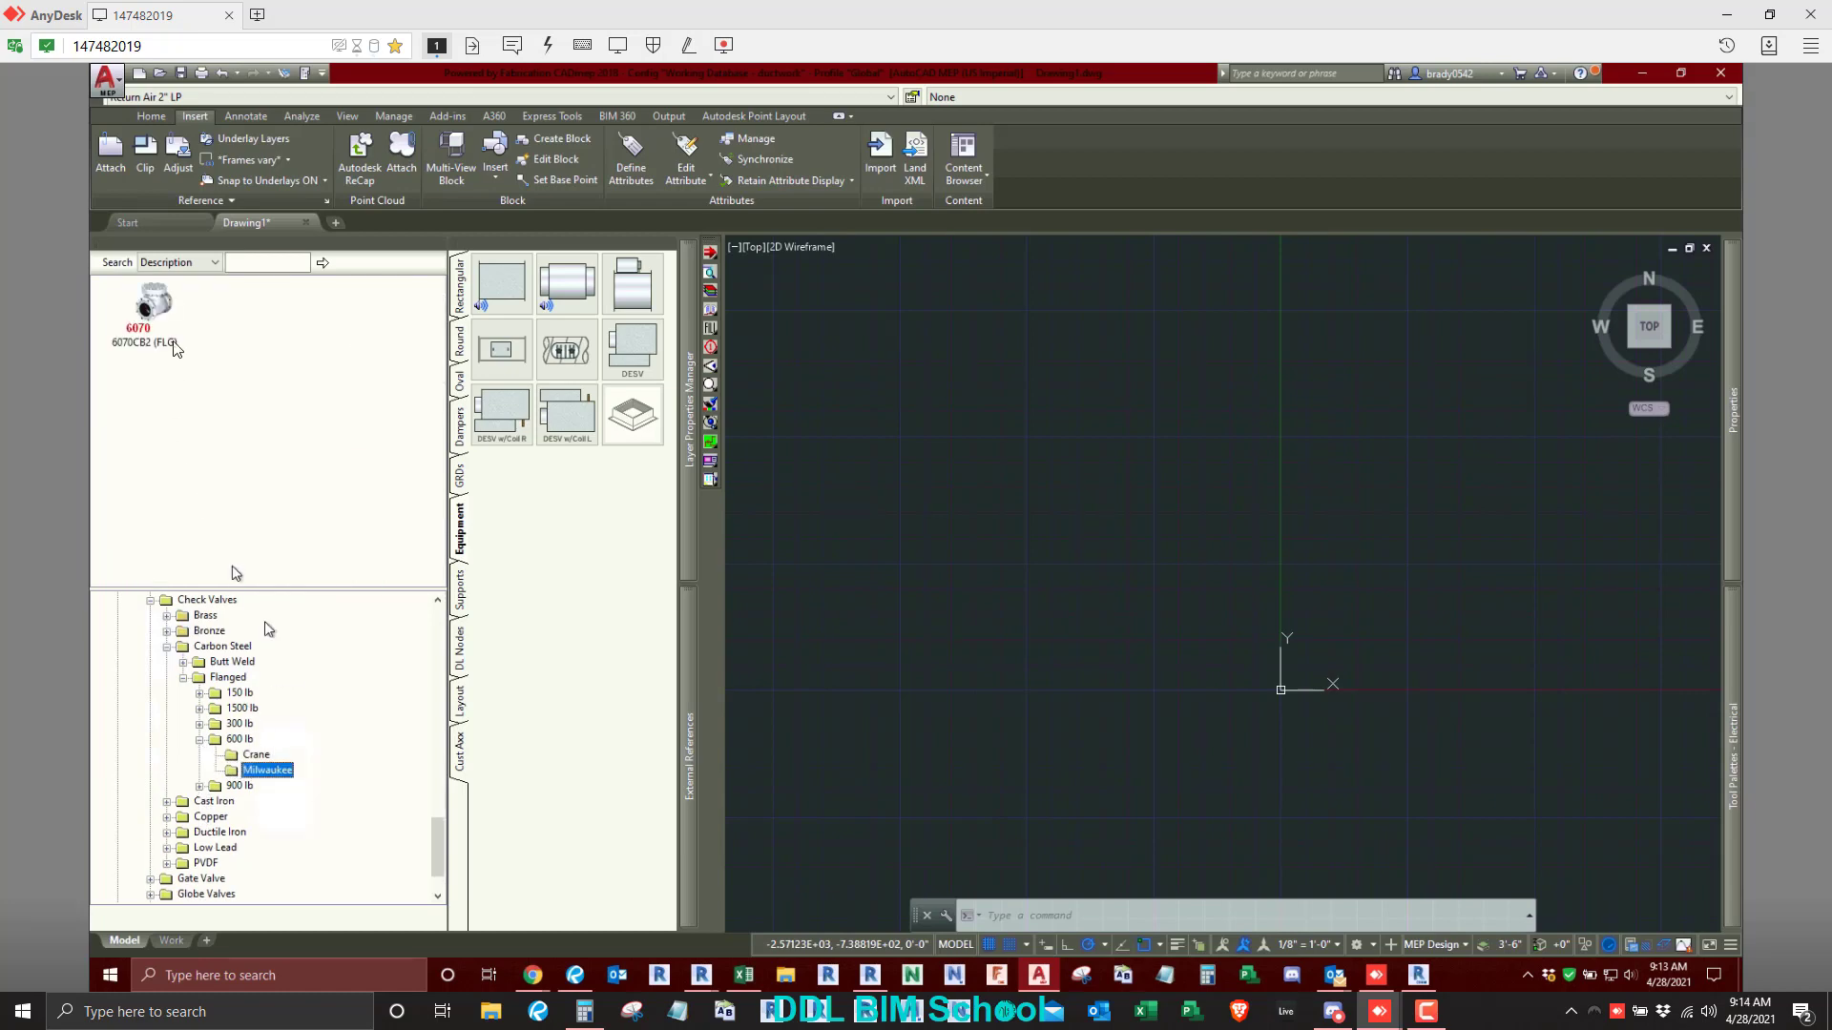
- Check the Service Type and its available options in the 6070CB2 (FLG) valve's properties, leaving them unchanged
{"action": "right_click", "coordinate": [148, 301]}
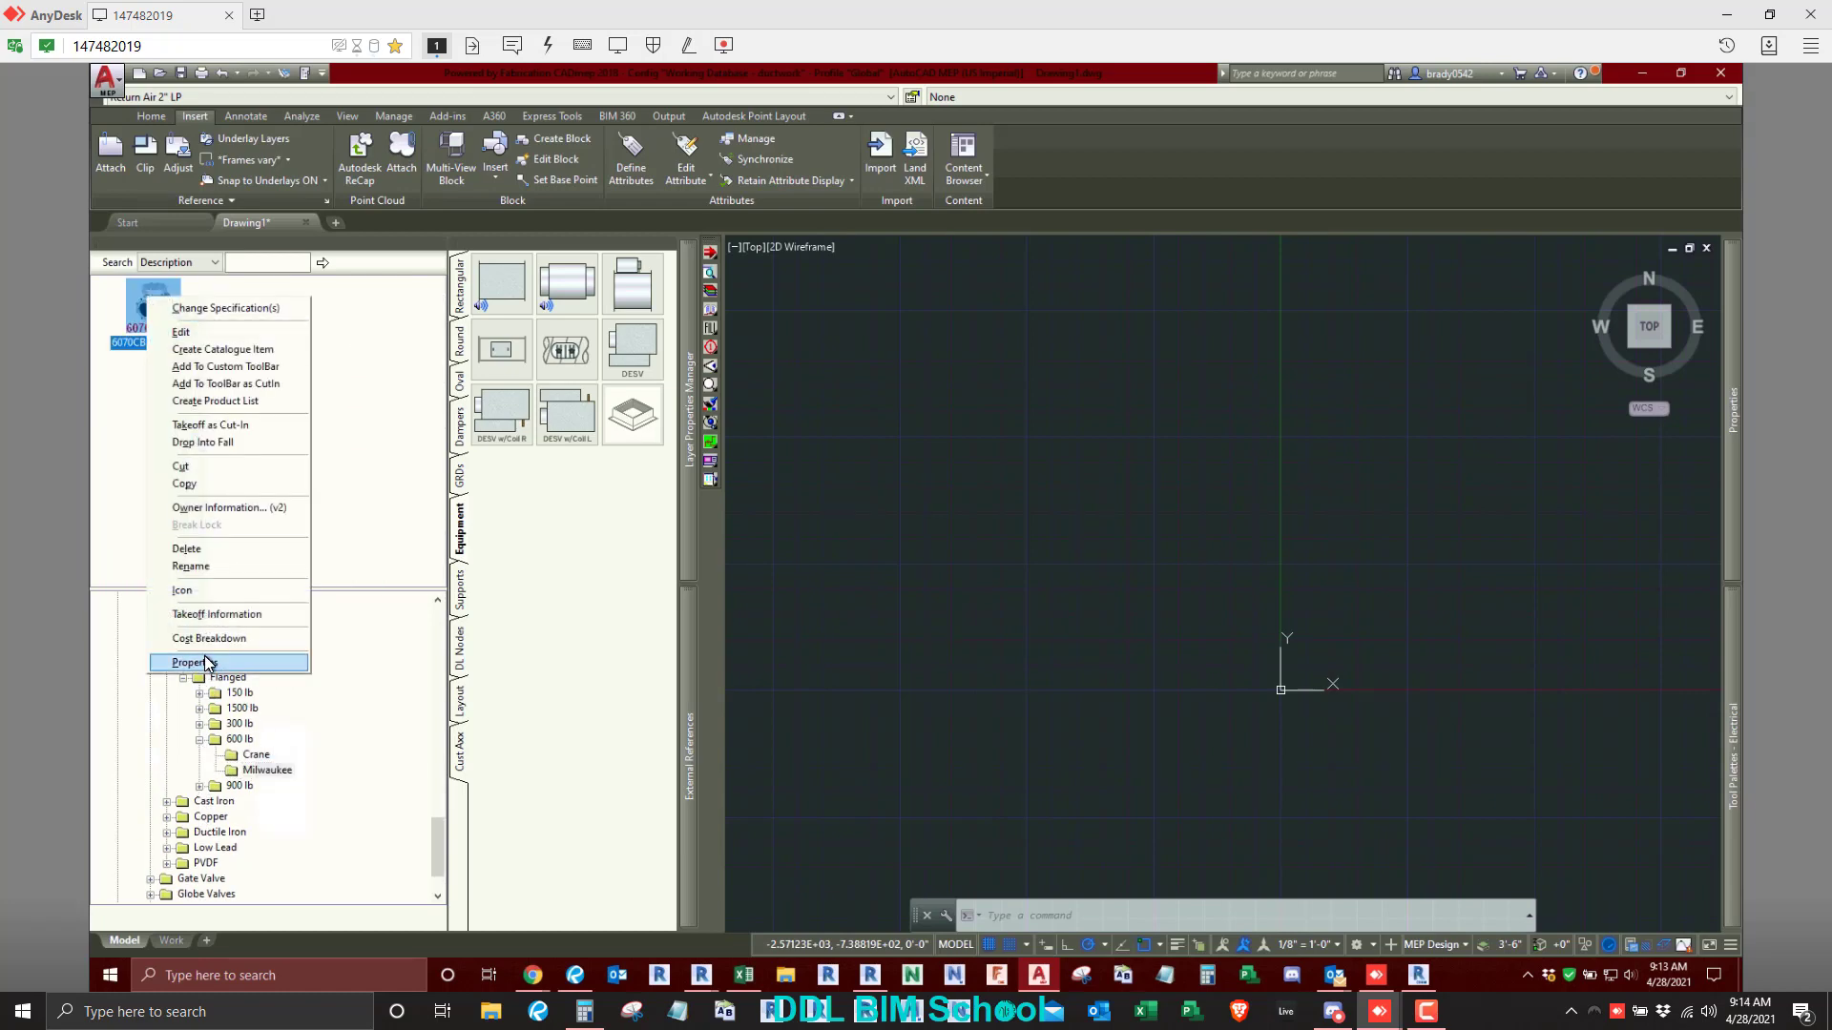
{"action": "left_click", "coordinate": [200, 663]}
{"action": "left_click_drag", "start_coordinate": [229, 388], "coordinate": [744, 339]}
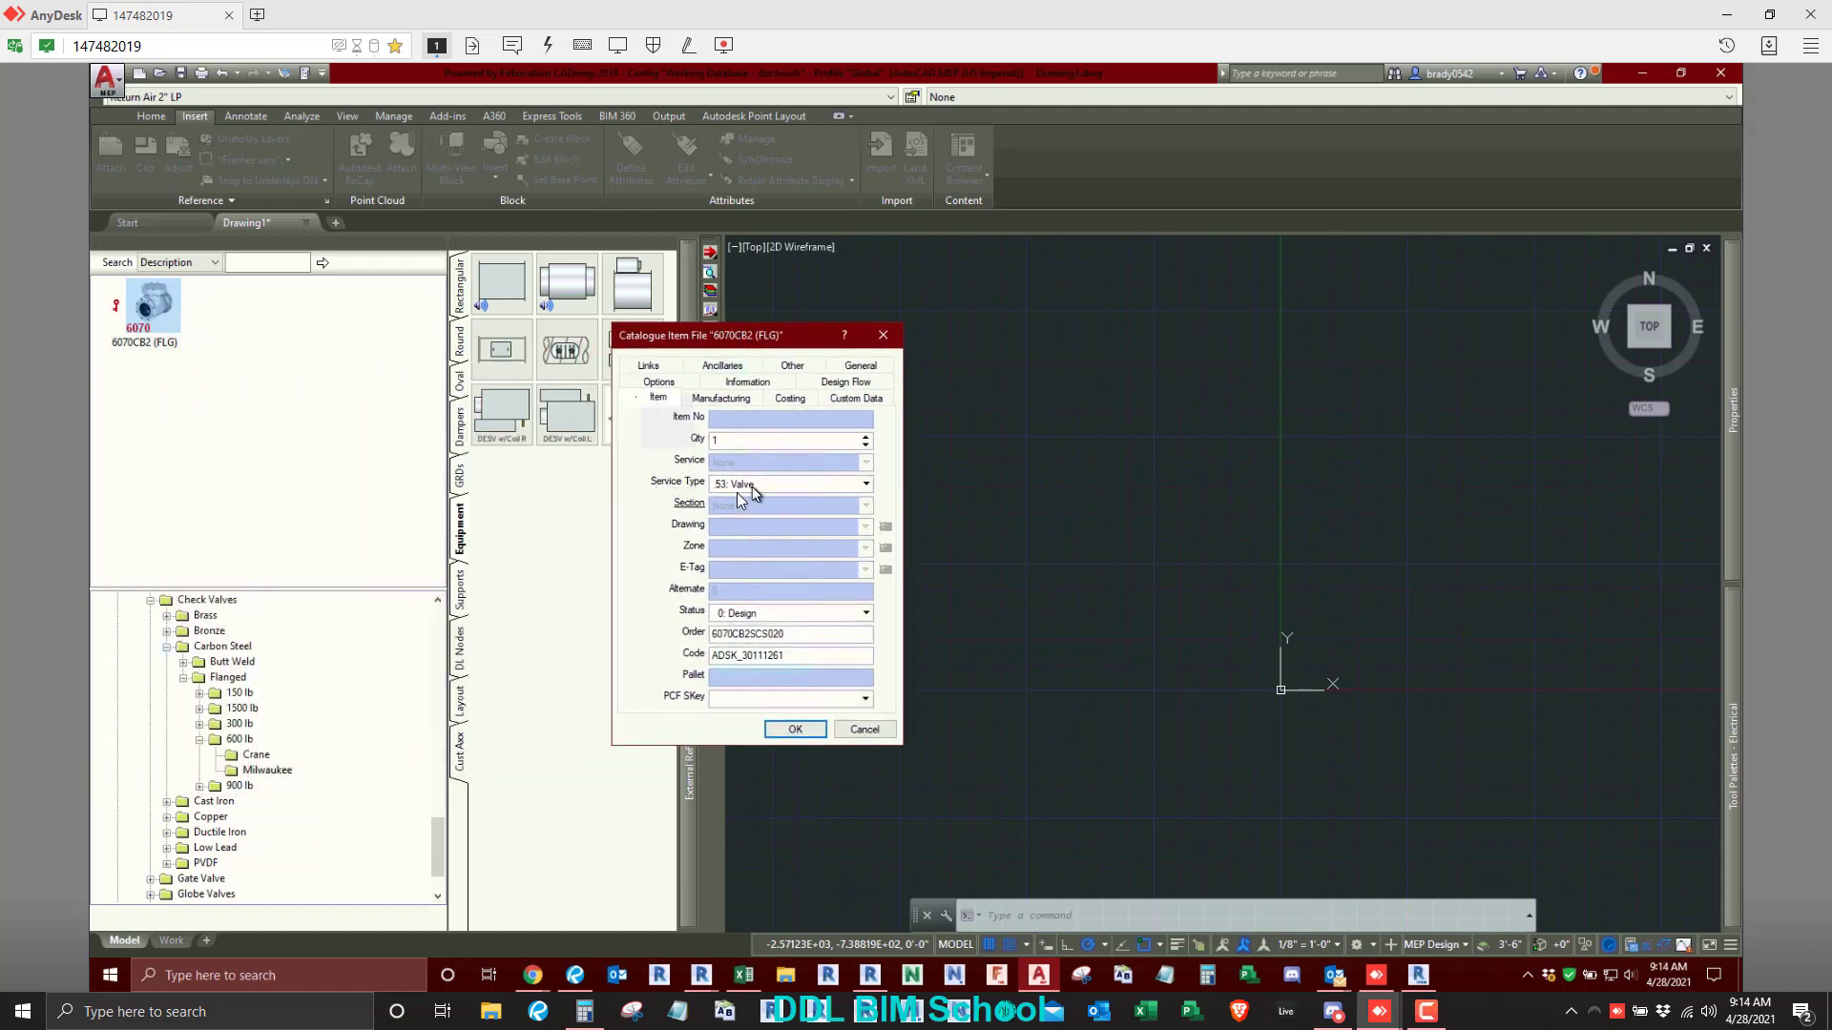
{"action": "left_click", "coordinate": [867, 484]}
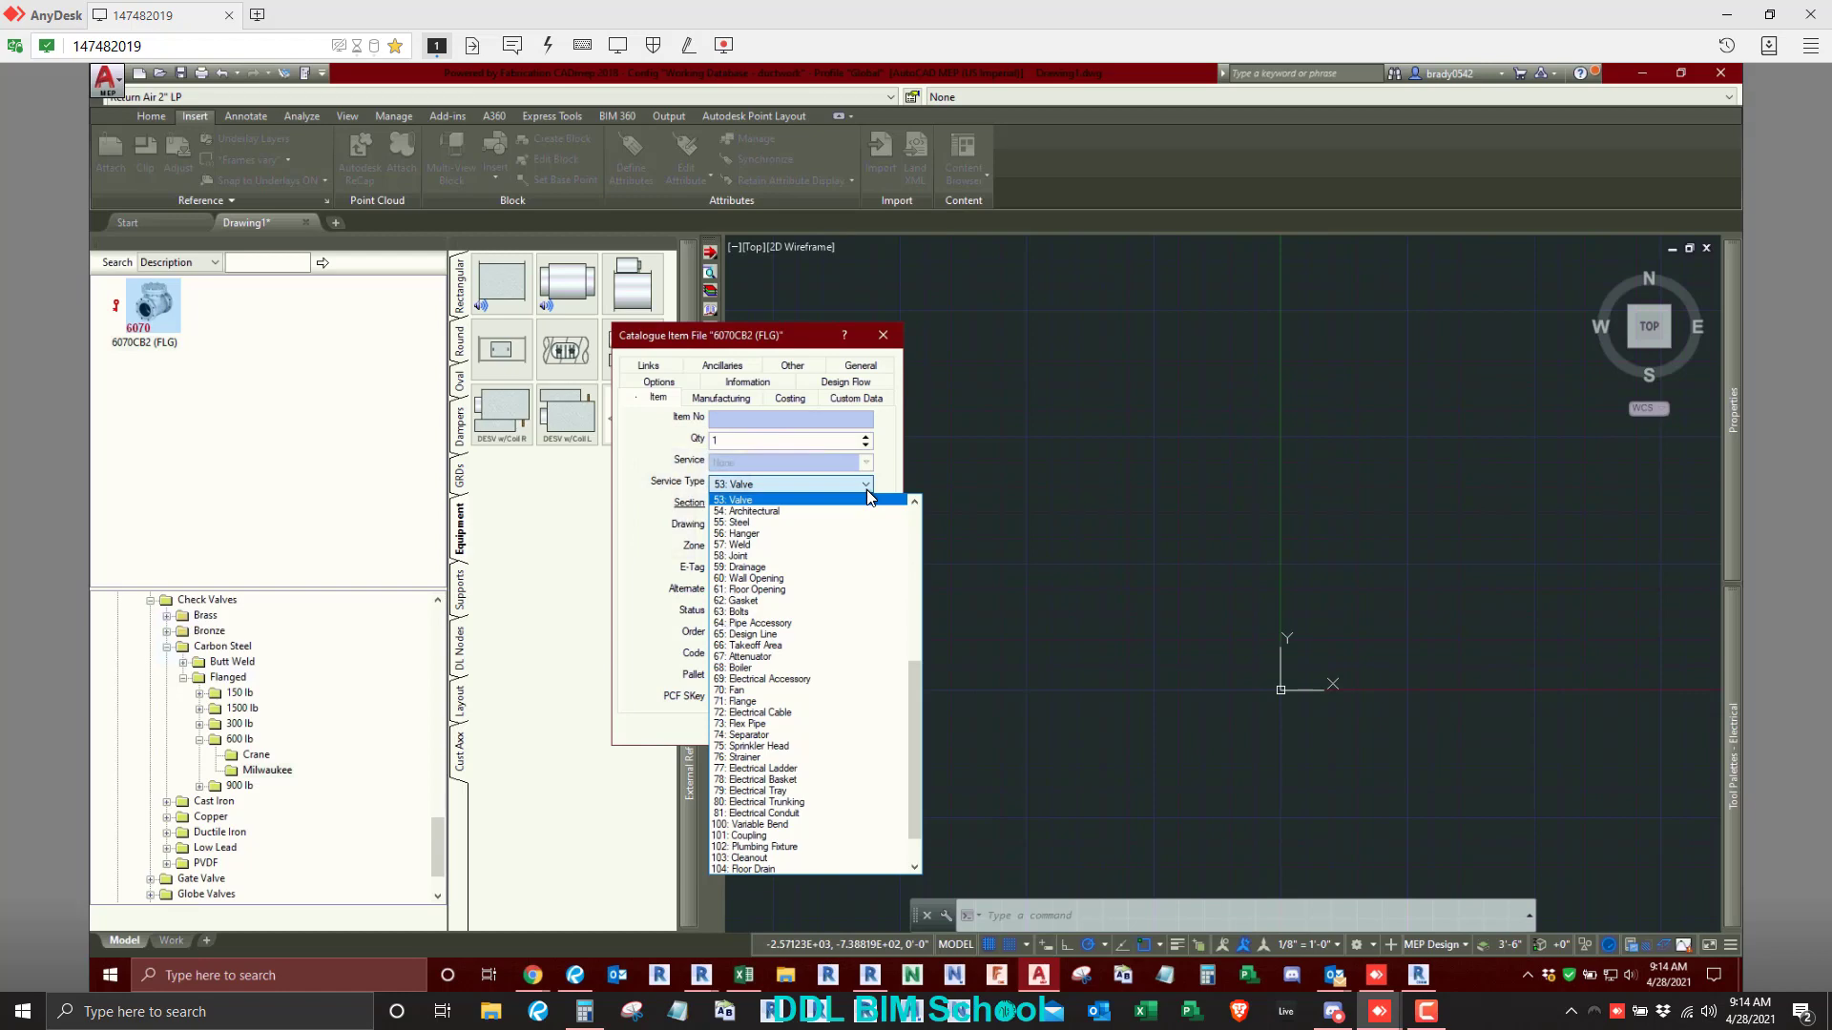
{"action": "left_click", "coordinate": [870, 497]}
{"action": "left_click", "coordinate": [883, 334]}
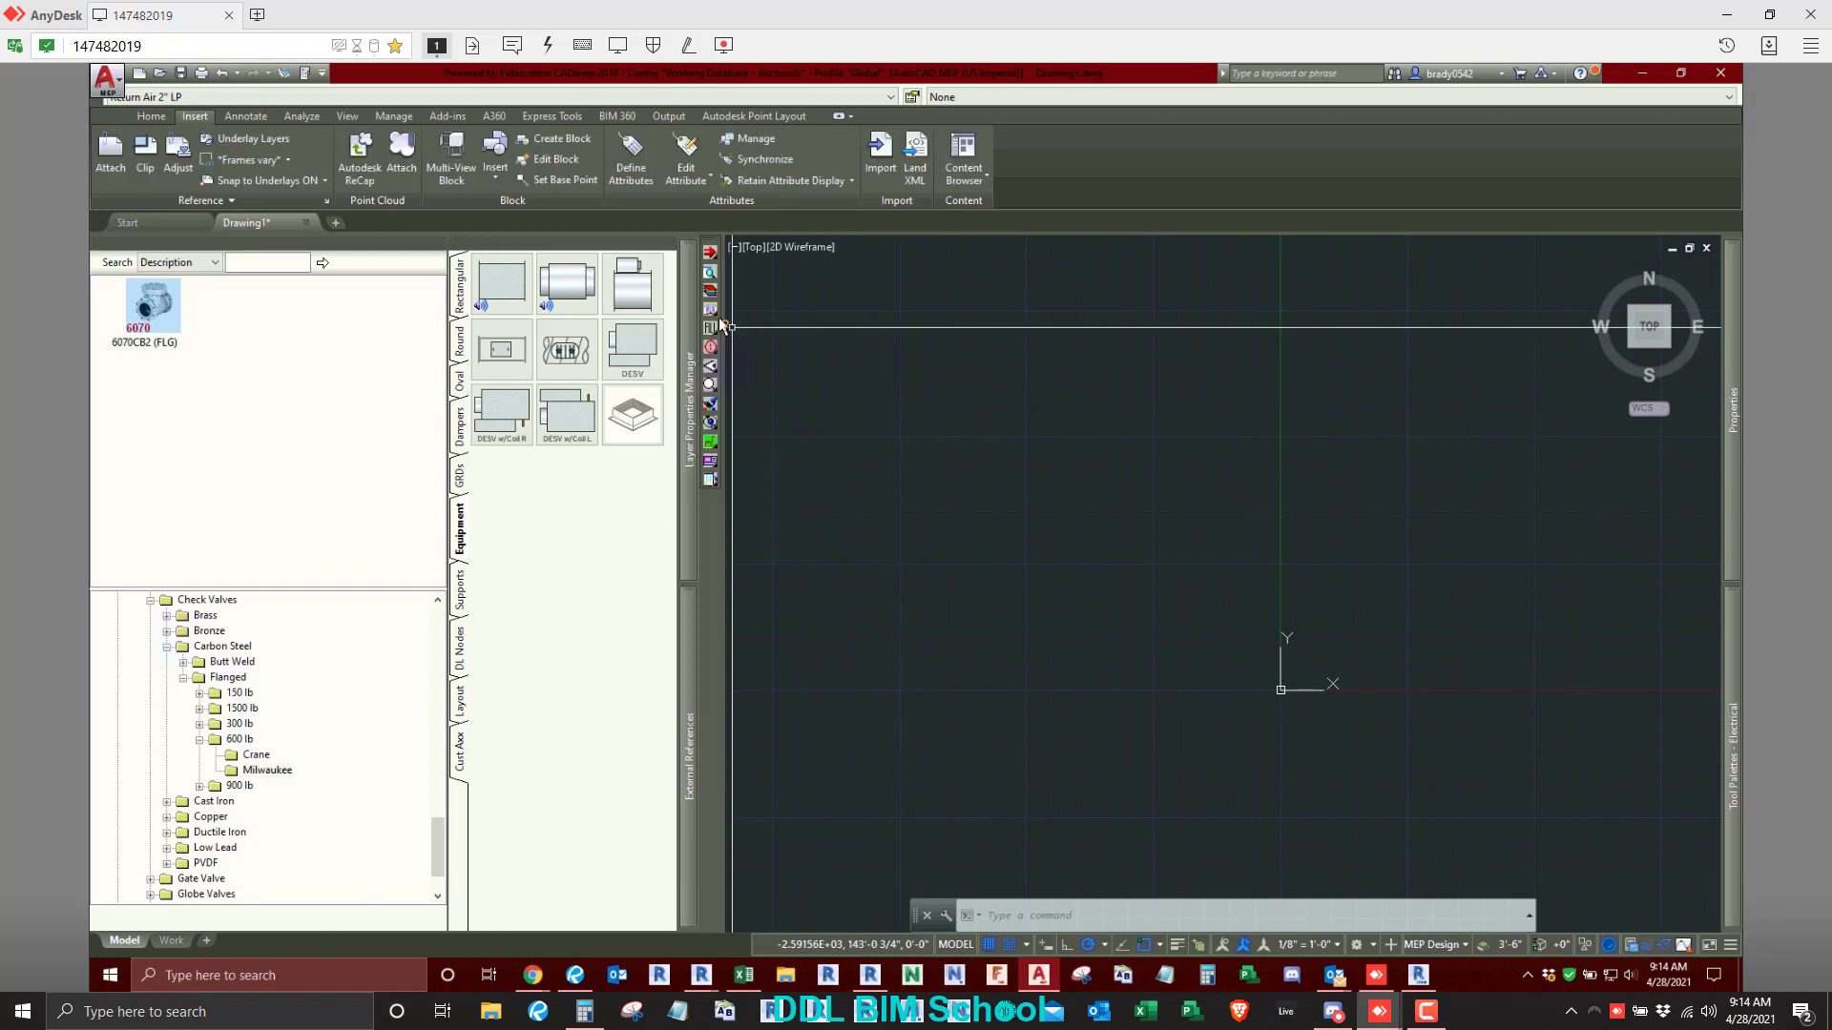
- Open the fabrication database and display the Service Types list in its Takeoff settings
{"action": "left_click", "coordinate": [712, 327]}
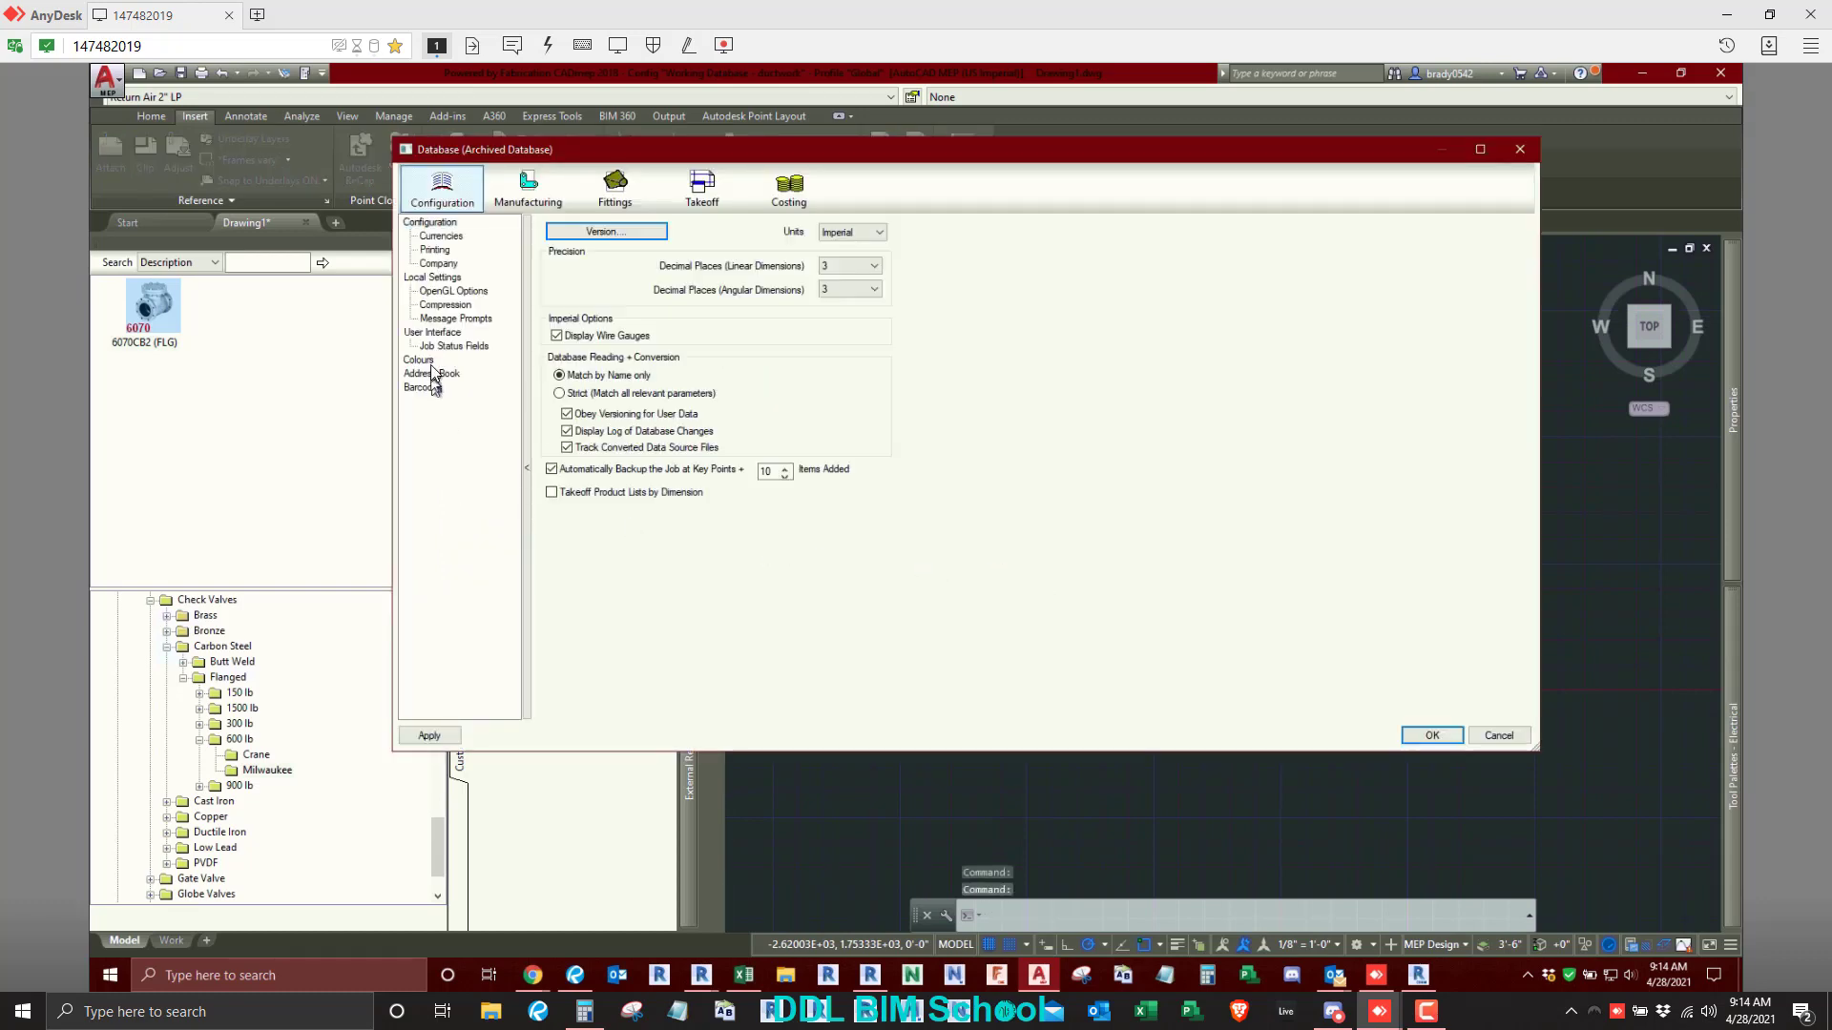
{"action": "left_click", "coordinate": [502, 194]}
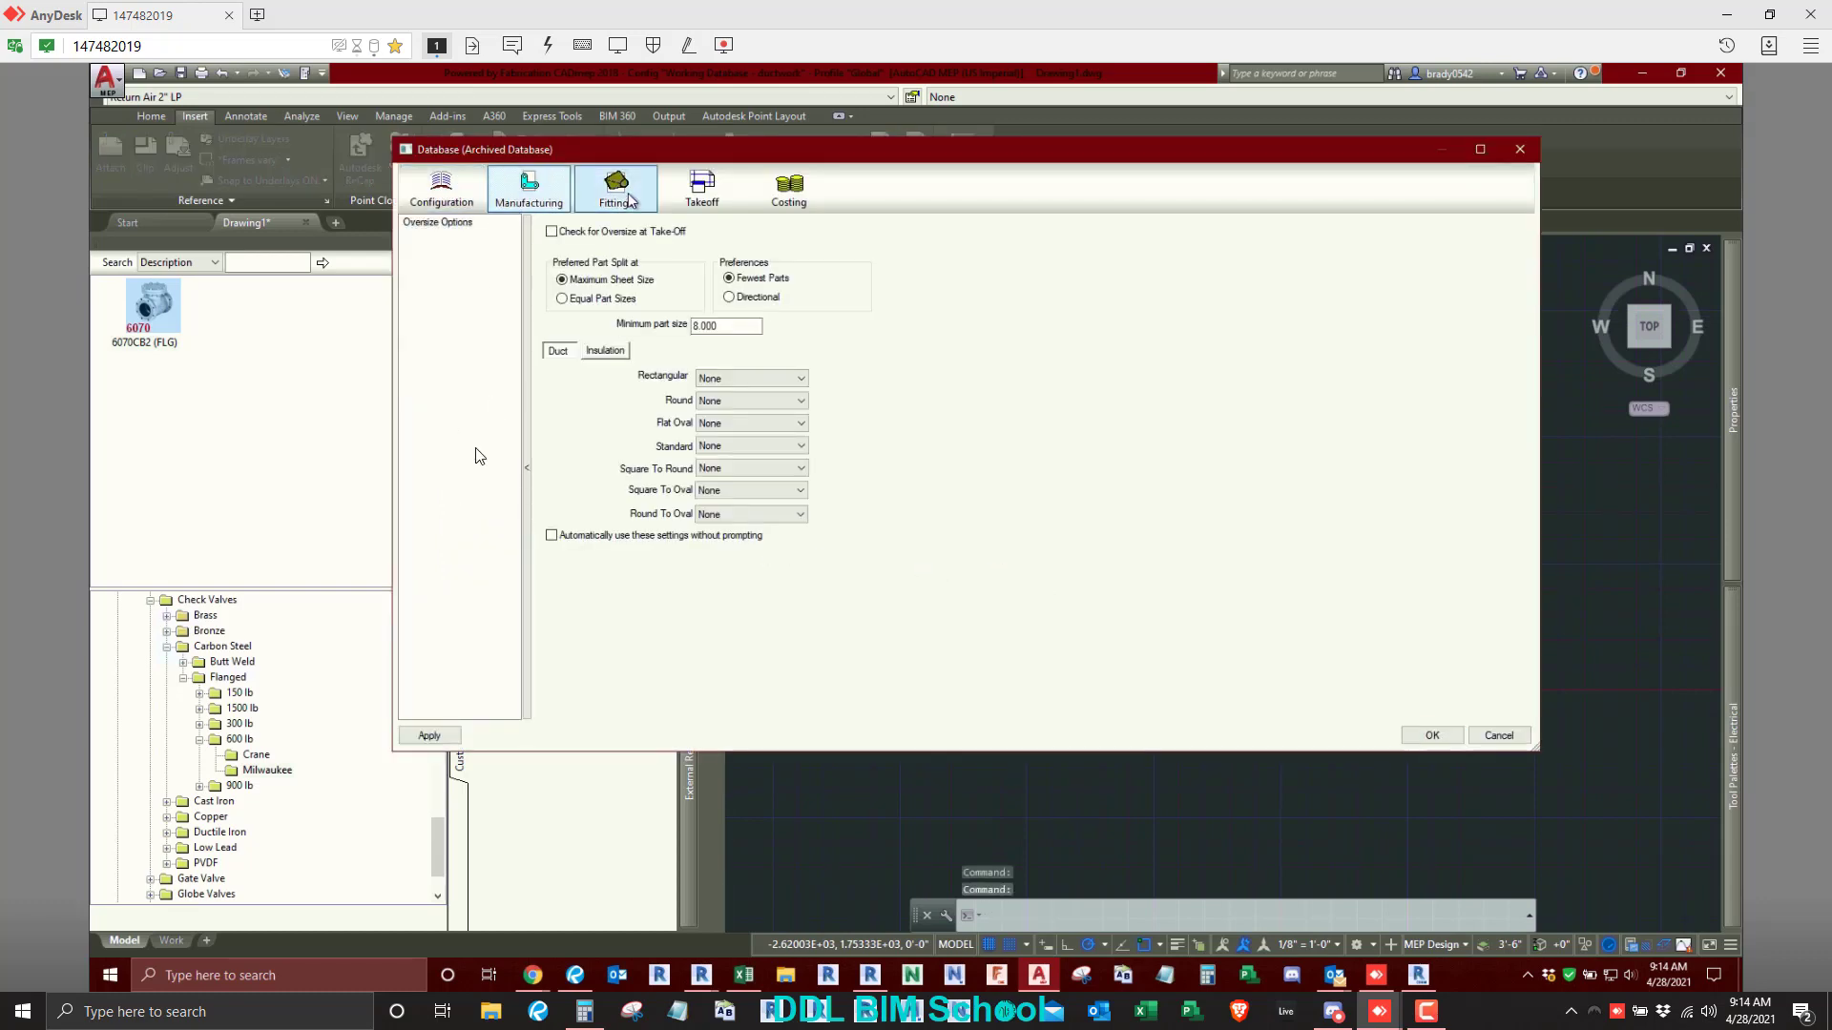
{"action": "left_click", "coordinate": [628, 198]}
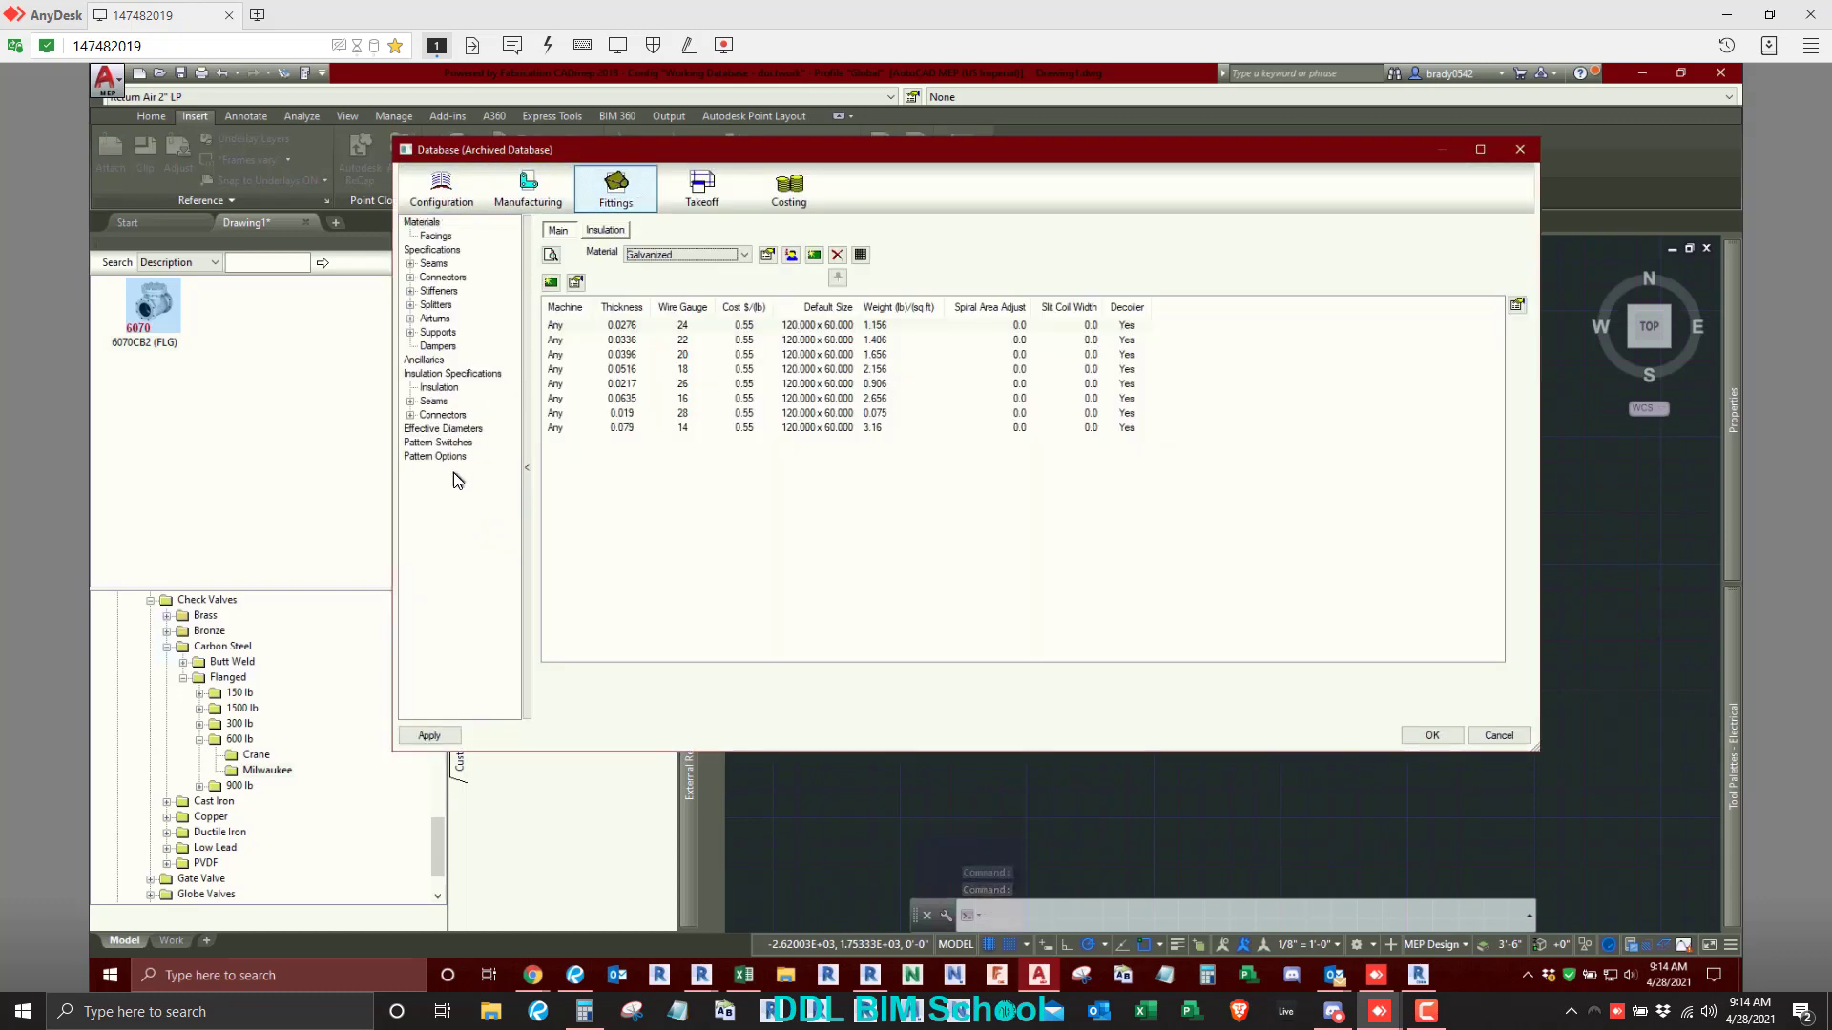
{"action": "left_click", "coordinate": [421, 176]}
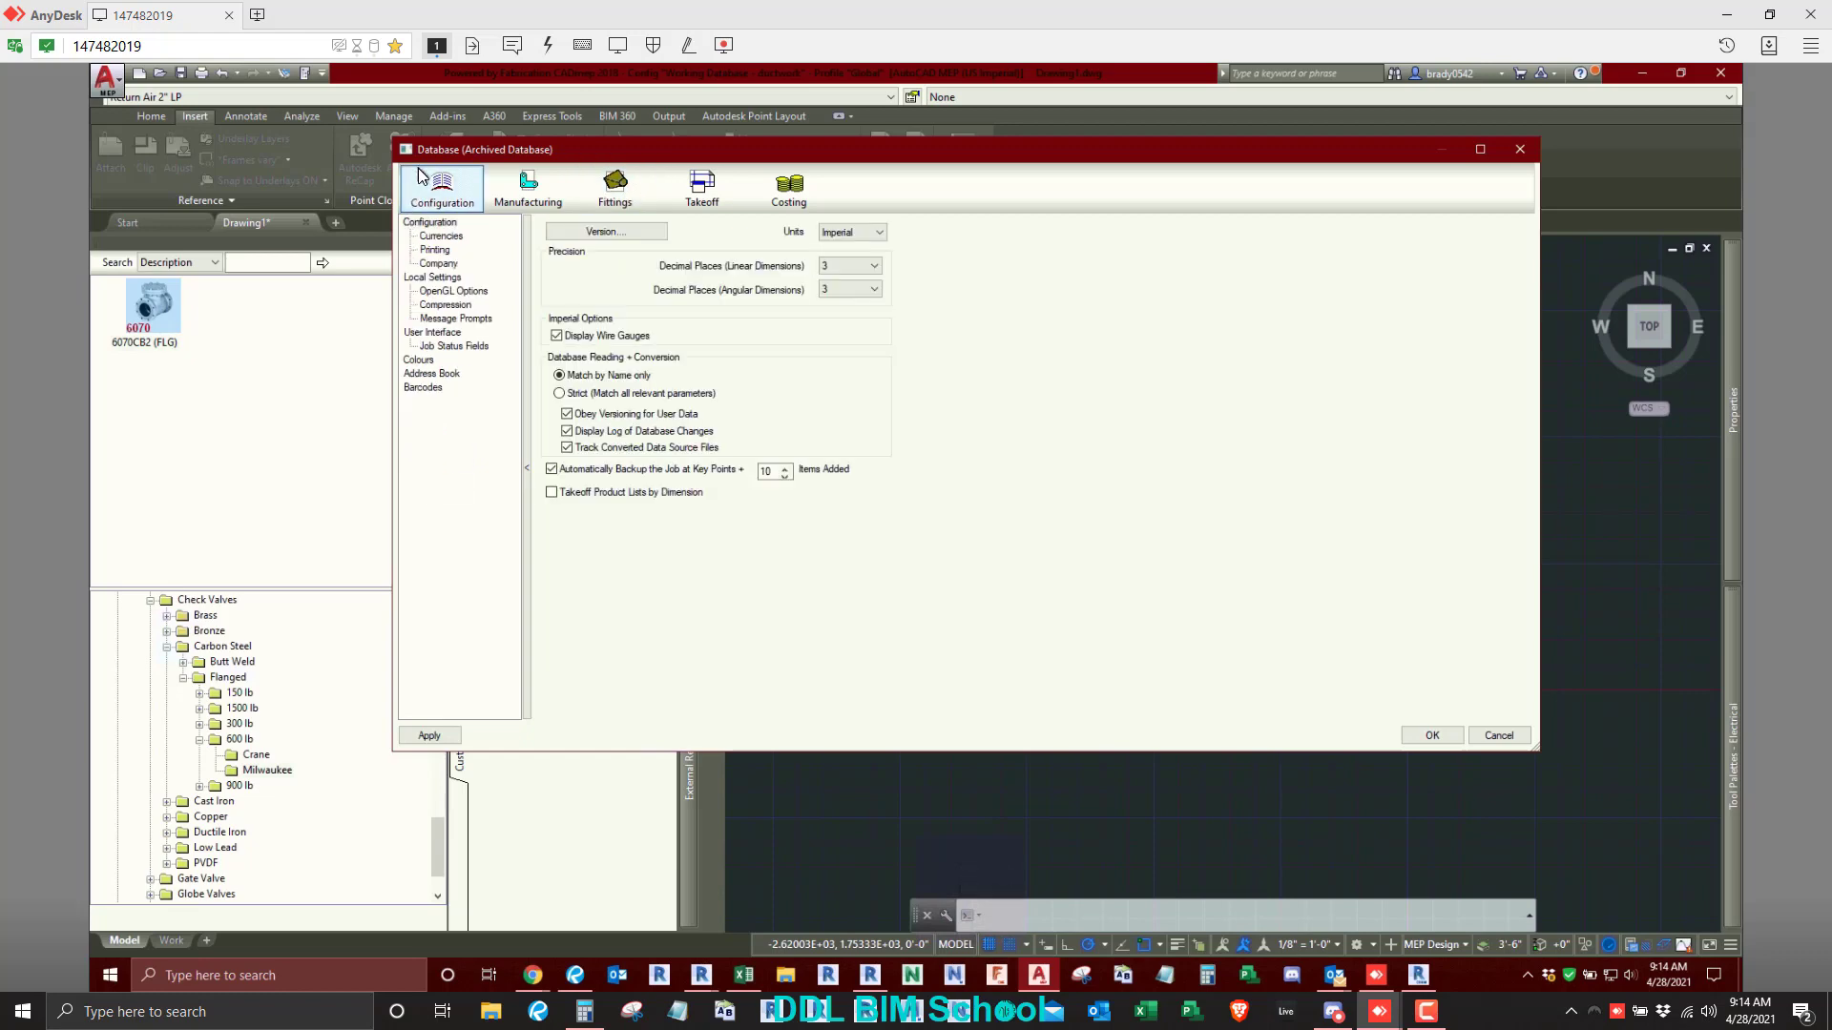
{"action": "left_click", "coordinate": [702, 188]}
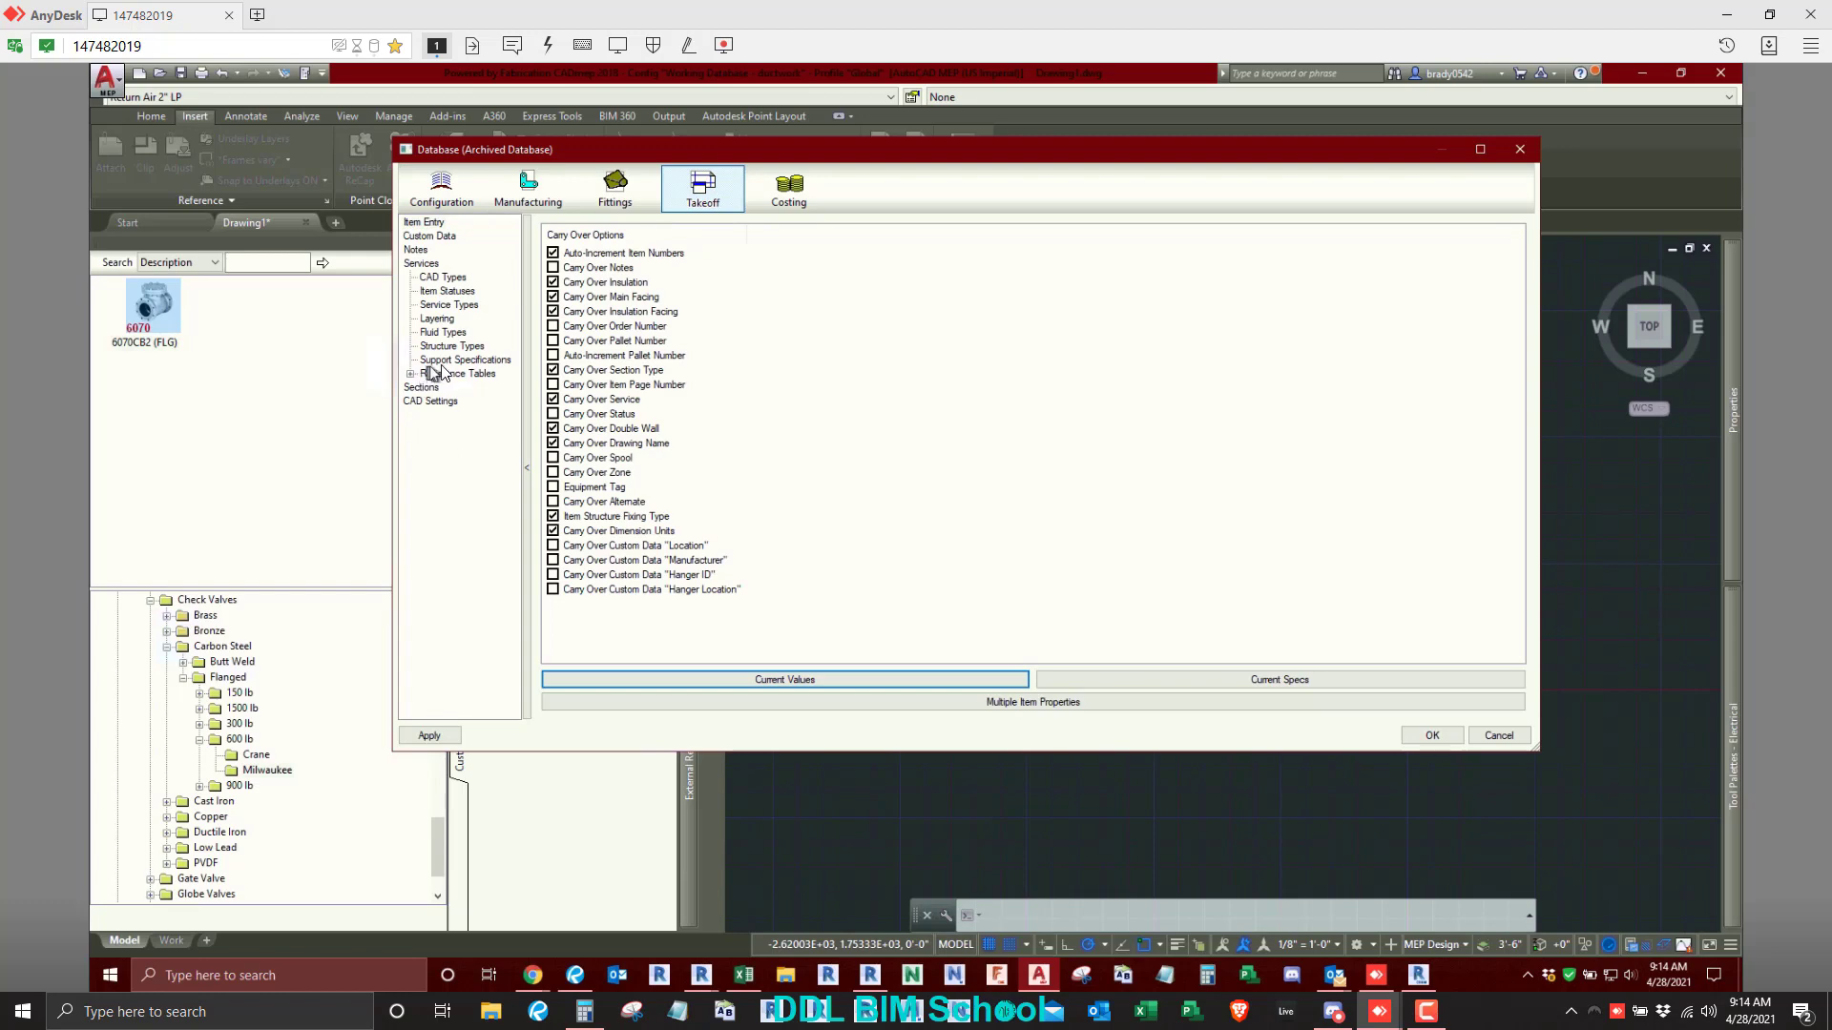
{"action": "left_click", "coordinate": [448, 306]}
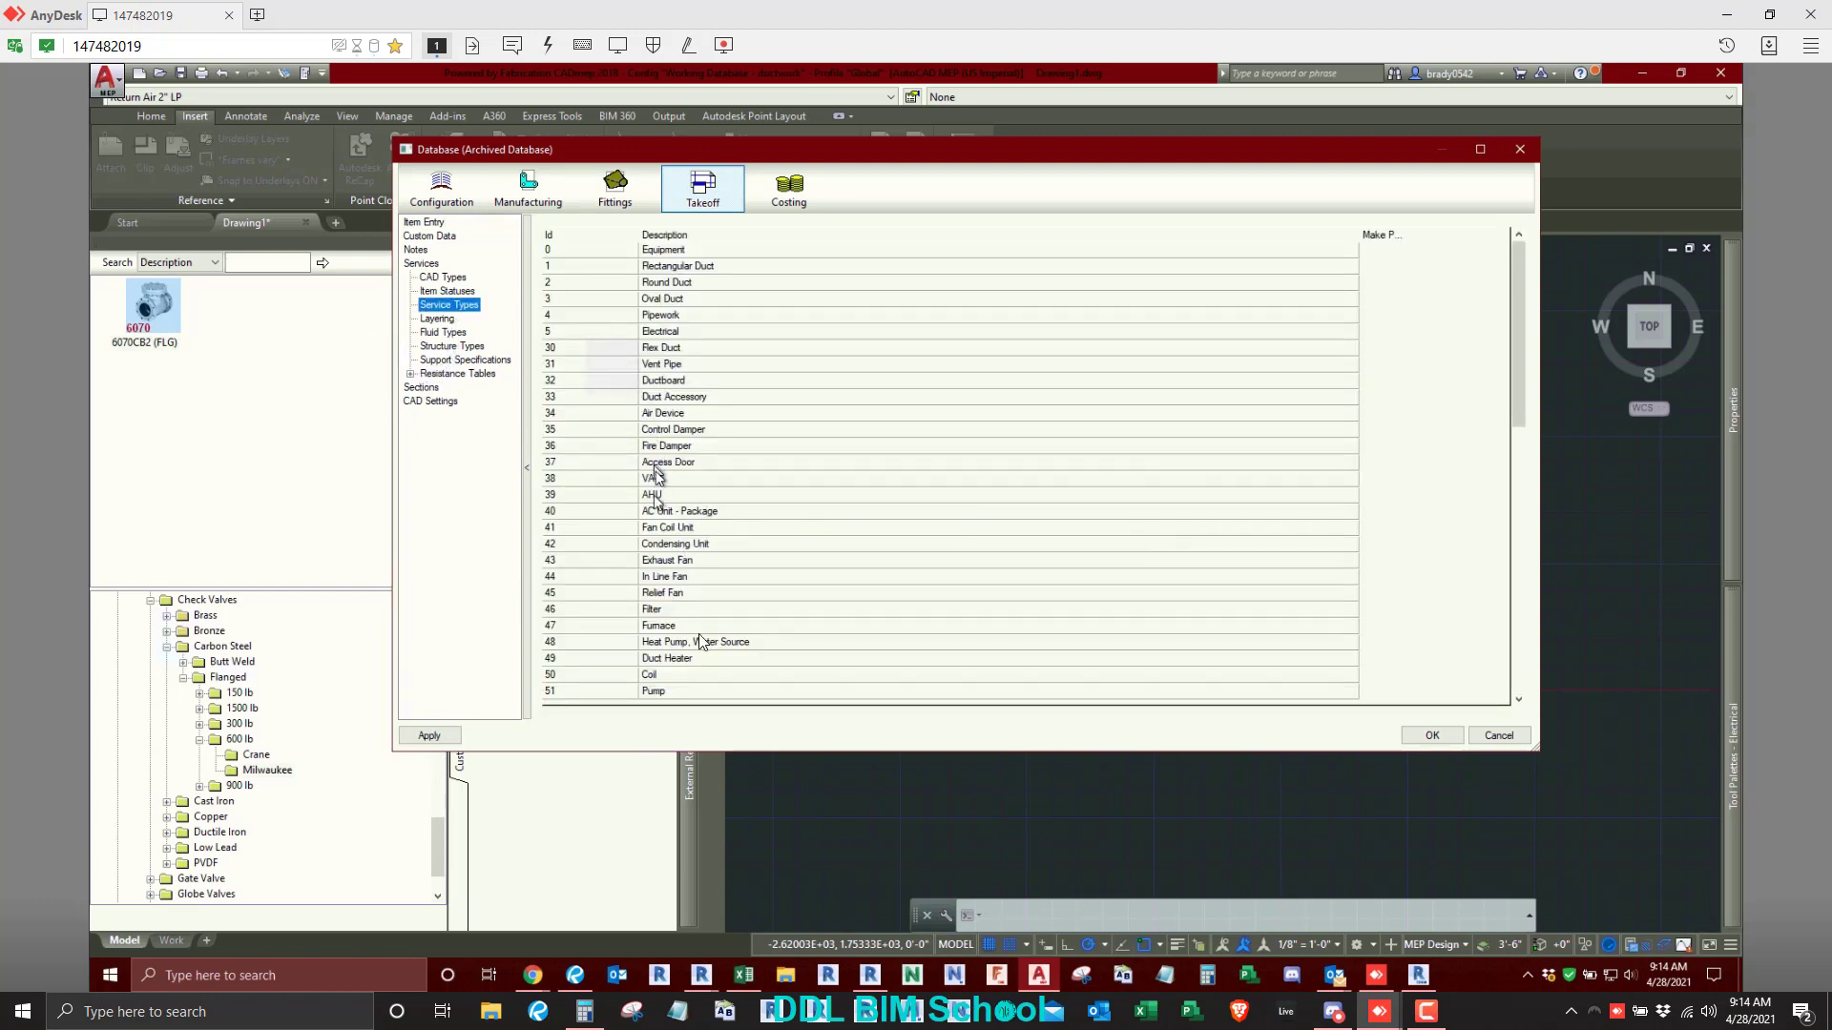
- Read through the whole list of fabrication service types and close the database without changing anything
{"action": "left_click", "coordinate": [1520, 554]}
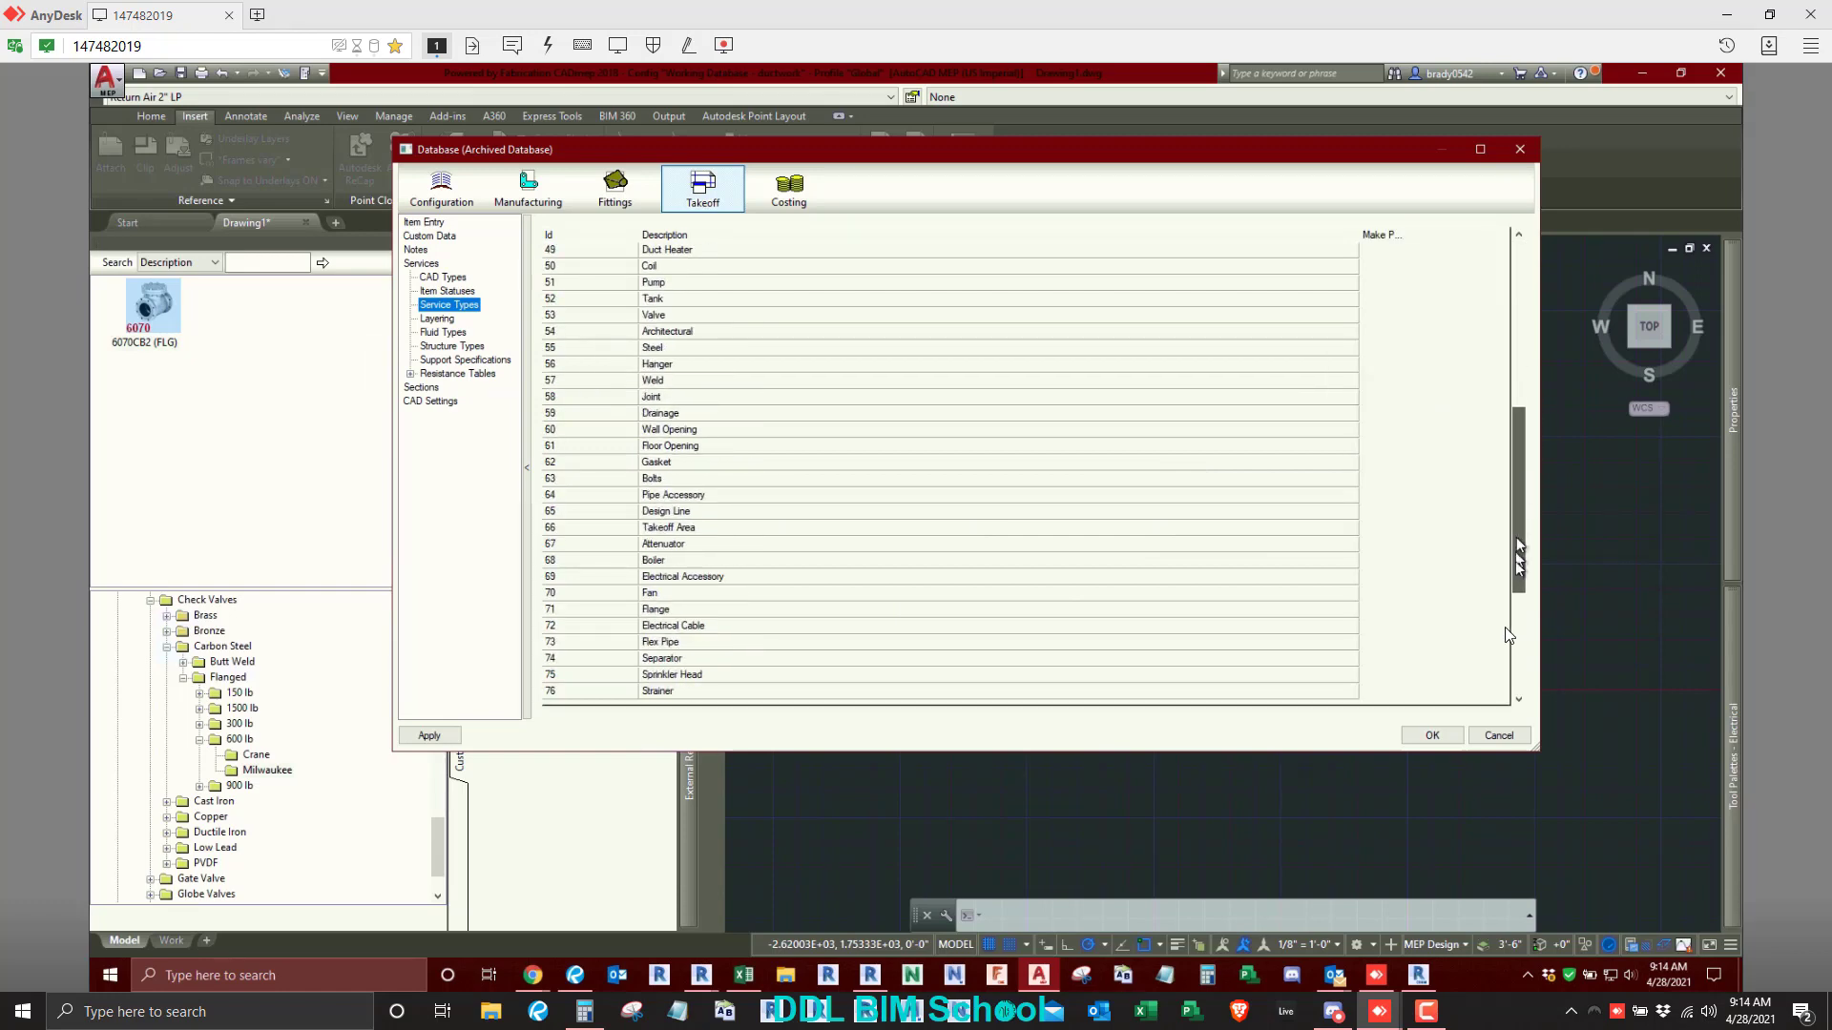
{"action": "left_click_drag", "start_coordinate": [1505, 629], "coordinate": [1374, 767]}
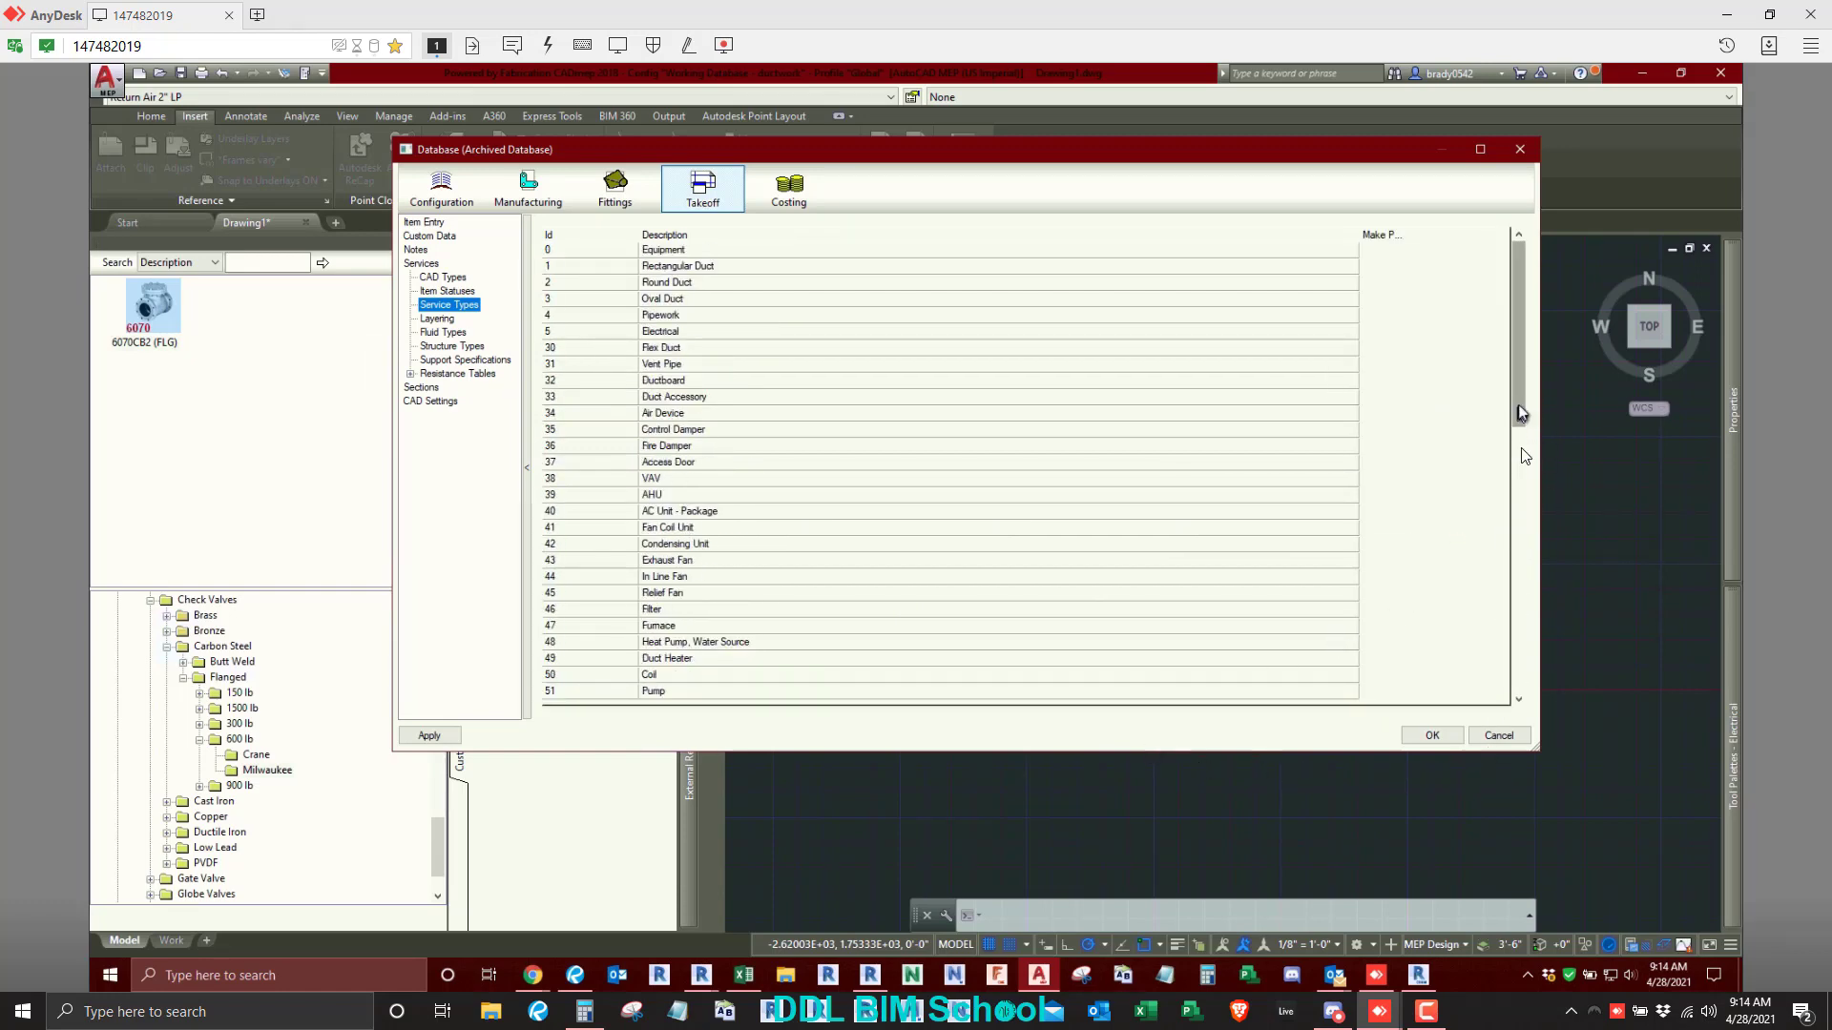
{"action": "left_click_drag", "start_coordinate": [1518, 408], "coordinate": [1515, 701]}
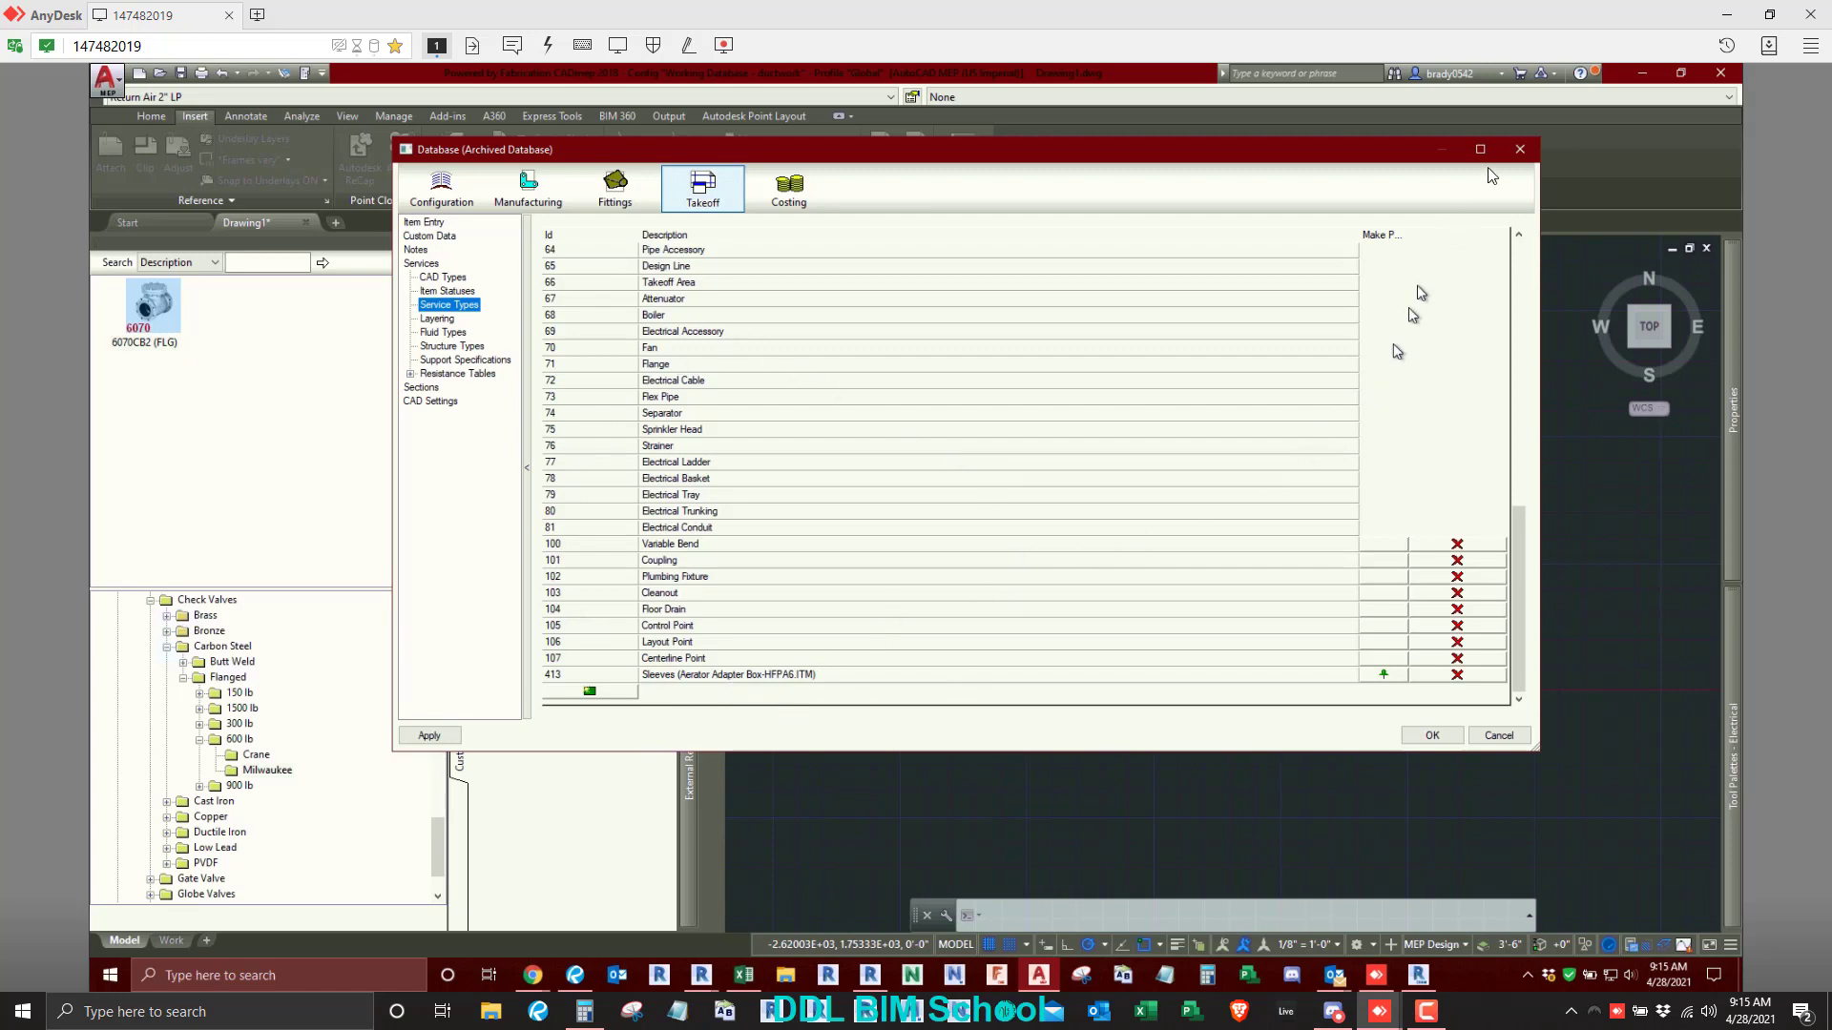
{"action": "left_click", "coordinate": [1515, 150]}
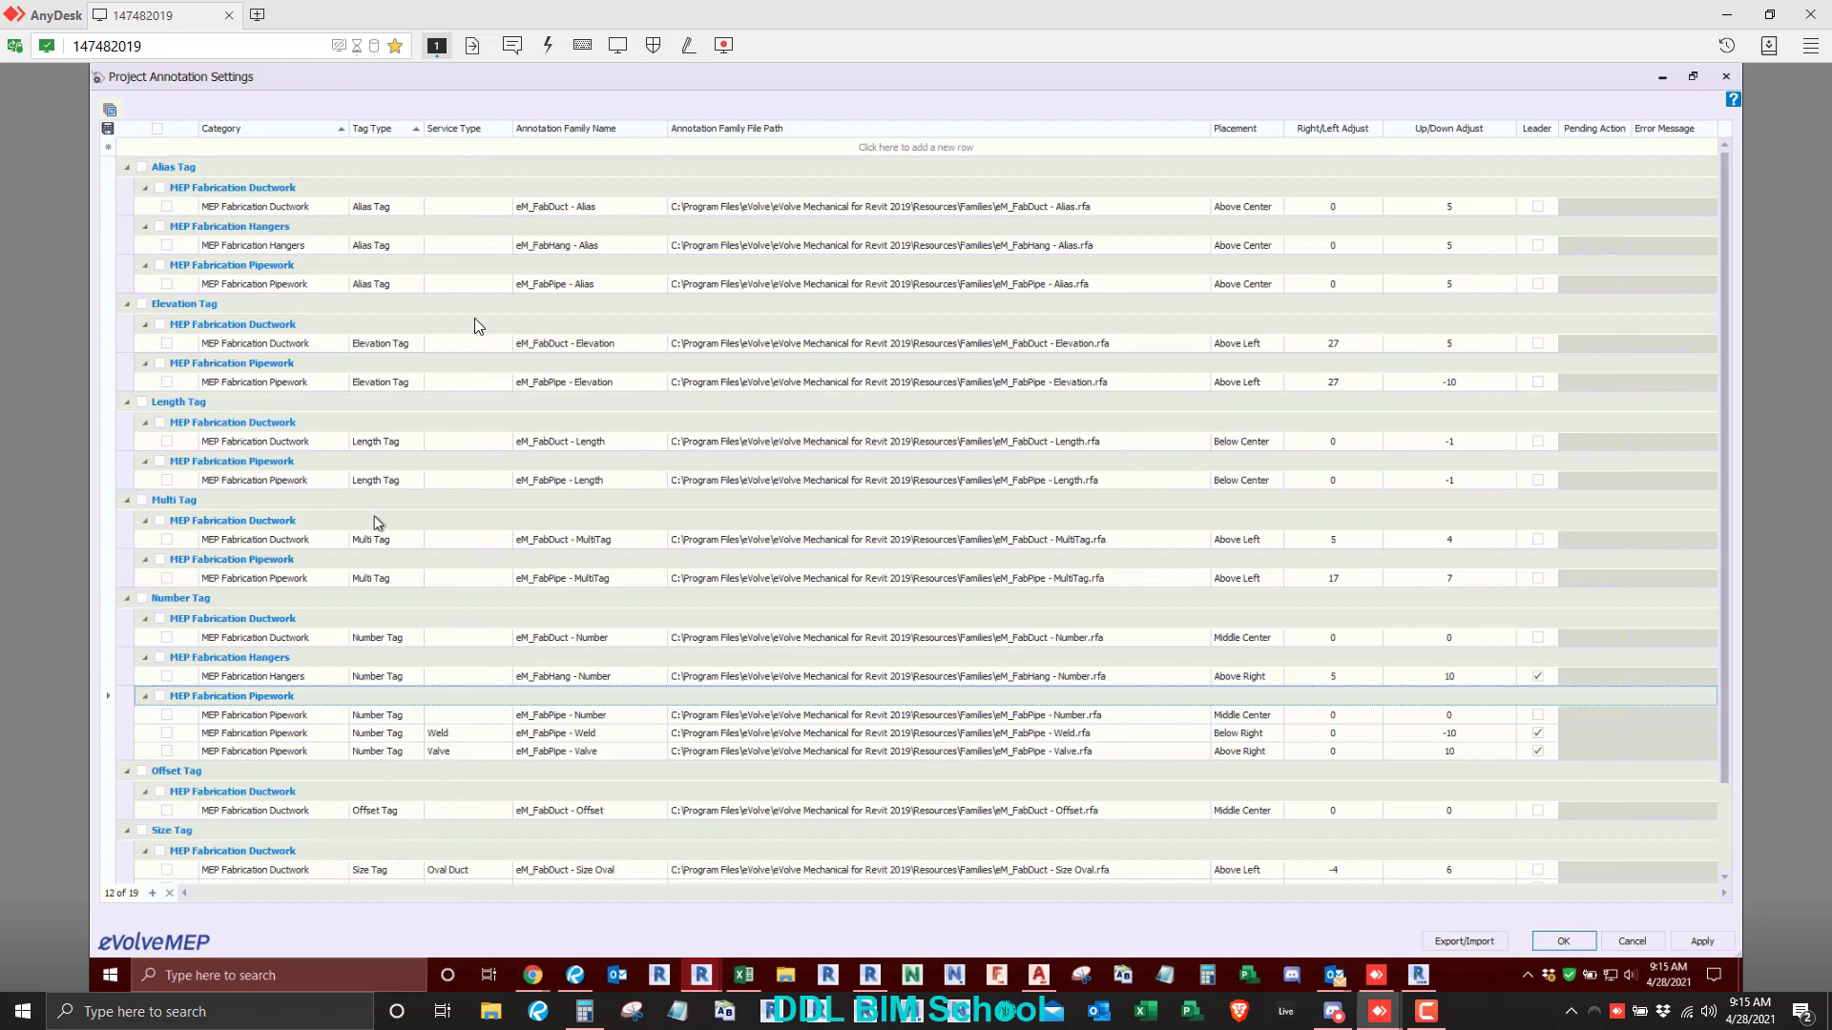
- In Revit's annotation settings, review the ductwork Alias Tag's family name, file path and available Placement options without changing them
{"action": "left_click", "coordinate": [632, 206]}
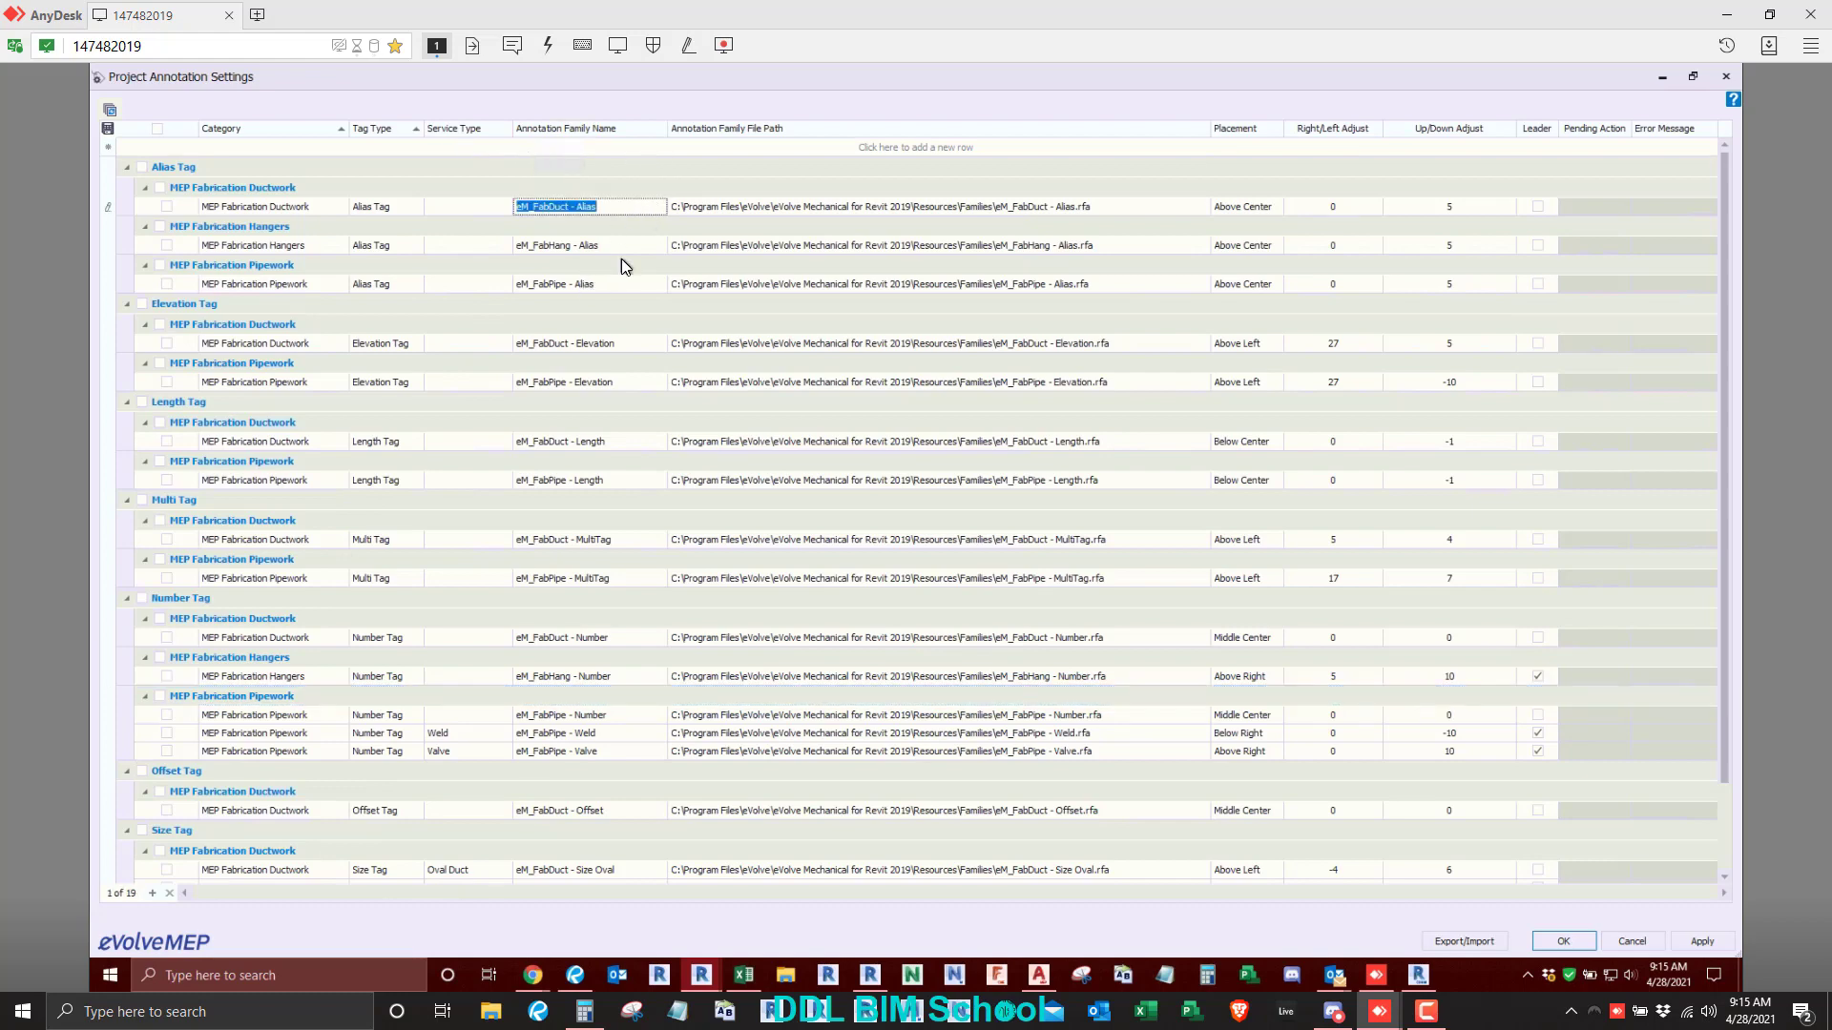
{"action": "left_click", "coordinate": [1118, 206]}
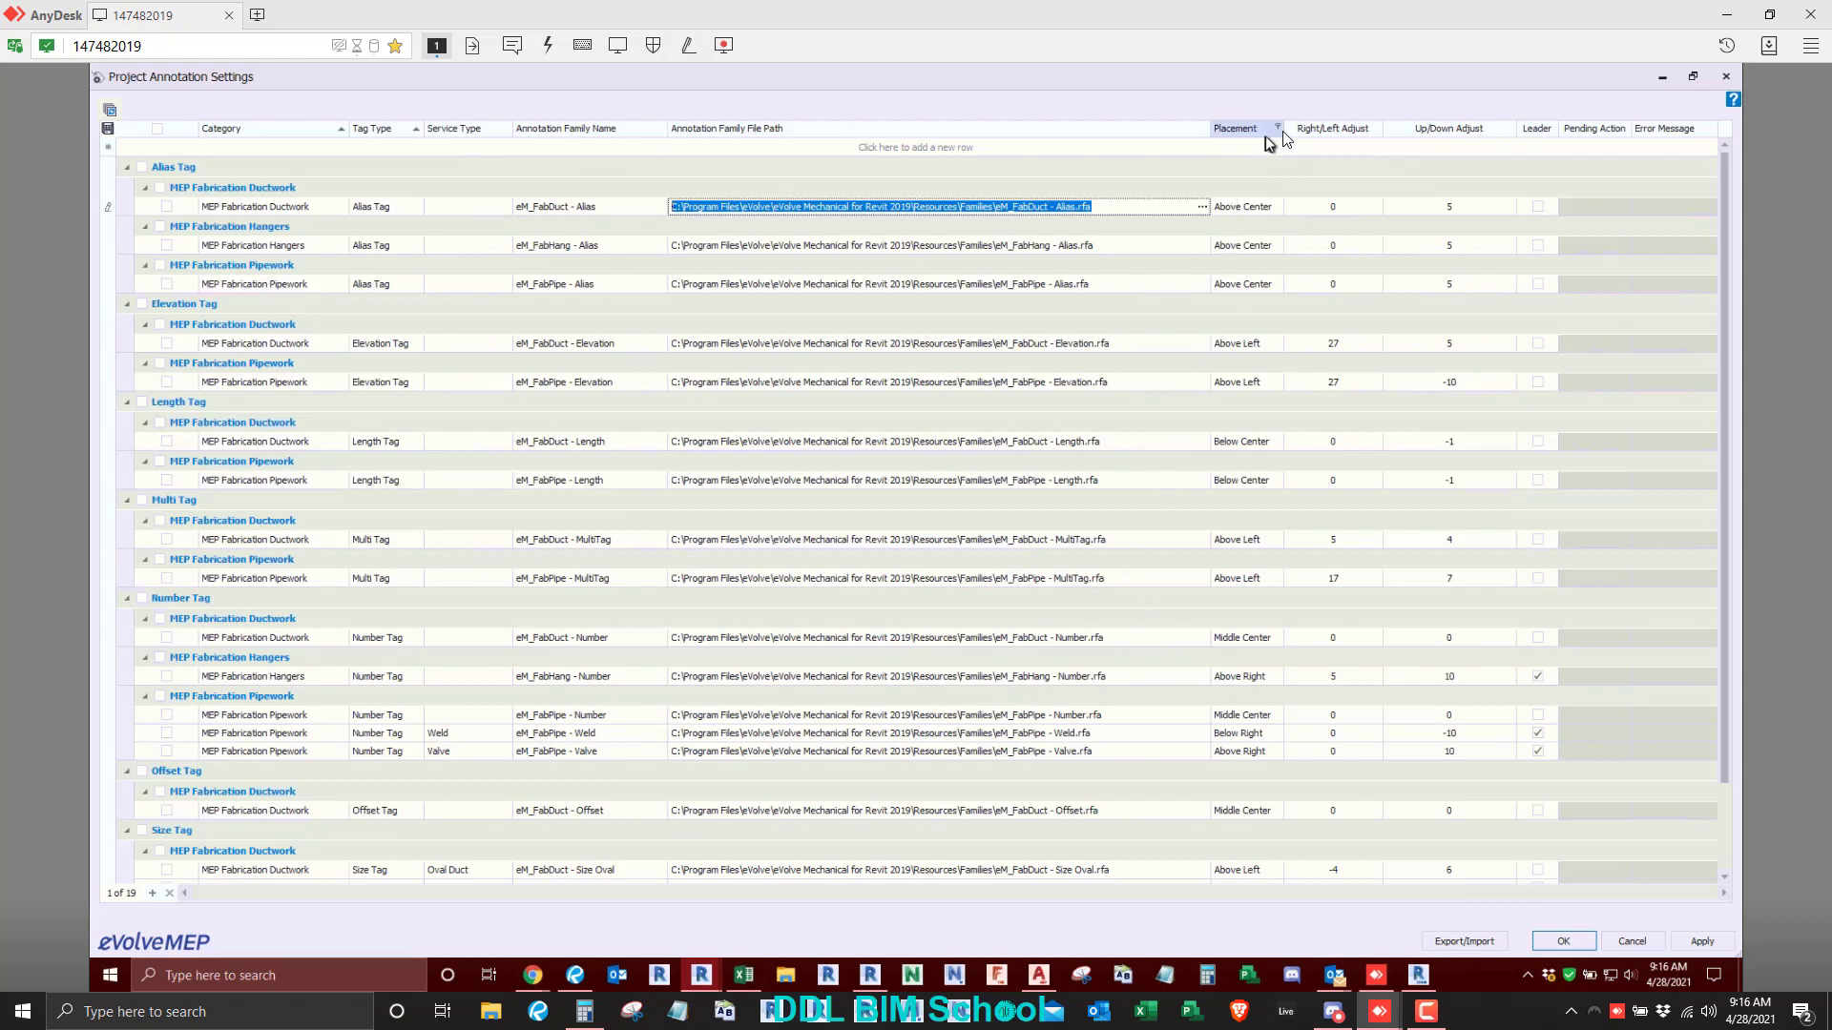
{"action": "left_click", "coordinate": [1275, 210]}
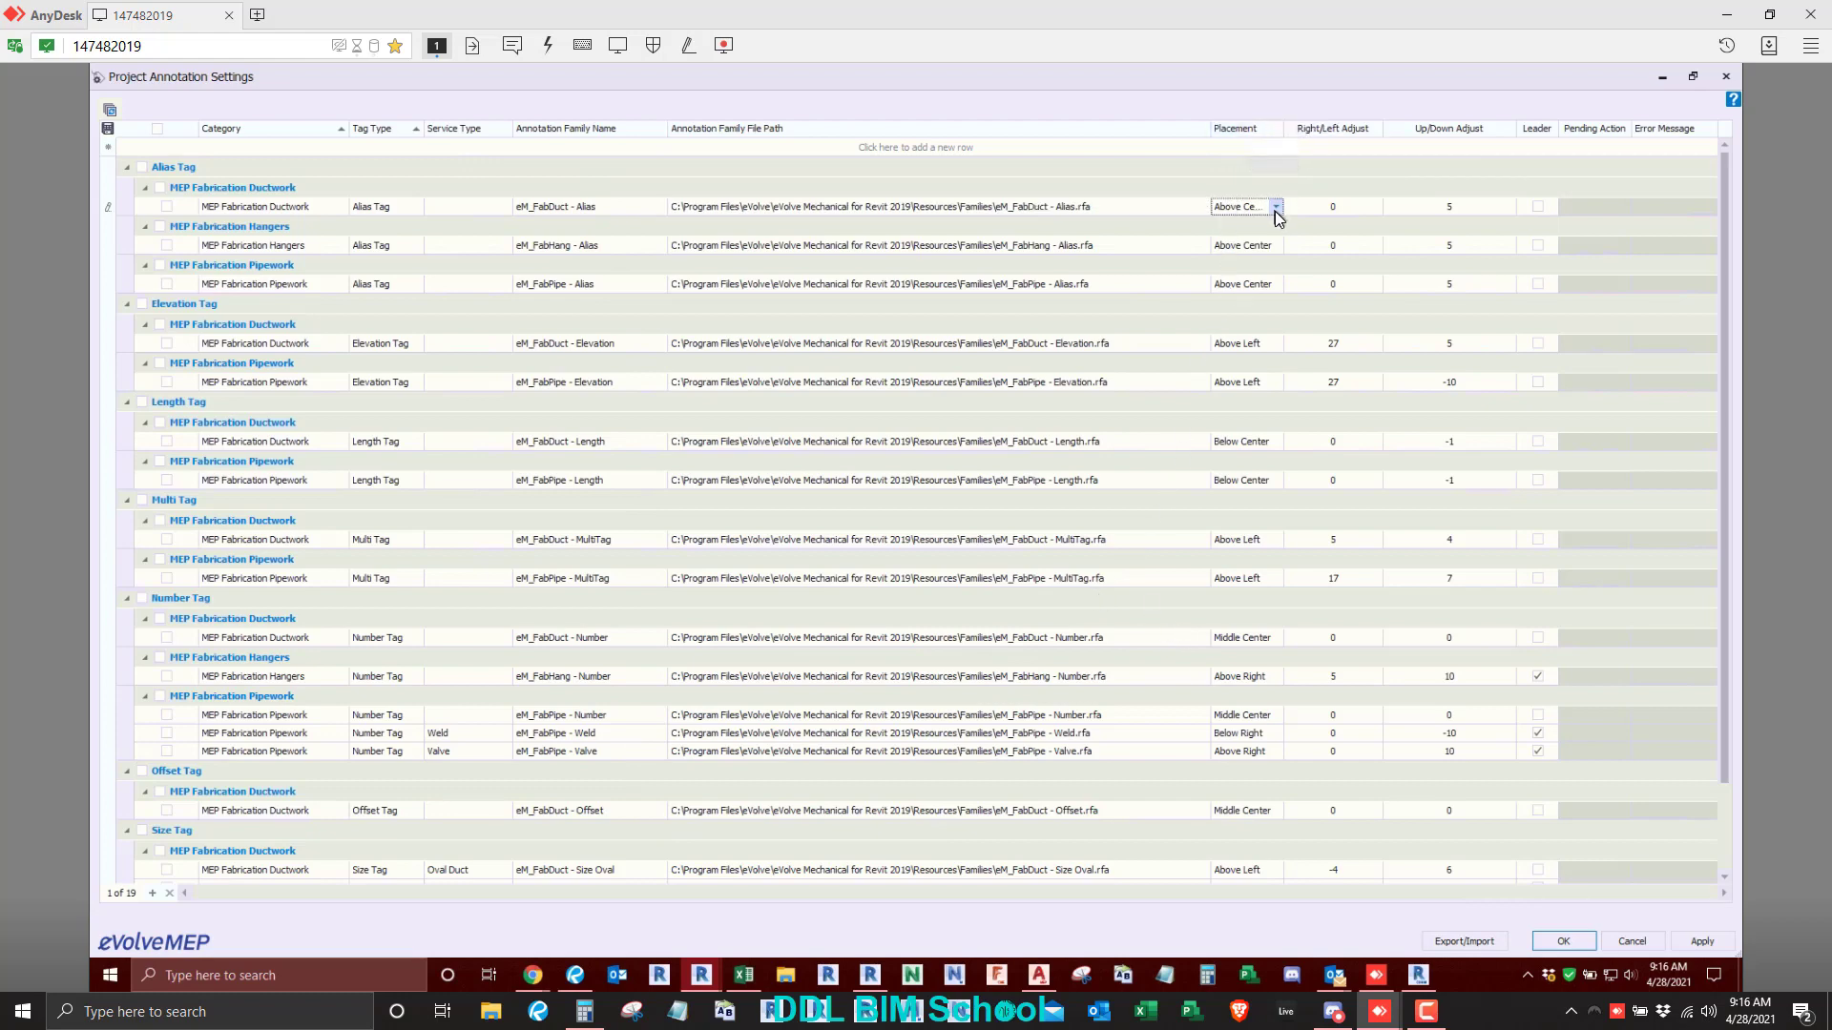
{"action": "left_click", "coordinate": [1275, 208]}
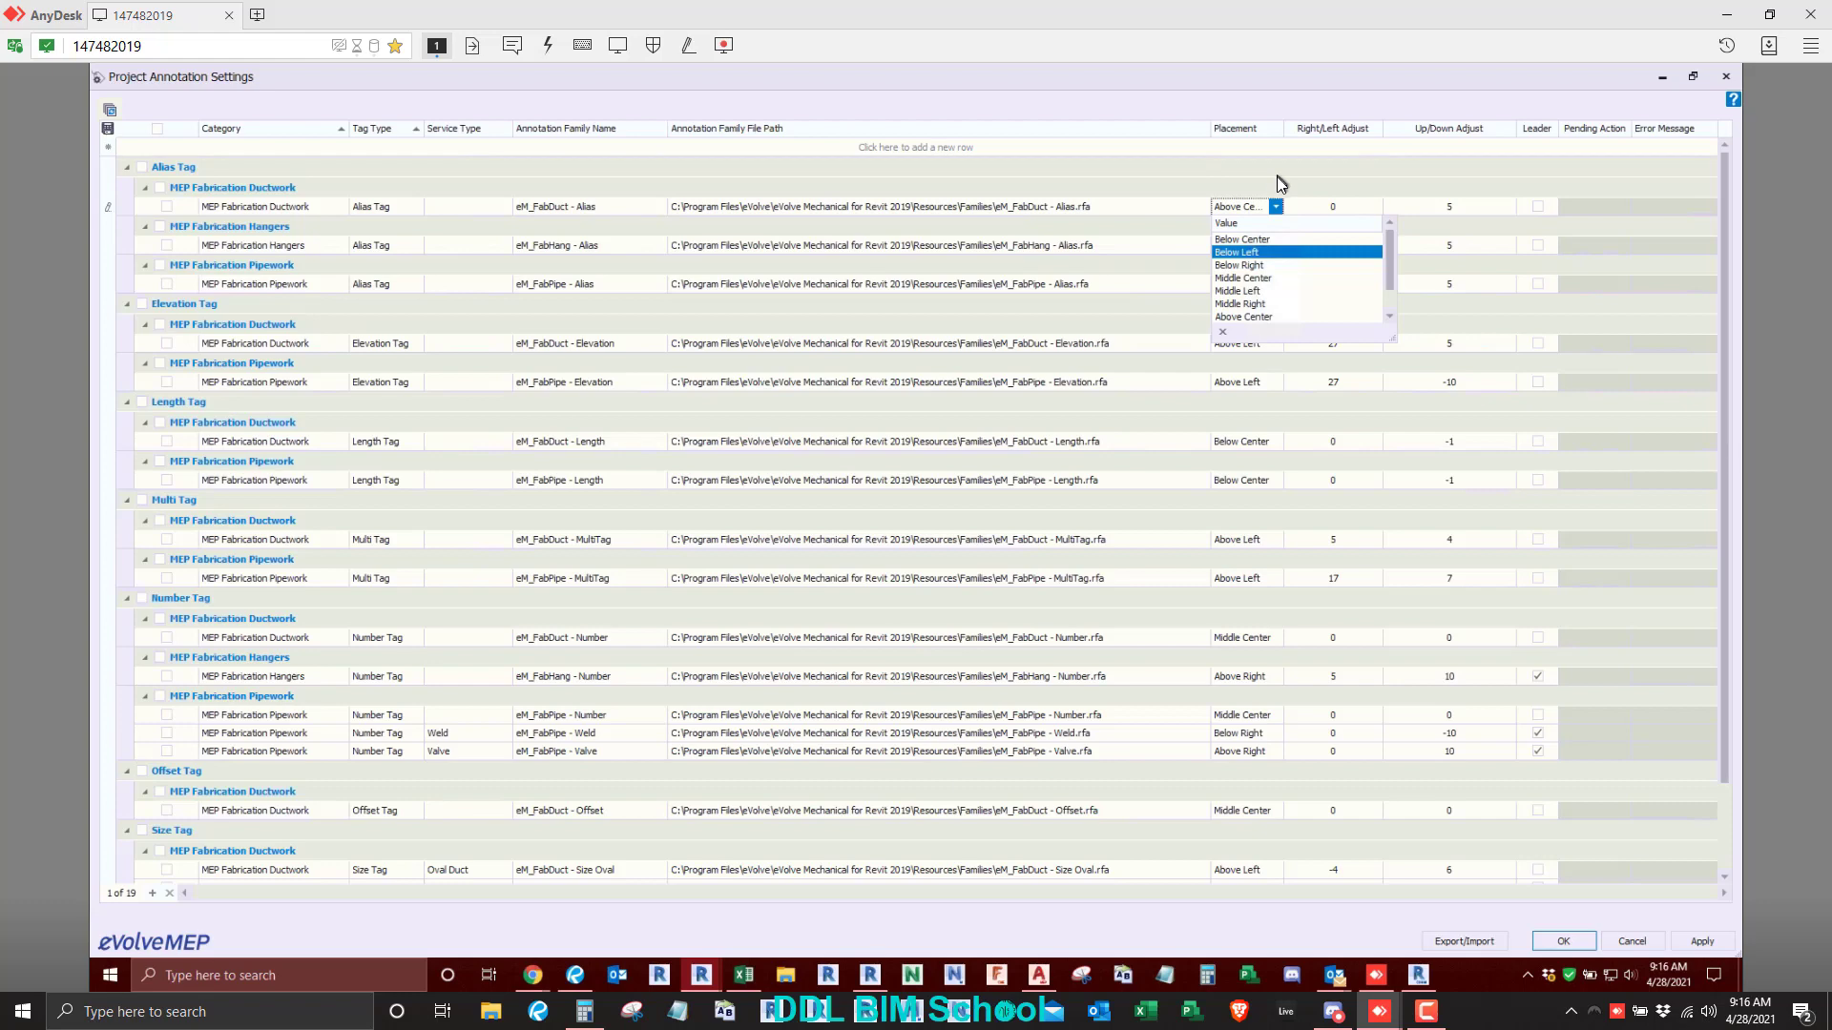
{"action": "left_click", "coordinate": [1223, 169]}
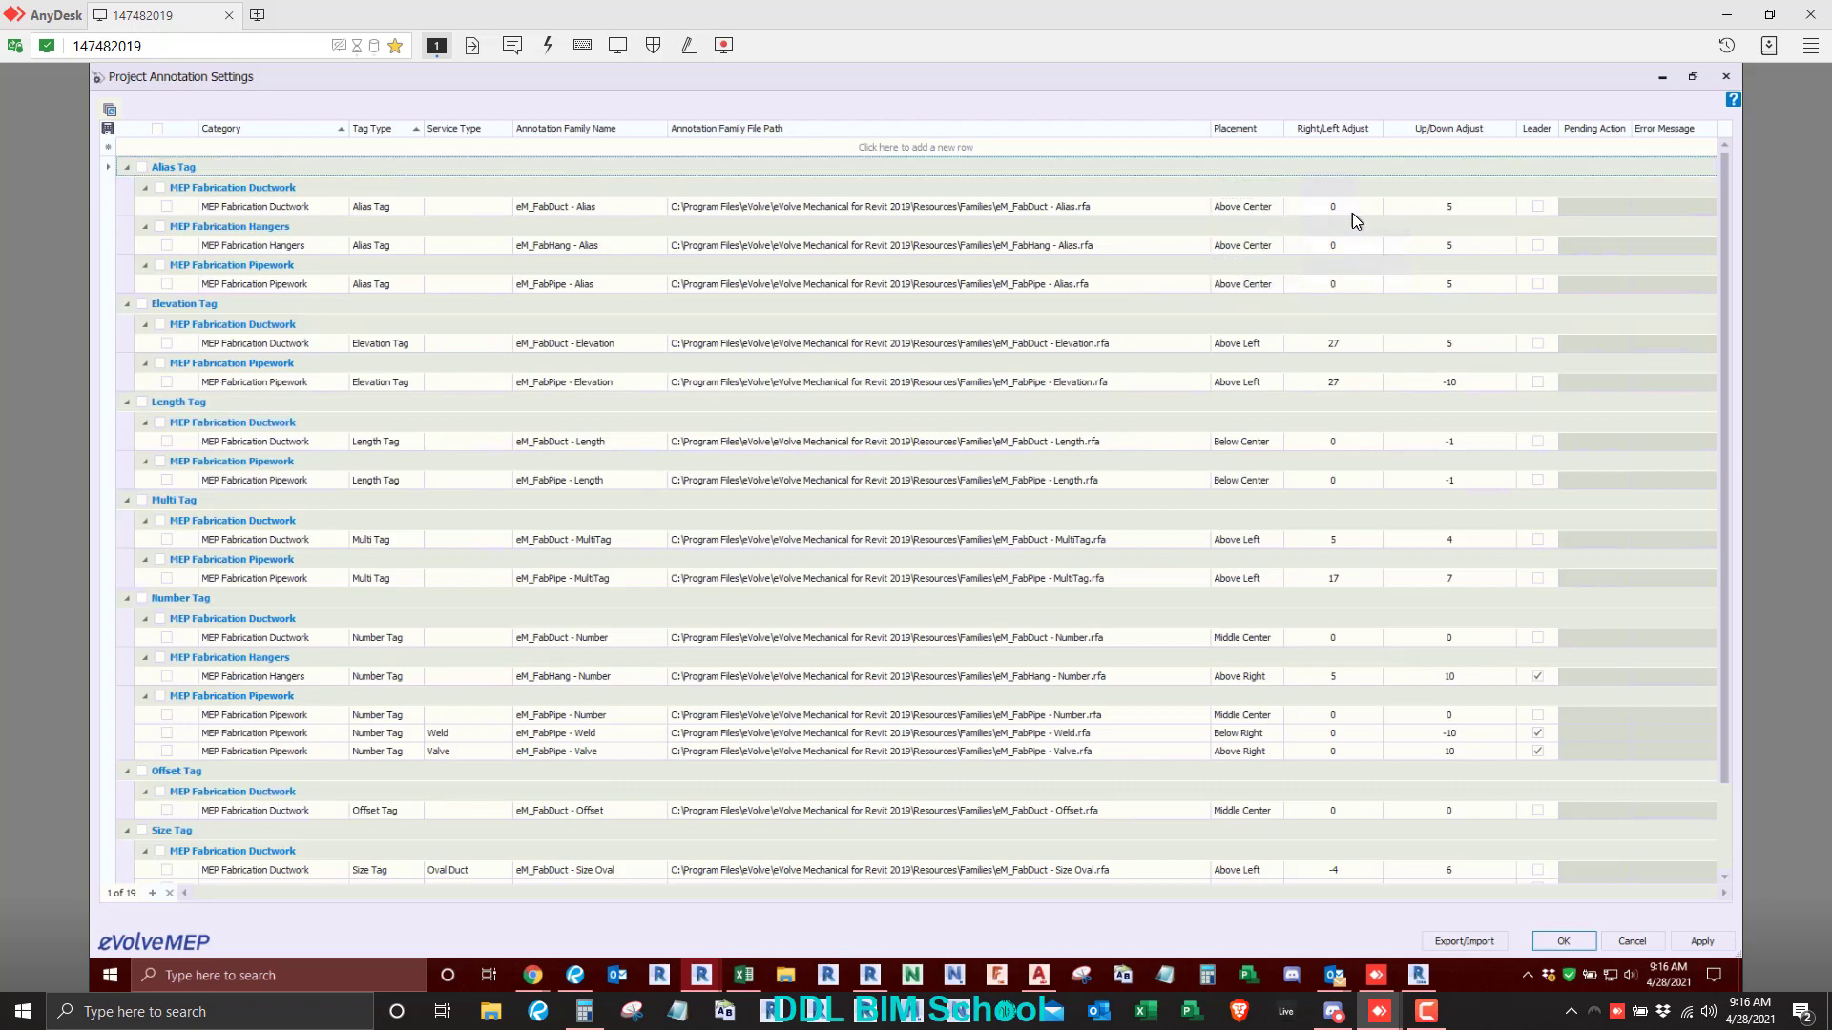
- Review the ductwork Alias Tag's Right/Left and Up/Down Adjust values and the remaining tag entries, and close the annotation settings
{"action": "left_click", "coordinate": [1353, 212]}
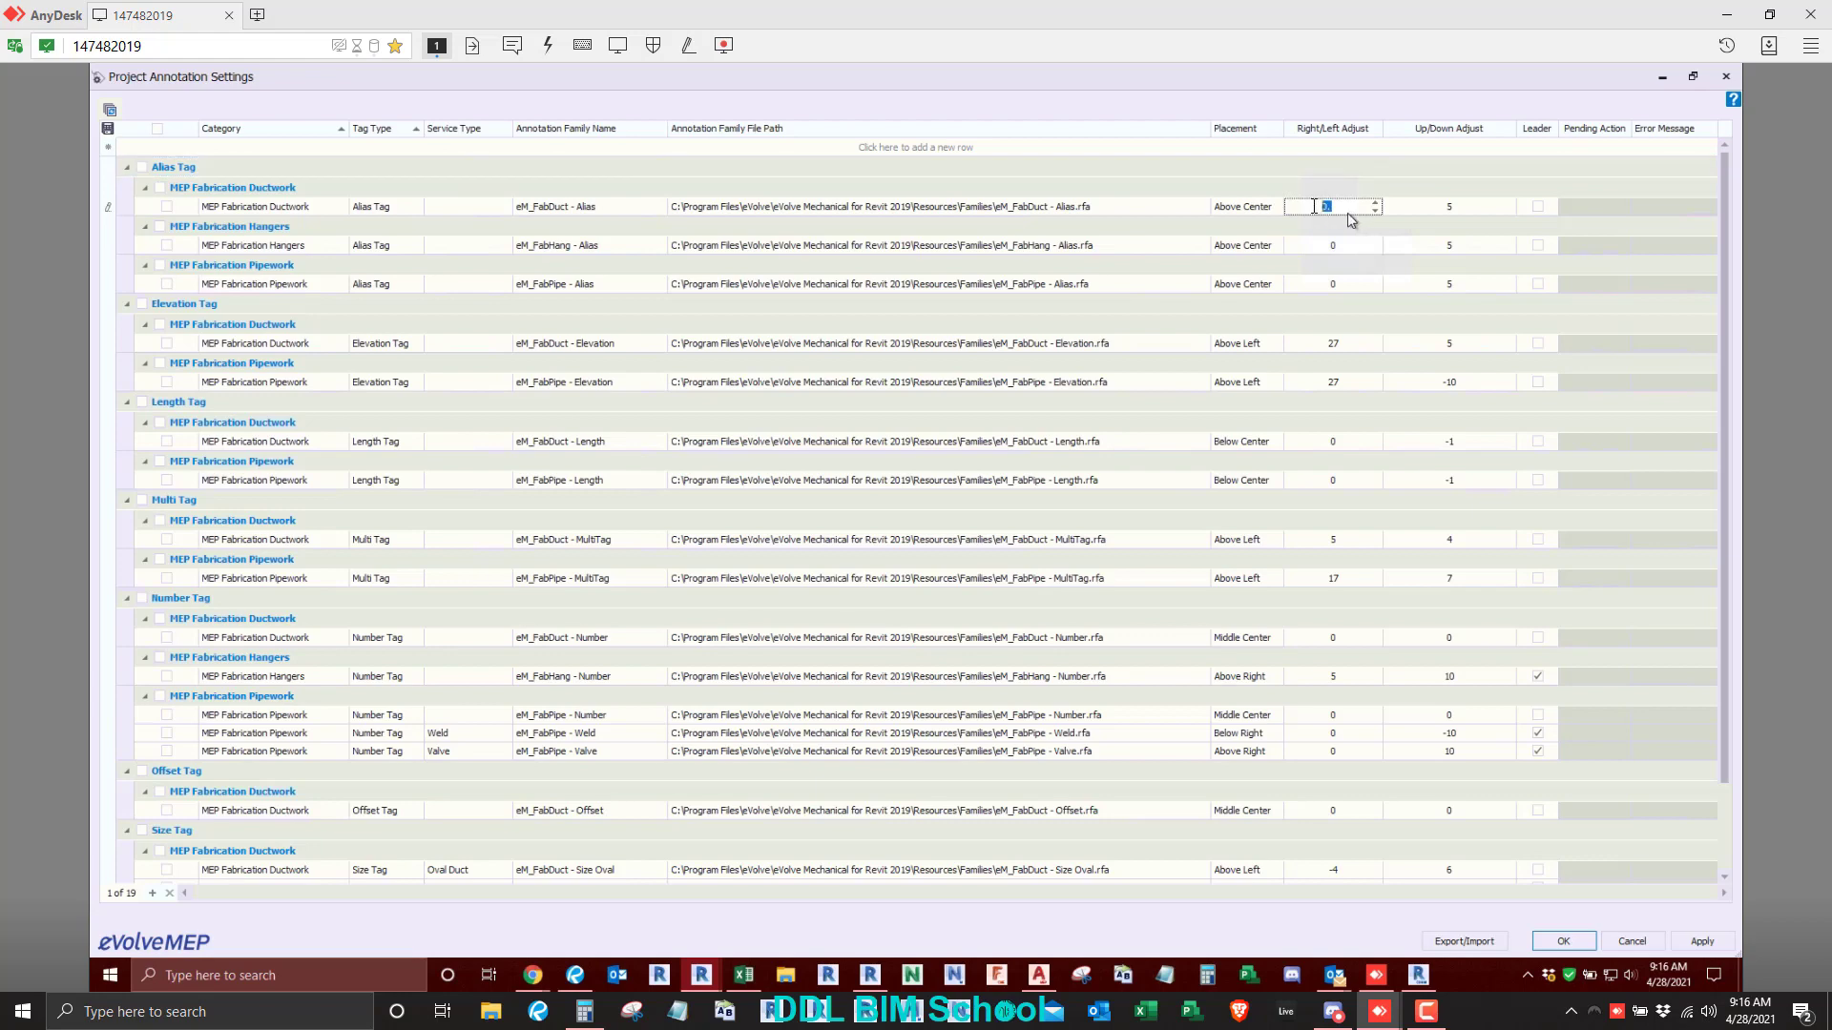
{"action": "left_click", "coordinate": [1470, 211]}
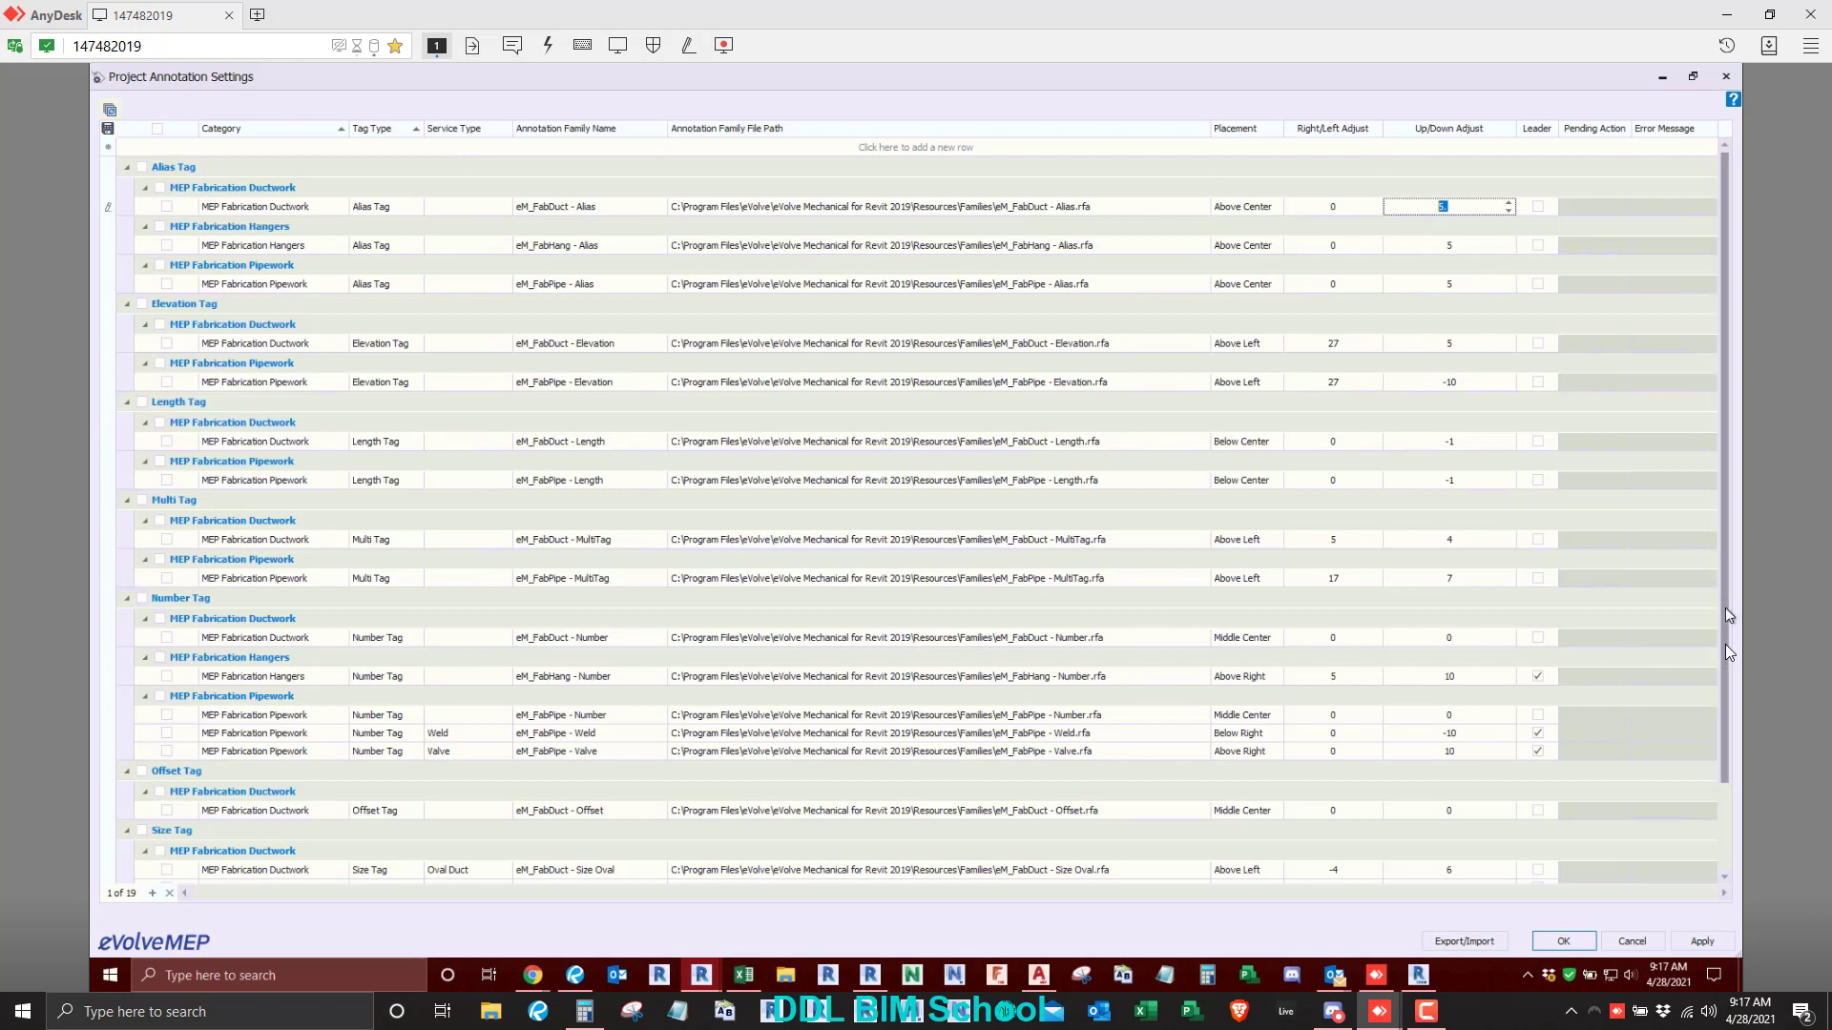
{"action": "scroll", "coordinate": [1715, 742], "scroll_direction": "down", "scroll_amount": 2}
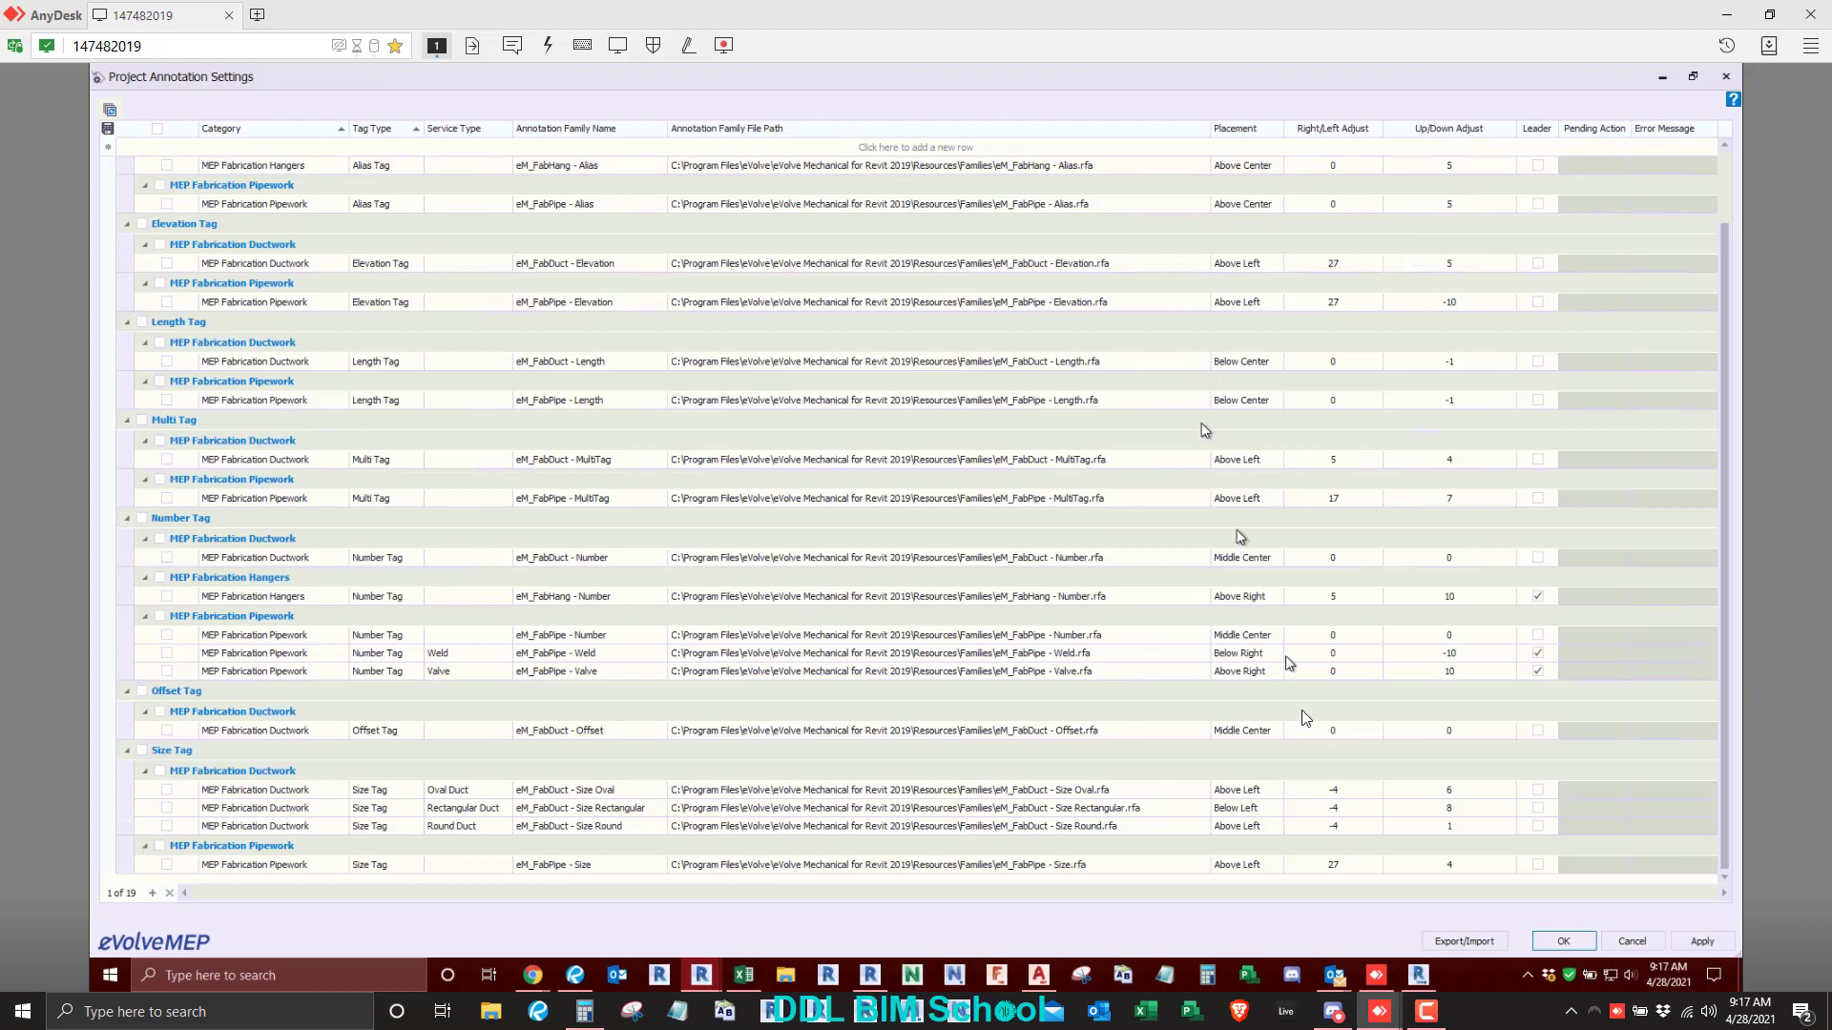
{"action": "left_click", "coordinate": [1566, 943]}
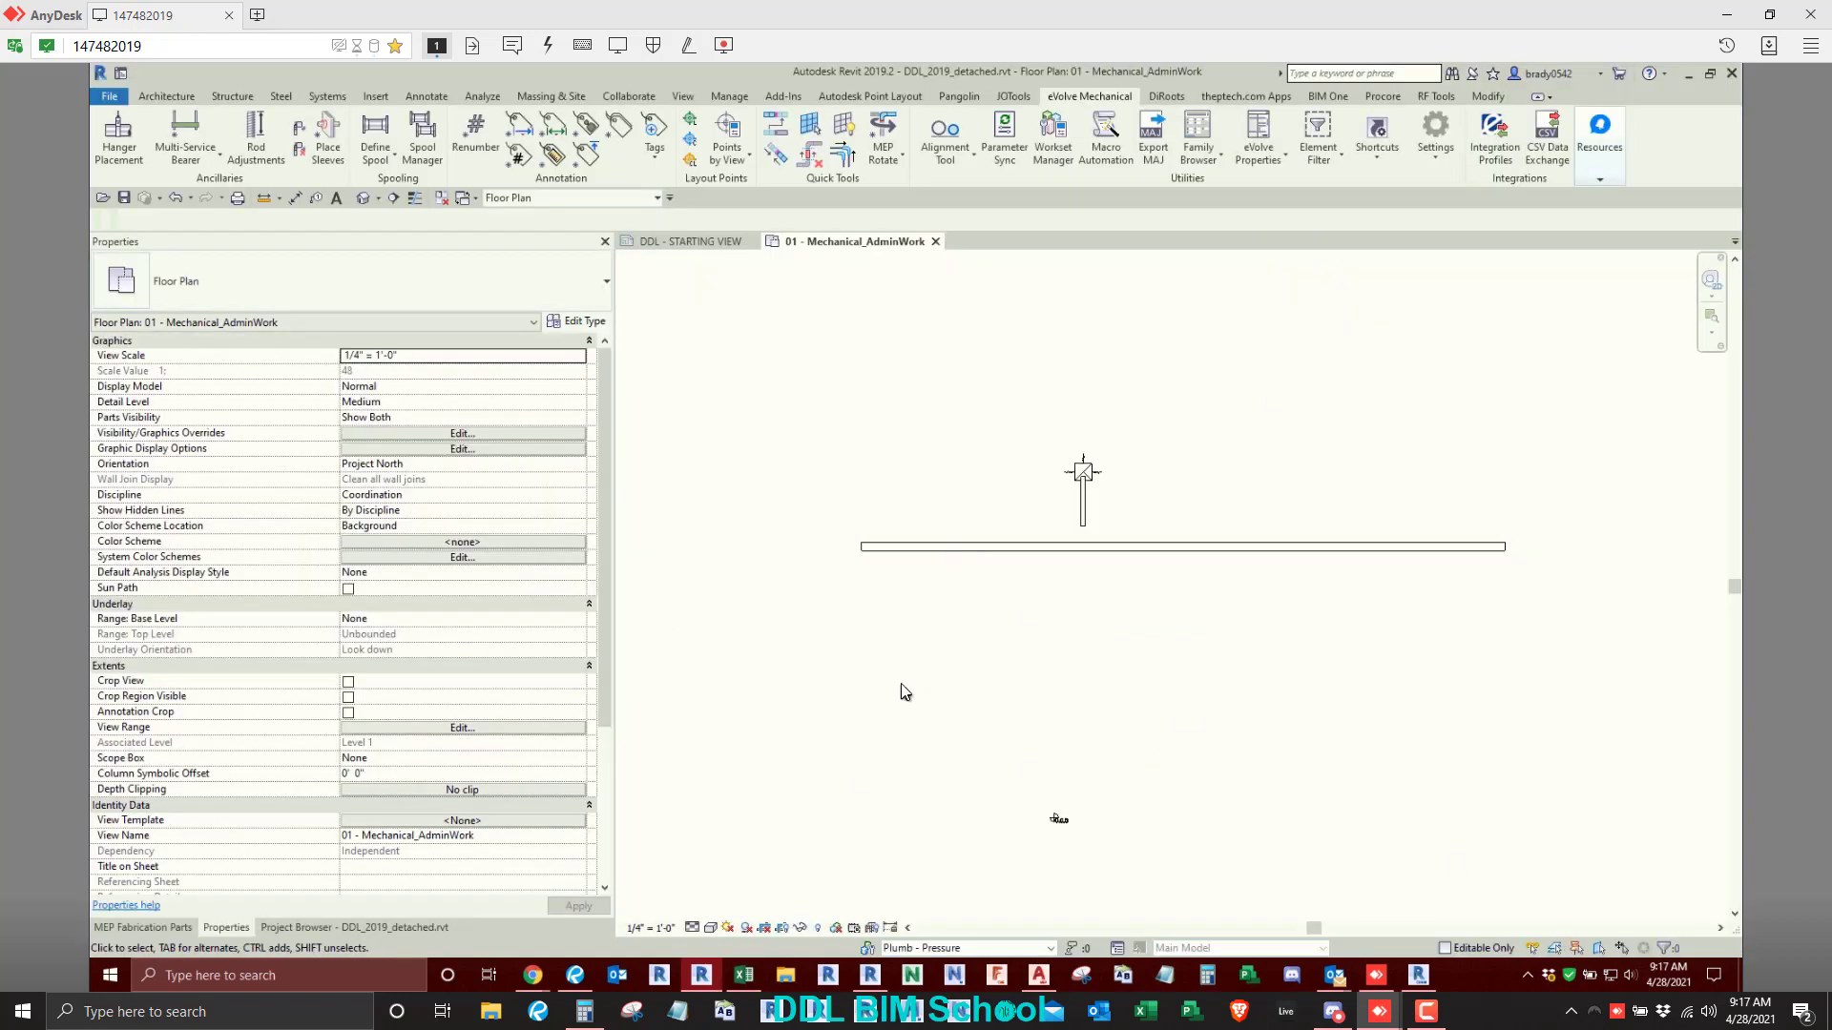
- Look over the available eVolve settings commands and the Tags and Tag 1 annotation commands
{"action": "left_click", "coordinate": [1430, 164]}
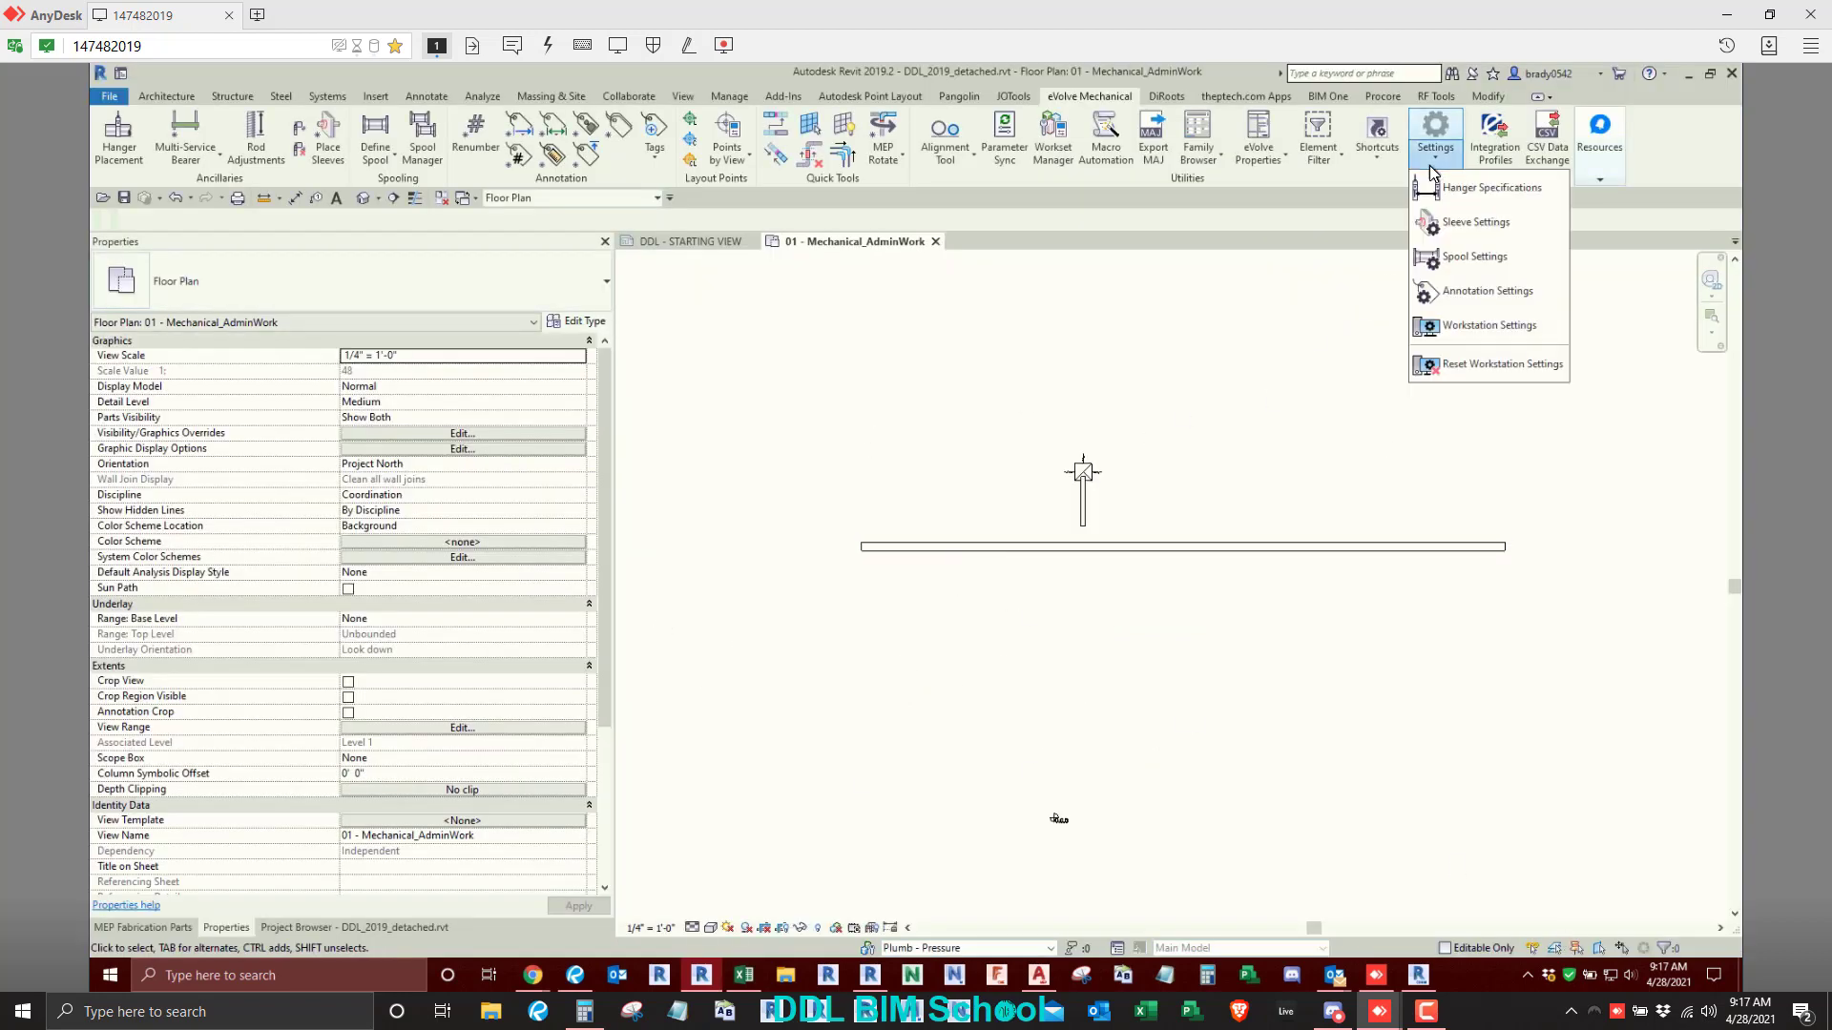
{"action": "left_click", "coordinate": [908, 372]}
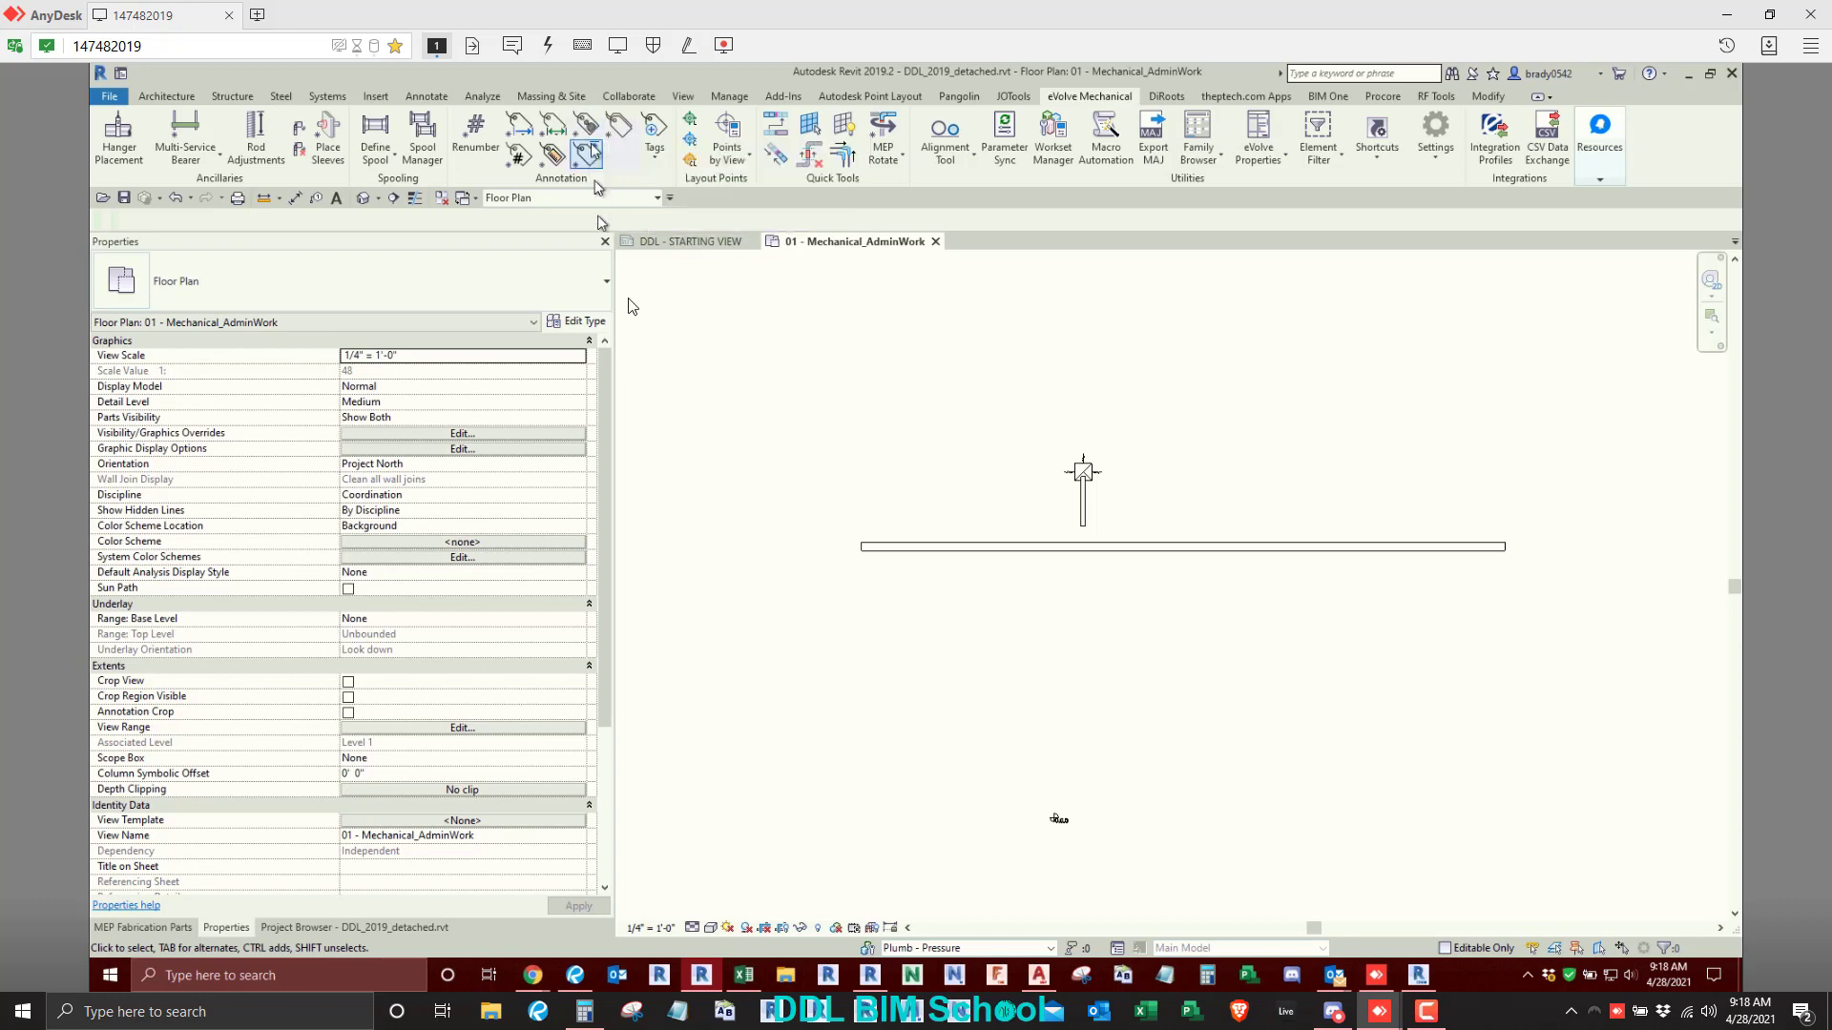
{"action": "left_click", "coordinate": [654, 153]}
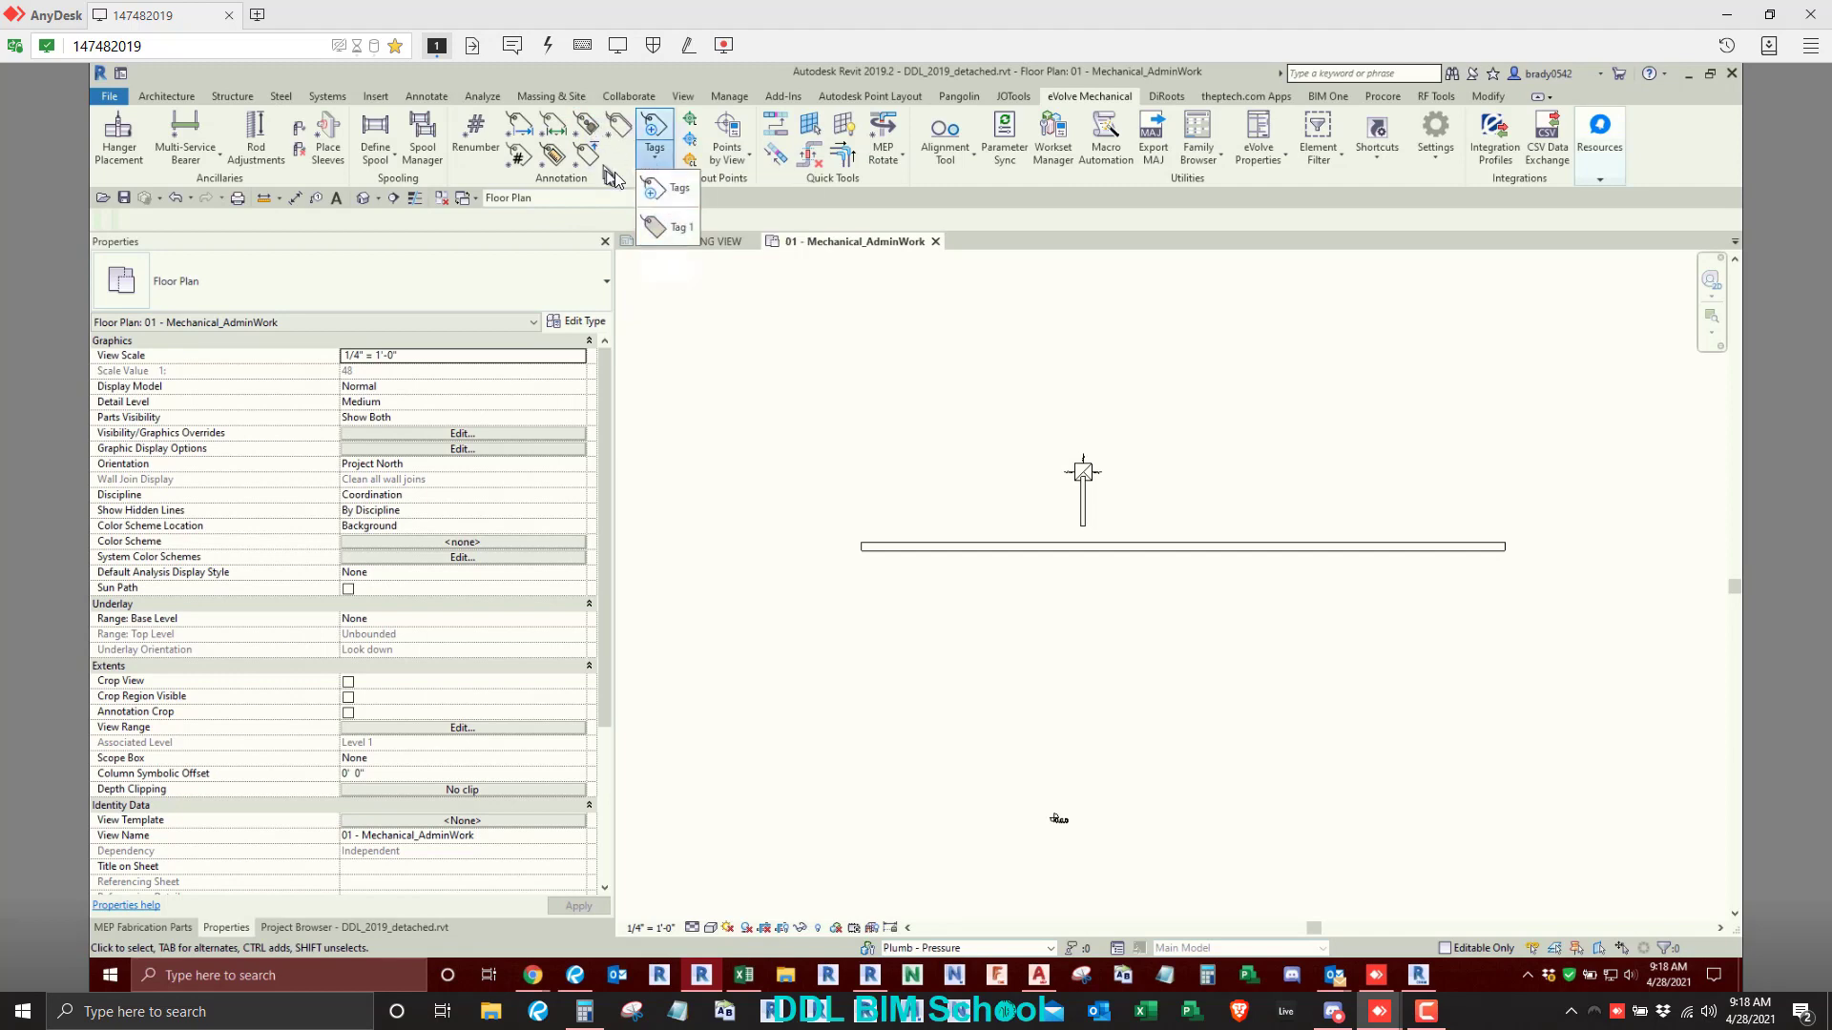
{"action": "left_click", "coordinate": [615, 174]}
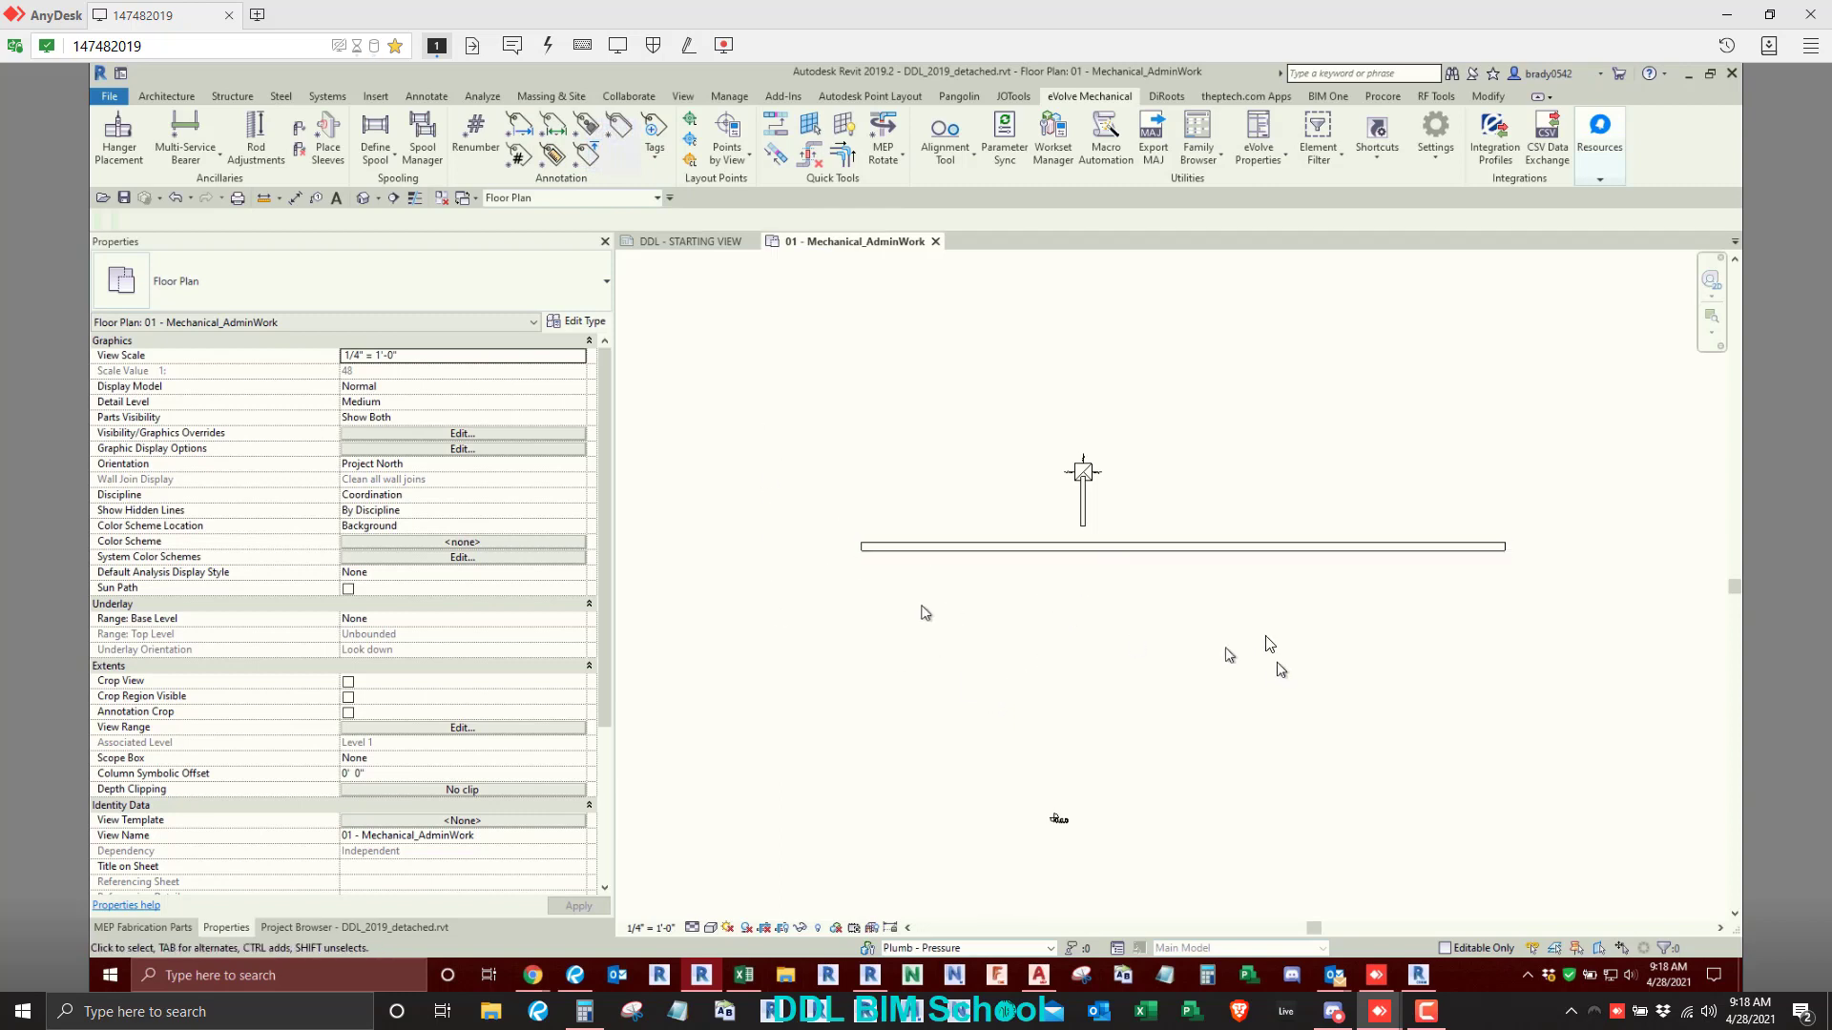
- Set the MEP fabrication parts service to DDL Low Pressure: Exhaust Air 3" LP
{"action": "left_click", "coordinate": [1231, 548]}
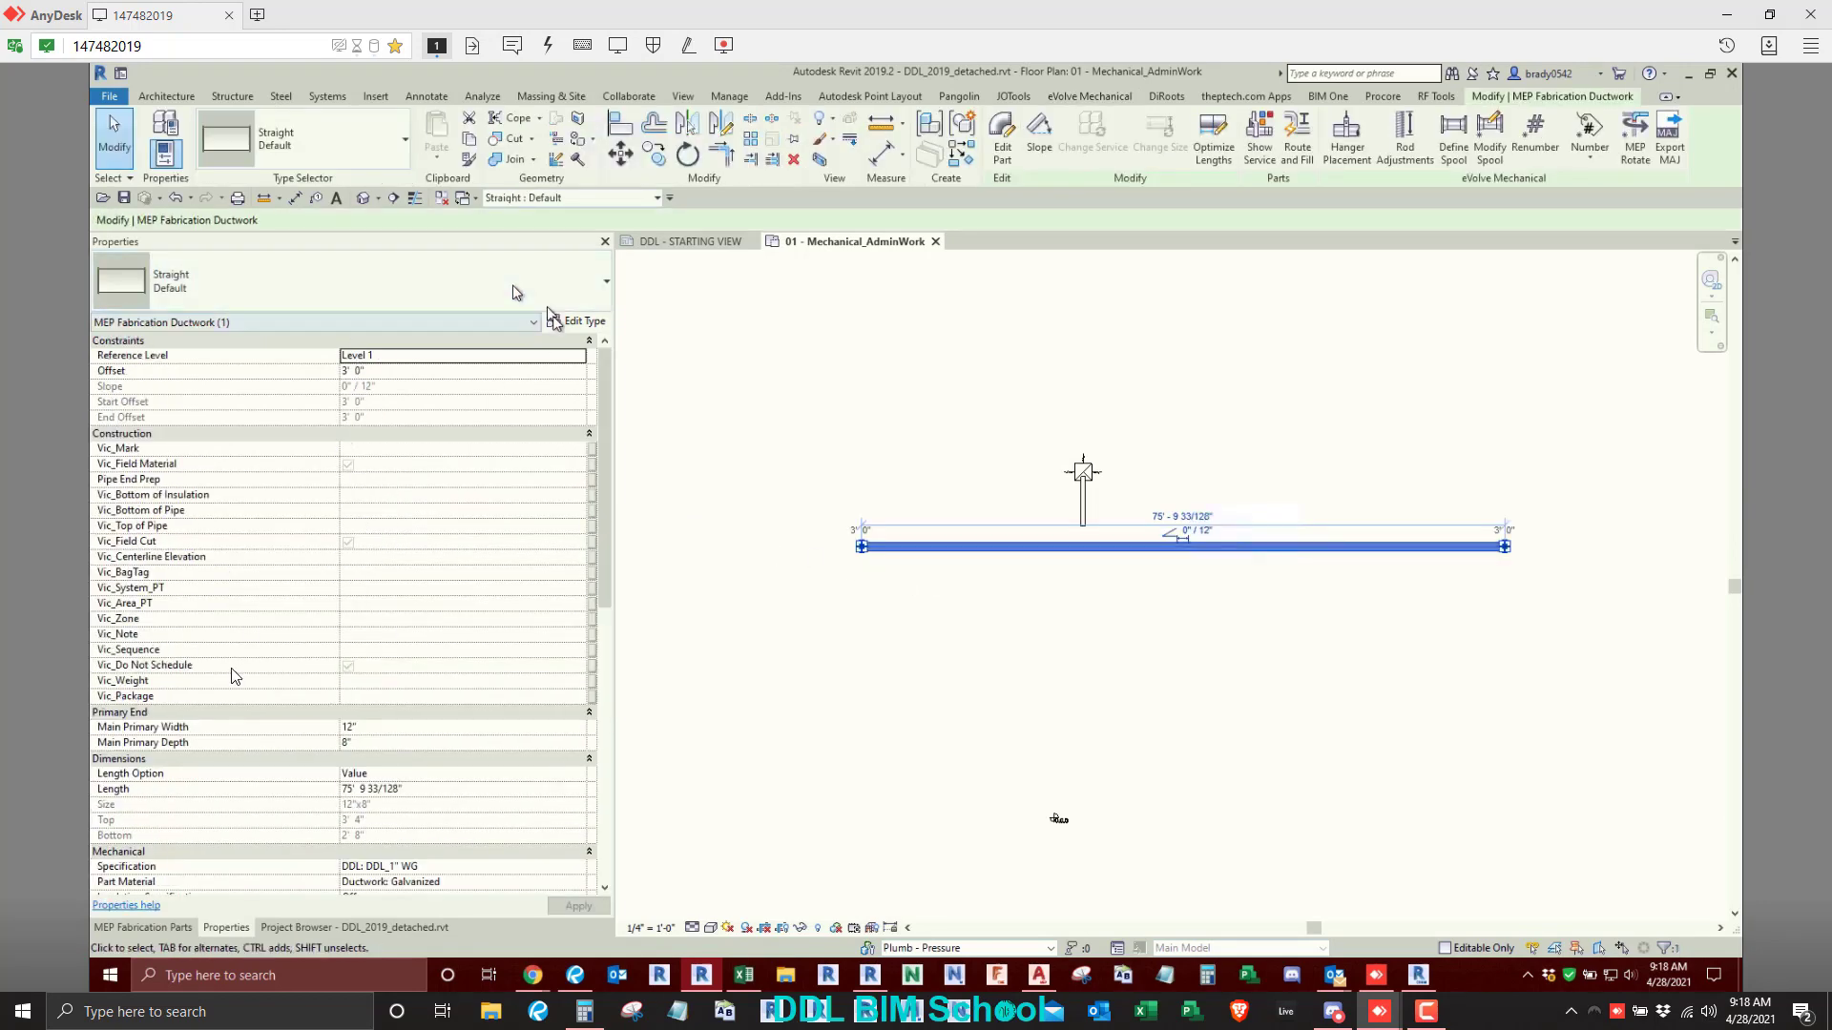
{"action": "left_click", "coordinate": [1133, 688]}
{"action": "left_click", "coordinate": [329, 923]}
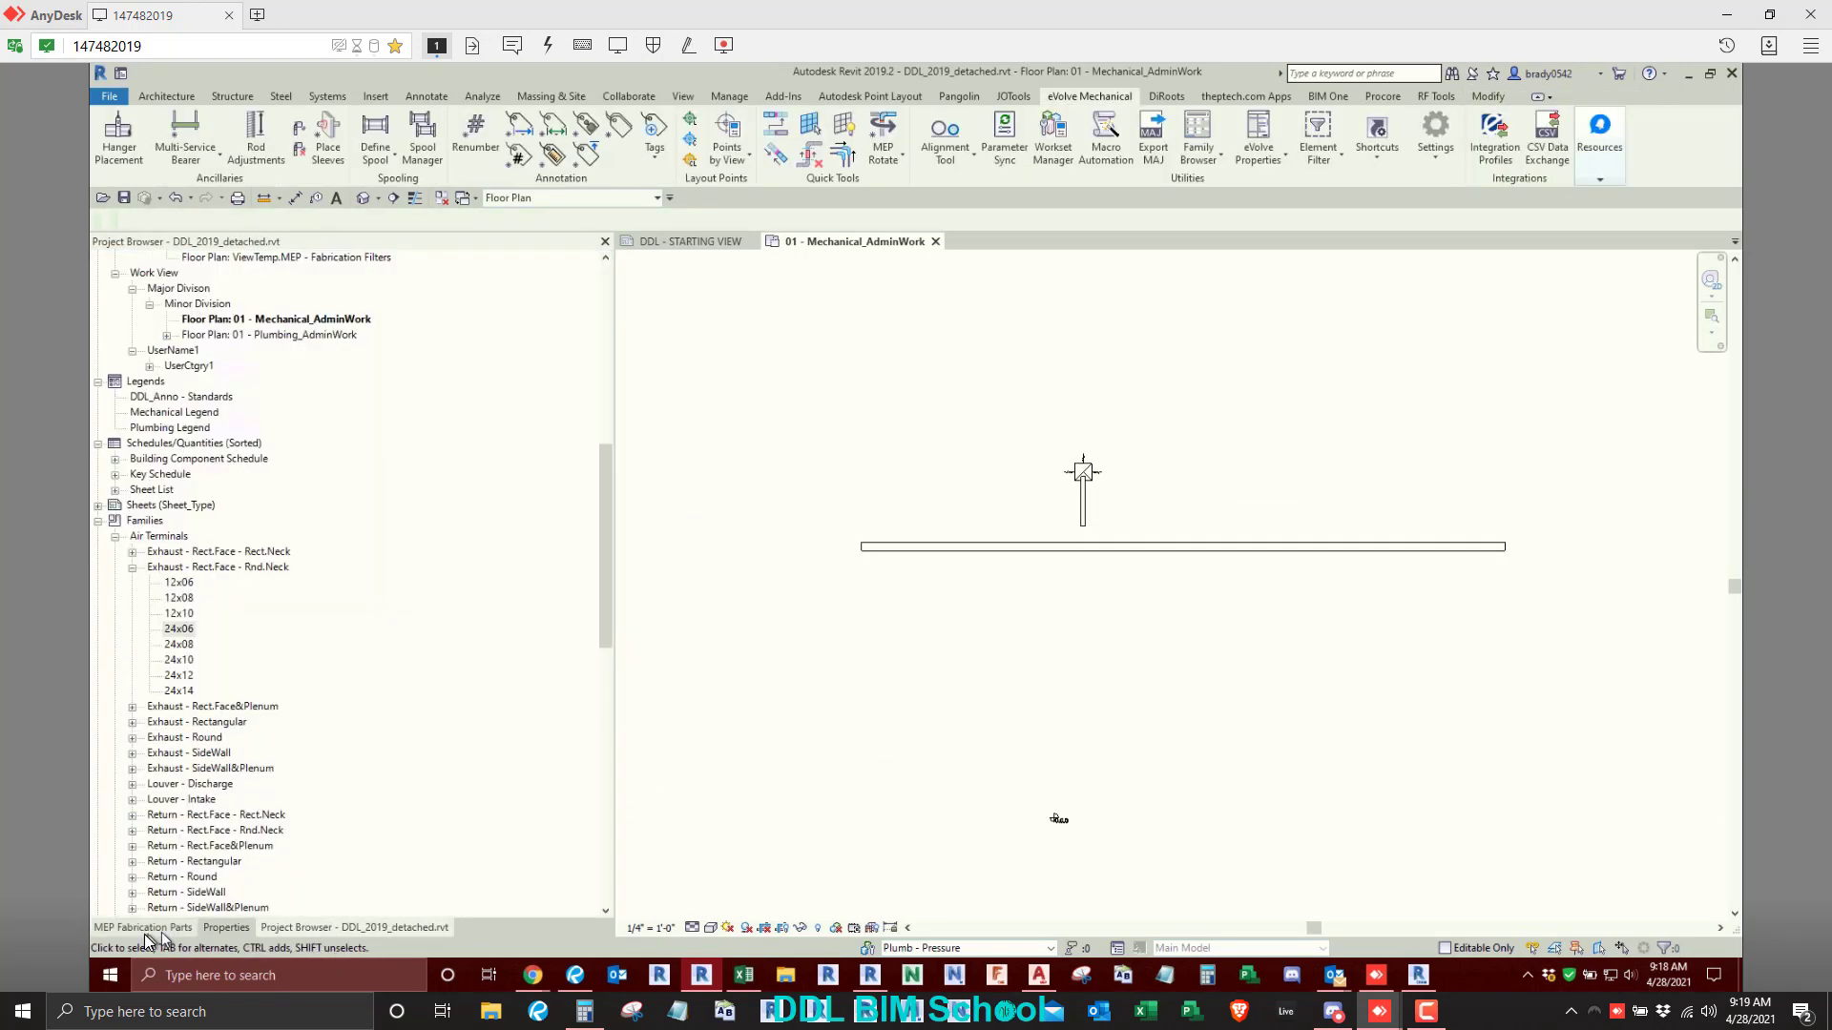
{"action": "left_click", "coordinate": [162, 929]}
{"action": "left_click", "coordinate": [318, 264]}
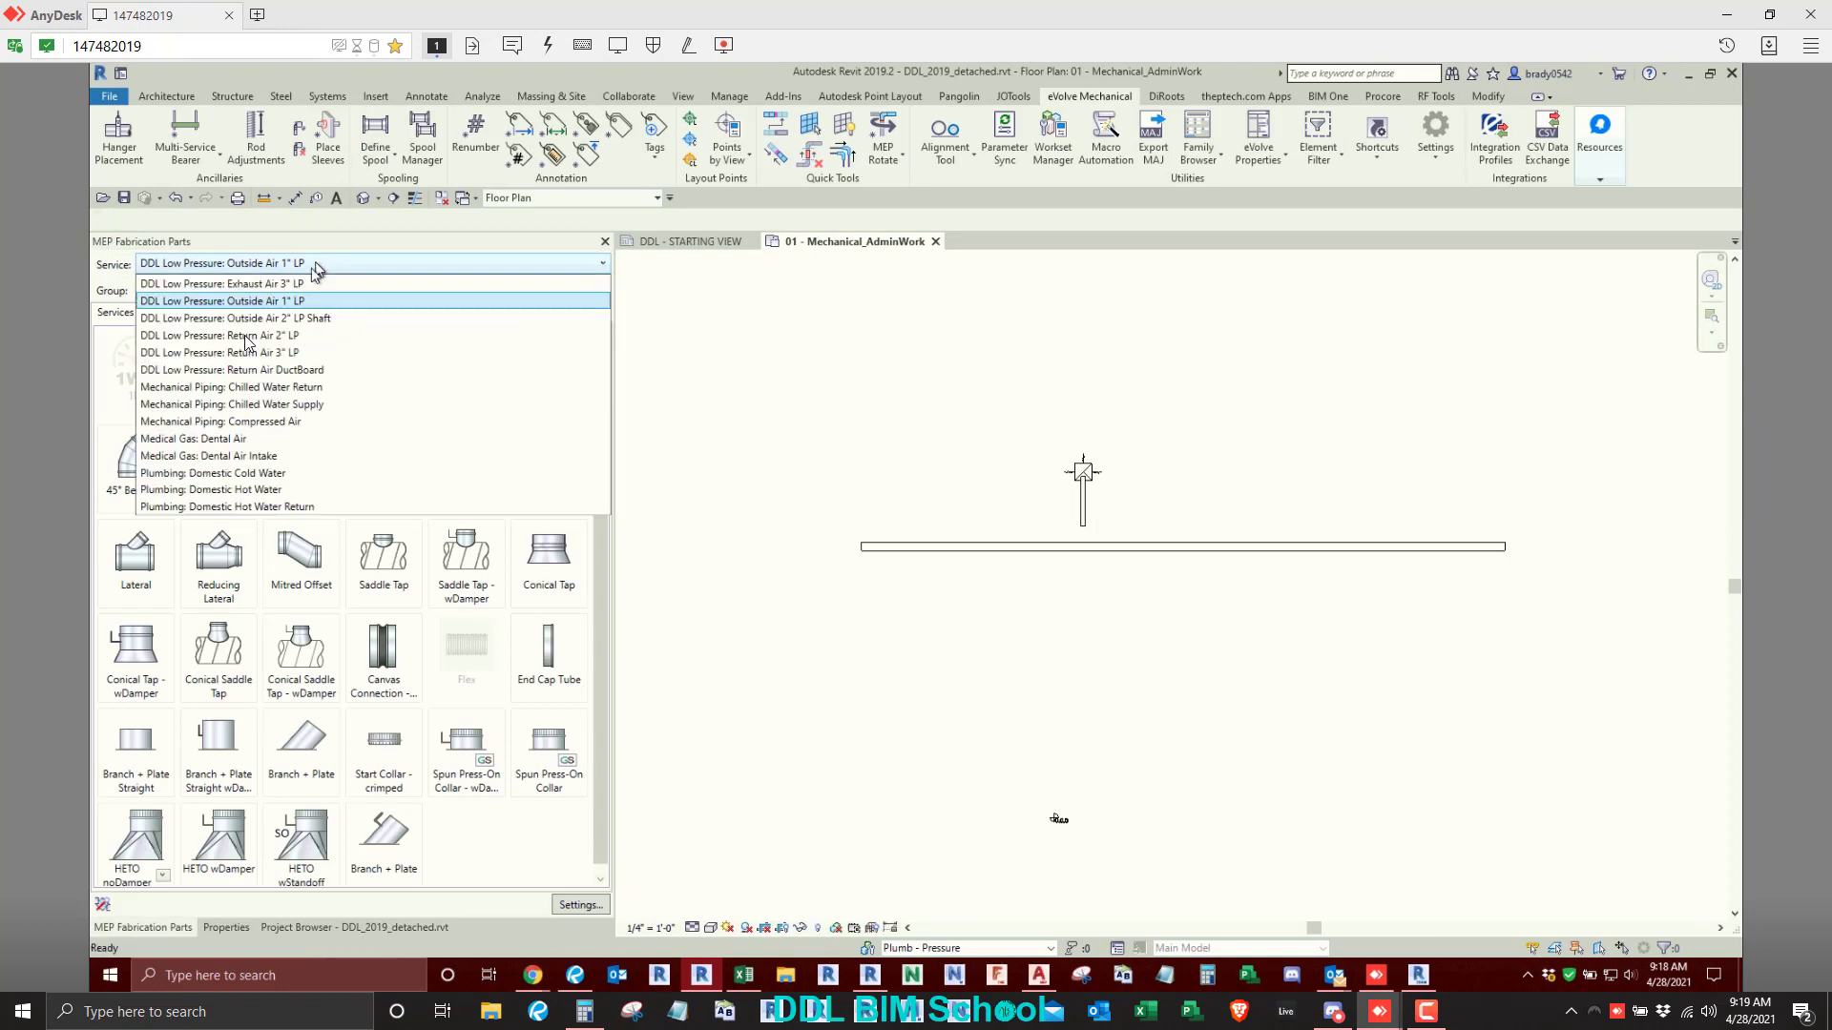
{"action": "left_click", "coordinate": [267, 287]}
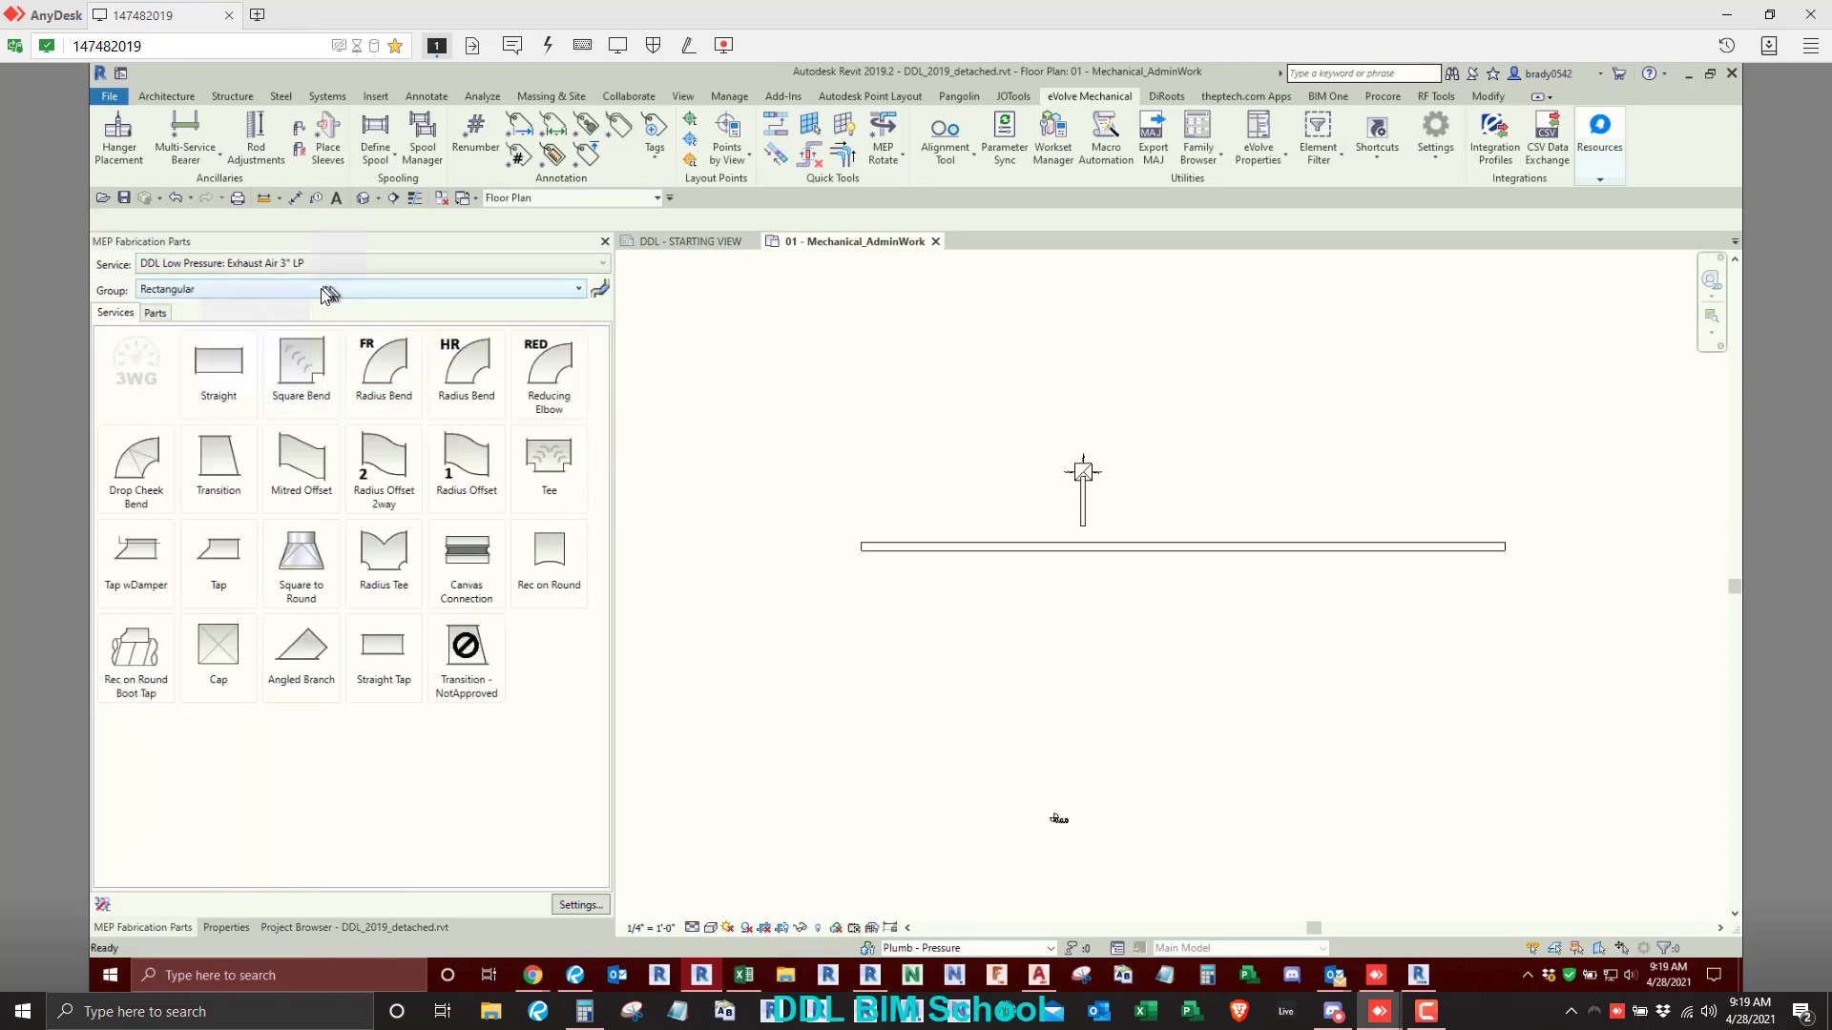
- Route 24"x24" rectangular straight duct in five right-angled, stepped runs above the existing duct, using Multi-Point Routing
{"action": "left_click", "coordinate": [226, 927]}
{"action": "scroll", "coordinate": [969, 693], "scroll_direction": "down", "scroll_amount": 2}
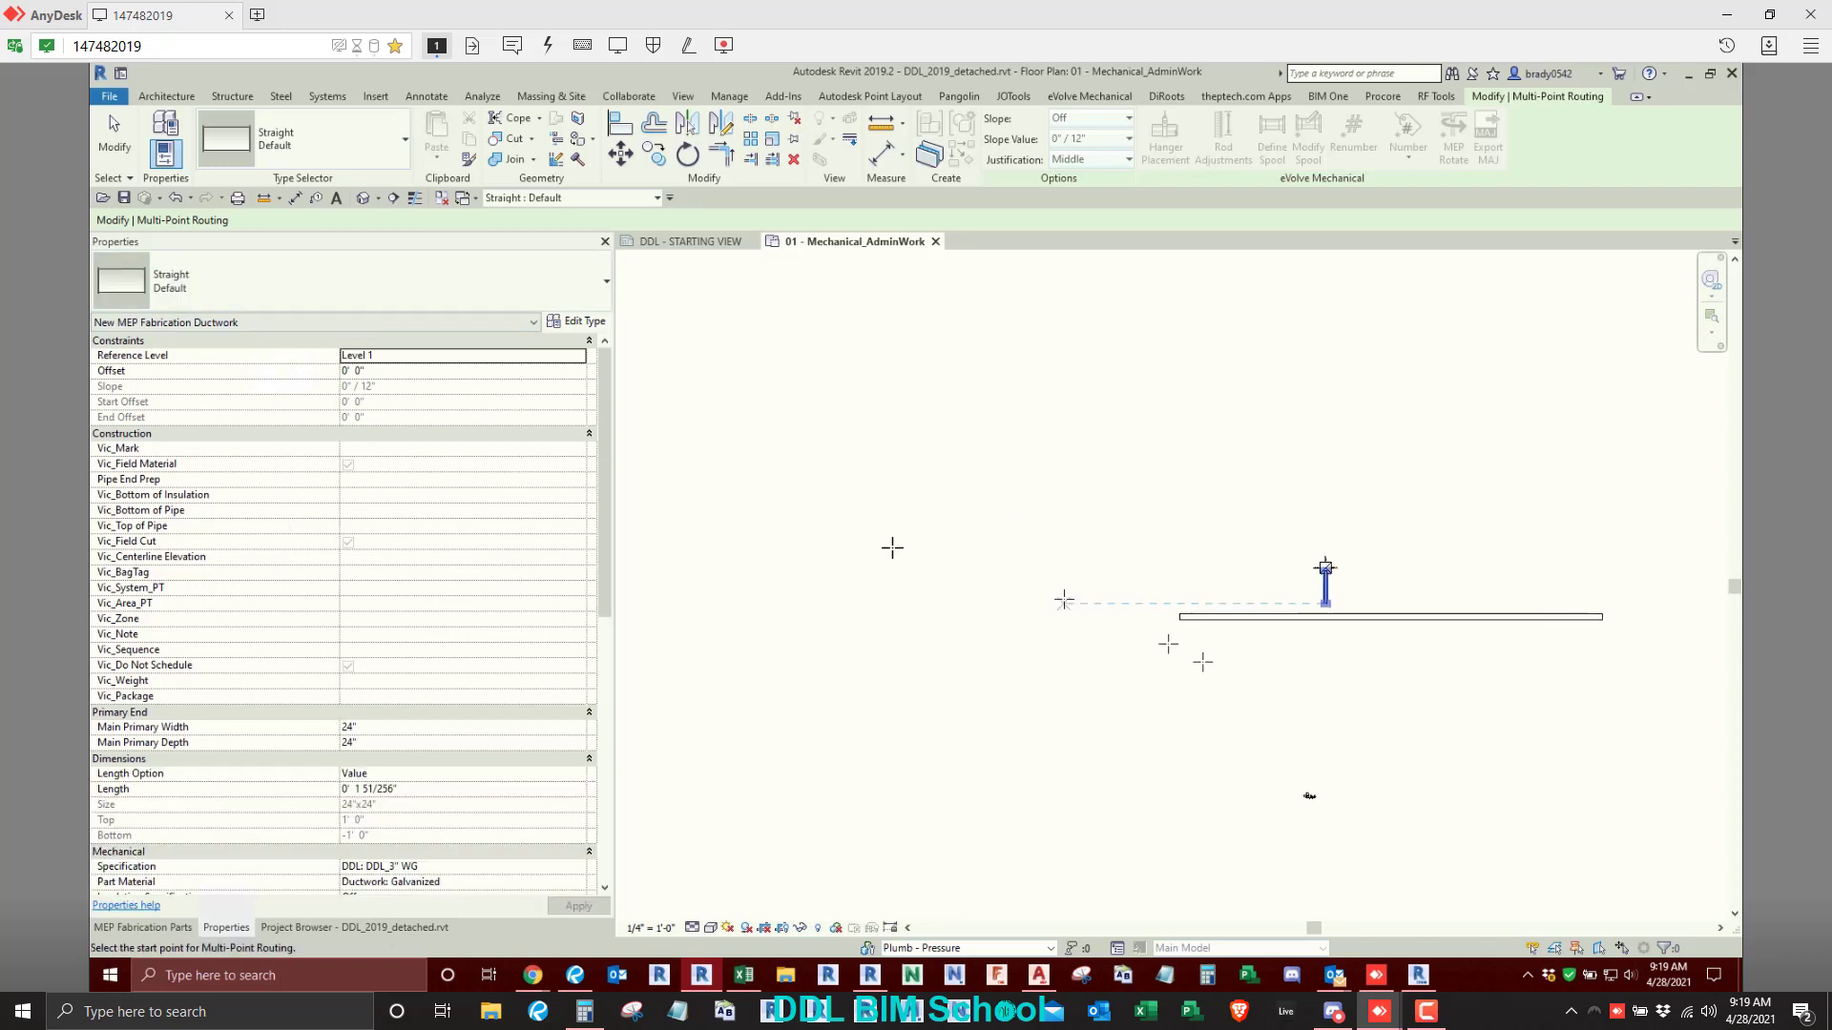
{"action": "left_click", "coordinate": [862, 539]}
{"action": "left_click", "coordinate": [1089, 539]}
{"action": "left_click", "coordinate": [1088, 430]}
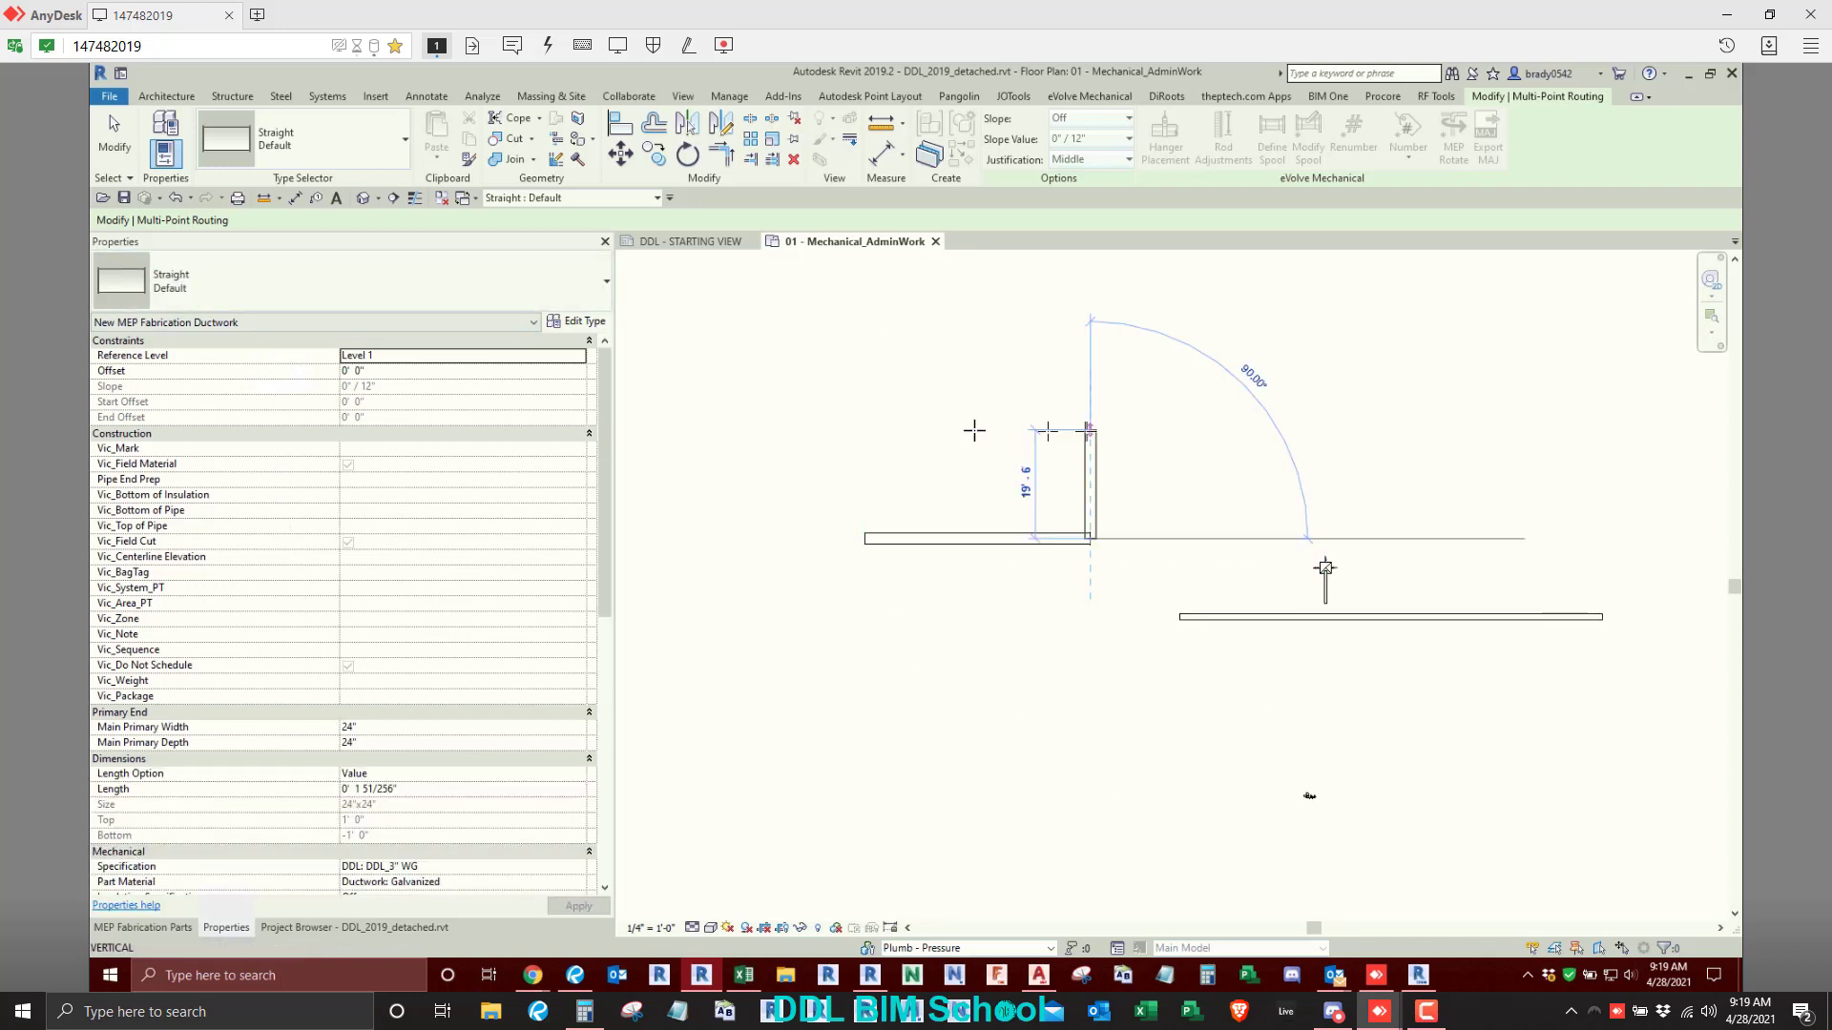
{"action": "left_click", "coordinate": [974, 430]}
{"action": "left_click", "coordinate": [974, 333]}
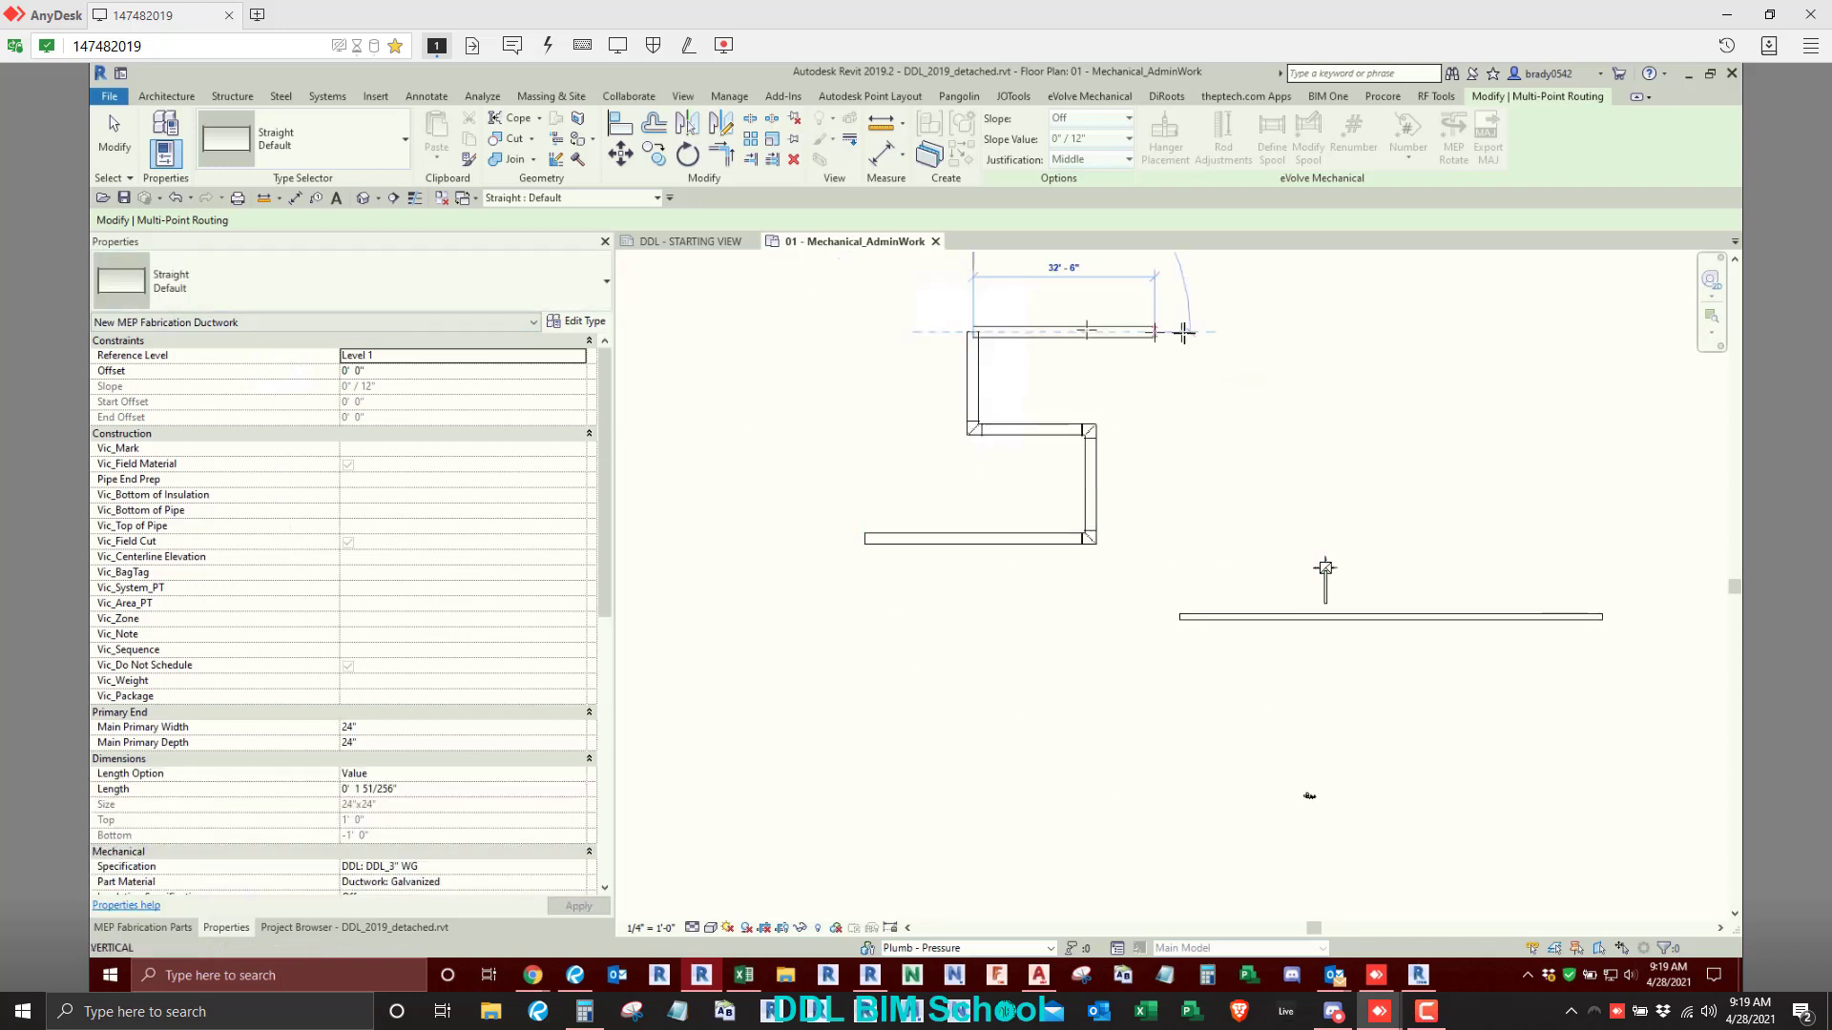
{"action": "left_click", "coordinate": [1180, 333]}
{"action": "right_click", "coordinate": [1193, 406]}
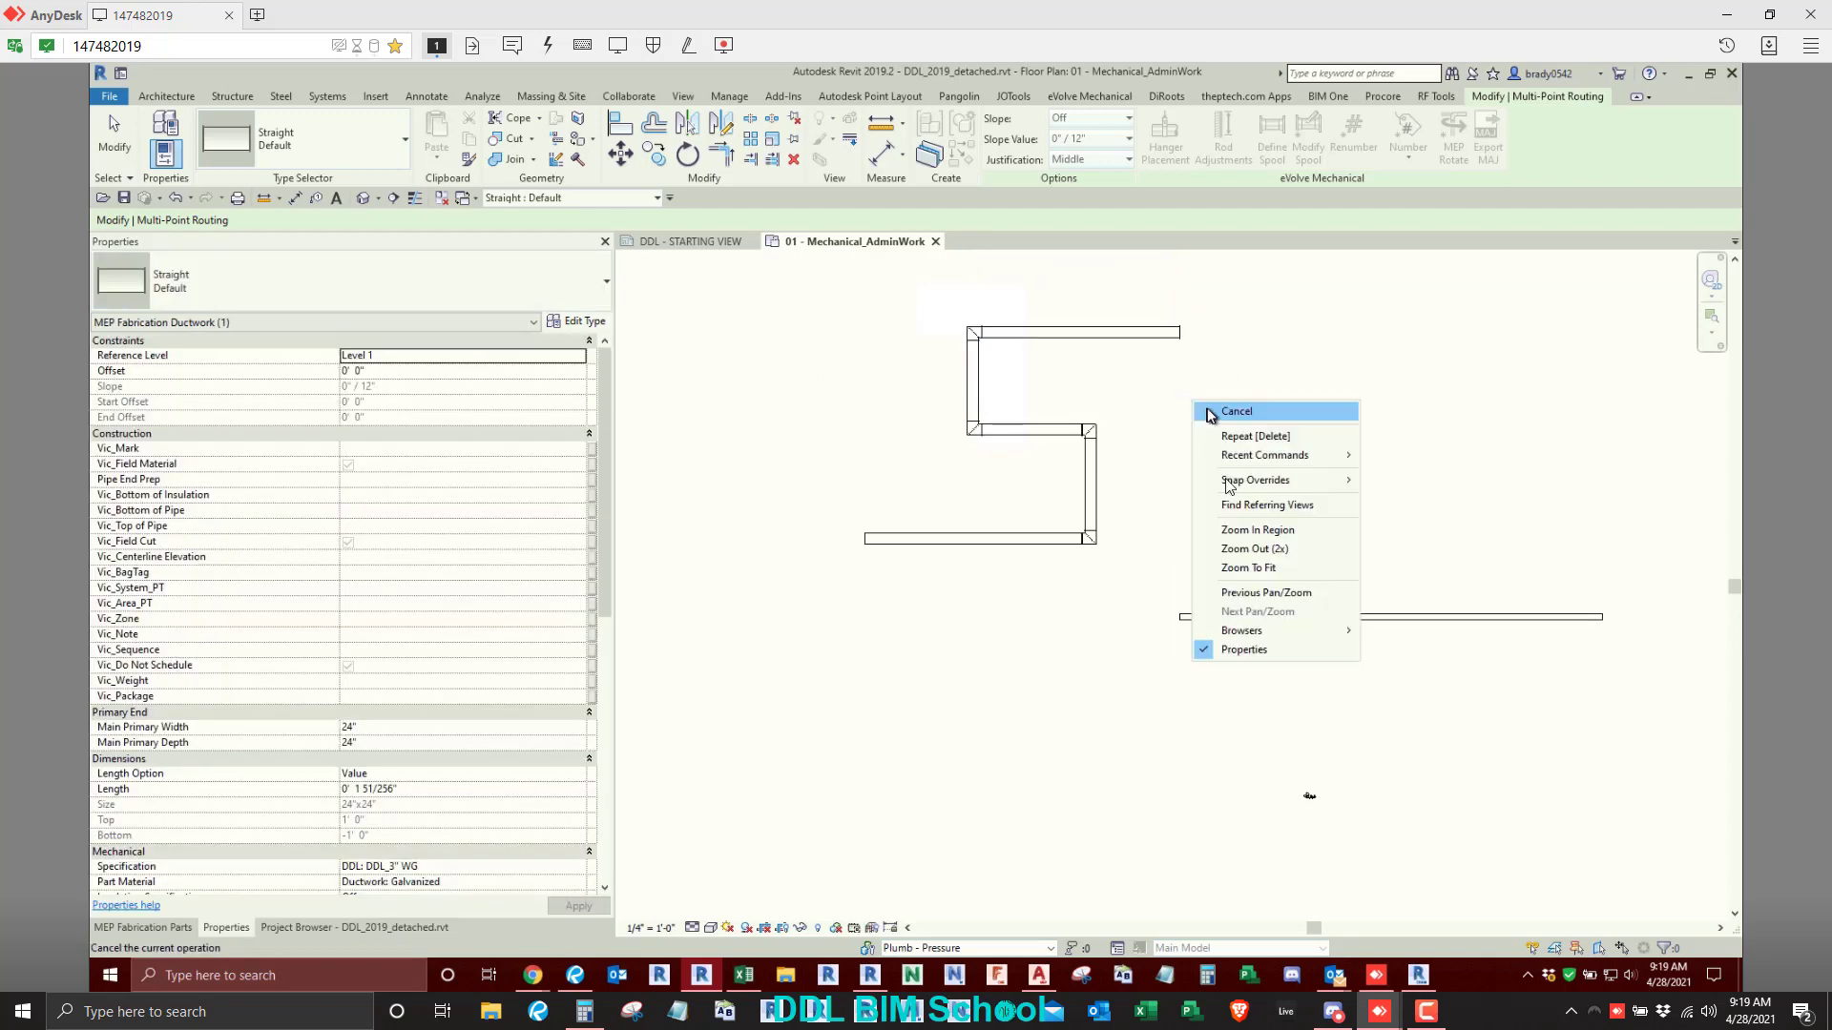
{"action": "left_click", "coordinate": [1204, 405]}
{"action": "scroll", "coordinate": [1322, 578], "scroll_direction": "up", "scroll_amount": 1}
{"action": "middle_click_drag", "start_coordinate": [821, 604], "coordinate": [850, 710]}
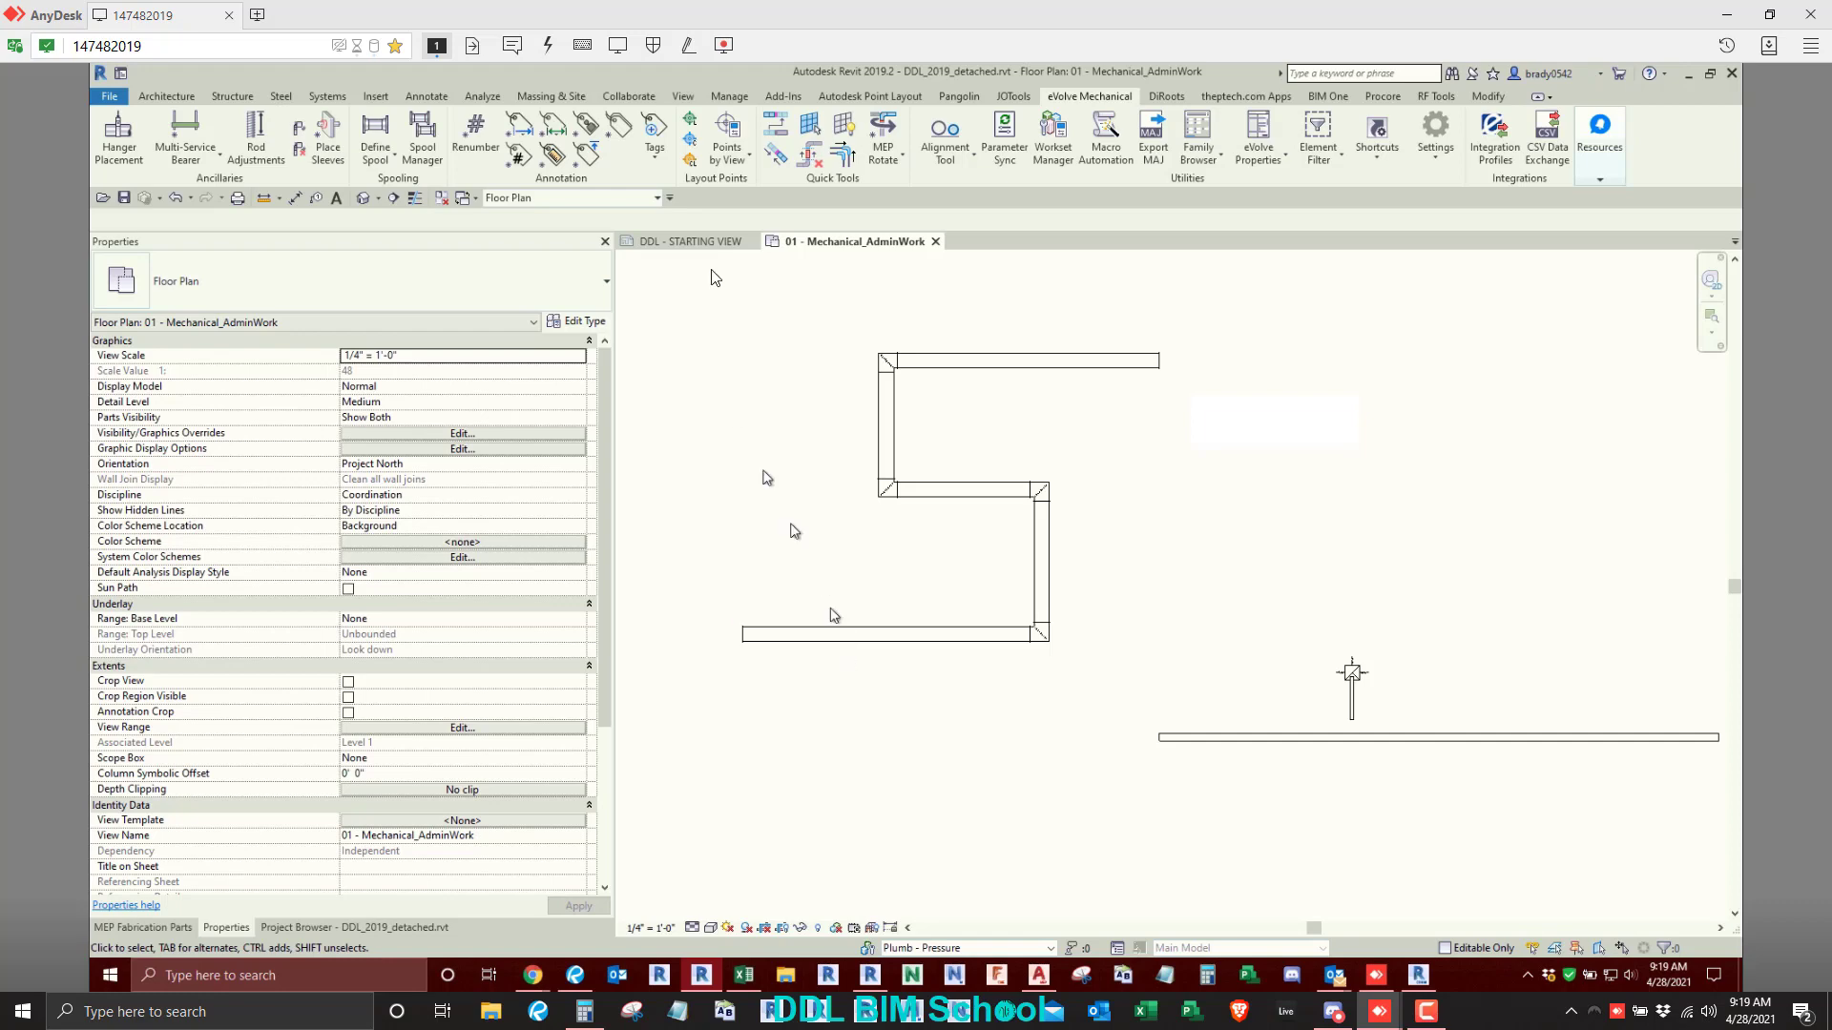
- Copy the lower vertical duct of the stepped route to the open area below its bottom run
{"action": "left_click", "coordinate": [1486, 98]}
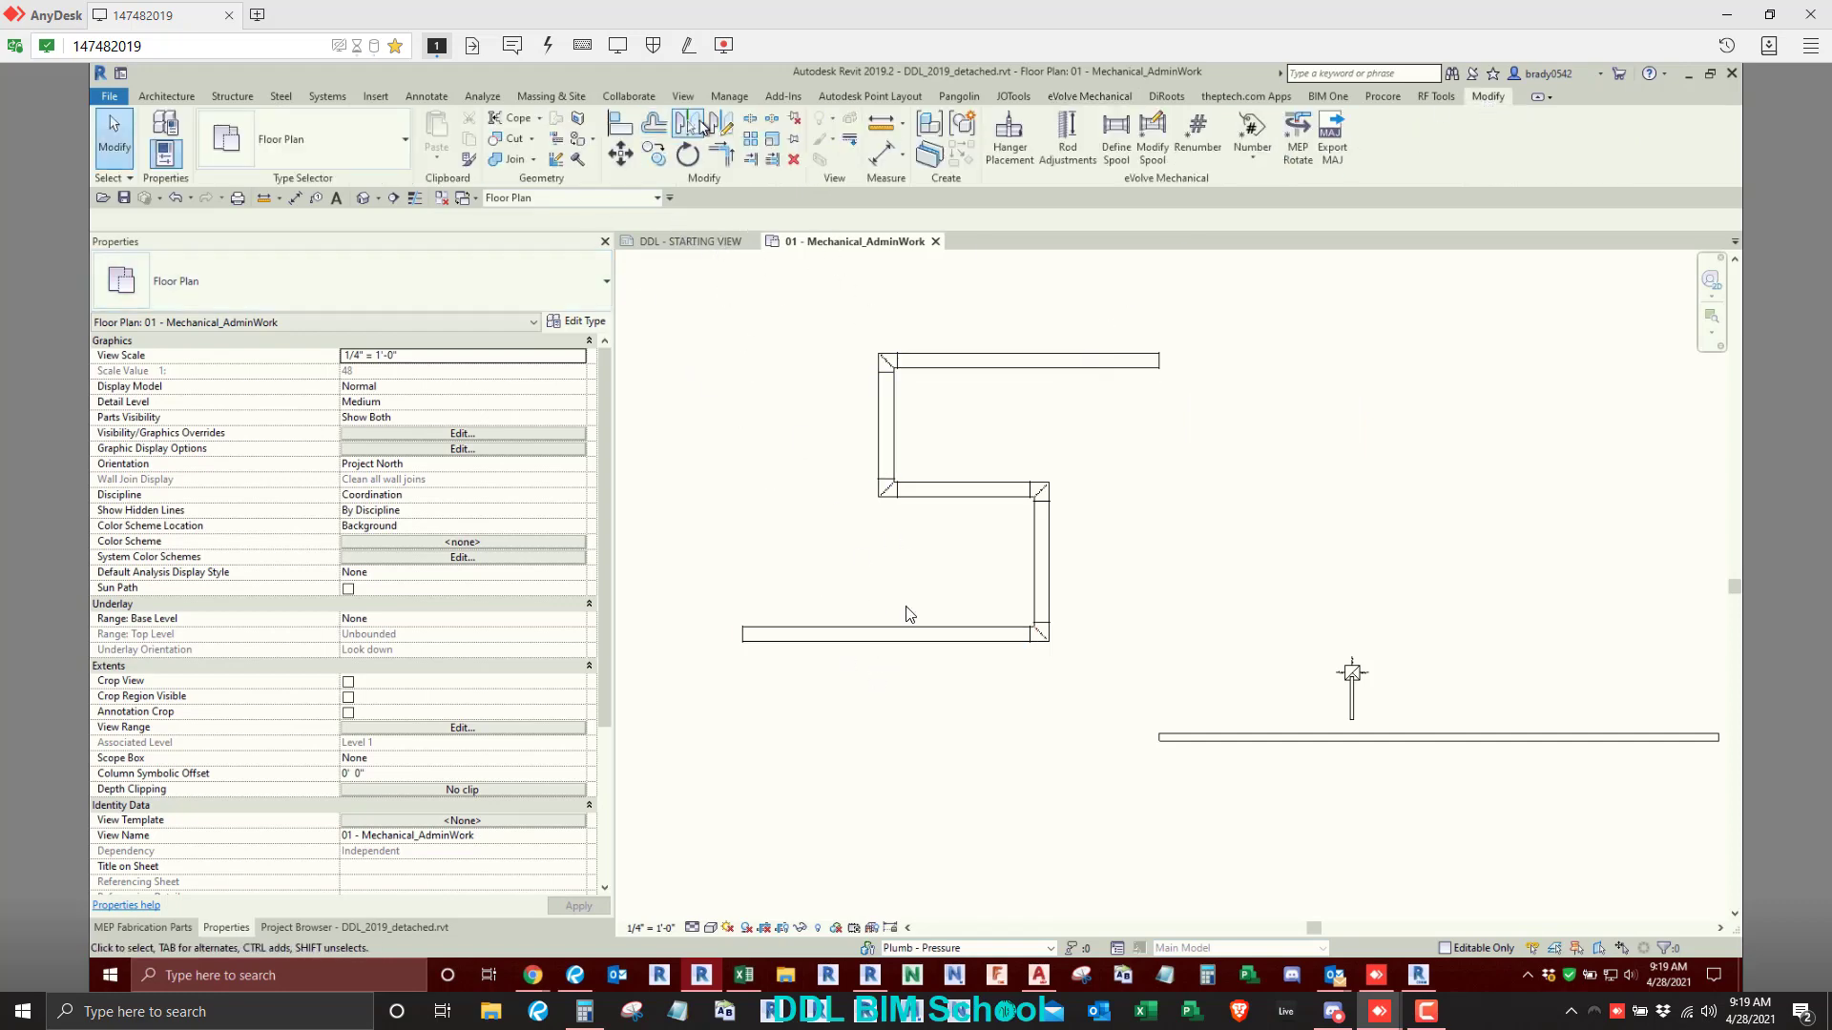
{"action": "left_click", "coordinate": [1041, 563]}
{"action": "key", "text": "c"}
{"action": "key", "text": "o"}
{"action": "left_click", "coordinate": [1041, 563]}
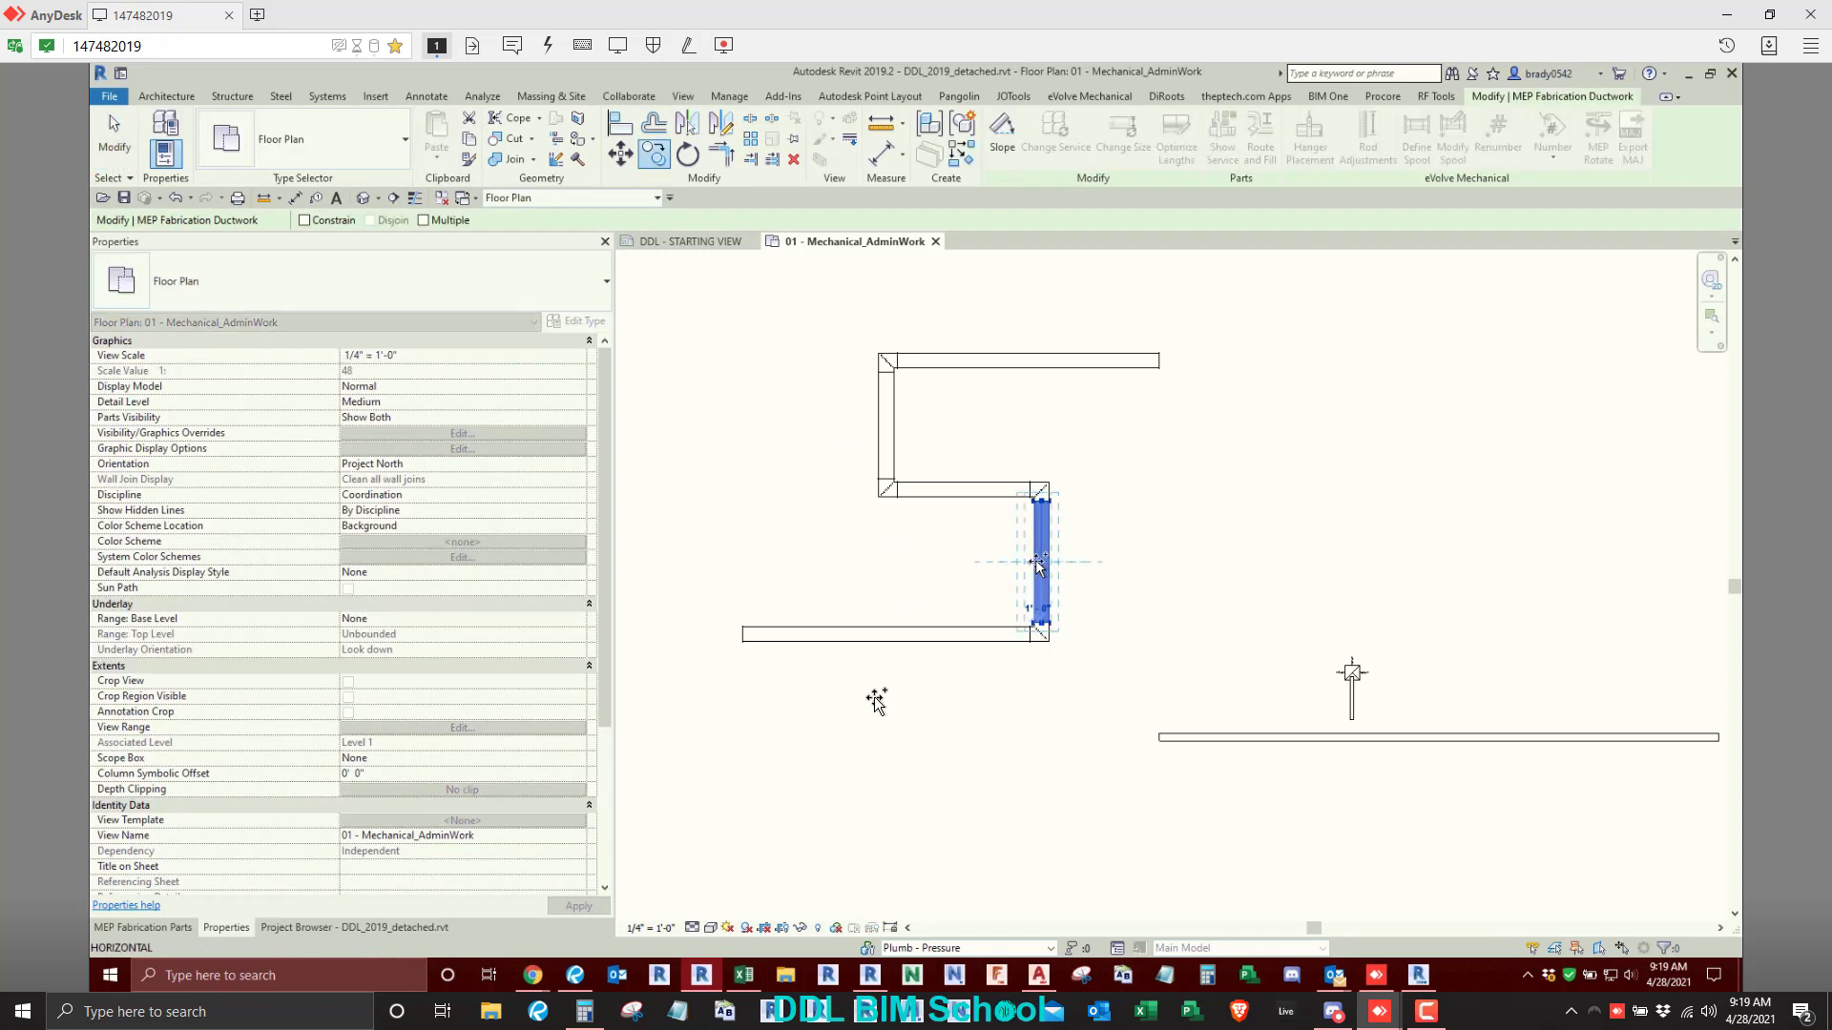
{"action": "left_click", "coordinate": [856, 720]}
- Copy the loose vertical duct to the open area above the stepped route's top run
{"action": "key", "text": "c"}
{"action": "key", "text": "o"}
{"action": "left_click", "coordinate": [854, 751]}
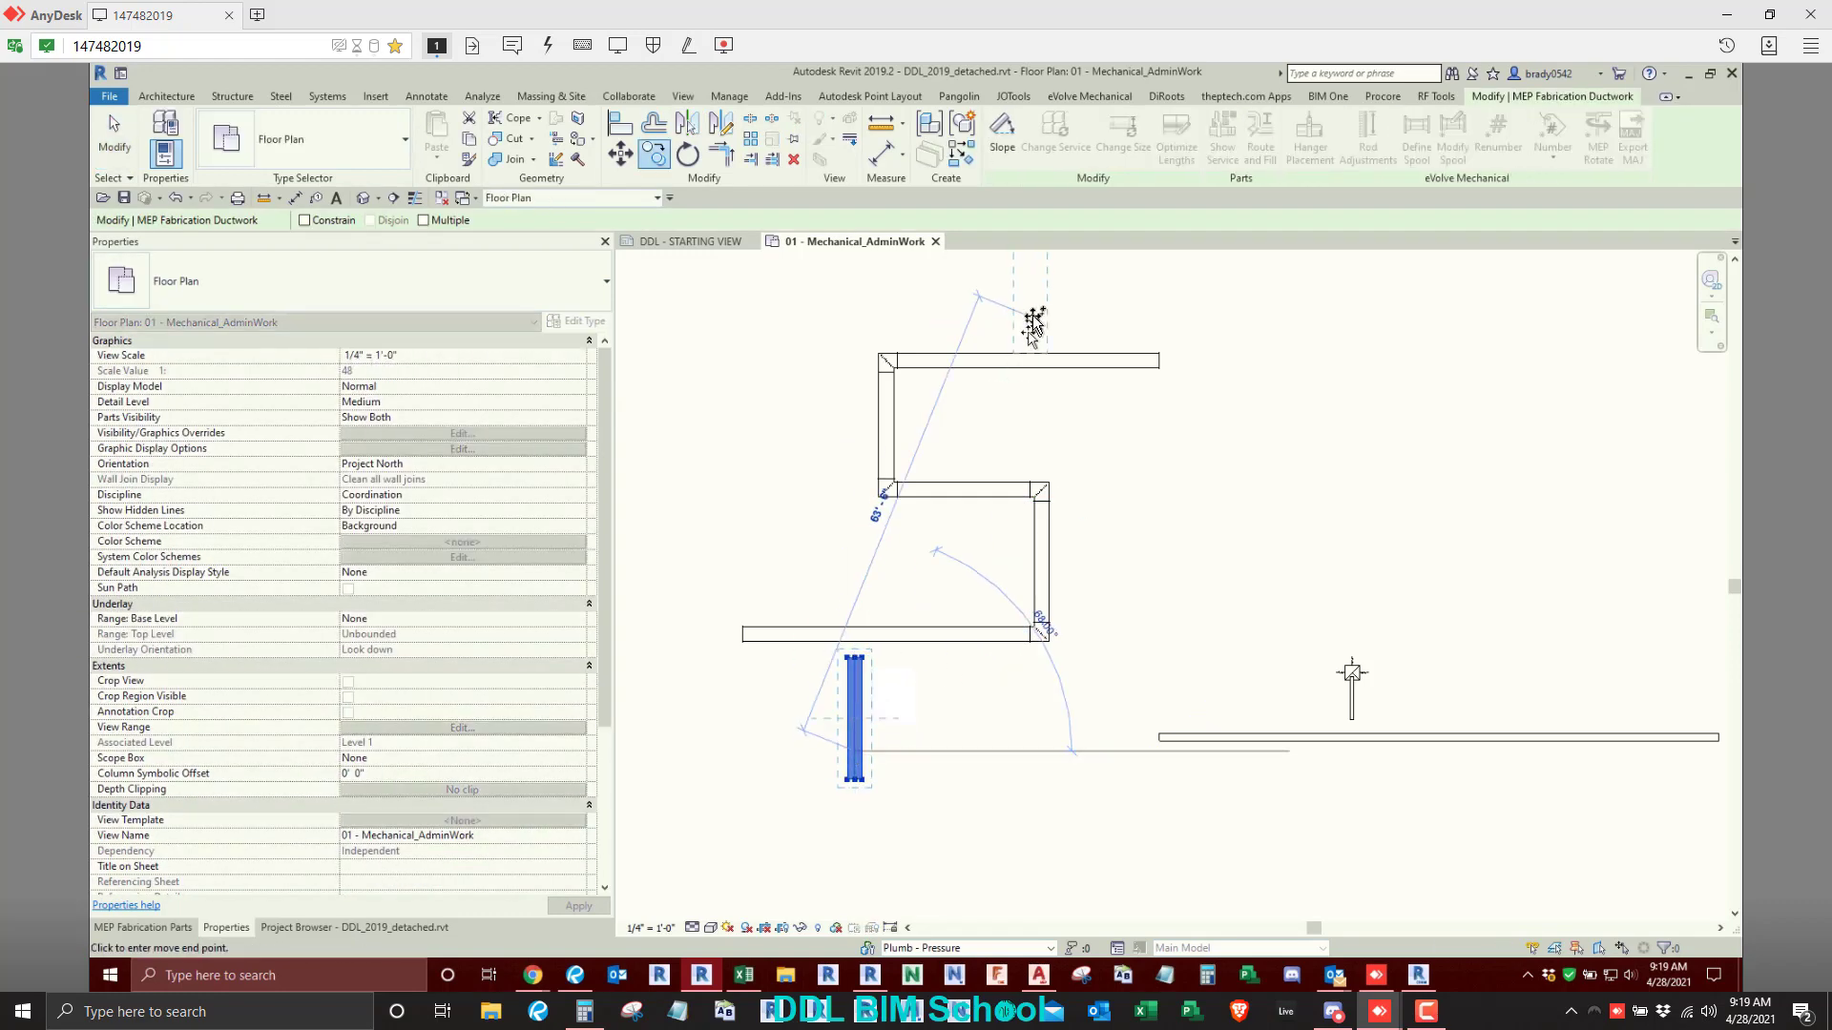
{"action": "left_click", "coordinate": [1031, 314]}
{"action": "key", "text": "Escape"}
- Split the stepped route's upper vertical duct and delete the short middle piece to leave a gap
{"action": "key", "text": "s"}
{"action": "key", "text": "l"}
{"action": "scroll", "coordinate": [991, 480], "scroll_direction": "up", "scroll_amount": 2}
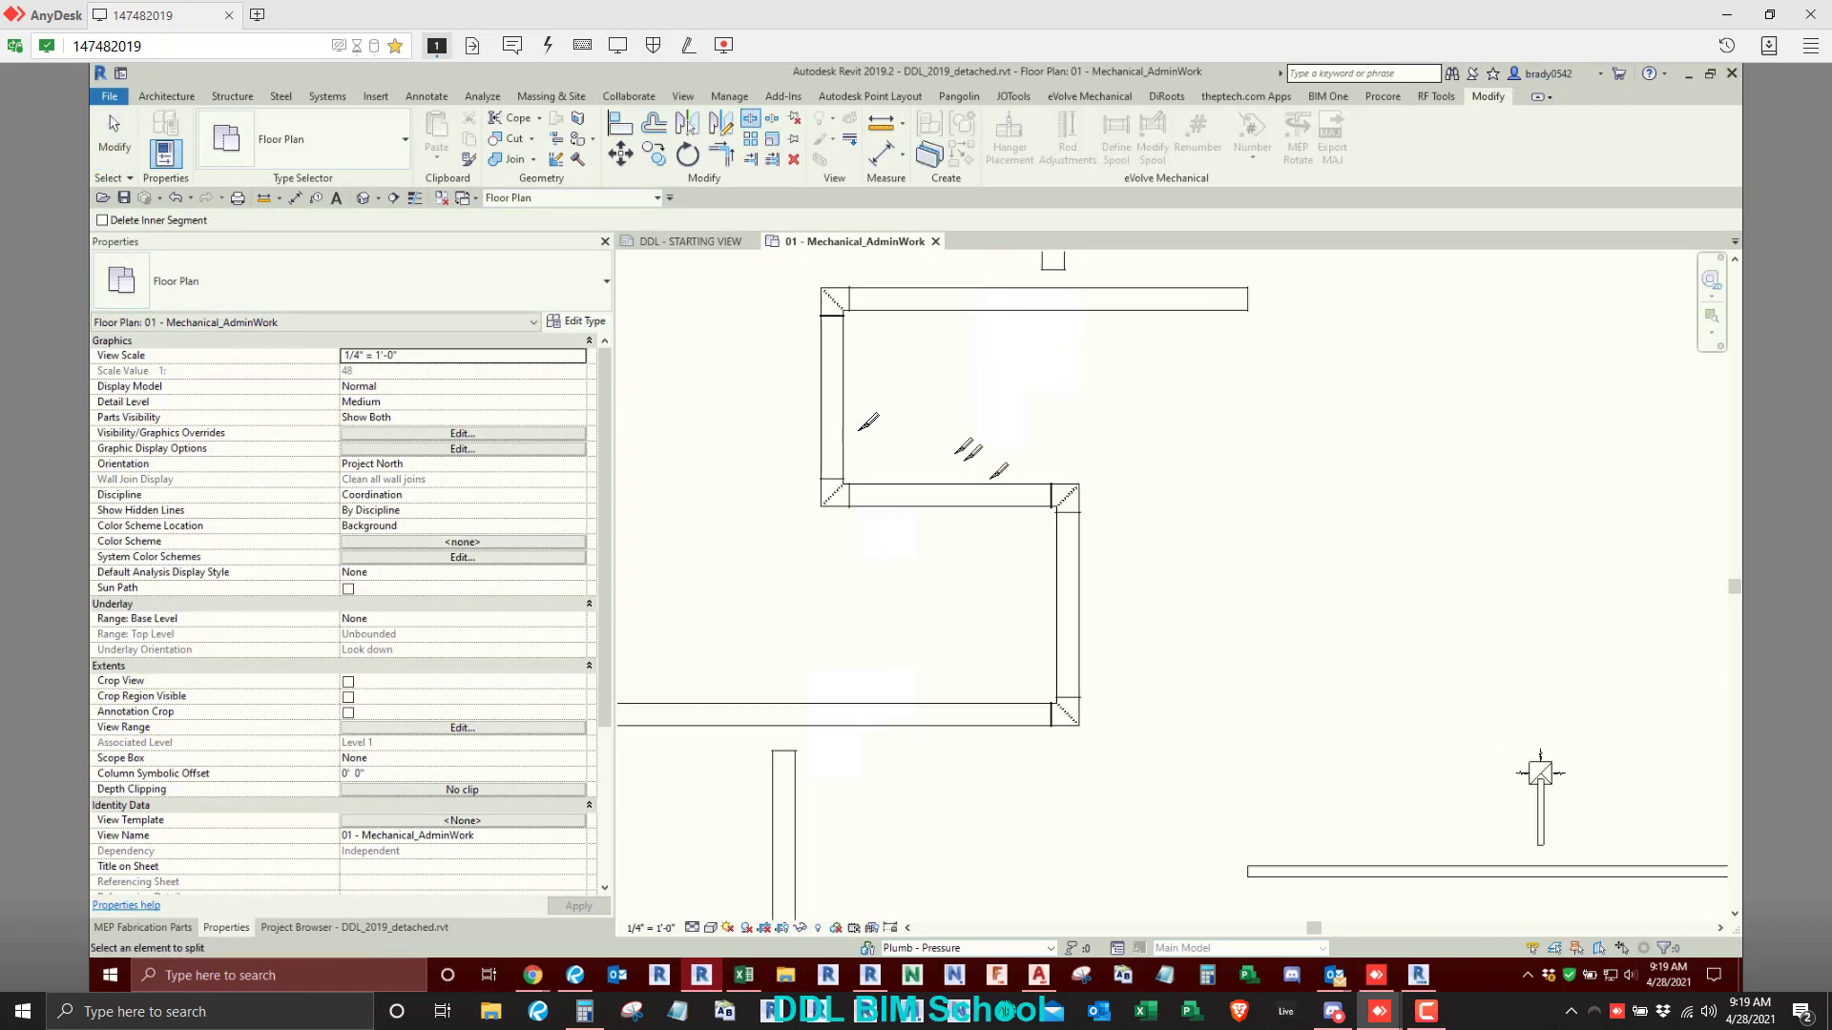
{"action": "key", "text": "Escape"}
{"action": "left_click", "coordinate": [840, 425]}
{"action": "key", "text": "s"}
{"action": "key", "text": "l"}
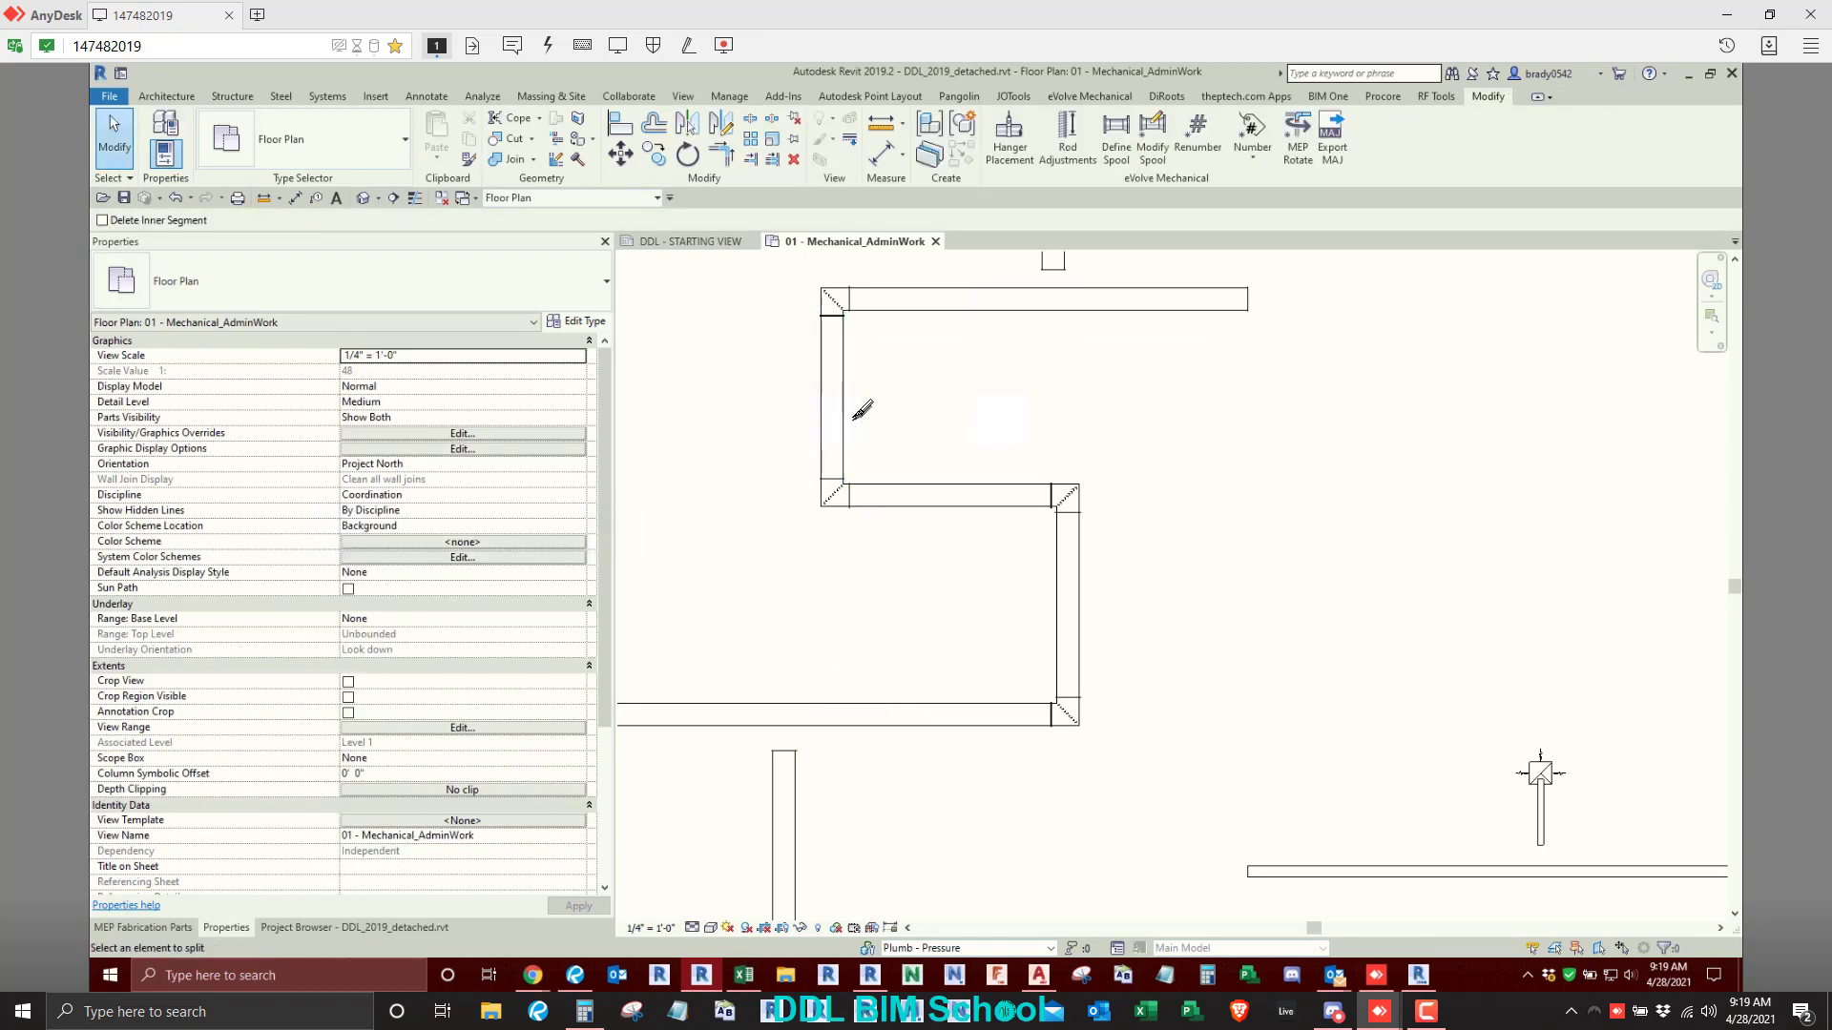
{"action": "left_click", "coordinate": [844, 381]}
{"action": "key", "text": "Escape"}
{"action": "left_click", "coordinate": [828, 383]}
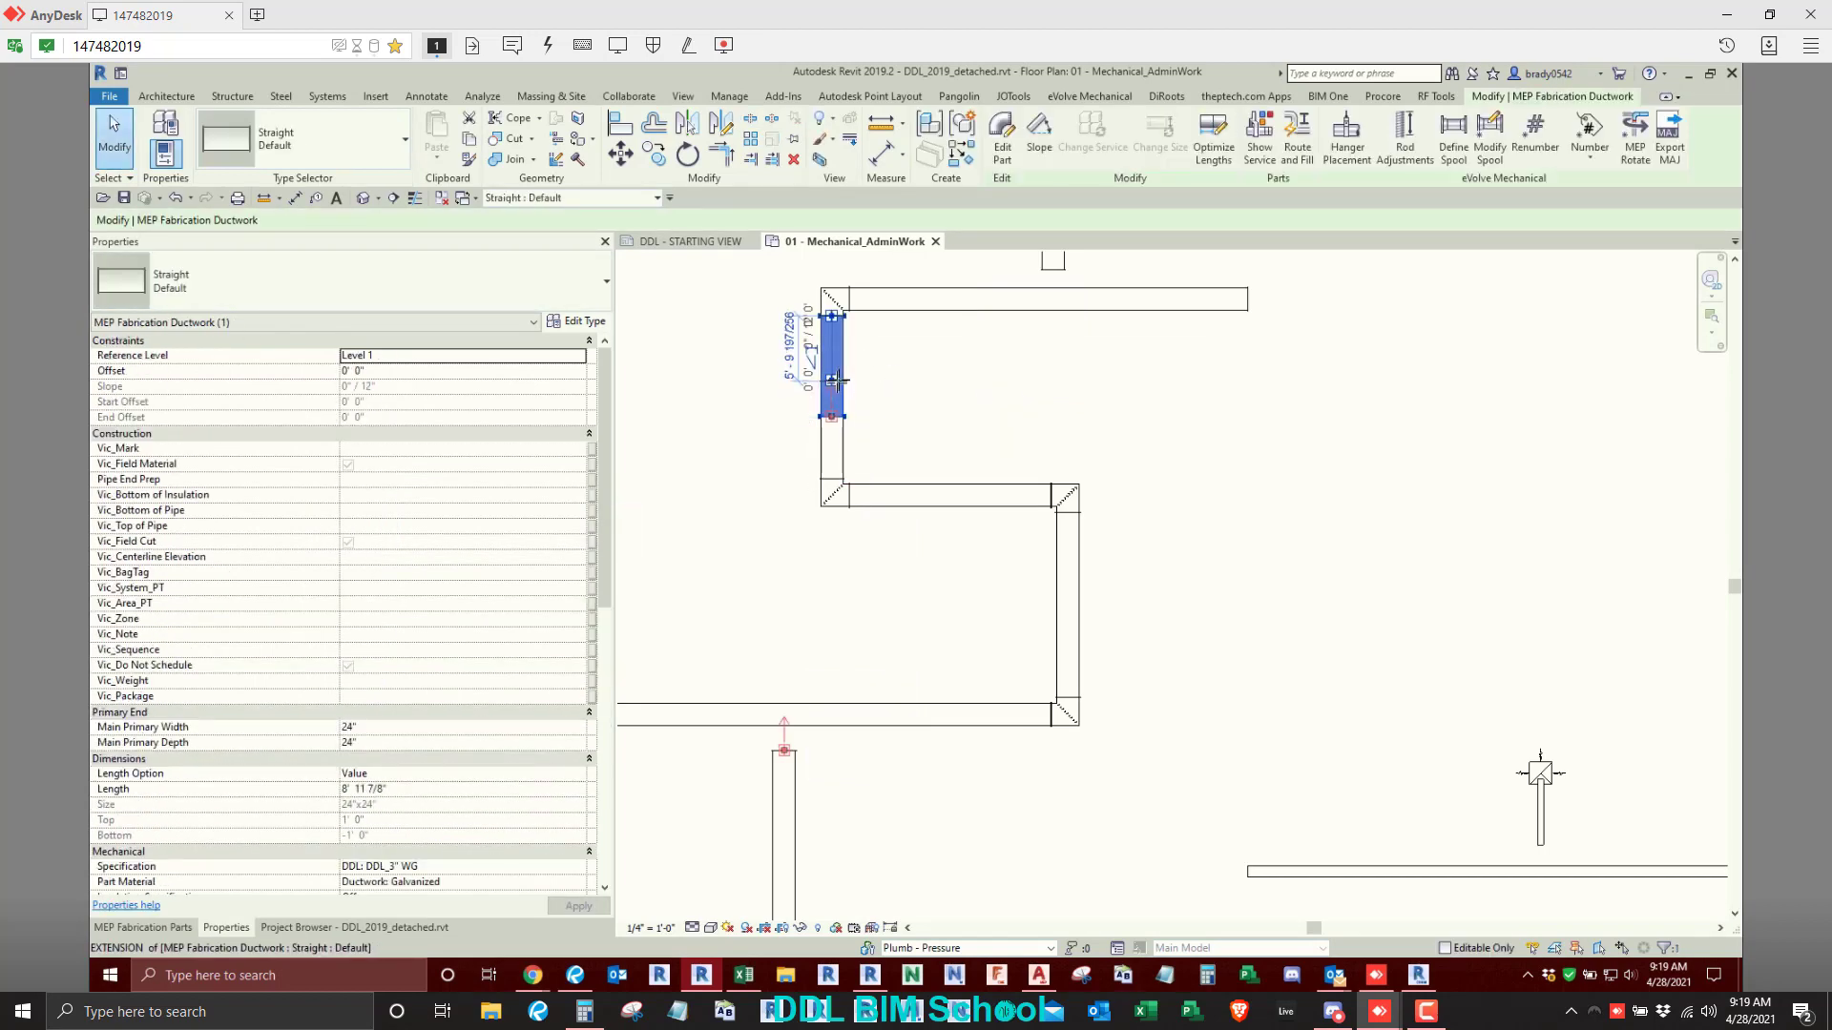
{"action": "key", "text": "Delete"}
- Set the main primary width to 18" and depth to 12" for the connected ducts and elbow above the gap
{"action": "key", "text": "Tab"}
{"action": "left_click", "coordinate": [937, 307]}
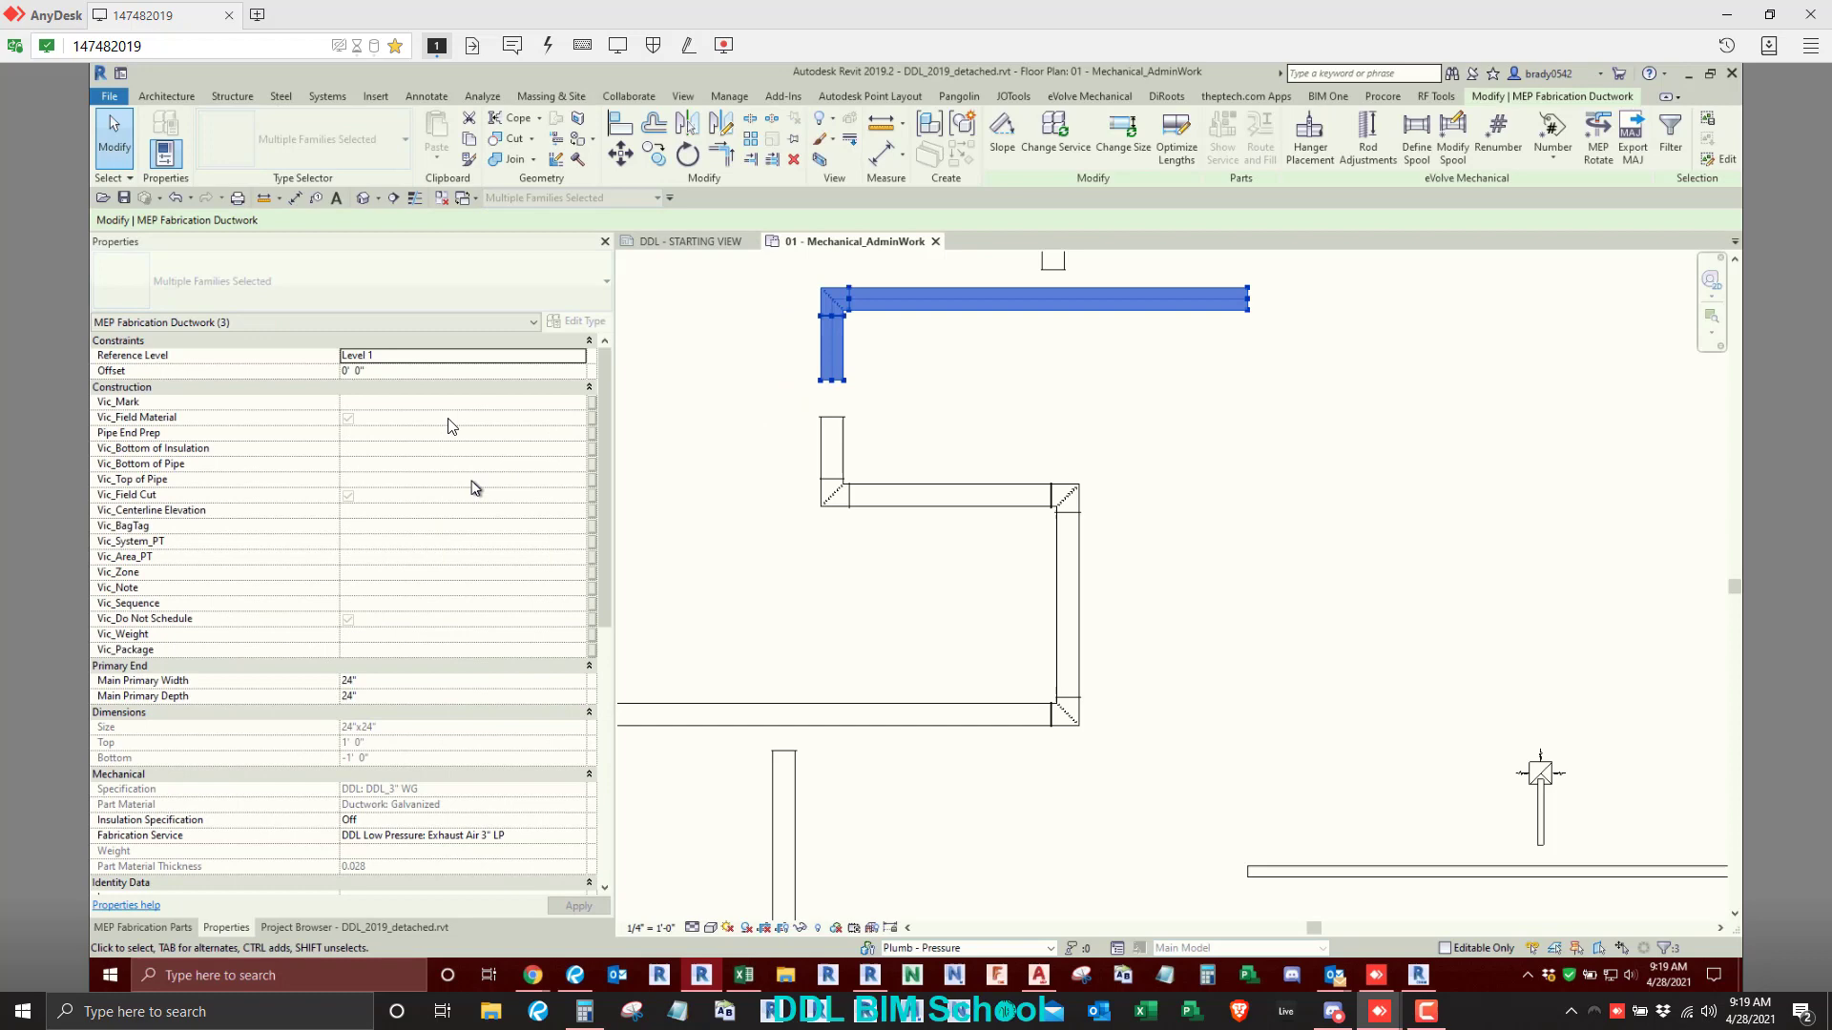
{"action": "left_click", "coordinate": [384, 683]}
{"action": "double_click", "coordinate": [385, 683]}
{"action": "type", "text": "18"}
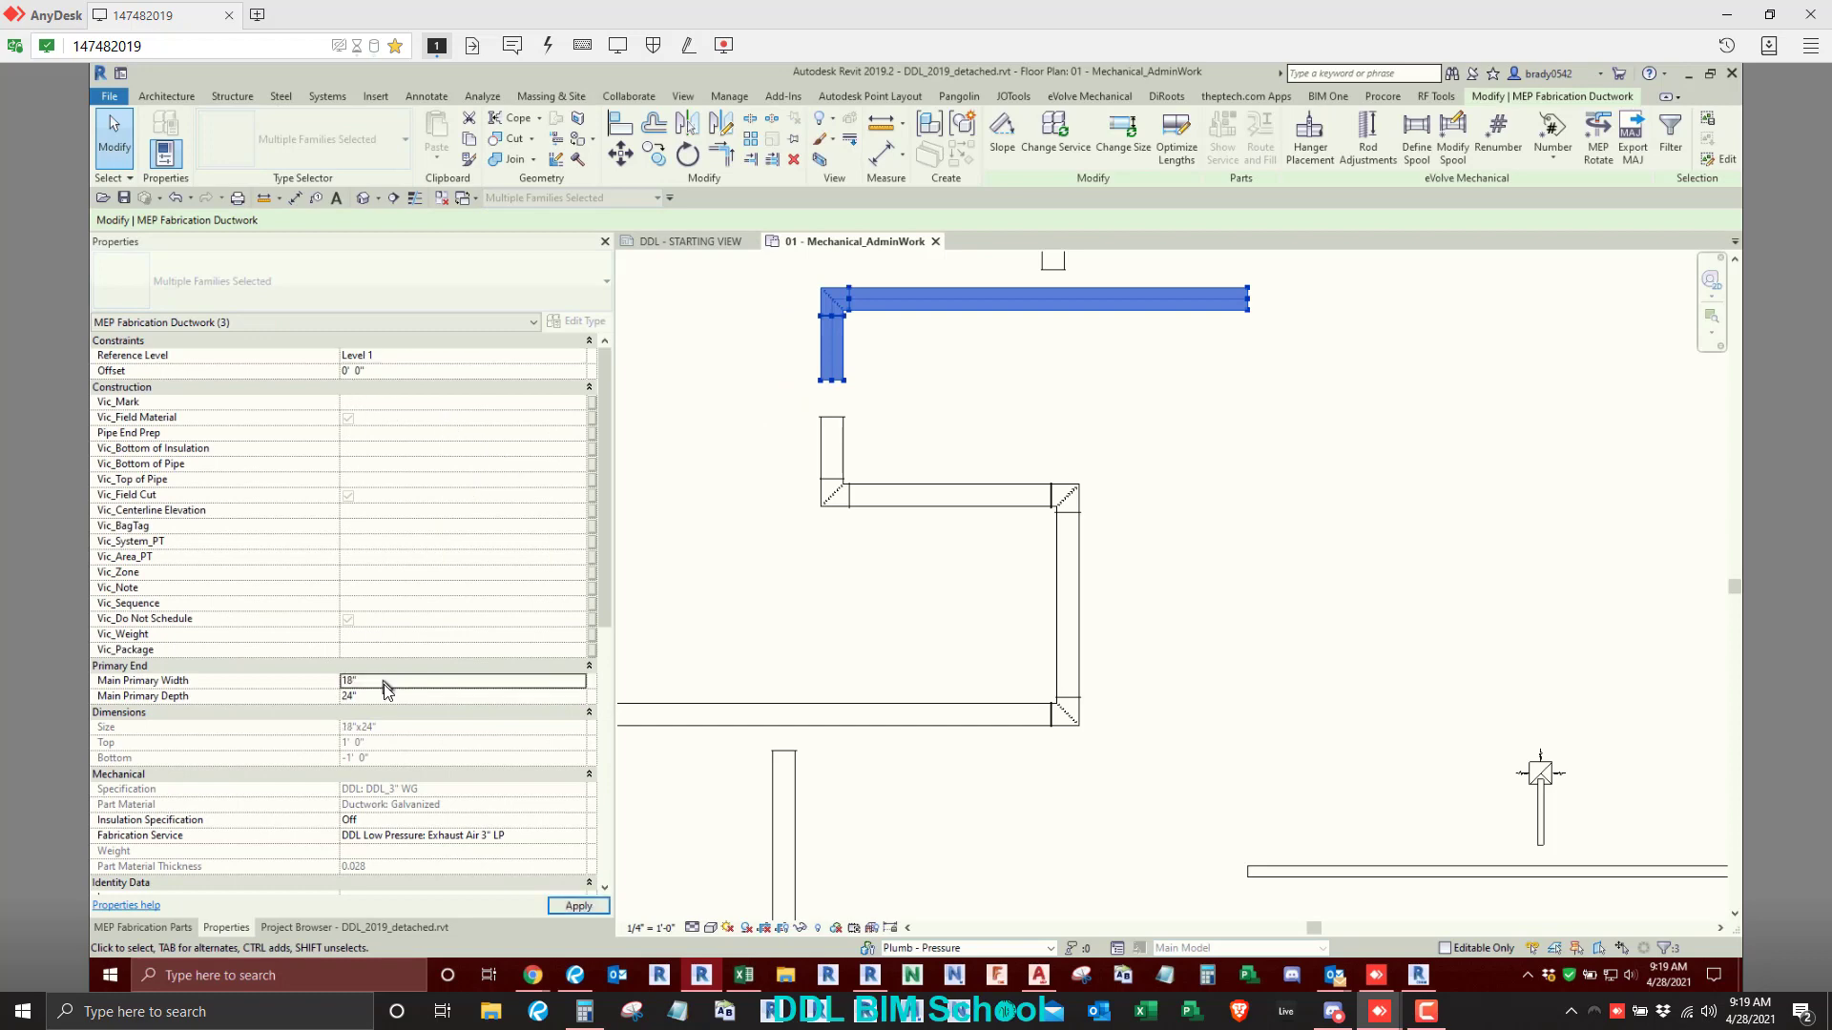
{"action": "left_click", "coordinate": [388, 702]}
{"action": "double_click", "coordinate": [388, 702]}
{"action": "type", "text": "12"}
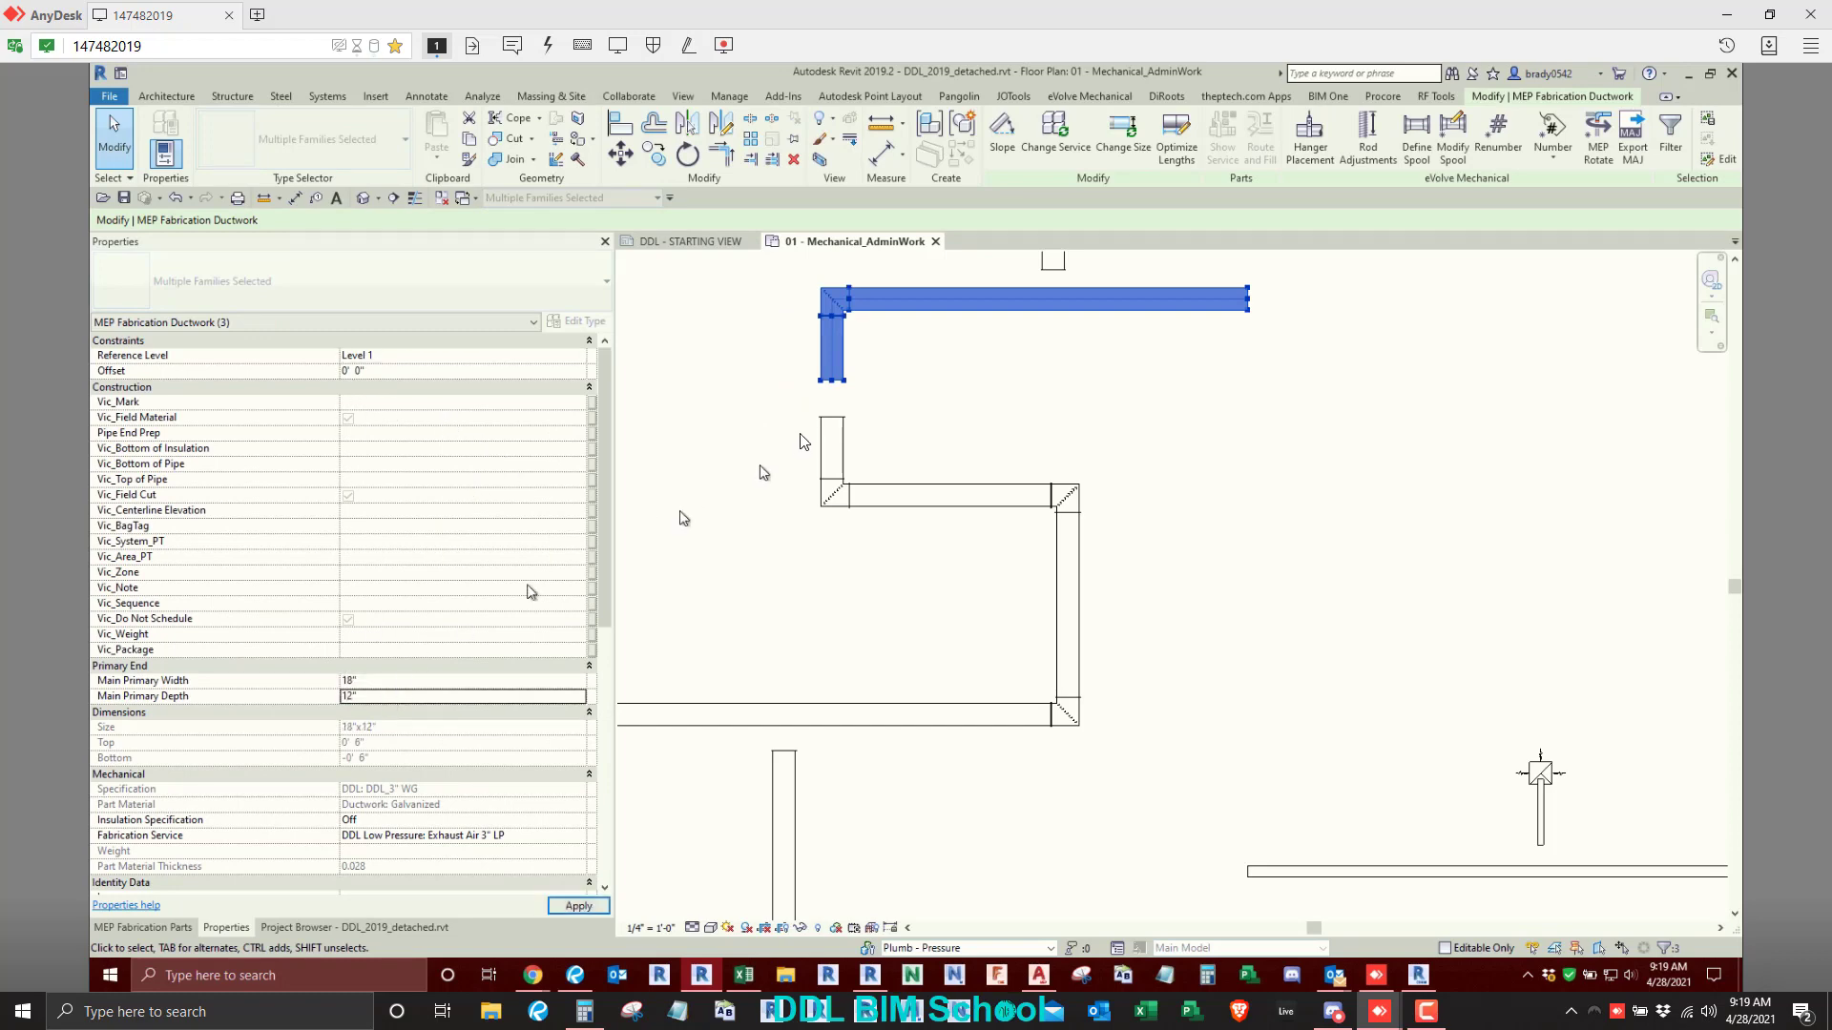
{"action": "type", "text": "al"}
- Try to align the resized duct above the gap with the 24" duct below it
{"action": "scroll", "coordinate": [780, 445], "scroll_direction": "up", "scroll_amount": 3}
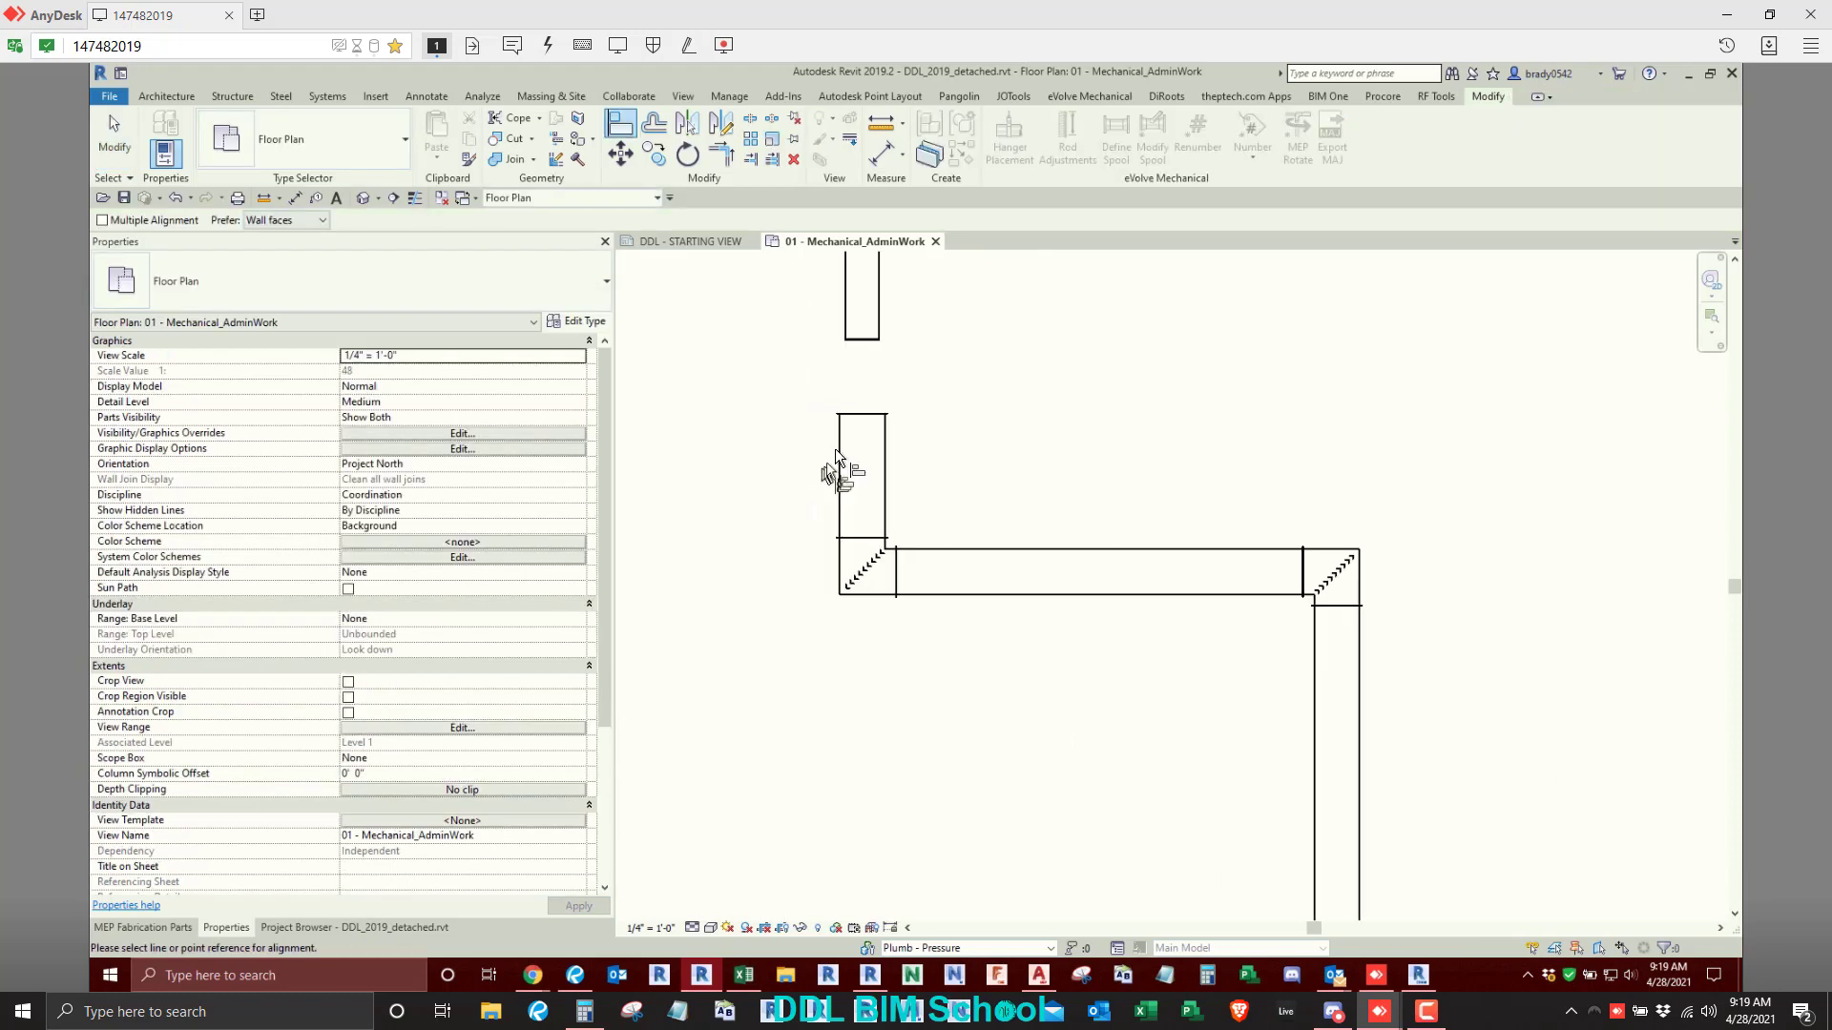
{"action": "left_click", "coordinate": [846, 341]}
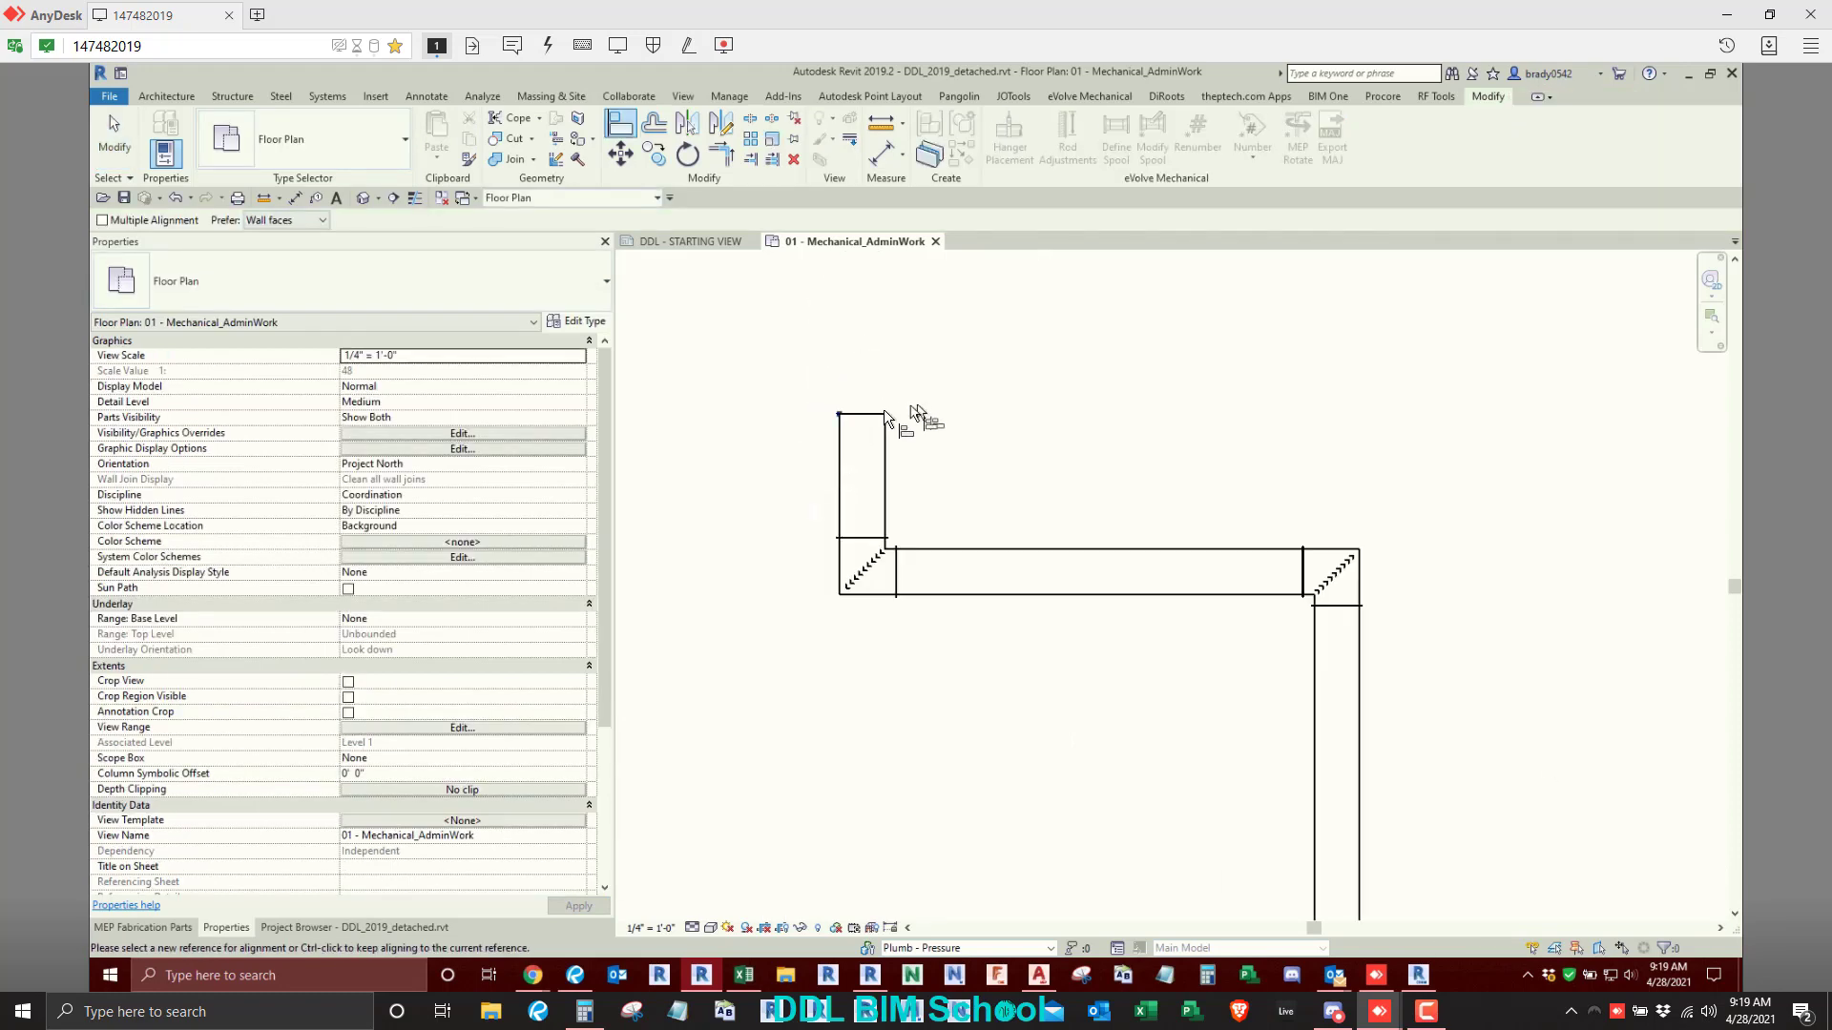
{"action": "scroll", "coordinate": [881, 410], "scroll_direction": "down", "scroll_amount": 4}
{"action": "key", "text": "ctrl+z"}
{"action": "scroll", "coordinate": [874, 471], "scroll_direction": "down", "scroll_amount": 3}
{"action": "middle_click_drag", "start_coordinate": [874, 471], "coordinate": [848, 530]}
{"action": "key", "text": "Escape"}
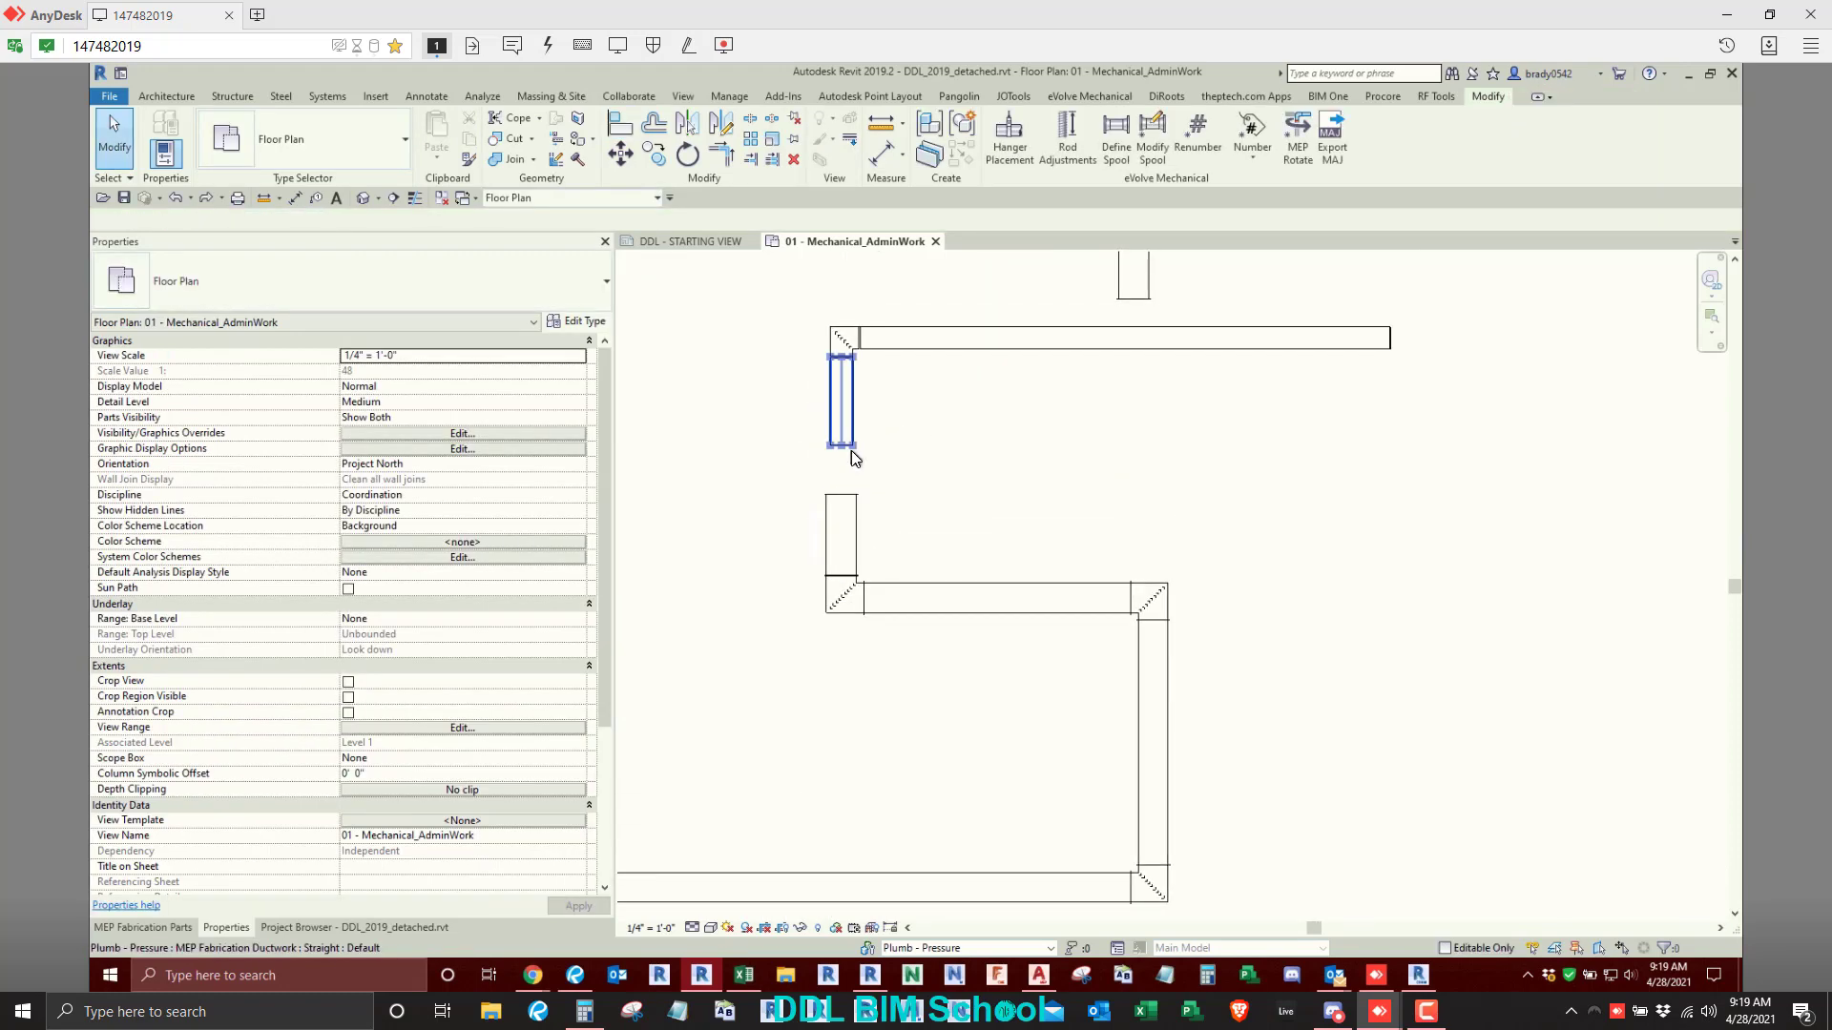
- Draw a vertical detail line about 5'-0" long upward from the upper-left corner of the duct below the gap
{"action": "key", "text": "d"}
{"action": "key", "text": "l"}
{"action": "scroll", "coordinate": [849, 458], "scroll_direction": "up", "scroll_amount": 2}
{"action": "left_click", "coordinate": [818, 515]}
{"action": "left_click", "coordinate": [818, 404]}
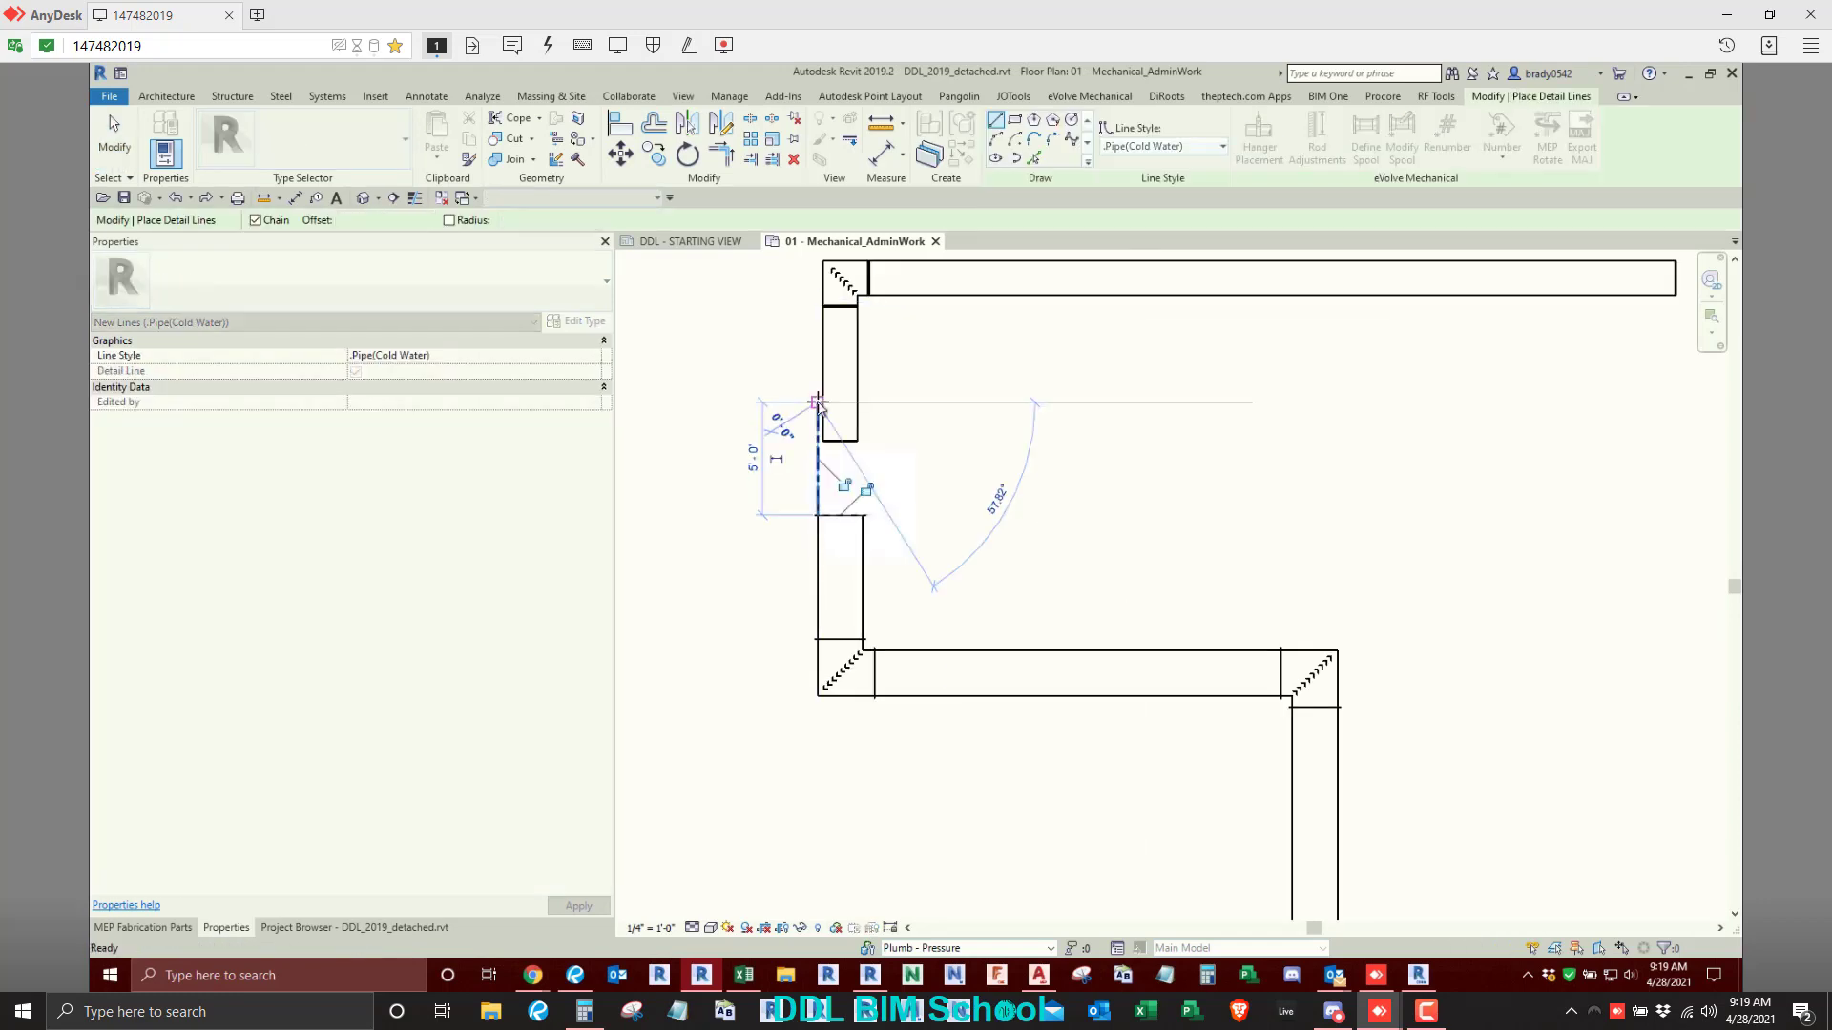
{"action": "key", "text": "Escape"}
- Align the left edge of the resized duct above the gap to the detail line
{"action": "key", "text": "a"}
{"action": "key", "text": "l"}
{"action": "left_click", "coordinate": [818, 459]}
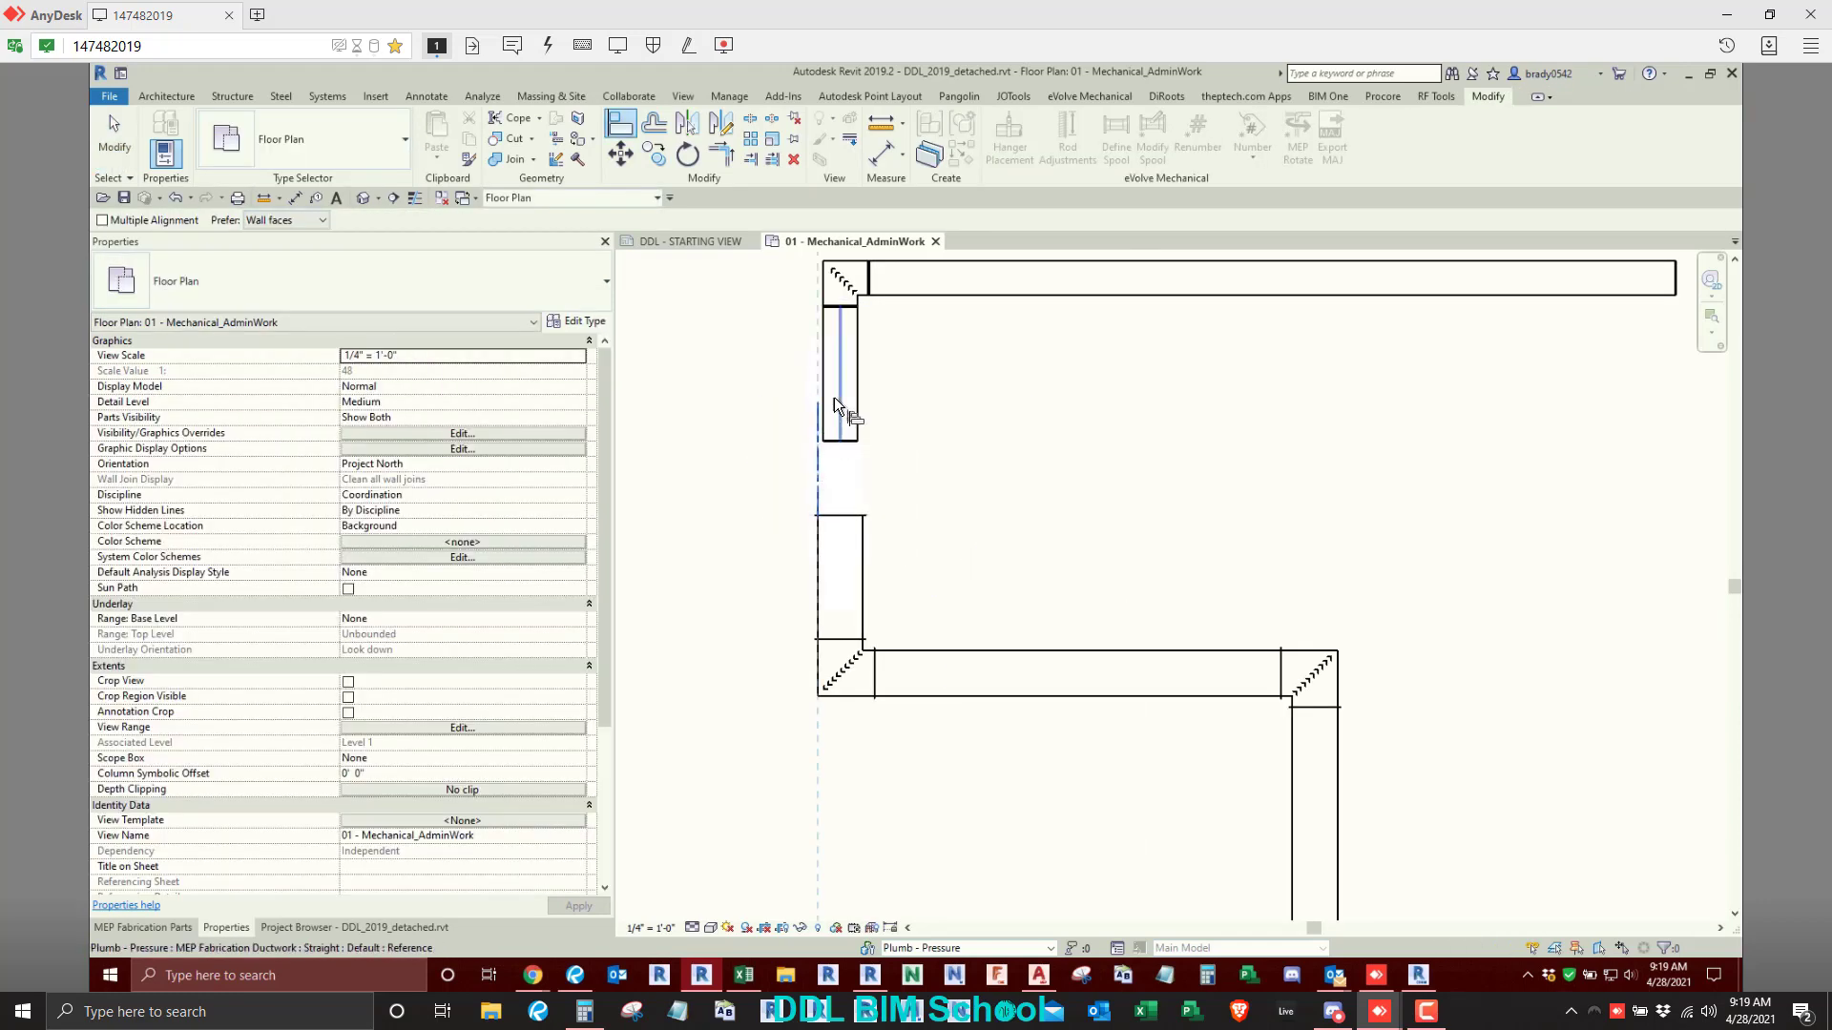
{"action": "scroll", "coordinate": [805, 468], "scroll_direction": "up", "scroll_amount": 2}
{"action": "left_click", "coordinate": [839, 418]}
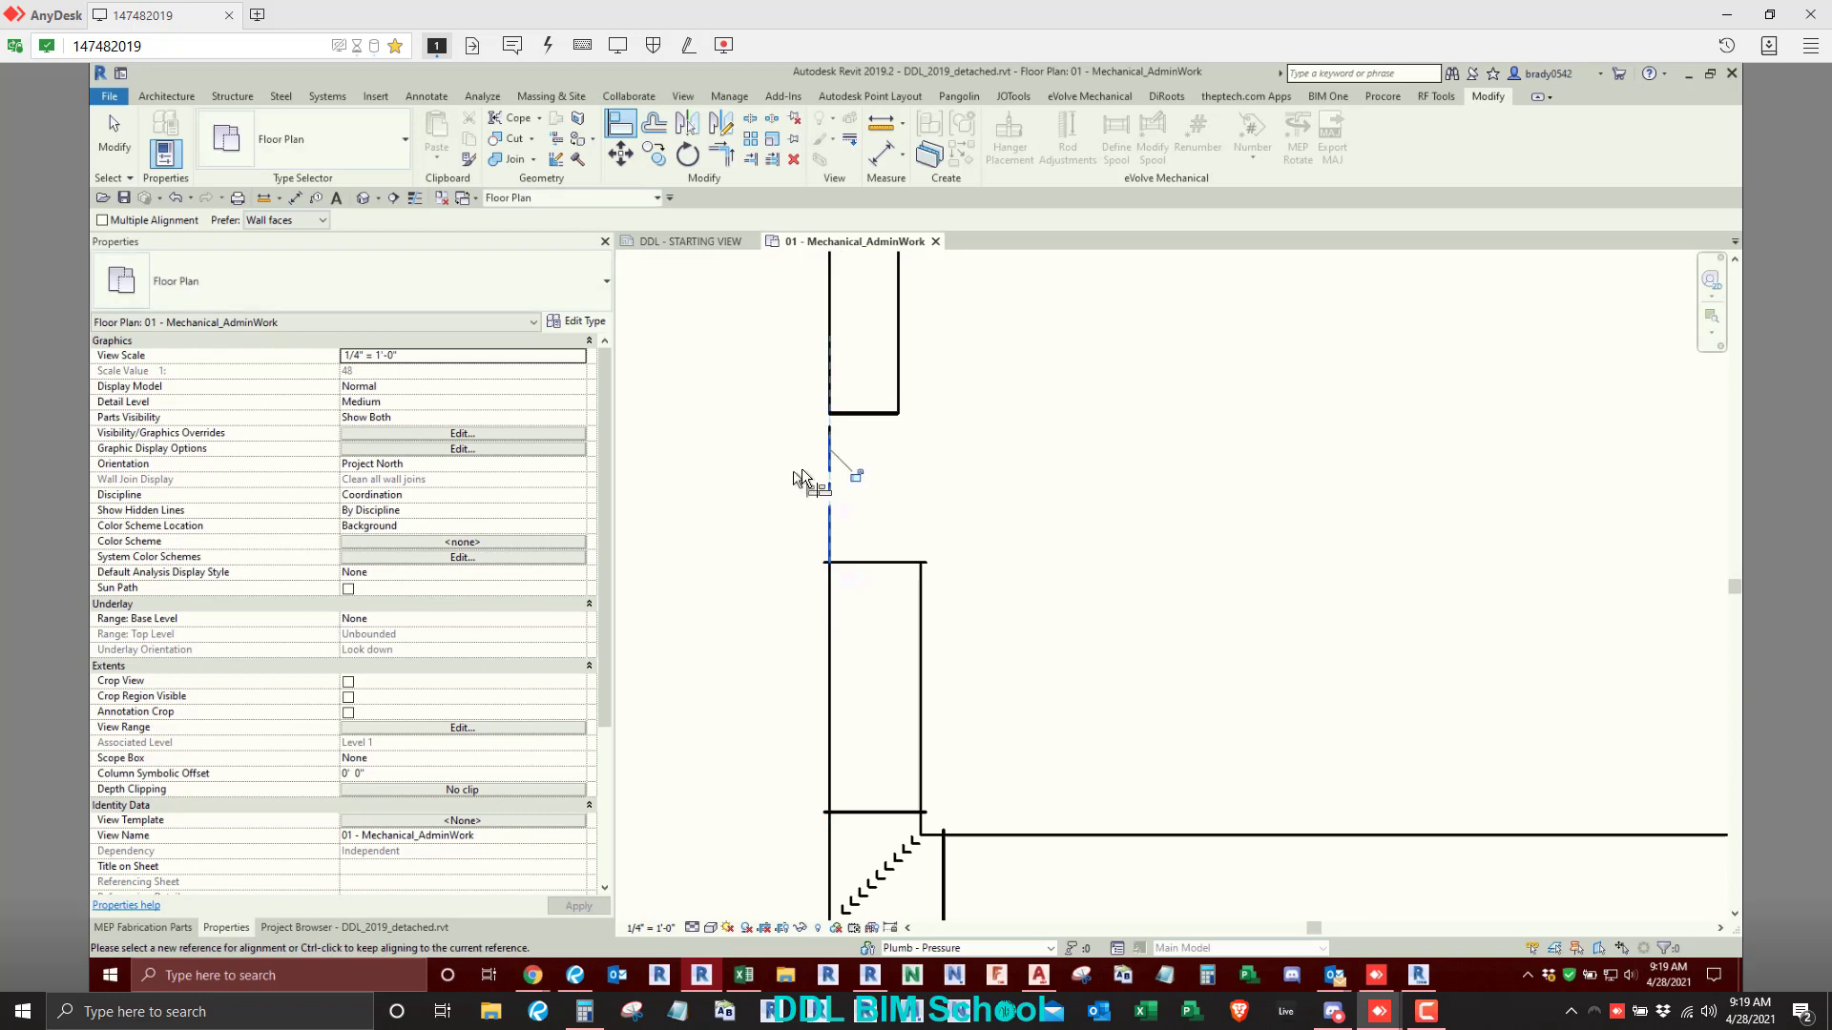
{"action": "key", "text": "Escape"}
{"action": "key", "text": "Escape"}
- Fill the gap between the two duct sizes with Route and Fill, accepting solution 1 of 3
{"action": "left_click", "coordinate": [882, 577]}
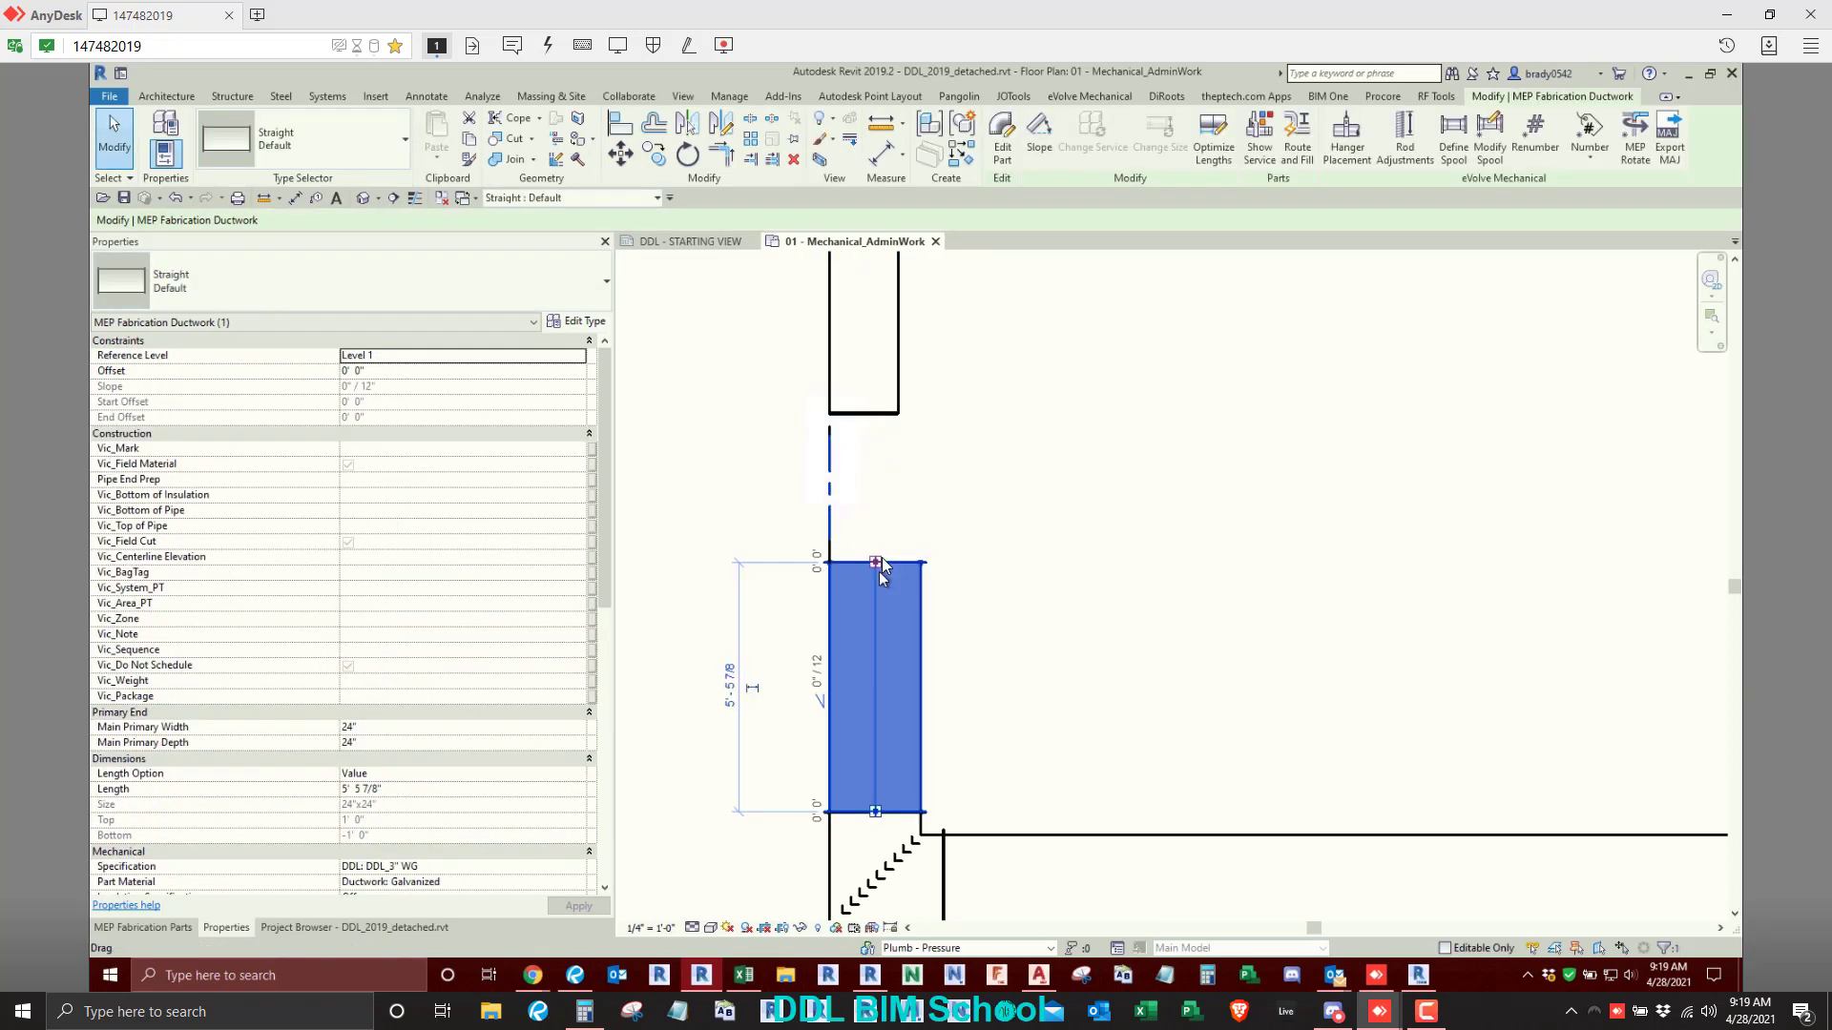
{"action": "right_click", "coordinate": [879, 570]}
{"action": "left_click", "coordinate": [924, 229]}
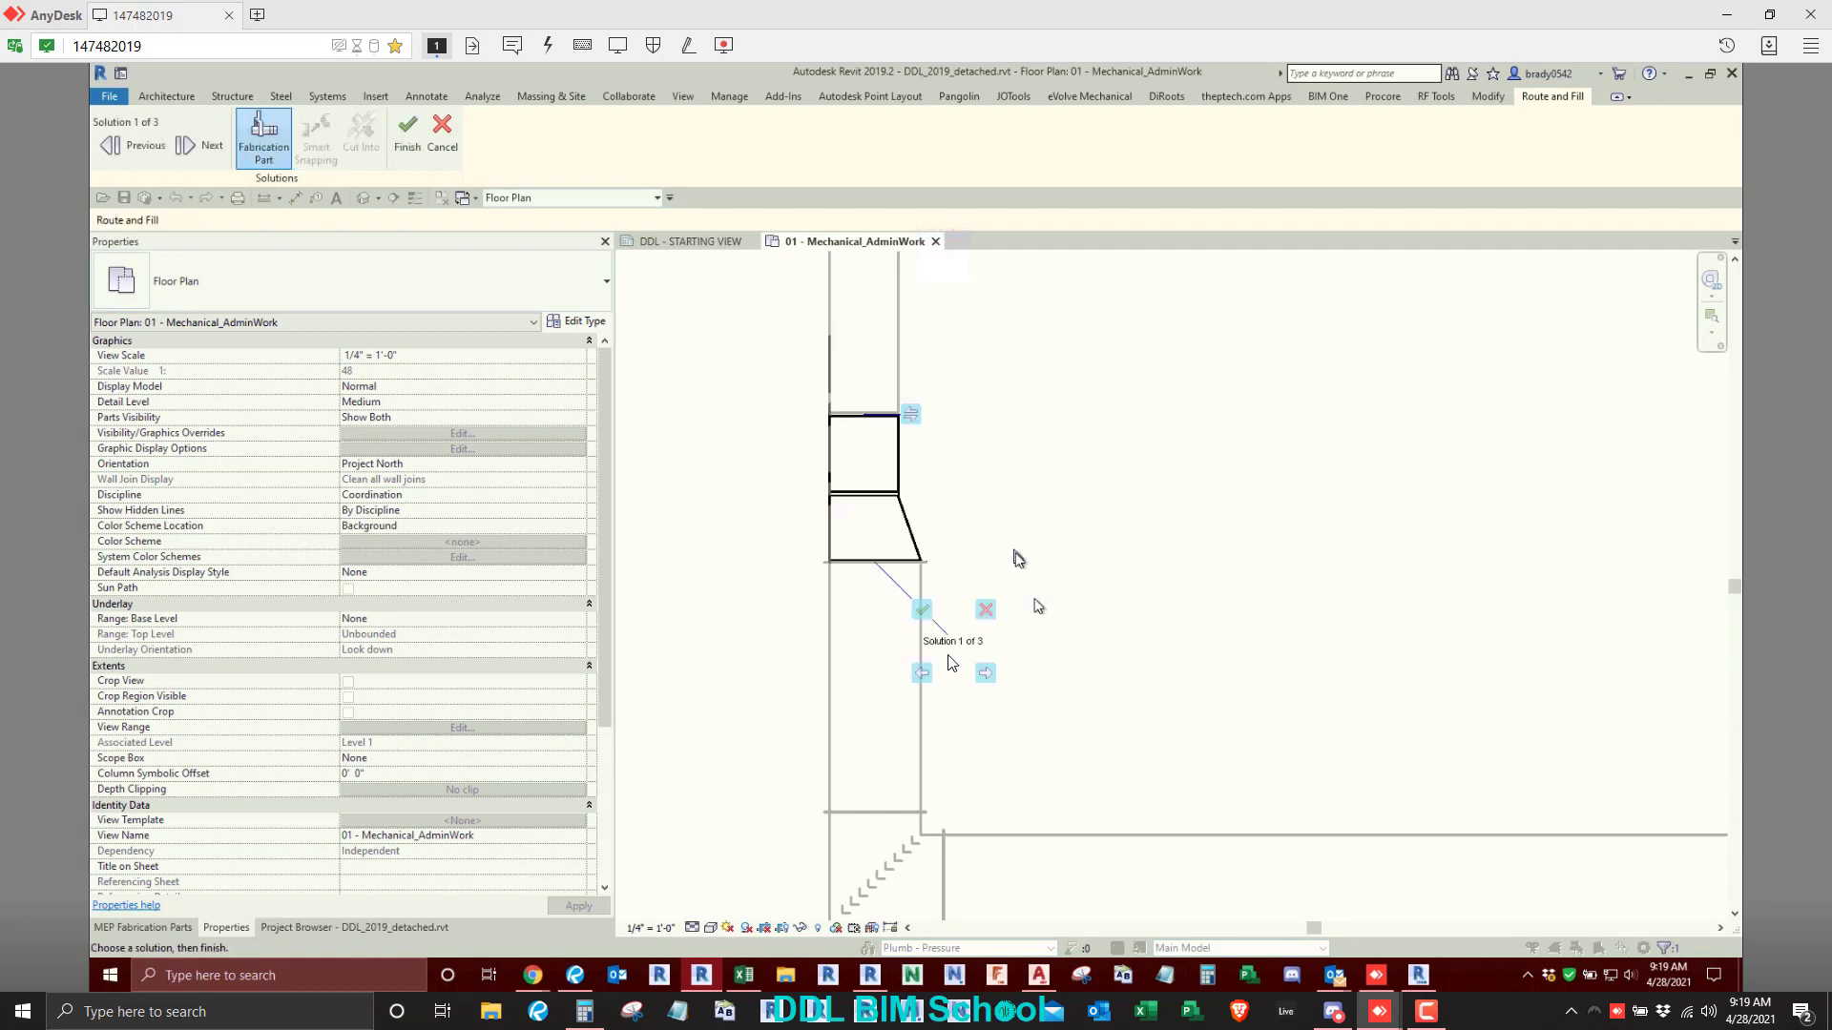
{"action": "left_click", "coordinate": [920, 606]}
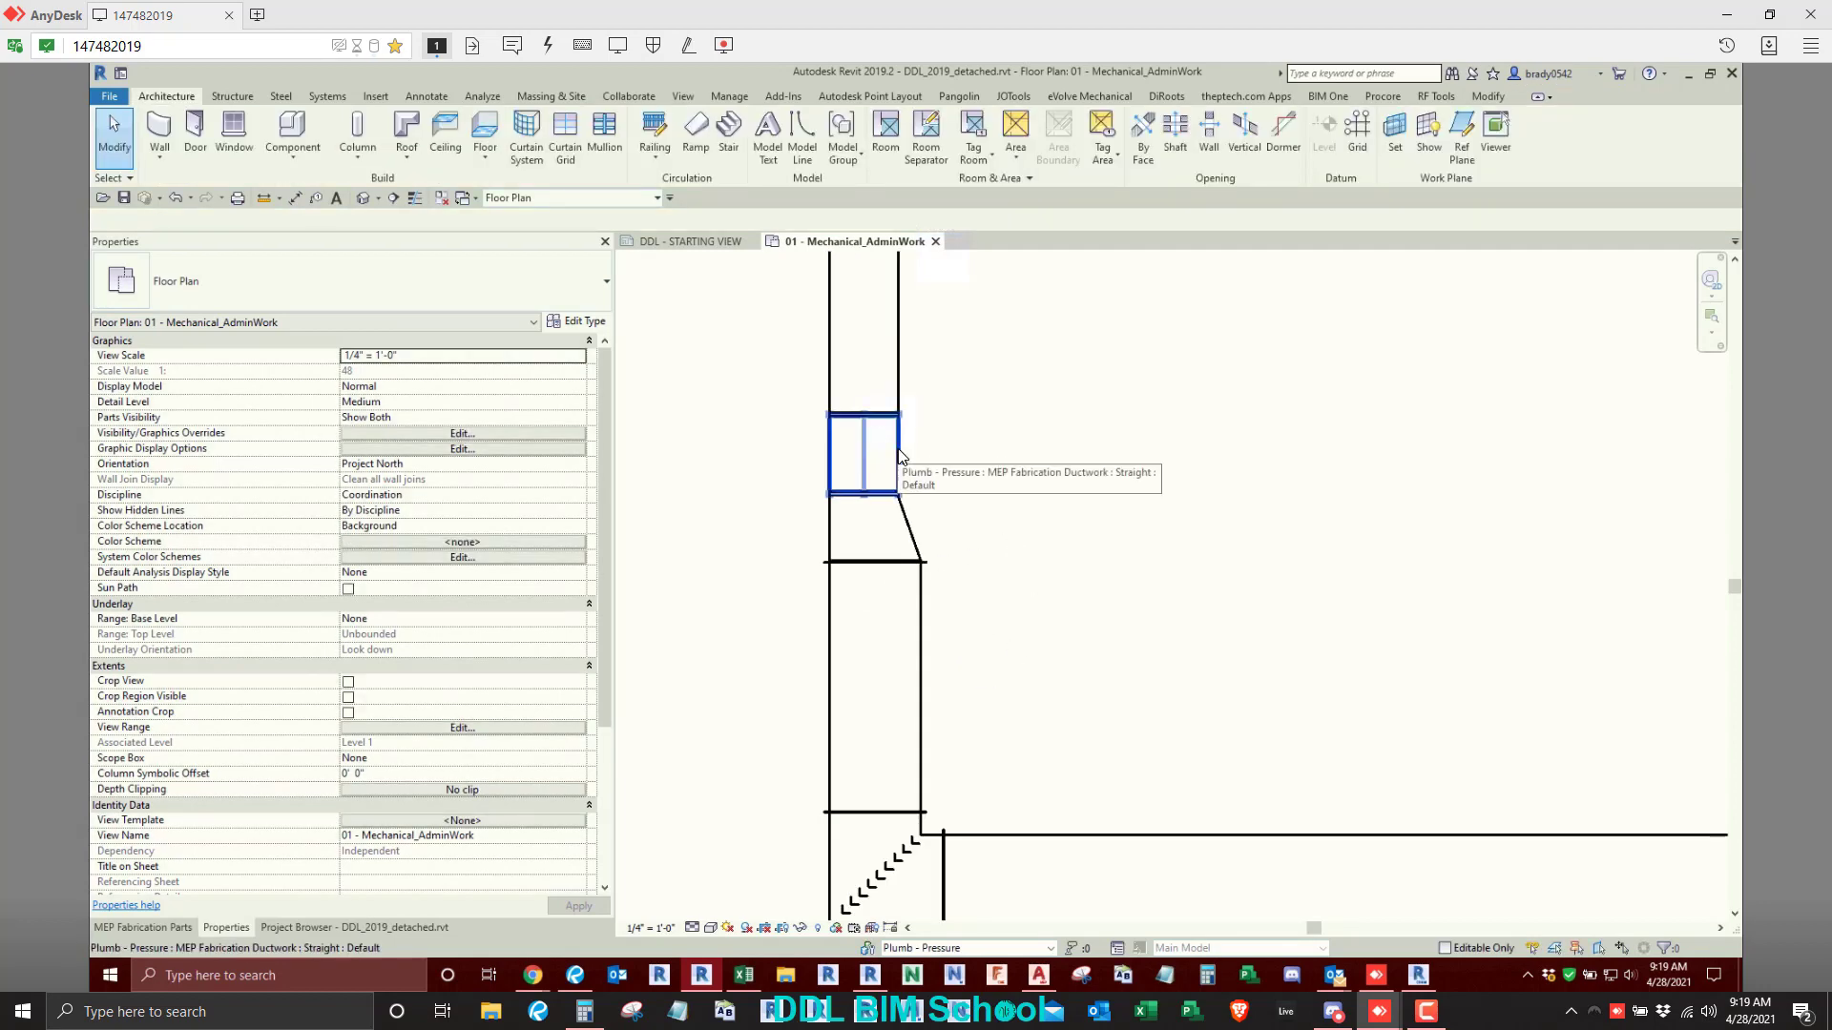
- Delete the short straight above the new transition and stretch the upper duct down to meet the transition
{"action": "left_click", "coordinate": [900, 456]}
{"action": "key", "text": "Delete"}
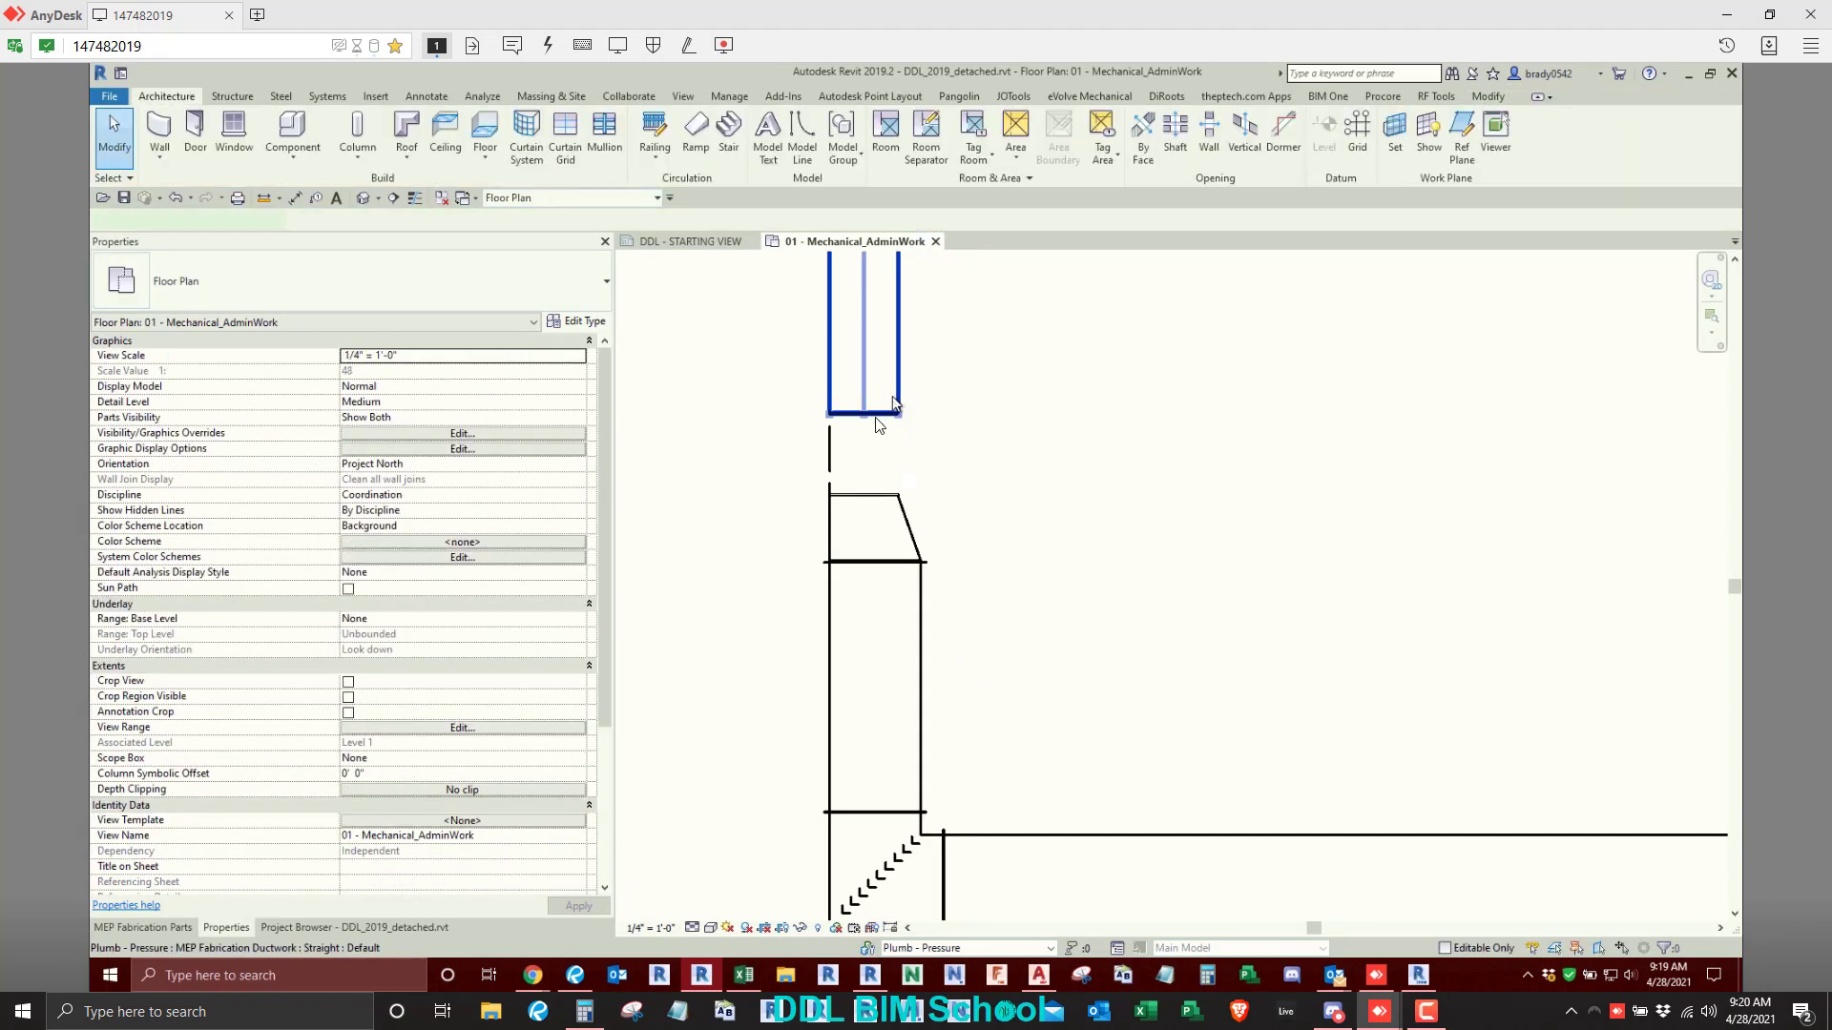
{"action": "left_click", "coordinate": [876, 417]}
{"action": "left_click_drag", "start_coordinate": [863, 414], "coordinate": [864, 492]}
{"action": "left_click", "coordinate": [1005, 520]}
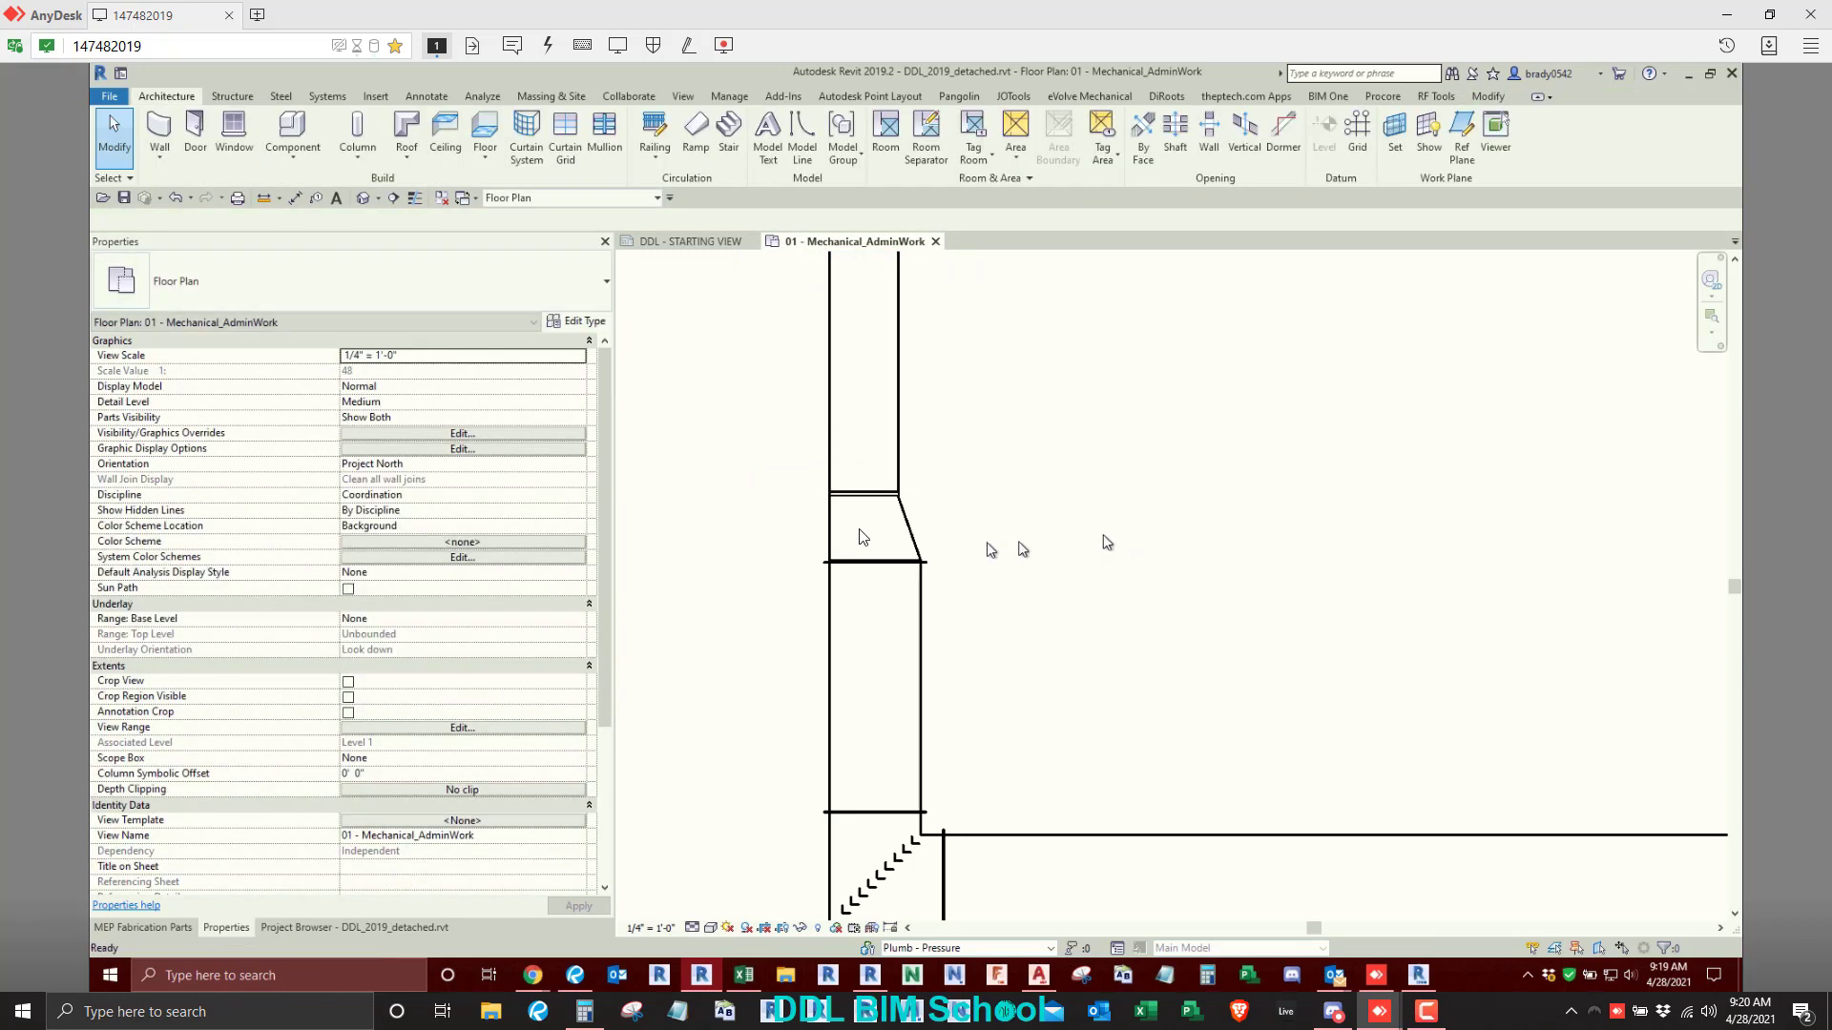
- Delete the detail line used for the alignment beside the transition
{"action": "left_click", "coordinate": [826, 525]}
{"action": "key", "text": "Delete"}
{"action": "scroll", "coordinate": [1007, 534], "scroll_direction": "down", "scroll_amount": 6}
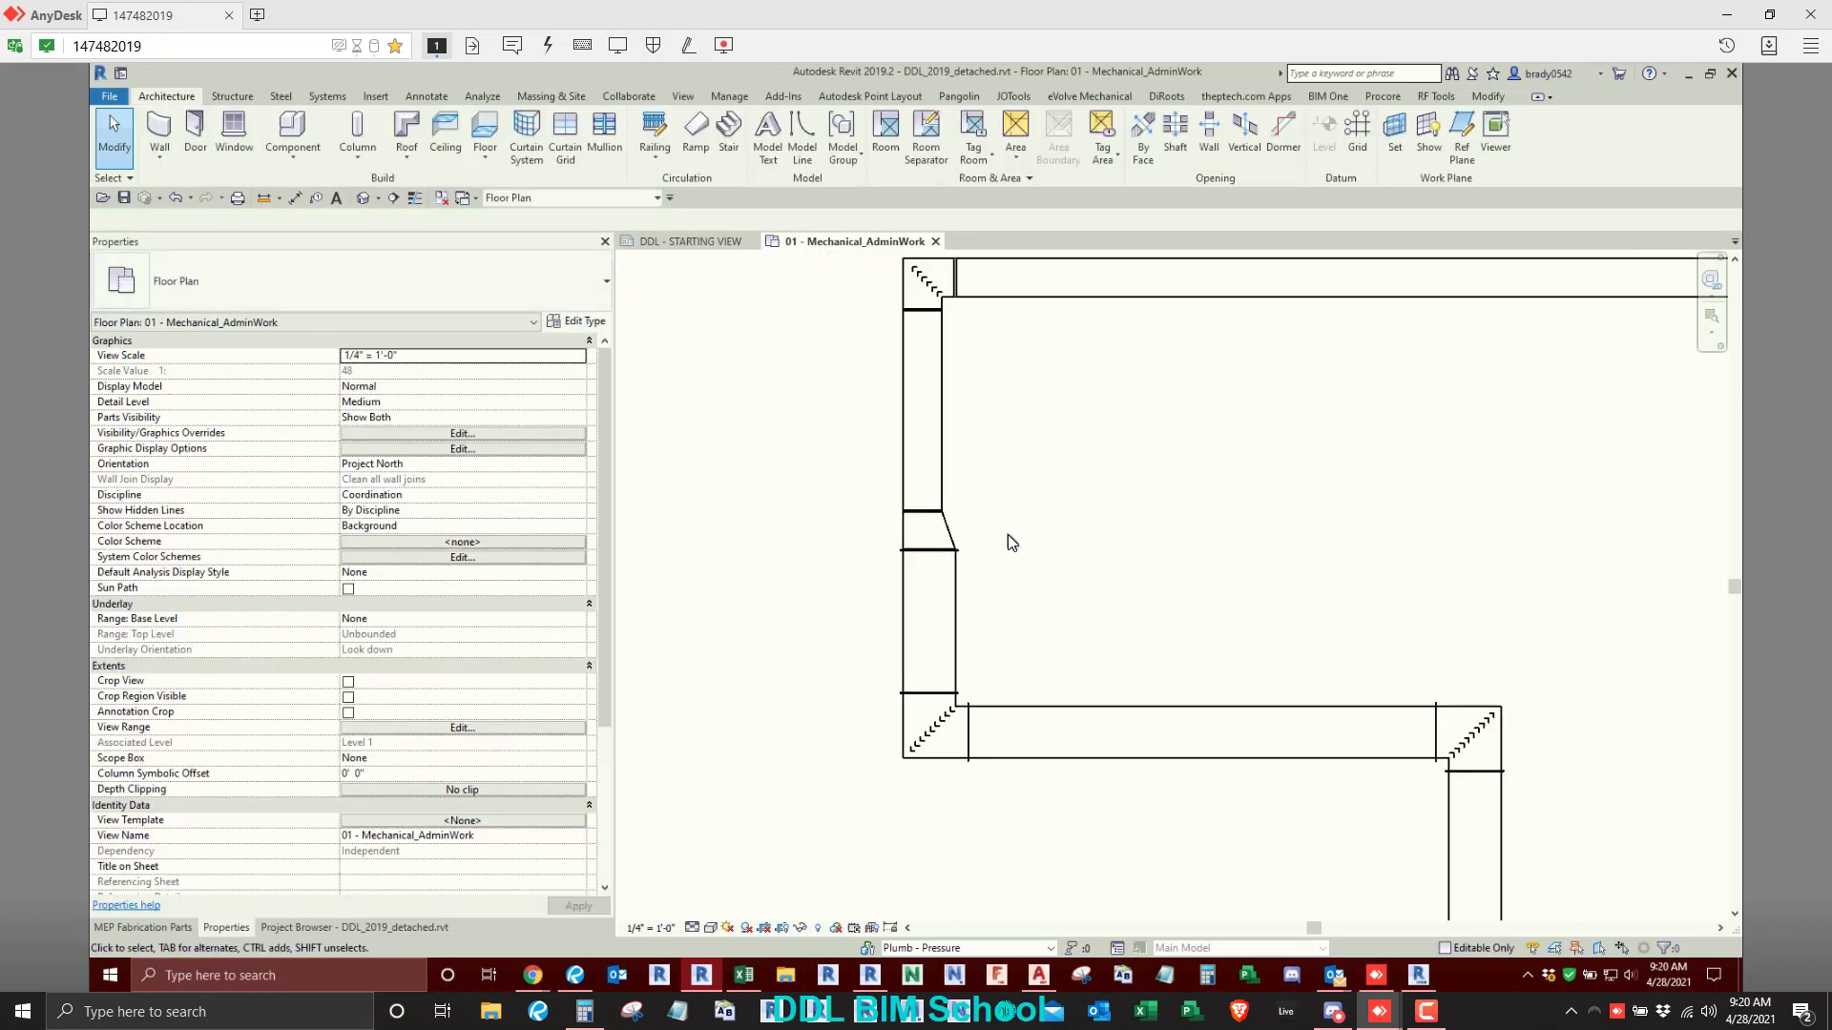
- Set both loose vertical ducts, above and below the stepped route, to 10" width and 10" depth
{"action": "left_click", "coordinate": [1119, 352]}
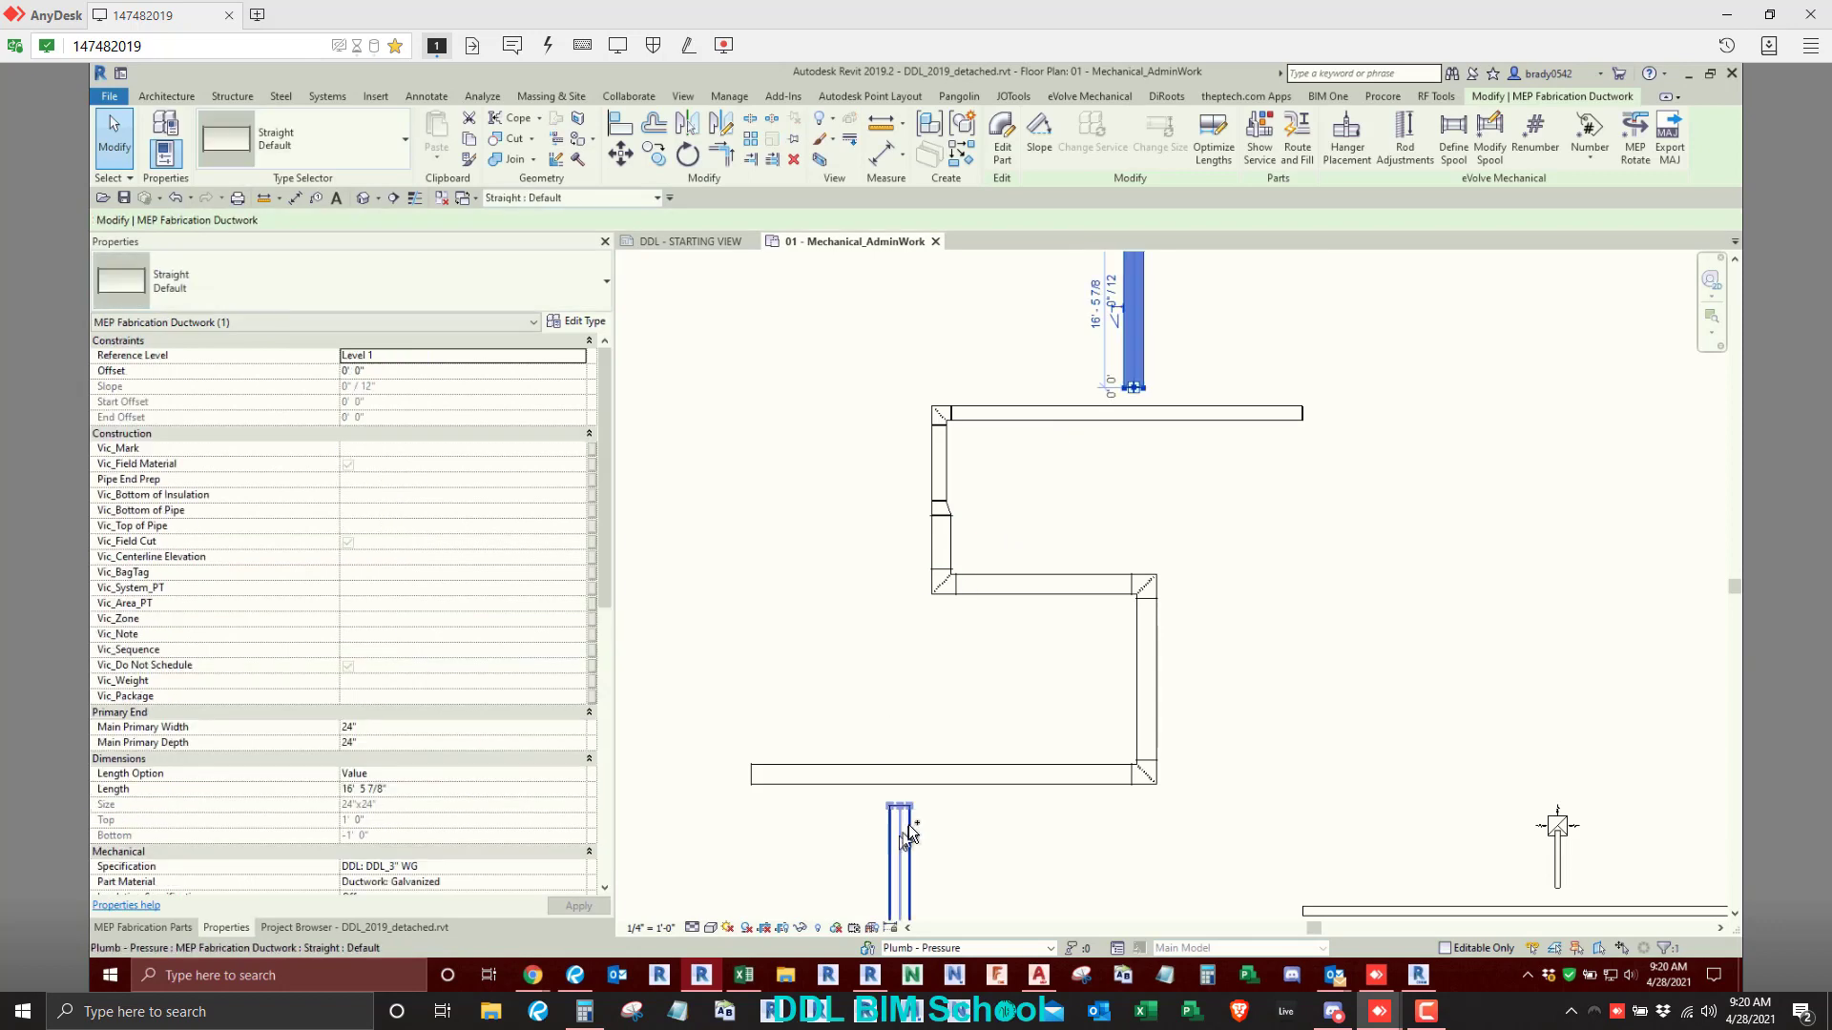
{"action": "left_click", "coordinate": [899, 839], "text": "ctrl"}
{"action": "left_click", "coordinate": [416, 713]}
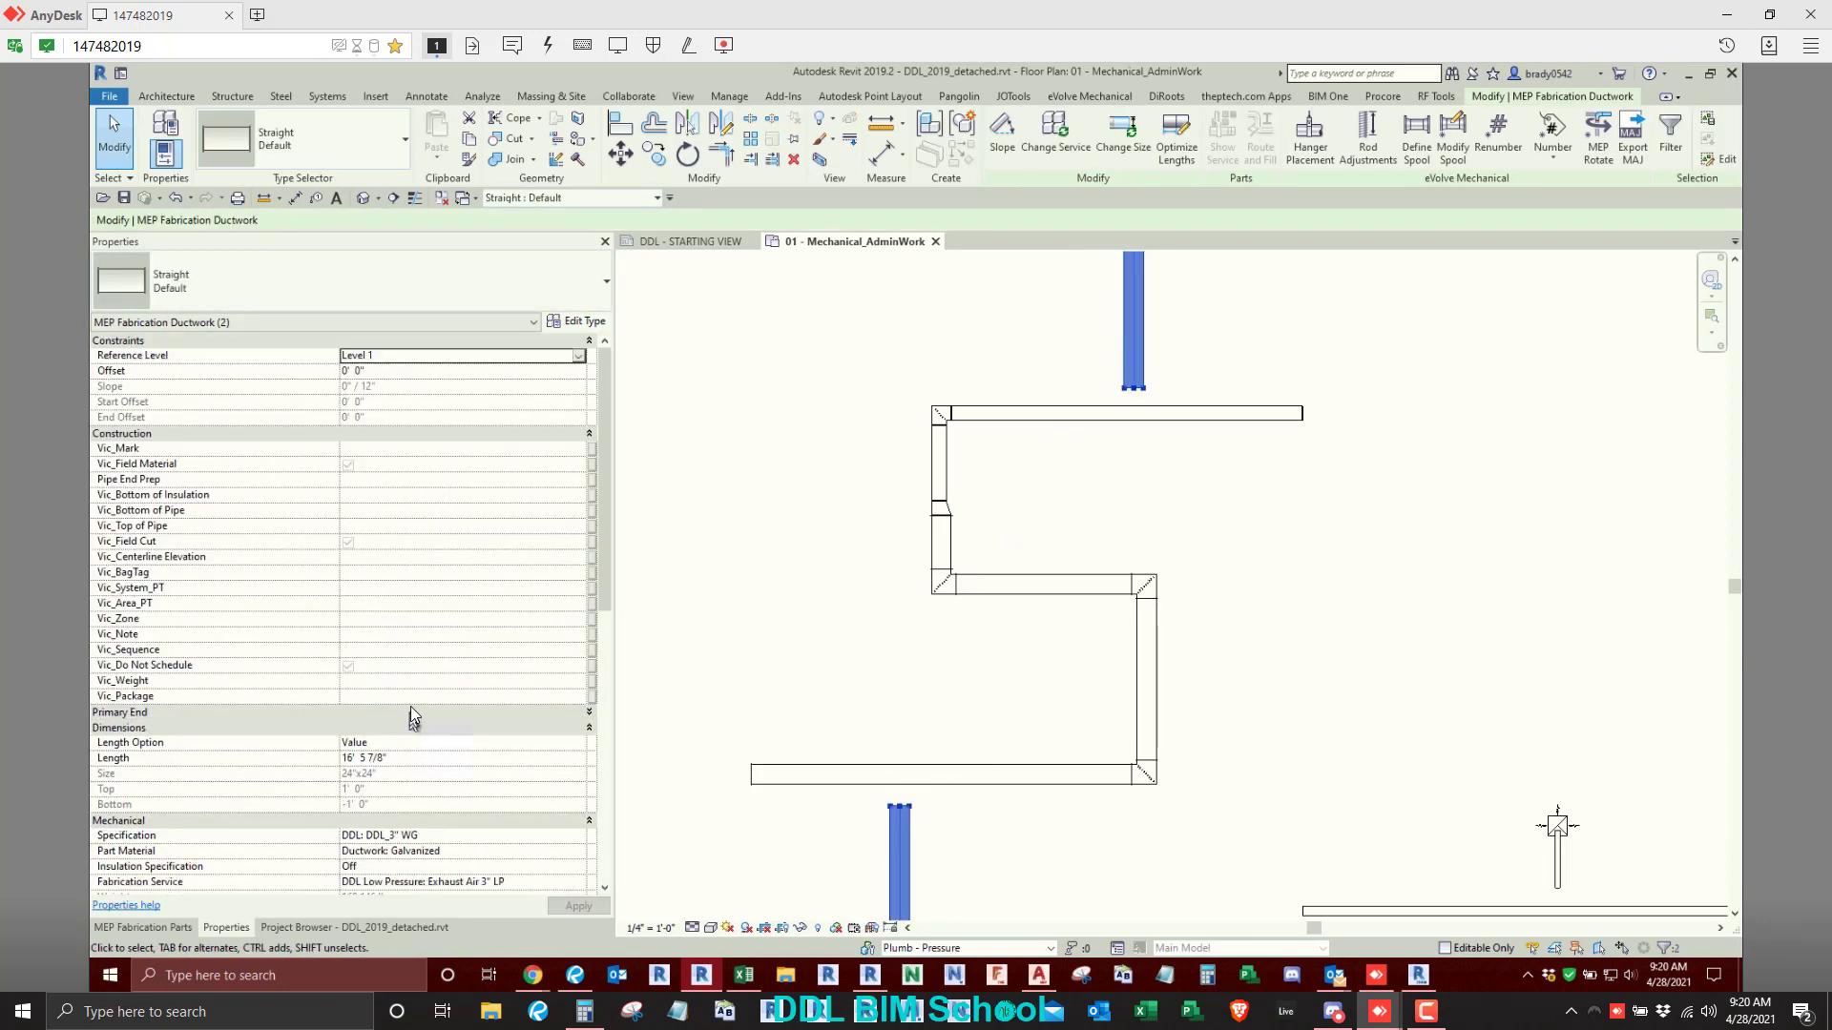
{"action": "left_click", "coordinate": [414, 715]}
{"action": "left_click", "coordinate": [401, 729]}
{"action": "type", "text": "10"}
{"action": "key", "text": "Return"}
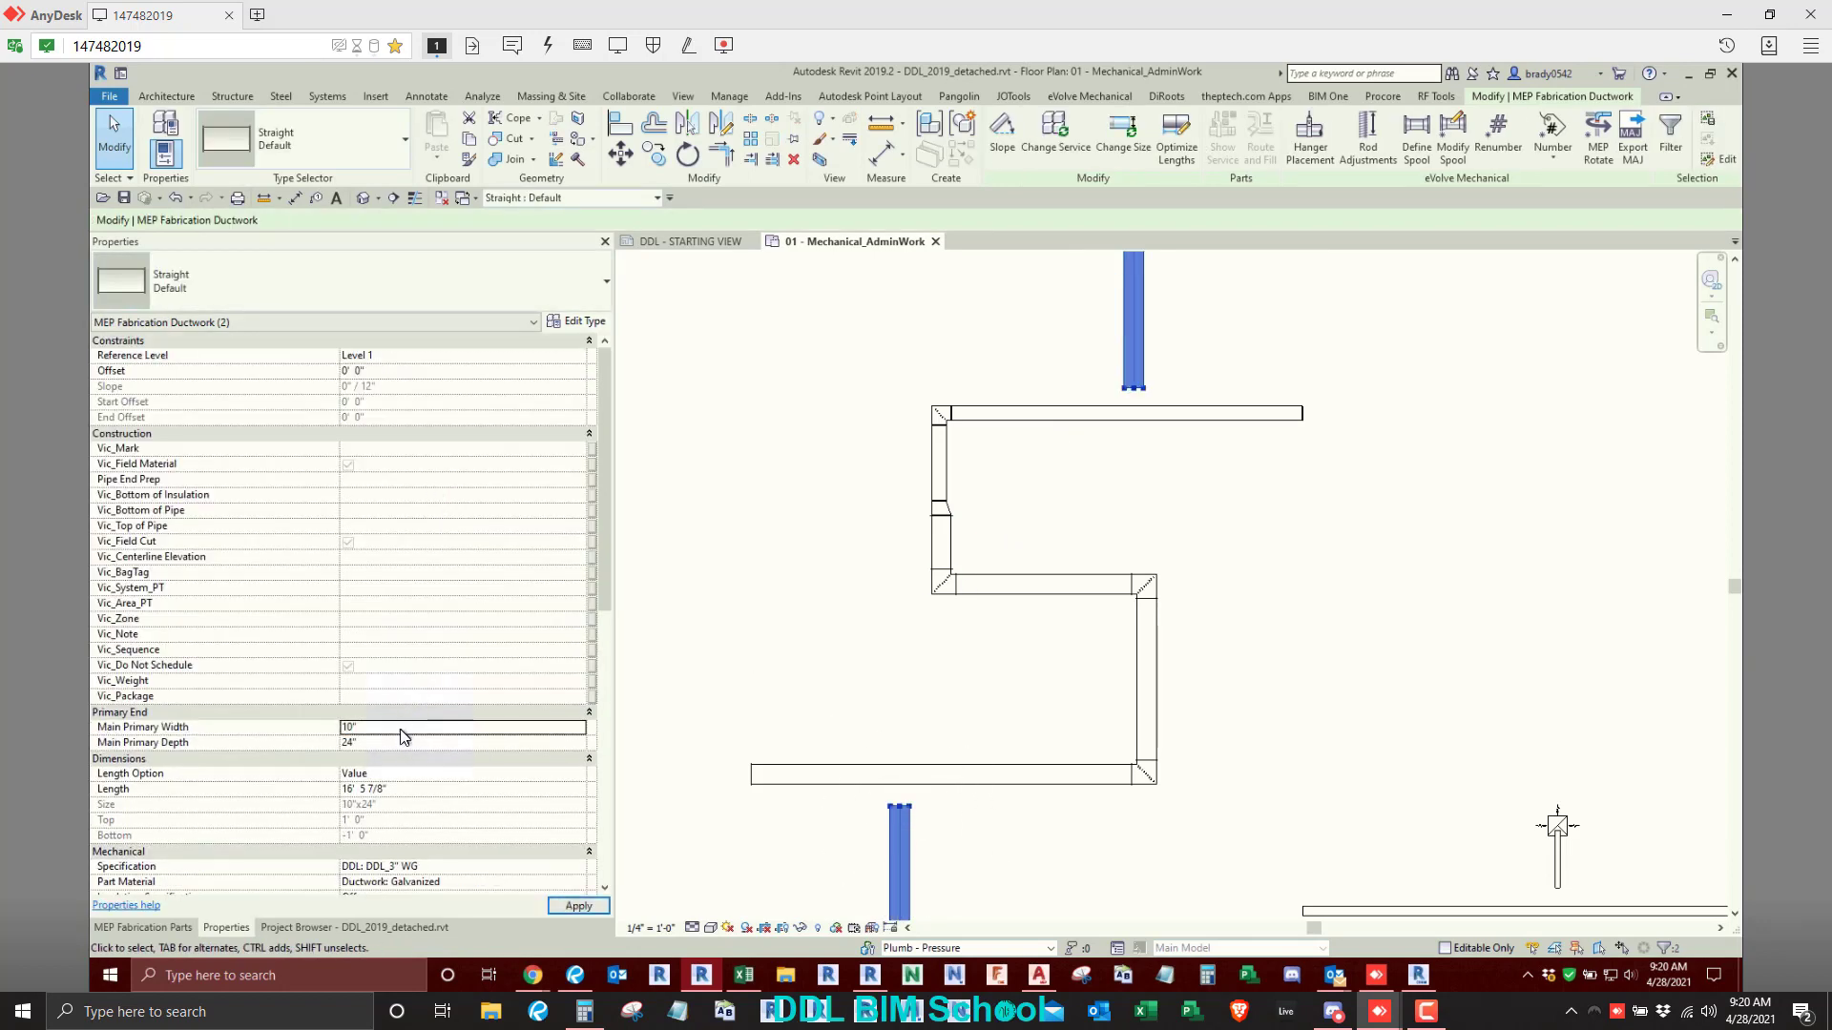
{"action": "left_click", "coordinate": [387, 744]}
{"action": "type", "text": "10"}
{"action": "key", "text": "Return"}
{"action": "left_click", "coordinate": [750, 642]}
{"action": "middle_click_drag", "start_coordinate": [750, 643], "coordinate": [768, 592]}
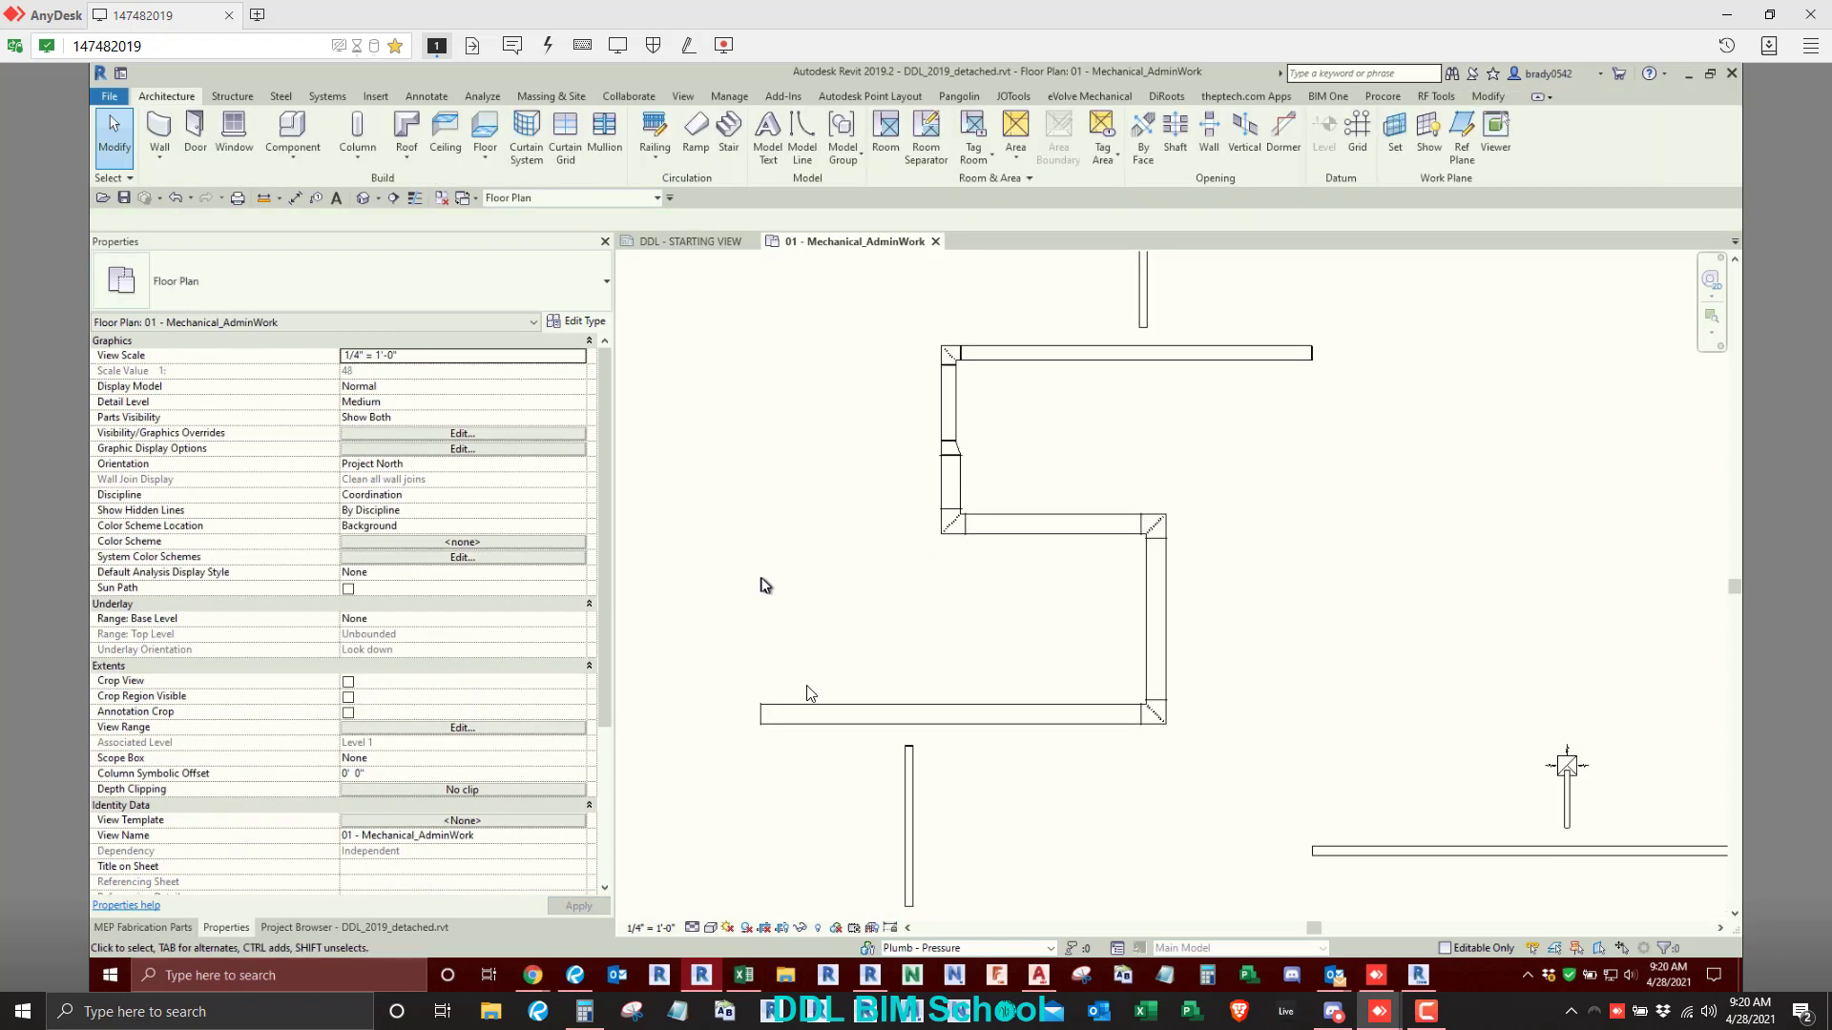
- Extend the lower 10" branch to the bottom run and the upper 10" branch to the top run
{"action": "left_click", "coordinate": [909, 773]}
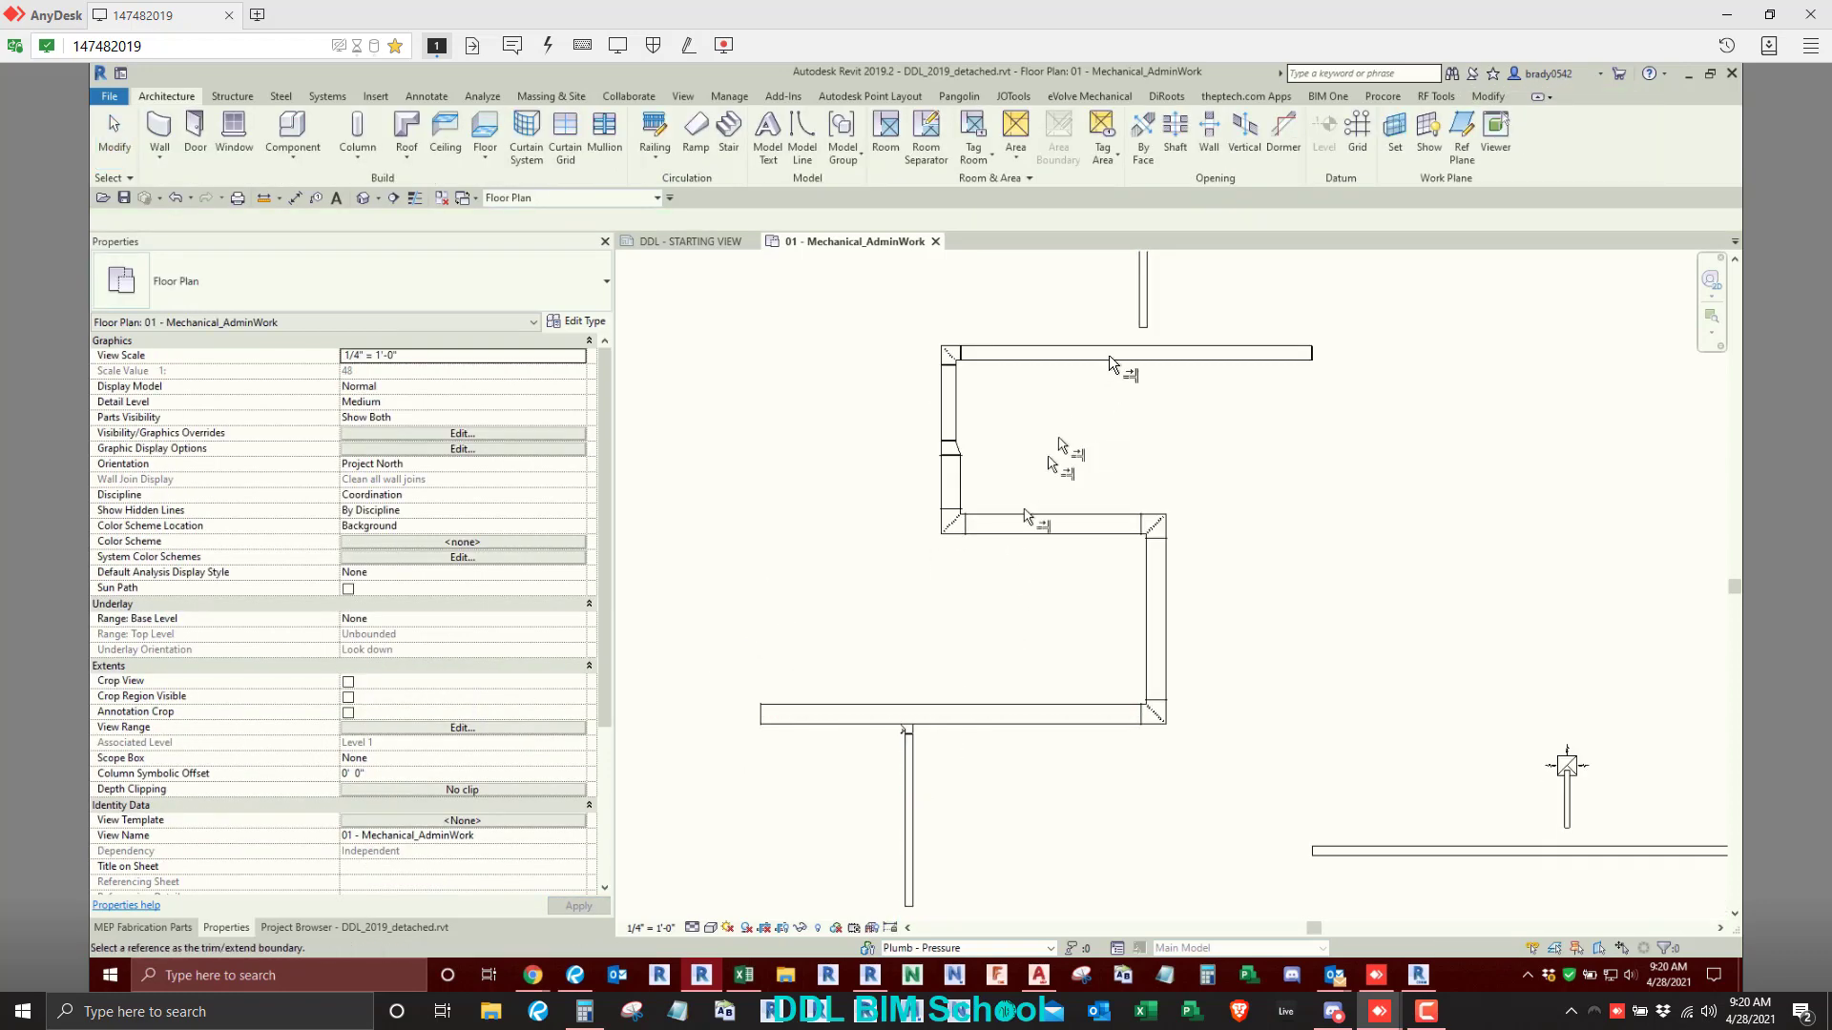
{"action": "left_click", "coordinate": [1108, 353]}
{"action": "left_click", "coordinate": [1141, 296]}
{"action": "right_click", "coordinate": [785, 511]}
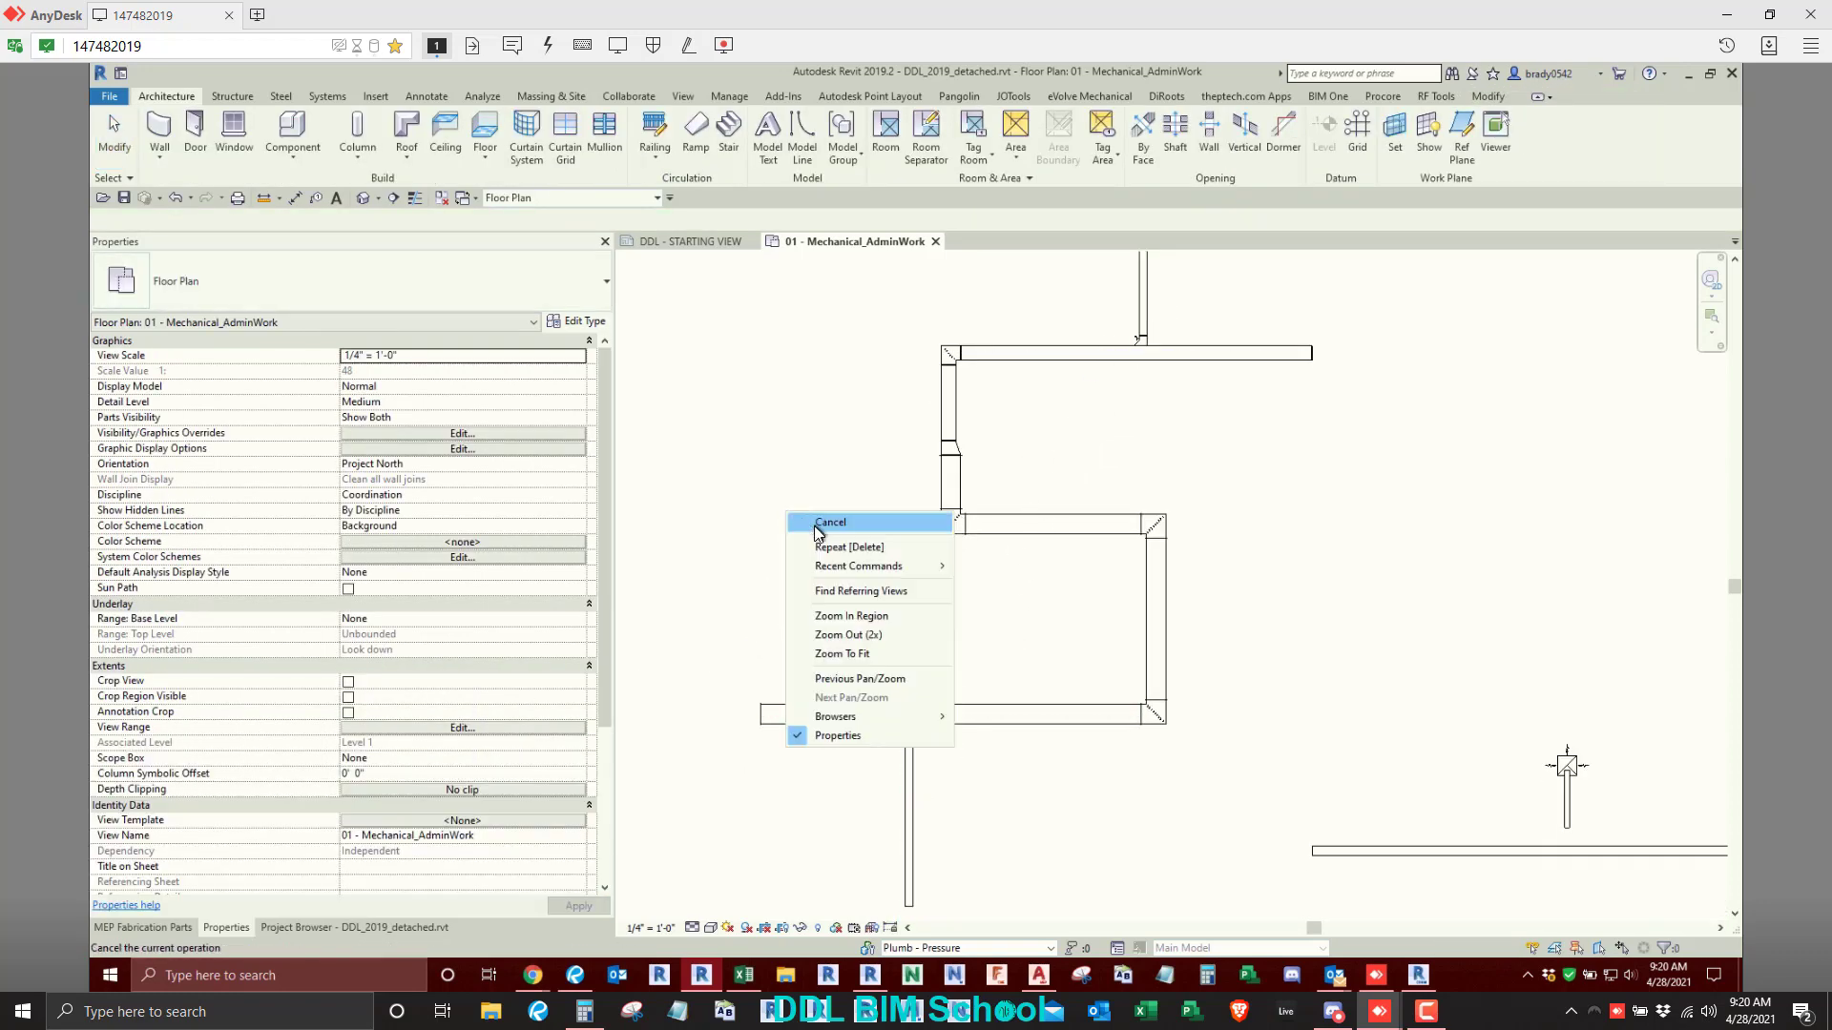
{"action": "left_click", "coordinate": [813, 525]}
{"action": "right_click", "coordinate": [814, 524]}
{"action": "left_click", "coordinate": [842, 559]}
{"action": "scroll", "coordinate": [840, 554], "scroll_direction": "down", "scroll_amount": 2}
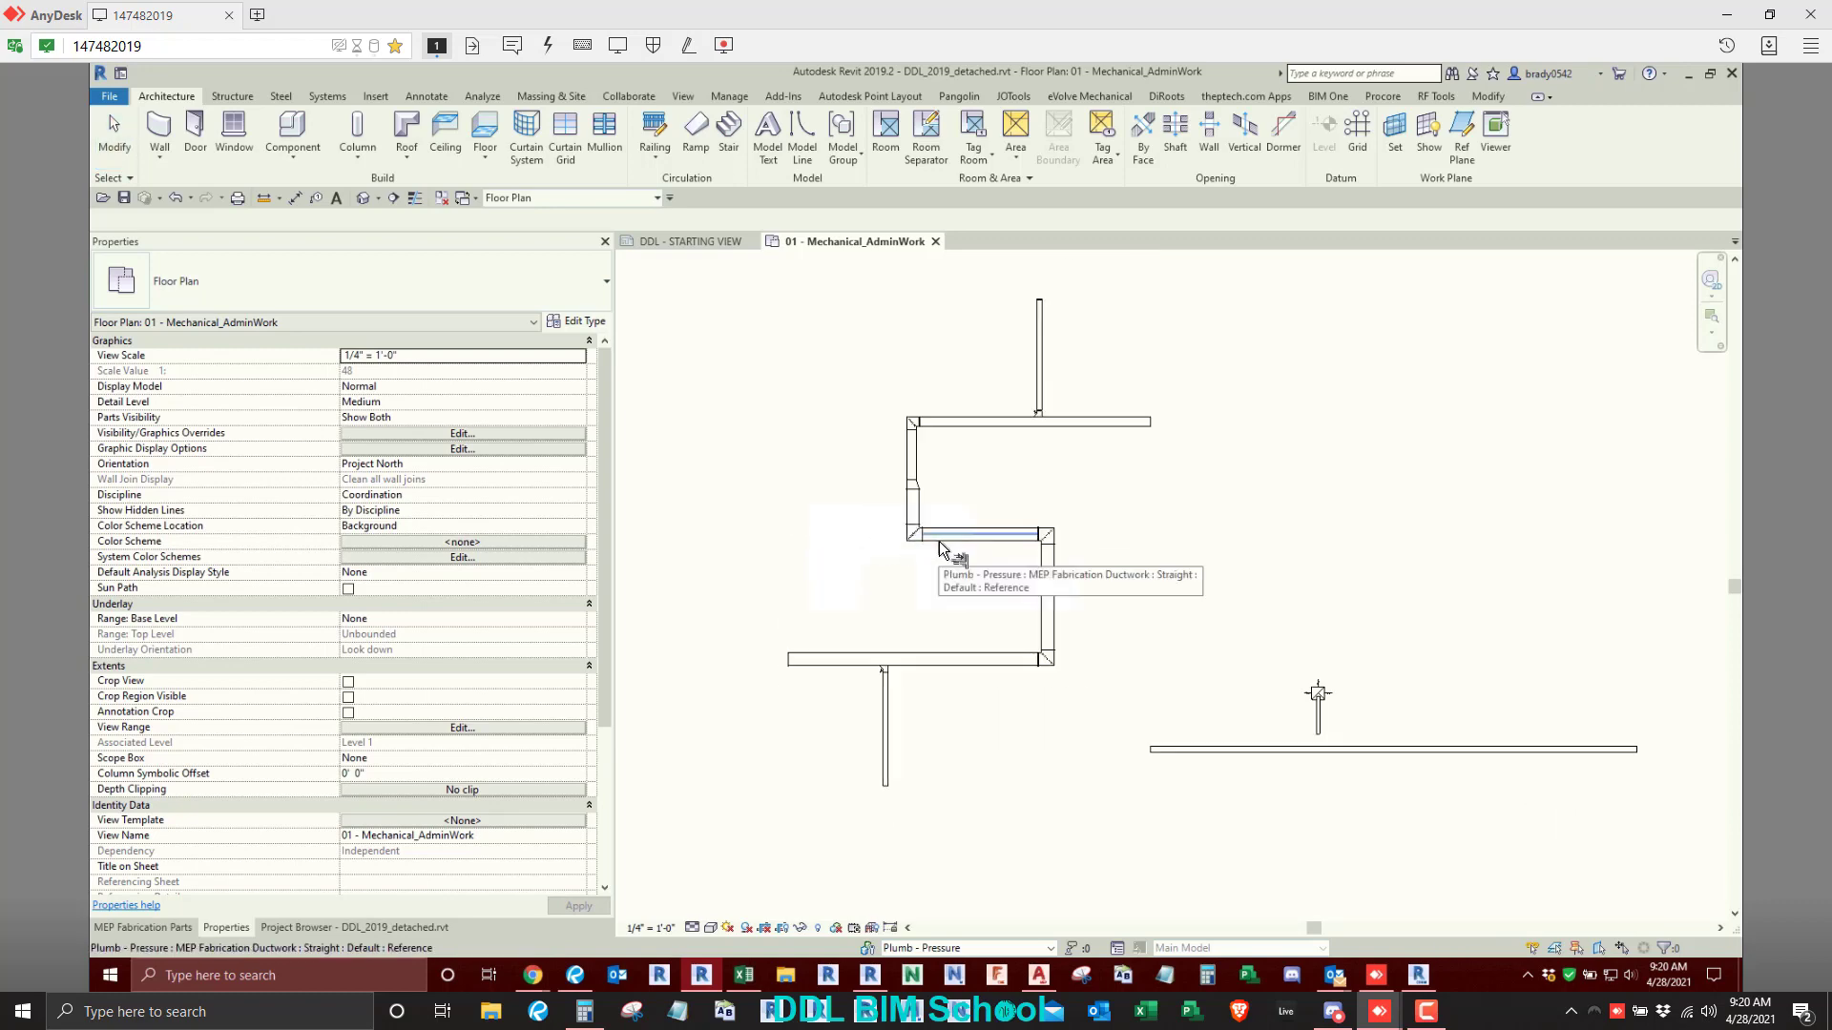
{"action": "key", "text": "Escape"}
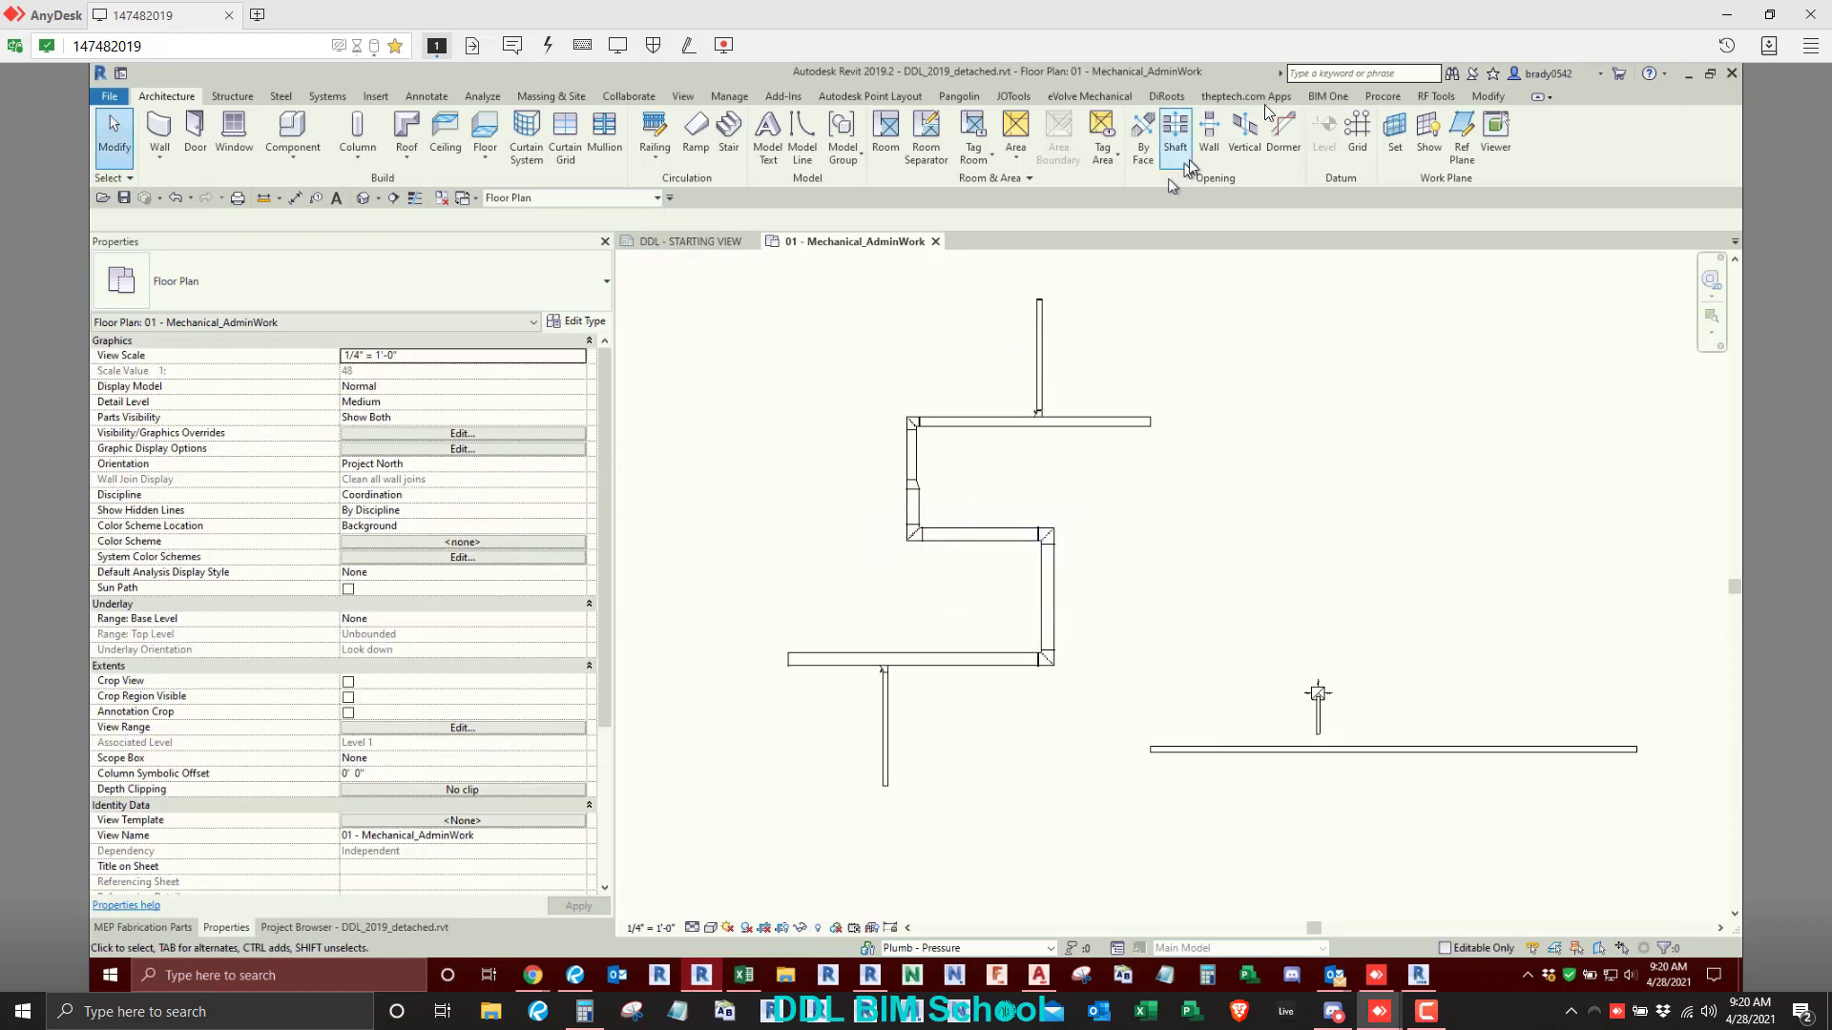
- Offset a copy of the whole stepped duct route by 4'-0" toward its upper-left side
{"action": "left_click", "coordinate": [1482, 96]}
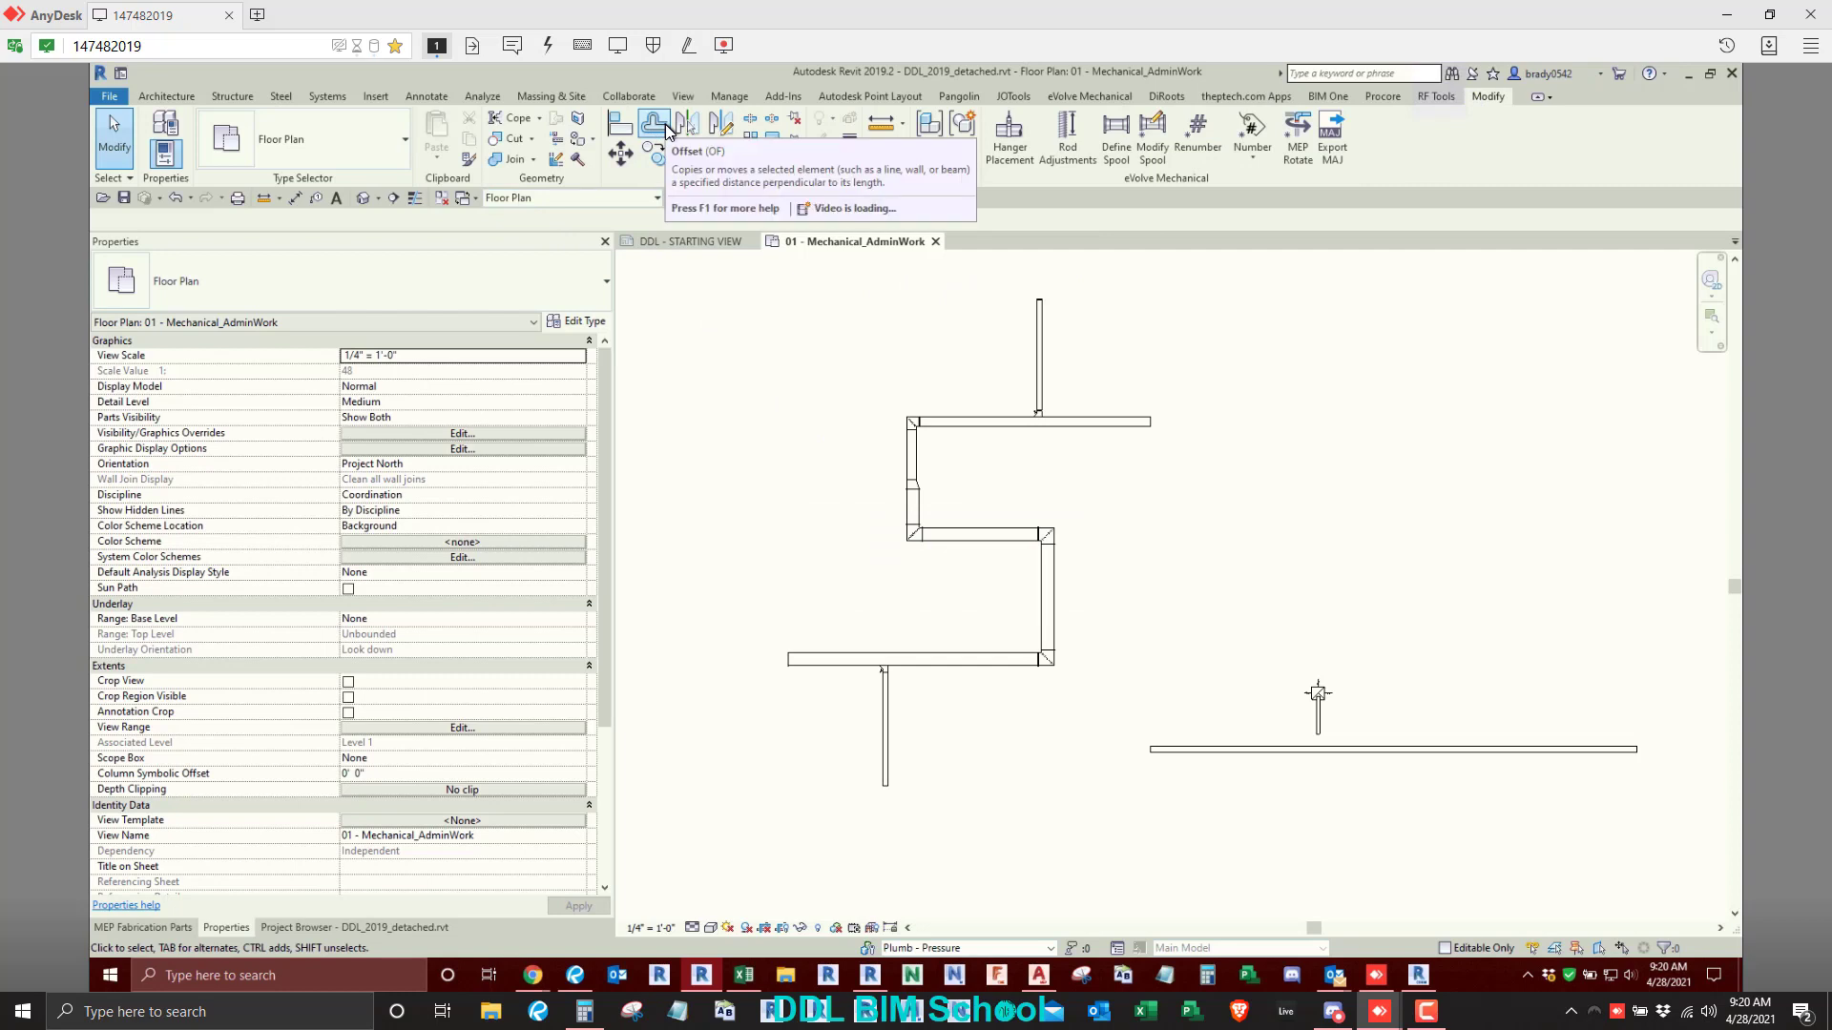
{"action": "left_click", "coordinate": [653, 124]}
{"action": "left_click", "coordinate": [291, 220]}
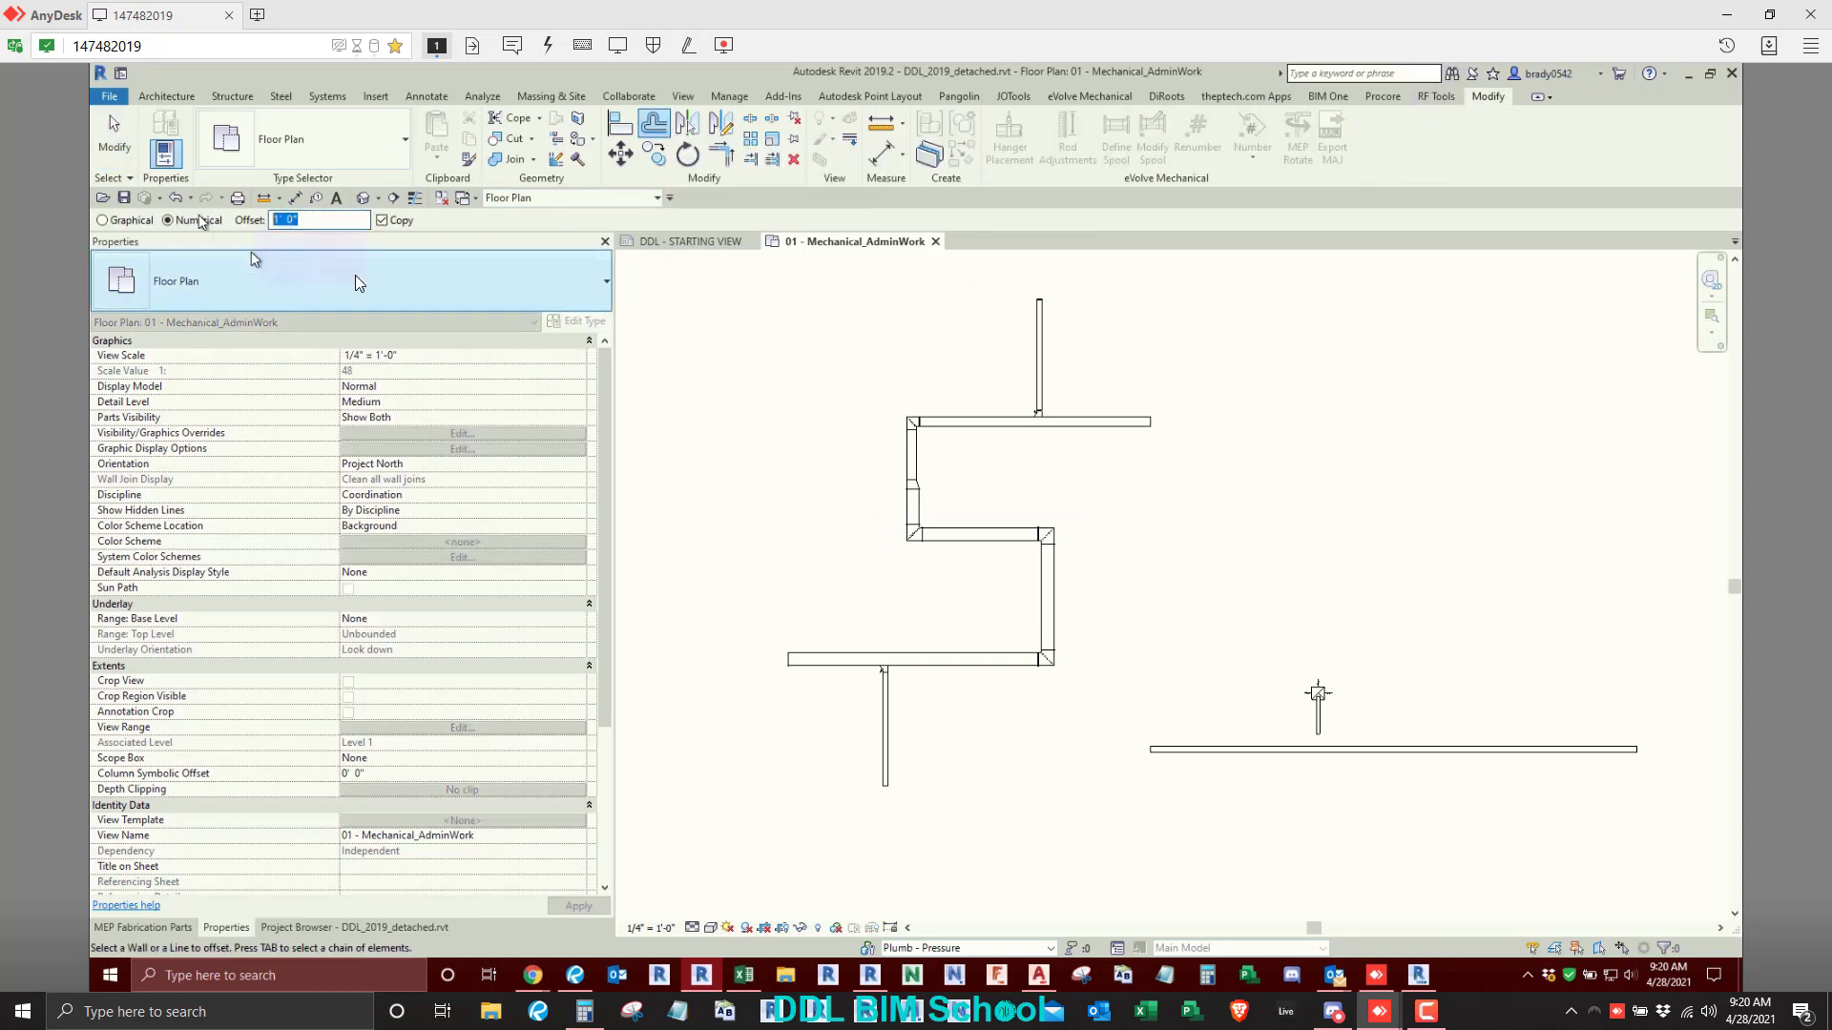
{"action": "type", "text": "2"}
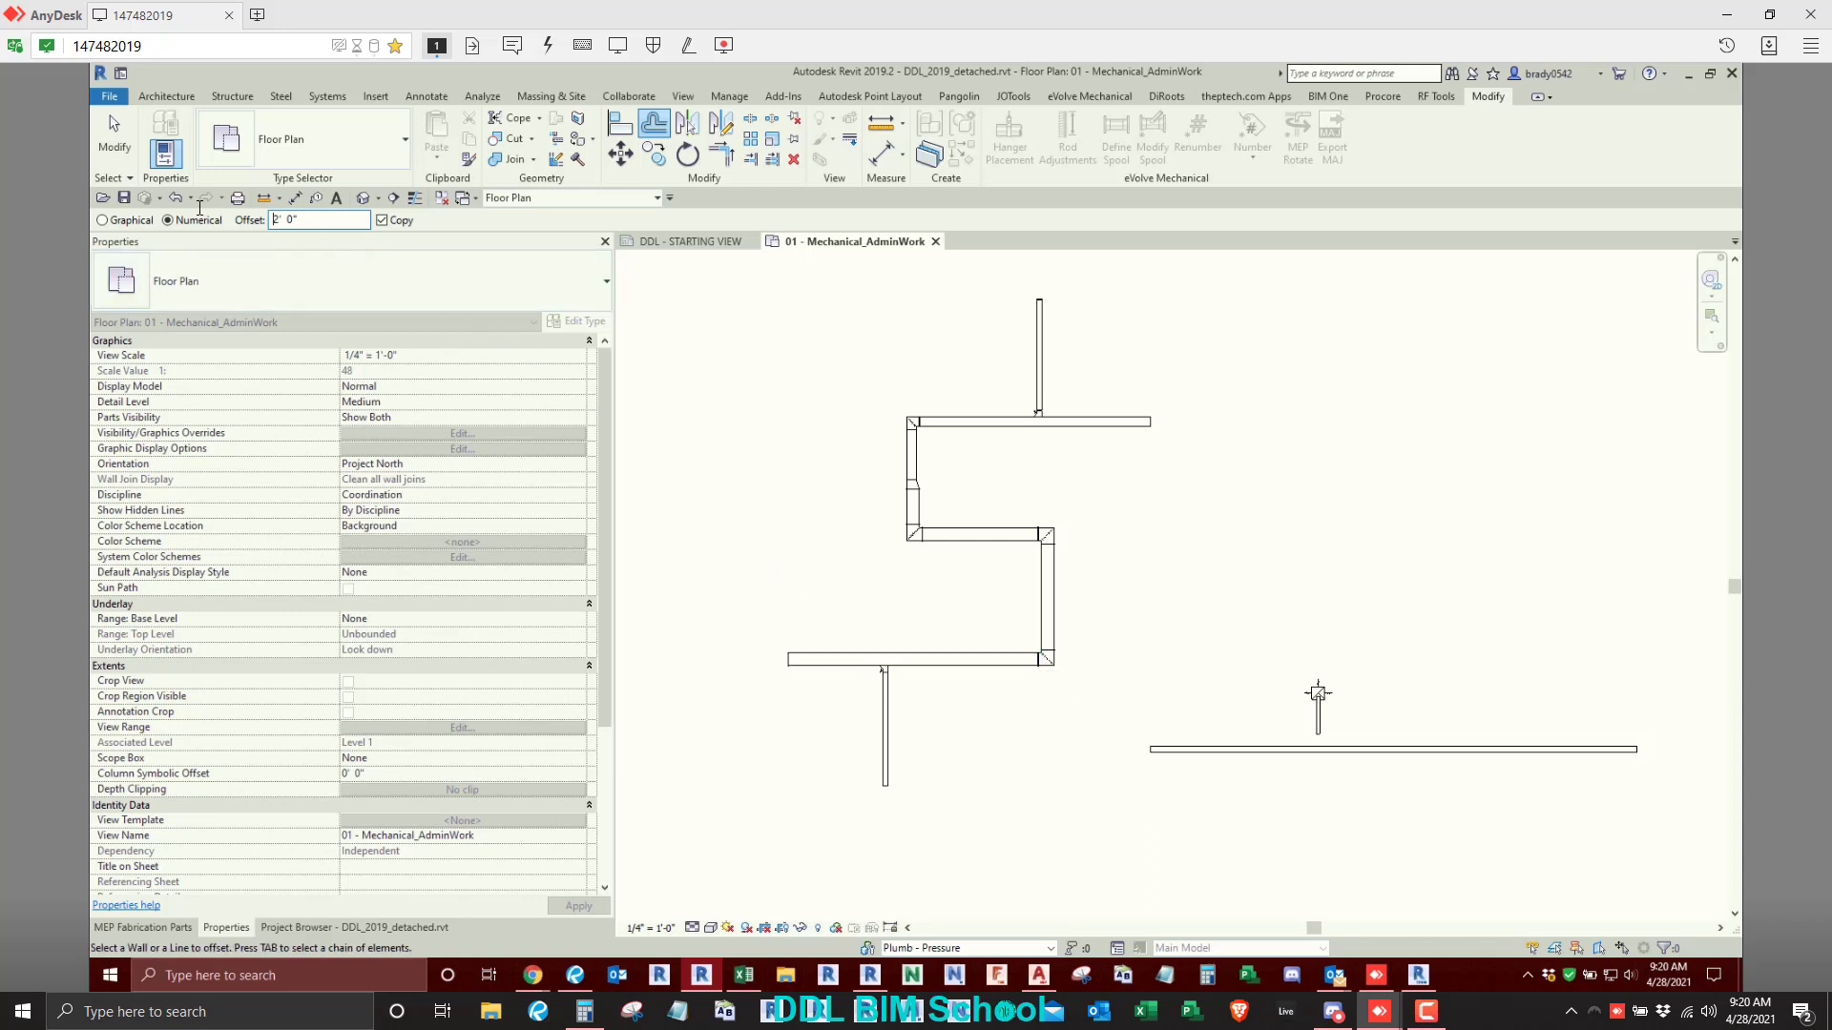
{"action": "type", "text": "4"}
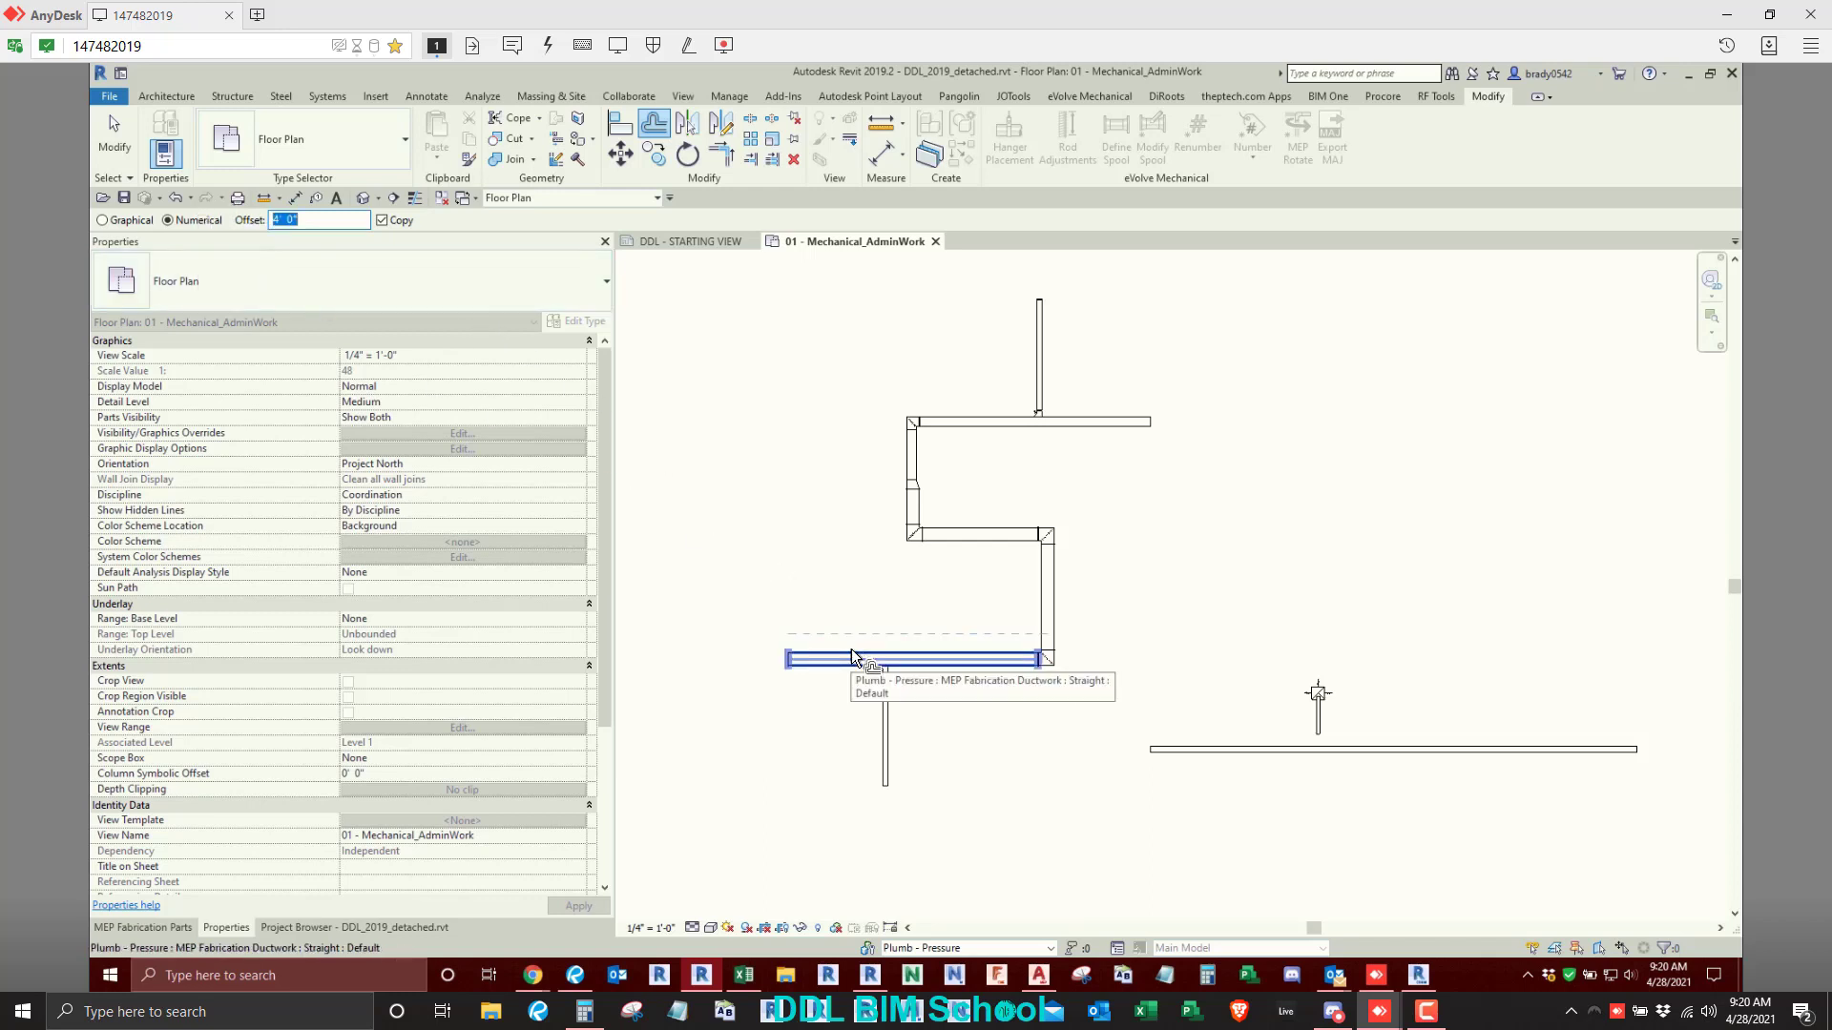
{"action": "key", "text": "Tab"}
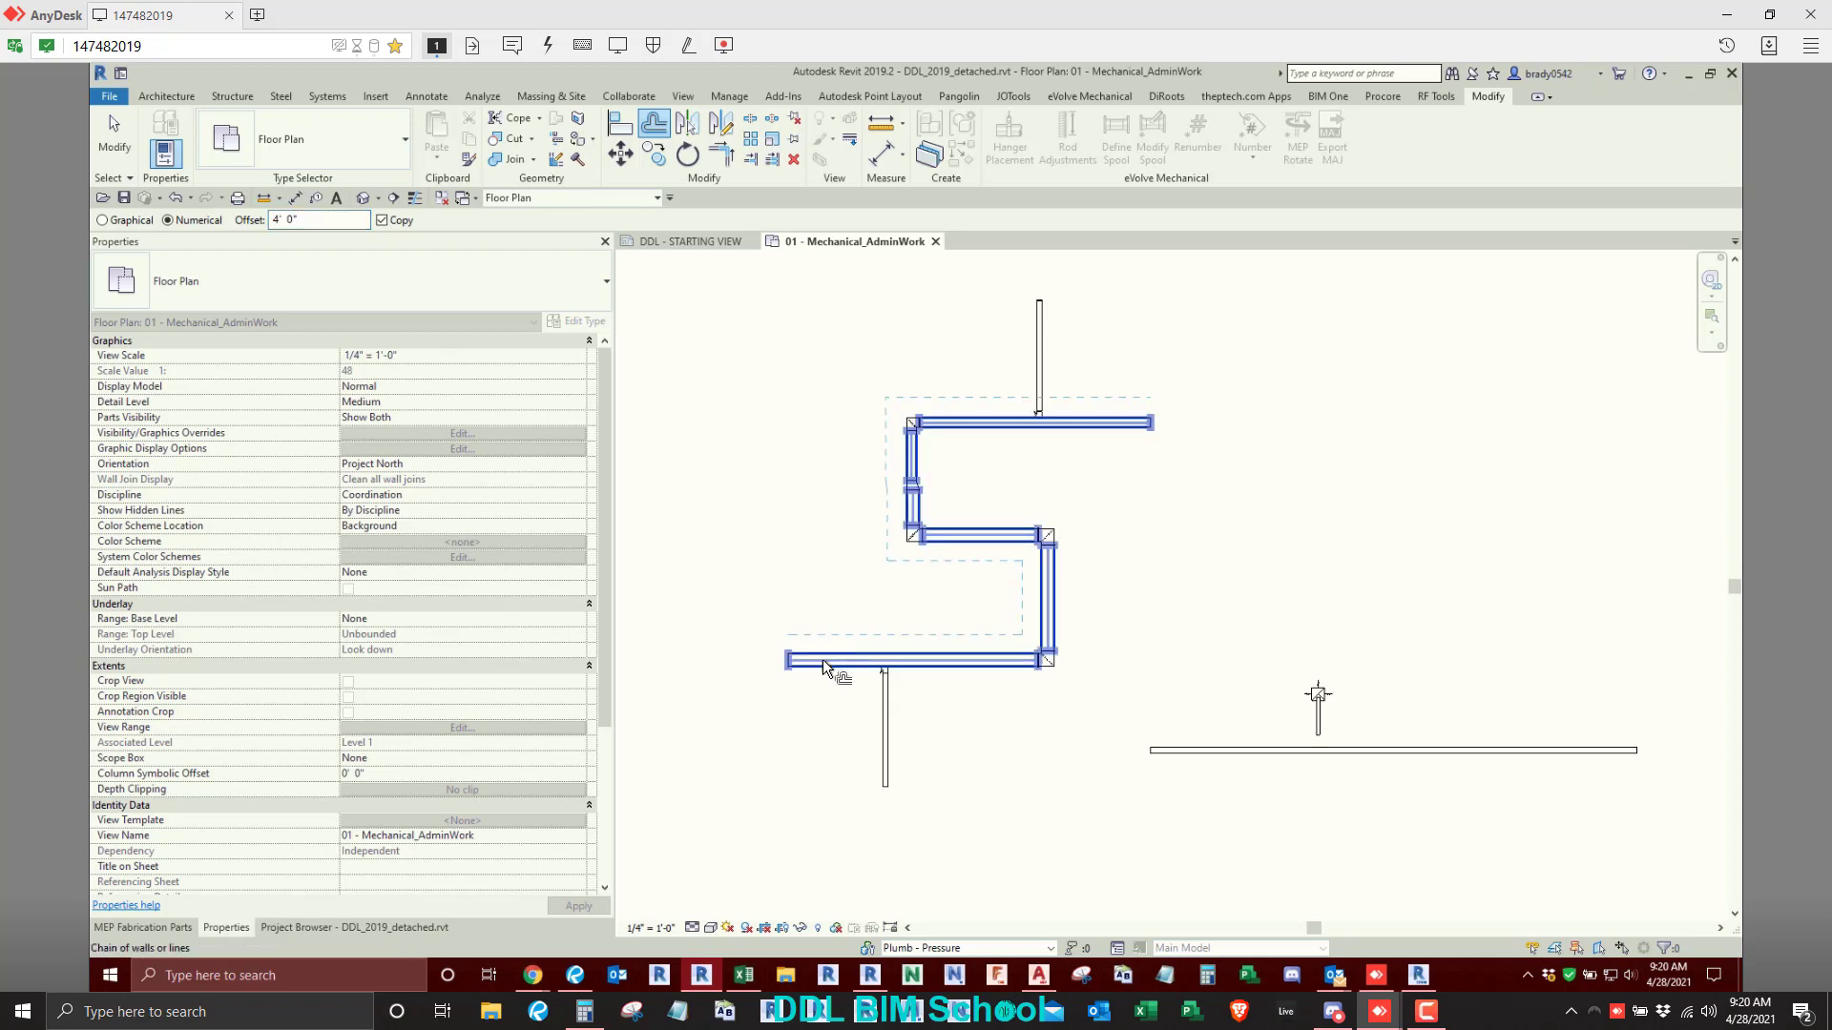
{"action": "left_click", "coordinate": [892, 523]}
{"action": "key", "text": "Escape"}
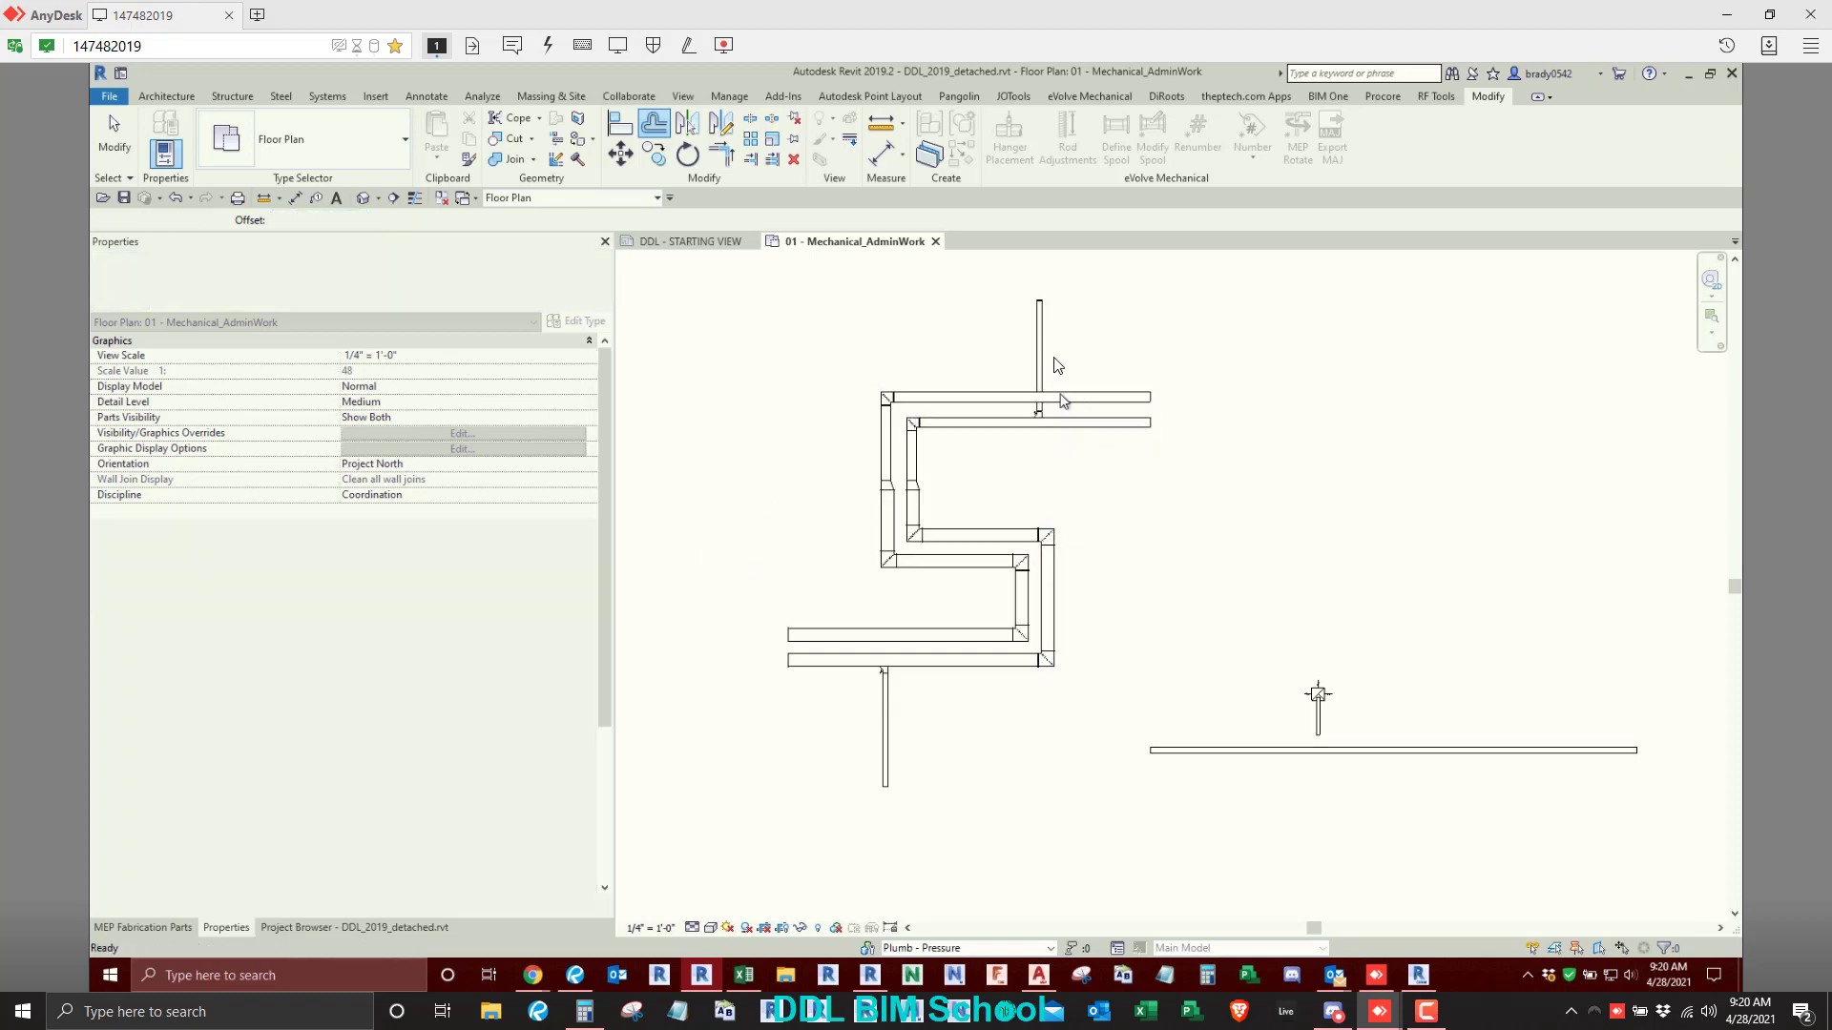
- Delete the tap on the upper 10" branch and extend the branch to the outer top run instead
{"action": "scroll", "coordinate": [1038, 416], "scroll_direction": "up", "scroll_amount": 3}
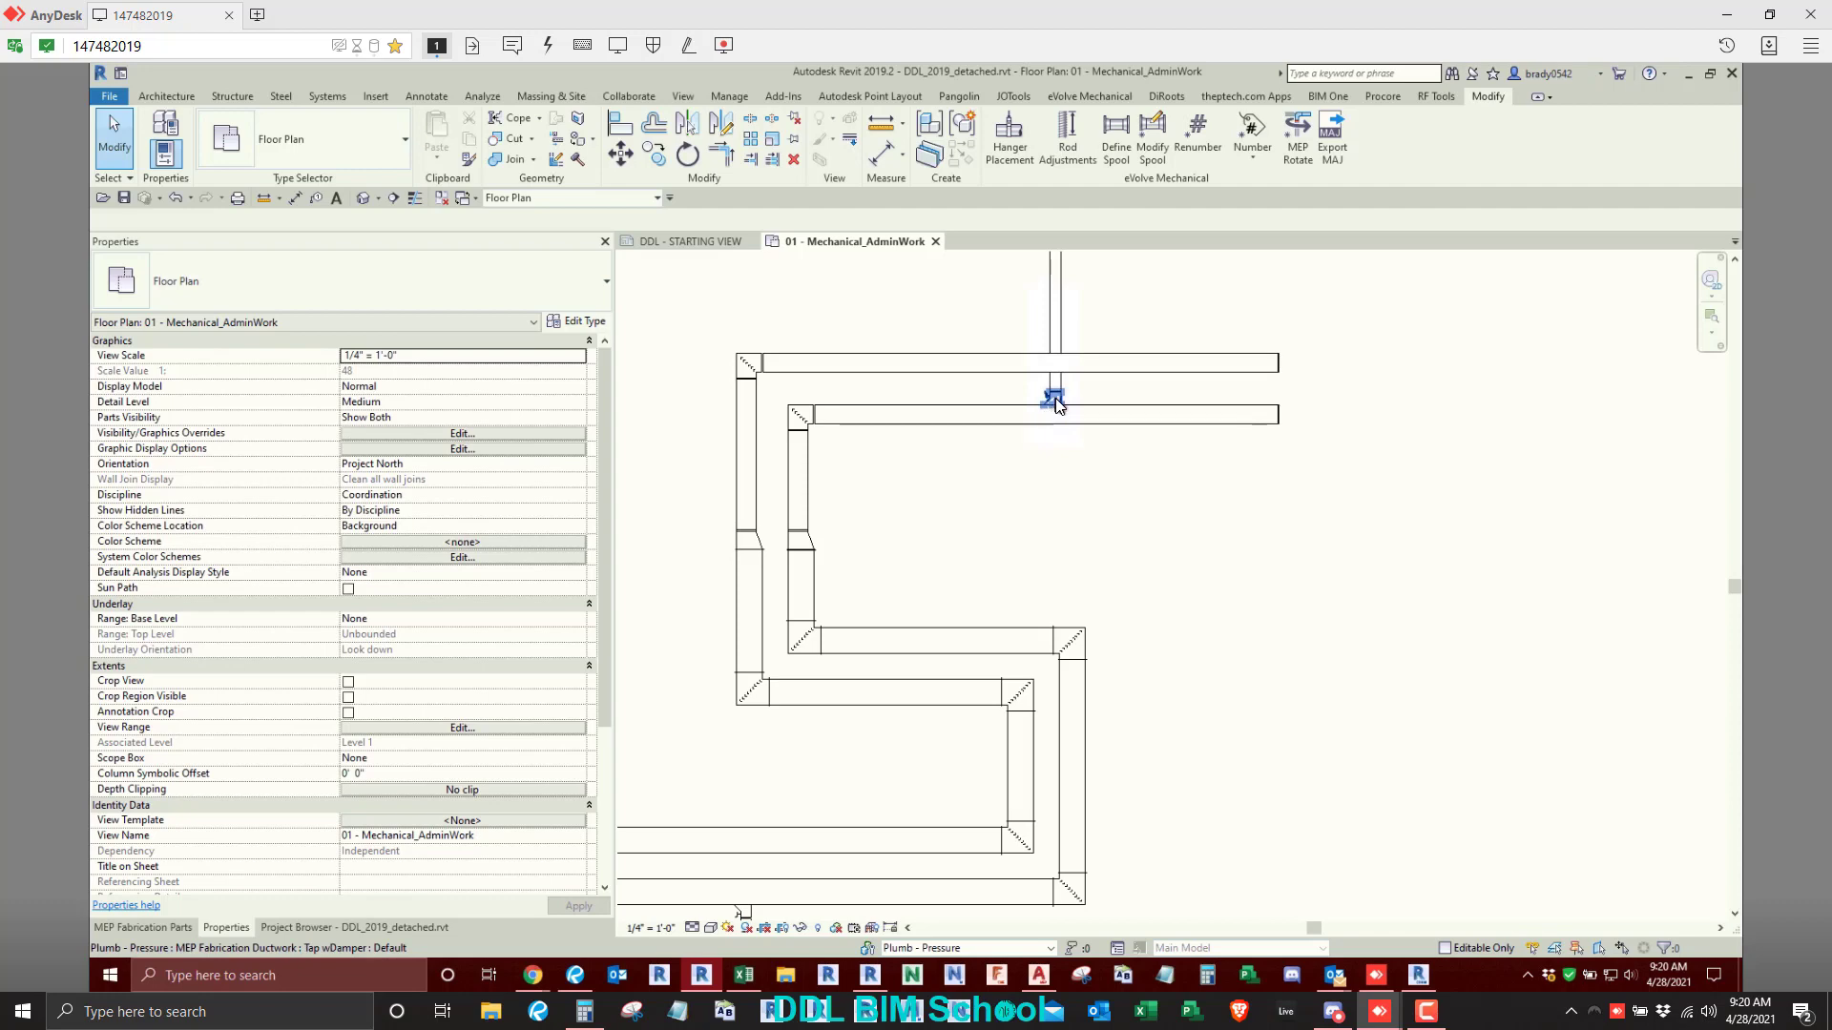
{"action": "left_click", "coordinate": [1055, 398]}
{"action": "key", "text": "Delete"}
{"action": "key", "text": "e"}
{"action": "key", "text": "x"}
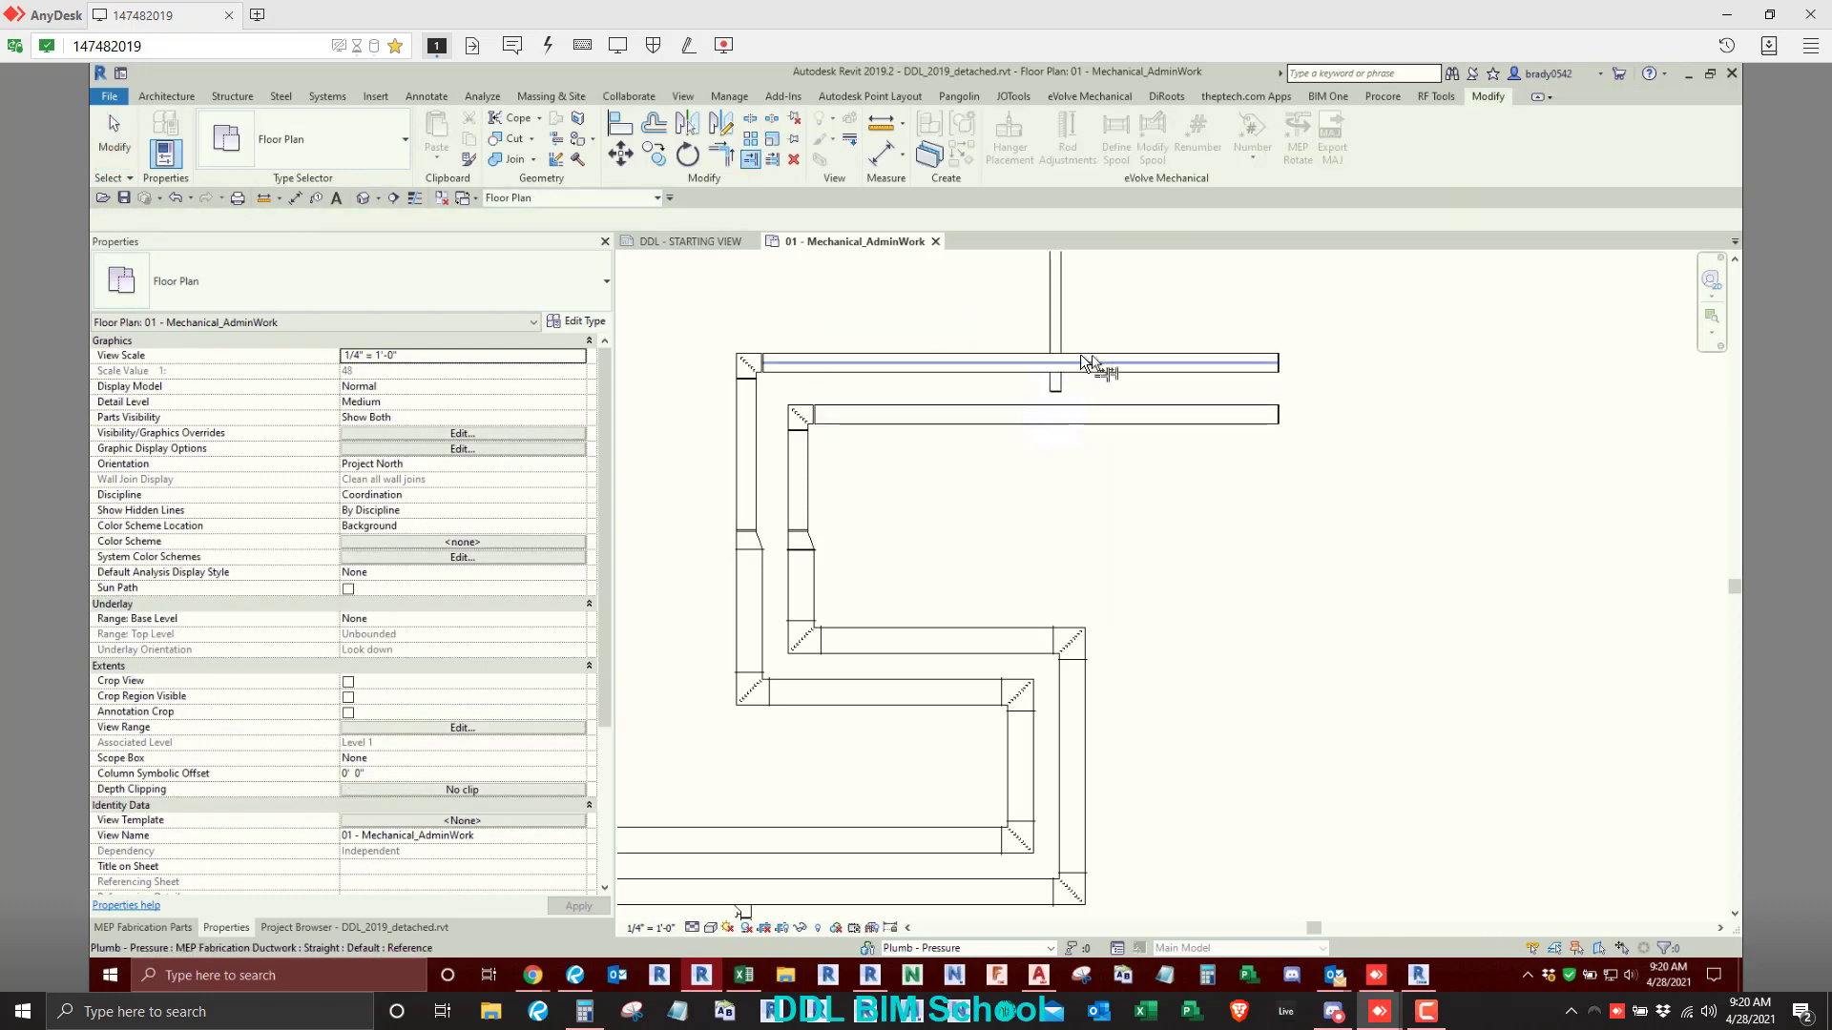
{"action": "left_click", "coordinate": [1086, 363]}
{"action": "left_click", "coordinate": [1056, 325]}
{"action": "scroll", "coordinate": [883, 396], "scroll_direction": "down", "scroll_amount": 2}
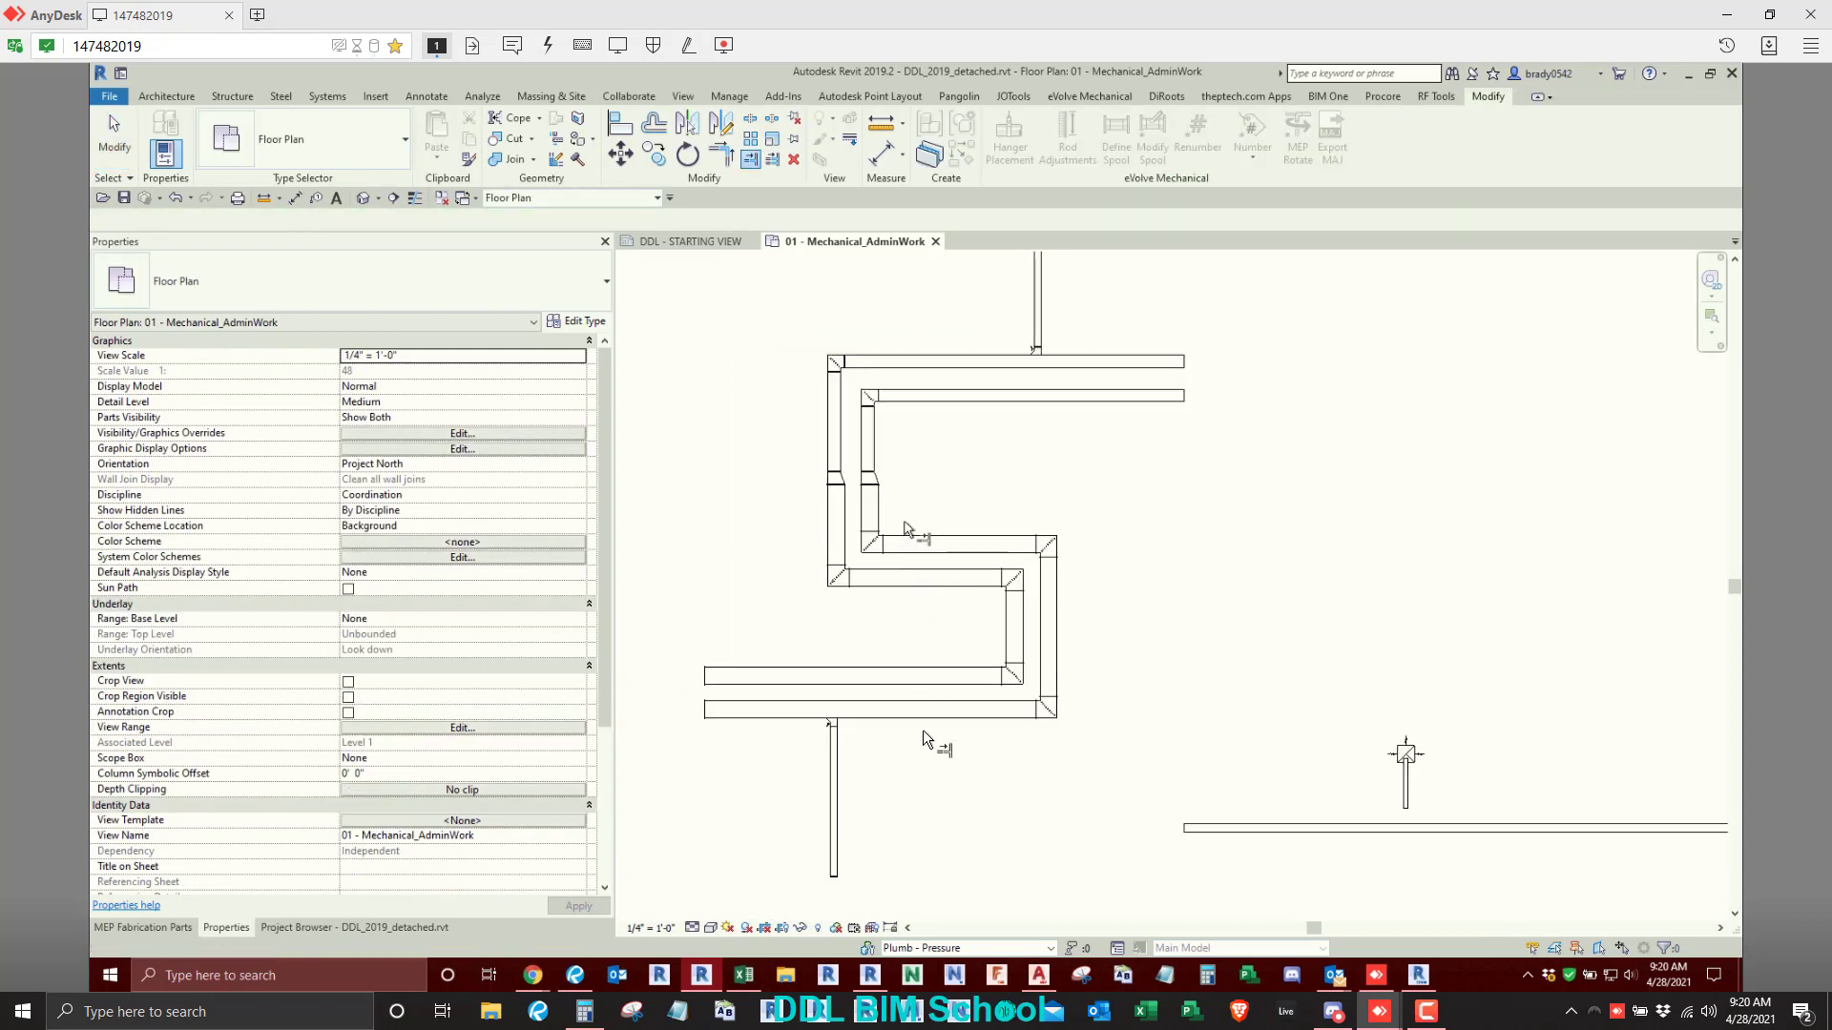
{"action": "scroll", "coordinate": [1000, 488], "scroll_direction": "down", "scroll_amount": 2}
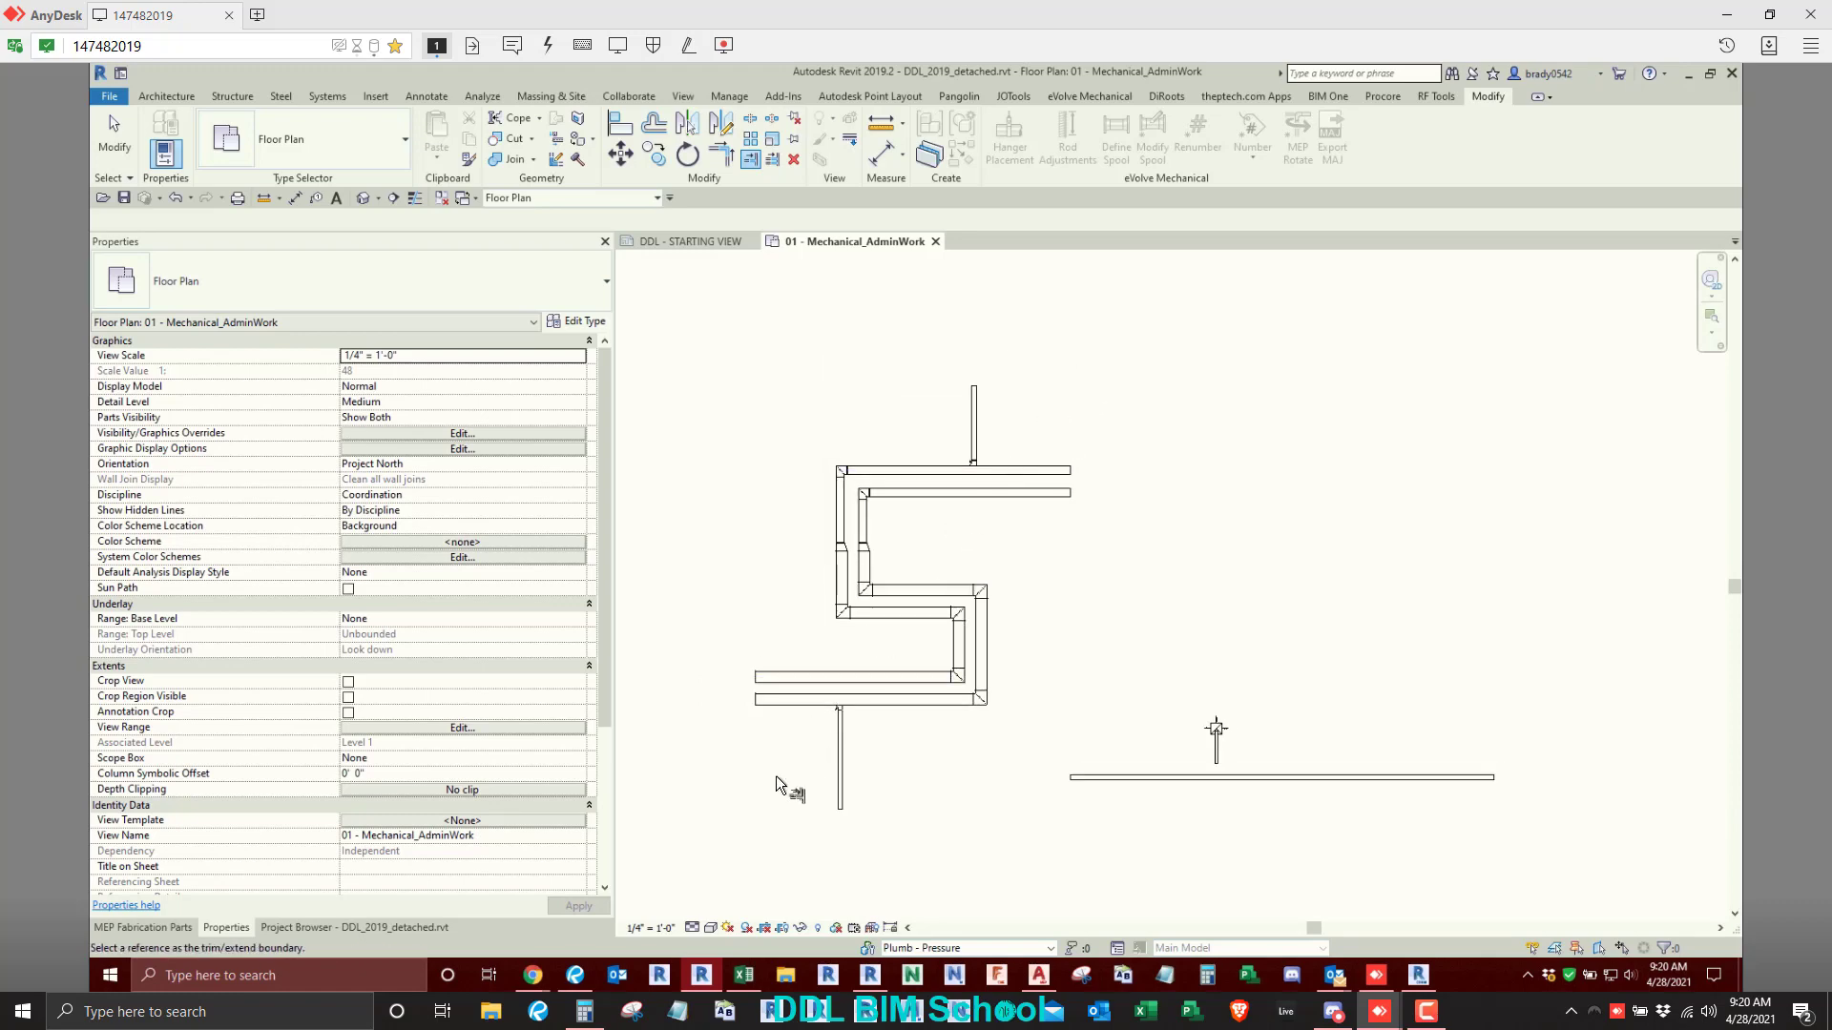
- Optimize the lengths of both parallel stepped duct routes together with their upper and lower branches
{"action": "key", "text": "Escape"}
{"action": "key", "text": "Escape"}
{"action": "left_click_drag", "start_coordinate": [1044, 364], "coordinate": [717, 842]}
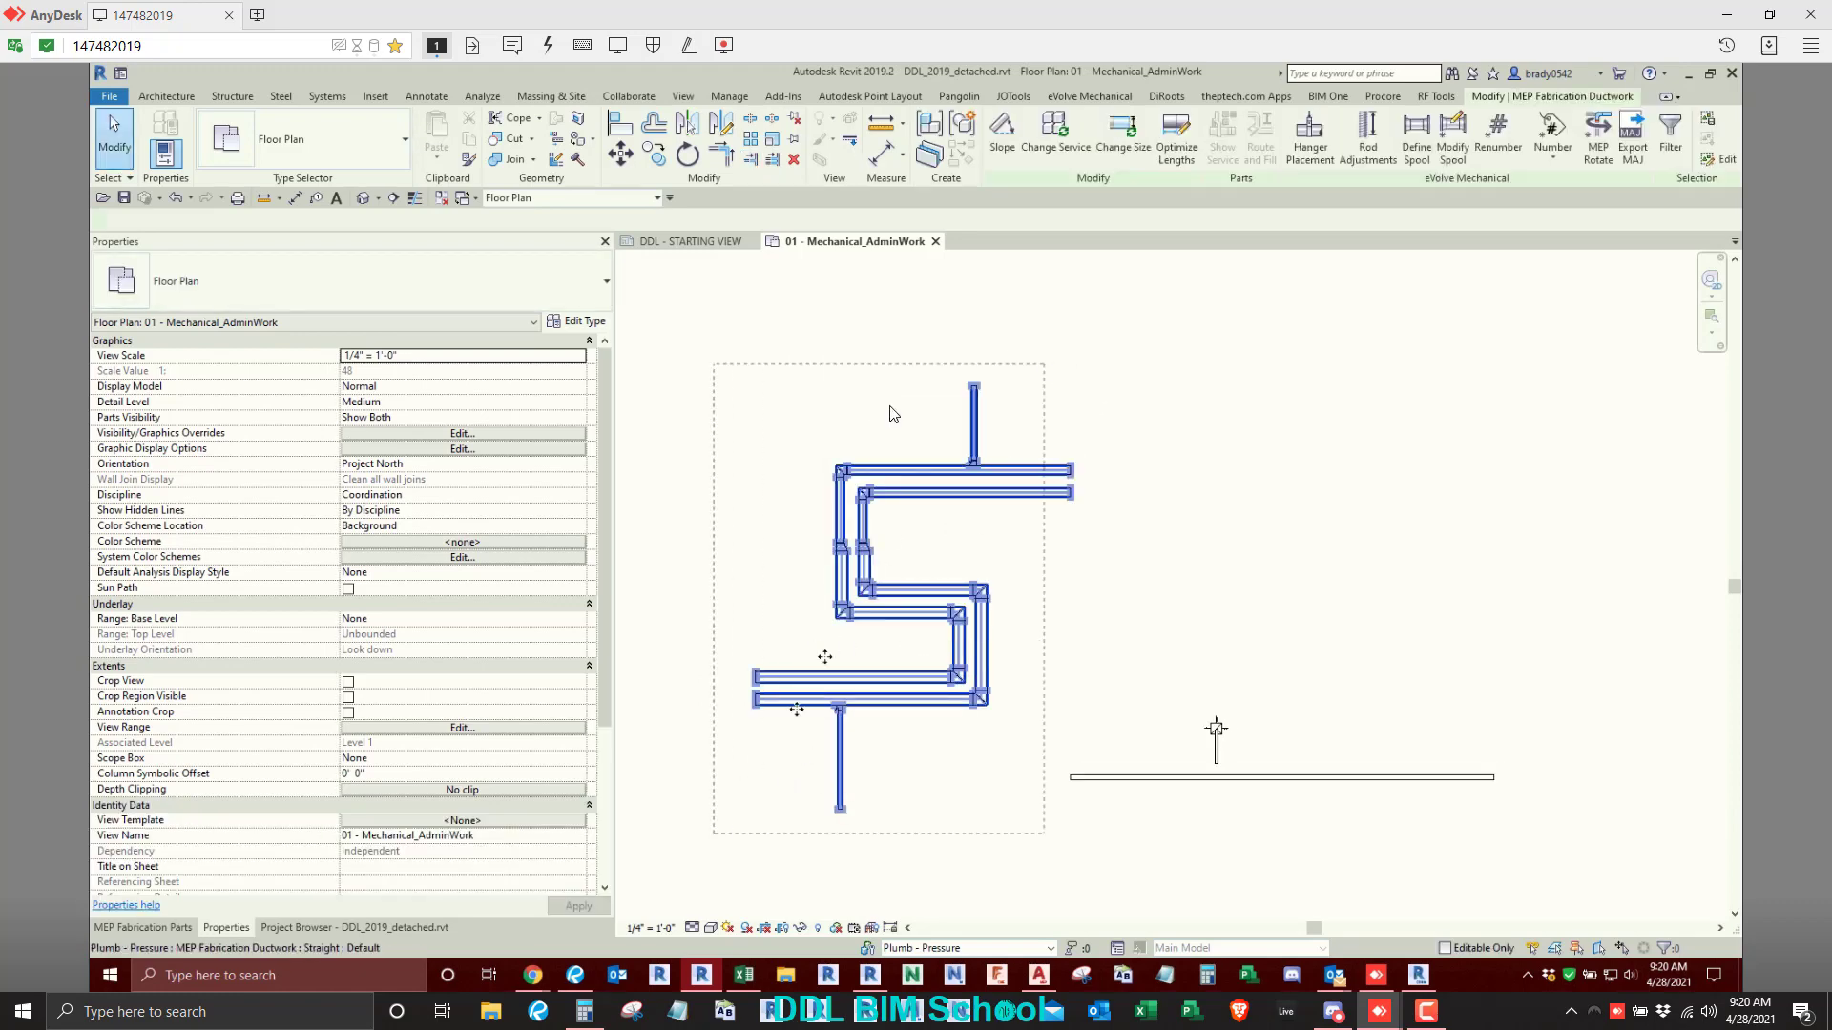
{"action": "left_click", "coordinate": [1175, 136]}
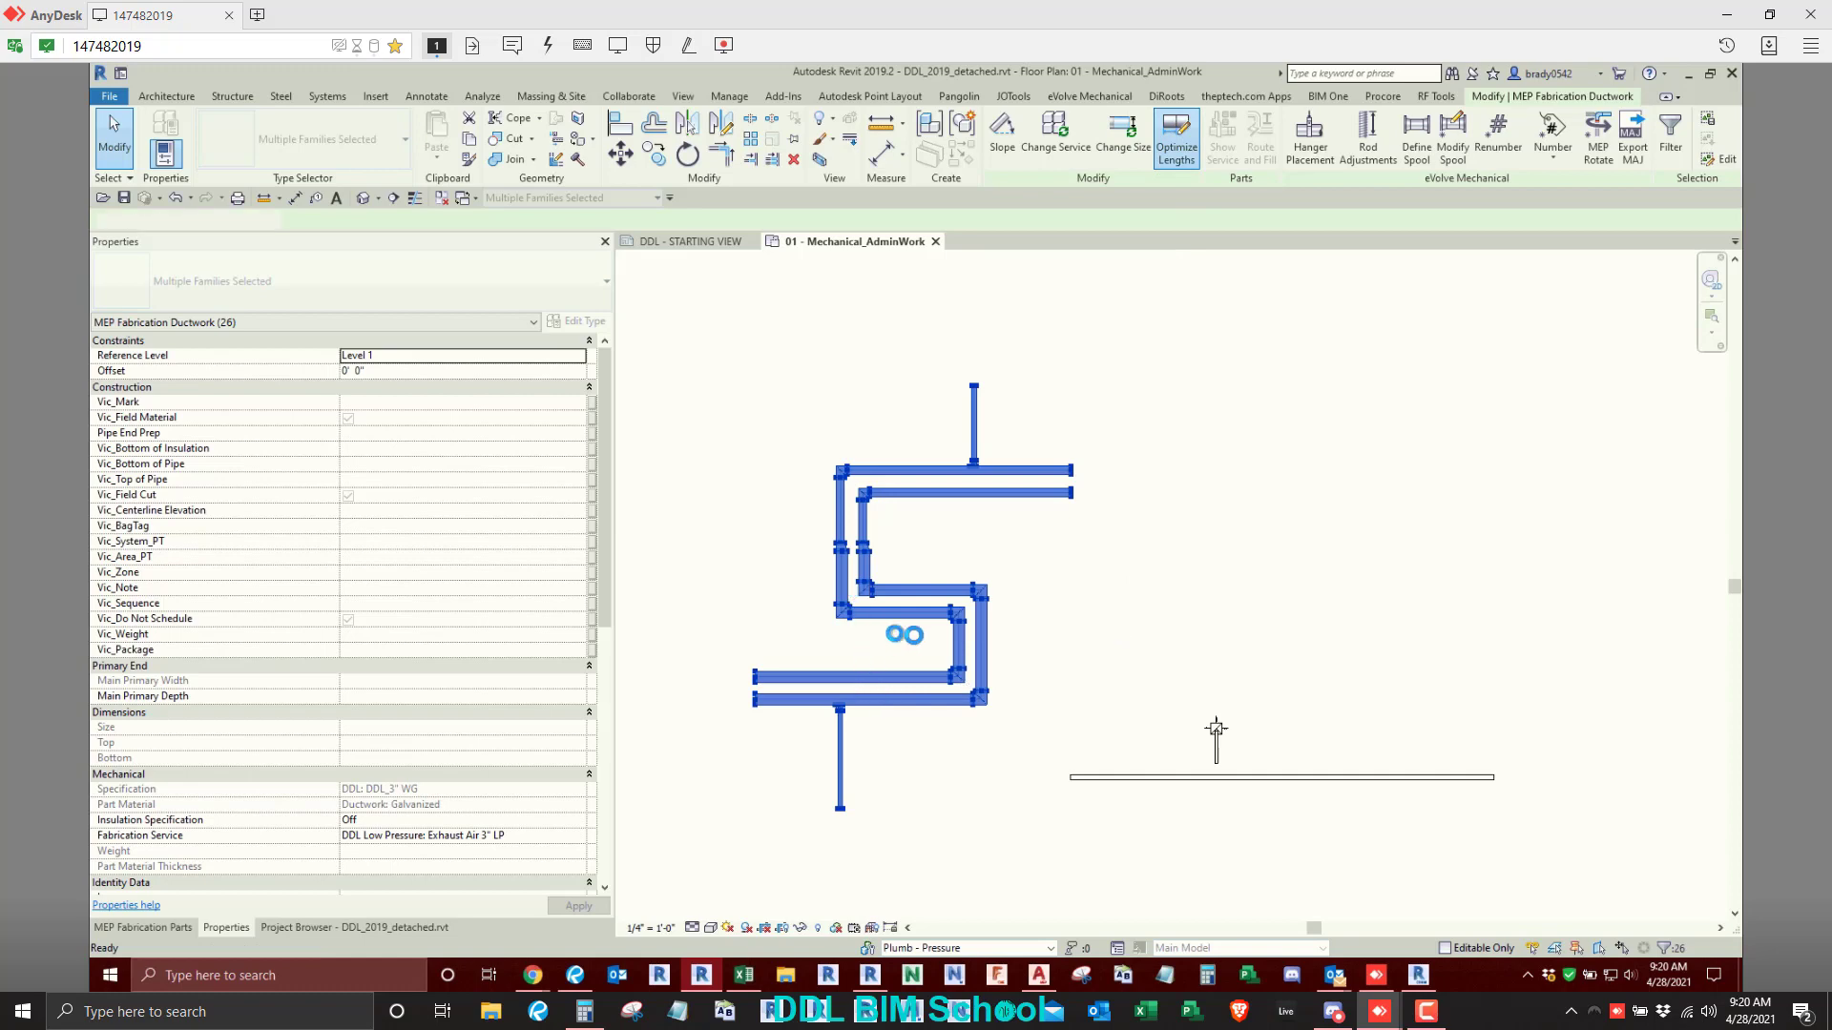
{"action": "scroll", "coordinate": [917, 634], "scroll_direction": "up", "scroll_amount": 4}
{"action": "scroll", "coordinate": [918, 477], "scroll_direction": "up", "scroll_amount": 3}
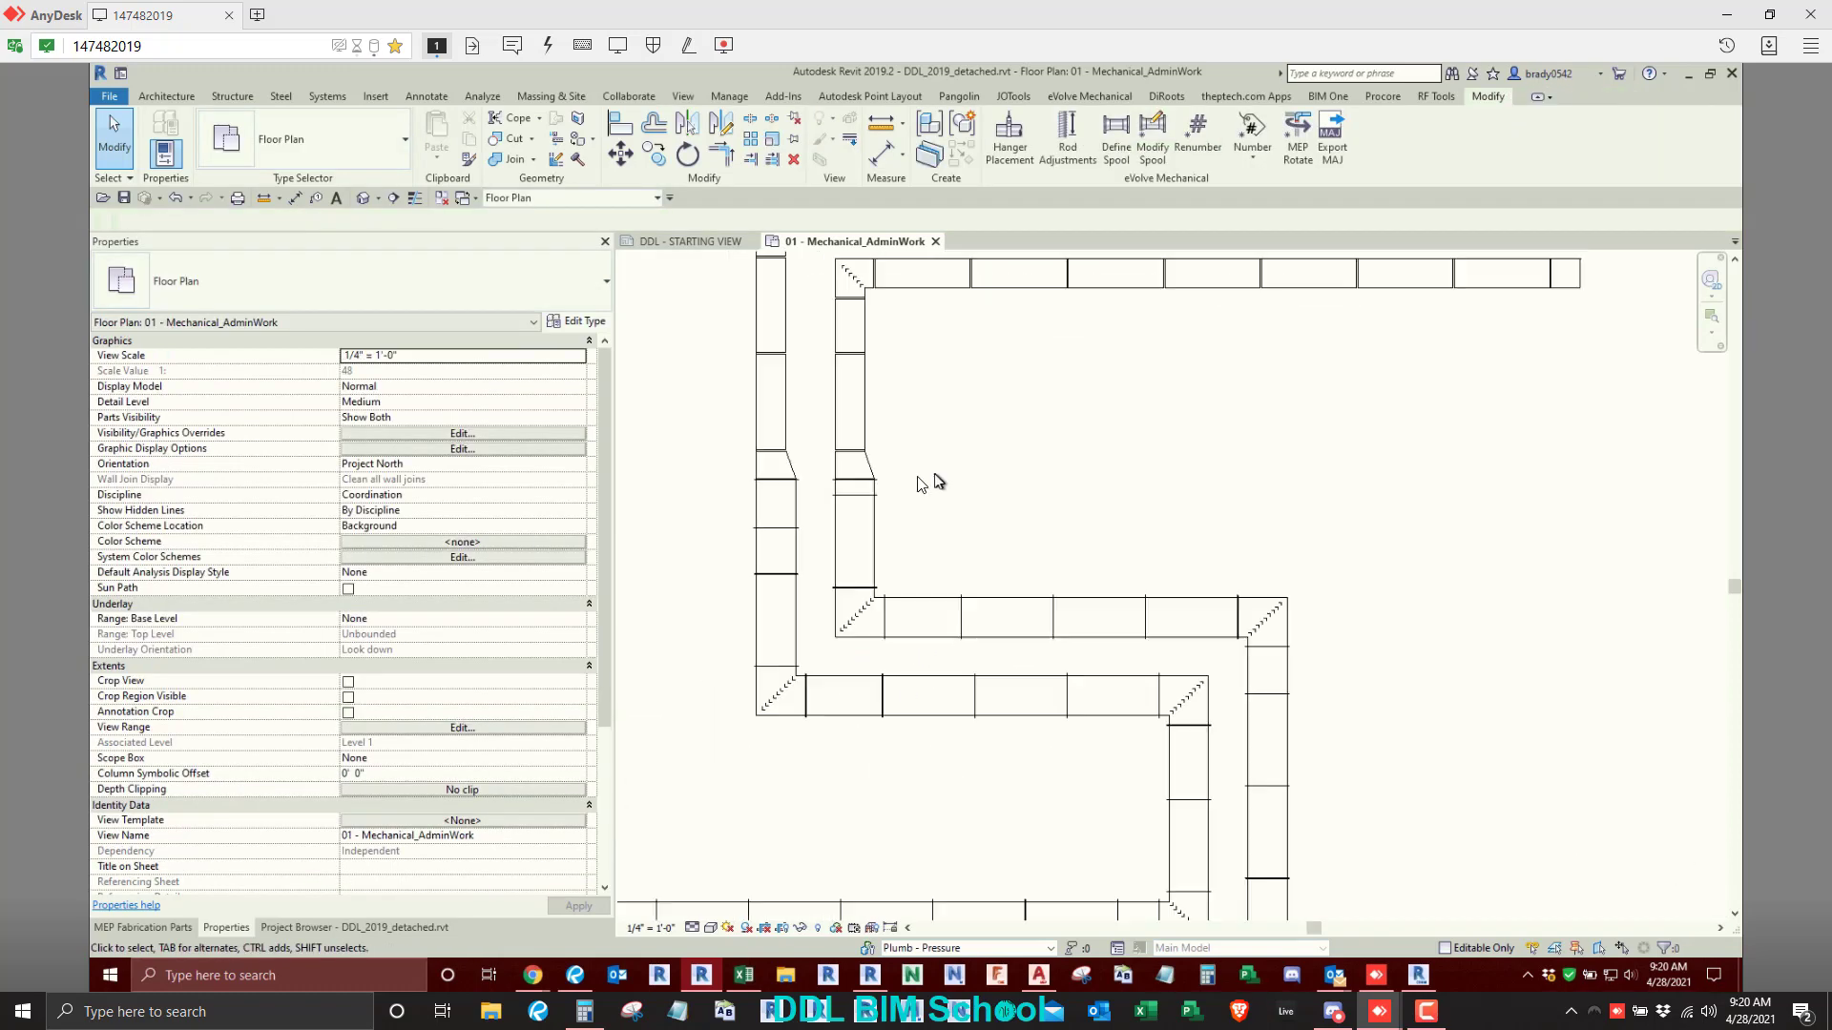
- Stretch the inner route's transition down over the short leftover piece to meet the next straight duct
{"action": "left_click", "coordinate": [814, 485]}
{"action": "left_click_drag", "start_coordinate": [812, 498], "coordinate": [815, 521]}
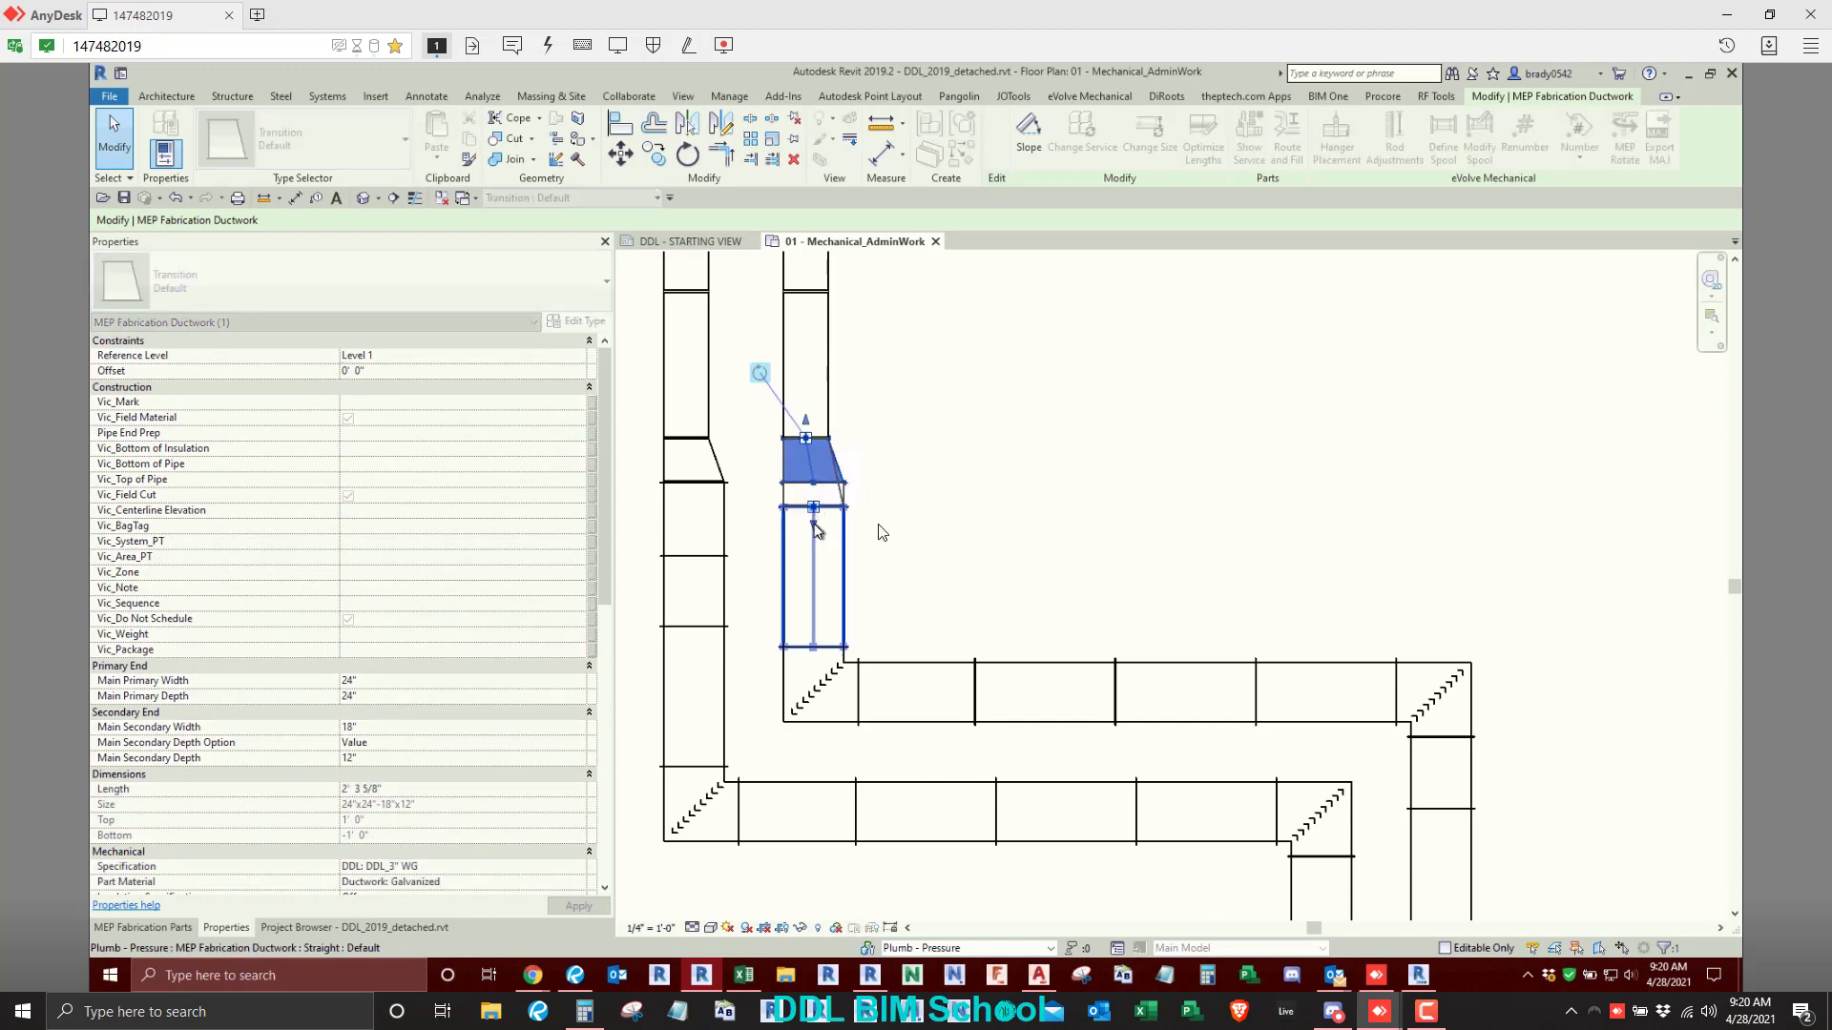
{"action": "left_click", "coordinate": [1024, 519]}
{"action": "scroll", "coordinate": [844, 535], "scroll_direction": "down", "scroll_amount": 1}
{"action": "middle_click_drag", "start_coordinate": [841, 523], "coordinate": [849, 620]}
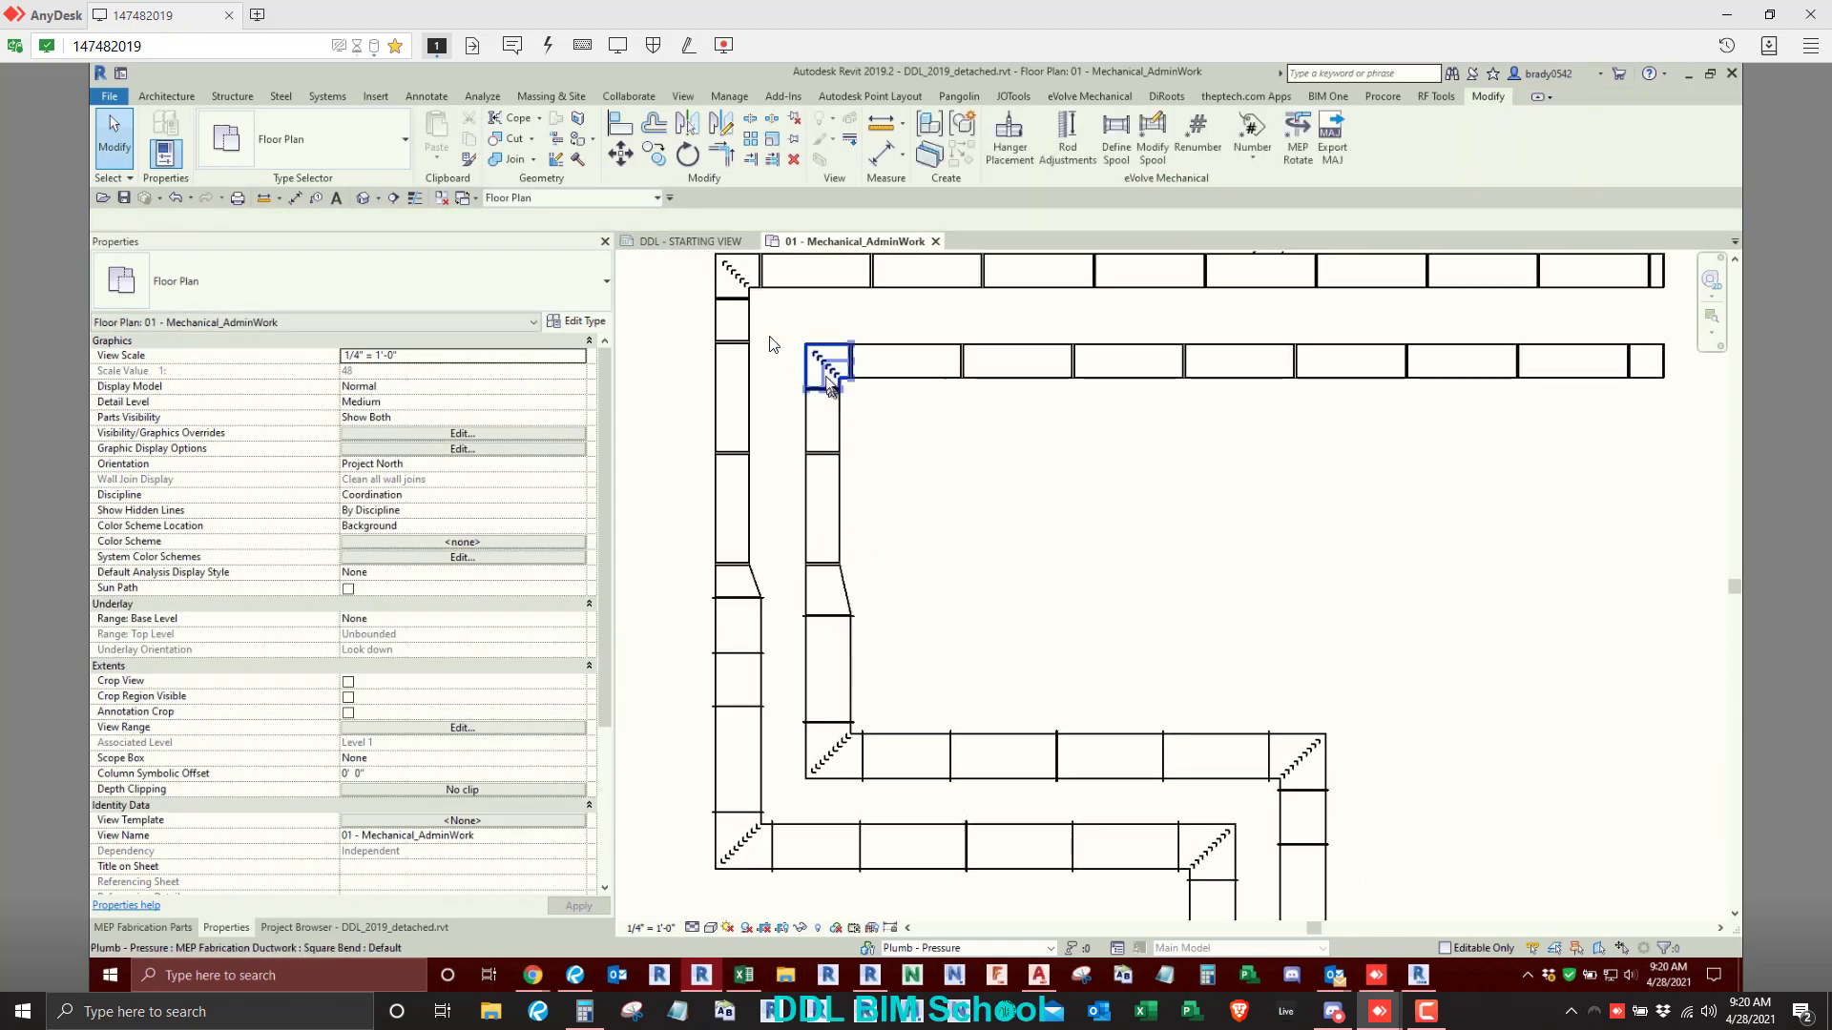
- Stretch the outer route's upper-left square bend down over the short piece below it to the next joint
{"action": "left_click", "coordinate": [732, 276]}
{"action": "left_click_drag", "start_coordinate": [733, 320], "coordinate": [735, 345]}
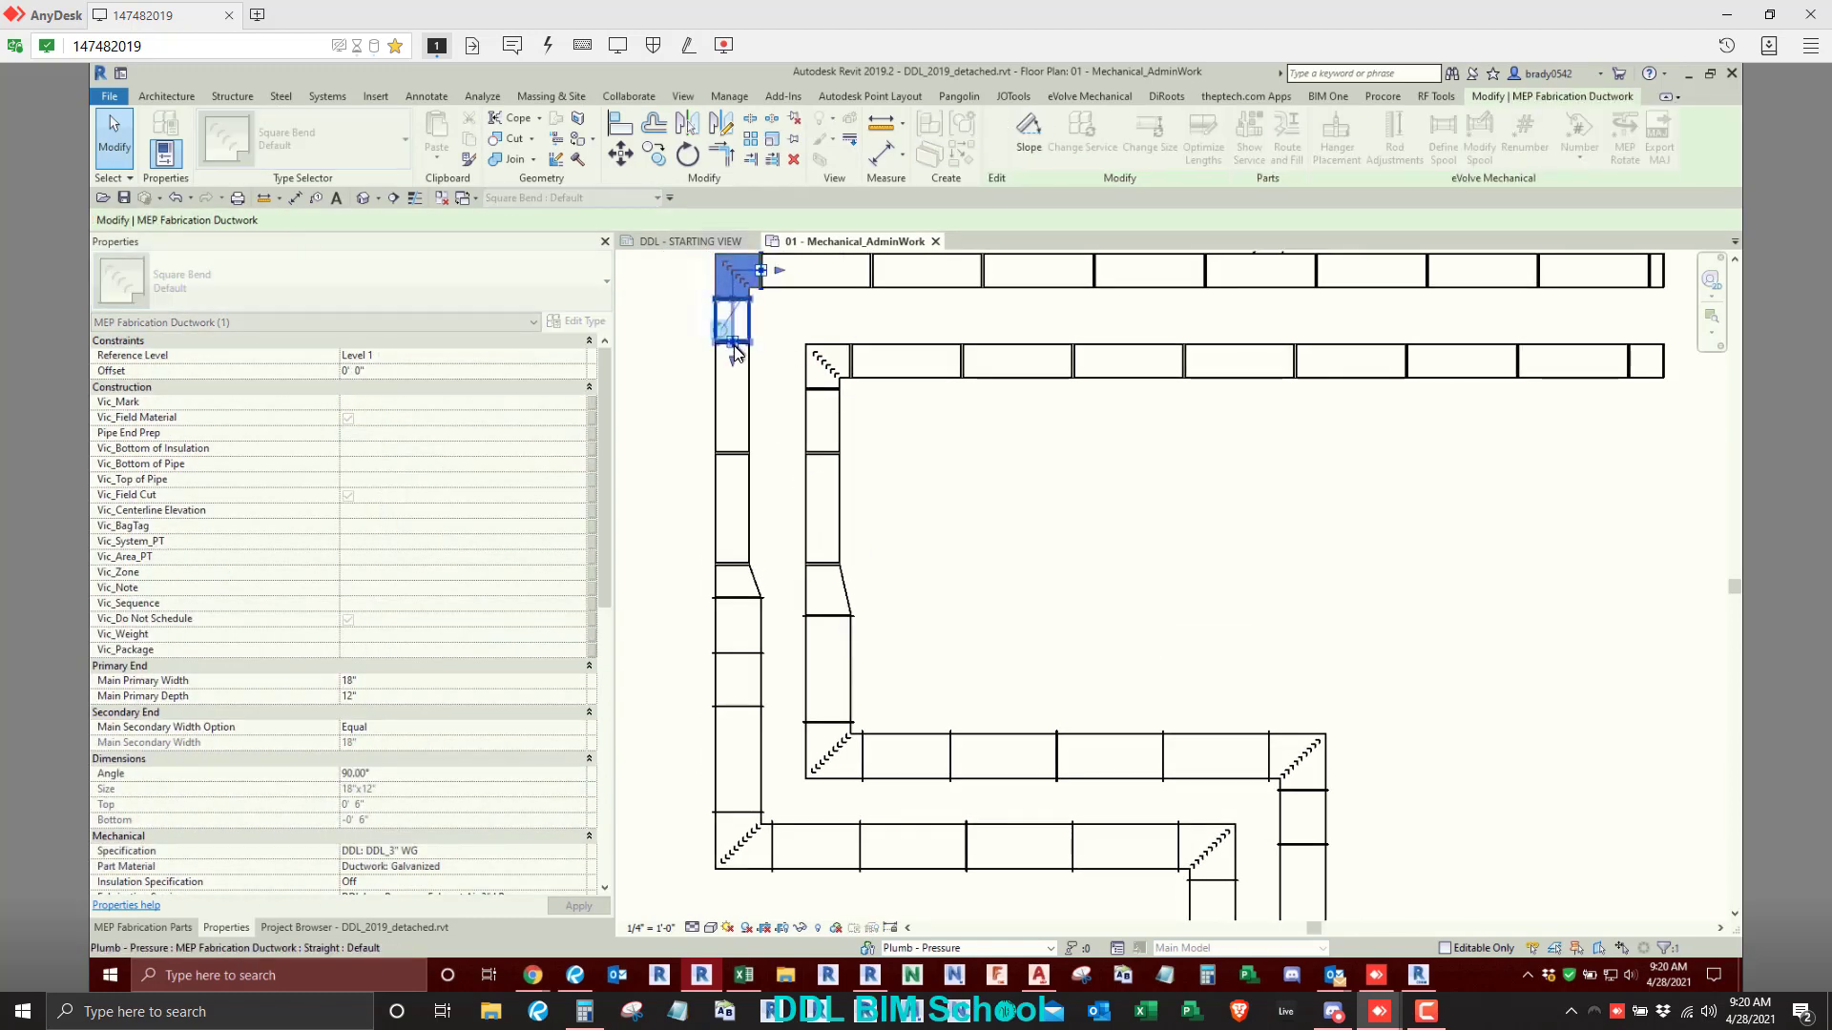
{"action": "left_click", "coordinate": [1091, 599]}
- Delete the short leftover piece at the open end of the outer top run
{"action": "scroll", "coordinate": [1094, 599], "scroll_direction": "down", "scroll_amount": 2}
{"action": "scroll", "coordinate": [1406, 424], "scroll_direction": "up", "scroll_amount": 2}
{"action": "left_click_drag", "start_coordinate": [1381, 347], "coordinate": [1461, 443]}
{"action": "key", "text": "Delete"}
{"action": "scroll", "coordinate": [1141, 620], "scroll_direction": "down", "scroll_amount": 1}
{"action": "scroll", "coordinate": [1140, 673], "scroll_direction": "down", "scroll_amount": 2}
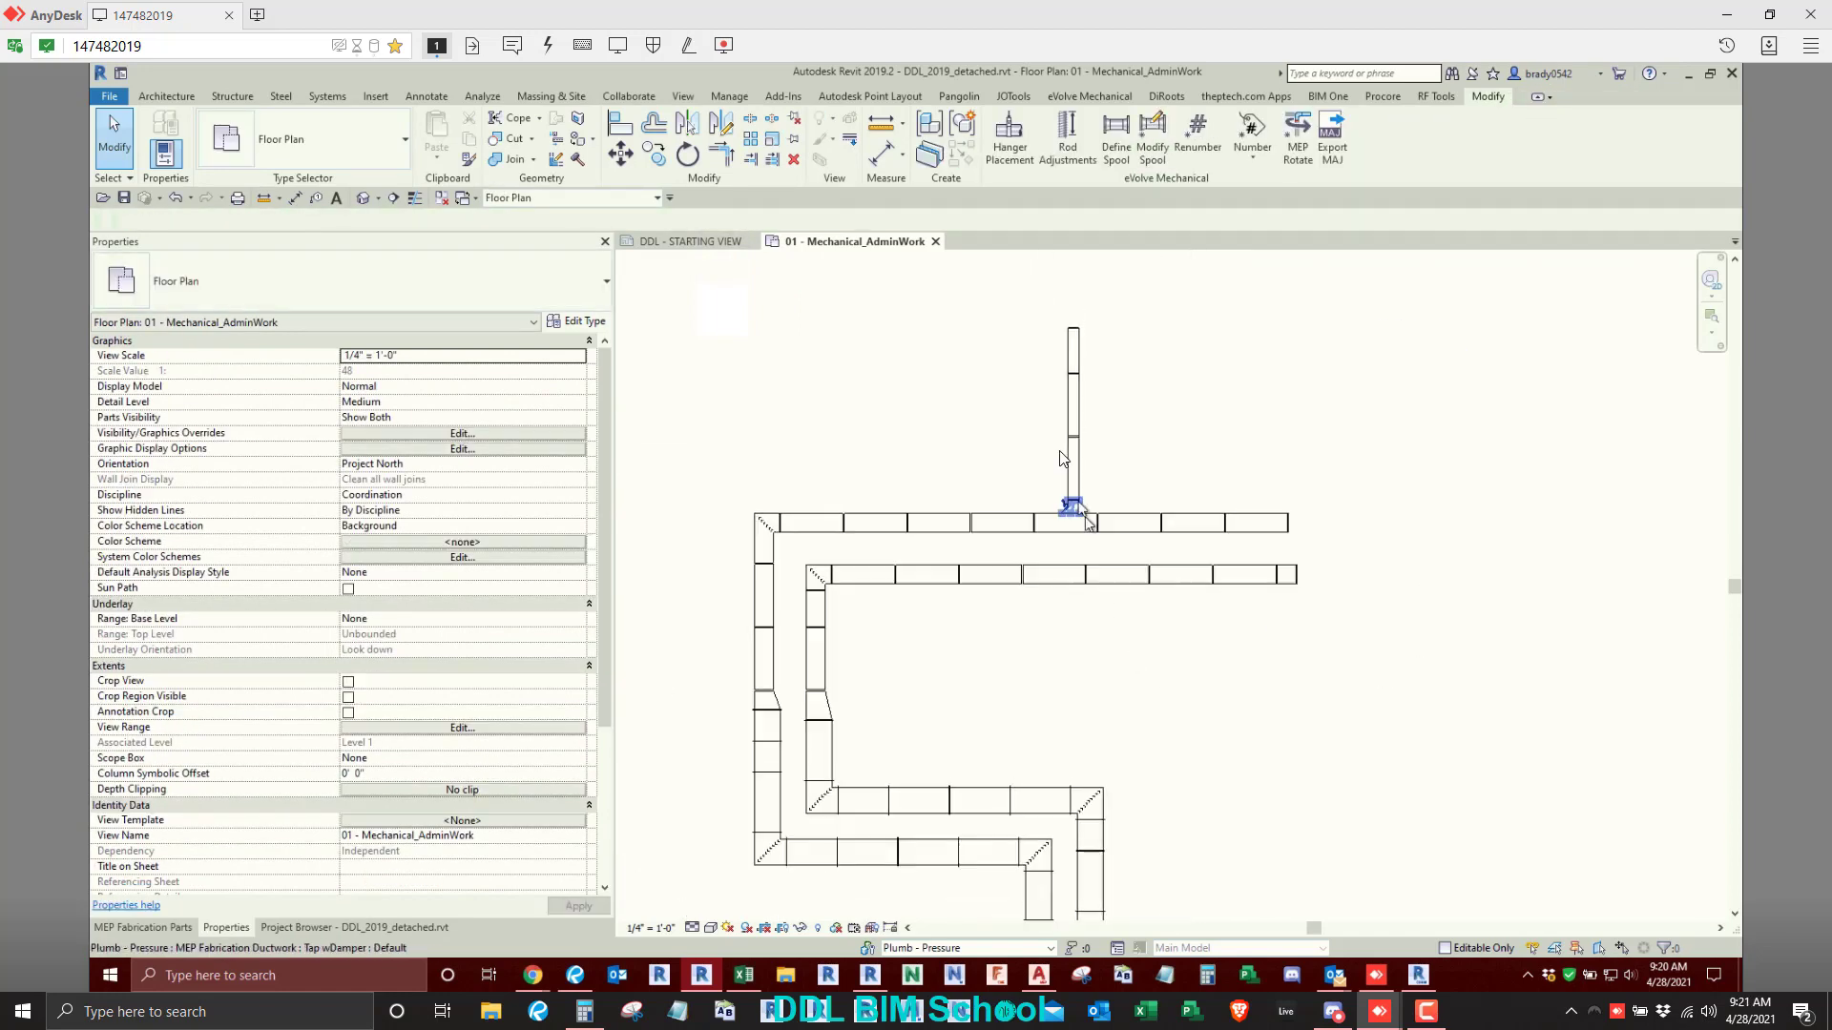
{"action": "scroll", "coordinate": [1047, 452], "scroll_direction": "down", "scroll_amount": 1}
{"action": "middle_click_drag", "start_coordinate": [1034, 666], "coordinate": [1051, 431]}
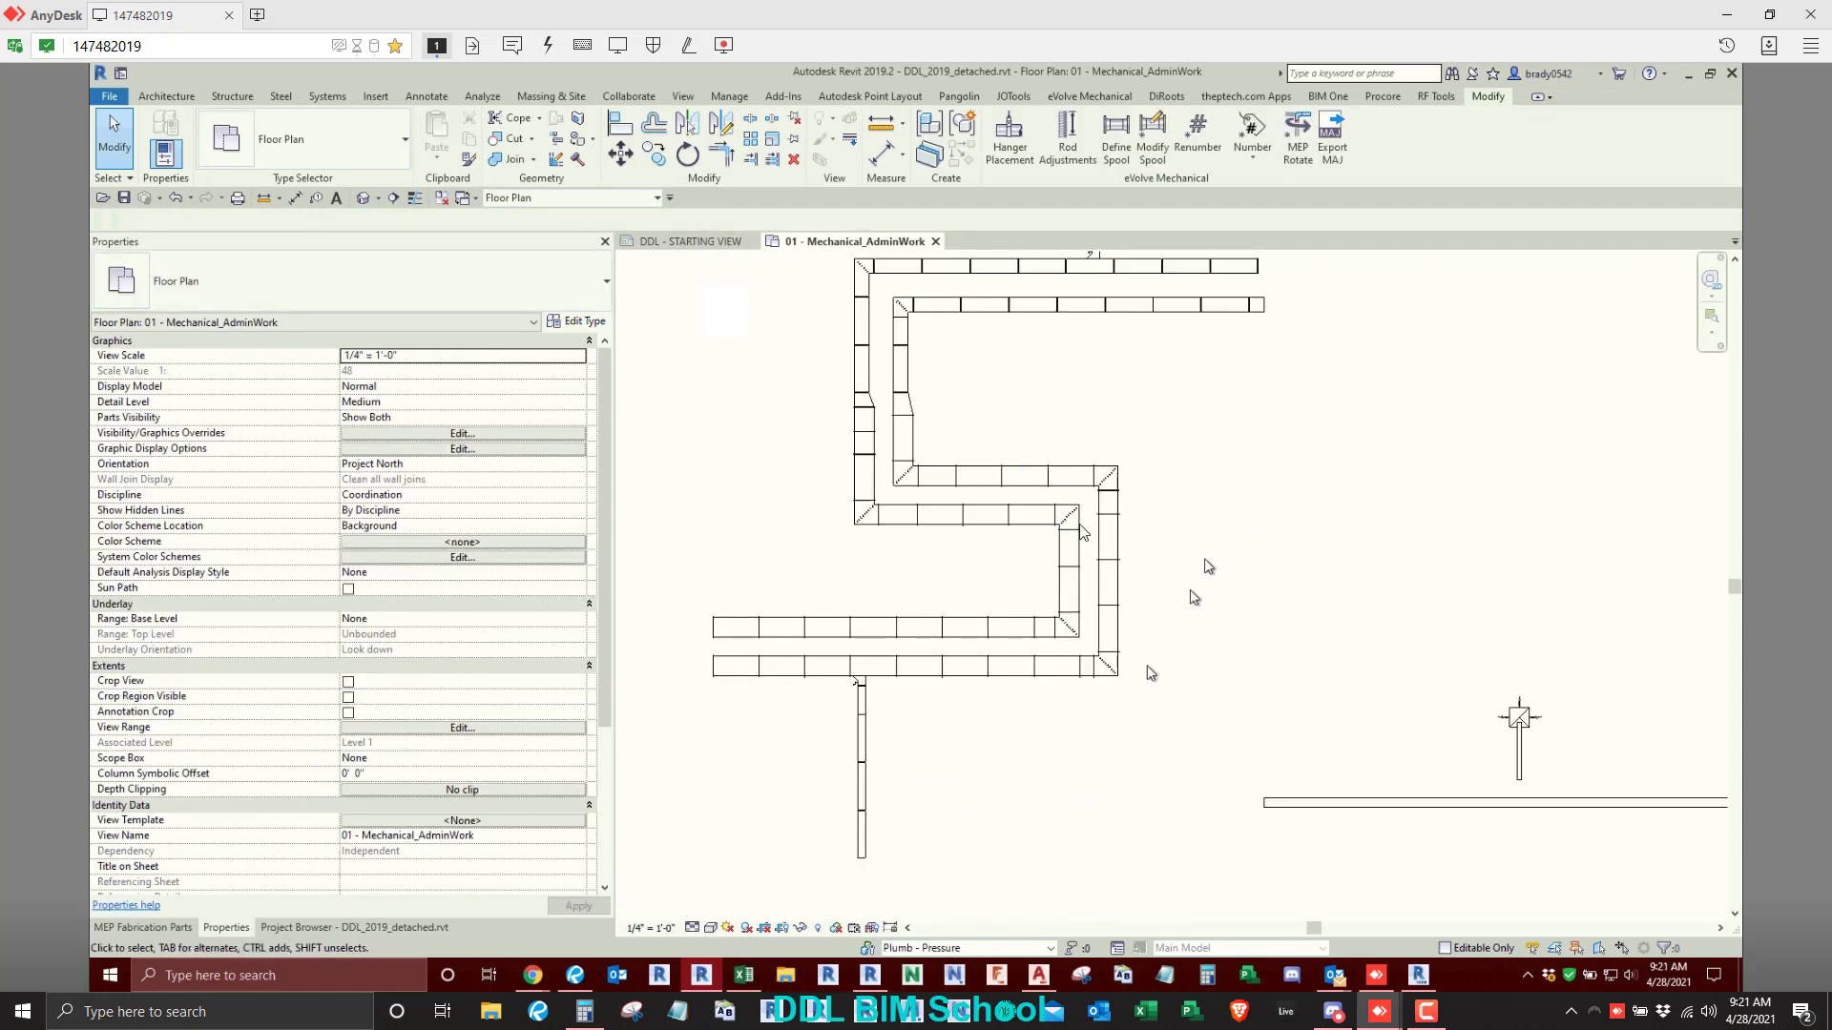
{"action": "scroll", "coordinate": [1111, 658], "scroll_direction": "up", "scroll_amount": 2}
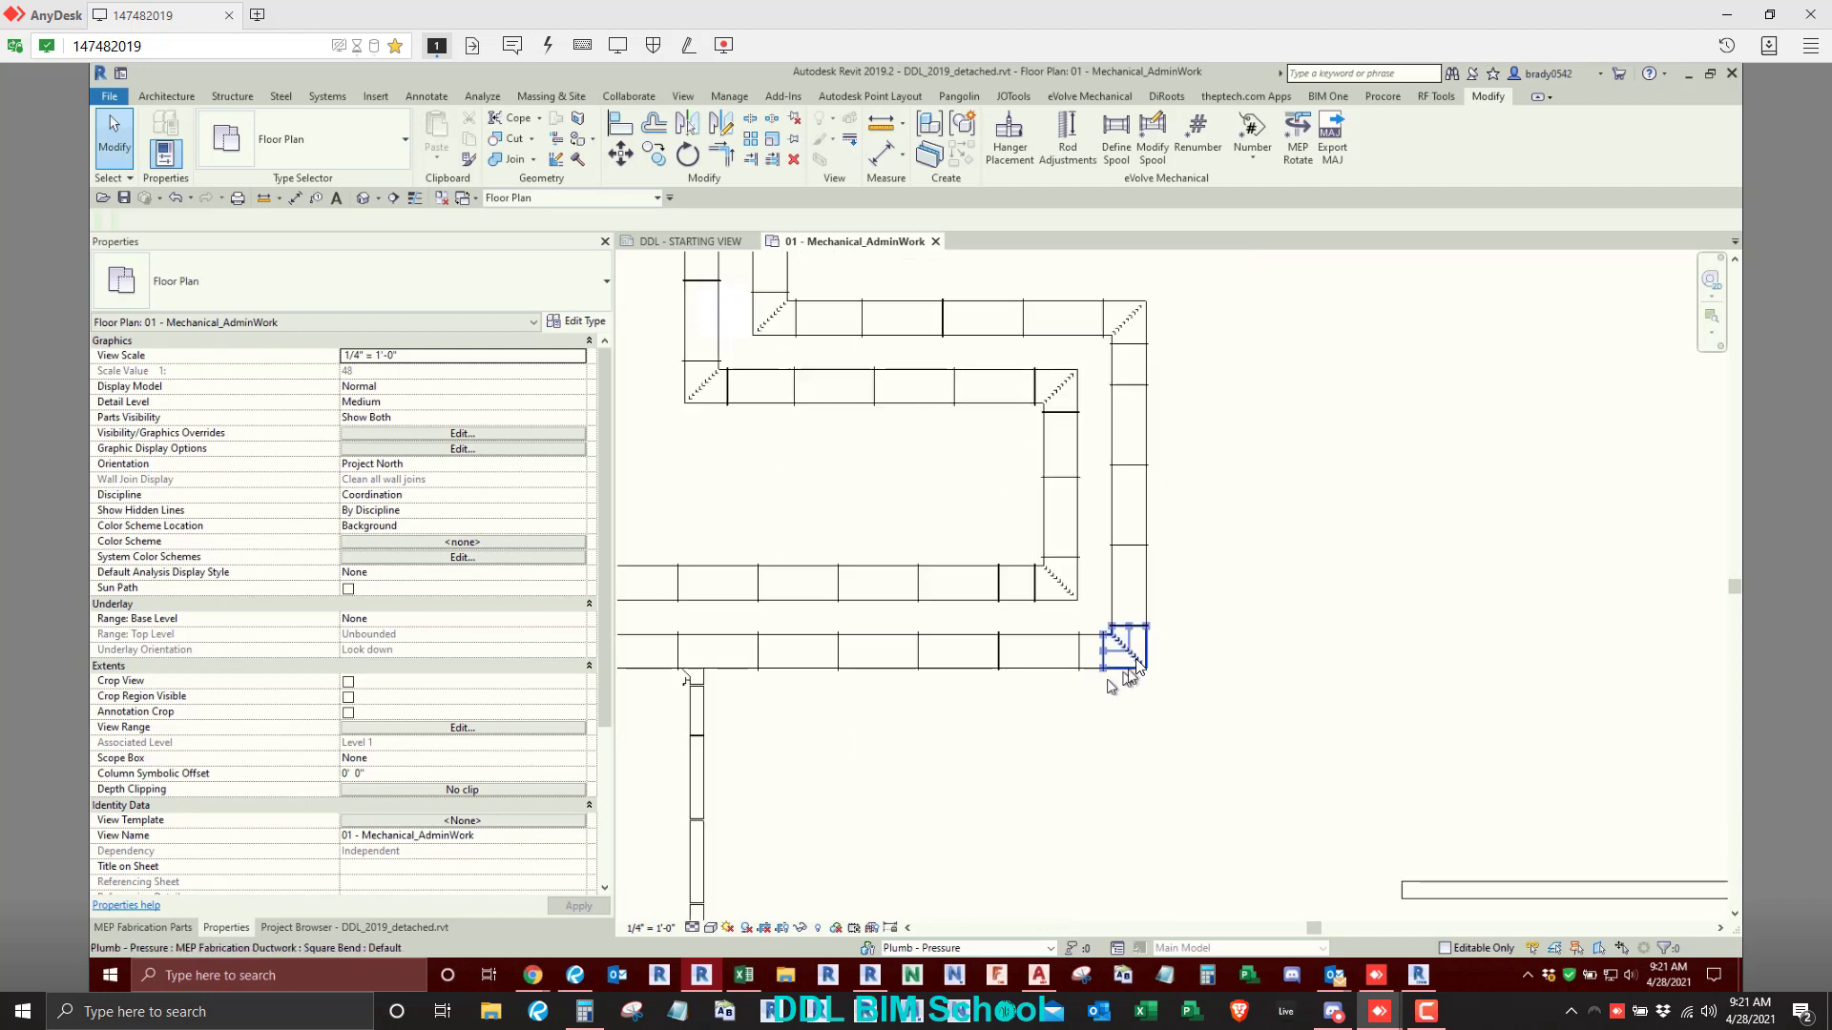
{"action": "left_click", "coordinate": [1121, 649]}
{"action": "left_click", "coordinate": [983, 826]}
{"action": "scroll", "coordinate": [907, 811], "scroll_direction": "down", "scroll_amount": 2}
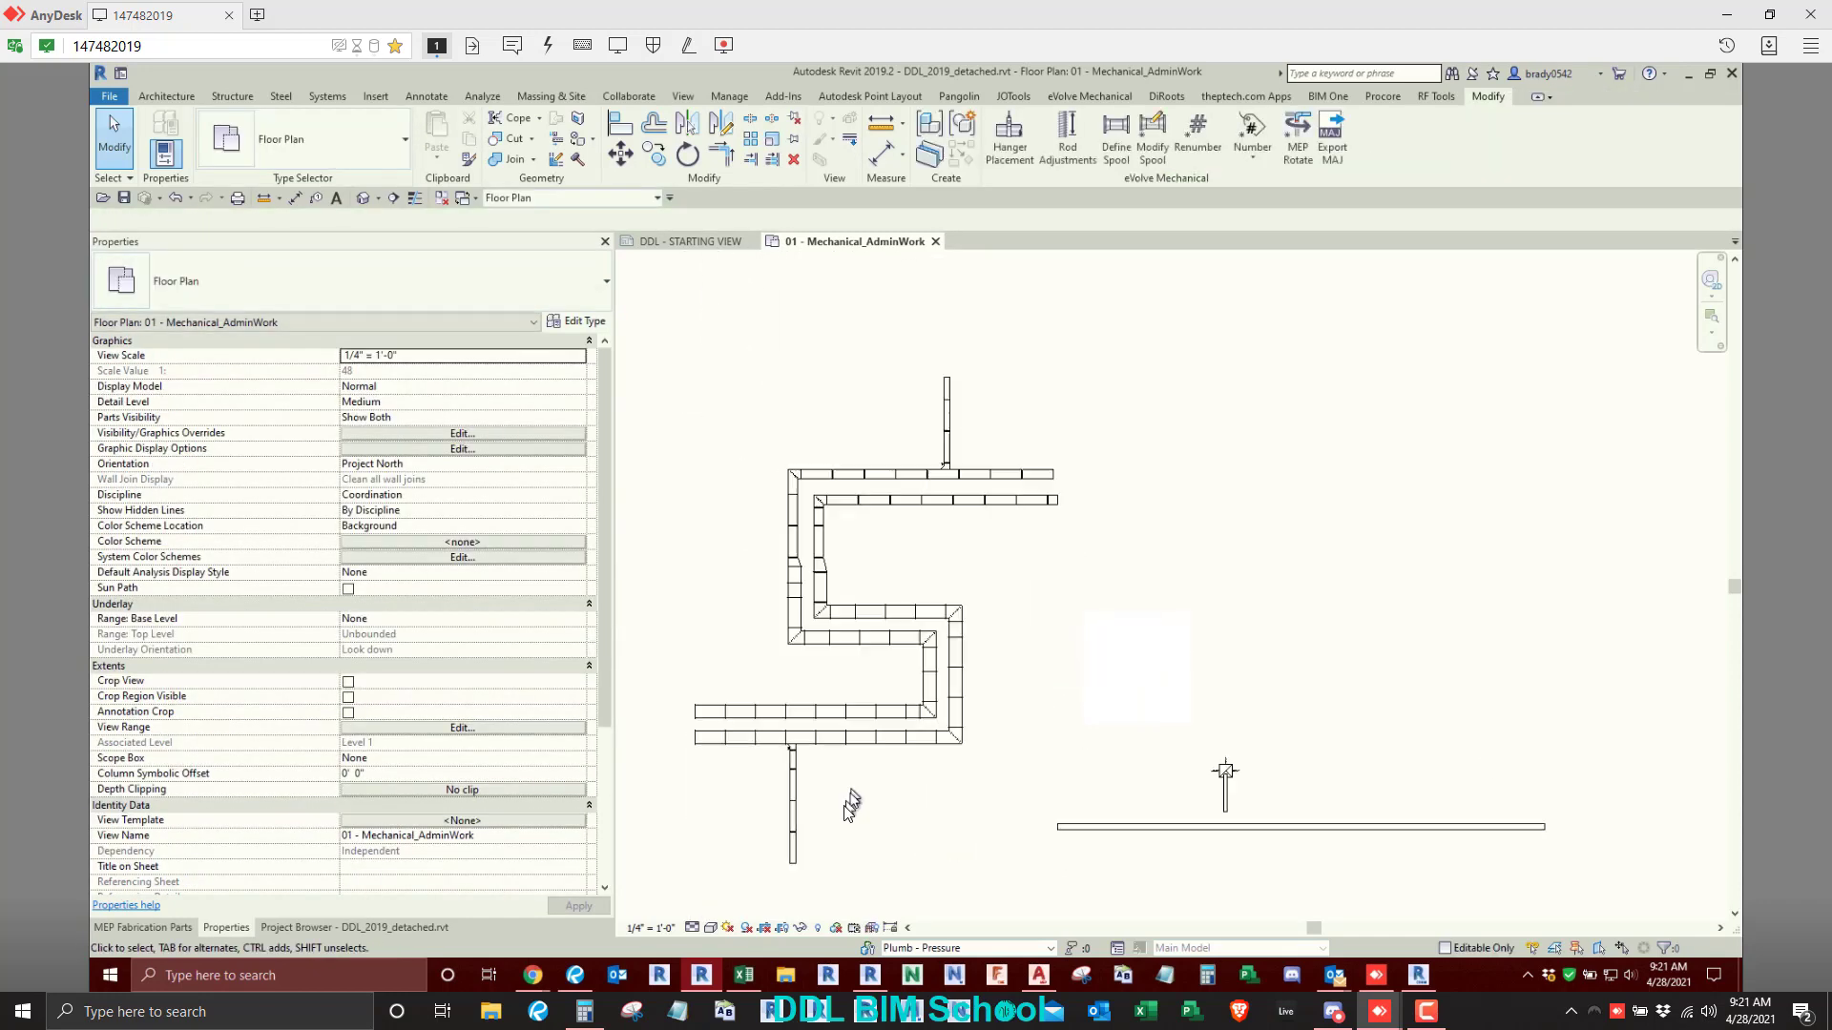
{"action": "scroll", "coordinate": [944, 754], "scroll_direction": "down", "scroll_amount": 1}
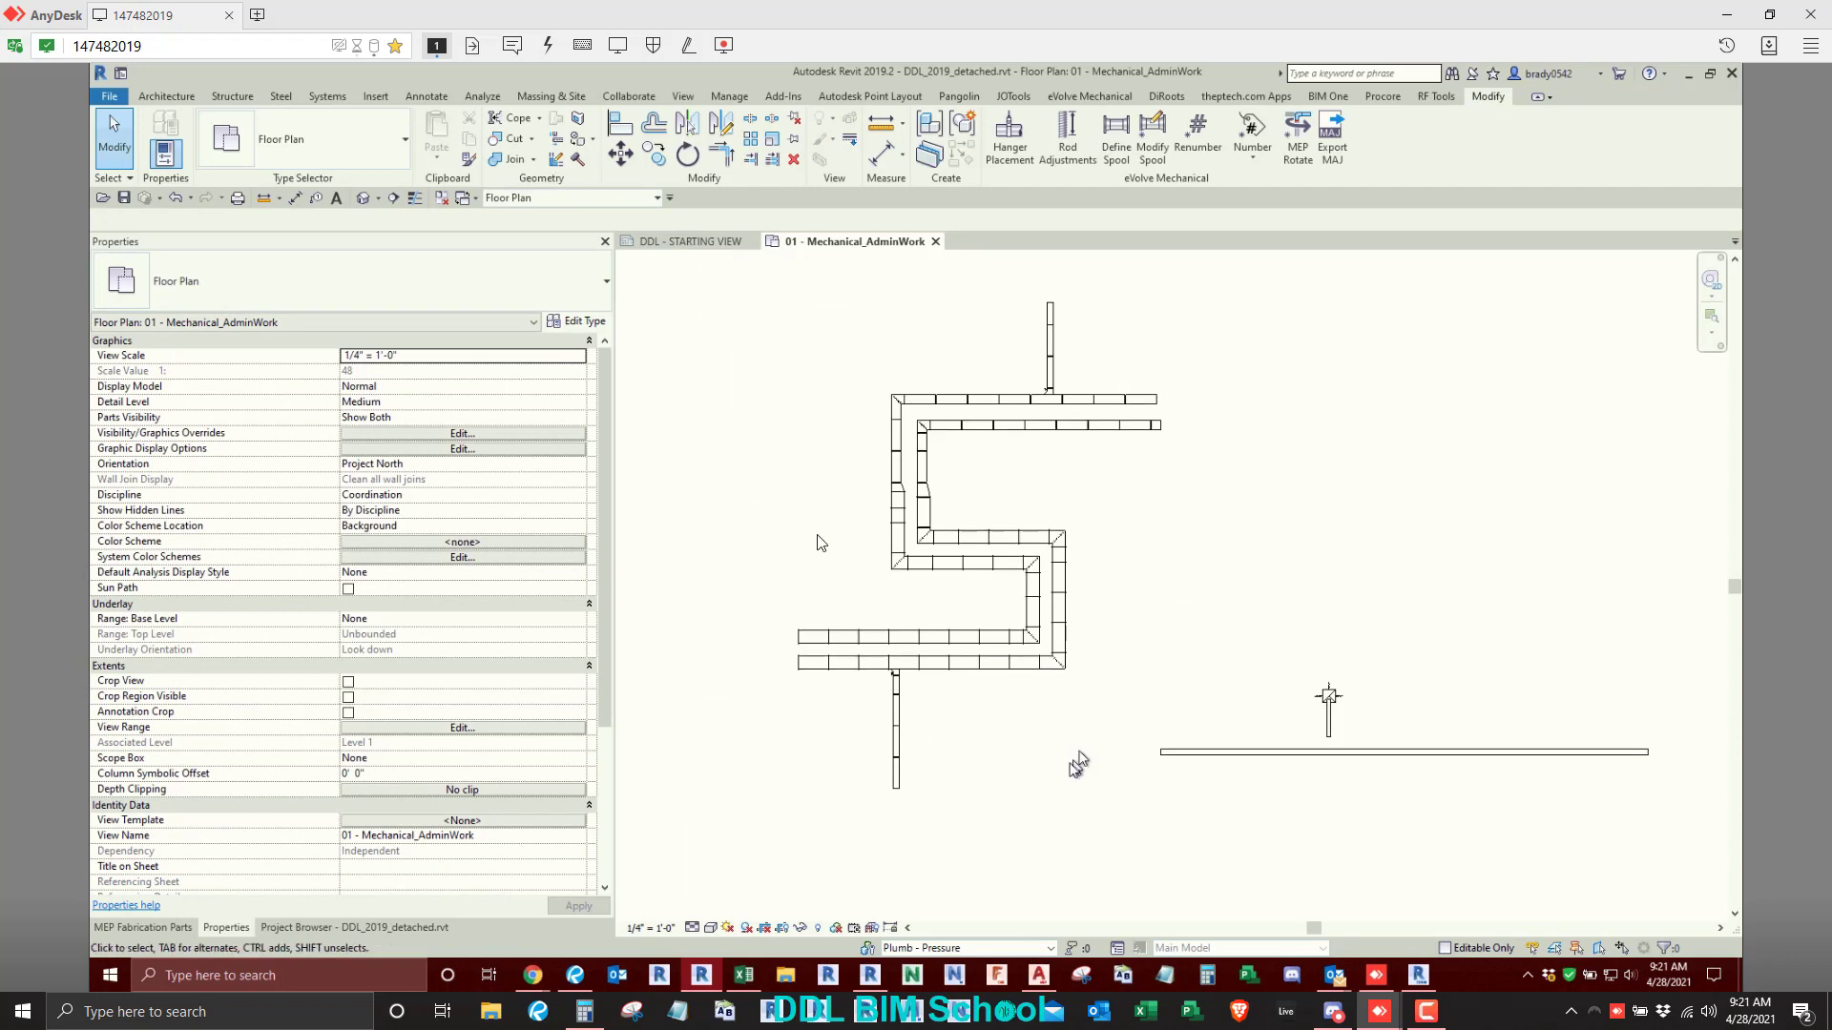
- Open the eVolve Mechanical Element Filter list beside the floor plan
{"action": "left_click", "coordinate": [428, 97]}
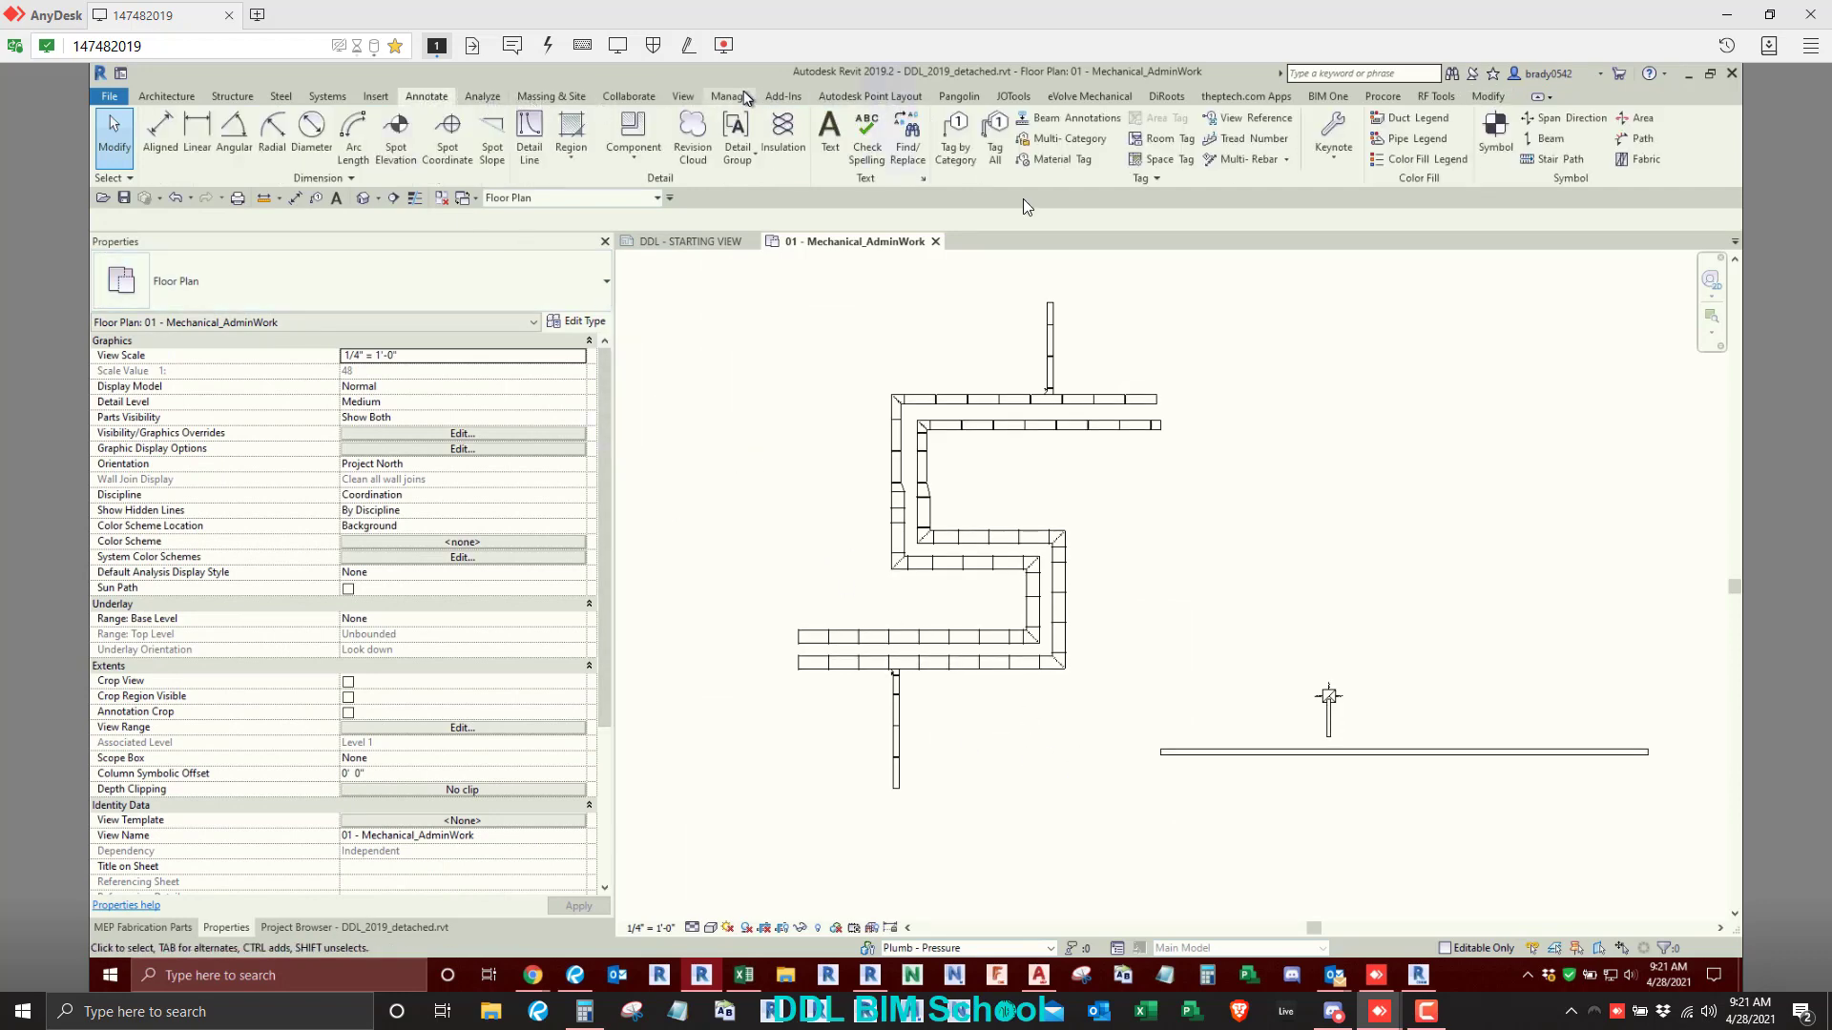
{"action": "left_click", "coordinate": [1069, 101]}
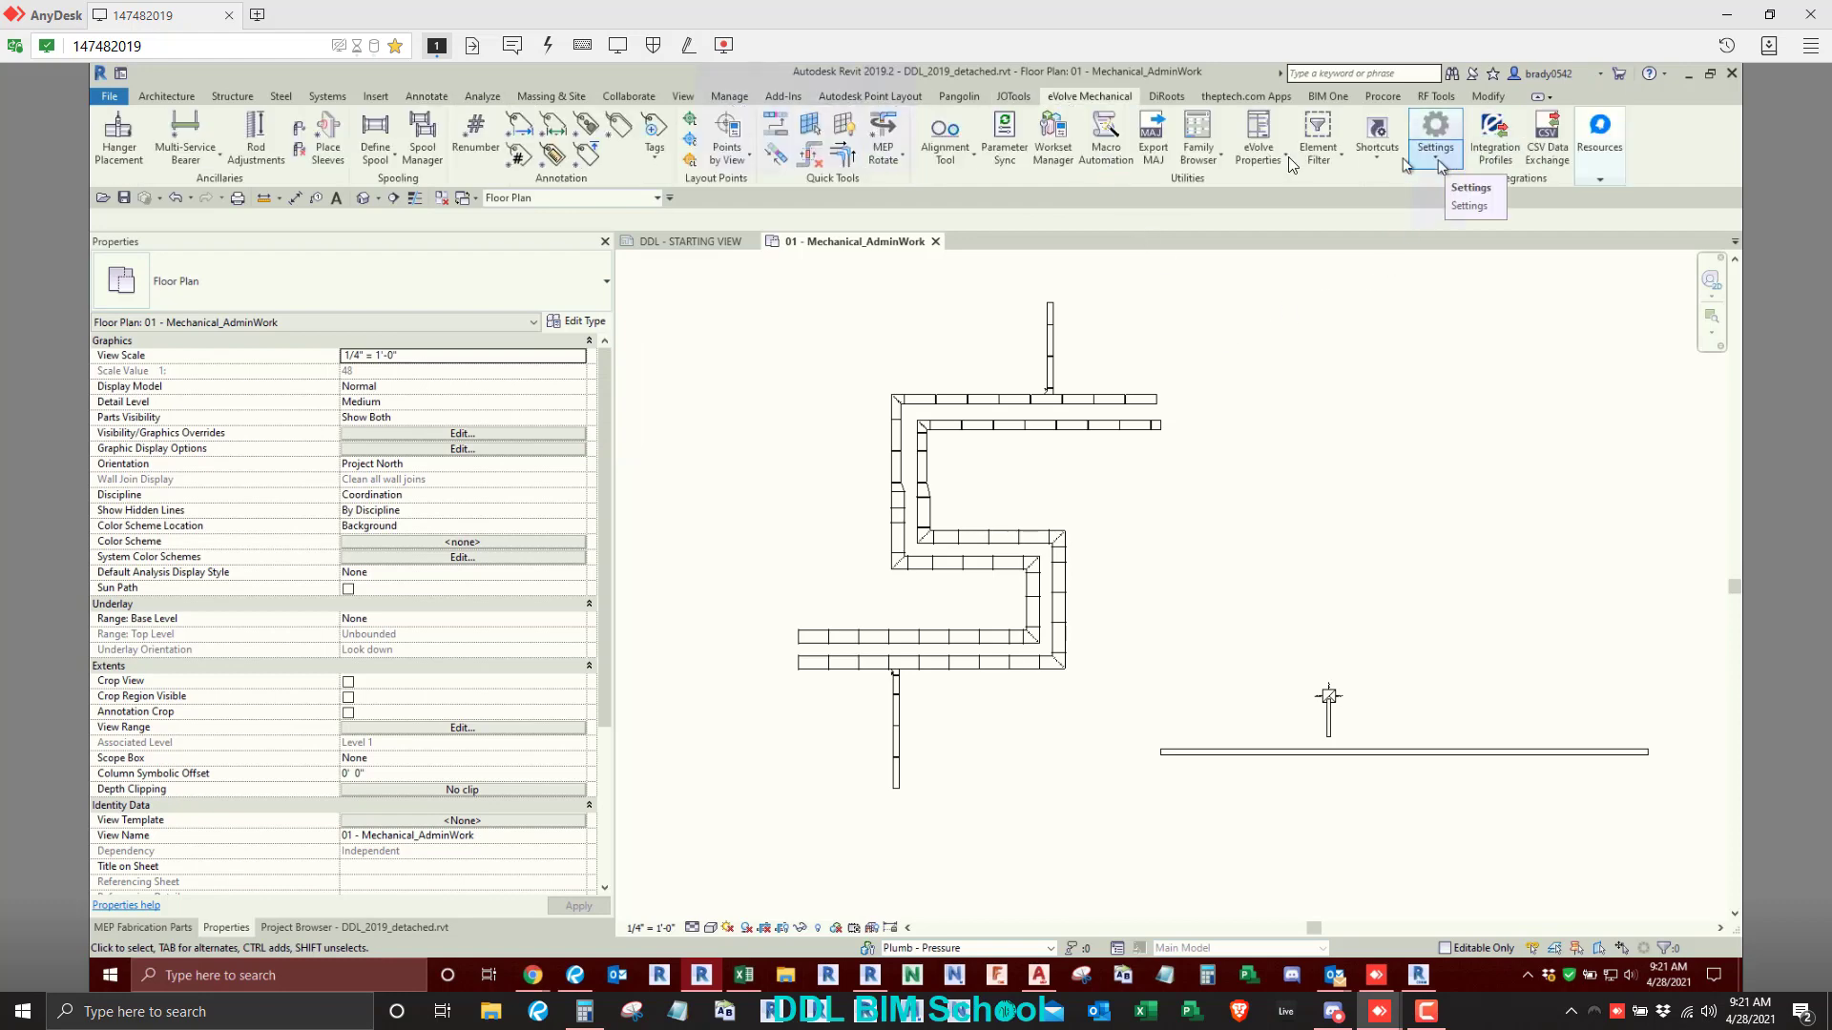
{"action": "left_click", "coordinate": [1318, 132]}
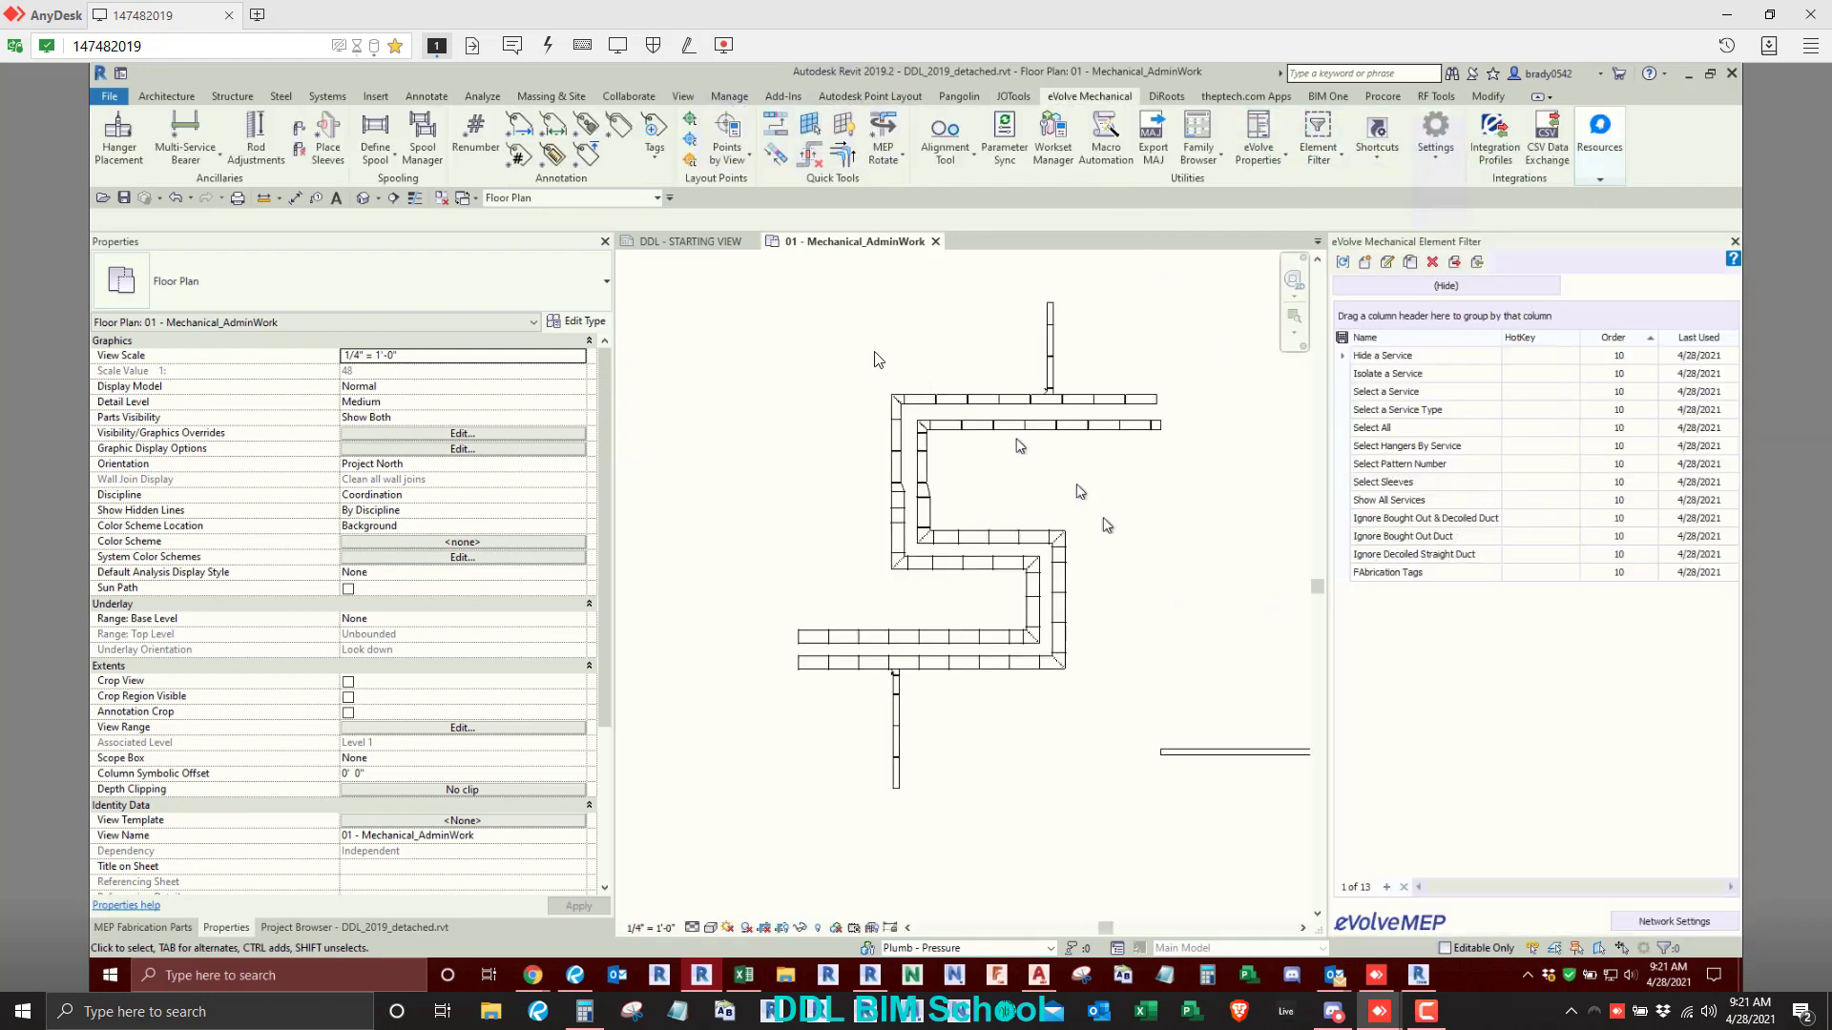
{"action": "middle_click_drag", "start_coordinate": [881, 386], "coordinate": [849, 417]}
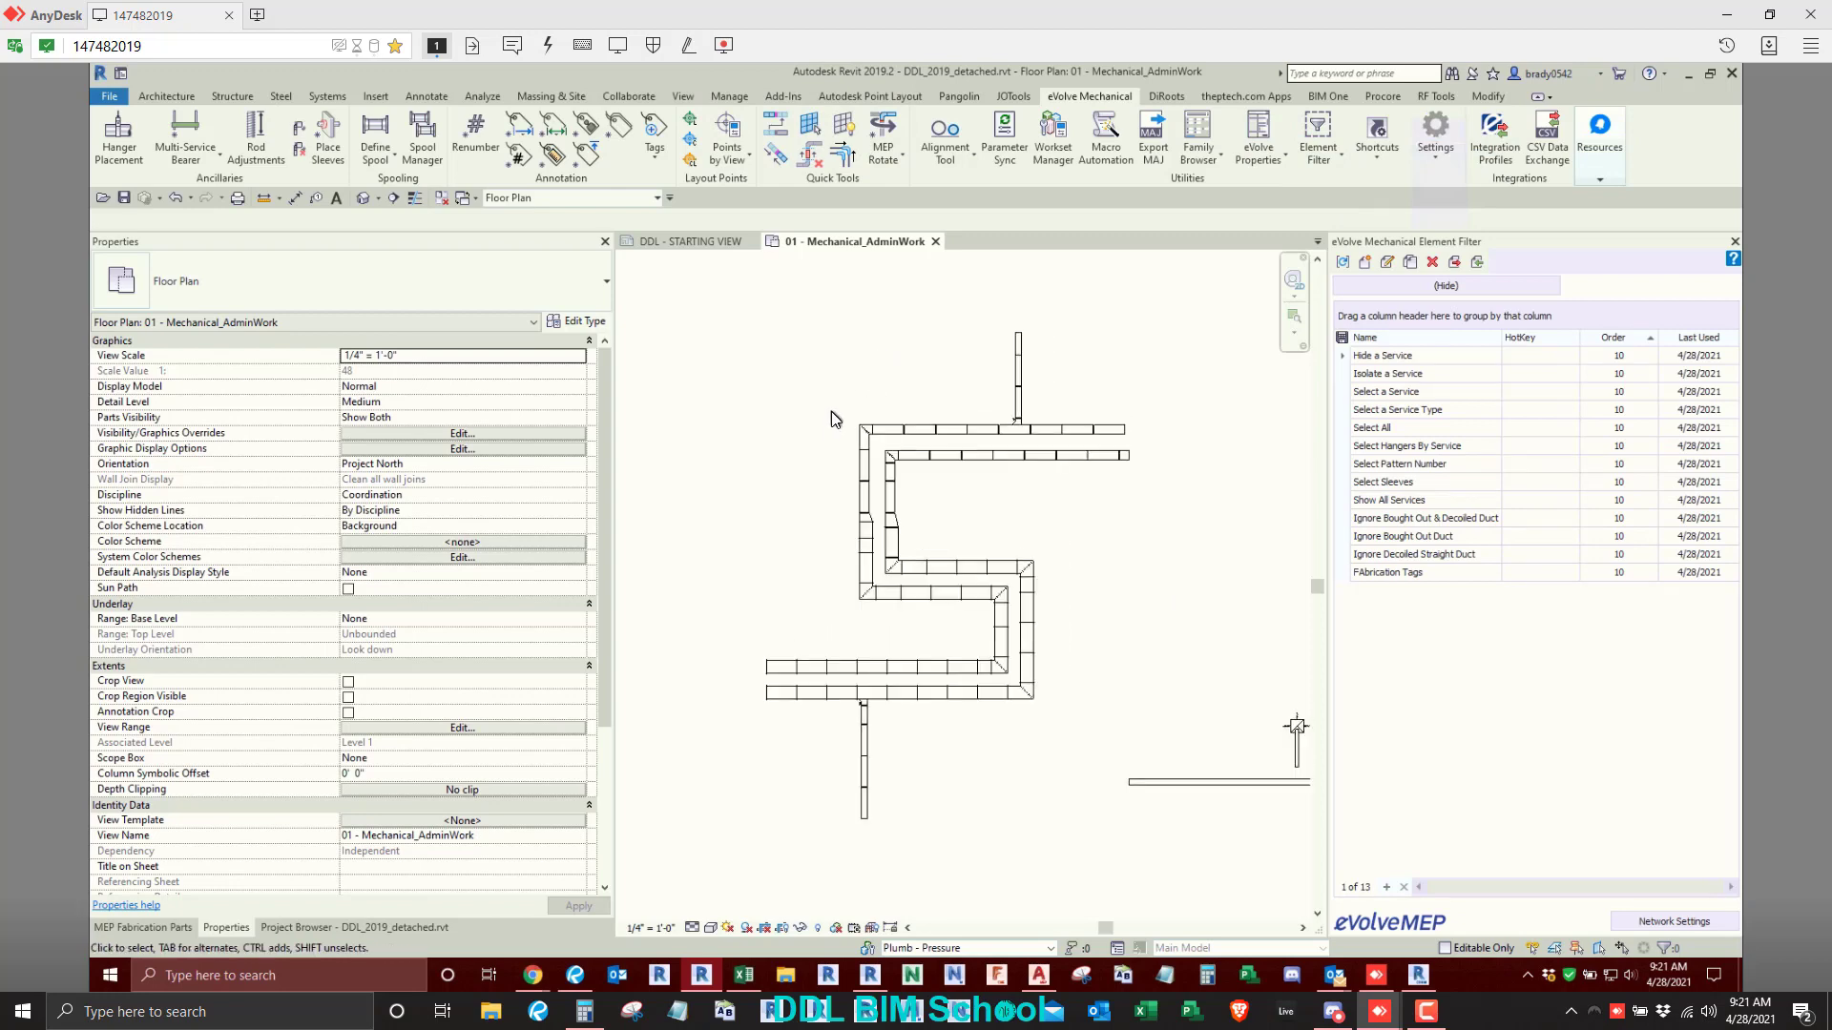
- Display the eVolve Properties palette beside the Revit properties
{"action": "left_click", "coordinate": [1268, 163]}
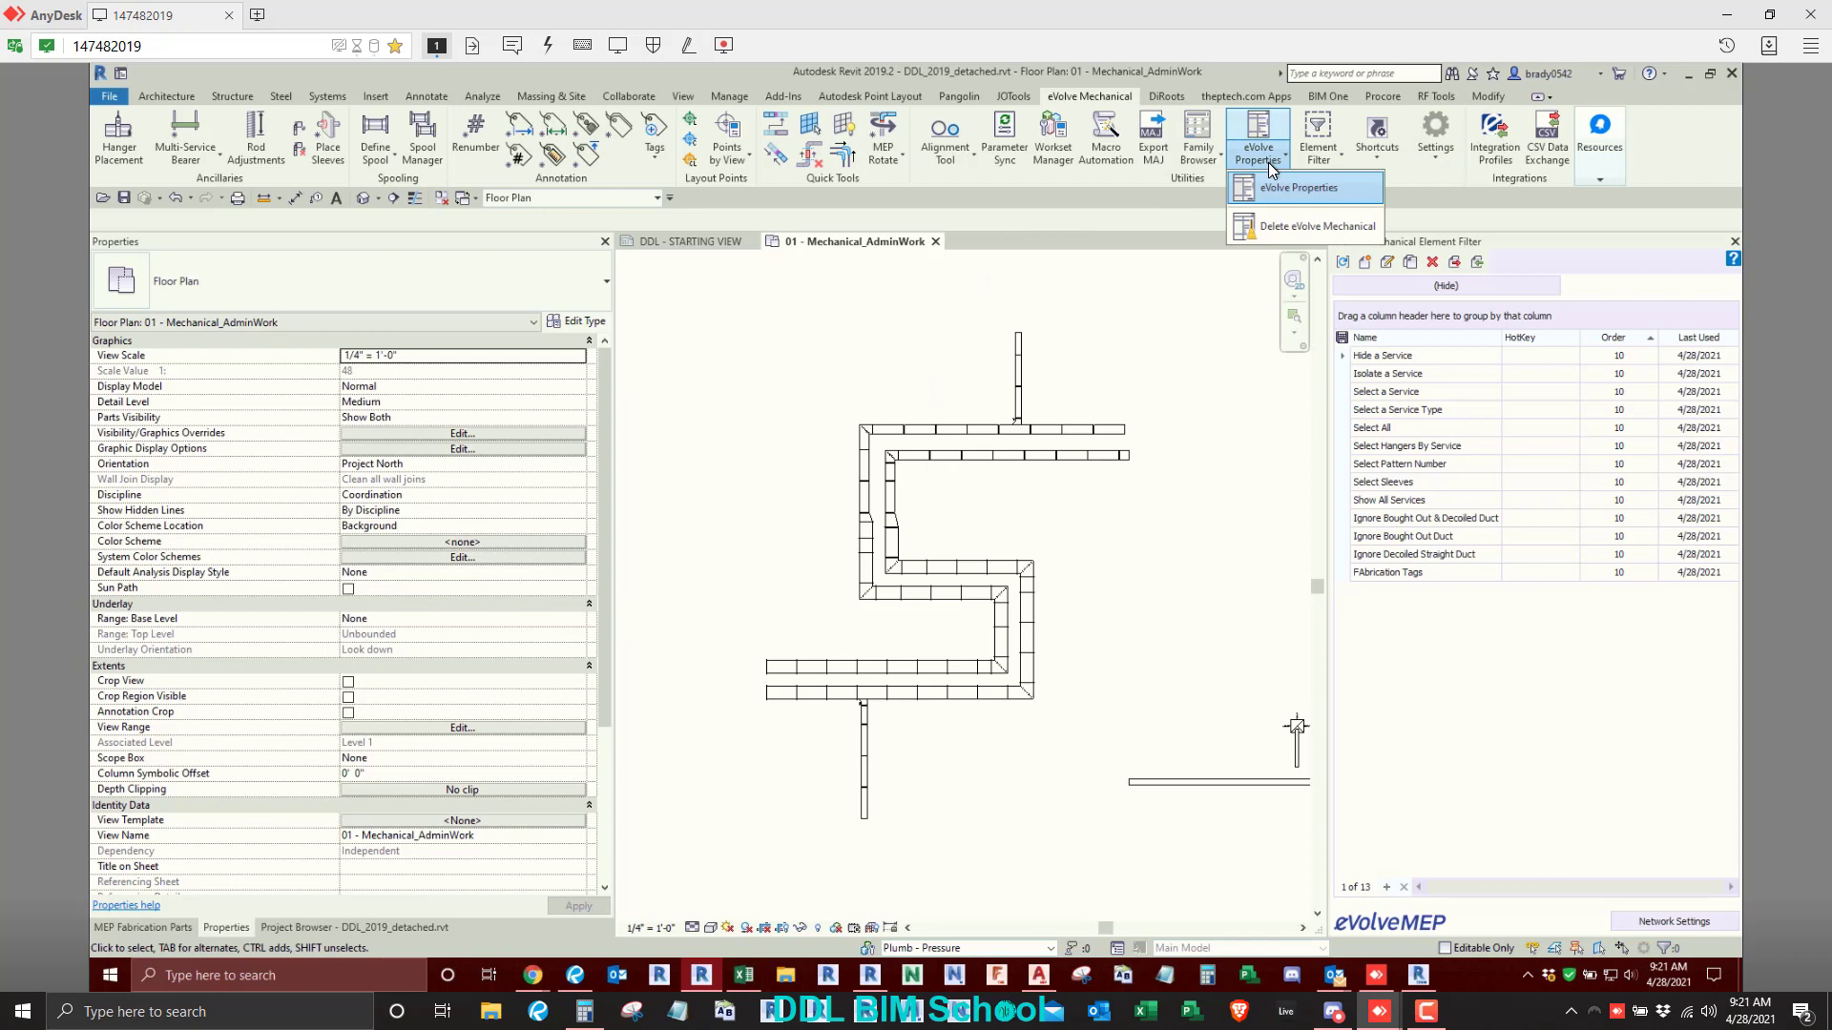
{"action": "scroll", "coordinate": [1141, 580], "scroll_direction": "down", "scroll_amount": 1}
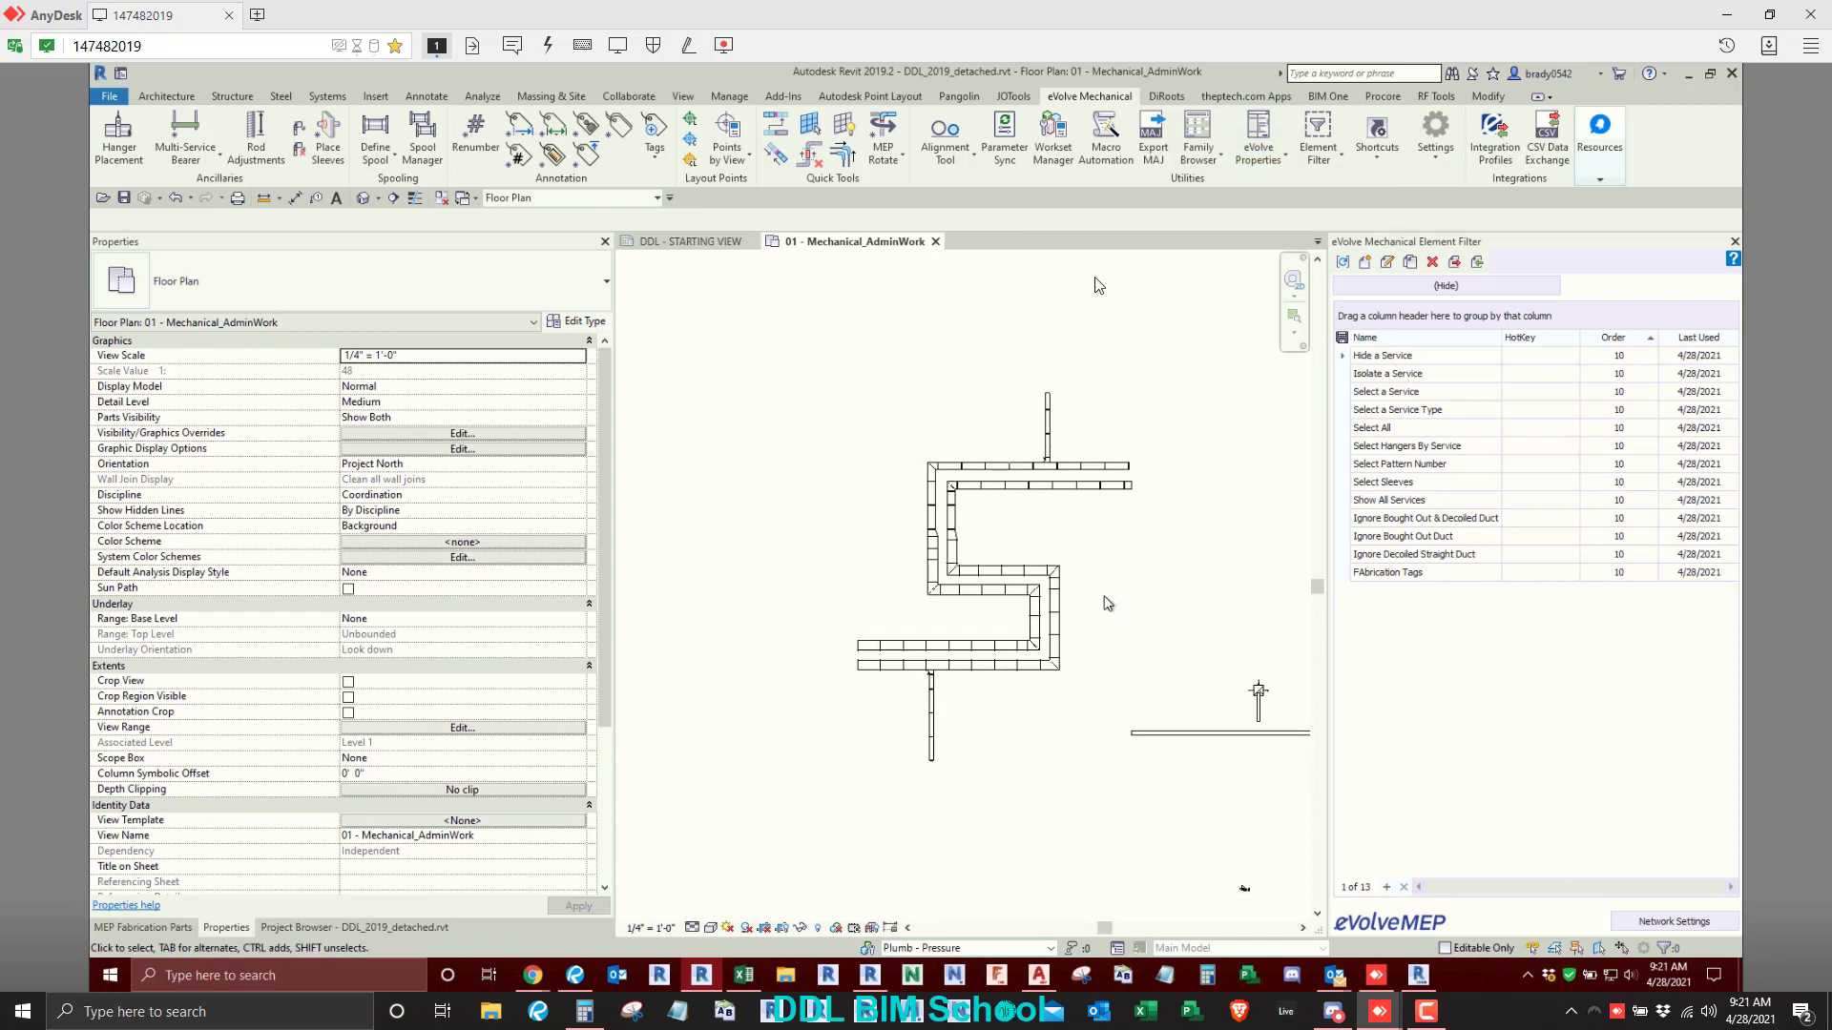
{"action": "left_click", "coordinate": [1270, 158]}
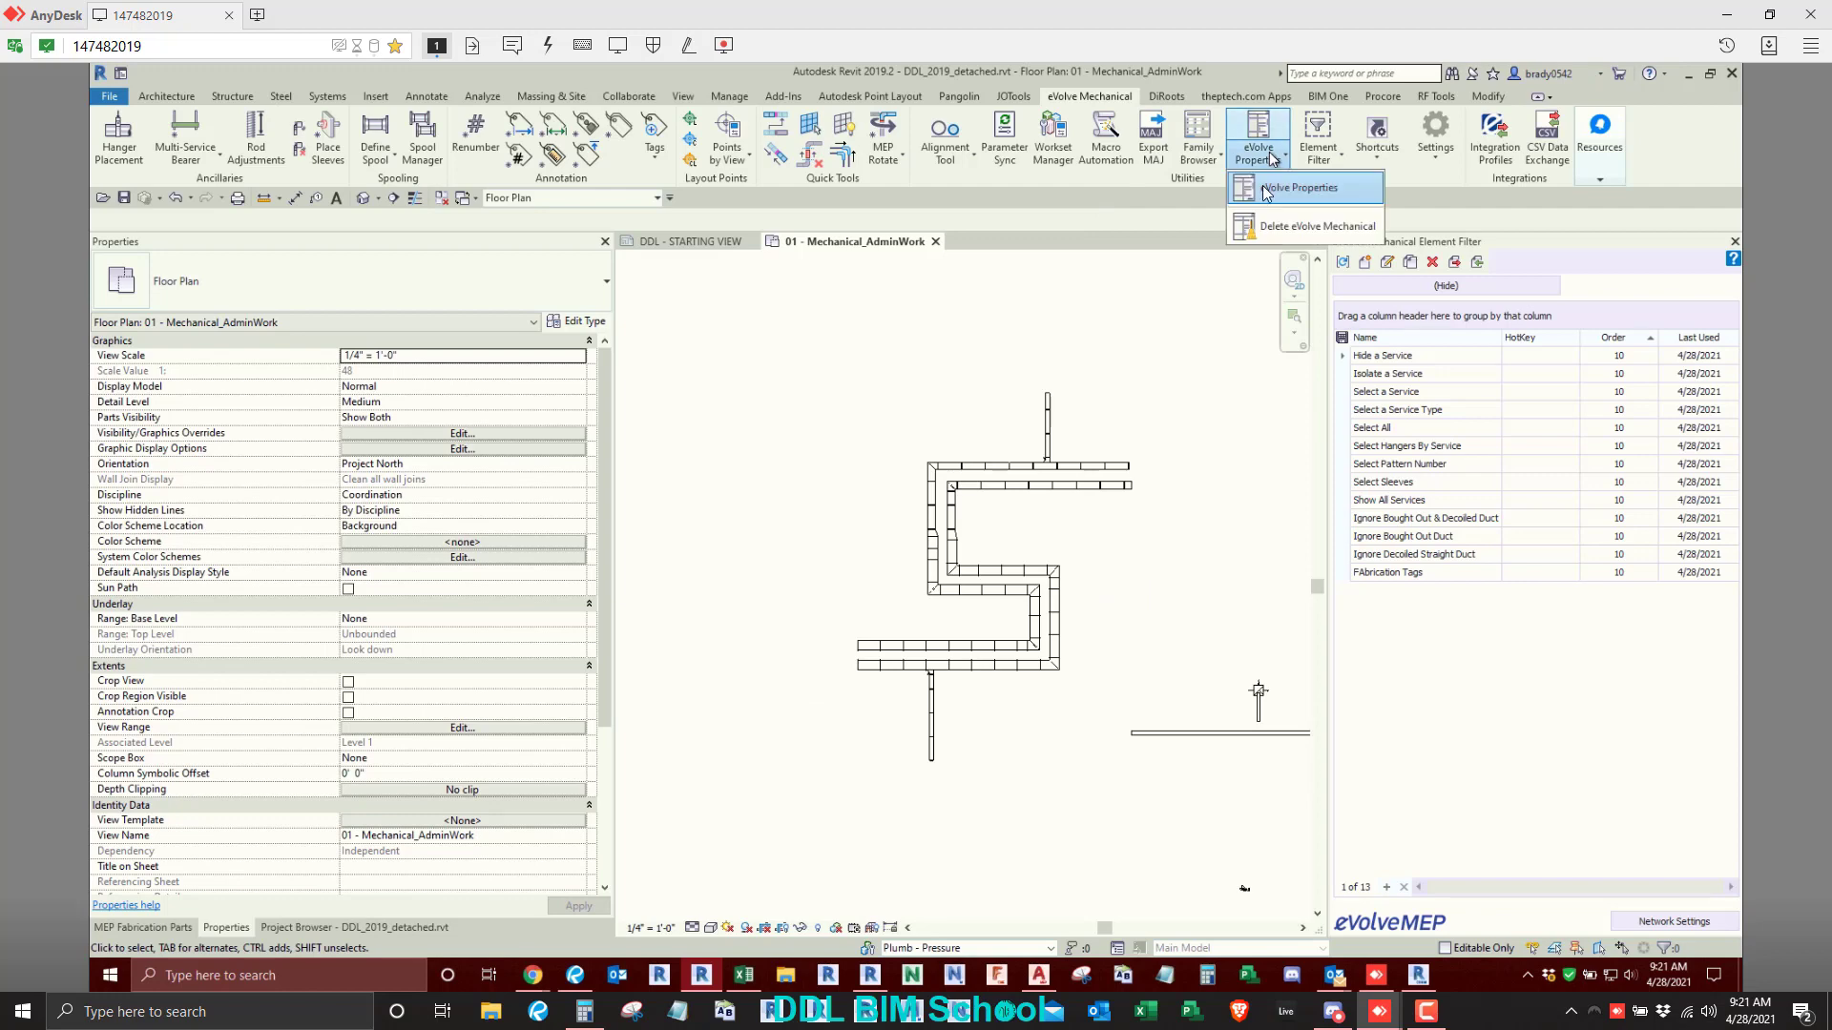
{"action": "left_click", "coordinate": [1269, 189]}
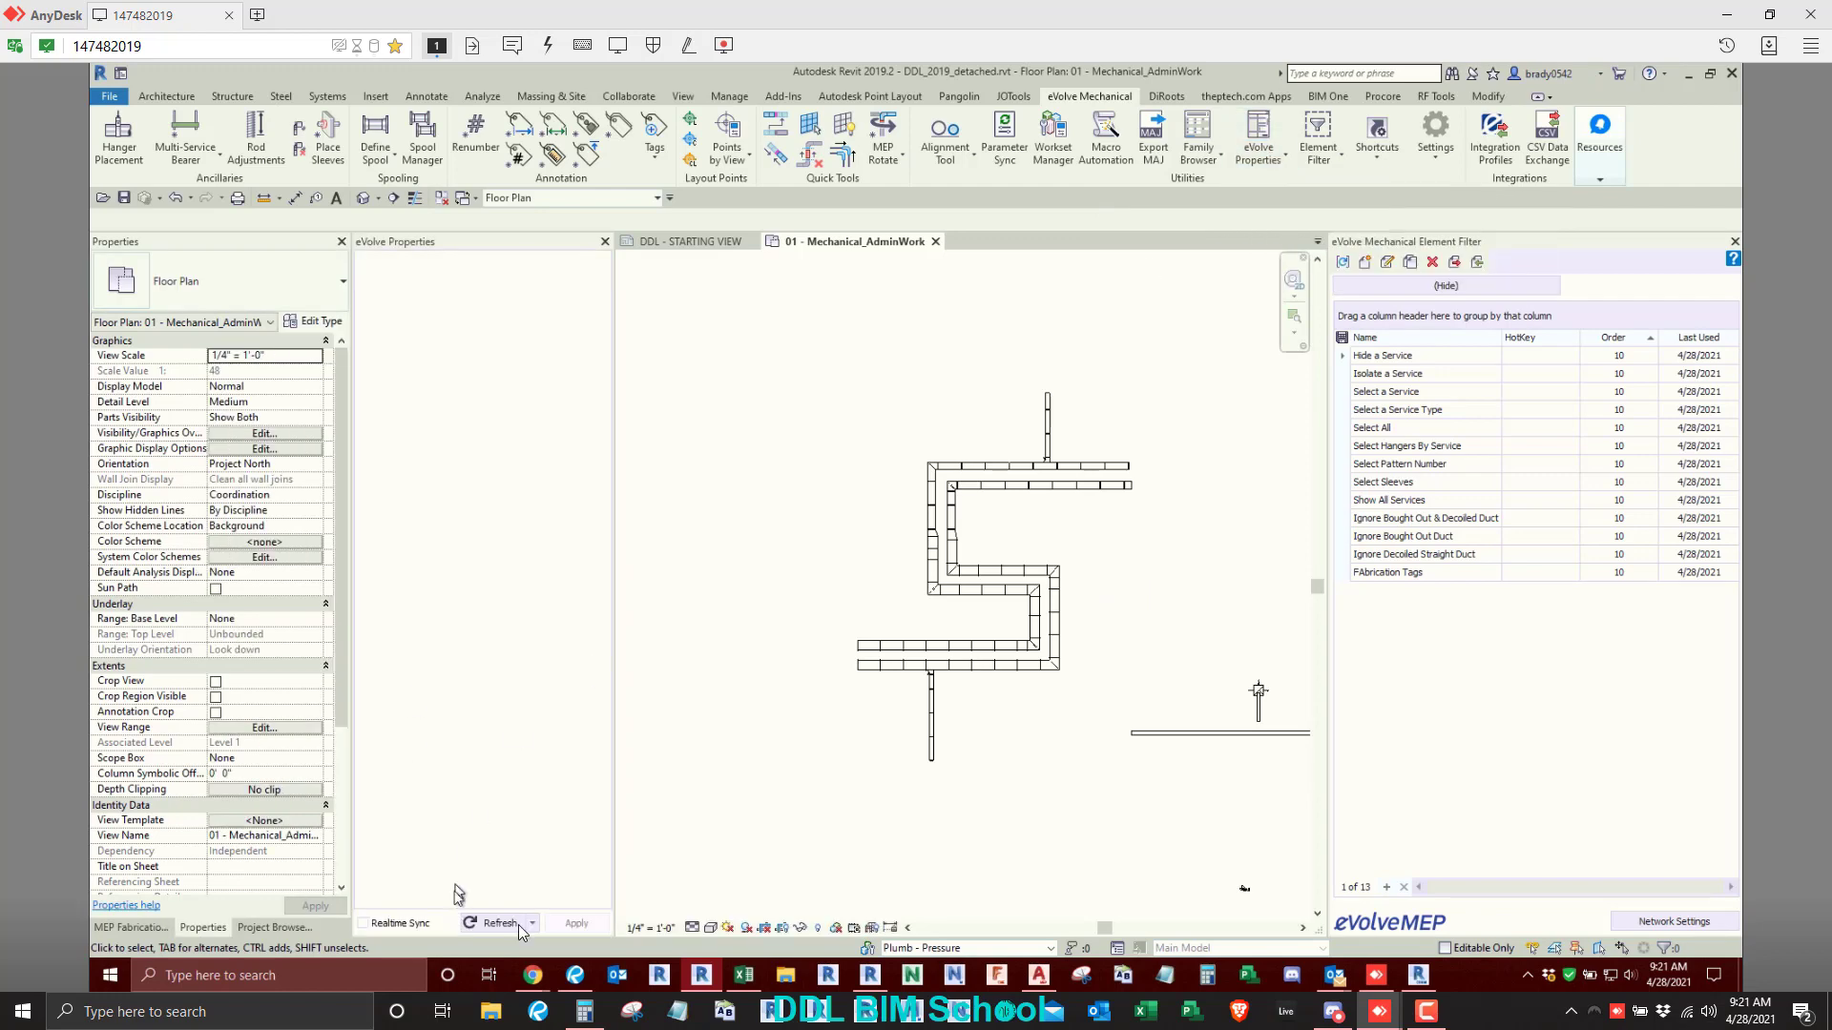
- Select a straight duct in the inner bottom run and review its eVolve properties and eM parameters
{"action": "scroll", "coordinate": [884, 658], "scroll_direction": "up", "scroll_amount": 3}
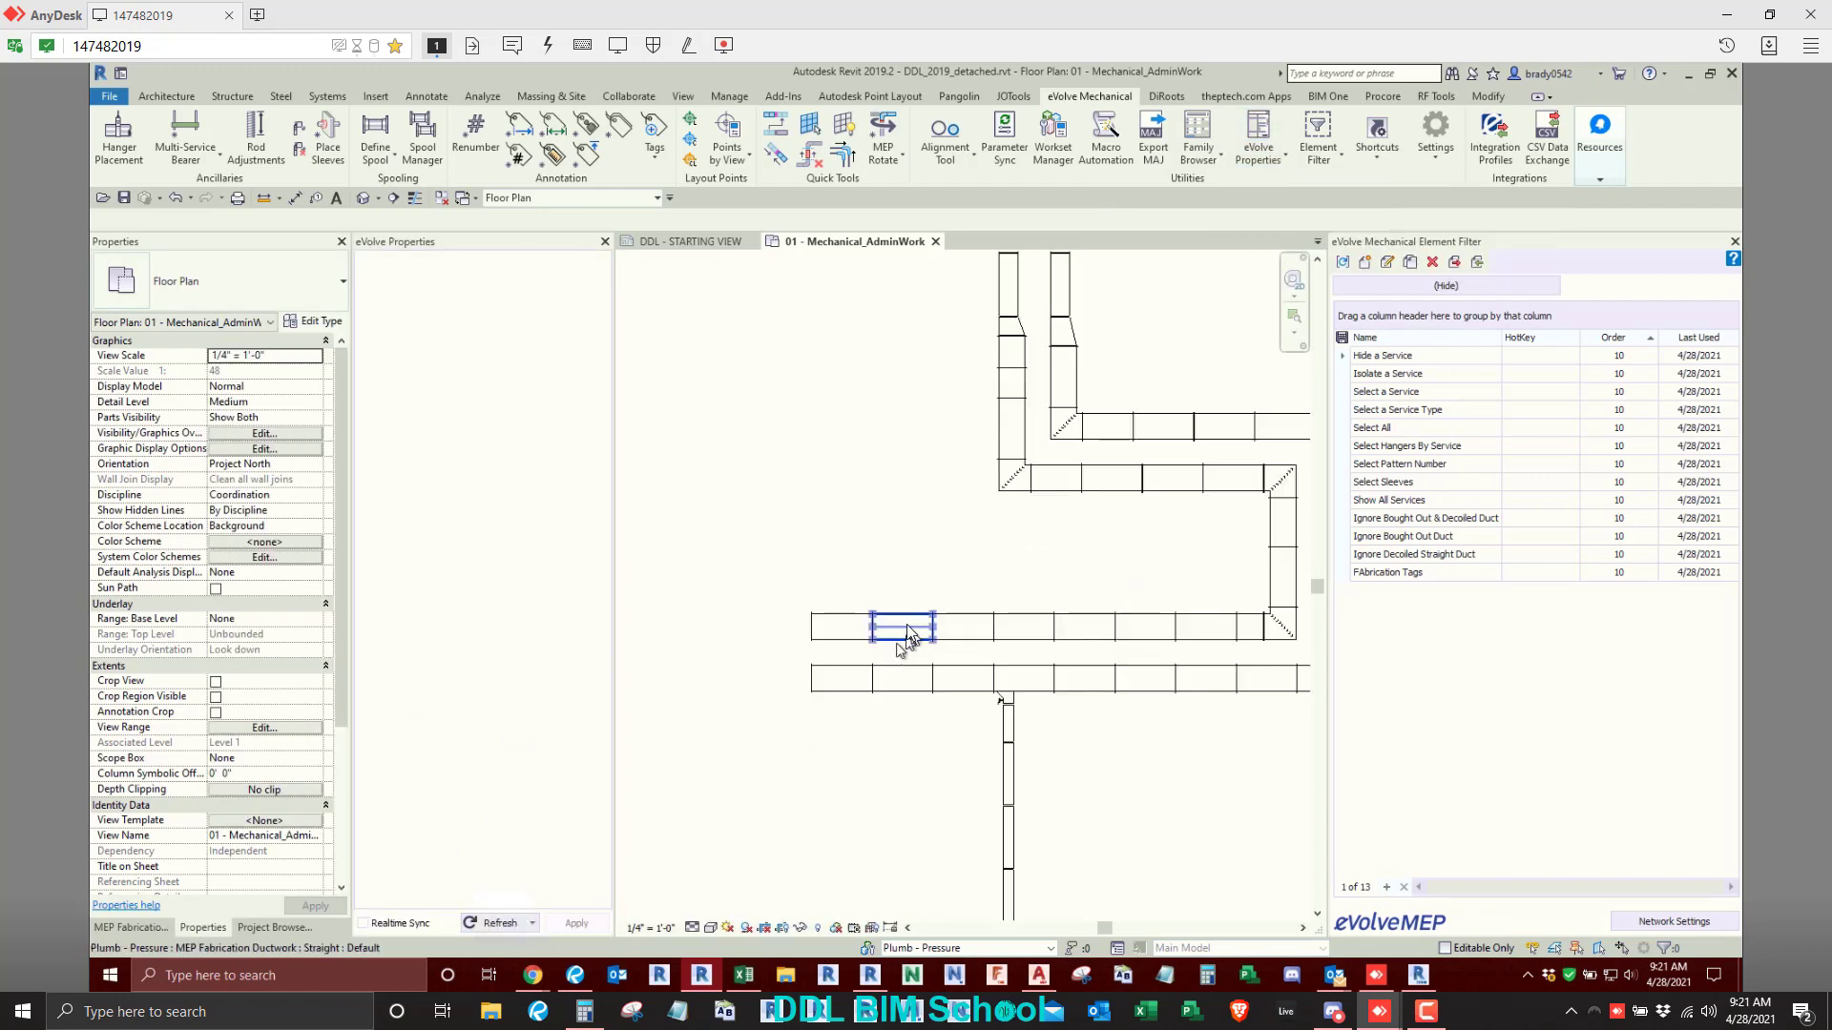
{"action": "left_click", "coordinate": [894, 630]}
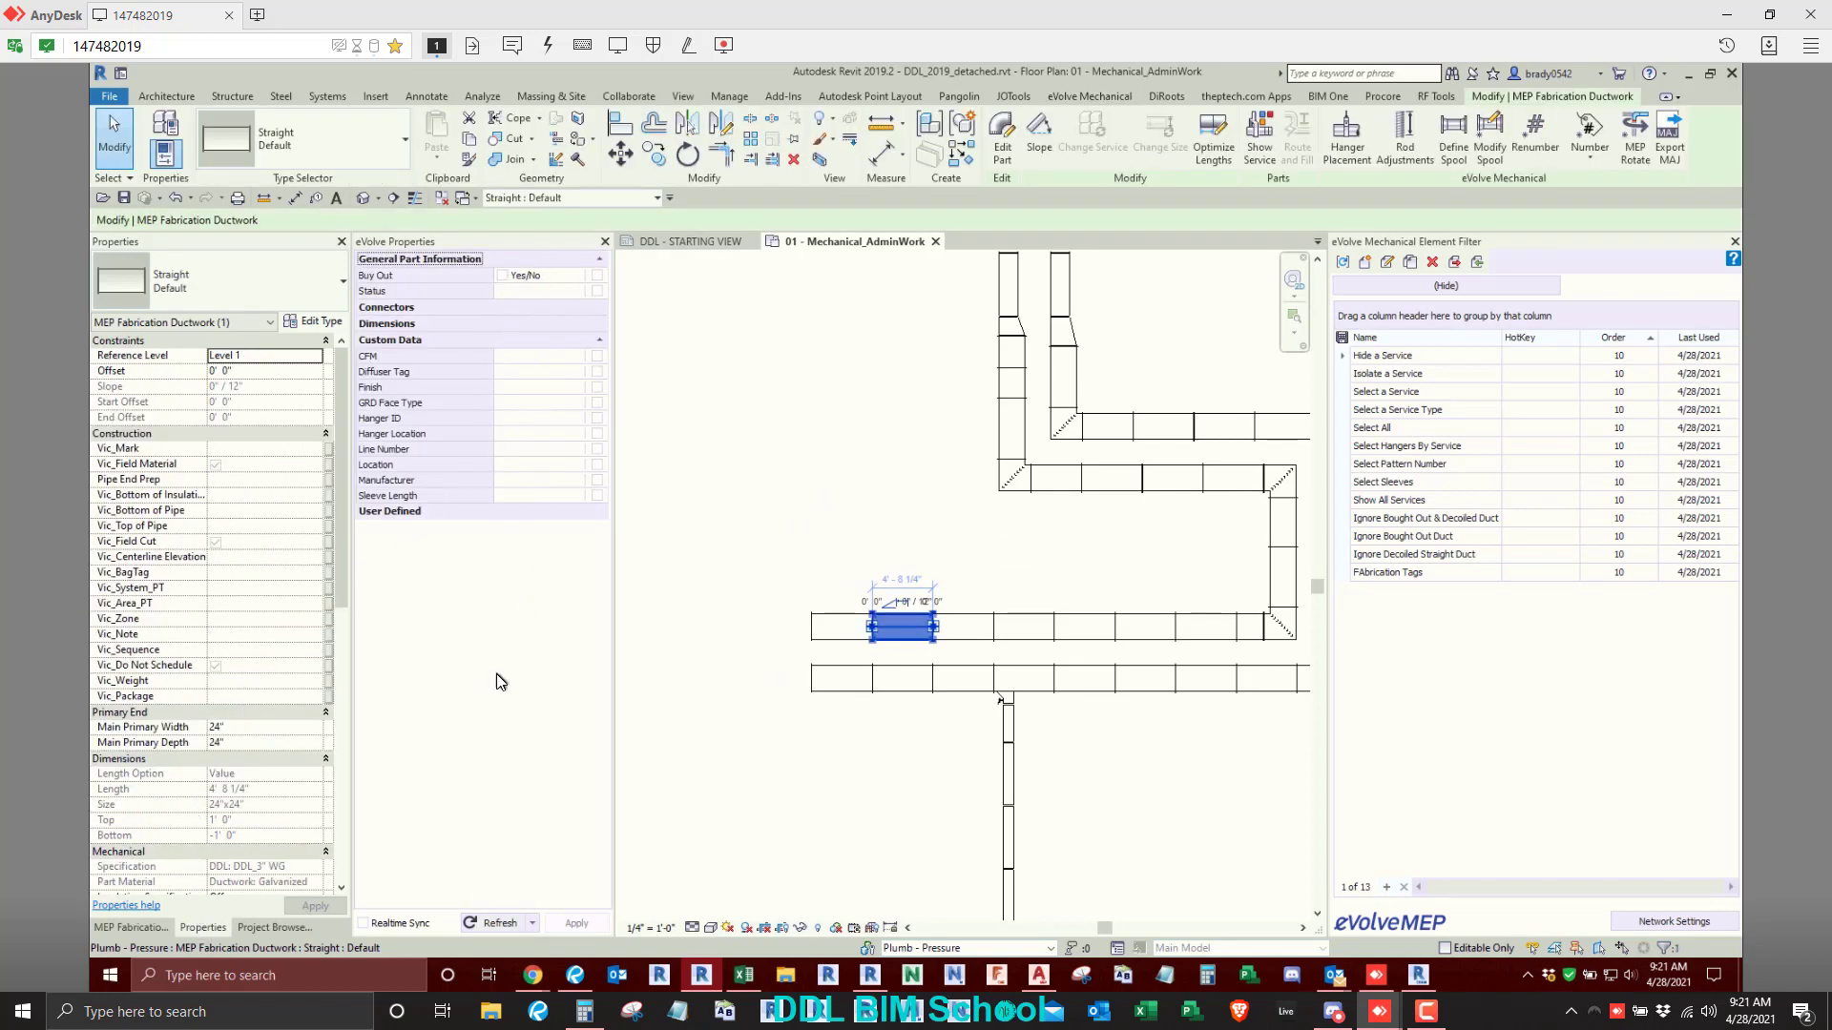
{"action": "scroll", "coordinate": [192, 733], "scroll_direction": "down", "scroll_amount": 10}
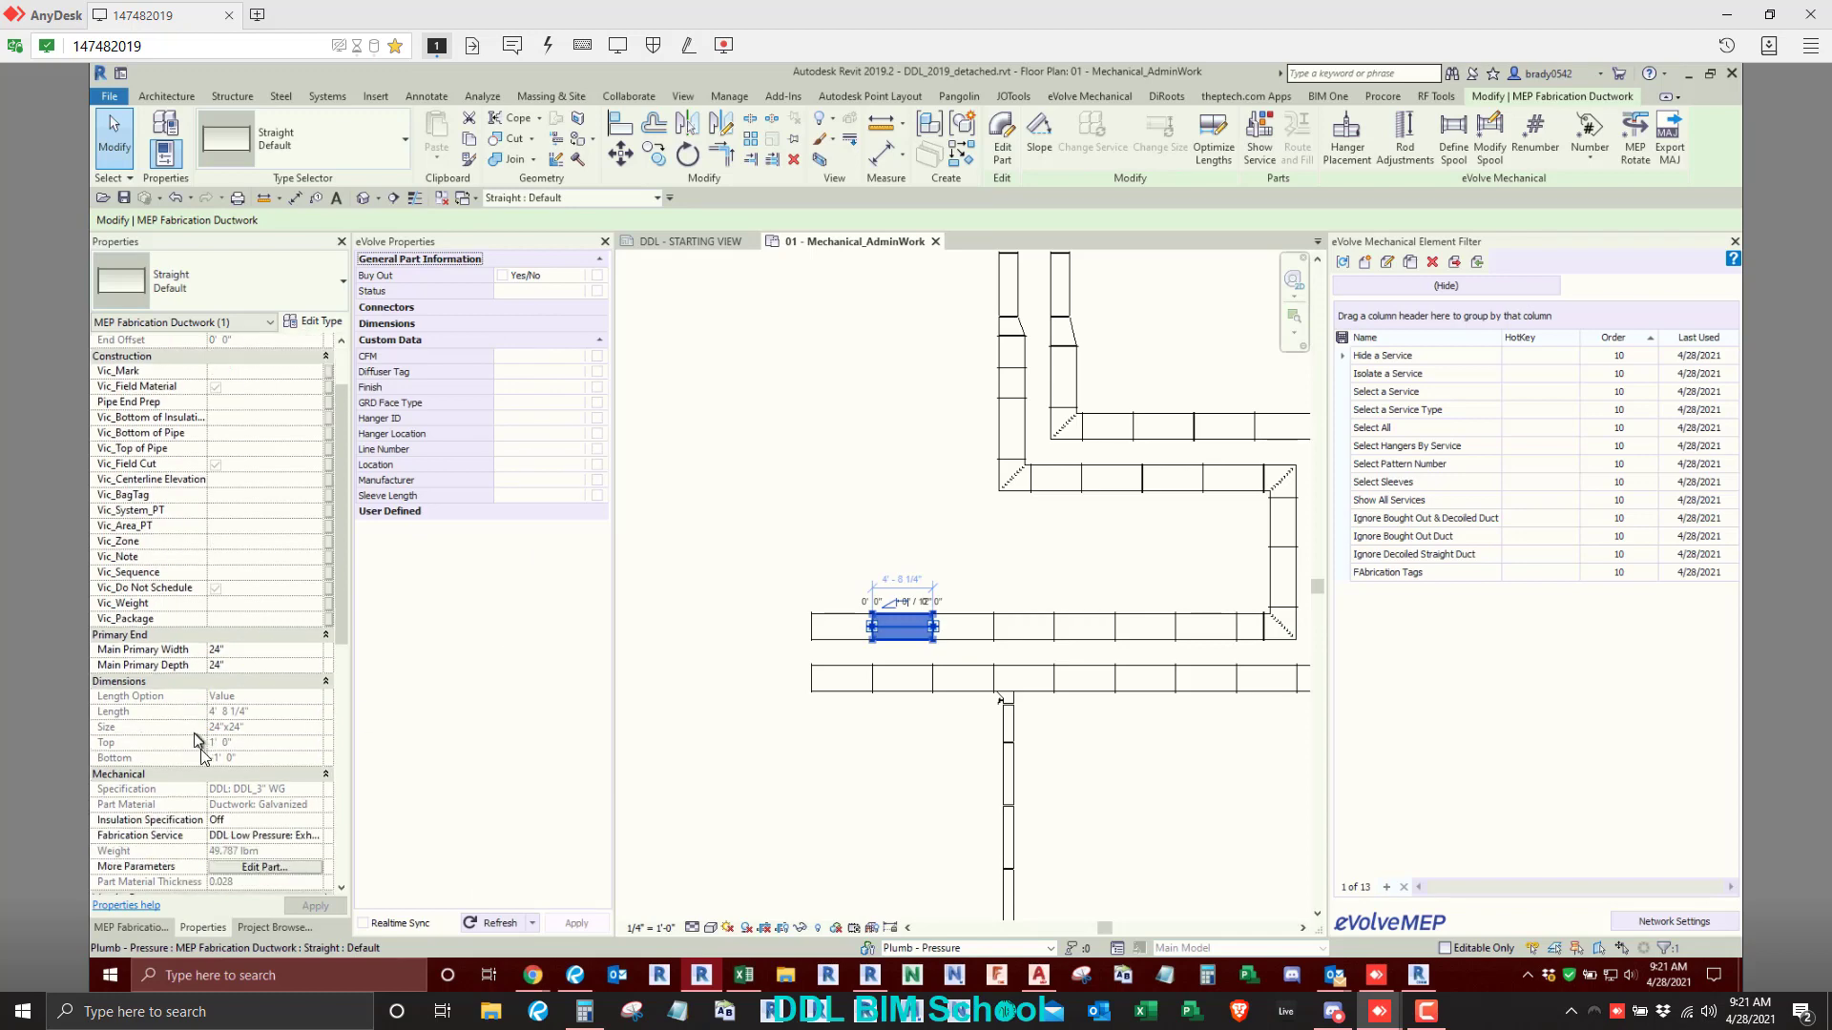
{"action": "left_click", "coordinate": [830, 748]}
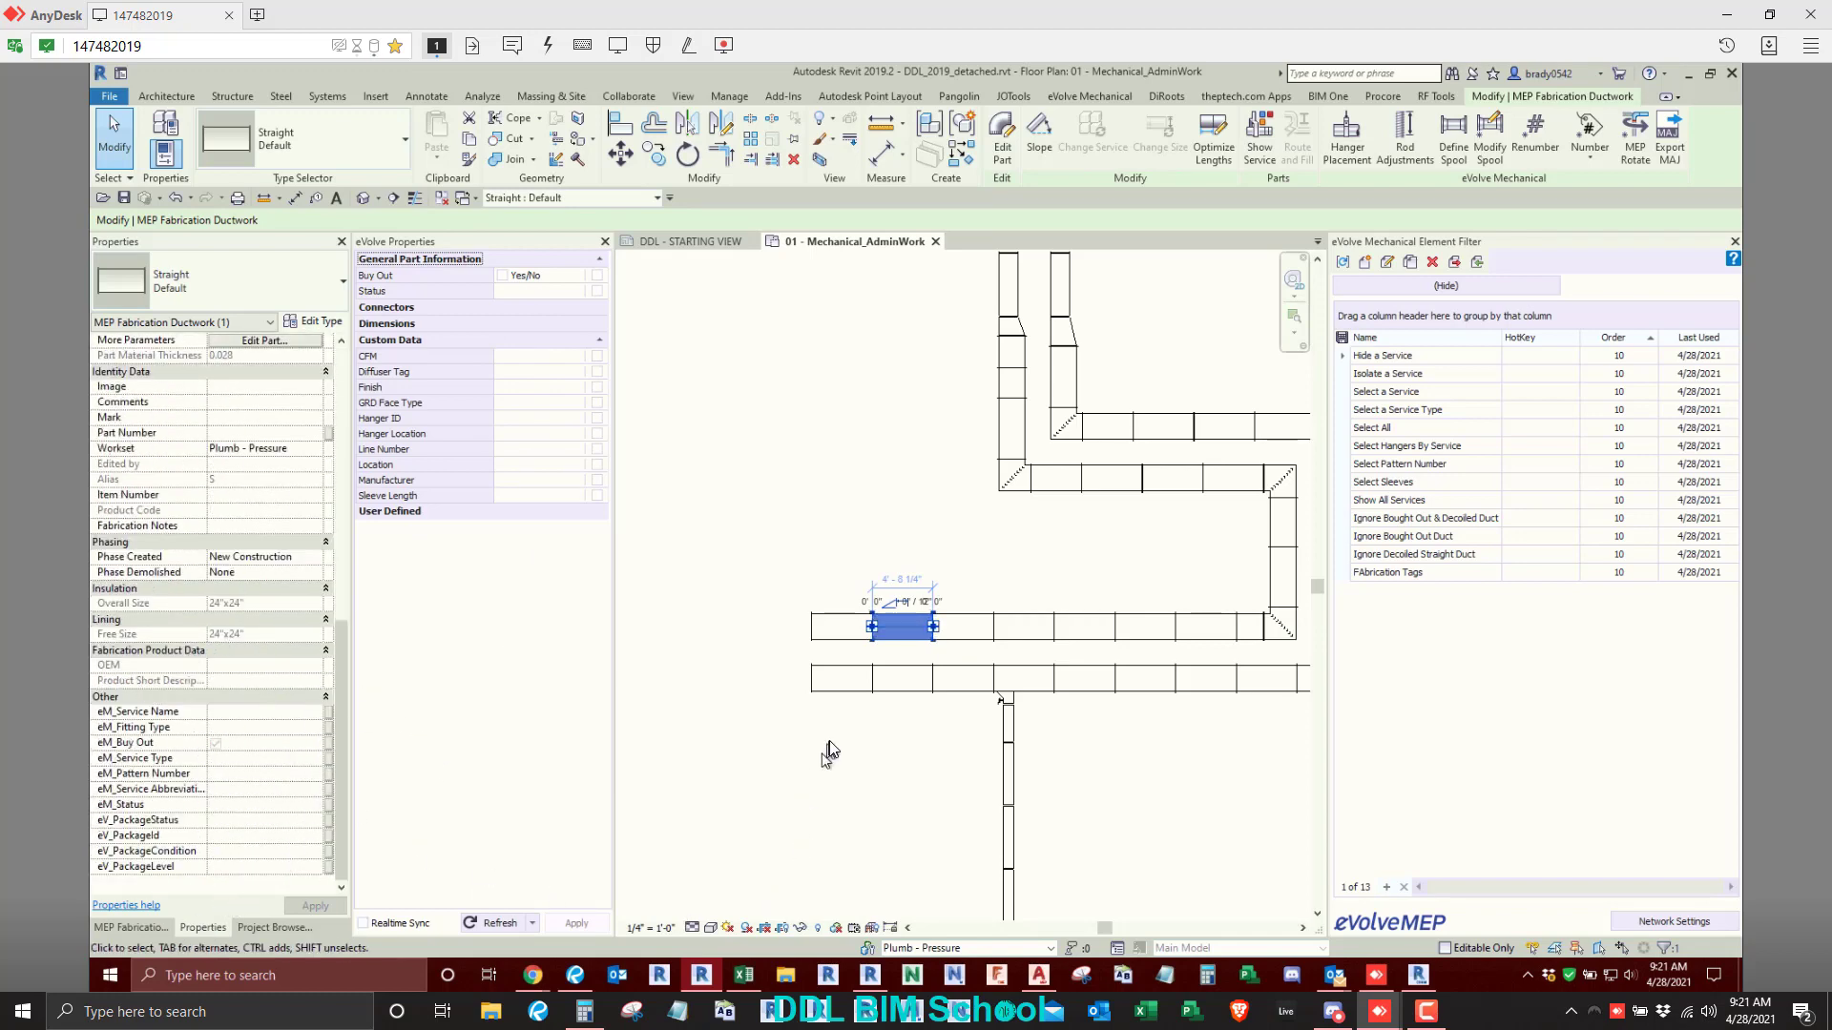
- Refresh the eVolve properties for the full project and accept running the process
{"action": "scroll", "coordinate": [830, 740], "scroll_direction": "down", "scroll_amount": 4}
{"action": "scroll", "coordinate": [839, 783], "scroll_direction": "up", "scroll_amount": 2}
{"action": "middle_click_drag", "start_coordinate": [836, 783], "coordinate": [757, 816]}
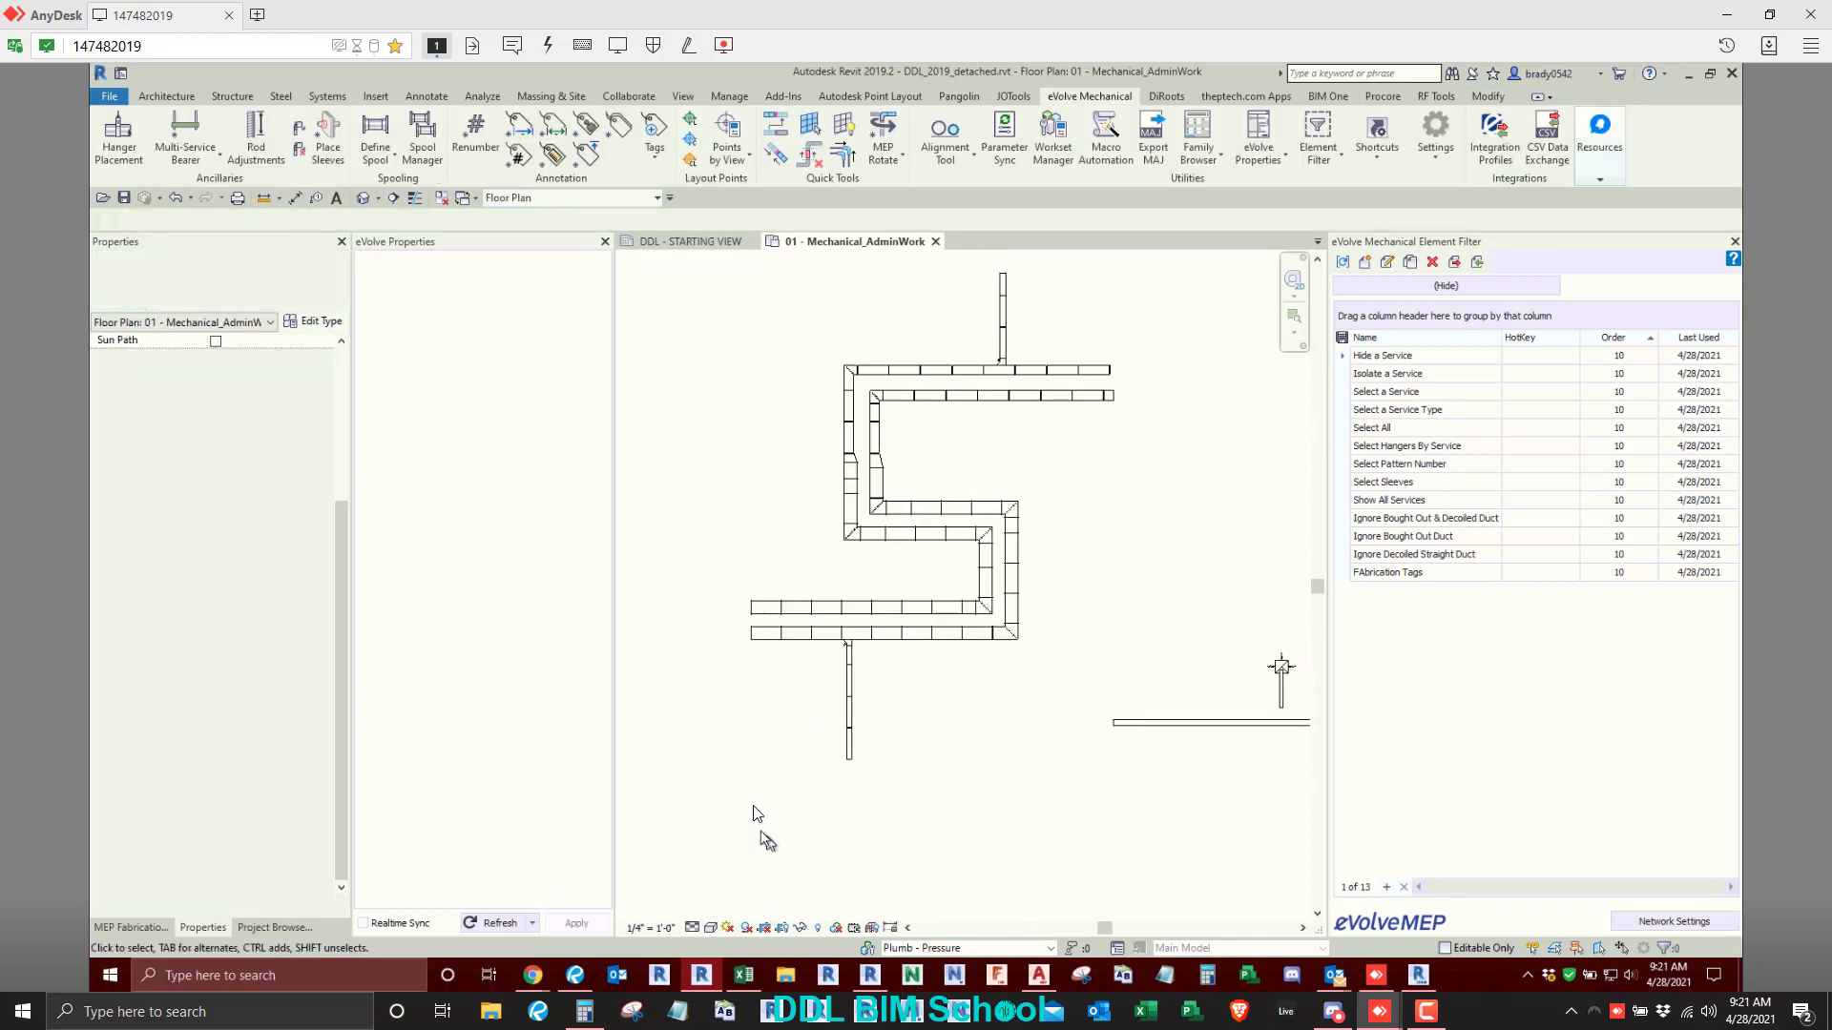
{"action": "scroll", "coordinate": [757, 820], "scroll_direction": "down", "scroll_amount": 2}
{"action": "middle_click_drag", "start_coordinate": [995, 813], "coordinate": [955, 778]}
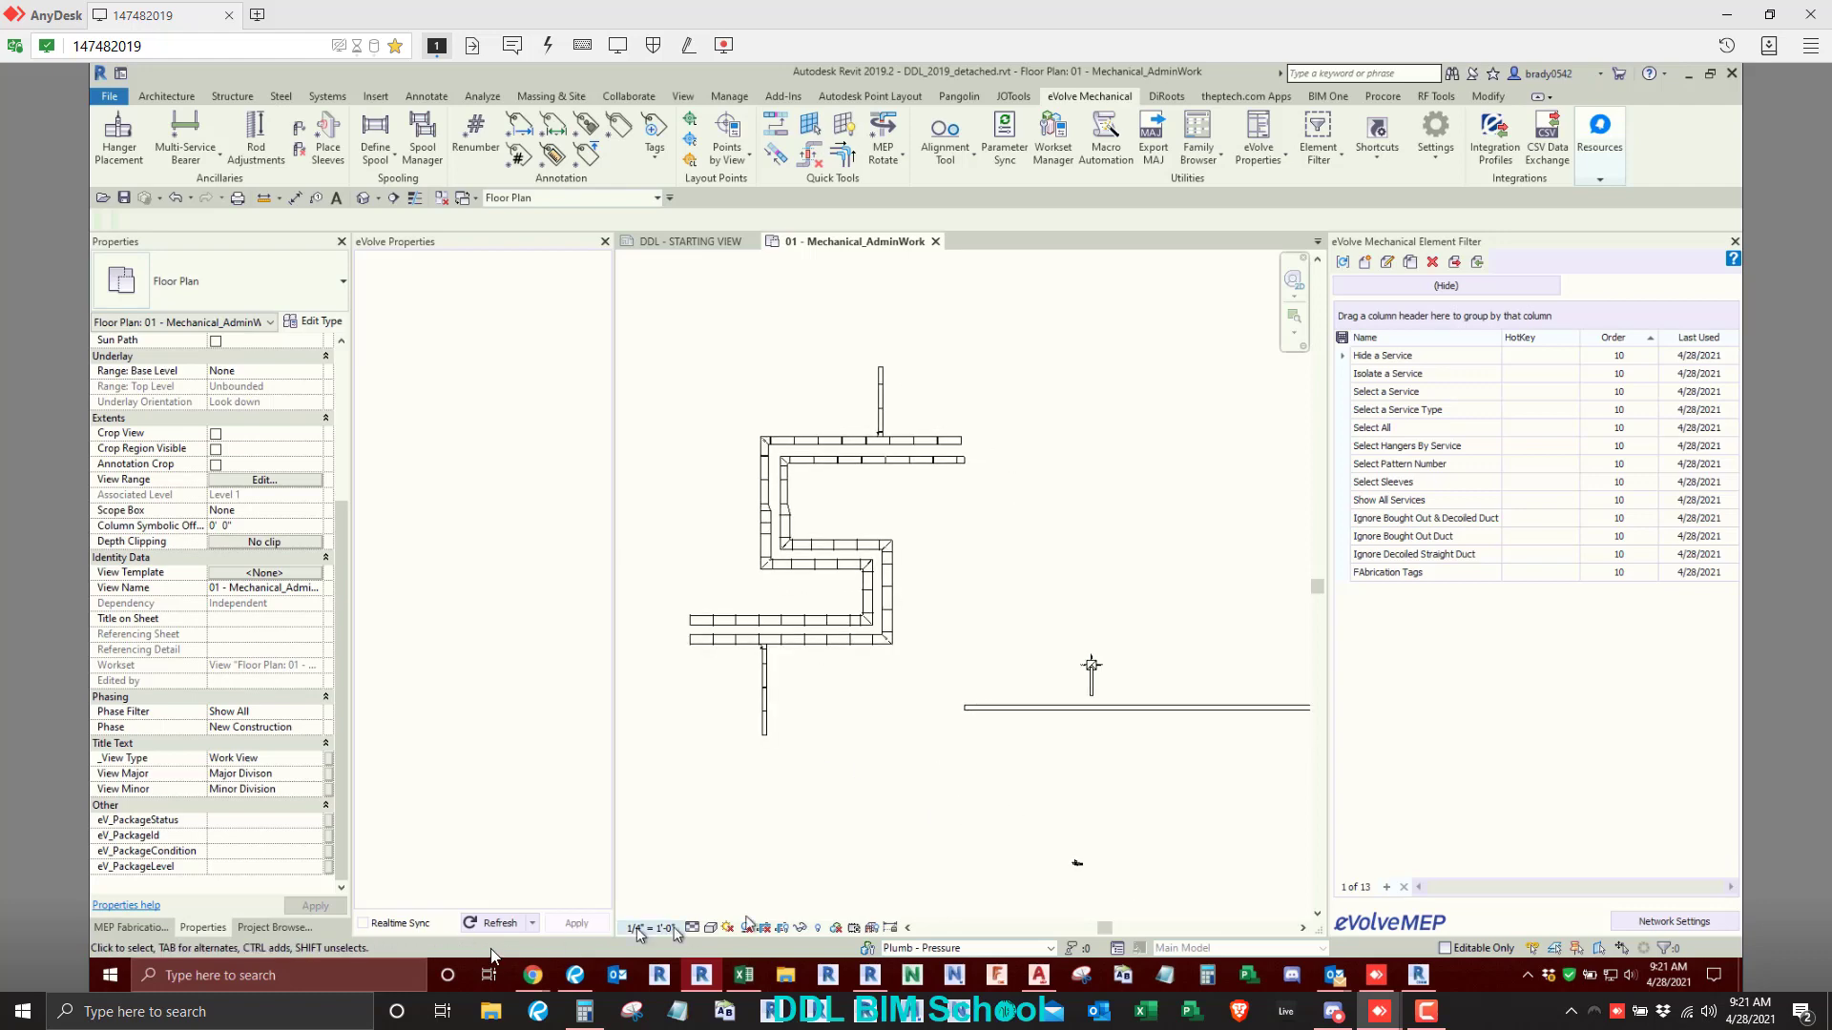
{"action": "left_click", "coordinate": [533, 923]}
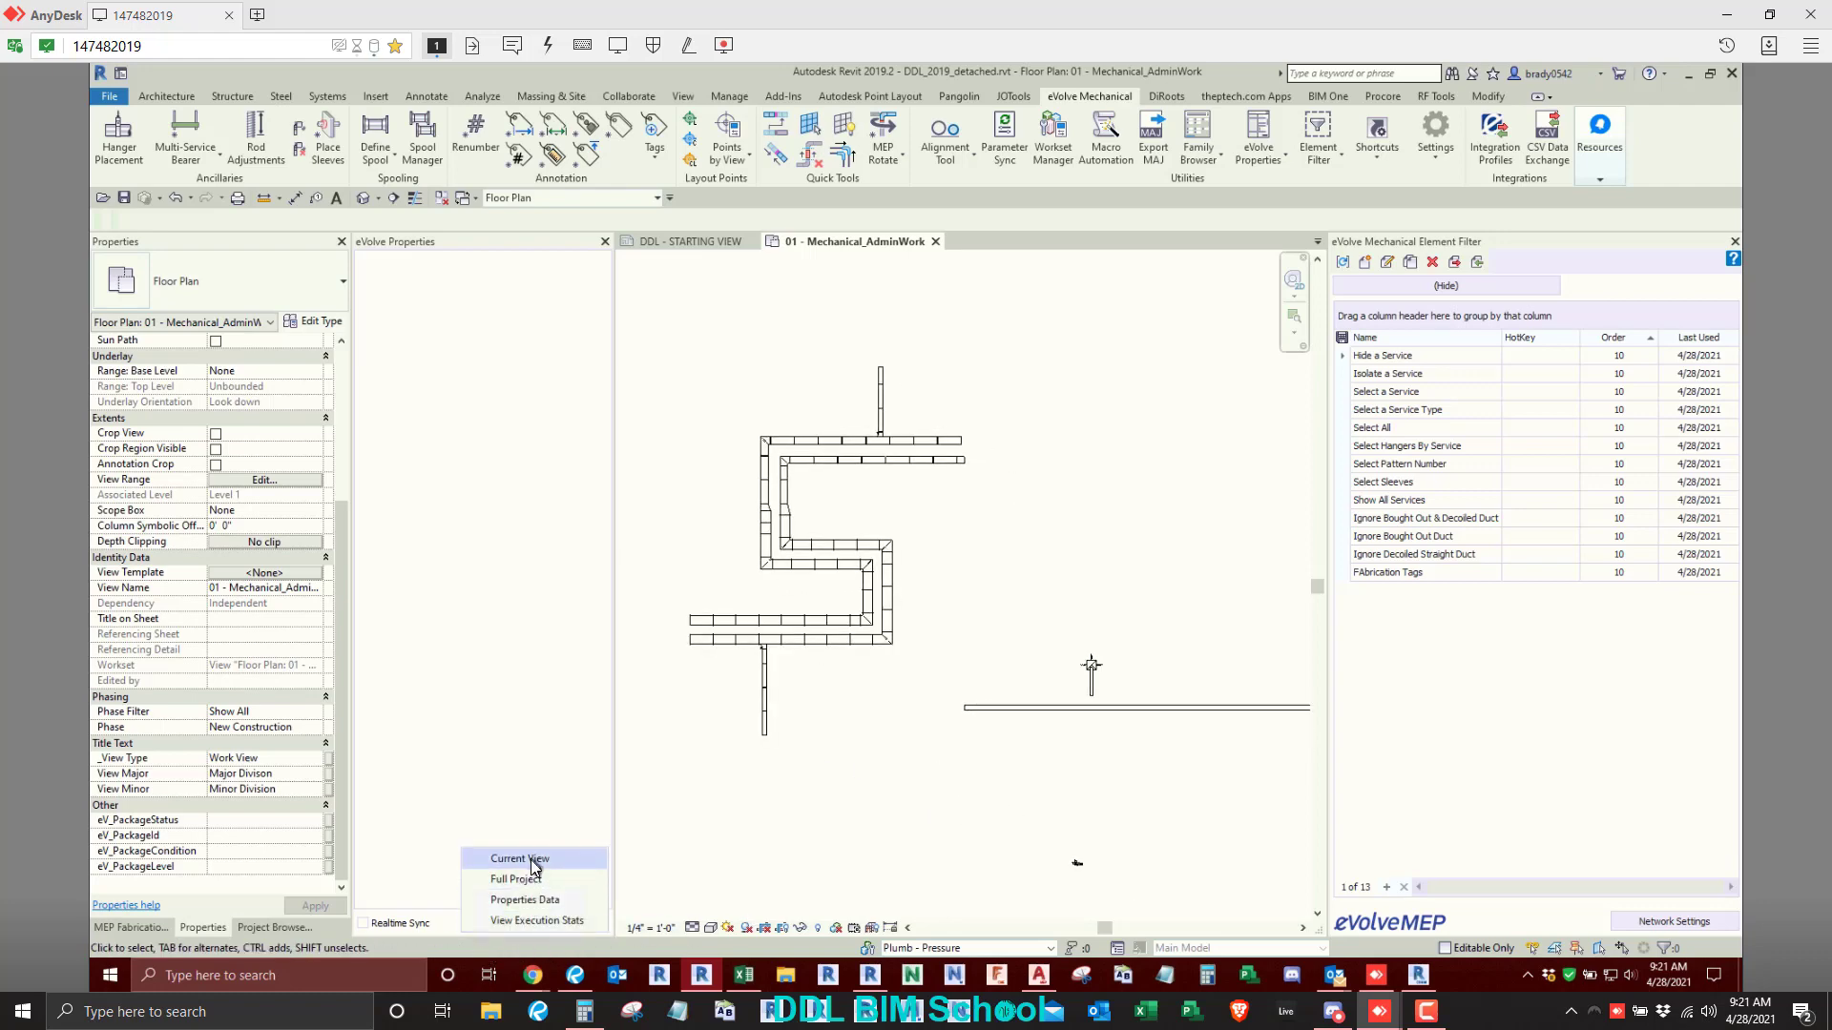
{"action": "left_click", "coordinate": [531, 879]}
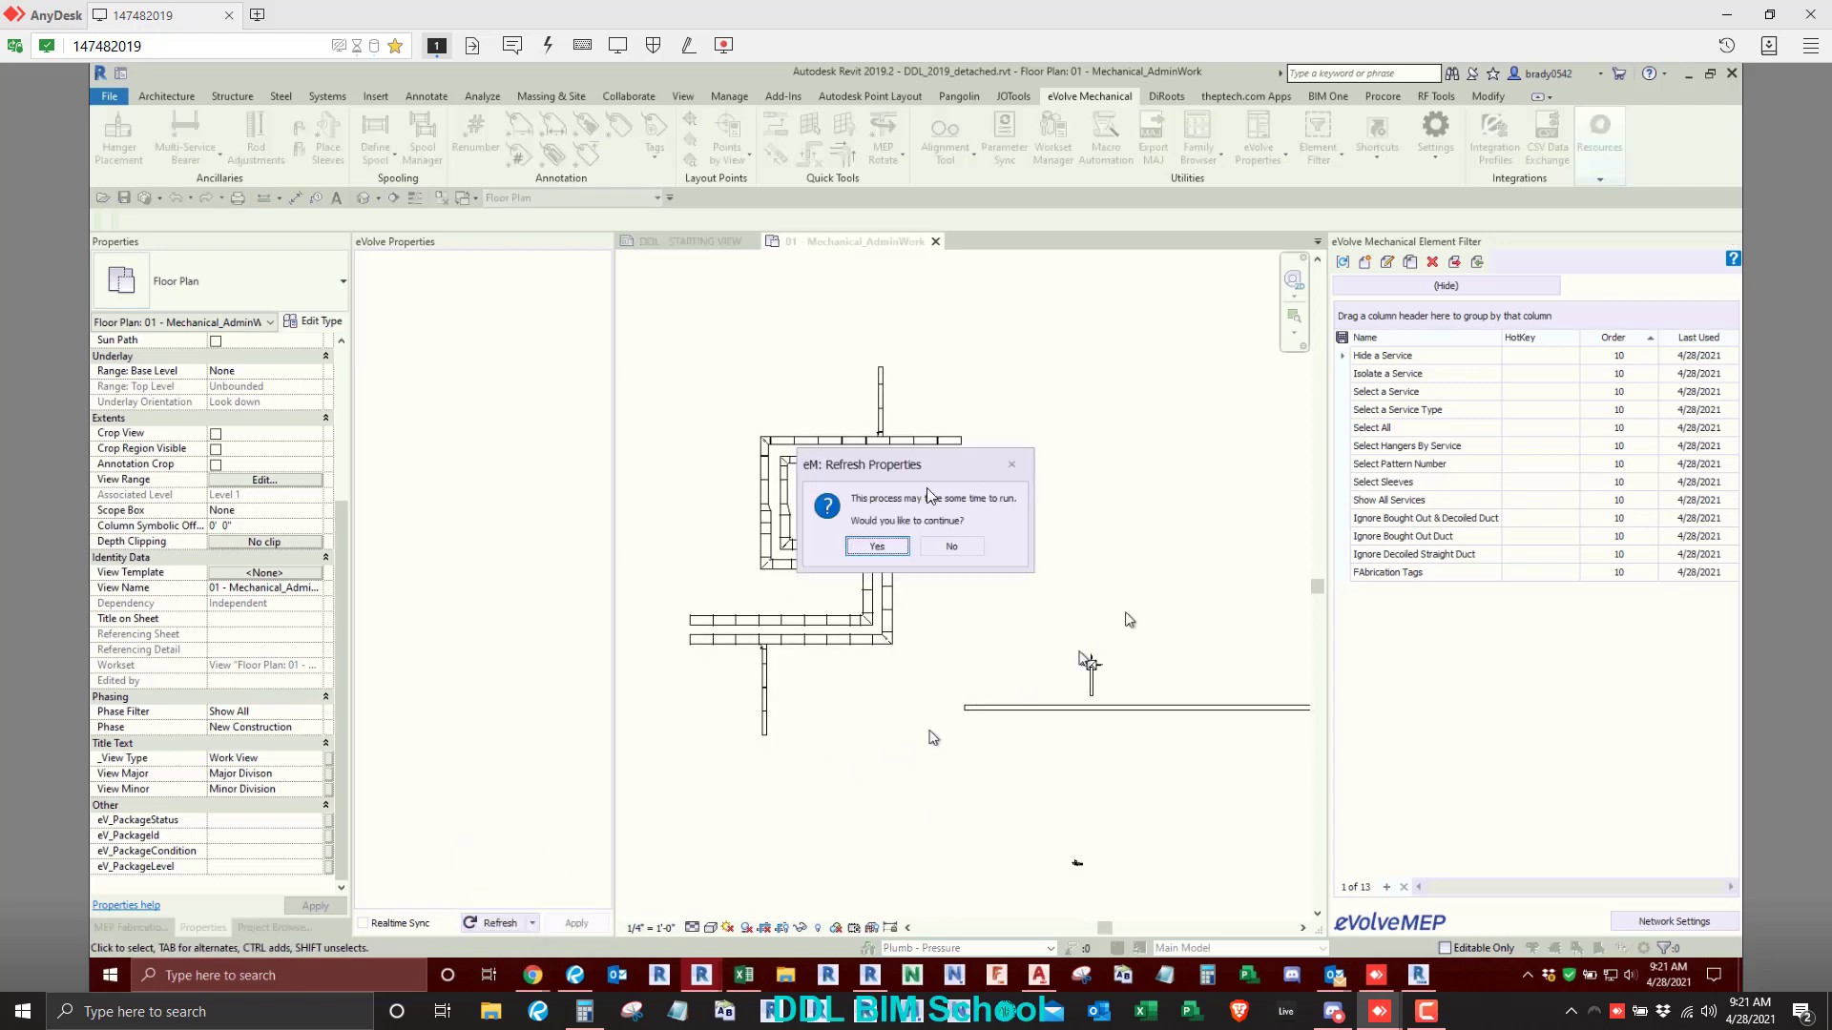
{"action": "left_click", "coordinate": [896, 547]}
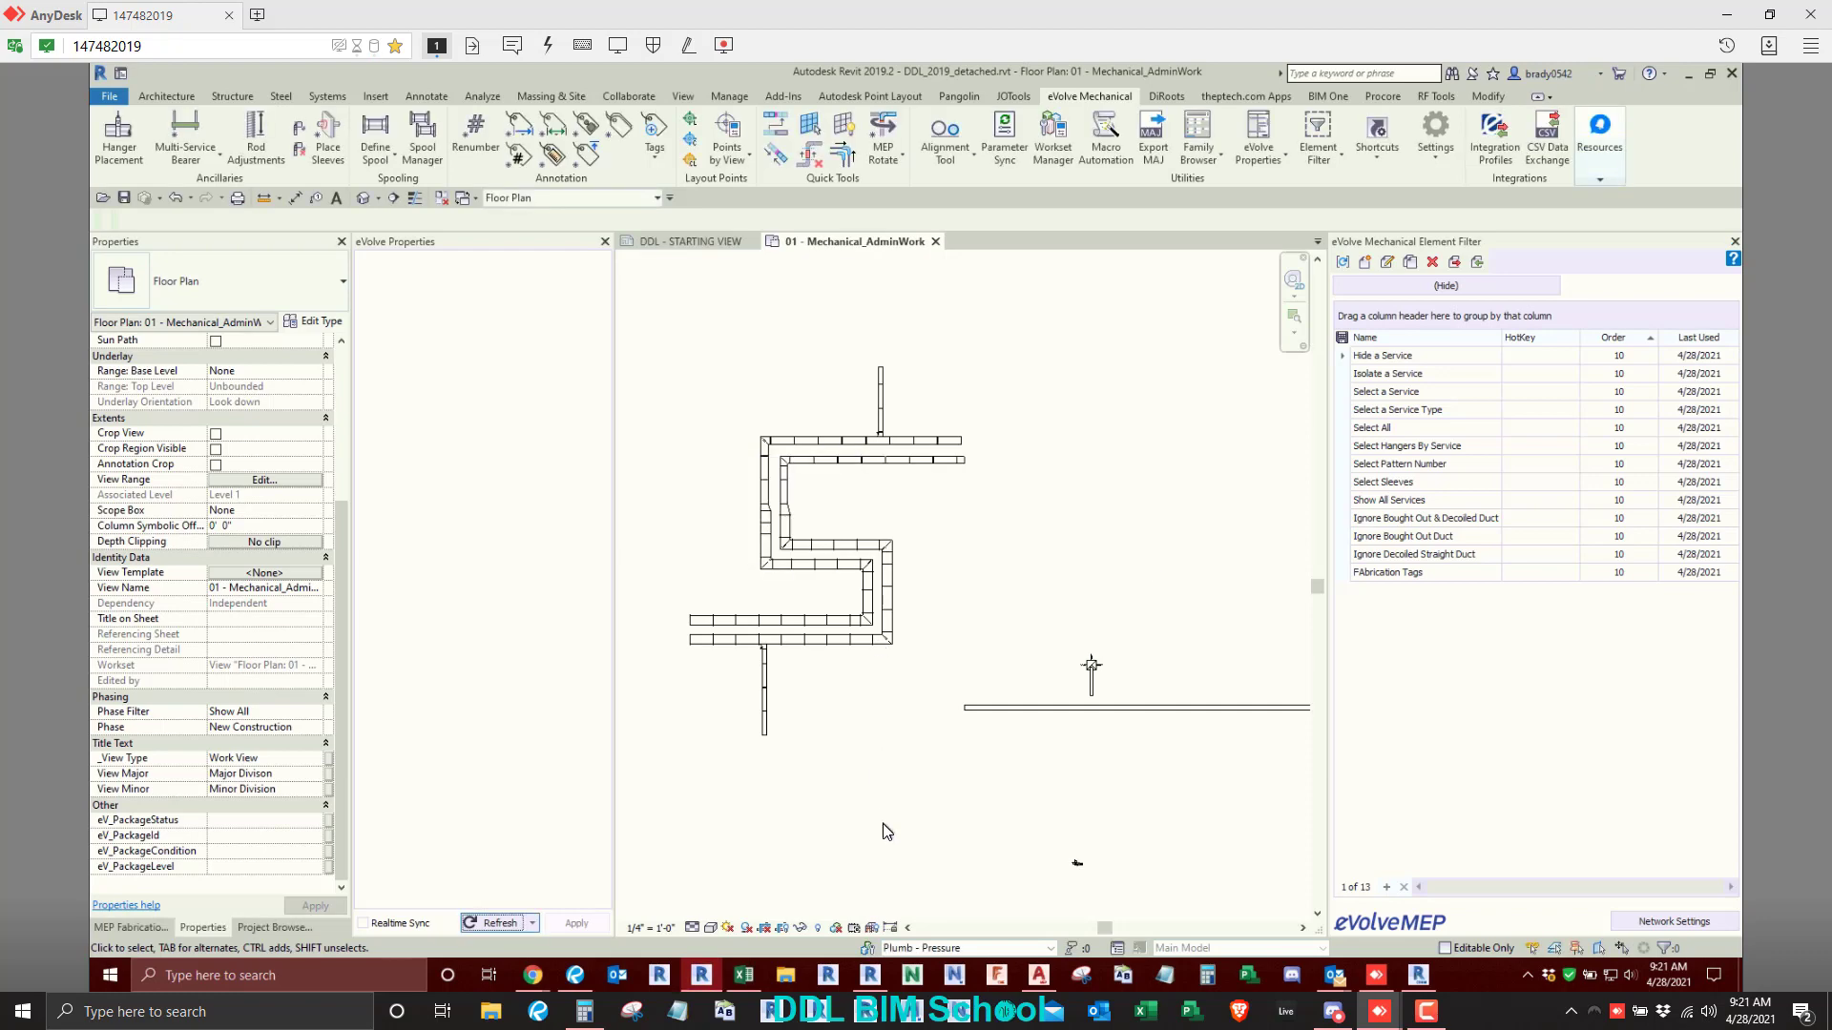
- Select a straight duct in the outer route's upper vertical run and review its refreshed eVolve properties and eM parameters
{"action": "scroll", "coordinate": [761, 515], "scroll_direction": "up", "scroll_amount": 2}
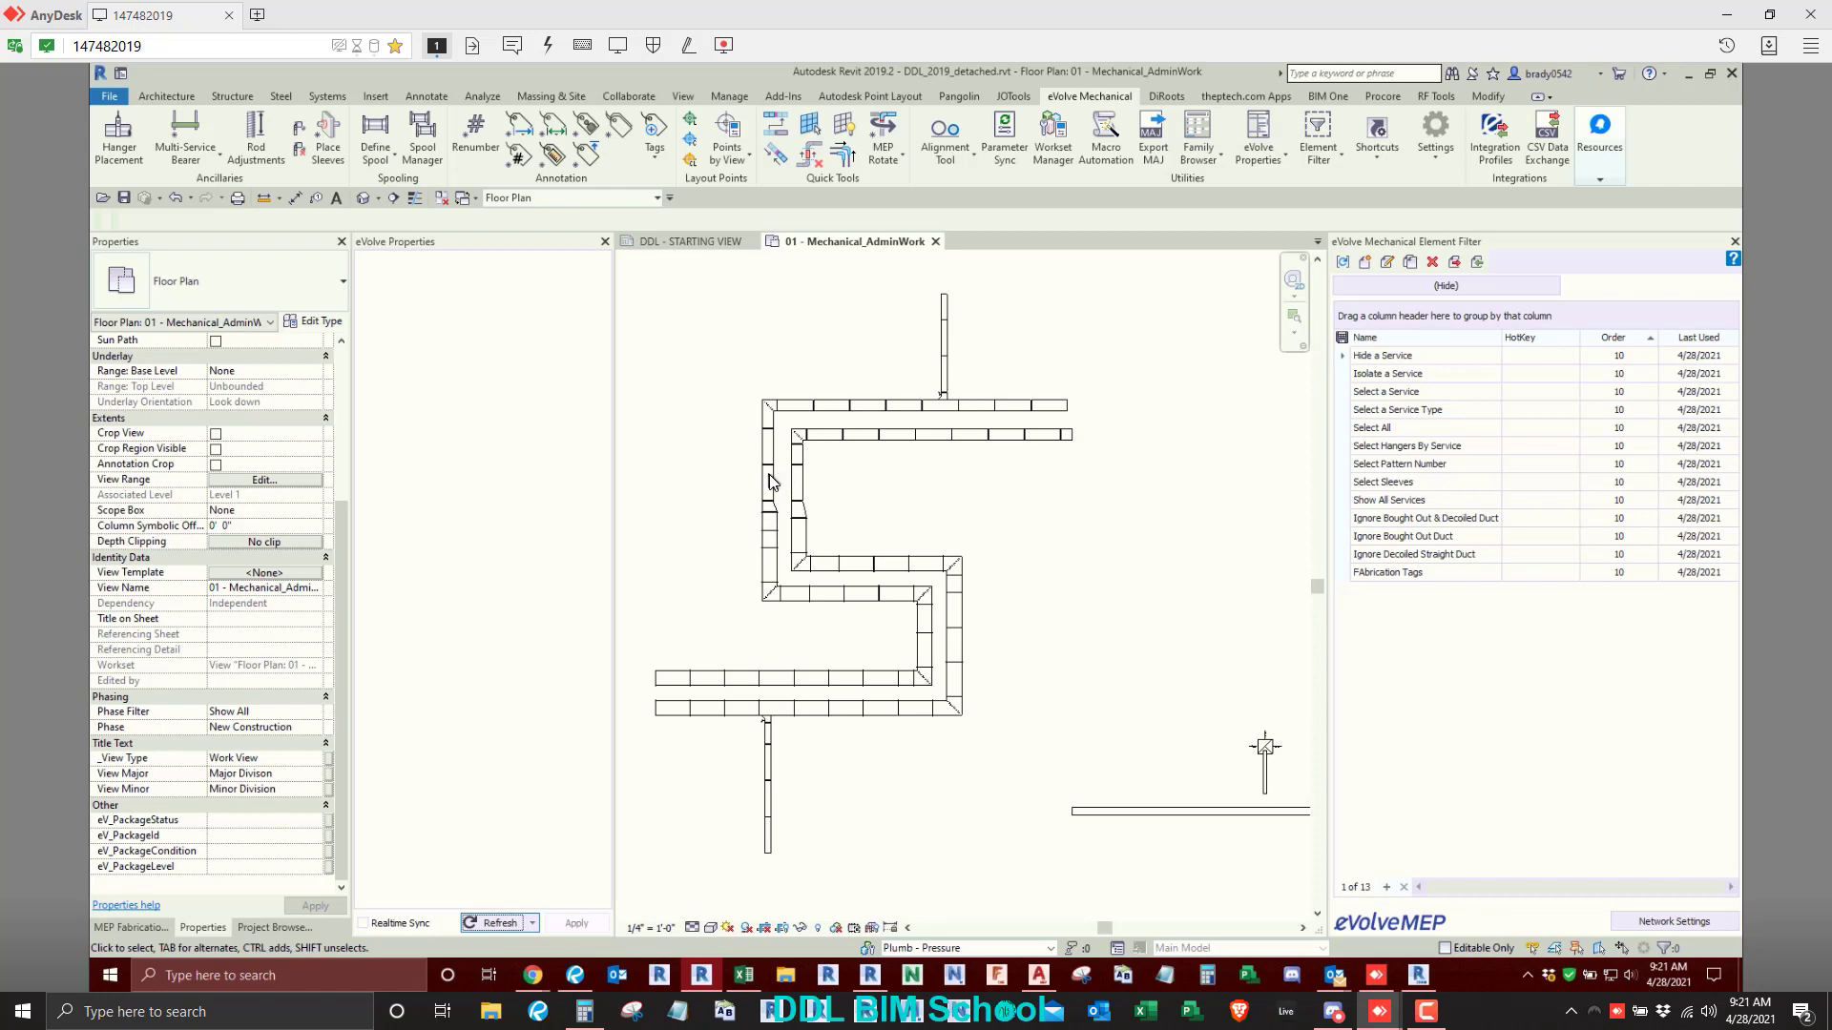
{"action": "left_click", "coordinate": [768, 463]}
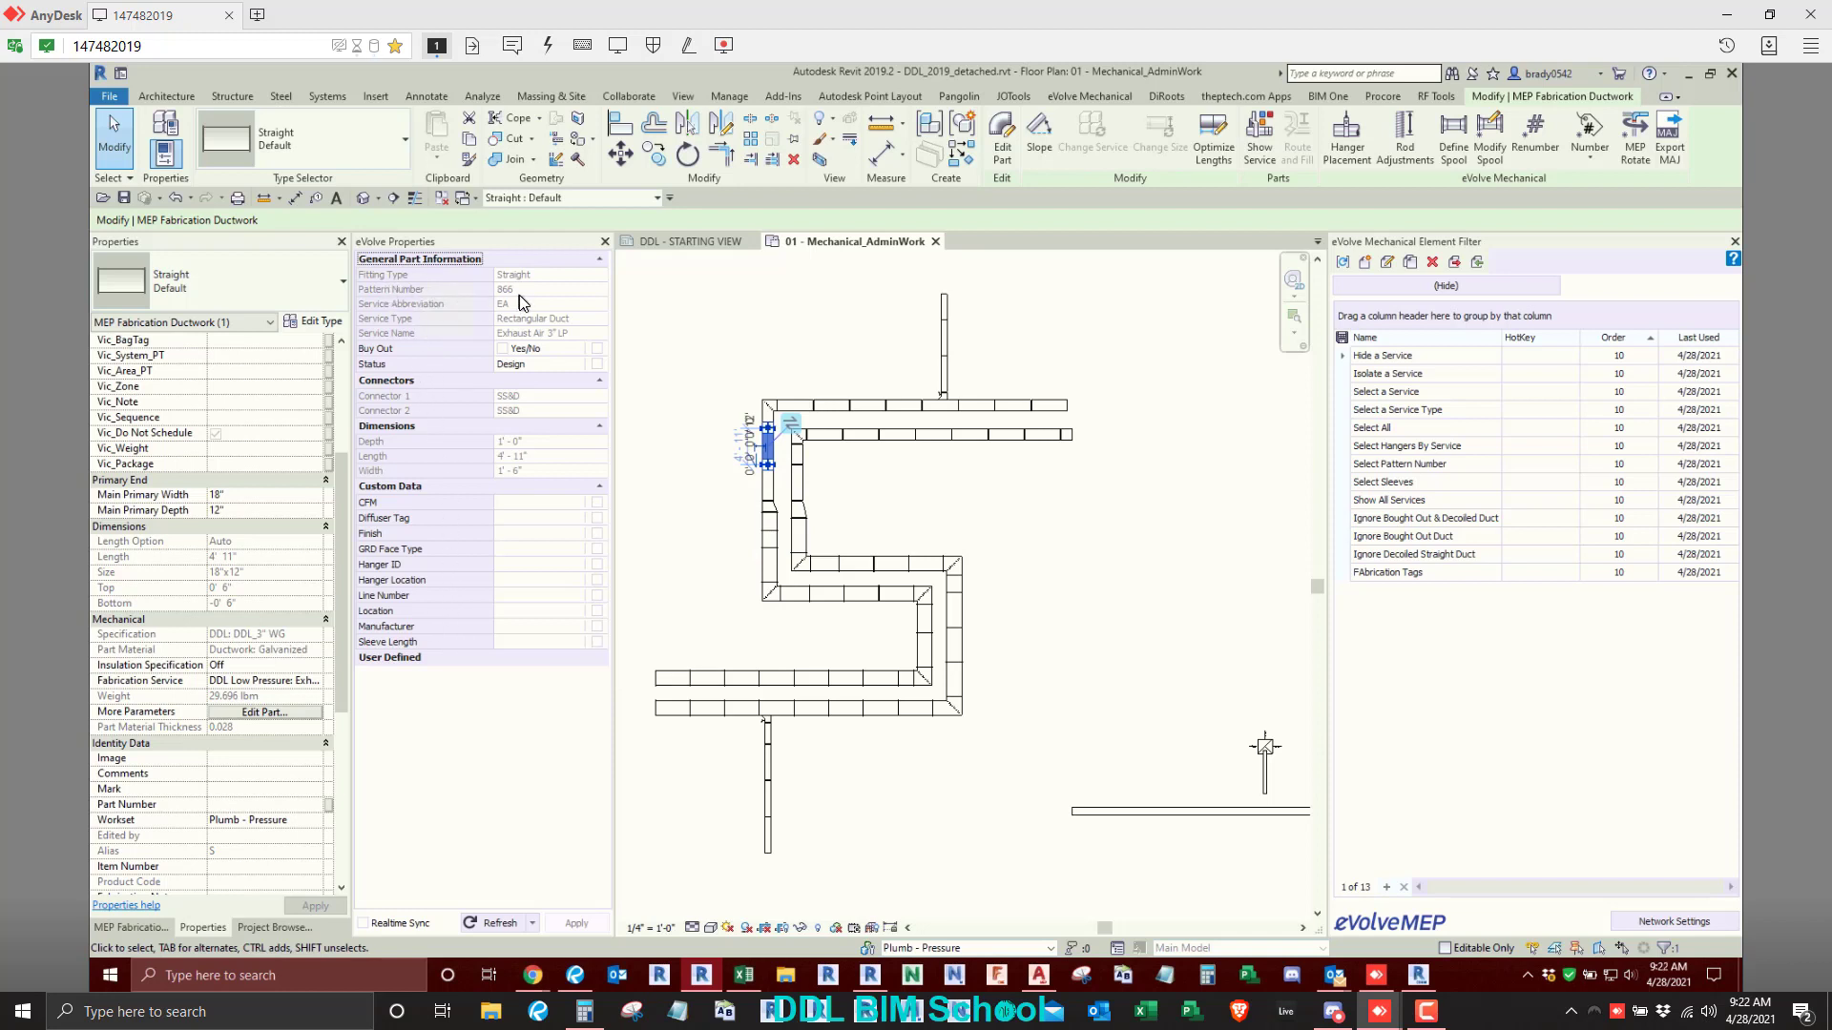
{"action": "key", "text": "ctrl"}
{"action": "key", "text": "ctrl"}
{"action": "key", "text": "ctrl"}
{"action": "scroll", "coordinate": [221, 699], "scroll_direction": "down", "scroll_amount": 5}
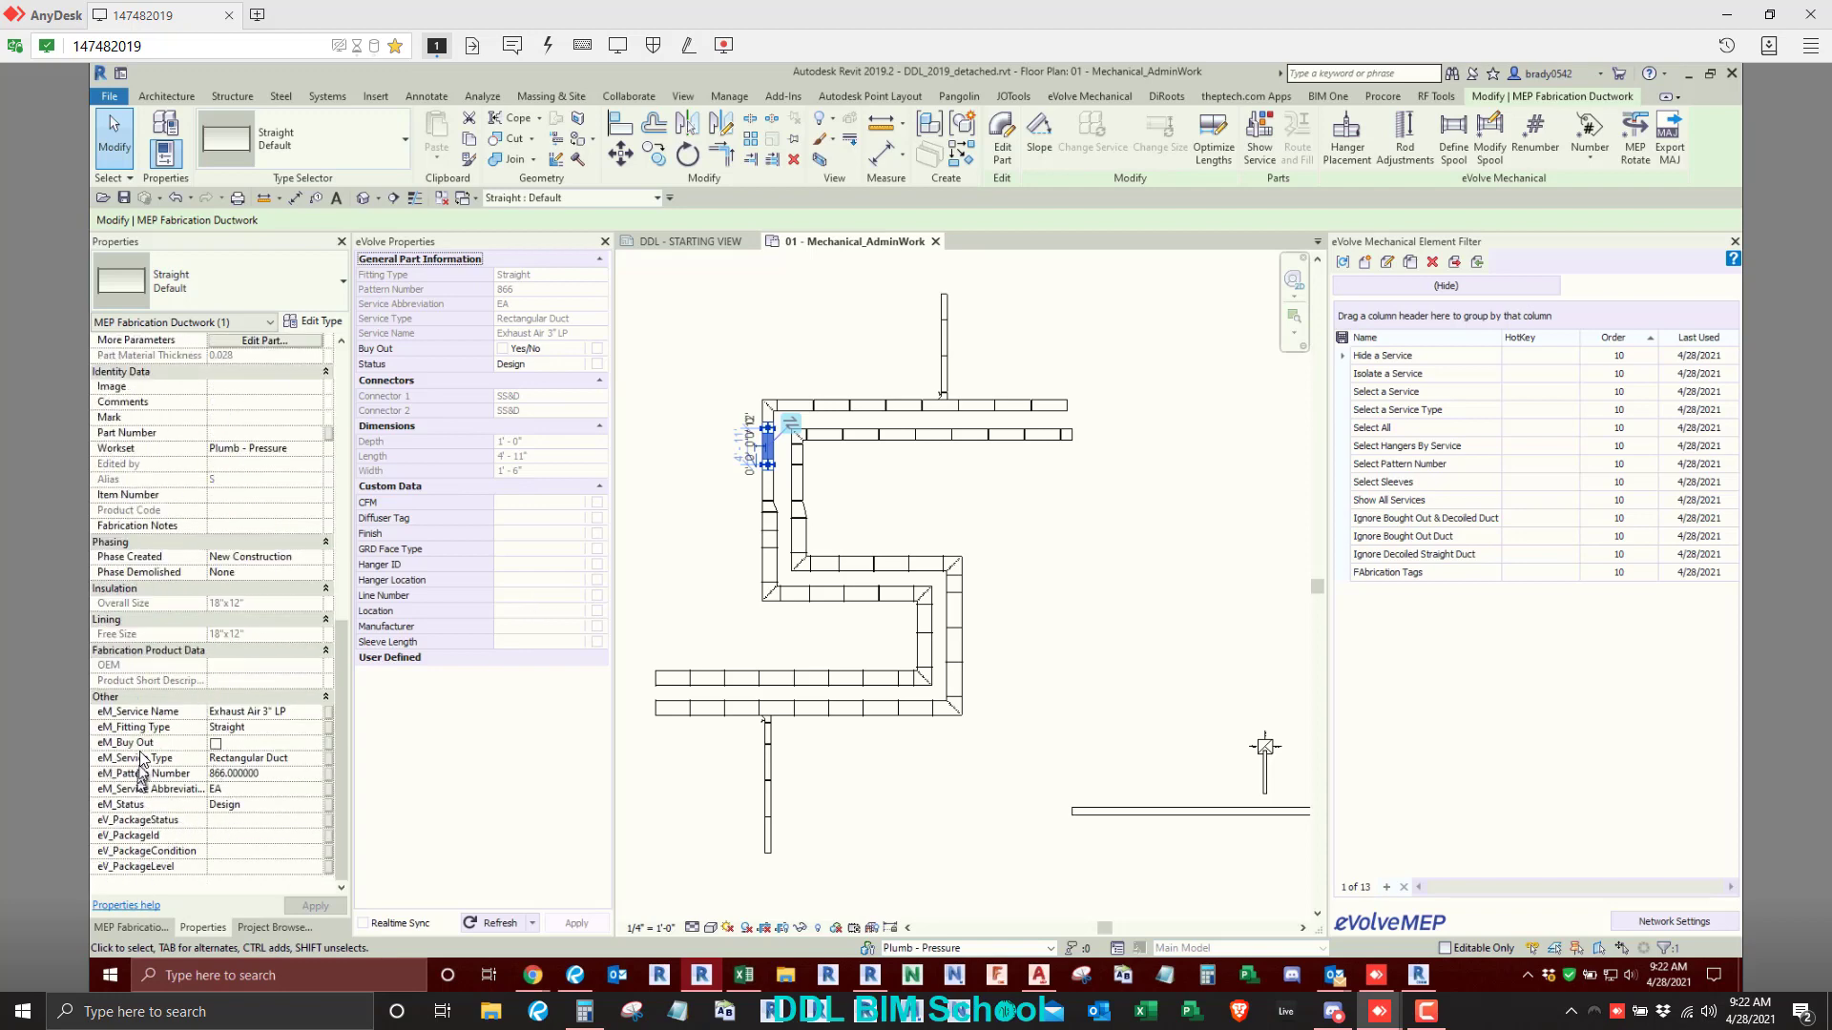
- Select the square bend at the inner corner of the duct route and review its eVolve properties and eM parameters
{"action": "key", "text": "ctrl"}
{"action": "key", "text": "ctrl"}
{"action": "left_click", "coordinate": [1104, 667]}
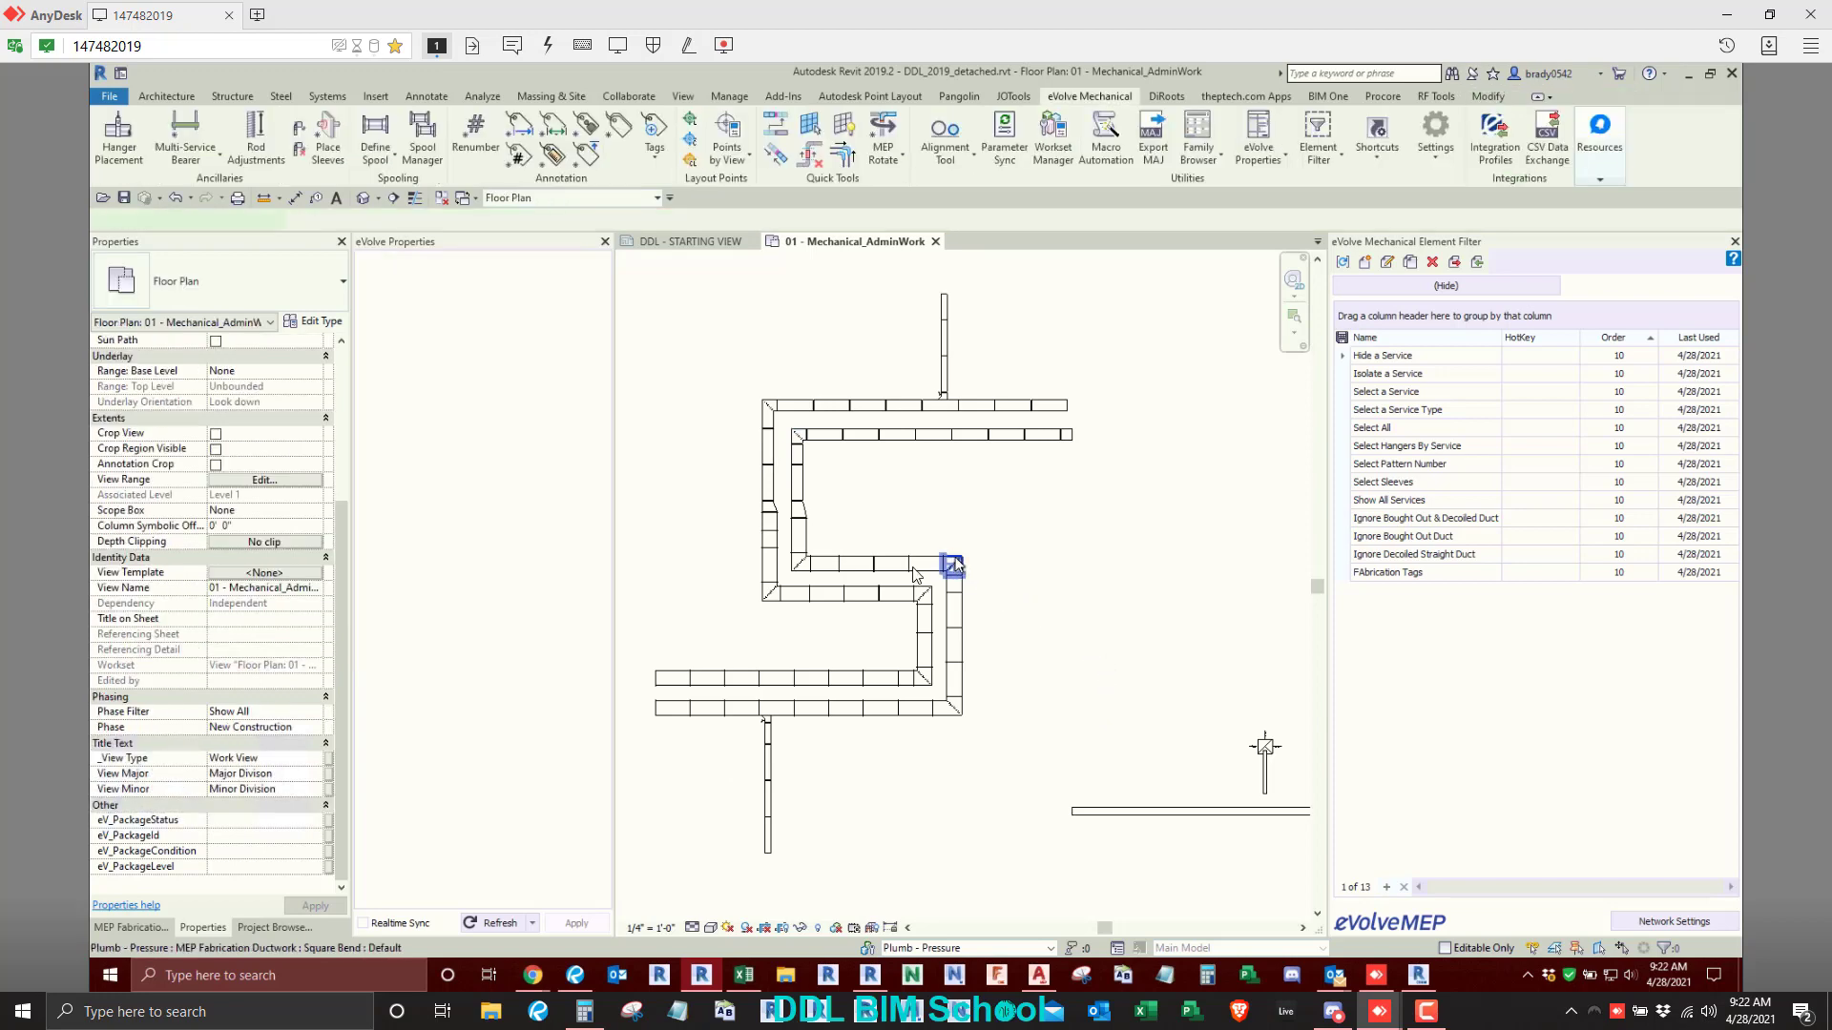
{"action": "left_click", "coordinate": [950, 565]}
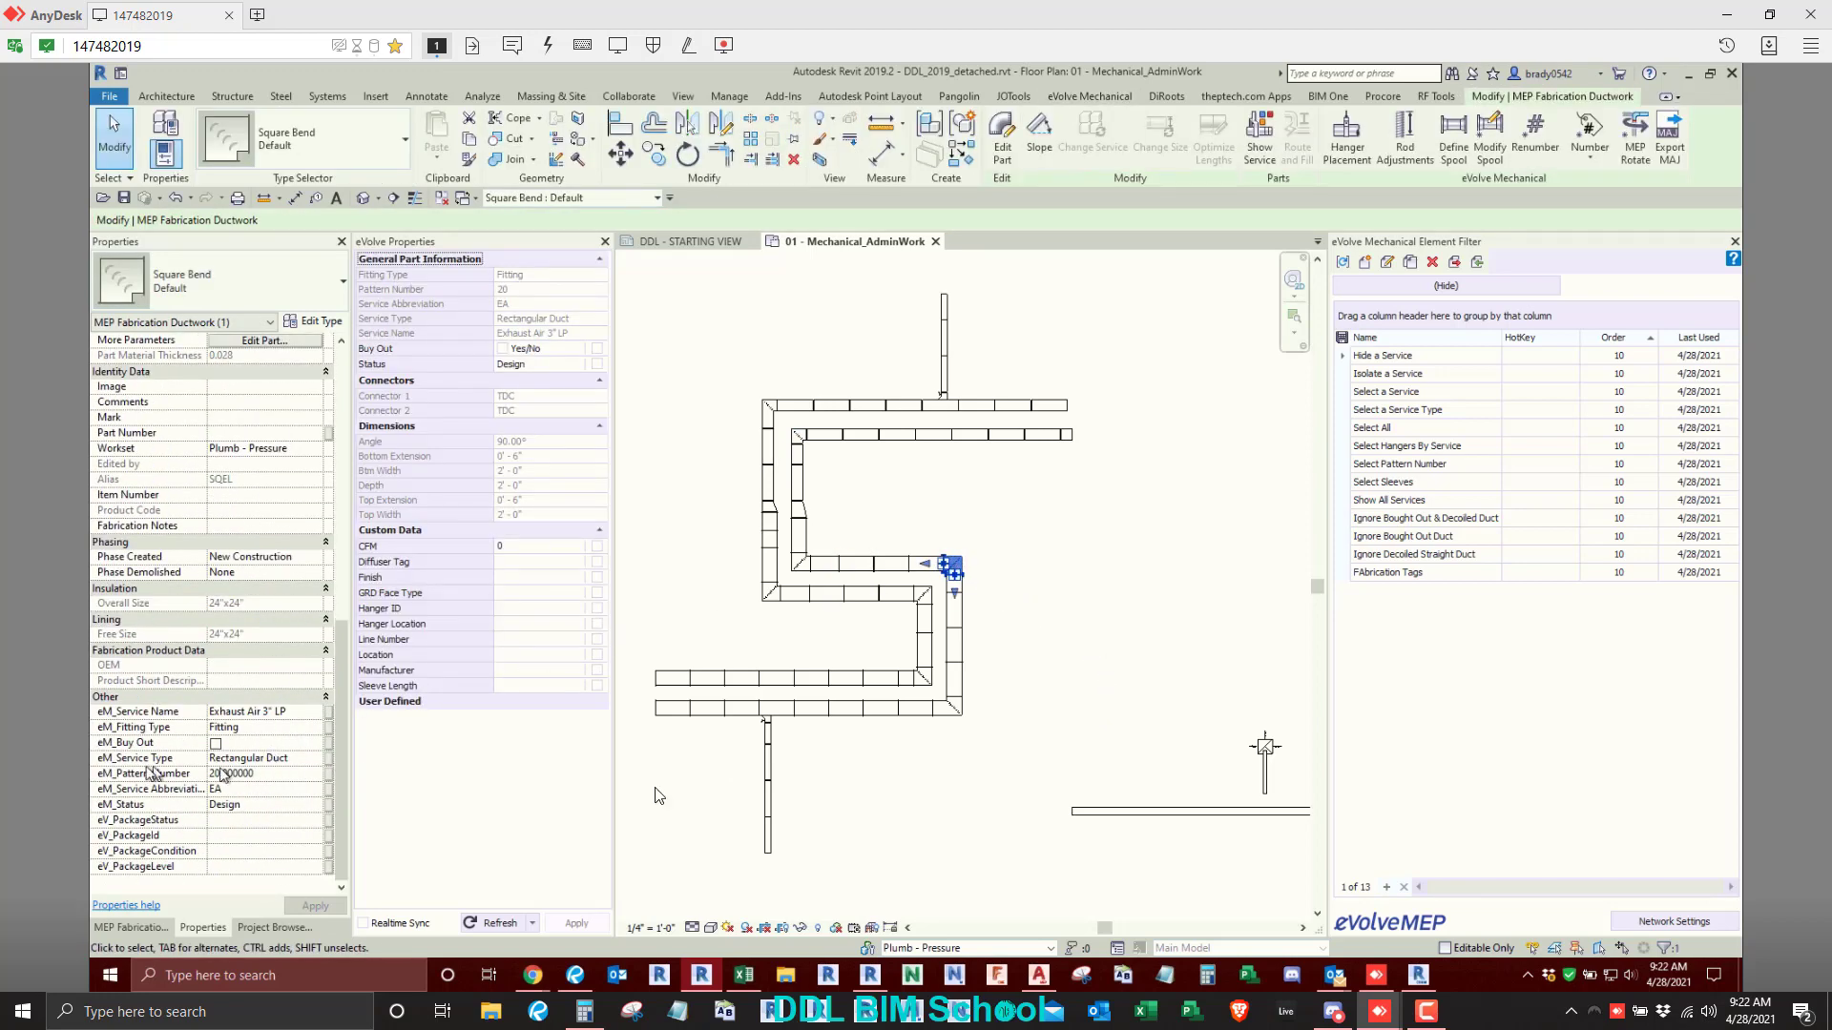
{"action": "left_click", "coordinate": [1173, 762]}
- Set the fabrication service to Mechanical Piping: Chilled Water Return and start multi-point routing in the empty area beside the ductwork
{"action": "middle_click_drag", "start_coordinate": [1177, 768], "coordinate": [1089, 760]}
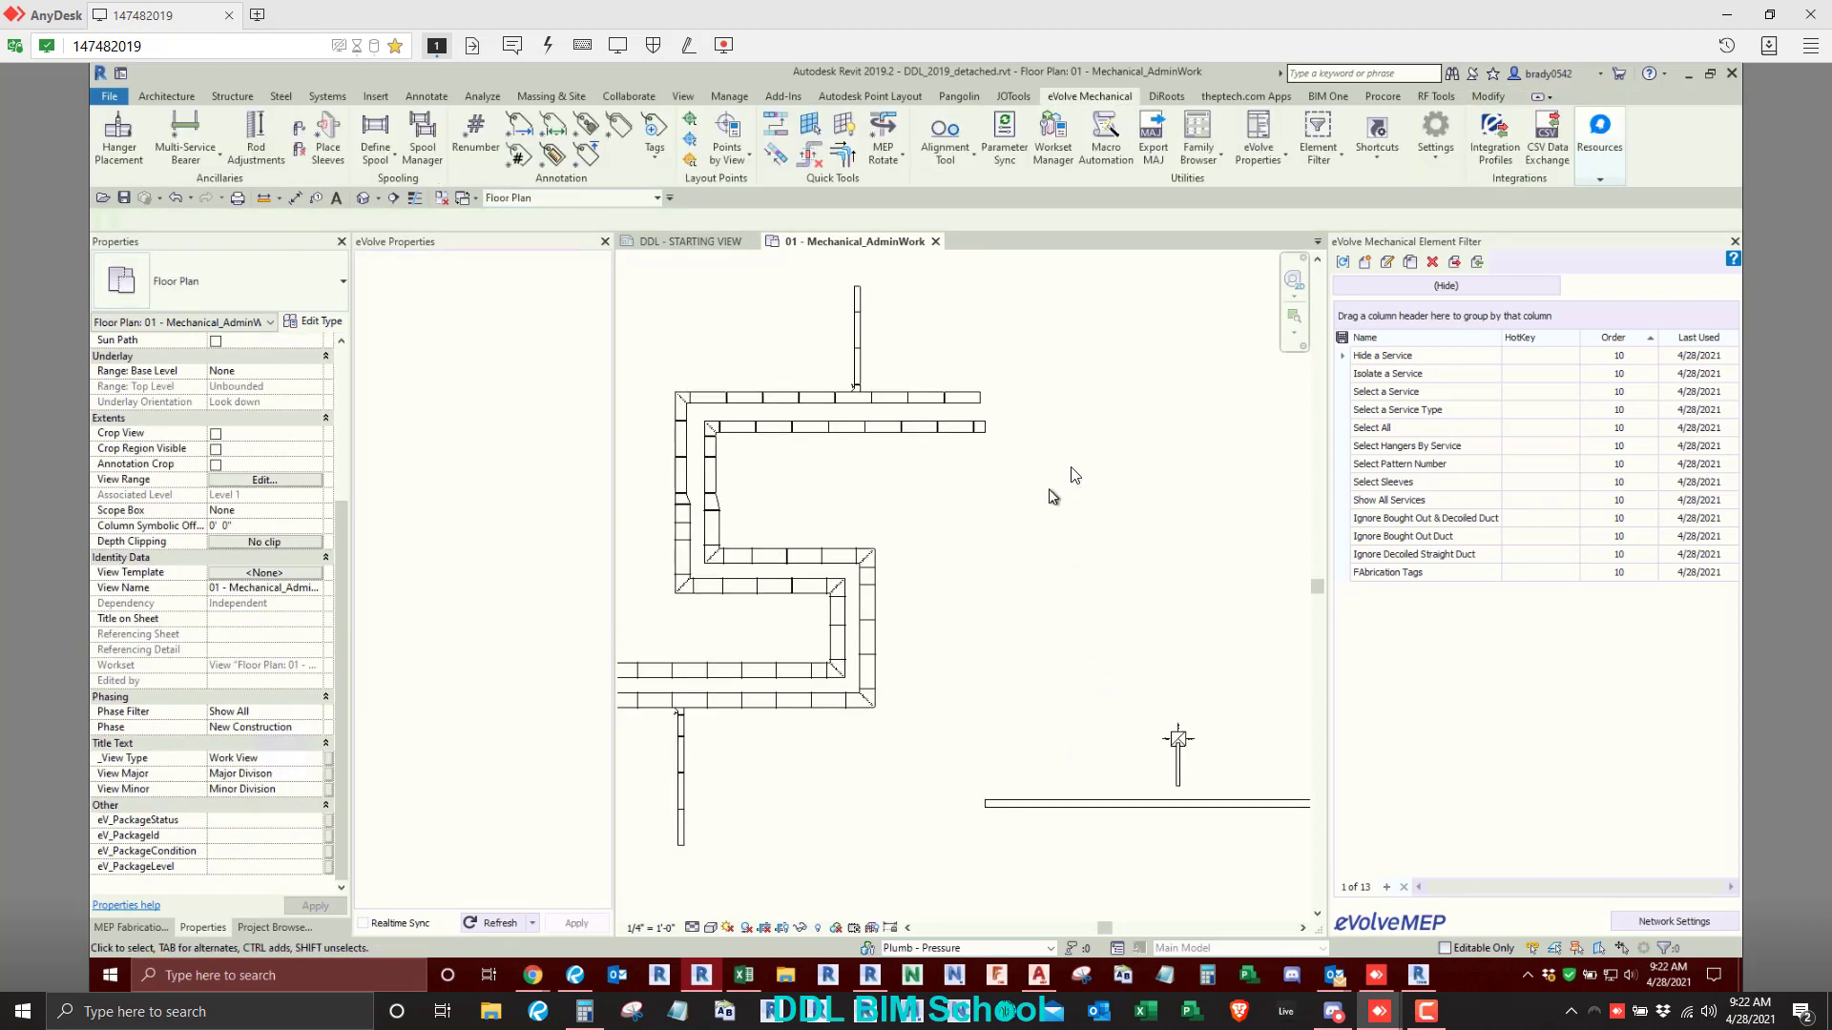
{"action": "left_click", "coordinate": [140, 927]}
{"action": "left_click", "coordinate": [286, 263]}
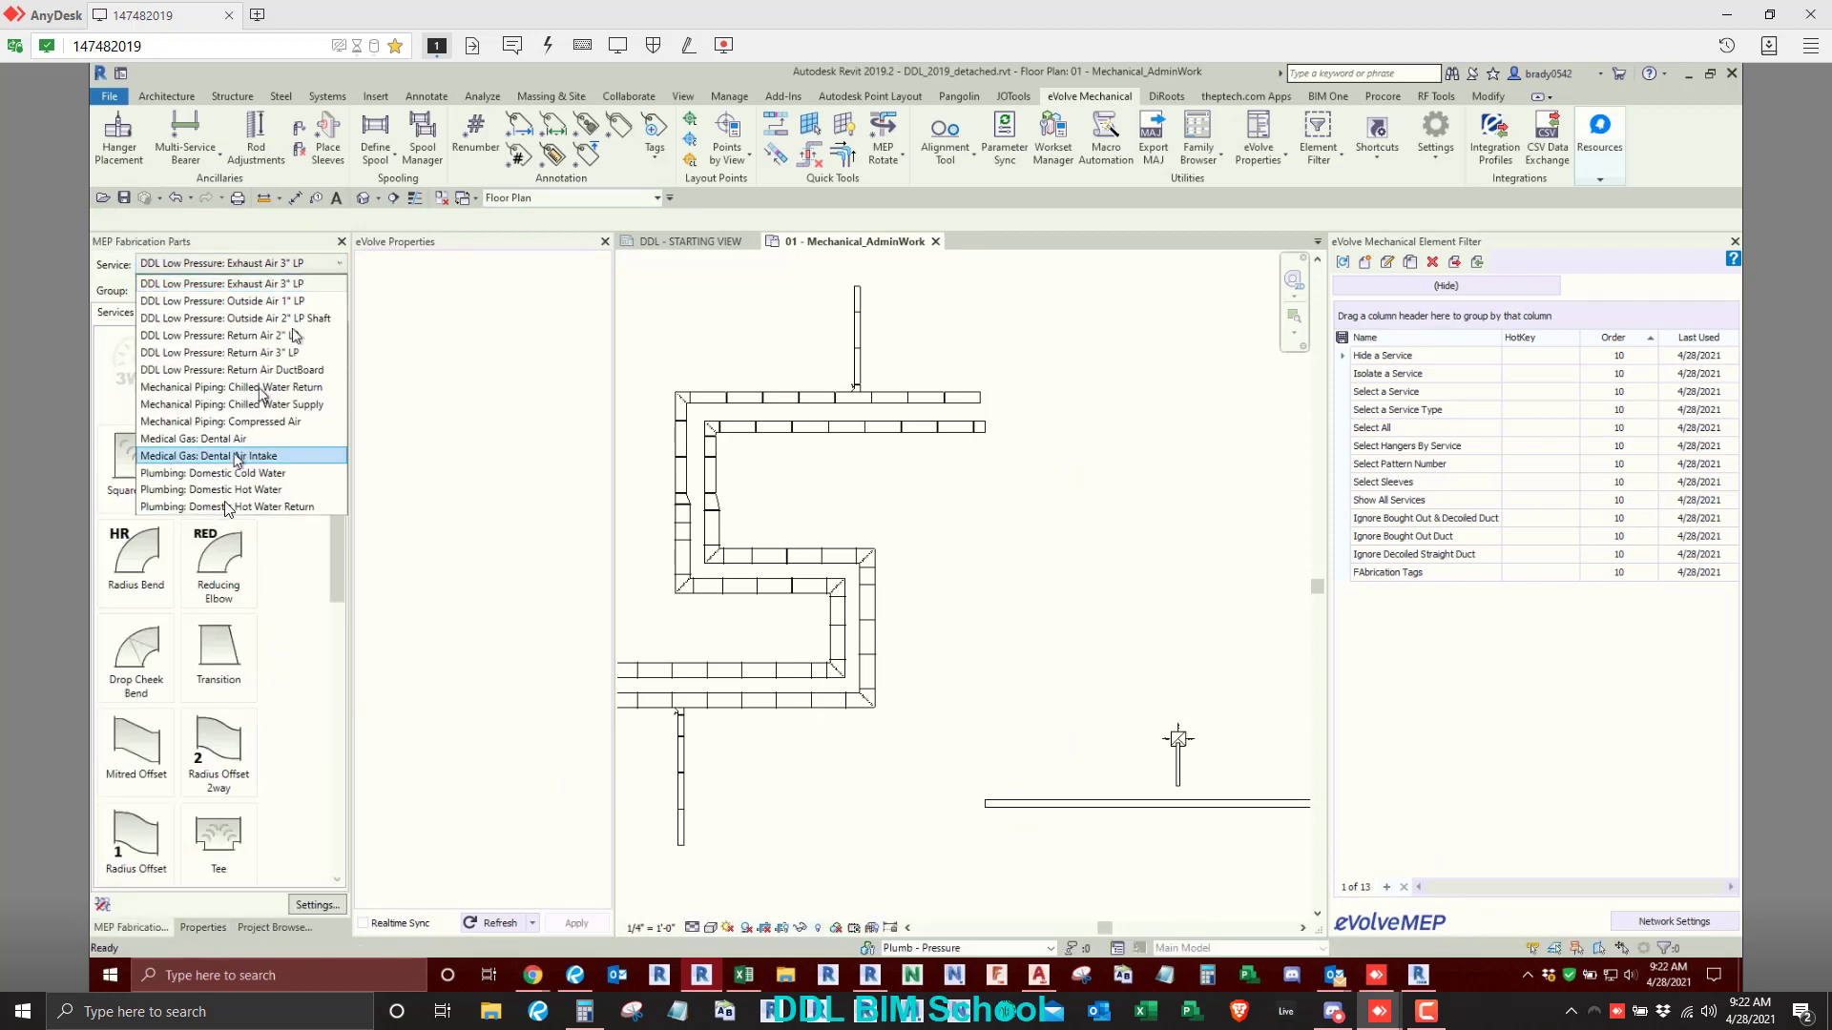
{"action": "left_click", "coordinate": [238, 443]}
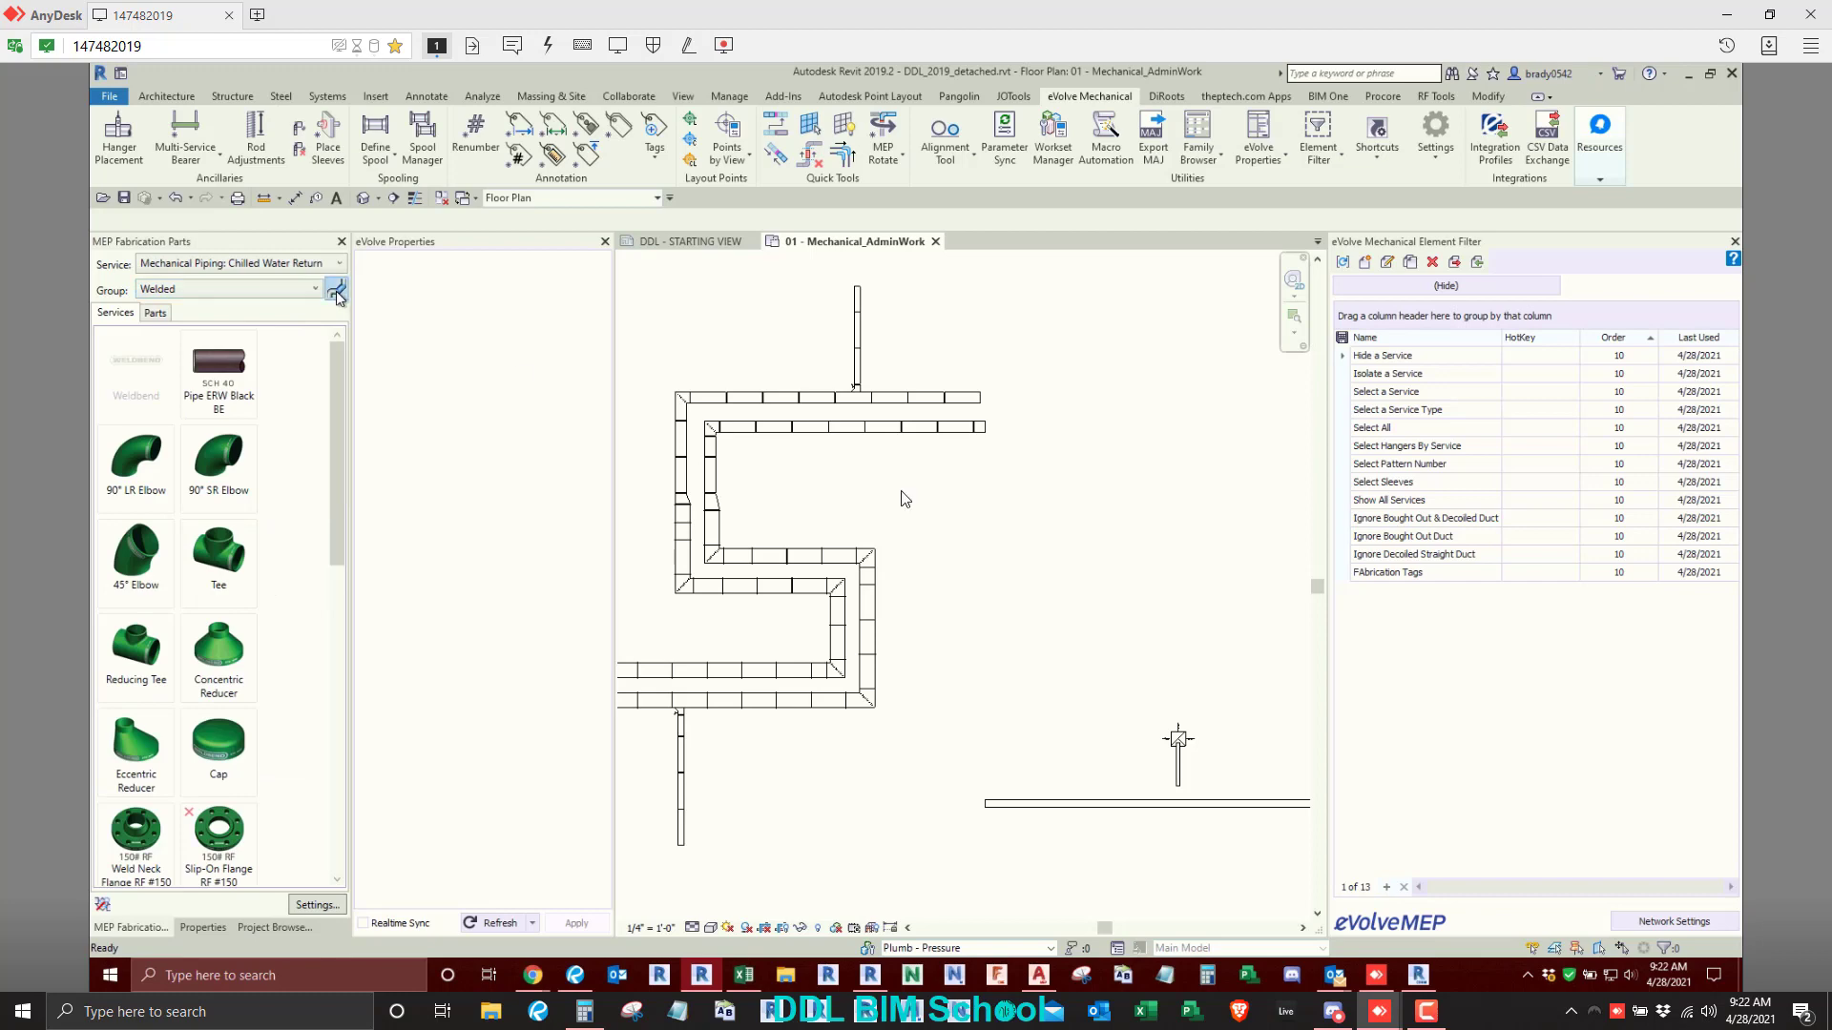
{"action": "middle_click_drag", "start_coordinate": [1110, 575], "coordinate": [670, 577]}
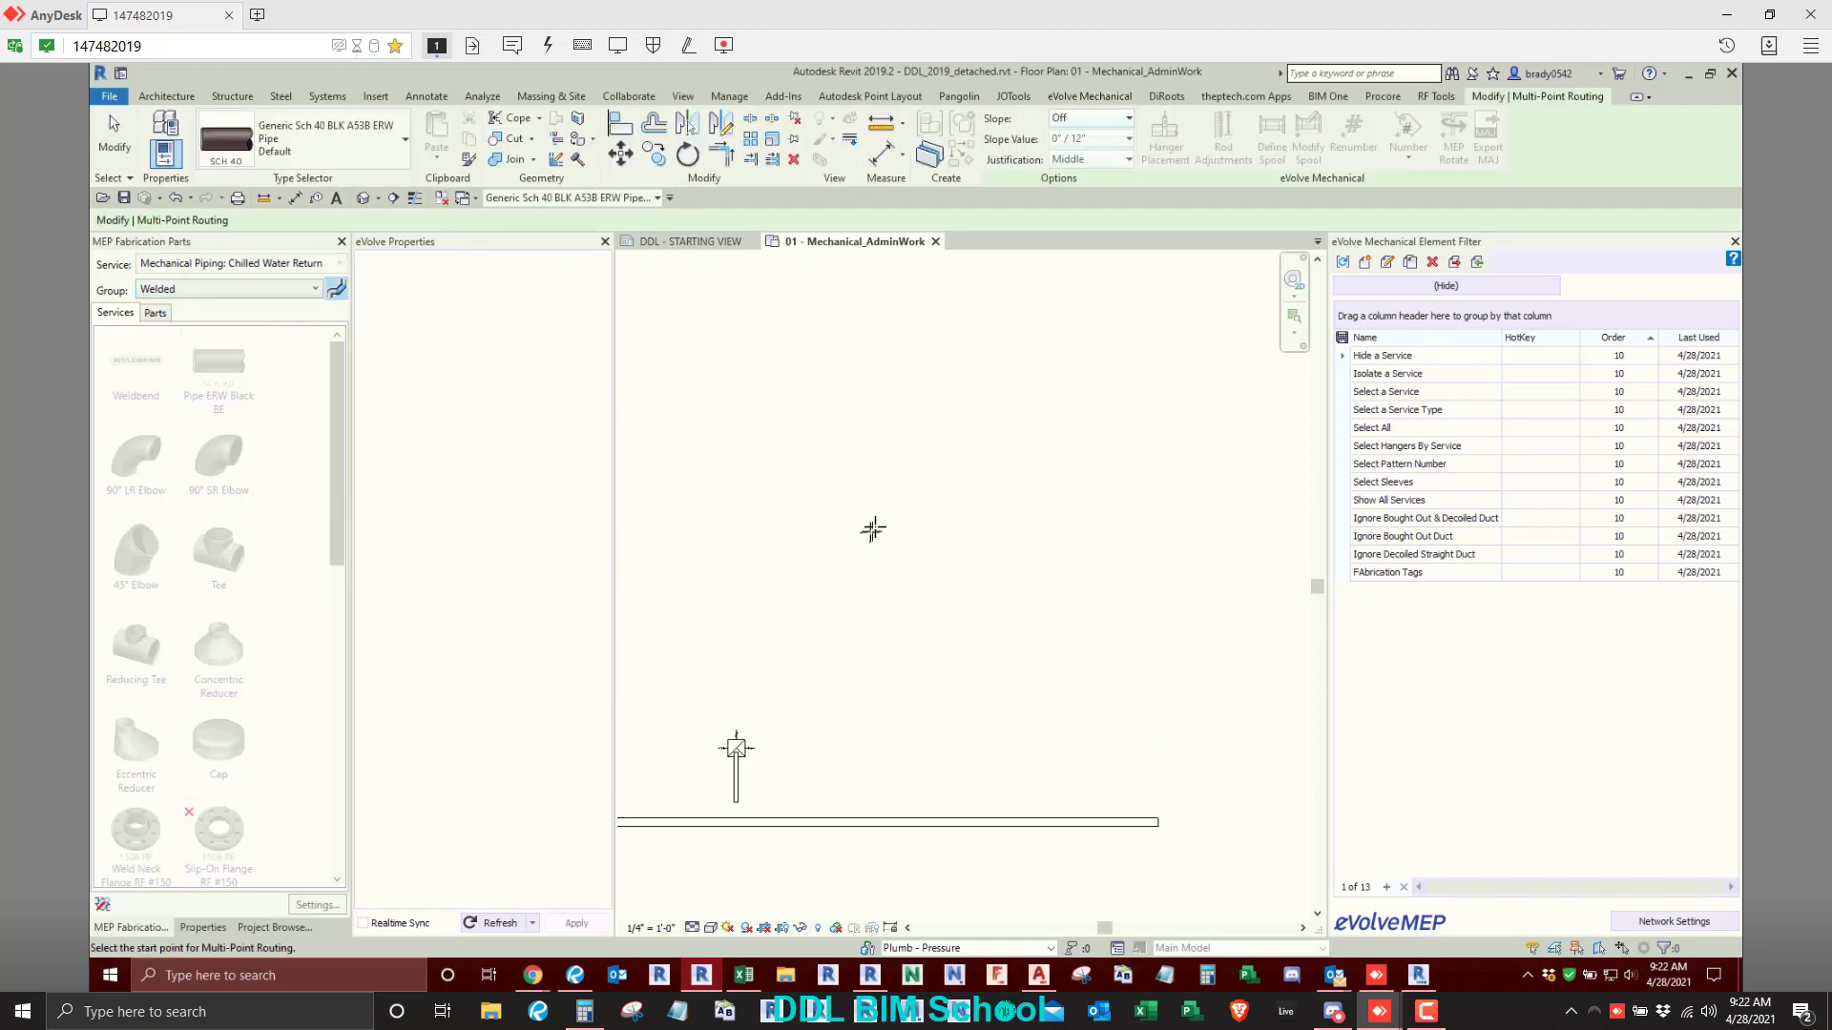
{"action": "left_click", "coordinate": [875, 525]}
{"action": "left_click", "coordinate": [1012, 537]}
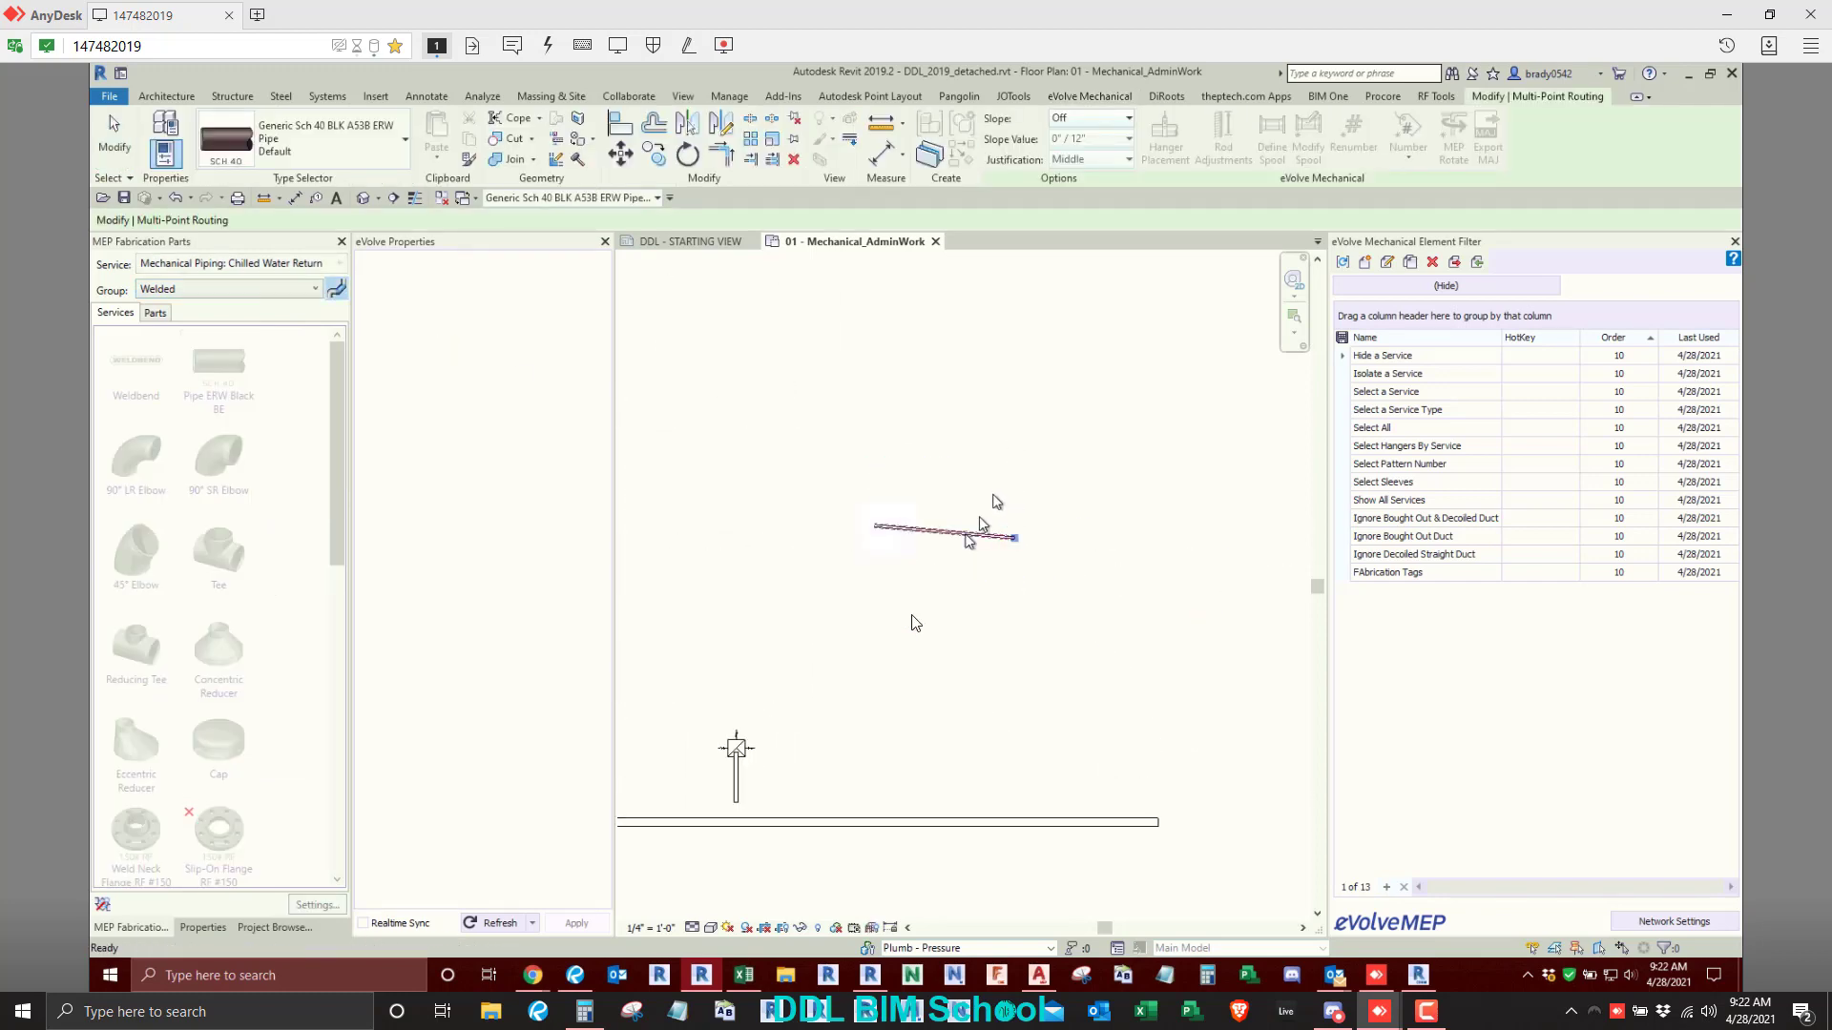
{"action": "key", "text": "Escape"}
{"action": "left_click_drag", "start_coordinate": [1015, 439], "coordinate": [845, 631]}
{"action": "key", "text": "Delete"}
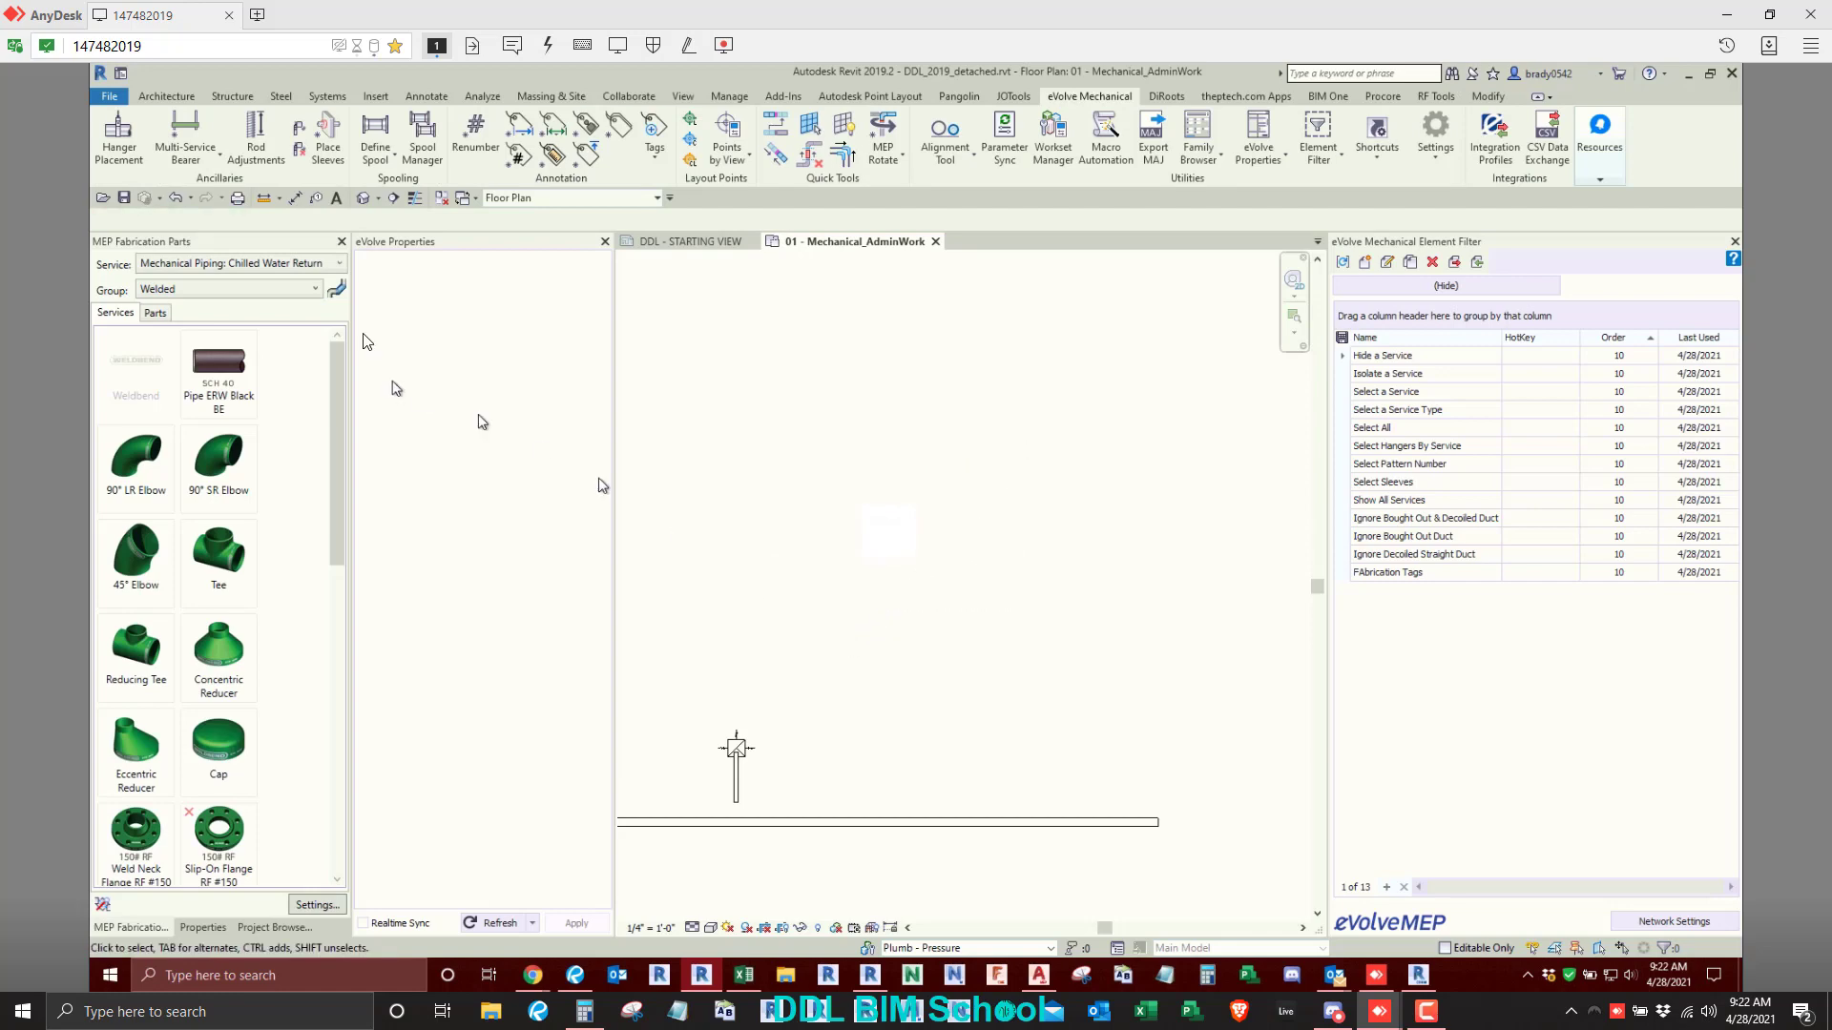
- Restart multi-point routing and set the new fabrication pipe's product entry to 6"
{"action": "left_click", "coordinate": [212, 925]}
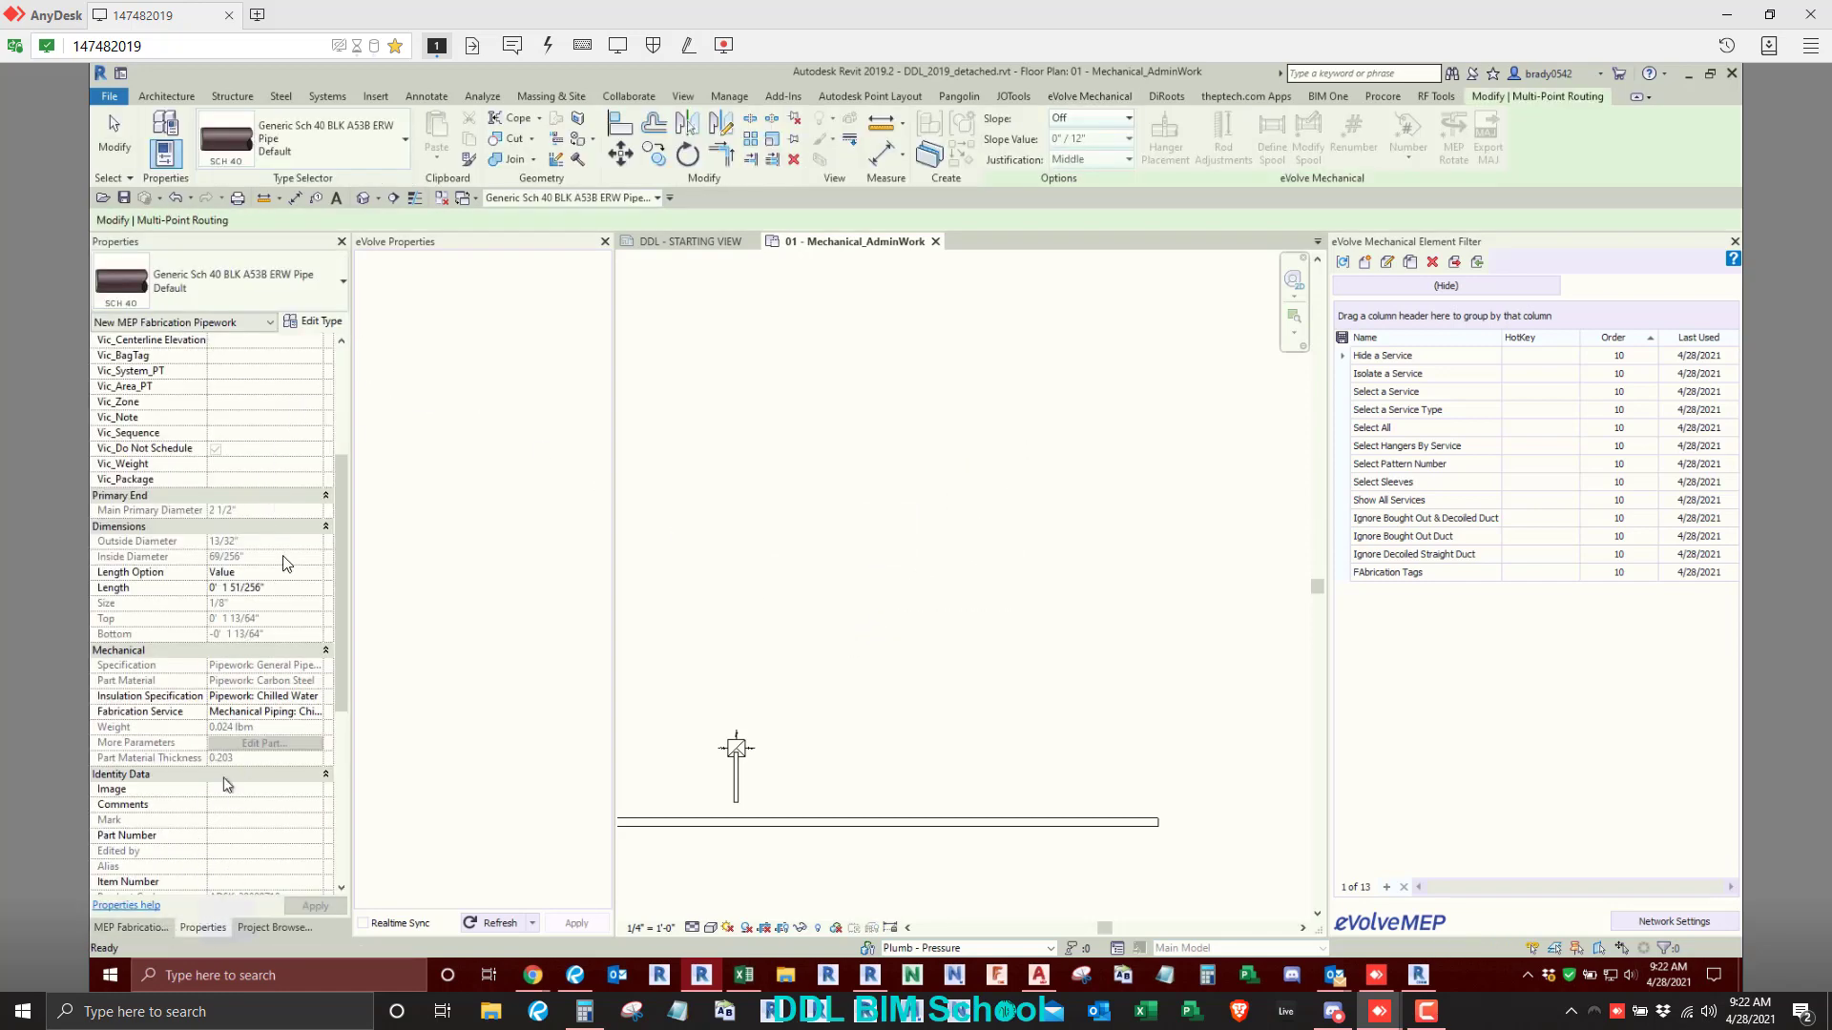
{"action": "scroll", "coordinate": [277, 446], "scroll_direction": "up", "scroll_amount": 5}
{"action": "left_click", "coordinate": [265, 355]}
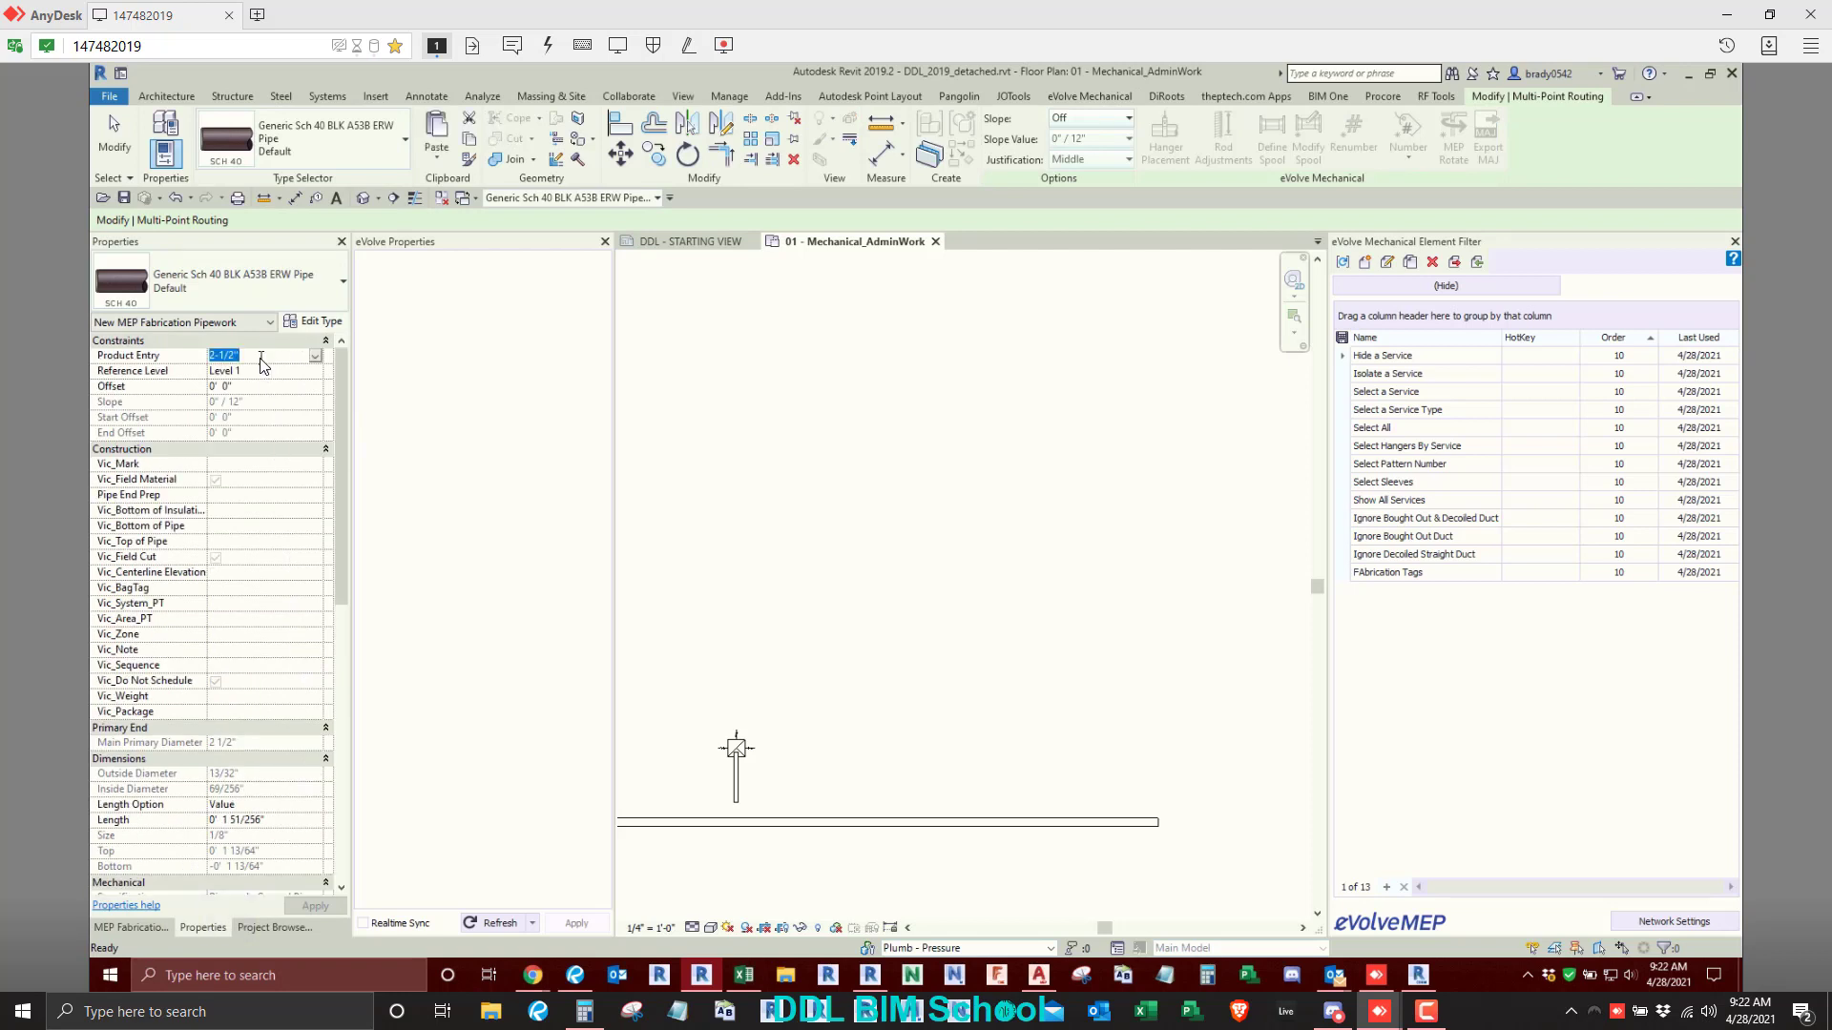
{"action": "type", "text": "6"}
{"action": "scroll", "coordinate": [844, 535], "scroll_direction": "up", "scroll_amount": 1}
- Route a stepped pipe with a horizontal run about 15'-6", a rise about 9', another horizontal run, and a diagonal end about 11'-6"
{"action": "left_click", "coordinate": [782, 516]}
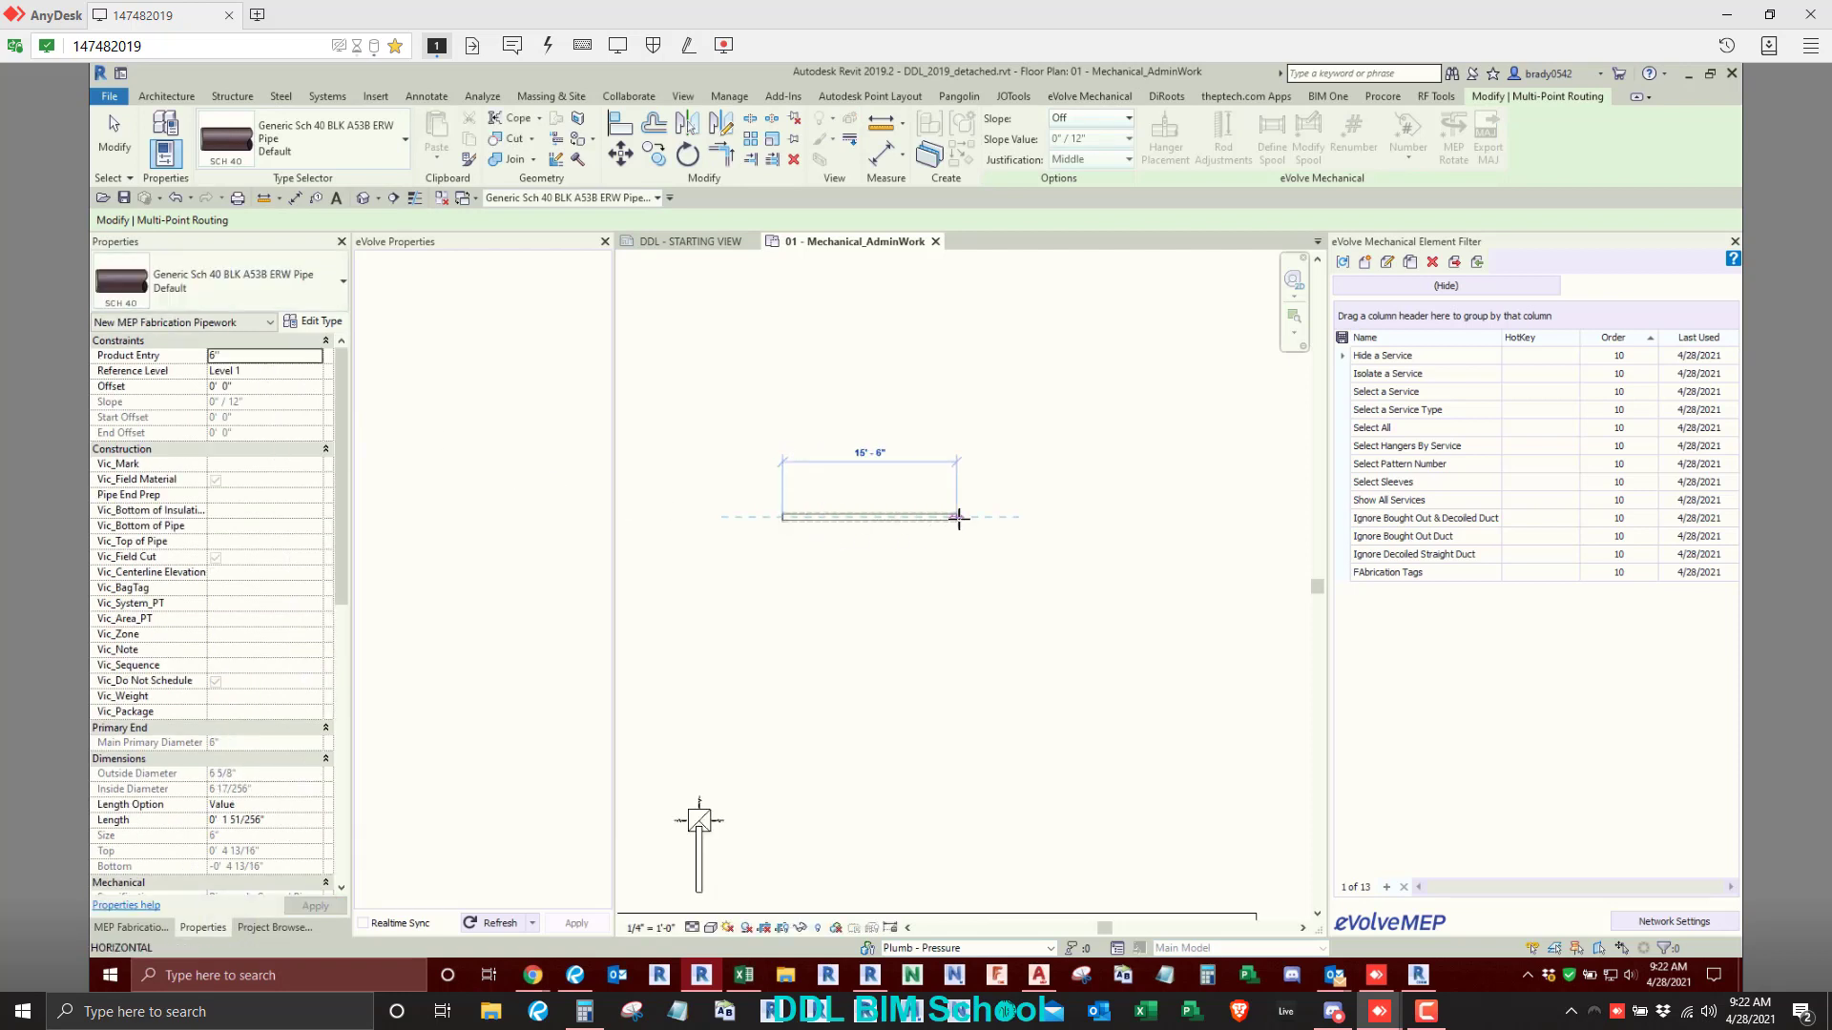
{"action": "left_click", "coordinate": [958, 517]}
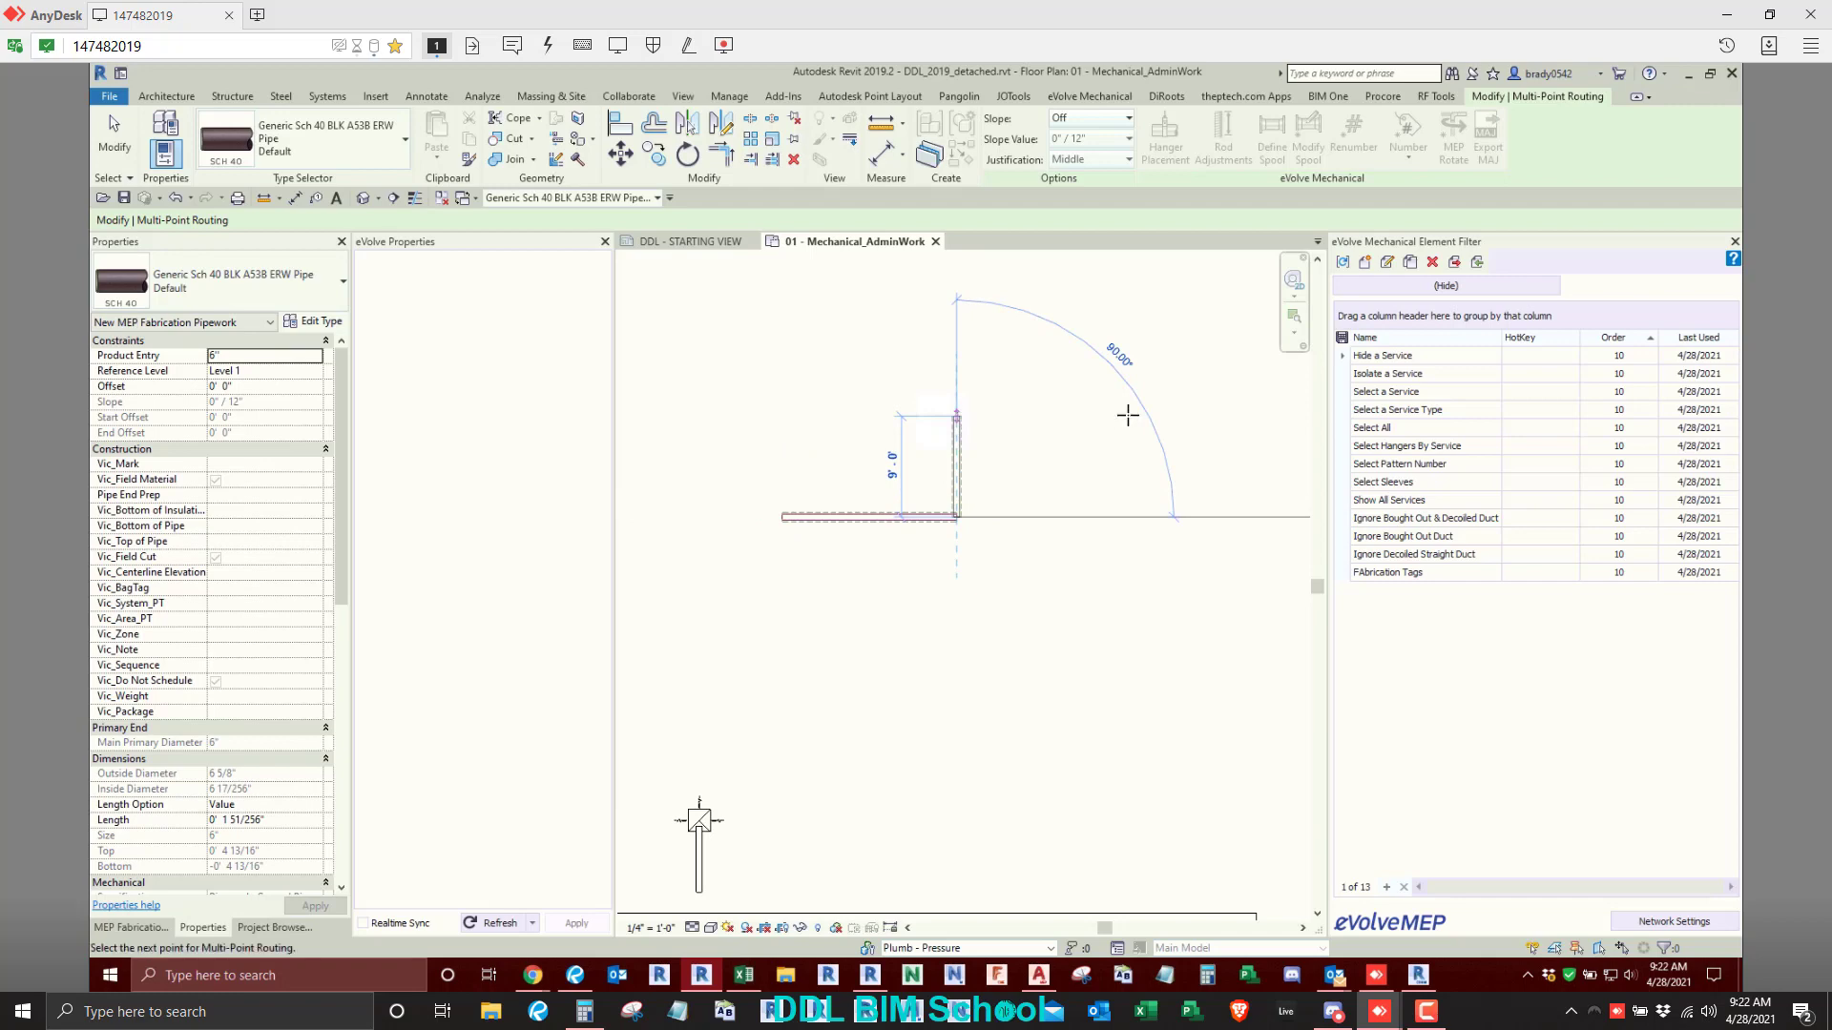
{"action": "left_click", "coordinate": [962, 415]}
{"action": "left_click", "coordinate": [1124, 289]}
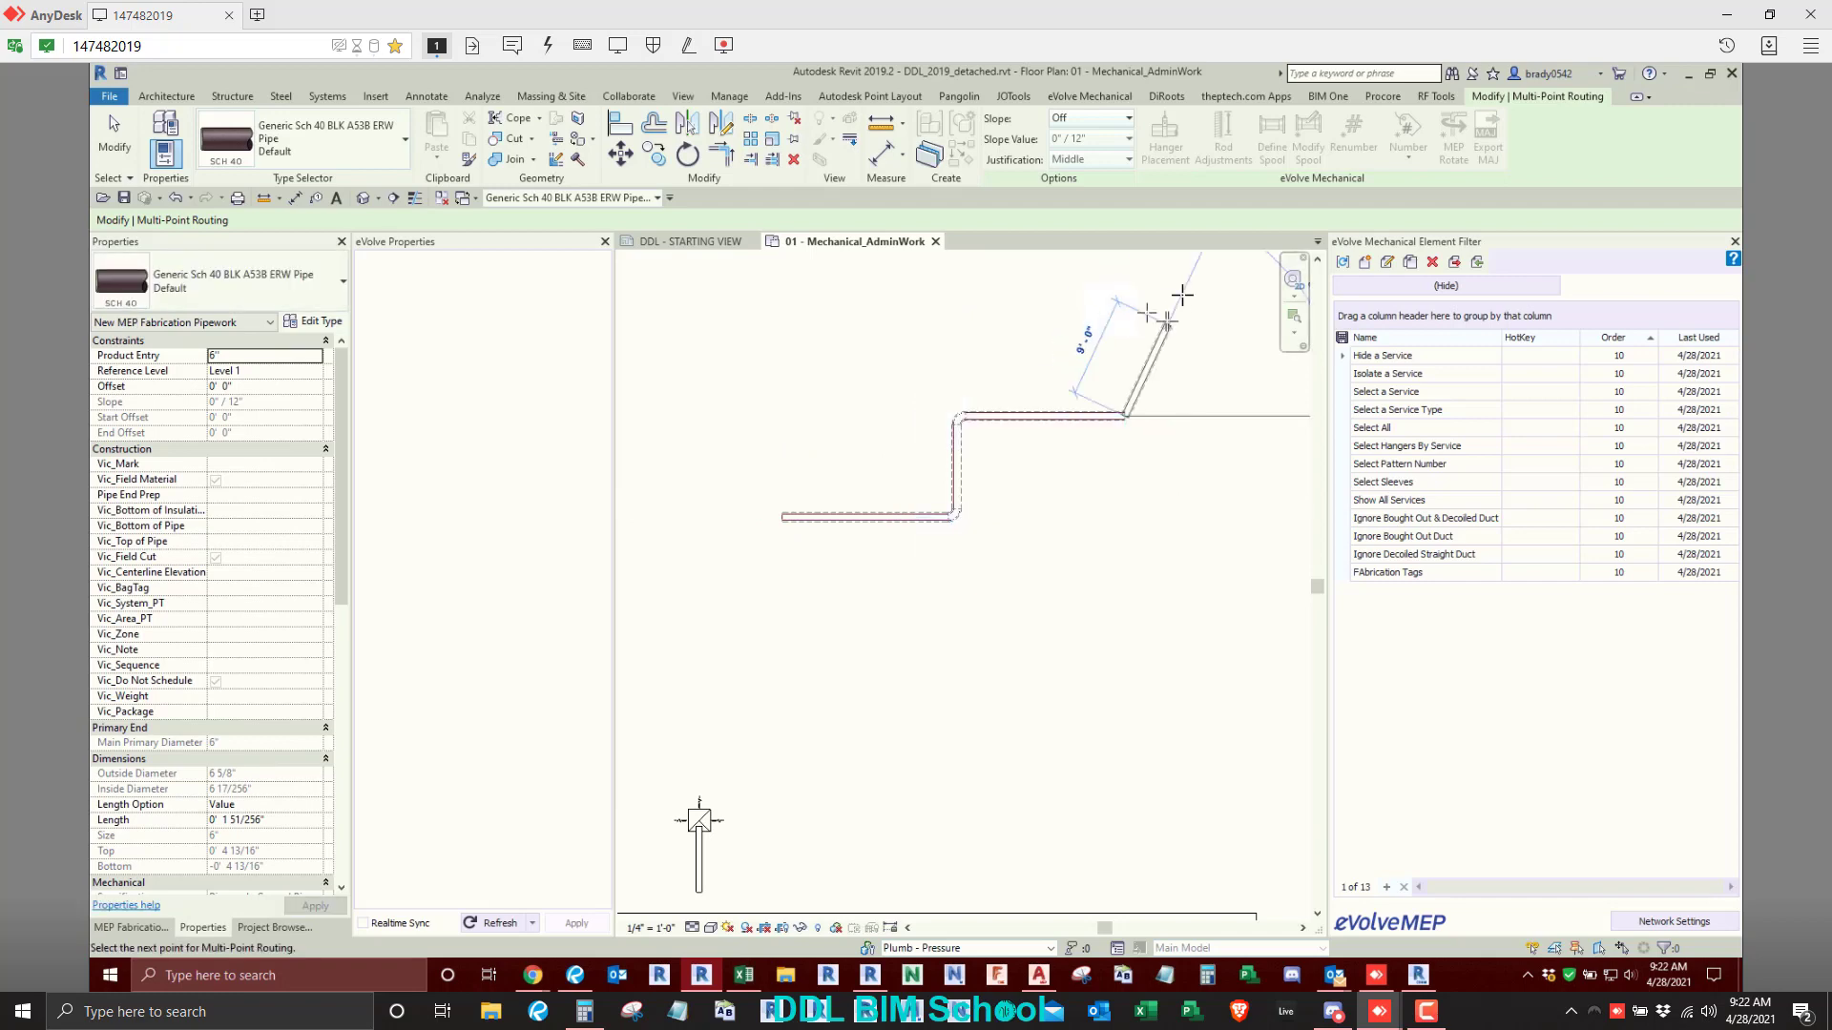
{"action": "left_click", "coordinate": [1212, 343]}
{"action": "key", "text": "Escape"}
{"action": "key", "text": "Escape"}
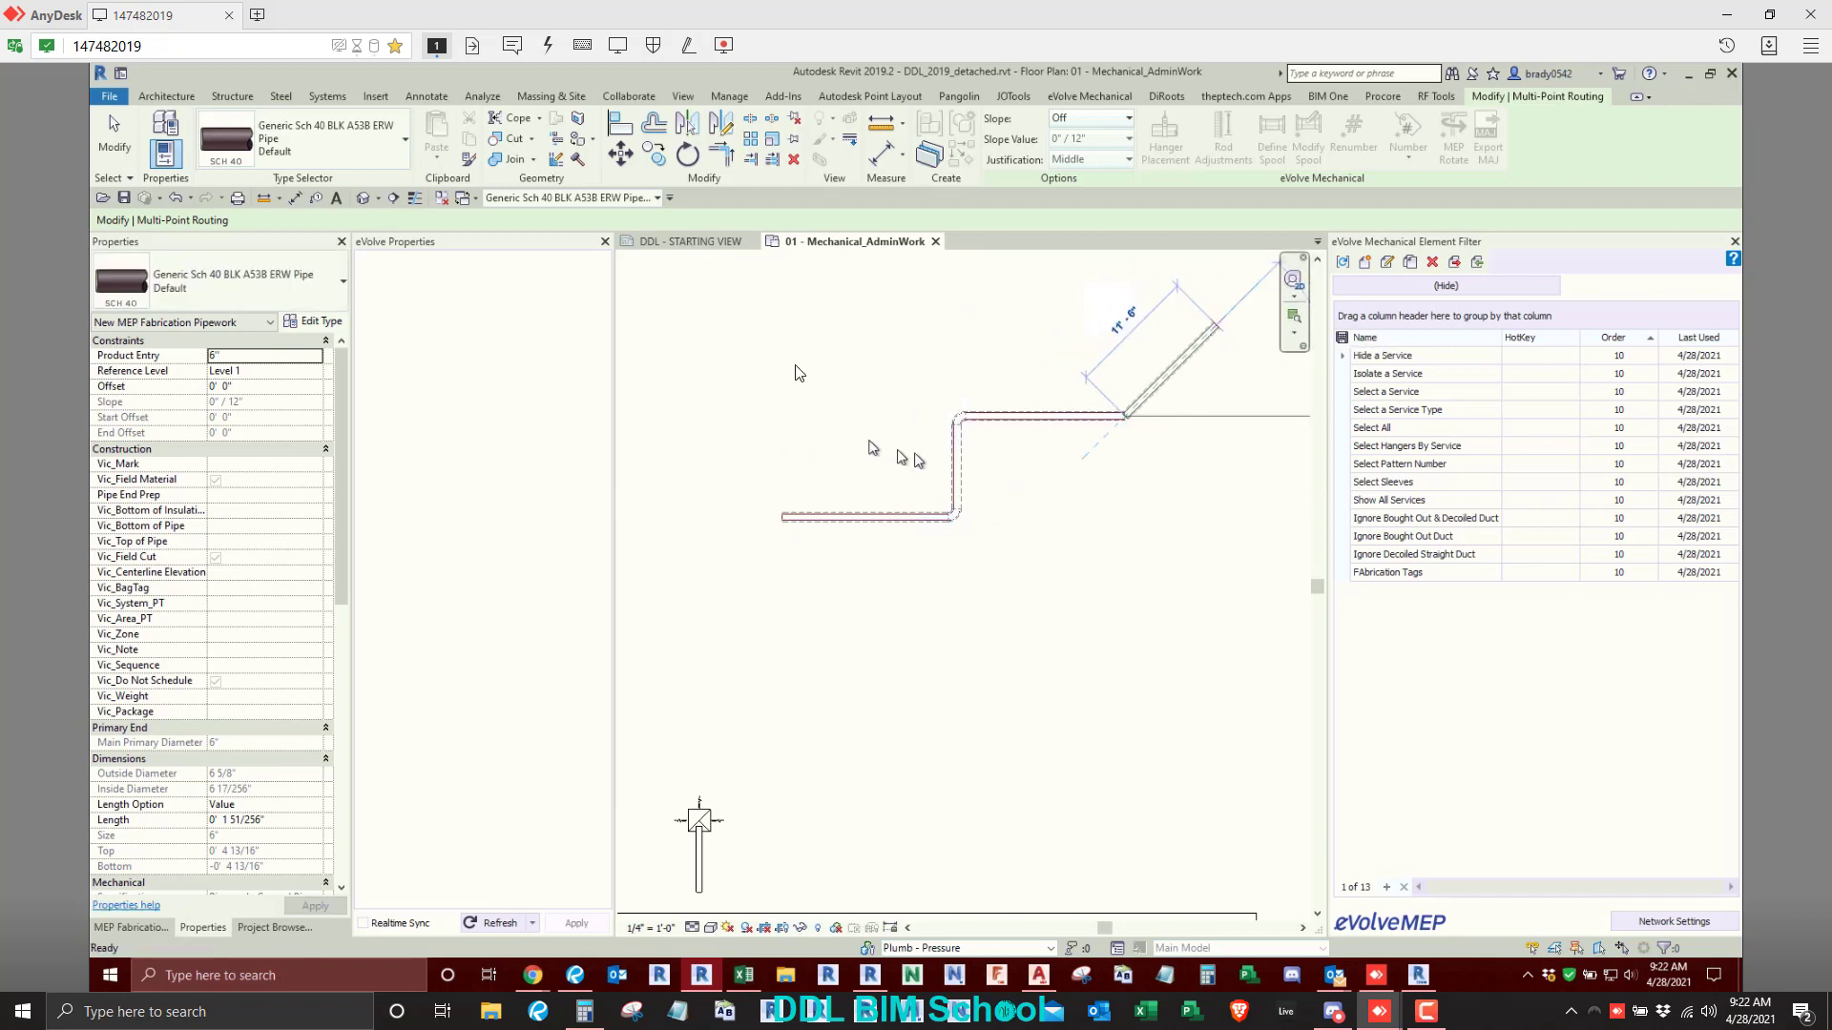
- Refresh the eVolve properties for the current view and accept running the process
{"action": "middle_click_drag", "start_coordinate": [851, 510], "coordinate": [849, 525]}
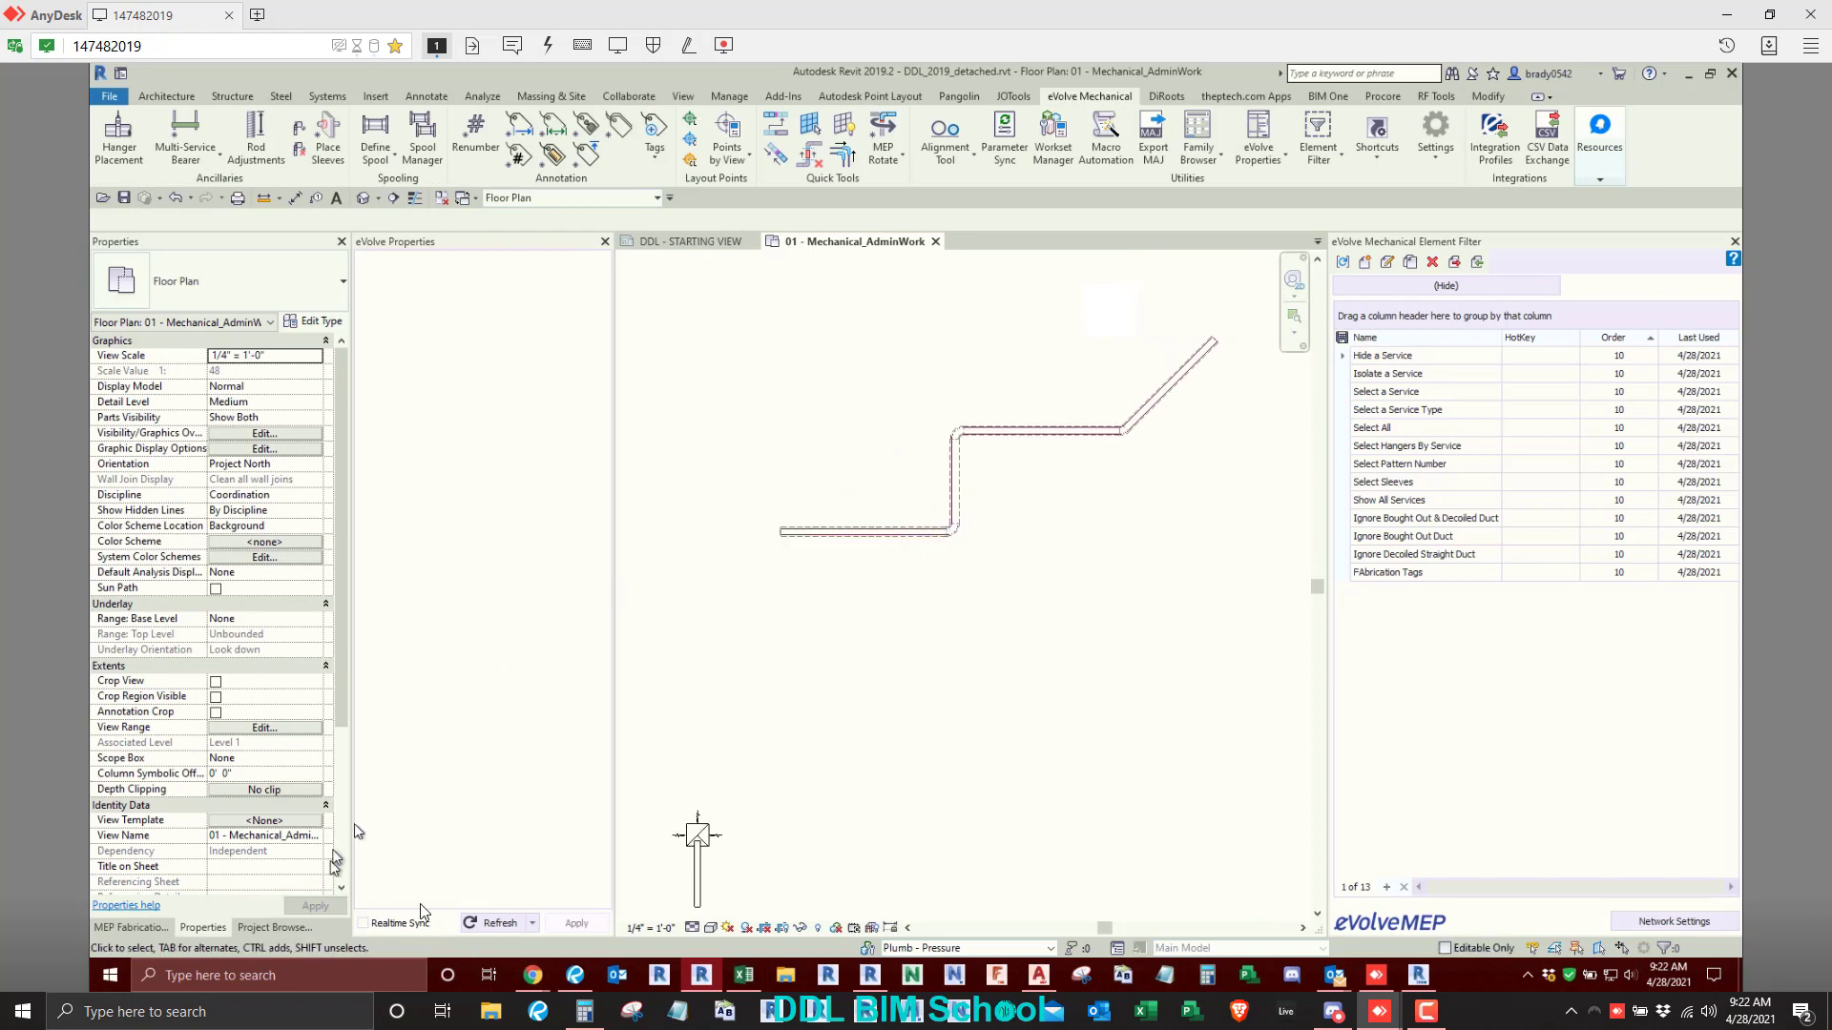
{"action": "left_click", "coordinate": [484, 927]}
{"action": "left_click", "coordinate": [511, 856]}
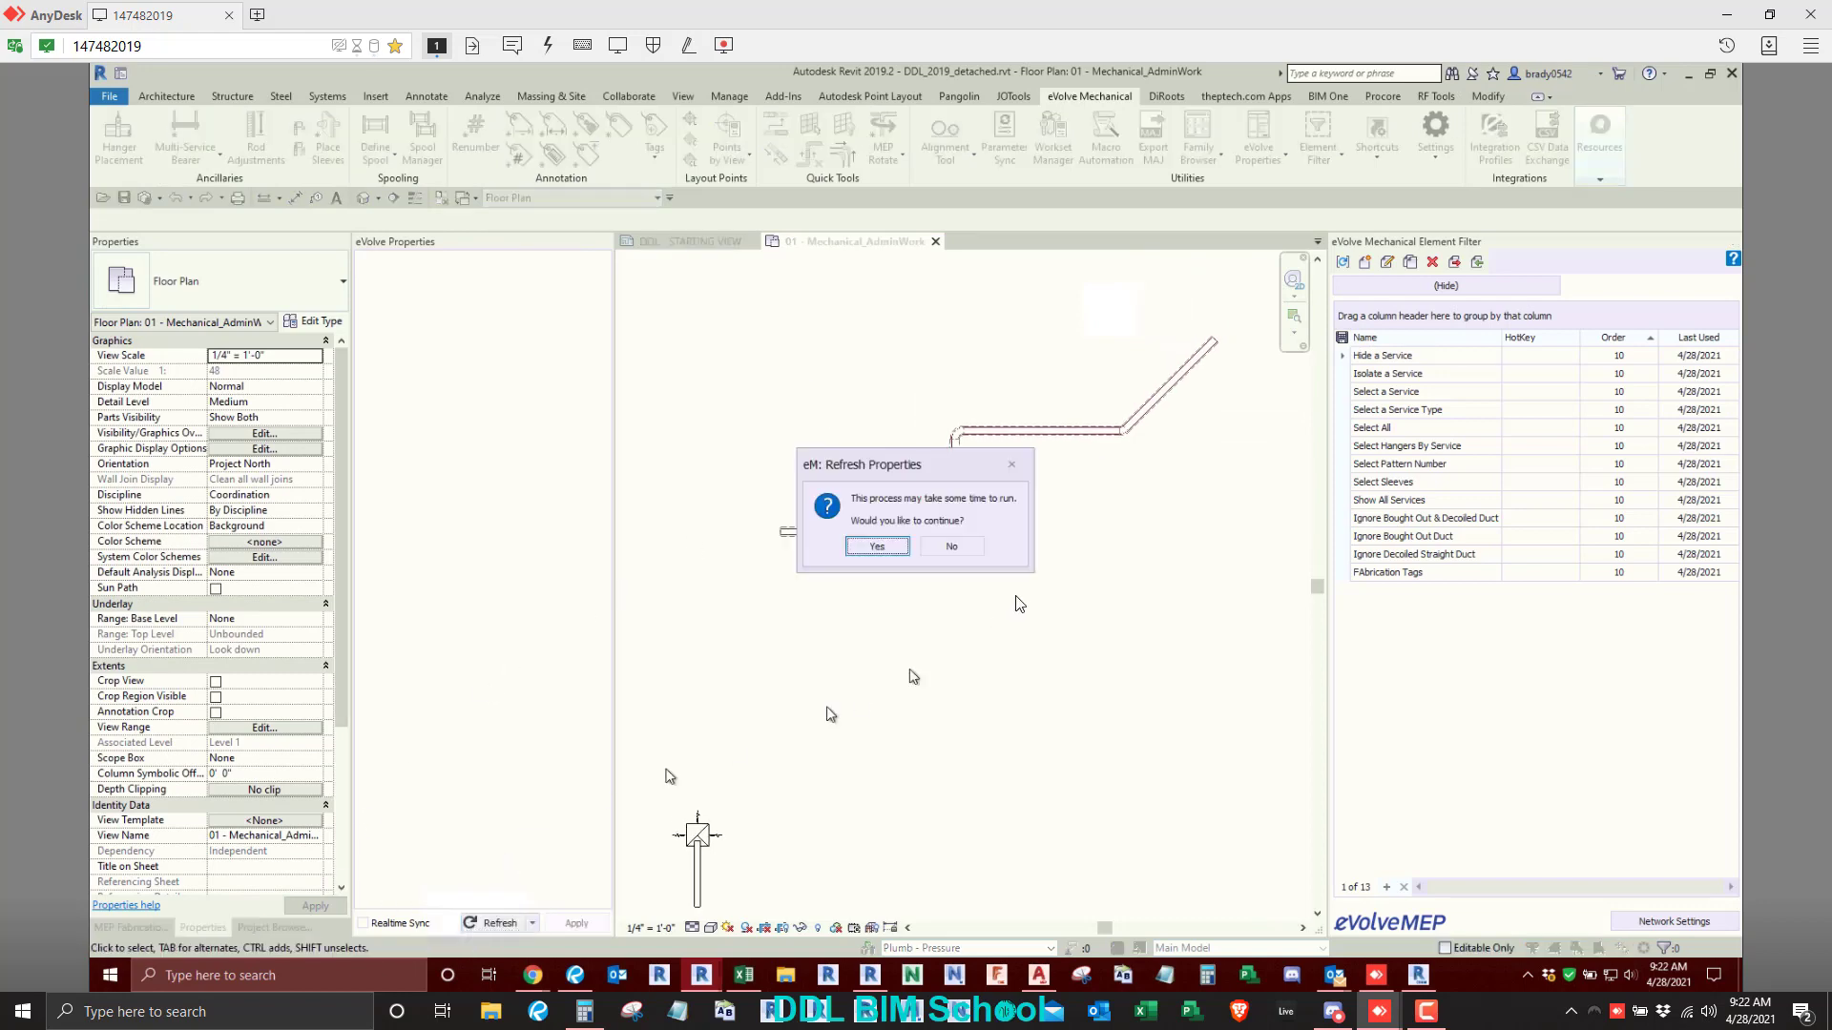
{"action": "left_click", "coordinate": [900, 549]}
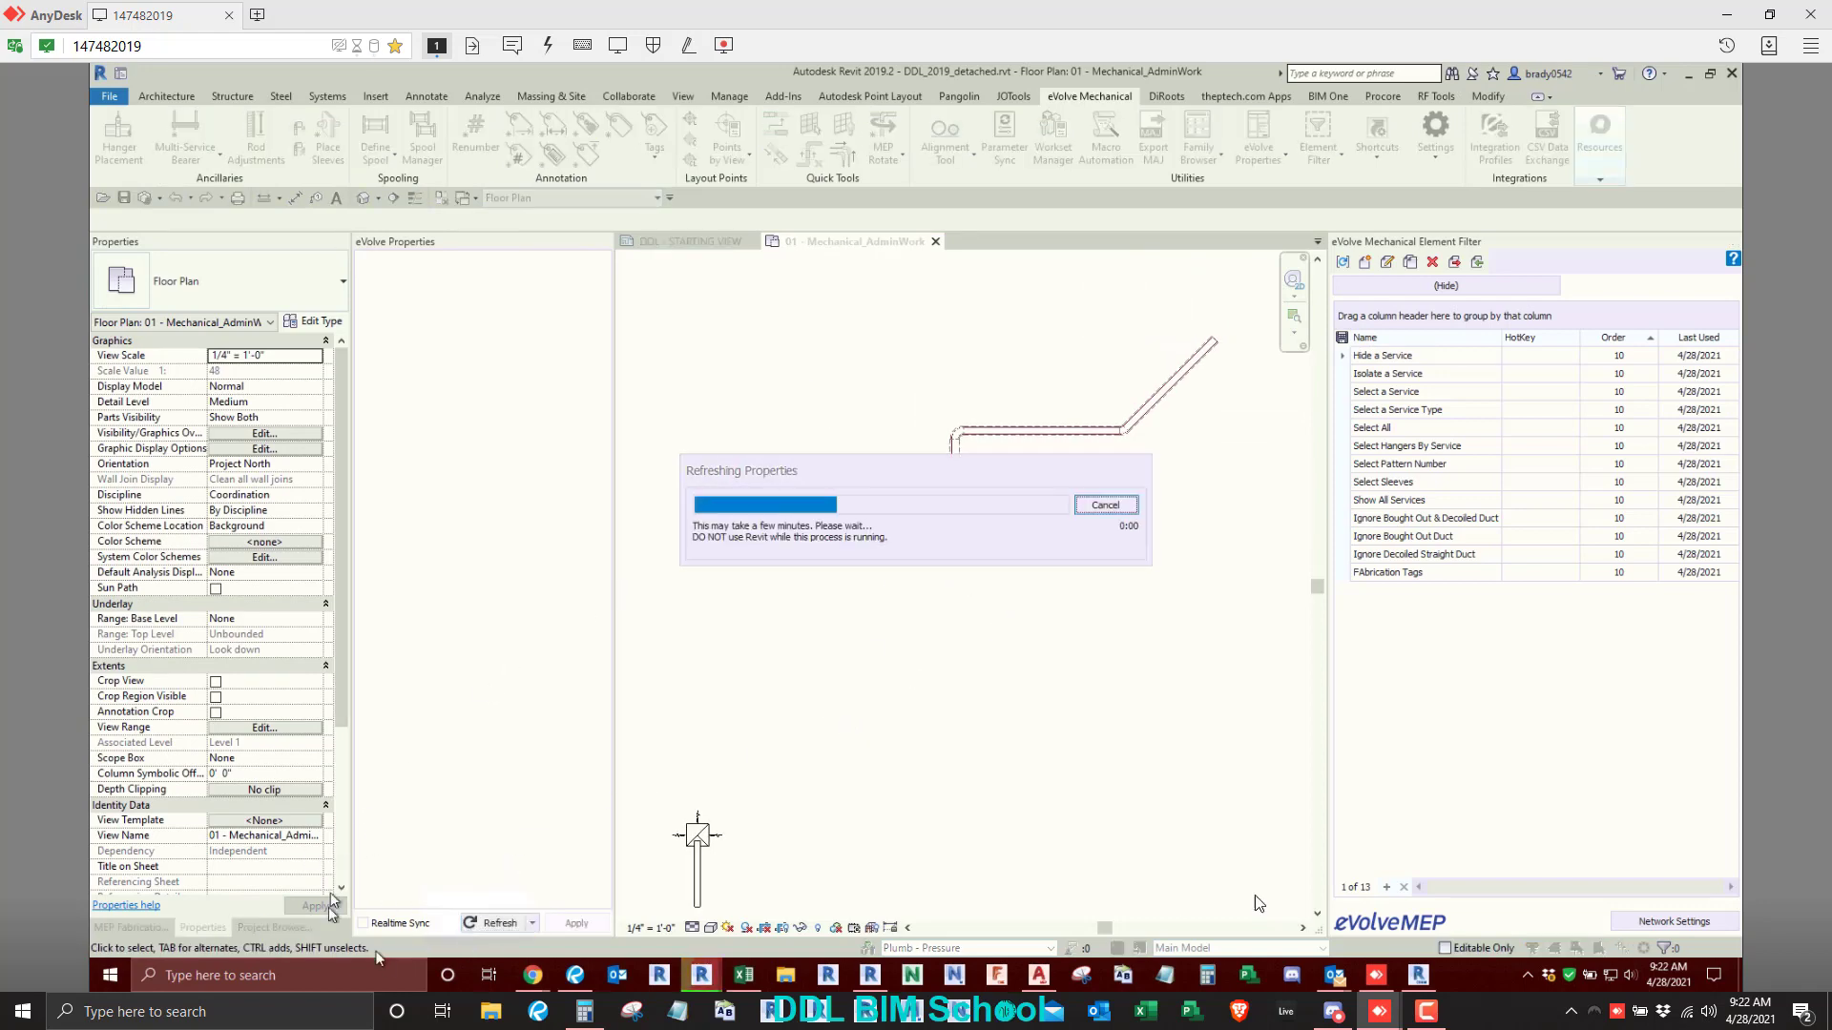
- Insert butterfly valves from the Valves group into the upper and lower horizontal runs of the chilled water pipe
{"action": "left_click", "coordinate": [277, 927]}
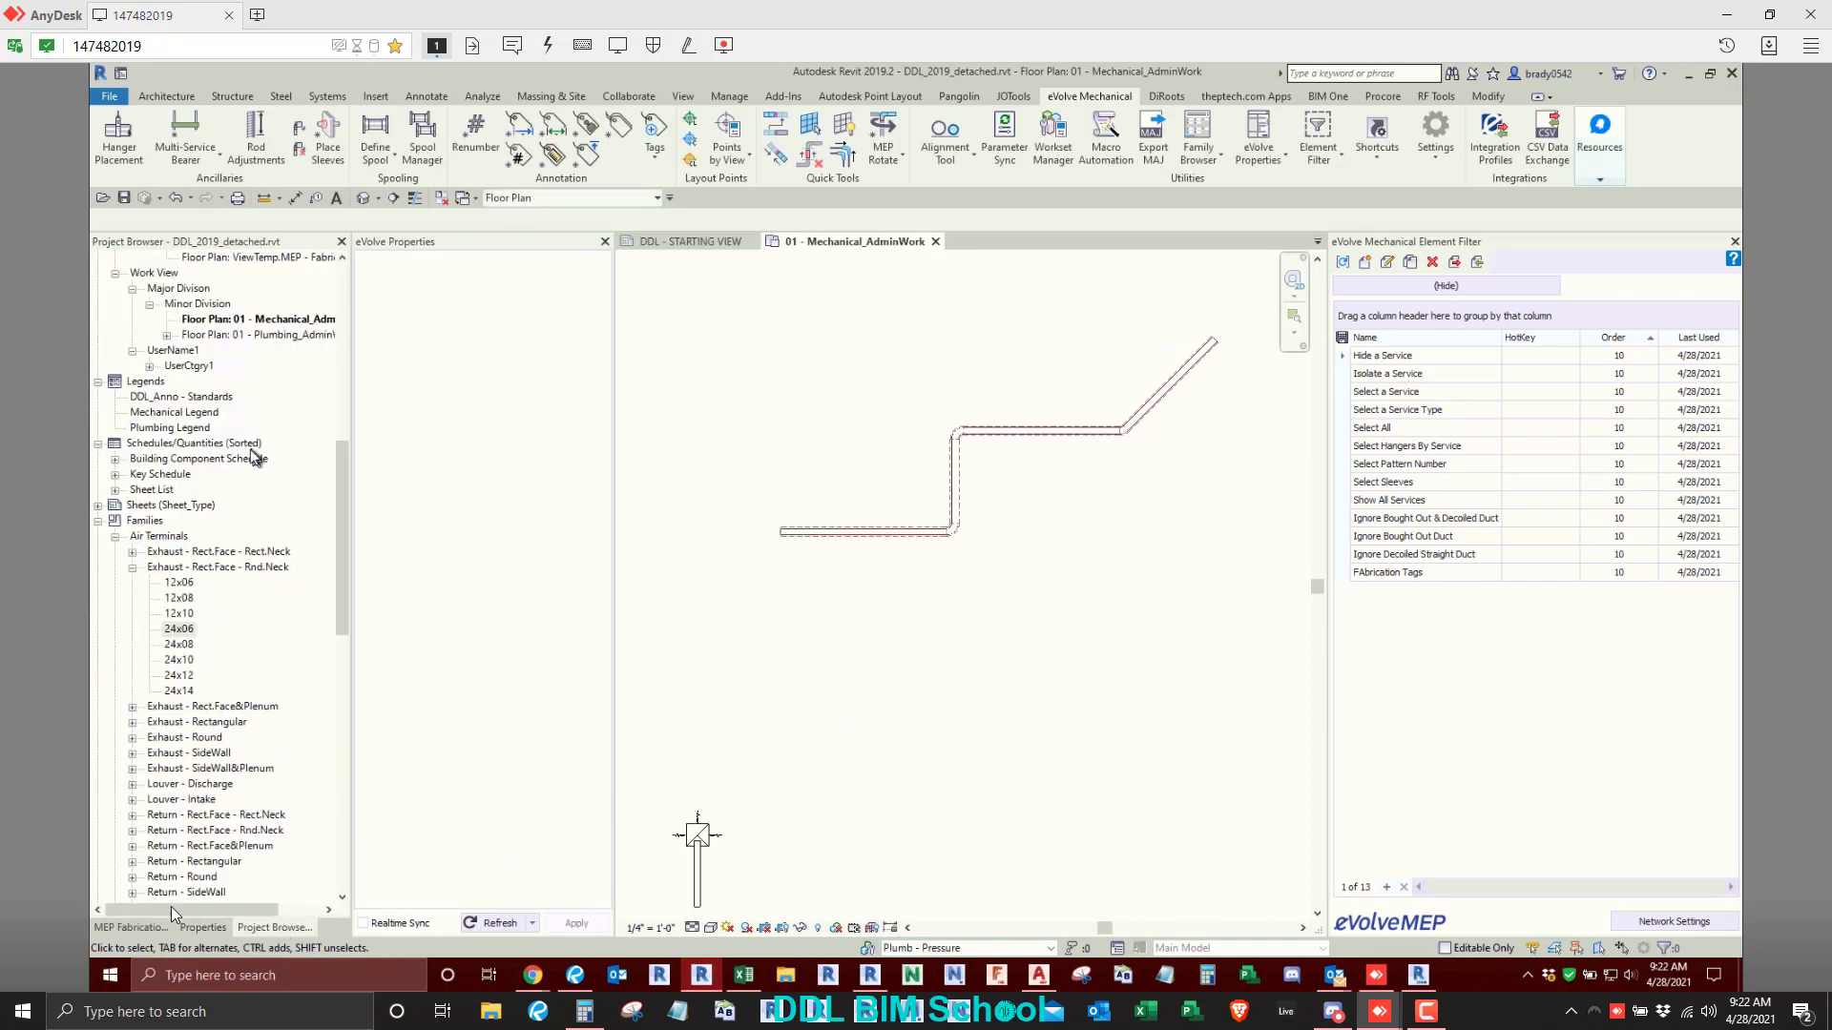
{"action": "left_click", "coordinate": [139, 931]}
{"action": "left_click", "coordinate": [174, 290]}
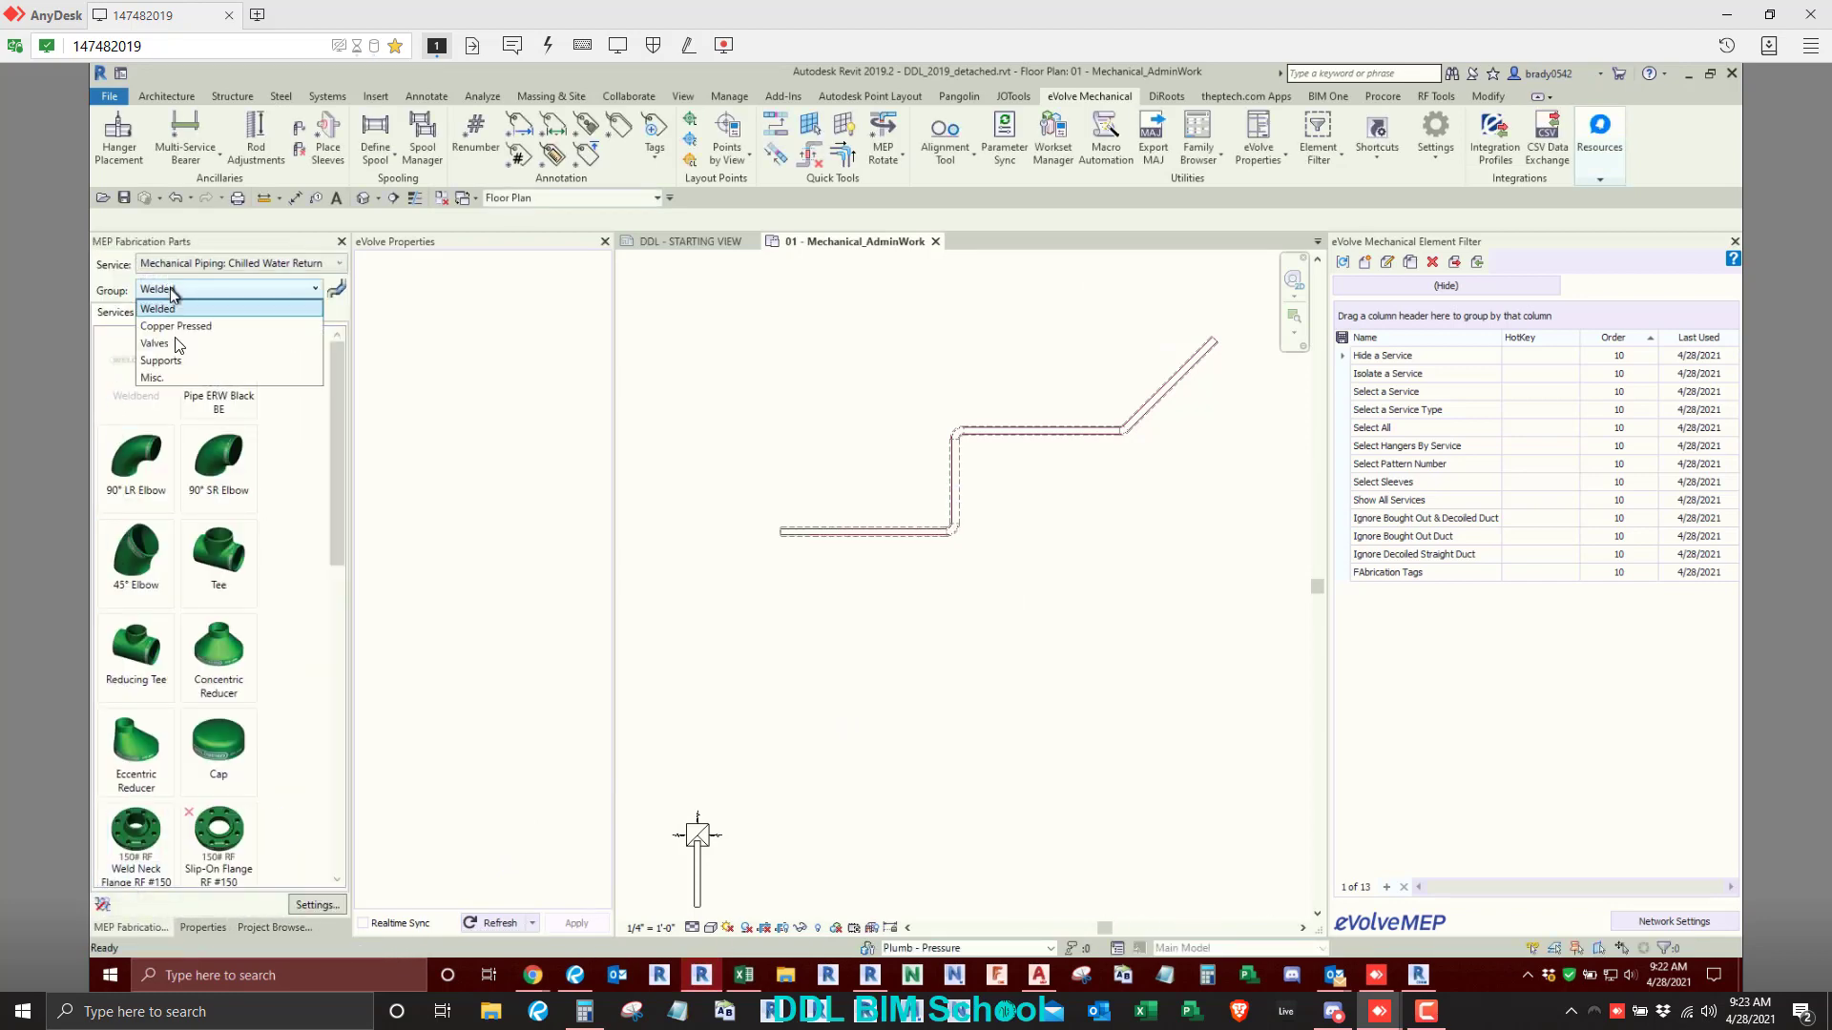
{"action": "left_click", "coordinate": [176, 346]}
{"action": "left_click", "coordinate": [135, 372]}
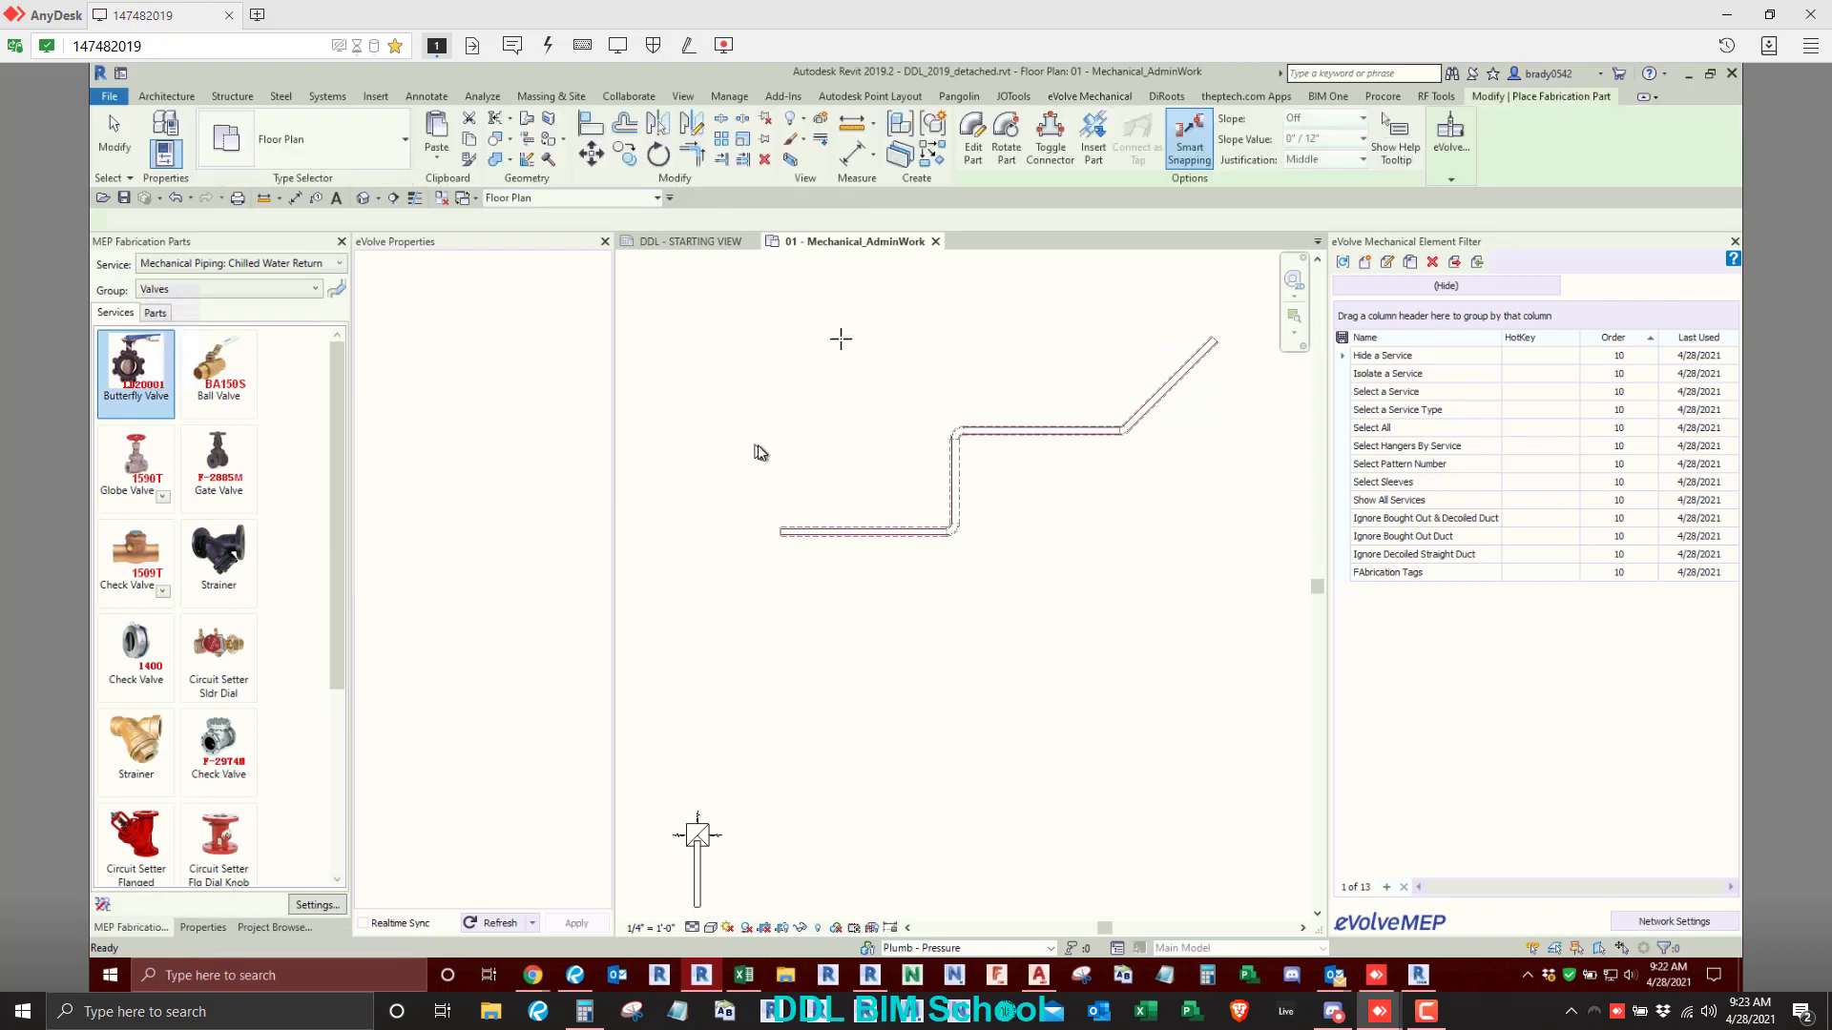
{"action": "left_click", "coordinate": [1093, 141]}
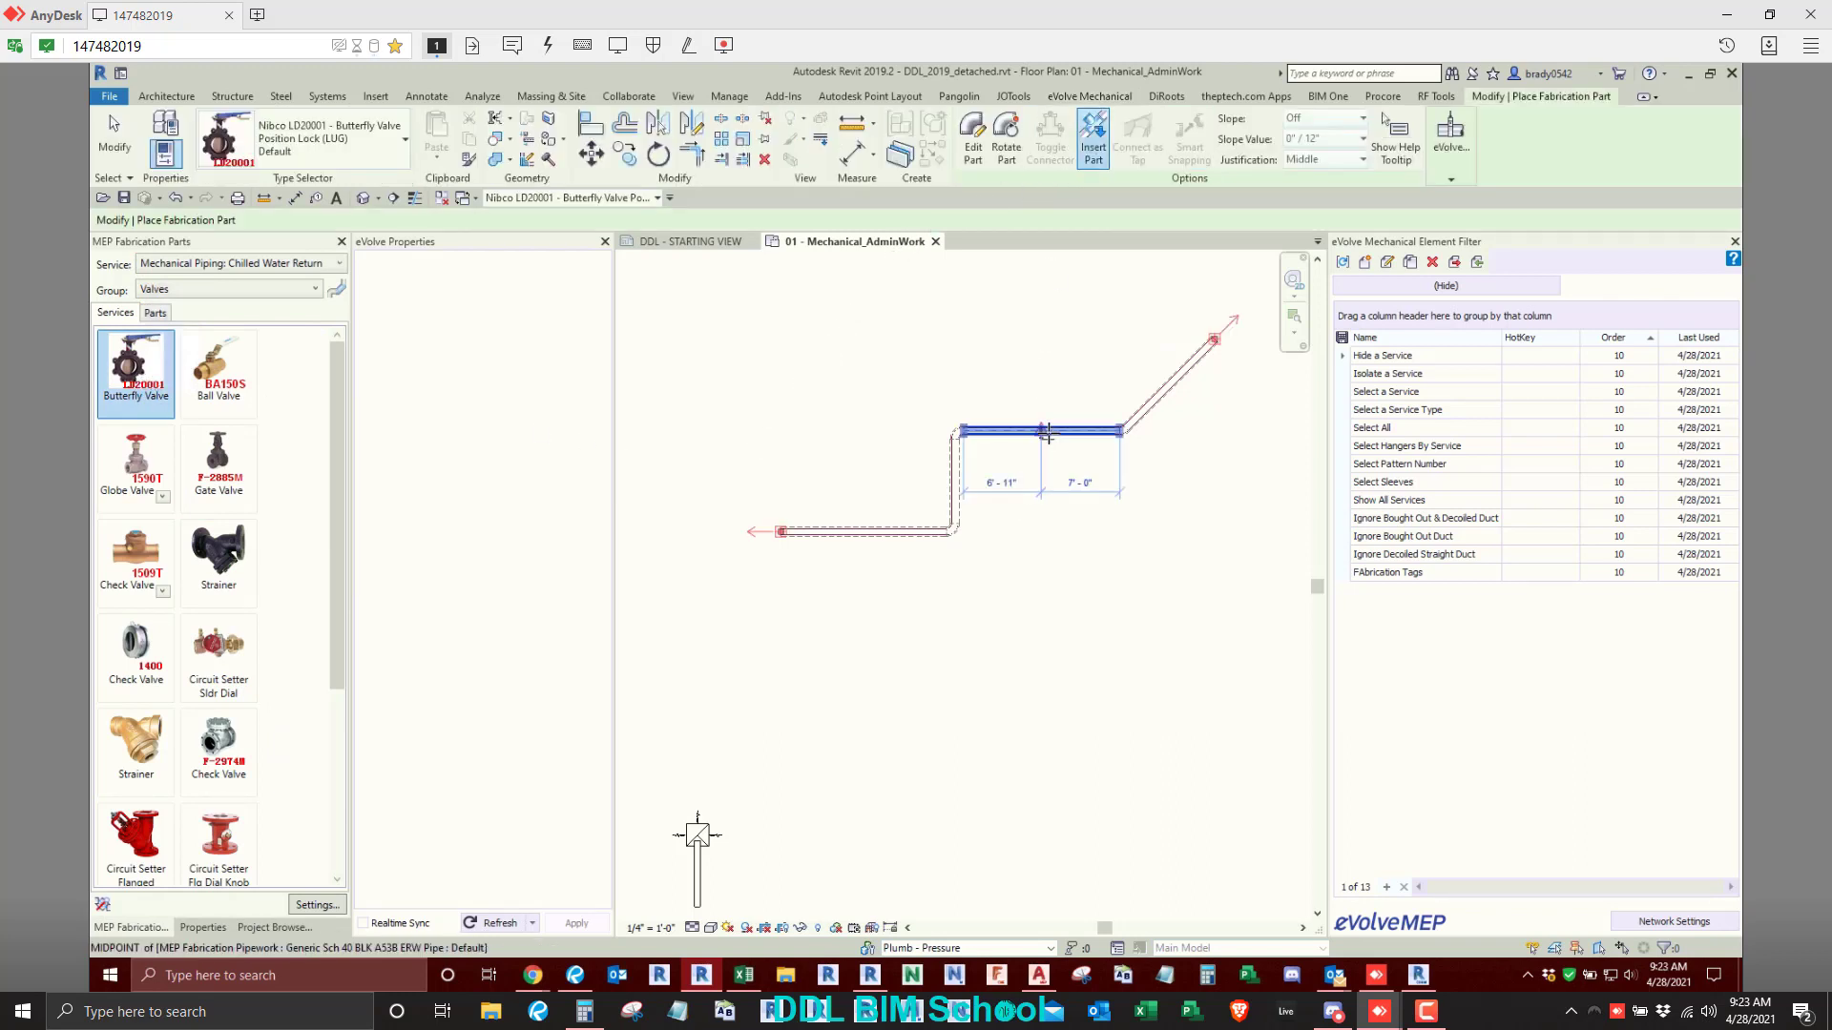
{"action": "right_click", "coordinate": [810, 381]}
{"action": "left_click", "coordinate": [847, 396]}
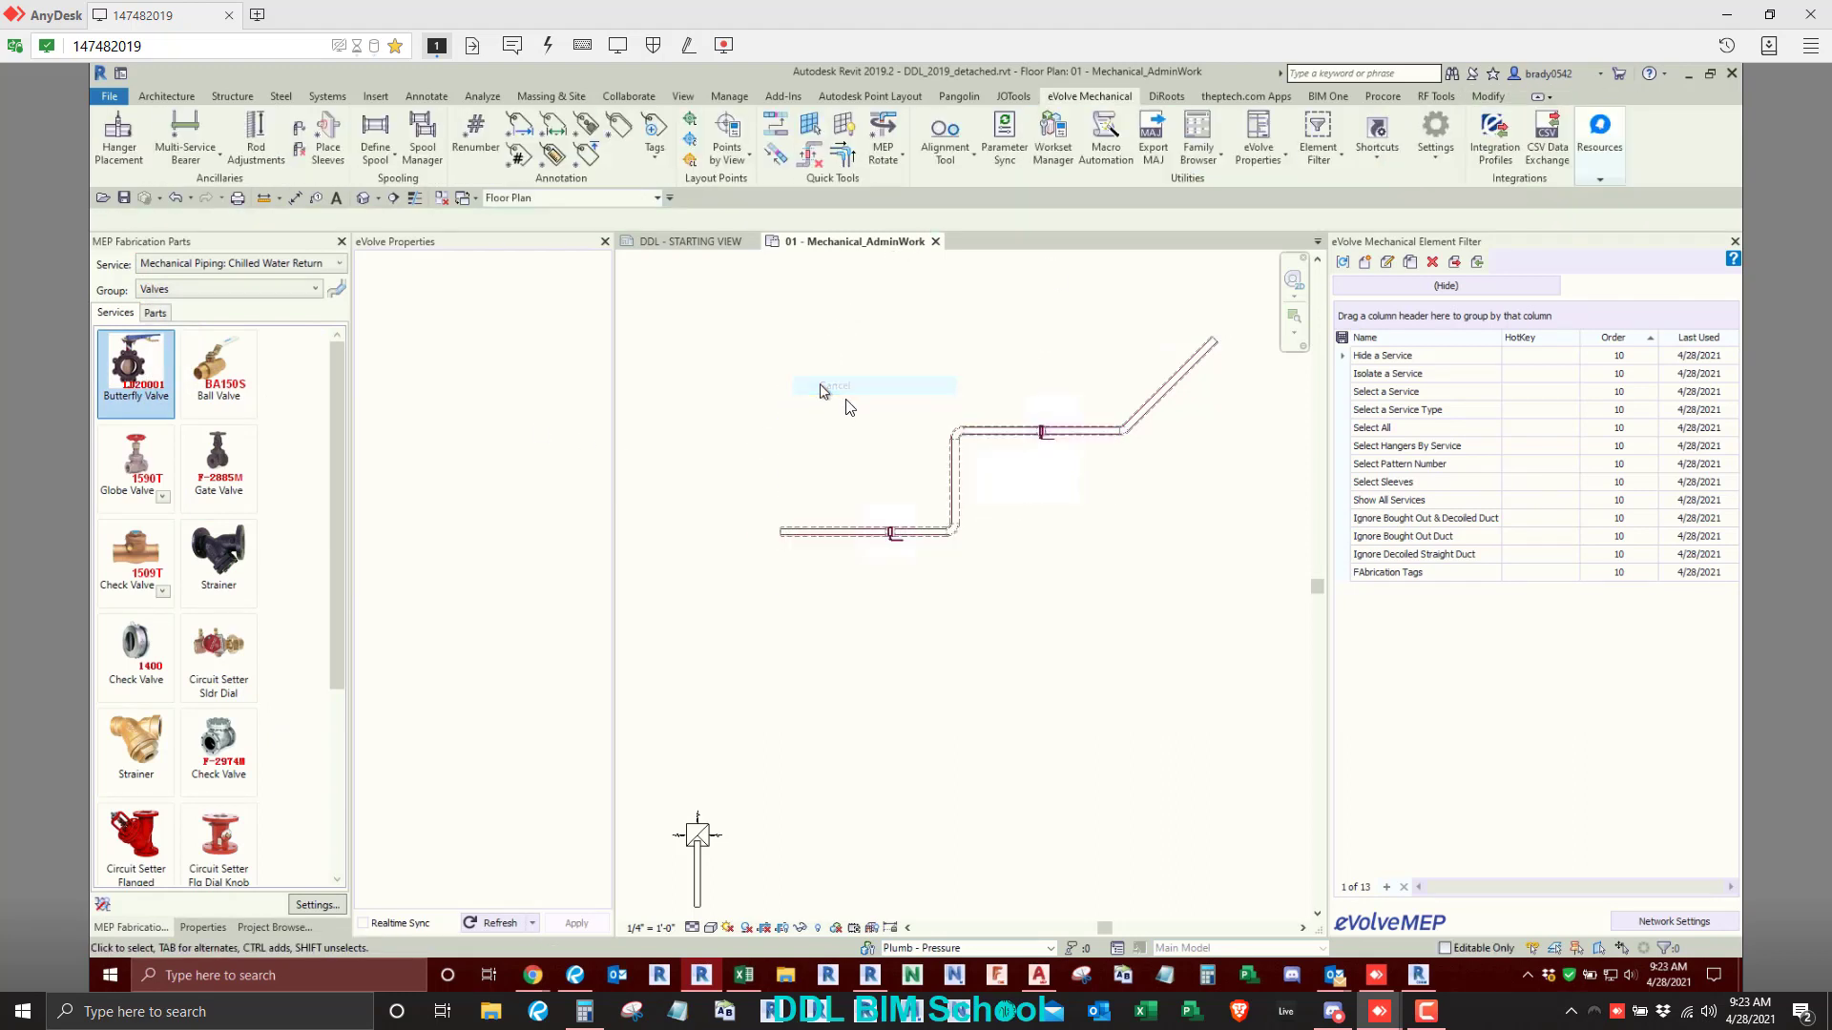
- Place ST.Clevis w Shield hangers from the Supports group along the horizontal, vertical and diagonal runs of the chilled water pipe
{"action": "left_click", "coordinate": [259, 289]}
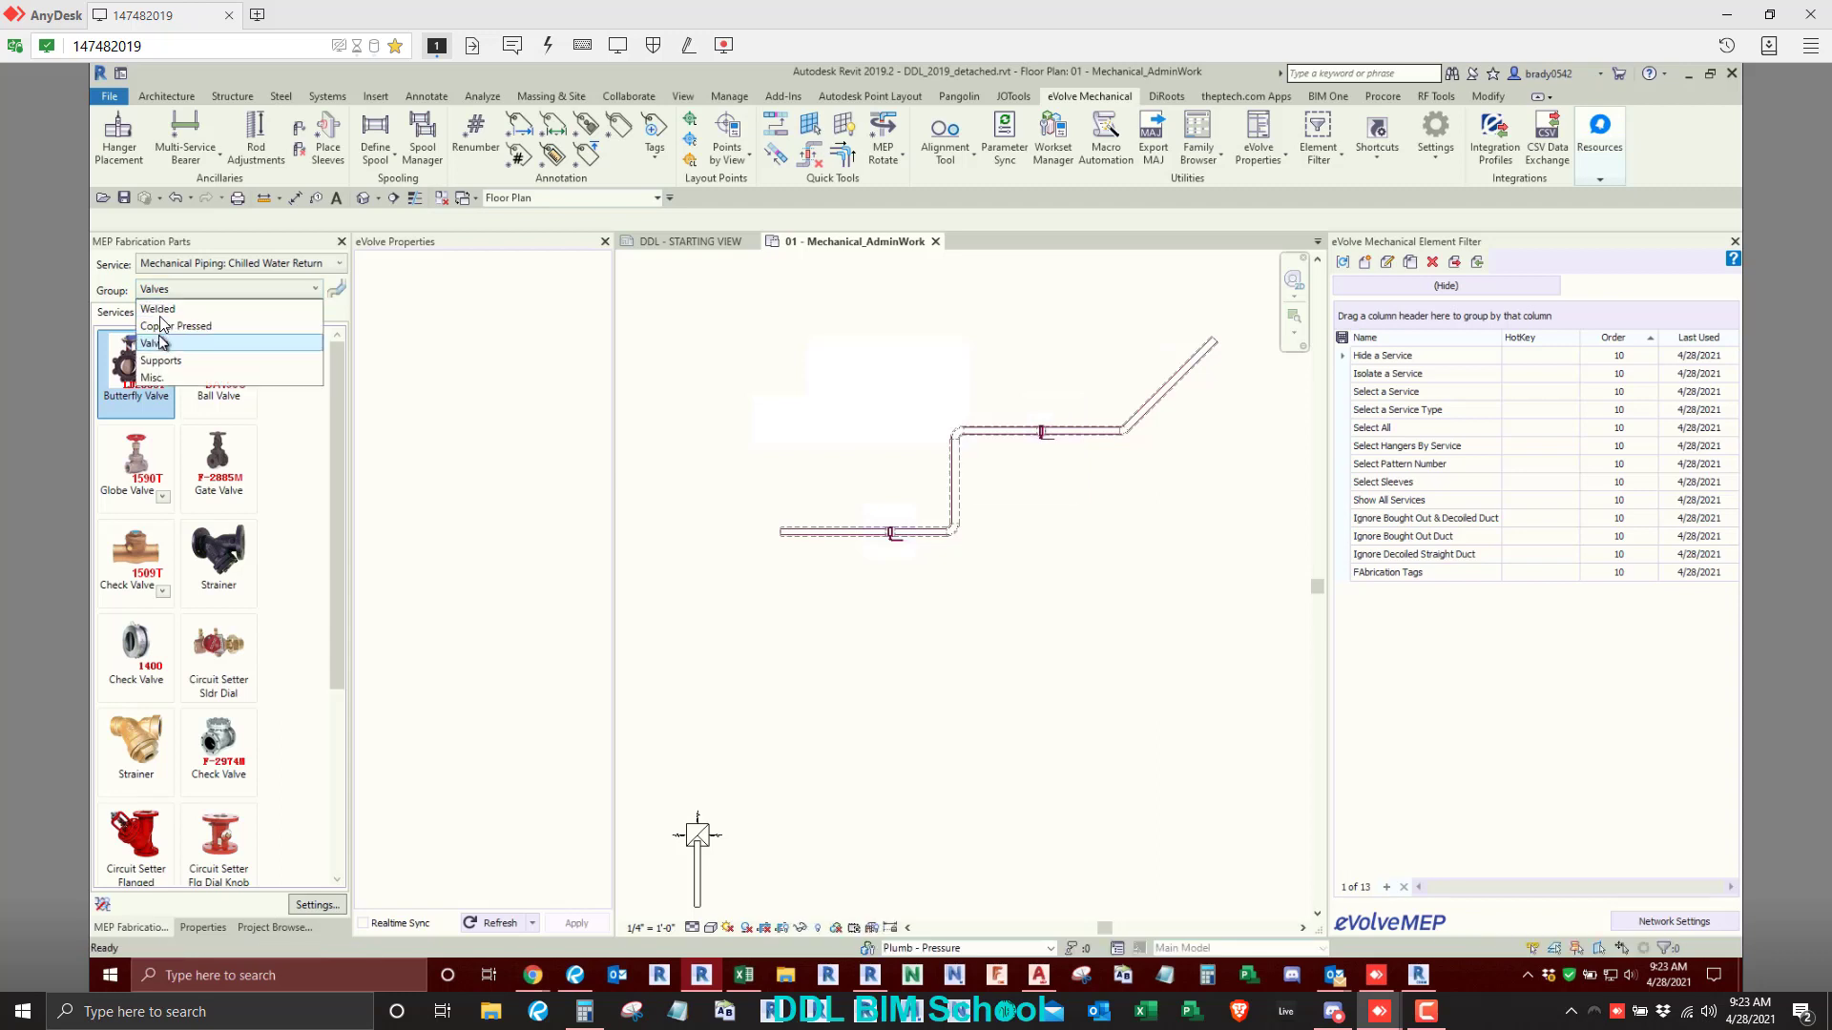
{"action": "left_click", "coordinate": [157, 361]}
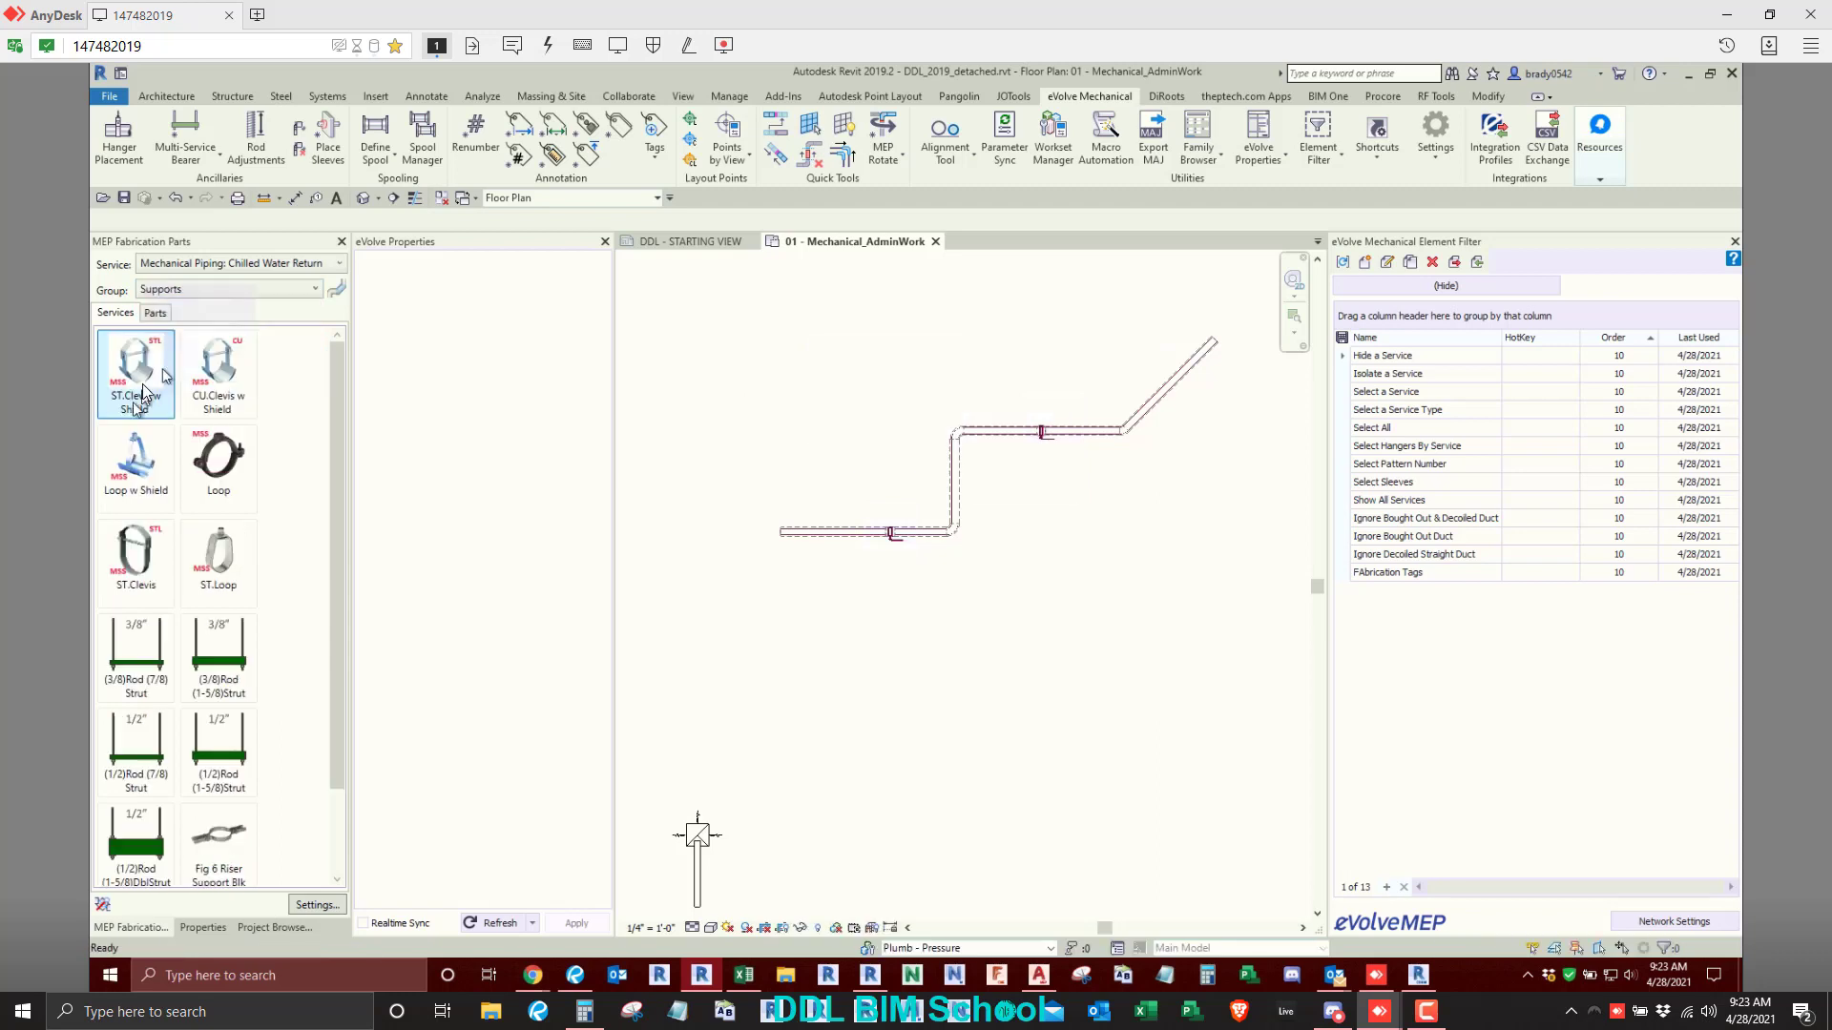
{"action": "left_click", "coordinate": [825, 531]}
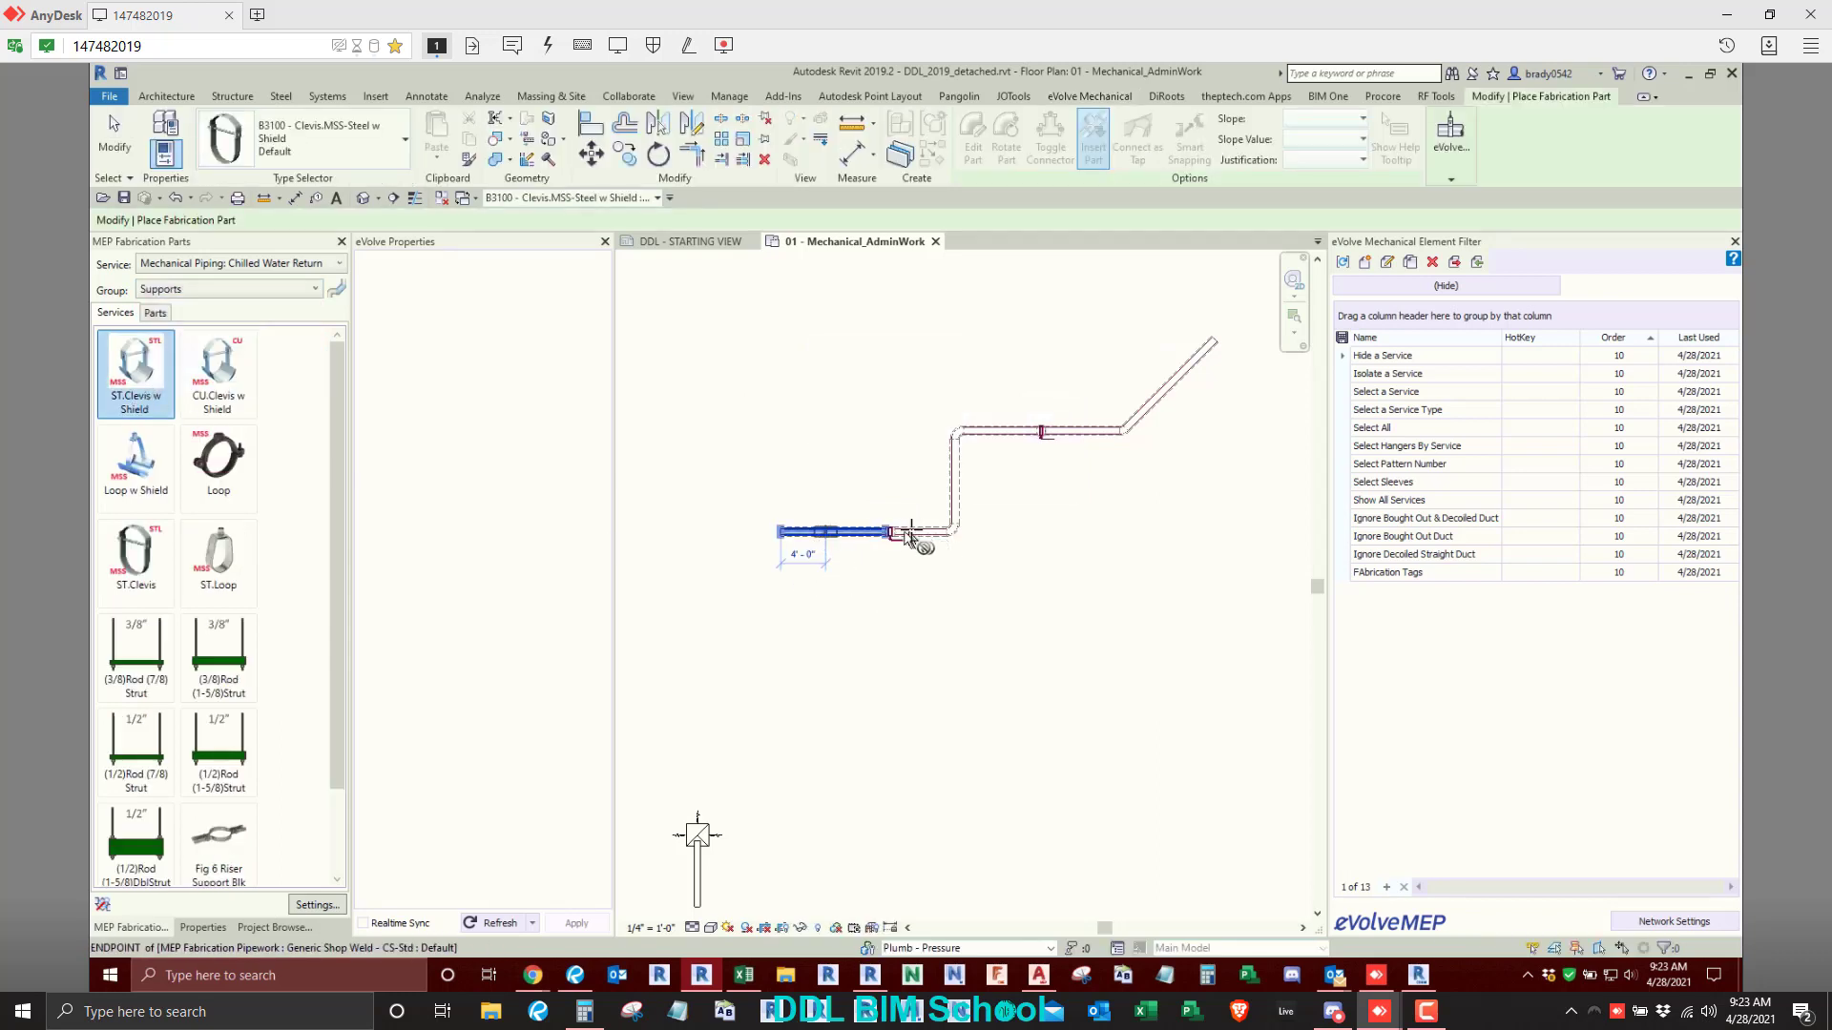
{"action": "left_click", "coordinate": [916, 527]}
{"action": "left_click", "coordinate": [955, 484]}
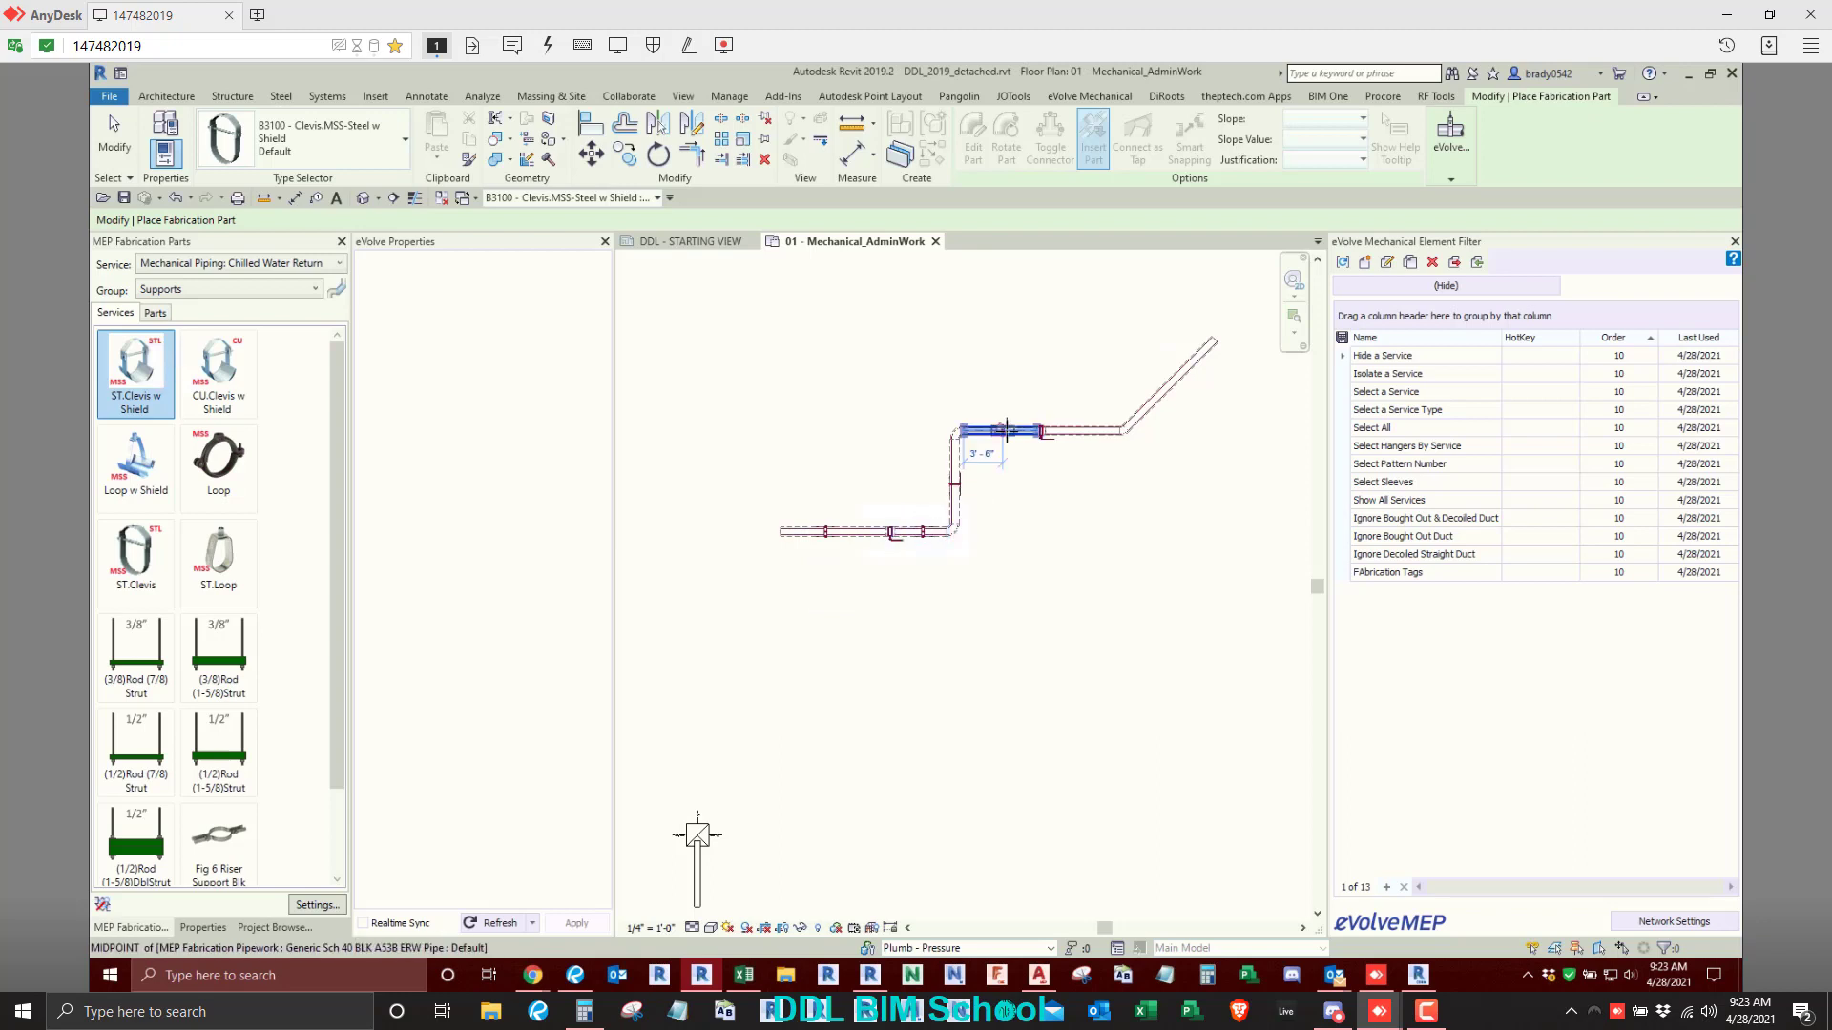
{"action": "right_click", "coordinate": [952, 364]}
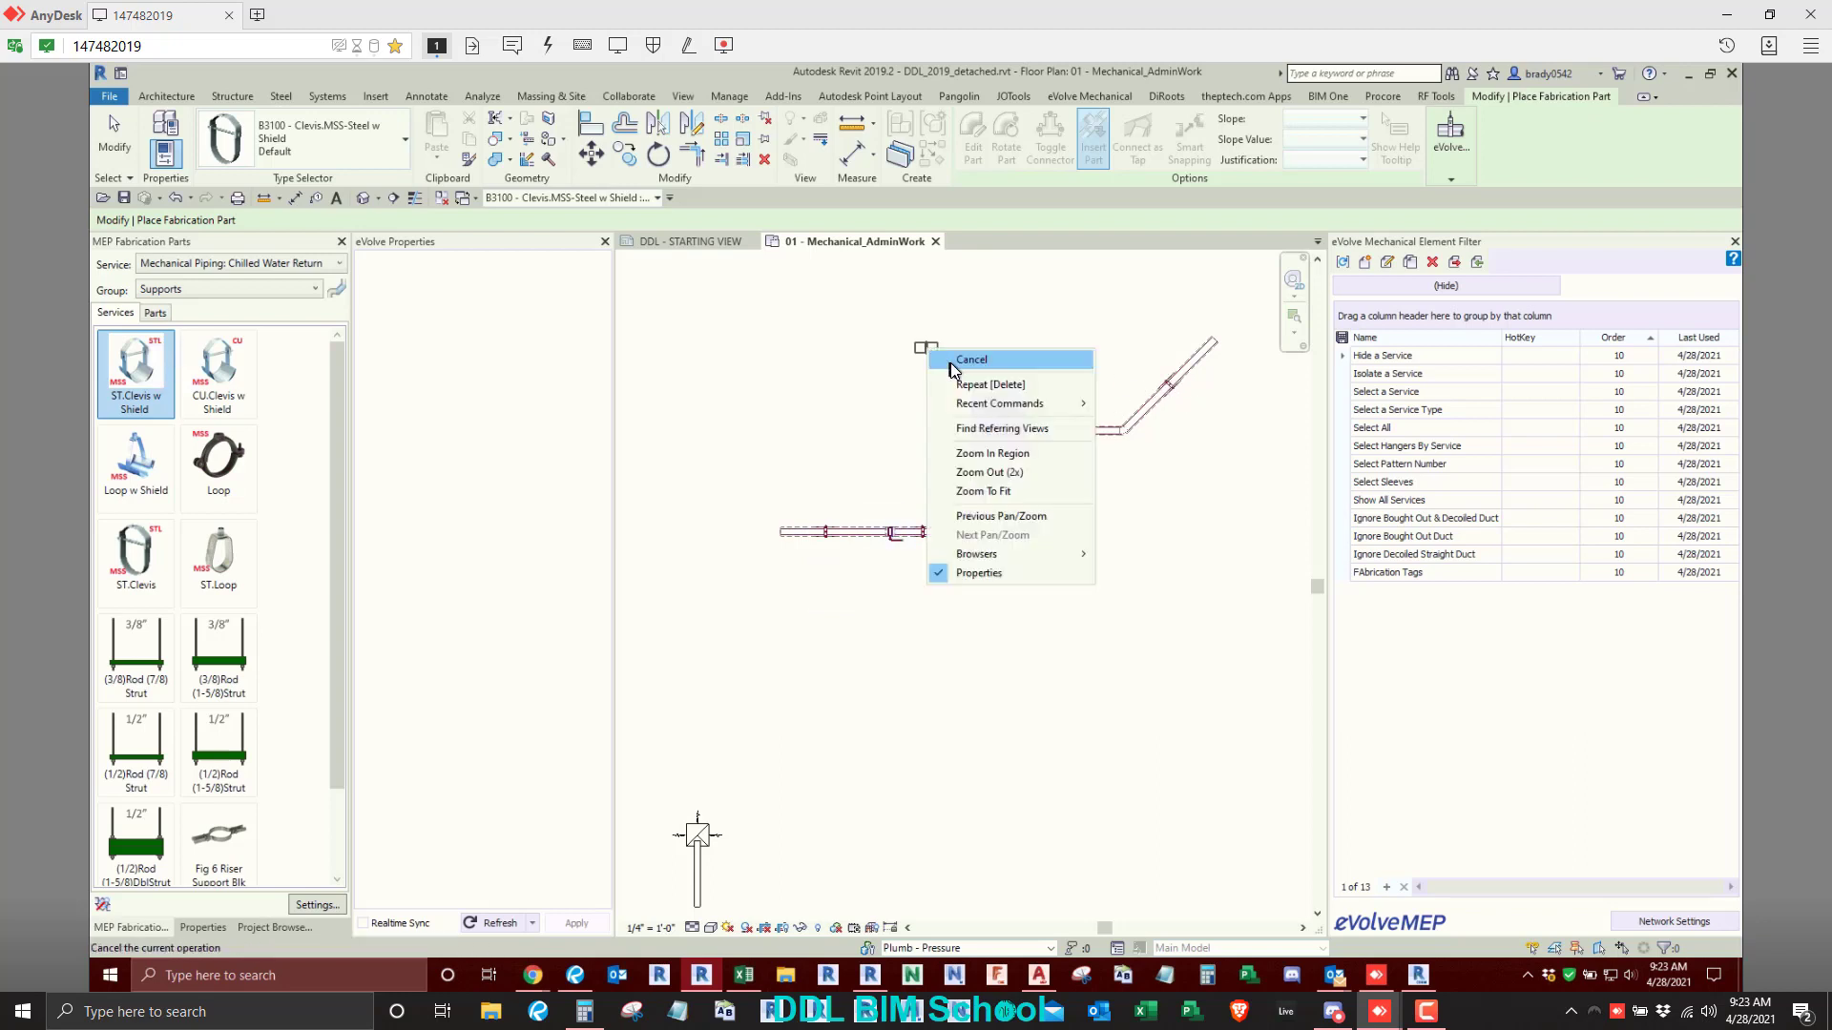
{"action": "left_click", "coordinate": [957, 372]}
- Try to run Hanger Placement on the S-shaped ductwork layout and its branches, declining to continue the placement operation
{"action": "scroll", "coordinate": [959, 373], "scroll_direction": "down", "scroll_amount": 3}
{"action": "middle_click_drag", "start_coordinate": [671, 593], "coordinate": [962, 733]}
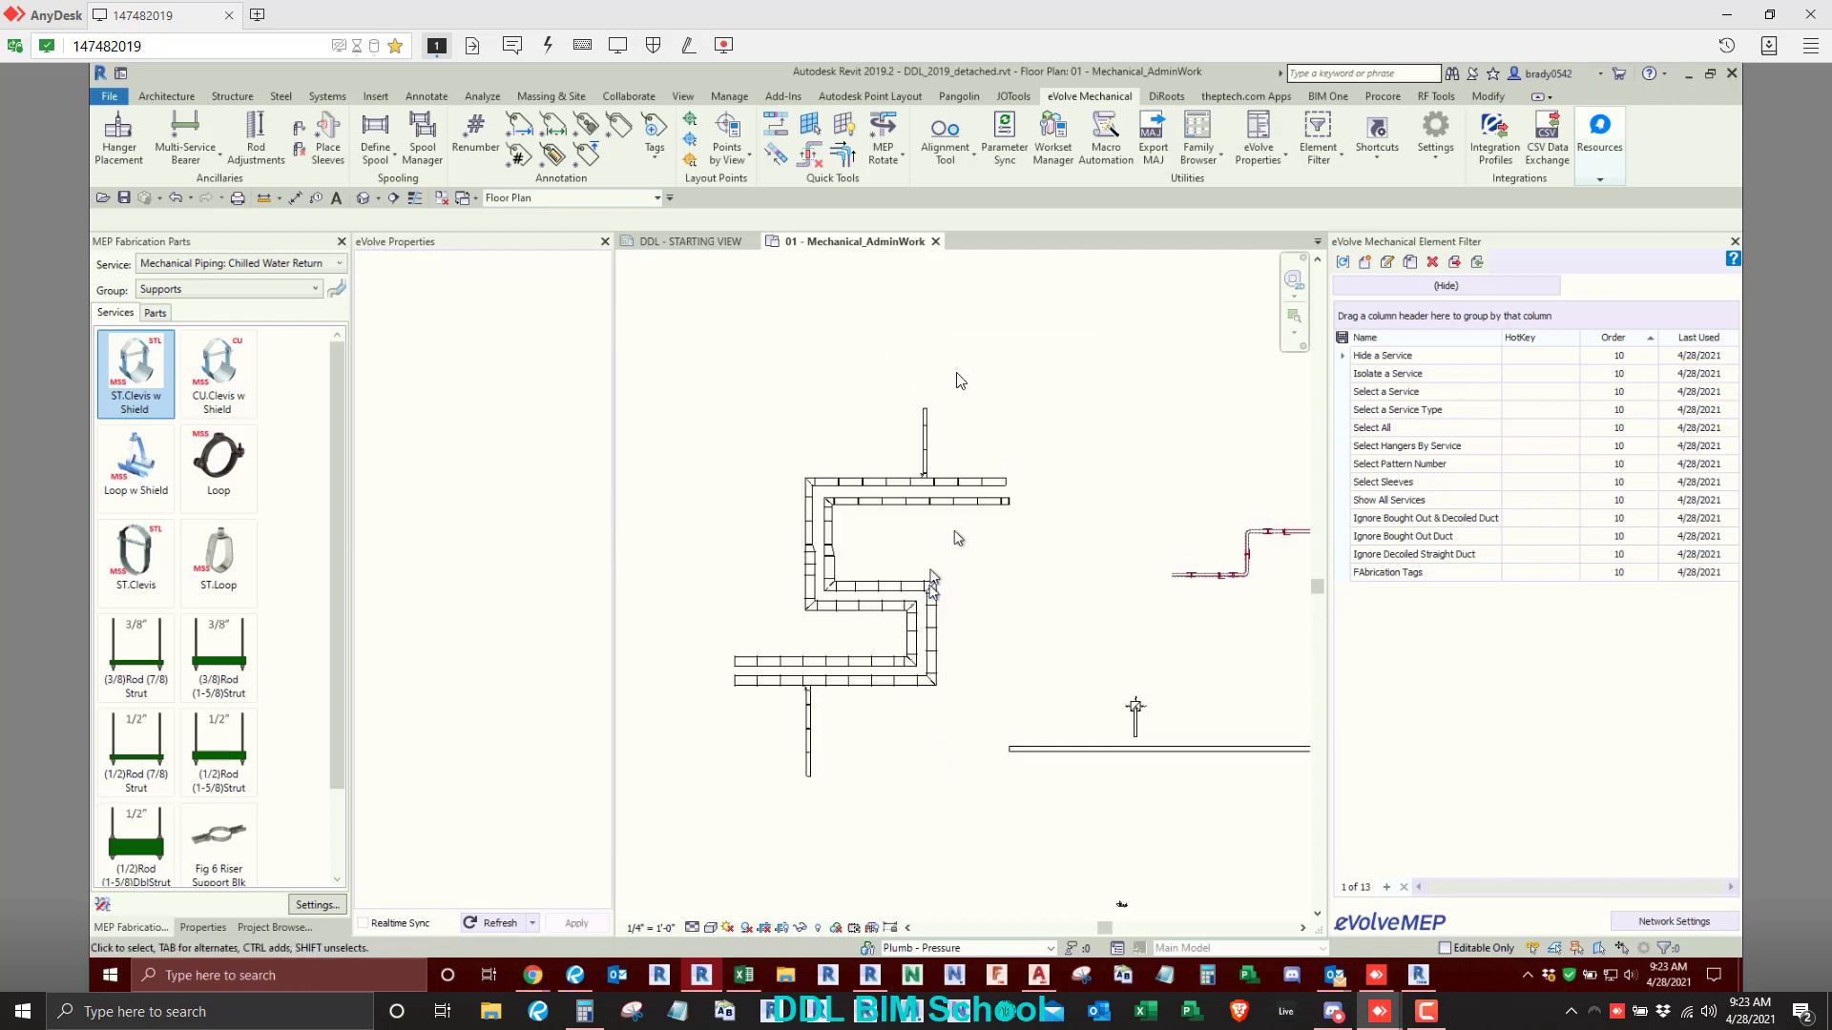
{"action": "left_click_drag", "start_coordinate": [1005, 345], "coordinate": [731, 766]}
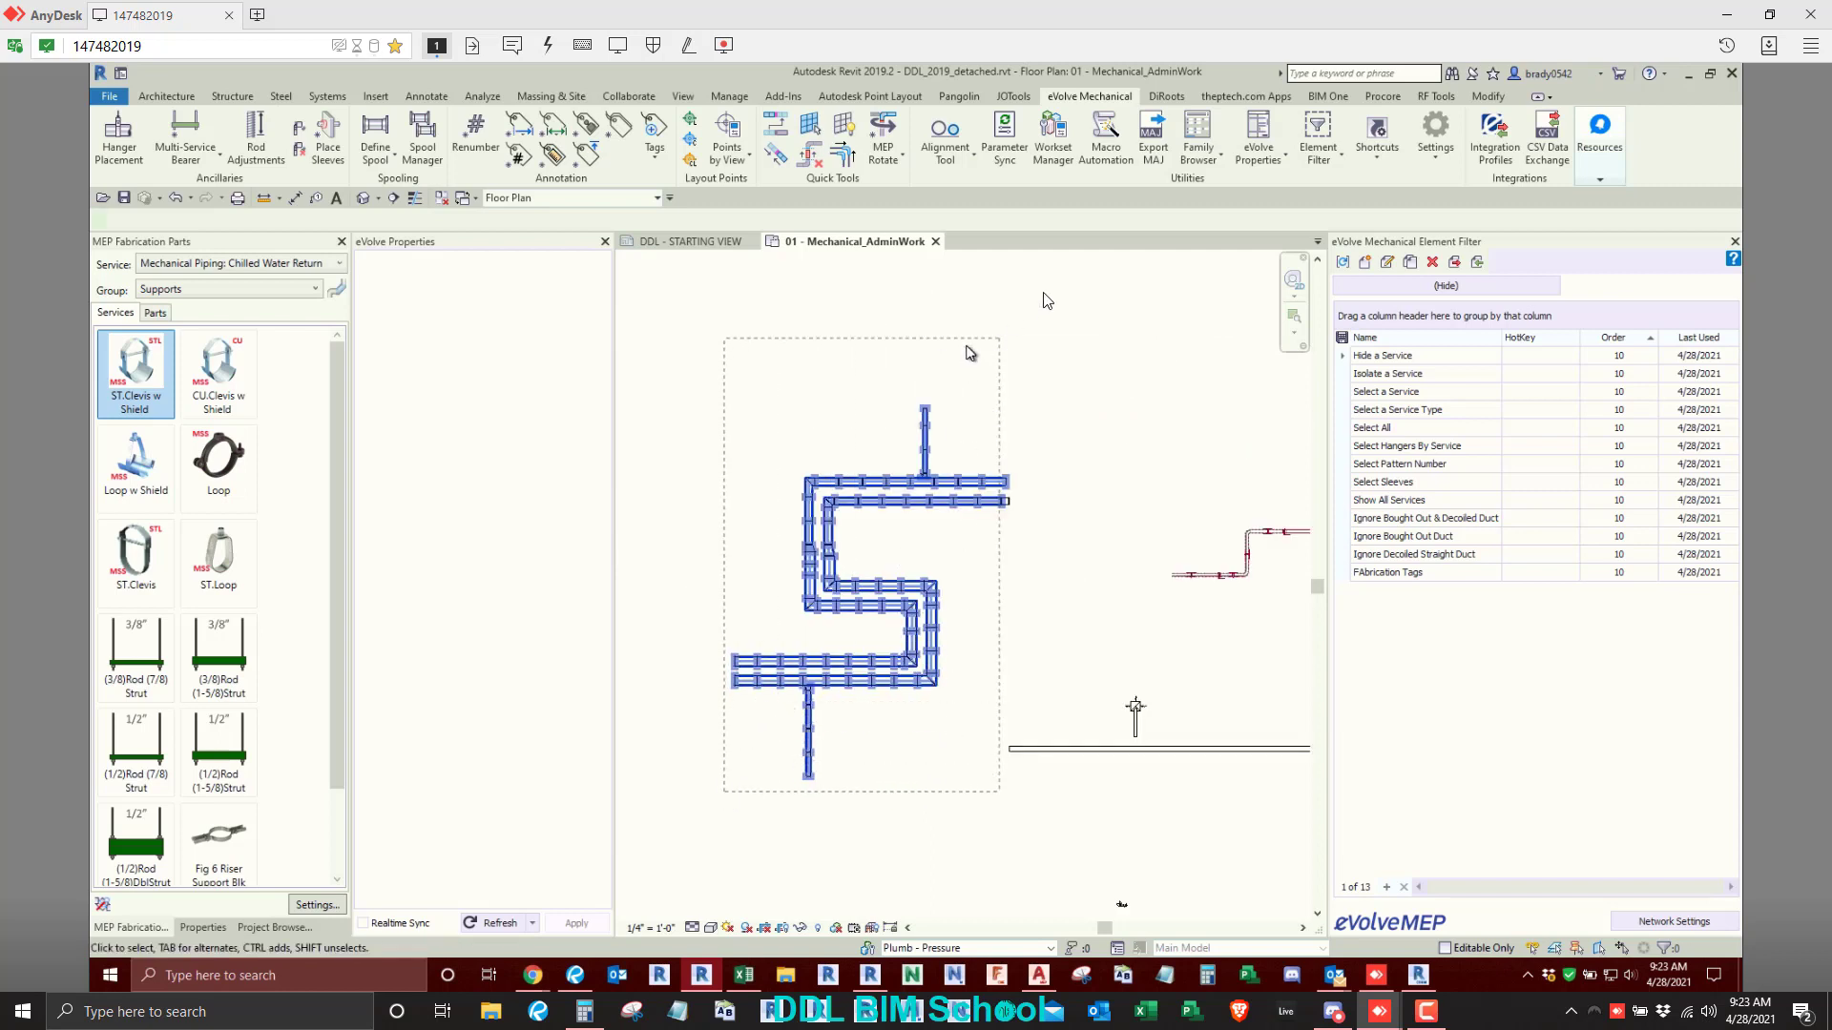
{"action": "left_click", "coordinate": [1310, 133]}
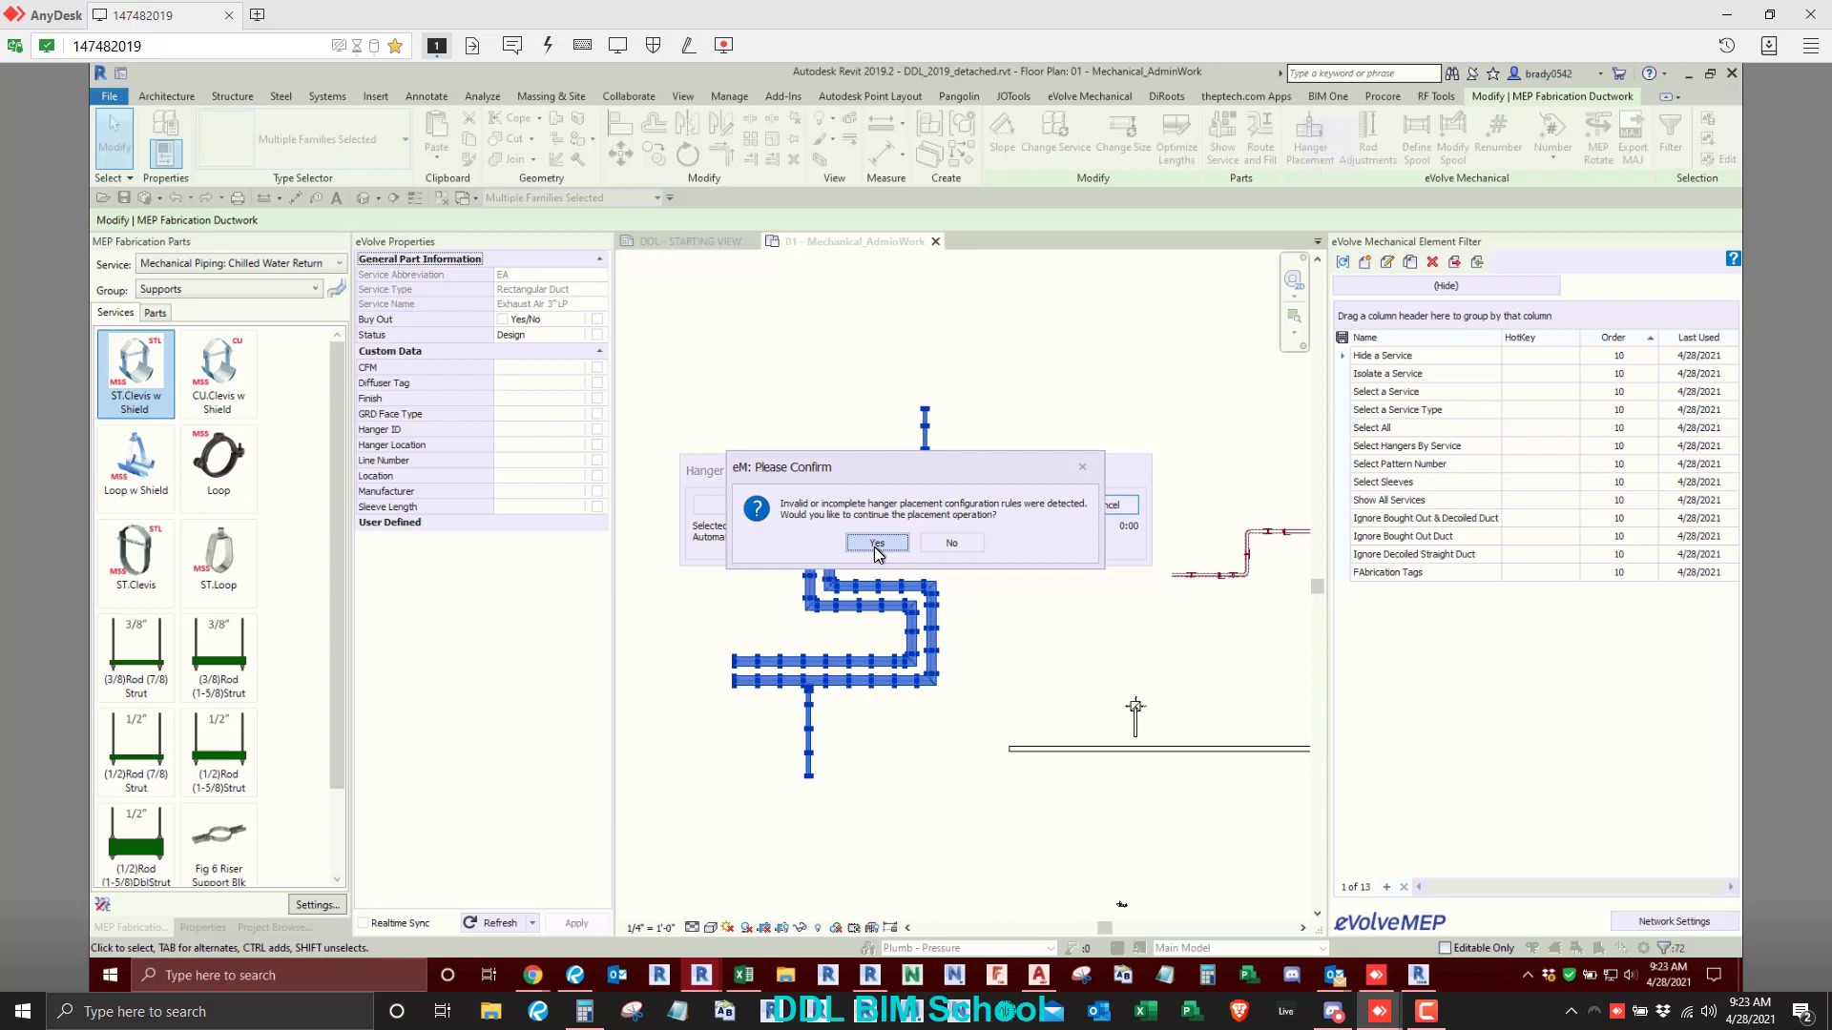
{"action": "left_click", "coordinate": [951, 543]}
{"action": "left_click", "coordinate": [922, 560]}
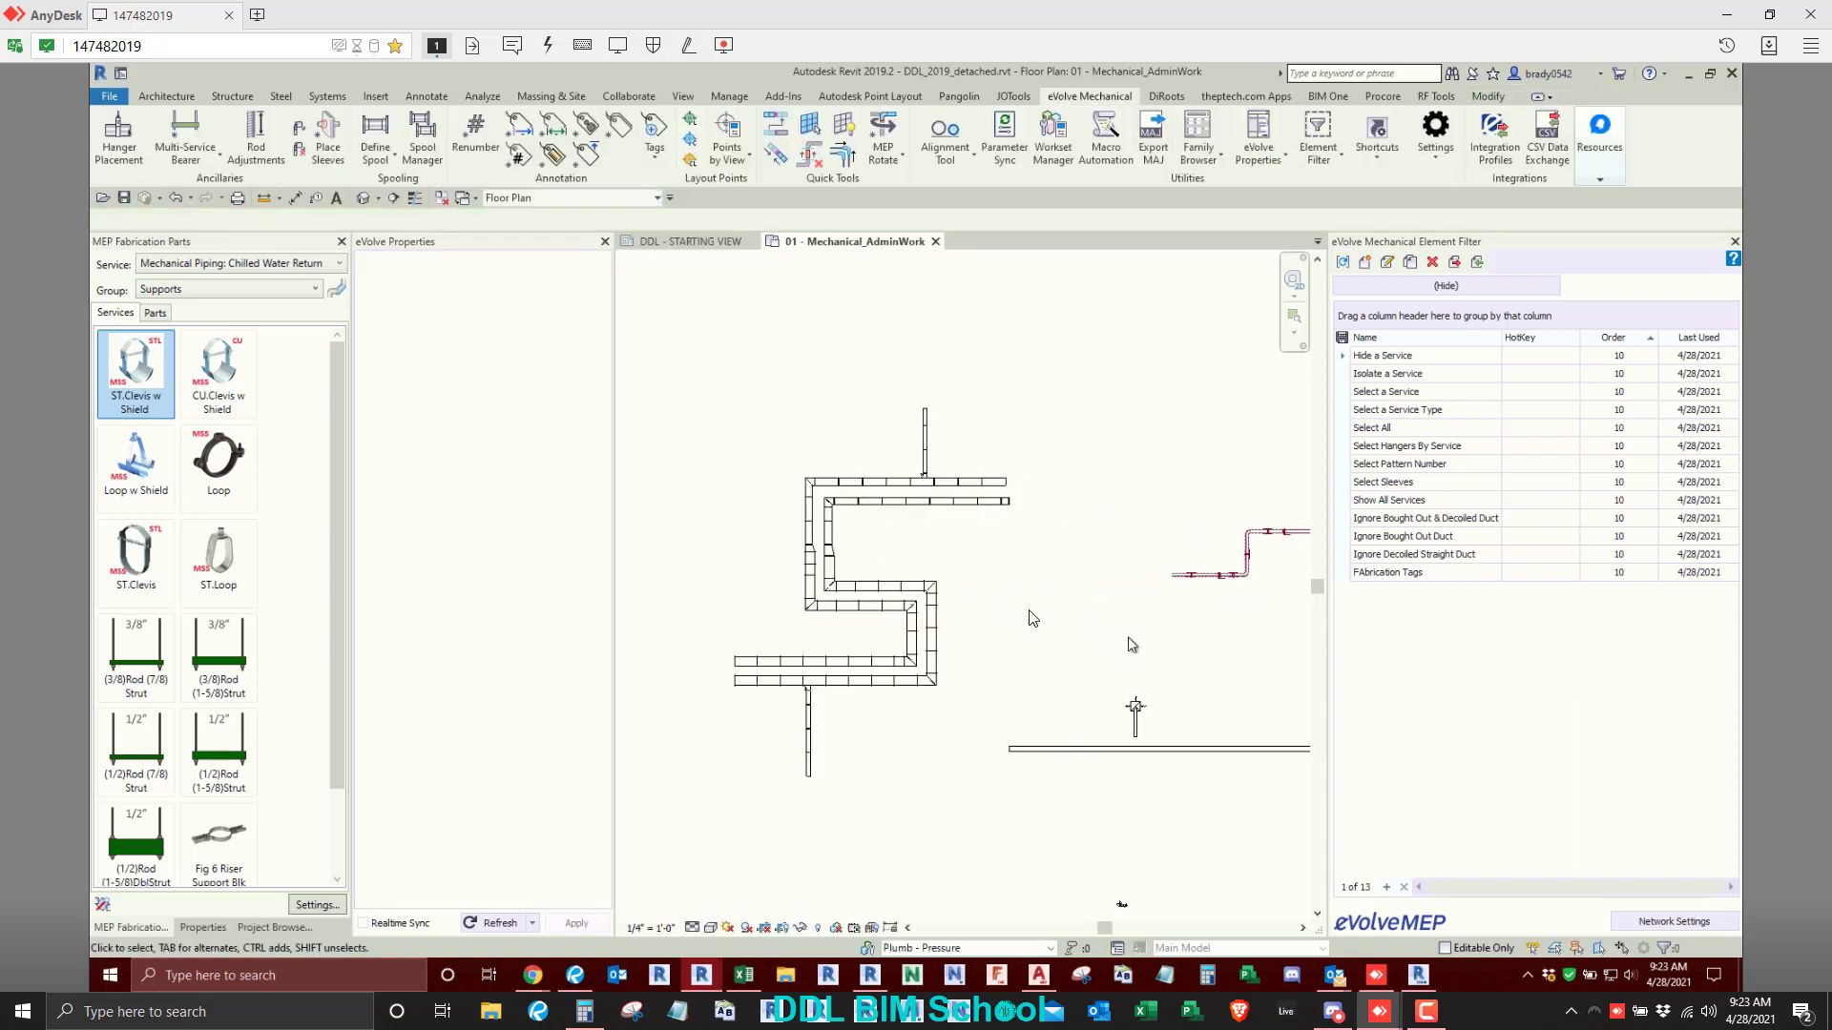
{"action": "scroll", "coordinate": [1027, 584], "scroll_direction": "down", "scroll_amount": 1}
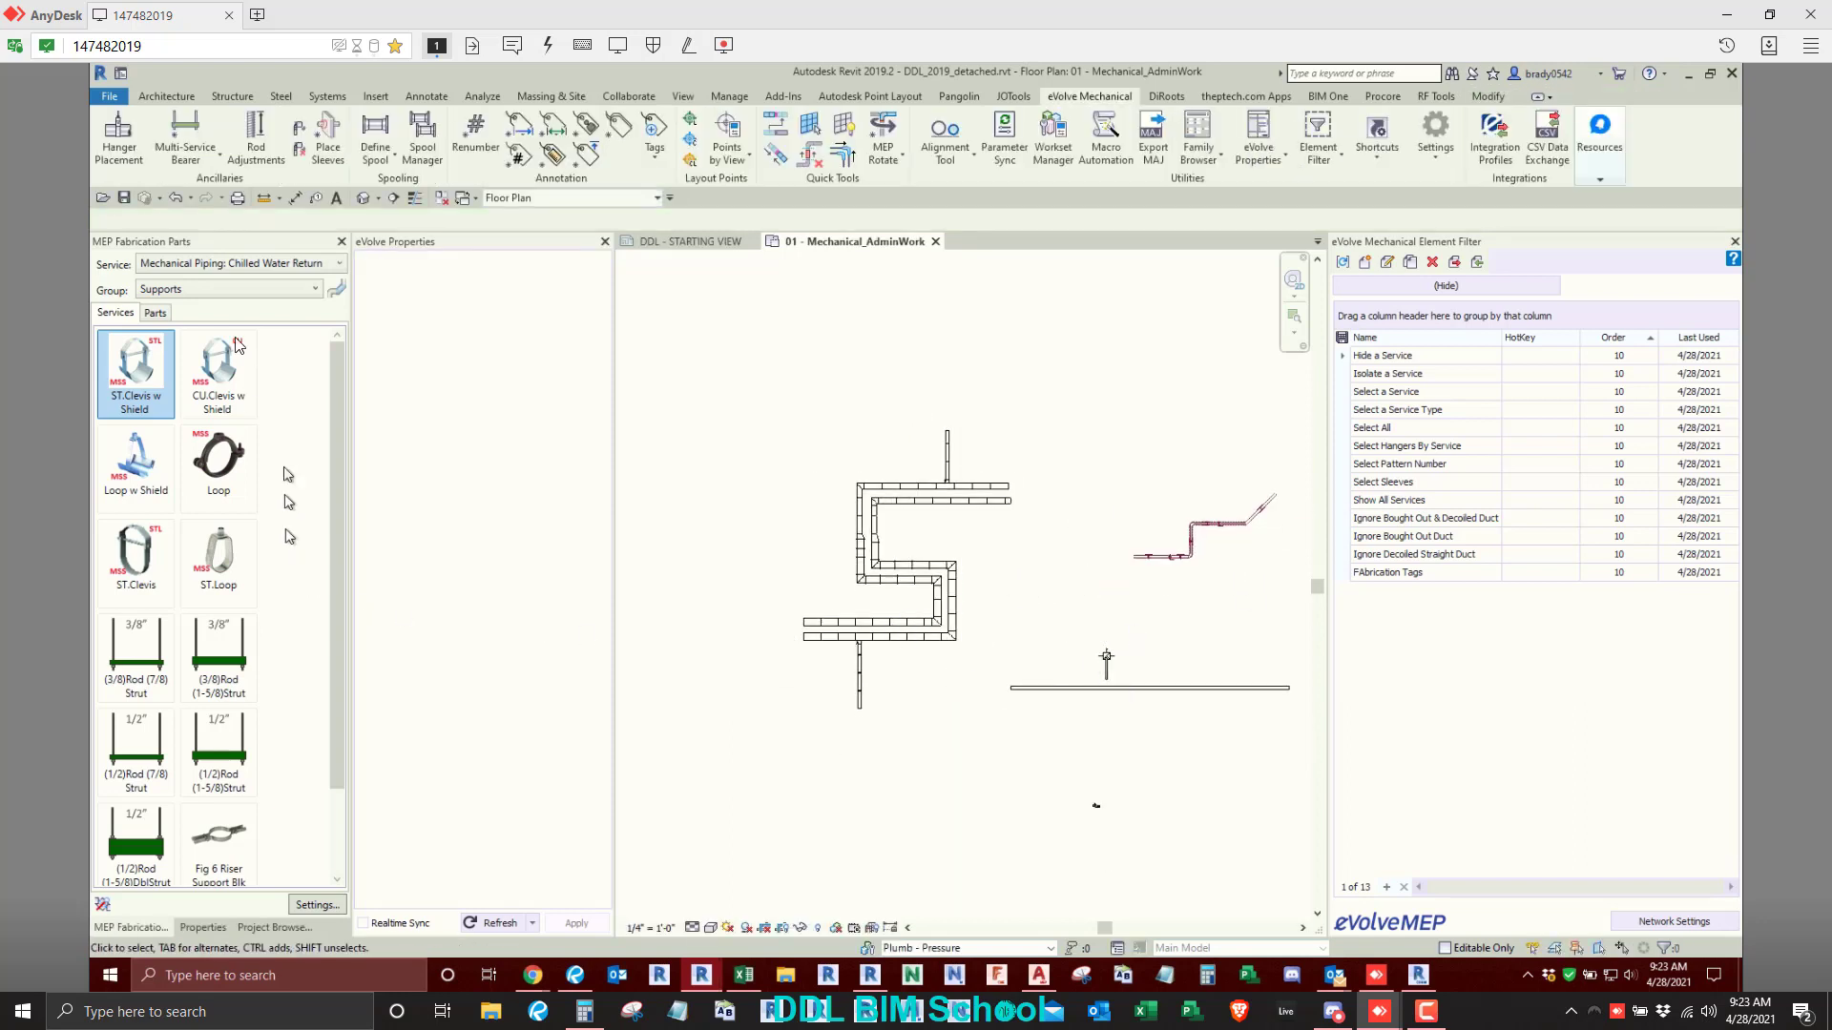
{"action": "left_click", "coordinate": [202, 928]}
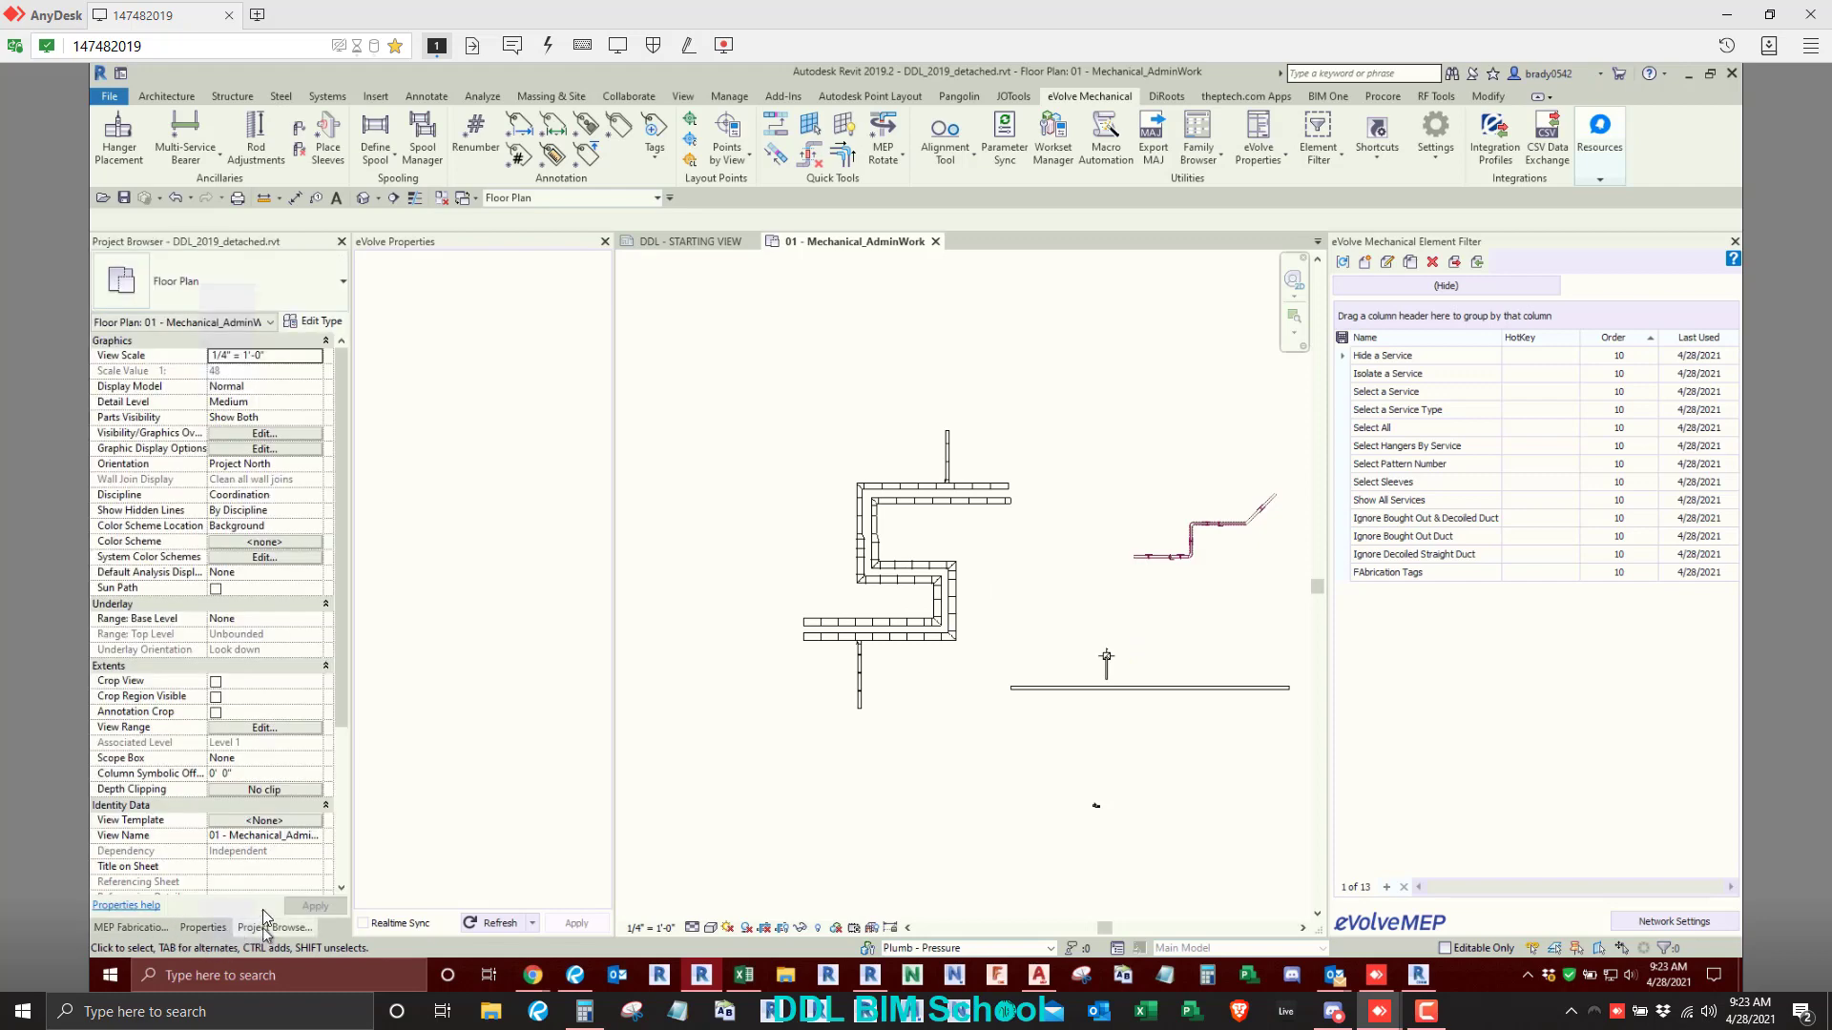
{"action": "left_click", "coordinate": [274, 928]}
{"action": "scroll", "coordinate": [231, 445], "scroll_direction": "up", "scroll_amount": 2}
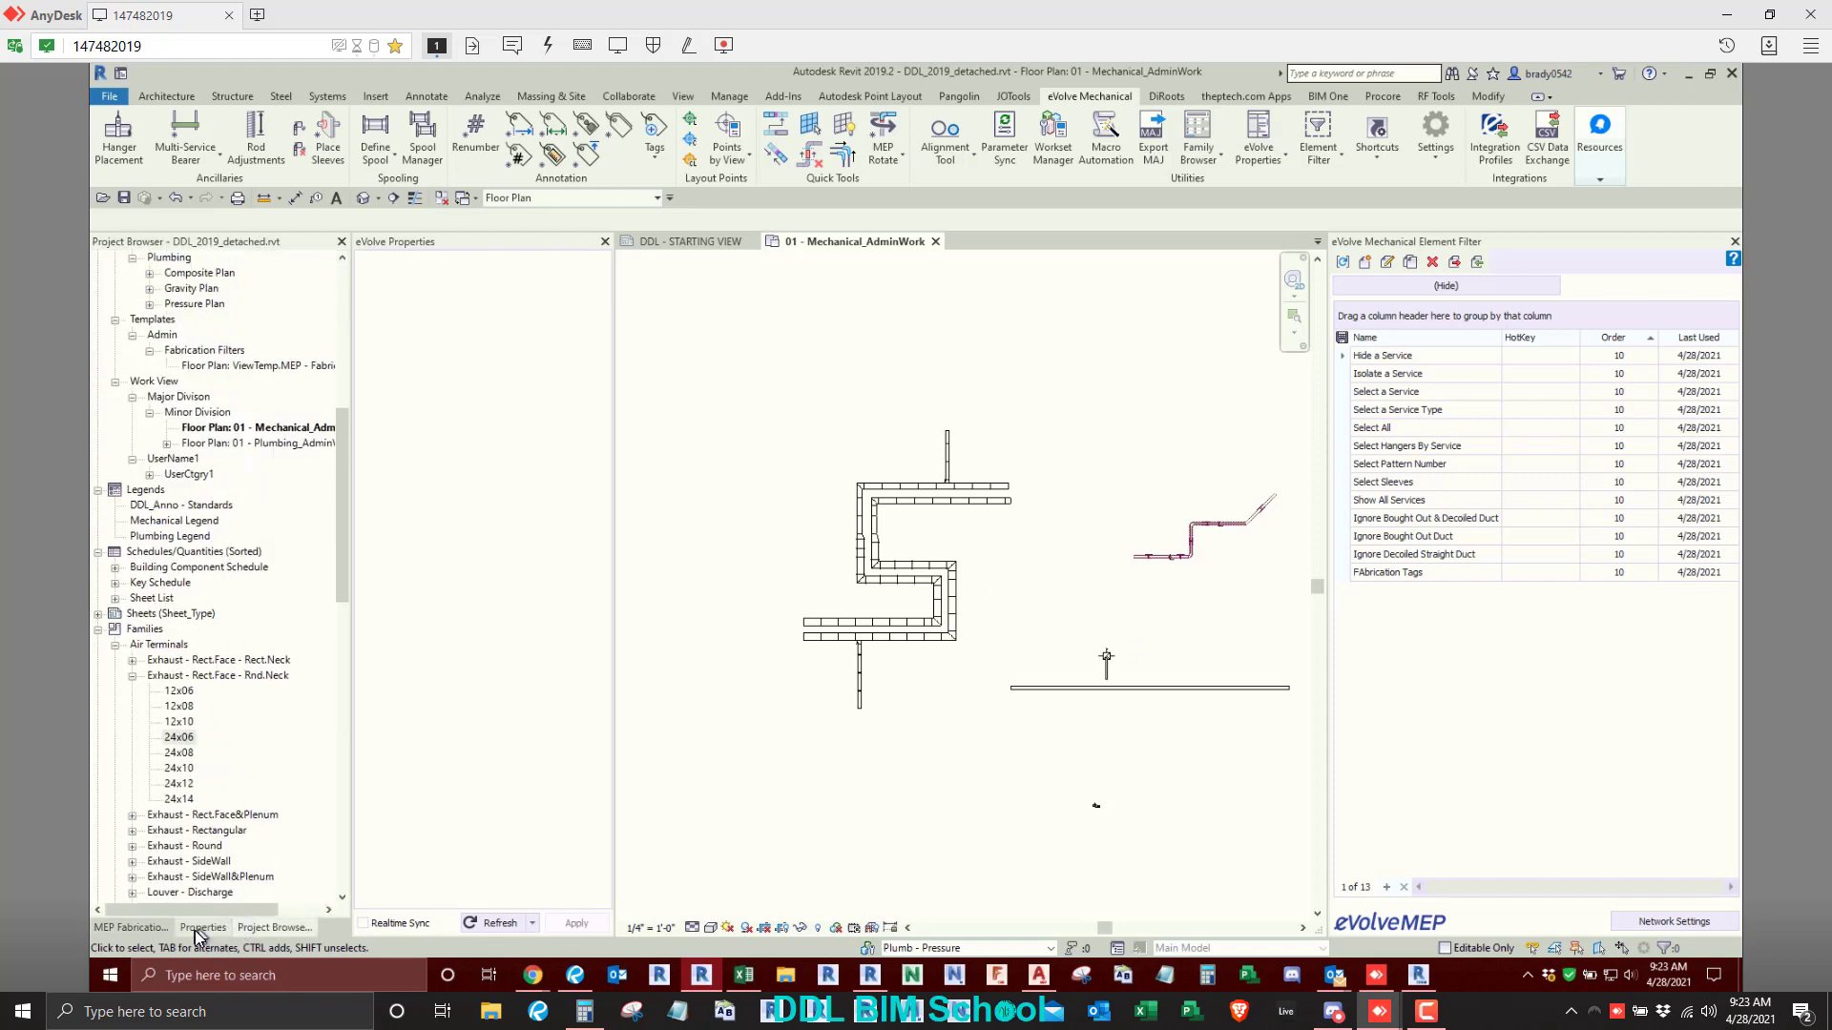
{"action": "left_click", "coordinate": [197, 928]}
{"action": "left_click", "coordinate": [532, 924]}
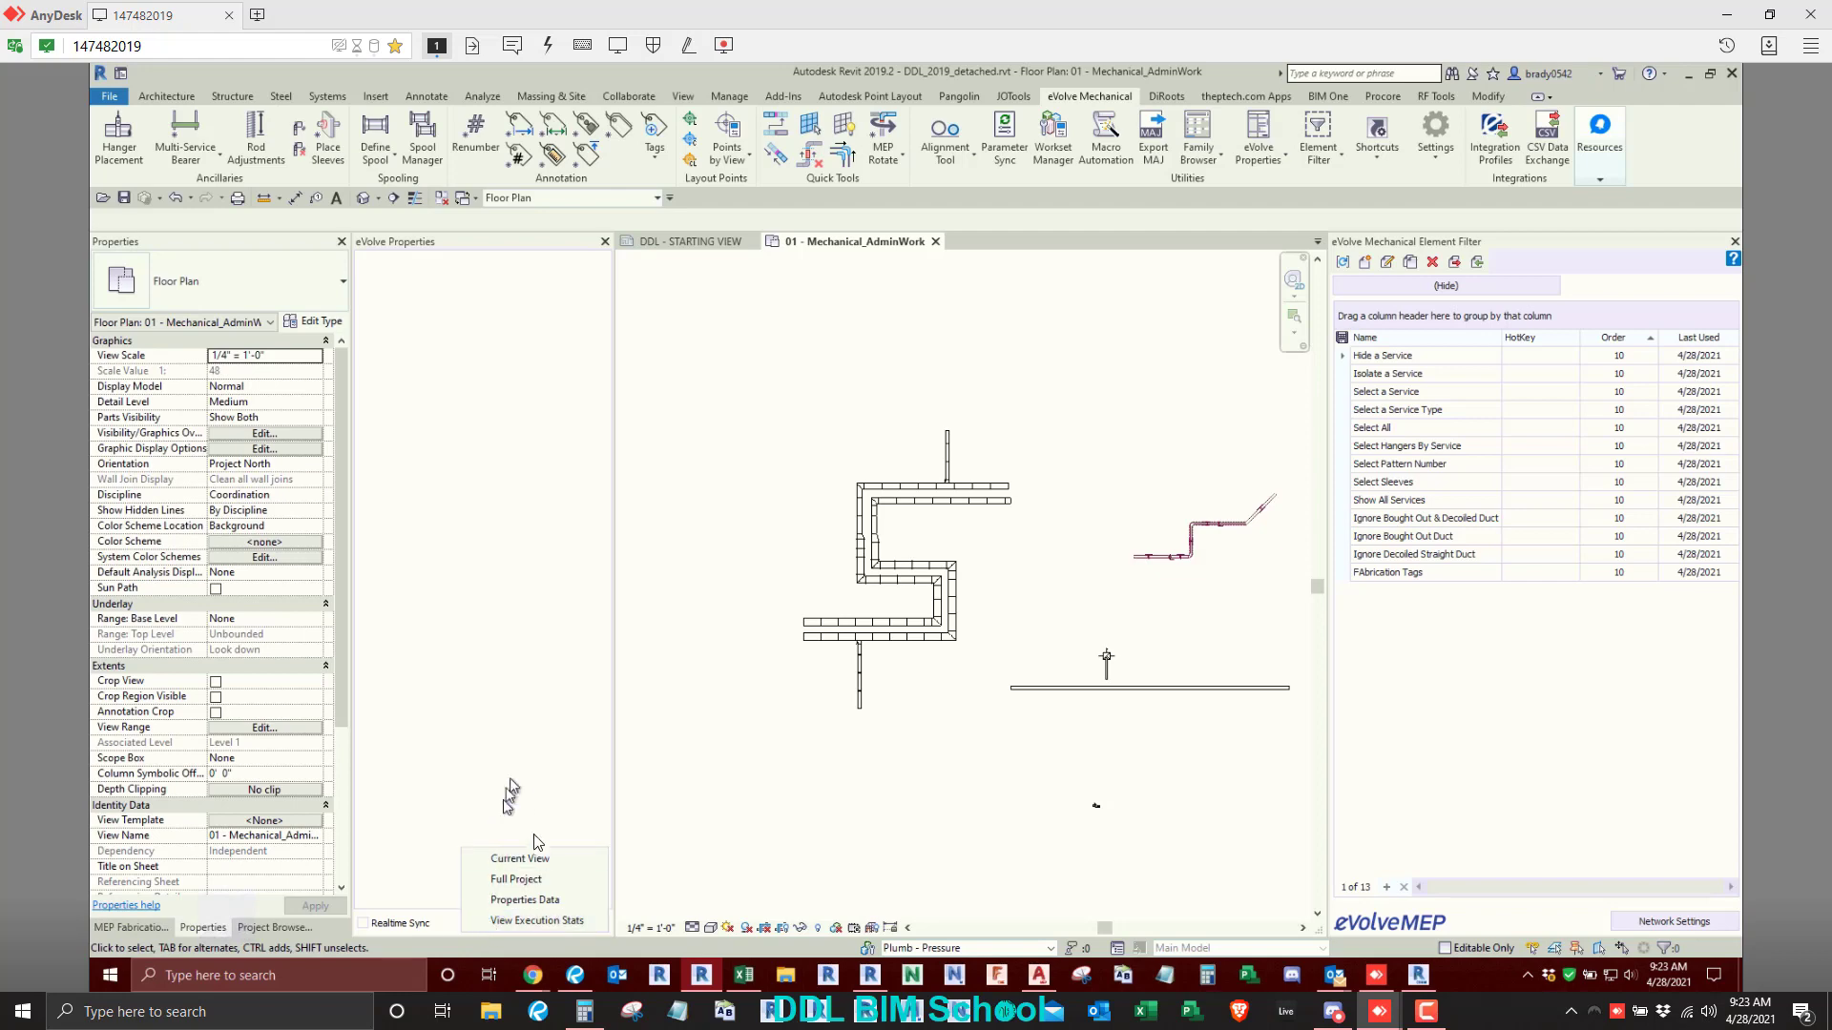
{"action": "left_click", "coordinate": [988, 611]}
- Select a straight Exhaust Air 3" LP duct piece to load its service, and display that service's Supports group of fabrication parts
{"action": "scroll", "coordinate": [993, 570], "scroll_direction": "up", "scroll_amount": 8}
{"action": "middle_click_drag", "start_coordinate": [677, 674], "coordinate": [916, 608]}
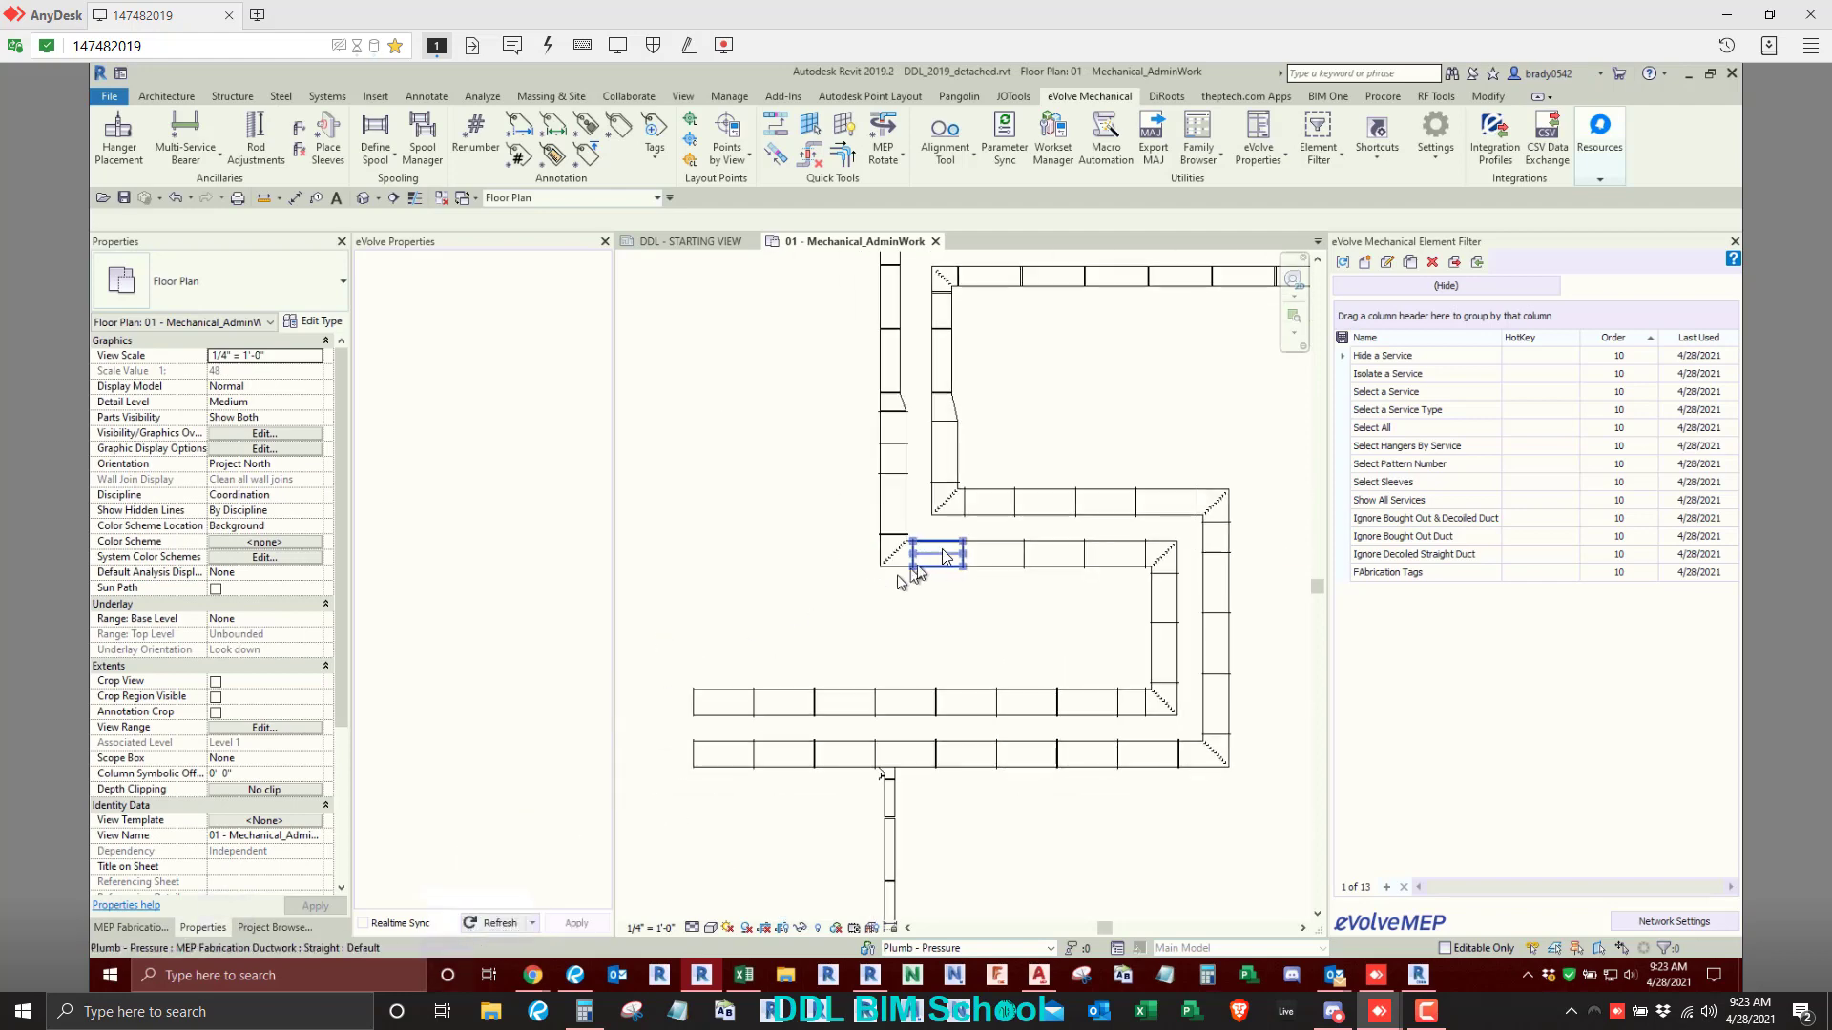
{"action": "left_click", "coordinate": [942, 548]}
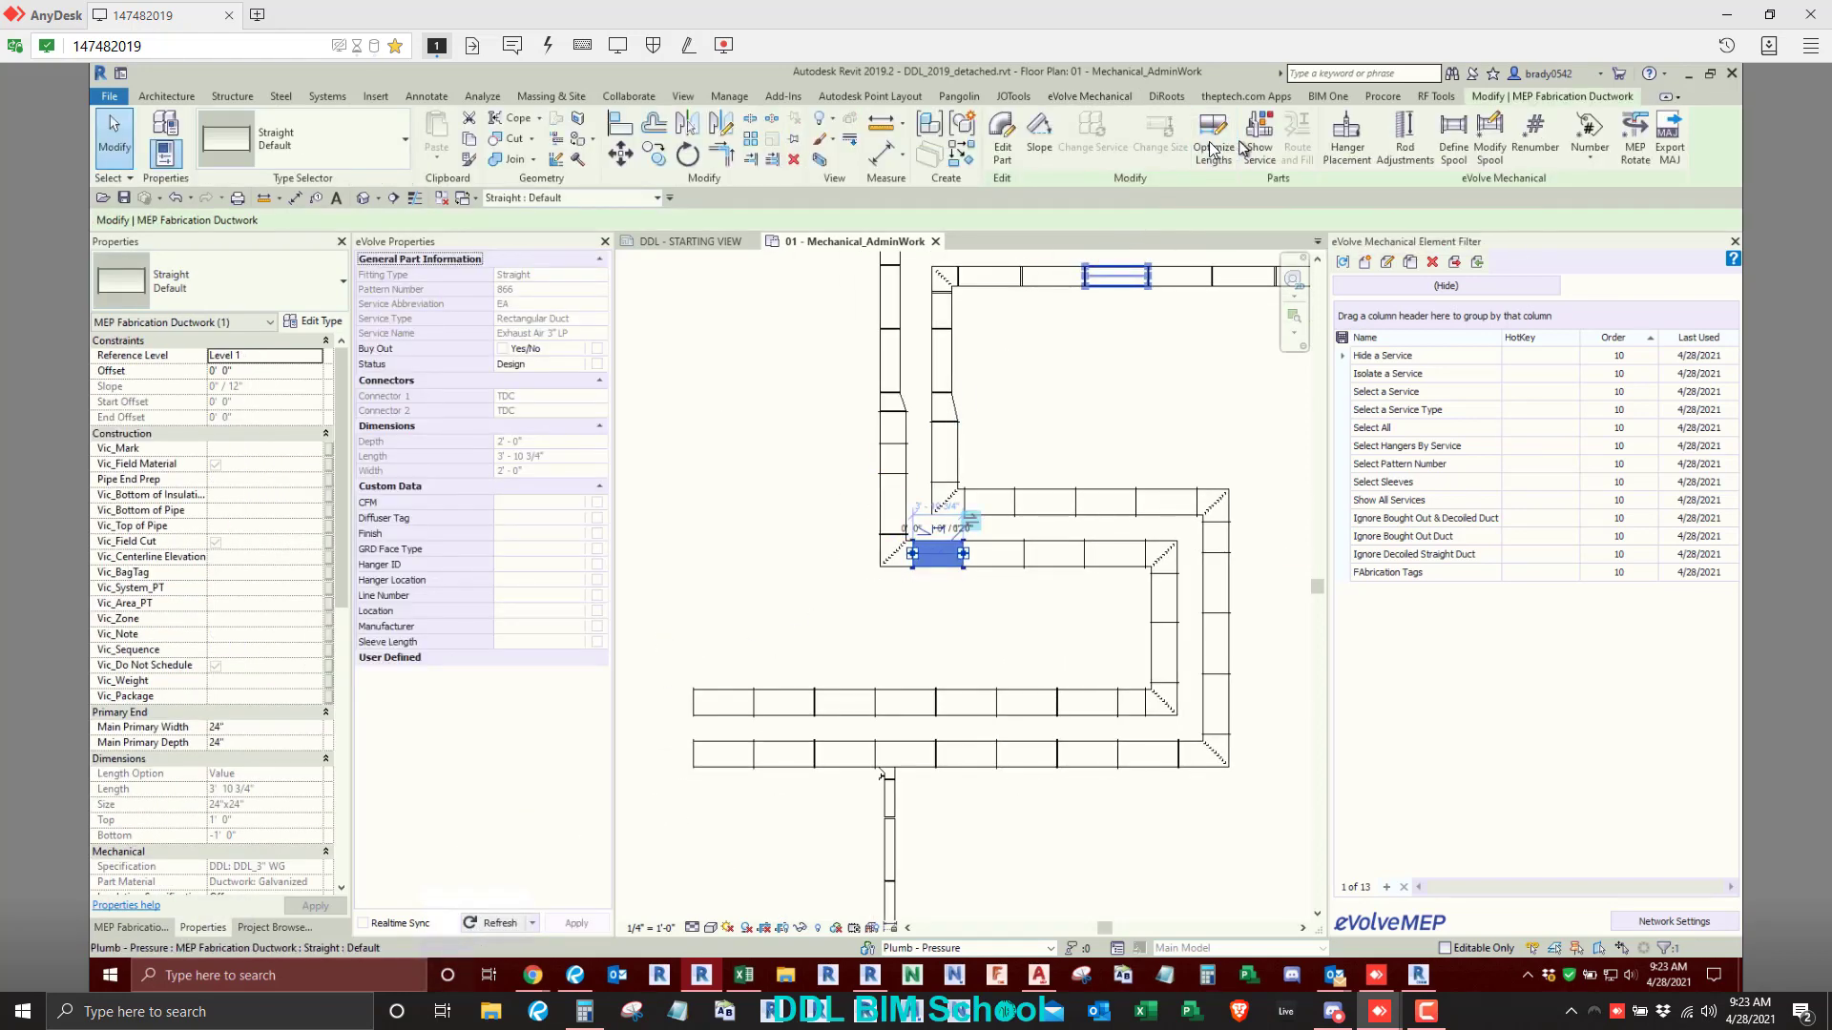
{"action": "left_click", "coordinate": [116, 929]}
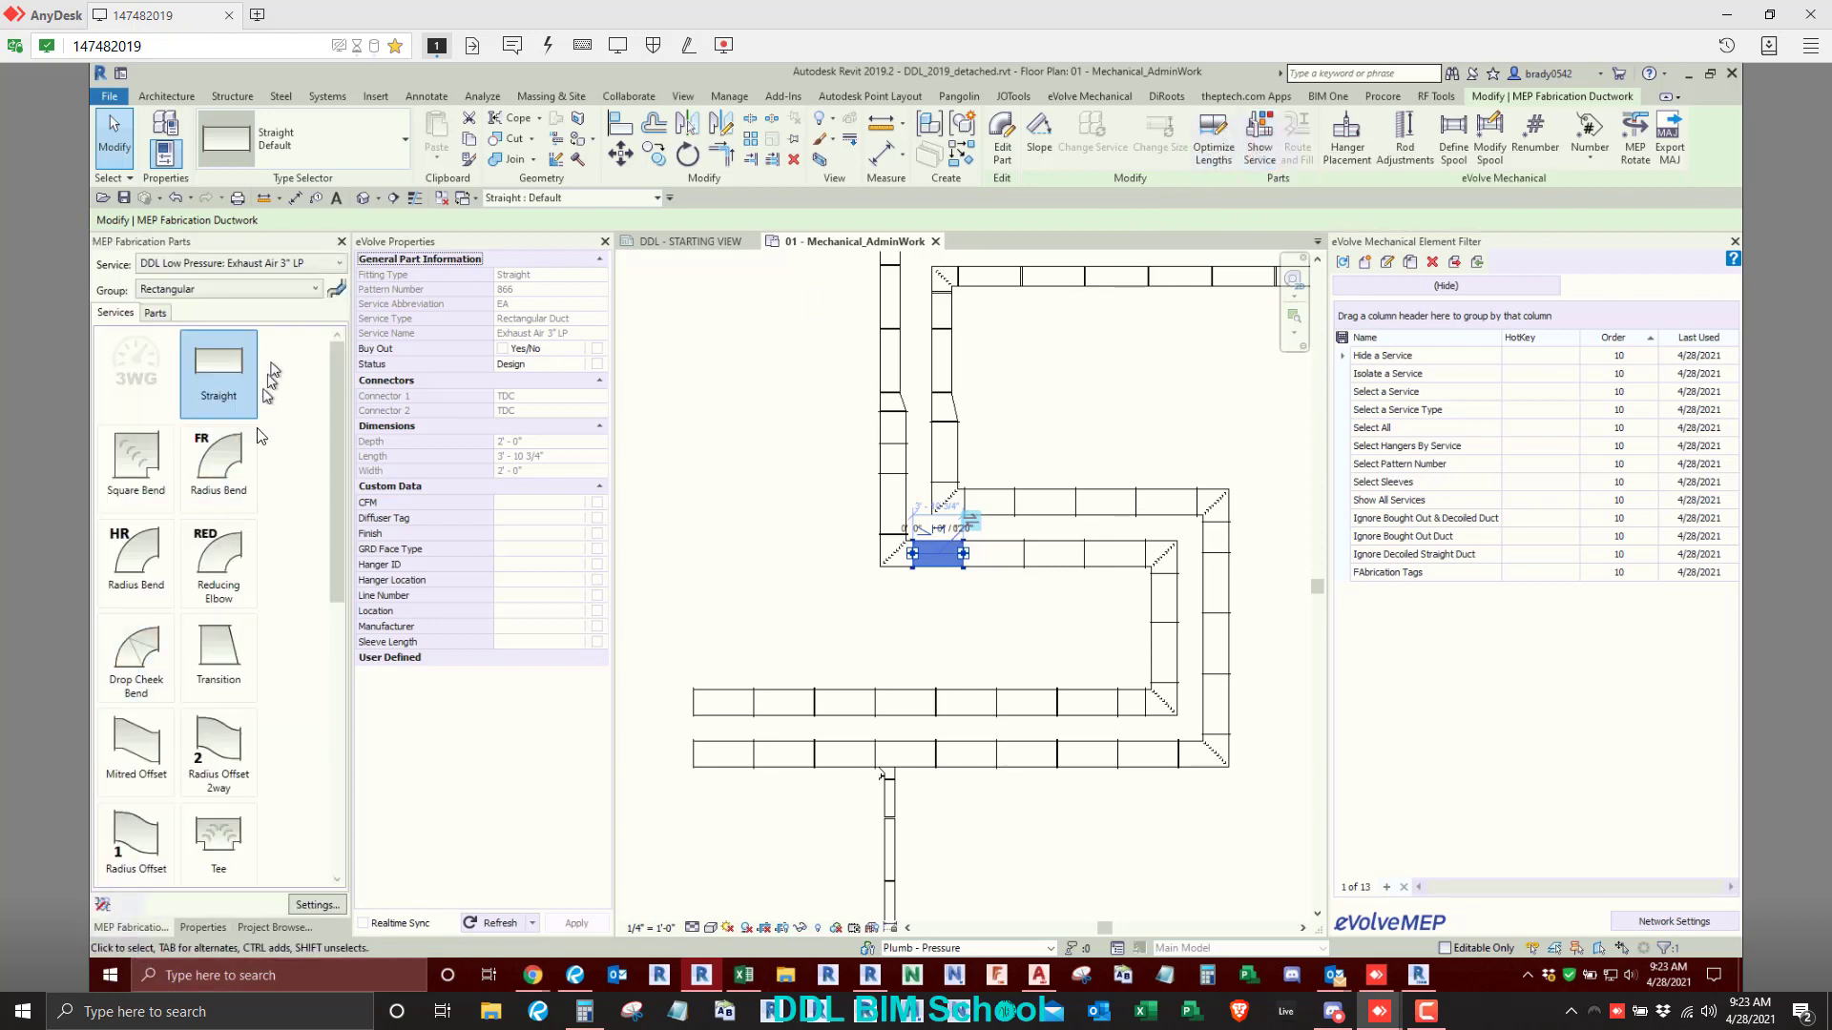
{"action": "left_click", "coordinate": [238, 290]}
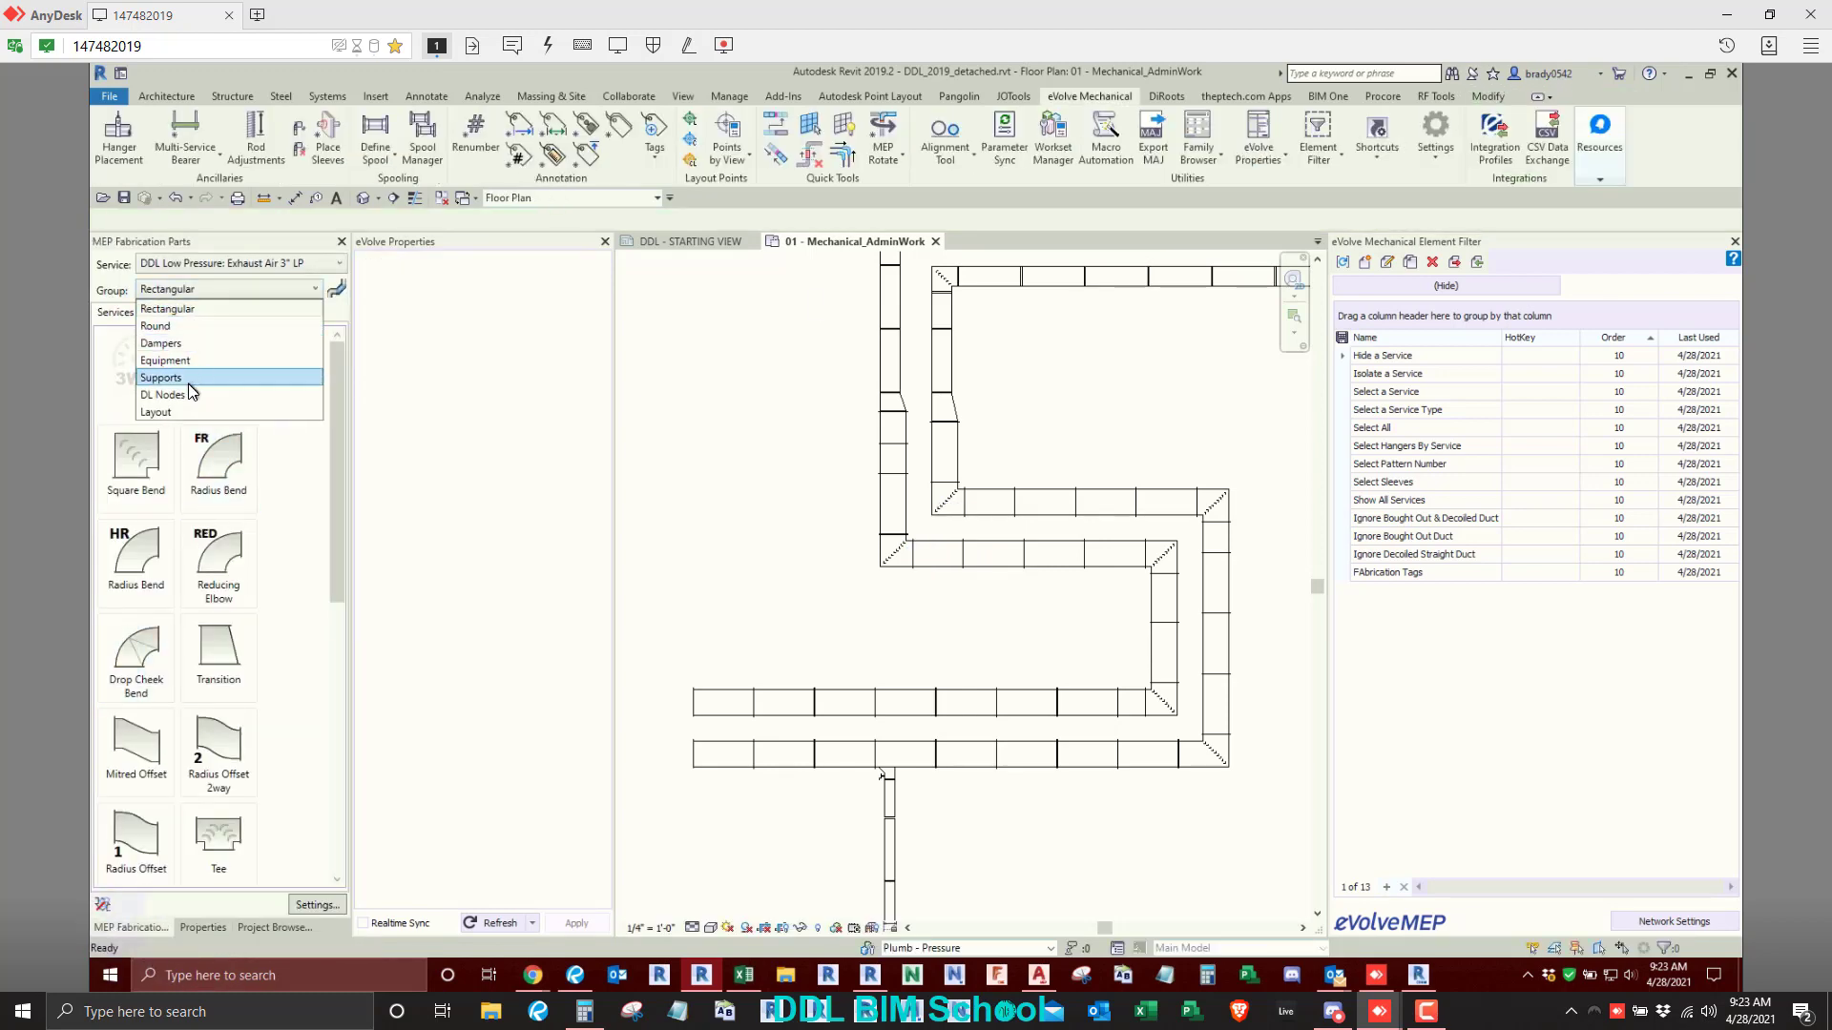
{"action": "left_click", "coordinate": [183, 379]}
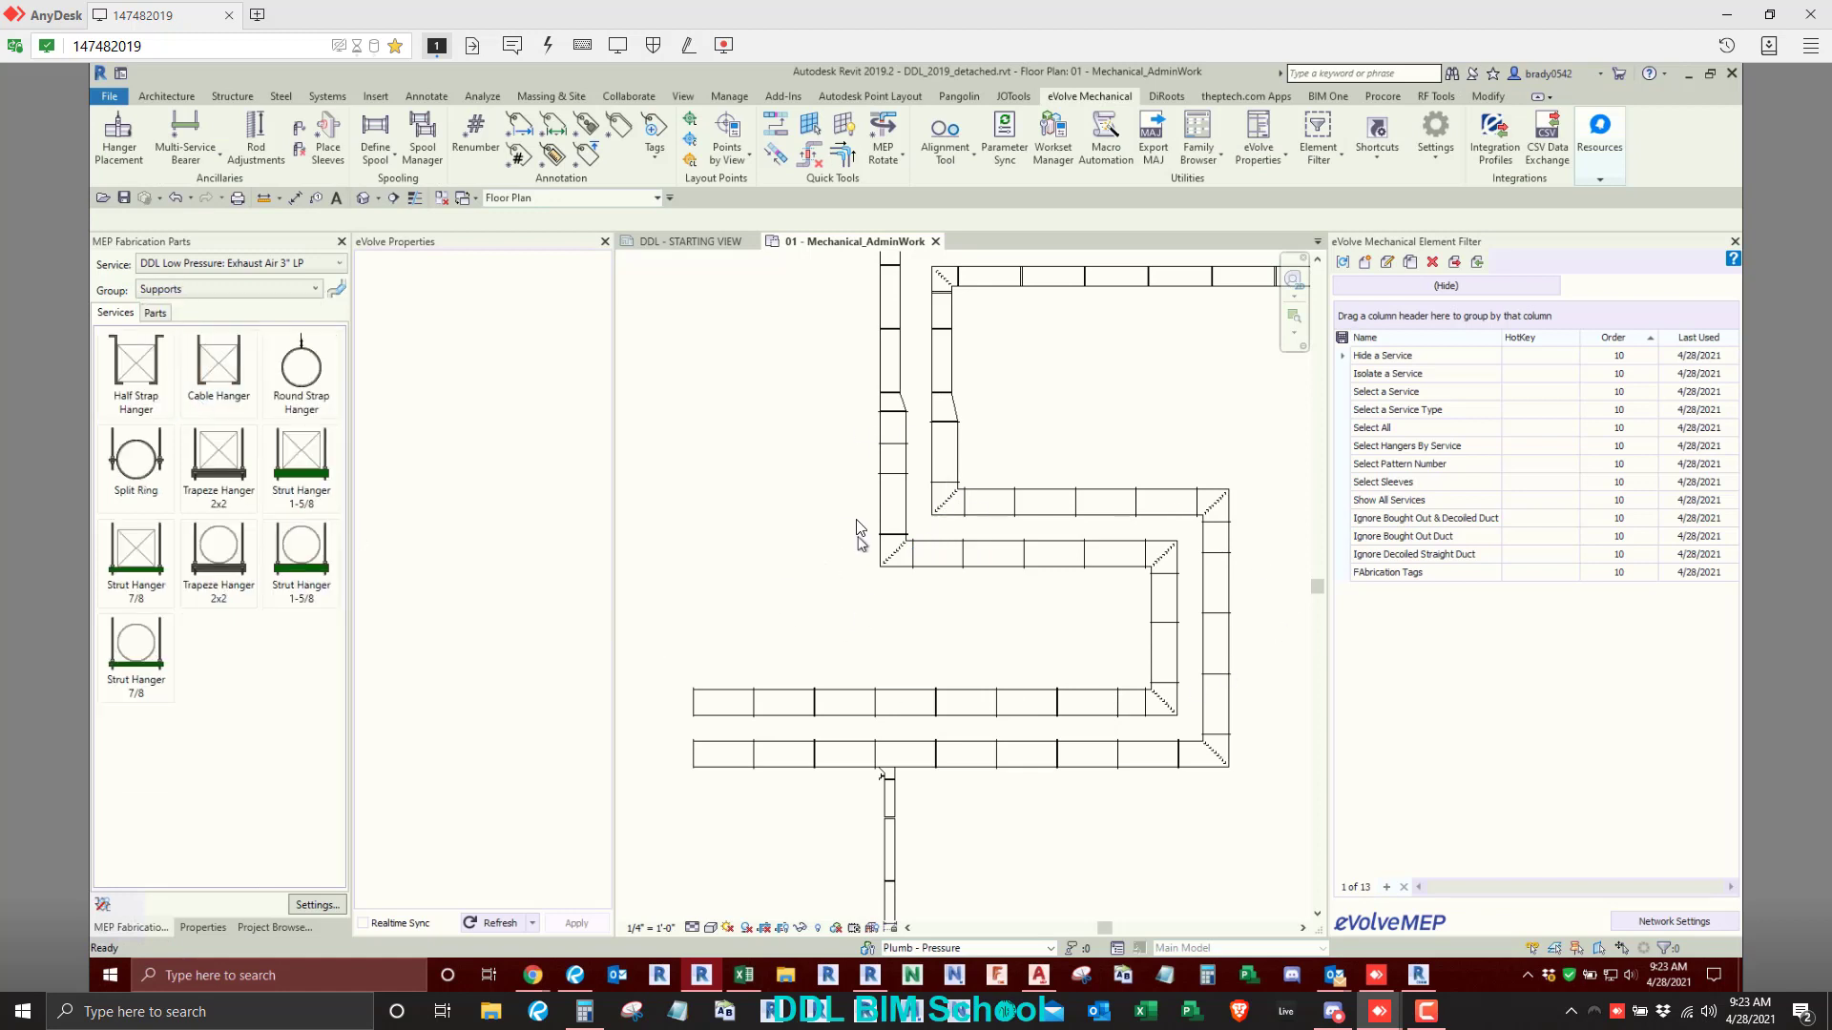
- Place Half Strap Hangers along the S-shaped exhaust air duct runs and on the lower vertical branch duct
{"action": "scroll", "coordinate": [860, 527], "scroll_direction": "down", "scroll_amount": 1}
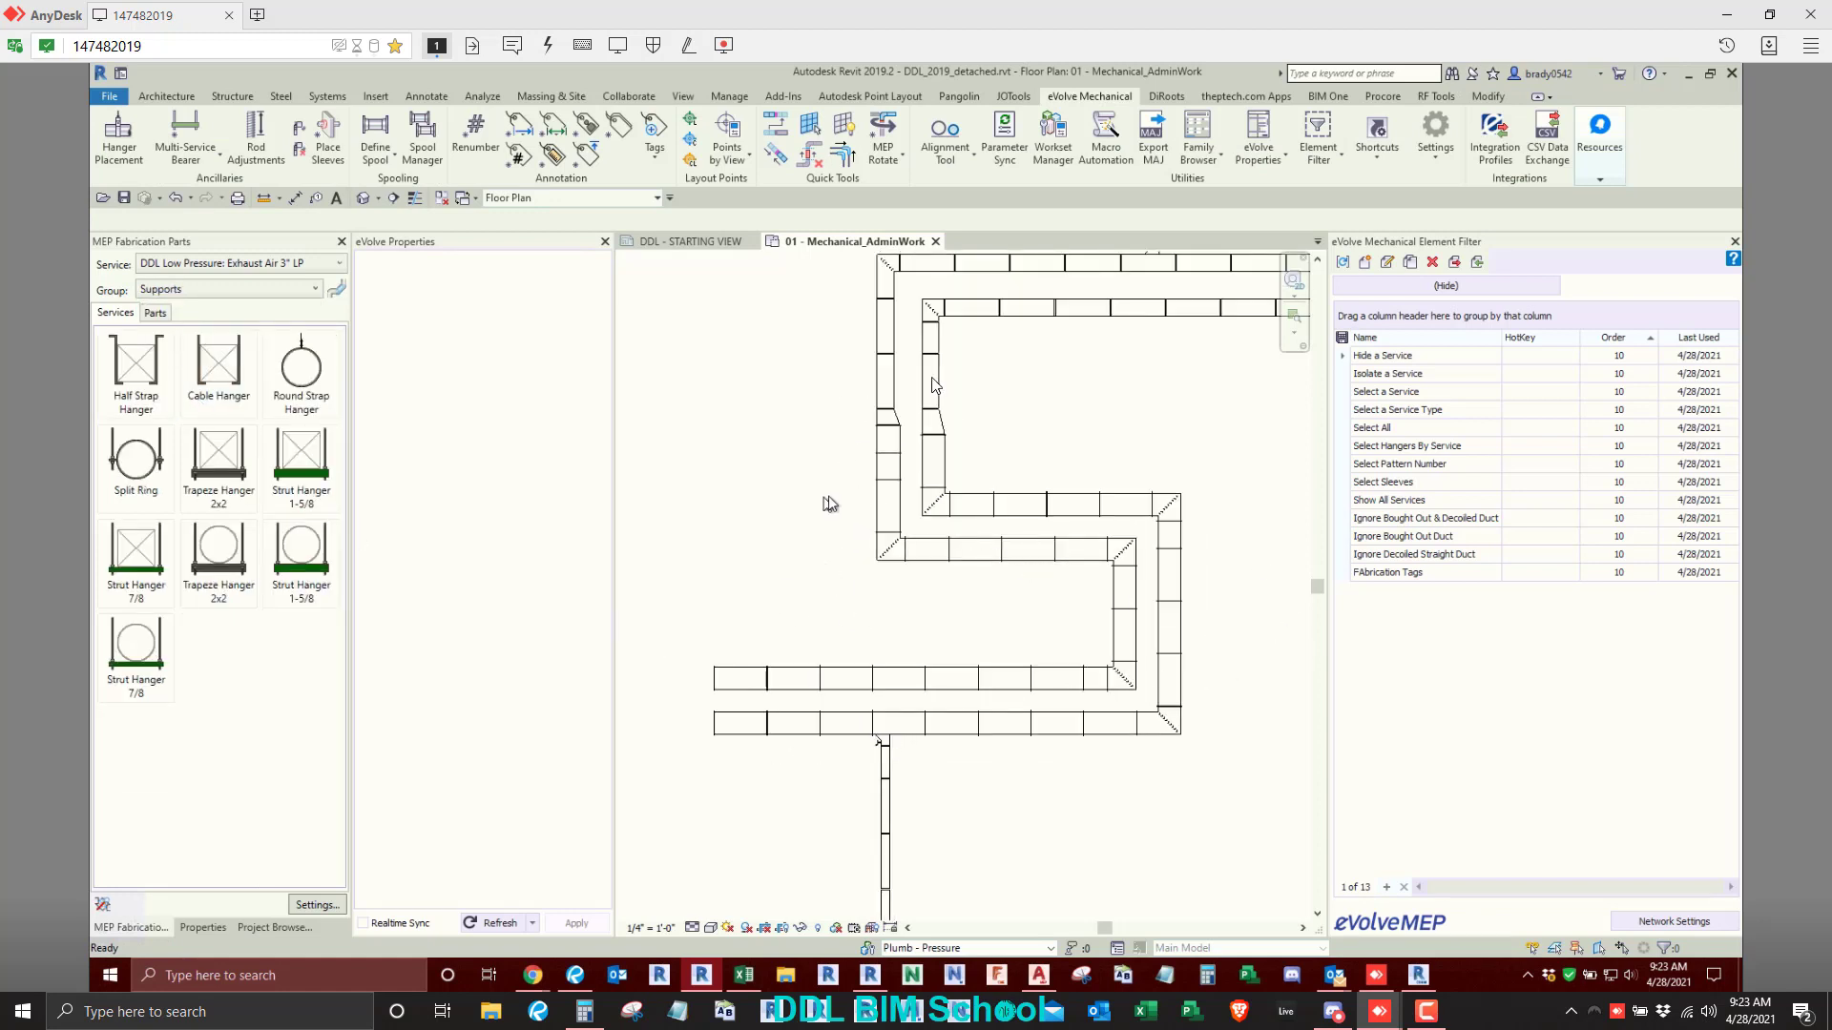
{"action": "left_click", "coordinate": [135, 372]}
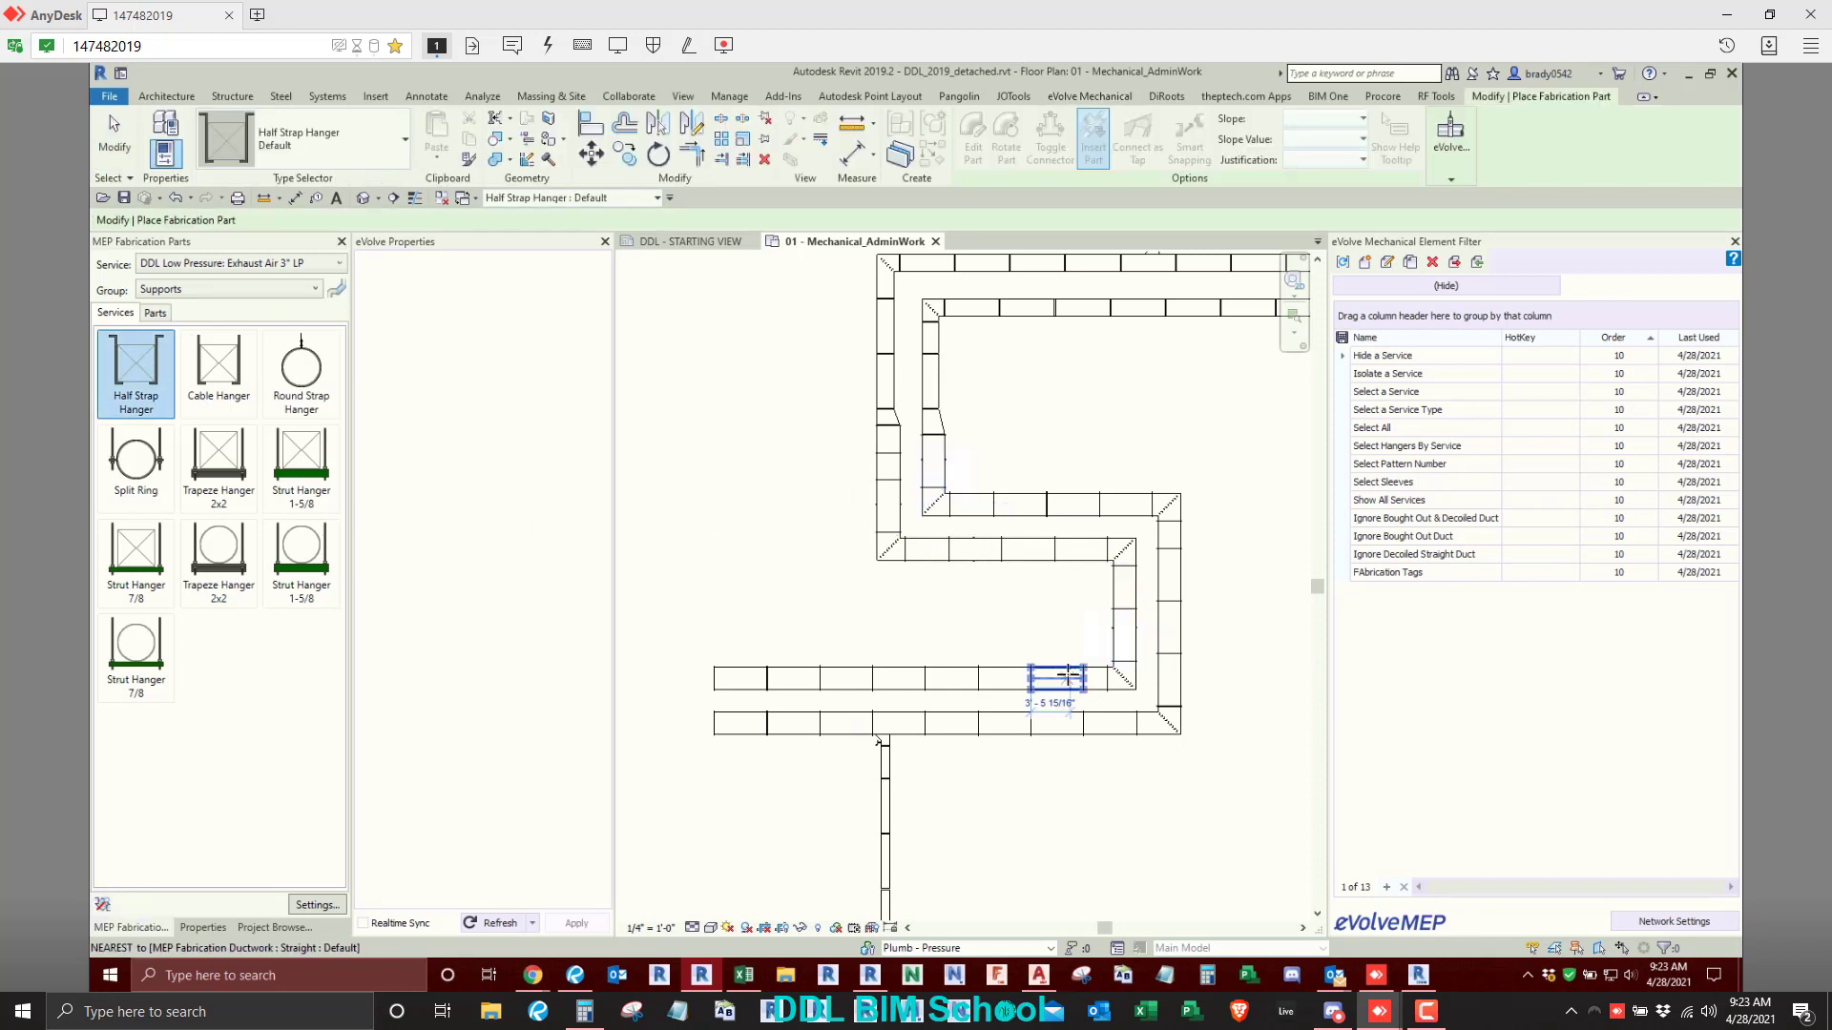
{"action": "scroll", "coordinate": [957, 684], "scroll_direction": "down", "scroll_amount": 2}
{"action": "middle_click_drag", "start_coordinate": [957, 684], "coordinate": [672, 576]}
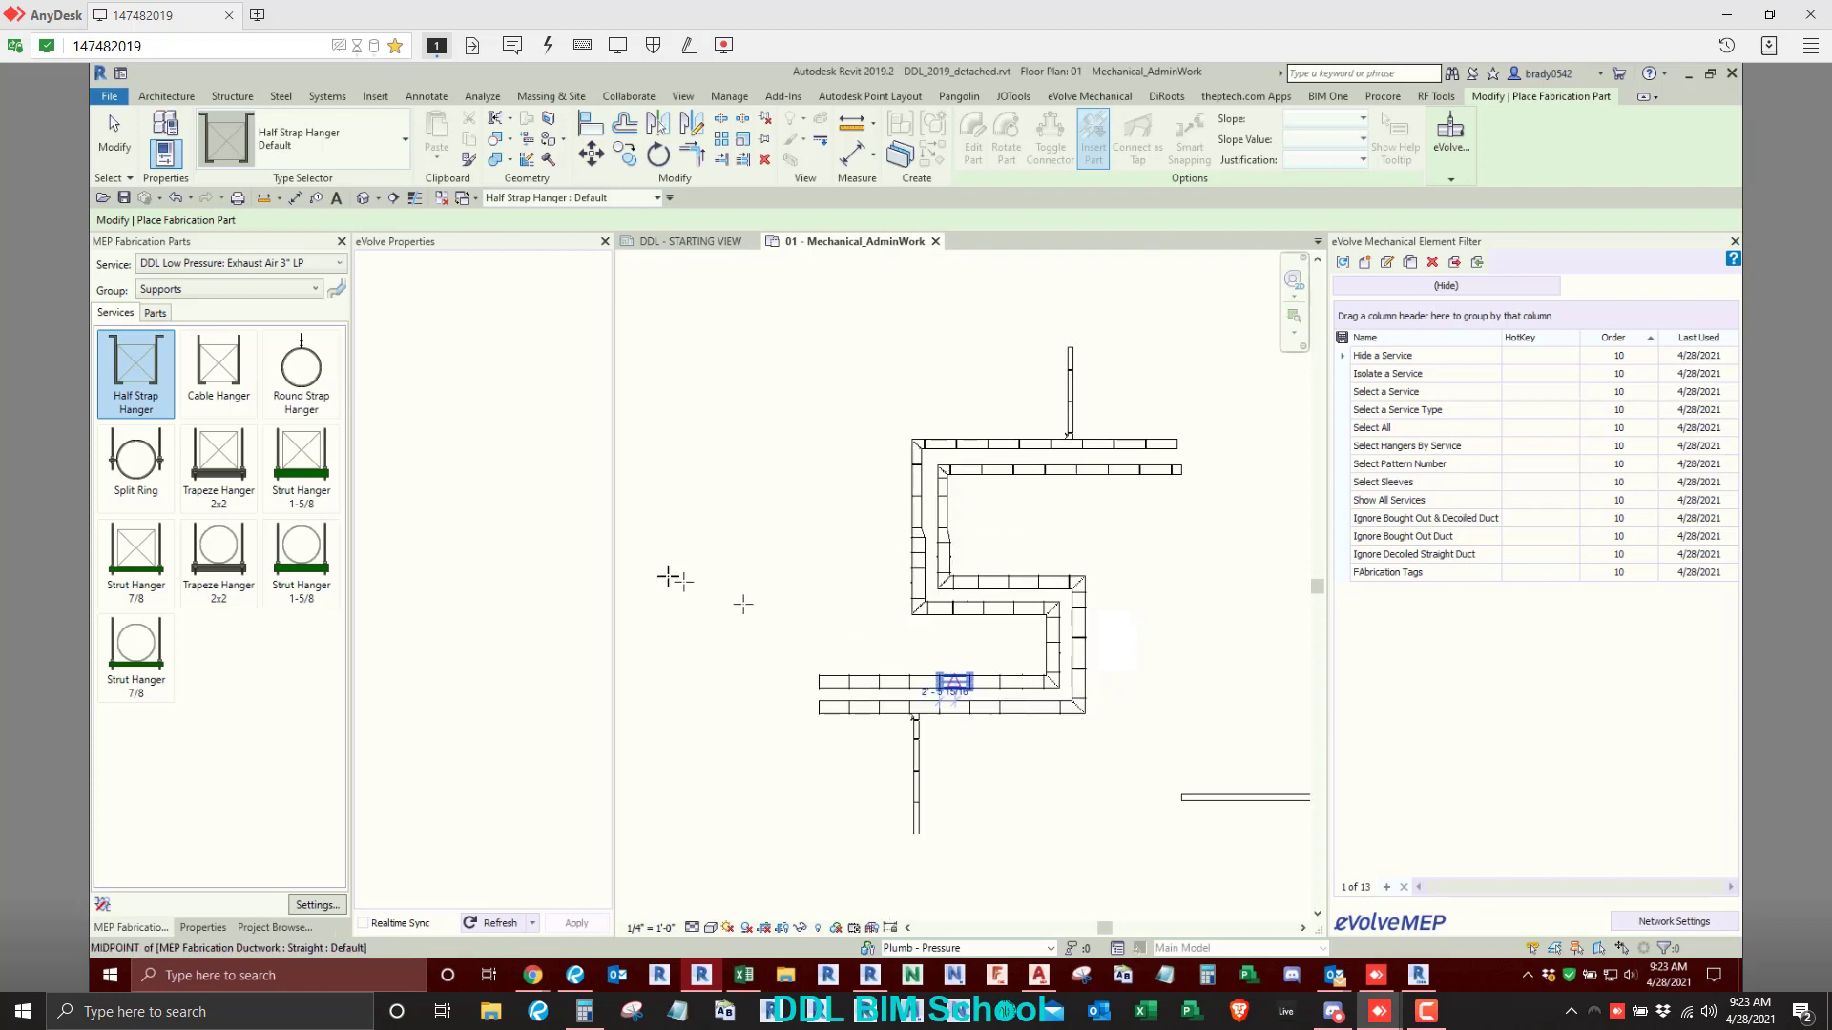
{"action": "scroll", "coordinate": [667, 674], "scroll_direction": "up", "scroll_amount": 2}
{"action": "middle_click_drag", "start_coordinate": [667, 674], "coordinate": [883, 682]}
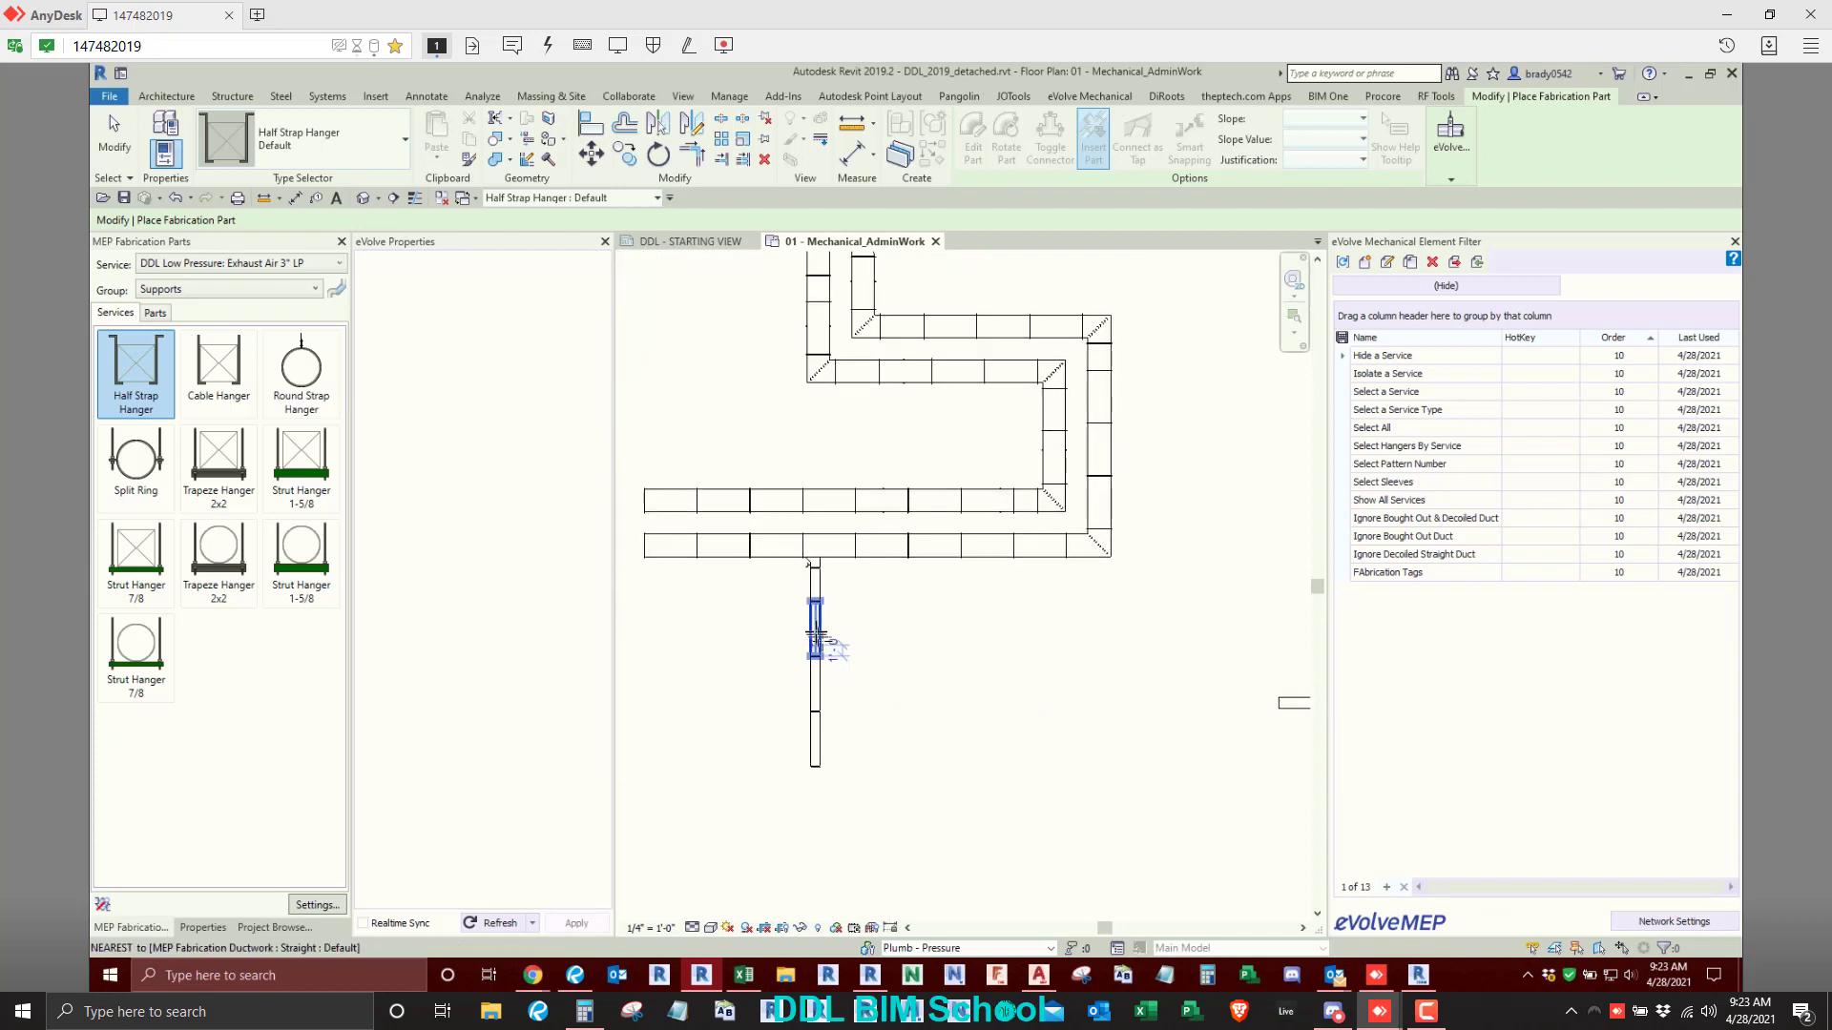
{"action": "left_click", "coordinate": [114, 131]}
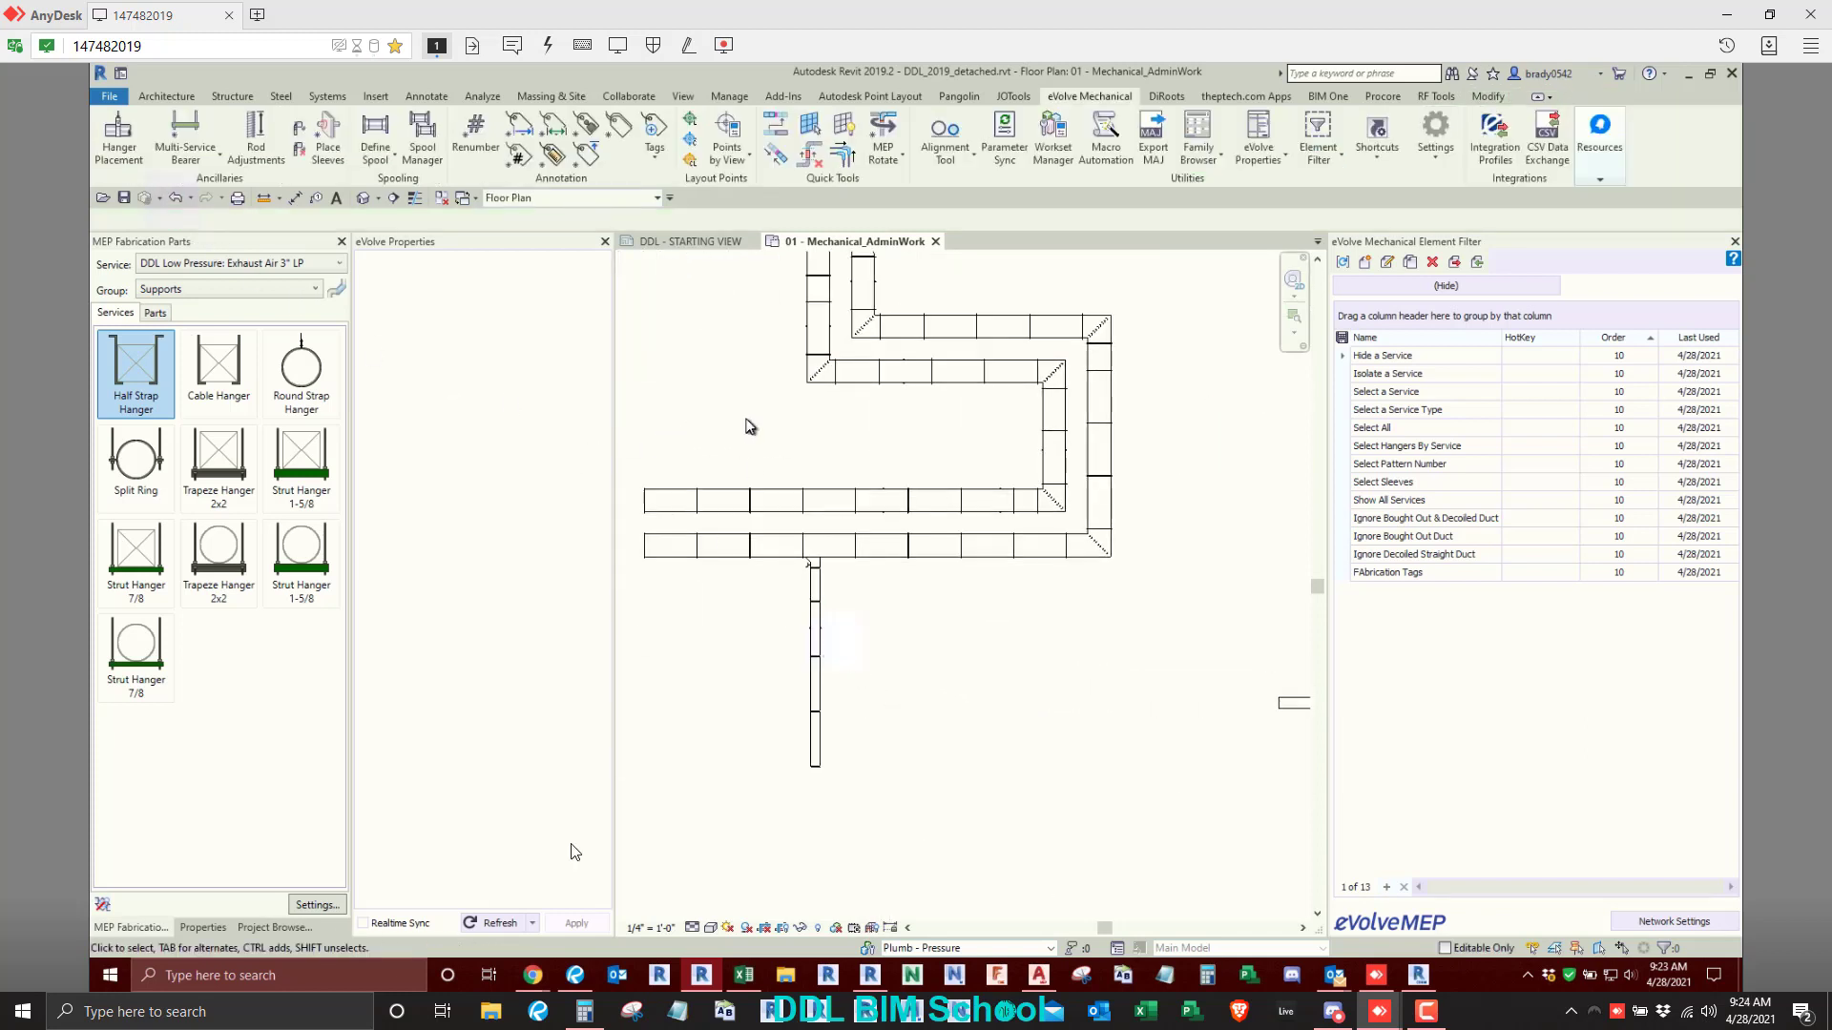
- Refresh the eVolve properties for the current view again to include the new duct hangers, and accept running the process
{"action": "left_click", "coordinate": [529, 923]}
{"action": "left_click", "coordinate": [512, 858]}
{"action": "left_click", "coordinate": [877, 547]}
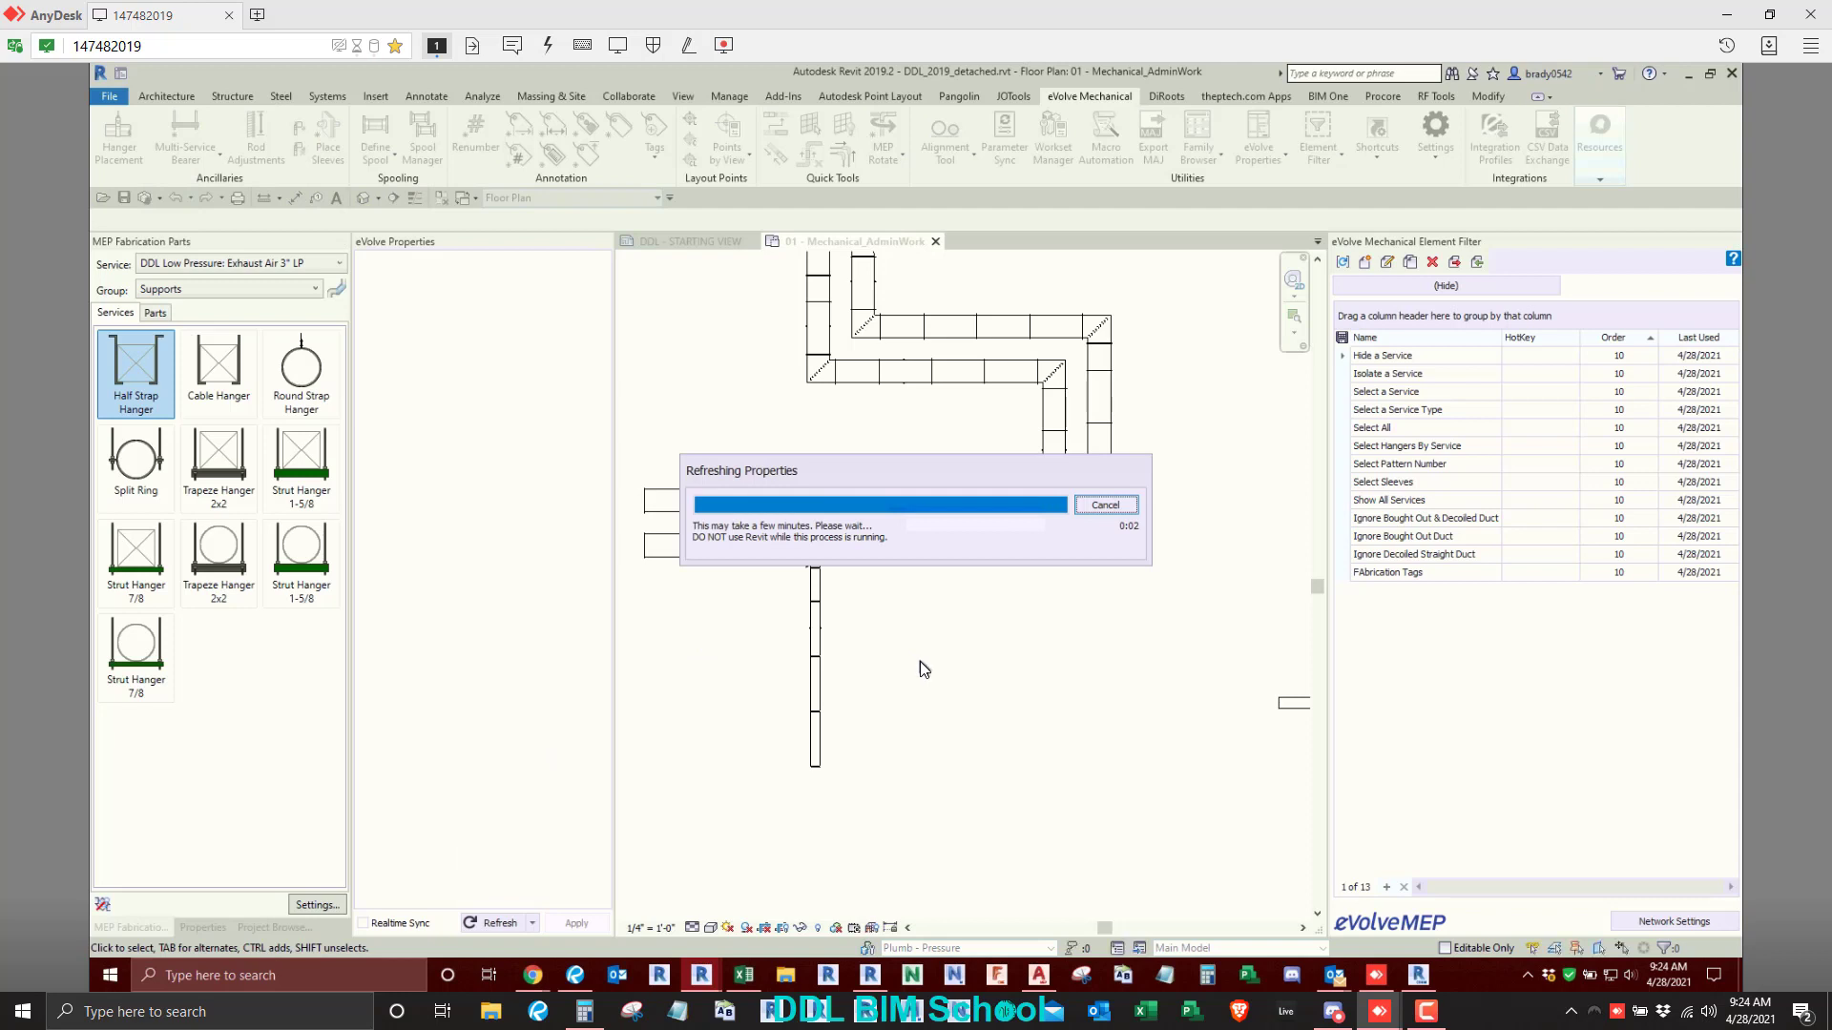
- Inspect the eVolve parameters of the Half Strap Hanger on the lower branch duct, including service type and pattern number
{"action": "scroll", "coordinate": [821, 687], "scroll_direction": "up", "scroll_amount": 3}
{"action": "left_click", "coordinate": [801, 599]}
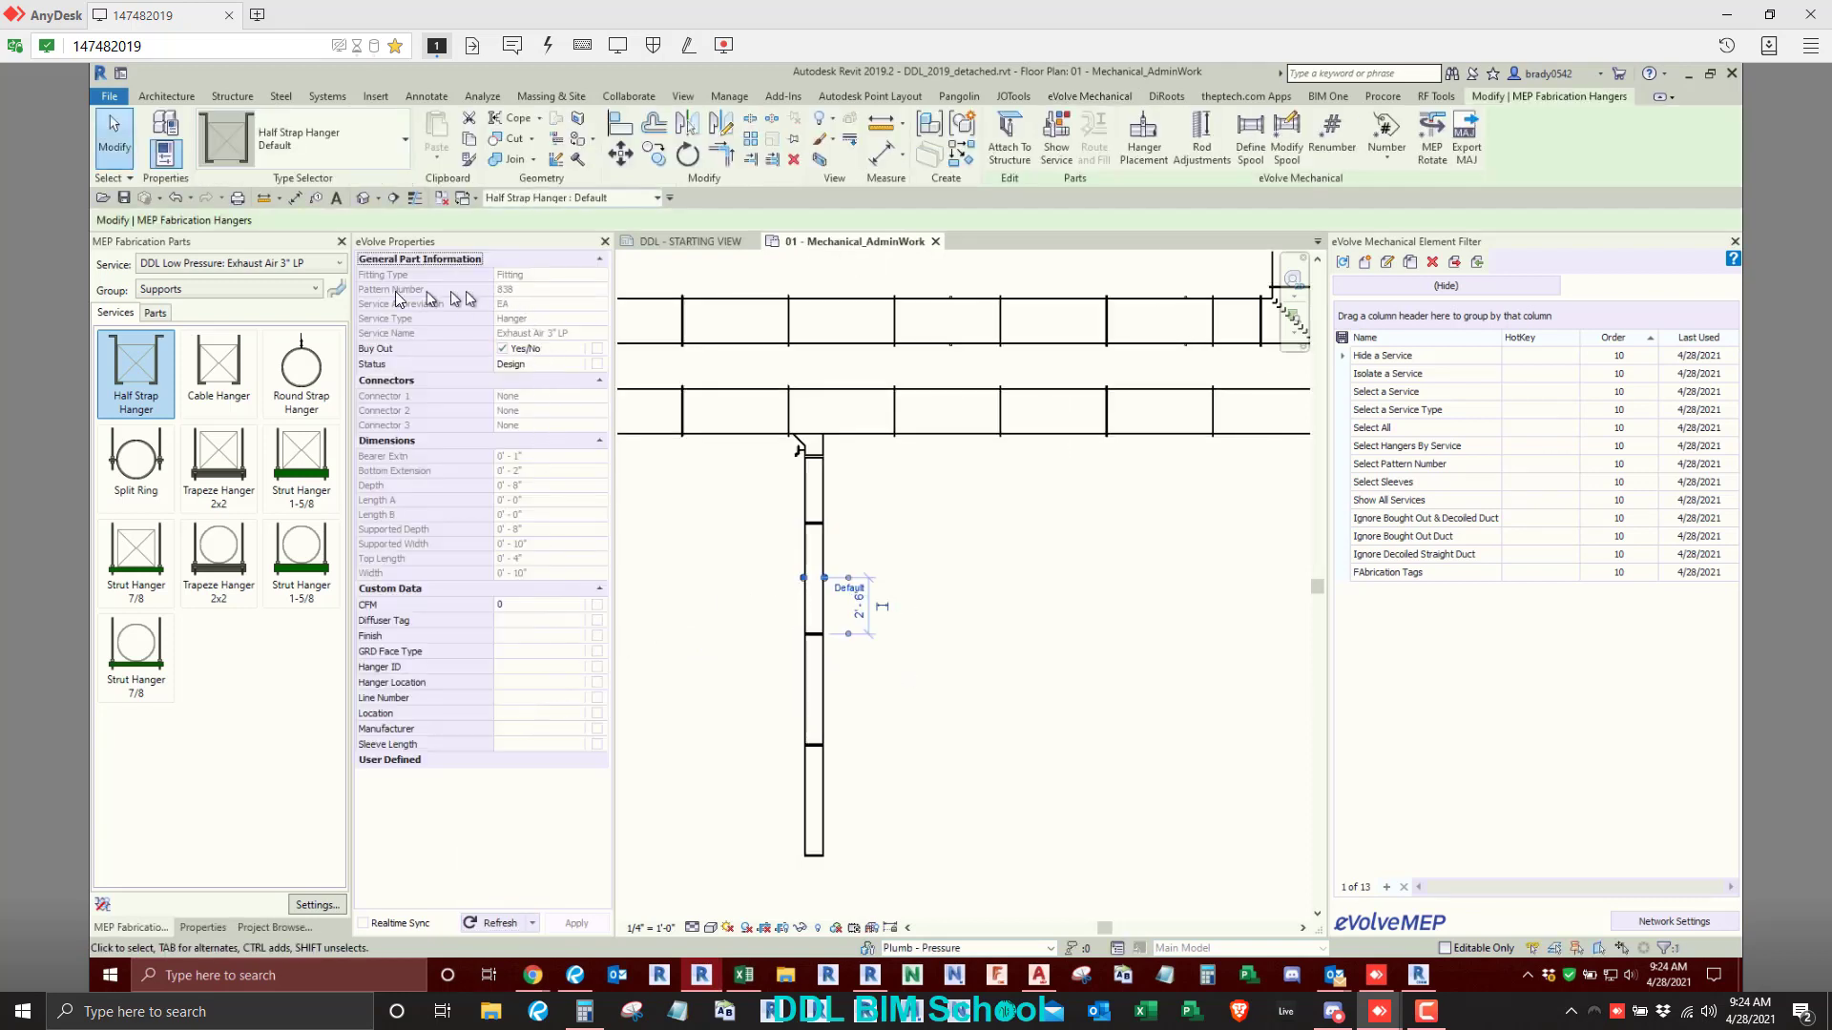
{"action": "left_click", "coordinate": [193, 925]}
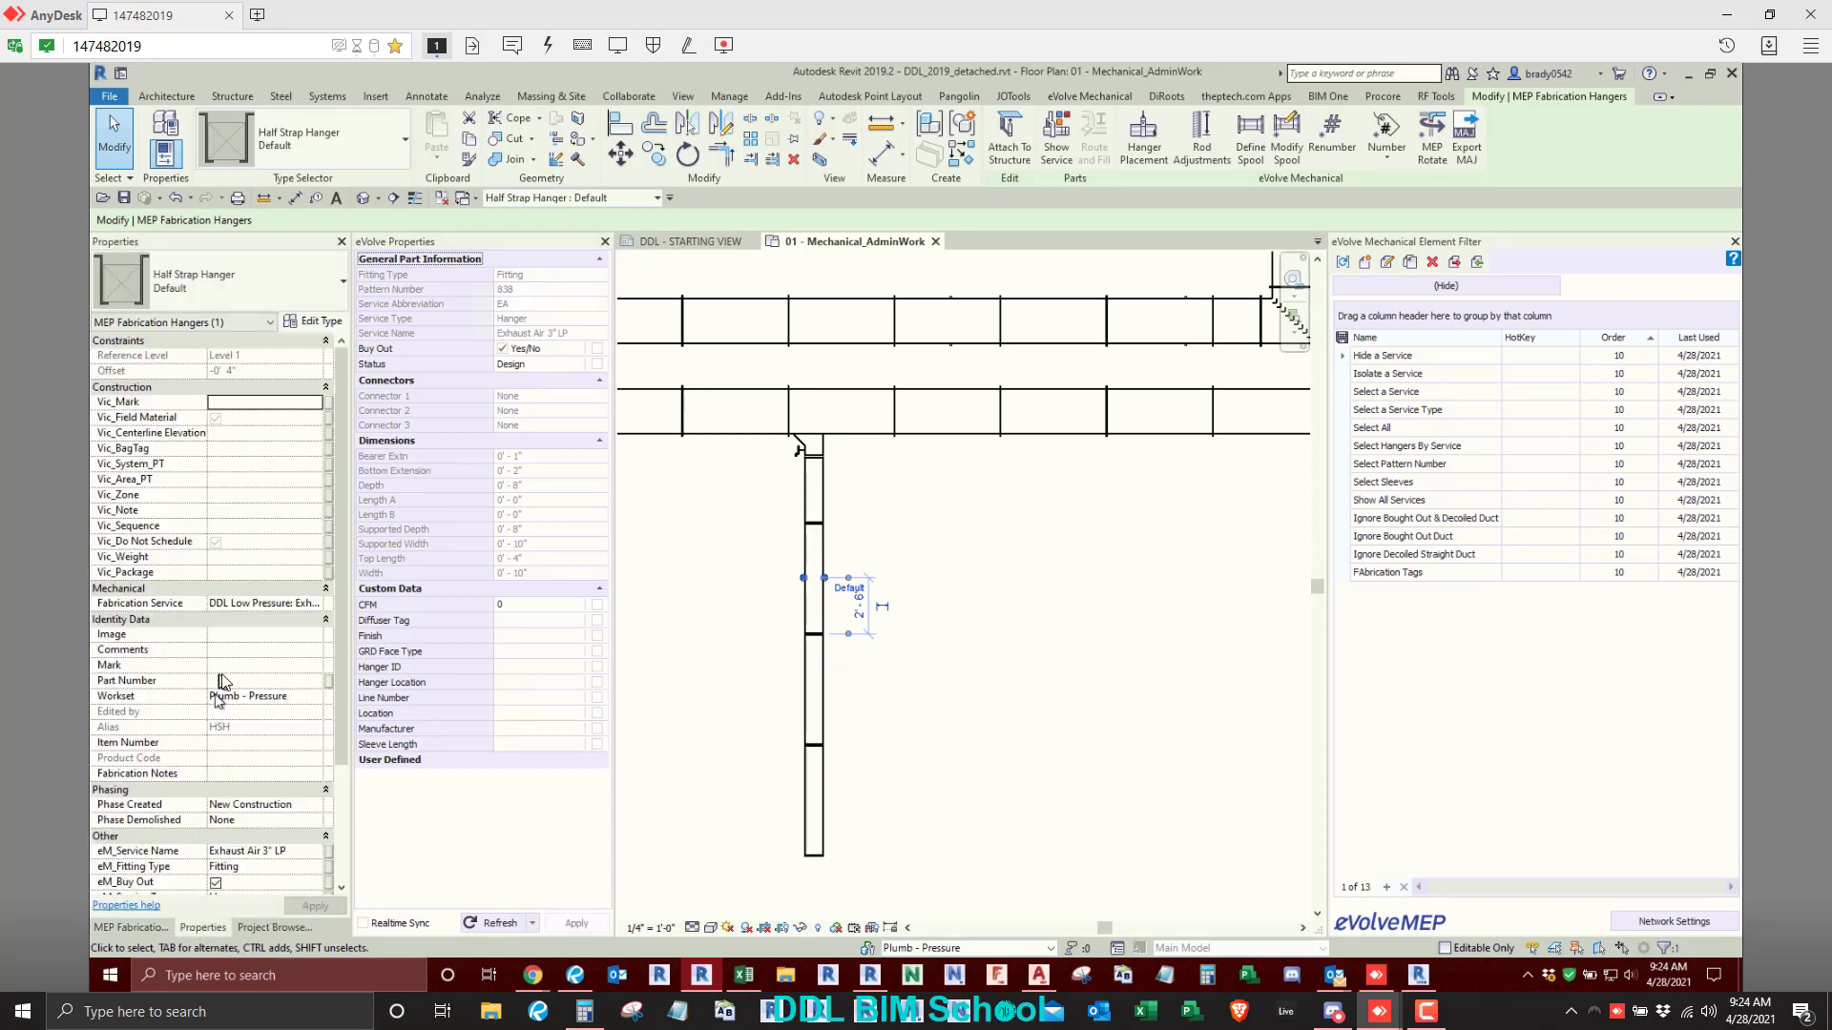
{"action": "scroll", "coordinate": [220, 673], "scroll_direction": "down", "scroll_amount": 5}
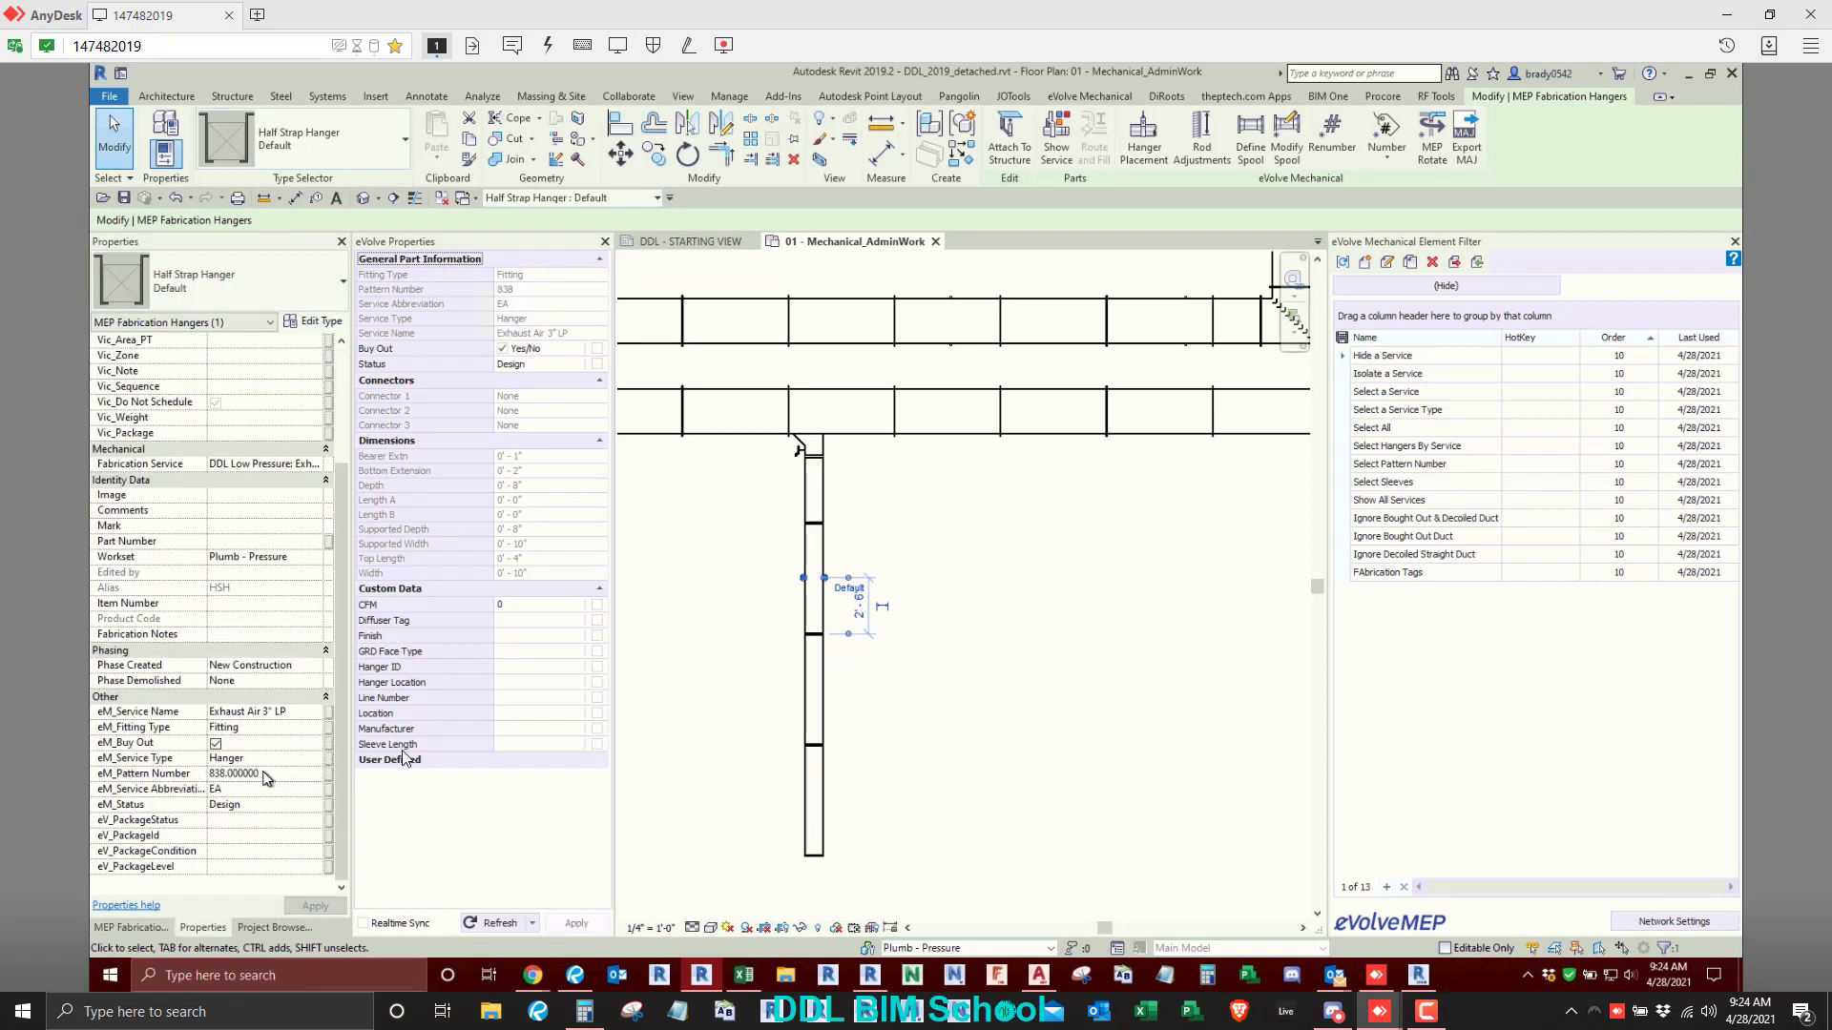
{"action": "left_click", "coordinate": [1044, 729]}
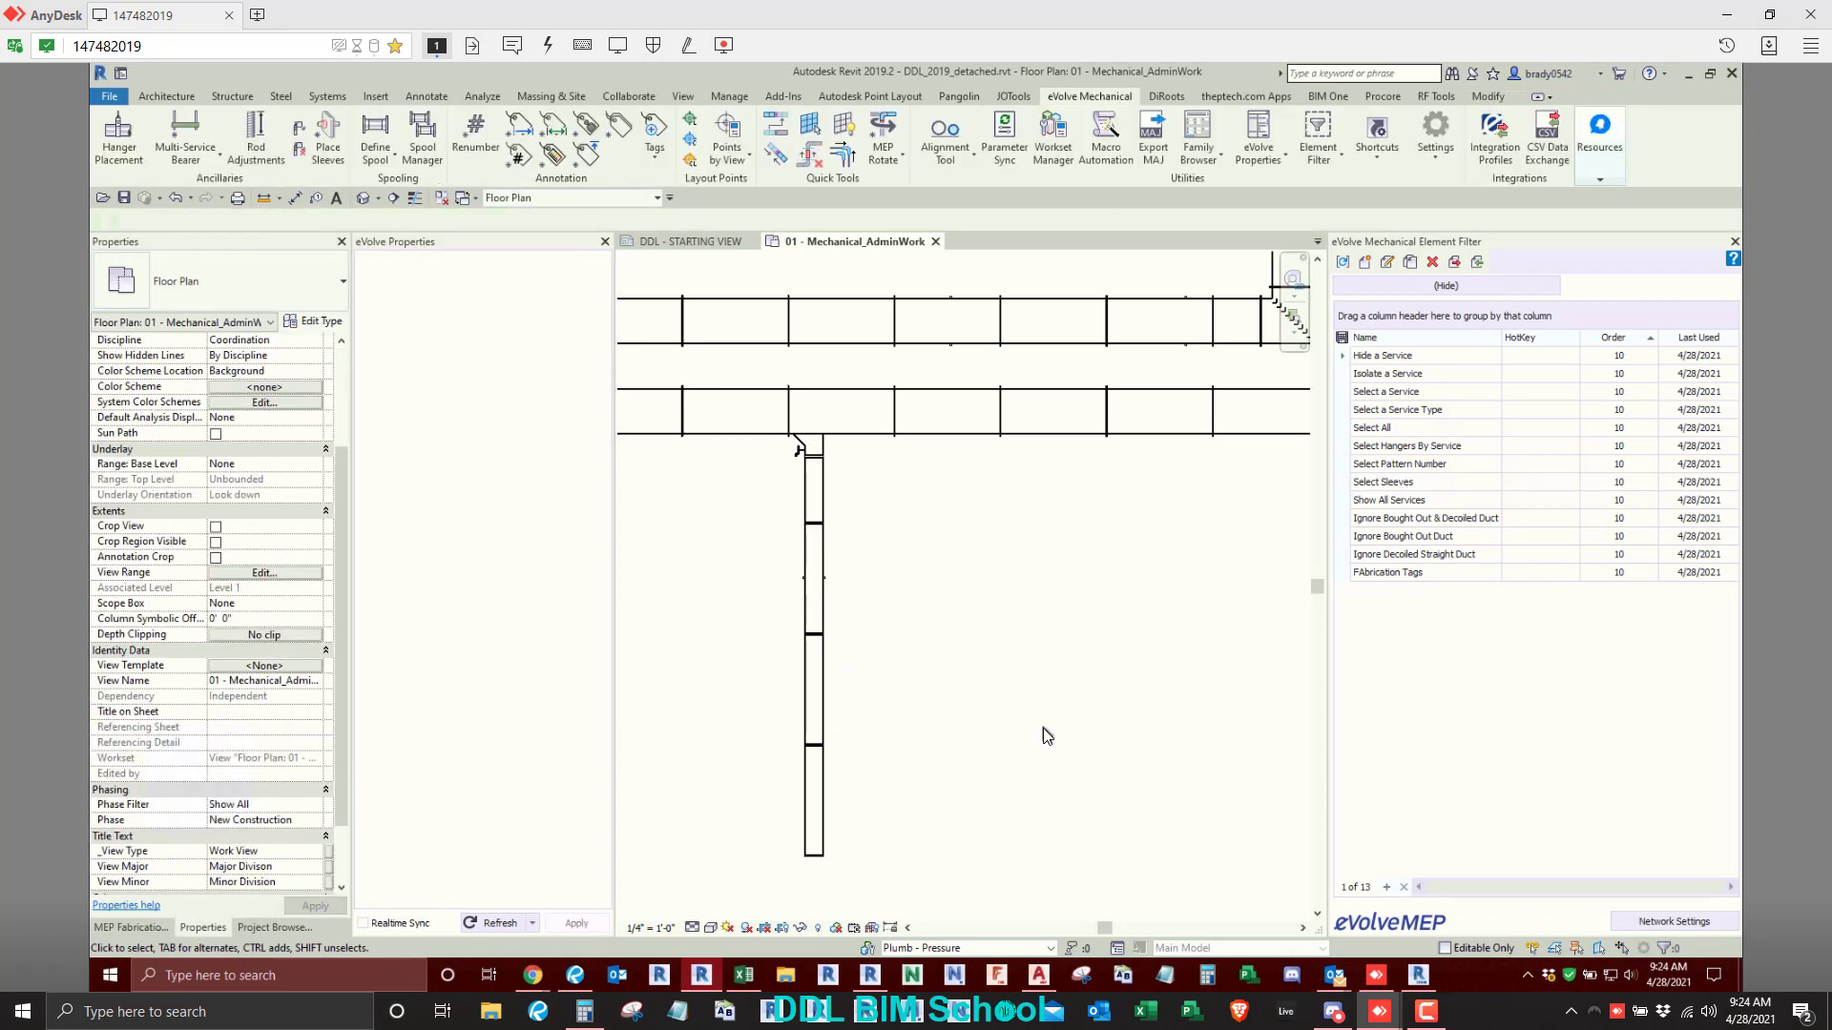
- Inspect the eVolve parameters of a butterfly valve on the lower chilled water pipe run, including service type and pattern number
{"action": "scroll", "coordinate": [954, 754], "scroll_direction": "down", "scroll_amount": 5}
{"action": "scroll", "coordinate": [1065, 586], "scroll_direction": "up", "scroll_amount": 8}
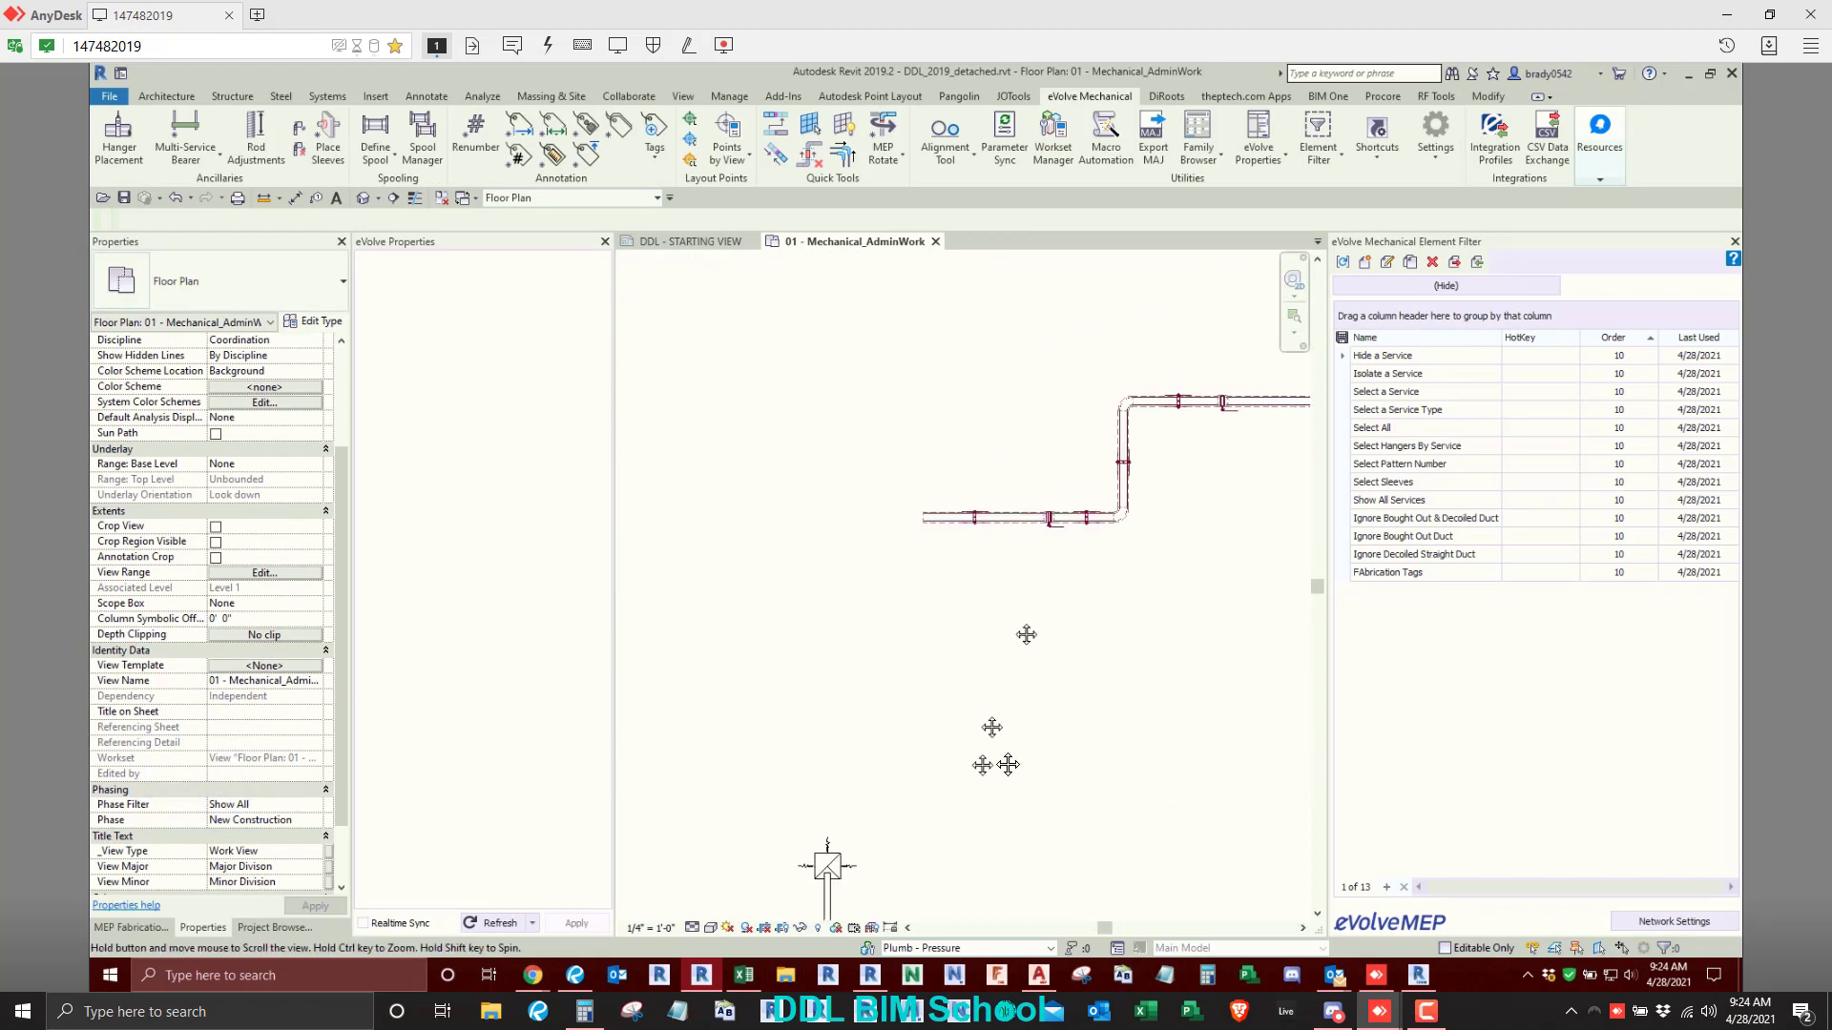
{"action": "left_click", "coordinate": [1089, 596]}
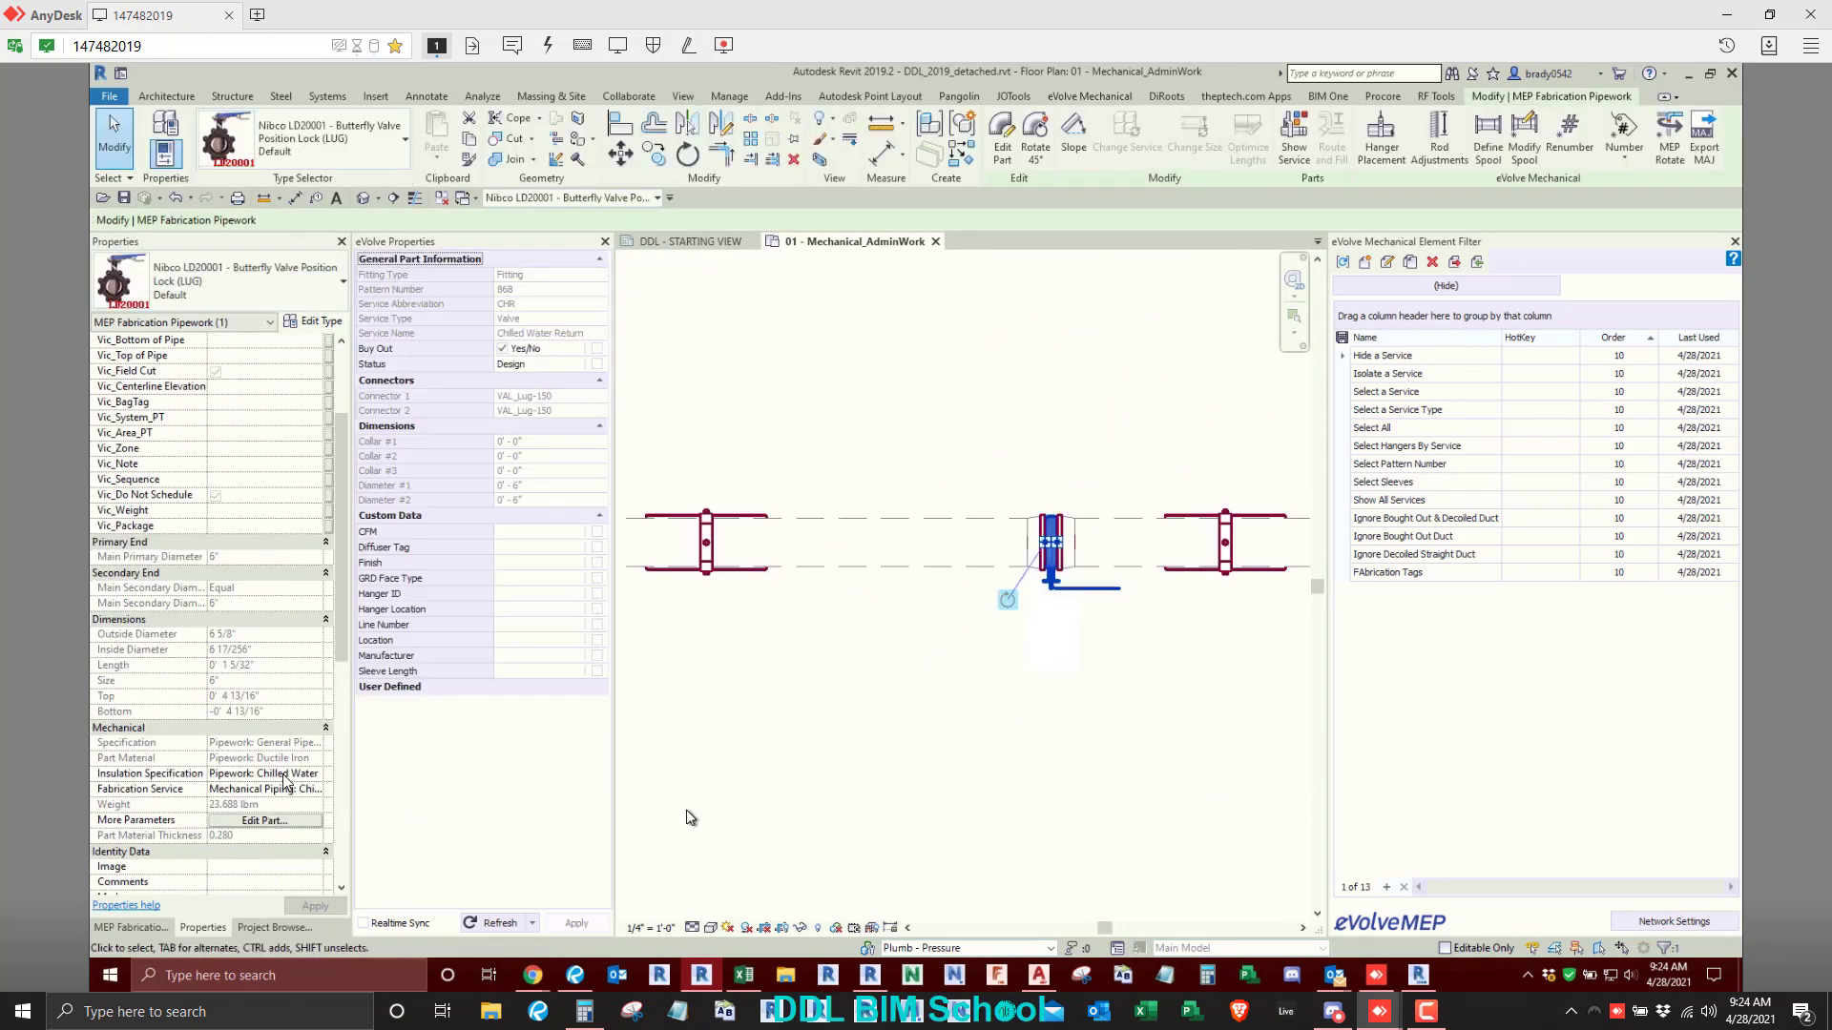
{"action": "scroll", "coordinate": [266, 820], "scroll_direction": "down", "scroll_amount": 4}
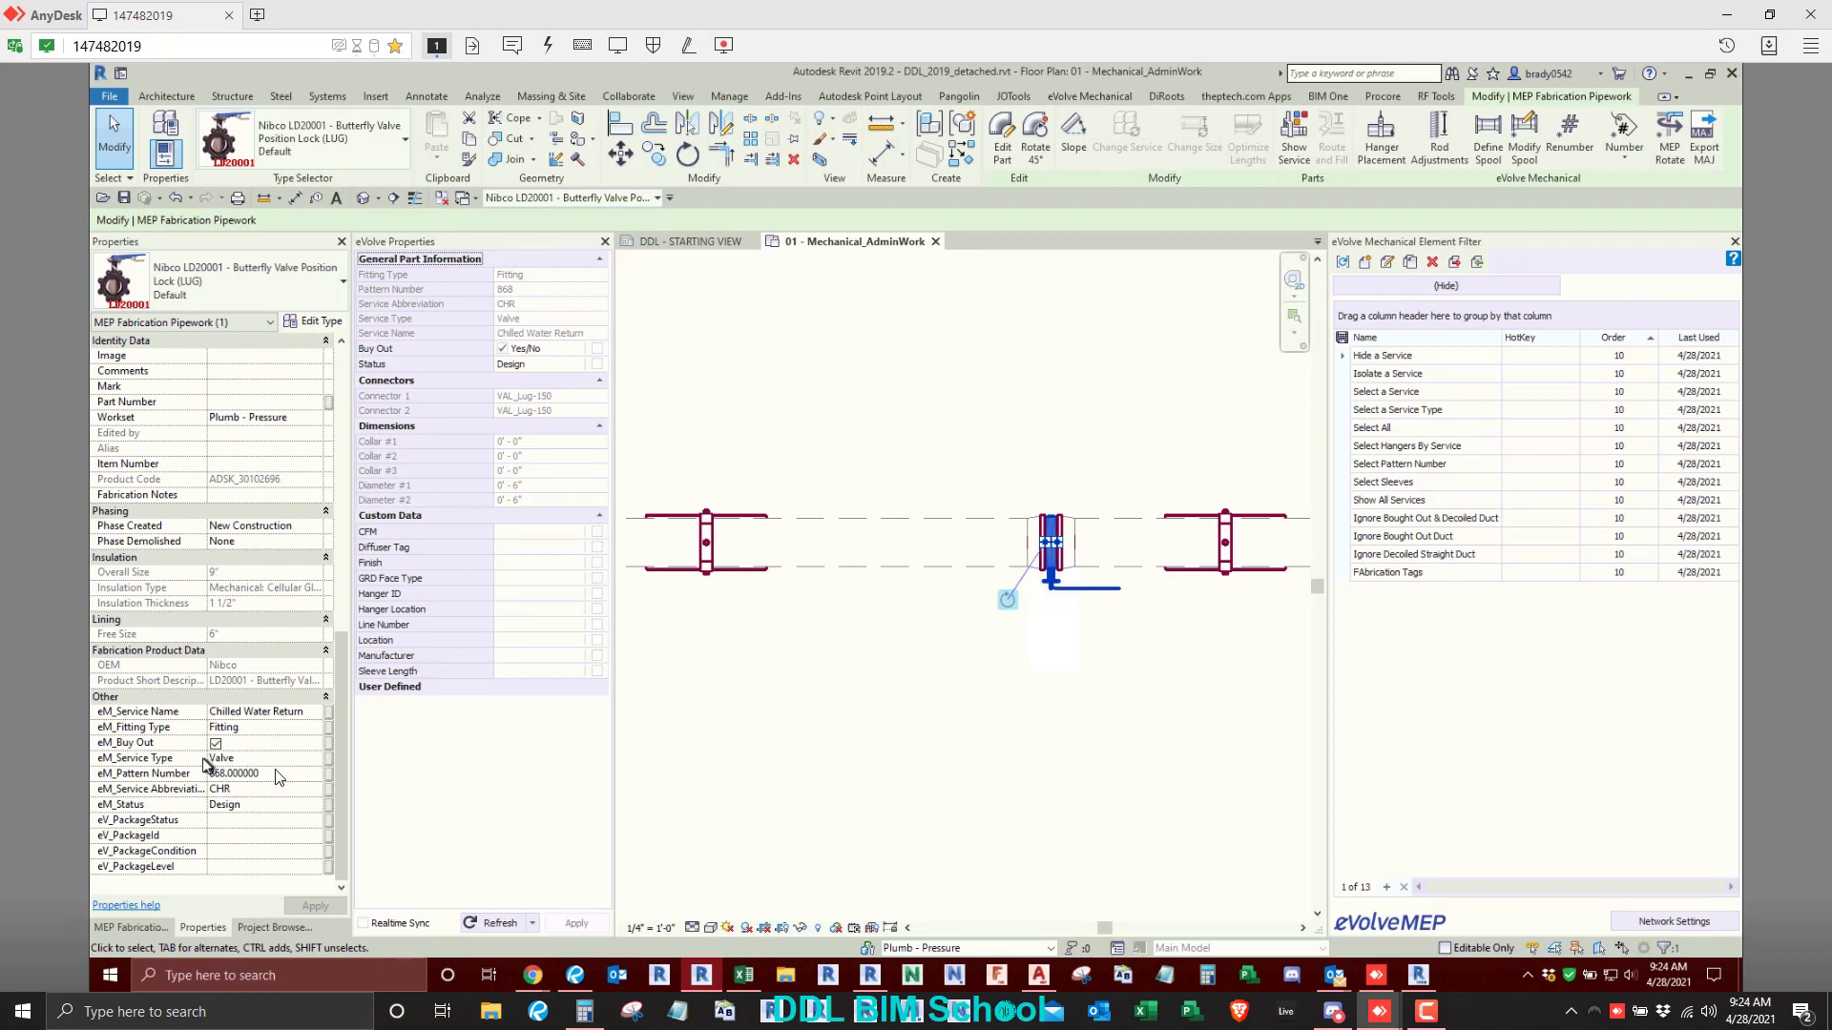
{"action": "left_click", "coordinate": [983, 760]}
{"action": "scroll", "coordinate": [999, 712], "scroll_direction": "down", "scroll_amount": 3}
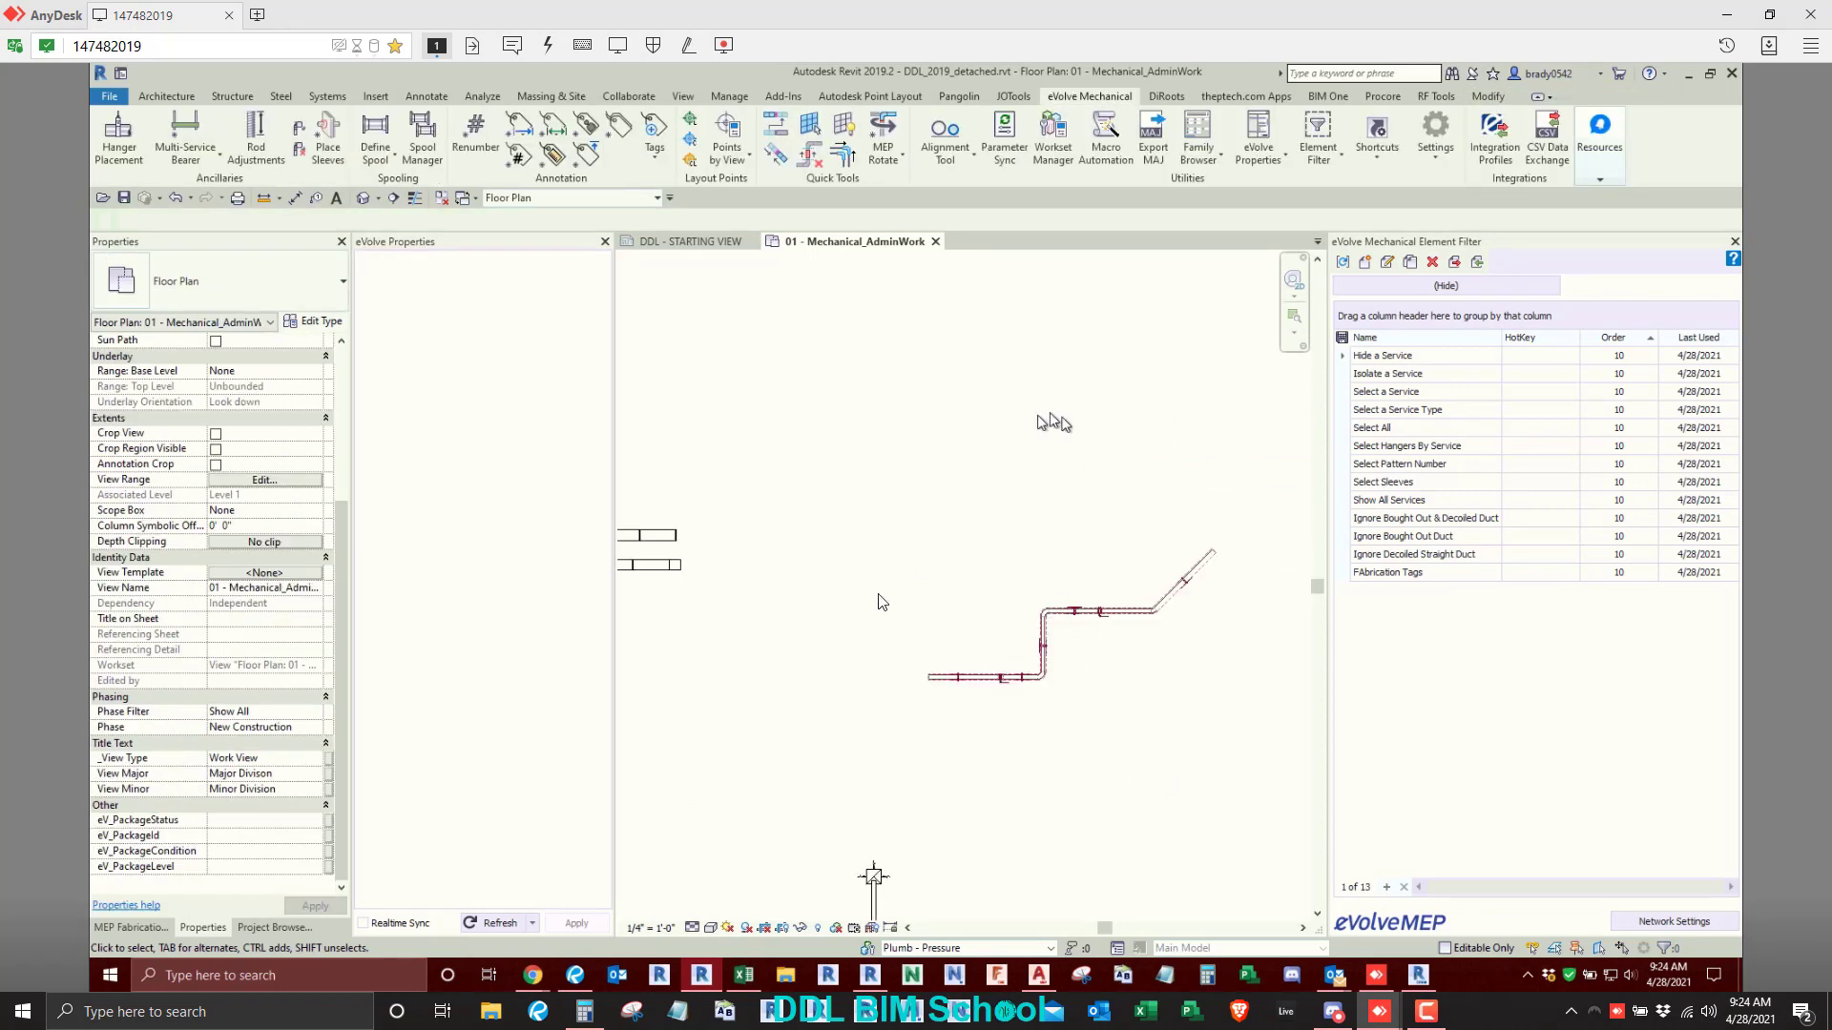
{"action": "middle_click_drag", "start_coordinate": [878, 594], "coordinate": [1109, 453]}
{"action": "scroll", "coordinate": [1109, 453], "scroll_direction": "down", "scroll_amount": 3}
{"action": "middle_click_drag", "start_coordinate": [1014, 578], "coordinate": [952, 620]}
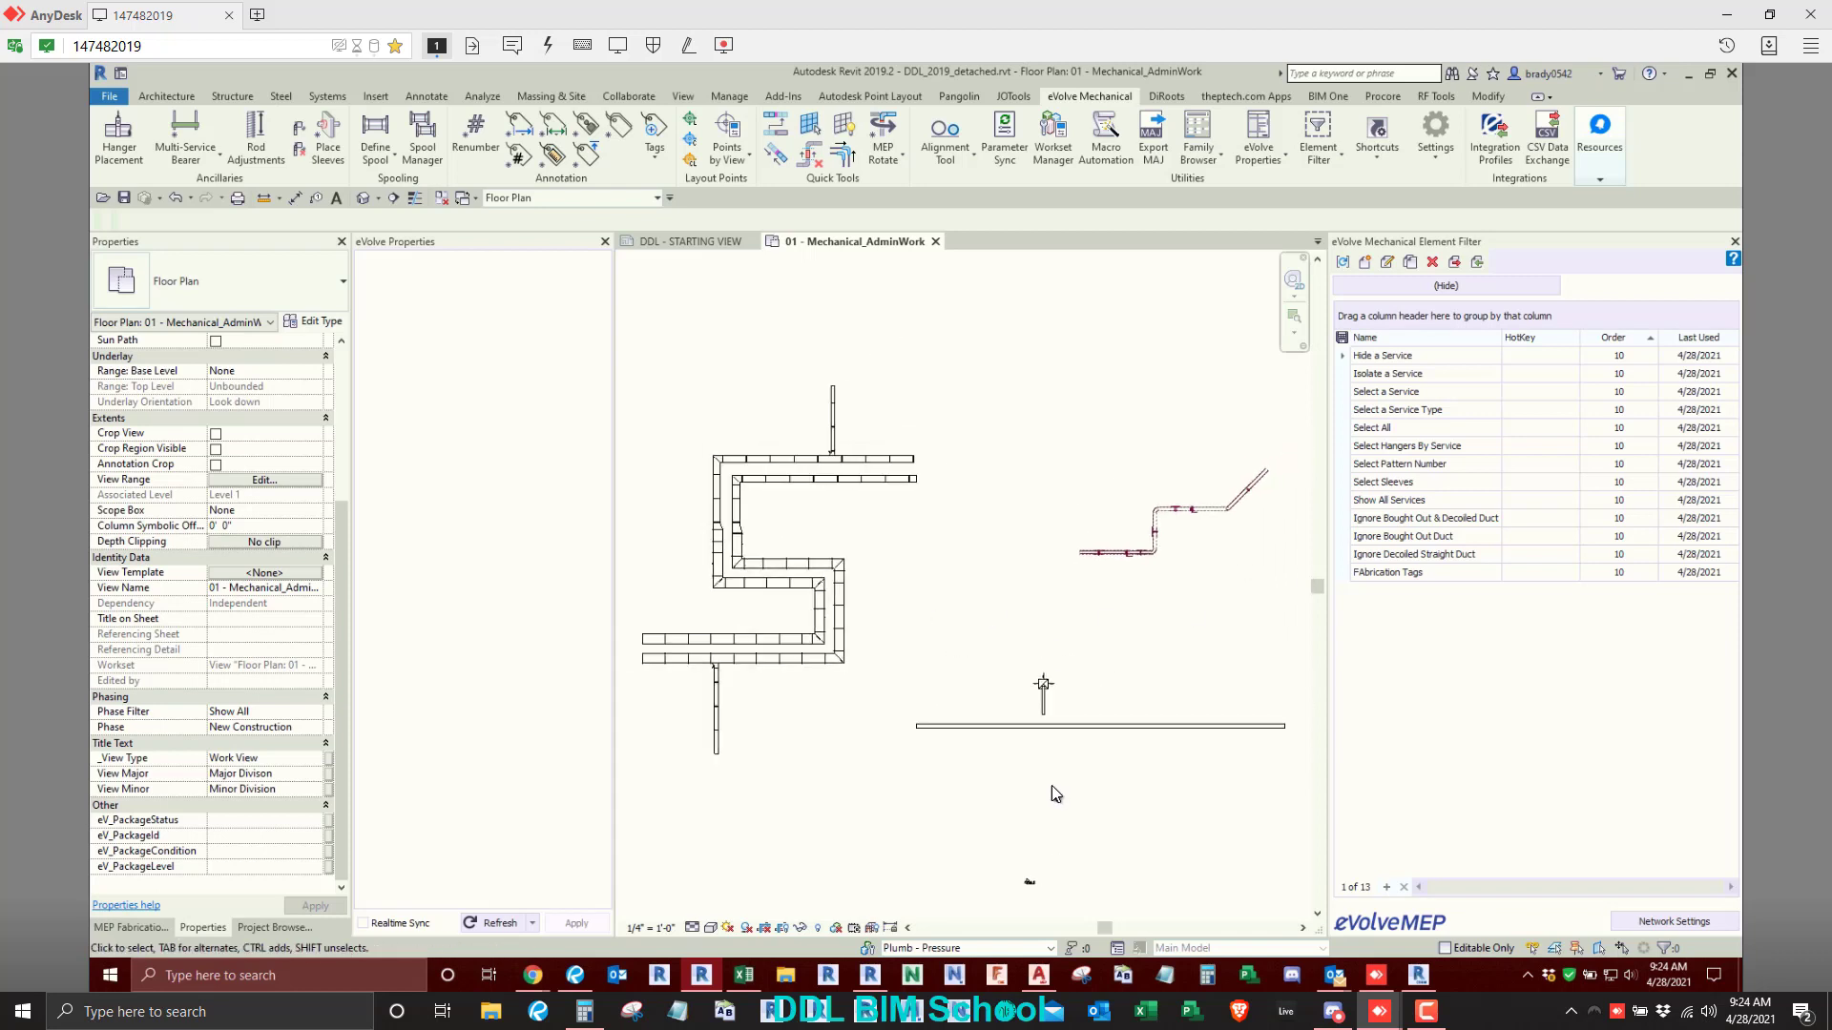
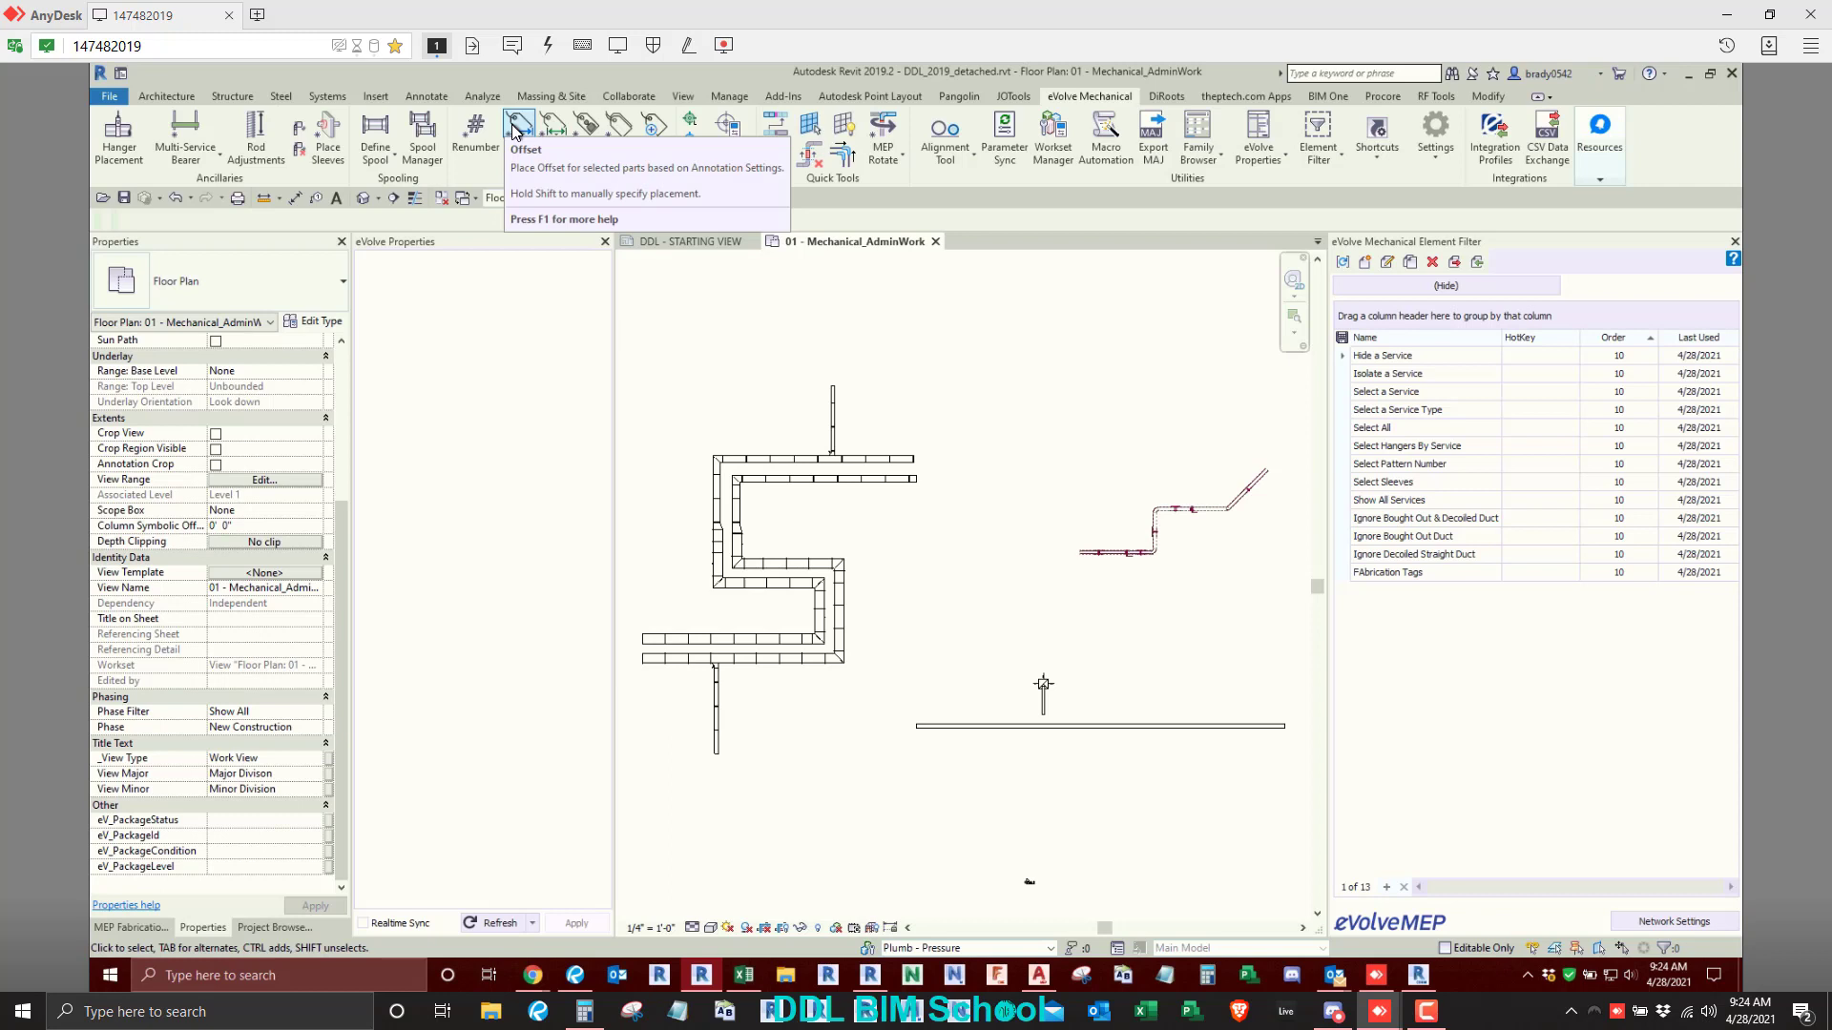
- Place an Offset tag individually on each of the two neighbouring duct transitions, specifying each tag's position
{"action": "left_click", "coordinate": [513, 131]}
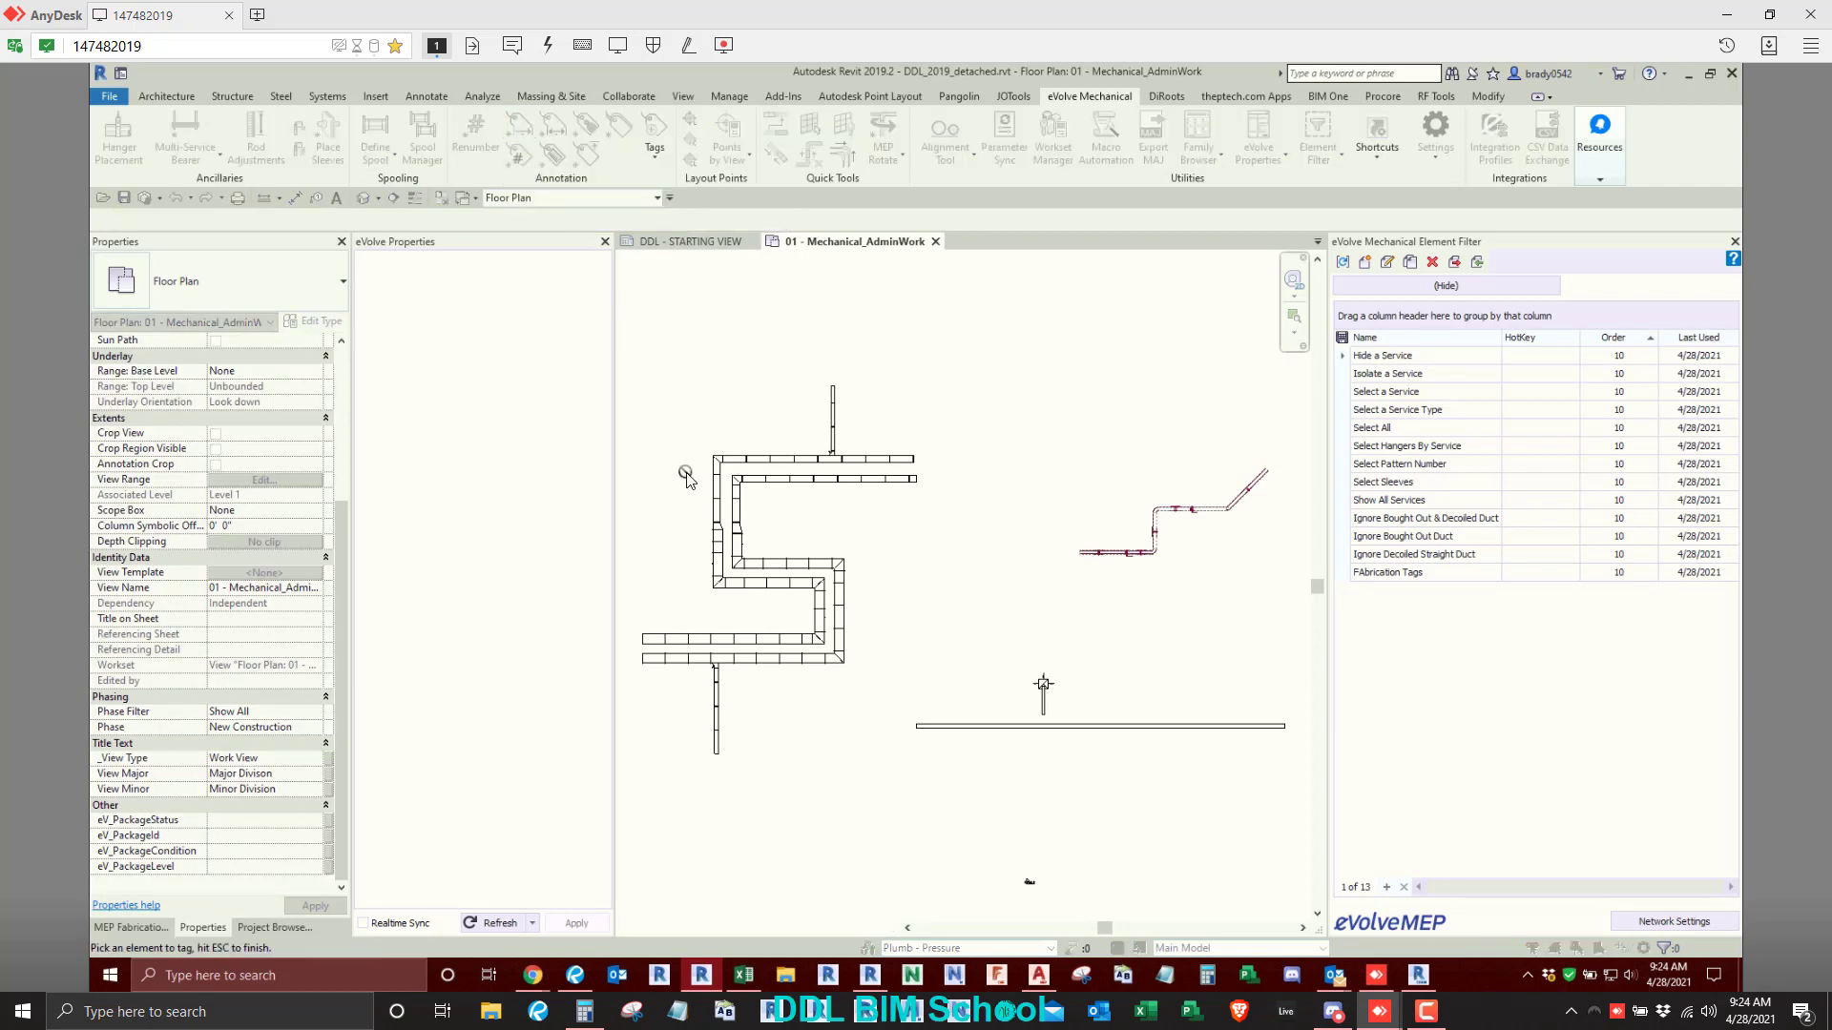
{"action": "scroll", "coordinate": [701, 528], "scroll_direction": "up", "scroll_amount": 5}
{"action": "left_click", "coordinate": [797, 511]}
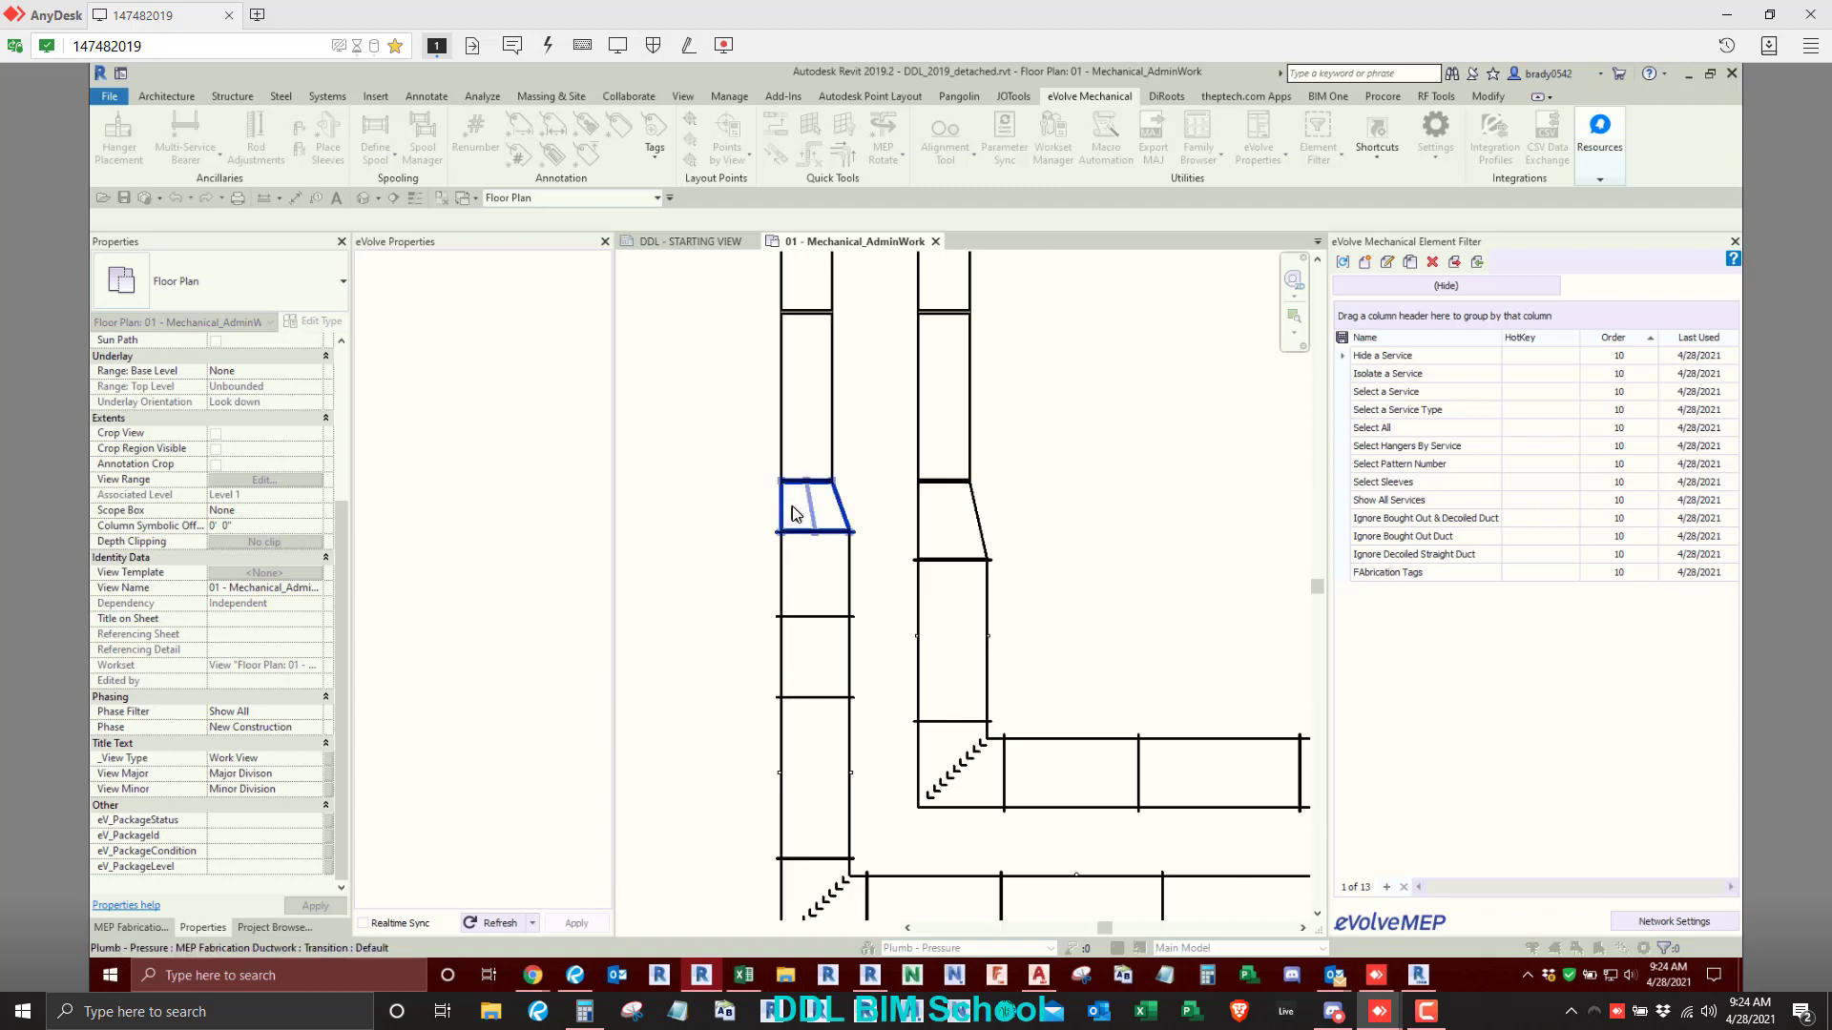
{"action": "key", "text": "Escape"}
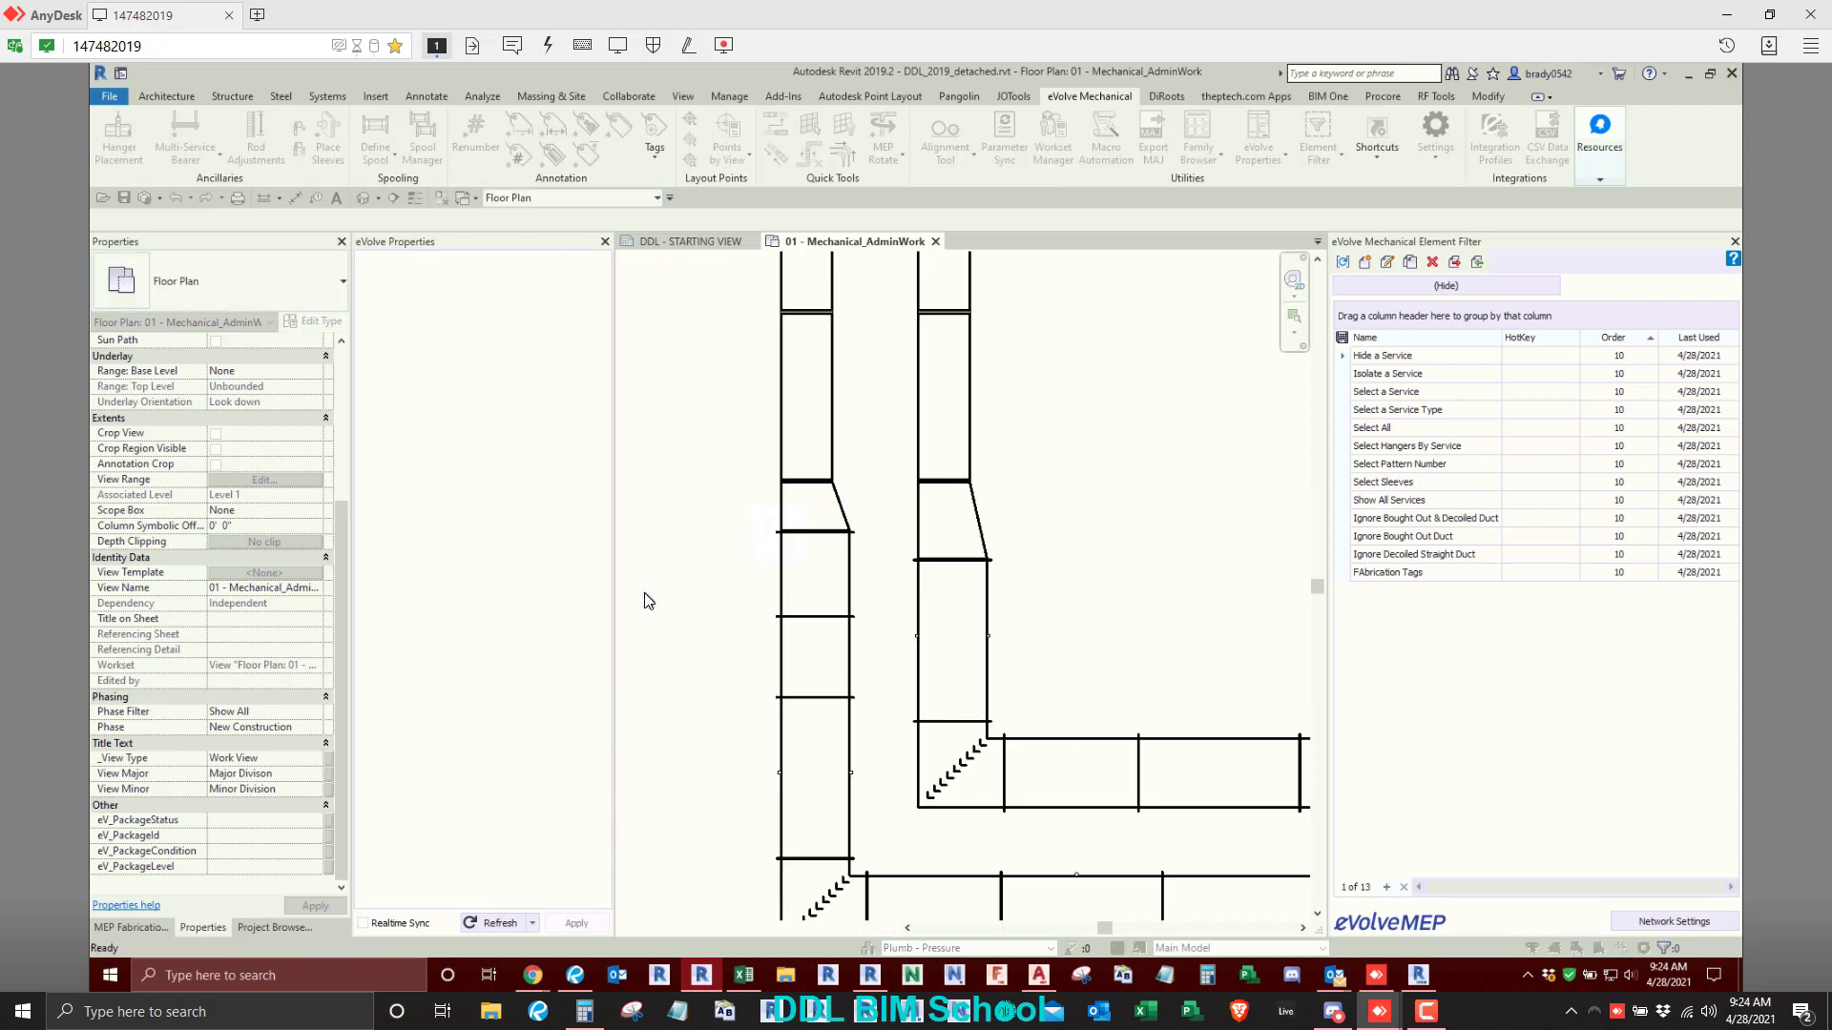
{"action": "left_click", "coordinate": [957, 534]}
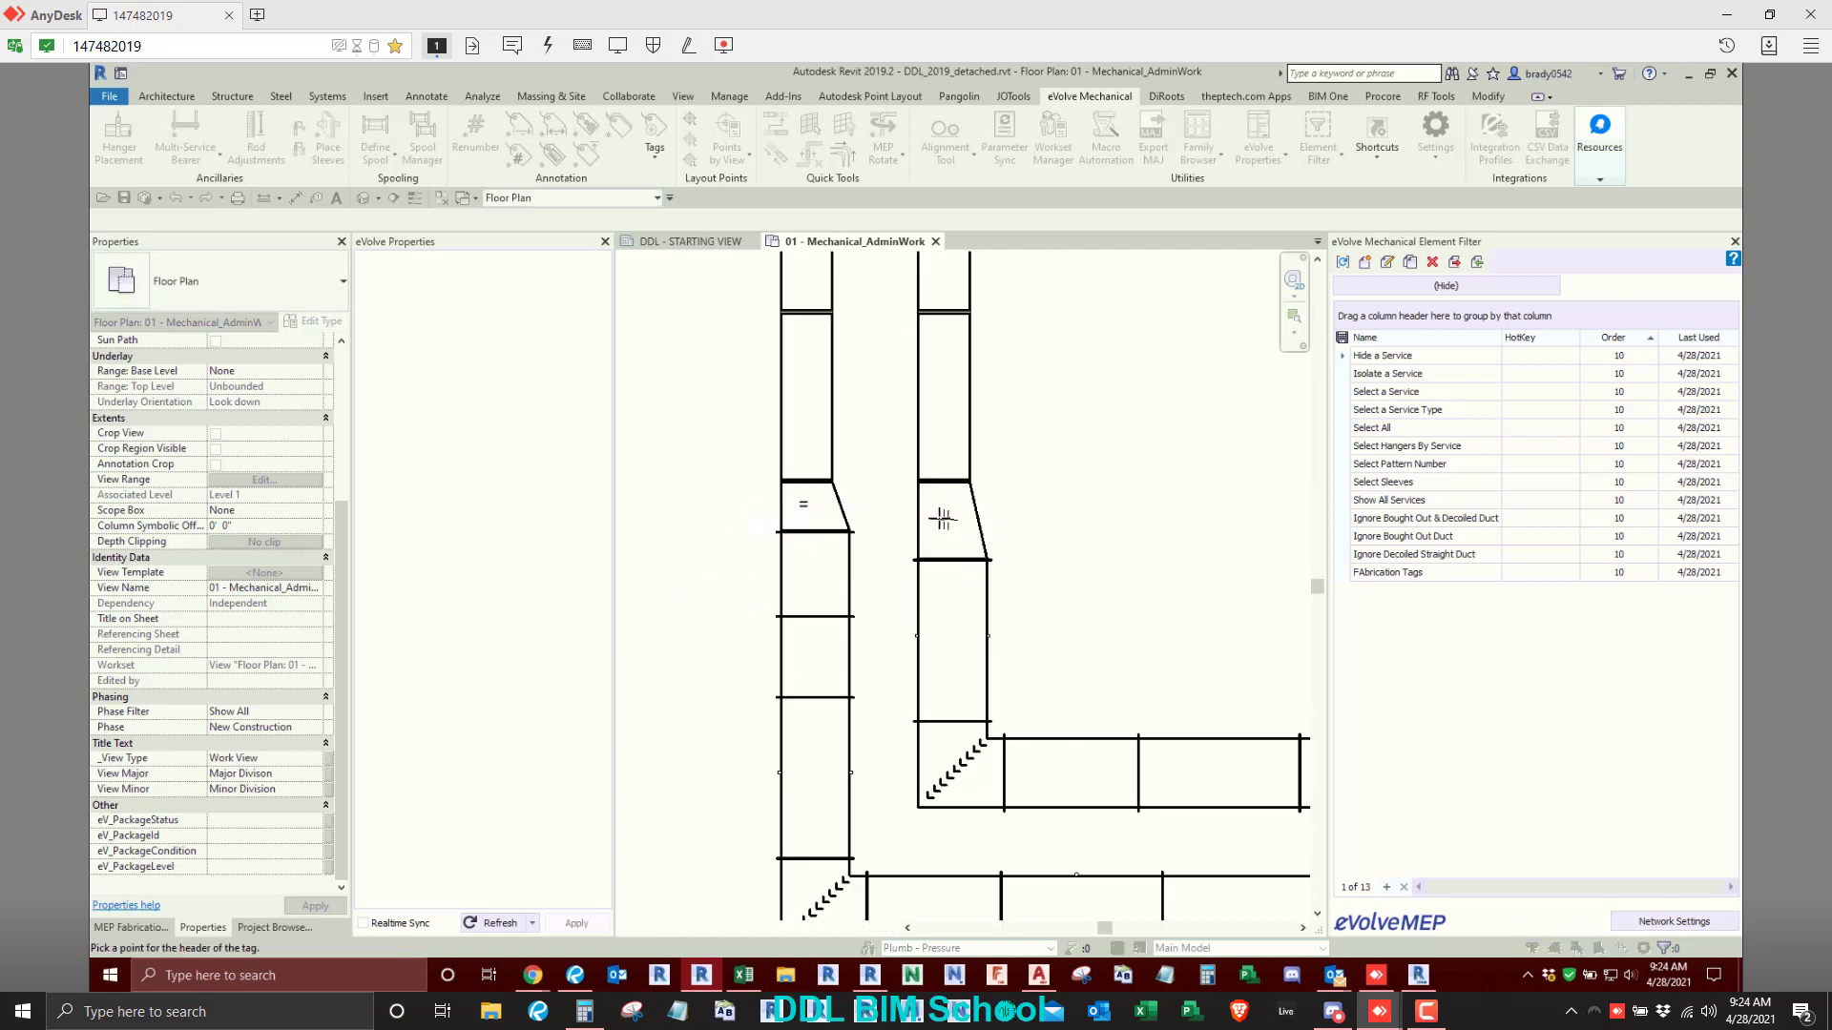
{"action": "left_click", "coordinate": [945, 518]}
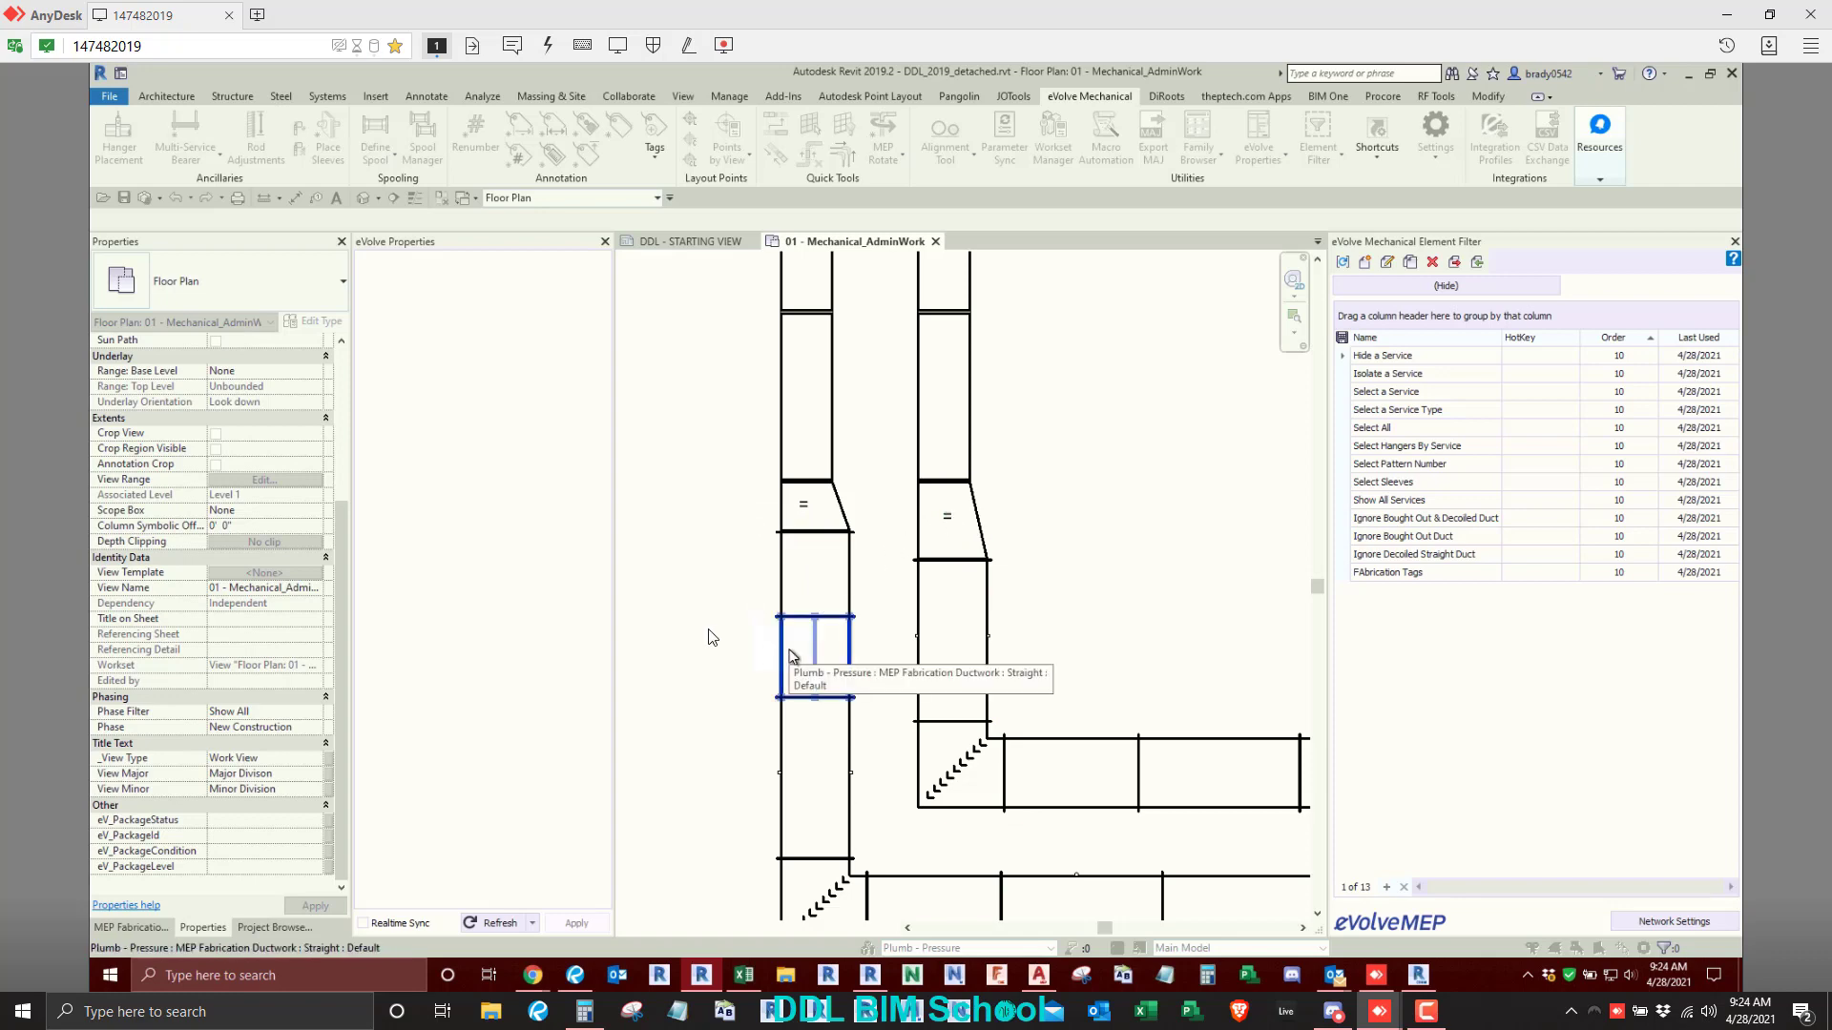
{"action": "key", "text": "Escape"}
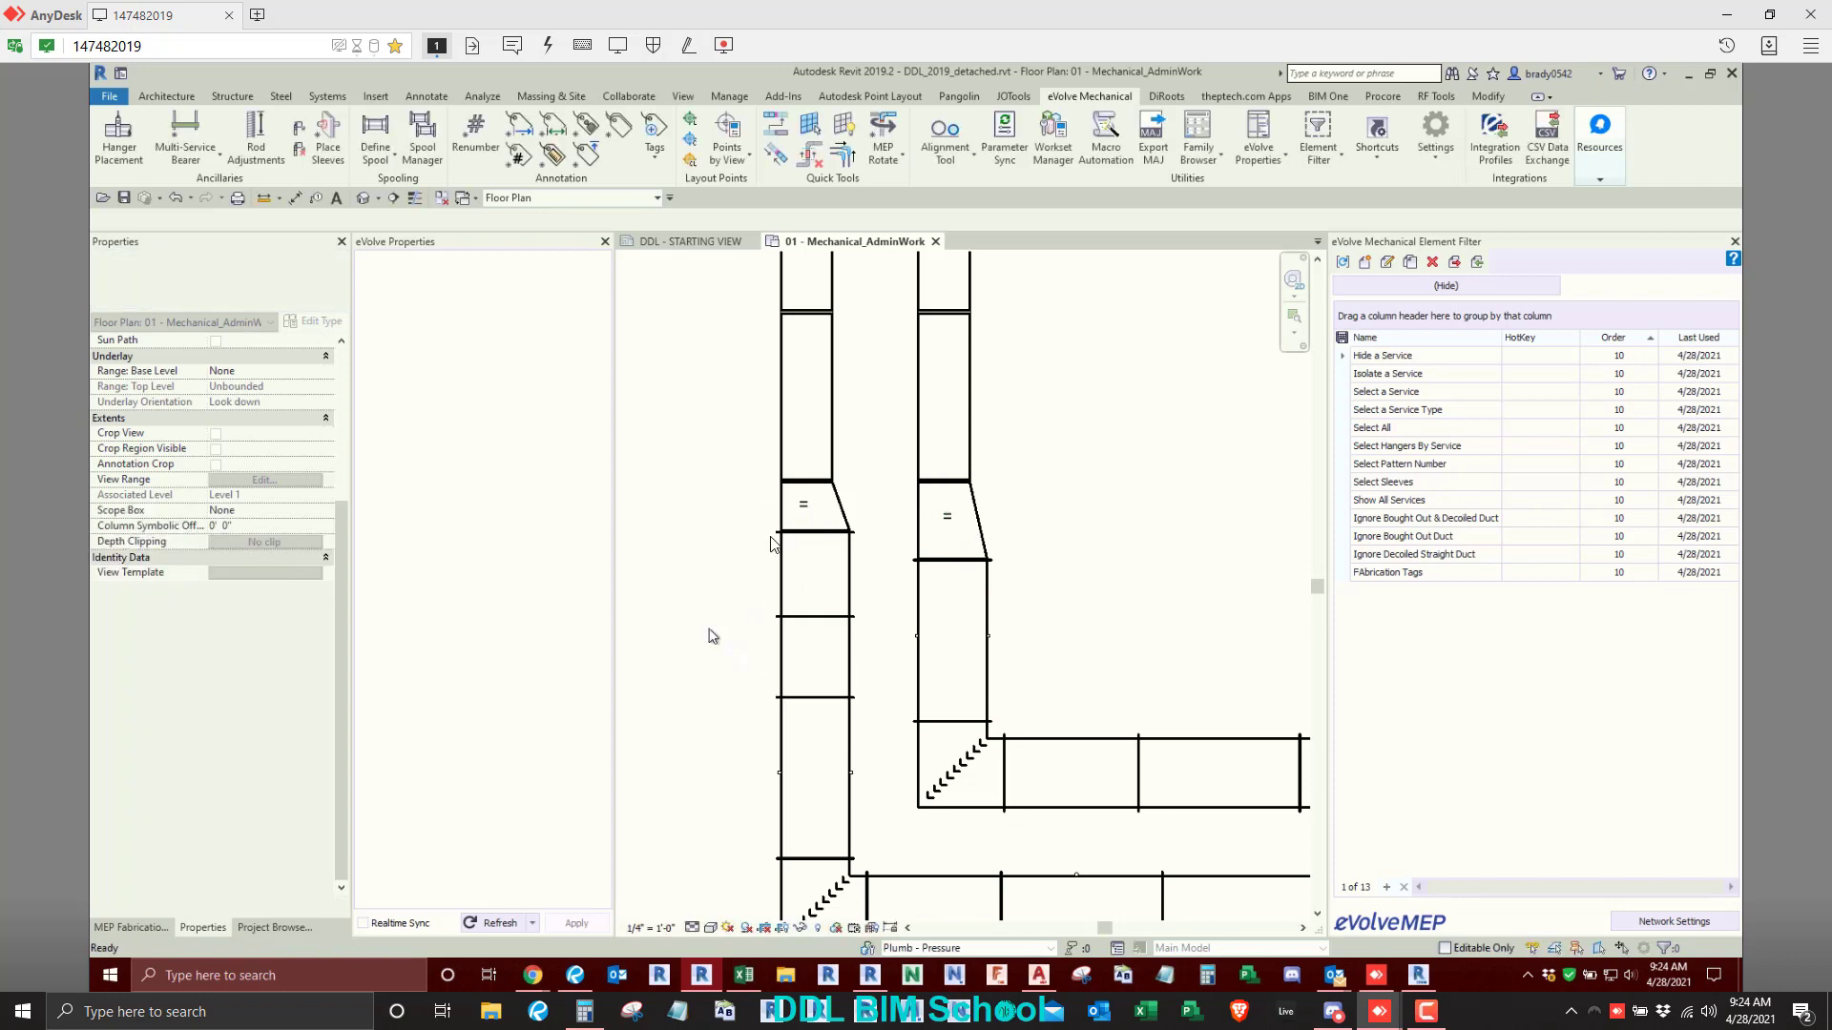
- Delete the individually placed Offset tags from both duct transitions
{"action": "left_click_drag", "start_coordinate": [737, 478], "coordinate": [834, 526]}
{"action": "key", "text": "Delete"}
{"action": "left_click", "coordinate": [952, 518]}
{"action": "key", "text": "Delete"}
{"action": "middle_click_drag", "start_coordinate": [1079, 489], "coordinate": [1078, 490]}
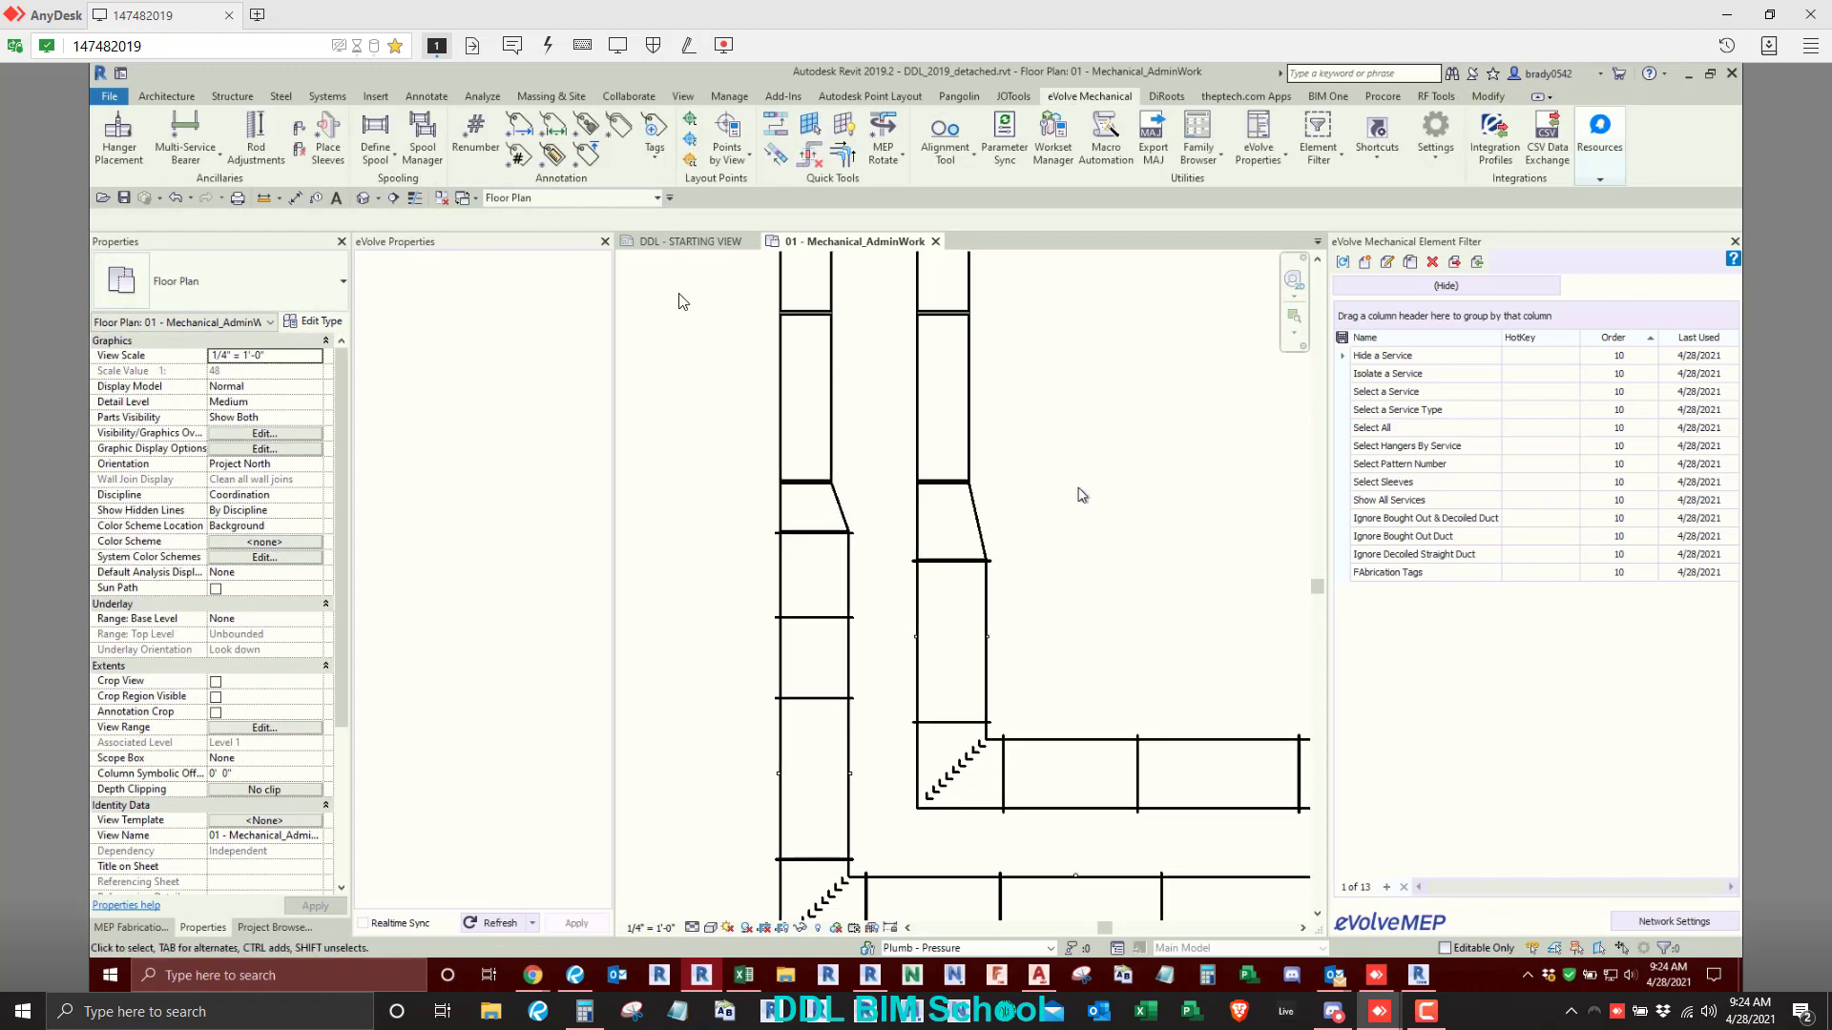
- Tag both duct transitions with Offset tags in one operation using the existing annotation settings
{"action": "left_click_drag", "start_coordinate": [683, 420], "coordinate": [1082, 573]}
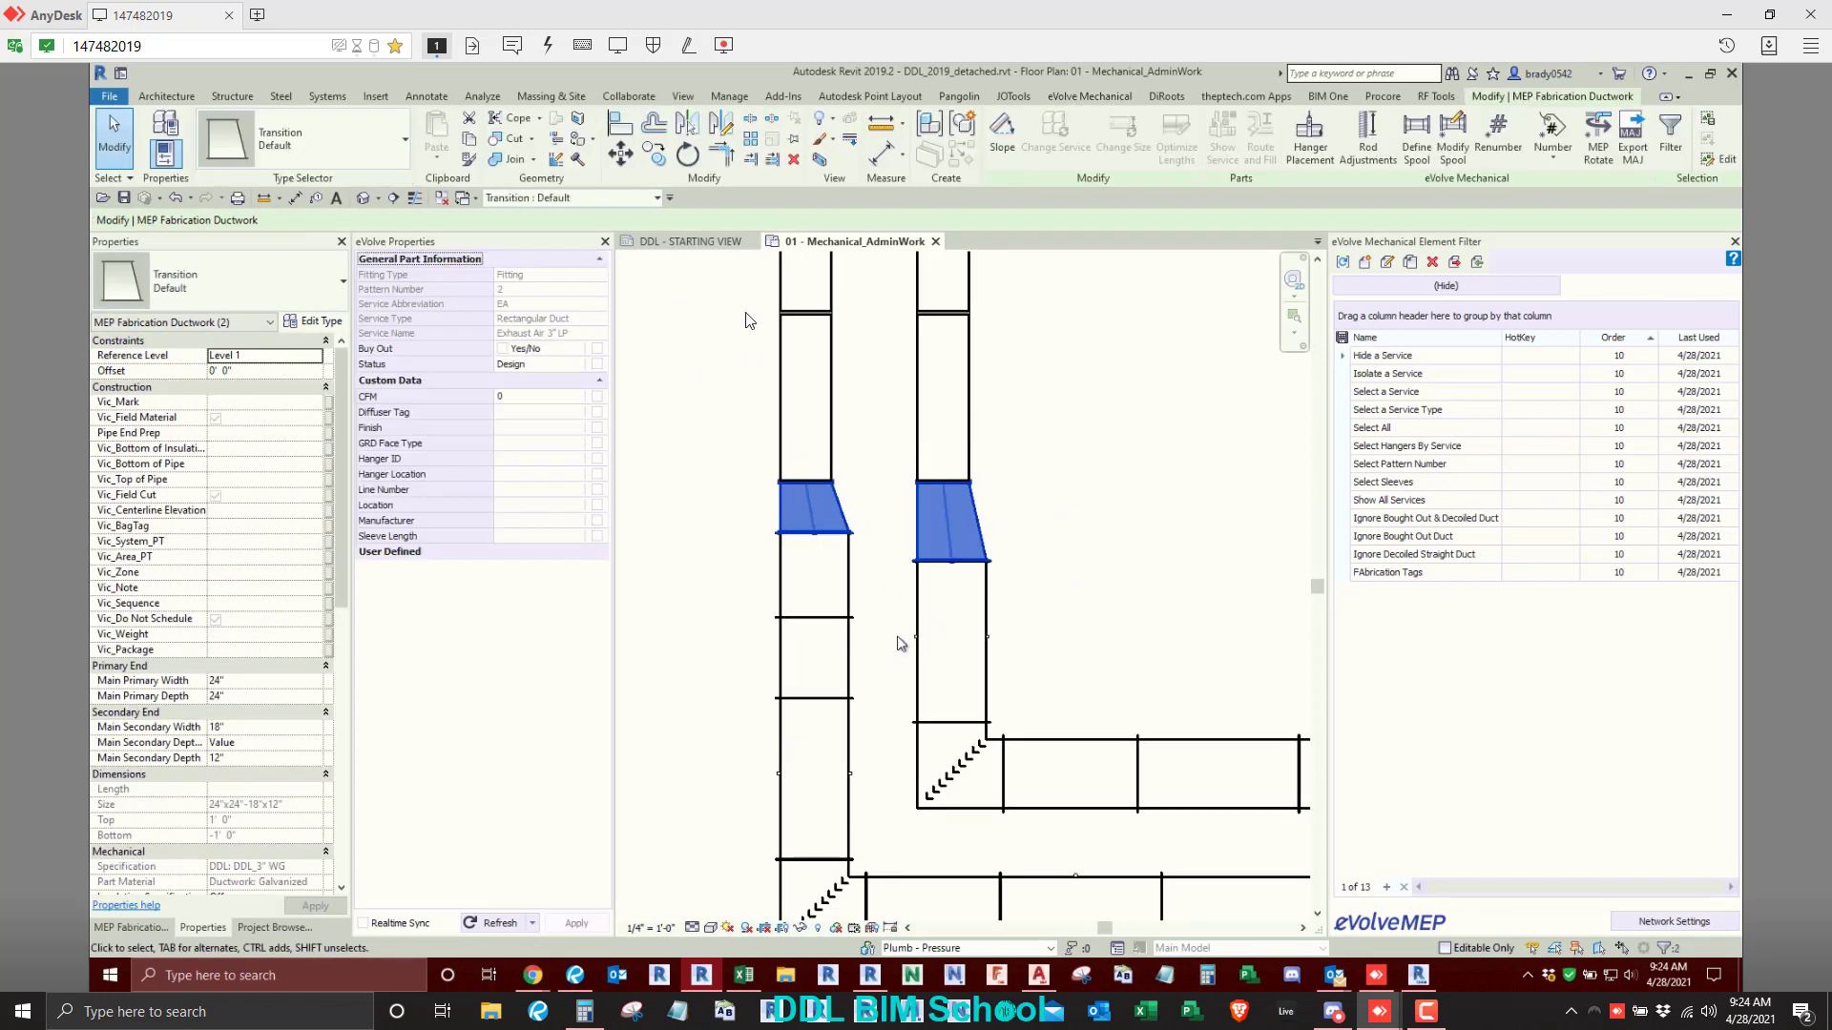
{"action": "left_click", "coordinate": [1087, 96]}
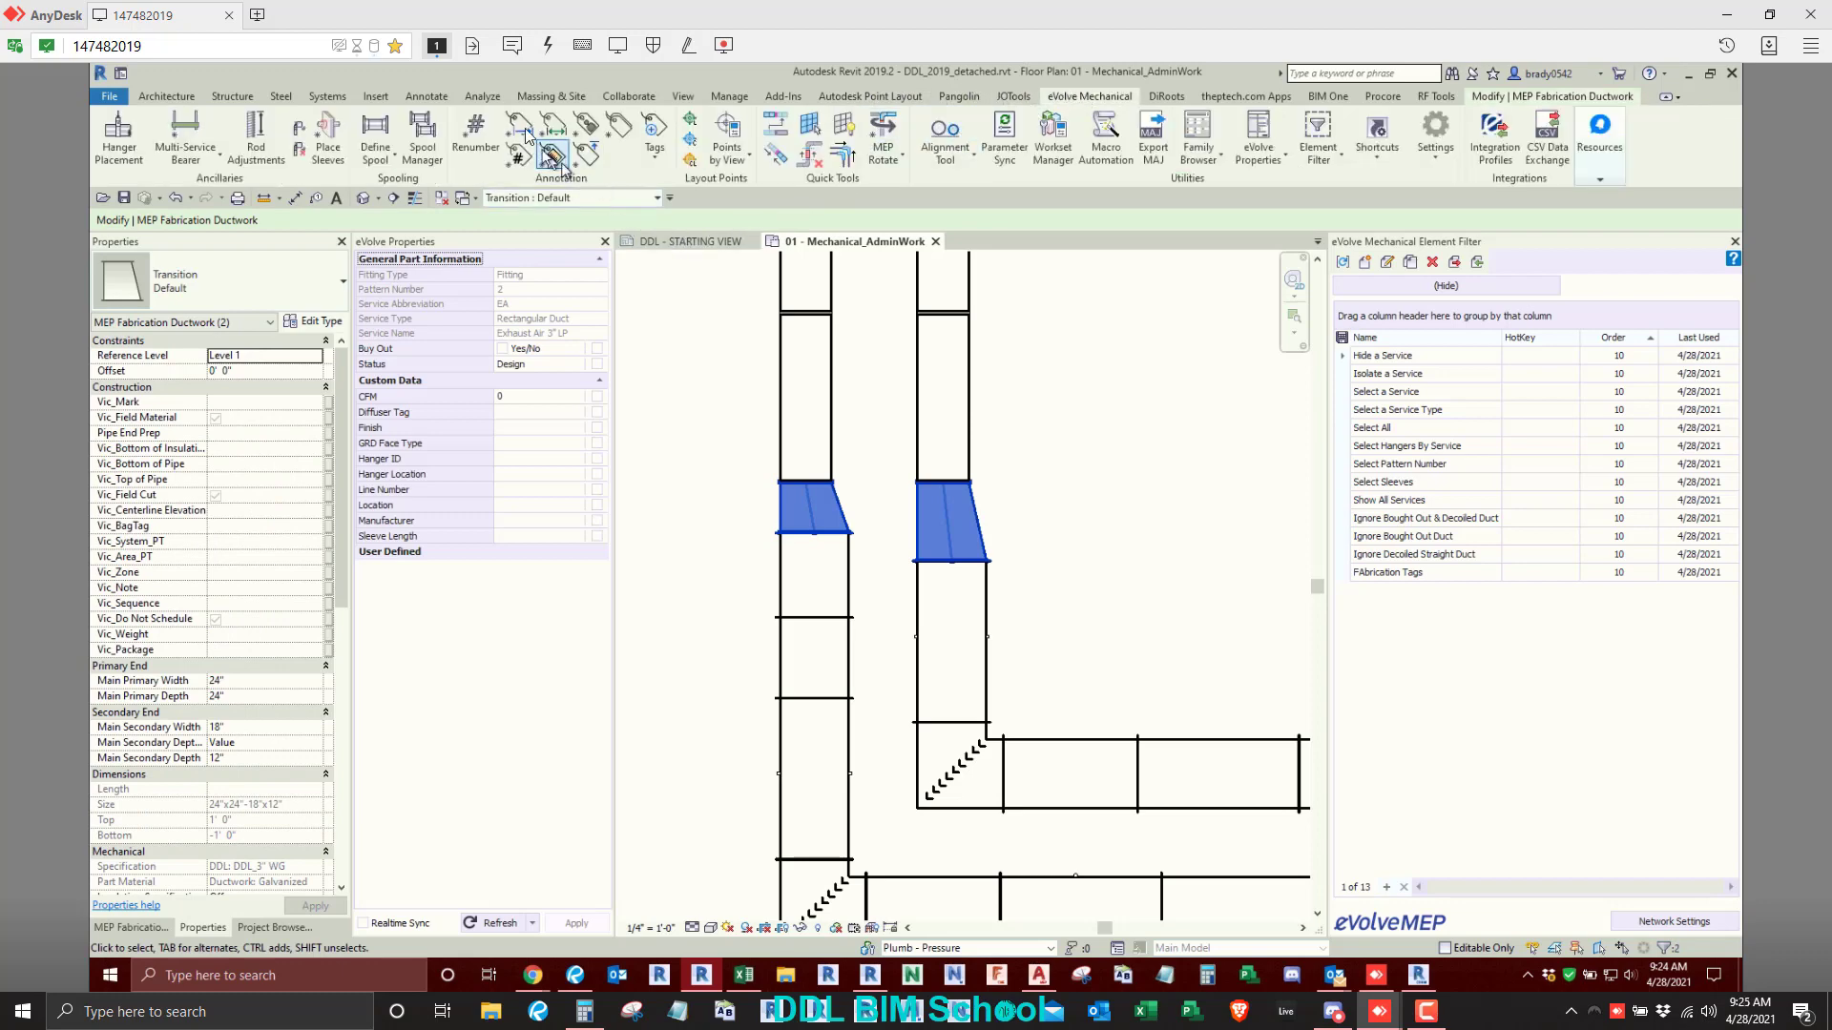
{"action": "left_click", "coordinate": [521, 127]}
{"action": "left_click", "coordinate": [1193, 412]}
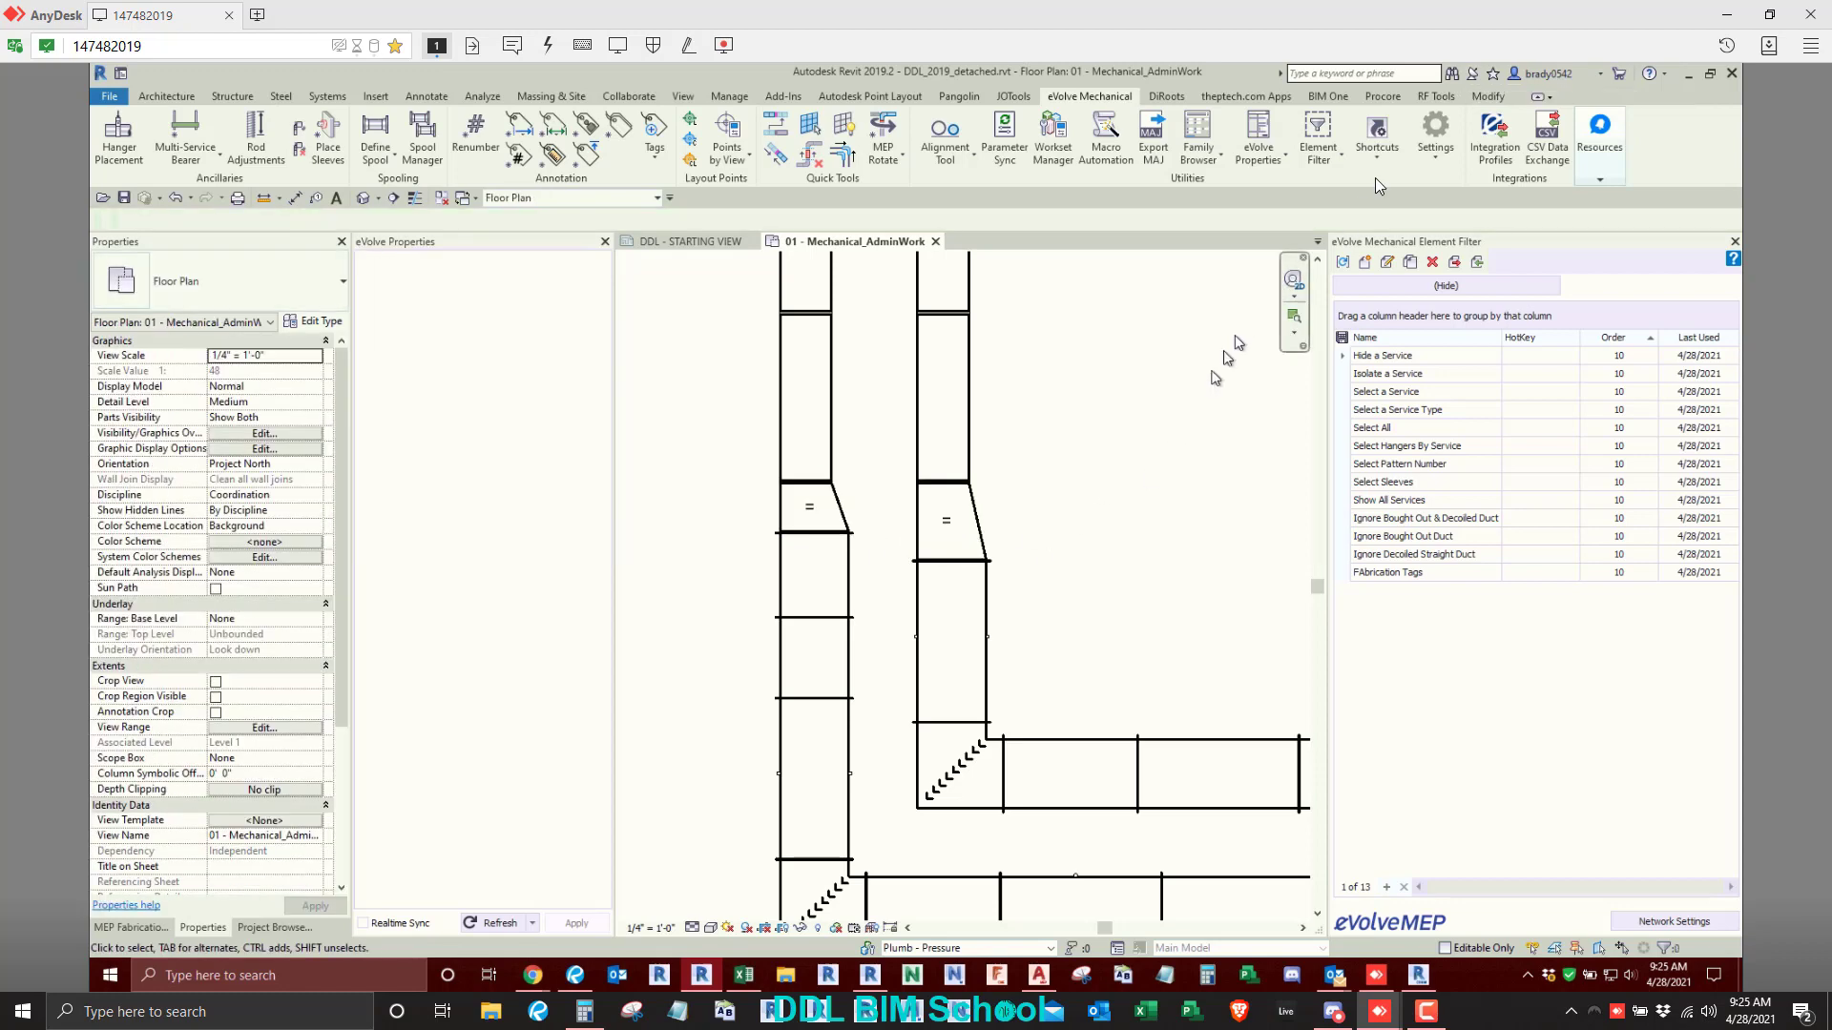
- Review the project annotation settings of the Offset Tag for MEP Fabrication Ductwork, including placement and adjust values
{"action": "left_click", "coordinate": [1431, 129]}
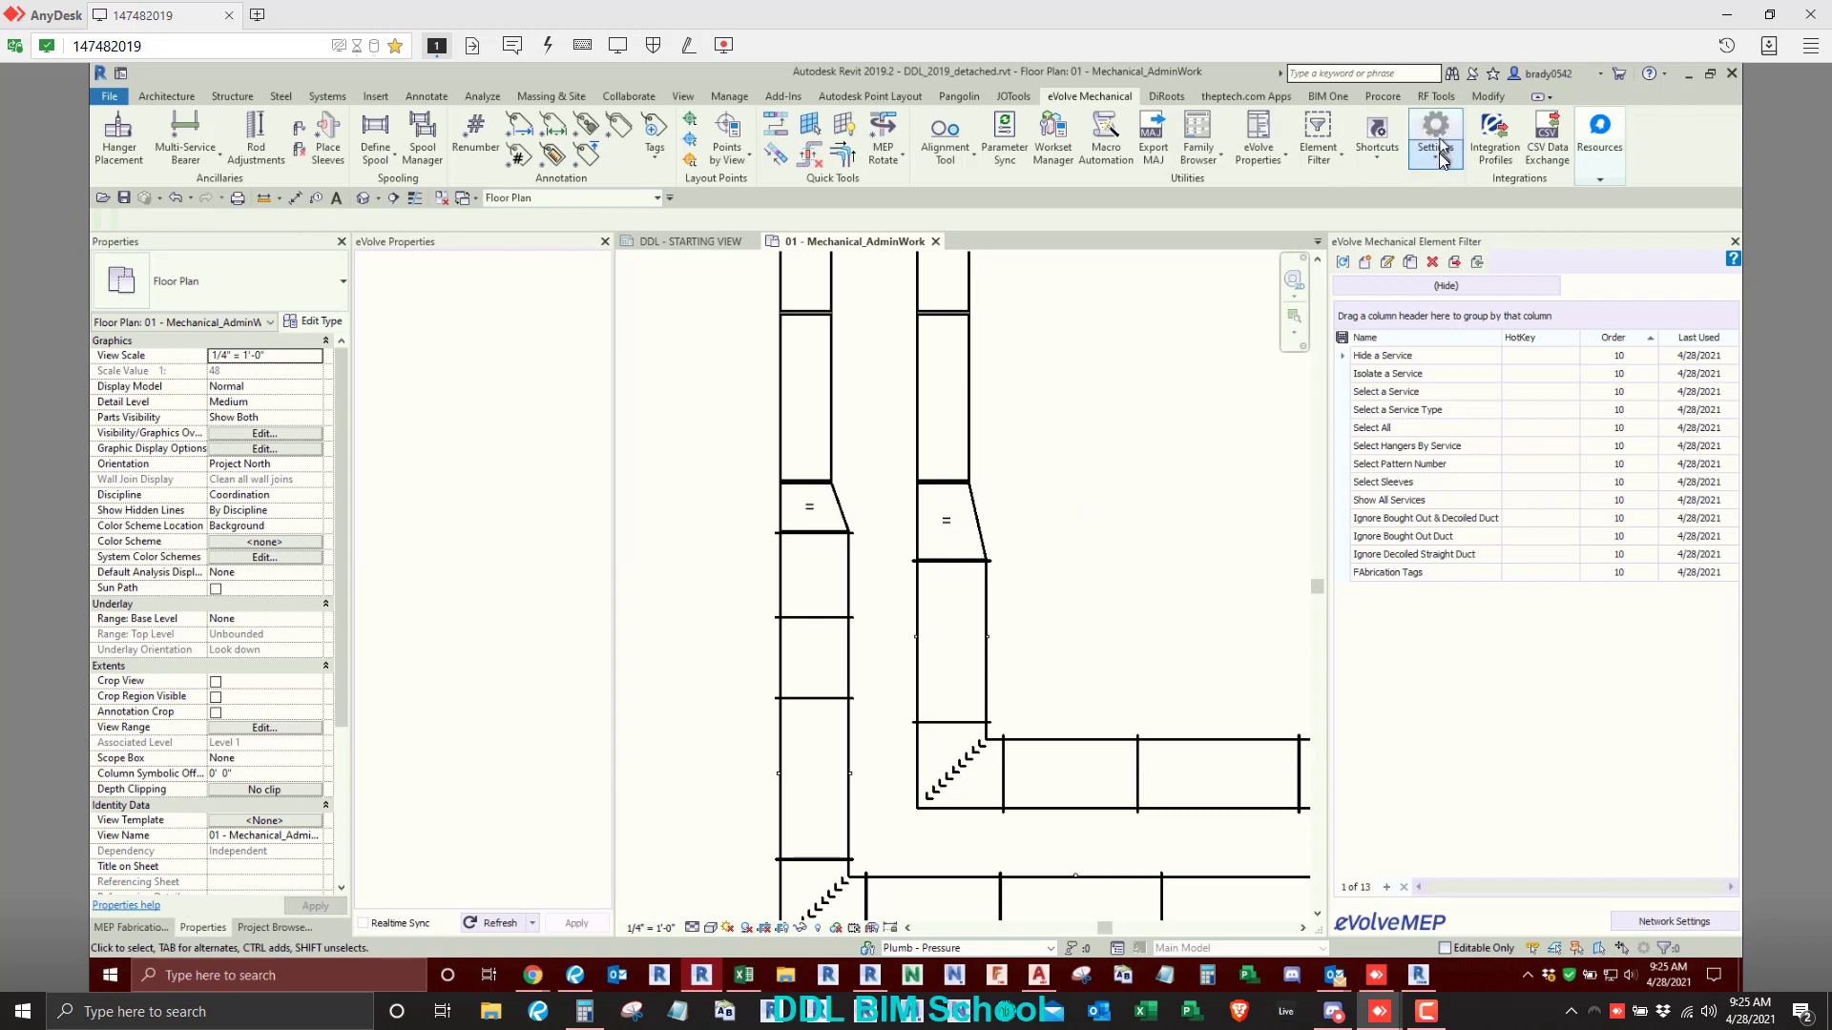
{"action": "left_click", "coordinate": [1469, 291]}
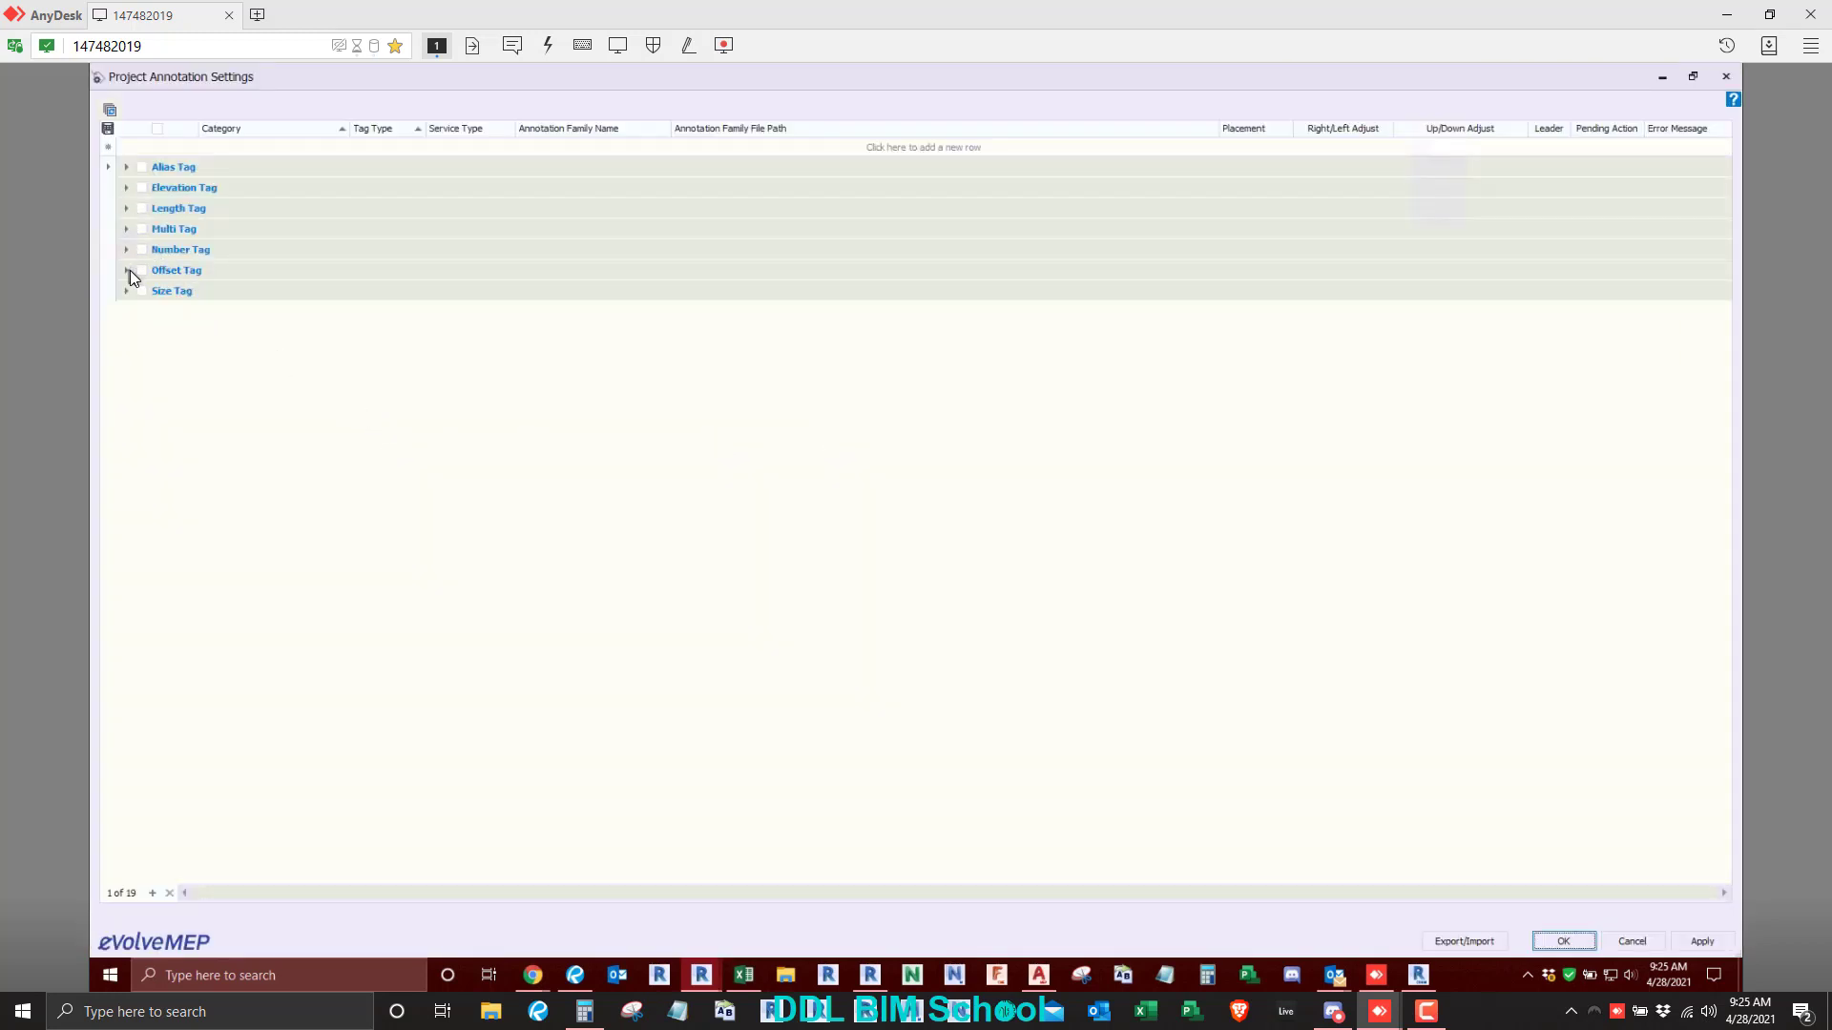
{"action": "left_click", "coordinate": [127, 270]}
{"action": "left_click", "coordinate": [148, 292]}
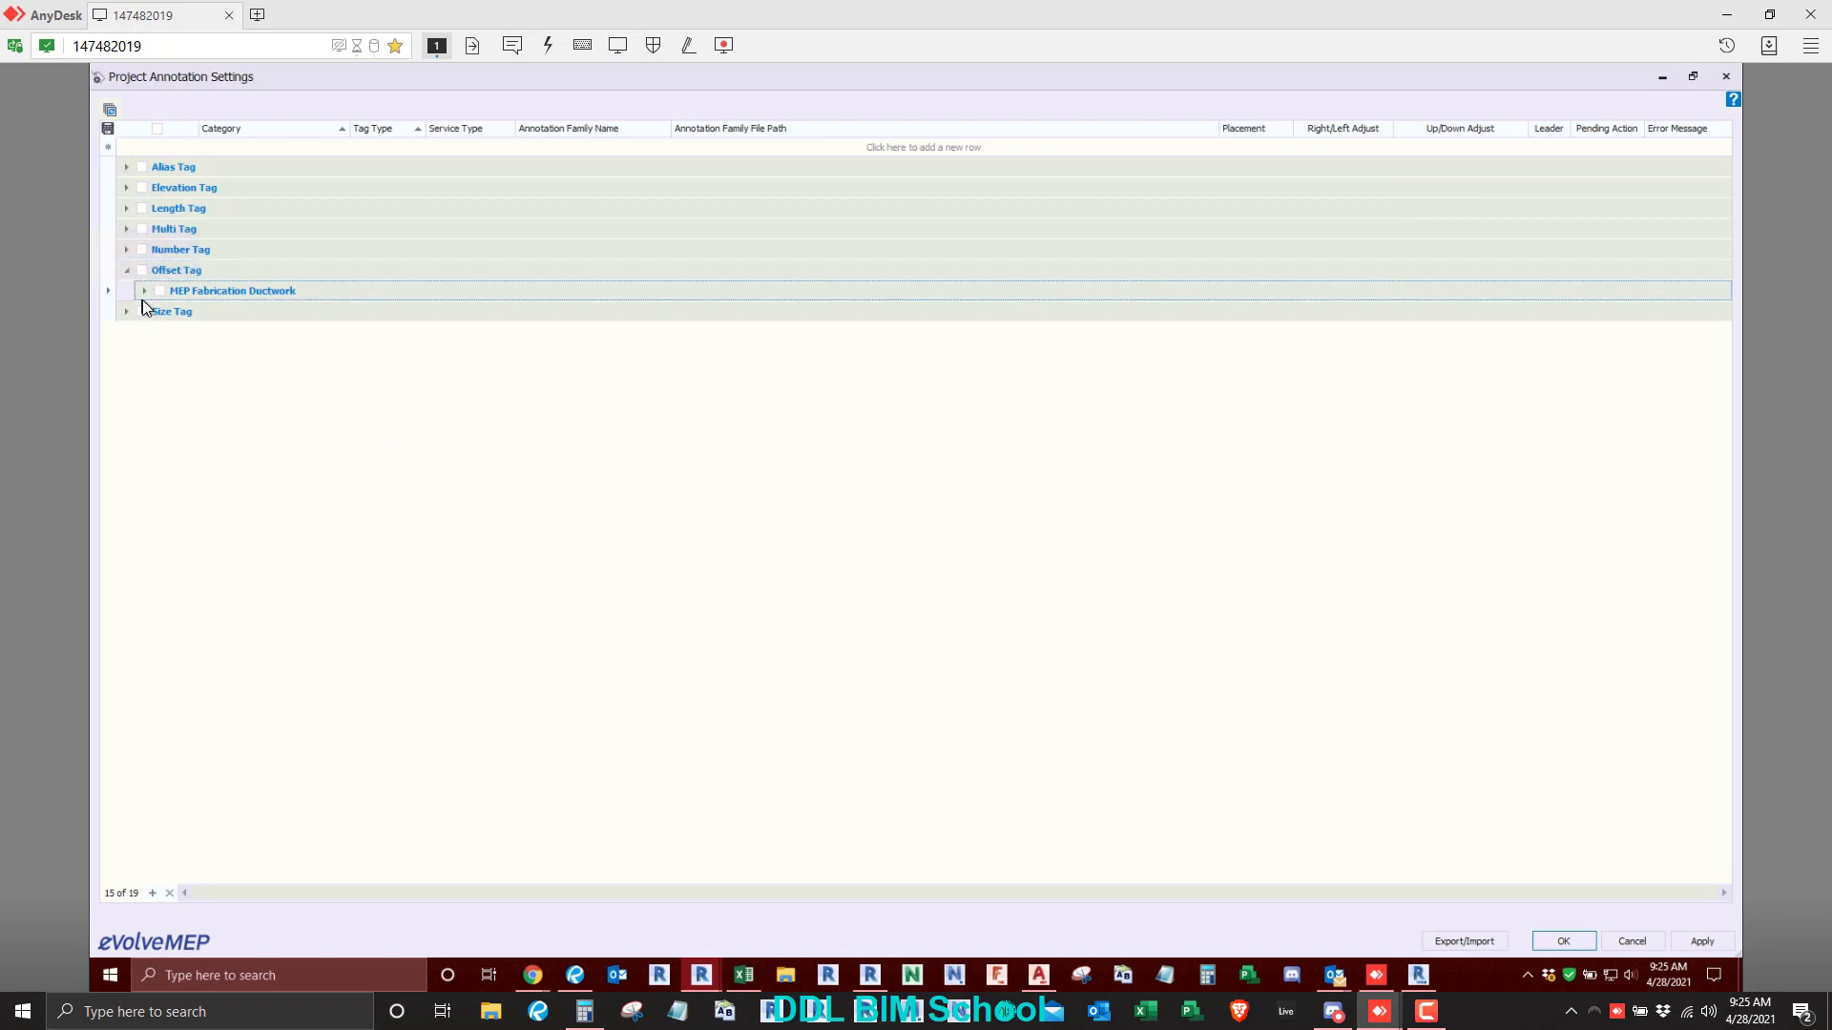
{"action": "left_click", "coordinate": [145, 291]}
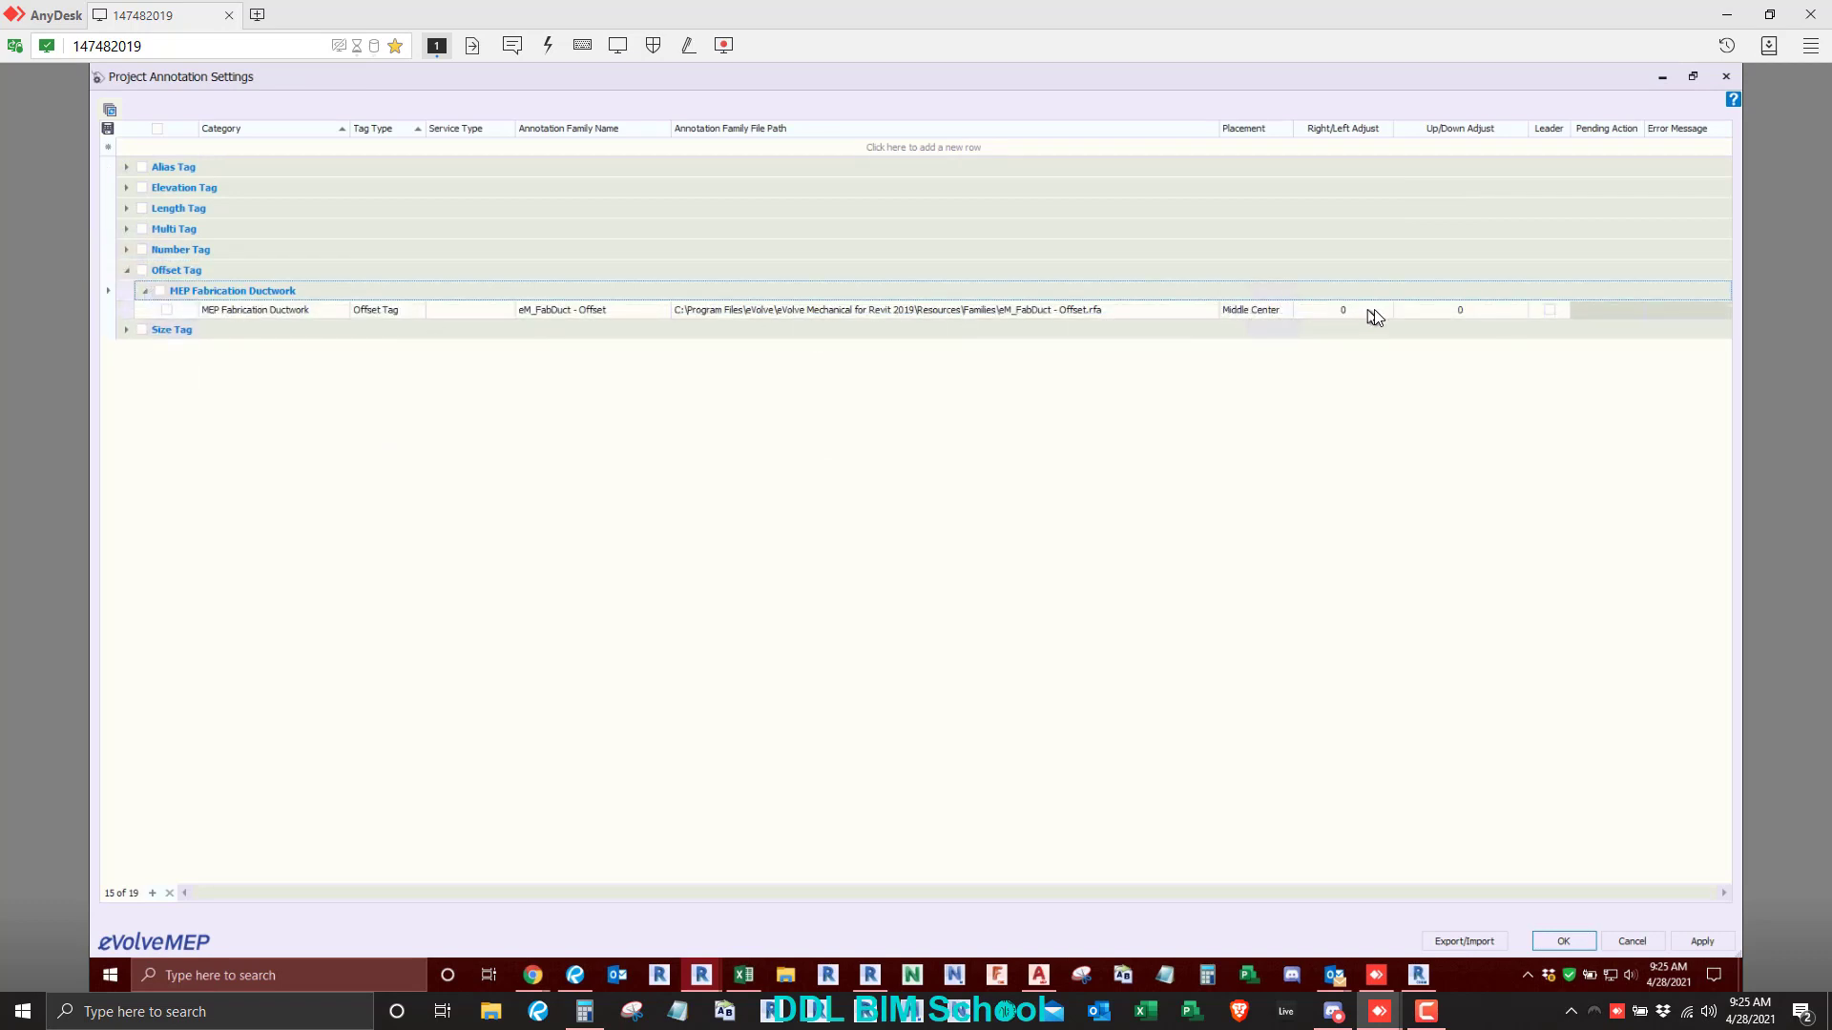
{"action": "left_click", "coordinate": [1728, 78]}
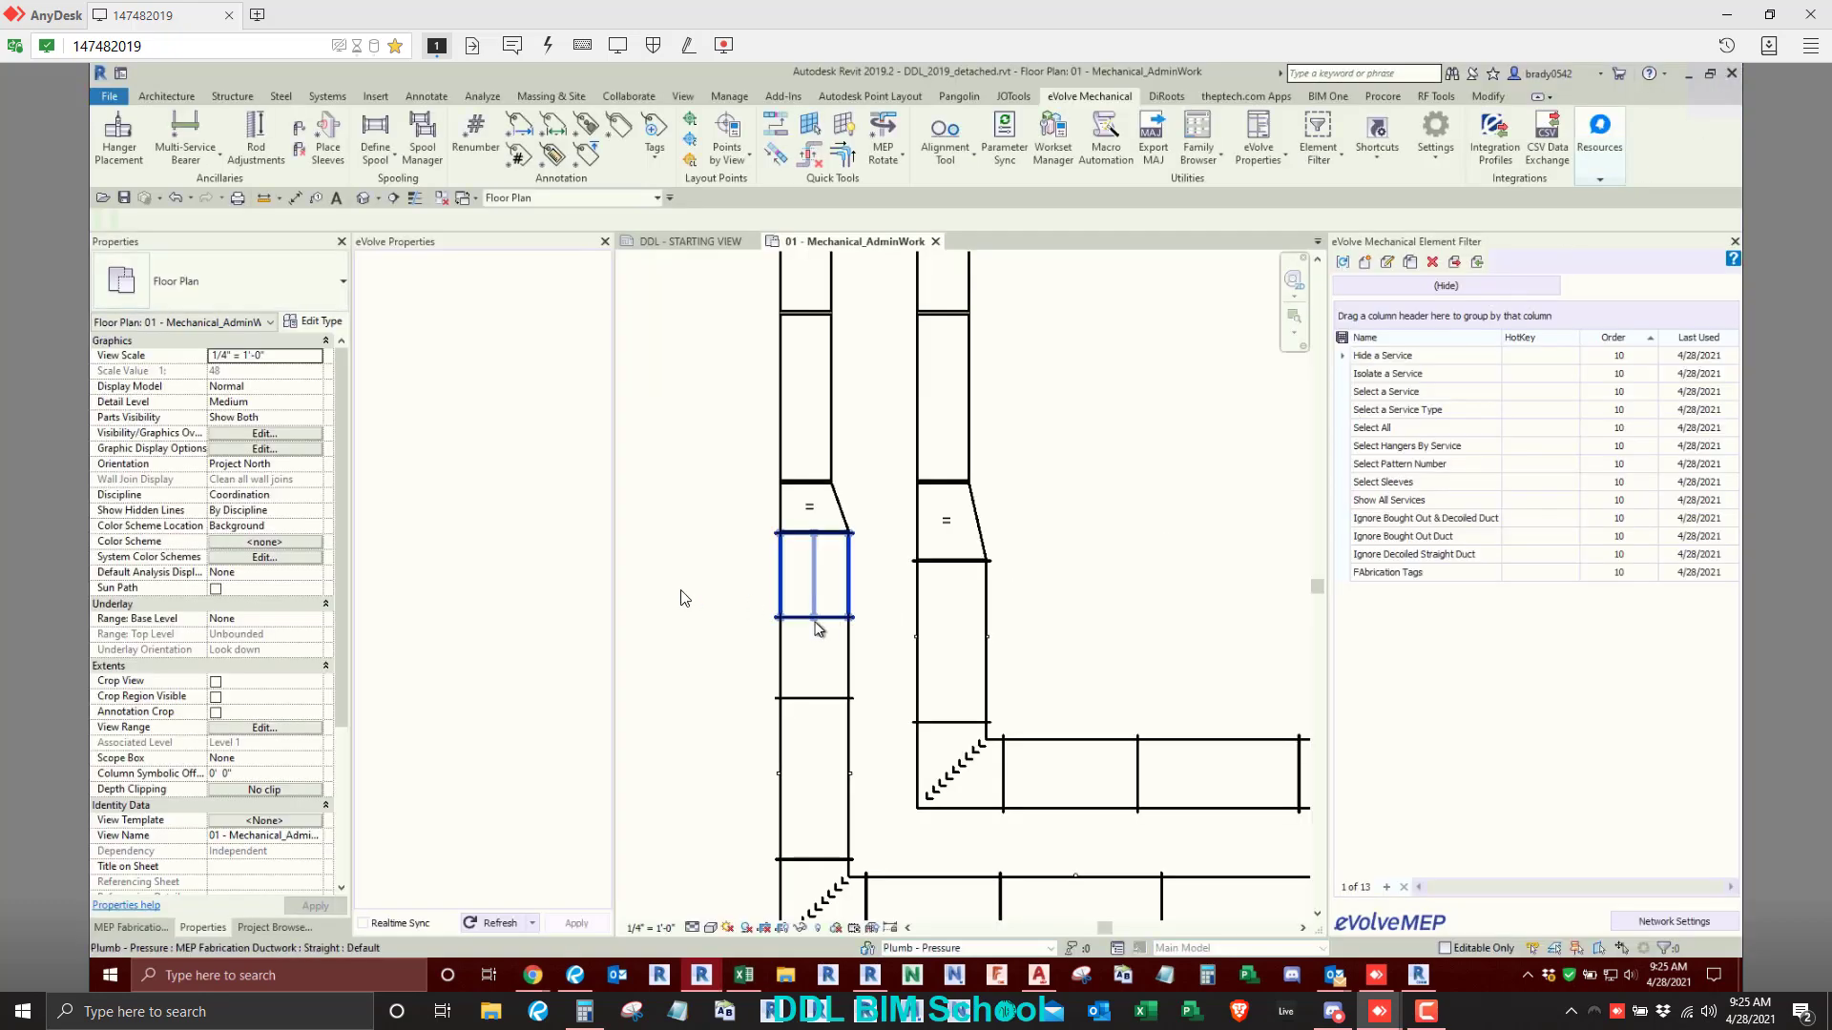
- Delete the automatically placed Offset tags from both duct transitions
{"action": "left_click", "coordinate": [809, 512]}
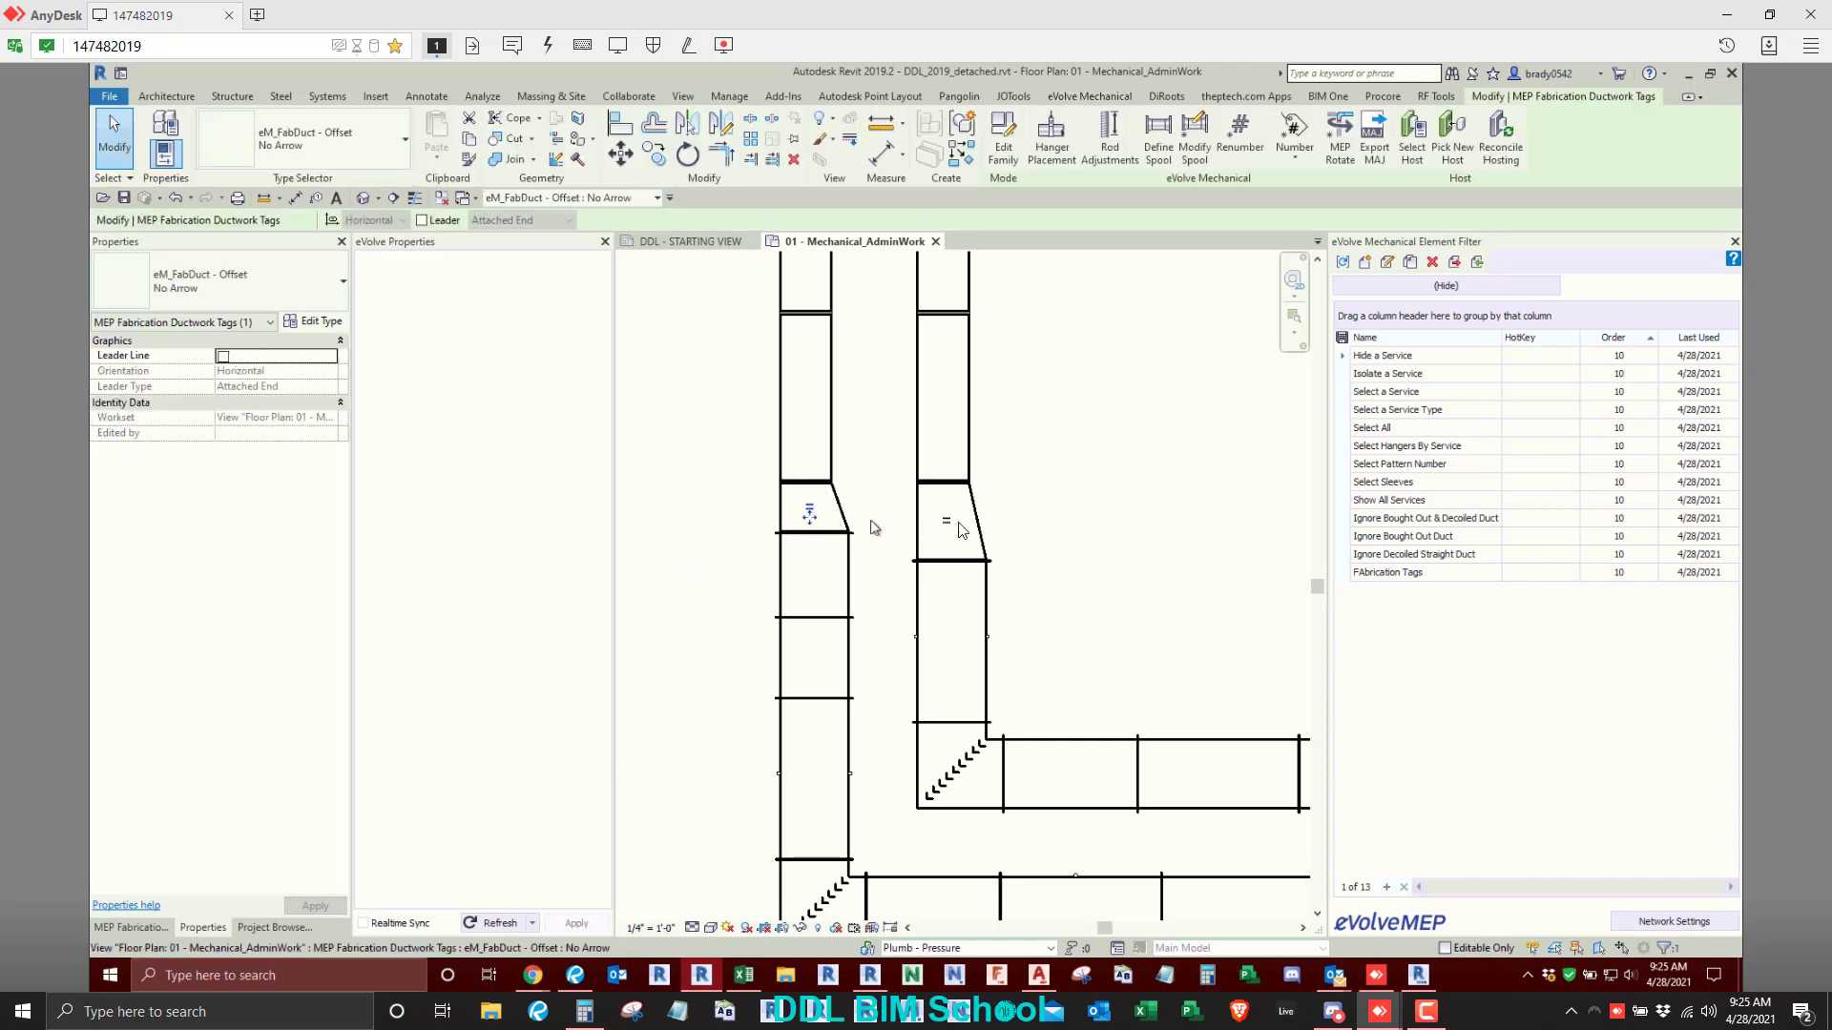
{"action": "left_click", "coordinate": [947, 523], "text": "ctrl"}
{"action": "key", "text": "Delete"}
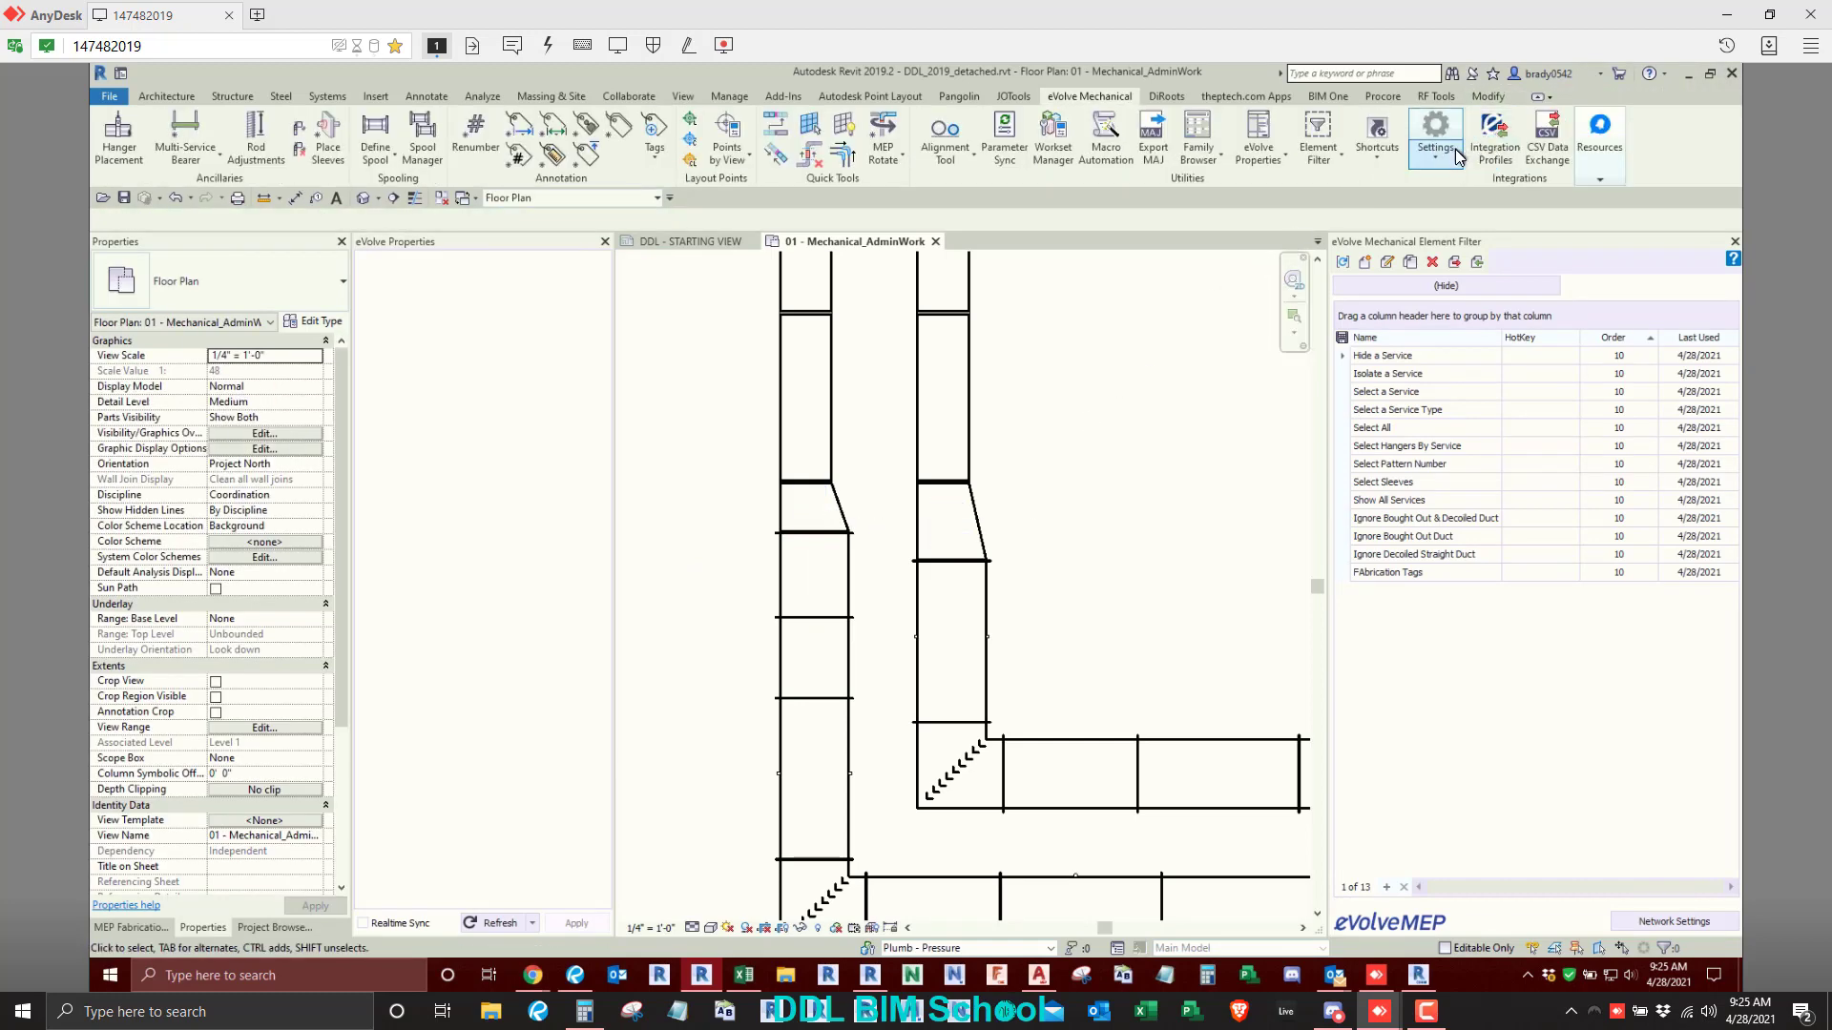
- Set the MEP Fabrication Ductwork Offset Tag to Below Center placement, Right/Left Adjust 30 and Up/Down Adjust -18, and accept the annotation settings
{"action": "left_click", "coordinate": [1435, 148]}
{"action": "left_click", "coordinate": [1444, 291]}
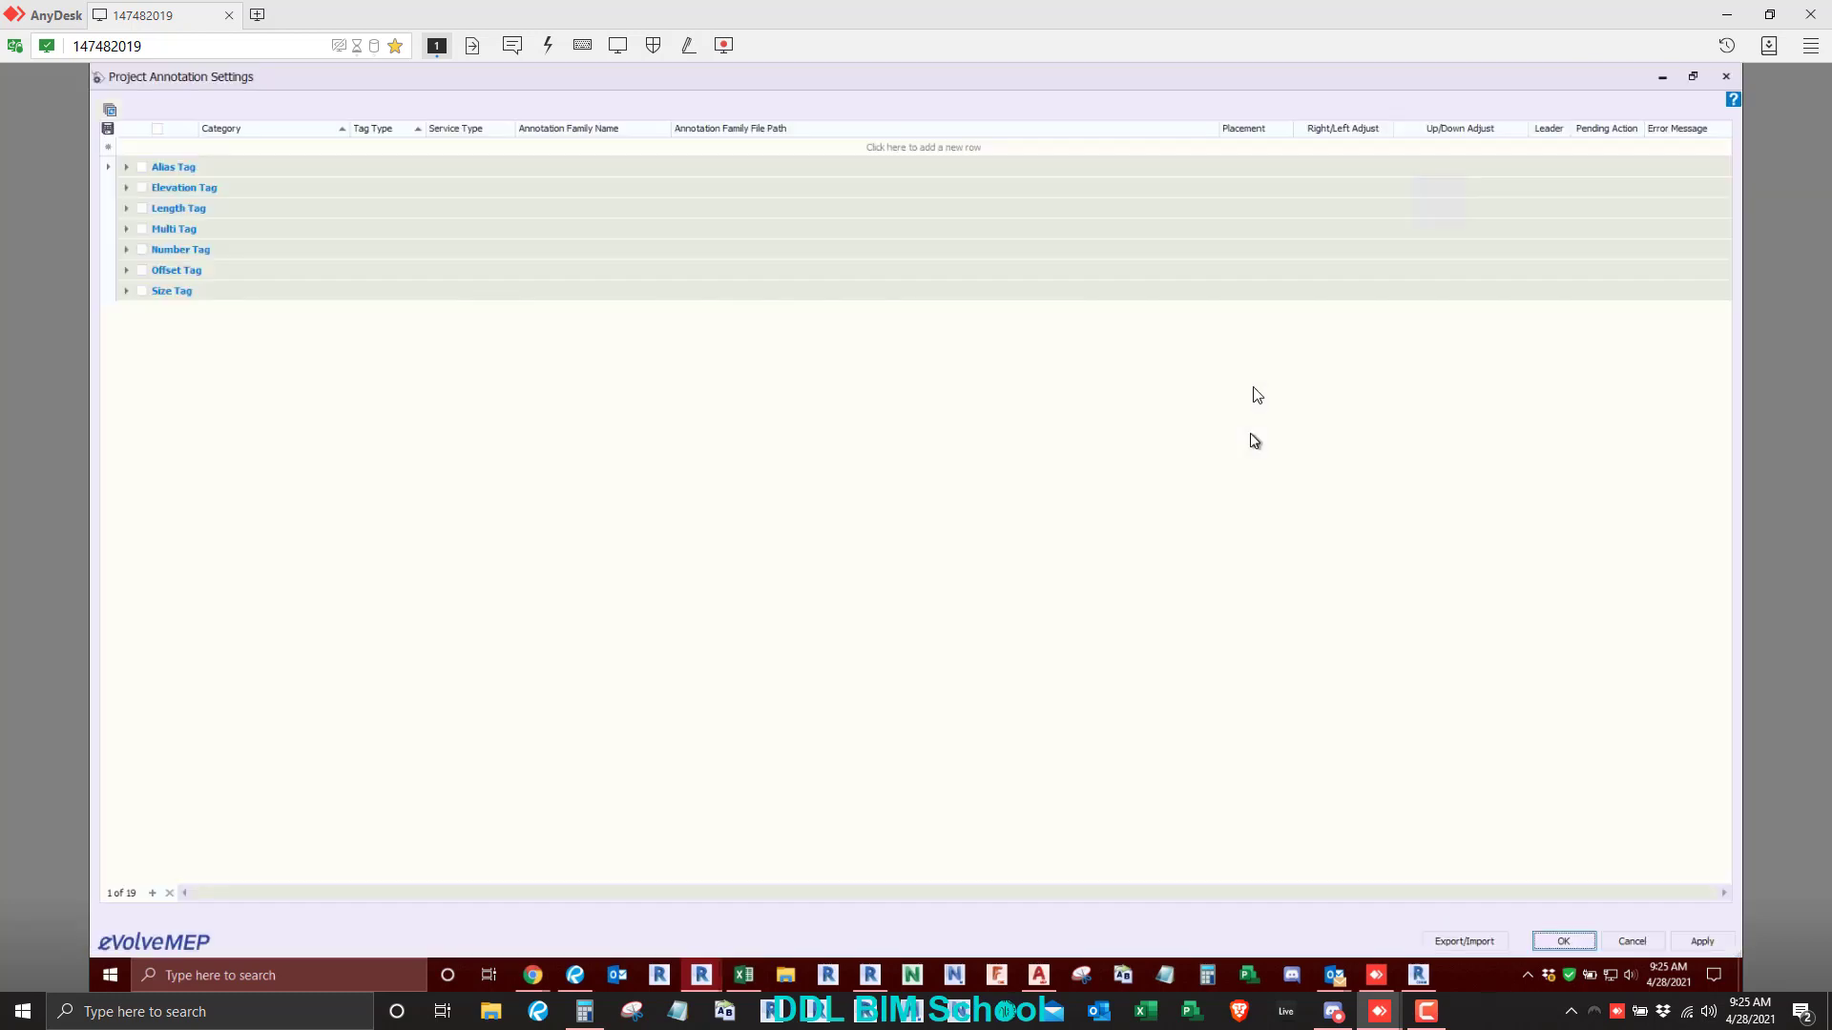
{"action": "left_click", "coordinate": [126, 270]}
{"action": "left_click", "coordinate": [145, 291]}
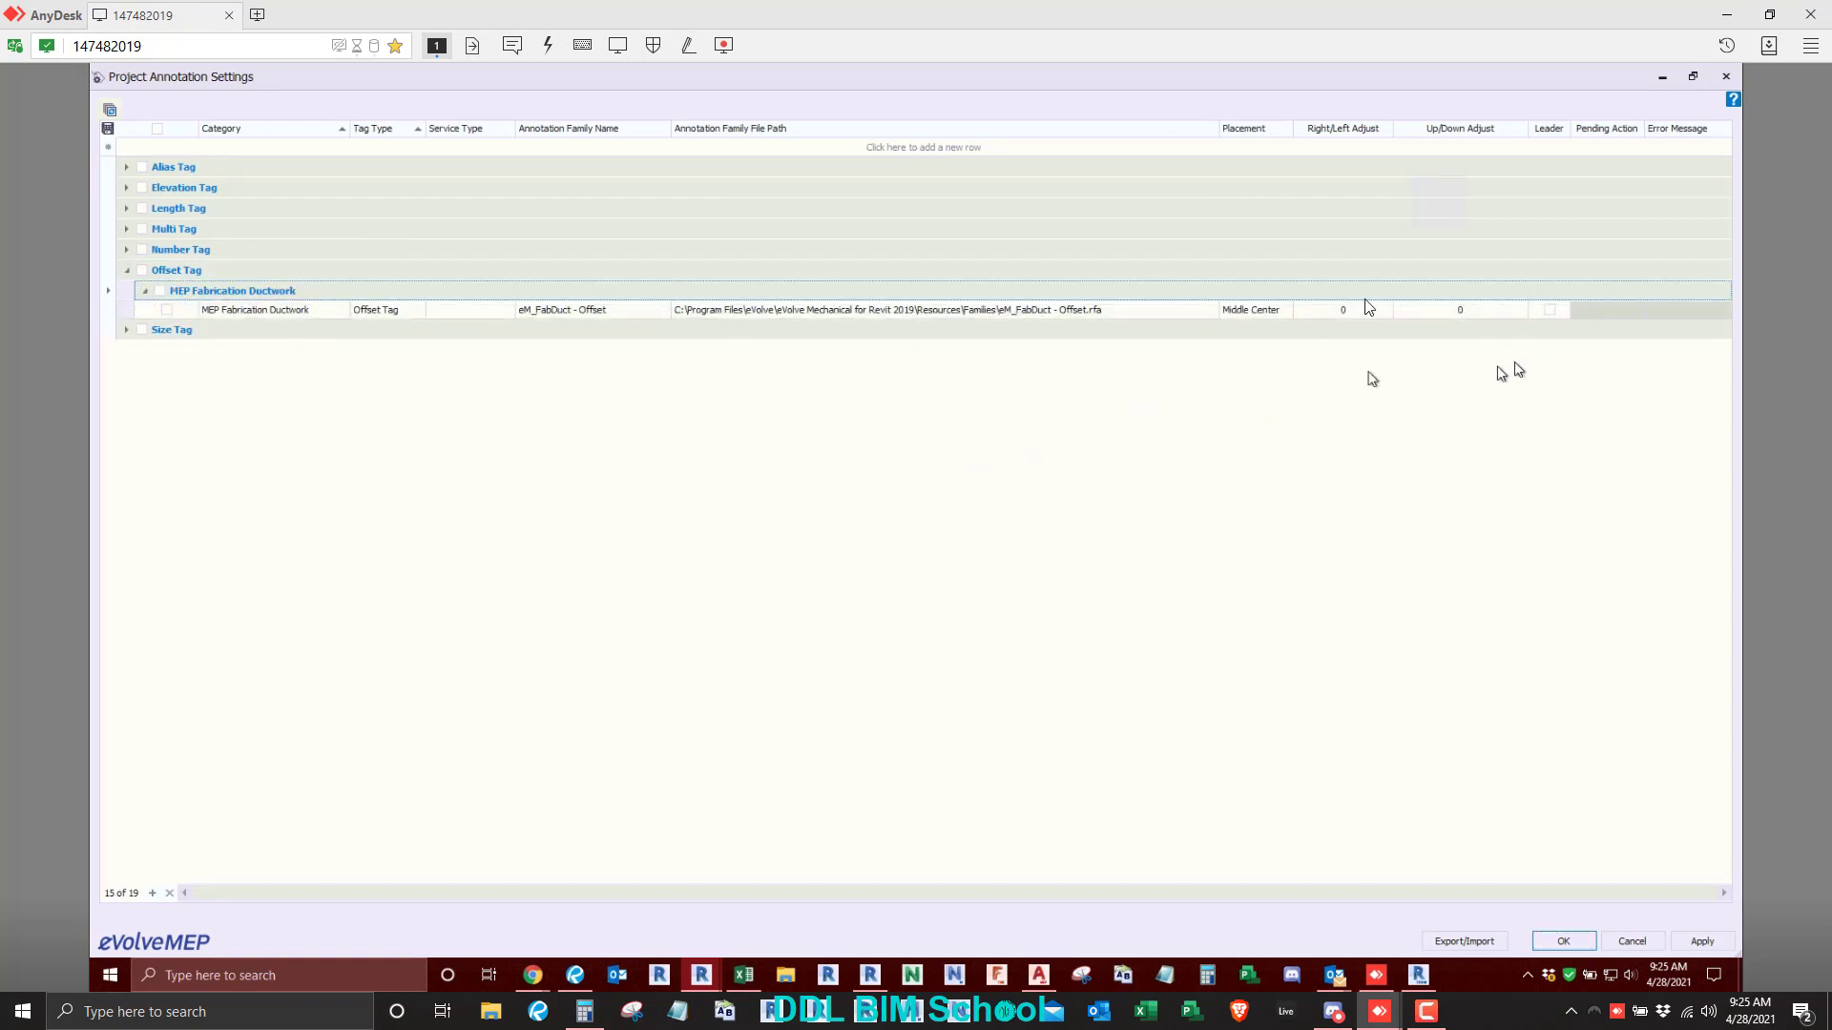
{"action": "left_click", "coordinate": [1285, 310]}
{"action": "left_click", "coordinate": [1285, 310]}
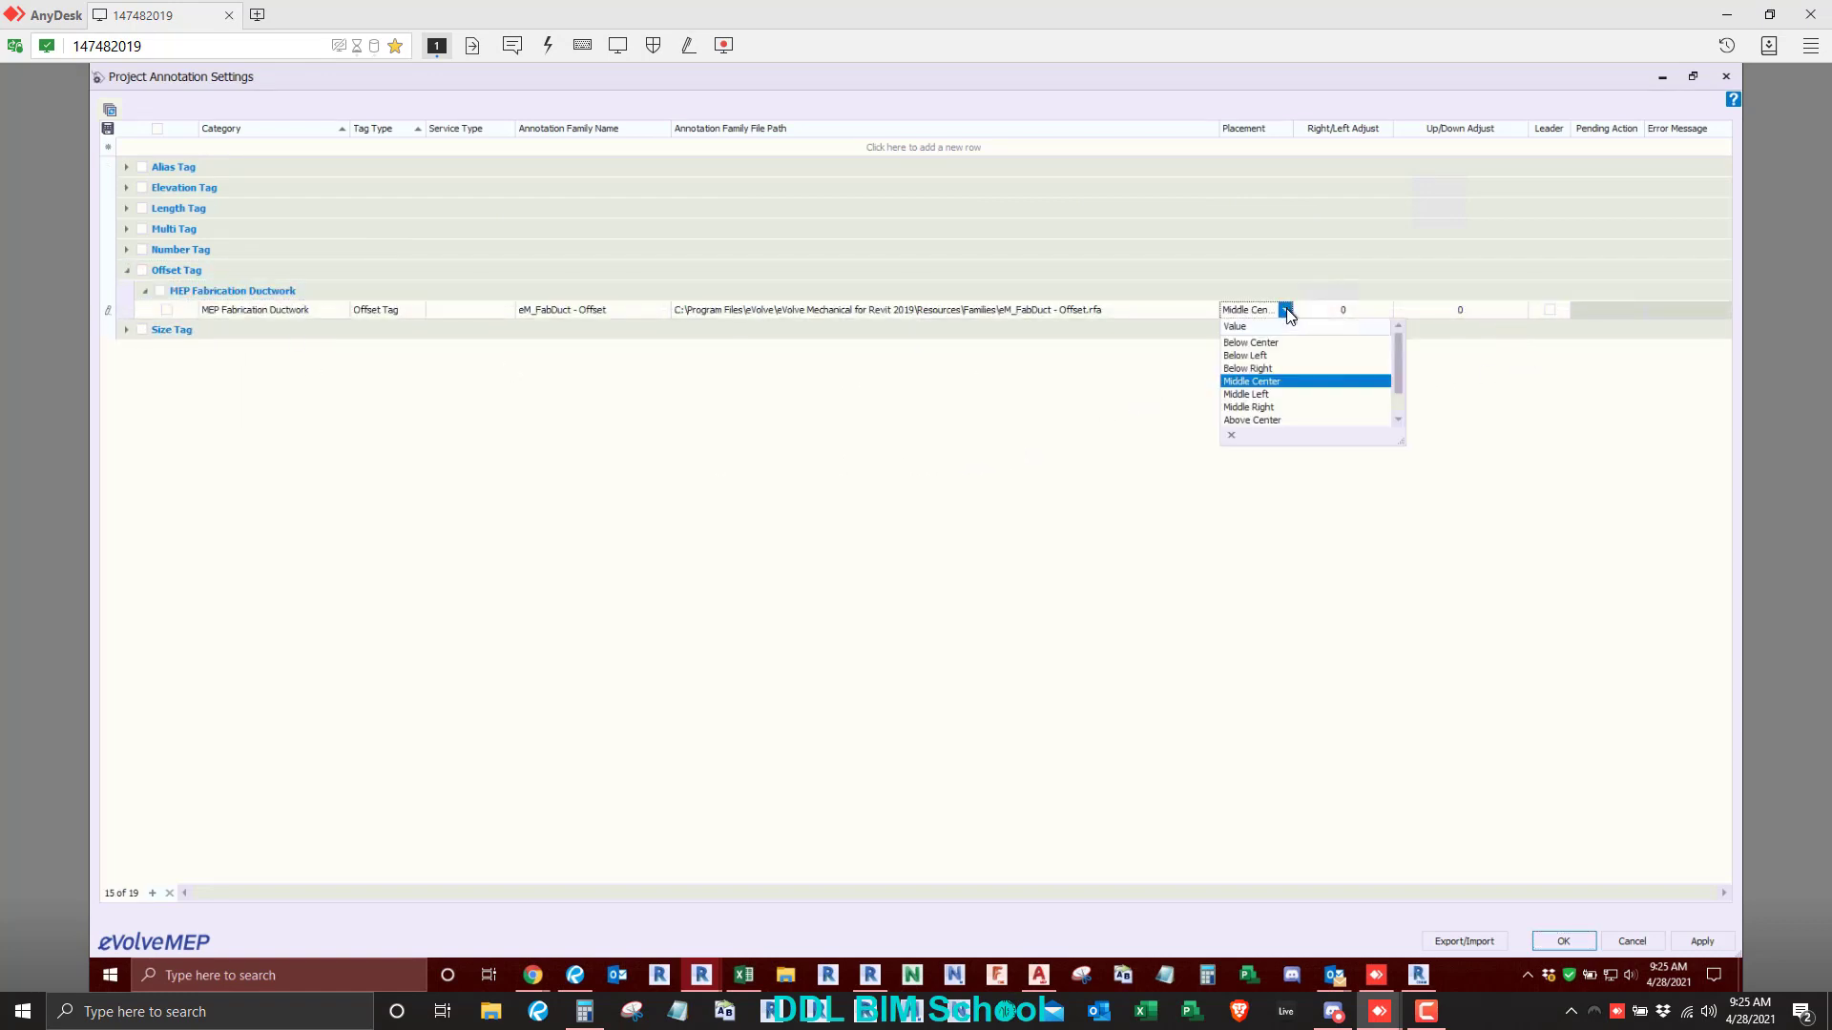
{"action": "left_click", "coordinate": [1256, 344]}
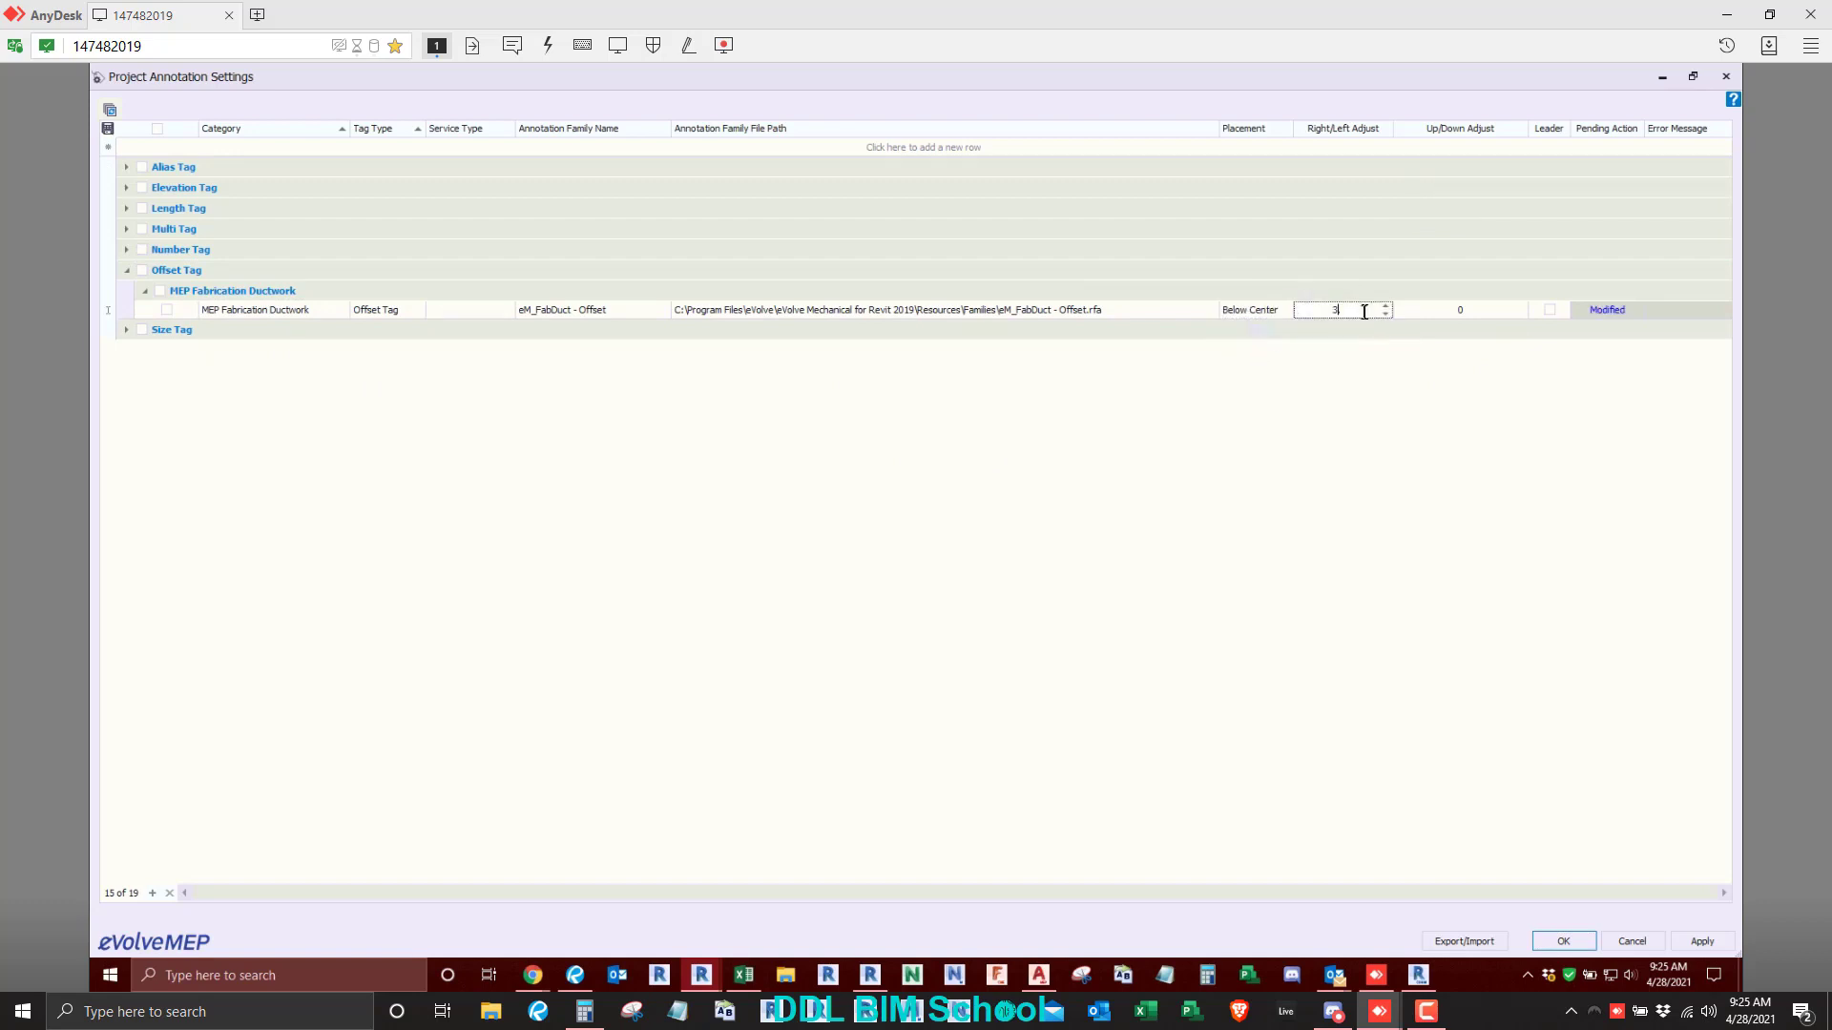
{"action": "type", "text": "30."}
{"action": "left_click", "coordinate": [1413, 314]}
{"action": "type", "text": "-18"}
{"action": "left_click", "coordinate": [1565, 941]}
- Tag both duct transitions with Offset tags again using the changed placement and adjust settings
{"action": "left_click_drag", "start_coordinate": [642, 436], "coordinate": [1097, 615]}
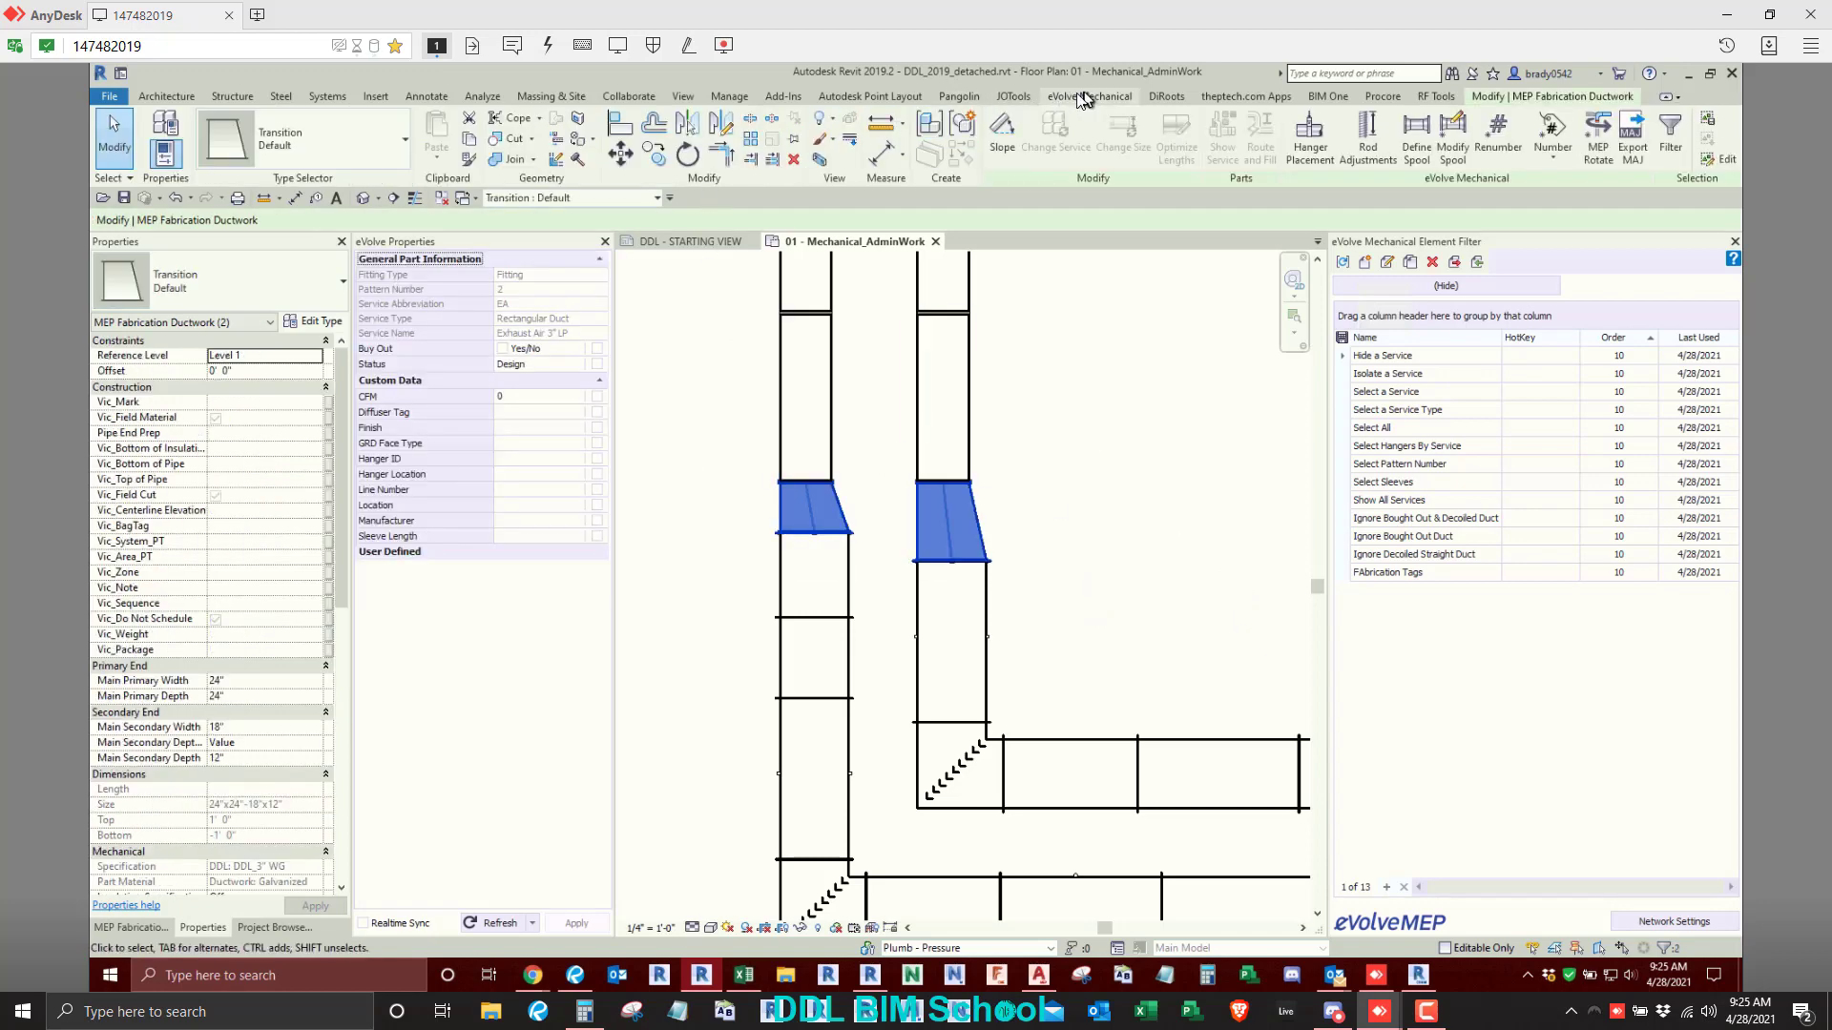
{"action": "left_click", "coordinate": [1084, 97]}
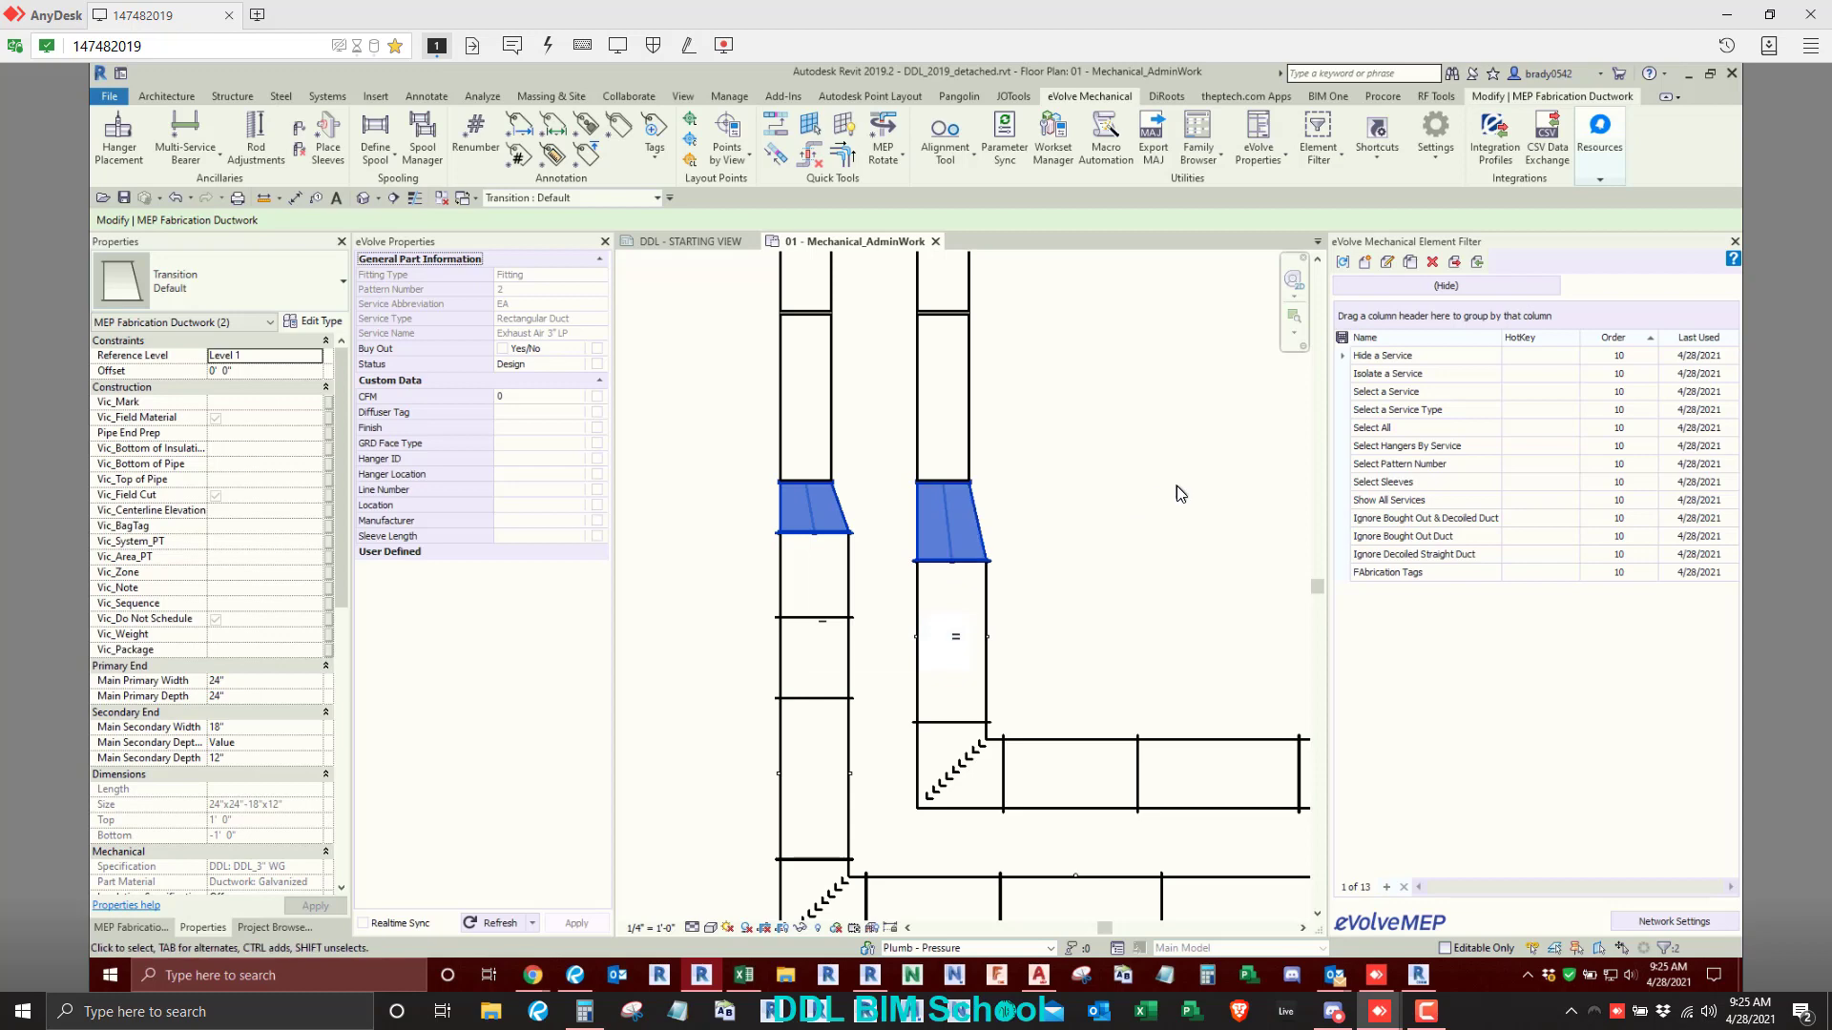
{"action": "left_click", "coordinate": [726, 578]}
- Move both Offset tags together from the straight ducts up into their transitions
{"action": "left_click_drag", "start_coordinate": [726, 578], "coordinate": [850, 656]}
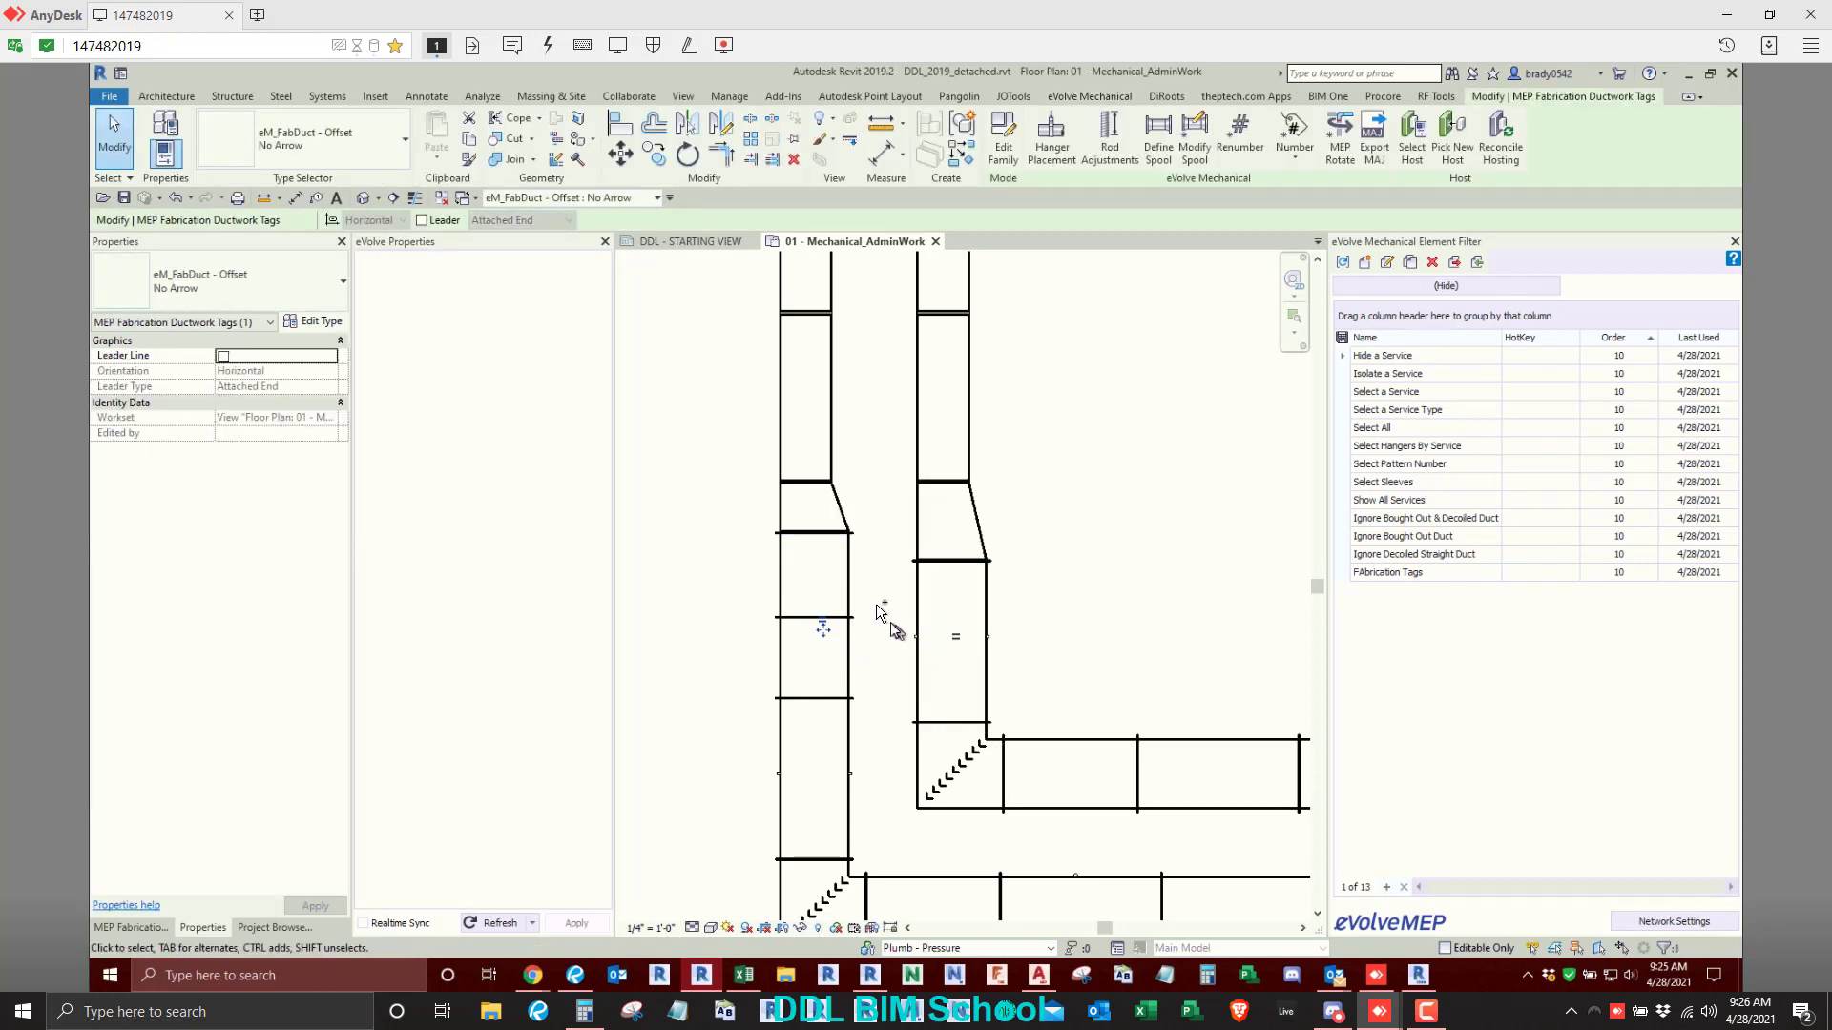
{"action": "left_click_drag", "start_coordinate": [869, 592], "coordinate": [1037, 682], "text": "ctrl"}
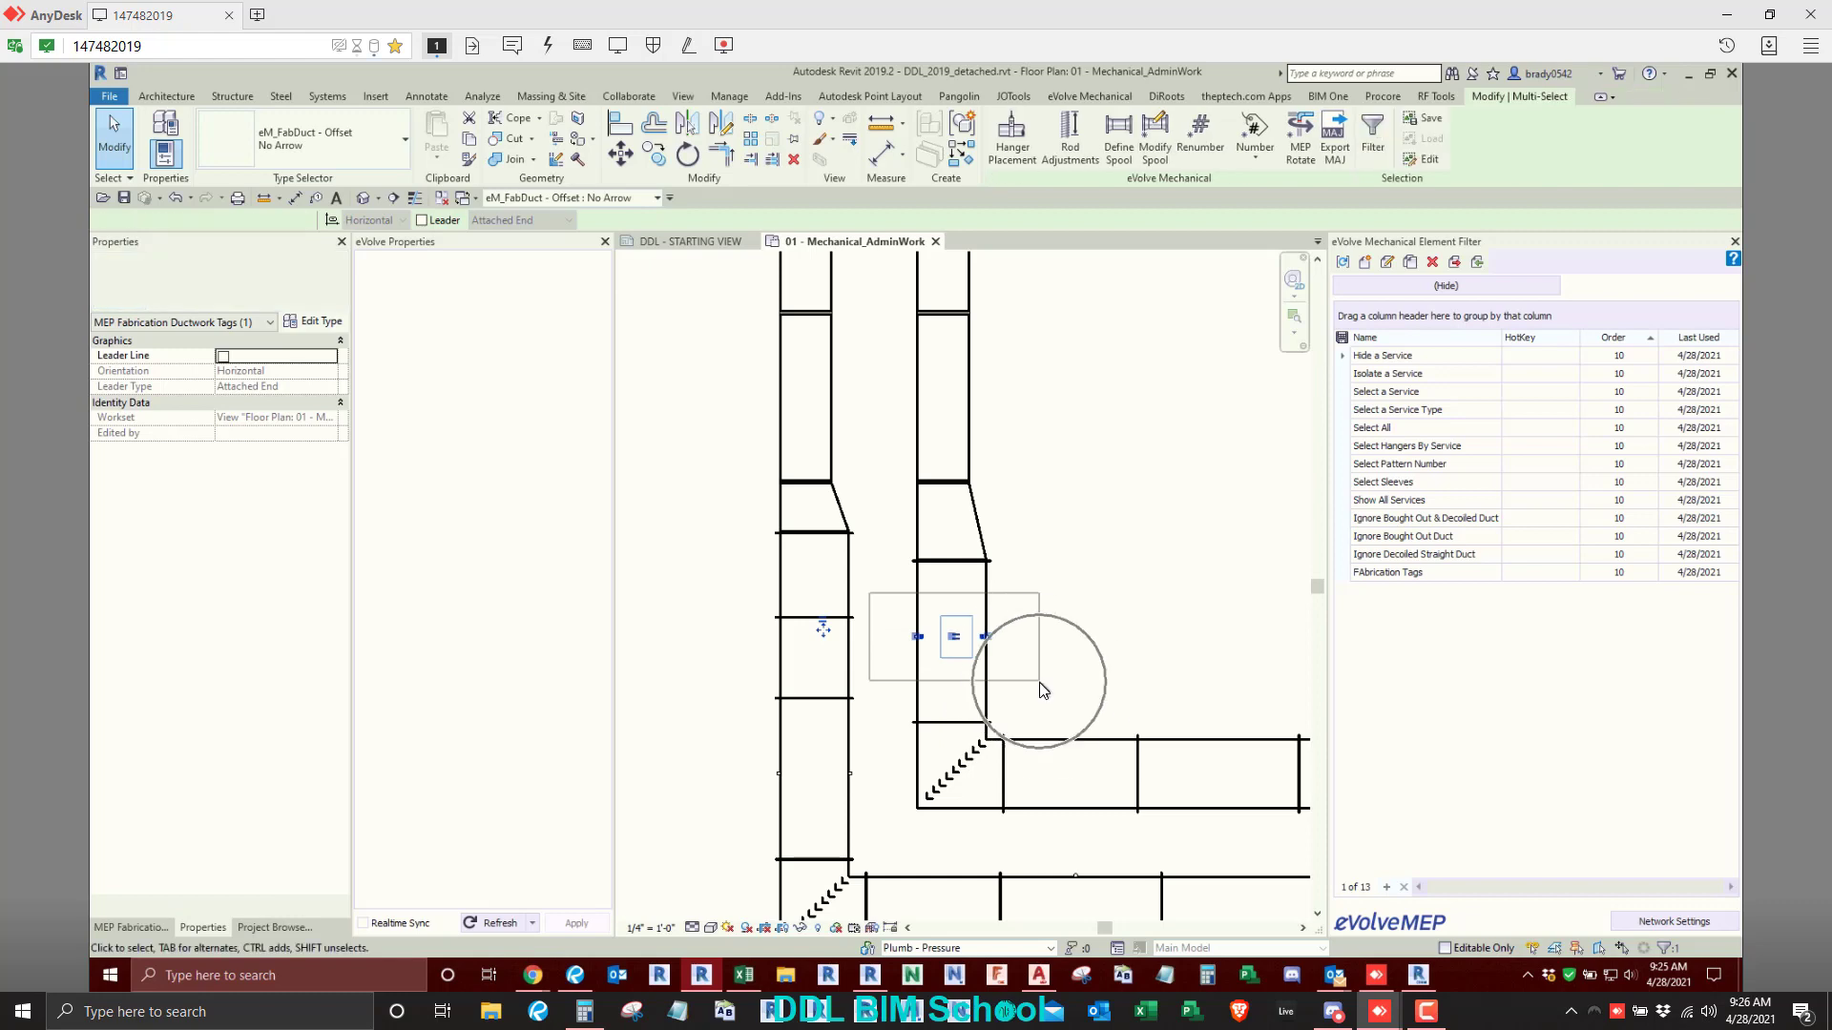
{"action": "left_click", "coordinate": [989, 640], "text": "shift"}
{"action": "key", "text": "m"}
{"action": "key", "text": "v"}
{"action": "left_click", "coordinate": [952, 642]}
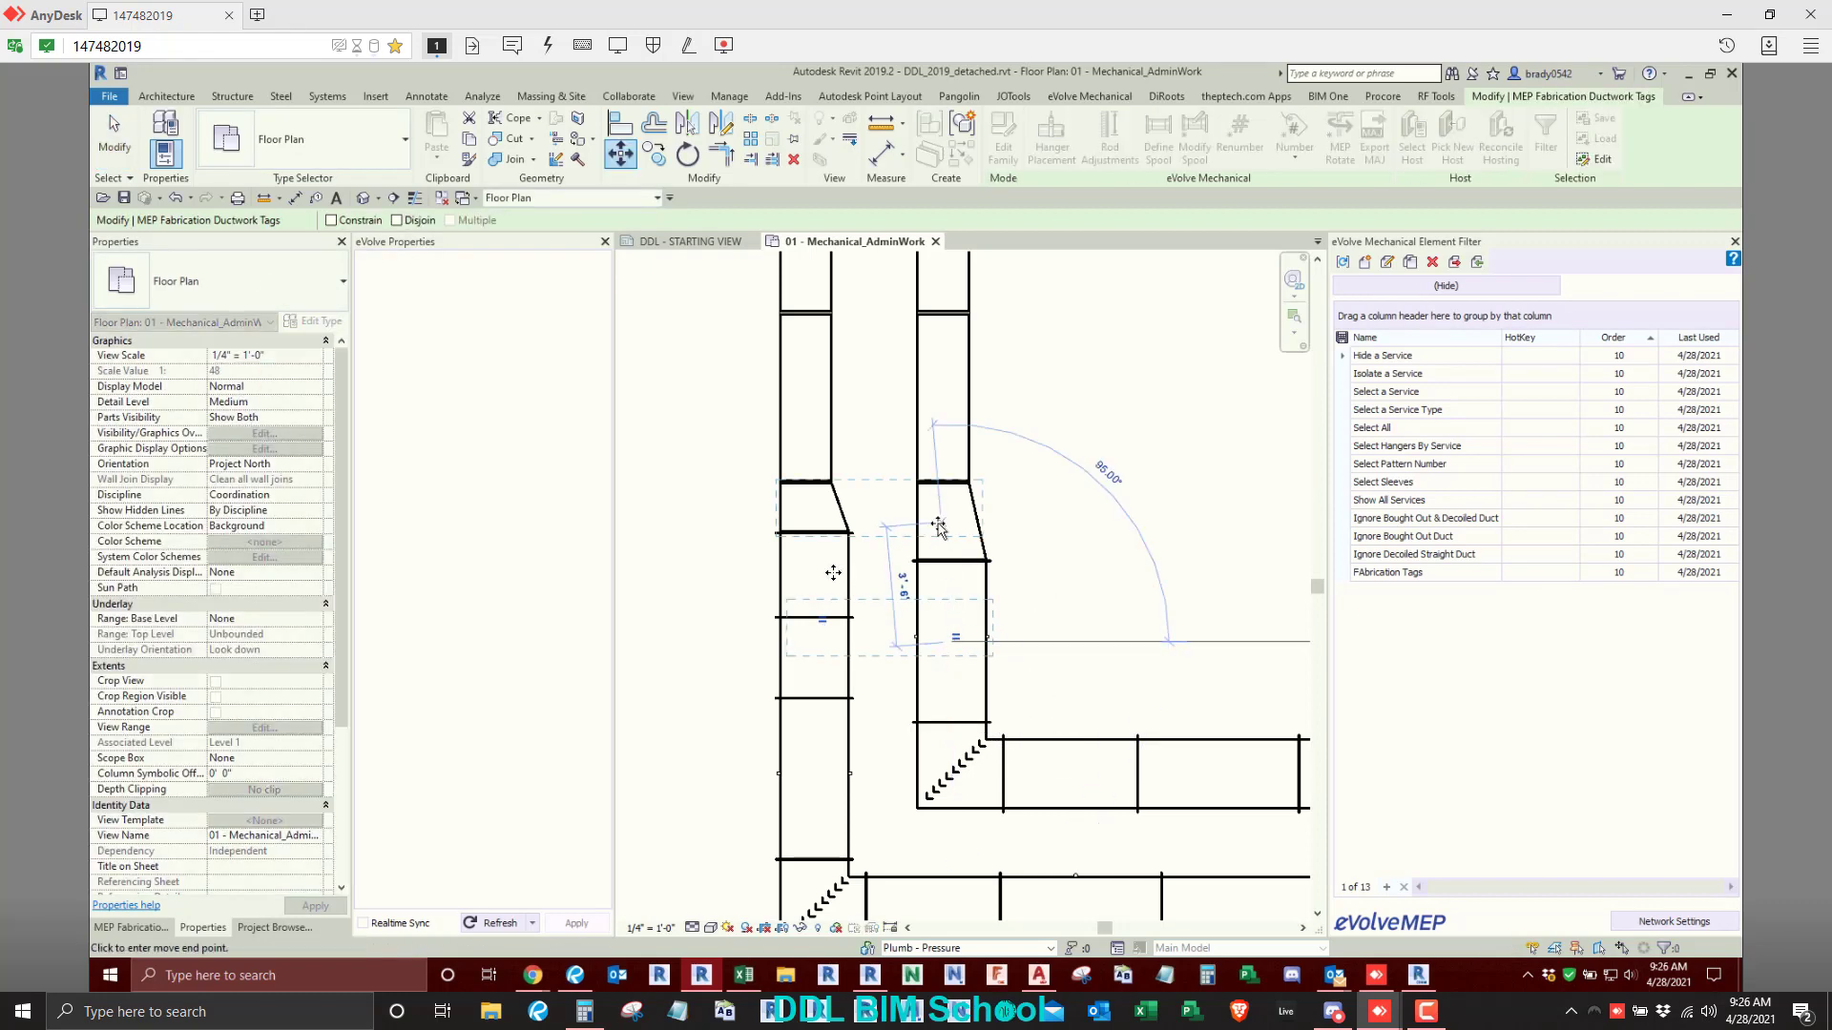
{"action": "left_click", "coordinate": [941, 524]}
{"action": "left_click", "coordinate": [813, 504]}
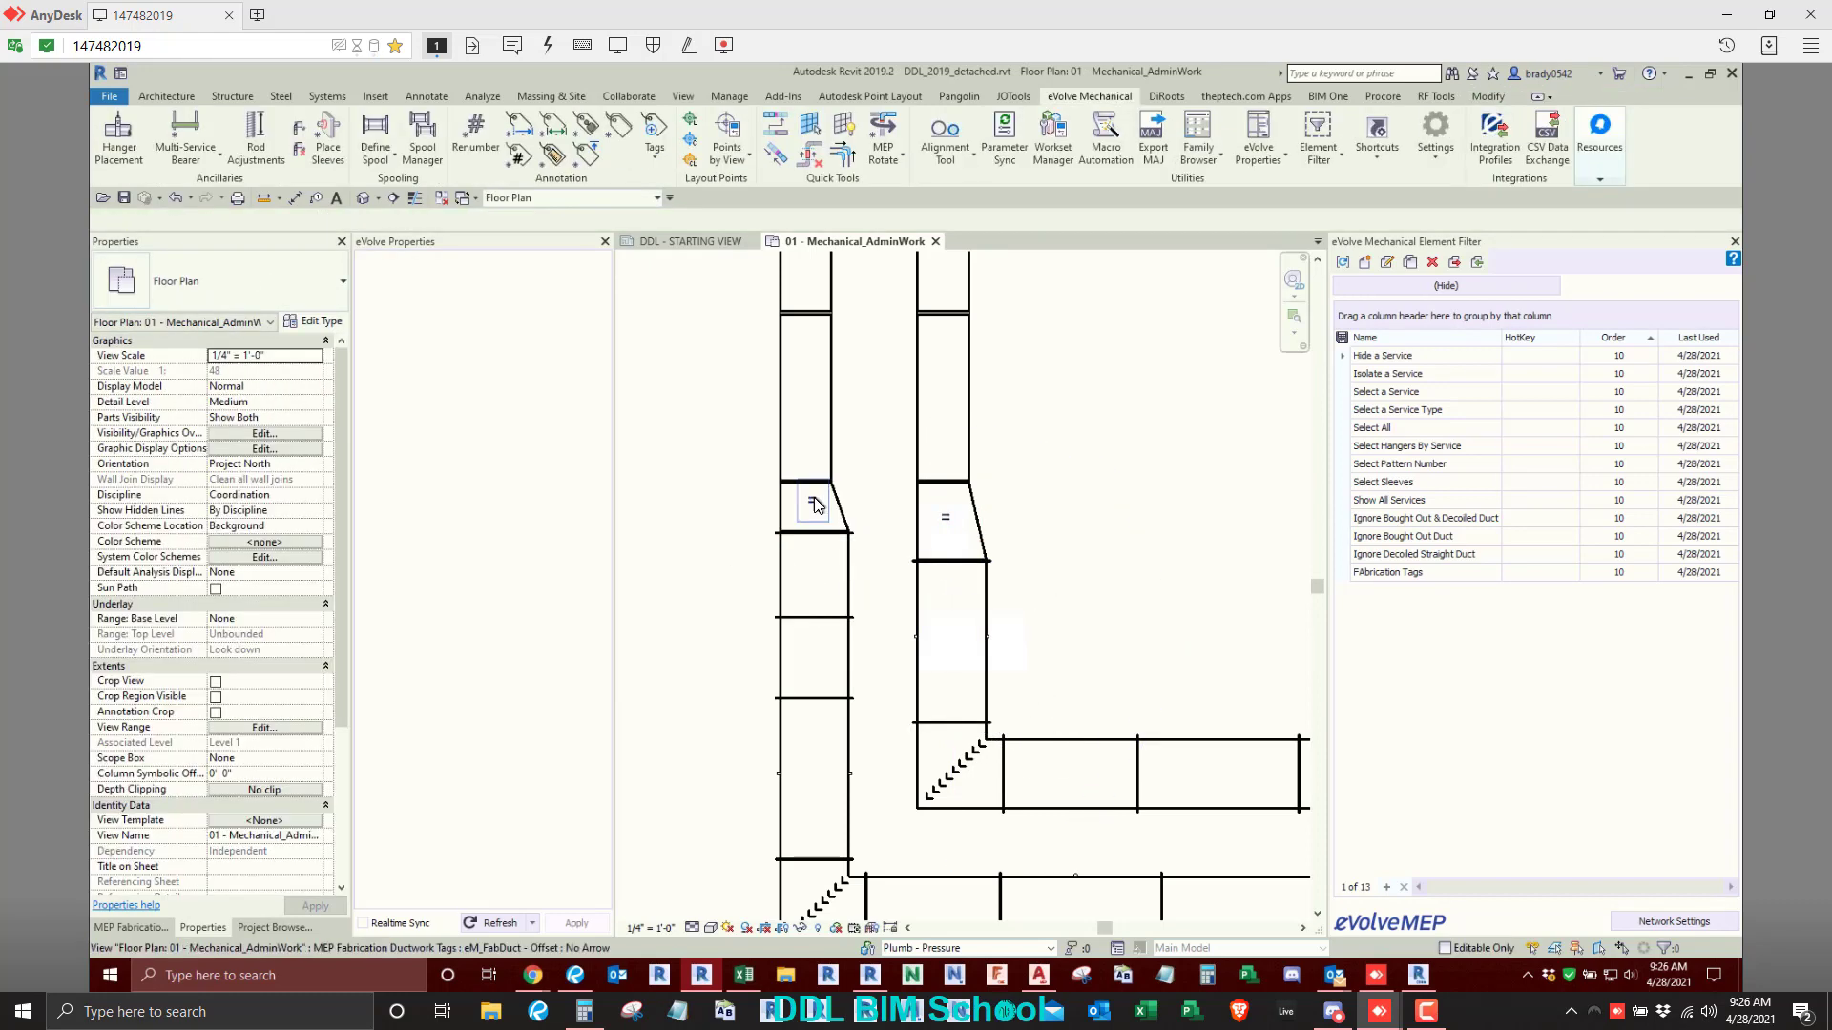
{"action": "left_click", "coordinate": [1171, 600]}
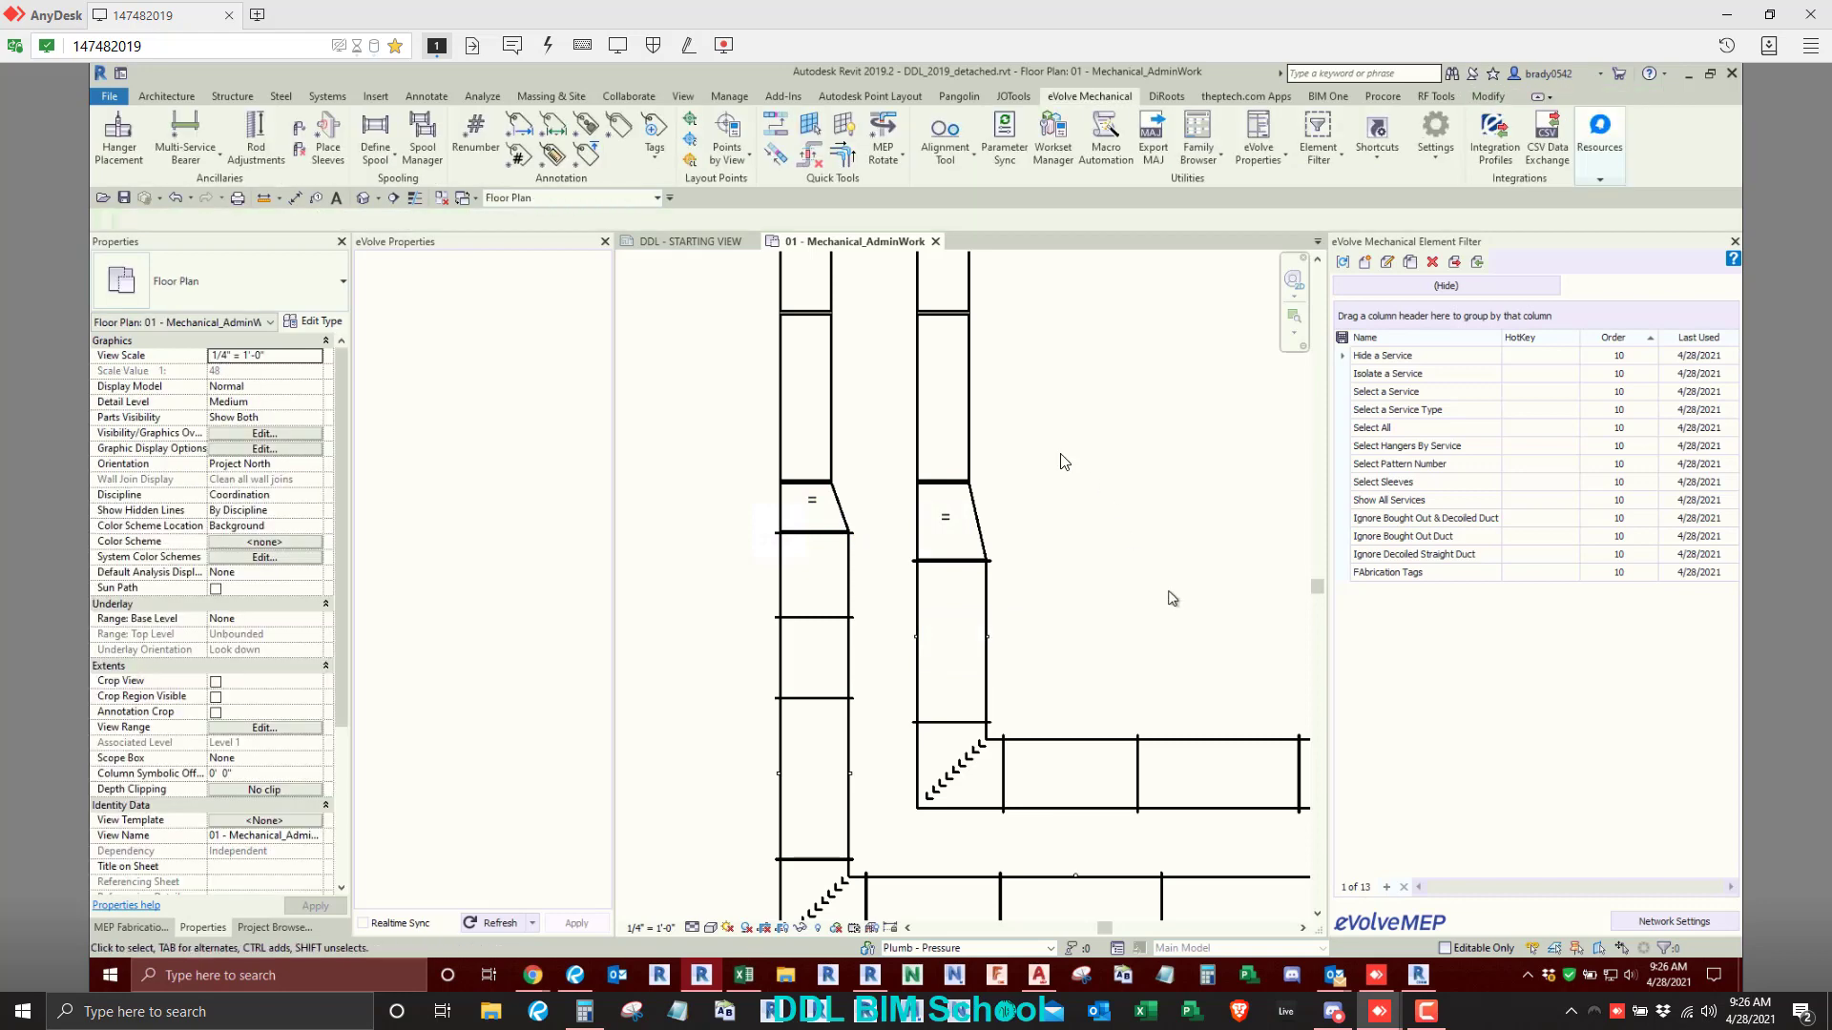
- Shift the Offset tag on the left transition slightly down and toward the duct's left edge
{"action": "scroll", "coordinate": [817, 512], "scroll_direction": "up", "scroll_amount": 2}
{"action": "left_click", "coordinate": [817, 511]}
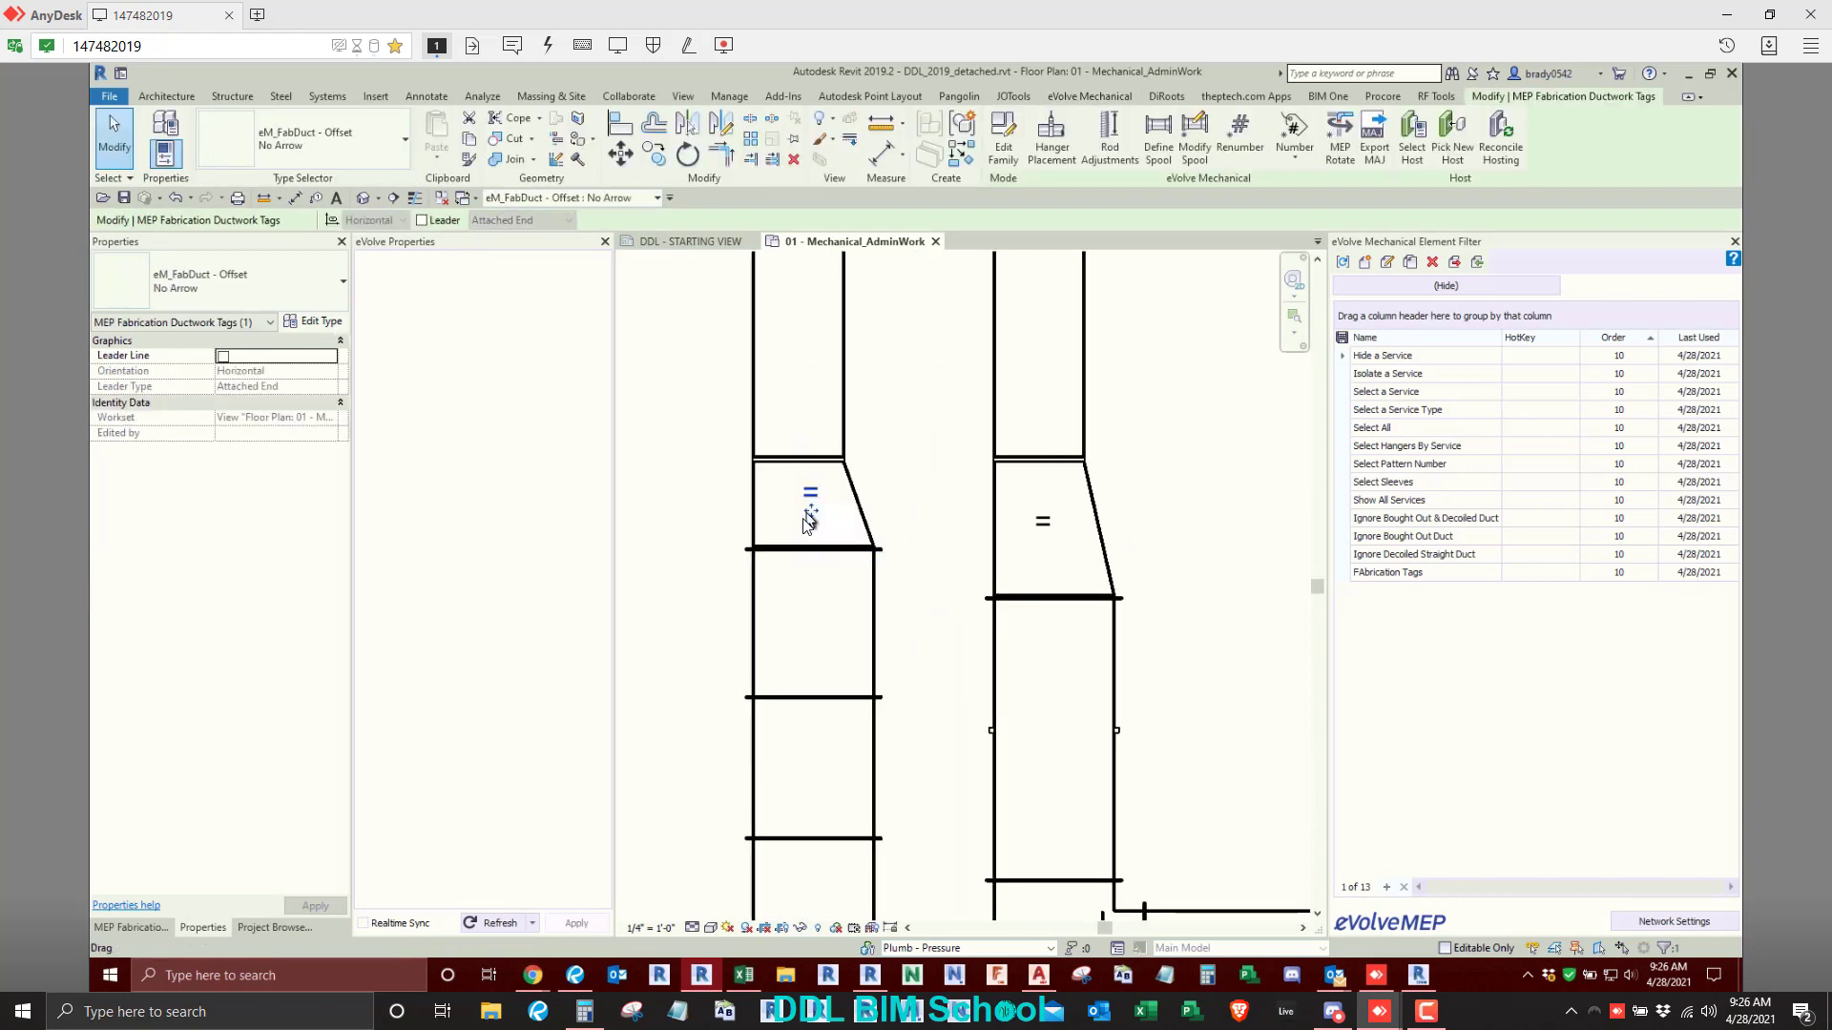
{"action": "left_click_drag", "start_coordinate": [813, 511], "coordinate": [794, 529]}
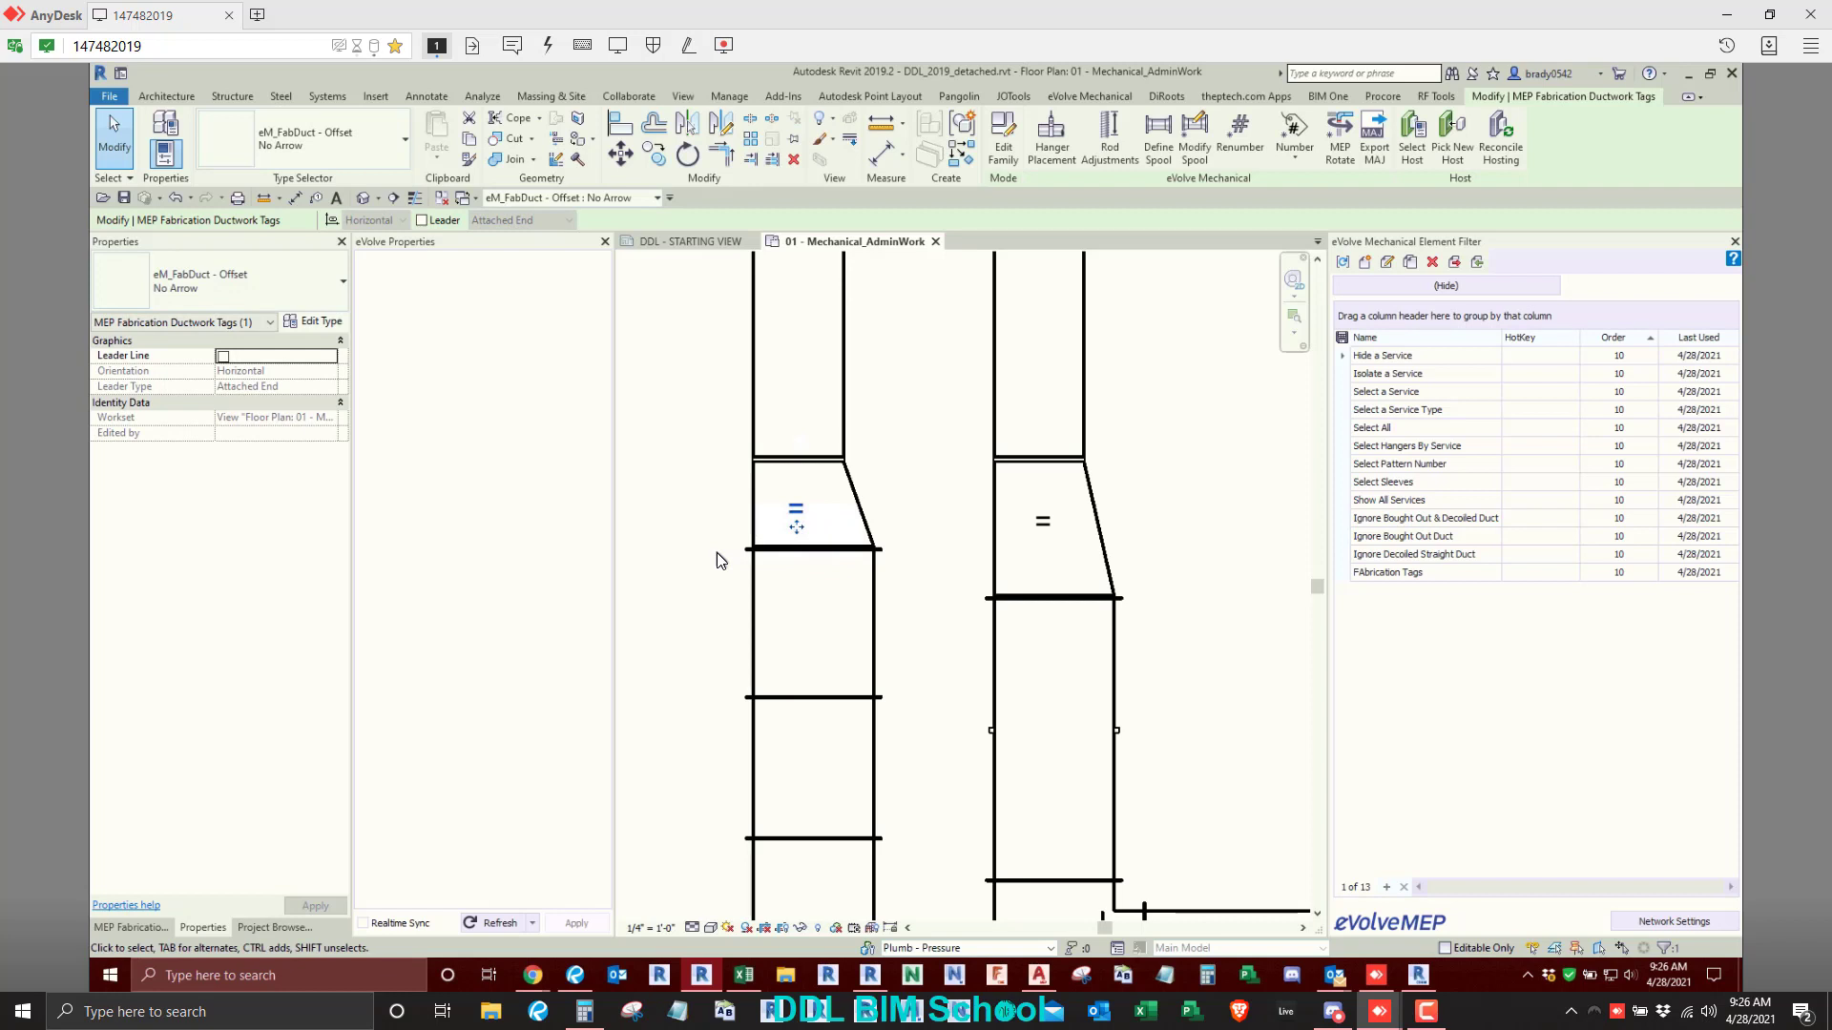
{"action": "left_click", "coordinate": [718, 552]}
{"action": "left_click", "coordinate": [794, 515]}
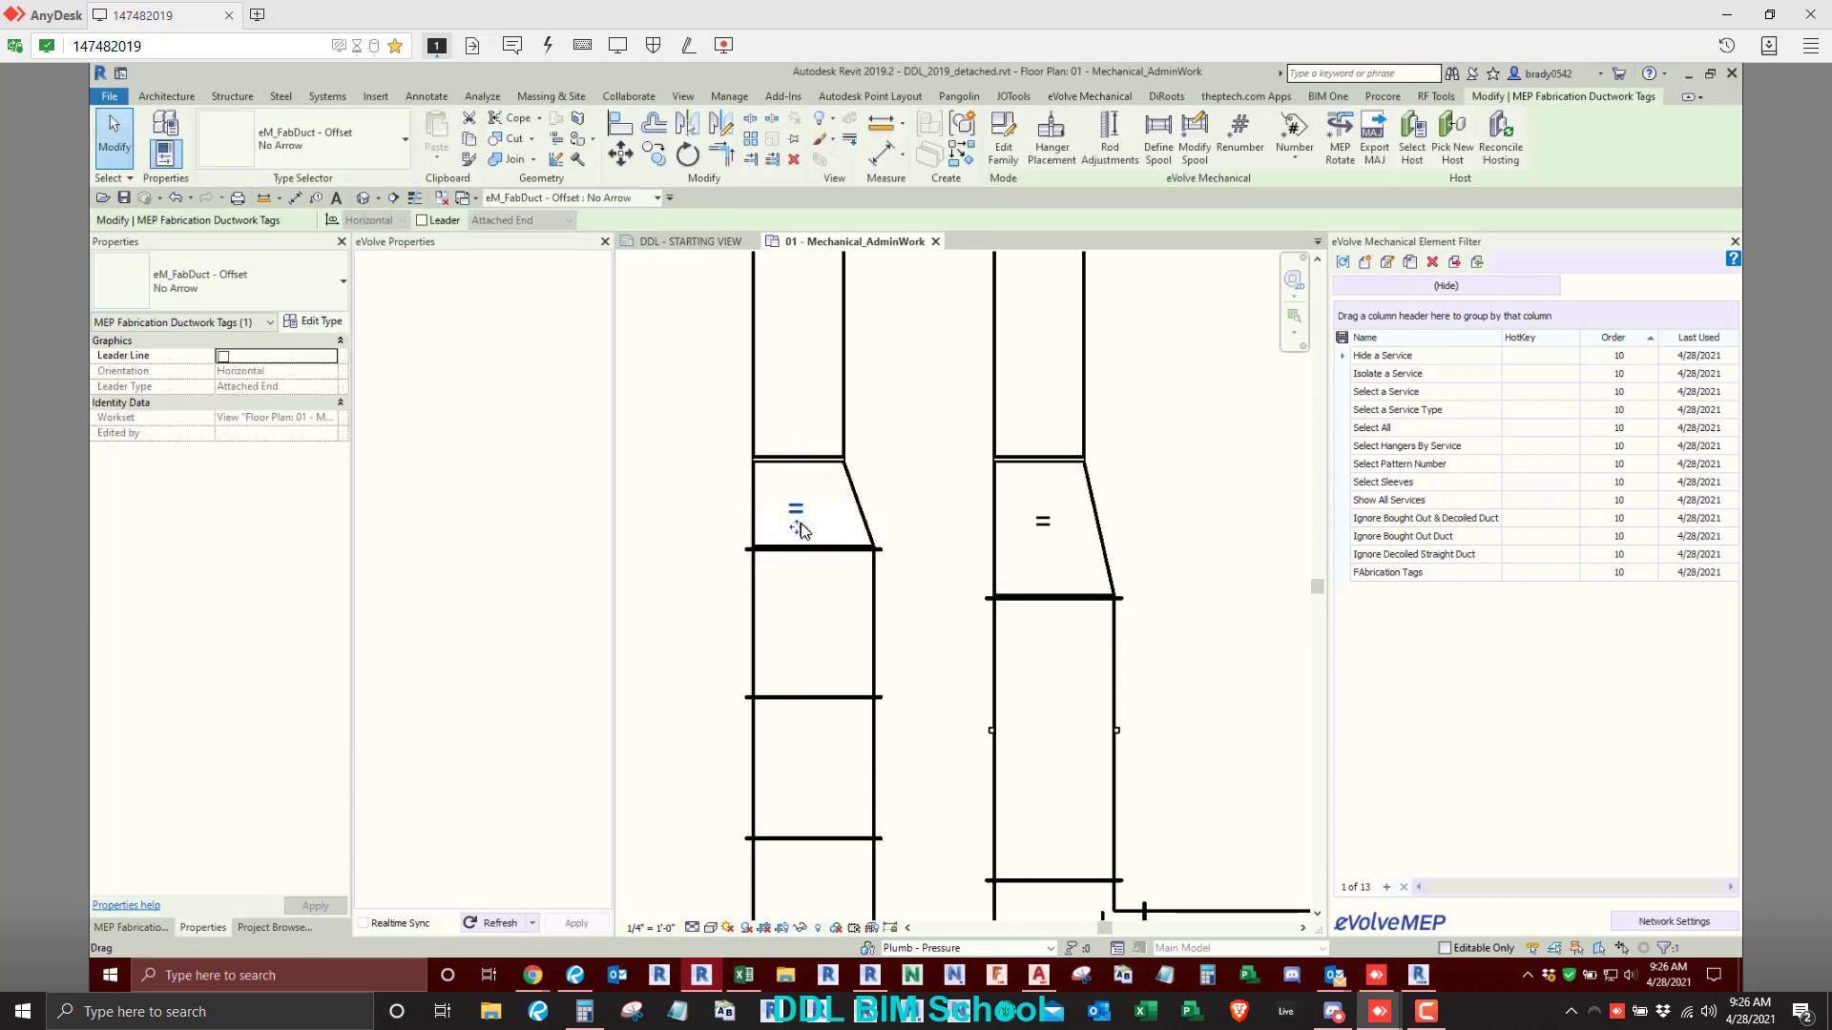
{"action": "left_click", "coordinate": [1038, 530]}
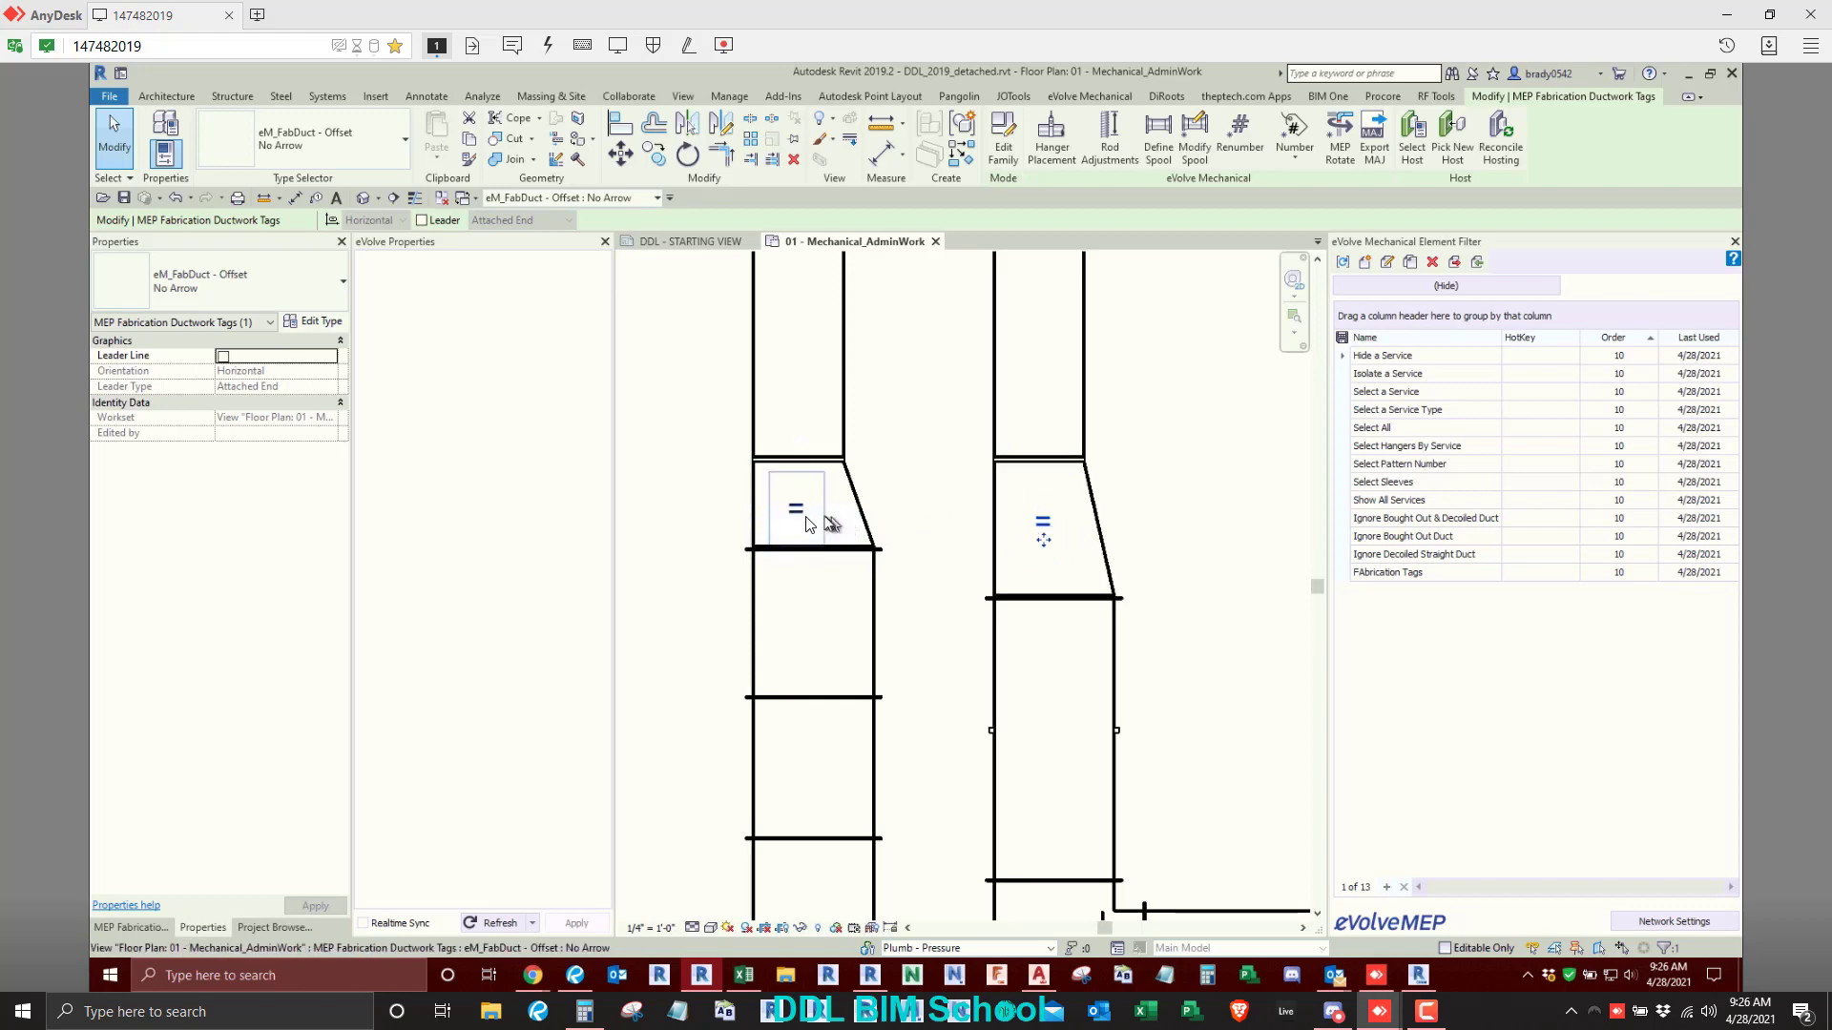
{"action": "left_click", "coordinate": [1135, 567]}
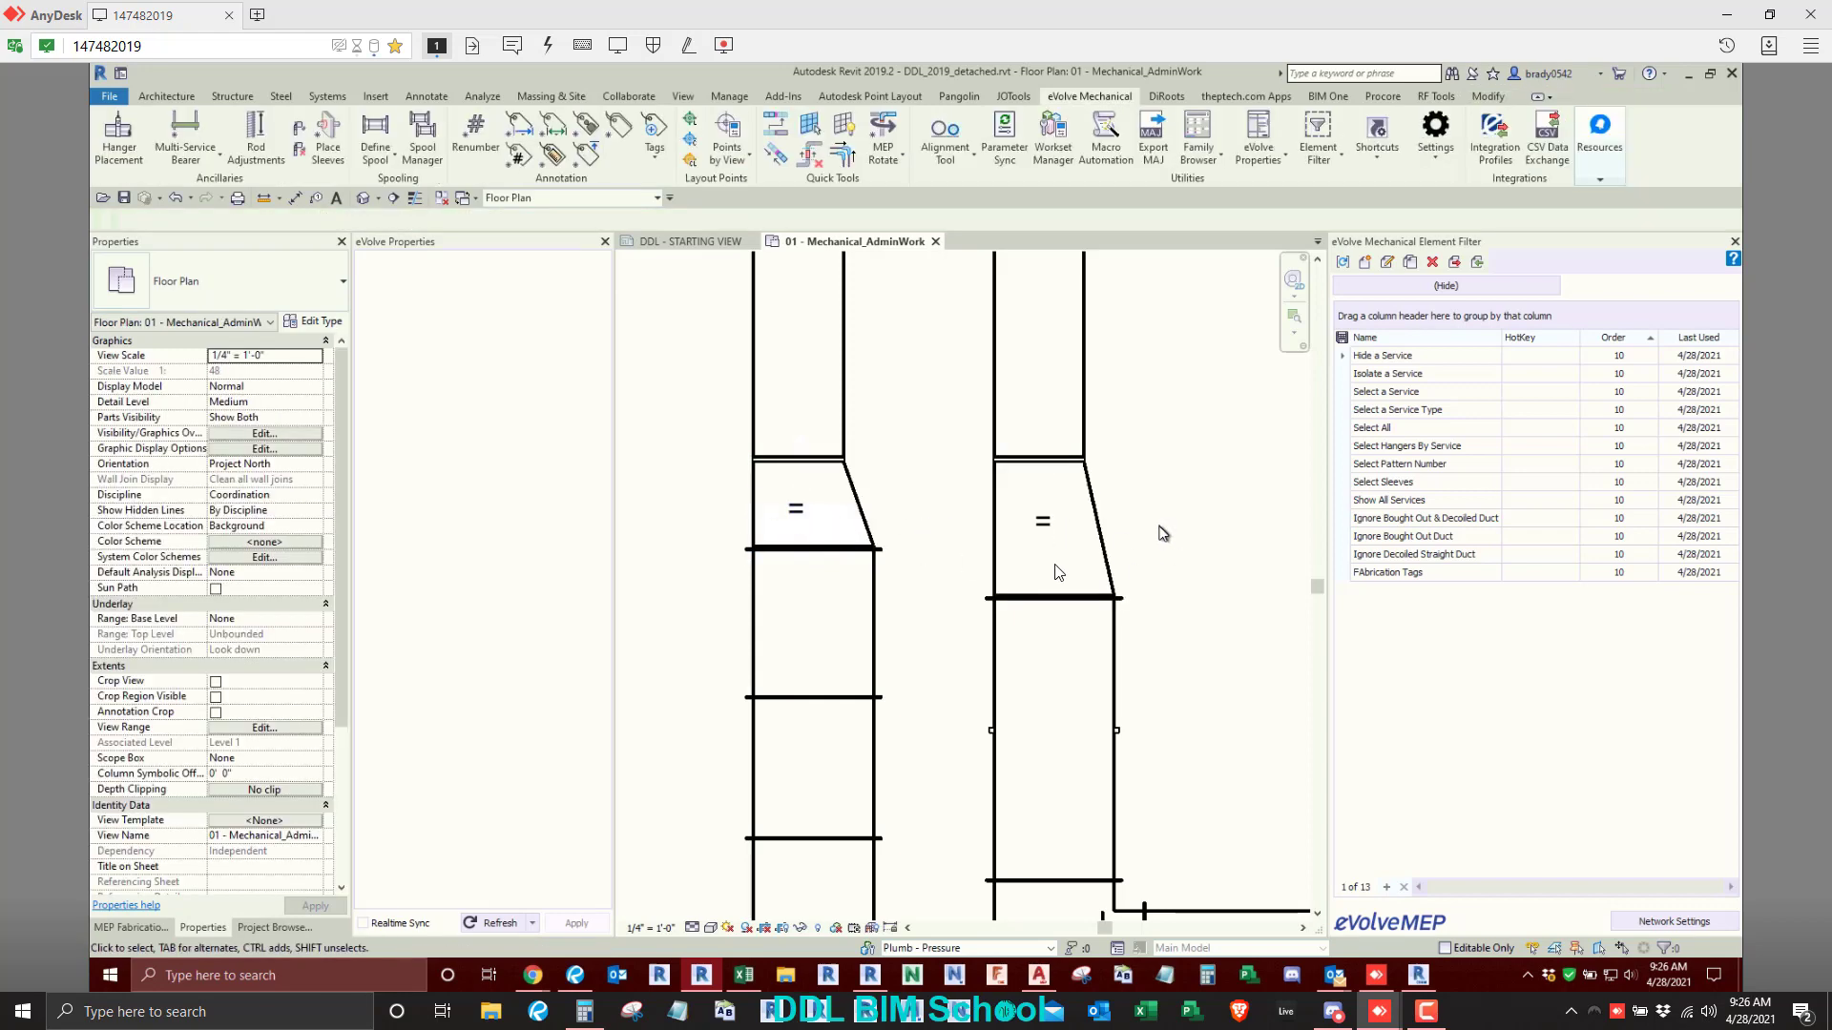
{"action": "key", "text": "t"}
{"action": "key", "text": "g"}
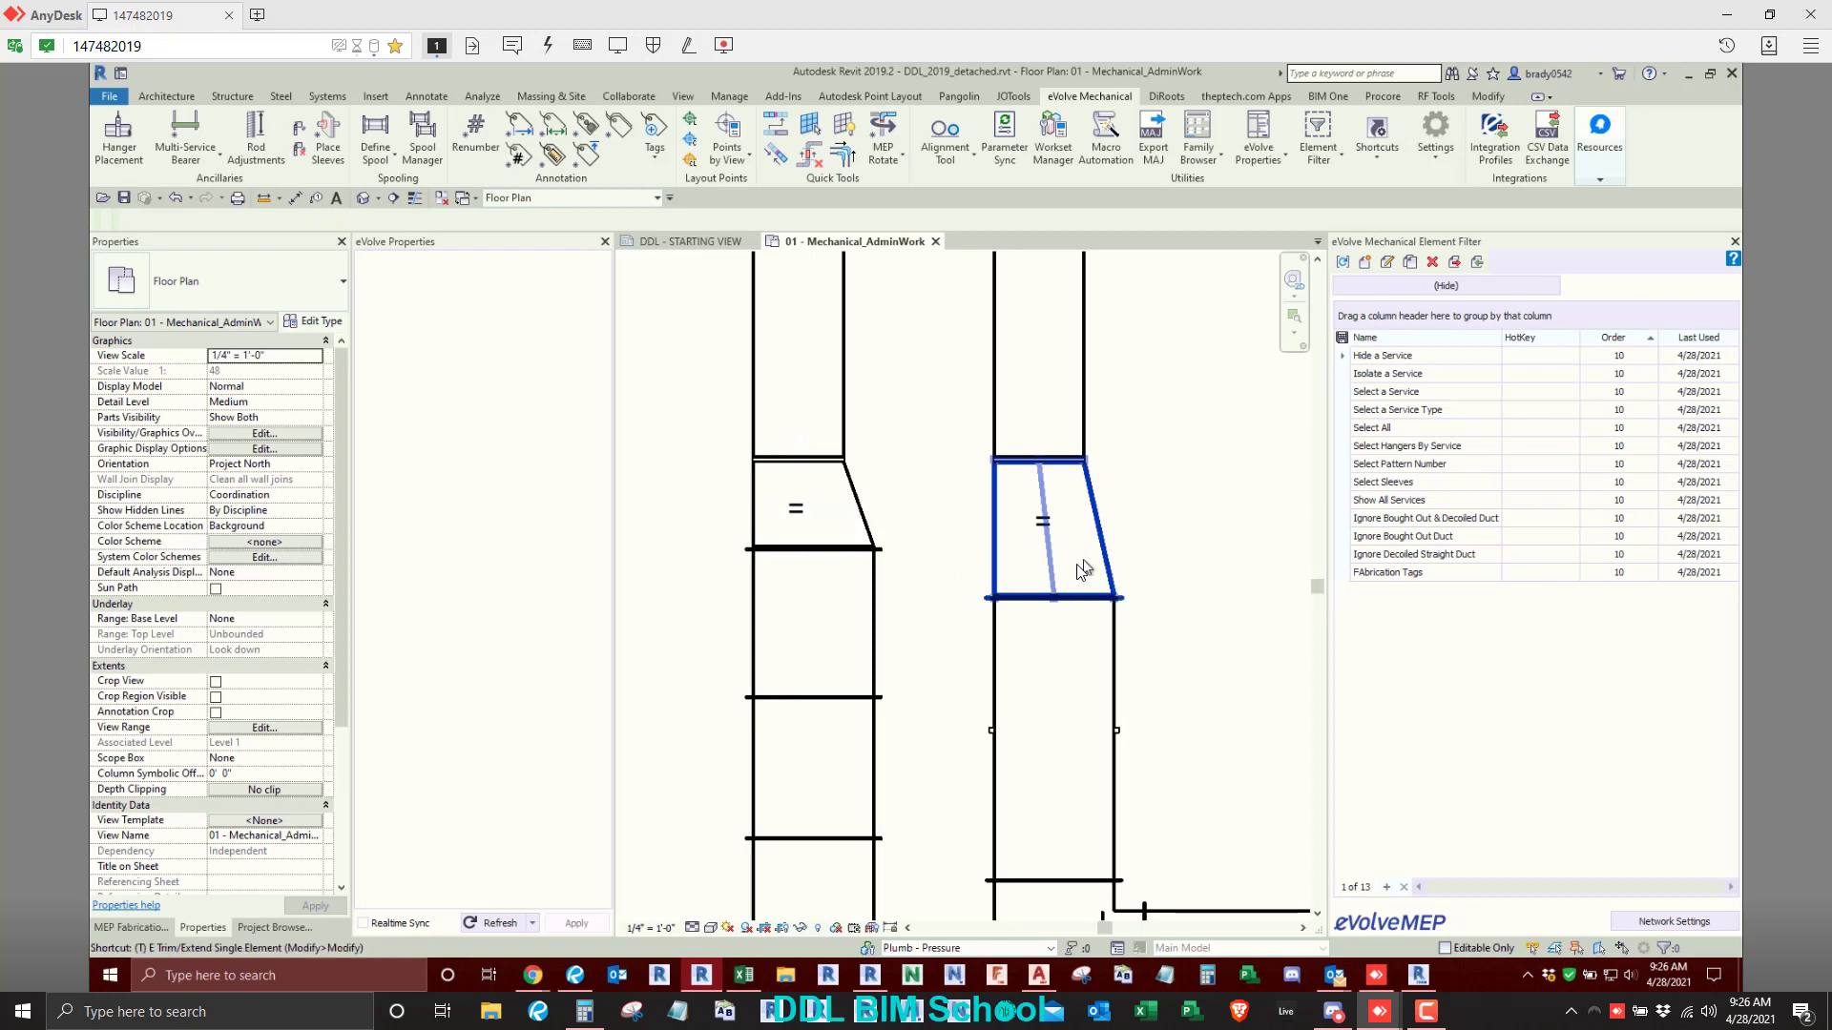
{"action": "key", "text": "Escape"}
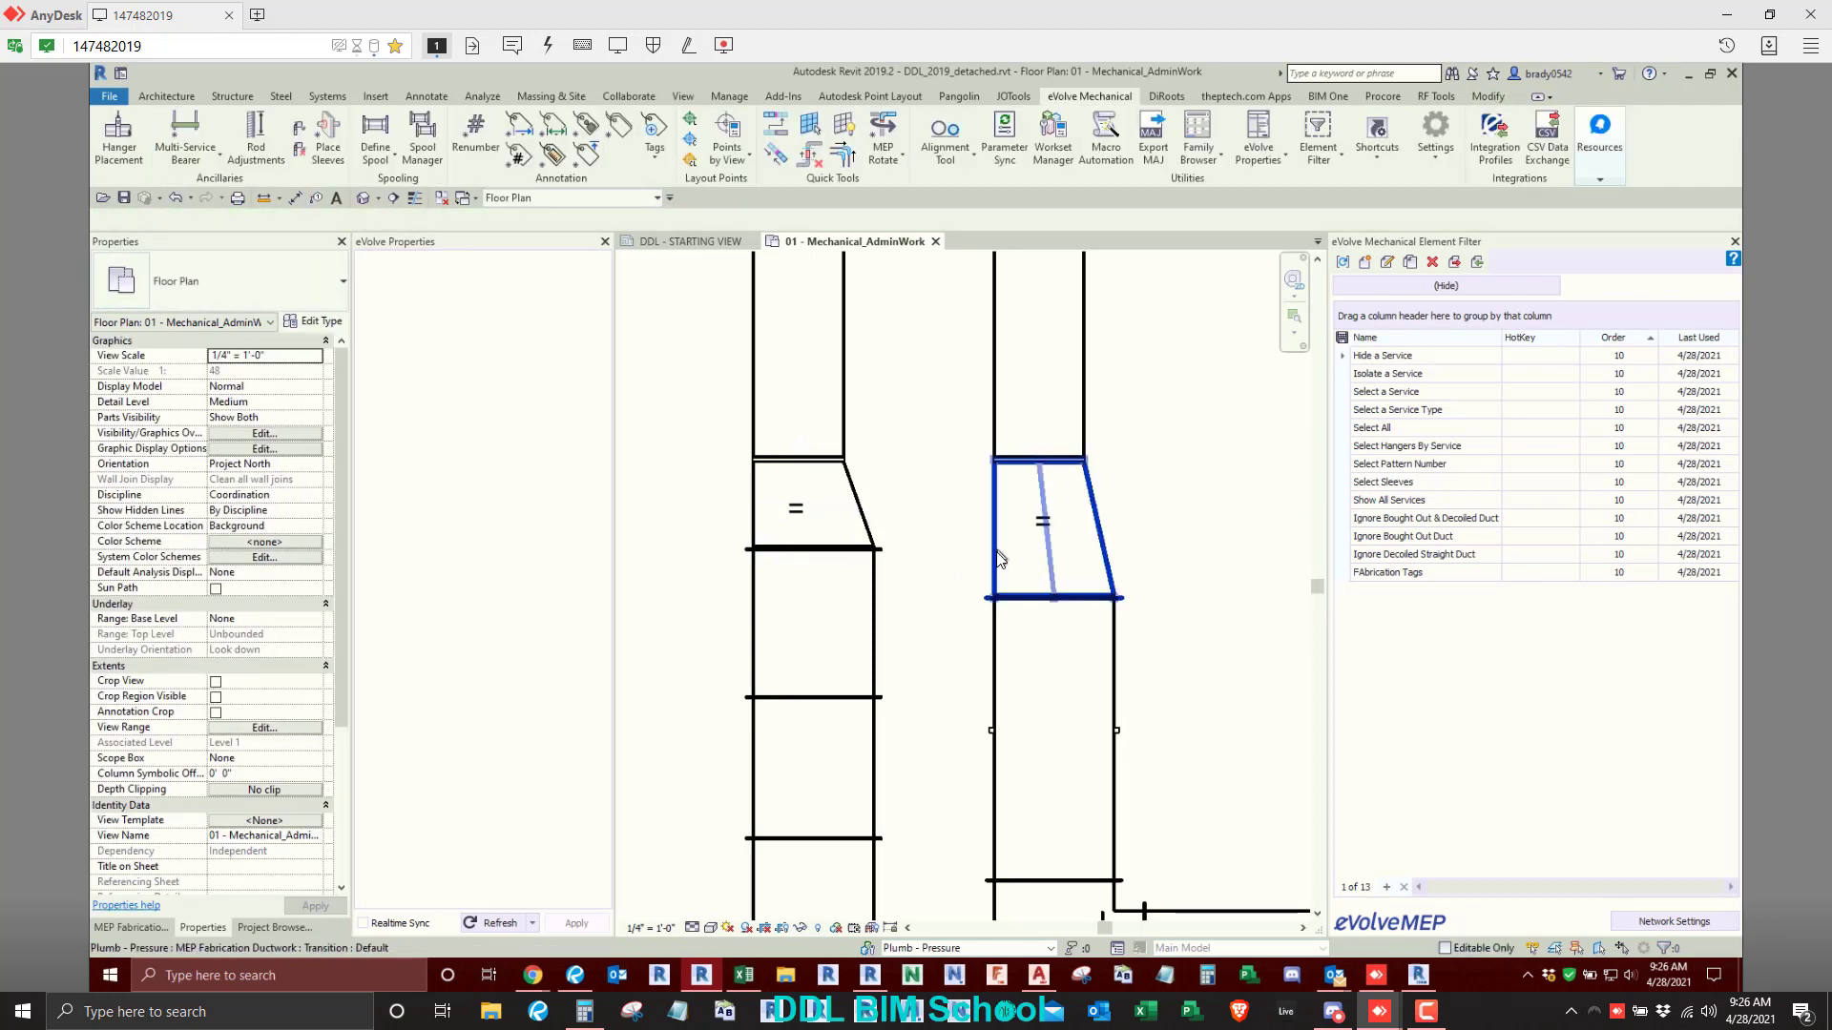
- Pull the lower end of the straight duct up away from the right transition, and select that transition's Offset tag
{"action": "left_click", "coordinate": [994, 442]}
{"action": "left_click_drag", "start_coordinate": [1039, 459], "coordinate": [1039, 410]}
{"action": "left_click", "coordinate": [1189, 458]}
{"action": "left_click", "coordinate": [1044, 521]}
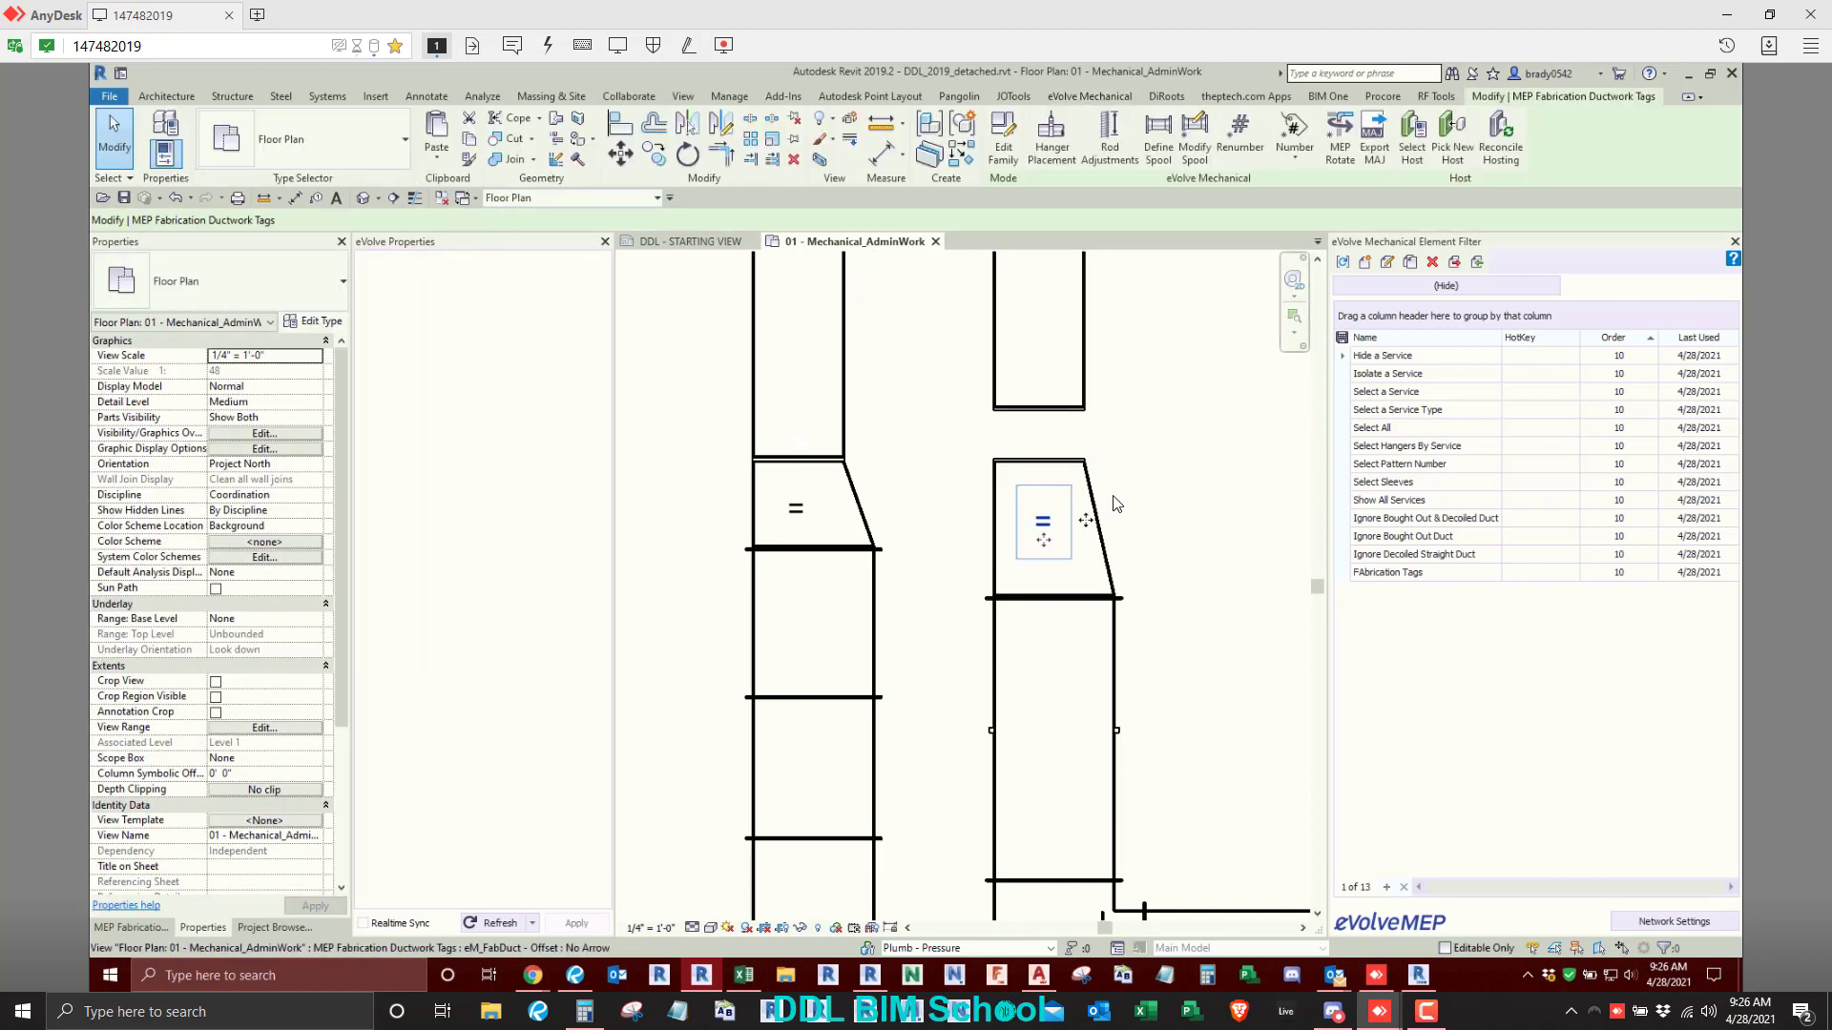
- Edit the right duct transition, keeping its Offset-Width setting as Value and setting its Offset-Depth to Flat Bottom
{"action": "left_click", "coordinate": [1112, 503]}
{"action": "left_click", "coordinate": [1164, 412]}
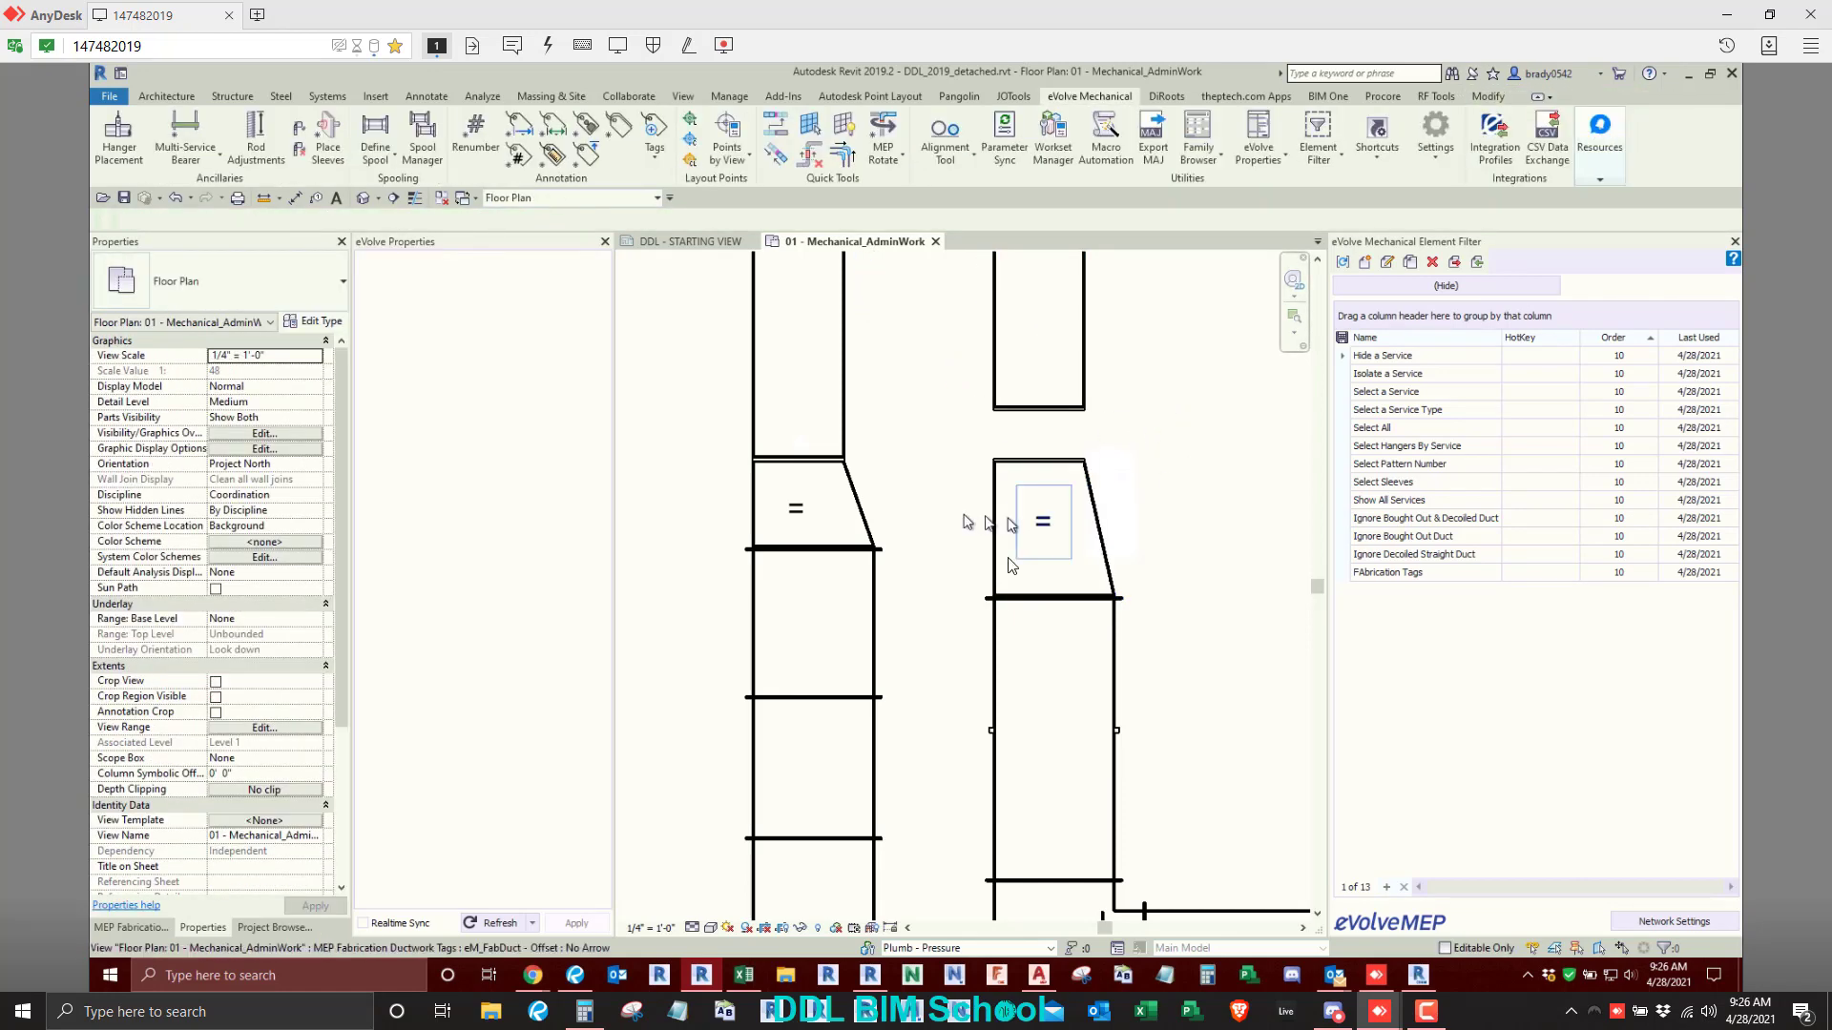
{"action": "left_click", "coordinate": [1046, 465]}
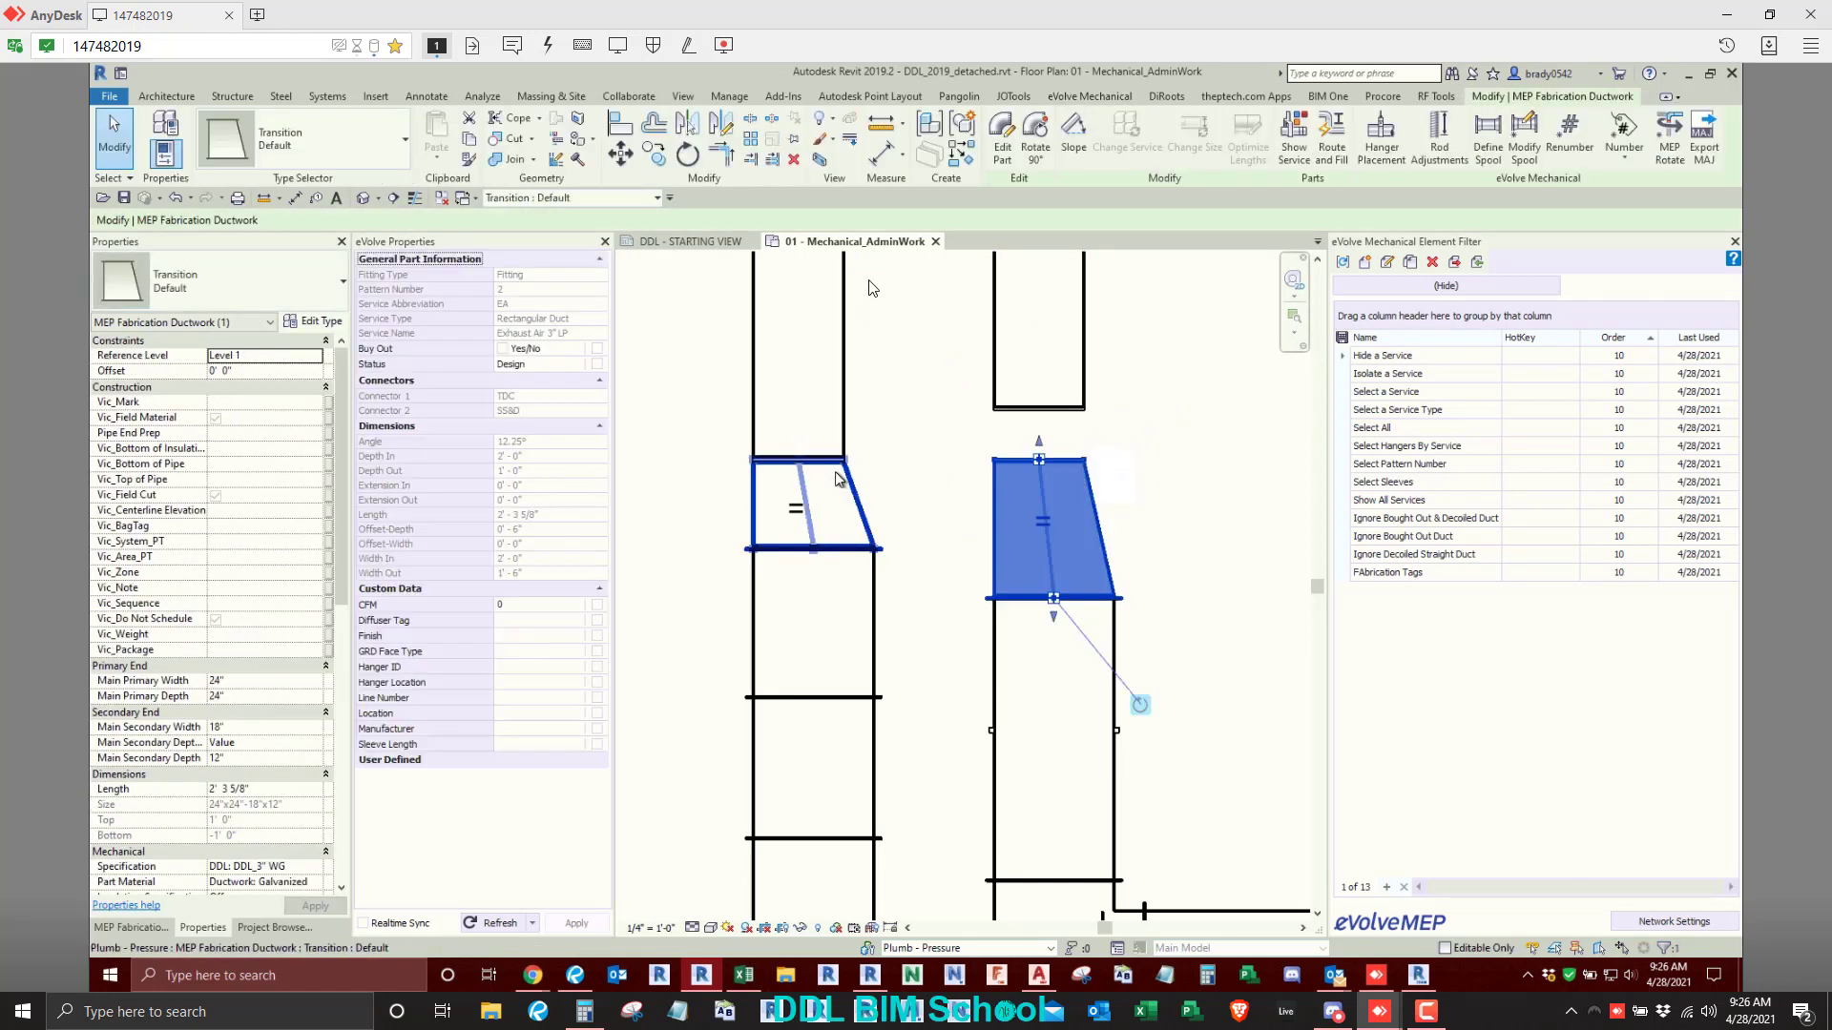
{"action": "left_click", "coordinate": [1002, 138]}
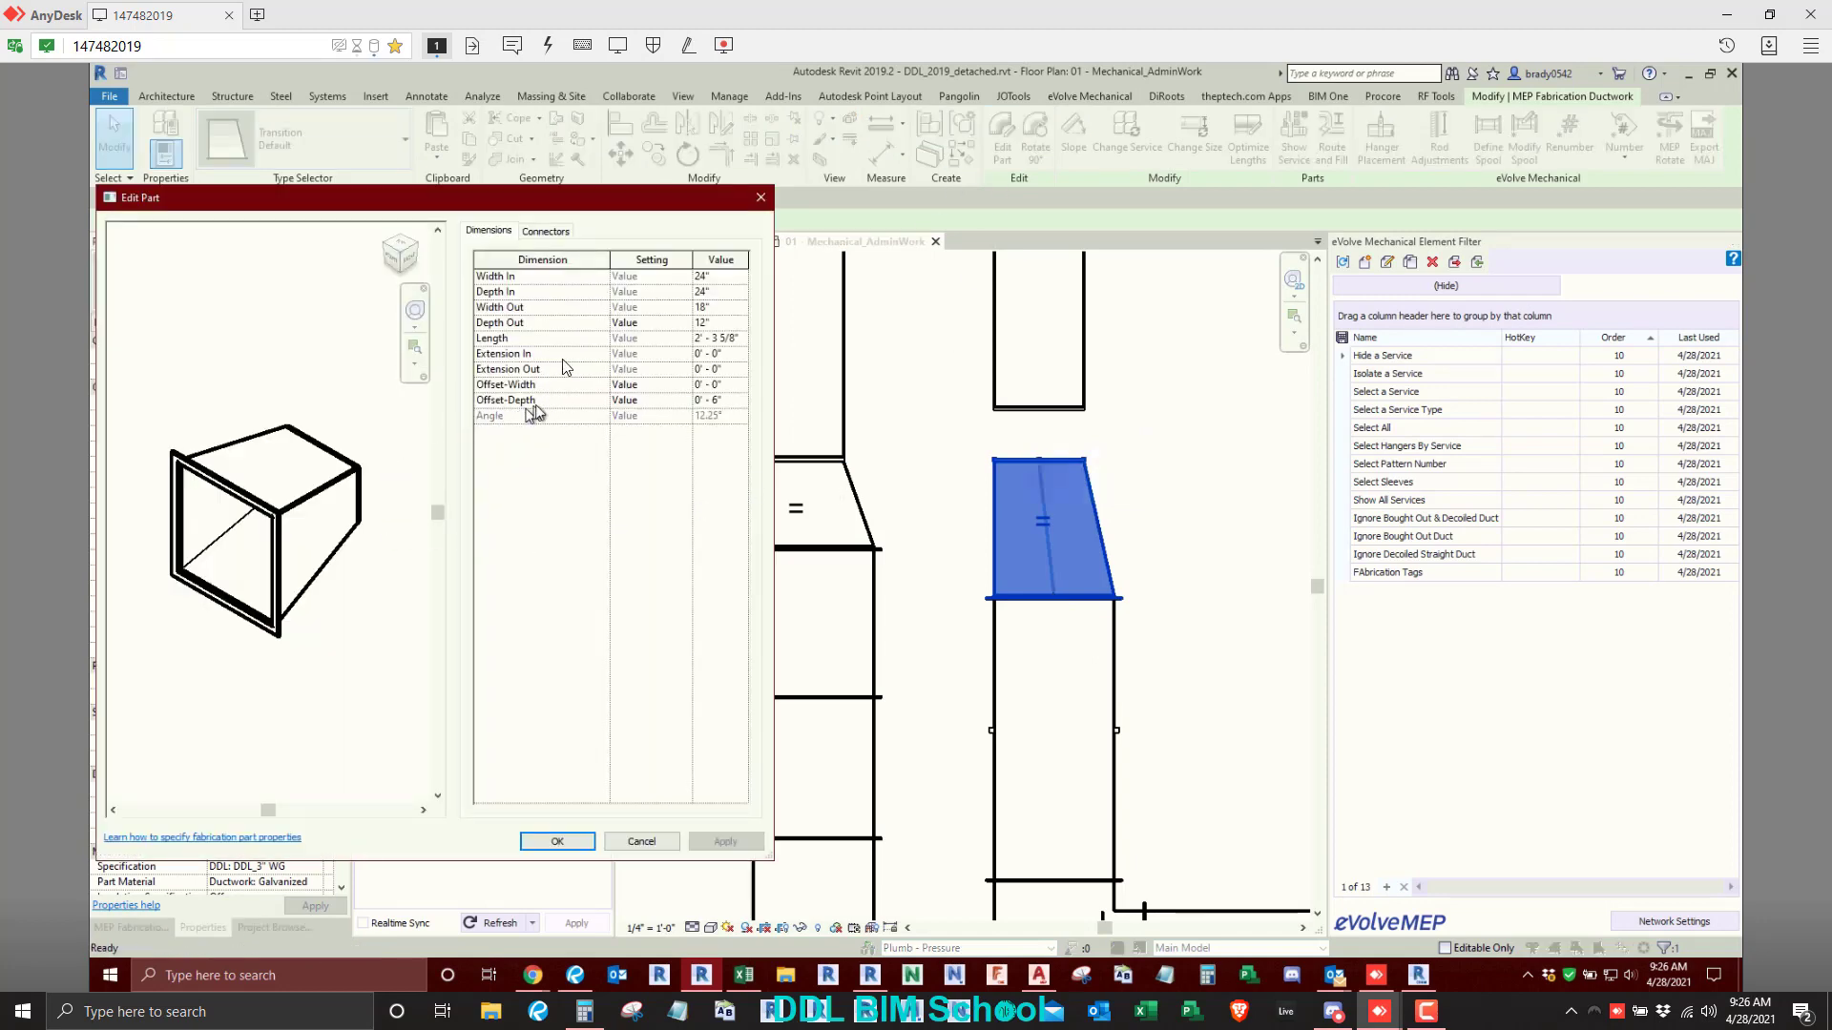
{"action": "left_click", "coordinate": [673, 384]}
{"action": "left_click", "coordinate": [684, 384]}
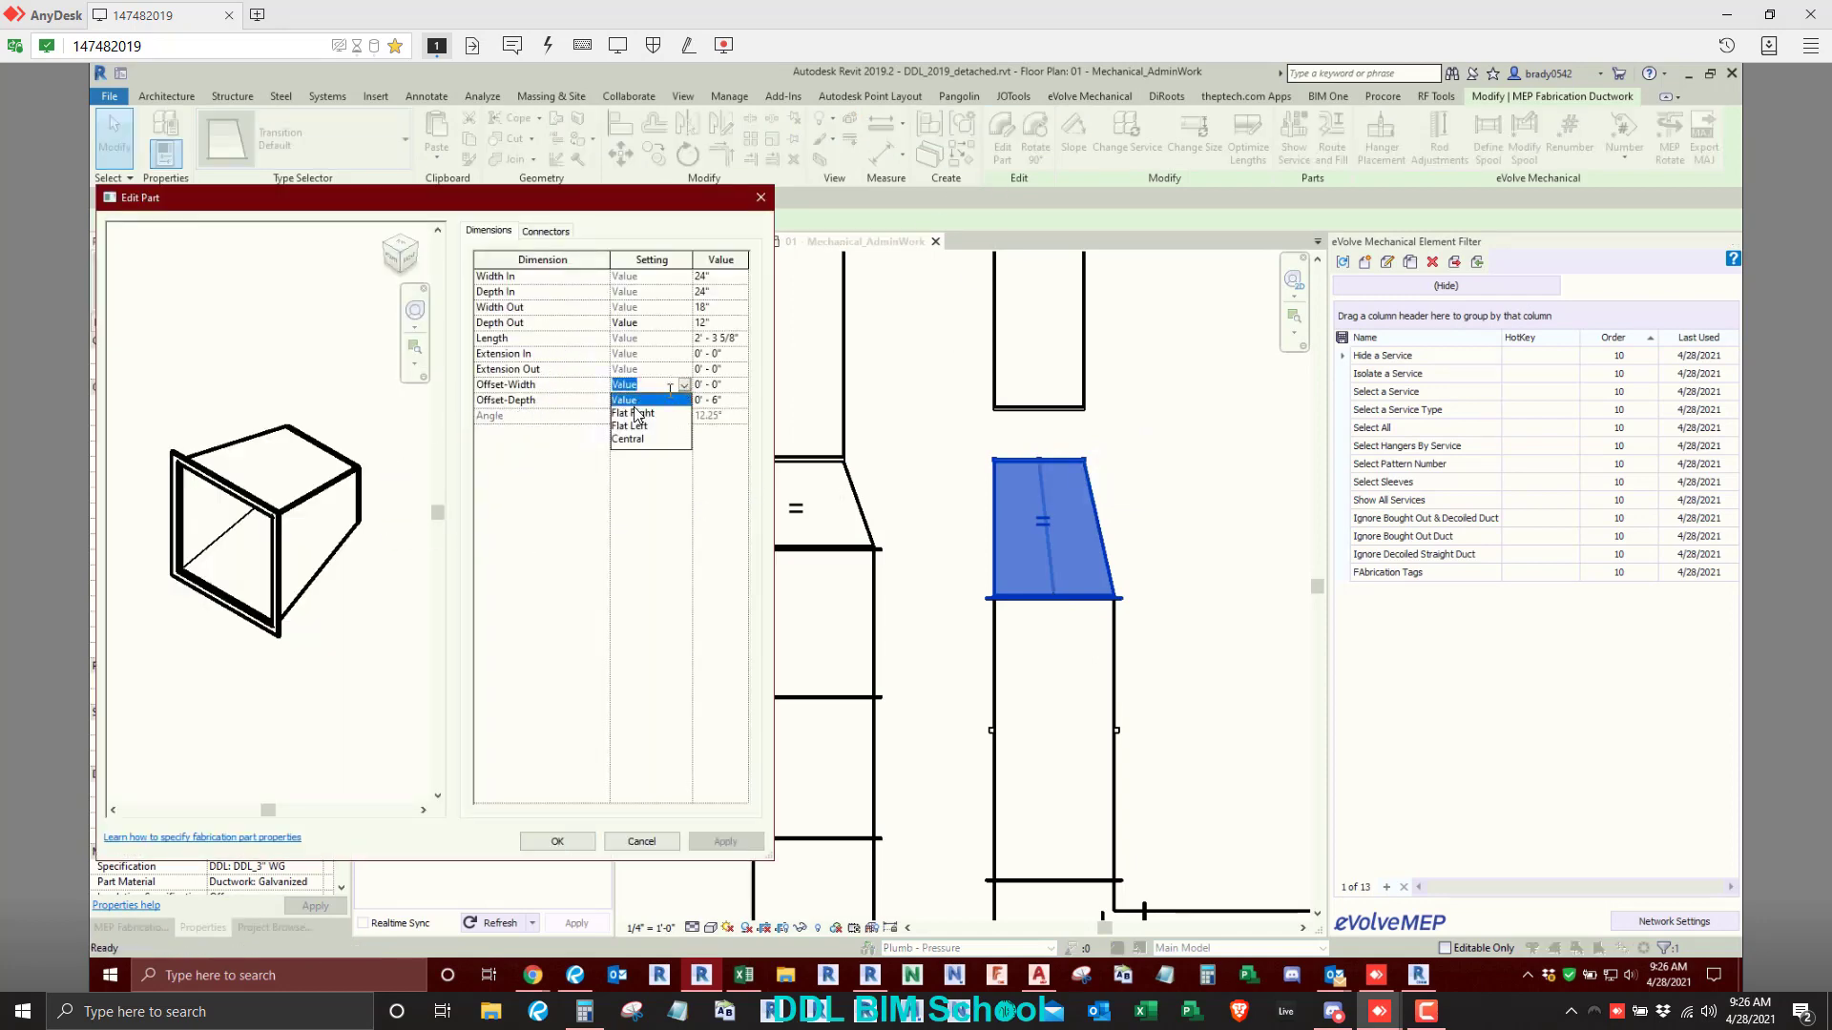
{"action": "left_click", "coordinate": [629, 400]}
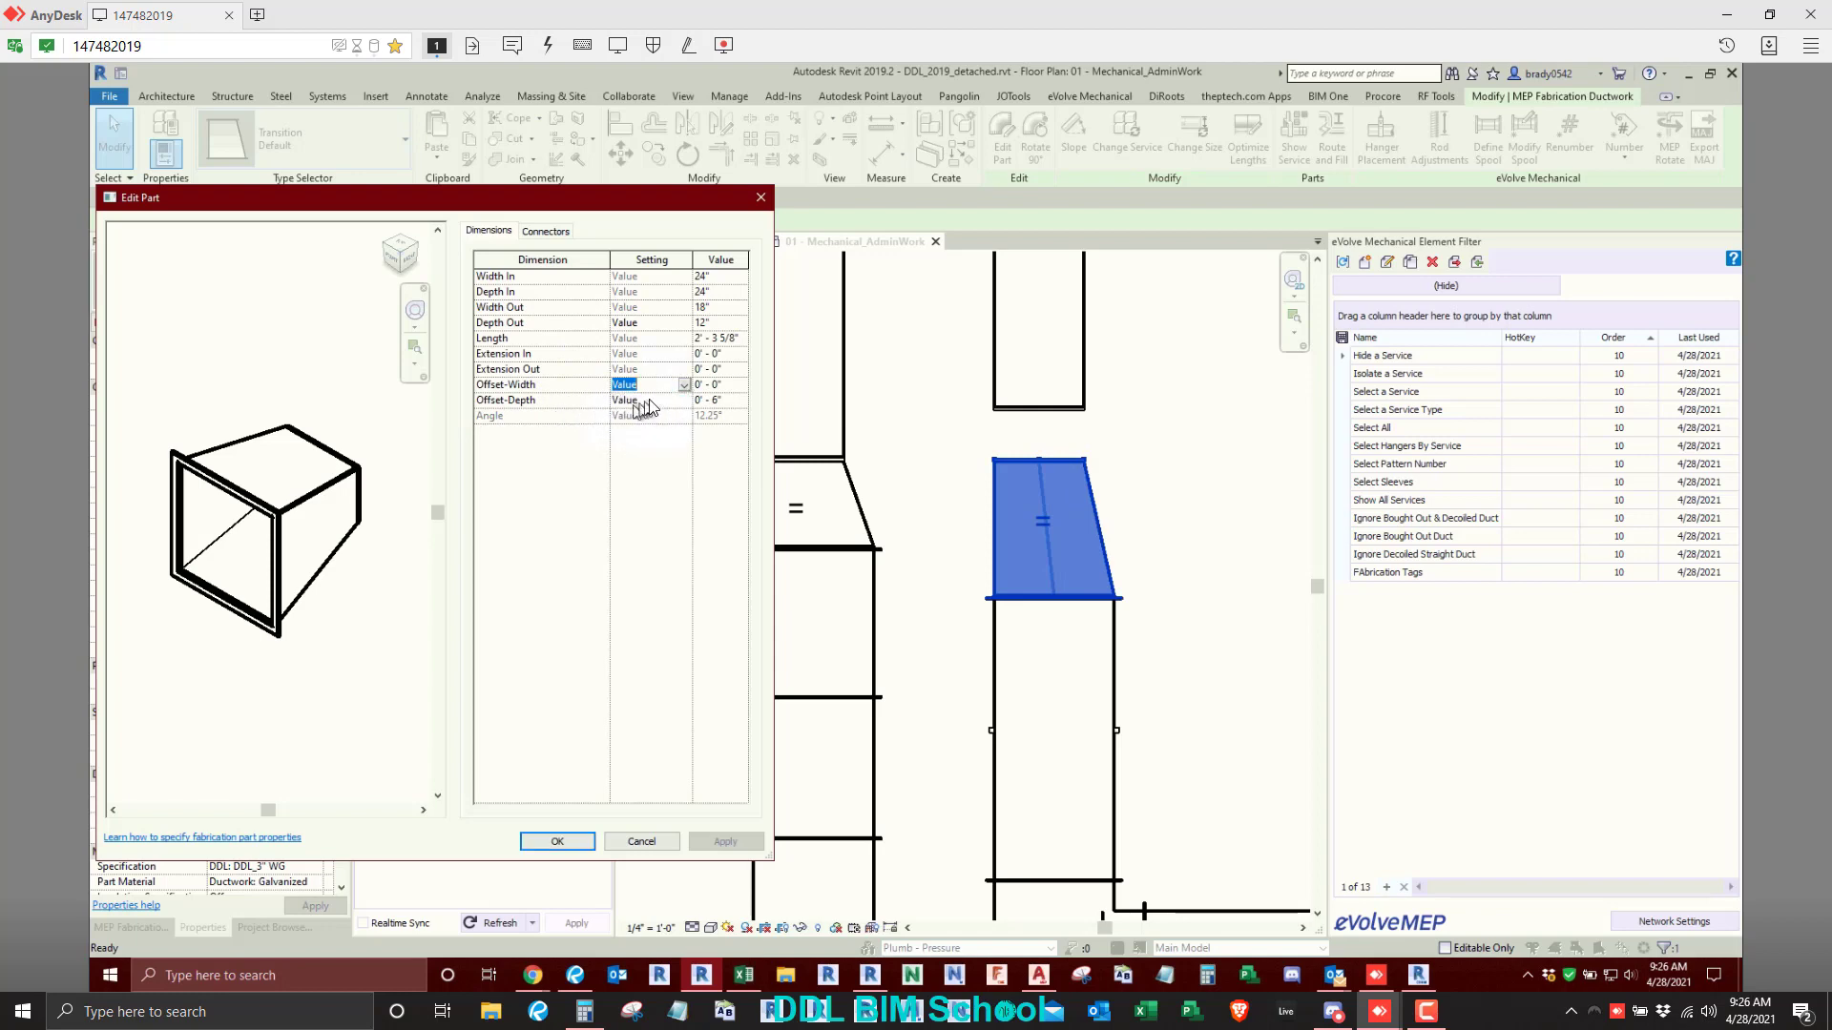
{"action": "left_click", "coordinate": [658, 400]}
{"action": "left_click", "coordinate": [684, 400]}
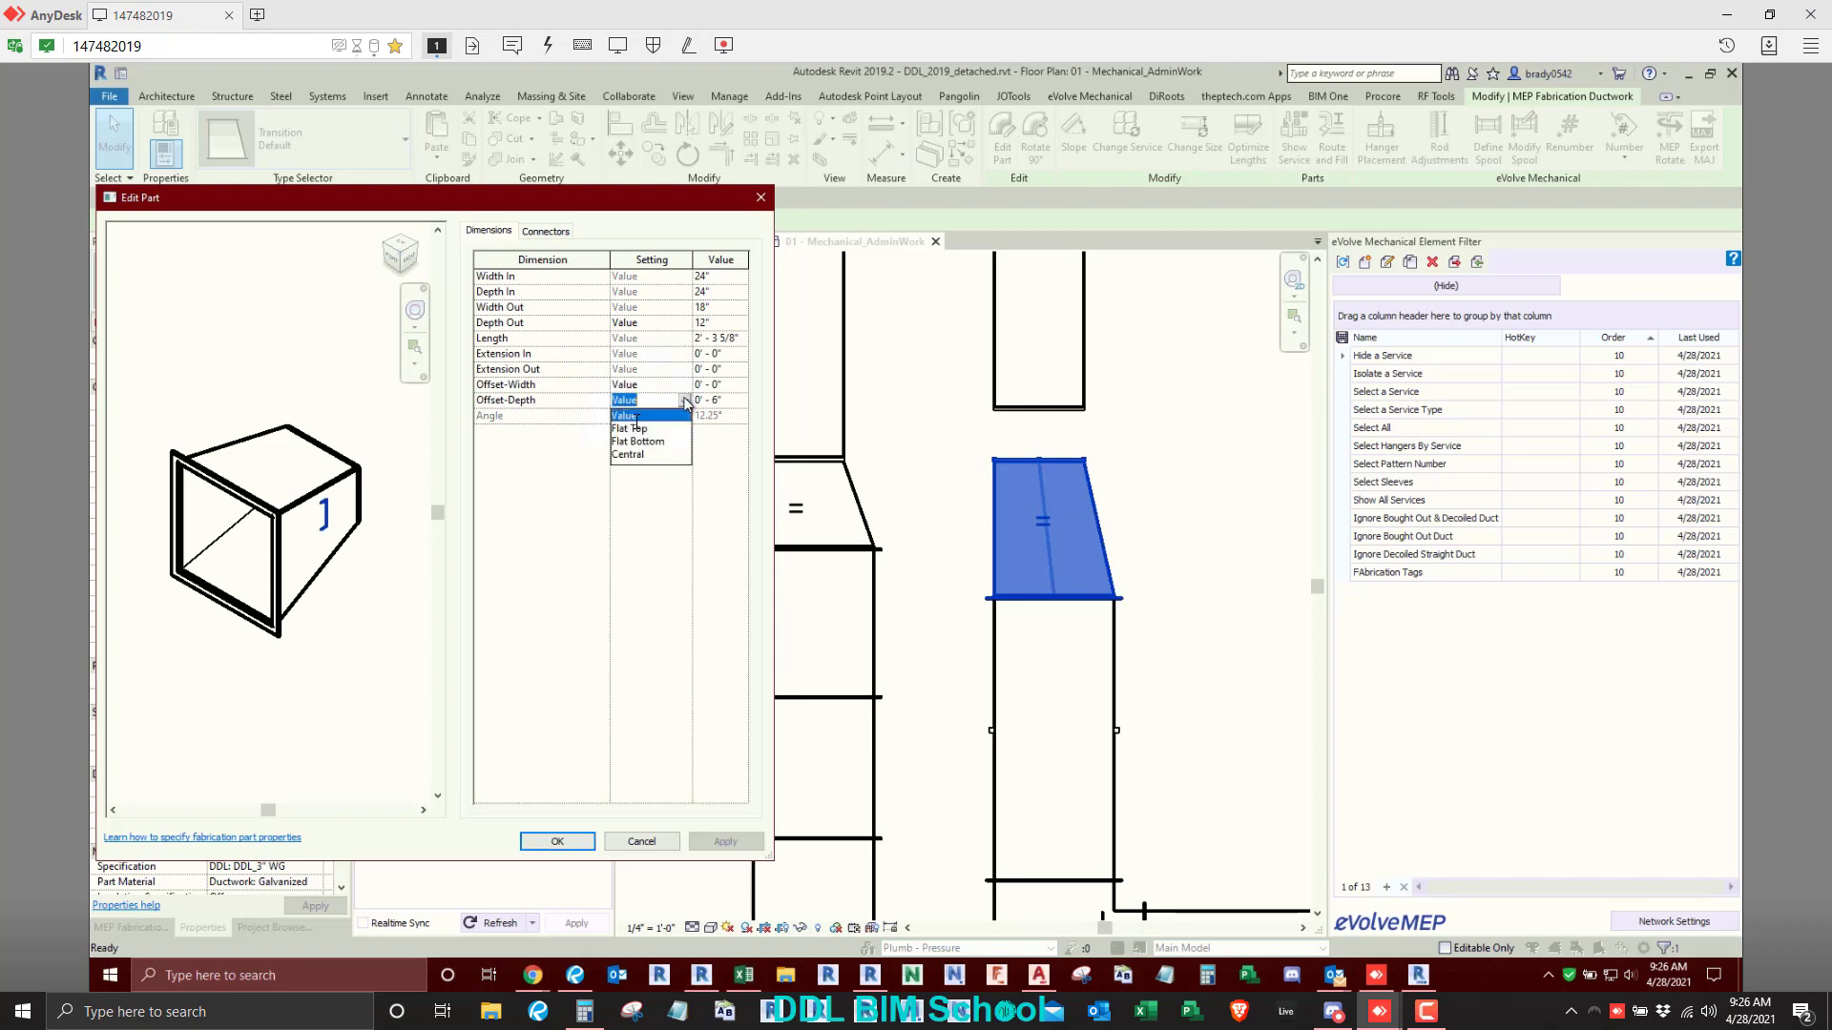
{"action": "left_click", "coordinate": [632, 440]}
{"action": "left_click", "coordinate": [722, 841]}
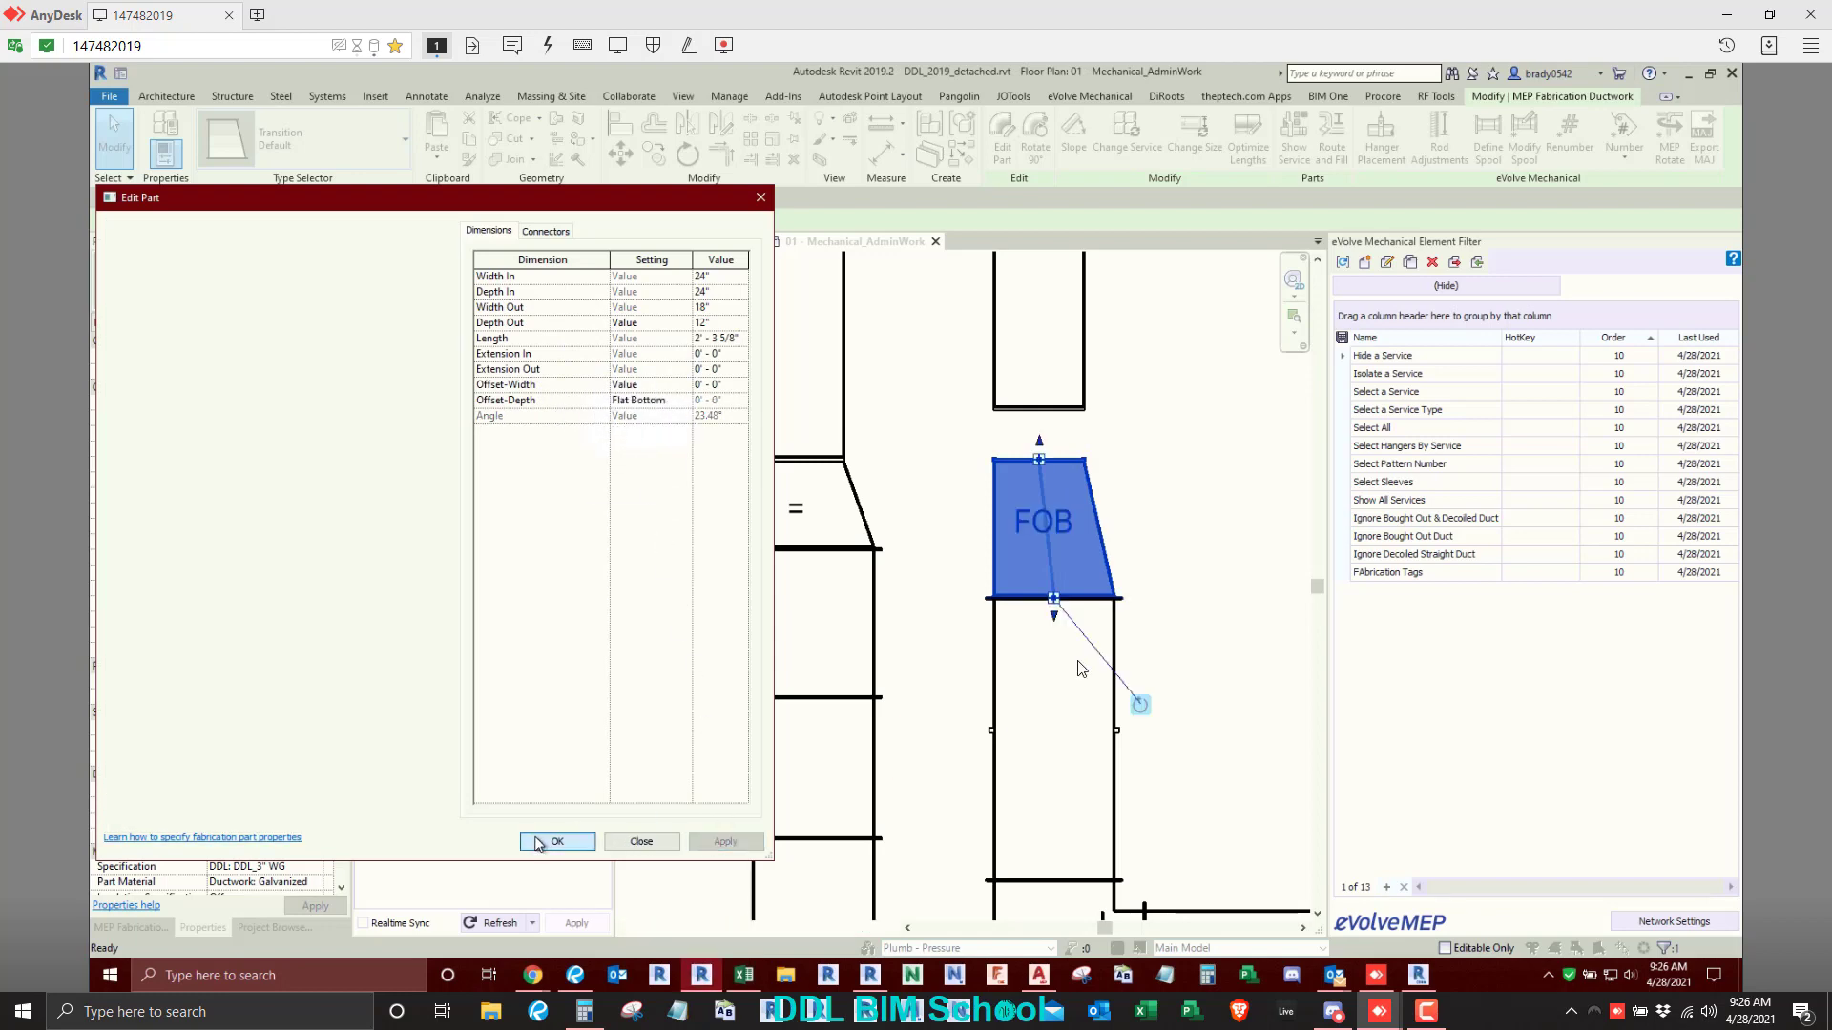
{"action": "left_click", "coordinate": [557, 842]}
{"action": "key", "text": "Escape"}
{"action": "left_click", "coordinate": [1036, 524]}
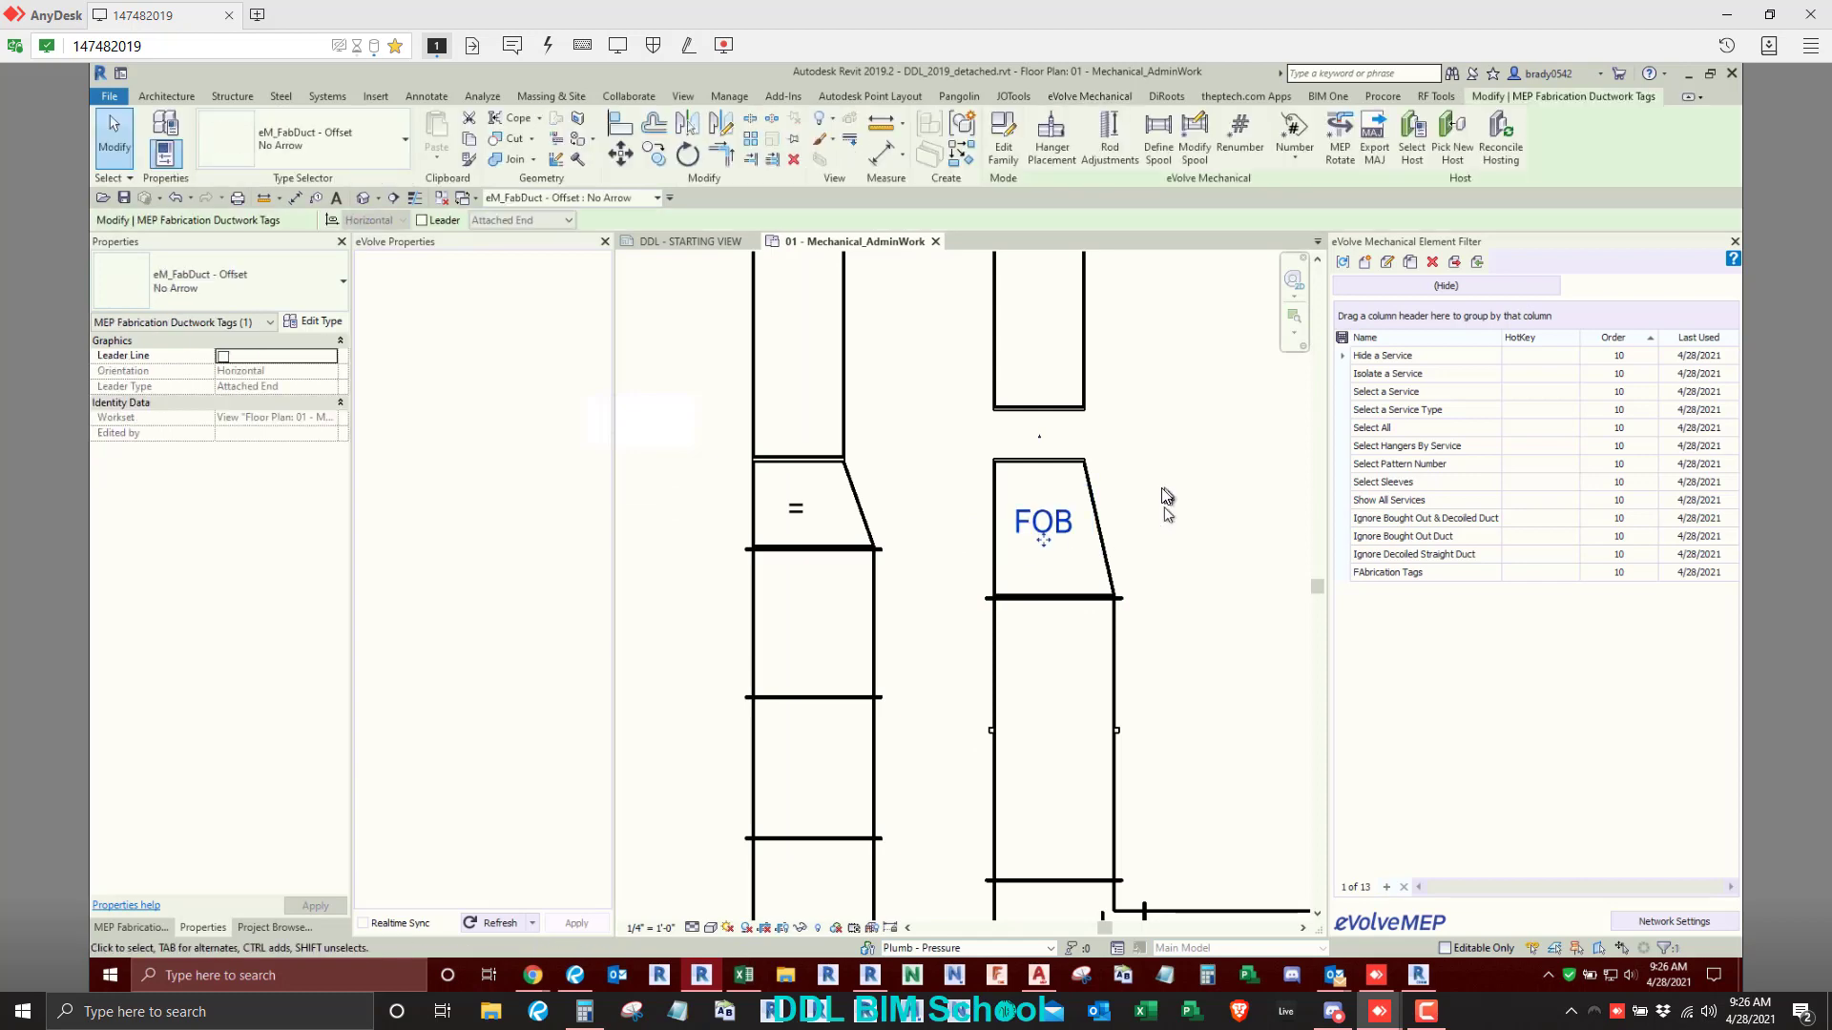
- Switch the right transition's Offset-Depth setting back to Value and enter 6"
{"action": "left_click", "coordinate": [1023, 477]}
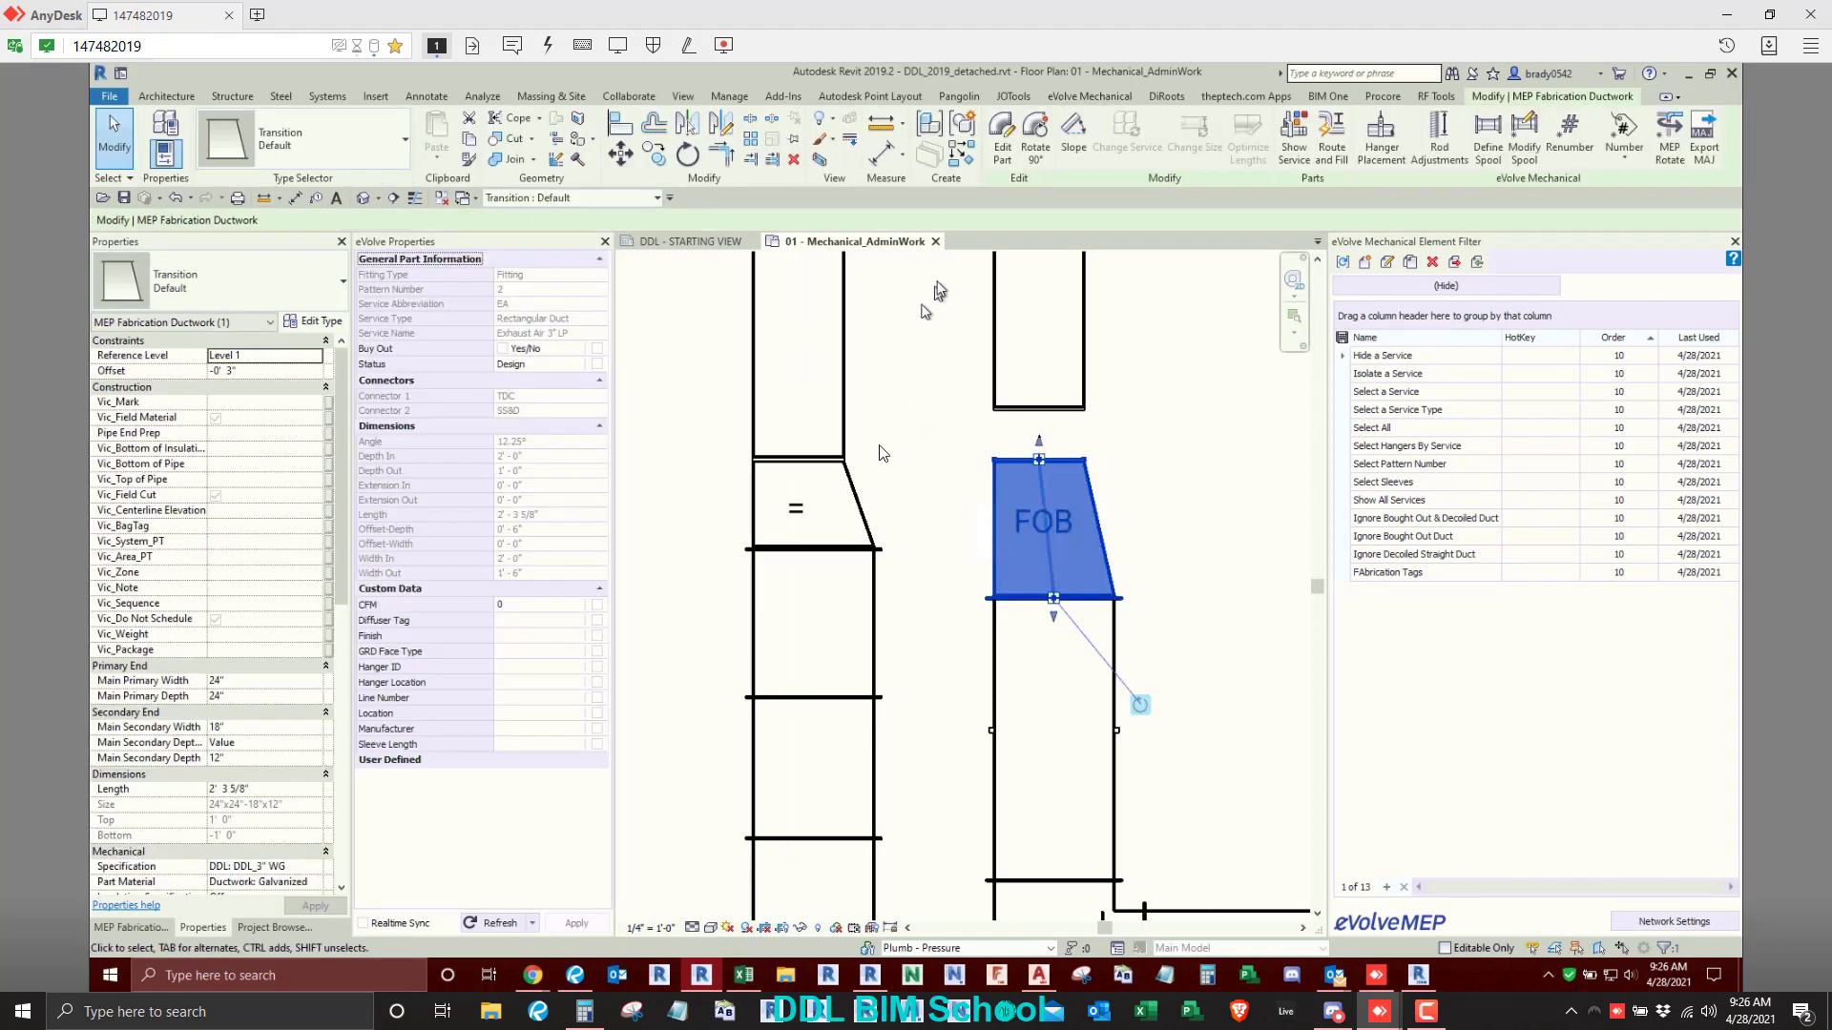
{"action": "left_click", "coordinate": [1008, 146]}
{"action": "left_click", "coordinate": [681, 397]}
{"action": "left_click", "coordinate": [683, 400]}
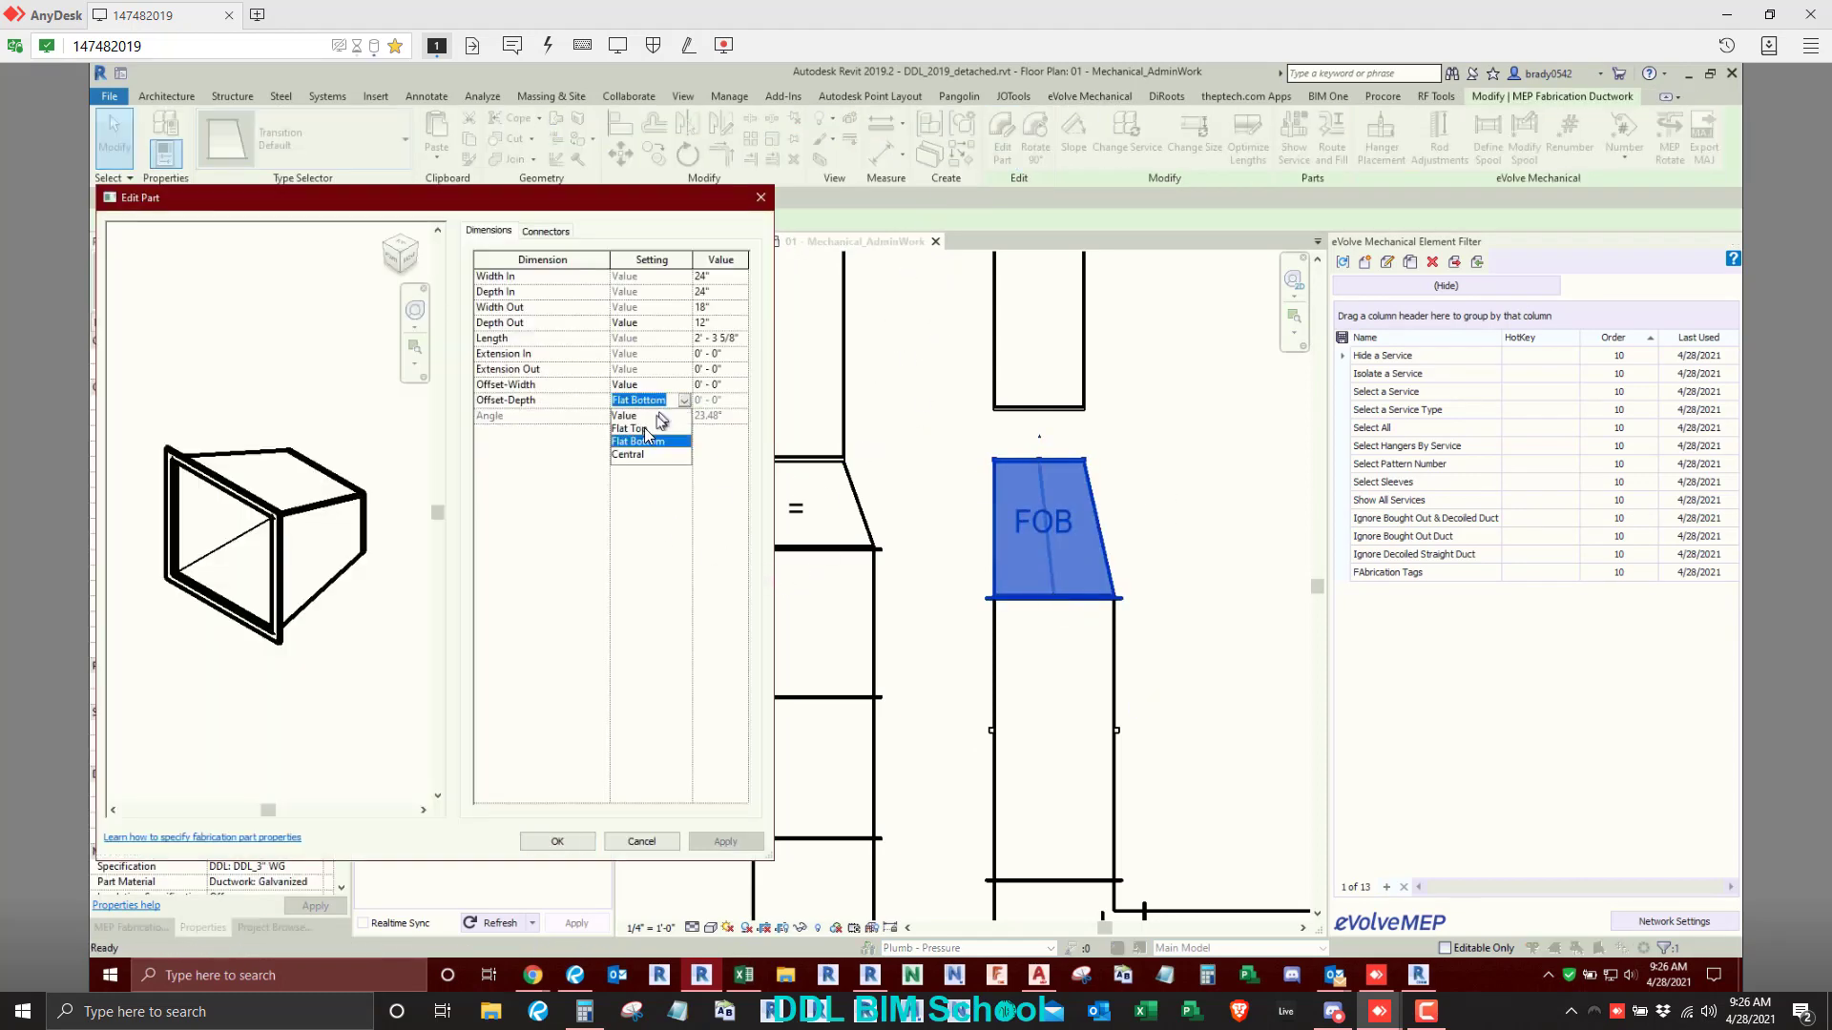
{"action": "left_click", "coordinate": [637, 416]}
{"action": "left_click", "coordinate": [733, 400]}
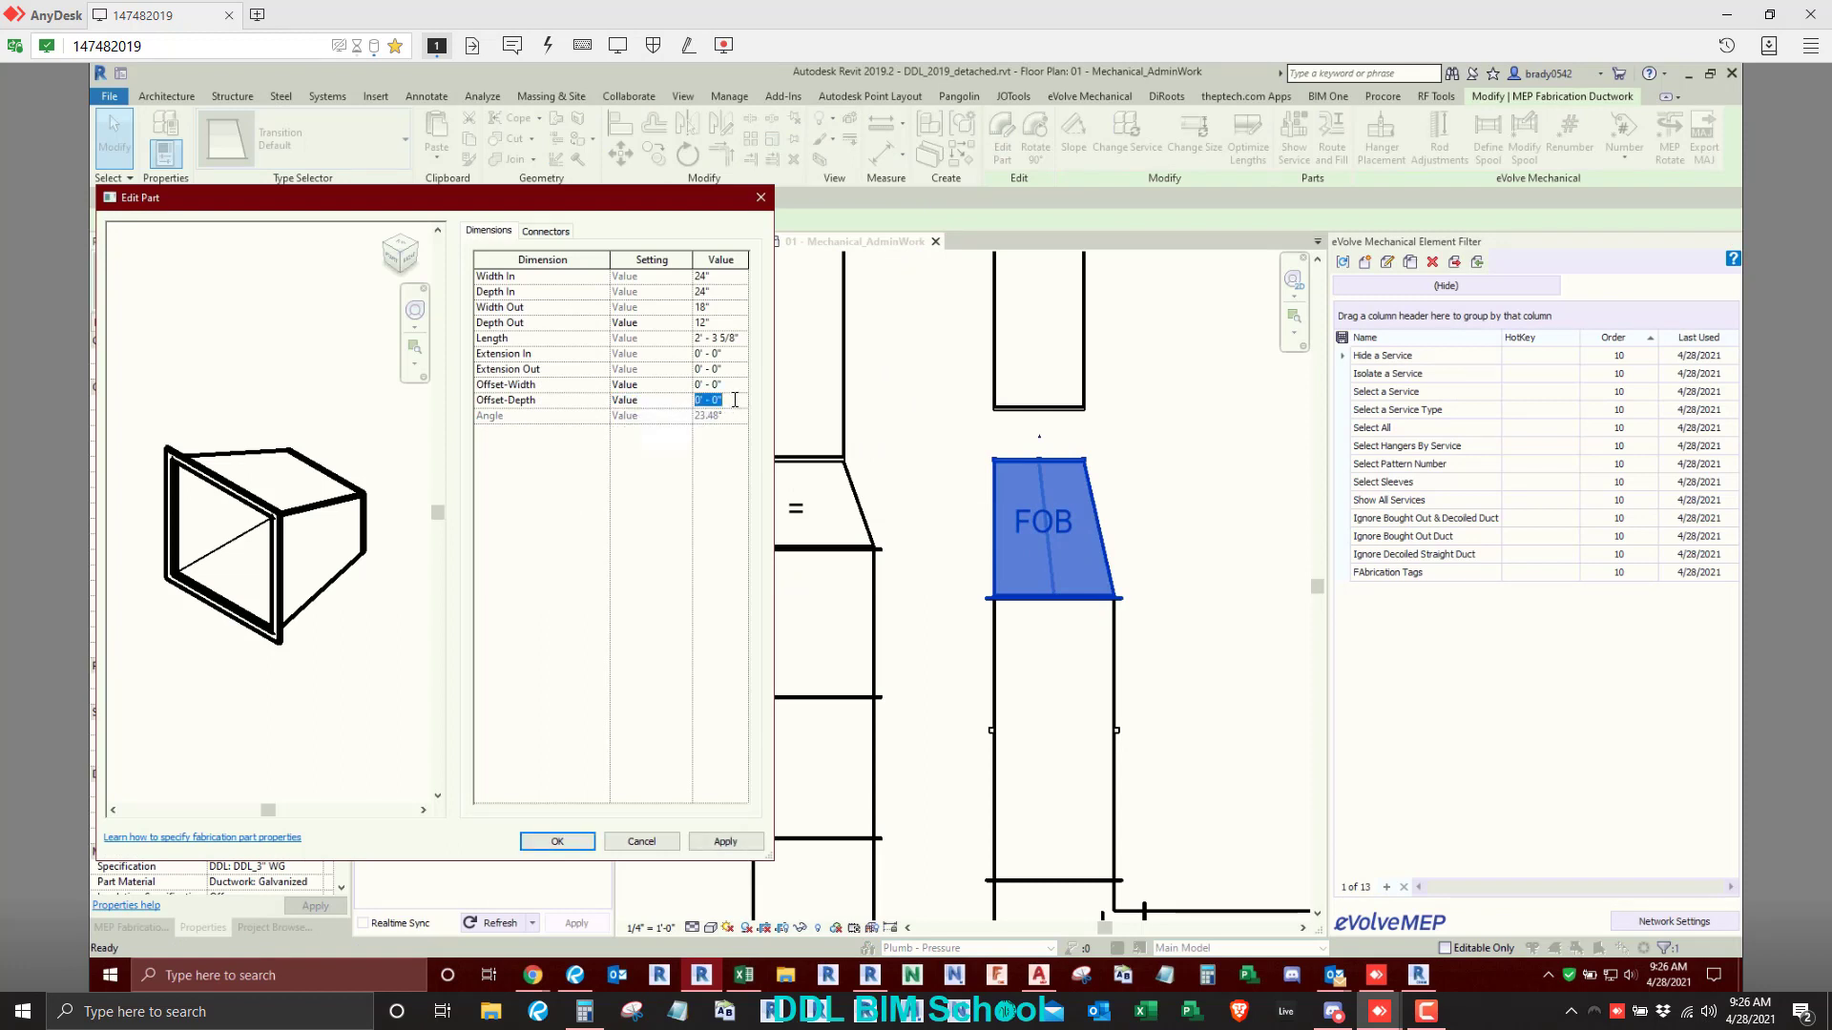
{"action": "type", "text": "6\""}
{"action": "left_click", "coordinate": [714, 841]}
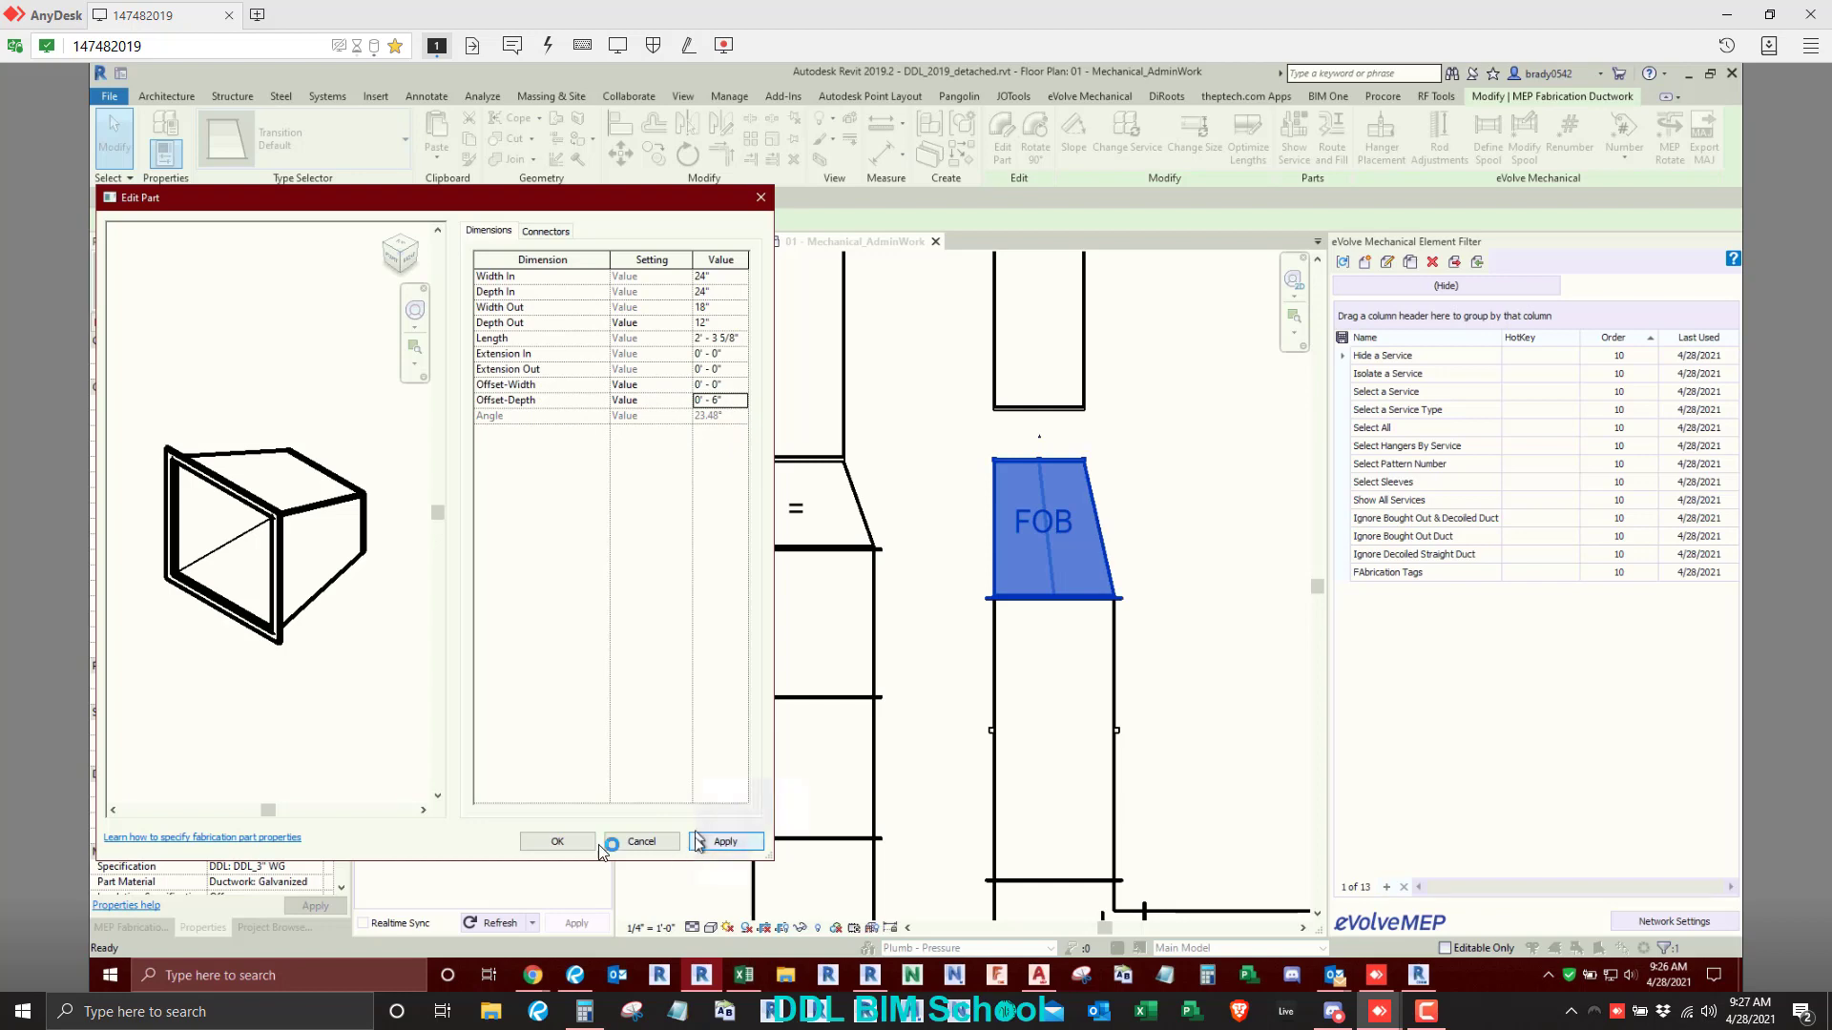
{"action": "left_click", "coordinate": [558, 841]}
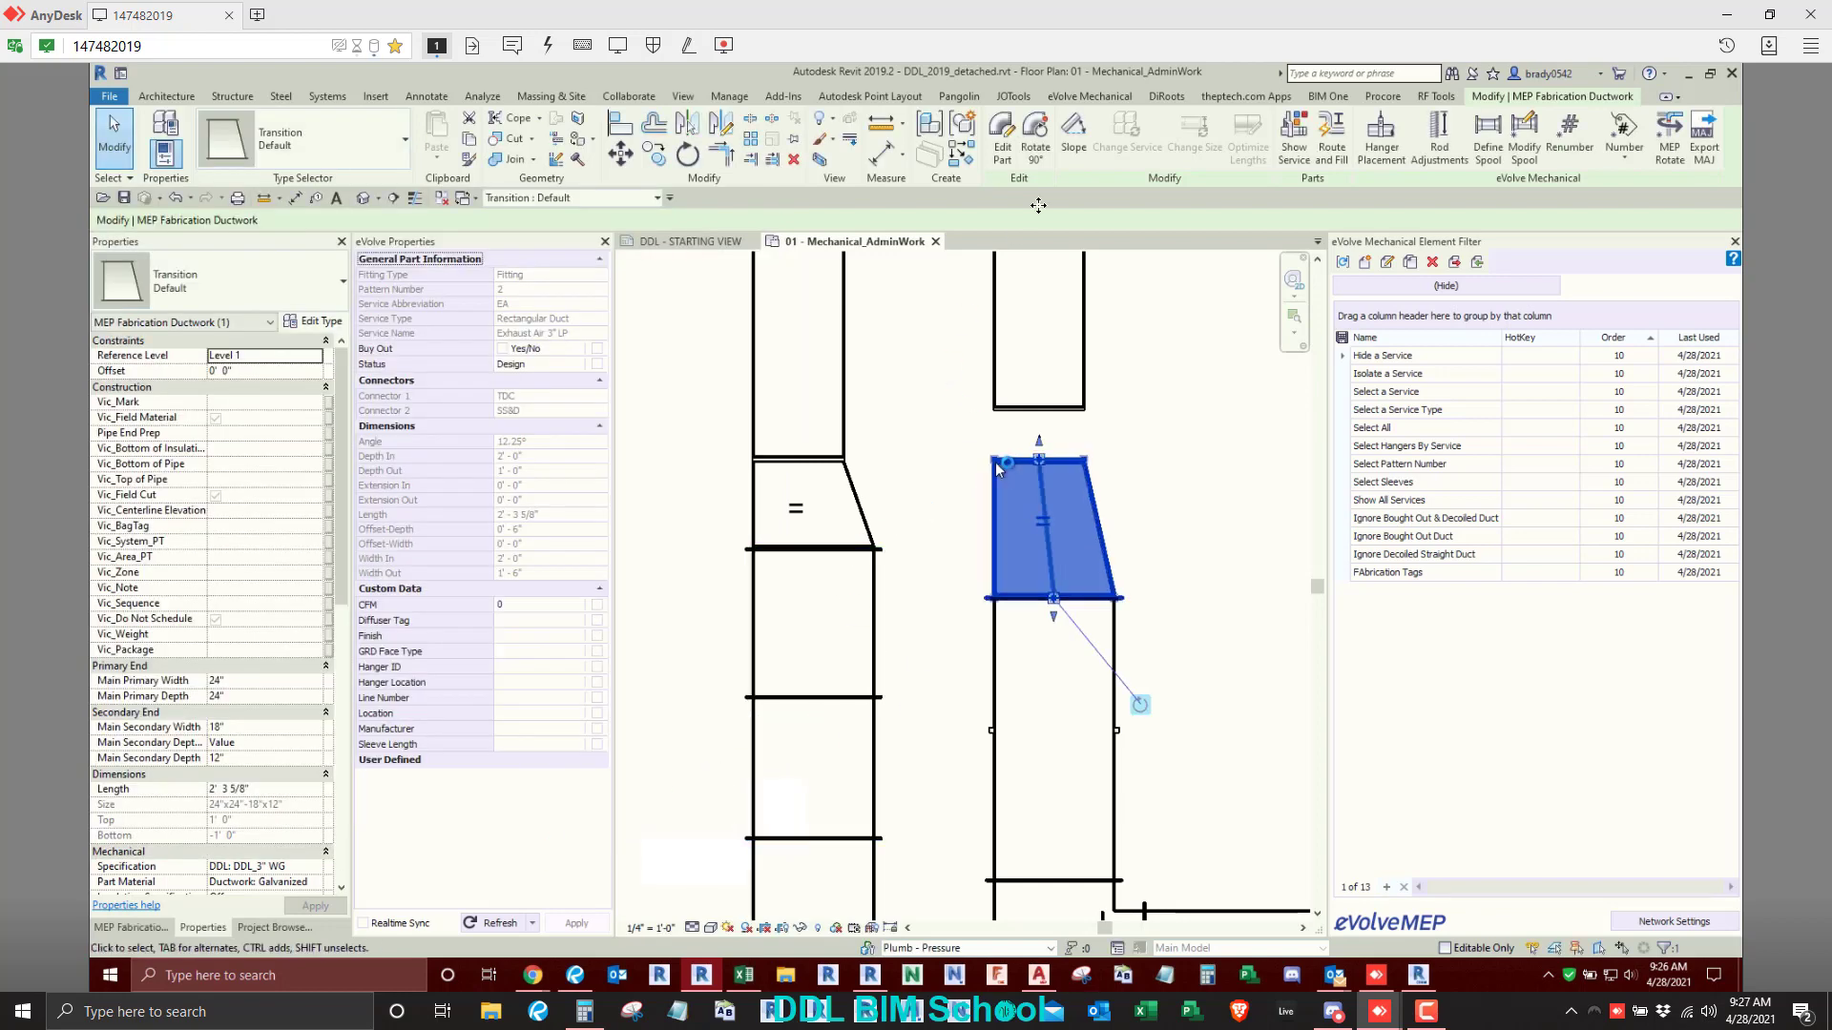
- Set the right transition's Offset-Depth to 1' - 0"
{"action": "left_click", "coordinate": [1002, 139]}
{"action": "left_click", "coordinate": [729, 402]}
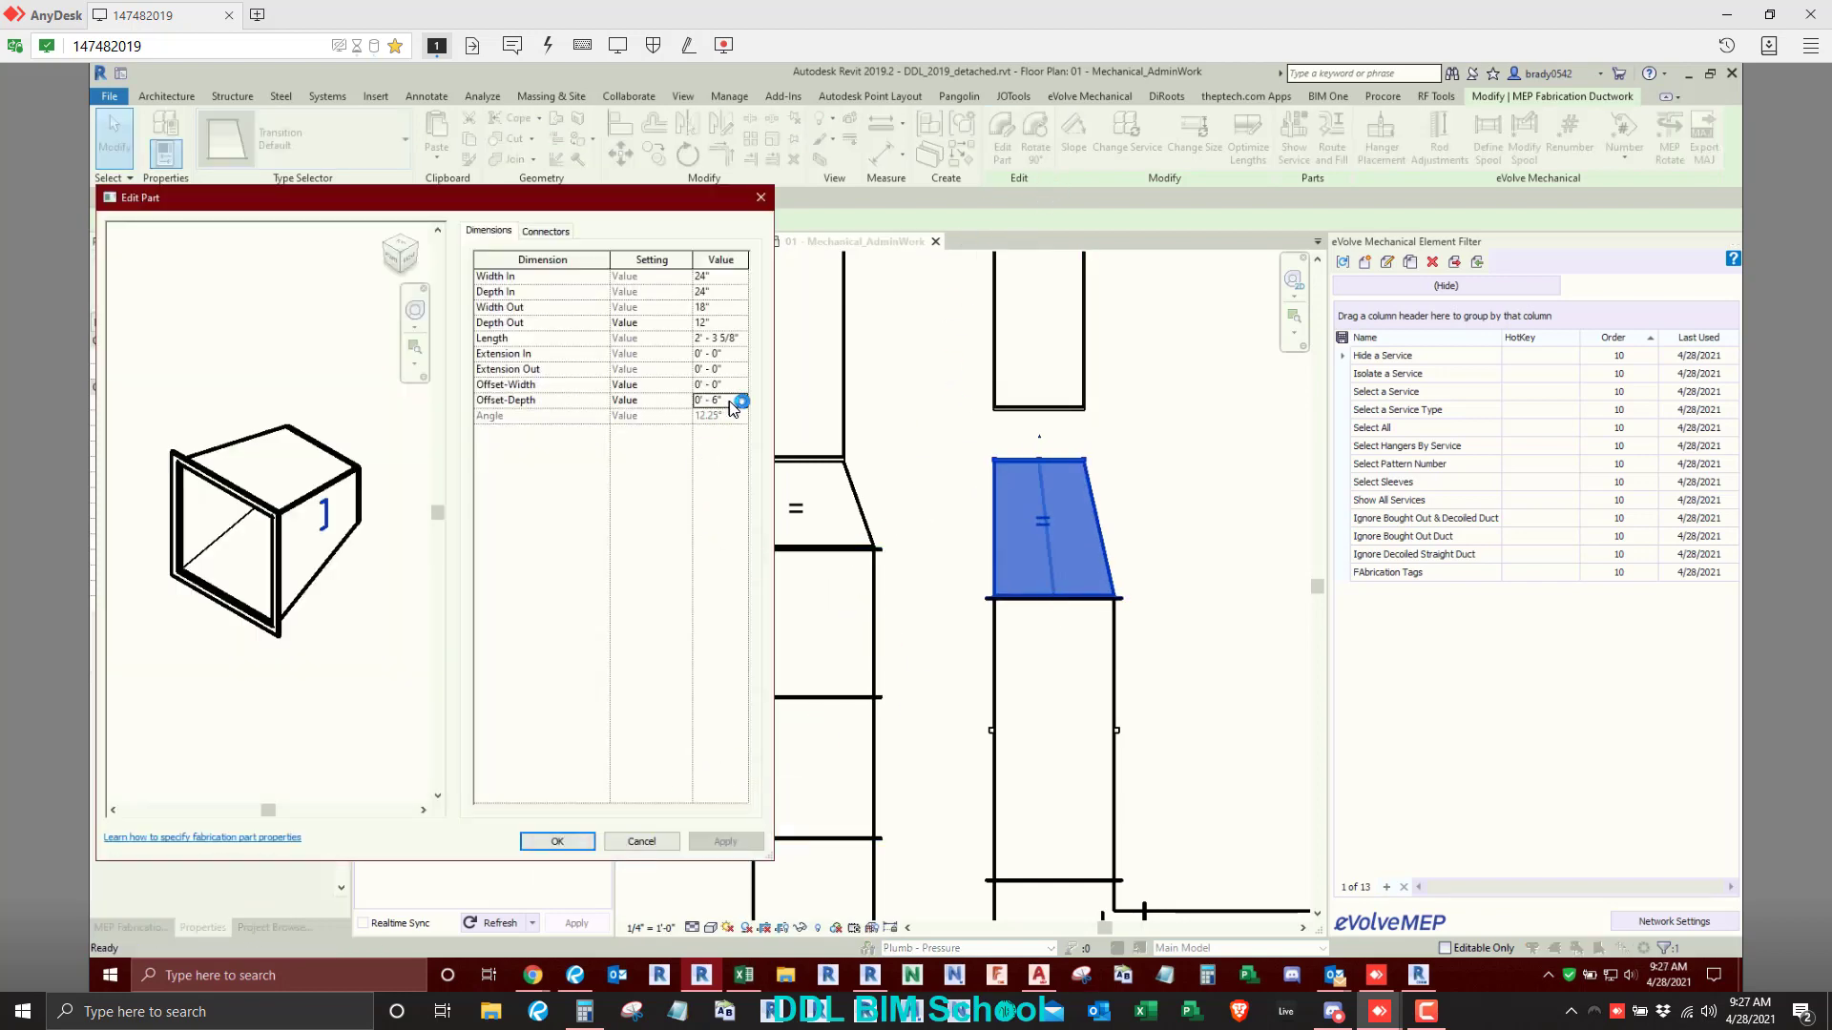
{"action": "left_click_drag", "start_coordinate": [729, 401], "coordinate": [659, 411]}
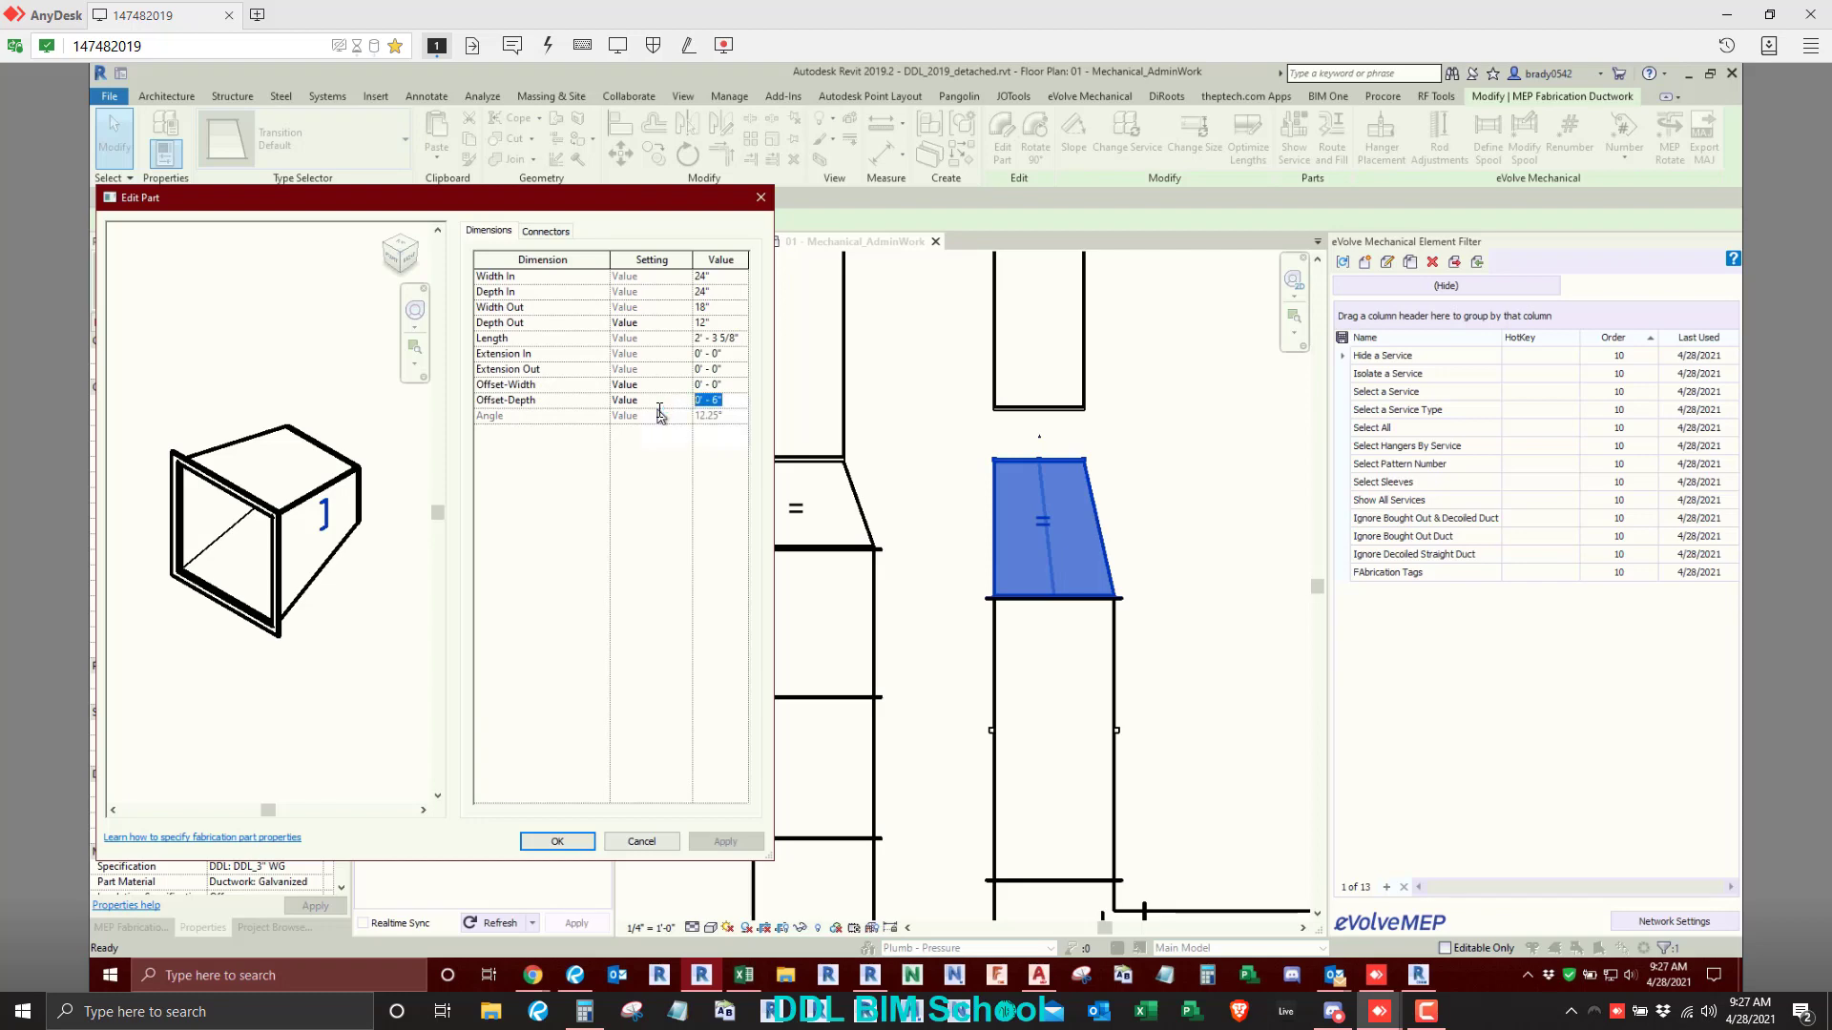
{"action": "type", "text": "1"}
{"action": "key", "text": "Return"}
{"action": "left_click", "coordinate": [718, 842]}
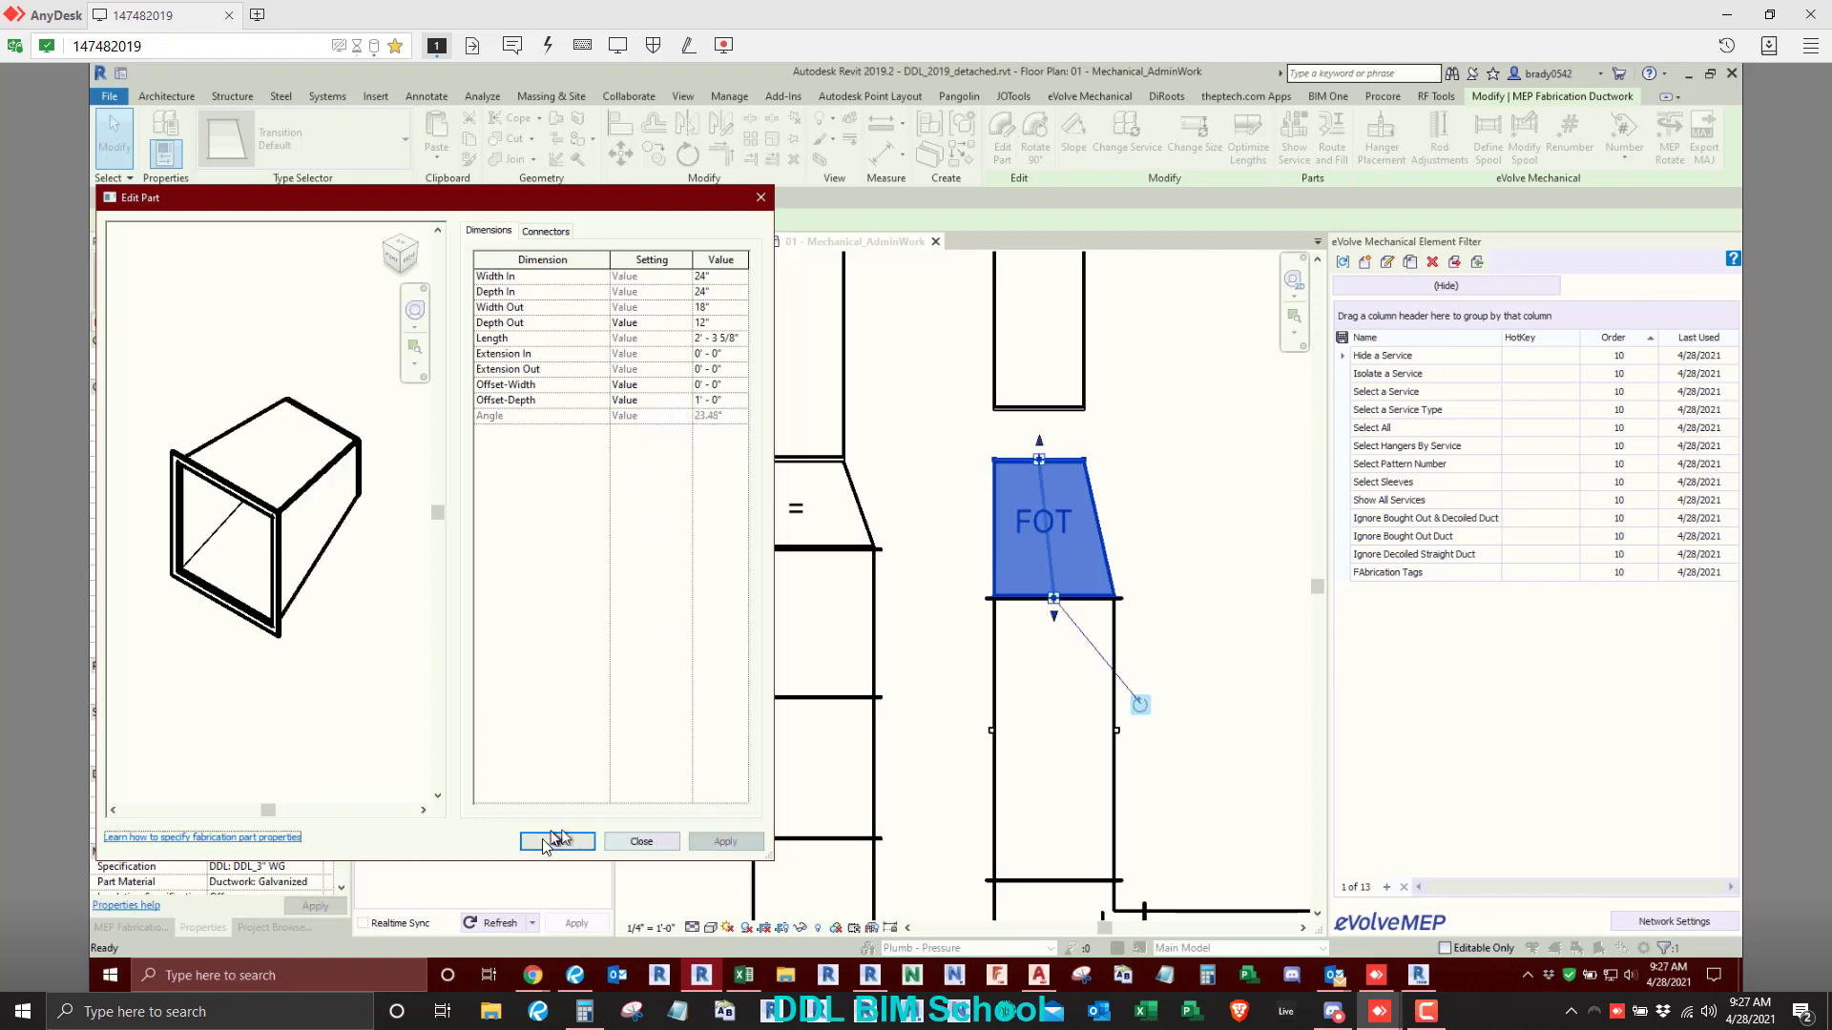
{"action": "left_click", "coordinate": [557, 840]}
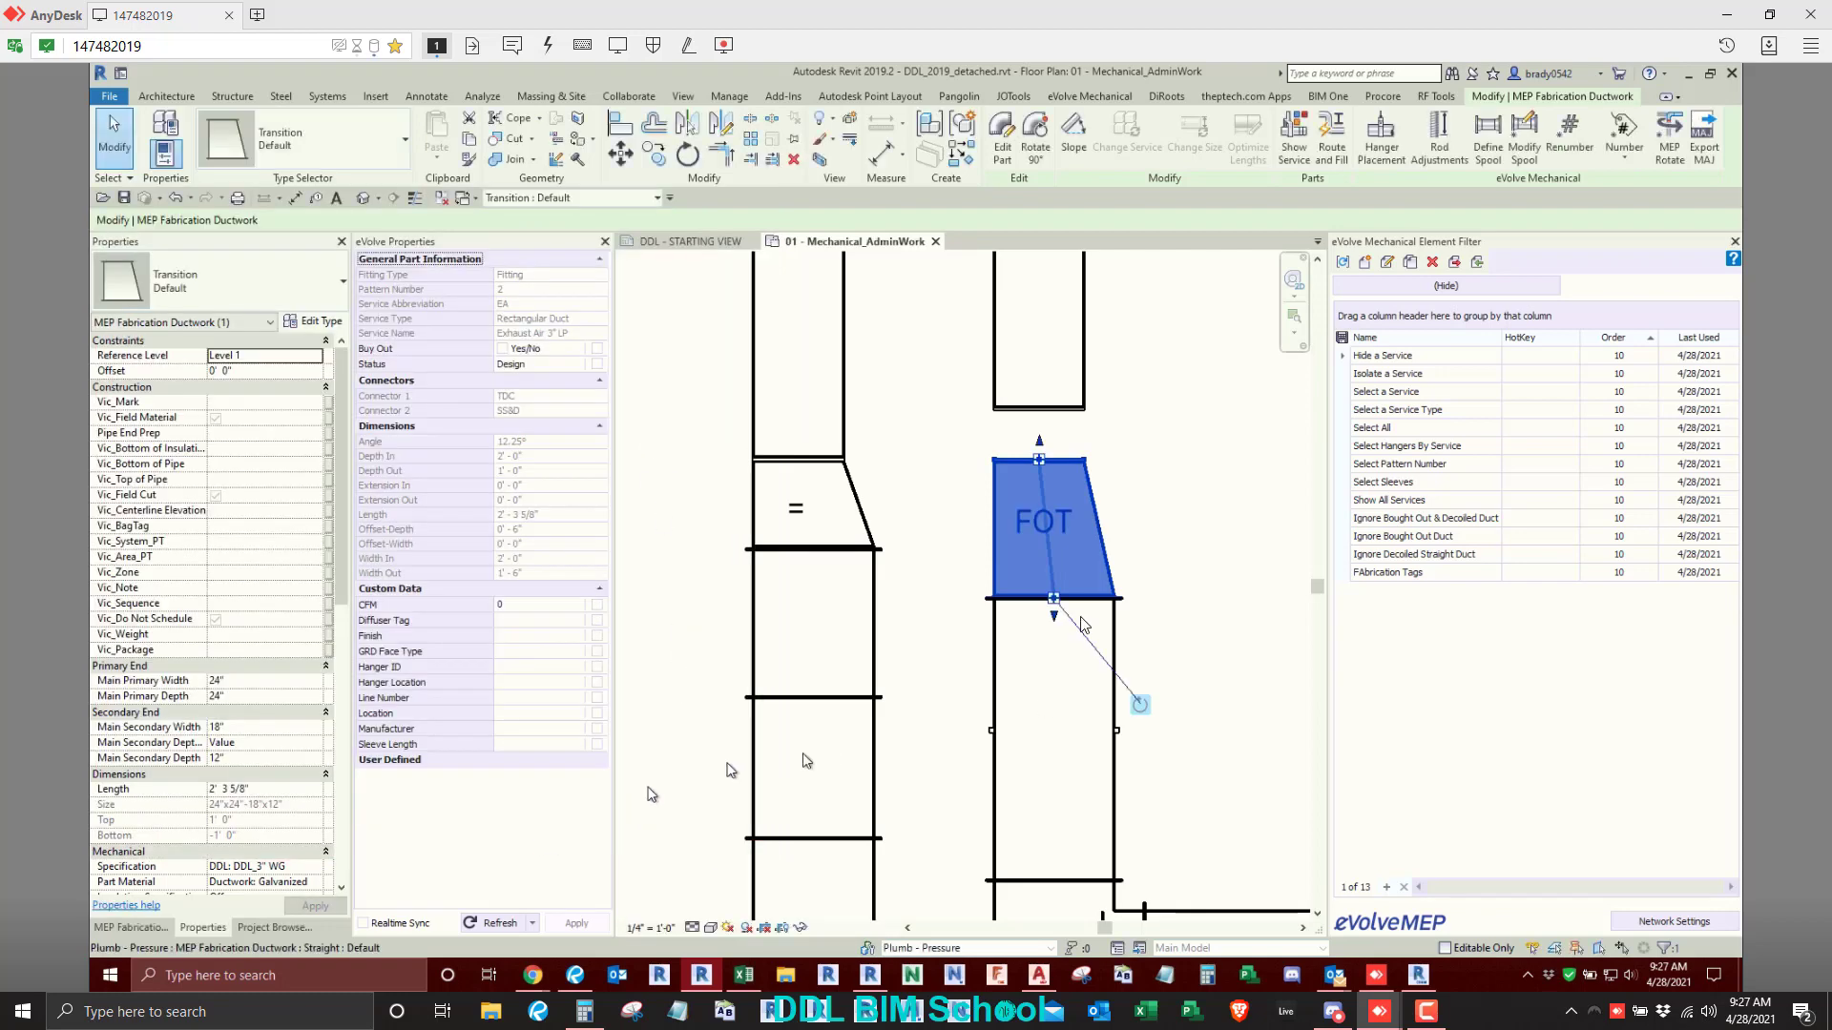
- Try an Offset-Depth of 1' - 6" on the right transition, and reset the part to its last working dimensions
{"action": "left_click", "coordinate": [1002, 138]}
{"action": "left_click", "coordinate": [722, 401]}
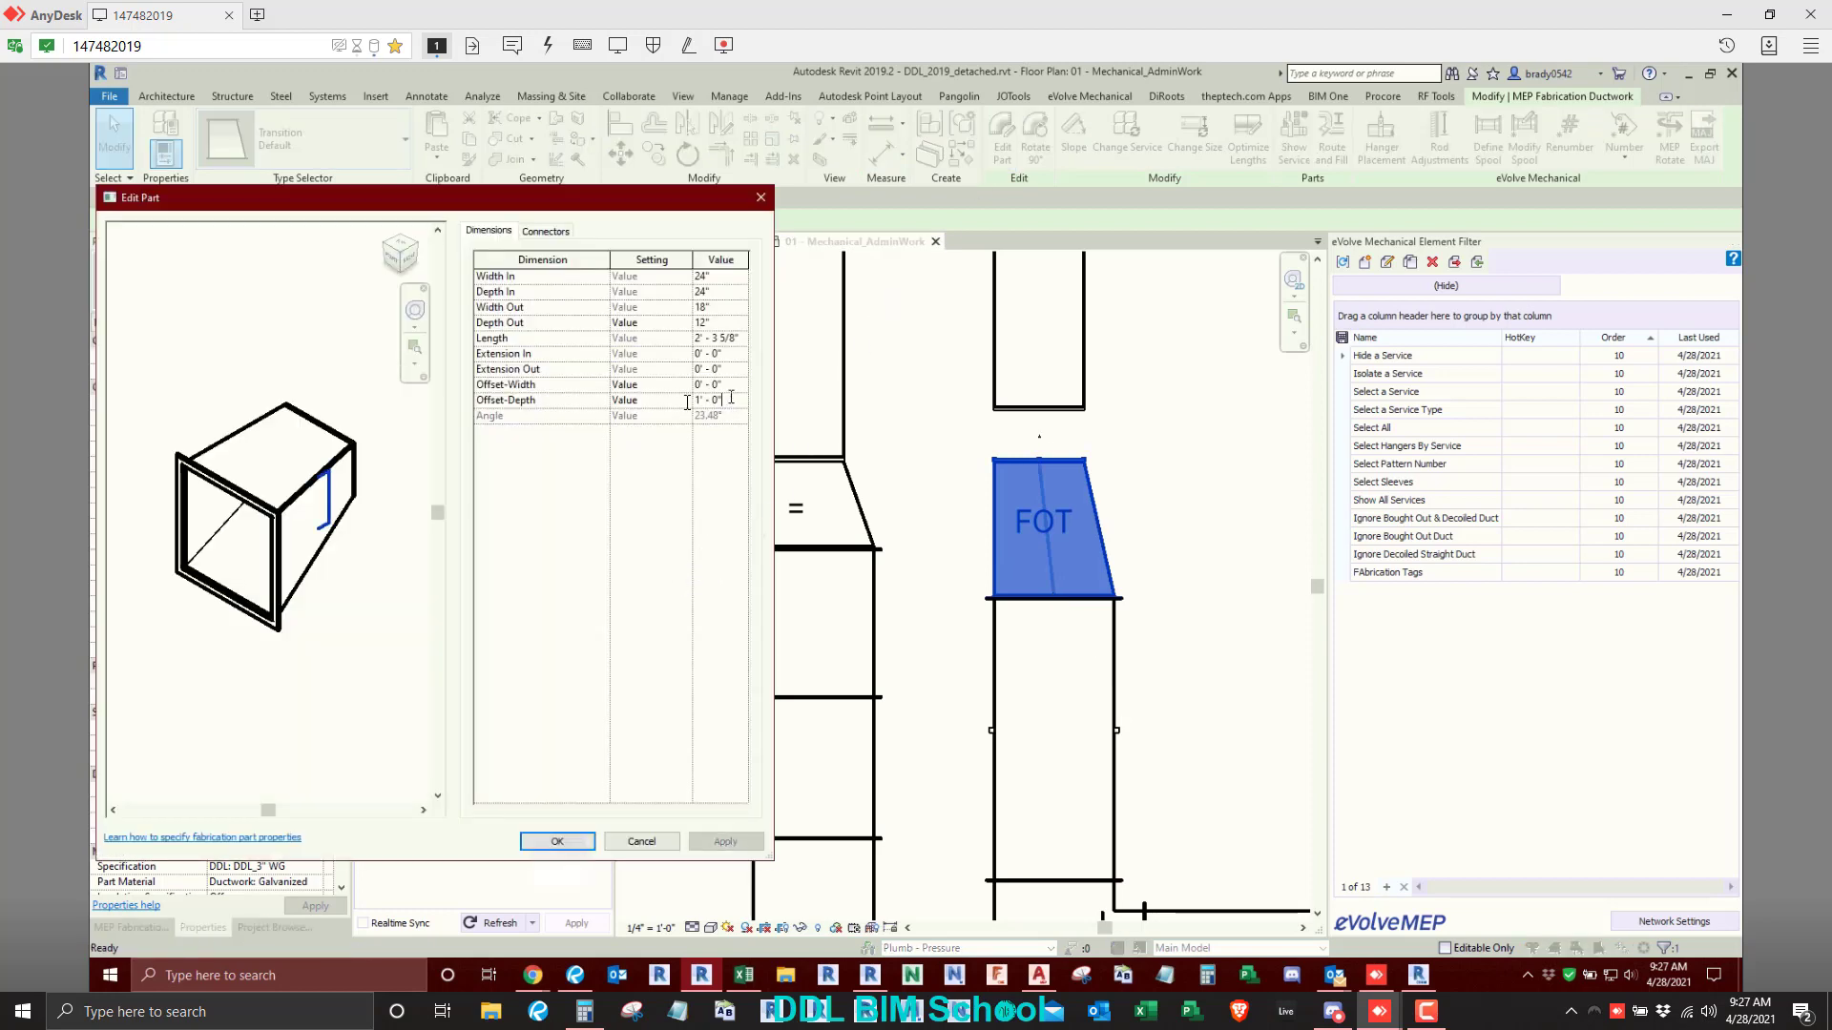
{"action": "type", "text": "1 6"}
{"action": "key", "text": "Return"}
{"action": "left_click", "coordinate": [725, 844]}
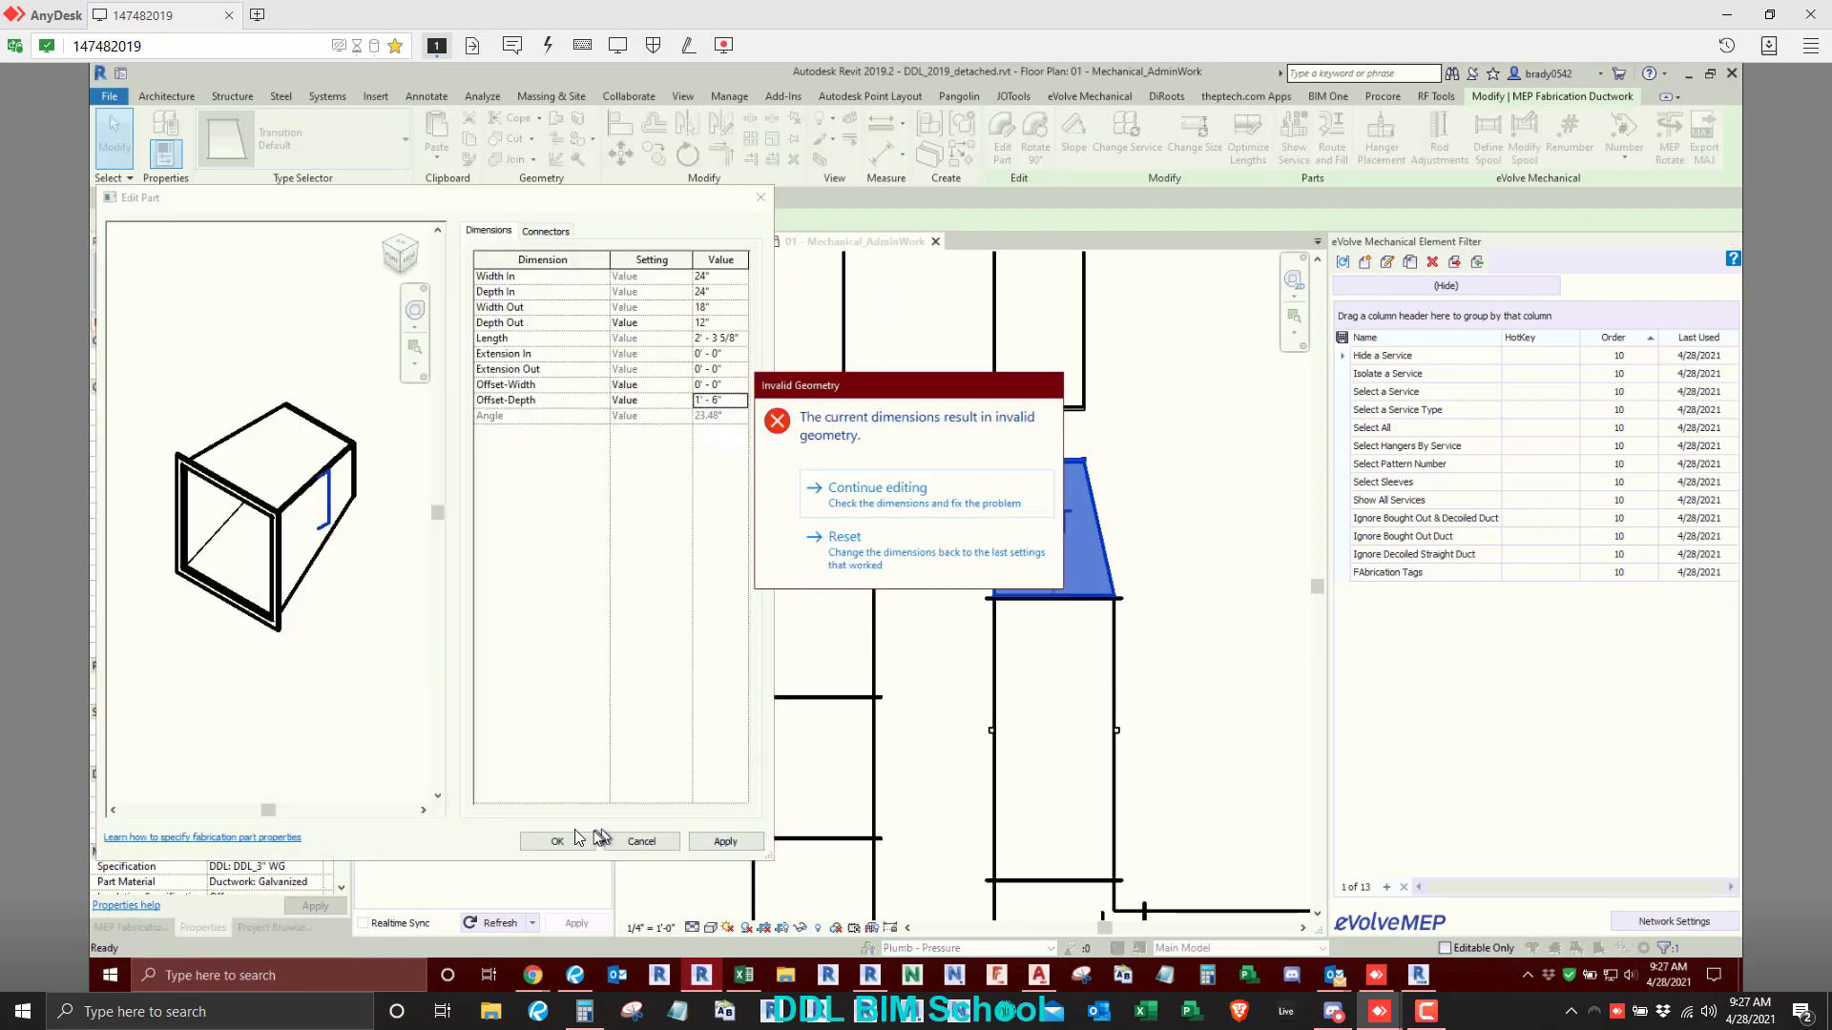
{"action": "left_click", "coordinate": [828, 536]}
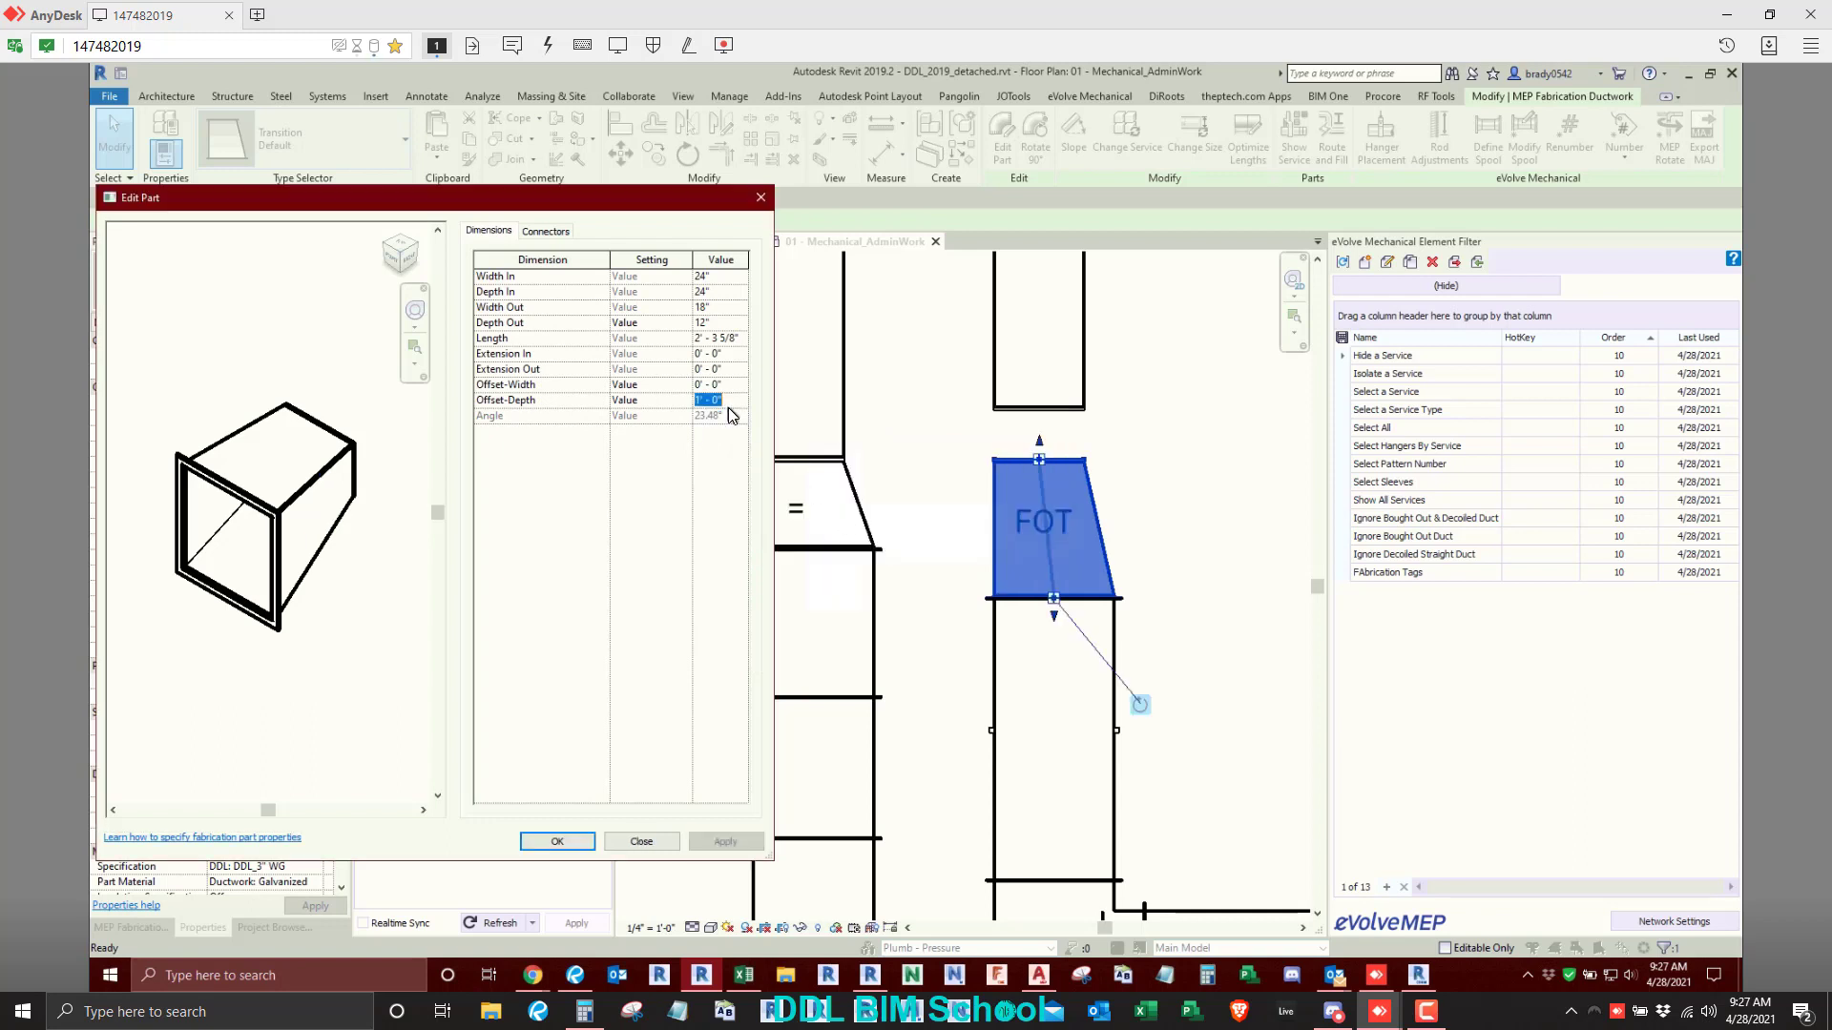
- Set the right transition's Offset-Depth to 1' - 1" and deselect the part
{"action": "type", "text": "1 1"}
{"action": "key", "text": "Return"}
{"action": "left_click", "coordinate": [707, 844]}
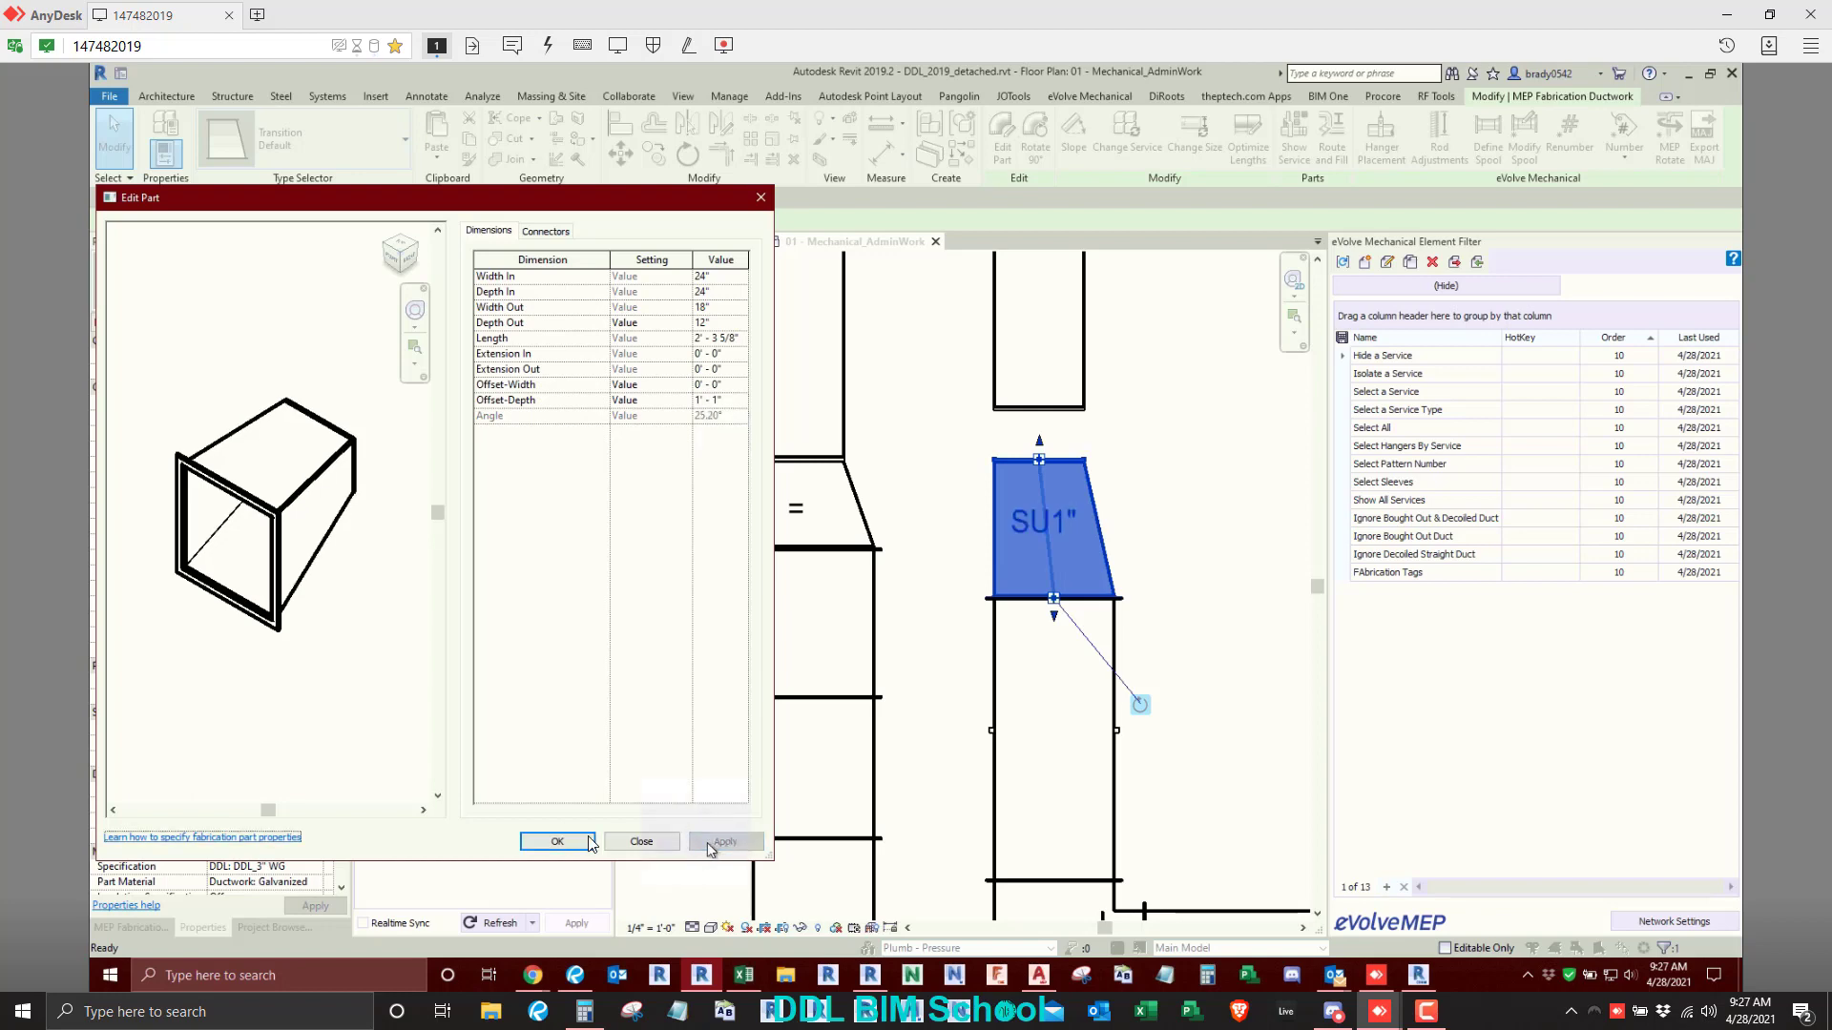
{"action": "left_click", "coordinate": [557, 842]}
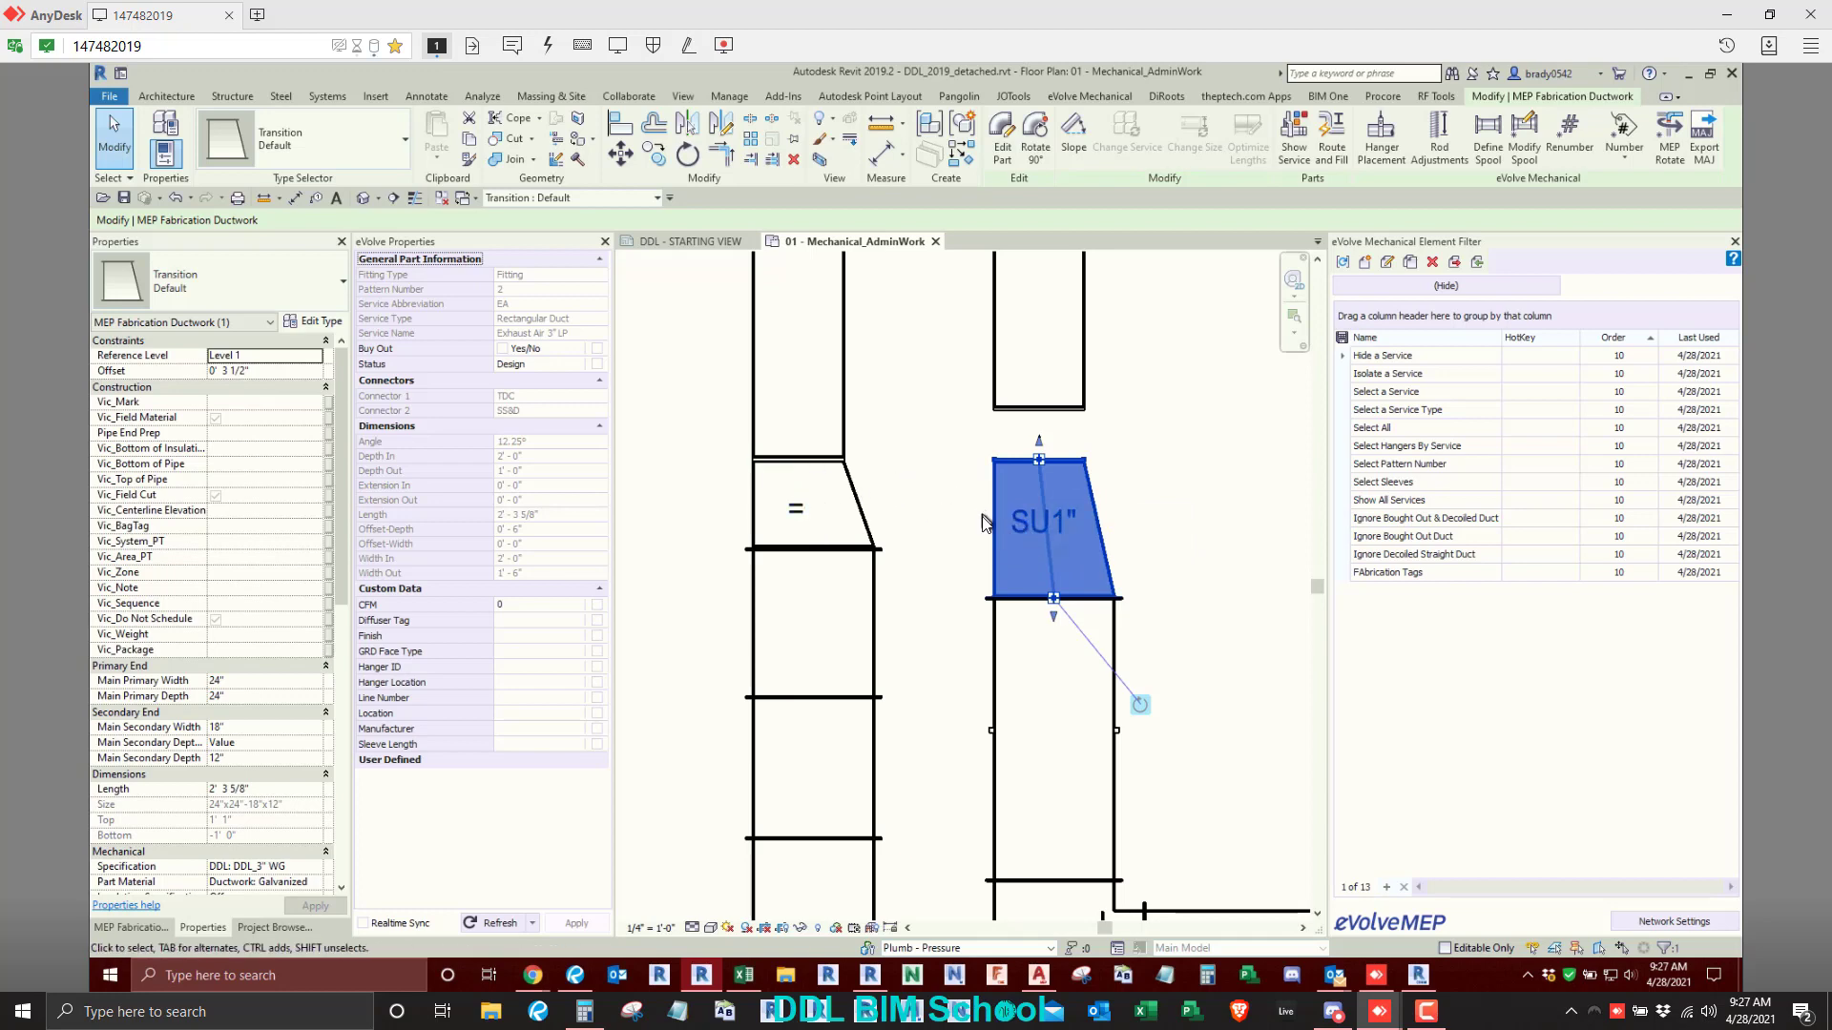
{"action": "left_click", "coordinate": [911, 485]}
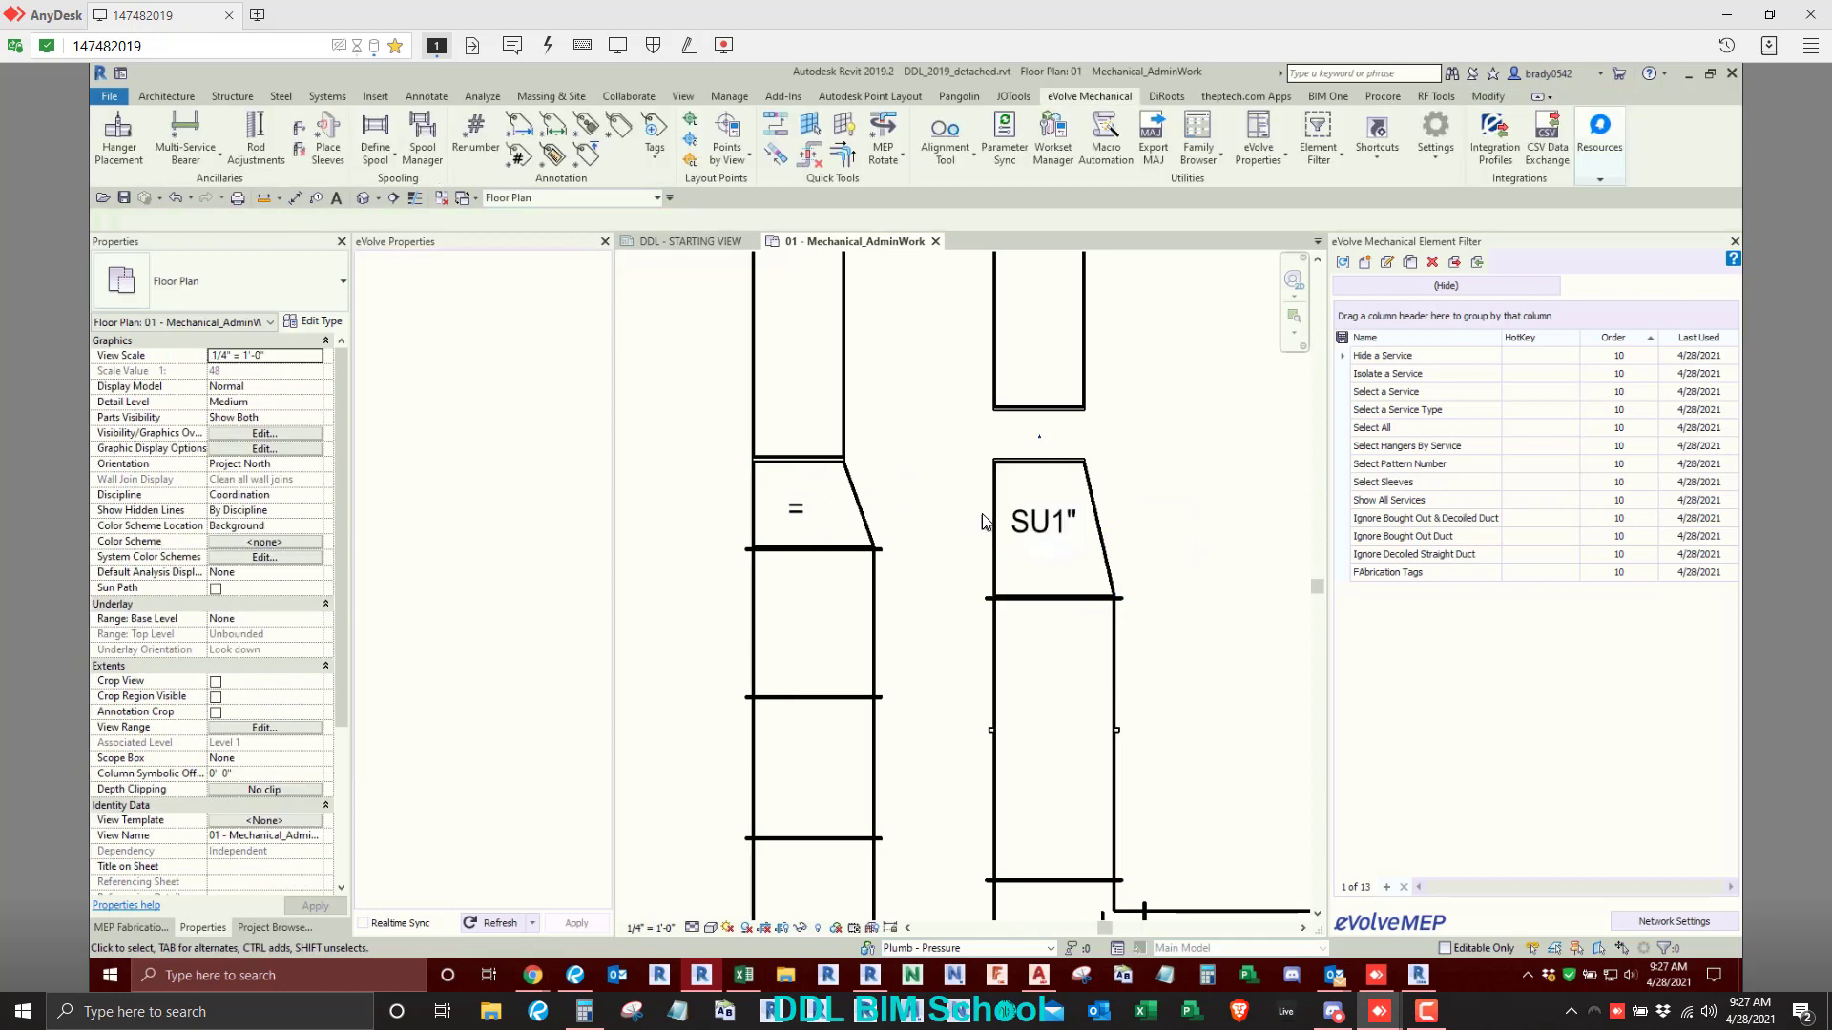
- In the duct Mechanical Settings, set the Set Up From Top abbreviation to TU
{"action": "left_click", "coordinate": [731, 98]}
{"action": "left_click", "coordinate": [759, 159]}
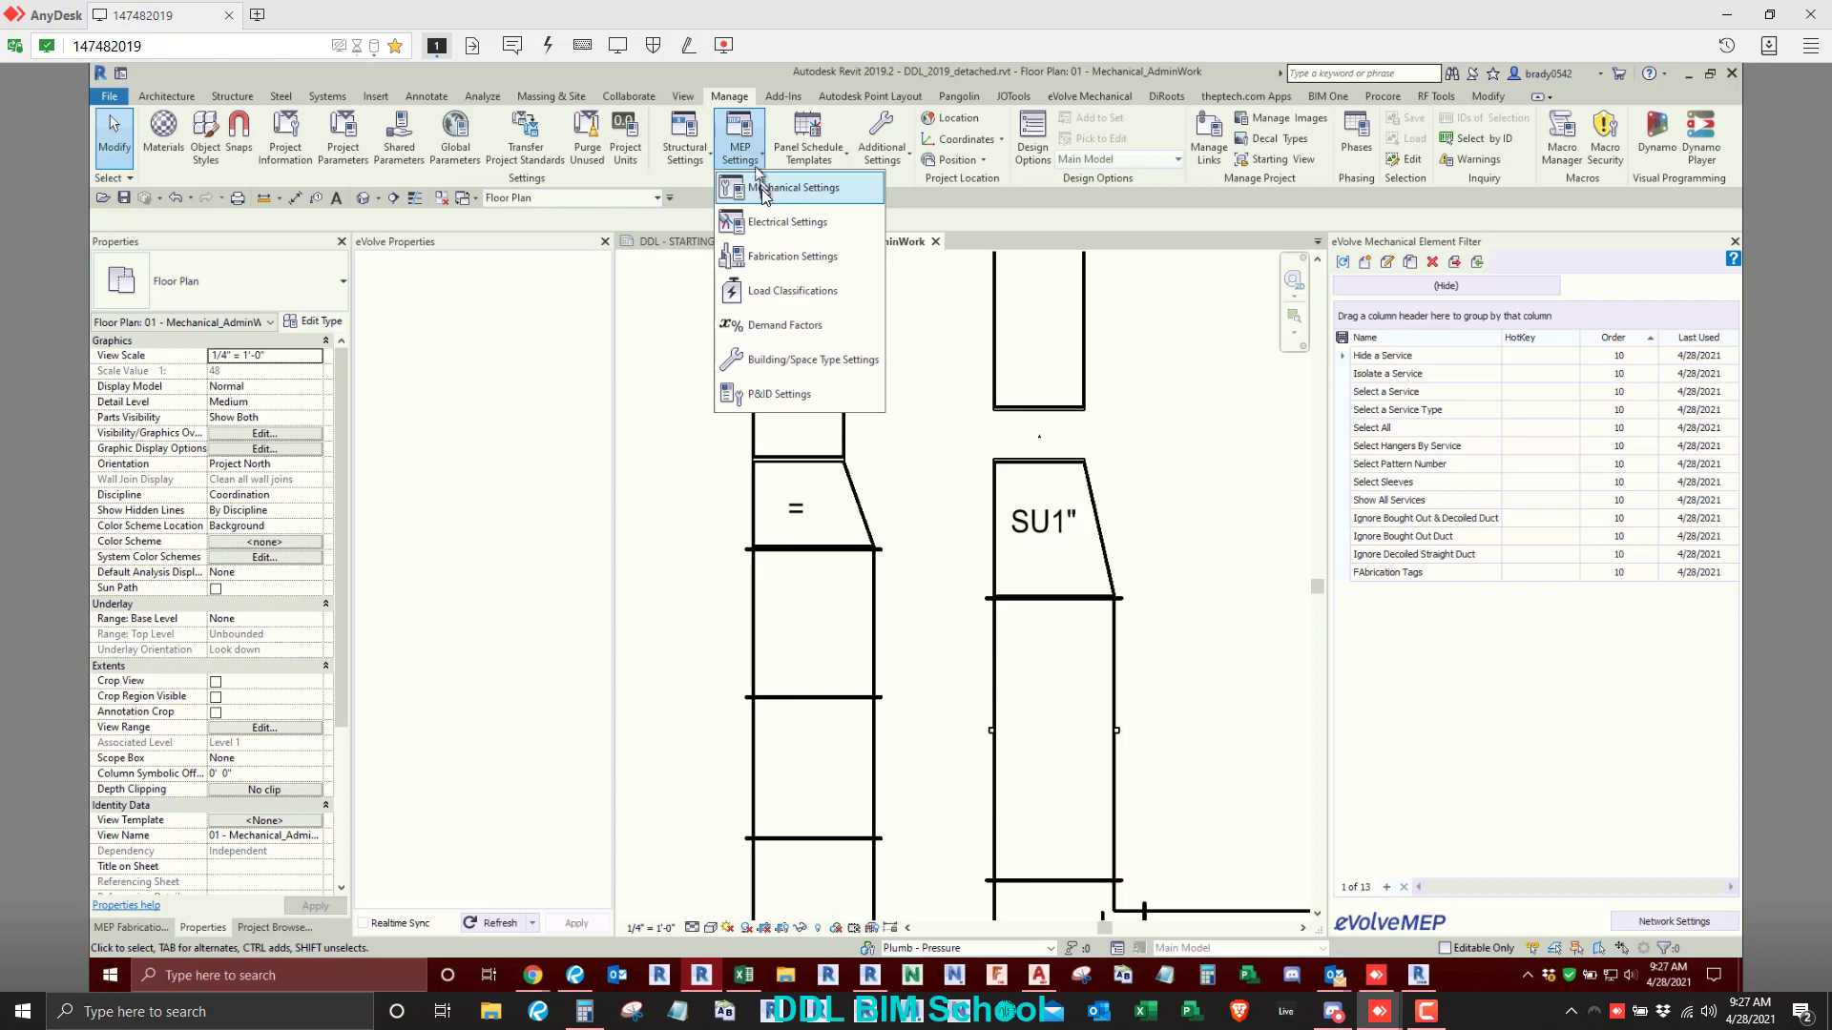
{"action": "left_click", "coordinate": [763, 185]}
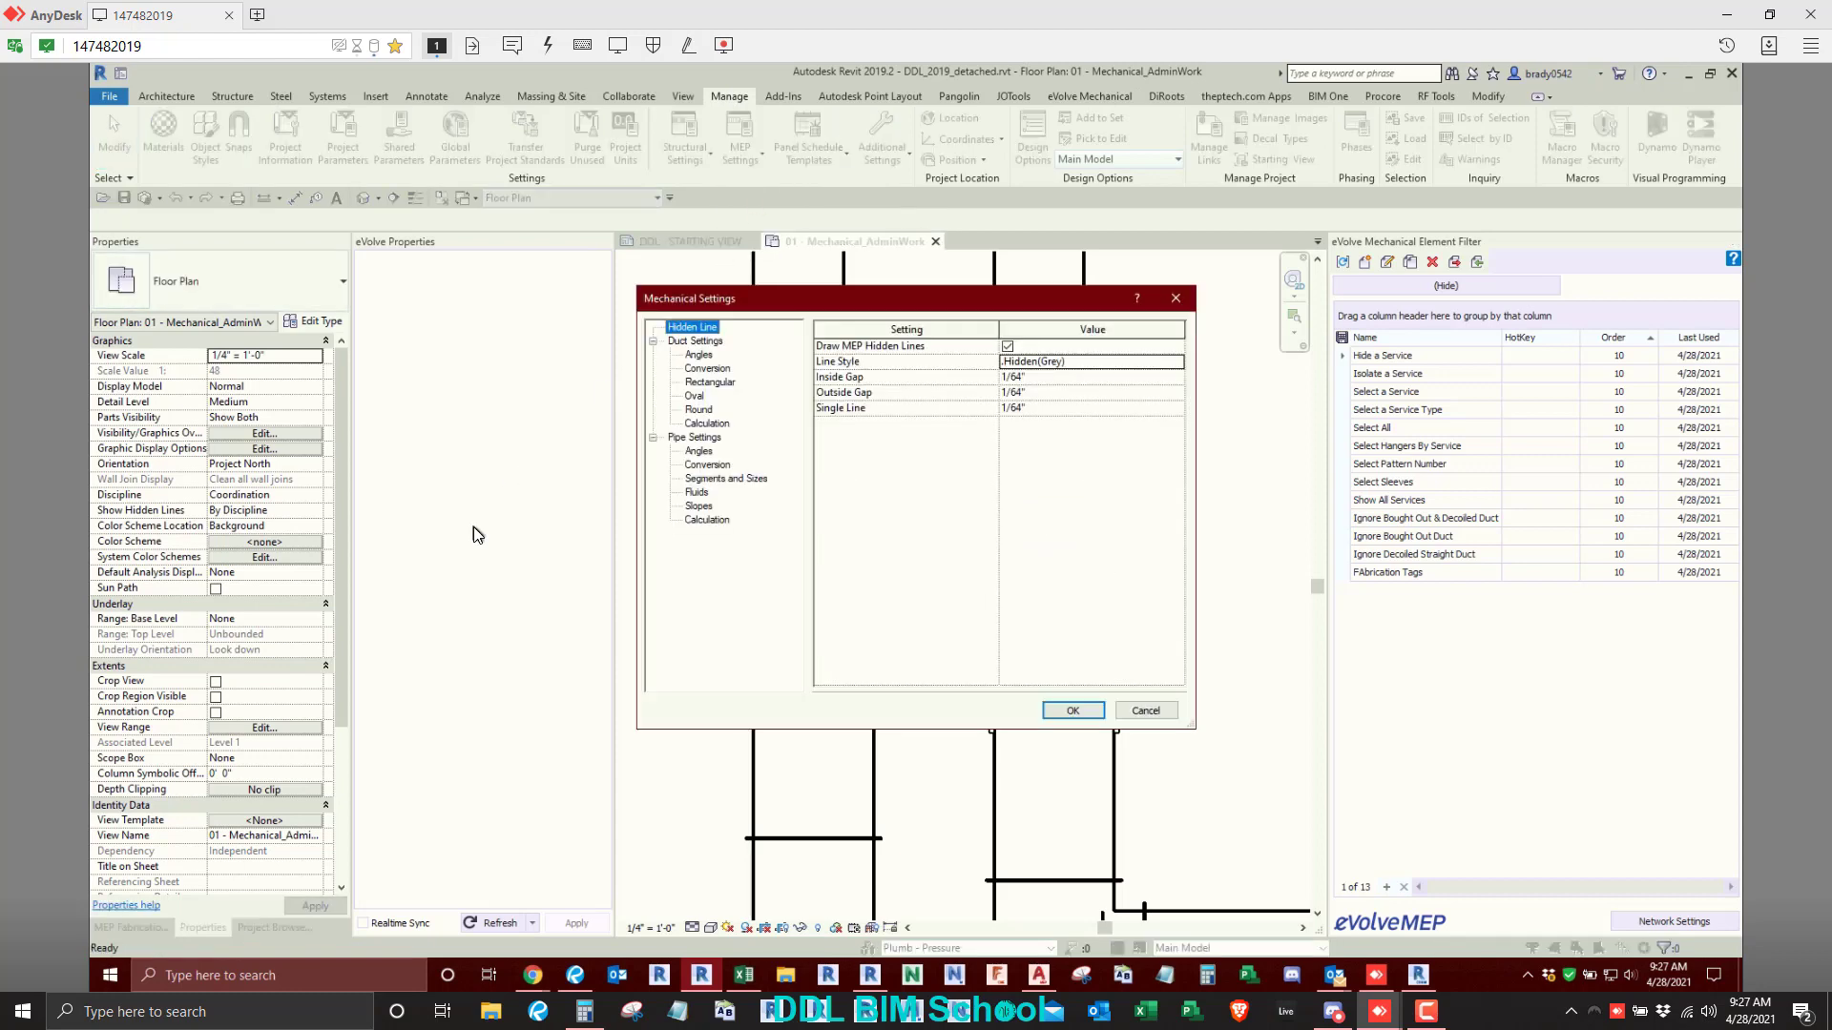
{"action": "left_click", "coordinate": [703, 343]}
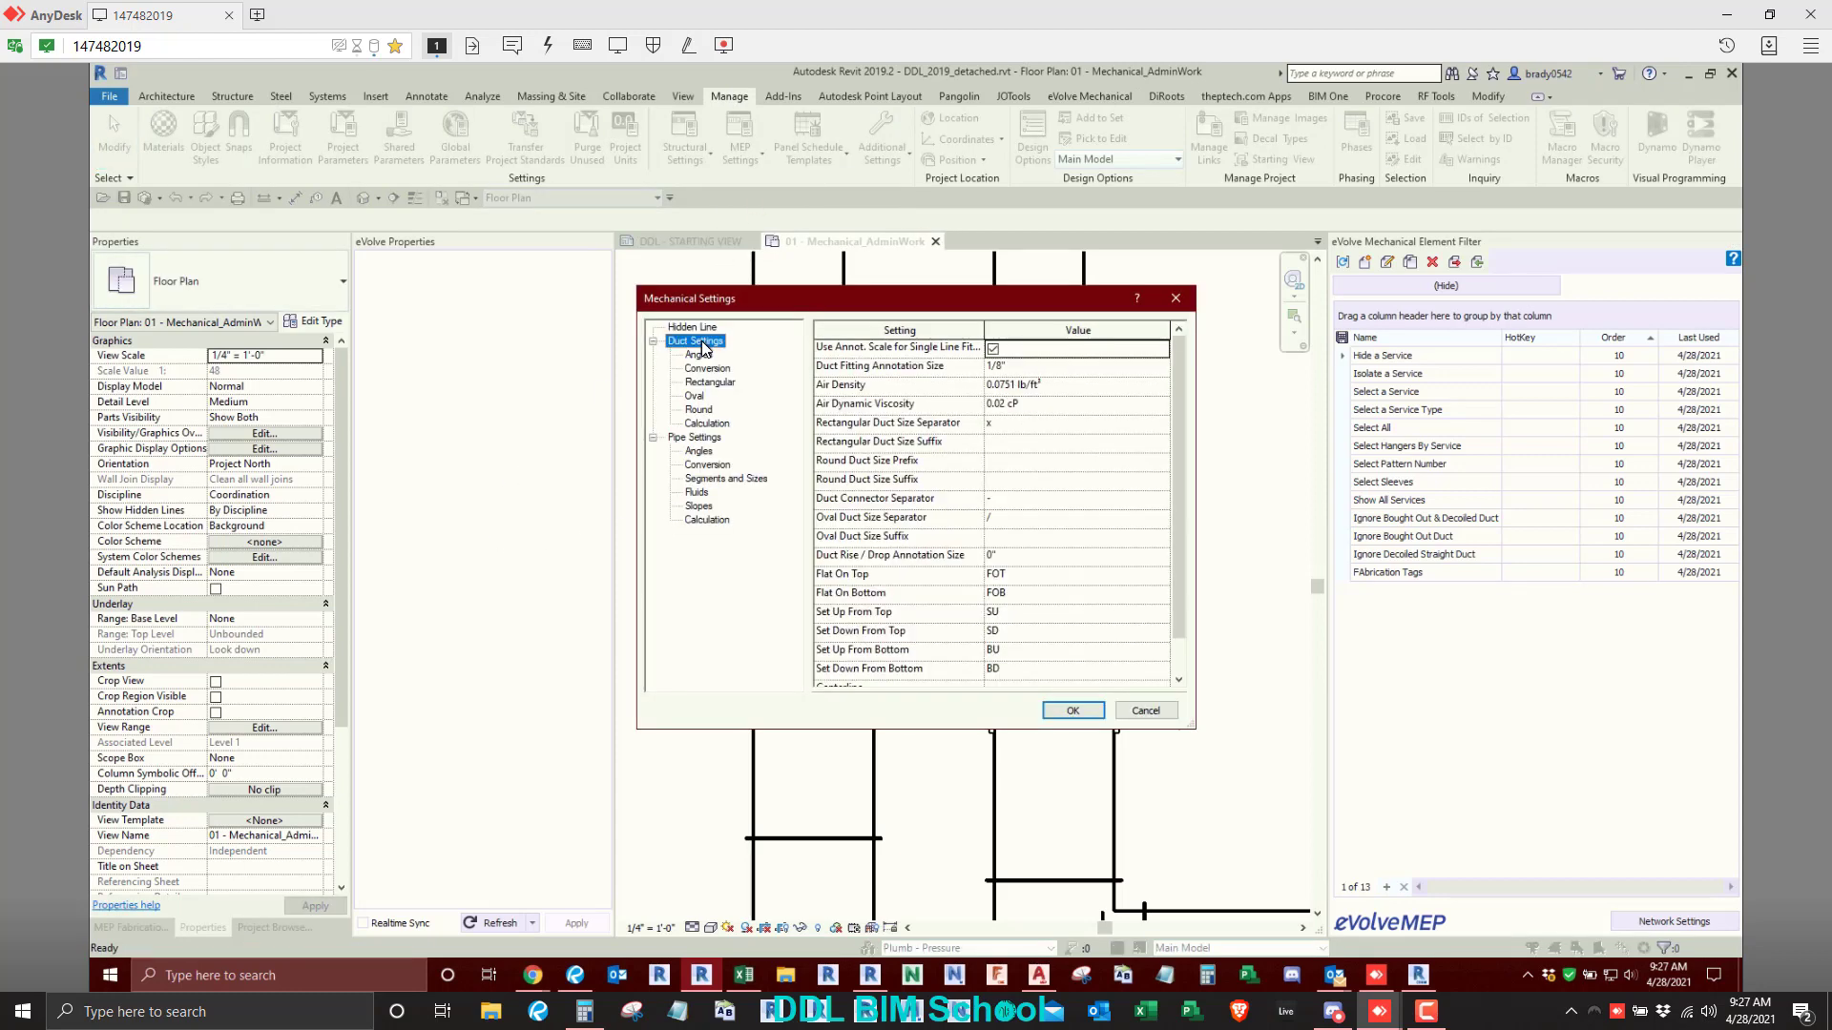
{"action": "scroll", "coordinate": [962, 620], "scroll_direction": "down", "scroll_amount": 1}
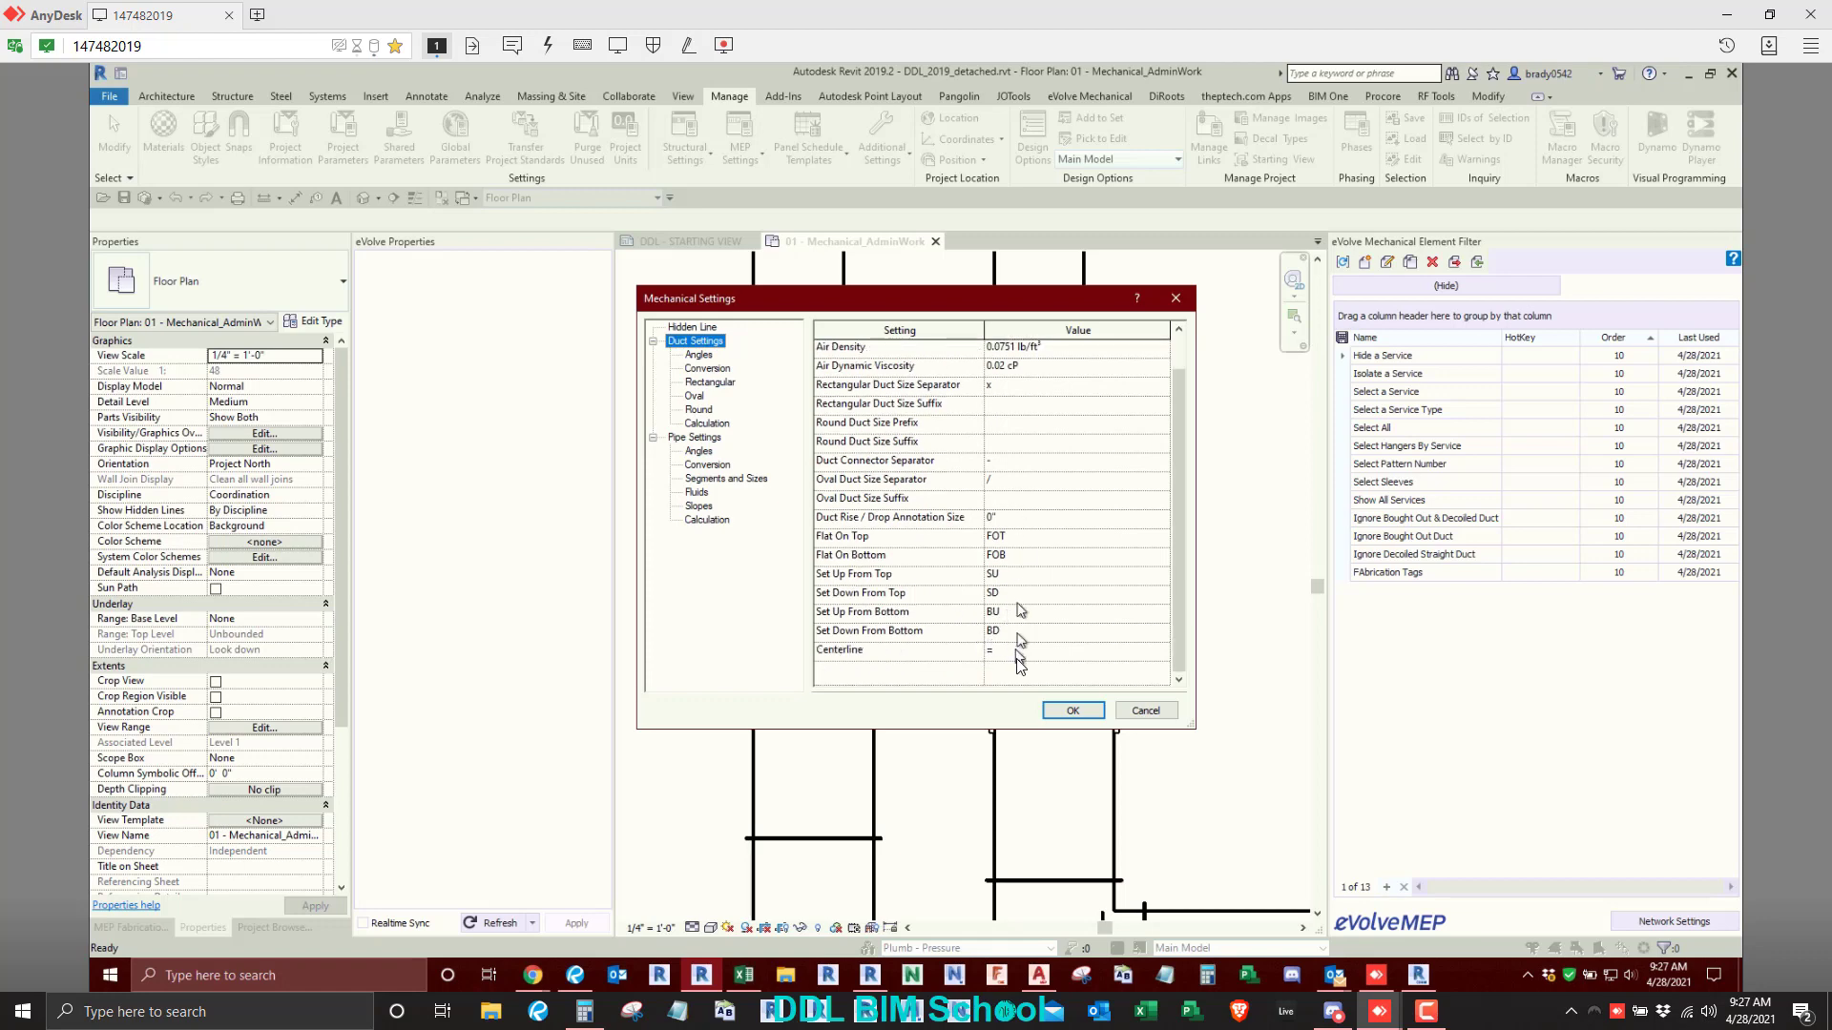
{"action": "left_click", "coordinate": [1019, 576]}
{"action": "type", "text": "tu"}
{"action": "key", "text": "BackSpace"}
{"action": "key", "text": "BackSpace"}
{"action": "key", "text": "Caps_Lock"}
{"action": "type", "text": "TU"}
- Set the Set Down From Top abbreviation to TD and accept the Mechanical Settings
{"action": "left_click", "coordinate": [1027, 599]}
{"action": "left_click", "coordinate": [984, 652]}
{"action": "left_click", "coordinate": [1072, 710]}
{"action": "key", "text": "Escape"}
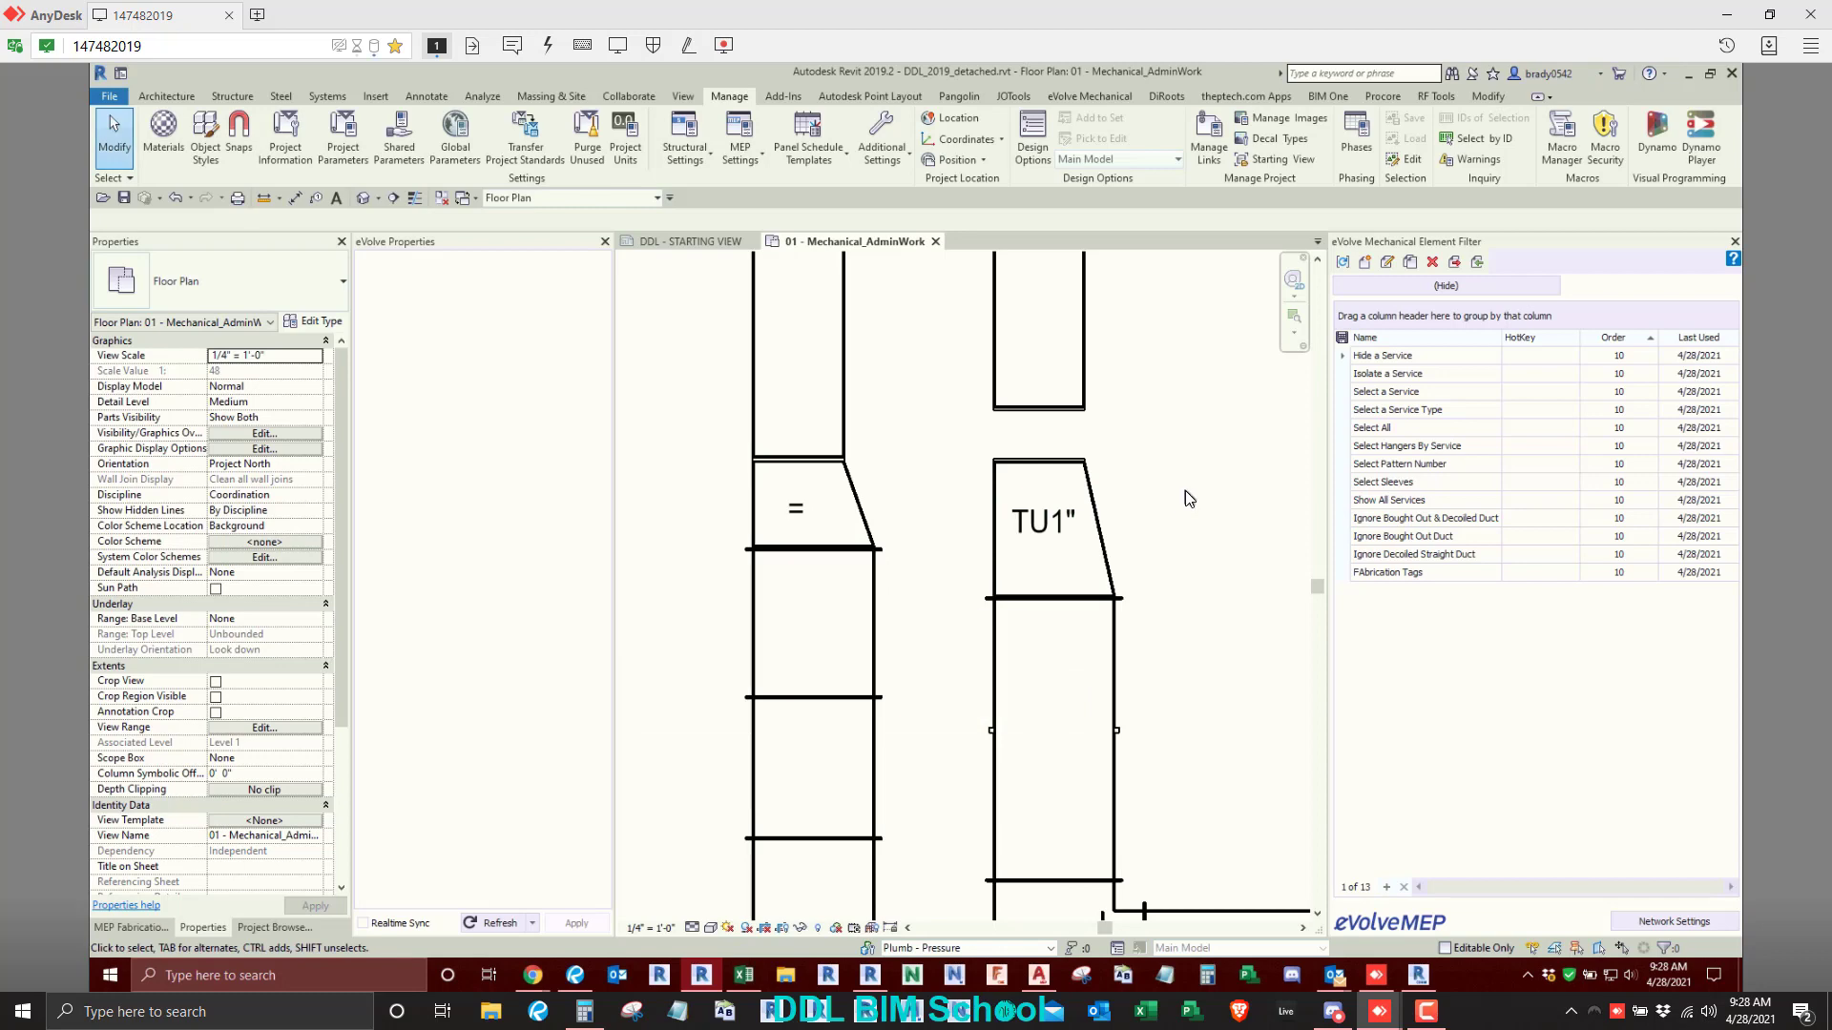
{"action": "middle_click_drag", "start_coordinate": [1185, 490], "coordinate": [998, 562]}
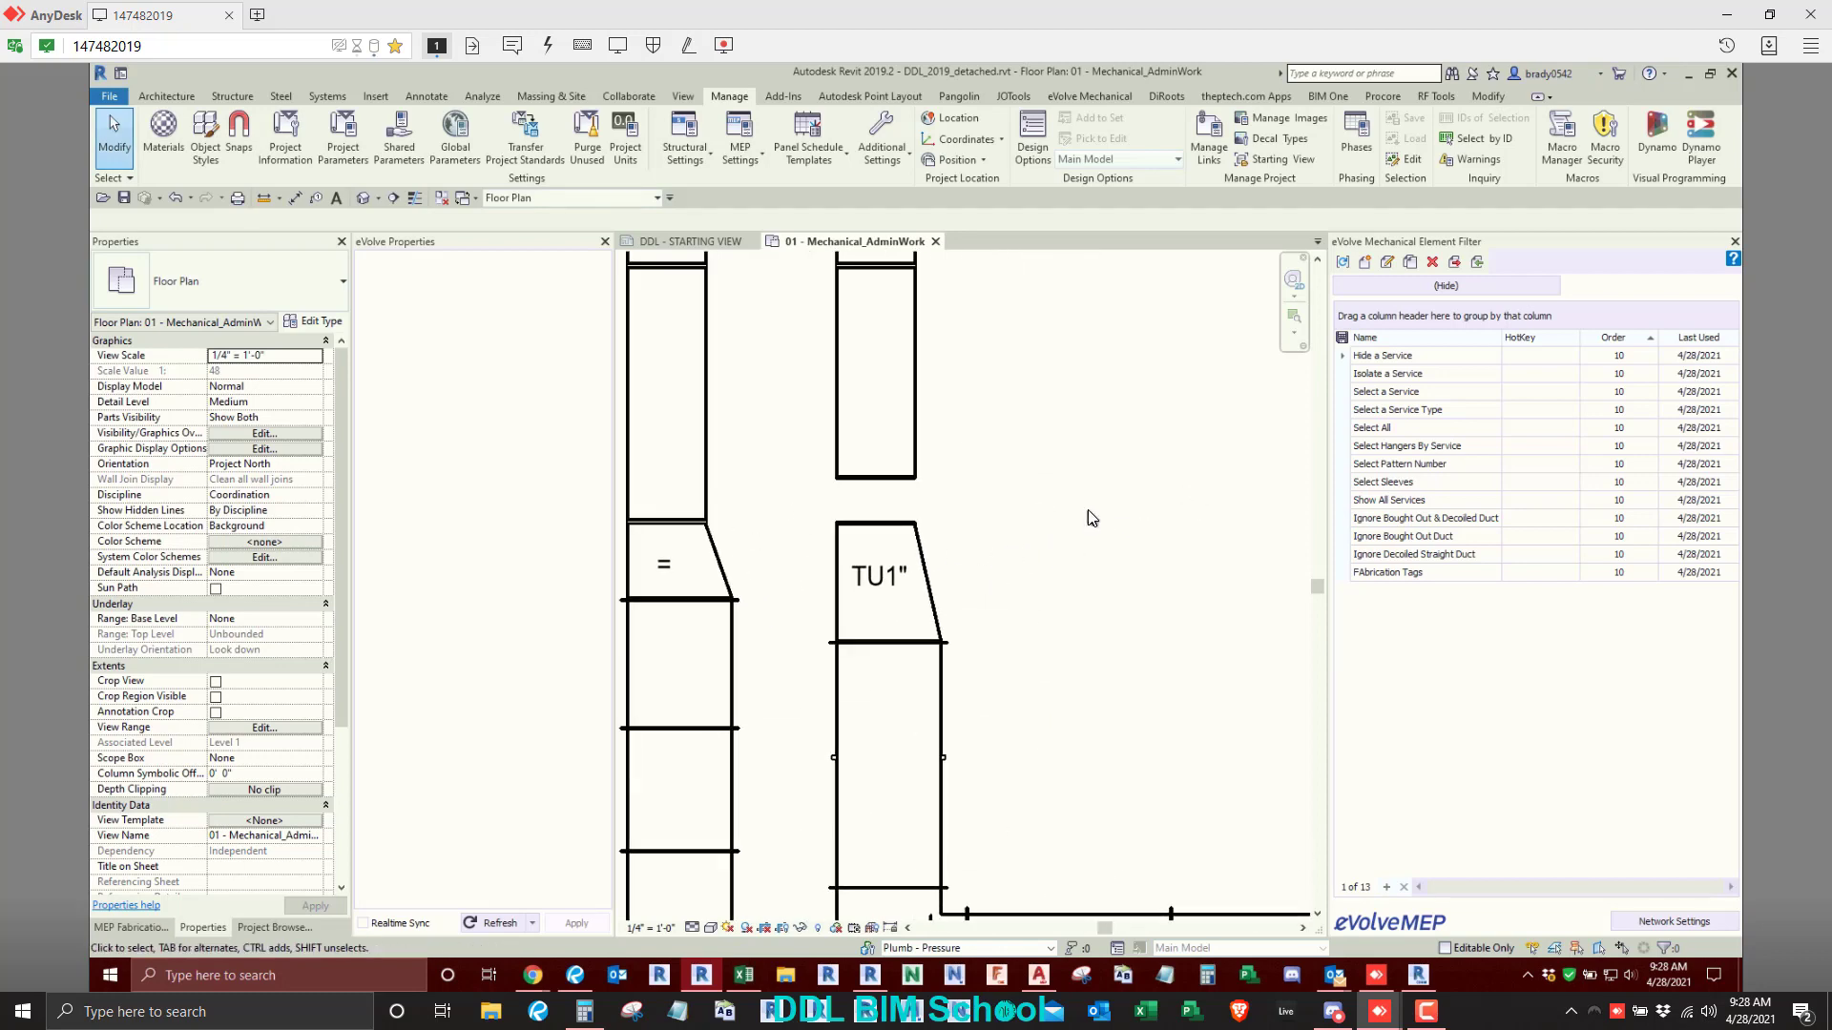
{"action": "key", "text": "t"}
{"action": "key", "text": "x"}
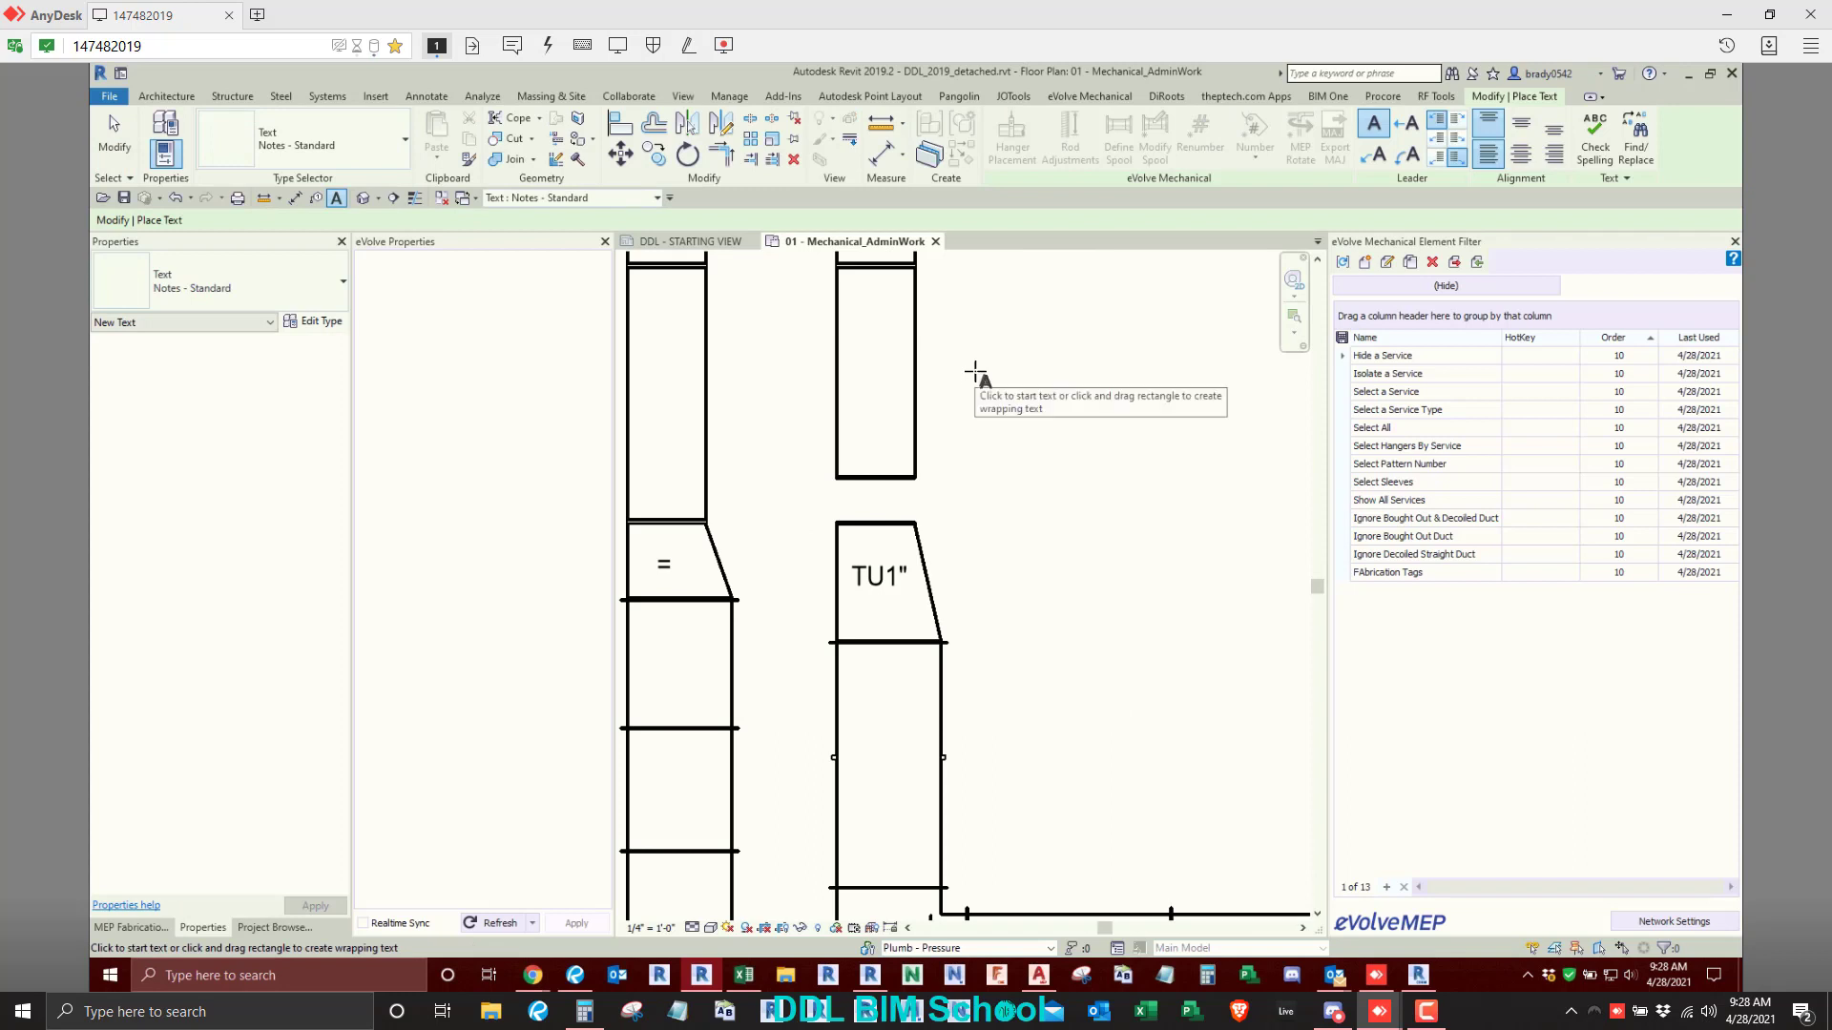
{"action": "left_click_drag", "start_coordinate": [974, 369], "coordinate": [1187, 572]}
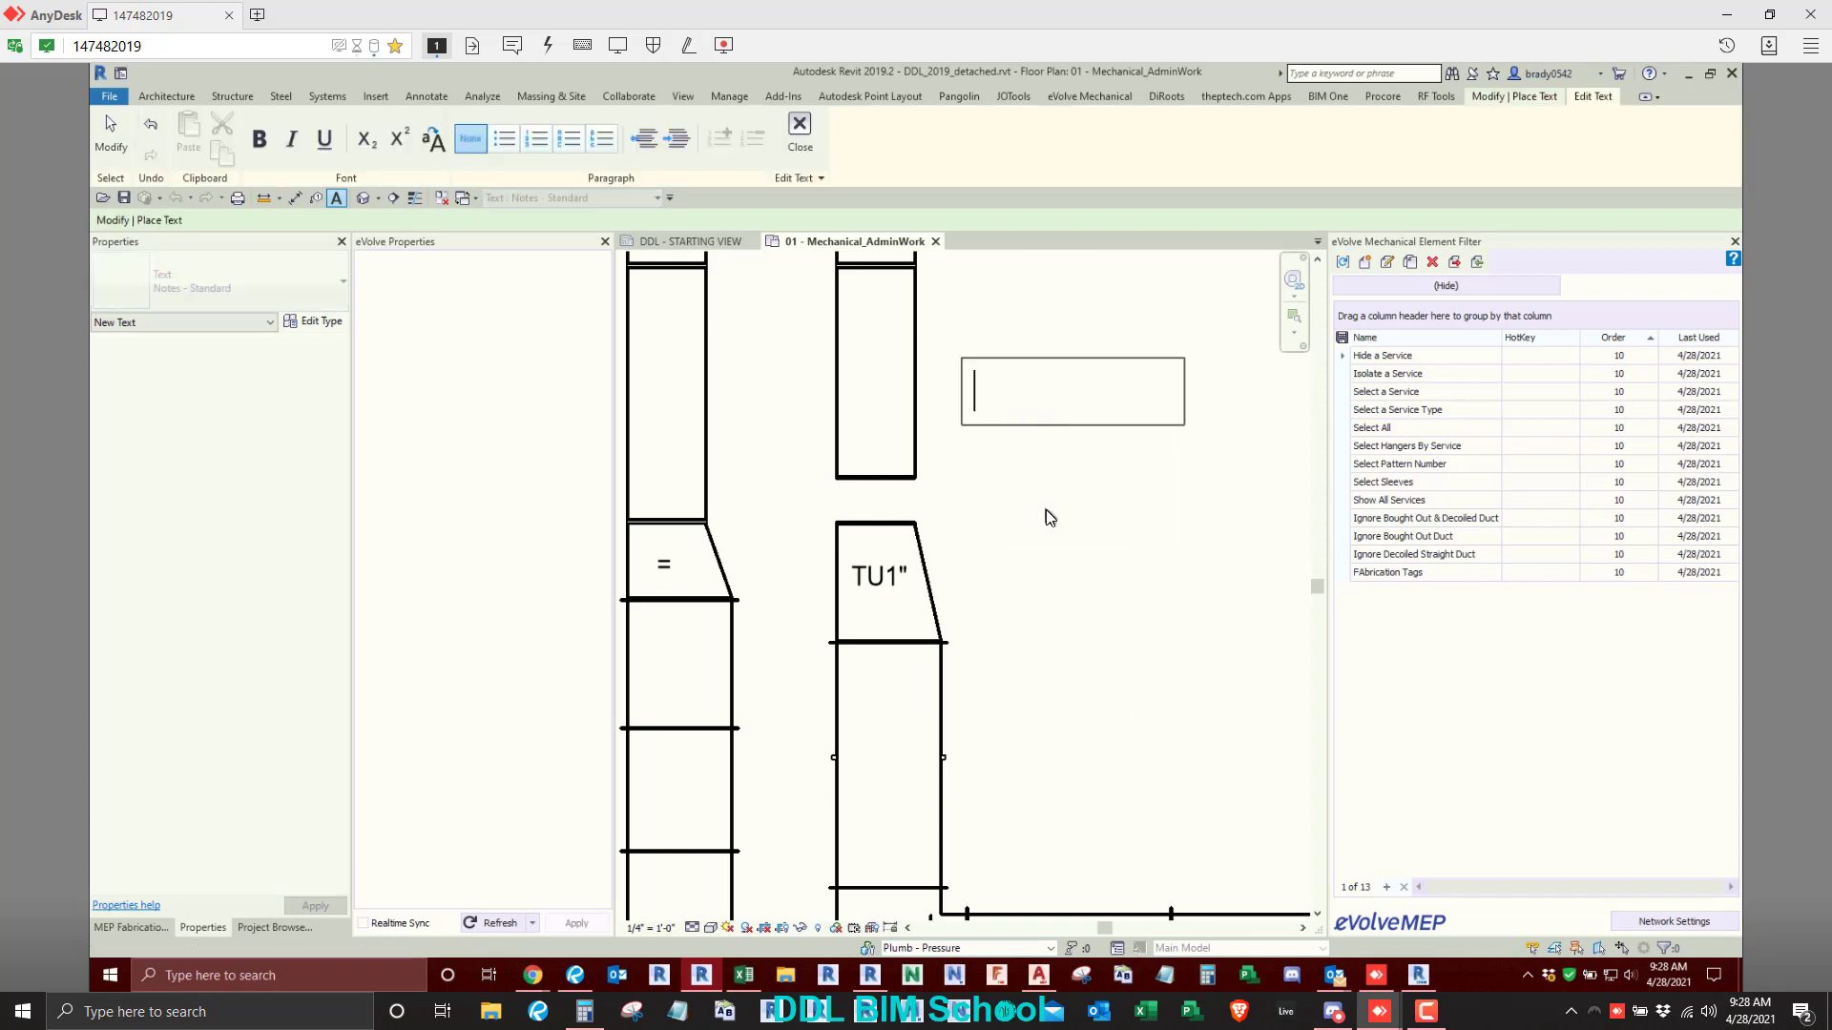
{"action": "left_click", "coordinate": [1046, 511]}
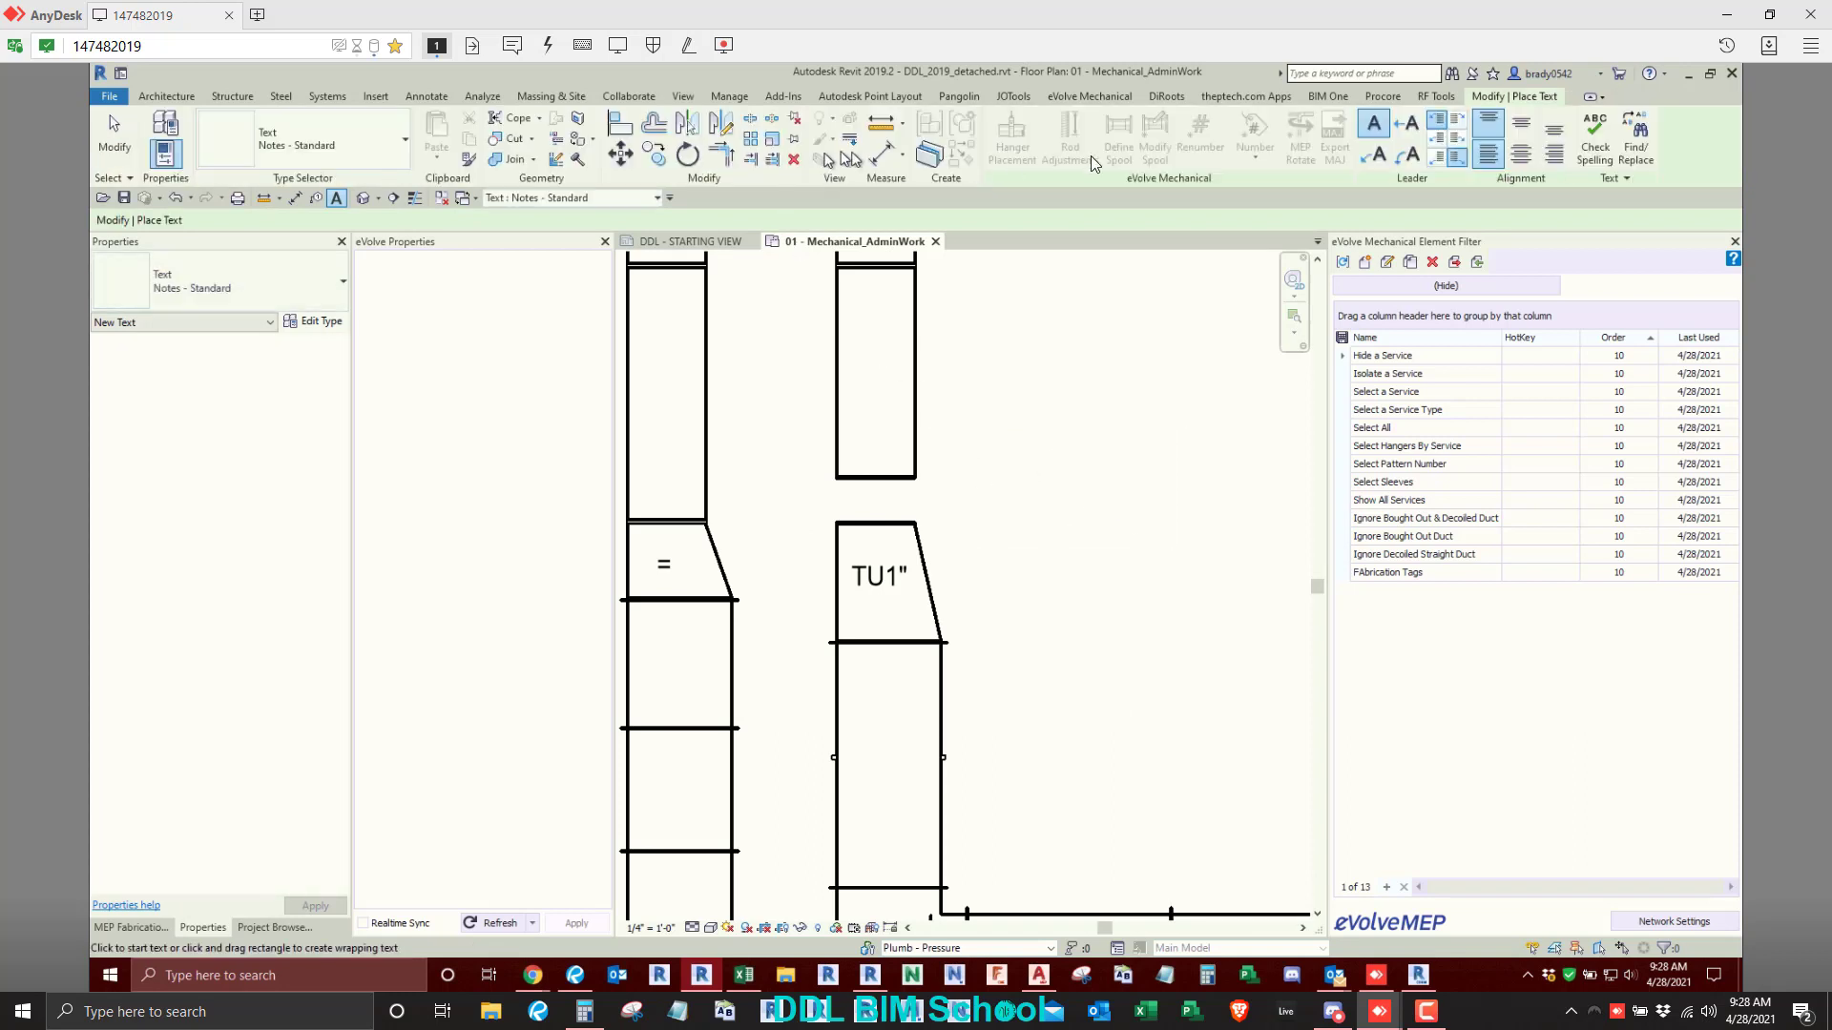
{"action": "key", "text": "Escape"}
{"action": "key", "text": "Escape"}
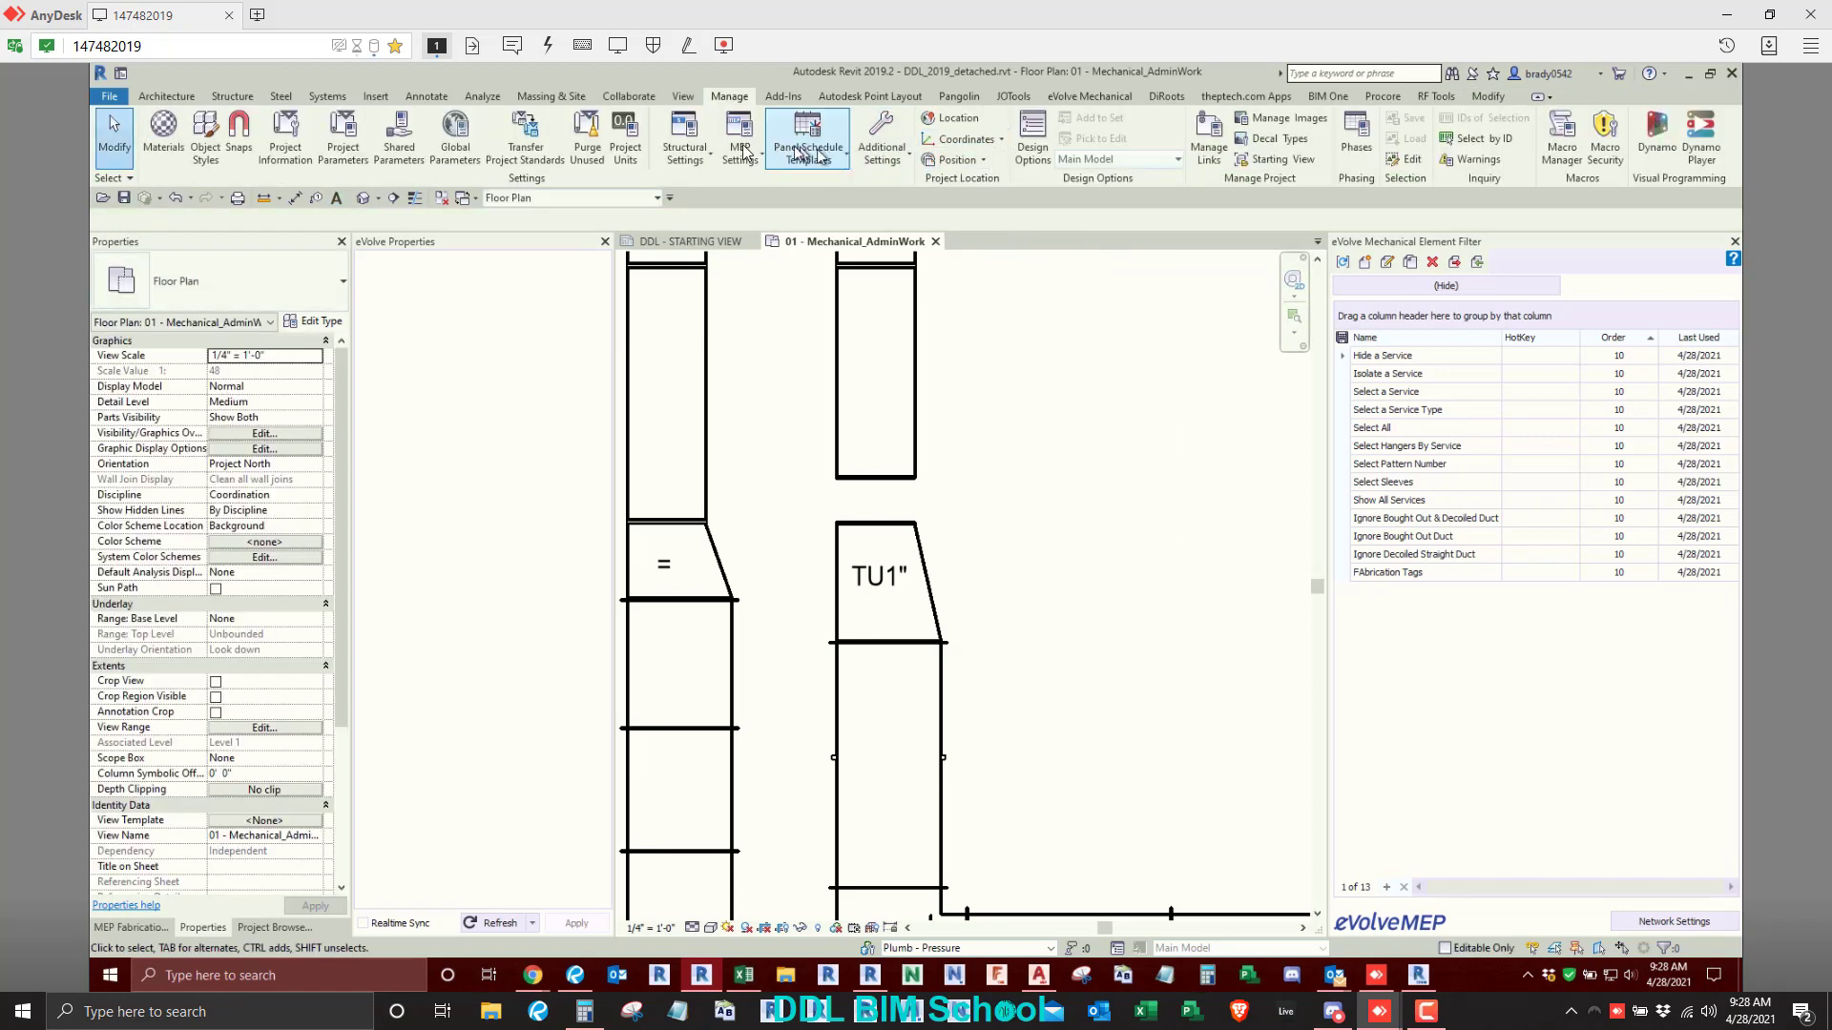
- Set the duct Centerline abbreviation to CL in Mechanical Settings and accept the change
{"action": "left_click", "coordinate": [749, 153]}
{"action": "left_click", "coordinate": [769, 178]}
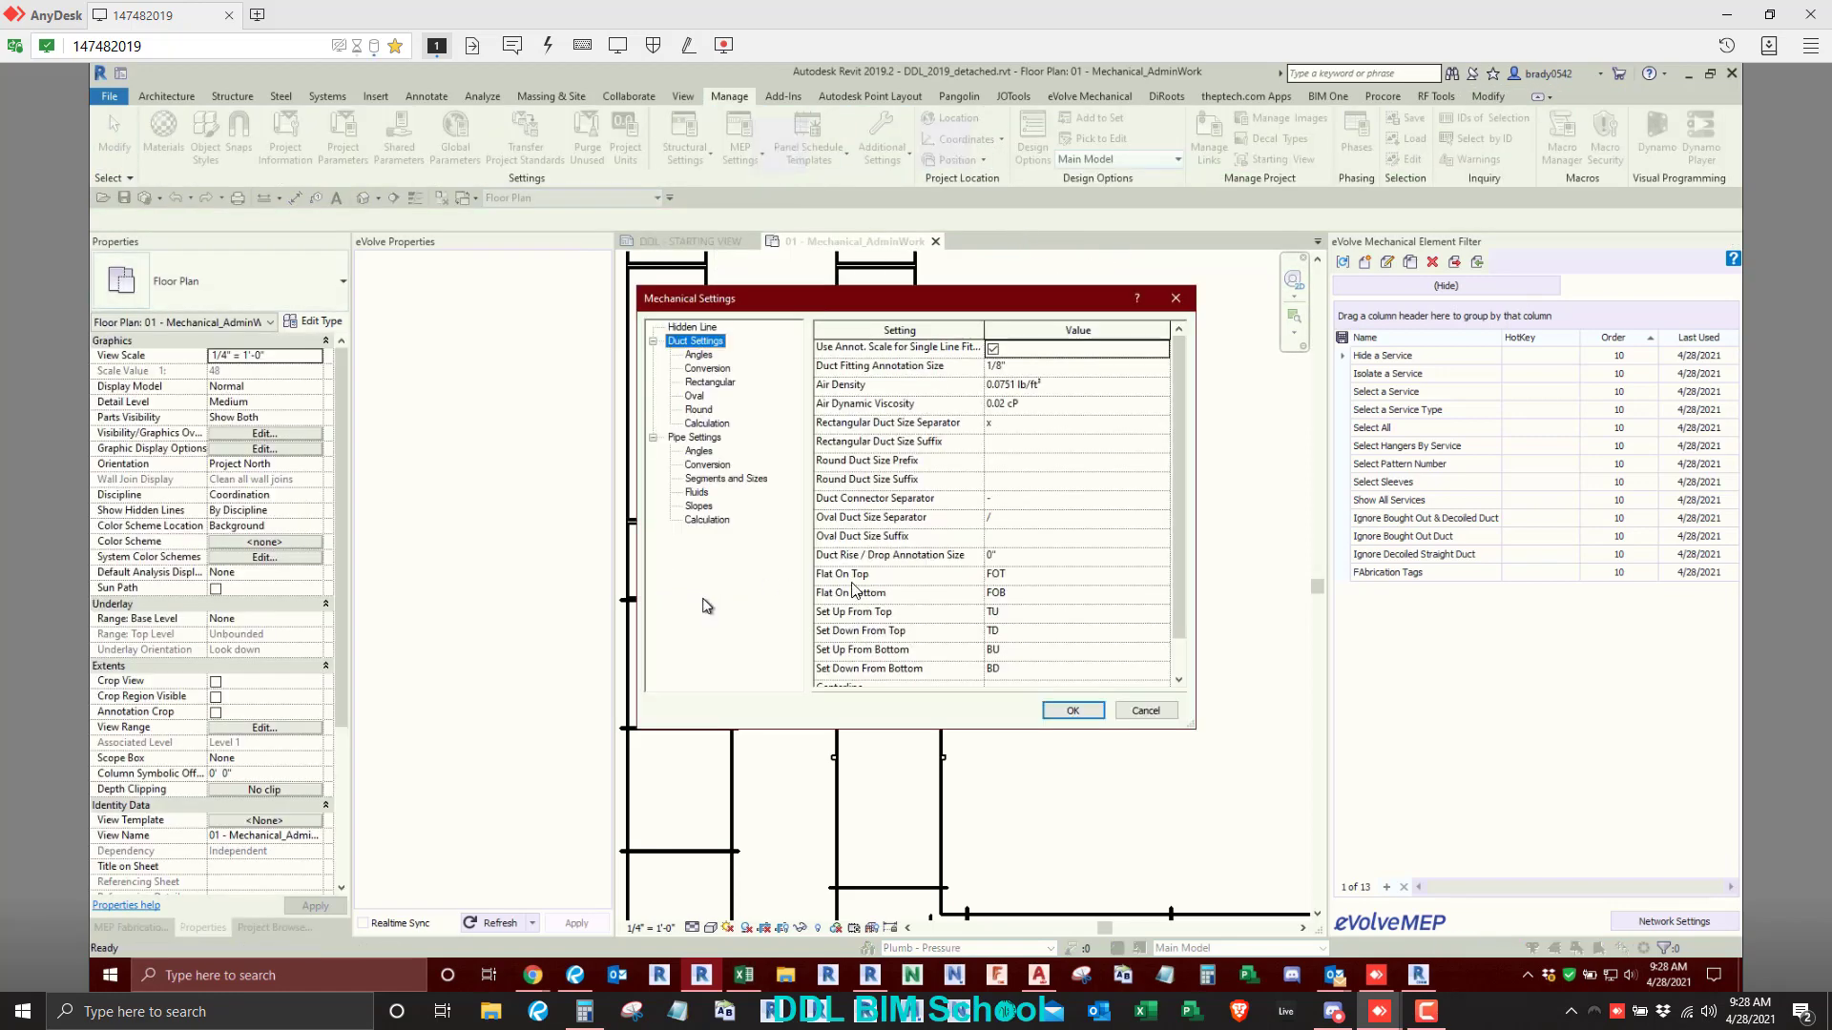
{"action": "scroll", "coordinate": [1025, 667], "scroll_direction": "down", "scroll_amount": 3}
{"action": "left_click", "coordinate": [1015, 649]}
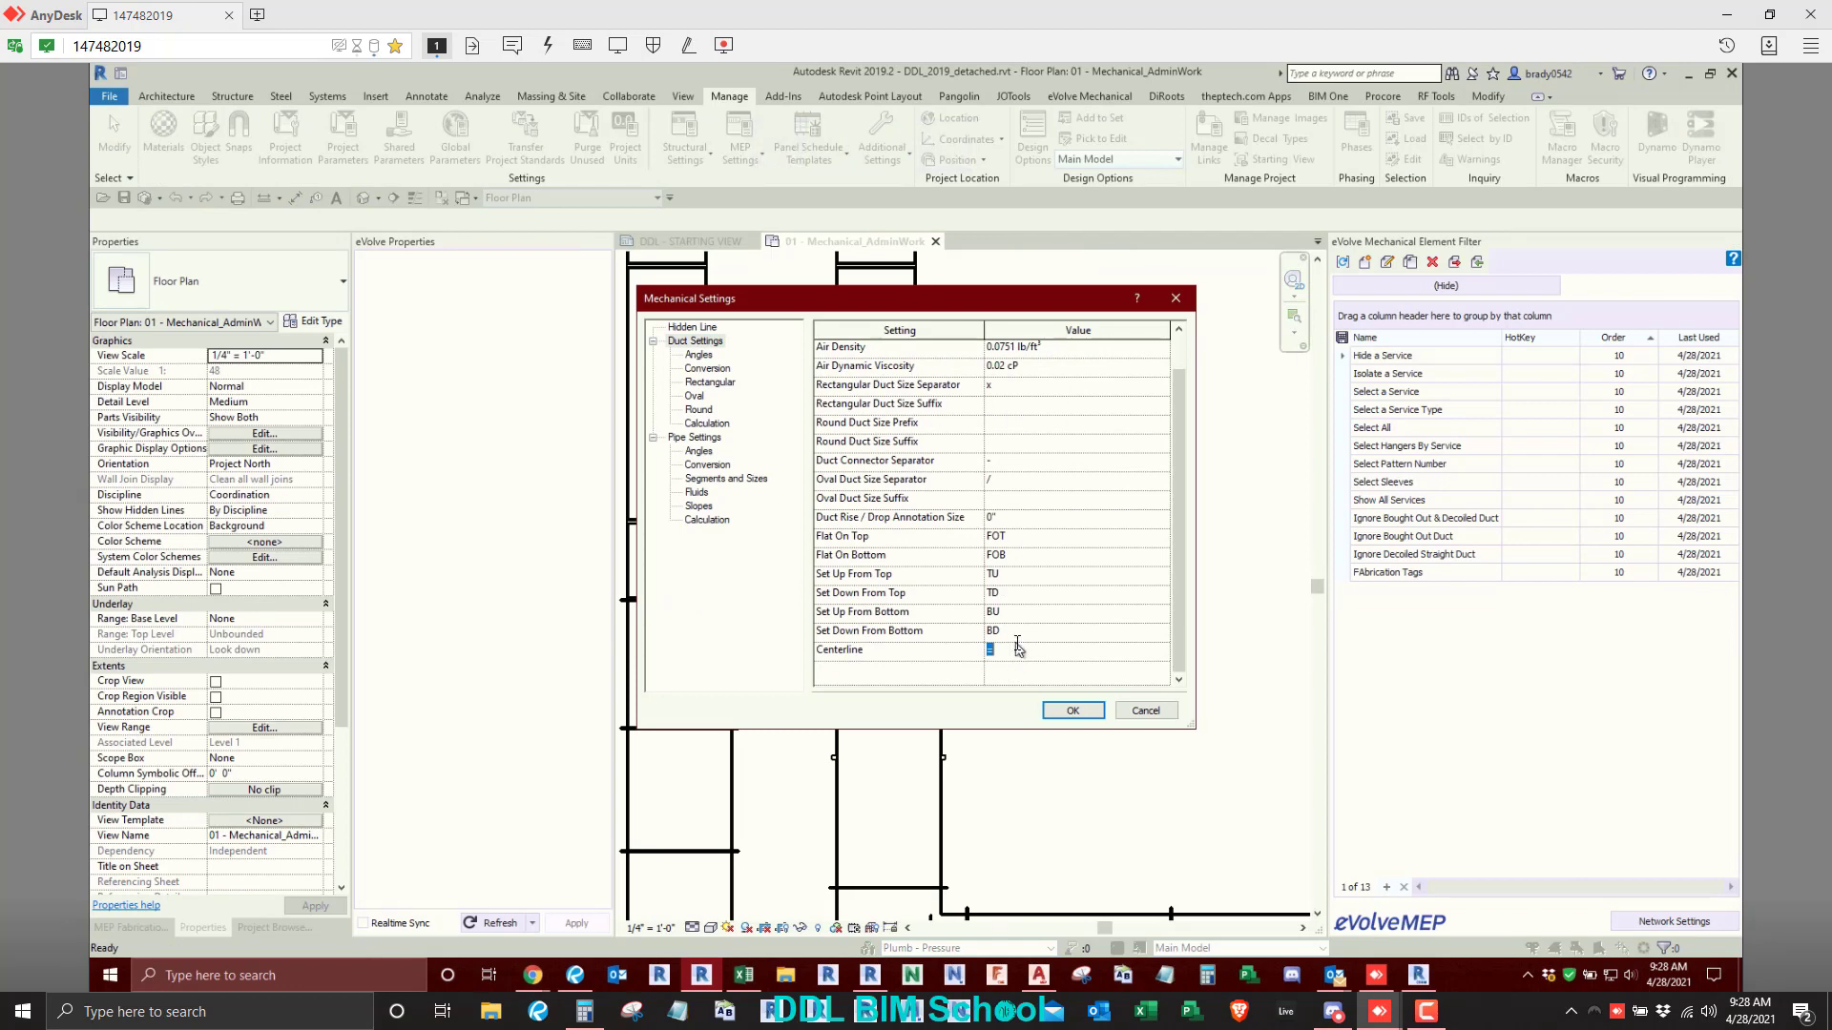
{"action": "type", "text": "CL"}
{"action": "left_click", "coordinate": [1057, 713]}
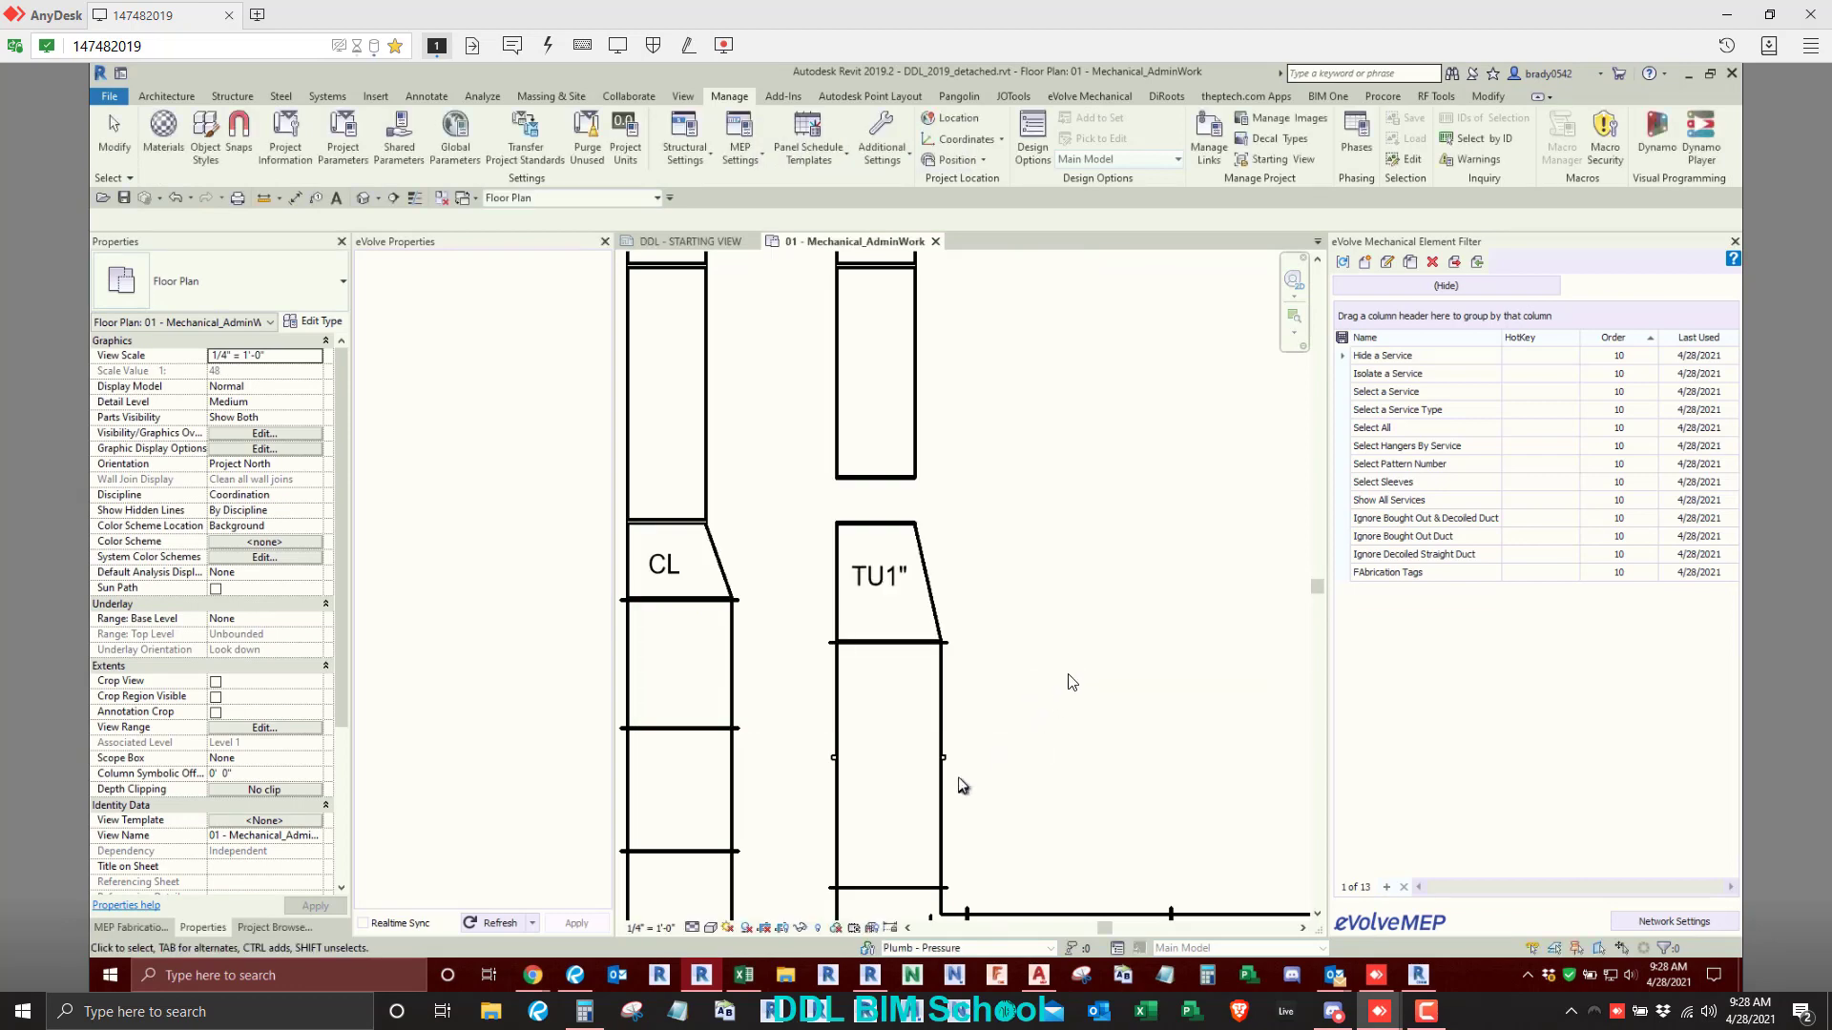
- Place a text note containing the Centre Line Symbol in the empty area beside the right duct run
{"action": "key", "text": "t"}
{"action": "key", "text": "x"}
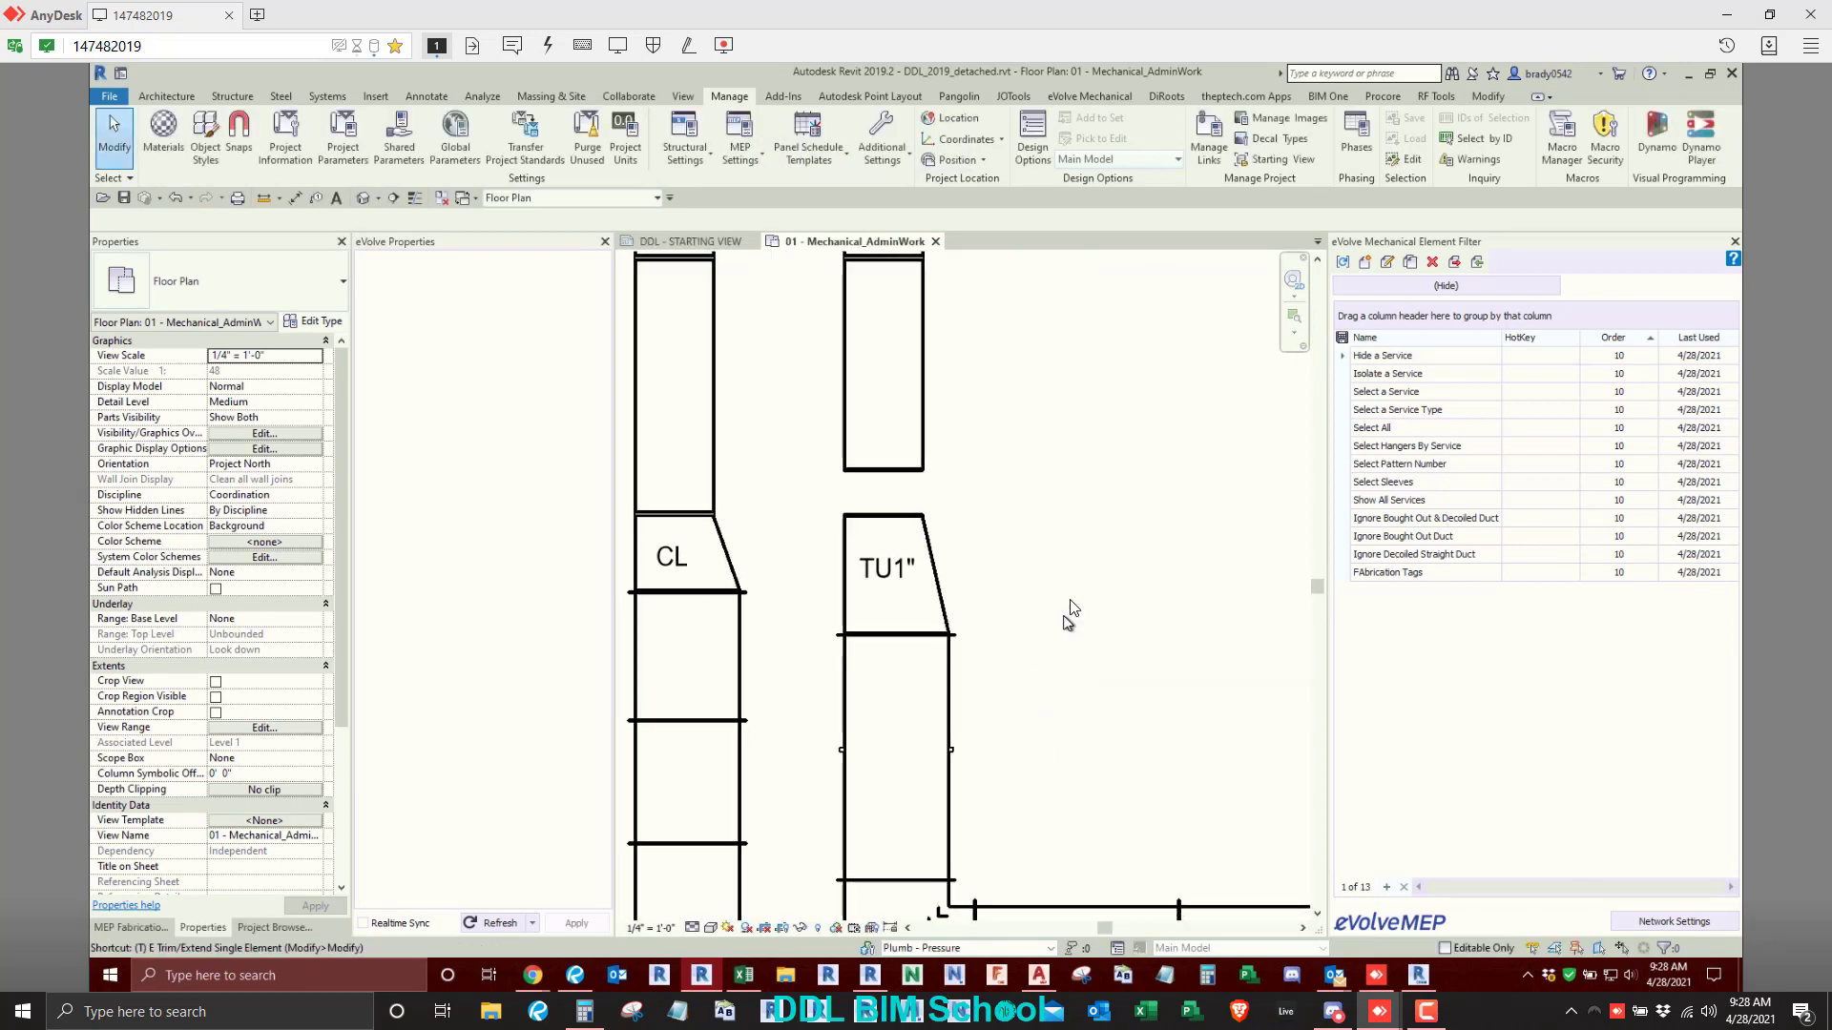
{"action": "left_click_drag", "start_coordinate": [1013, 424], "coordinate": [1212, 487]}
{"action": "right_click", "coordinate": [1045, 450]}
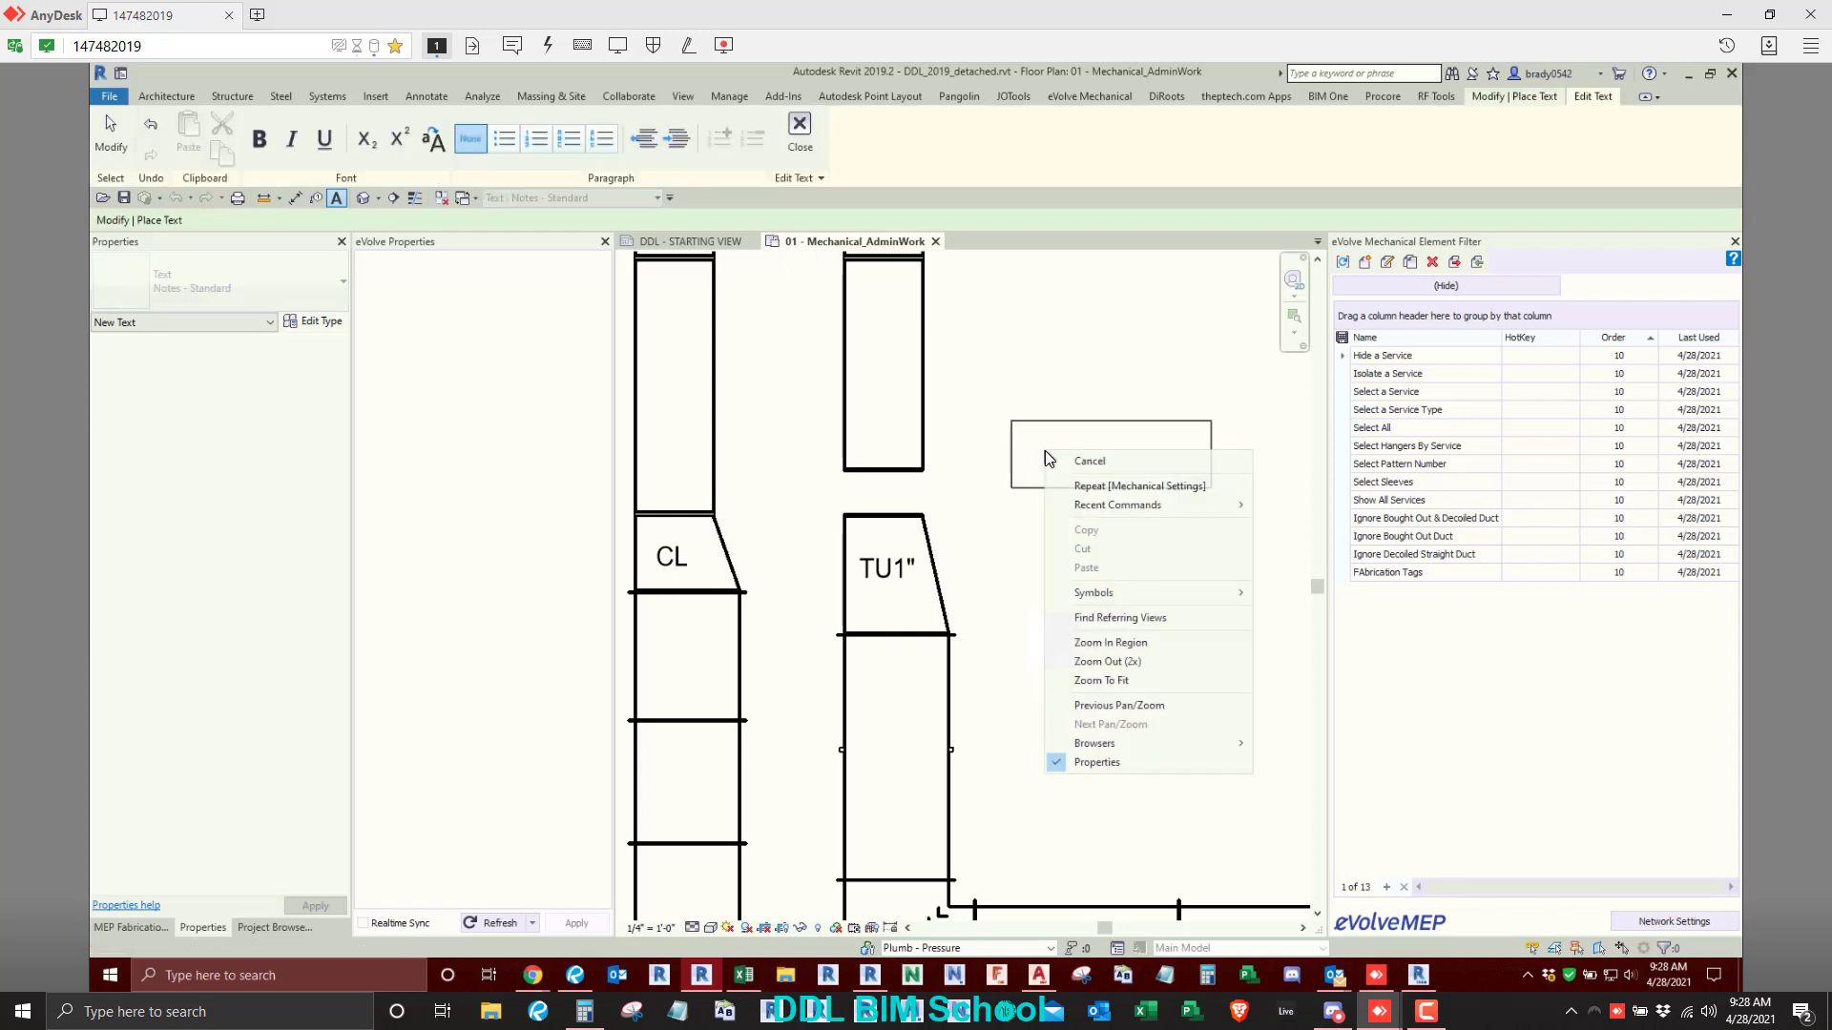
{"action": "mouse_move", "coordinate": [1111, 589]}
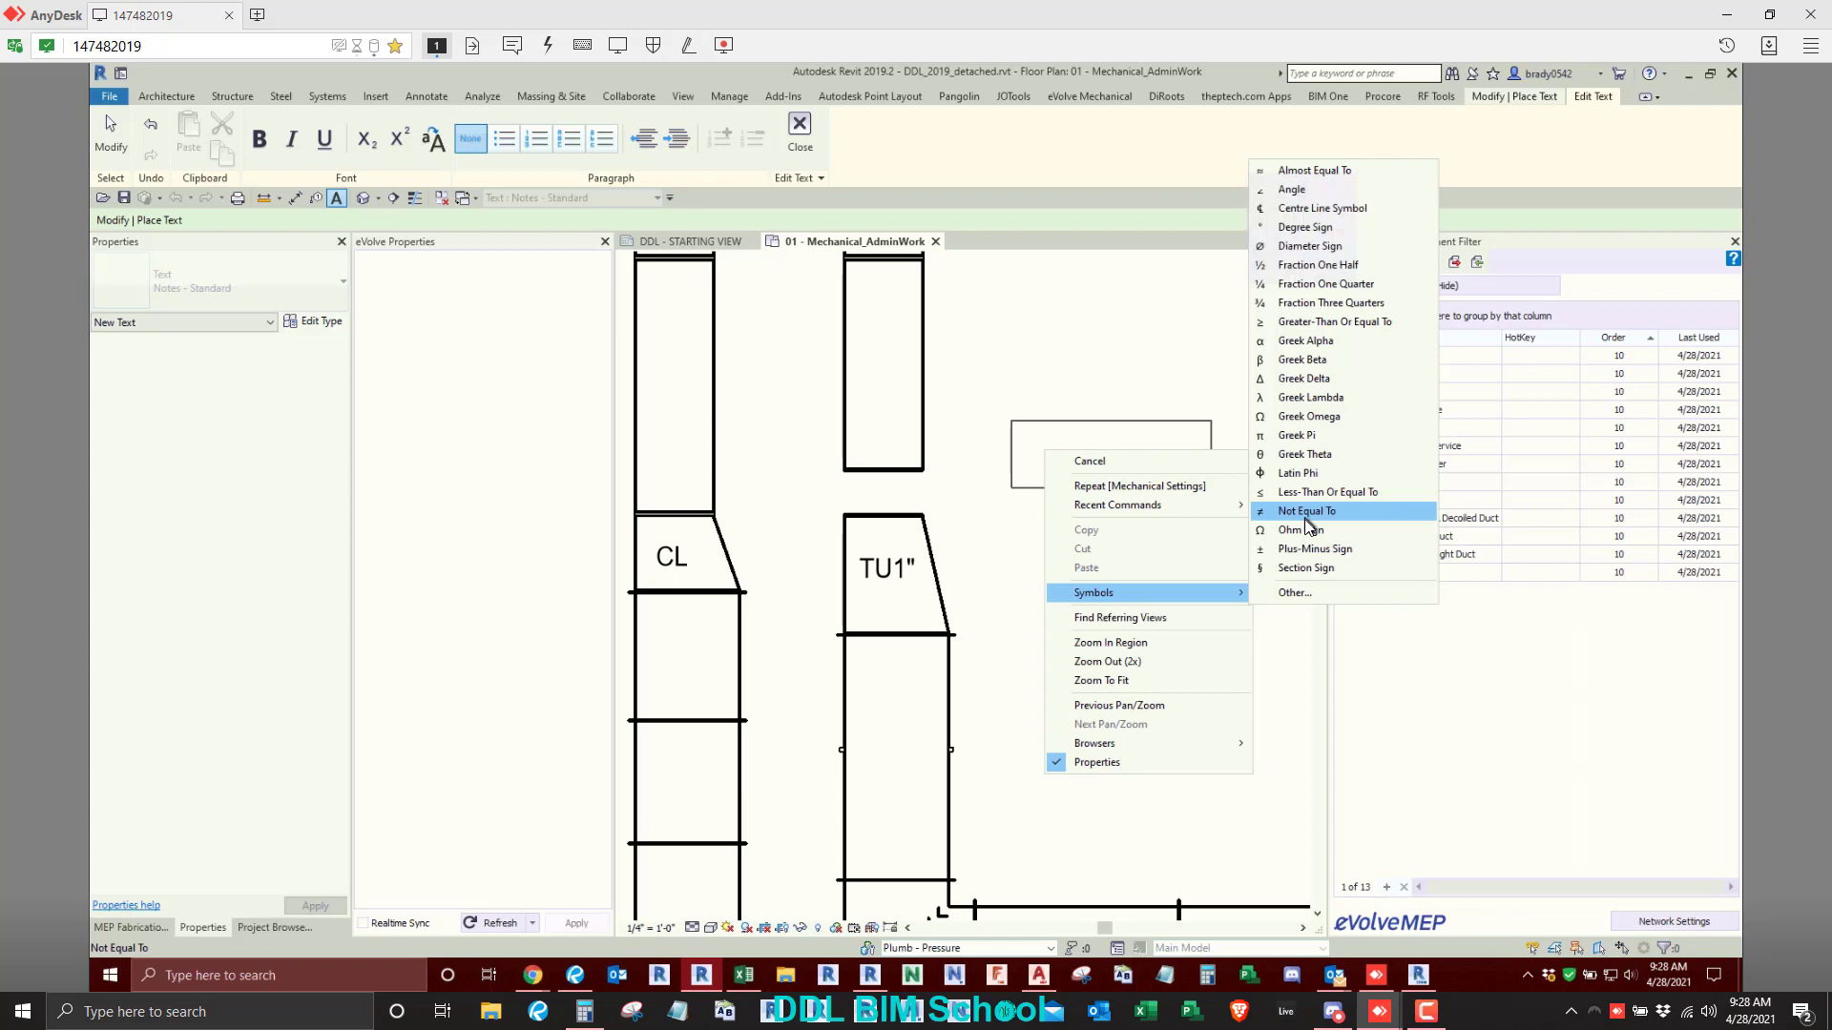
{"action": "left_click", "coordinate": [1322, 208]}
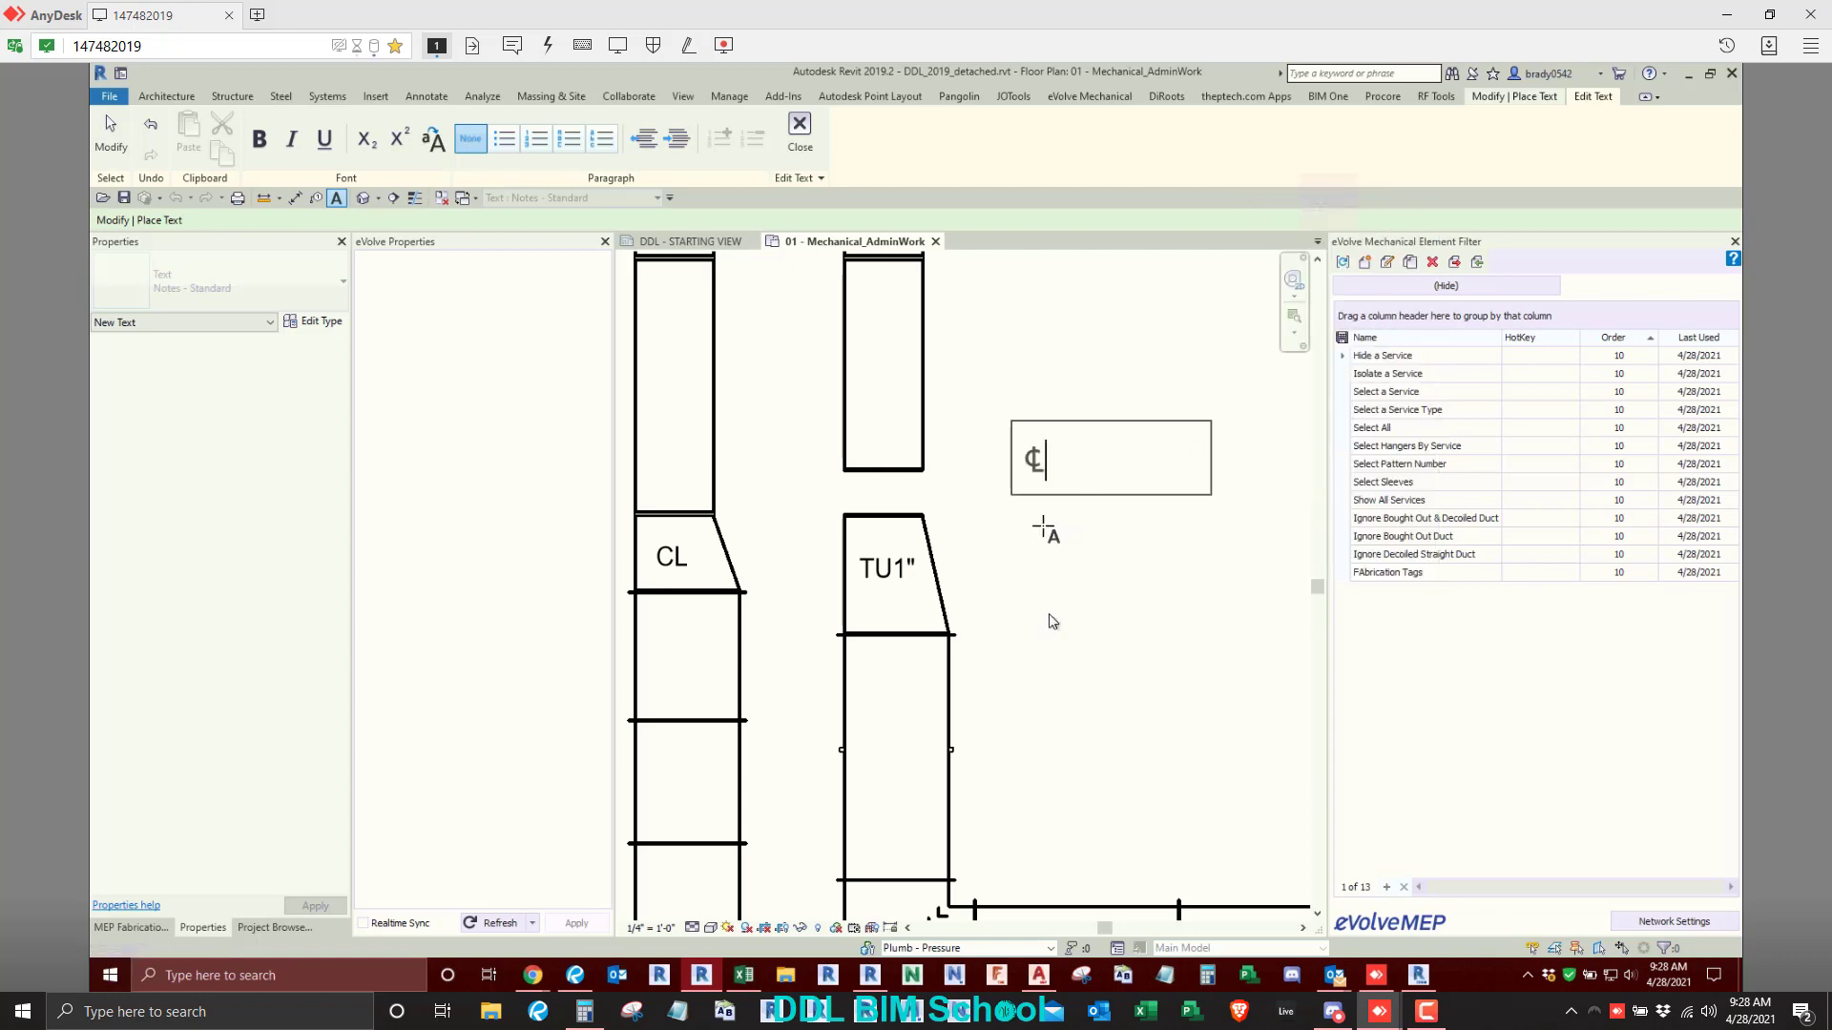
{"action": "left_click", "coordinate": [1046, 527]}
{"action": "key", "text": "Escape"}
{"action": "key", "text": "Escape"}
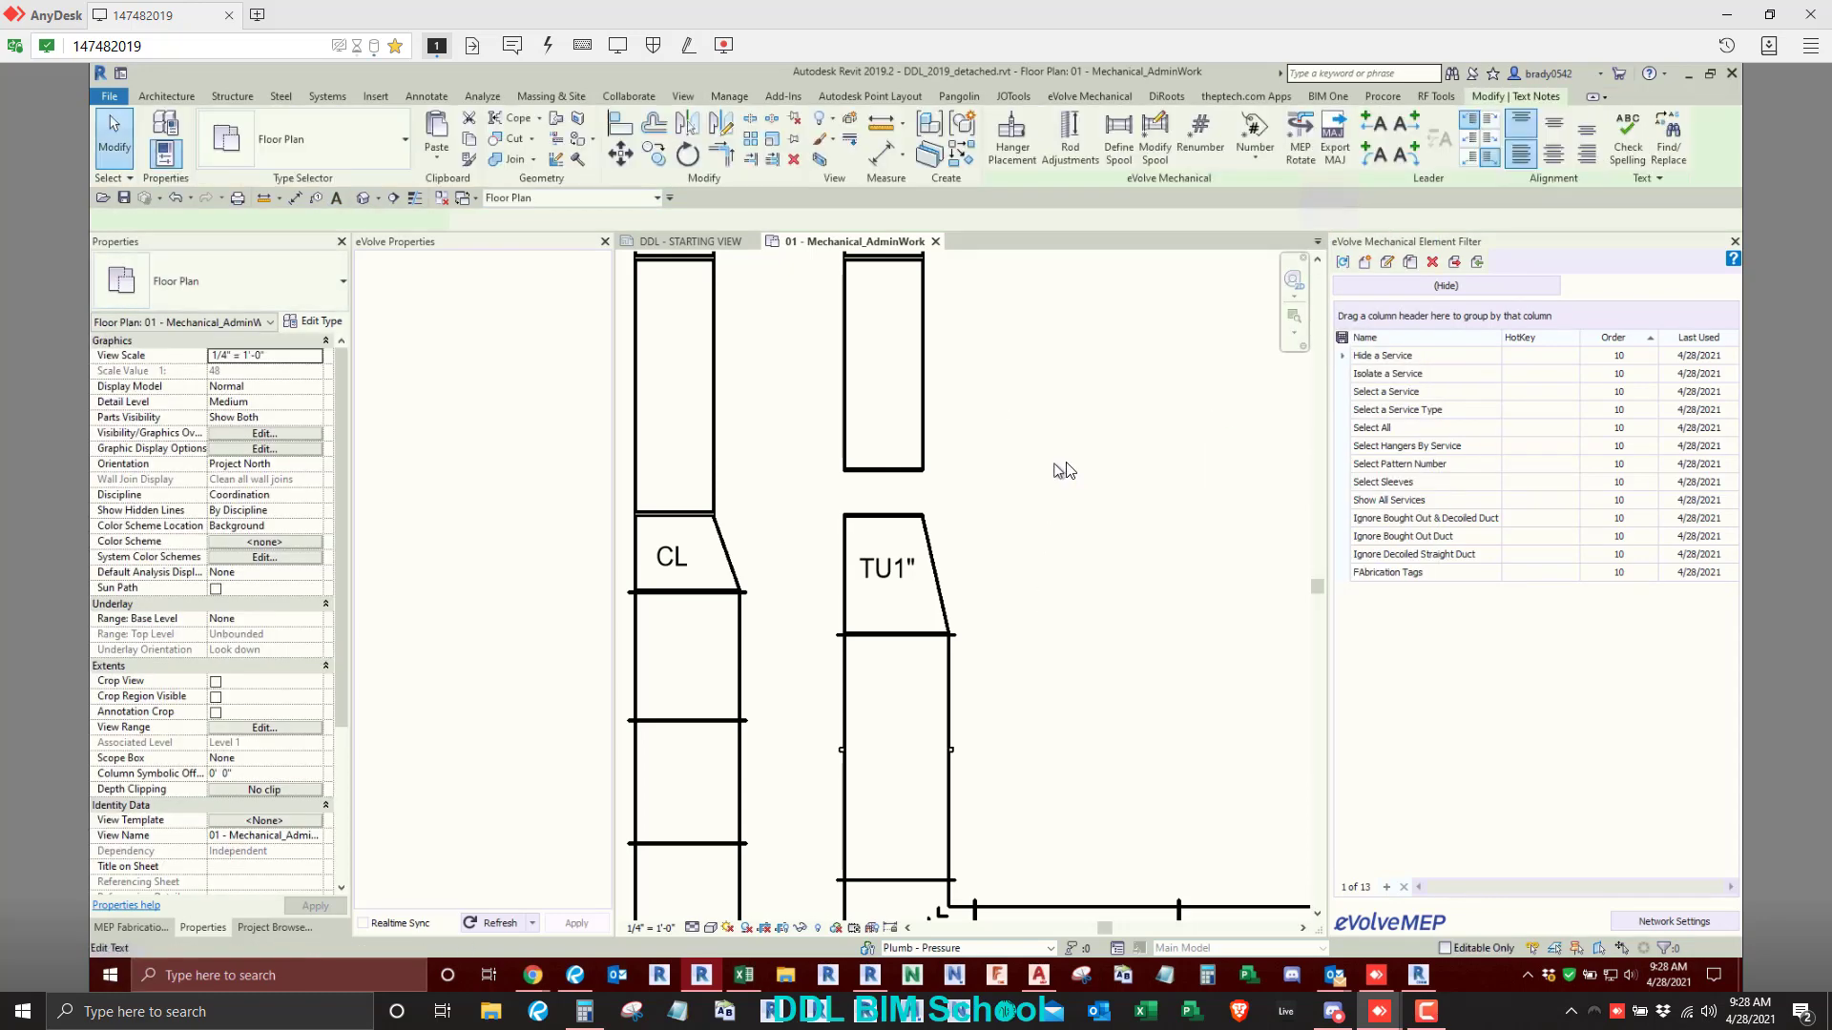
- Copy the ℄ symbol from the text note and use it as the duct Centerline abbreviation in Mechanical Settings
{"action": "double_click", "coordinate": [1044, 462]}
{"action": "key", "text": "ctrl+c"}
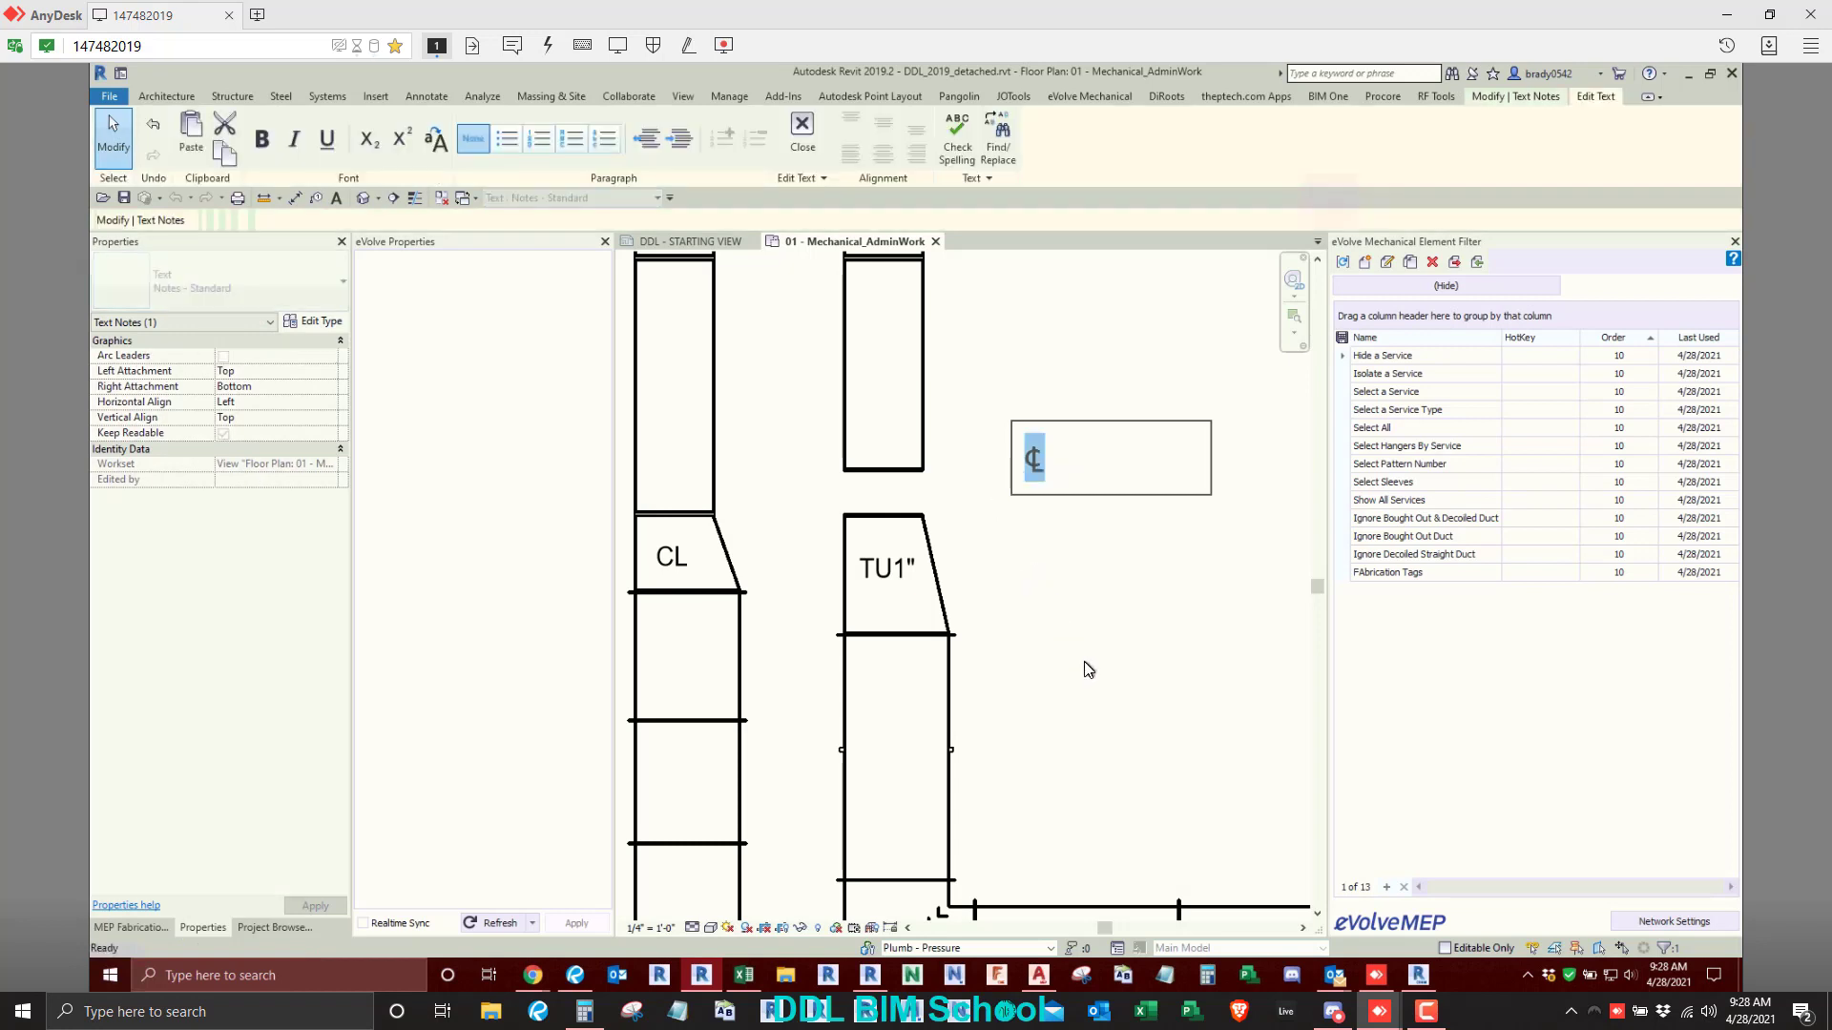
{"action": "left_click", "coordinate": [844, 358]}
{"action": "left_click", "coordinate": [729, 95]}
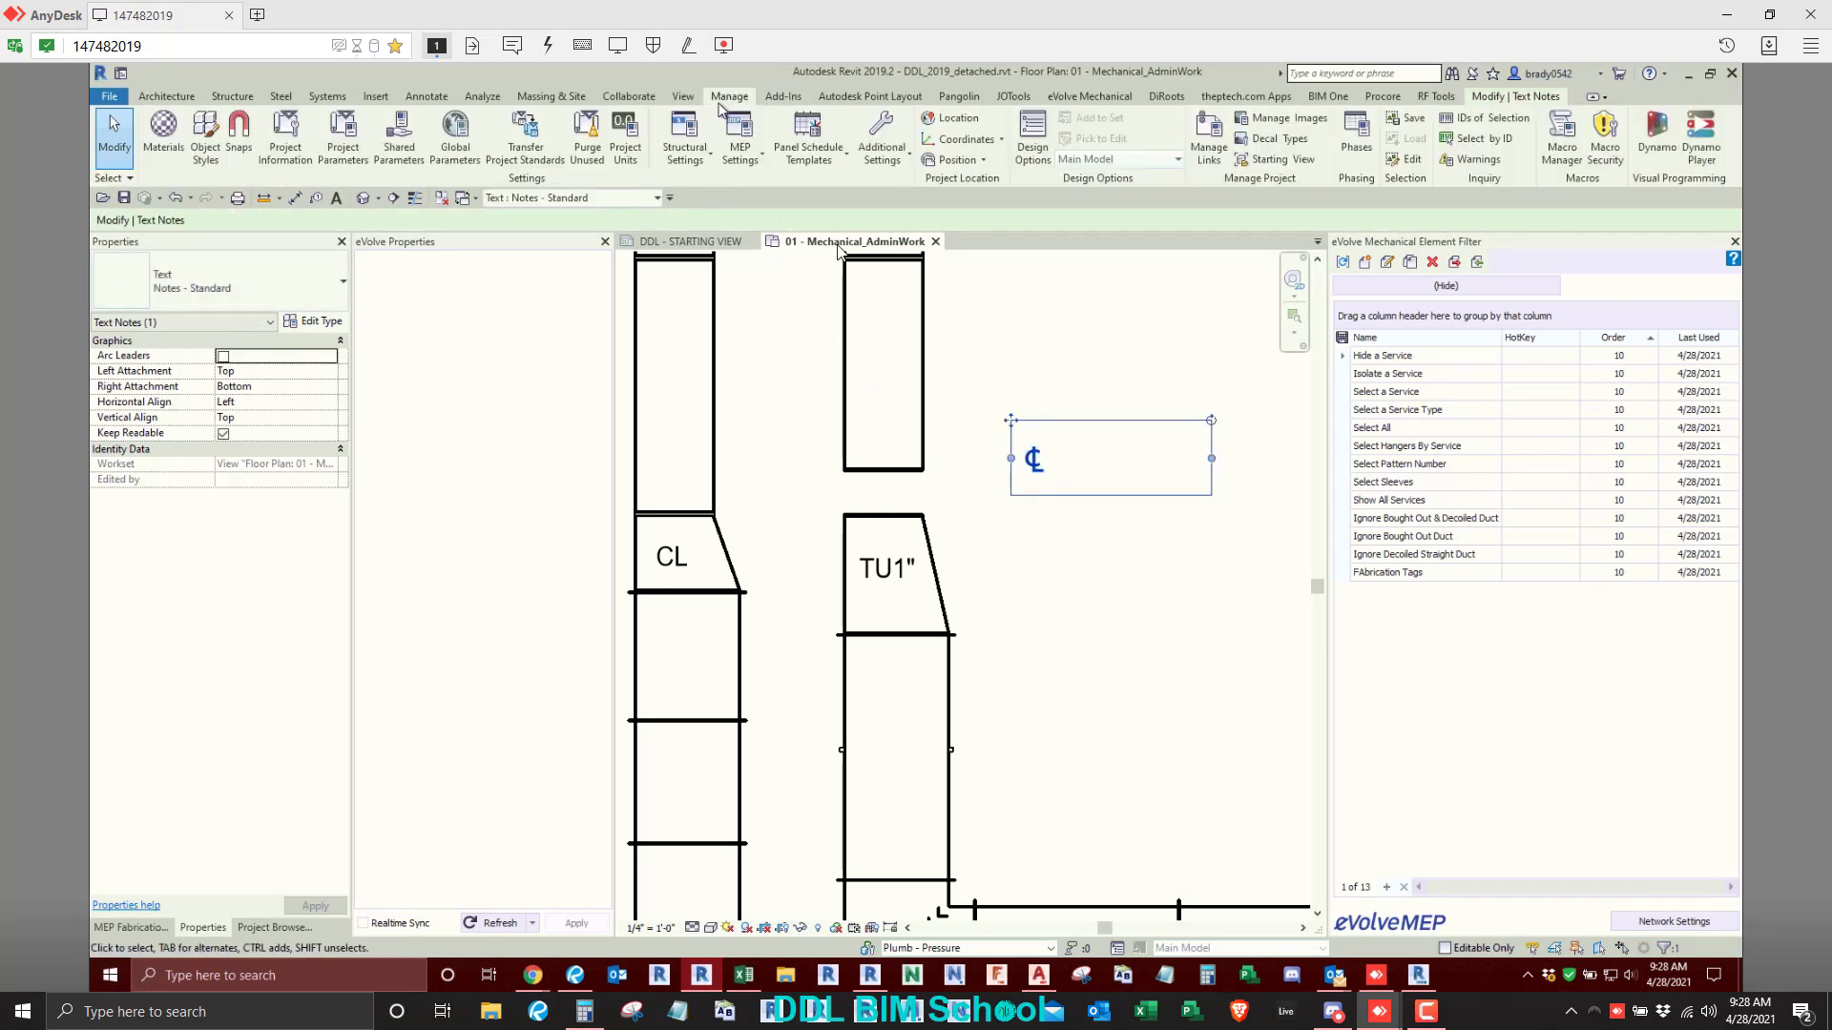
{"action": "left_click", "coordinate": [763, 170]}
{"action": "left_click", "coordinate": [762, 199]}
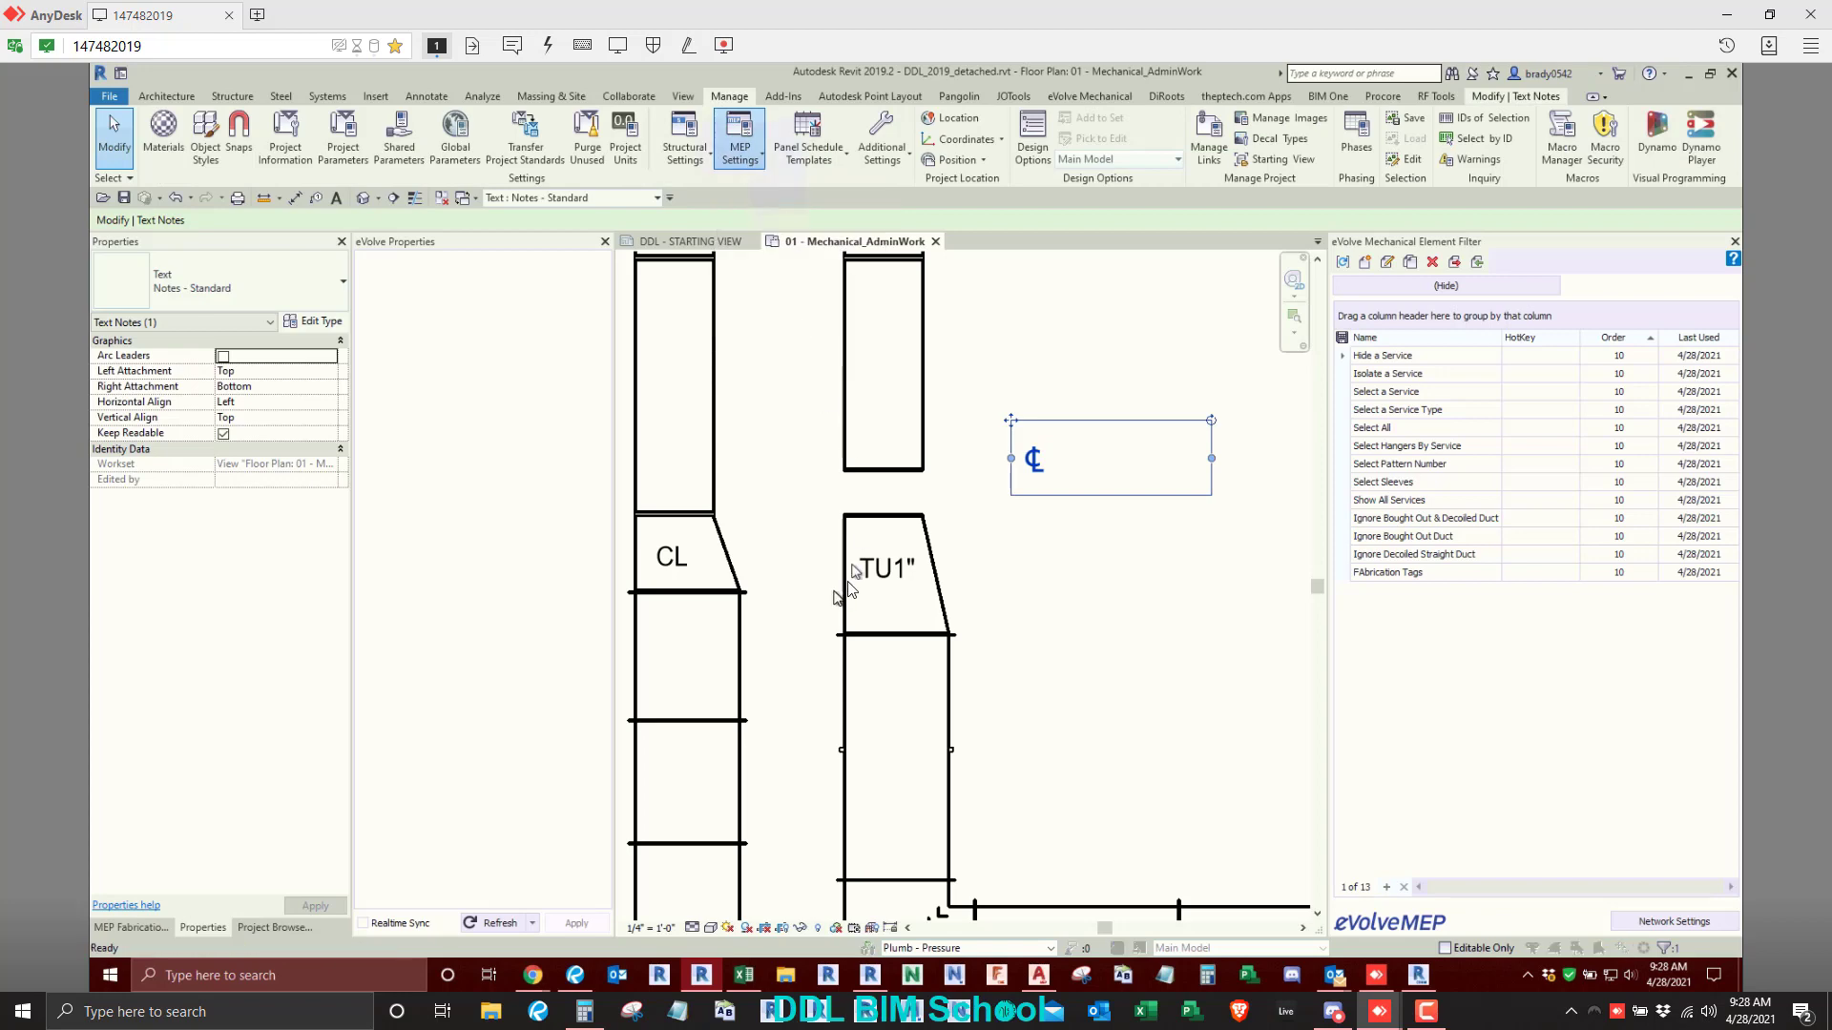
{"action": "scroll", "coordinate": [1033, 683], "scroll_direction": "down", "scroll_amount": 1}
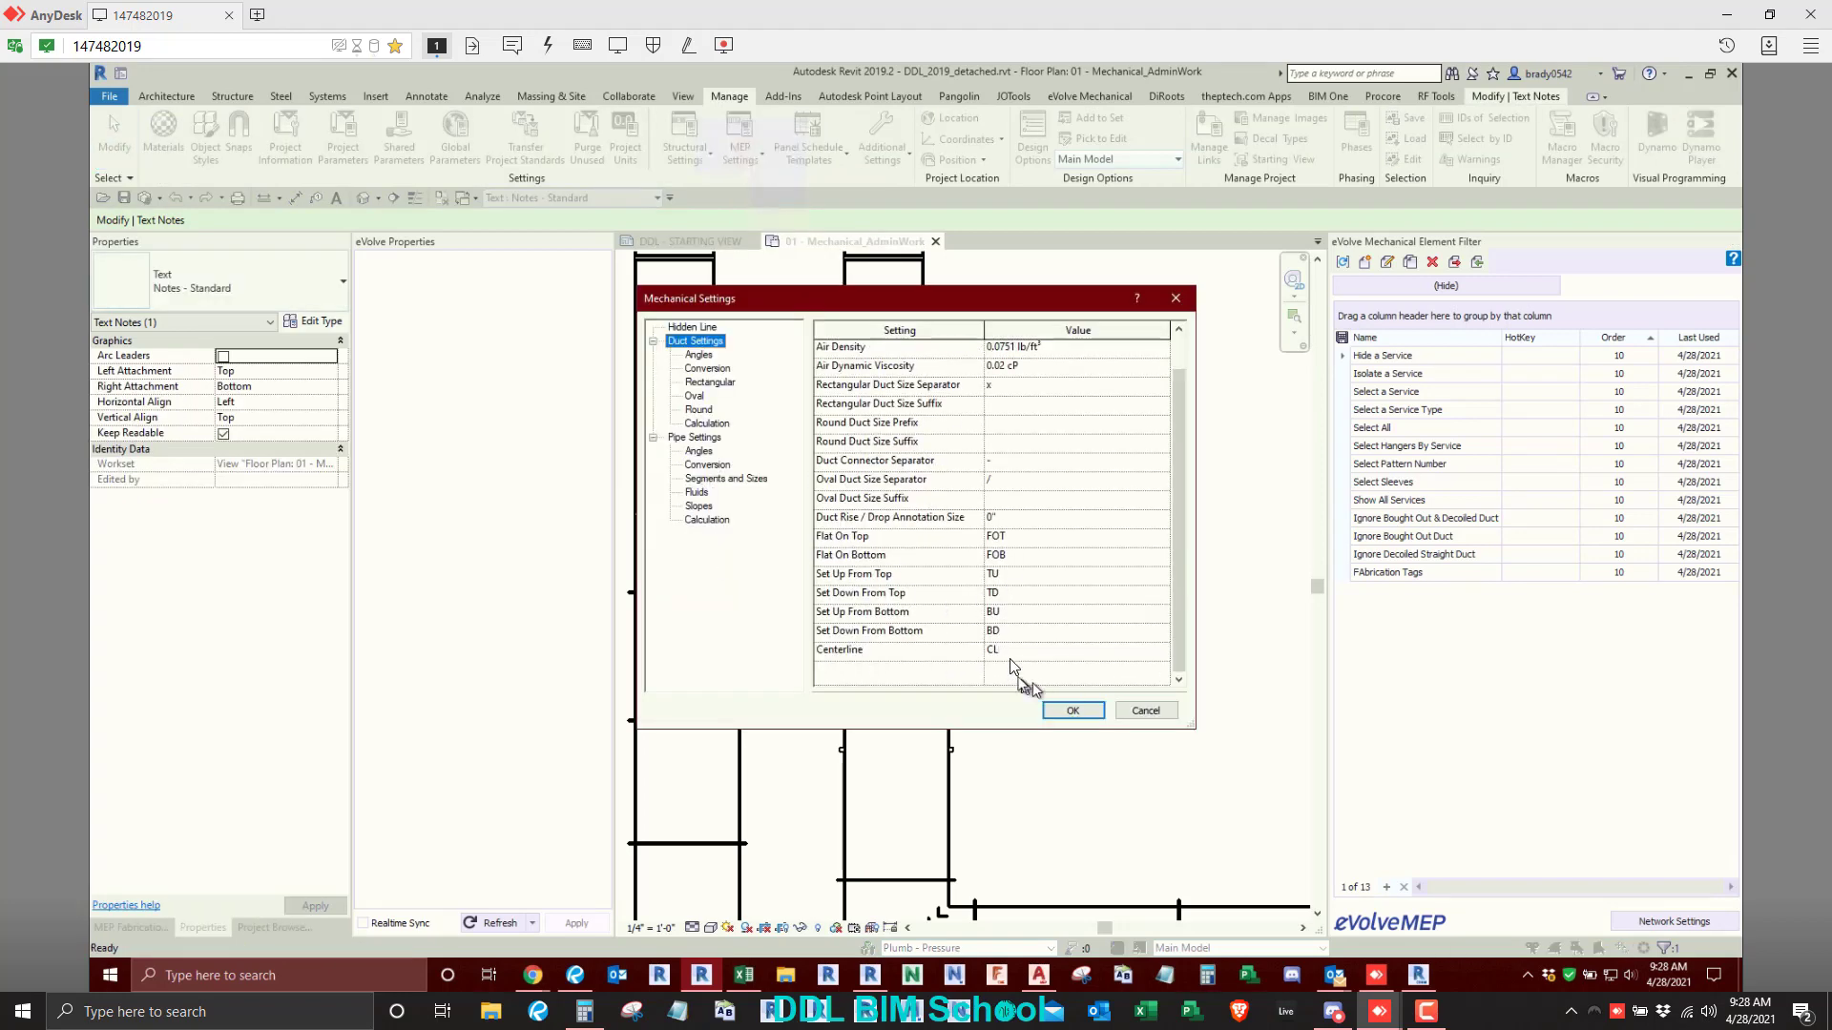
{"action": "left_click", "coordinate": [1010, 653]}
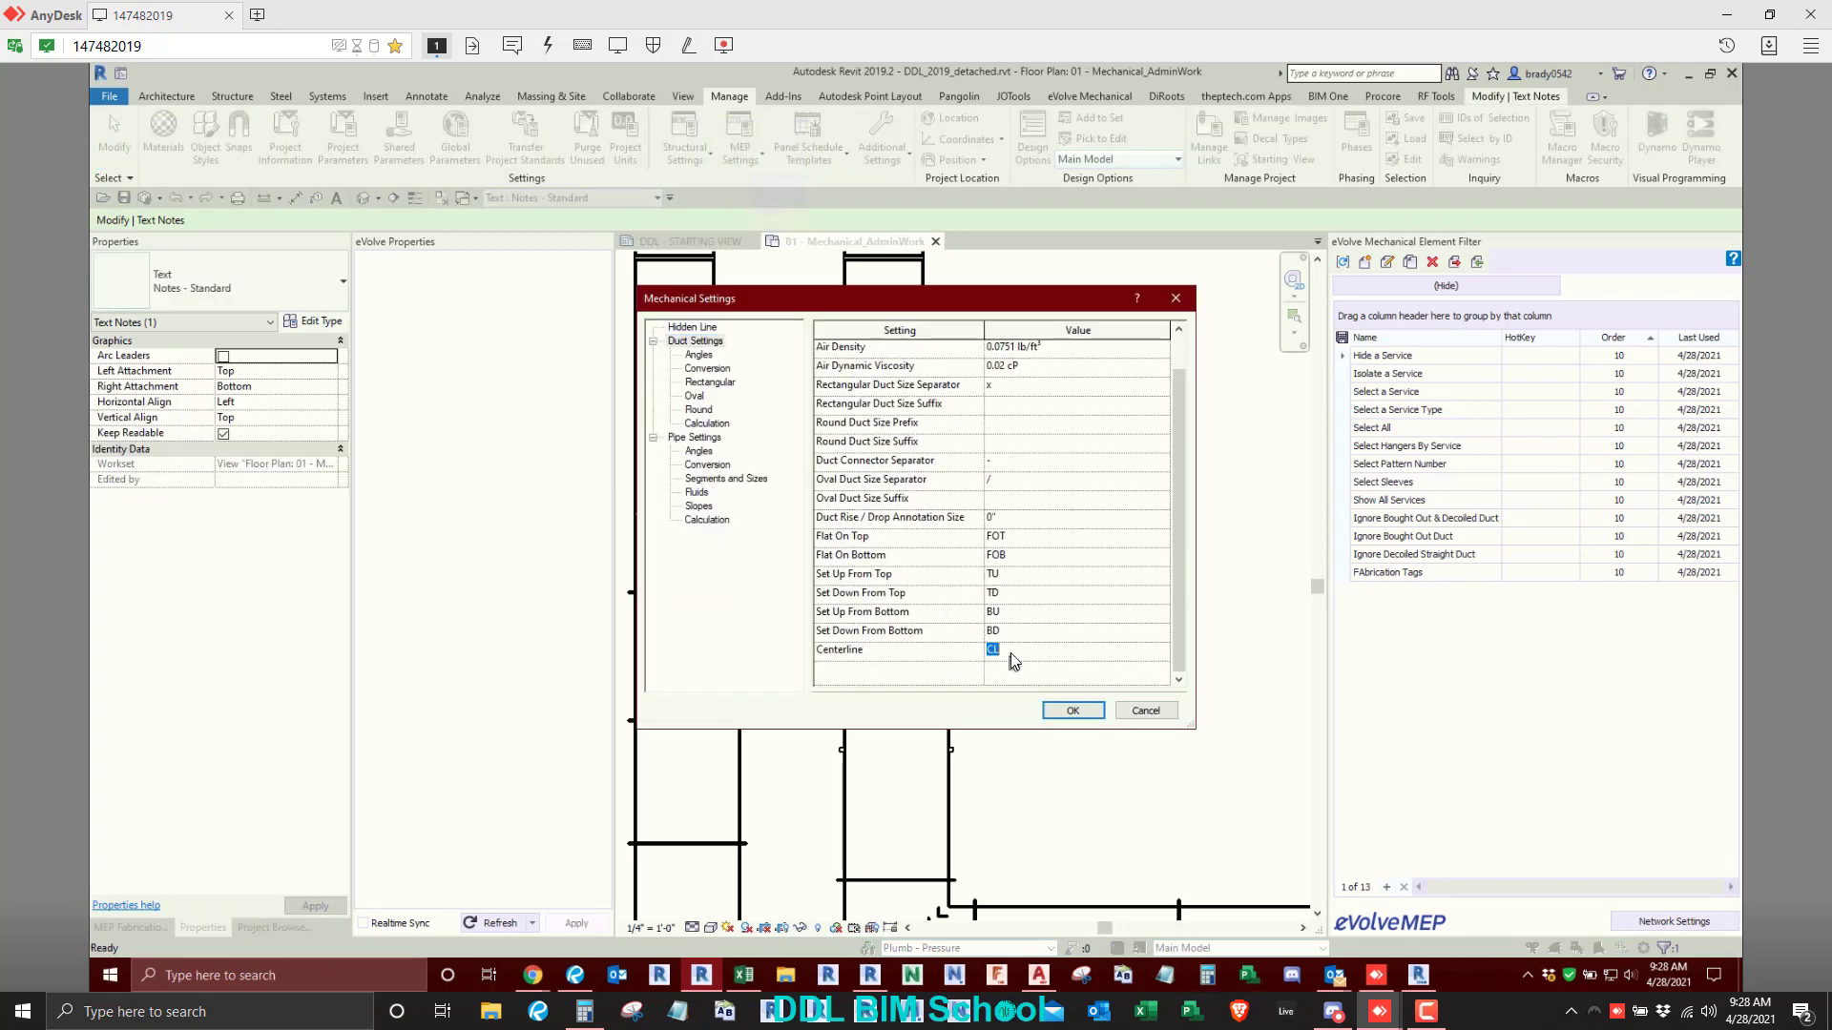
{"action": "left_click", "coordinate": [1073, 710]}
{"action": "left_click", "coordinate": [1040, 800]}
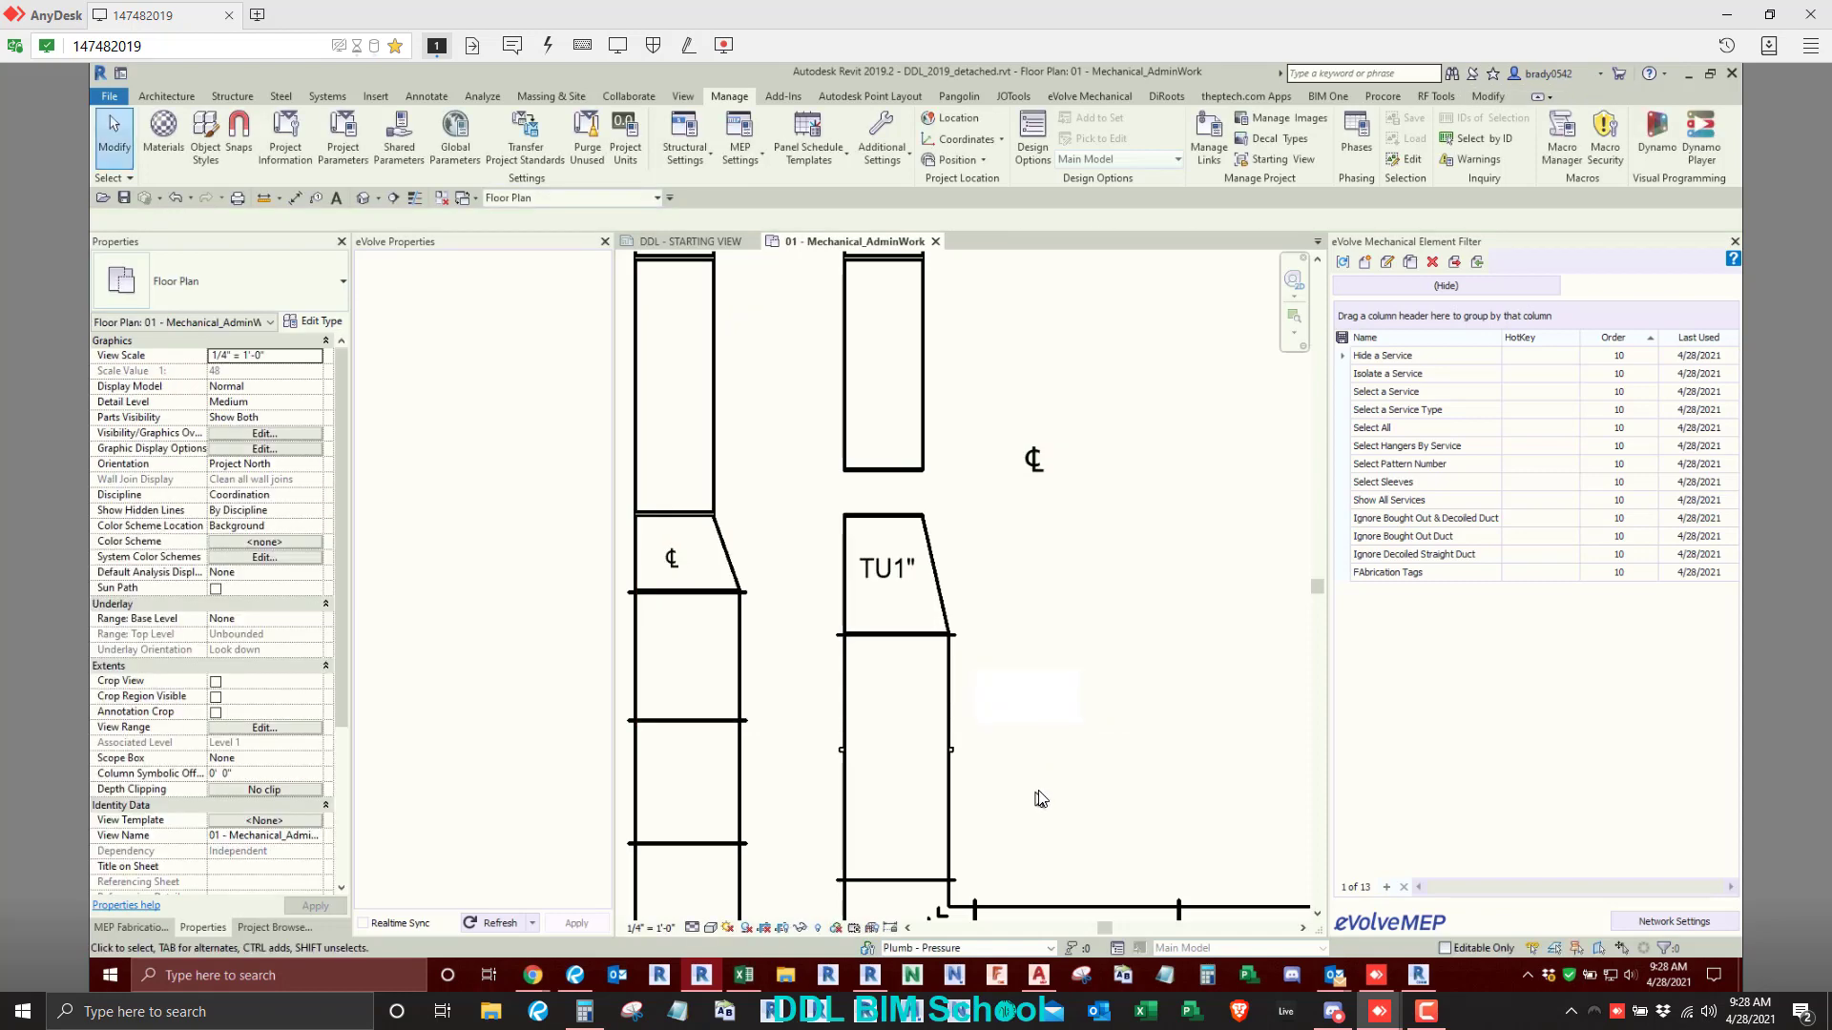
- Delete the loose ℄ text note beside the right duct run
{"action": "left_click", "coordinate": [683, 565]}
{"action": "left_click", "coordinate": [1014, 681]}
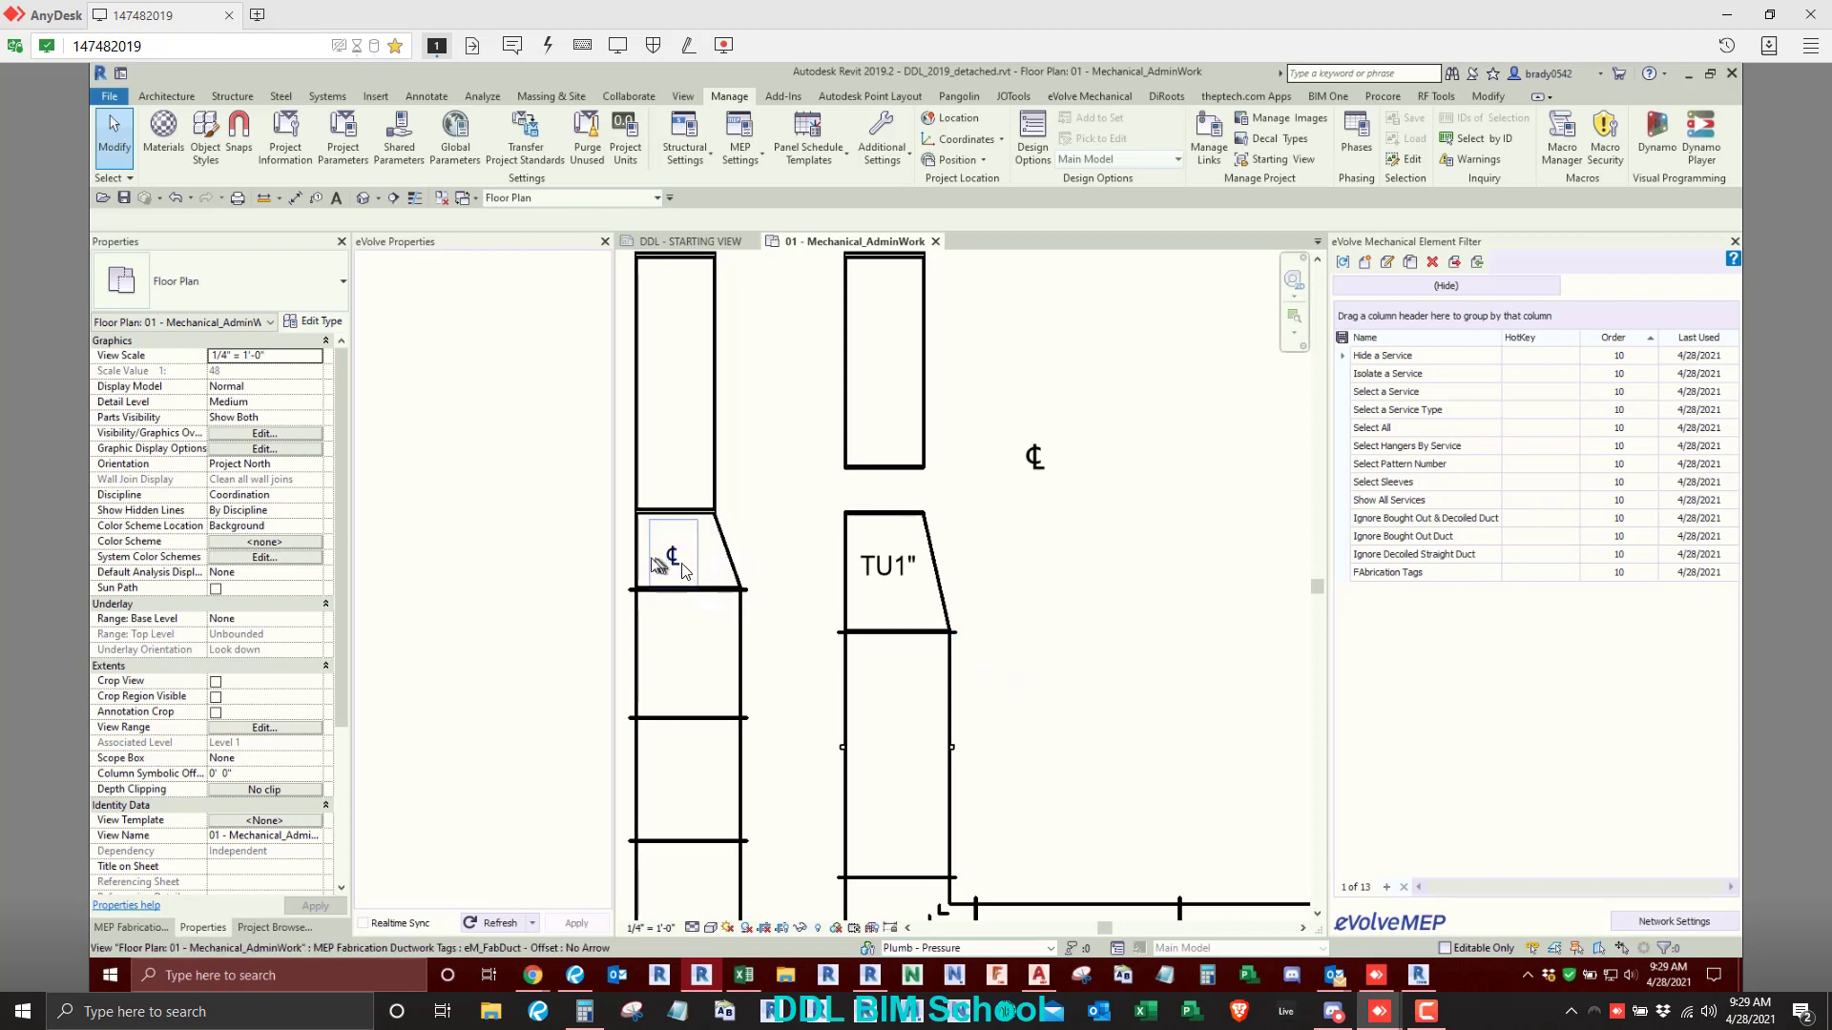
{"action": "left_click", "coordinate": [1047, 471]}
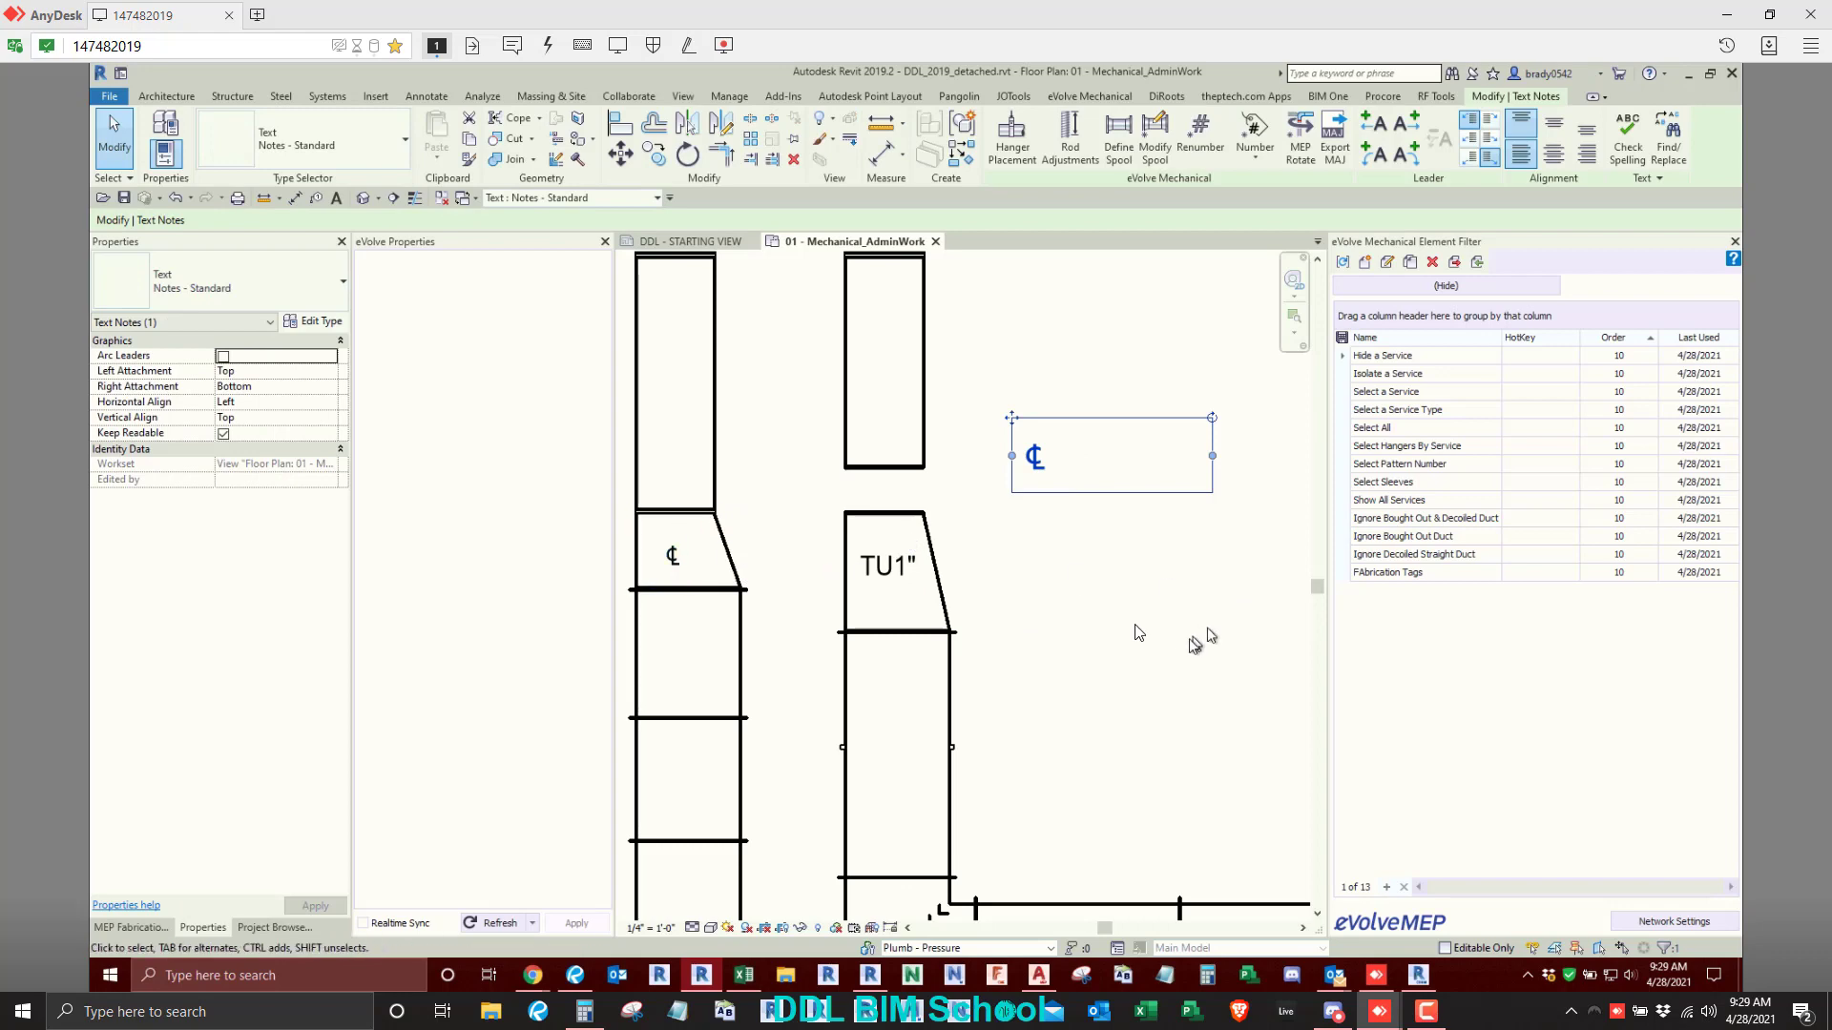
{"action": "key", "text": "Delete"}
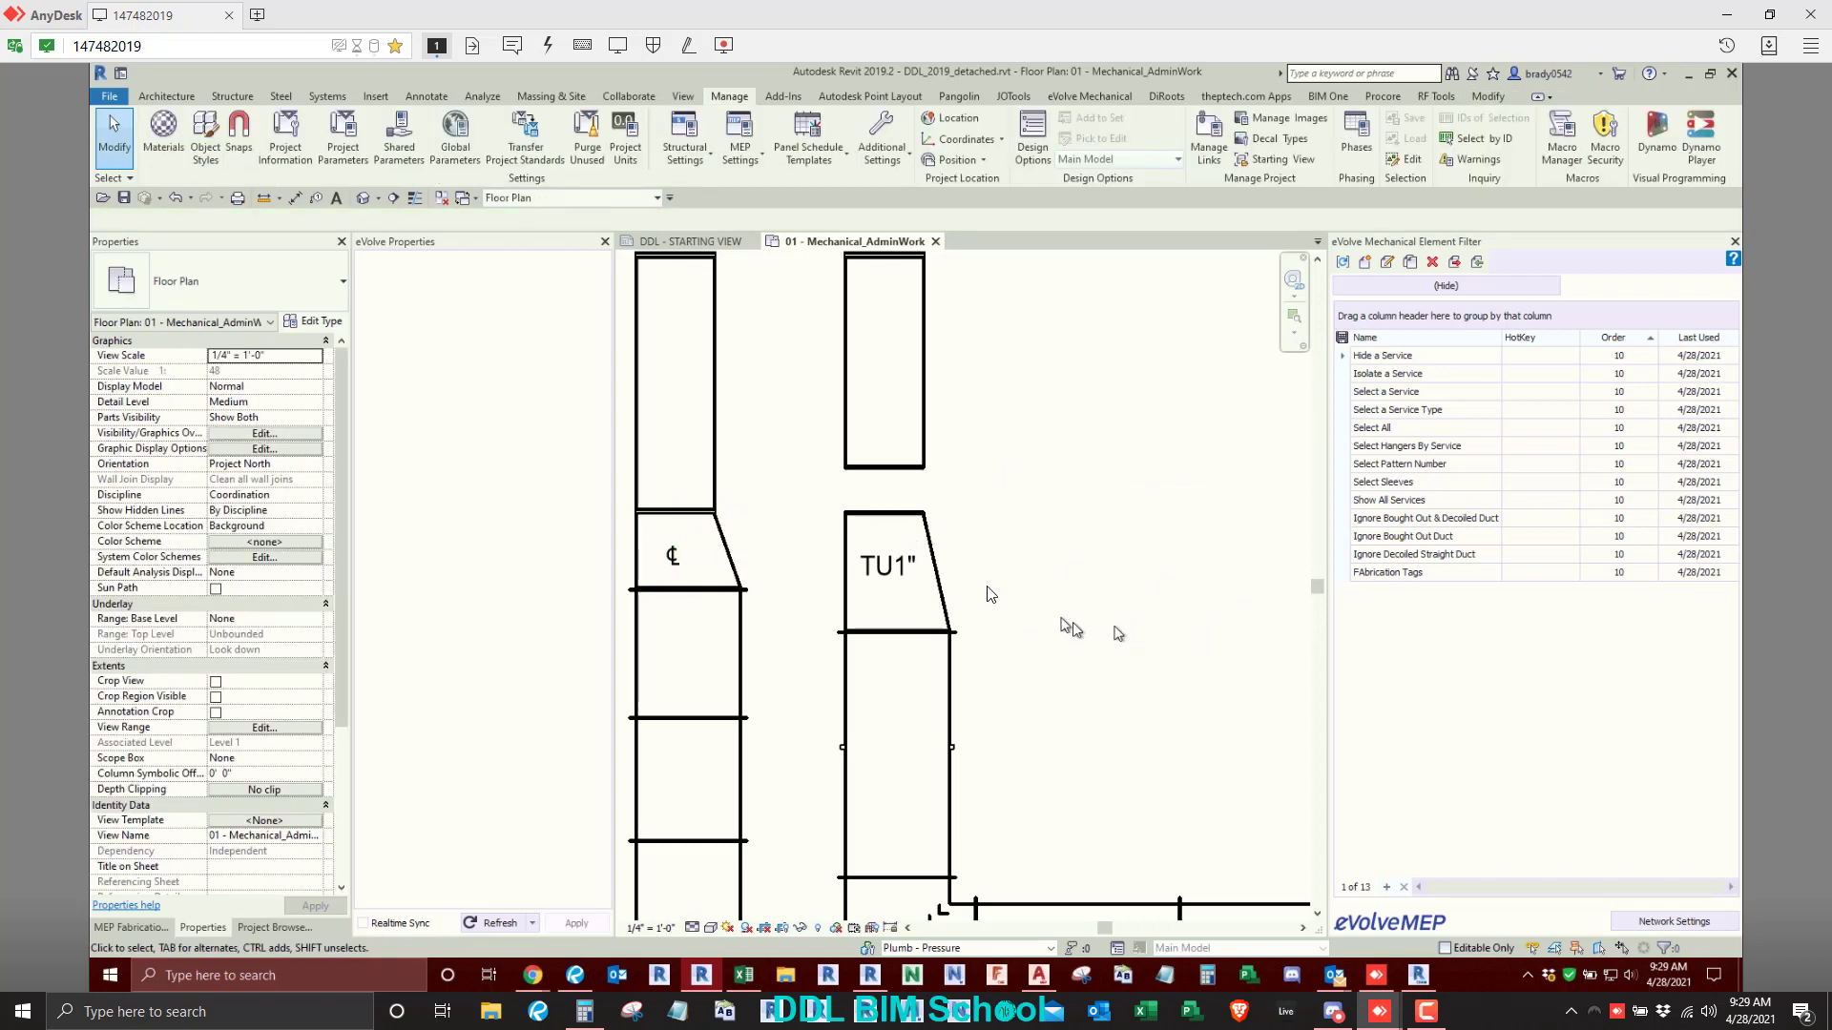
- Extend the straight duct above the TU1" transition so that its open end meets the transition
{"action": "scroll", "coordinate": [1078, 568], "scroll_direction": "down", "scroll_amount": 2}
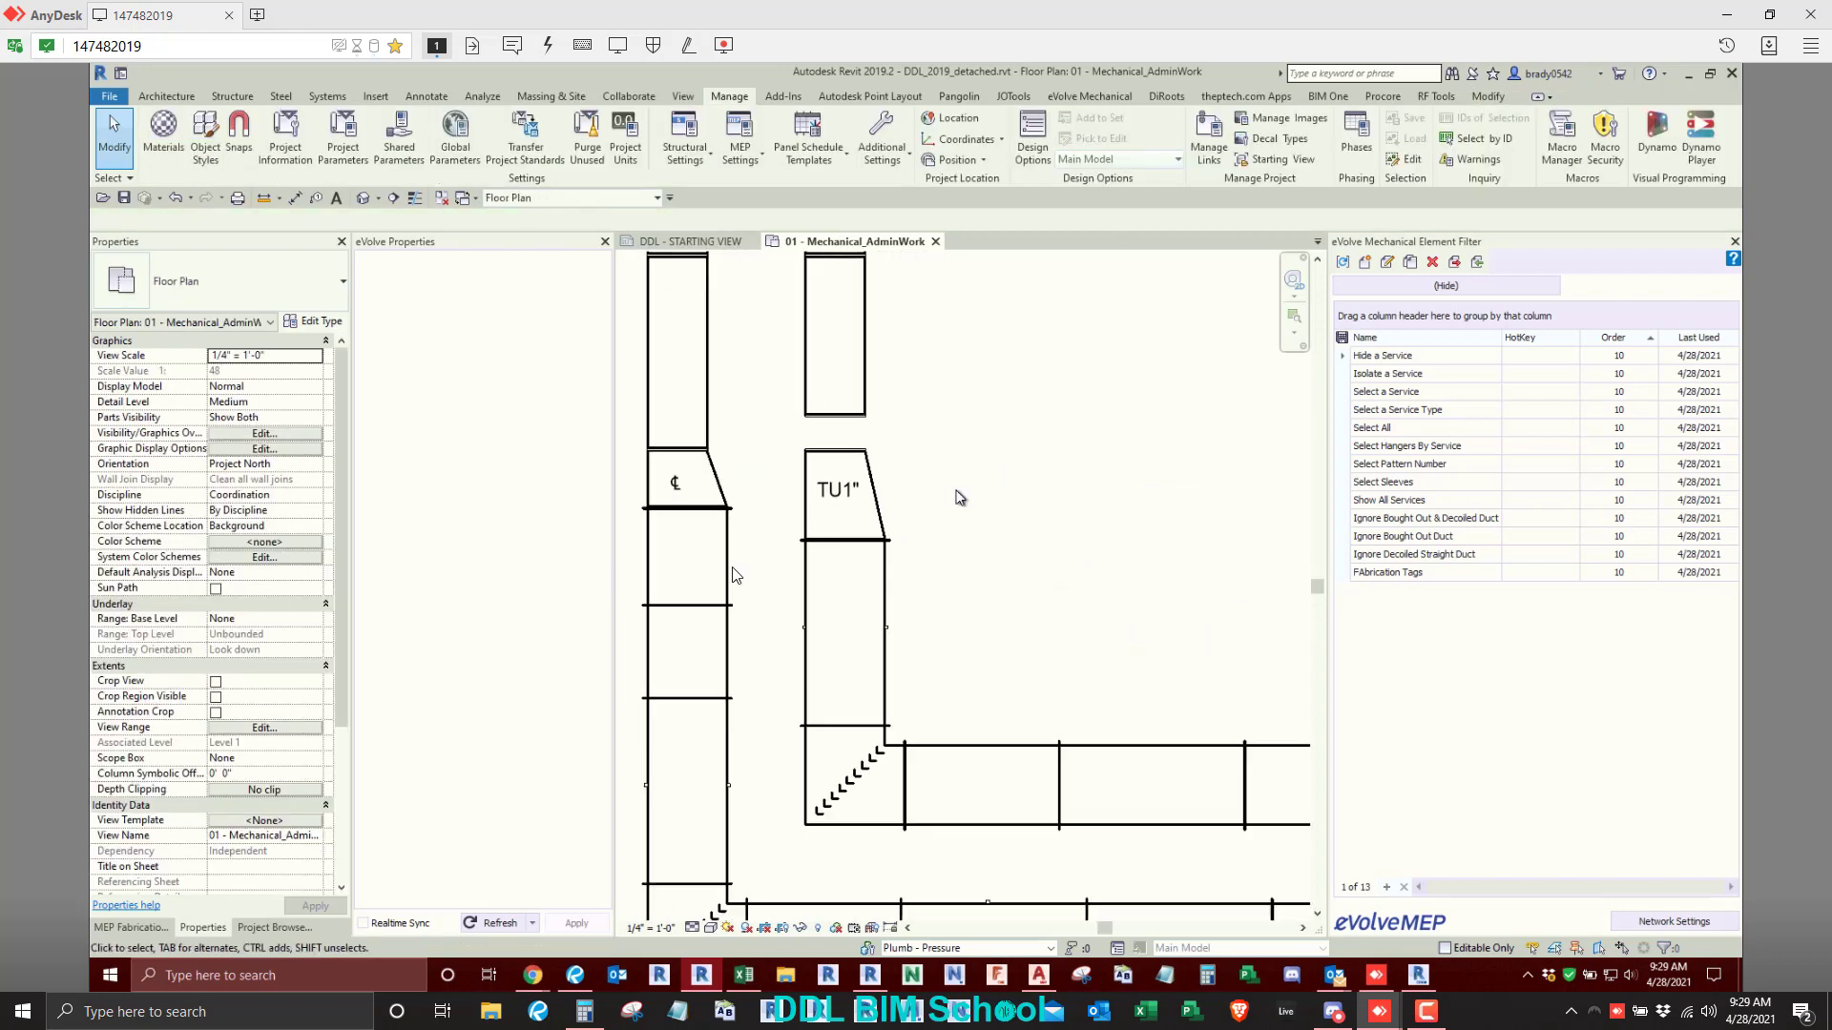
{"action": "left_click", "coordinate": [869, 417]}
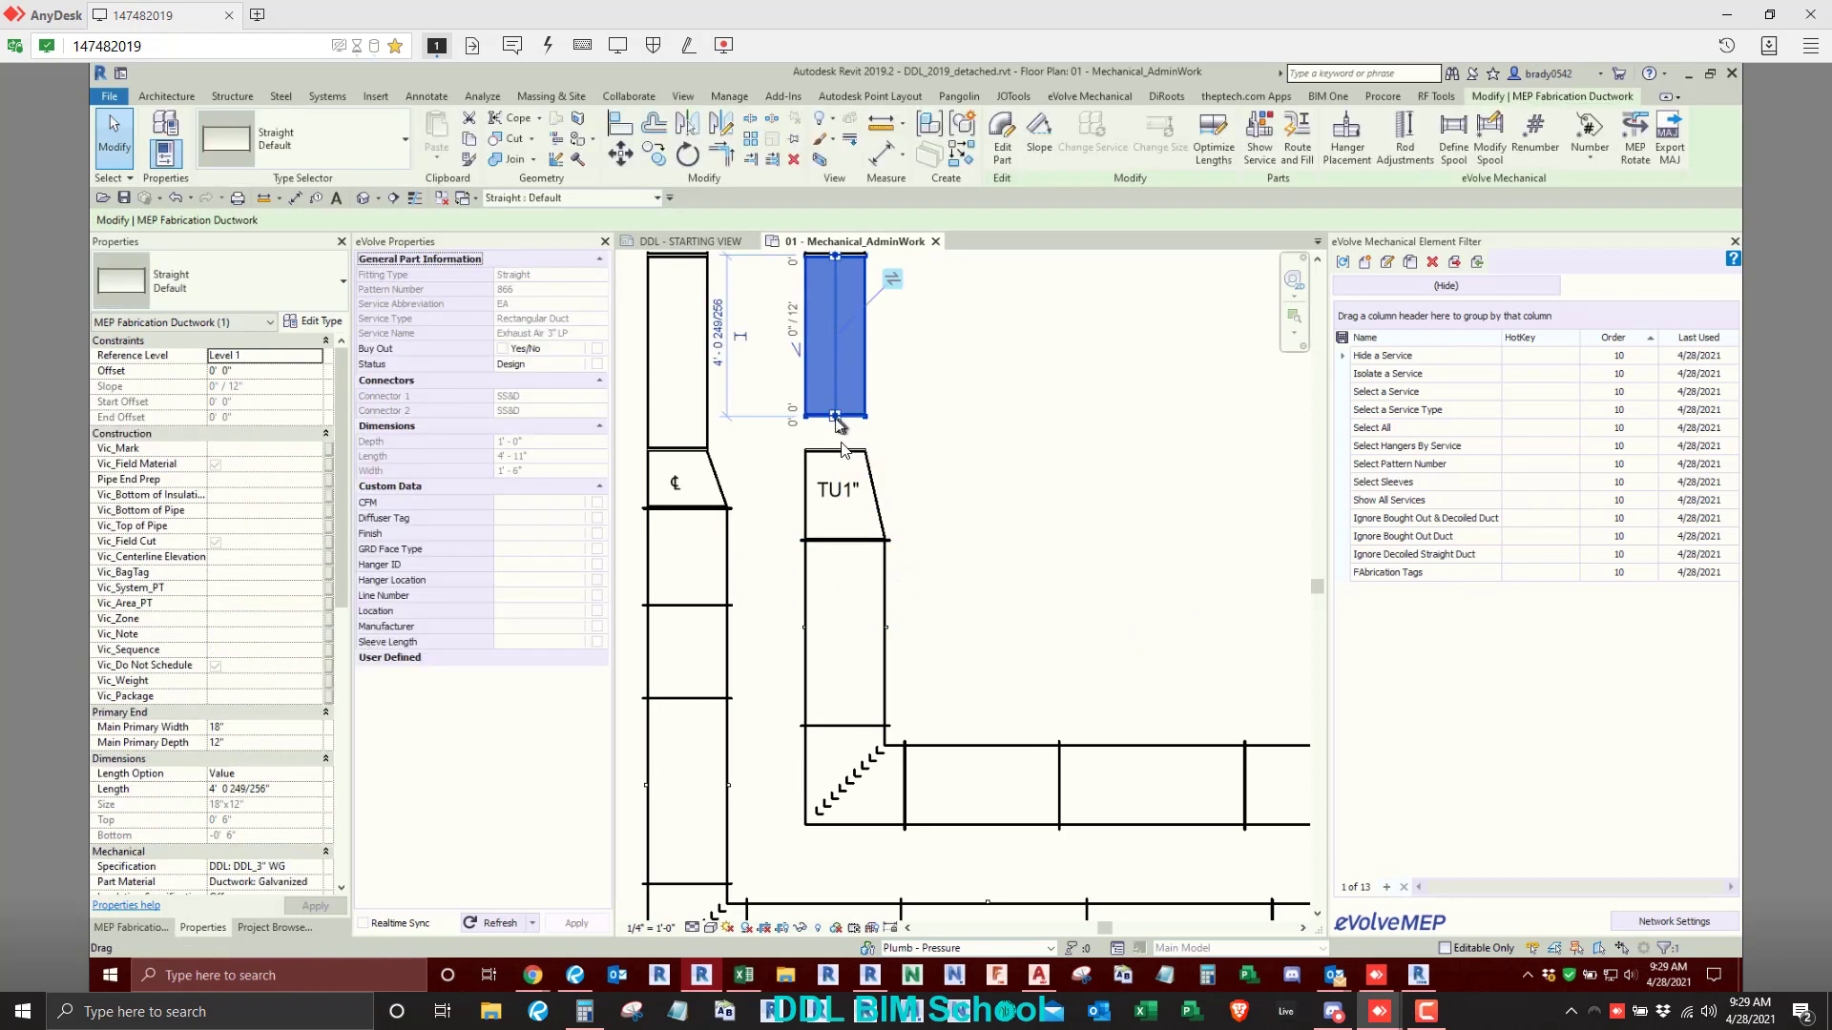
{"action": "left_click", "coordinate": [995, 478]}
{"action": "scroll", "coordinate": [1006, 480], "scroll_direction": "down", "scroll_amount": 3}
{"action": "middle_click_drag", "start_coordinate": [857, 542], "coordinate": [932, 522]}
{"action": "scroll", "coordinate": [932, 523], "scroll_direction": "down", "scroll_amount": 2}
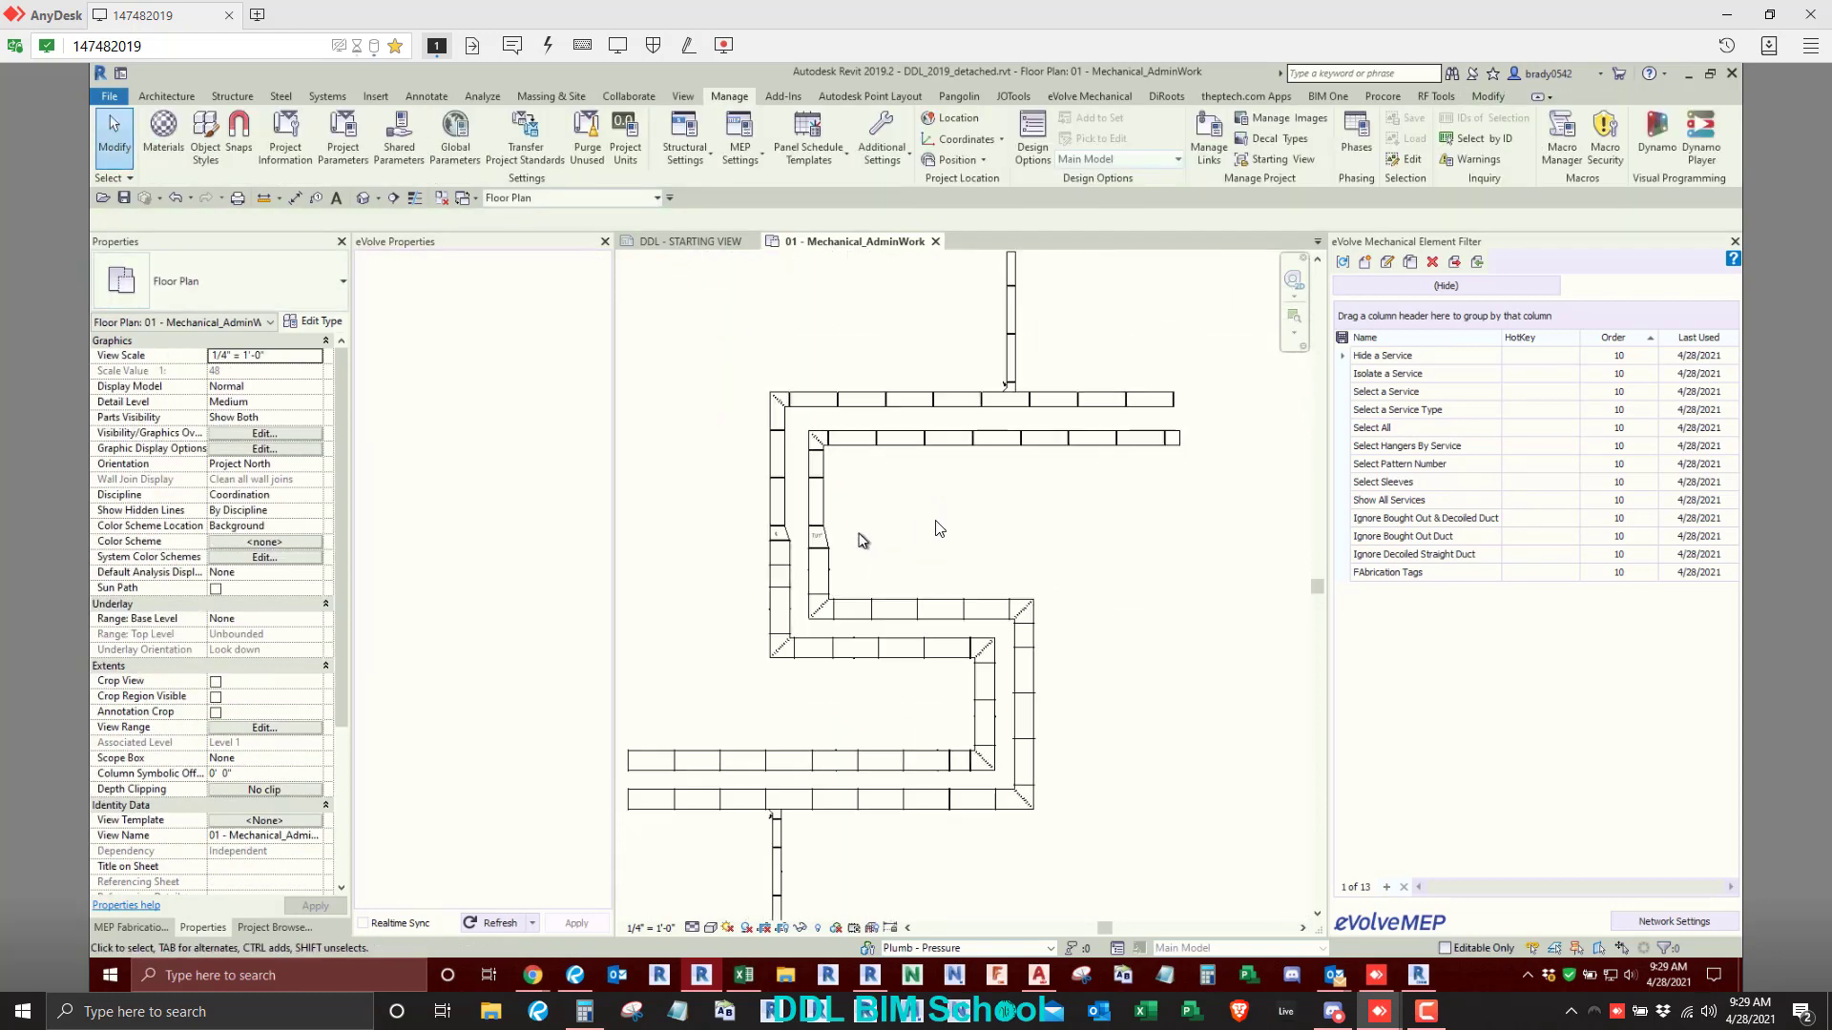
{"action": "scroll", "coordinate": [861, 506], "scroll_direction": "up", "scroll_amount": 6}
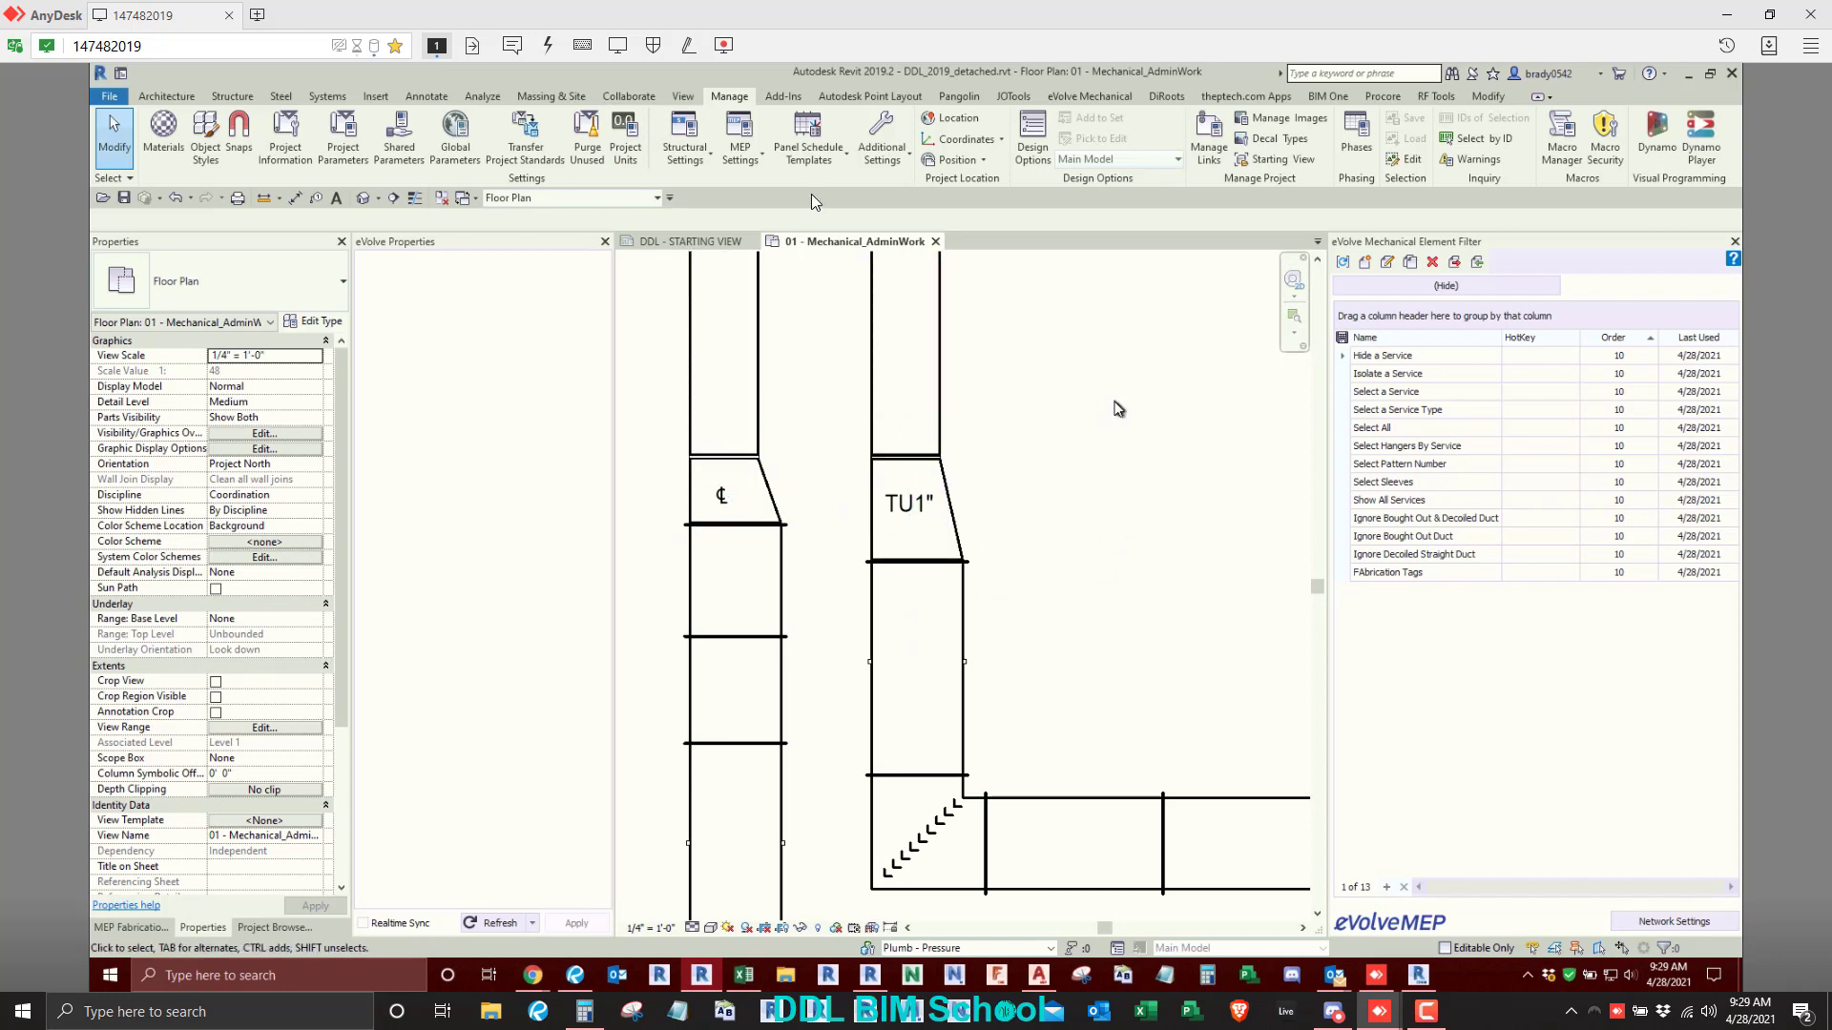
- Tag the straight duct directly above the TU1" transition with an eVolve Length tag placed beside it
{"action": "left_click", "coordinate": [1102, 97]}
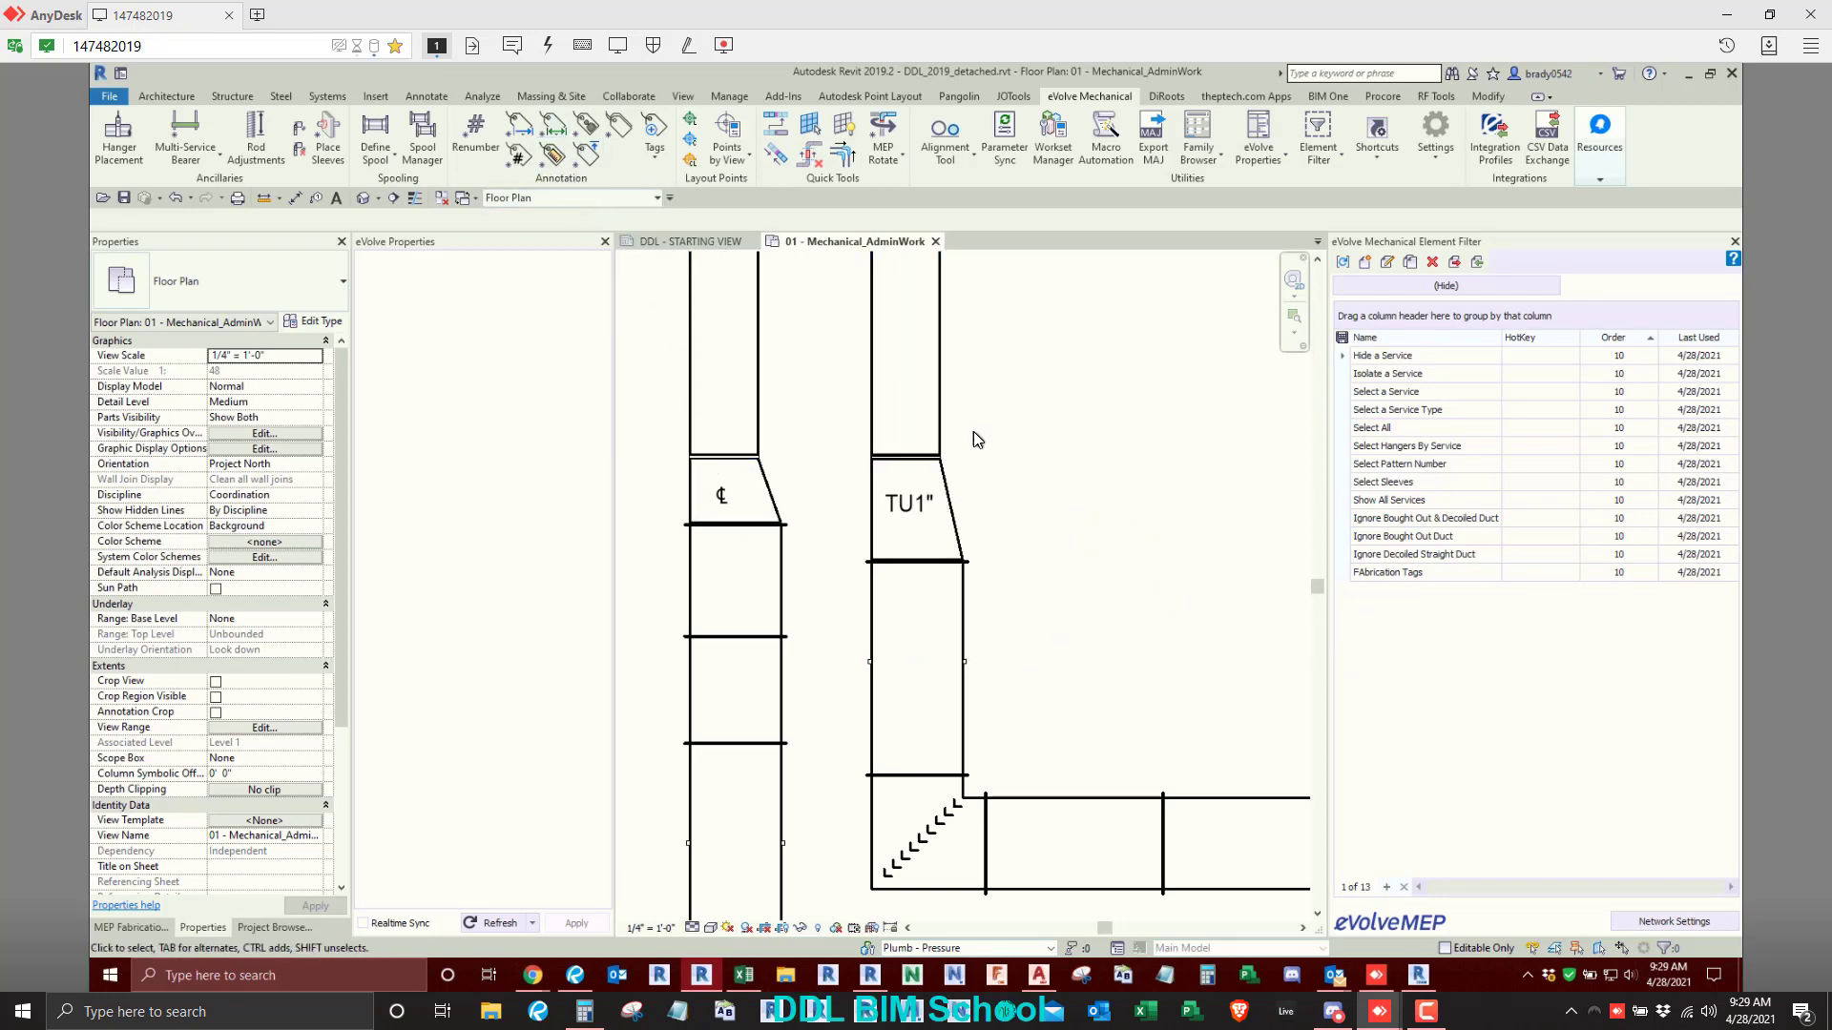
{"action": "scroll", "coordinate": [973, 431], "scroll_direction": "down", "scroll_amount": 3}
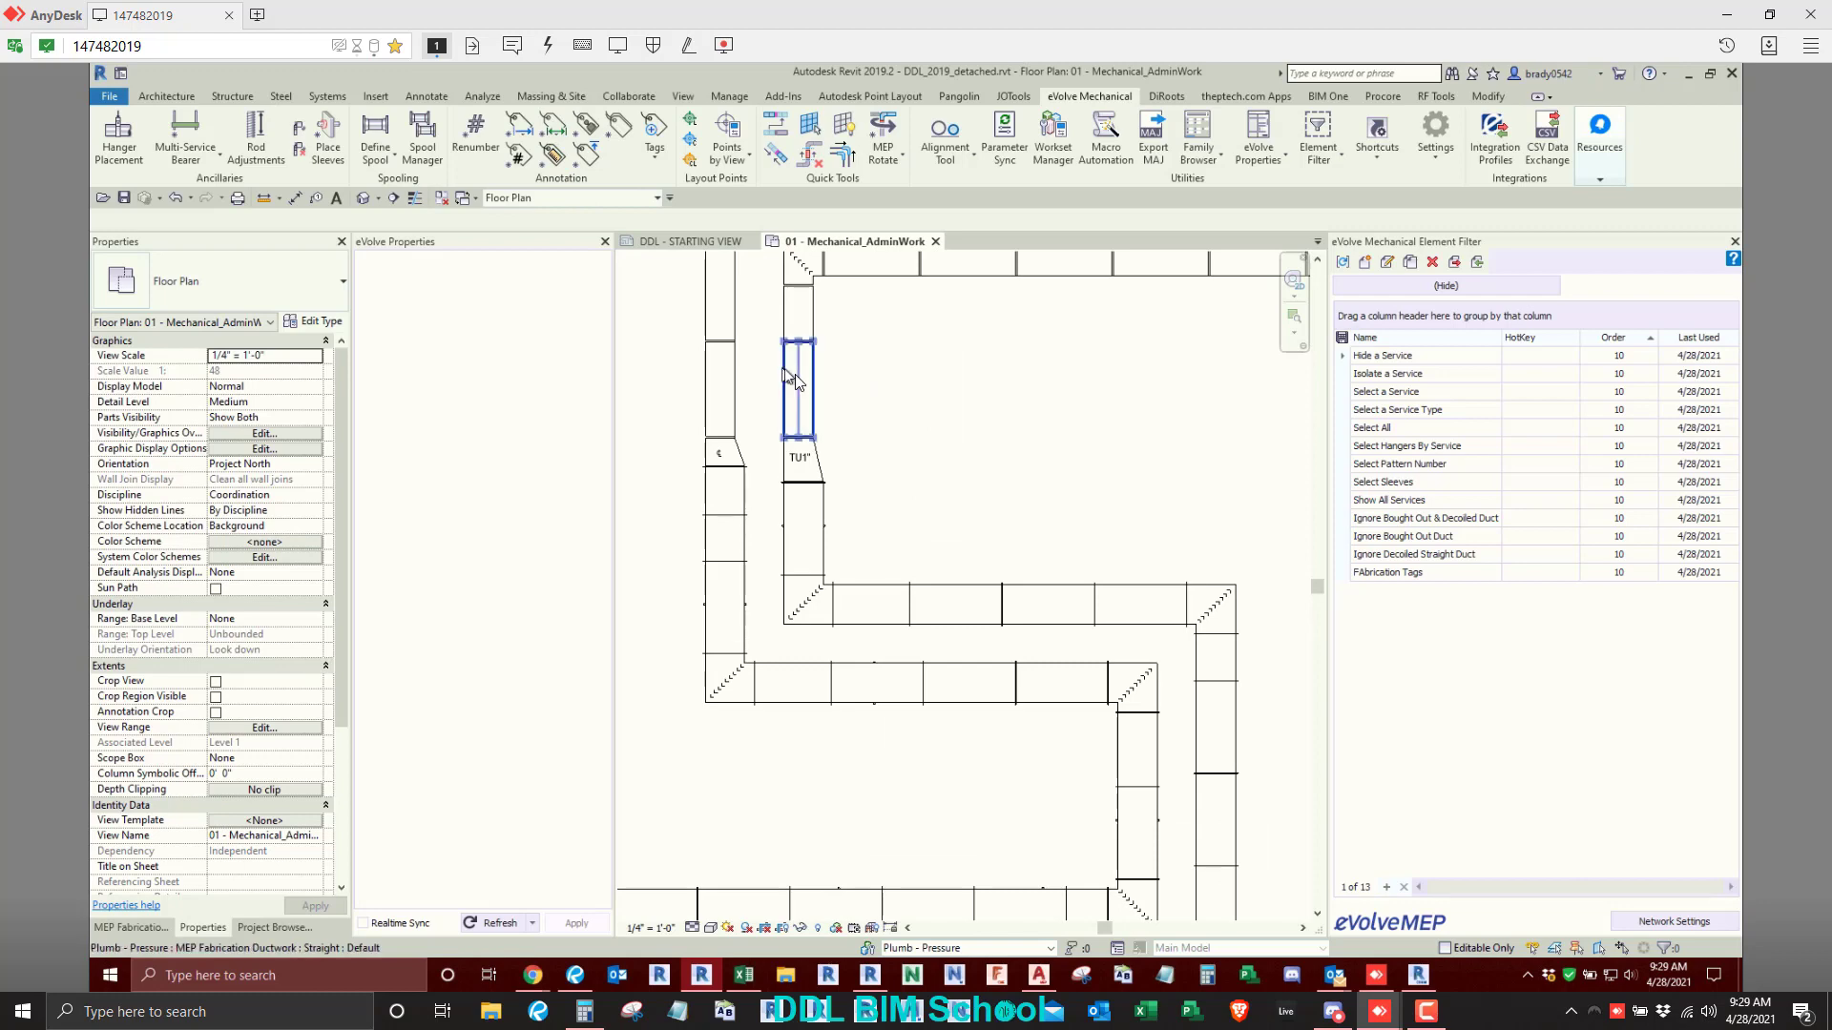
{"action": "left_click", "coordinate": [797, 381]}
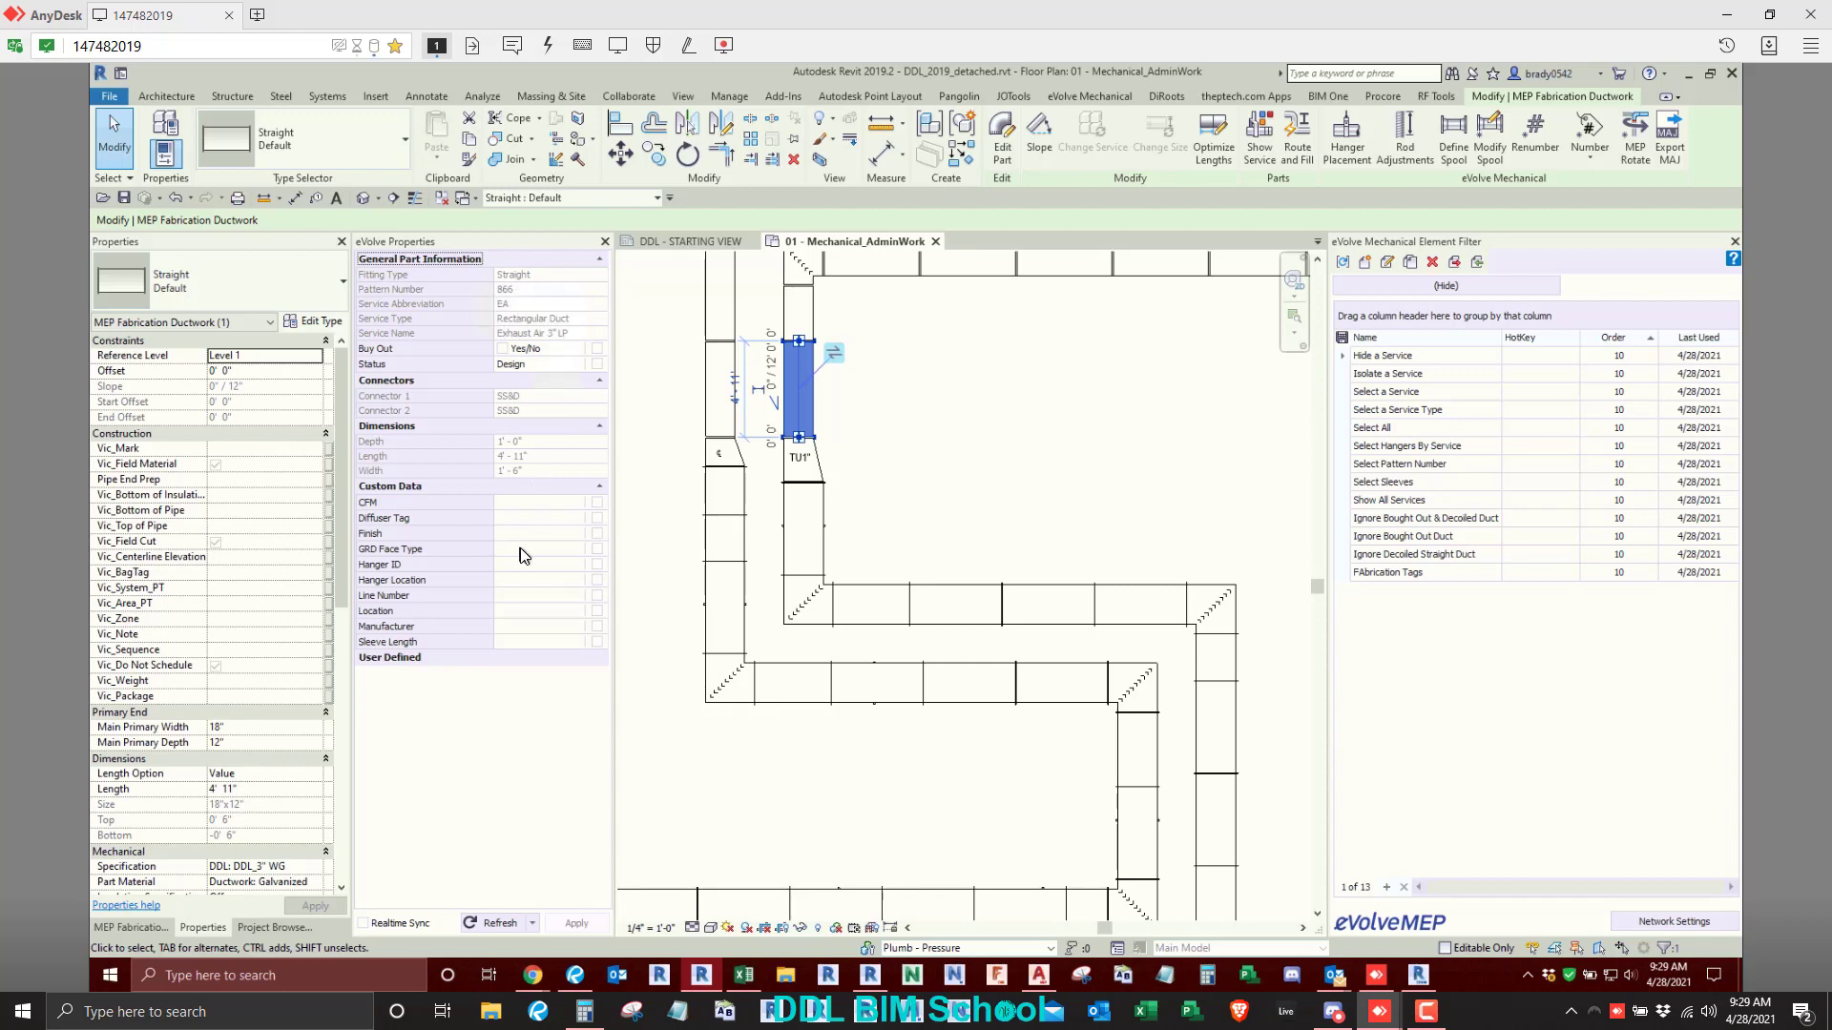
{"action": "left_click", "coordinate": [988, 449]}
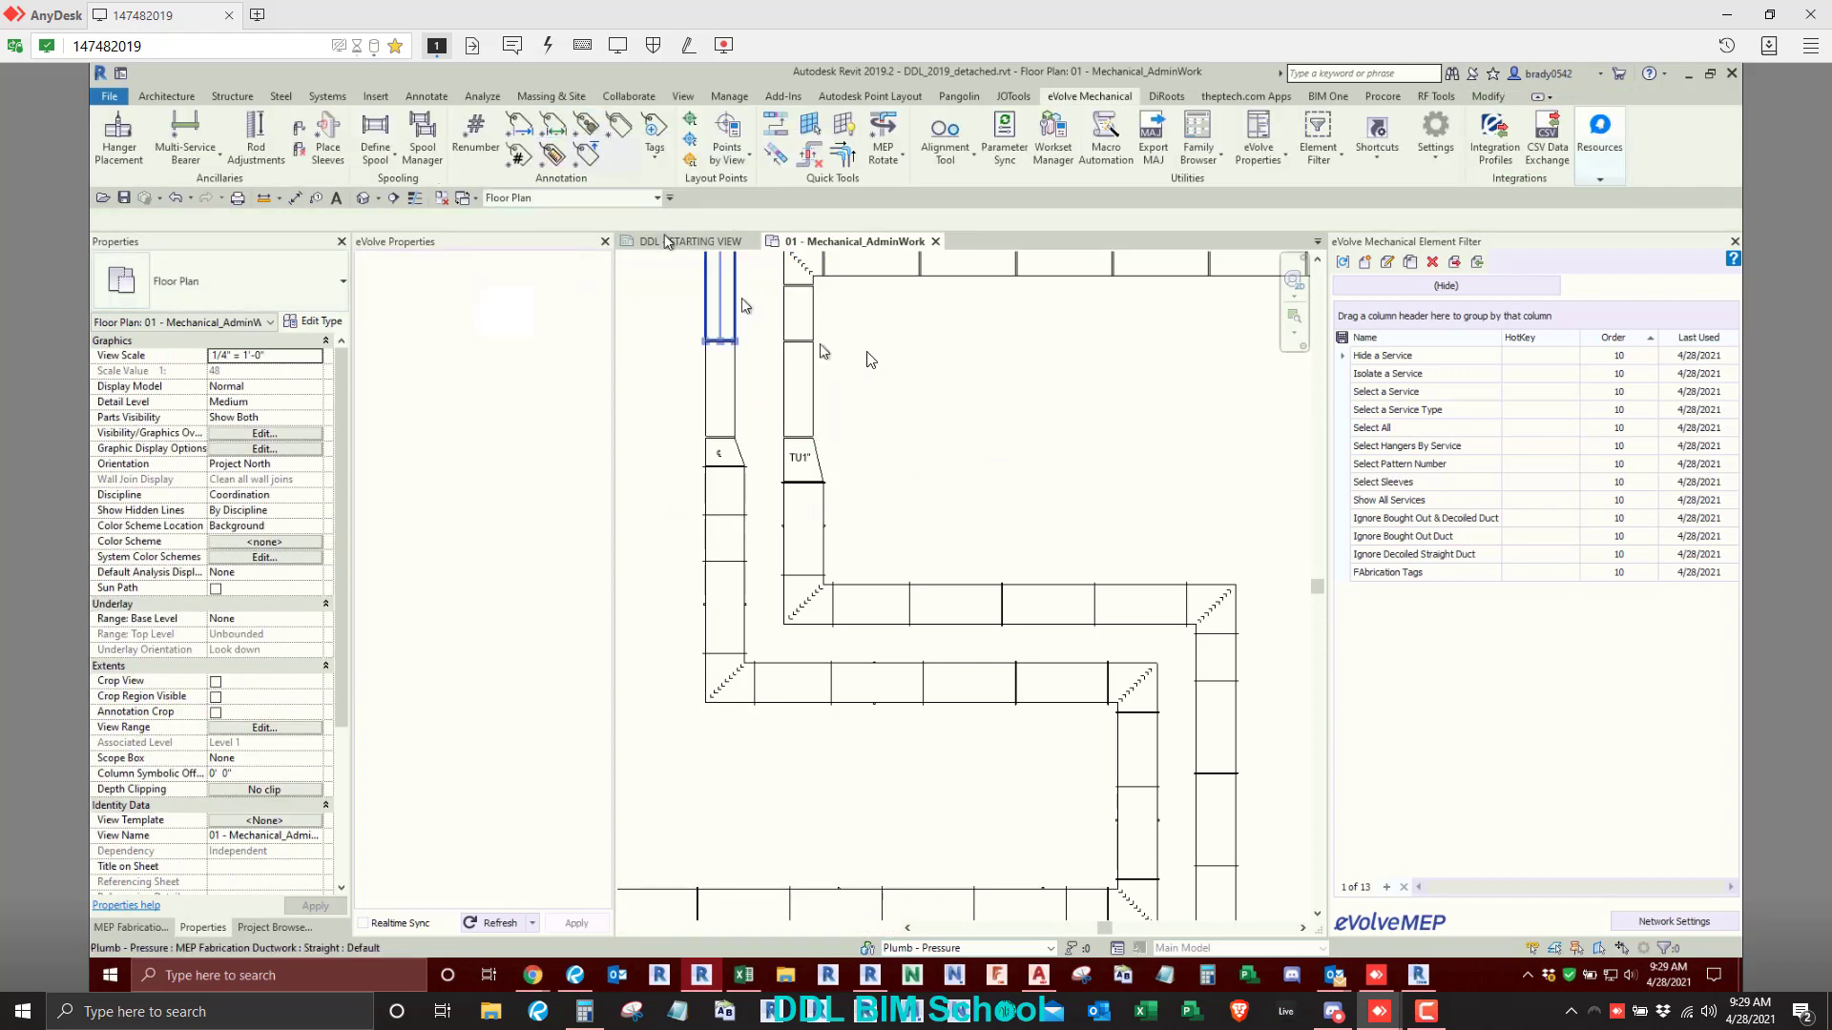
{"action": "left_click", "coordinate": [804, 395]}
{"action": "scroll", "coordinate": [842, 399], "scroll_direction": "up", "scroll_amount": 1}
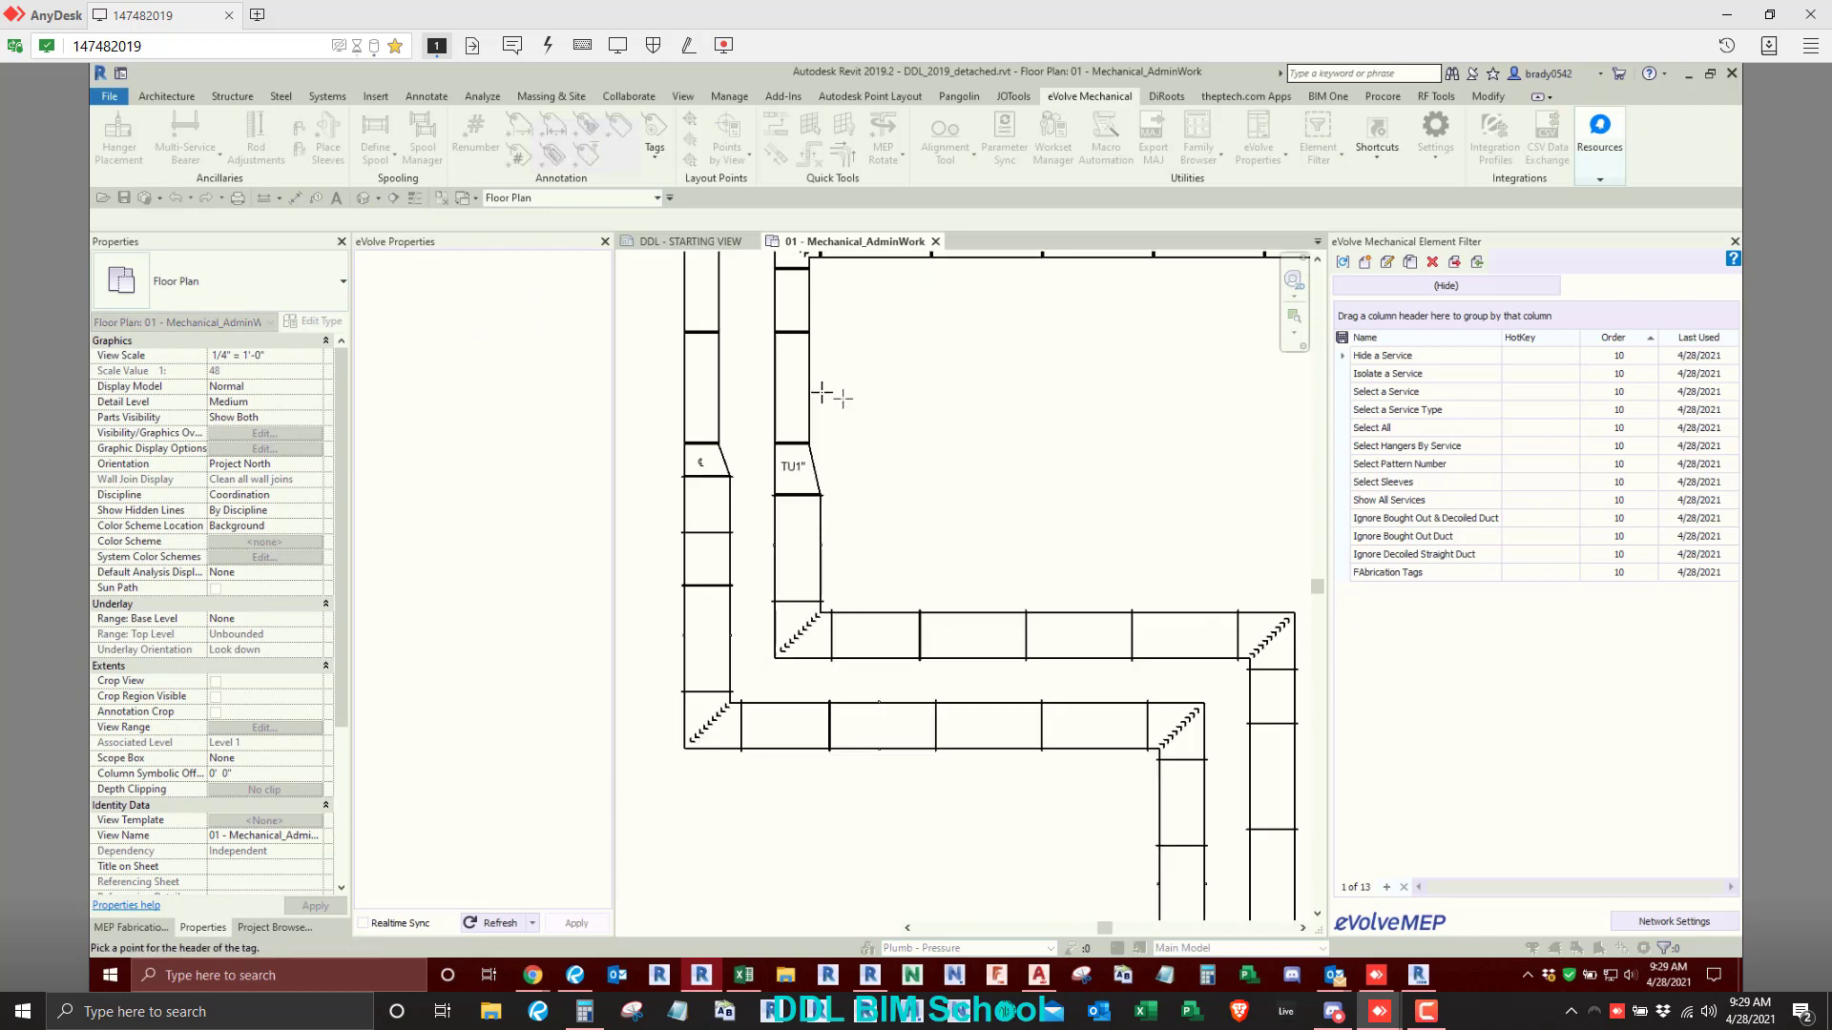
{"action": "left_click", "coordinate": [822, 393]}
- Add Length tags to the short vertical duct below the inner elbow and the first horizontal duct after it, and finish tagging
{"action": "scroll", "coordinate": [830, 391], "scroll_direction": "up", "scroll_amount": 1}
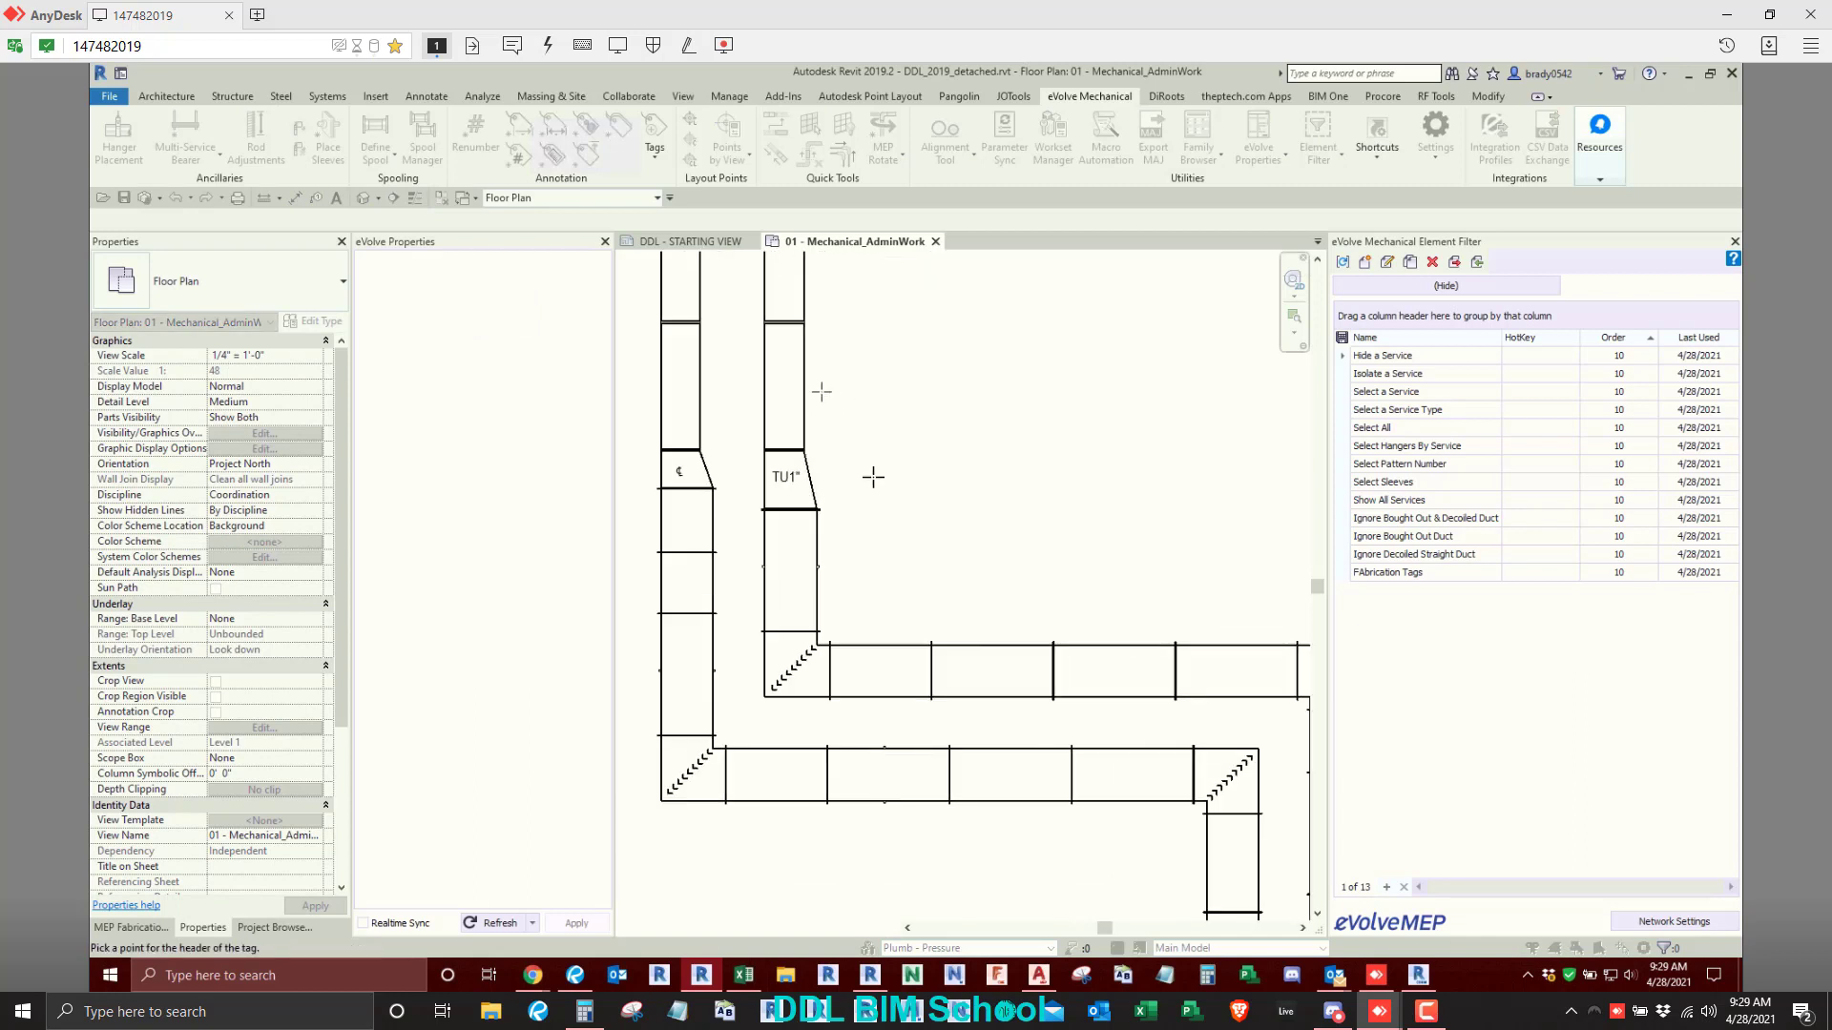
{"action": "left_click", "coordinate": [781, 286]}
{"action": "left_click", "coordinate": [829, 270]}
{"action": "scroll", "coordinate": [879, 466], "scroll_direction": "down", "scroll_amount": 1}
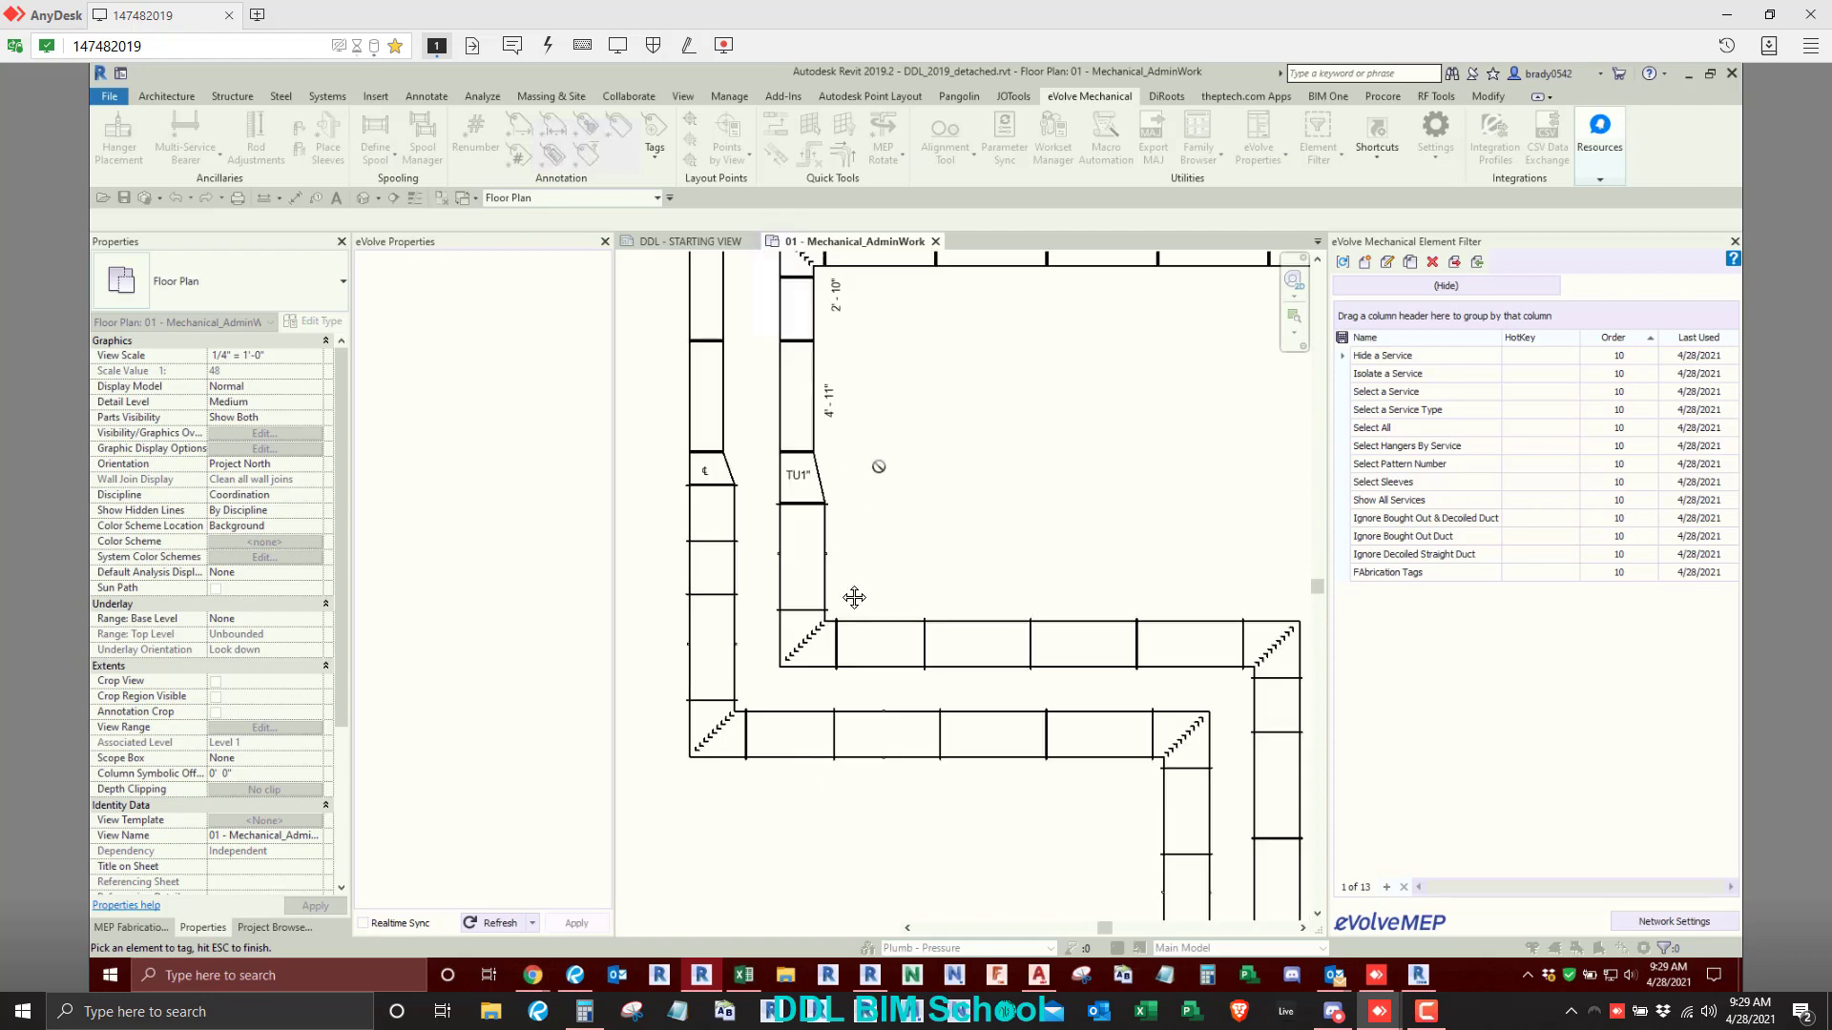
{"action": "middle_click_drag", "start_coordinate": [879, 466], "coordinate": [844, 580]}
{"action": "left_click", "coordinate": [852, 372]}
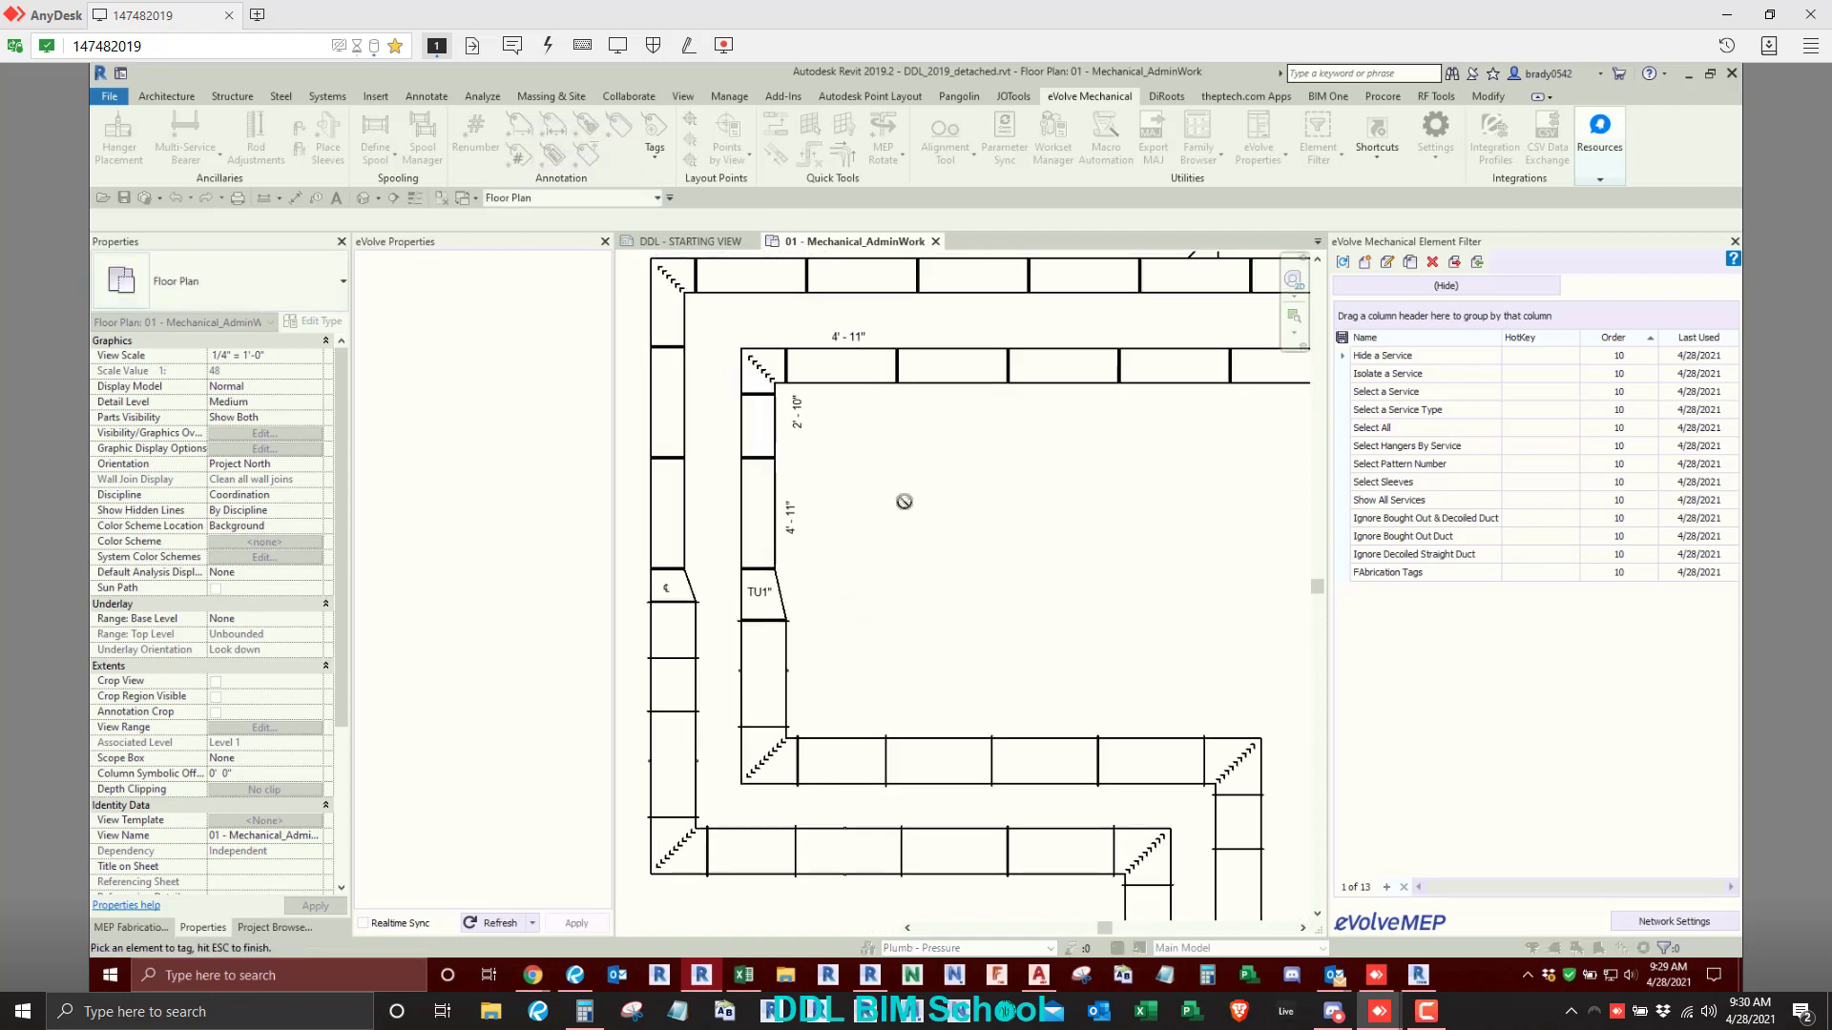
{"action": "key", "text": "Escape"}
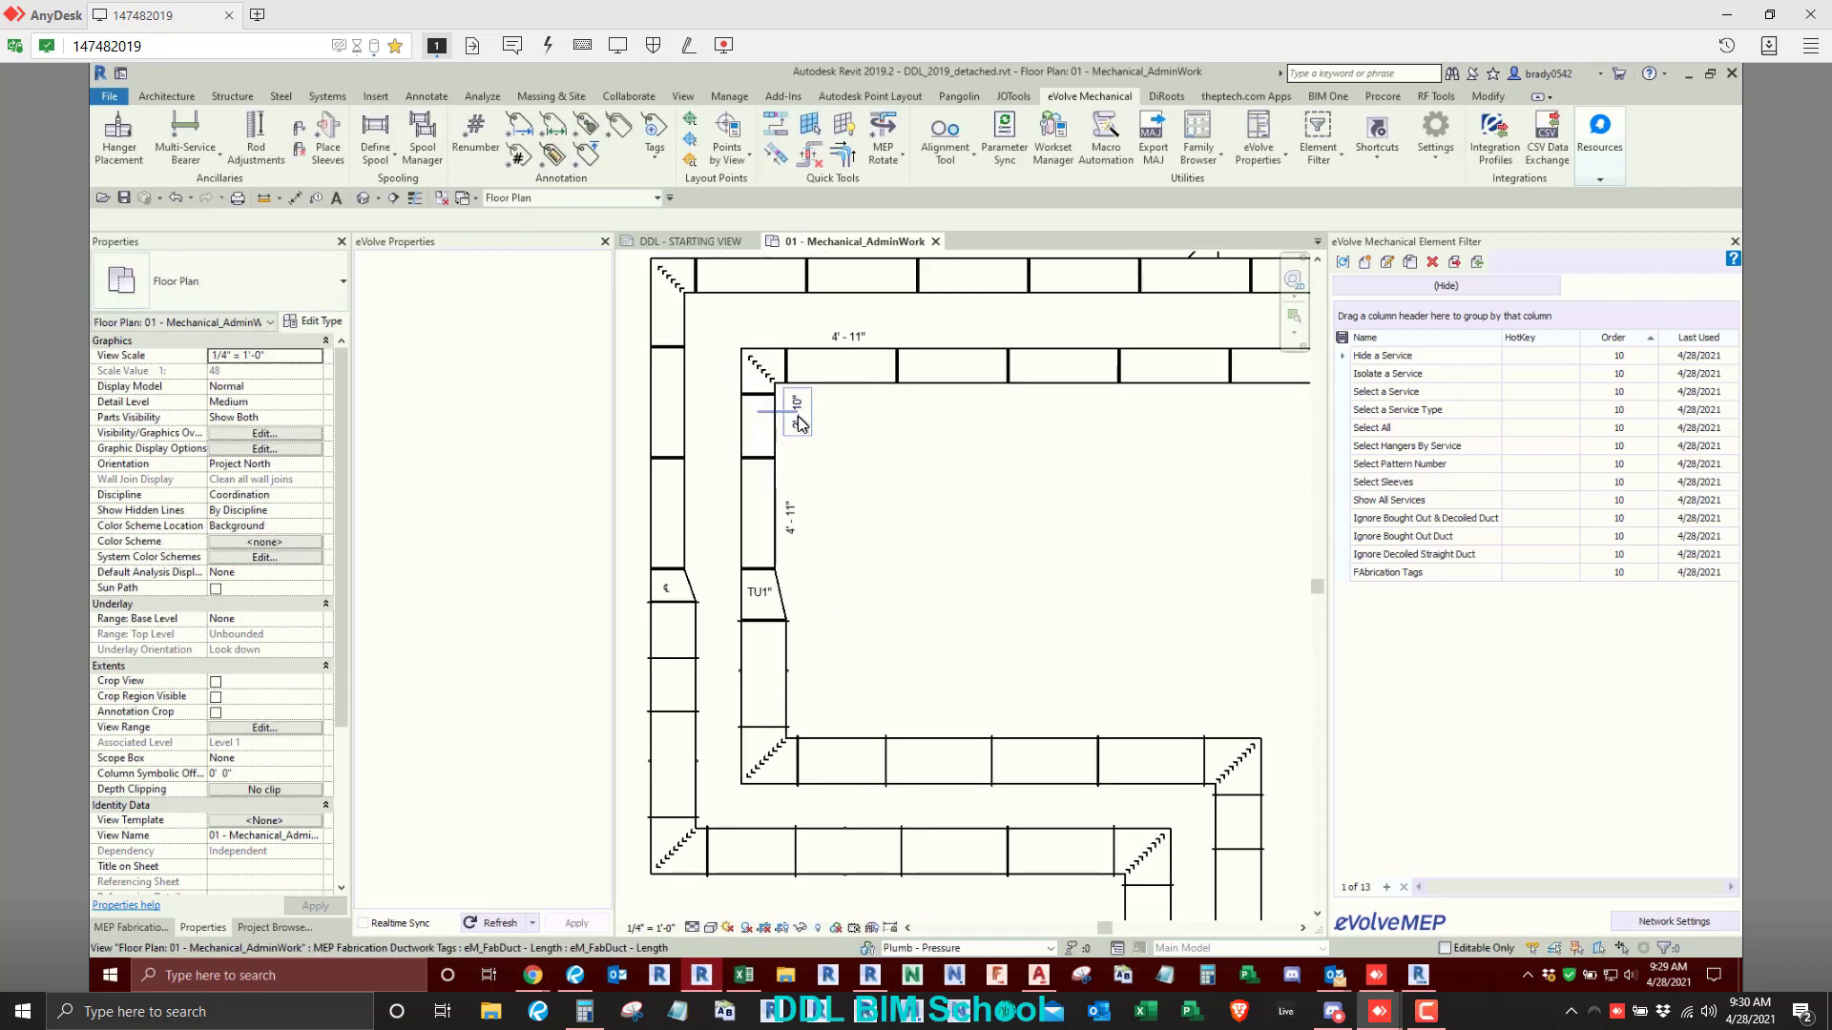
- Delete the Length tag beside the short vertical duct below the inner elbow
{"action": "left_click", "coordinate": [798, 416]}
{"action": "left_click", "coordinate": [888, 531]}
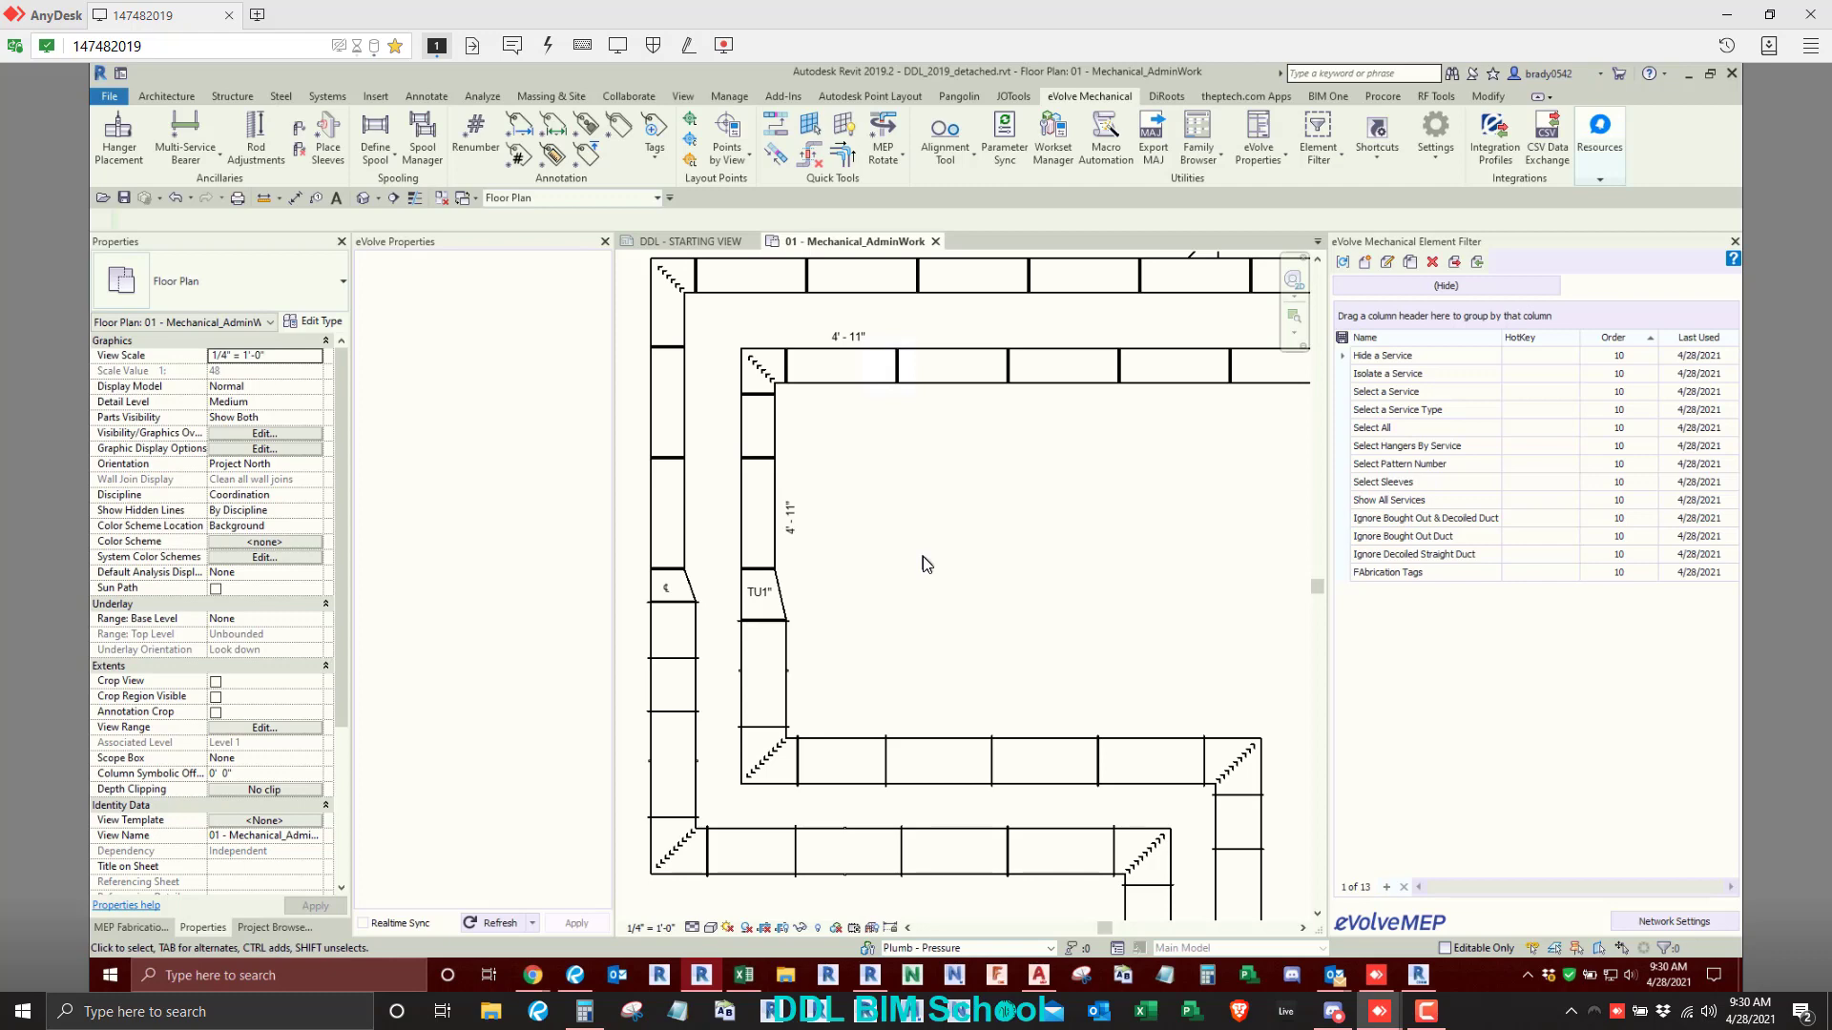
- Start Tag by Category and set the leader length to 3/8"
{"action": "left_click", "coordinate": [794, 521]}
{"action": "key", "text": "t"}
{"action": "key", "text": "g"}
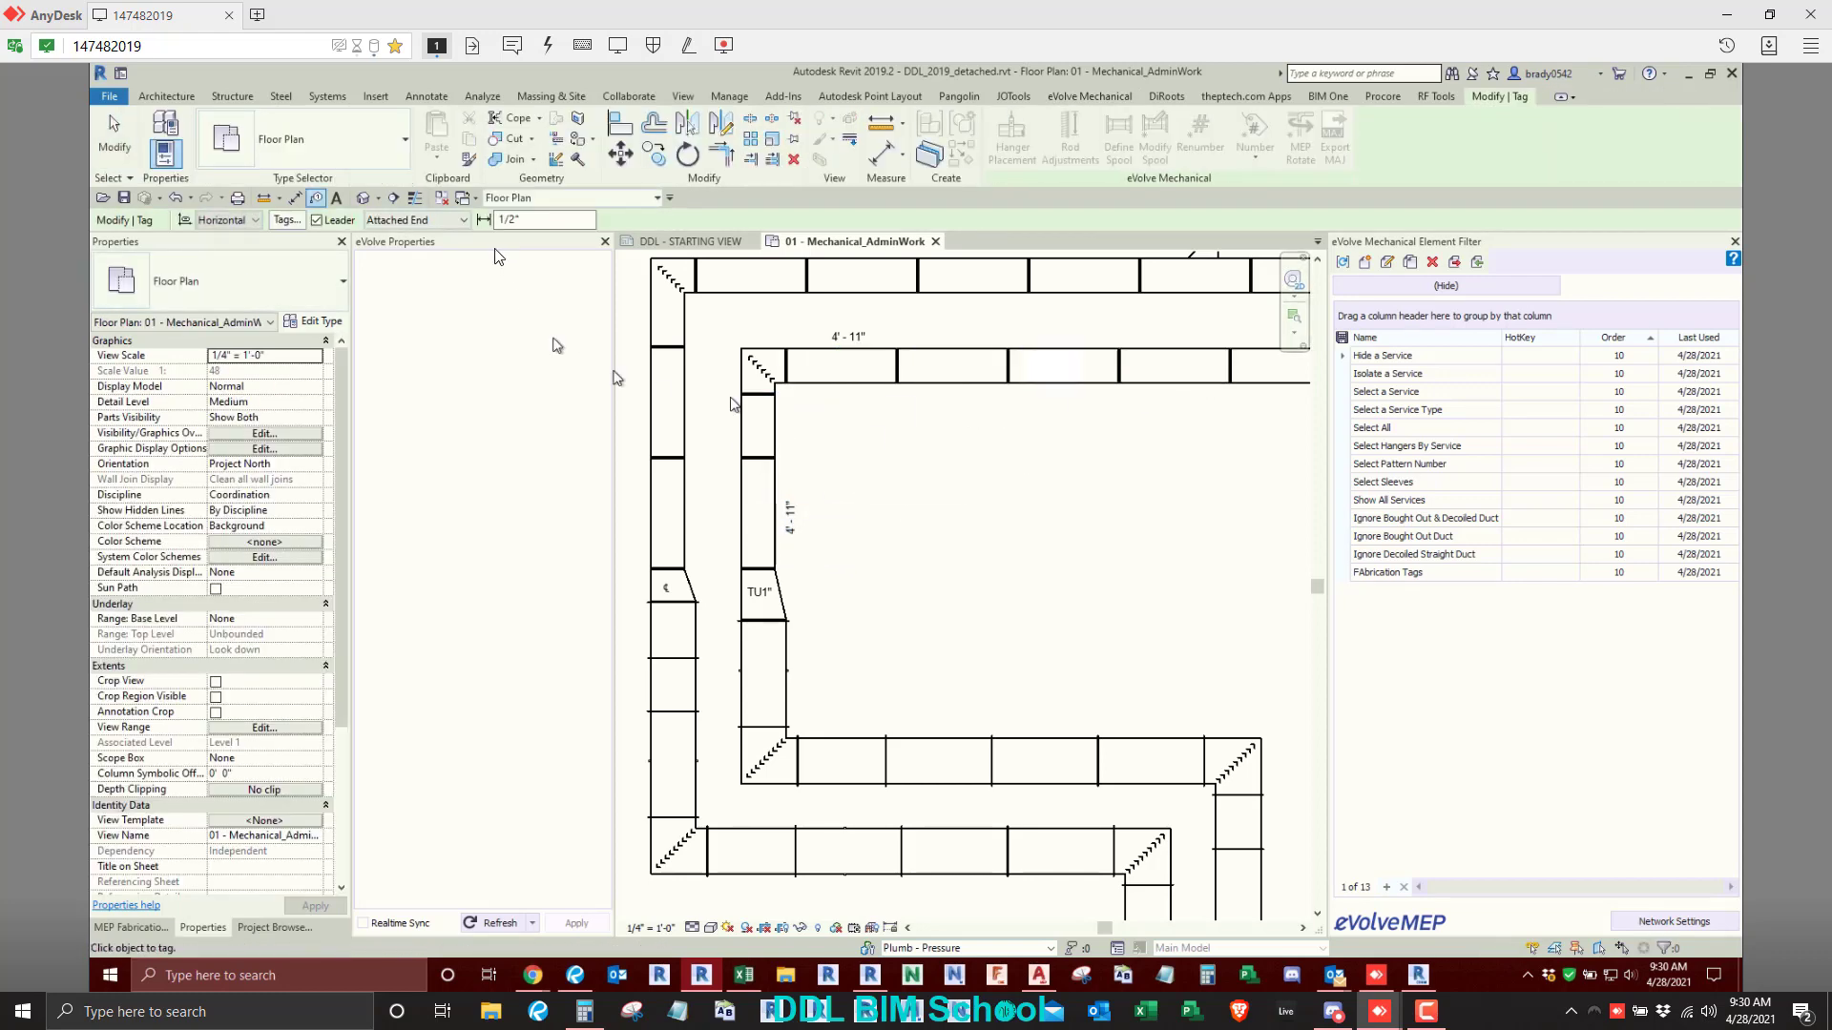
{"action": "left_click_drag", "start_coordinate": [526, 221], "coordinate": [451, 233]}
- Turn off the tag leader and tag the next four straight ducts along the inner horizontal run
{"action": "left_click", "coordinate": [315, 221]}
{"action": "left_click", "coordinate": [971, 382]}
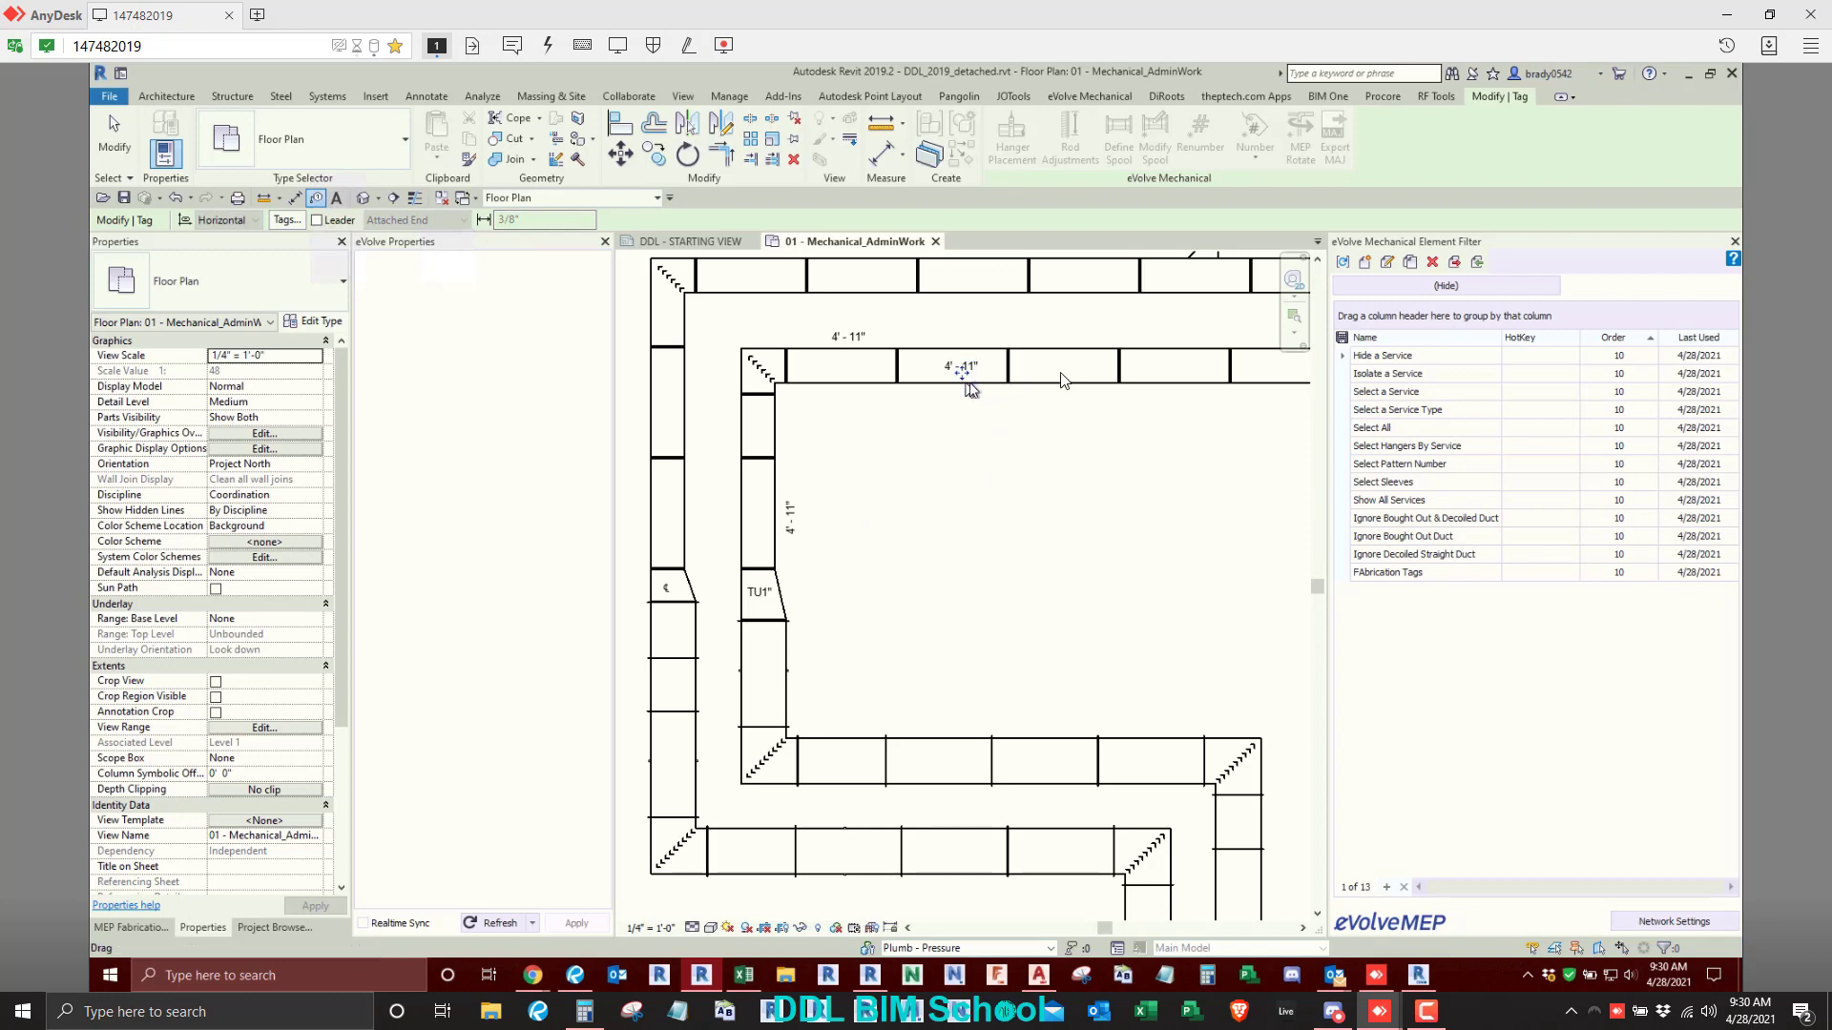
{"action": "left_click", "coordinate": [1064, 382]}
{"action": "left_click", "coordinate": [1174, 382]}
{"action": "left_click", "coordinate": [1269, 381]}
{"action": "middle_click_drag", "start_coordinate": [1043, 495], "coordinate": [969, 519]}
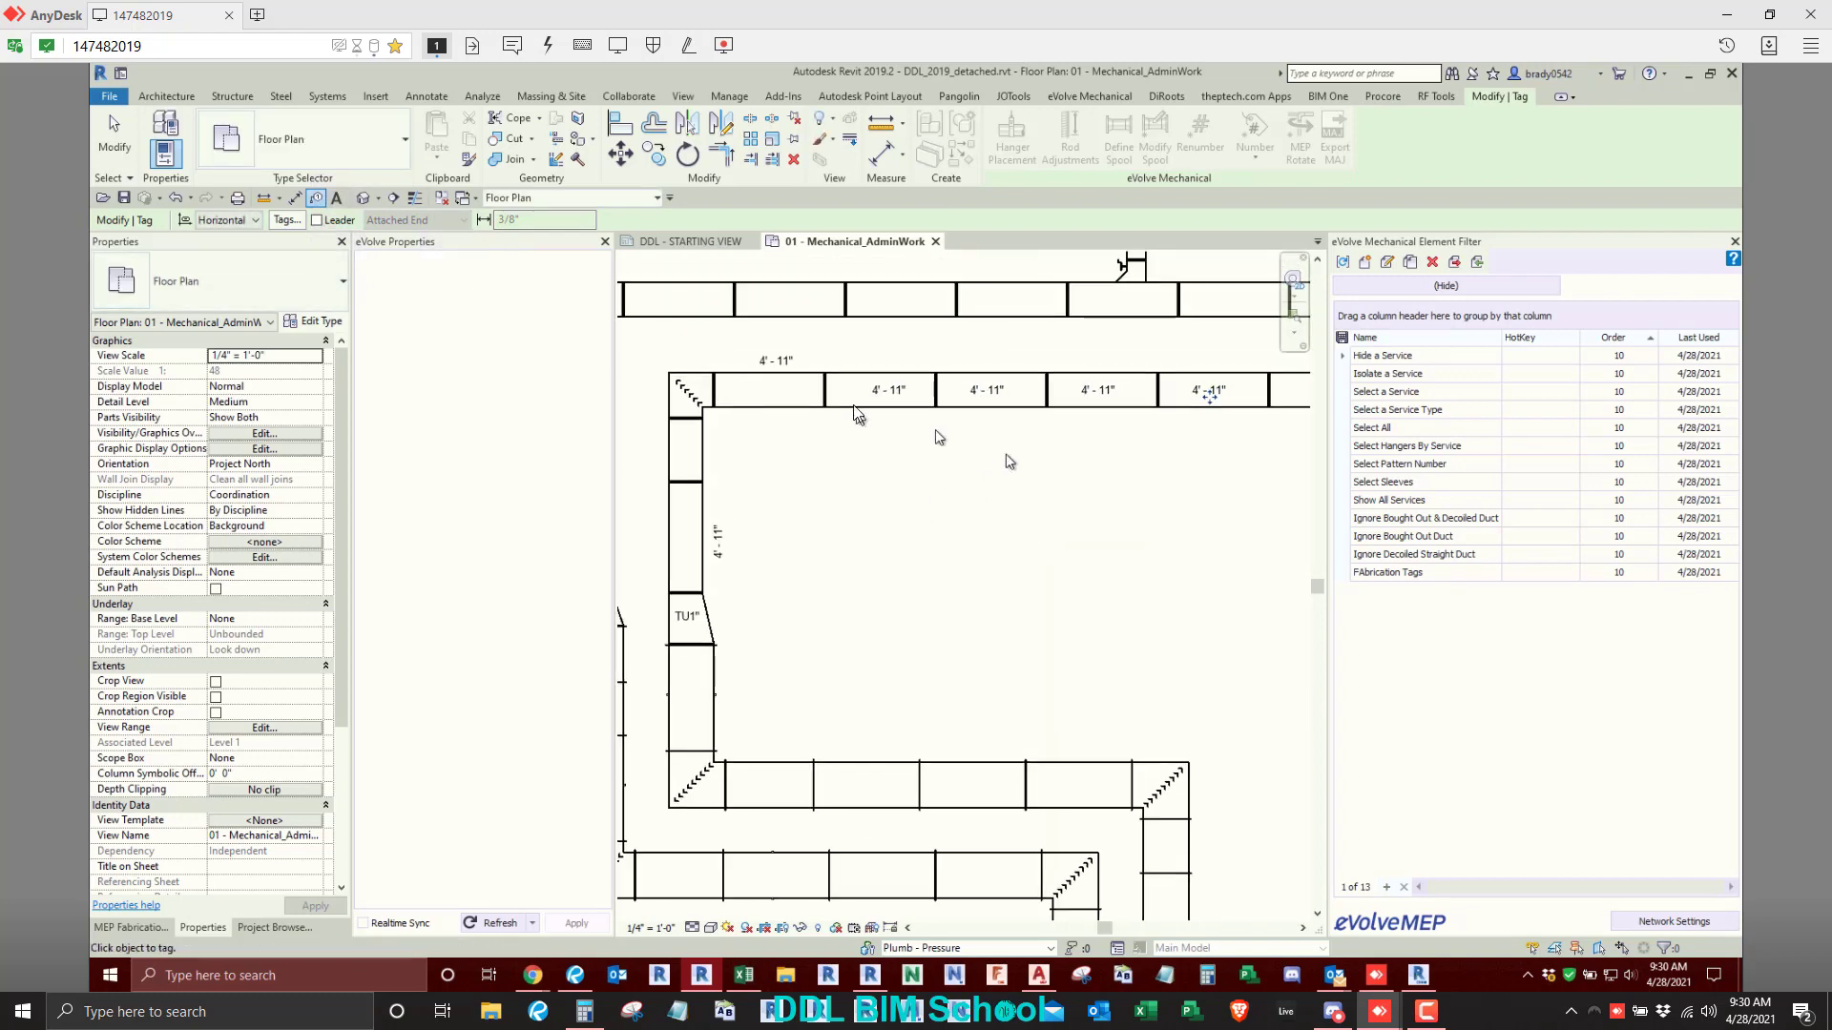
- Turn the tag leader back on and tag the short vertical duct below the inner elbow
{"action": "left_click", "coordinate": [316, 220]}
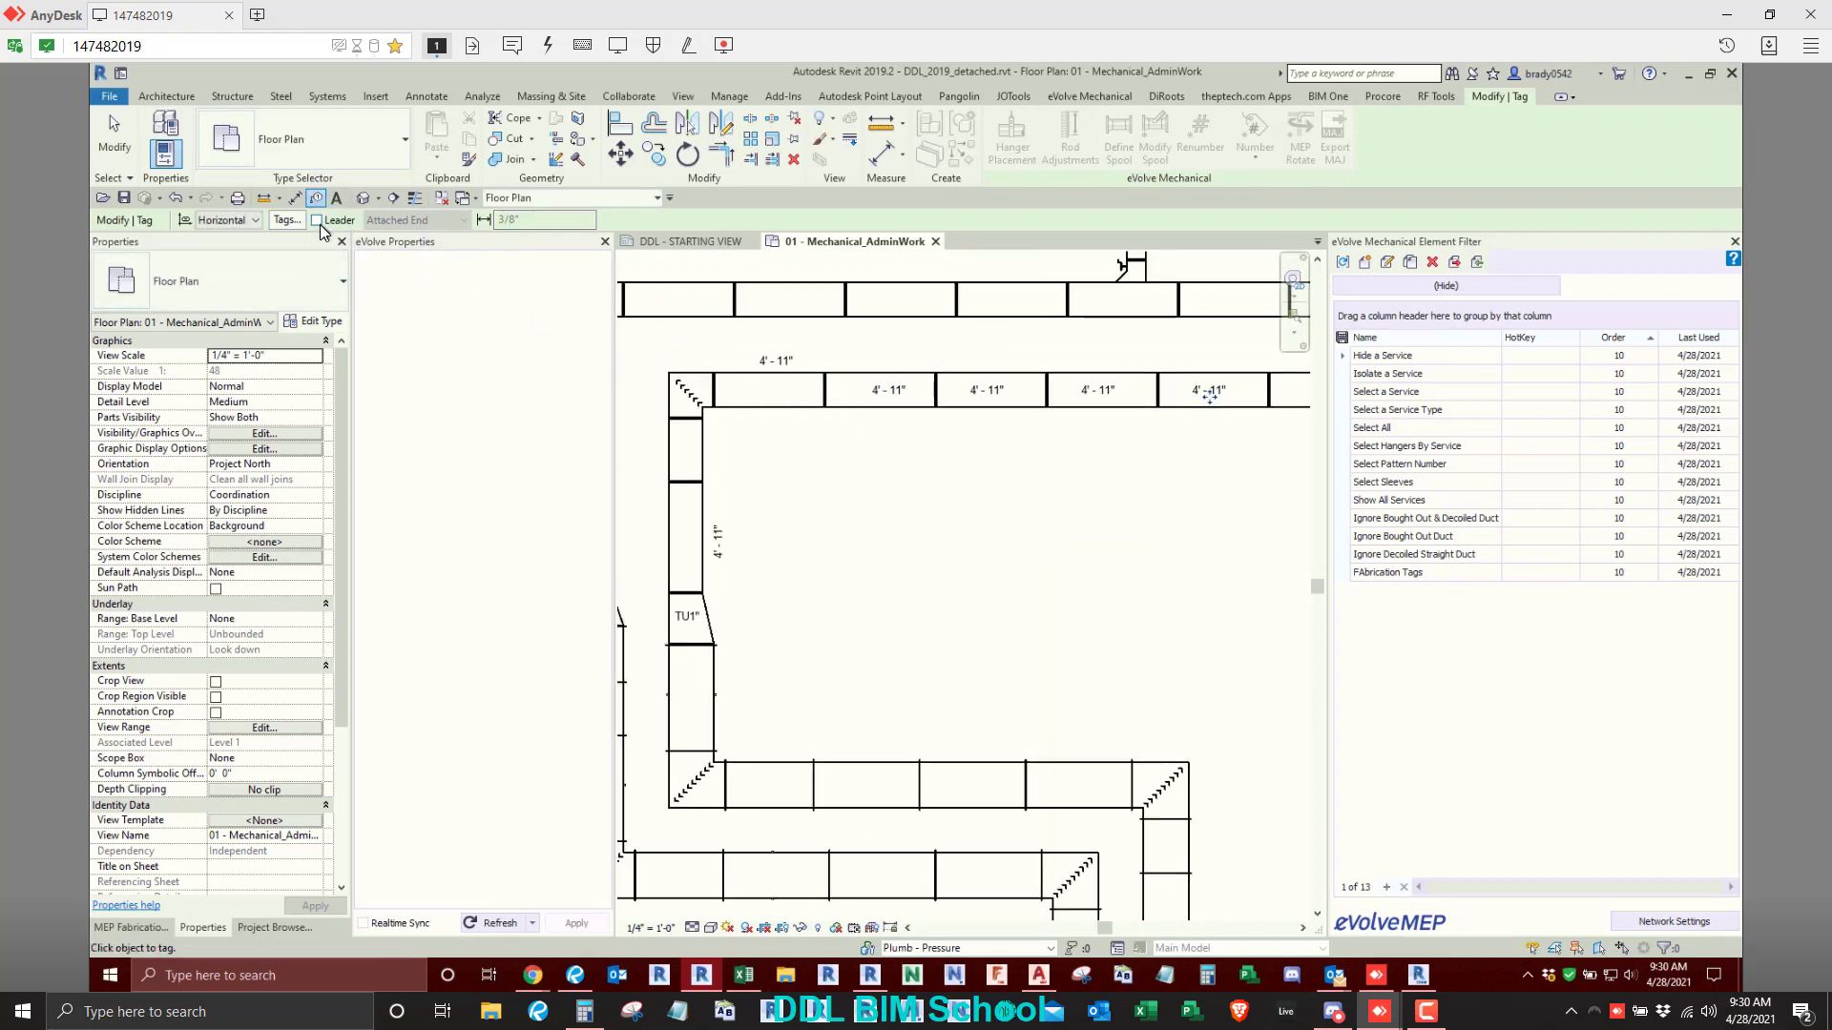
{"action": "left_click", "coordinate": [704, 461]}
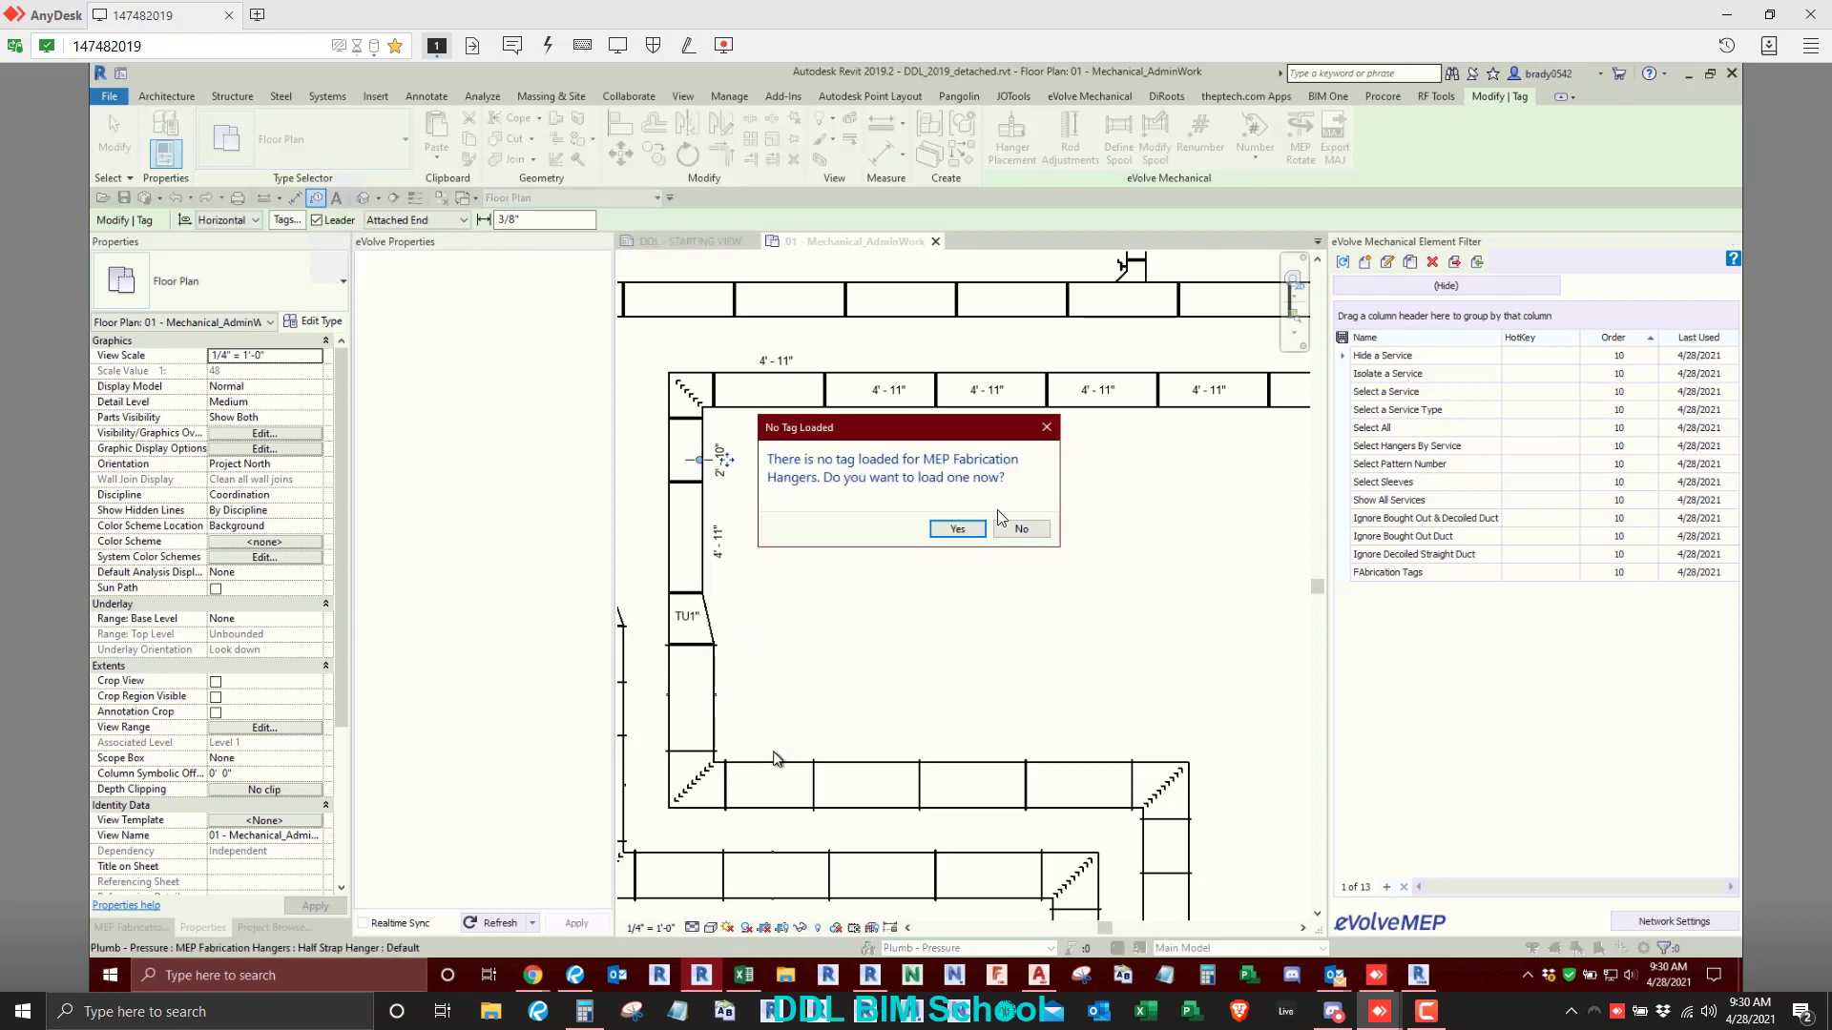
- Decline loading a hanger tag and tag the four straight ducts along the lower inner horizontal run with leaders
{"action": "left_click", "coordinate": [1021, 528]}
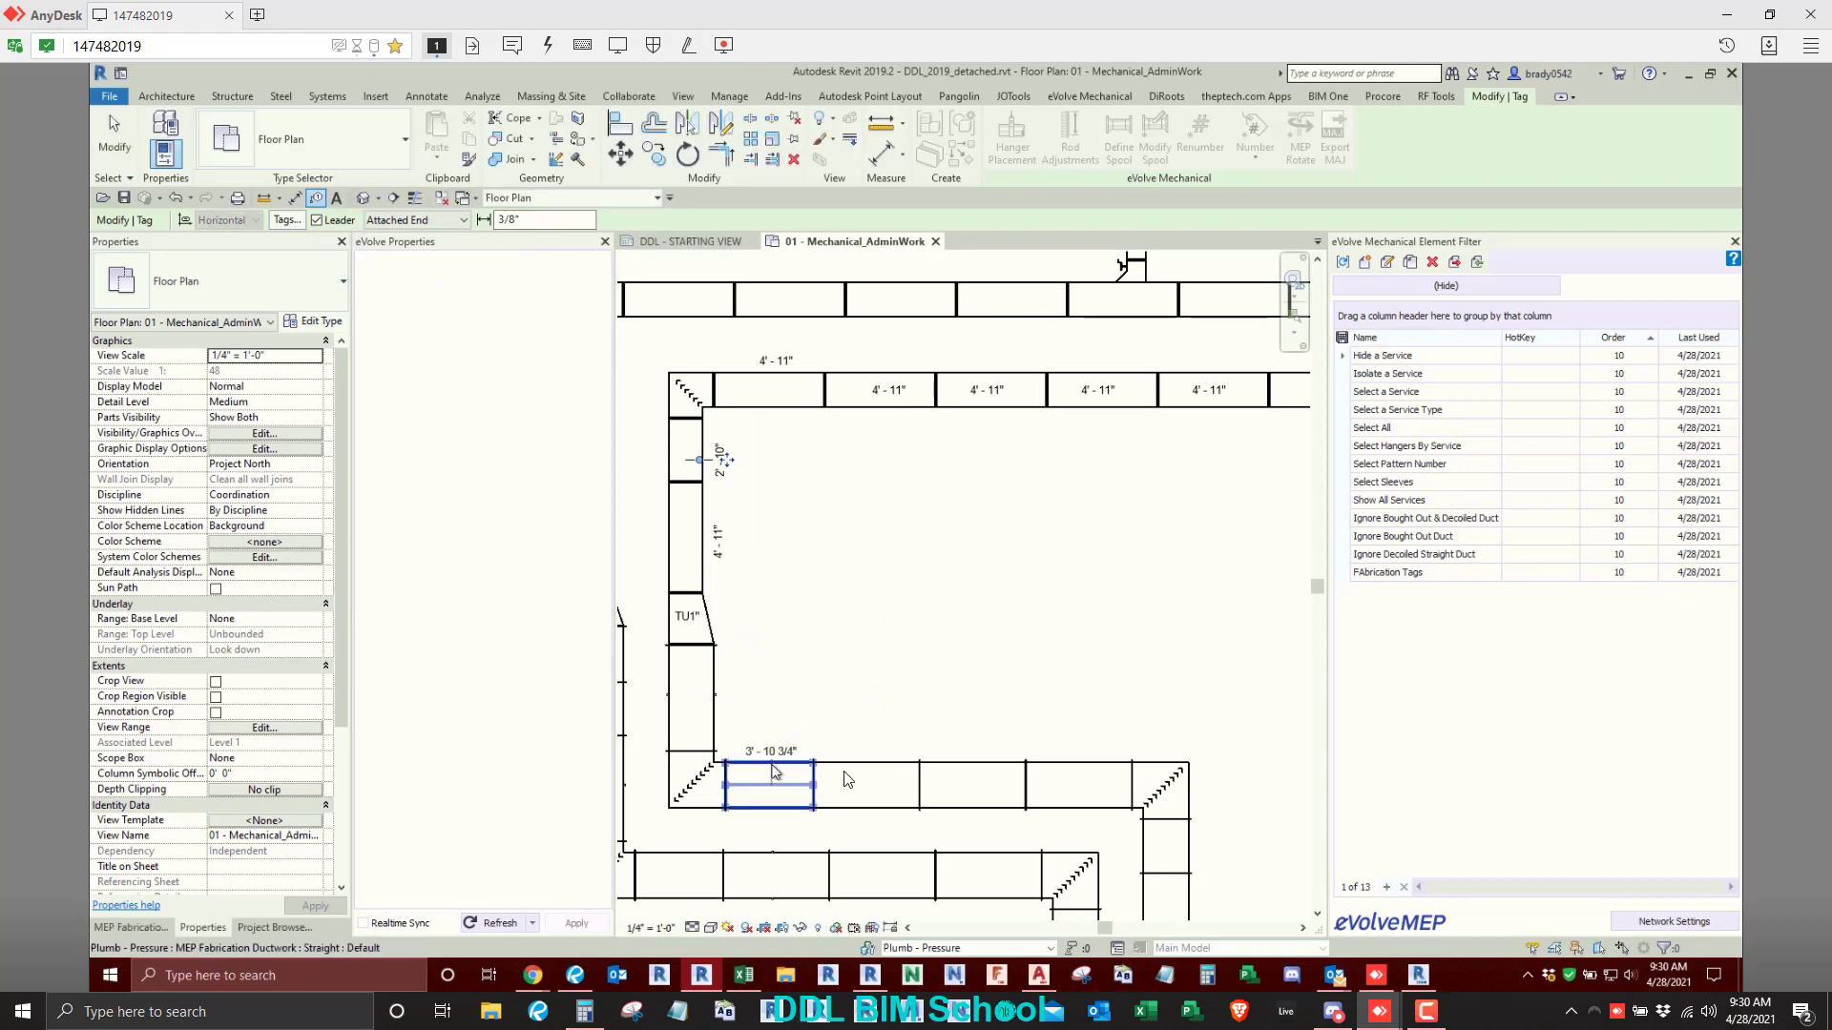
{"action": "left_click", "coordinate": [773, 777]}
{"action": "left_click", "coordinate": [869, 777]}
{"action": "left_click", "coordinate": [966, 797]}
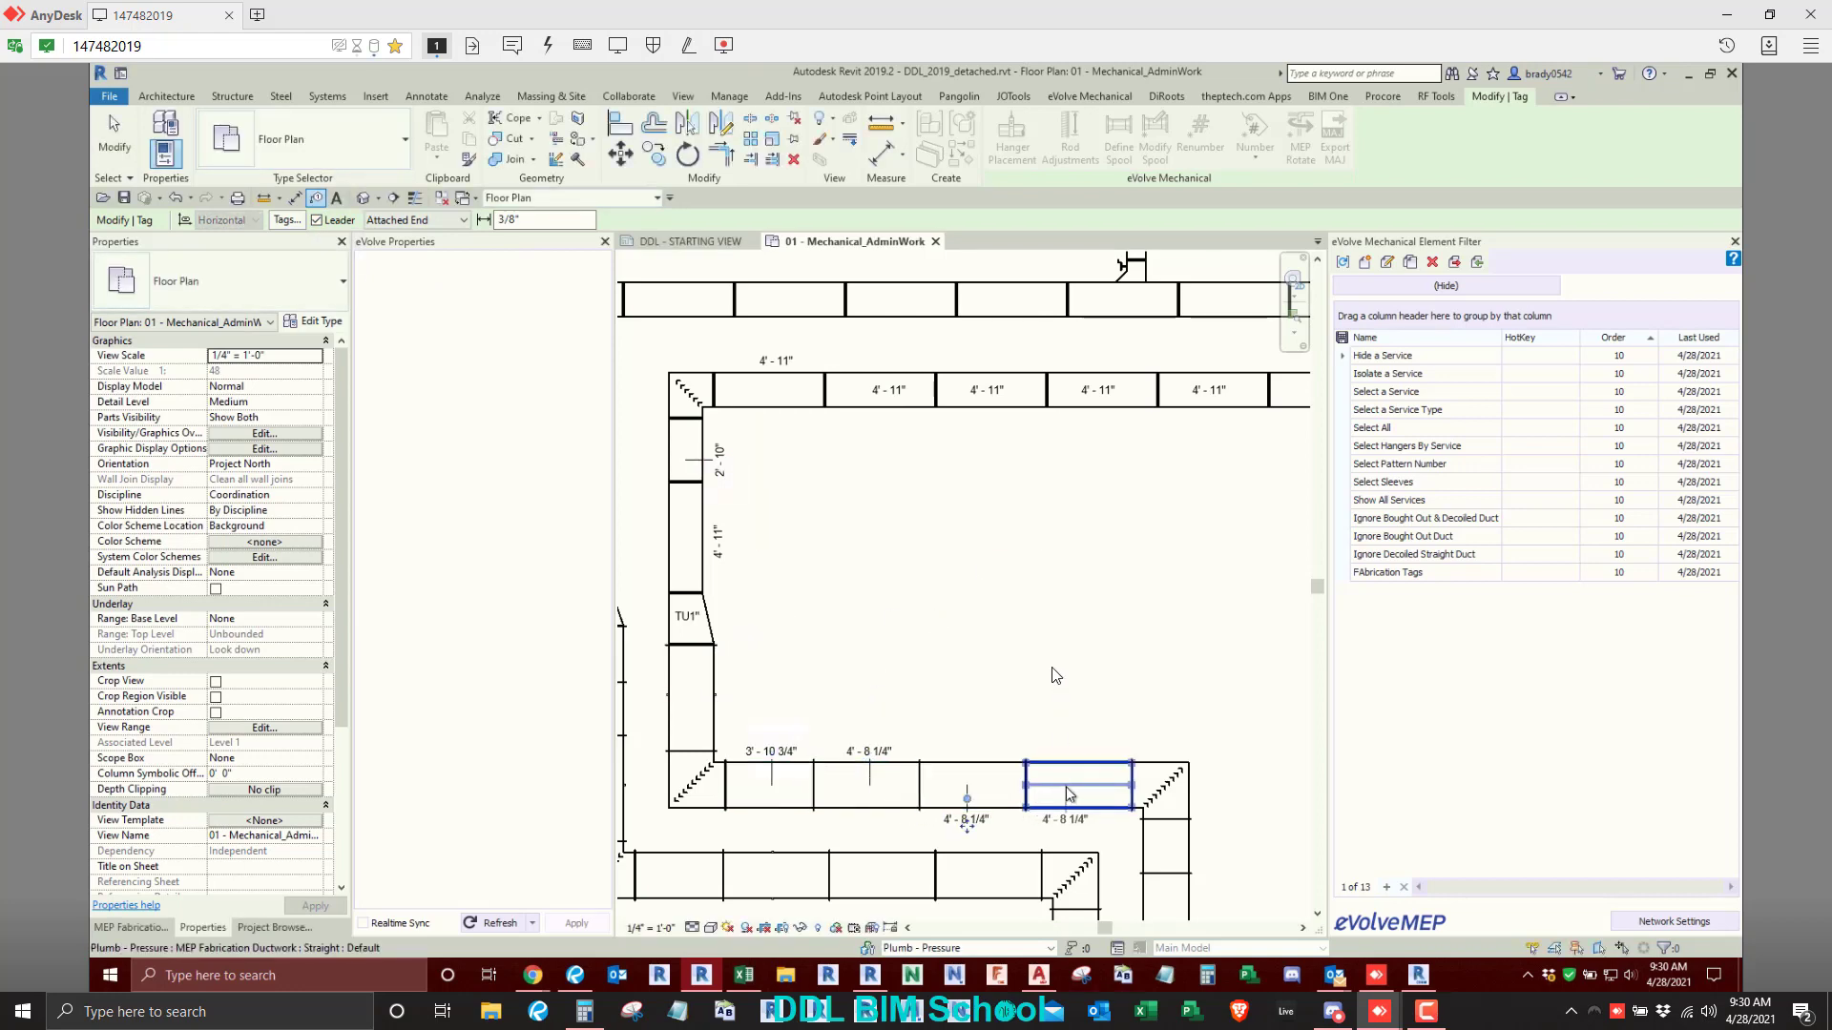
{"action": "left_click", "coordinate": [1067, 794]}
{"action": "key", "text": "Escape"}
{"action": "key", "text": "Escape"}
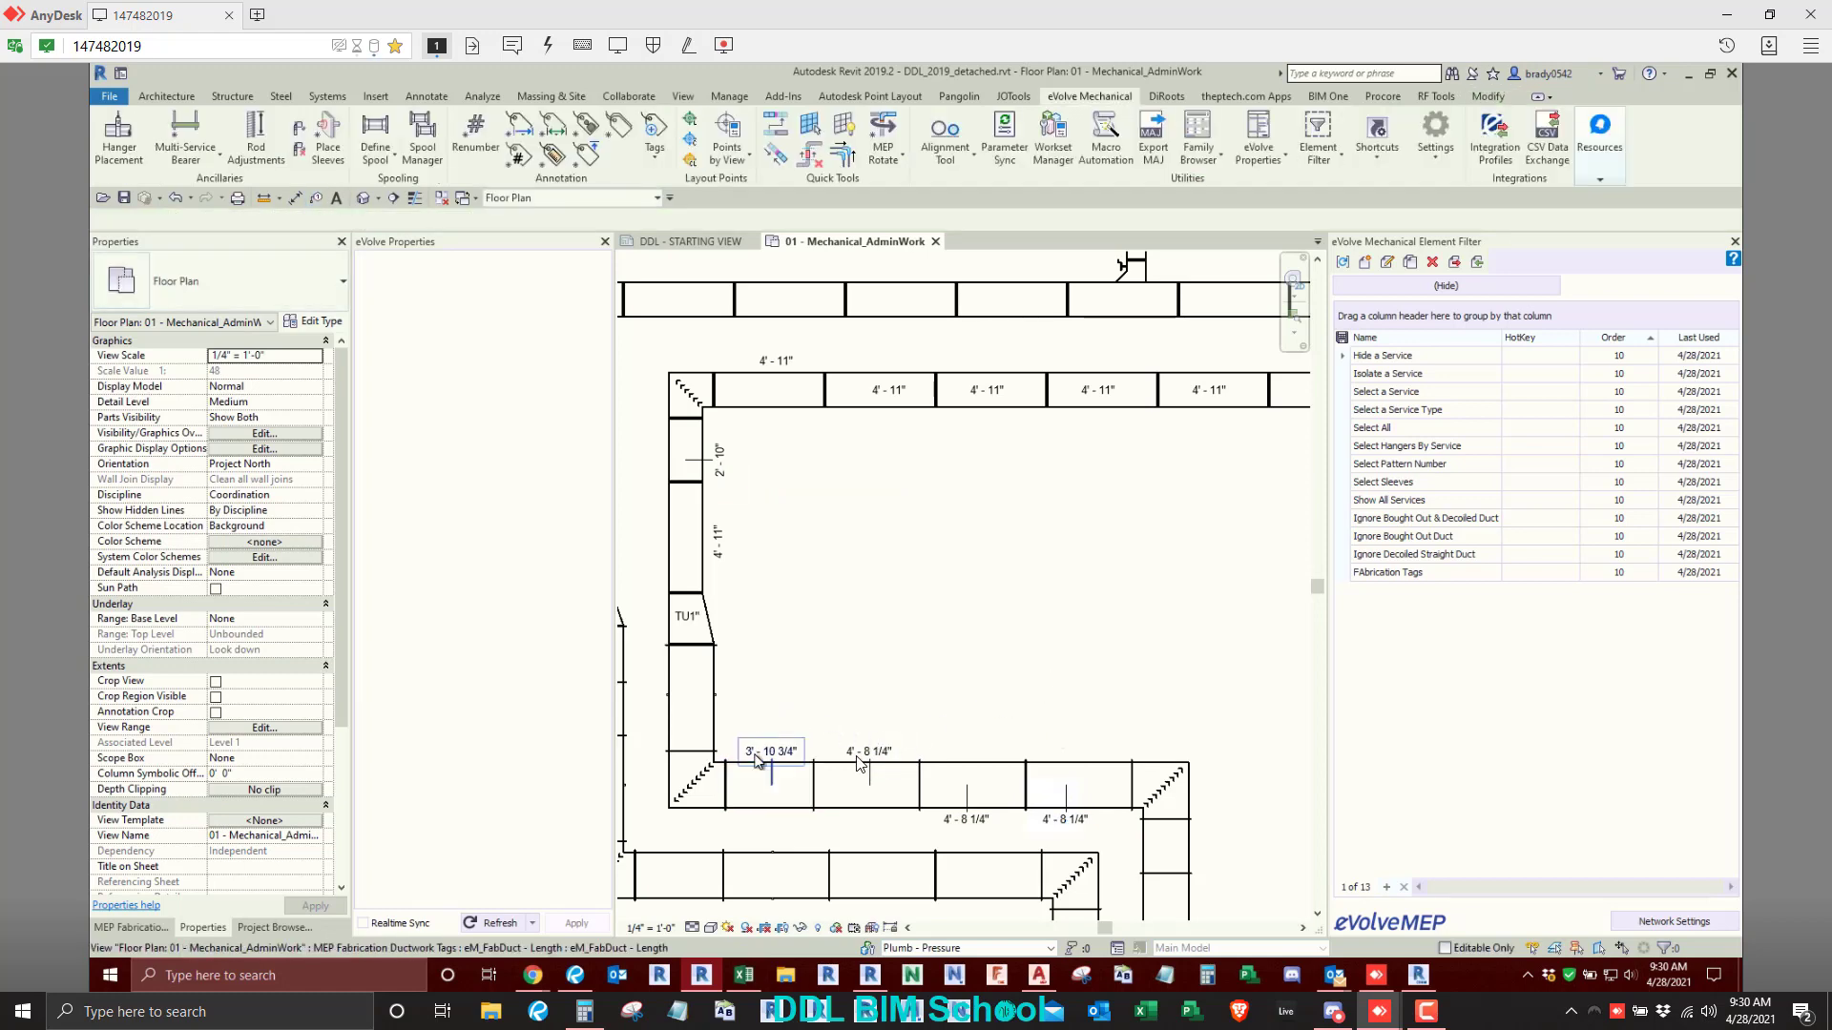
- Turn off the leader on the first two Length tags above the lower inner horizontal run
{"action": "left_click", "coordinate": [771, 751]}
{"action": "left_click", "coordinate": [869, 751], "text": "ctrl"}
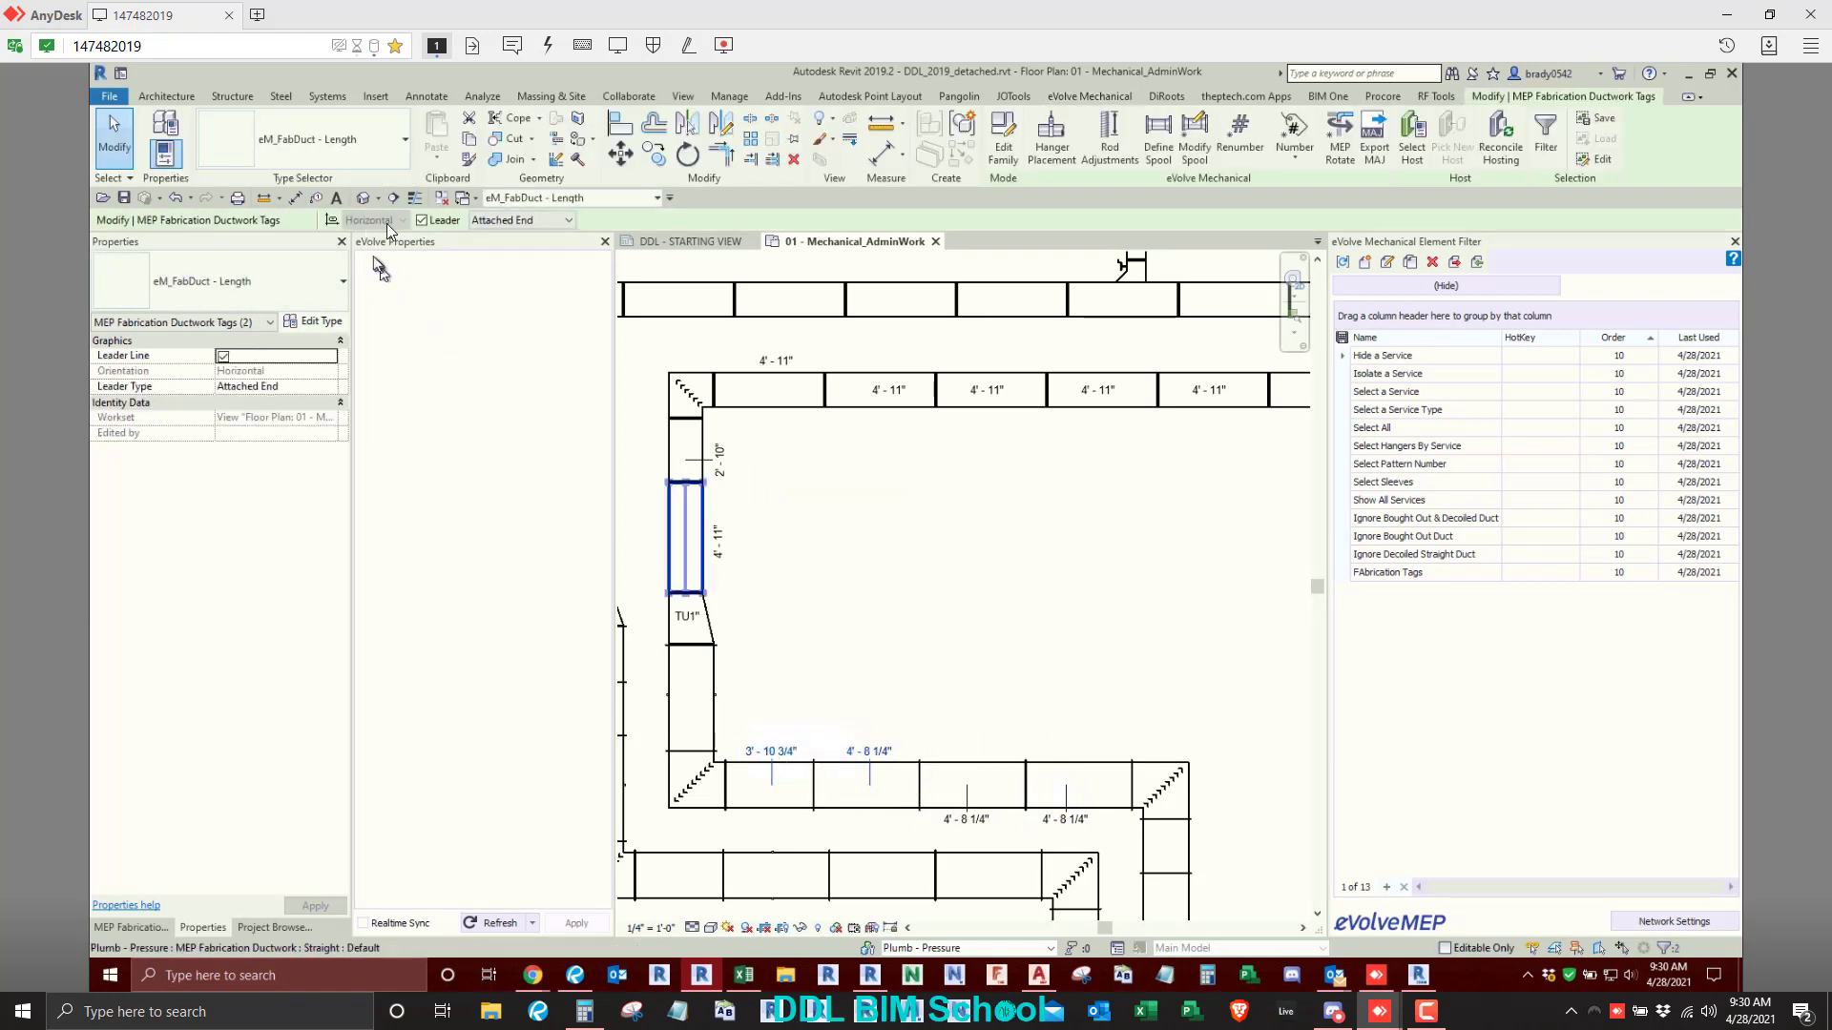
{"action": "left_click", "coordinate": [448, 220]}
{"action": "left_click", "coordinate": [966, 651]}
{"action": "middle_click_drag", "start_coordinate": [964, 654], "coordinate": [983, 610]}
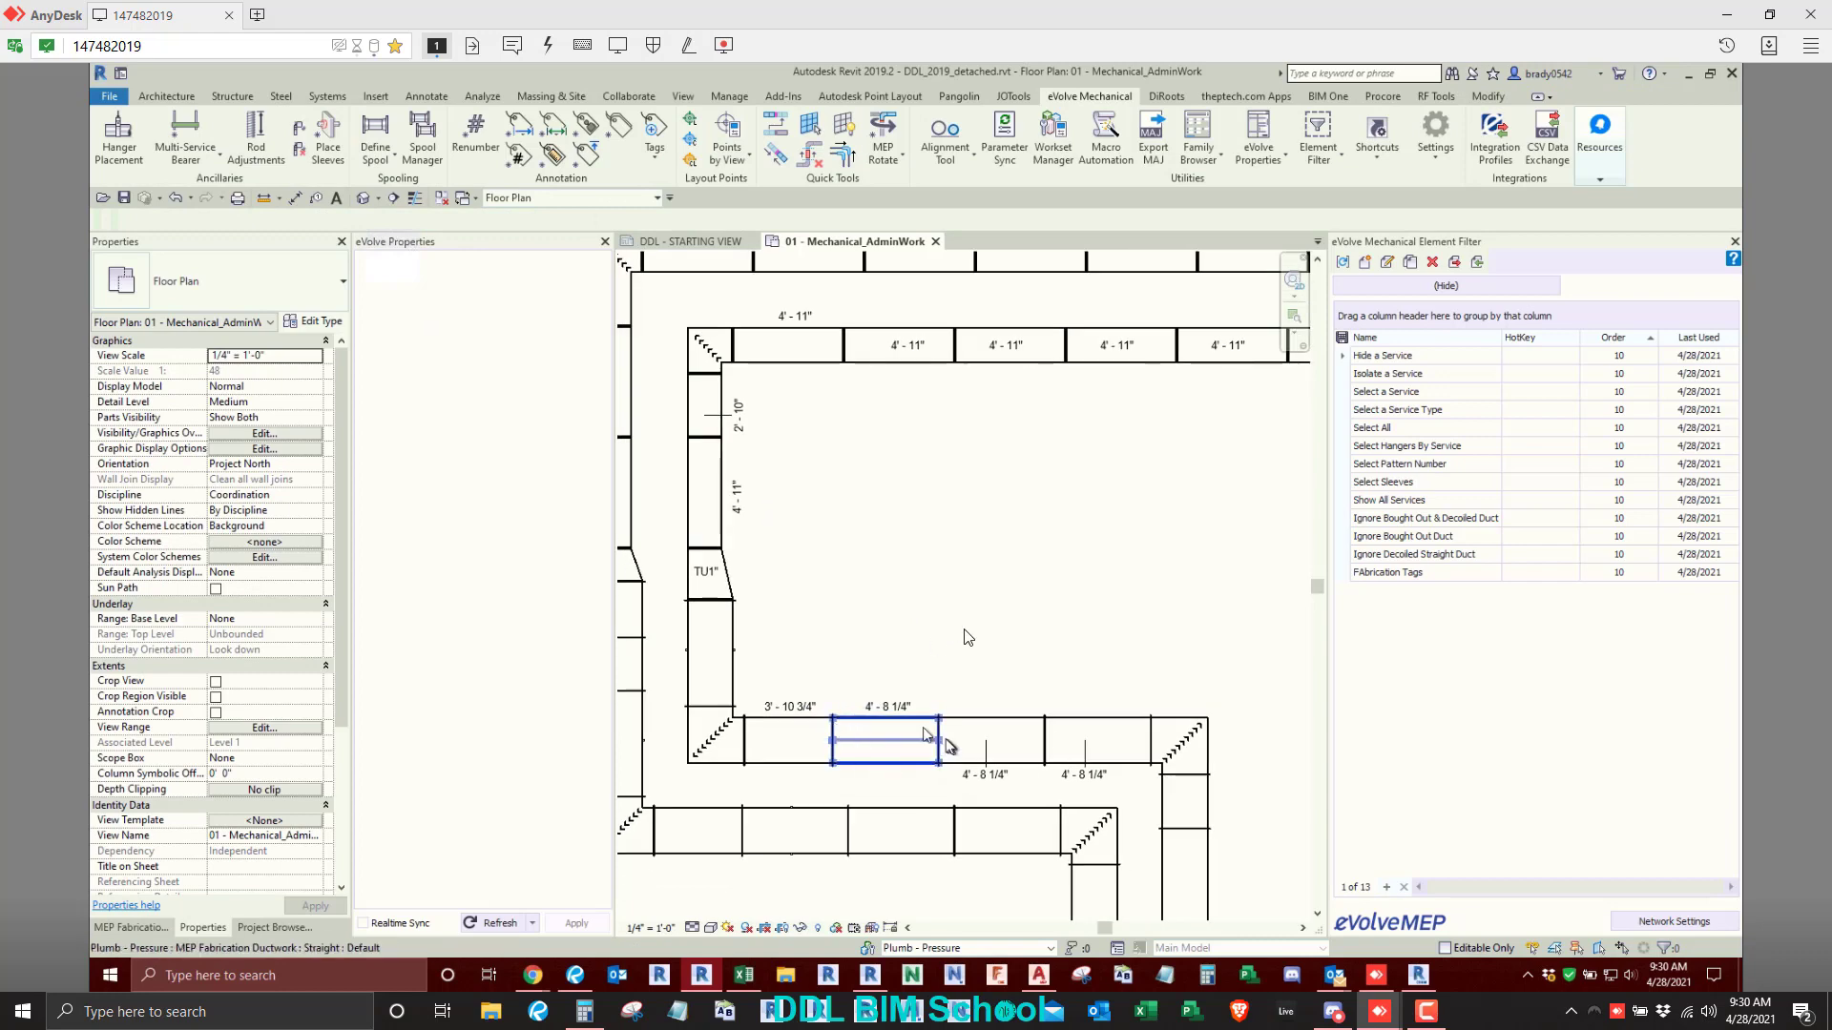
- Select the duct runs, filter the selection to MEP Fabrication Ductwork Tags only, and delete those tags
{"action": "scroll", "coordinate": [938, 524], "scroll_direction": "down", "scroll_amount": 3}
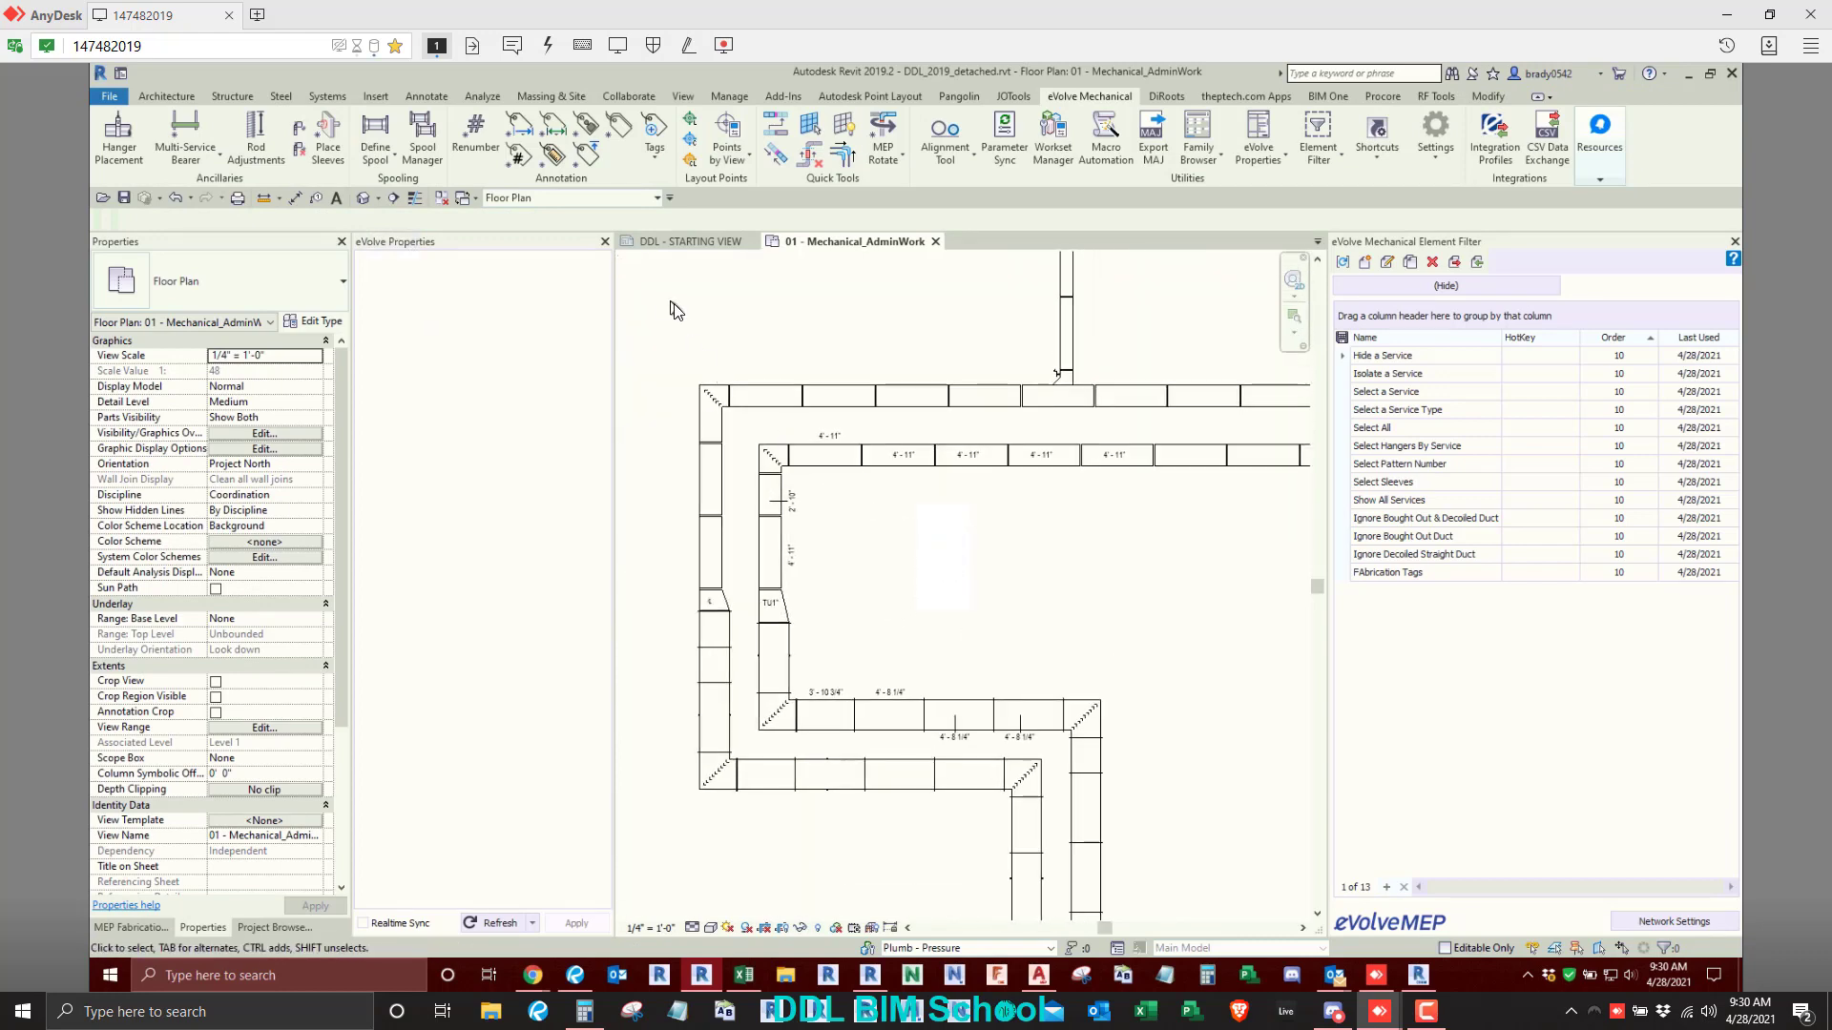
{"action": "left_click_drag", "start_coordinate": [673, 303], "coordinate": [1180, 854]}
{"action": "left_click", "coordinate": [1372, 138]}
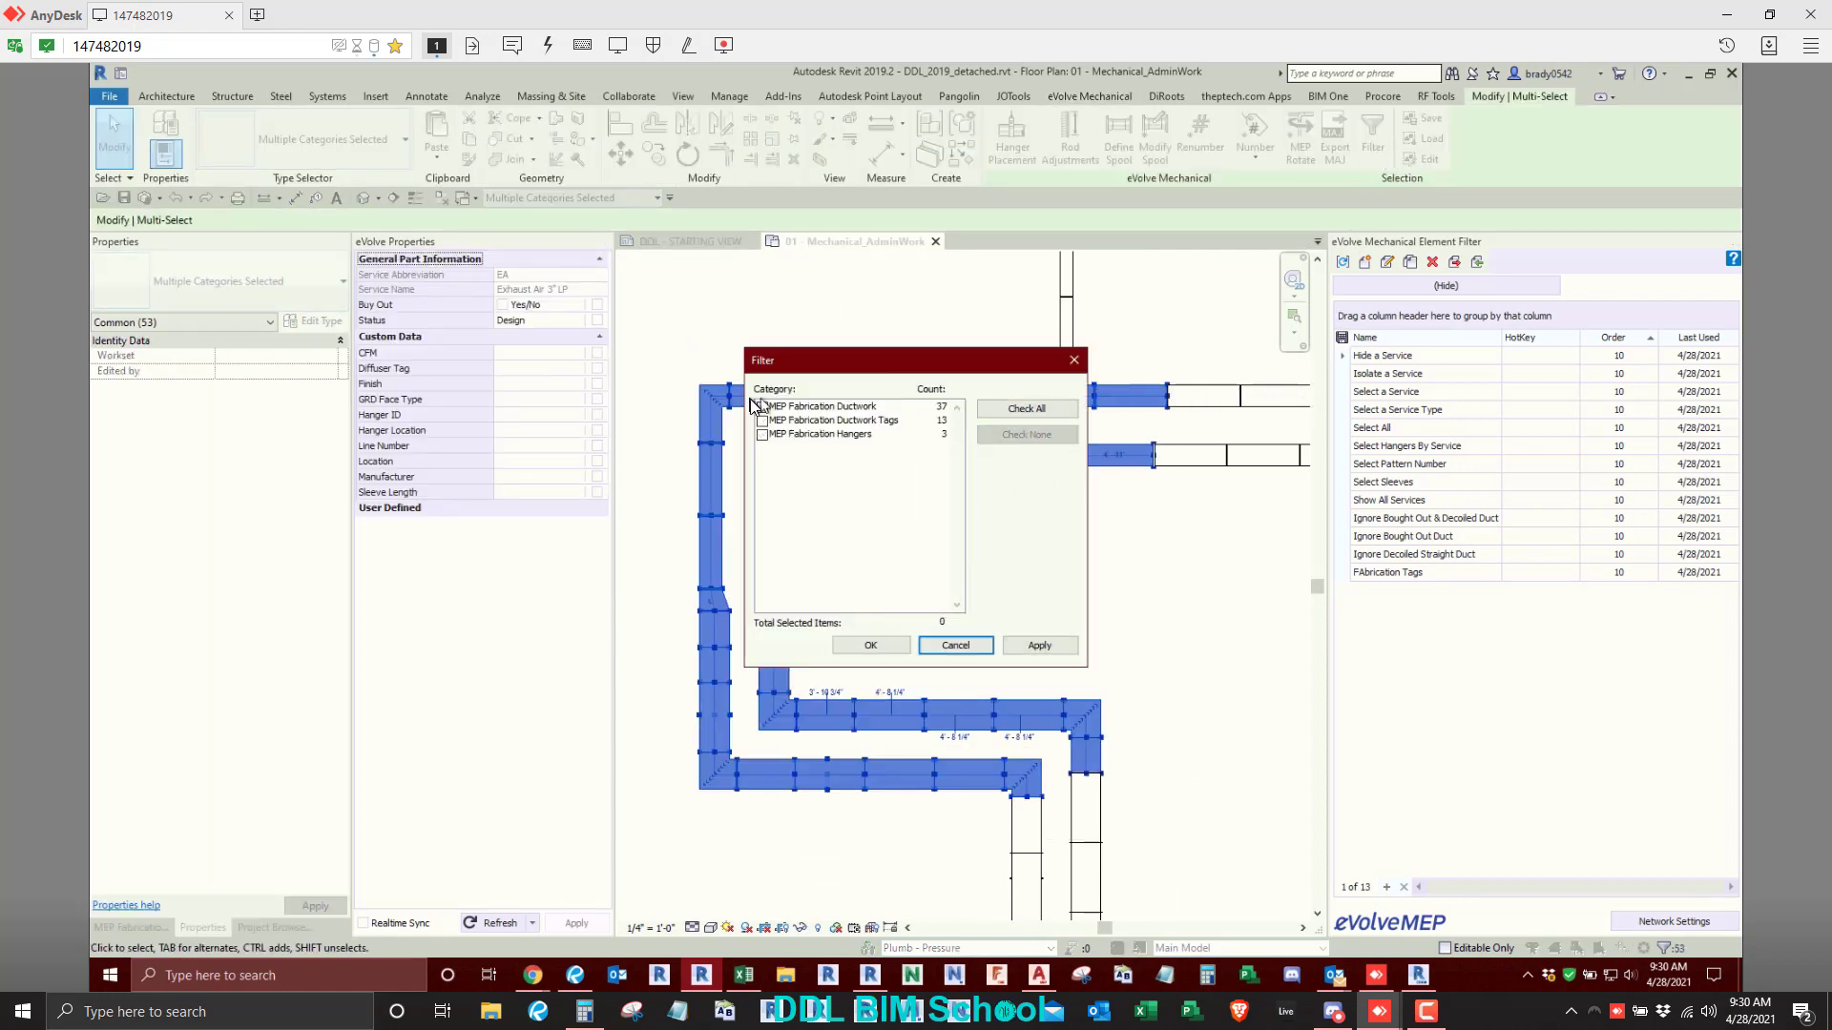
{"action": "left_click", "coordinate": [763, 421]}
{"action": "left_click", "coordinate": [870, 645]}
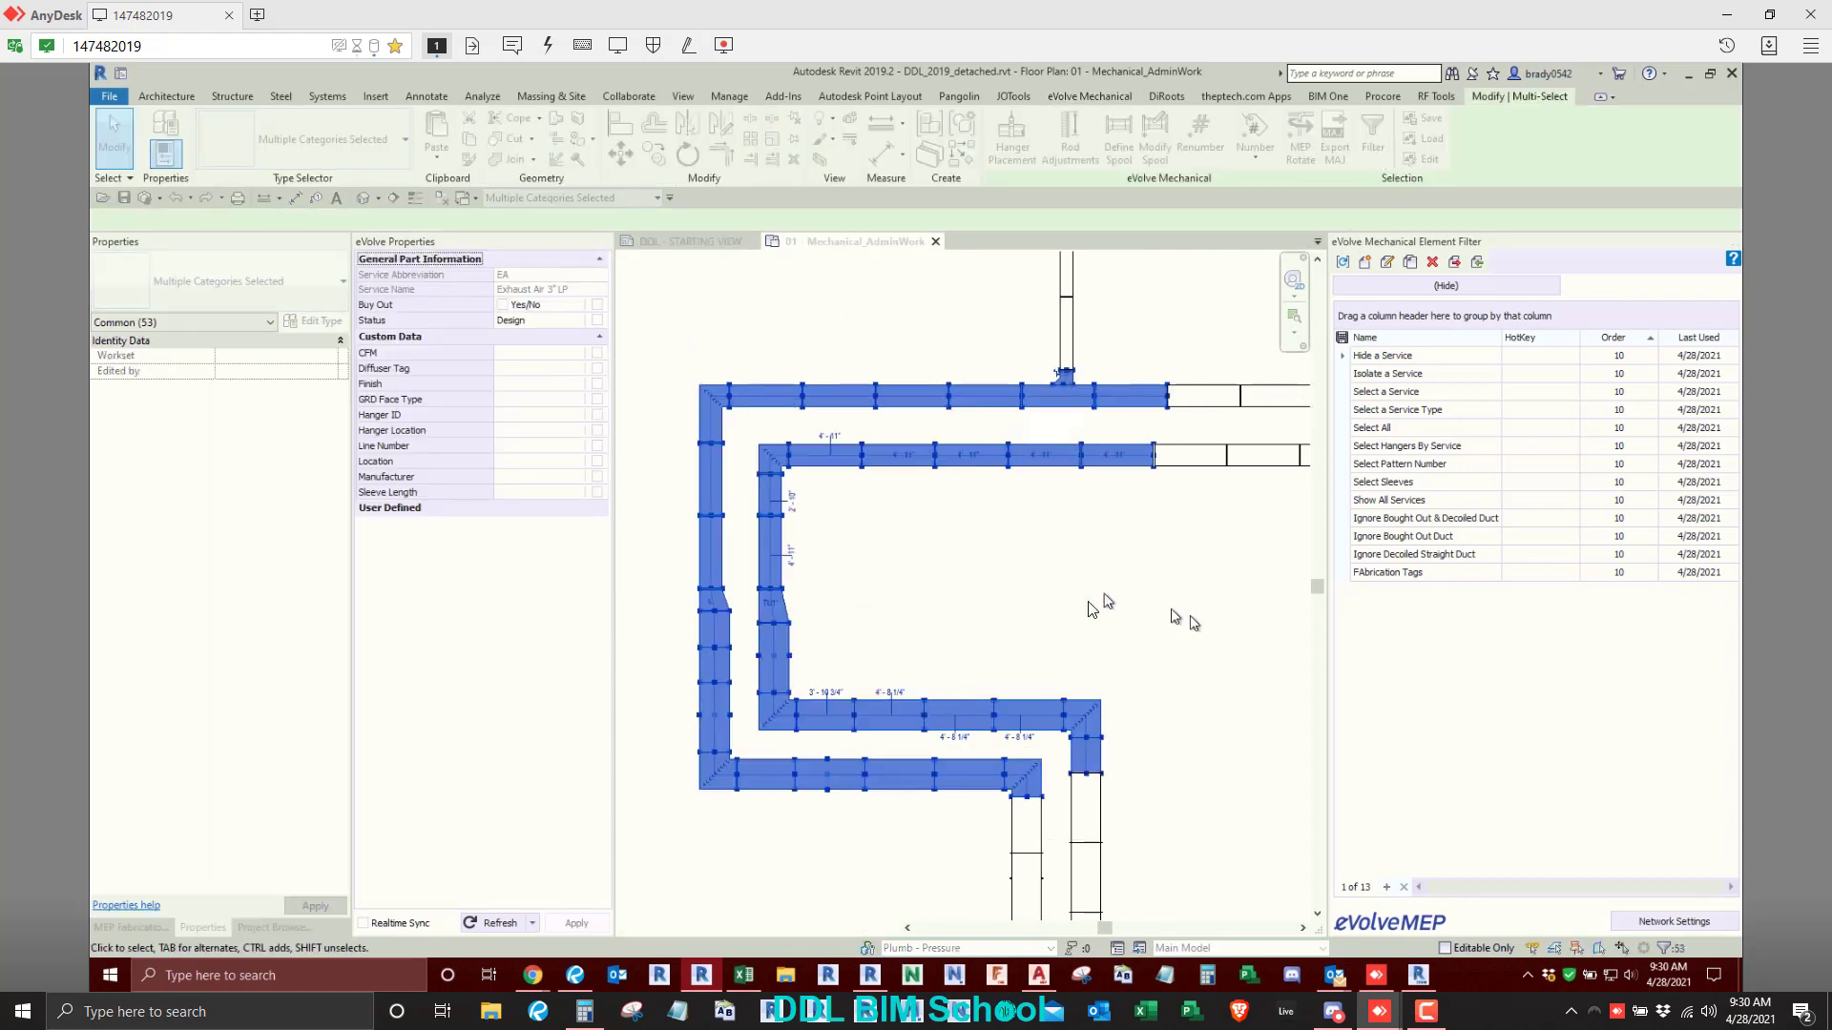
{"action": "left_click", "coordinate": [794, 160]}
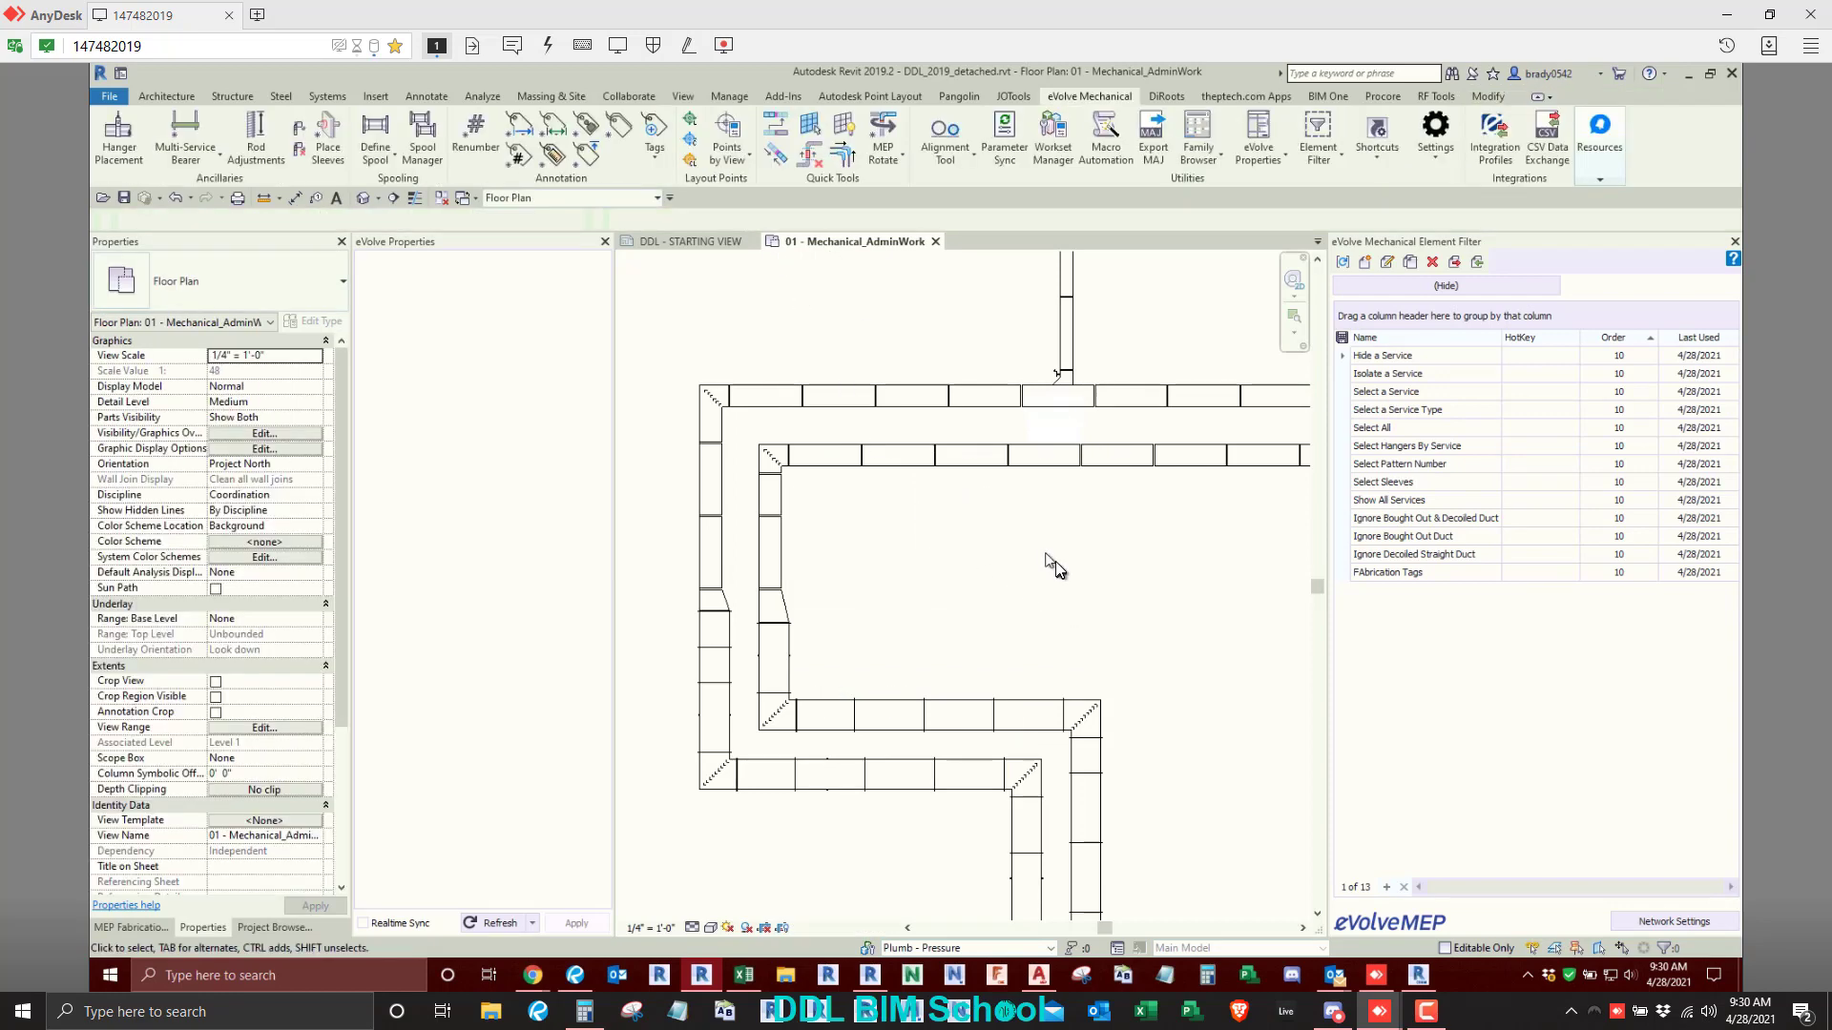
- Select most of the S-shaped duct run and apply the eVolve Length Tag to it, dismissing the hanger annotation warning
{"action": "scroll", "coordinate": [1053, 561], "scroll_direction": "down", "scroll_amount": 3}
{"action": "middle_click_drag", "start_coordinate": [1053, 561], "coordinate": [993, 462]}
{"action": "left_click_drag", "start_coordinate": [856, 341], "coordinate": [1185, 727]}
{"action": "left_click", "coordinate": [1089, 96]}
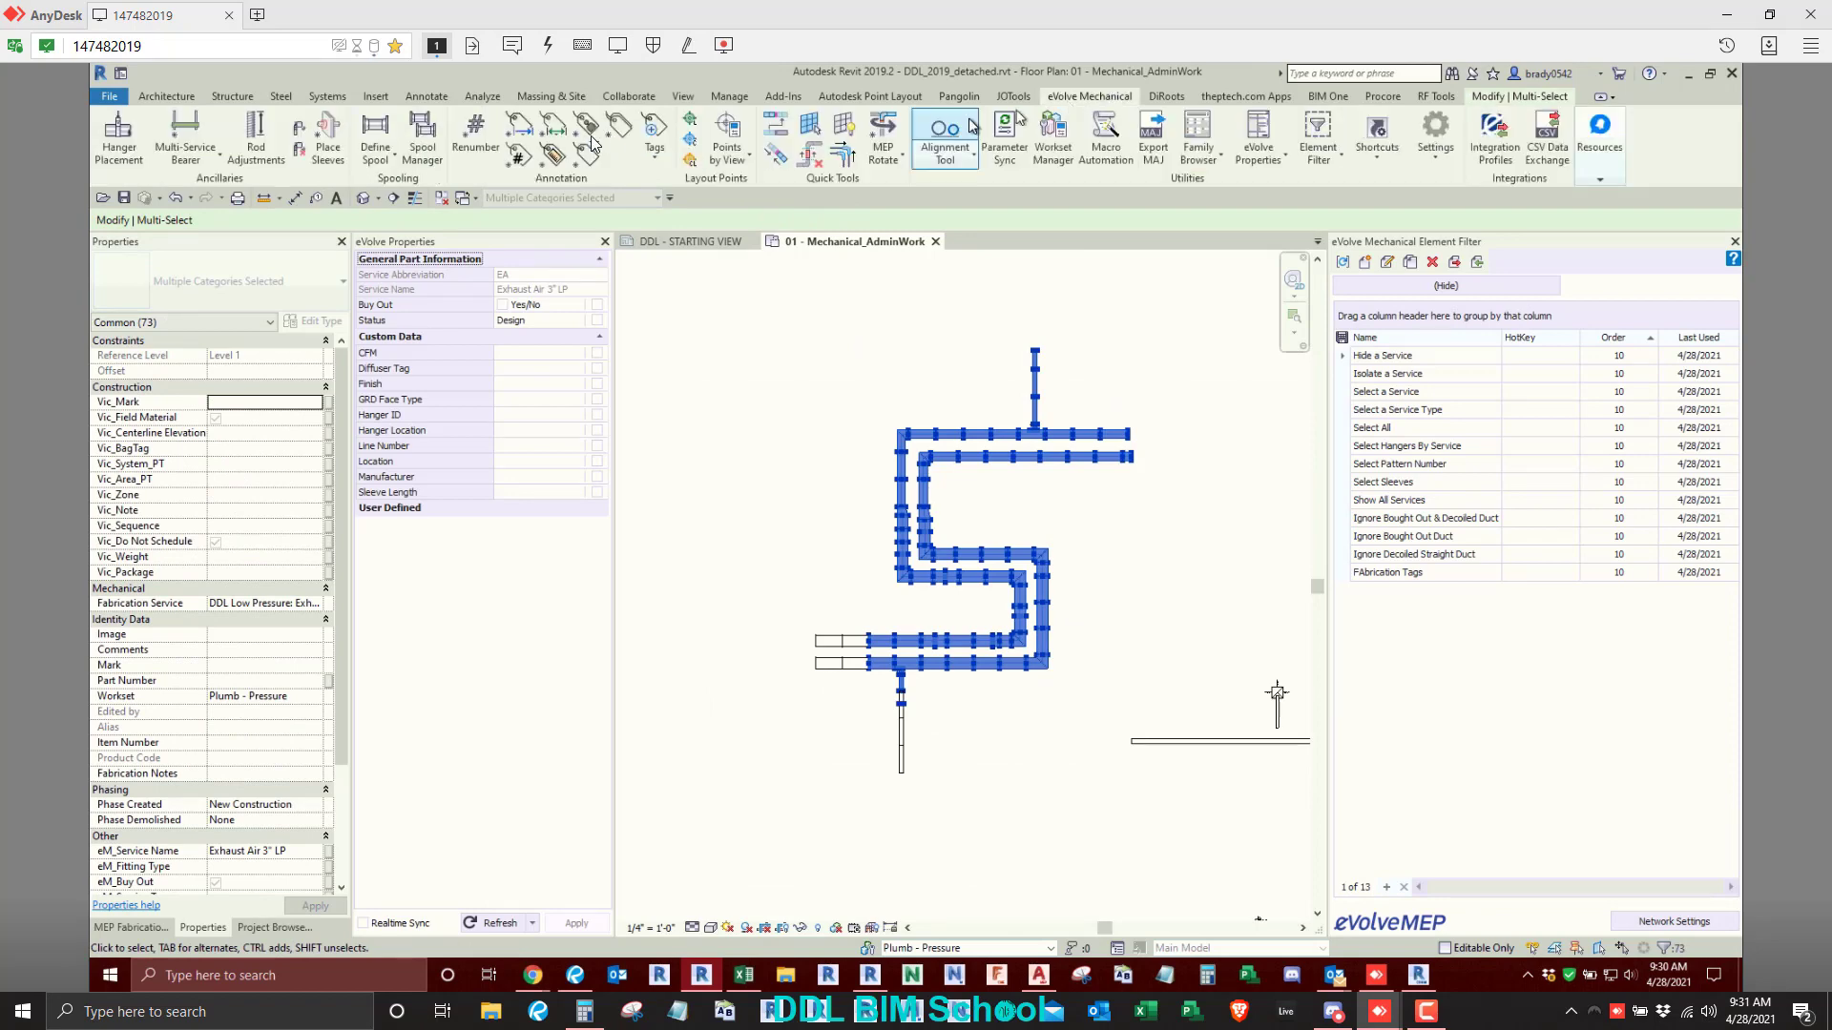
{"action": "left_click", "coordinate": [552, 124]}
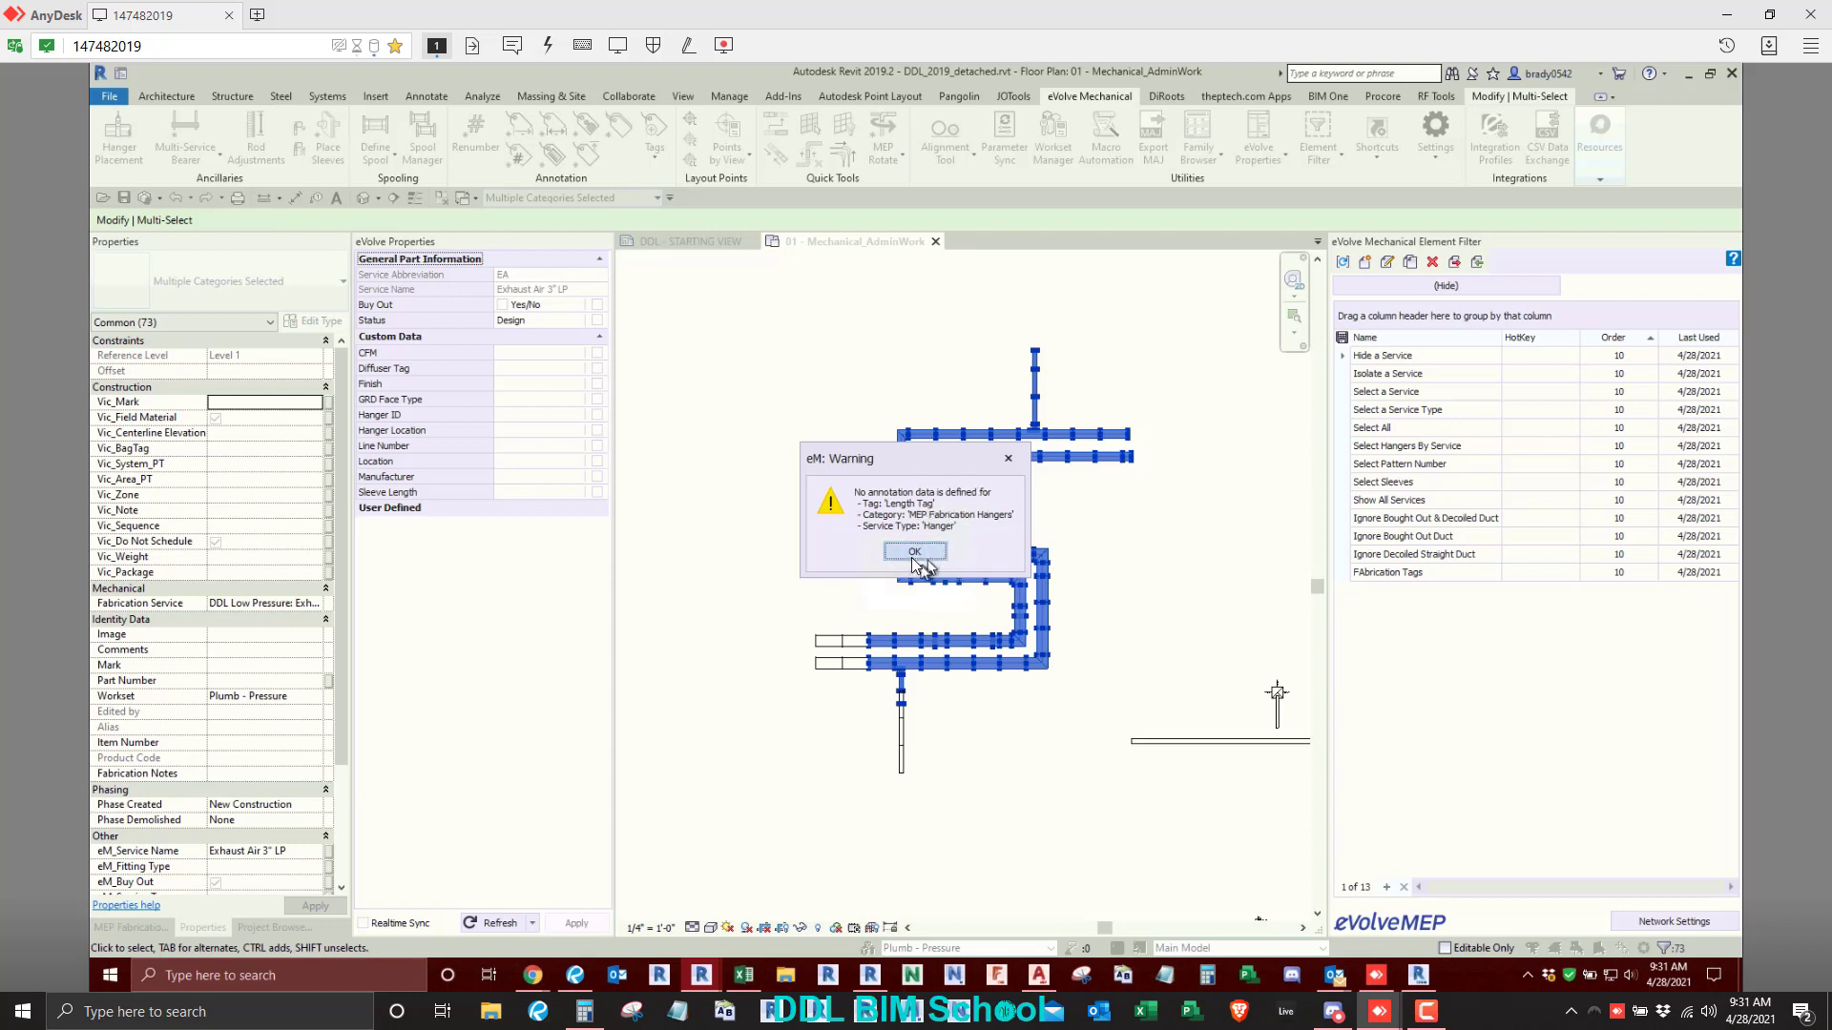
{"action": "left_click", "coordinate": [912, 557]}
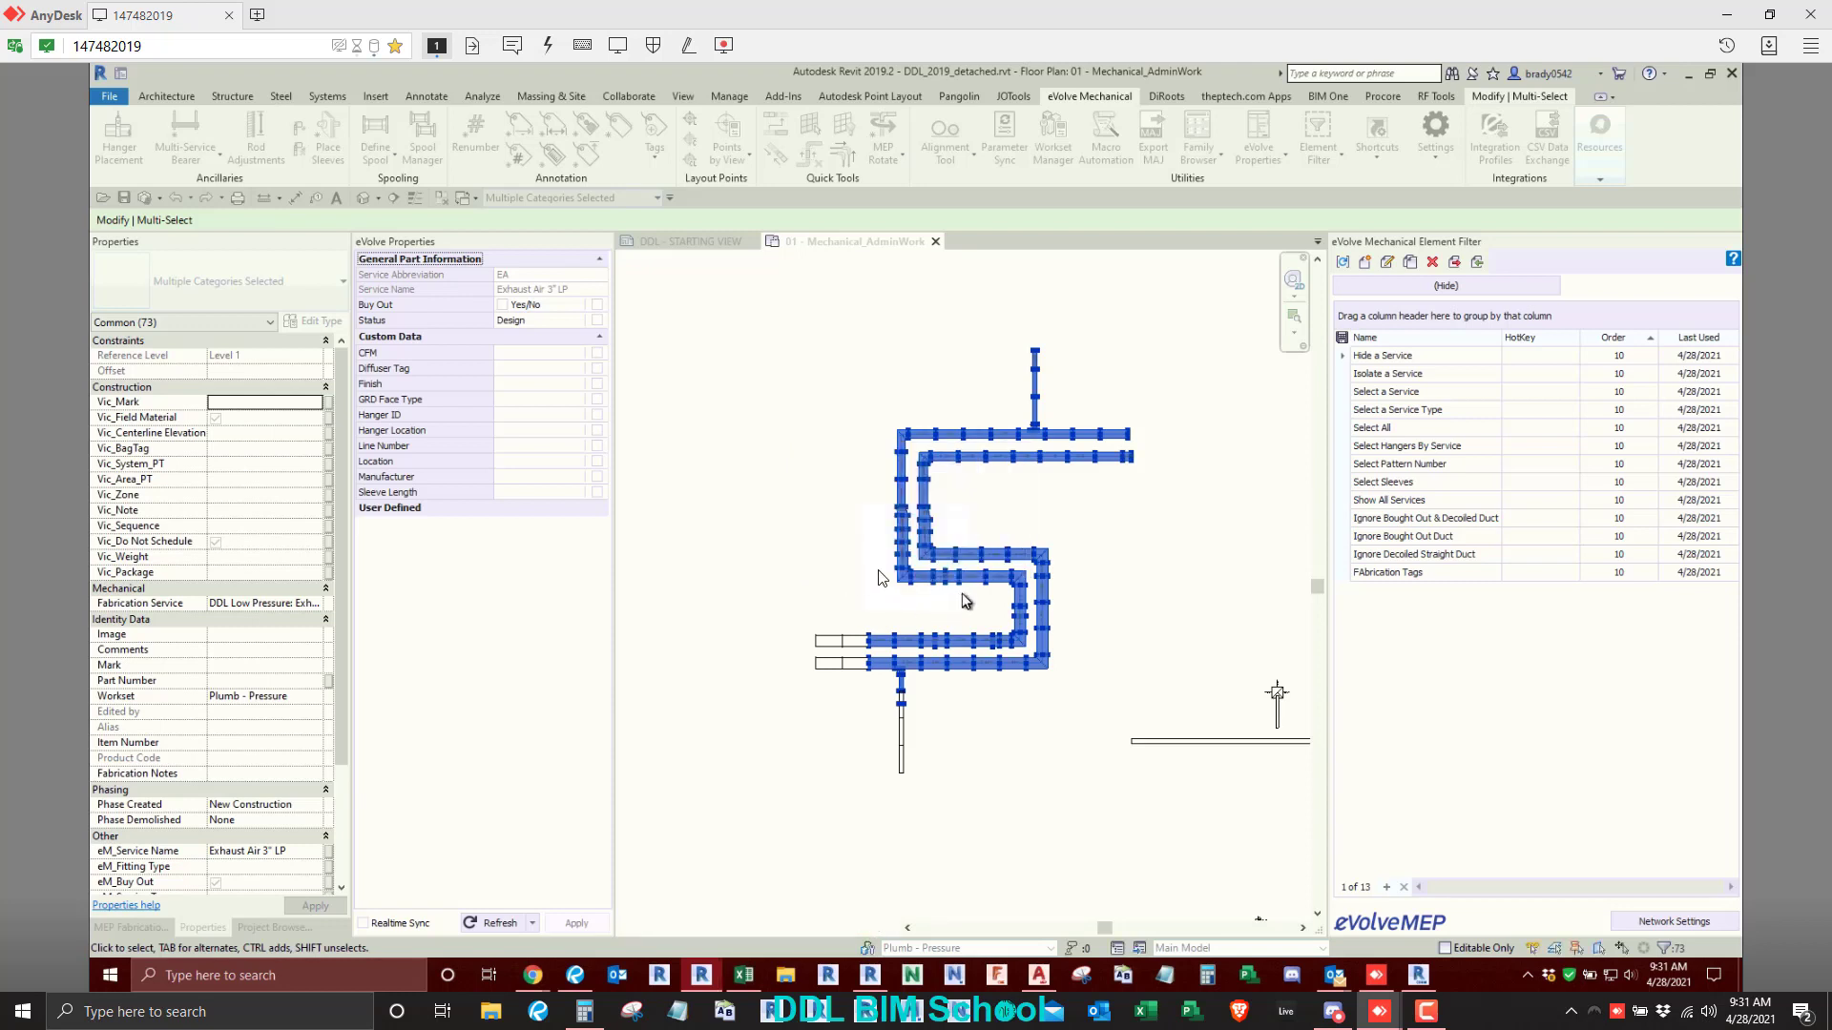
- Examine the Length tags placed on the straight ducts, offsets, elbows and the branch takeoff
{"action": "scroll", "coordinate": [878, 578], "scroll_direction": "up", "scroll_amount": 6}
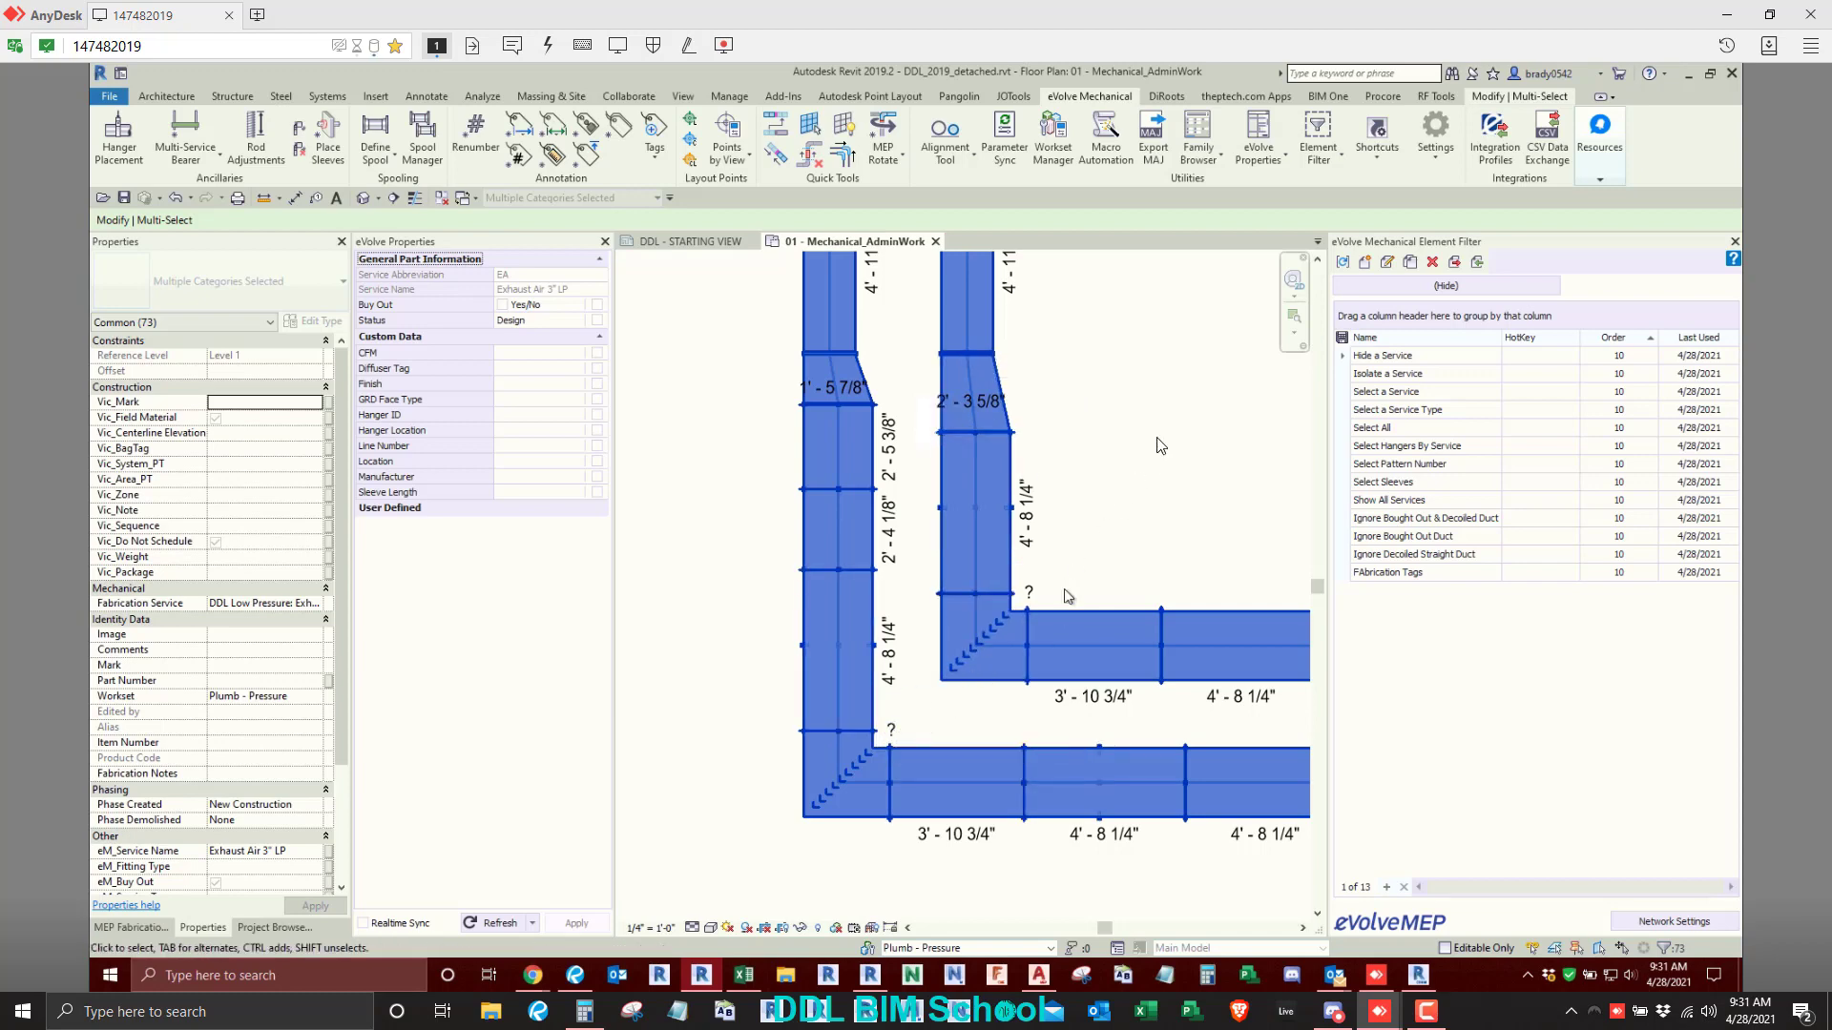
{"action": "scroll", "coordinate": [944, 532], "scroll_direction": "down", "scroll_amount": 3}
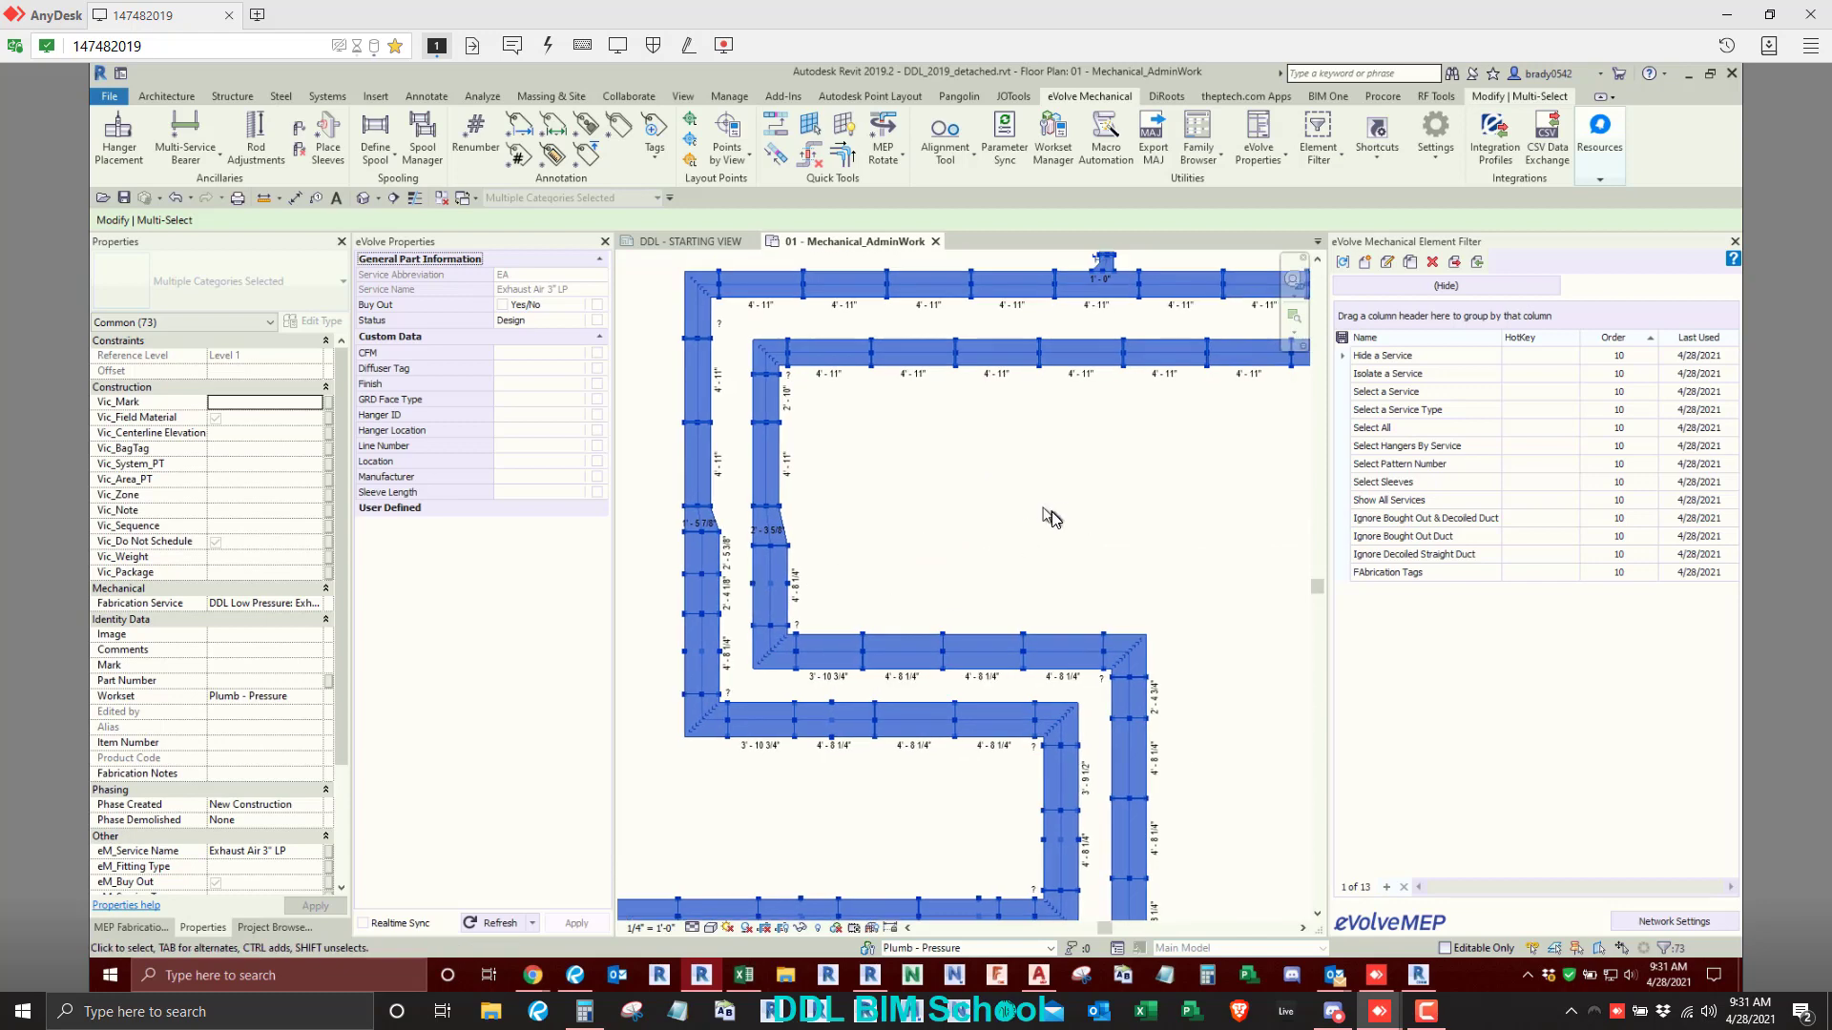
{"action": "scroll", "coordinate": [1051, 515], "scroll_direction": "up", "scroll_amount": 5}
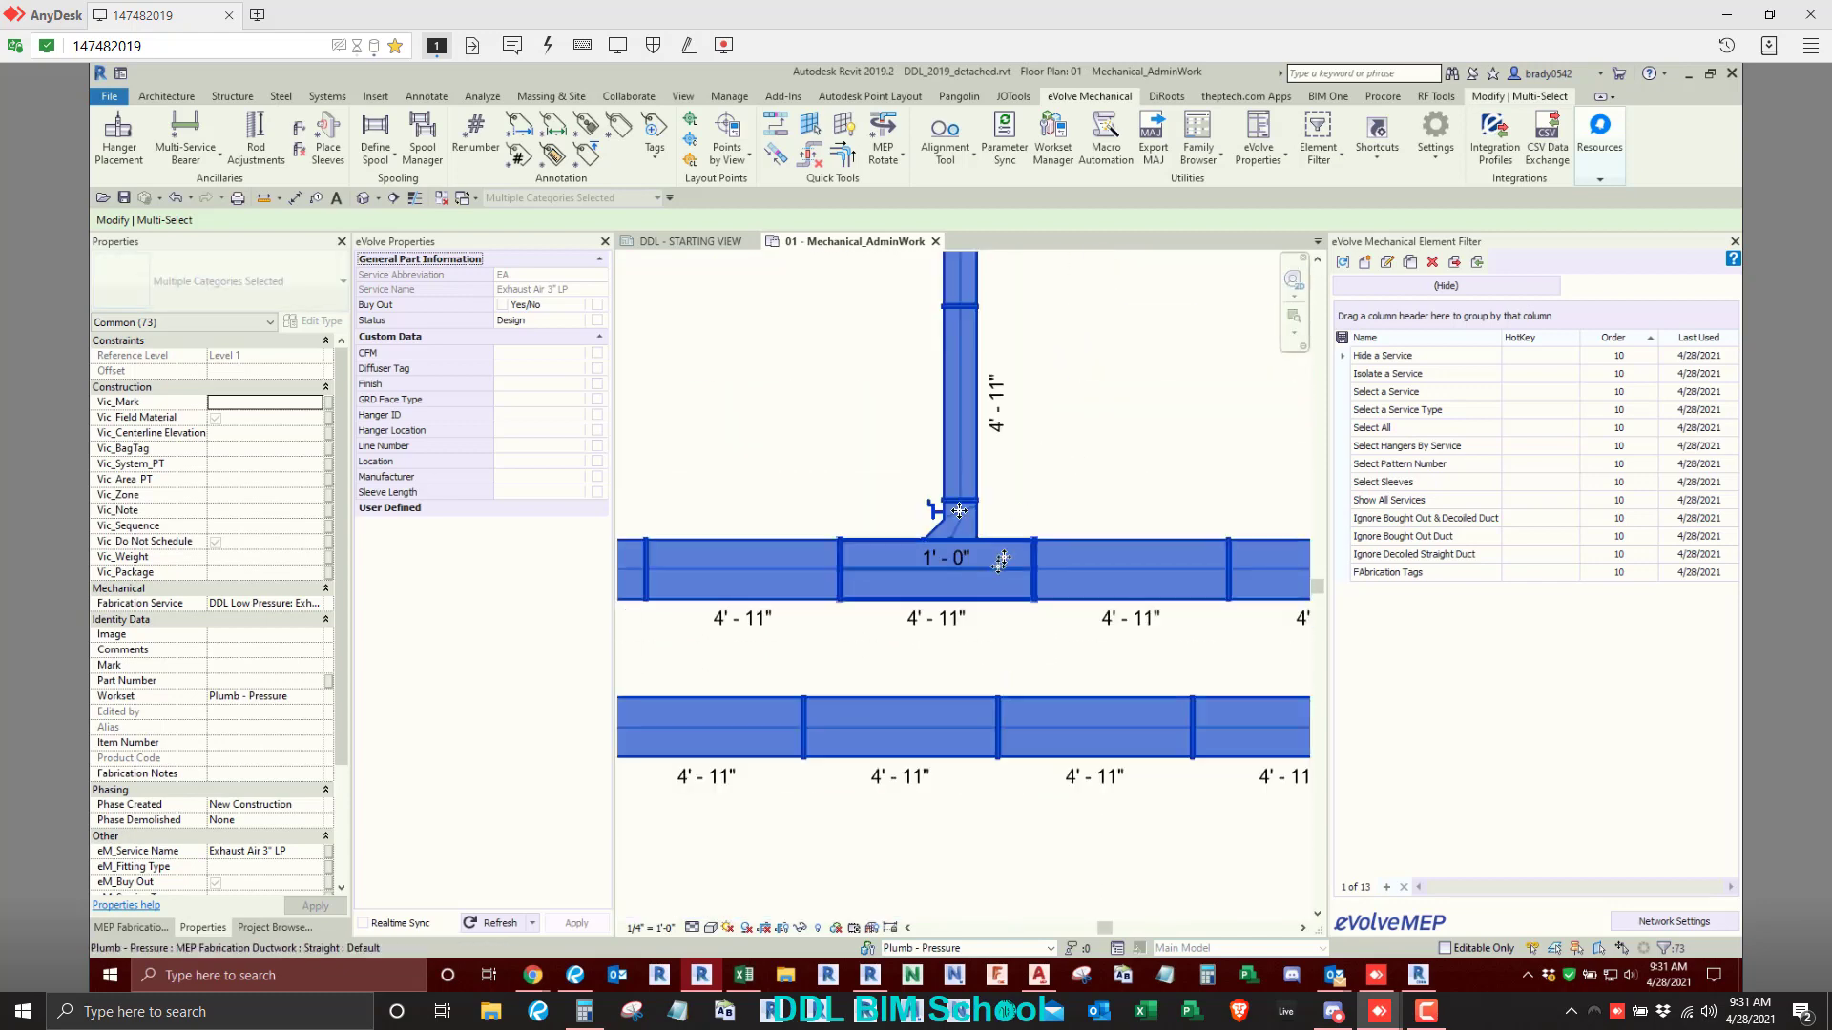
{"action": "scroll", "coordinate": [1001, 563], "scroll_direction": "down", "scroll_amount": 5}
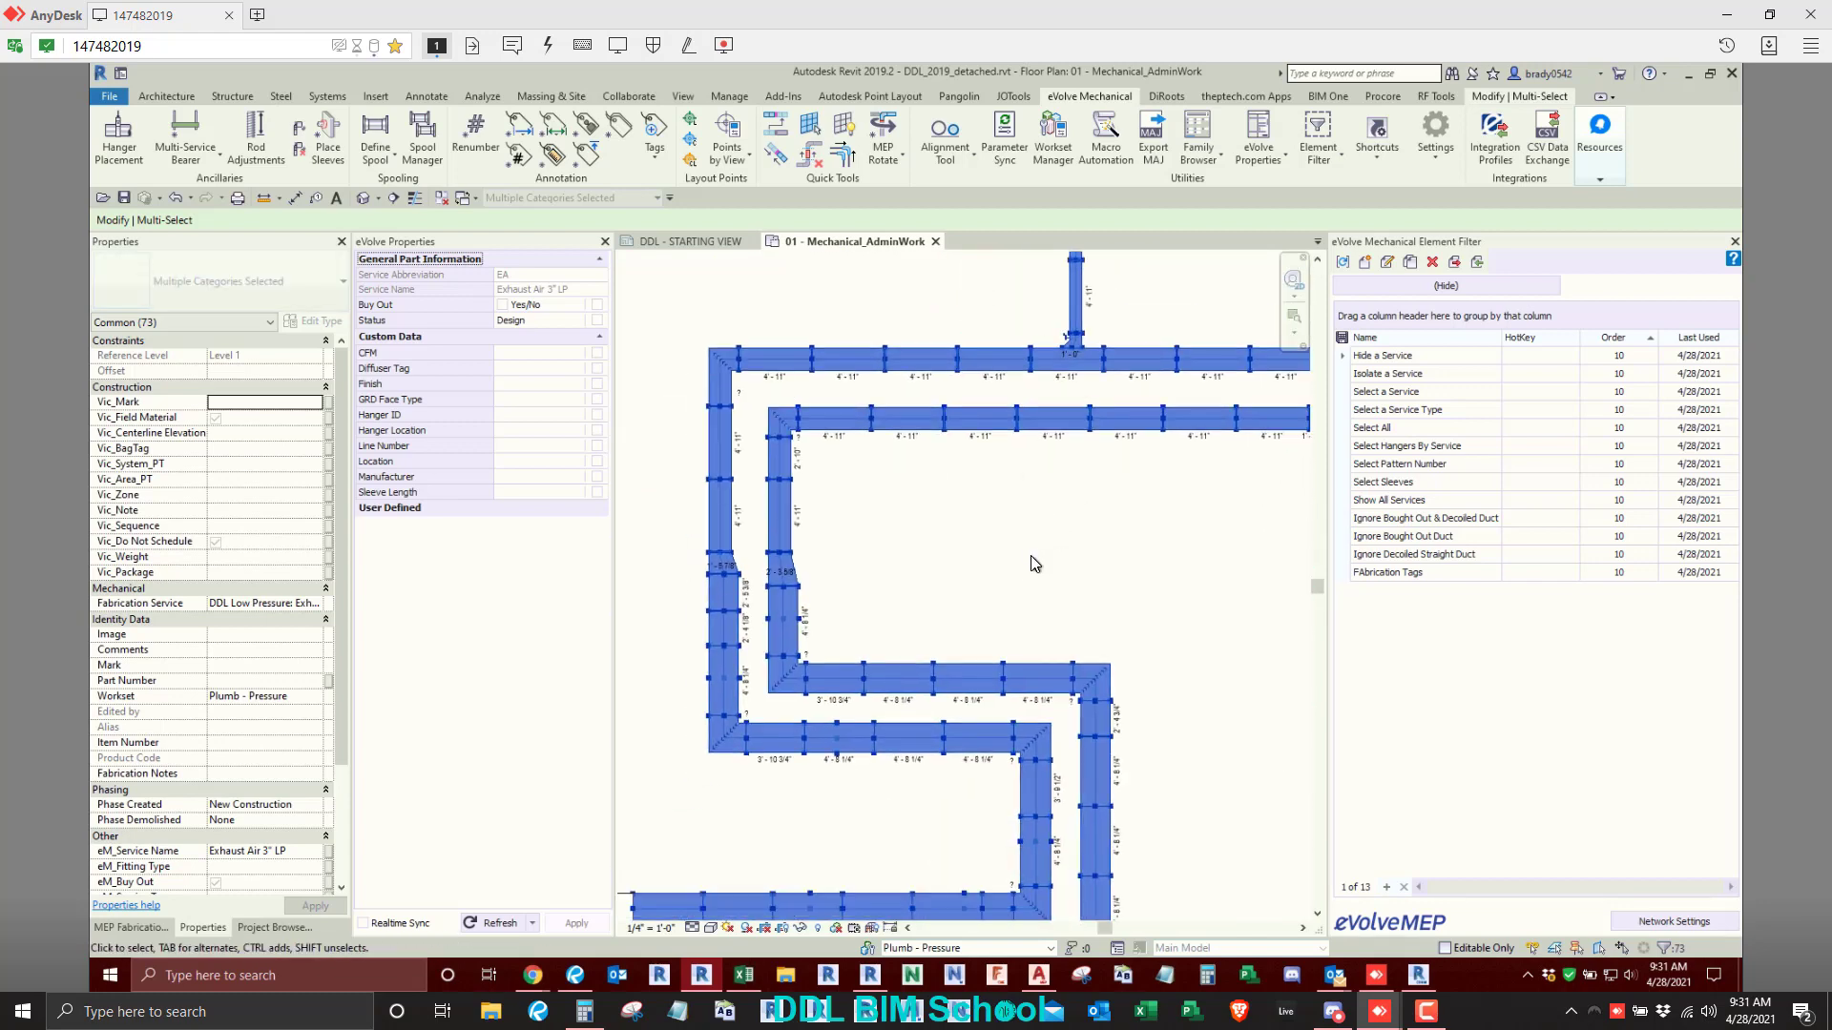
{"action": "scroll", "coordinate": [1059, 518], "scroll_direction": "down", "scroll_amount": 2}
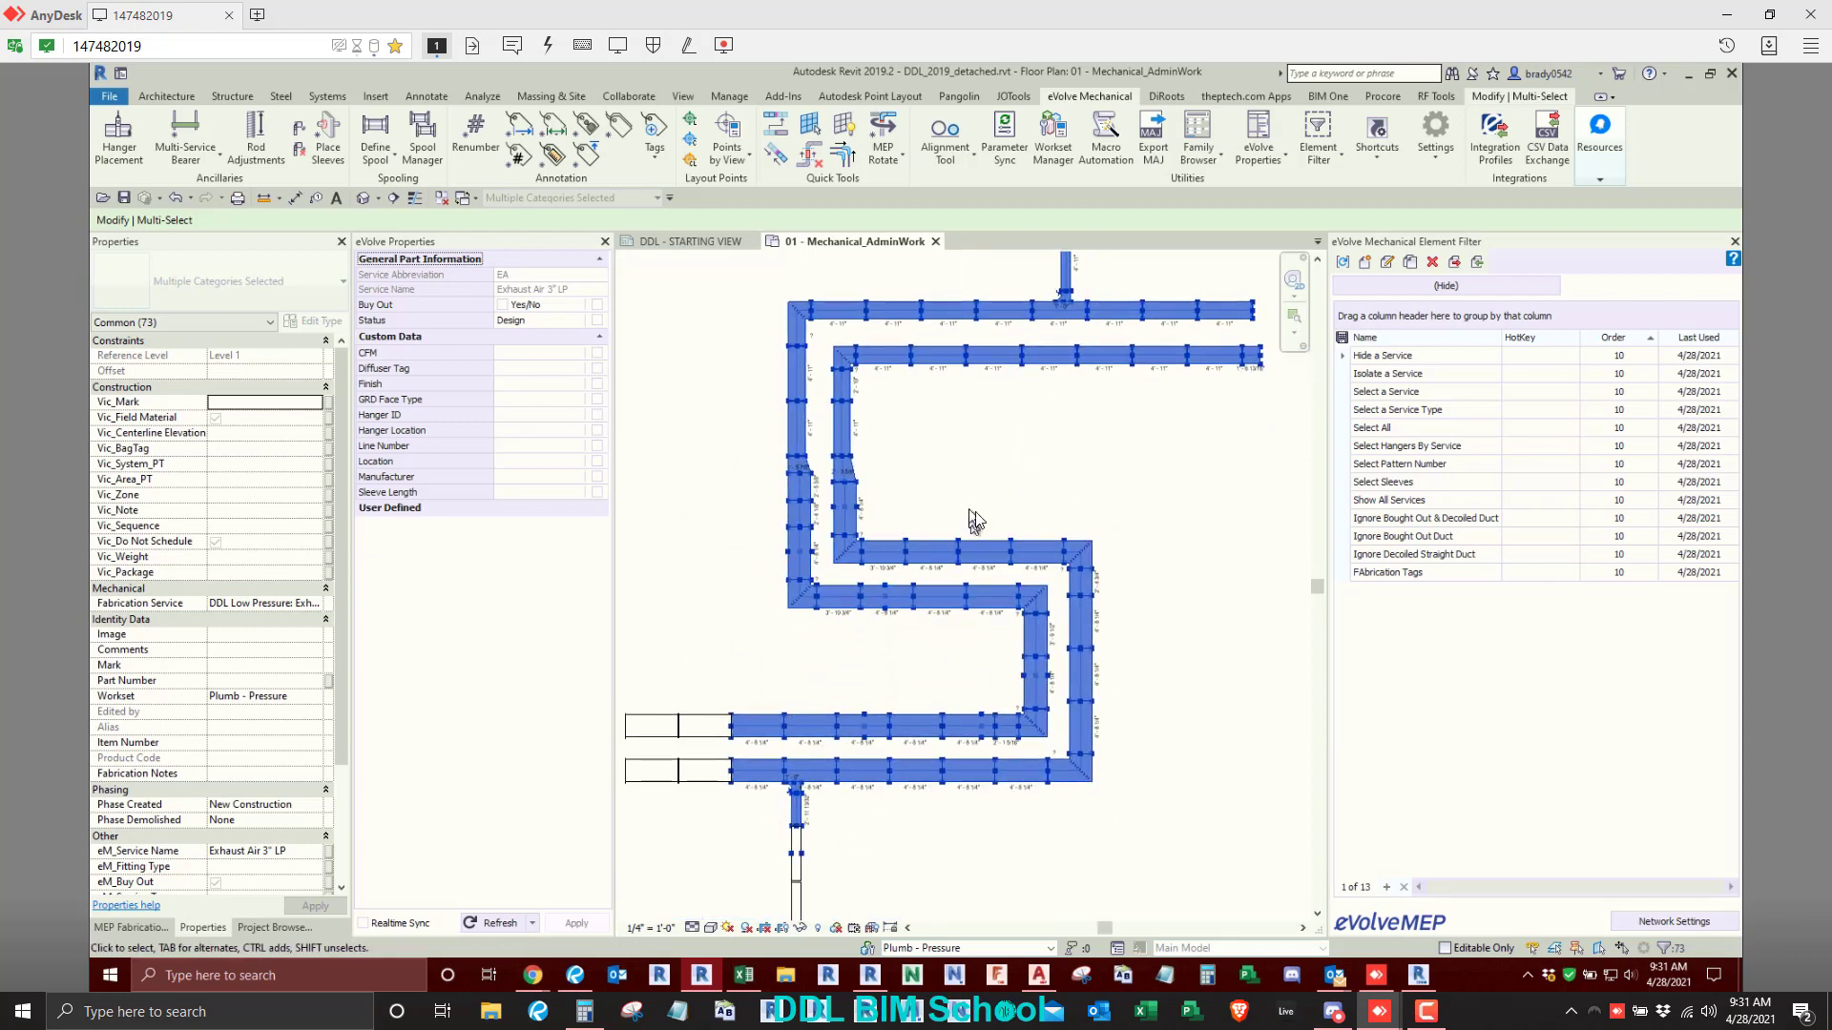
{"action": "scroll", "coordinate": [973, 520], "scroll_direction": "down", "scroll_amount": 3}
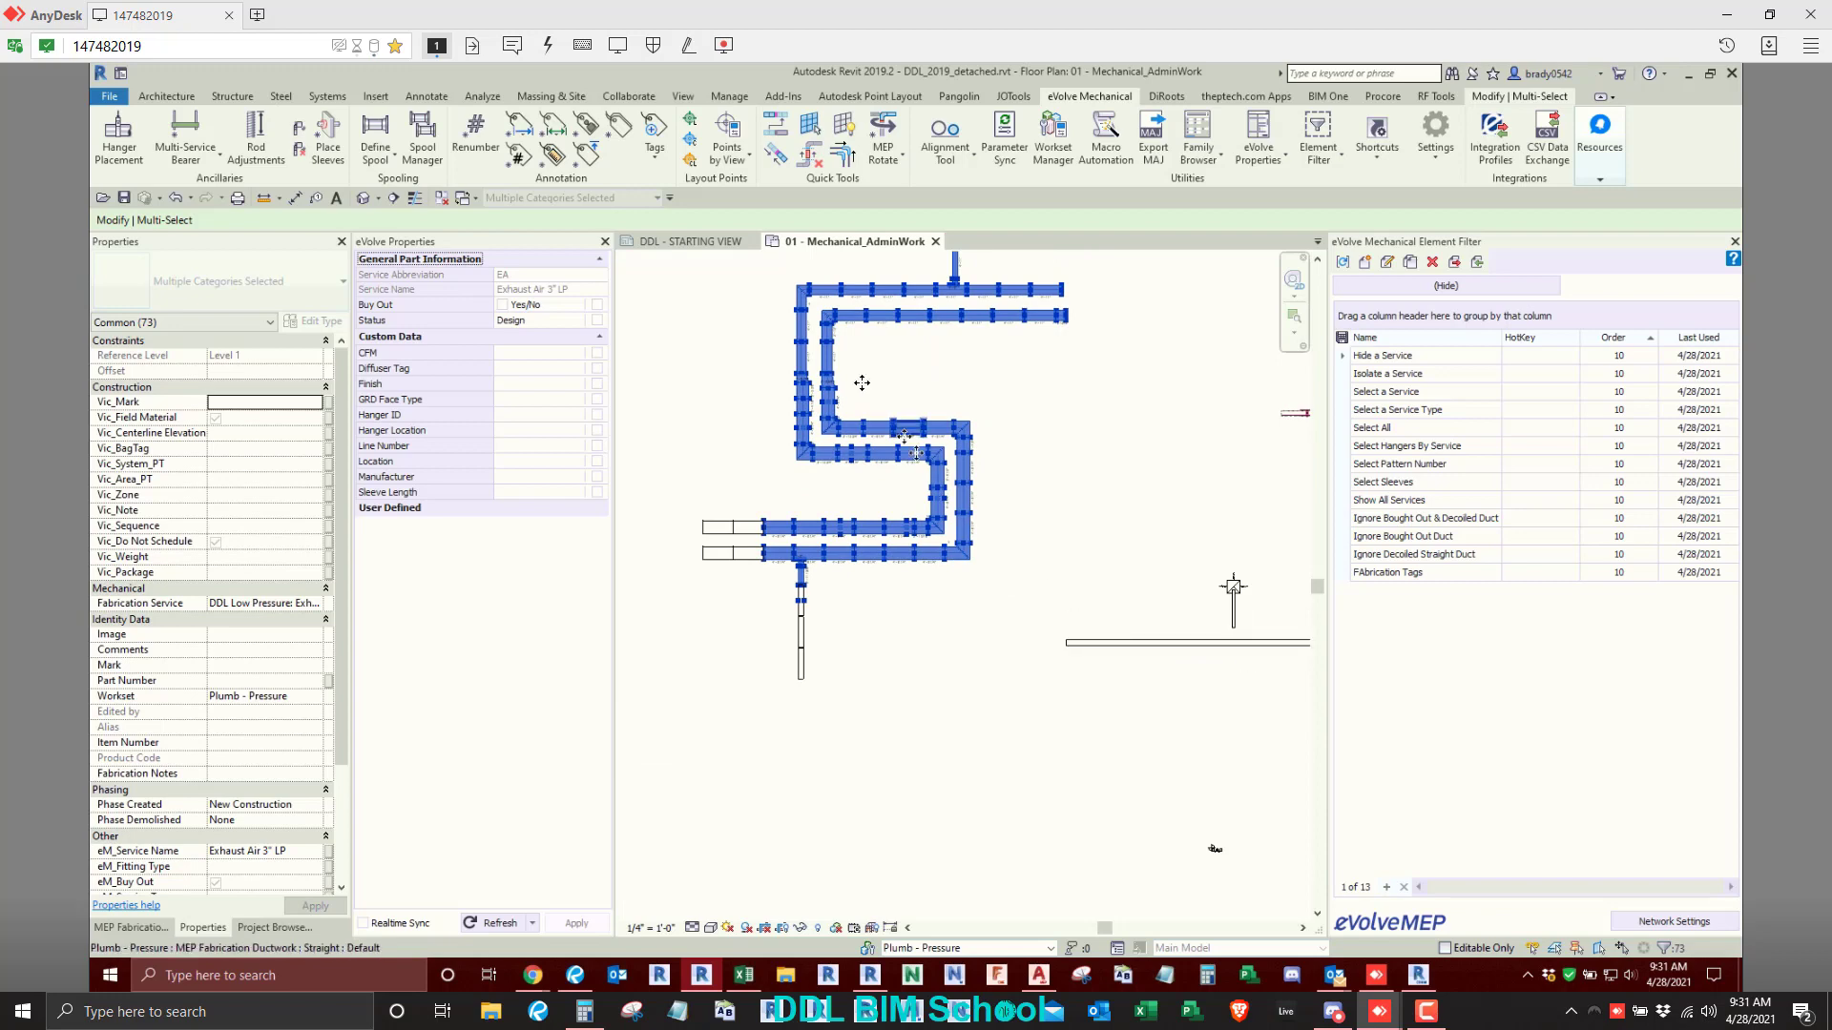
{"action": "scroll", "coordinate": [861, 382], "scroll_direction": "up", "scroll_amount": 5}
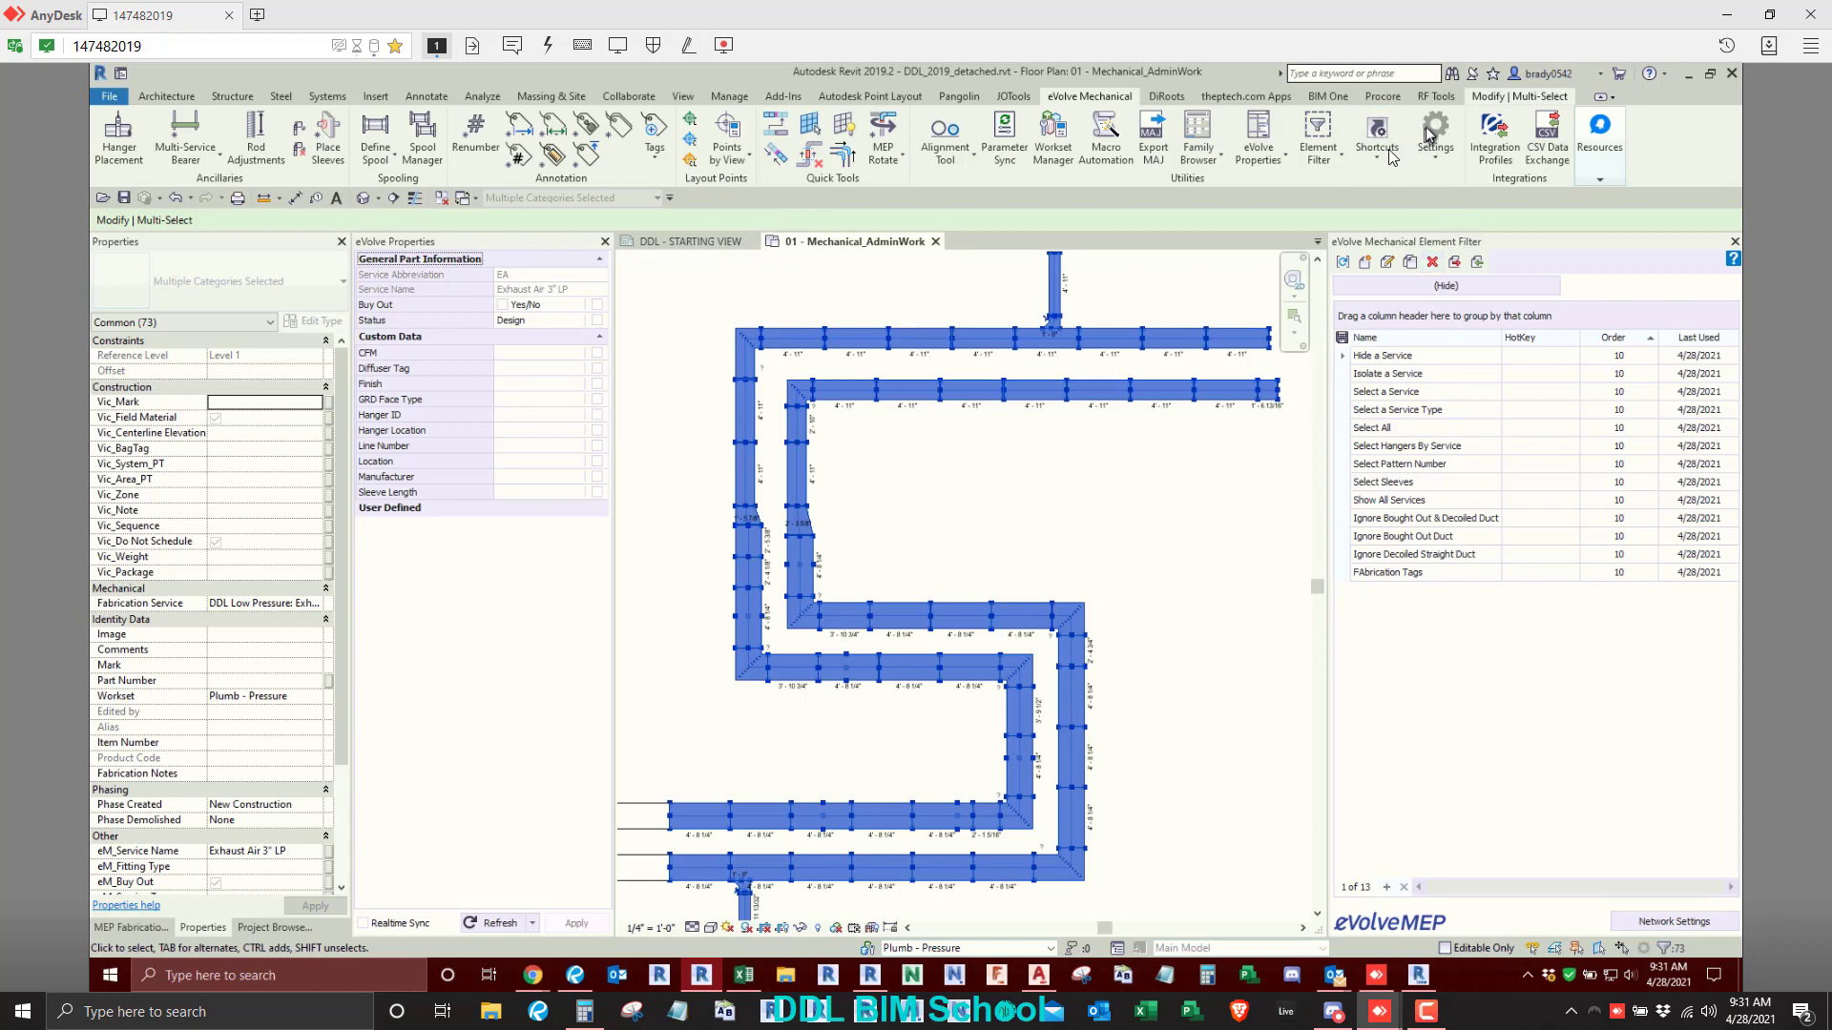
- Clear the ductwork selection and undo the Length tagging of the duct run
{"action": "left_click", "coordinate": [1098, 556]}
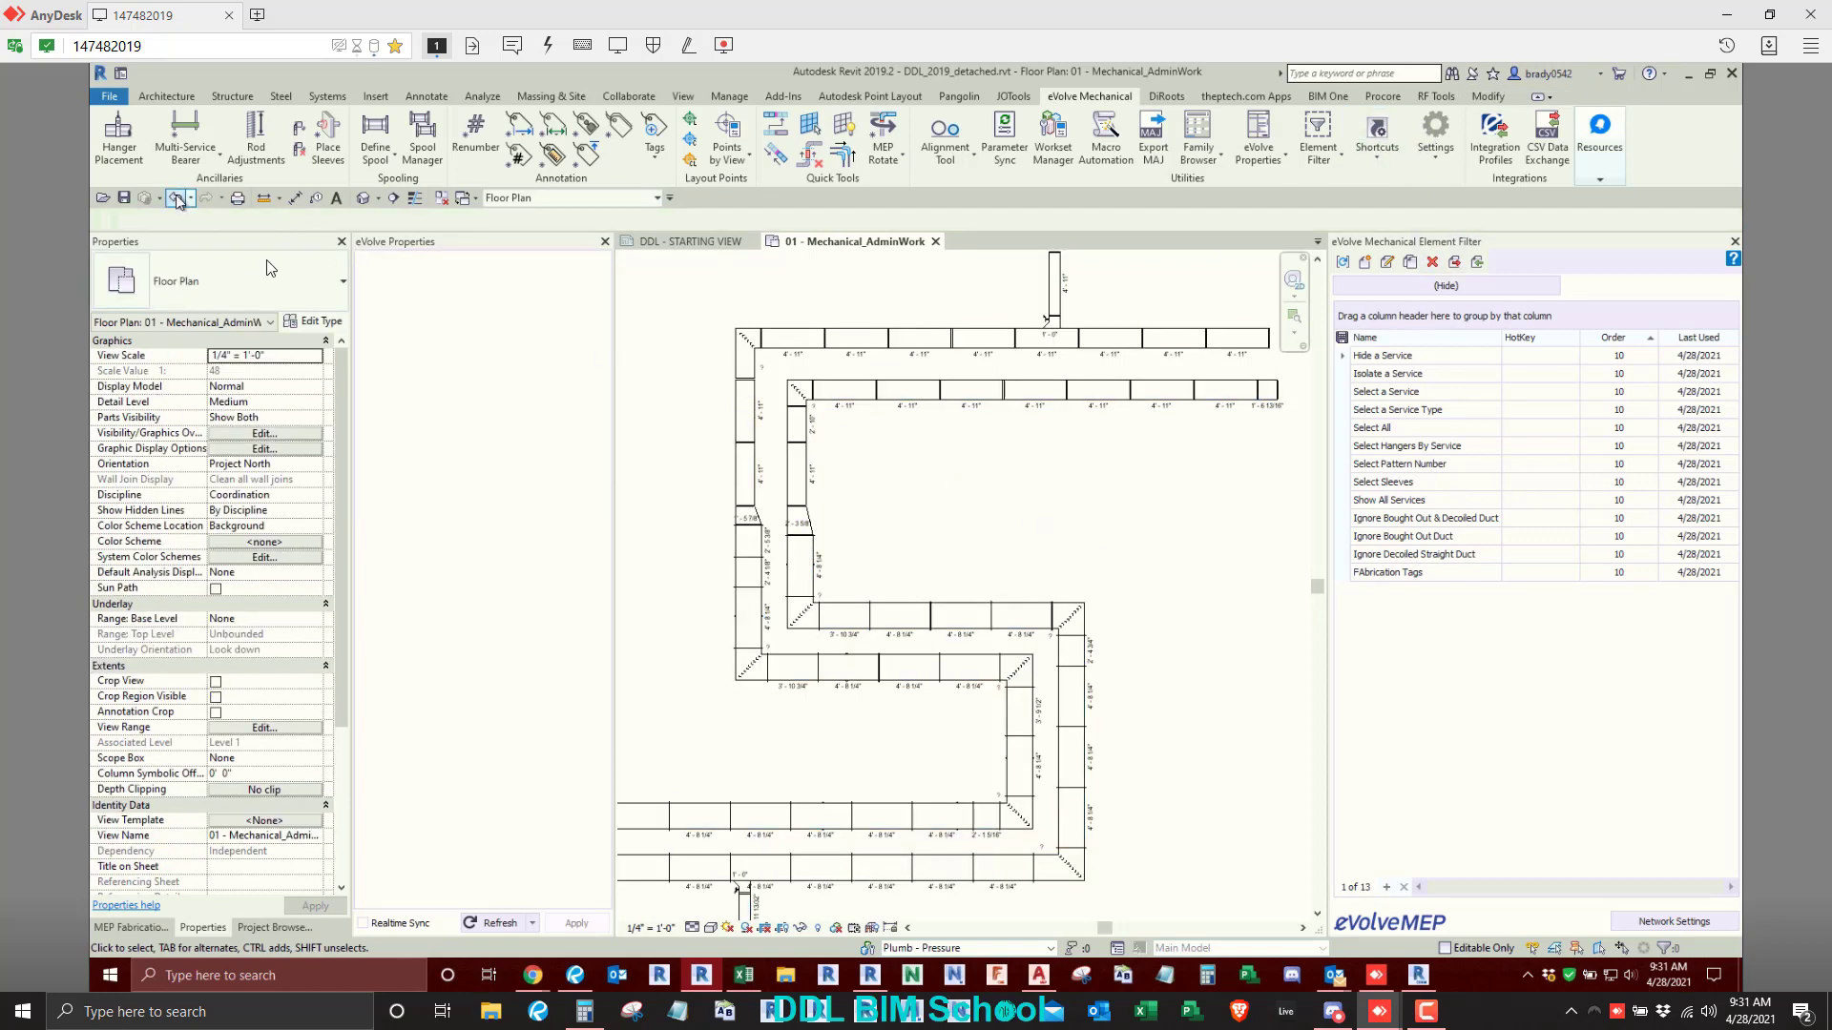
{"action": "scroll", "coordinate": [1045, 591], "scroll_direction": "down", "scroll_amount": 5}
{"action": "scroll", "coordinate": [969, 520], "scroll_direction": "up", "scroll_amount": 5}
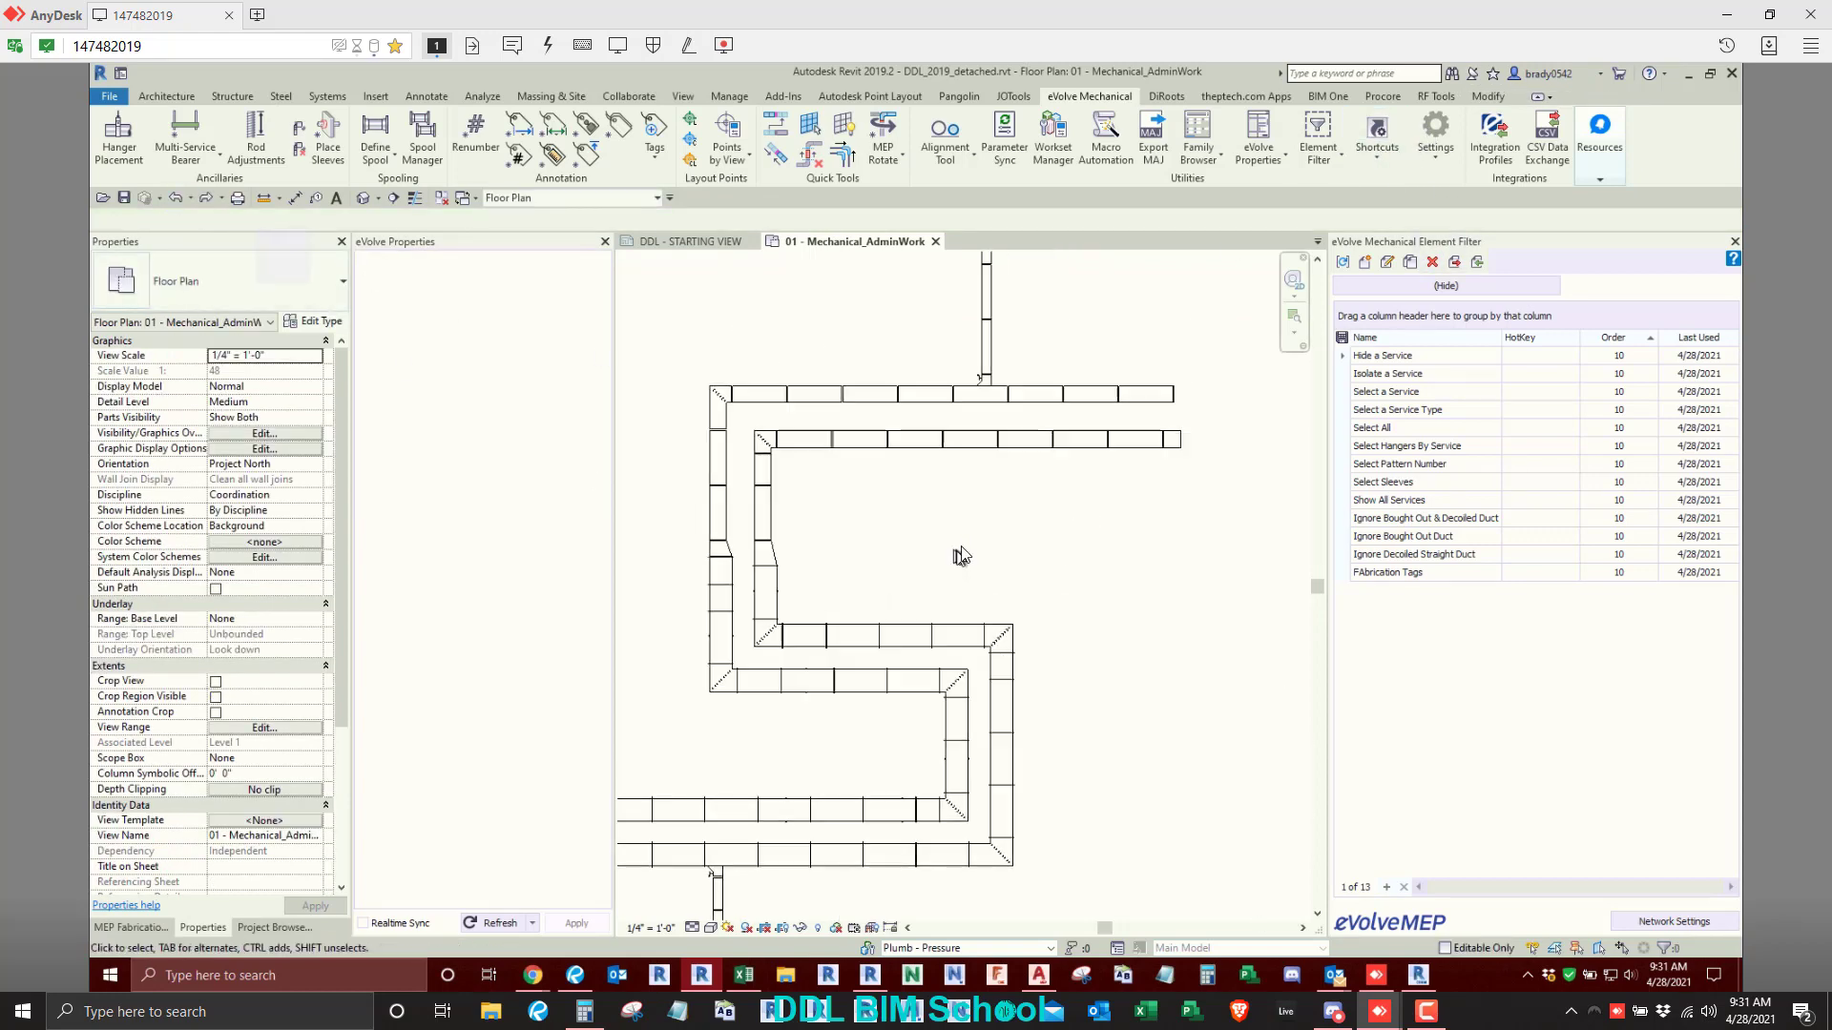
- Temporarily isolate pattern number 866 parts in the entire duct run with the Select Pattern Number filter
{"action": "left_click", "coordinate": [1405, 470]}
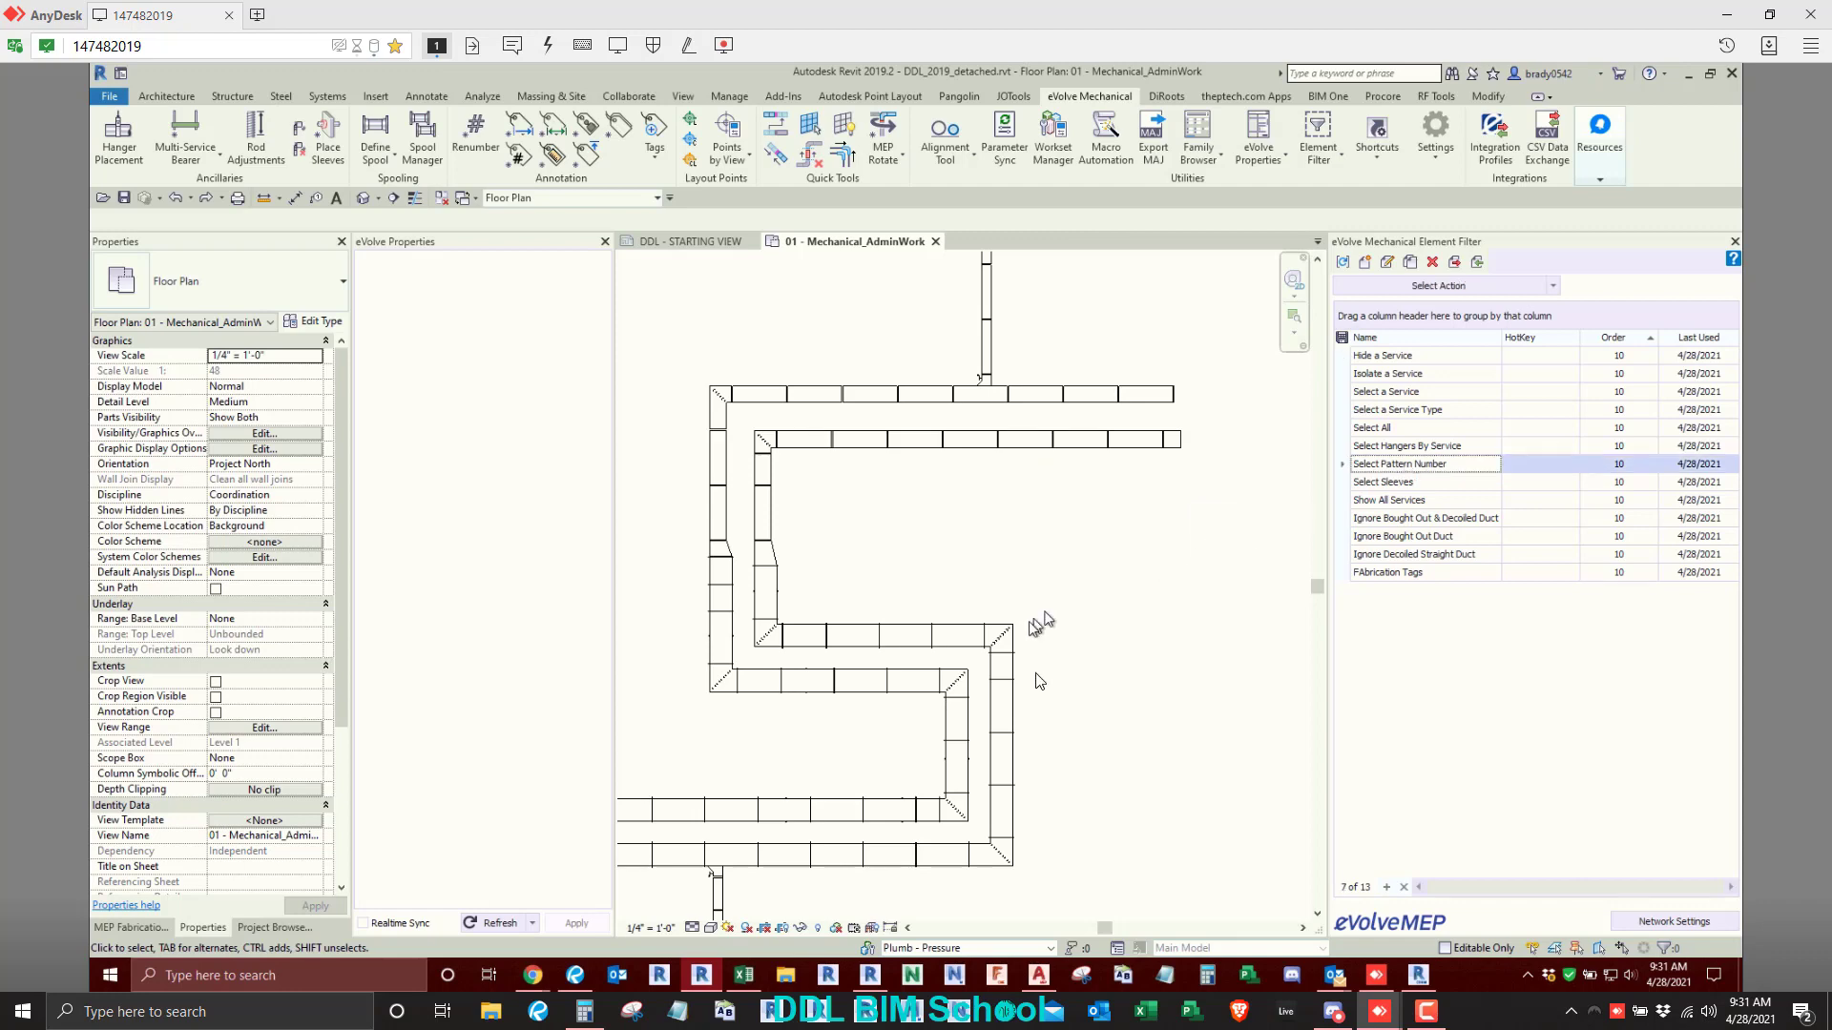
{"action": "scroll", "coordinate": [1091, 553], "scroll_direction": "down", "scroll_amount": 3}
{"action": "middle_click_drag", "start_coordinate": [1092, 553], "coordinate": [1097, 517]}
{"action": "left_click_drag", "start_coordinate": [731, 269], "coordinate": [1173, 858]}
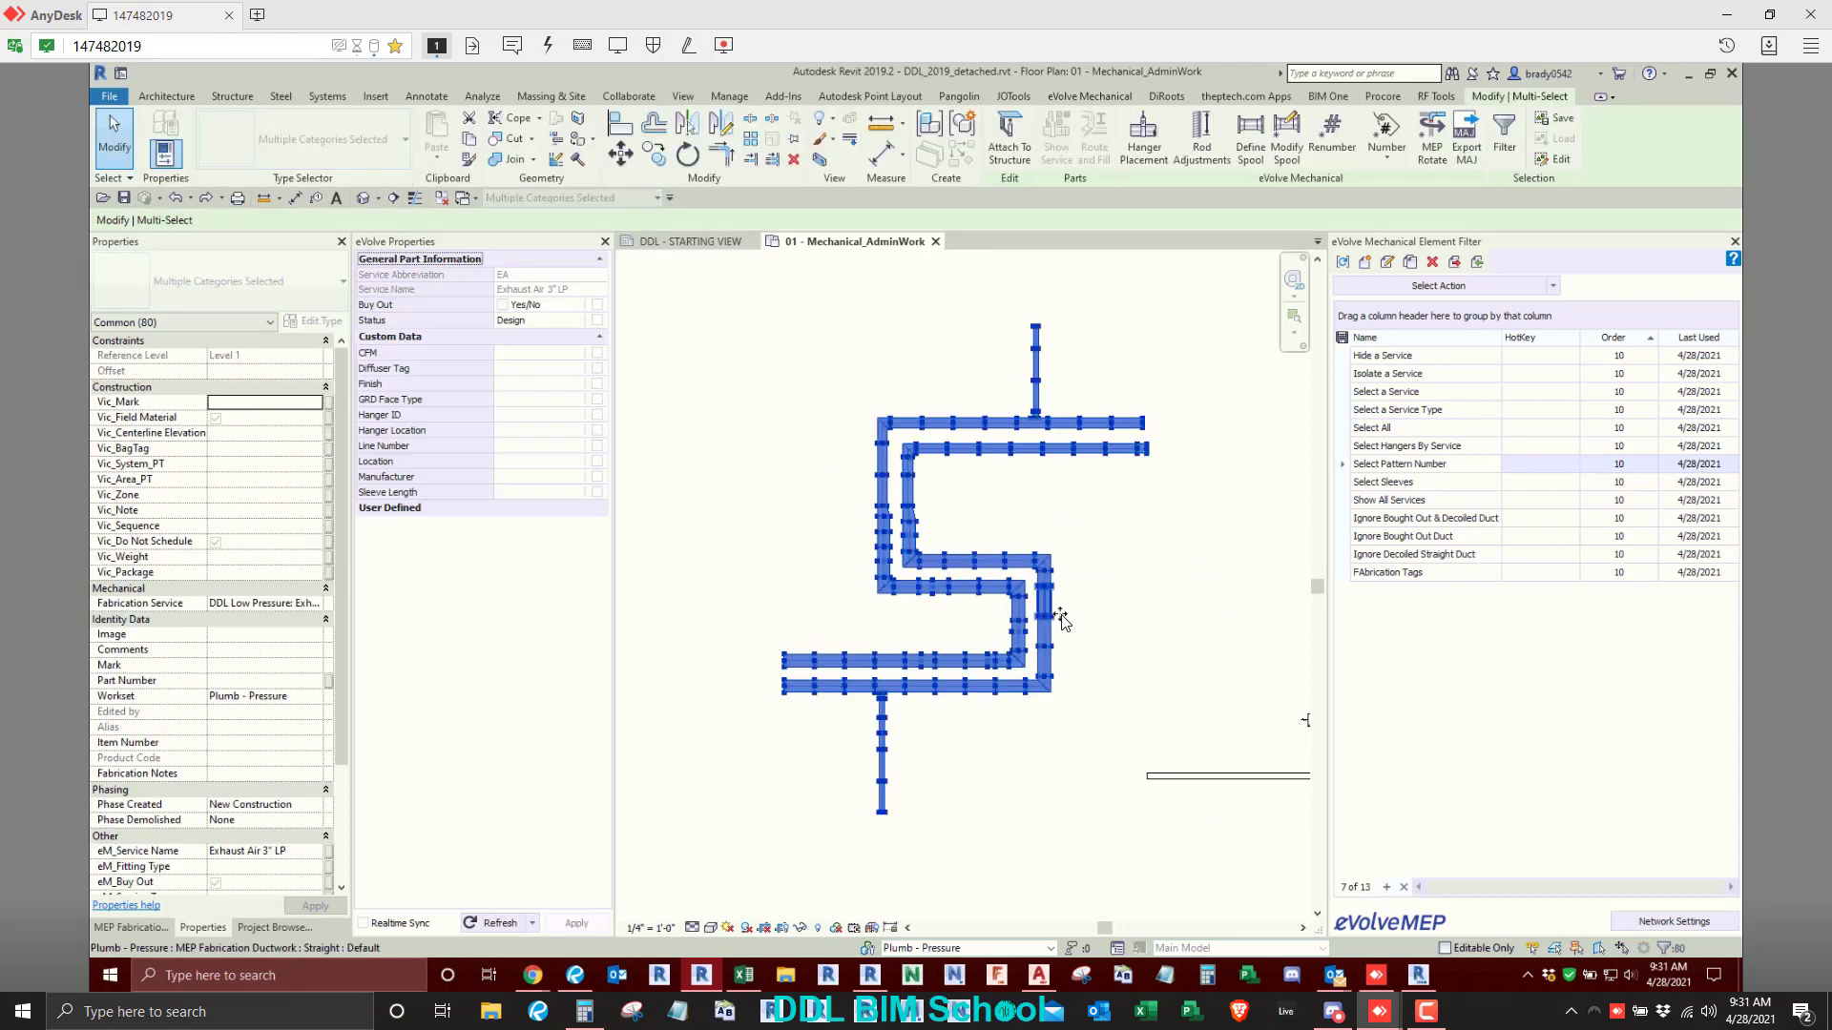
{"action": "left_click", "coordinate": [1555, 287]}
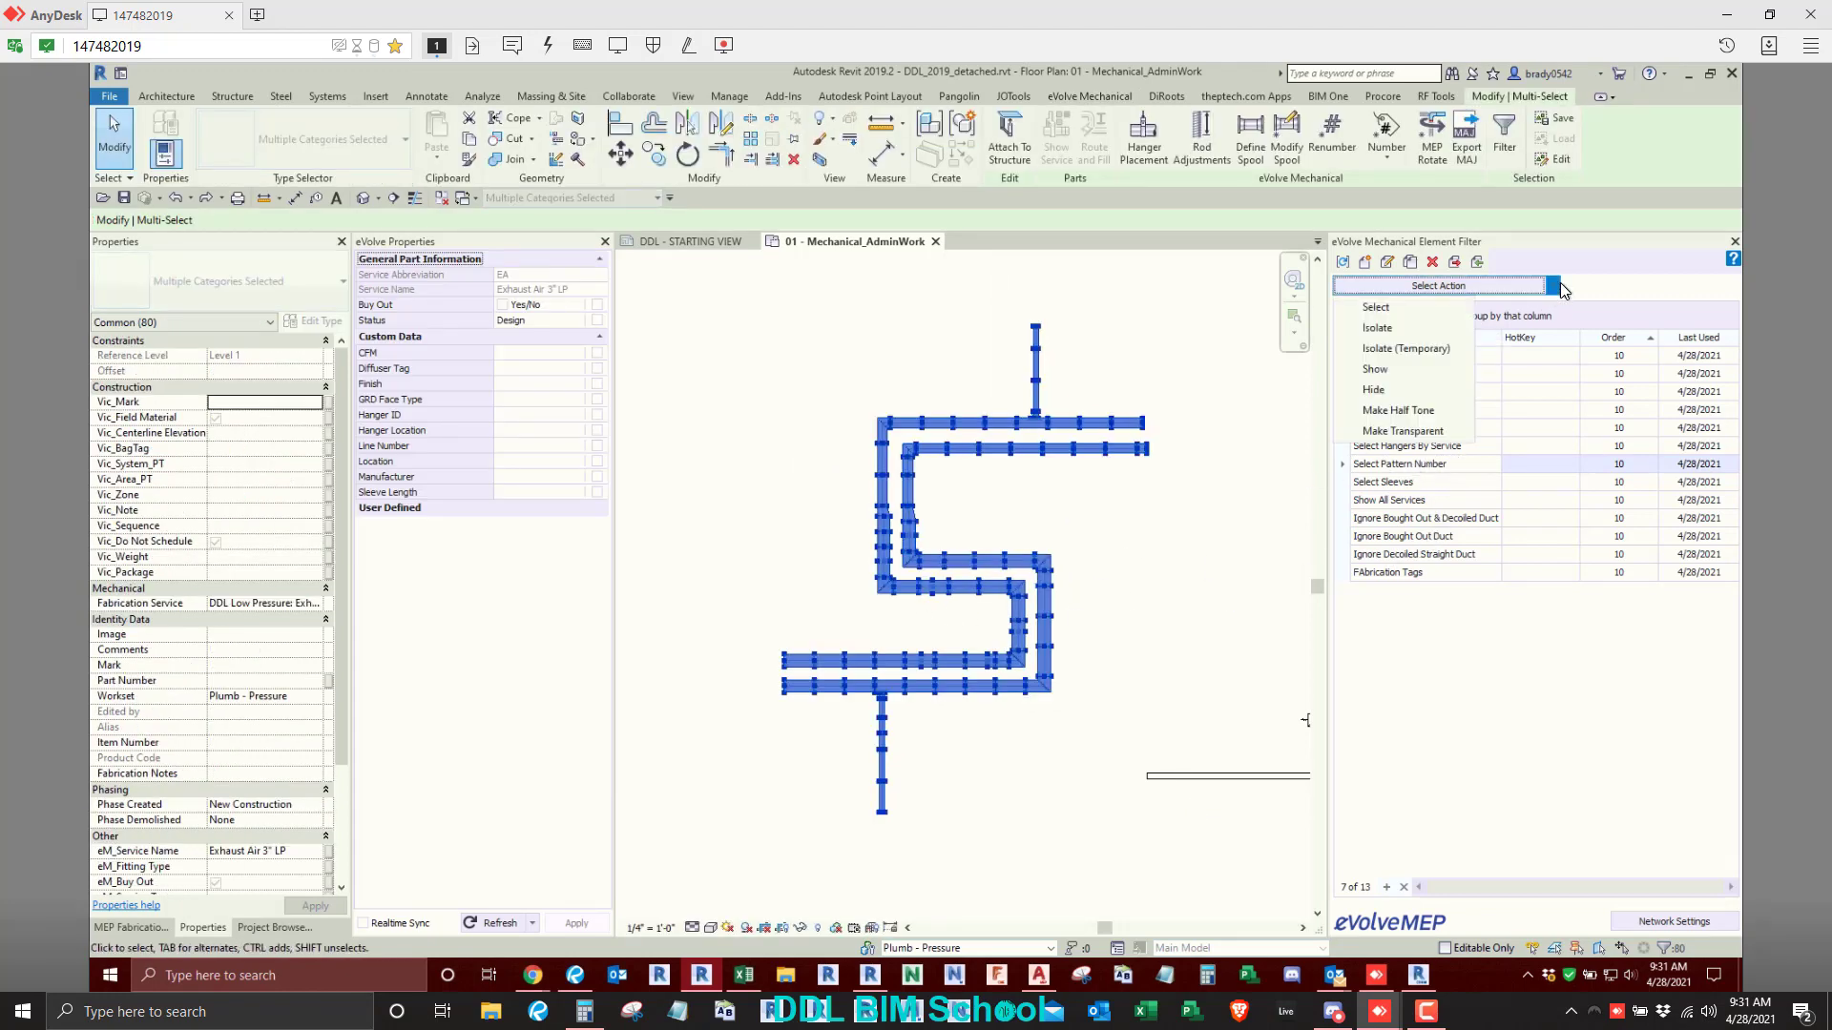
{"action": "left_click", "coordinate": [1431, 349]}
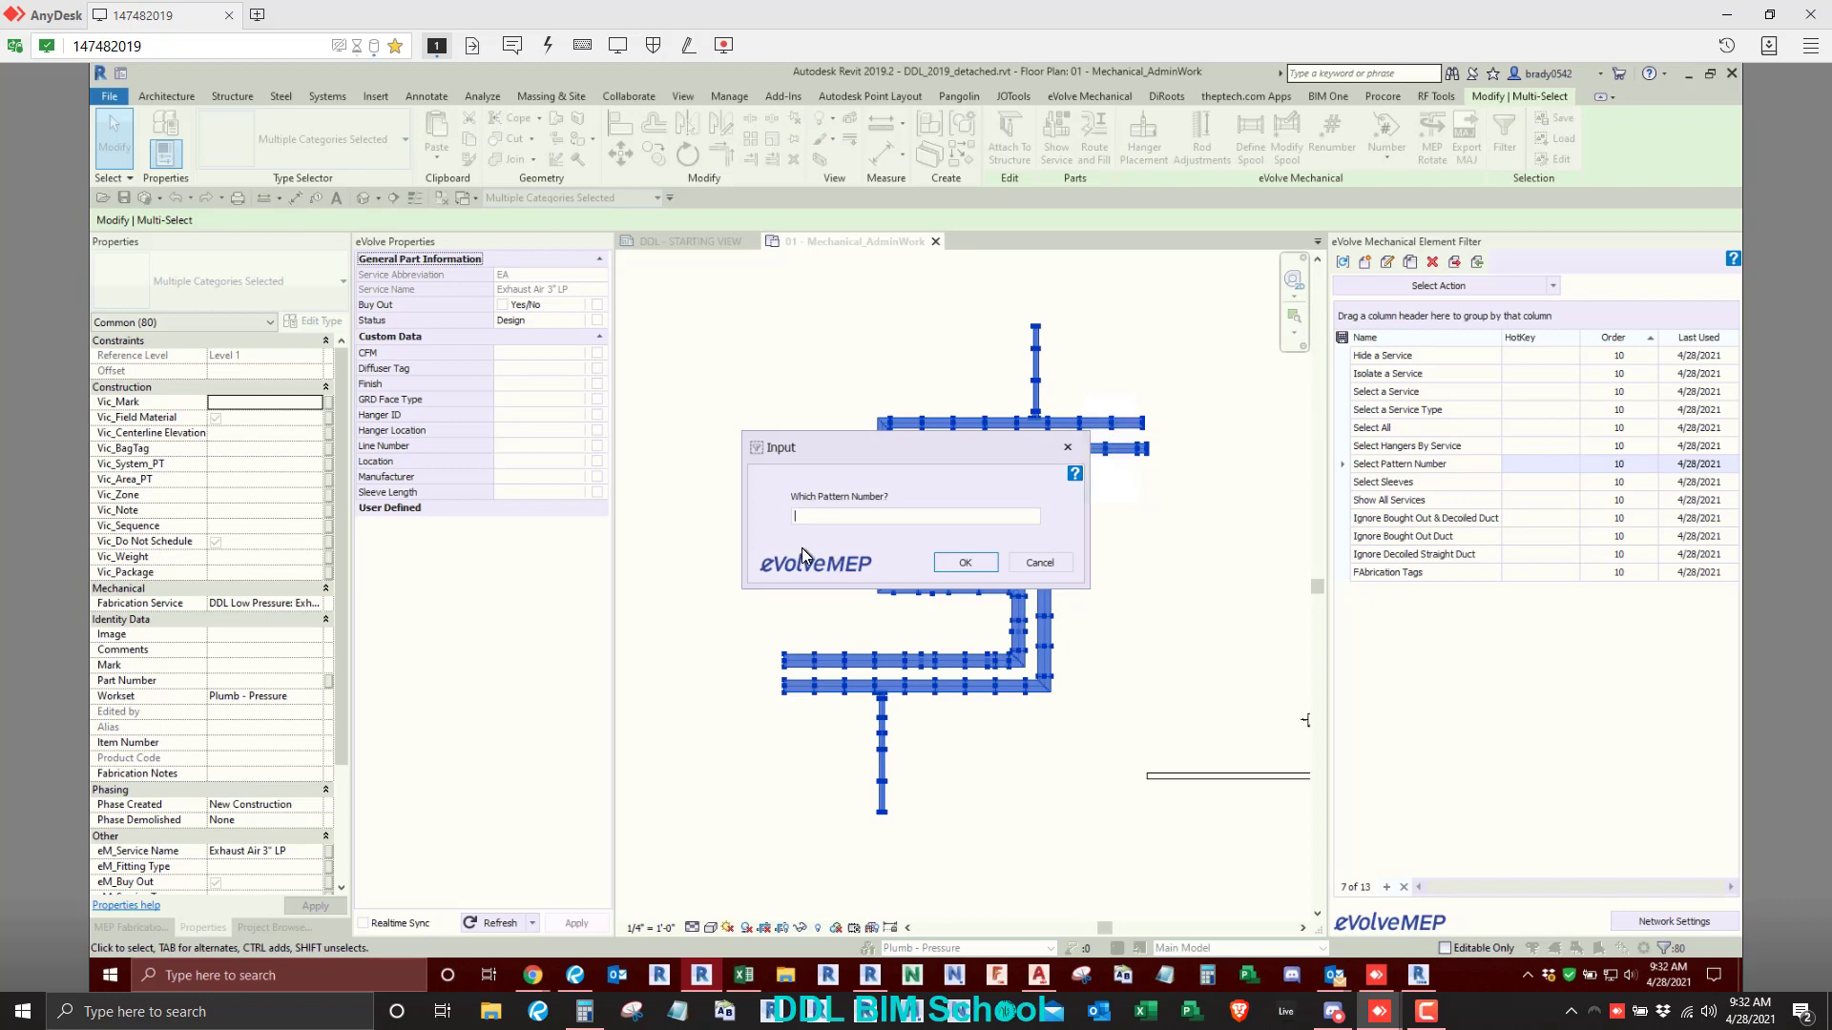
{"action": "left_click", "coordinate": [965, 562]}
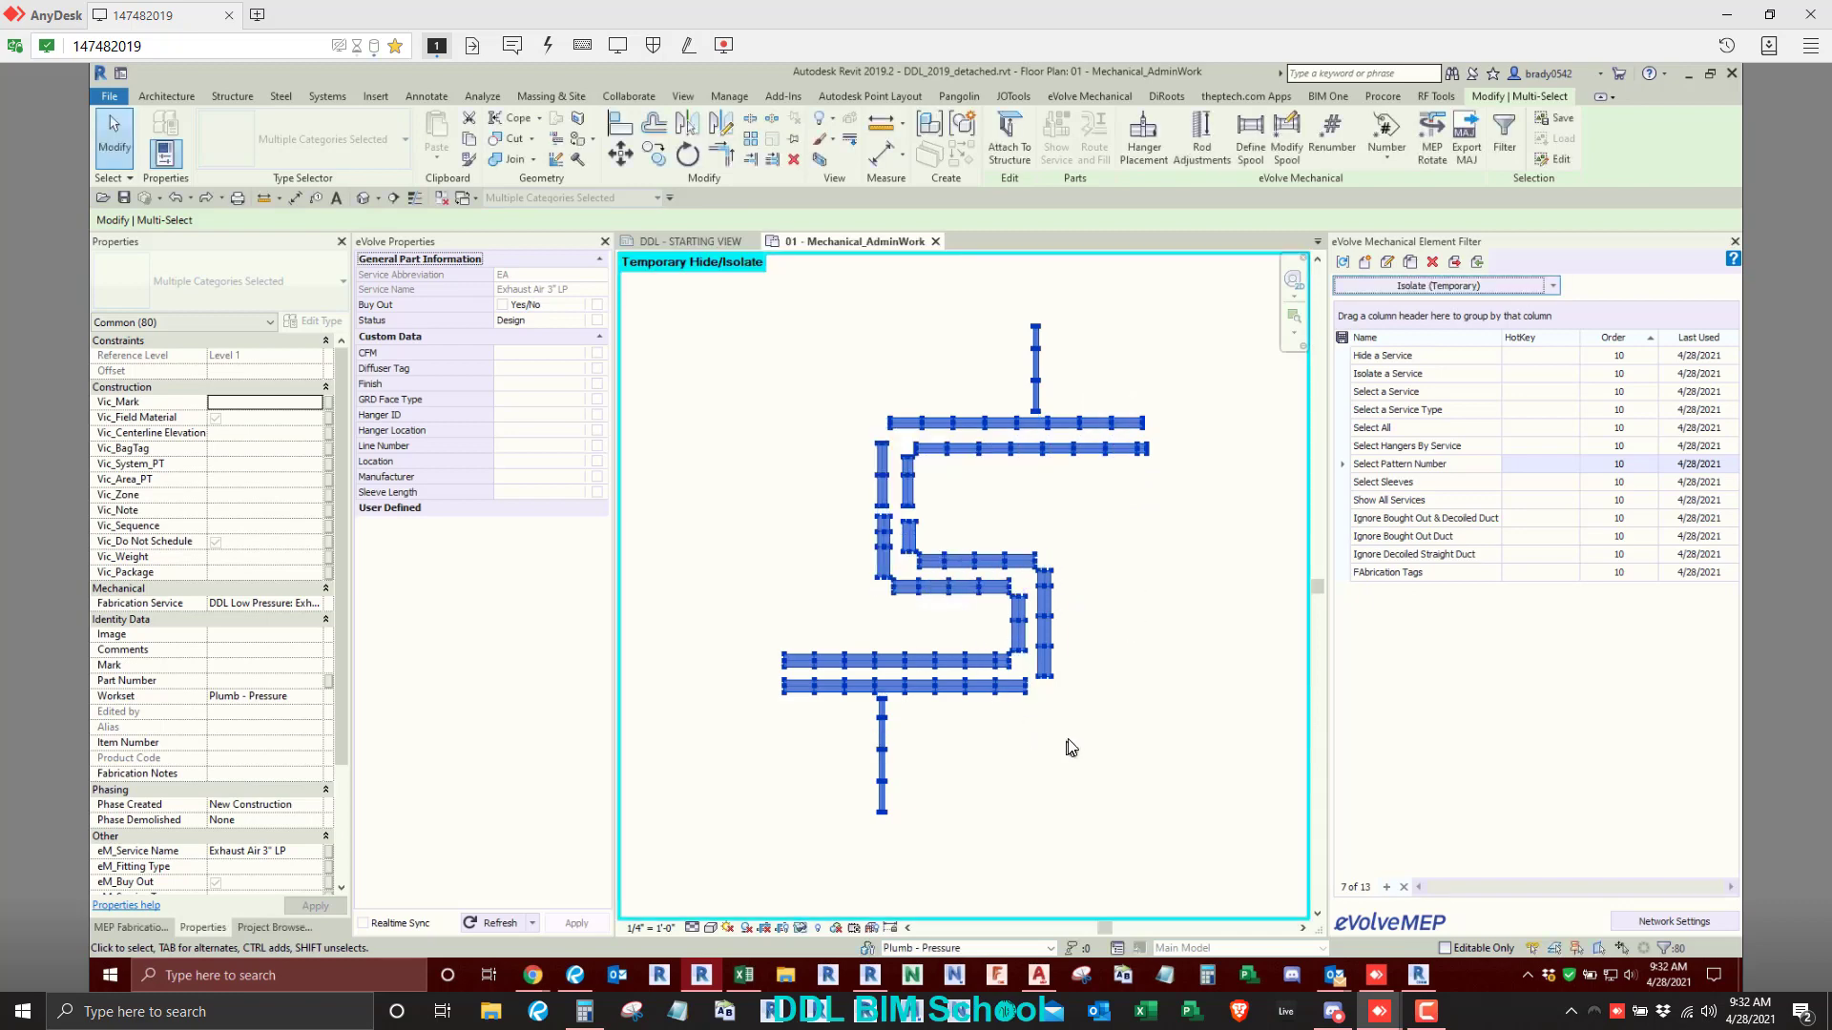
{"action": "left_click", "coordinate": [1049, 750]}
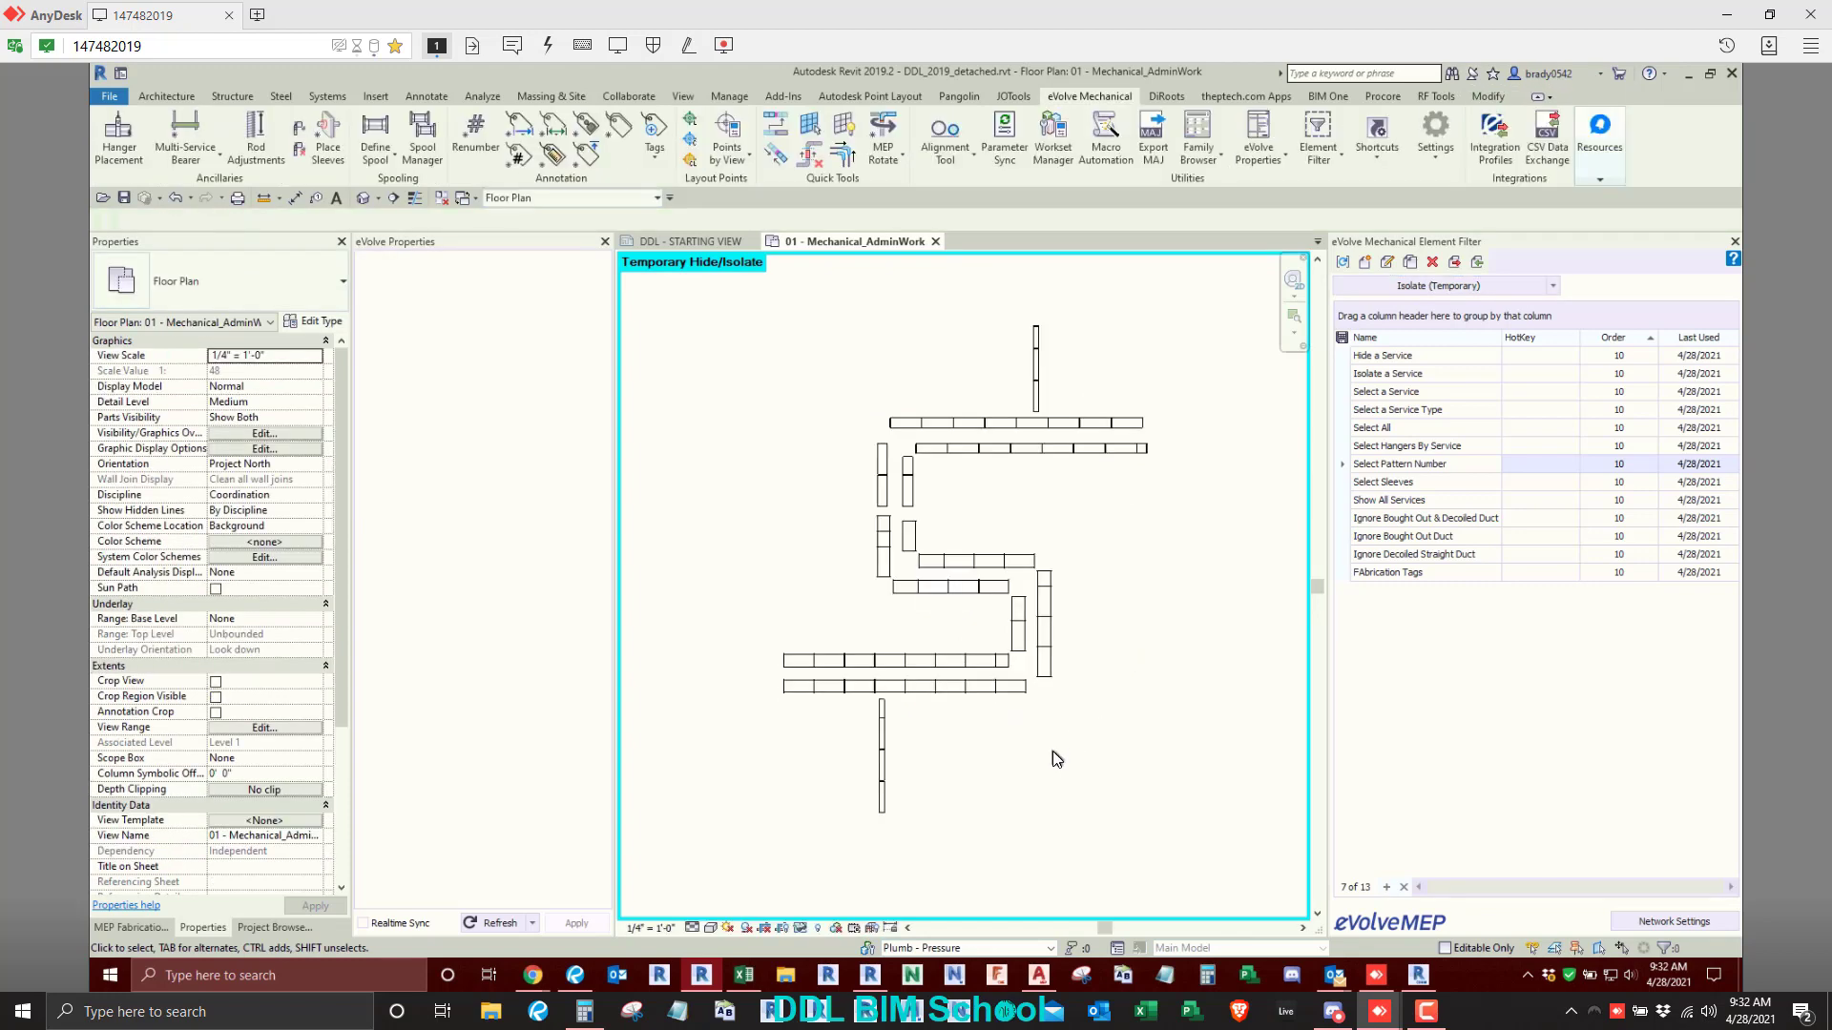
- Select all the isolated straight ducts and apply the eVolve Length Tag to them
{"action": "left_click_drag", "start_coordinate": [733, 271], "coordinate": [1197, 864]}
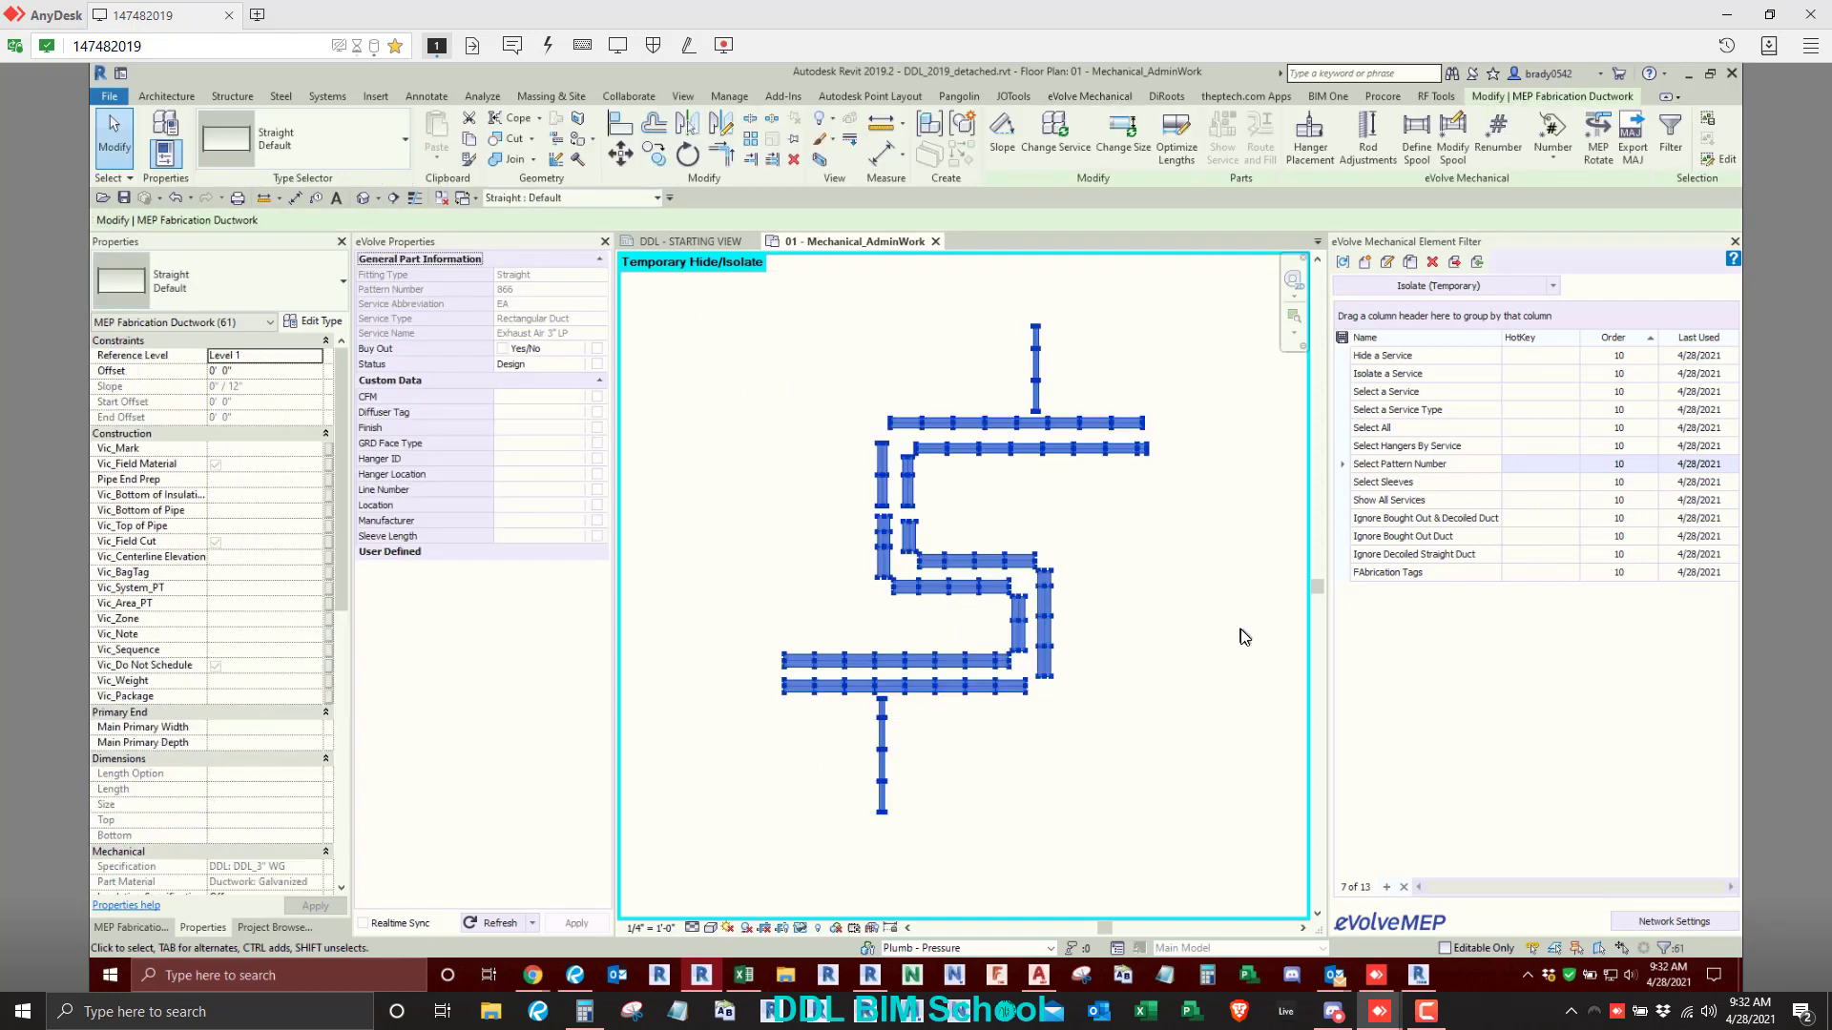
{"action": "left_click", "coordinate": [1099, 95]}
{"action": "left_click", "coordinate": [552, 126]}
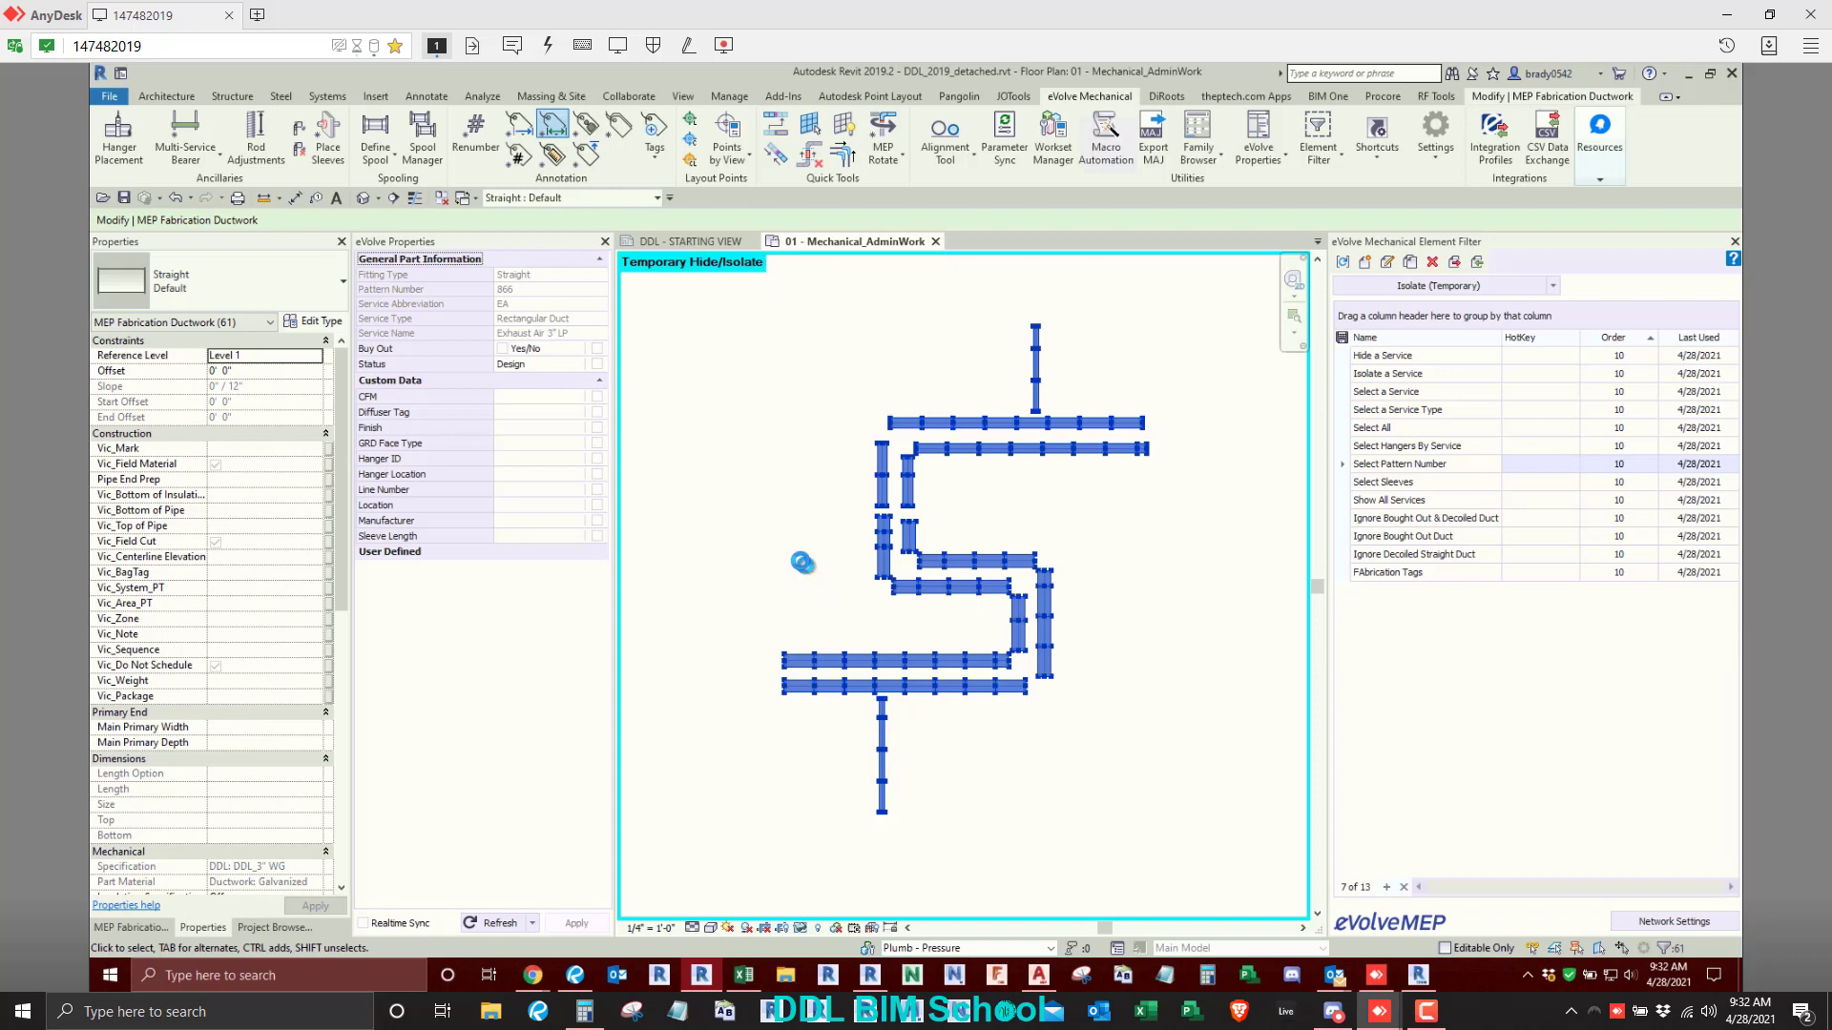
{"action": "left_click", "coordinate": [857, 590]}
- Check the Length tags on the short vertical ducts, and undo the tagging and the temporary isolation
{"action": "scroll", "coordinate": [890, 531], "scroll_direction": "up", "scroll_amount": 6}
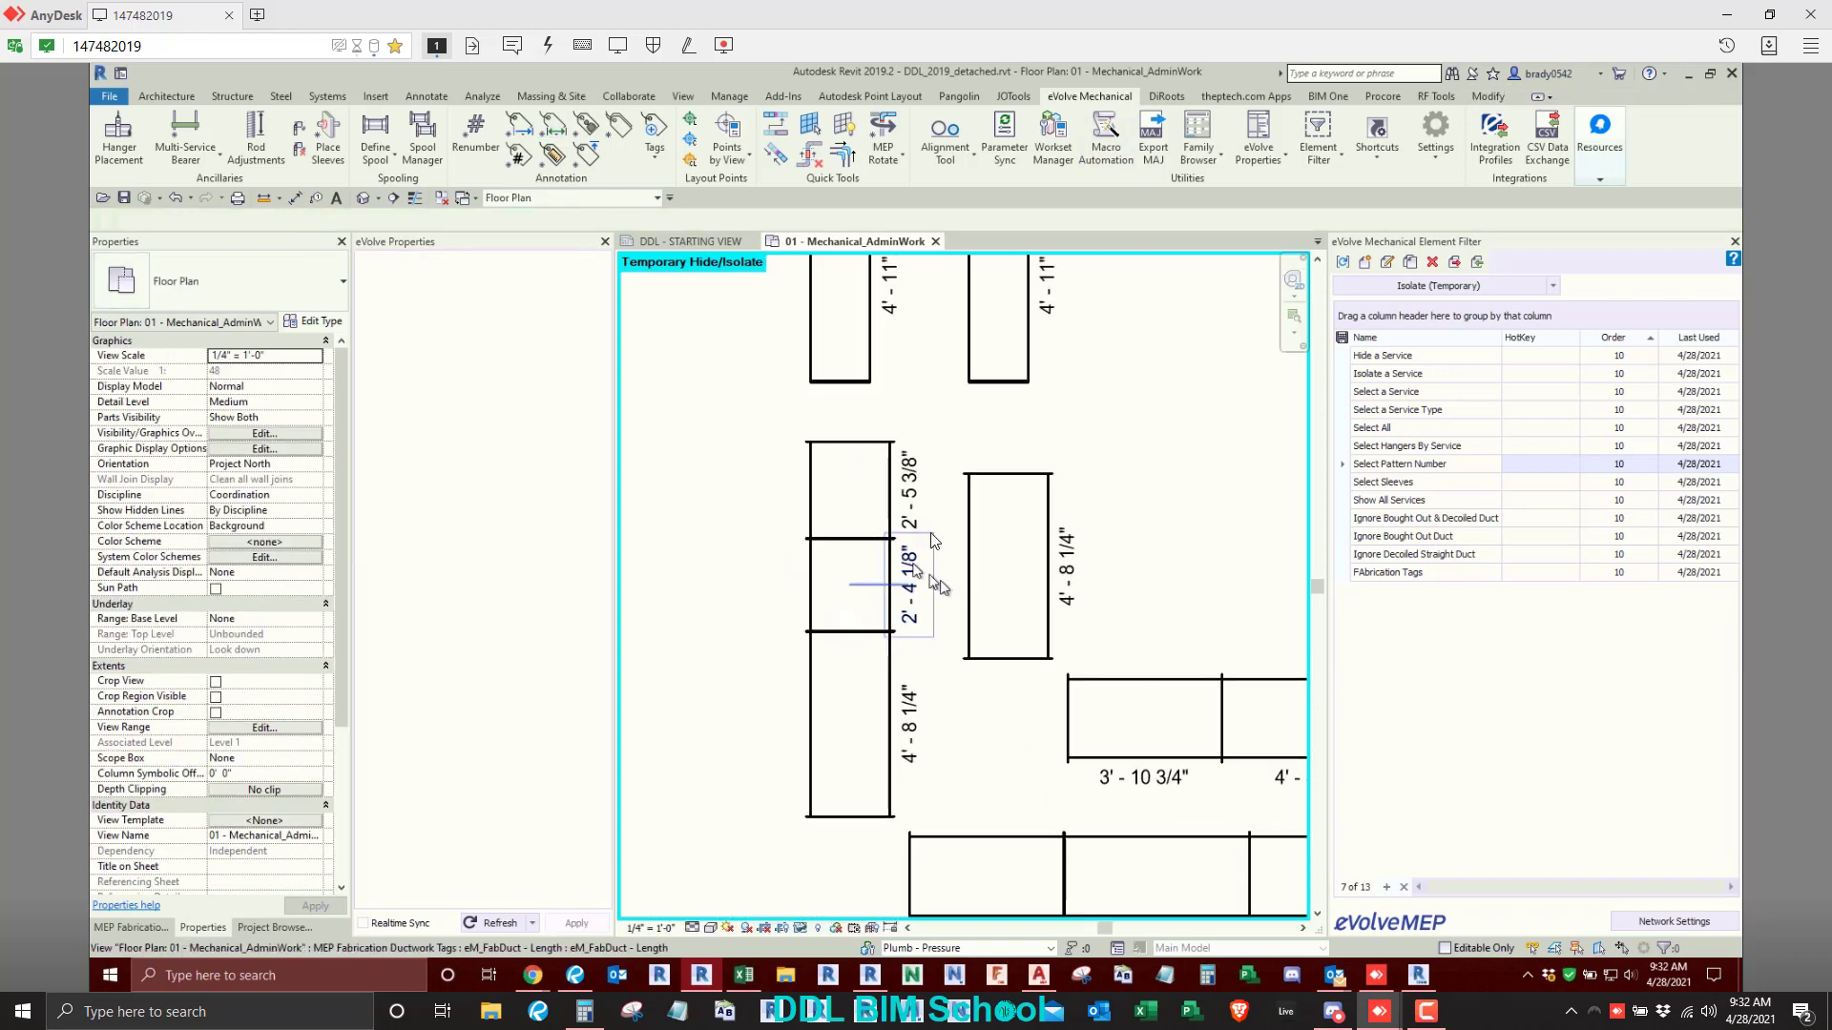
{"action": "left_click", "coordinate": [913, 480]}
{"action": "scroll", "coordinate": [751, 599], "scroll_direction": "down", "scroll_amount": 5}
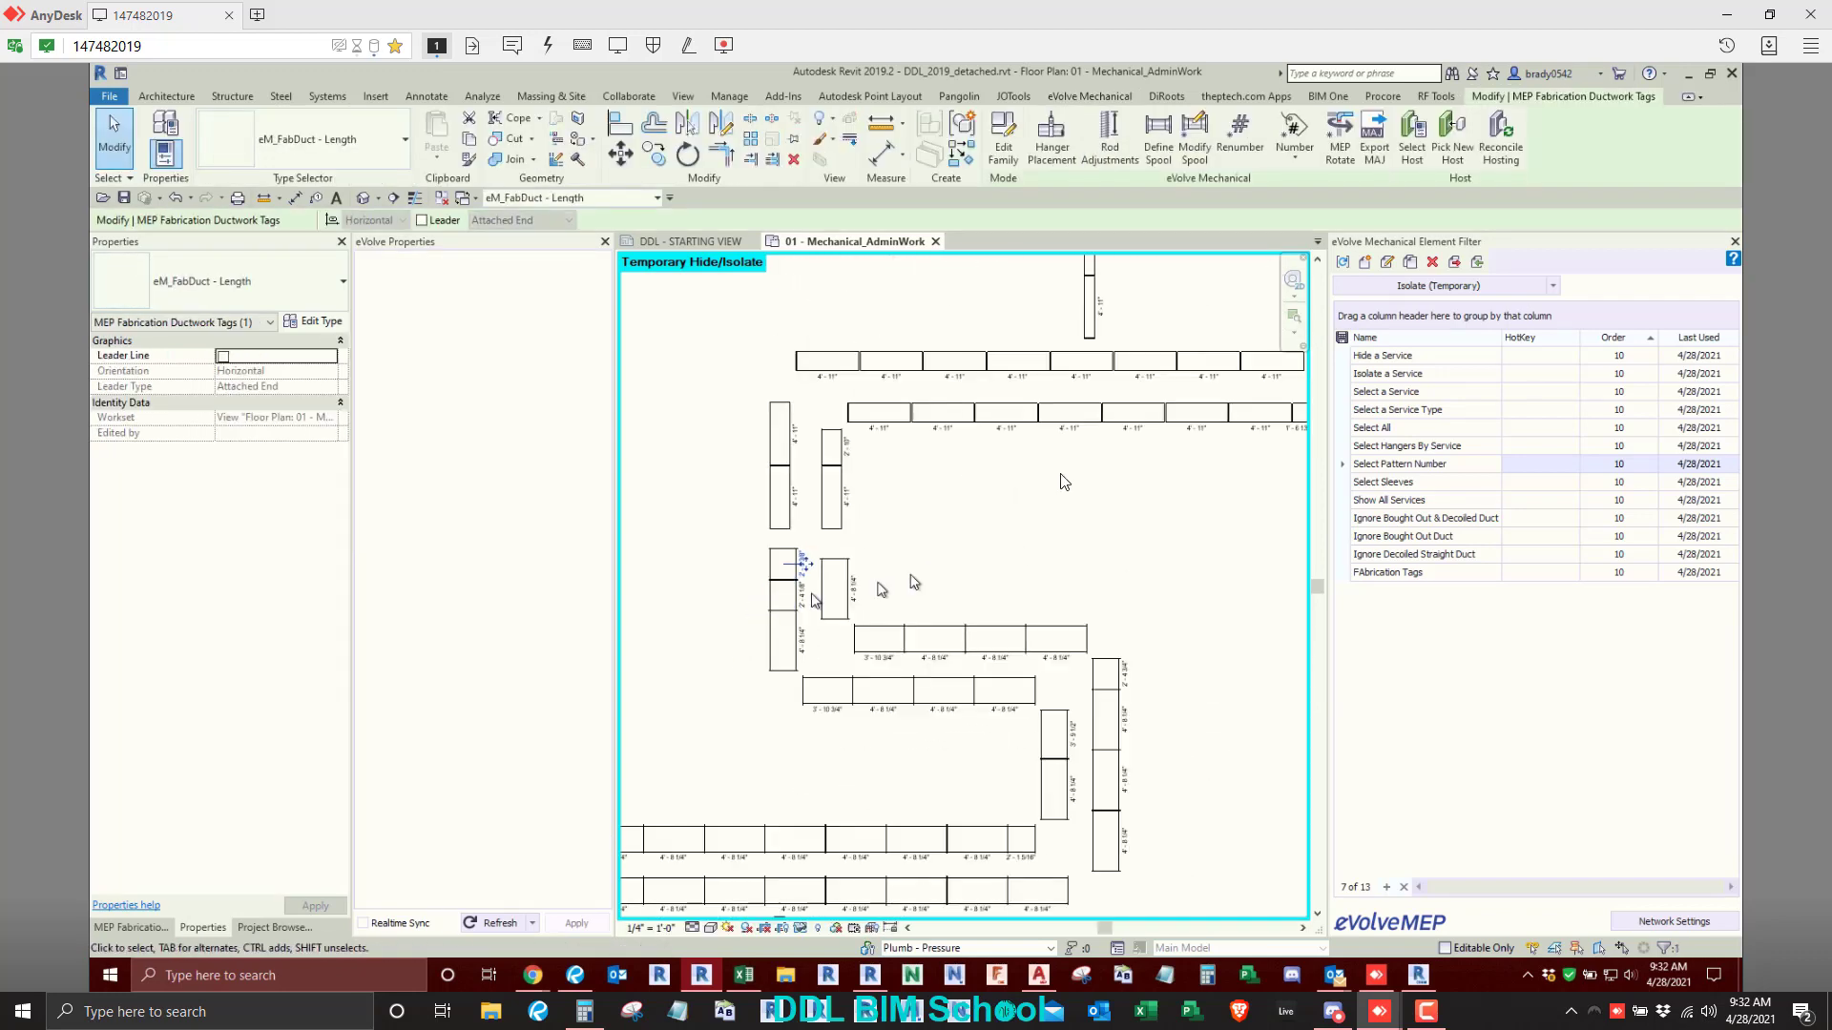
{"action": "left_click", "coordinate": [1079, 542]}
{"action": "scroll", "coordinate": [1097, 542], "scroll_direction": "down", "scroll_amount": 2}
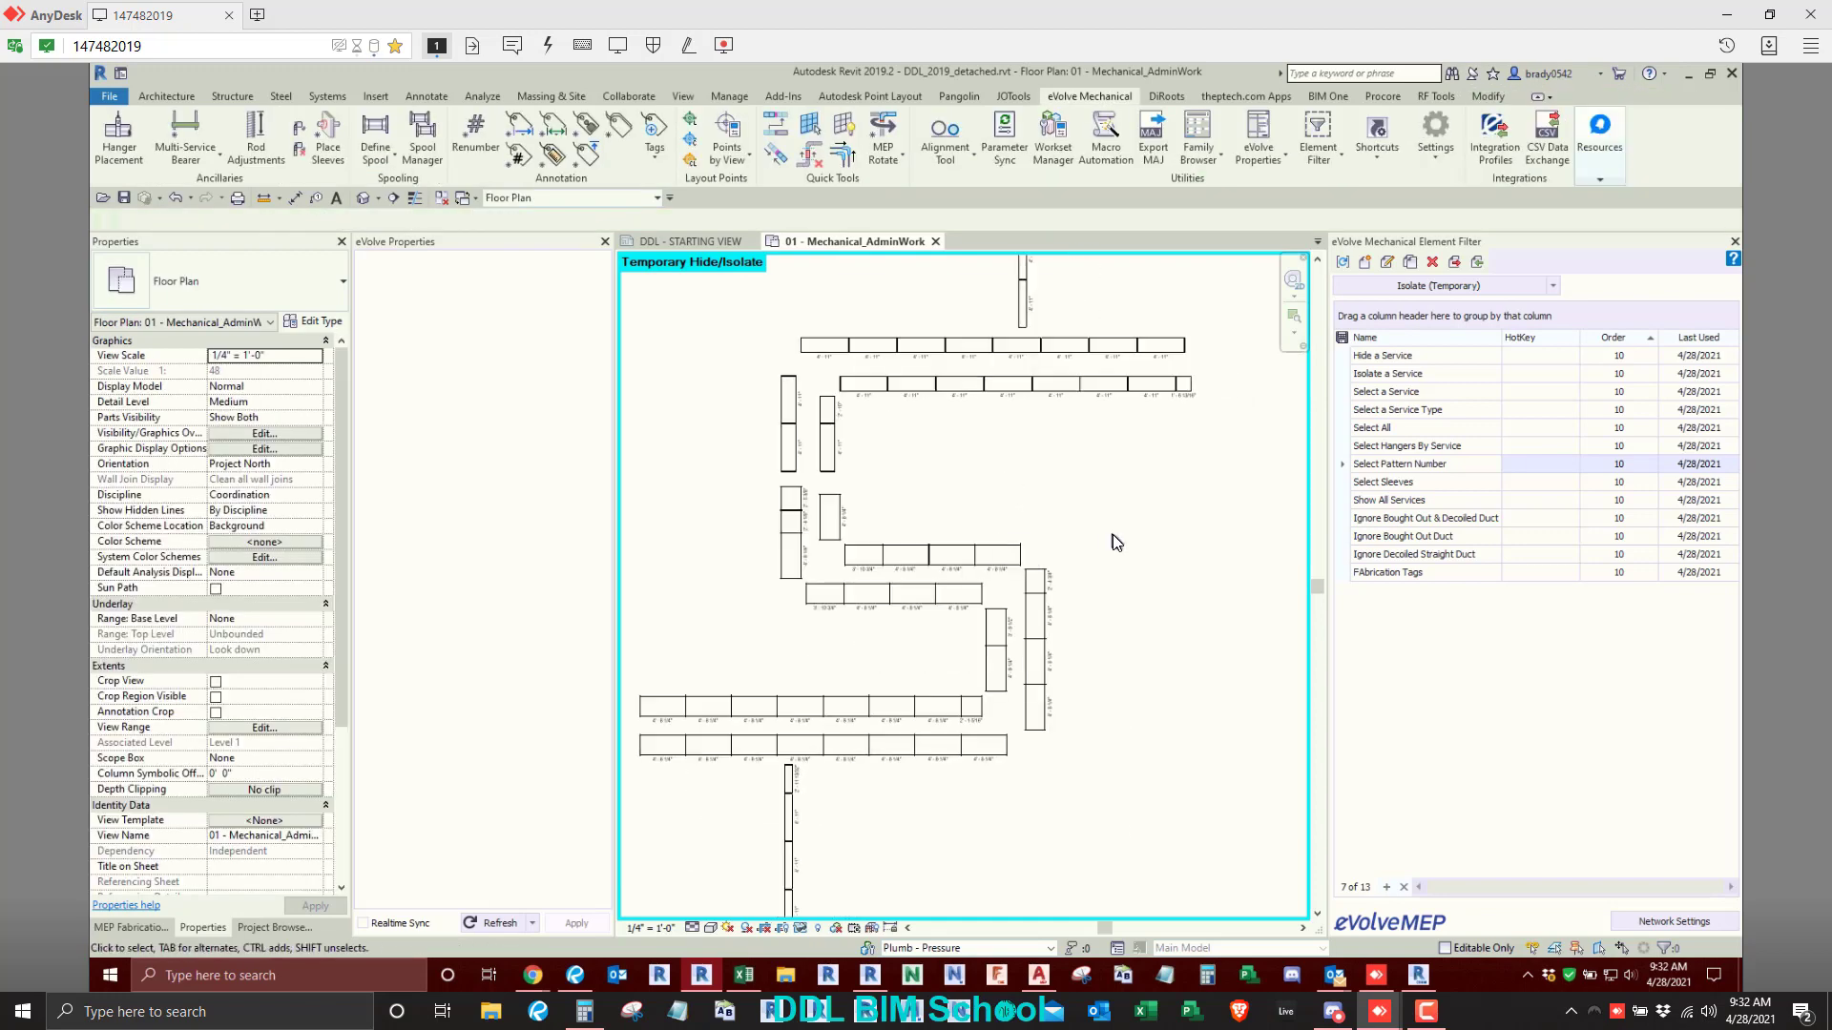
{"action": "scroll", "coordinate": [1112, 535], "scroll_direction": "down", "scroll_amount": 2}
{"action": "key", "text": "ctrl+z"}
{"action": "key", "text": "ctrl+z"}
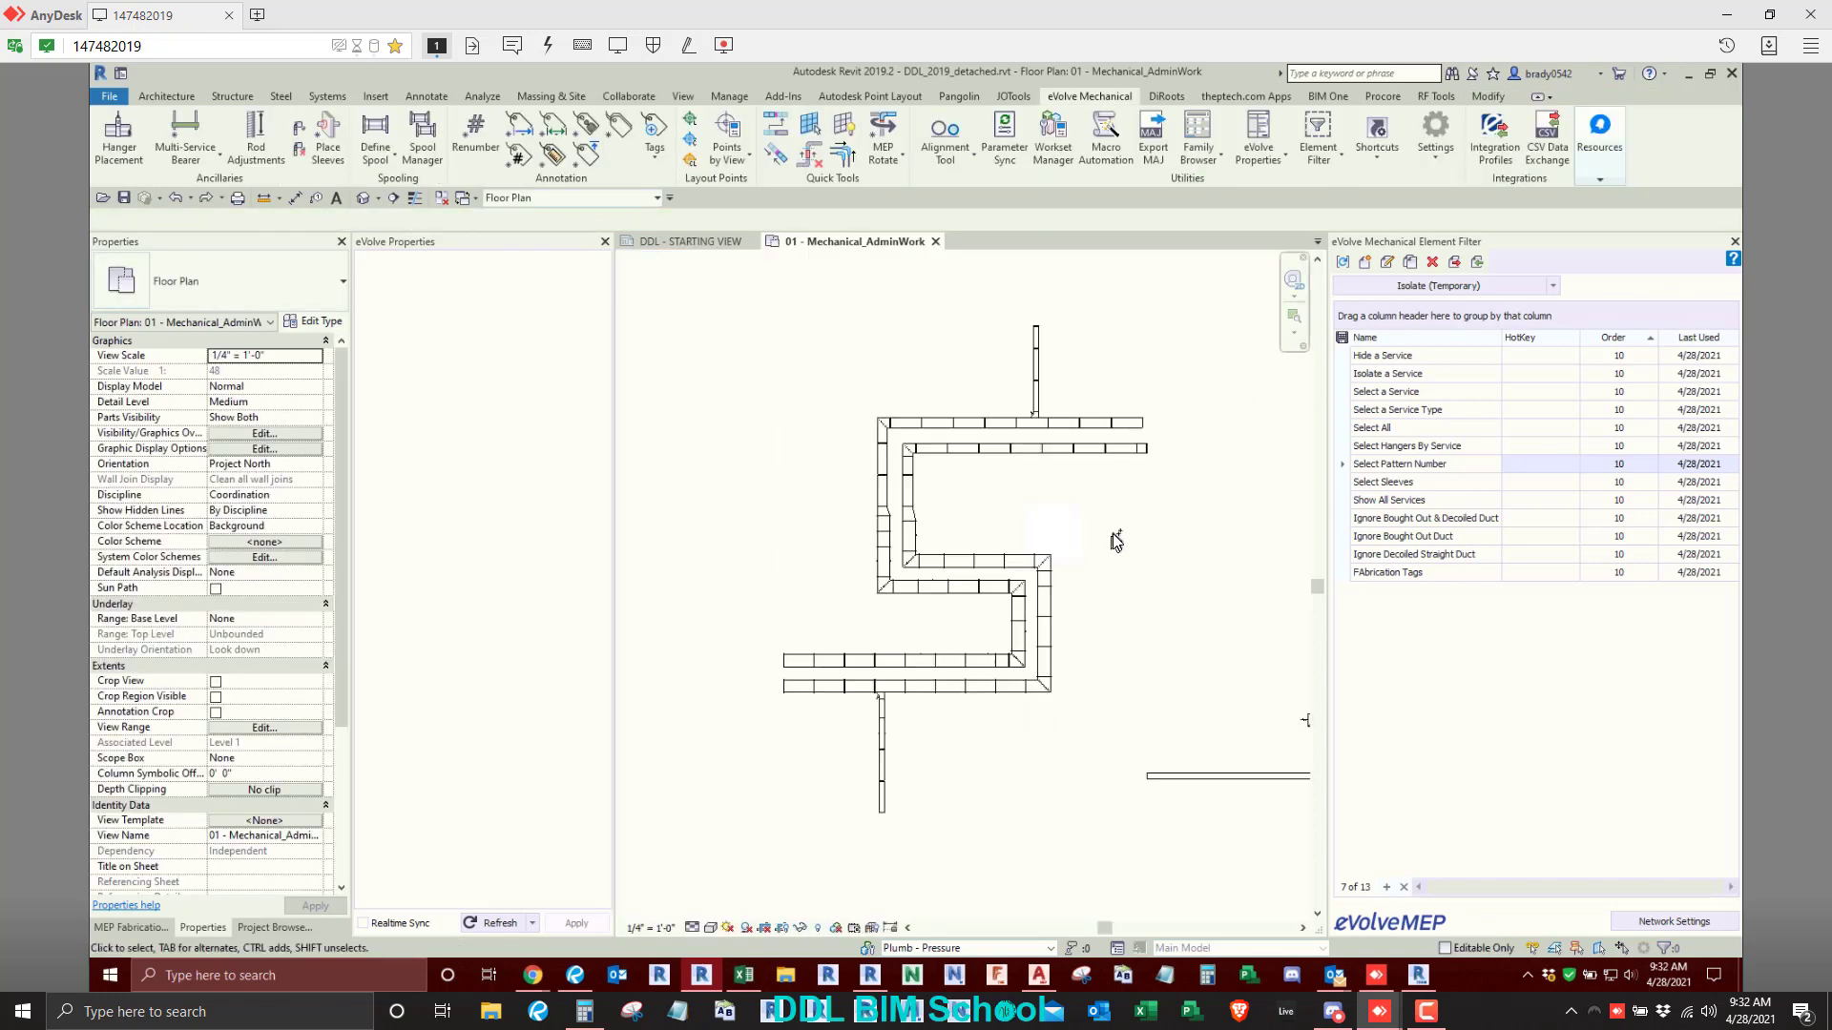
- Temporarily isolate the pattern number 866 parts of the duct run and apply the eVolve Length Tag without reselecting them
{"action": "scroll", "coordinate": [942, 545], "scroll_direction": "down", "scroll_amount": 2}
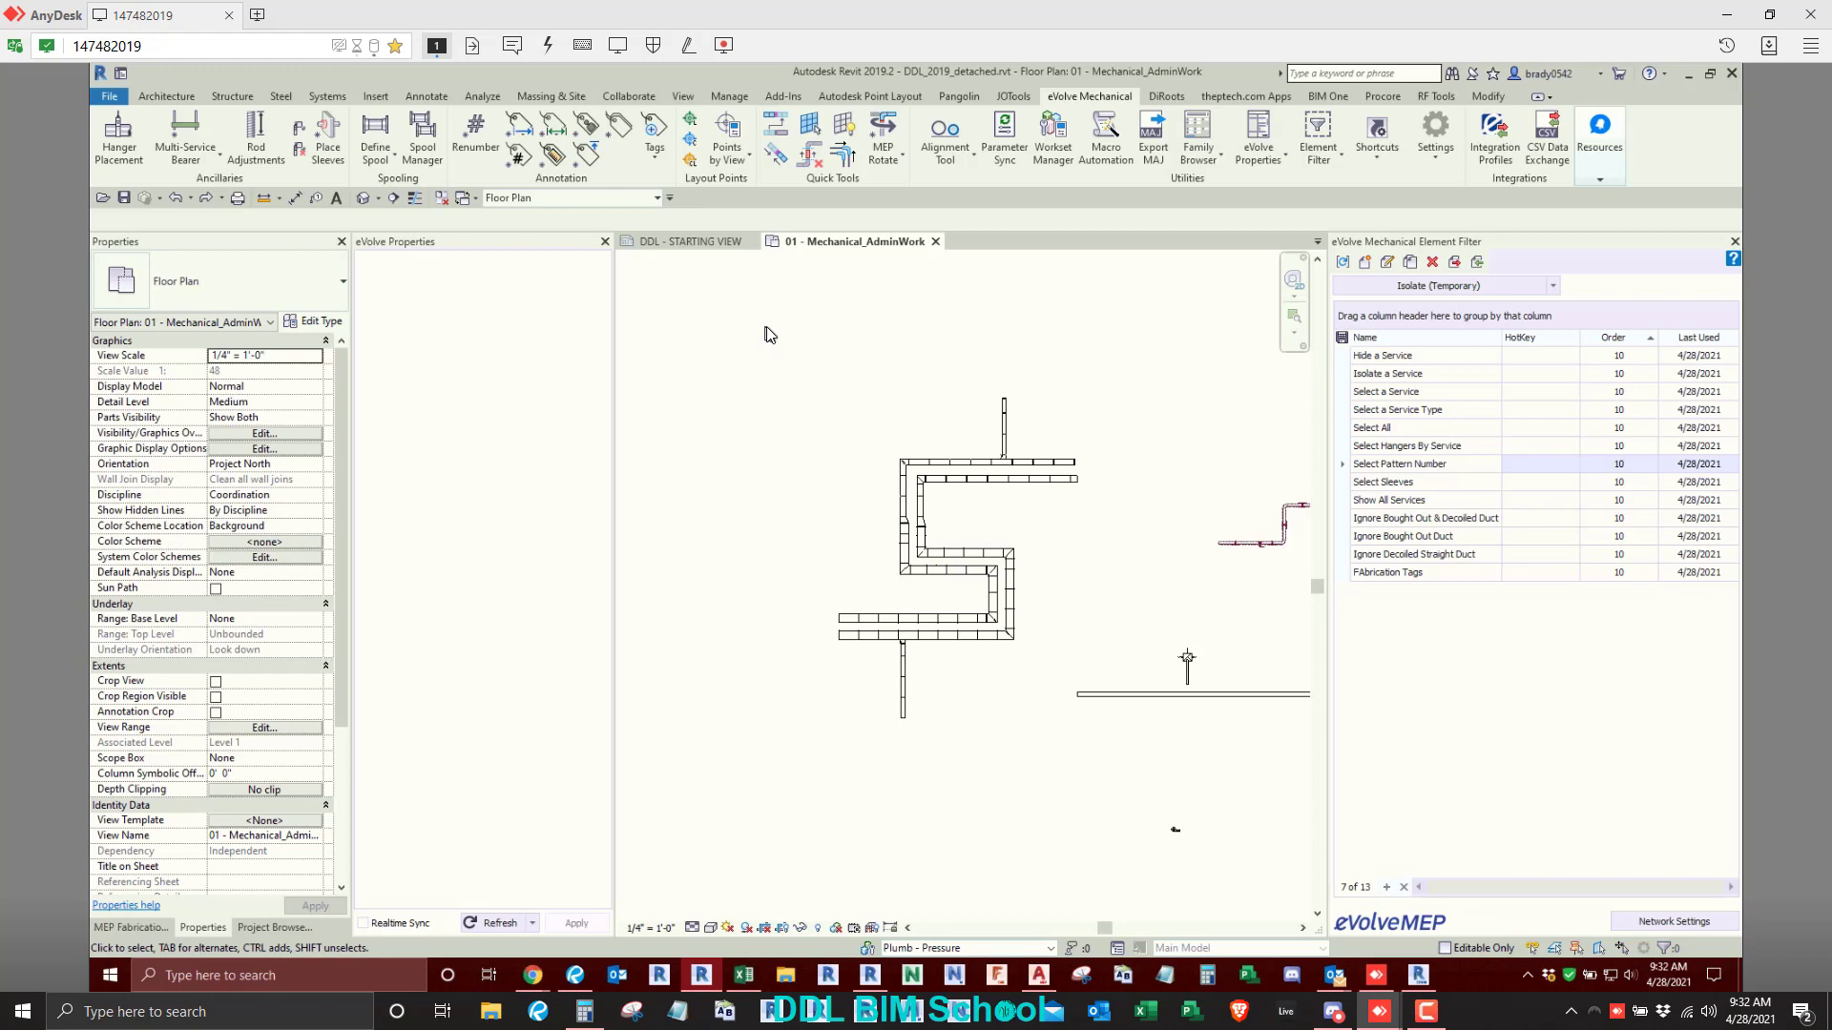
{"action": "left_click_drag", "start_coordinate": [765, 326], "coordinate": [1101, 777]}
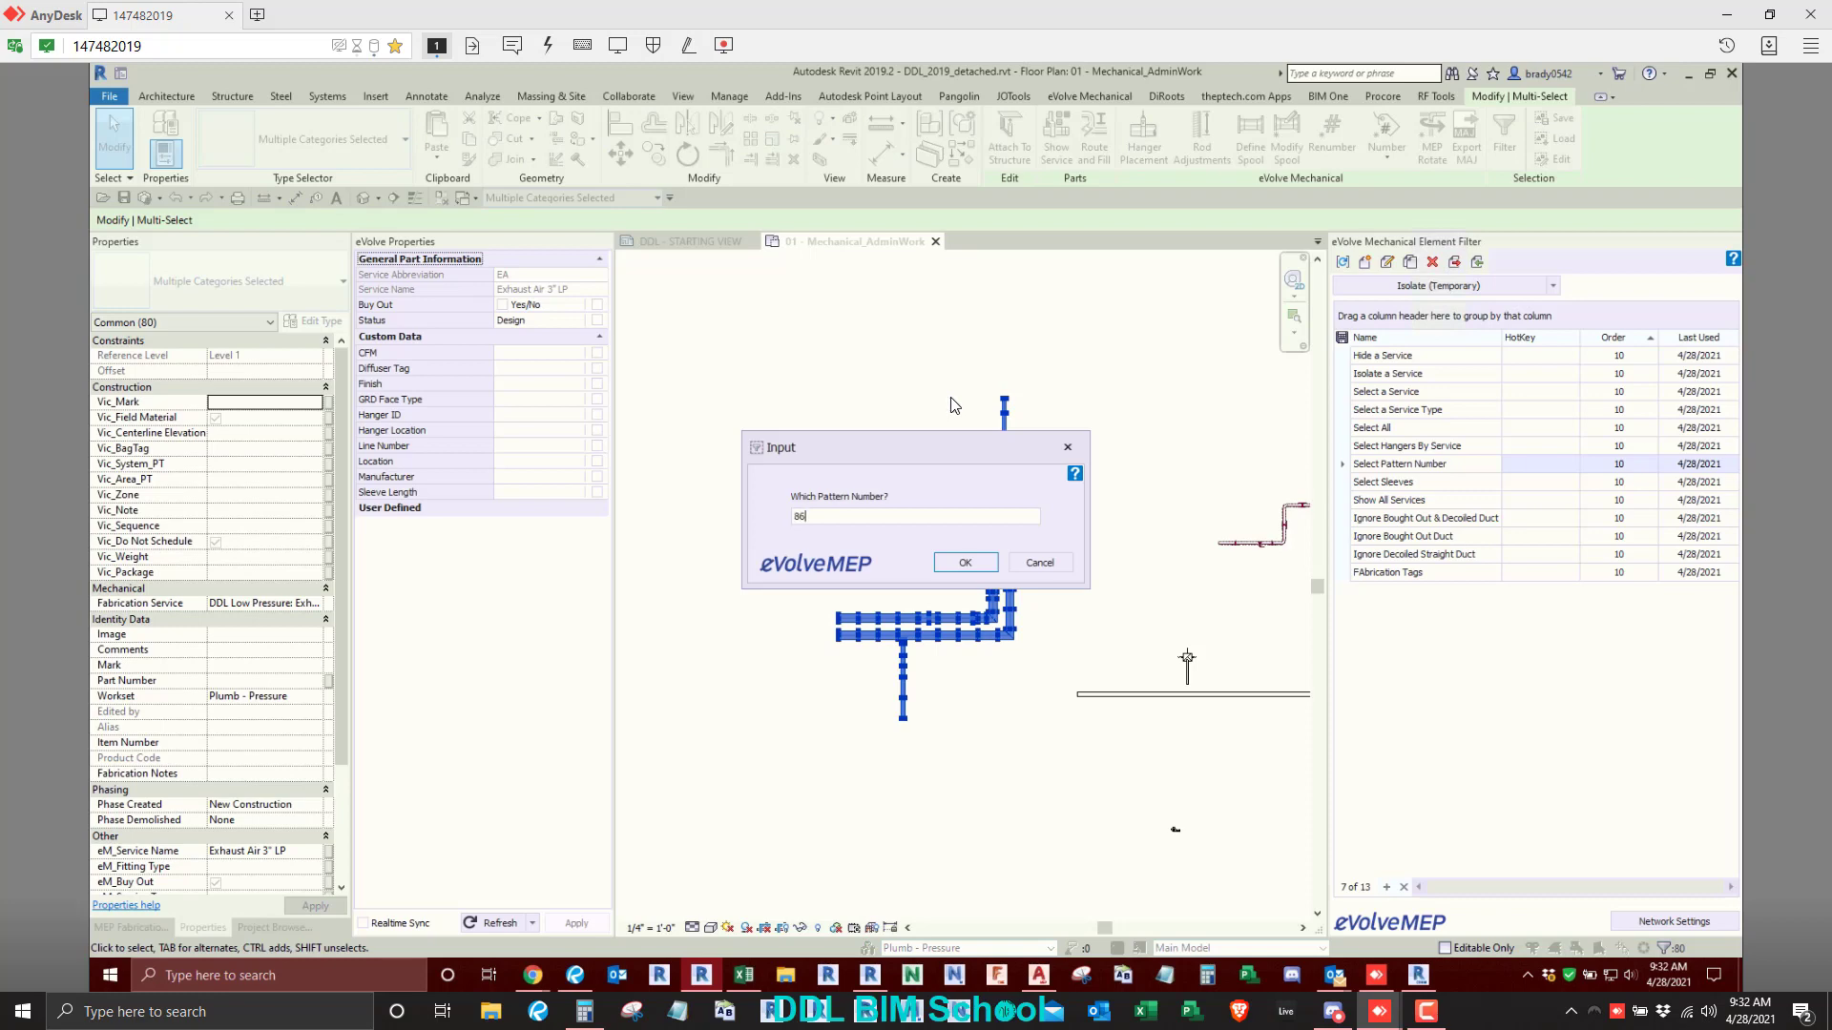
{"action": "key", "text": "Return"}
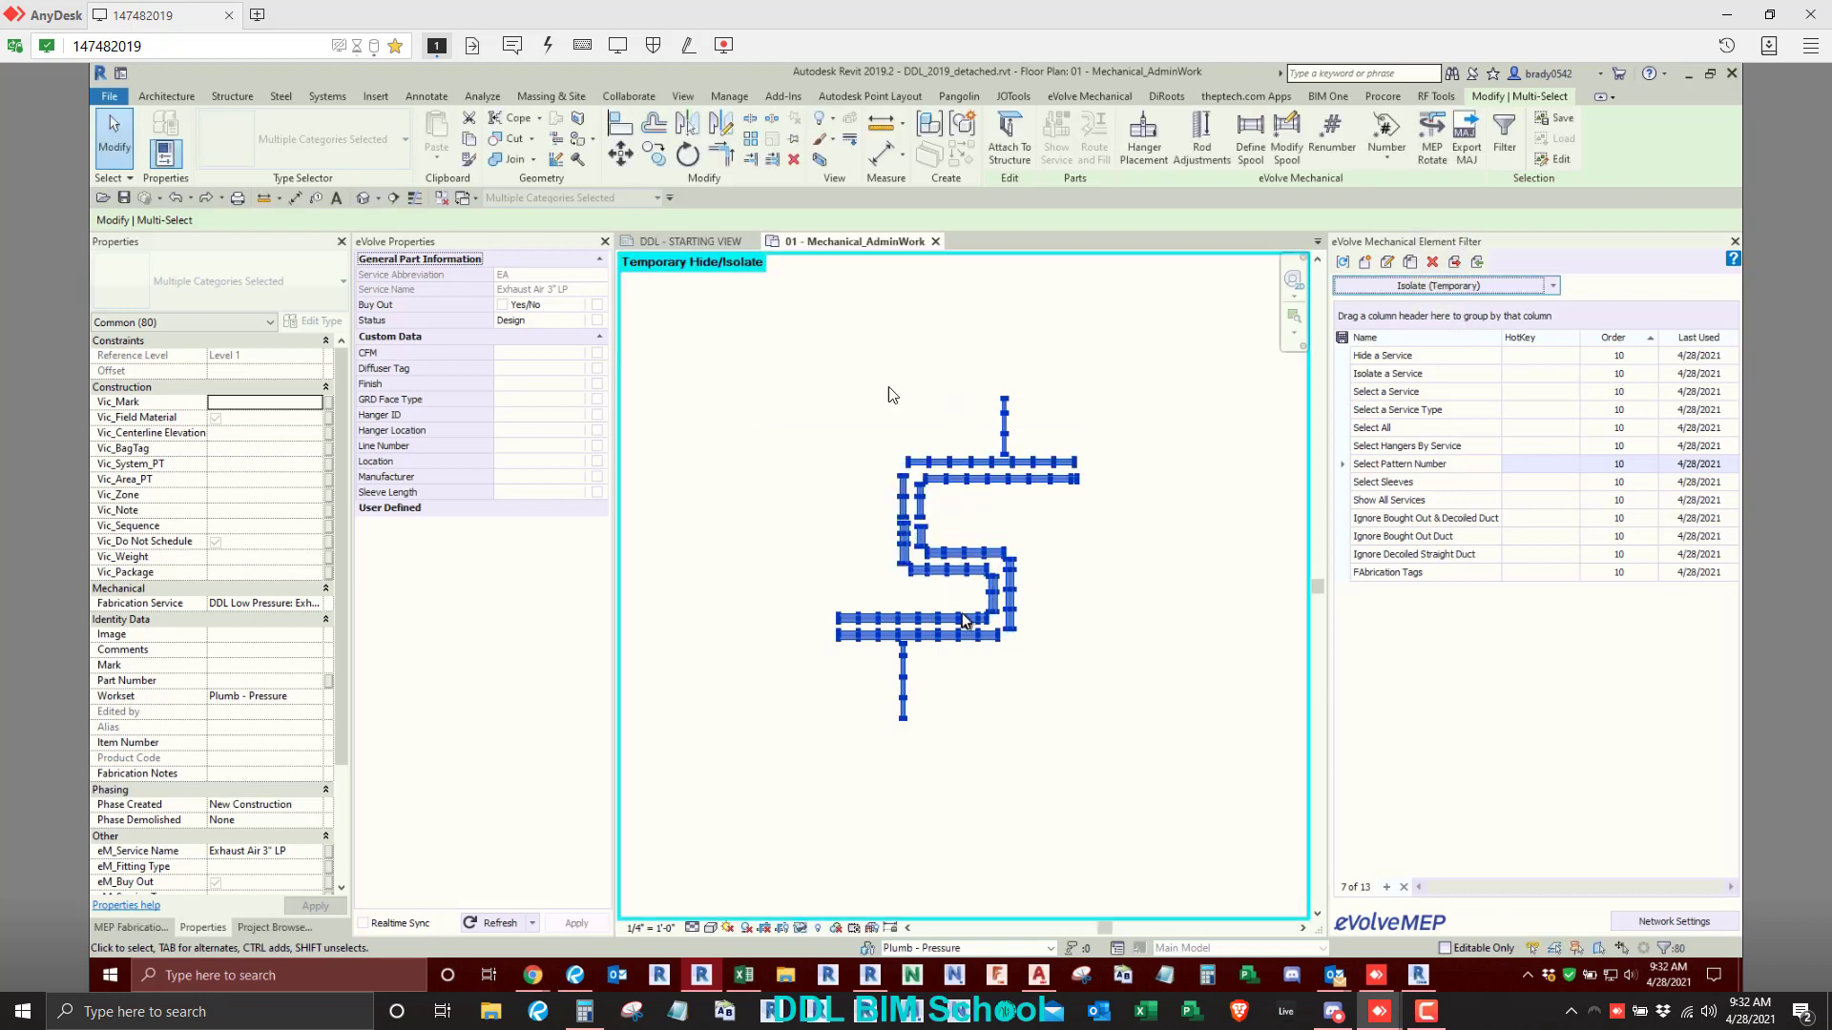
{"action": "left_click", "coordinate": [1089, 96]}
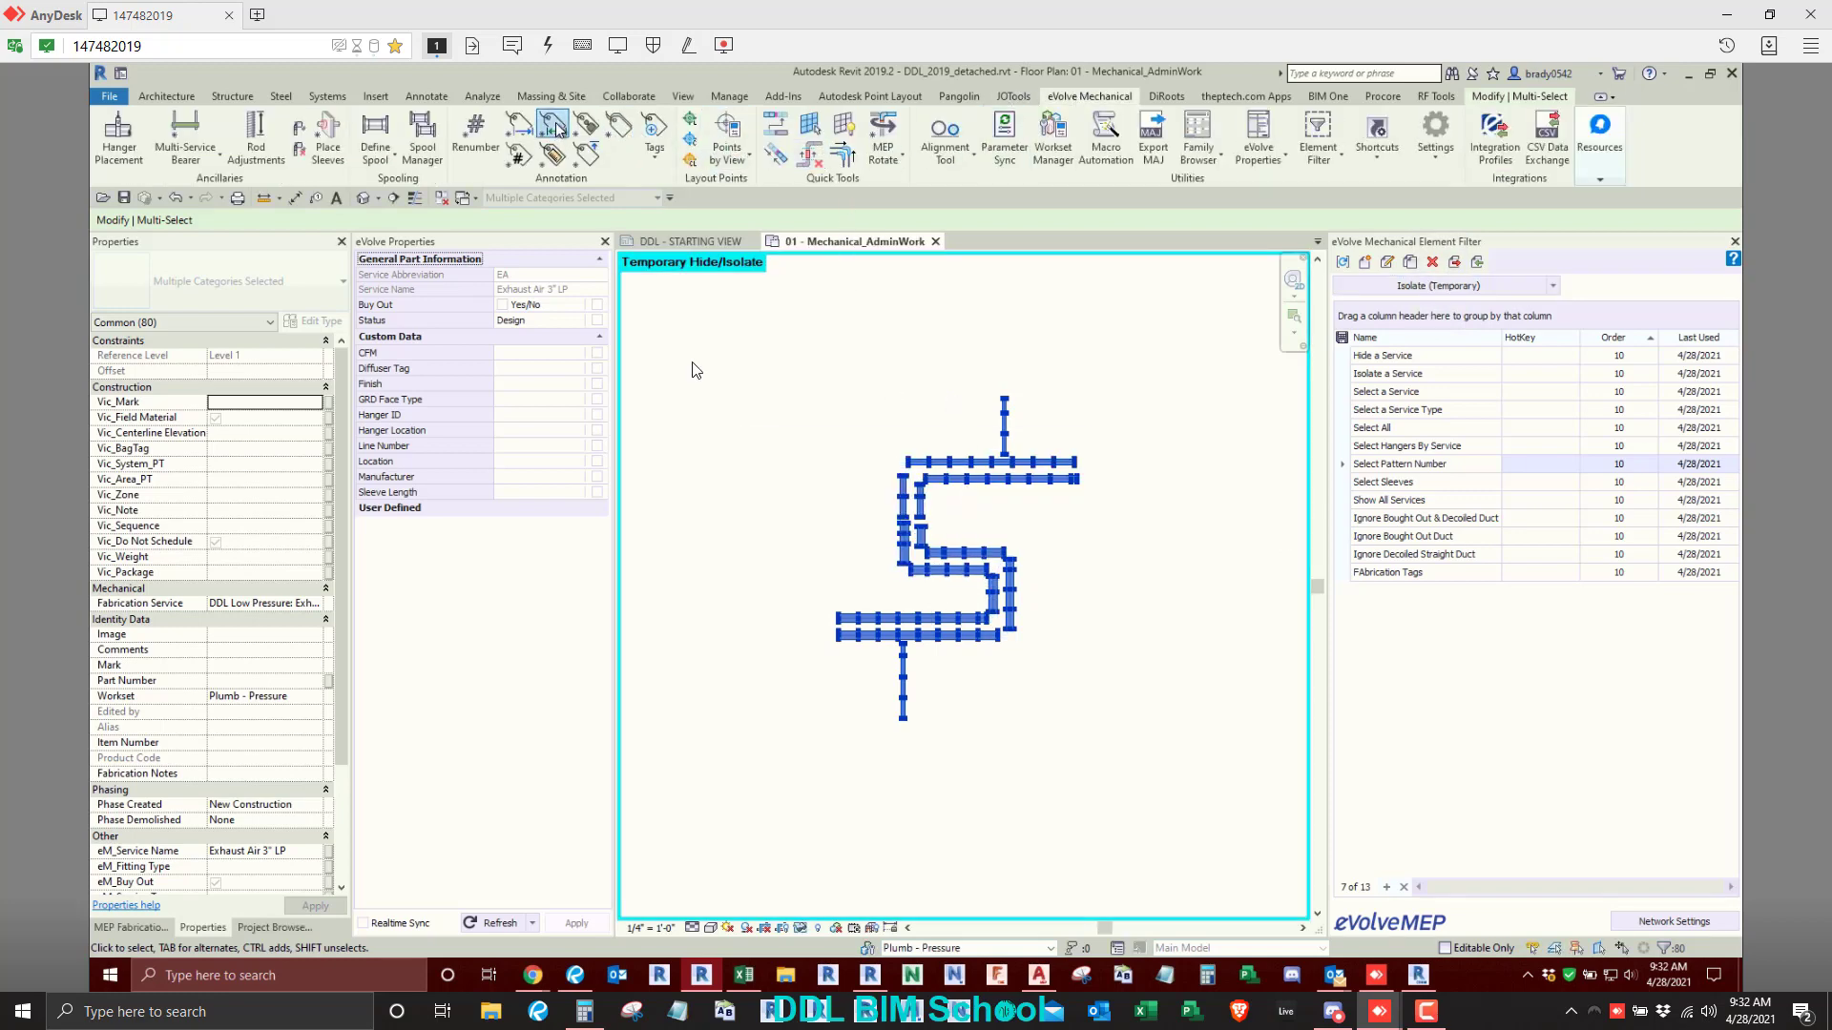
{"action": "left_click", "coordinate": [553, 125]}
{"action": "left_click", "coordinate": [912, 551]}
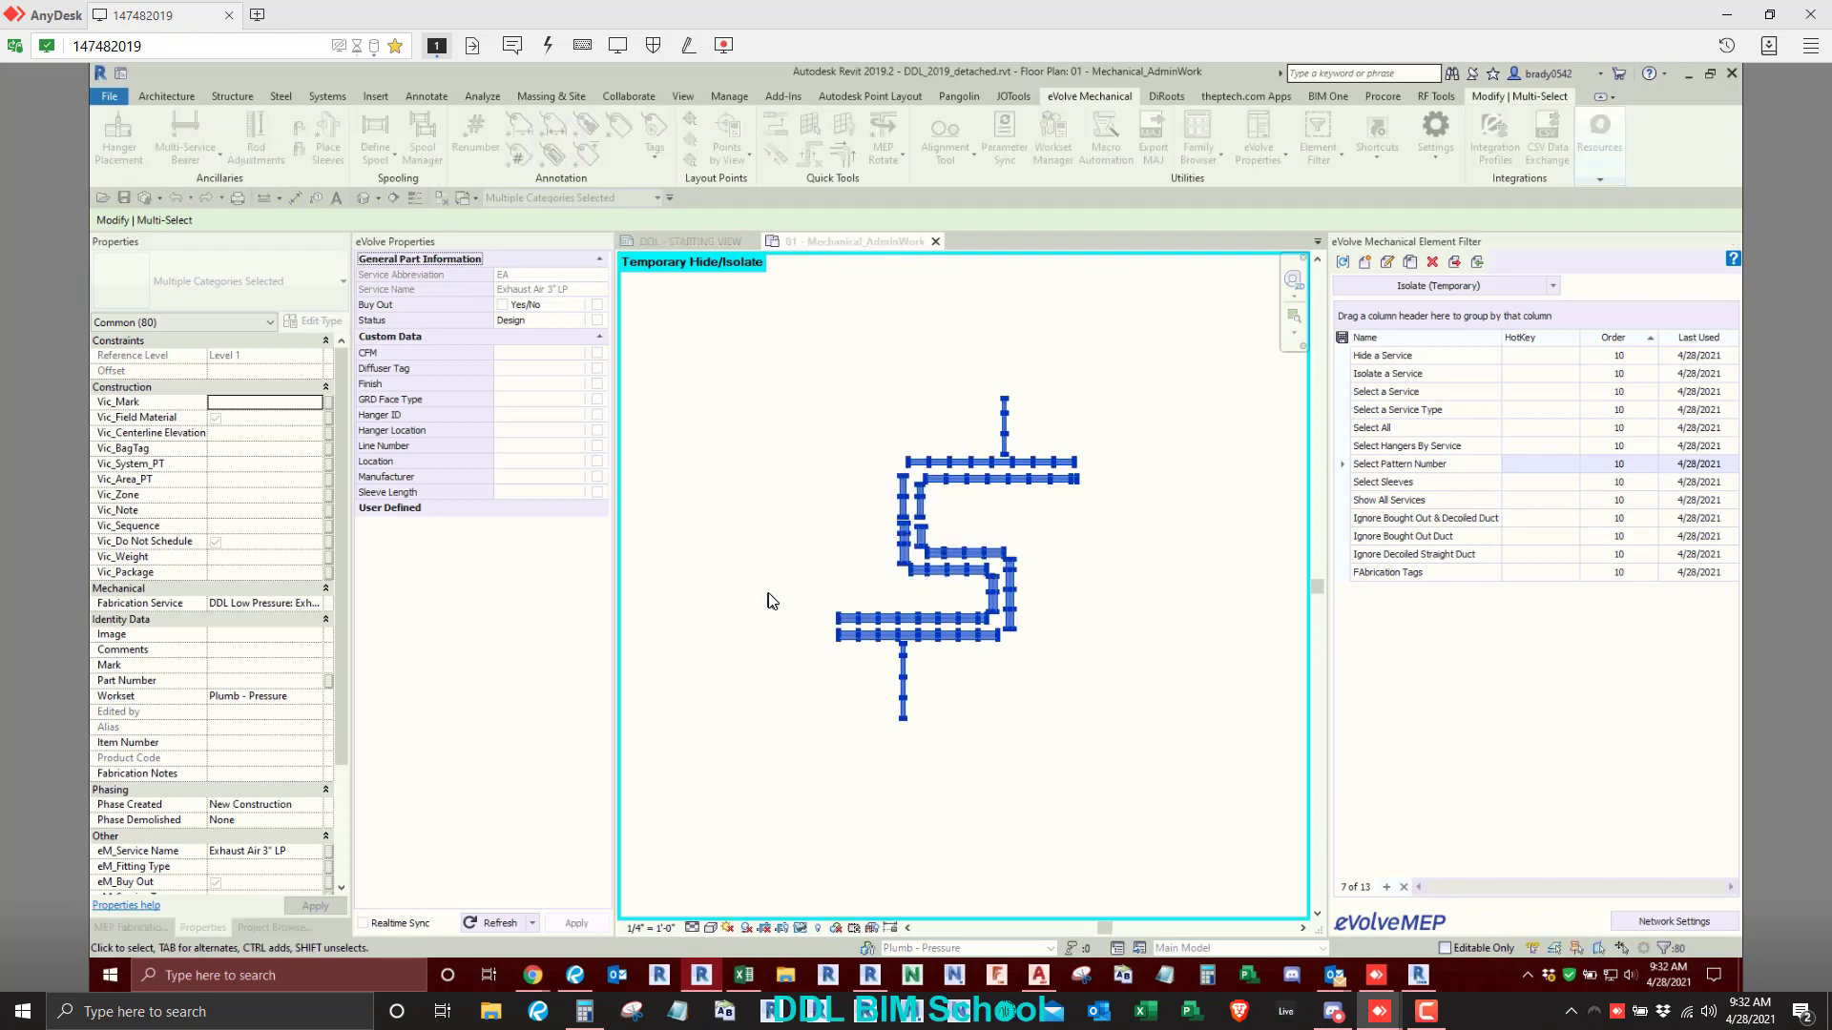
{"action": "left_click", "coordinate": [817, 563]}
- Reset the temporary isolation to check the tags placed on the fittings, and undo the Length tagging
{"action": "scroll", "coordinate": [859, 535], "scroll_direction": "up", "scroll_amount": 6}
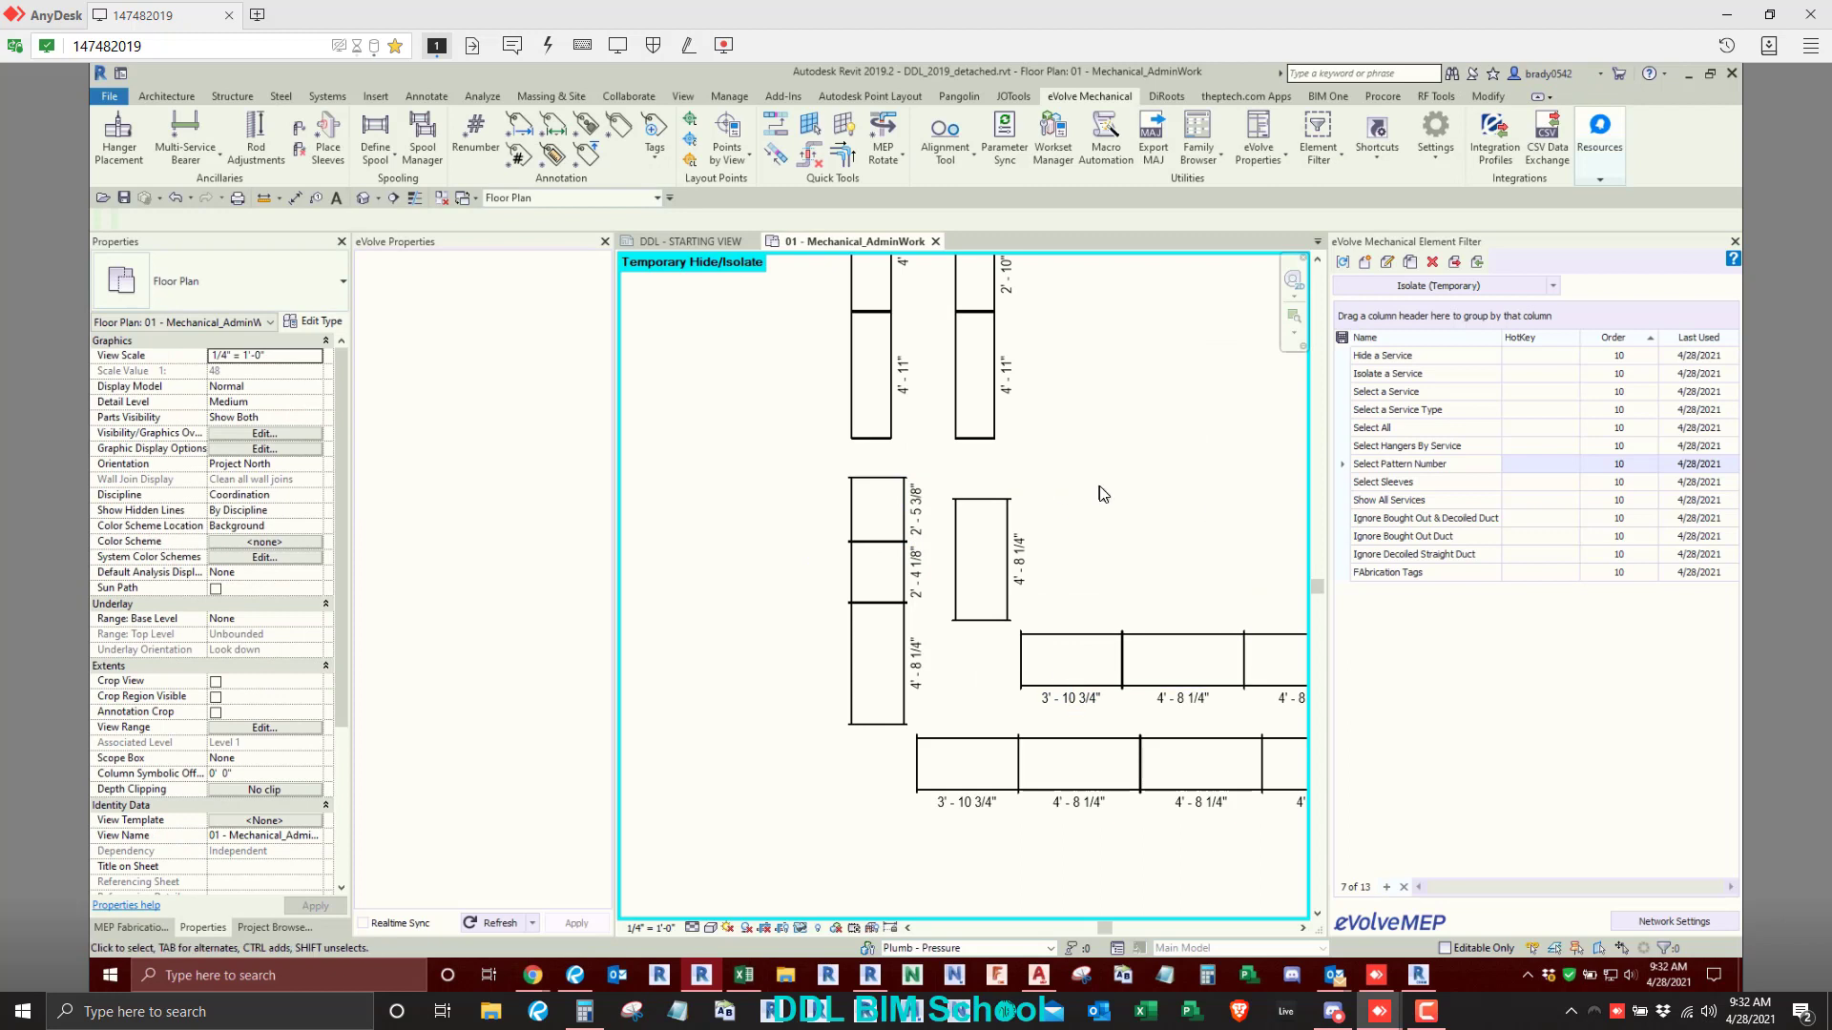
{"action": "scroll", "coordinate": [1103, 494], "scroll_direction": "down", "scroll_amount": 2}
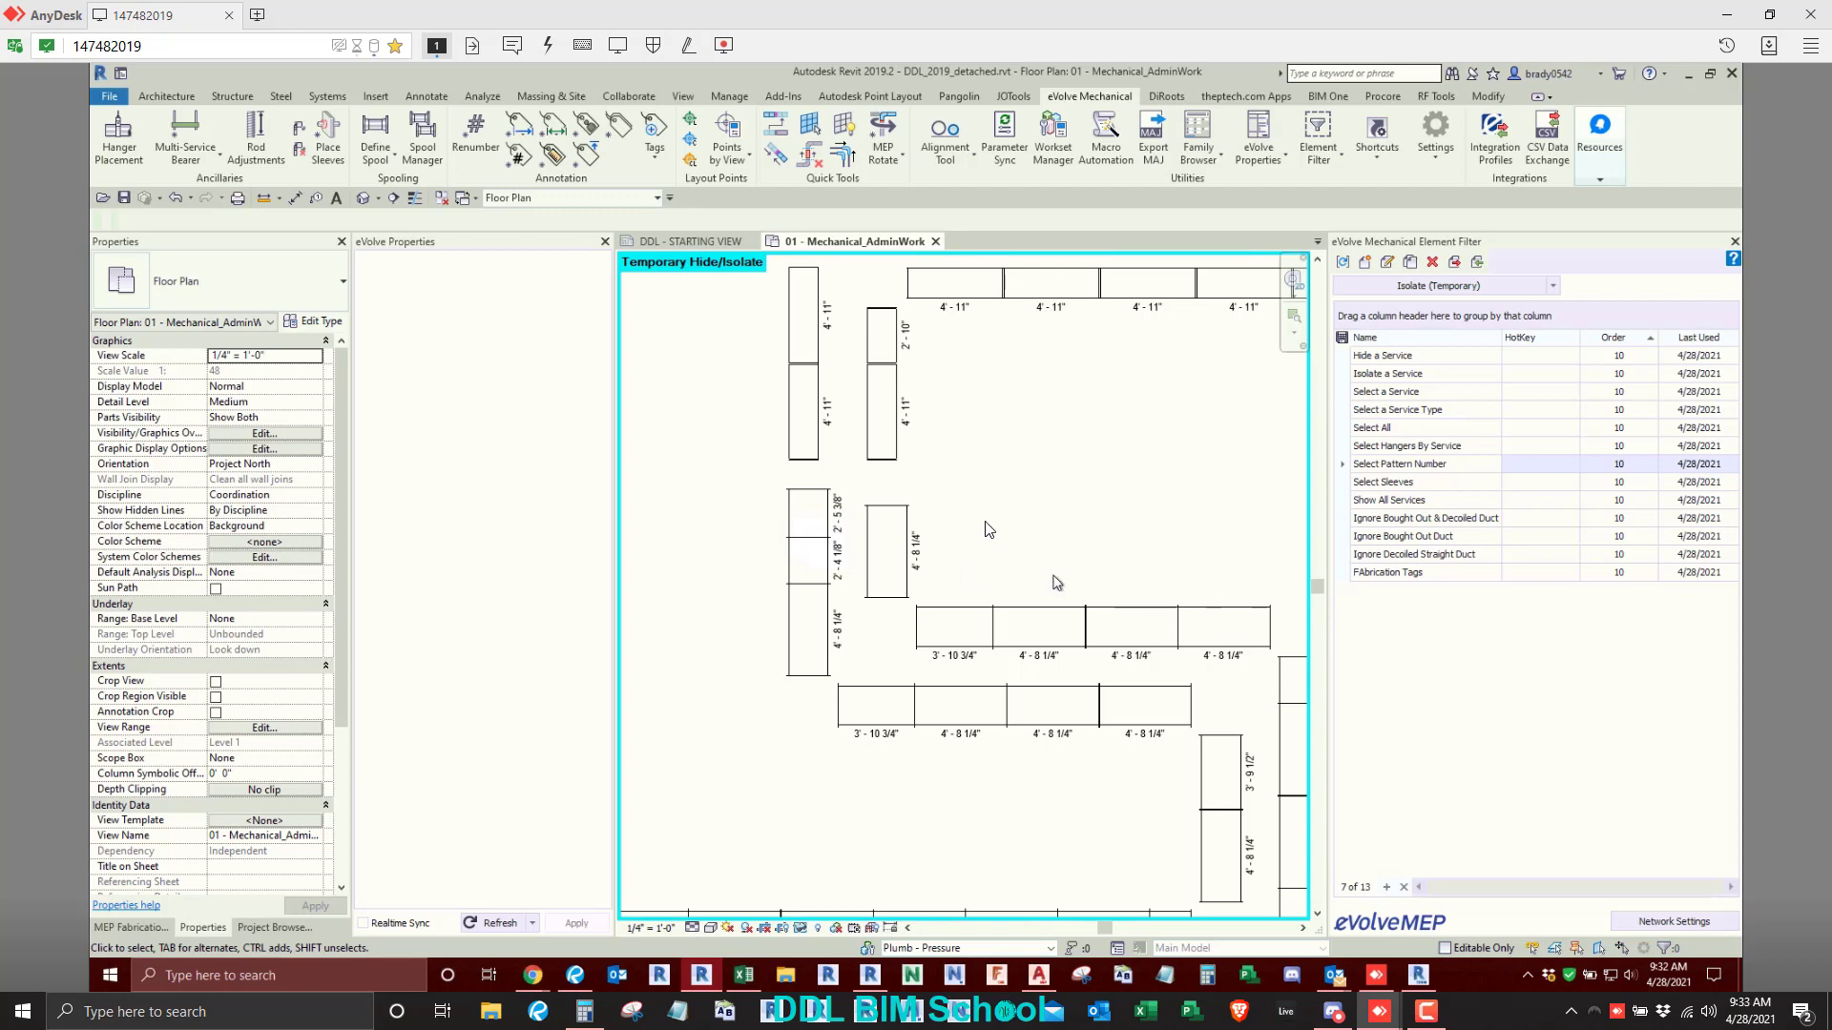
{"action": "left_click", "coordinate": [800, 928]}
{"action": "left_click", "coordinate": [873, 910]}
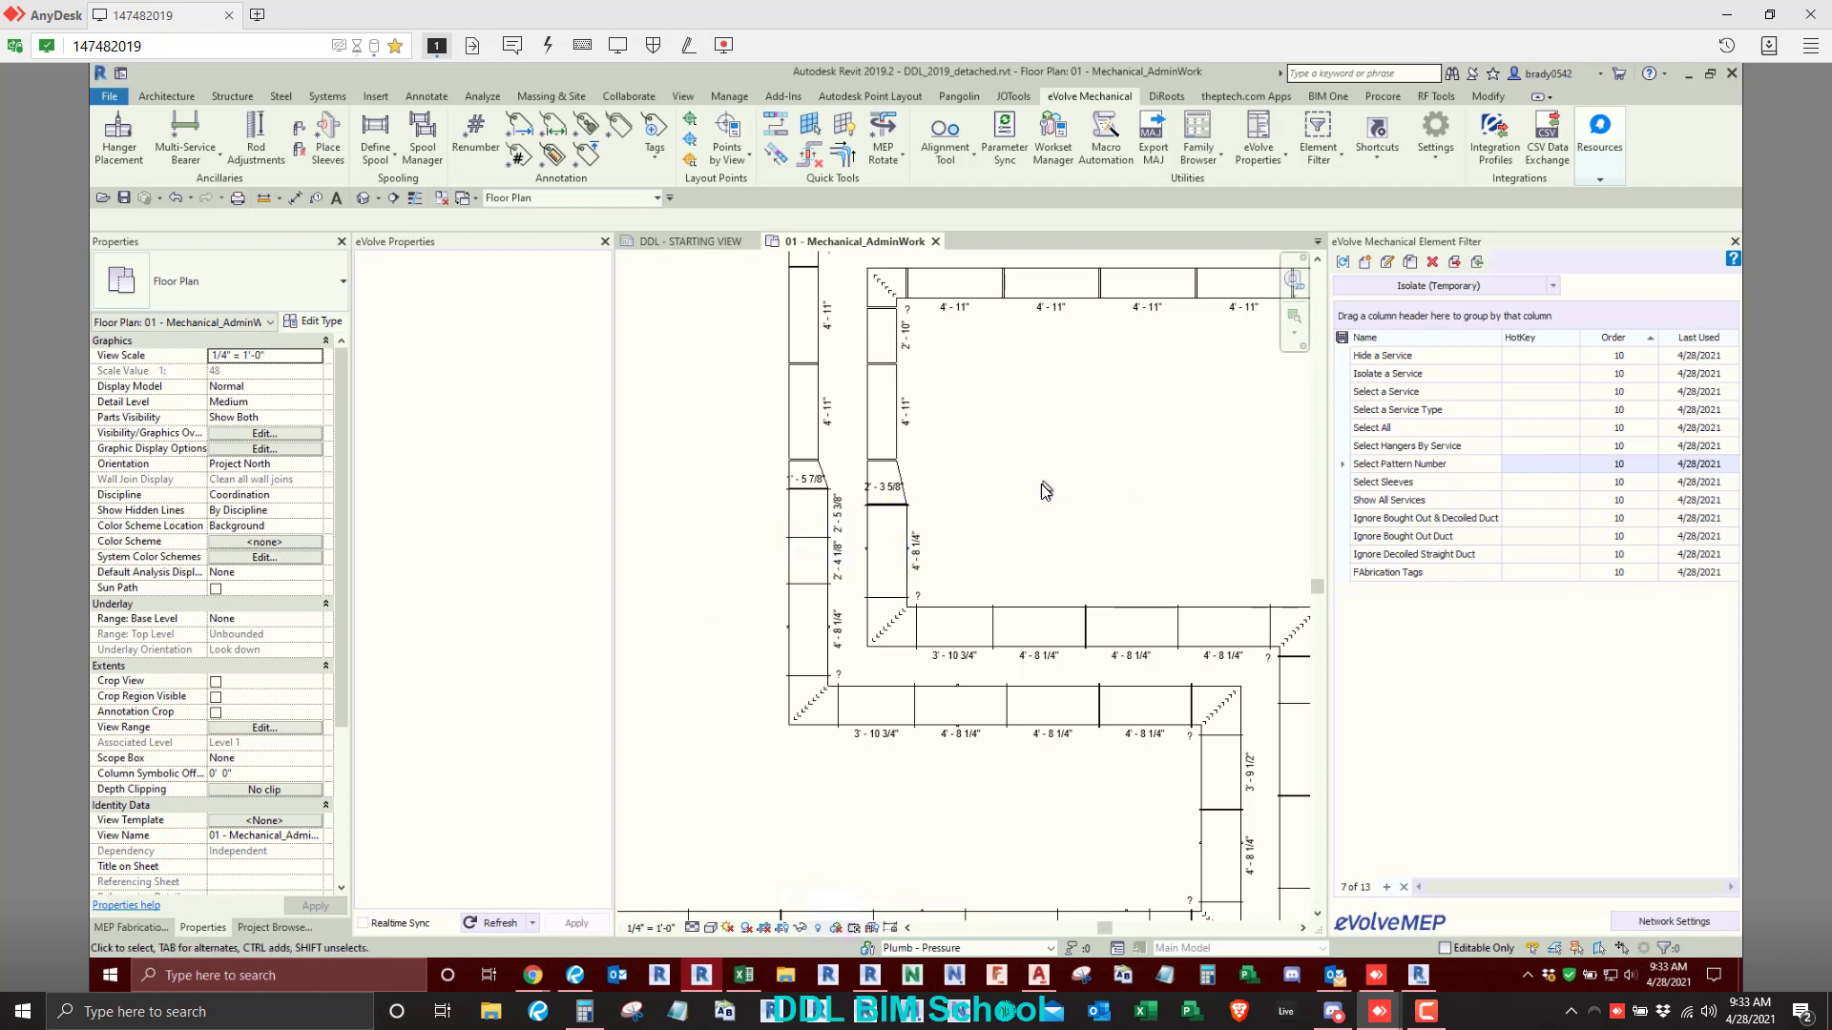
{"action": "key", "text": "ctrl+z"}
{"action": "key", "text": "ctrl+z"}
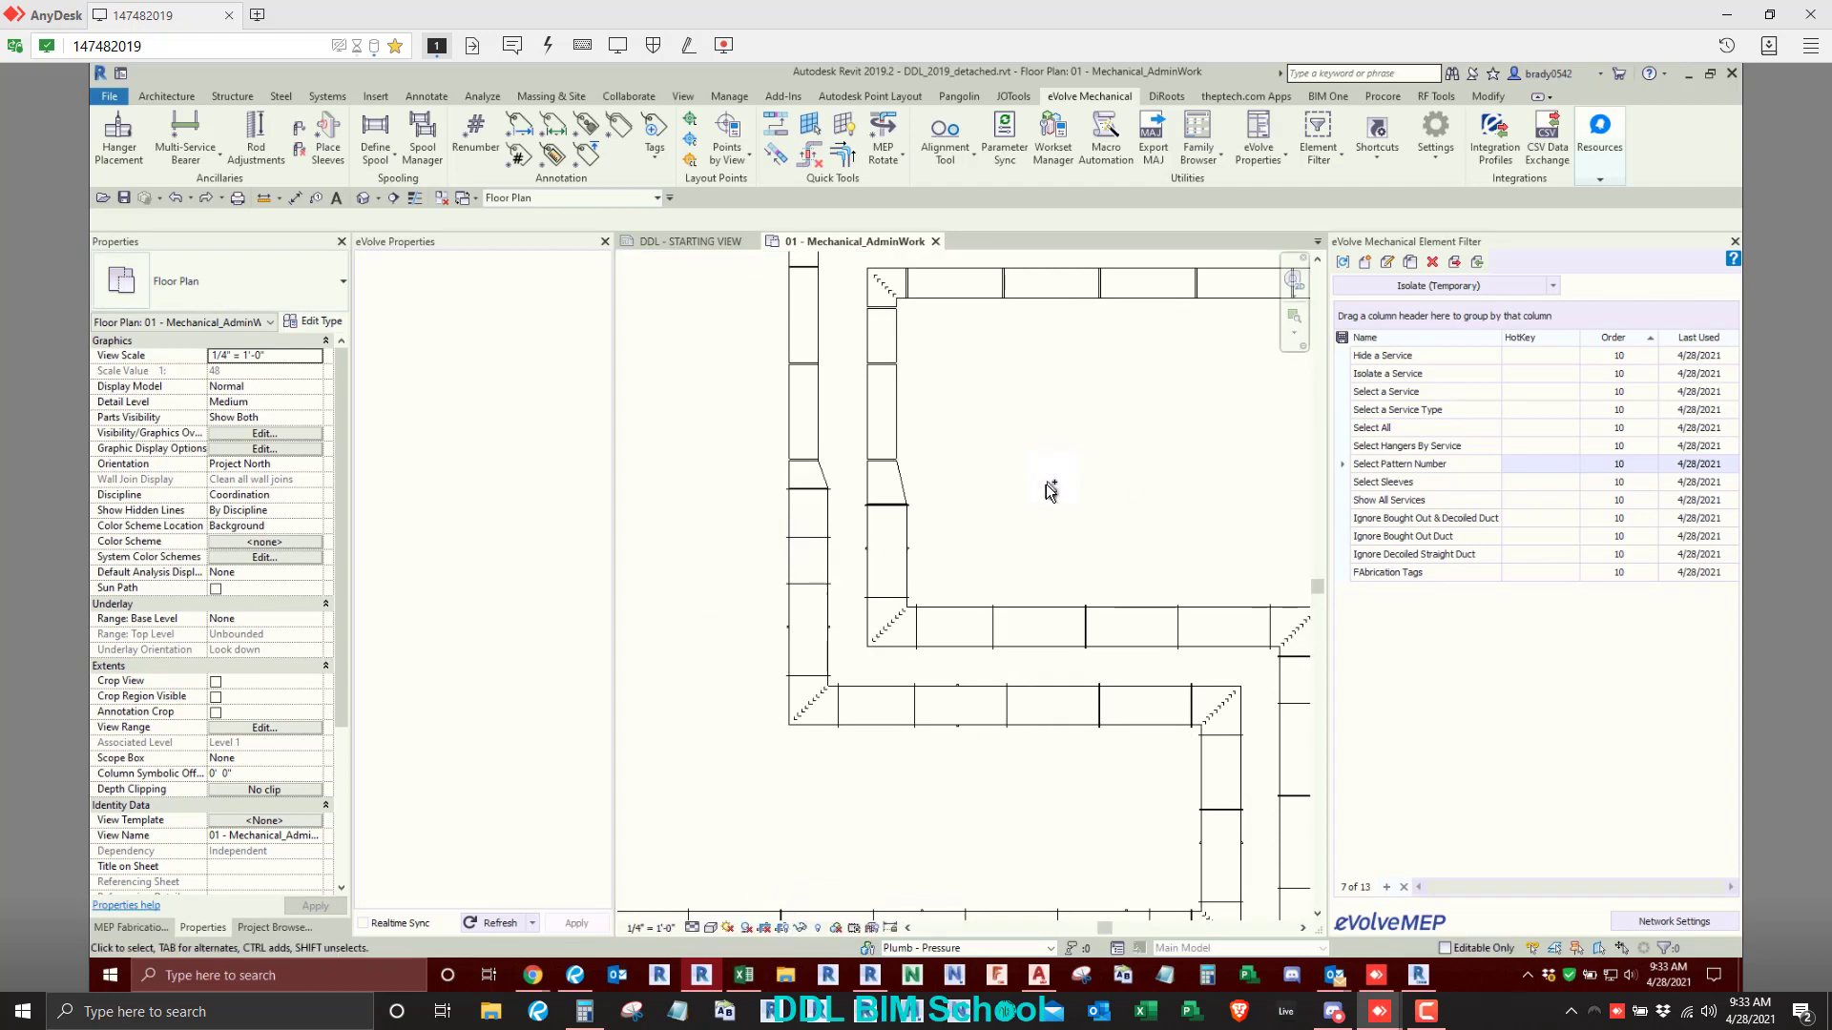
- Temporarily isolate the pattern number 866 straight ducts in the entire duct run with the Select Pattern Number filter
{"action": "scroll", "coordinate": [1047, 484], "scroll_direction": "down", "scroll_amount": 5}
{"action": "middle_click_drag", "start_coordinate": [1011, 543], "coordinate": [951, 571]}
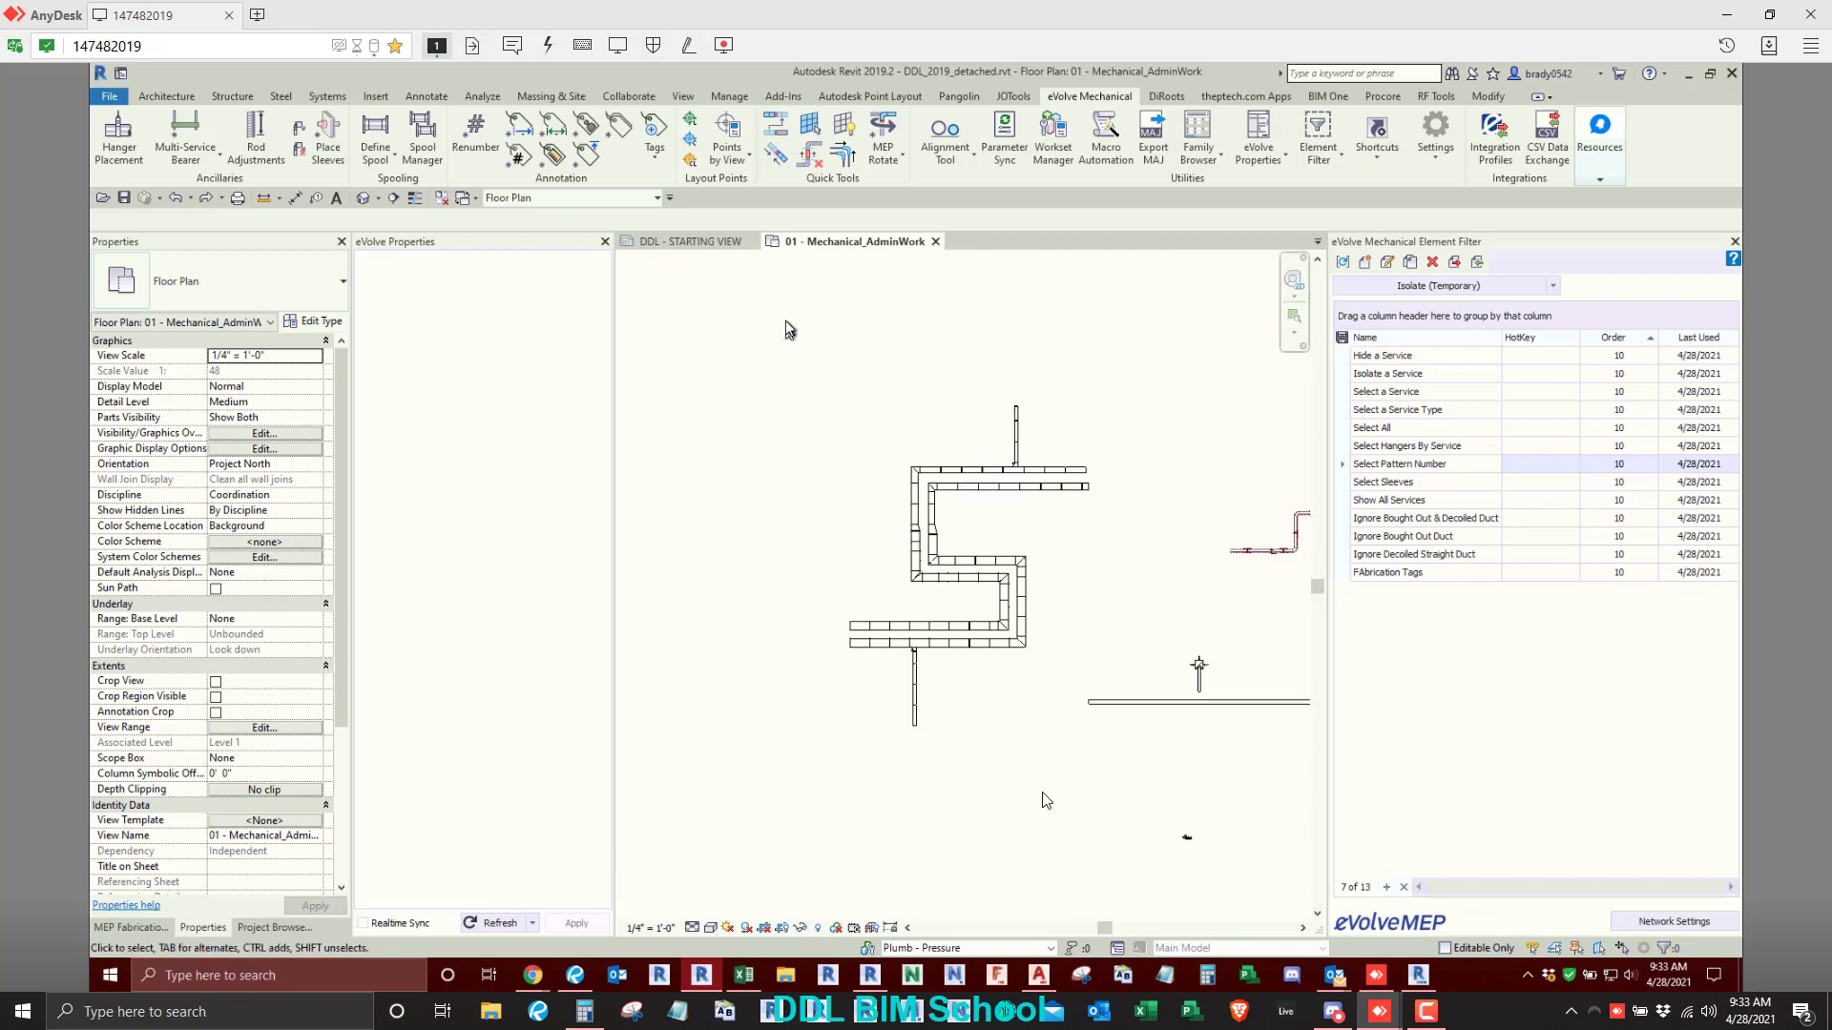
{"action": "left_click_drag", "start_coordinate": [785, 320], "coordinate": [1119, 807]}
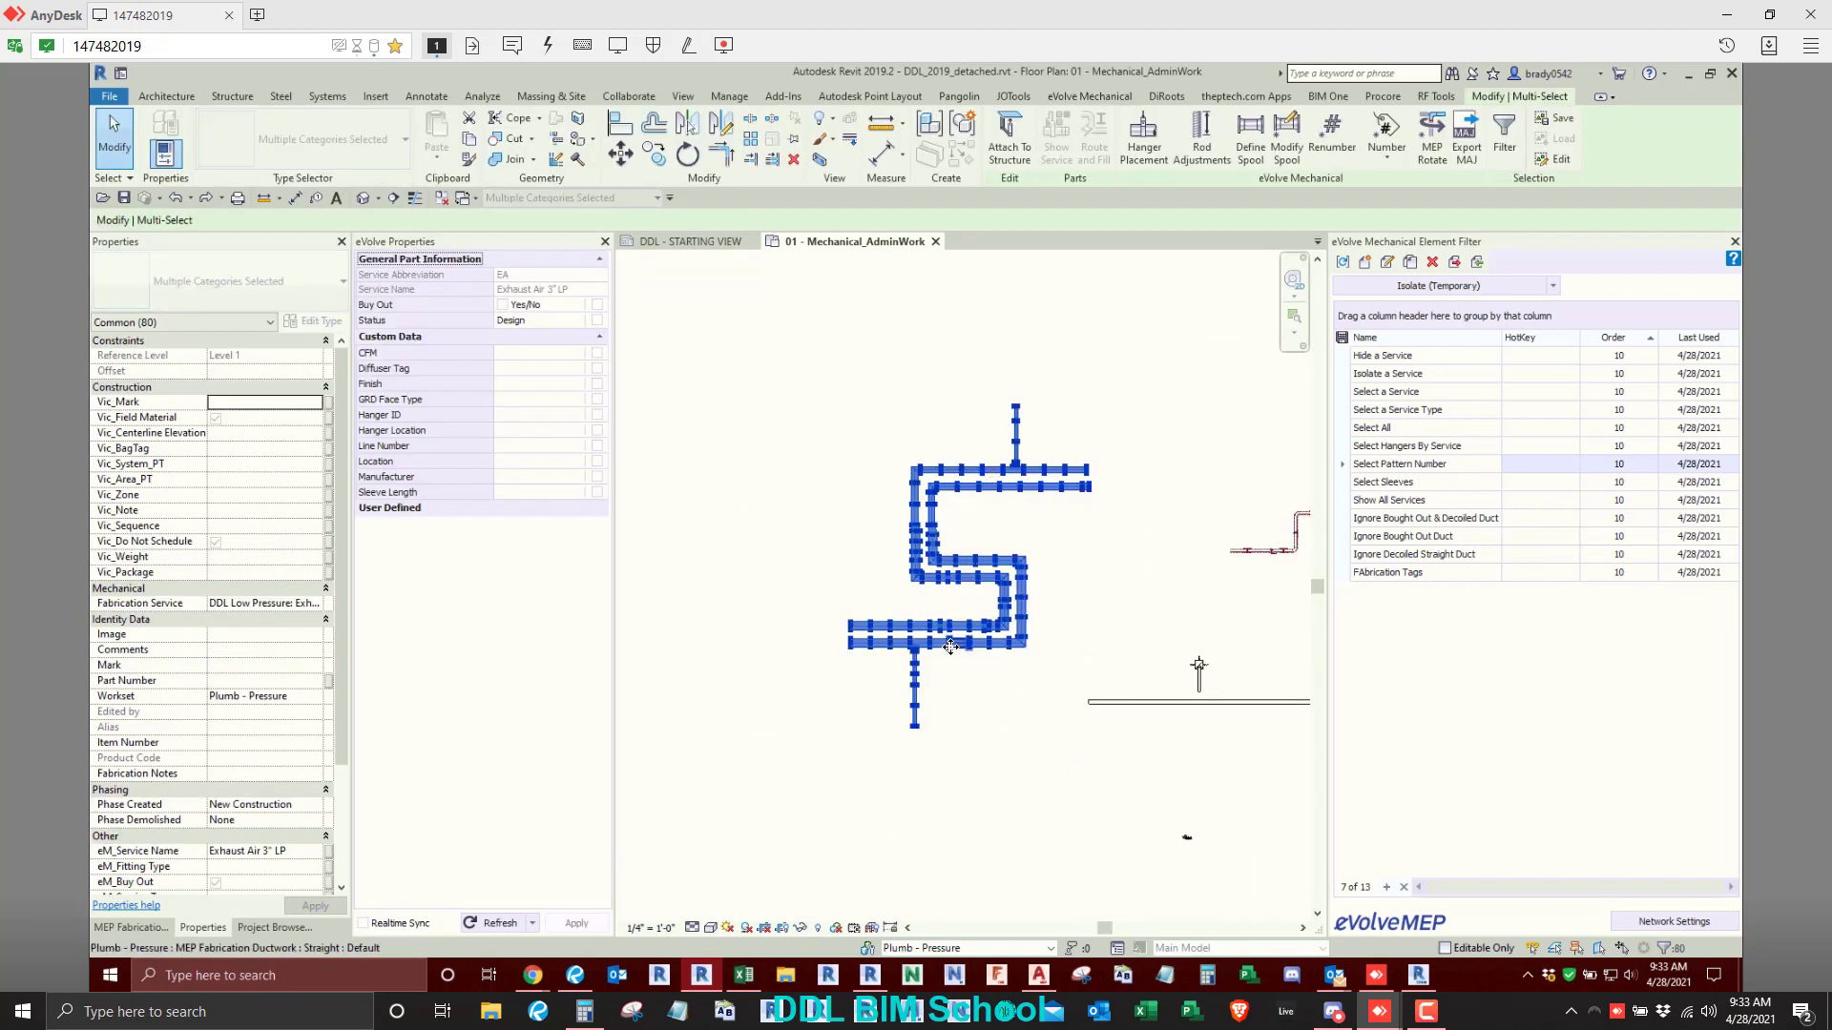
{"action": "left_click", "coordinate": [1404, 290]}
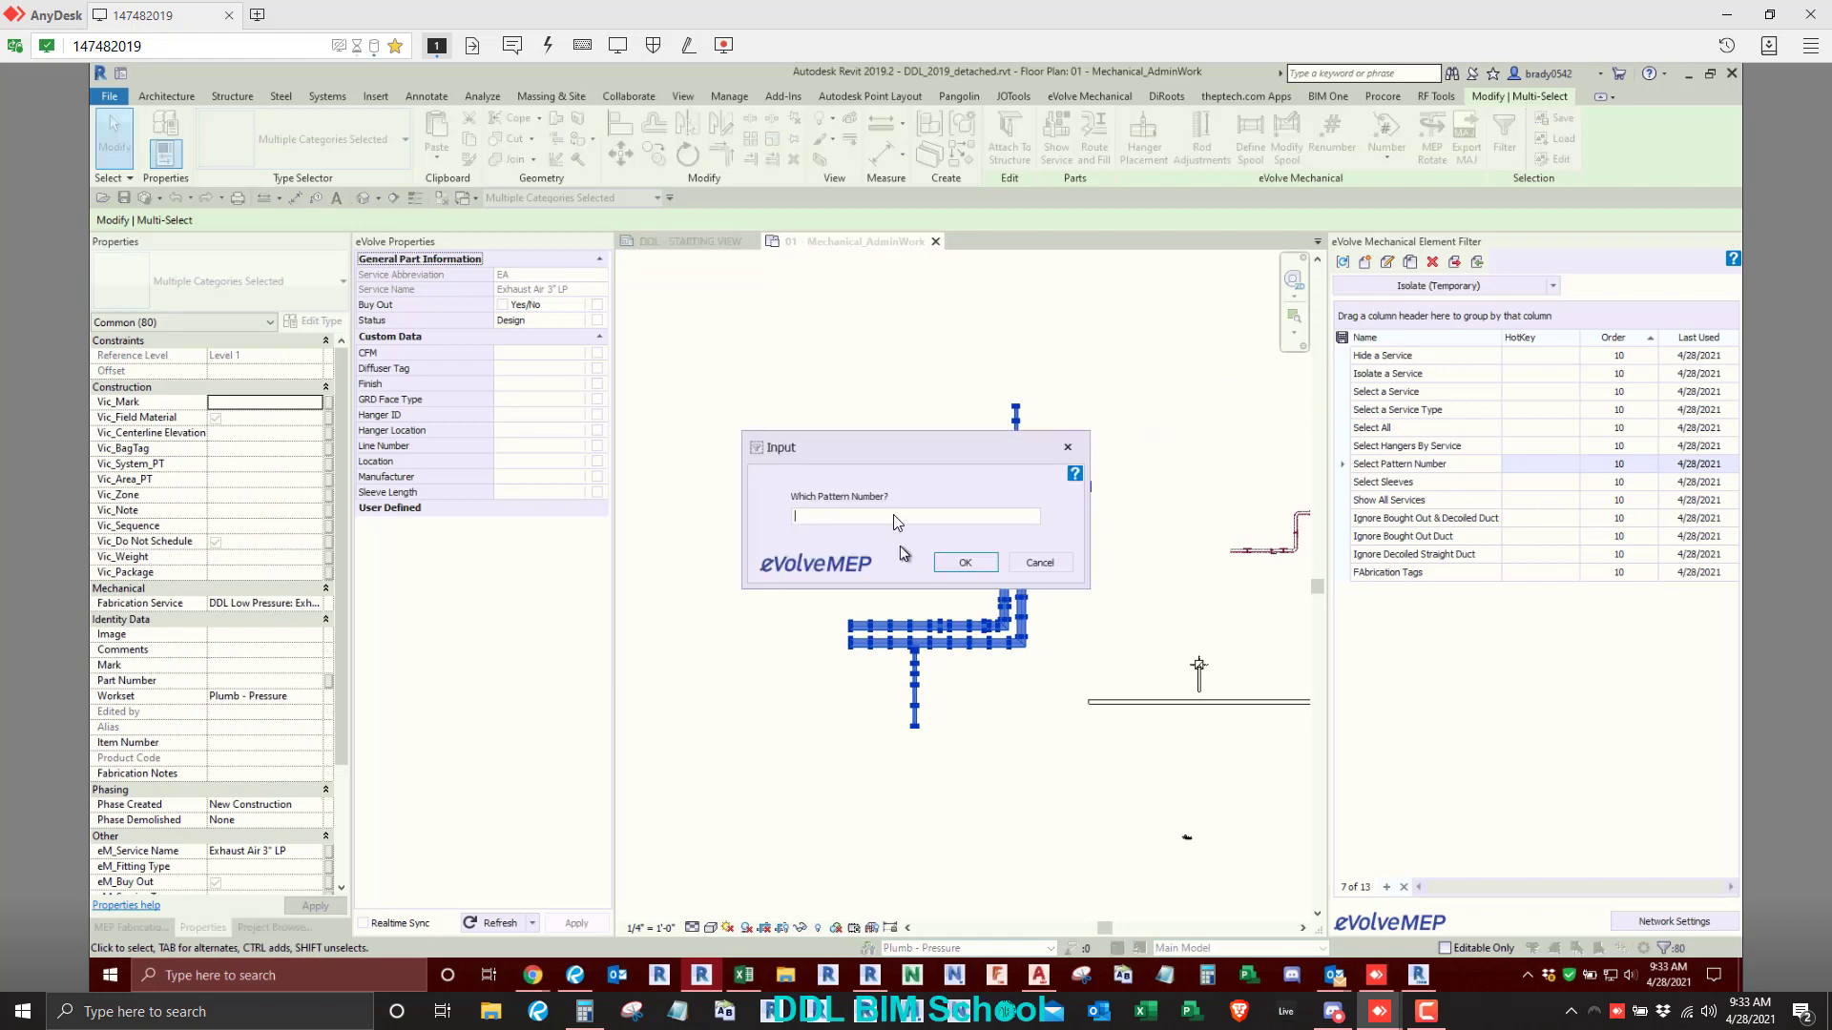
{"action": "type", "text": "8"}
{"action": "key", "text": "Return"}
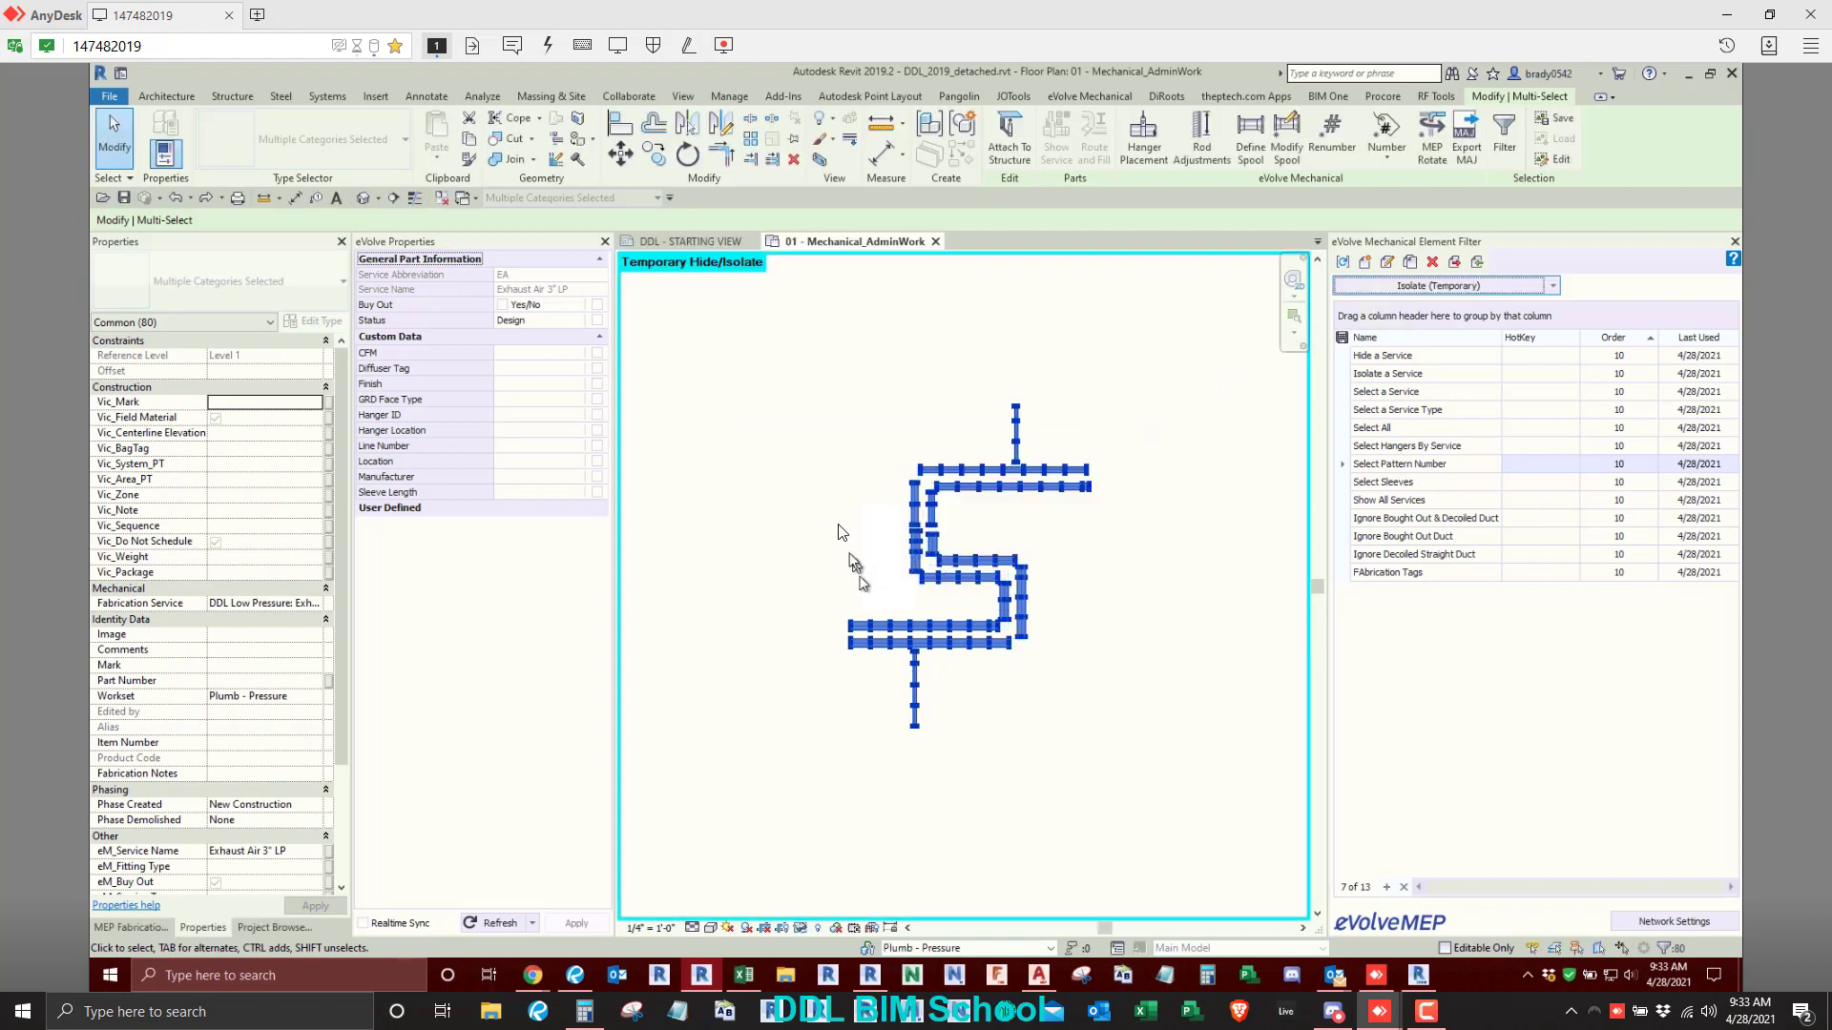
- Select only the isolated straight ducts and apply the eVolve Length Tag to them
{"action": "left_click_drag", "start_coordinate": [749, 312], "coordinate": [1193, 775]}
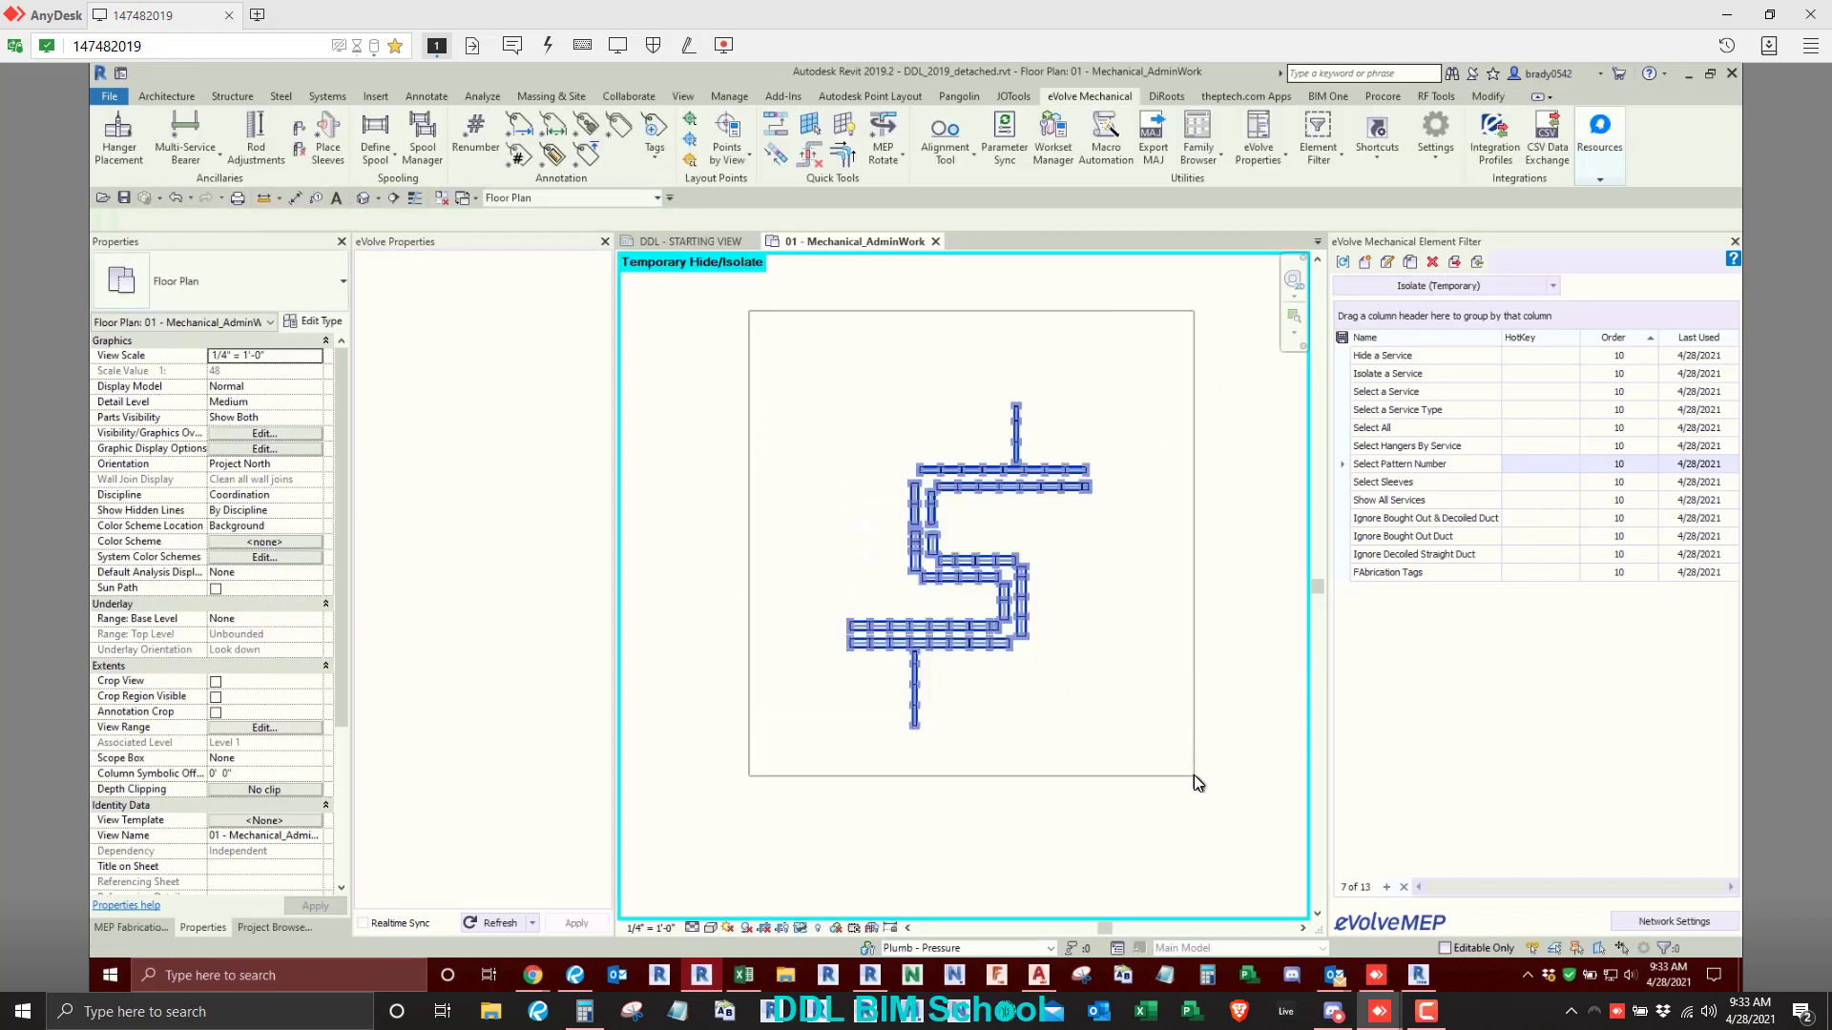
{"action": "left_click", "coordinate": [870, 101]}
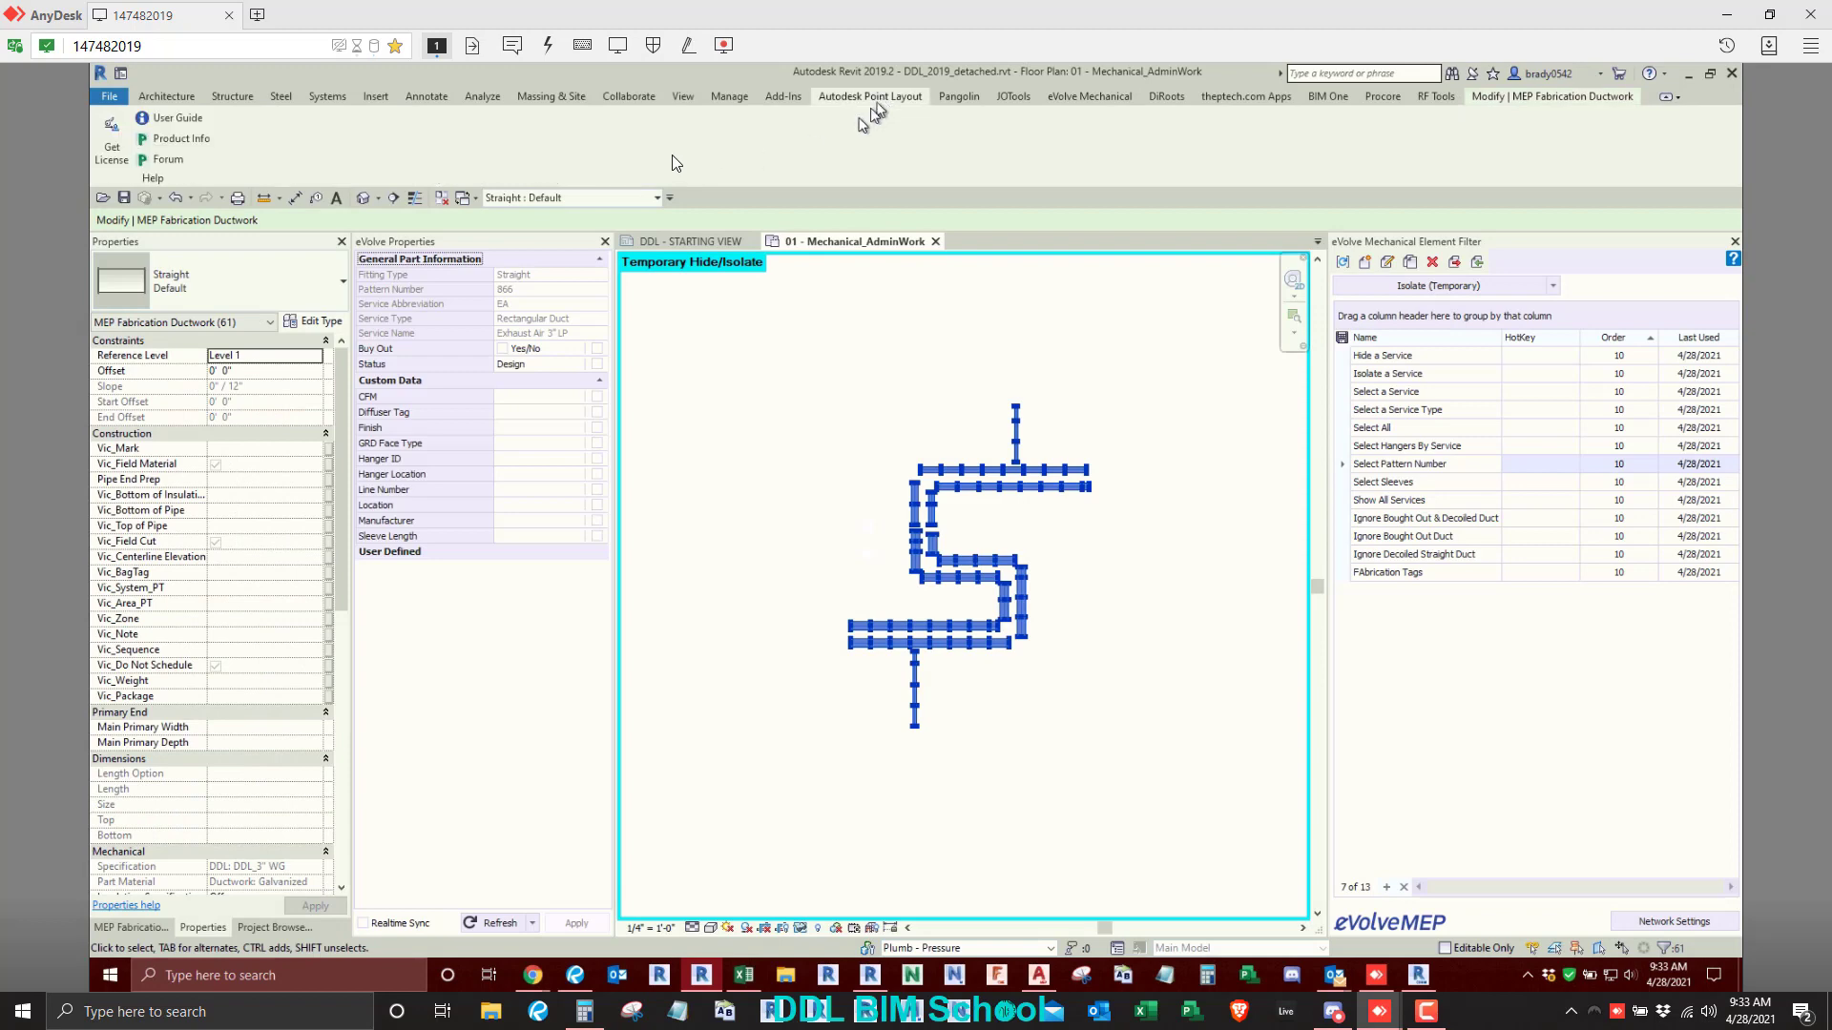
{"action": "left_click", "coordinate": [1090, 96]}
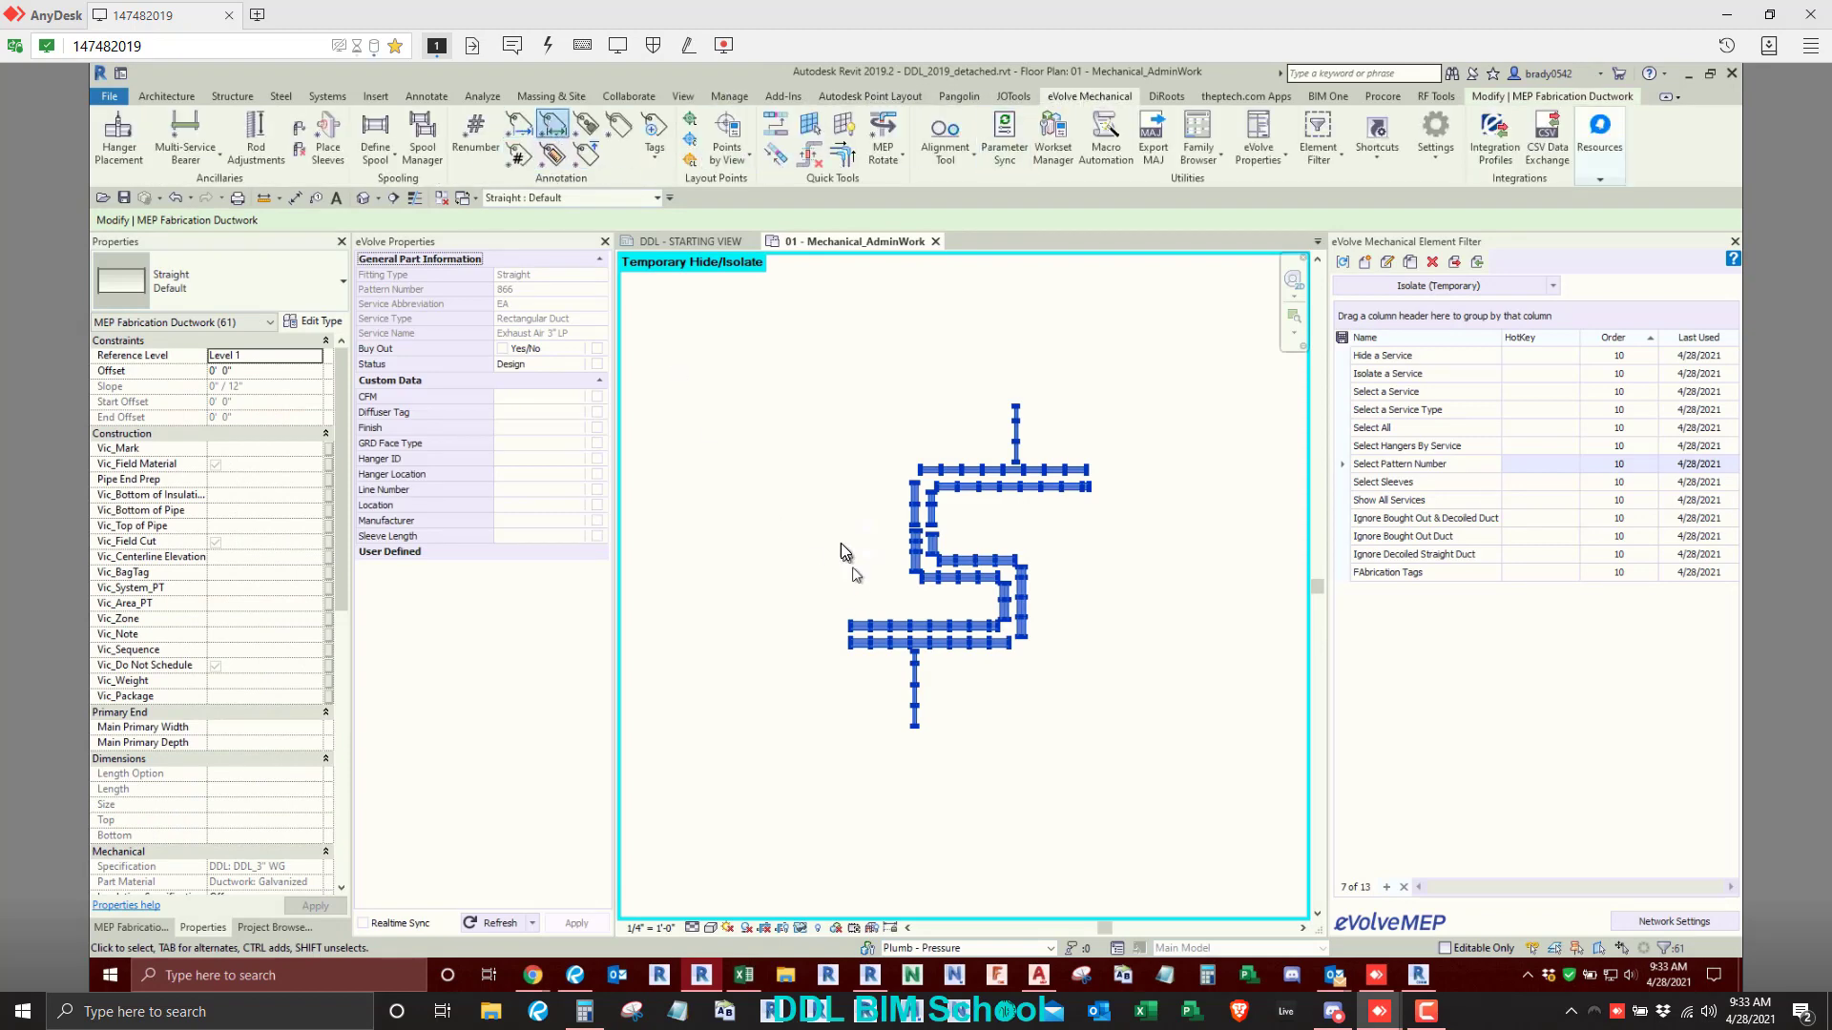
{"action": "left_click", "coordinate": [962, 617]}
{"action": "scroll", "coordinate": [963, 617], "scroll_direction": "up", "scroll_amount": 5}
{"action": "scroll", "coordinate": [942, 506], "scroll_direction": "down", "scroll_amount": 5}
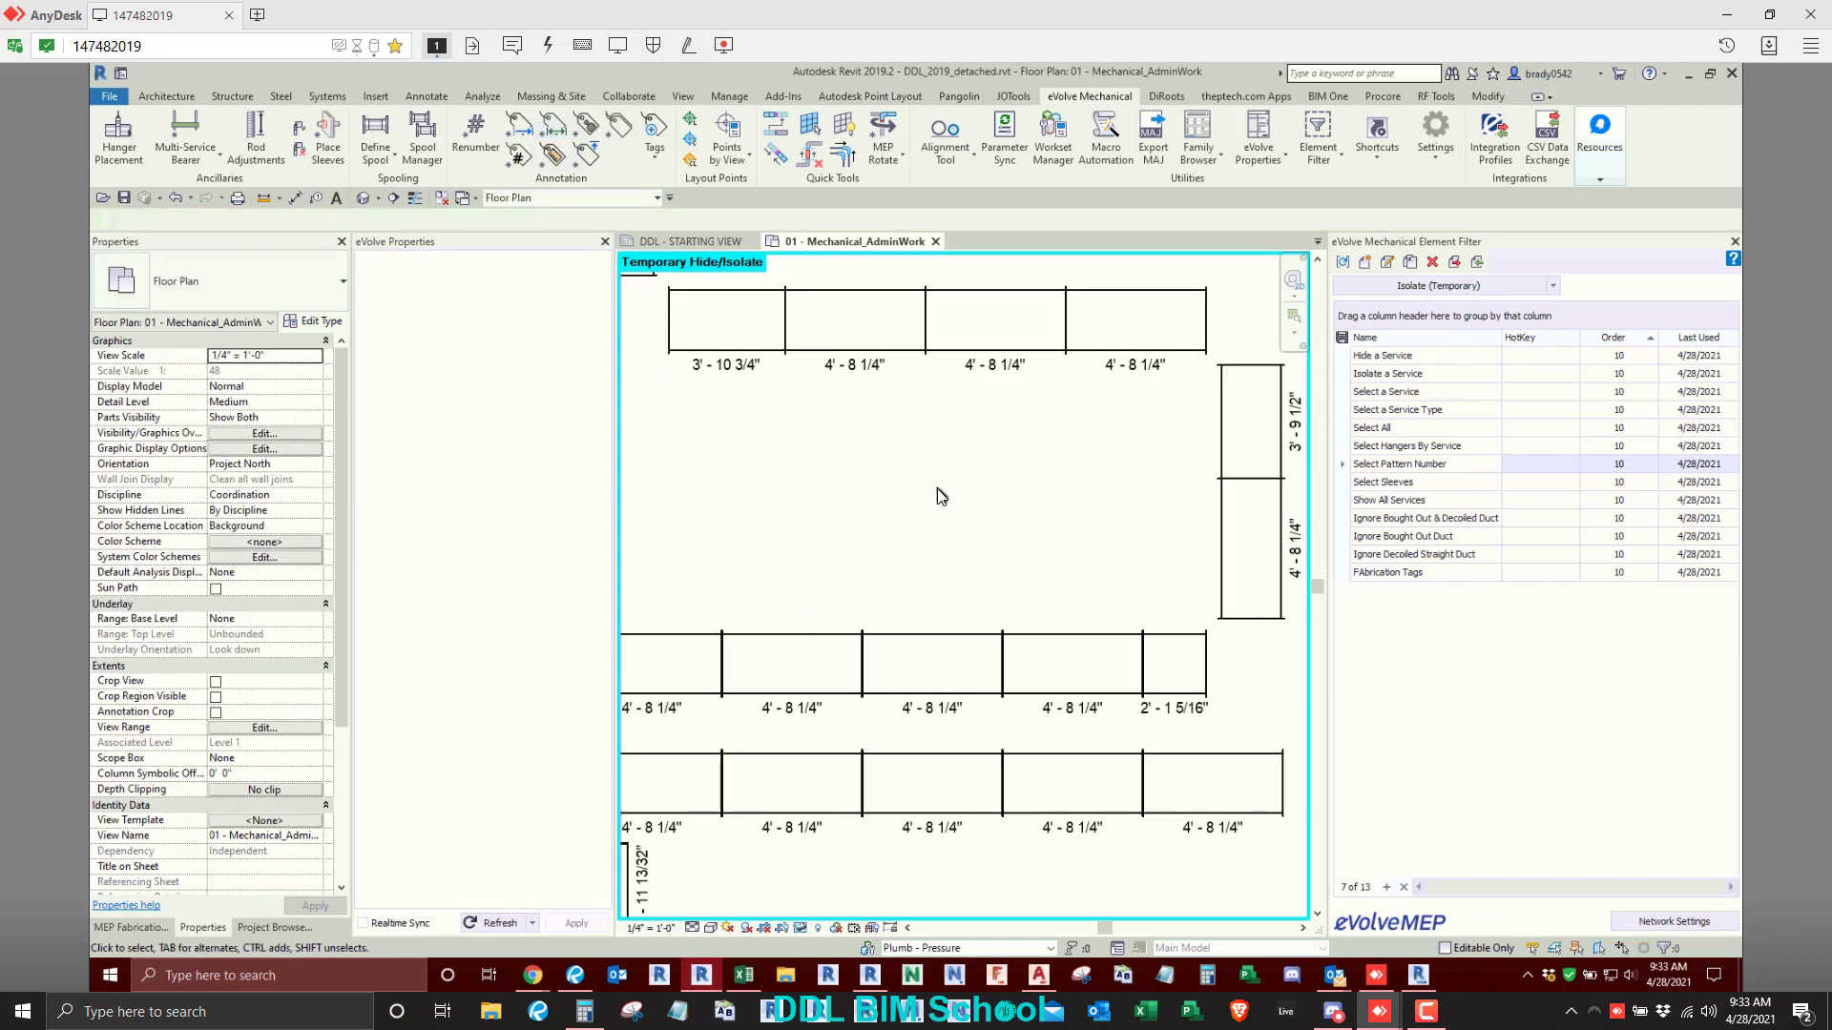
- Reset the temporary hide/isolate to show the full duct run with its fittings again
{"action": "scroll", "coordinate": [937, 489], "scroll_direction": "down", "scroll_amount": 4}
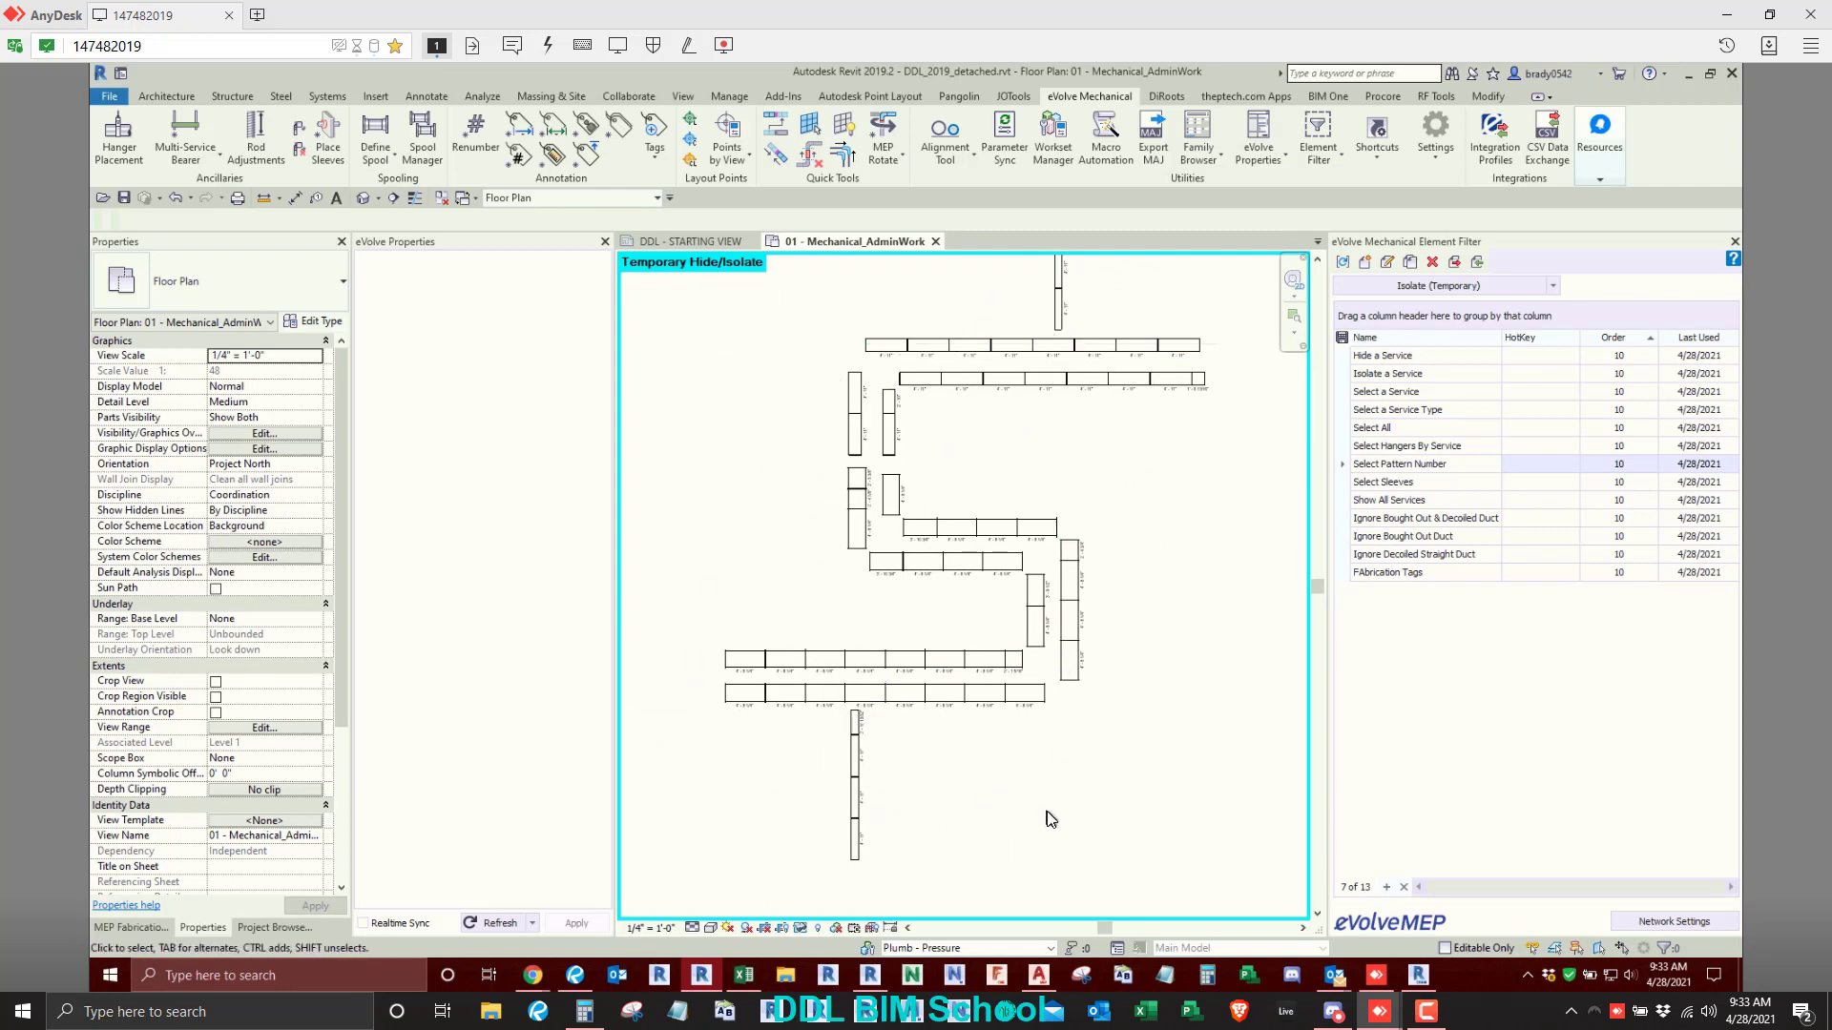
{"action": "middle_click_drag", "start_coordinate": [1123, 619], "coordinate": [1036, 676]}
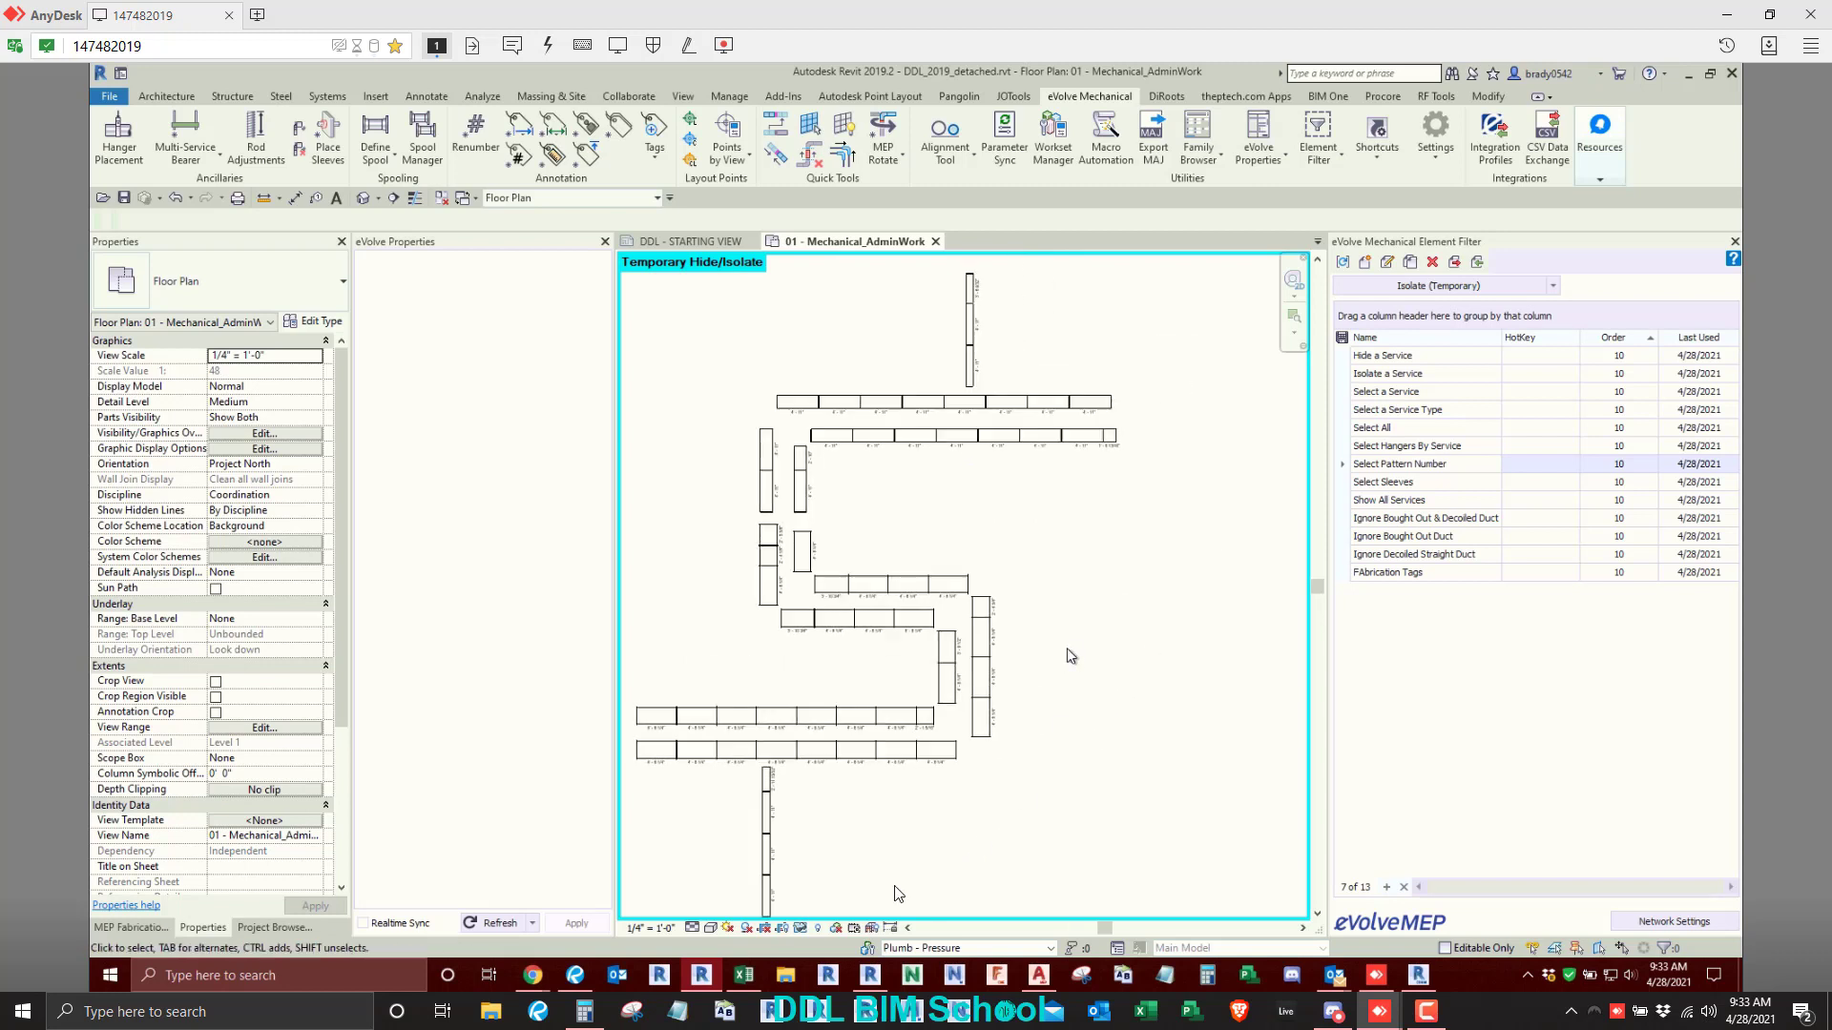
{"action": "left_click", "coordinate": [804, 925]}
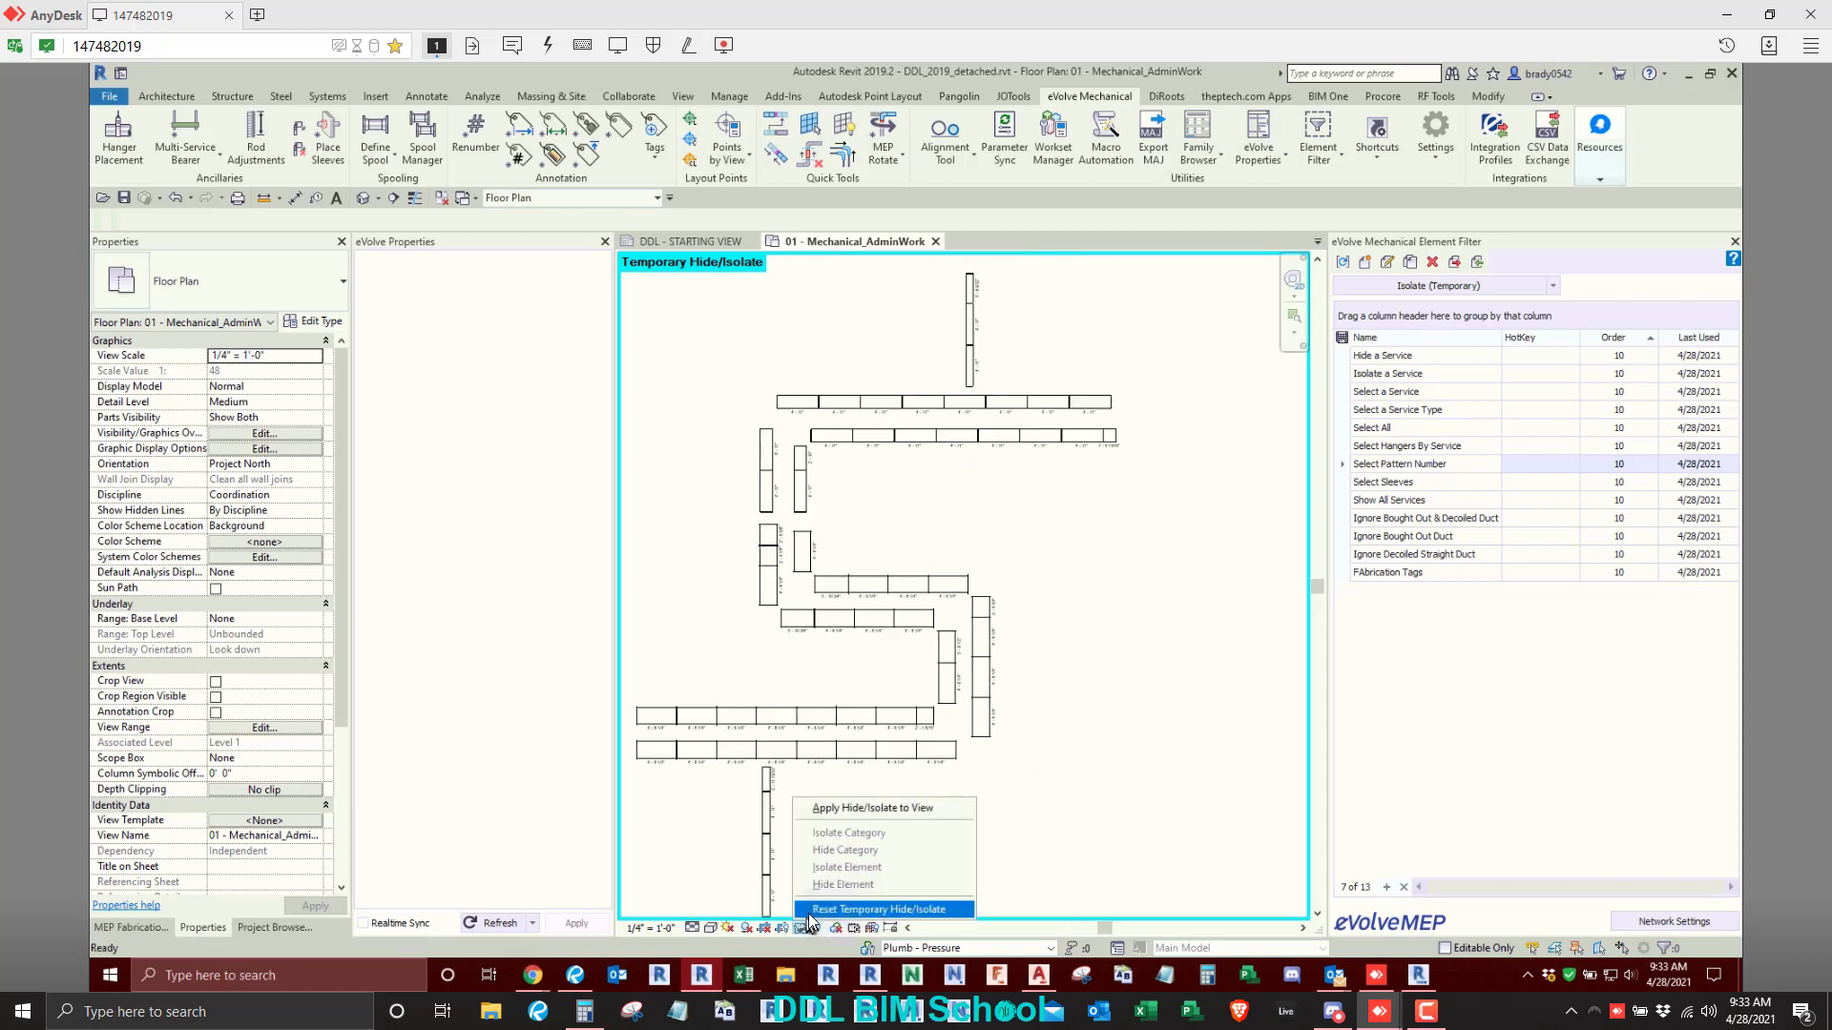
{"action": "left_click", "coordinate": [809, 913]}
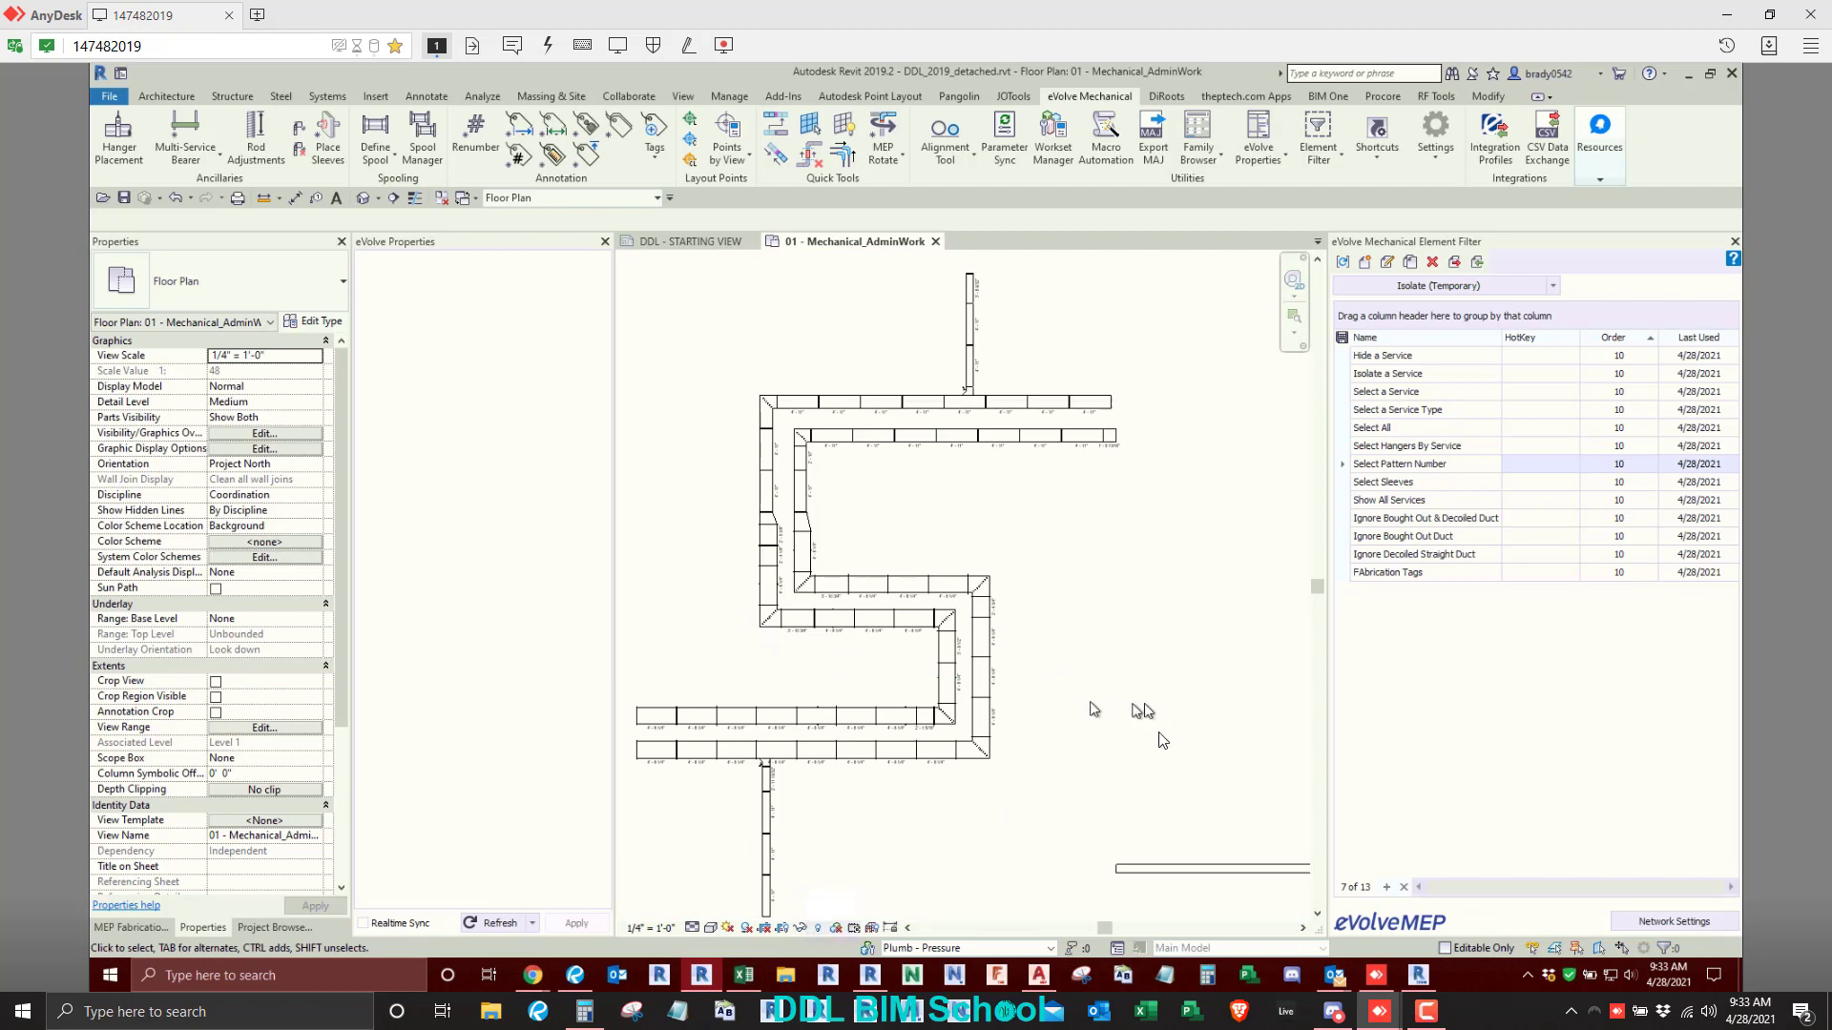
- Check the pattern number of the butterfly valve in the chilled water return piping run
{"action": "scroll", "coordinate": [1147, 716], "scroll_direction": "down", "scroll_amount": 2}
{"action": "middle_click_drag", "start_coordinate": [1151, 749], "coordinate": [866, 703]}
{"action": "scroll", "coordinate": [1058, 586], "scroll_direction": "up", "scroll_amount": 7}
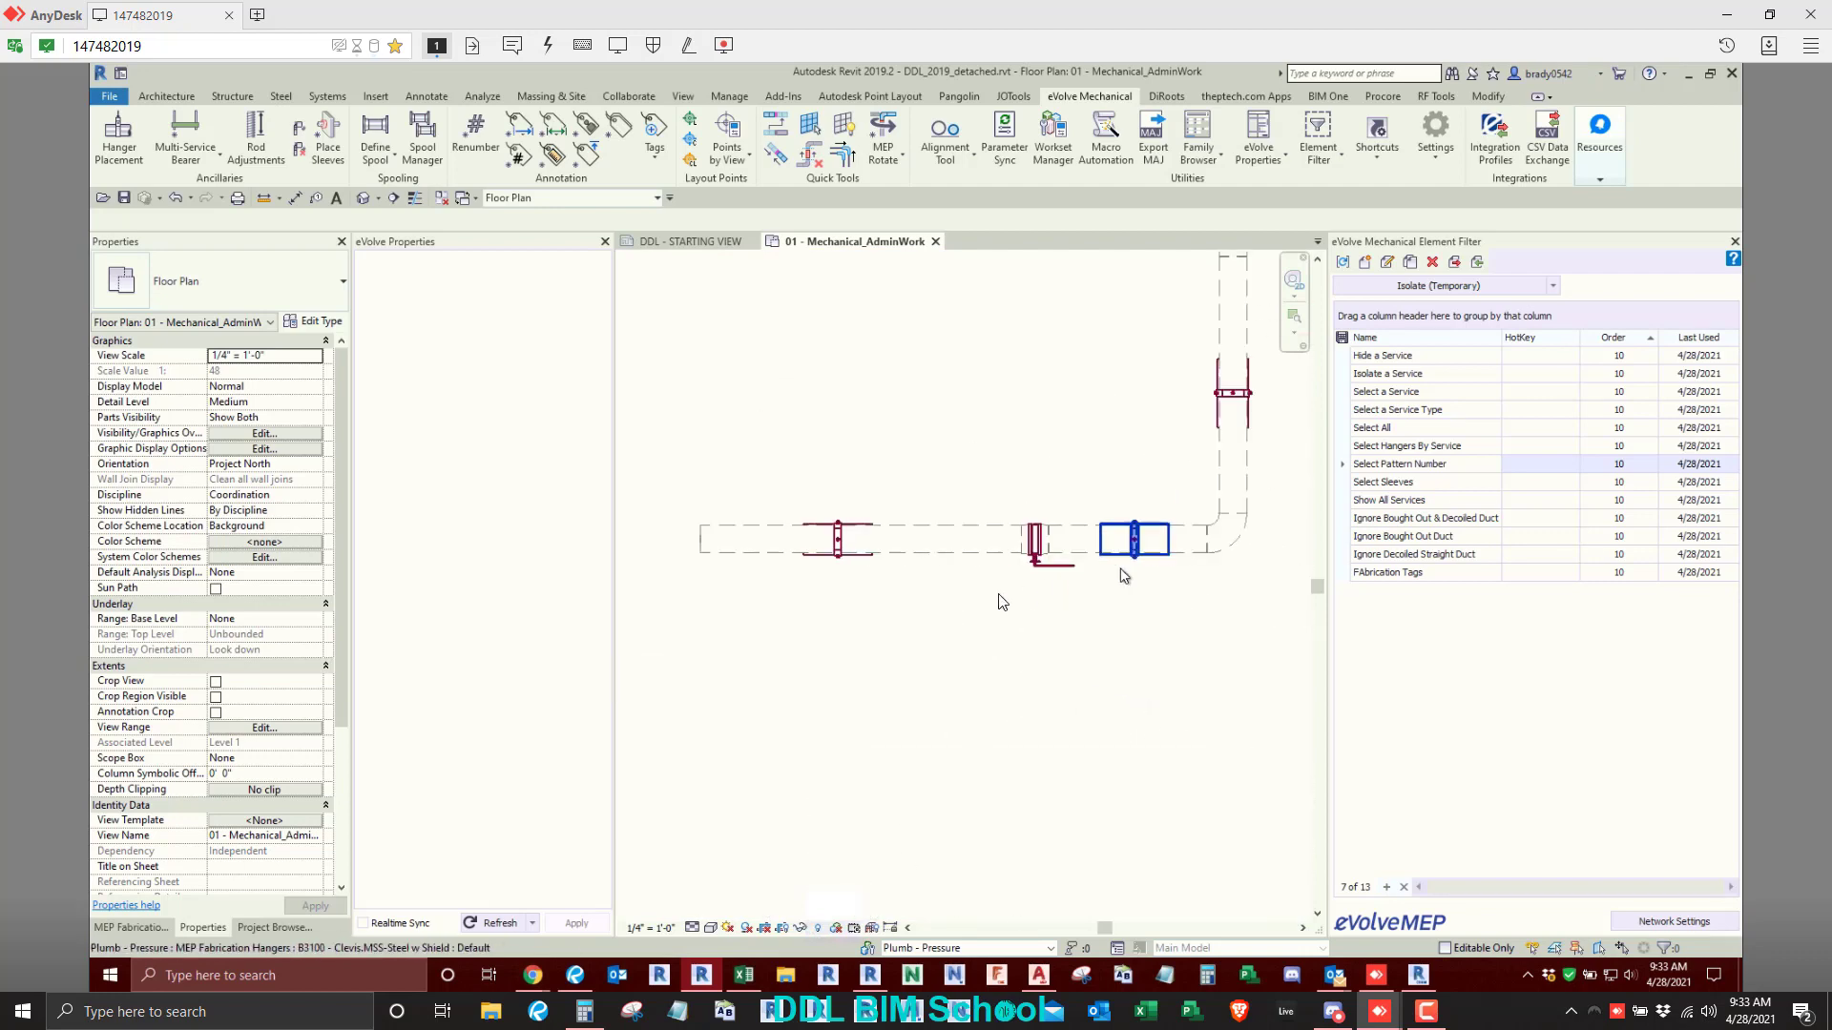
{"action": "left_click", "coordinate": [1059, 563]}
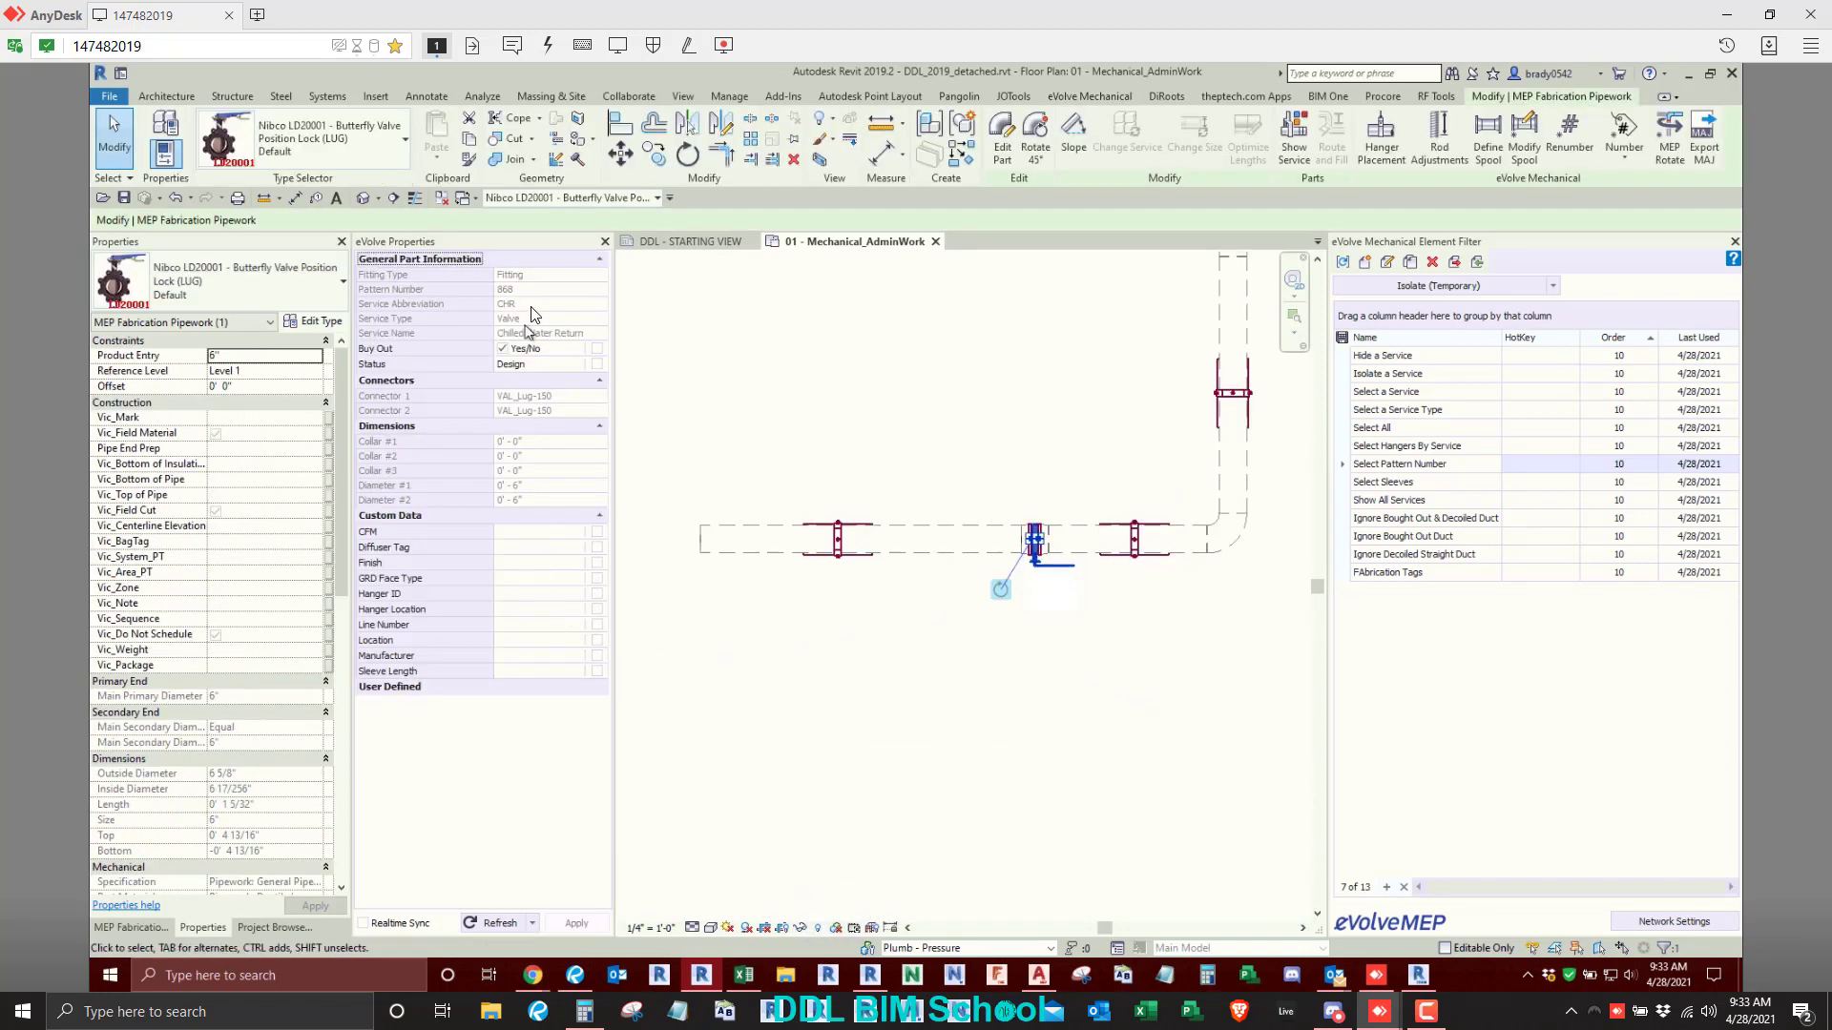
{"action": "left_click", "coordinate": [940, 389]}
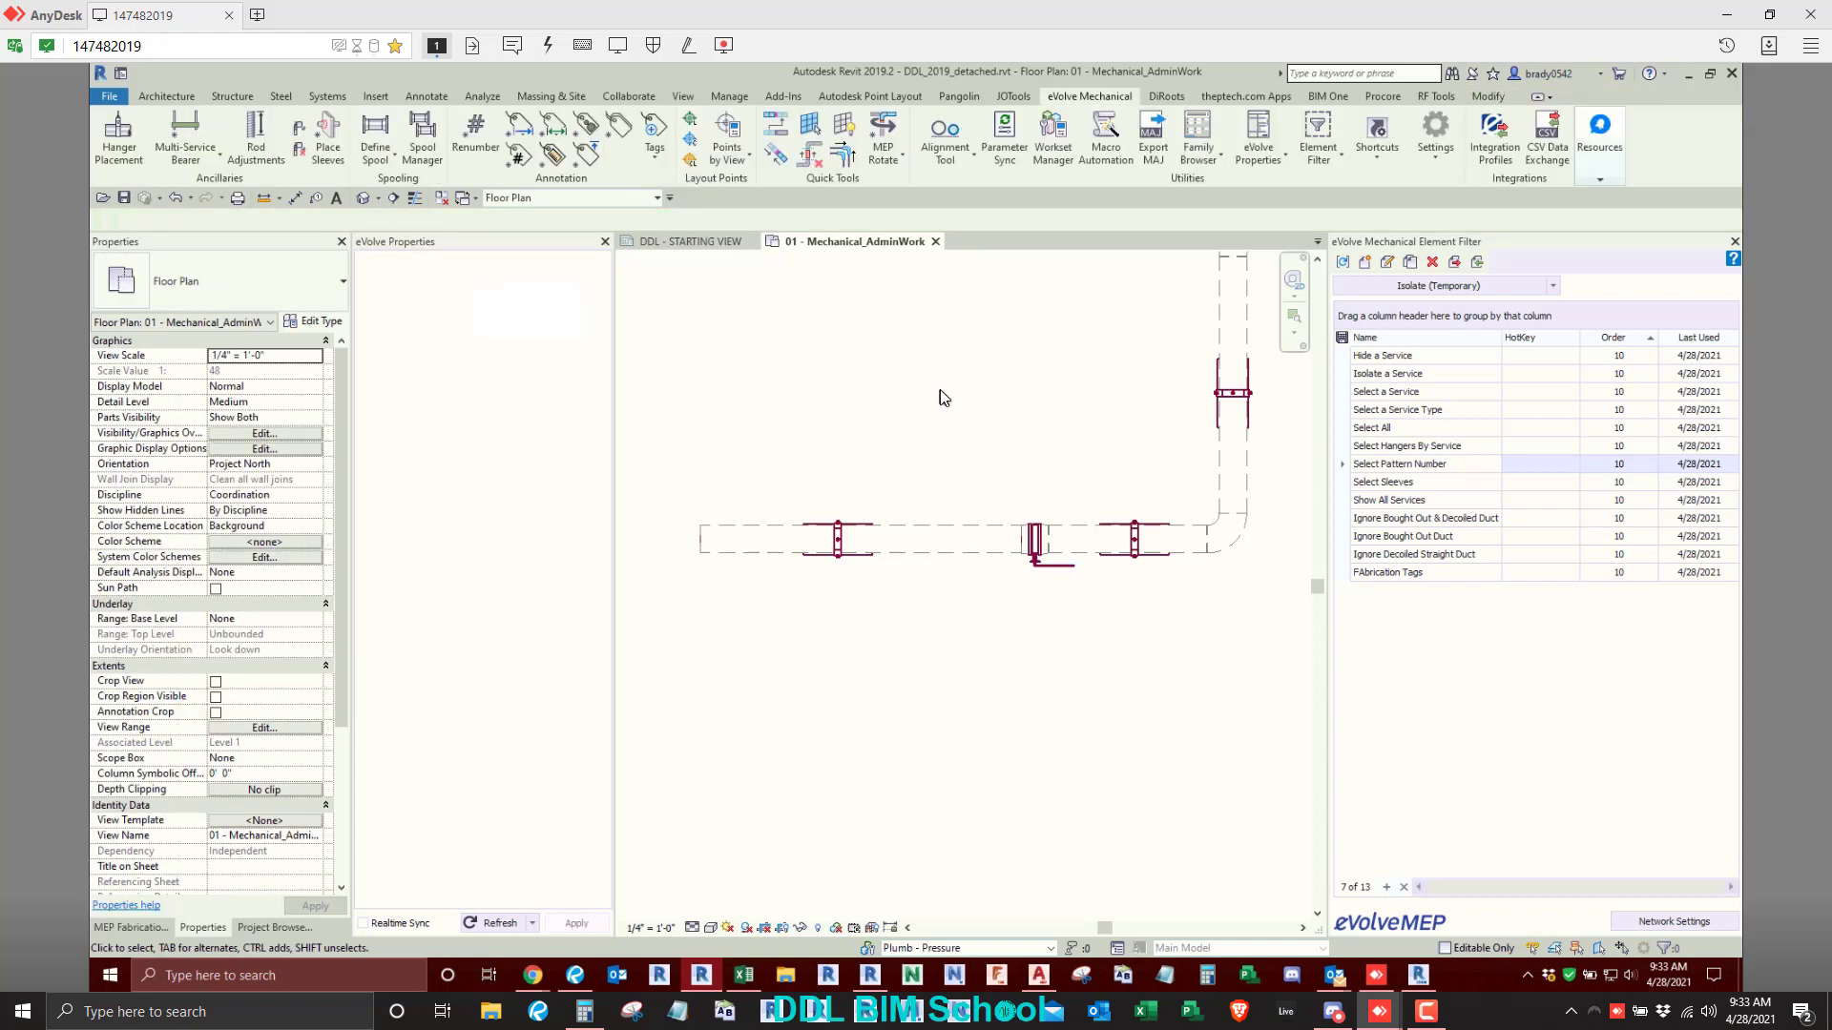
- Temporarily isolate the pattern number 868 valves in the chilled water return piping run with the Select Pattern Number filter
{"action": "scroll", "coordinate": [941, 390], "scroll_direction": "down", "scroll_amount": 3}
{"action": "scroll", "coordinate": [766, 290], "scroll_direction": "down", "scroll_amount": 1}
{"action": "left_click_drag", "start_coordinate": [735, 323], "coordinate": [1159, 668]}
{"action": "left_click", "coordinate": [1439, 286]}
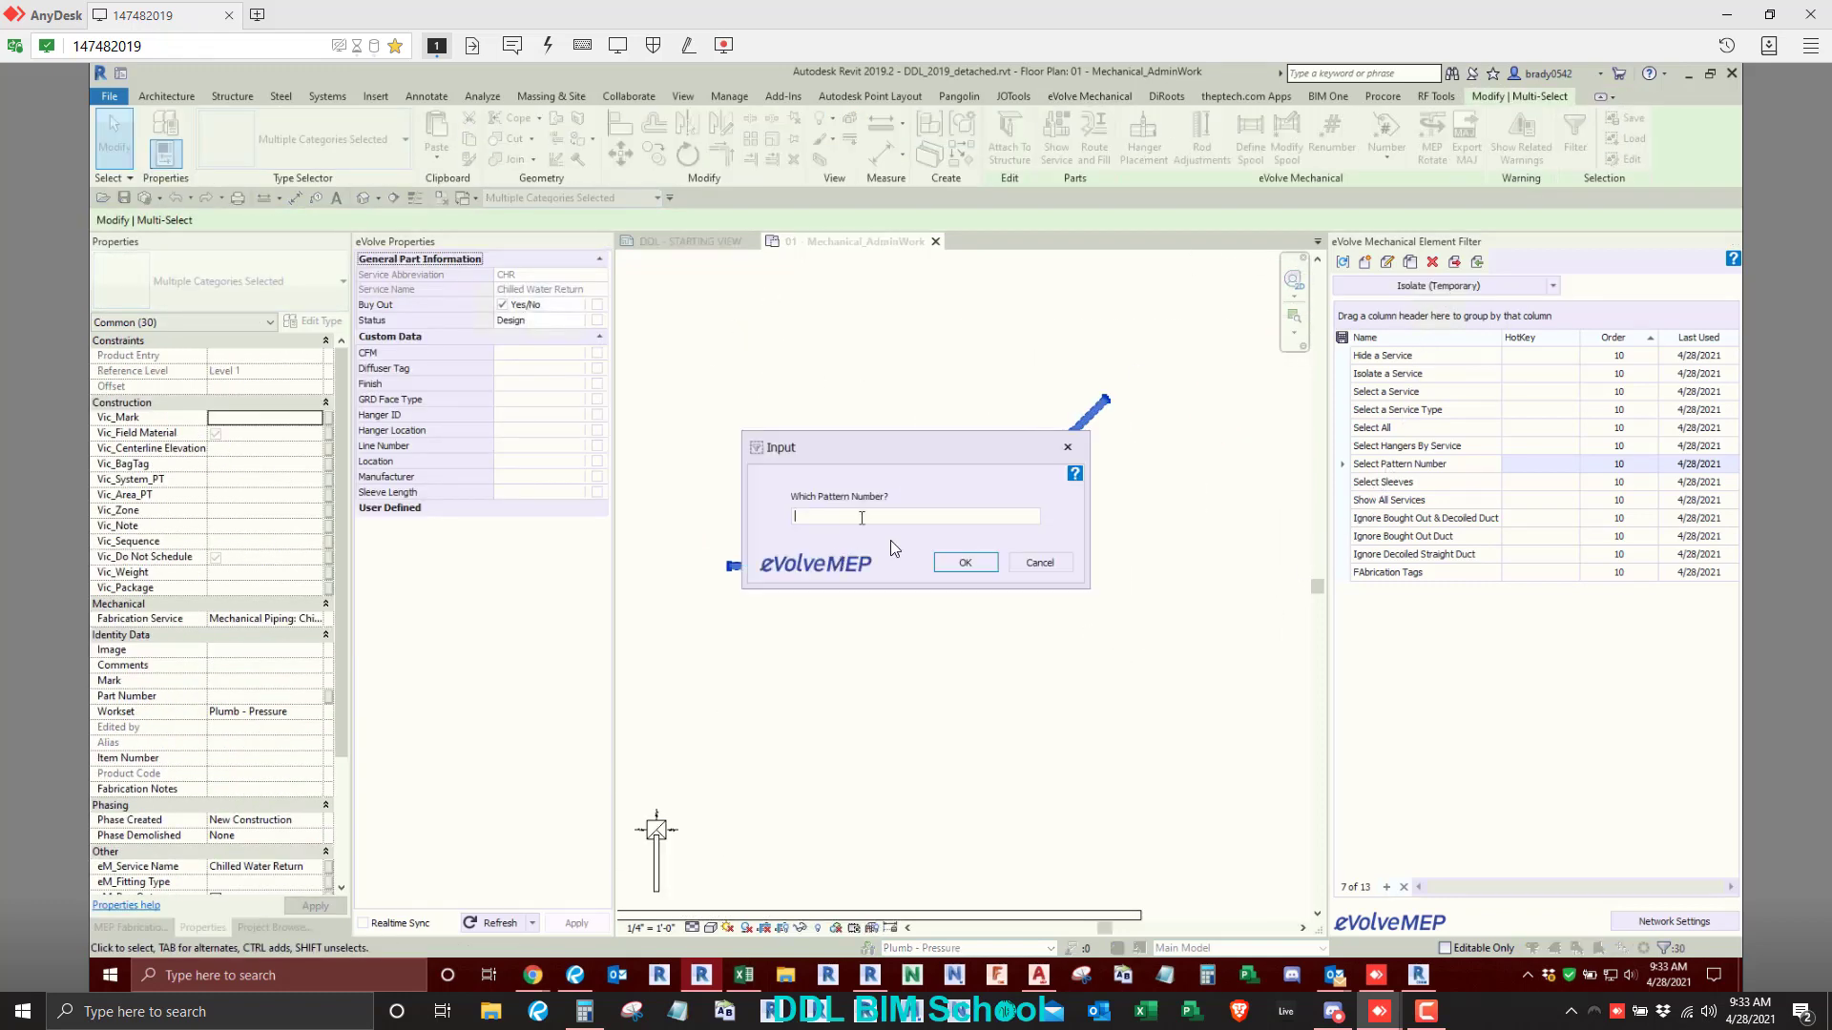
{"action": "type", "text": "1"}
{"action": "key", "text": "Return"}
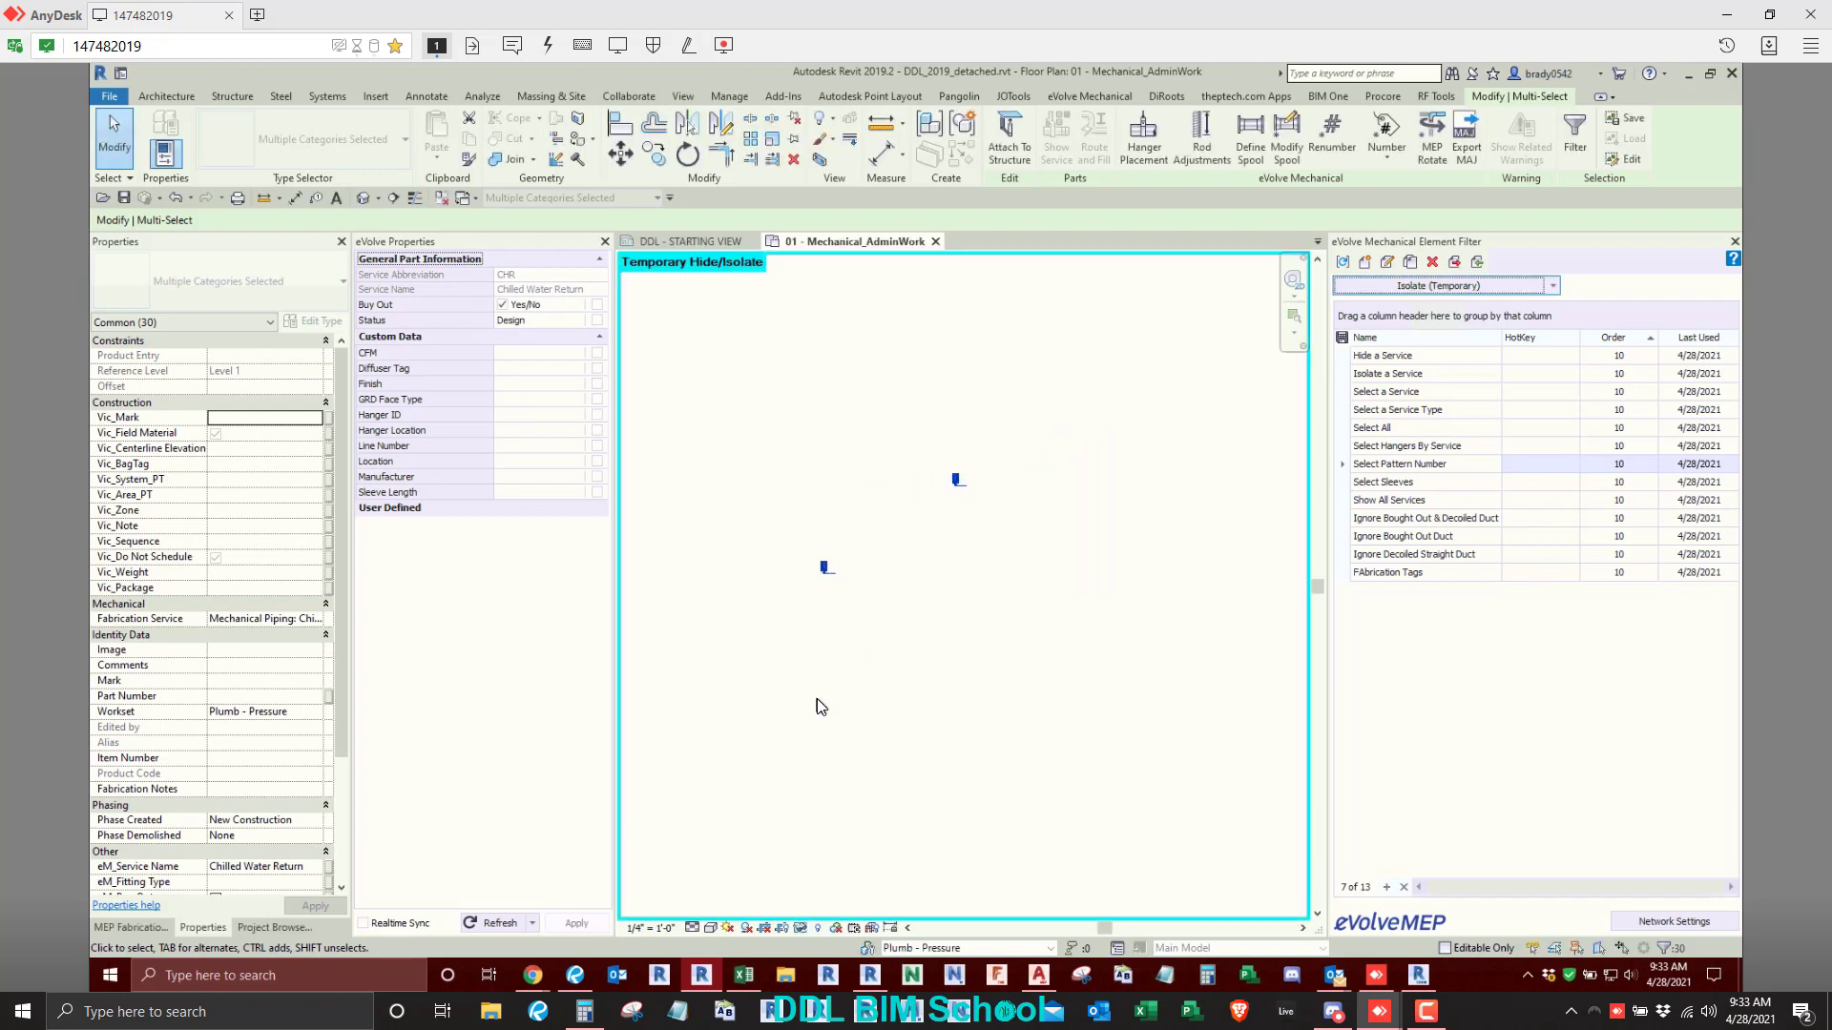
- Select both isolated butterfly valves, apply the eVolve number tag to them, and check the placed tags
{"action": "left_click", "coordinate": [900, 503]}
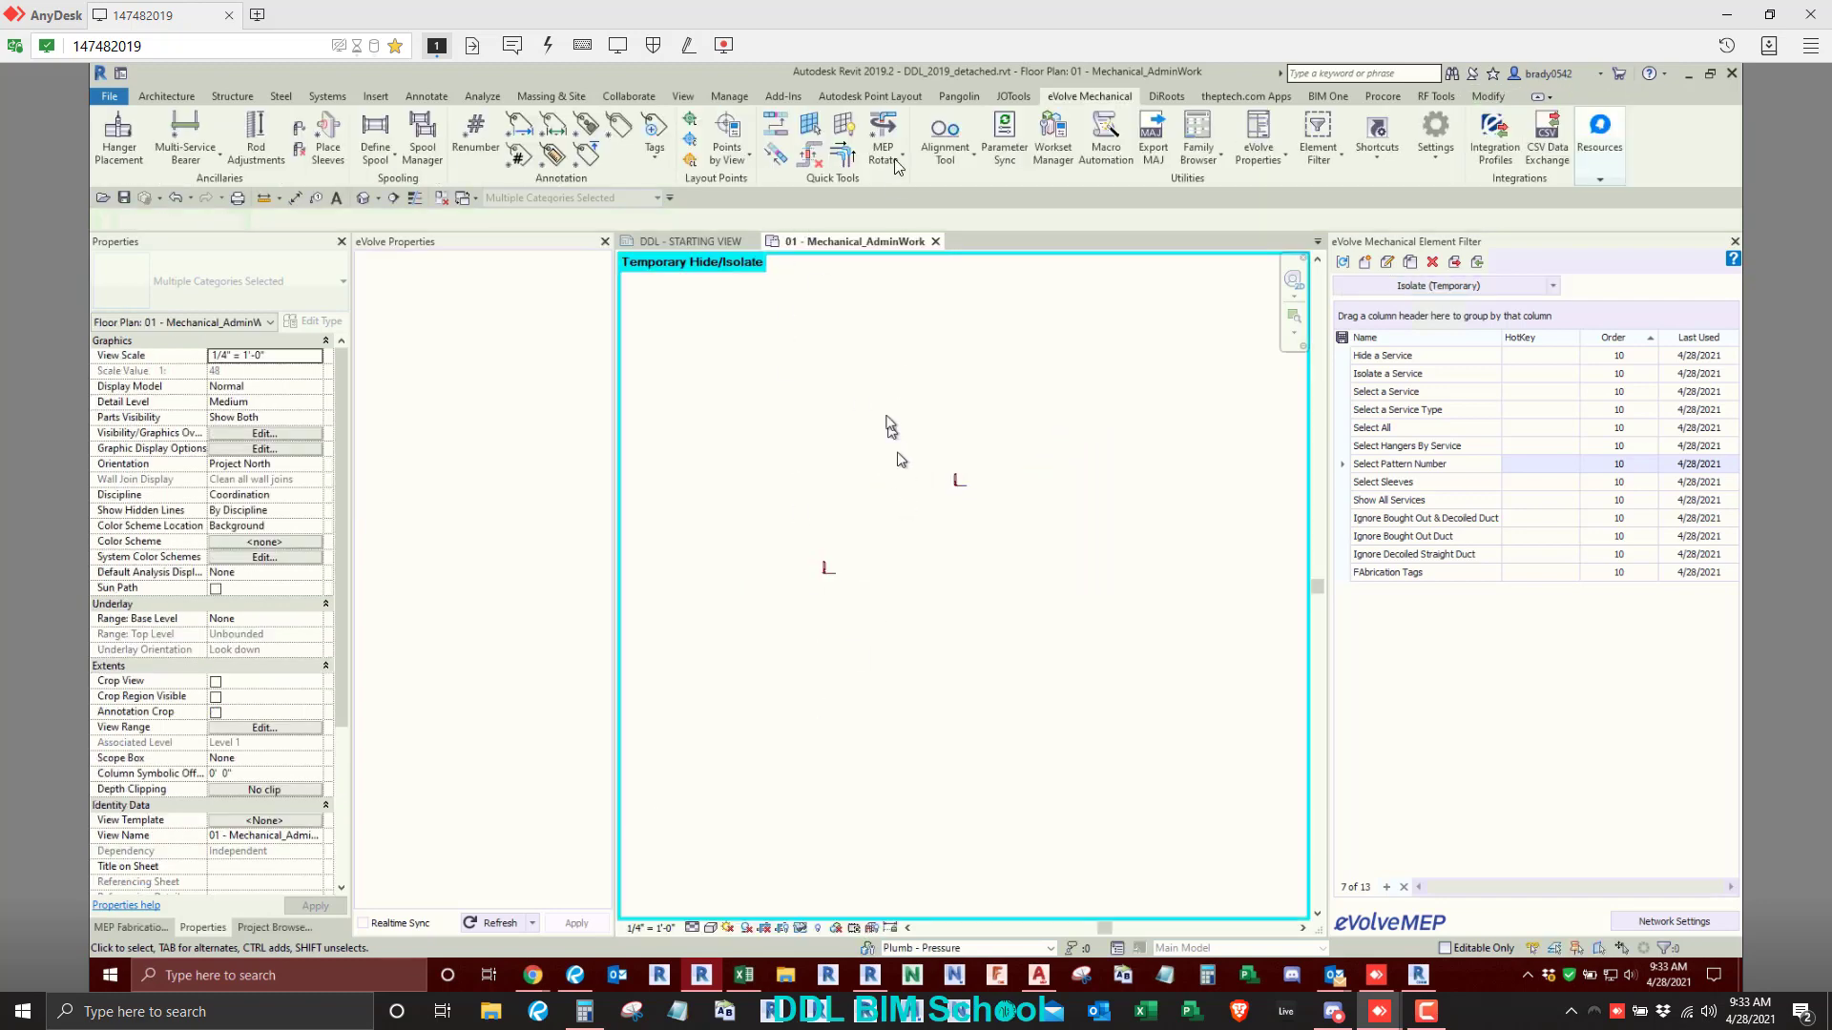
{"action": "left_click_drag", "start_coordinate": [725, 374], "coordinate": [1111, 649]}
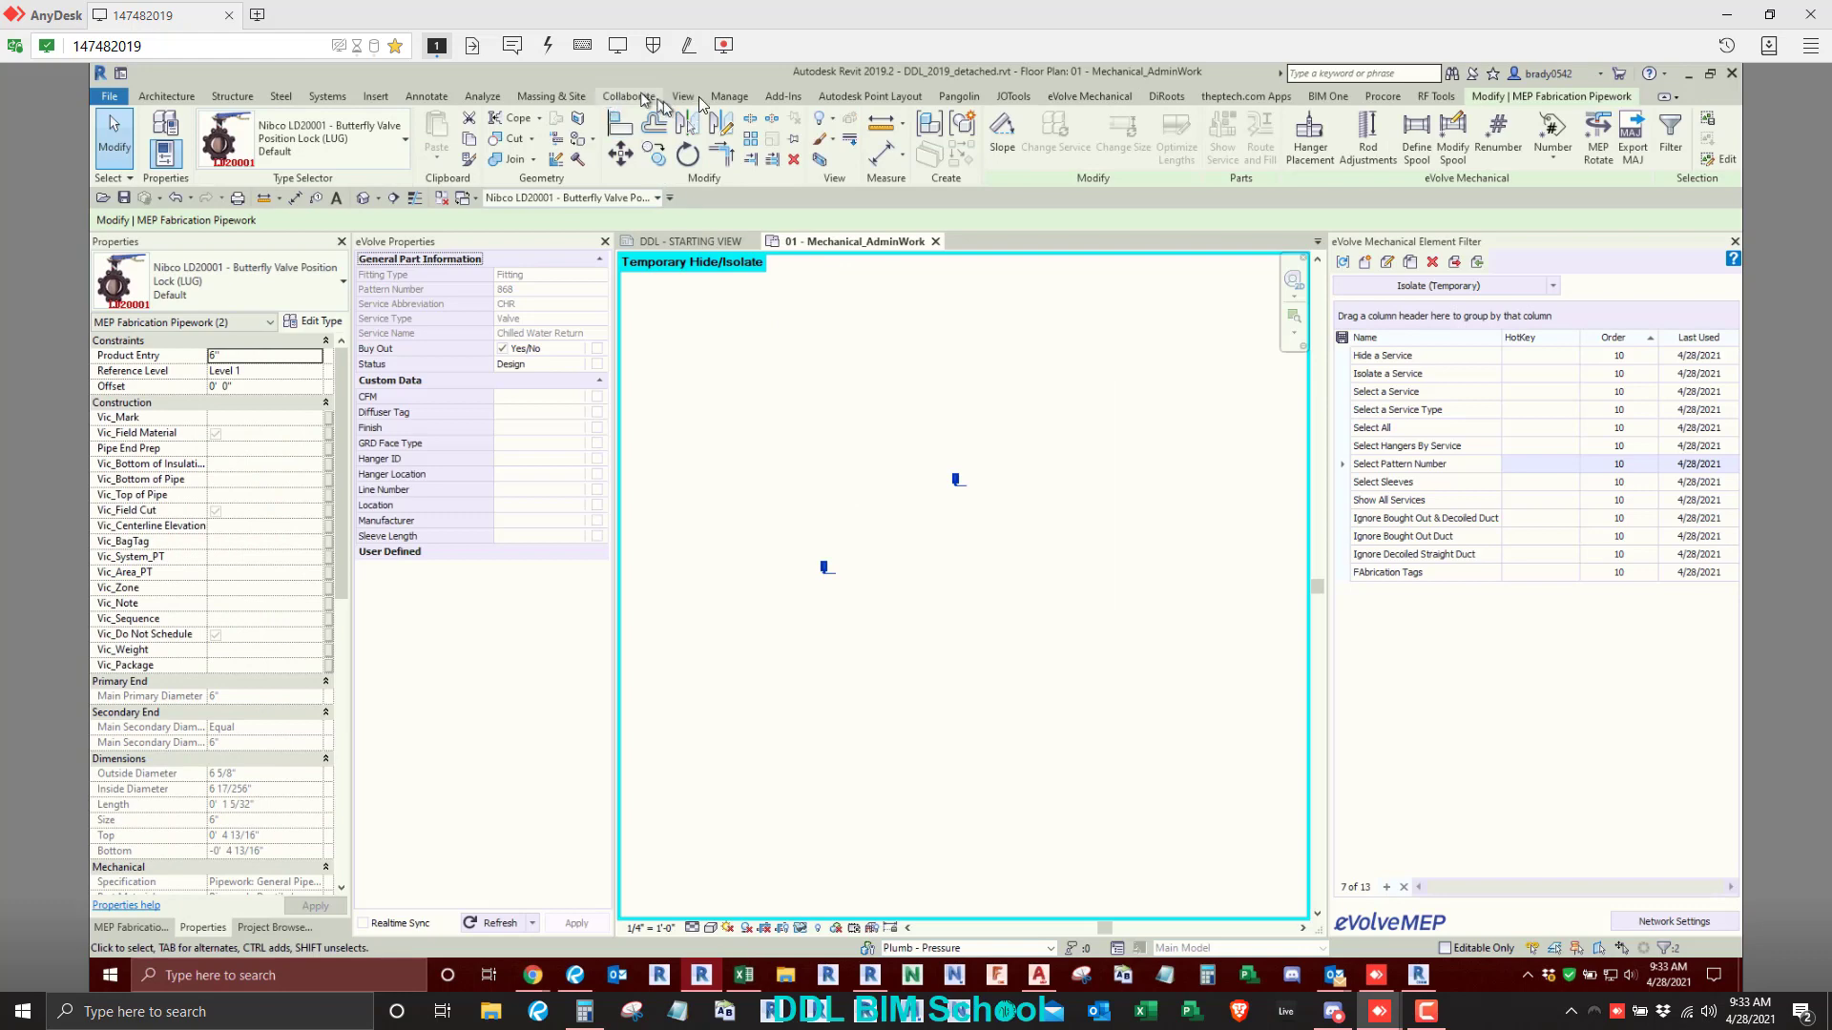
{"action": "left_click", "coordinate": [1090, 96]}
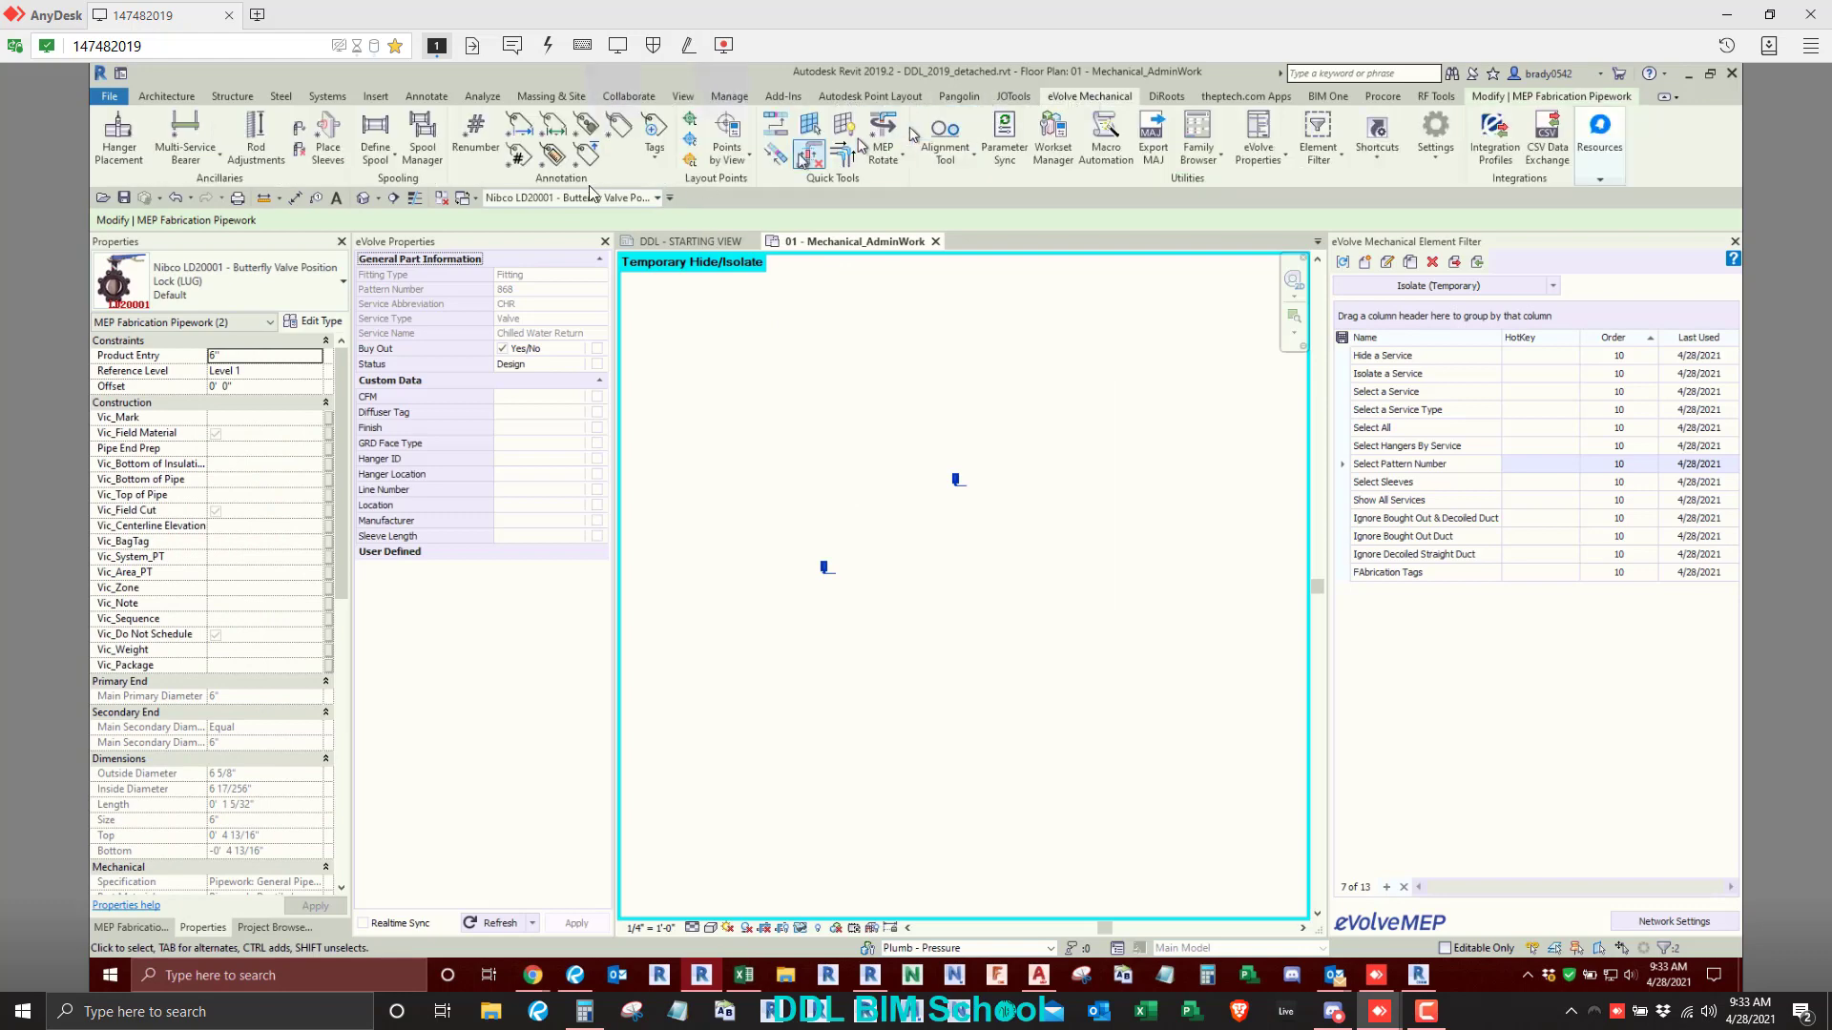
{"action": "left_click", "coordinate": [520, 155]}
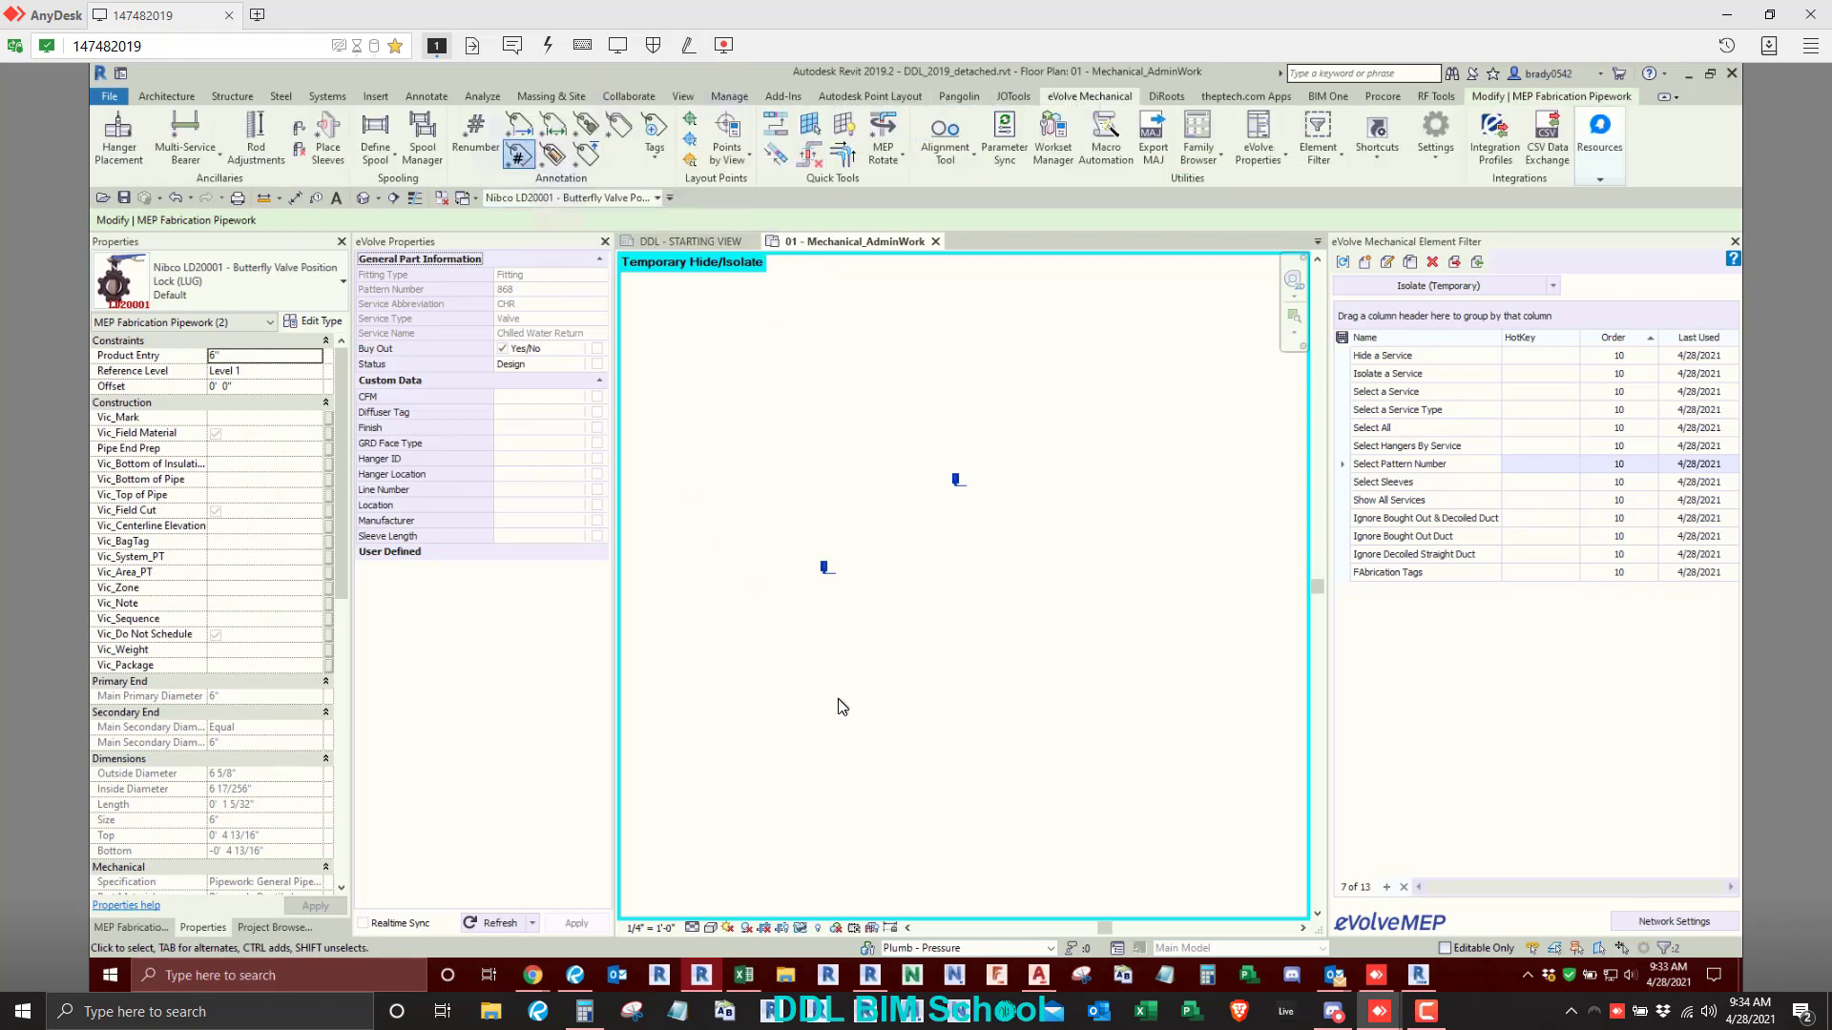
{"action": "scroll", "coordinate": [843, 585], "scroll_direction": "up", "scroll_amount": 5}
{"action": "key", "text": "Escape"}
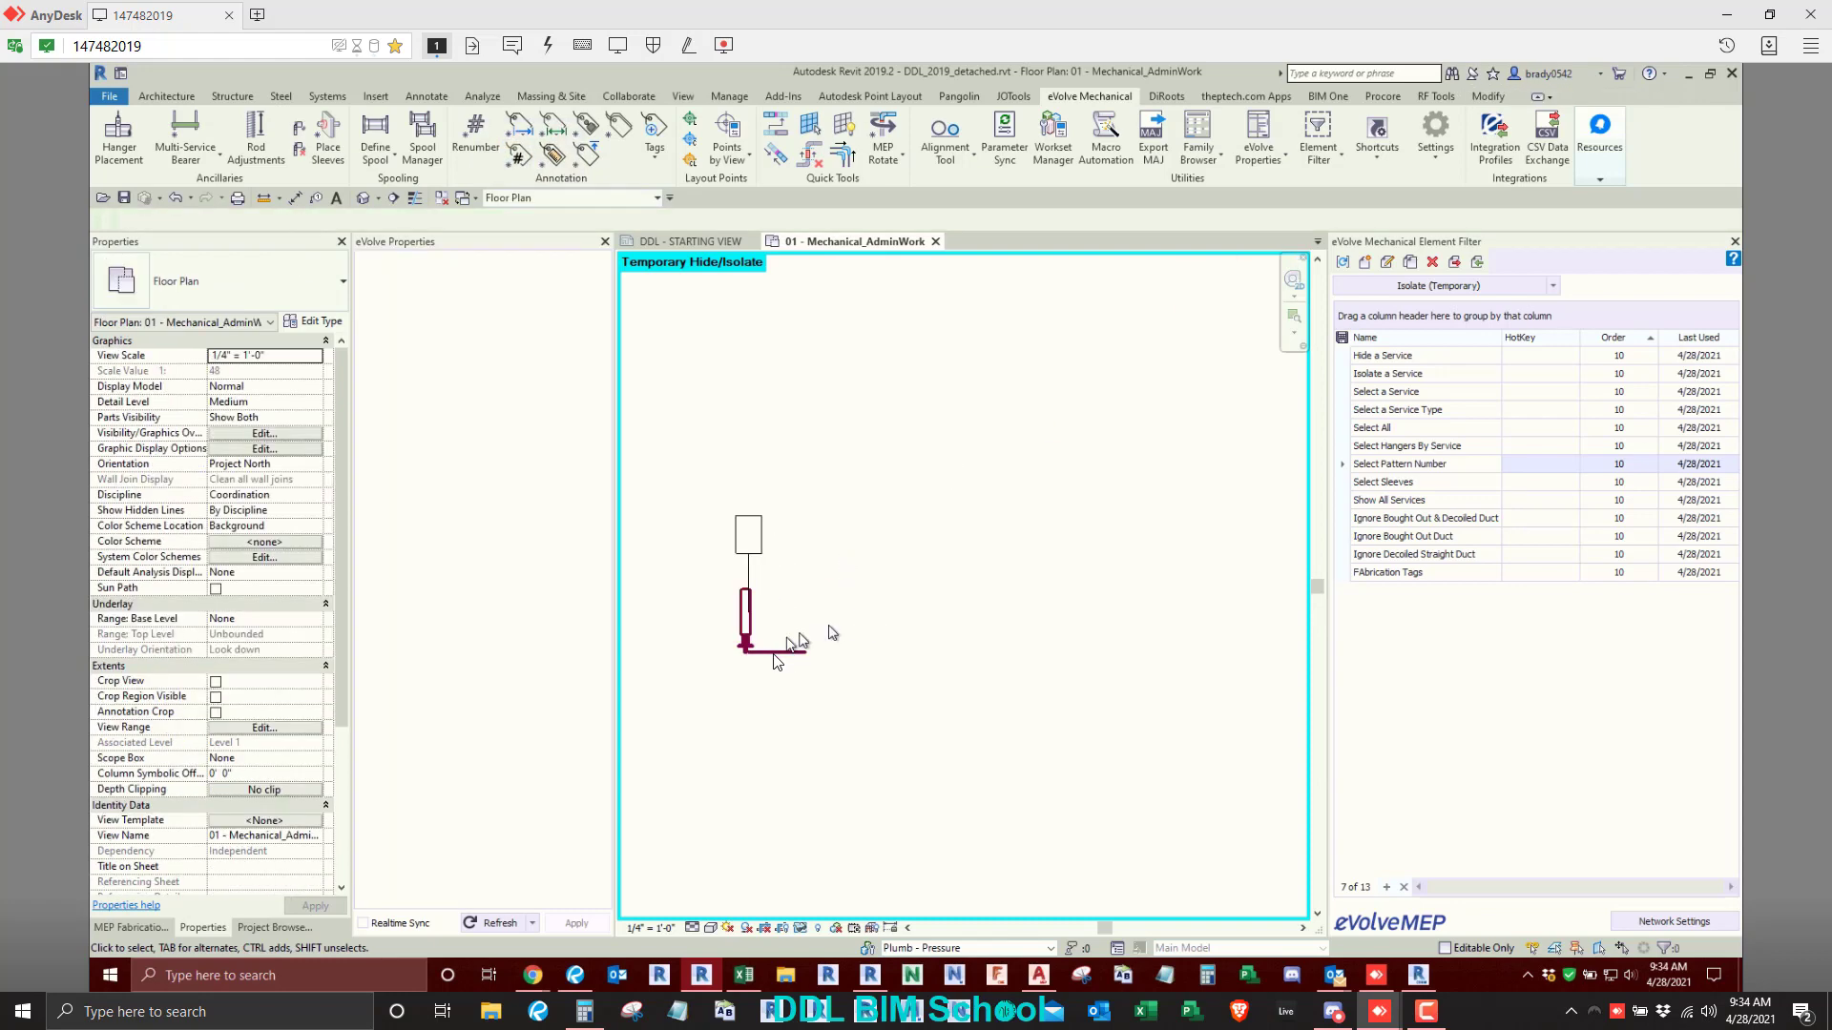
{"action": "scroll", "coordinate": [761, 561], "scroll_direction": "down", "scroll_amount": 5}
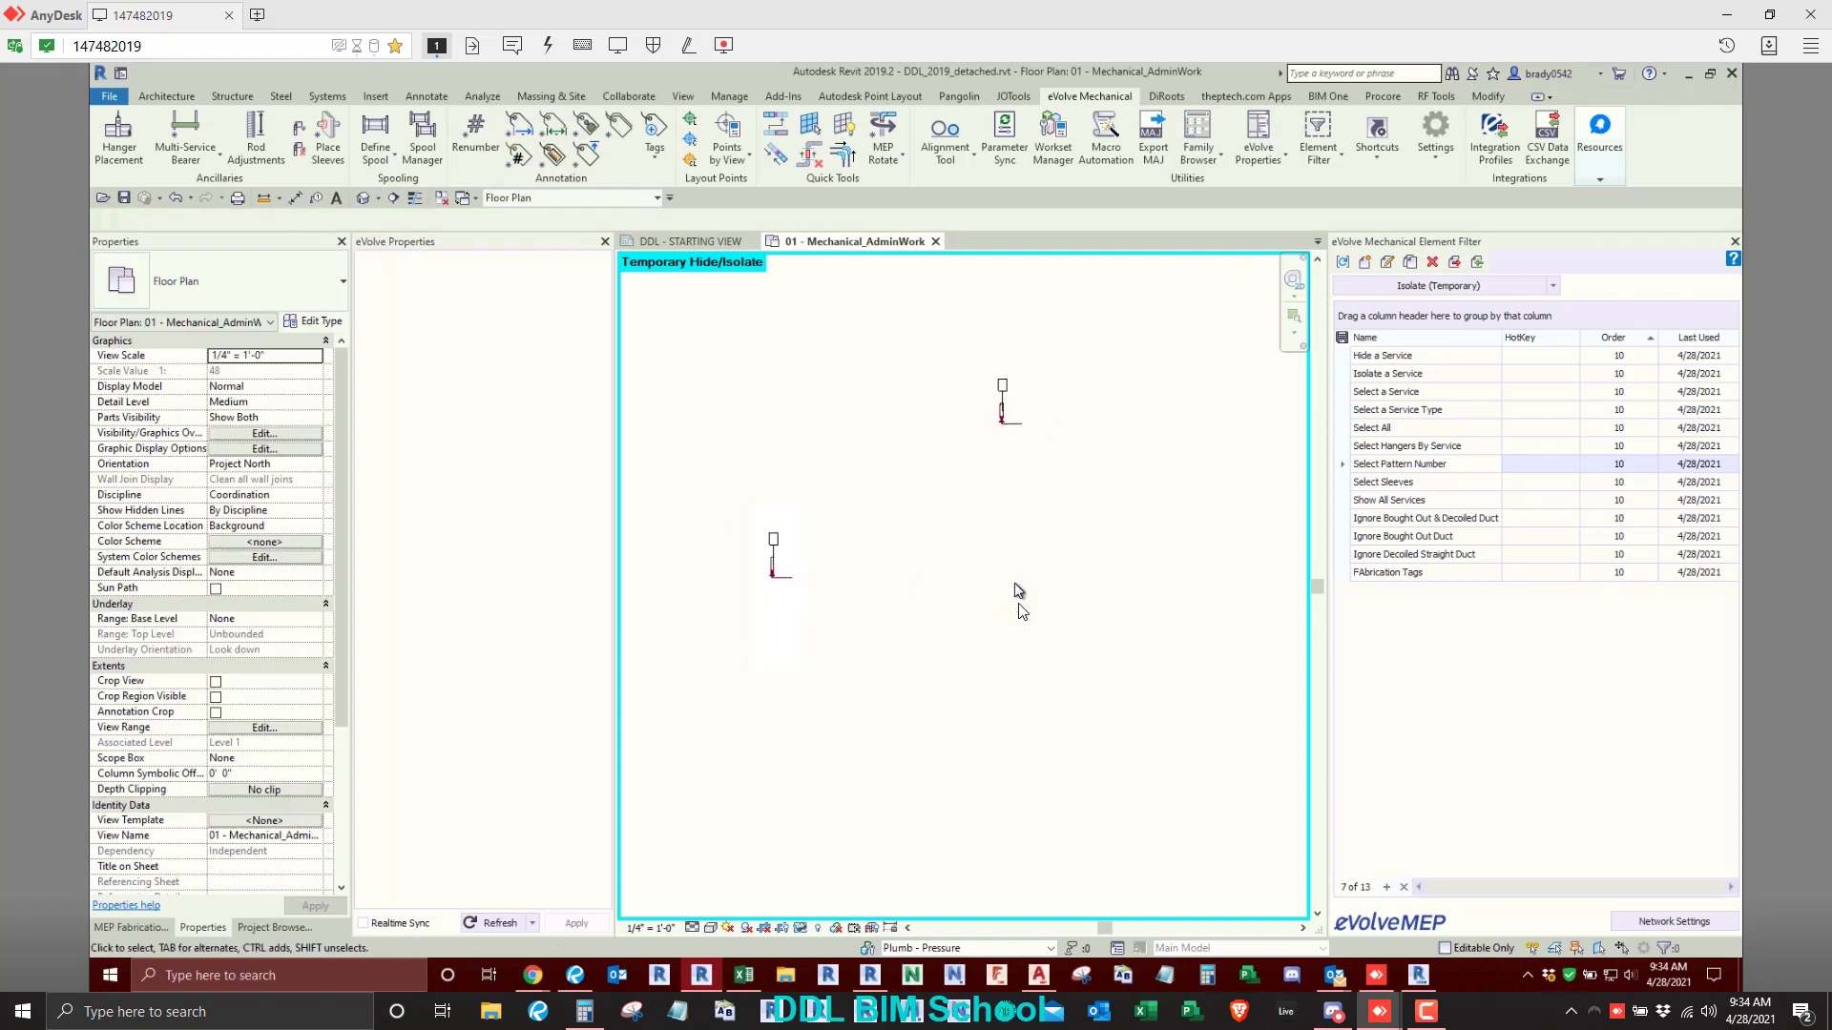
{"action": "scroll", "coordinate": [976, 588], "scroll_direction": "up", "scroll_amount": 3}
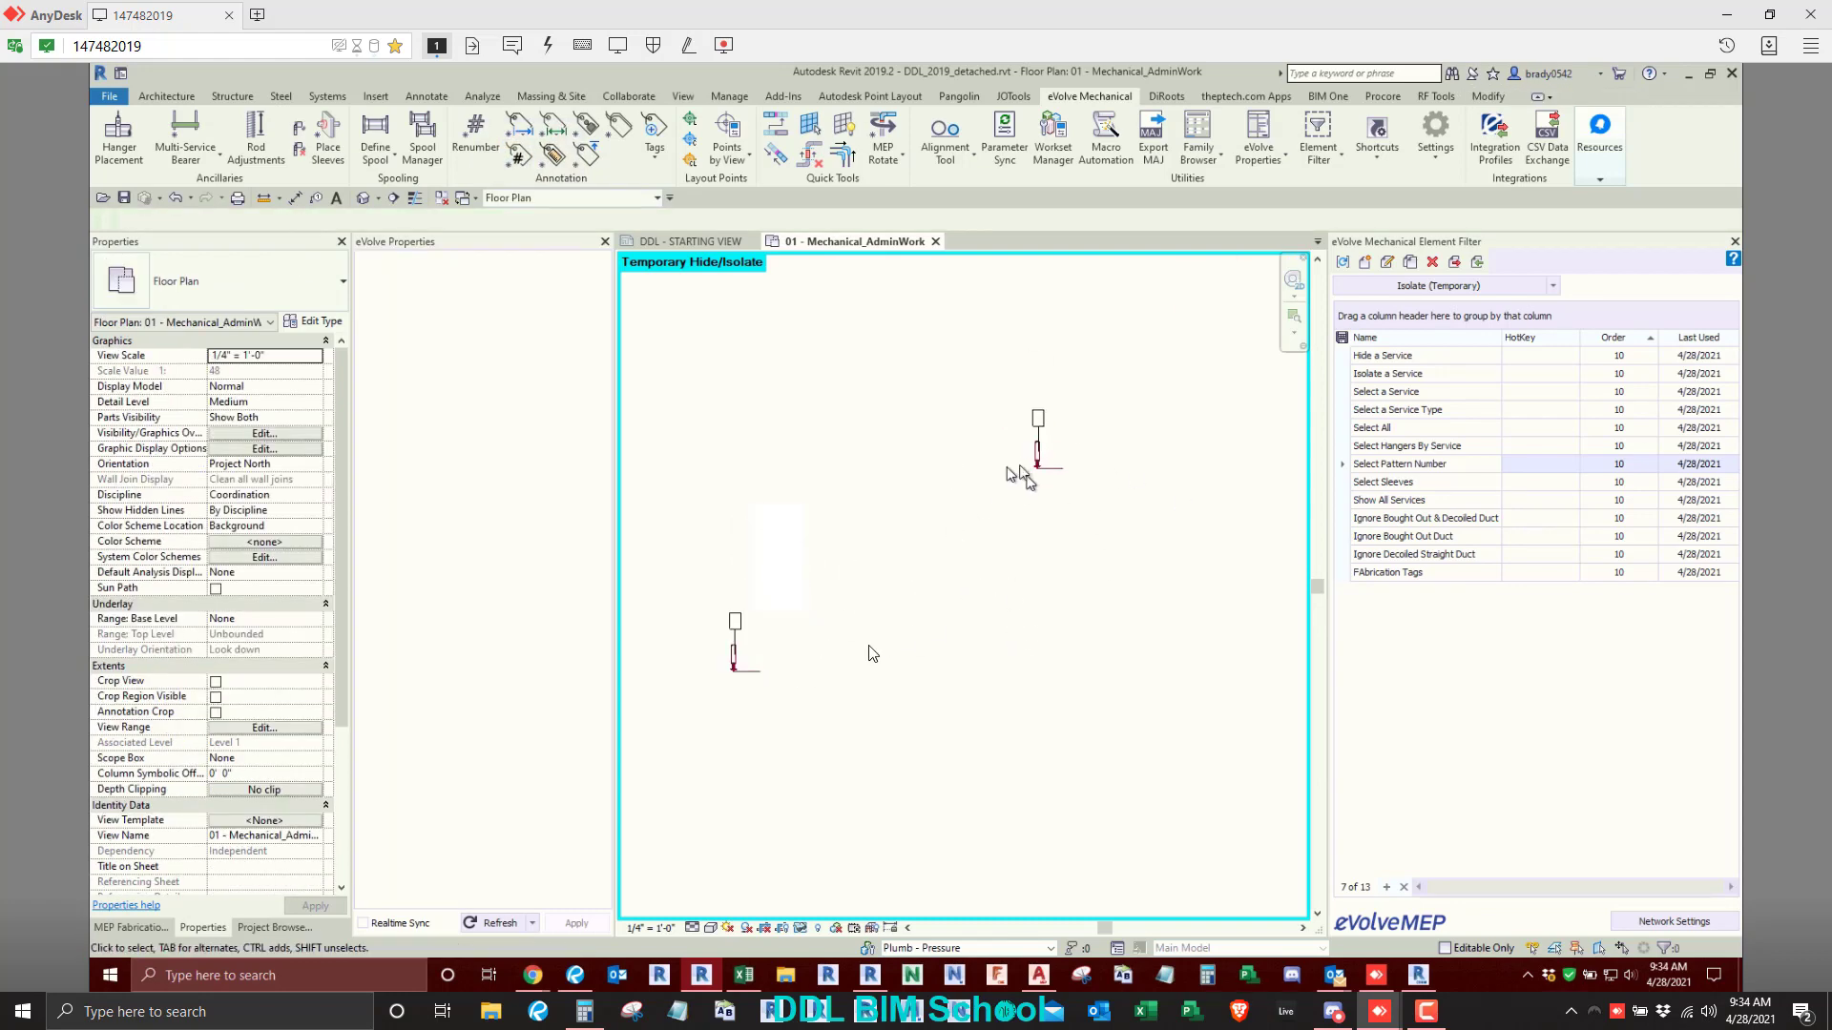
- Delete the tags from both butterfly valves and reset the temporary hide/isolate
{"action": "left_click", "coordinate": [732, 622]}
{"action": "key", "text": "Delete"}
{"action": "left_click", "coordinate": [1038, 420]}
{"action": "key", "text": "Delete"}
{"action": "left_click", "coordinate": [801, 930]}
{"action": "left_click", "coordinate": [817, 911]}
- Tag the two adjacent square bends at the middle bend of the duct runs individually with the eM_FabDuct - Alias tag
{"action": "scroll", "coordinate": [944, 575], "scroll_direction": "down", "scroll_amount": 5}
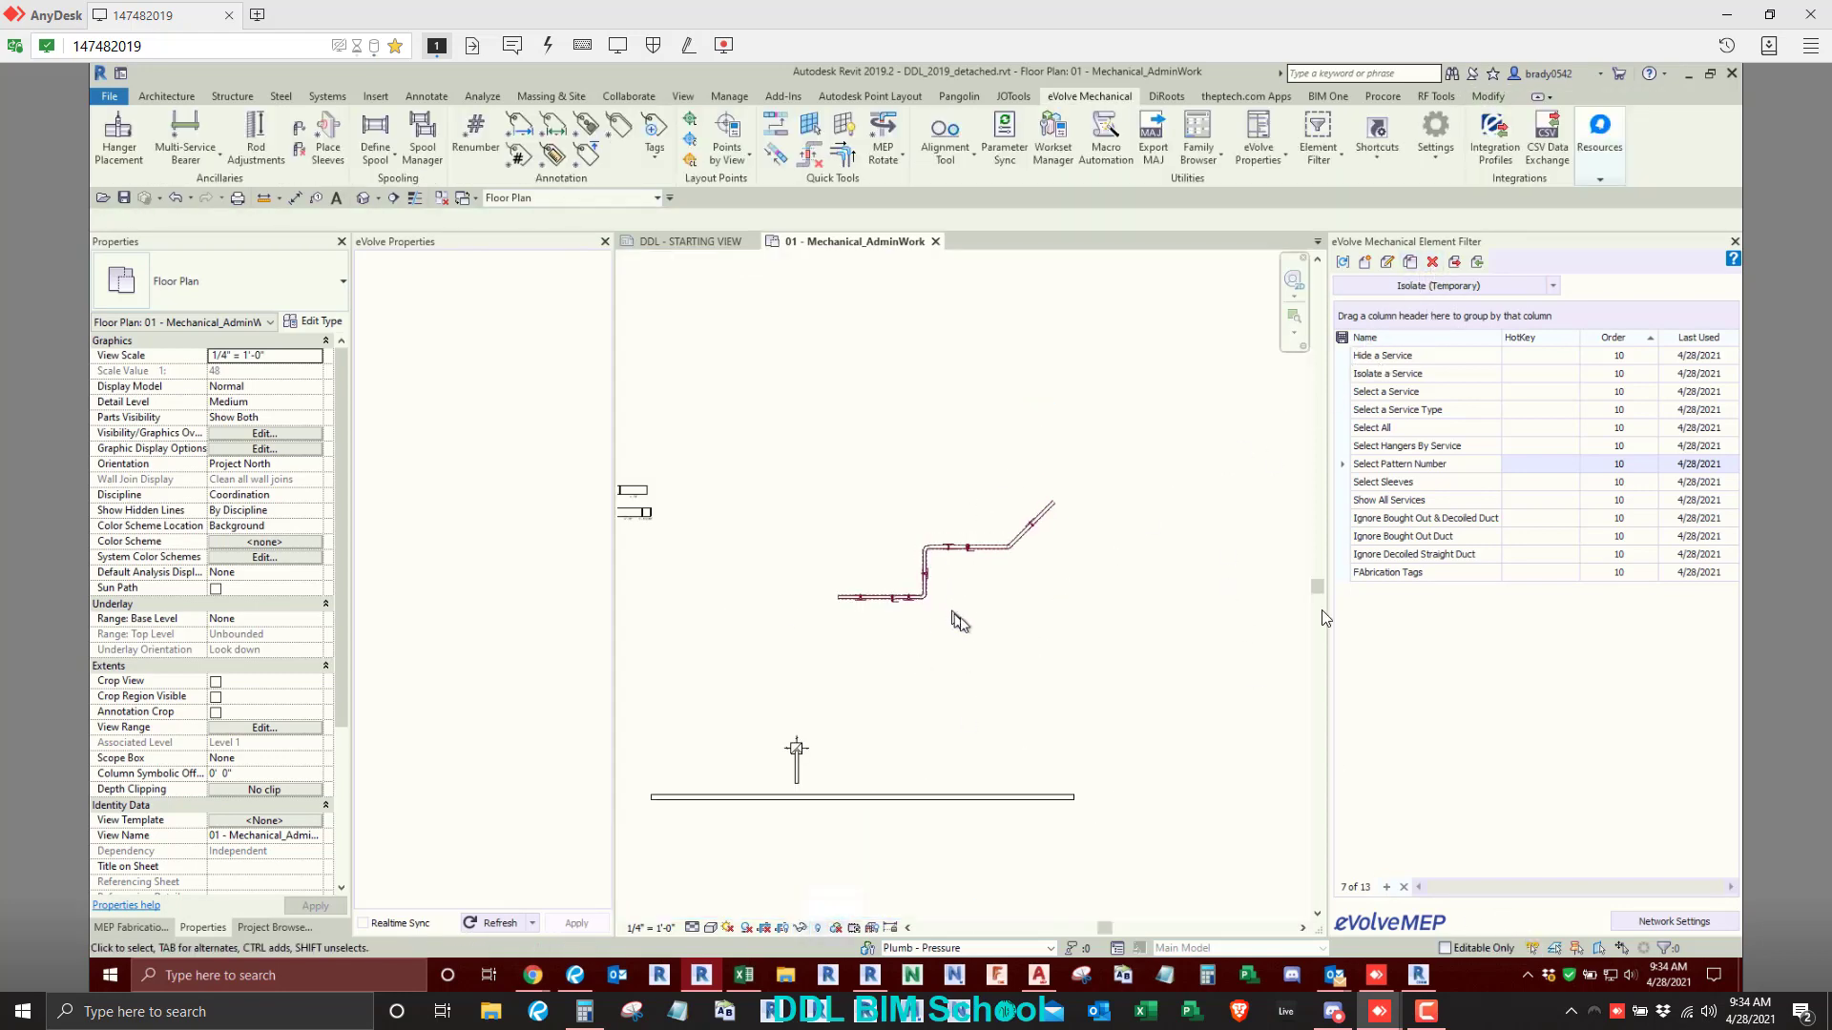
{"action": "scroll", "coordinate": [890, 678], "scroll_direction": "down", "scroll_amount": 2}
{"action": "middle_click_drag", "start_coordinate": [859, 725], "coordinate": [1145, 678]}
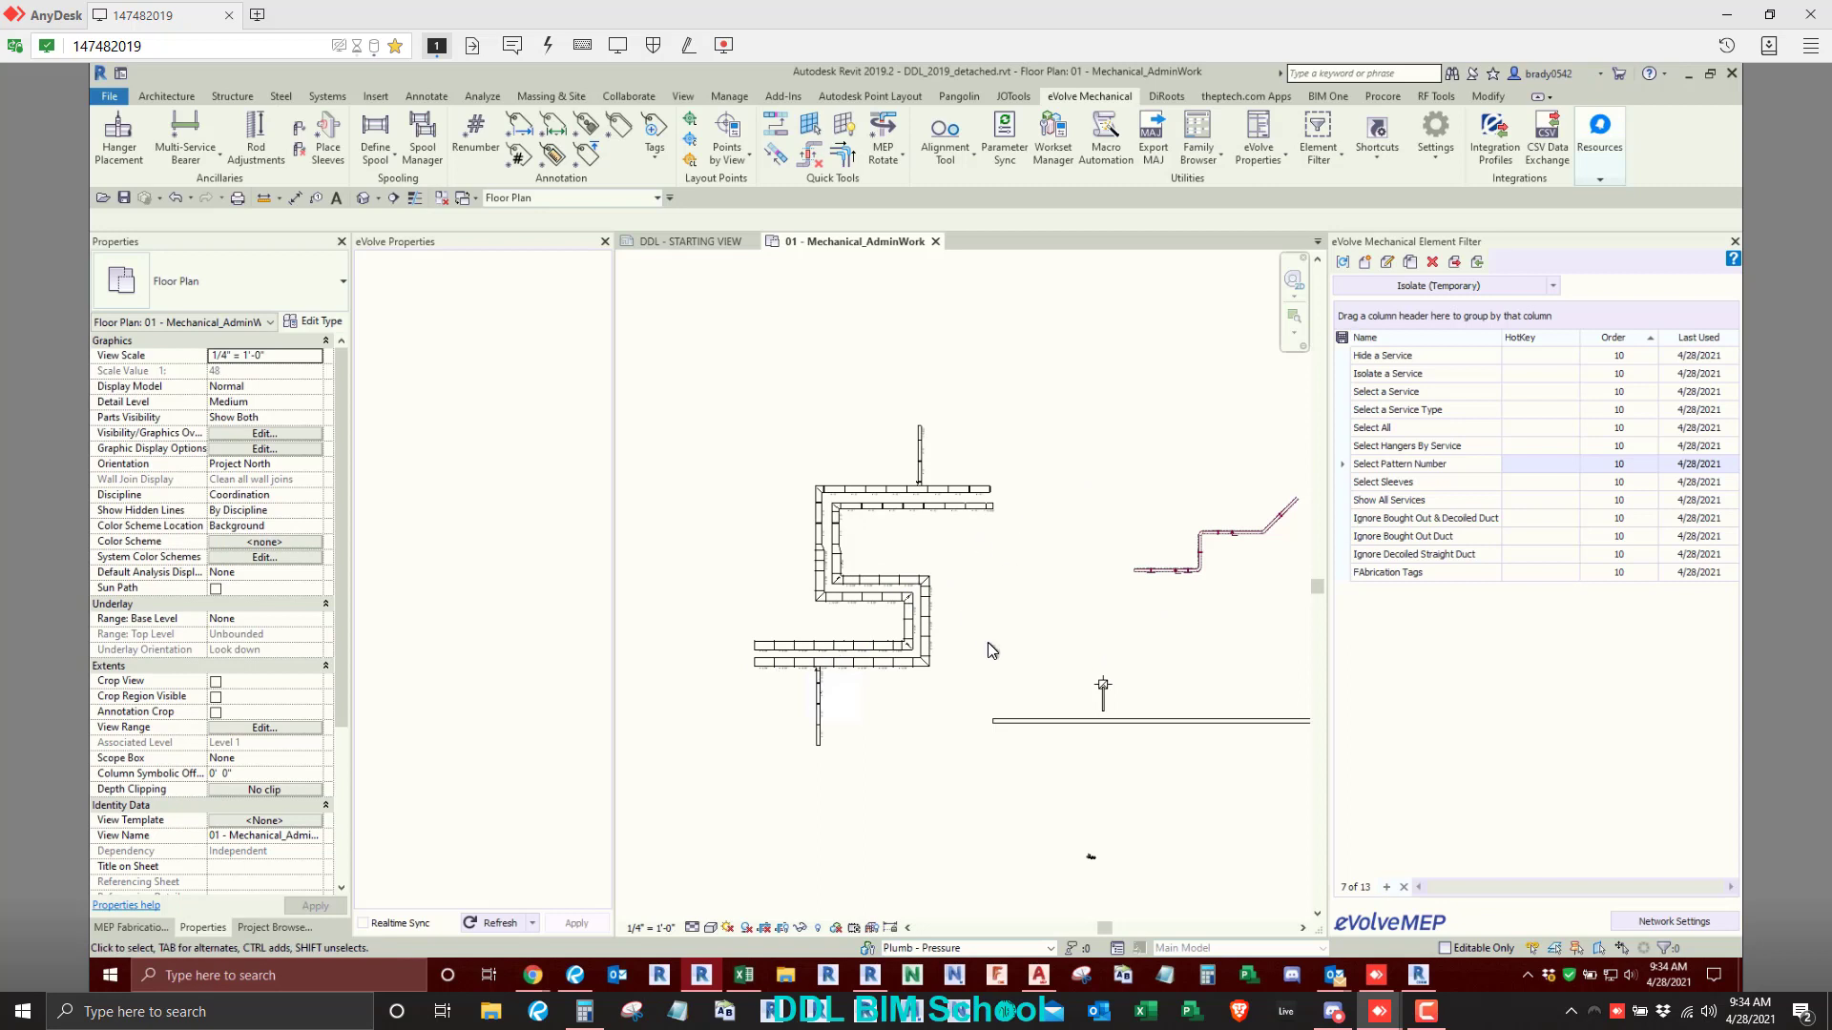
{"action": "scroll", "coordinate": [990, 649], "scroll_direction": "up", "scroll_amount": 4}
{"action": "left_click", "coordinate": [581, 130]}
{"action": "scroll", "coordinate": [622, 582], "scroll_direction": "up", "scroll_amount": 3}
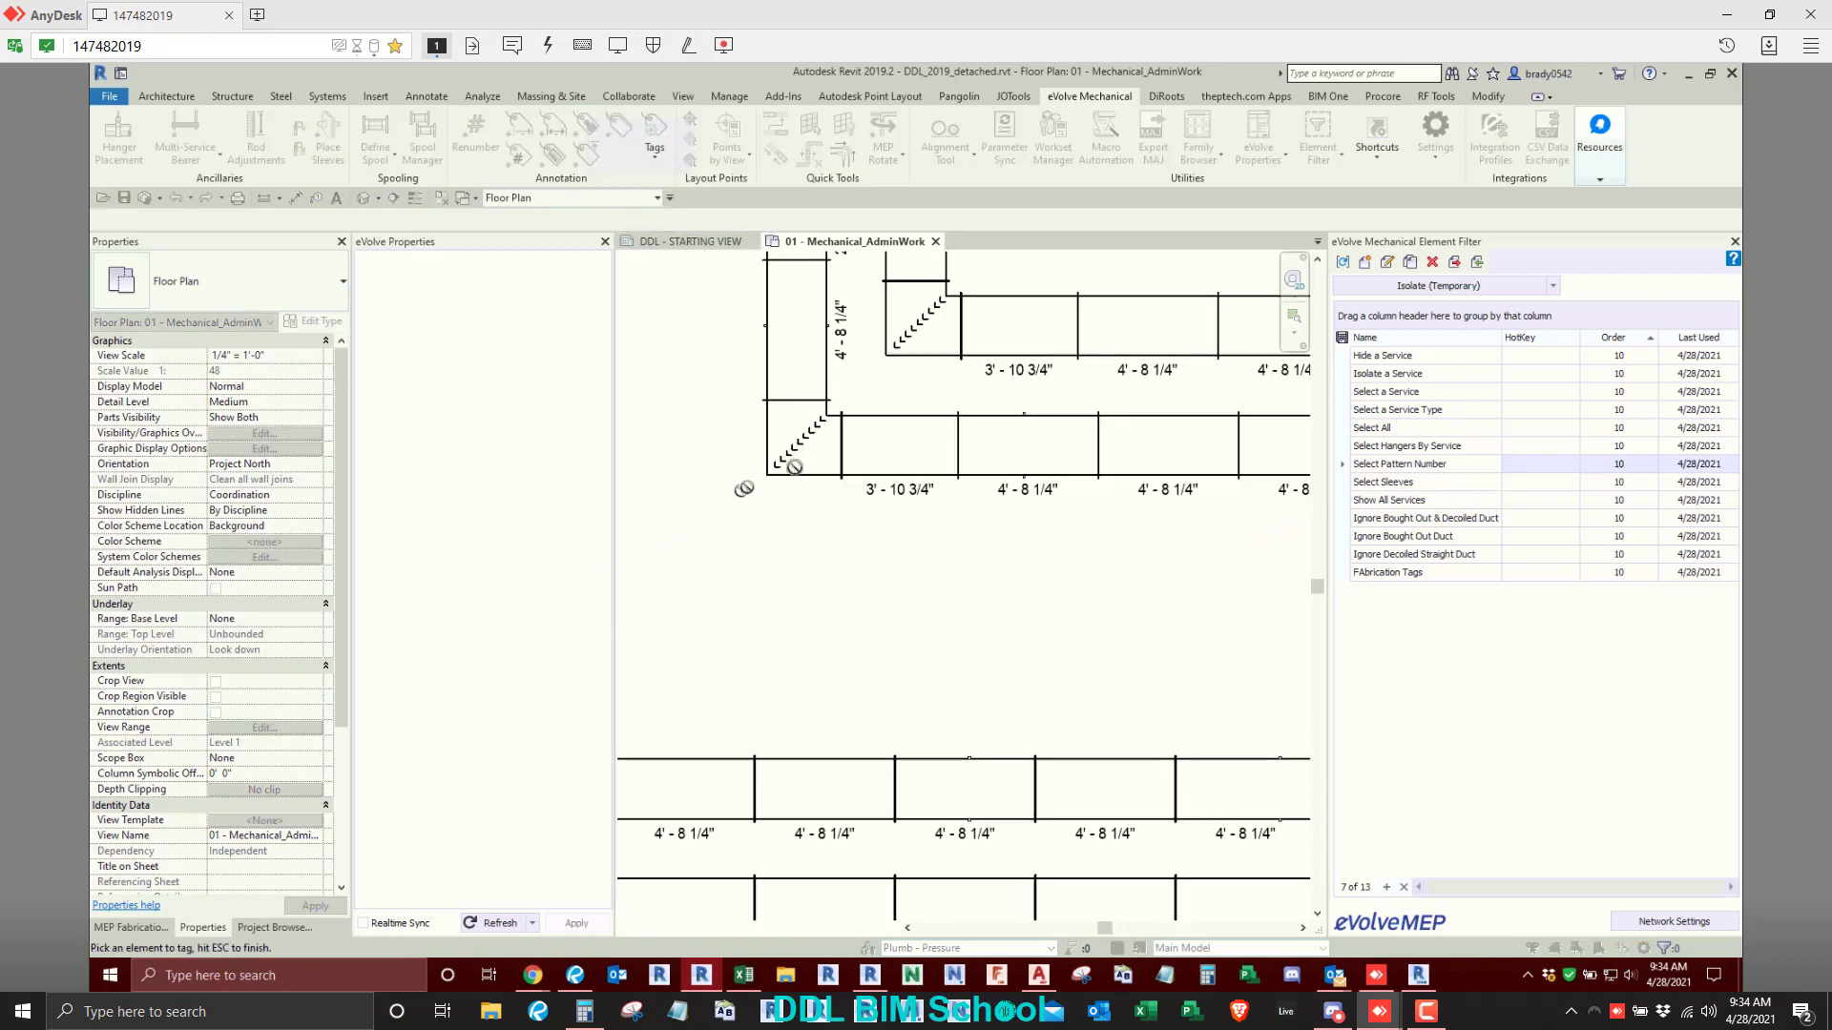
{"action": "left_click", "coordinate": [801, 485]}
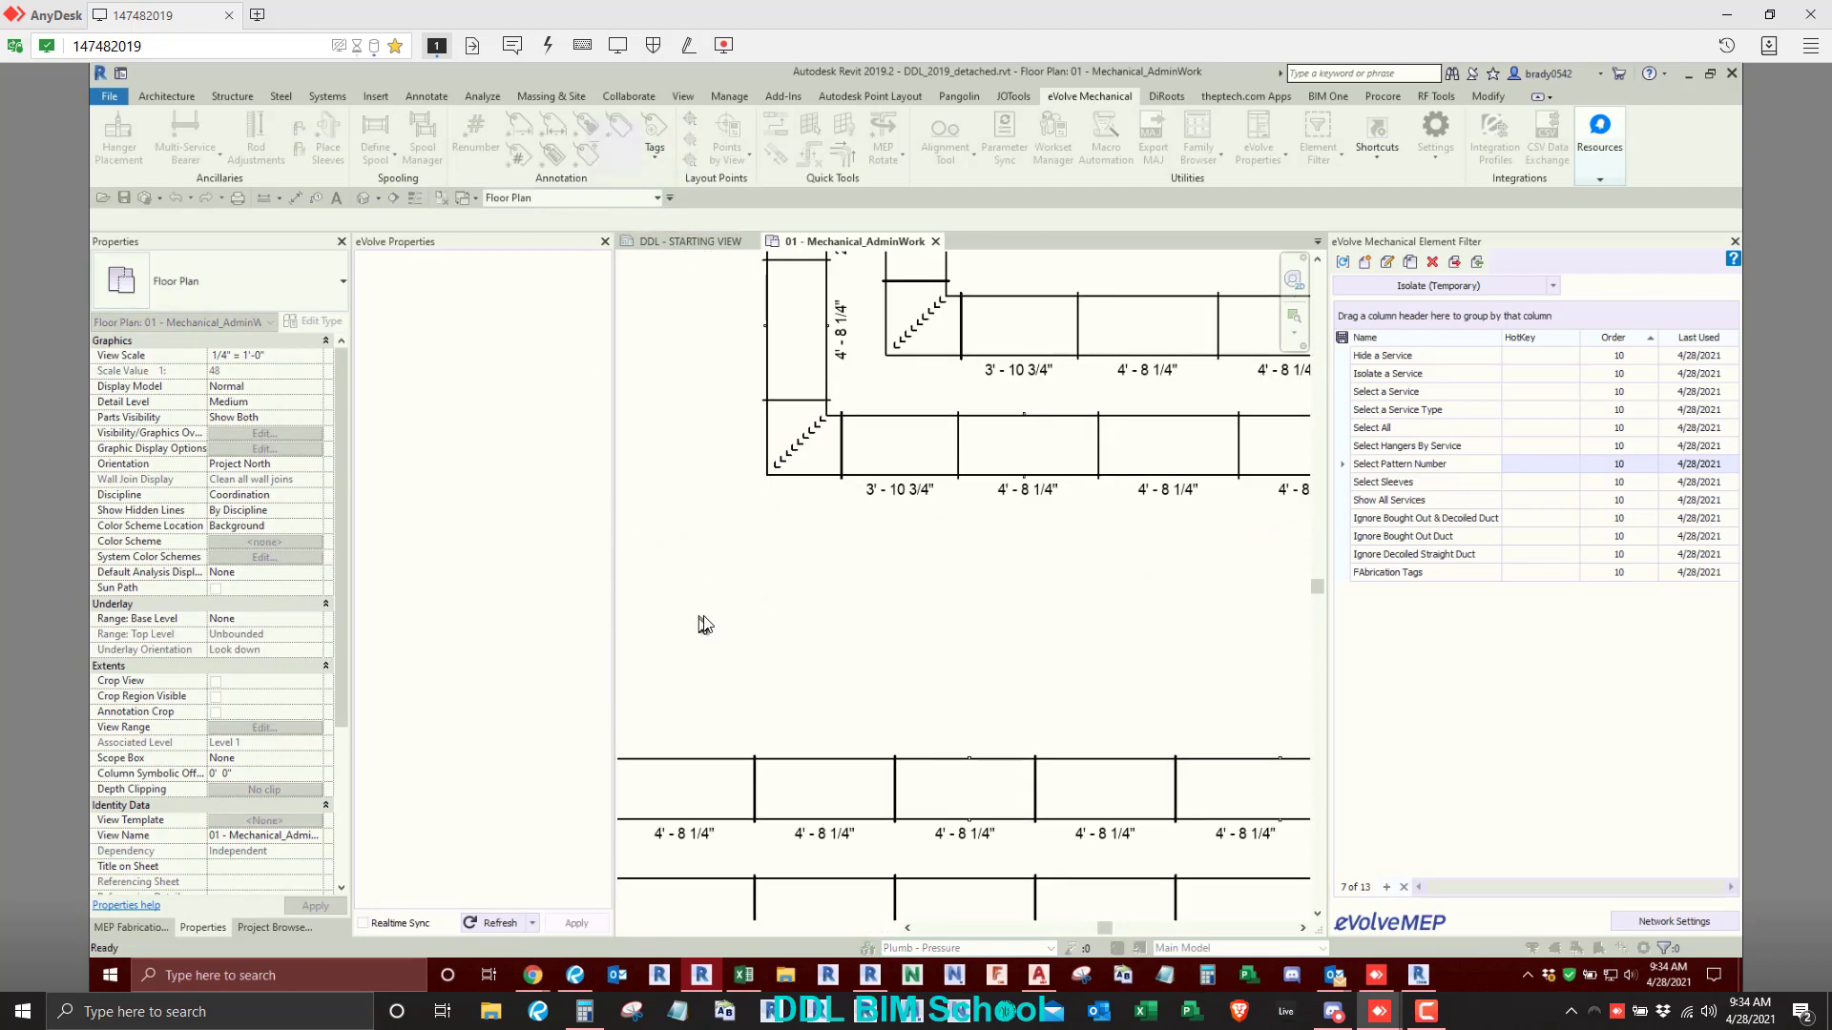
{"action": "scroll", "coordinate": [1000, 544], "scroll_direction": "down", "scroll_amount": 2}
{"action": "scroll", "coordinate": [942, 432], "scroll_direction": "up", "scroll_amount": 2}
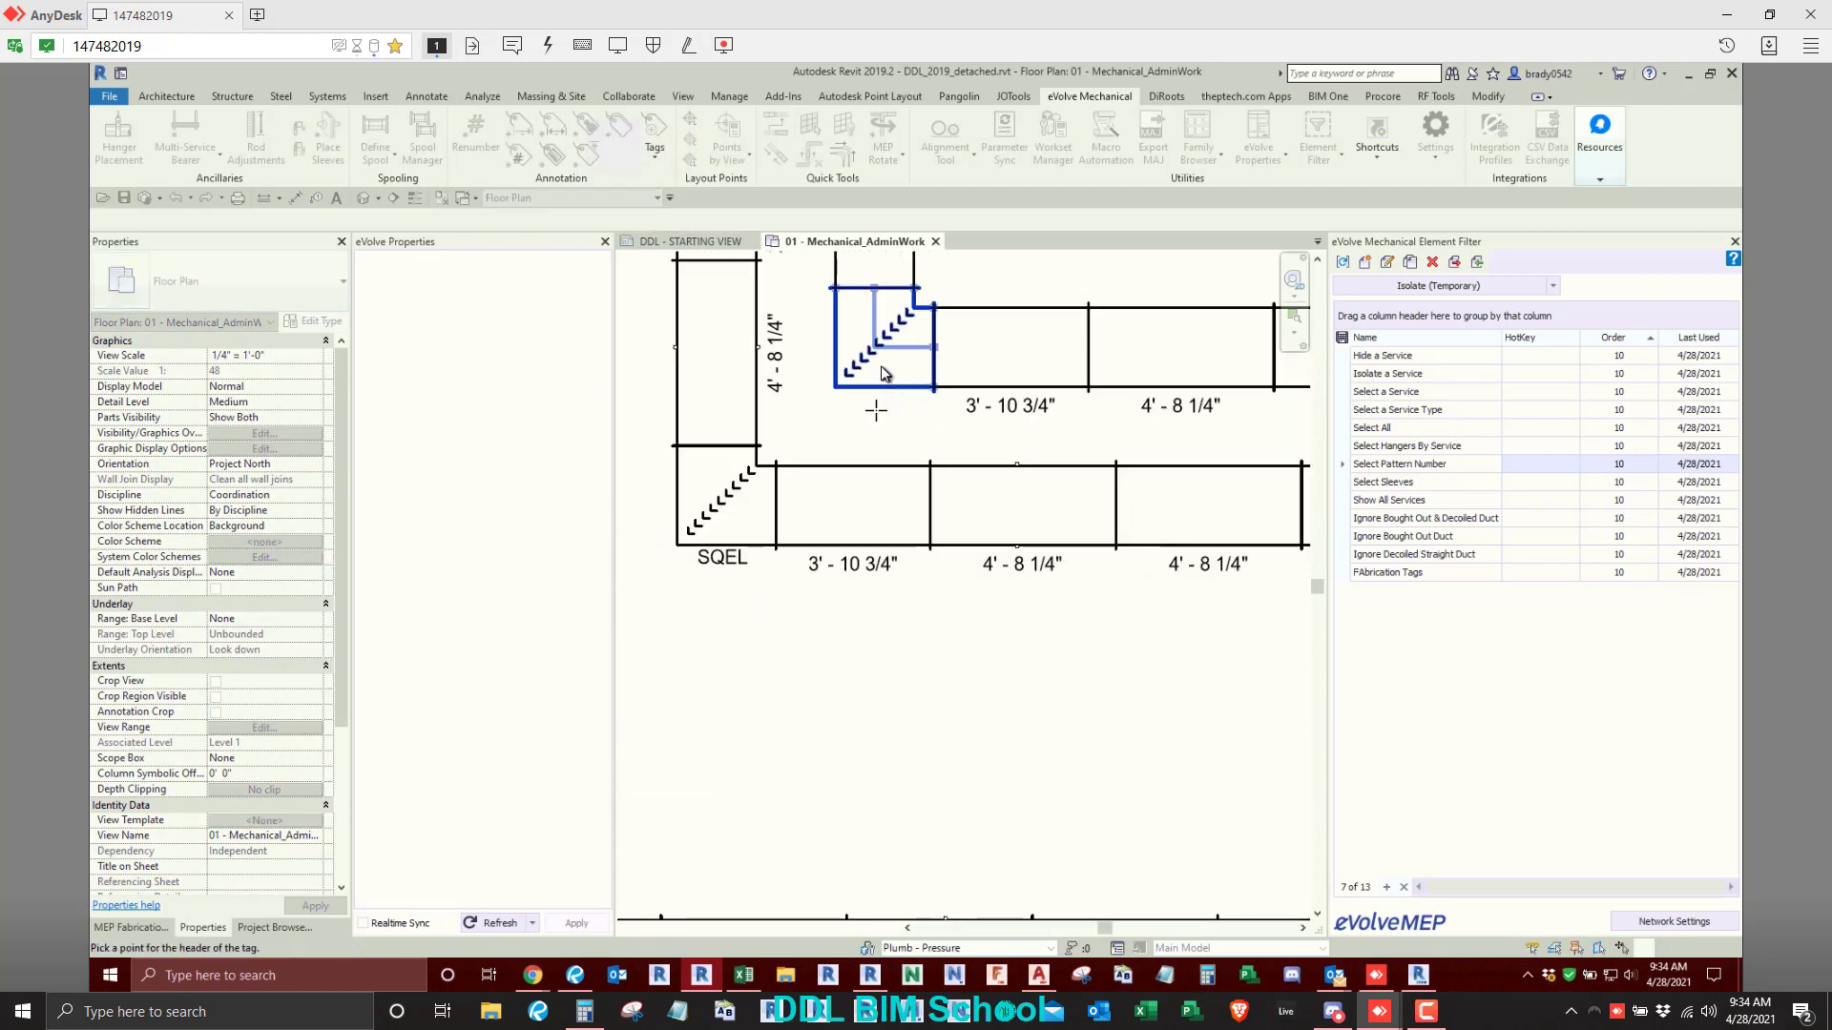
{"action": "left_click", "coordinate": [880, 365]}
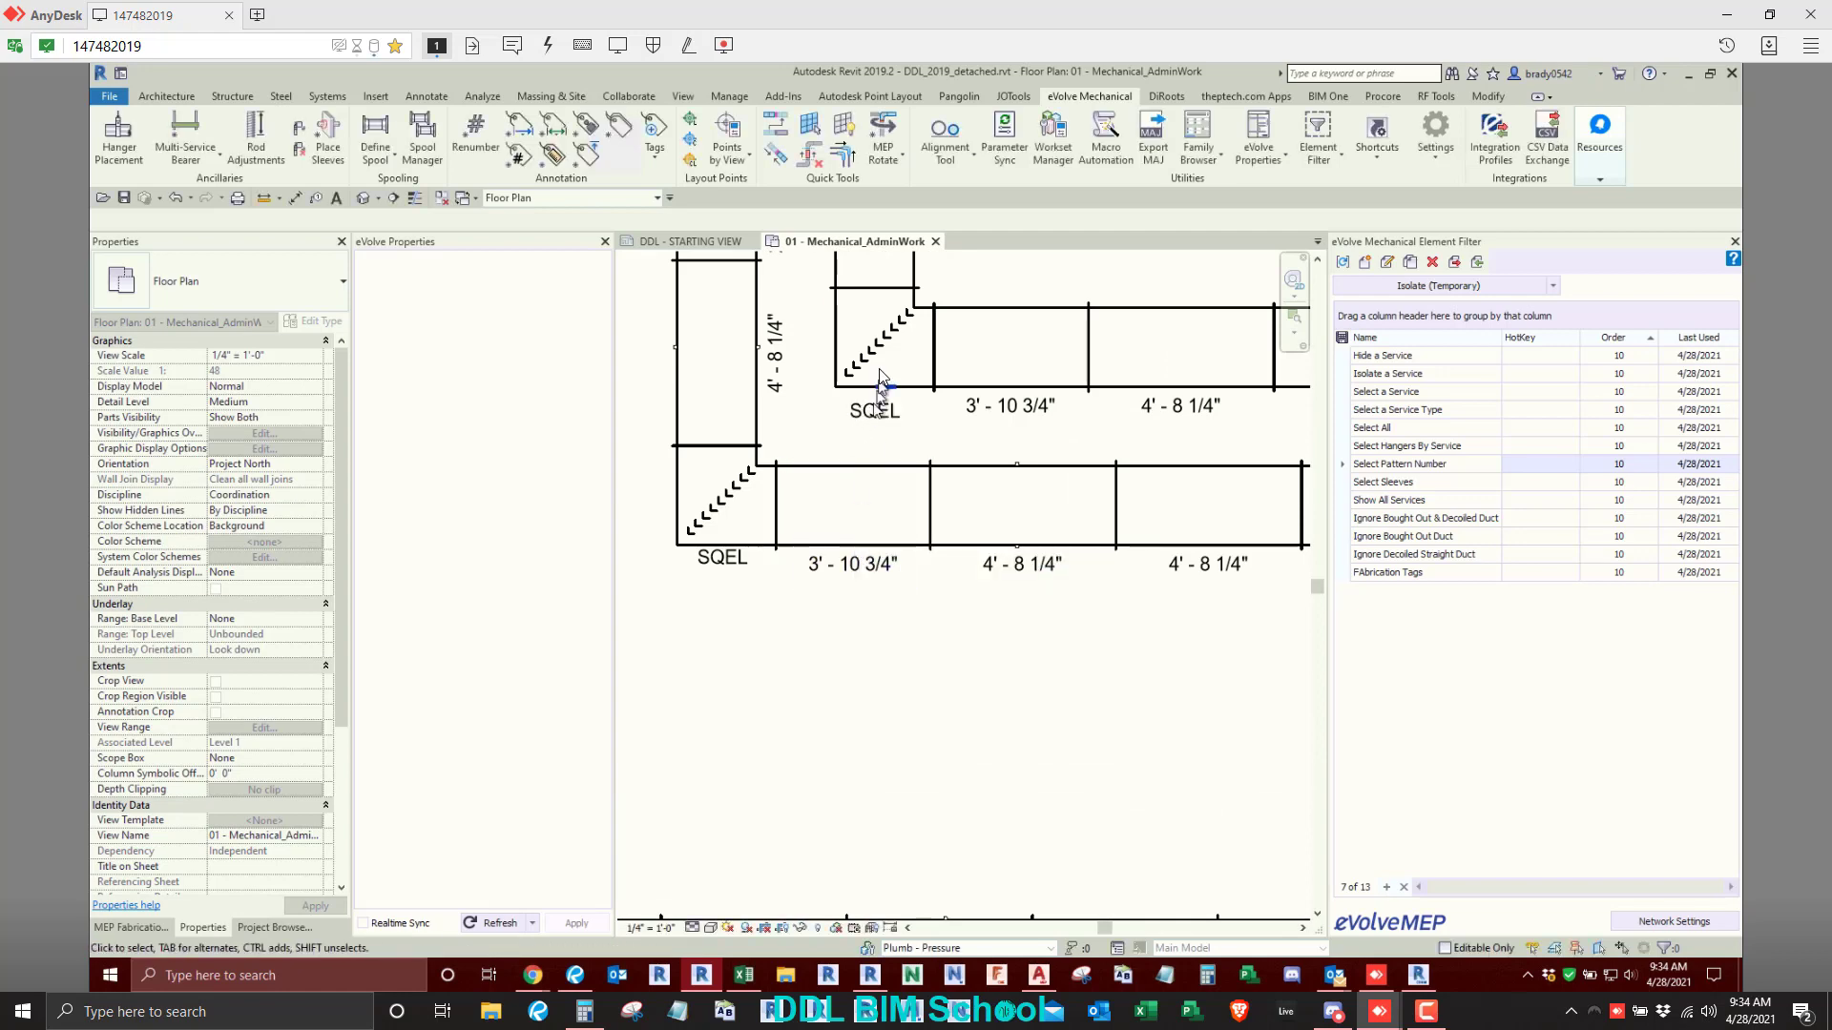
- Select the two tagged square bends and examine their part properties and the type of the placed tag
{"action": "left_click", "coordinate": [879, 369]}
{"action": "left_click", "coordinate": [725, 496], "text": "ctrl"}
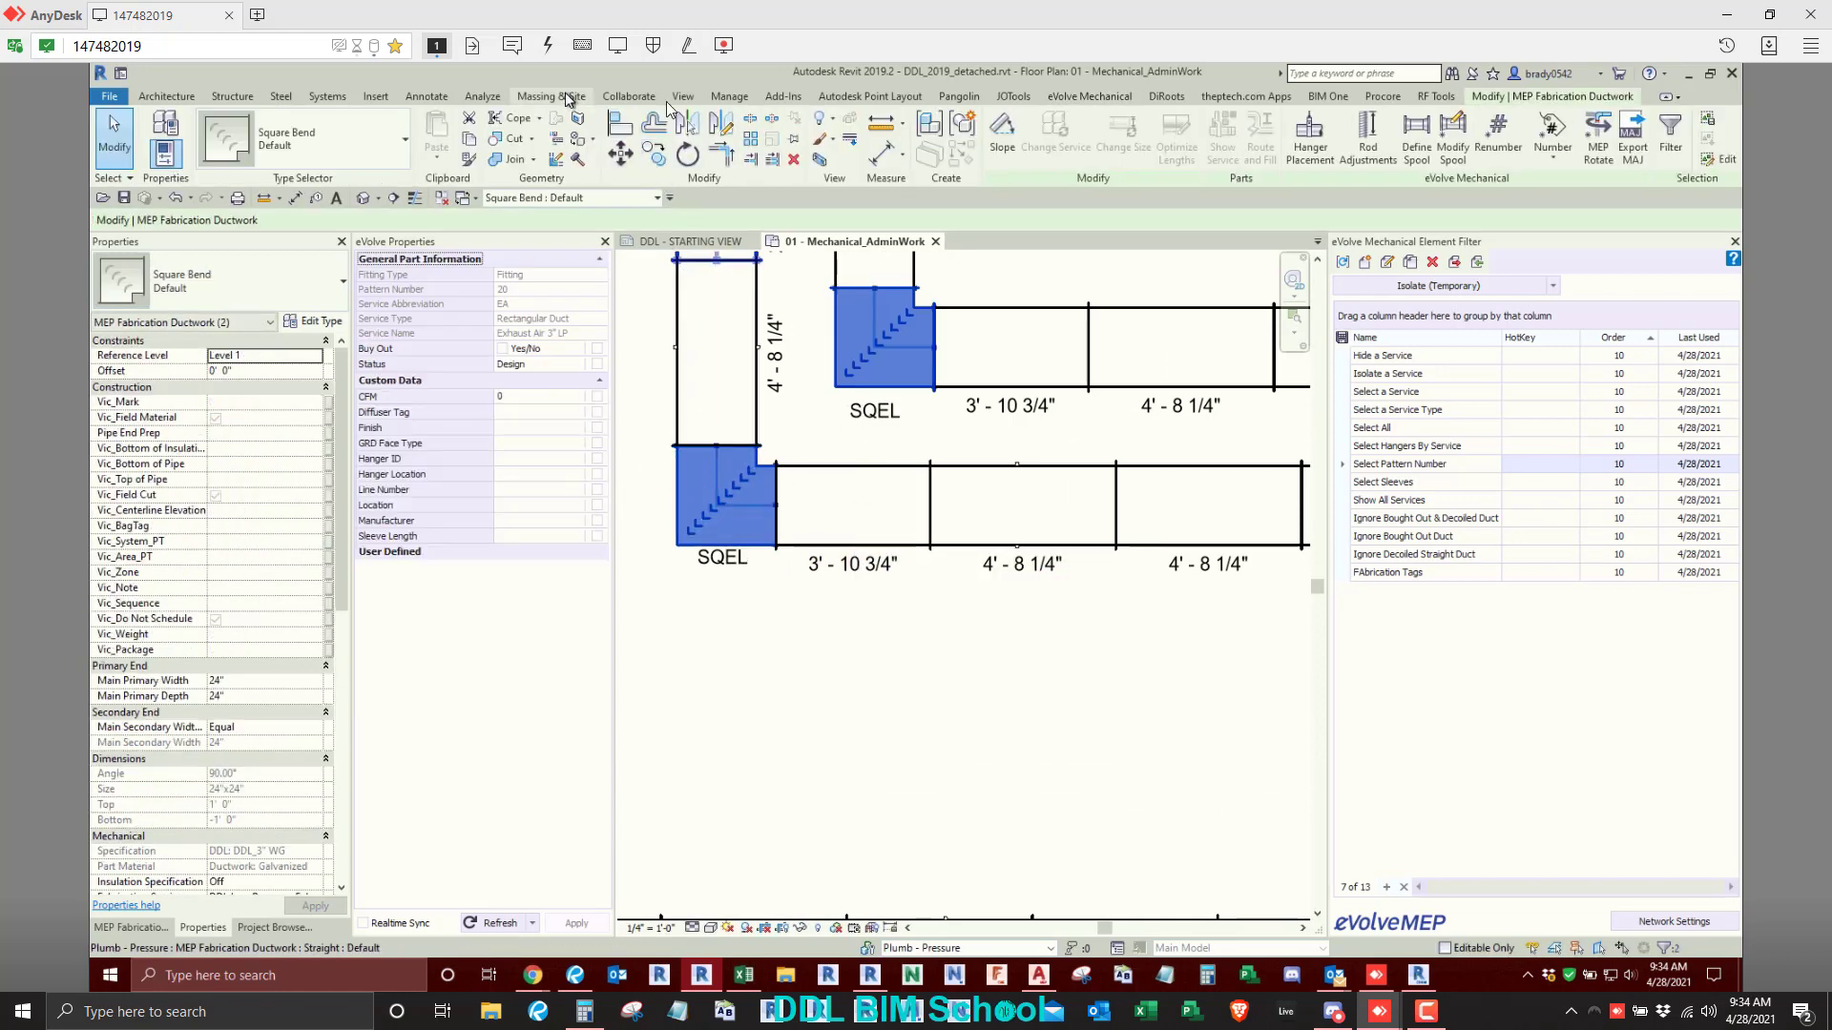
{"action": "left_click", "coordinate": [870, 96]}
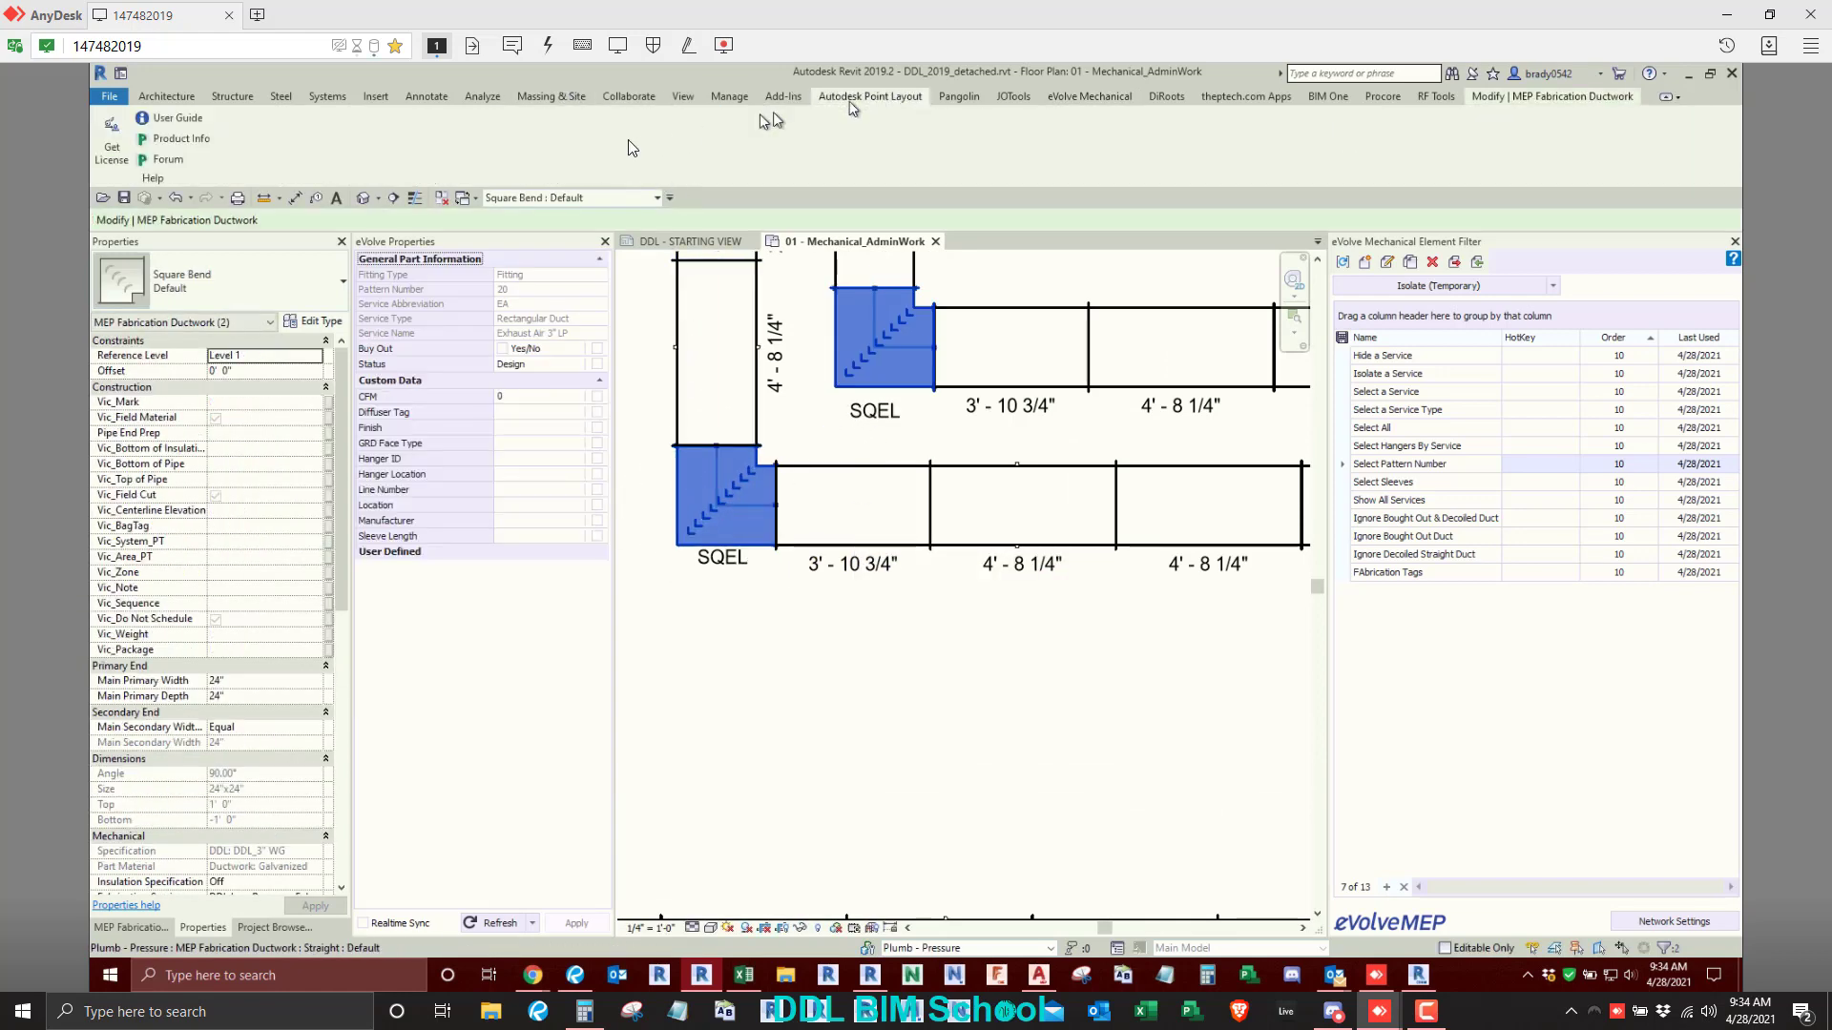
{"action": "left_click", "coordinate": [1089, 95]}
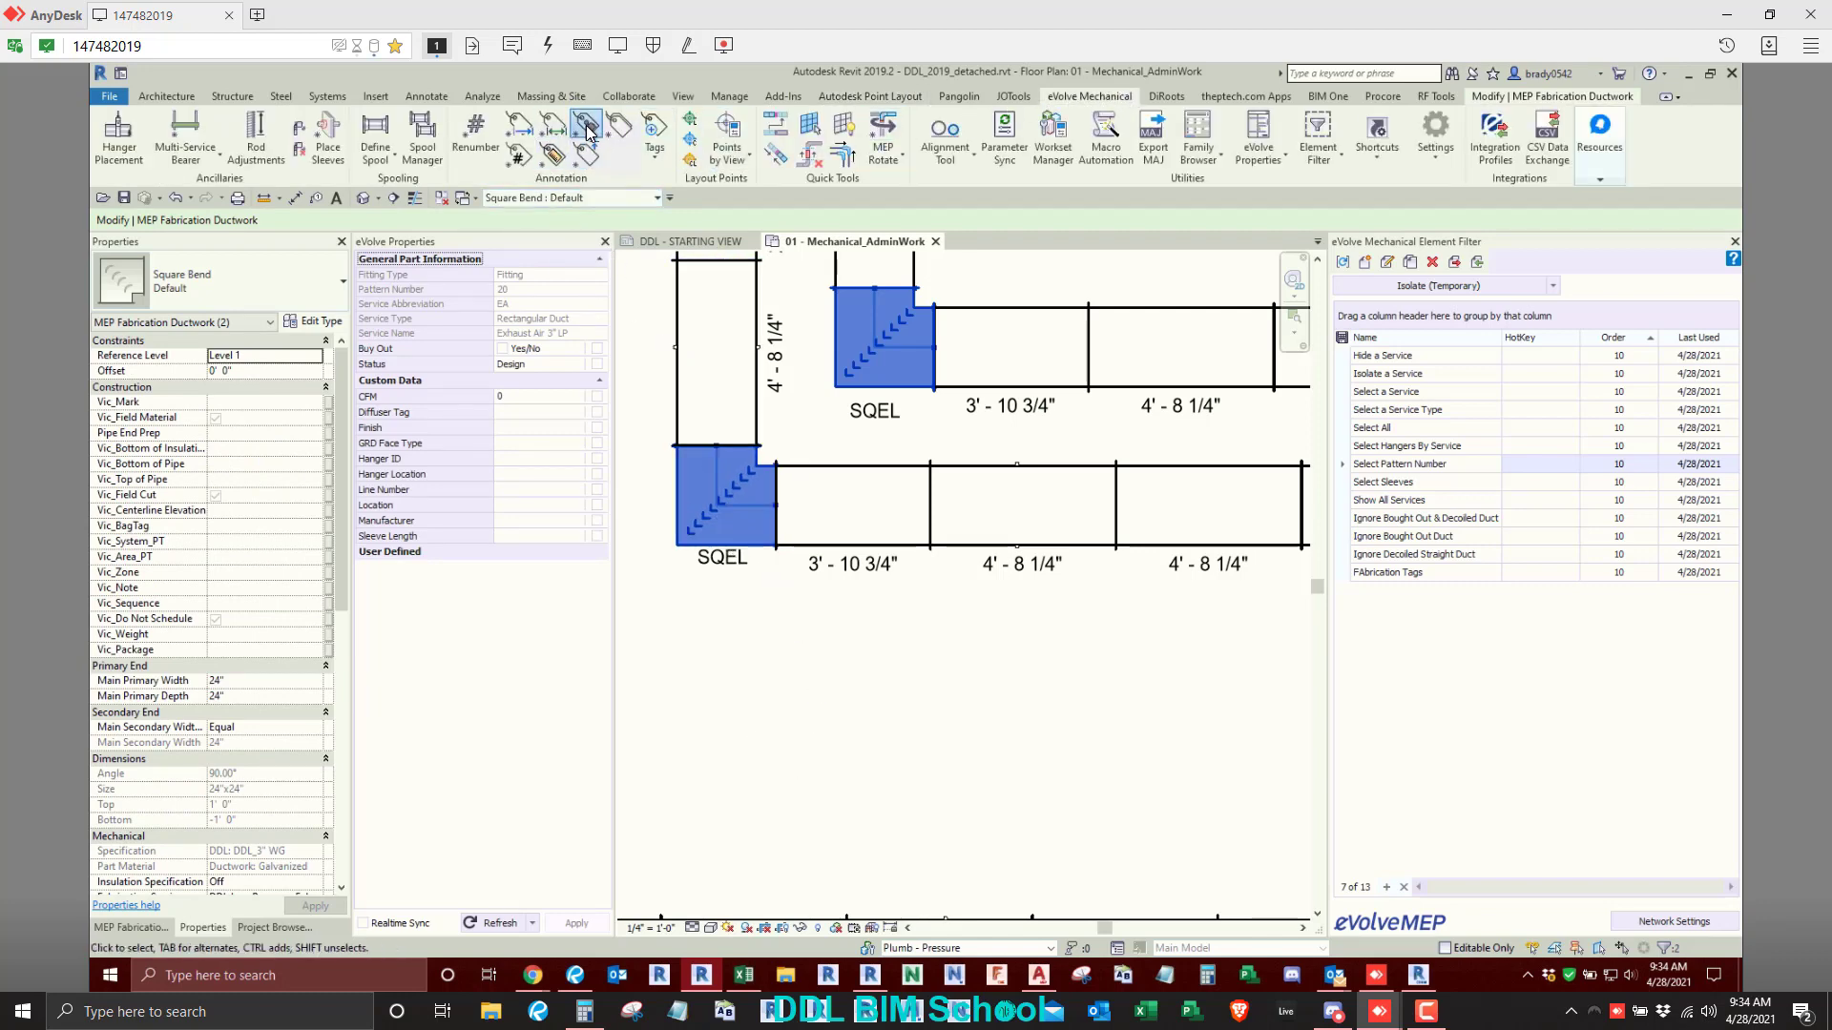
{"action": "scroll", "coordinate": [830, 563], "scroll_direction": "down", "scroll_amount": 2}
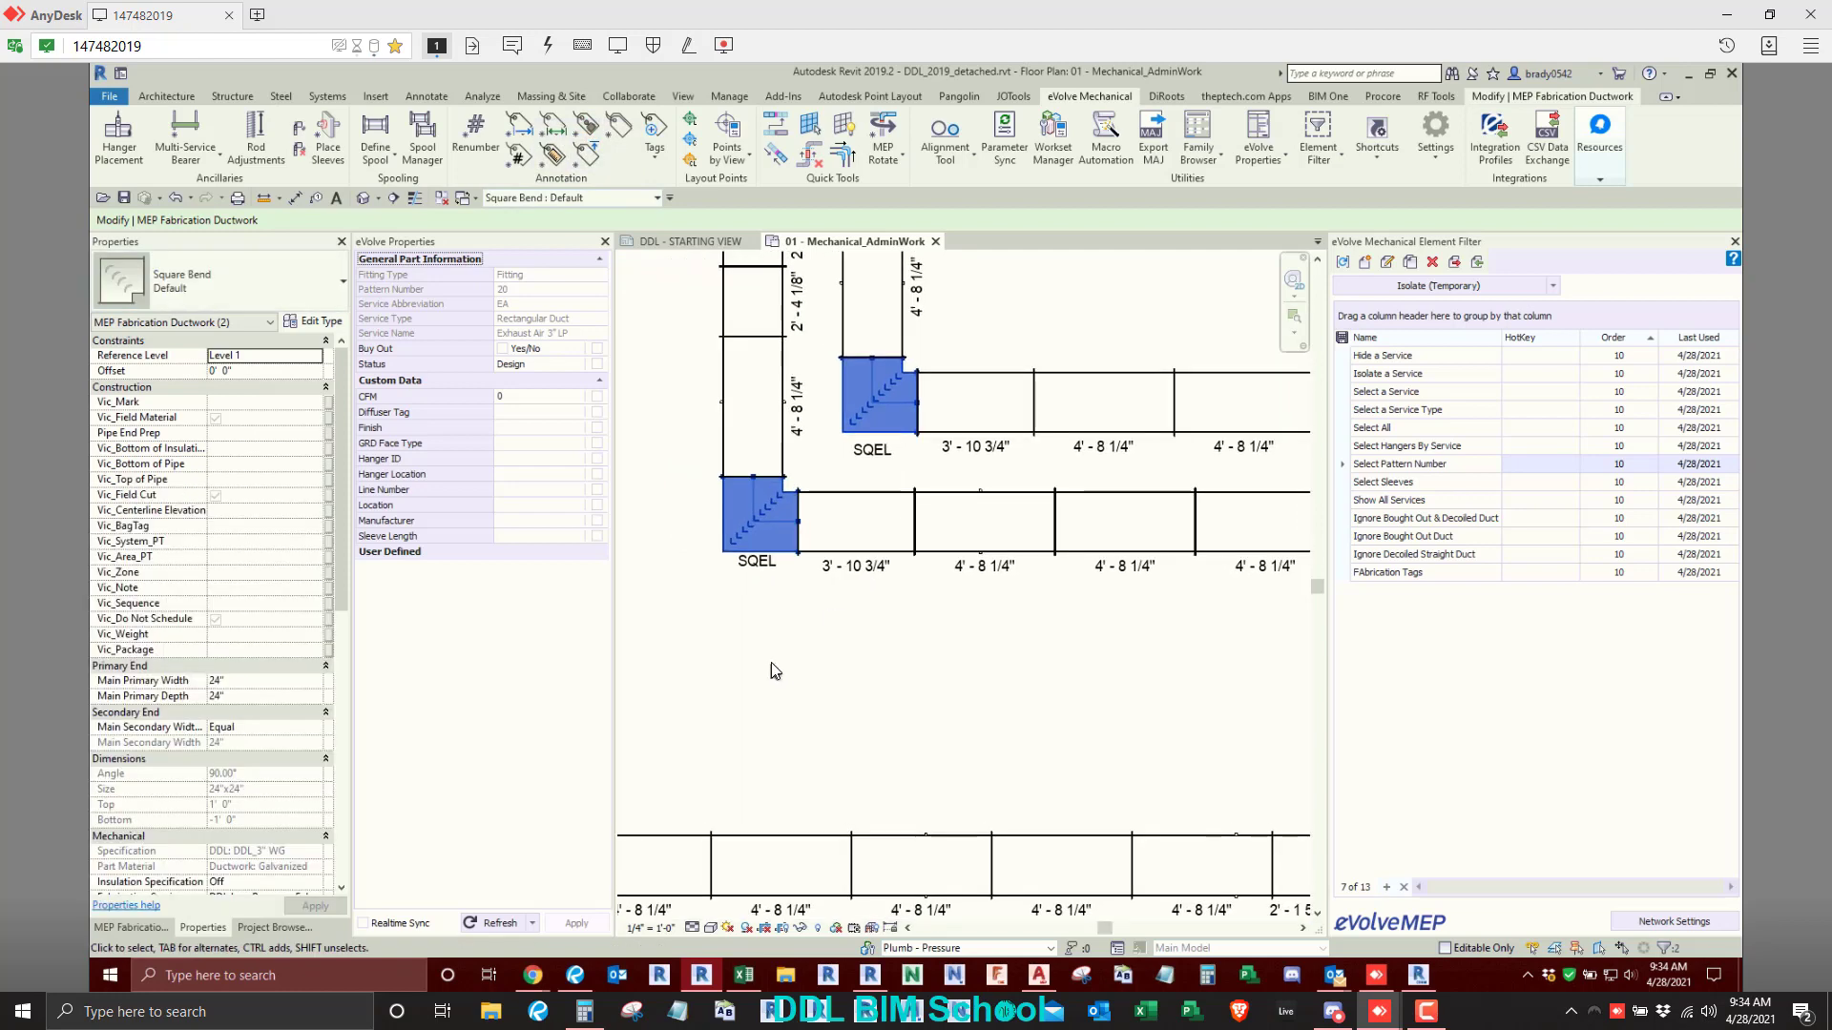
{"action": "left_click", "coordinate": [745, 585]}
{"action": "left_click", "coordinate": [754, 534]}
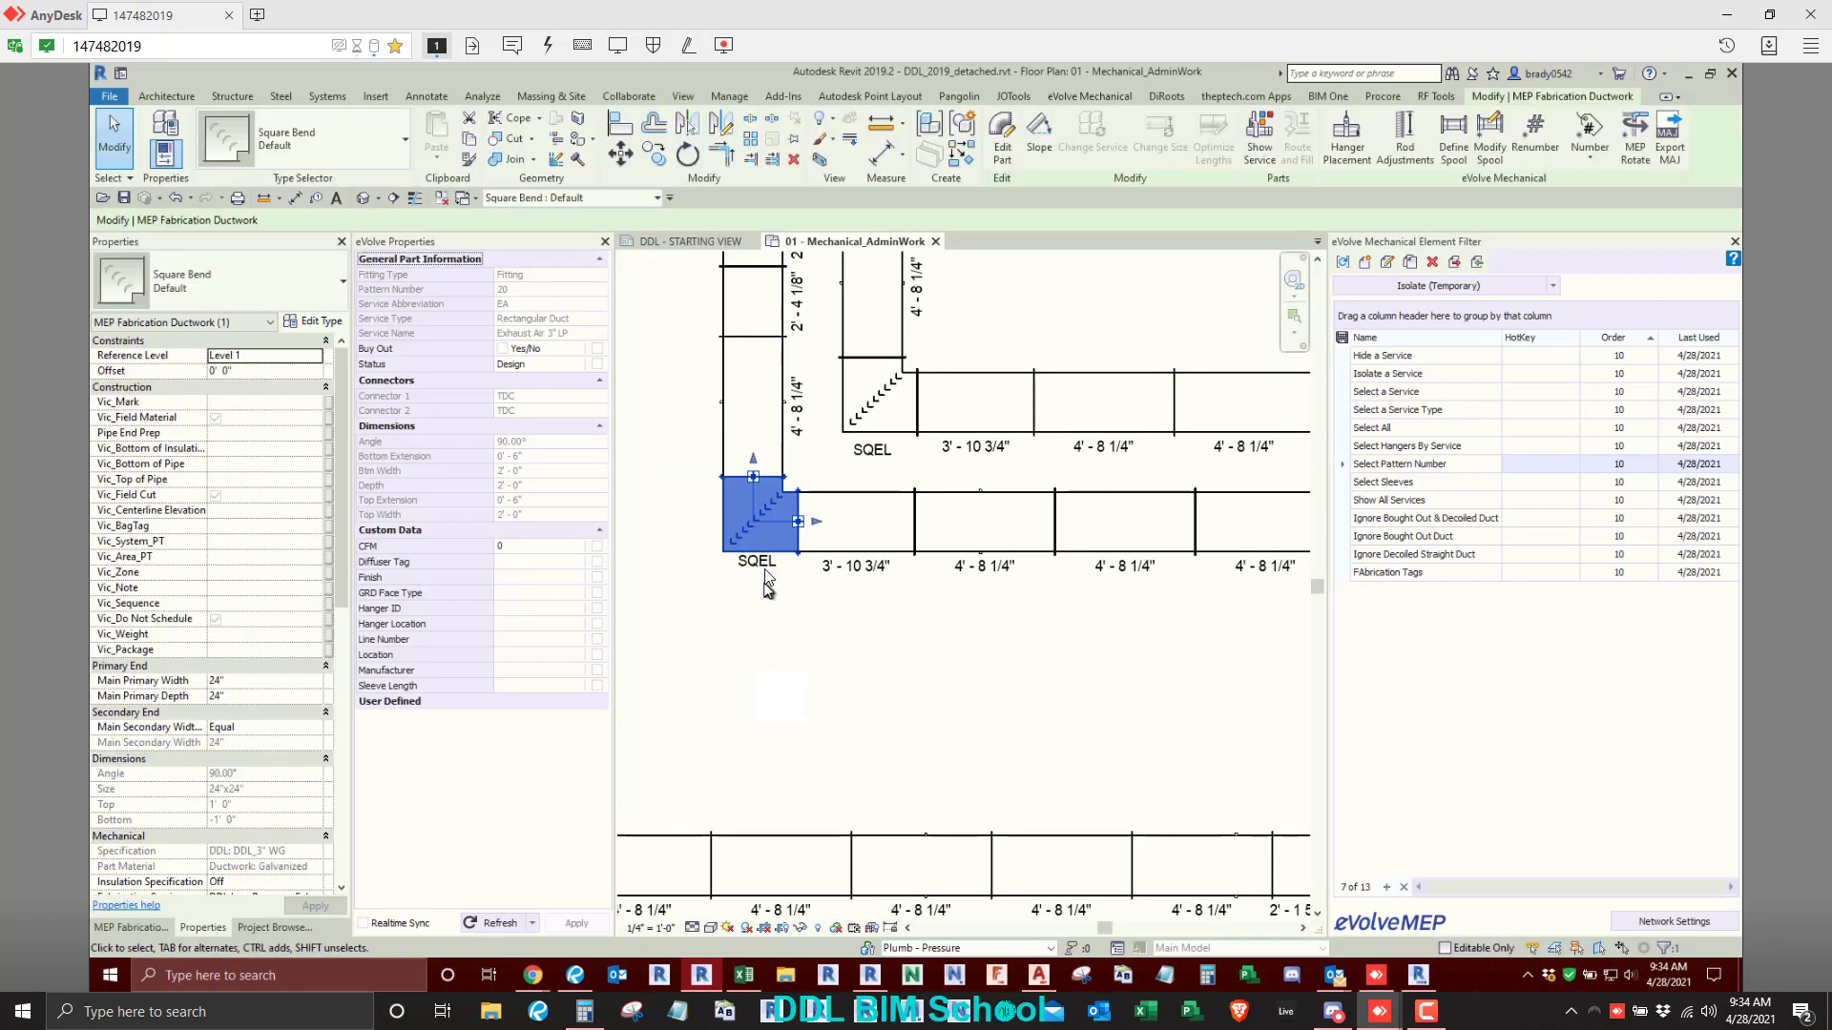
{"action": "left_click", "coordinate": [759, 565]}
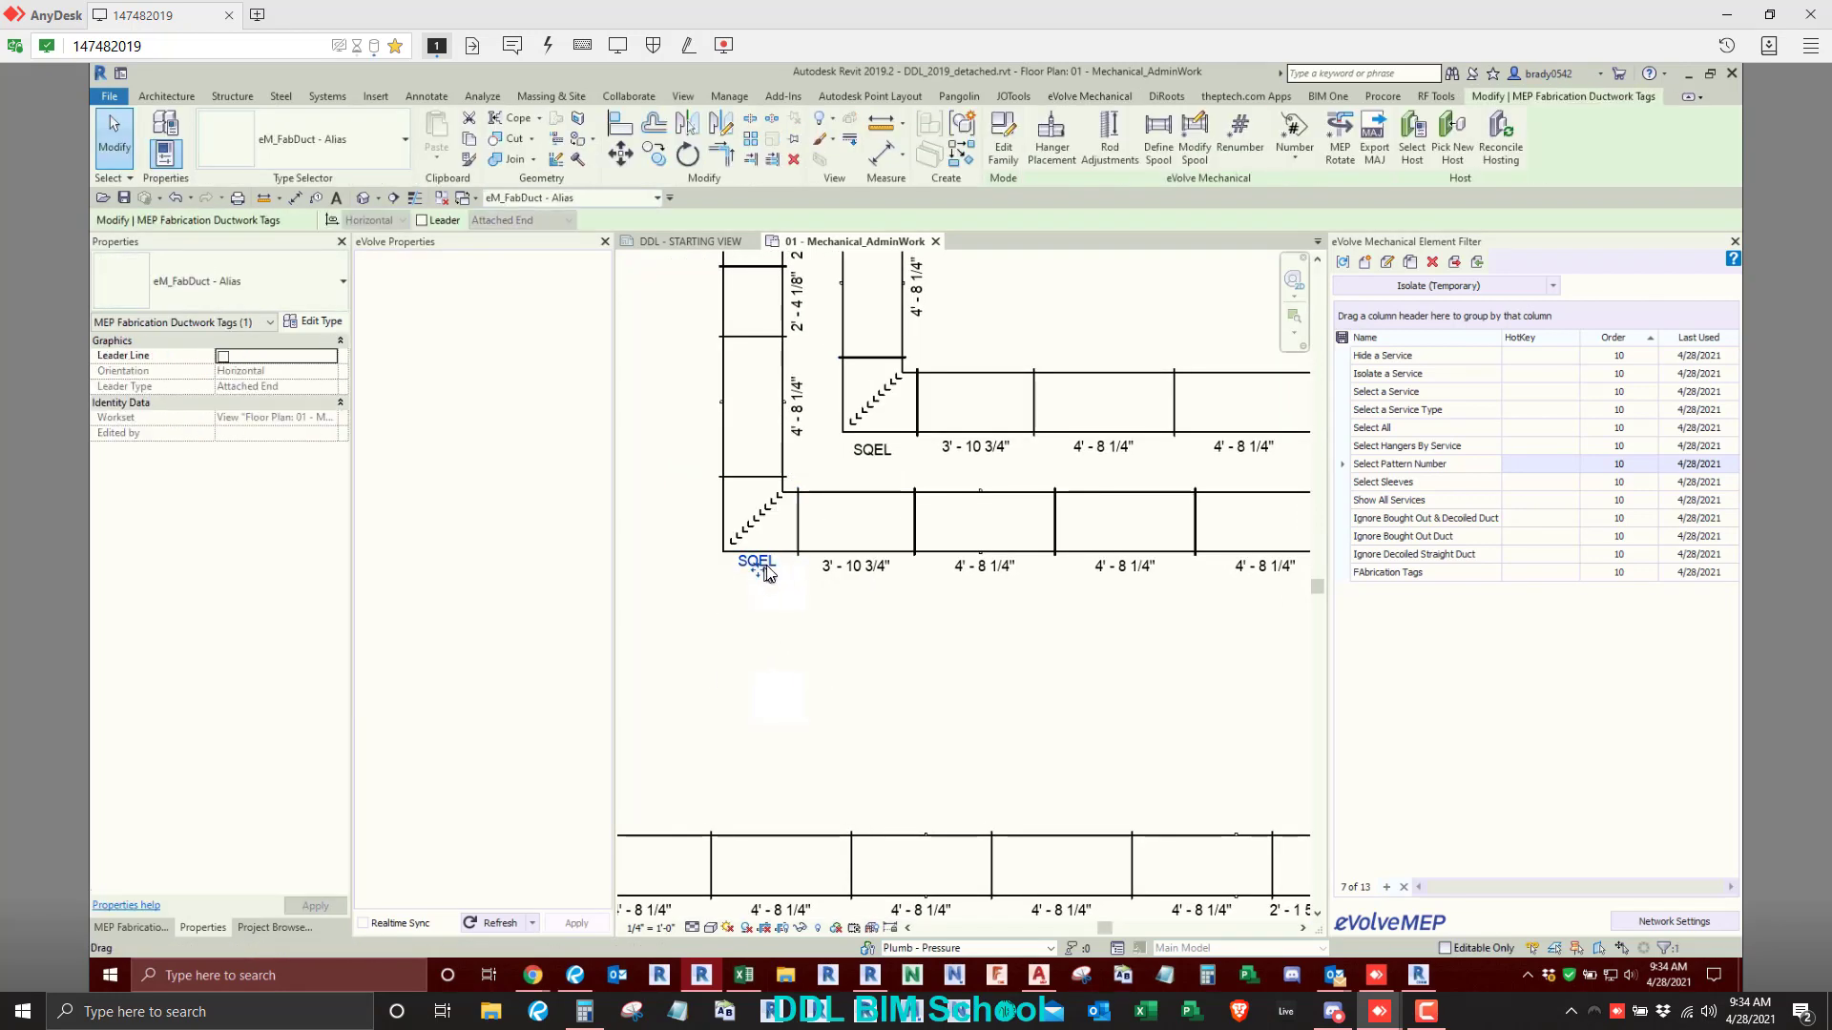
{"action": "left_click", "coordinate": [887, 411], "text": "ctrl"}
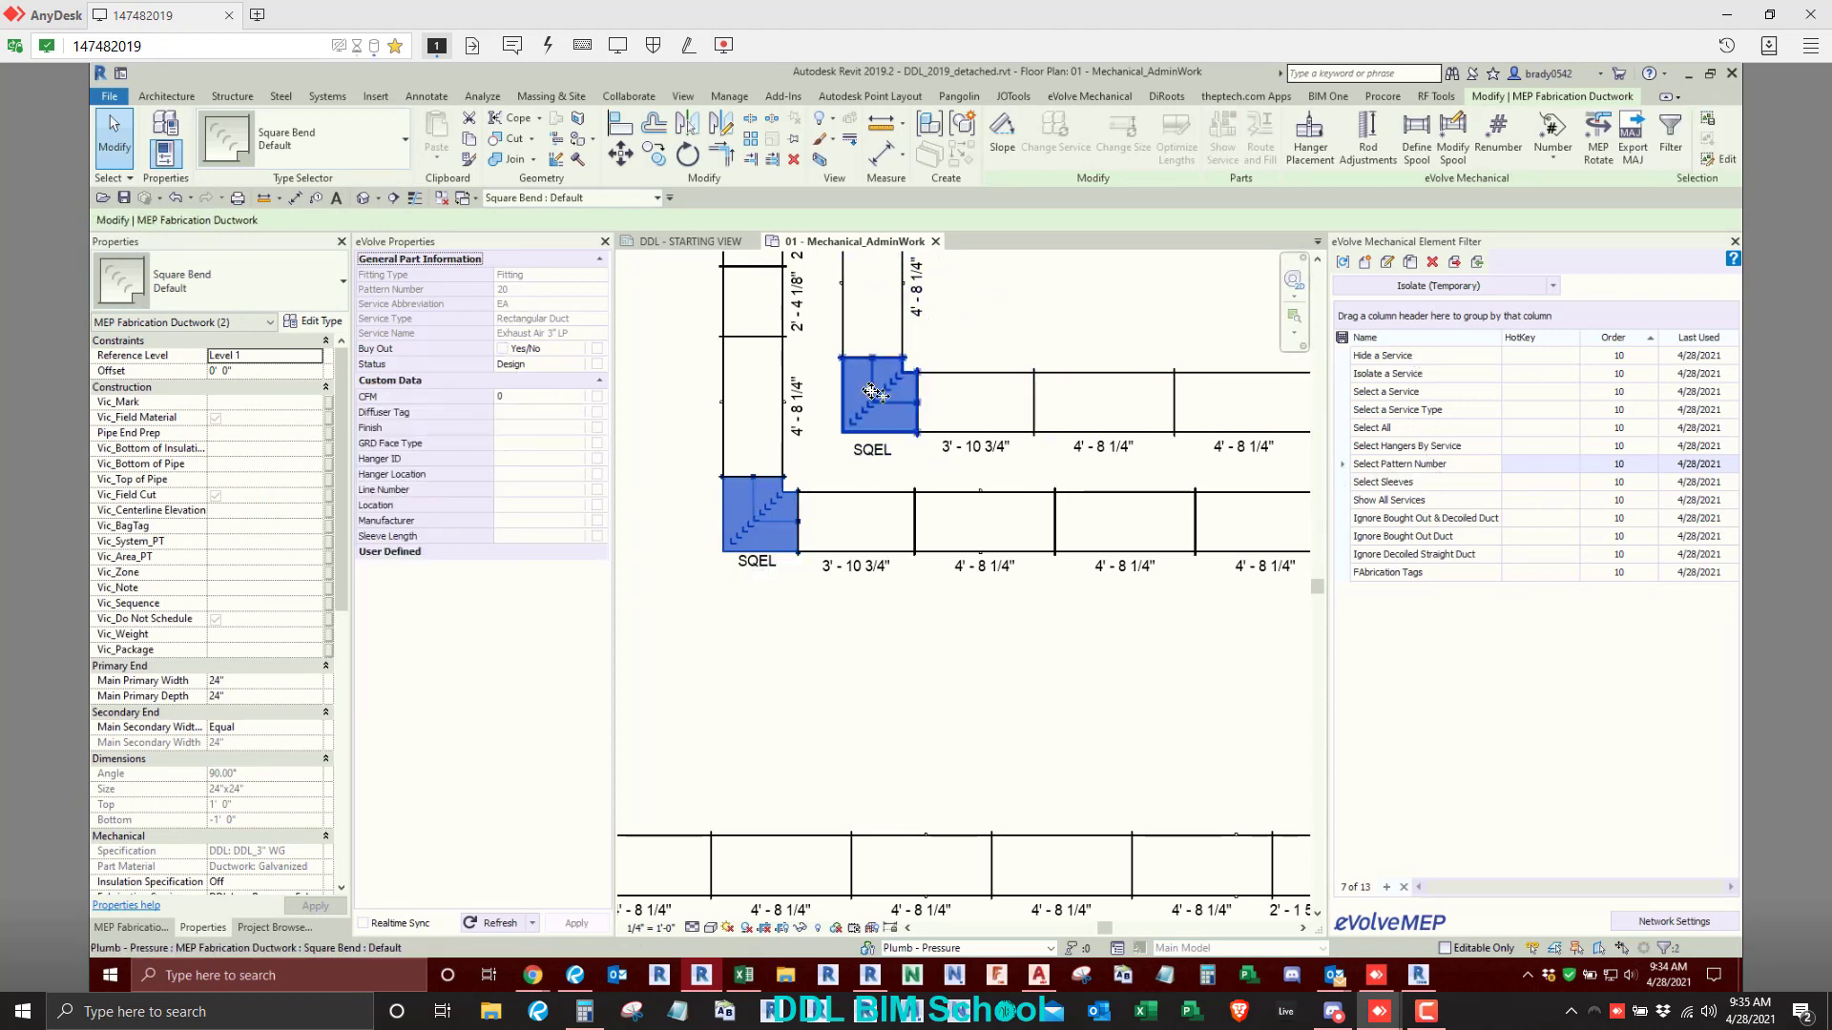
{"action": "scroll", "coordinate": [930, 585], "scroll_direction": "down", "scroll_amount": 5}
{"action": "left_click", "coordinate": [780, 473]}
- Try to temporarily isolate pattern number 2 parts in the ductwork with the Select Pattern Number filter
{"action": "scroll", "coordinate": [760, 422], "scroll_direction": "down", "scroll_amount": 2}
{"action": "left_click_drag", "start_coordinate": [719, 331], "coordinate": [1106, 756]}
{"action": "left_click", "coordinate": [1455, 288]}
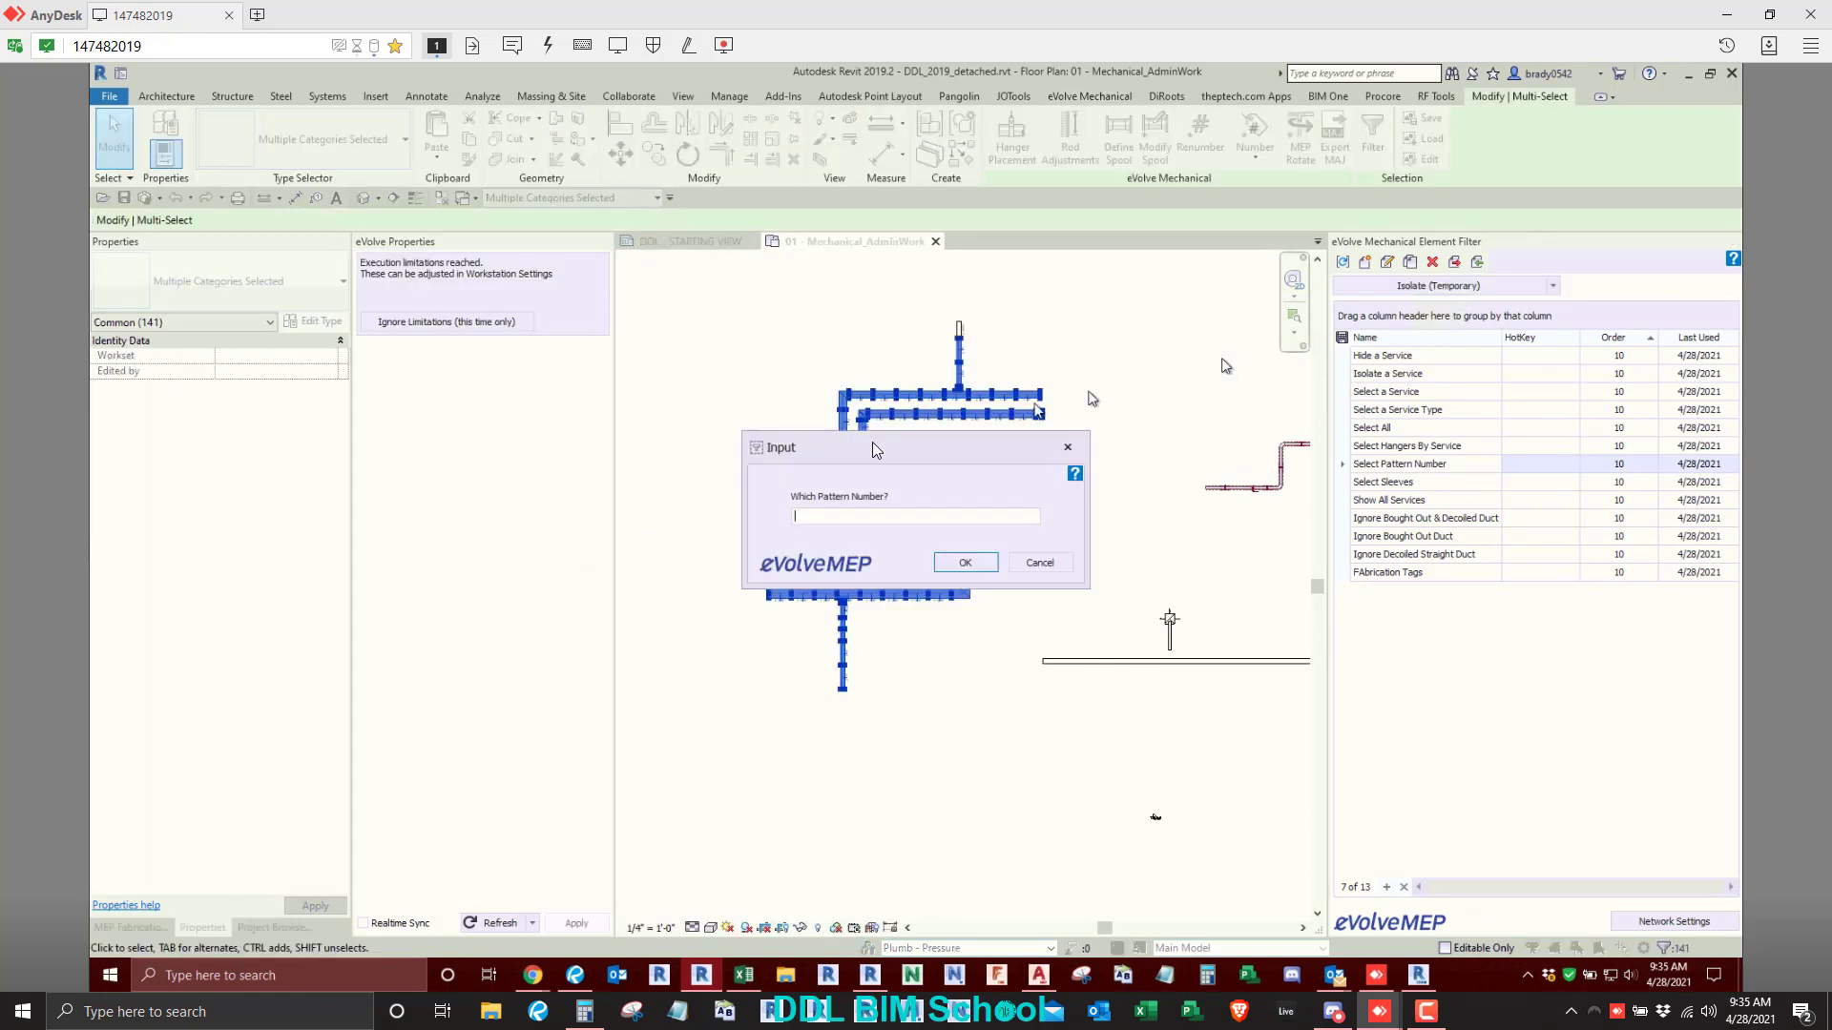
{"action": "type", "text": "2"}
{"action": "key", "text": "Return"}
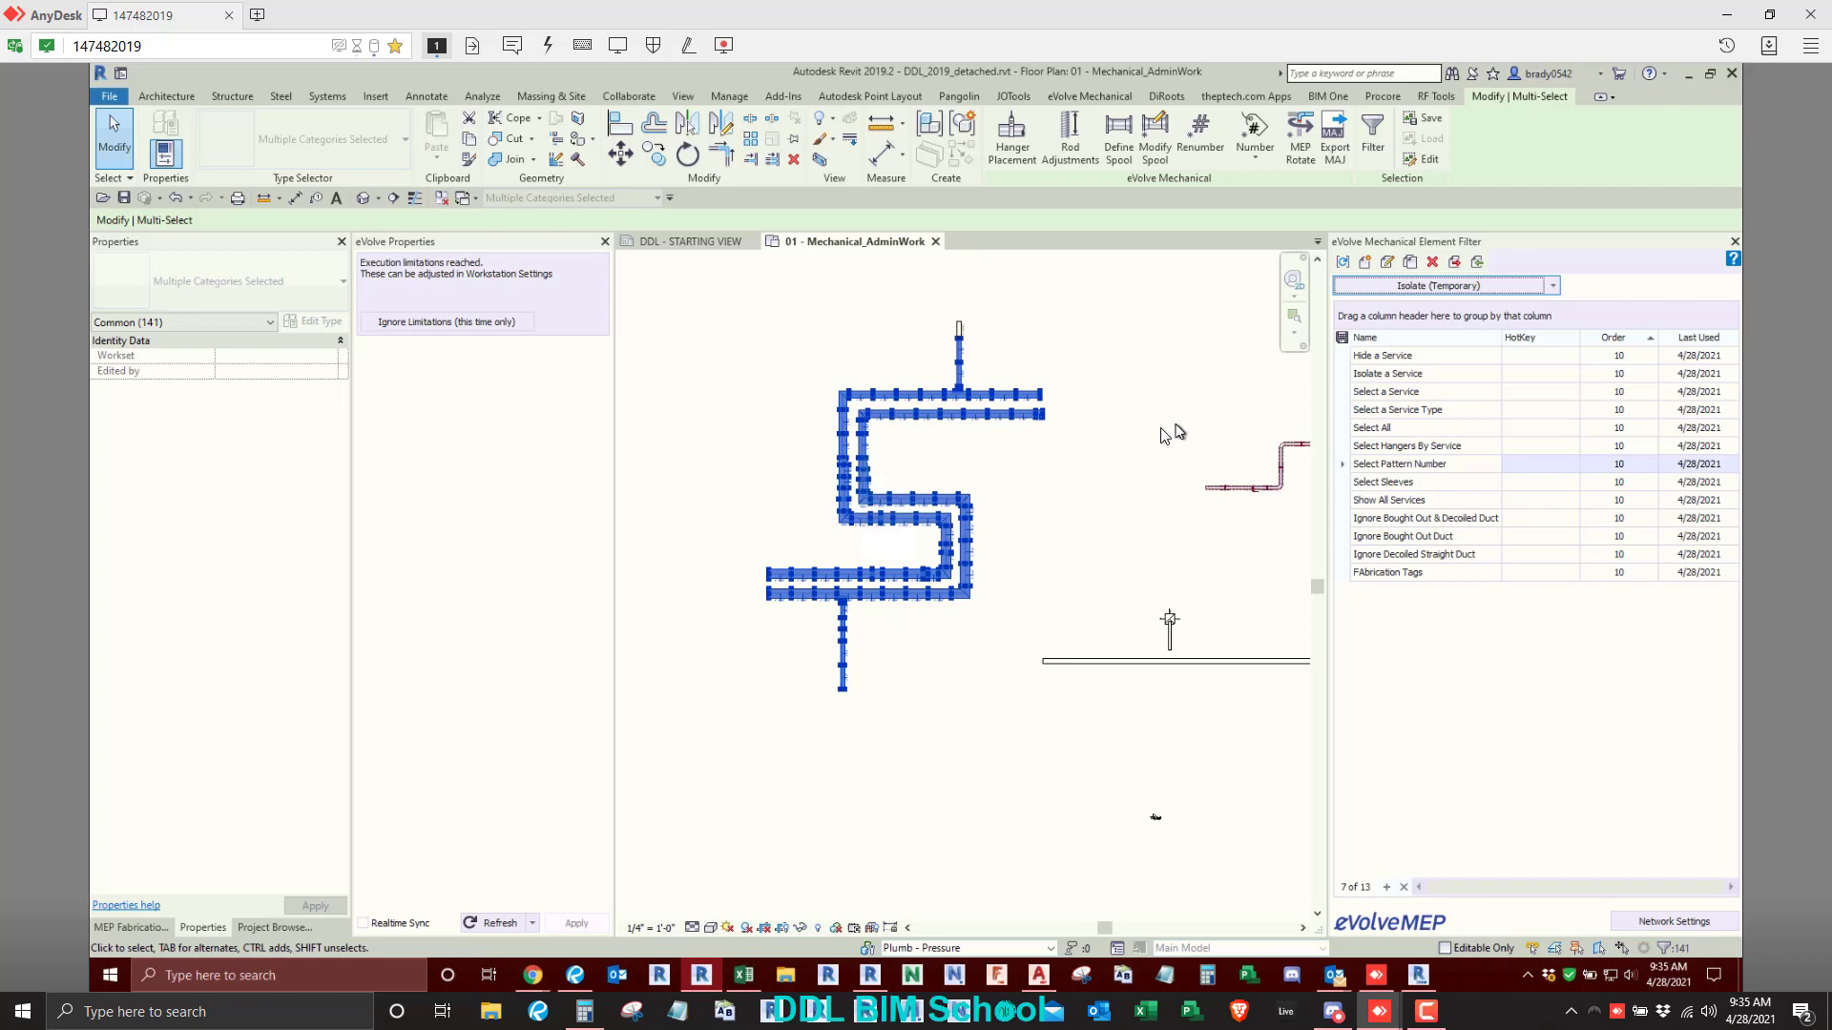
{"action": "left_click", "coordinate": [767, 380]}
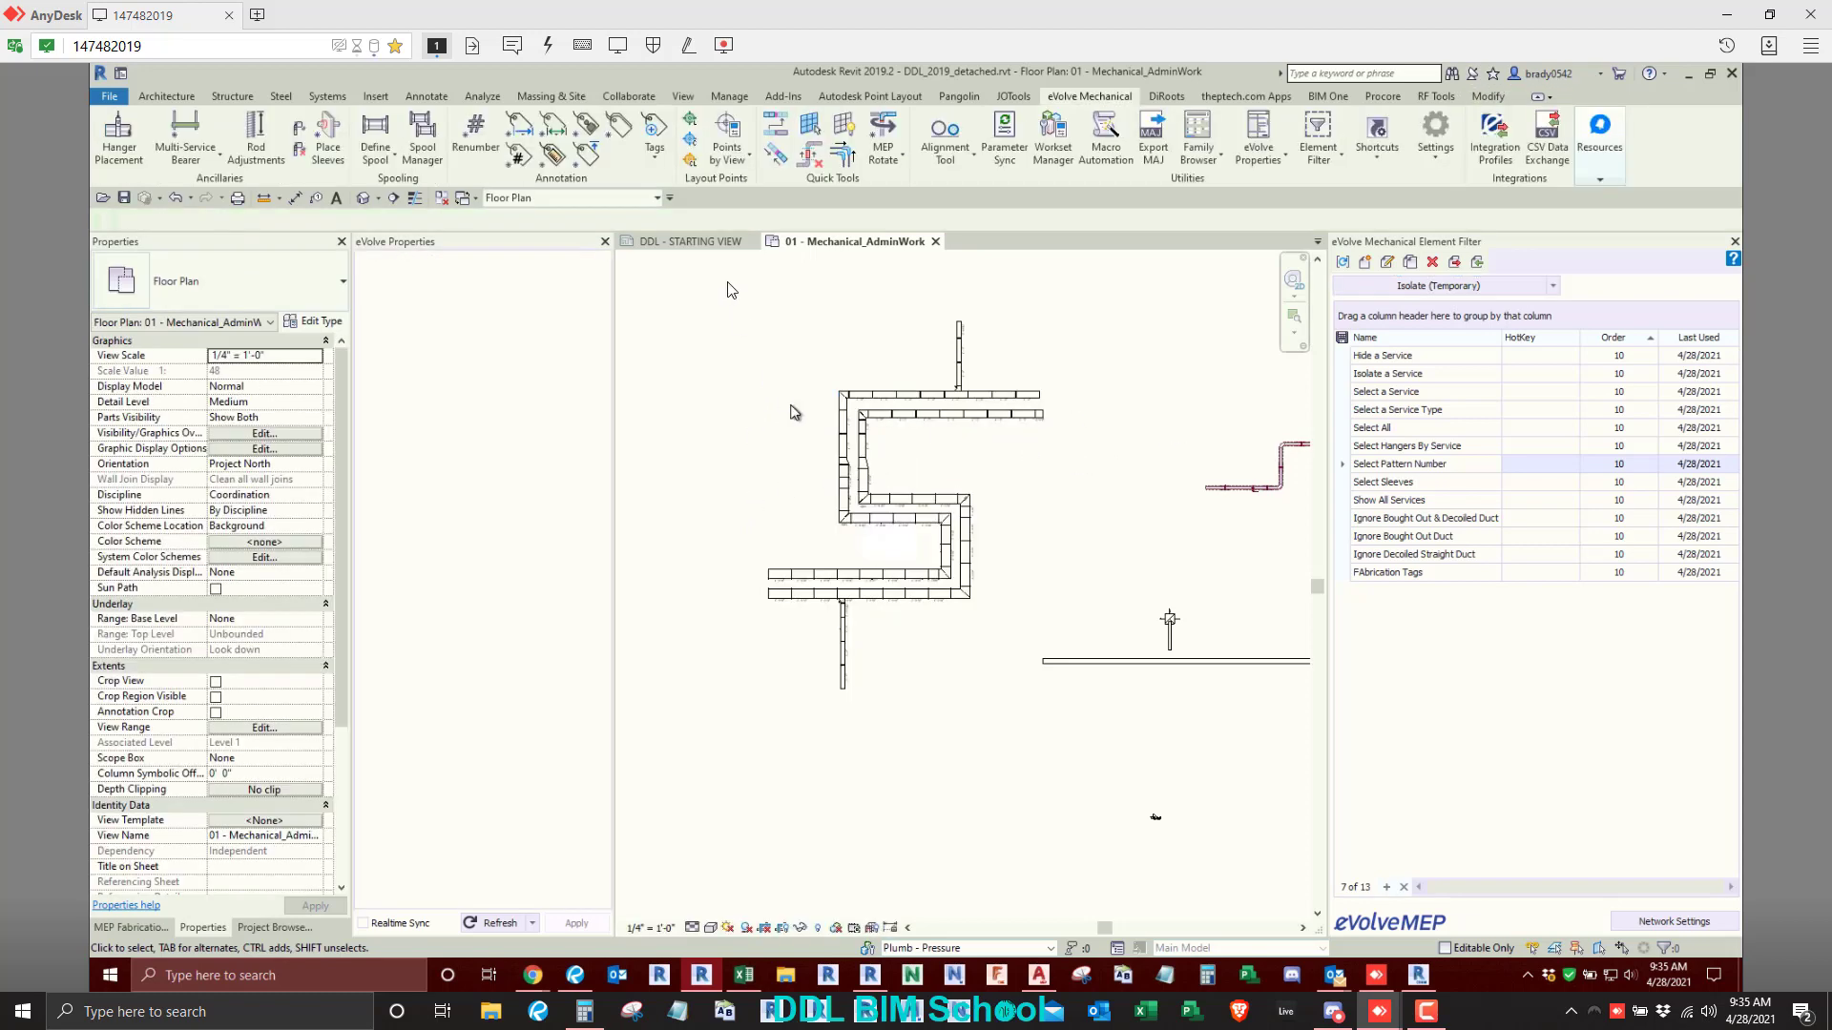
- Reselect the complete ductwork layout and retry the temporary isolation with the Select Pattern Number filter
{"action": "left_click_drag", "start_coordinate": [731, 276], "coordinate": [1063, 751]}
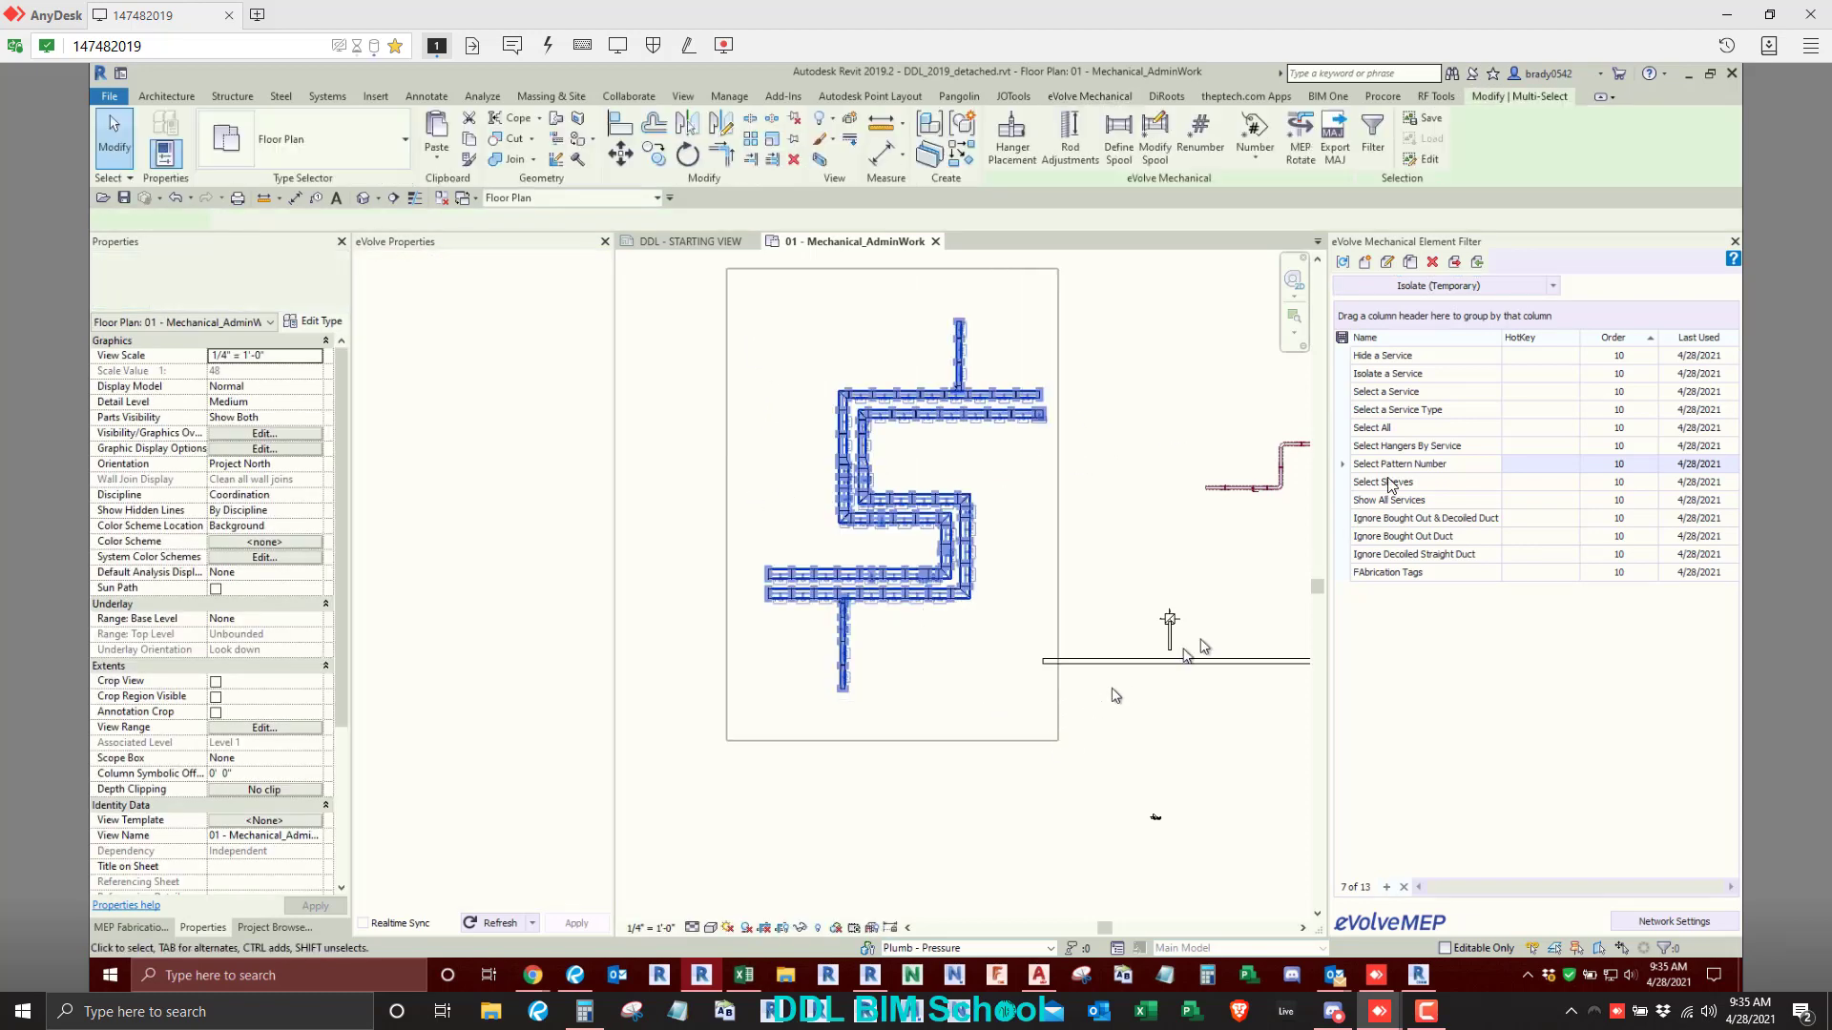
{"action": "left_click", "coordinate": [1412, 286]}
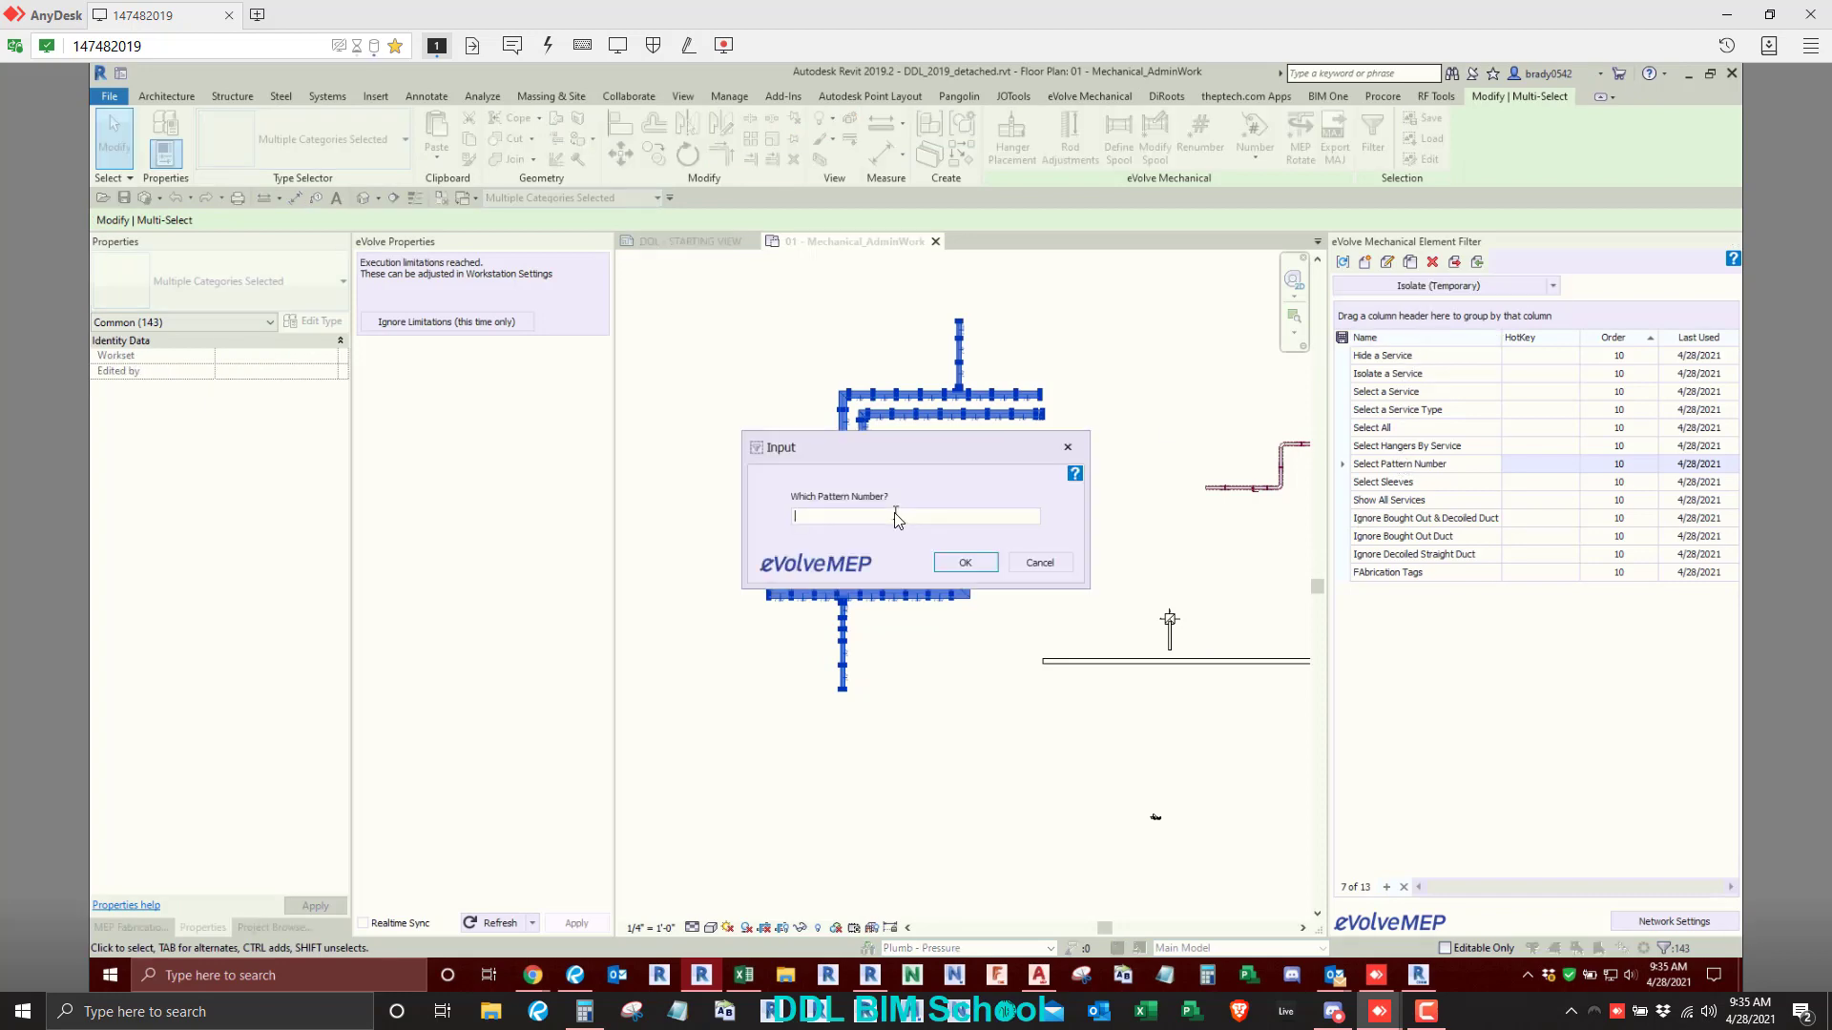
{"action": "key", "text": "Return"}
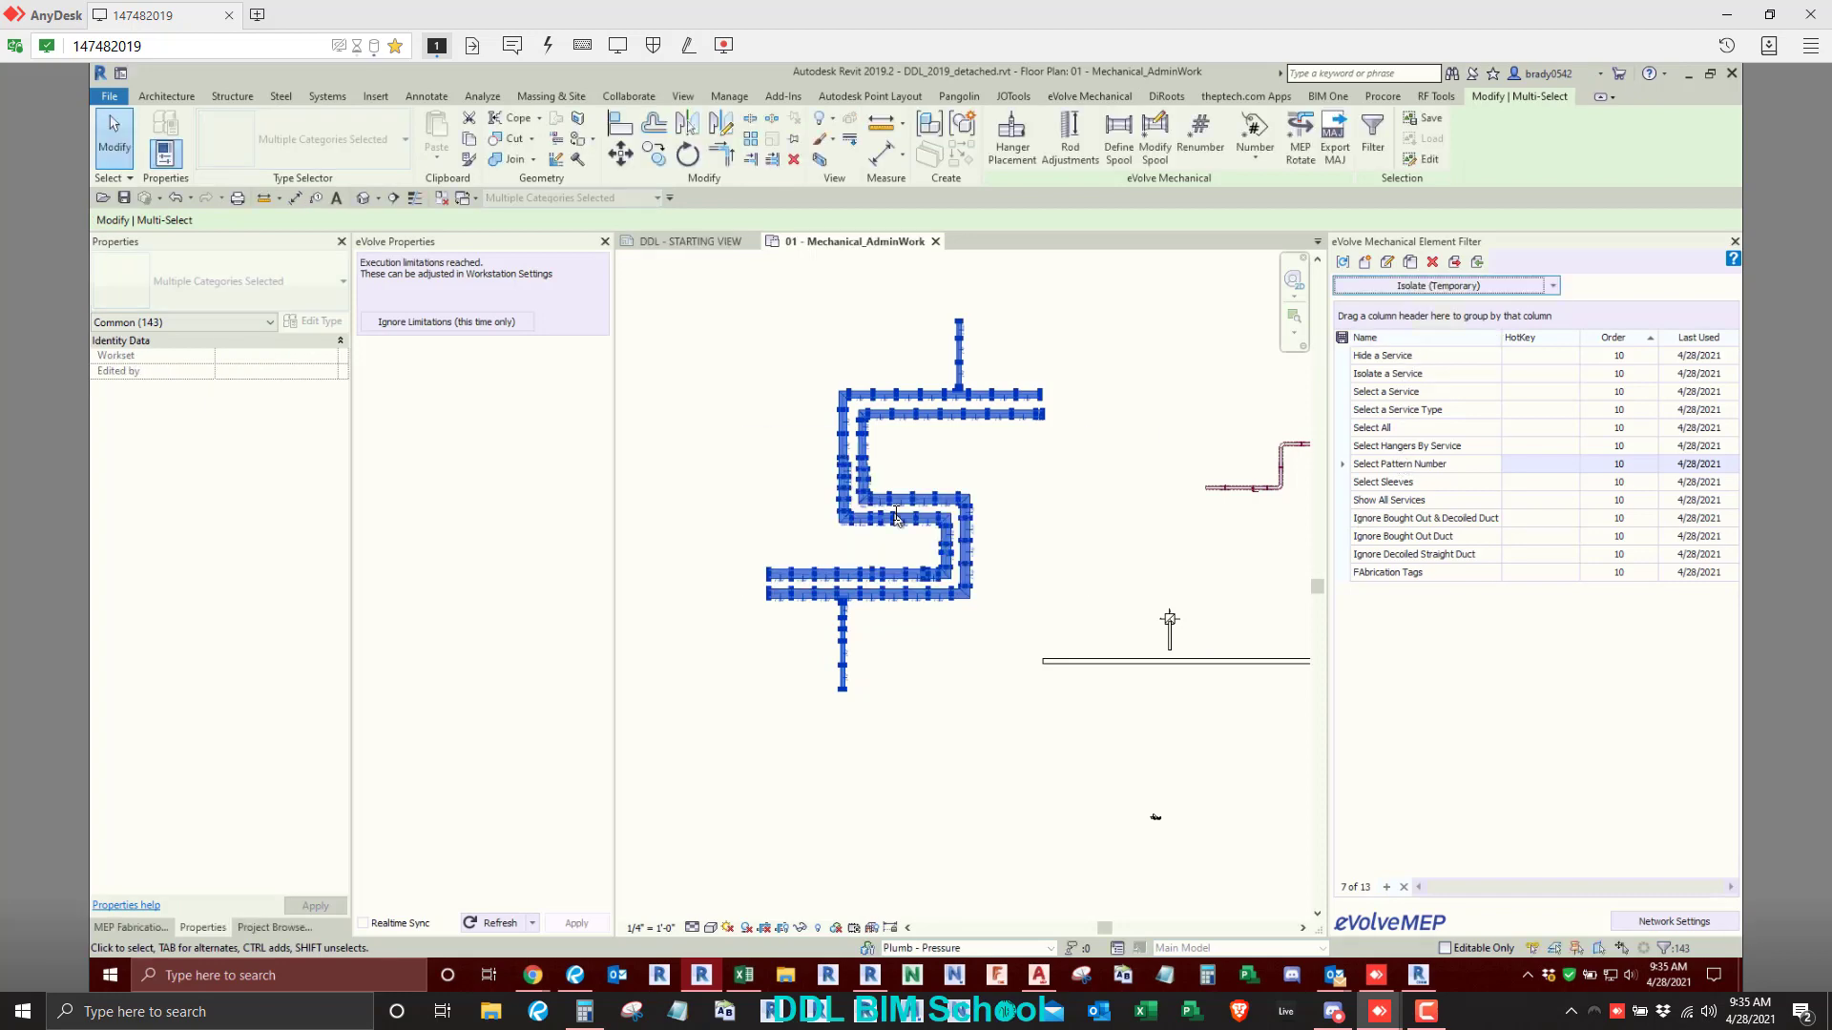
{"action": "scroll", "coordinate": [830, 559], "scroll_direction": "up", "scroll_amount": 3}
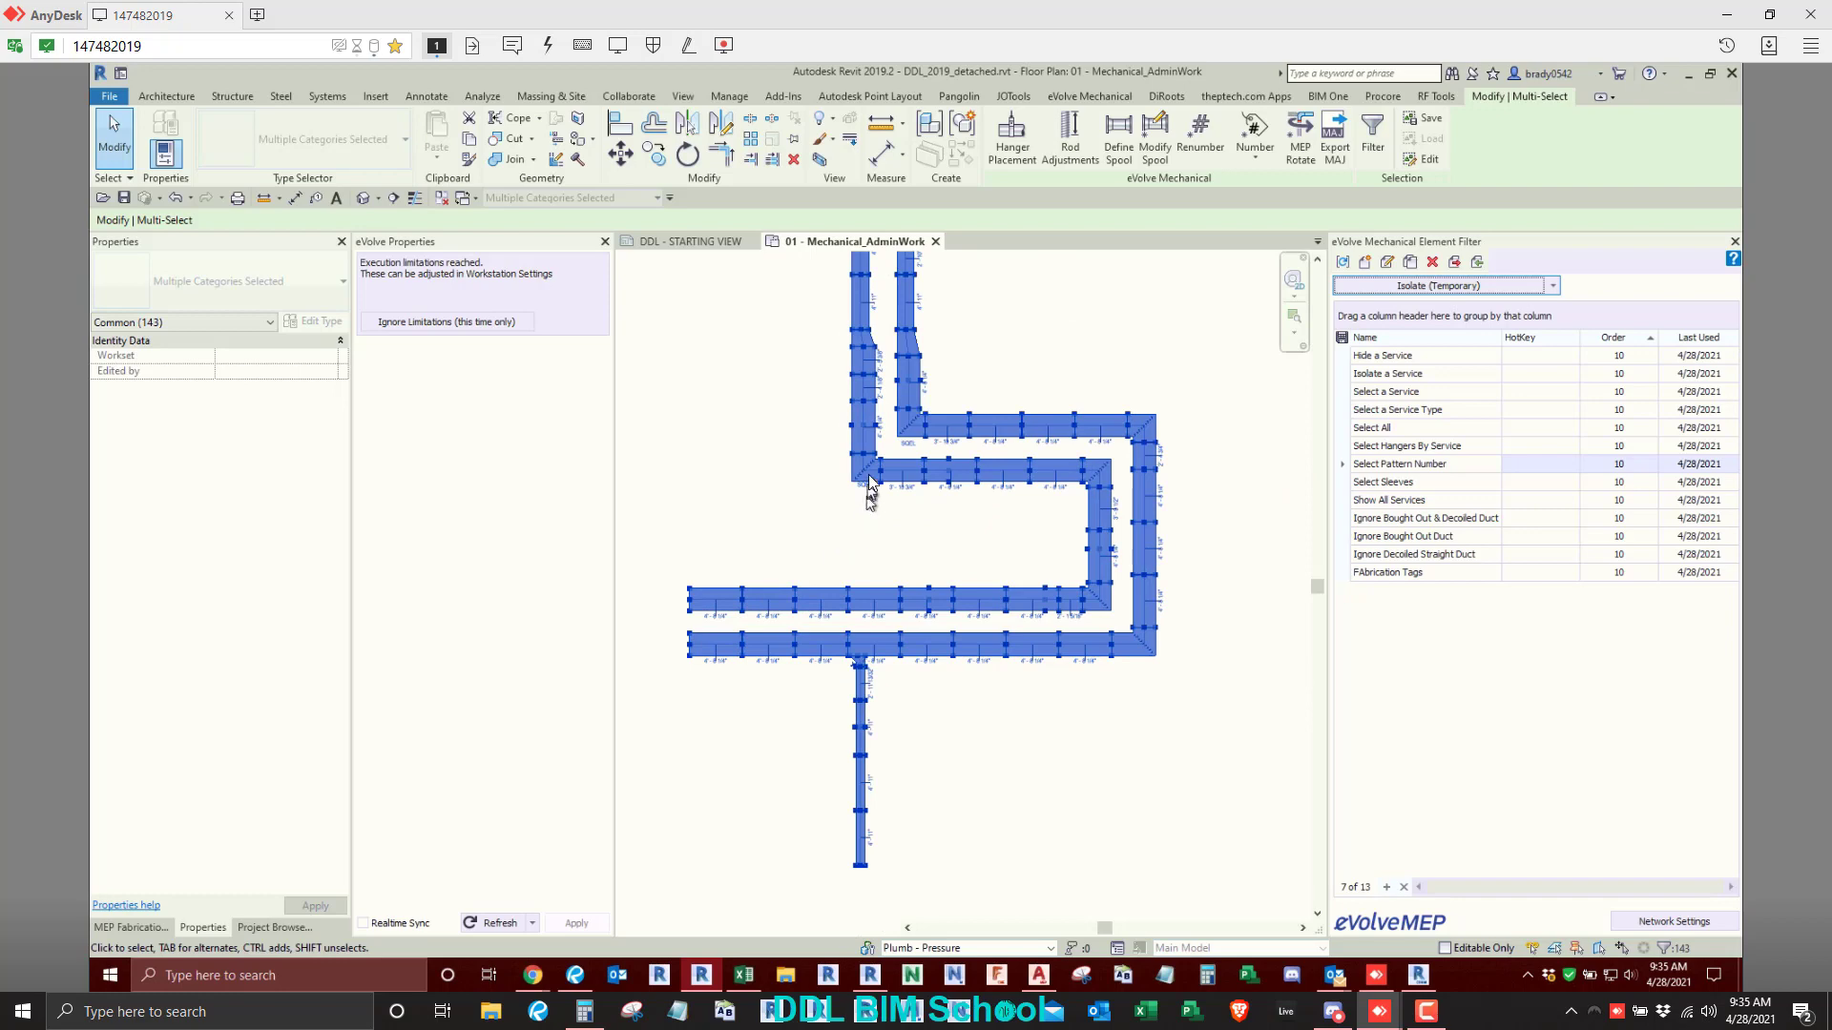
{"action": "left_click", "coordinate": [779, 462]}
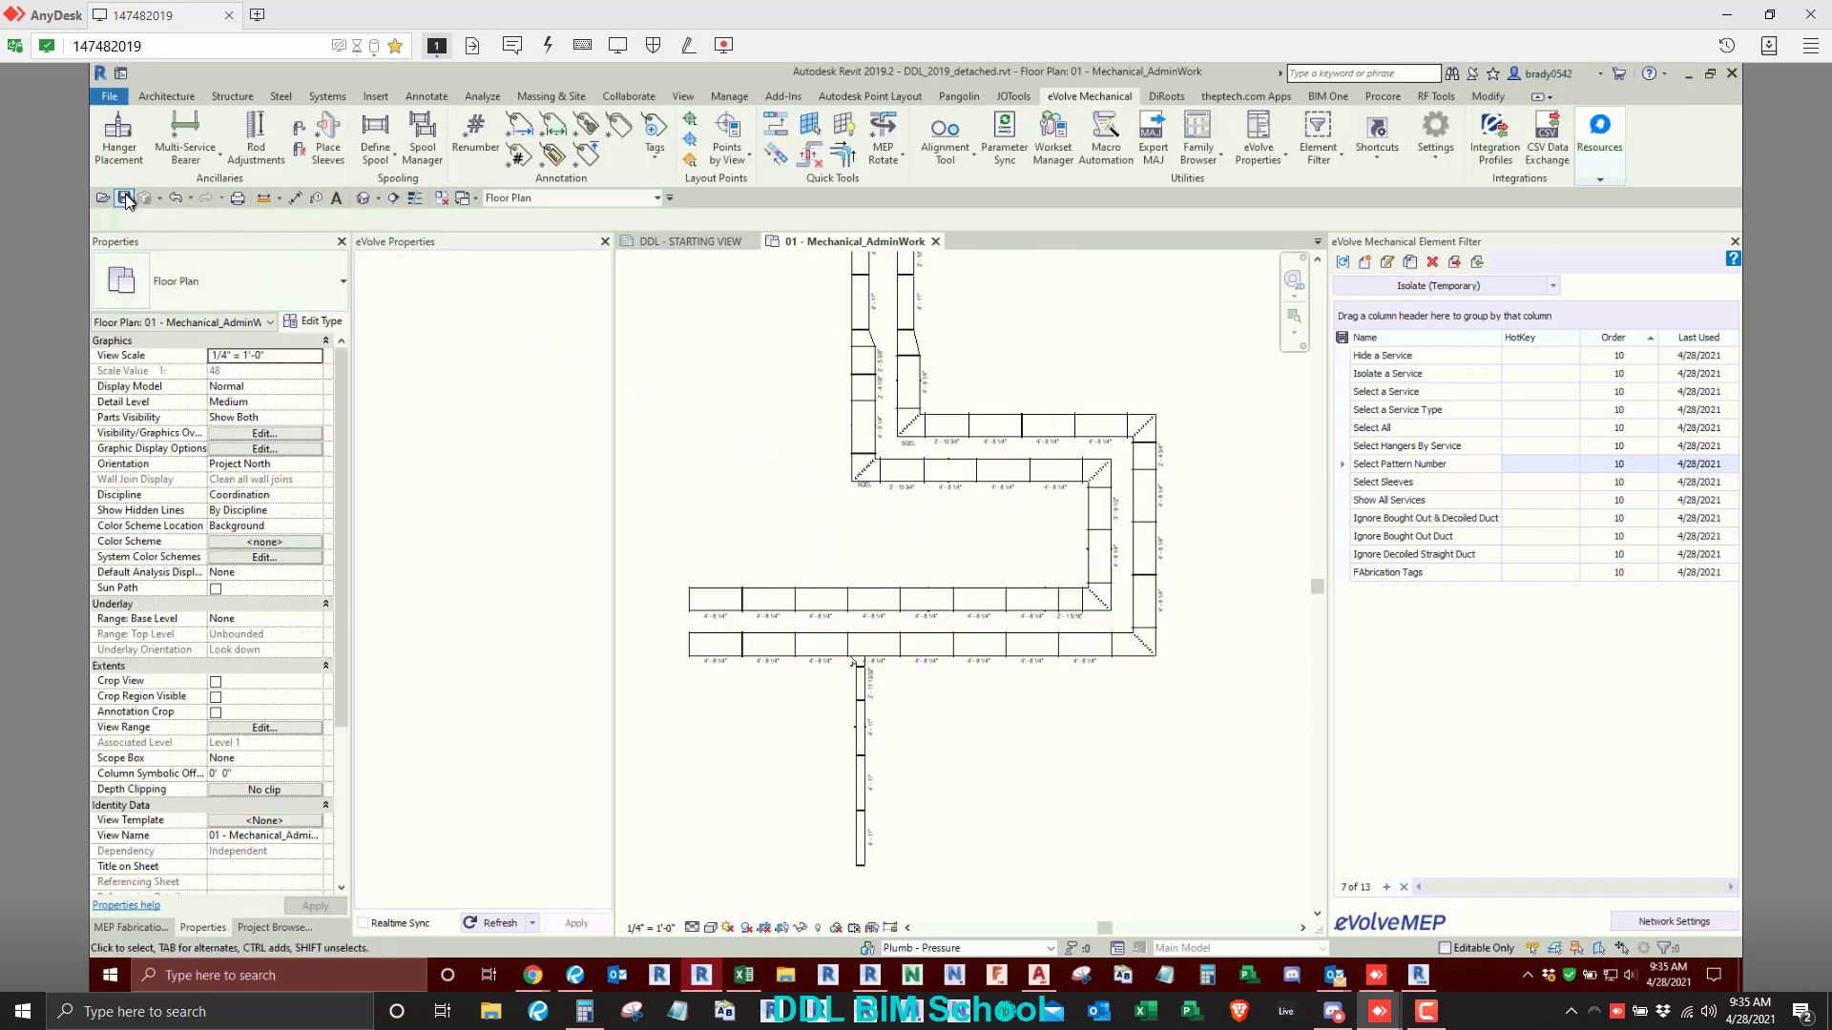
{"action": "left_click", "coordinate": [109, 96]}
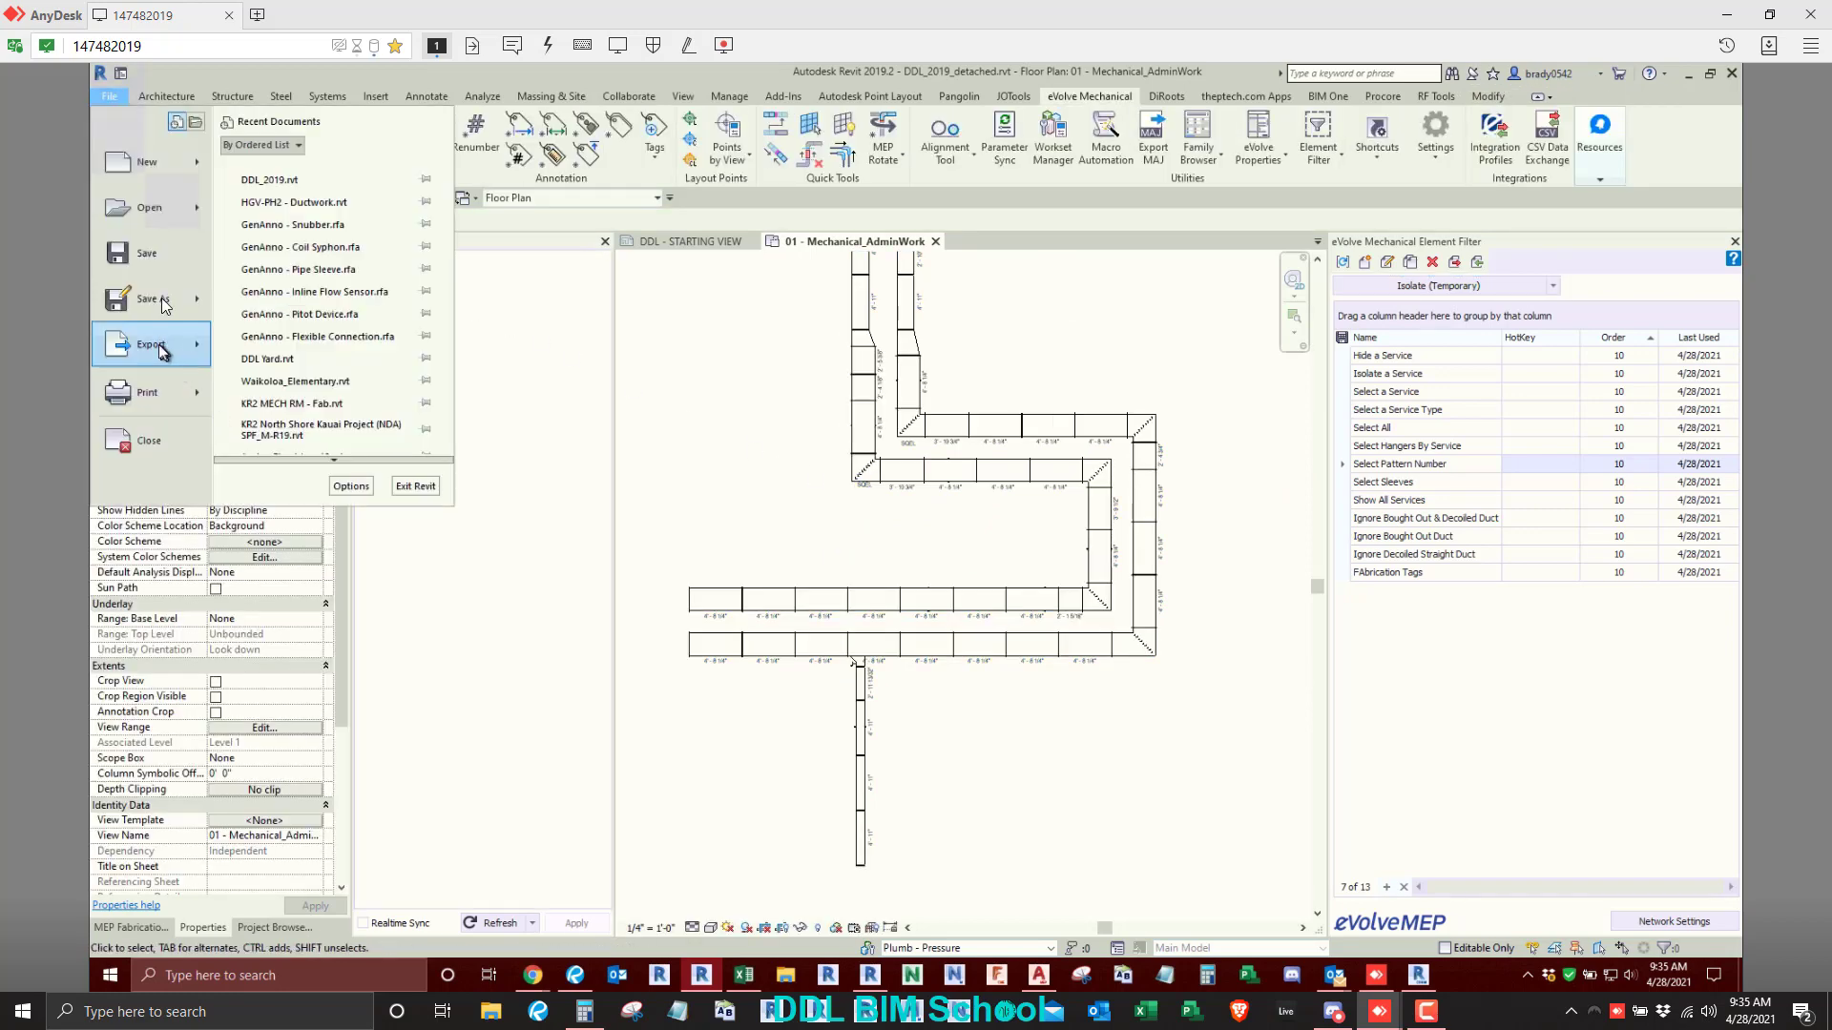
{"action": "left_click", "coordinate": [782, 481]}
- Temporarily isolate the straight ducts of the ductwork layout with the Select Pattern Number filter, and reset the temporary hide/isolate without saving the project
{"action": "scroll", "coordinate": [781, 428], "scroll_direction": "down", "scroll_amount": 3}
{"action": "middle_click_drag", "start_coordinate": [782, 426], "coordinate": [820, 551]}
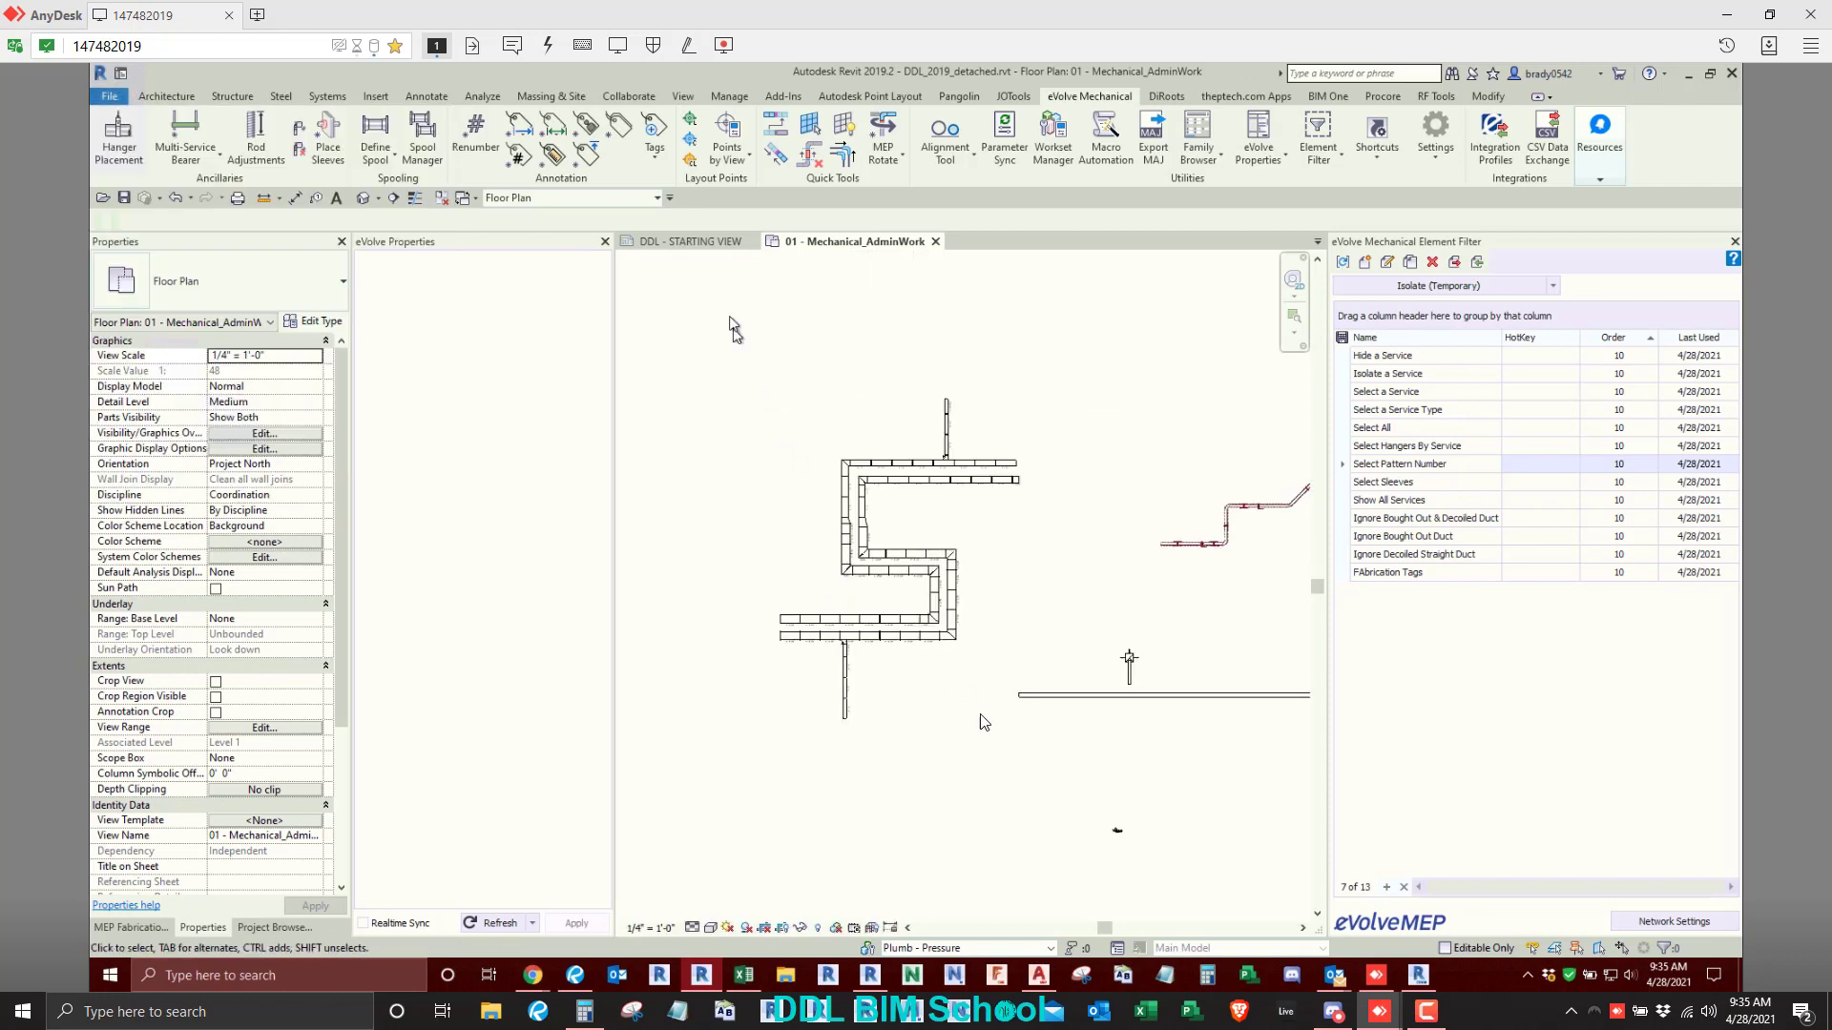
{"action": "left_click_drag", "start_coordinate": [729, 312], "coordinate": [1086, 819]}
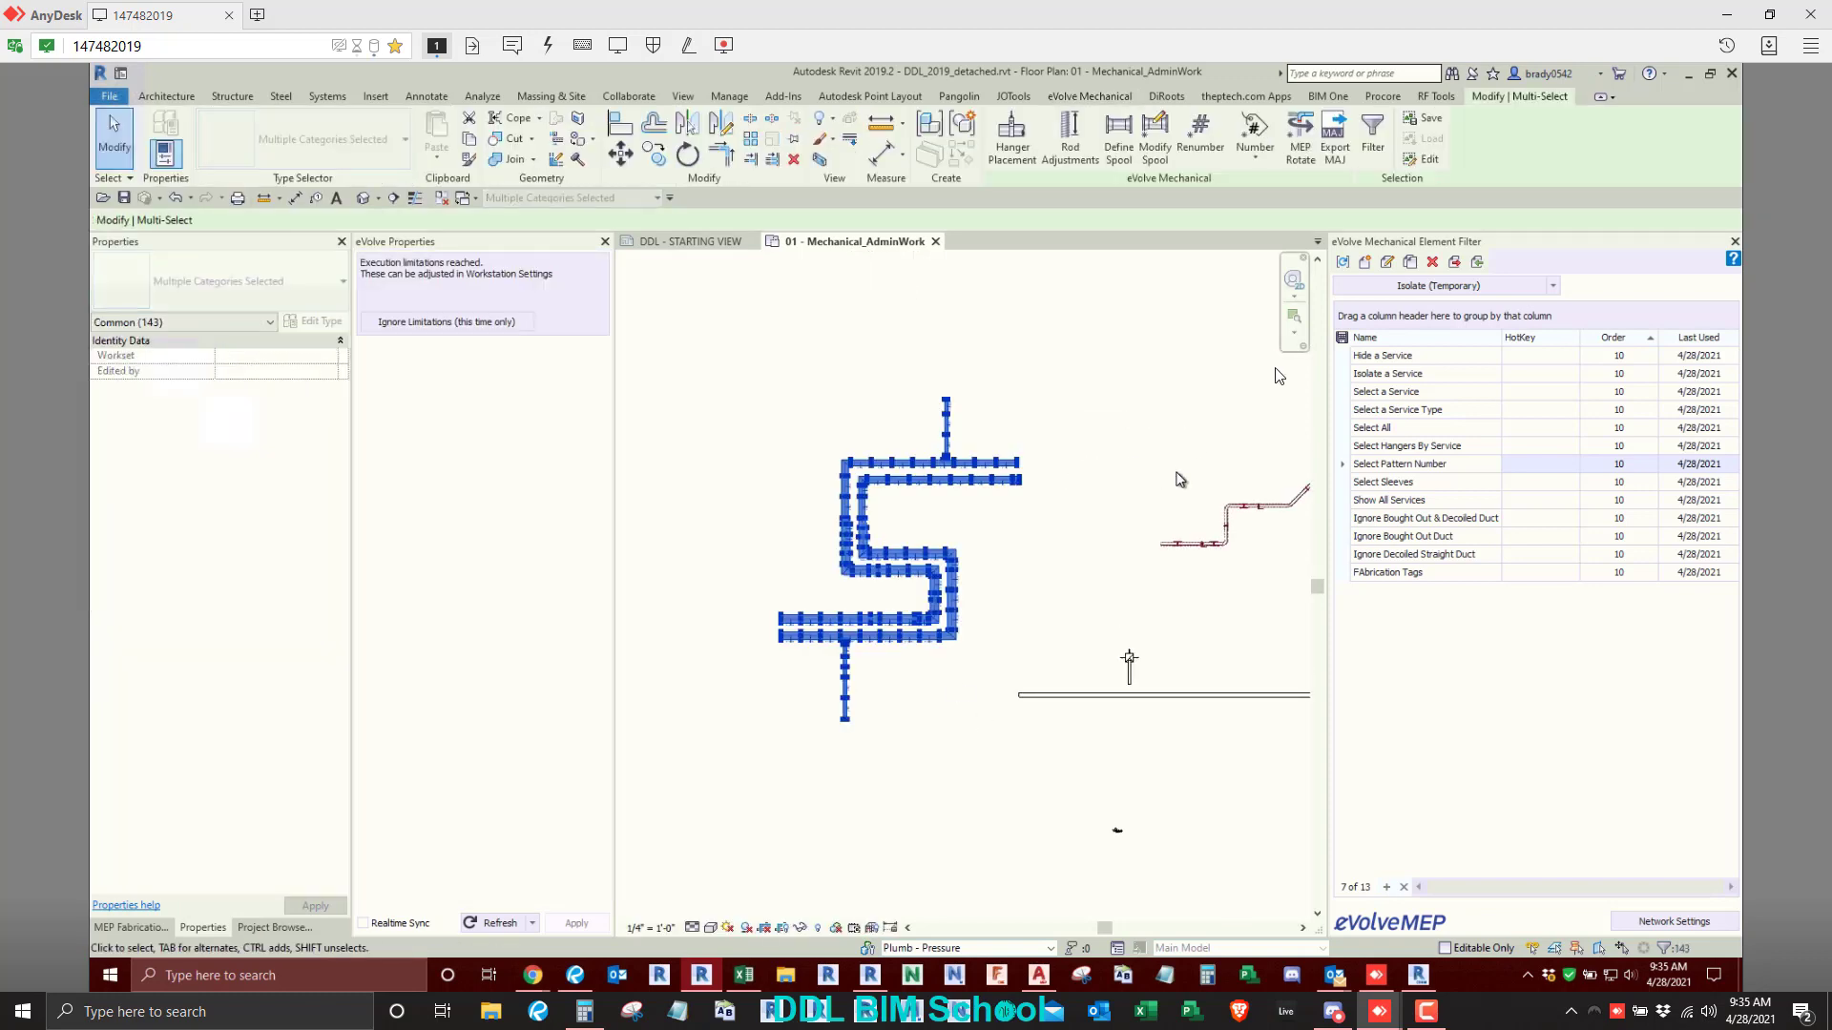
{"action": "left_click", "coordinate": [1400, 289]}
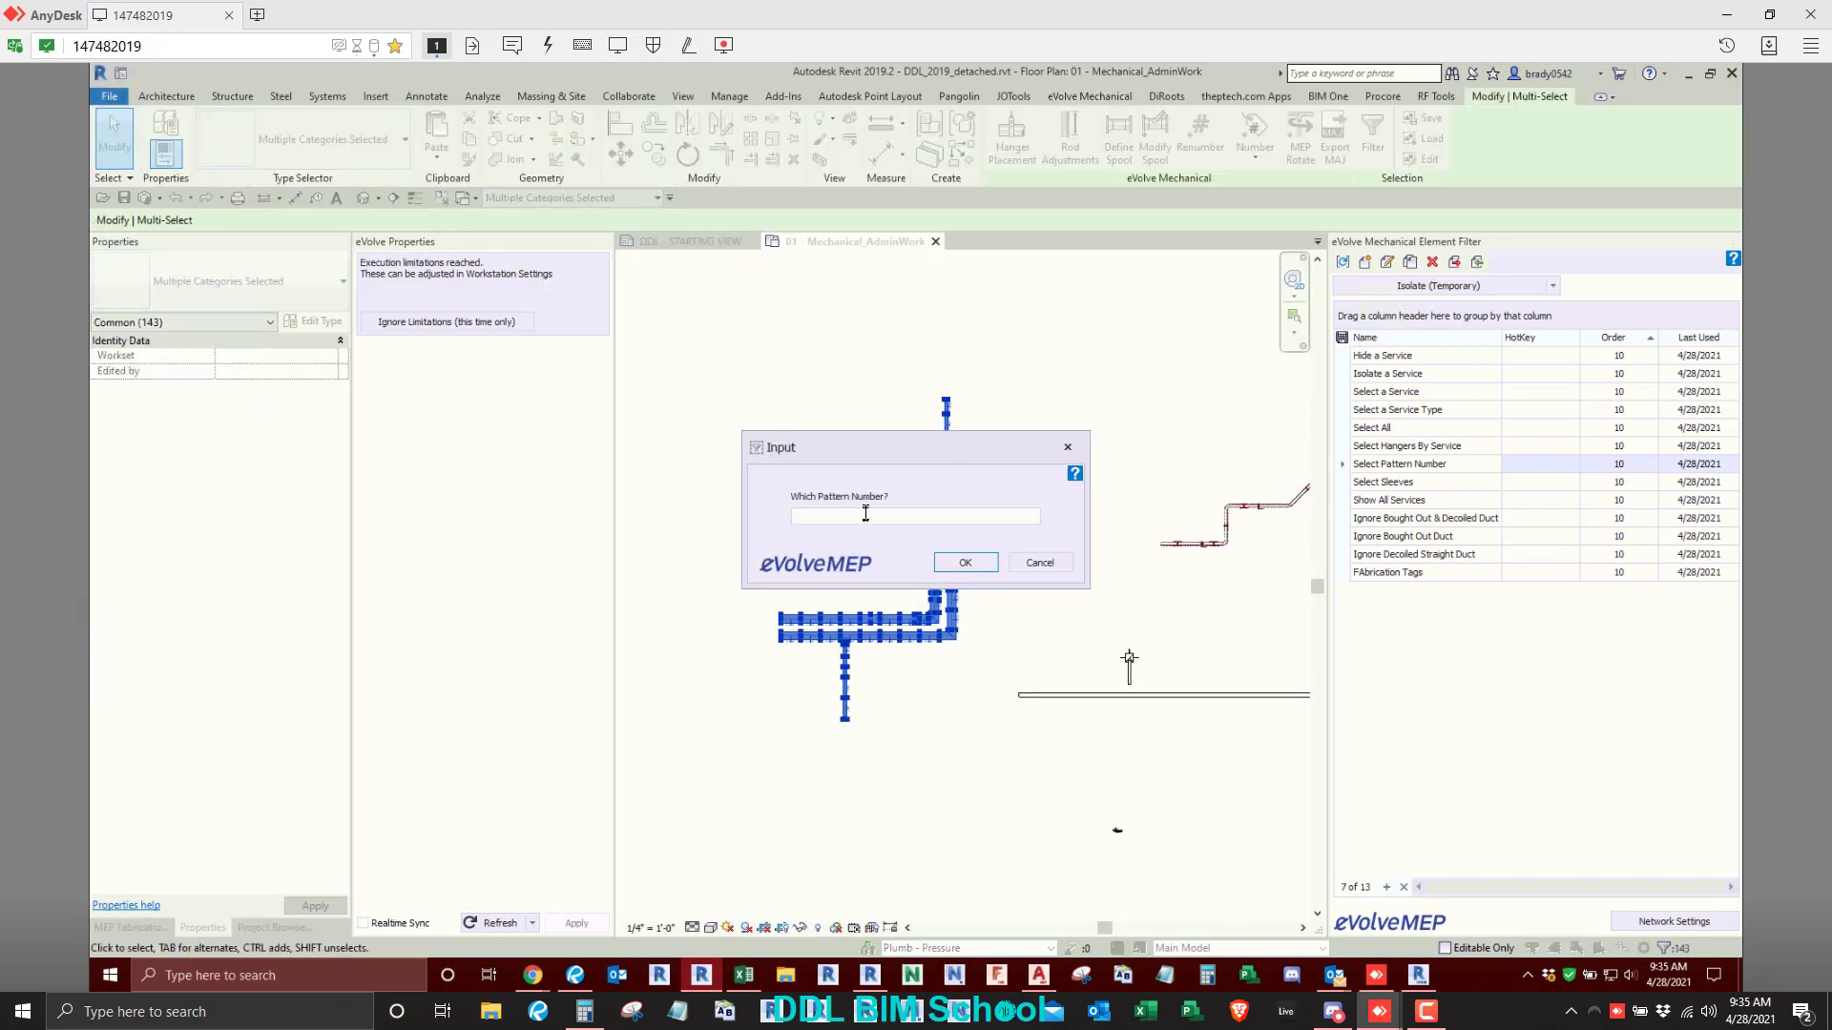
{"action": "left_click", "coordinate": [965, 562]}
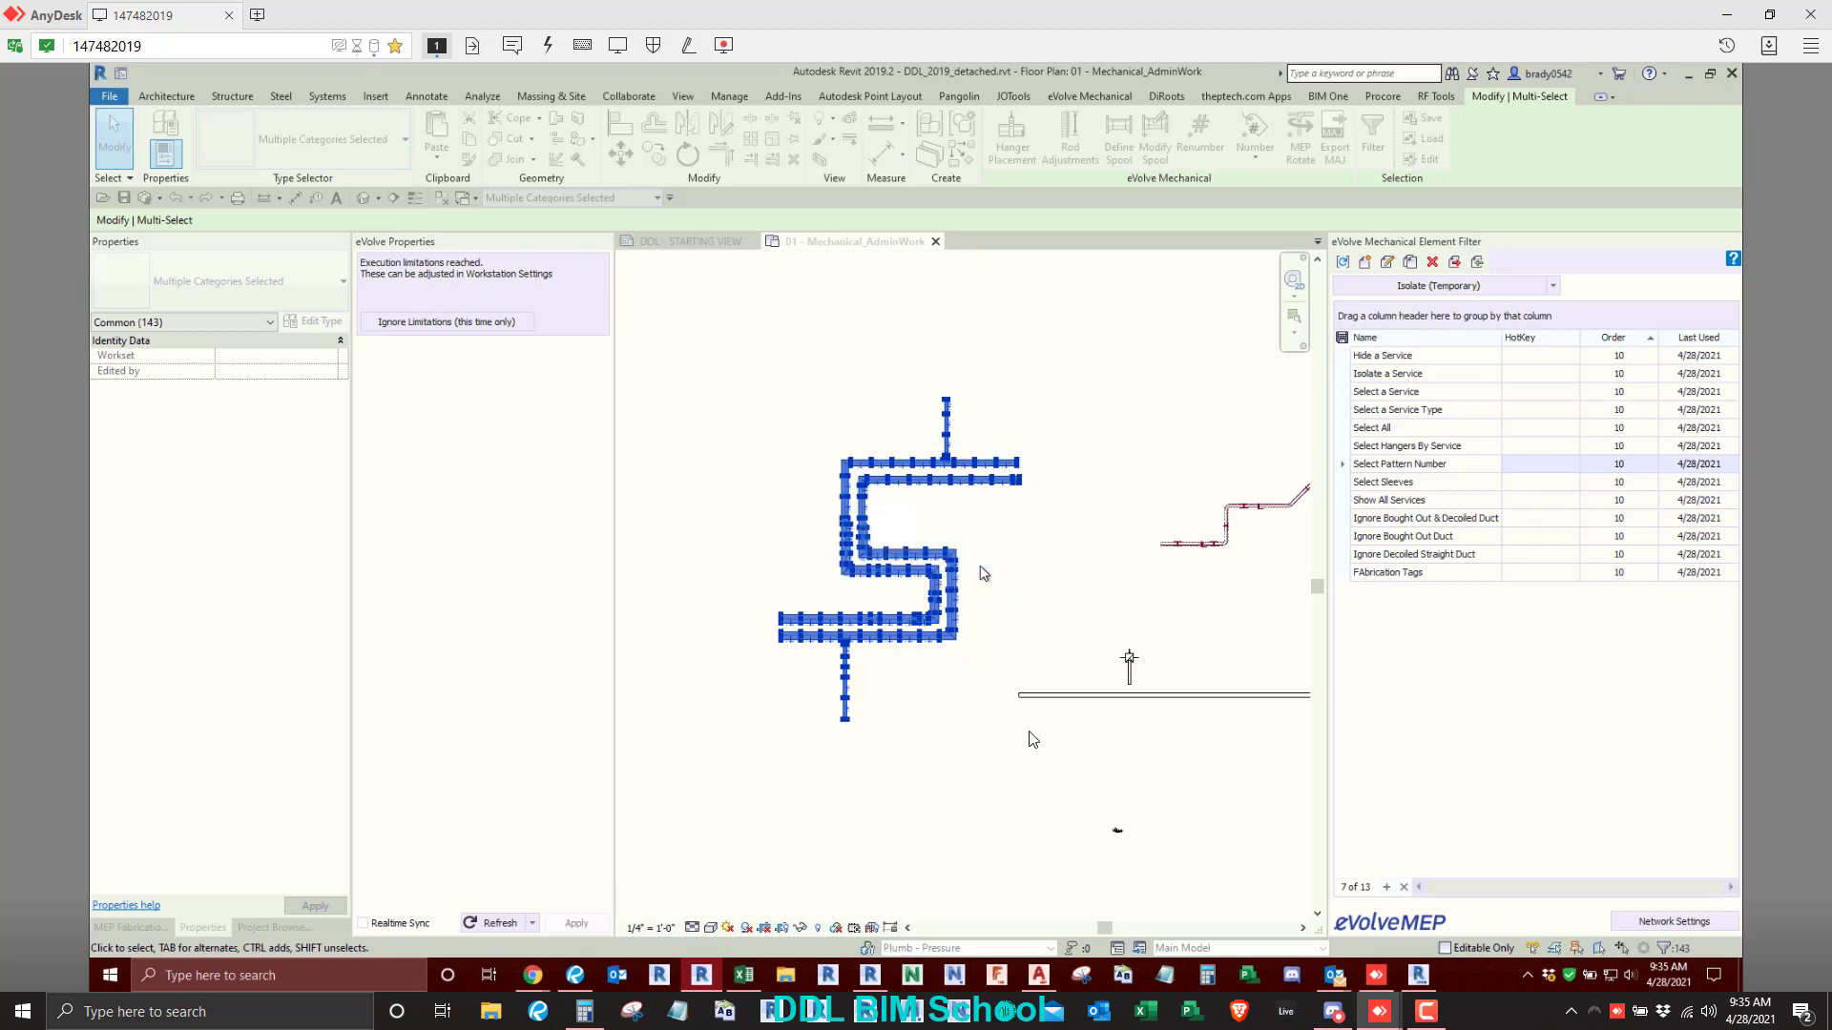
{"action": "left_click", "coordinate": [1043, 623]}
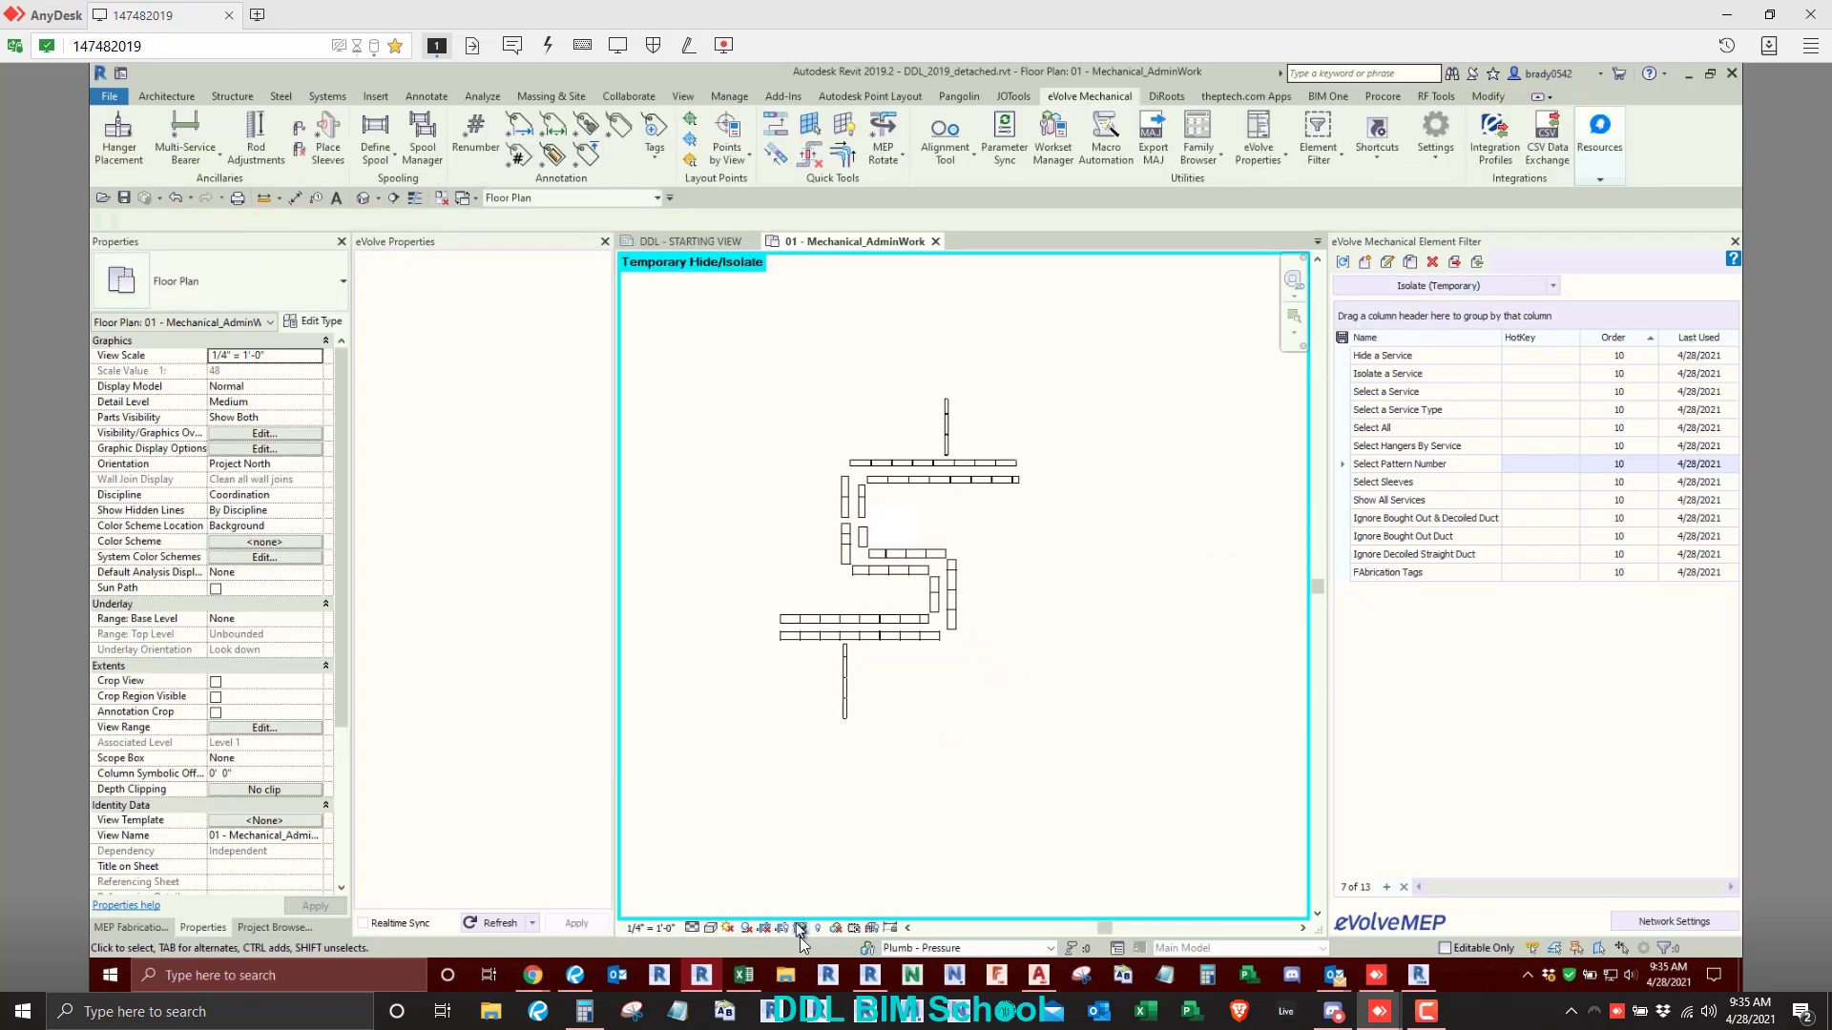
{"action": "left_click", "coordinate": [799, 928]}
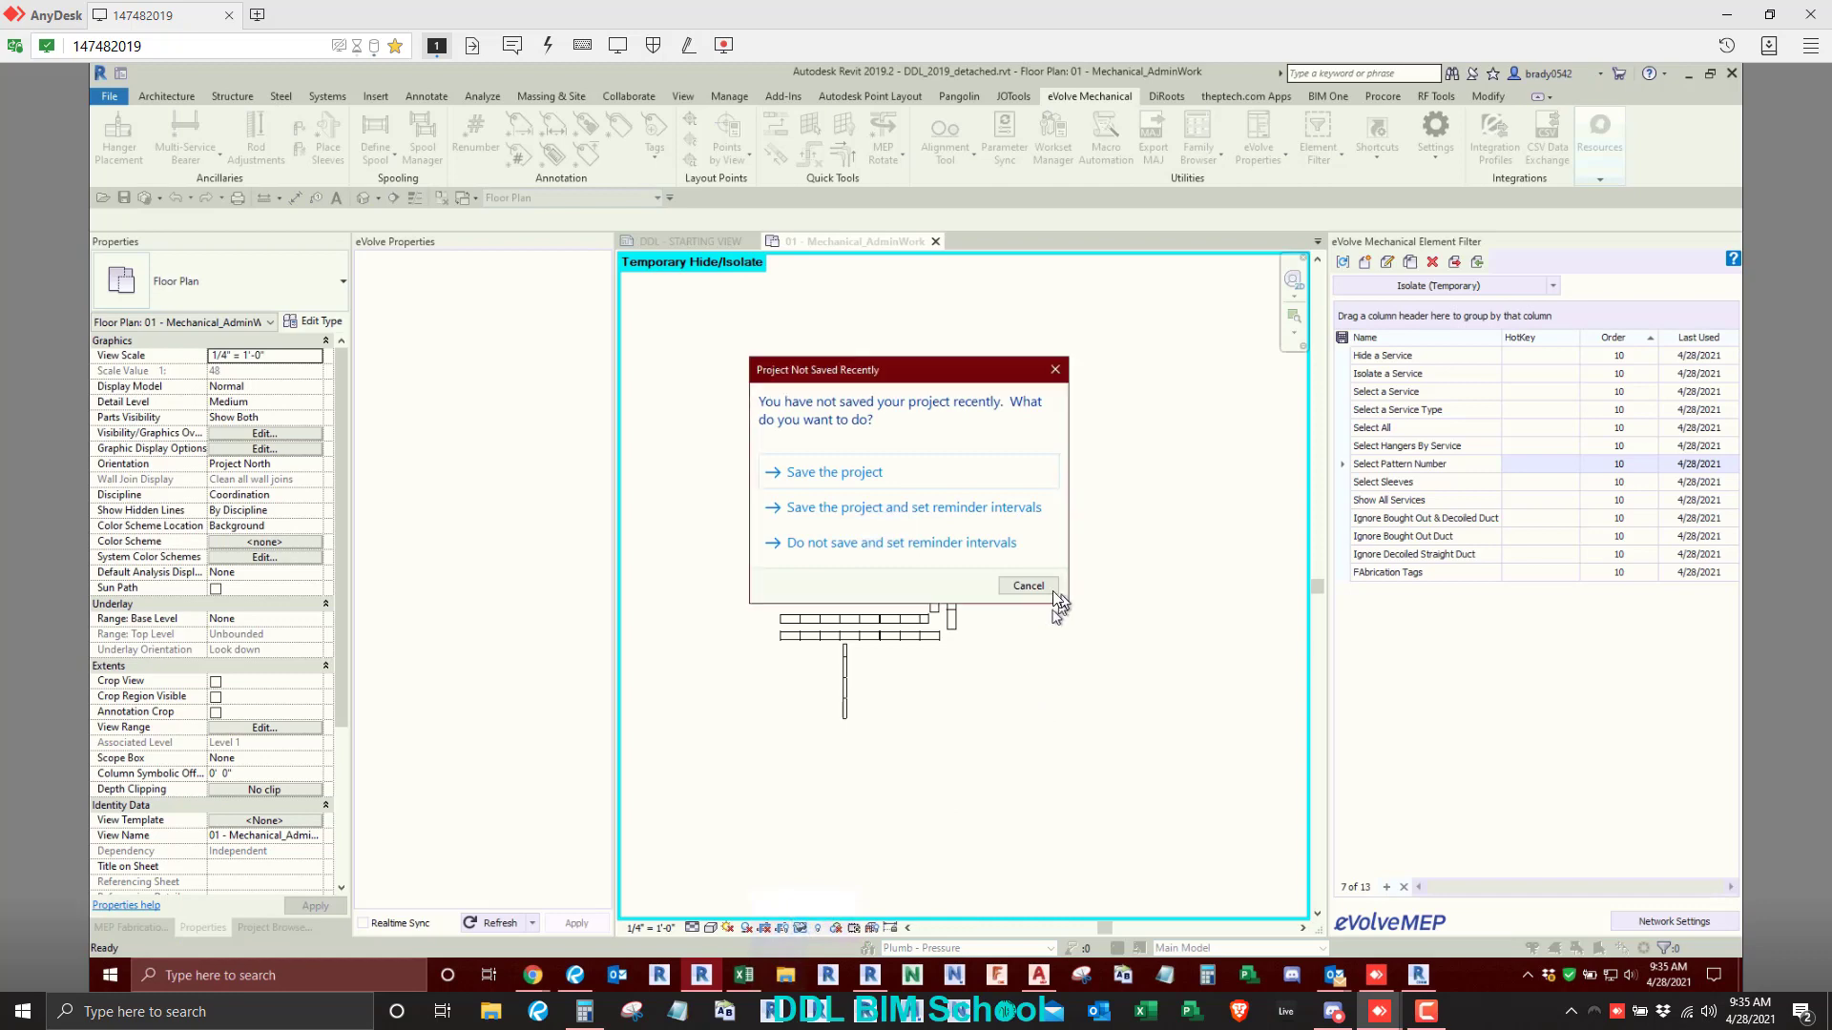
{"action": "left_click", "coordinate": [1043, 589]}
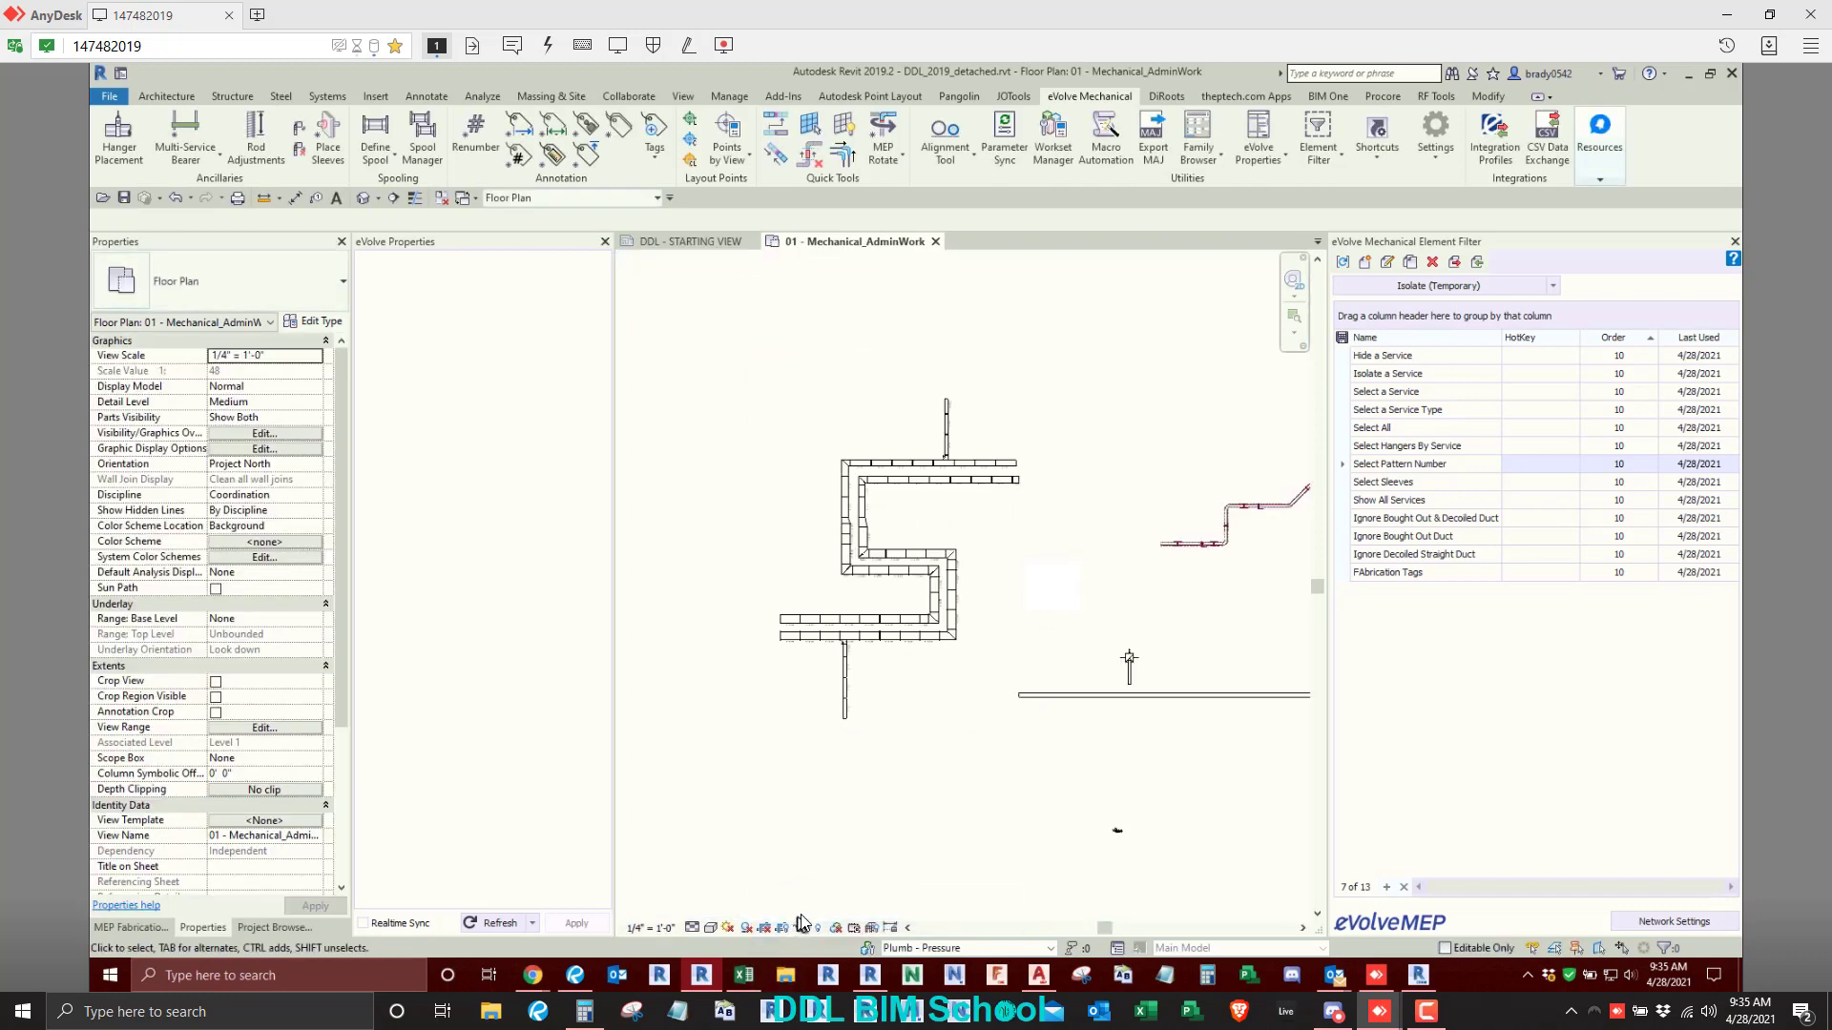
- Check the pattern number of the square bends in the exhaust air duct runs
{"action": "scroll", "coordinate": [959, 641], "scroll_direction": "up", "scroll_amount": 4}
{"action": "left_click", "coordinate": [942, 551]}
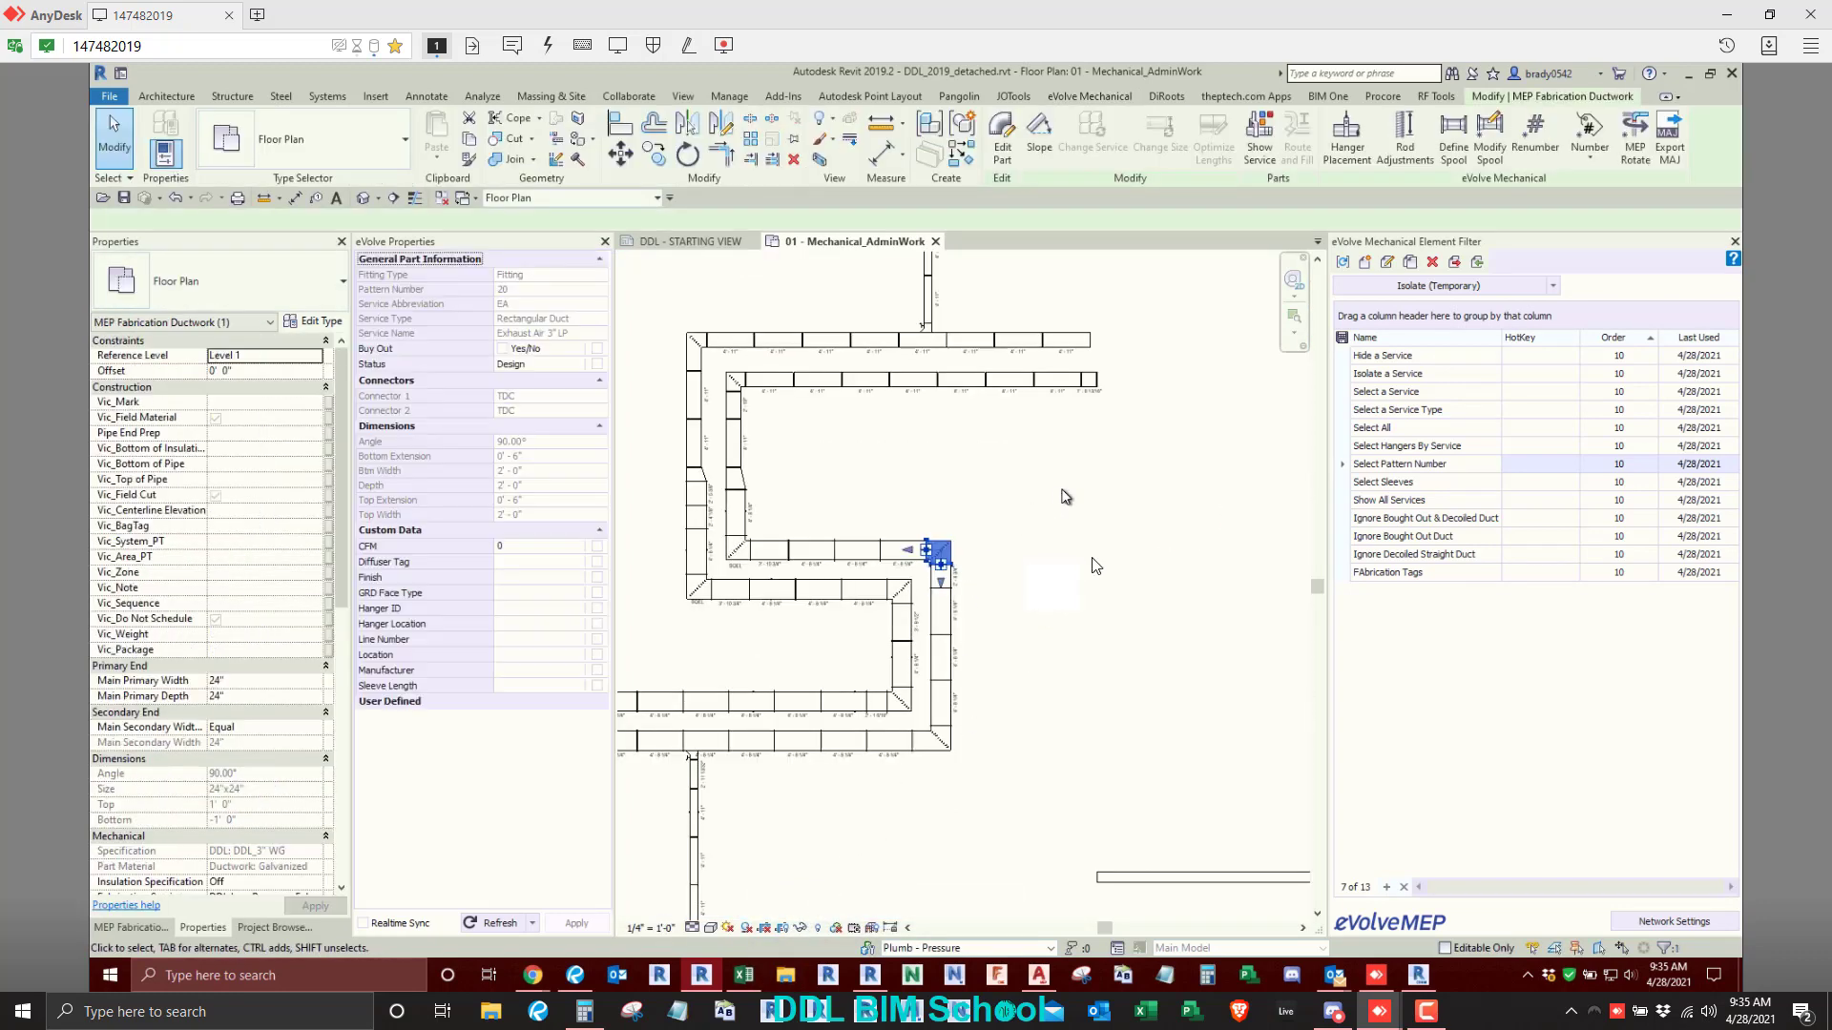
{"action": "left_click", "coordinate": [1122, 593]}
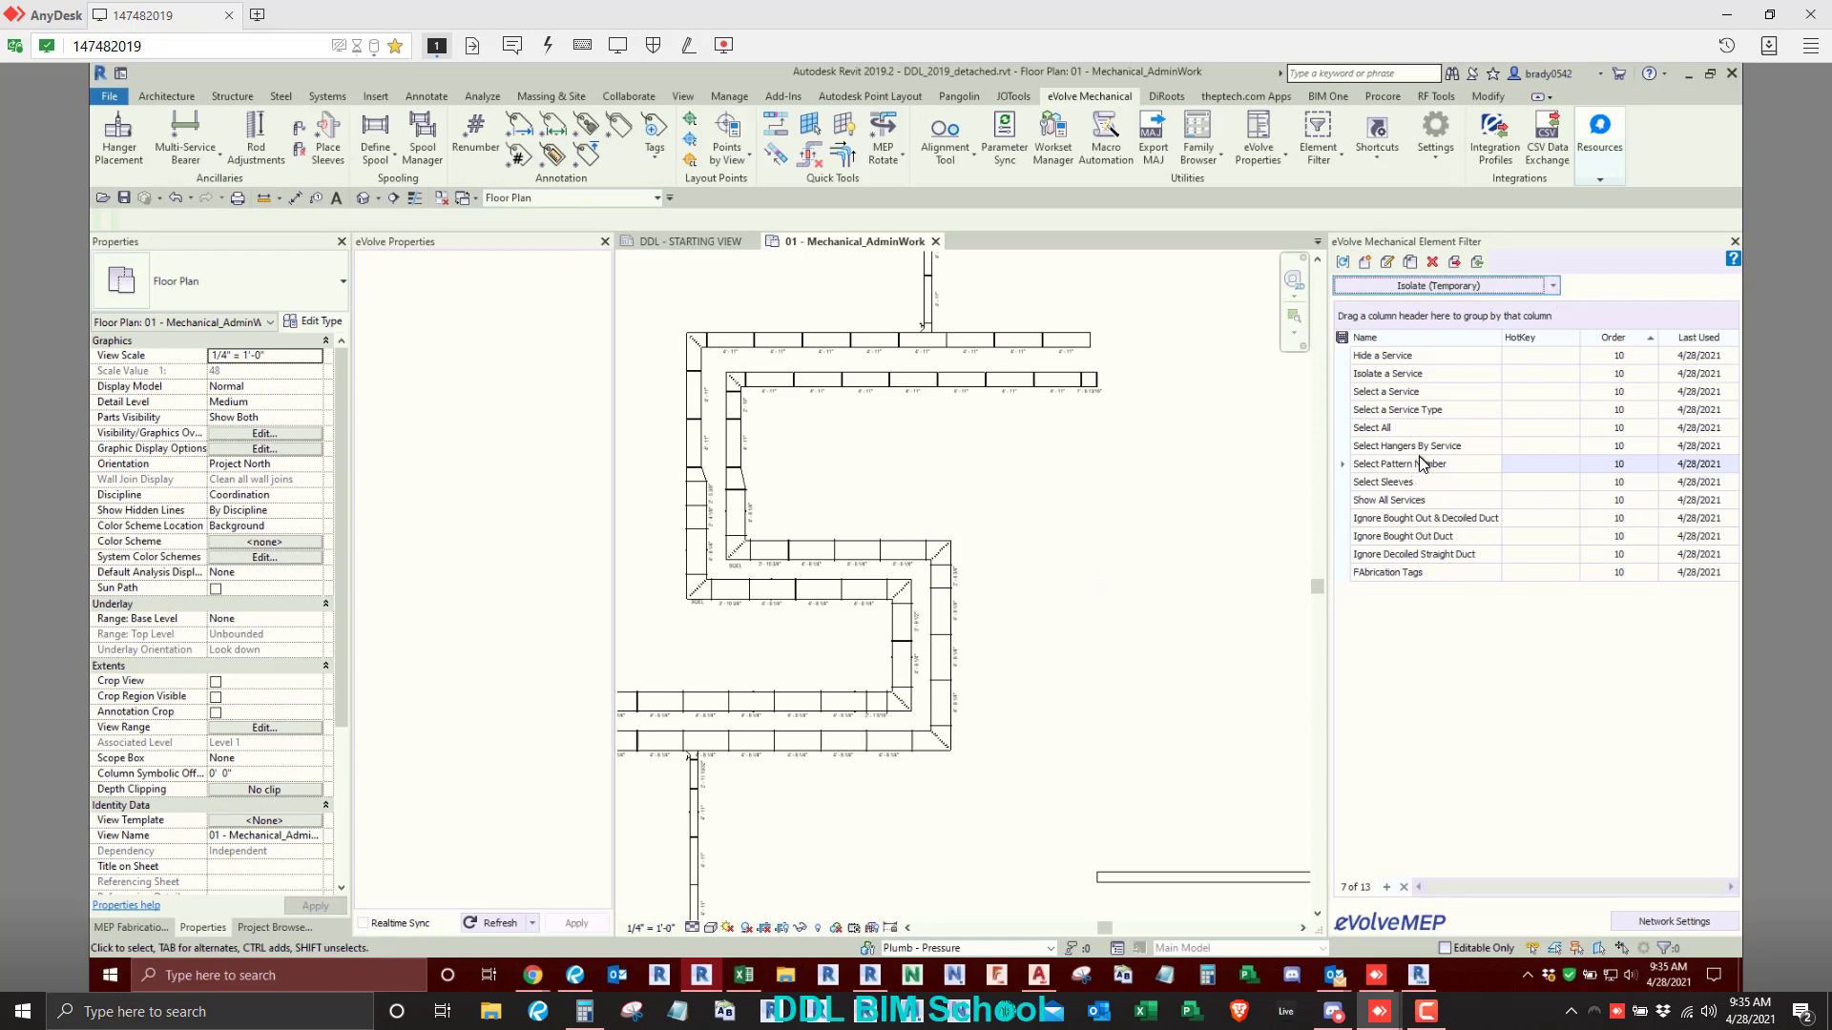
{"action": "scroll", "coordinate": [749, 647], "scroll_direction": "up", "scroll_amount": 3}
{"action": "left_click", "coordinate": [723, 561]}
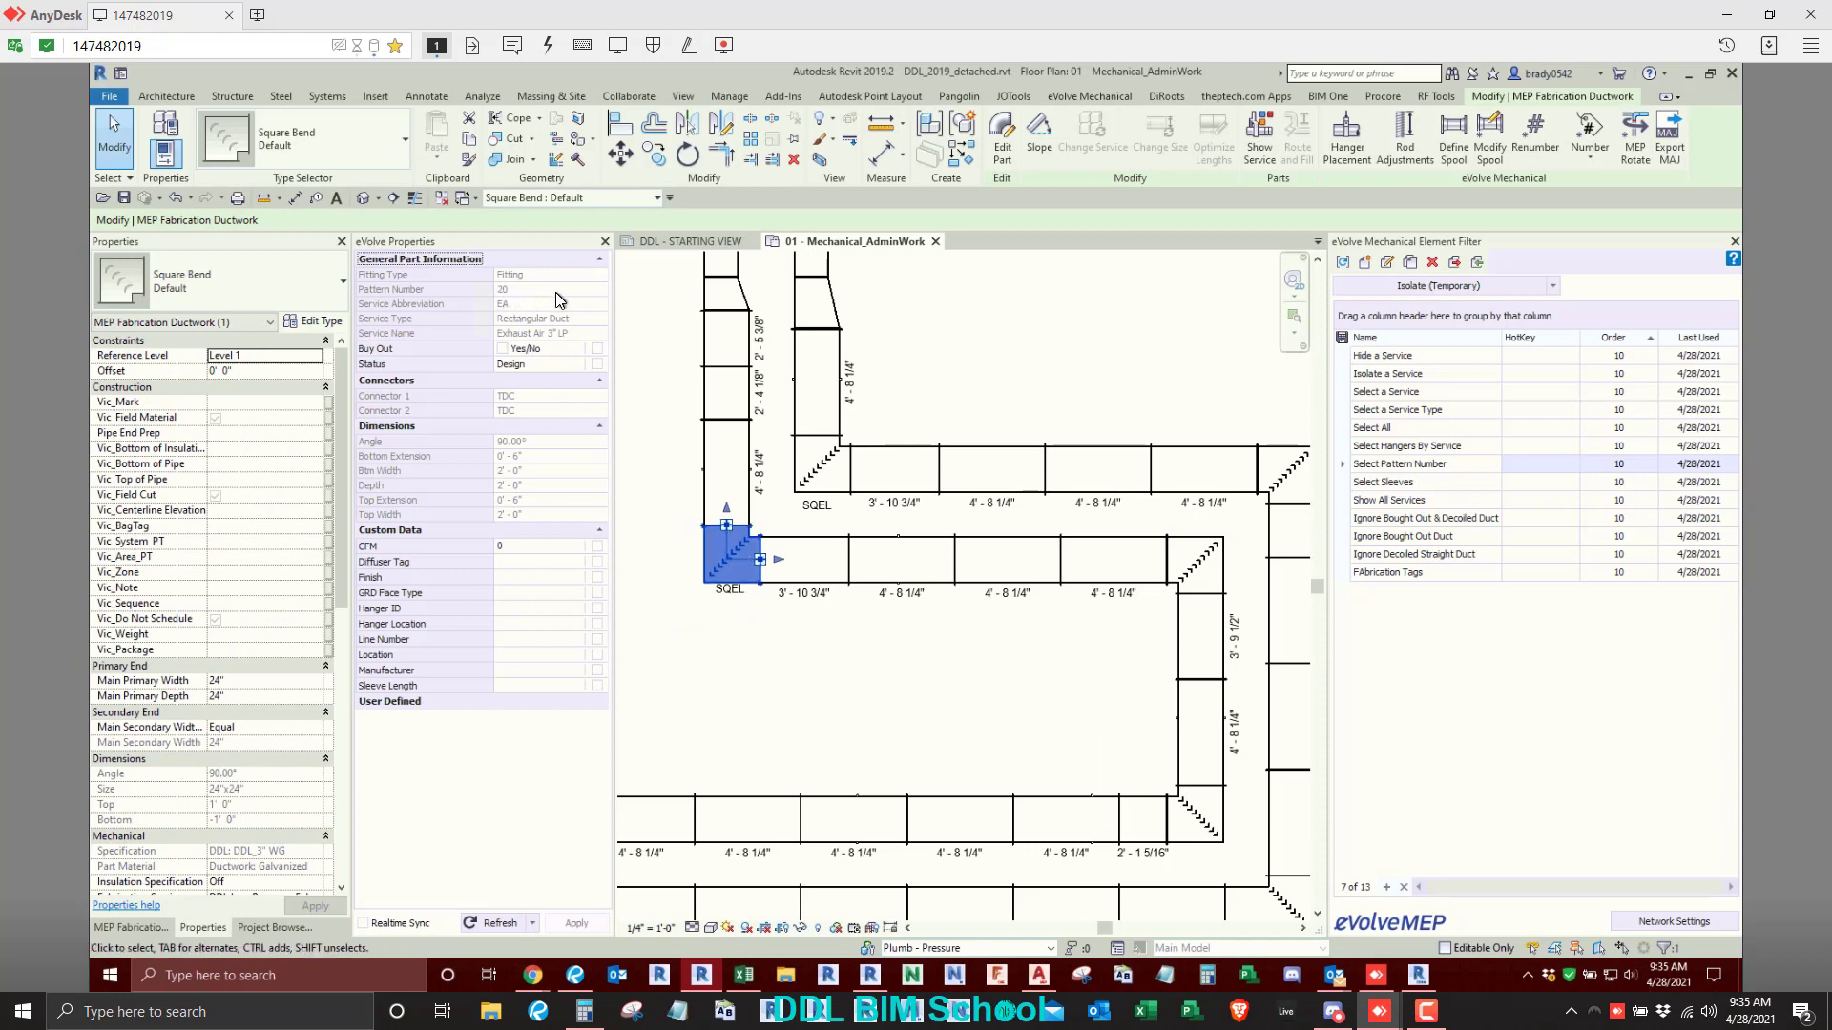
{"action": "left_click", "coordinate": [843, 703]}
- Select the complete ductwork layout and temporarily isolate its pattern number 20 parts with the Select Pattern Number filter
{"action": "scroll", "coordinate": [843, 715], "scroll_direction": "down", "scroll_amount": 5}
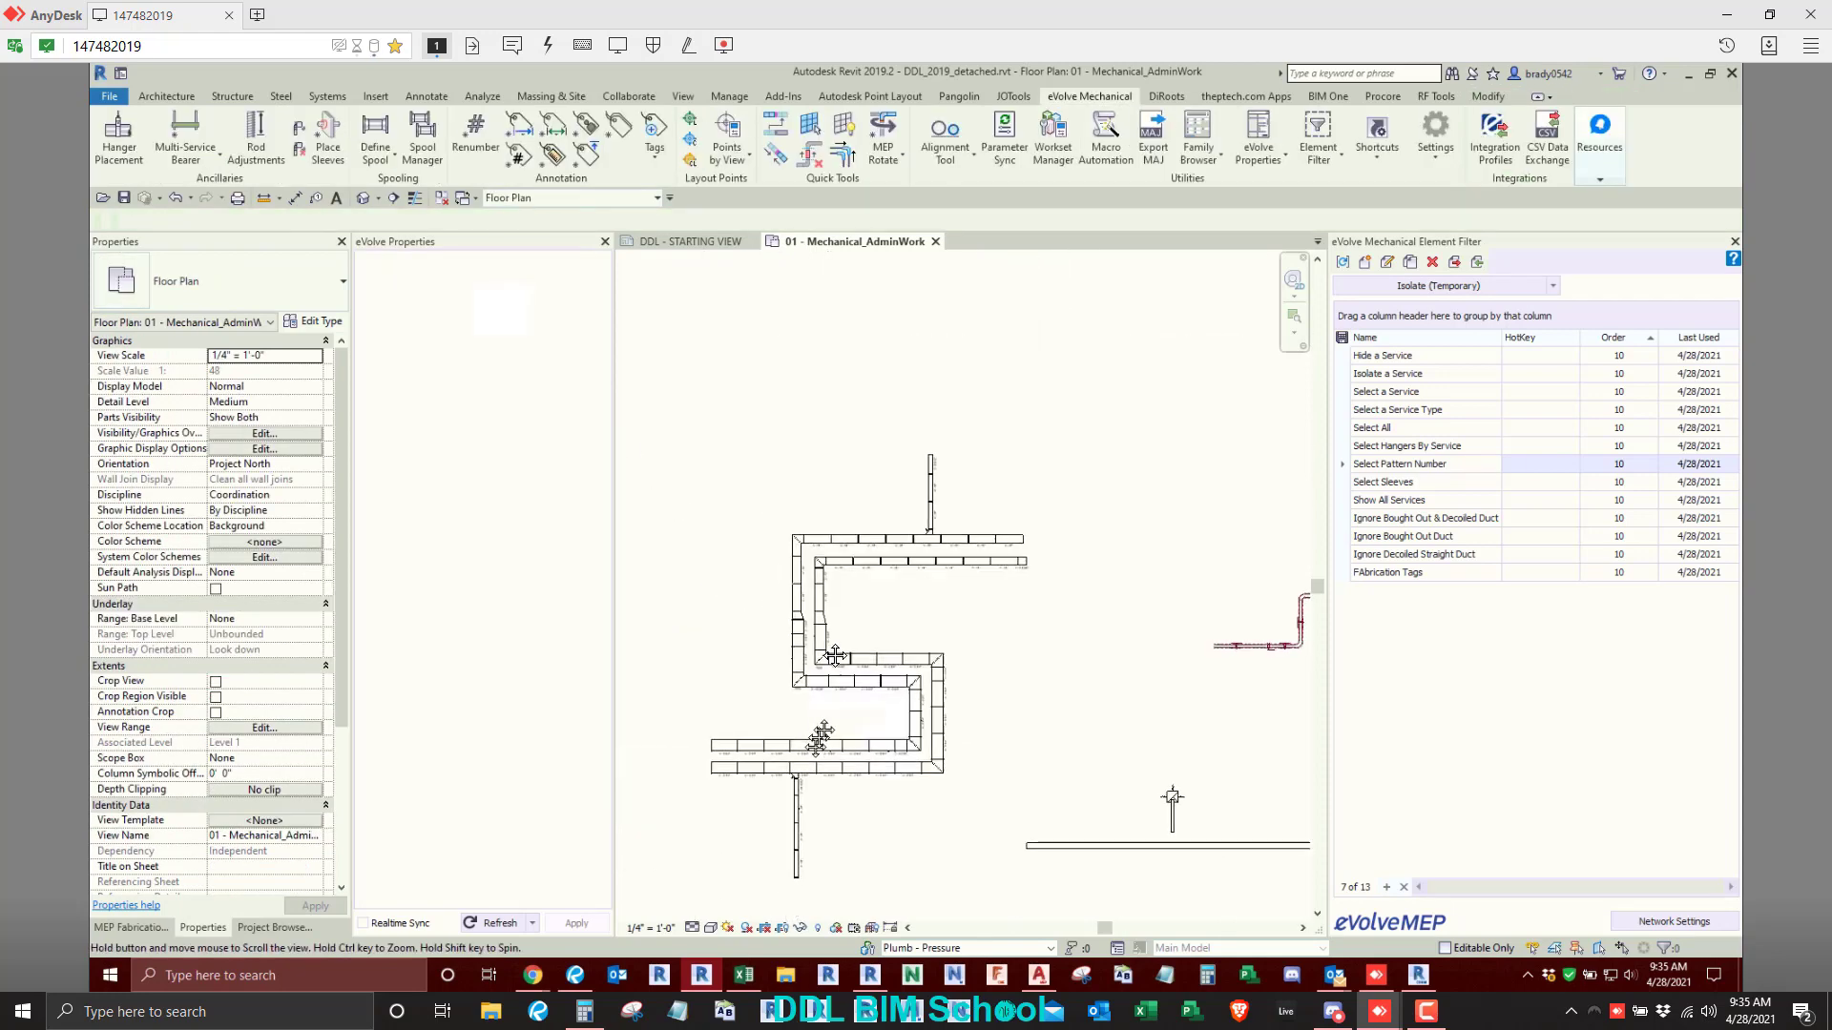
{"action": "middle_click_drag", "start_coordinate": [822, 735], "coordinate": [839, 709]}
{"action": "left_click_drag", "start_coordinate": [647, 340], "coordinate": [1100, 902]}
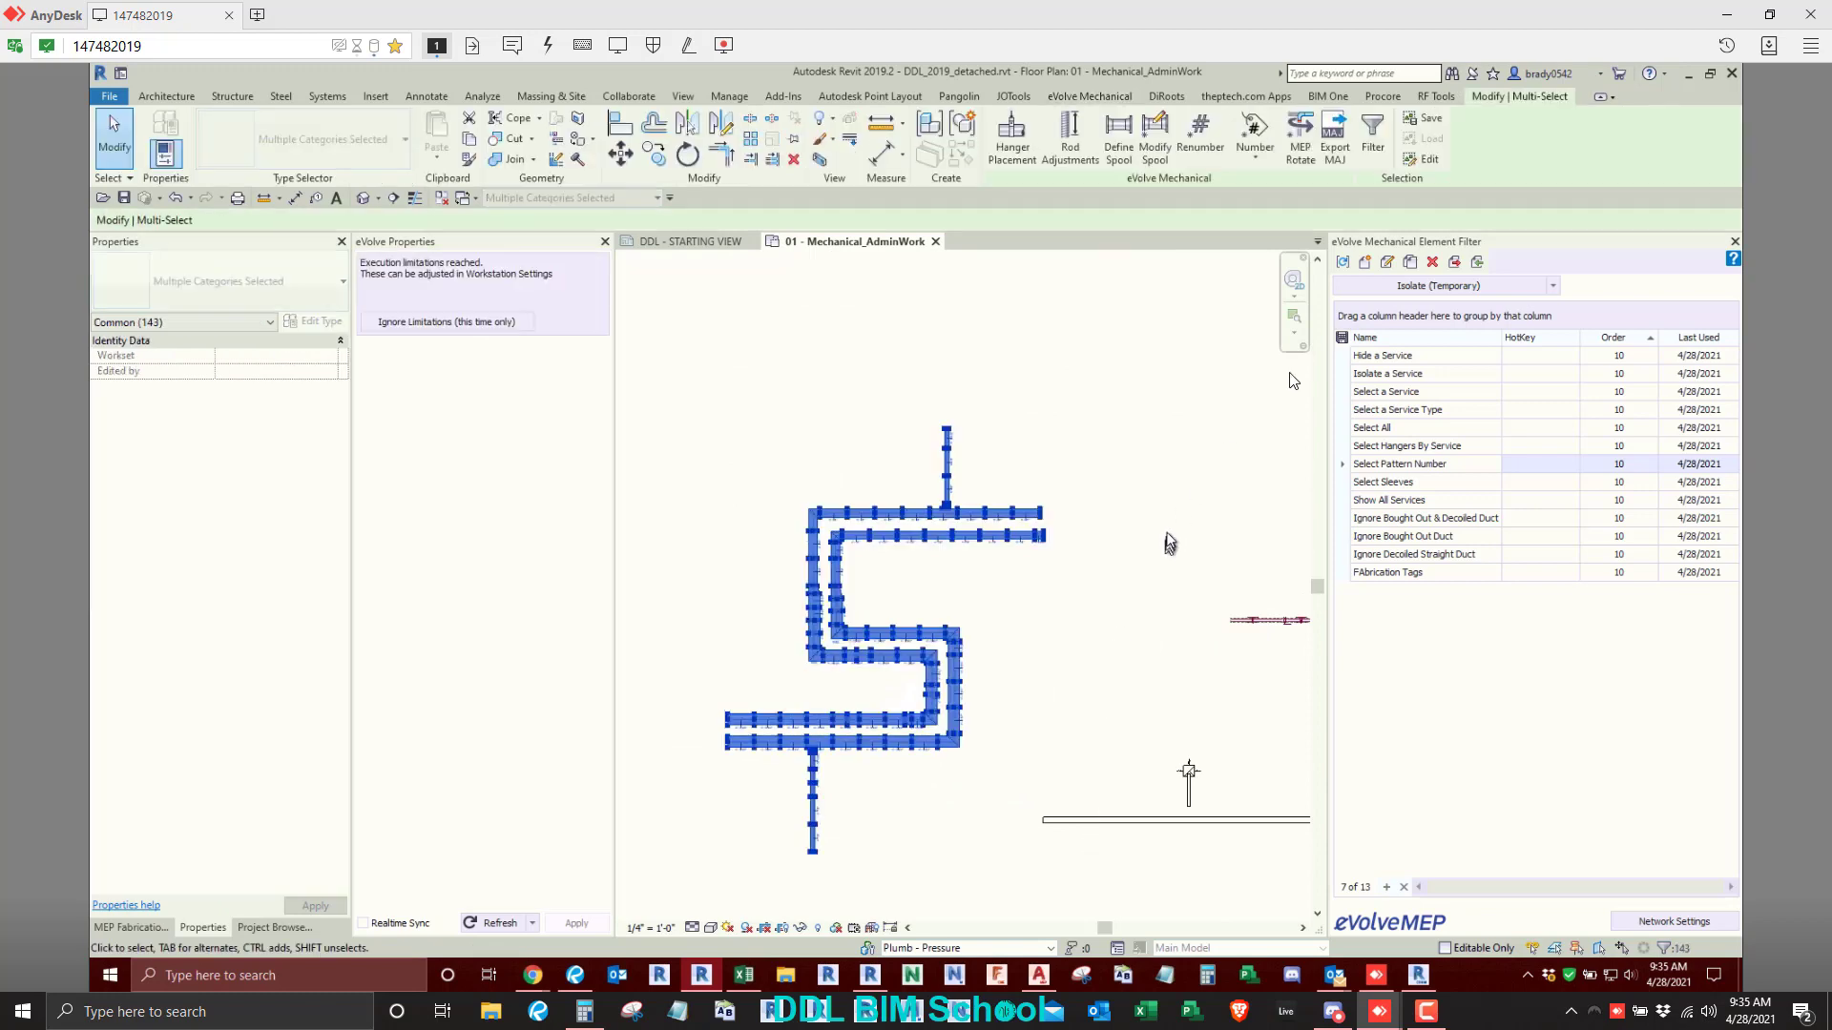
{"action": "left_click", "coordinate": [1420, 286]}
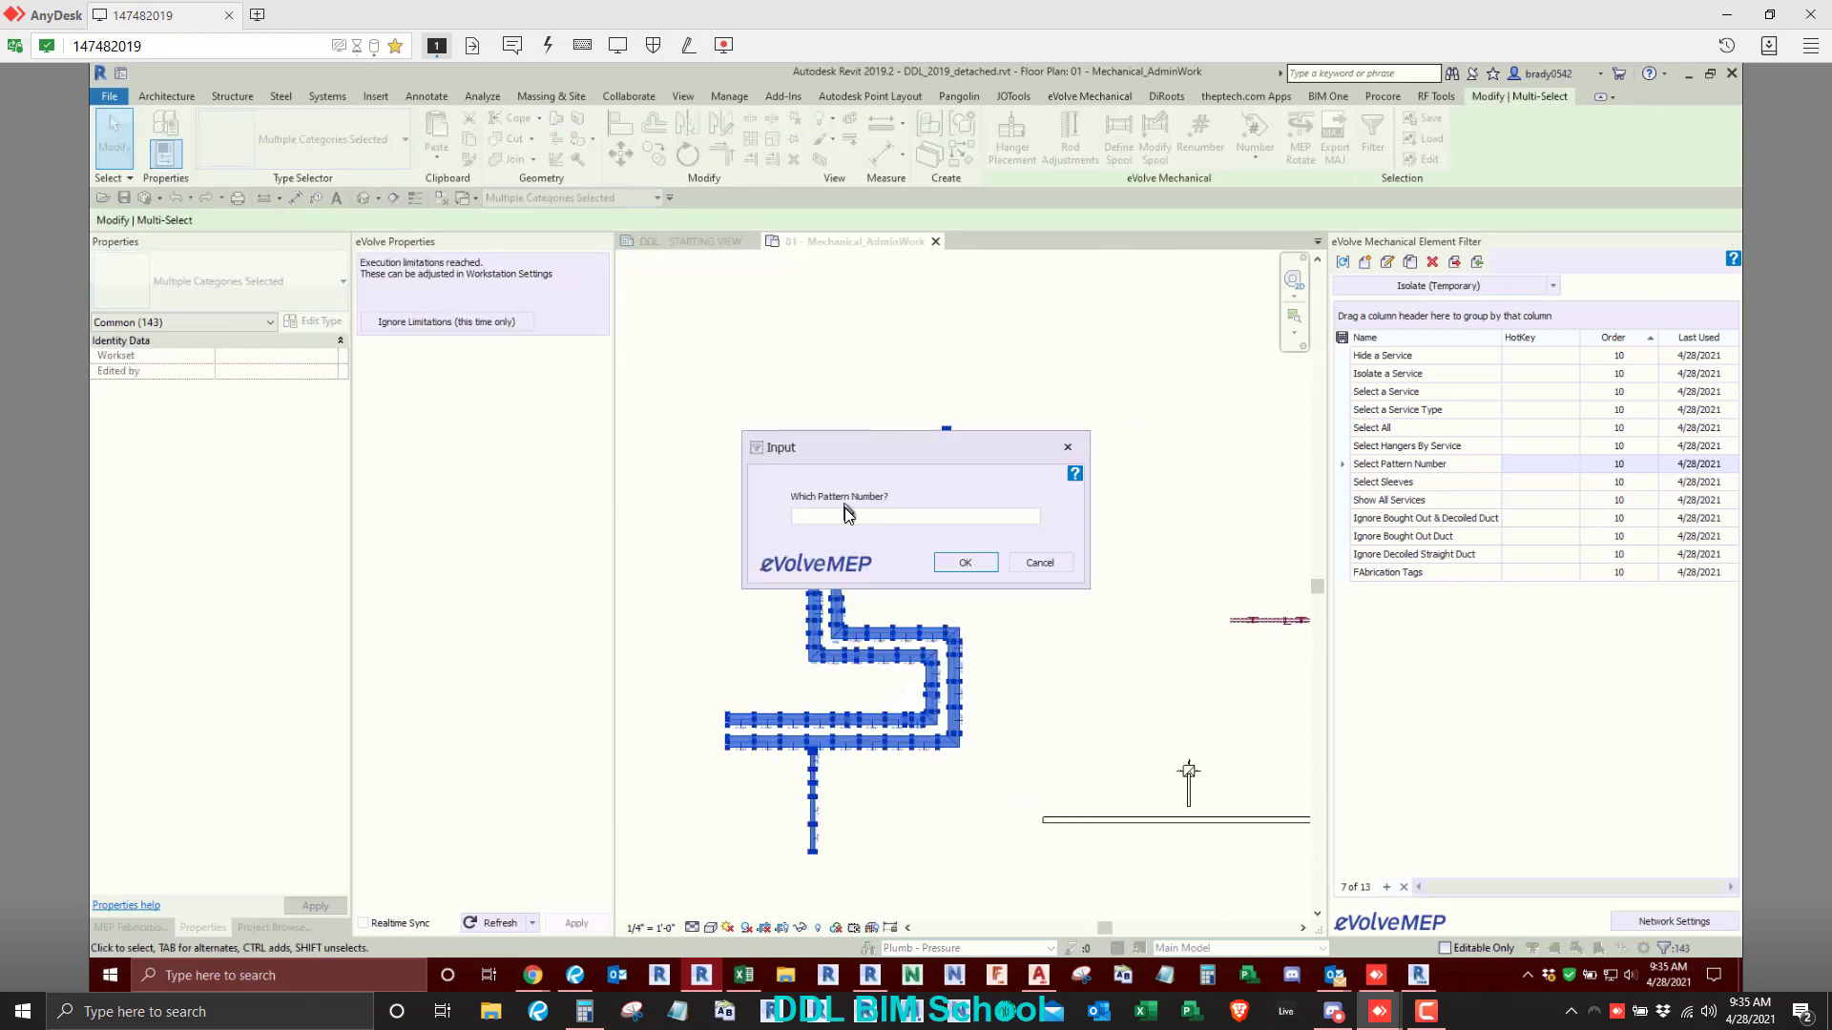
{"action": "type", "text": "4"}
{"action": "key", "text": "Return"}
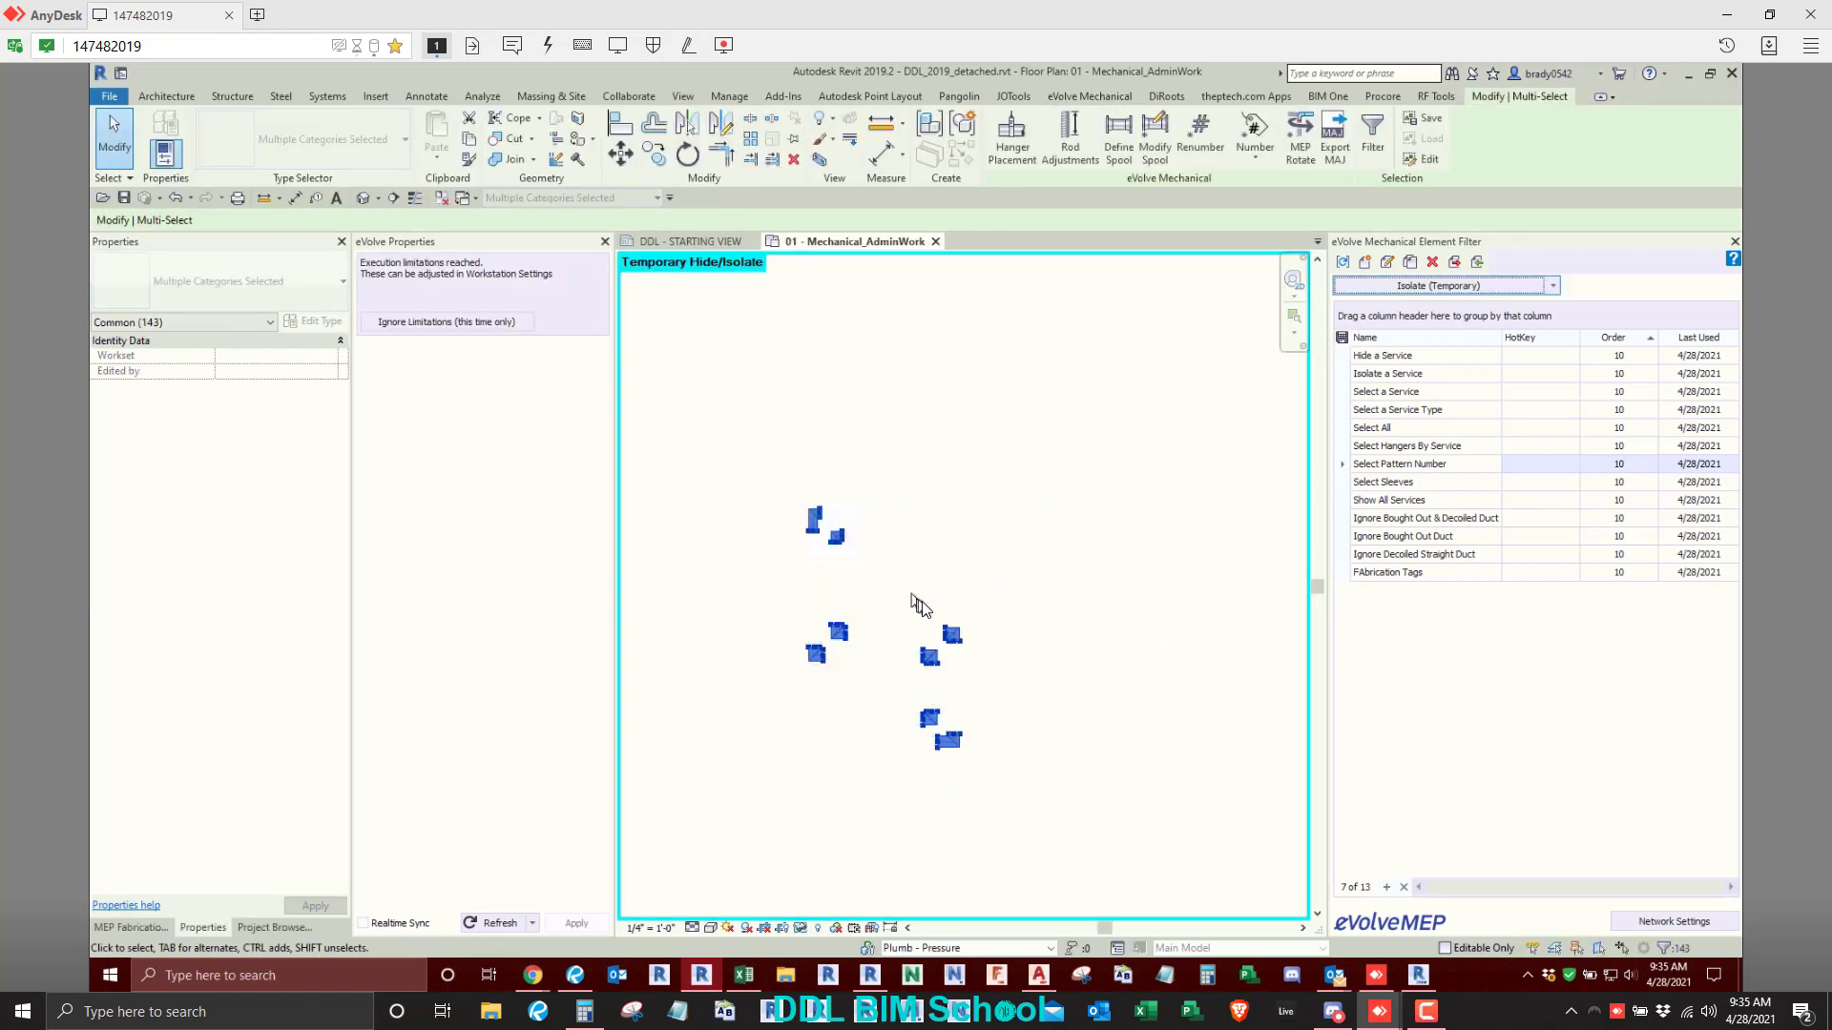
- Select all the isolated square bends and tag the untagged ones with the eM_FabDuct - Alias tag using the eVolve annotation tools
{"action": "left_click_drag", "start_coordinate": [707, 441], "coordinate": [1121, 870]}
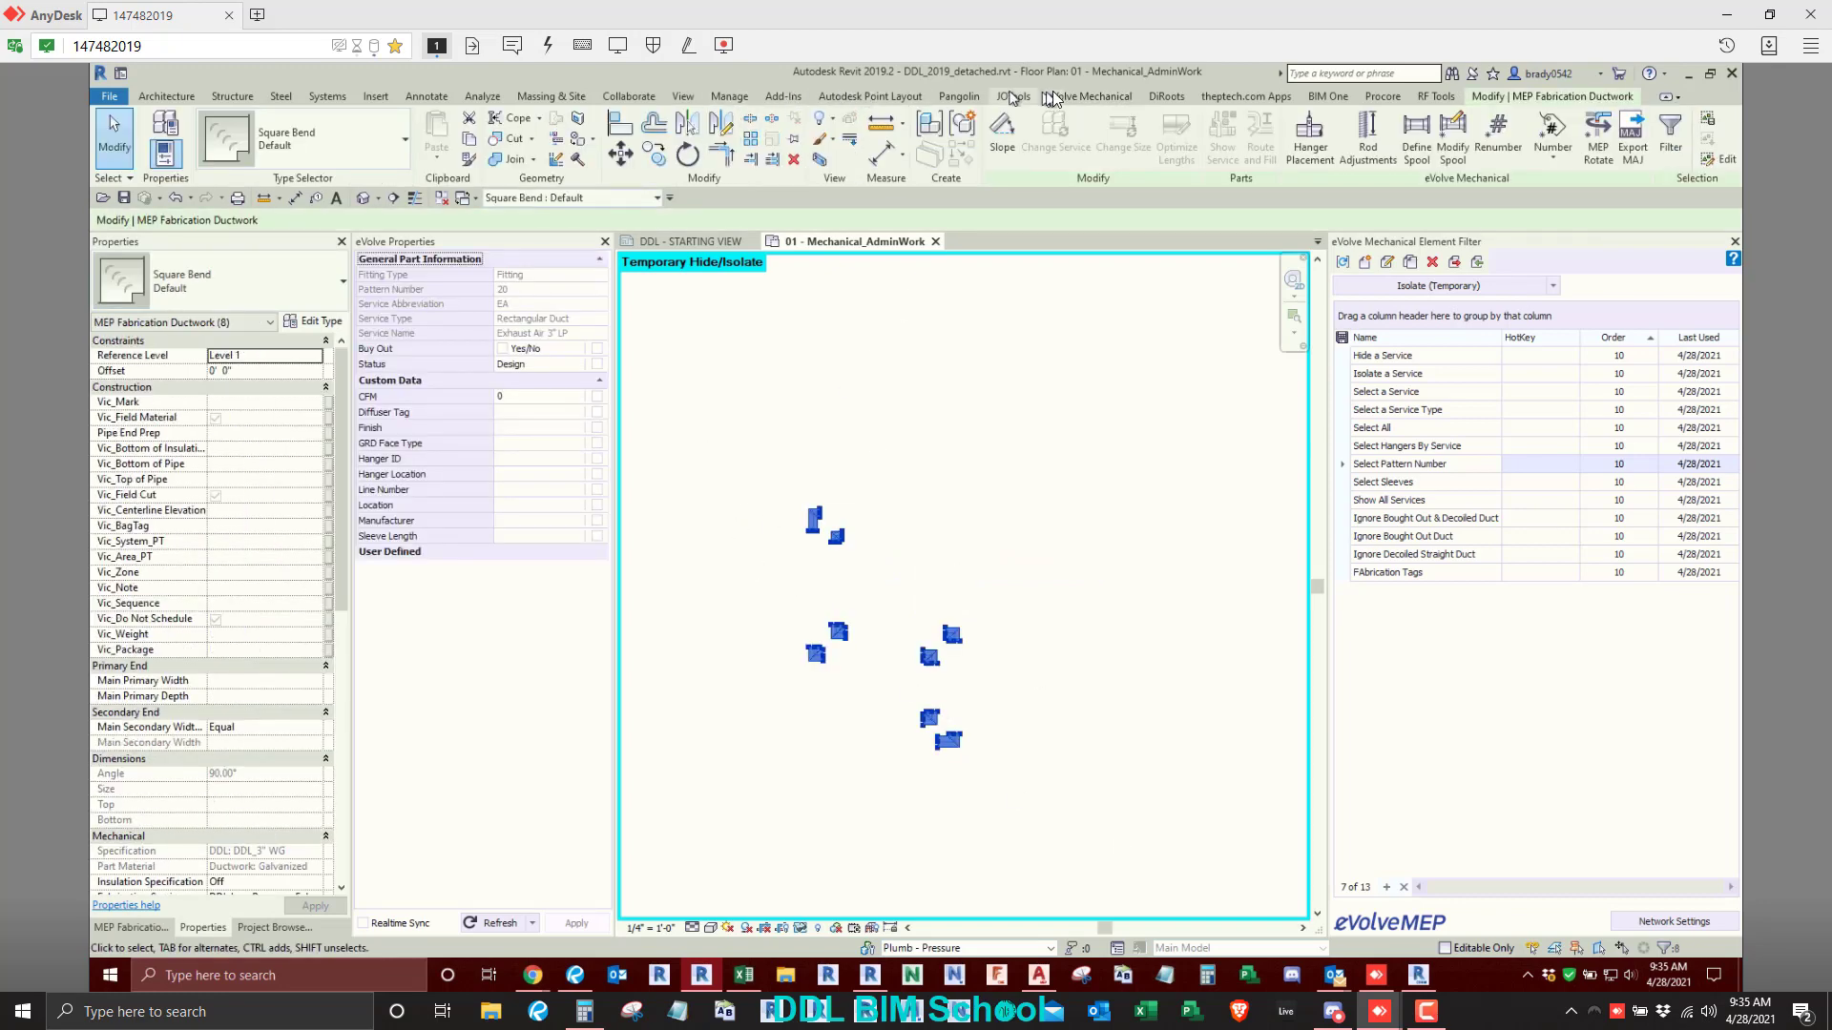
{"action": "left_click", "coordinate": [1090, 96]}
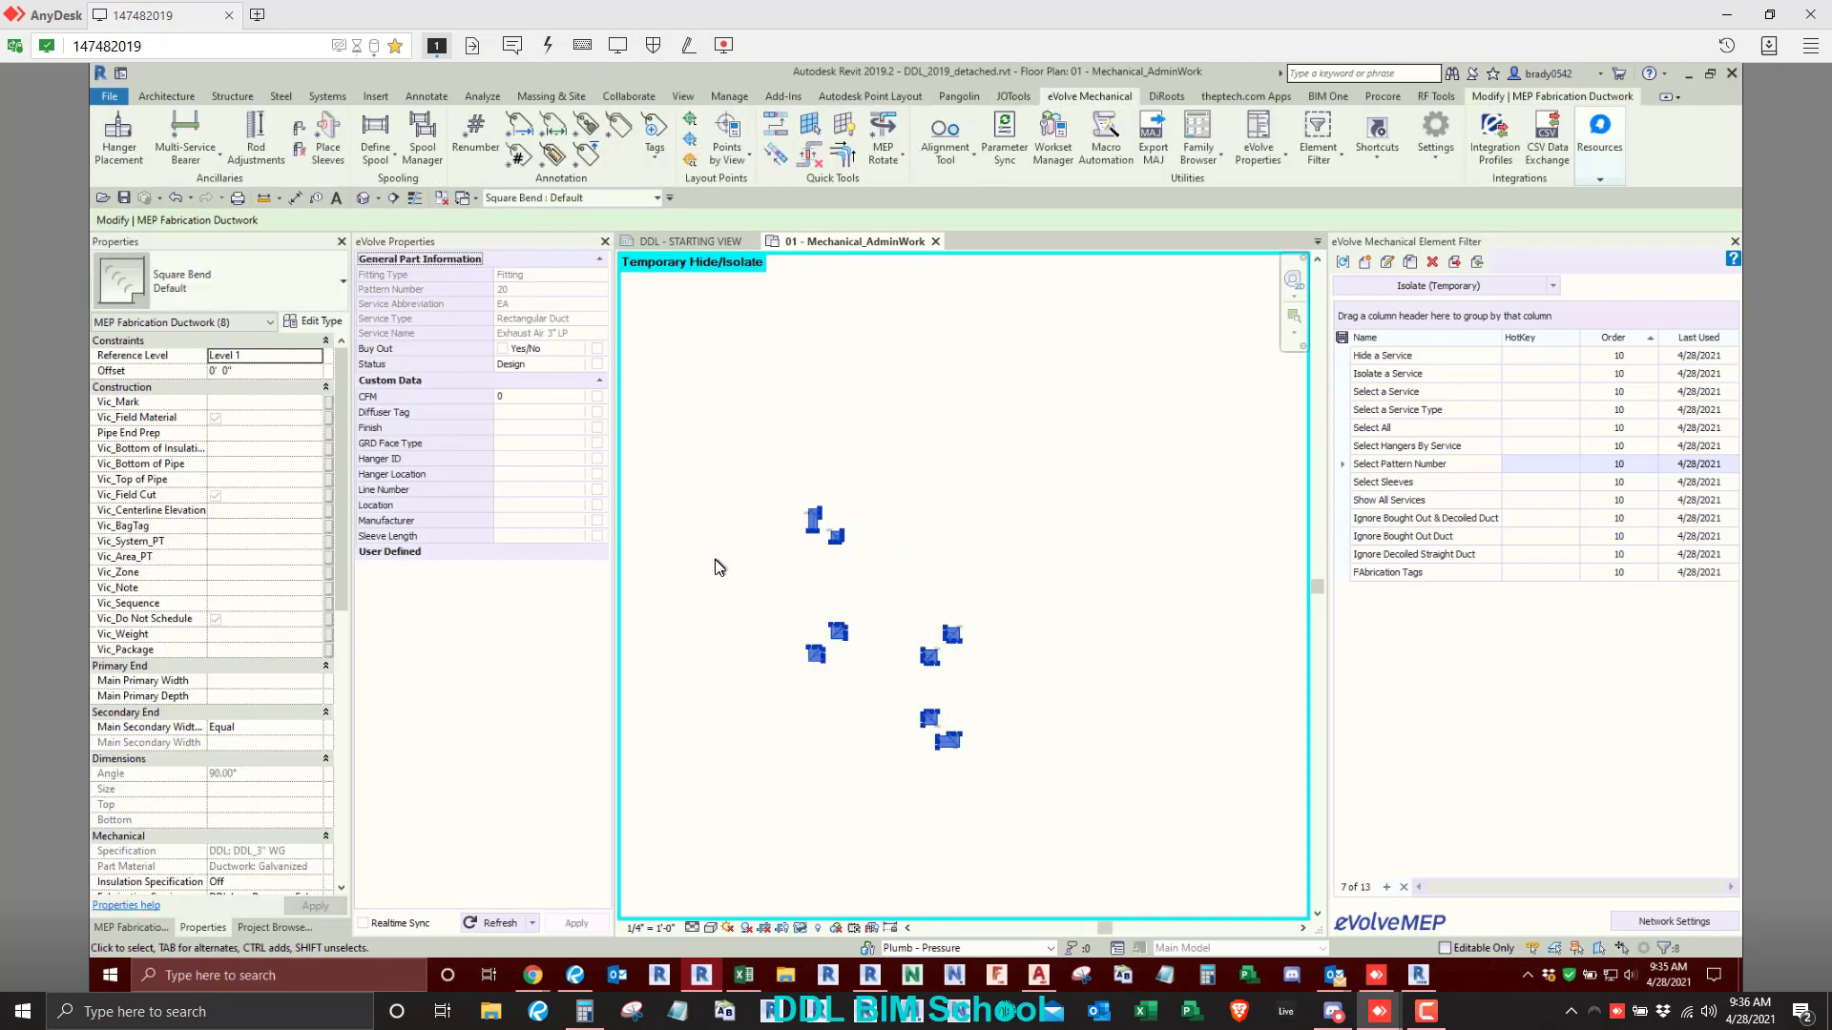
{"action": "scroll", "coordinate": [777, 584], "scroll_direction": "up", "scroll_amount": 5}
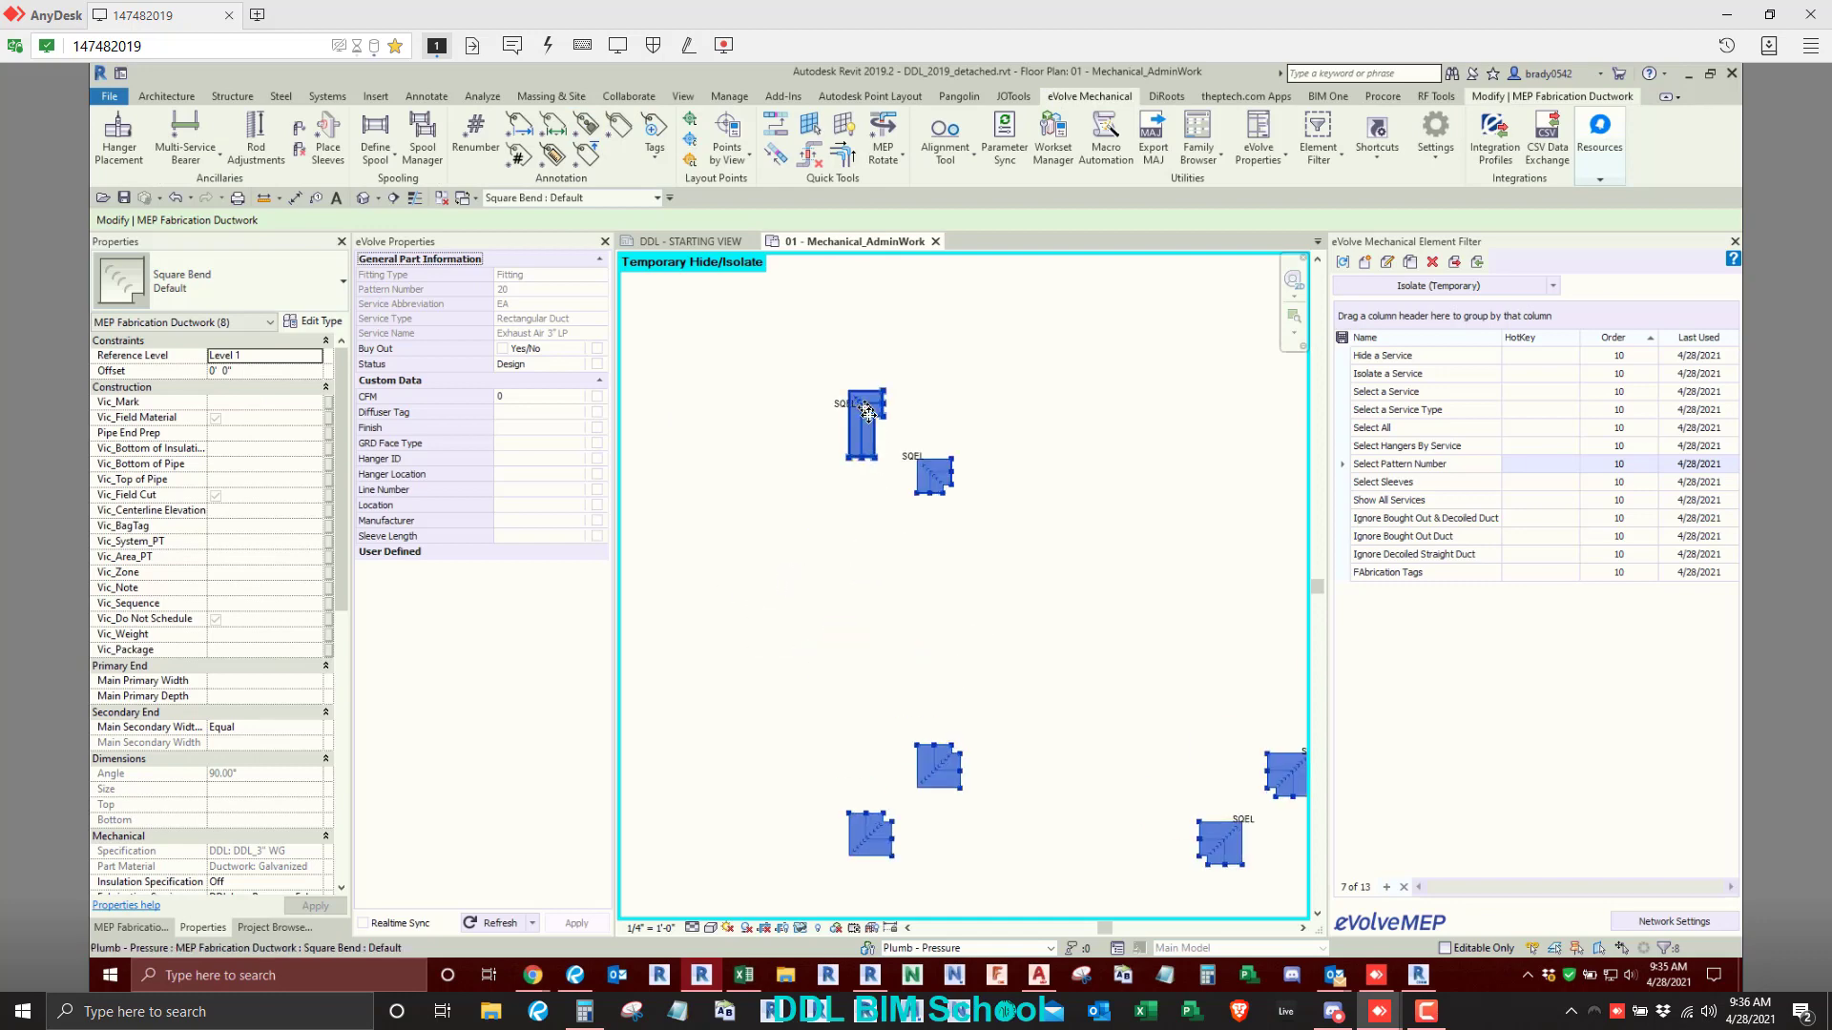
{"action": "middle_click_drag", "start_coordinate": [1031, 794], "coordinate": [862, 493]}
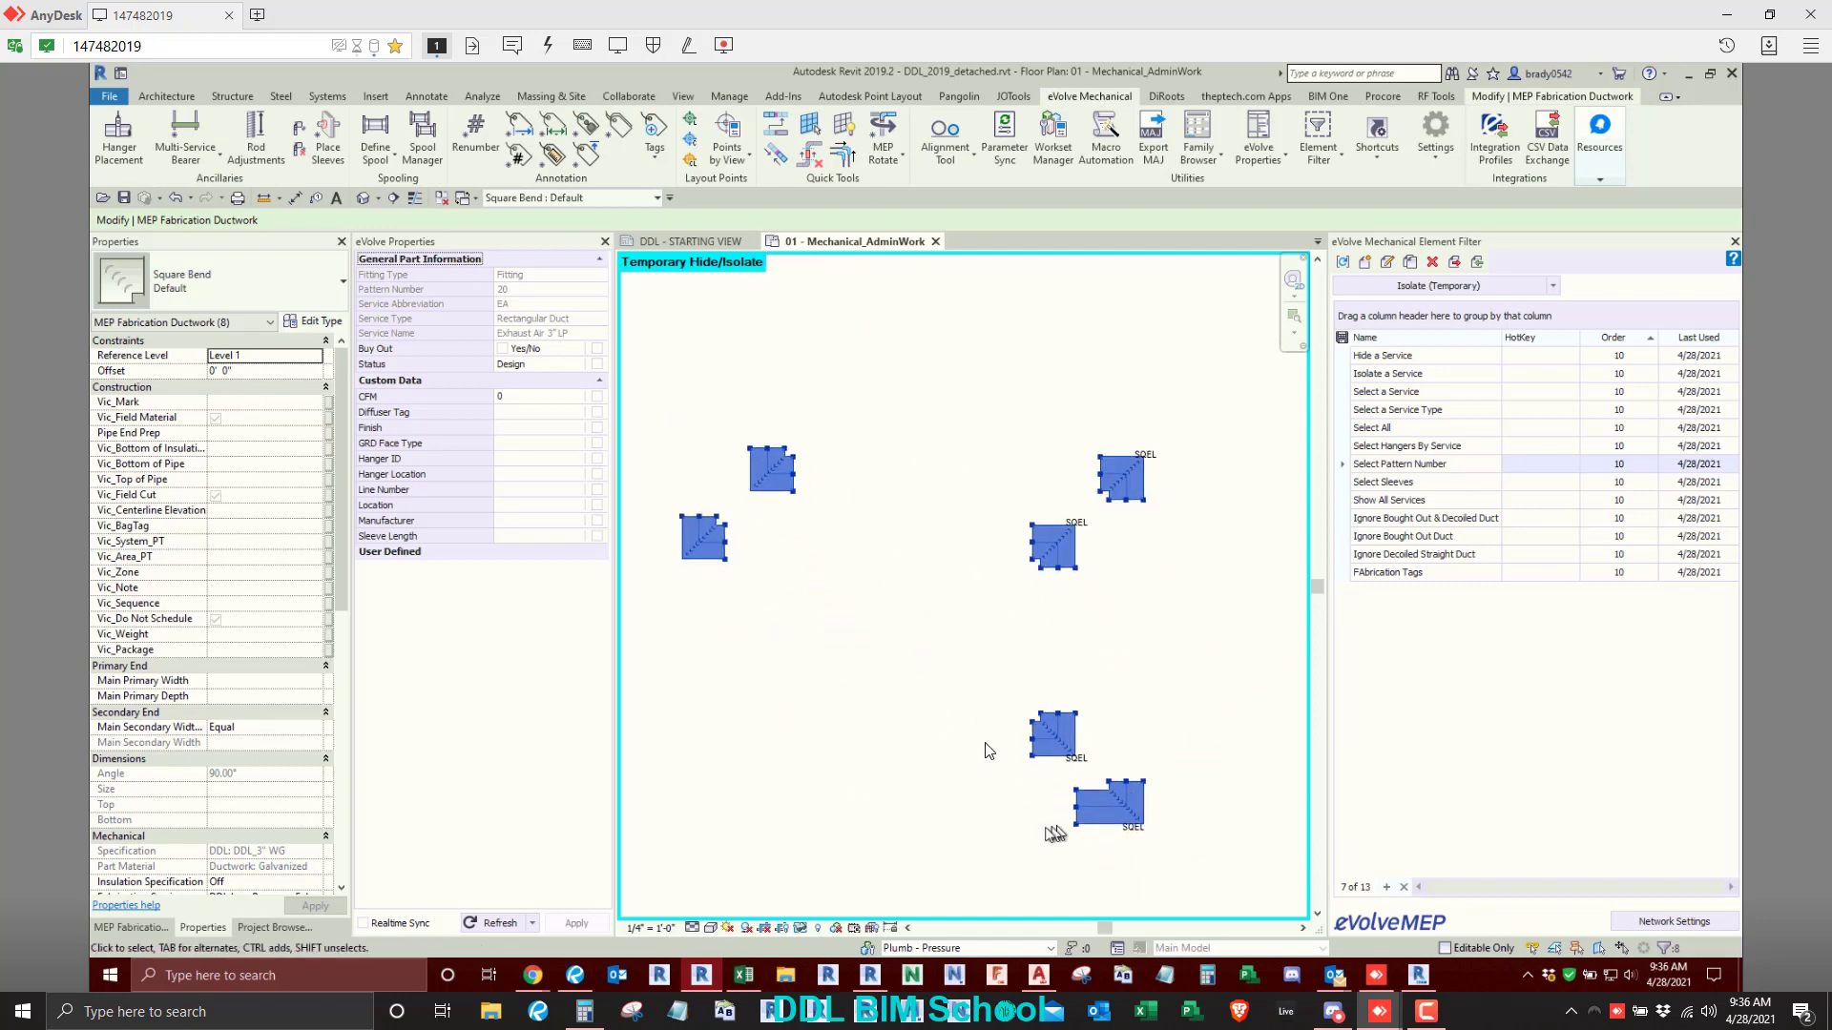
{"action": "middle_click_drag", "start_coordinate": [880, 620], "coordinate": [956, 615]}
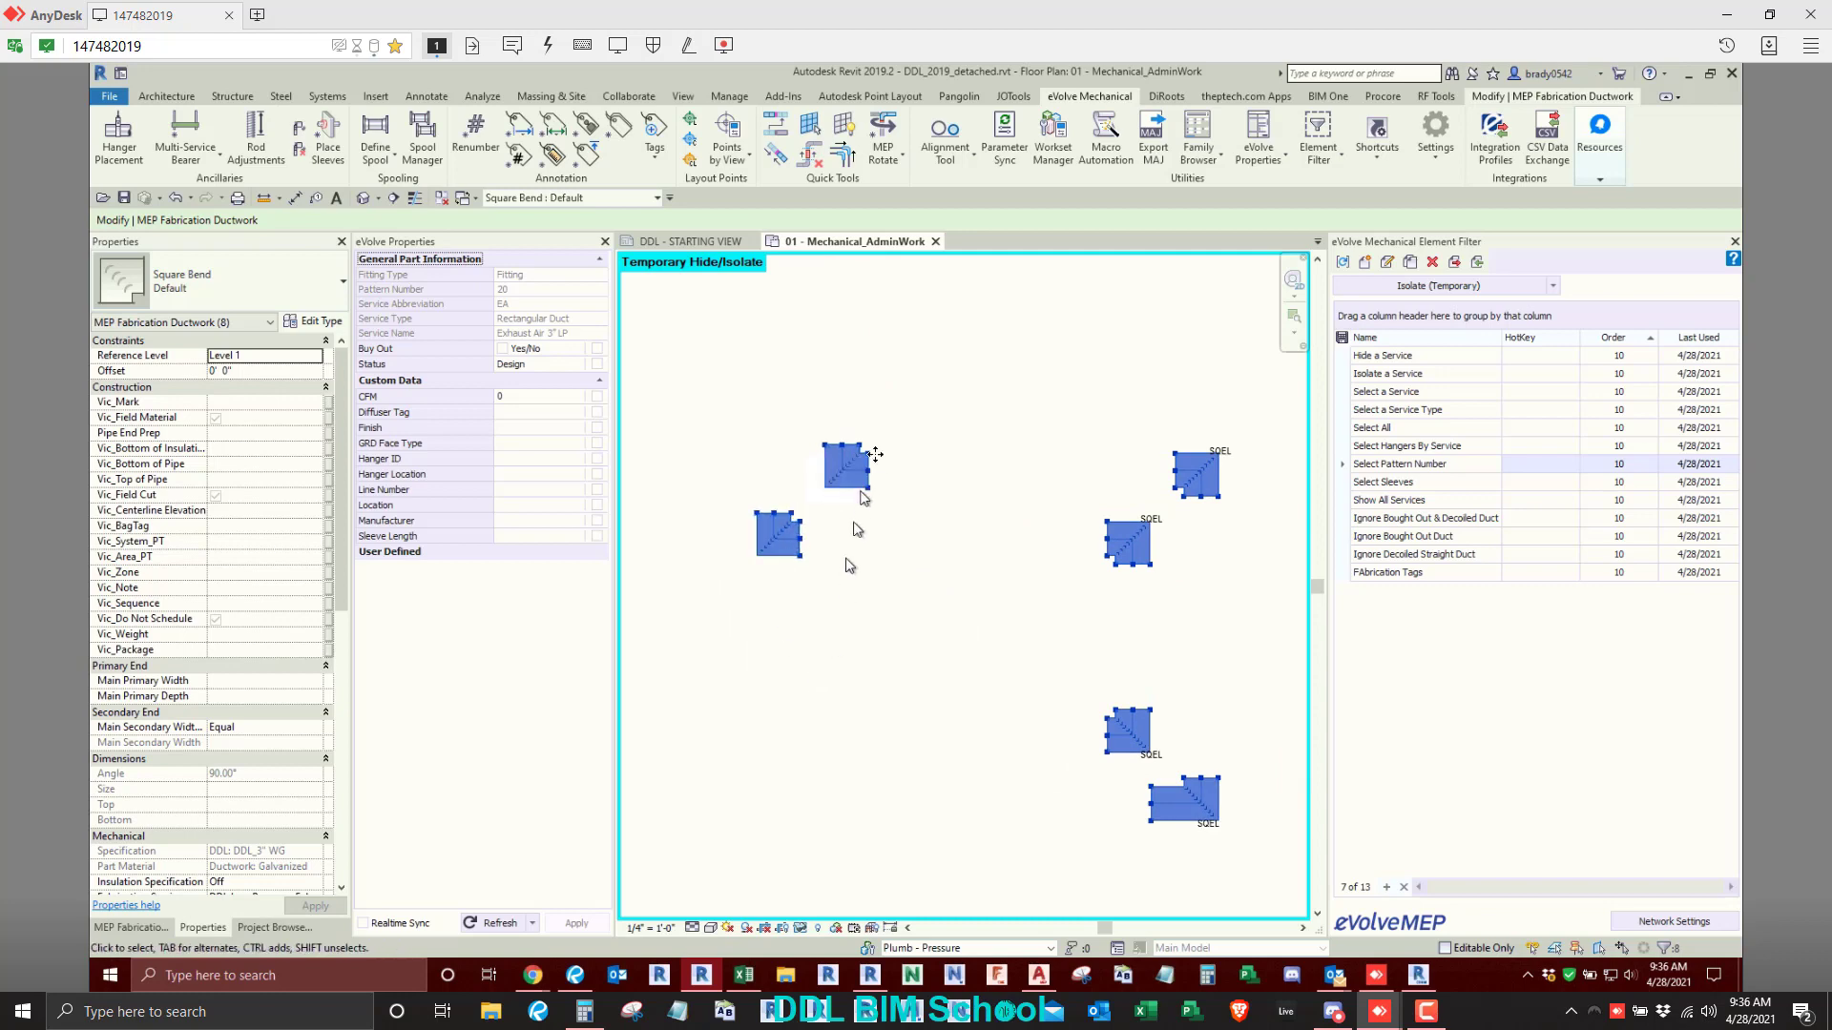
- Clear the square bend selection and reset the temporary hide/isolate to bring back the whole ductwork layout
{"action": "left_click", "coordinate": [981, 575]}
{"action": "scroll", "coordinate": [981, 576], "scroll_direction": "down", "scroll_amount": 2}
{"action": "middle_click_drag", "start_coordinate": [981, 582], "coordinate": [994, 662]}
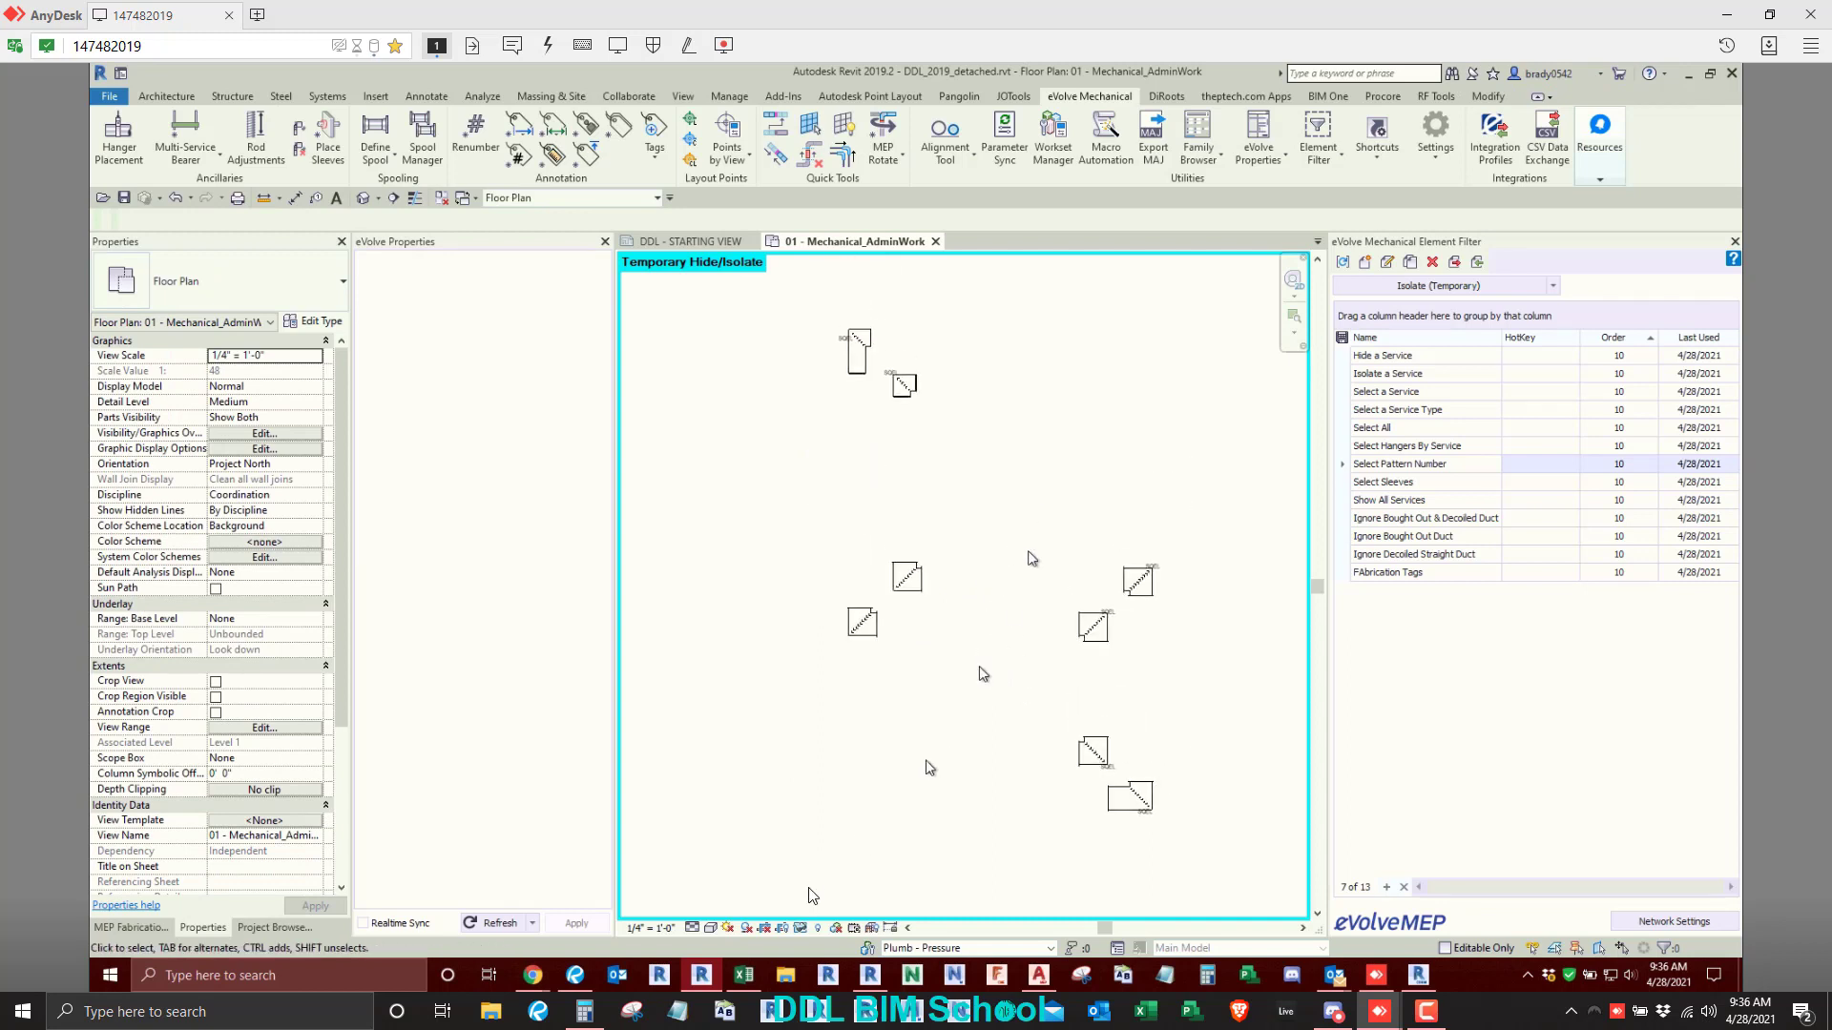
{"action": "left_click", "coordinate": [798, 927]}
{"action": "left_click", "coordinate": [846, 846]}
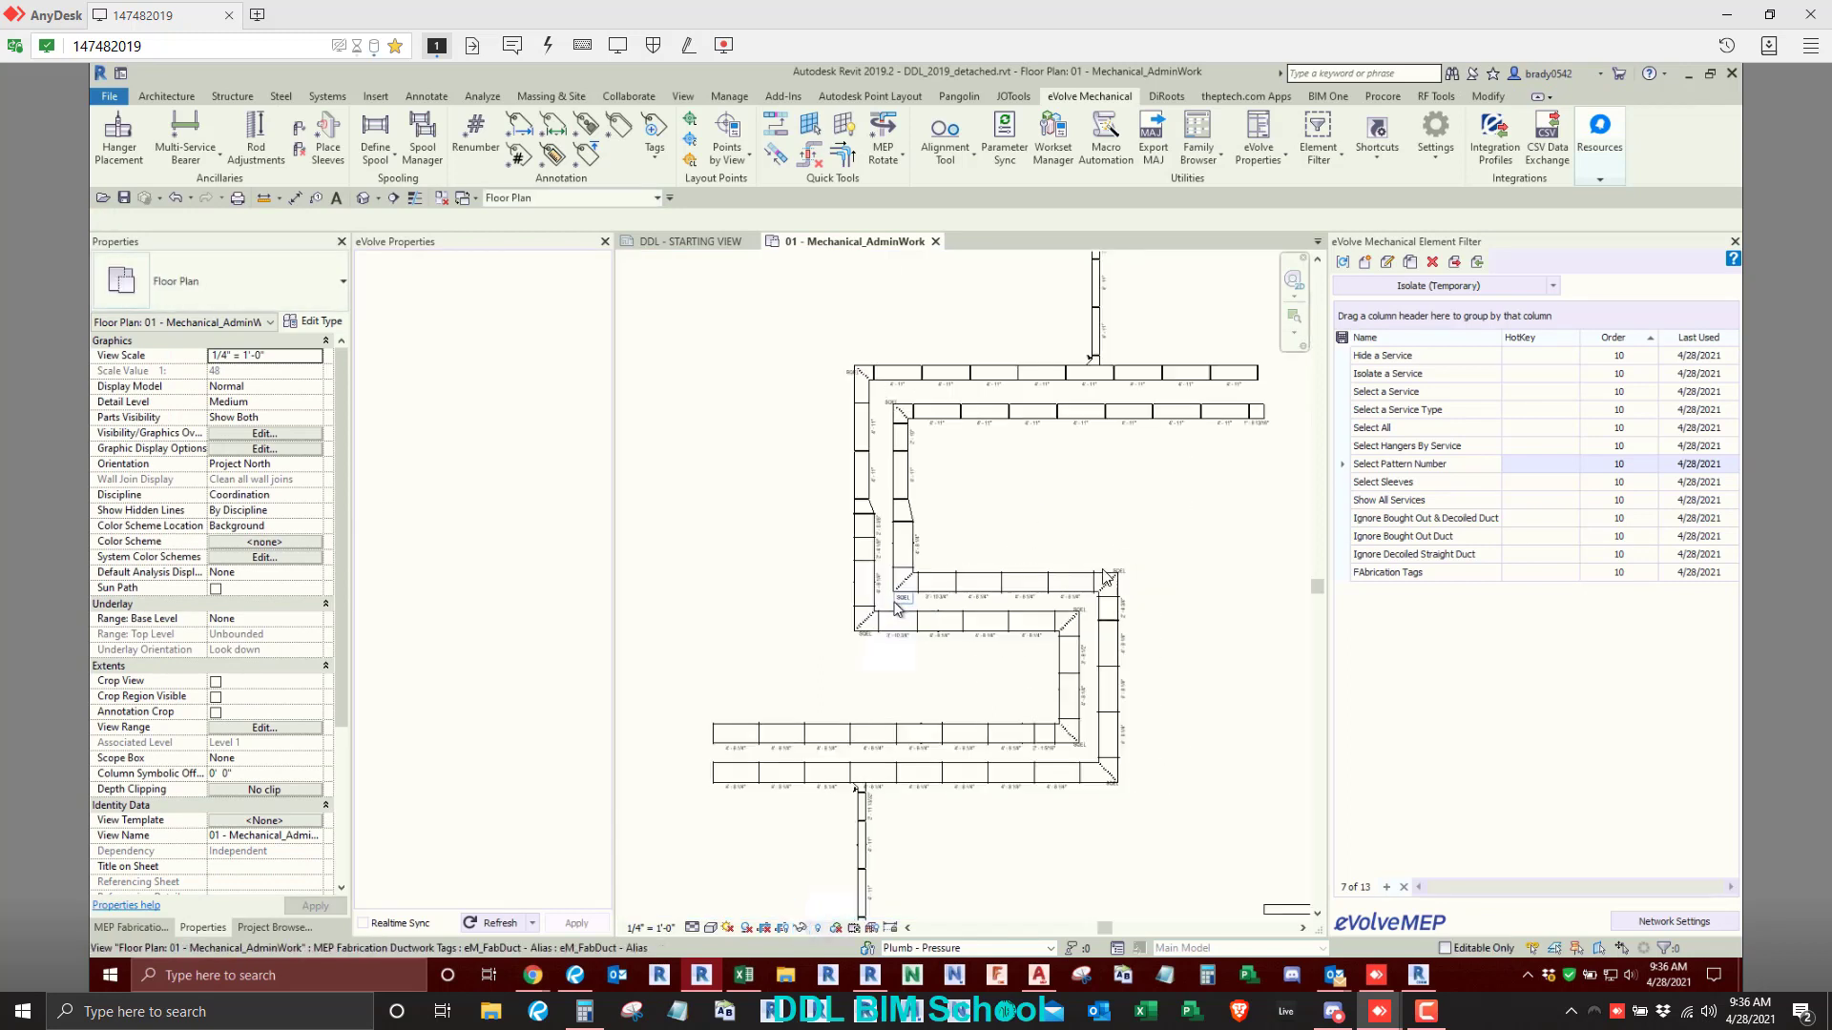
{"action": "scroll", "coordinate": [897, 601], "scroll_direction": "down", "scroll_amount": 1}
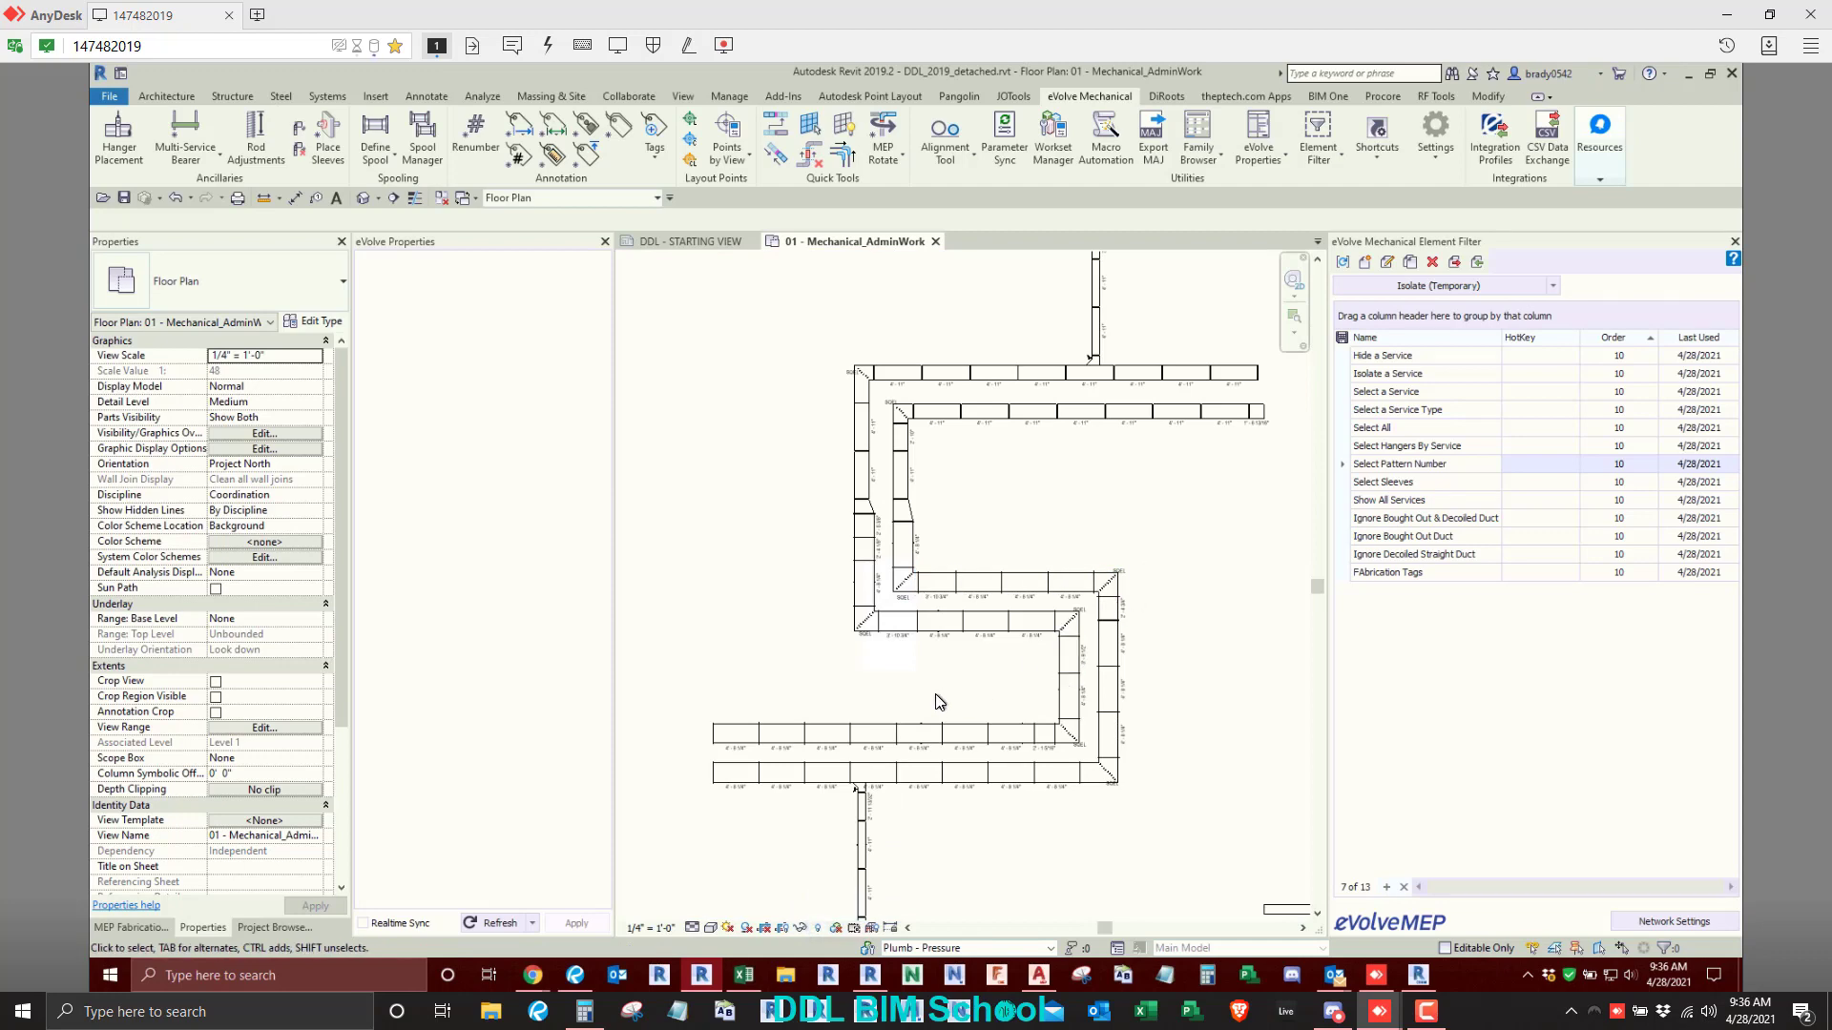
- Check the part properties of the transitions in the two vertical exhaust air duct runs
{"action": "scroll", "coordinate": [881, 522], "scroll_direction": "up", "scroll_amount": 3}
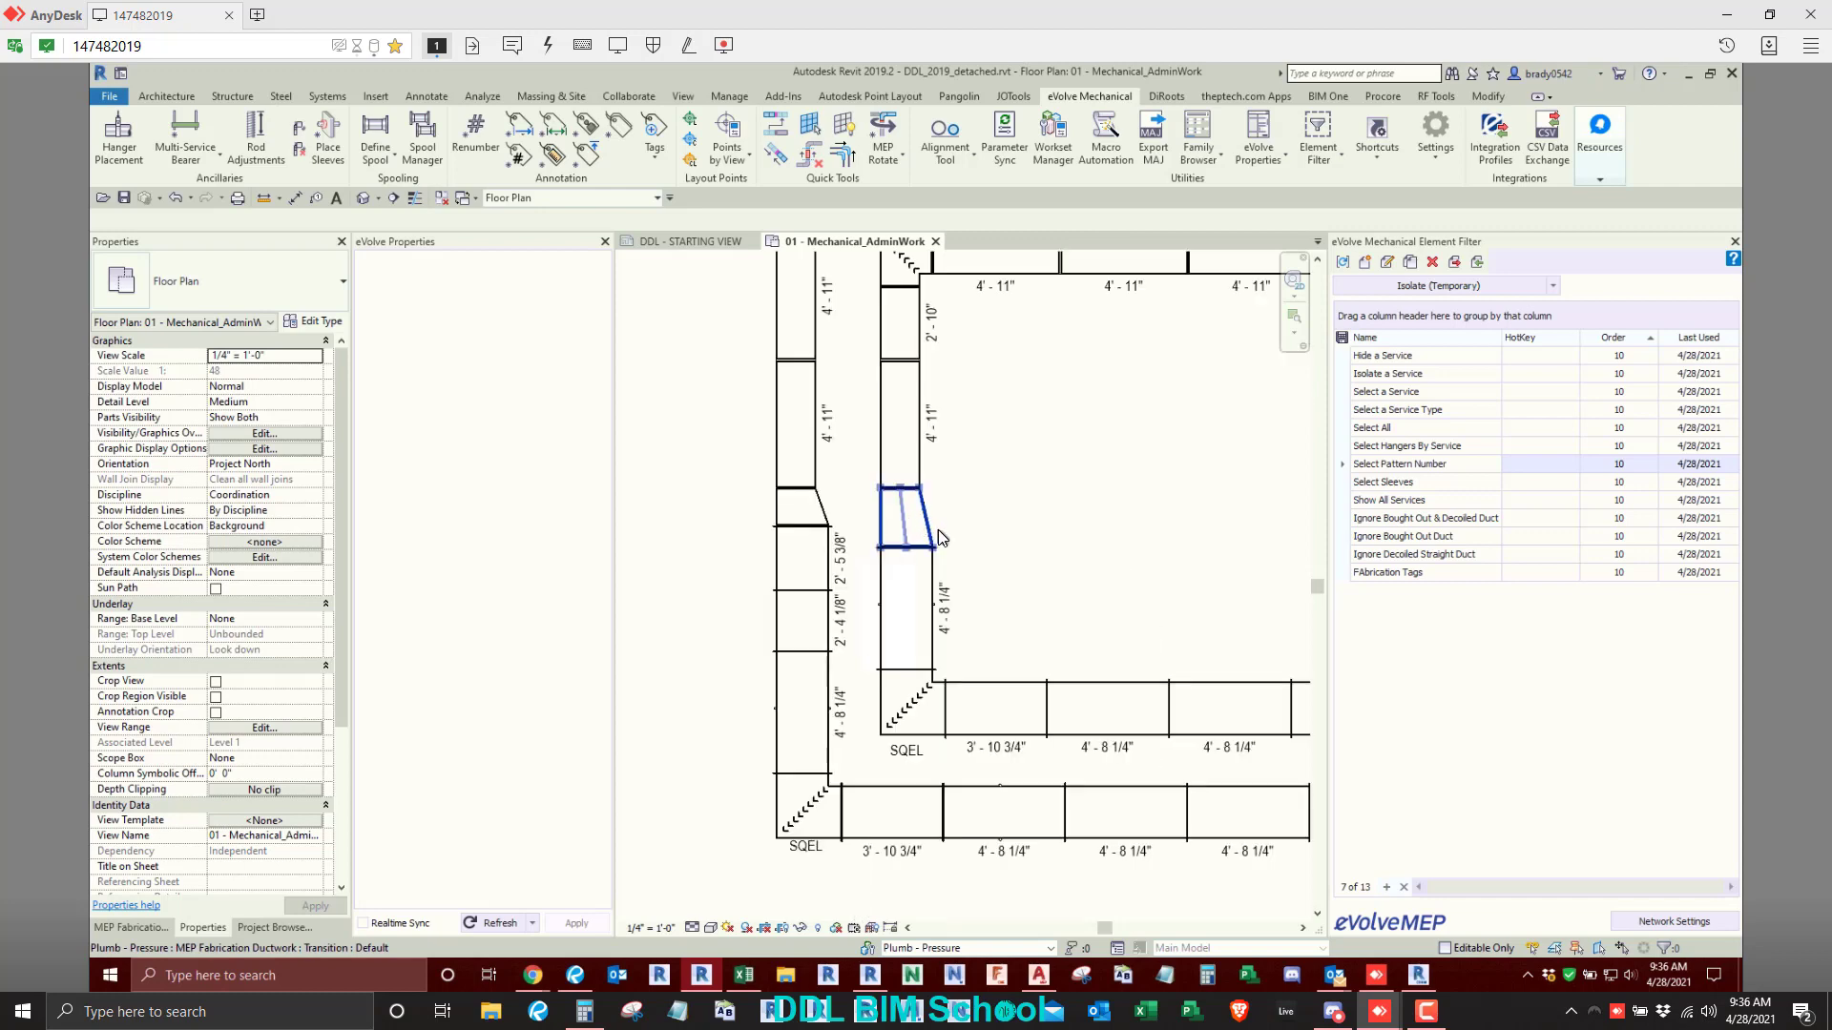
{"action": "left_click", "coordinate": [888, 525]}
{"action": "left_click", "coordinate": [825, 515]}
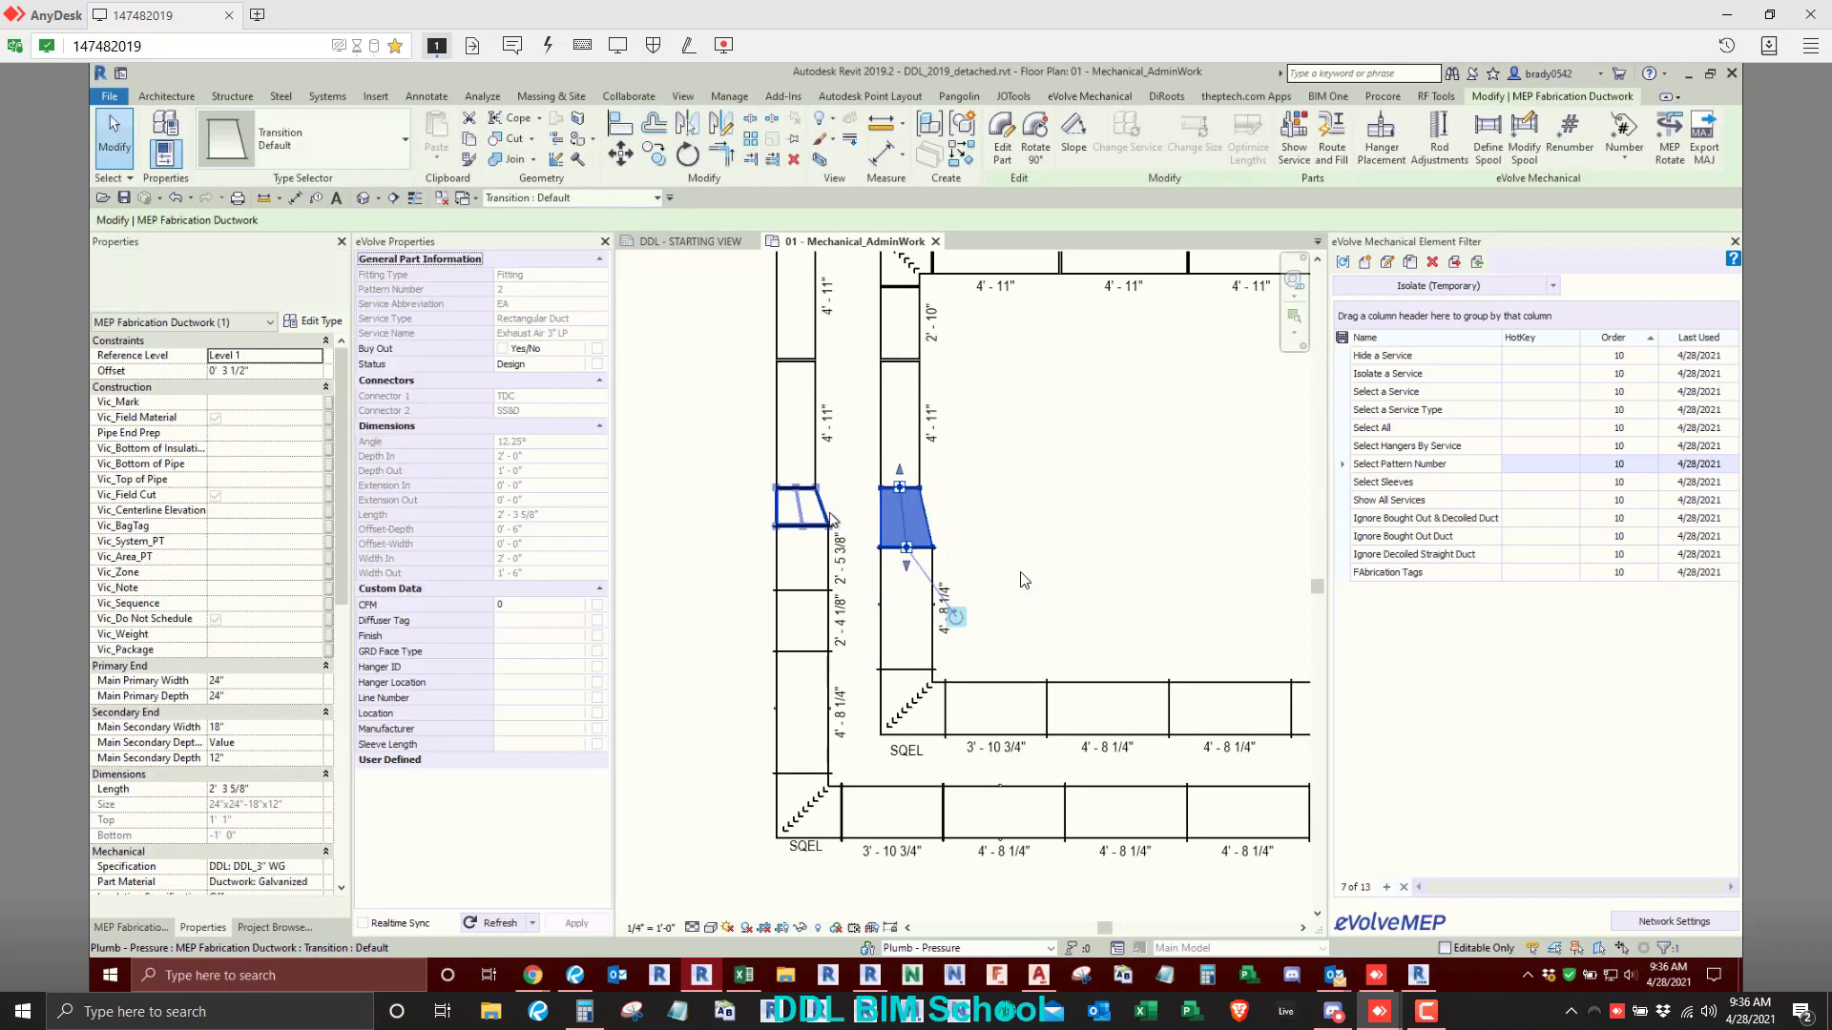
{"action": "left_click", "coordinate": [1110, 575]}
{"action": "left_click", "coordinate": [922, 698]}
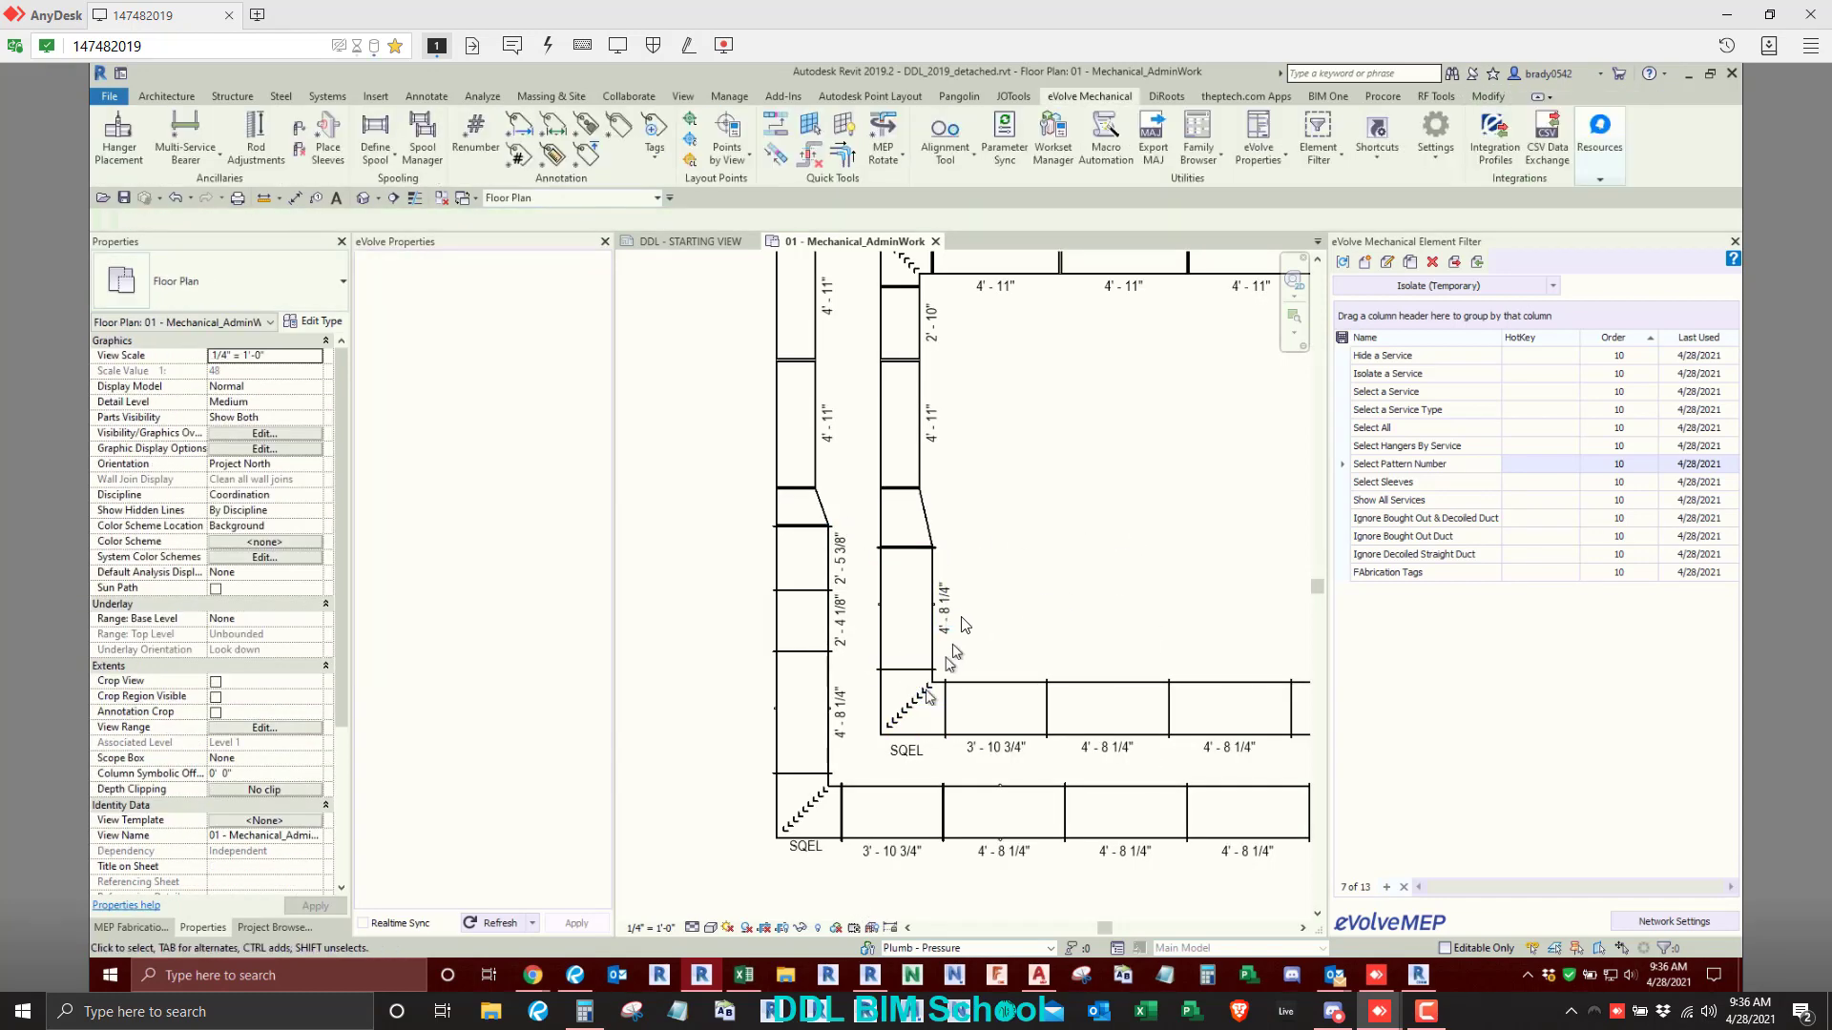
{"action": "left_click", "coordinate": [945, 611]}
- Tag both transitions in the vertical duct runs with length tags by category, using attached-end leaders
{"action": "scroll", "coordinate": [918, 528], "scroll_direction": "up", "scroll_amount": 2}
{"action": "key", "text": "t"}
{"action": "key", "text": "g"}
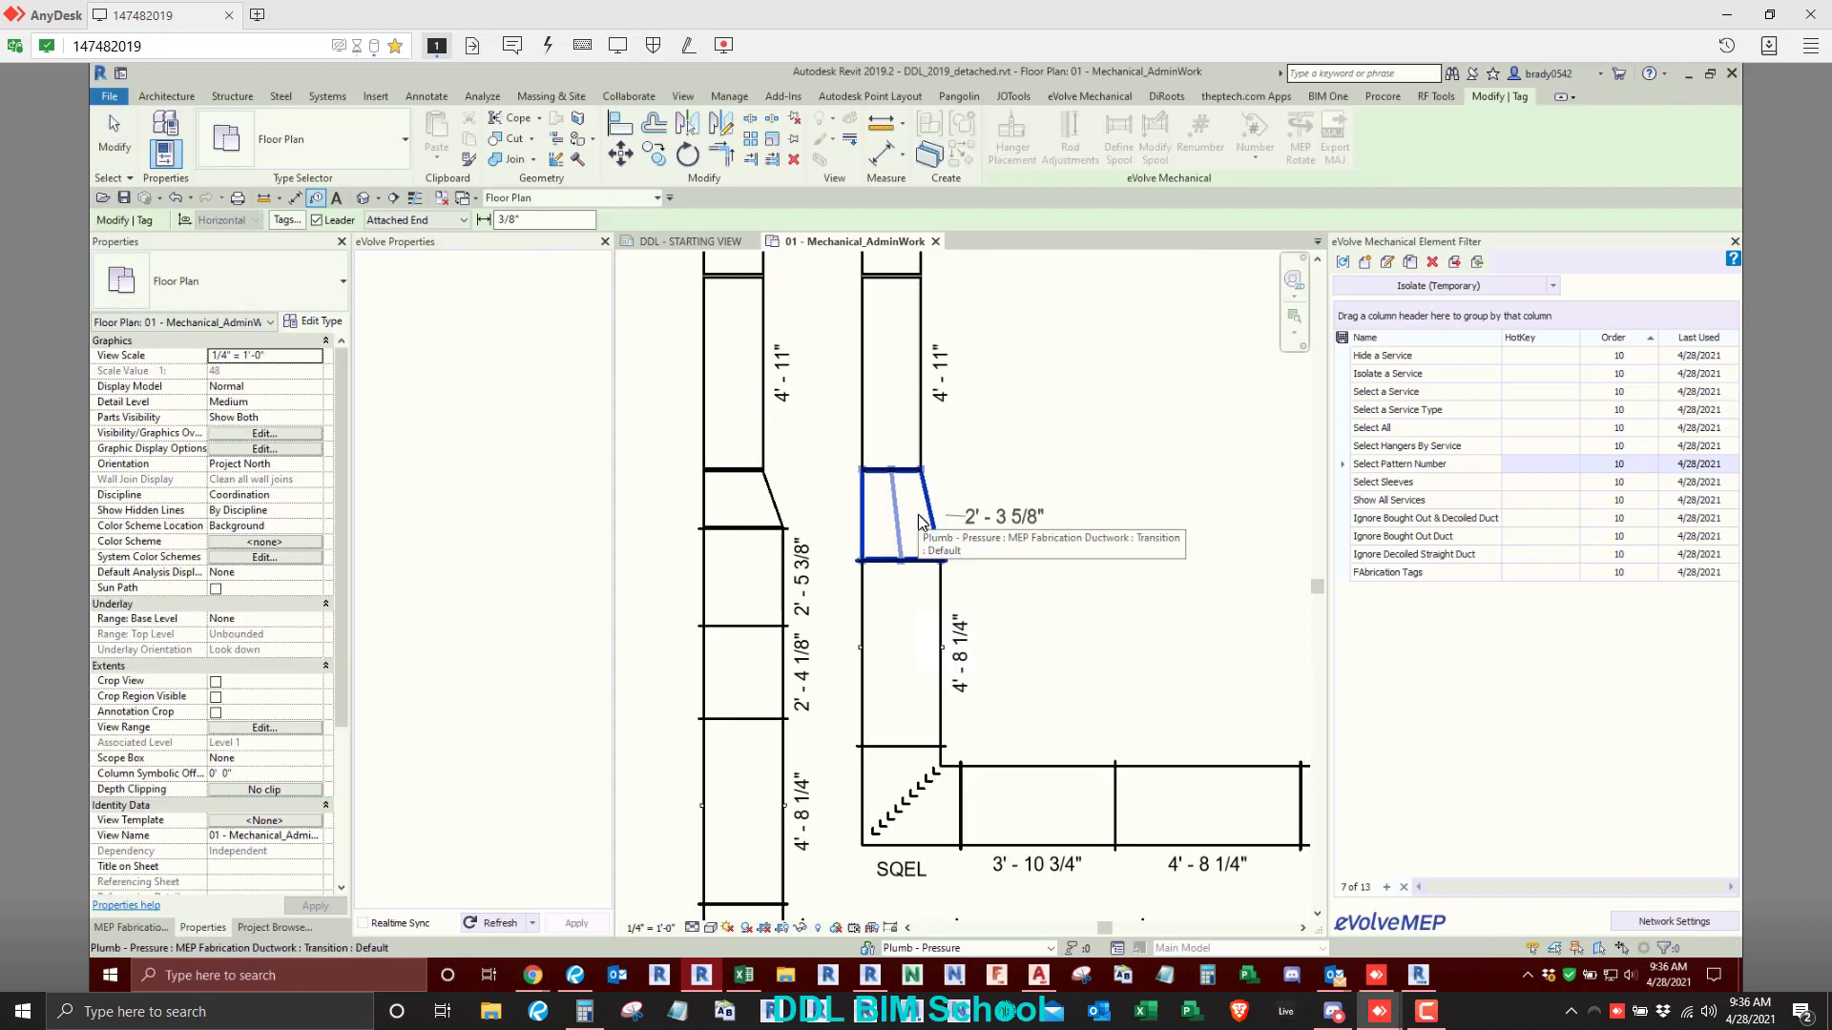
{"action": "left_click", "coordinate": [878, 524]}
{"action": "left_click", "coordinate": [732, 515]}
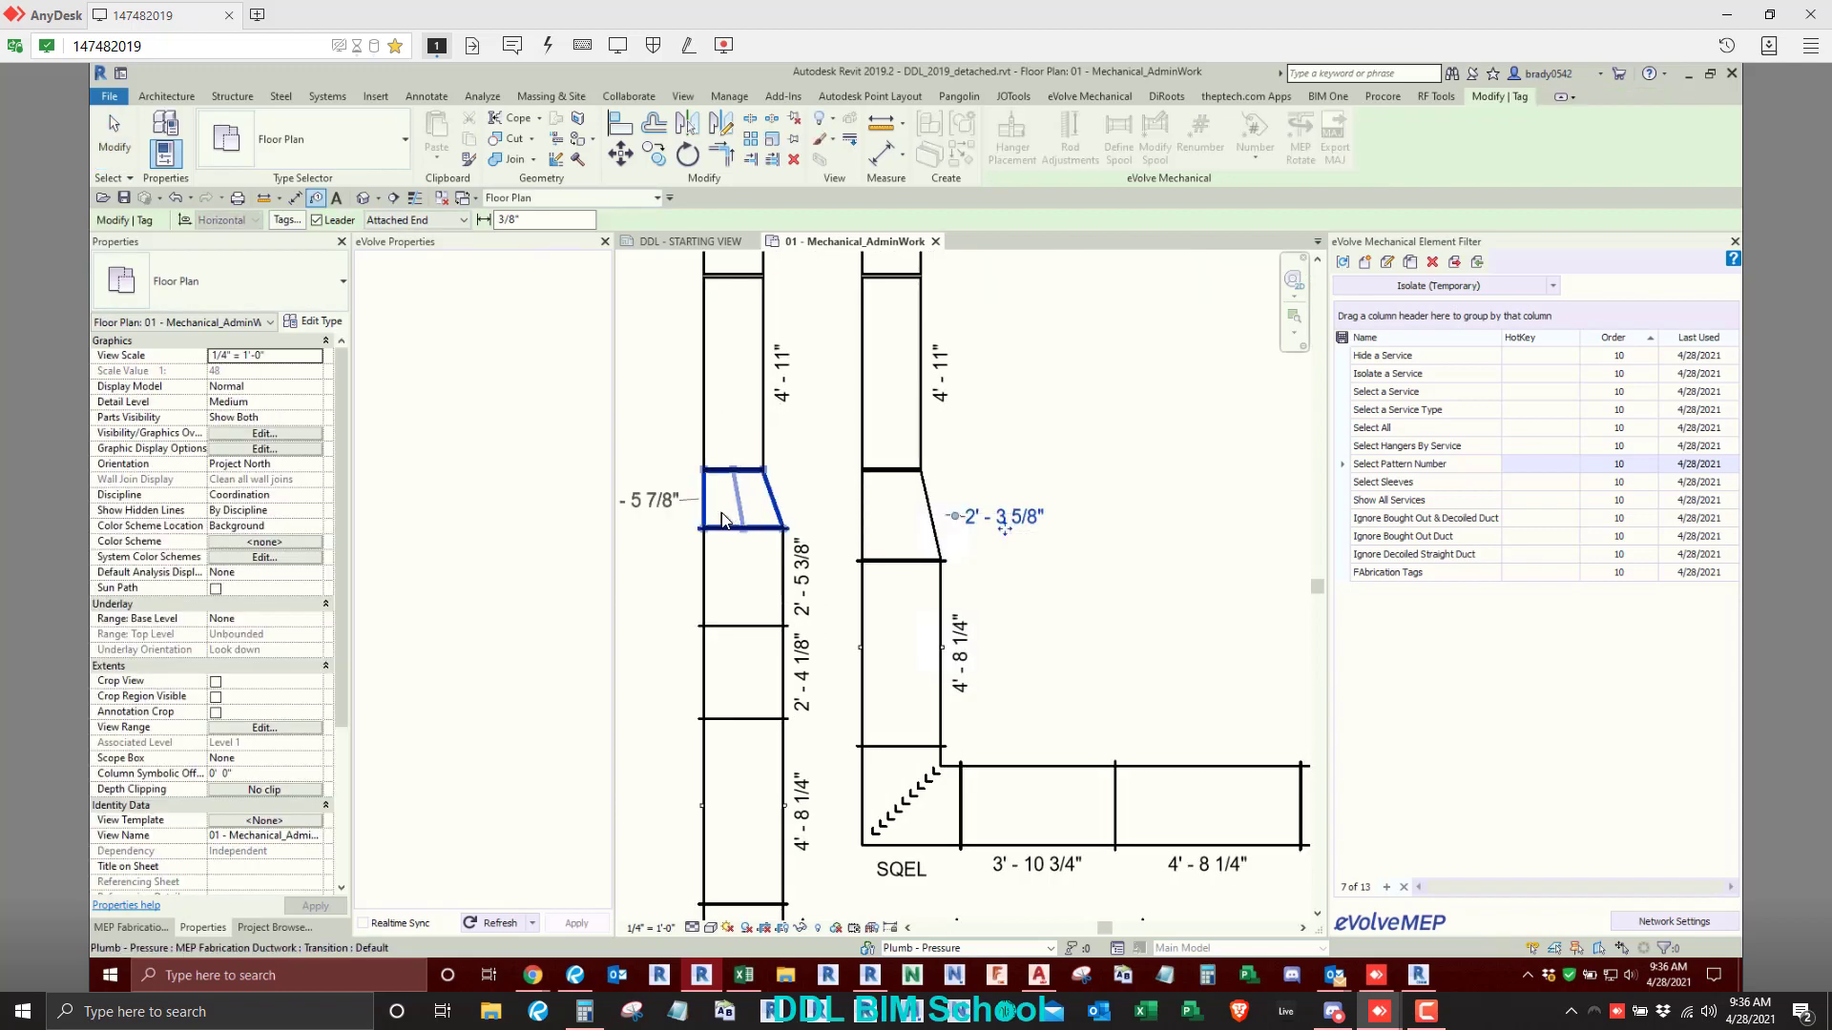
{"action": "key", "text": "Escape"}
{"action": "key", "text": "Escape"}
- Select both transitions in the vertical runs and annotate them with the eVolve tool, adding the TU1" note on the inner run
{"action": "scroll", "coordinate": [821, 531], "scroll_direction": "down", "scroll_amount": 2}
{"action": "left_click_drag", "start_coordinate": [753, 467], "coordinate": [982, 581]}
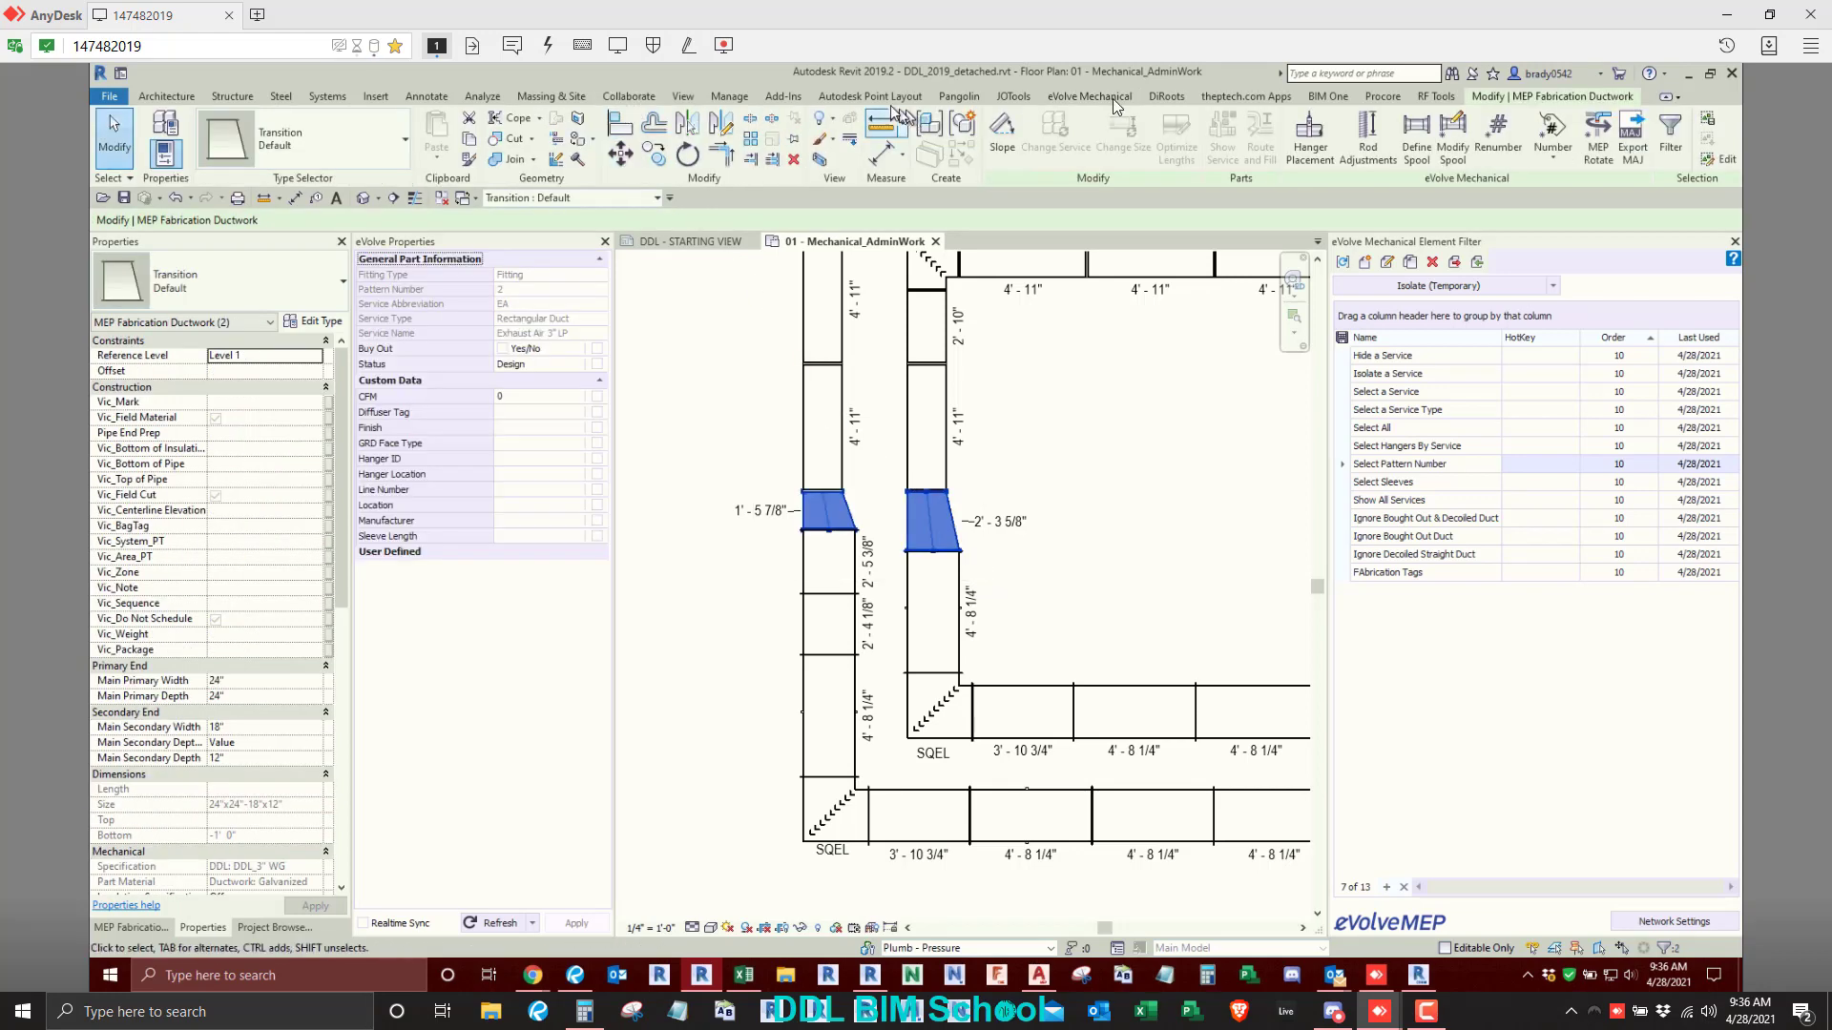
{"action": "left_click", "coordinate": [1106, 96]}
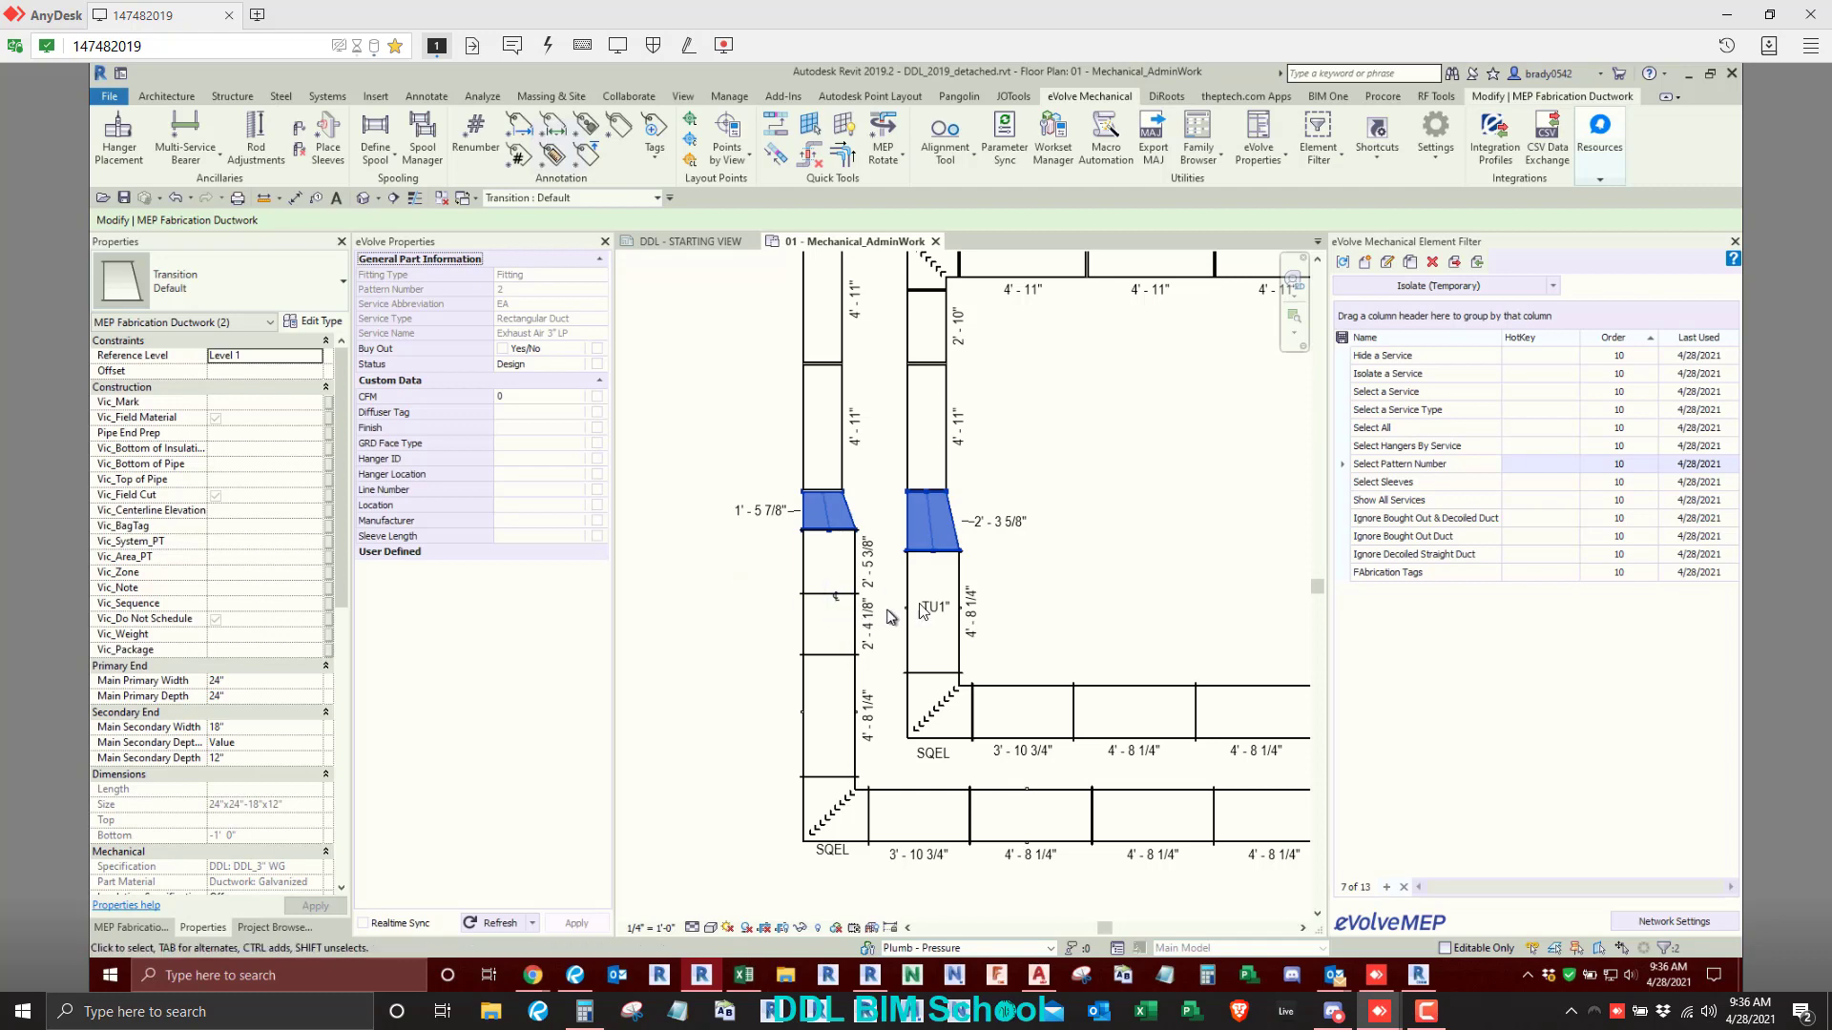
{"action": "left_click", "coordinate": [1069, 584]}
- Examine the properties of the two transitions and of the length tags attached to them
{"action": "left_click", "coordinate": [988, 523]}
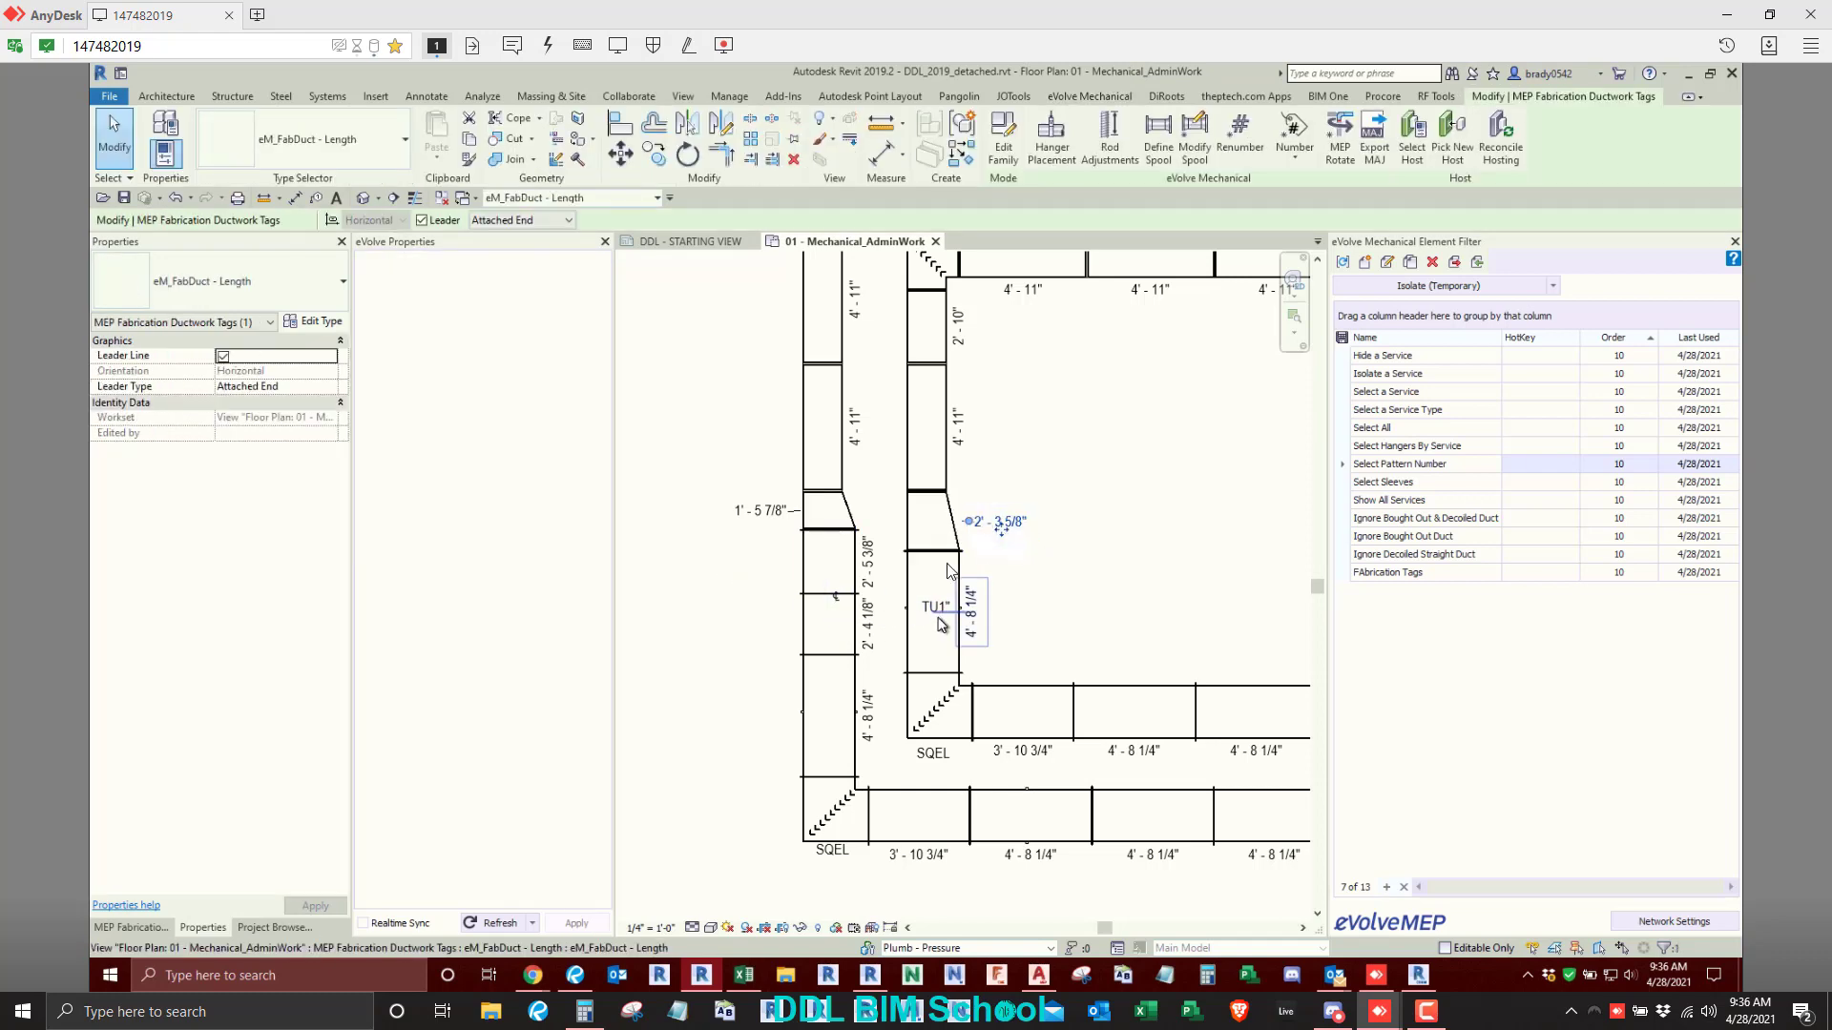
{"action": "left_click", "coordinate": [930, 520]}
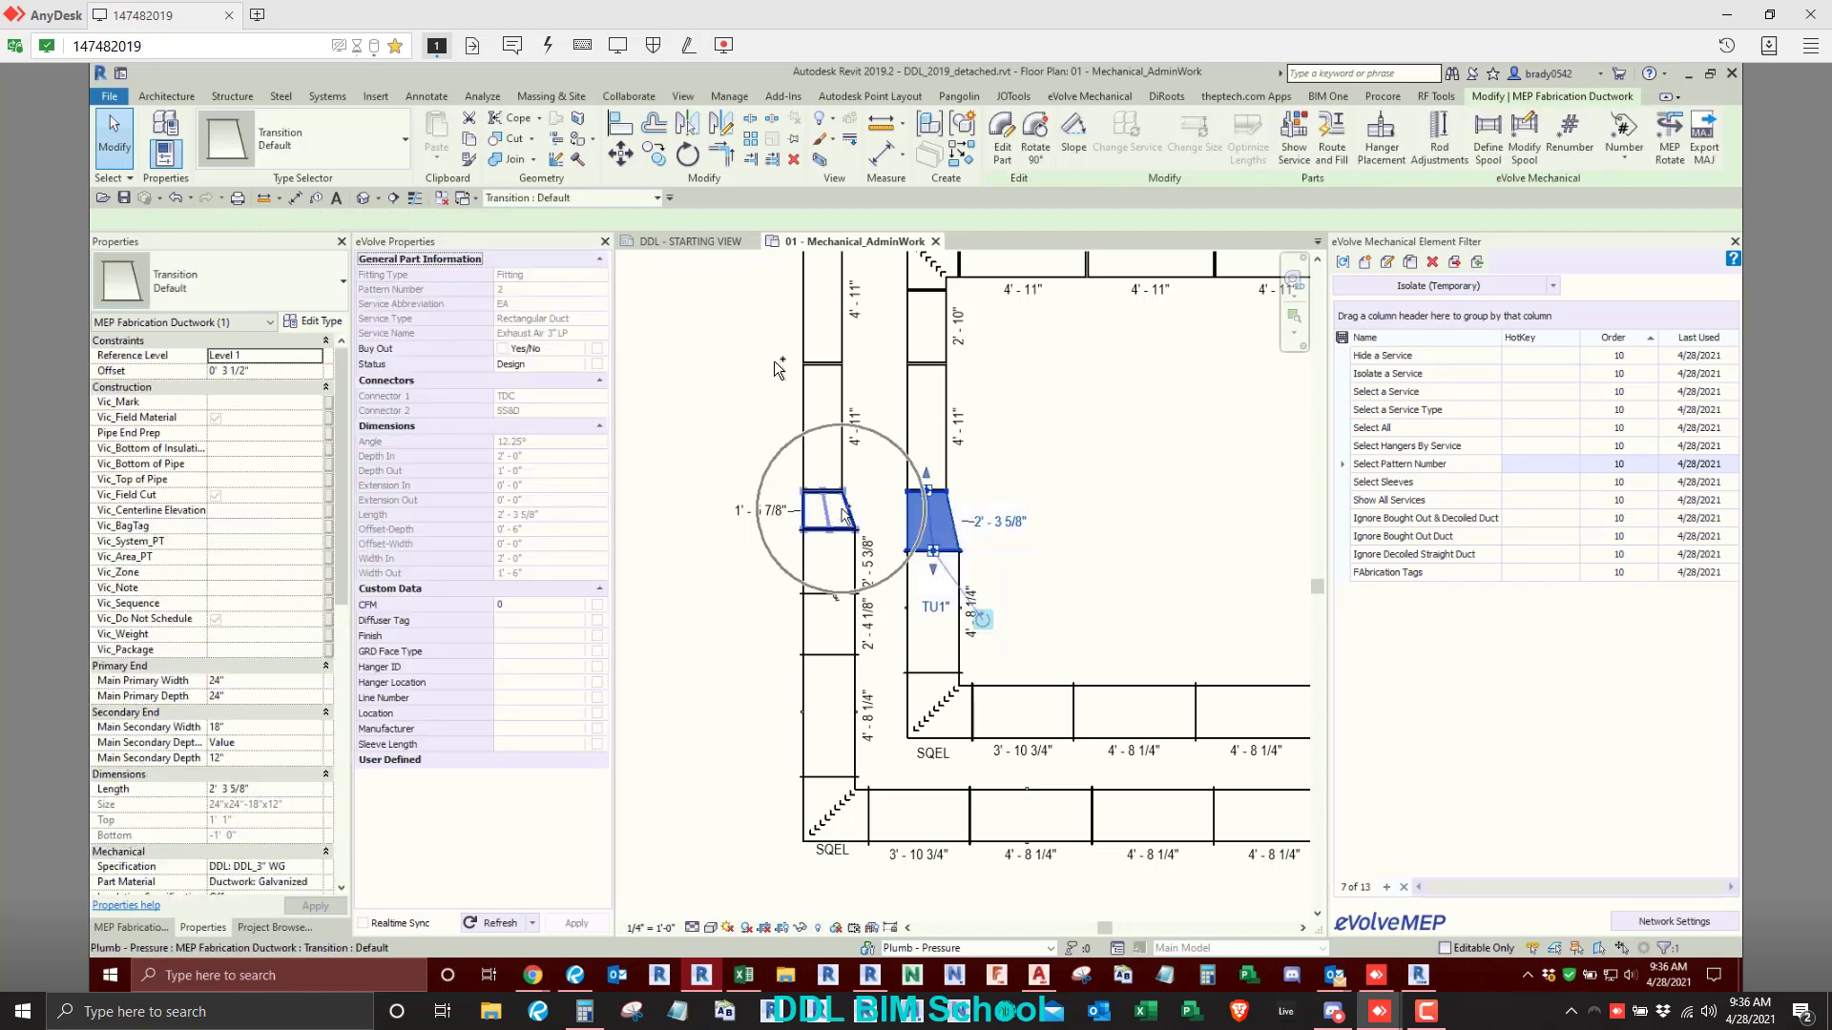
{"action": "left_click", "coordinate": [837, 512], "text": "ctrl"}
{"action": "left_click", "coordinate": [1114, 96]}
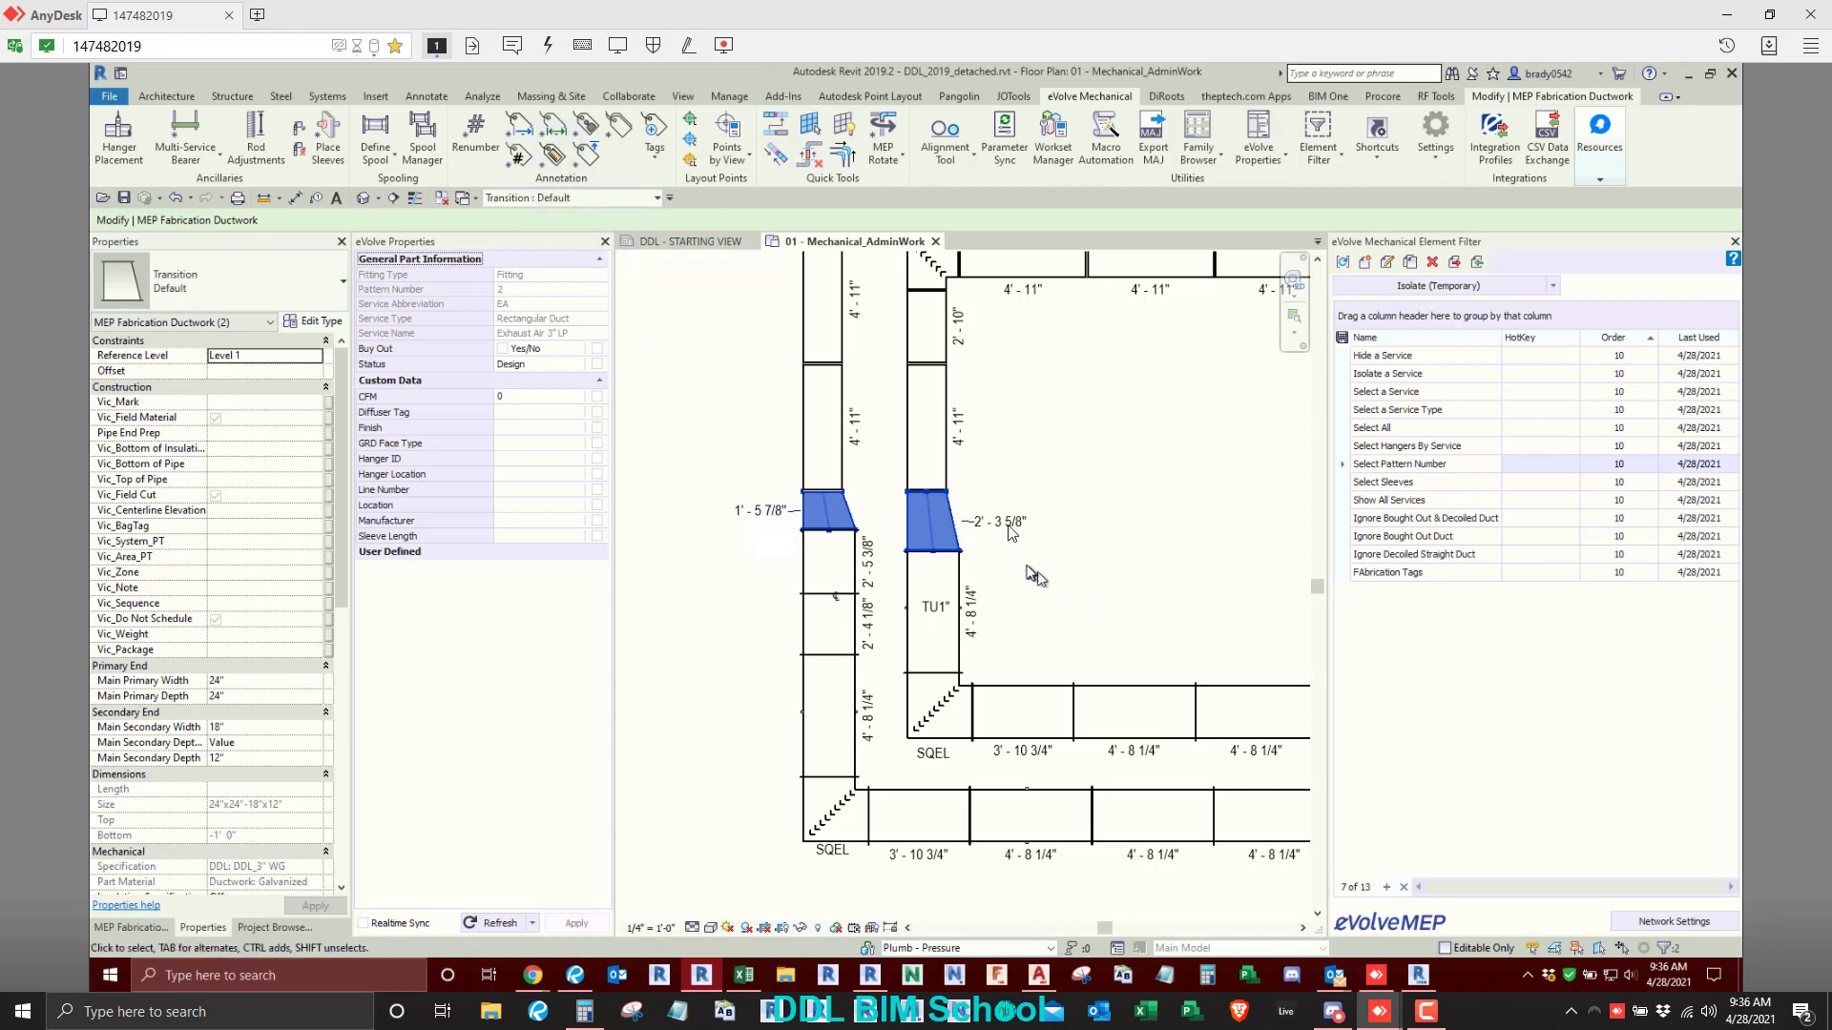
{"action": "left_click", "coordinate": [764, 512]}
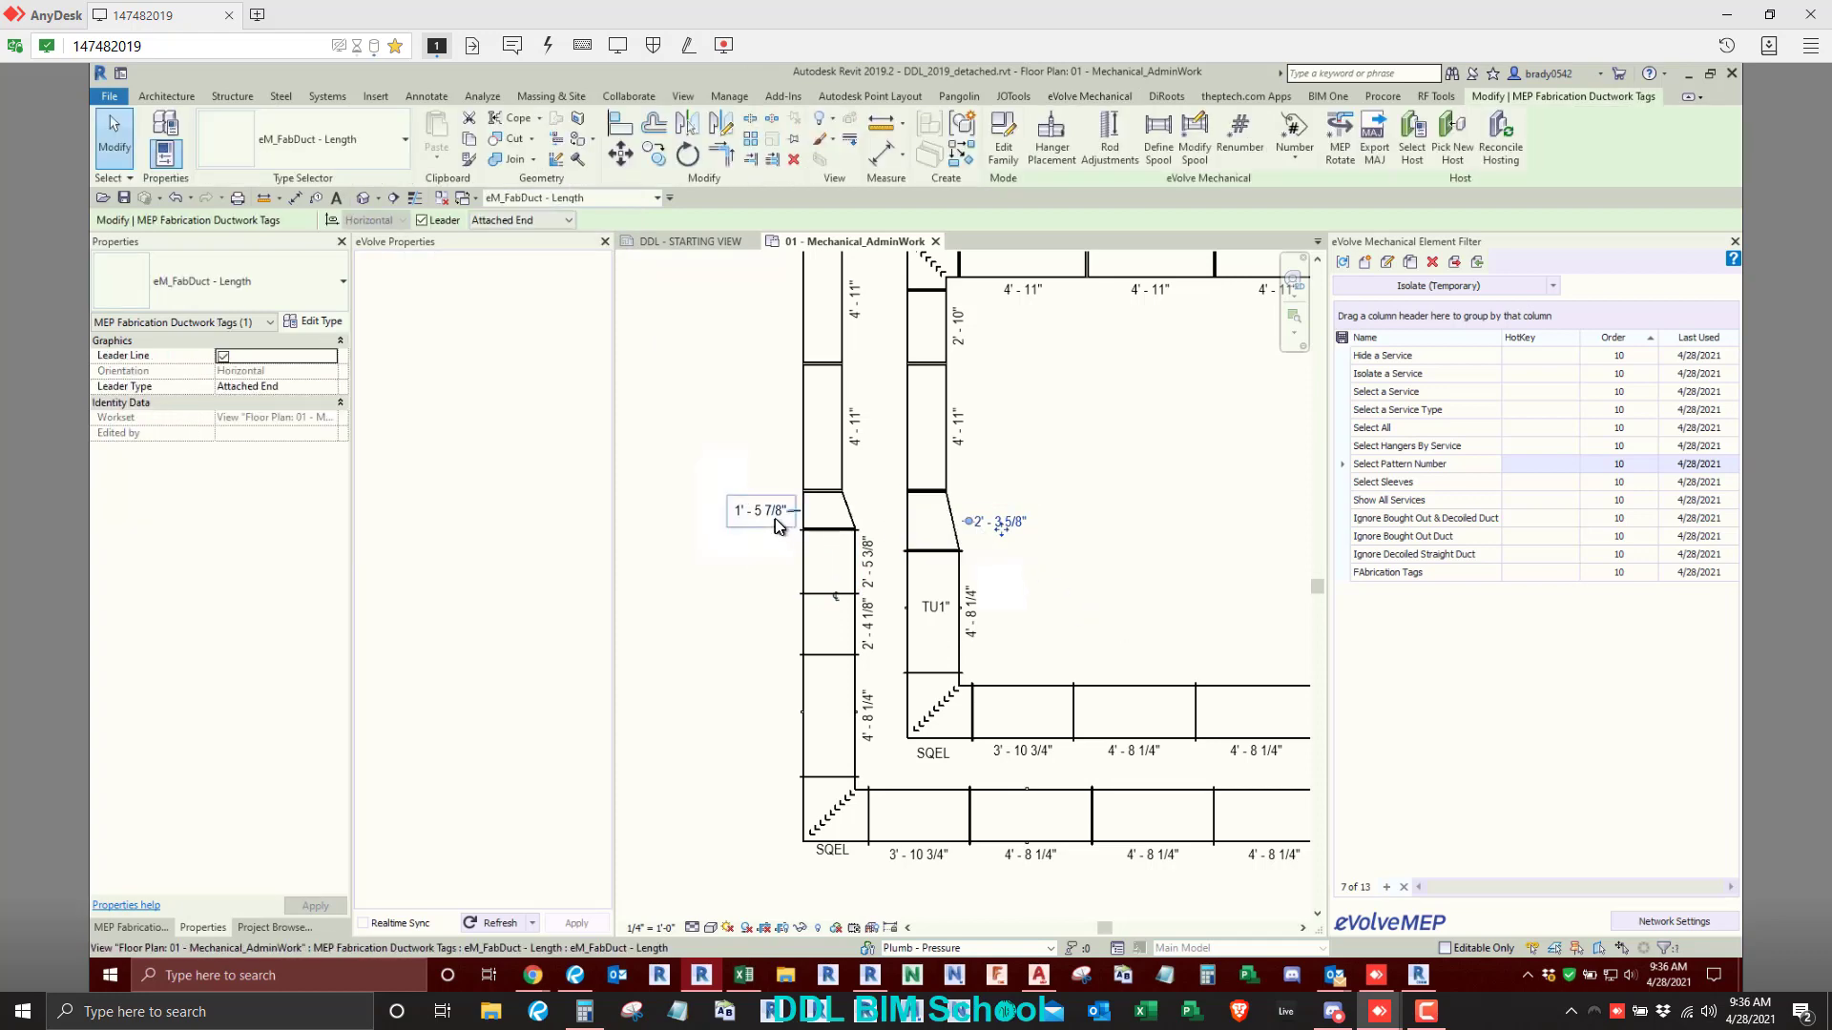
{"action": "left_click", "coordinate": [706, 668]}
{"action": "scroll", "coordinate": [1075, 516], "scroll_direction": "down", "scroll_amount": 4}
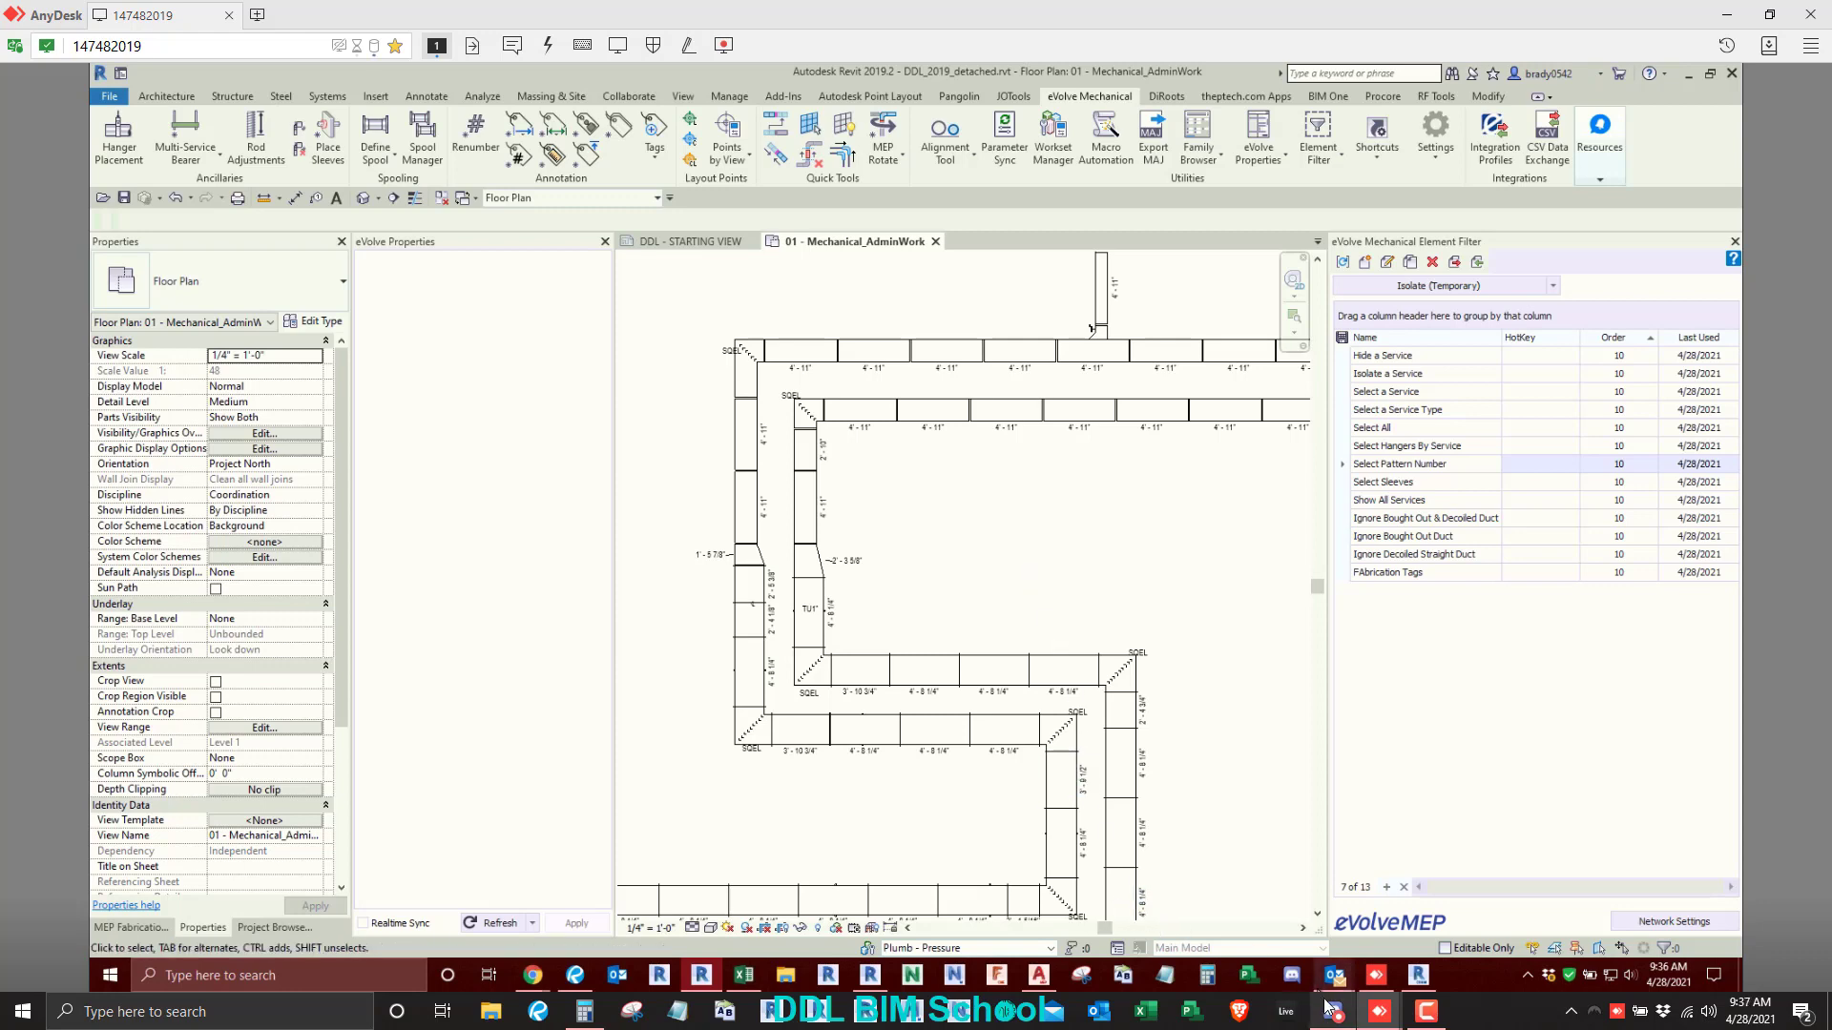
{"action": "mouse_move", "coordinate": [1329, 1006]}
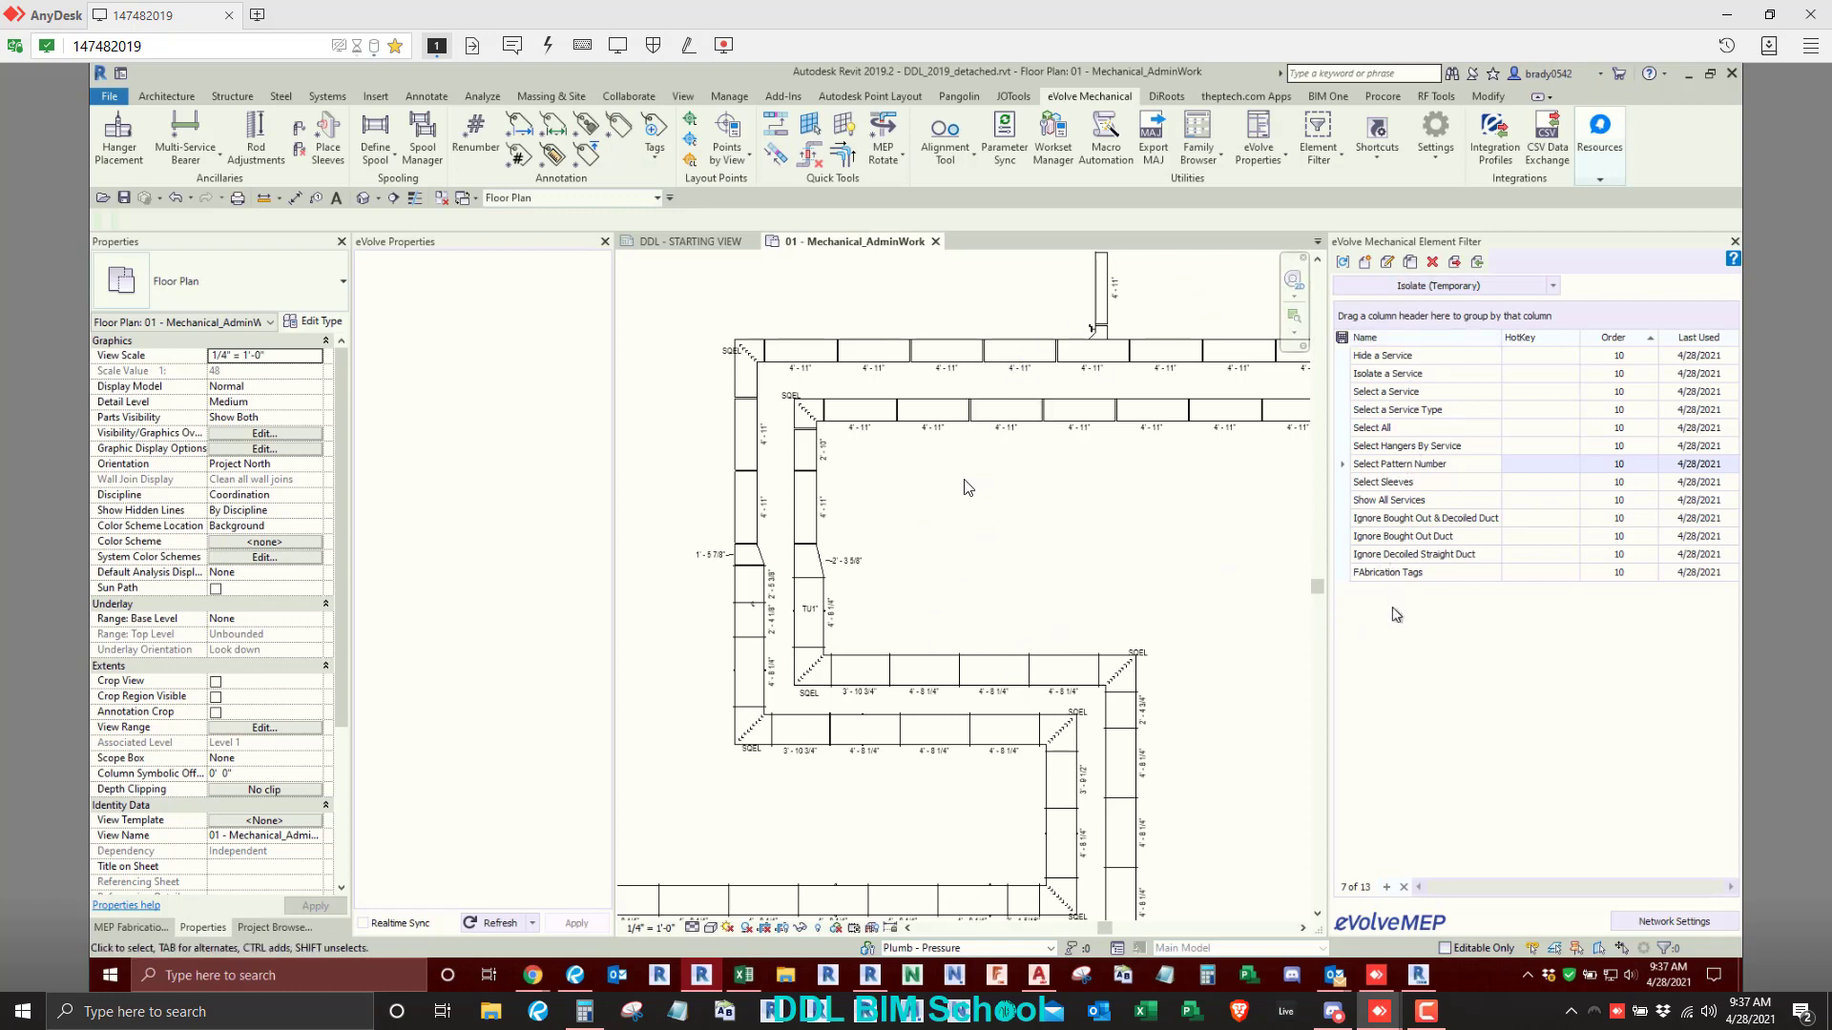
- Tag a straight duct in the outer upper horizontal run using the Multi annotation, placing the tag above the duct
{"action": "left_click", "coordinate": [620, 127]}
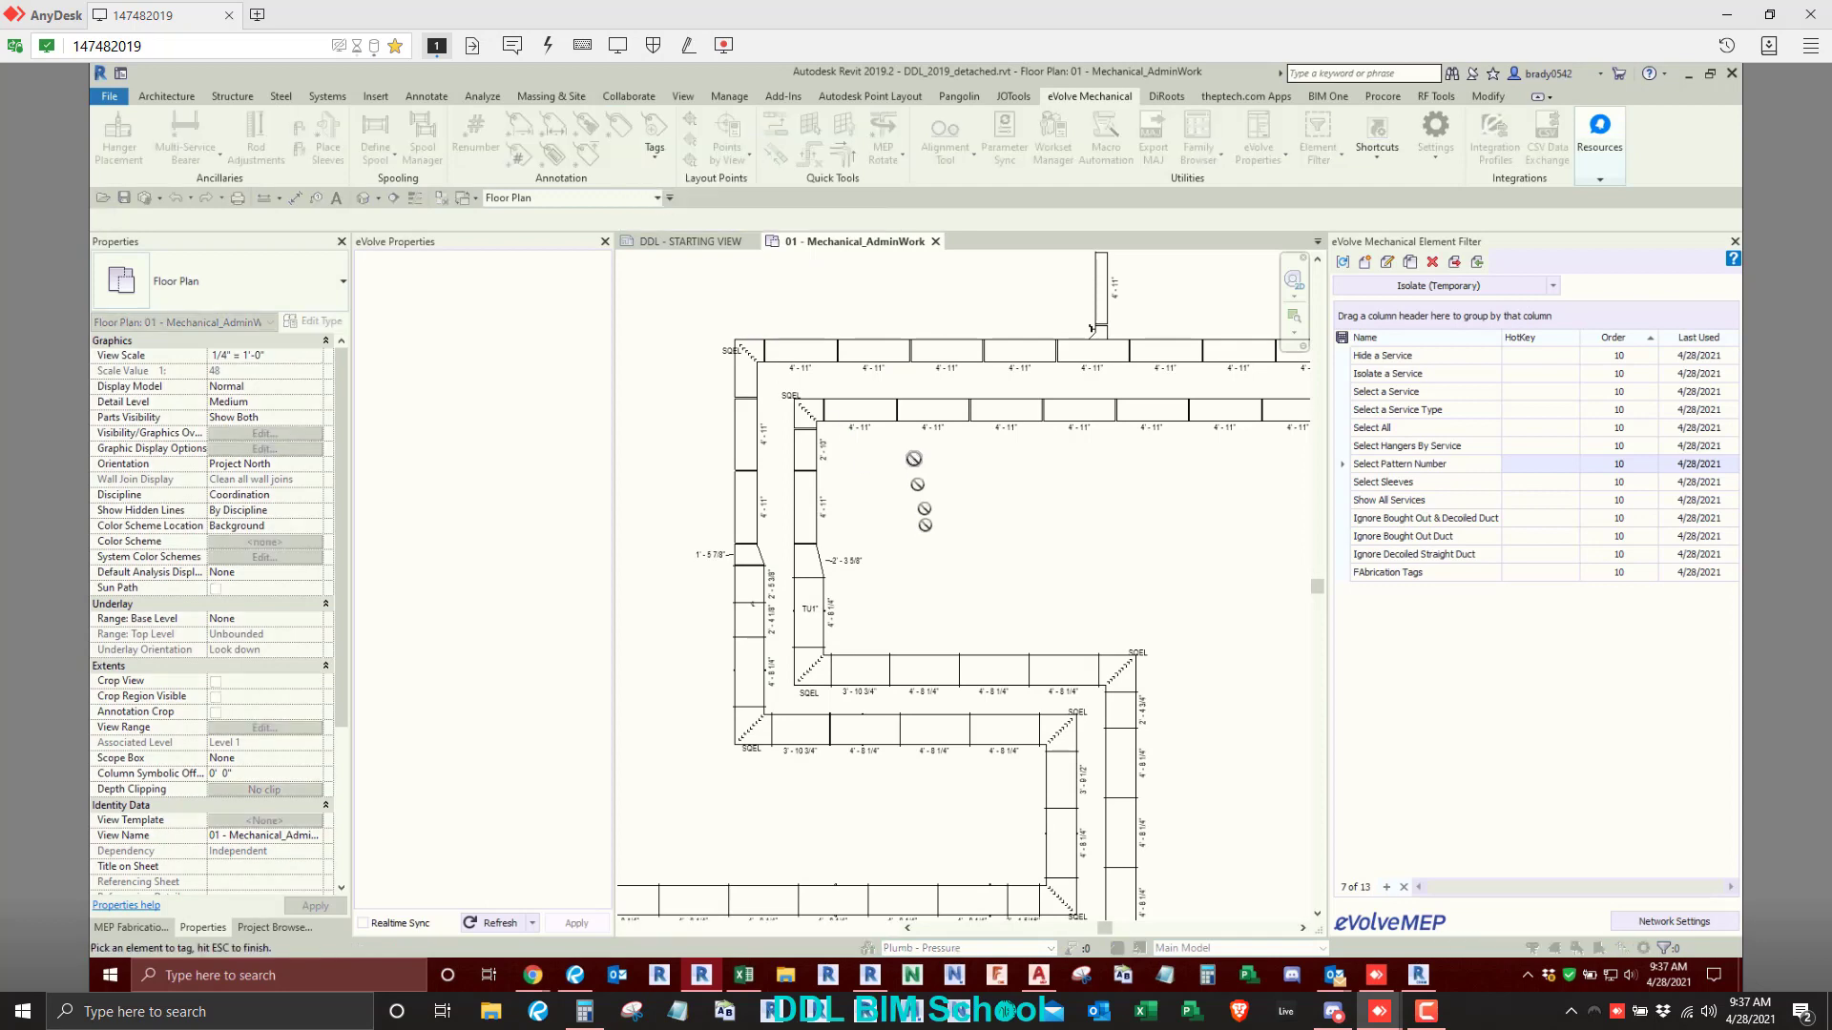
{"action": "scroll", "coordinate": [917, 504], "scroll_direction": "up", "scroll_amount": 3}
{"action": "middle_click_drag", "start_coordinate": [983, 287], "coordinate": [962, 511]}
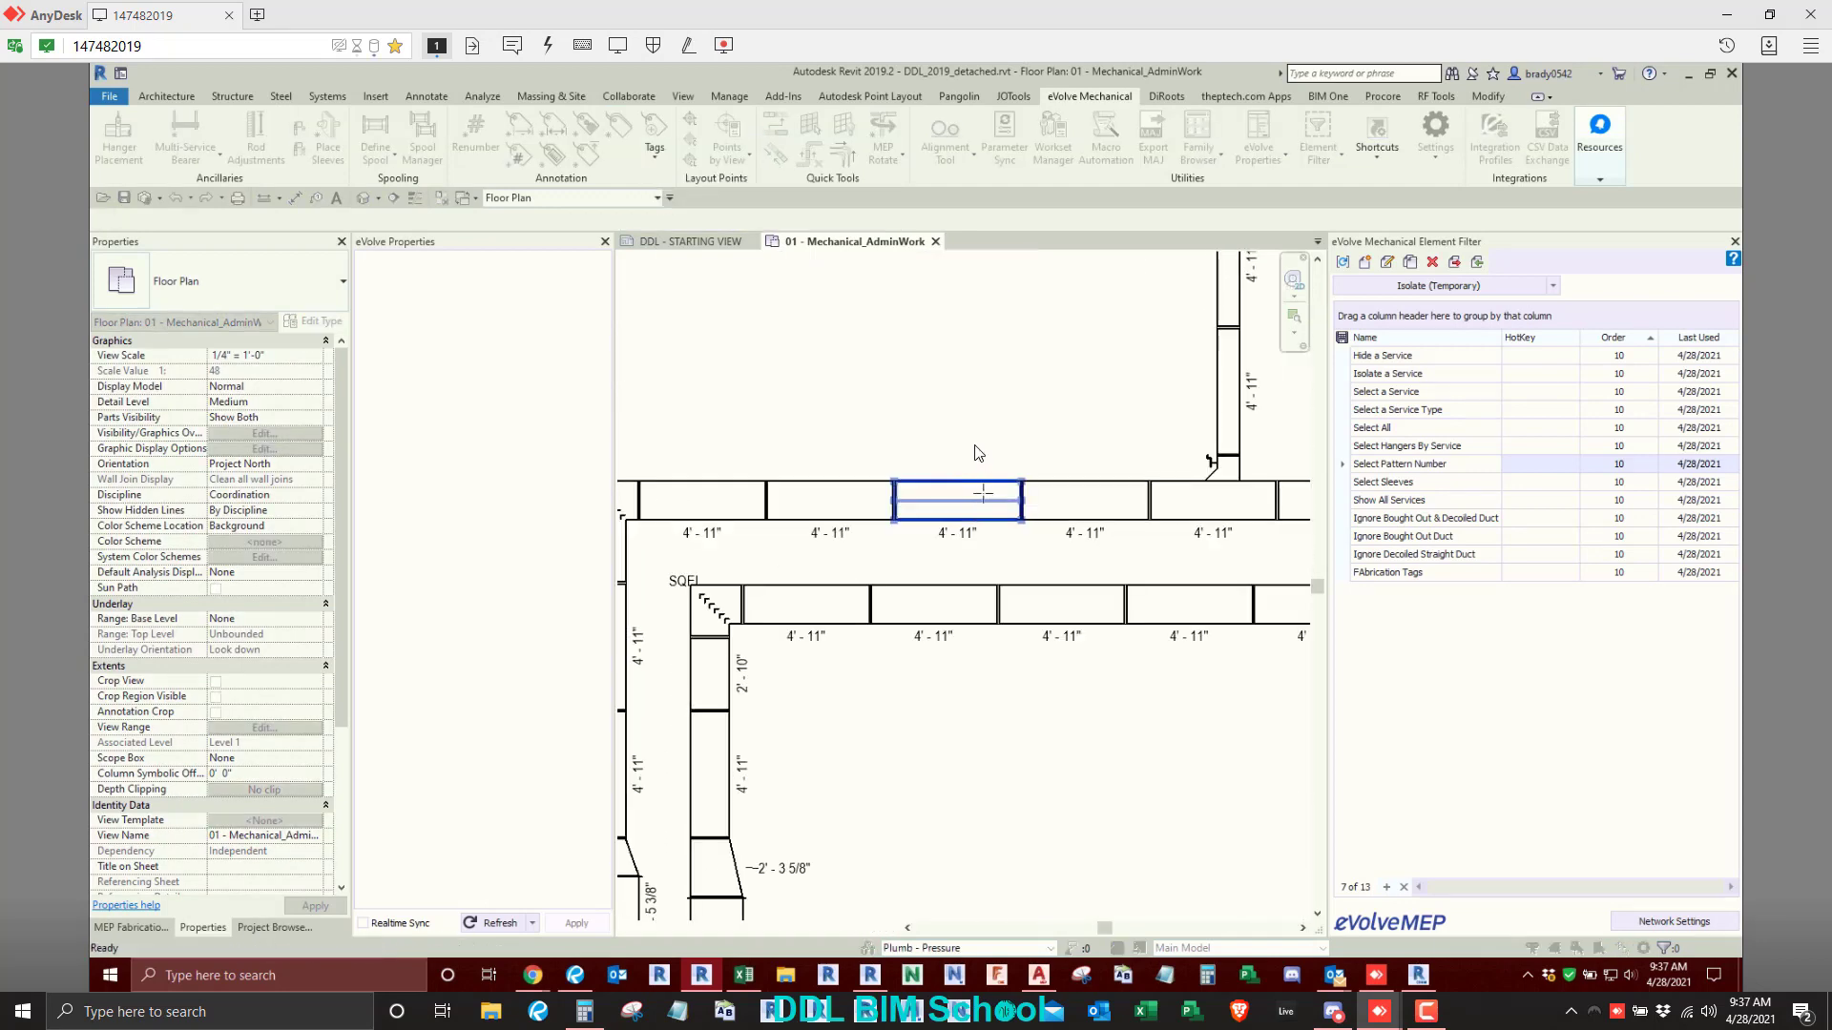
{"action": "left_click", "coordinate": [972, 492]}
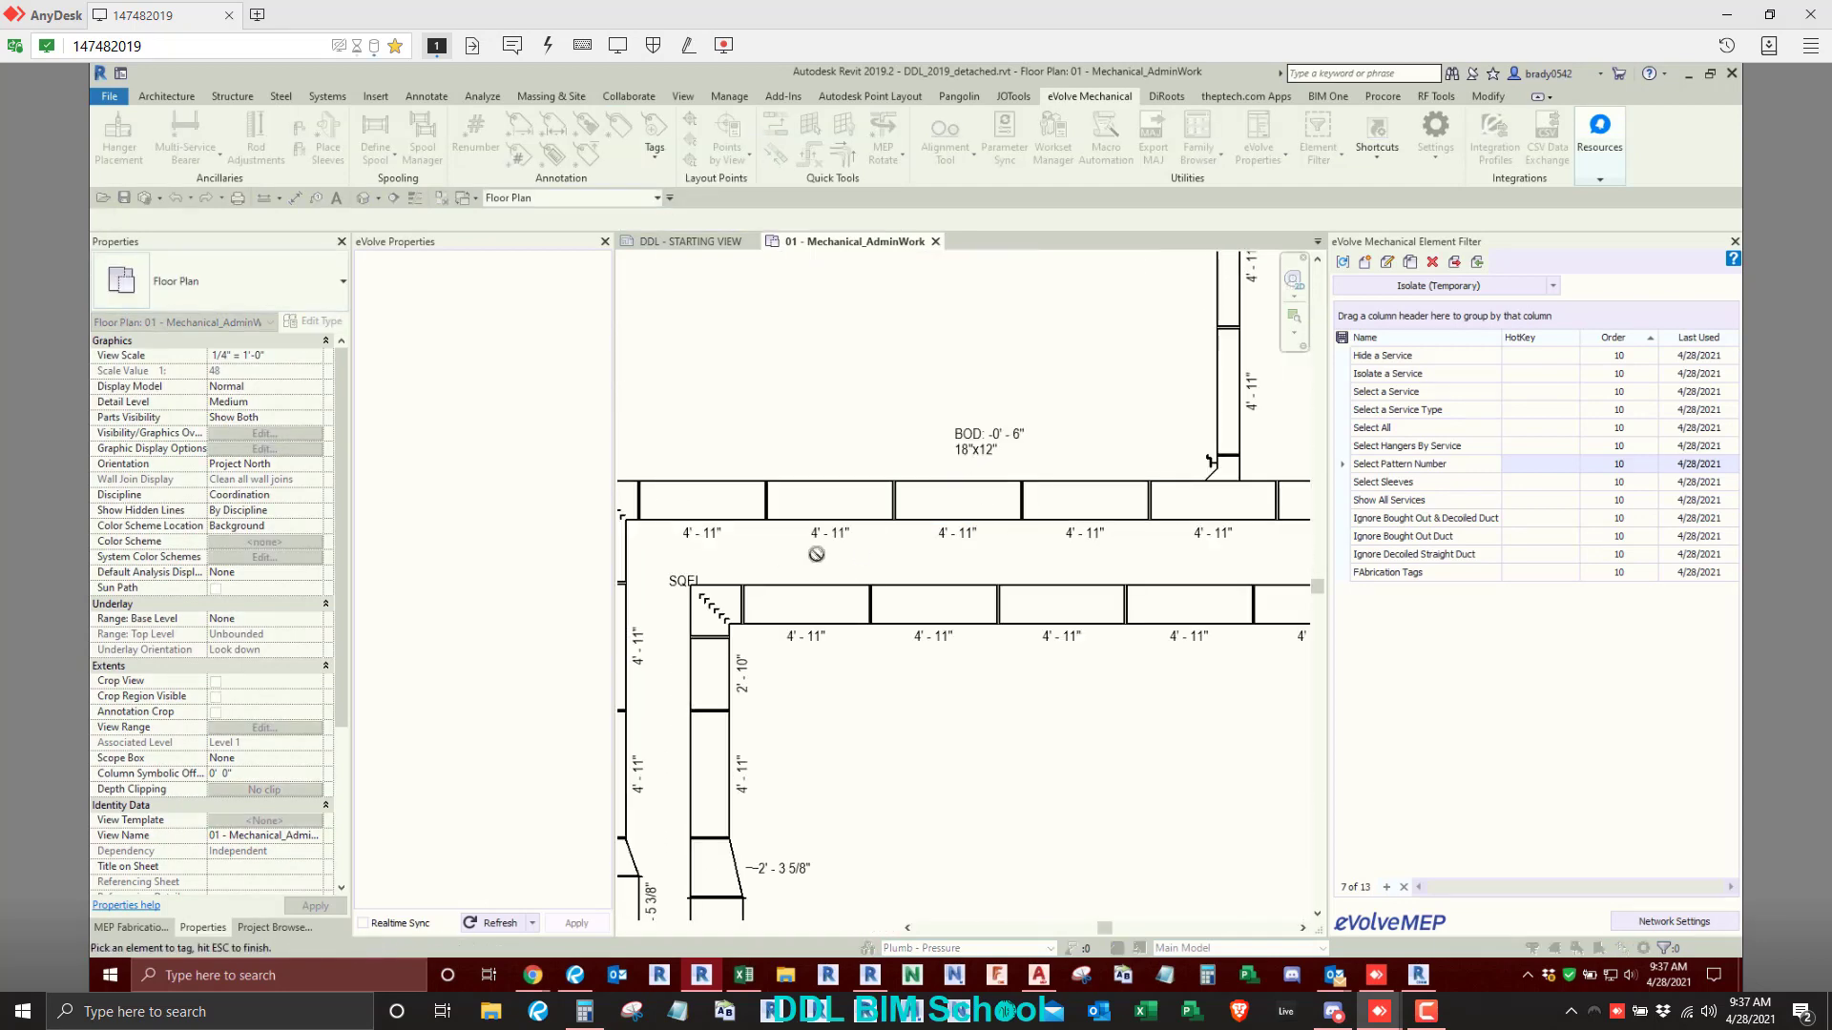
{"action": "key", "text": "Escape"}
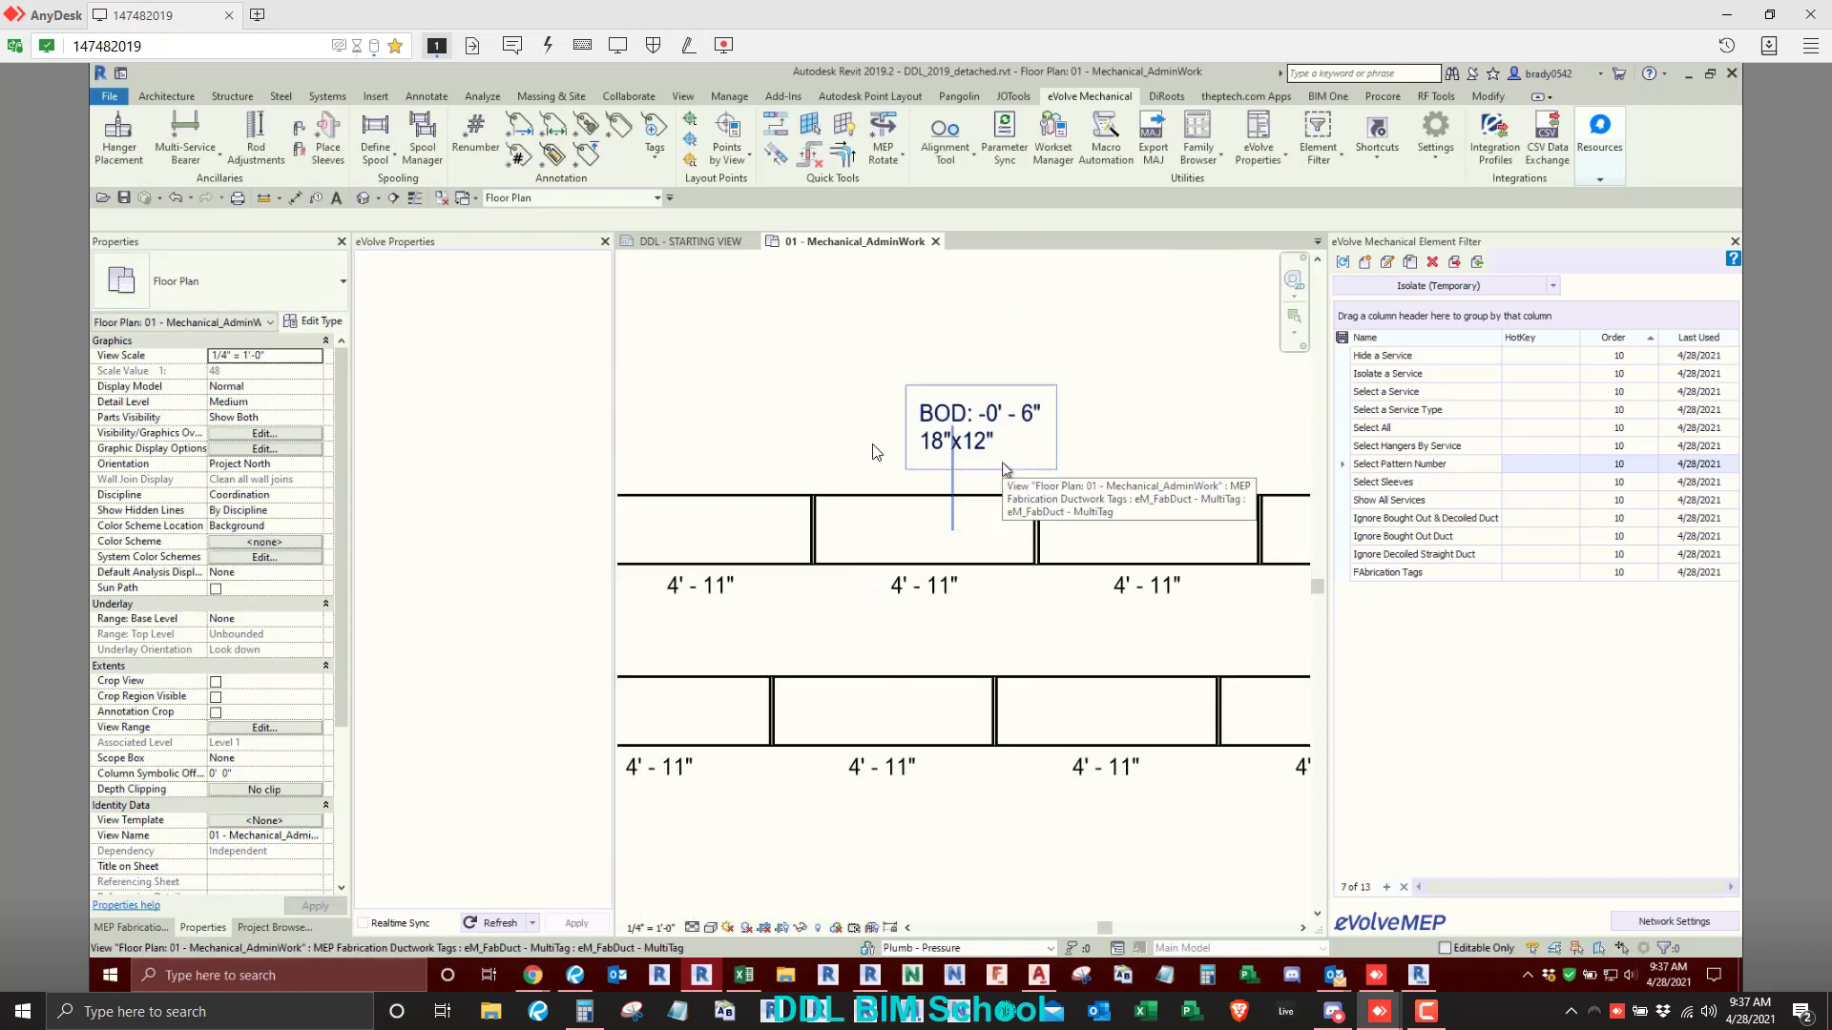
- Shift the multi tag slightly left so it sits centred above its duct segment
{"action": "left_click", "coordinate": [998, 458]}
{"action": "scroll", "coordinate": [1002, 464], "scroll_direction": "up", "scroll_amount": 2}
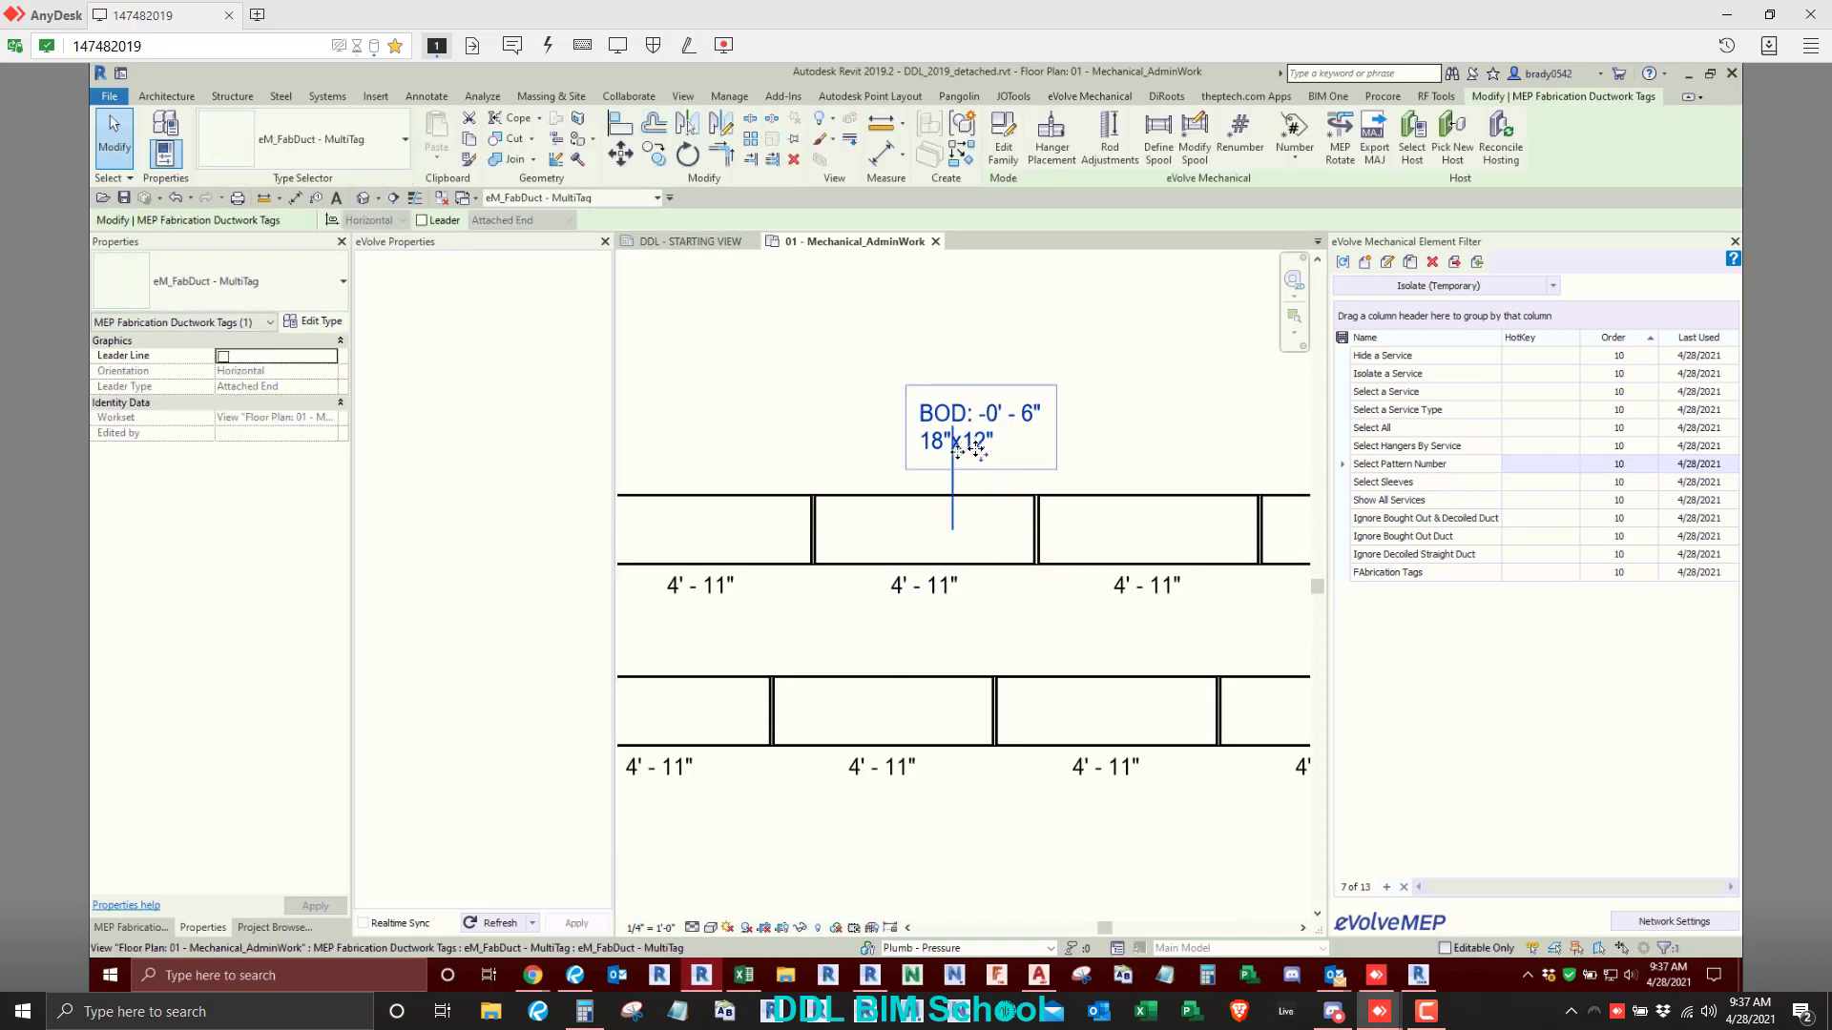
{"action": "left_click_drag", "start_coordinate": [983, 458], "coordinate": [947, 466]}
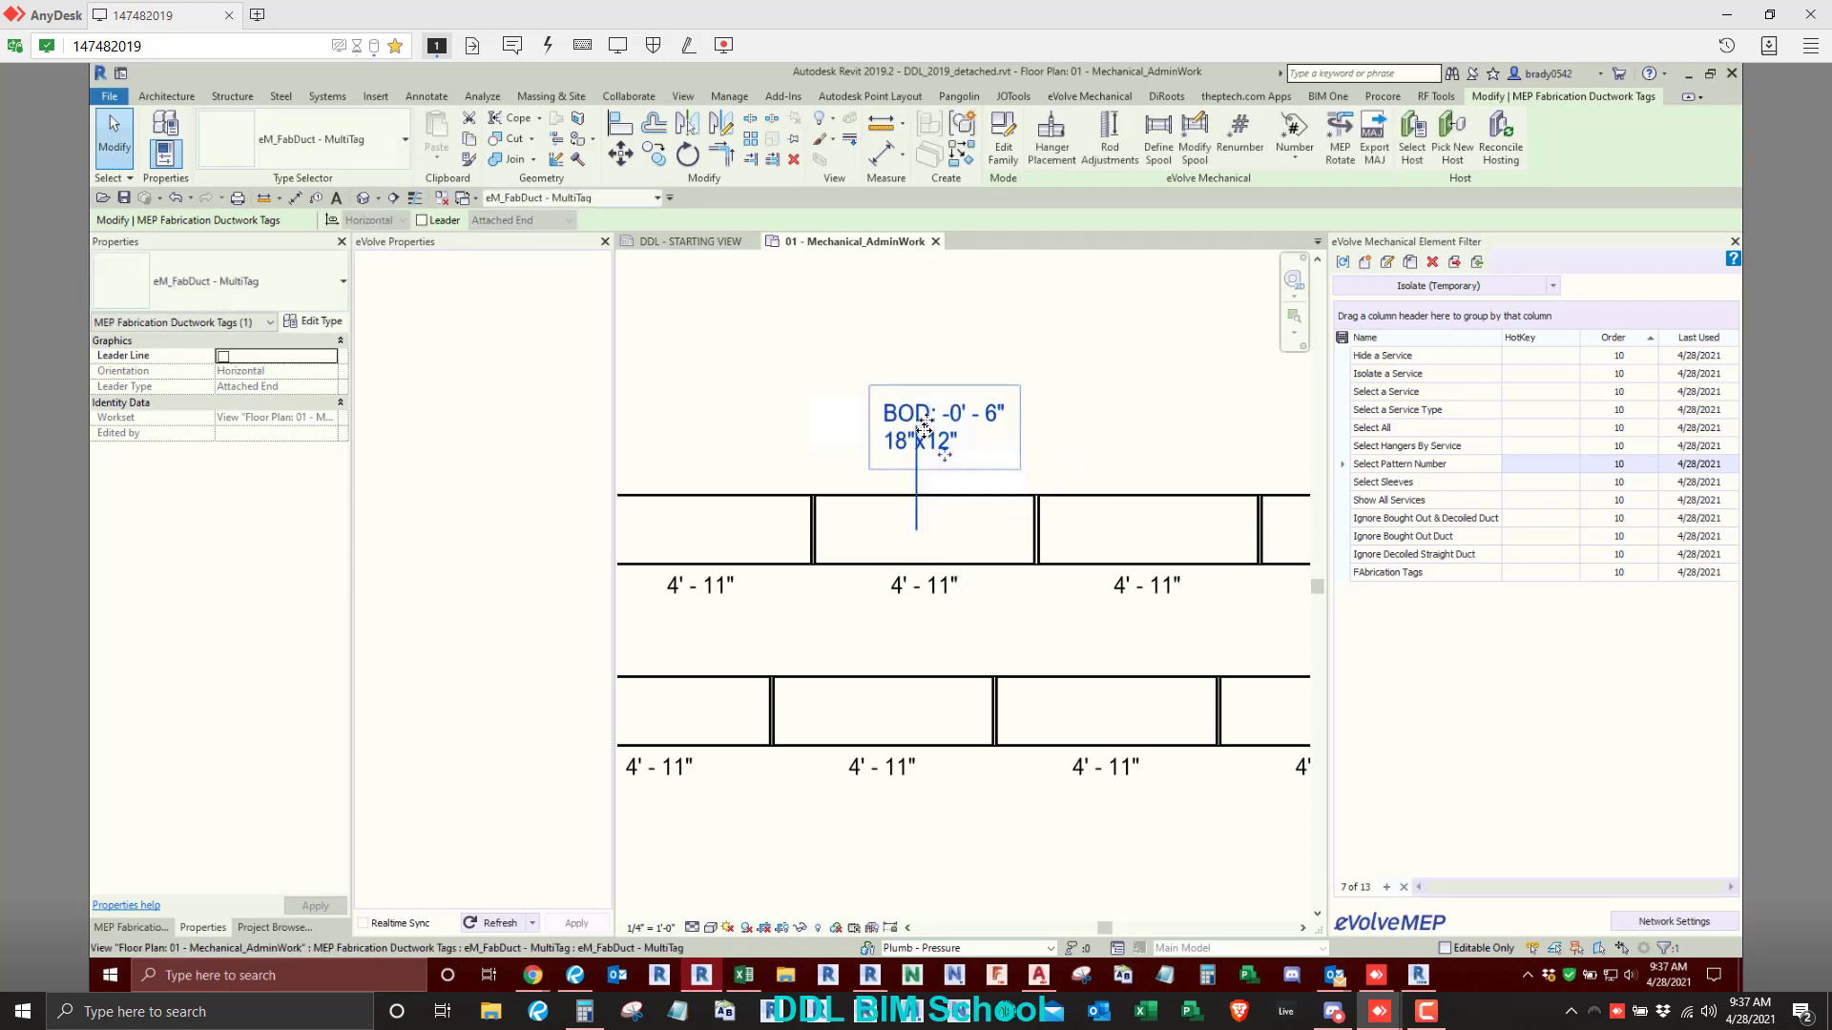
- Place a Multi tag above the upper horizontal pipe of the pipe run, between the valve and the angled bend
{"action": "scroll", "coordinate": [923, 429], "scroll_direction": "down", "scroll_amount": 5}
{"action": "middle_click_drag", "start_coordinate": [1017, 590], "coordinate": [957, 441]}
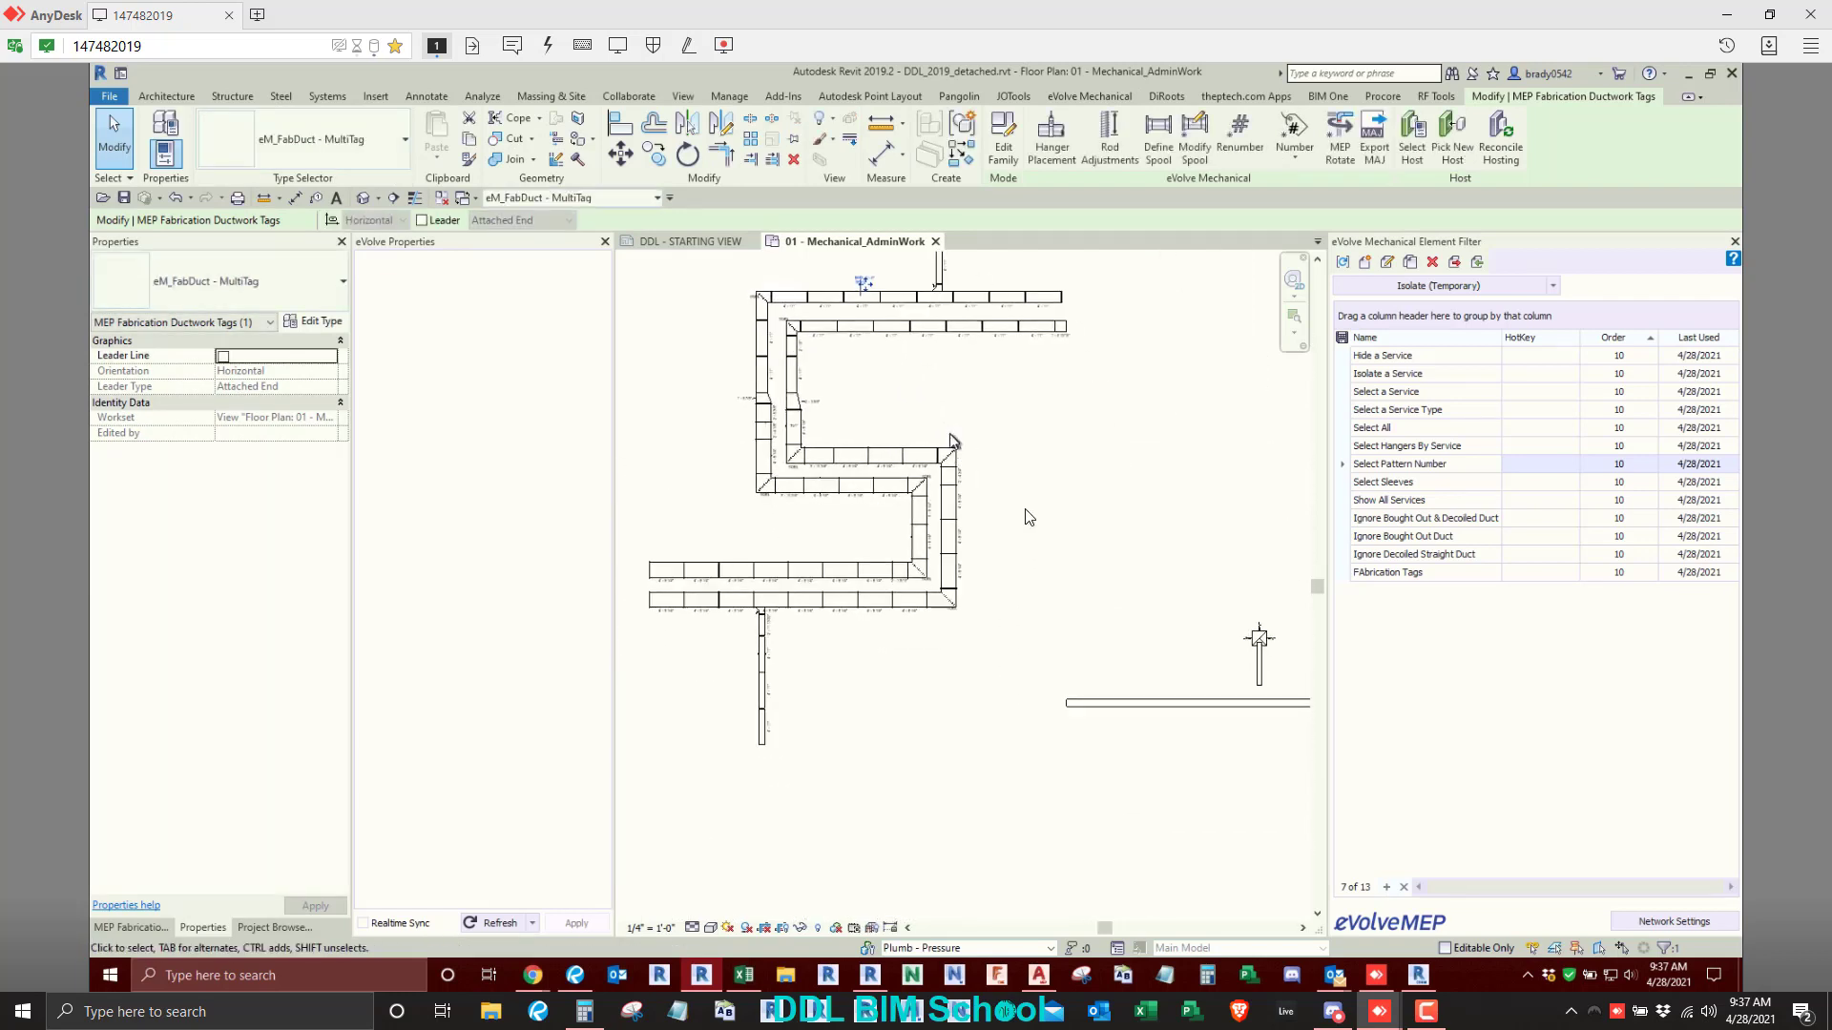
{"action": "middle_click_drag", "start_coordinate": [1136, 570], "coordinate": [633, 580]}
{"action": "scroll", "coordinate": [973, 470], "scroll_direction": "up", "scroll_amount": 4}
{"action": "middle_click_drag", "start_coordinate": [994, 470], "coordinate": [1043, 662]}
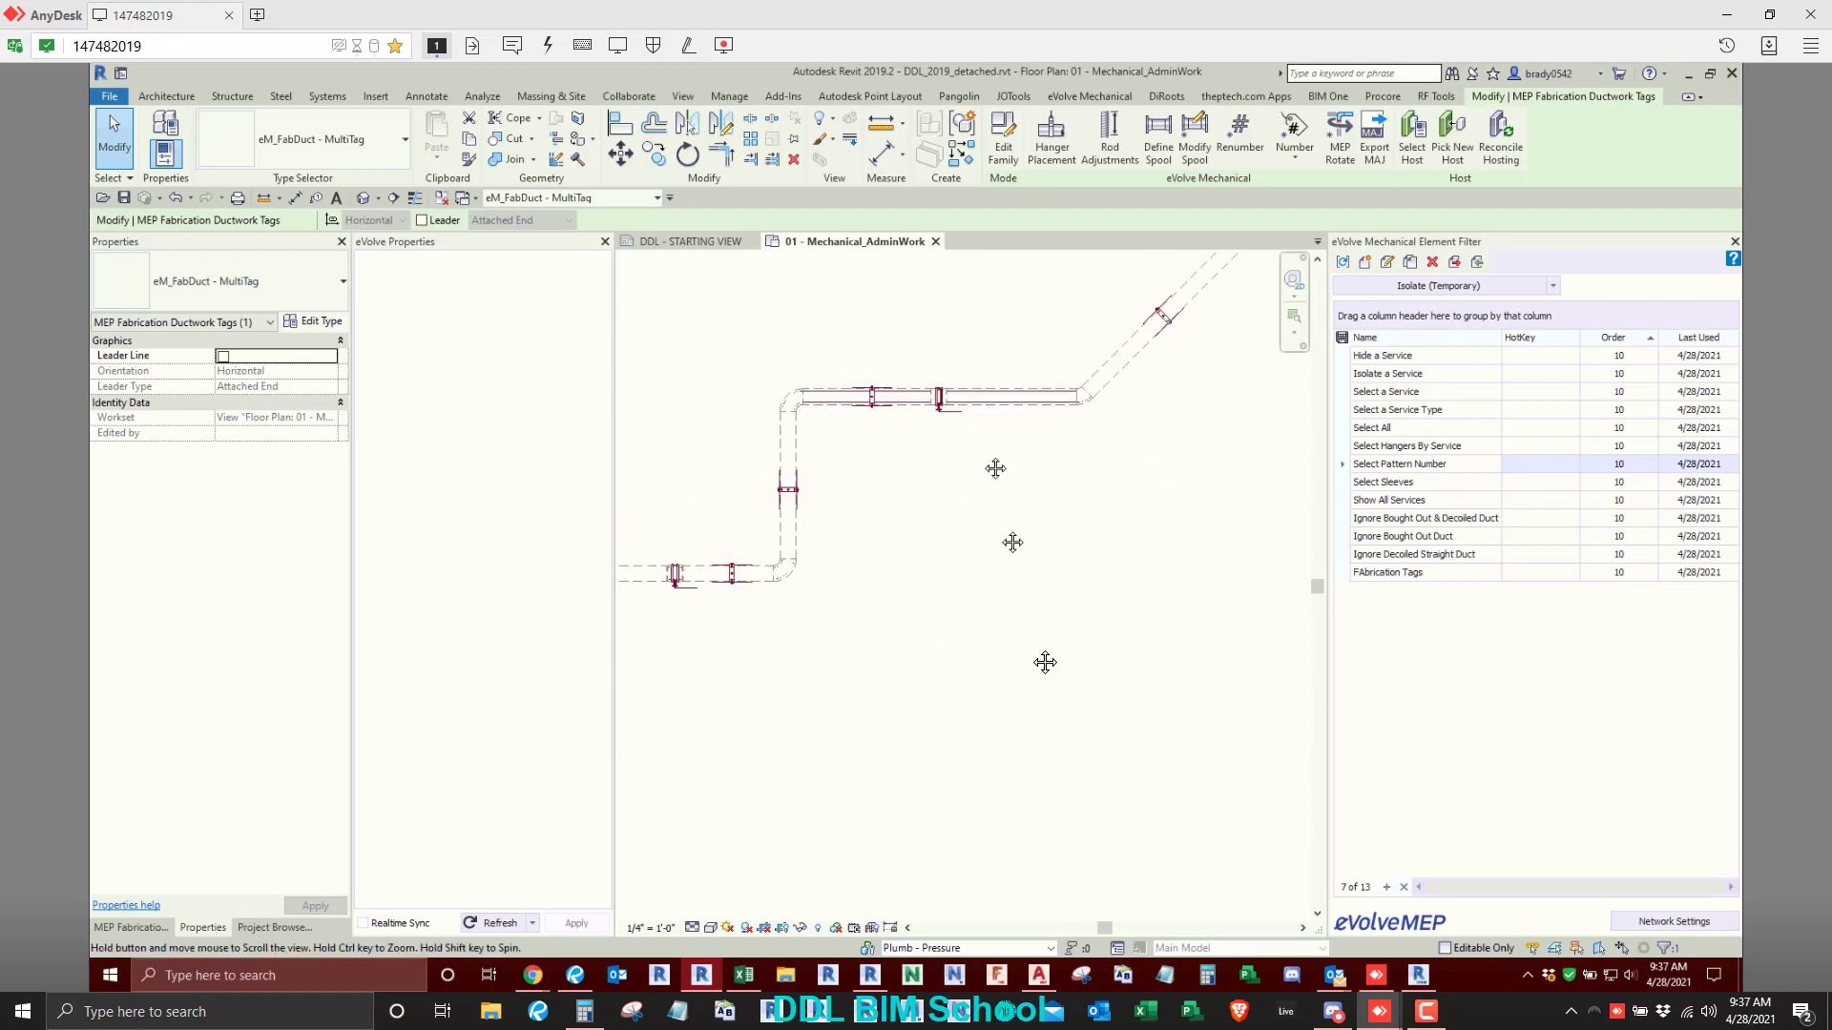
{"action": "left_click", "coordinate": [821, 457]}
{"action": "left_click", "coordinate": [632, 139]}
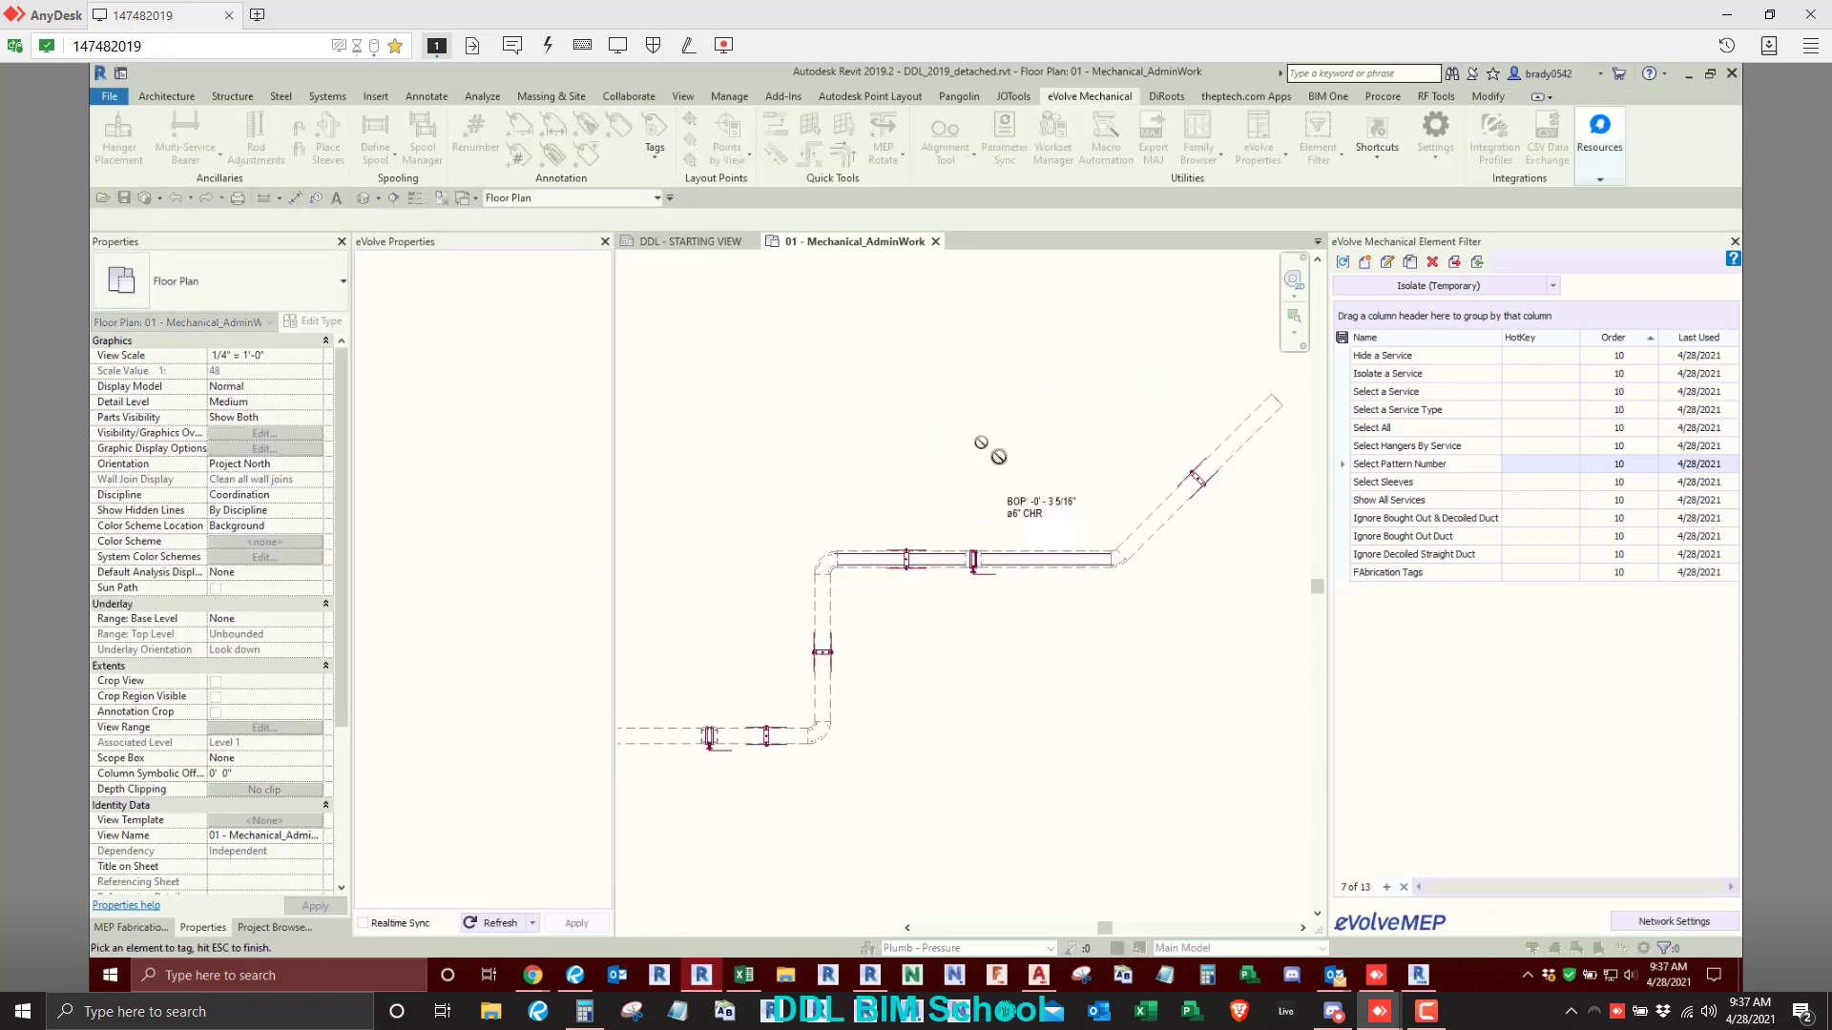
{"action": "right_click", "coordinate": [1001, 457]}
{"action": "left_click", "coordinate": [1040, 467]}
{"action": "scroll", "coordinate": [1033, 551], "scroll_direction": "up", "scroll_amount": 3}
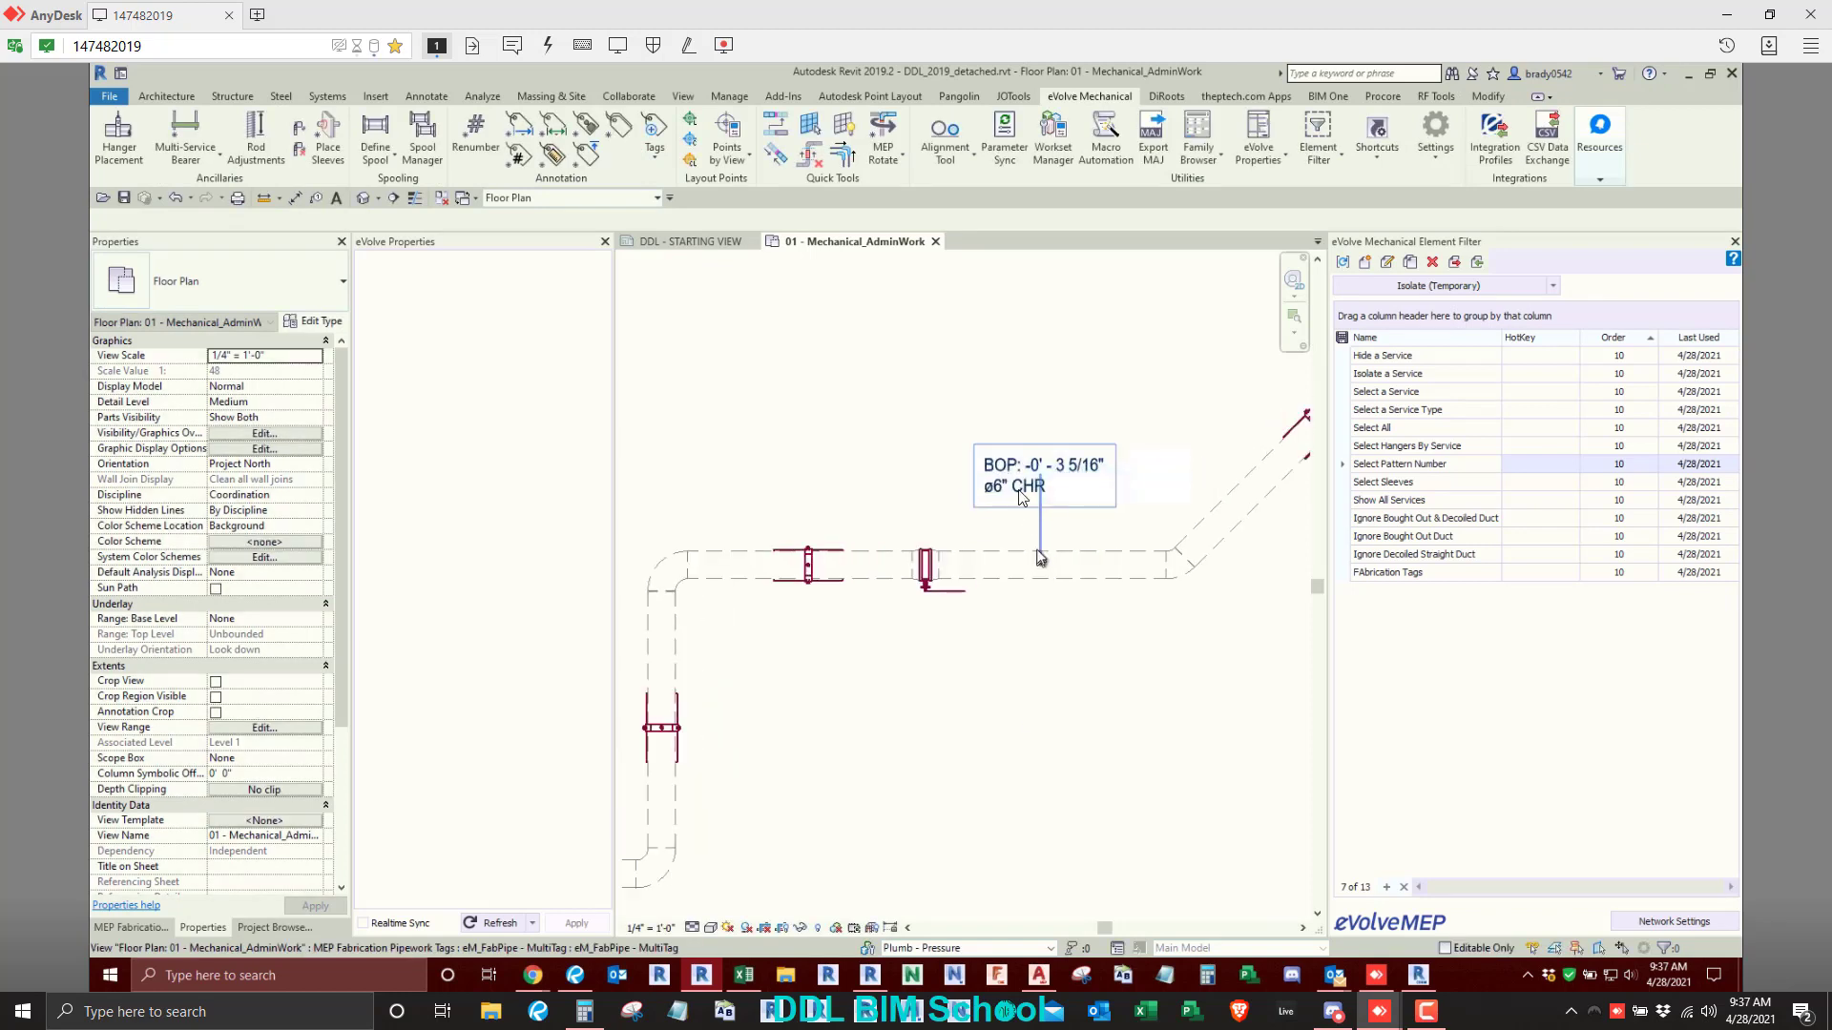
{"action": "scroll", "coordinate": [969, 666], "scroll_direction": "down", "scroll_amount": 3}
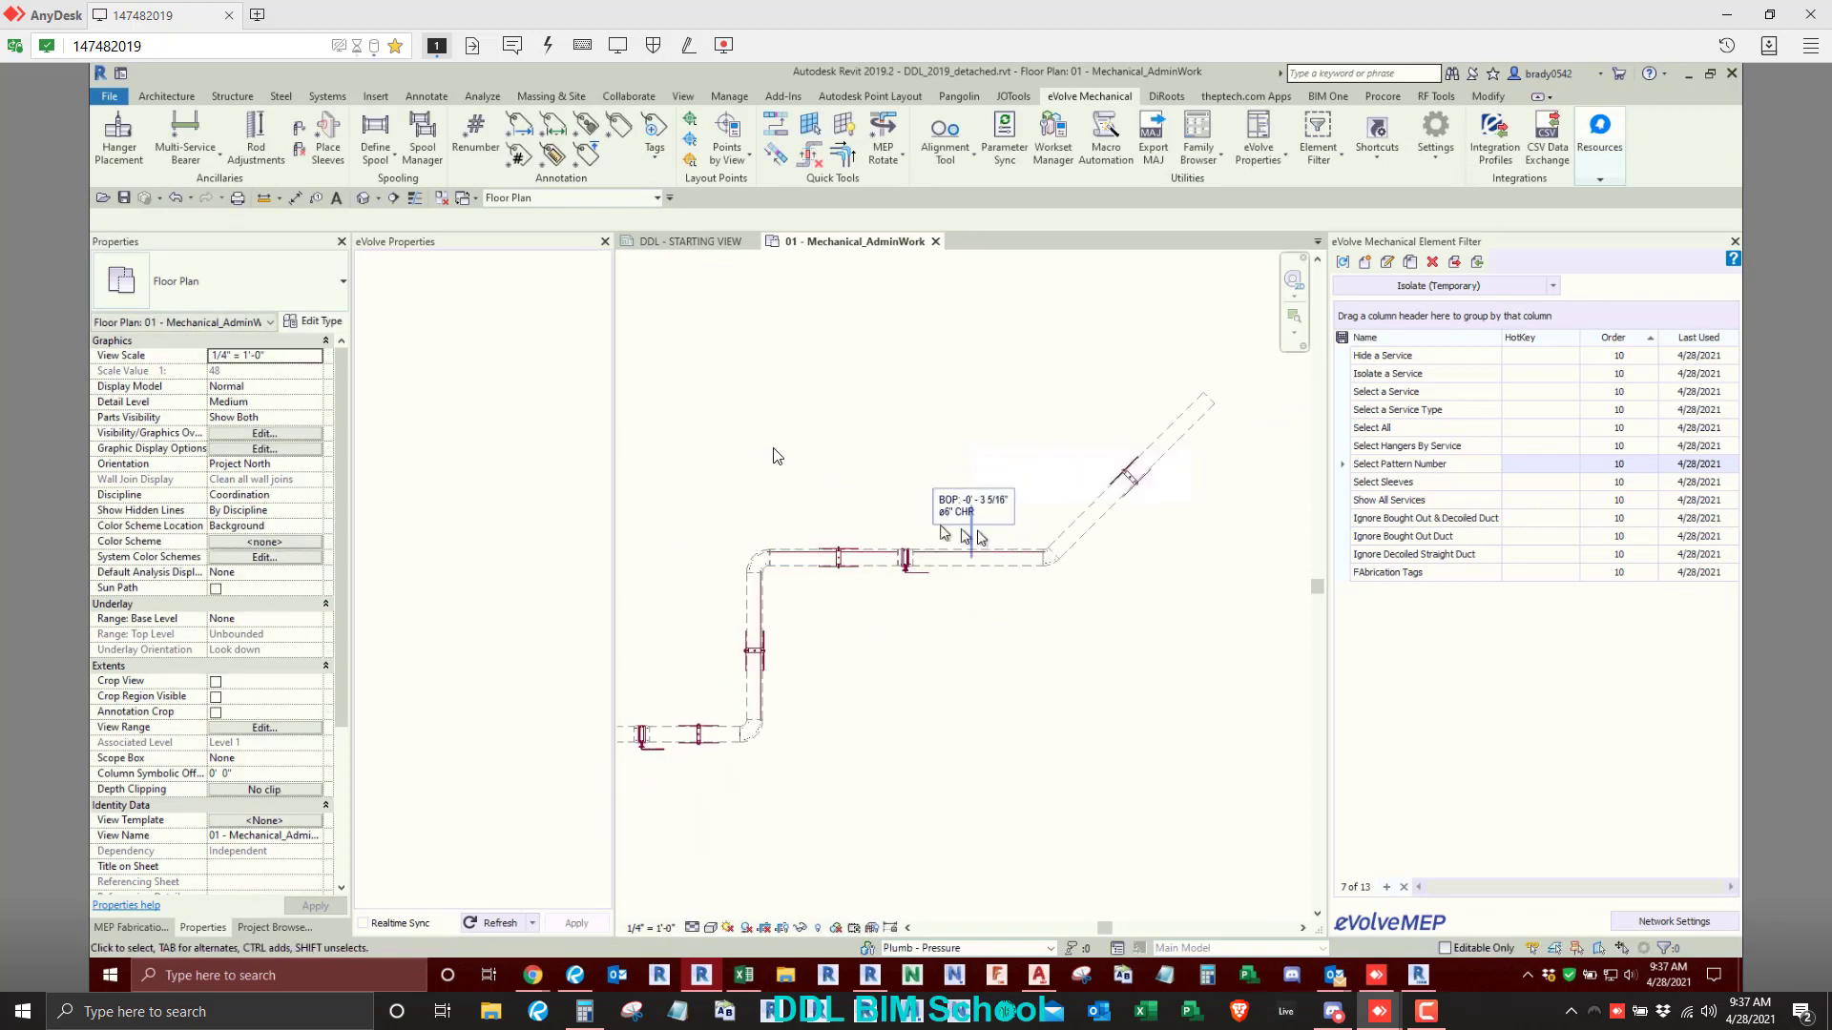
- Place a Size tag on the pipe run, beside the lower end of its vertical segment
{"action": "scroll", "coordinate": [803, 412], "scroll_direction": "down", "scroll_amount": 2}
{"action": "middle_click_drag", "start_coordinate": [993, 500], "coordinate": [1003, 504]}
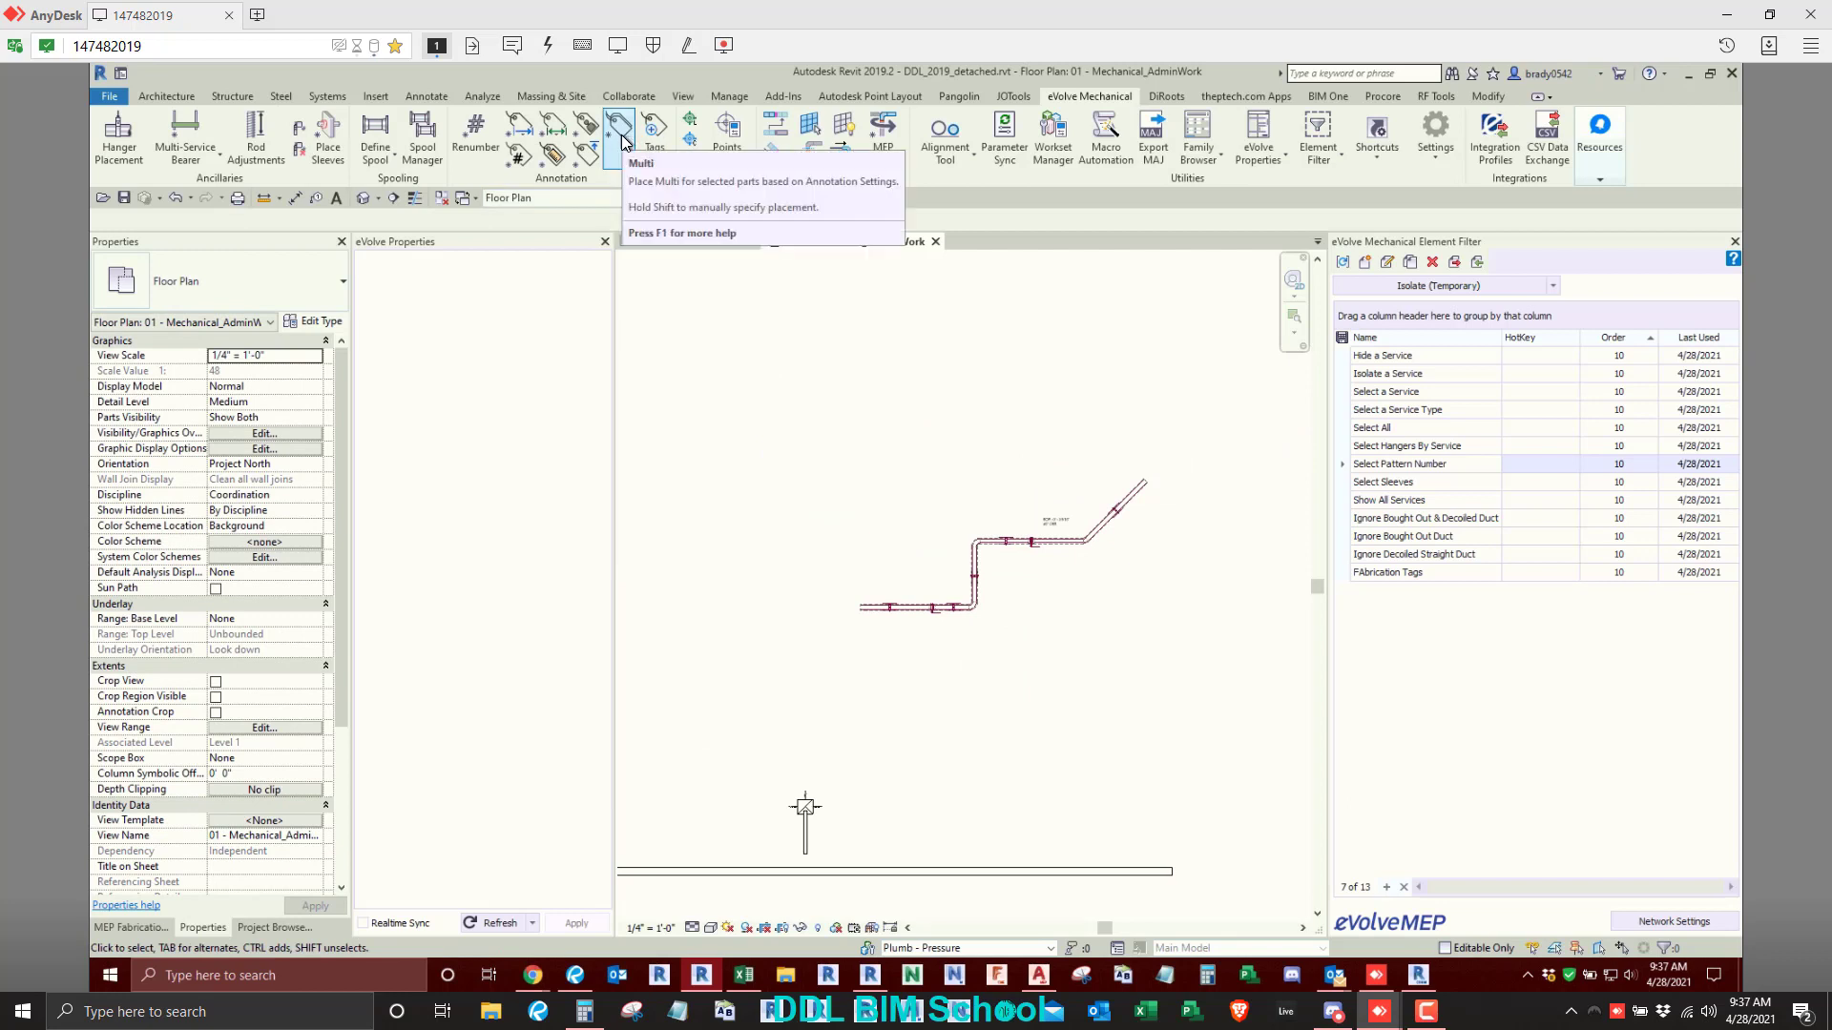
{"action": "left_click", "coordinate": [553, 156]}
{"action": "scroll", "coordinate": [964, 596], "scroll_direction": "up", "scroll_amount": 5}
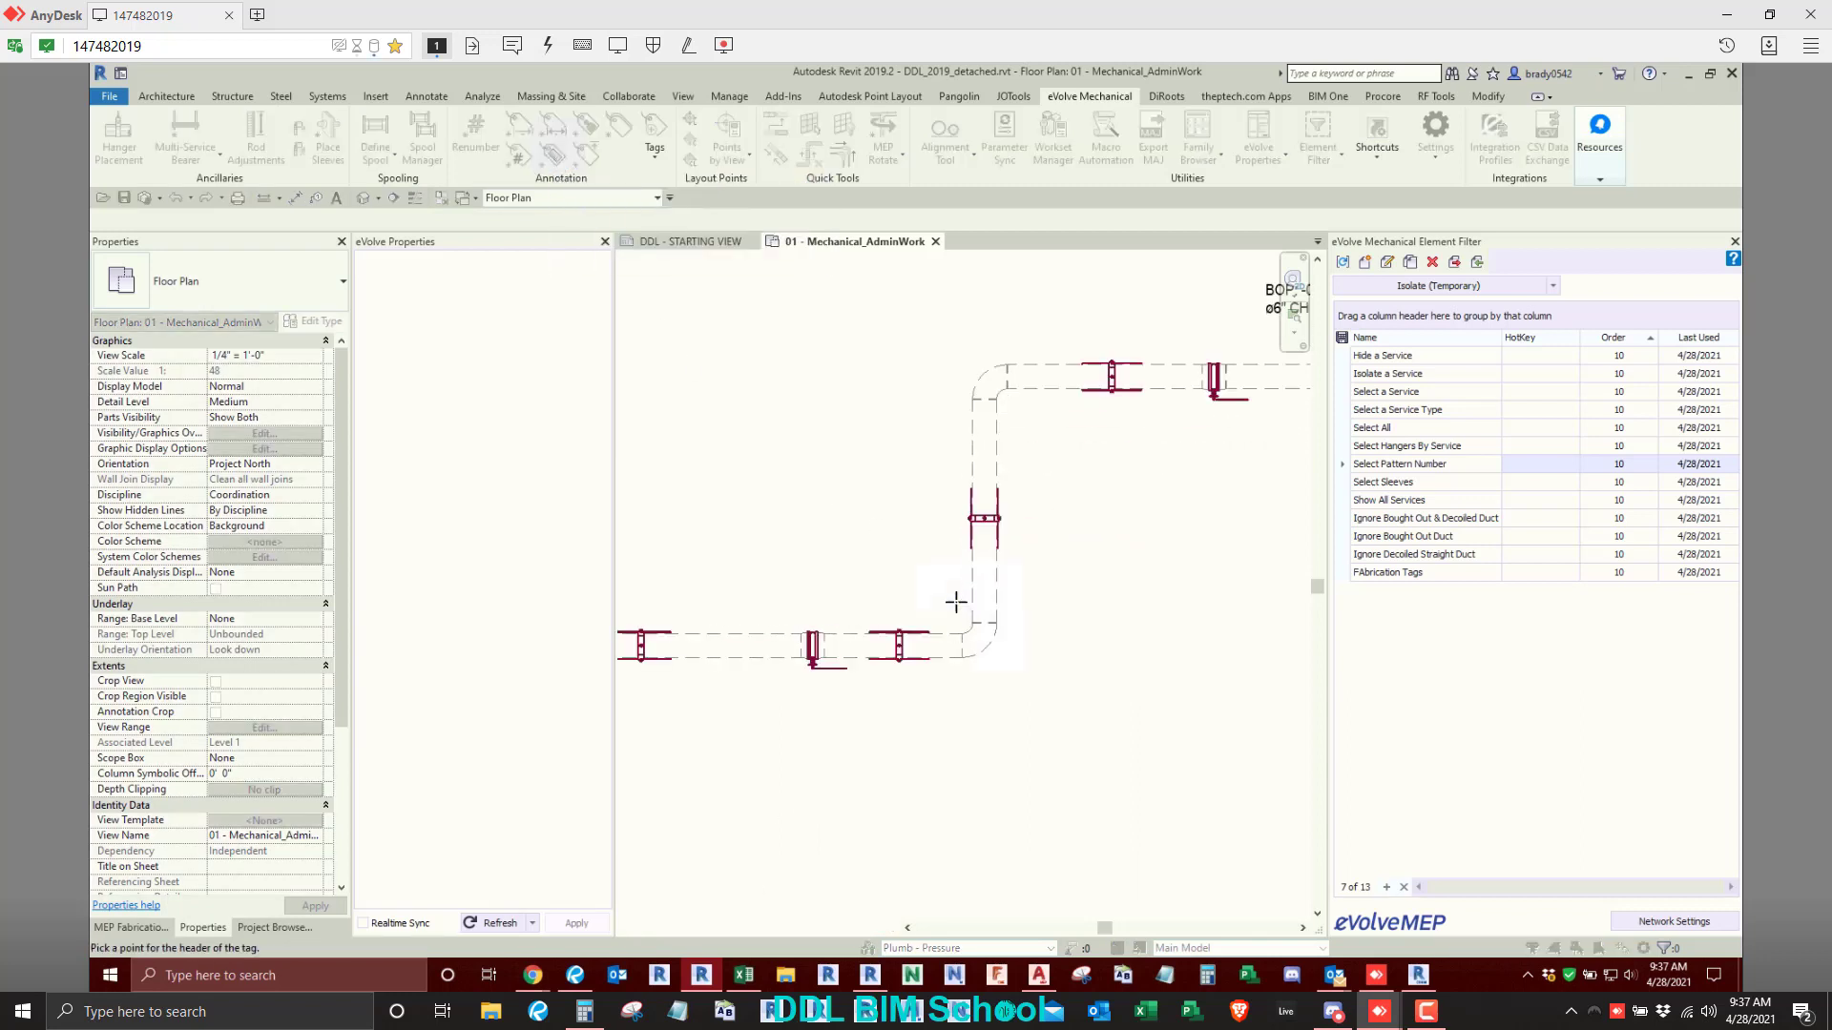
{"action": "left_click", "coordinate": [955, 601]}
- Place Size tags above two straight ducts in the inner upper horizontal duct run
{"action": "scroll", "coordinate": [792, 469], "scroll_direction": "down", "scroll_amount": 5}
{"action": "middle_click_drag", "start_coordinate": [782, 505], "coordinate": [1422, 625]}
{"action": "scroll", "coordinate": [849, 453], "scroll_direction": "up", "scroll_amount": 5}
{"action": "left_click", "coordinate": [876, 430]}
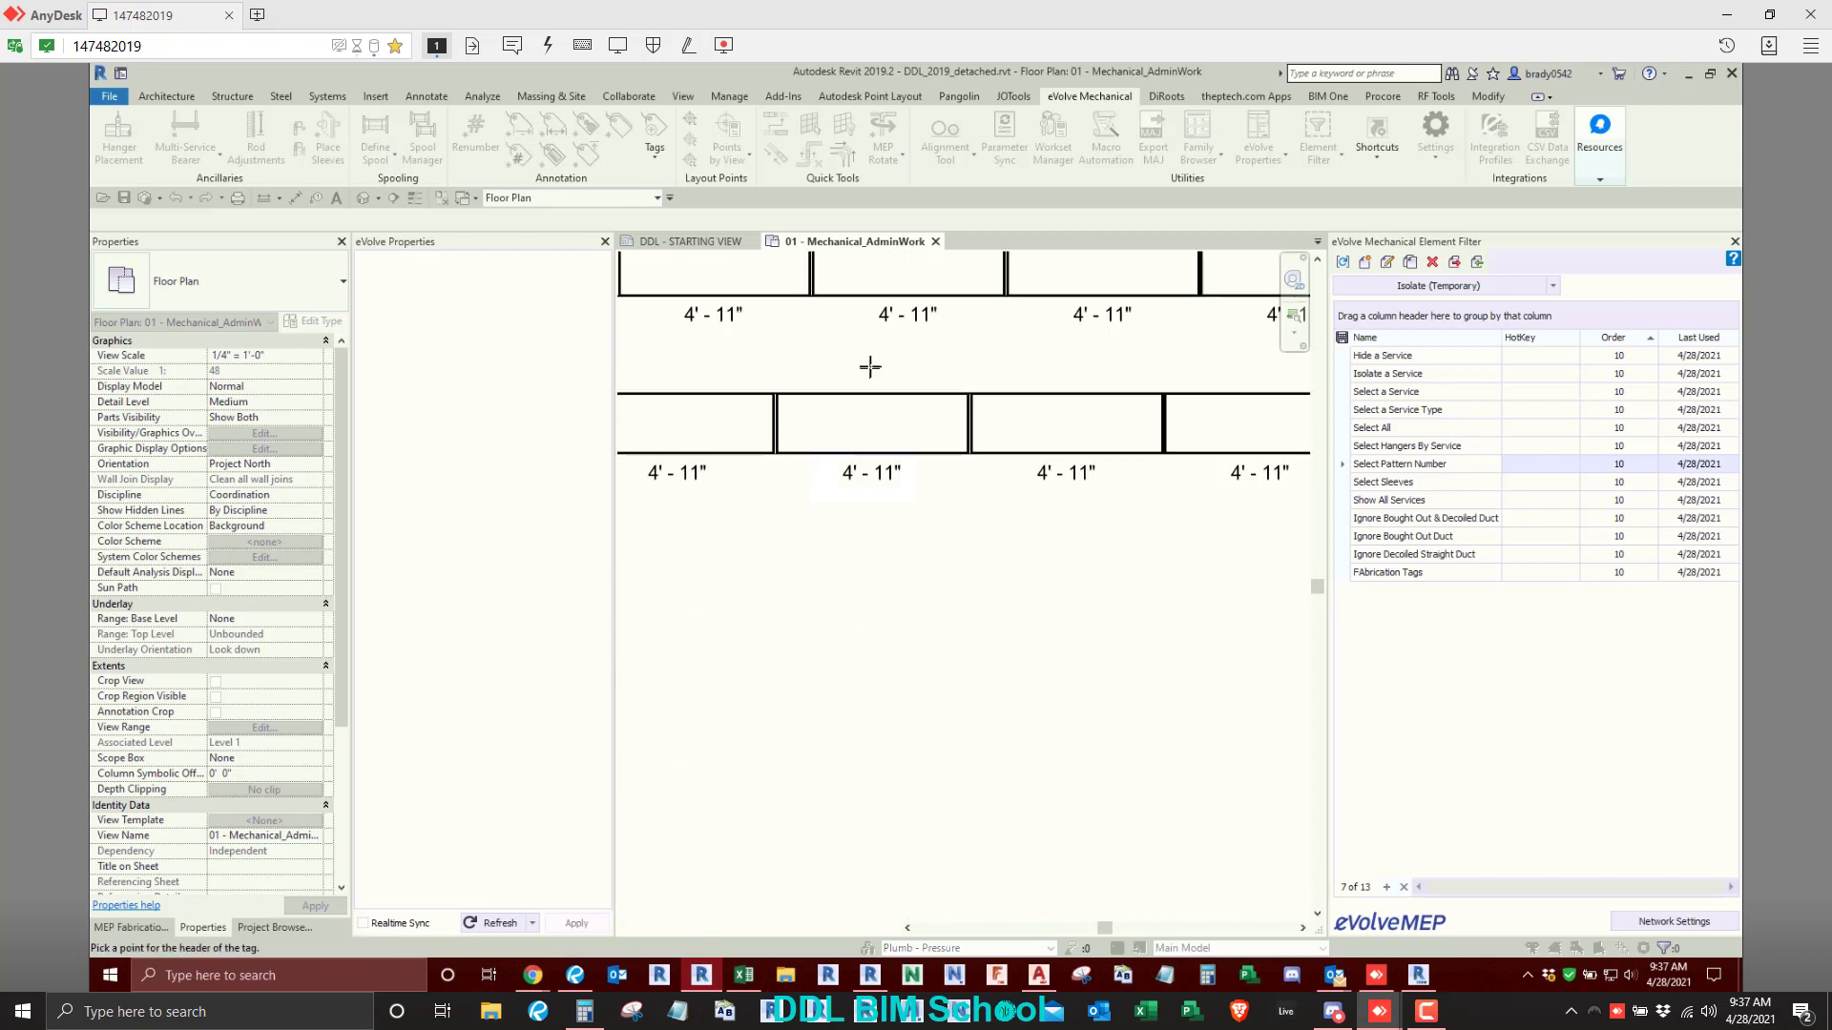
{"action": "left_click", "coordinate": [854, 430]}
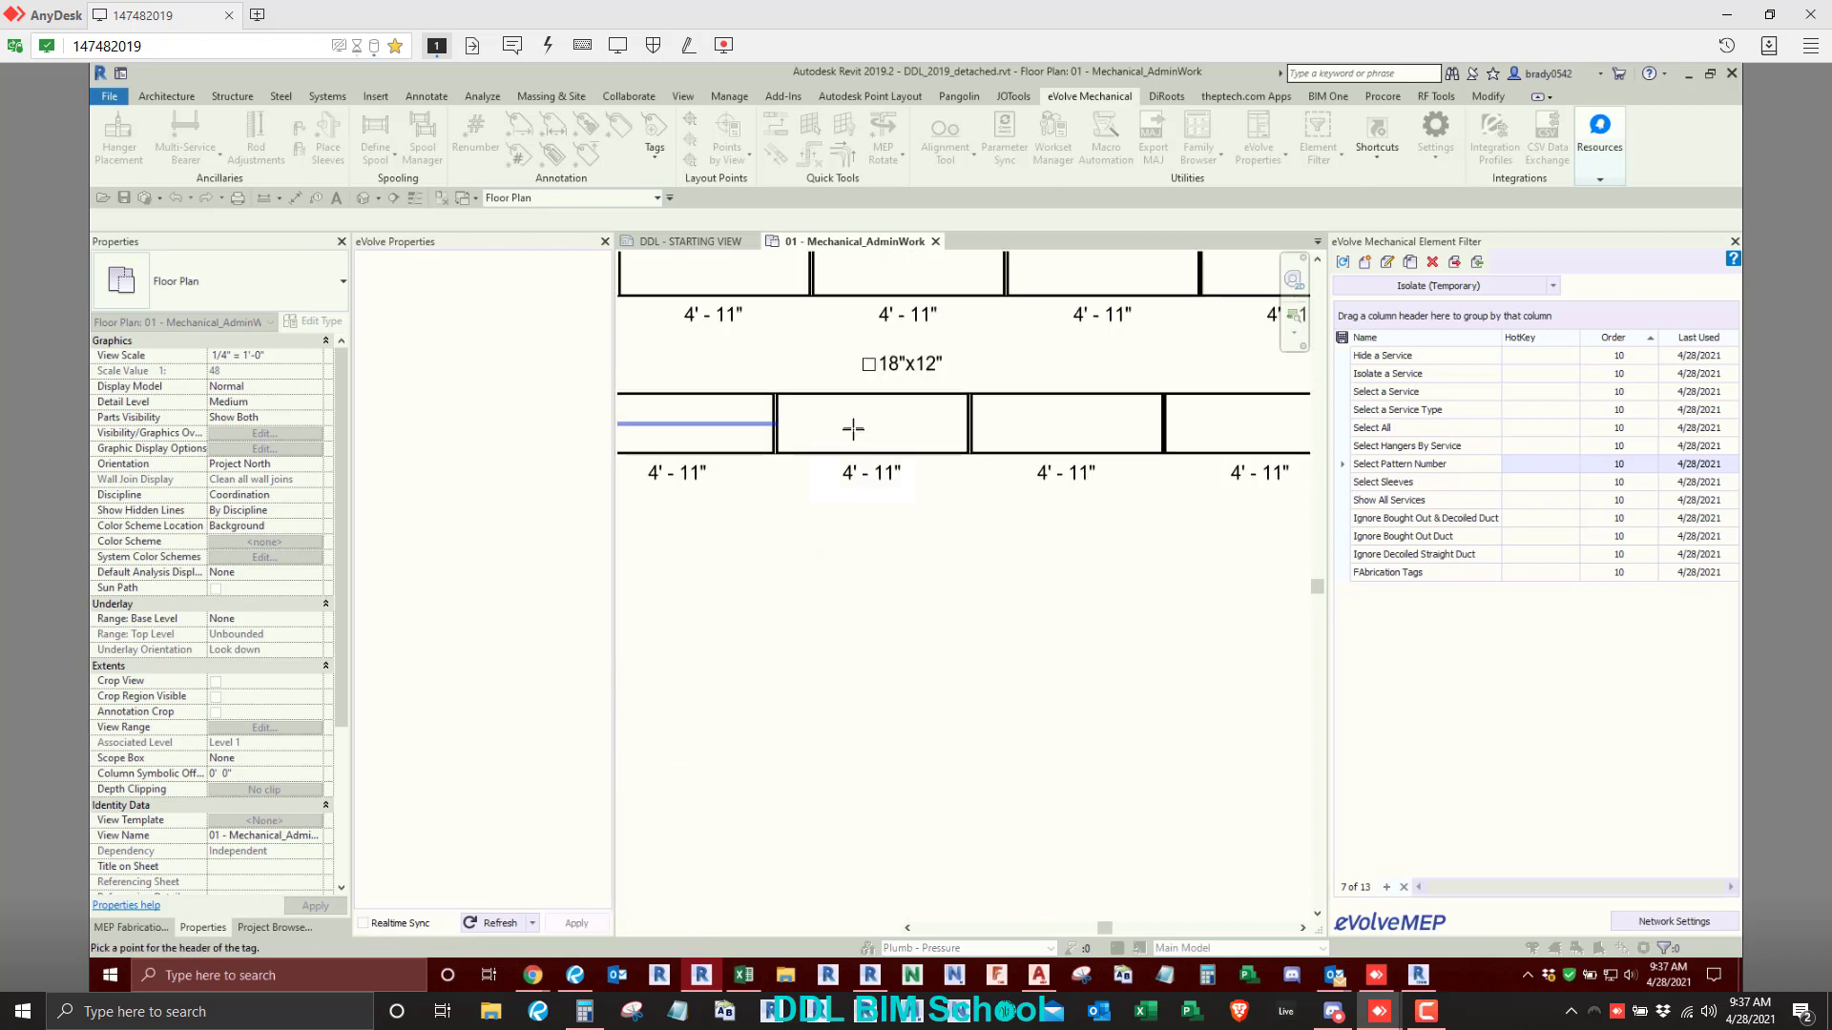
{"action": "middle_click_drag", "start_coordinate": [683, 531], "coordinate": [1096, 570]}
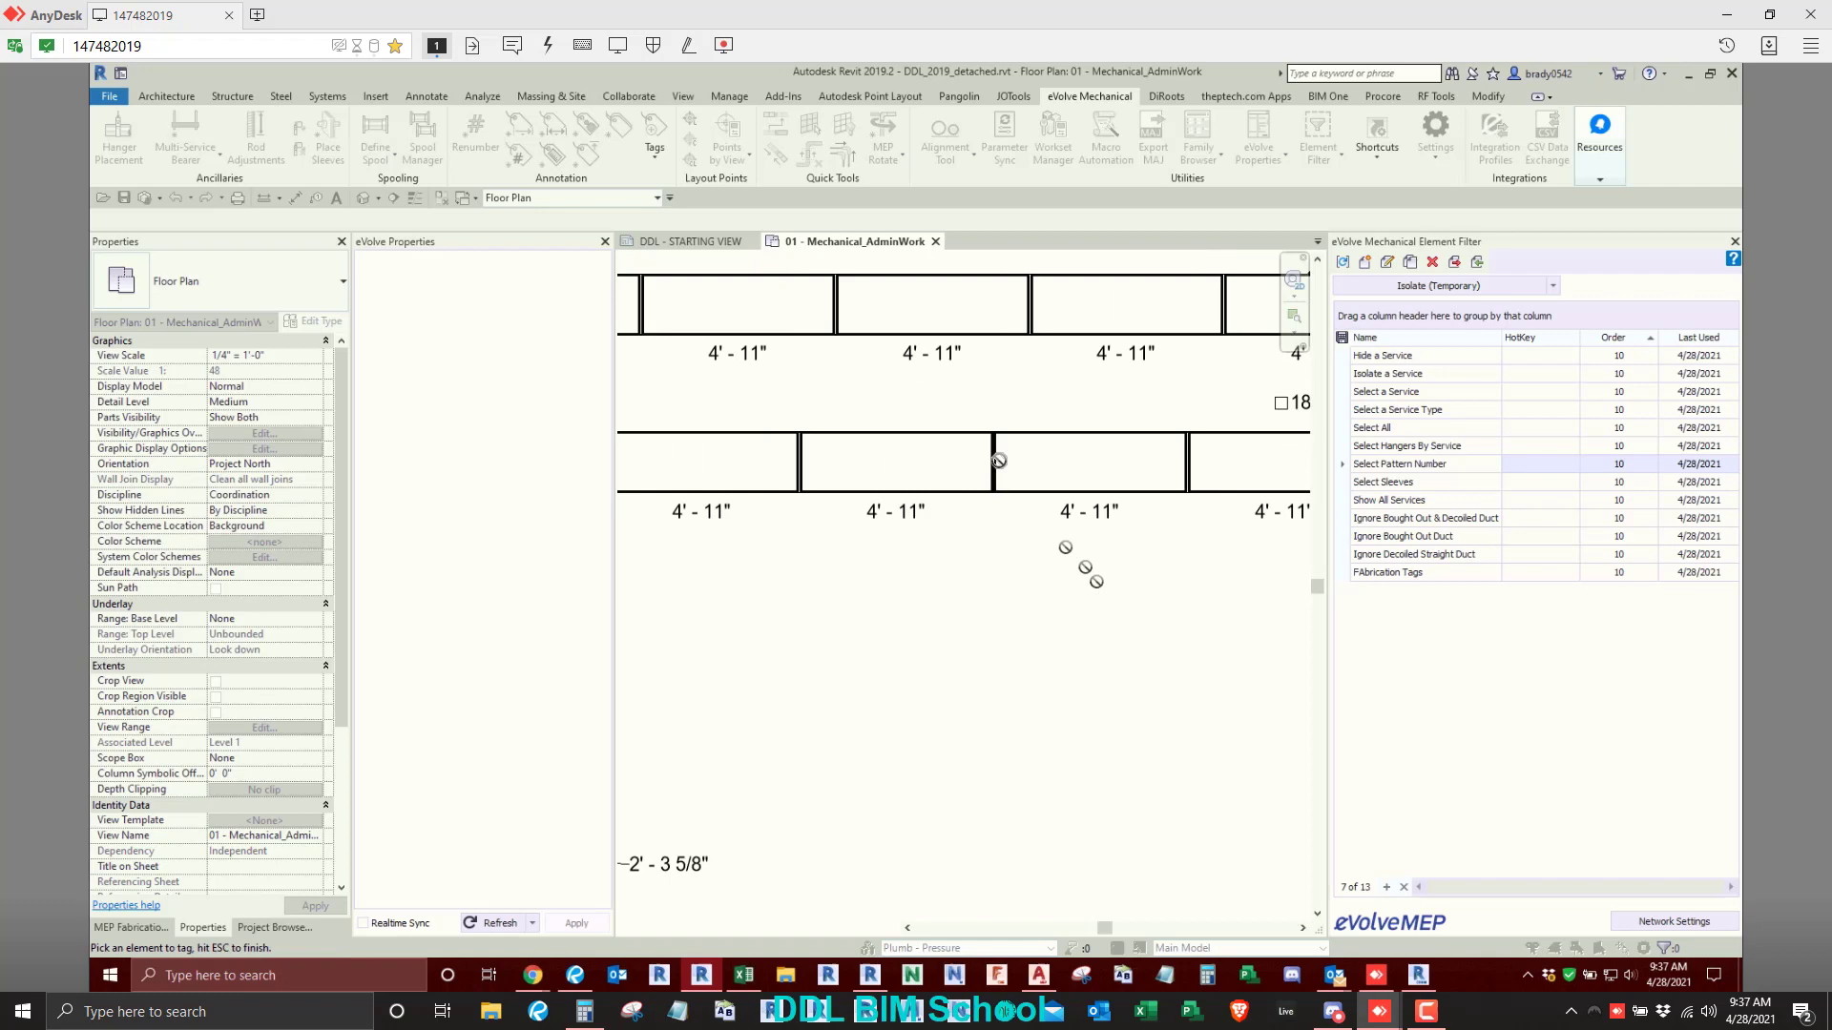
{"action": "left_click", "coordinate": [1056, 460]}
{"action": "left_click", "coordinate": [1026, 395]}
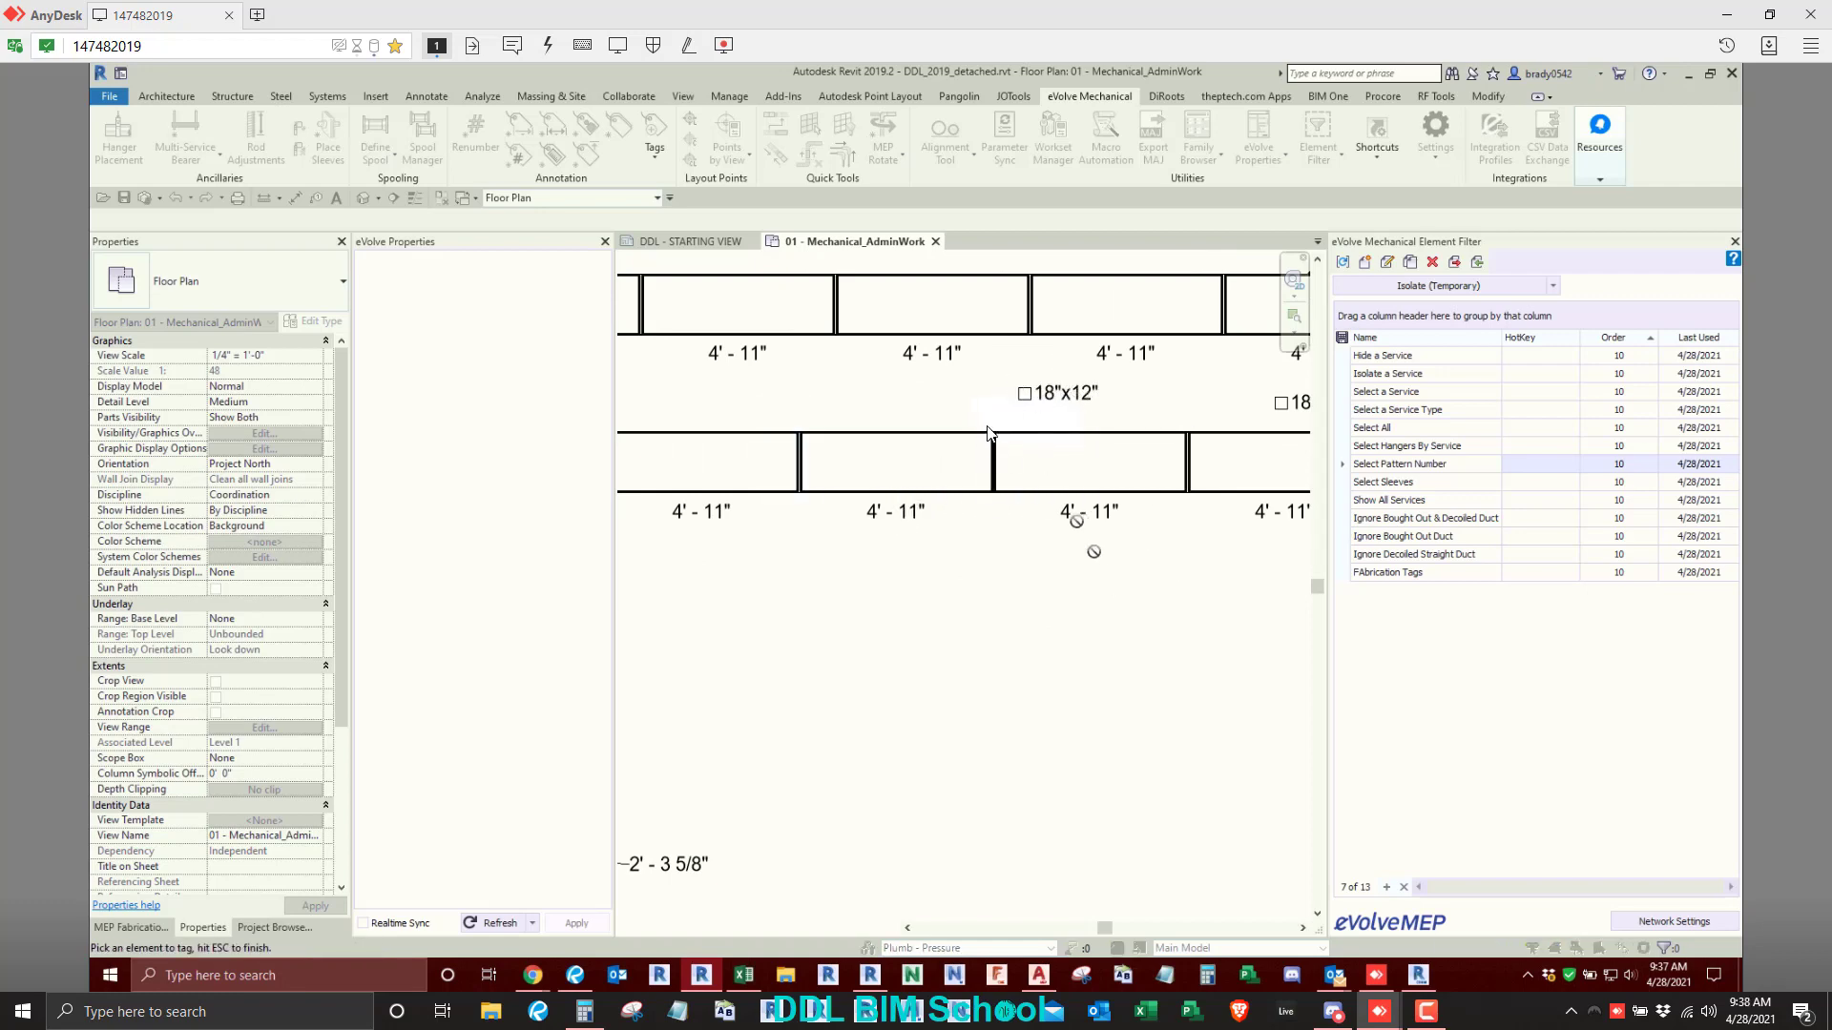
{"action": "scroll", "coordinate": [988, 434], "scroll_direction": "down", "scroll_amount": 4}
{"action": "key", "text": "Escape"}
{"action": "key", "text": "Escape"}
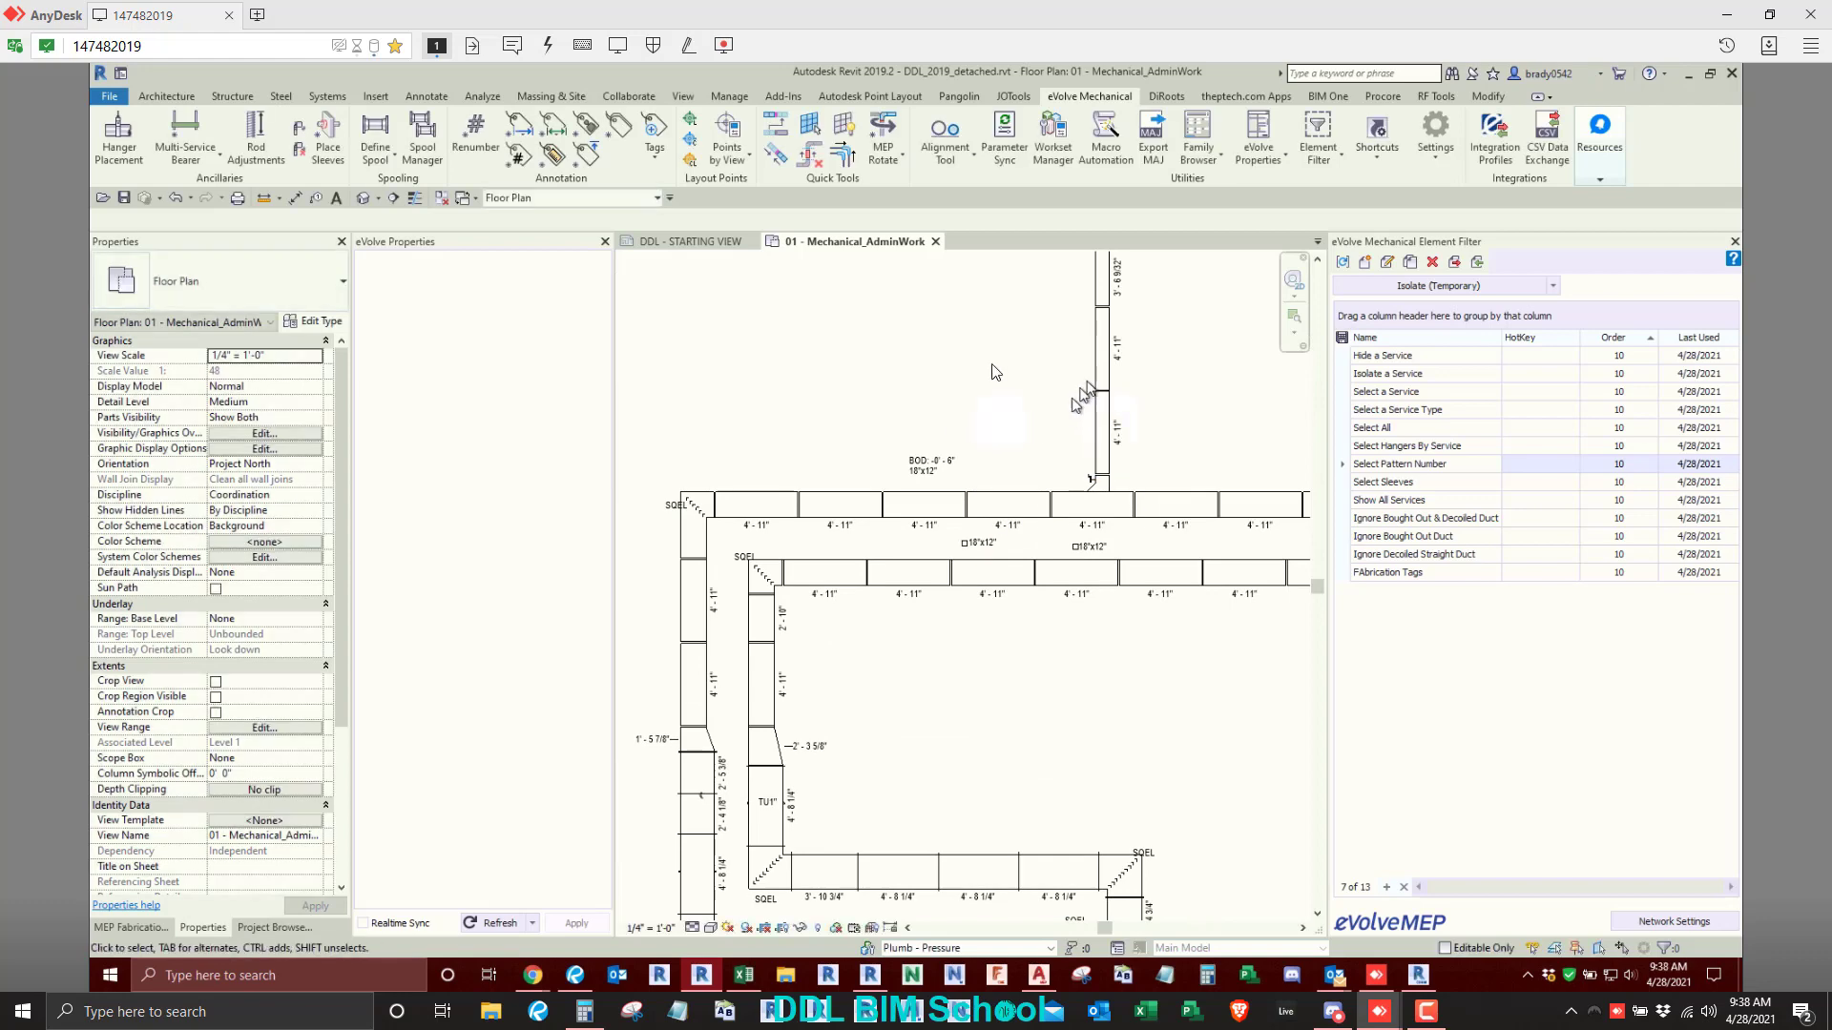
- Place a horizontal Spiral Duct from the Round group of the DDL Low Pressure: Exhaust Air 3" LP service above the duct runs
{"action": "left_click", "coordinate": [256, 932]}
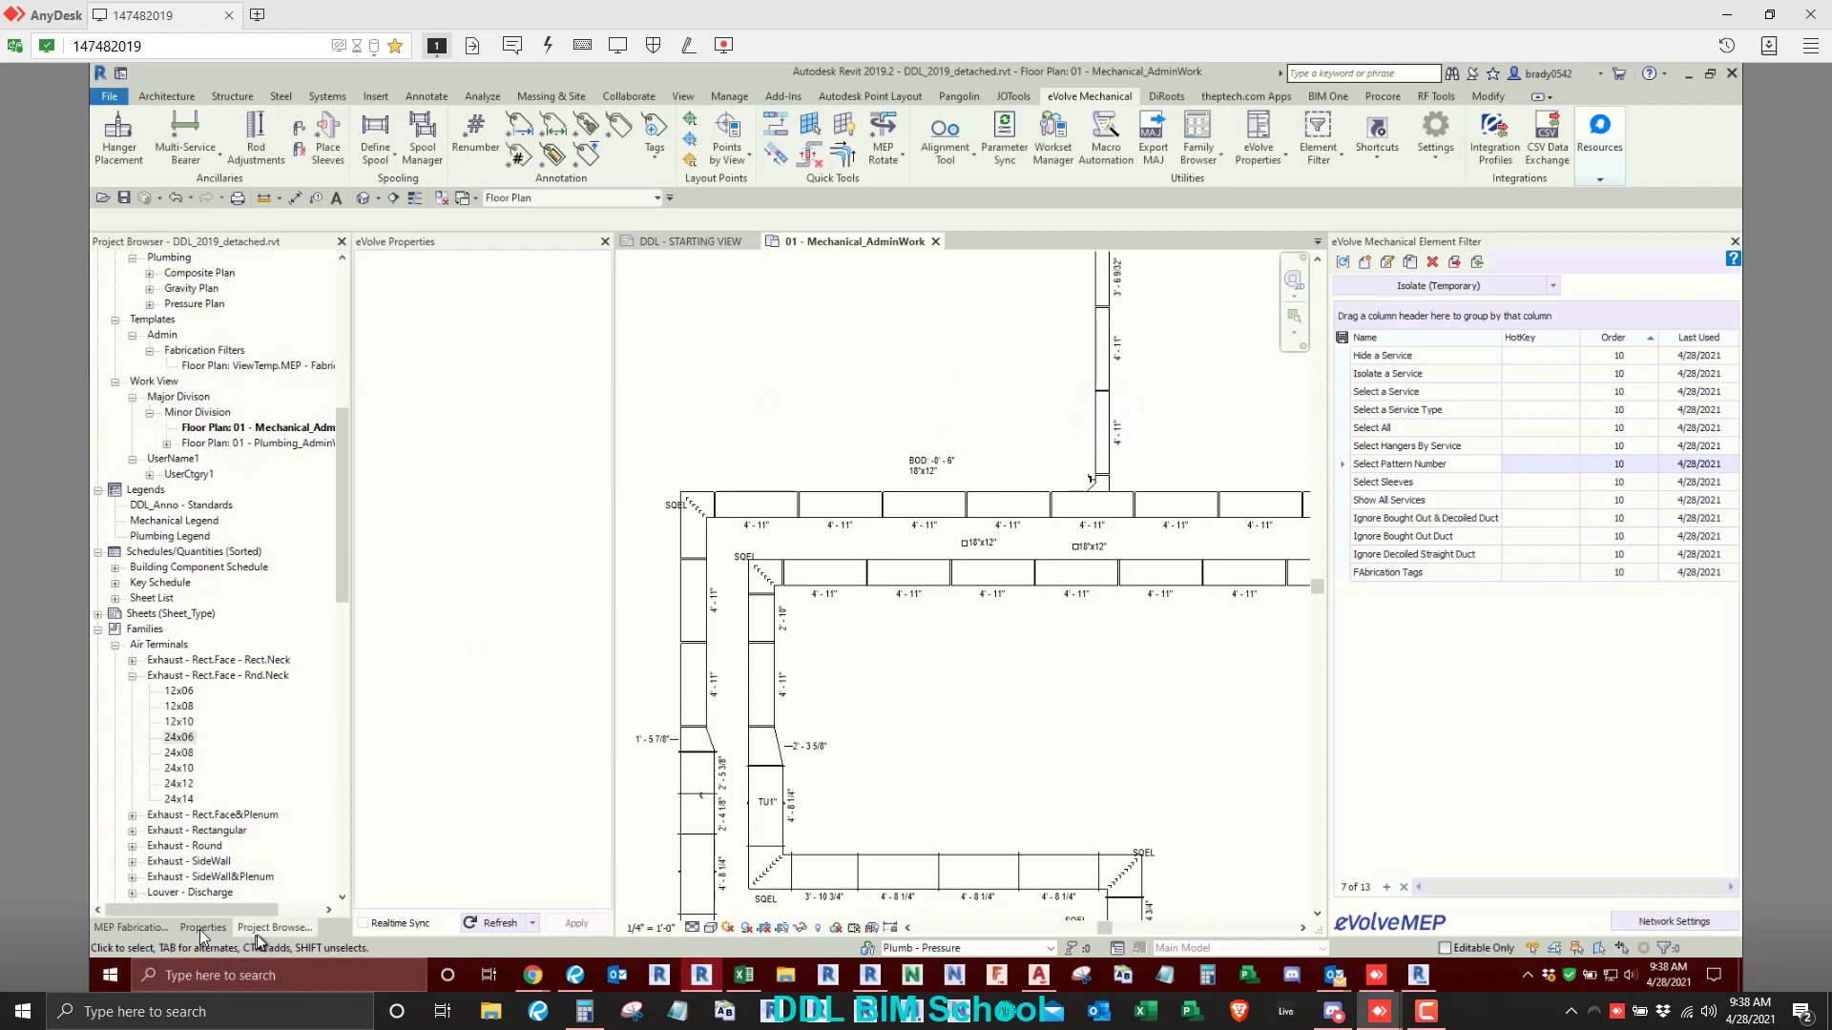
{"action": "left_click", "coordinate": [148, 926]}
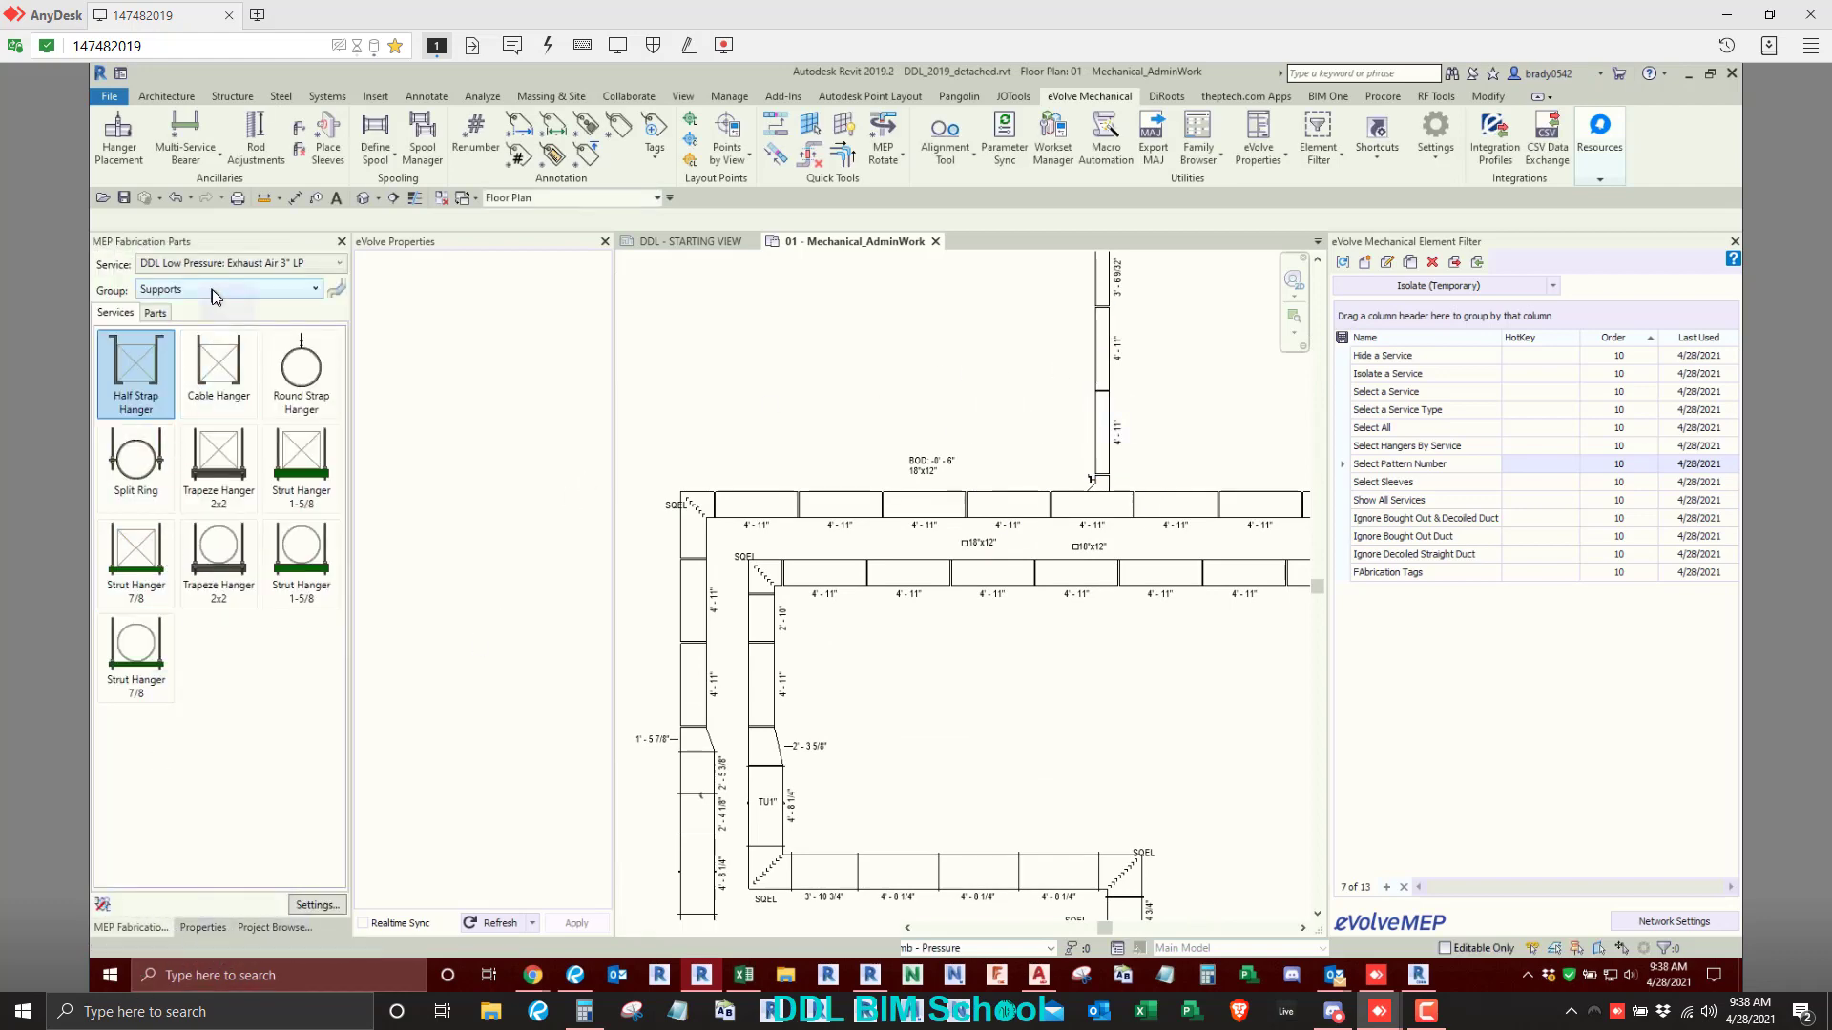
{"action": "left_click", "coordinate": [212, 289]}
{"action": "left_click", "coordinate": [177, 326]}
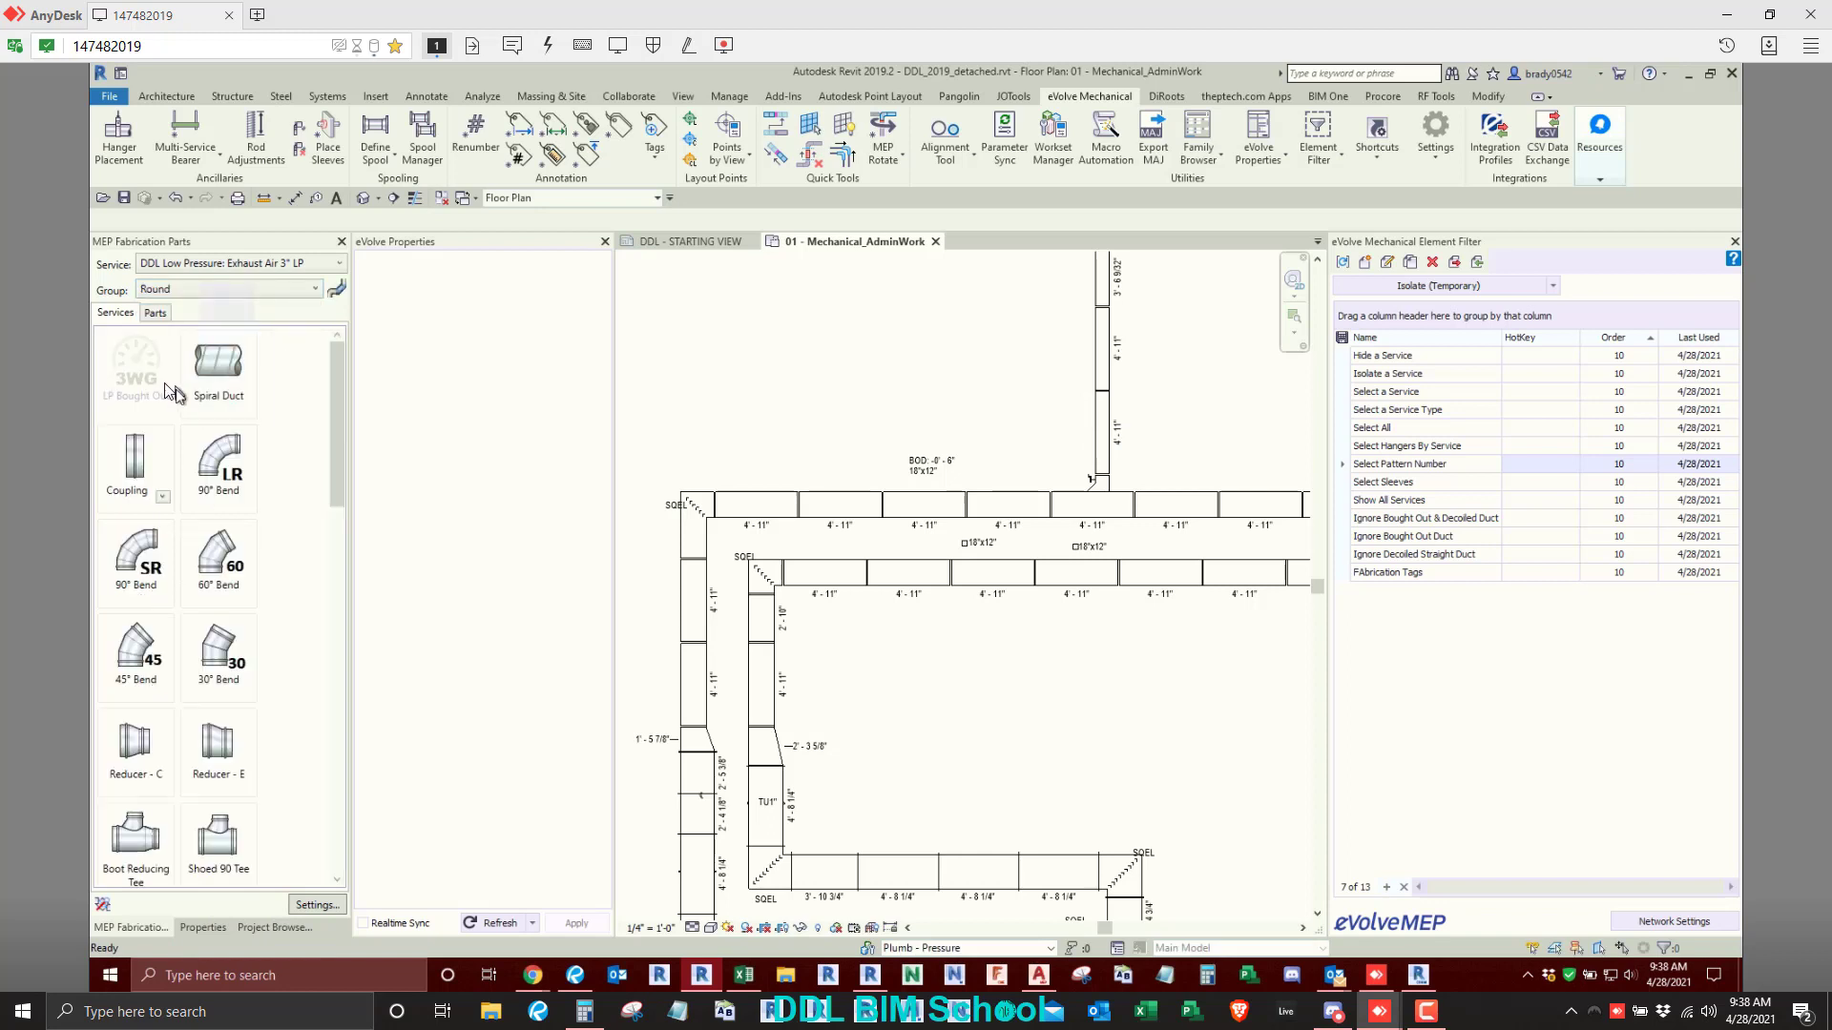
{"action": "left_click", "coordinate": [223, 372]}
{"action": "right_click", "coordinate": [821, 419]}
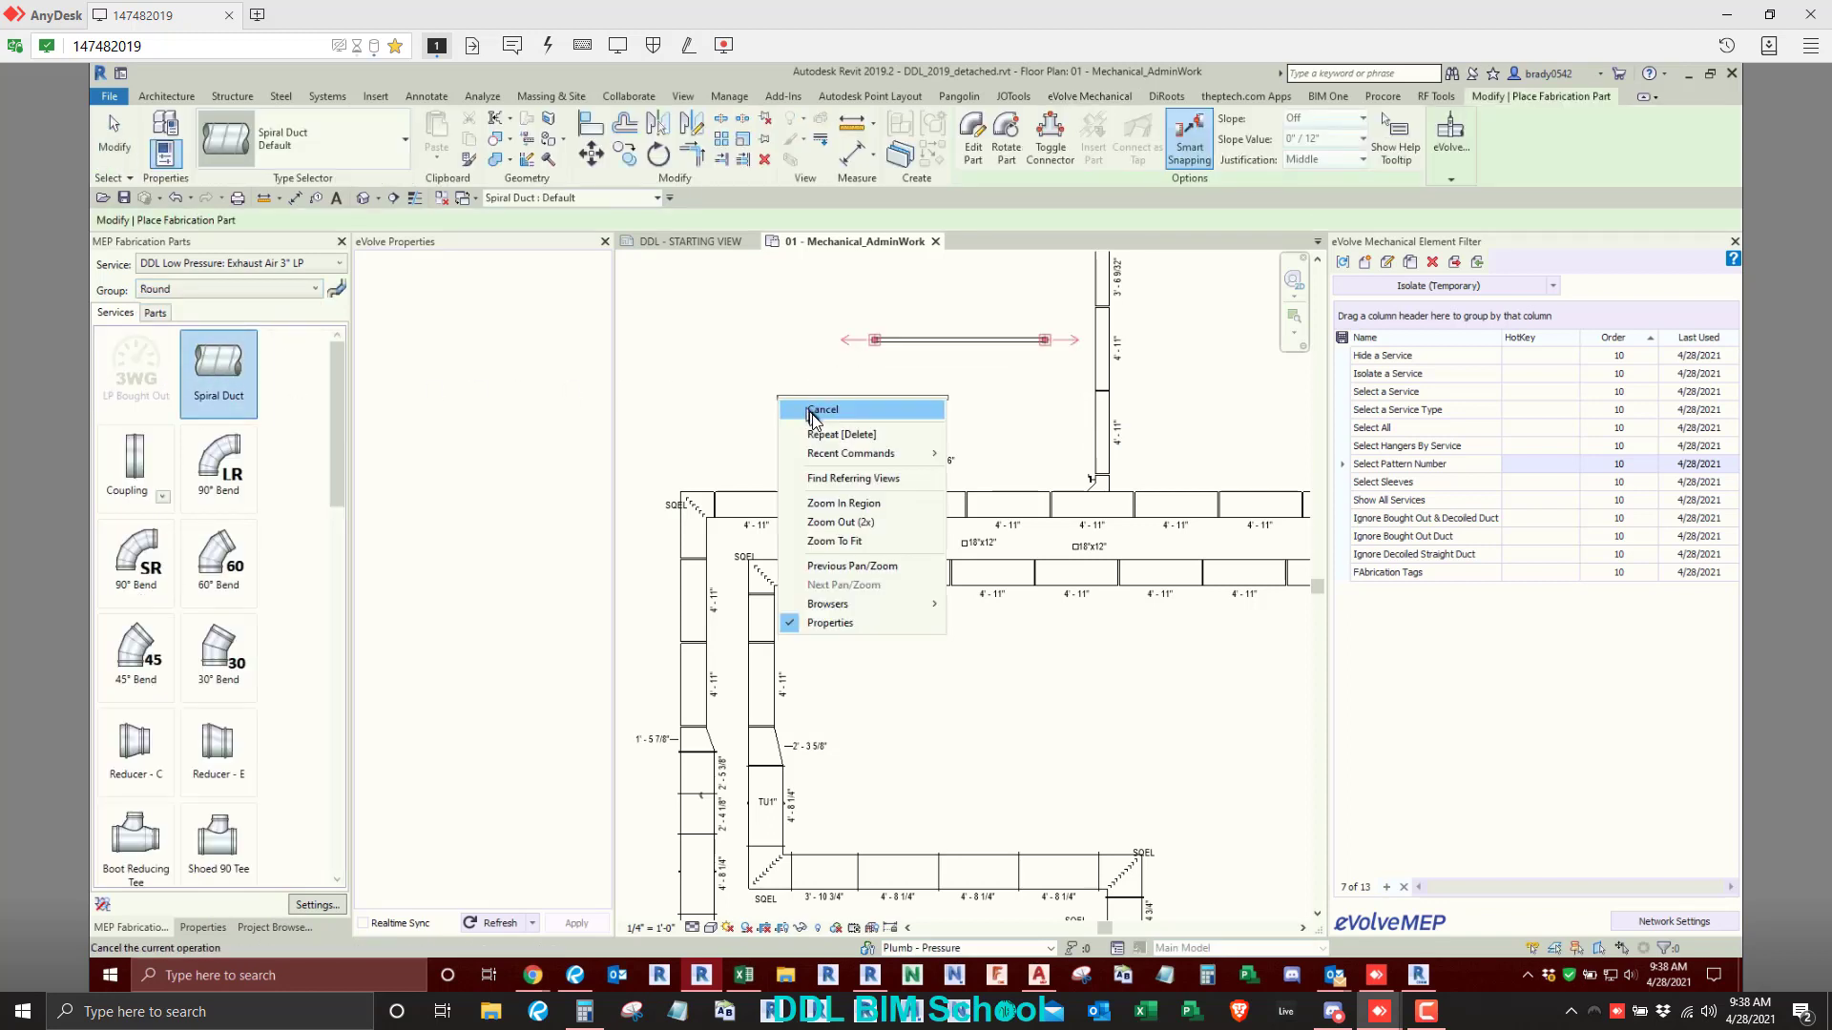
{"action": "left_click", "coordinate": [846, 427]}
- Tag the new spiral duct with a Size annotation placed above it
{"action": "scroll", "coordinate": [933, 425], "scroll_direction": "up", "scroll_amount": 1}
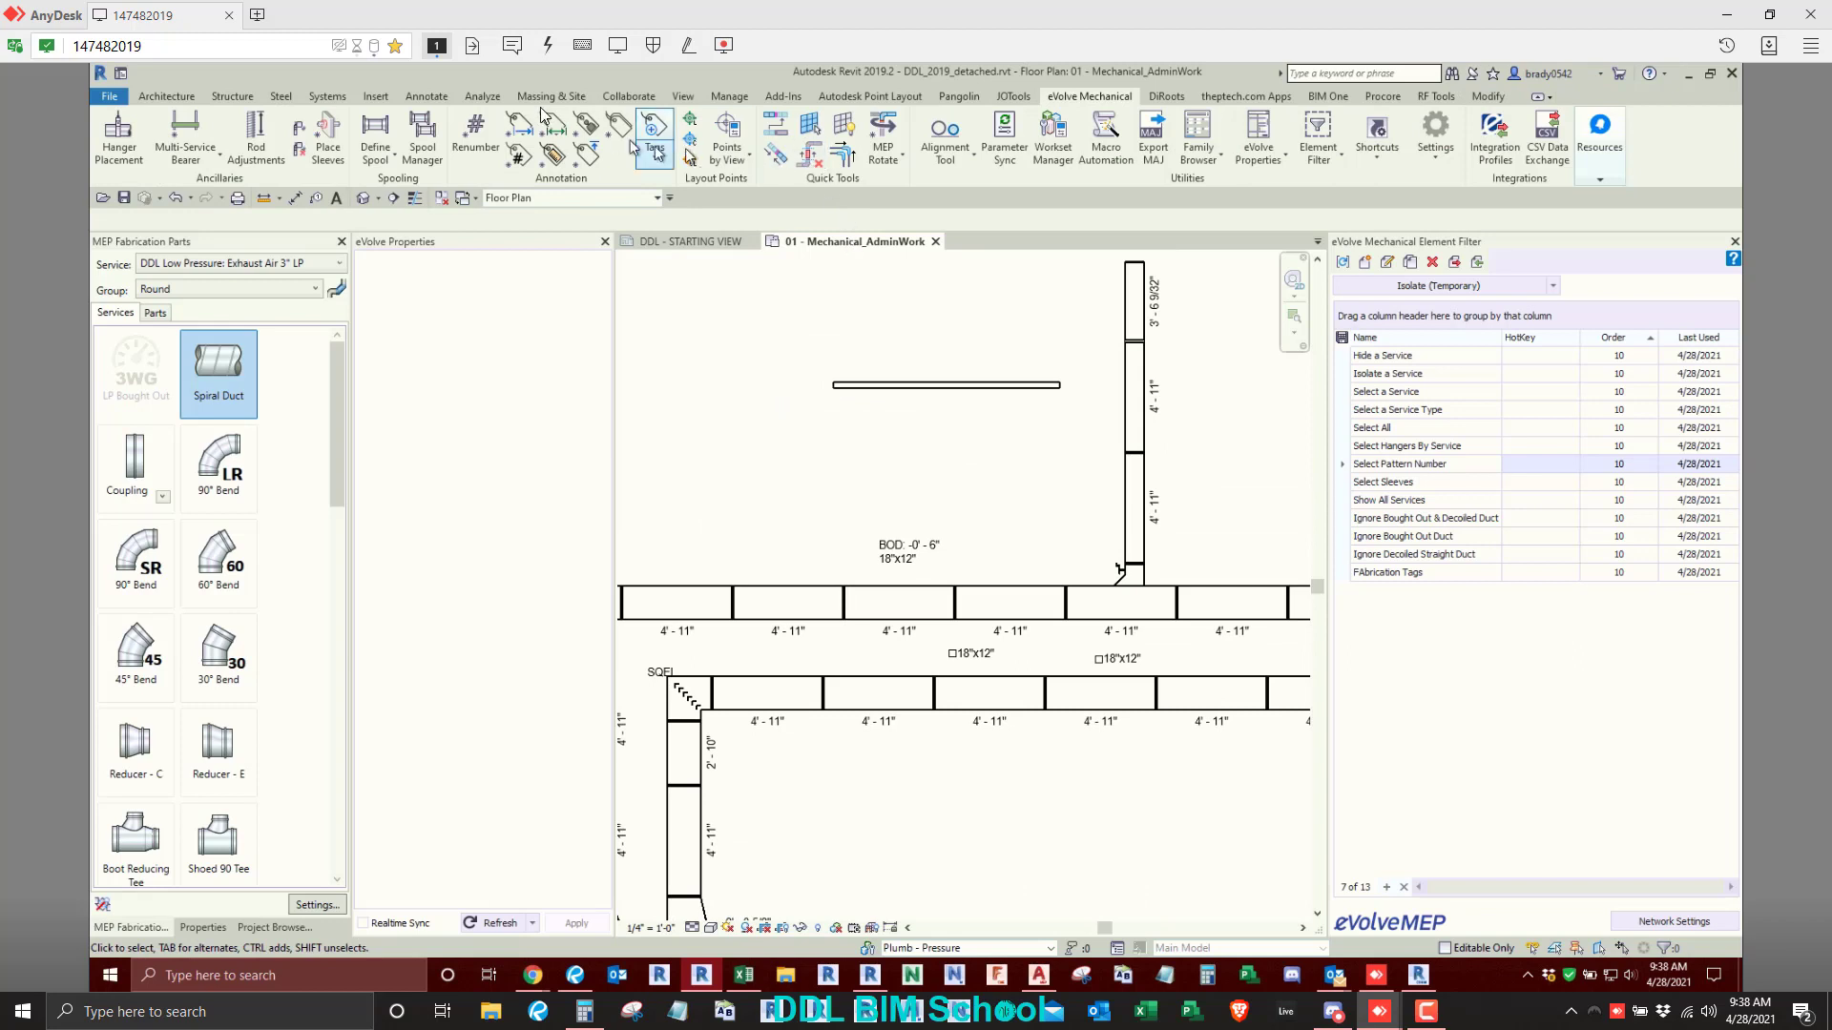
{"action": "left_click", "coordinate": [549, 155]}
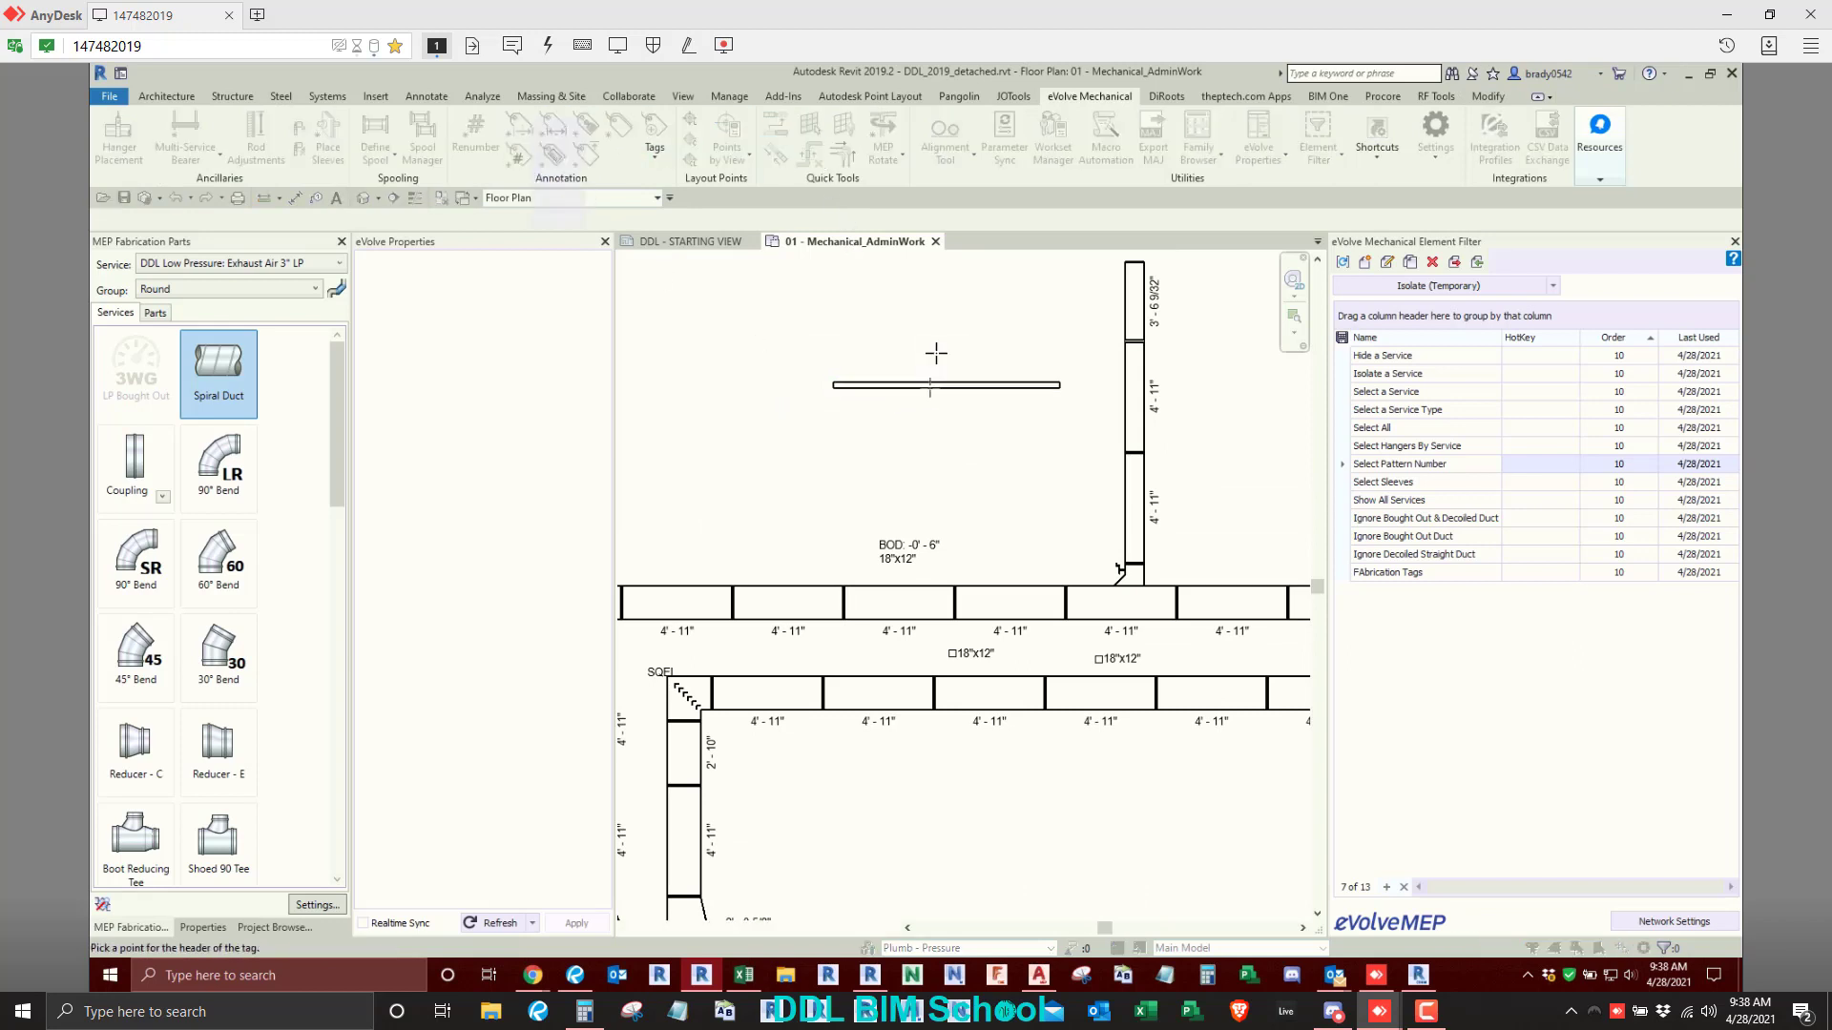
{"action": "scroll", "coordinate": [937, 362], "scroll_direction": "up", "scroll_amount": 1}
{"action": "scroll", "coordinate": [939, 377], "scroll_direction": "up", "scroll_amount": 2}
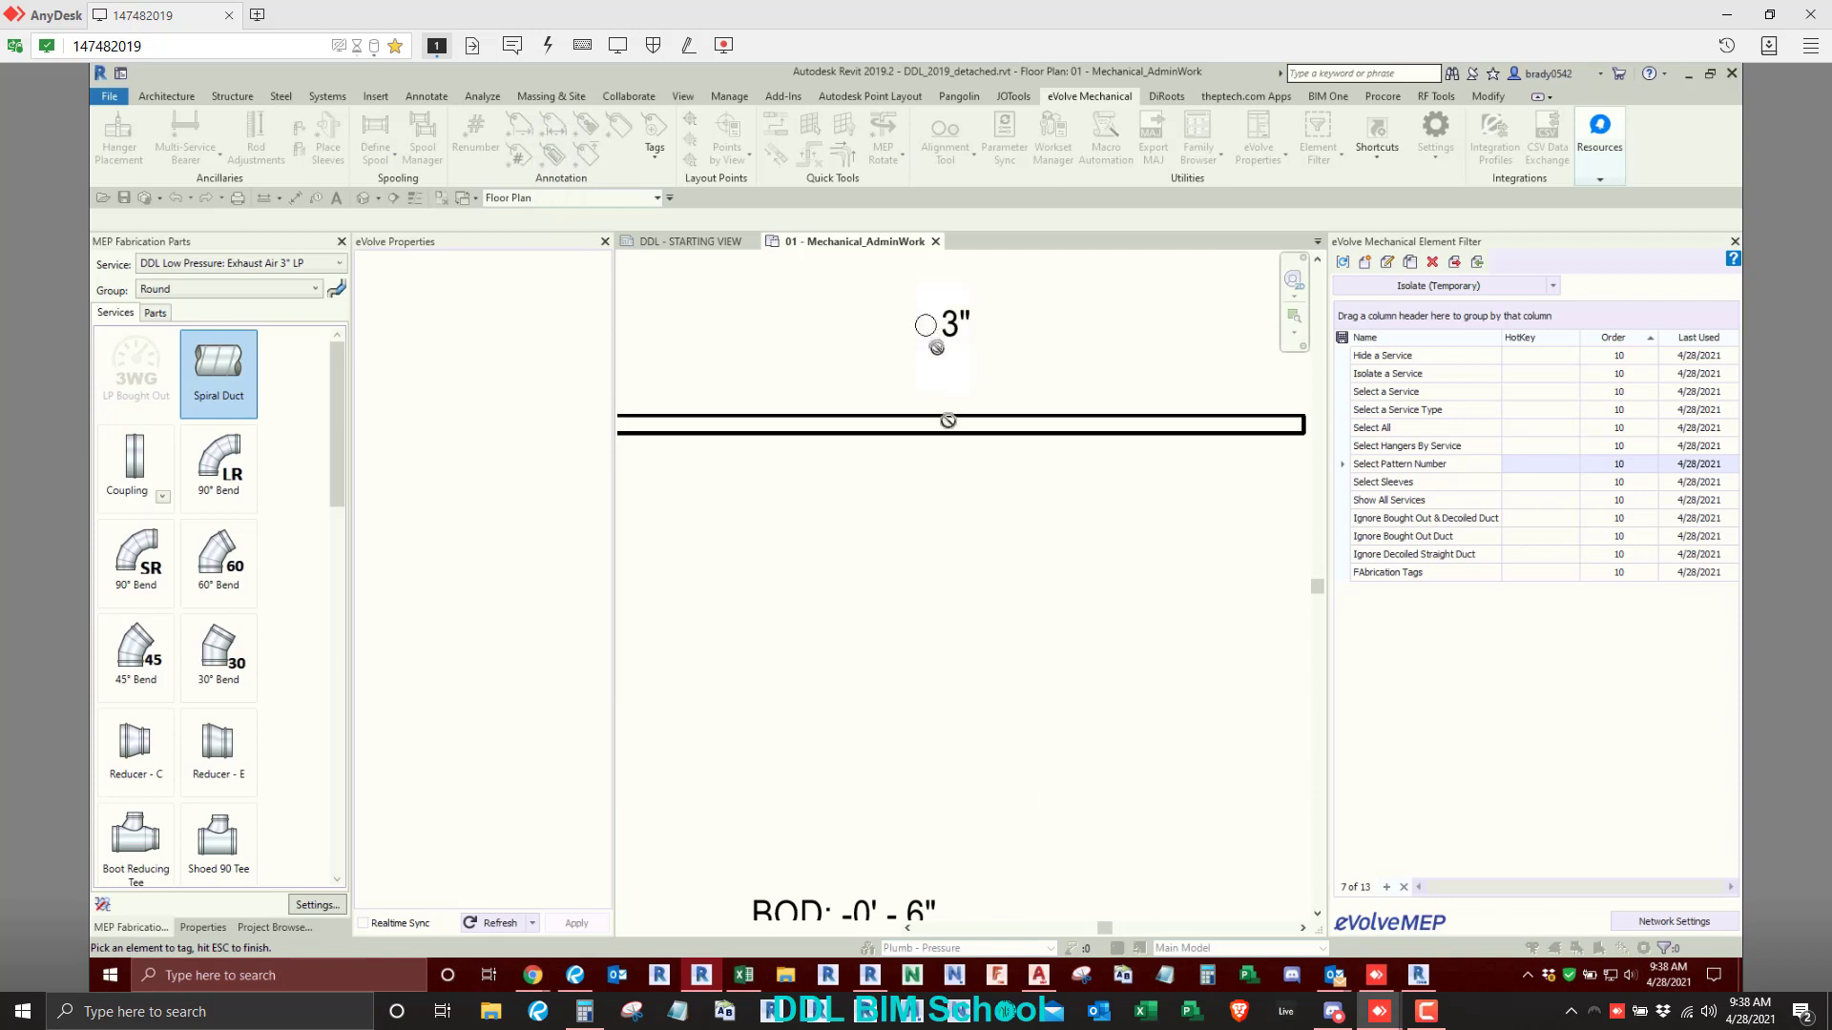
{"action": "key", "text": "Escape"}
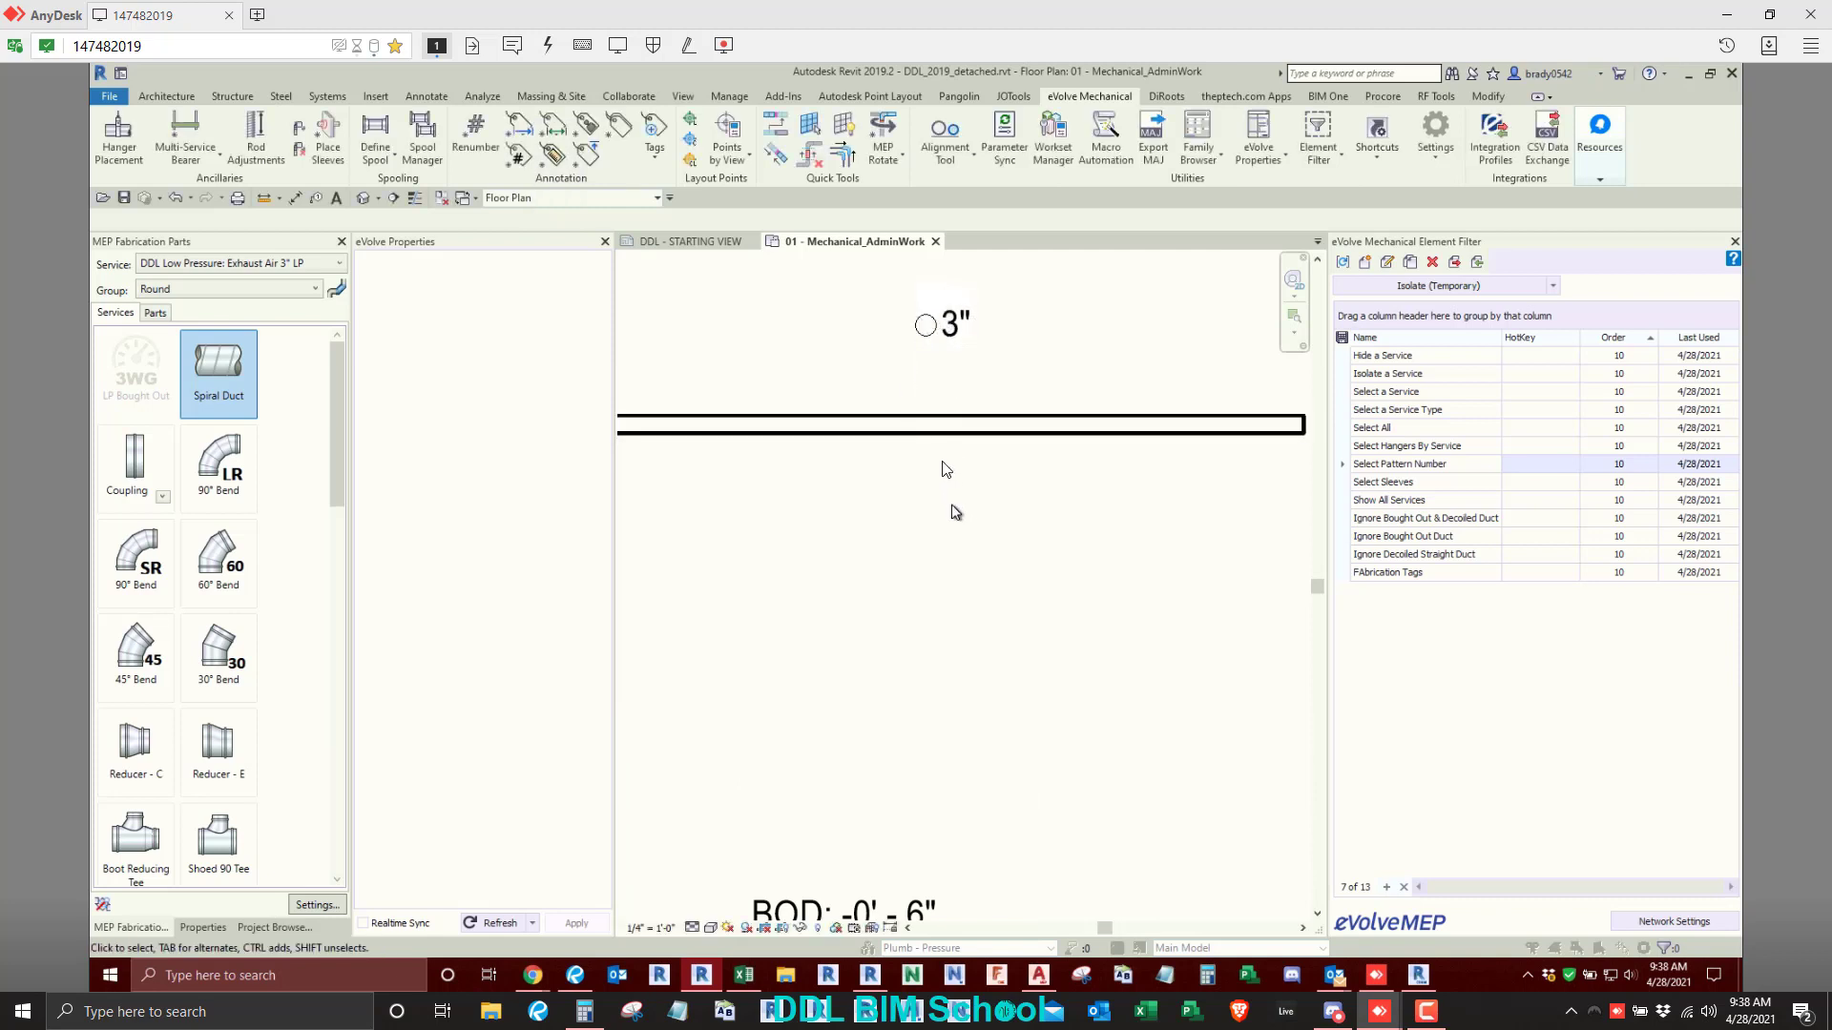
- Compare the size tags on the round and rectangular ducts, checking the tag type used on the rectangular duct
{"action": "scroll", "coordinate": [940, 458], "scroll_direction": "down", "scroll_amount": 4}
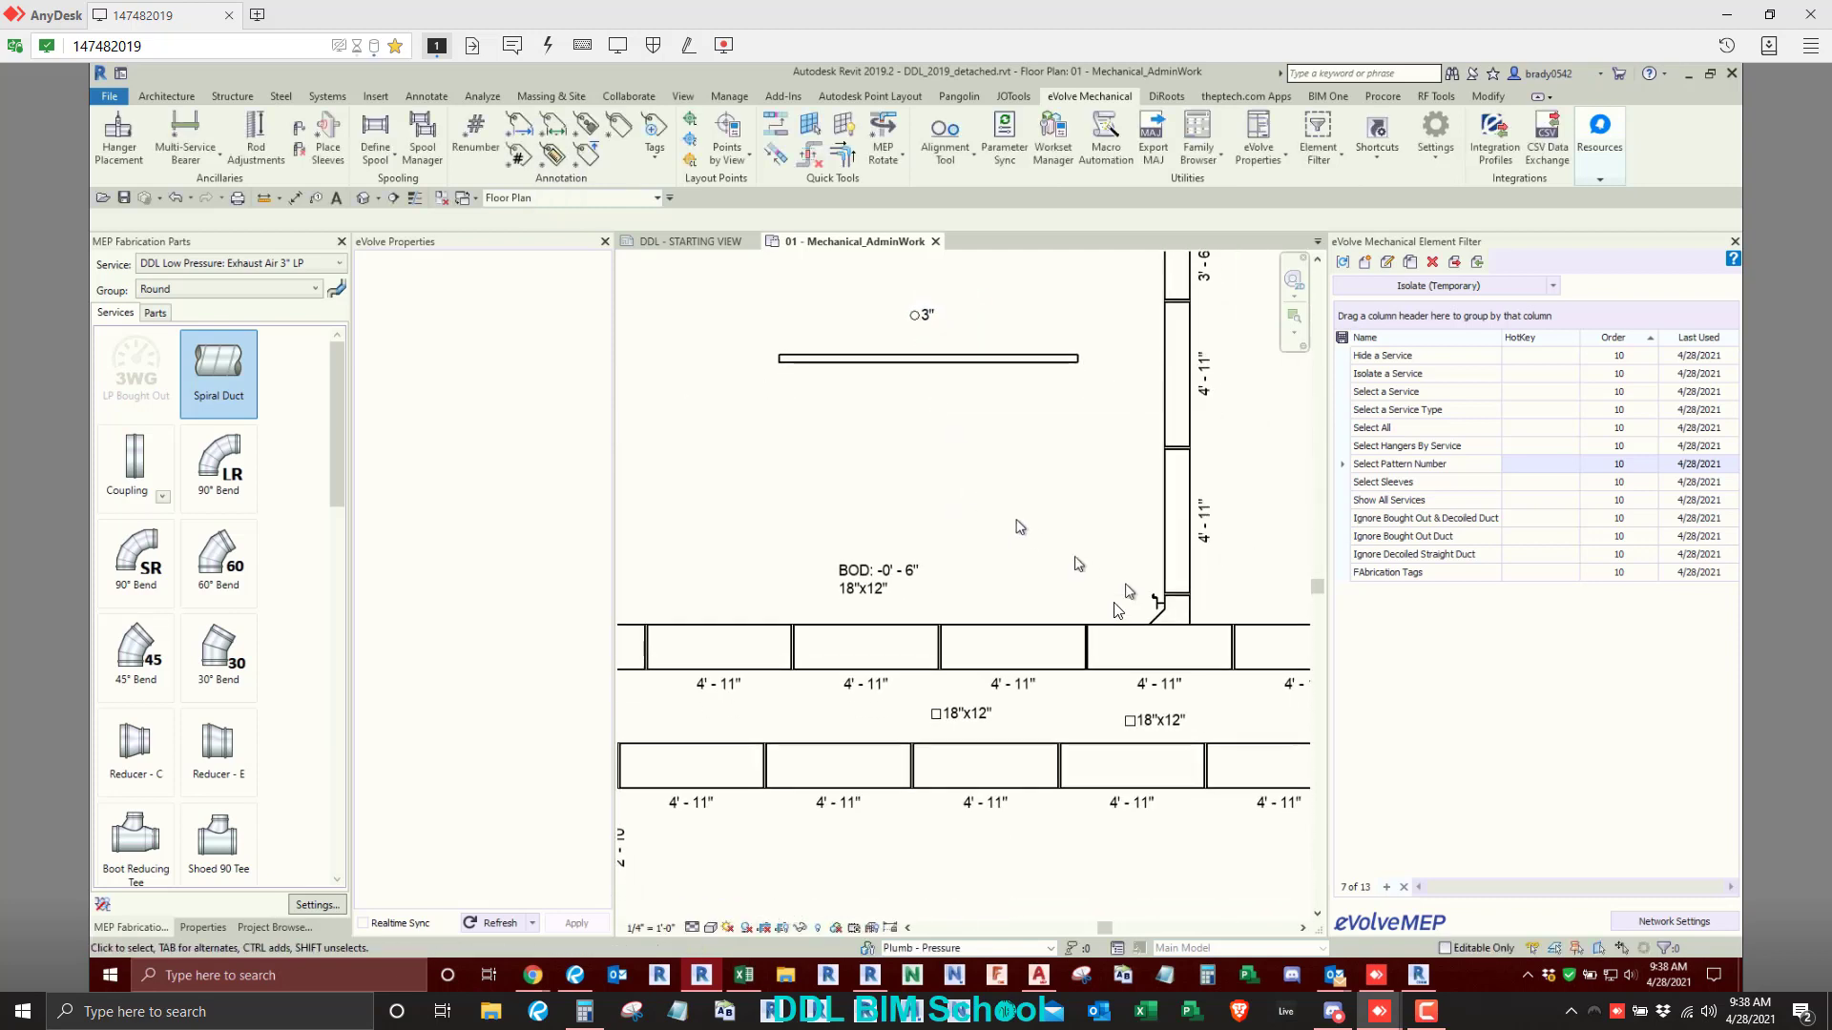
{"action": "scroll", "coordinate": [1117, 738], "scroll_direction": "up", "scroll_amount": 2}
{"action": "left_click", "coordinate": [1145, 711]}
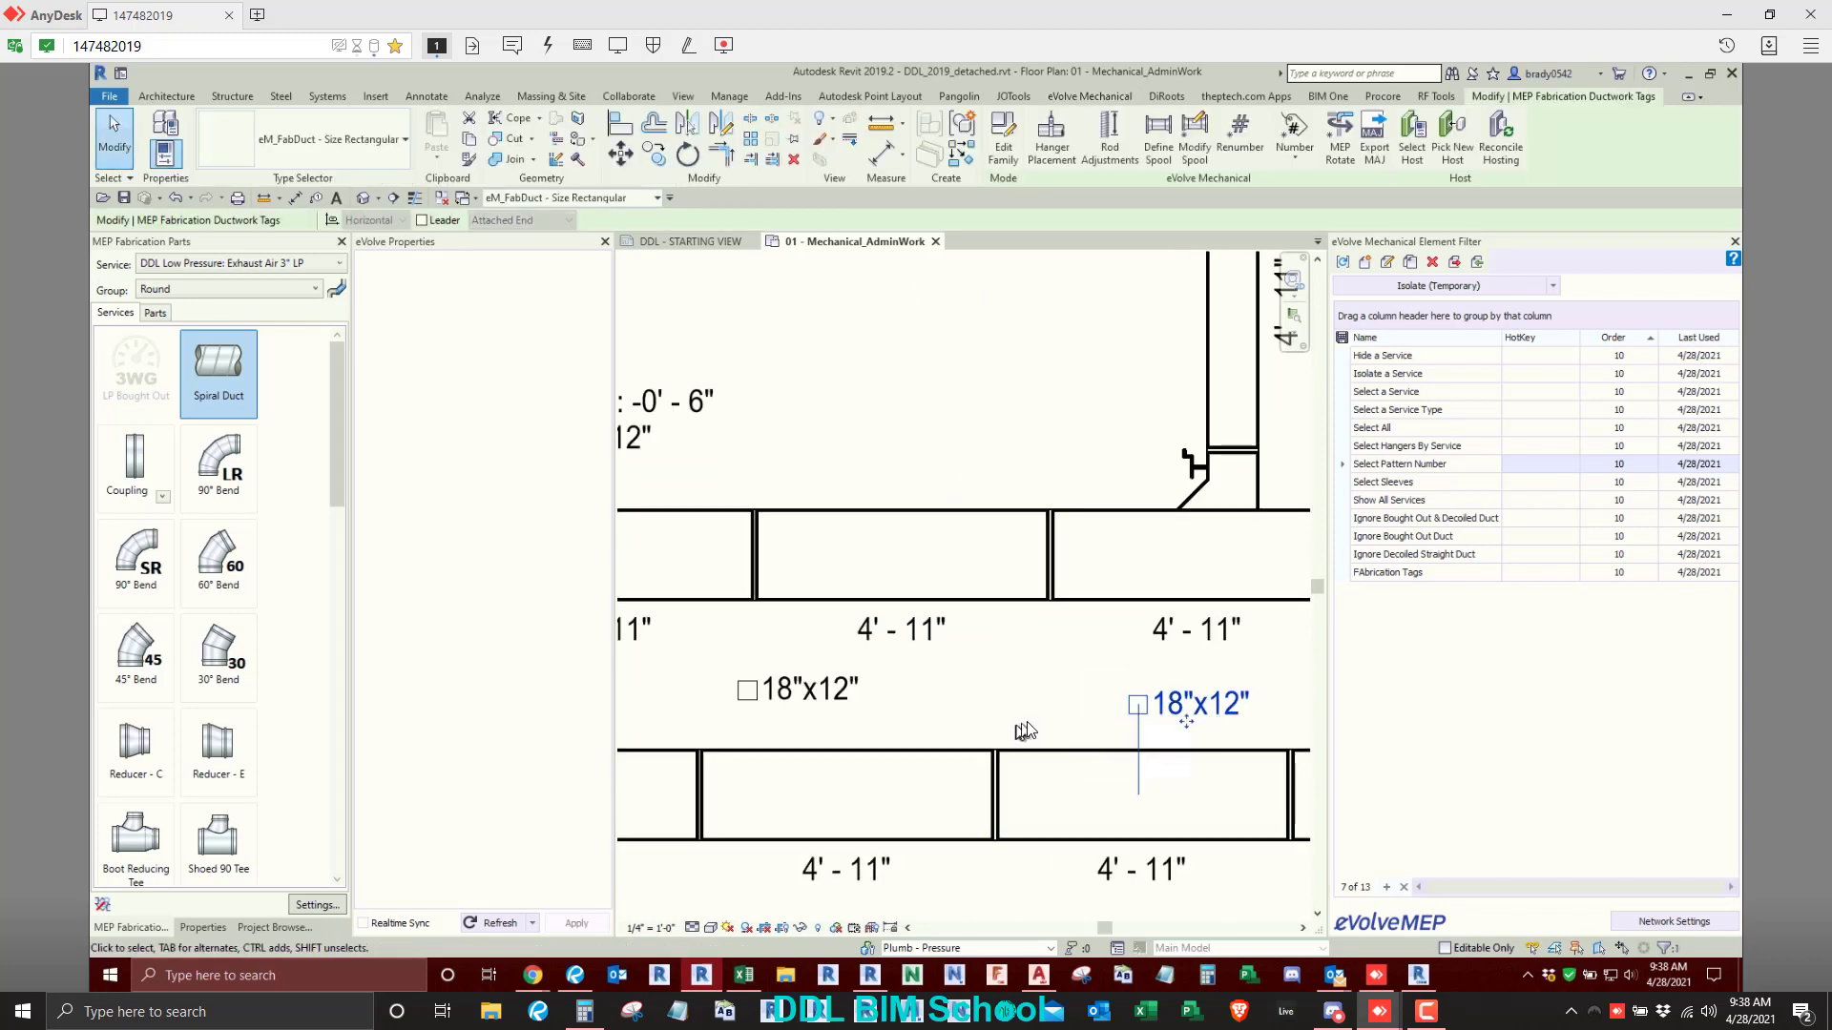
{"action": "scroll", "coordinate": [1027, 723], "scroll_direction": "down", "scroll_amount": 2}
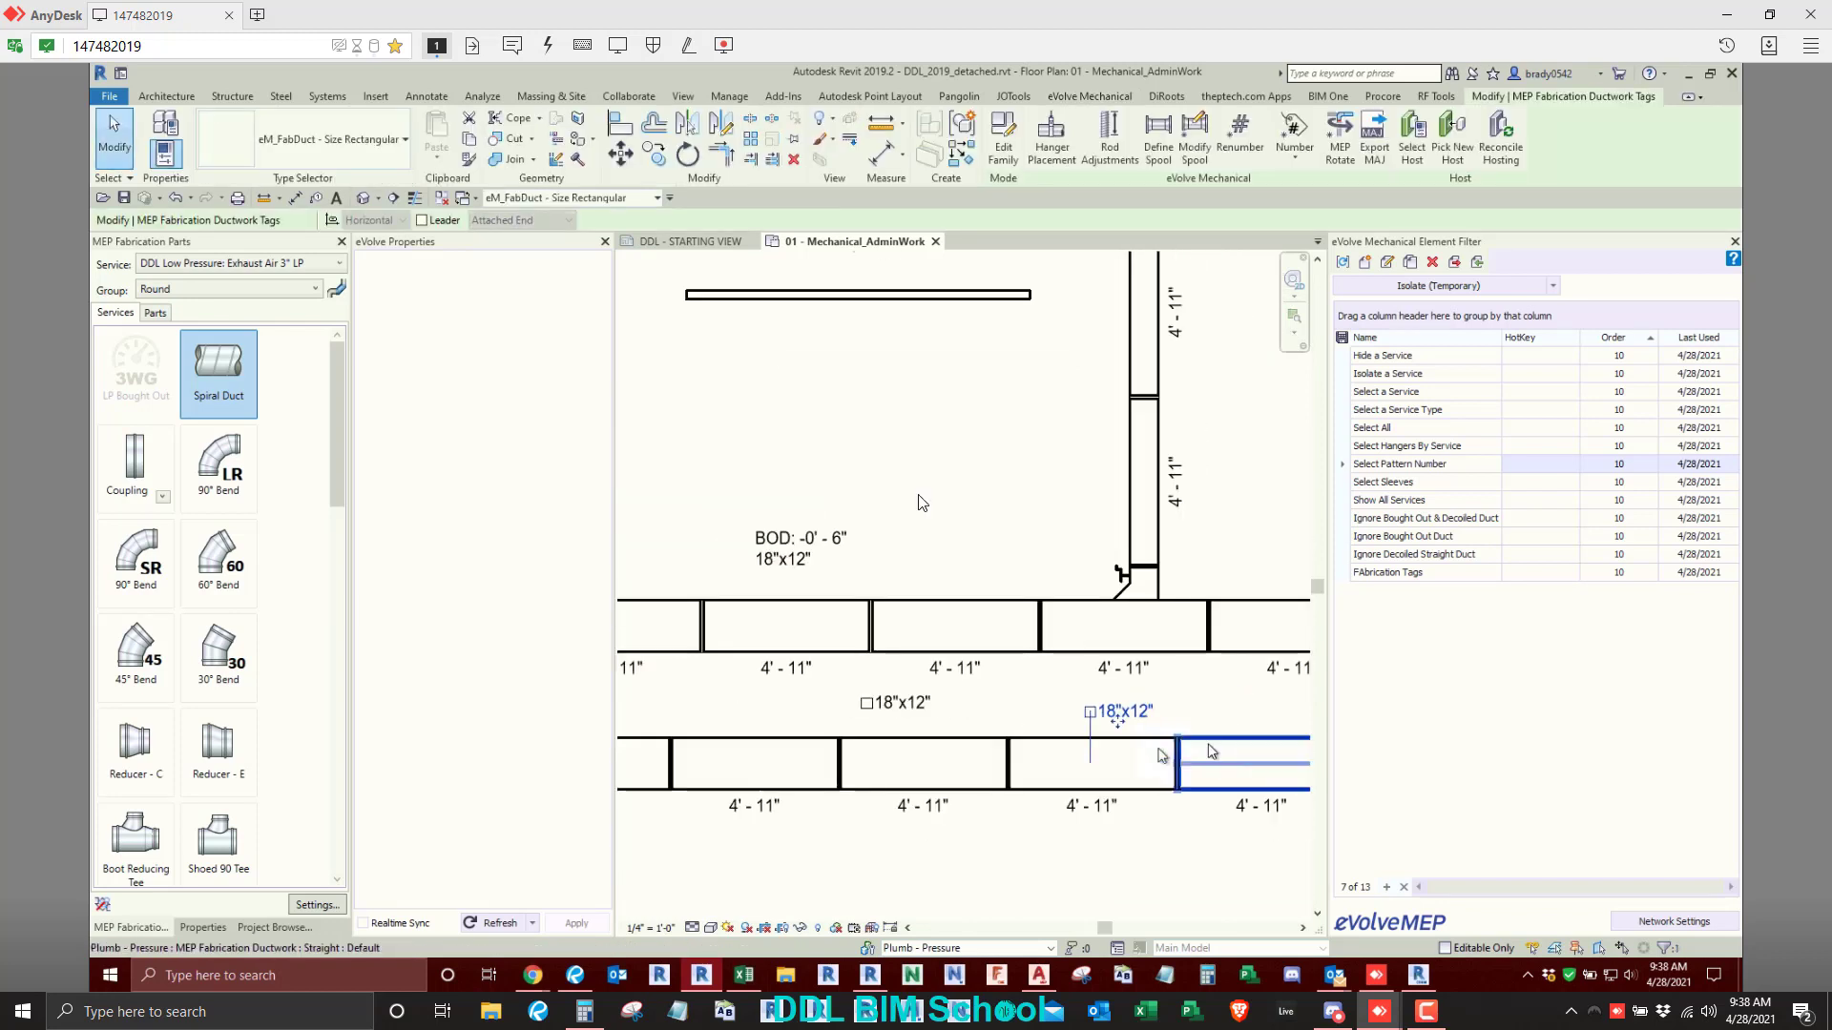
{"action": "left_click", "coordinate": [990, 411]}
- Tag the spiral duct with its bottom and top elevations, placing the tag above its left end
{"action": "scroll", "coordinate": [993, 407], "scroll_direction": "down", "scroll_amount": 1}
{"action": "scroll", "coordinate": [994, 430], "scroll_direction": "down", "scroll_amount": 1}
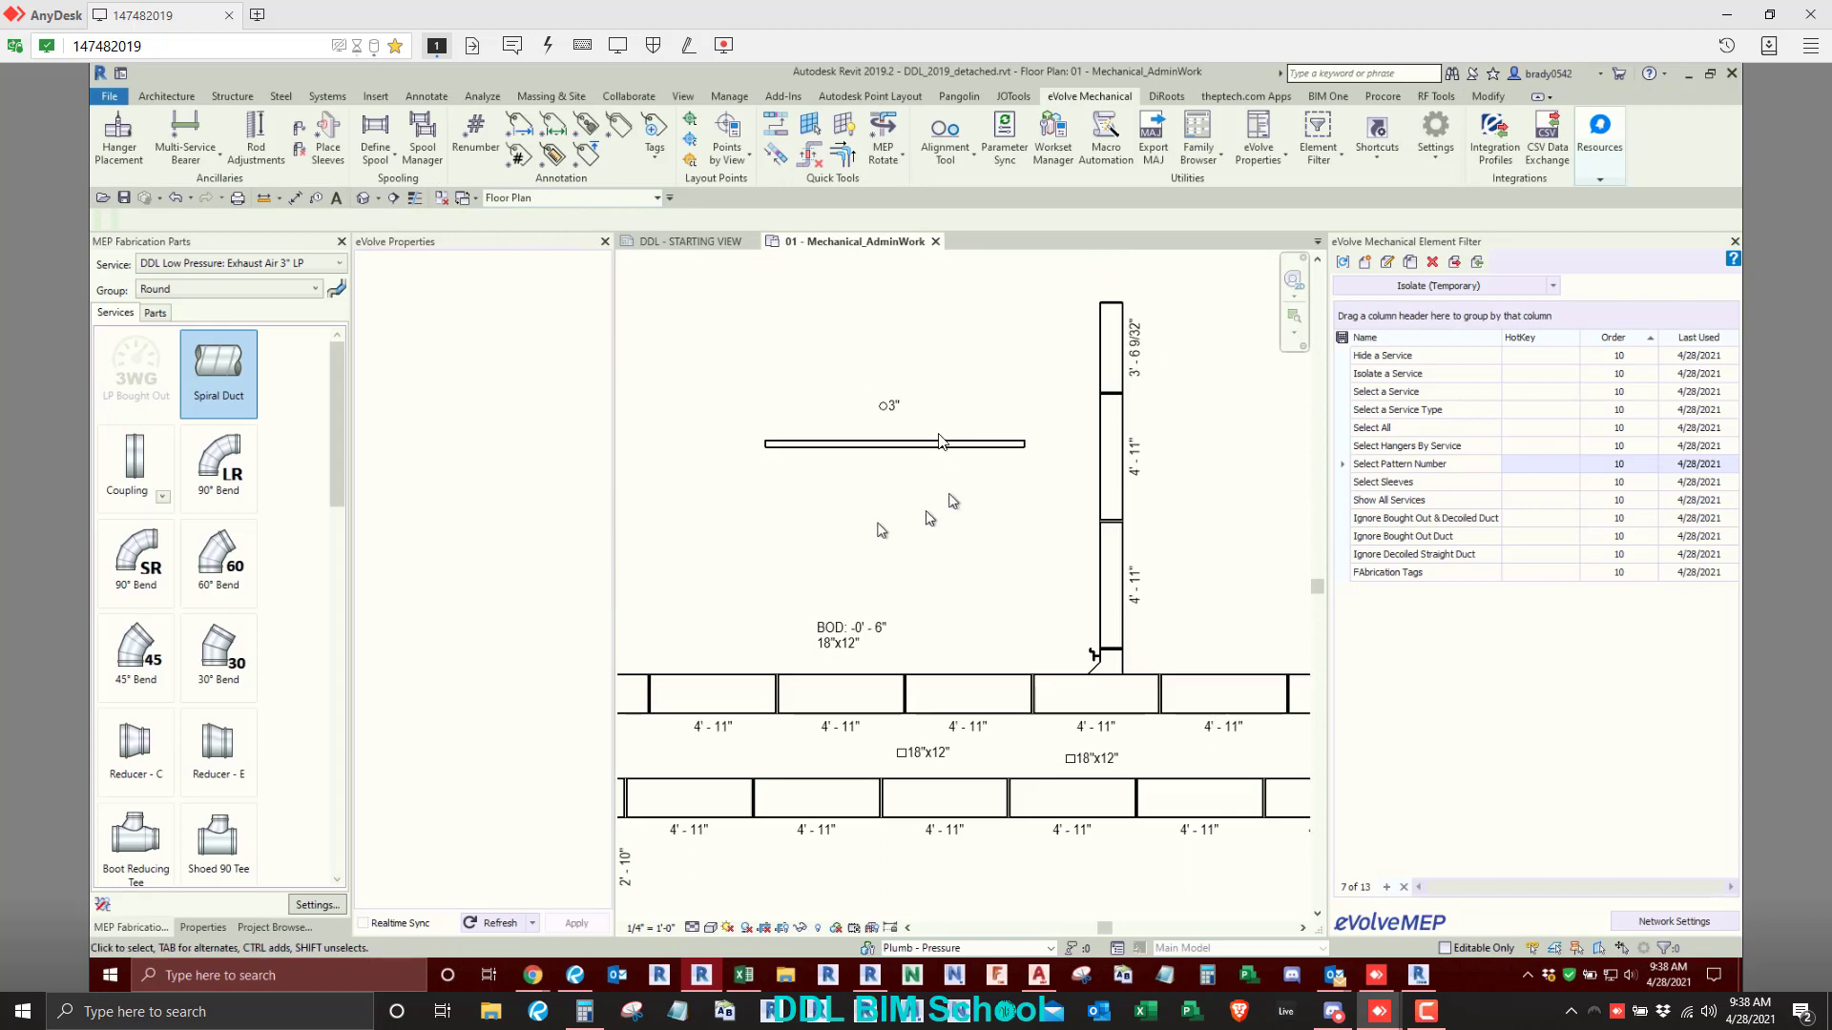
{"action": "left_click", "coordinate": [939, 442]}
{"action": "left_click", "coordinate": [589, 156]}
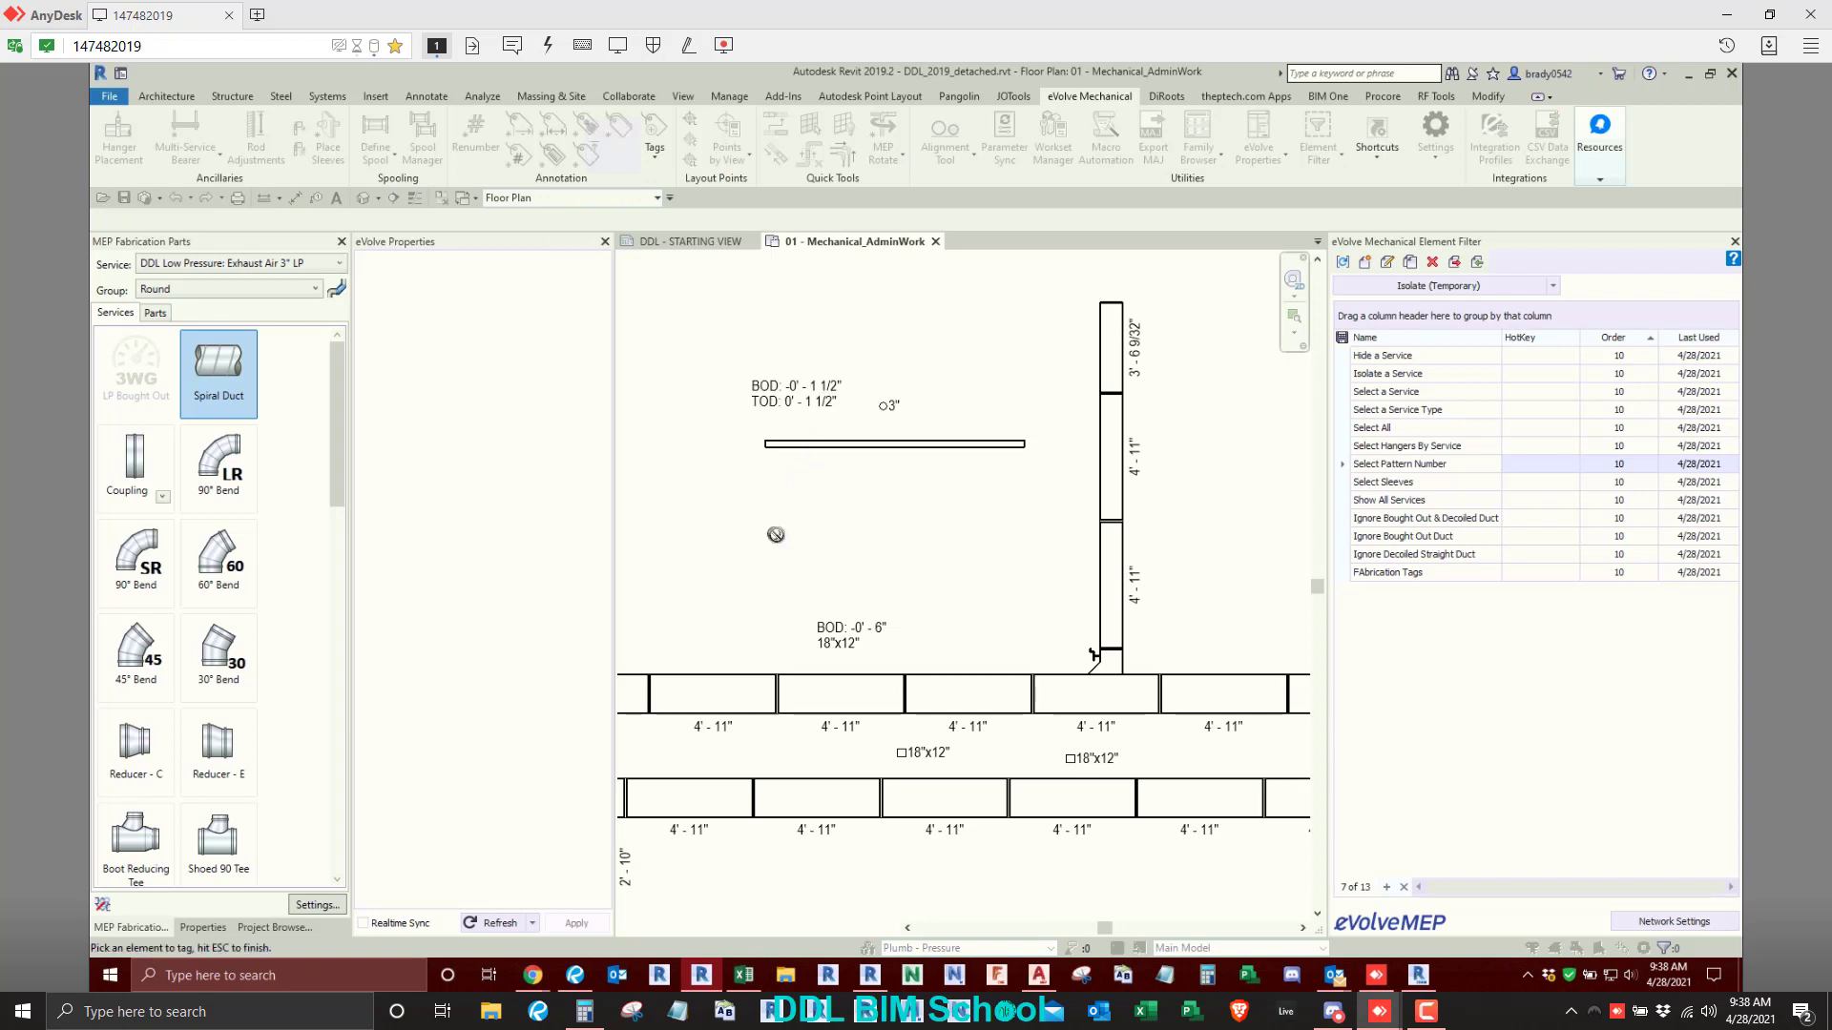
{"action": "key", "text": "Escape"}
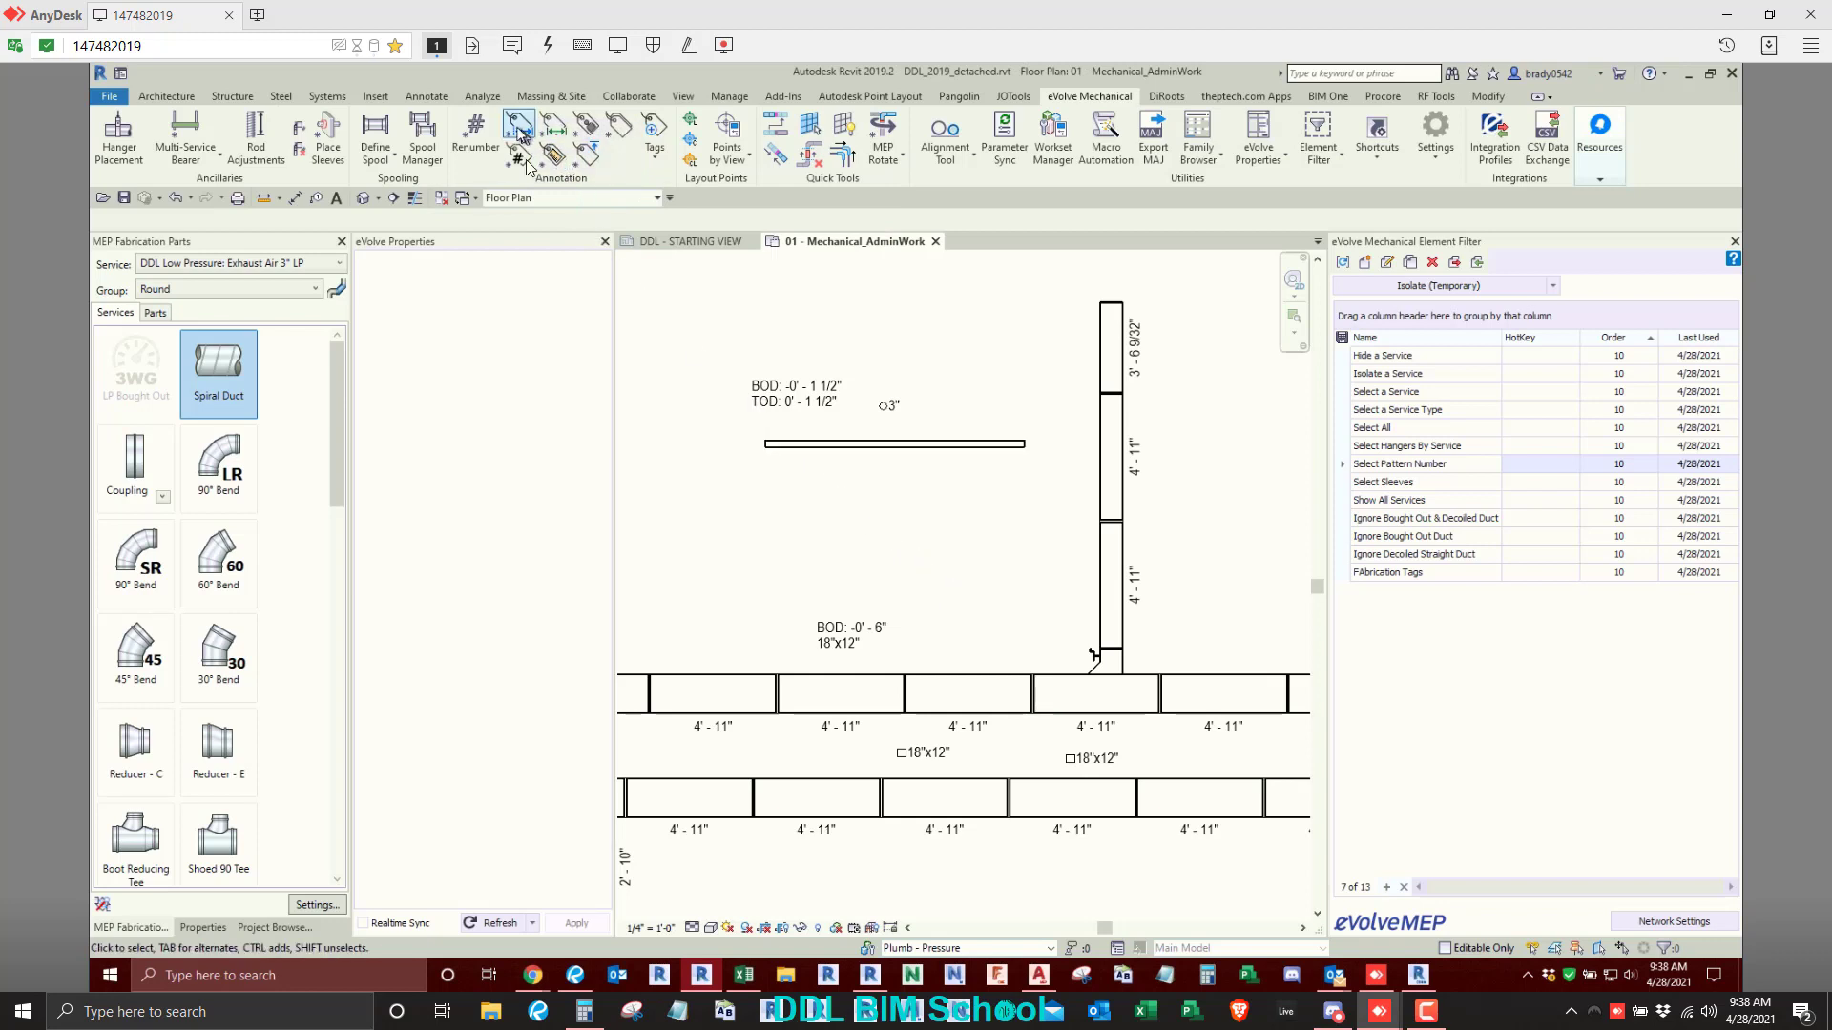
- Start multi-point routing with the Plumbing: Domestic Cold Water service and its Copper Pressed group, near the existing dashed pipe run
{"action": "scroll", "coordinate": [950, 549], "scroll_direction": "down", "scroll_amount": 1}
{"action": "scroll", "coordinate": [944, 554], "scroll_direction": "down", "scroll_amount": 4}
{"action": "middle_click_drag", "start_coordinate": [935, 572], "coordinate": [598, 433]}
{"action": "scroll", "coordinate": [597, 434], "scroll_direction": "down", "scroll_amount": 1}
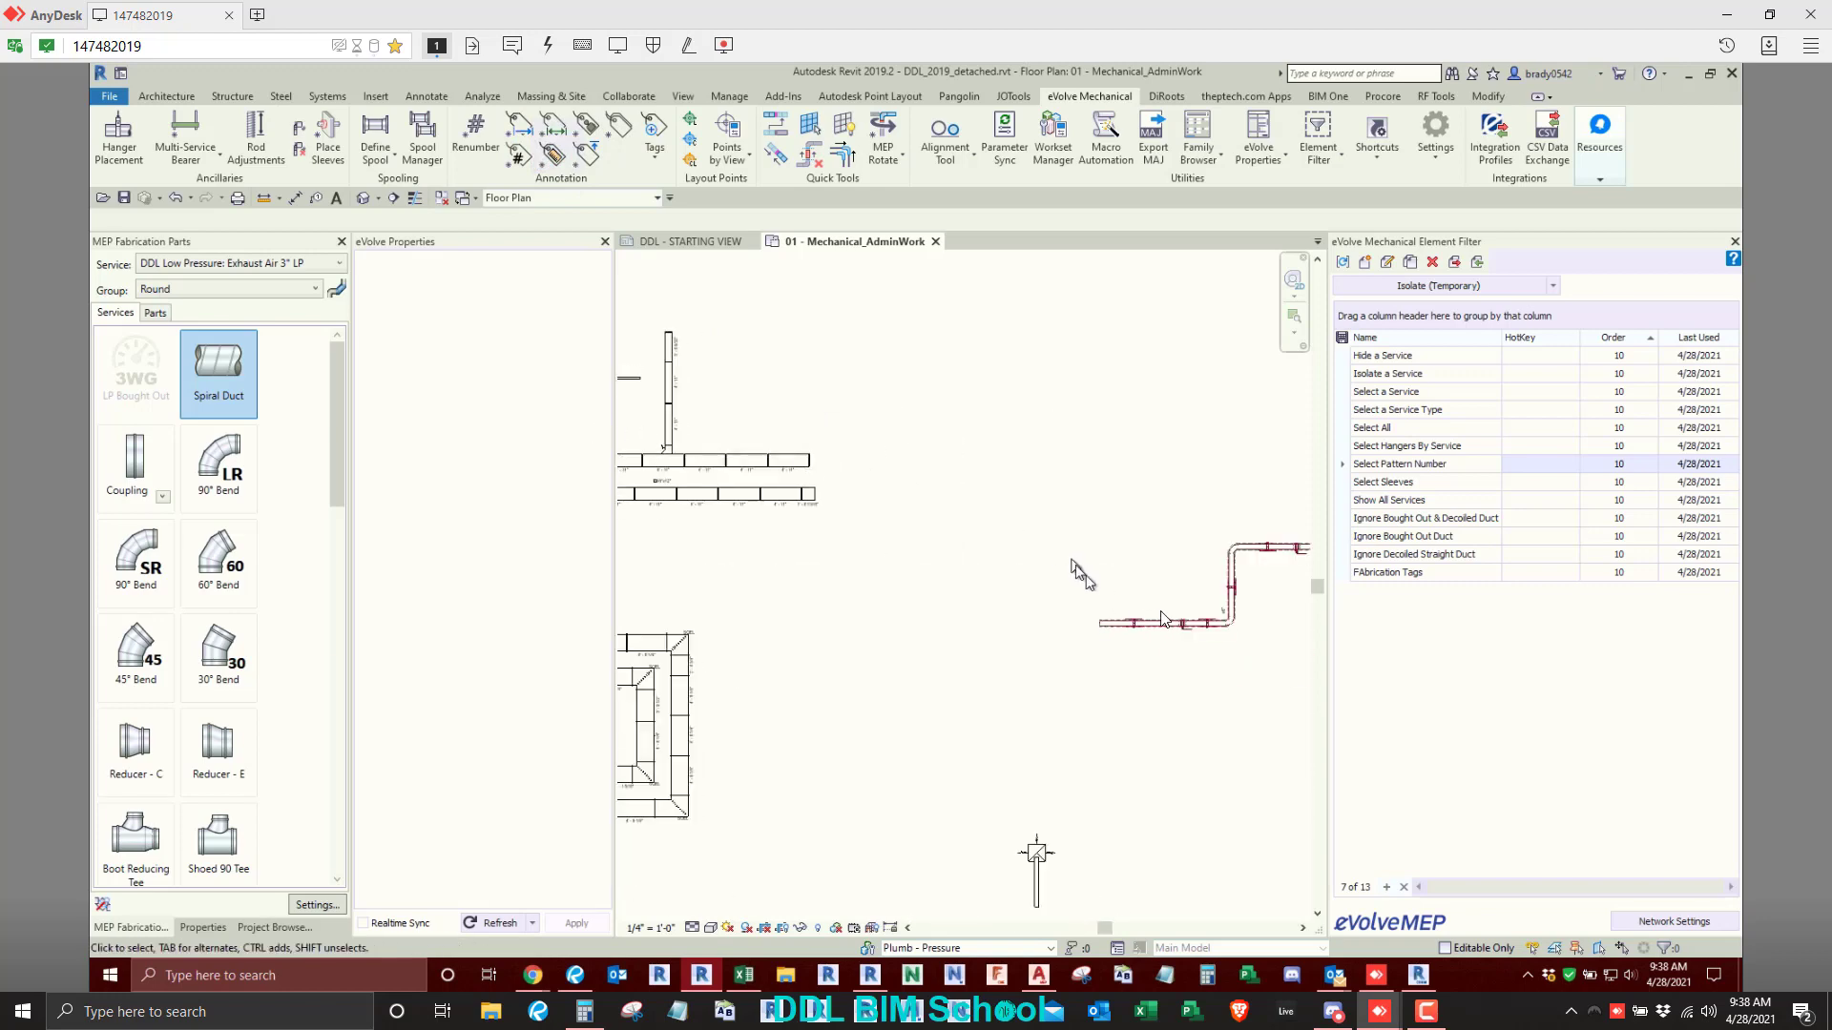
{"action": "scroll", "coordinate": [1198, 619], "scroll_direction": "up", "scroll_amount": 4}
{"action": "middle_click_drag", "start_coordinate": [1205, 619], "coordinate": [935, 632]}
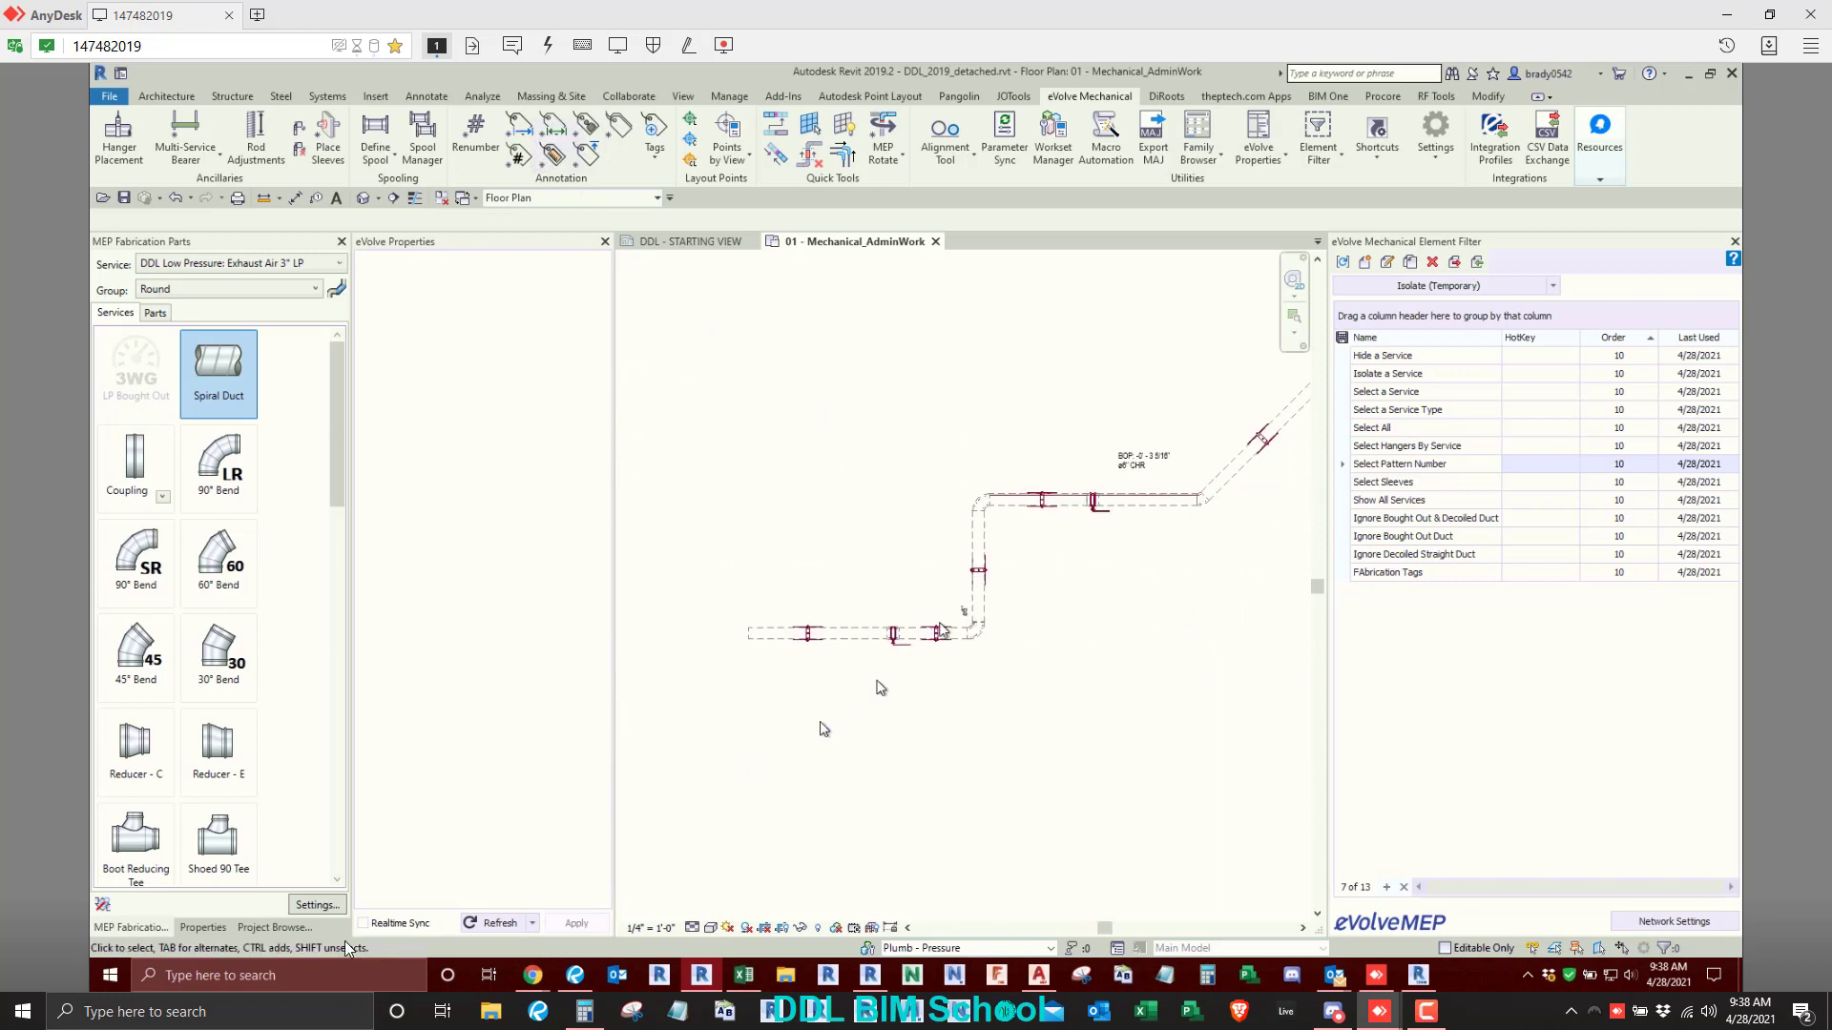
{"action": "left_click", "coordinate": [256, 930]}
{"action": "scroll", "coordinate": [214, 551], "scroll_direction": "up", "scroll_amount": 8}
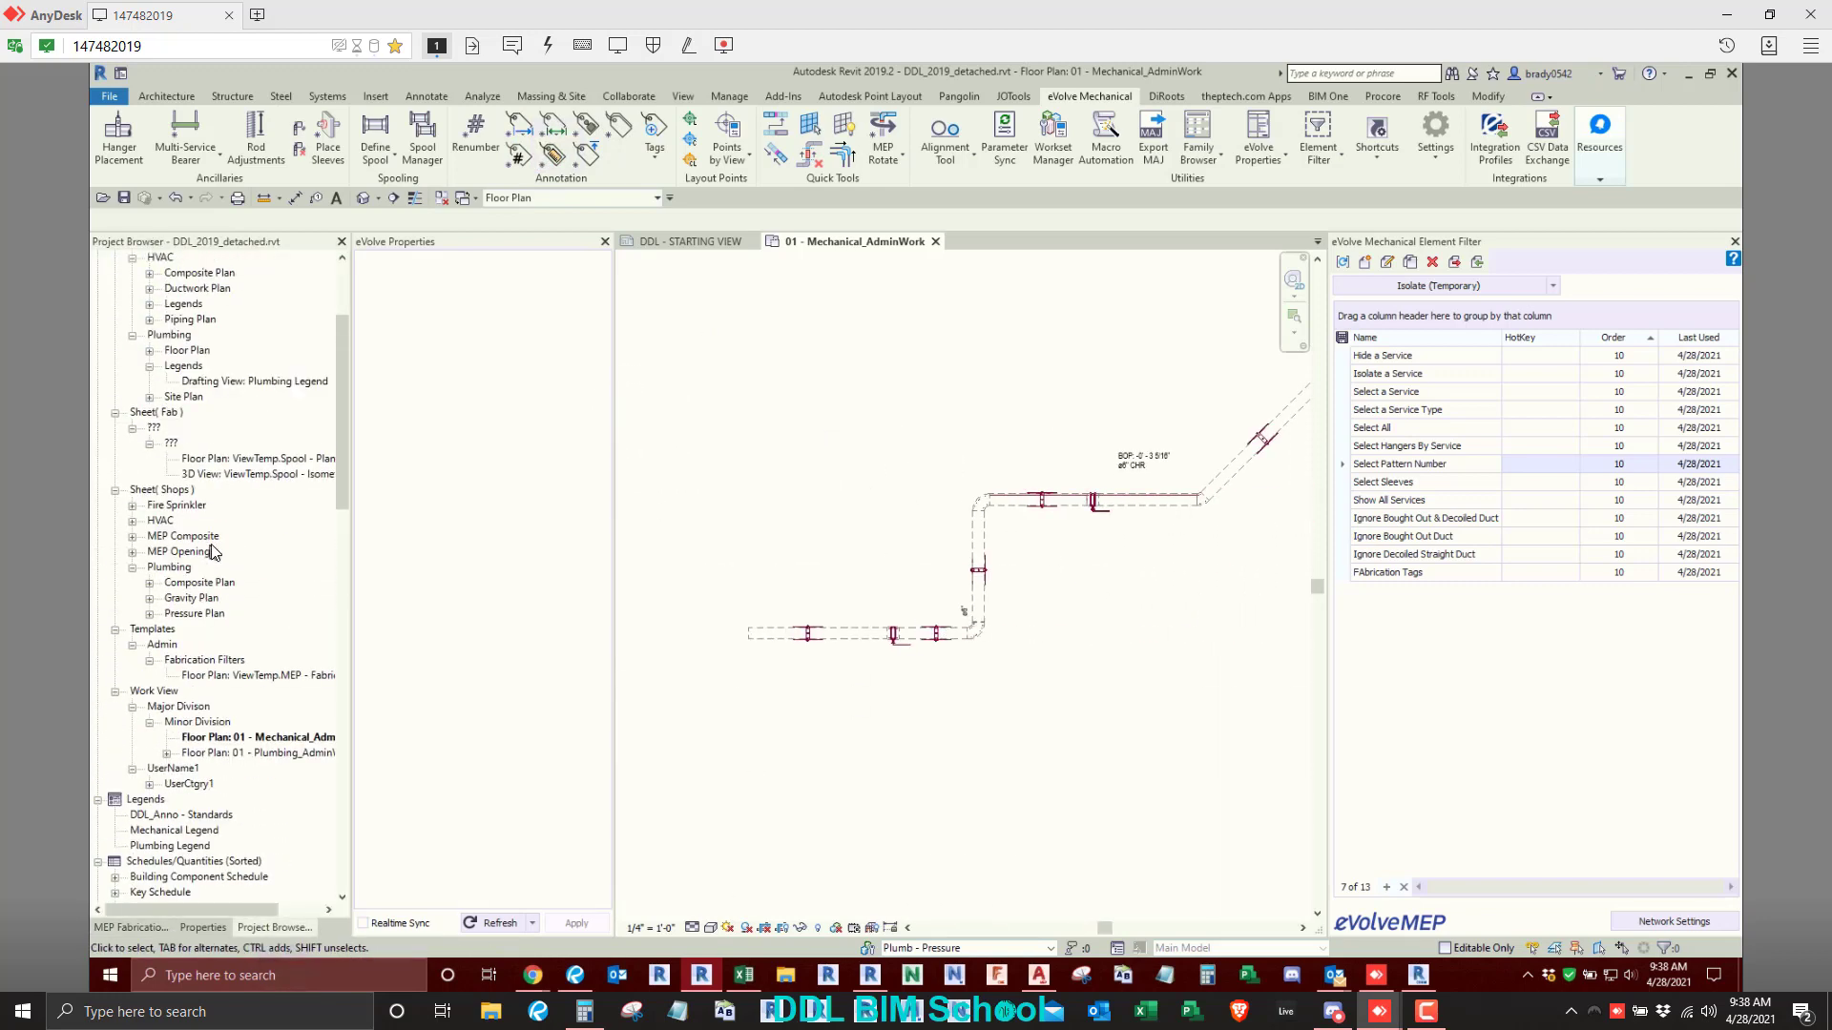
{"action": "scroll", "coordinate": [212, 552], "scroll_direction": "down", "scroll_amount": 6}
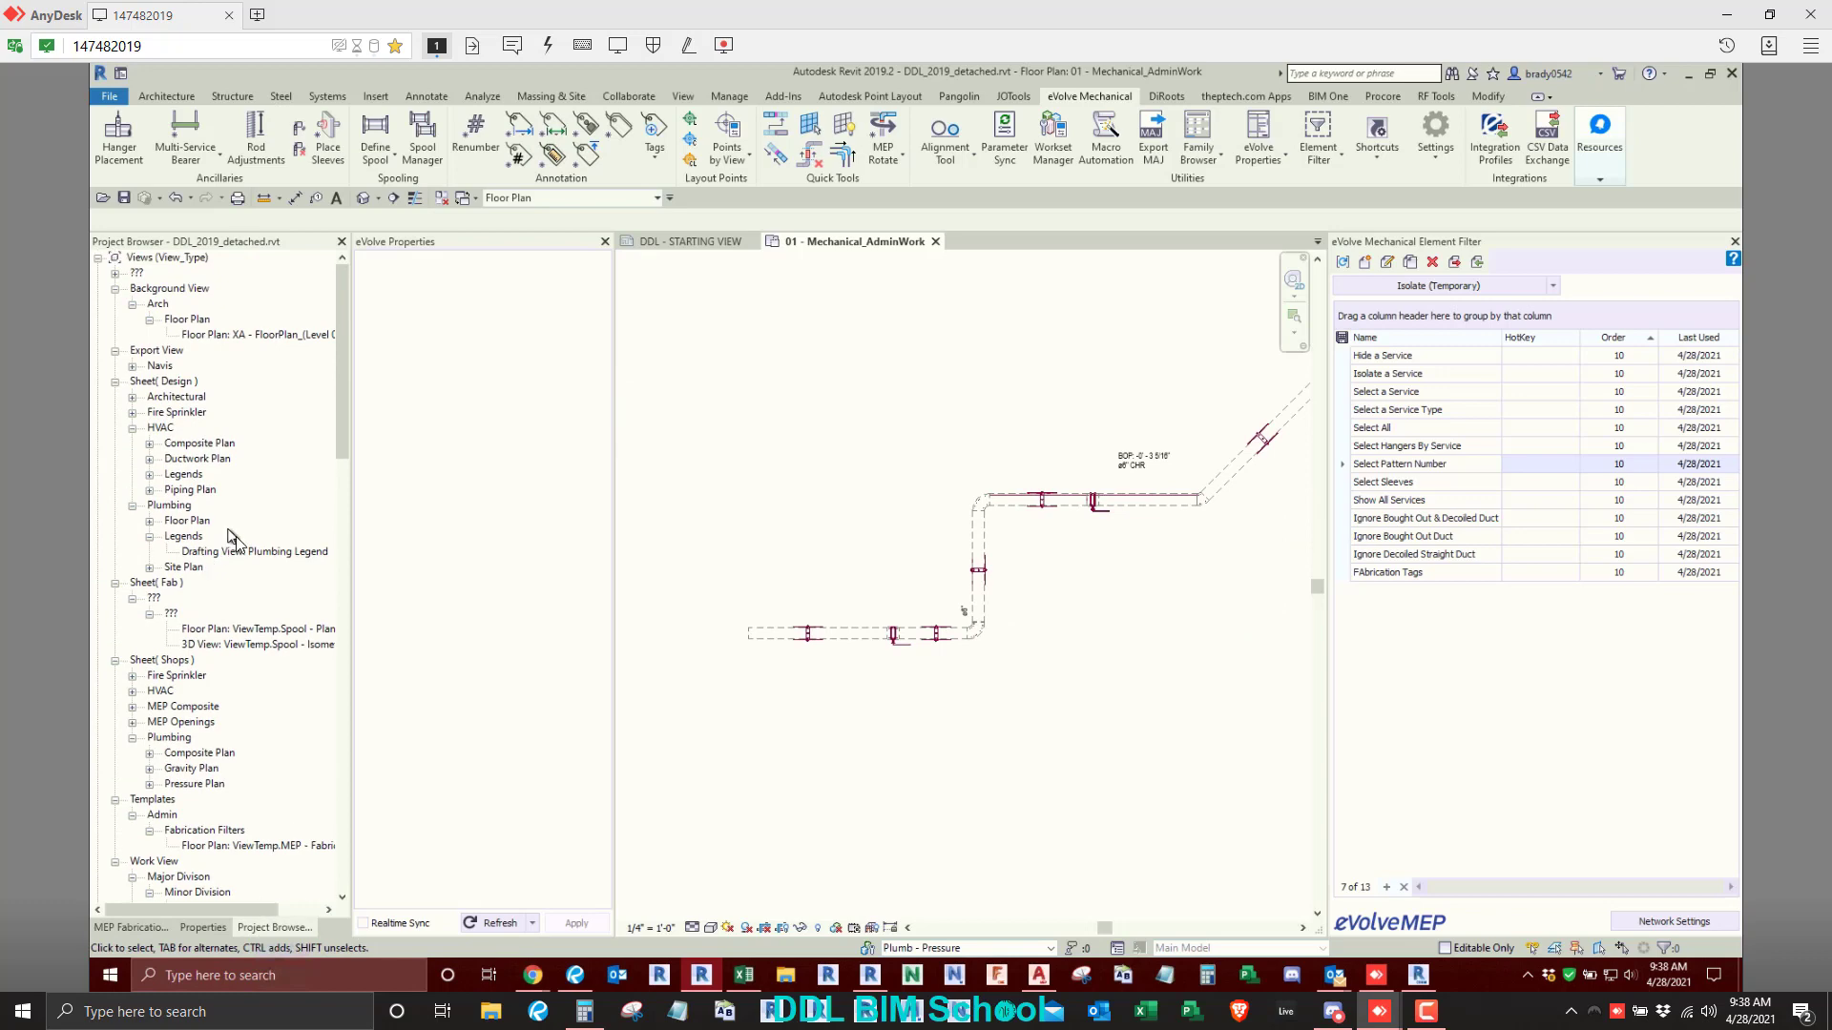
{"action": "left_click", "coordinate": [147, 927]}
{"action": "left_click", "coordinate": [237, 264]}
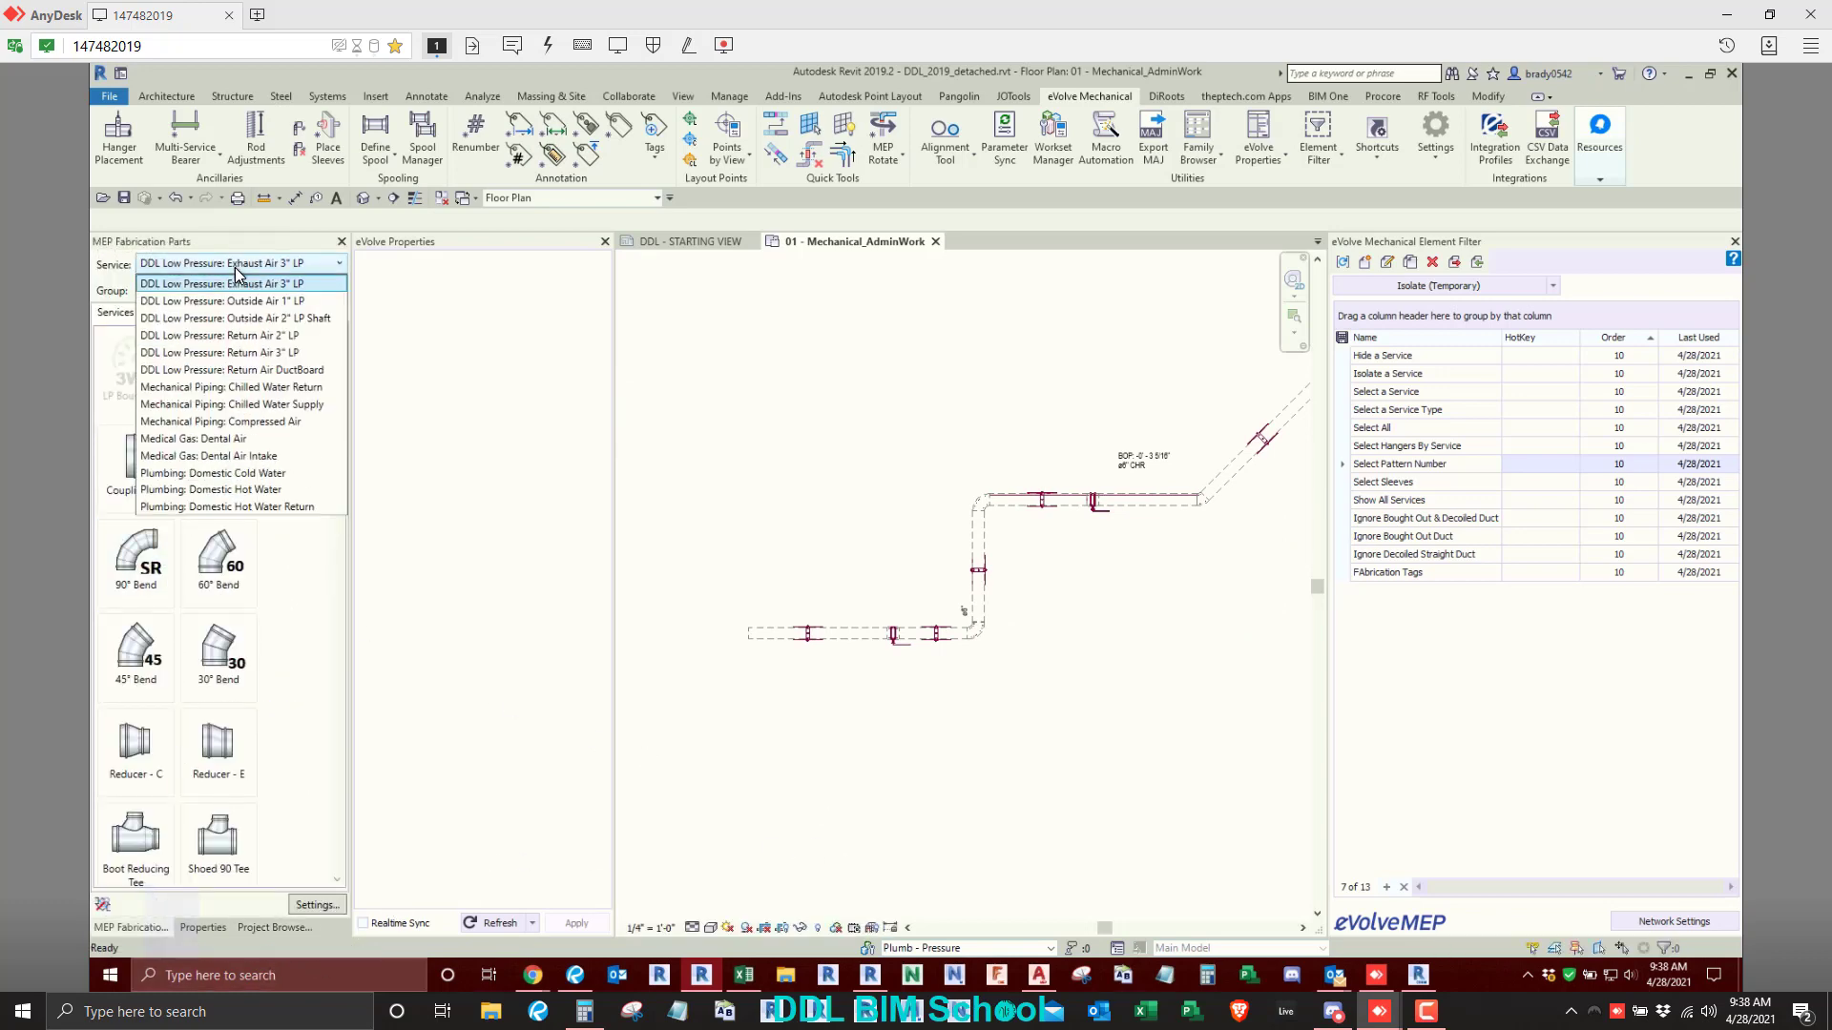
{"action": "left_click", "coordinate": [216, 474]}
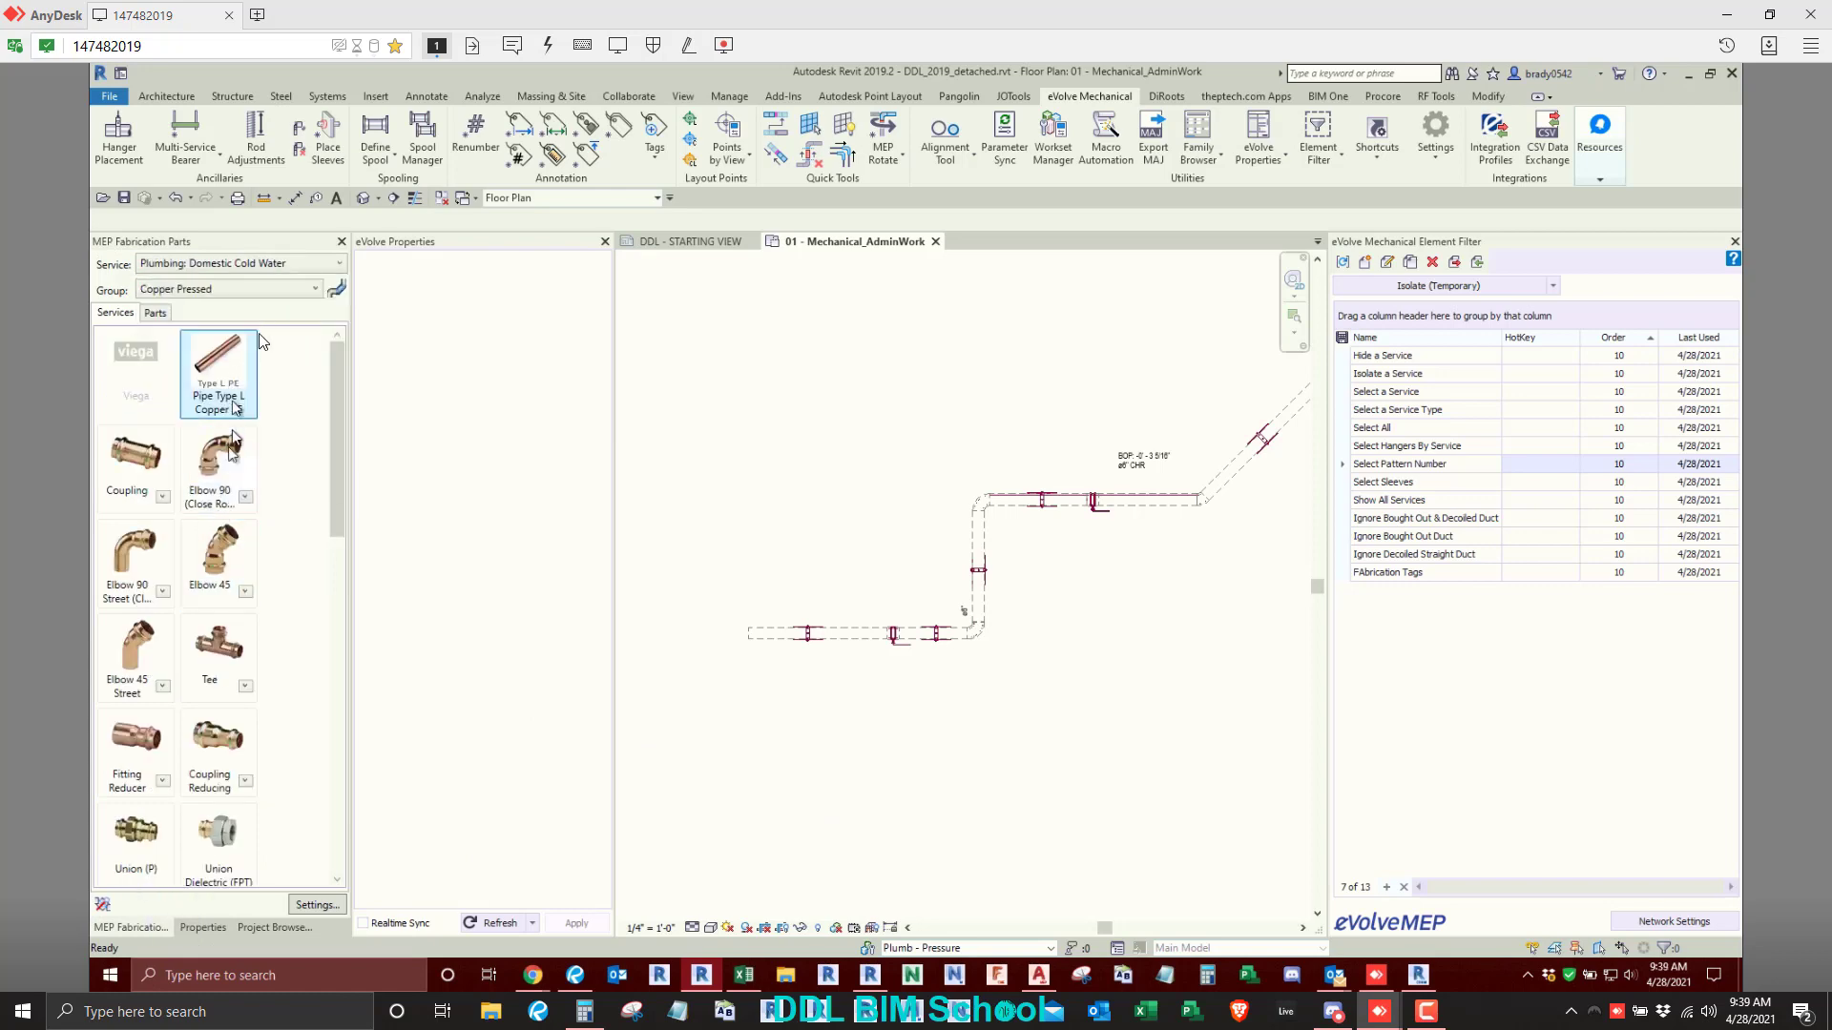
{"action": "left_click", "coordinate": [338, 290]}
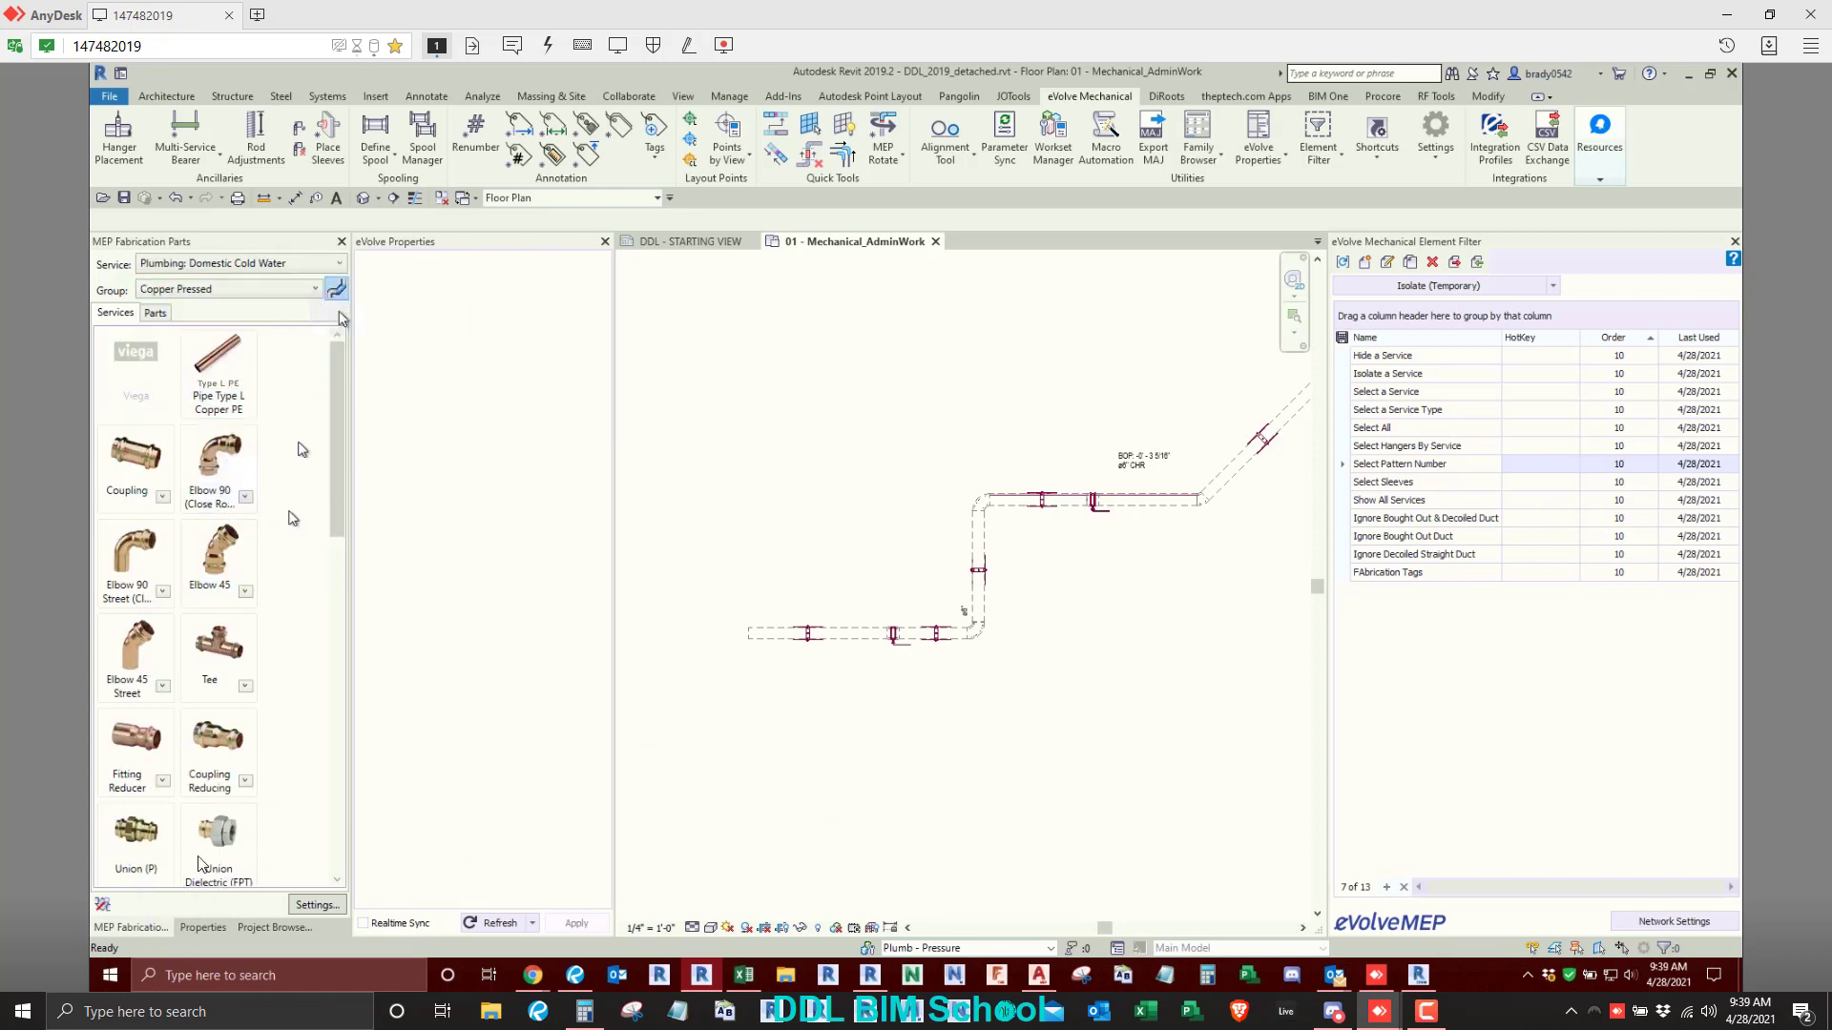
- Set the product entry of the new copper pipe to 3"
{"action": "left_click", "coordinate": [212, 926]}
{"action": "left_click", "coordinate": [307, 356]}
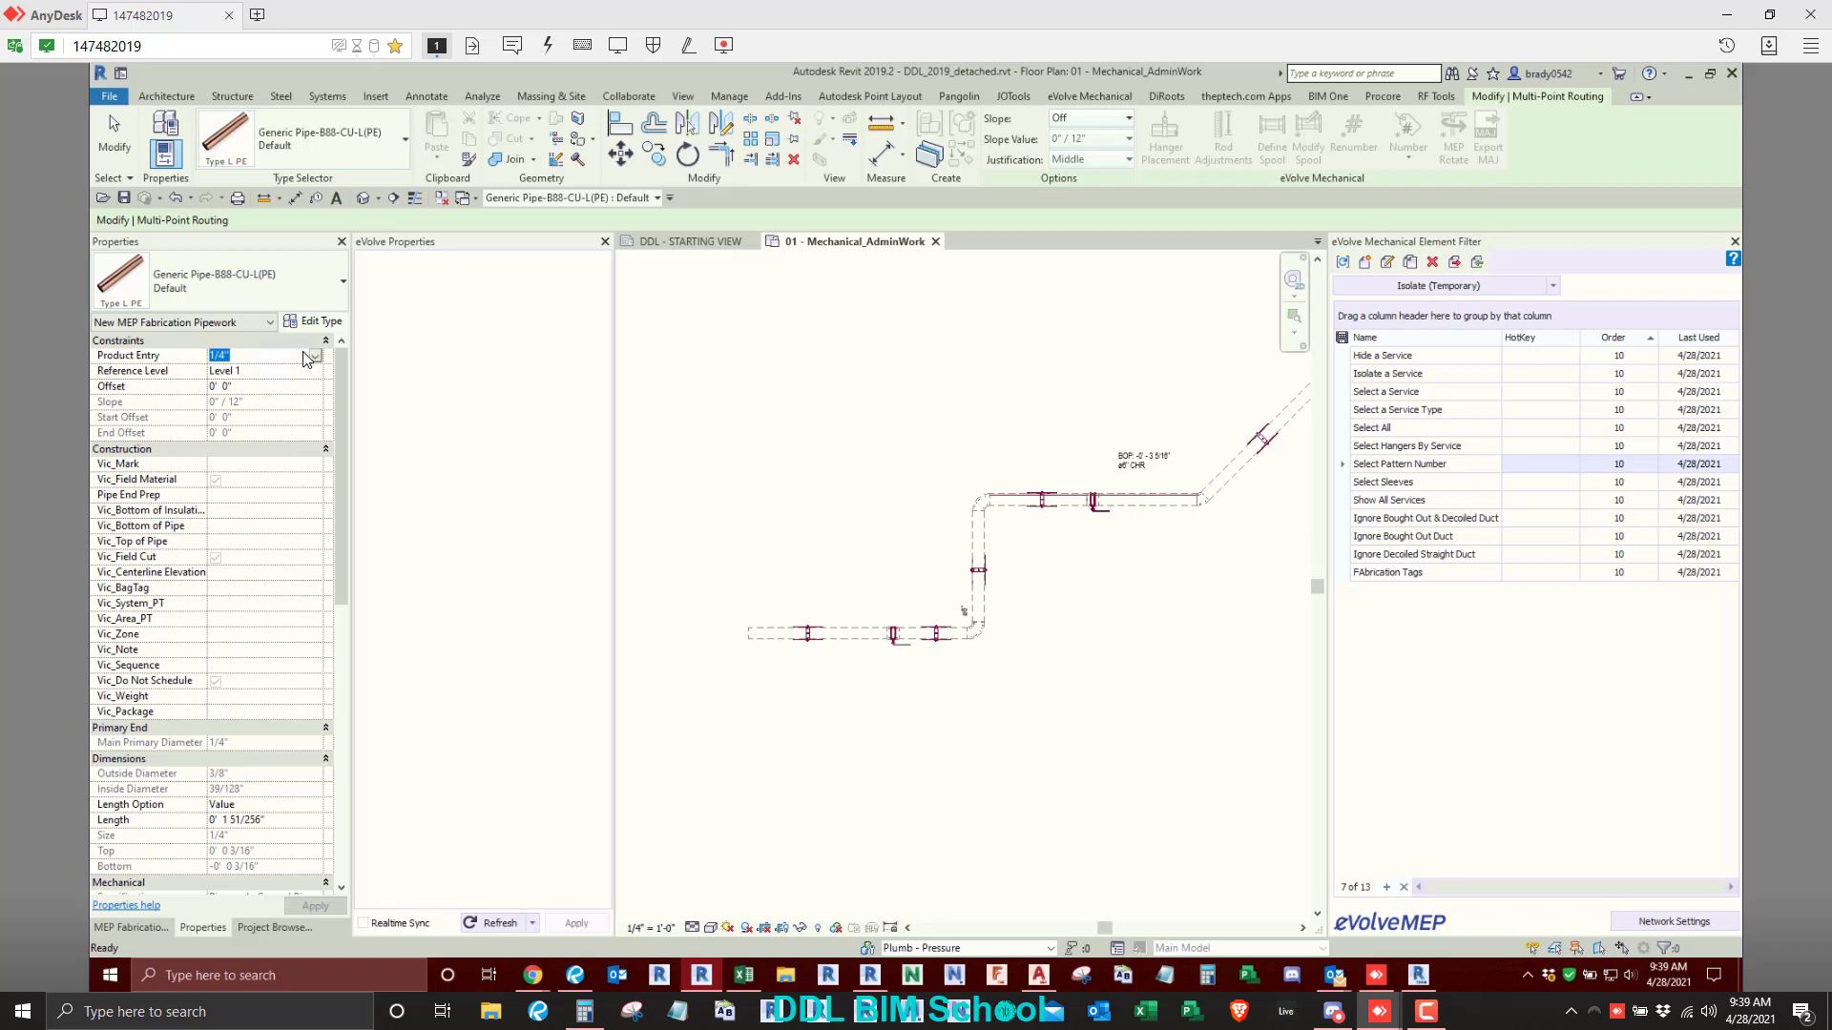
{"action": "type", "text": "3/8"}
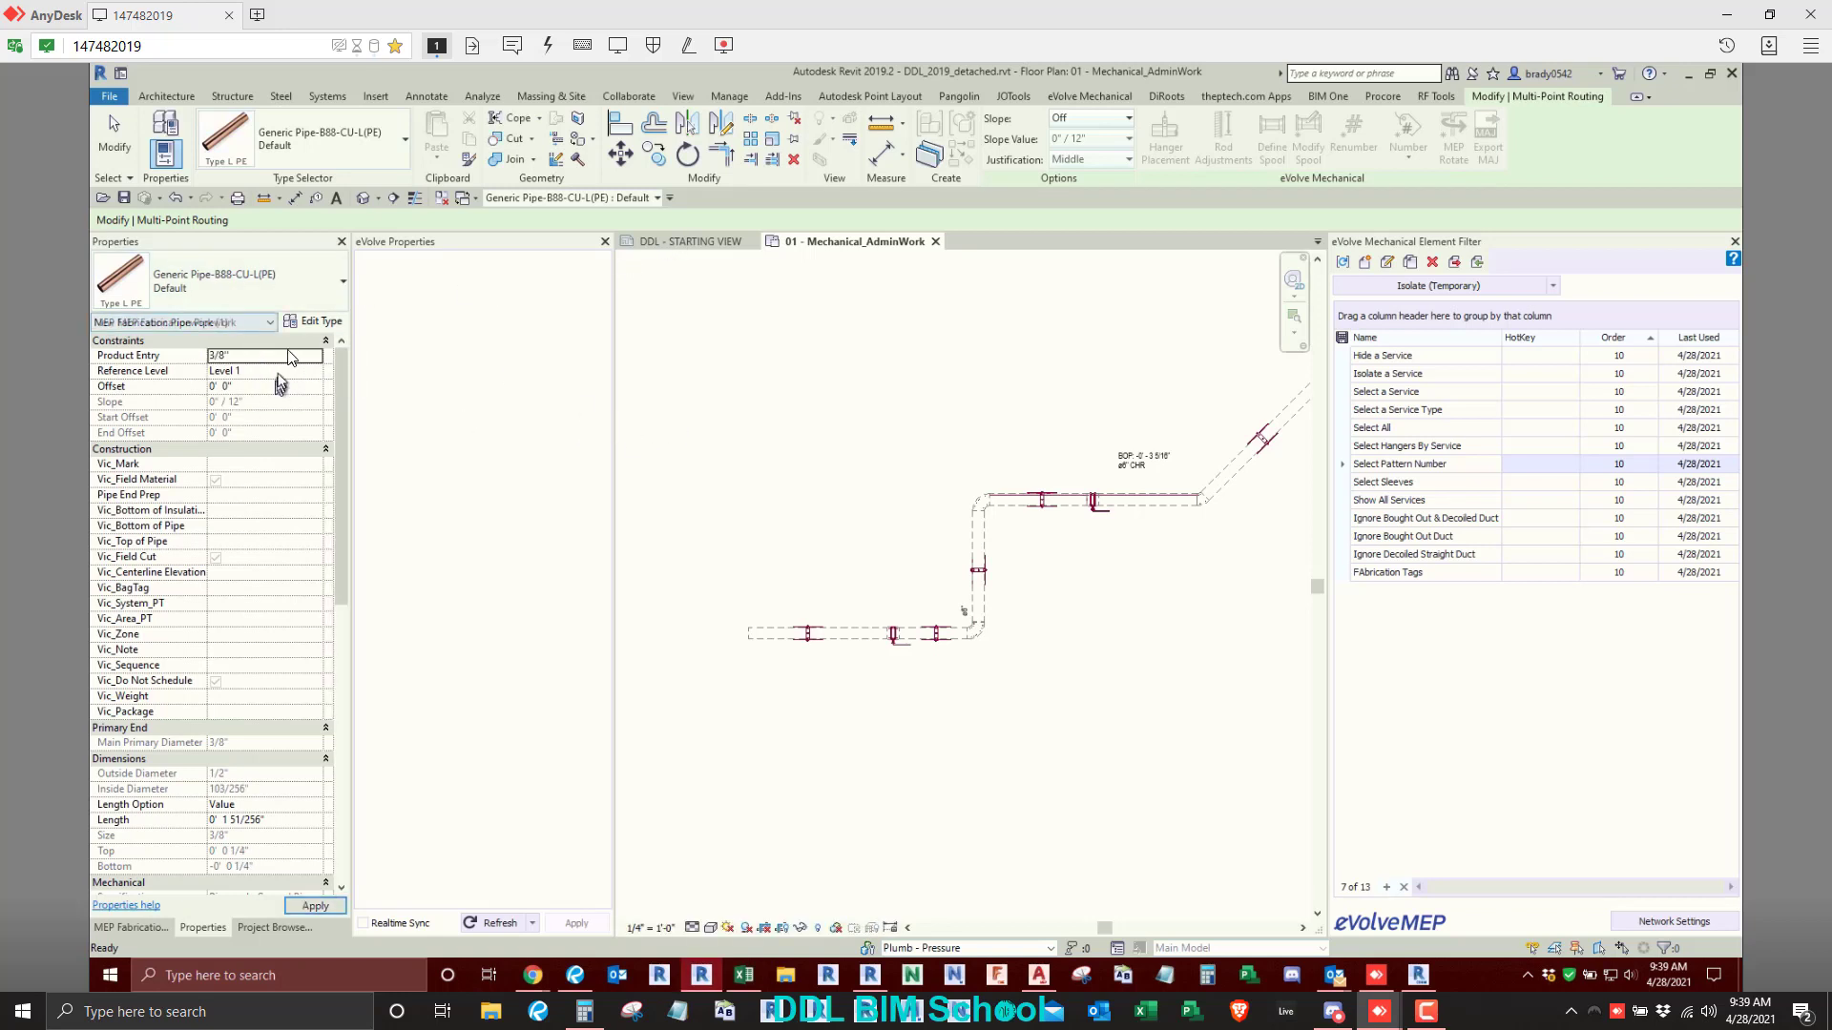
{"action": "left_click", "coordinate": [286, 356]}
{"action": "left_click", "coordinate": [314, 356]}
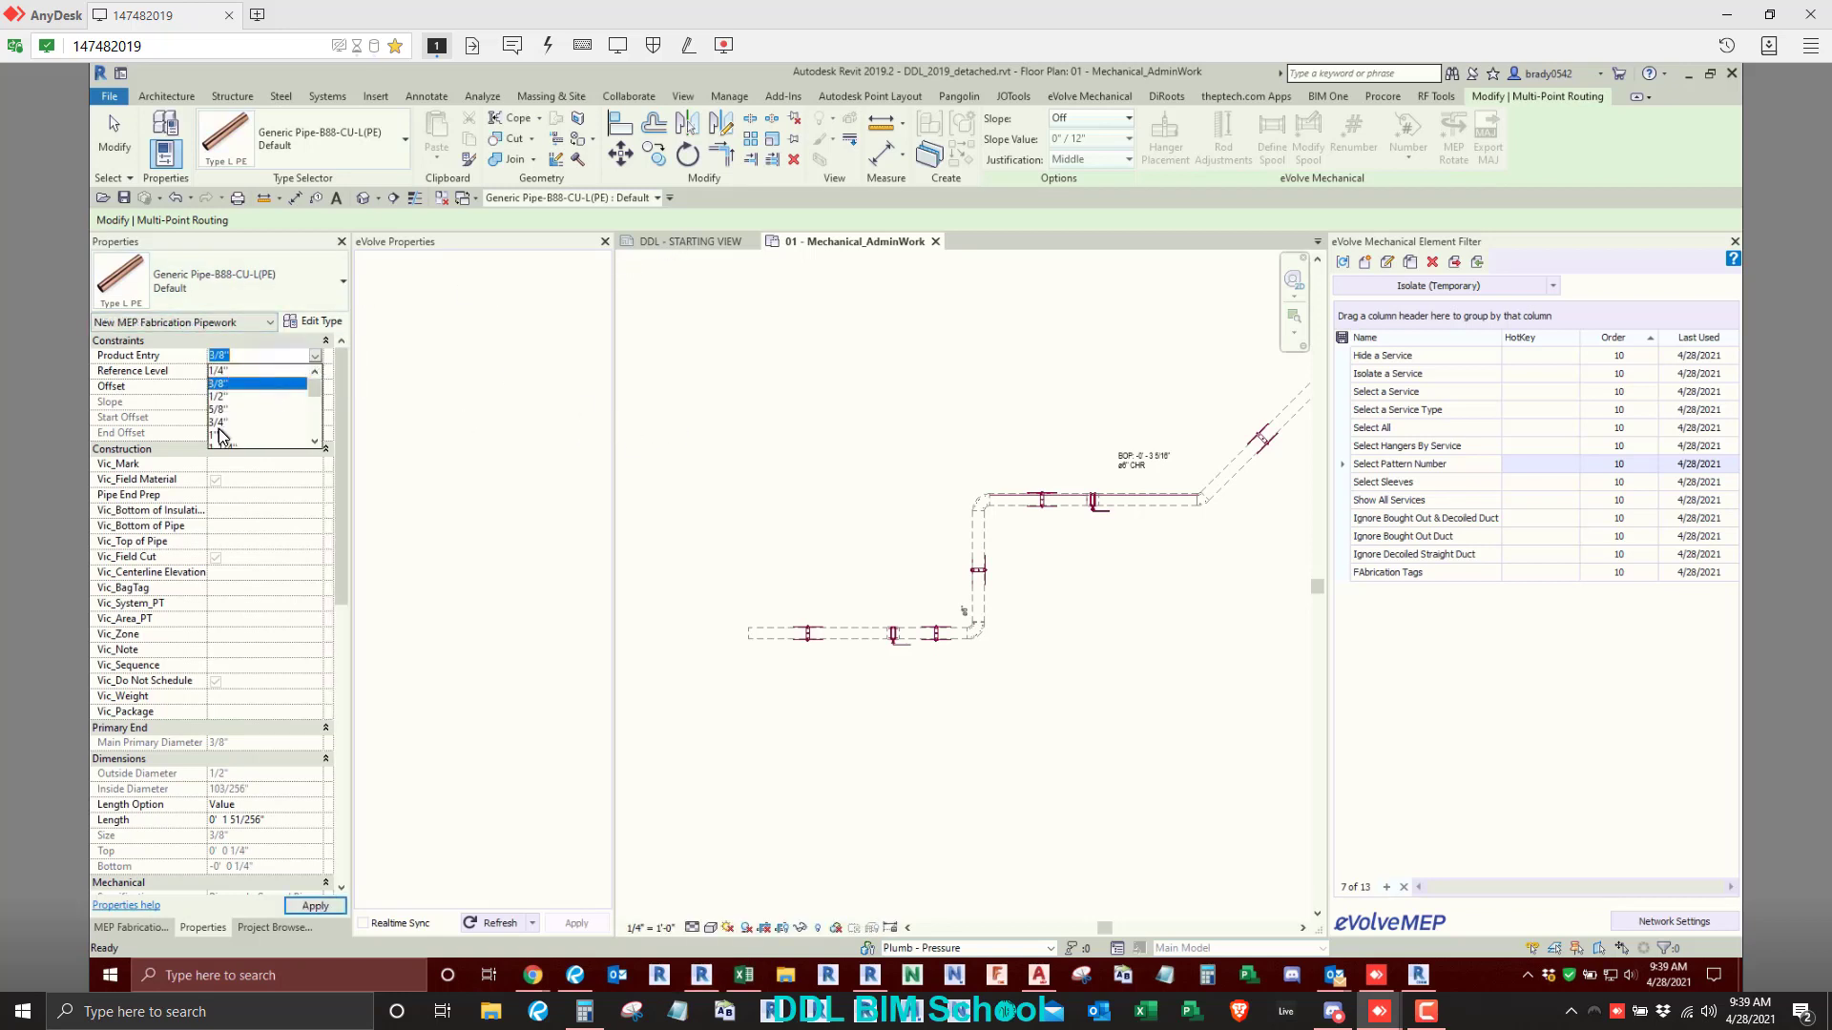
{"action": "scroll", "coordinate": [221, 436], "scroll_direction": "down", "scroll_amount": 3}
{"action": "left_click", "coordinate": [214, 382]}
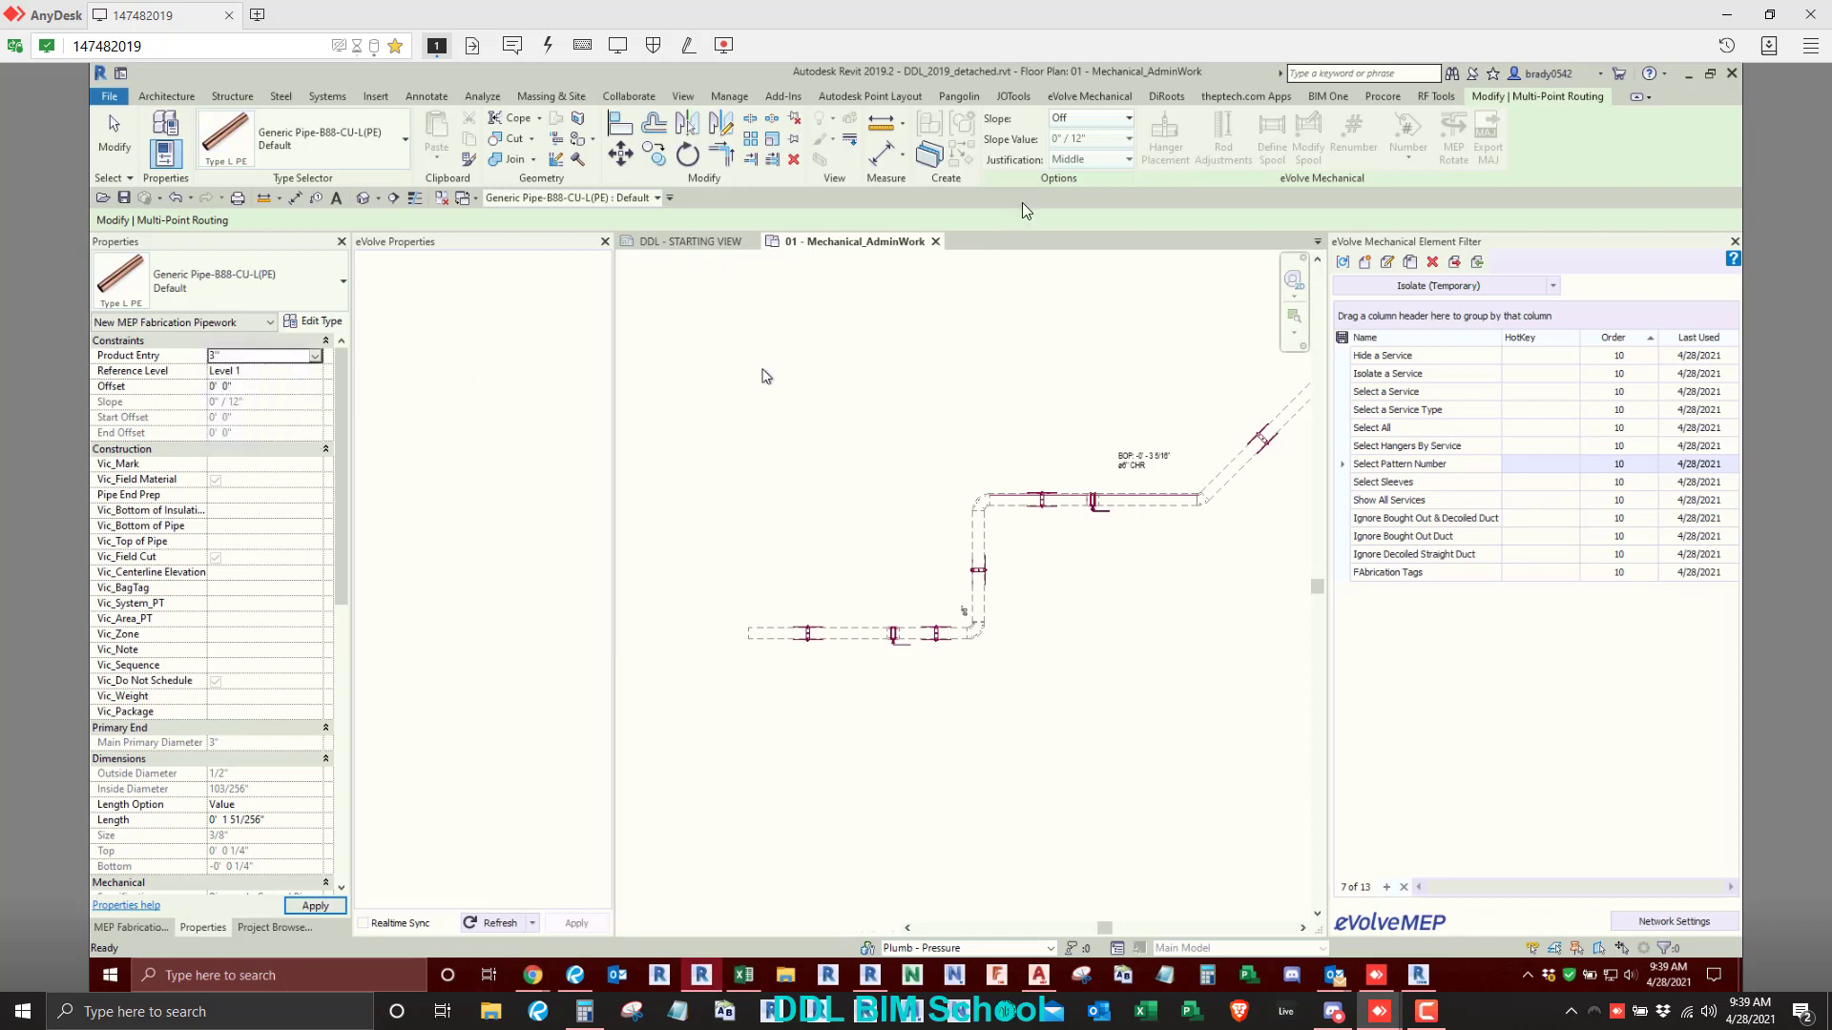
- Slope the new pipe upward at 1/4" / 12"
{"action": "left_click", "coordinate": [1078, 118]}
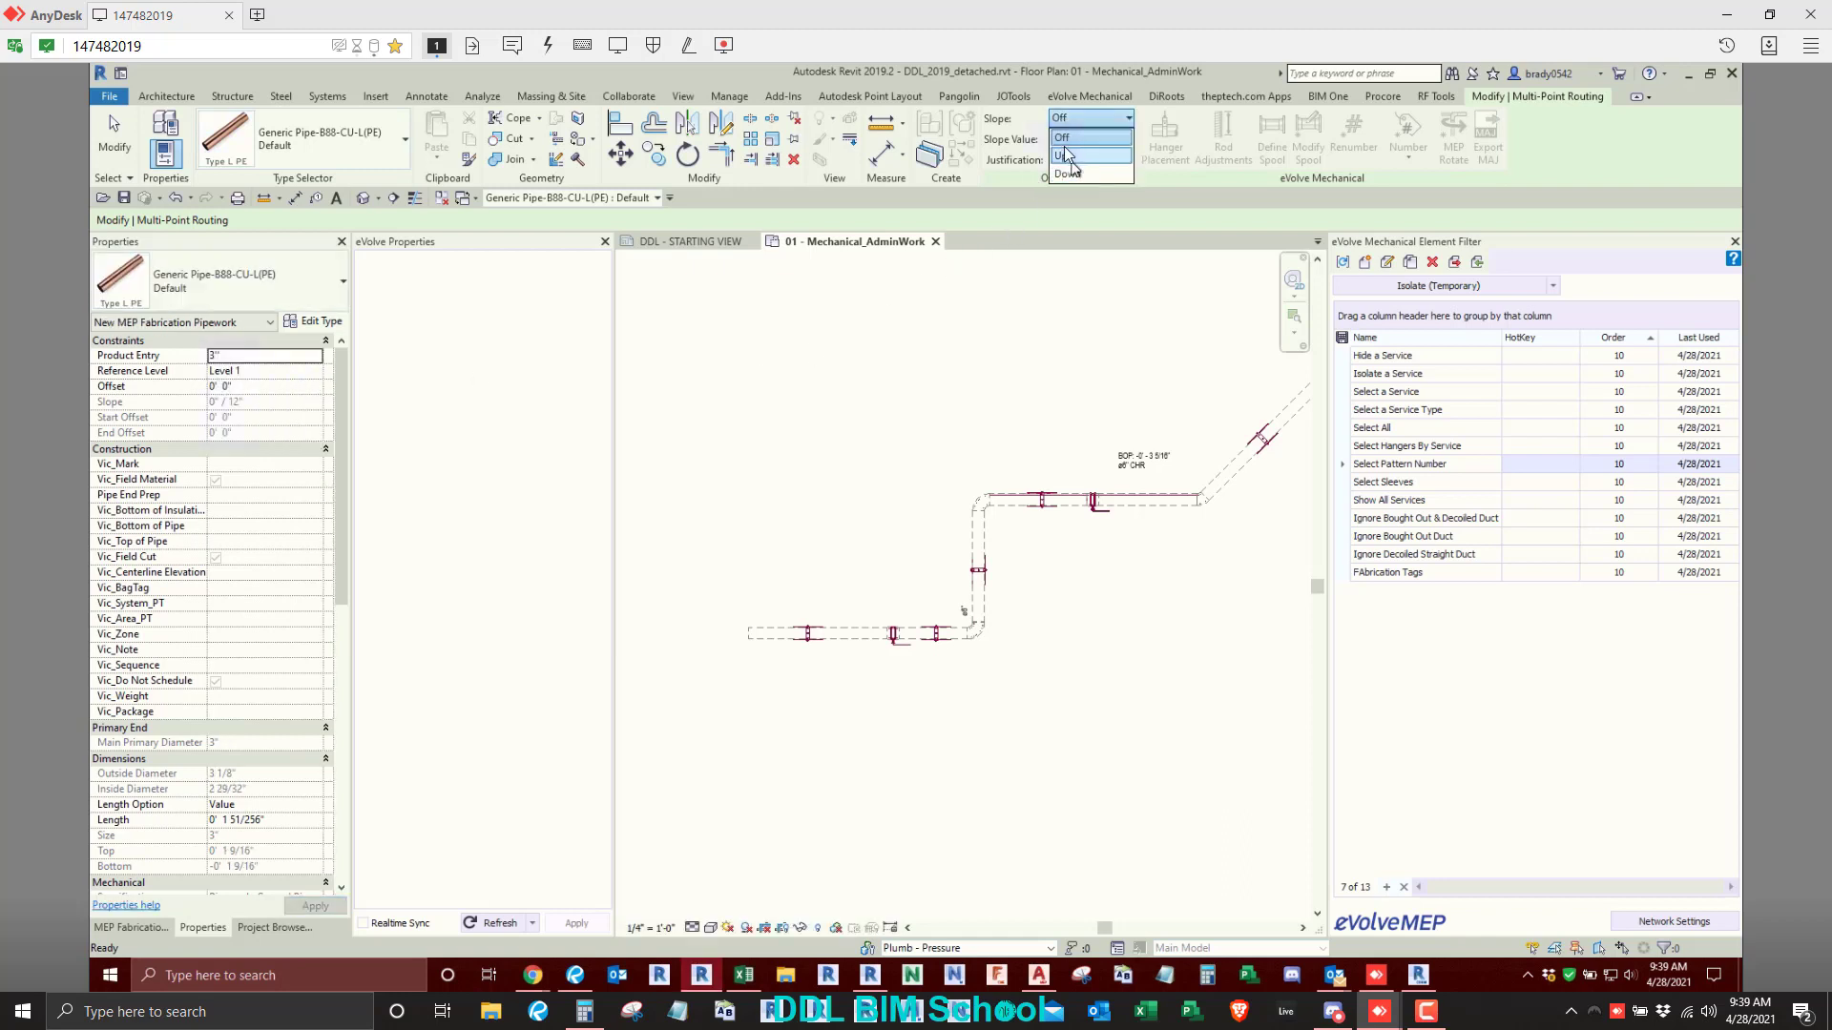
{"action": "left_click", "coordinate": [1066, 156]}
{"action": "left_click", "coordinate": [1071, 139]}
{"action": "left_click", "coordinate": [1069, 212]}
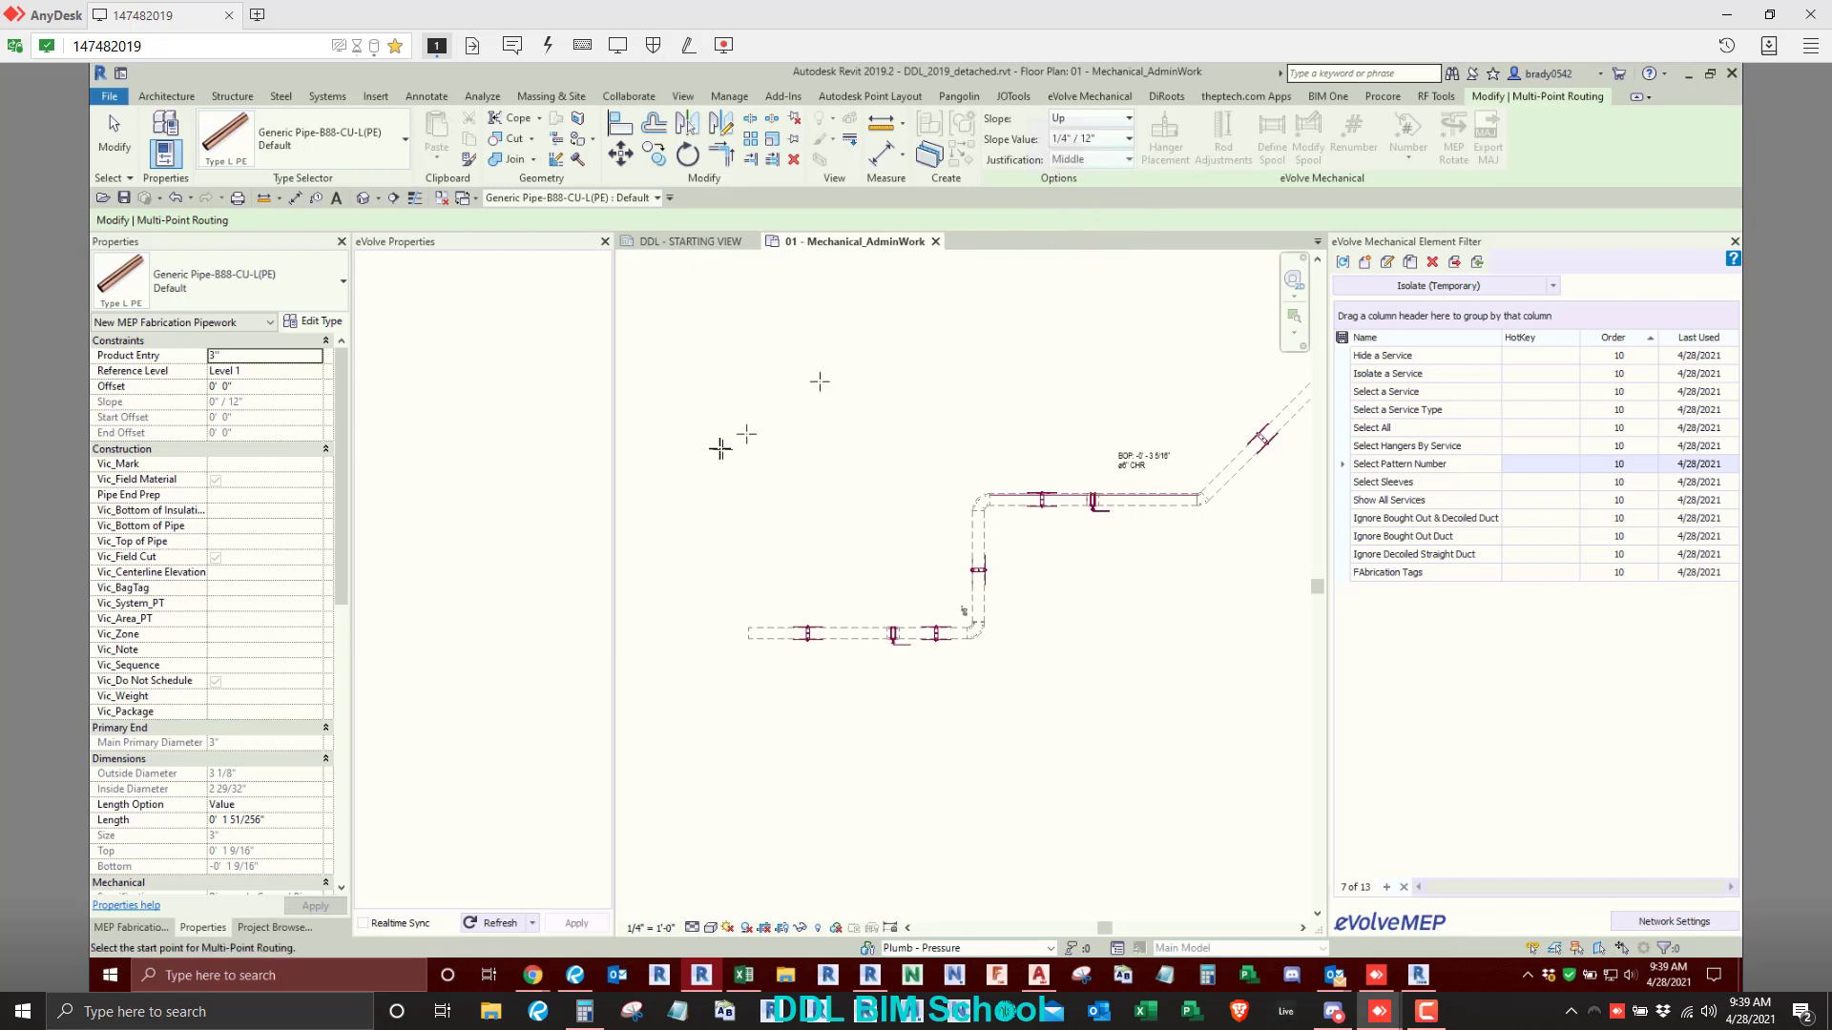
- Route the sloped pipe above the existing run in four segments: right, up about 8', right, and down about 9'
{"action": "scroll", "coordinate": [719, 441], "scroll_direction": "down", "scroll_amount": 1}
{"action": "left_click", "coordinate": [701, 400]}
{"action": "left_click", "coordinate": [893, 350]}
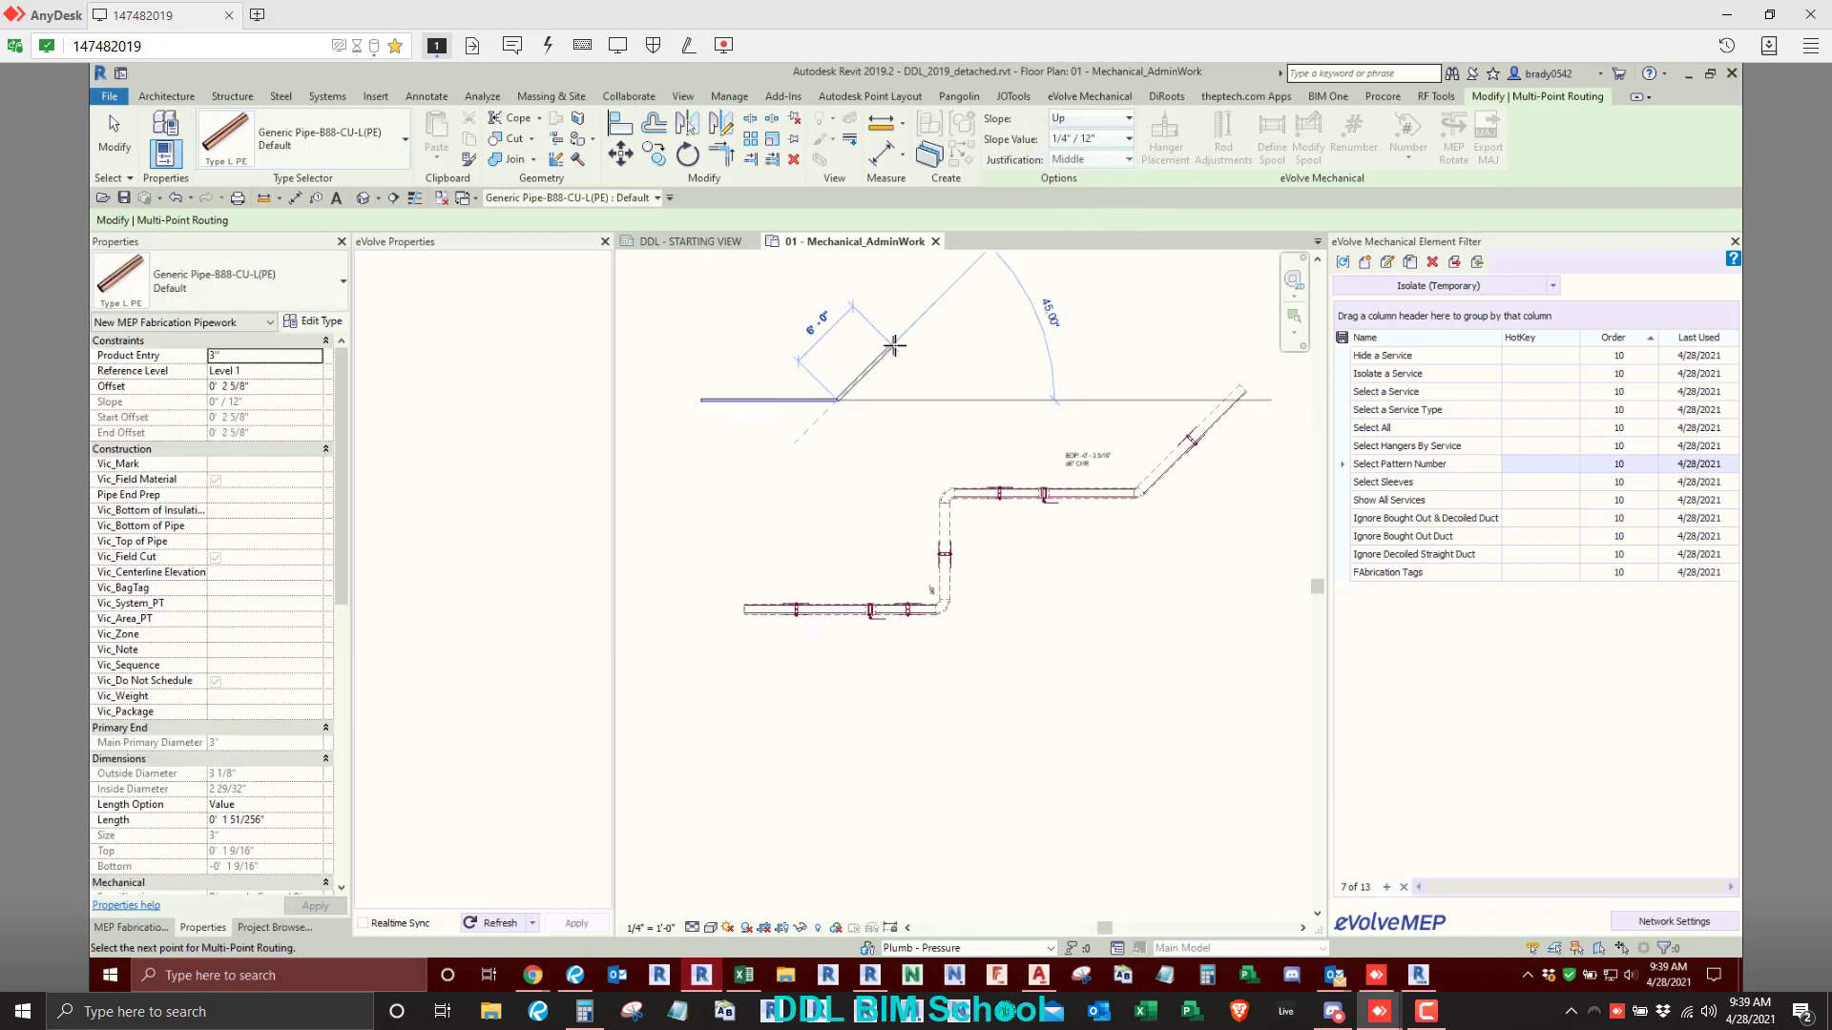
{"action": "left_click", "coordinate": [837, 298]}
{"action": "left_click", "coordinate": [1051, 299]}
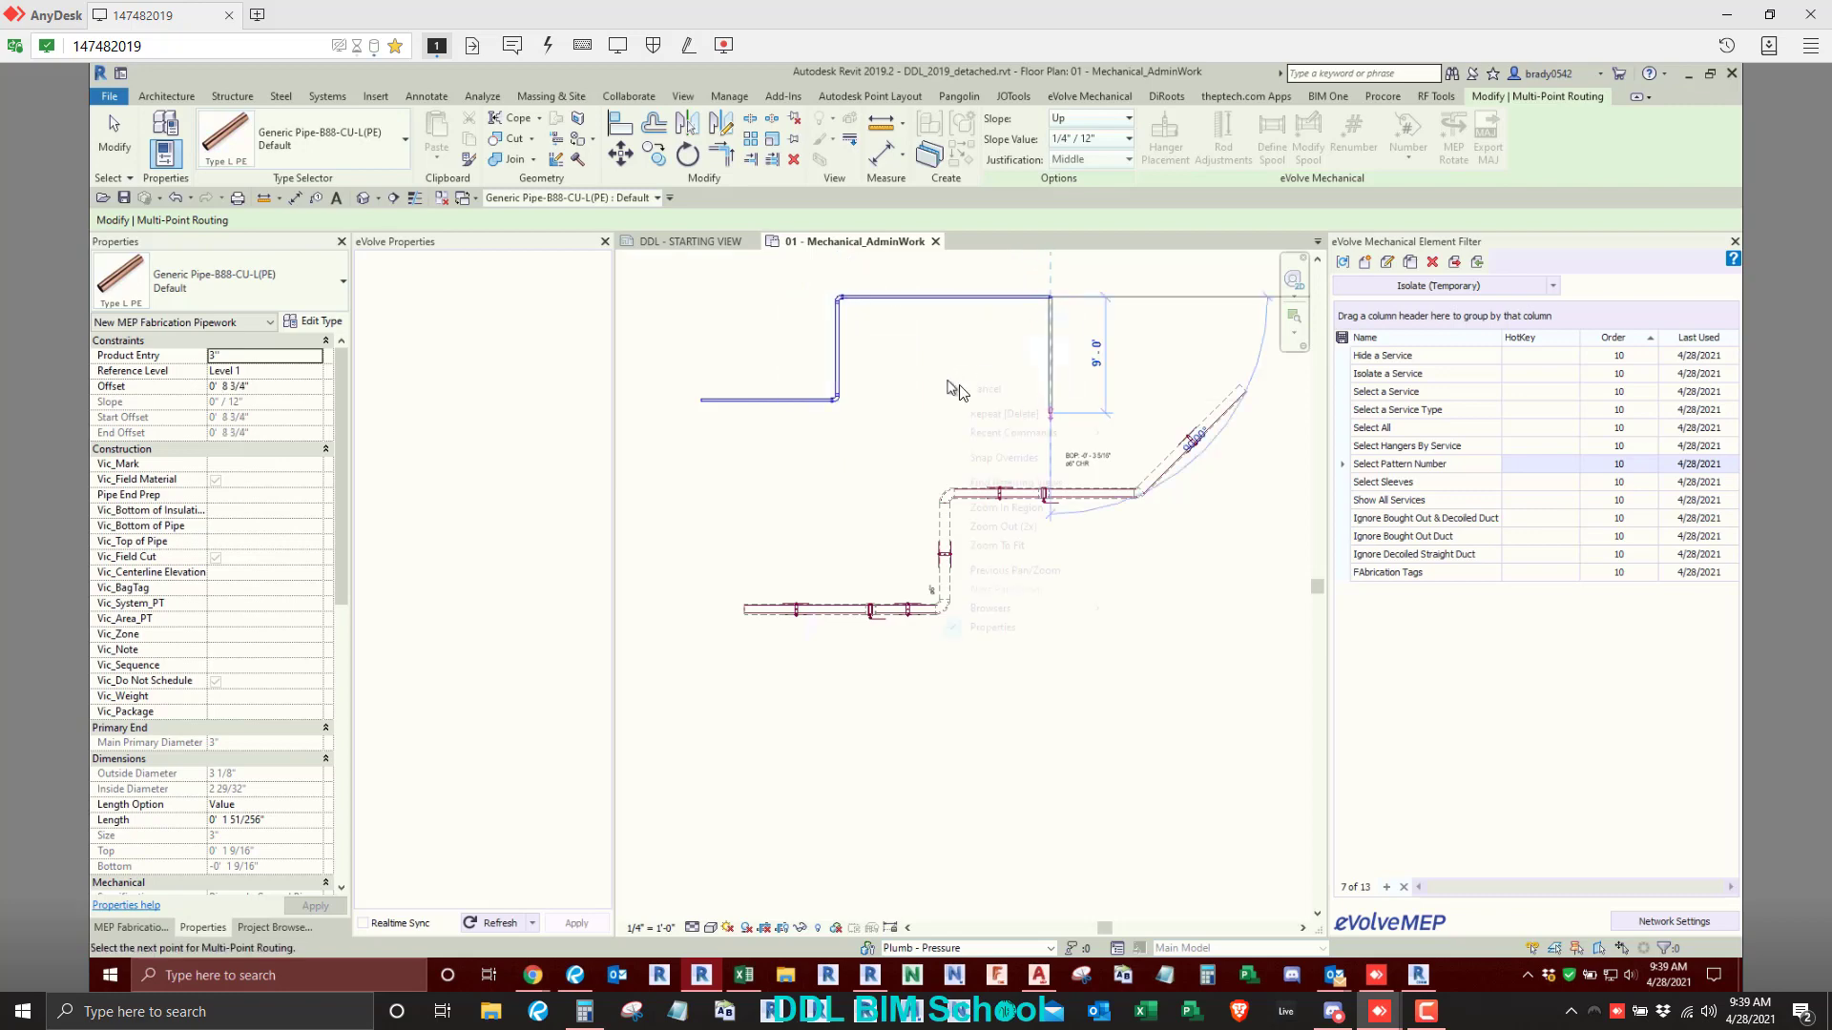
{"action": "left_click", "coordinate": [958, 396]}
{"action": "key", "text": "Escape"}
{"action": "key", "text": "Escape"}
- Tag each of the four straight segments of the sloped pipe with its elevation, placing each tag beside its segment
{"action": "scroll", "coordinate": [774, 440], "scroll_direction": "up", "scroll_amount": 4}
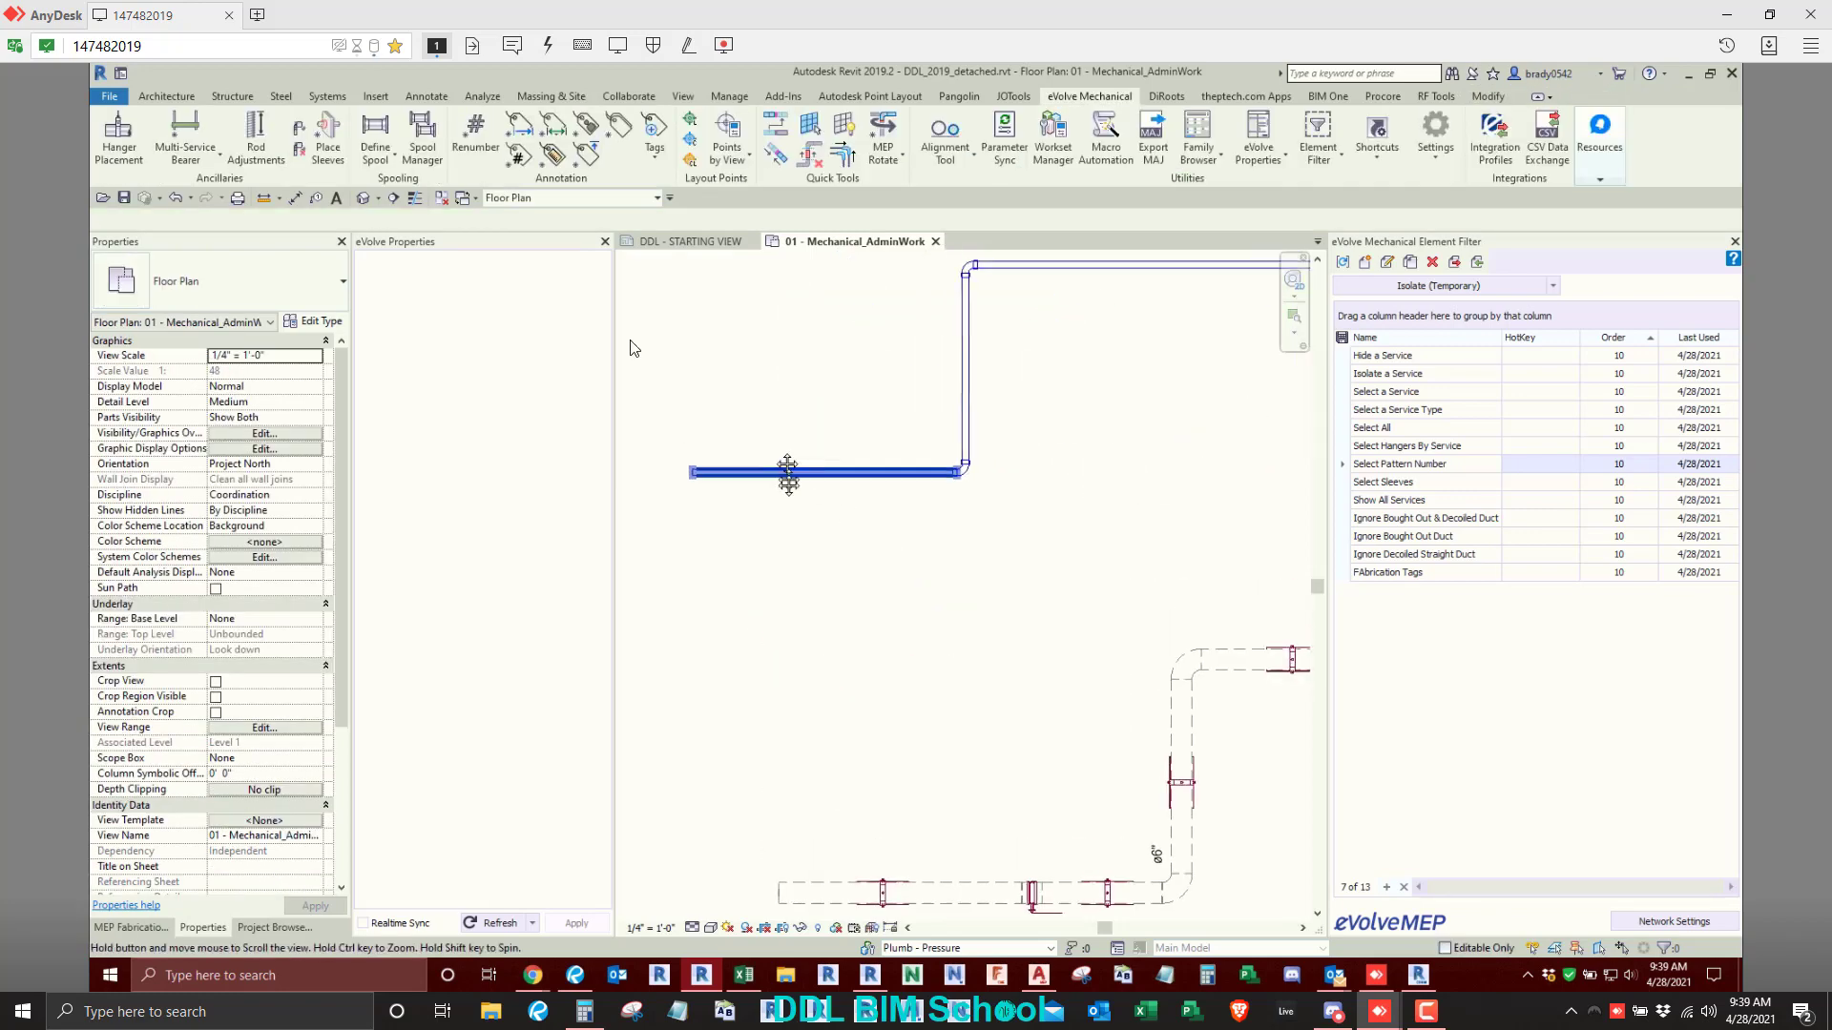
{"action": "left_click", "coordinate": [586, 159]}
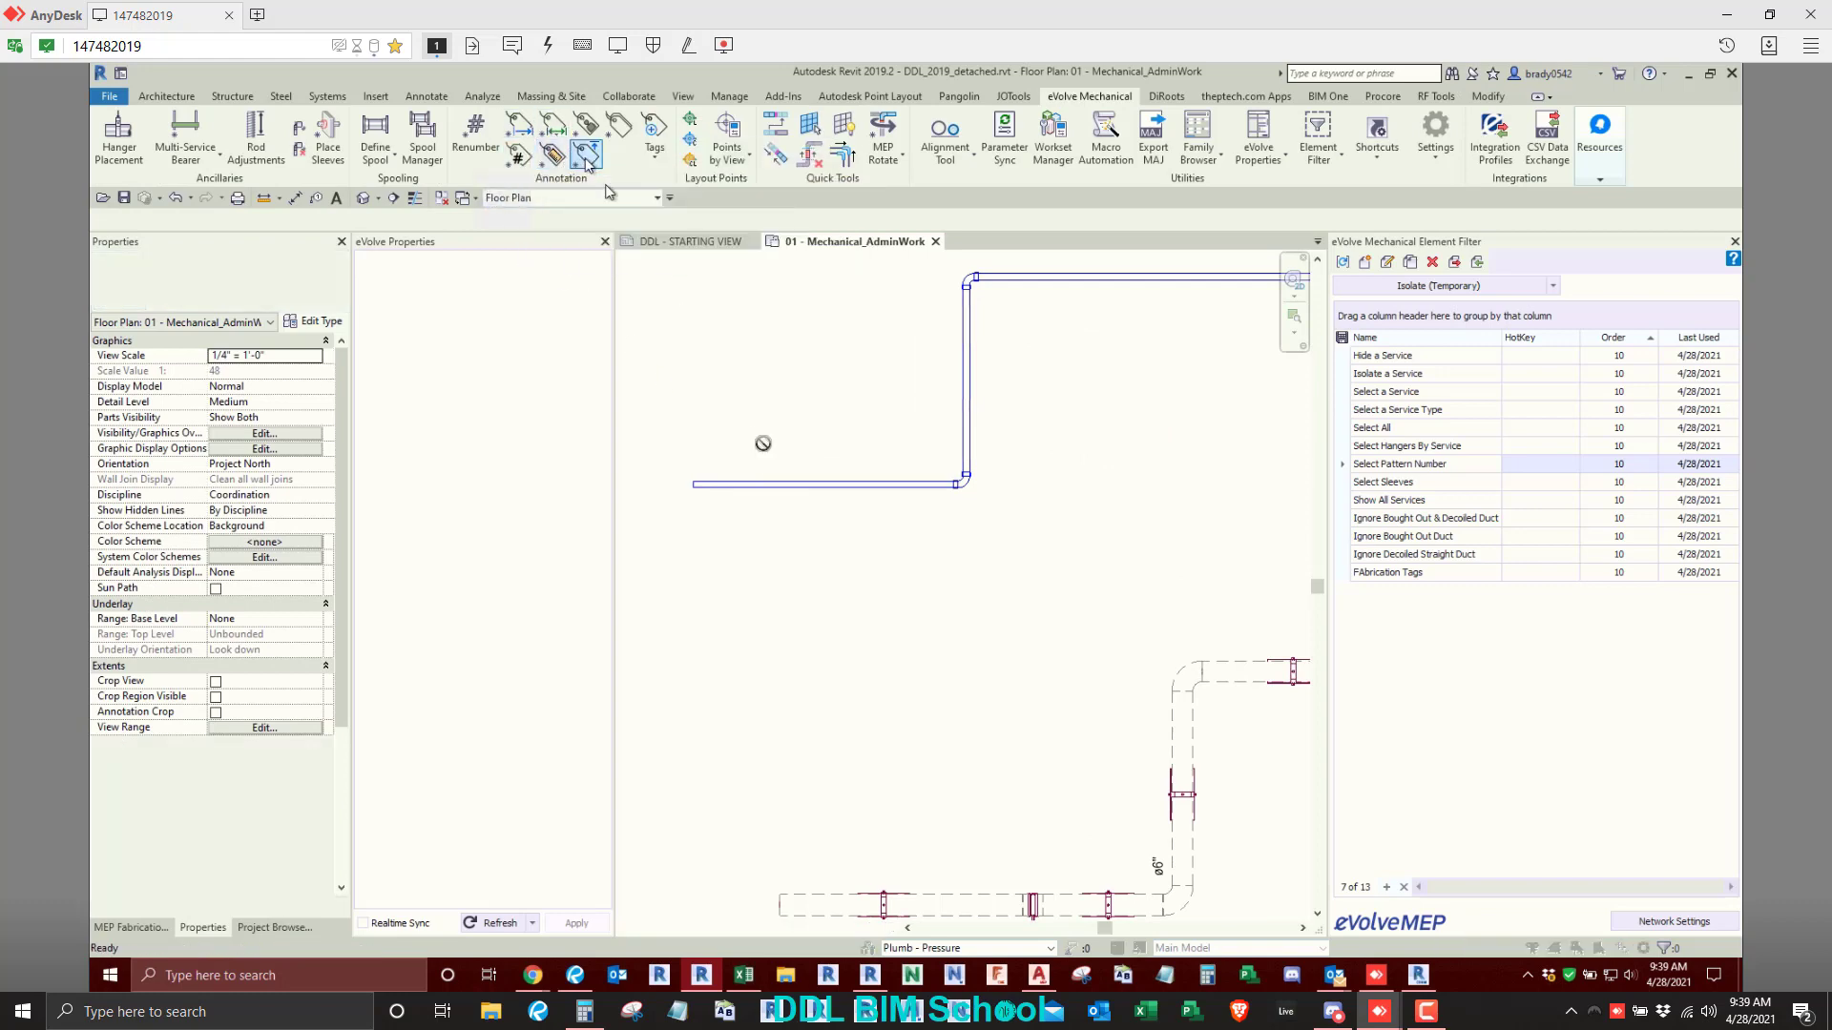
{"action": "left_click", "coordinate": [717, 487]}
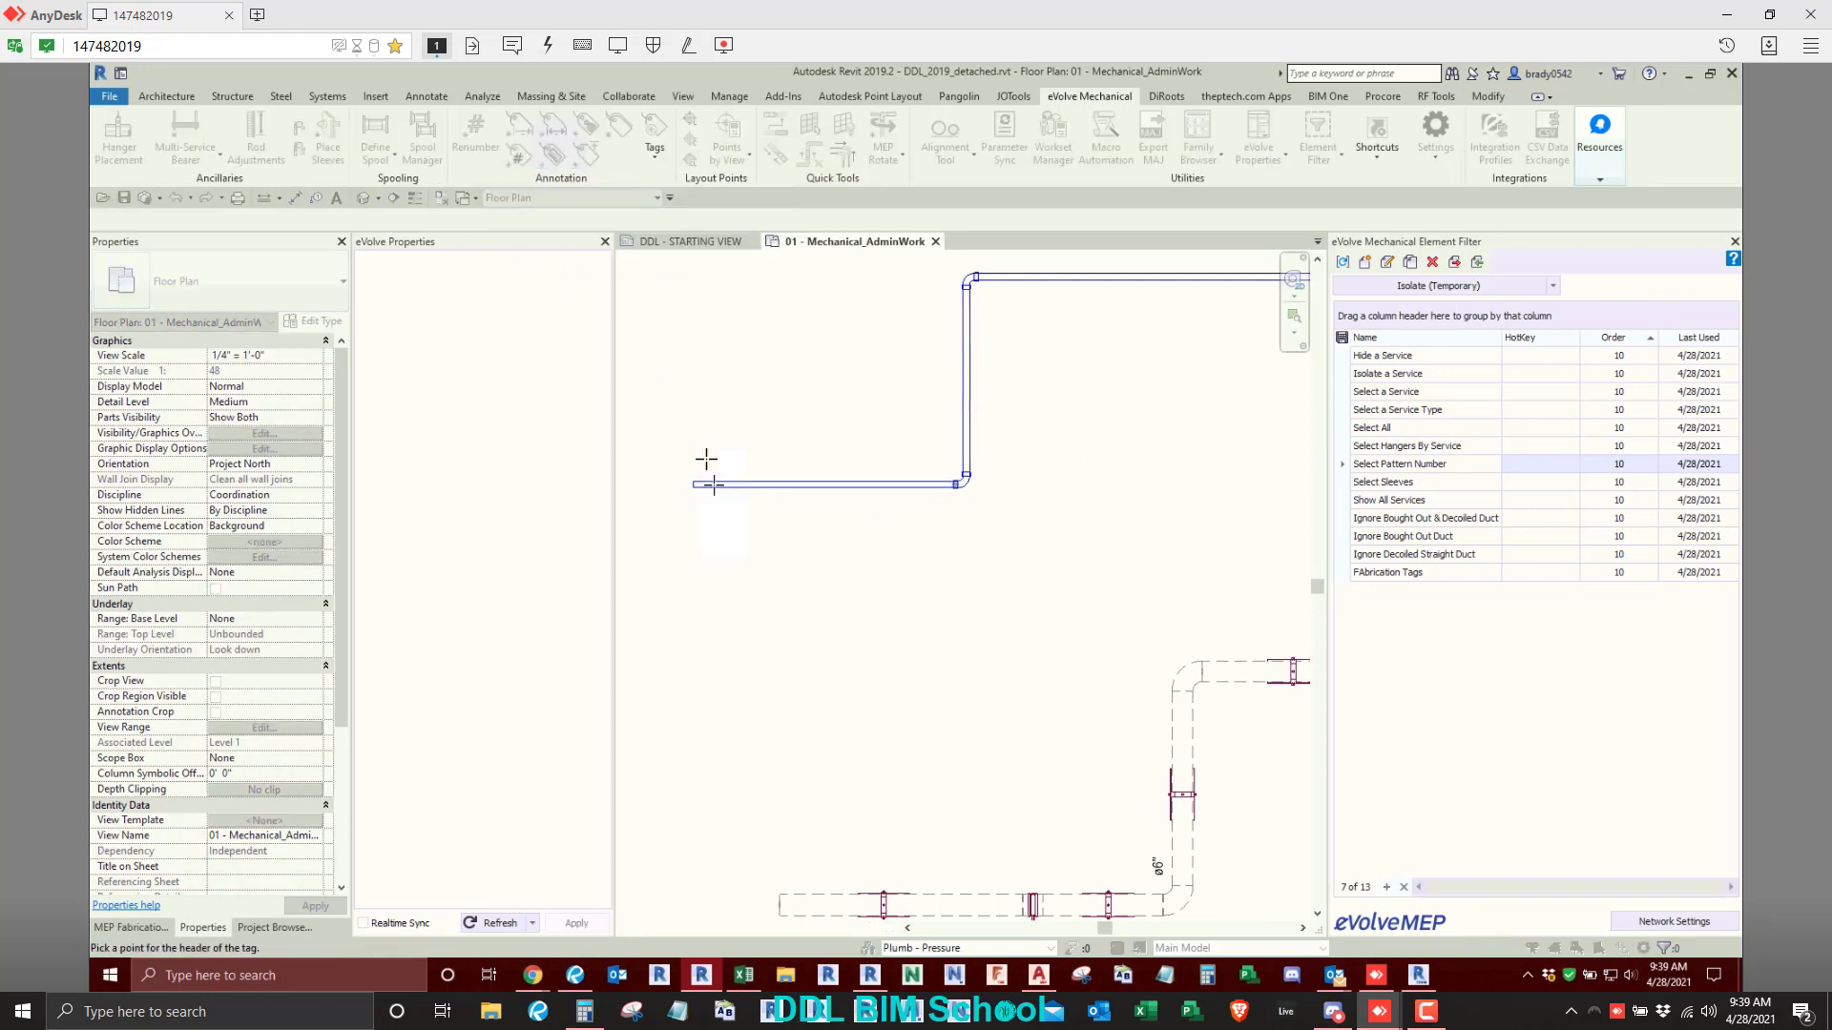
{"action": "left_click", "coordinate": [971, 453]}
{"action": "middle_click_drag", "start_coordinate": [948, 313], "coordinate": [809, 458]}
{"action": "scroll", "coordinate": [806, 455], "scroll_direction": "down", "scroll_amount": 1}
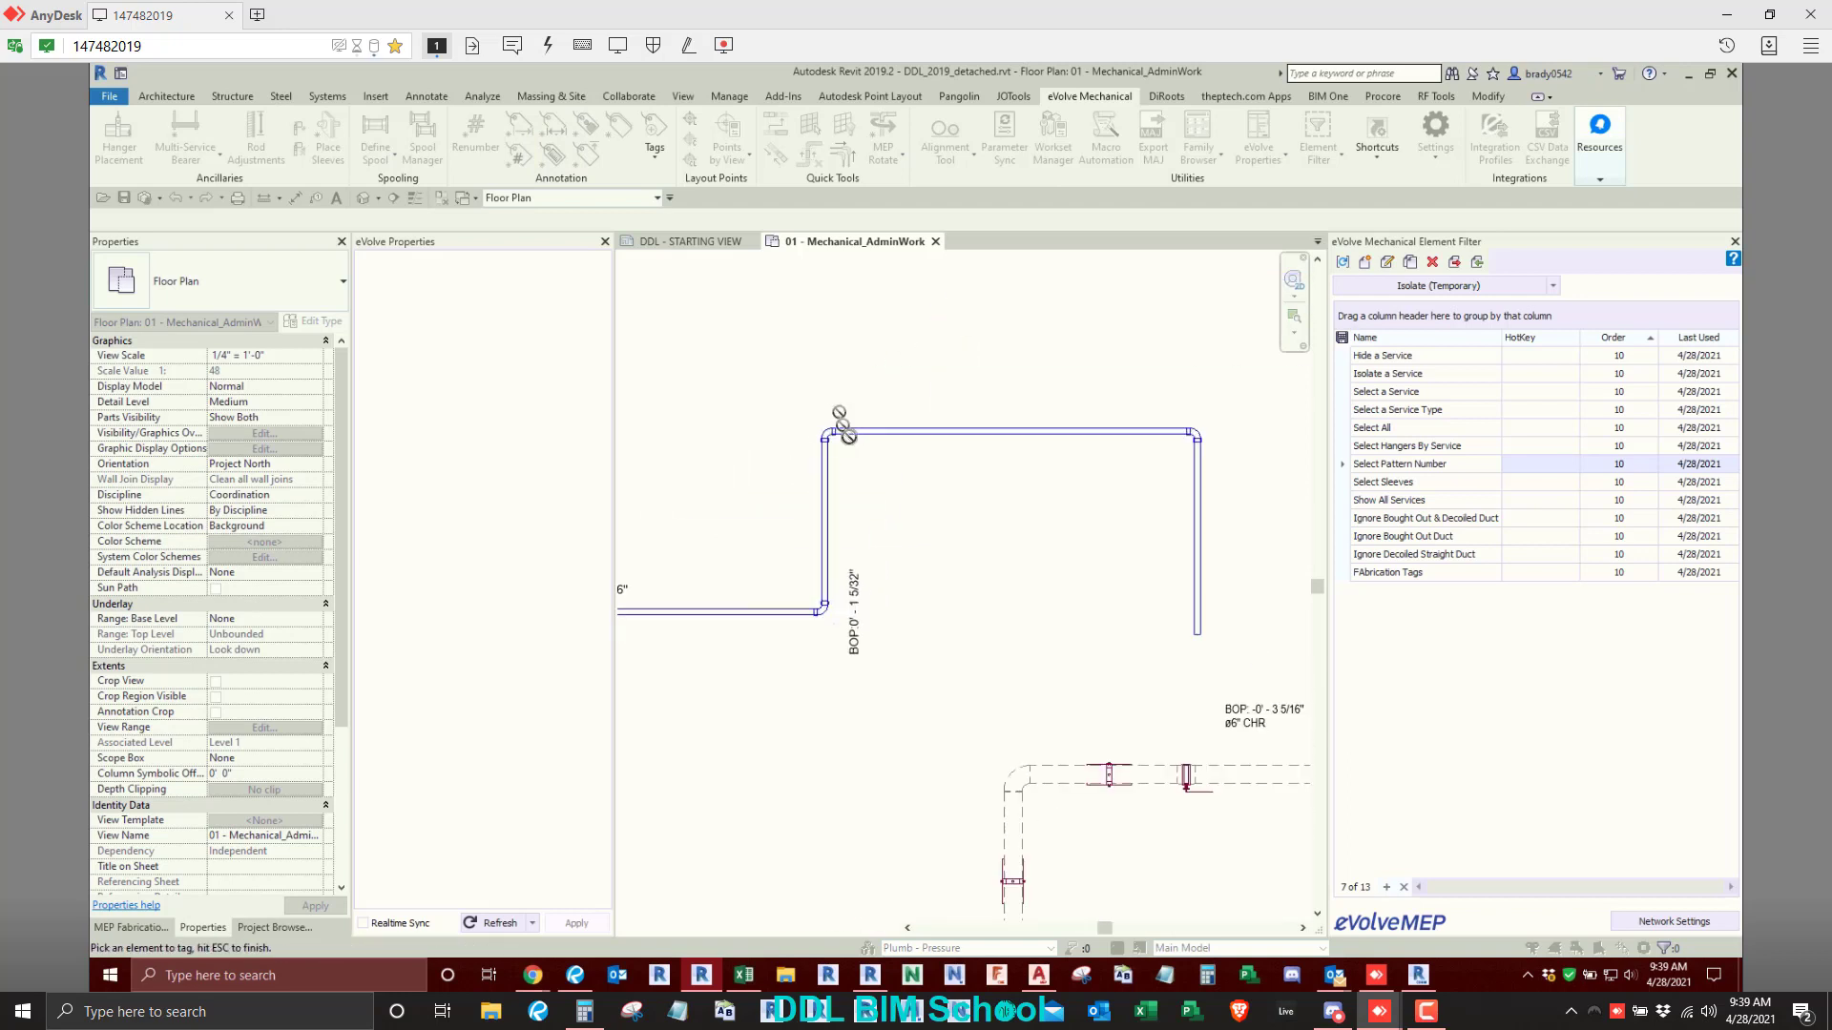
{"action": "left_click", "coordinate": [851, 433]}
{"action": "left_click", "coordinate": [869, 387]}
{"action": "left_click", "coordinate": [1199, 476]}
{"action": "left_click", "coordinate": [1237, 464]}
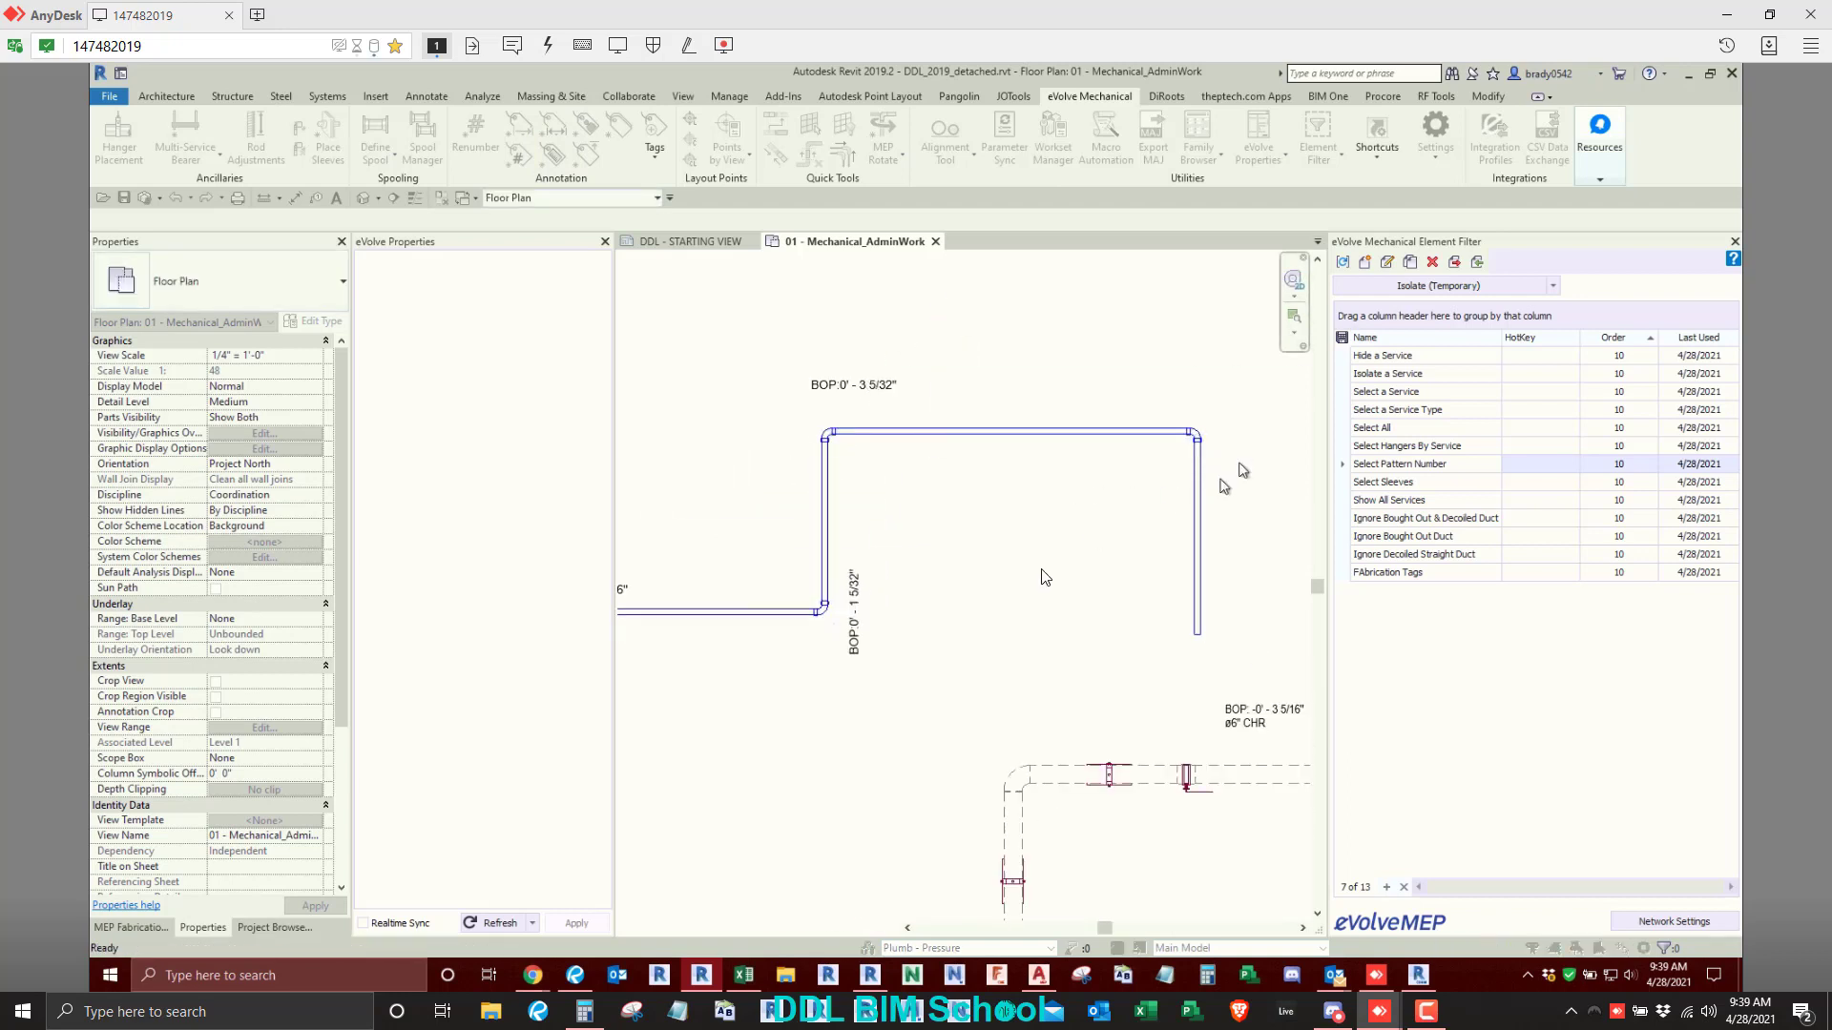
{"action": "scroll", "coordinate": [1039, 570], "scroll_direction": "down", "scroll_amount": 4}
{"action": "middle_click_drag", "start_coordinate": [1038, 570], "coordinate": [1046, 527]}
{"action": "scroll", "coordinate": [967, 553], "scroll_direction": "up", "scroll_amount": 1}
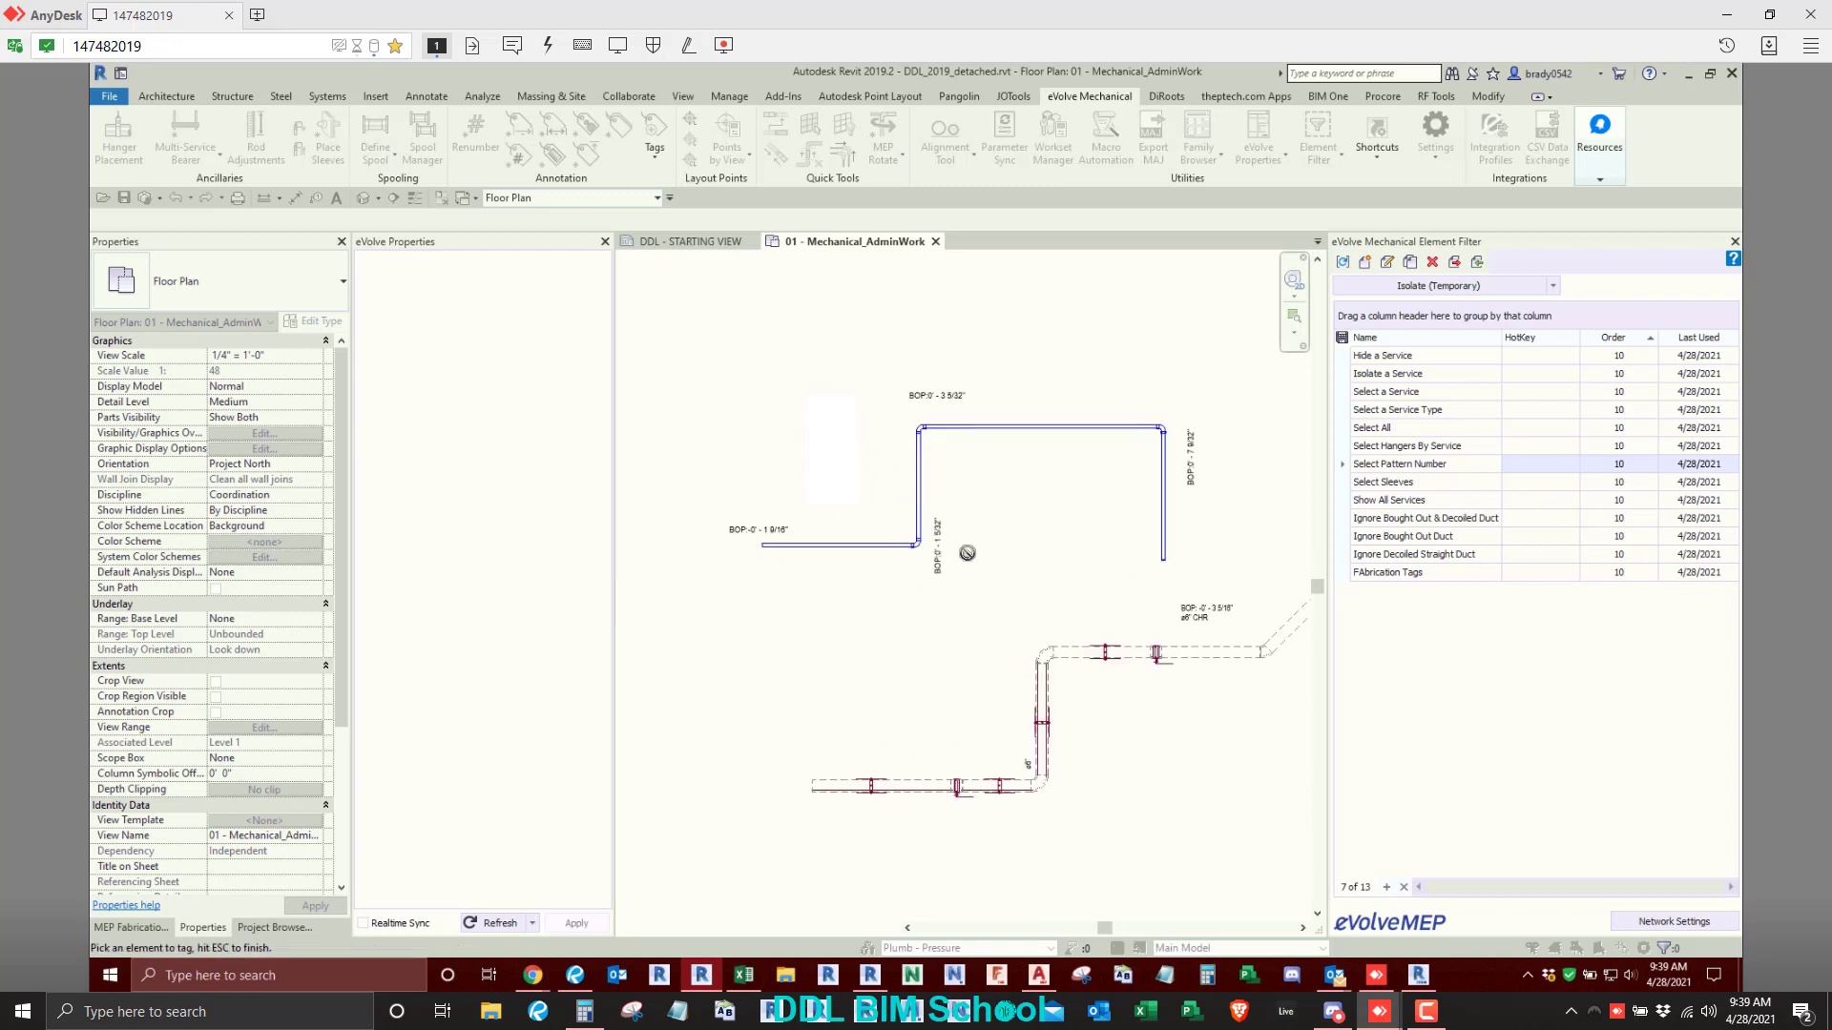
{"action": "scroll", "coordinate": [967, 554], "scroll_direction": "up", "scroll_amount": 1}
{"action": "key", "text": "Escape"}
- Turn on the leader for the MEP Fabrication Pipework elevation tag in the project annotation settings
{"action": "left_click", "coordinate": [918, 530]}
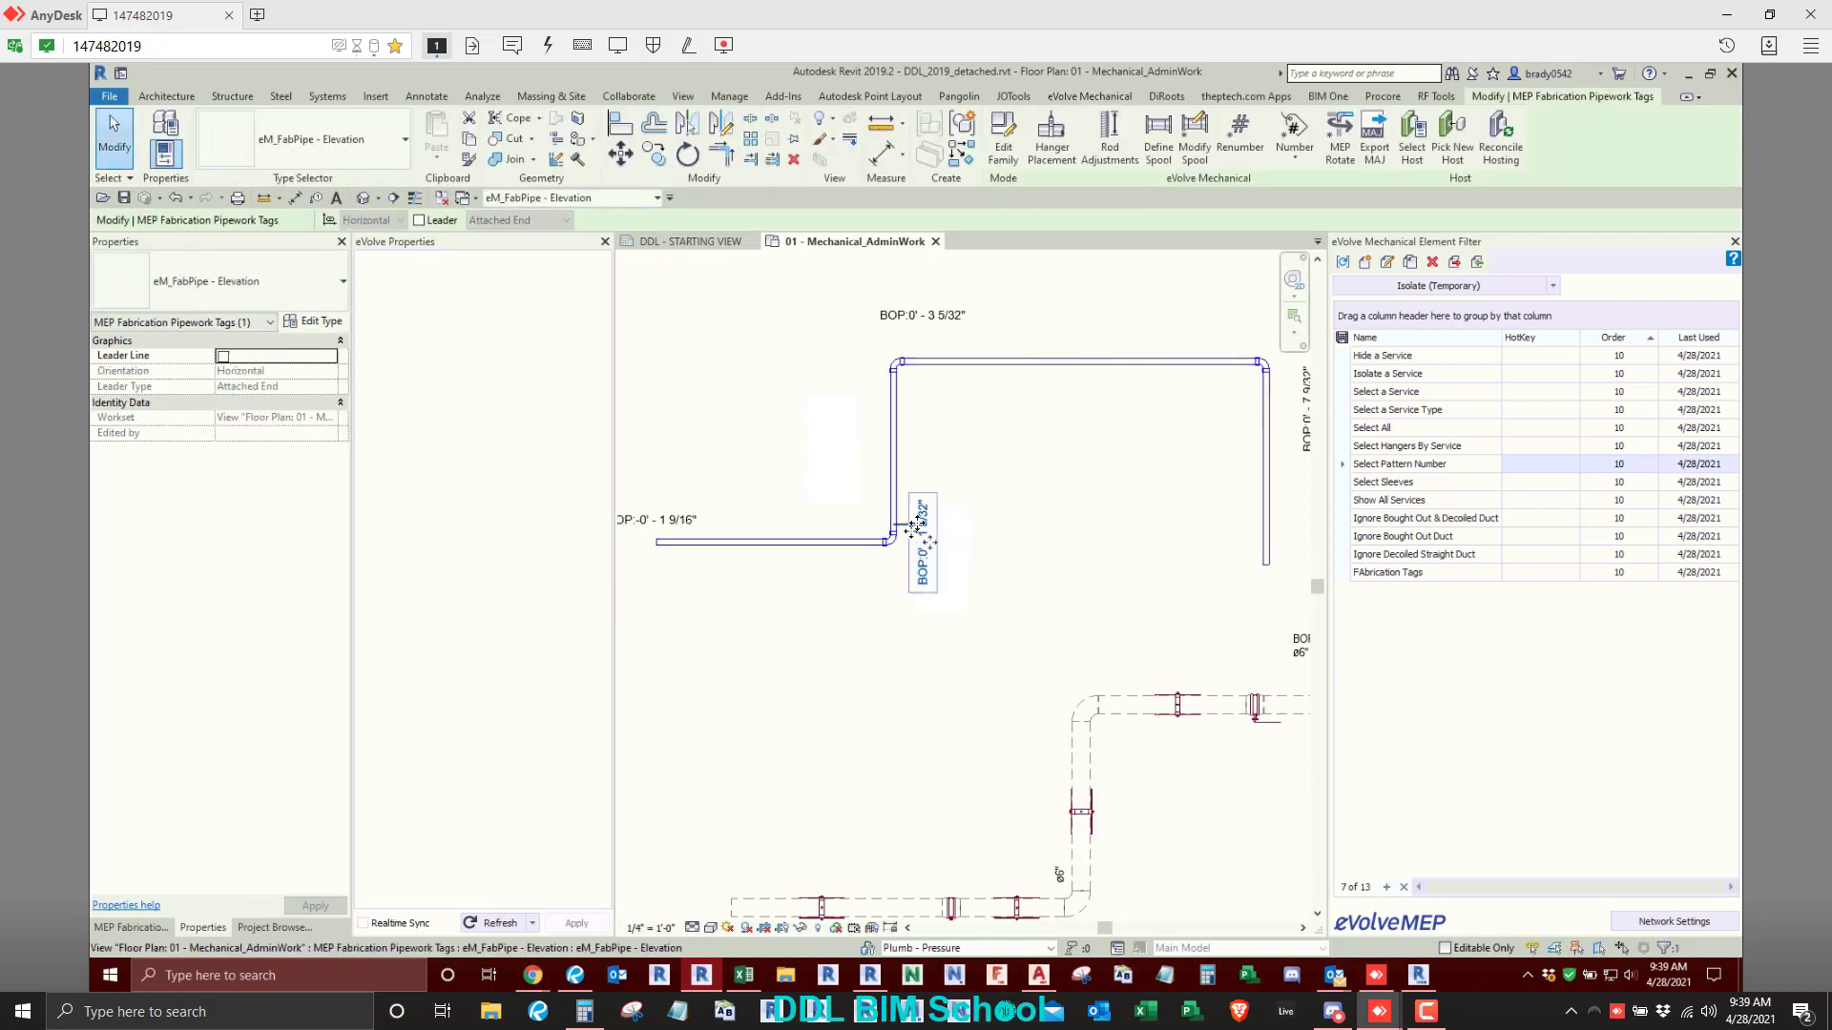
{"action": "middle_click_drag", "start_coordinate": [743, 571], "coordinate": [916, 570]}
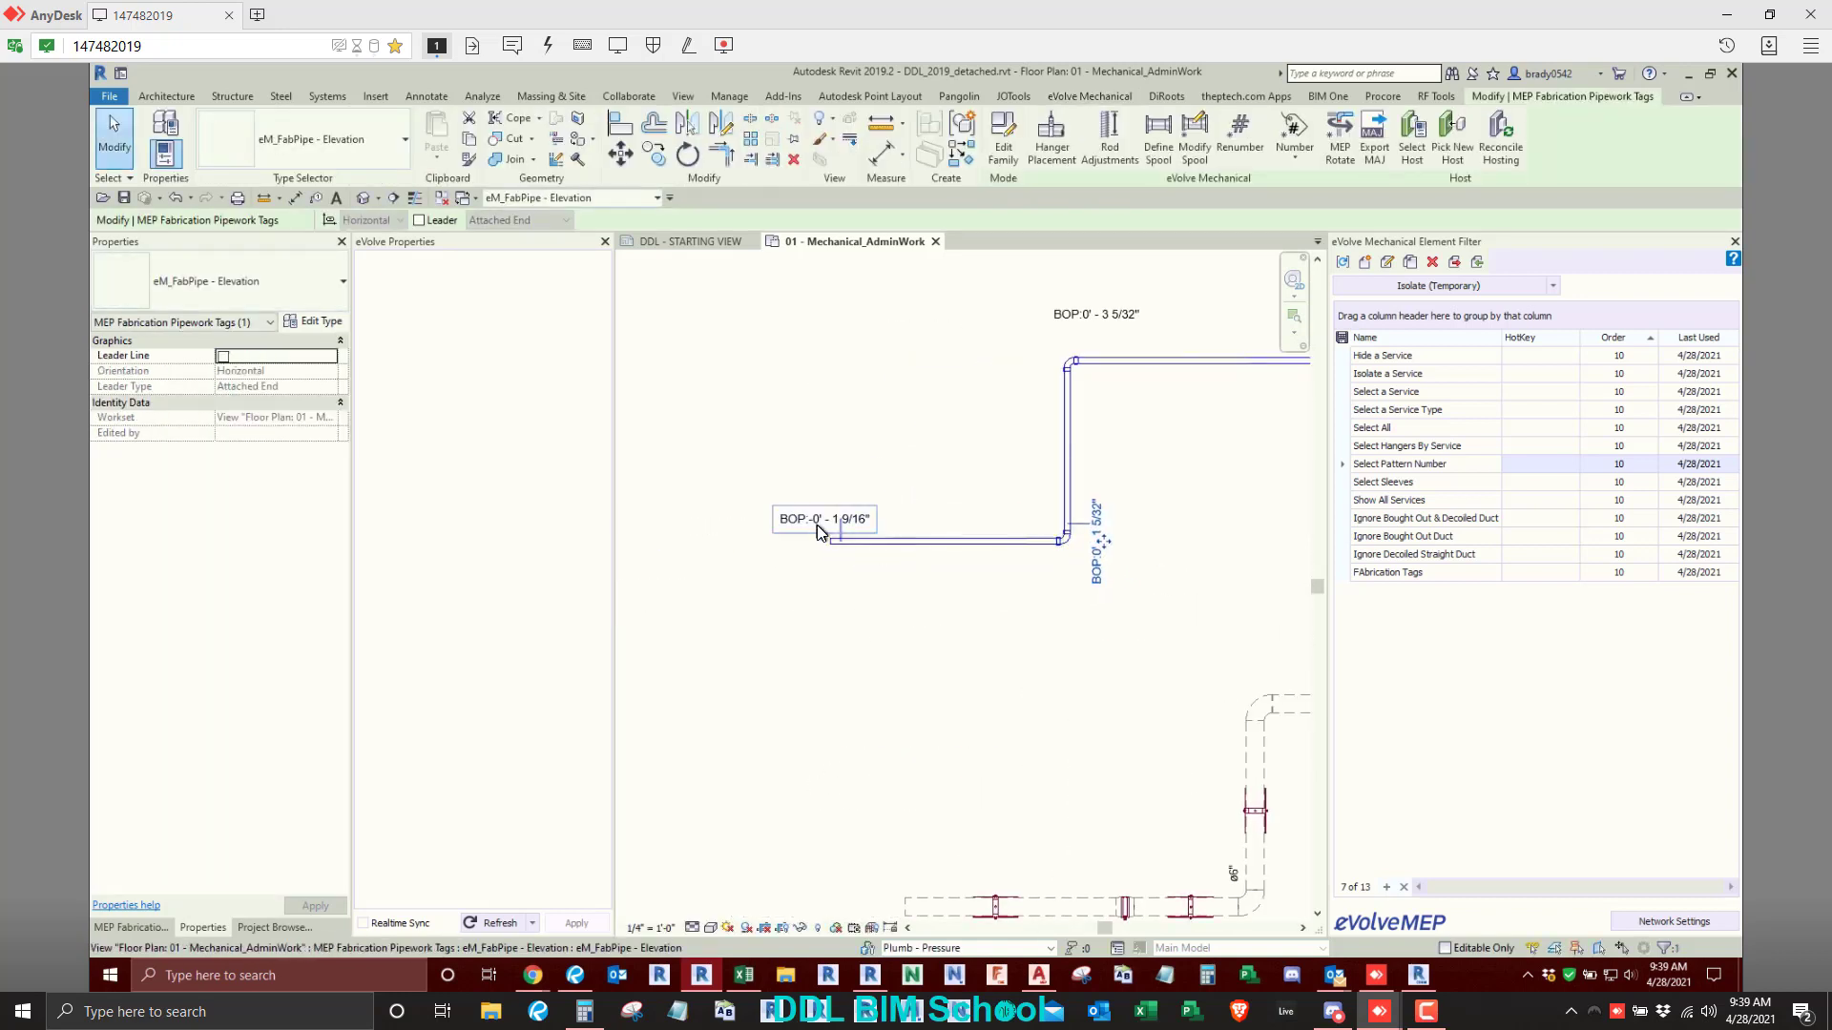
{"action": "left_click", "coordinate": [948, 352]}
{"action": "left_click", "coordinate": [1435, 133]}
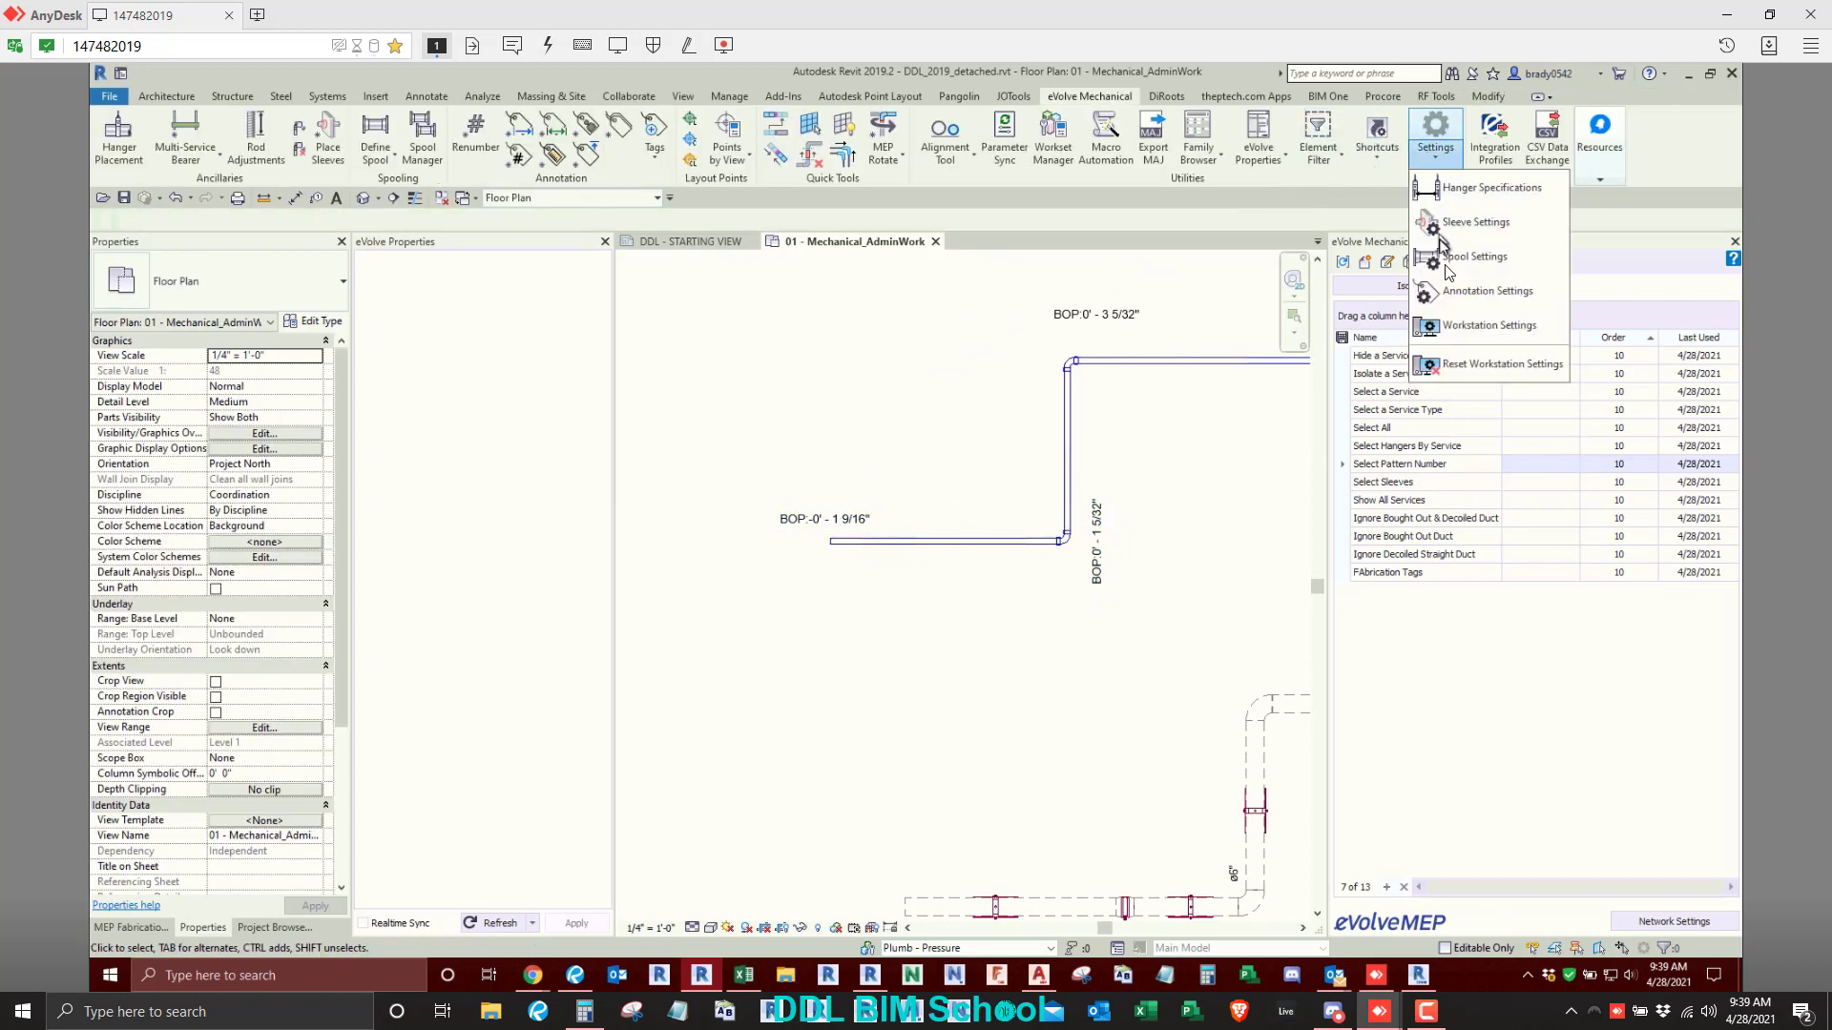
{"action": "left_click", "coordinate": [1443, 288]}
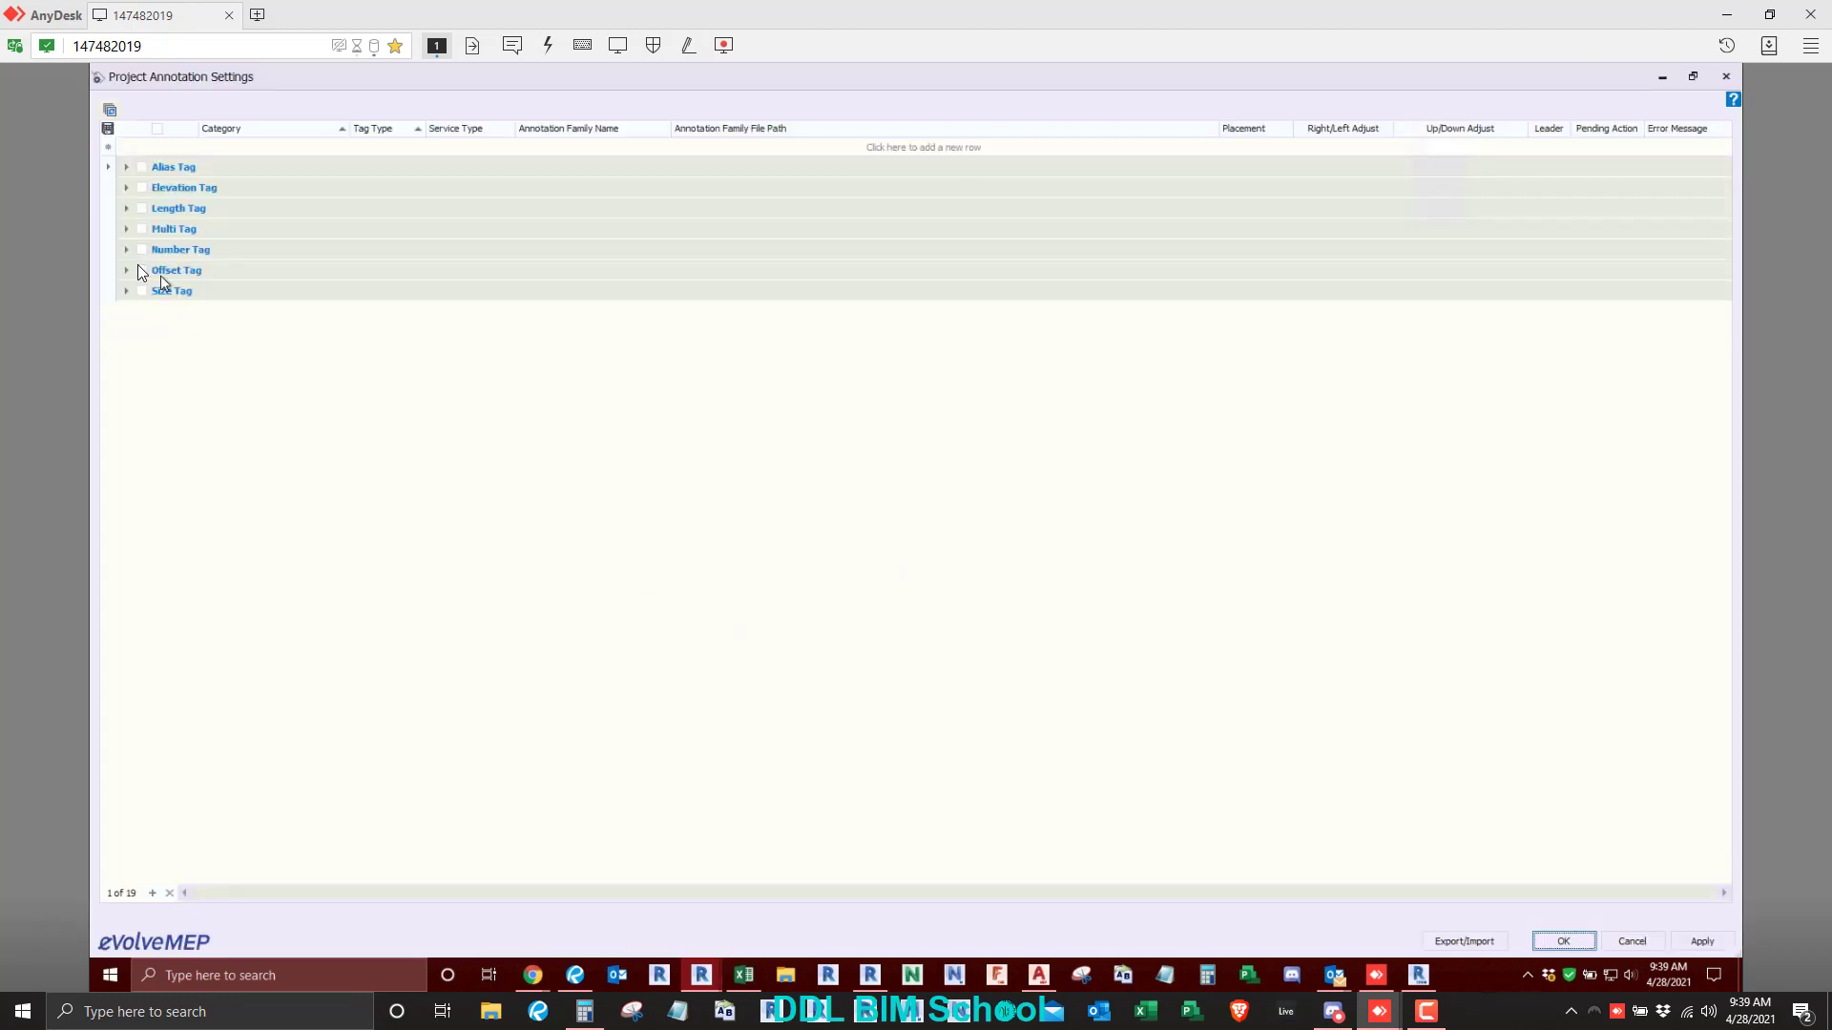
{"action": "left_click", "coordinate": [127, 270]}
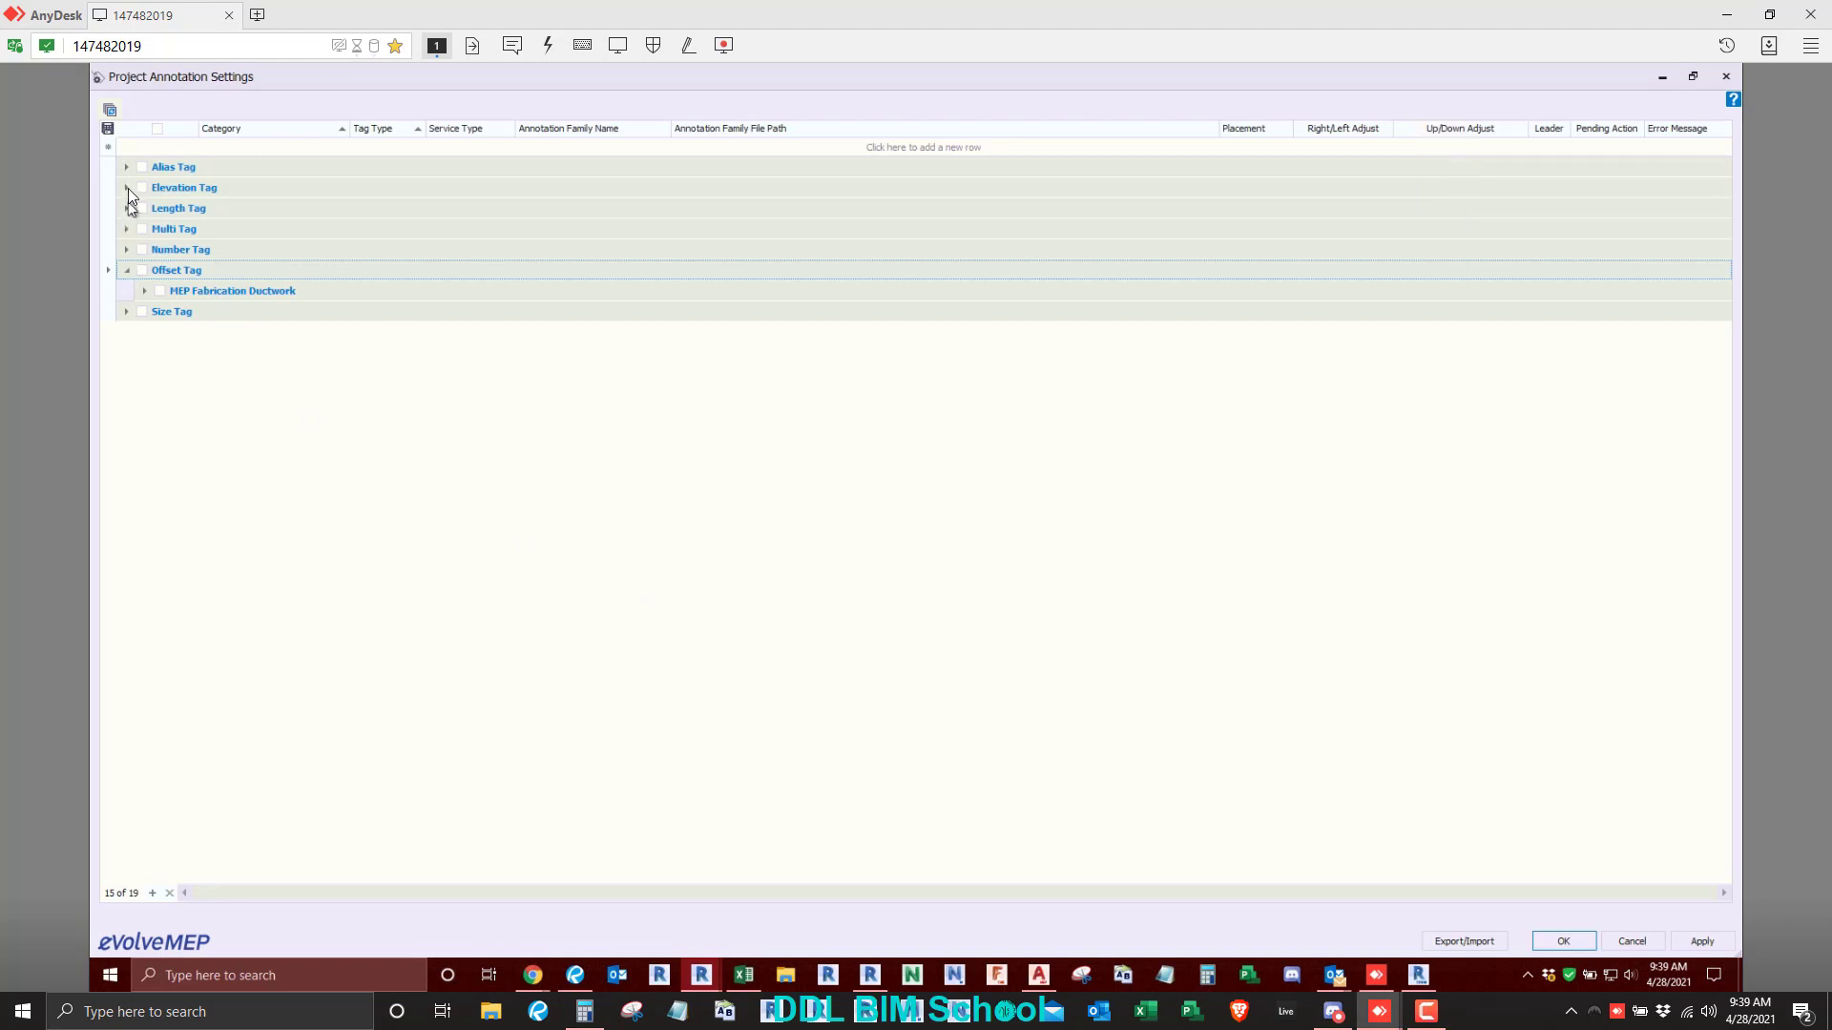
{"action": "left_click", "coordinate": [128, 188]}
{"action": "left_click", "coordinate": [145, 228]}
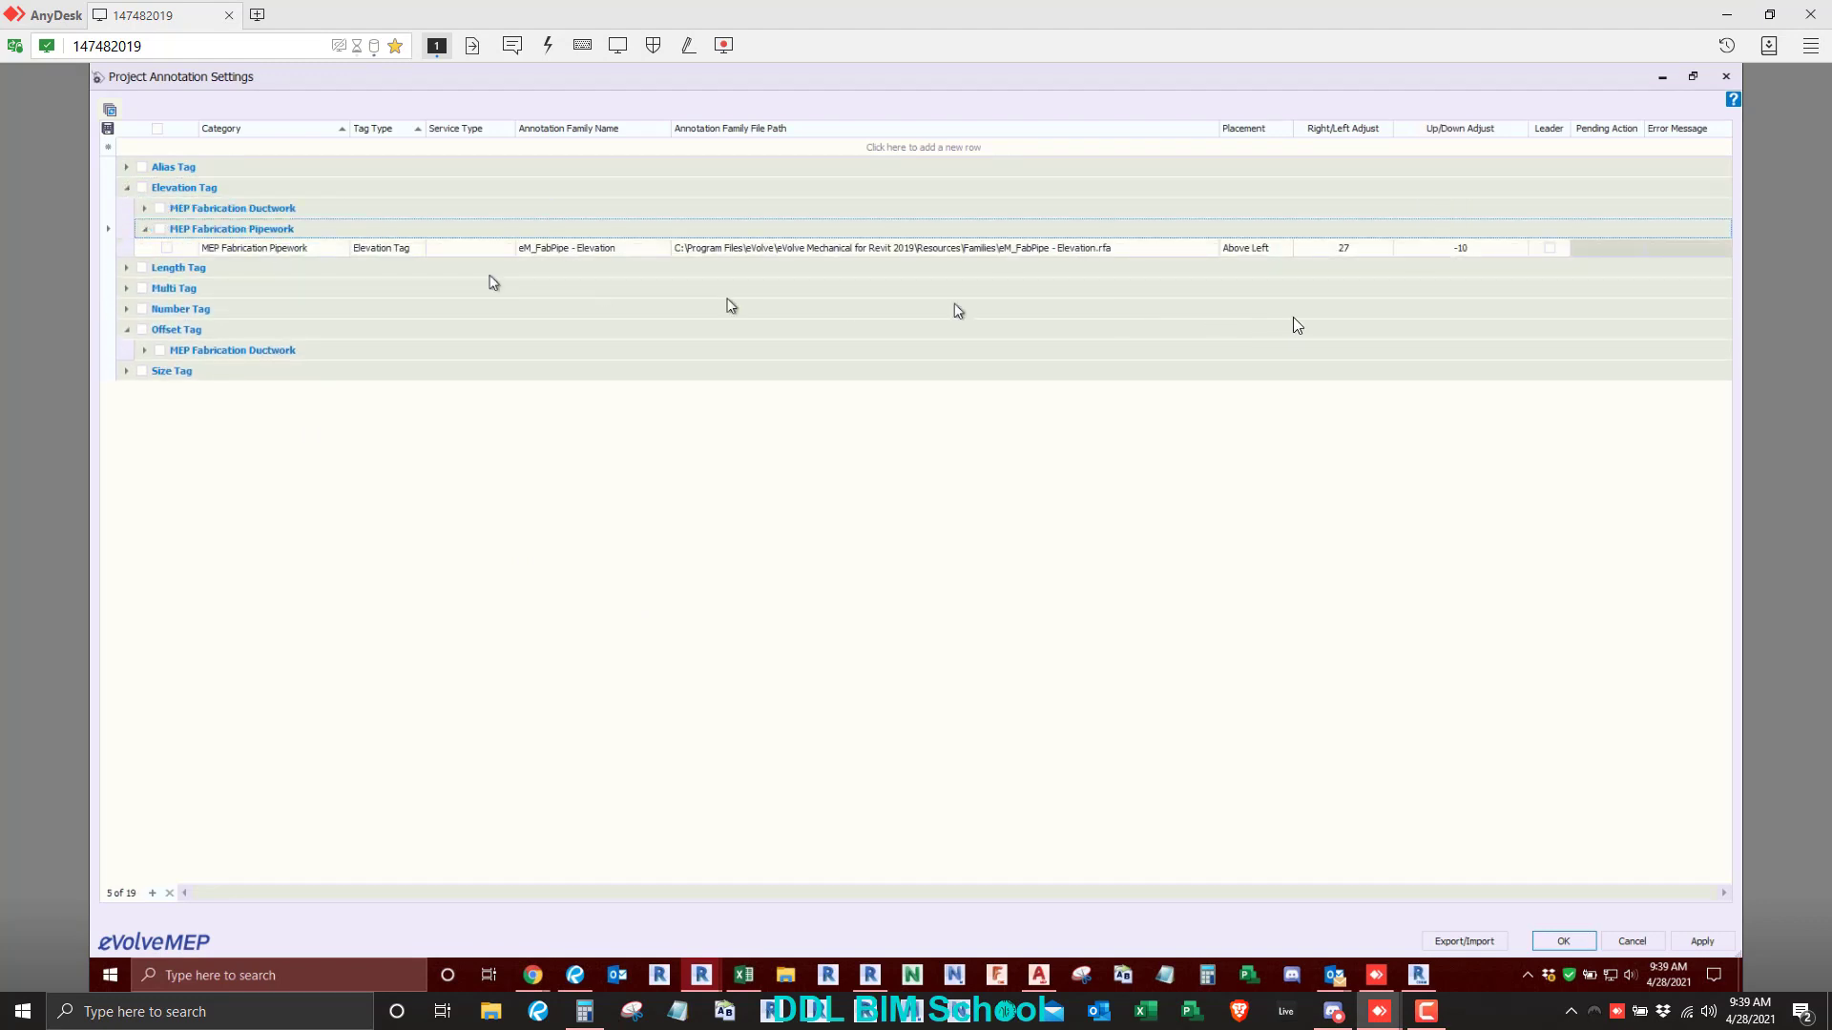
{"action": "left_click", "coordinate": [1548, 247]}
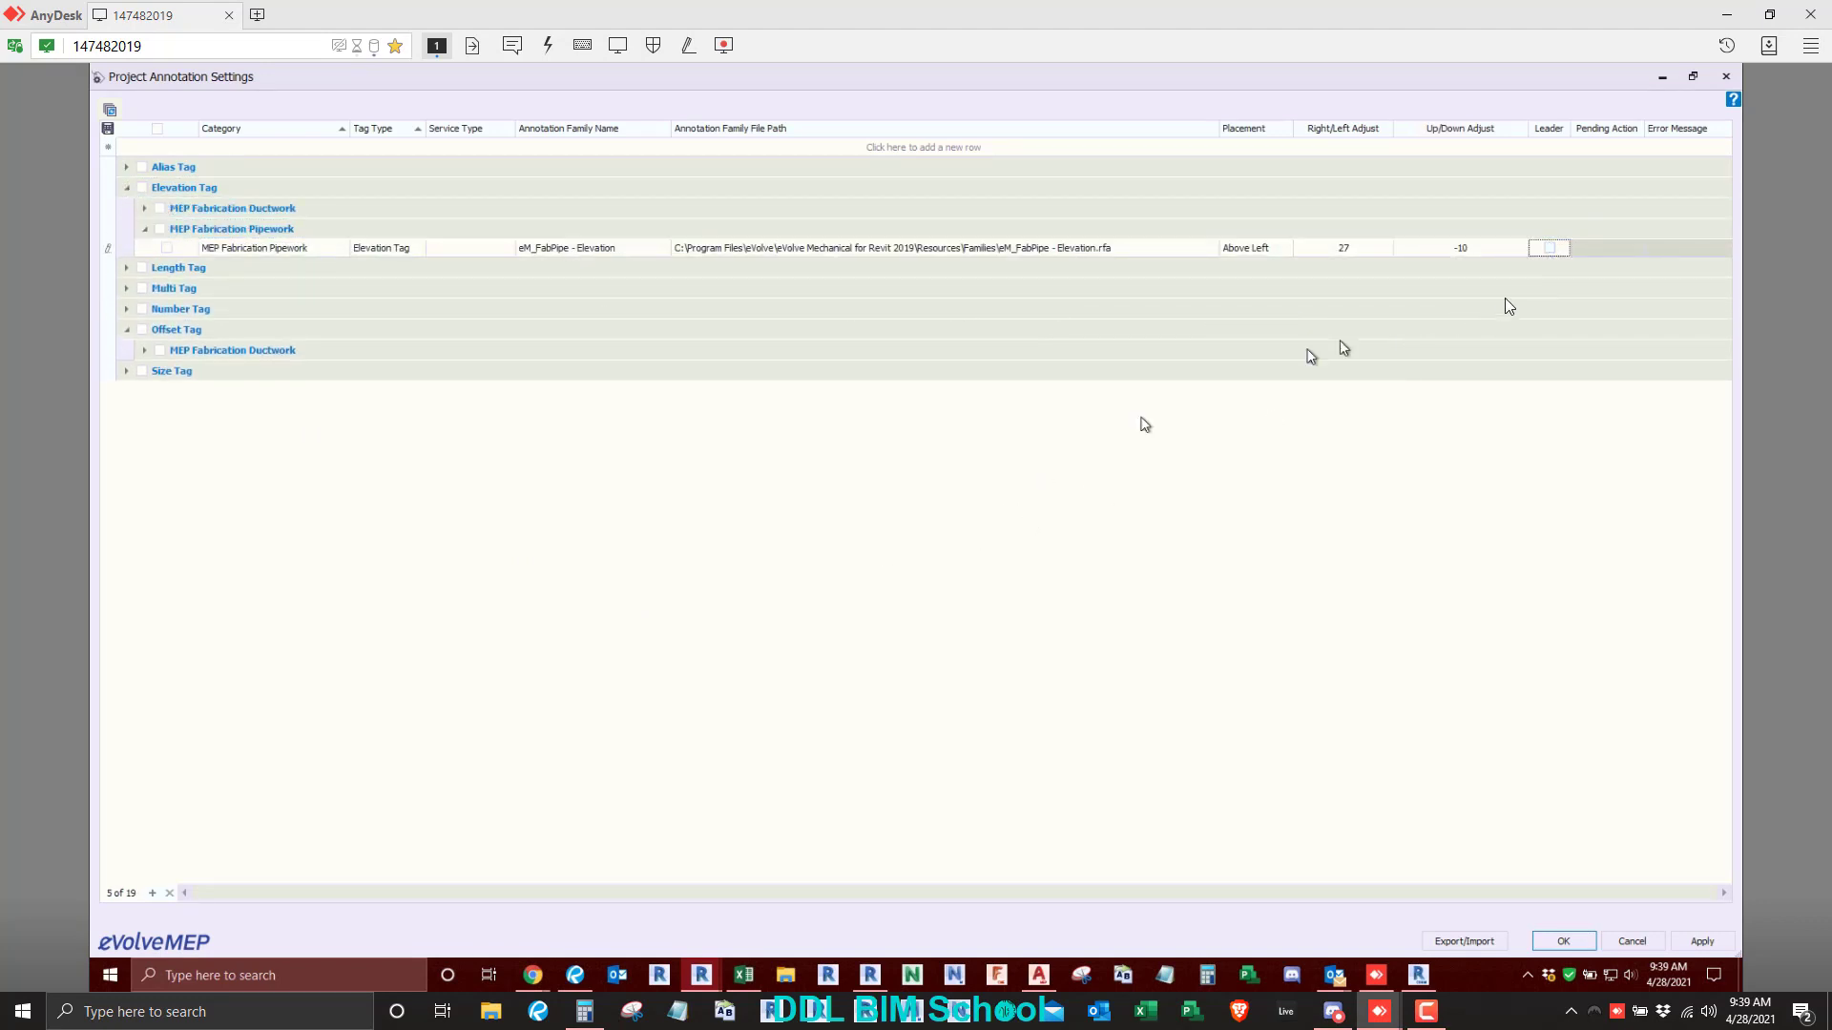
{"action": "left_click", "coordinate": [1550, 247]}
{"action": "left_click", "coordinate": [1705, 941]}
{"action": "left_click", "coordinate": [1561, 942]}
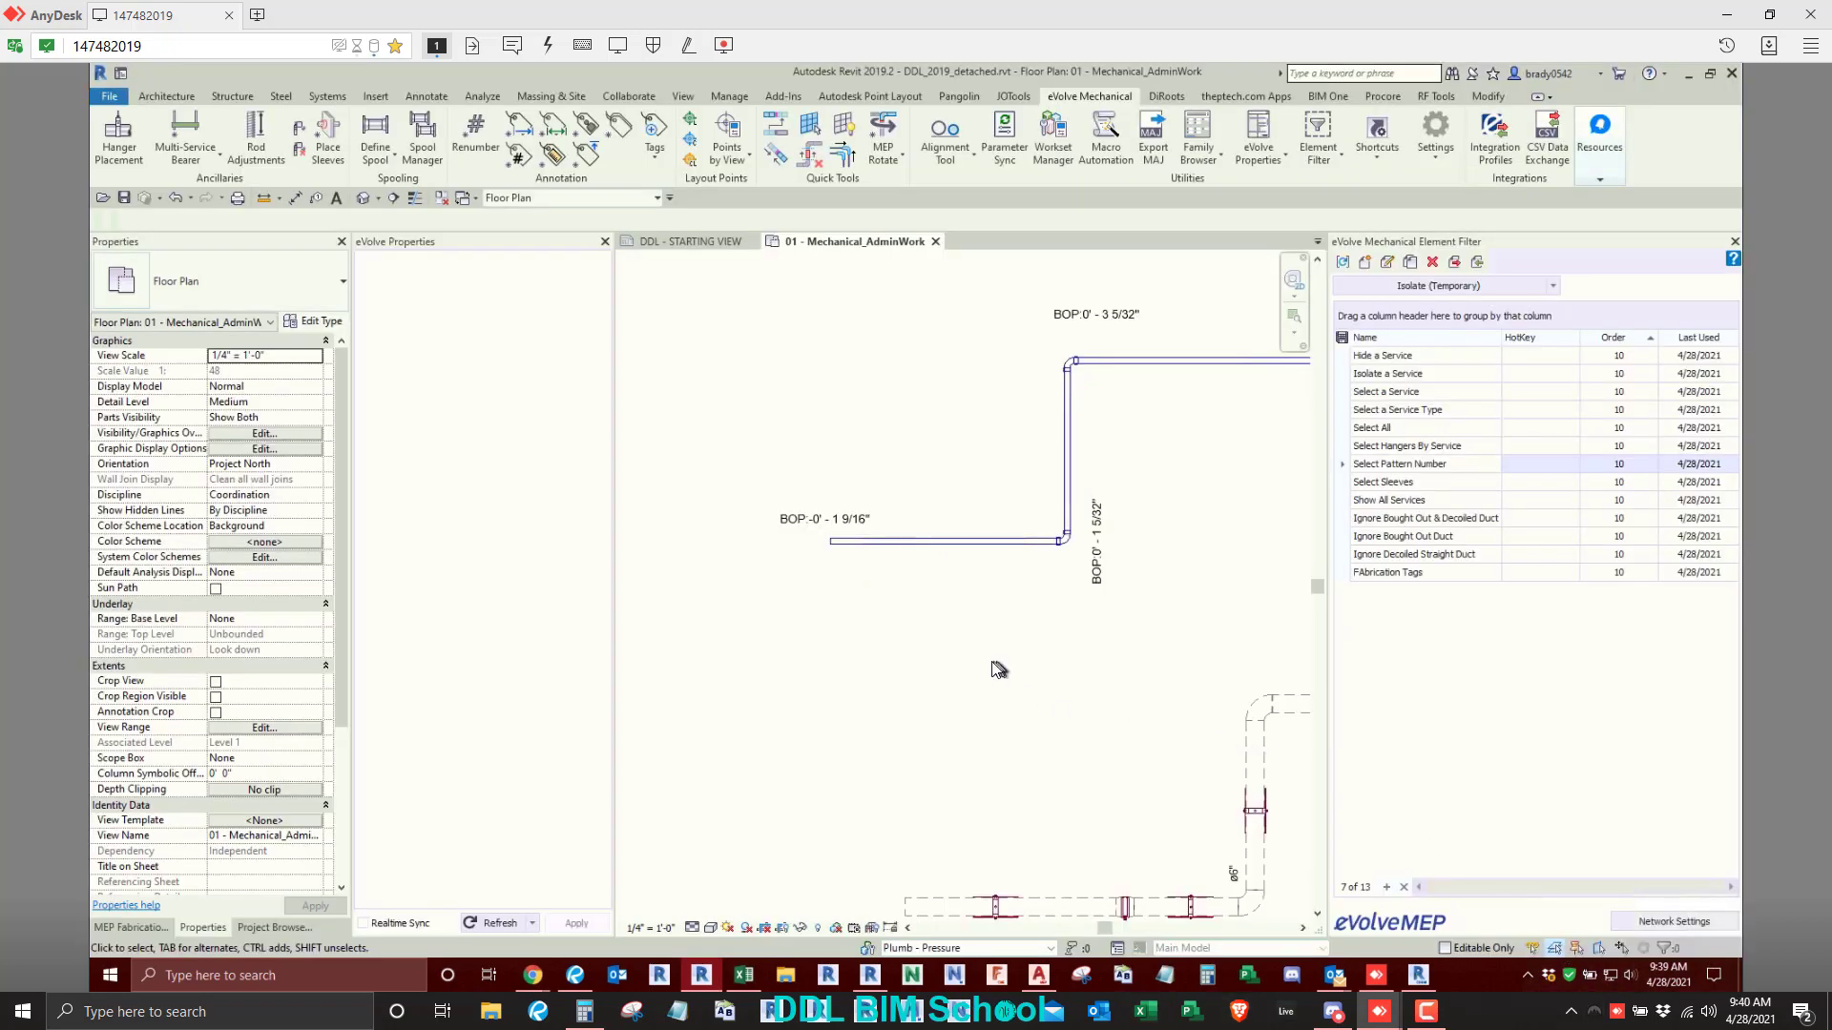
- Delete the four elevation tags without leaders from the sloped pipe
{"action": "left_click", "coordinate": [990, 629]}
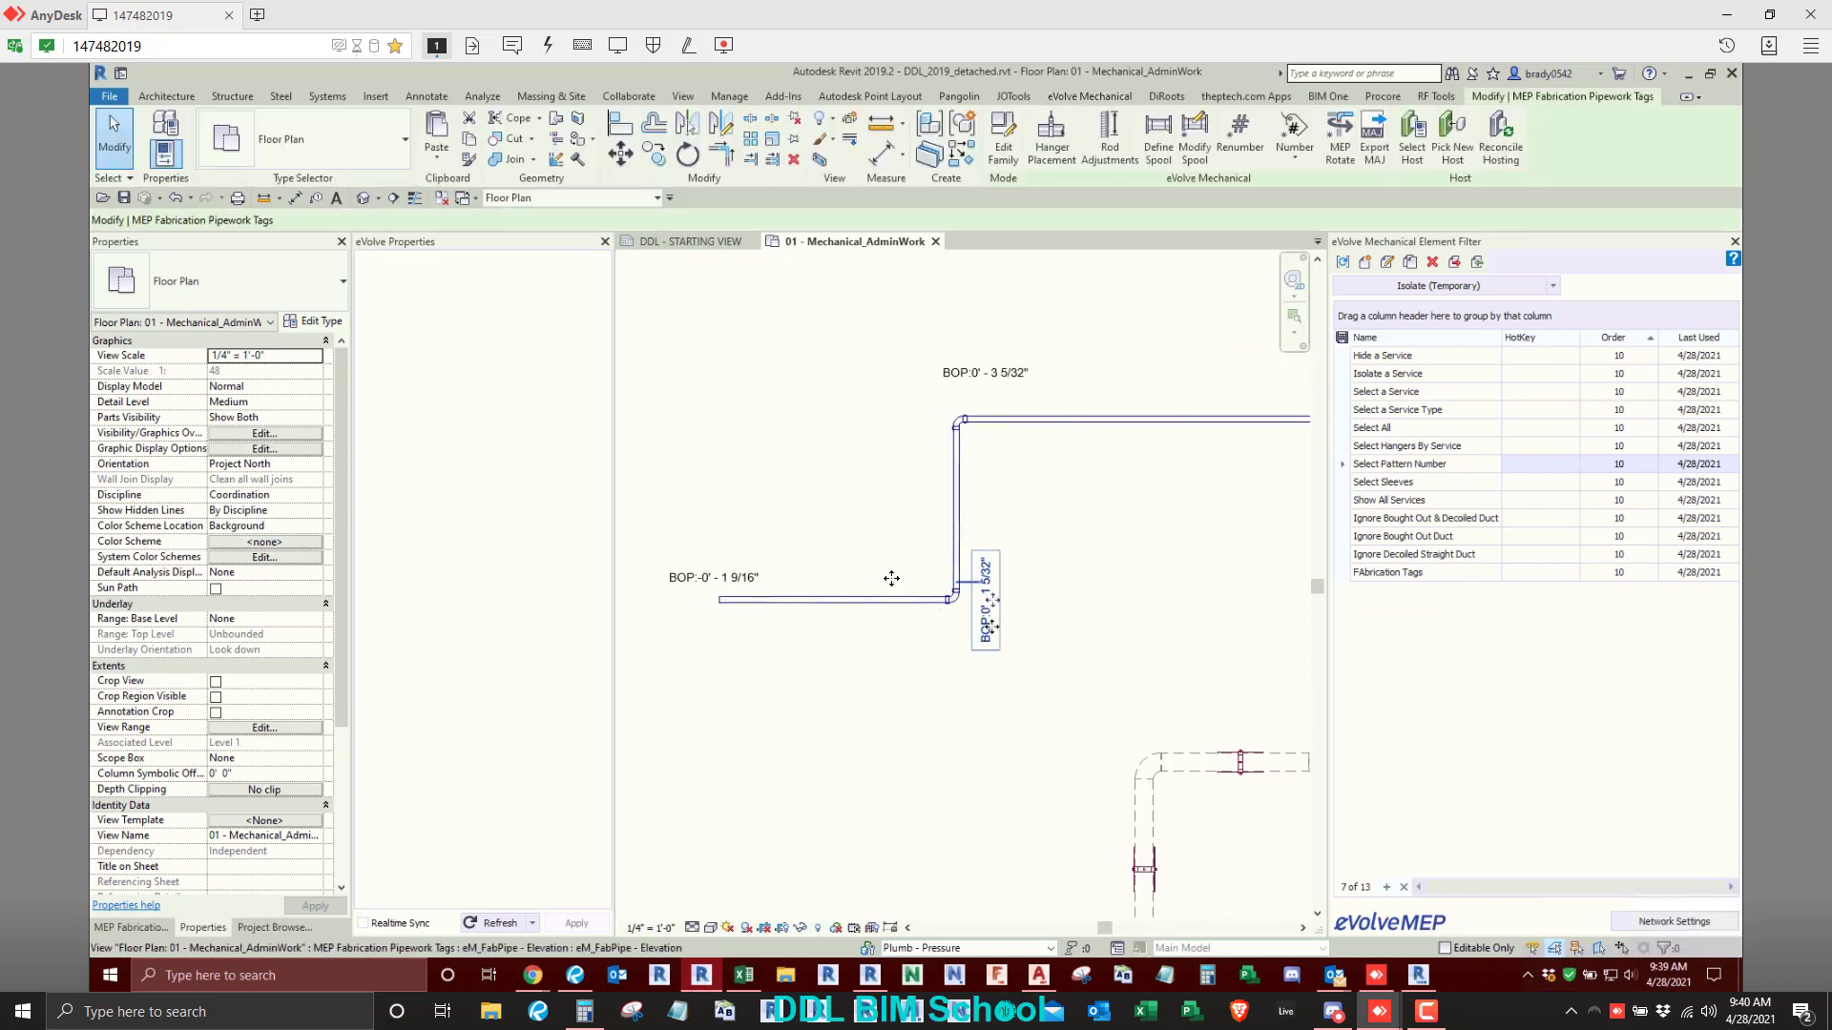
{"action": "left_click", "coordinate": [738, 576], "text": "ctrl"}
{"action": "left_click", "coordinate": [960, 370], "text": "ctrl"}
{"action": "scroll", "coordinate": [1081, 435], "scroll_direction": "down", "scroll_amount": 2}
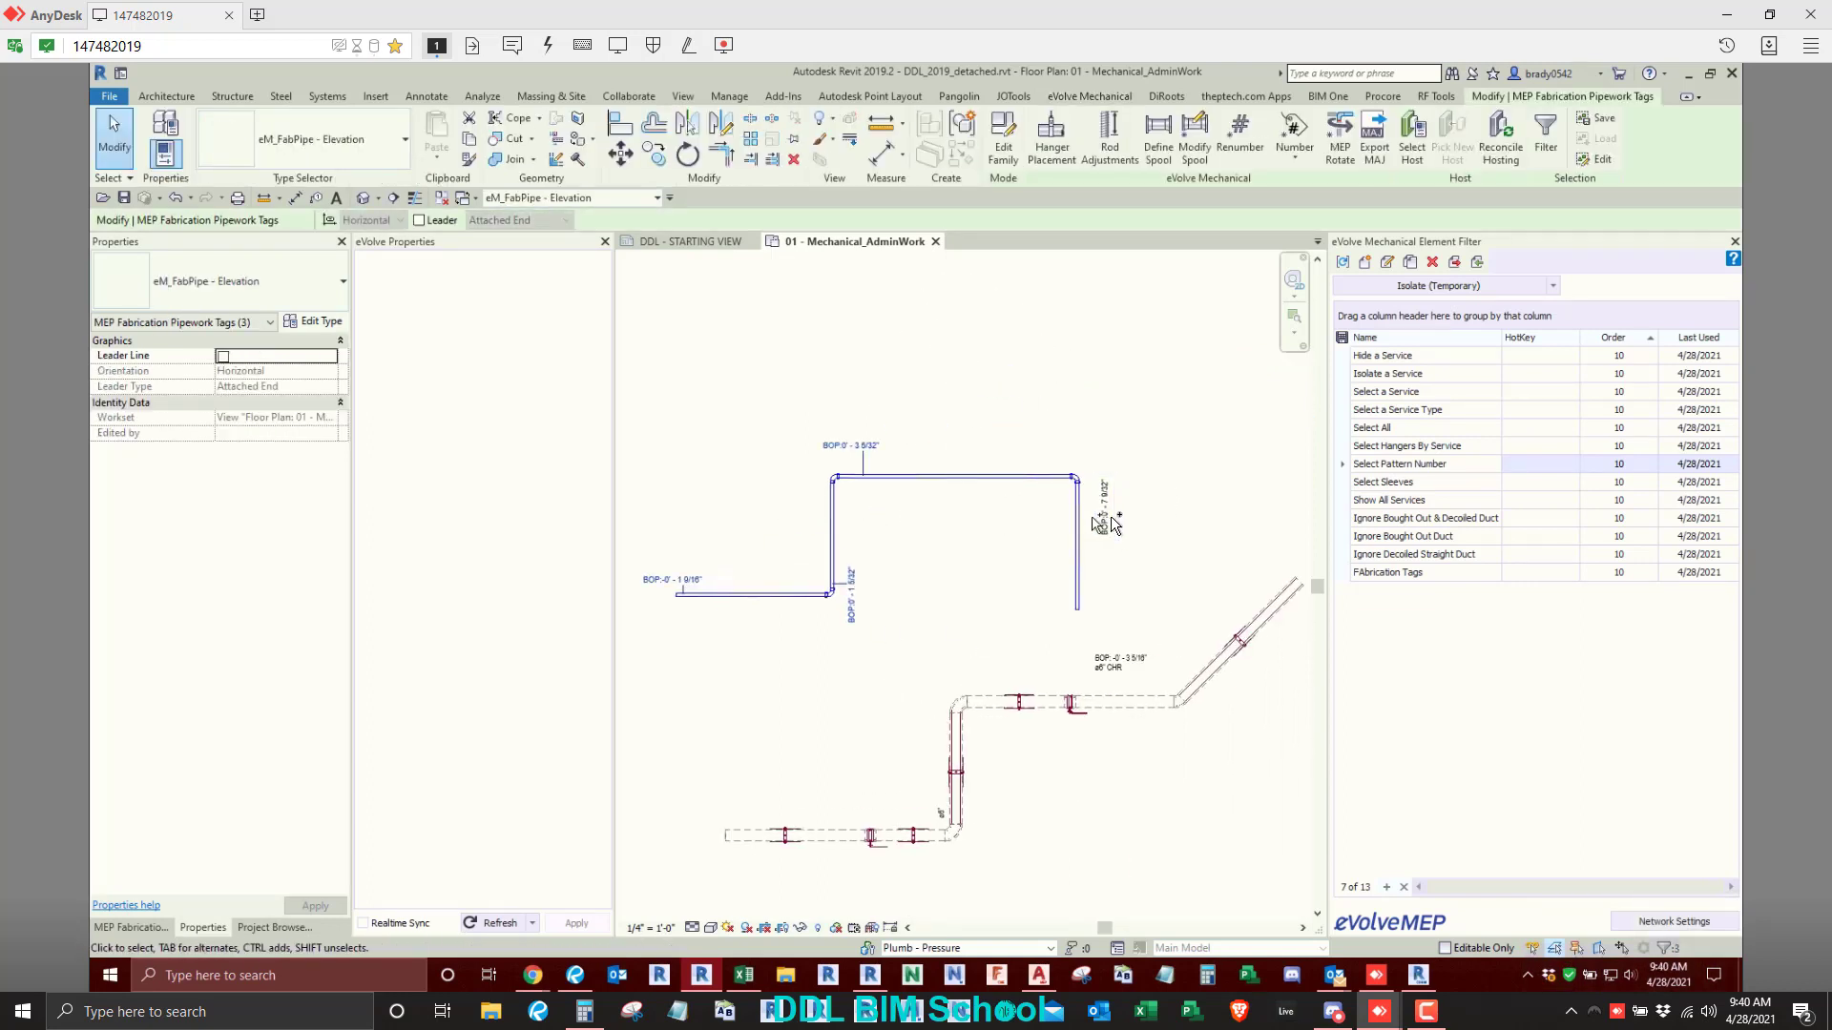
{"action": "key", "text": "Delete"}
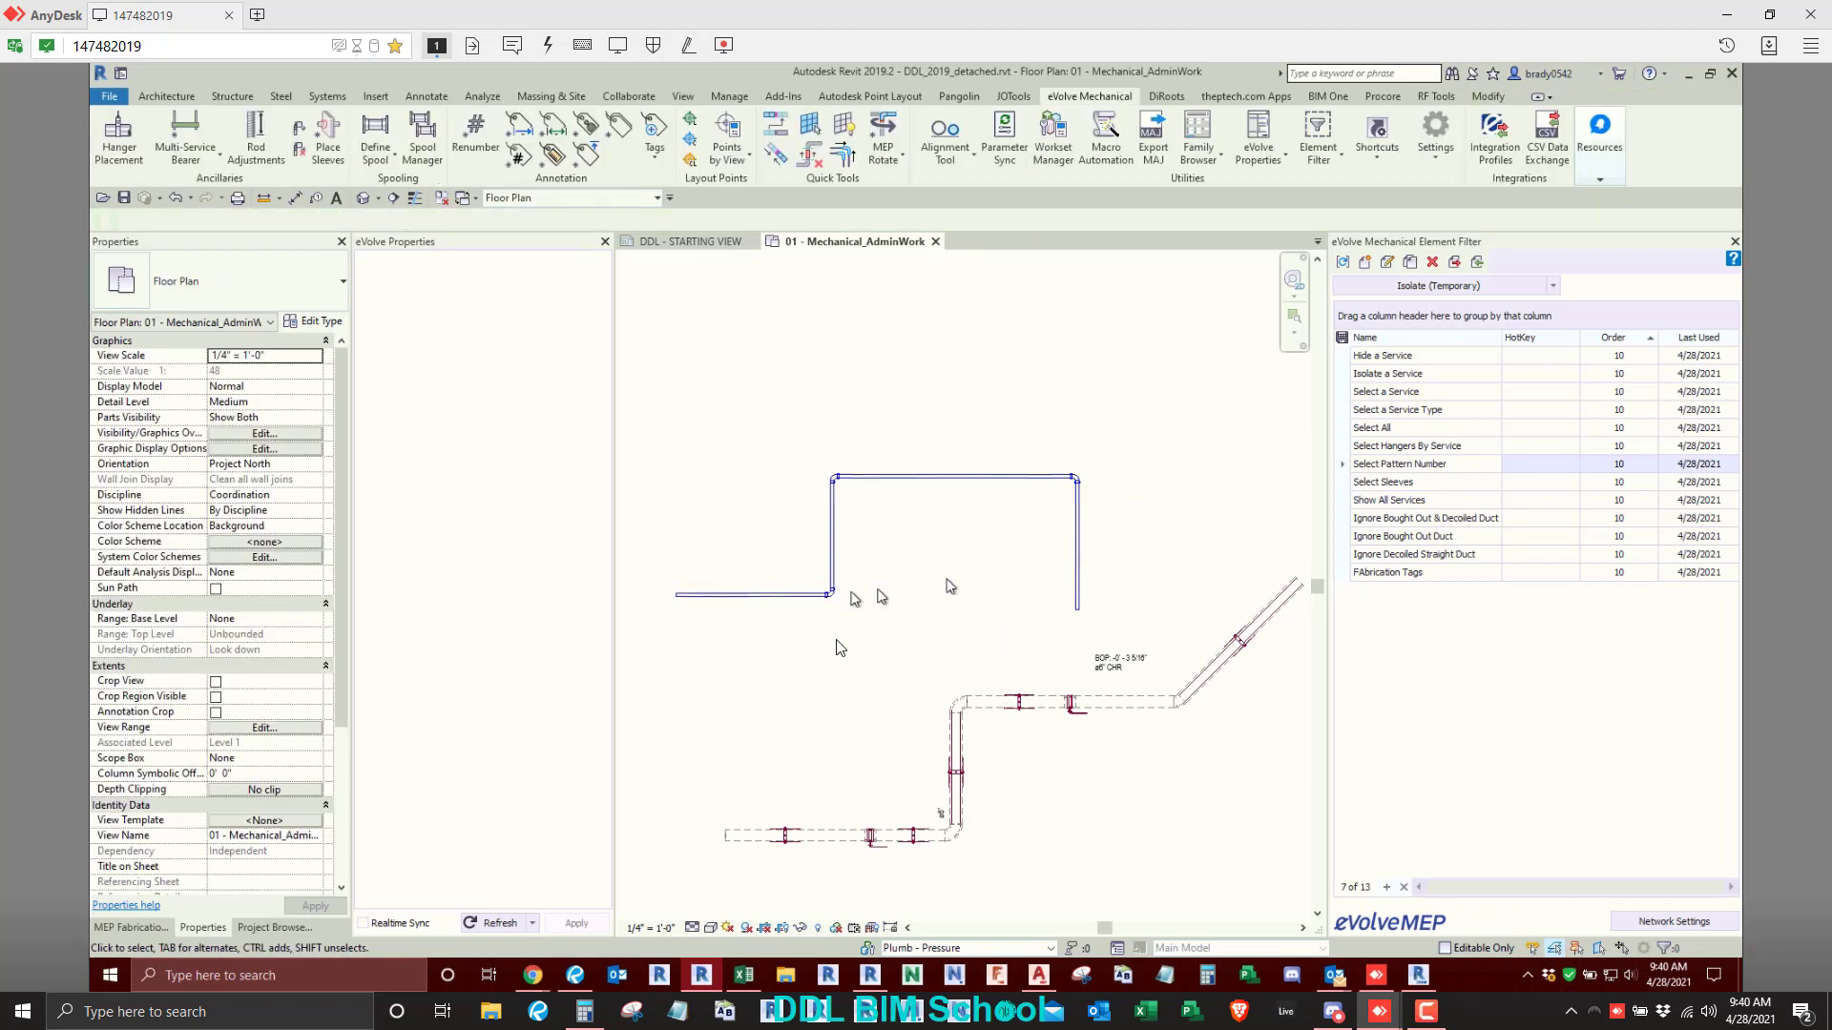
- Tag each of the four straight segments of the sloped pipe with a leadered elevation tag, placing each header beside its segment
{"action": "left_click", "coordinate": [587, 153]}
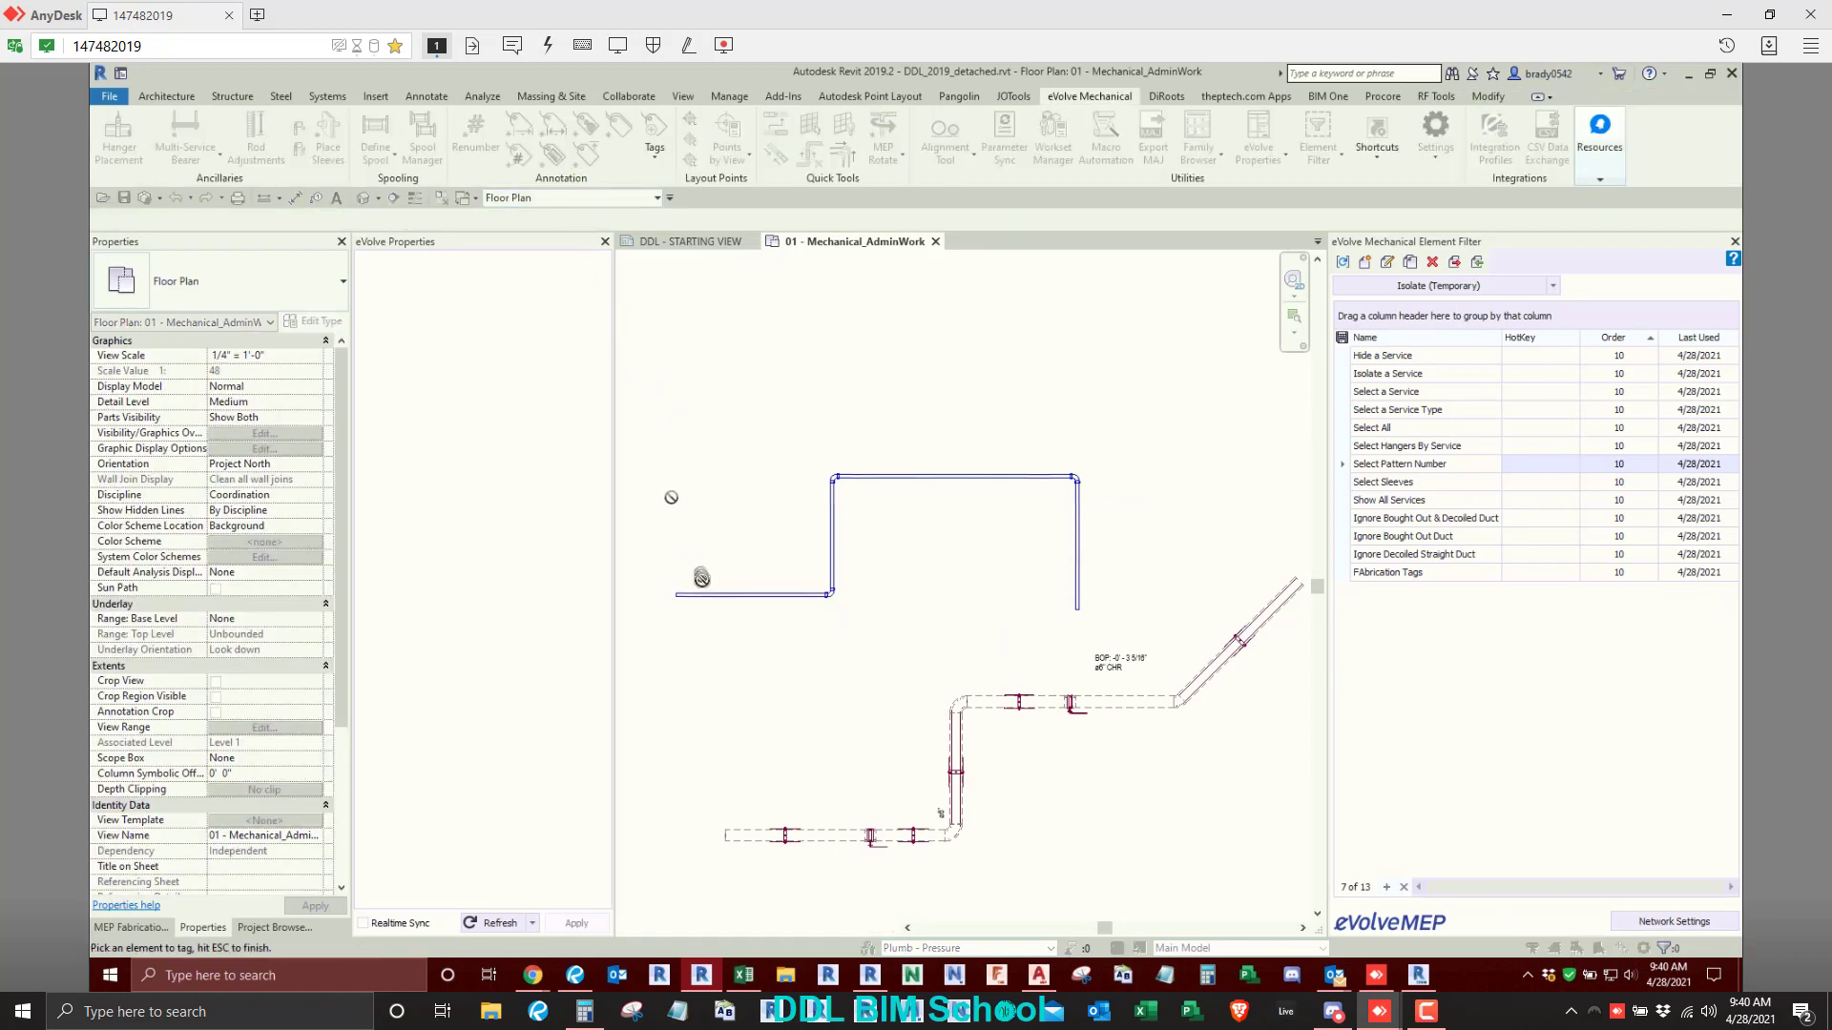
{"action": "scroll", "coordinate": [701, 582], "scroll_direction": "up", "scroll_amount": 2}
{"action": "left_click", "coordinate": [701, 584]}
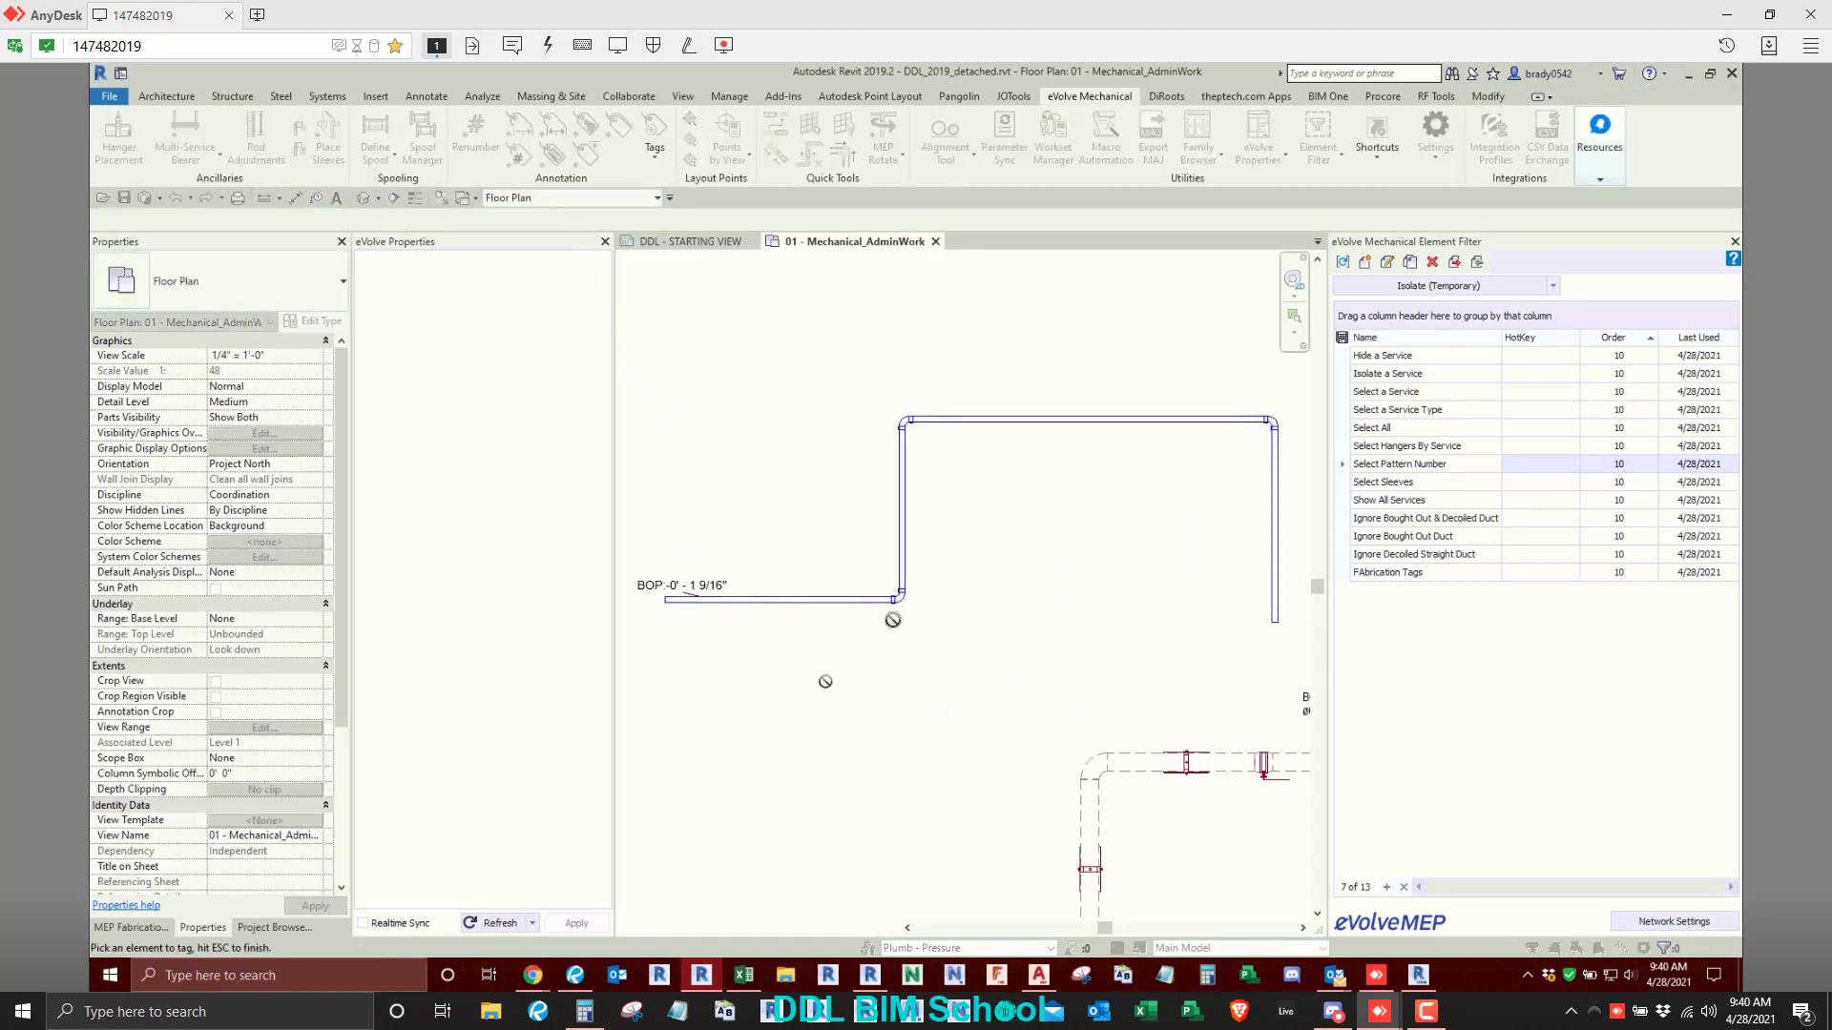
{"action": "left_click", "coordinate": [905, 567]}
{"action": "left_click", "coordinate": [943, 589]}
{"action": "left_click", "coordinate": [938, 417]}
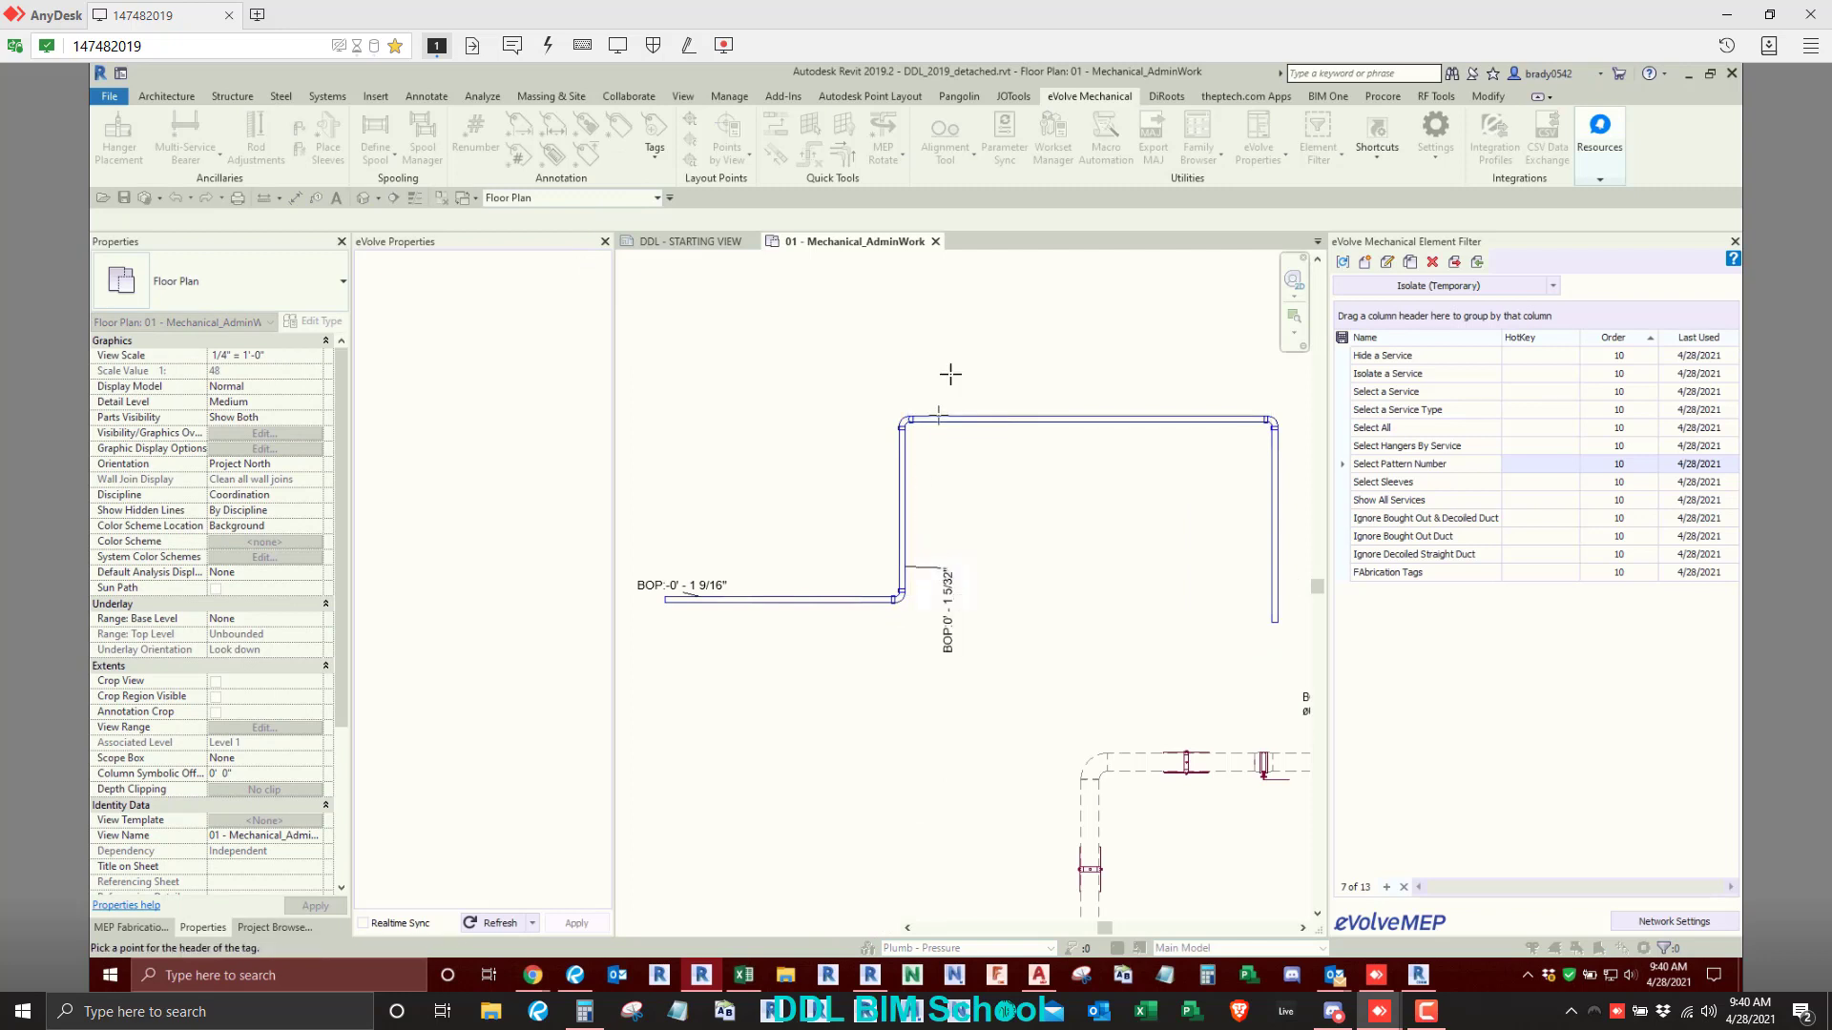
{"action": "left_click", "coordinate": [948, 374]}
{"action": "middle_click_drag", "start_coordinate": [1079, 442], "coordinate": [967, 494]}
{"action": "left_click", "coordinate": [1164, 506]}
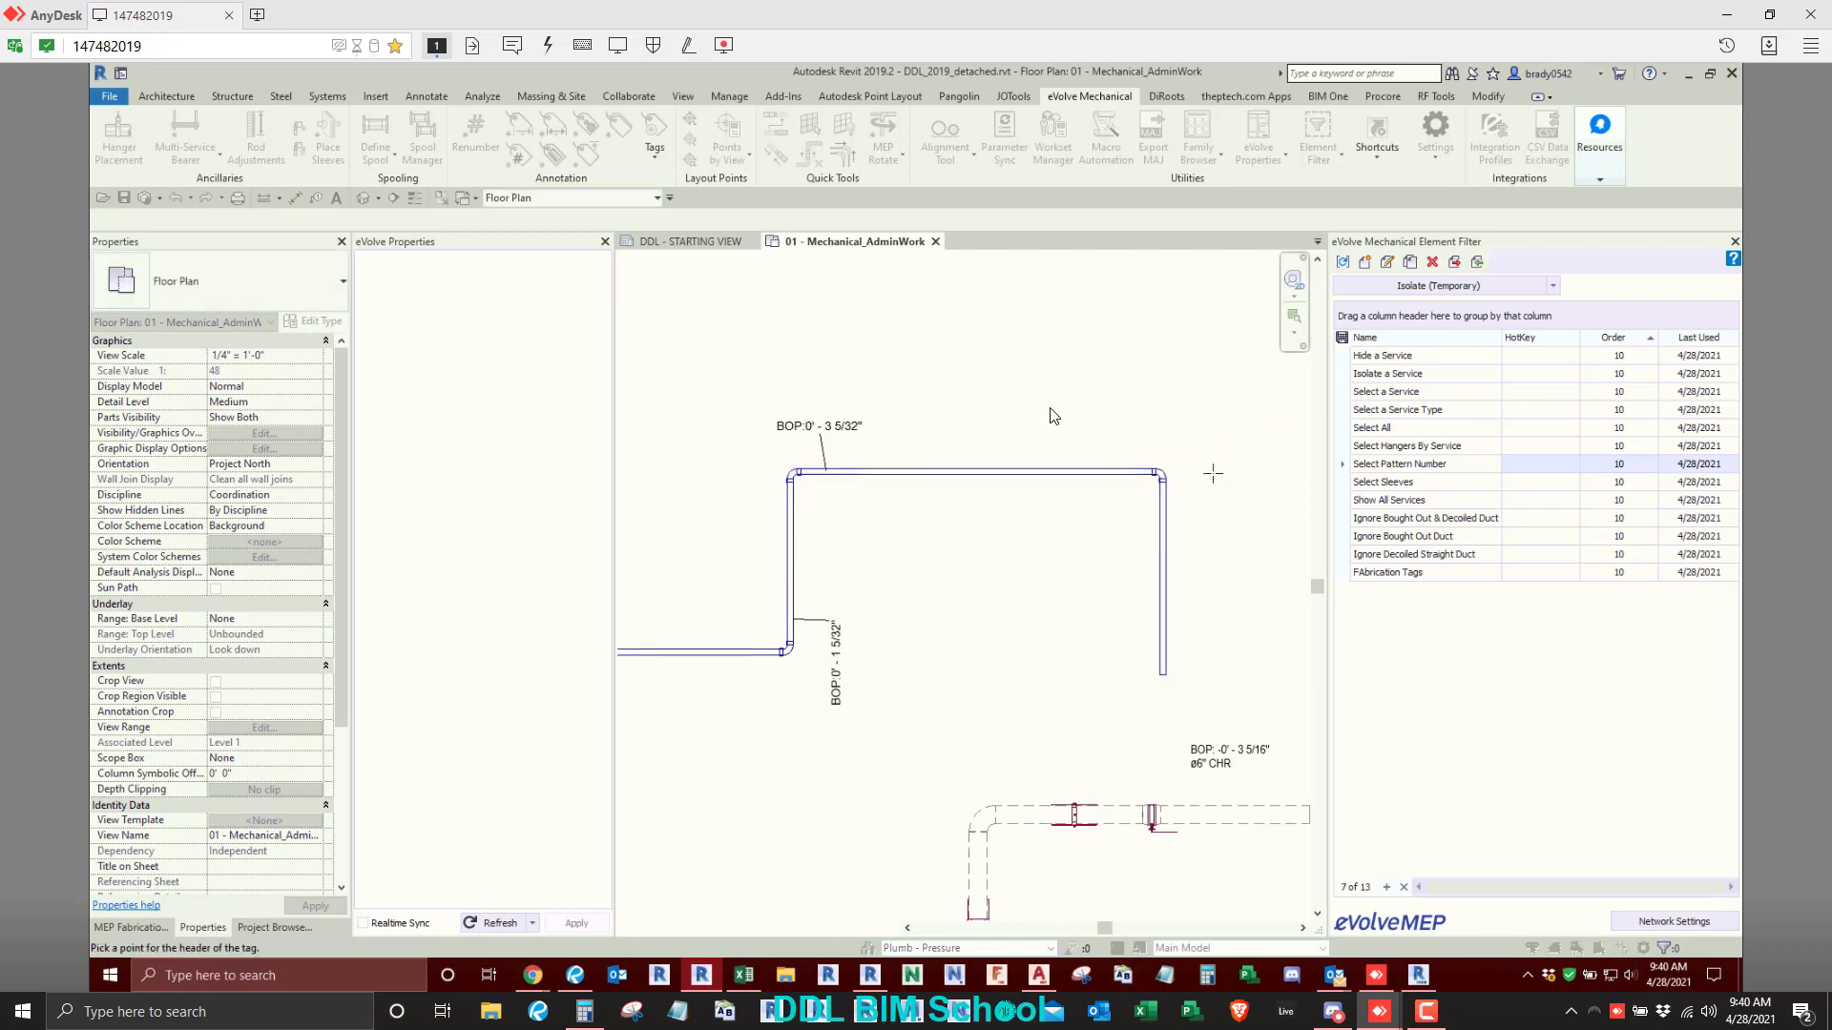
{"action": "left_click", "coordinate": [1213, 475]}
{"action": "right_click", "coordinate": [986, 364]}
{"action": "left_click", "coordinate": [1016, 375]}
{"action": "right_click", "coordinate": [1020, 376]}
{"action": "left_click", "coordinate": [1040, 390]}
- Examine the leadered elevation tags along the sloped pipe up close and across the whole run
{"action": "scroll", "coordinate": [1076, 461], "scroll_direction": "down", "scroll_amount": 1}
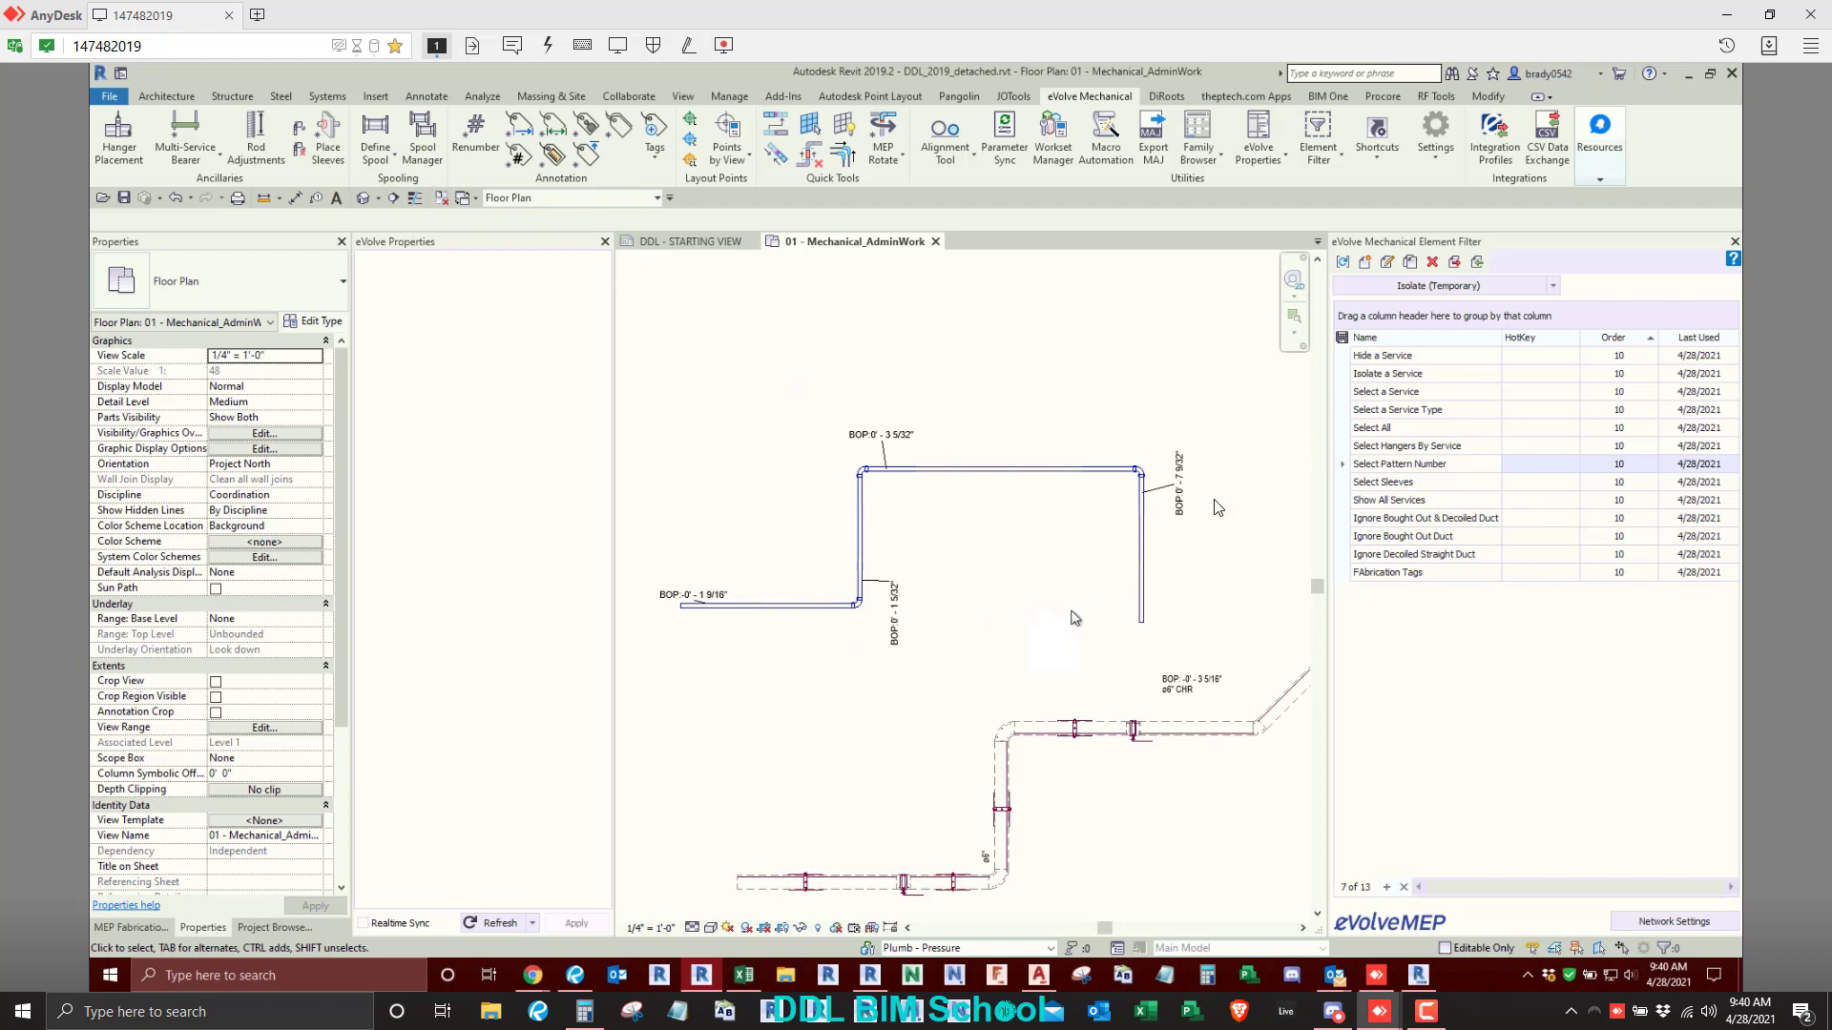
{"action": "scroll", "coordinate": [1174, 501], "scroll_direction": "up", "scroll_amount": 2}
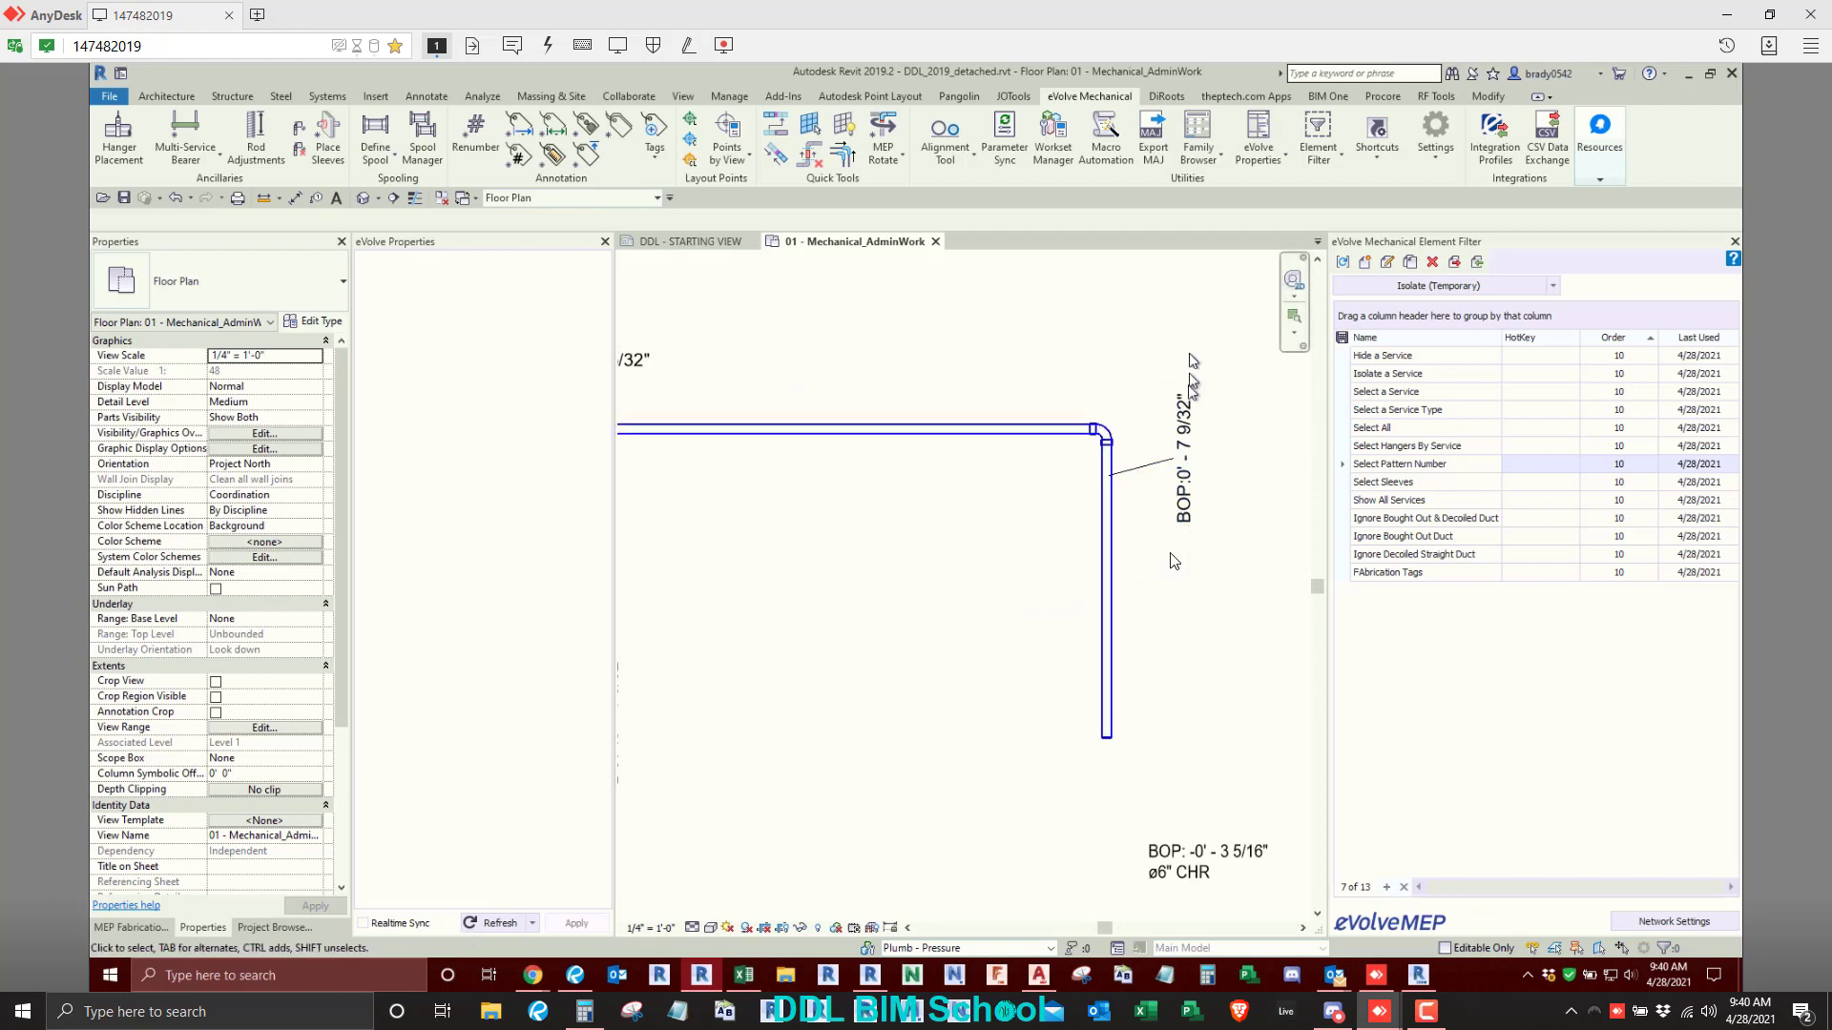
{"action": "scroll", "coordinate": [1000, 651], "scroll_direction": "down", "scroll_amount": 1}
{"action": "middle_click_drag", "start_coordinate": [990, 680], "coordinate": [1150, 628]}
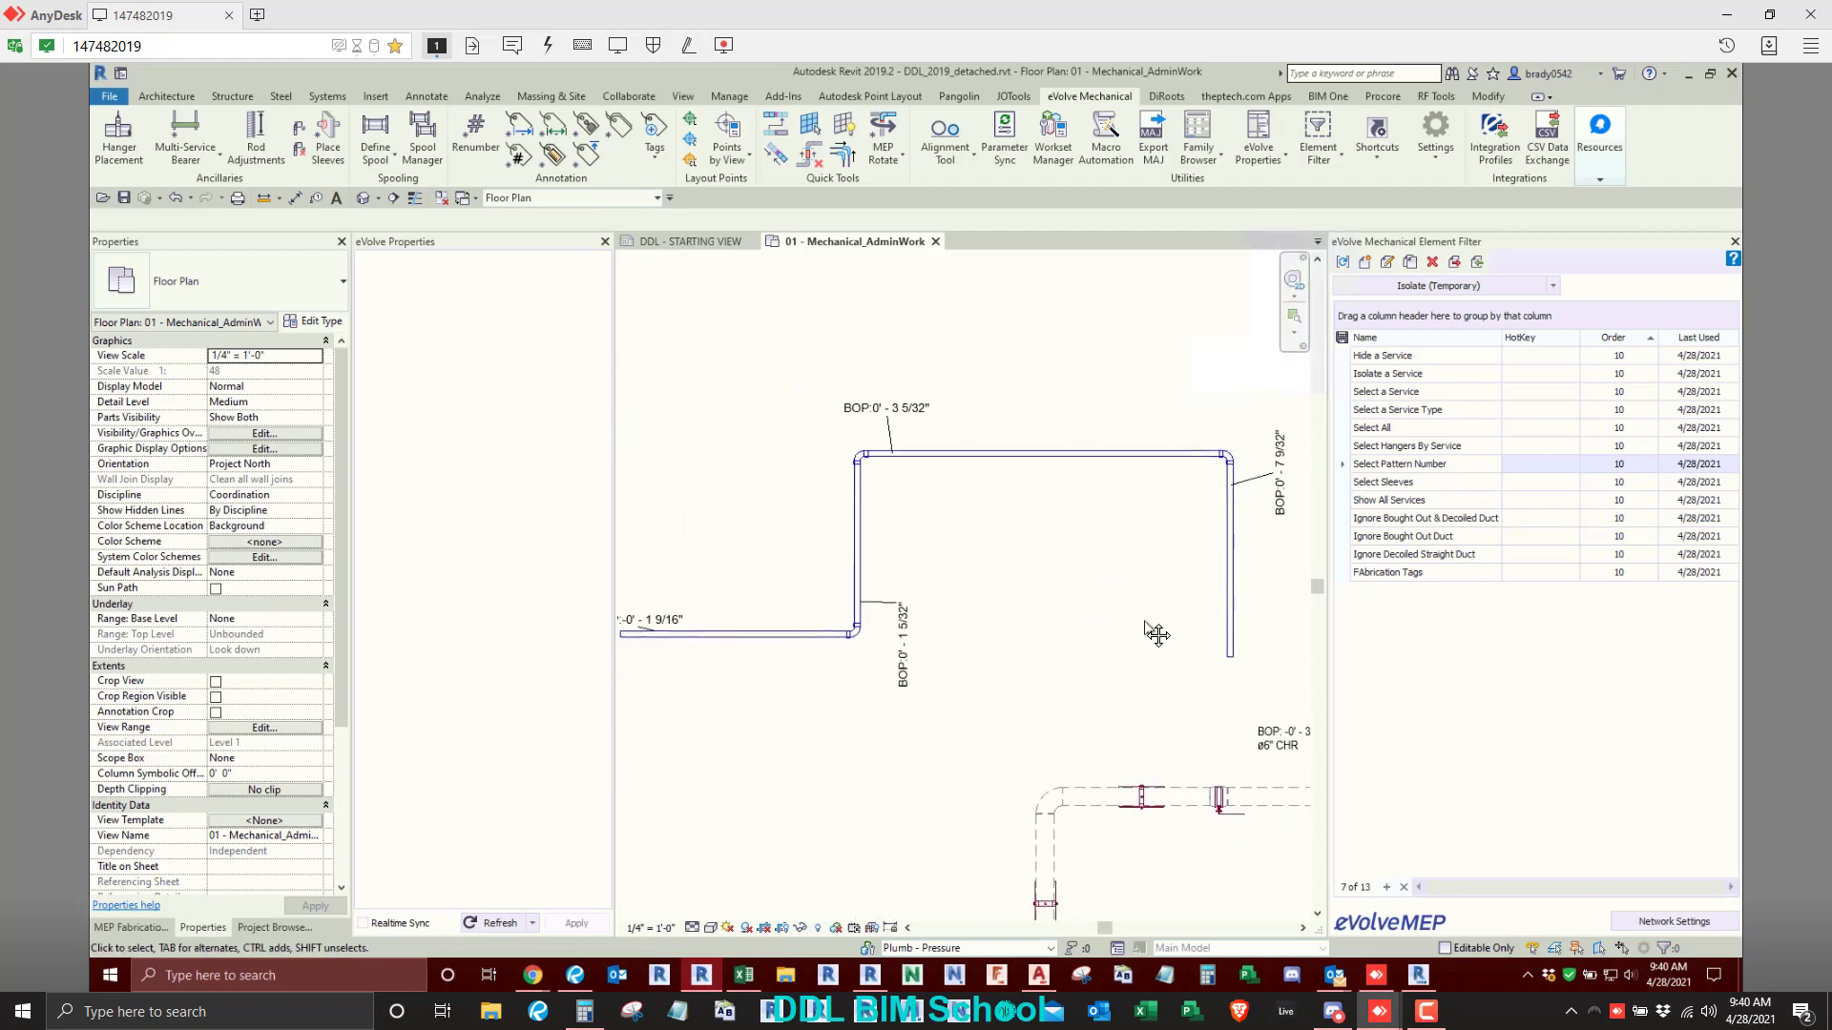
{"action": "scroll", "coordinate": [1156, 634], "scroll_direction": "down", "scroll_amount": 1}
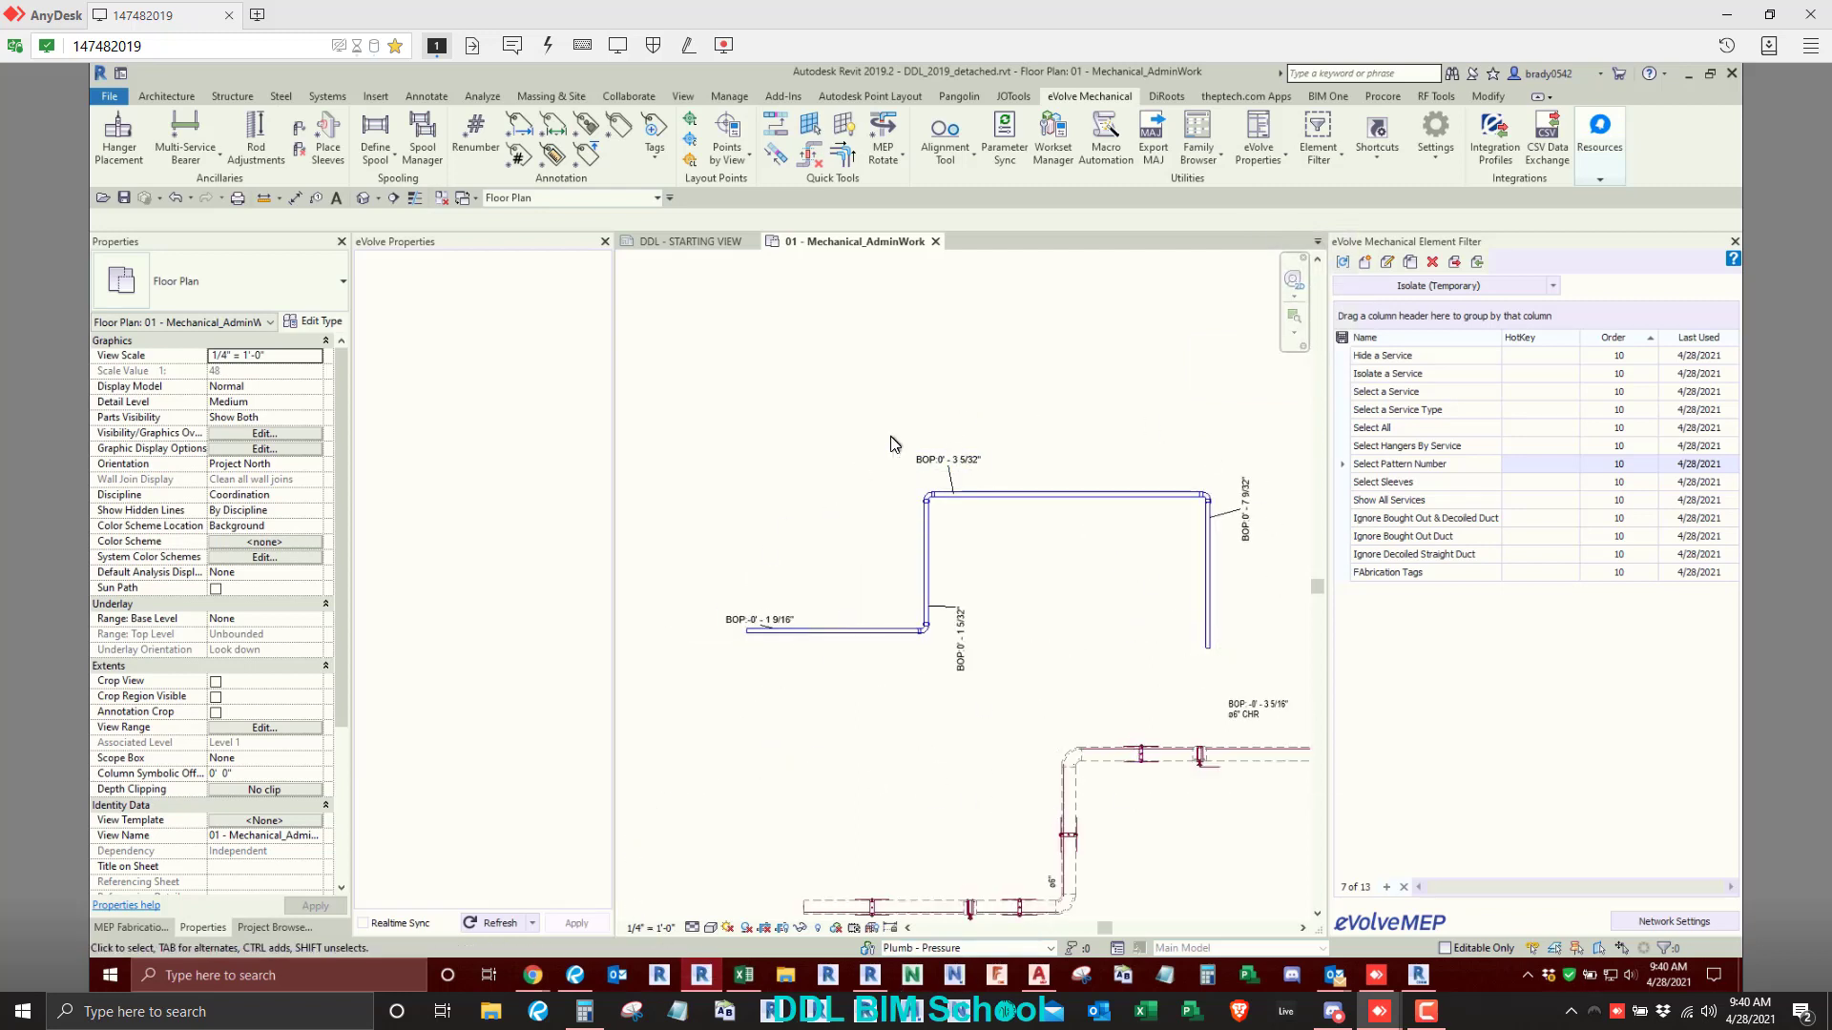
{"action": "scroll", "coordinate": [894, 439], "scroll_direction": "down", "scroll_amount": 1}
{"action": "scroll", "coordinate": [897, 656], "scroll_direction": "down", "scroll_amount": 2}
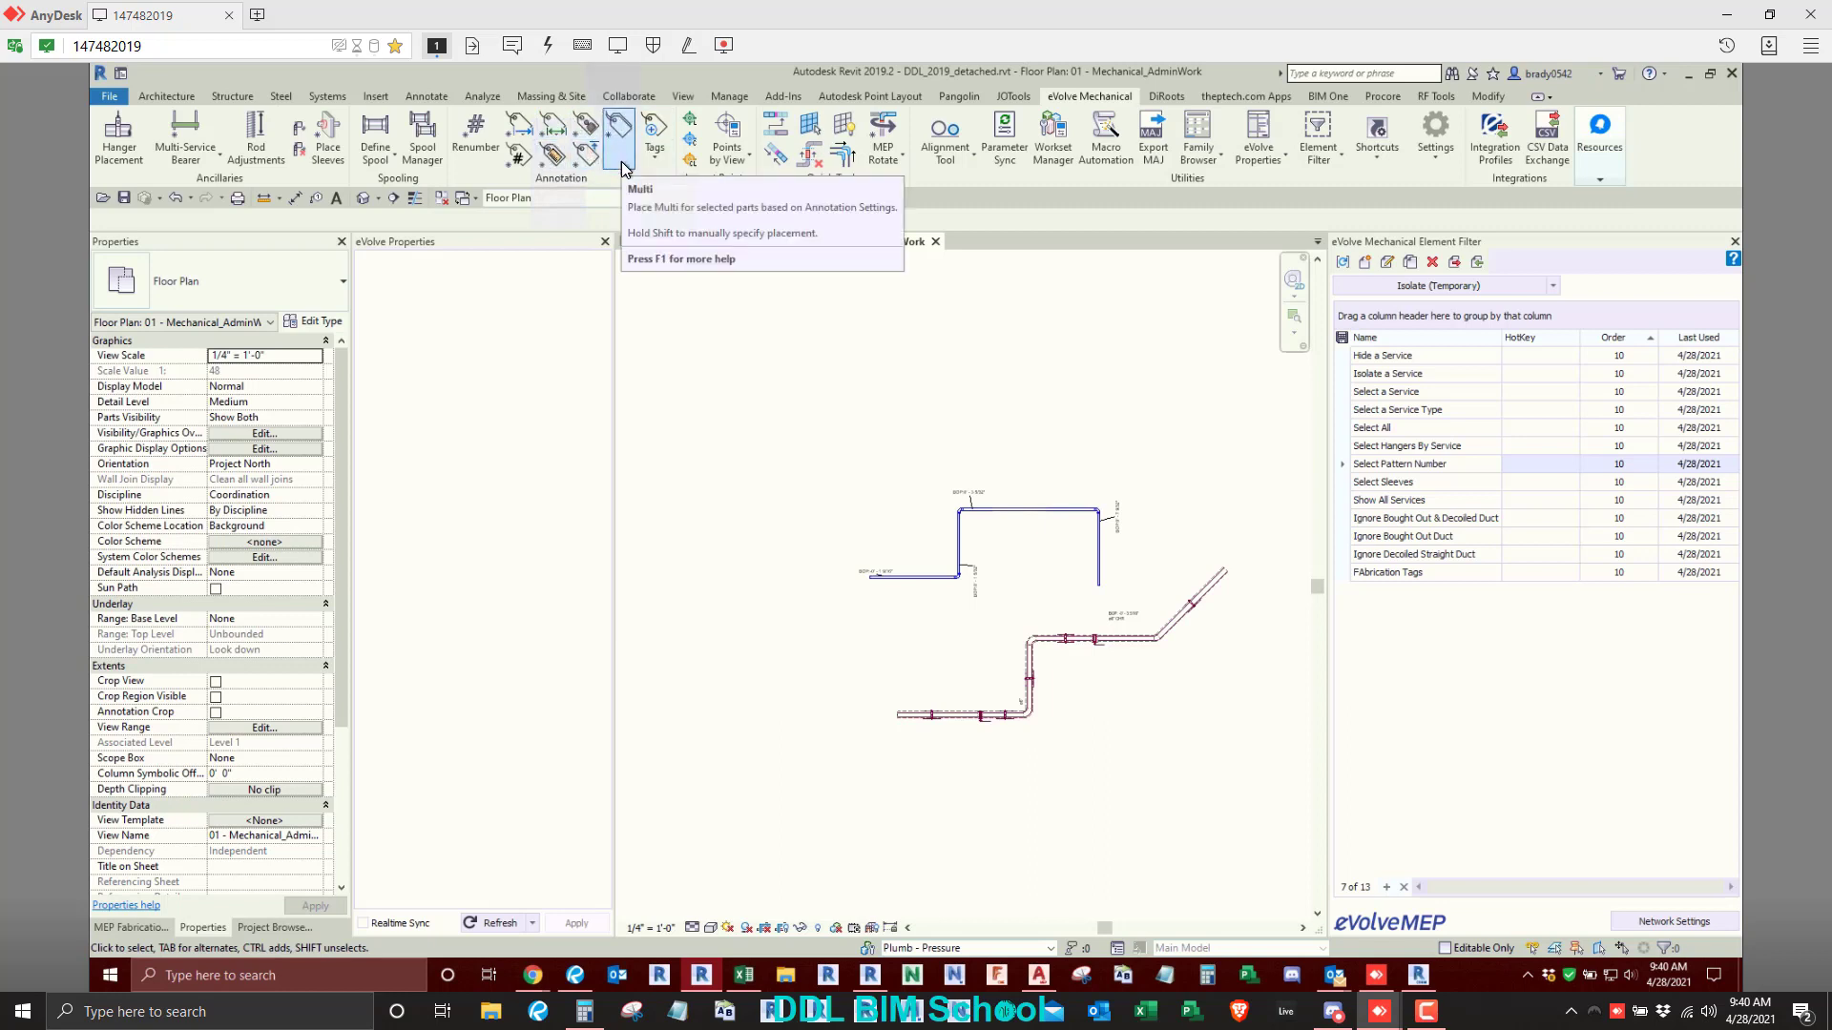
- Inspect which tag type is used for the elevation tag above the short round duct in the ductwork area
{"action": "left_click", "coordinate": [649, 169]}
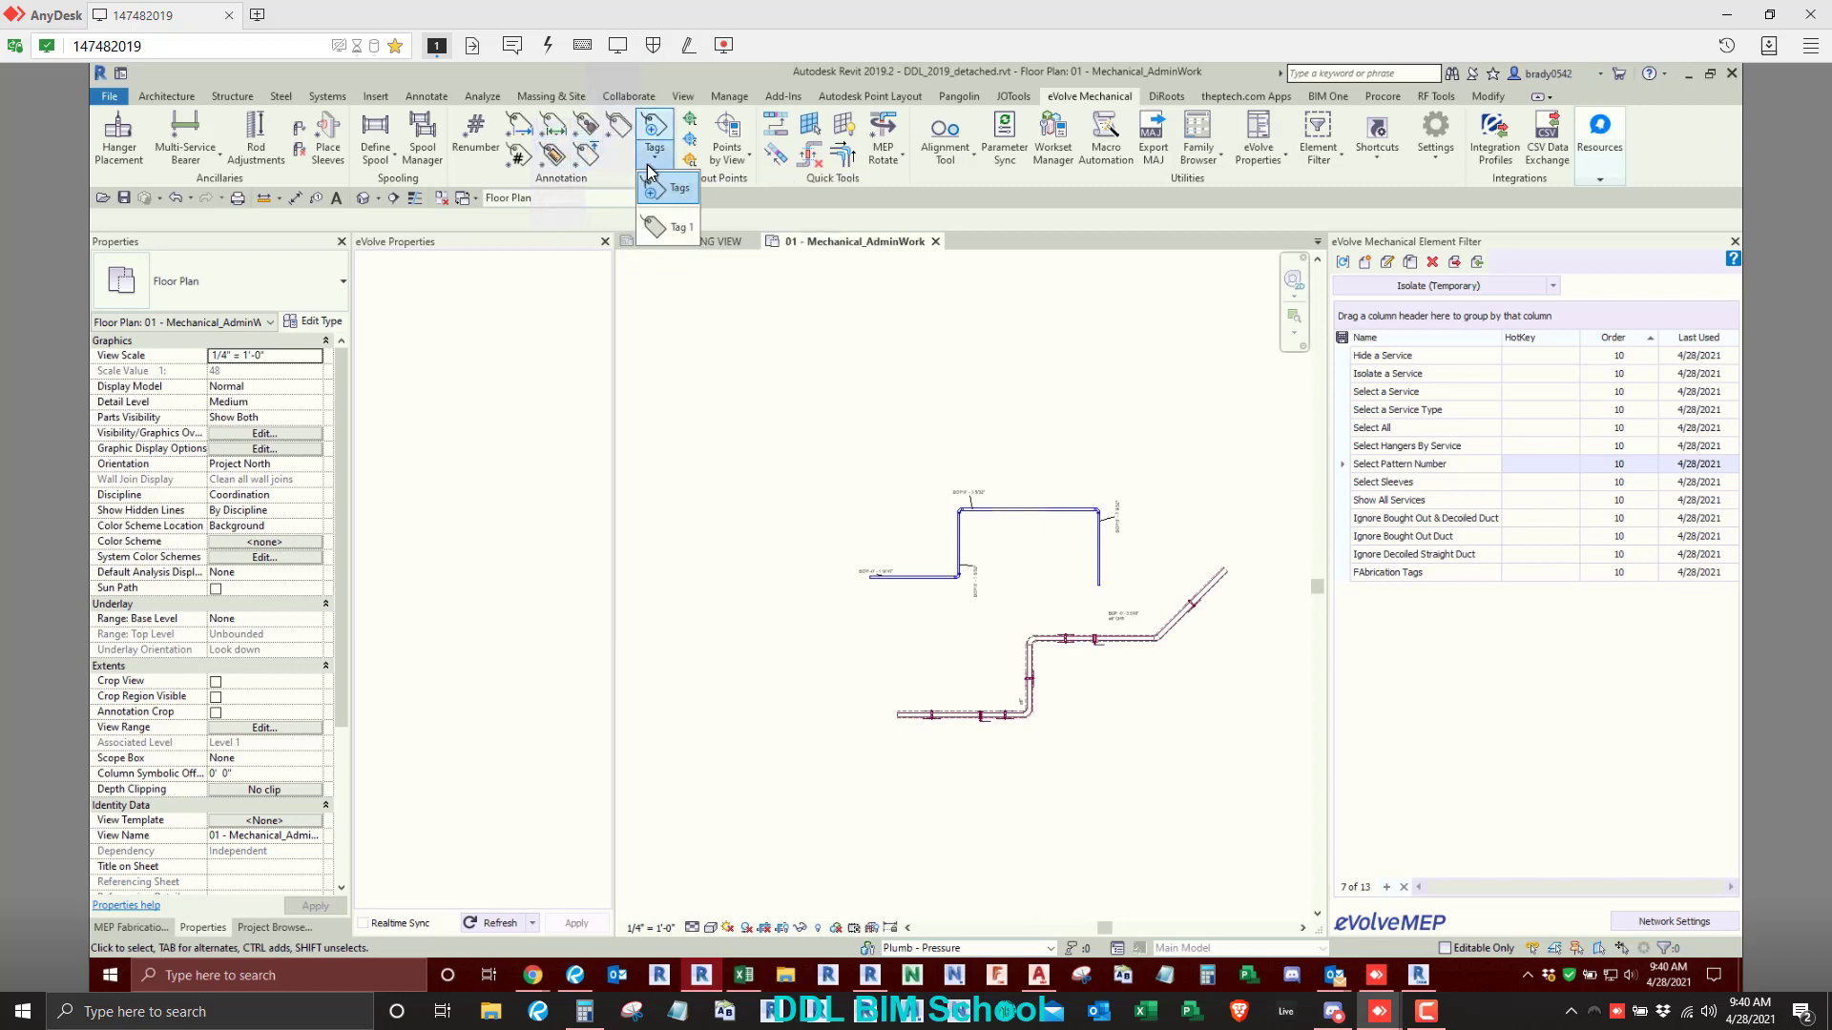
{"action": "left_click", "coordinate": [649, 167]}
{"action": "scroll", "coordinate": [743, 591], "scroll_direction": "down", "scroll_amount": 2}
{"action": "middle_click_drag", "start_coordinate": [782, 631], "coordinate": [1086, 620]}
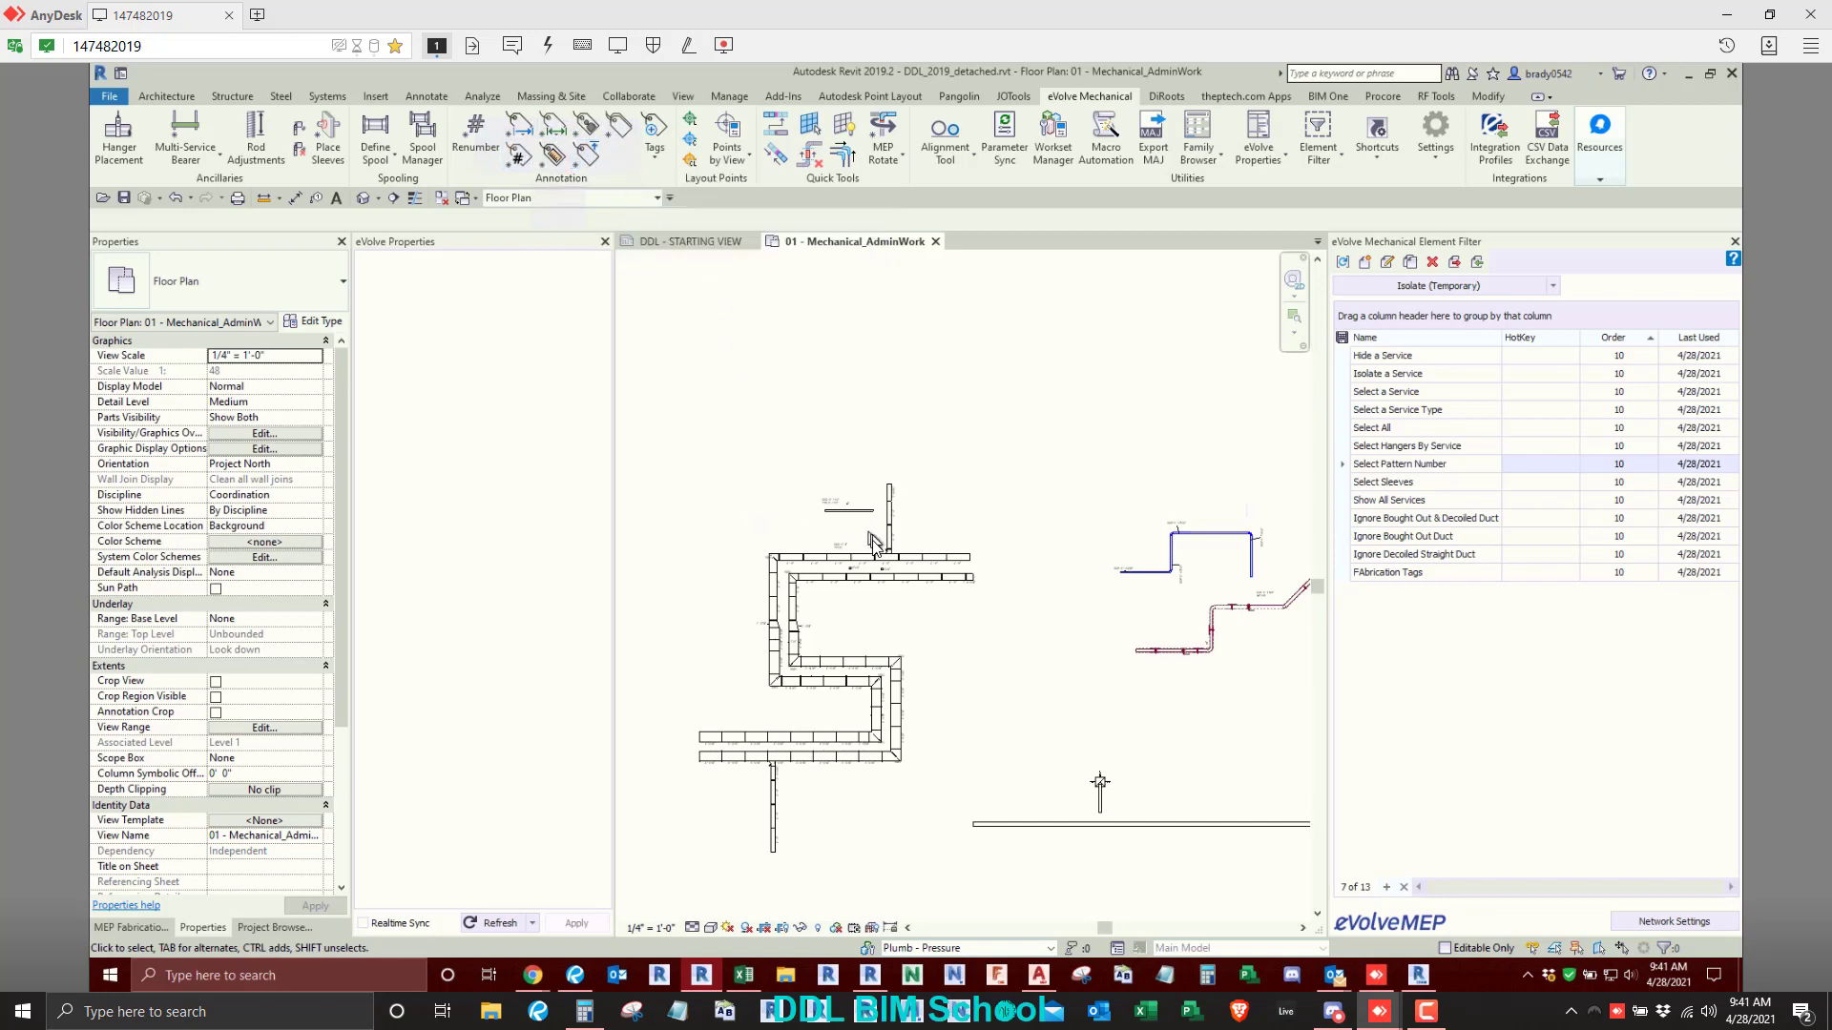
{"action": "scroll", "coordinate": [870, 534], "scroll_direction": "up", "scroll_amount": 3}
{"action": "left_click", "coordinate": [754, 427]}
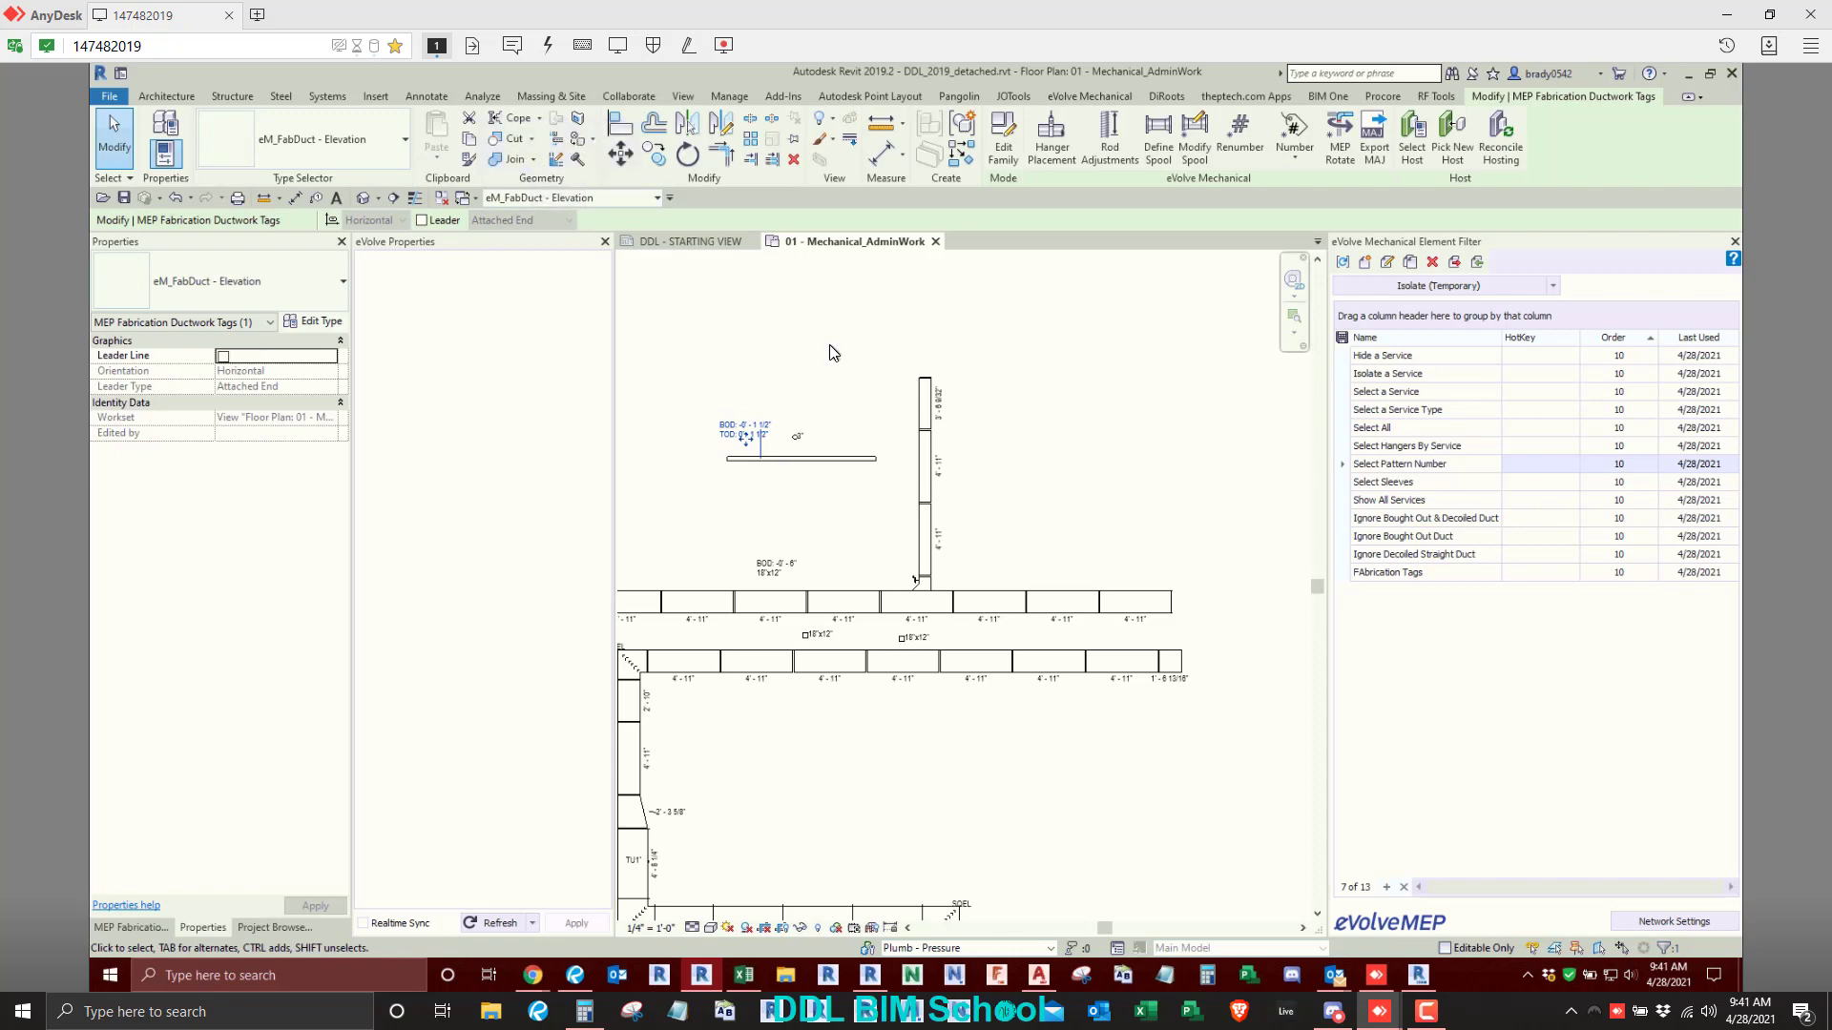
{"action": "key", "text": "Escape"}
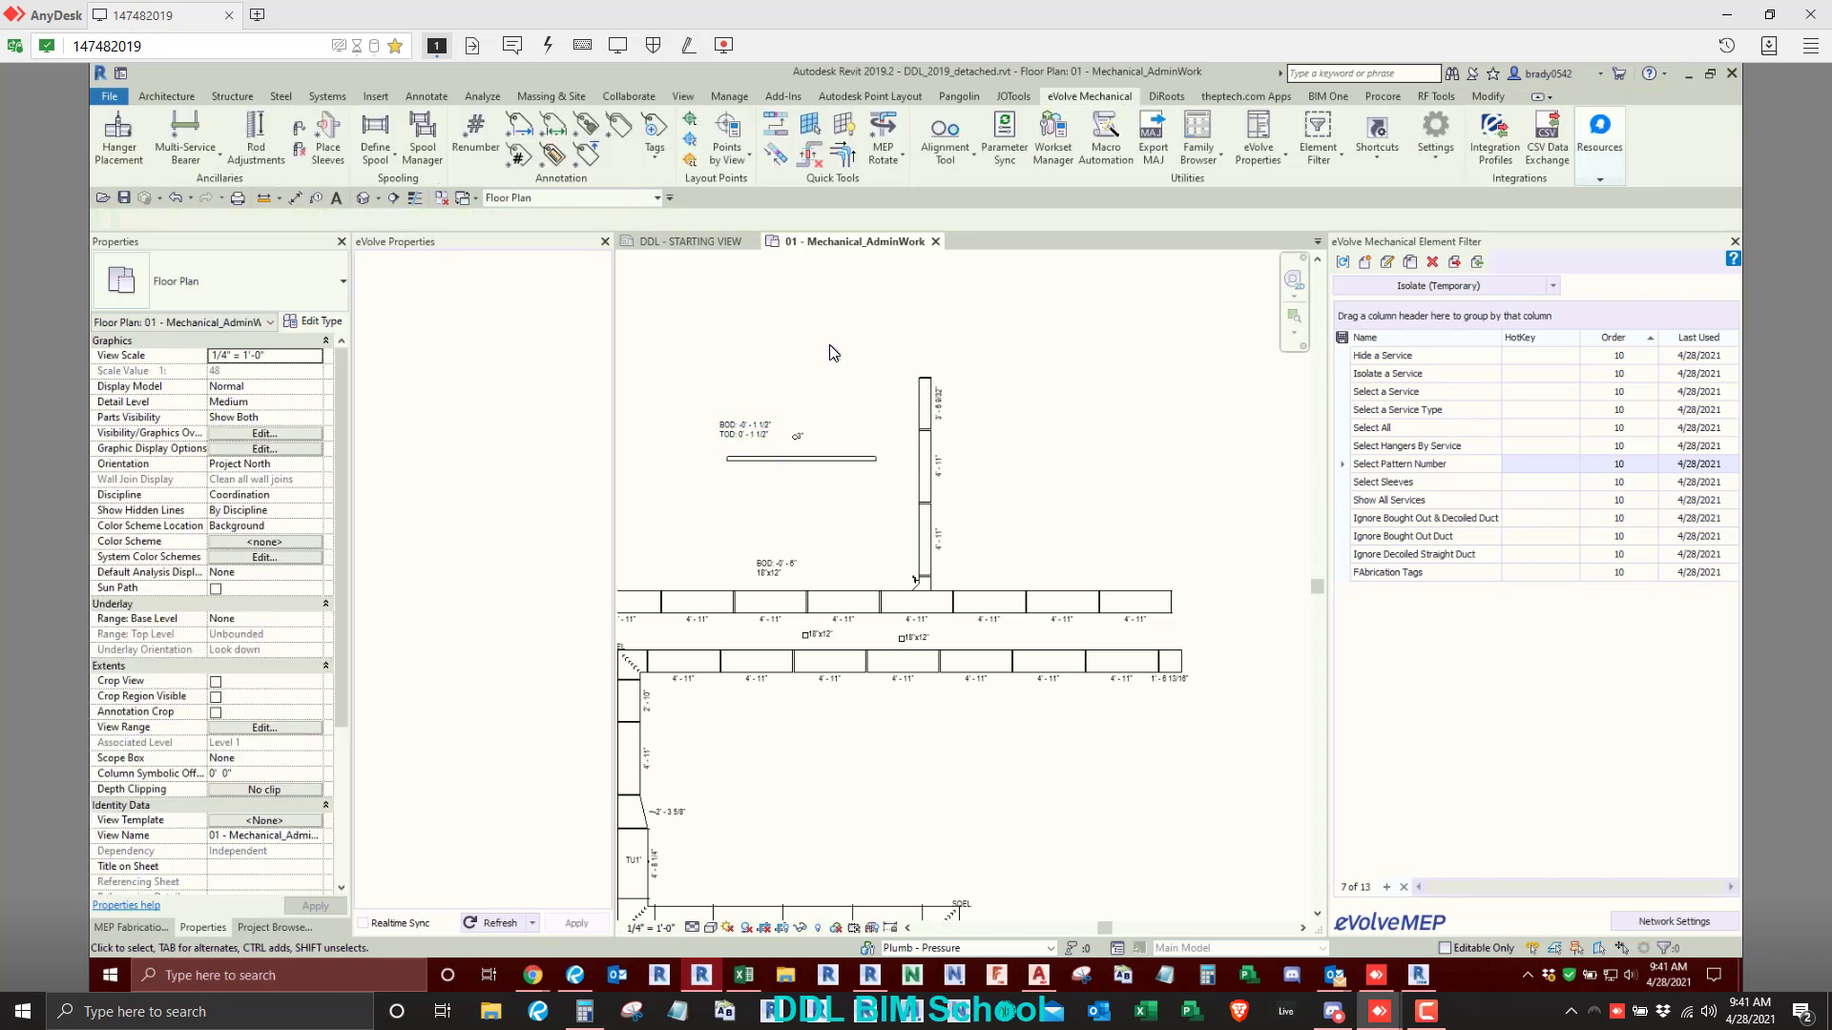
{"action": "left_click", "coordinate": [756, 428]}
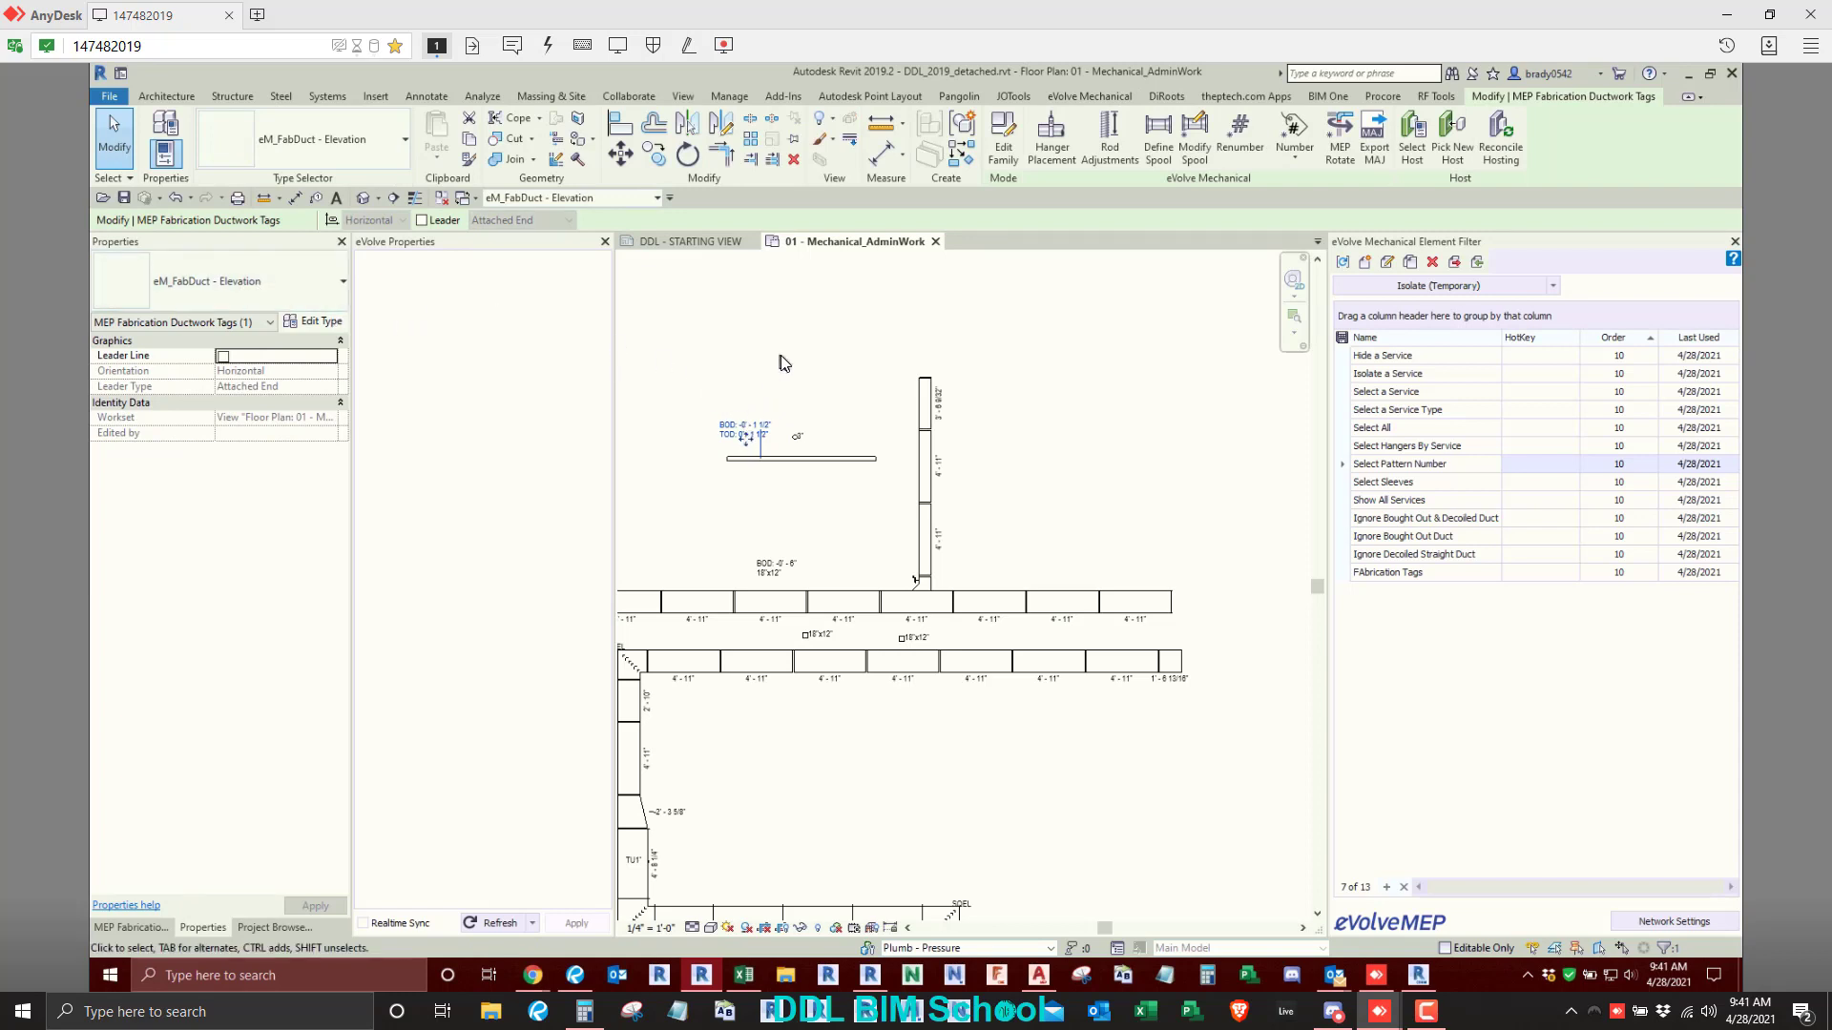
{"action": "key", "text": "Escape"}
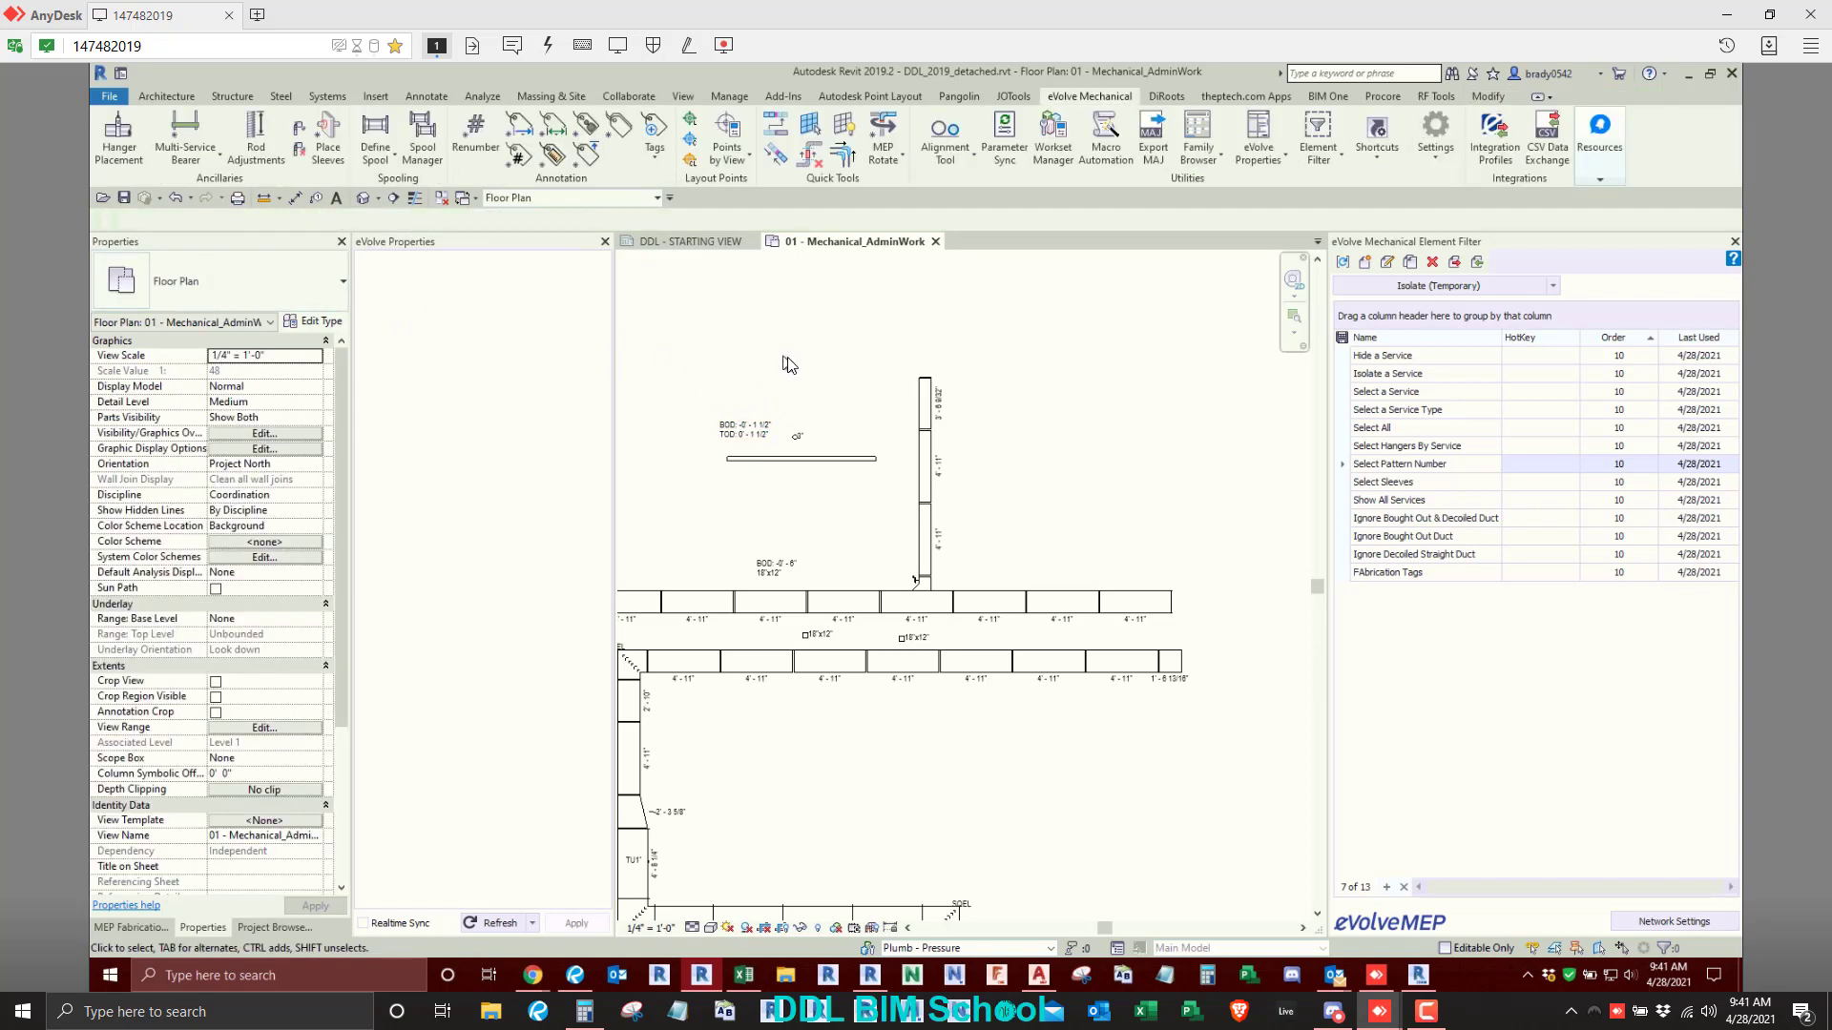
- Set the annotation family name of Tag 2 to FLEX DUCT in the user annotation tags and accept the list
{"action": "left_click", "coordinate": [666, 163]}
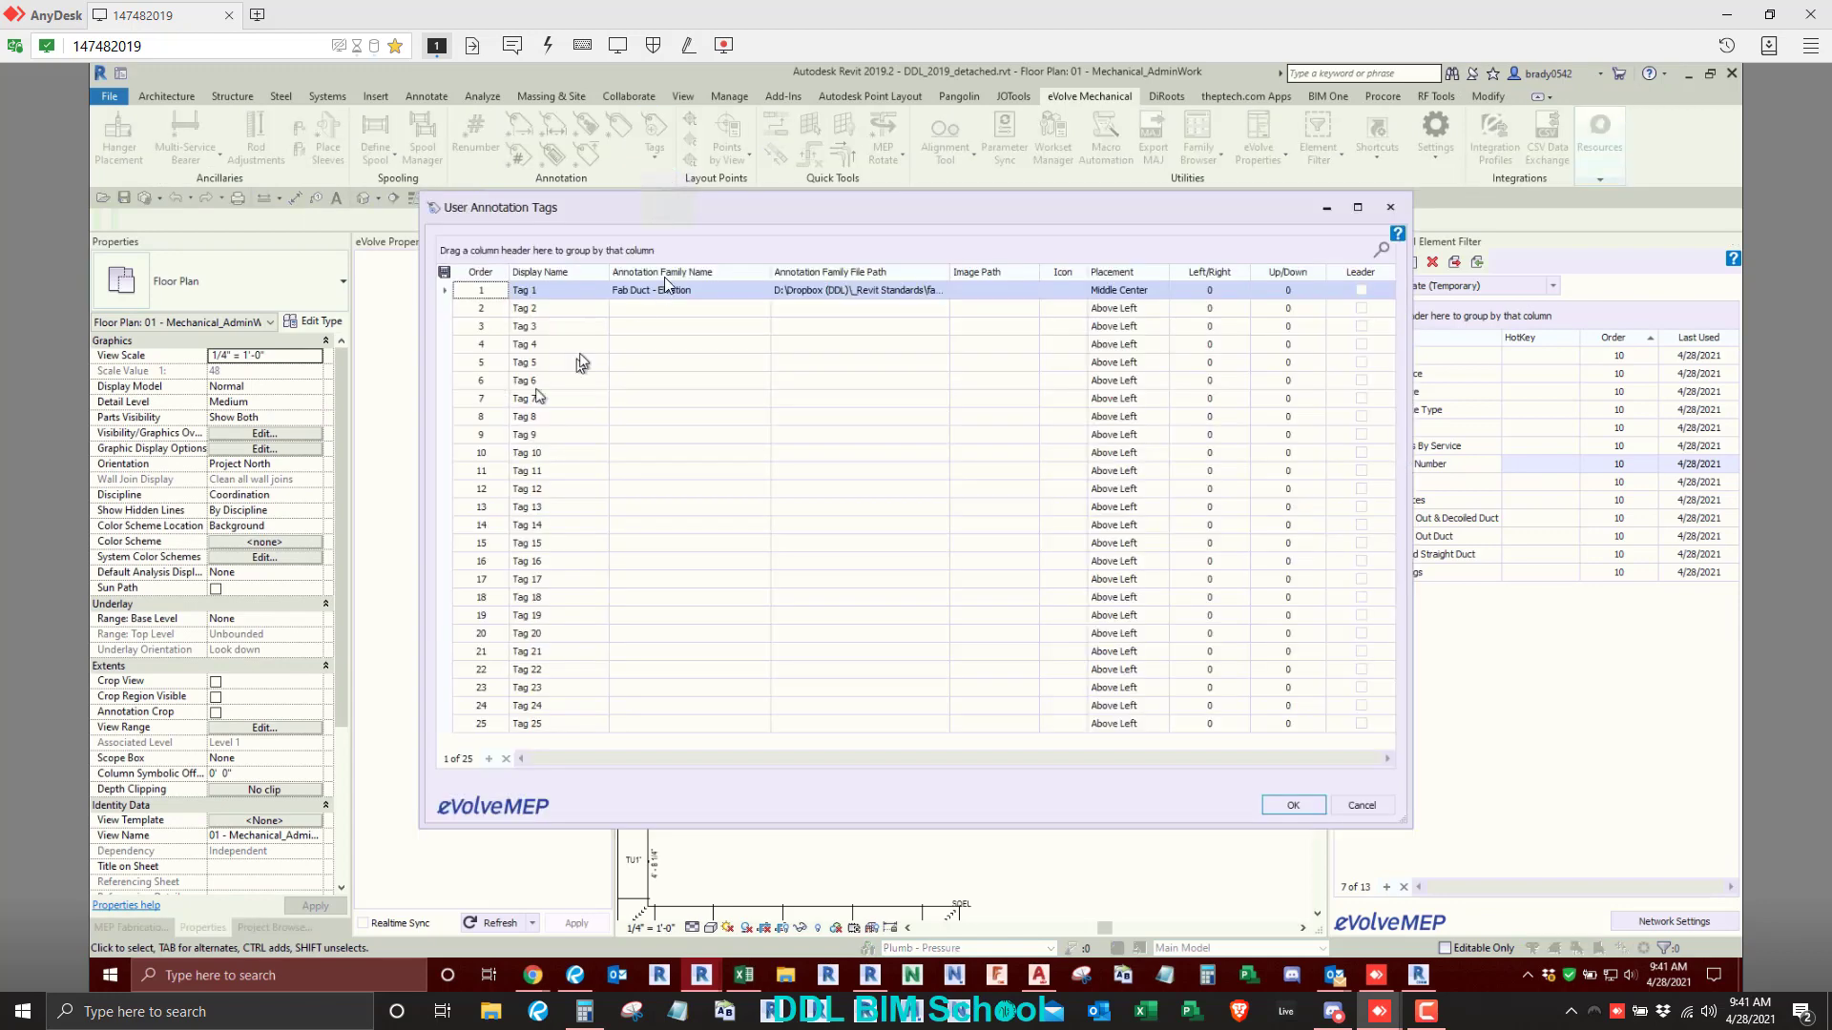
{"action": "left_click_drag", "start_coordinate": [705, 207], "coordinate": [692, 132]}
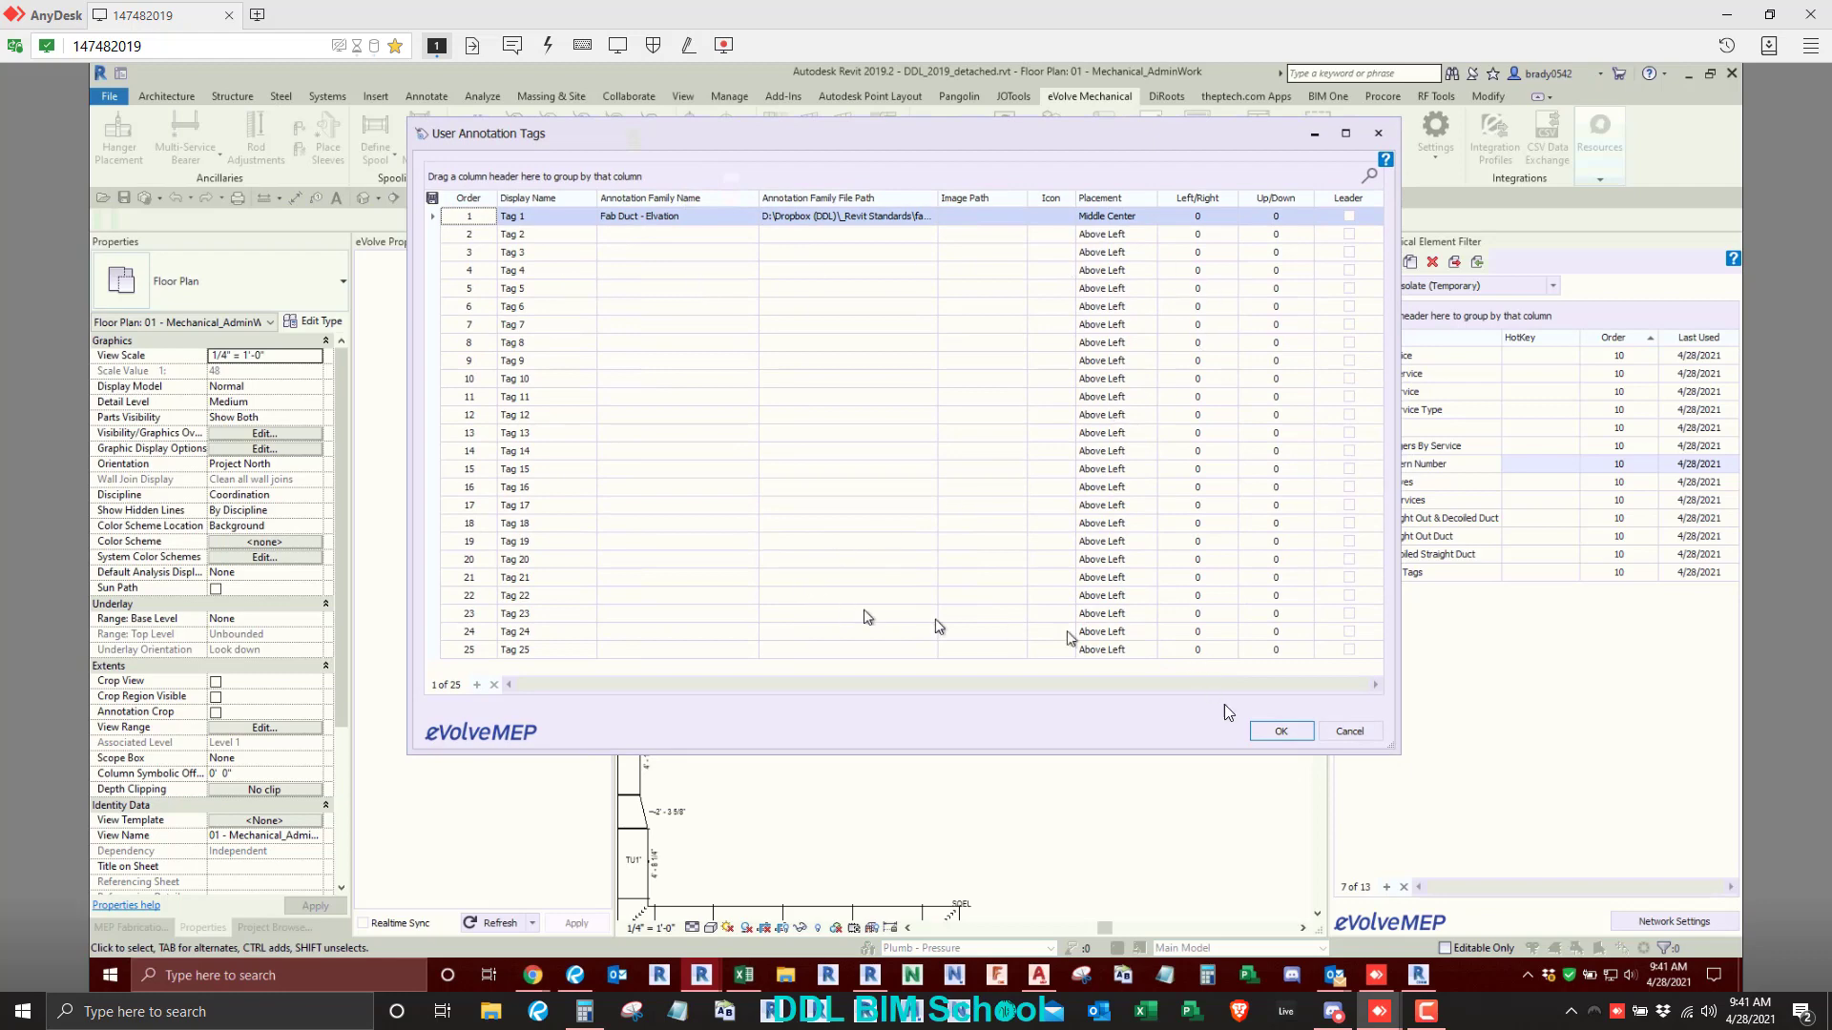
{"action": "left_click_drag", "start_coordinate": [1397, 748], "coordinate": [1540, 750]}
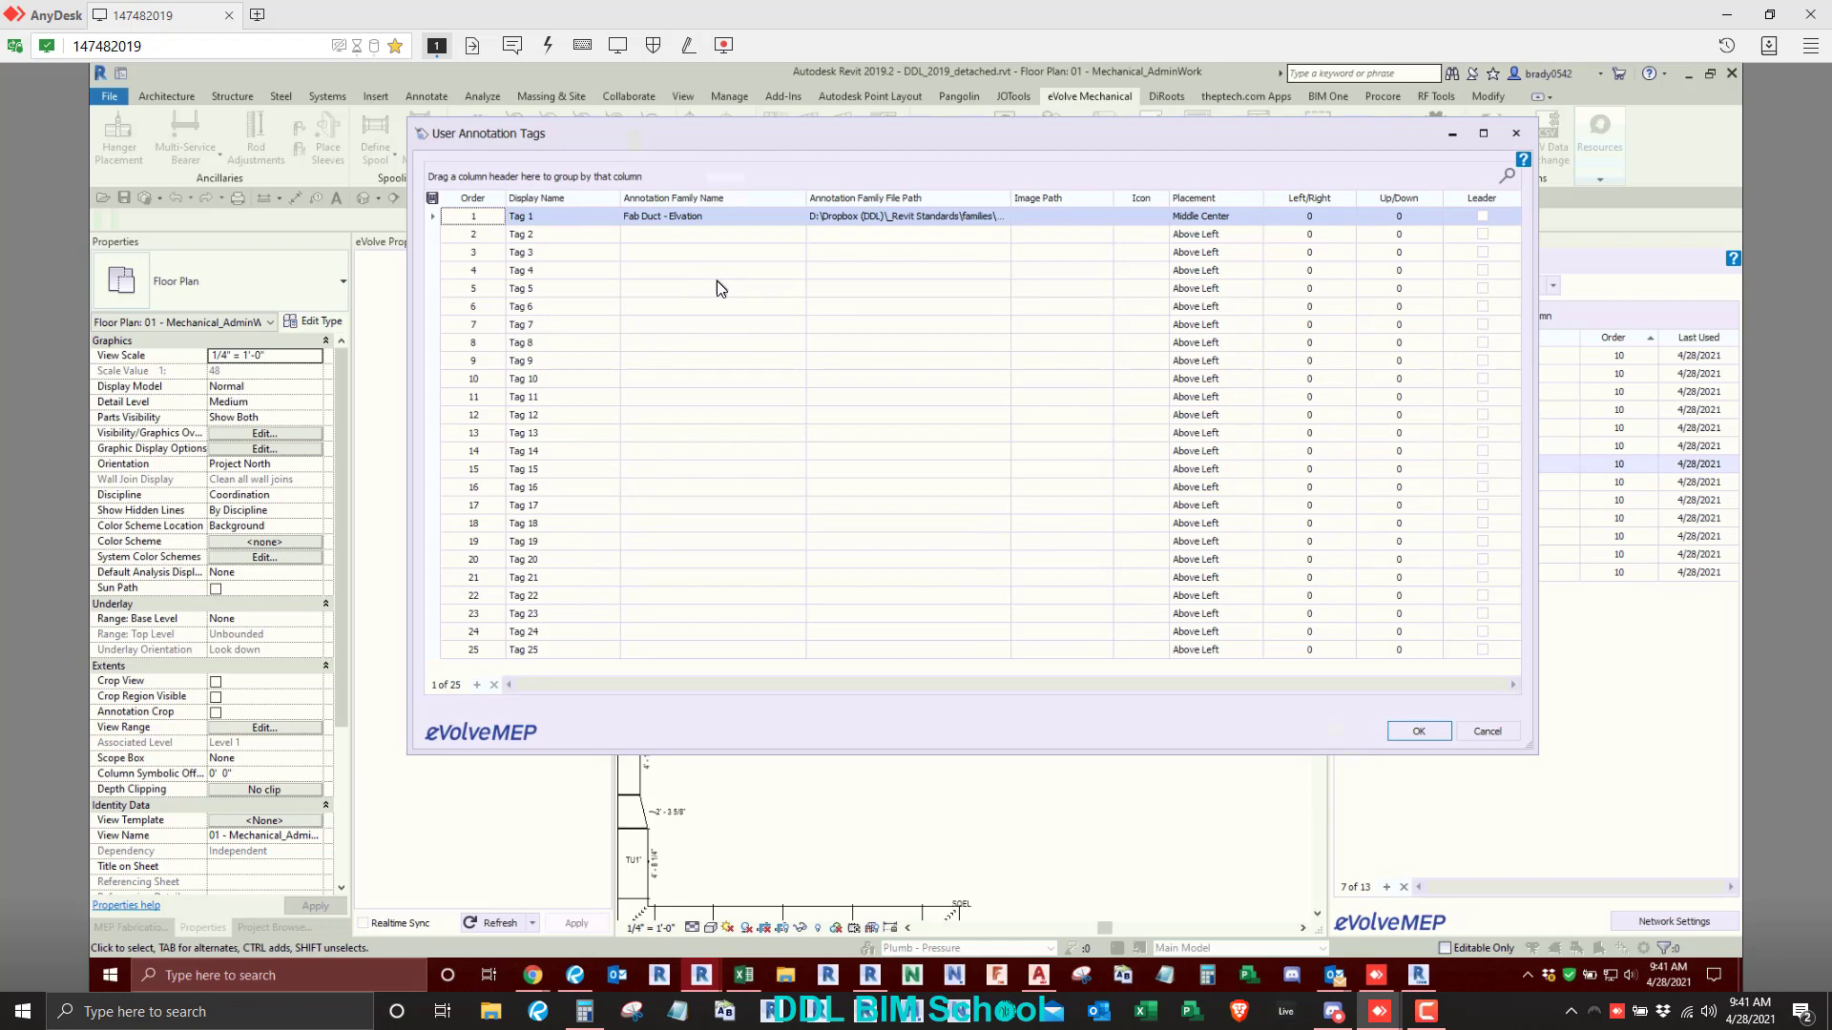
{"action": "left_click", "coordinate": [770, 236]}
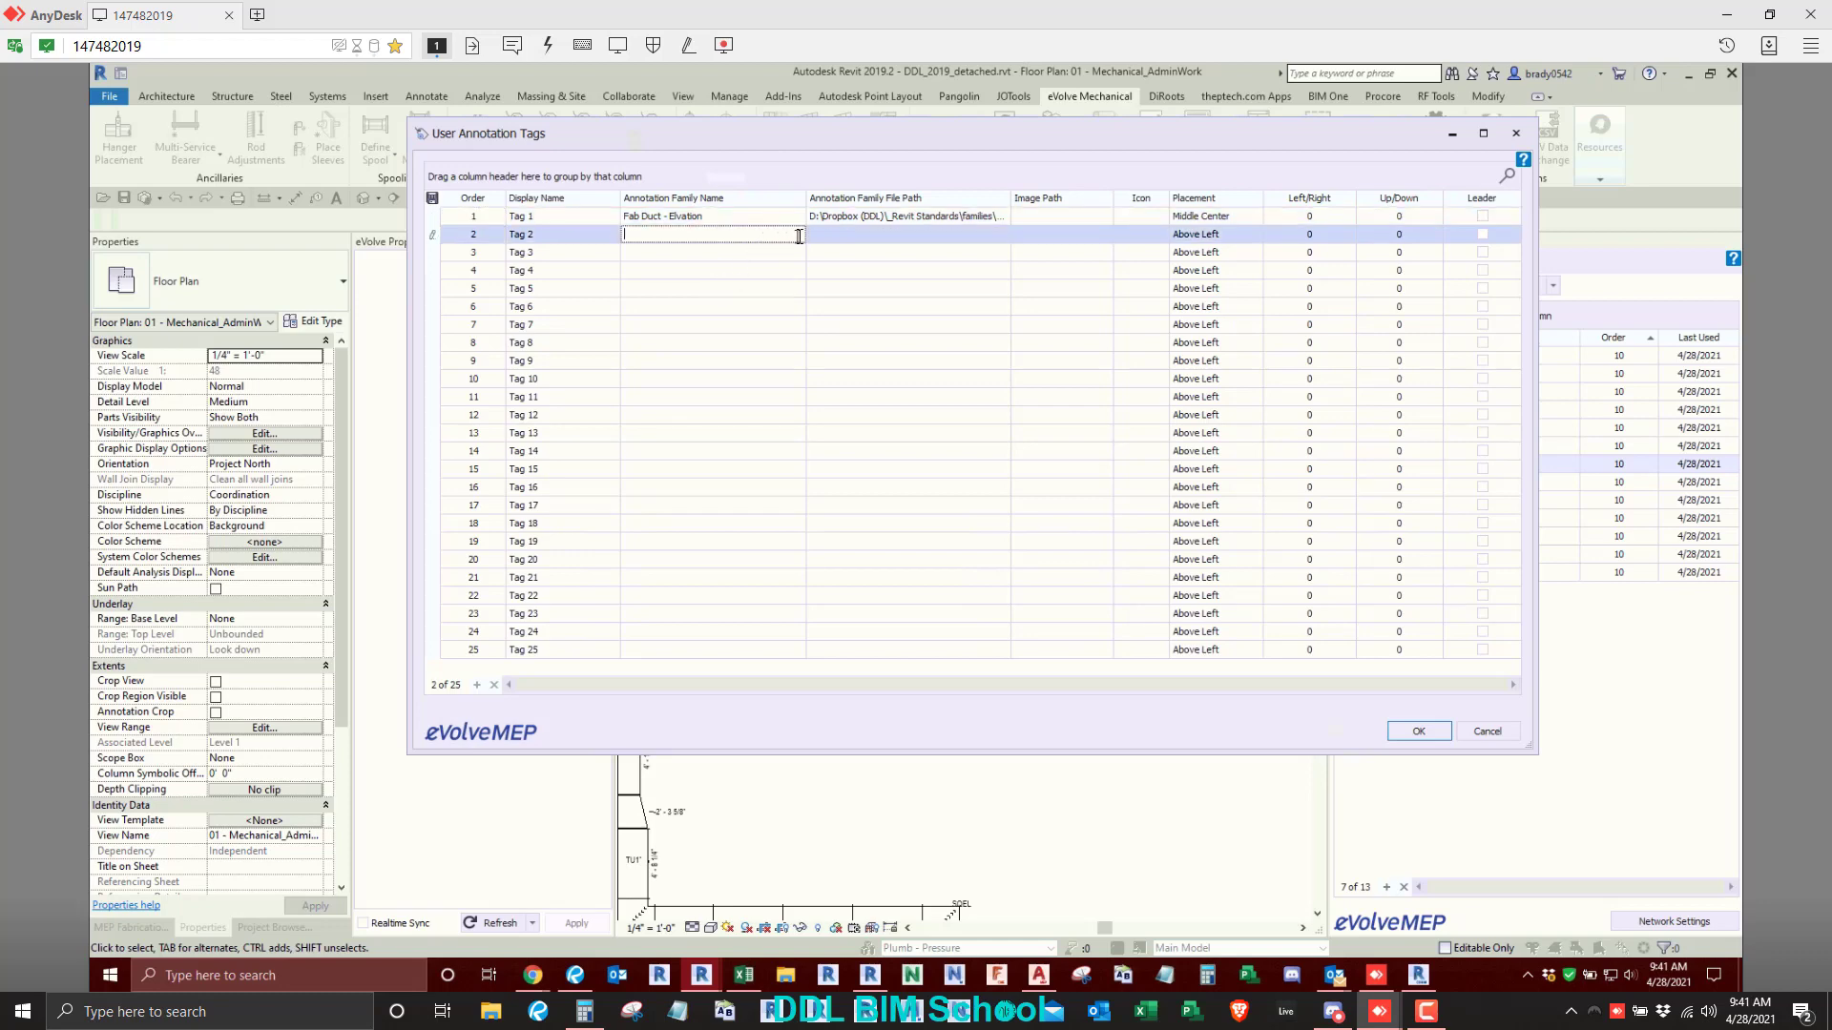
{"action": "left_click", "coordinate": [905, 238]}
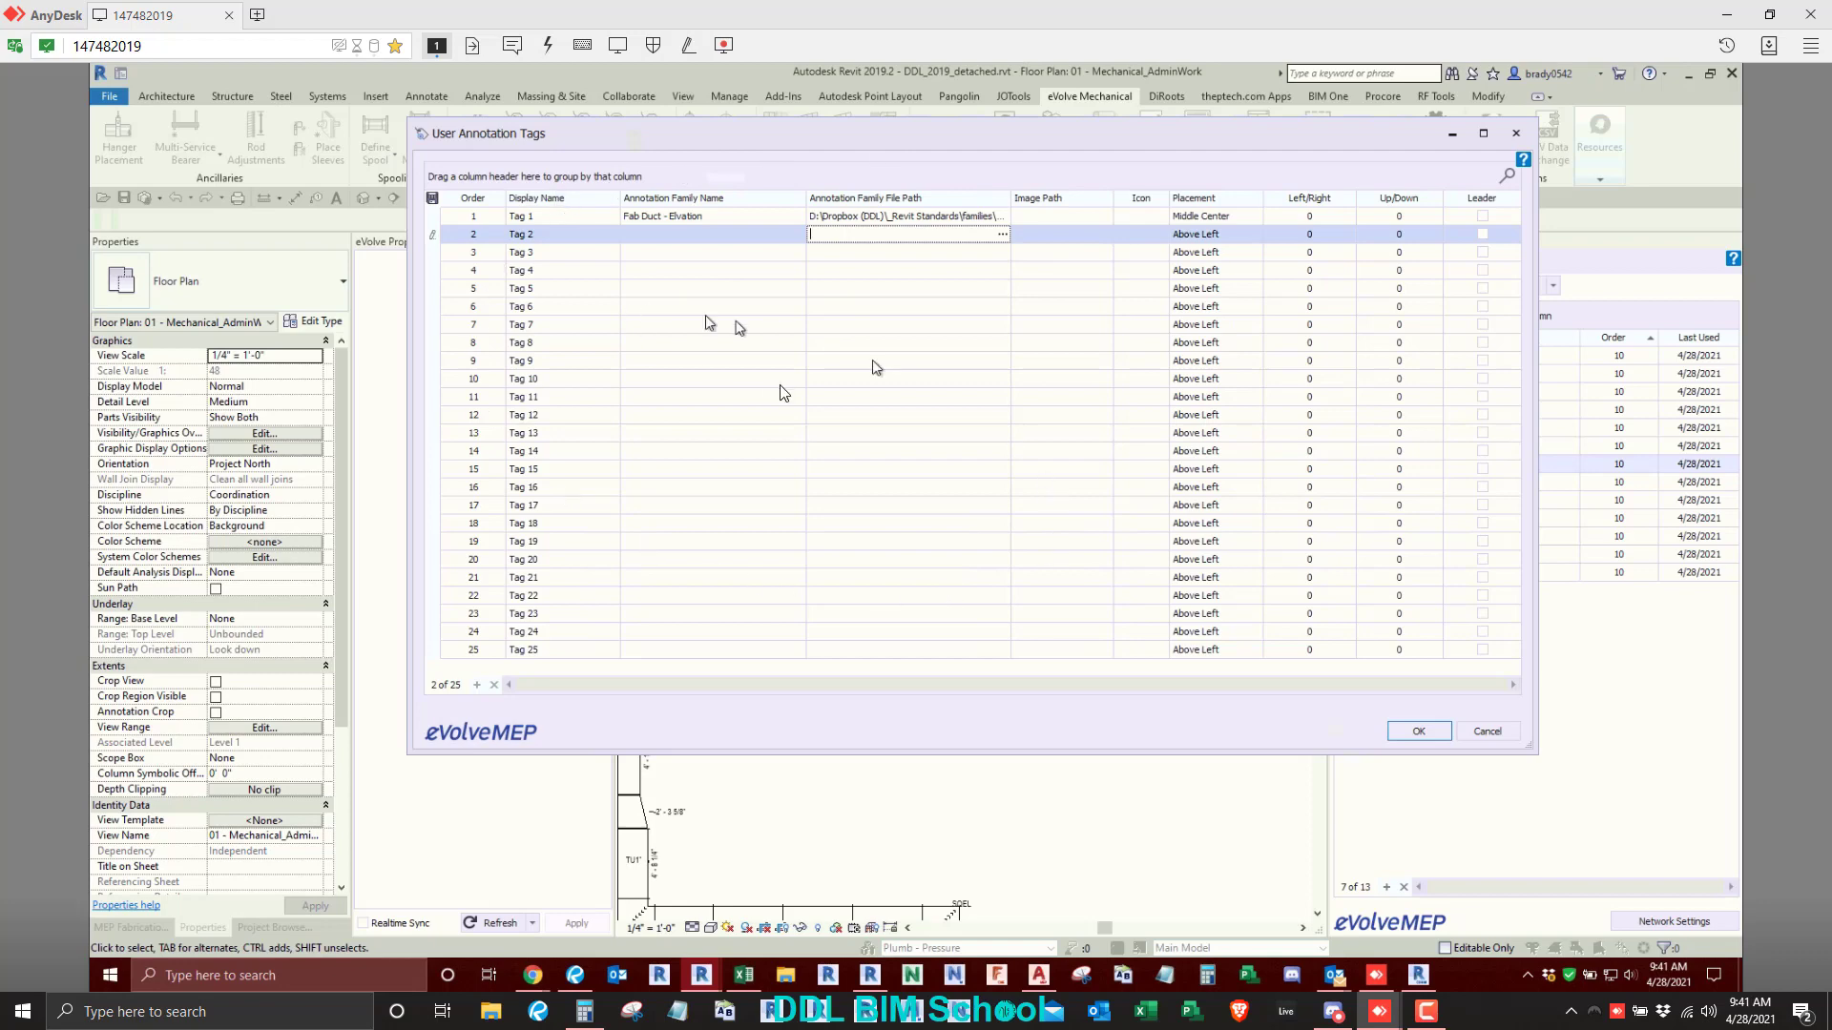
{"action": "left_click", "coordinate": [571, 232]}
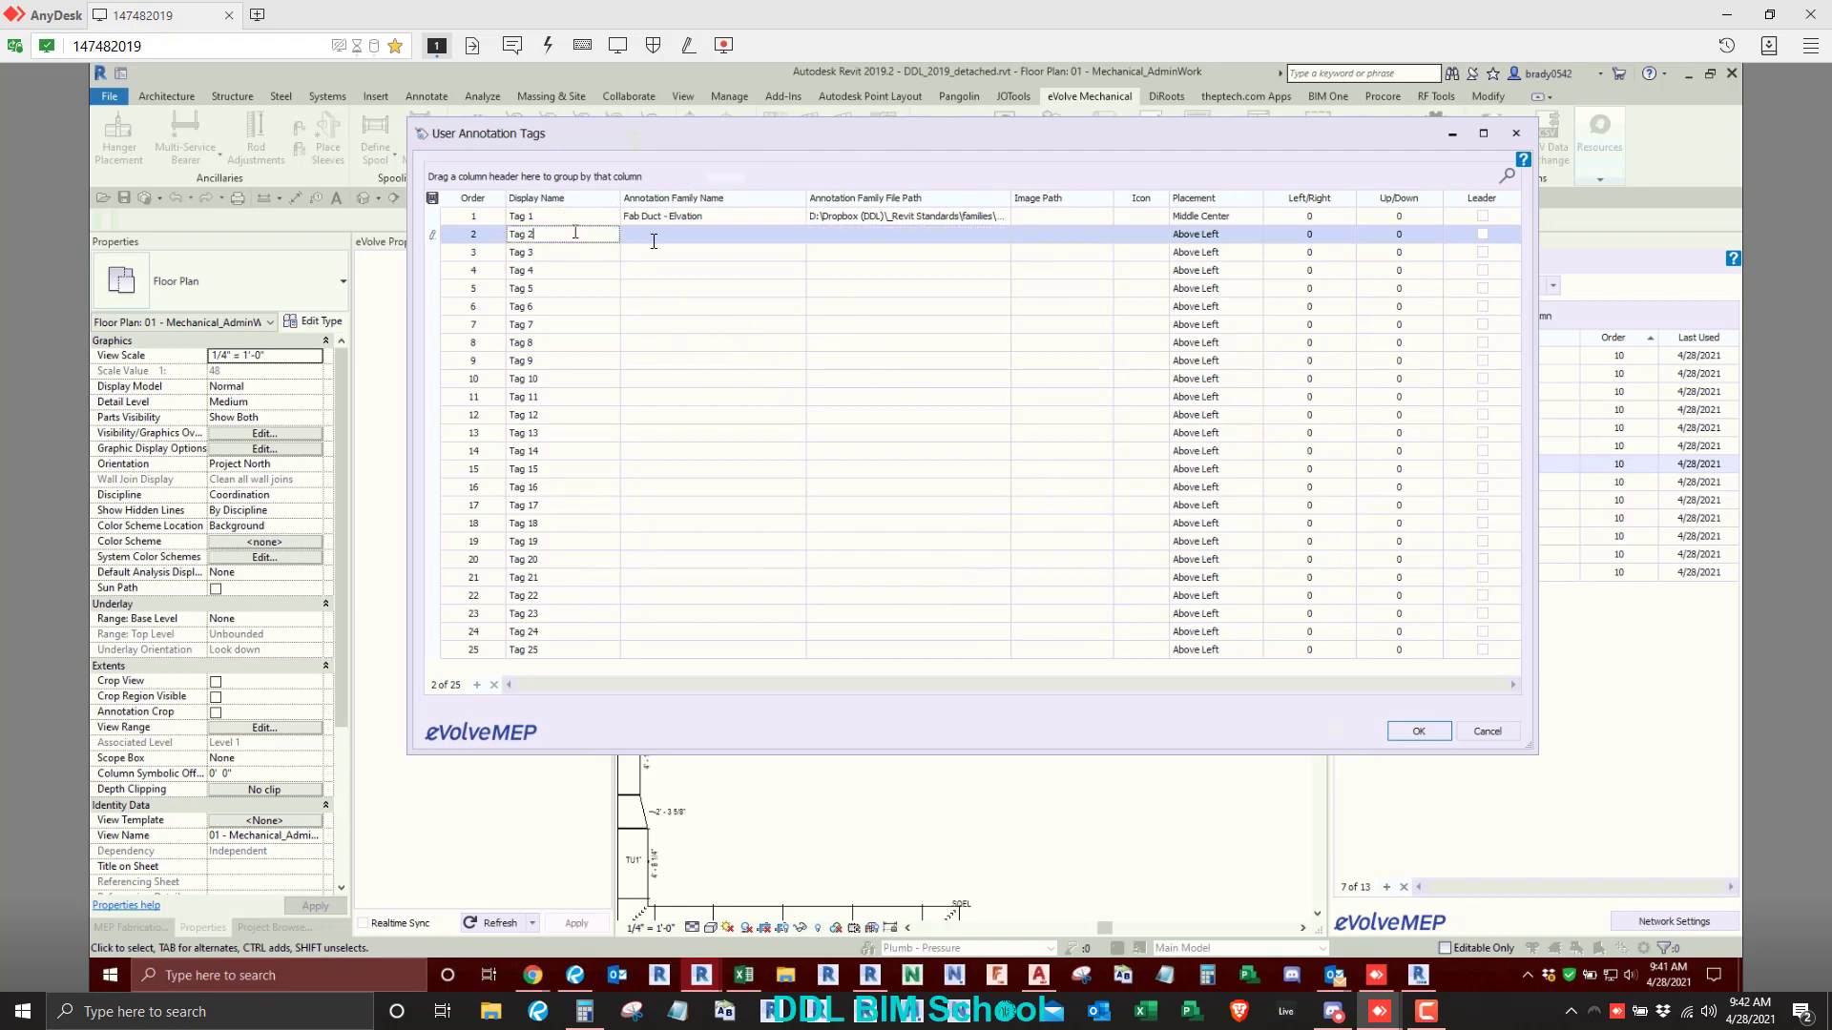
{"action": "left_click", "coordinate": [662, 240]}
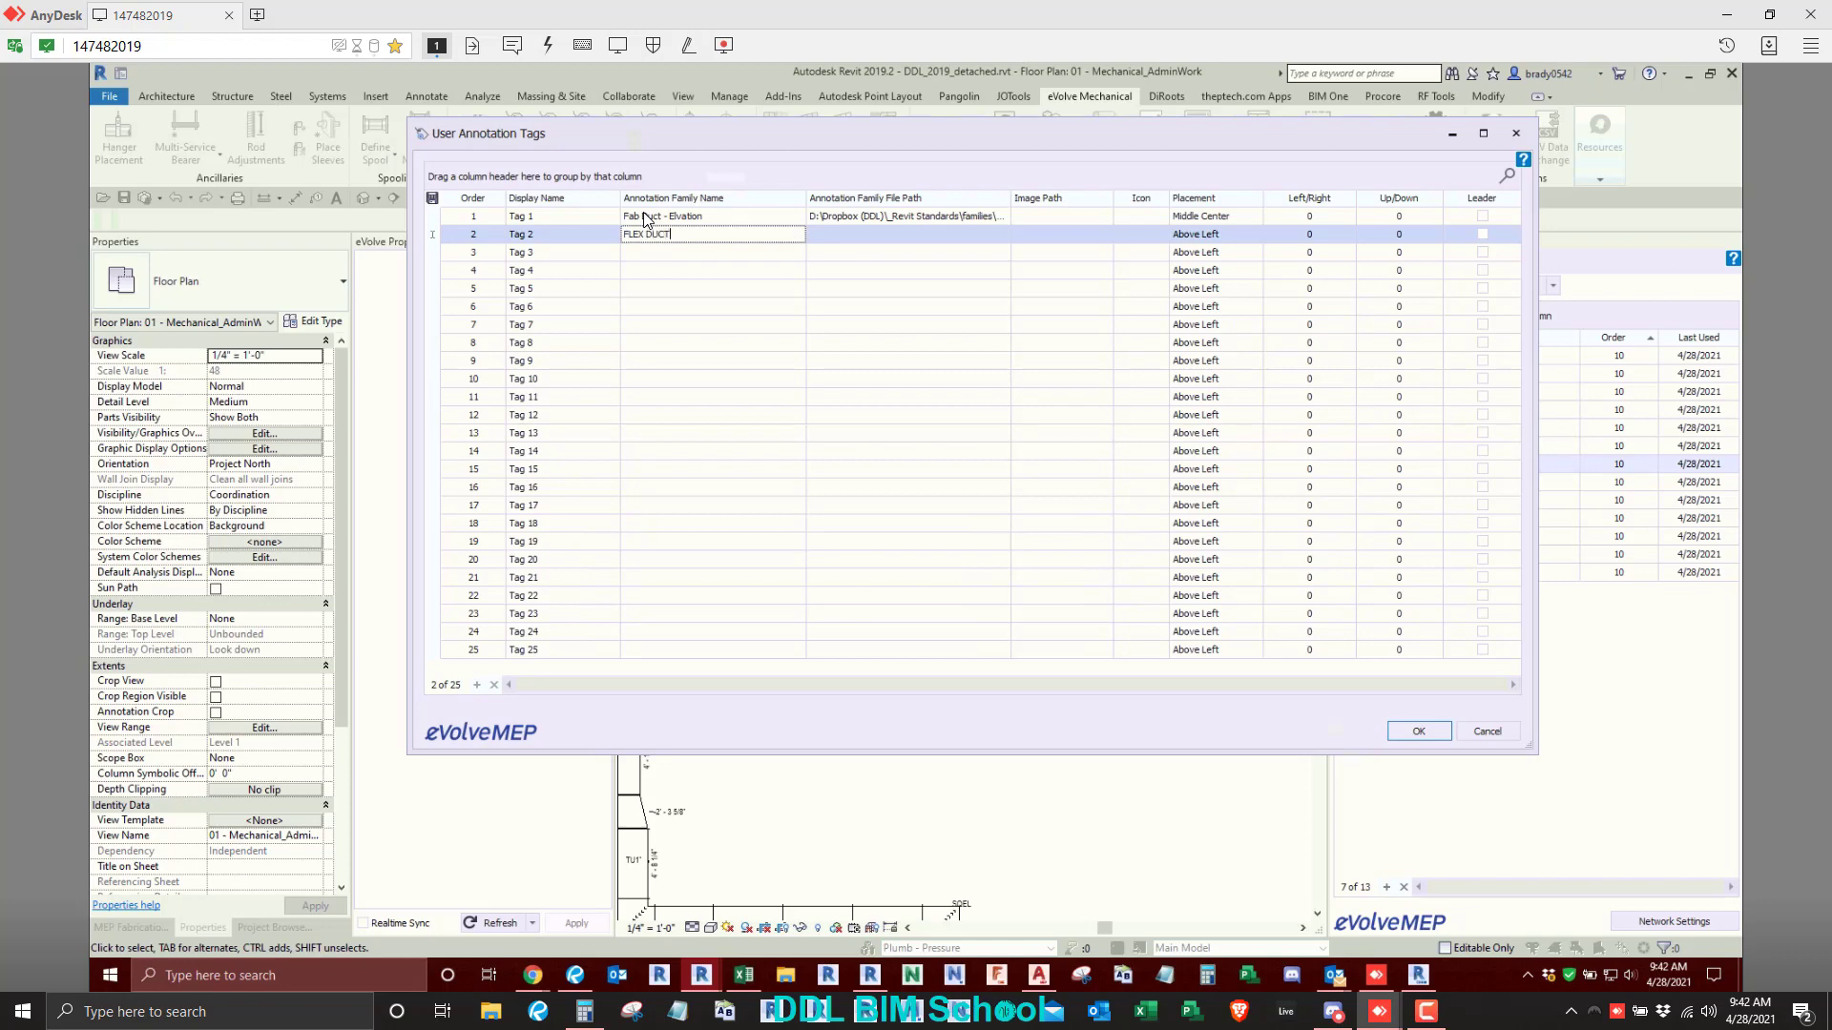
{"action": "left_click", "coordinate": [981, 237]}
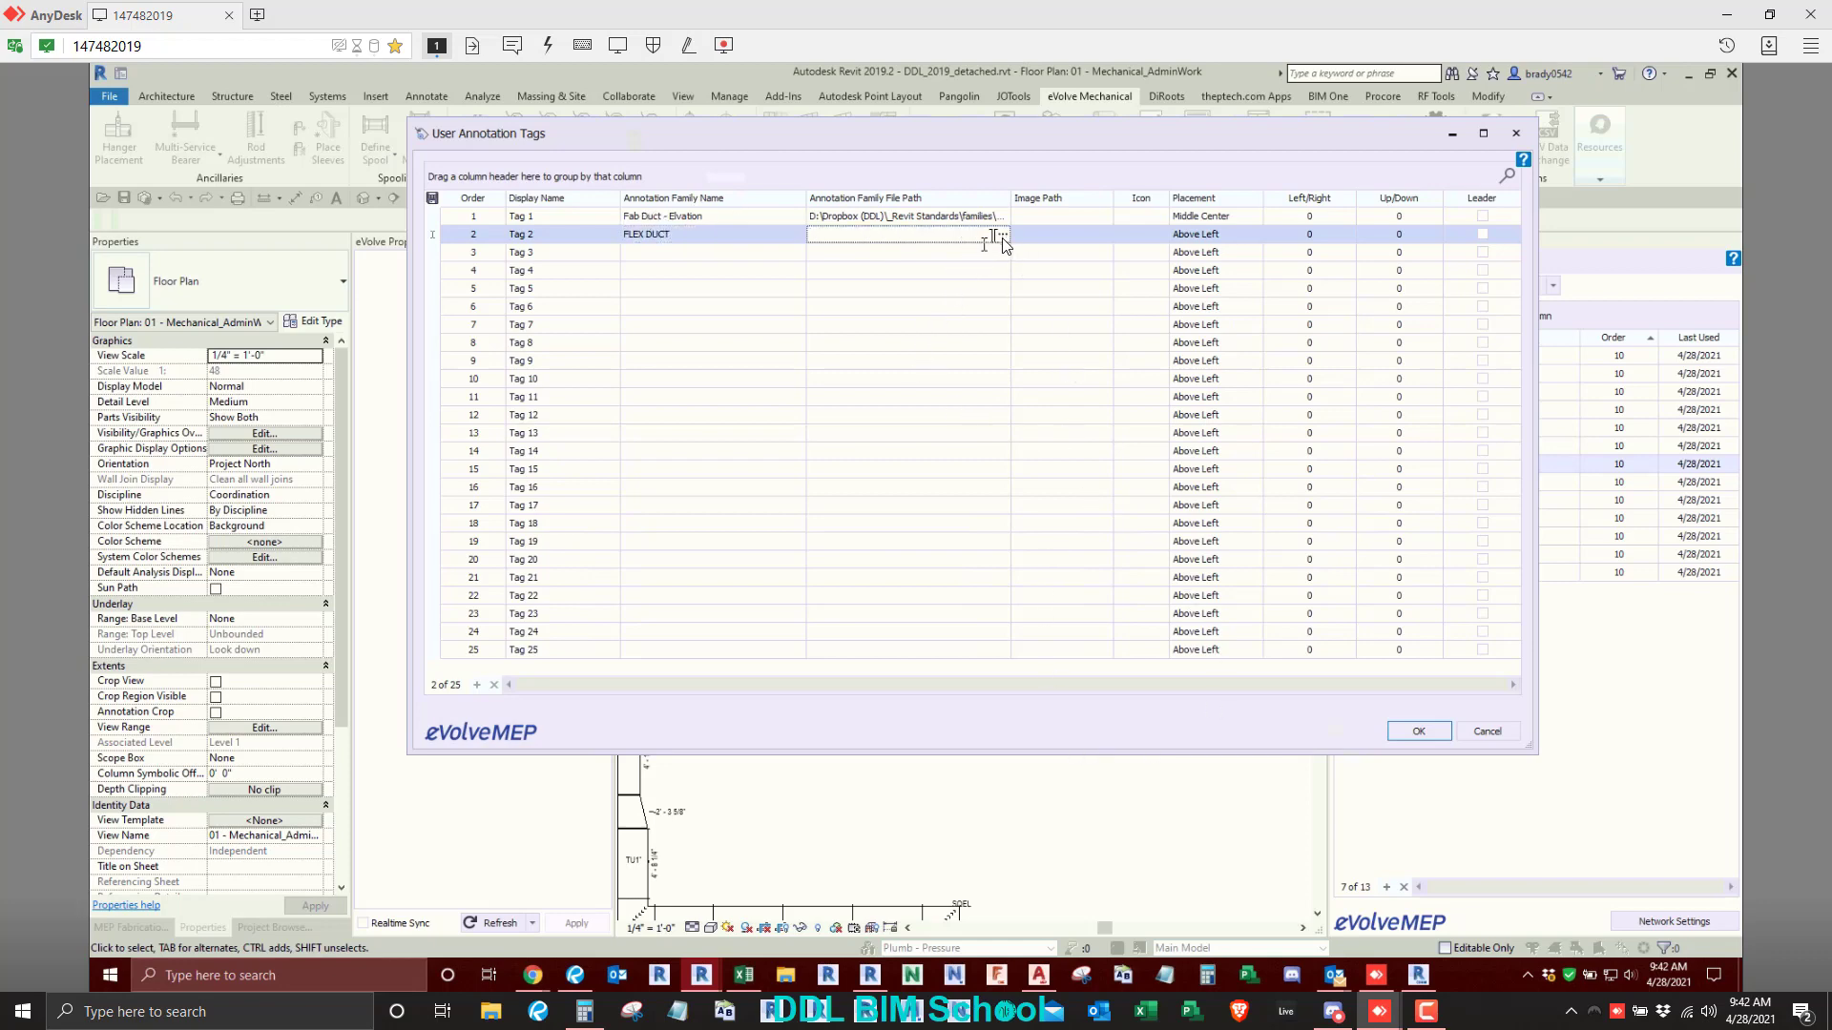
{"action": "left_click", "coordinate": [1418, 731]}
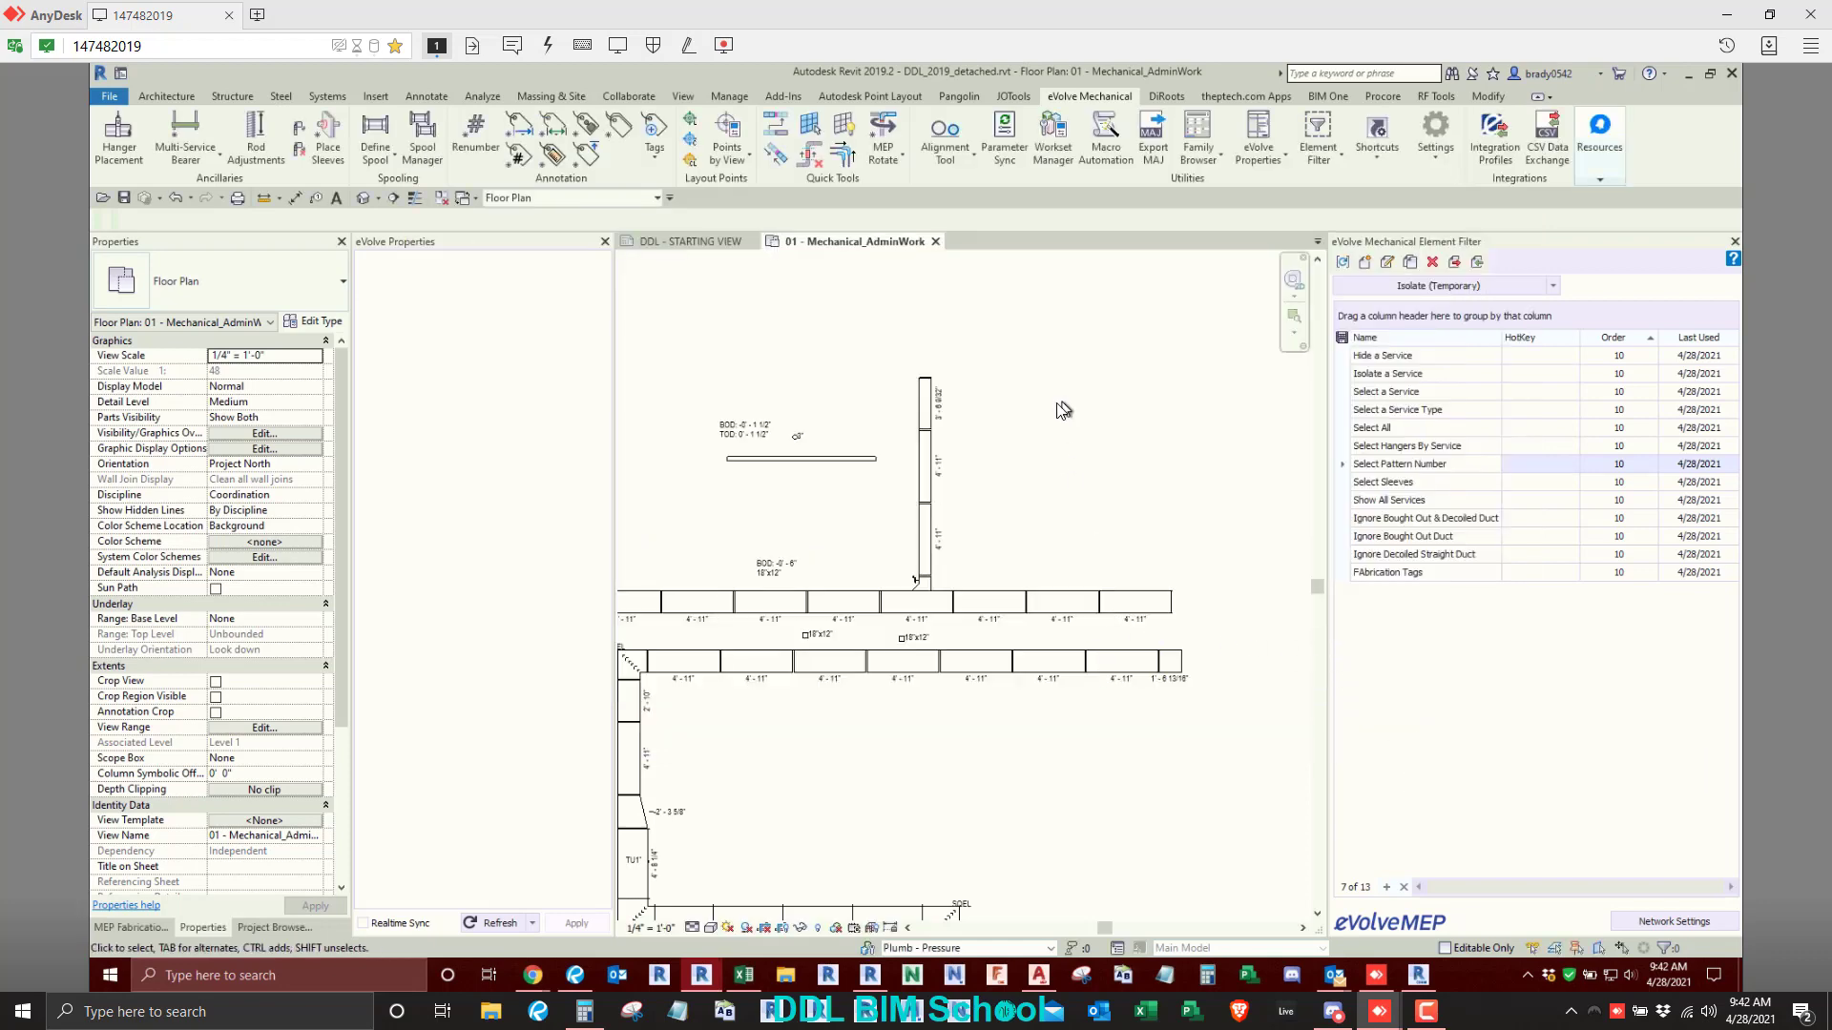
- Draw a straight vertical 6" round exhaust flex duct in the empty area right of the vertical duct branch
{"action": "key", "text": "f"}
{"action": "key", "text": "d"}
{"action": "left_click", "coordinate": [1076, 469]}
{"action": "right_click", "coordinate": [1020, 341]}
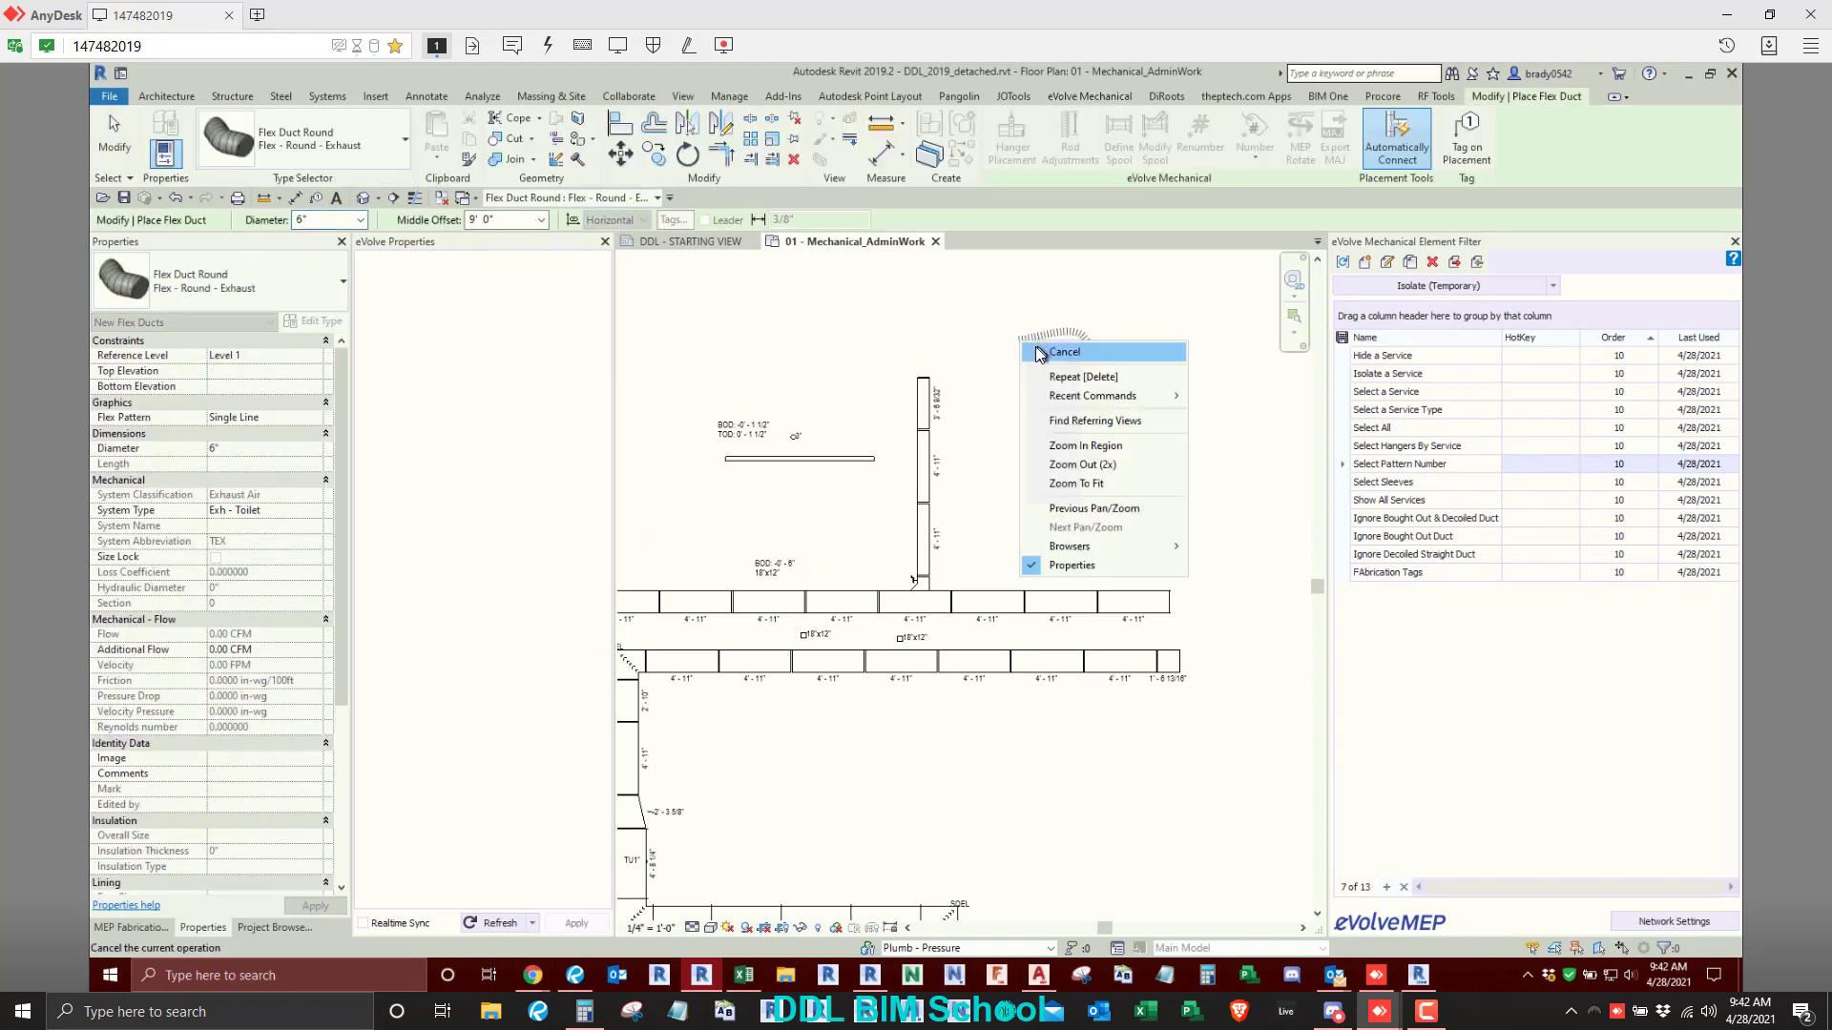
{"action": "left_click", "coordinate": [1038, 352]}
{"action": "right_click", "coordinate": [1020, 376]}
{"action": "left_click", "coordinate": [1038, 388]}
{"action": "key", "text": "d"}
{"action": "key", "text": "e"}
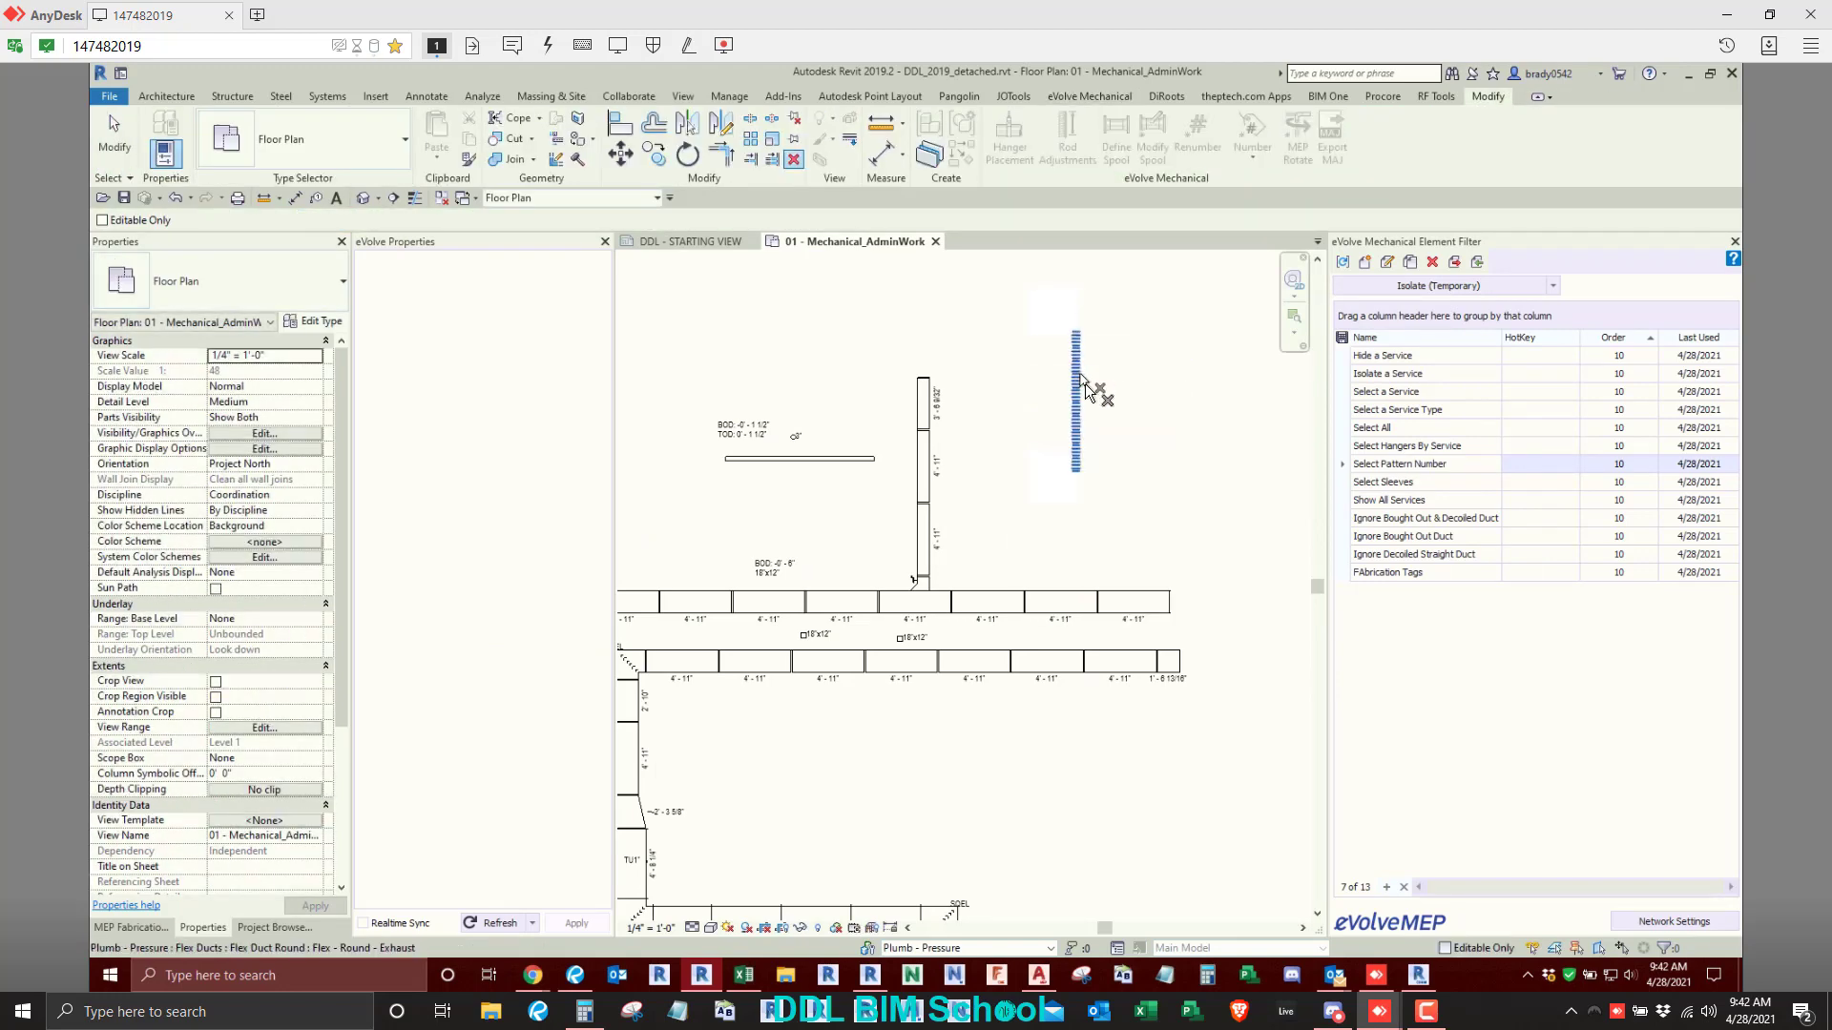
- Tag the new flex duct with a leadered size tag, Tag_FlexDuct - Size - 1-8
{"action": "key", "text": "t"}
{"action": "key", "text": "g"}
{"action": "scroll", "coordinate": [1100, 397], "scroll_direction": "up", "scroll_amount": 2}
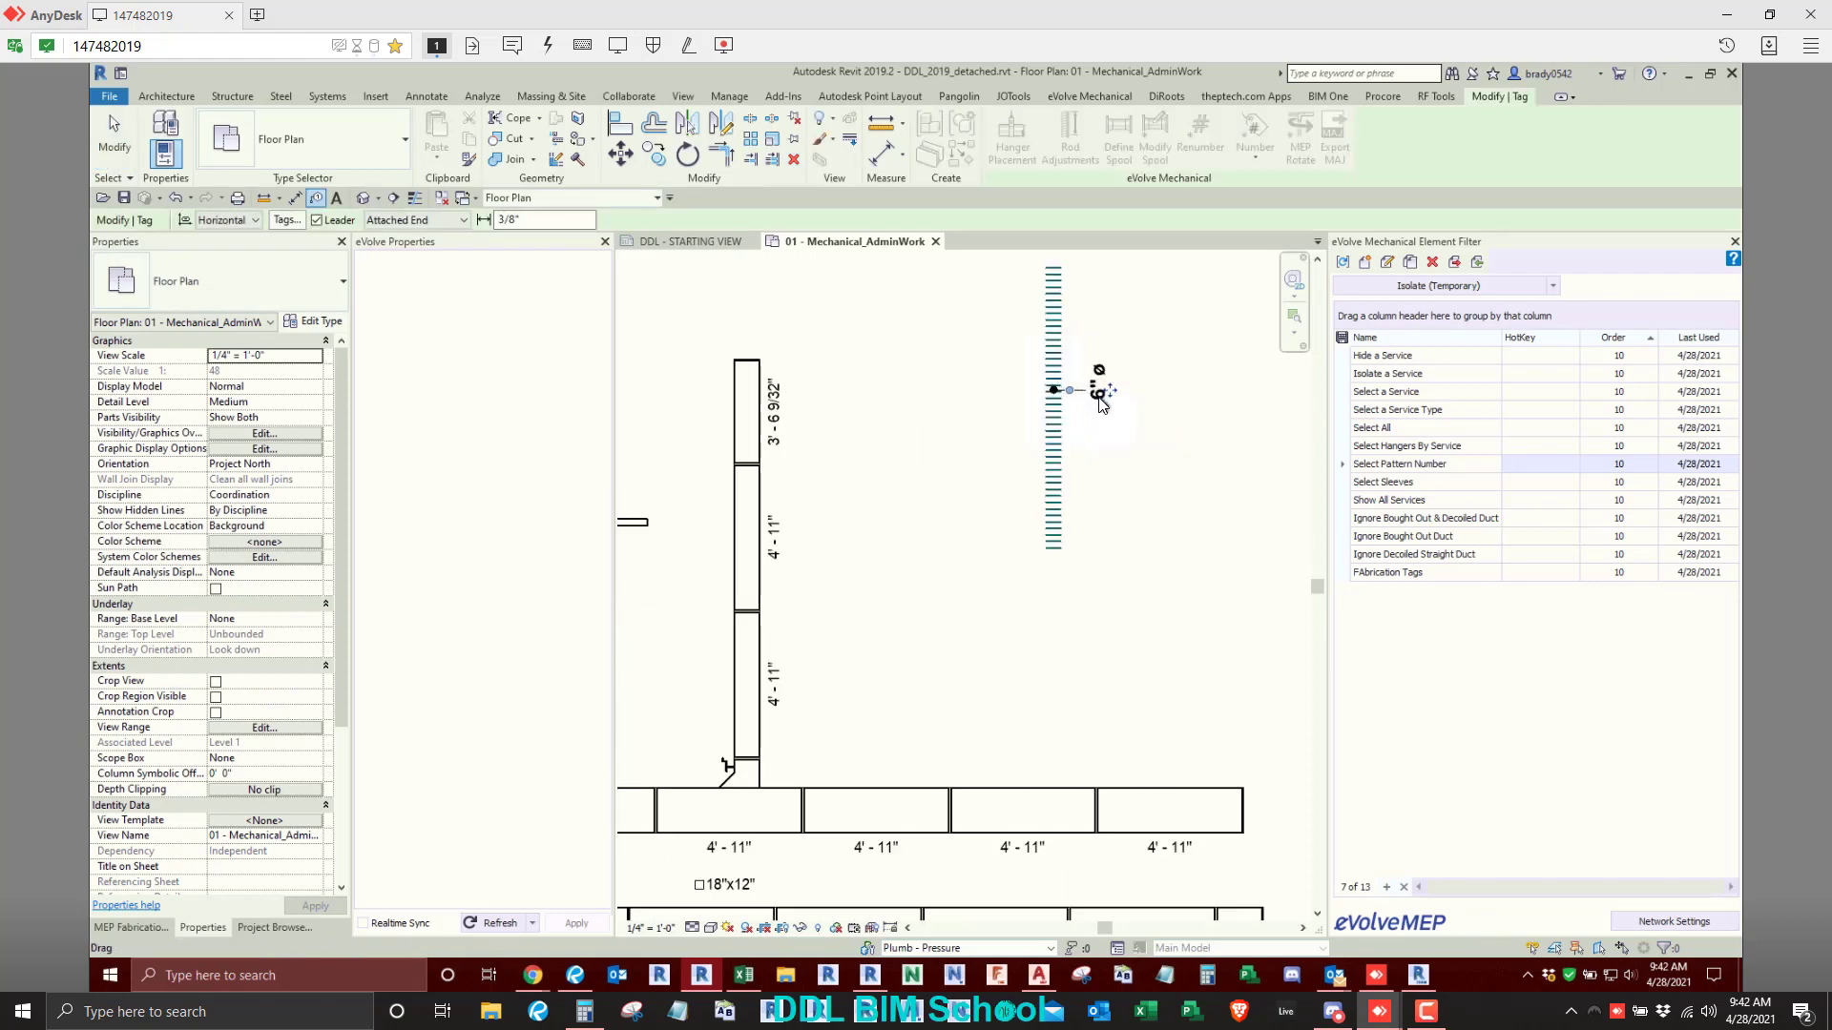
{"action": "left_click", "coordinate": [1100, 400]}
{"action": "key", "text": "Escape"}
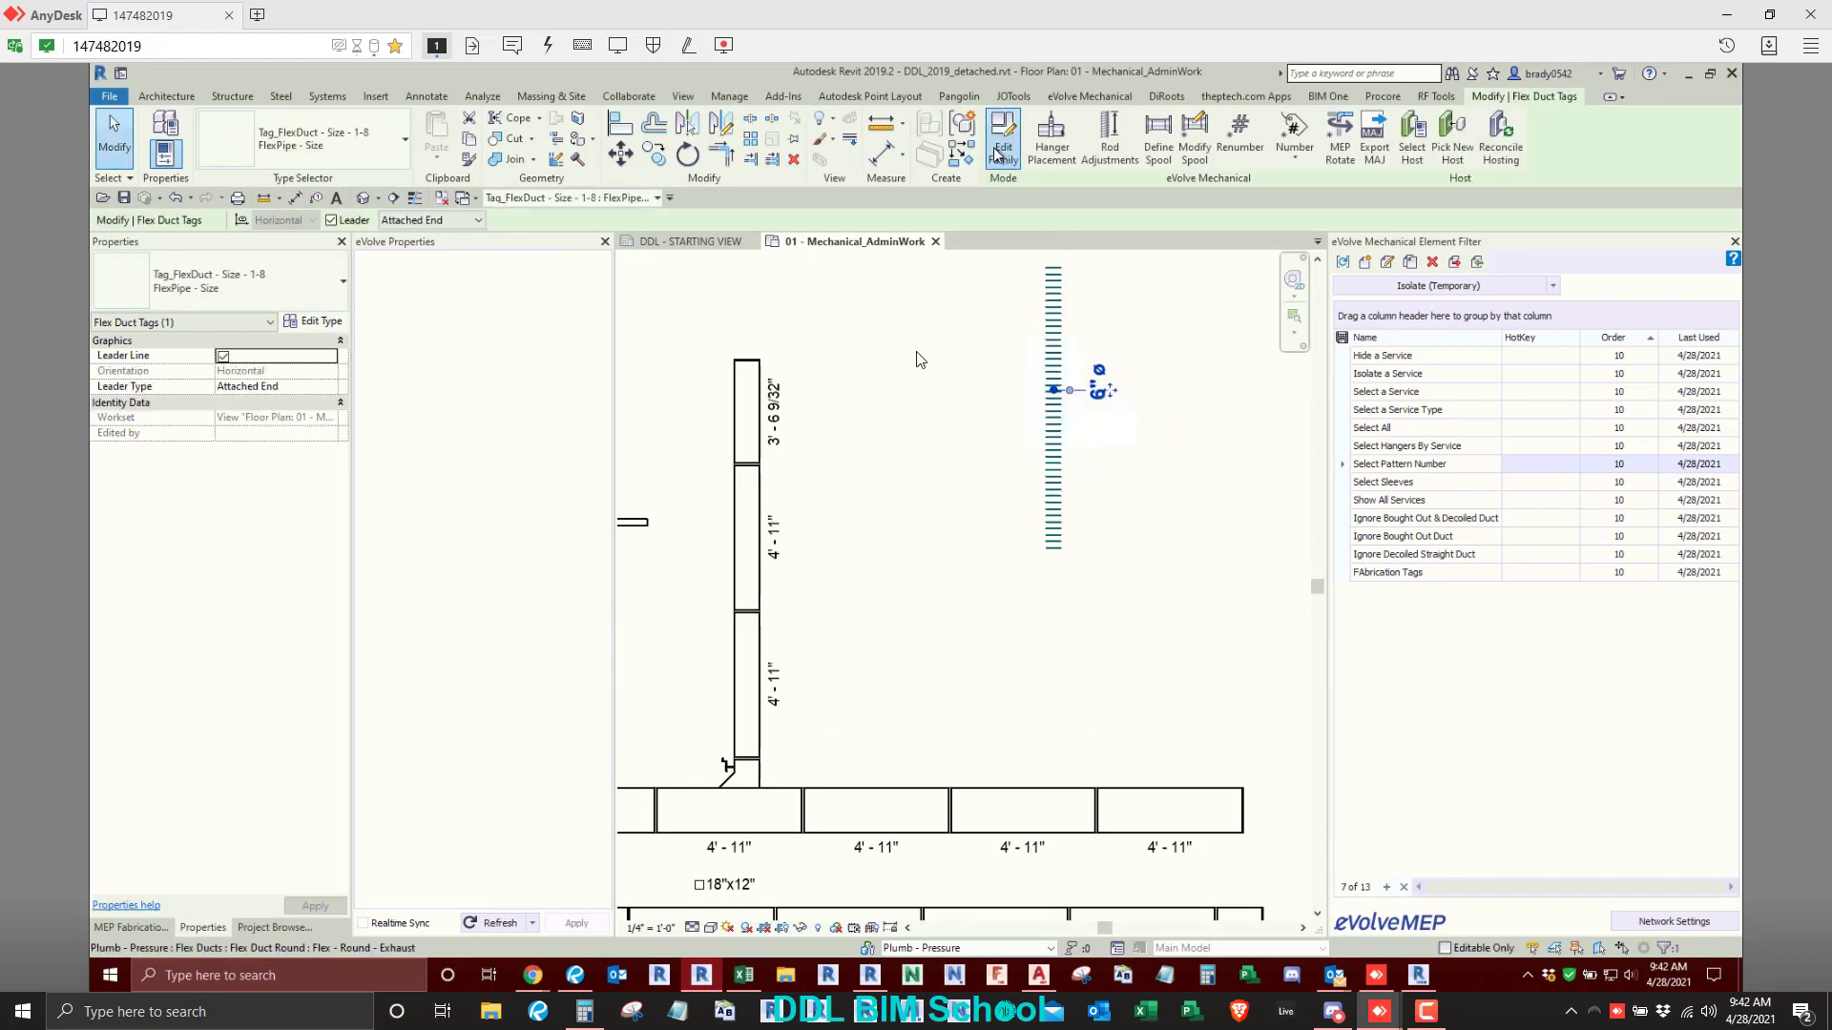
- Open the flex duct tag's family, save it to the Desktop as Tag_FlexDuct - Size - 1-8.rfa, close it and reselect the tag
{"action": "left_click", "coordinate": [1002, 143]}
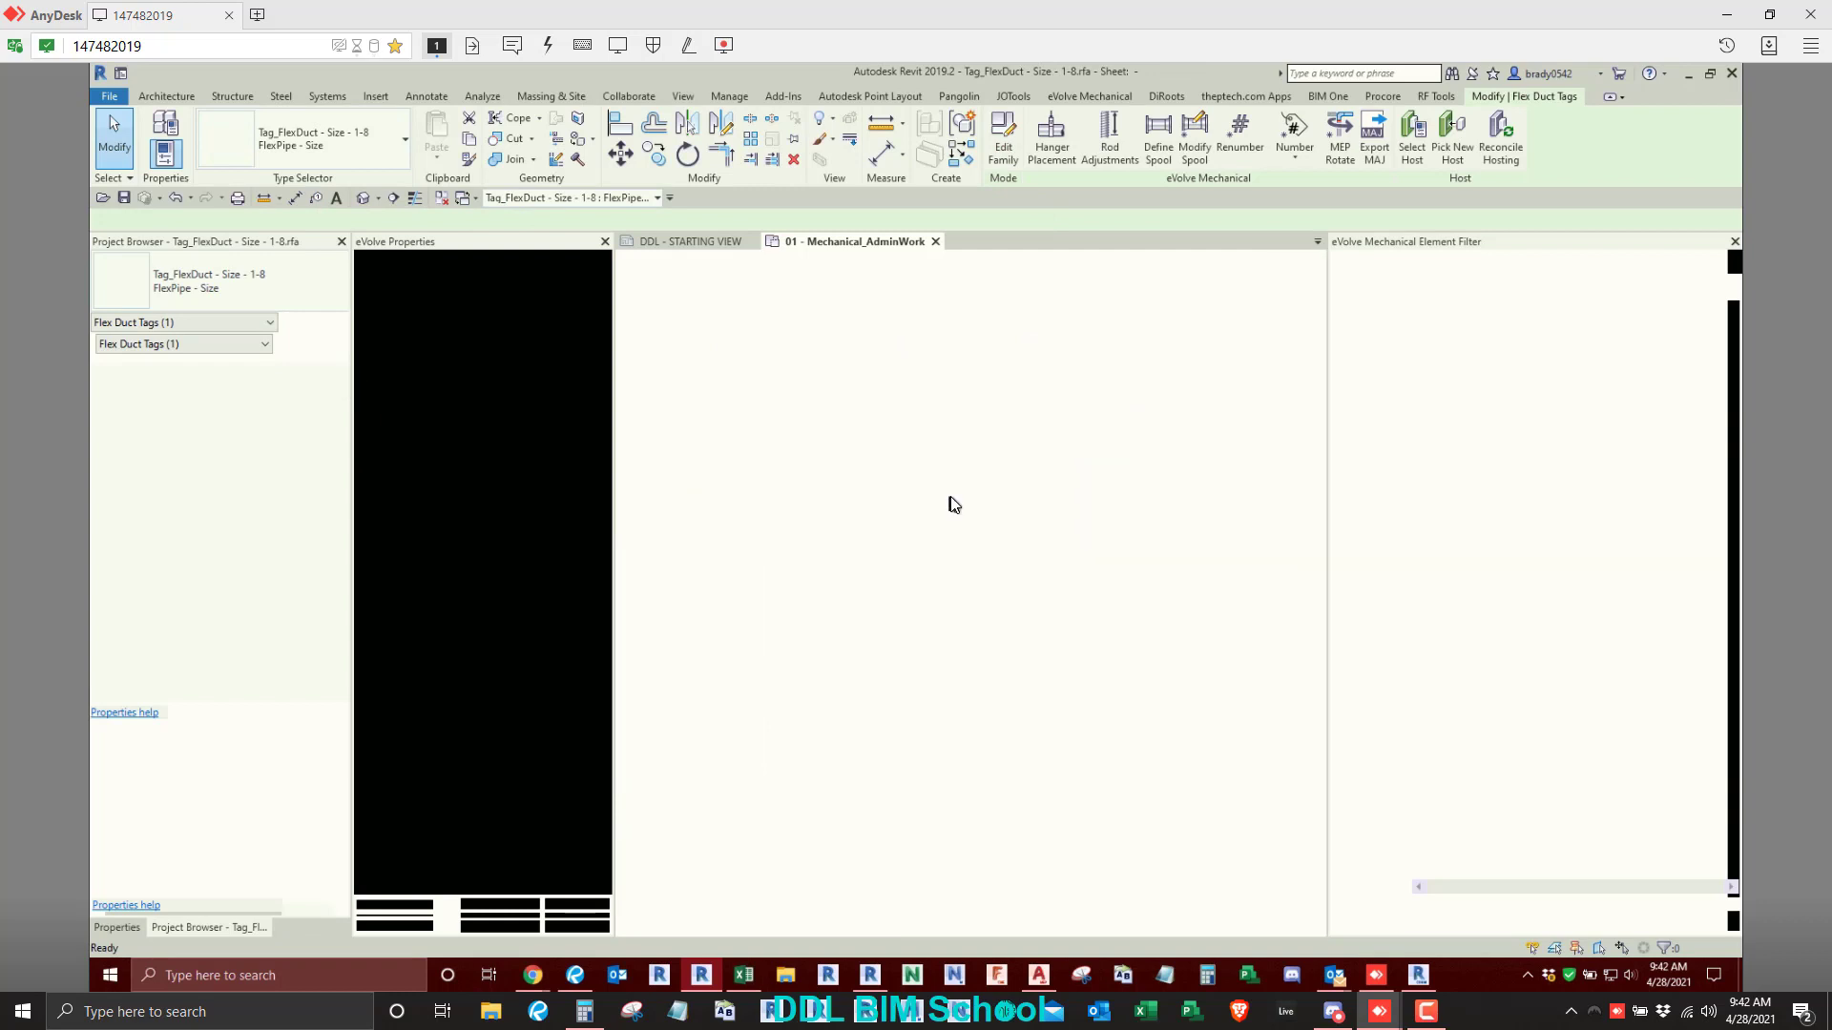
{"action": "left_click", "coordinate": [111, 97]}
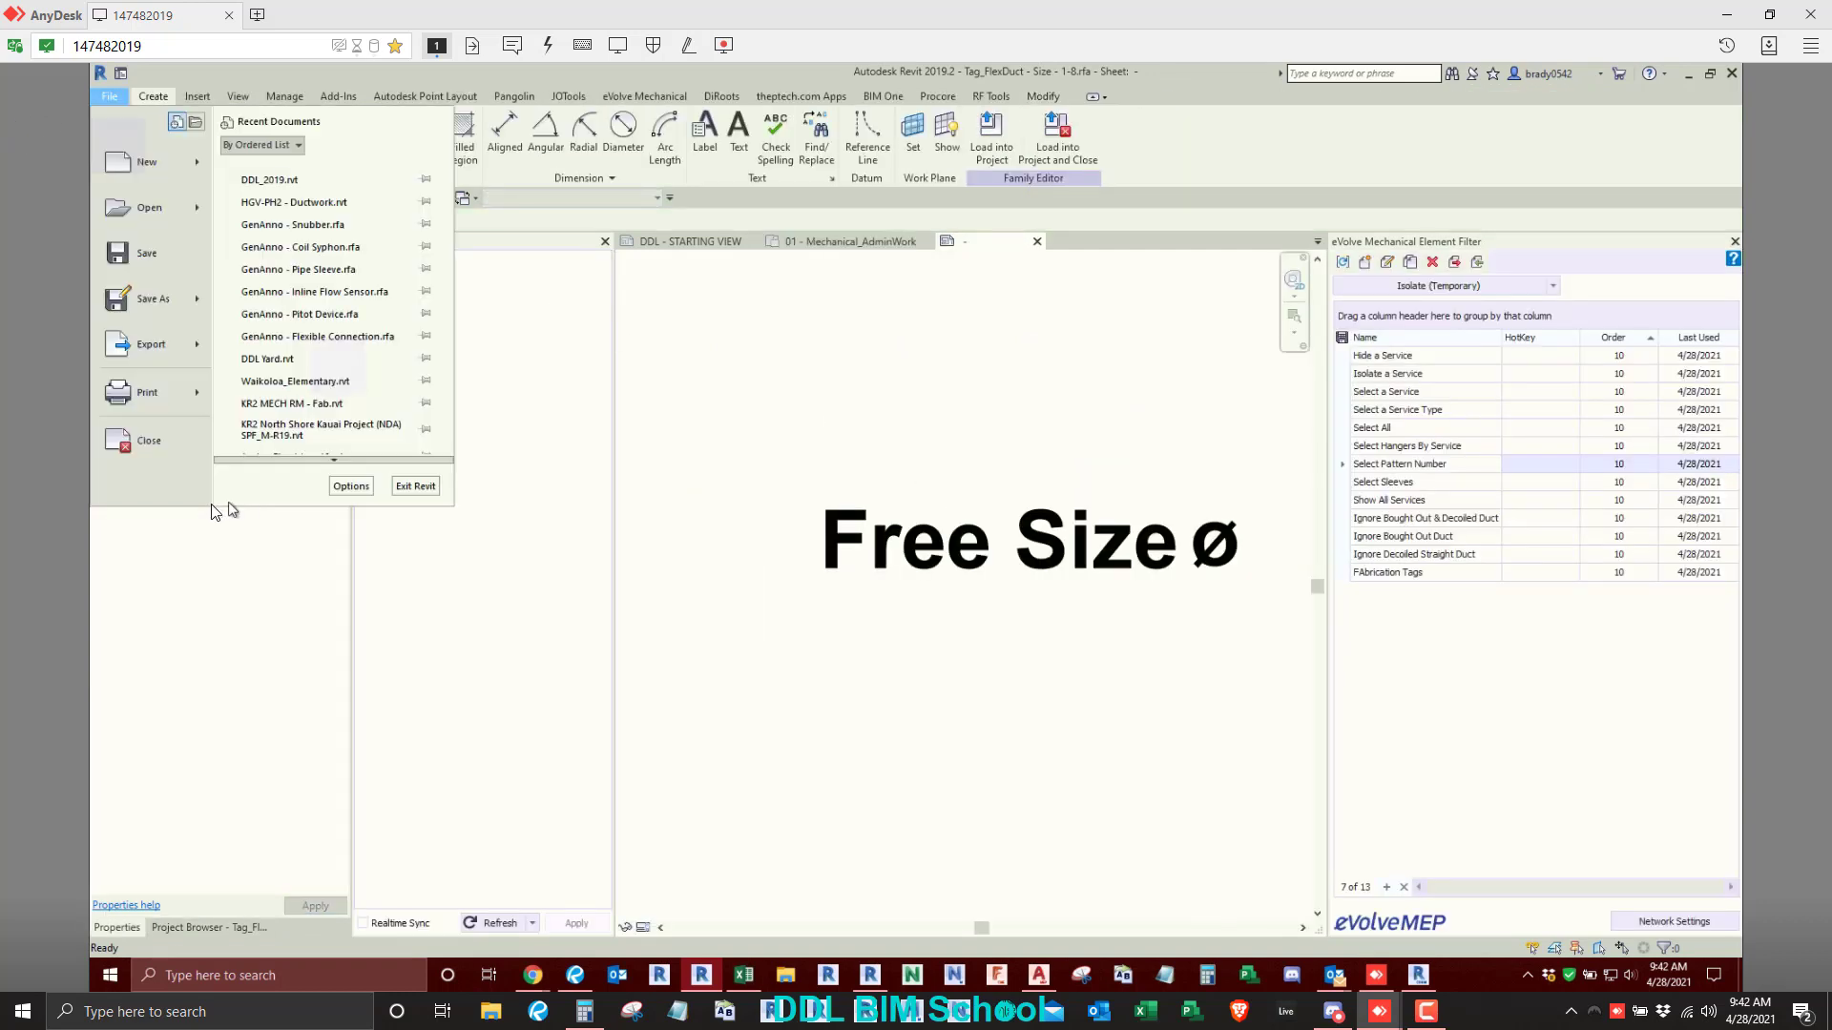
{"action": "mouse_move", "coordinate": [172, 302]}
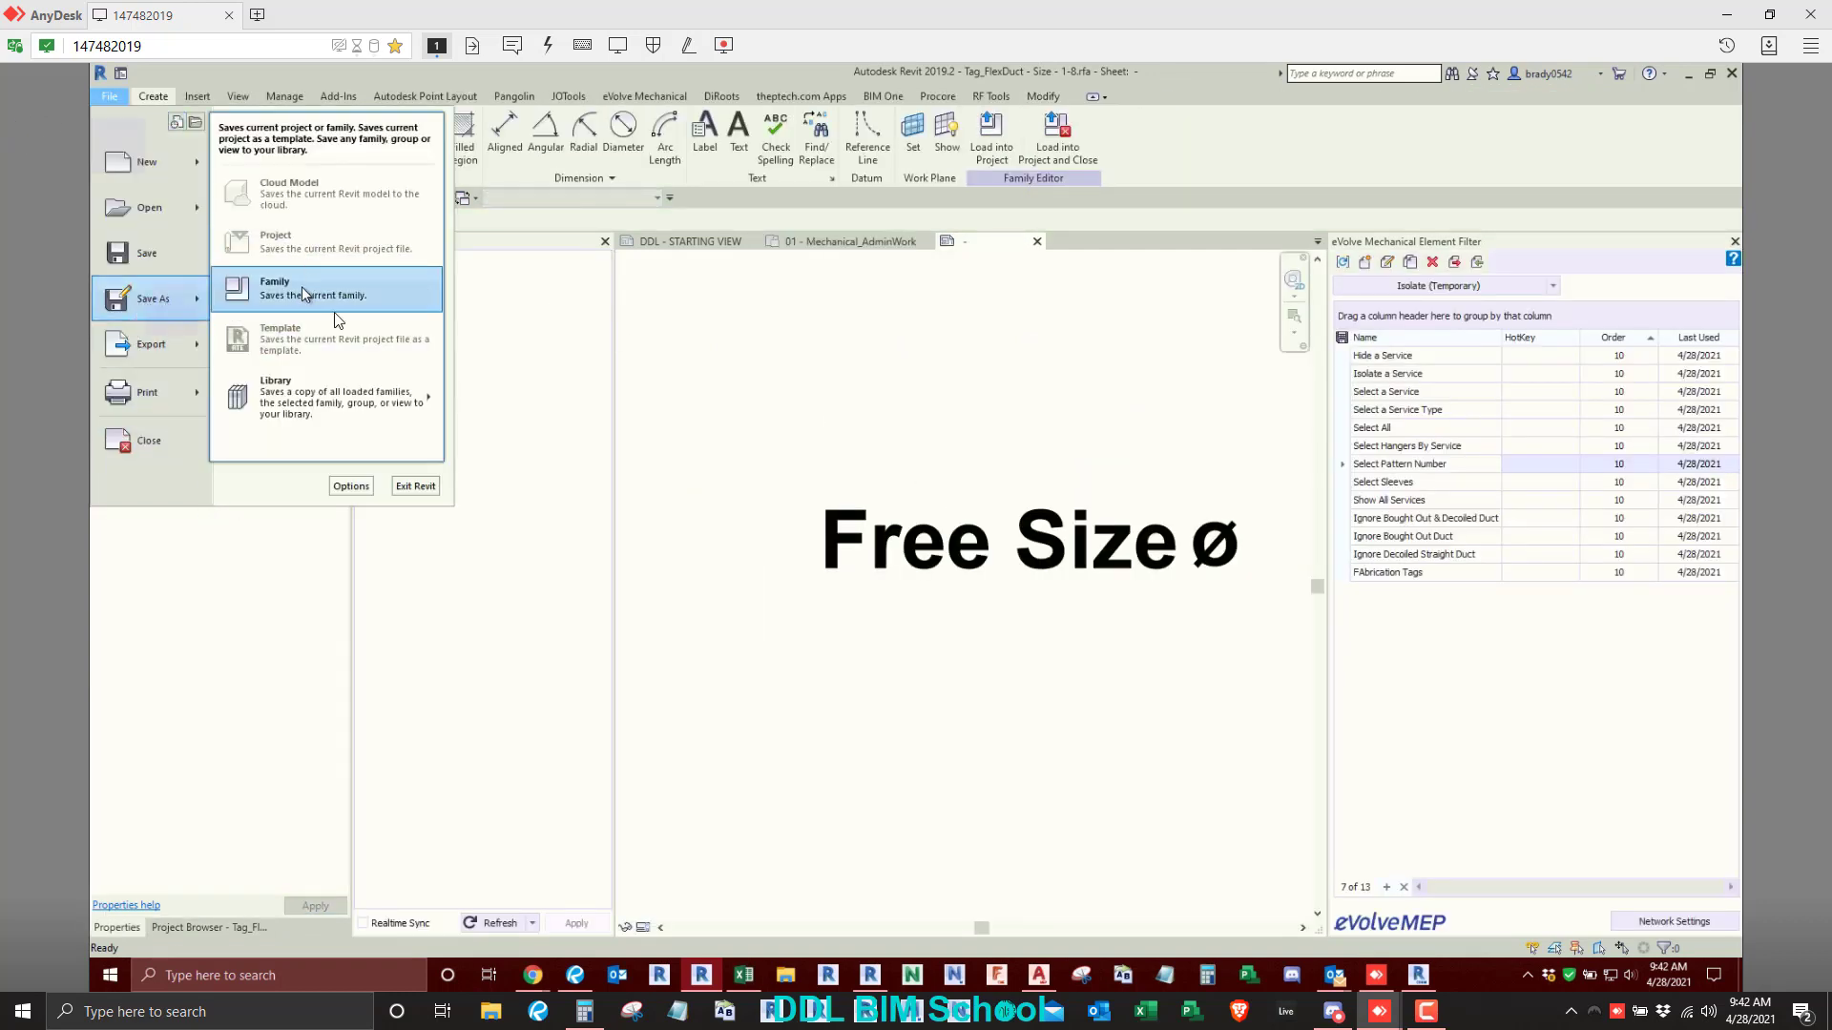
{"action": "left_click", "coordinate": [303, 292]}
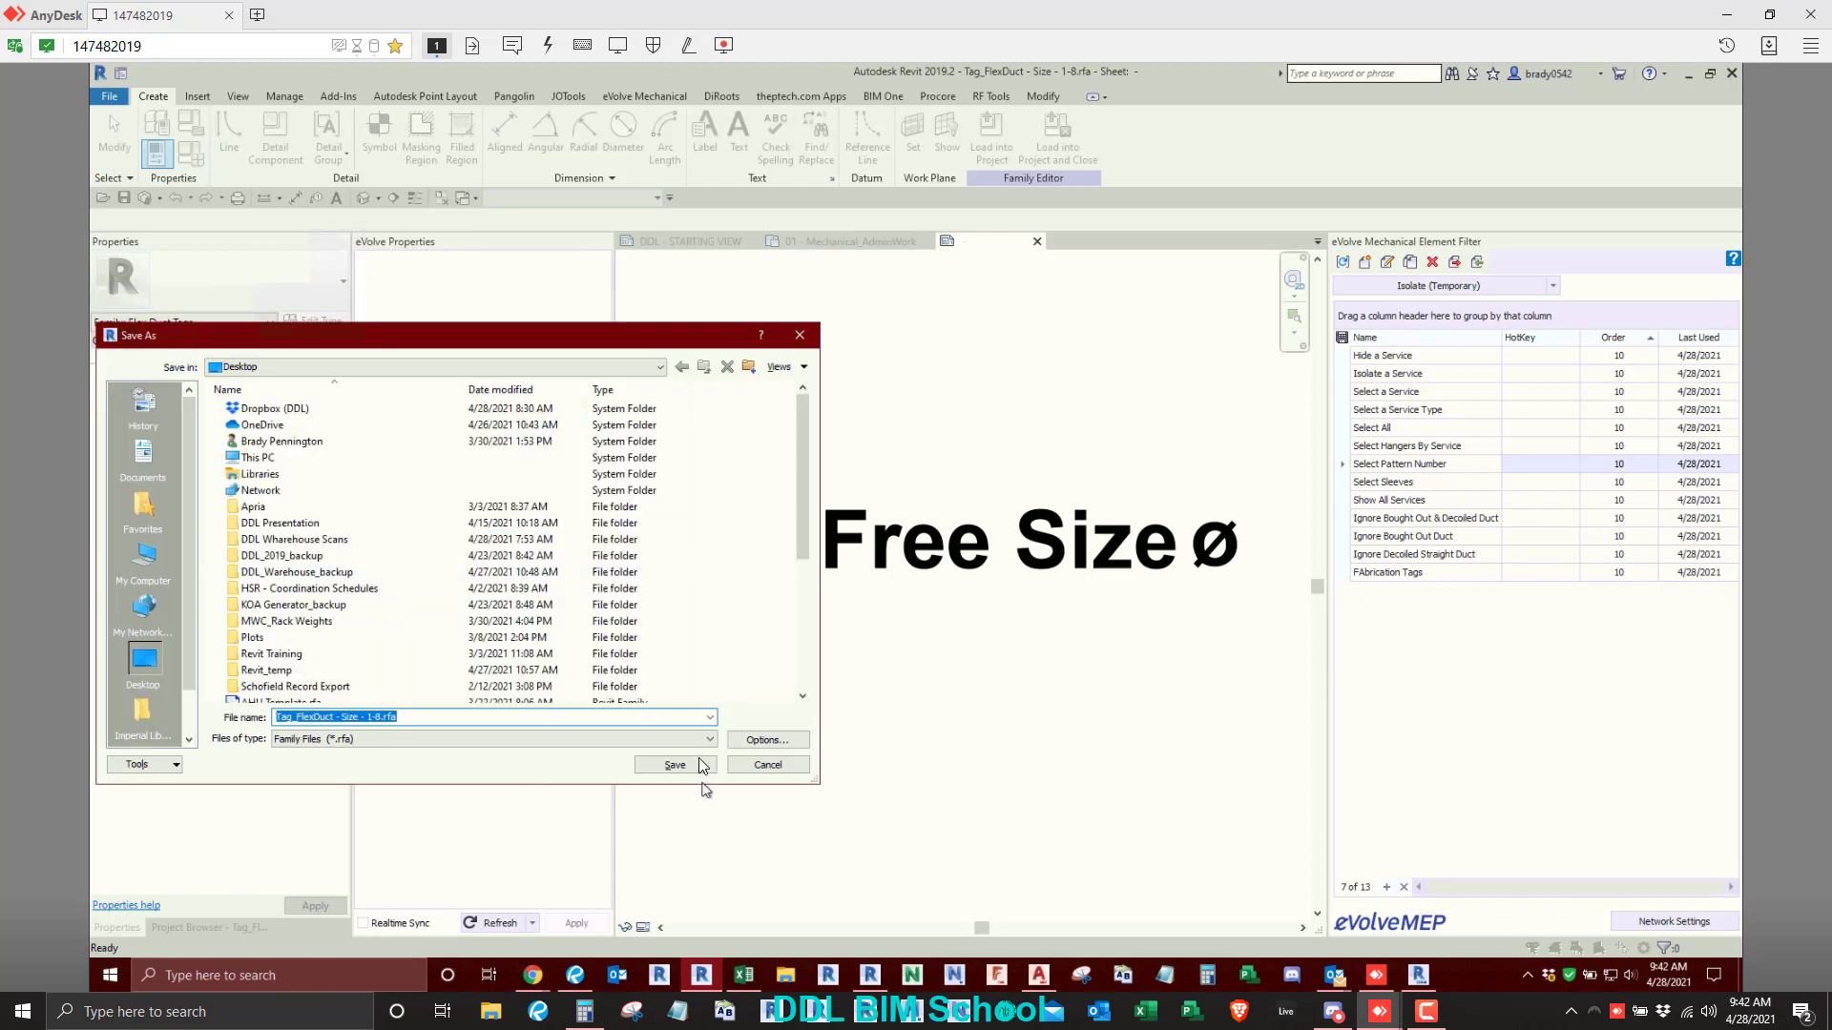
{"action": "left_click", "coordinate": [698, 764]}
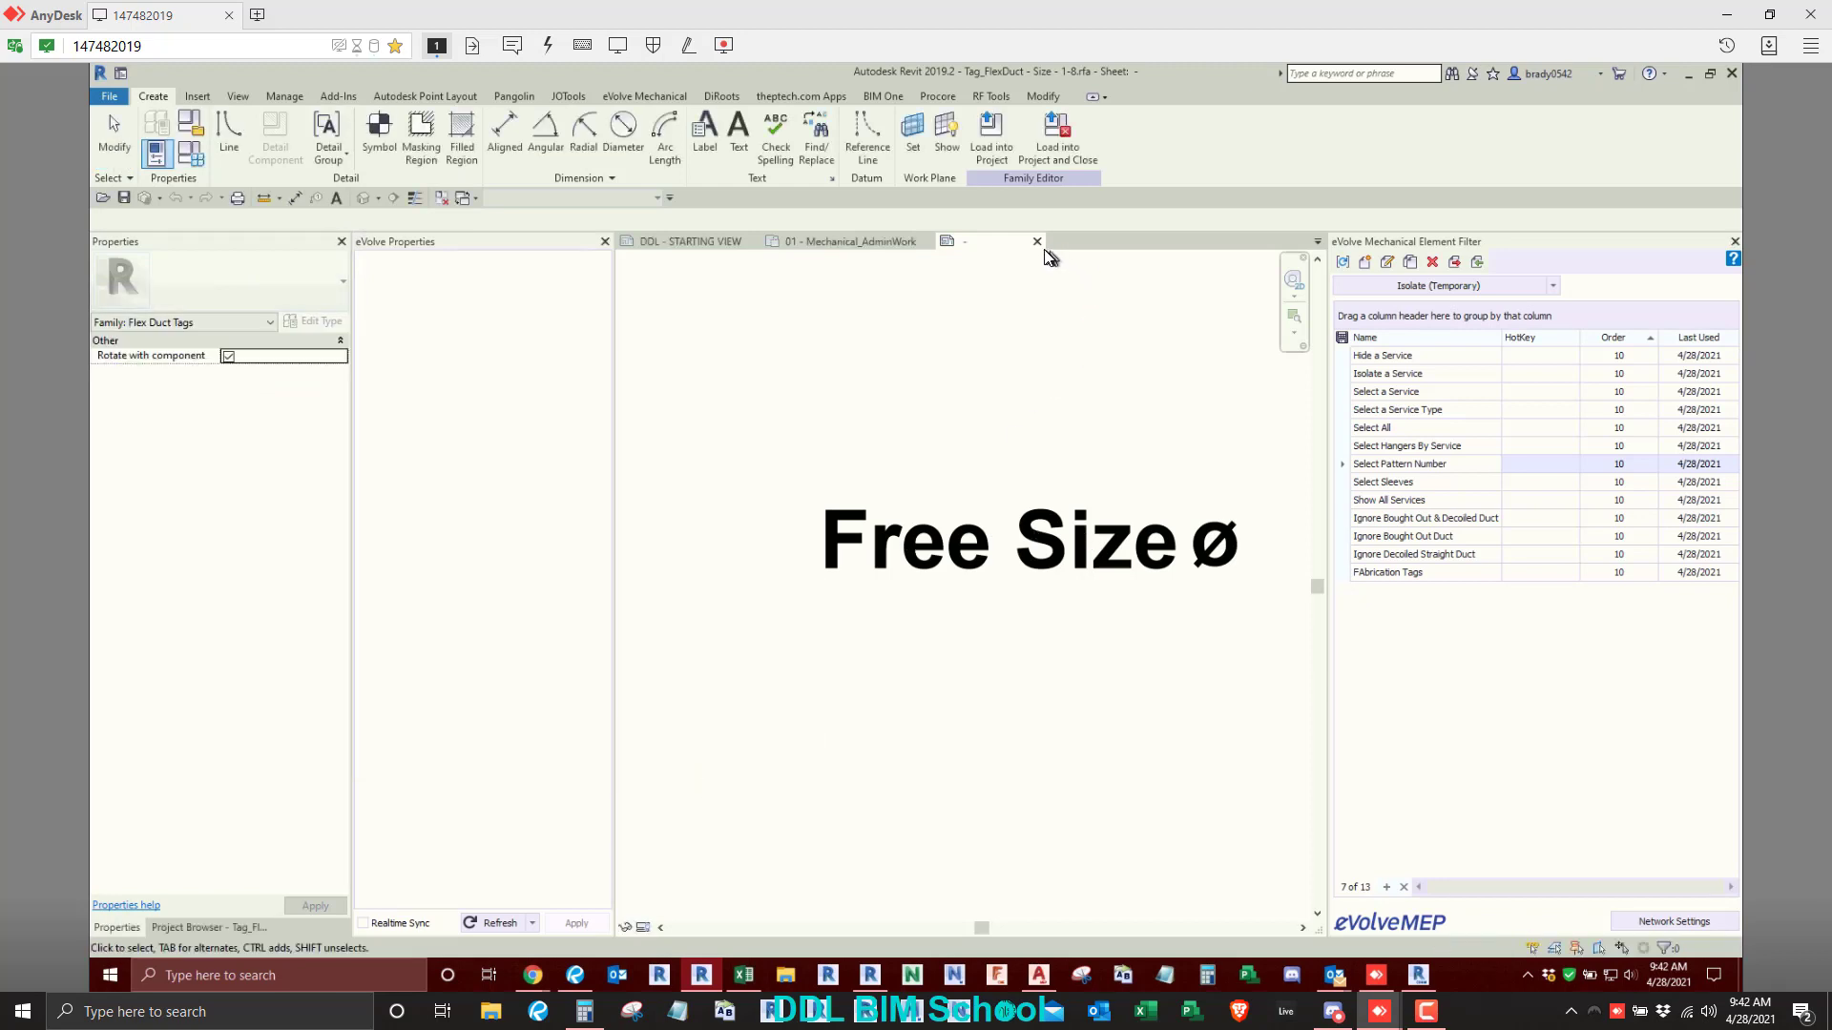
{"action": "left_click", "coordinate": [1037, 241]}
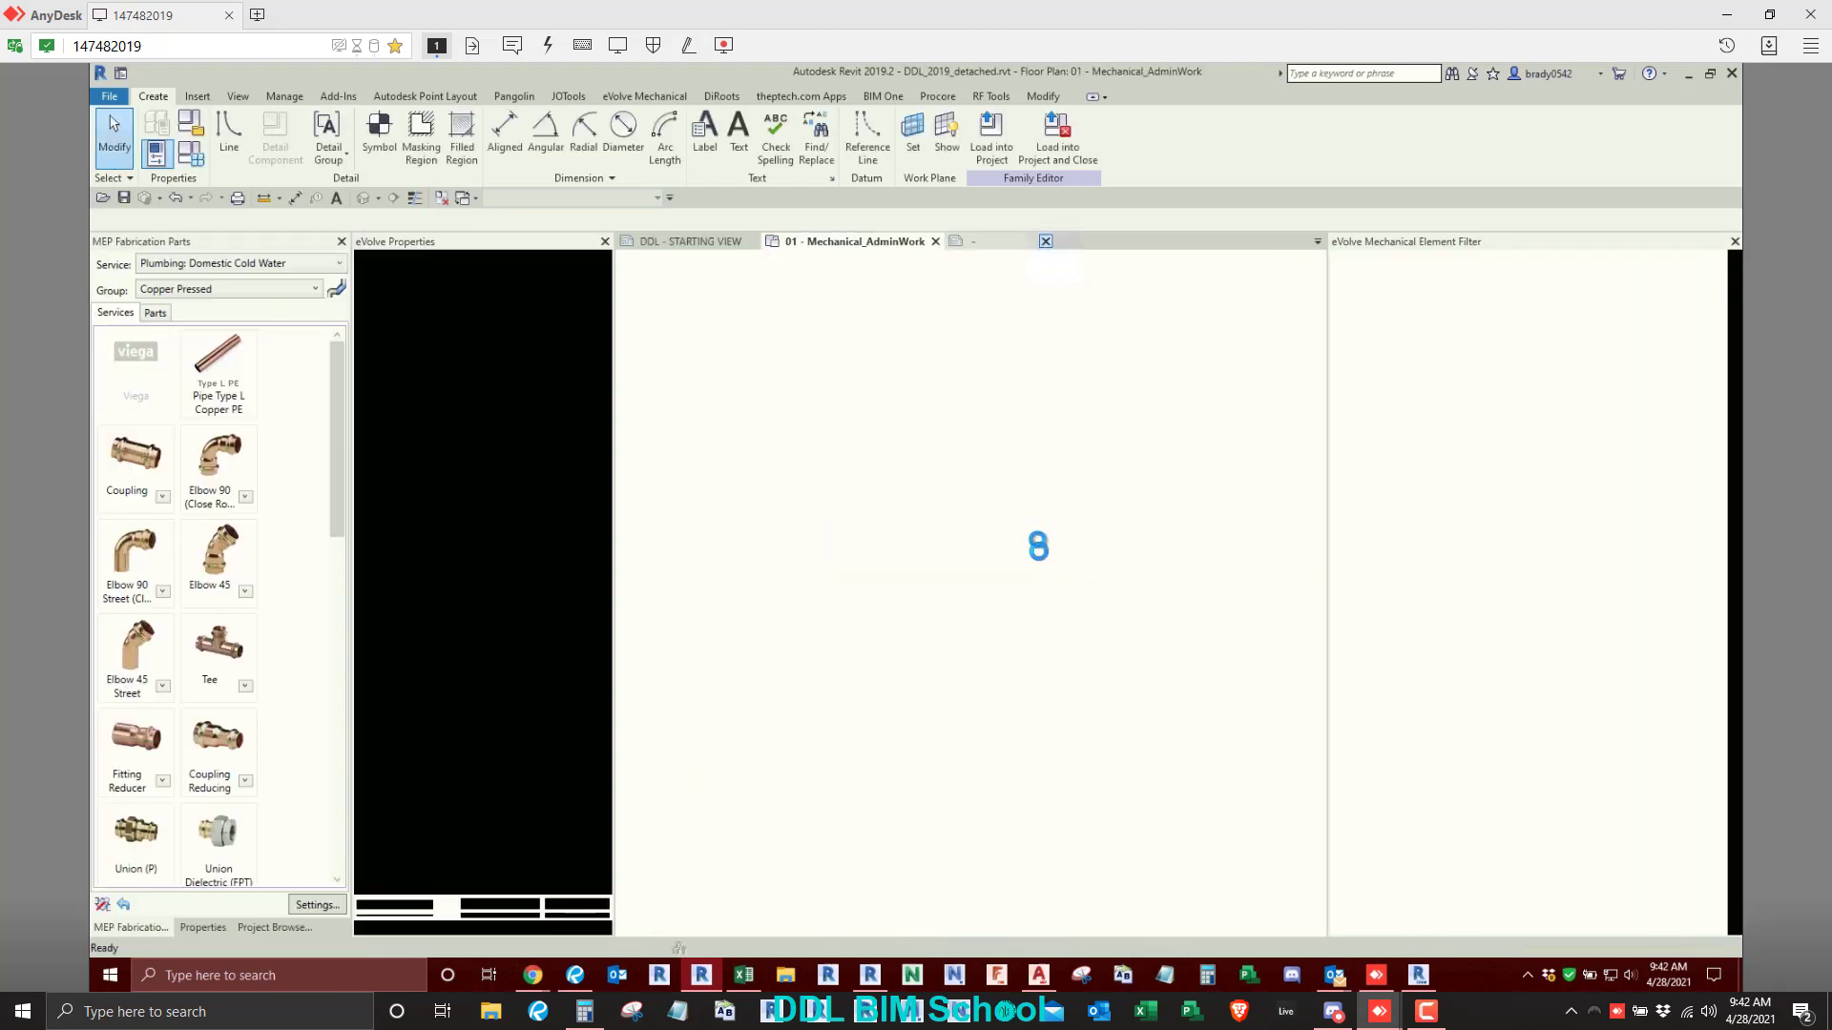
{"action": "left_click", "coordinate": [1094, 363]}
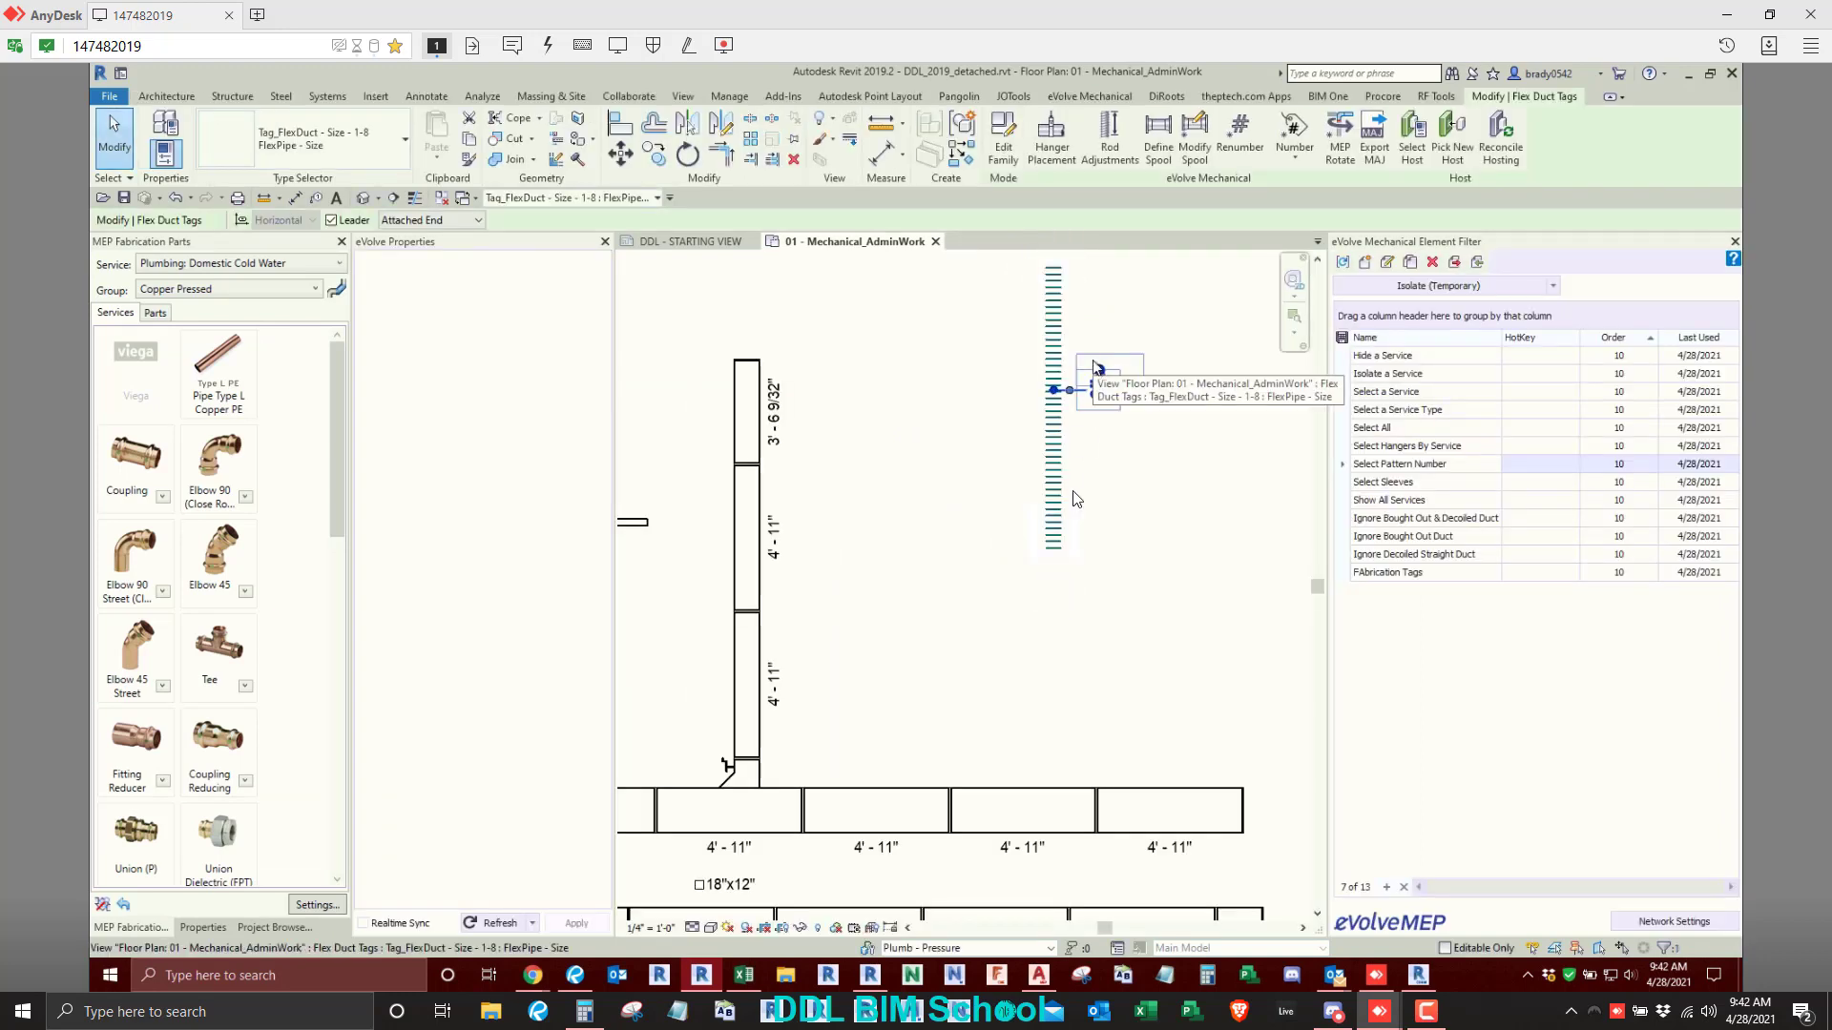
- Delete the leadered size tag from the flex duct and open the user annotation tags list
{"action": "key", "text": "Delete"}
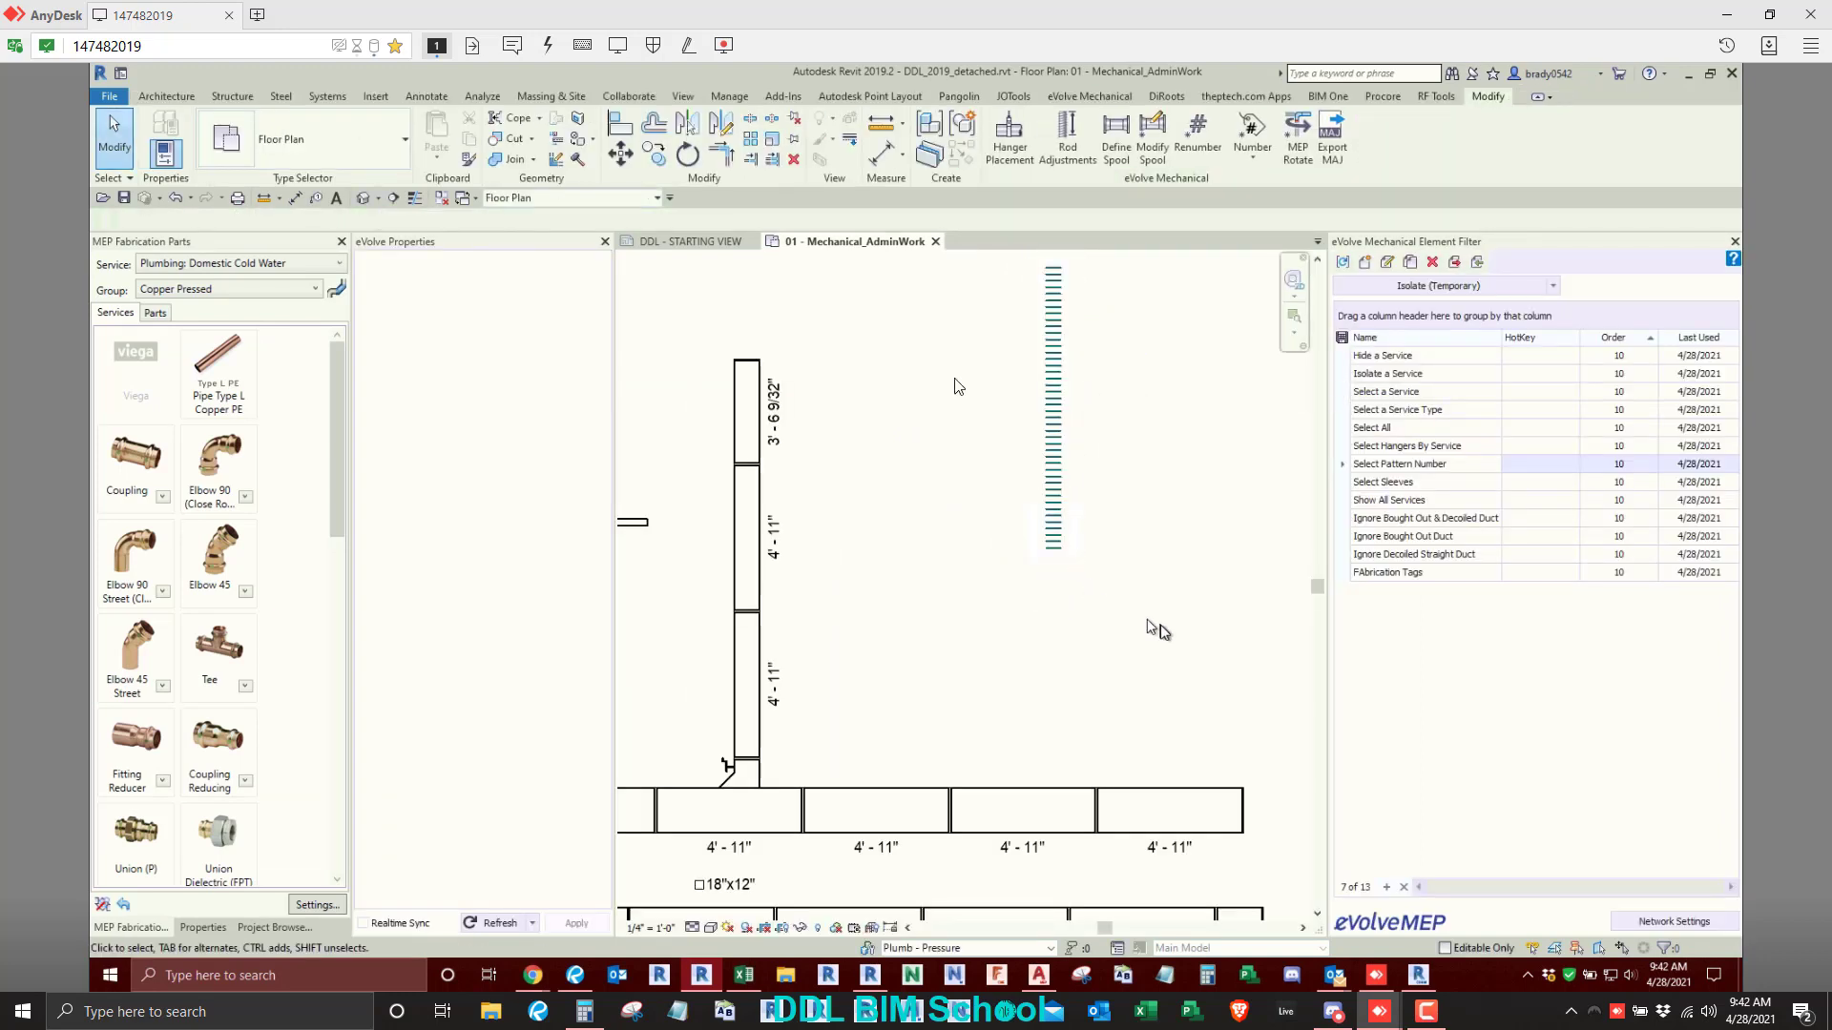
{"action": "left_click", "coordinate": [905, 97]}
{"action": "left_click", "coordinate": [1102, 99]}
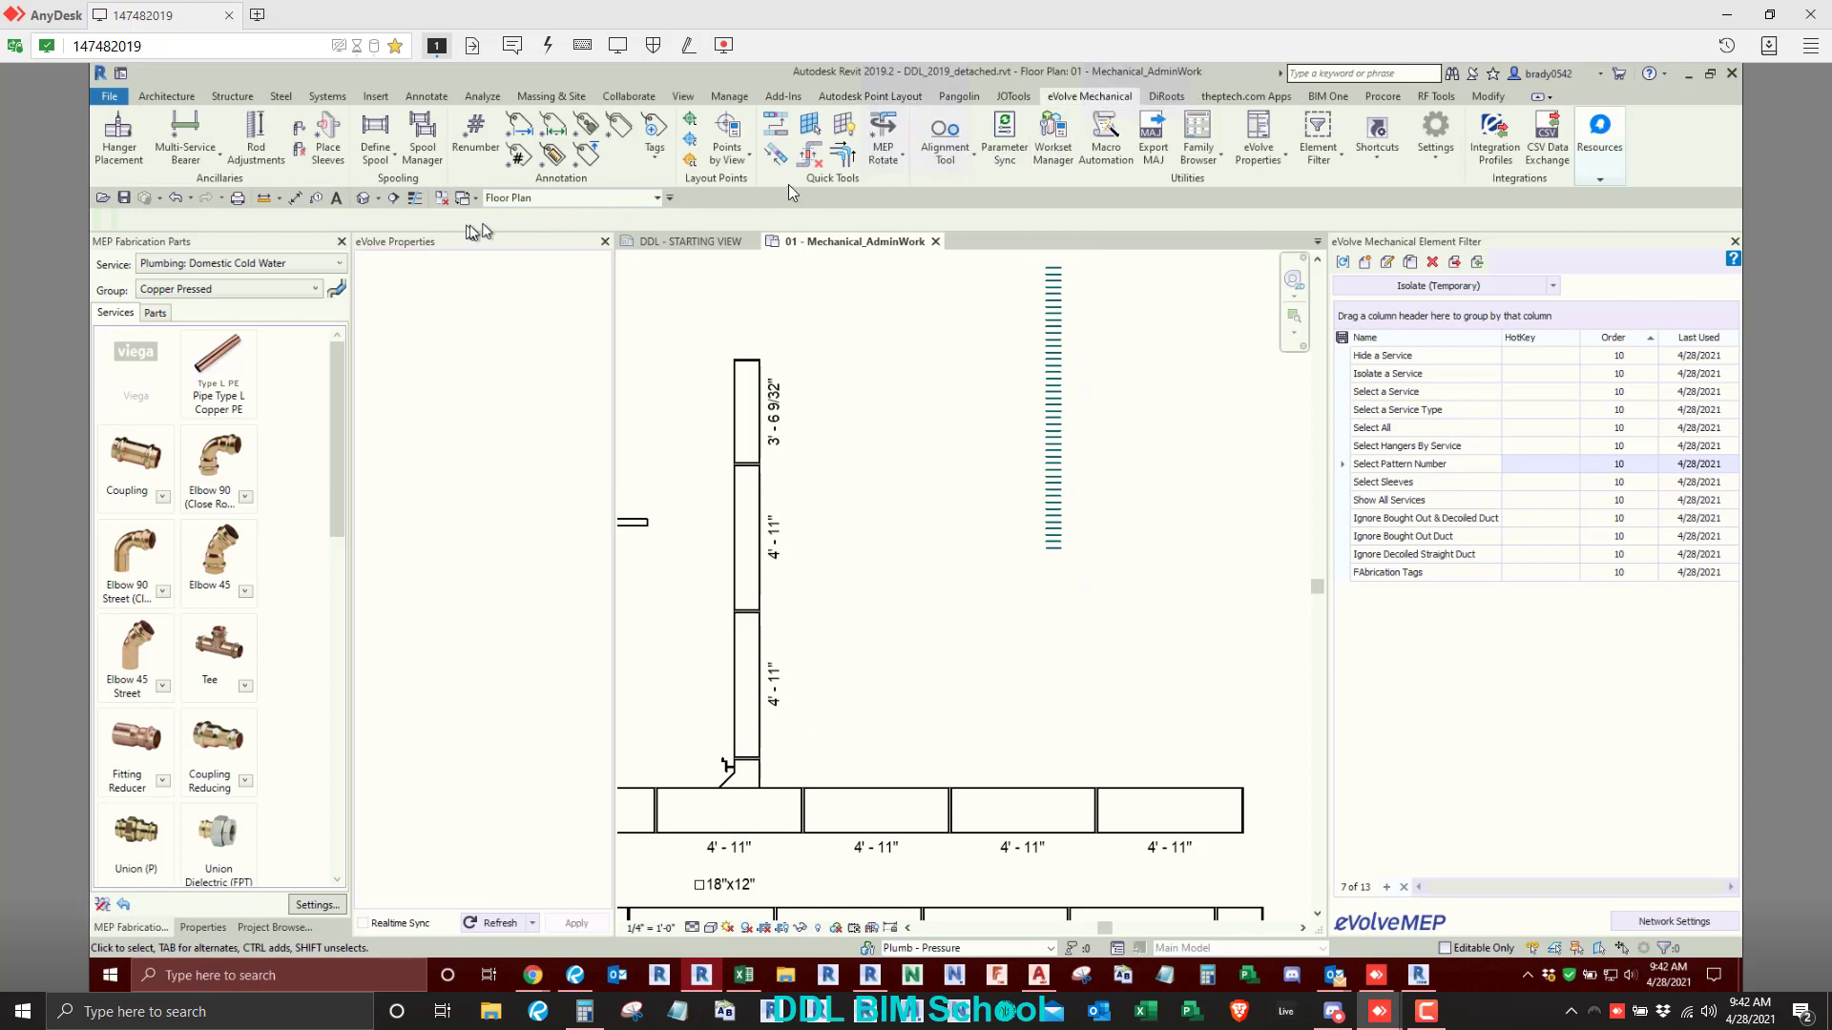
{"action": "left_click", "coordinate": [654, 155]}
{"action": "left_click", "coordinate": [668, 189]}
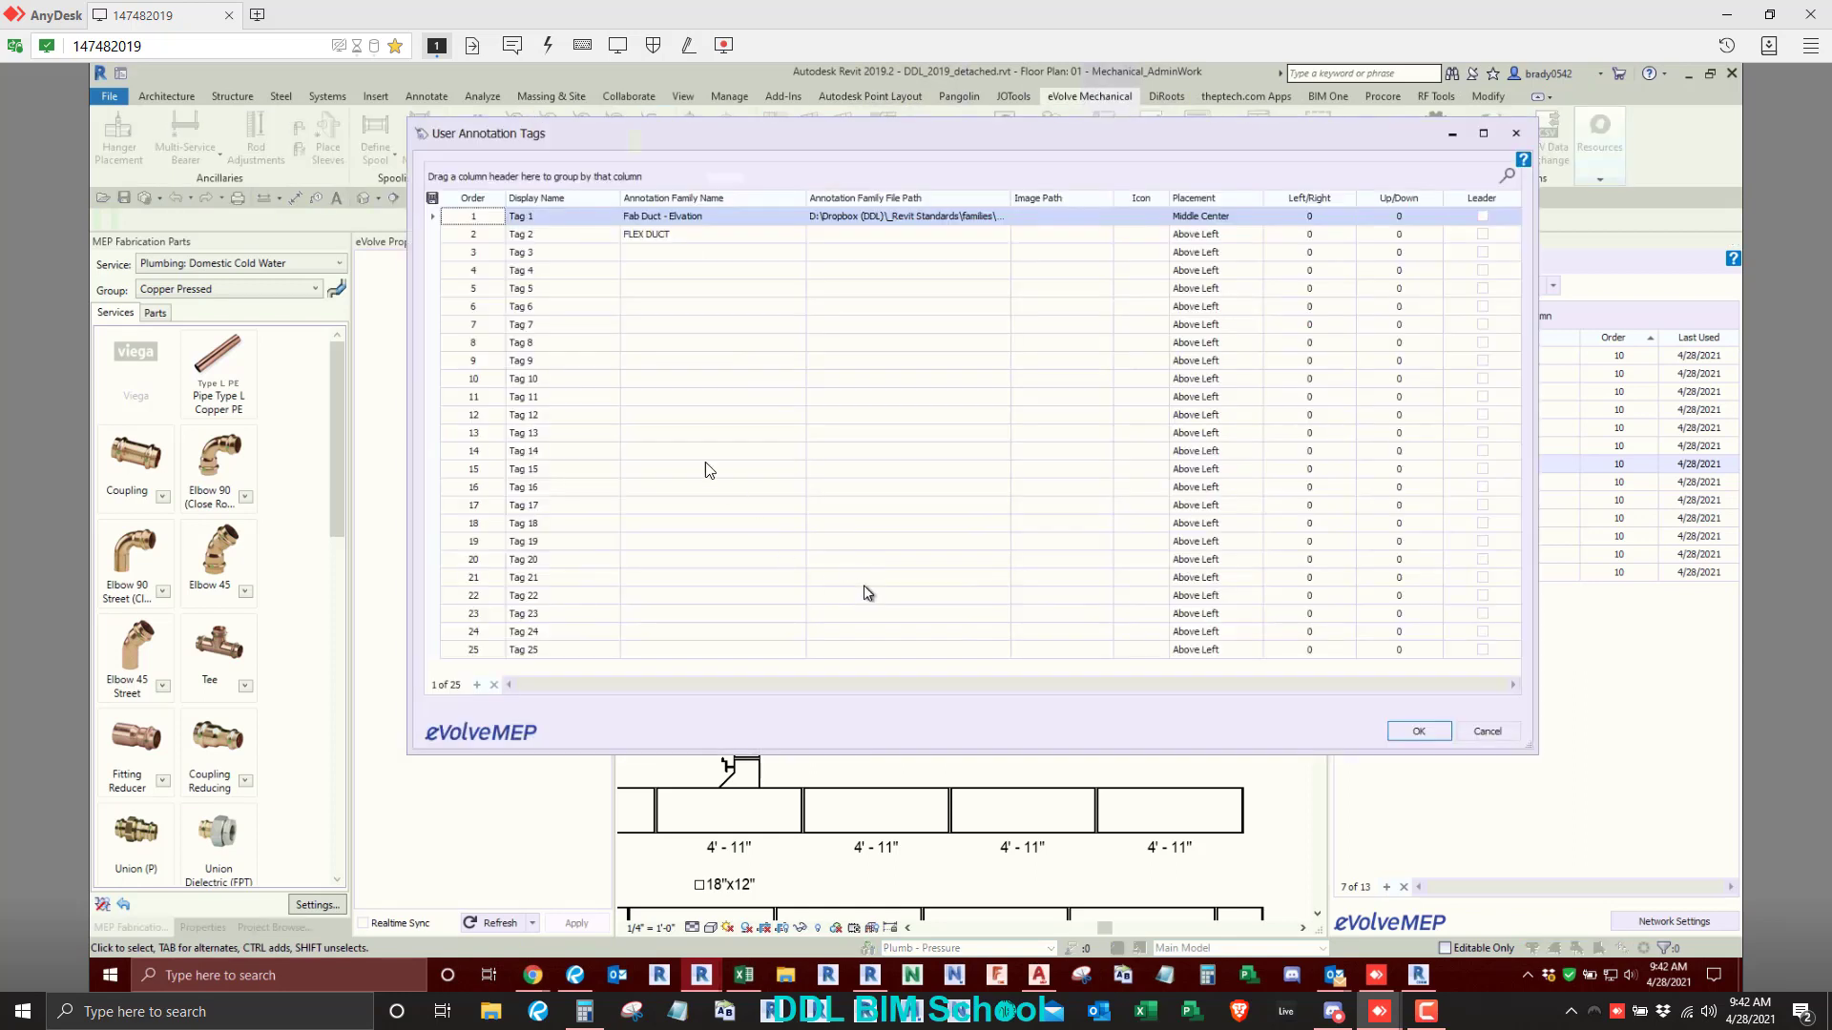
- Set the annotation family file of Tag 2 to Tag_FlexDuct - Size - 1-8.rfa from the Desktop
{"action": "left_click", "coordinate": [917, 236]}
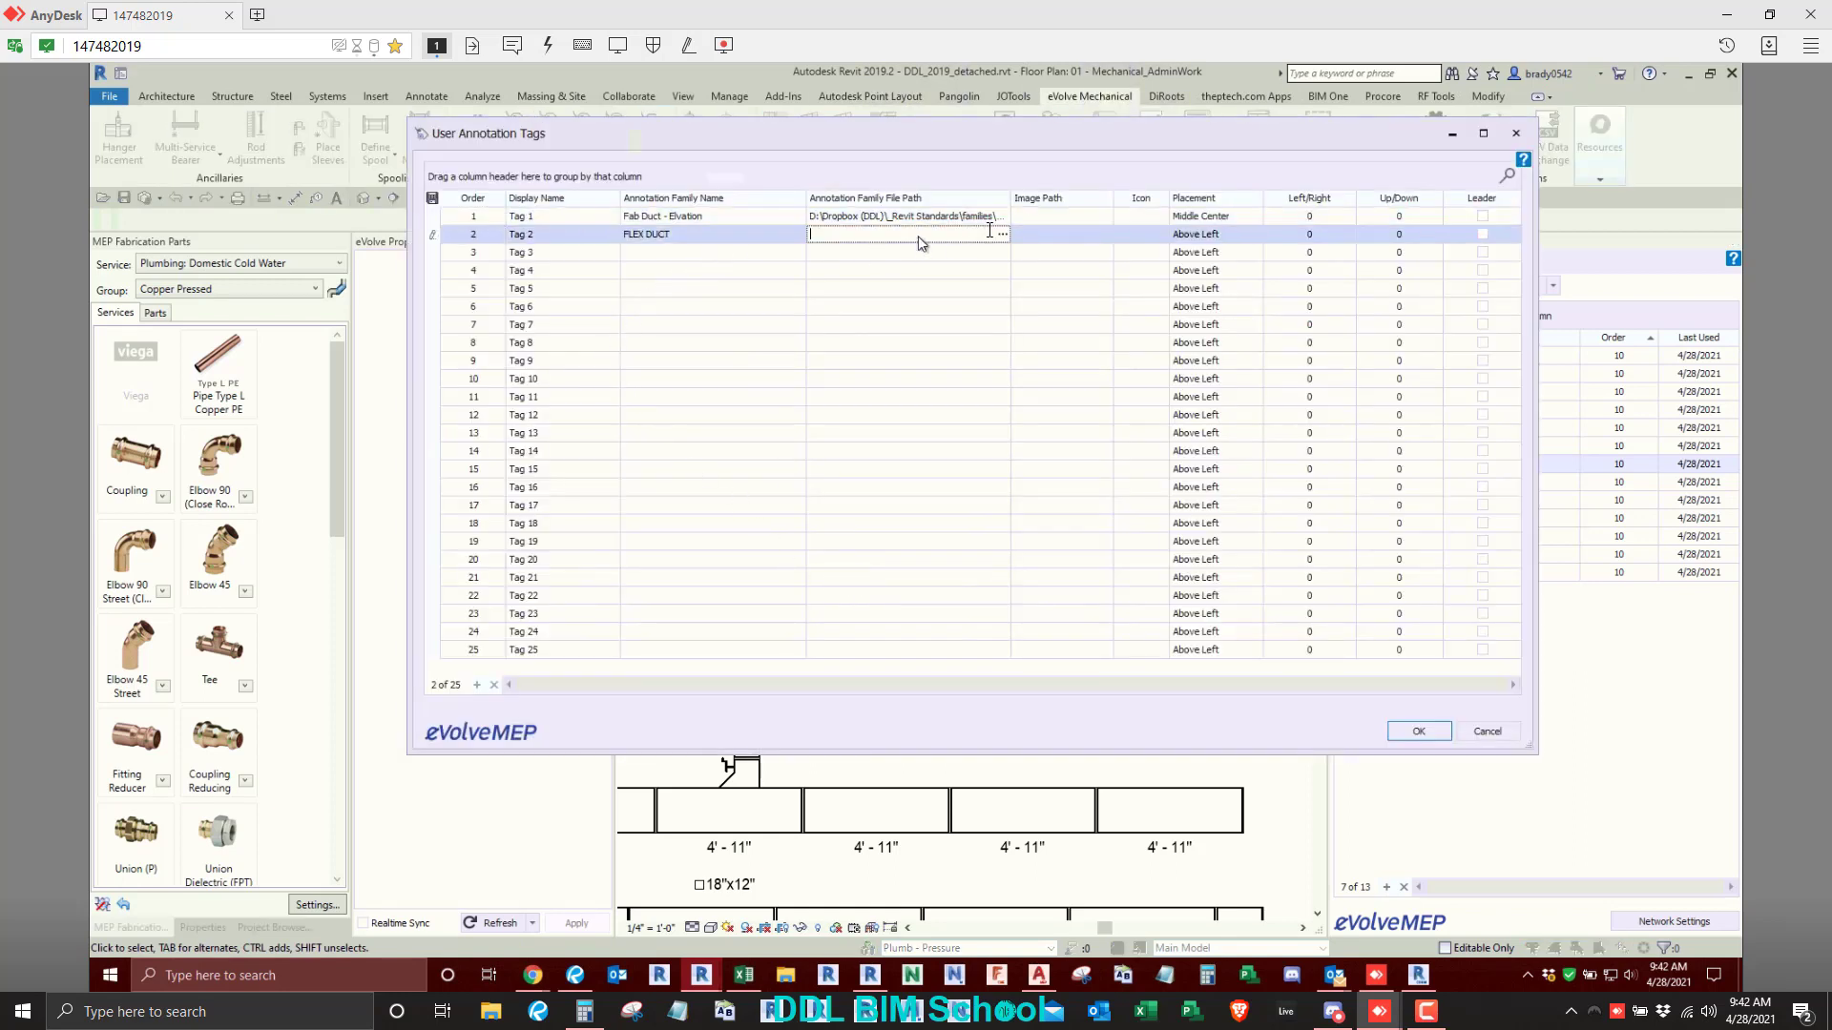
{"action": "left_click", "coordinate": [1003, 234]}
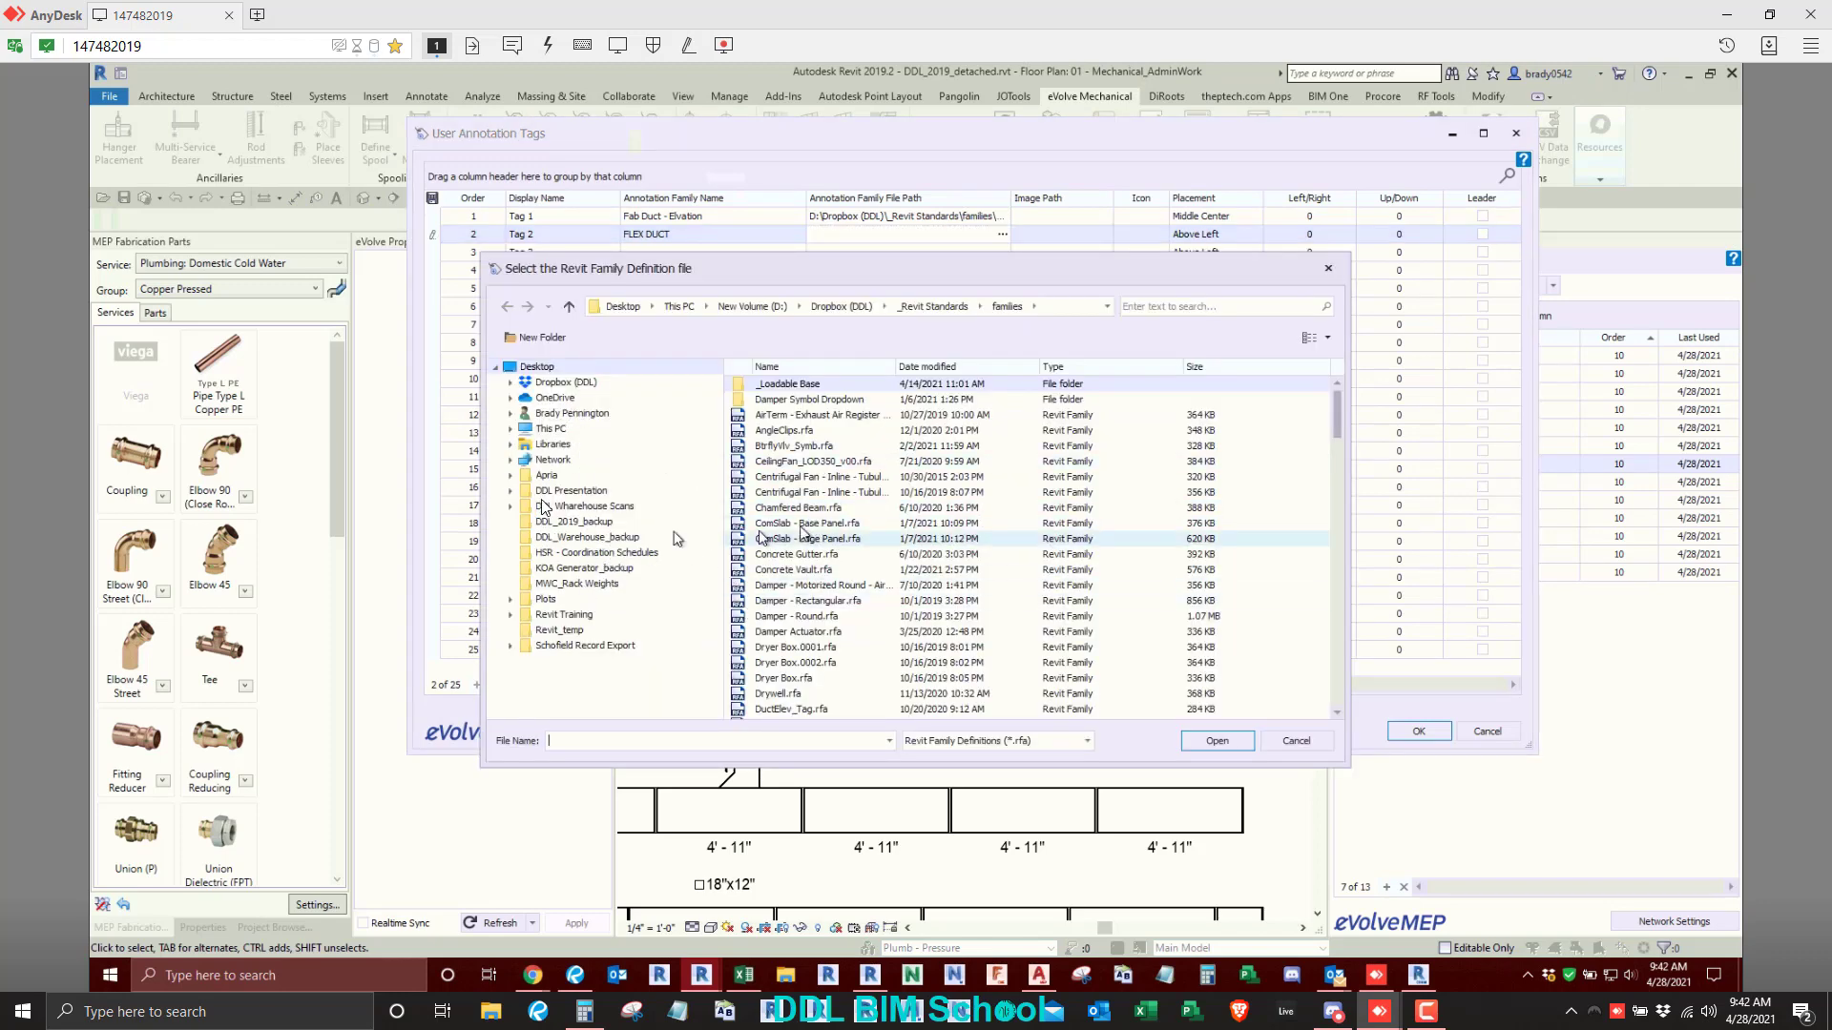
{"action": "left_click", "coordinate": [556, 427]}
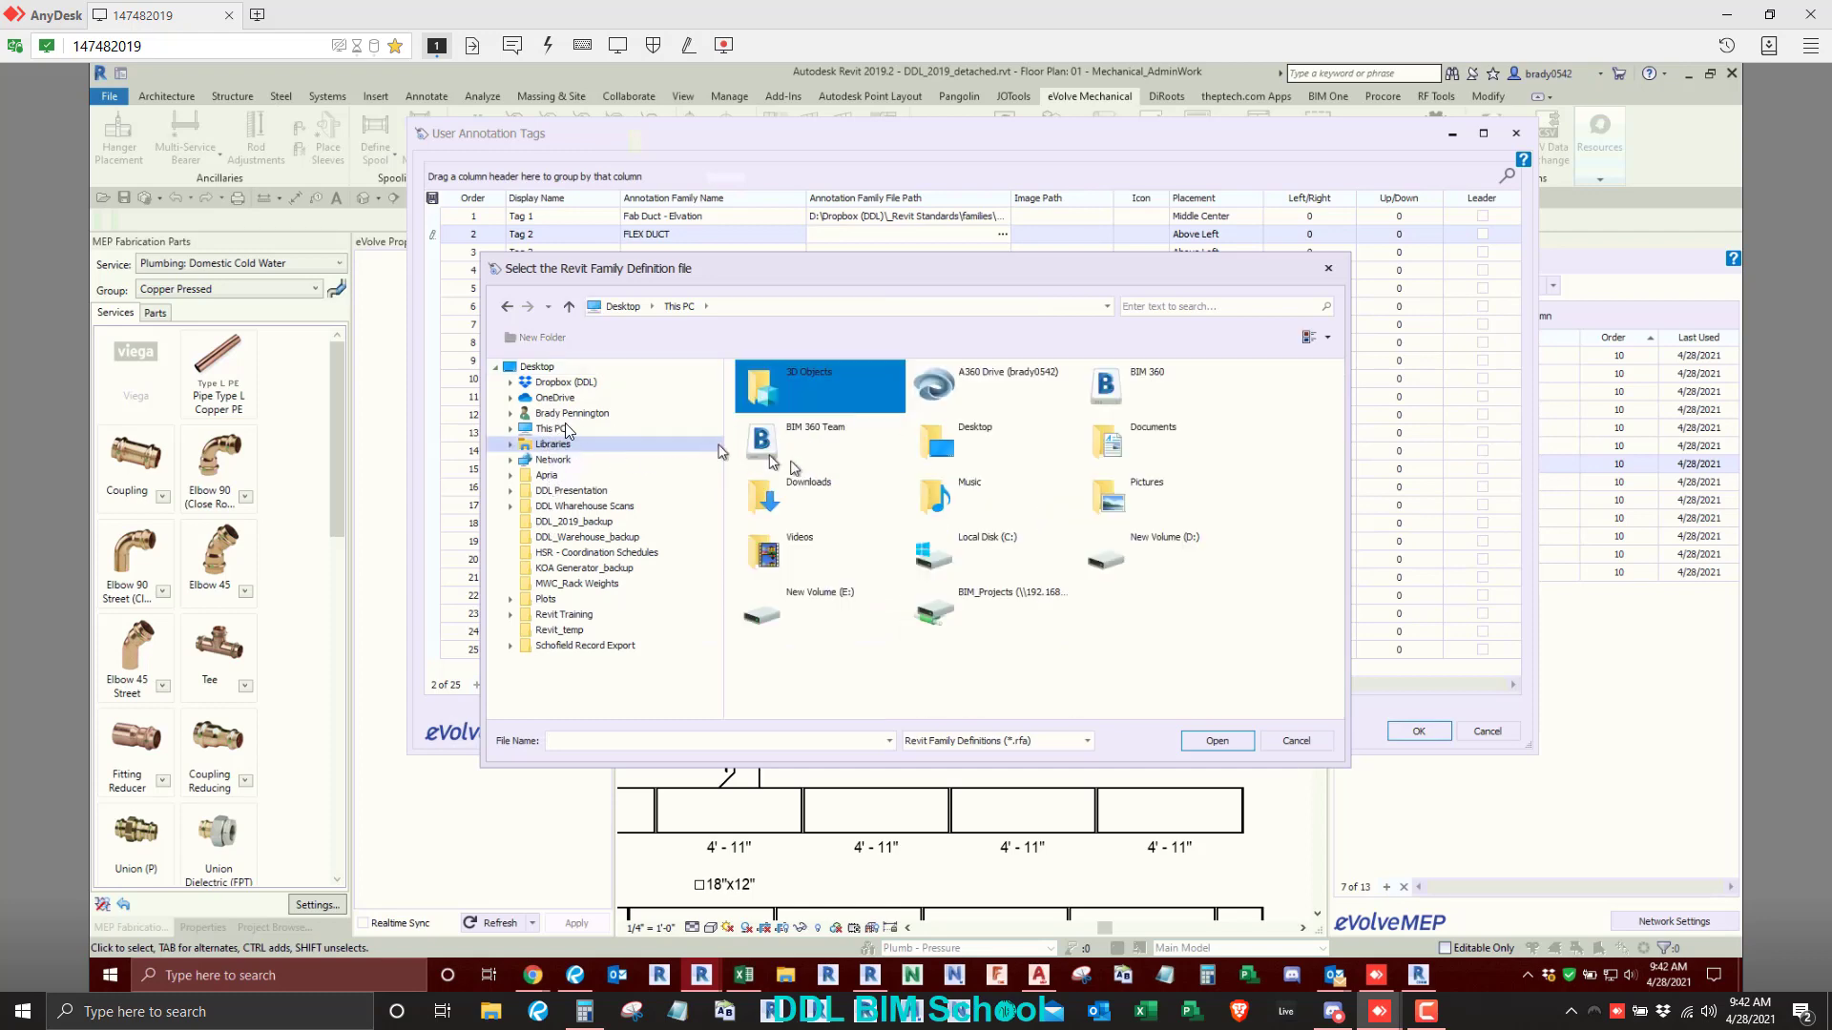
{"action": "left_click", "coordinate": [512, 431]}
{"action": "left_click", "coordinate": [569, 507]}
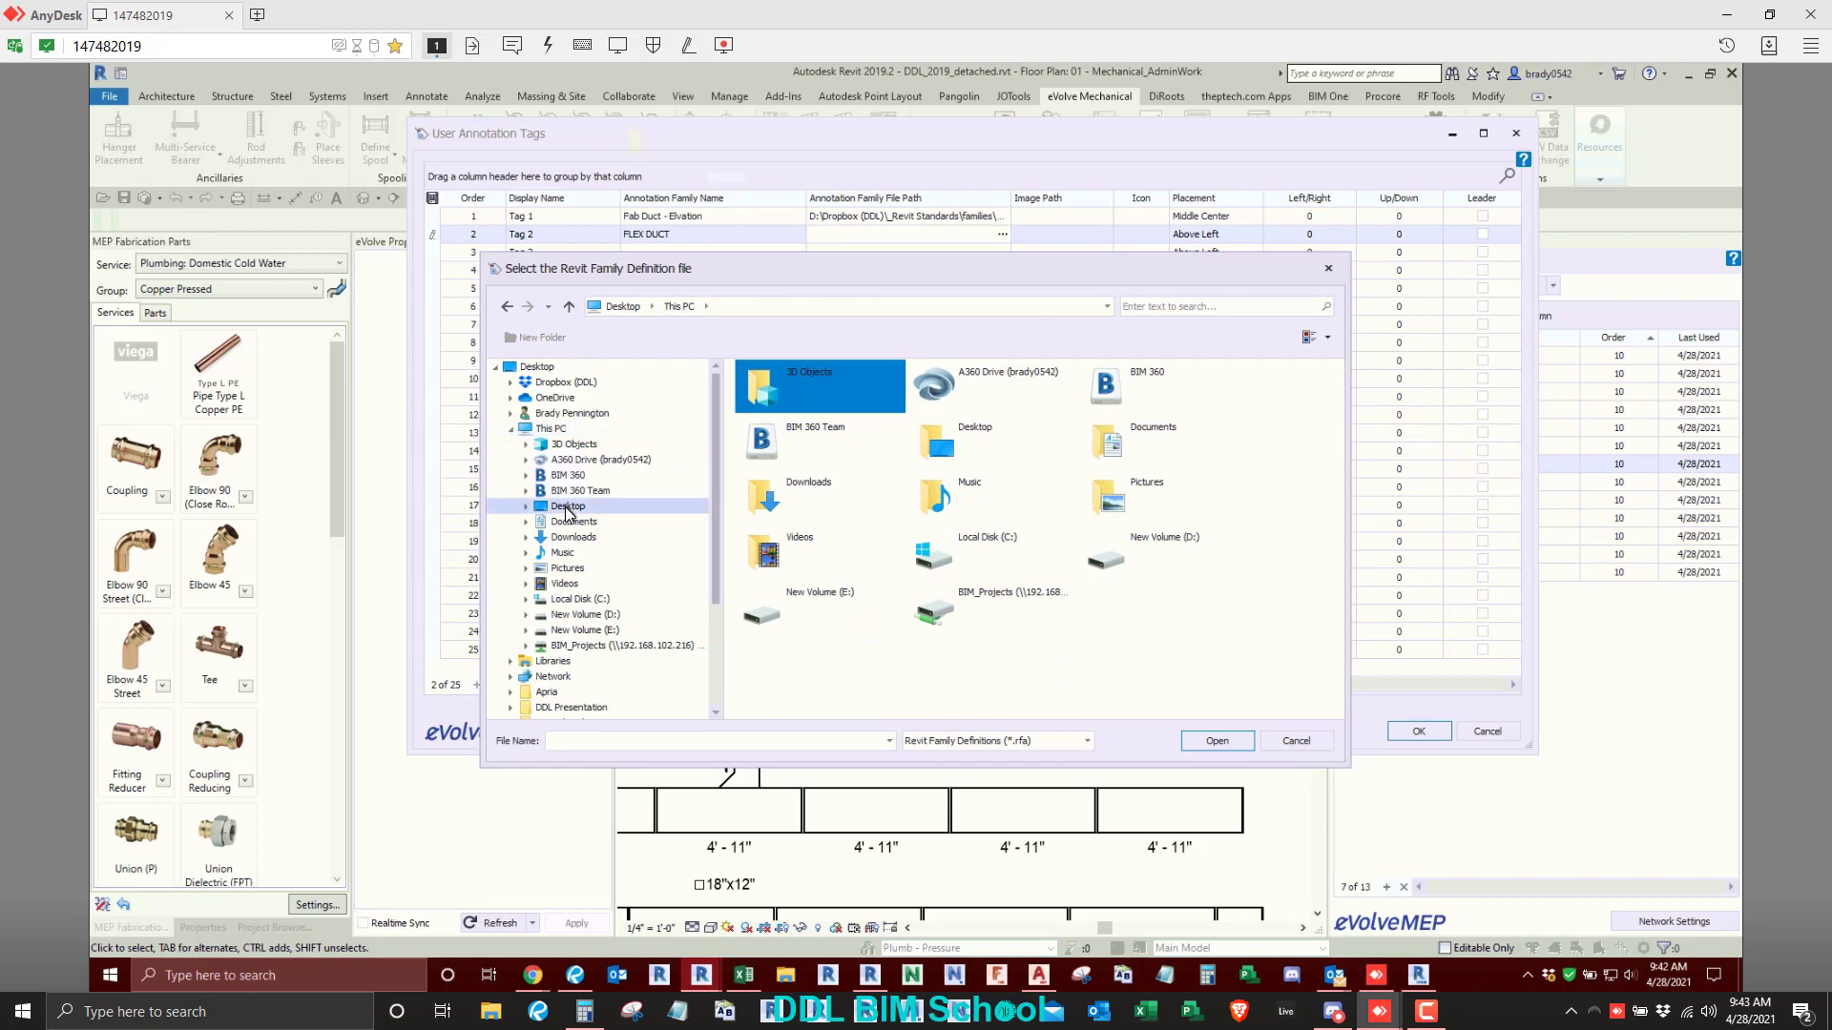
{"action": "scroll", "coordinate": [792, 616], "scroll_direction": "down", "scroll_amount": 2}
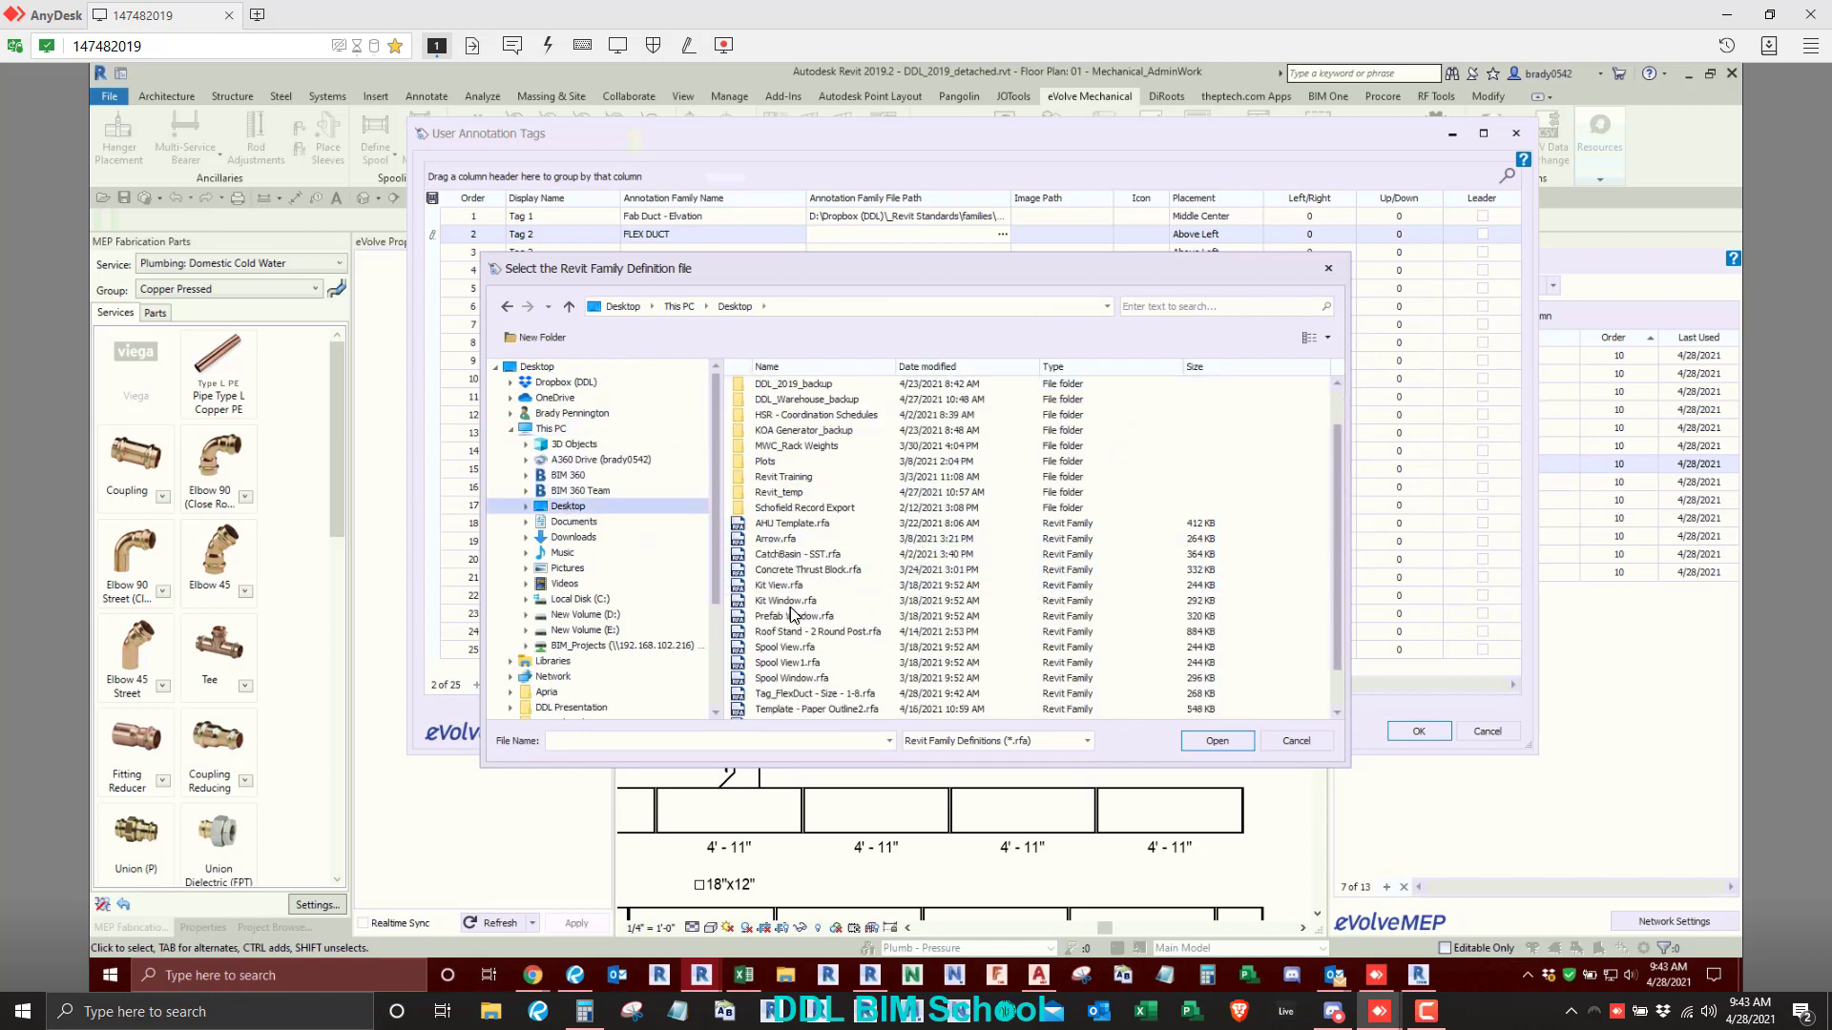
{"action": "double_click", "coordinate": [826, 663]}
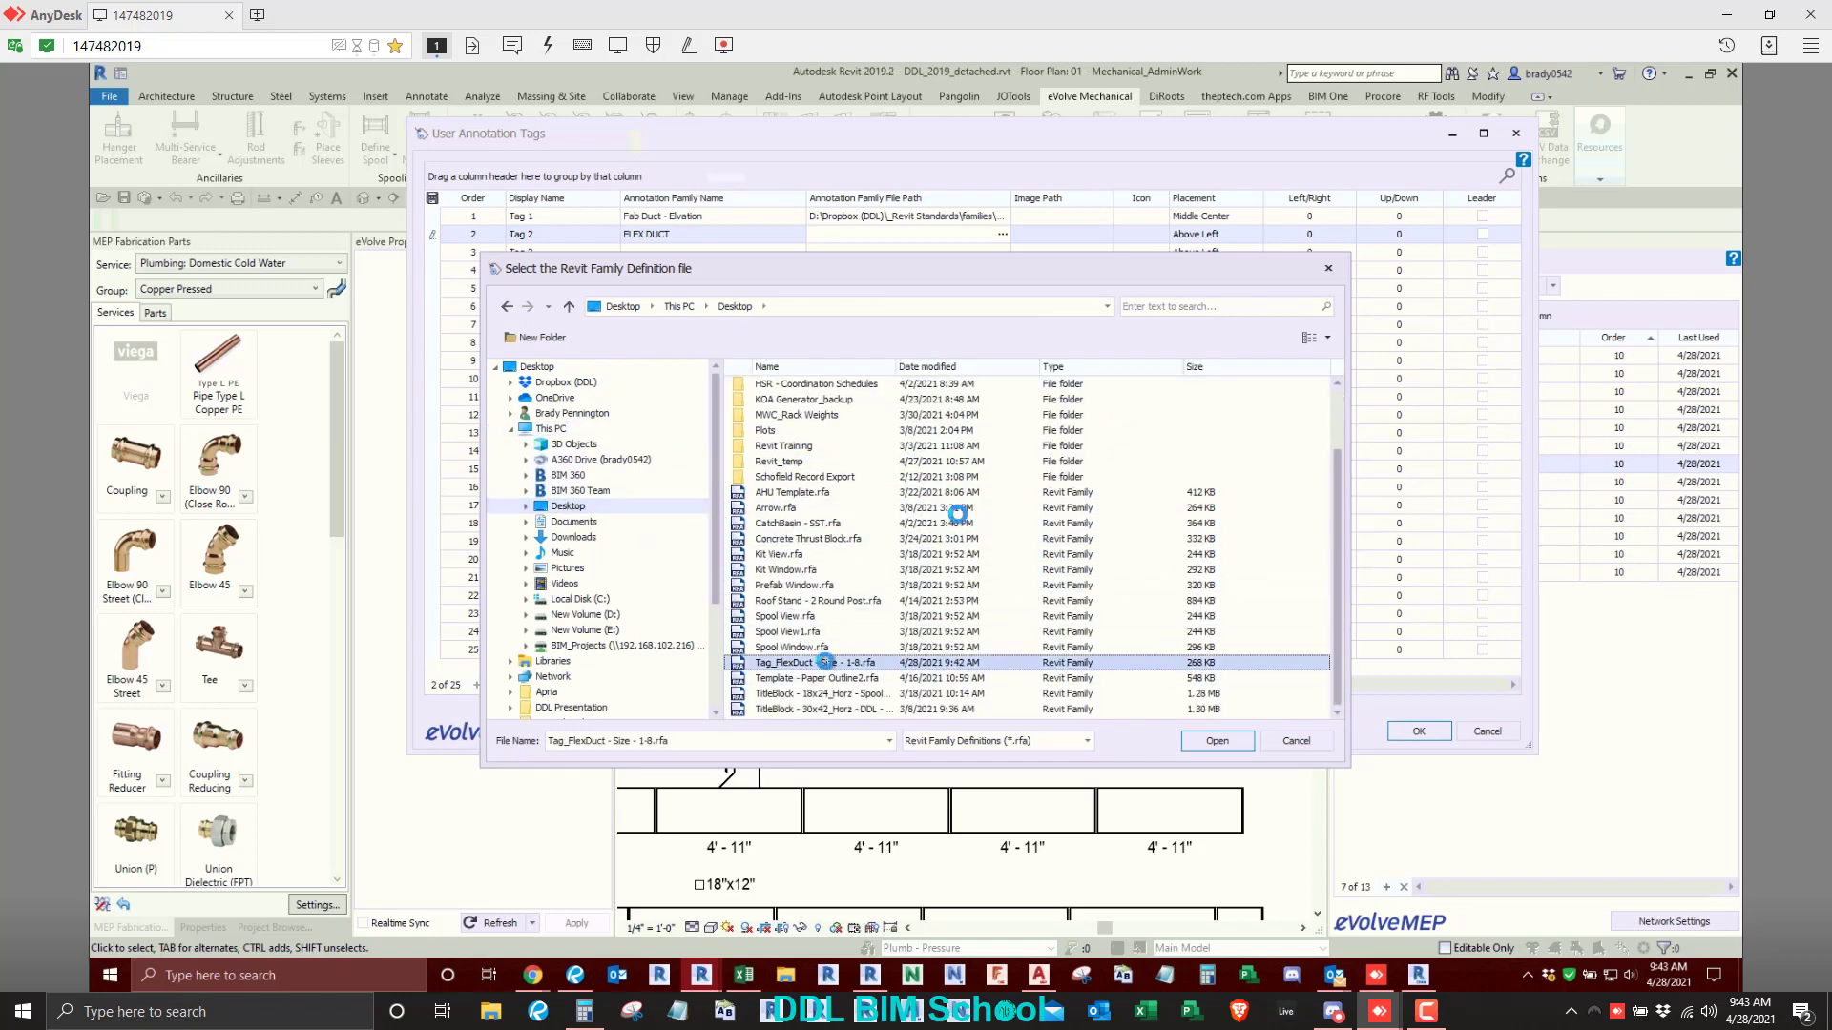
- Assign DDL Logo.PNG from the Desktop as the image of Tag 2
{"action": "left_click", "coordinate": [1059, 236]}
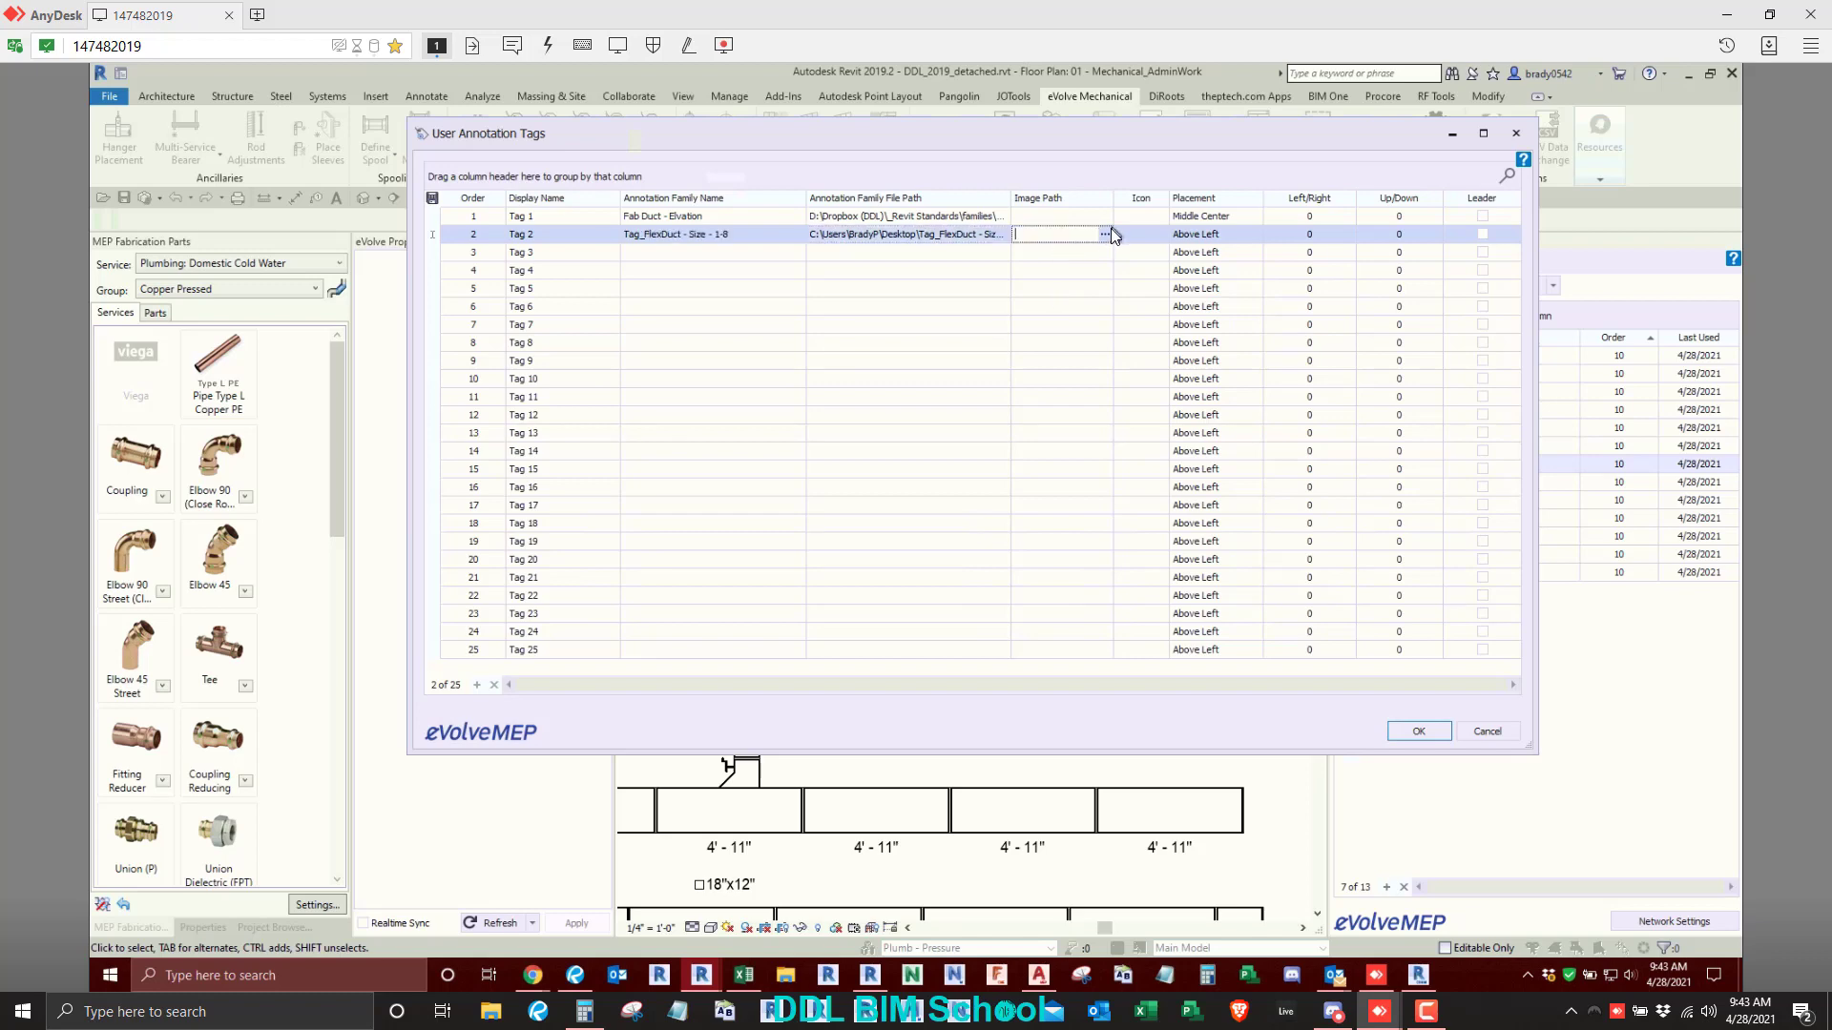
{"action": "left_click", "coordinate": [1105, 236]}
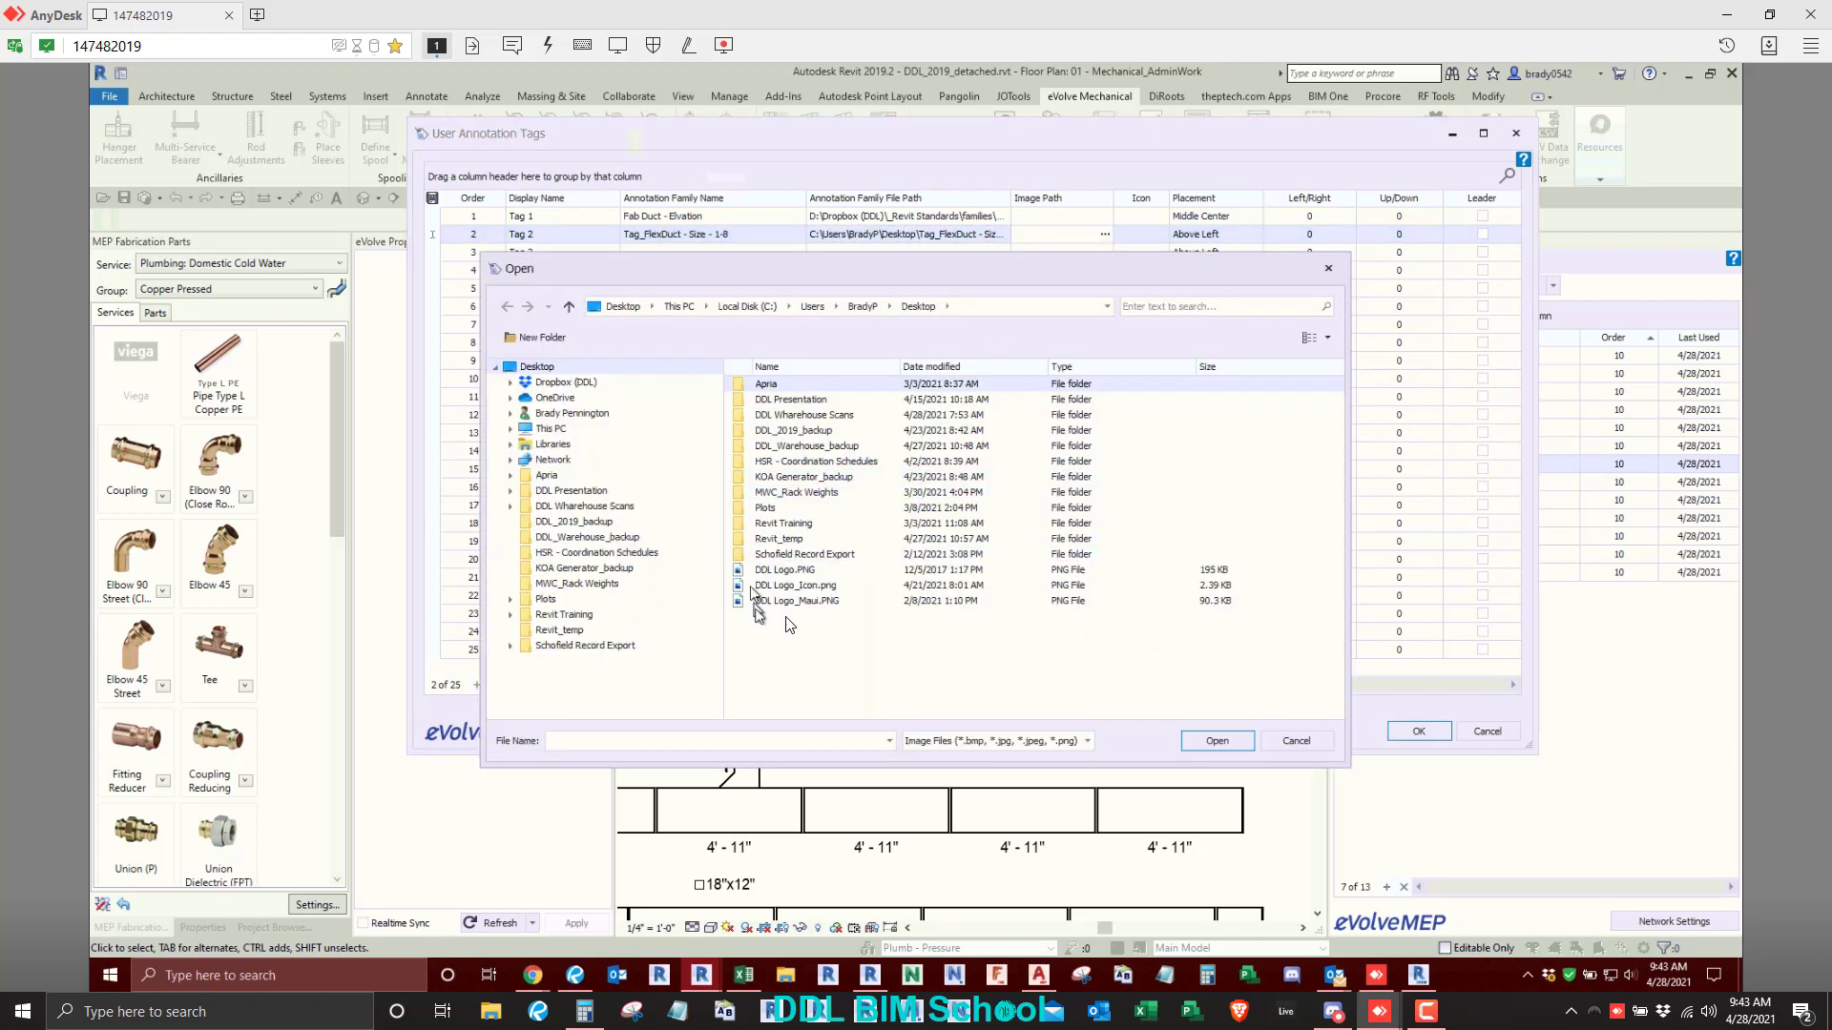
{"action": "double_click", "coordinate": [797, 572]}
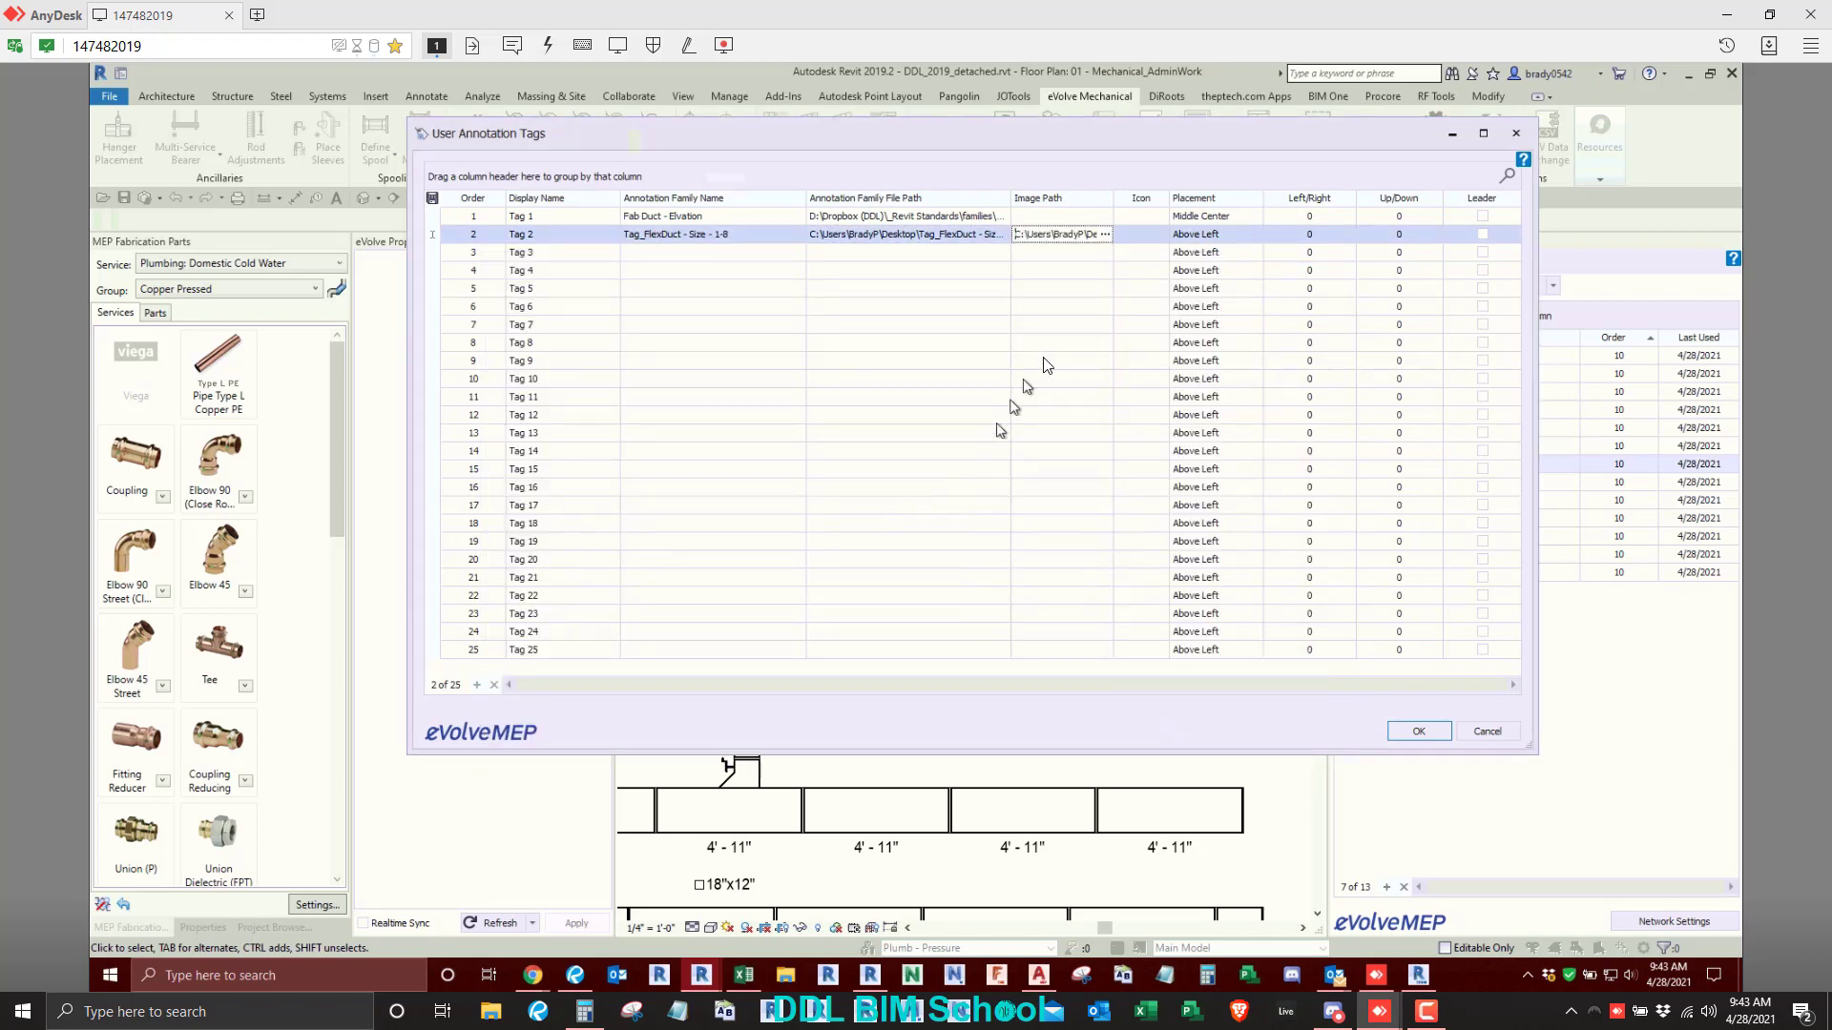
- Set Tag 2's left/right offset to 30 and its up/down offset to -30, keeping Above Left placement, and accept the list
{"action": "left_click", "coordinate": [1170, 236]}
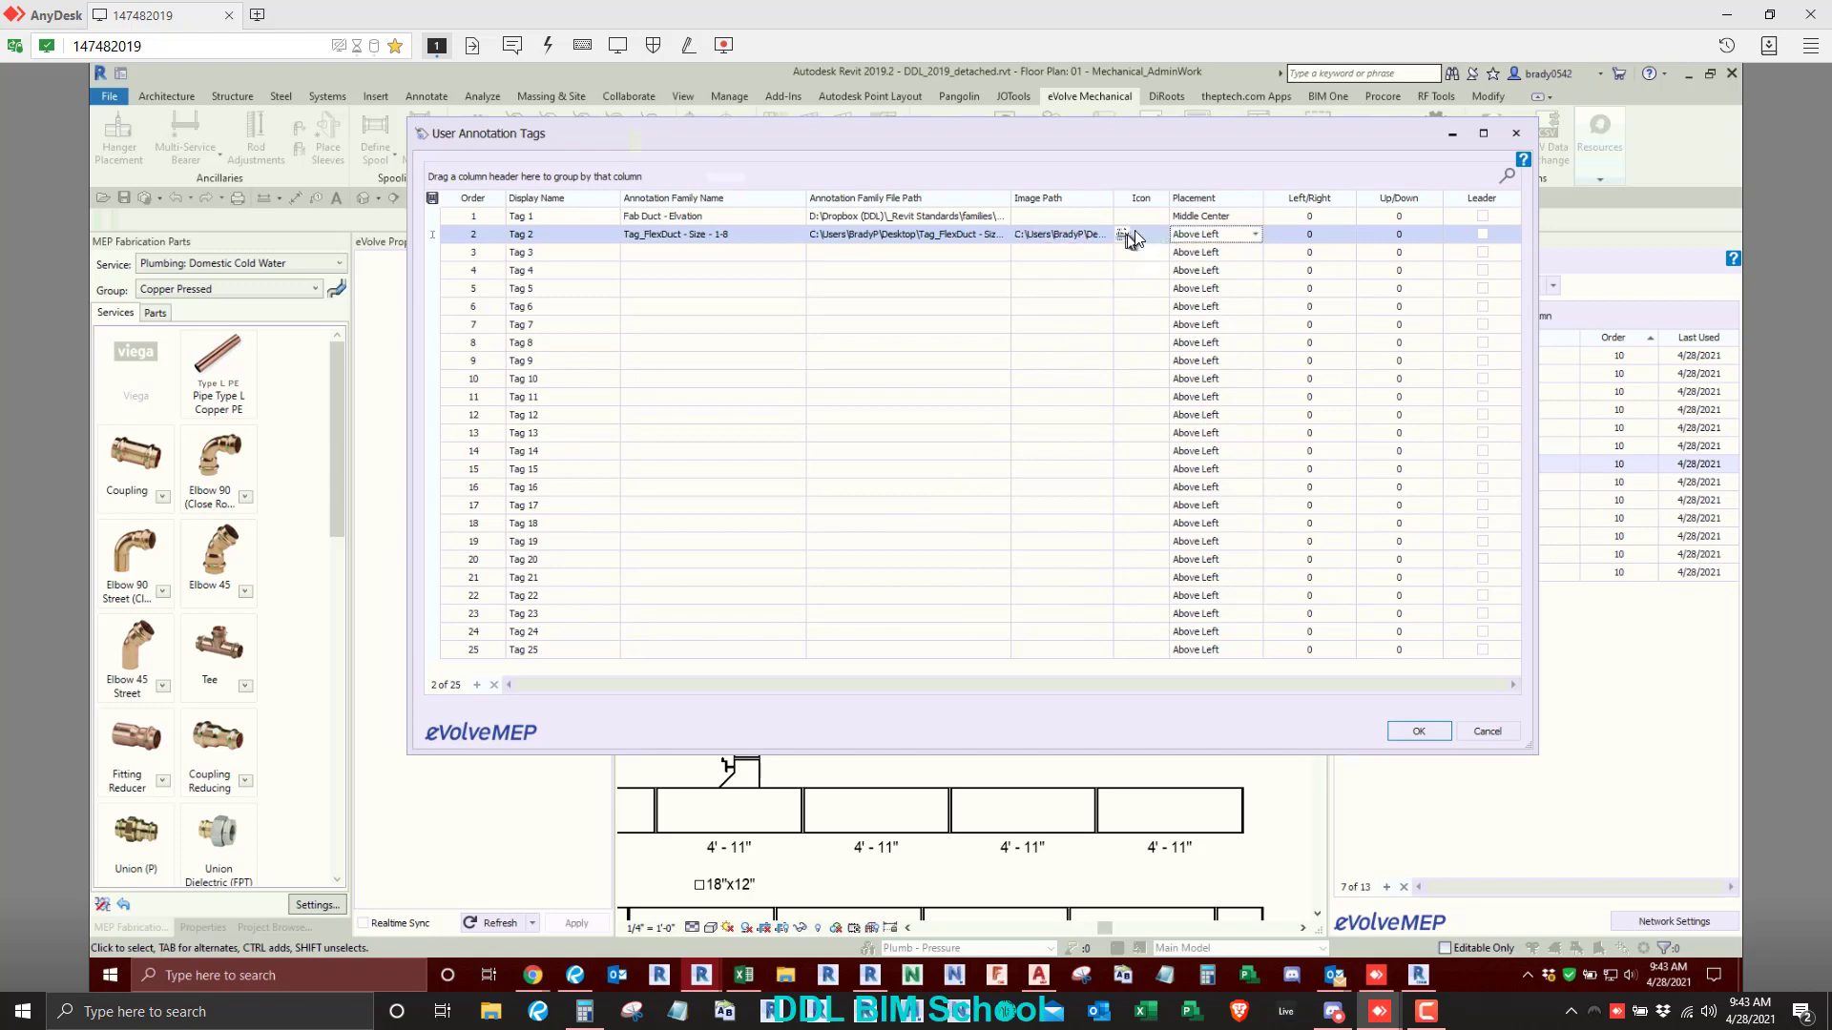
{"action": "left_click", "coordinate": [1255, 235]}
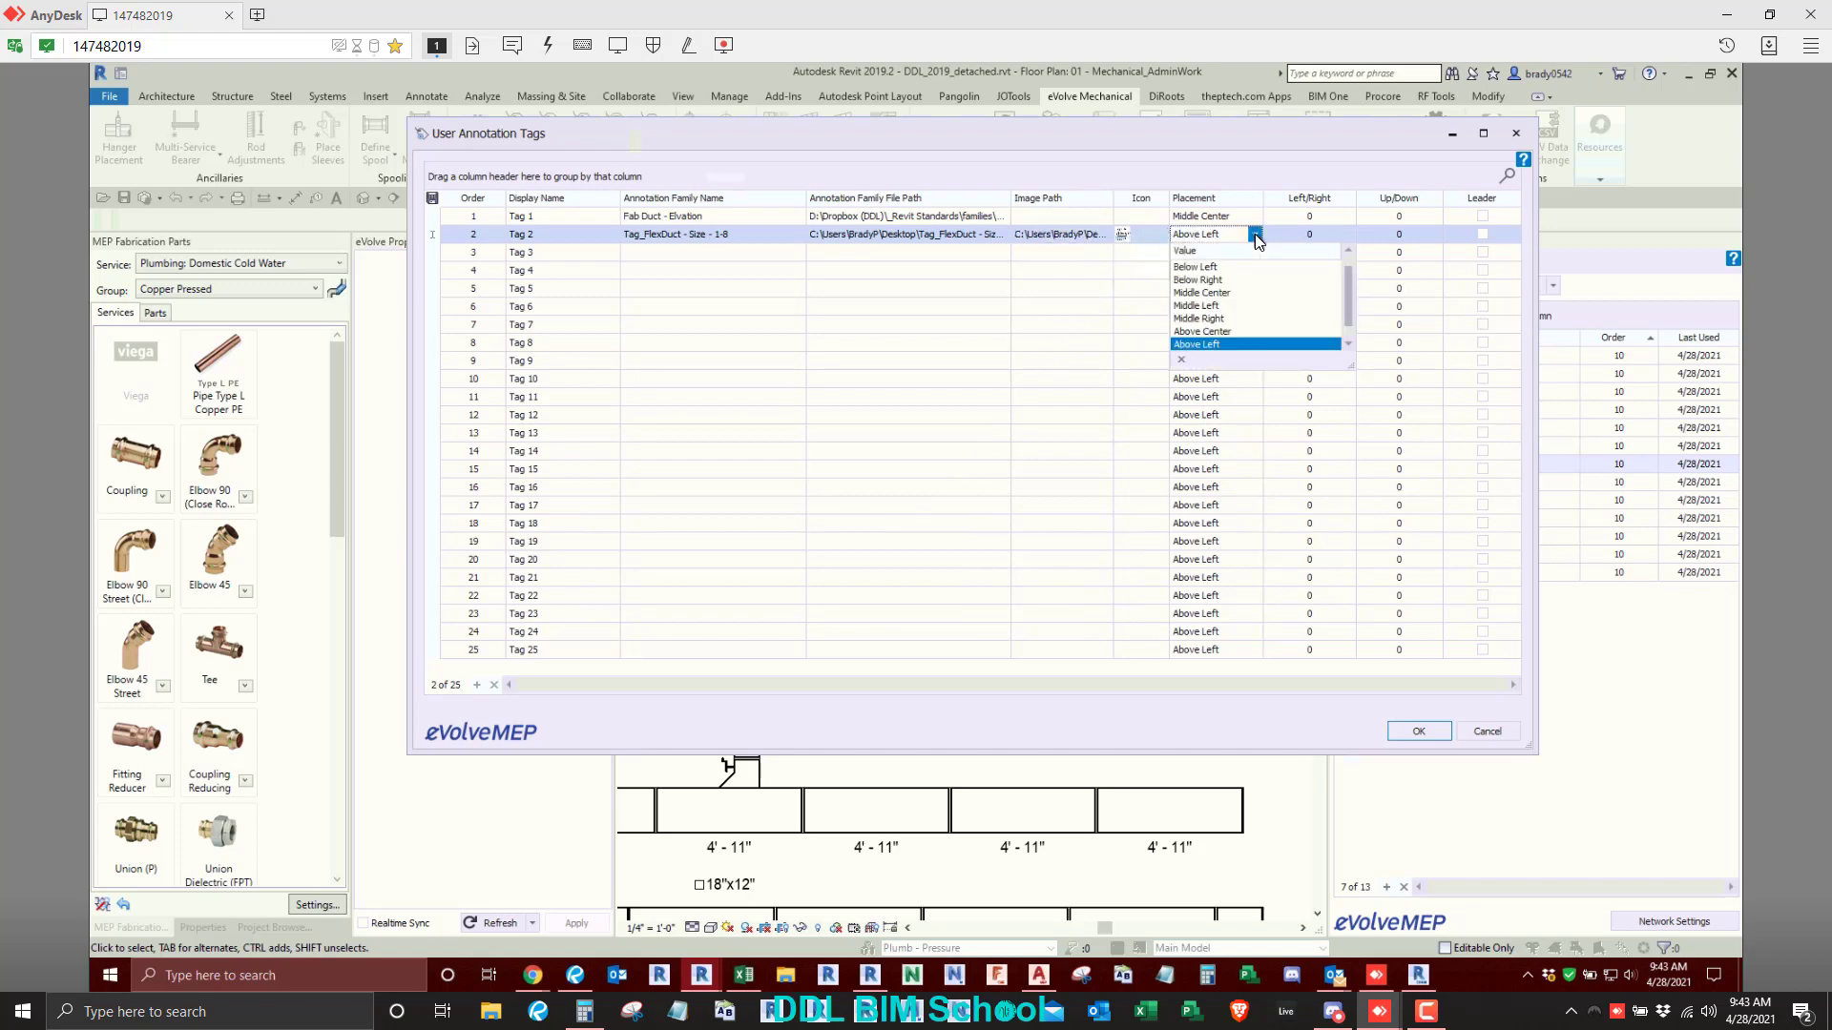
{"action": "left_click", "coordinate": [1255, 238]}
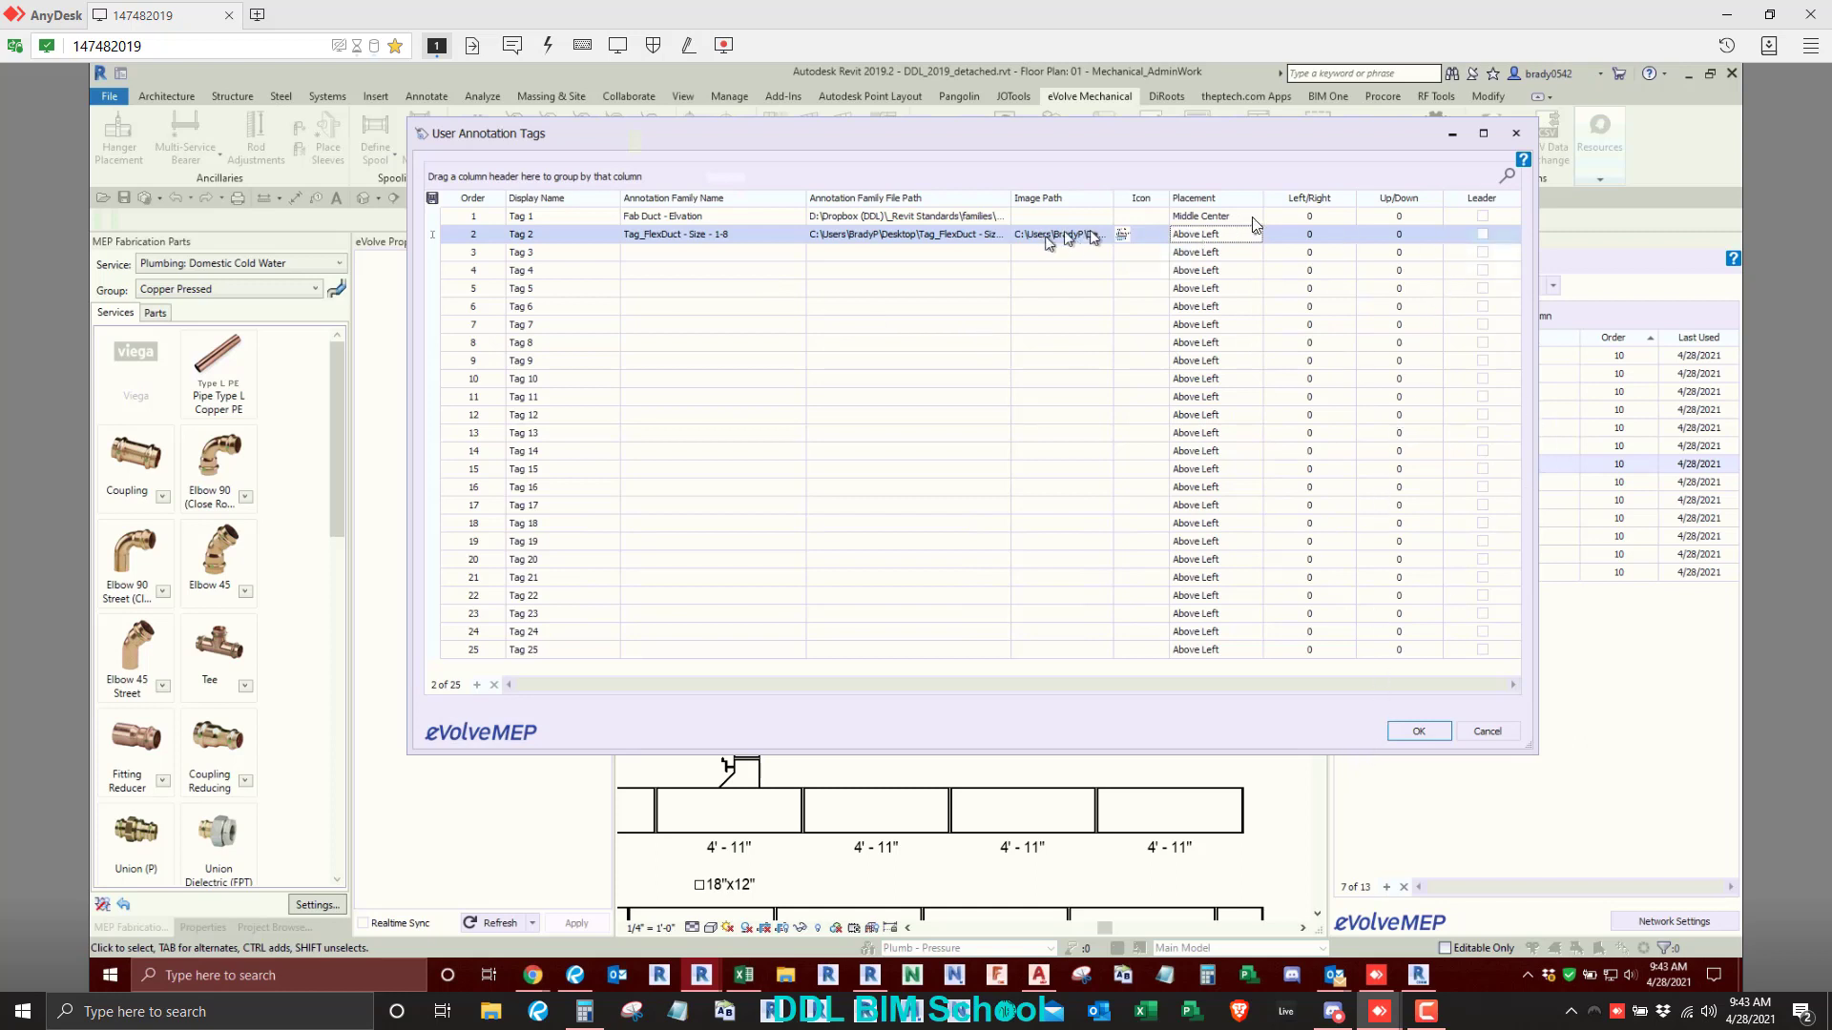
{"action": "left_click", "coordinate": [1345, 237]}
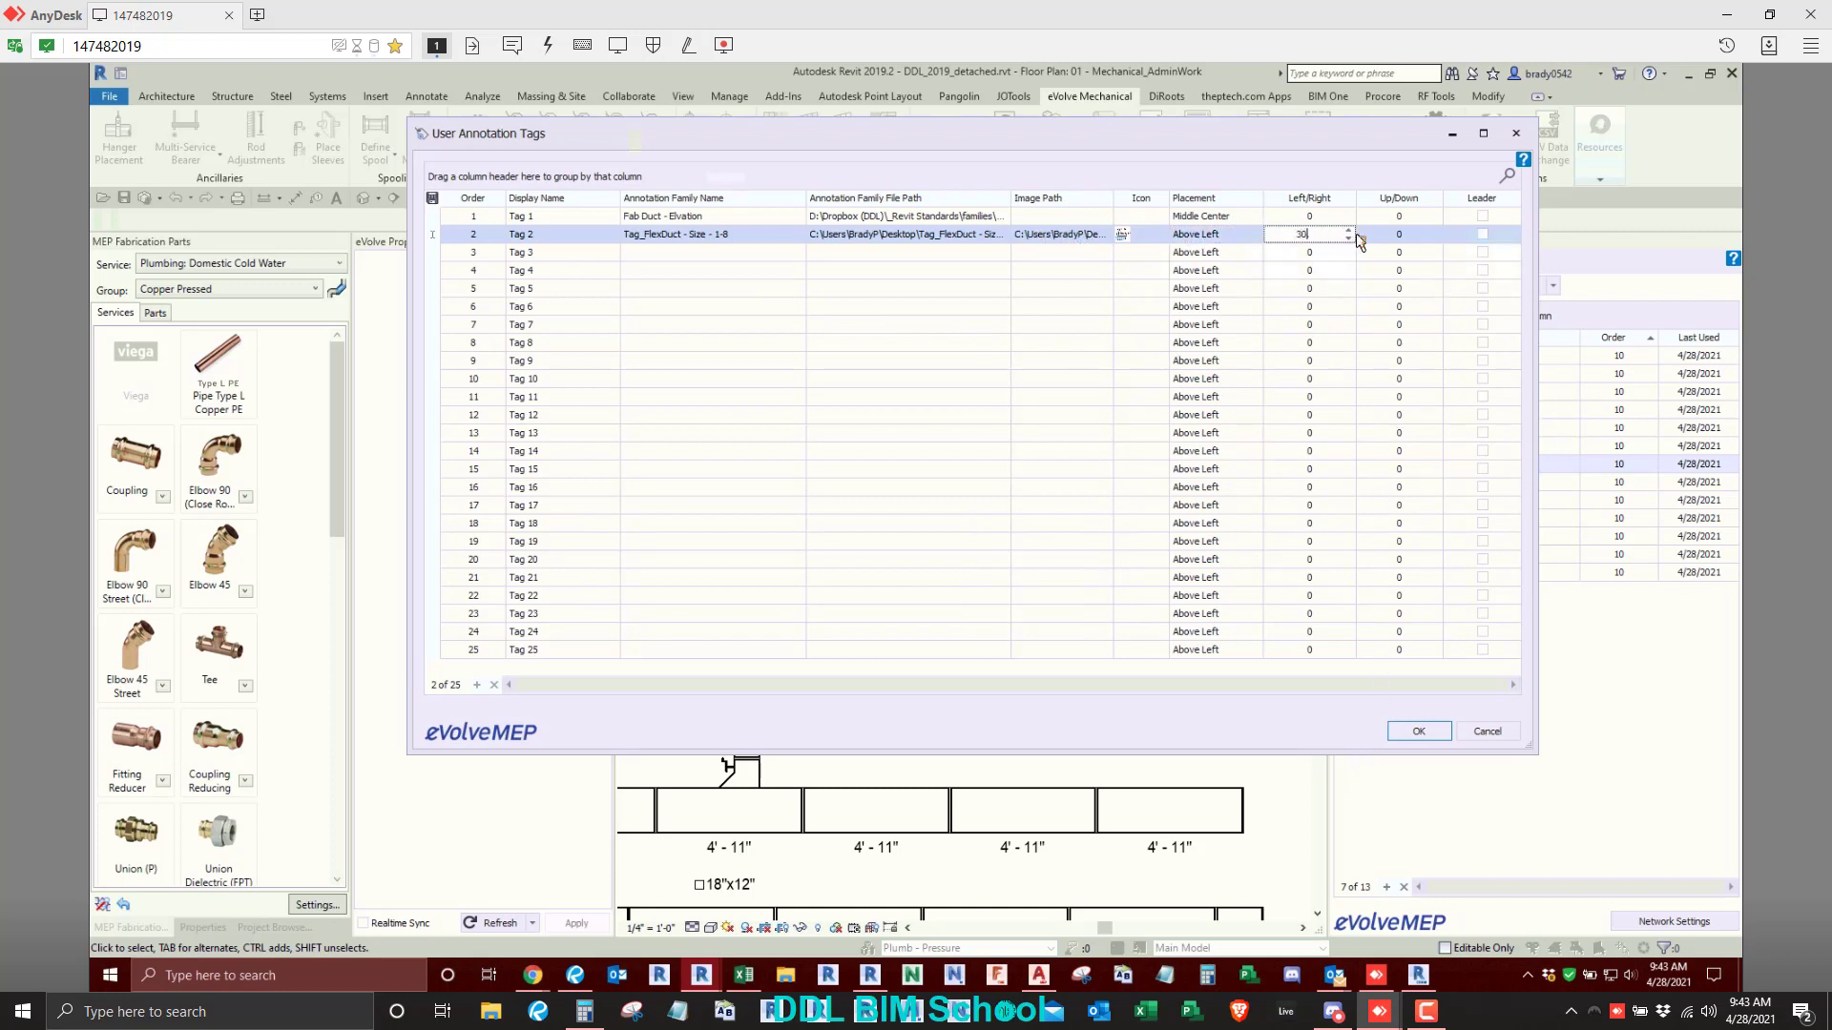
{"action": "left_click", "coordinate": [1422, 238]}
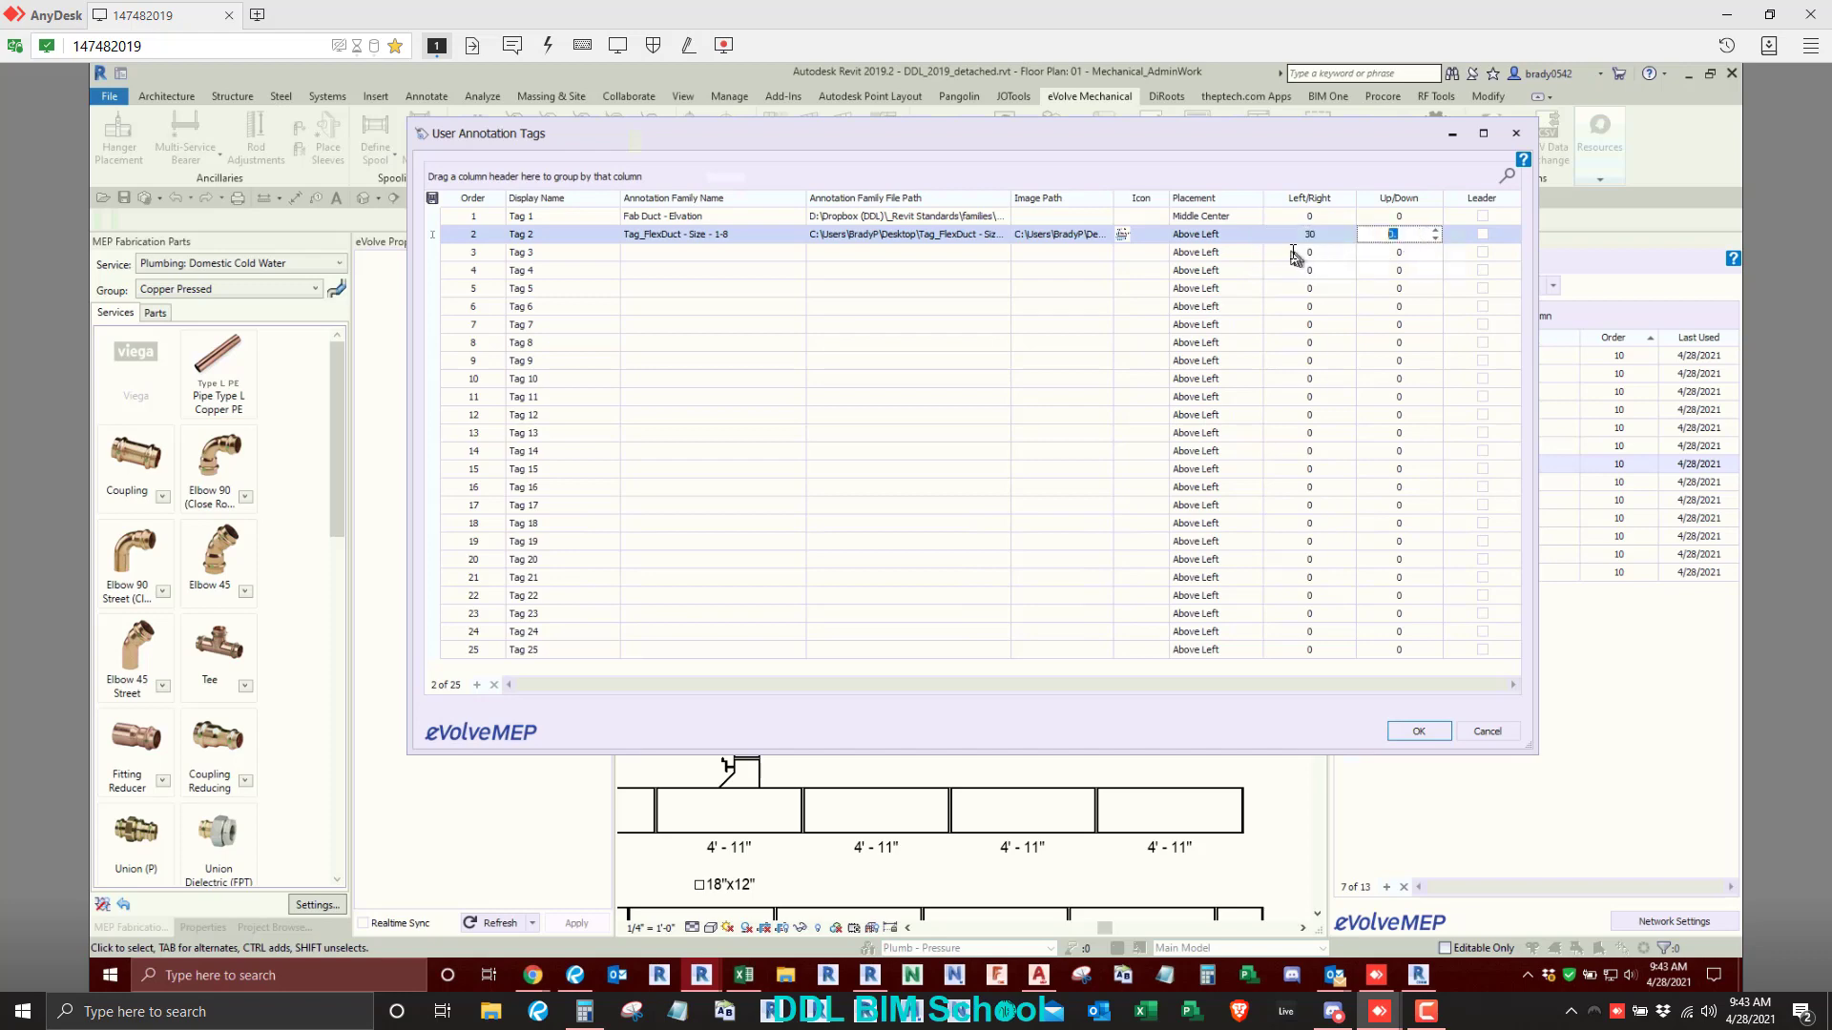
{"action": "type", "text": "-30"}
{"action": "left_click", "coordinate": [1419, 731]}
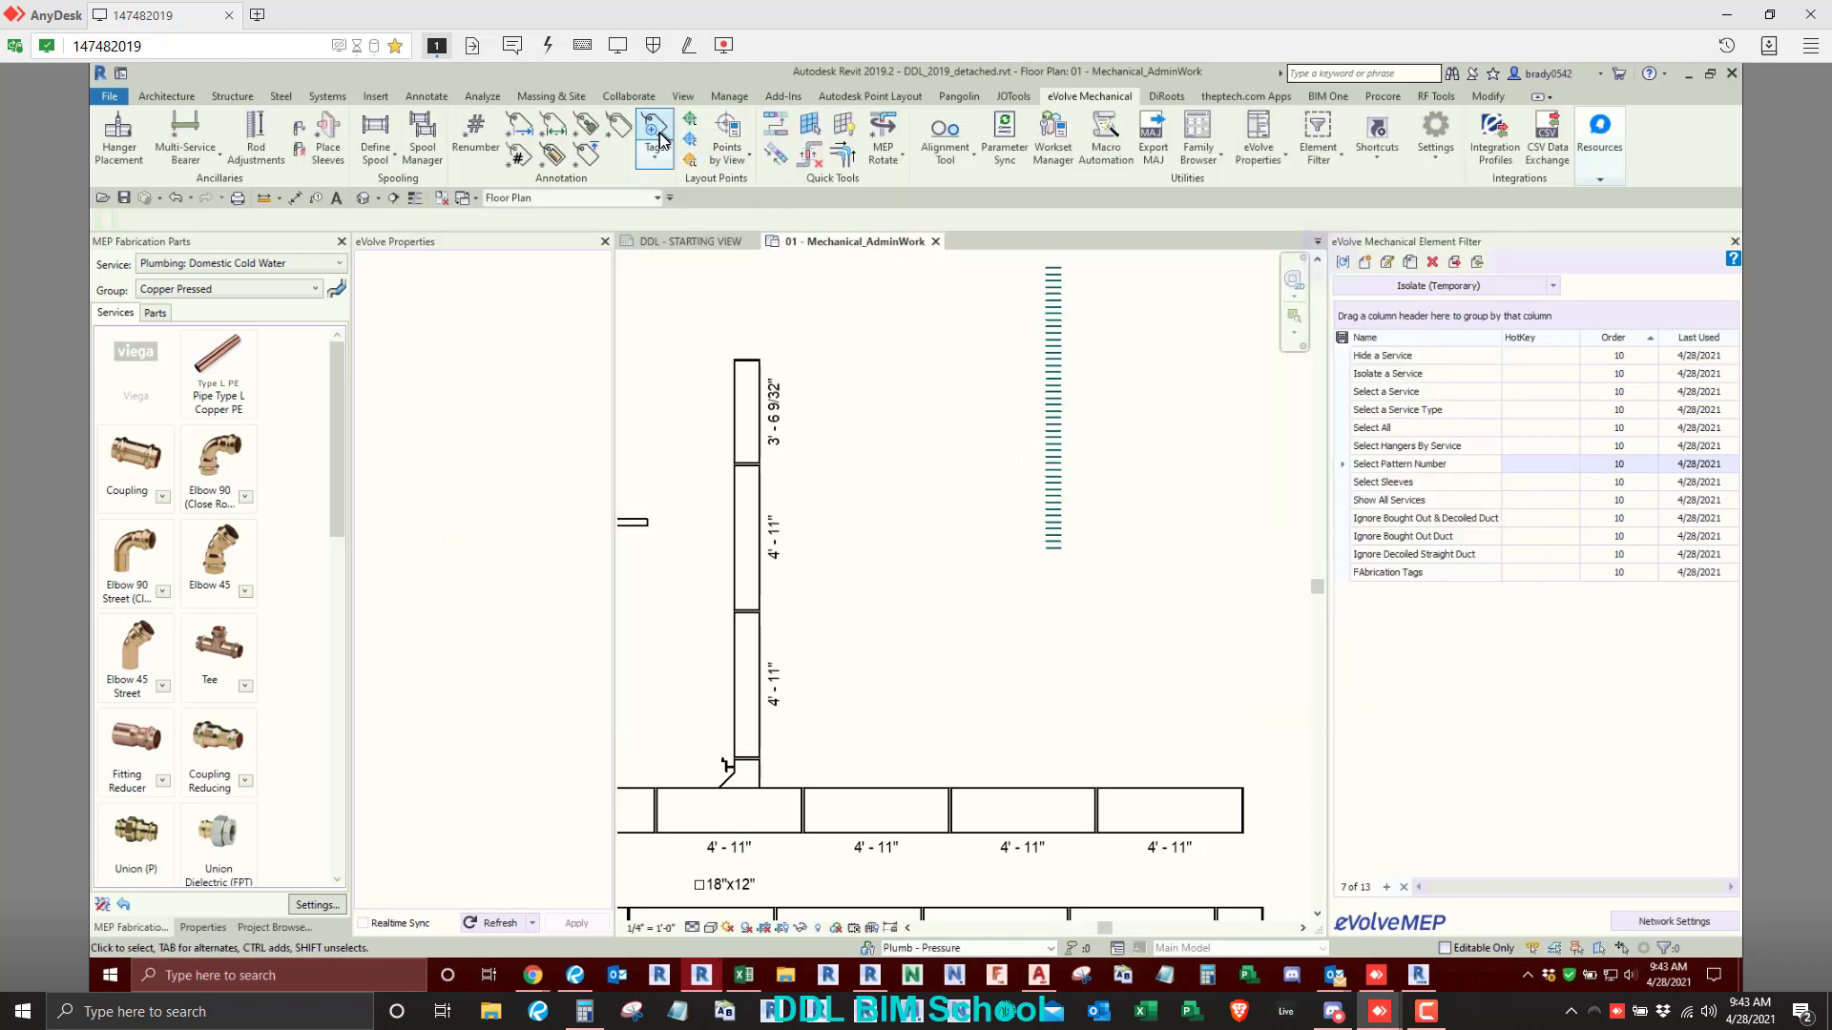
- Change the image of Tag 2 to DDL Logo_Icon.png from the Desktop, accept the list and try the Tag 2 command
{"action": "left_click", "coordinate": [656, 162]}
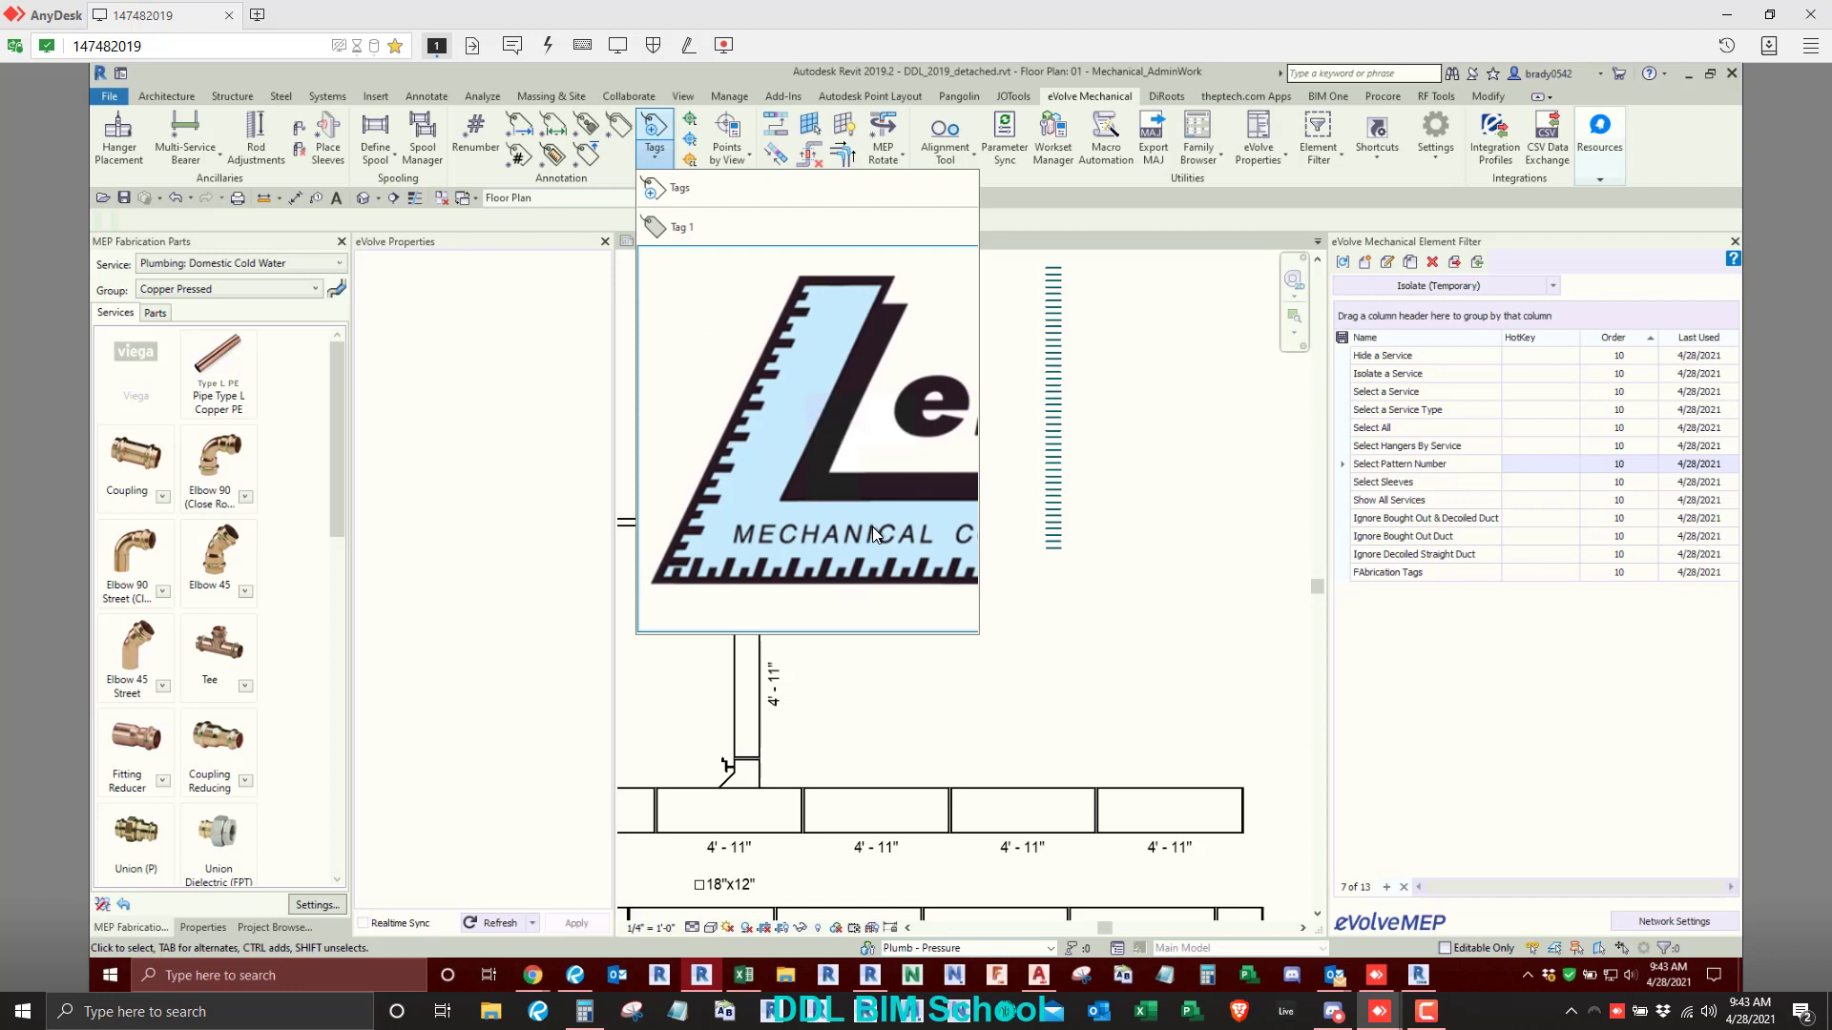
{"action": "left_click", "coordinate": [1016, 351]}
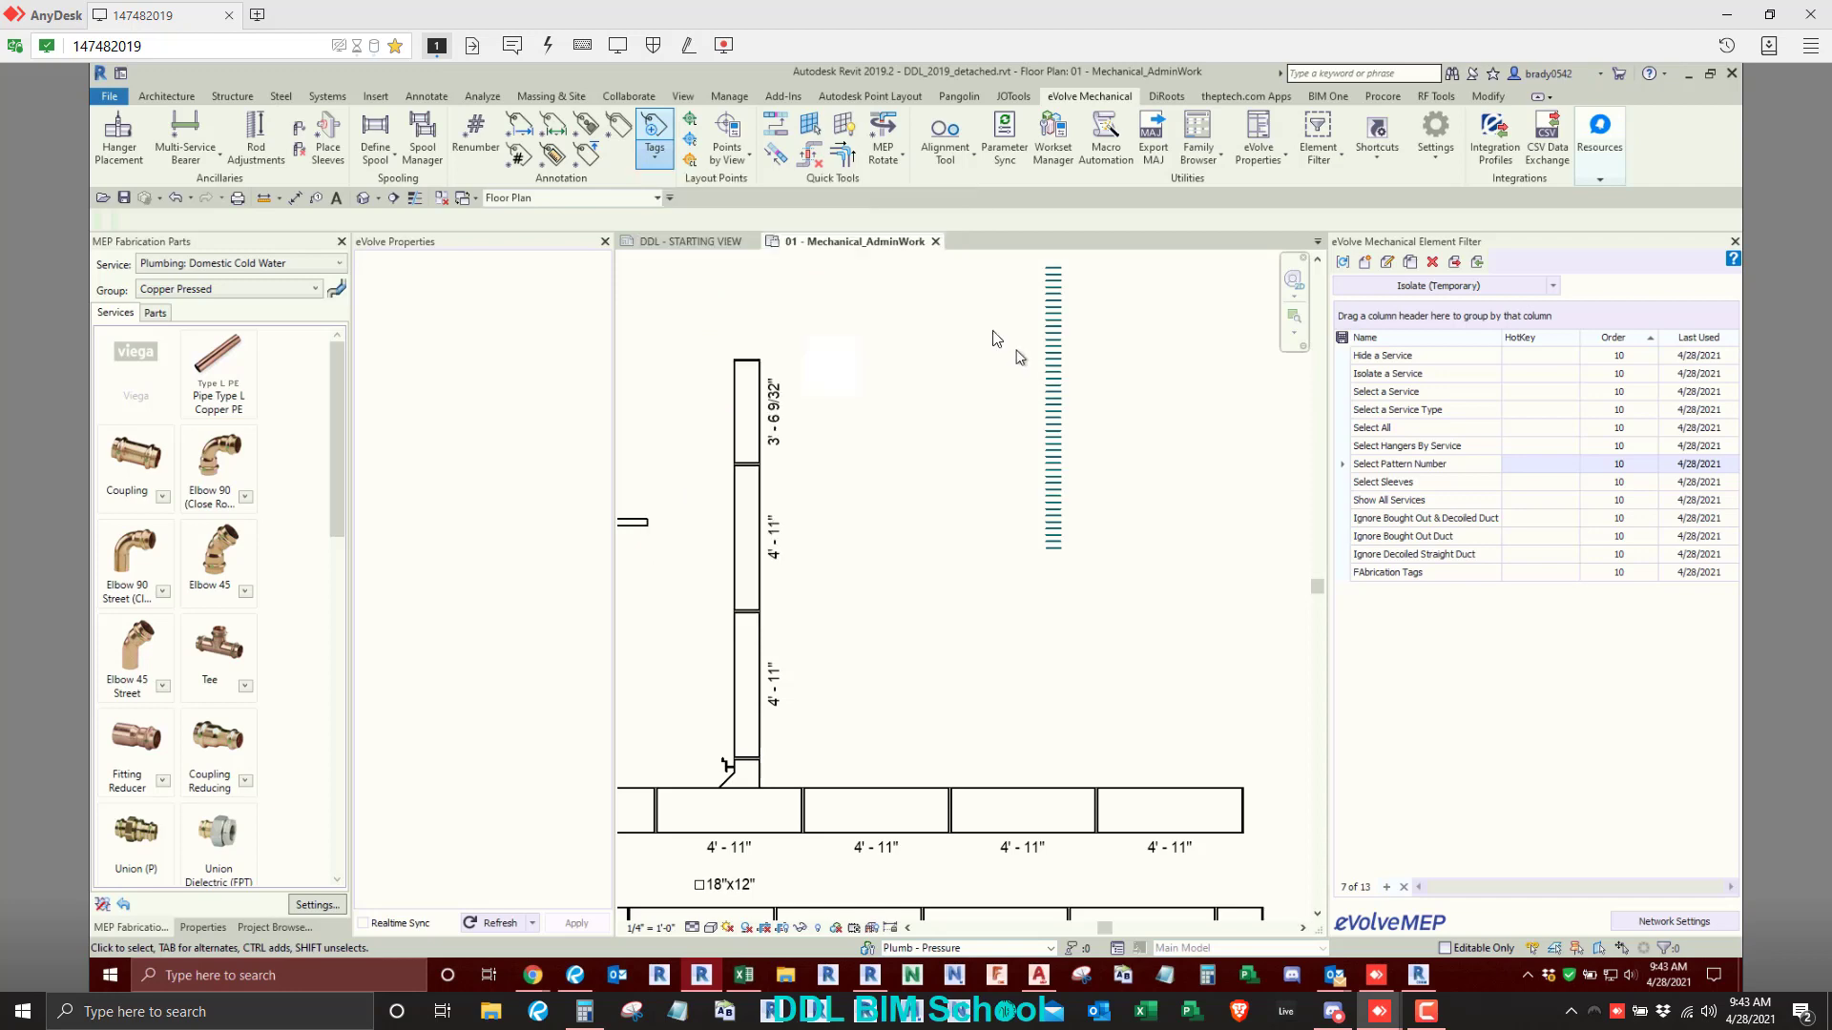
{"action": "left_click", "coordinate": [651, 156]}
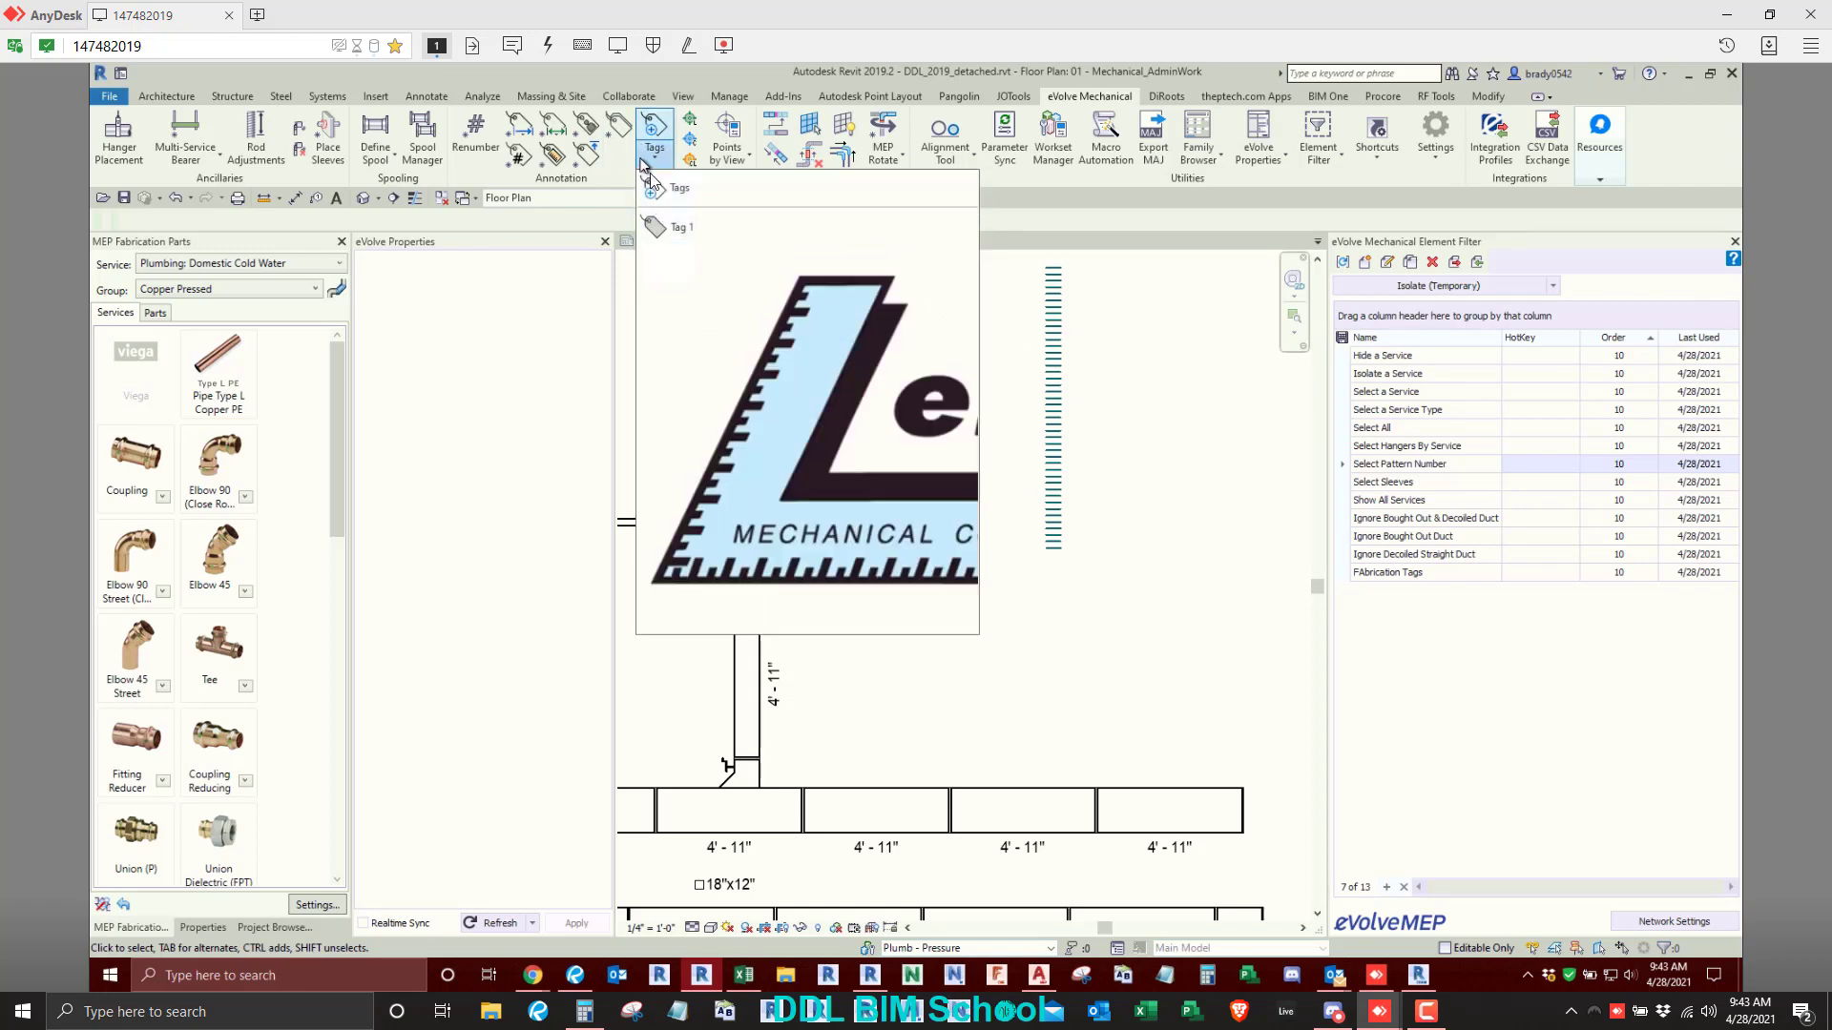
{"action": "left_click", "coordinate": [668, 188]}
{"action": "left_click", "coordinate": [1104, 233]}
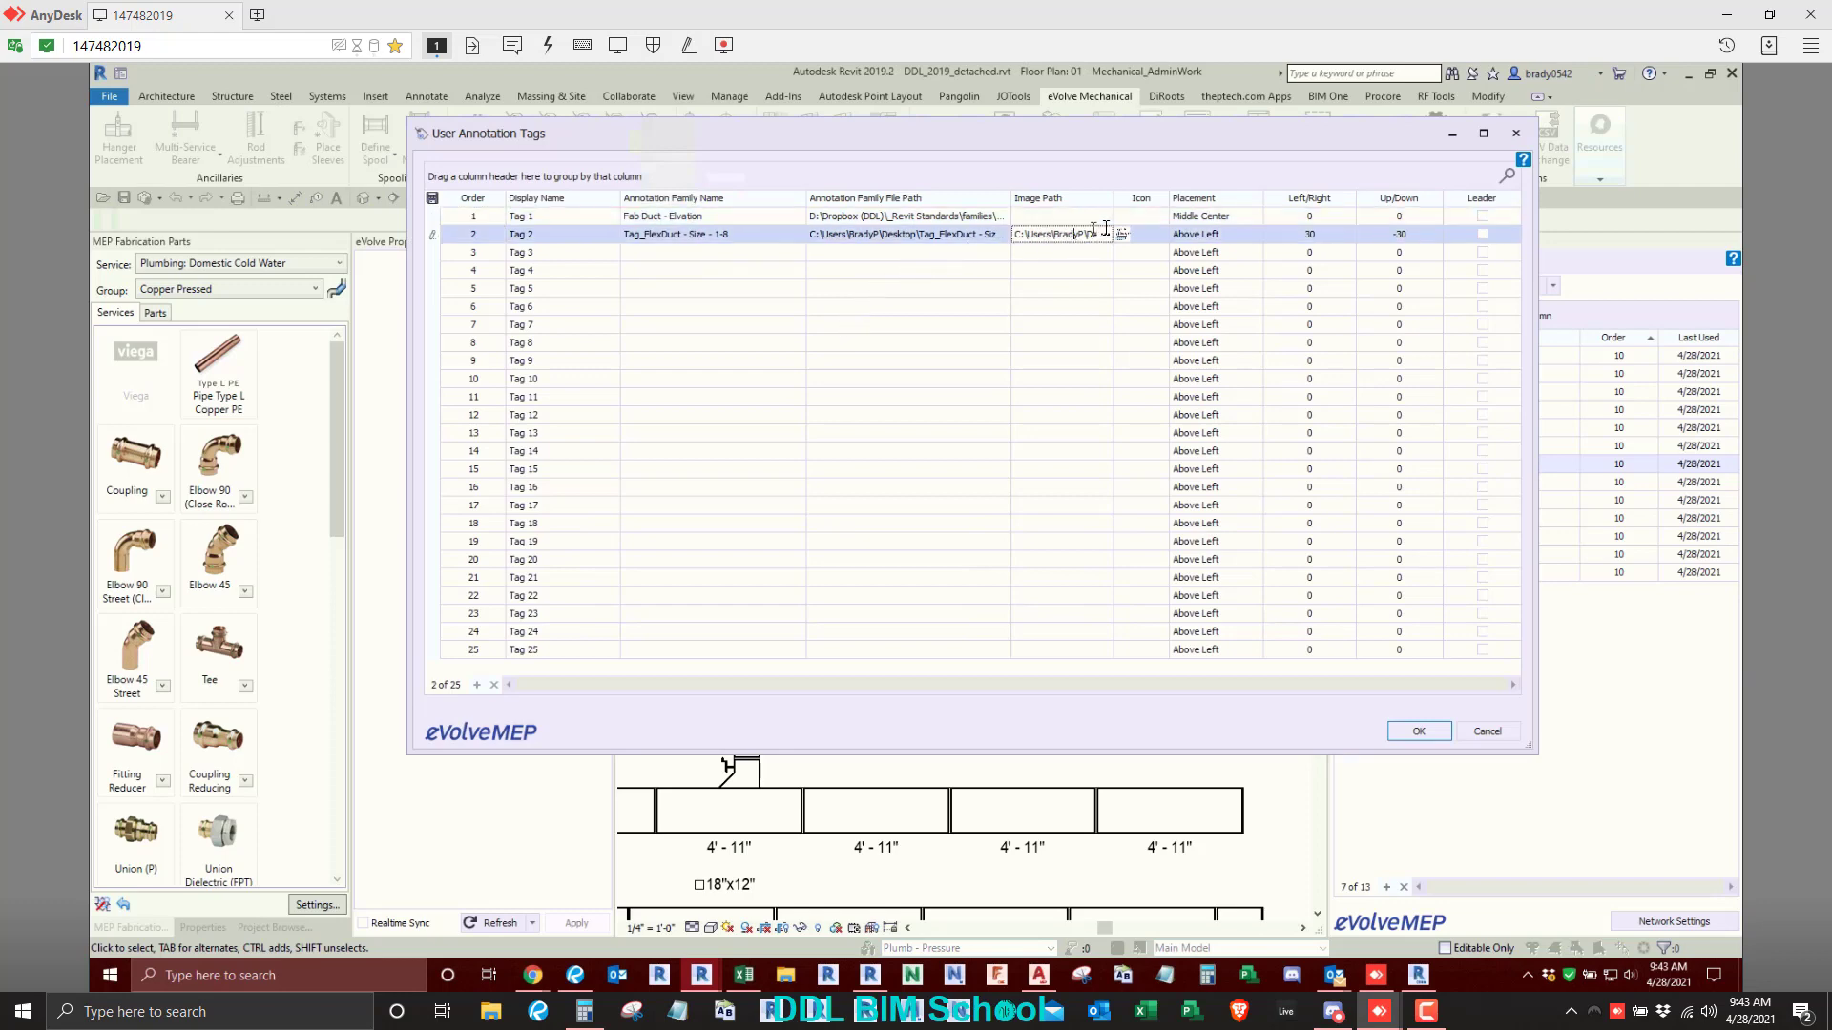
{"action": "left_click", "coordinate": [1104, 234]}
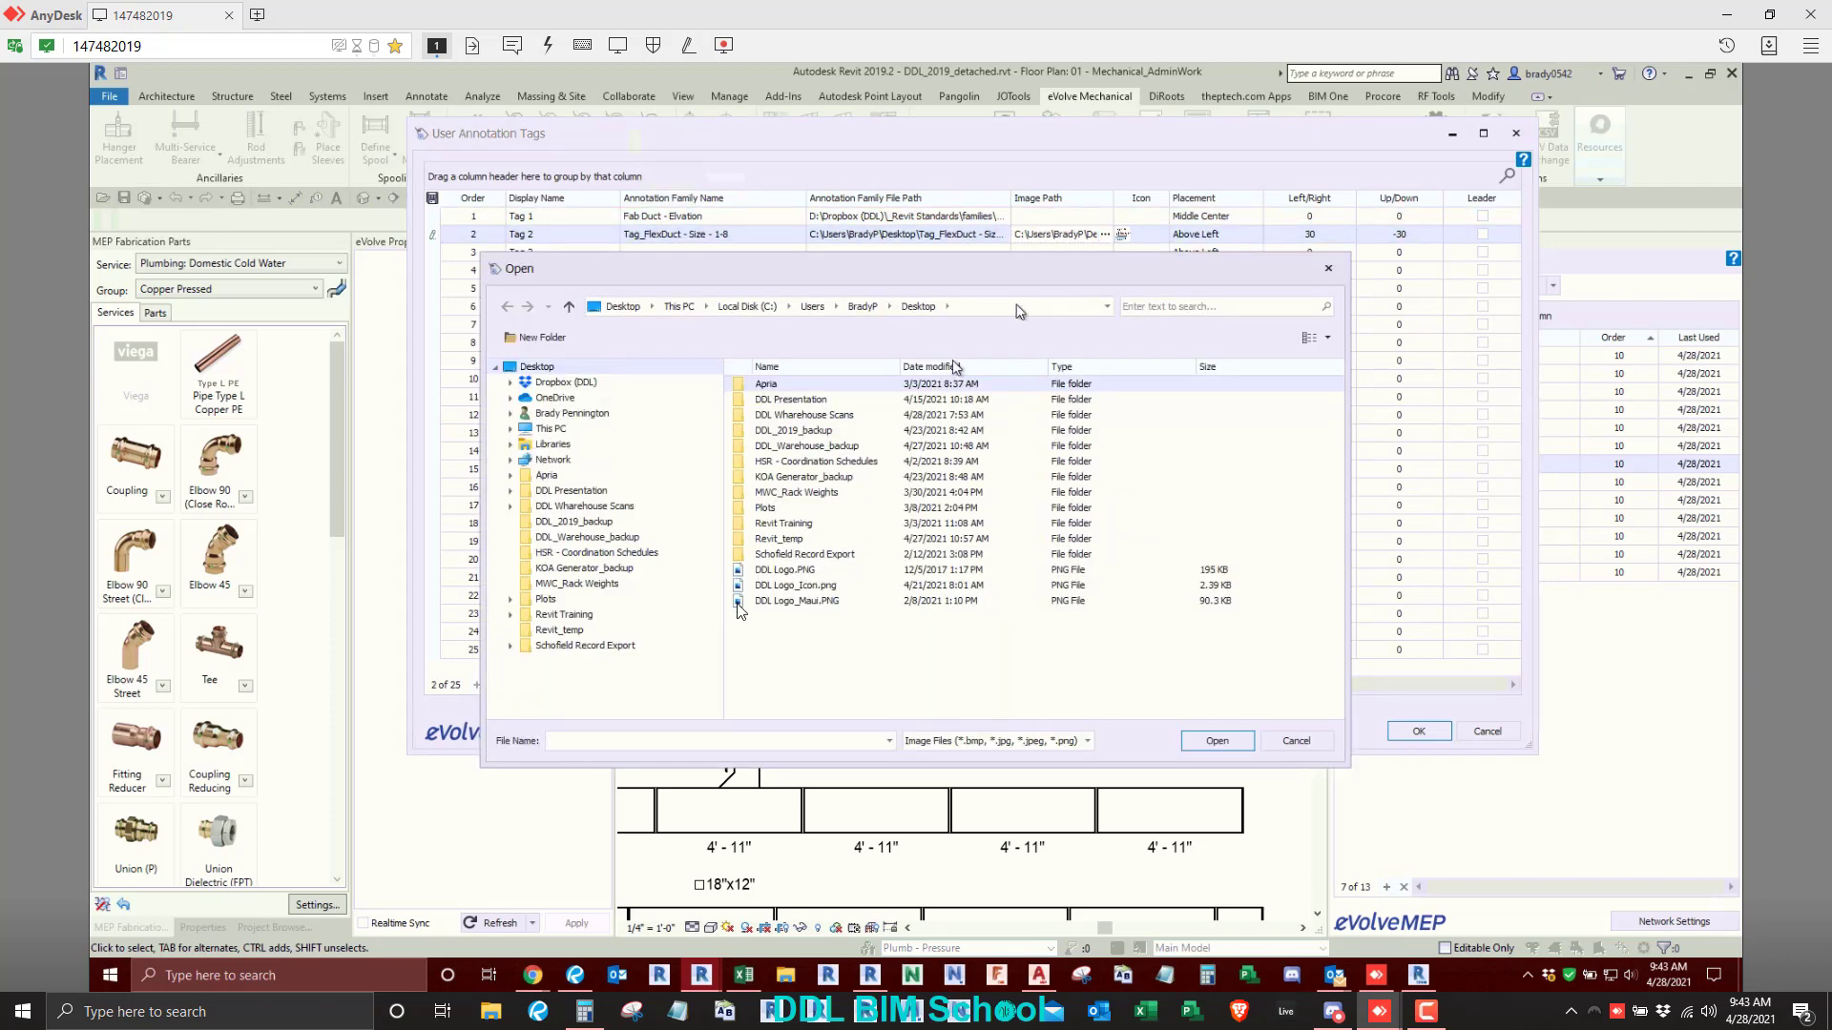
{"action": "left_click", "coordinate": [790, 588]}
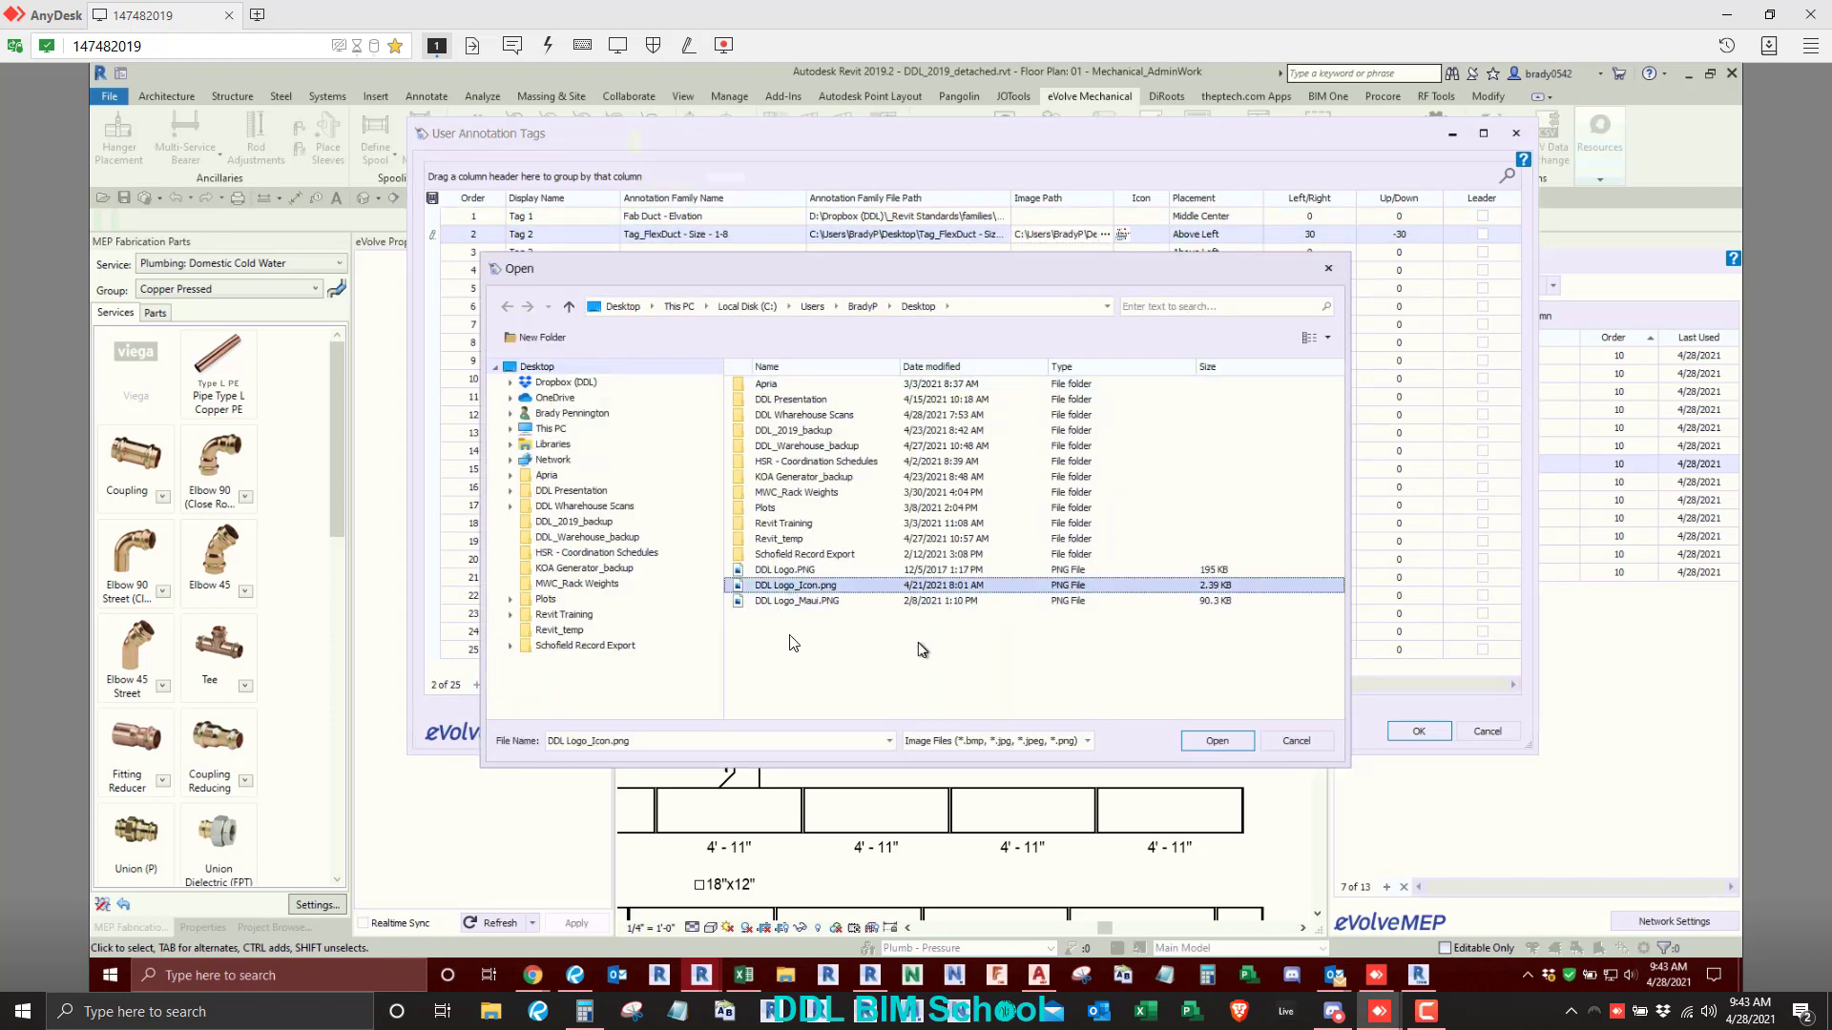
{"action": "left_click", "coordinate": [1206, 741]}
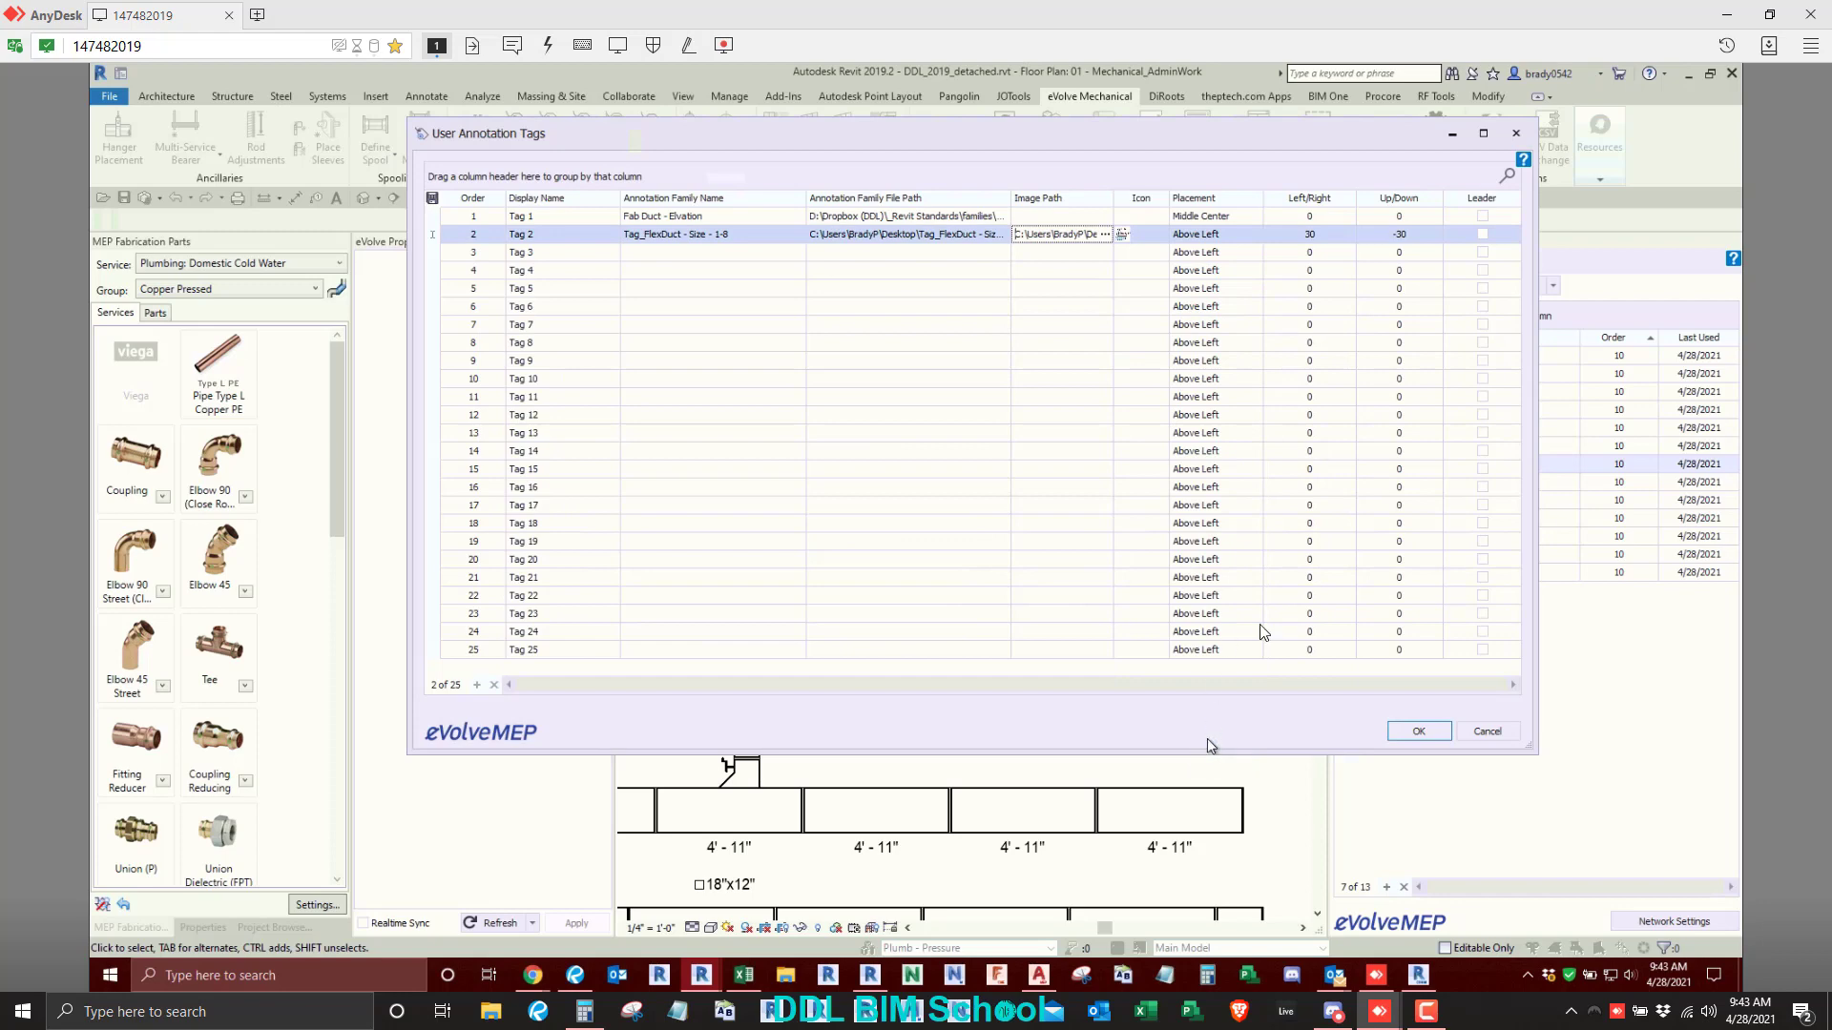
{"action": "left_click", "coordinate": [1409, 732]}
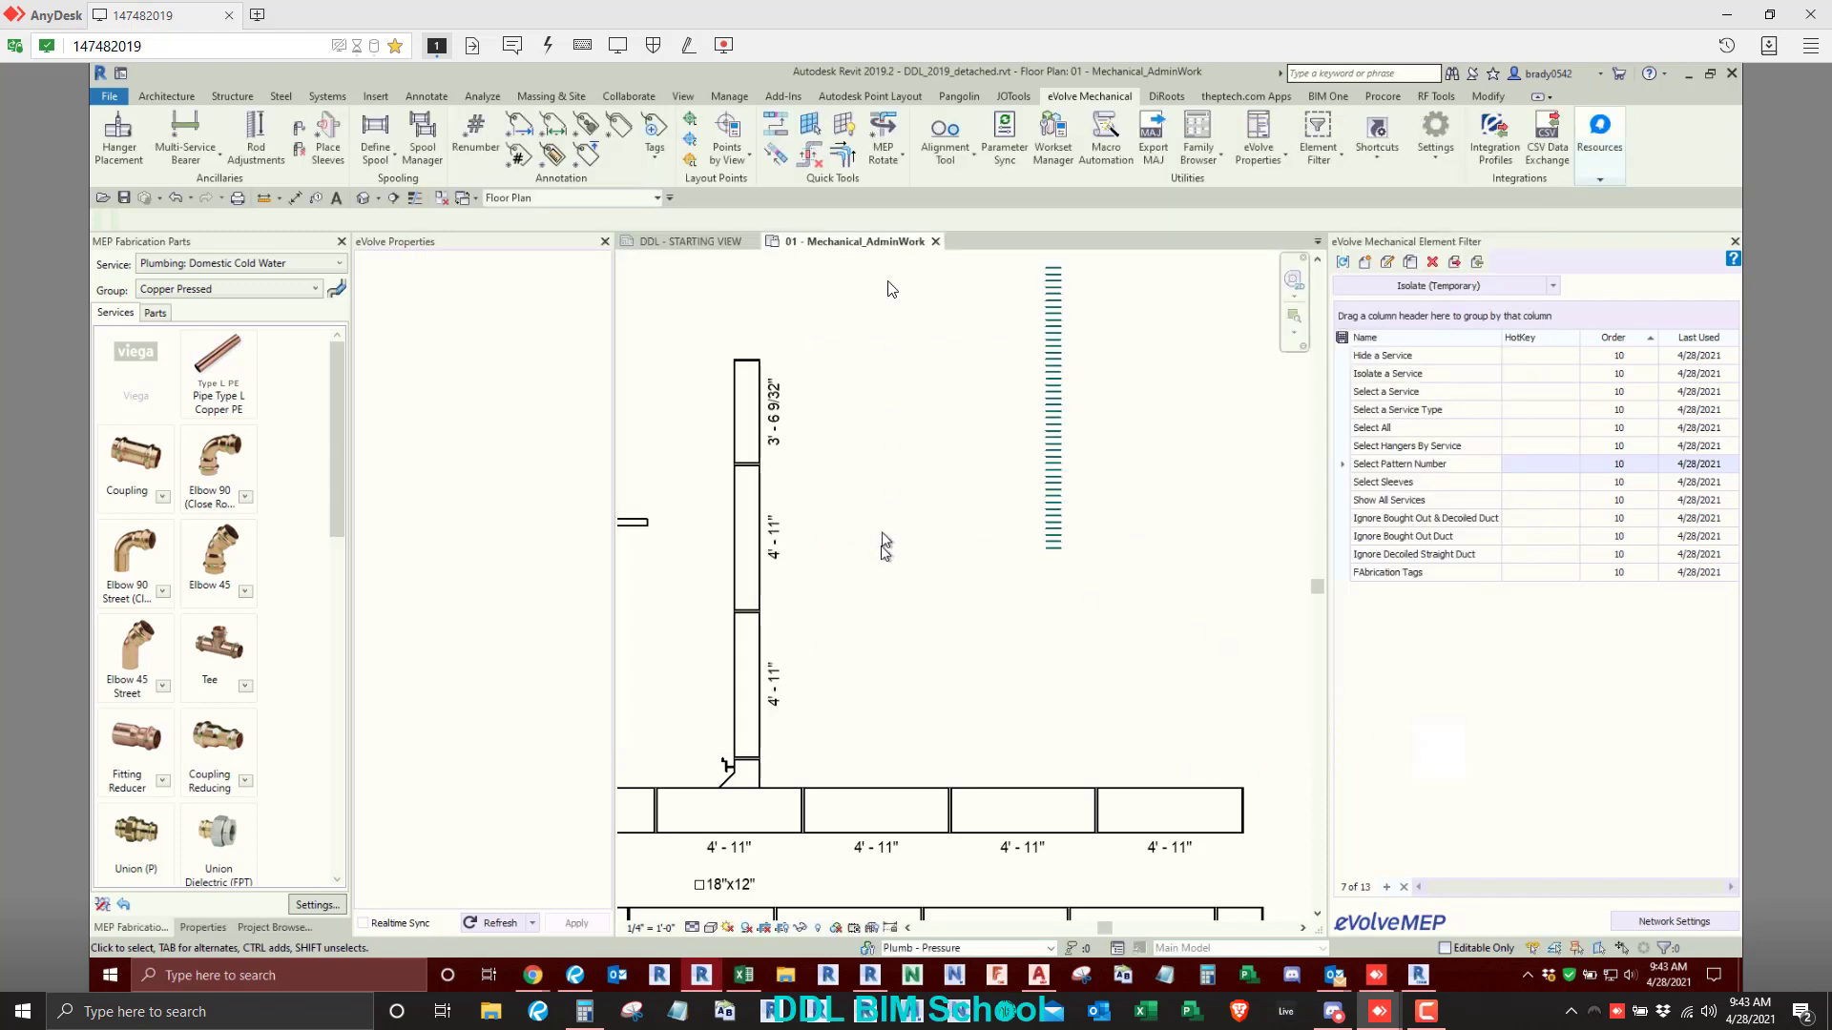
{"action": "left_click", "coordinate": [657, 159]}
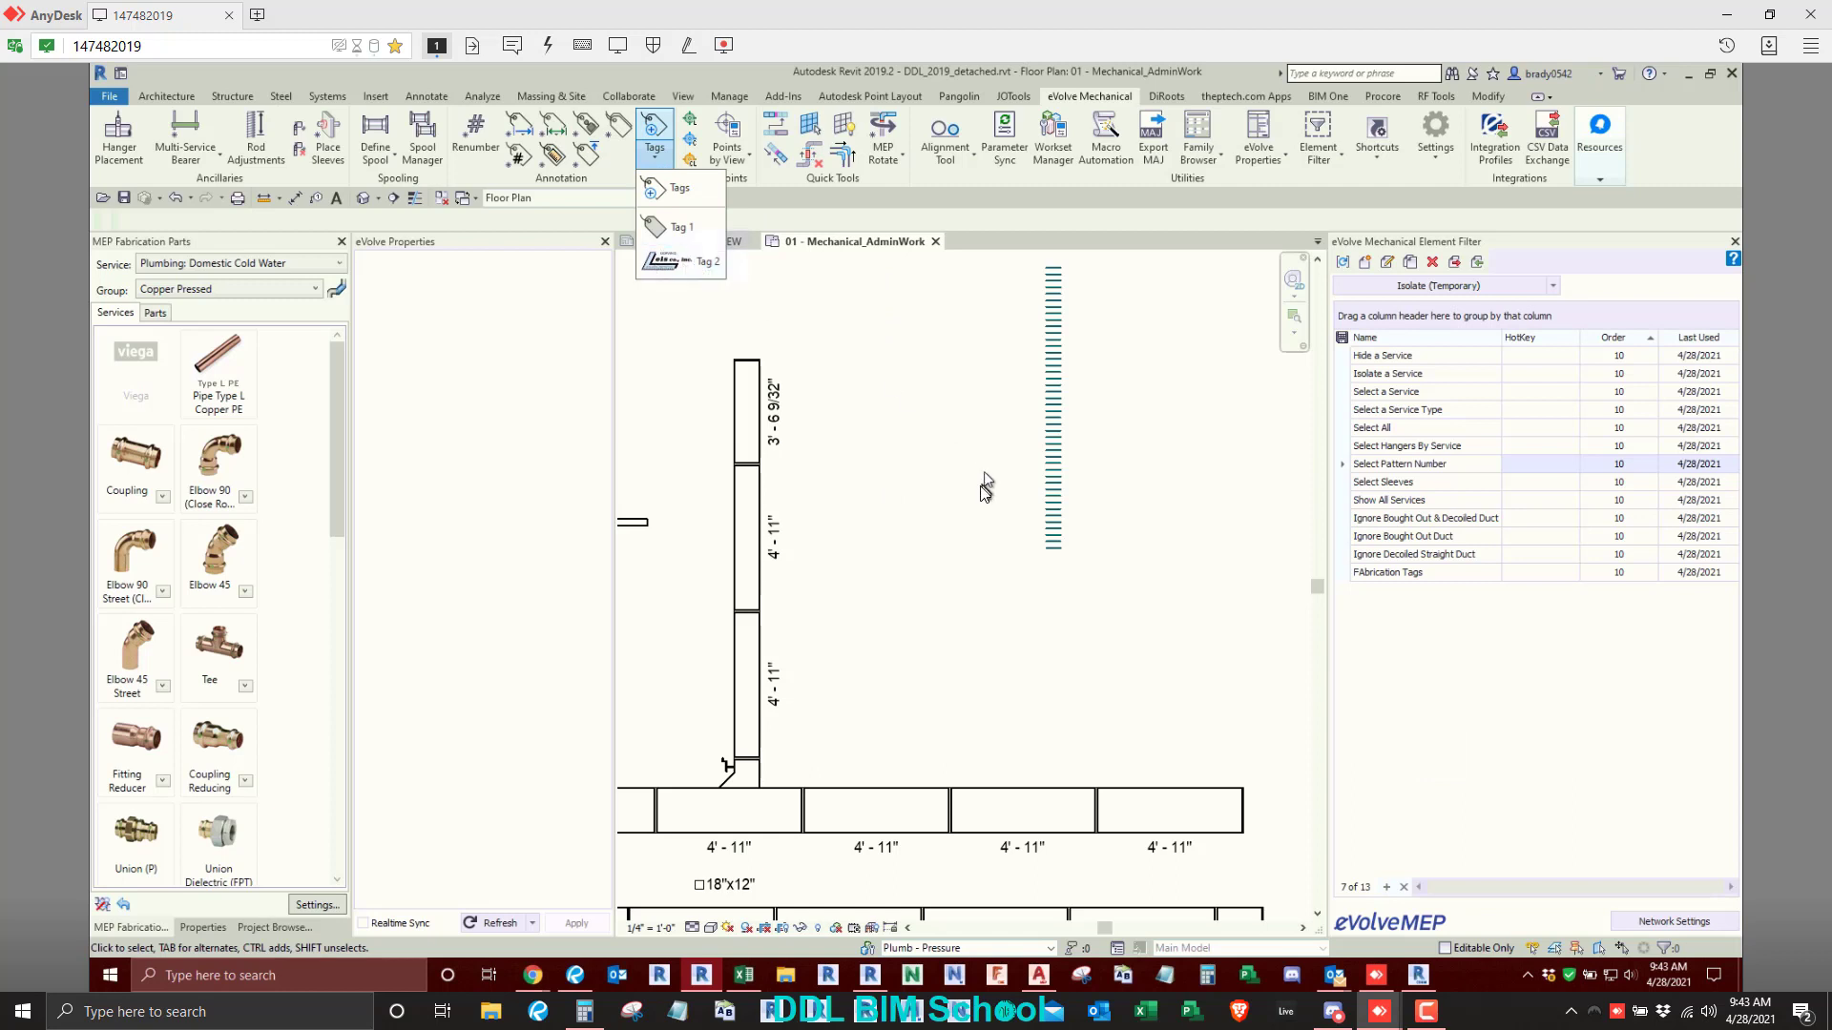
{"action": "left_click", "coordinate": [694, 265]}
- Switch to File Explorer, sort the Desktop files by type and view the image DDL Logo_Maui.PNG
{"action": "left_click", "coordinate": [786, 975]}
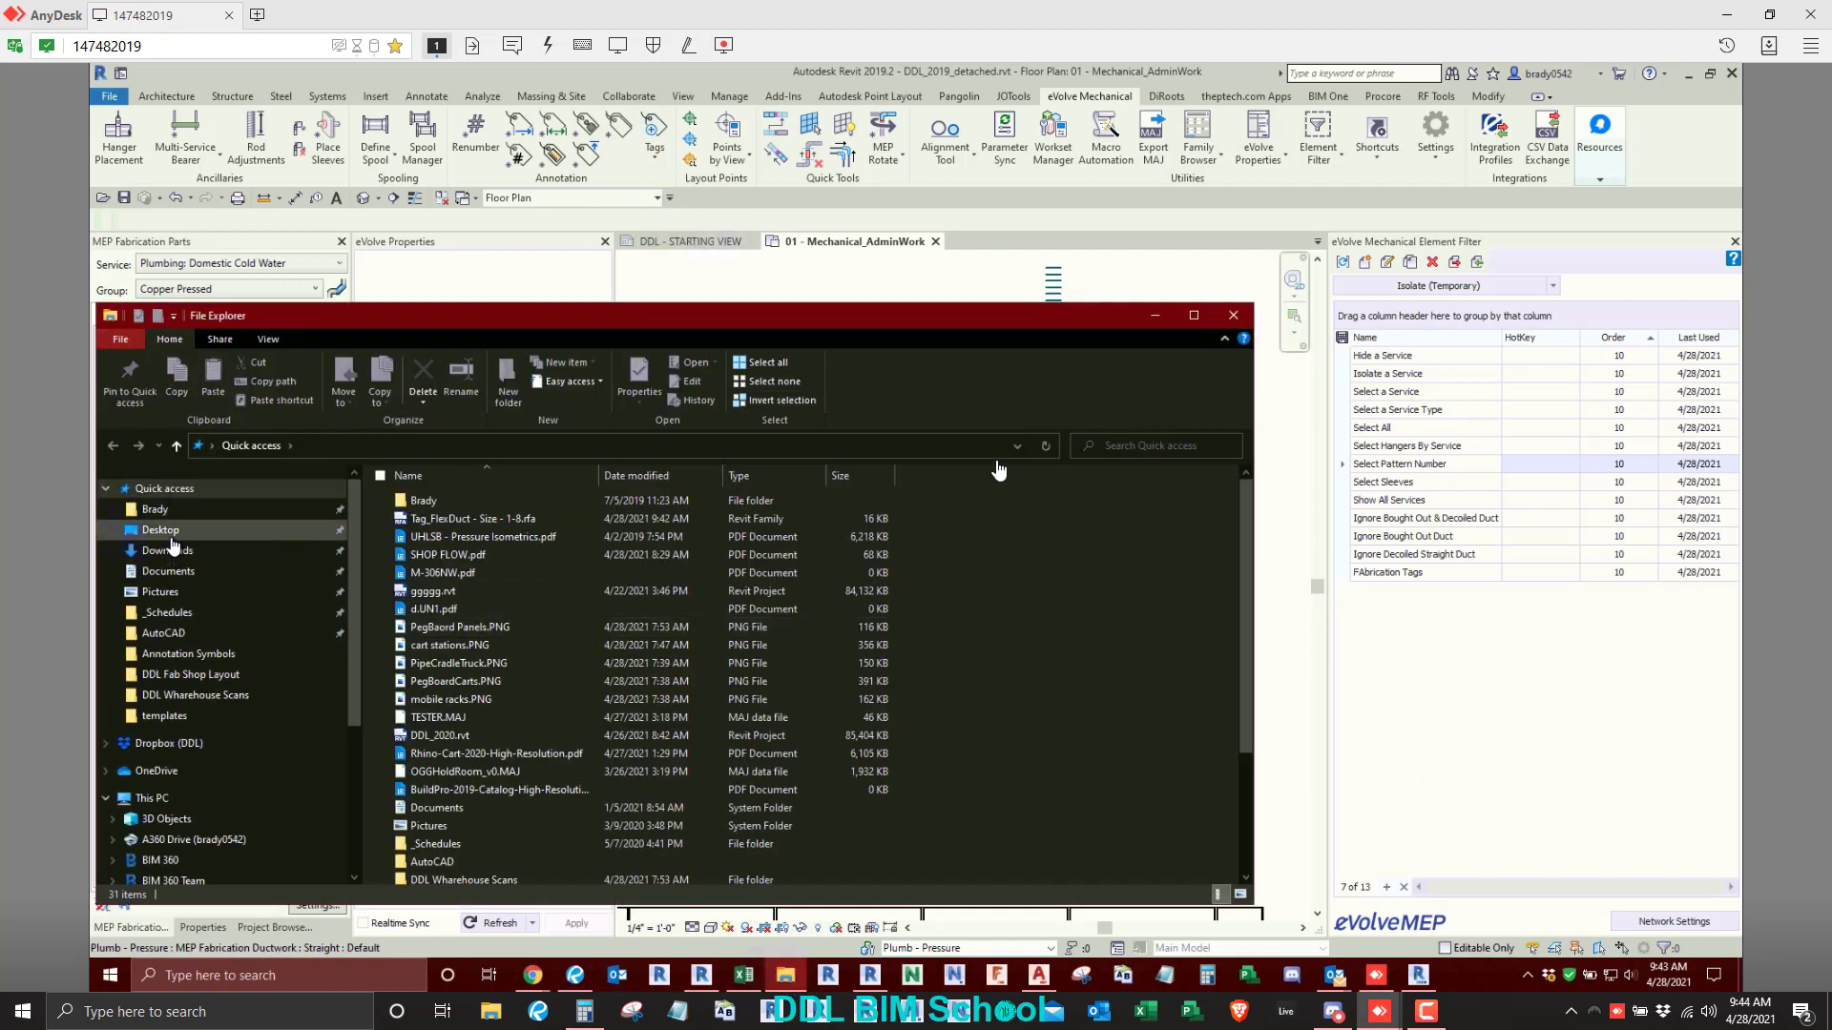
{"action": "left_click", "coordinate": [159, 530]}
{"action": "left_click", "coordinate": [1193, 315]}
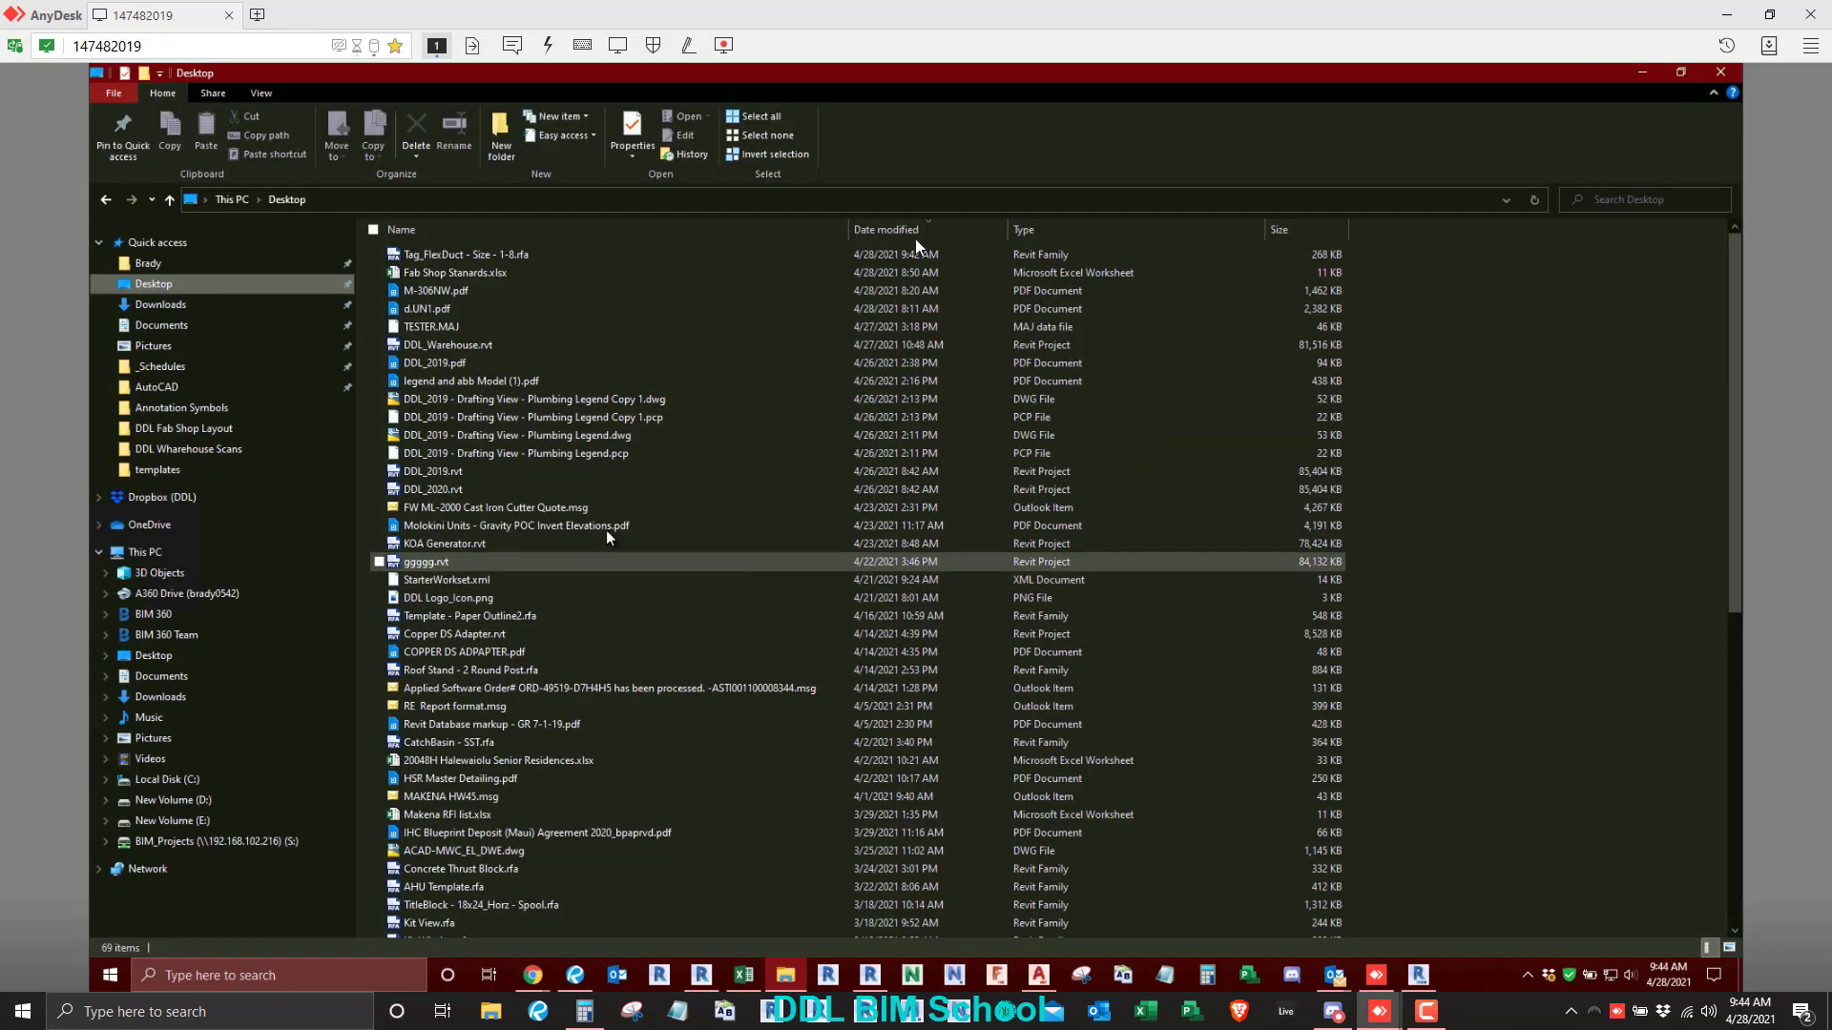
{"action": "left_click", "coordinate": [1049, 230]}
{"action": "scroll", "coordinate": [523, 712], "scroll_direction": "down", "scroll_amount": 2}
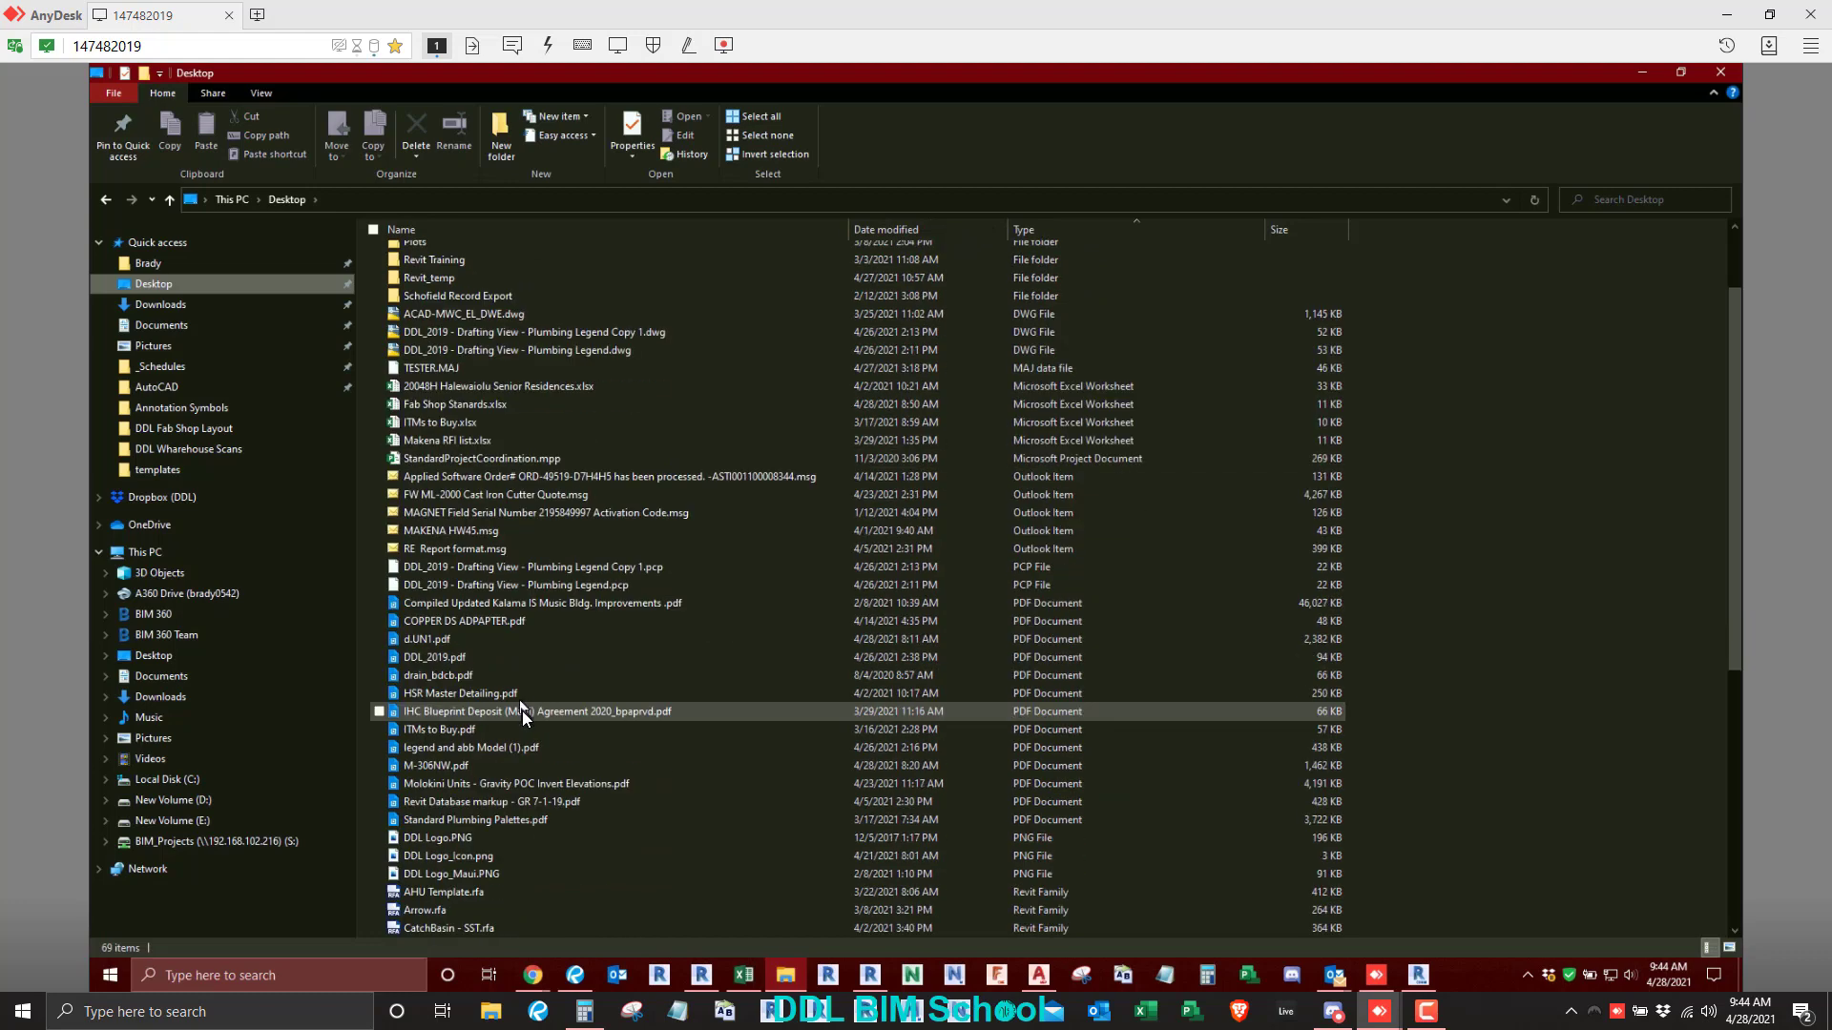
{"action": "scroll", "coordinate": [523, 712], "scroll_direction": "down", "scroll_amount": 7}
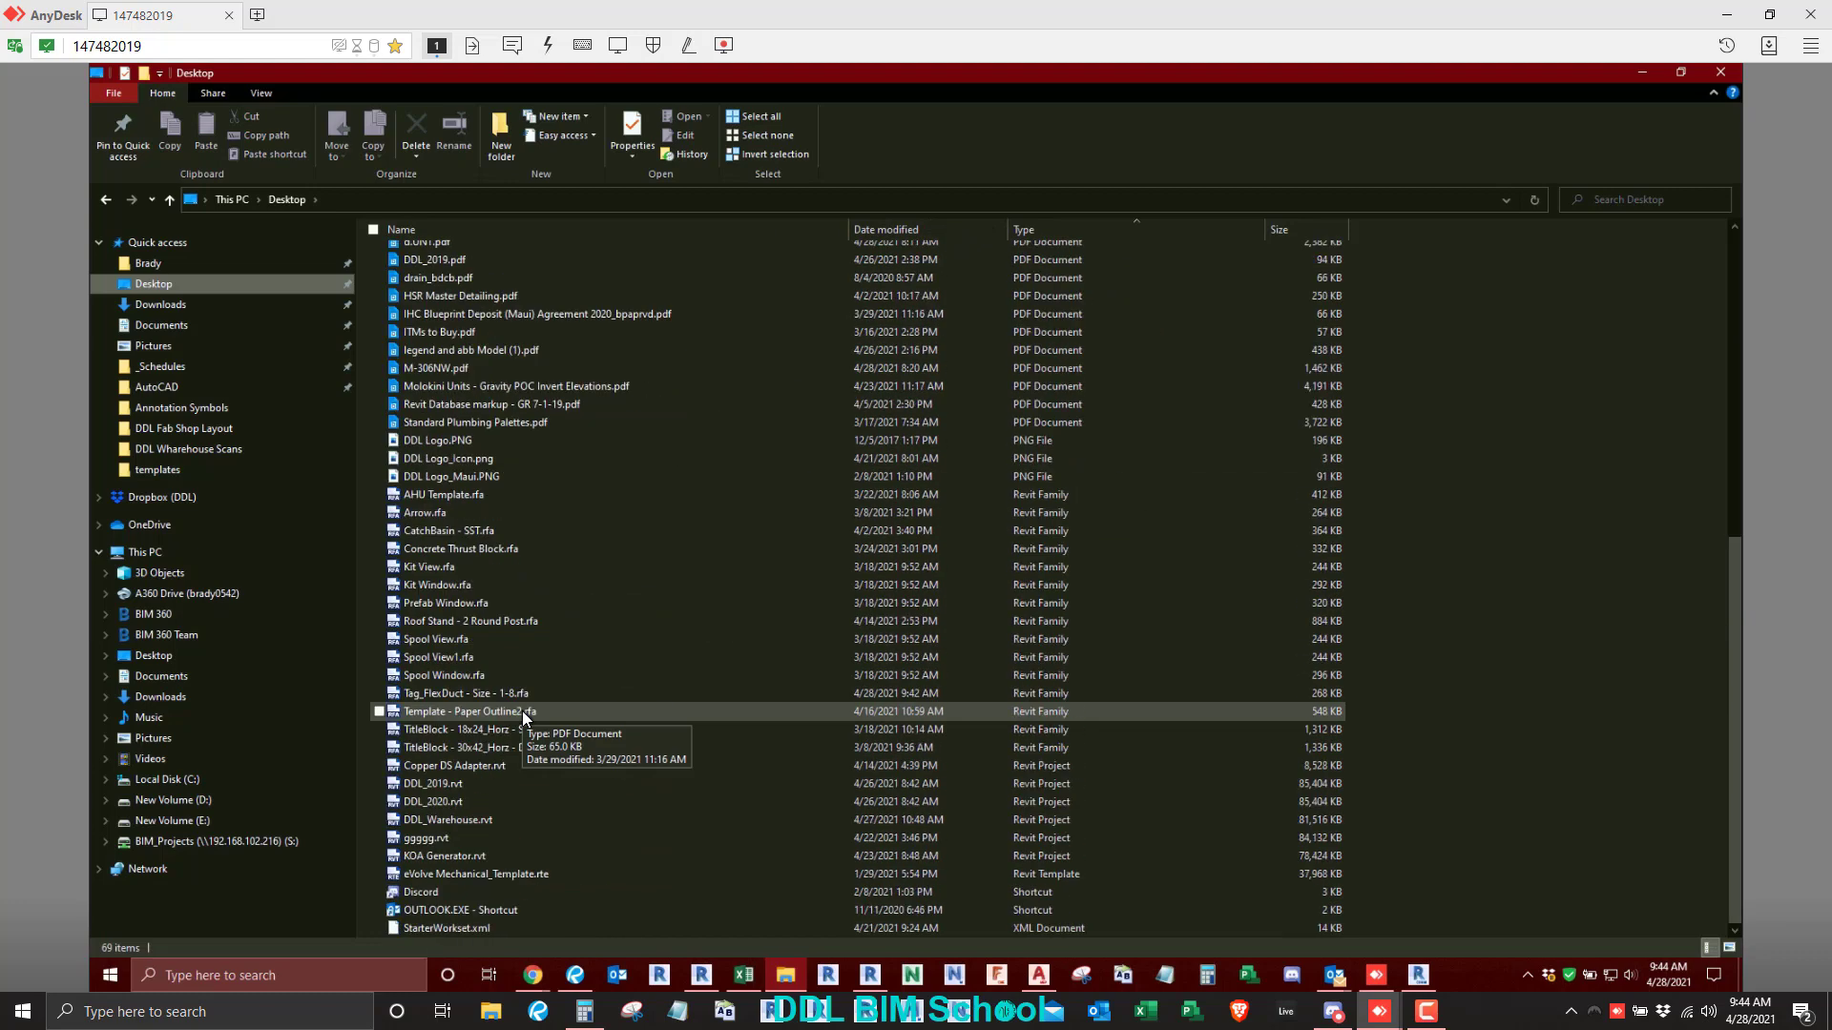
{"action": "double_click", "coordinate": [472, 475]}
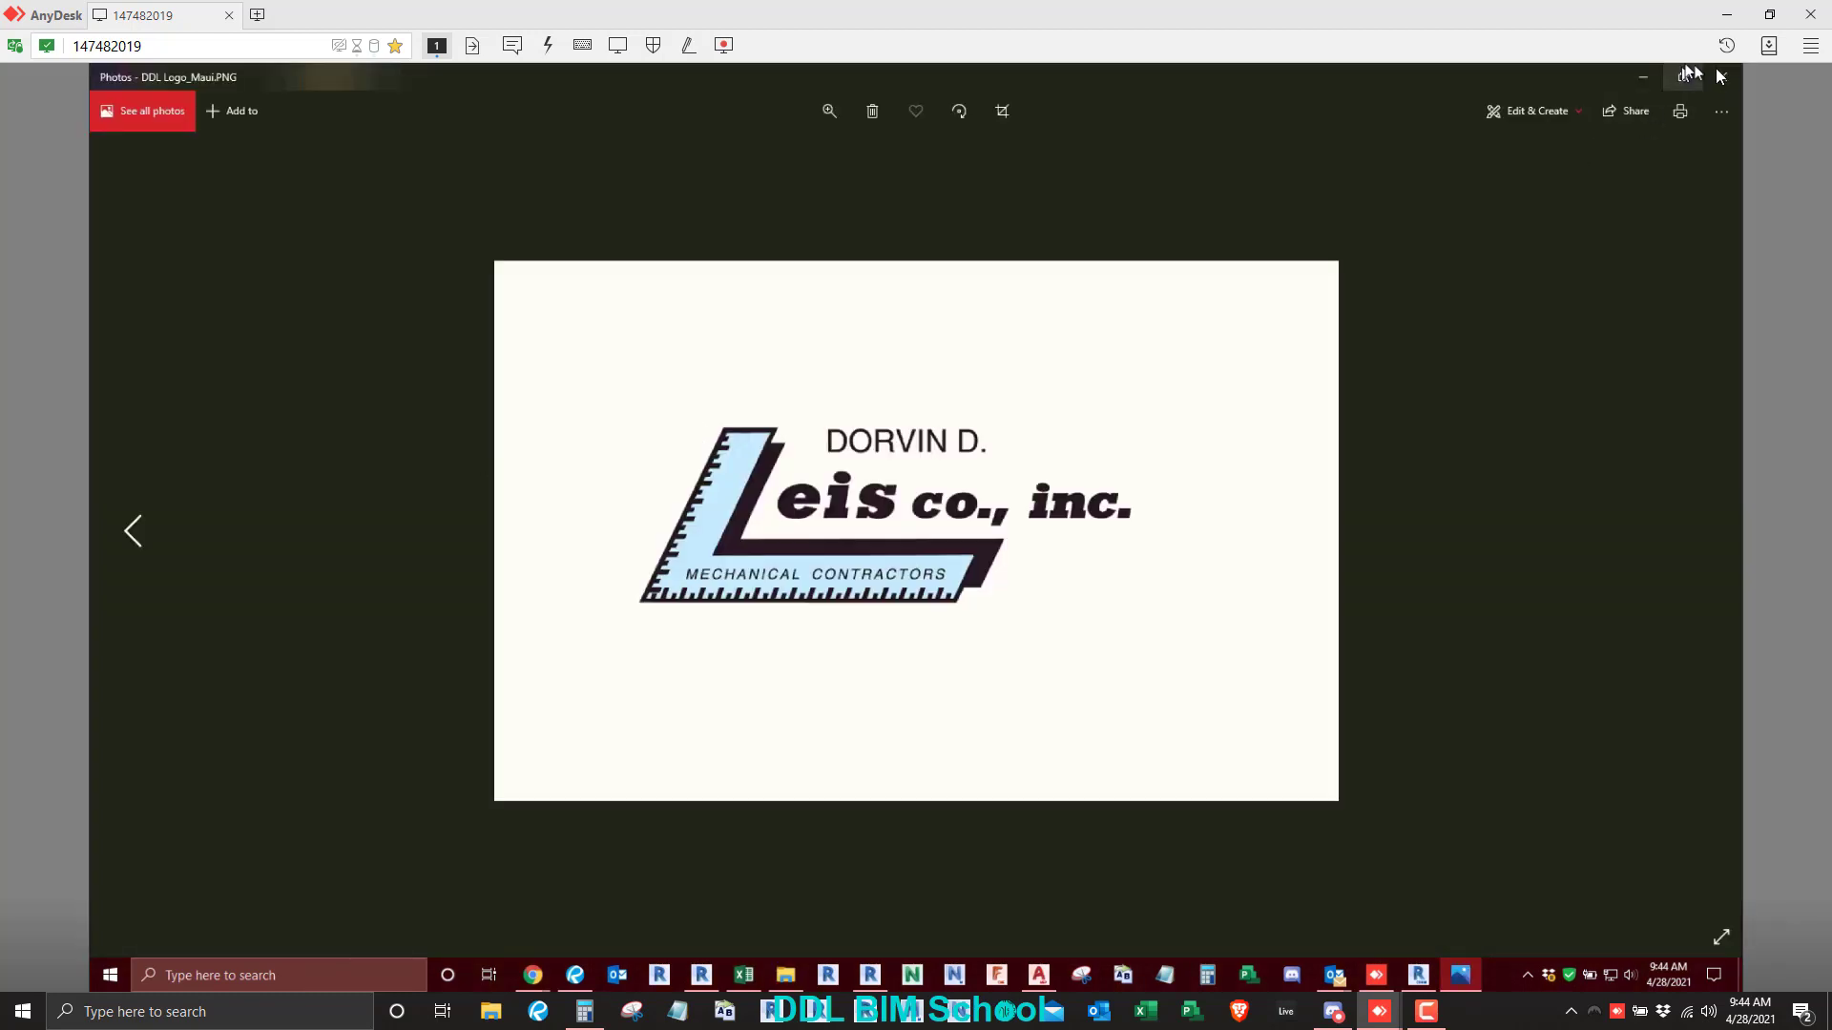
{"action": "left_click", "coordinate": [1722, 77]}
- Open DDL Logo_Maui.PNG in Paint, resize it to 100 by 100 pixels without maintaining the aspect ratio, and close it without saving
{"action": "right_click", "coordinate": [485, 477]}
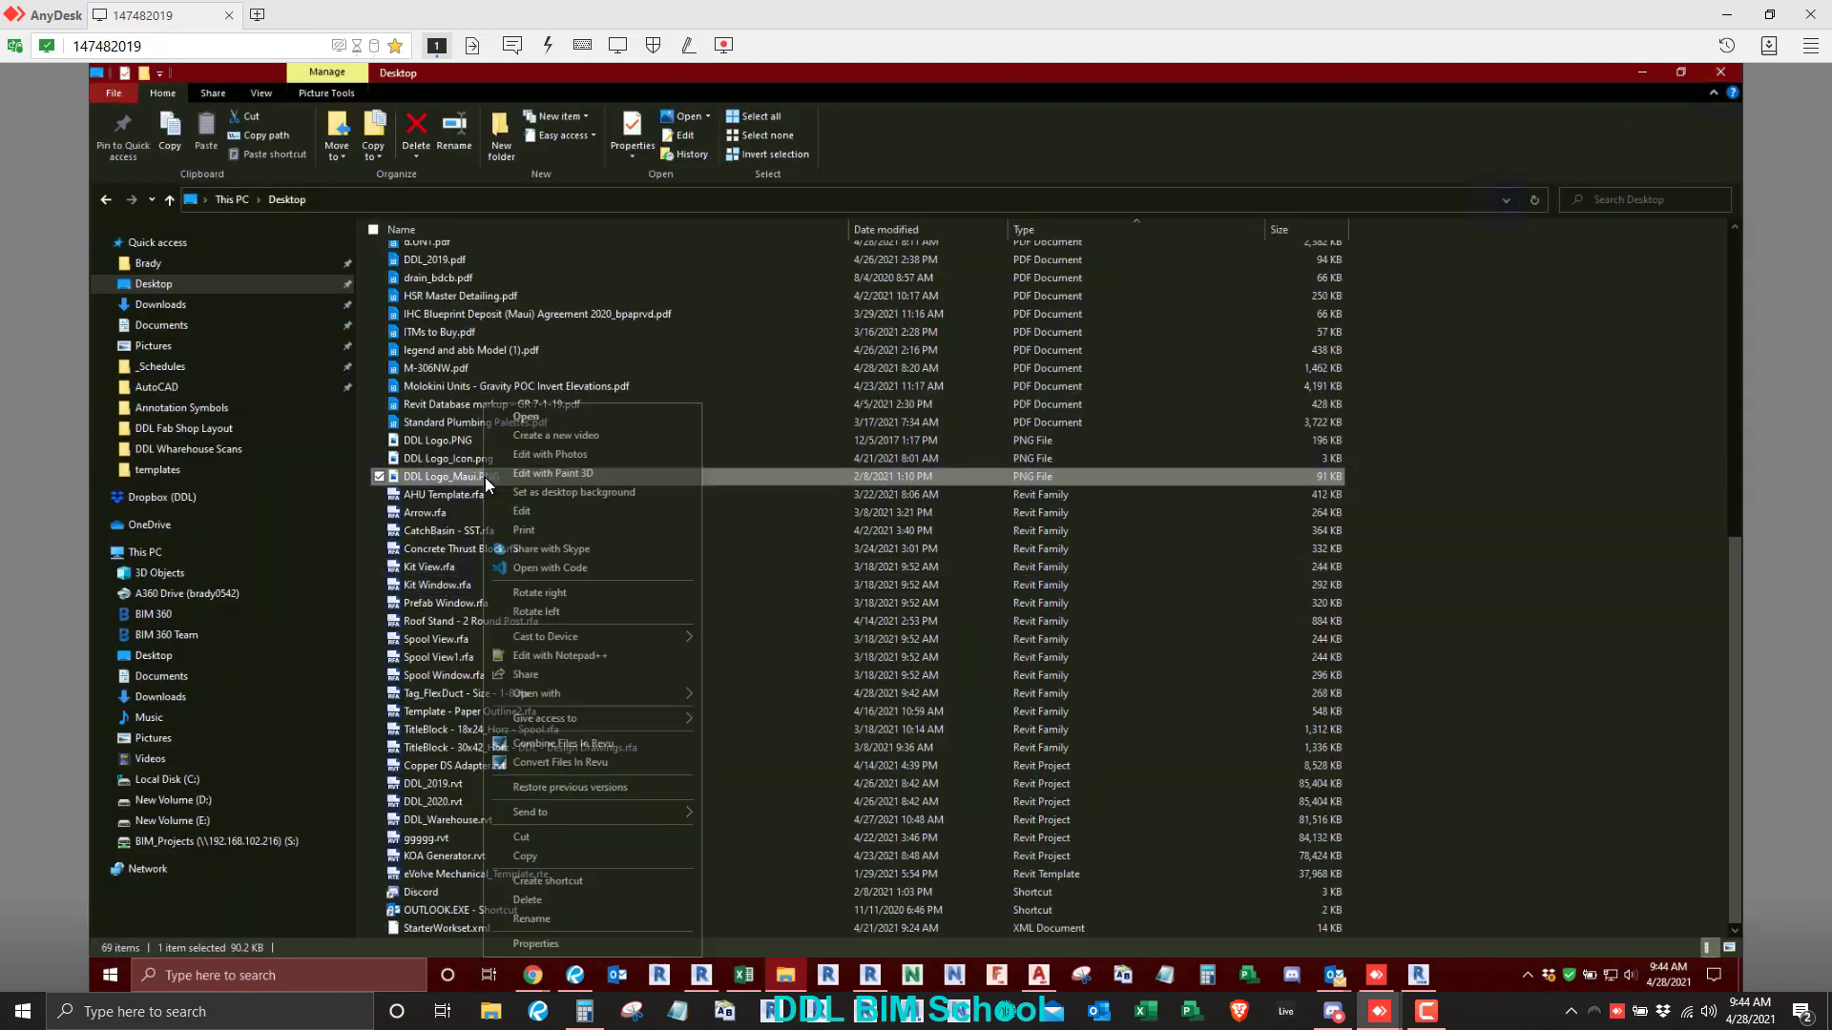
{"action": "left_click", "coordinate": [523, 512]}
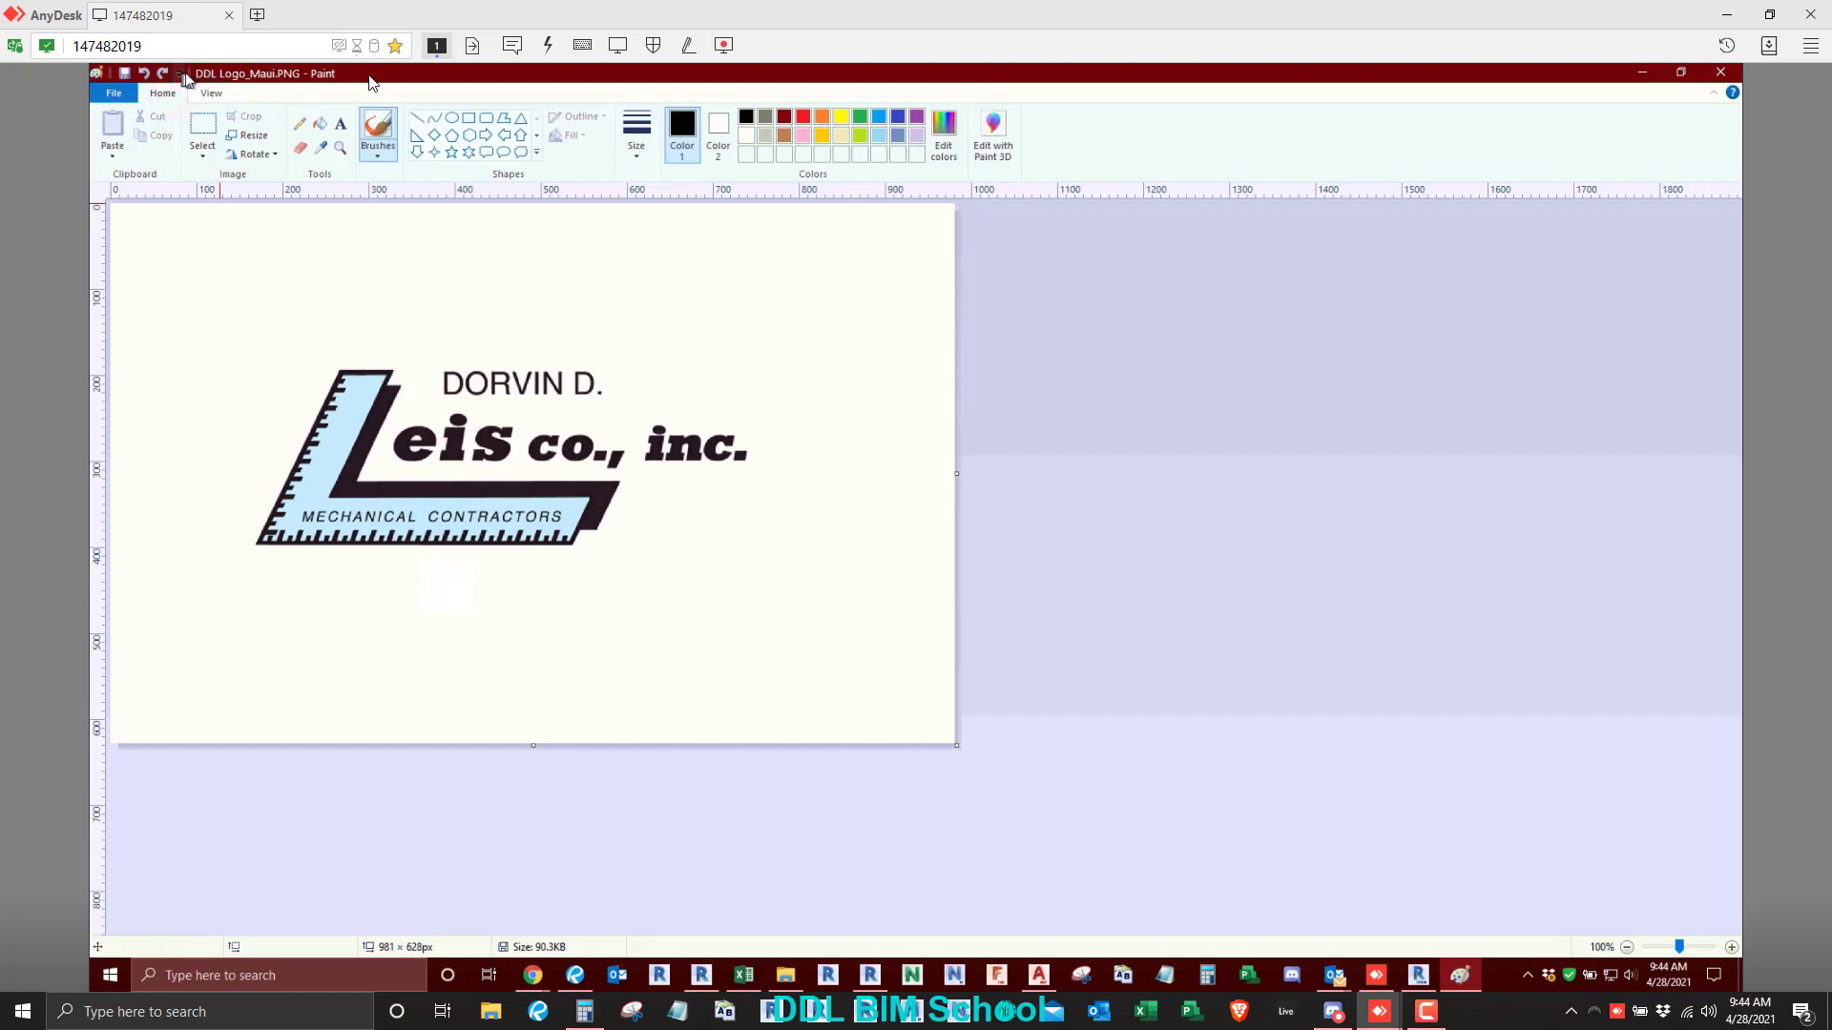
{"action": "left_click", "coordinate": [250, 136]}
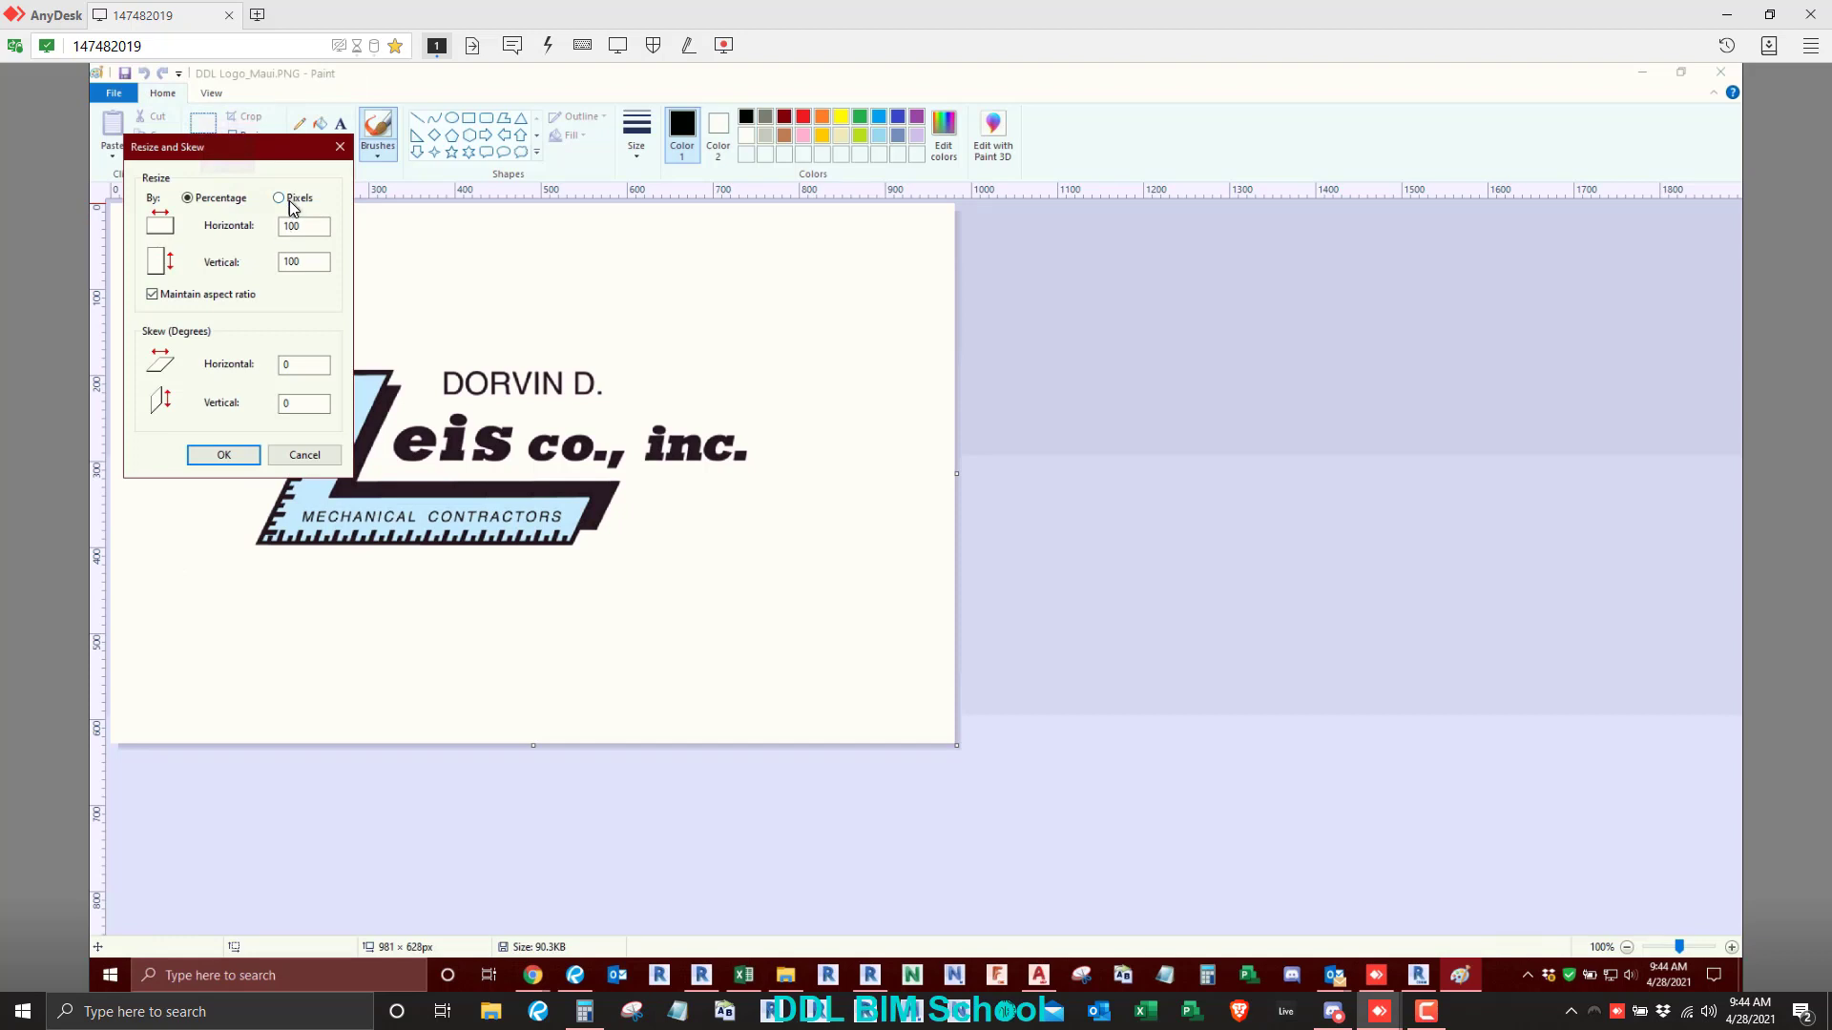
{"action": "left_click", "coordinate": [292, 200]}
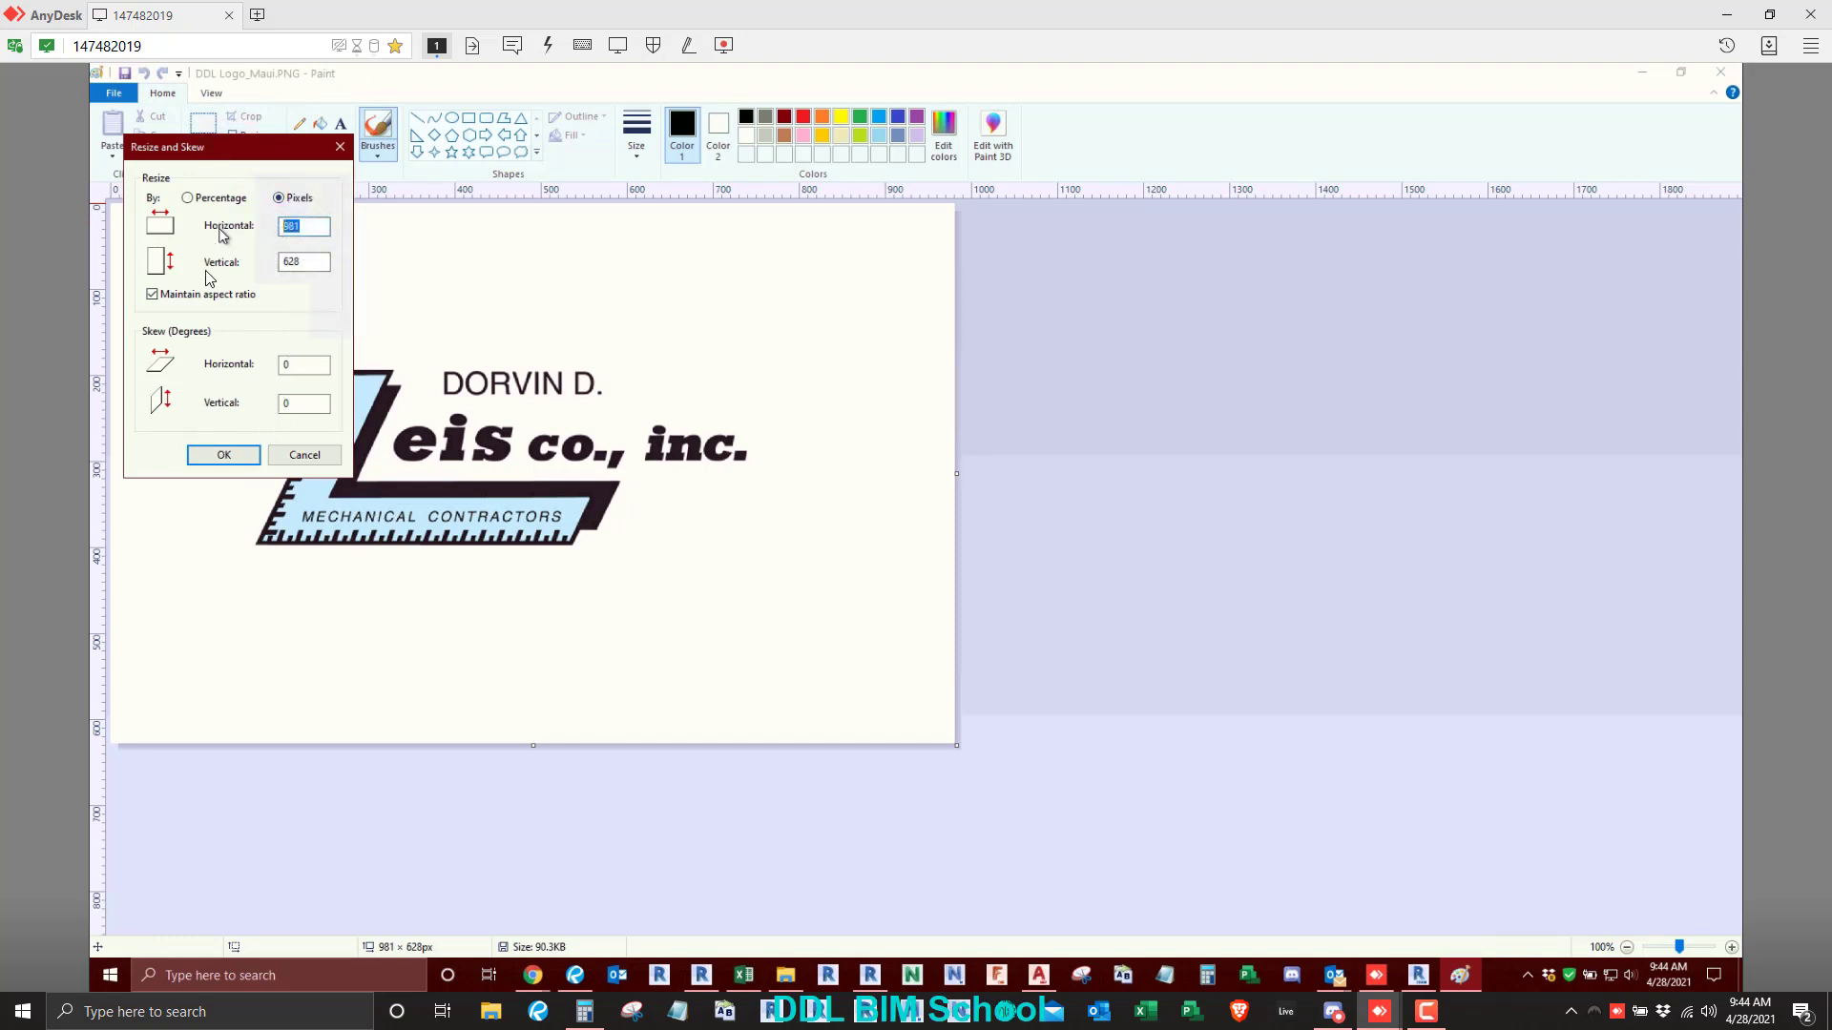
{"action": "left_click", "coordinate": [190, 297]}
{"action": "type", "text": "1"}
{"action": "key", "text": "BackSpace"}
{"action": "key", "text": "BackSpace"}
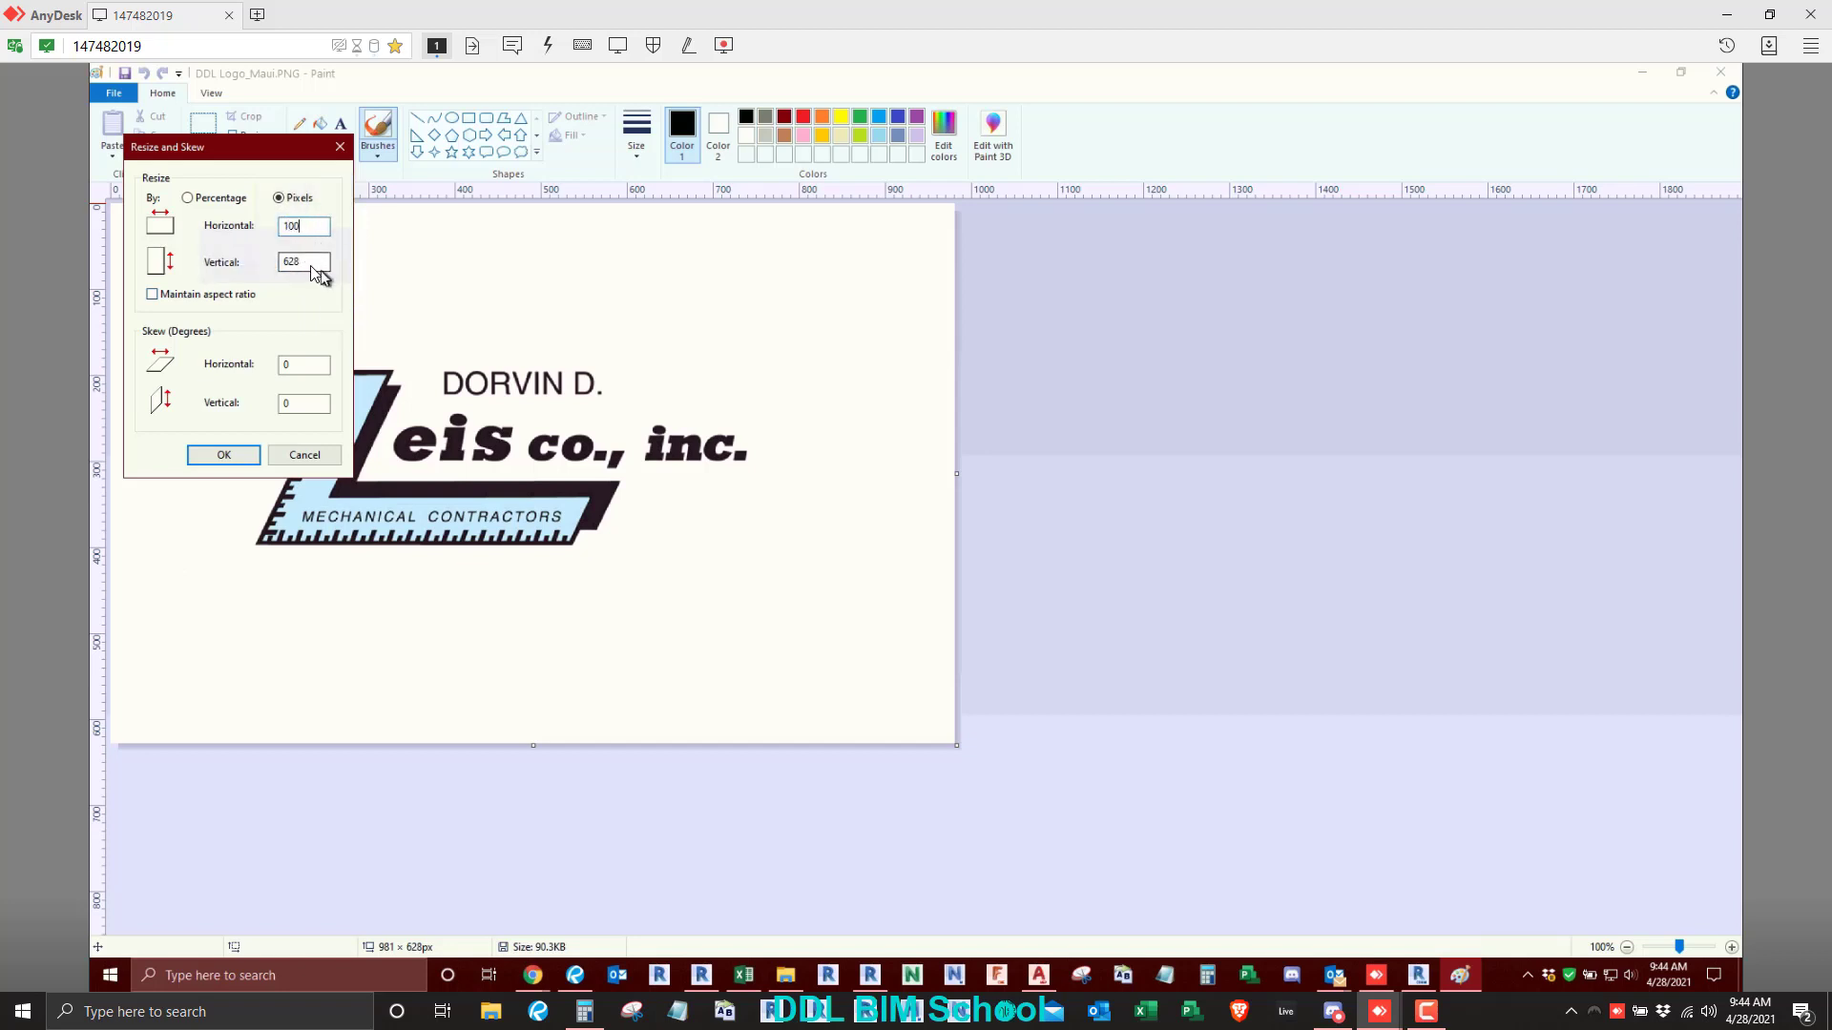
{"action": "left_click", "coordinate": [226, 455]}
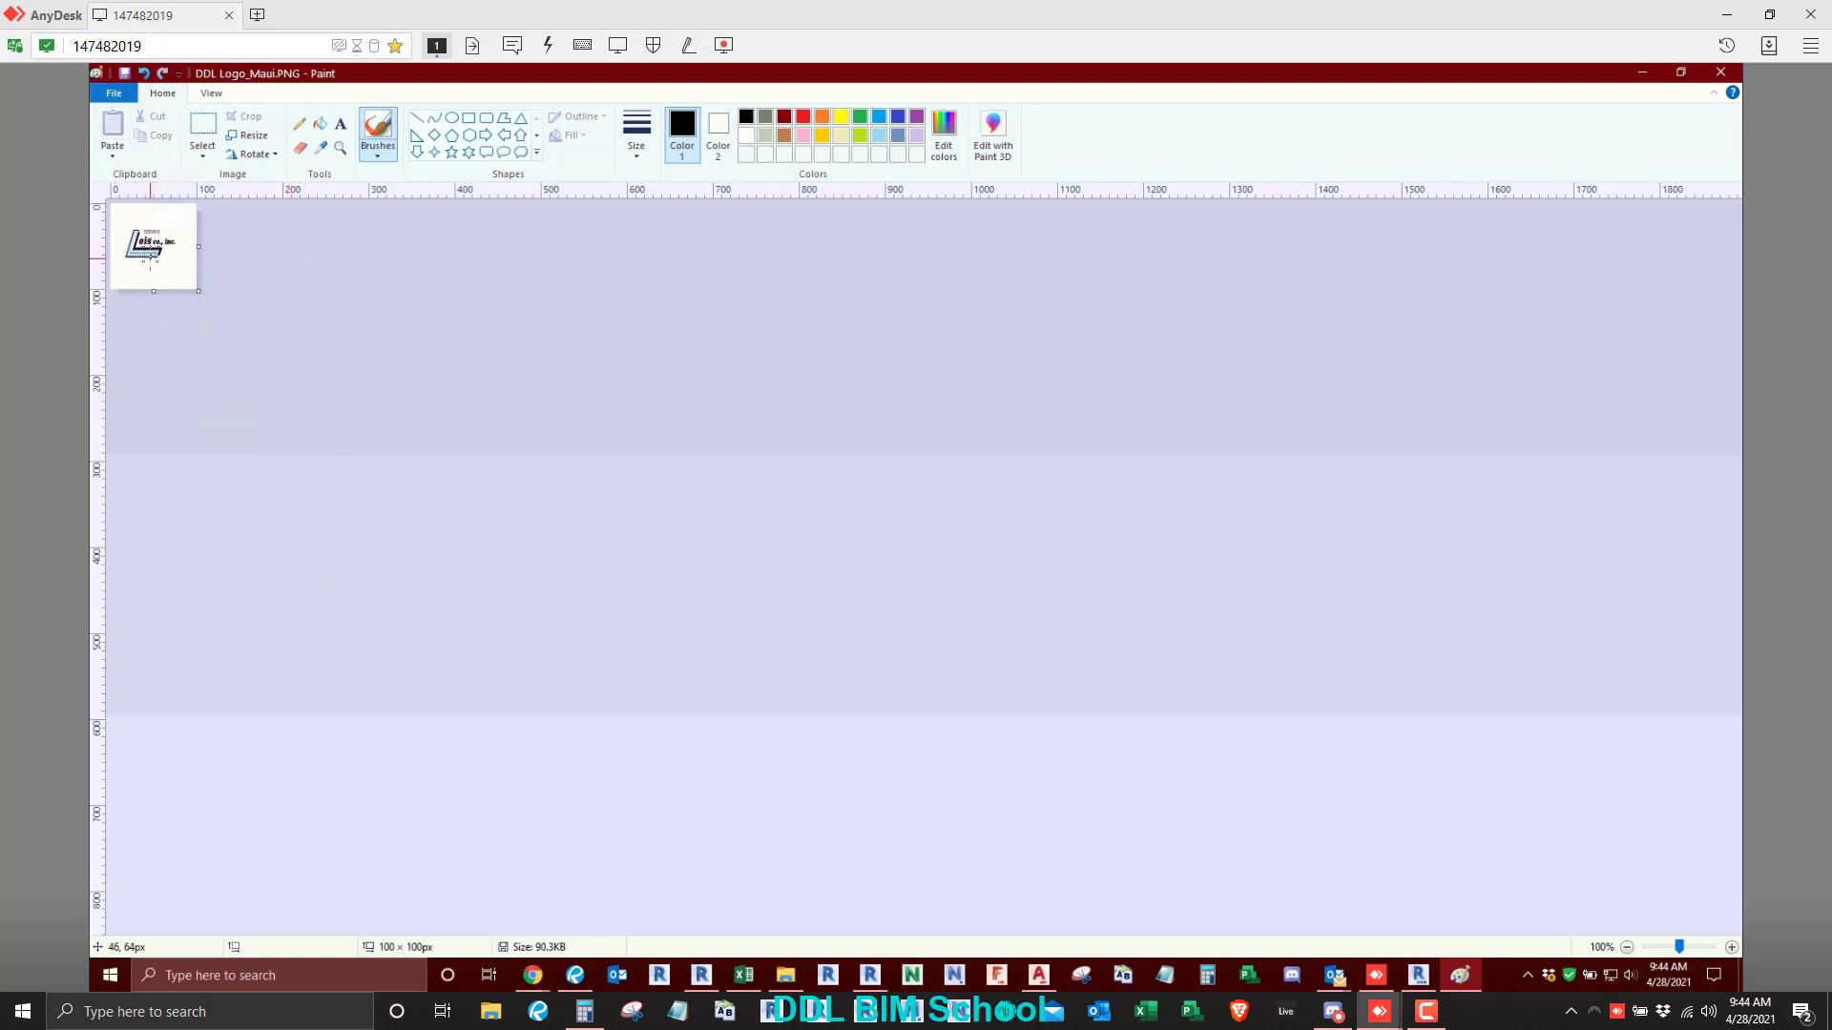
{"action": "left_click", "coordinate": [1718, 74]}
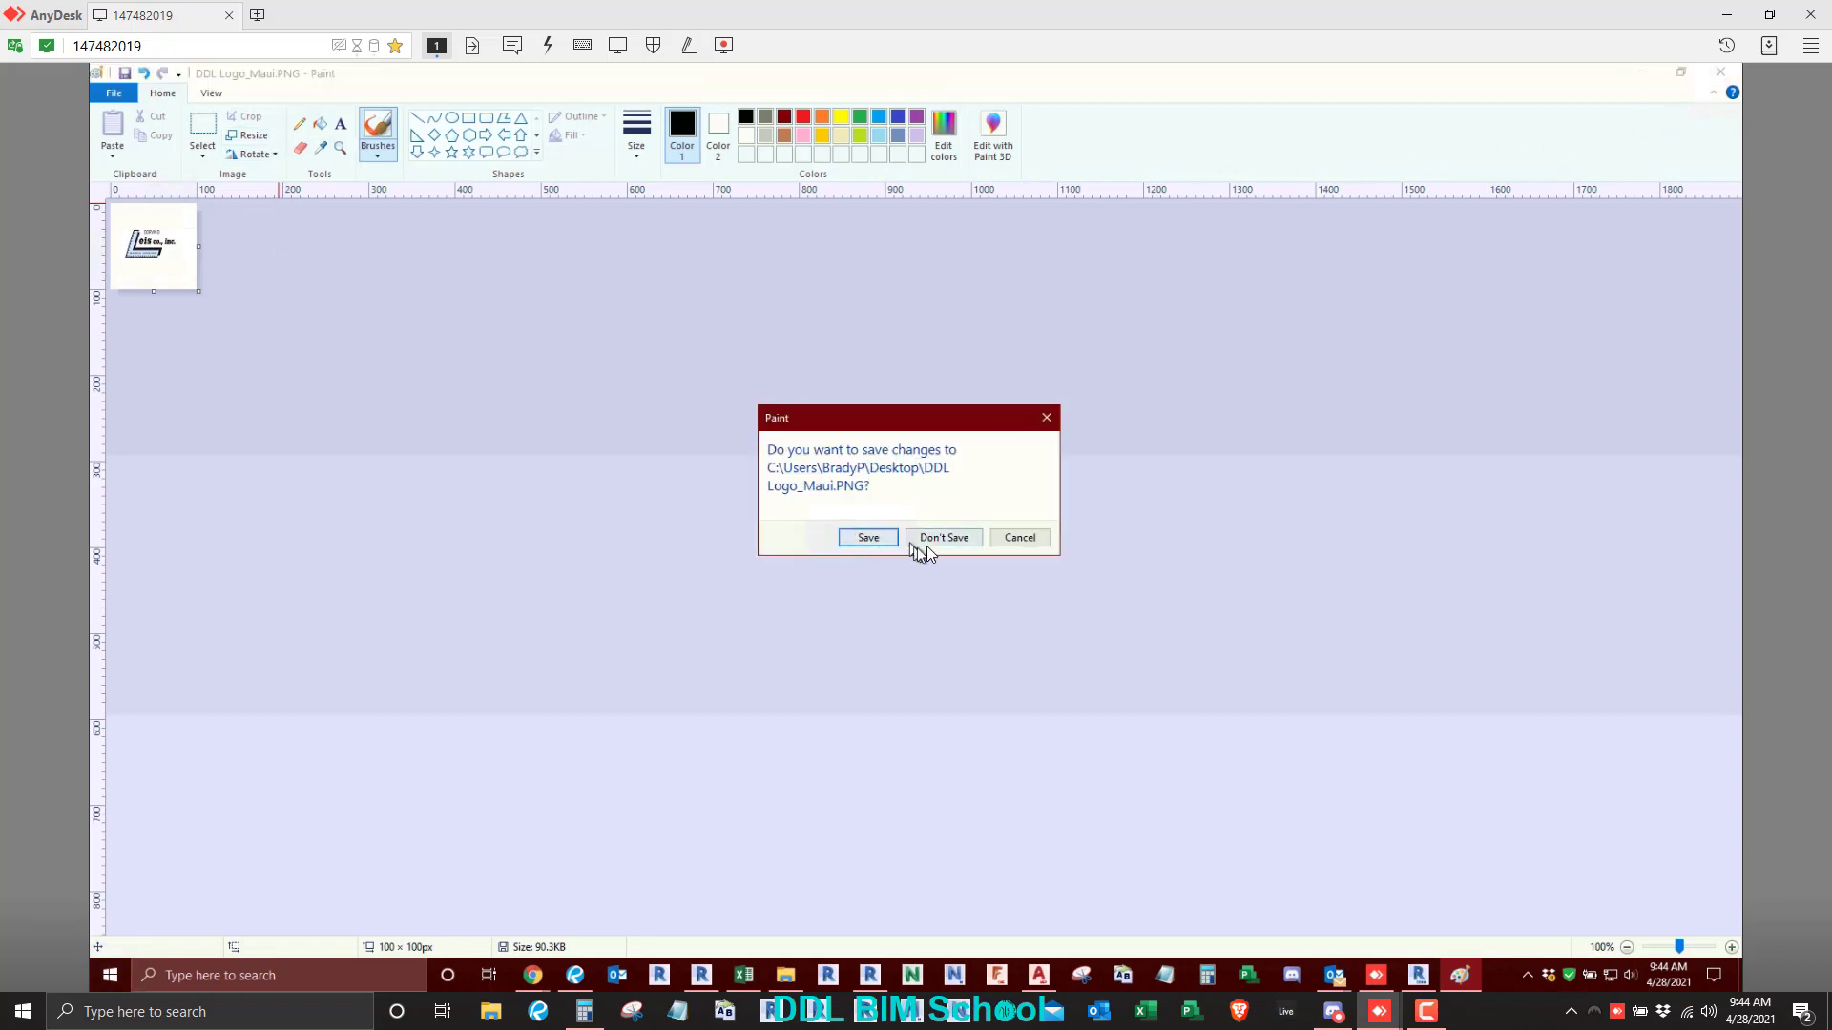
{"action": "left_click", "coordinate": [927, 540]}
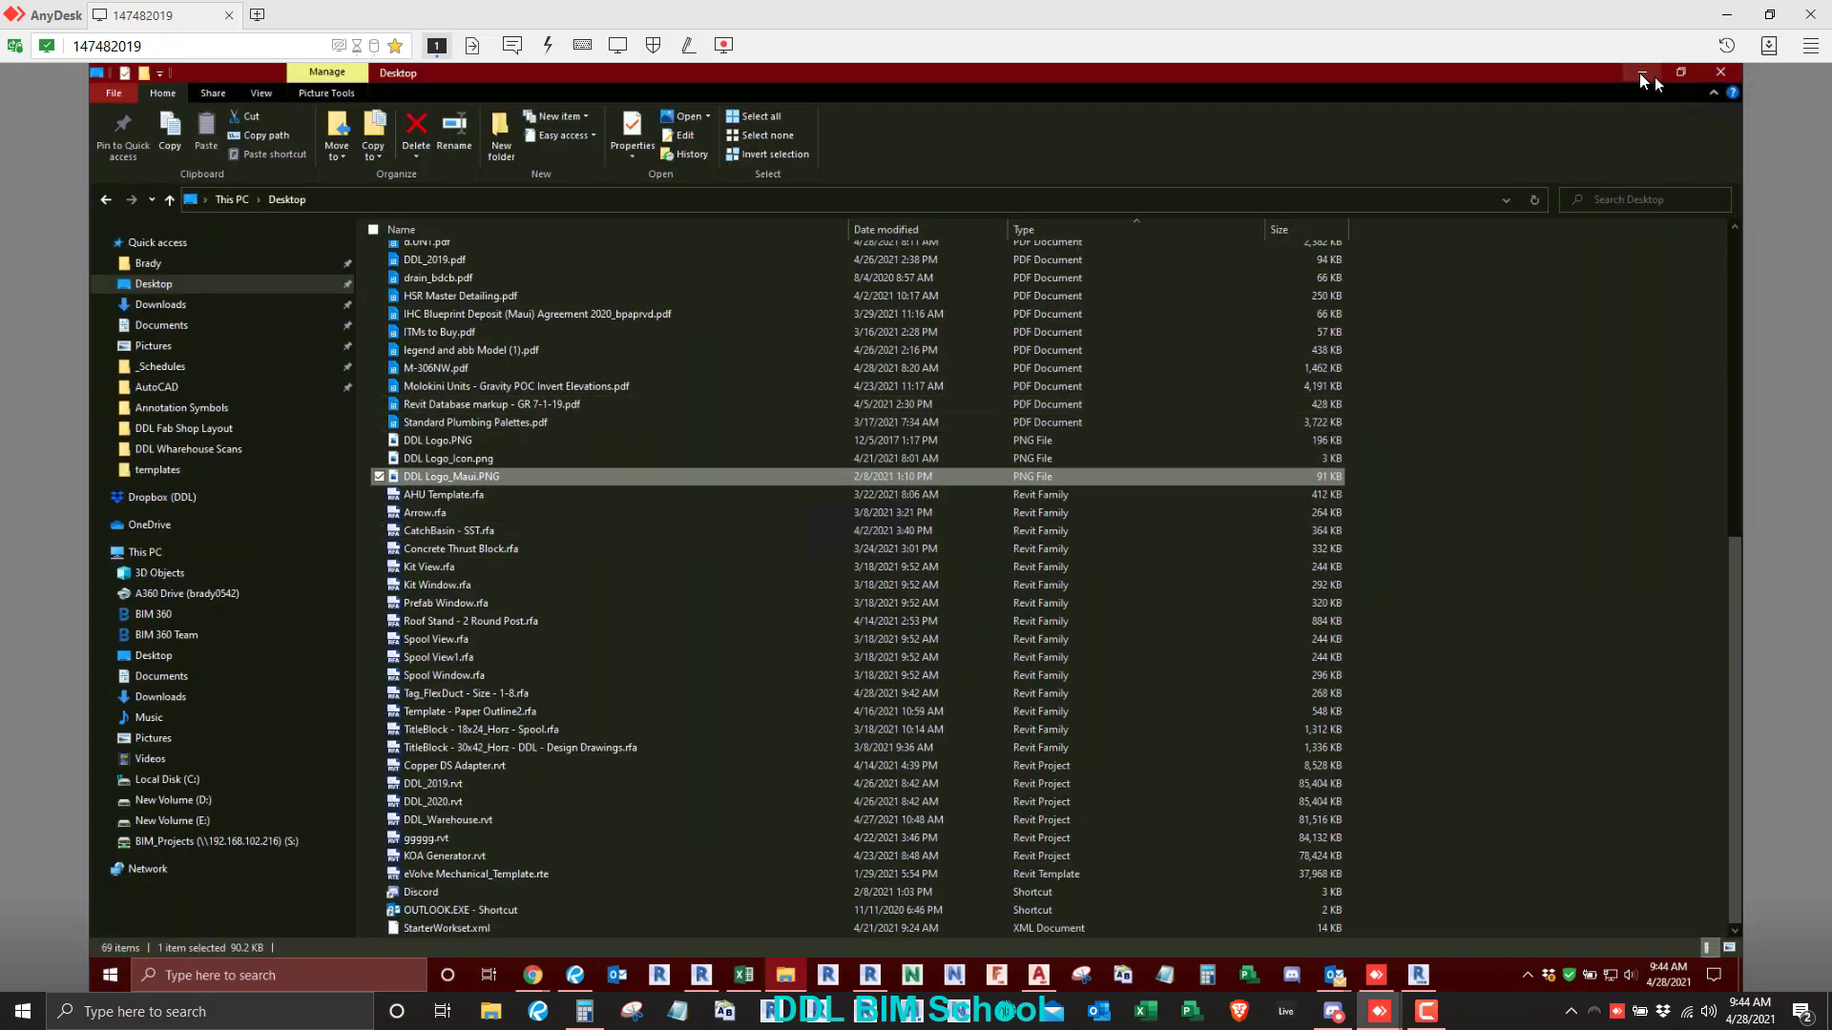
- Return to Revit and try the custom Tag 2 and Tag 1 commands in the floor plan, leaving both without tagging
{"action": "left_click", "coordinate": [1642, 74]}
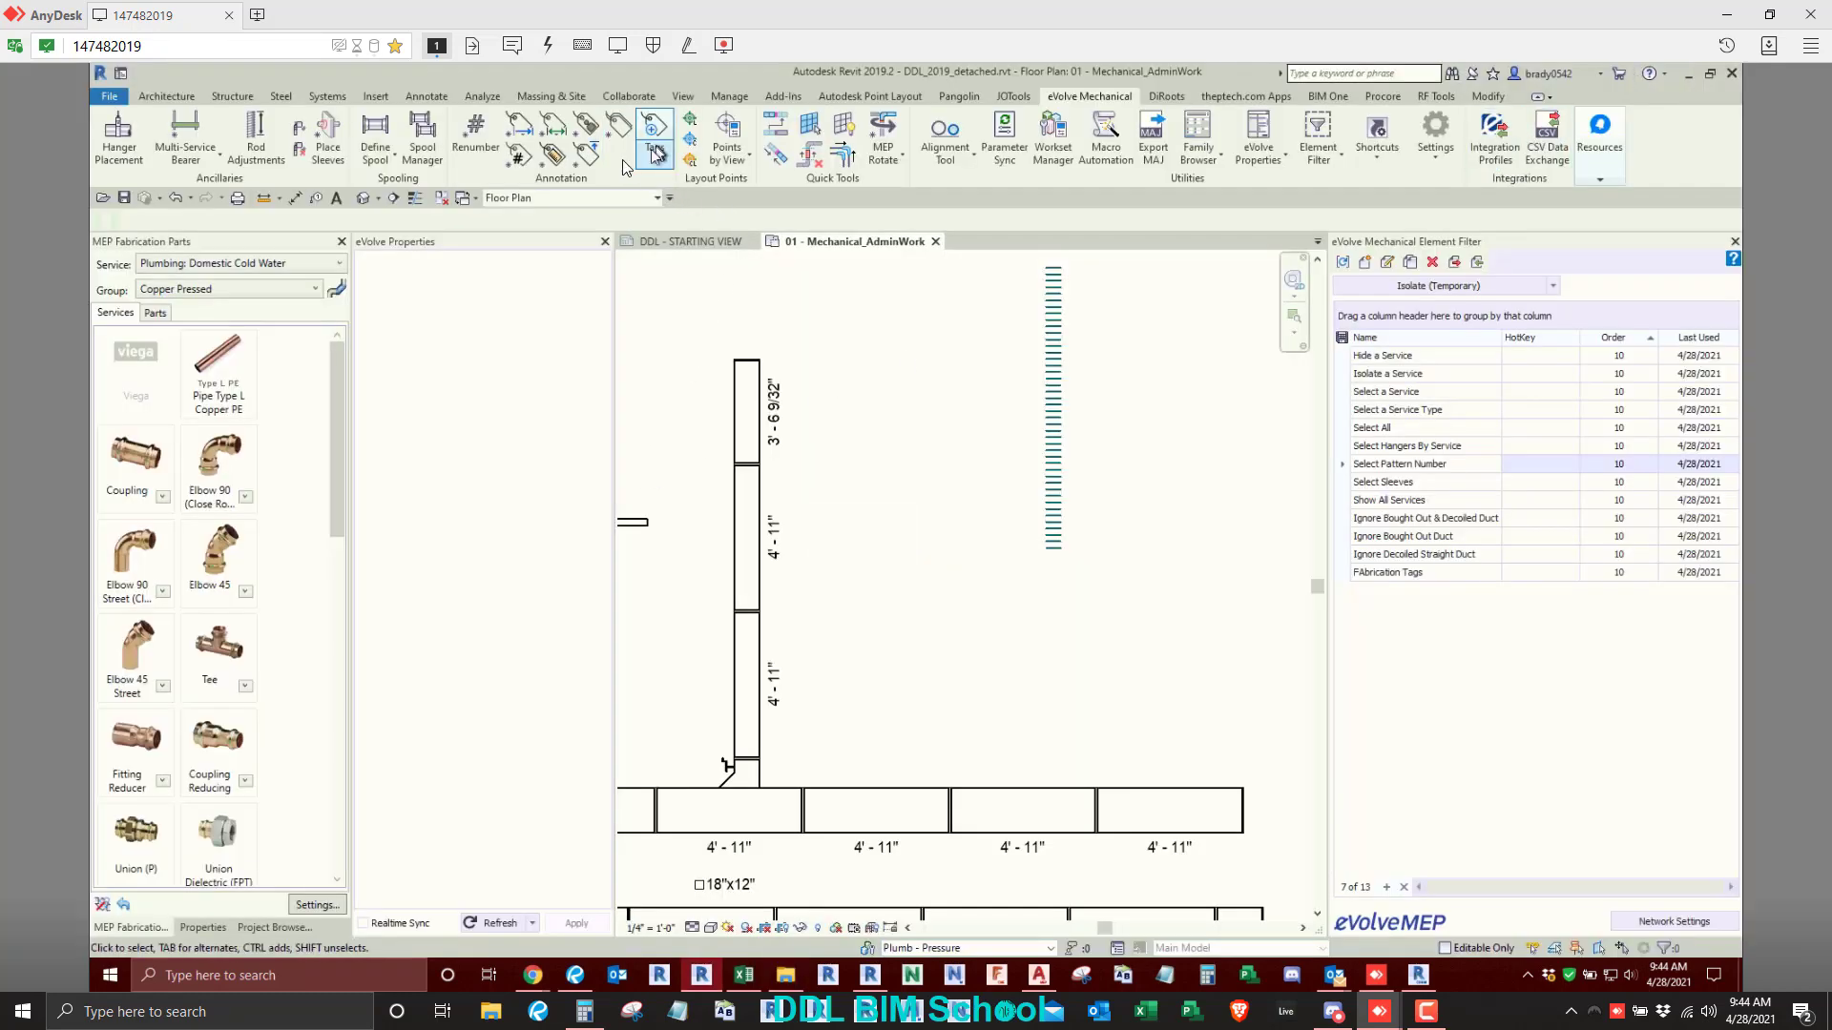
{"action": "left_click", "coordinate": [656, 157]}
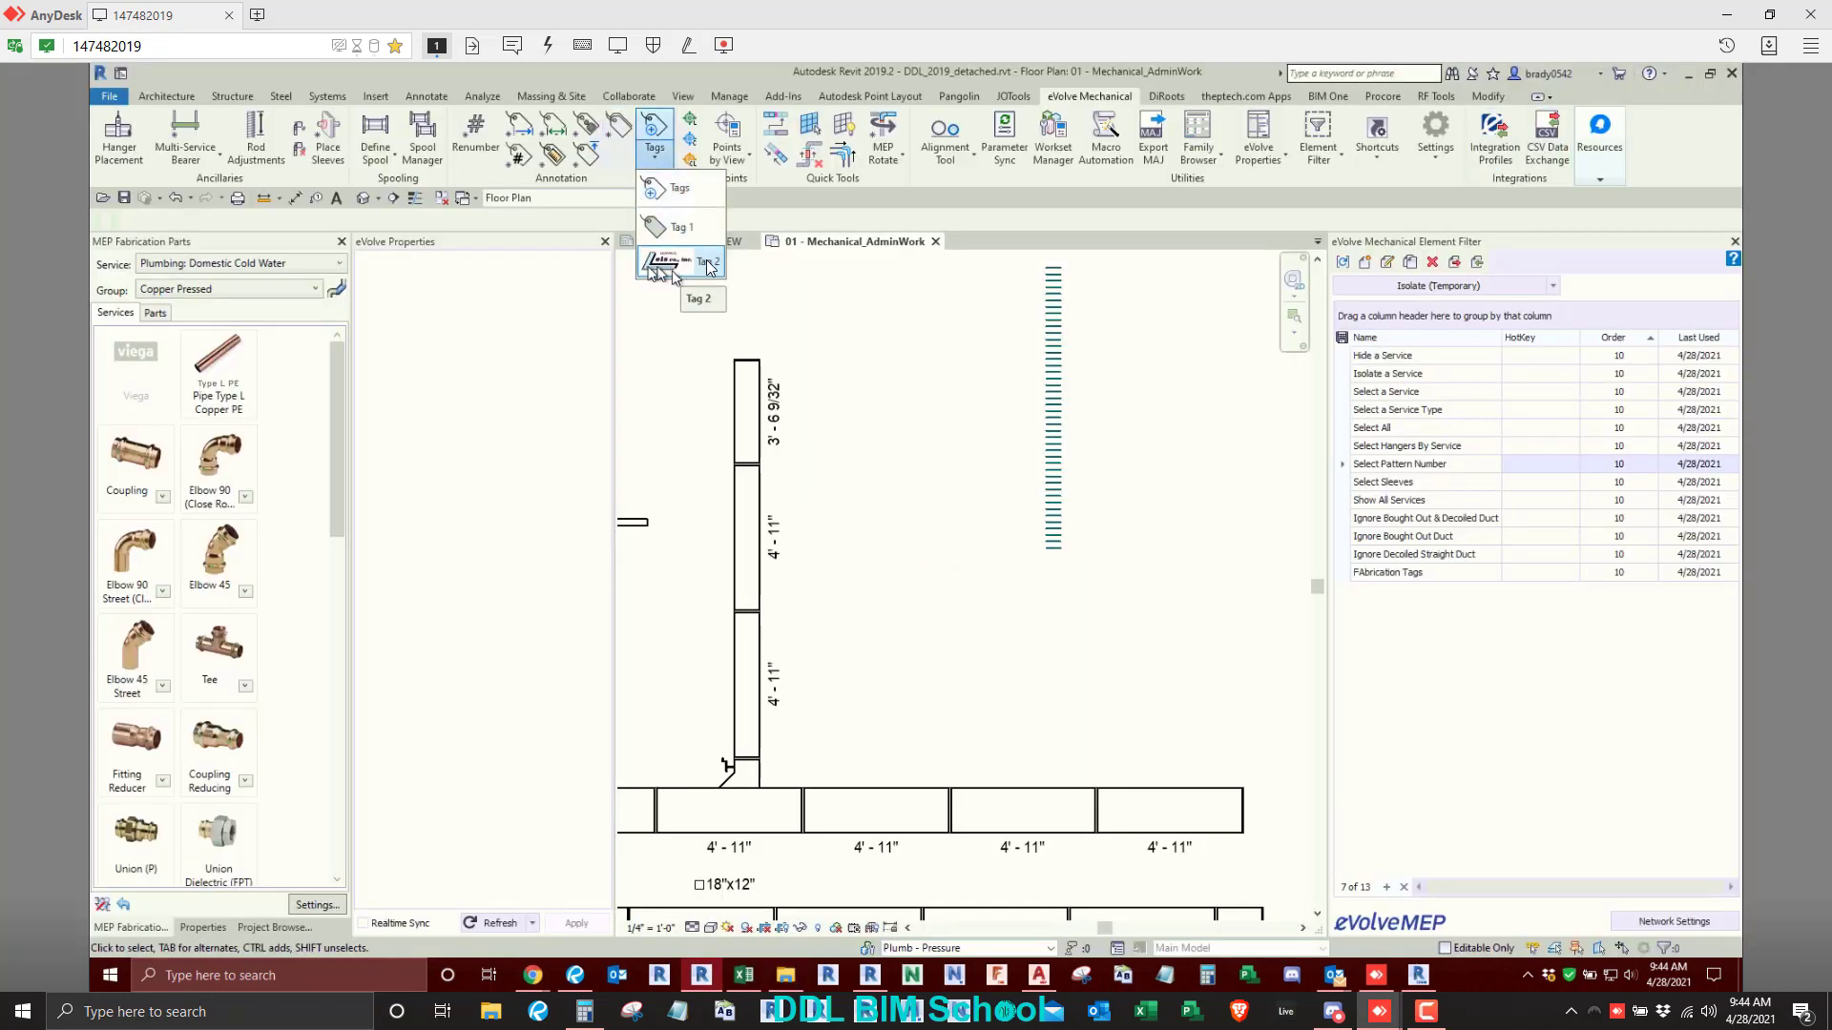
{"action": "left_click", "coordinate": [663, 265]}
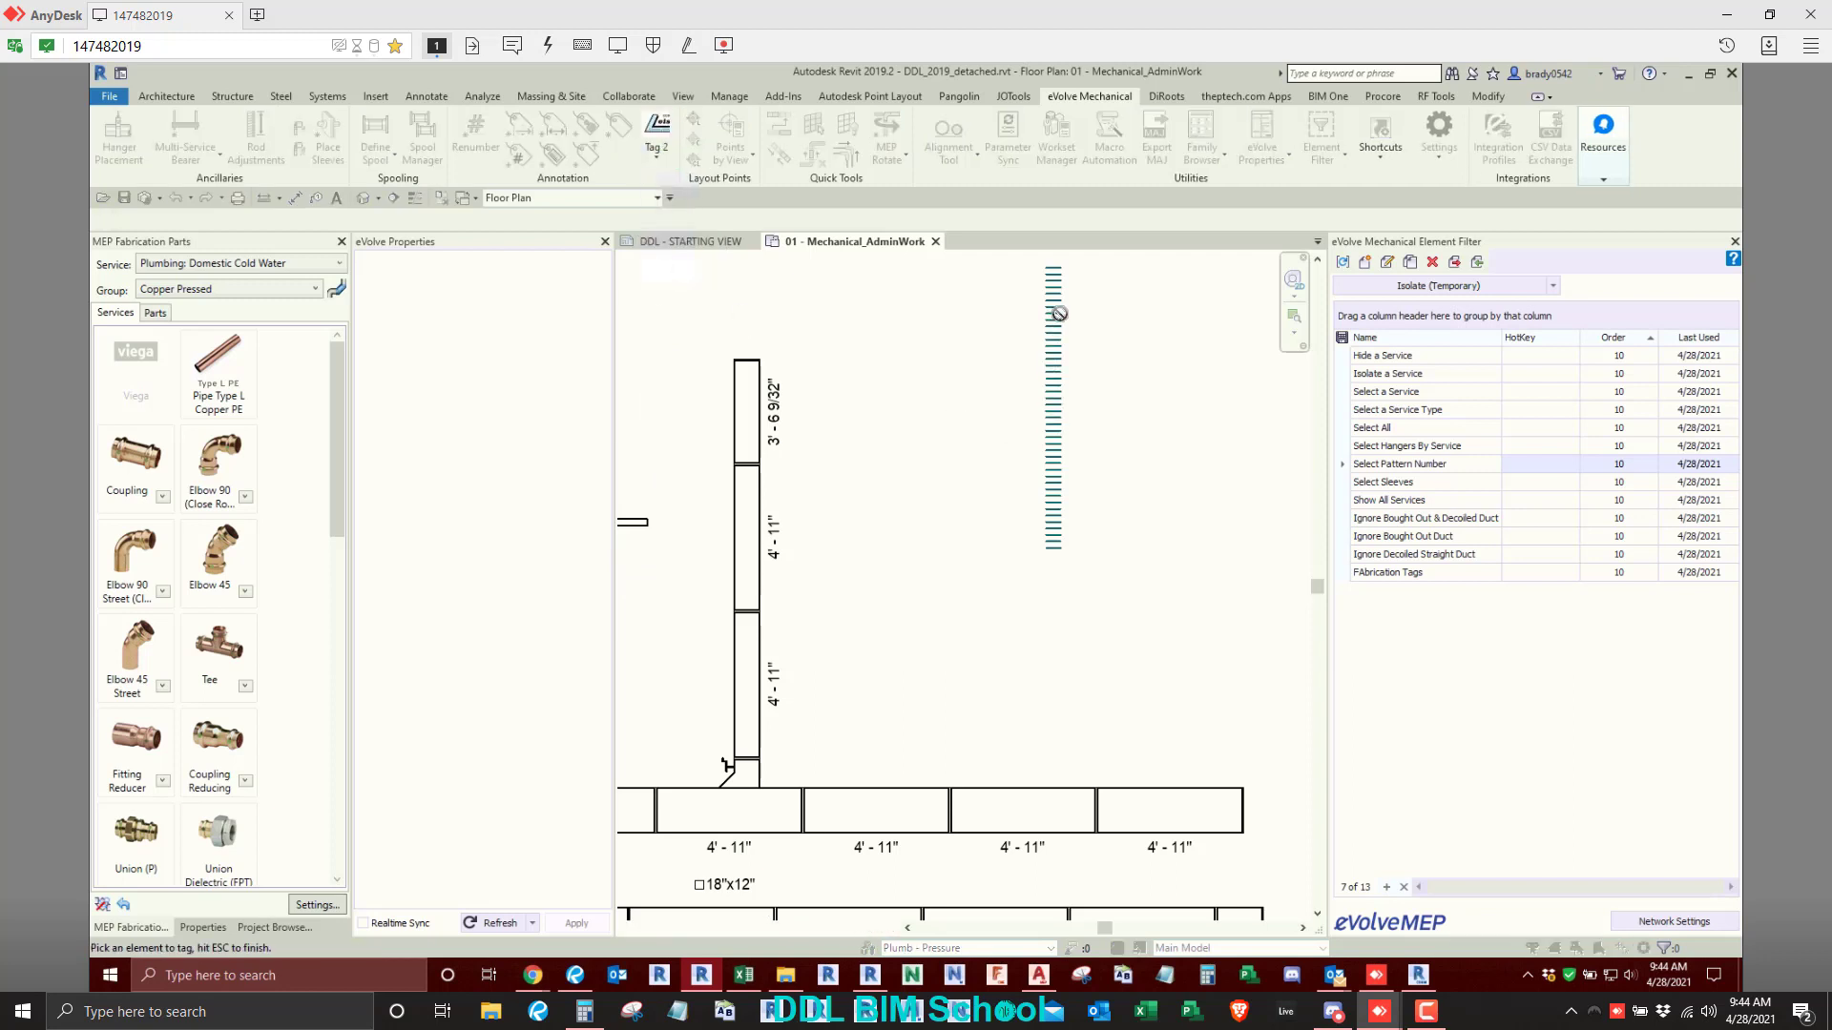
{"action": "middle_click_drag", "start_coordinate": [1019, 491], "coordinate": [997, 484]}
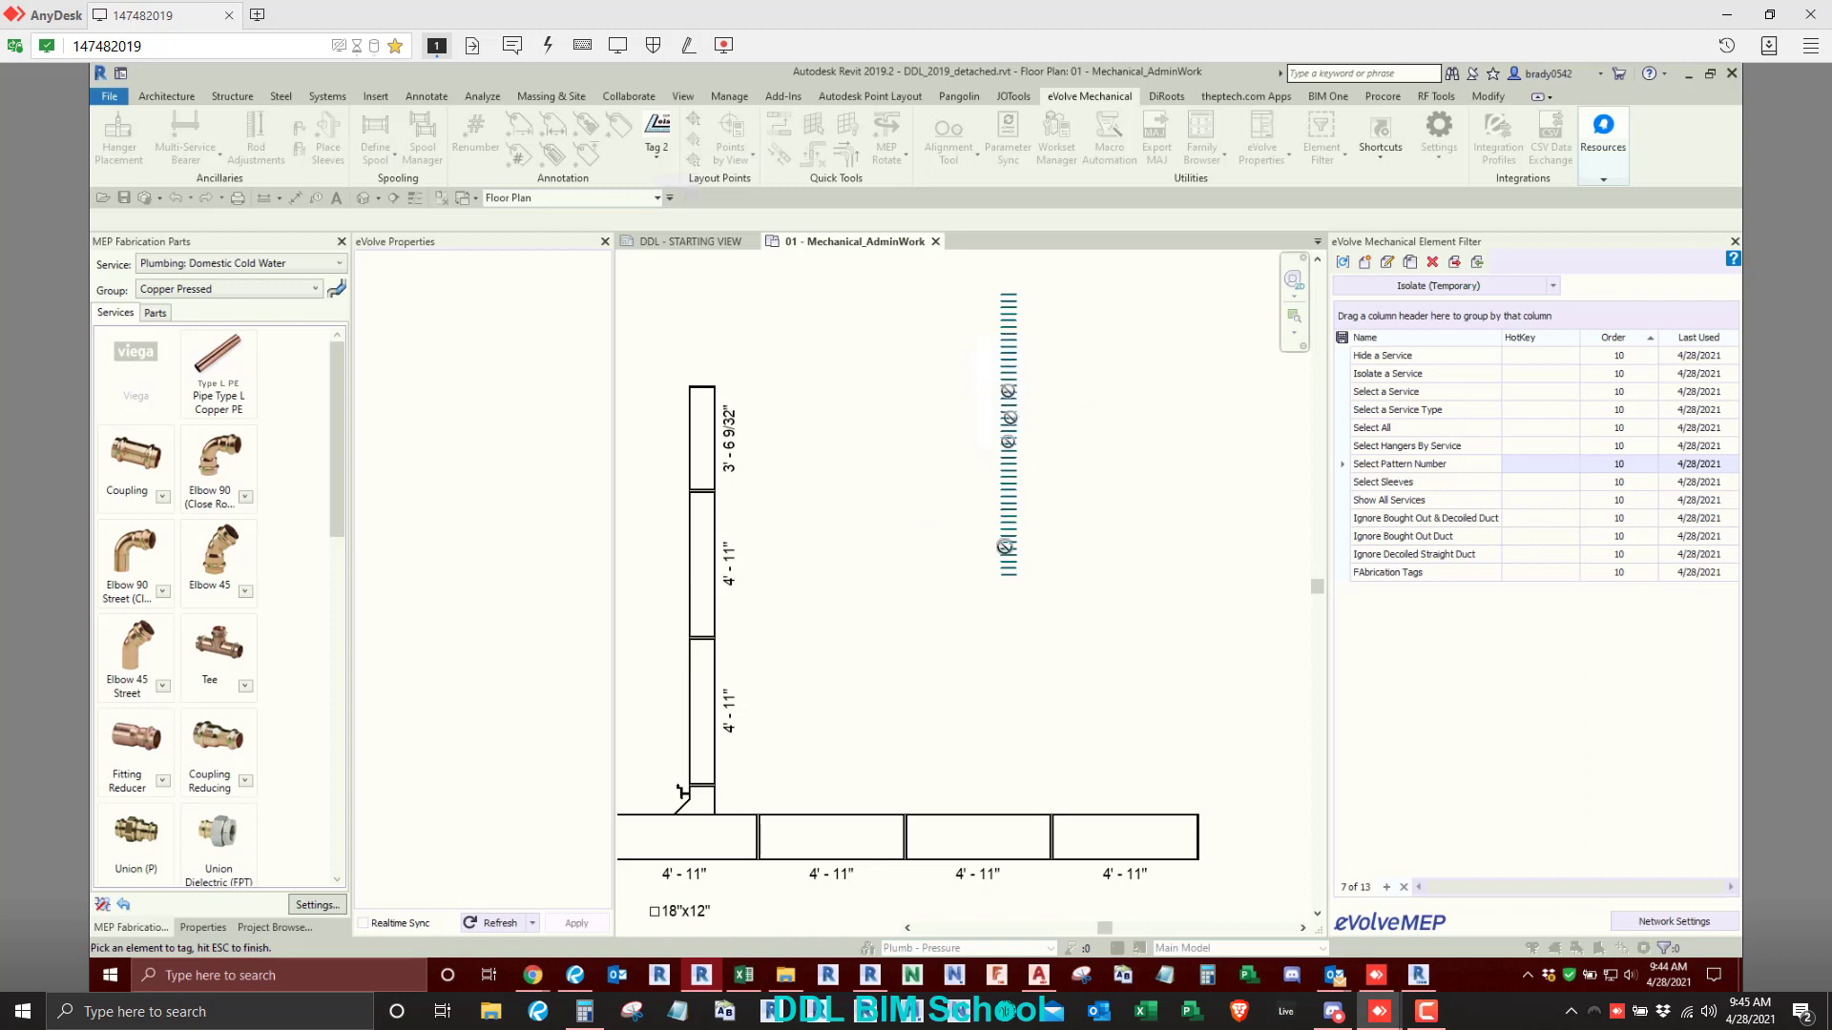
{"action": "key", "text": "Escape"}
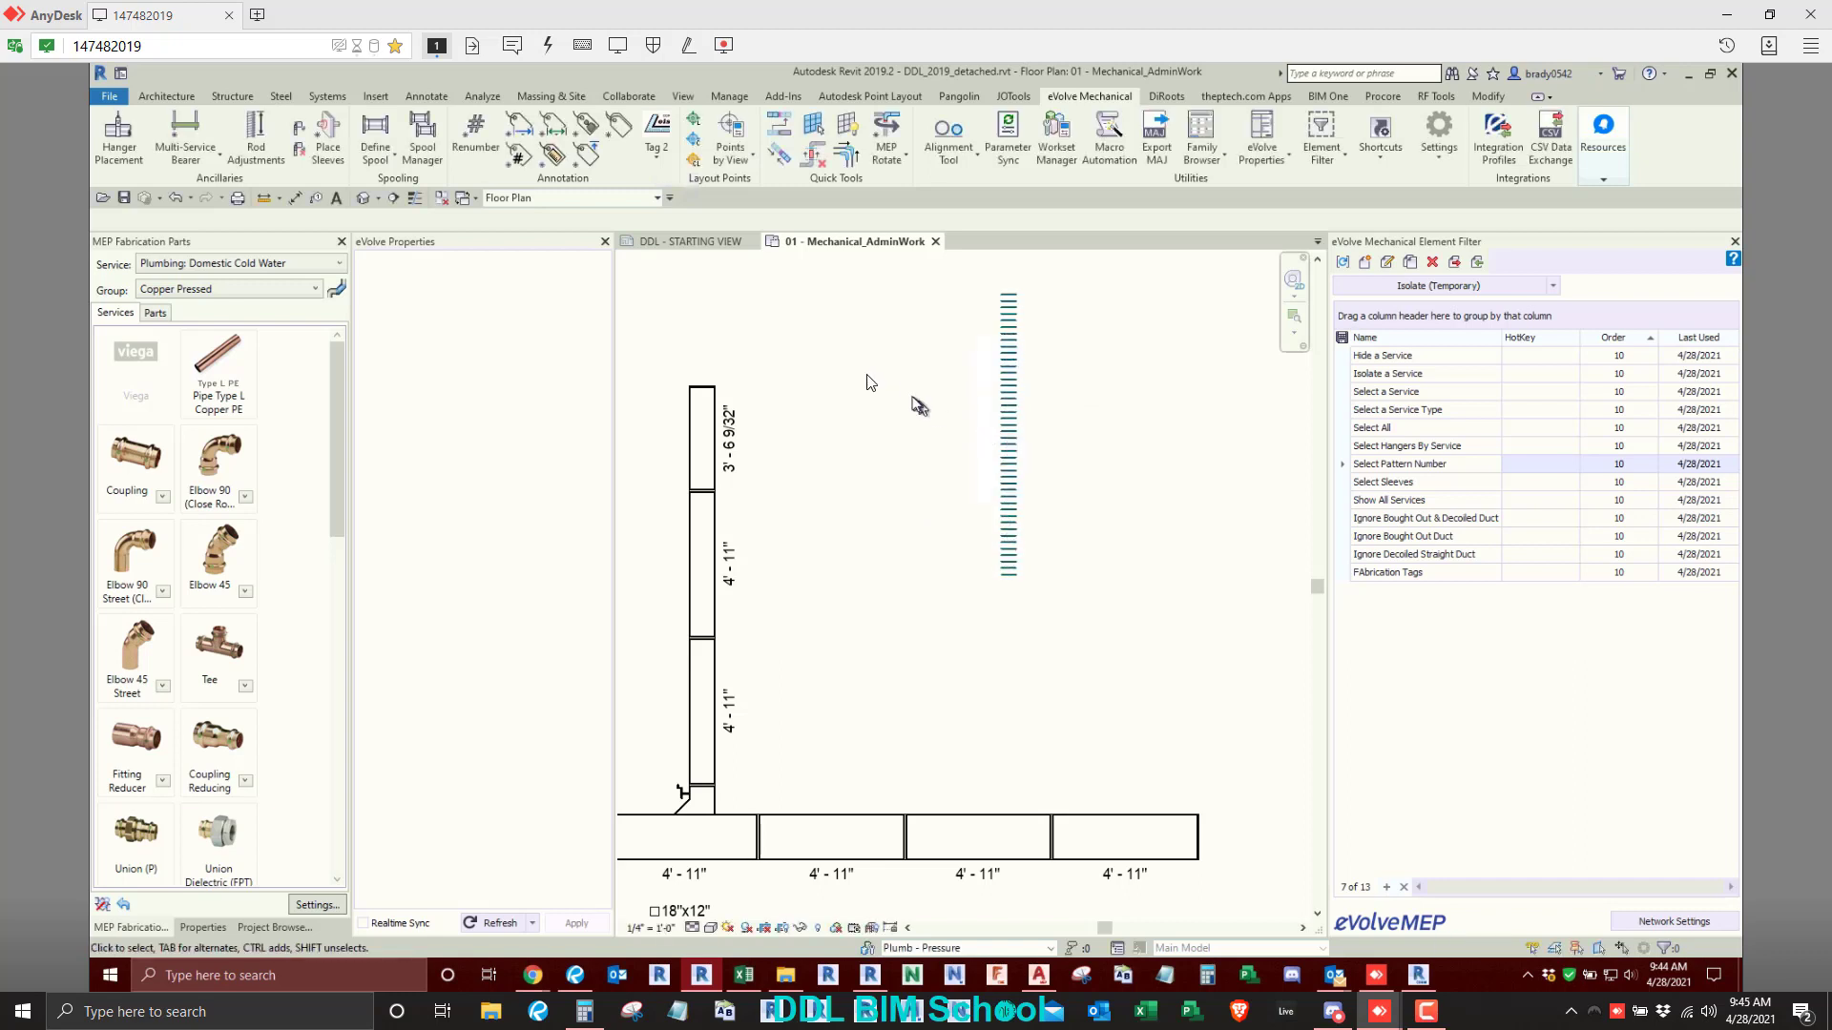
{"action": "left_click", "coordinate": [658, 167]}
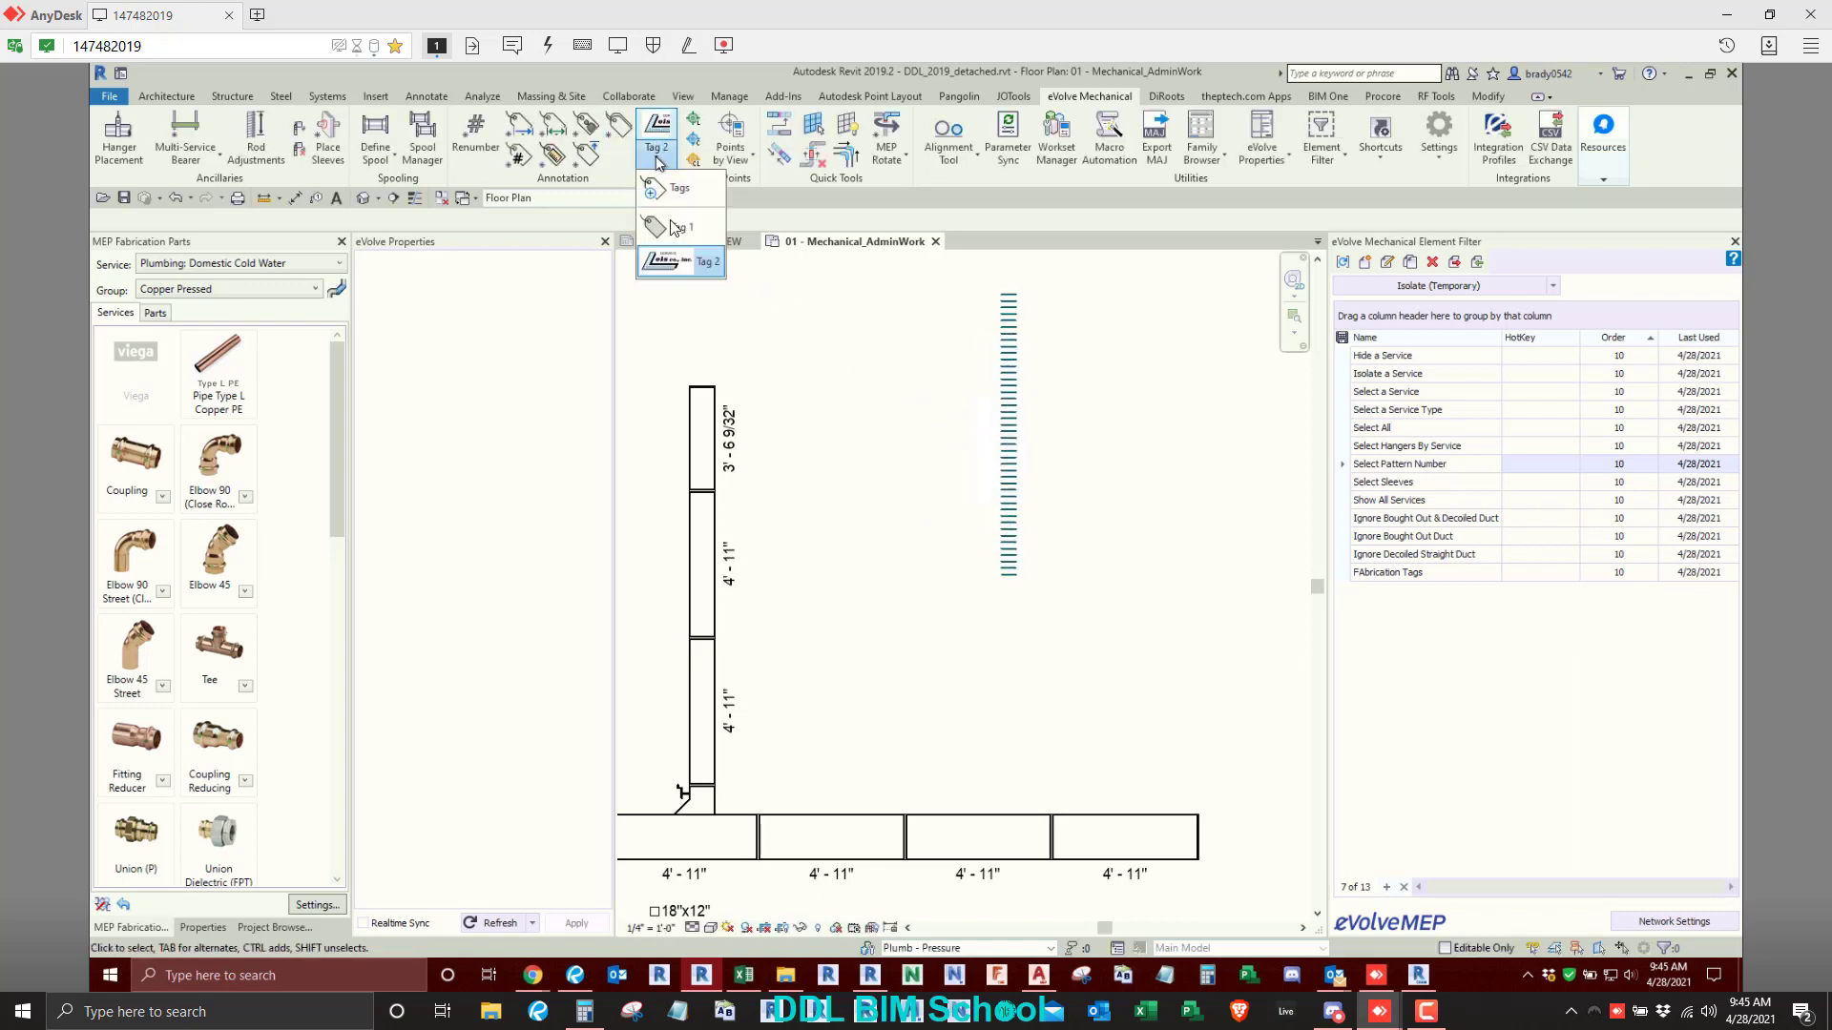
{"action": "left_click", "coordinate": [676, 234]}
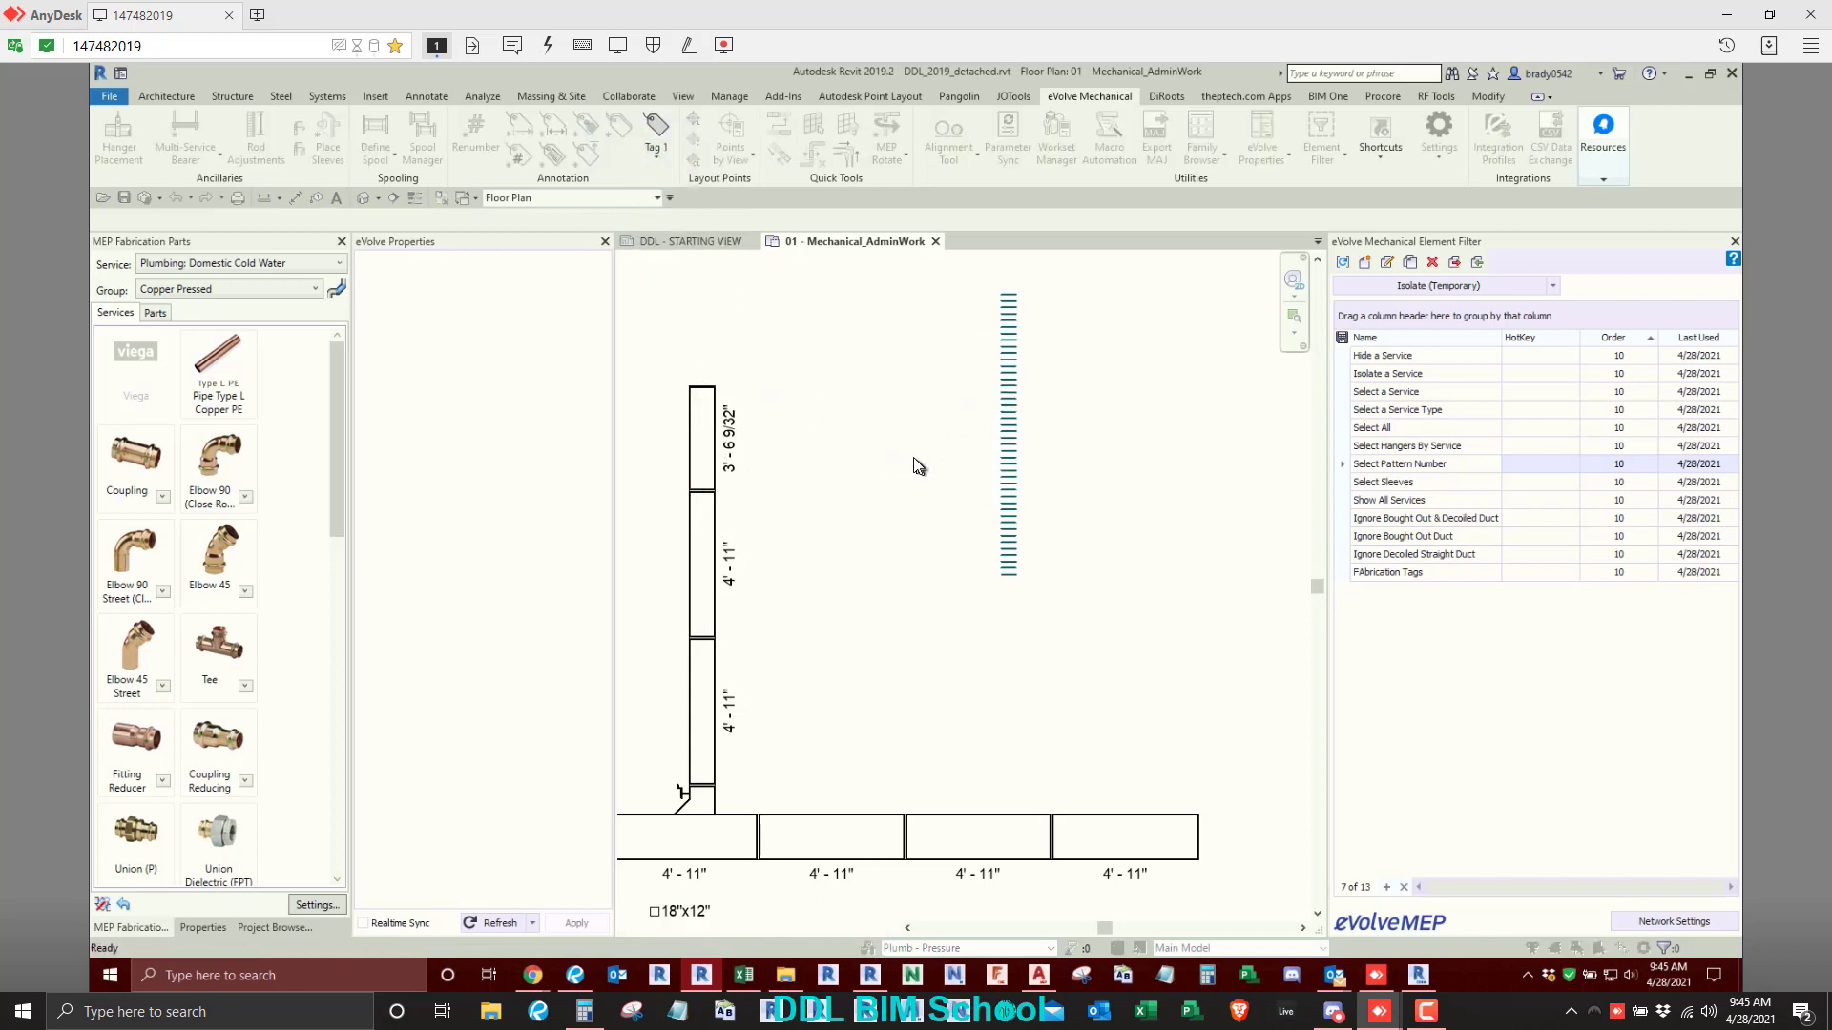
{"action": "key", "text": "Escape"}
- Open the project annotation settings and examine the categories available for the Alias Tag's MEP Fabrication Ductwork row, leaving the row as is
{"action": "left_click", "coordinate": [1439, 157]}
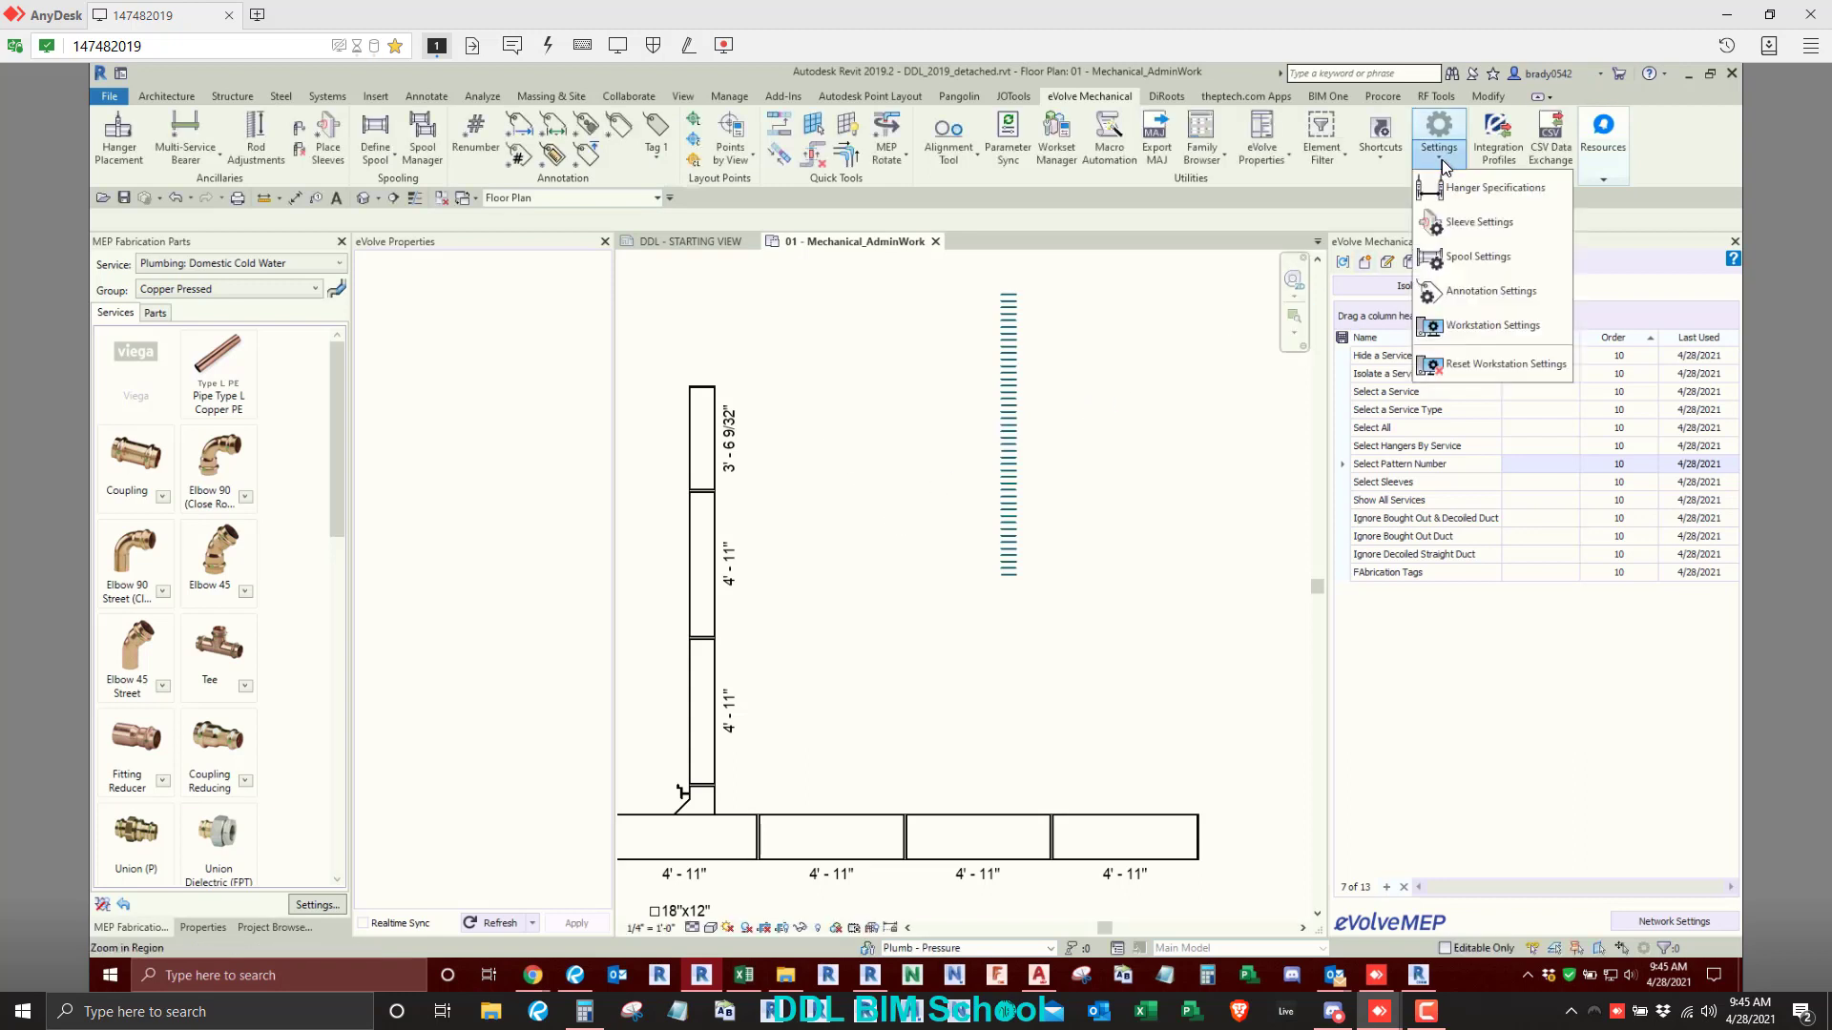
{"action": "left_click", "coordinate": [1460, 291]}
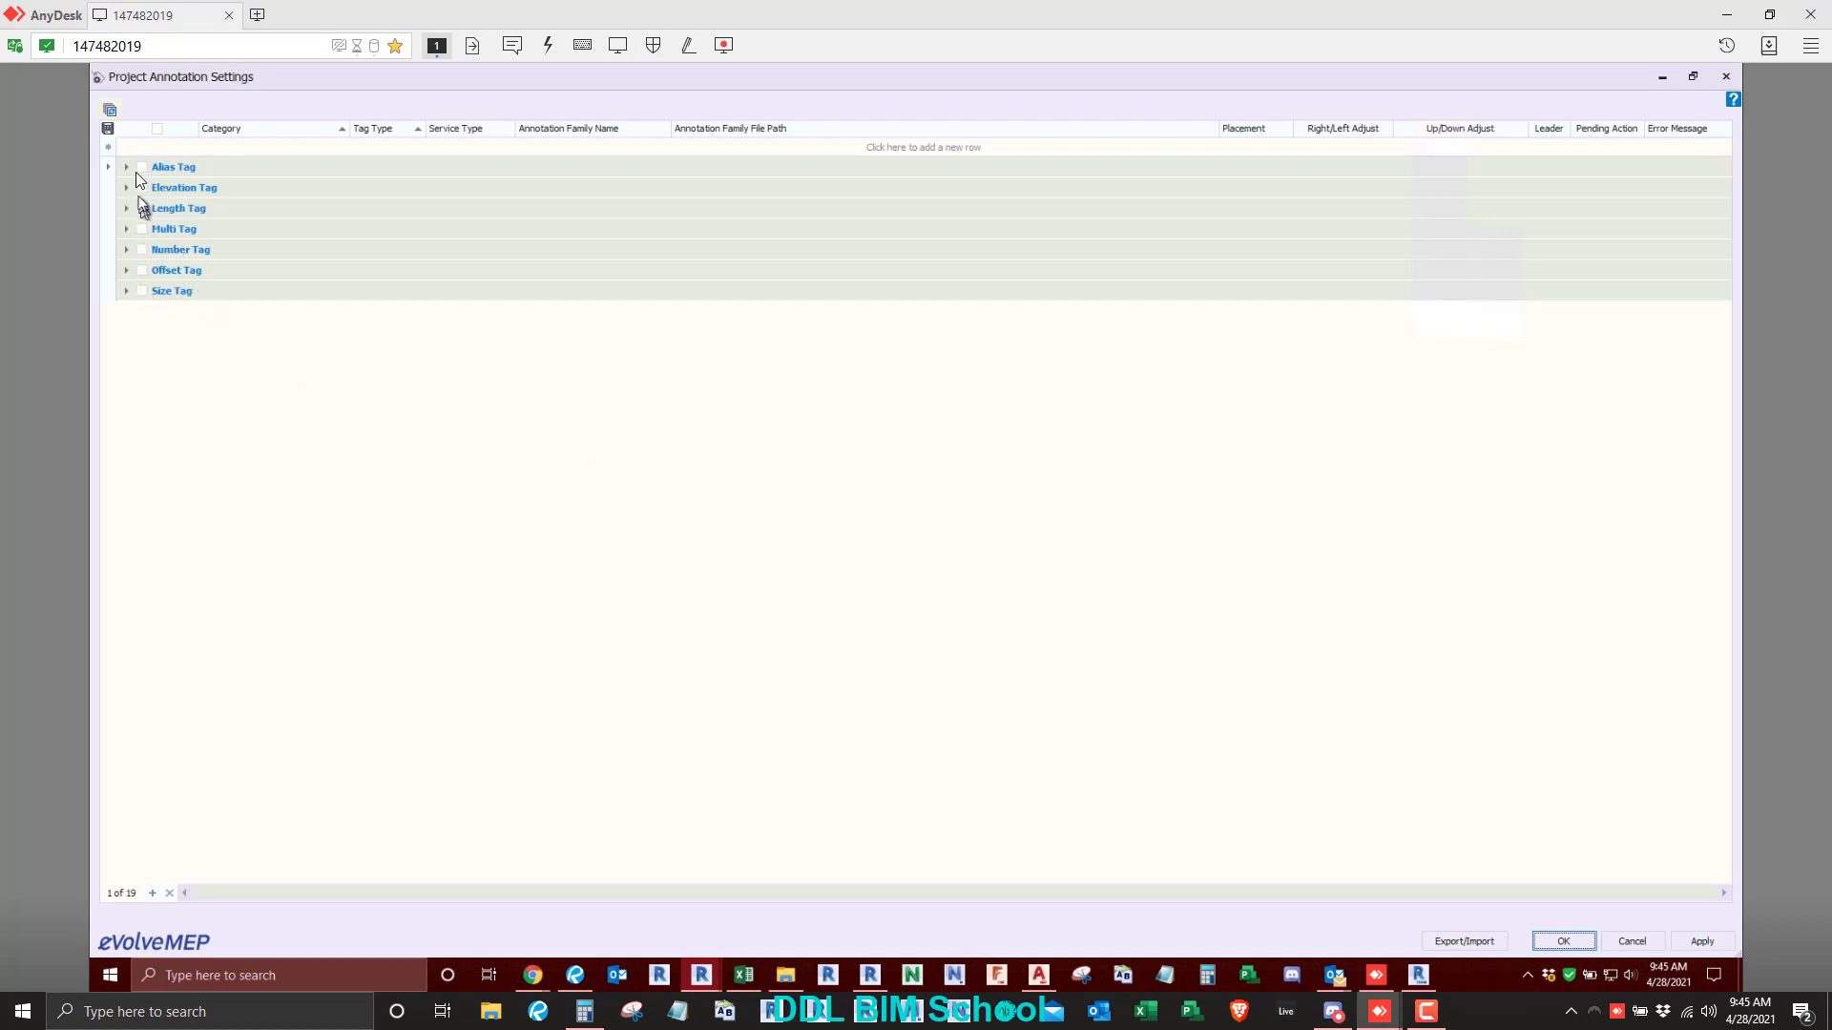
{"action": "left_click", "coordinate": [127, 169]}
{"action": "left_click", "coordinate": [144, 188]}
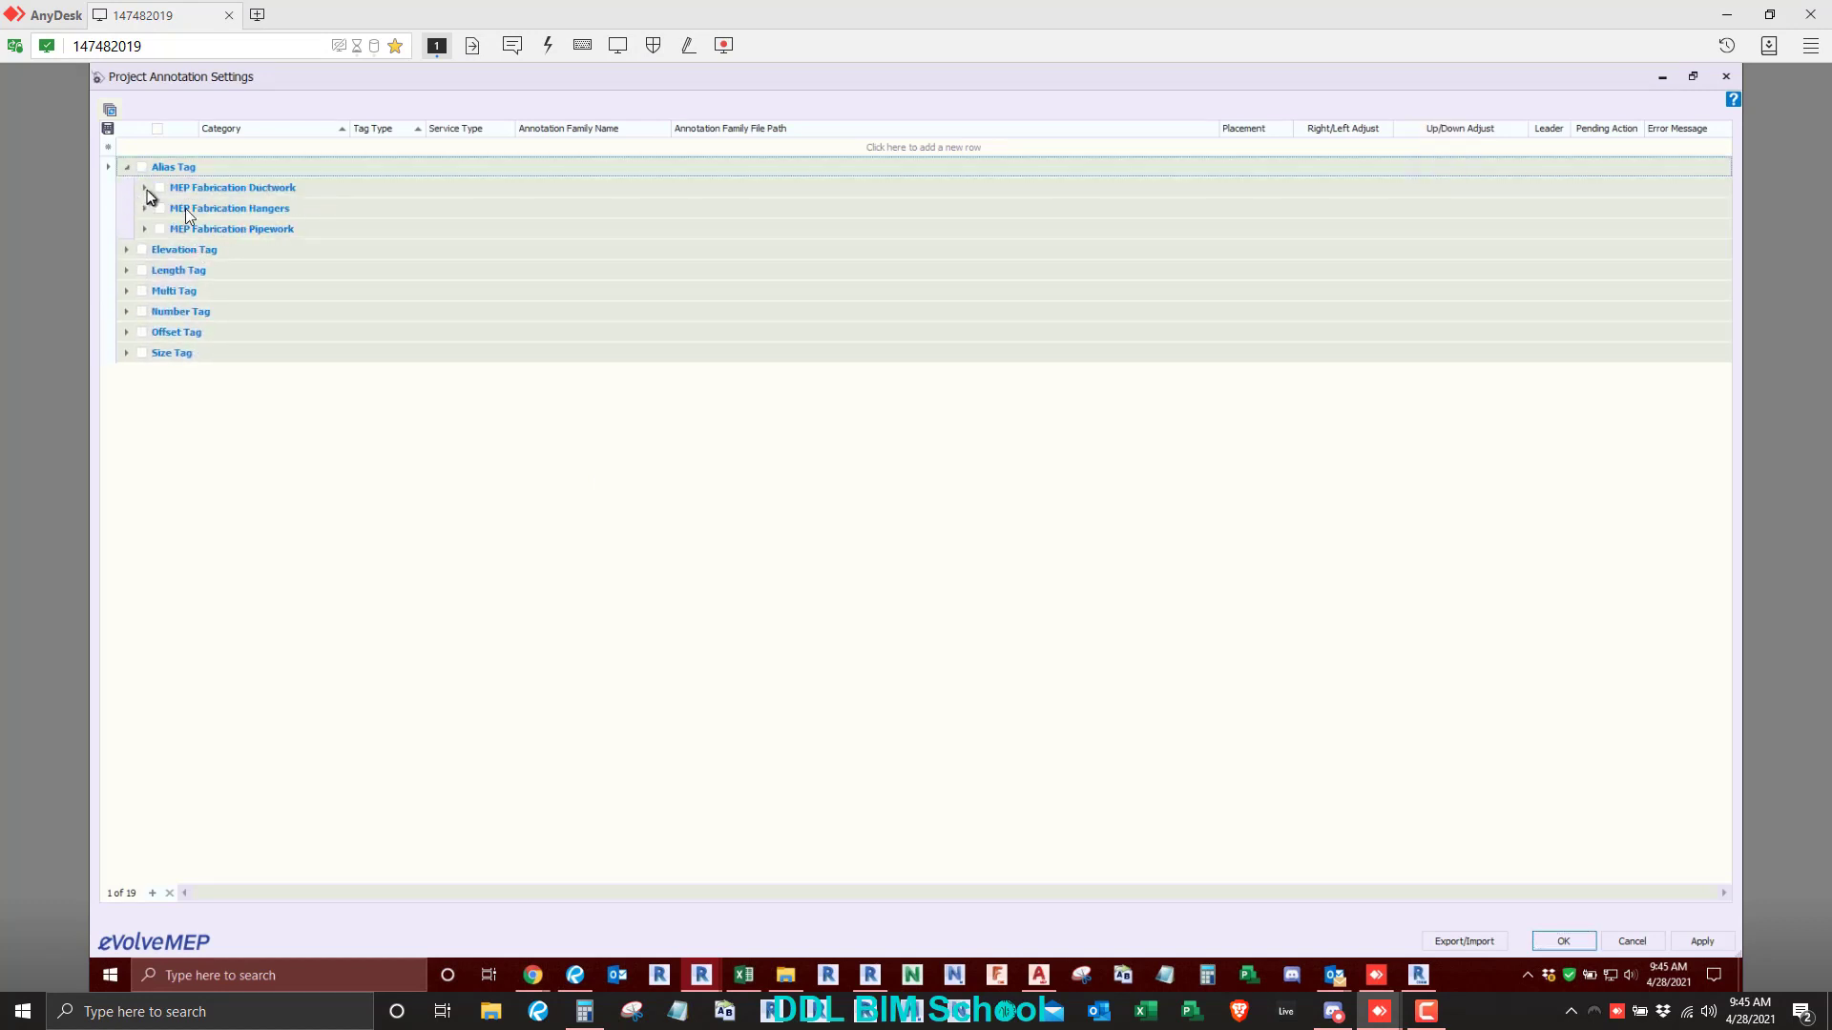
{"action": "left_click", "coordinate": [341, 210]}
{"action": "left_click", "coordinate": [343, 208]}
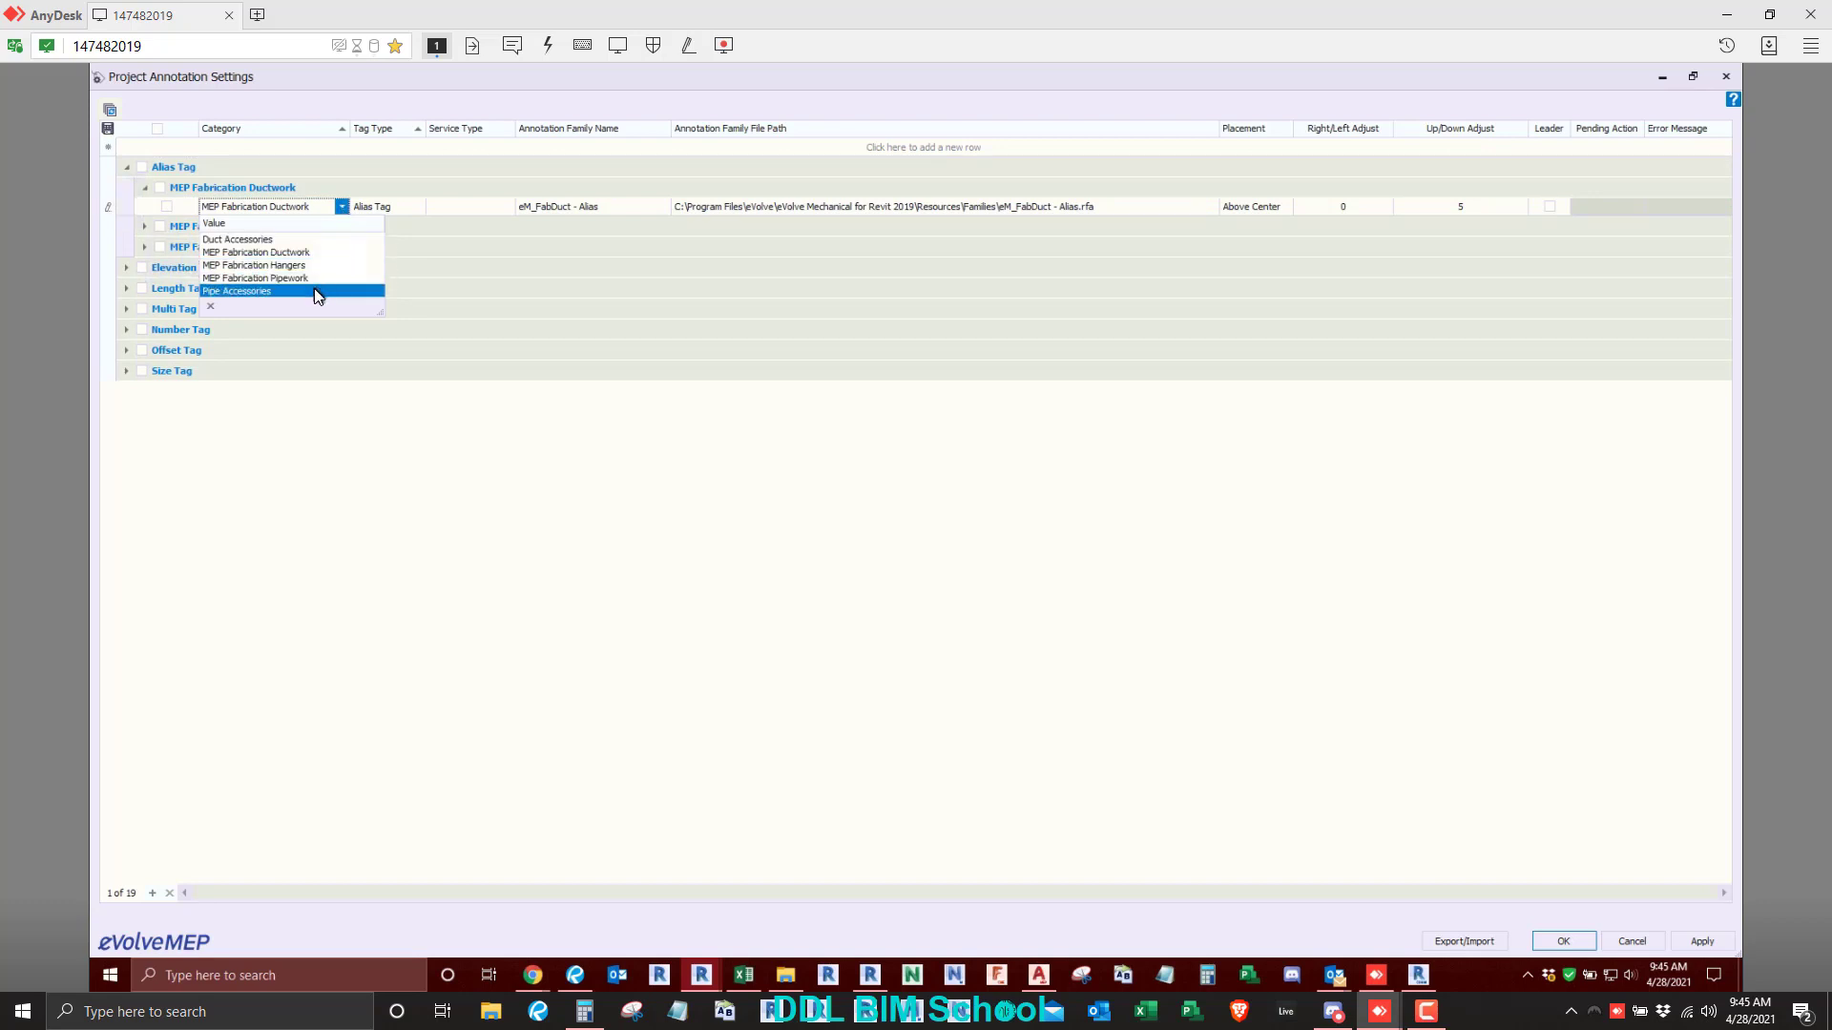
{"action": "mouse_move", "coordinate": [378, 311]}
{"action": "left_mouse_down"}
{"action": "mouse_move", "coordinate": [413, 458]}
{"action": "mouse_move", "coordinate": [449, 425]}
{"action": "mouse_move", "coordinate": [402, 321]}
{"action": "left_mouse_up"}
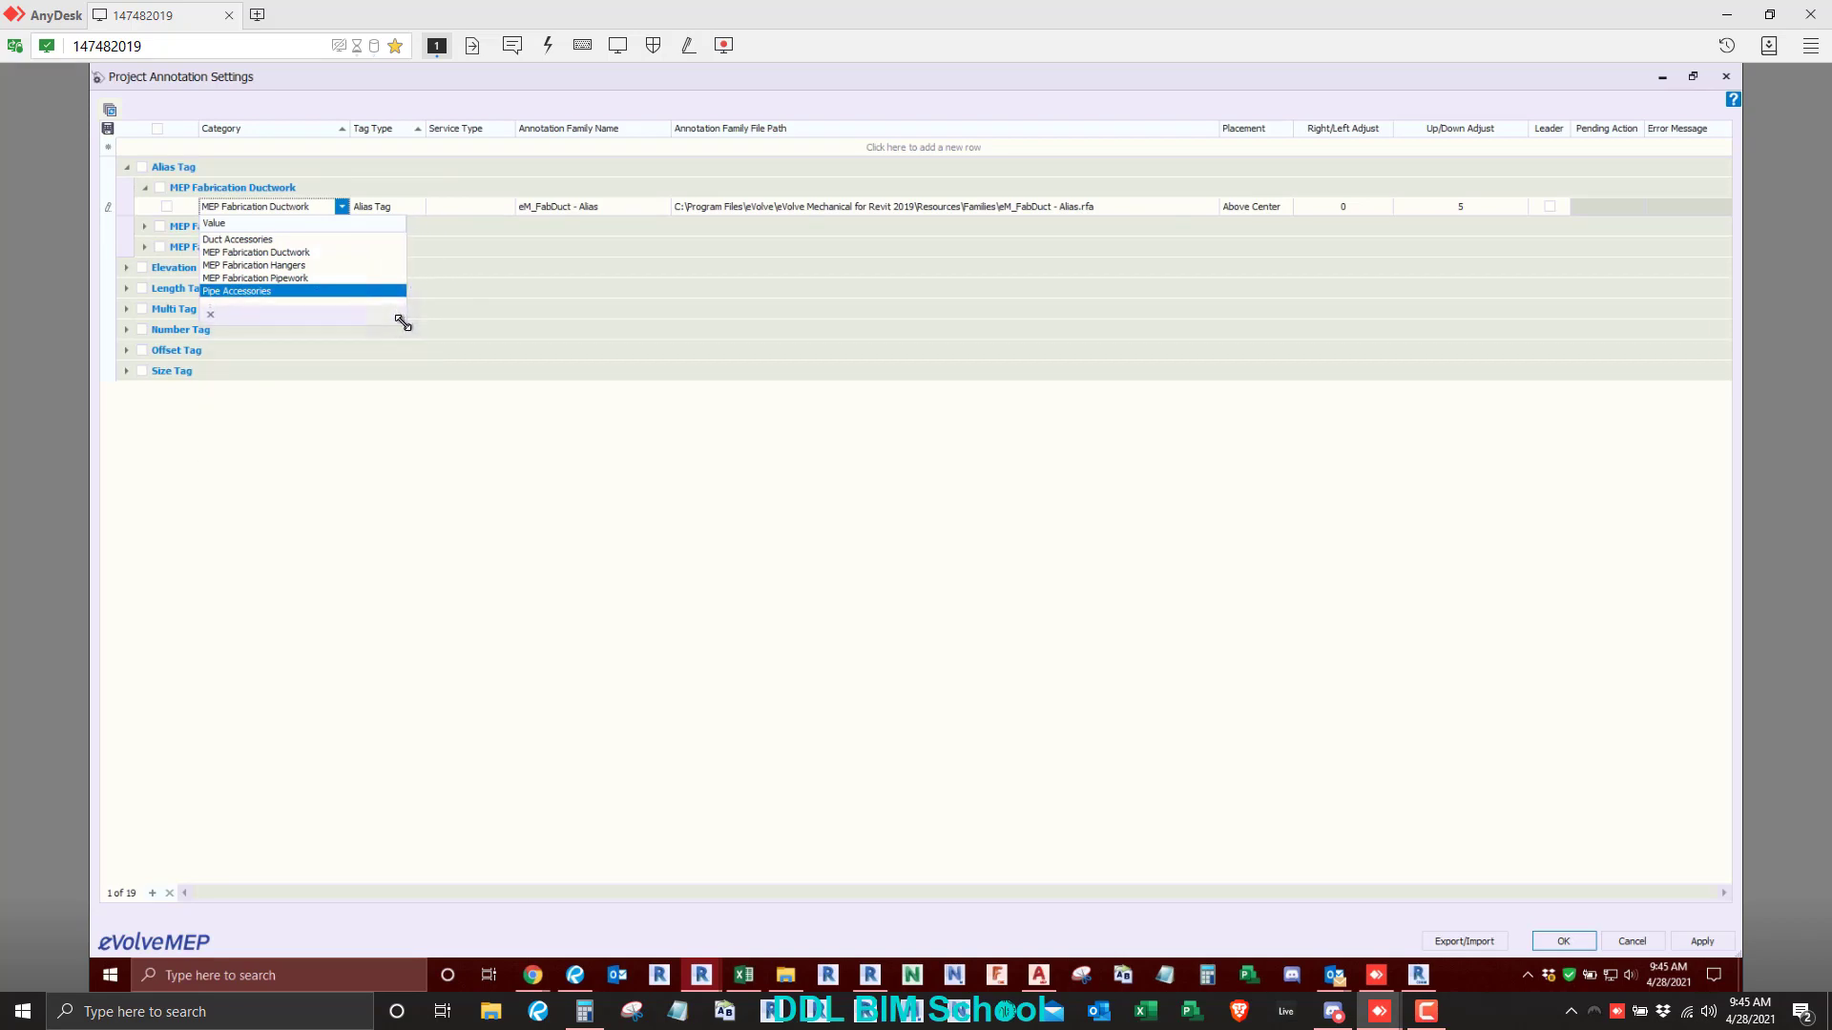
{"action": "left_click", "coordinate": [415, 658]}
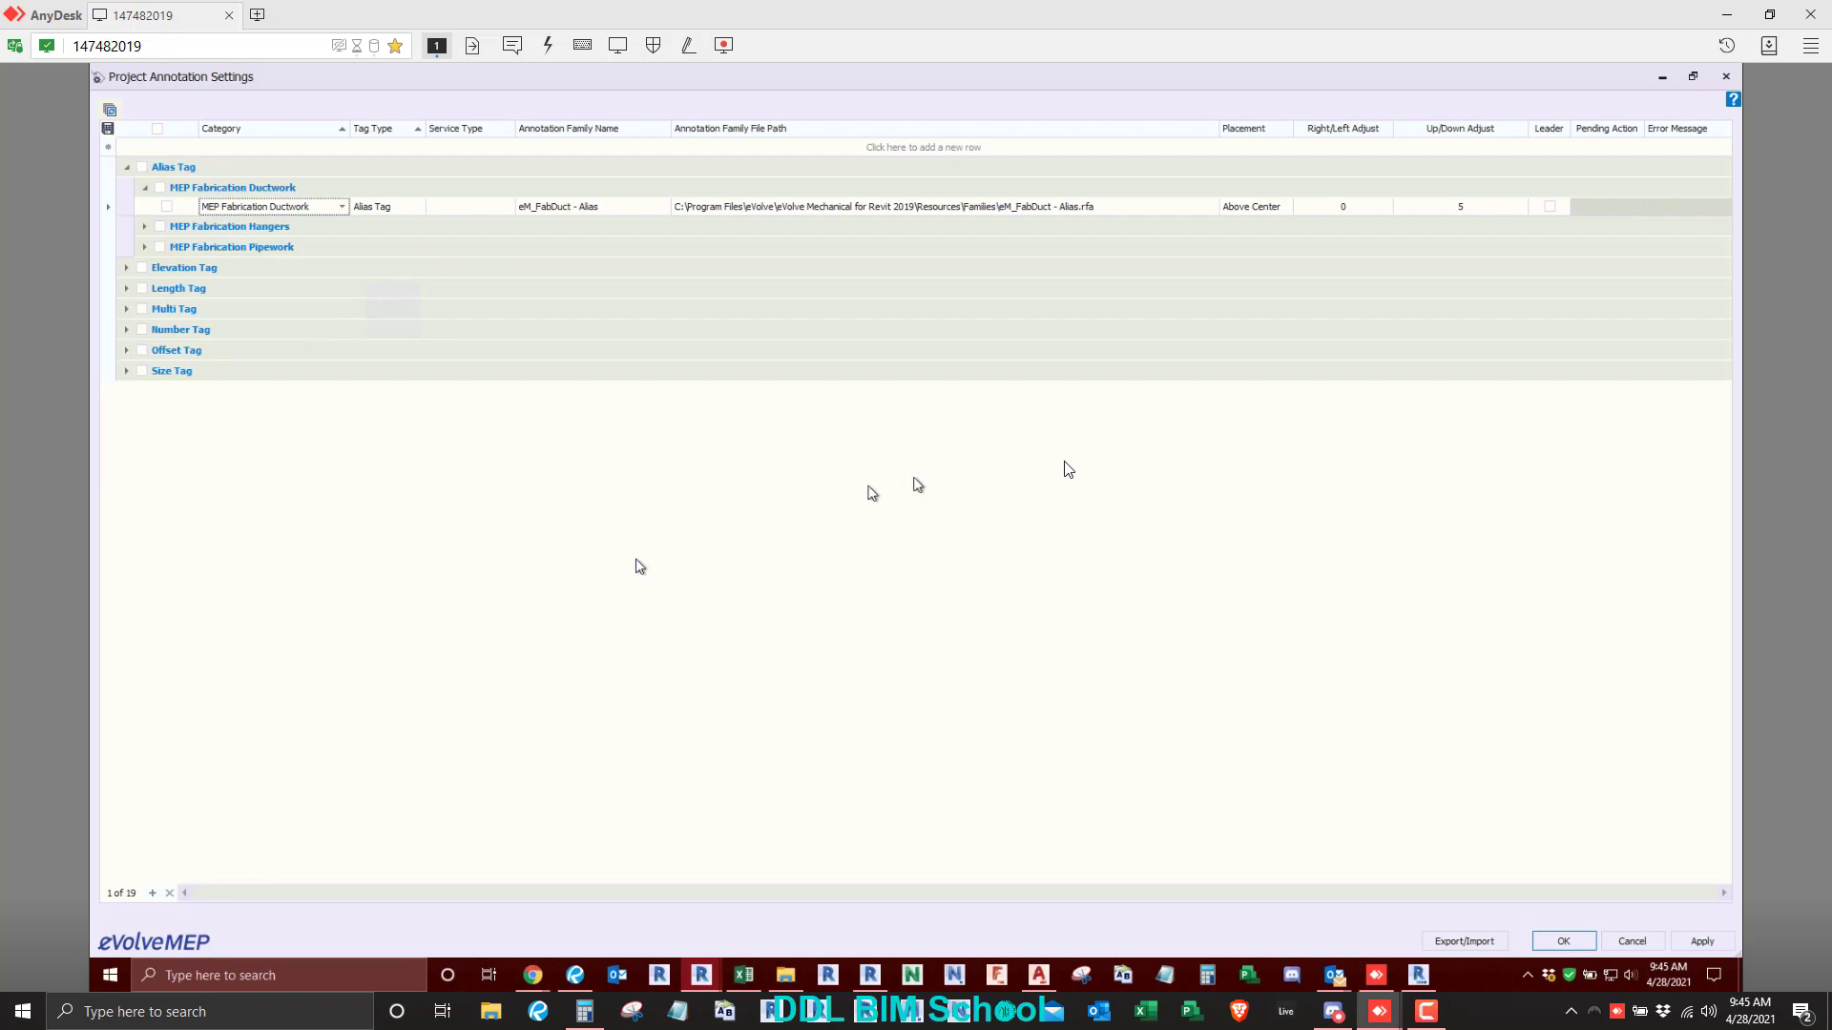
{"action": "left_click", "coordinate": [1725, 76]}
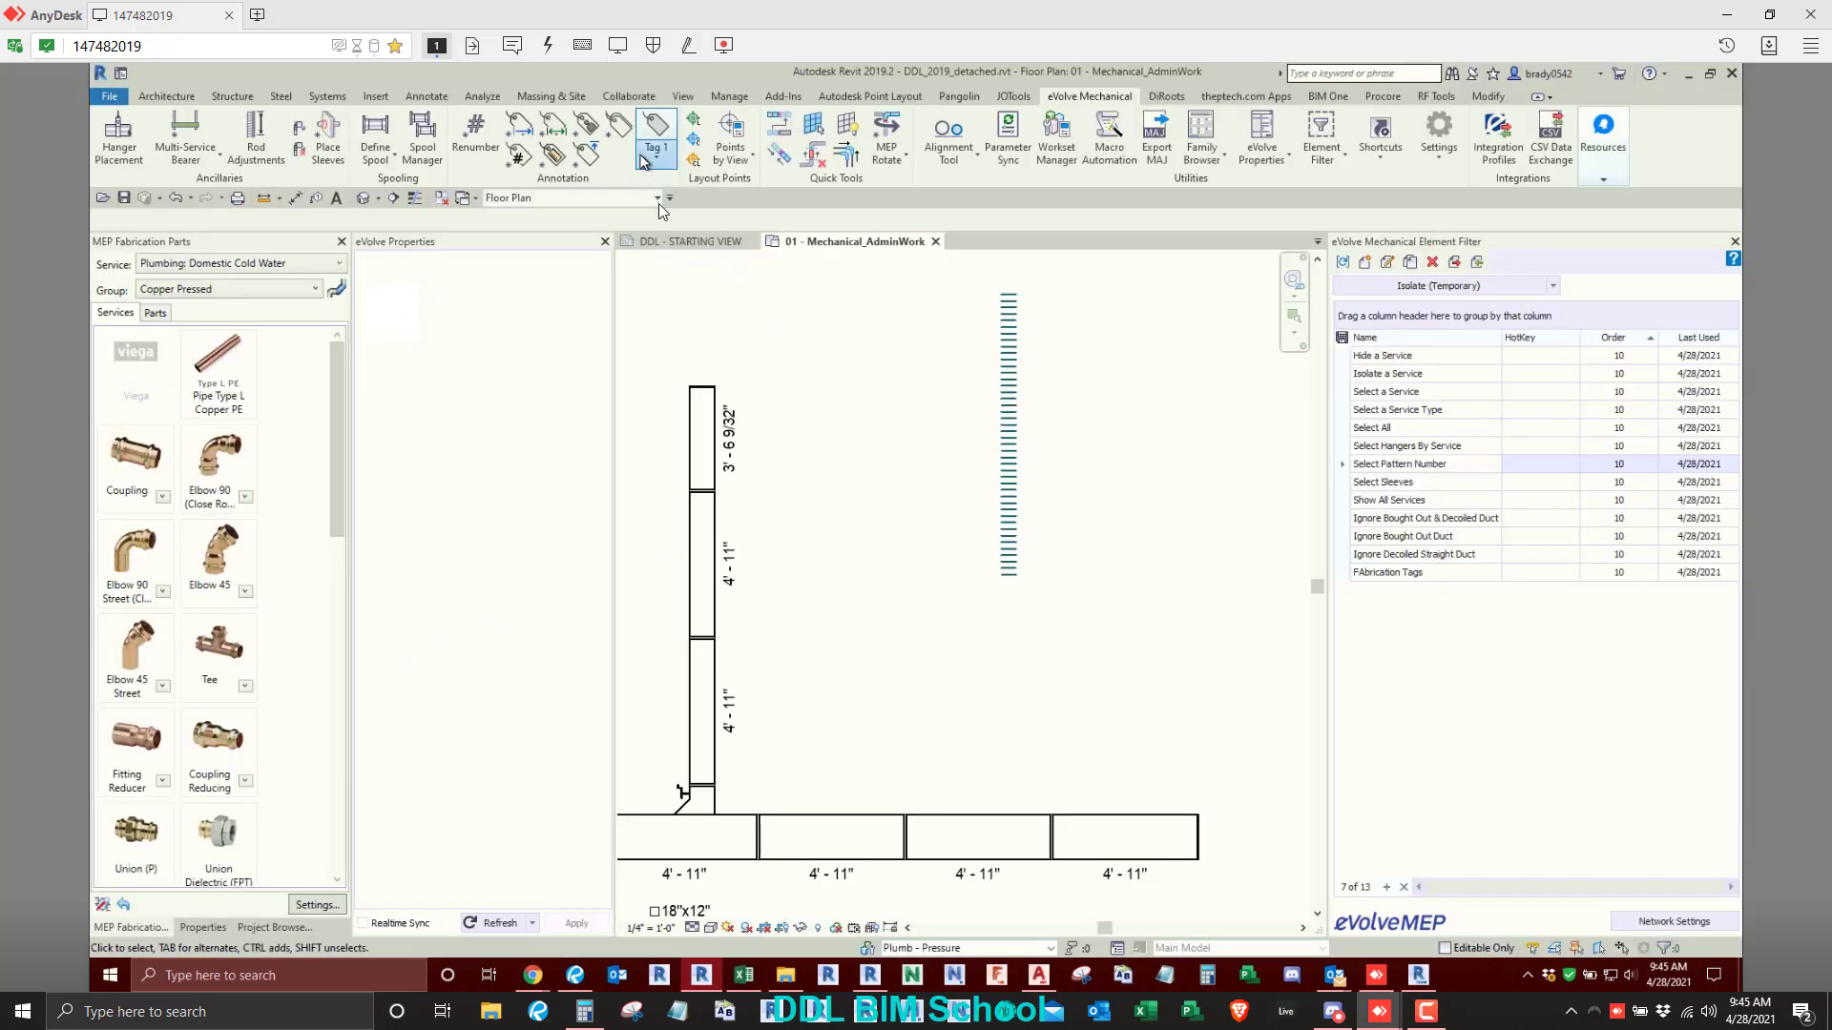
- Try to tag the lowest straight piece of the vertical fabrication duct with Tag 2, picking a header point beside it
{"action": "left_click", "coordinate": [656, 156]}
{"action": "left_click", "coordinate": [672, 261]}
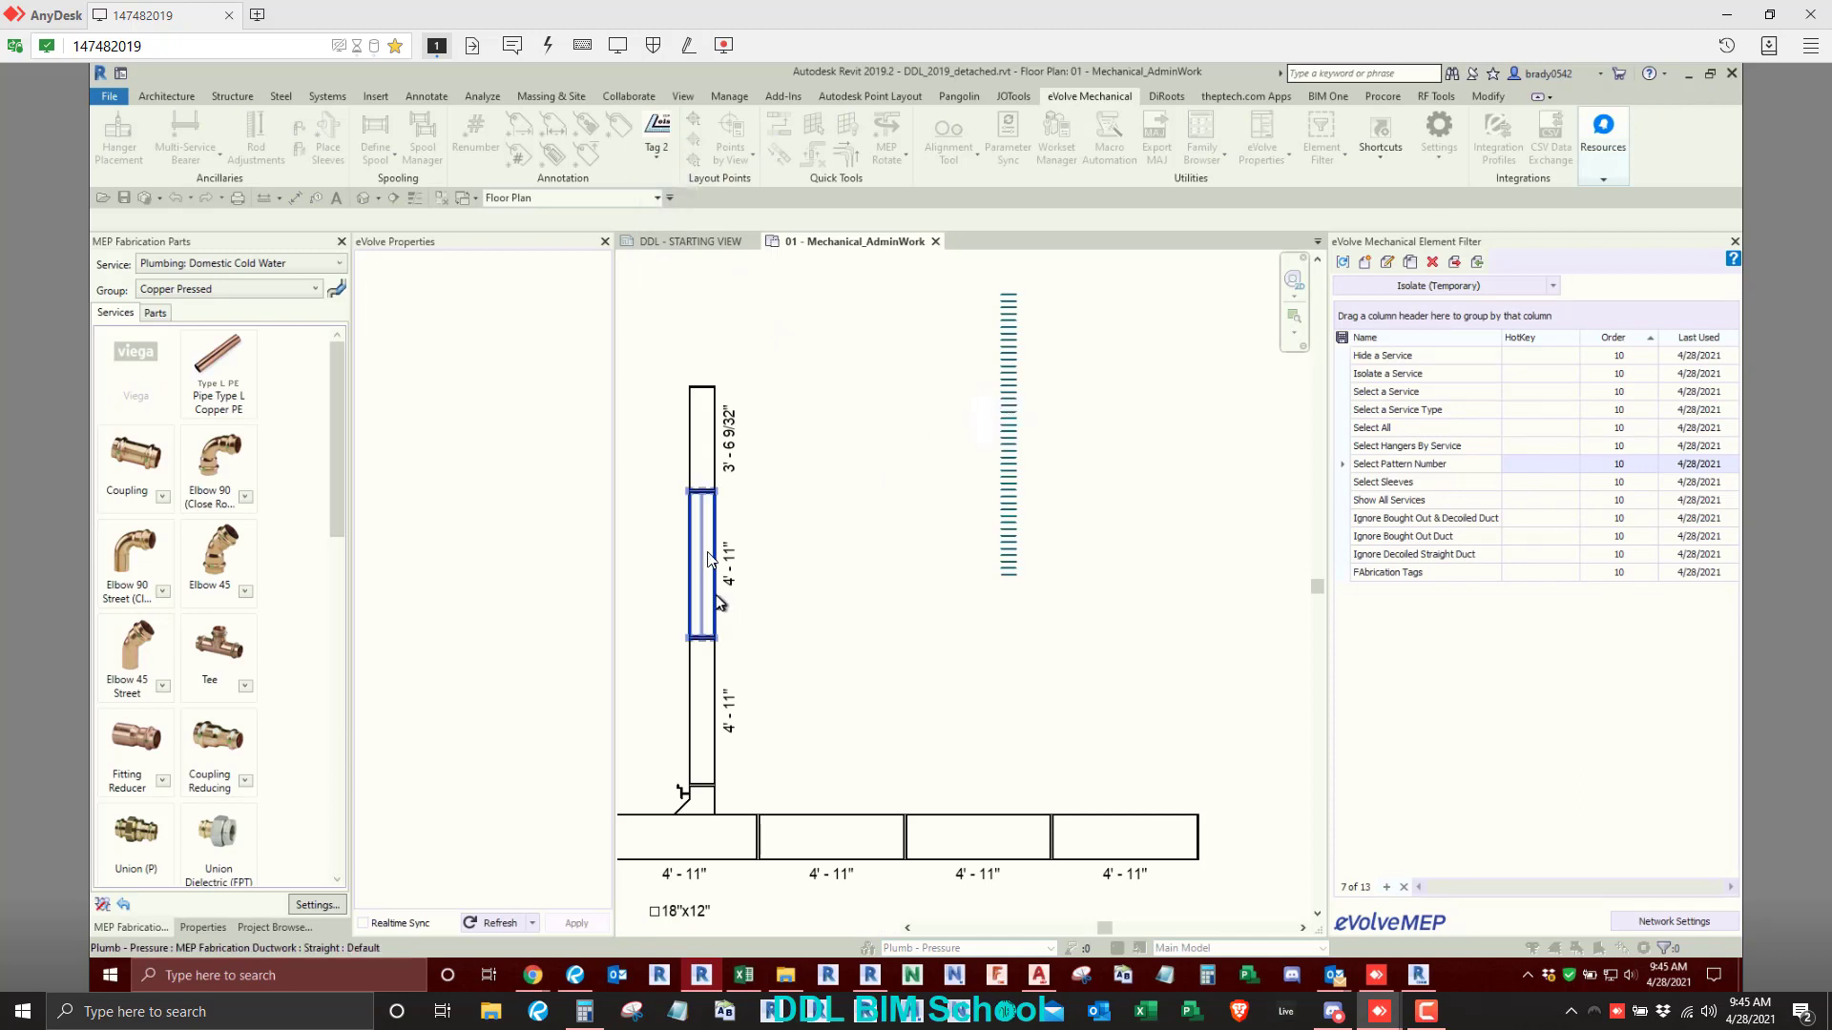
{"action": "left_click", "coordinate": [706, 739]}
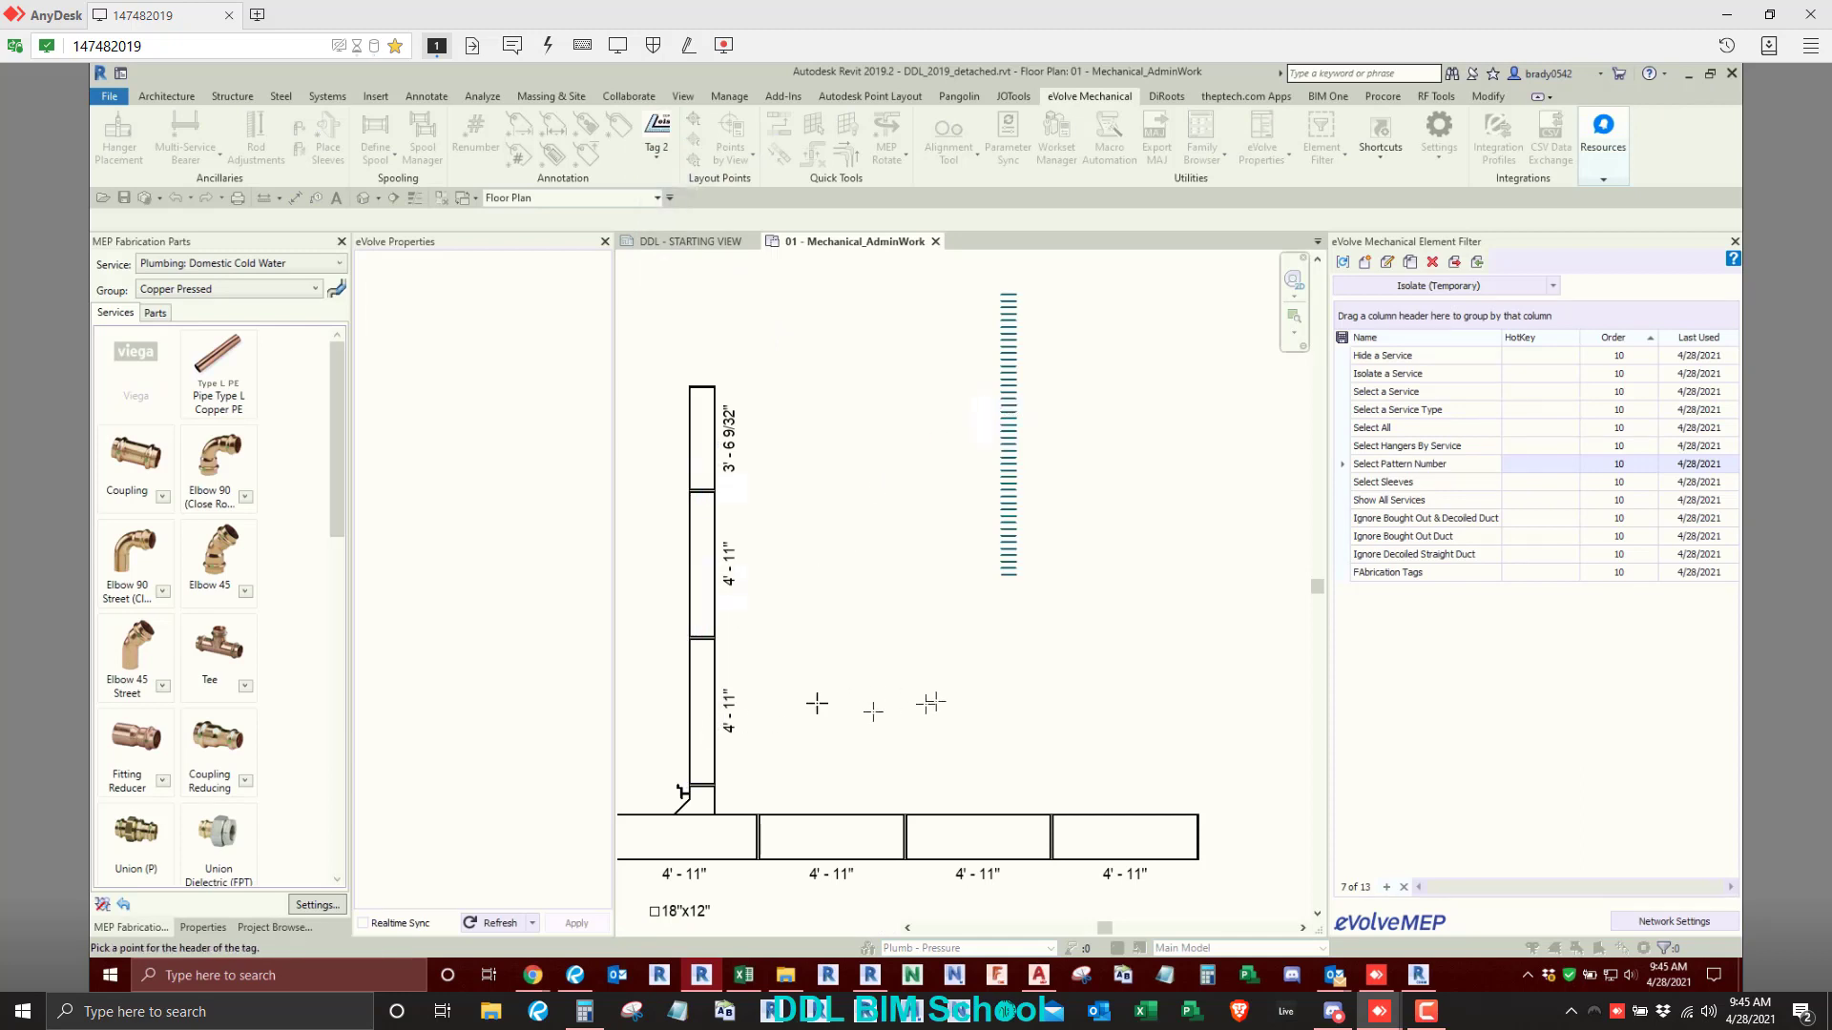
{"action": "left_click", "coordinate": [778, 766]}
{"action": "left_click", "coordinate": [916, 542]}
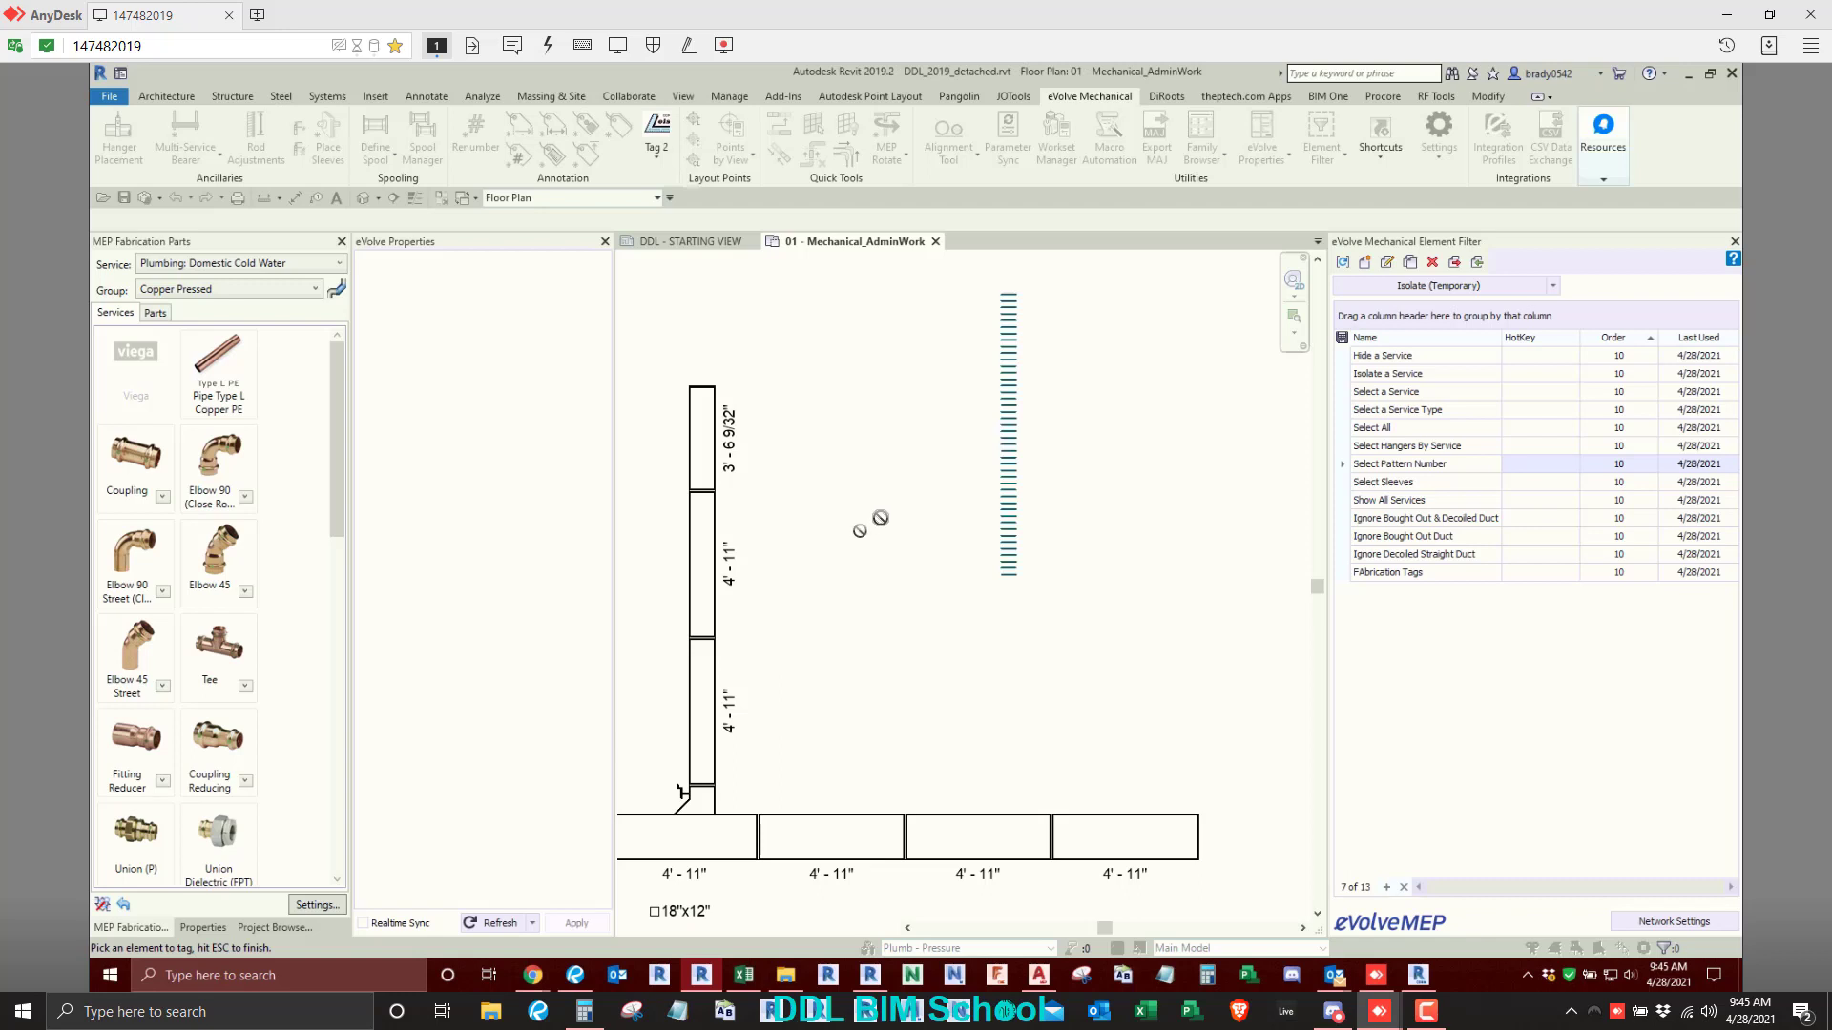
{"action": "key", "text": "Escape"}
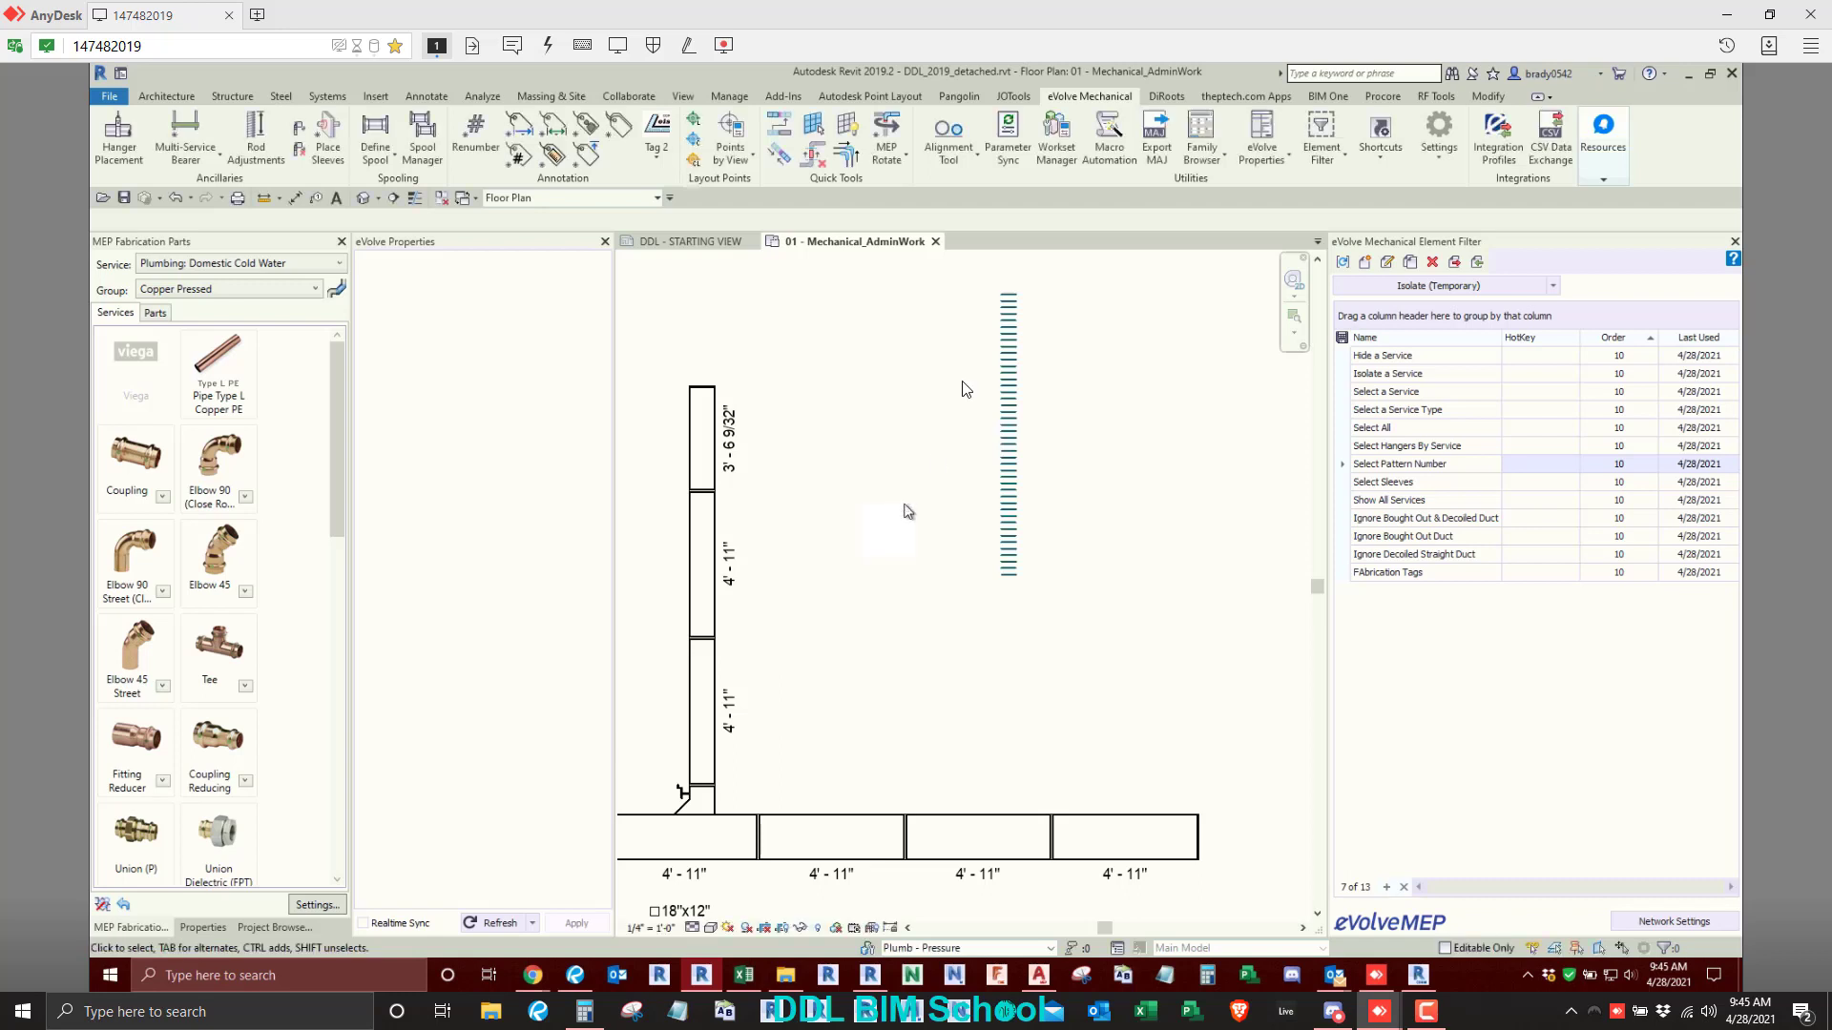
{"action": "left_click", "coordinate": [659, 164]}
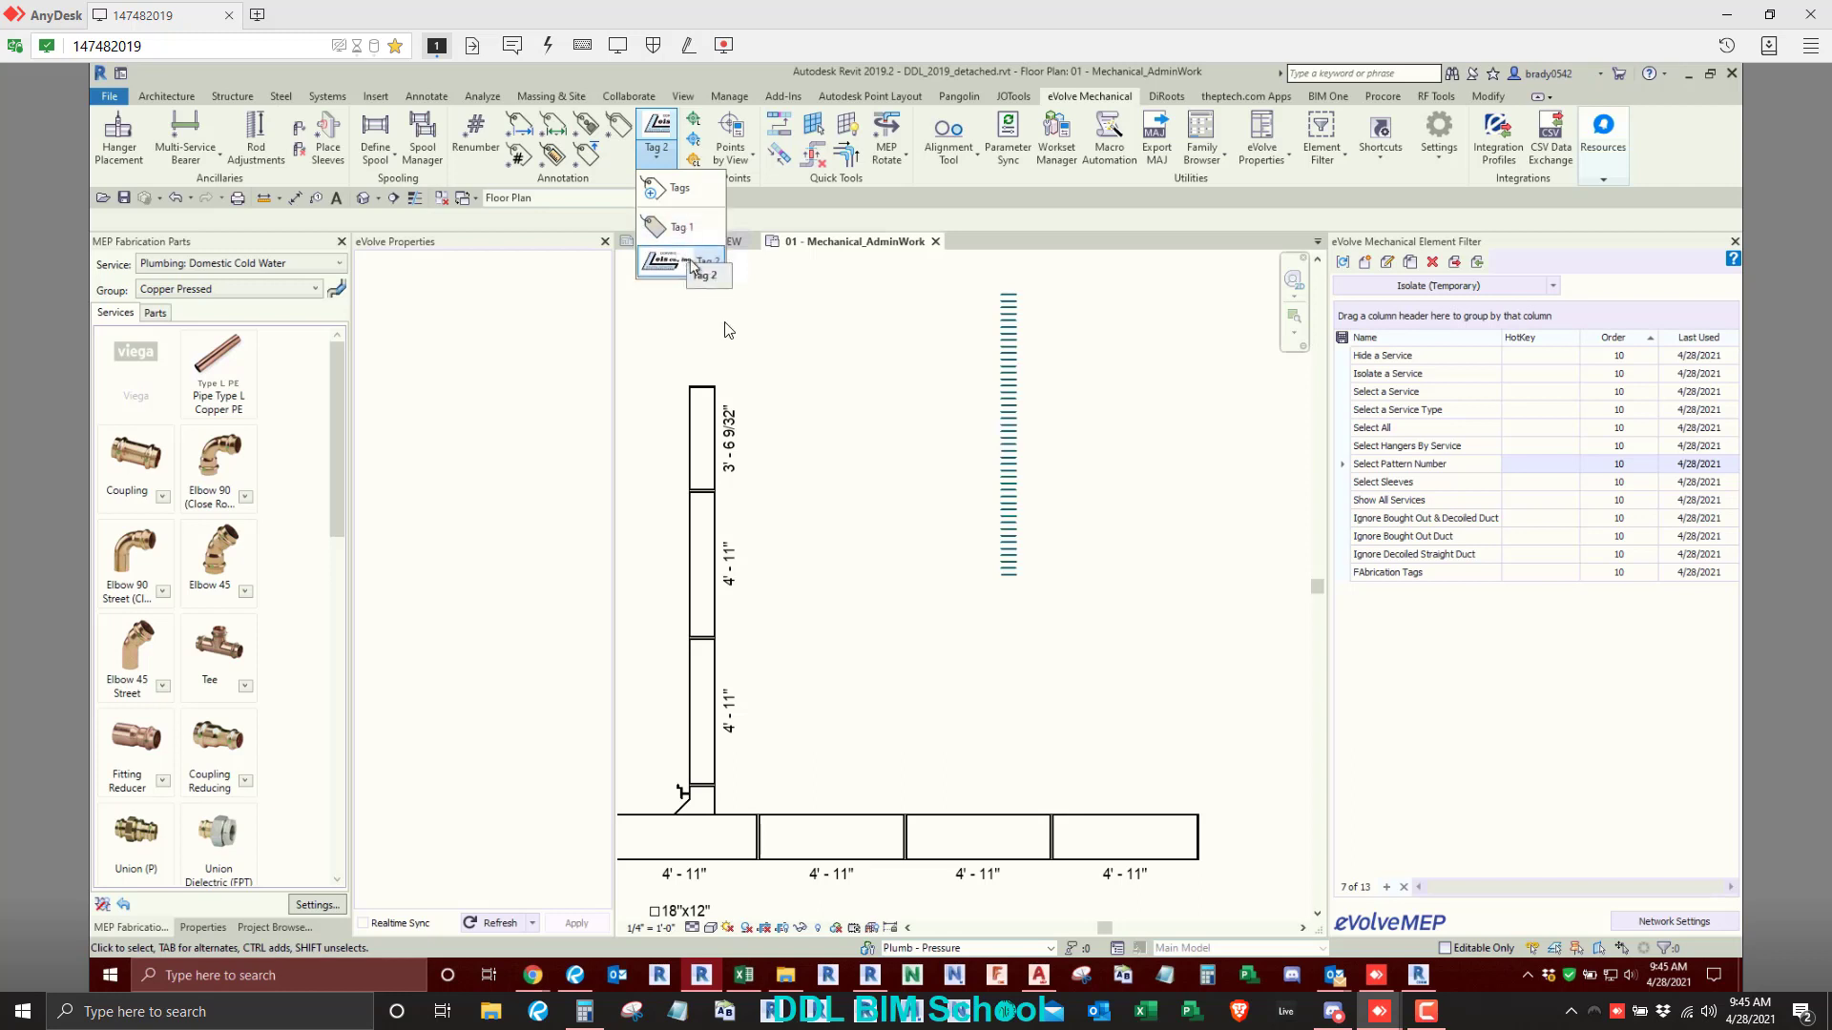
{"action": "left_click", "coordinate": [886, 340]}
- Copy the vertical flex duct, placing four copies in a row to its right, and end the command
{"action": "scroll", "coordinate": [930, 315], "scroll_direction": "down", "scroll_amount": 2}
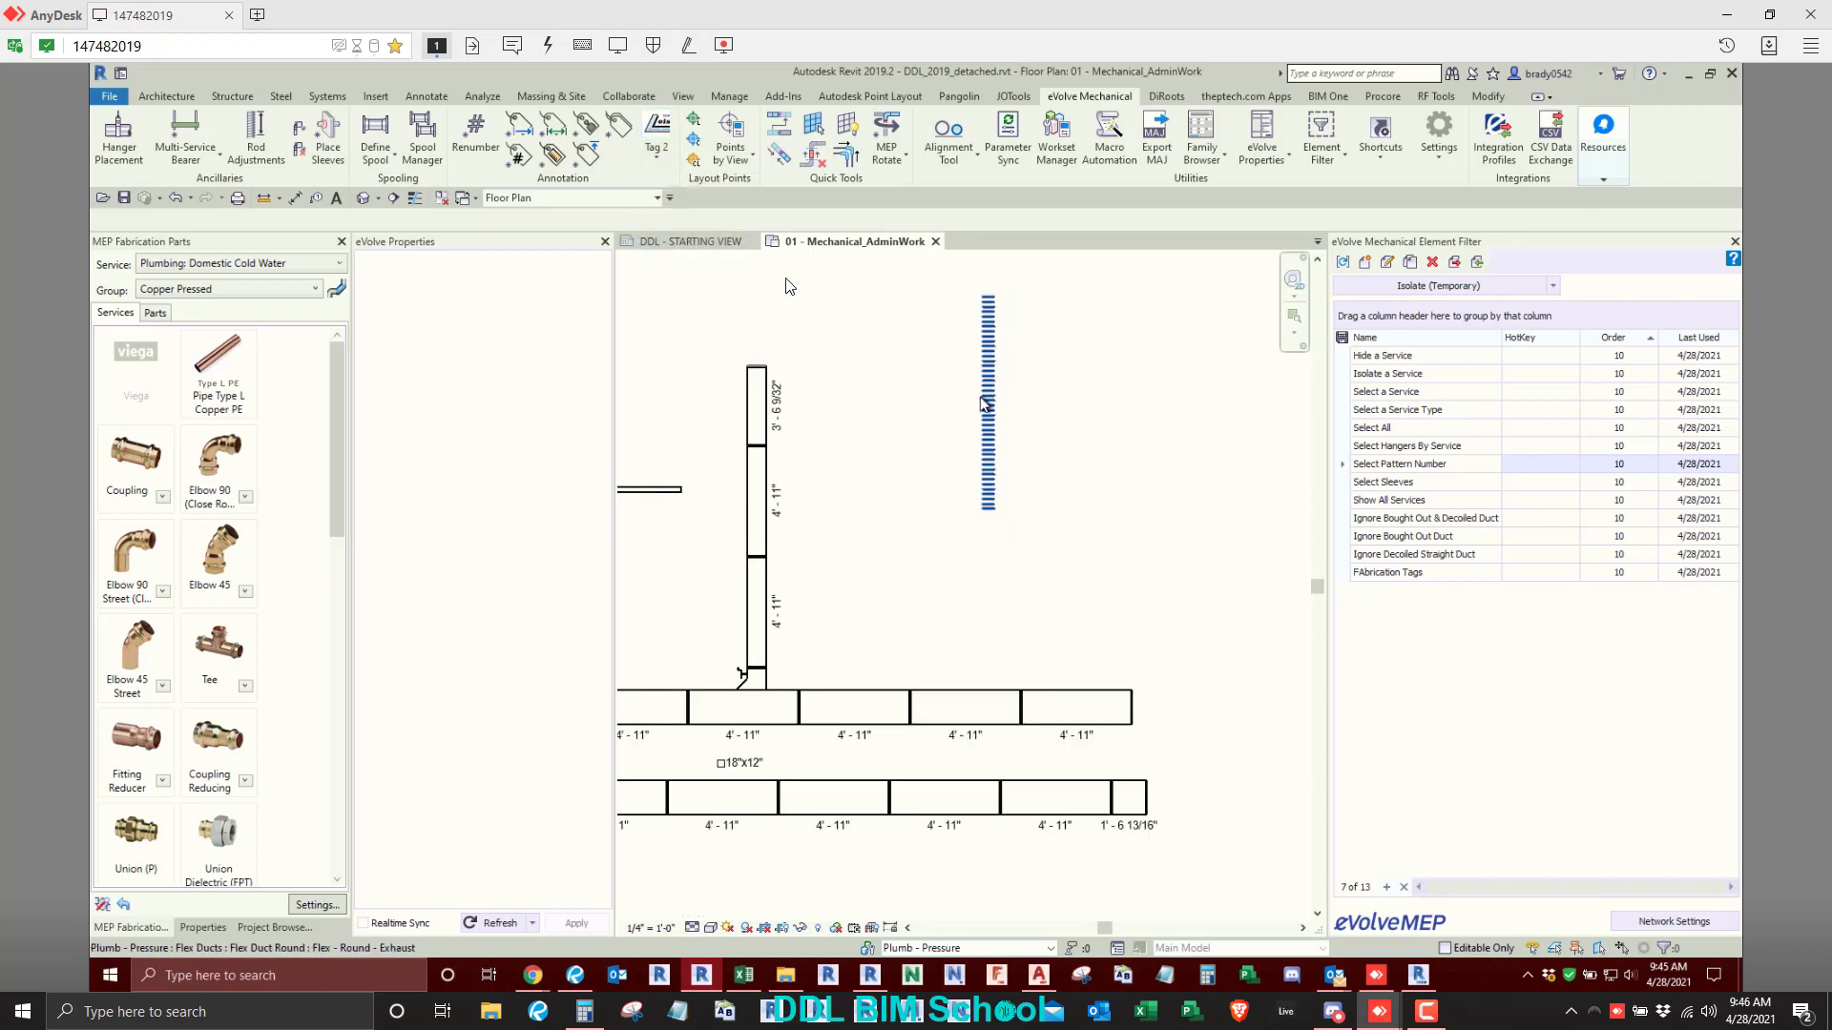
{"action": "left_click", "coordinate": [986, 409]}
{"action": "scroll", "coordinate": [725, 286], "scroll_direction": "down", "scroll_amount": 1}
{"action": "left_click", "coordinate": [625, 153]}
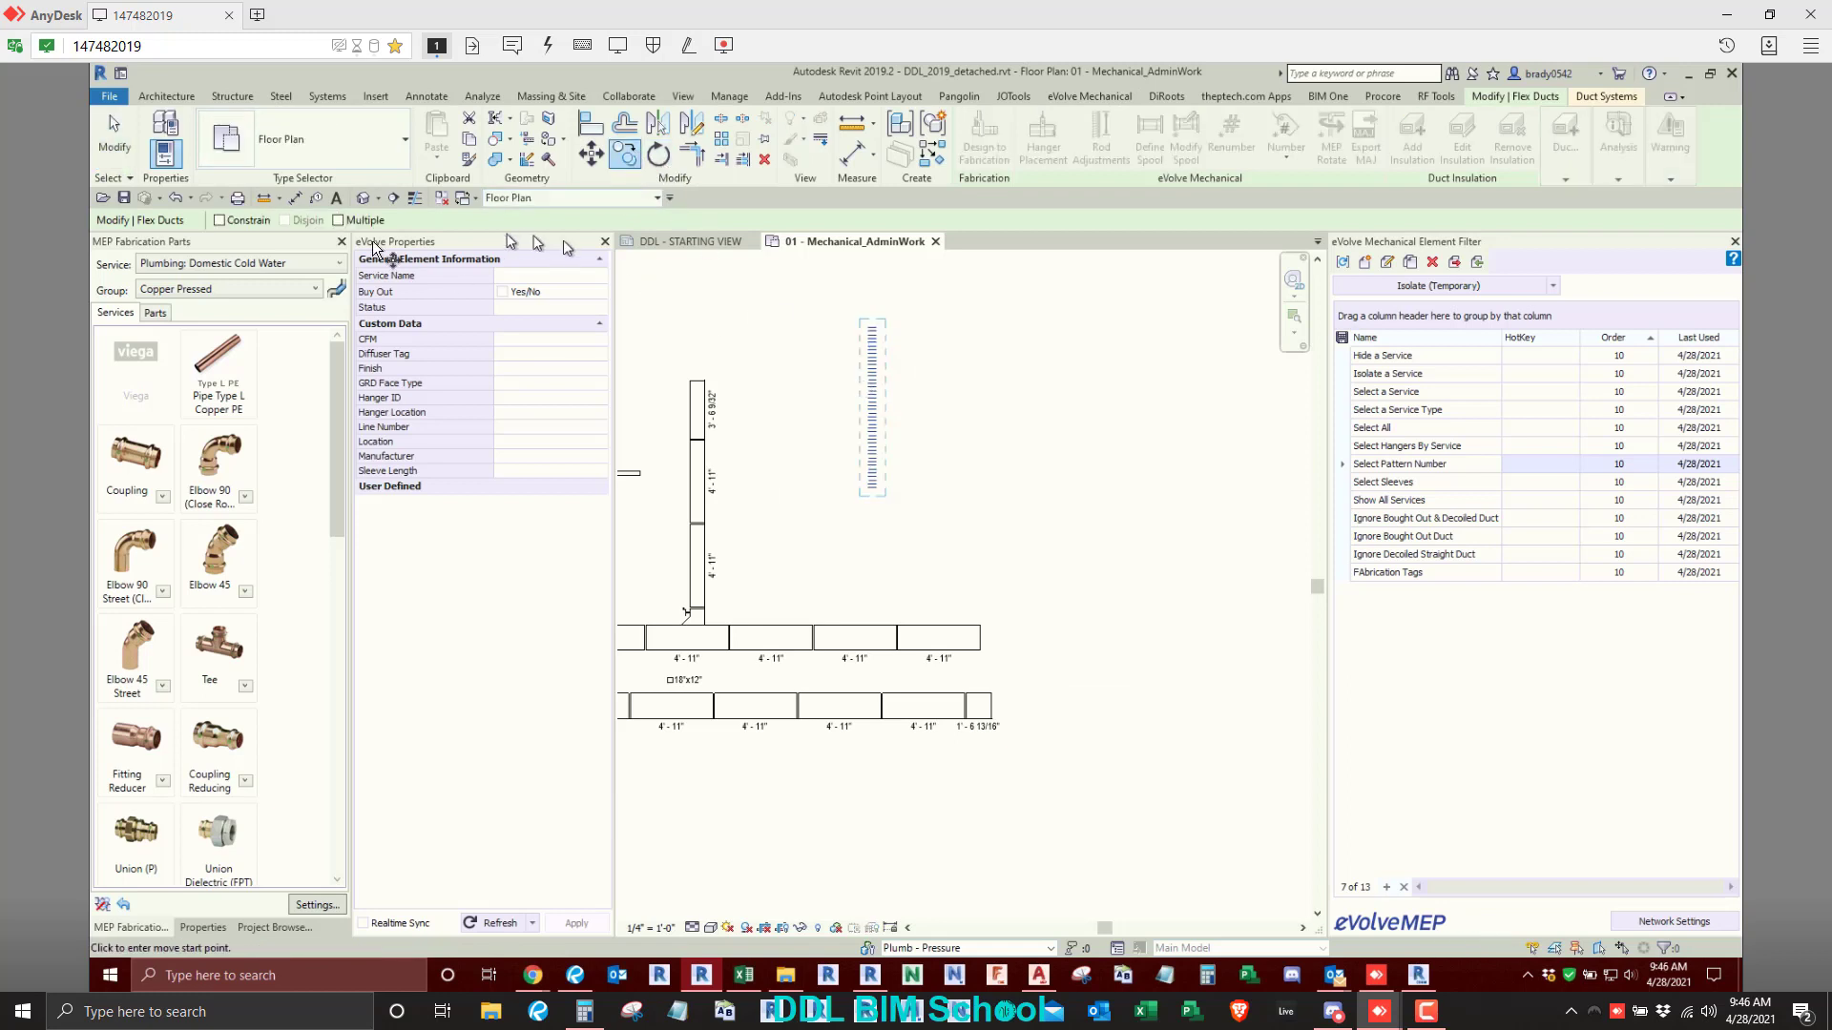
{"action": "left_click", "coordinate": [897, 437]}
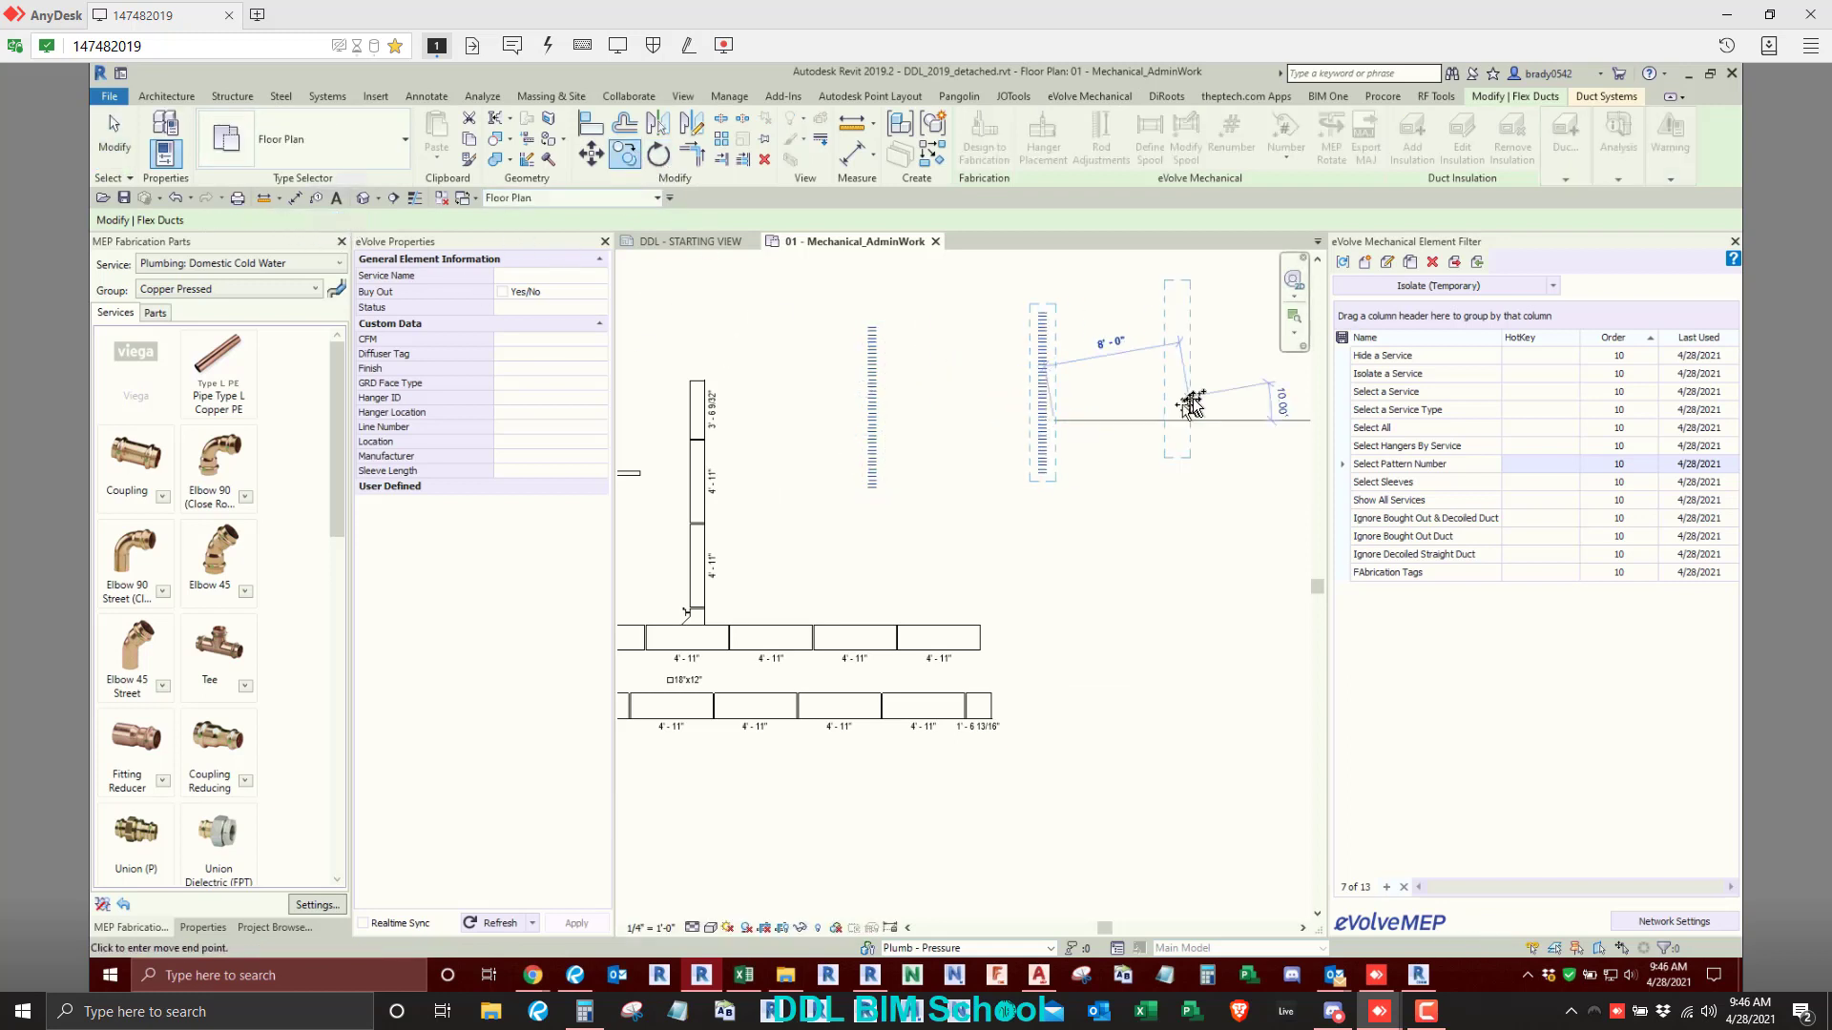
{"action": "left_click", "coordinate": [989, 434]}
{"action": "left_click", "coordinate": [1196, 424]}
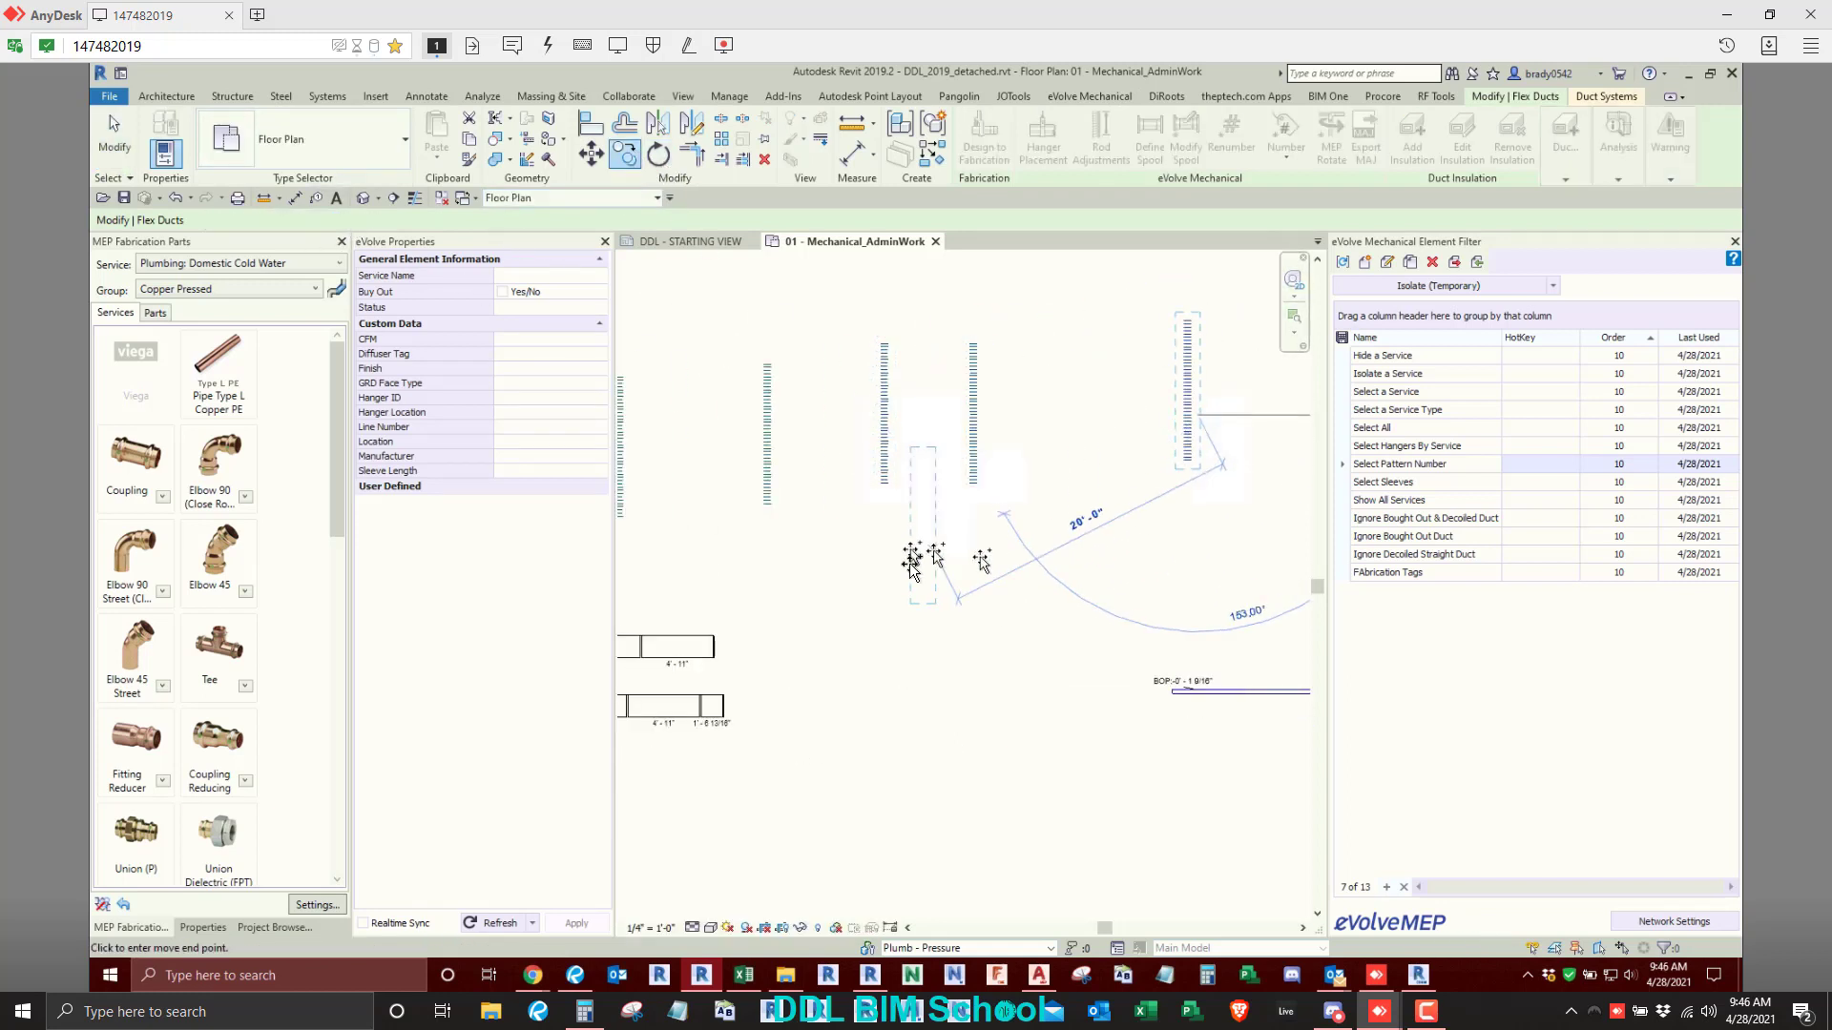
{"action": "right_click", "coordinate": [908, 563]}
{"action": "left_click", "coordinate": [948, 566]}
{"action": "scroll", "coordinate": [986, 613], "scroll_direction": "down", "scroll_amount": 2}
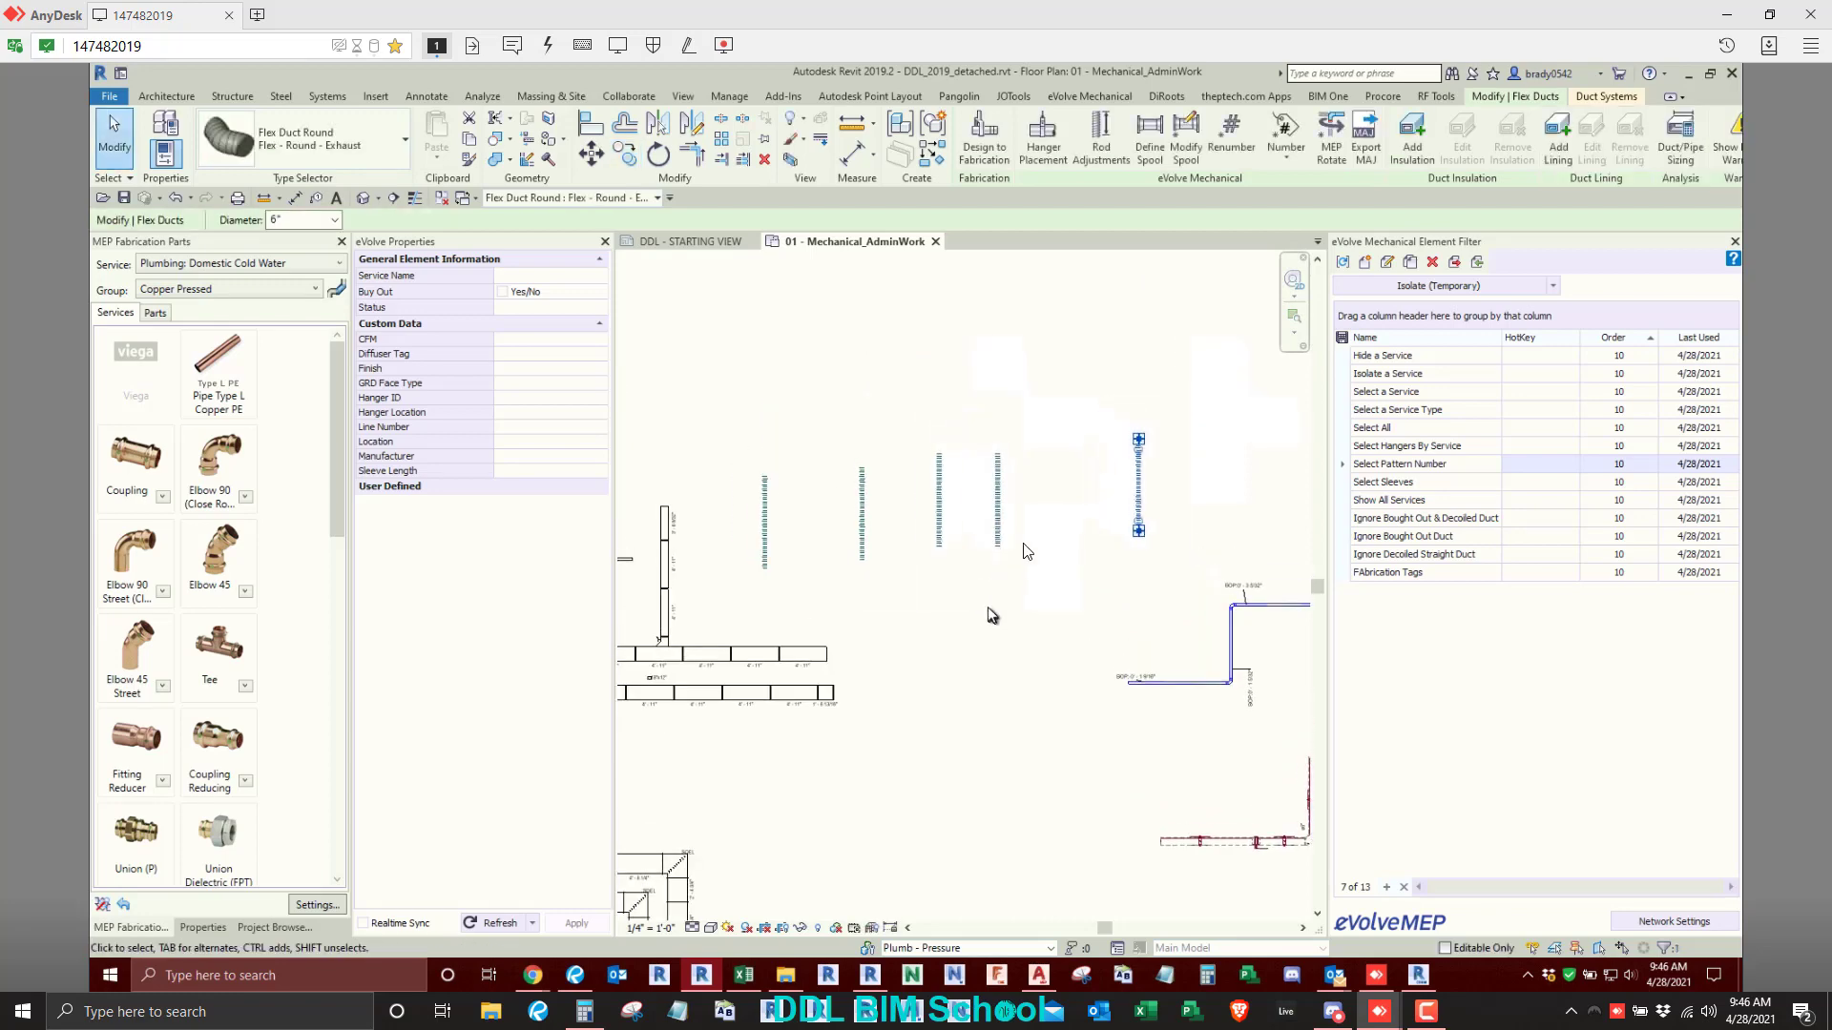
{"action": "left_click", "coordinate": [1164, 401]}
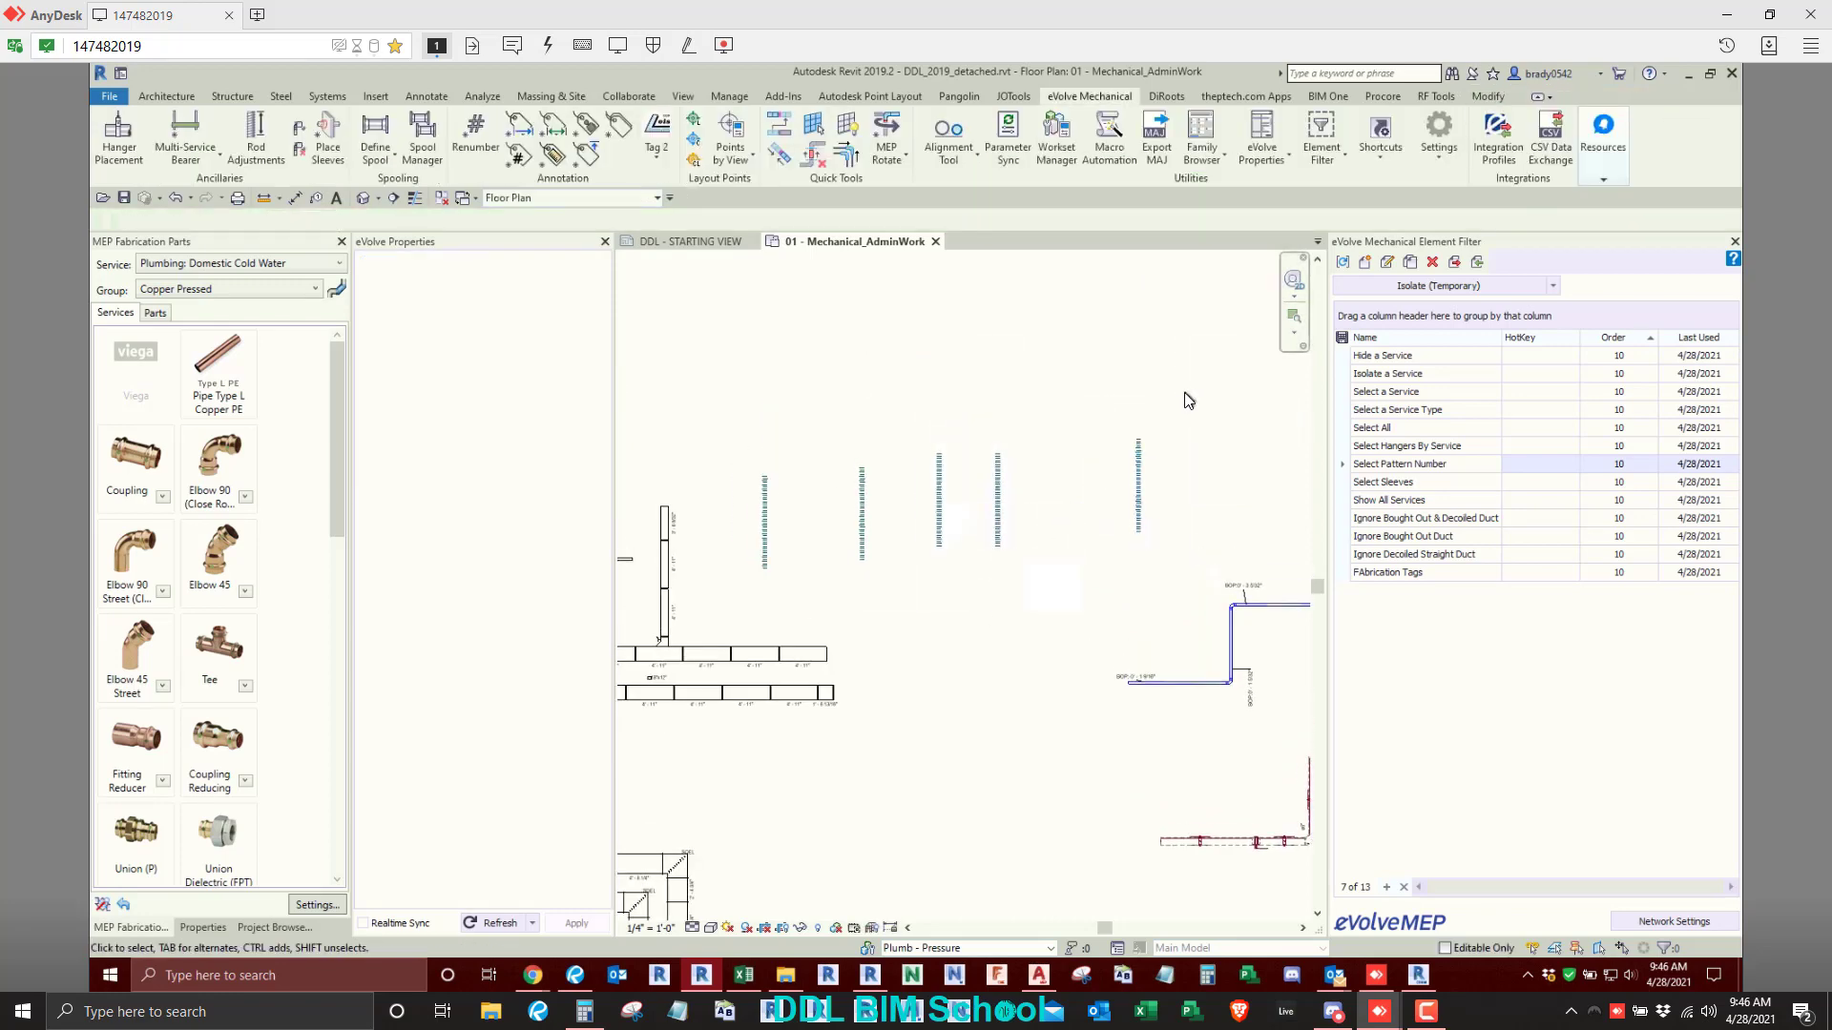
- Tag every flex duct in the current view with Tag All, using horizontal tags without leaders, and inspect the placed tags
{"action": "left_click", "coordinate": [426, 96]}
{"action": "left_click", "coordinate": [994, 138]}
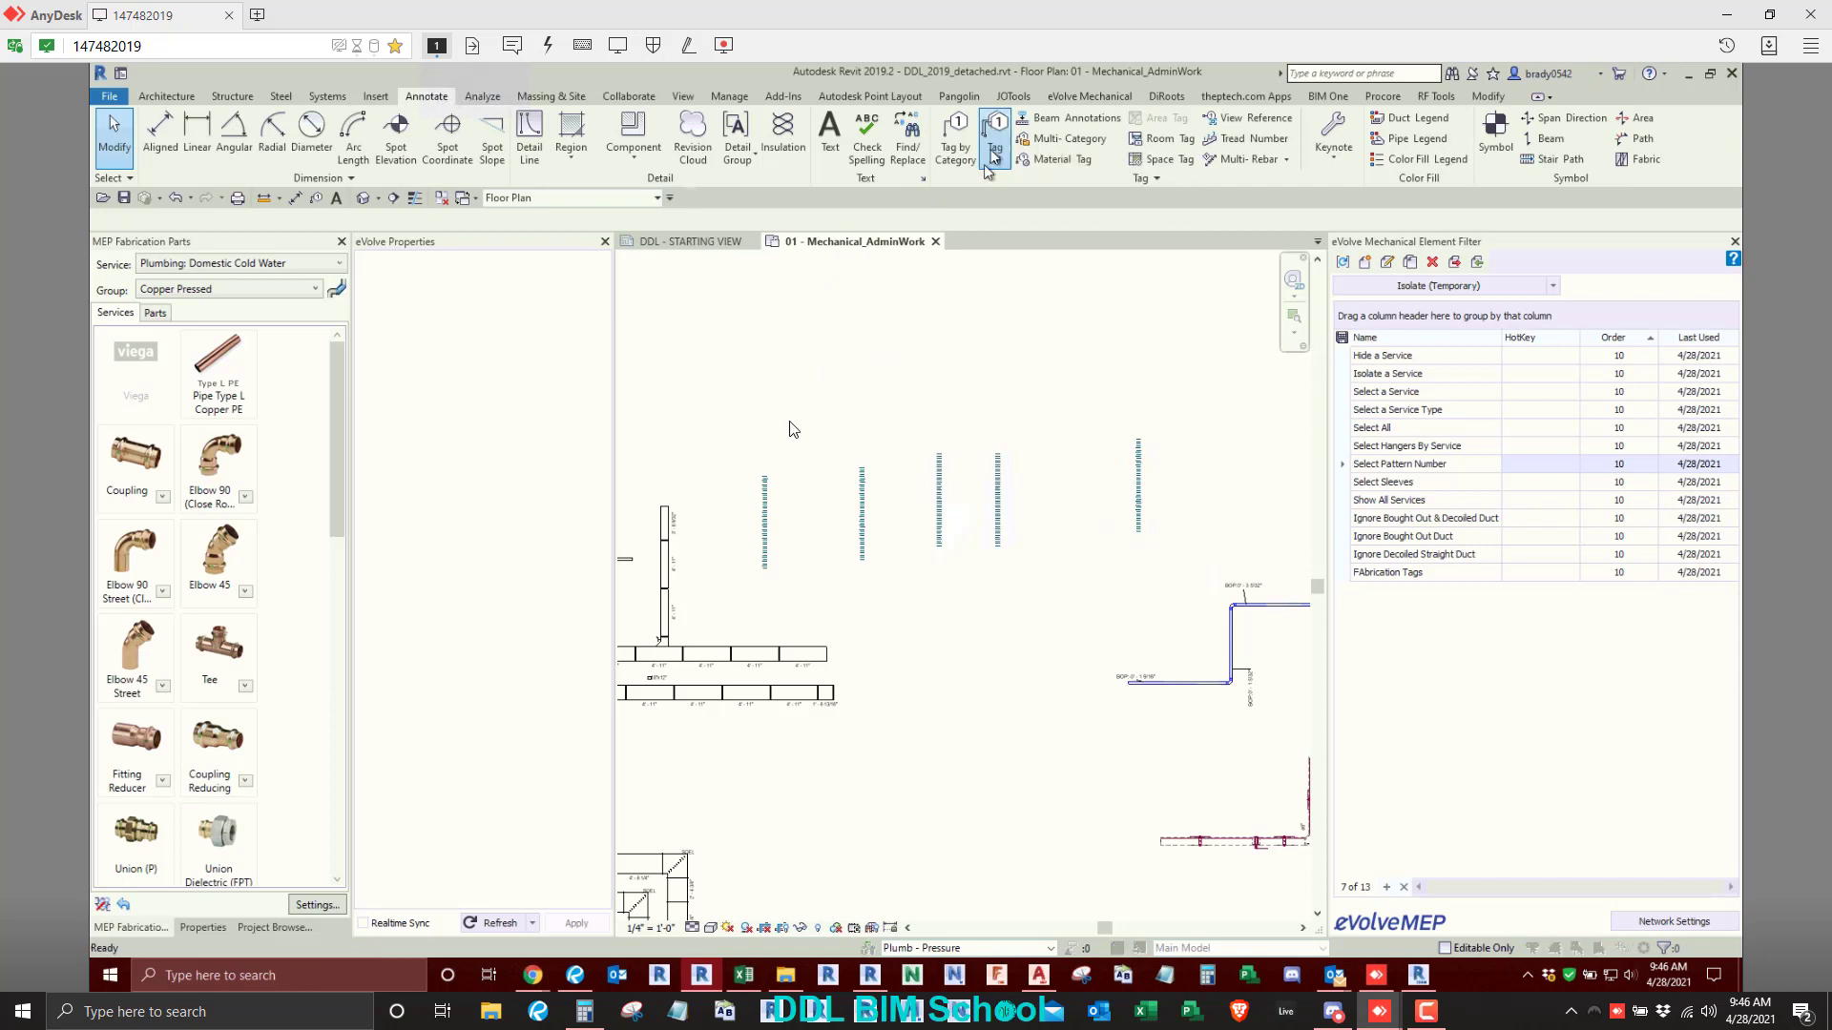
{"action": "scroll", "coordinate": [788, 547], "scroll_direction": "down", "scroll_amount": 3}
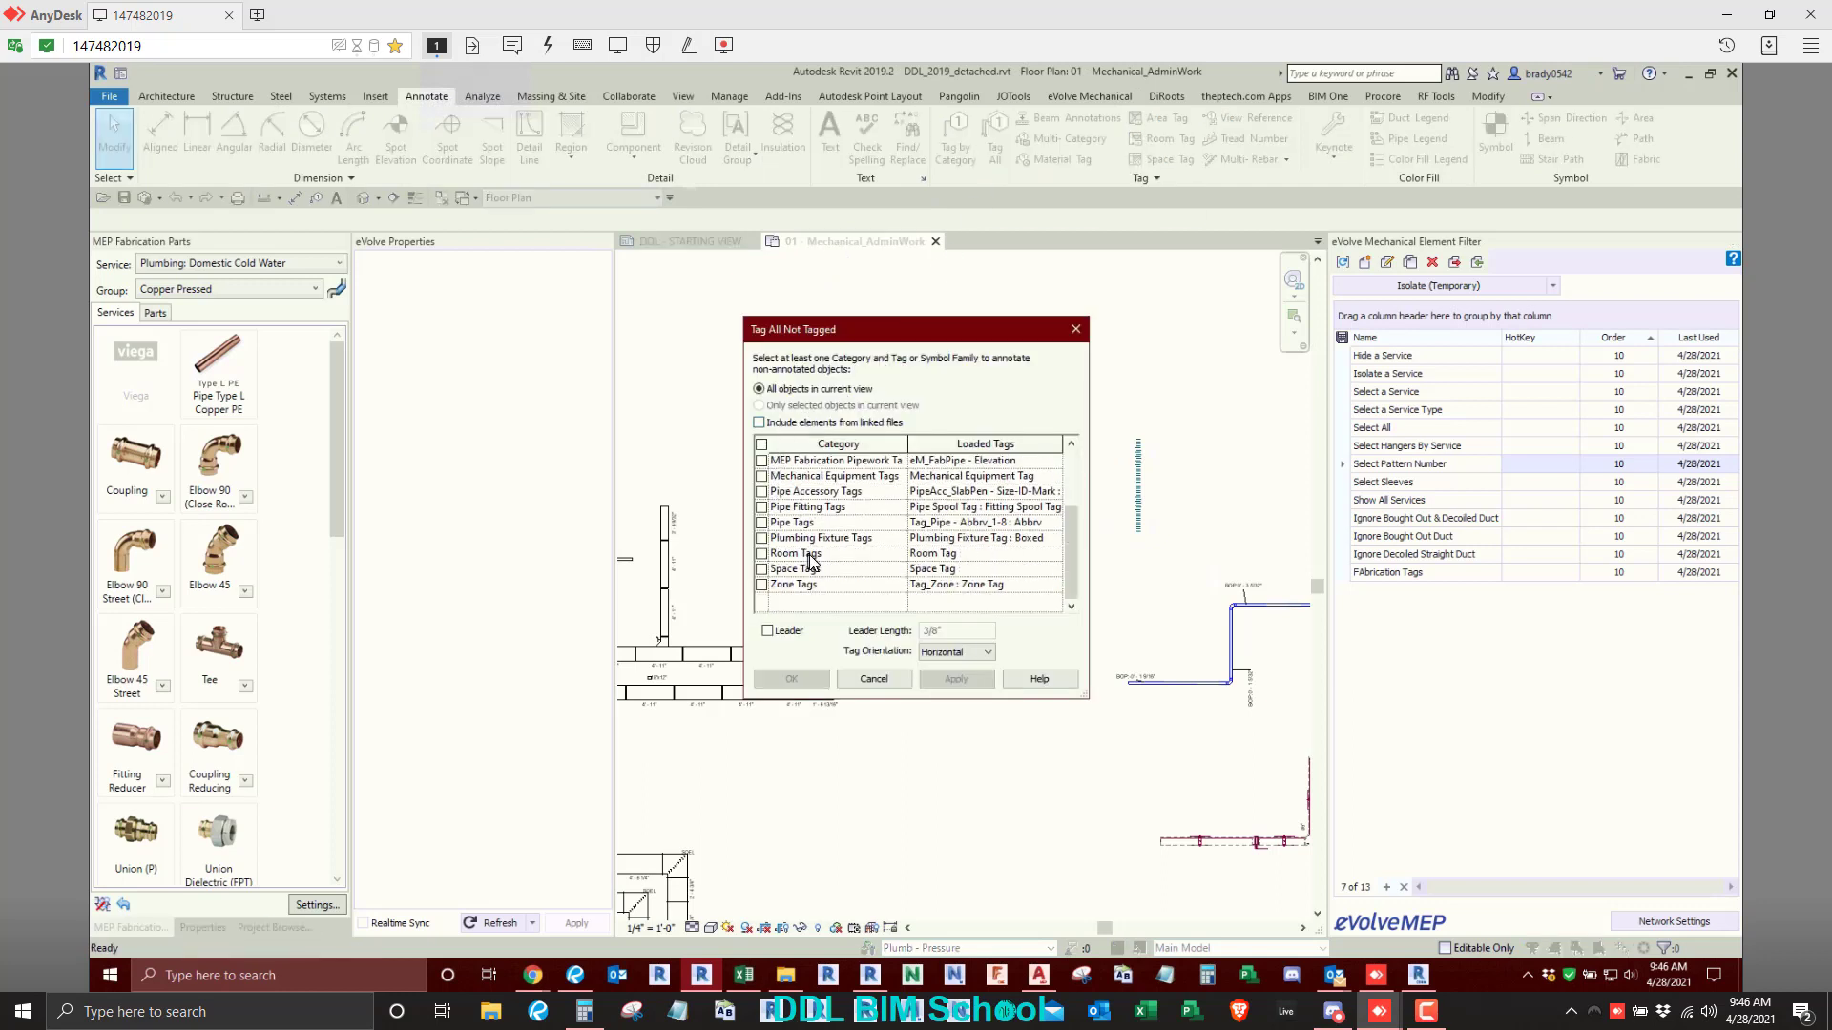
{"action": "scroll", "coordinate": [810, 559], "scroll_direction": "up", "scroll_amount": 2}
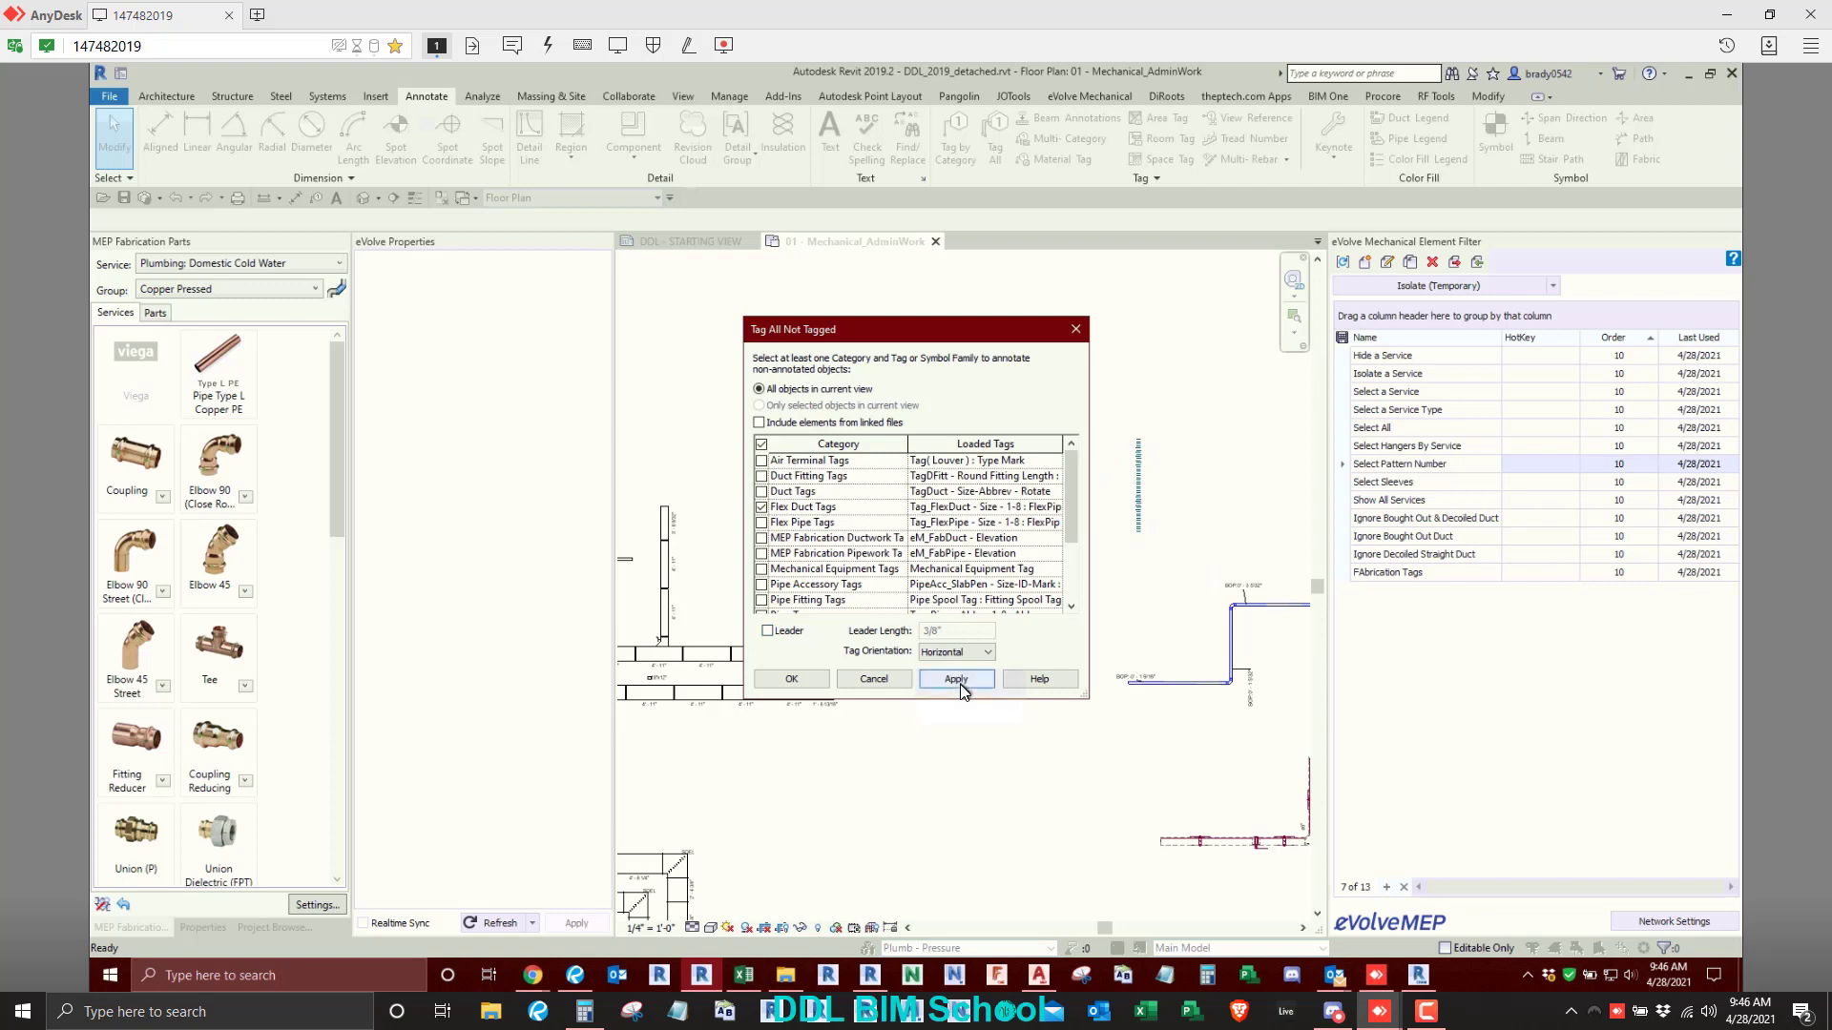
{"action": "left_click", "coordinate": [791, 678]}
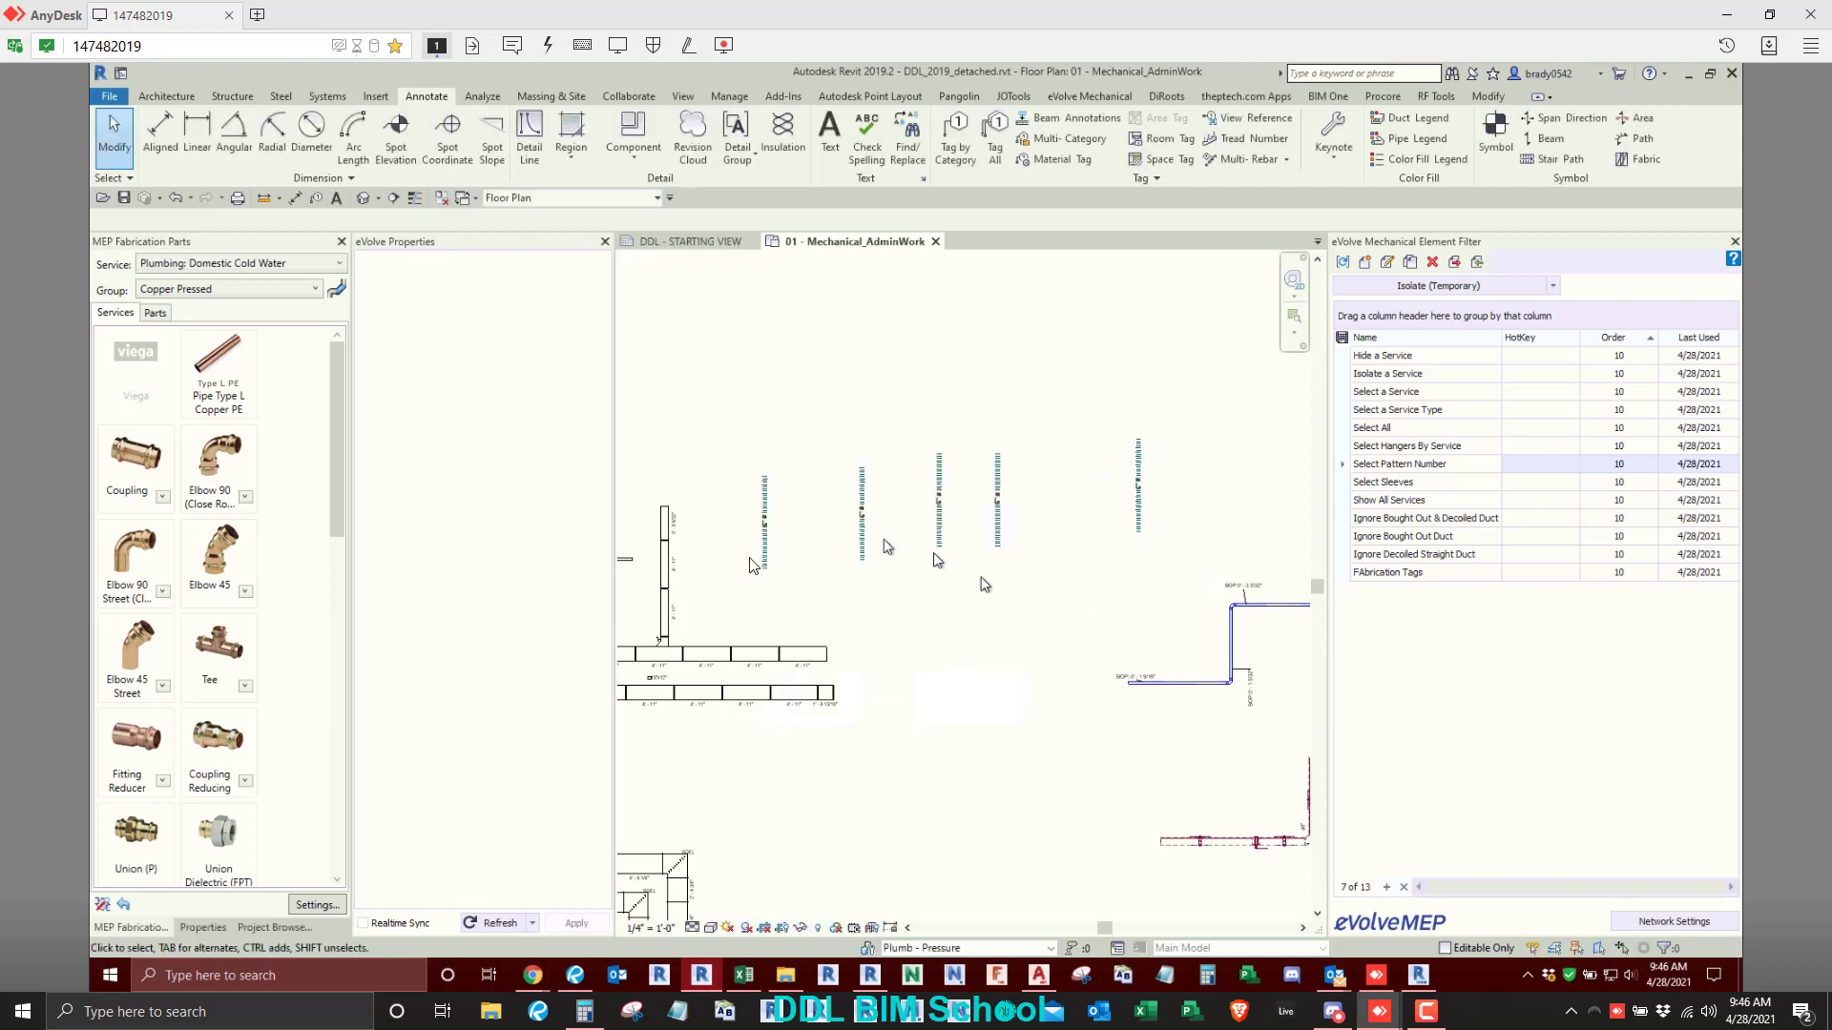
{"action": "scroll", "coordinate": [753, 564], "scroll_direction": "up", "scroll_amount": 3}
{"action": "middle_click_drag", "start_coordinate": [790, 492], "coordinate": [802, 505]}
{"action": "middle_click_drag", "start_coordinate": [1257, 504], "coordinate": [992, 508]}
{"action": "scroll", "coordinate": [874, 505], "scroll_direction": "down", "scroll_amount": 1}
{"action": "middle_click_drag", "start_coordinate": [872, 505], "coordinate": [1120, 467]}
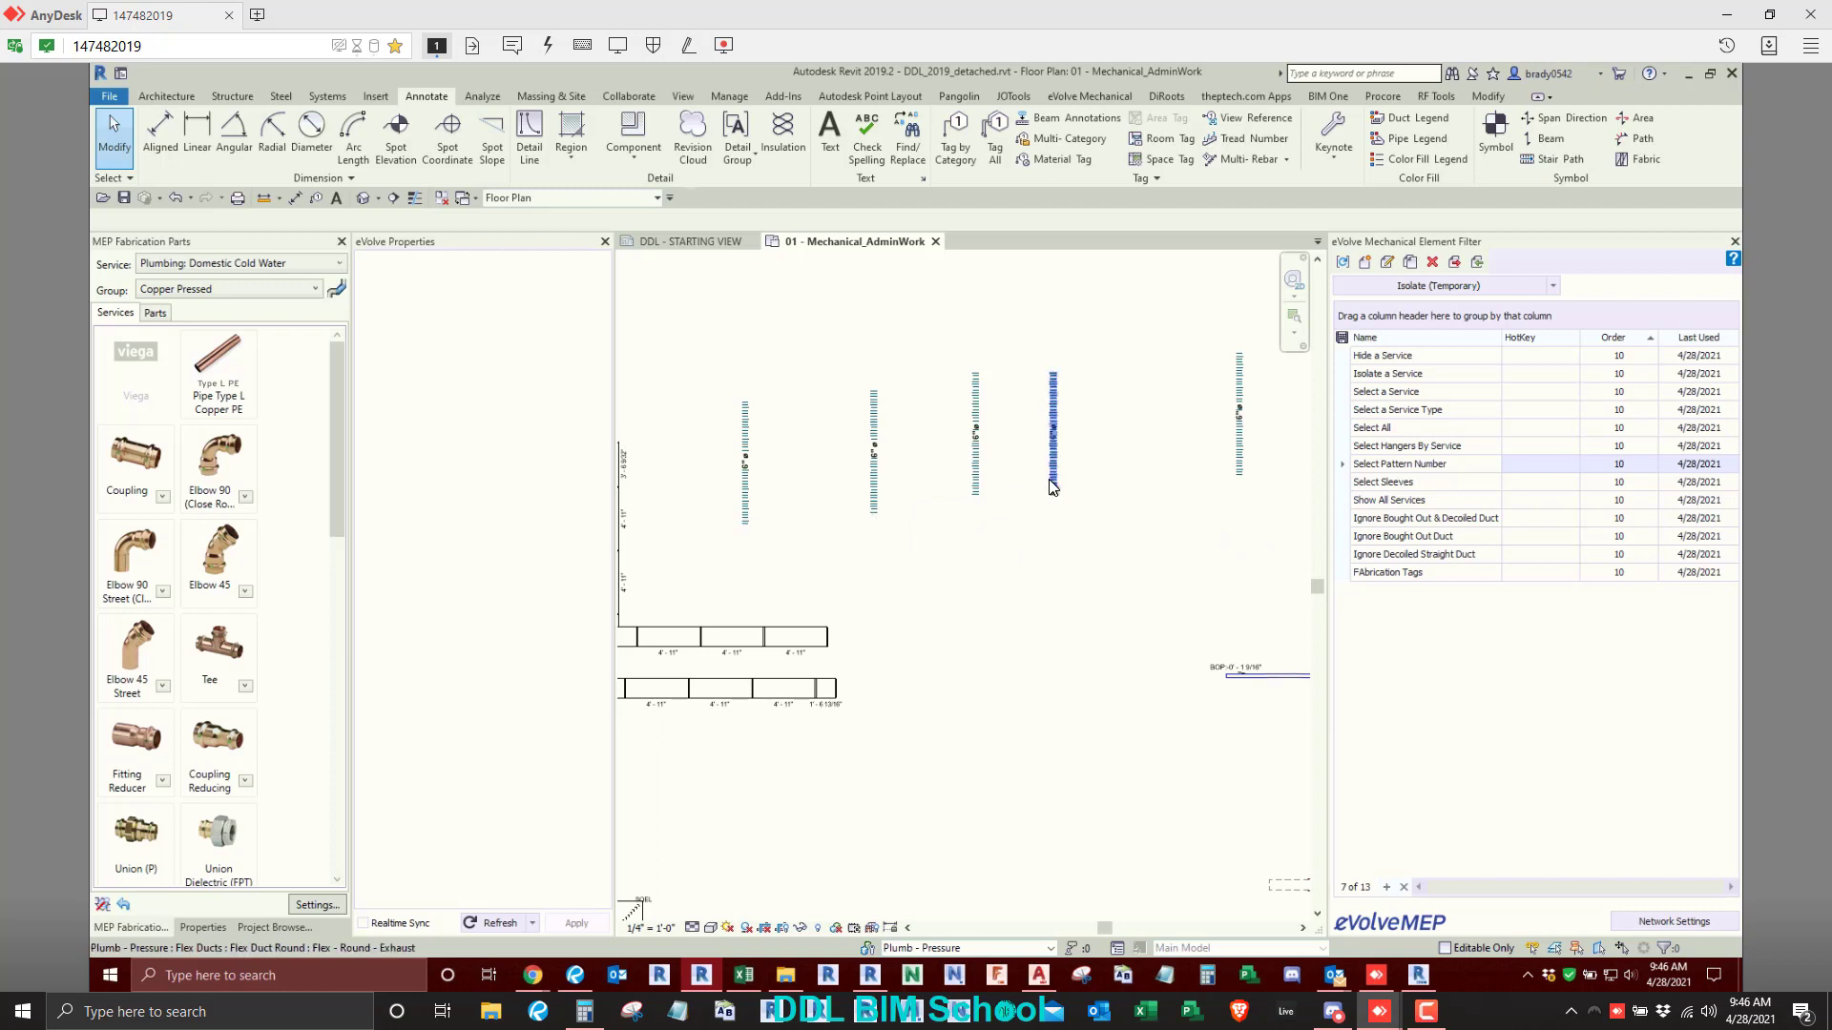
- Undo the Tag All placement on the row of flex ducts
{"action": "left_click_drag", "start_coordinate": [672, 298], "coordinate": [1231, 479]}
{"action": "key", "text": "ctrl+z"}
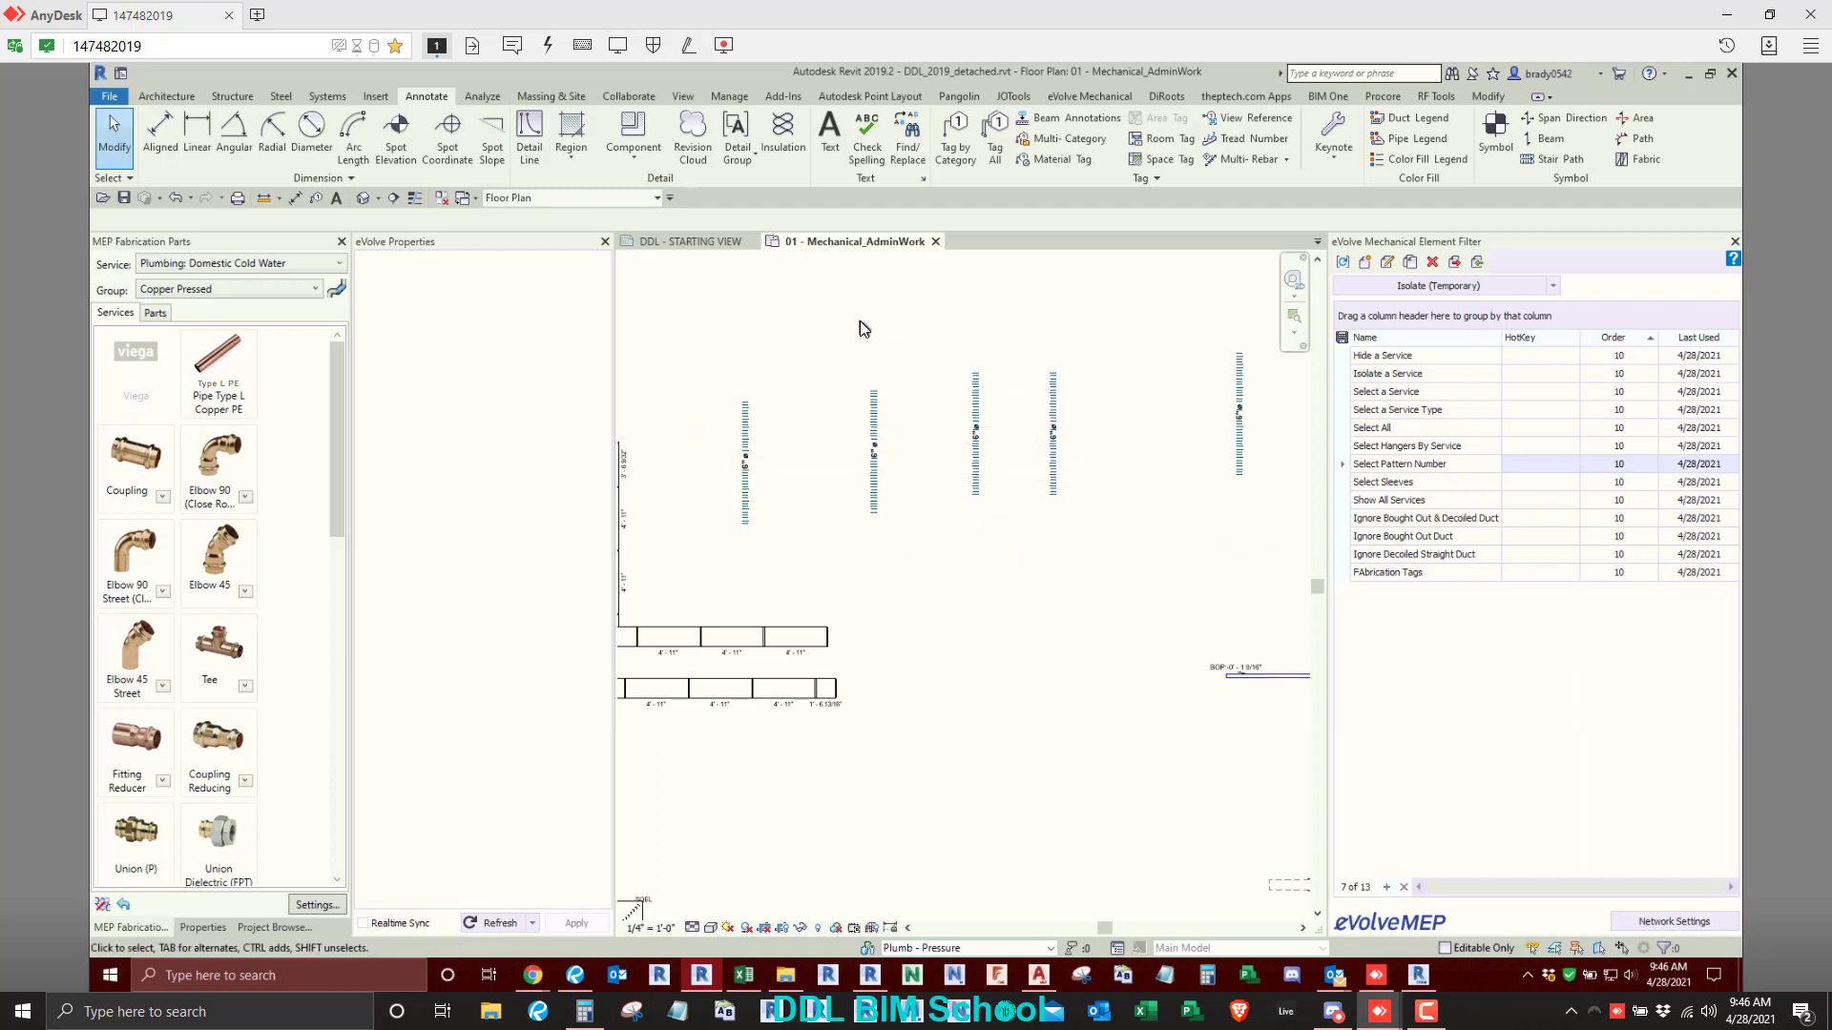
{"action": "scroll", "coordinate": [862, 323], "scroll_direction": "down", "scroll_amount": 1}
{"action": "middle_click_drag", "start_coordinate": [863, 322], "coordinate": [854, 416]}
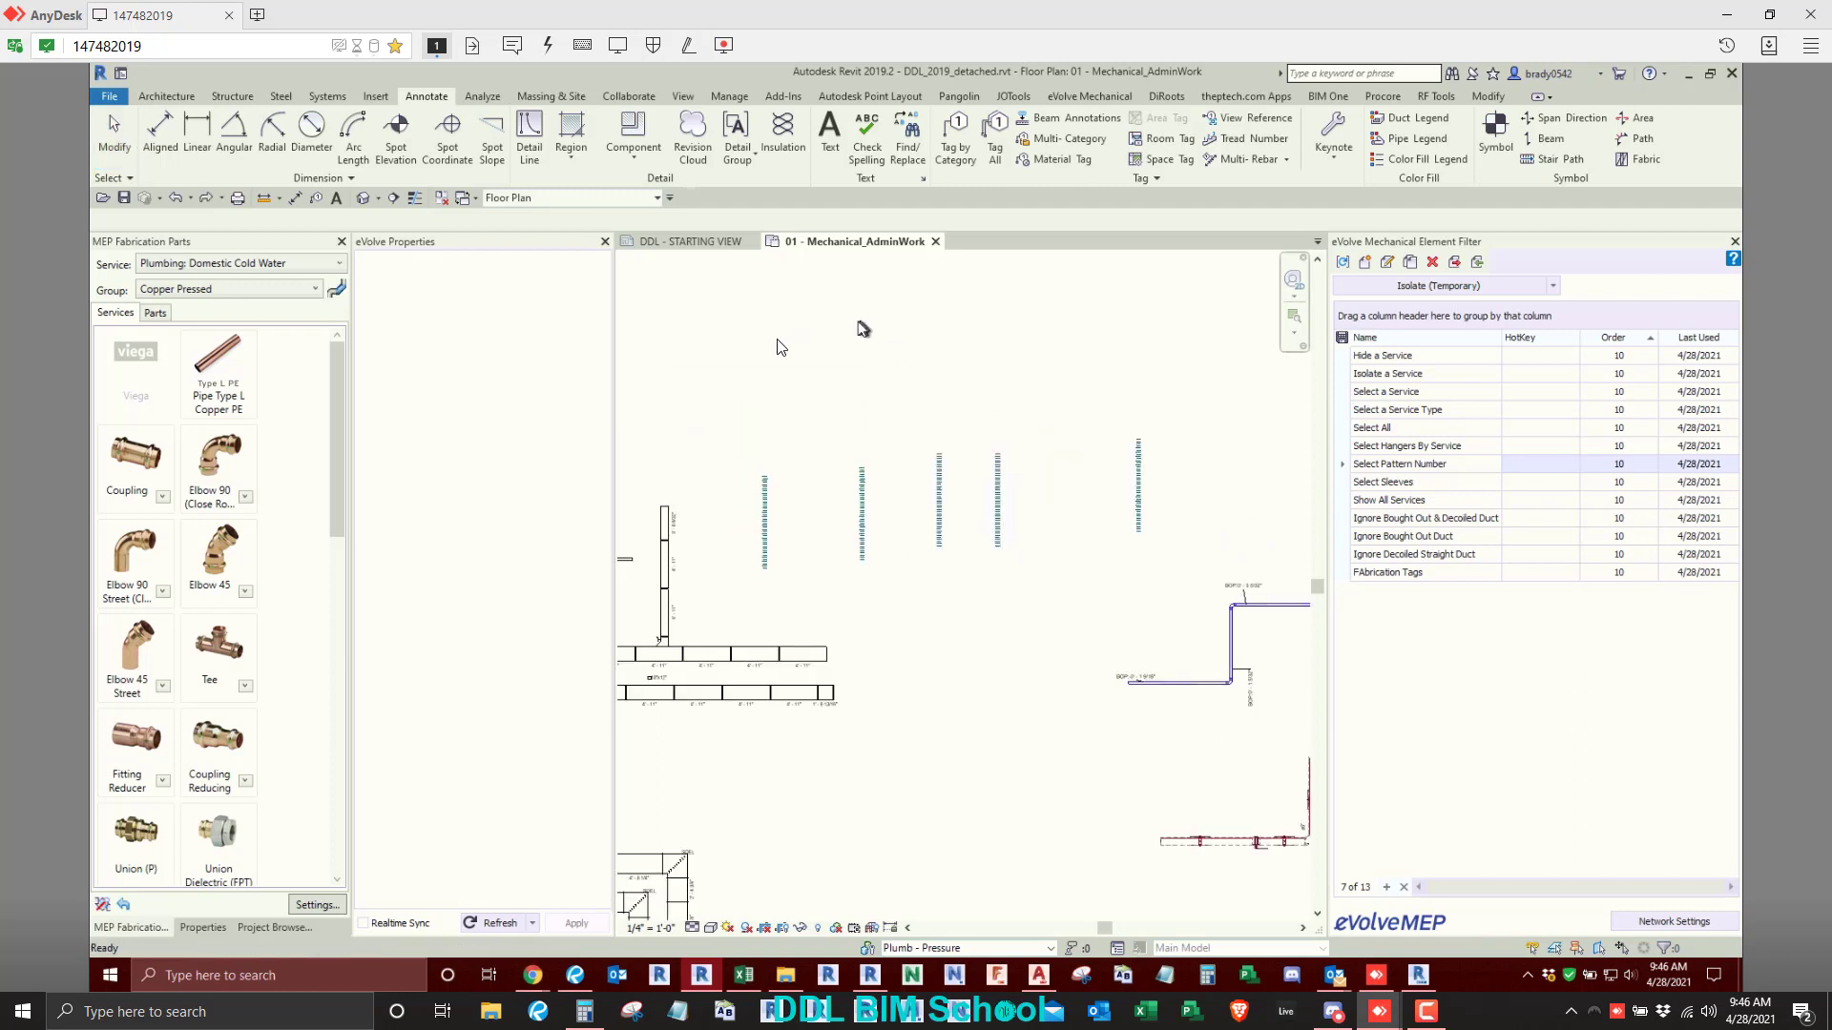
- Try Tag All on the Flex Duct Tags category with leaders turned on and a leader length of 1/4
{"action": "left_click", "coordinate": [995, 134]}
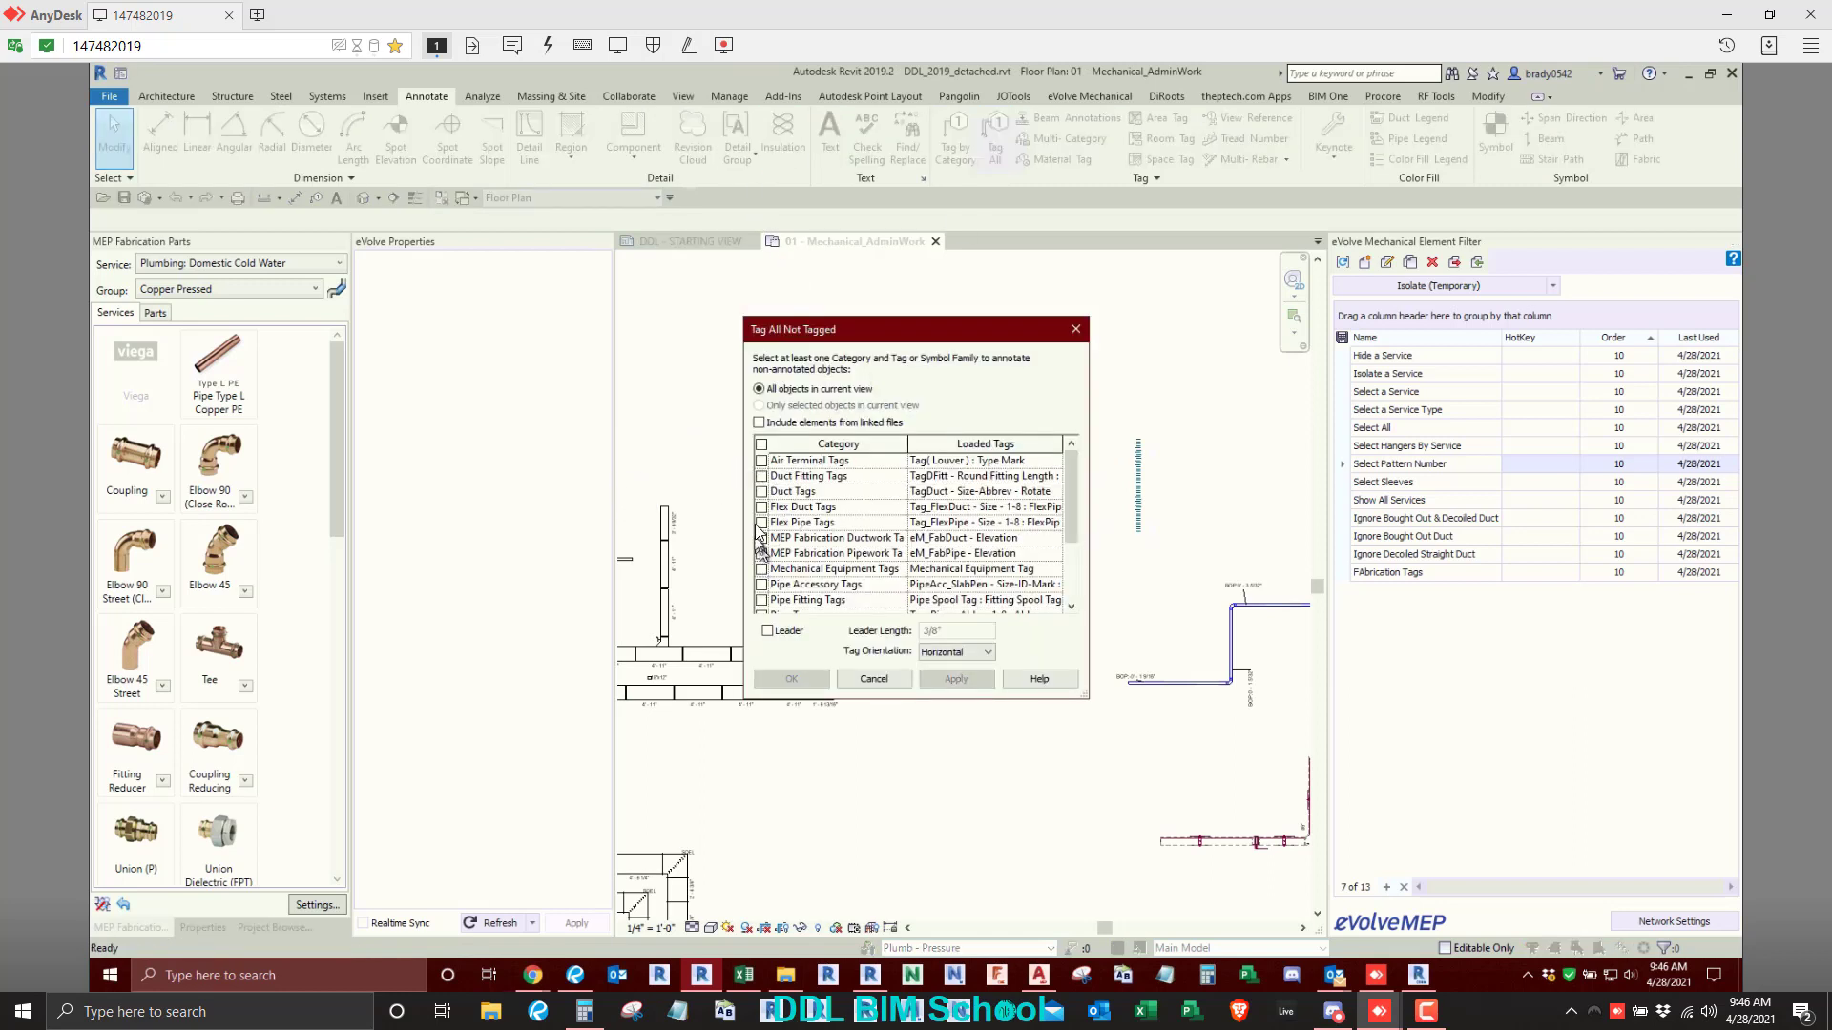
{"action": "left_click", "coordinate": [761, 507]}
{"action": "left_click", "coordinate": [767, 631]}
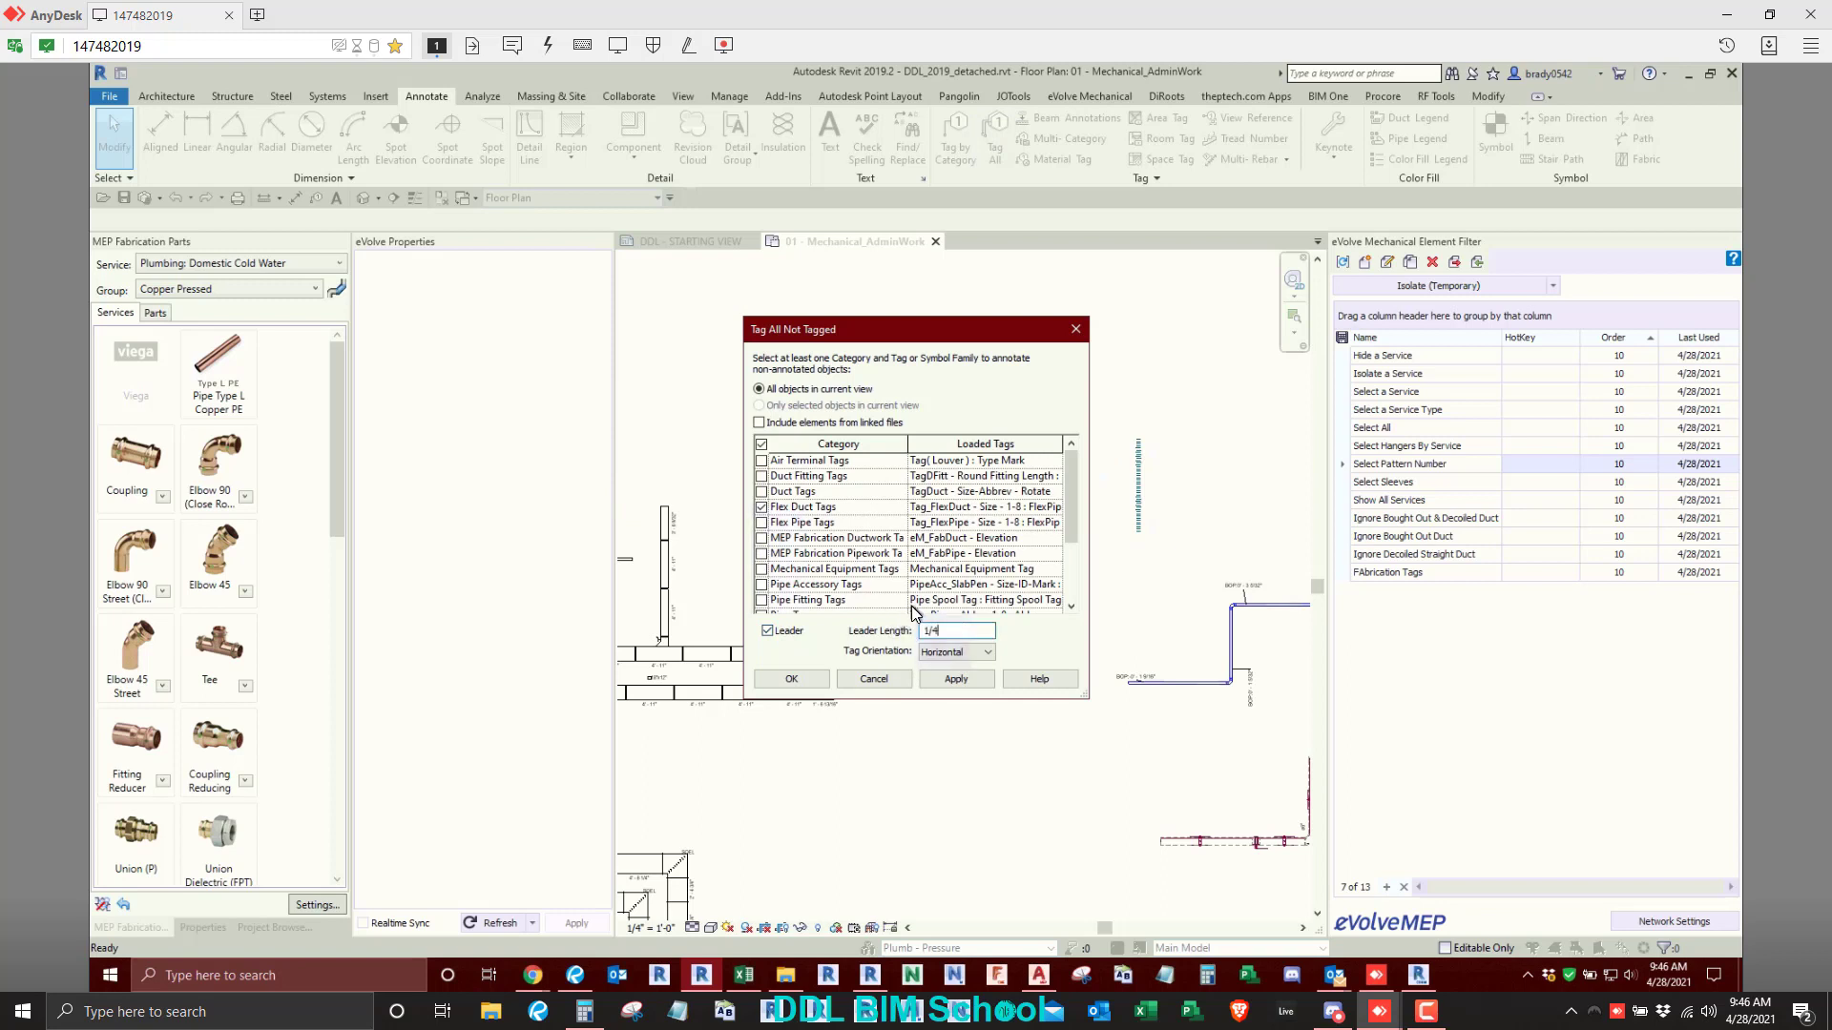
{"action": "key", "text": "Return"}
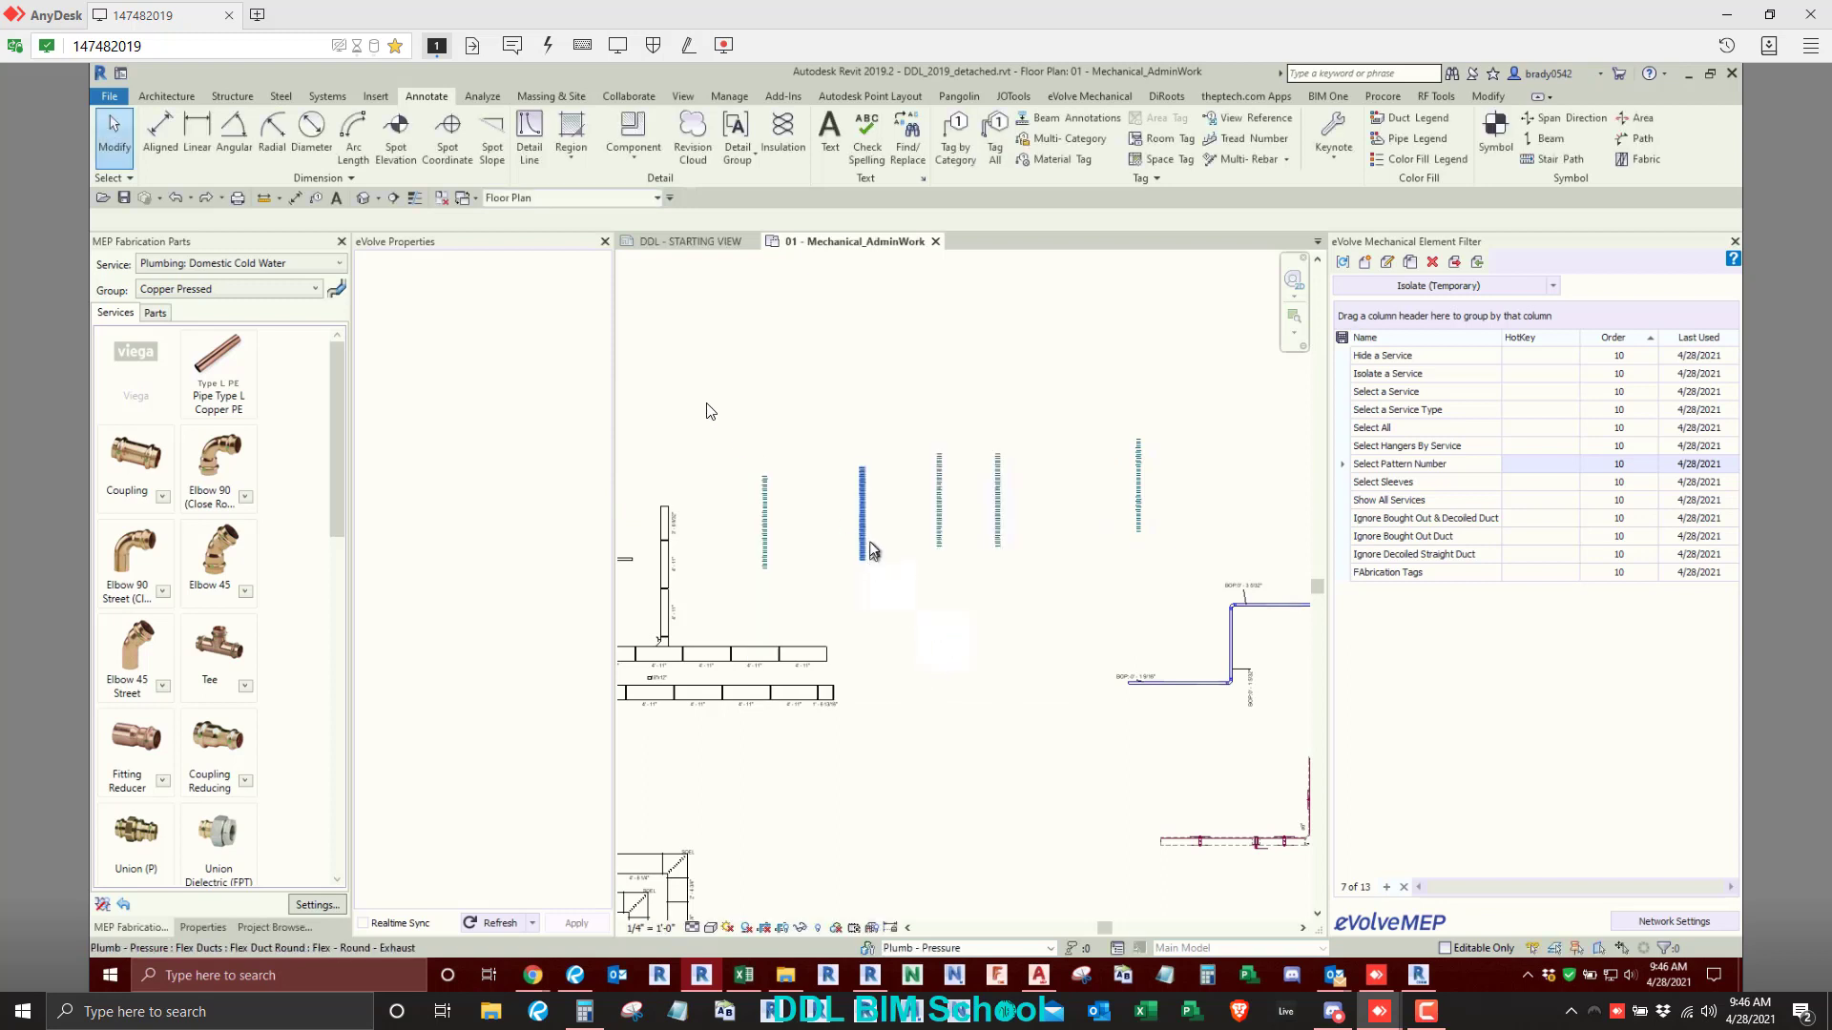
- Tag every flex duct in the current view with Tag All, using leaders and vertical tag orientation
{"action": "left_click", "coordinate": [995, 138]}
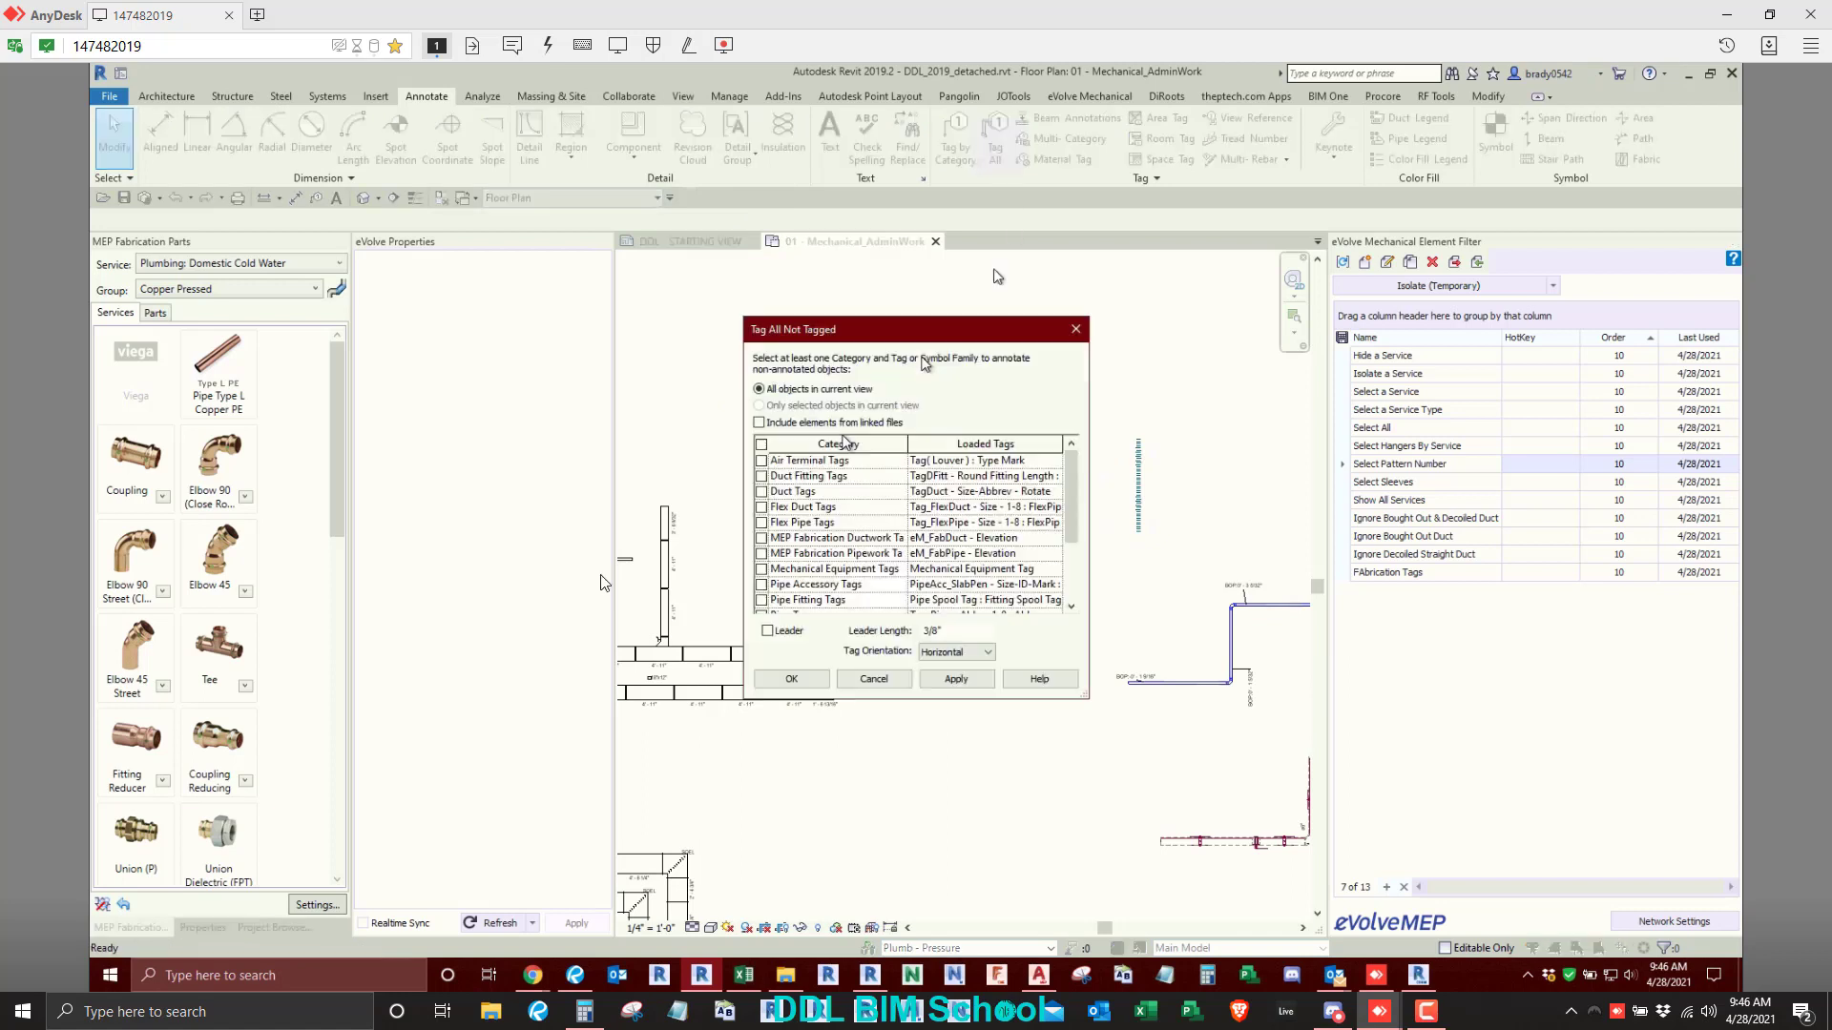
{"action": "left_click", "coordinate": [761, 507]}
{"action": "left_click", "coordinate": [768, 630]}
{"action": "left_click", "coordinate": [930, 654]}
{"action": "left_click", "coordinate": [945, 678]}
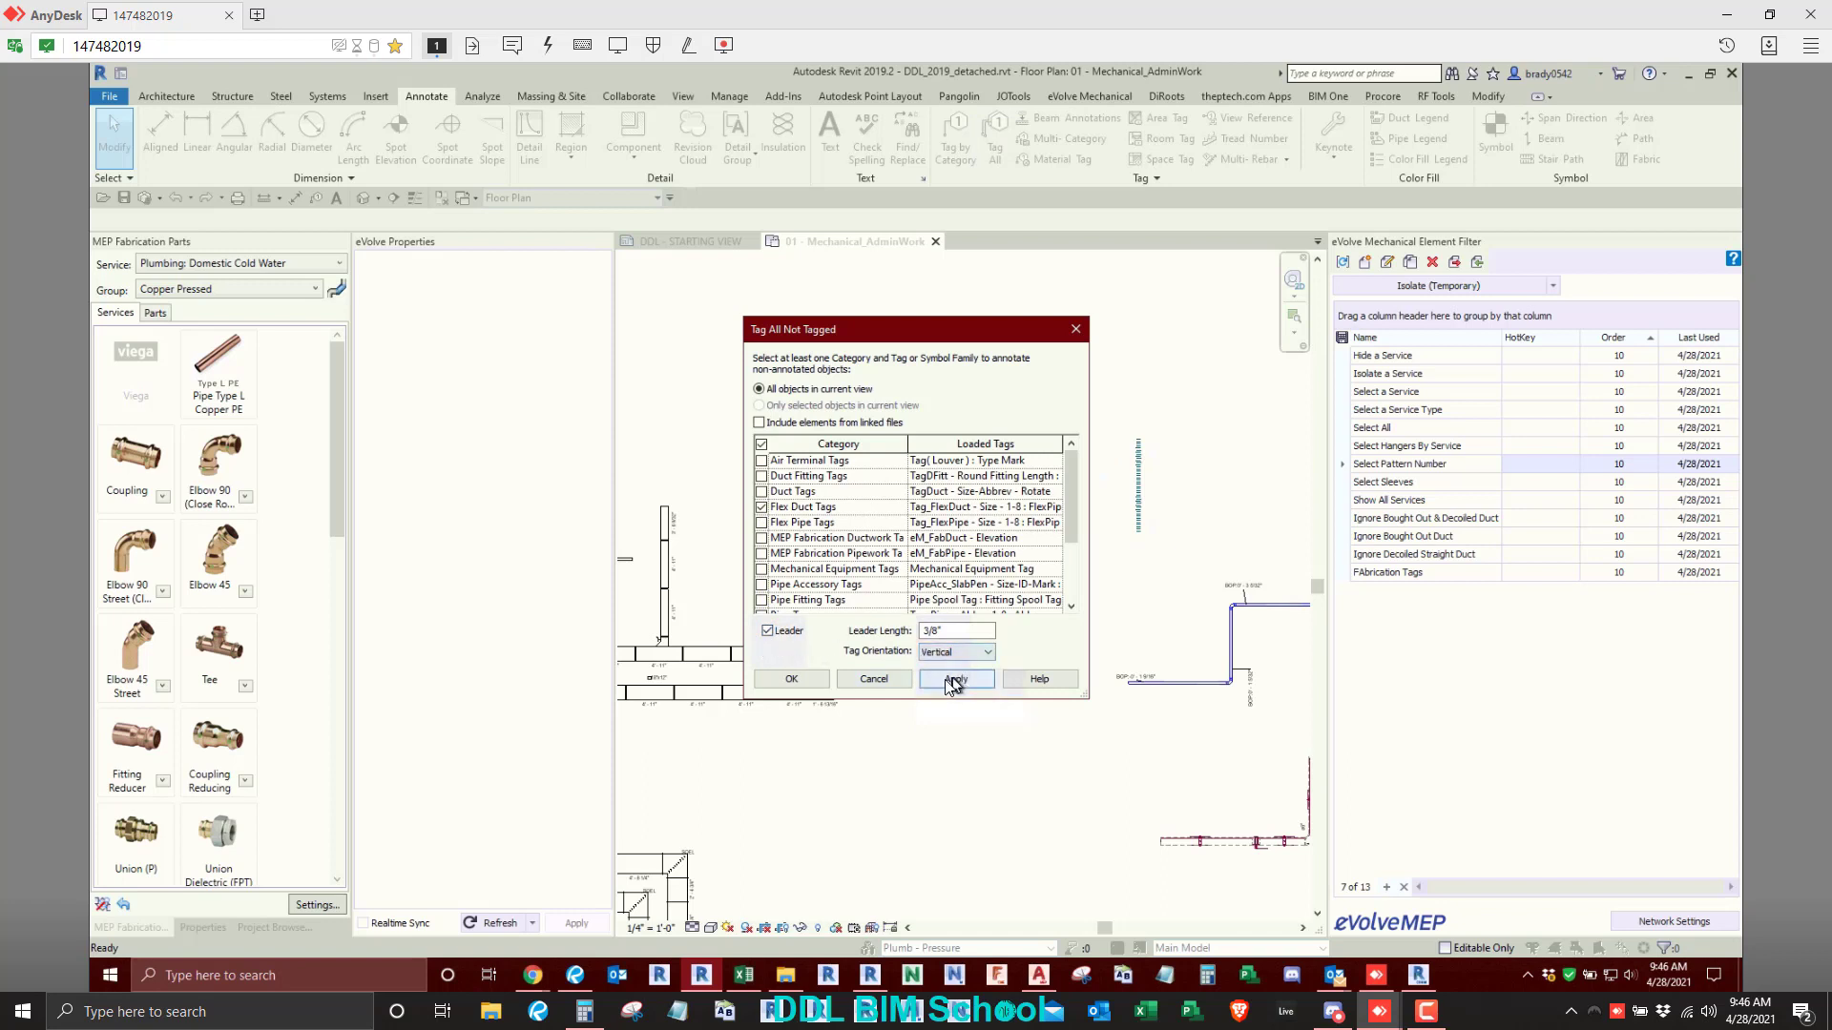
{"action": "left_click", "coordinate": [791, 679]}
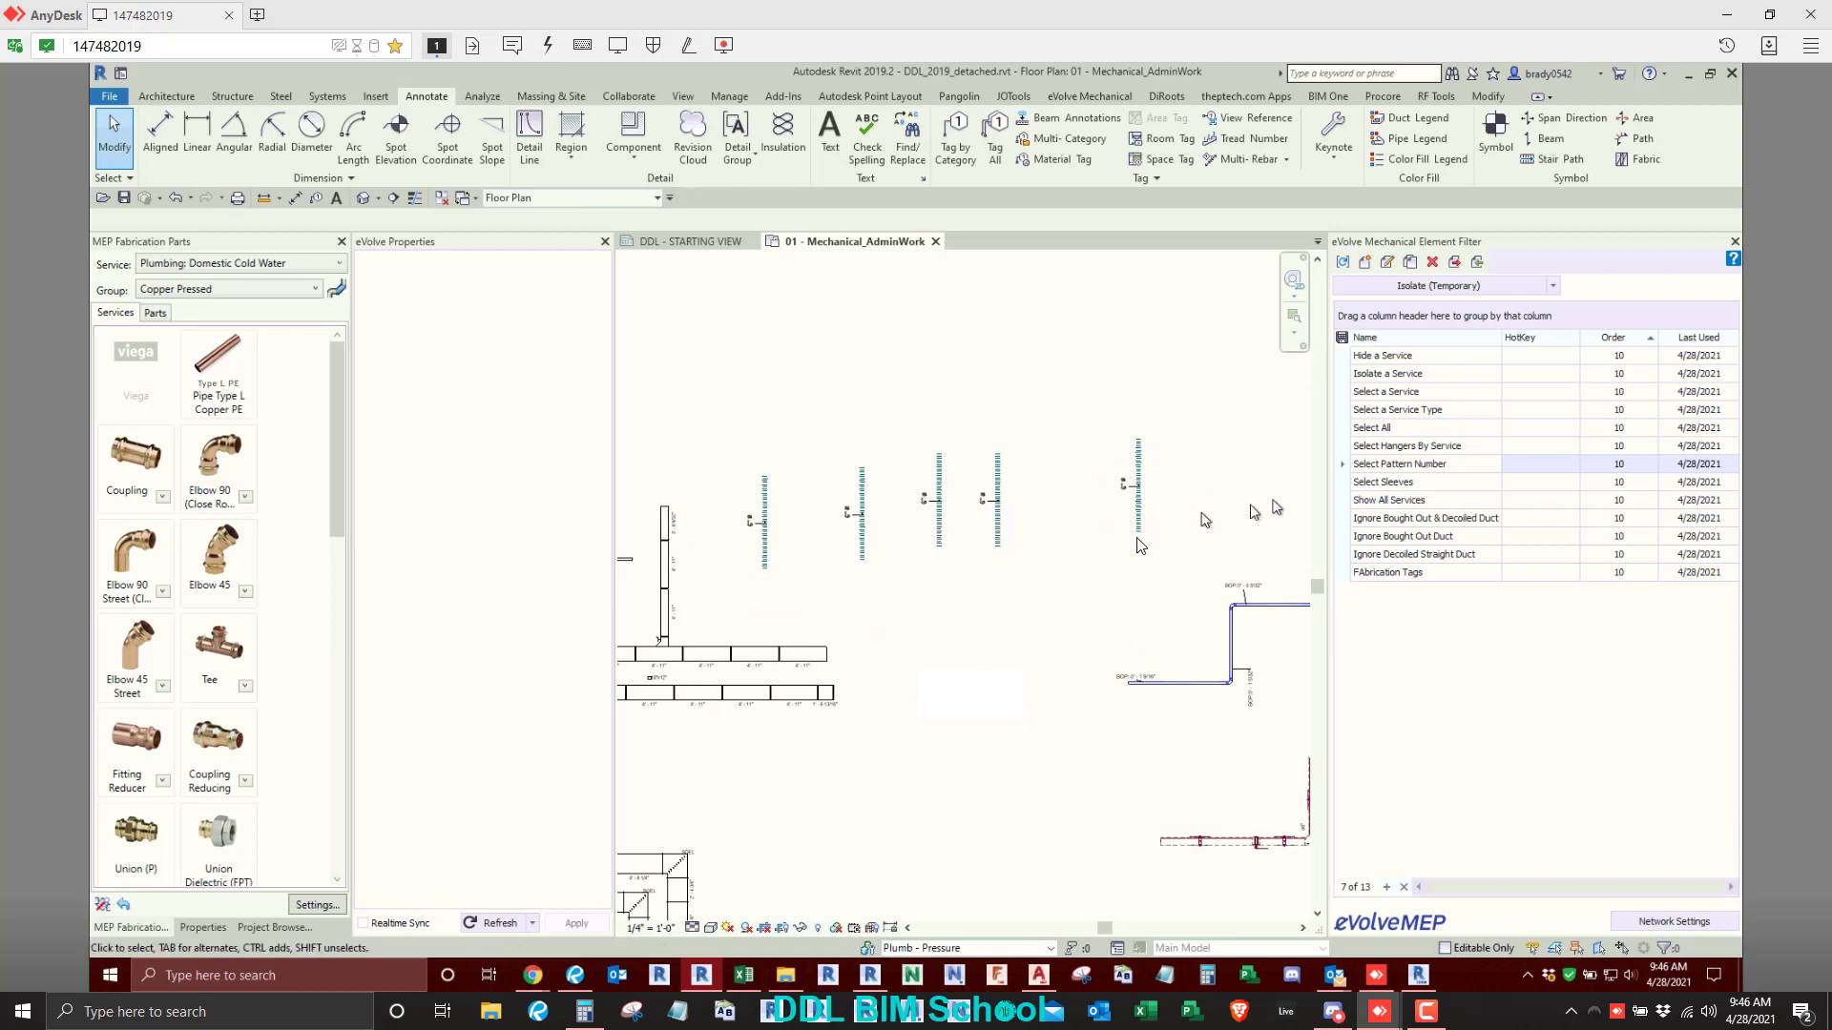
- Extend the vertical spiral duct below the air terminal down to the horizontal rectangular main duct
{"action": "scroll", "coordinate": [1037, 627], "scroll_direction": "down", "scroll_amount": 2}
{"action": "middle_click_drag", "start_coordinate": [1037, 628], "coordinate": [851, 442]}
{"action": "scroll", "coordinate": [850, 441], "scroll_direction": "down", "scroll_amount": 1}
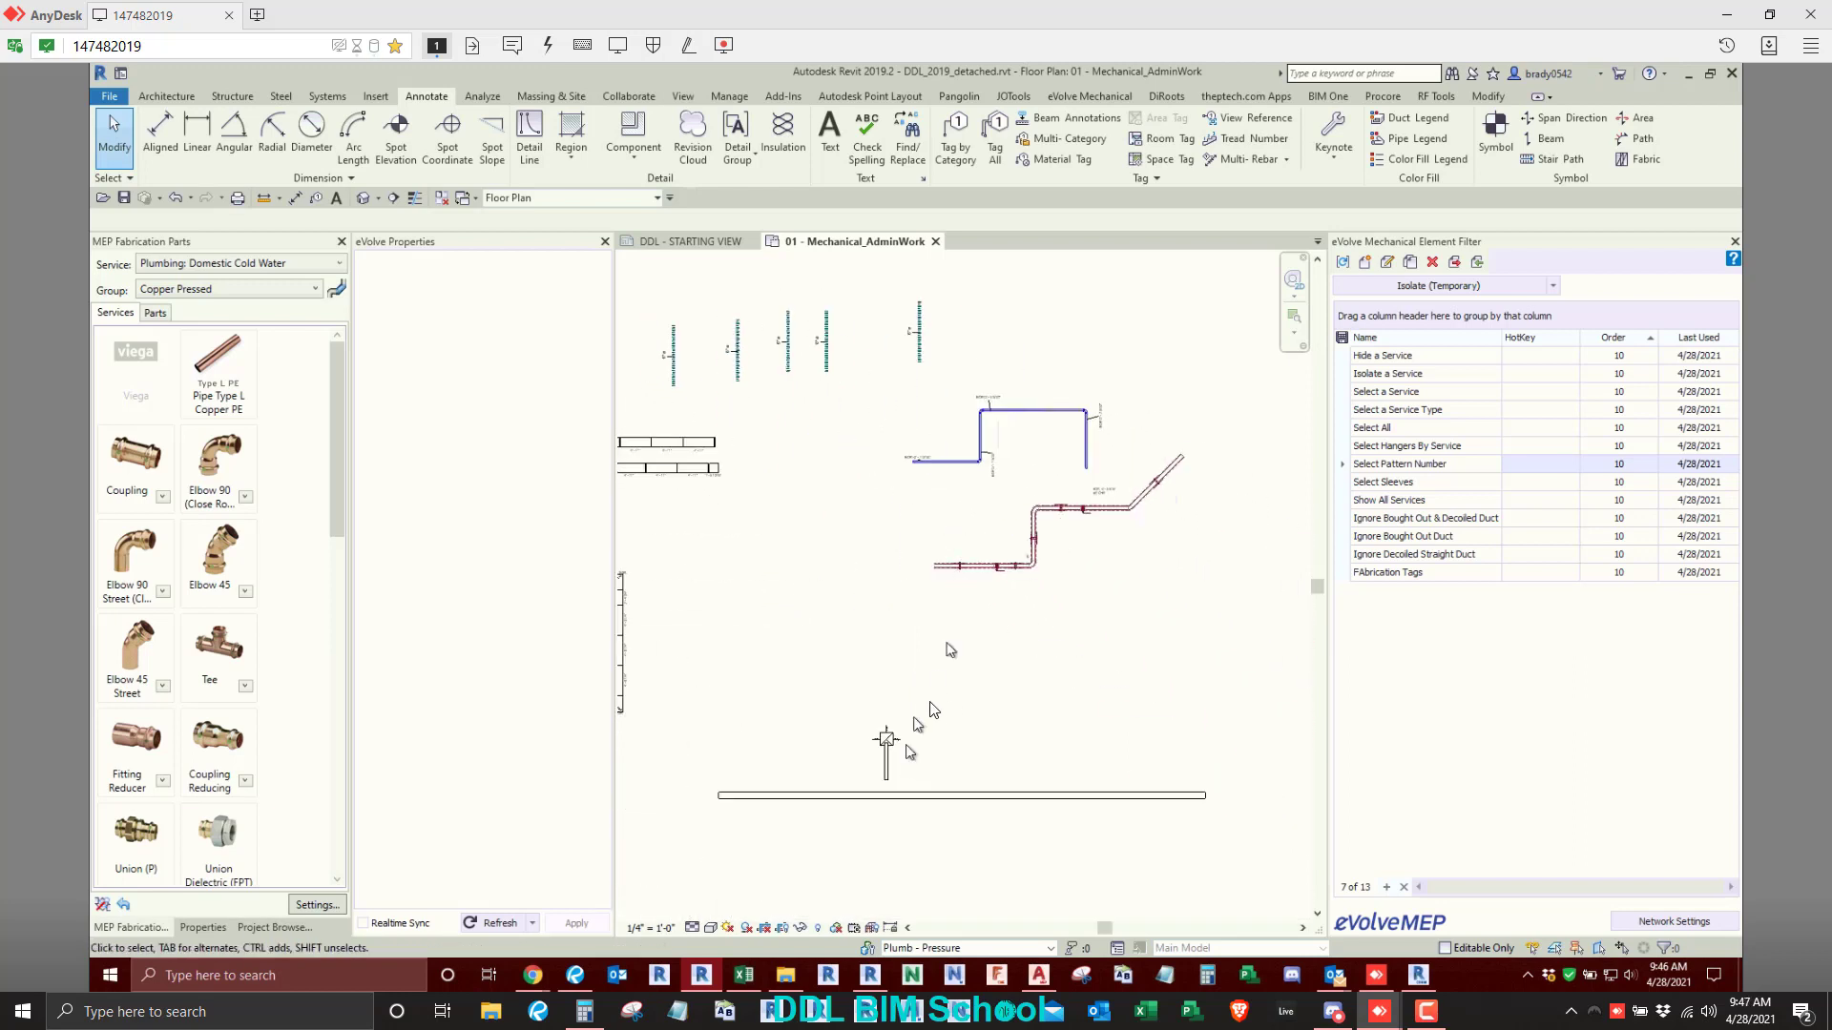
{"action": "scroll", "coordinate": [872, 775], "scroll_direction": "up", "scroll_amount": 6}
{"action": "scroll", "coordinate": [938, 732], "scroll_direction": "up", "scroll_amount": 3}
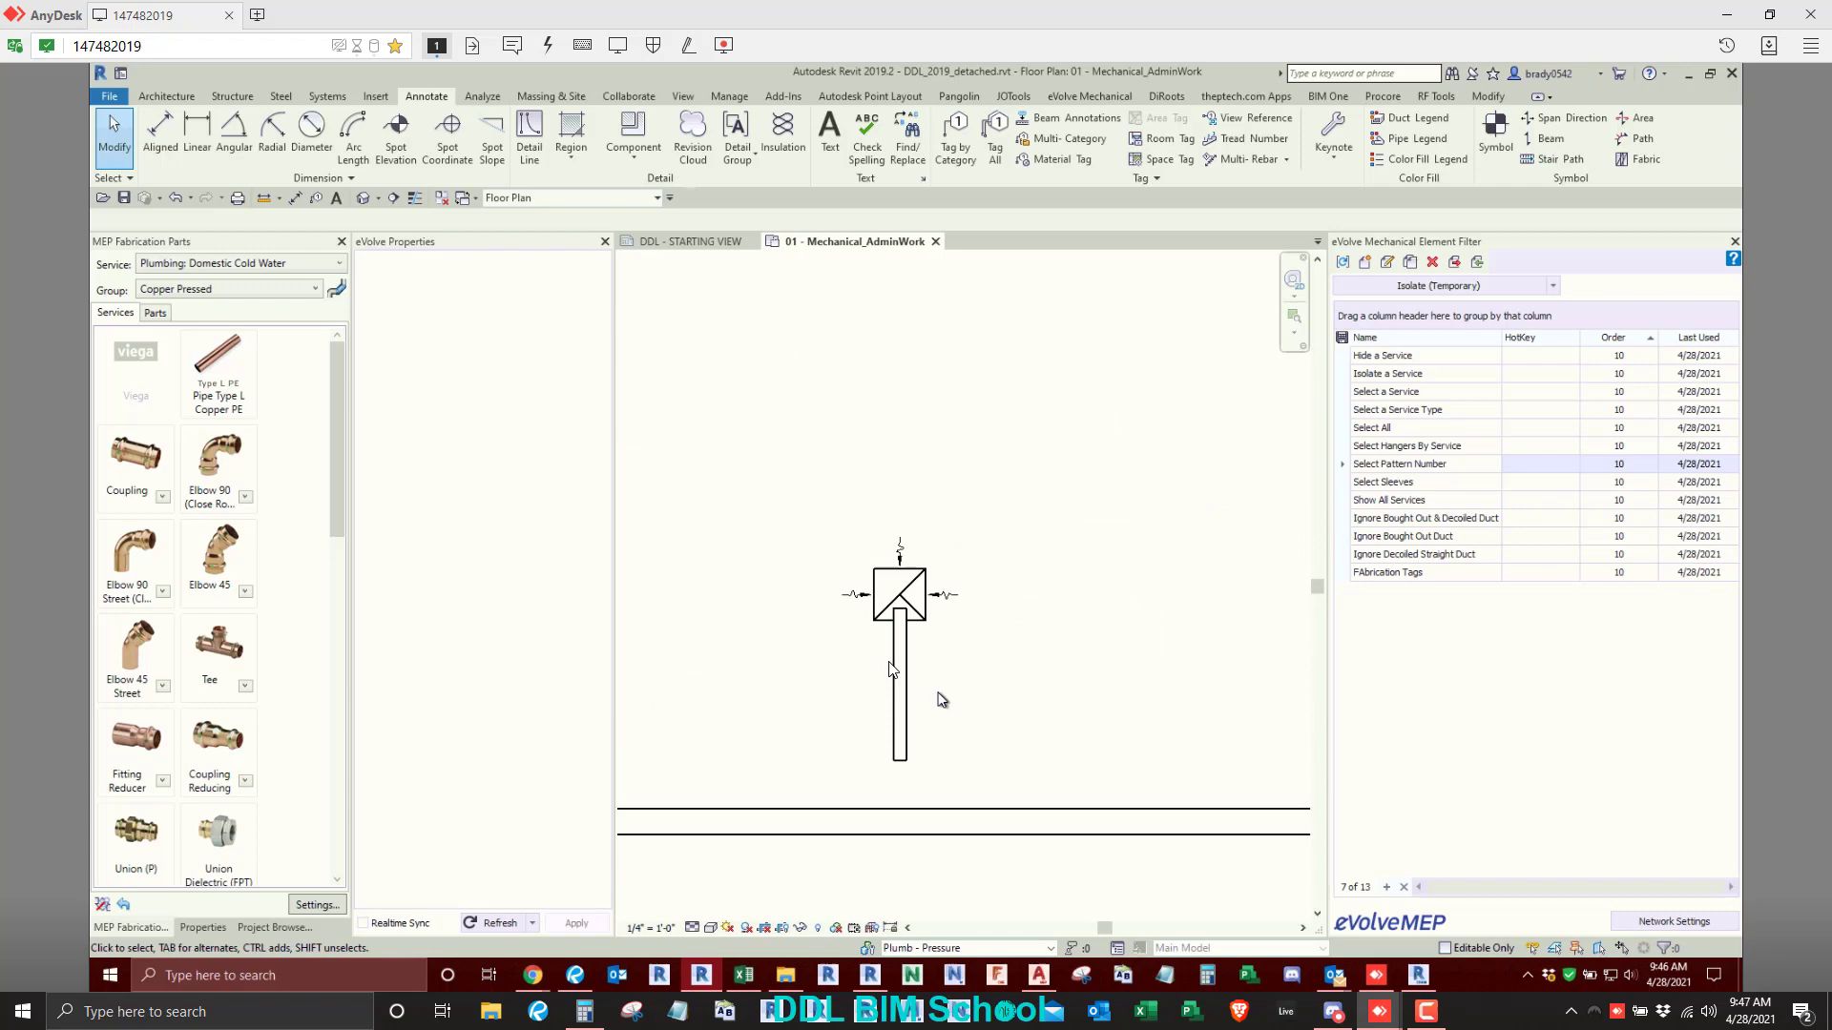
{"action": "left_click", "coordinate": [901, 754]}
{"action": "left_click", "coordinate": [1035, 780]}
{"action": "key", "text": "t"}
{"action": "key", "text": "r"}
{"action": "left_click", "coordinate": [941, 849]}
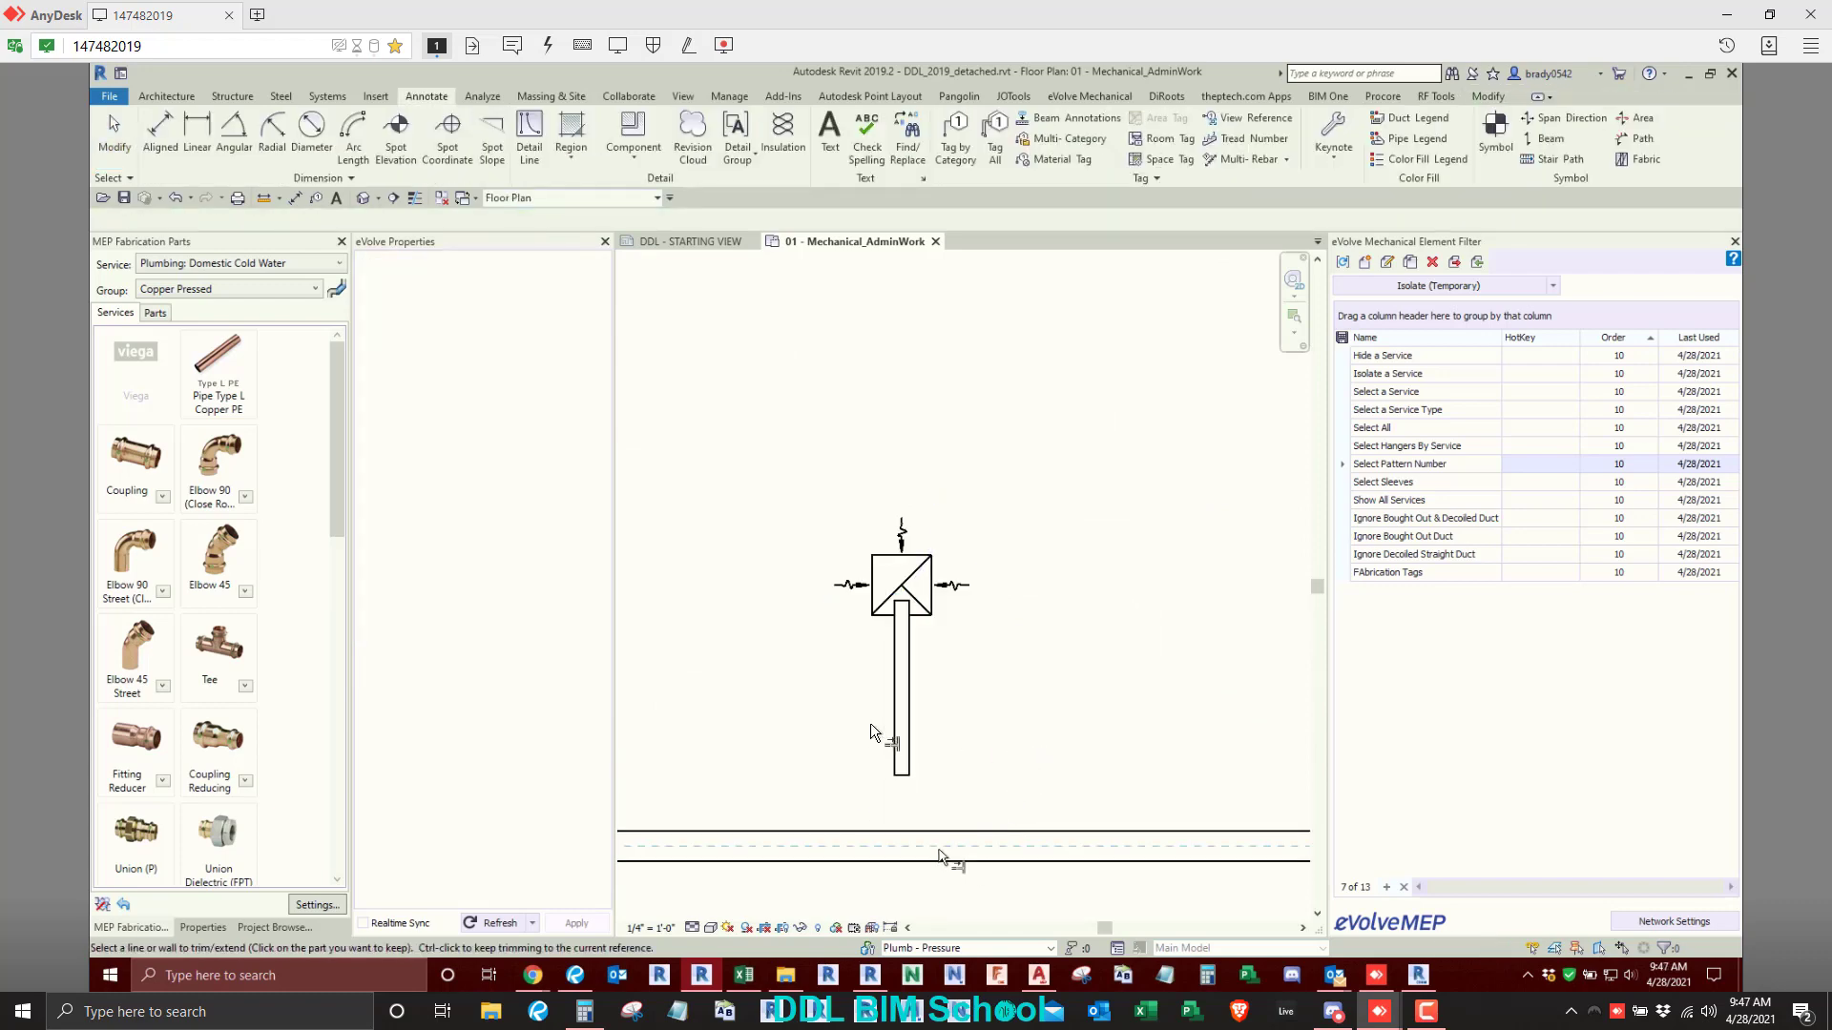
{"action": "left_click", "coordinate": [901, 723]}
{"action": "key", "text": "Escape"}
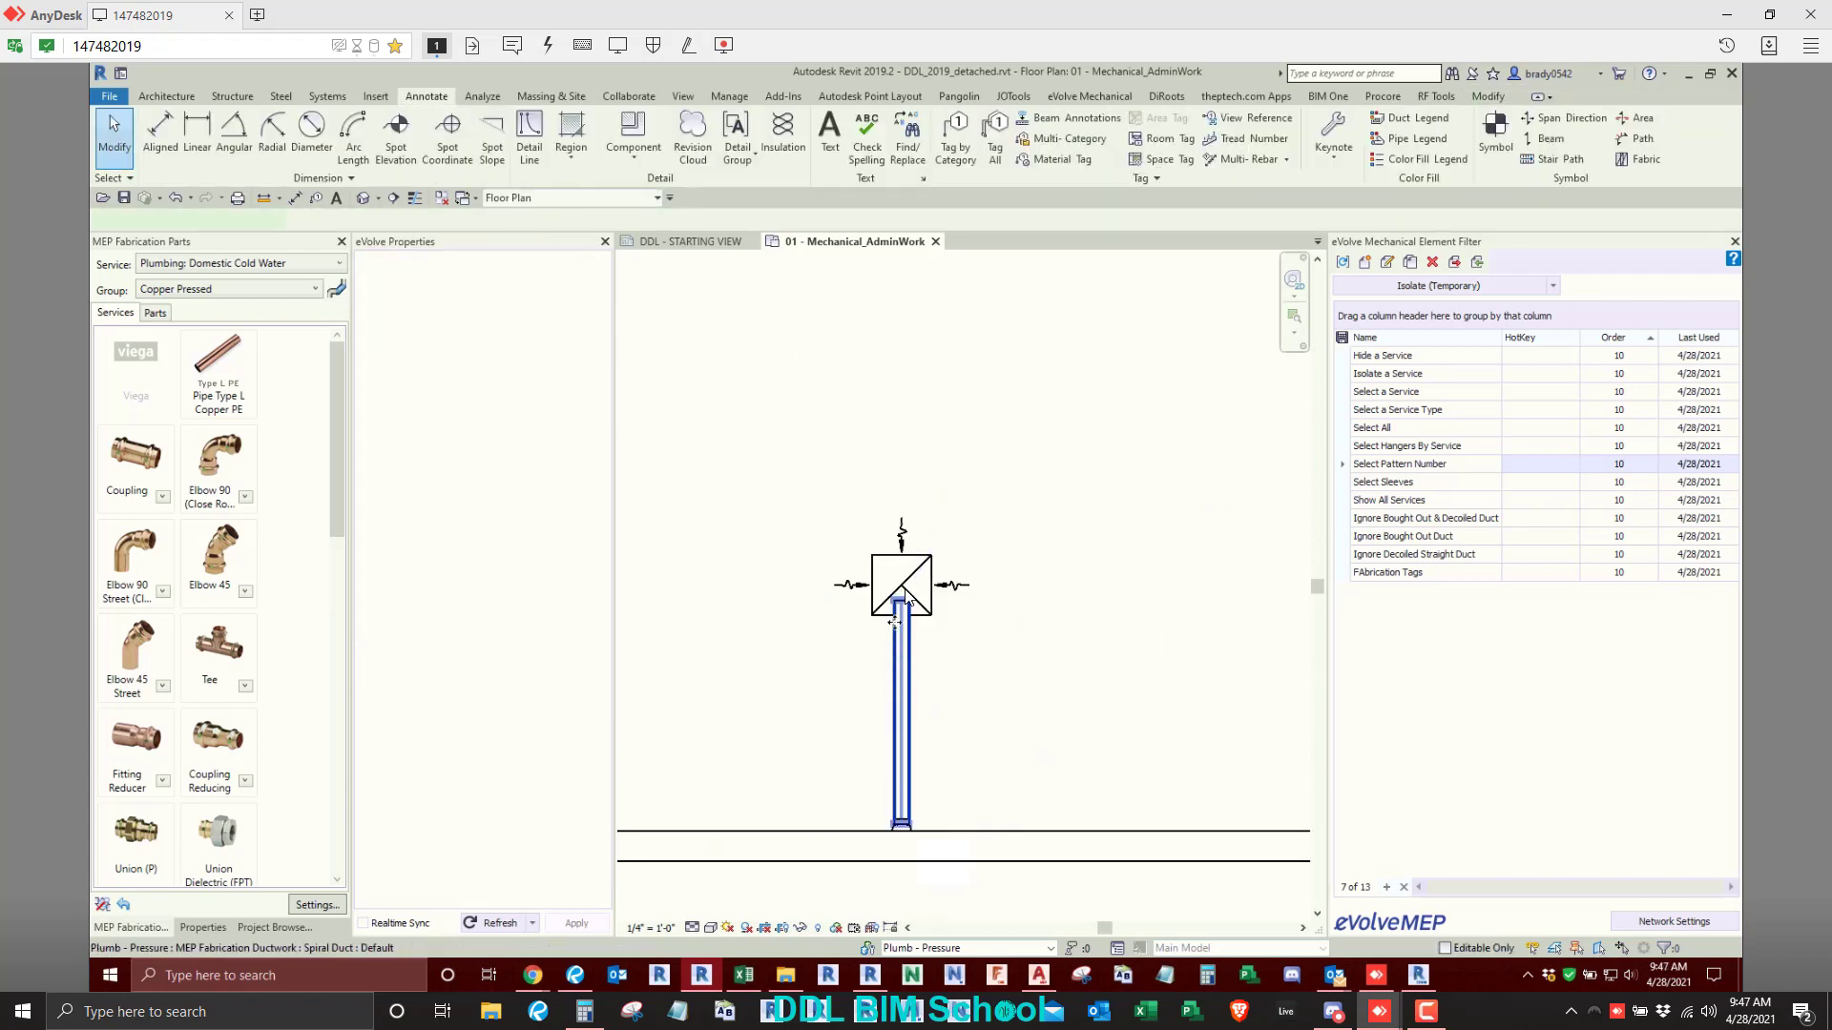
- Pull the spiral duct's upper end back from the air terminal and connect the two with a 6" round exhaust flex duct
{"action": "left_click", "coordinate": [899, 653]}
{"action": "key", "text": "Delete"}
{"action": "key", "text": "f"}
{"action": "key", "text": "d"}
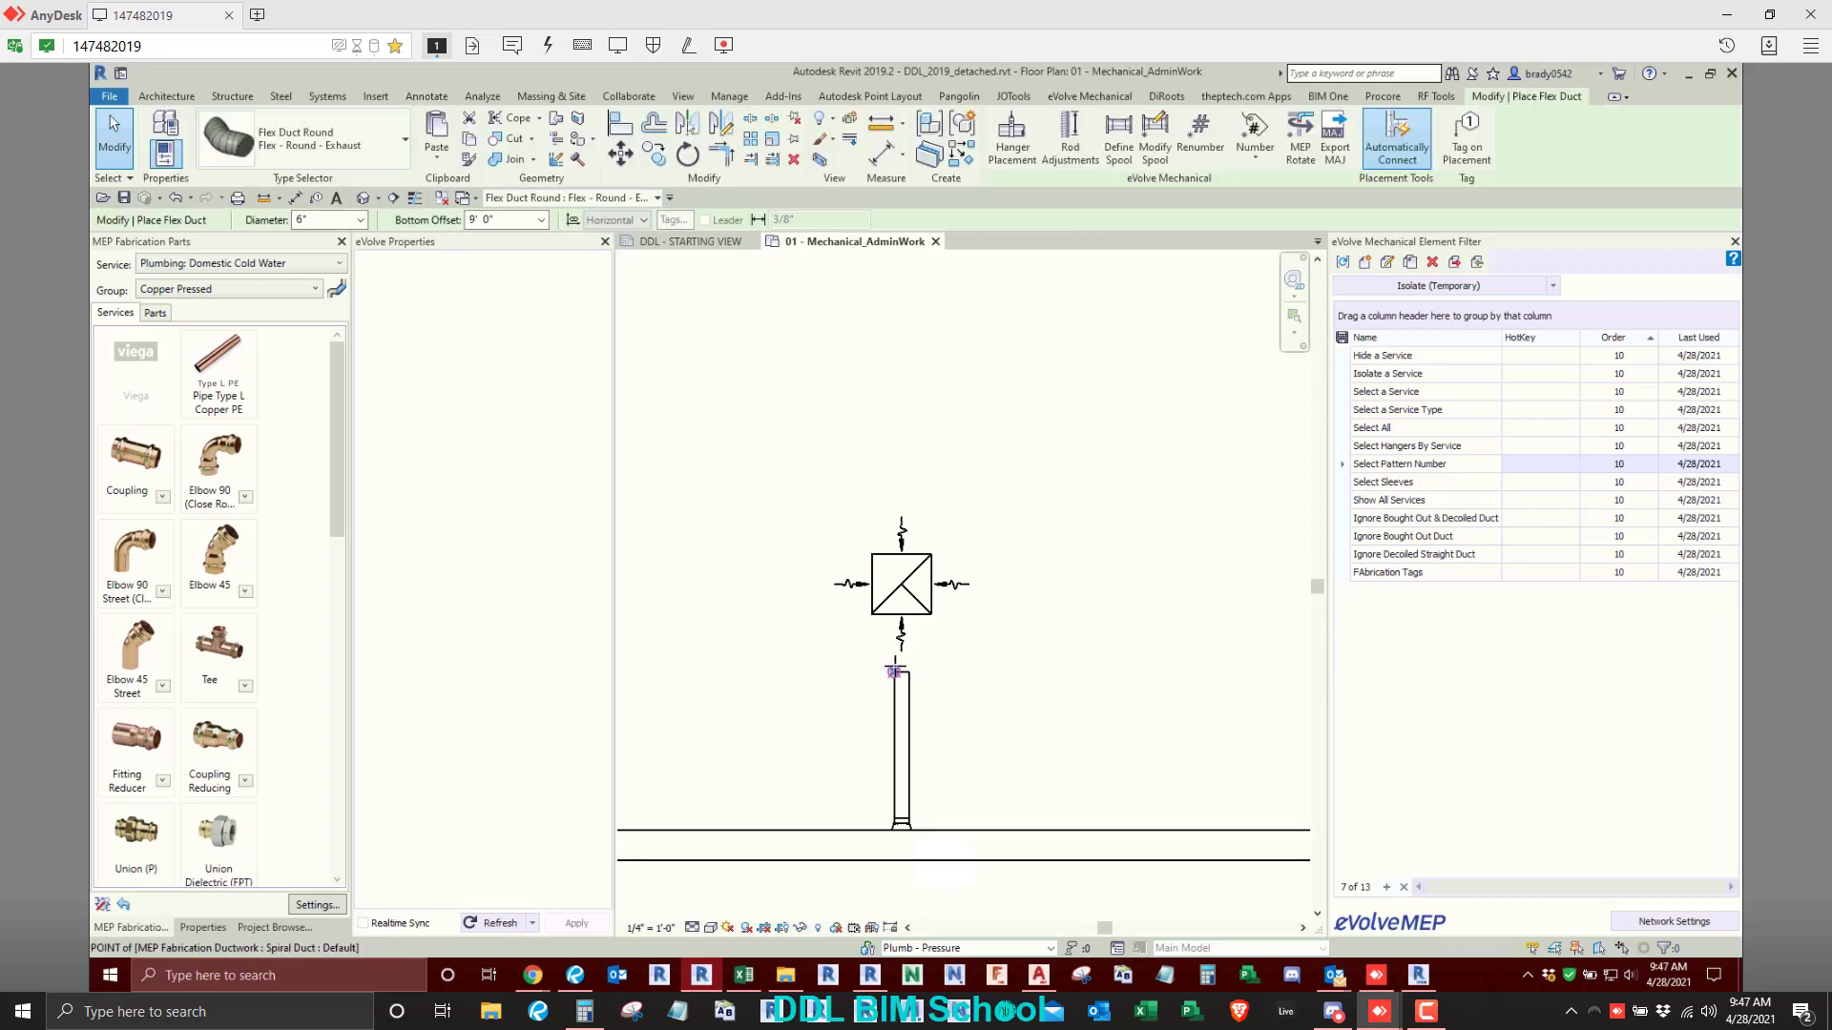
{"action": "left_click", "coordinate": [902, 673]}
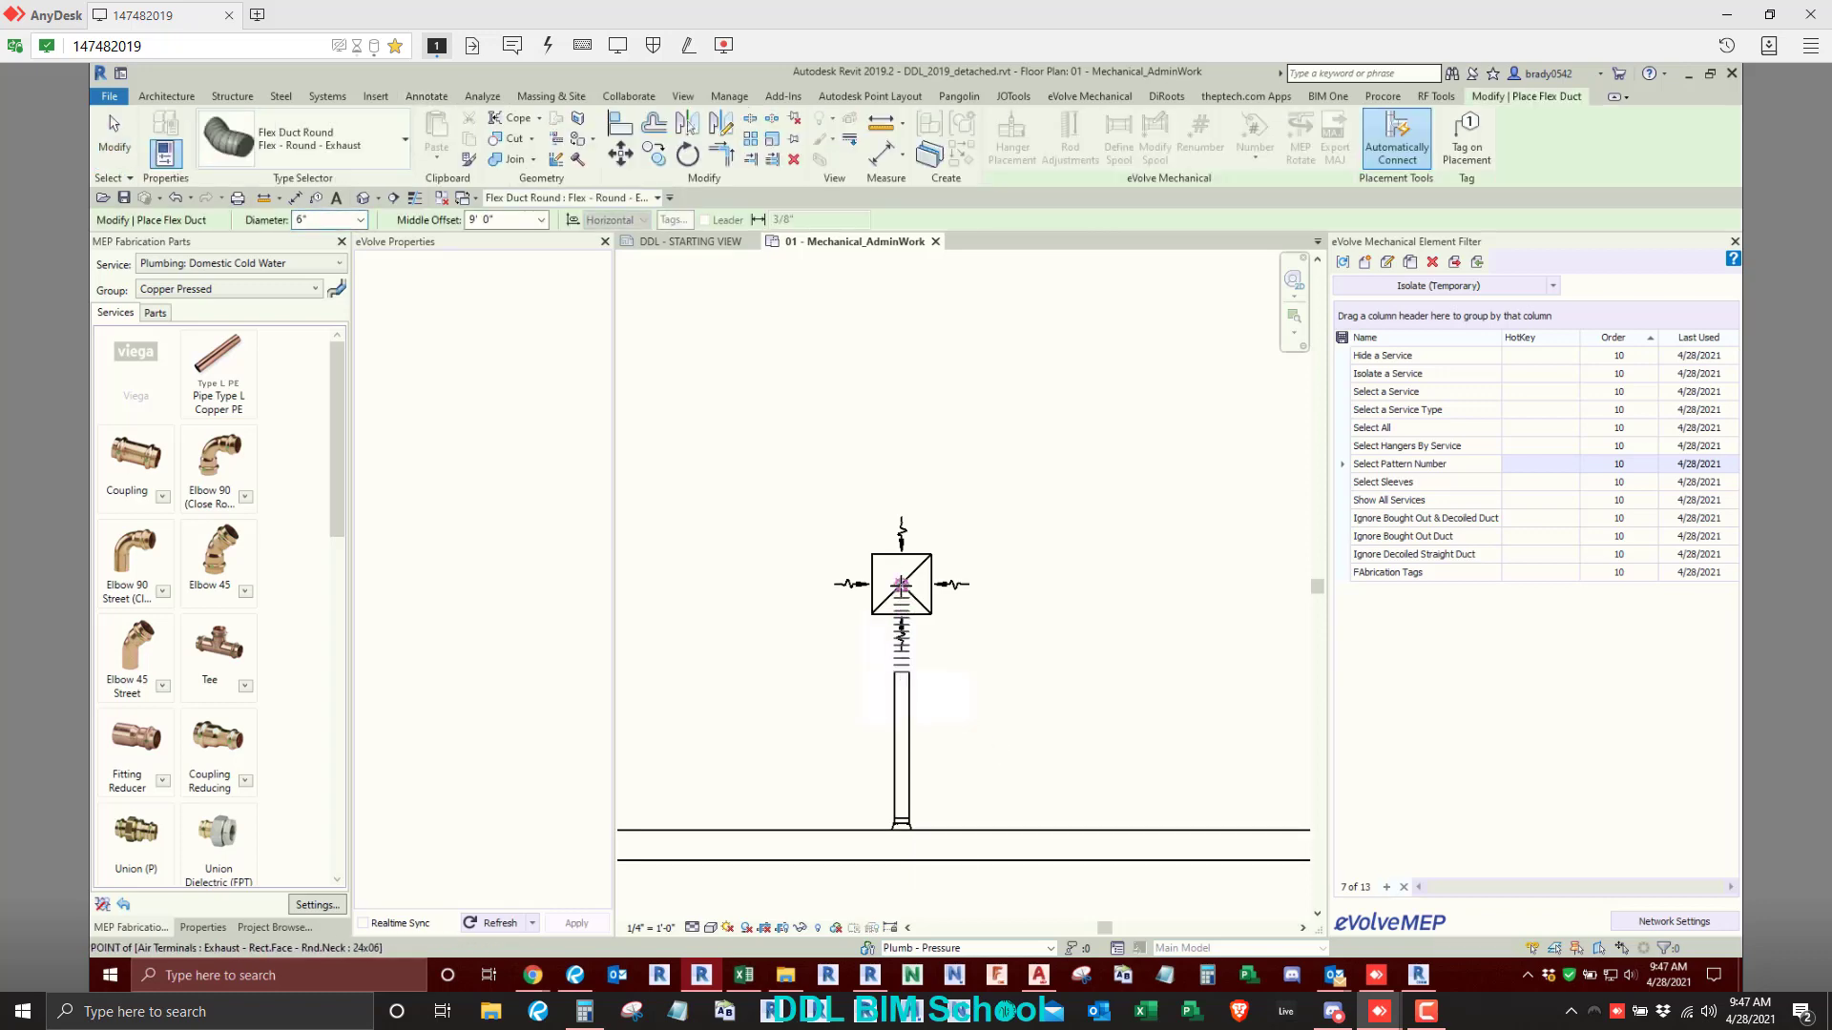
{"action": "left_click", "coordinate": [902, 584]}
{"action": "key", "text": "Escape"}
- Copy the air terminal, flex duct and spiral duct branch, placing three copies in a row to its right along the main duct
{"action": "scroll", "coordinate": [982, 616], "scroll_direction": "down", "scroll_amount": 2}
{"action": "left_click_drag", "start_coordinate": [983, 507], "coordinate": [855, 725]}
{"action": "scroll", "coordinate": [811, 735], "scroll_direction": "down", "scroll_amount": 1}
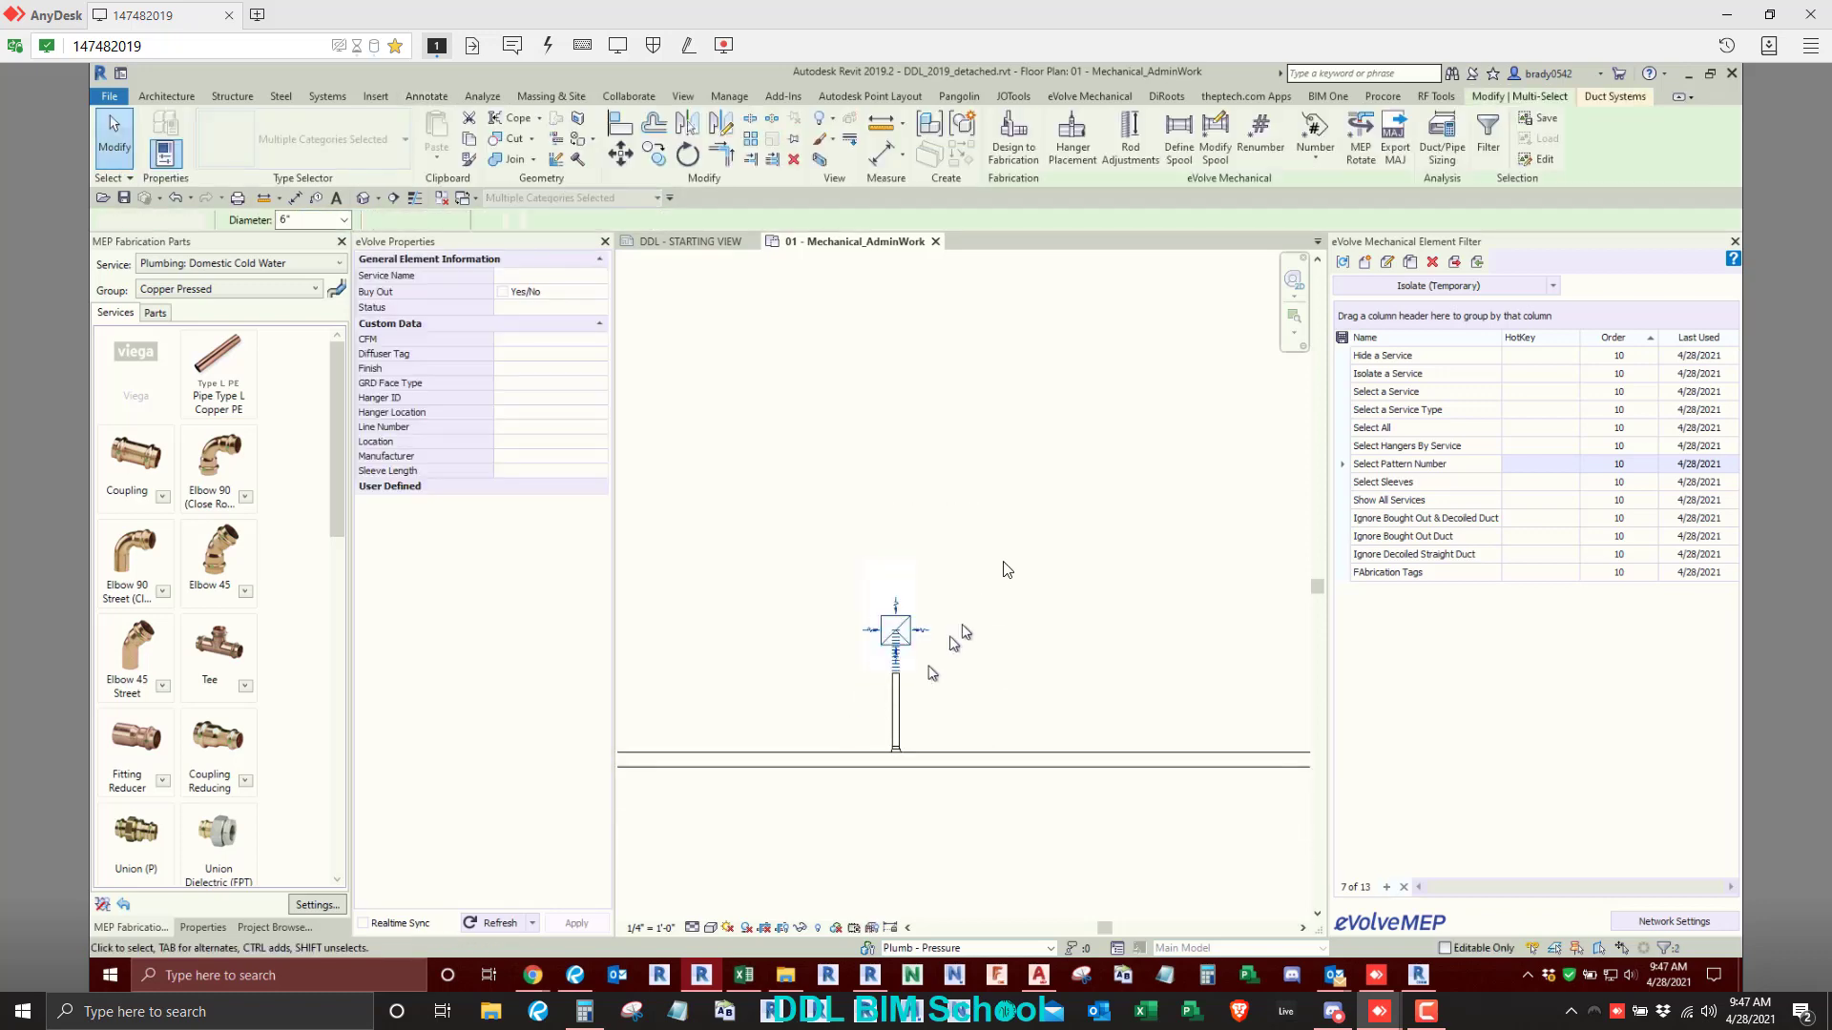
{"action": "left_click_drag", "start_coordinate": [1004, 559], "coordinate": [860, 724]}
{"action": "key", "text": "c"}
{"action": "key", "text": "o"}
{"action": "left_click", "coordinate": [881, 703]}
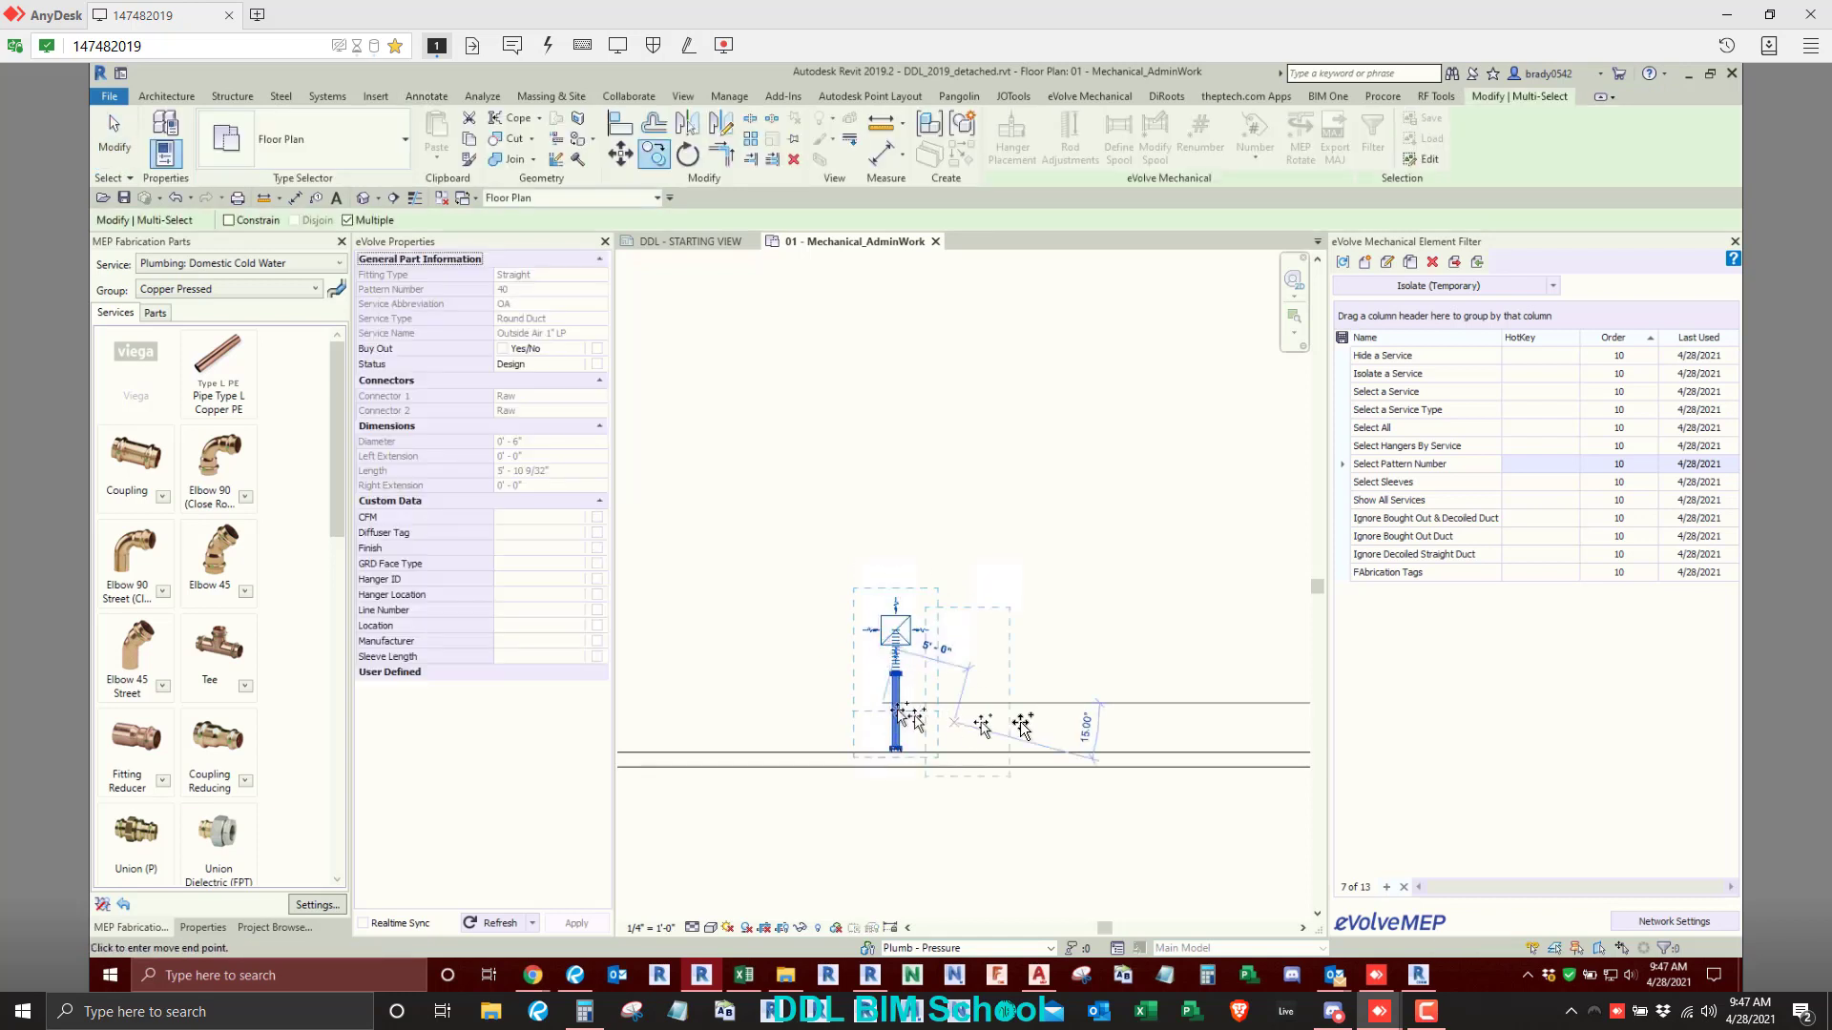
{"action": "scroll", "coordinate": [1026, 712], "scroll_direction": "down", "scroll_amount": 1}
{"action": "middle_click_drag", "start_coordinate": [1027, 712], "coordinate": [908, 708]}
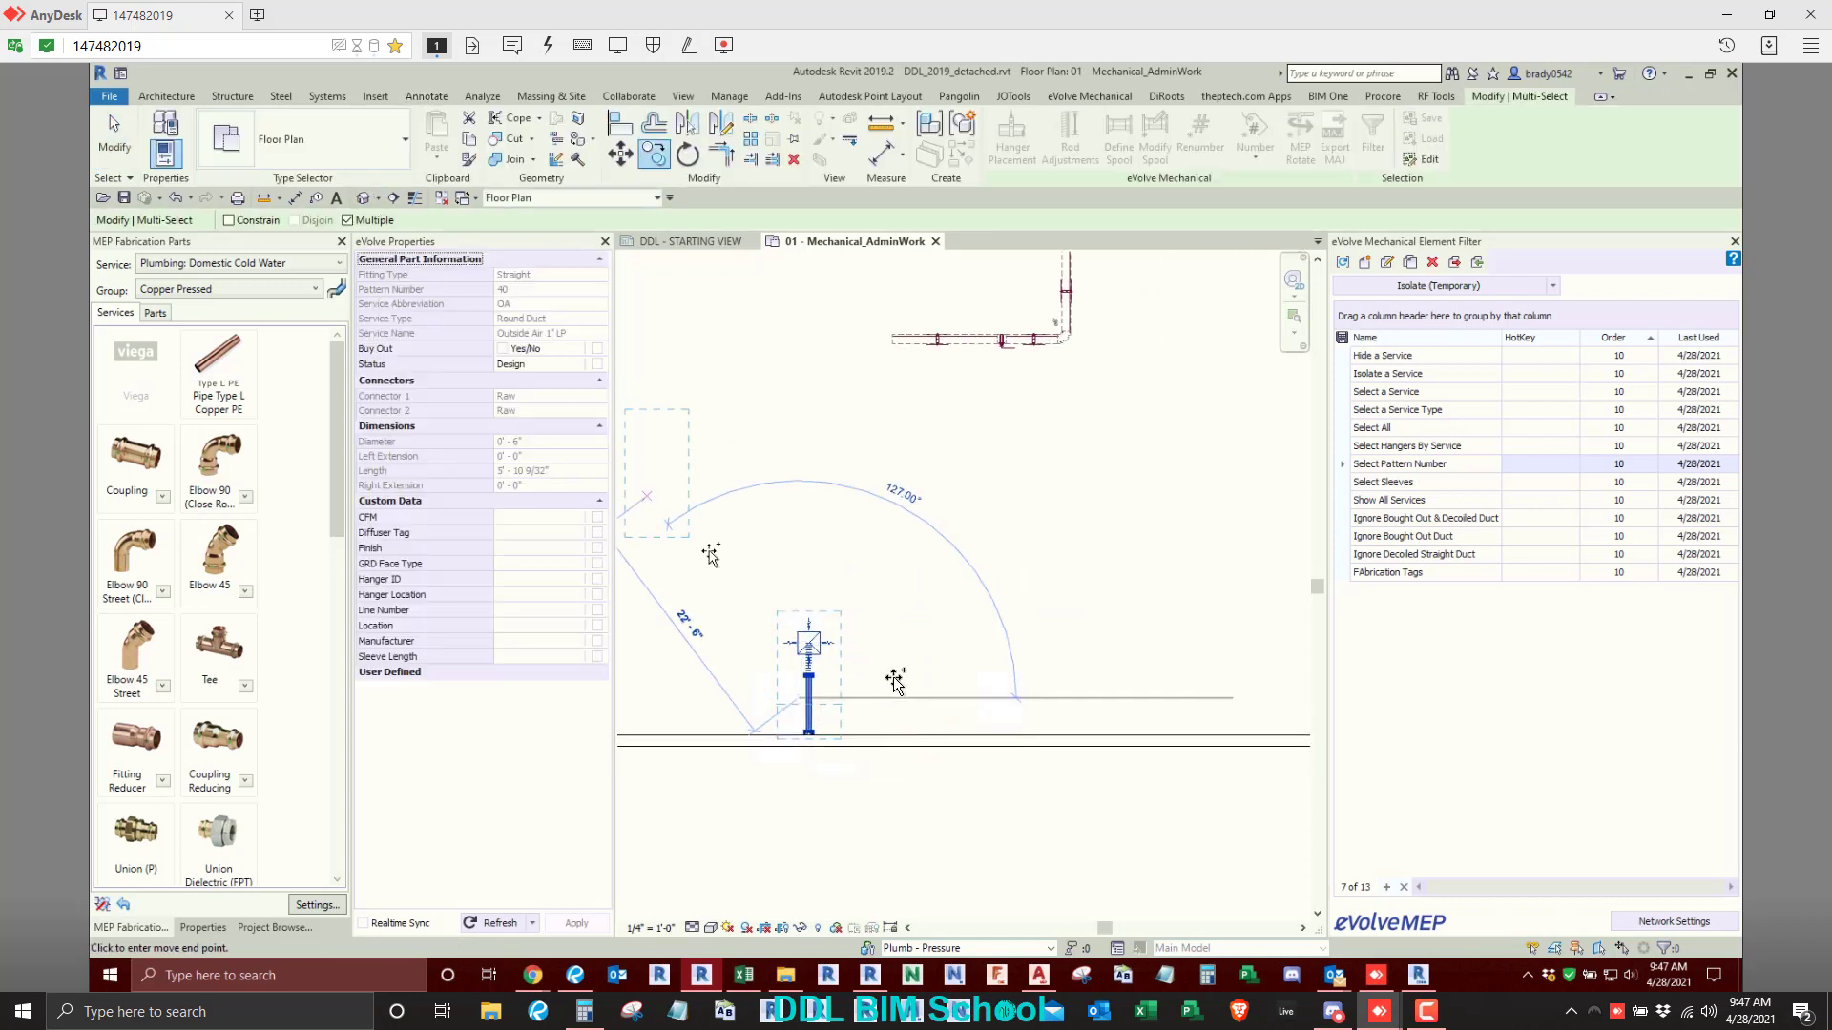
{"action": "left_click", "coordinate": [973, 698]}
{"action": "left_click", "coordinate": [1136, 687]}
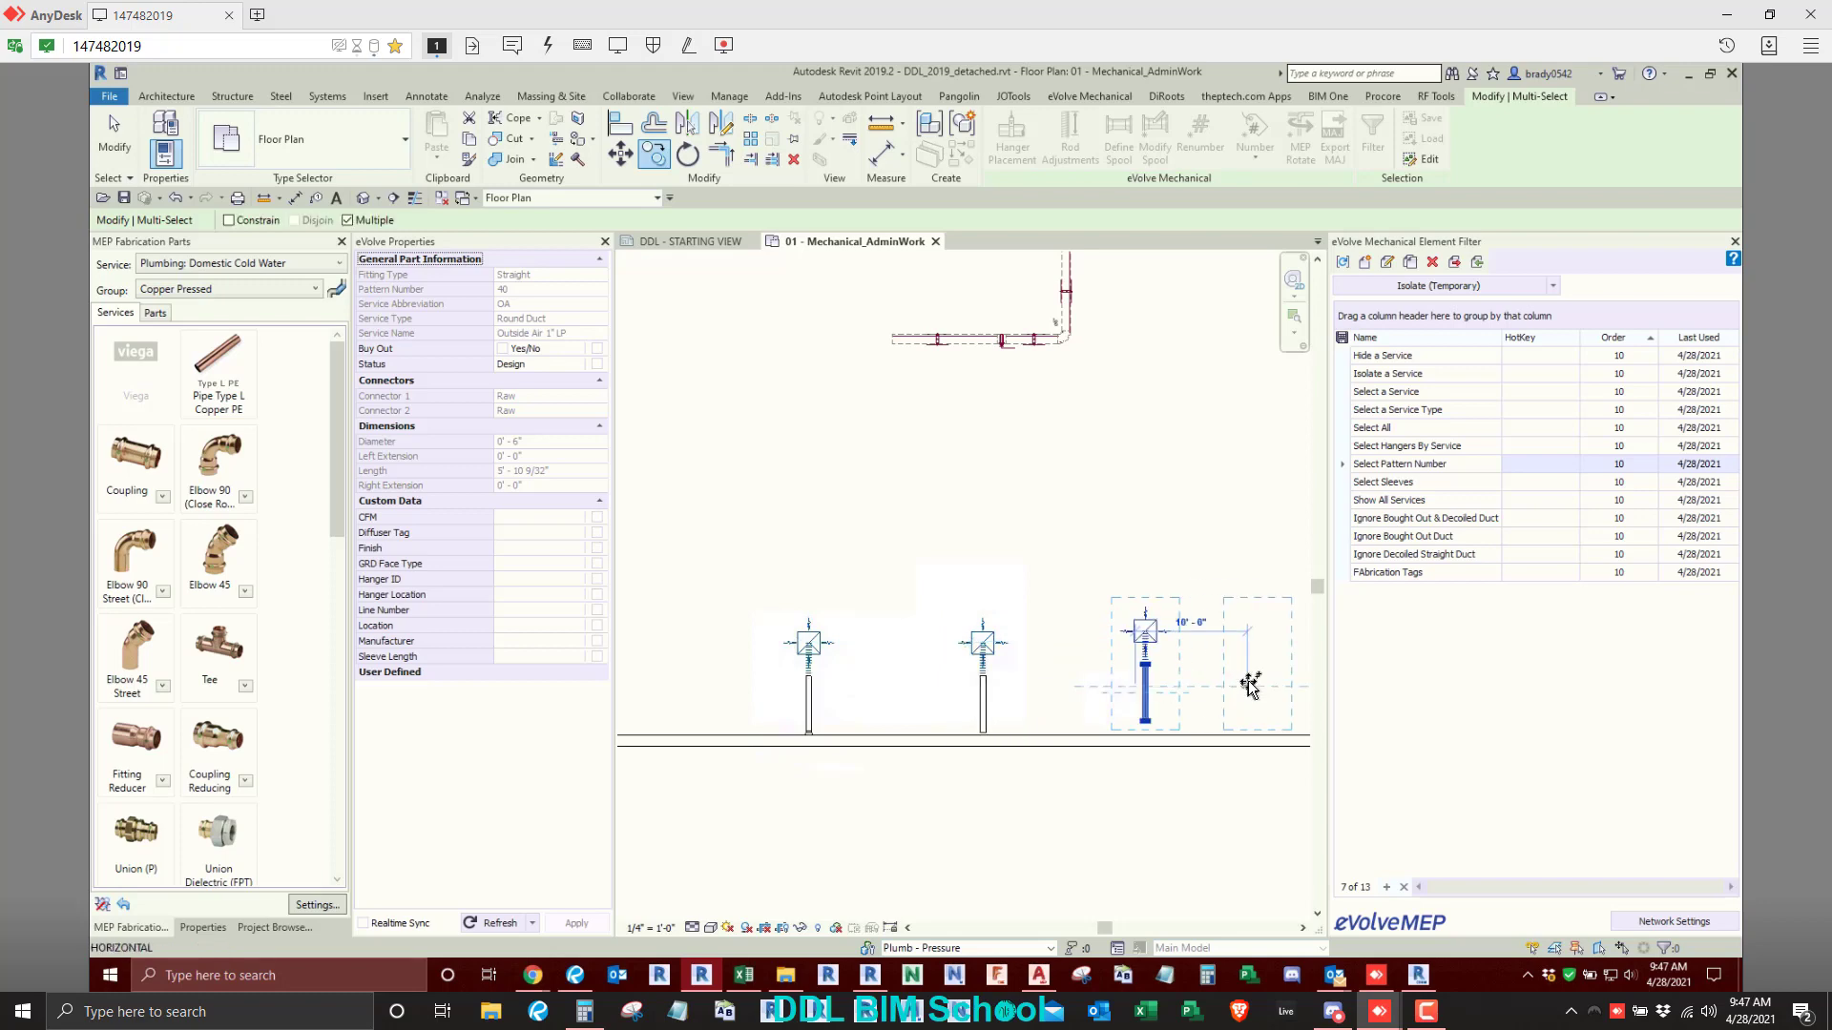
{"action": "left_click", "coordinate": [1248, 687]}
{"action": "middle_click_drag", "start_coordinate": [1158, 699], "coordinate": [1141, 684]}
{"action": "key", "text": "Escape"}
{"action": "key", "text": "Escape"}
- Mirror the three copied branches to the other side of the main duct, using its centerline as the axis
{"action": "left_click_drag", "start_coordinate": [1309, 546], "coordinate": [900, 736]}
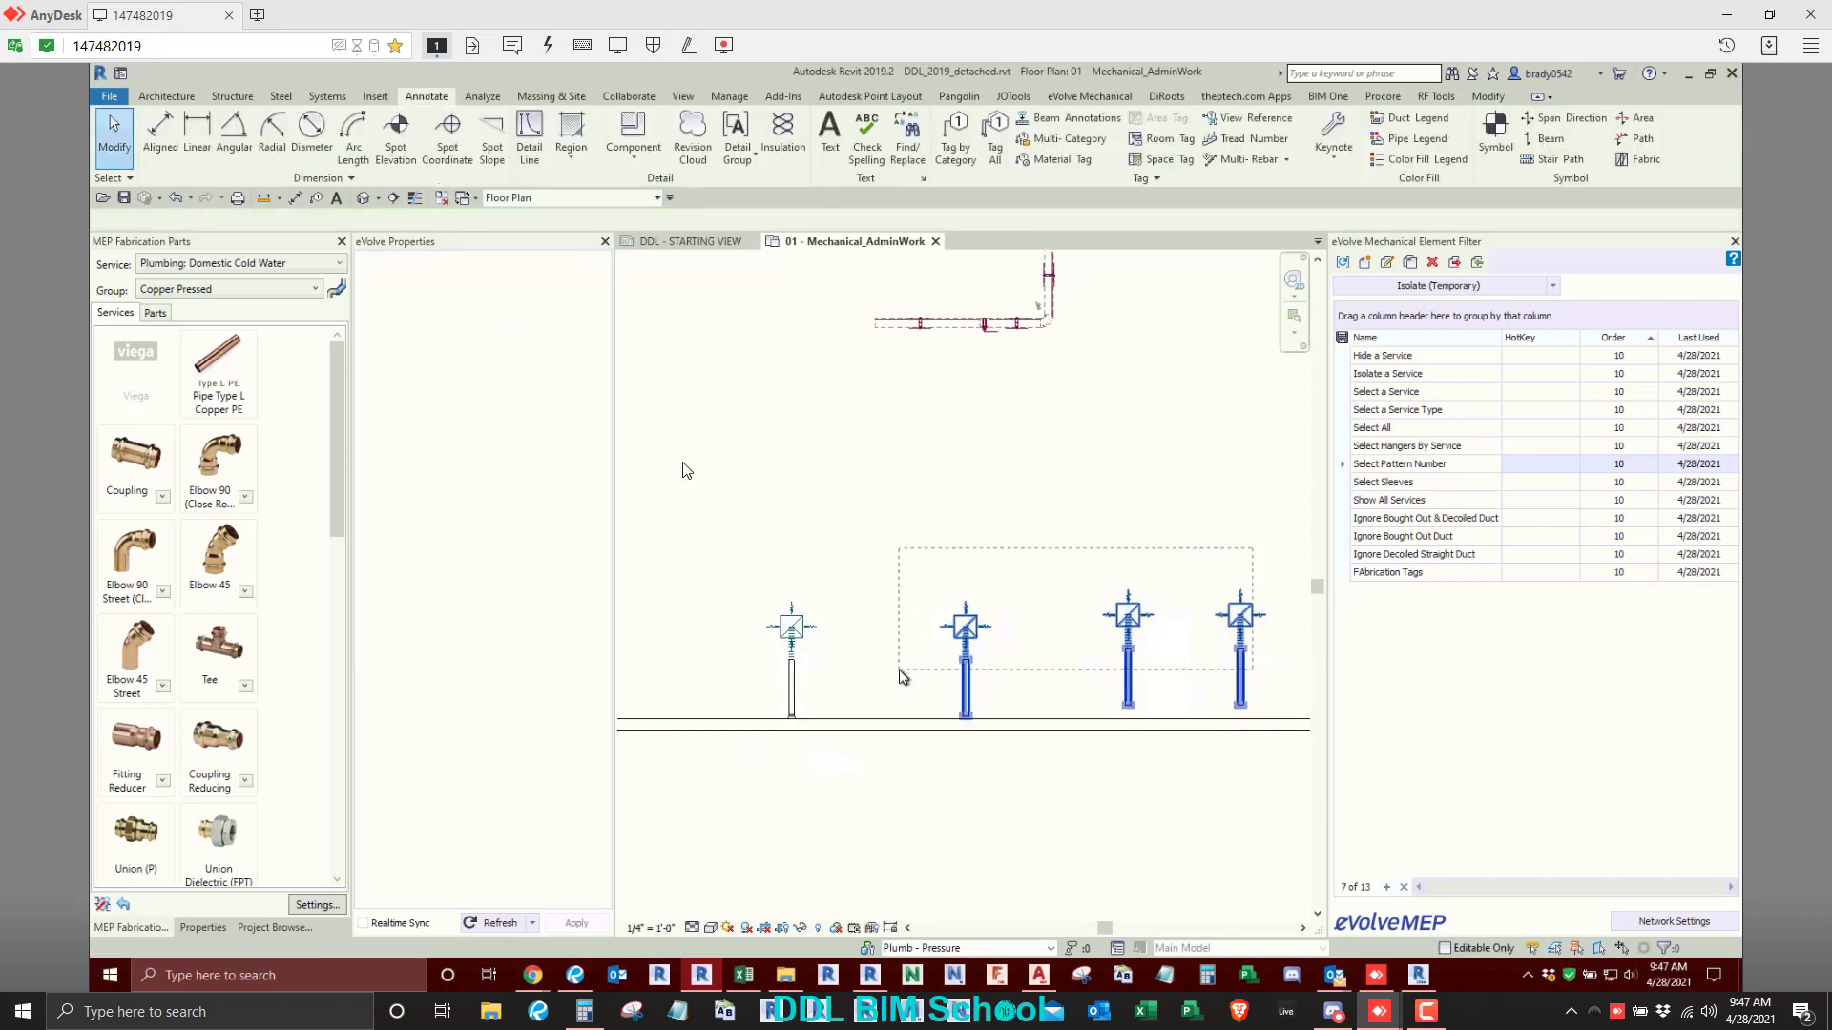
{"action": "left_click", "coordinate": [686, 123]}
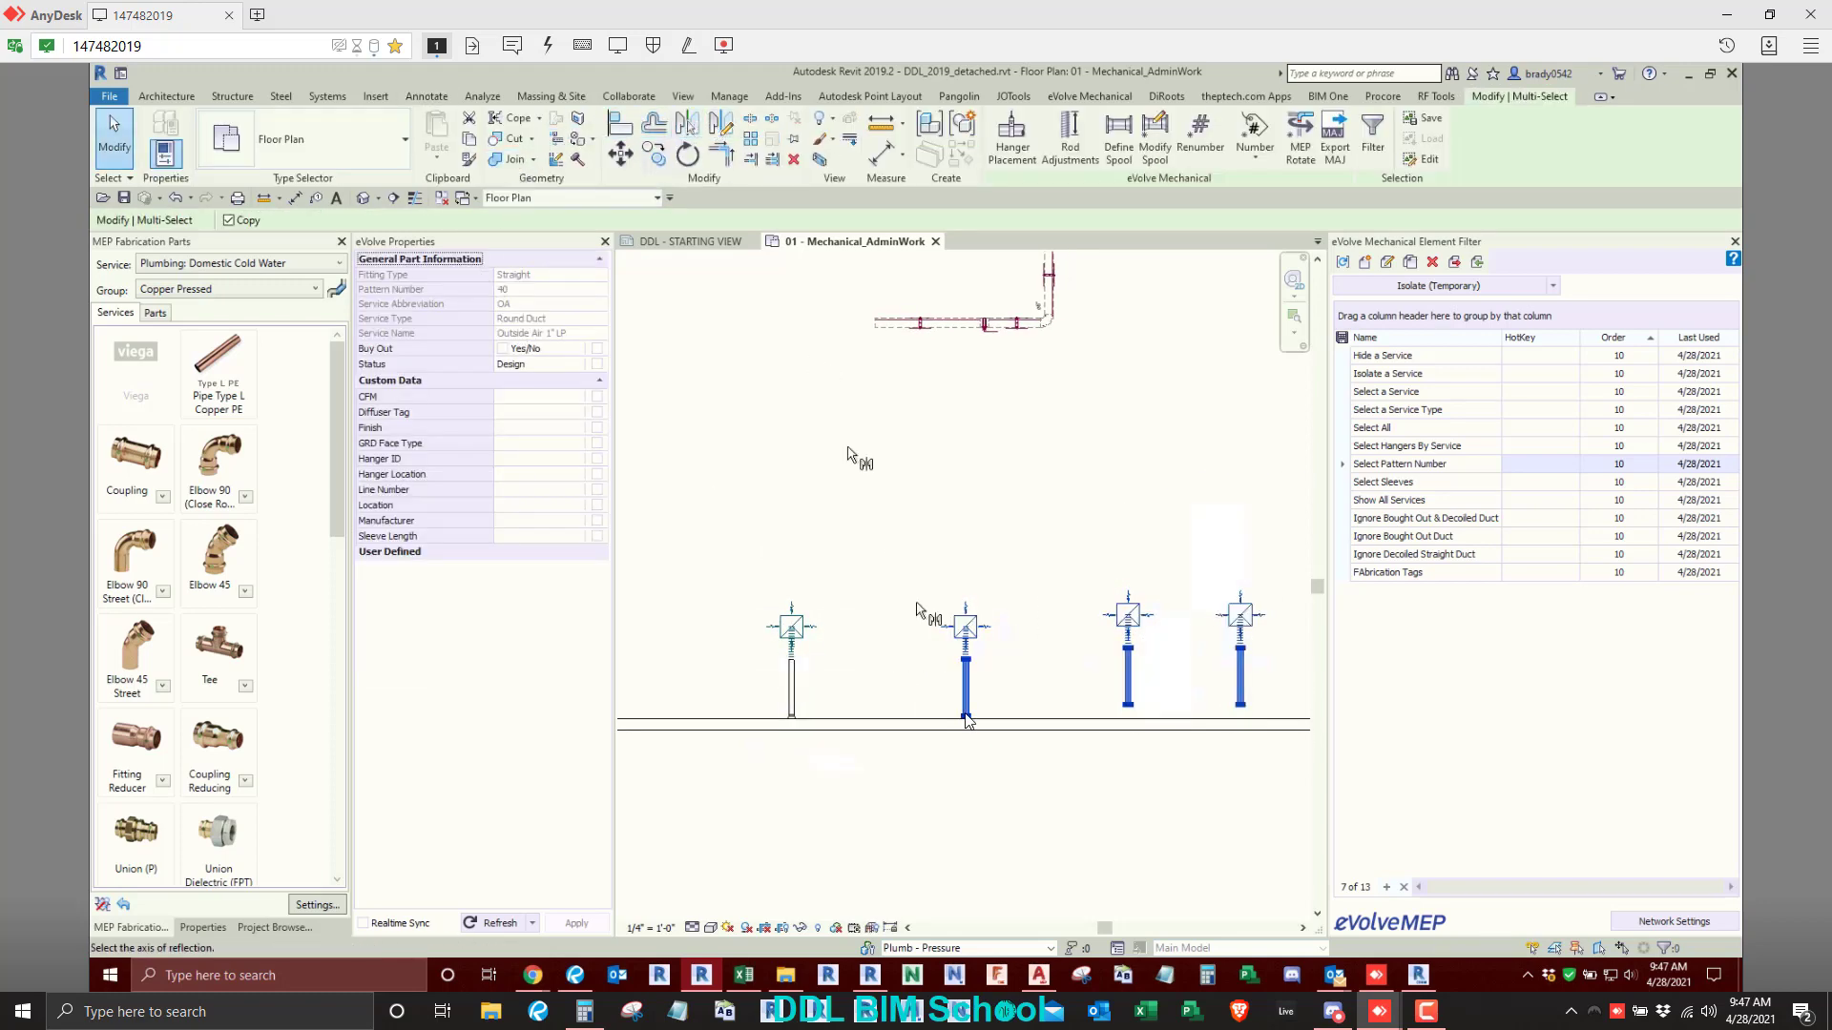
{"action": "left_click", "coordinate": [974, 727]}
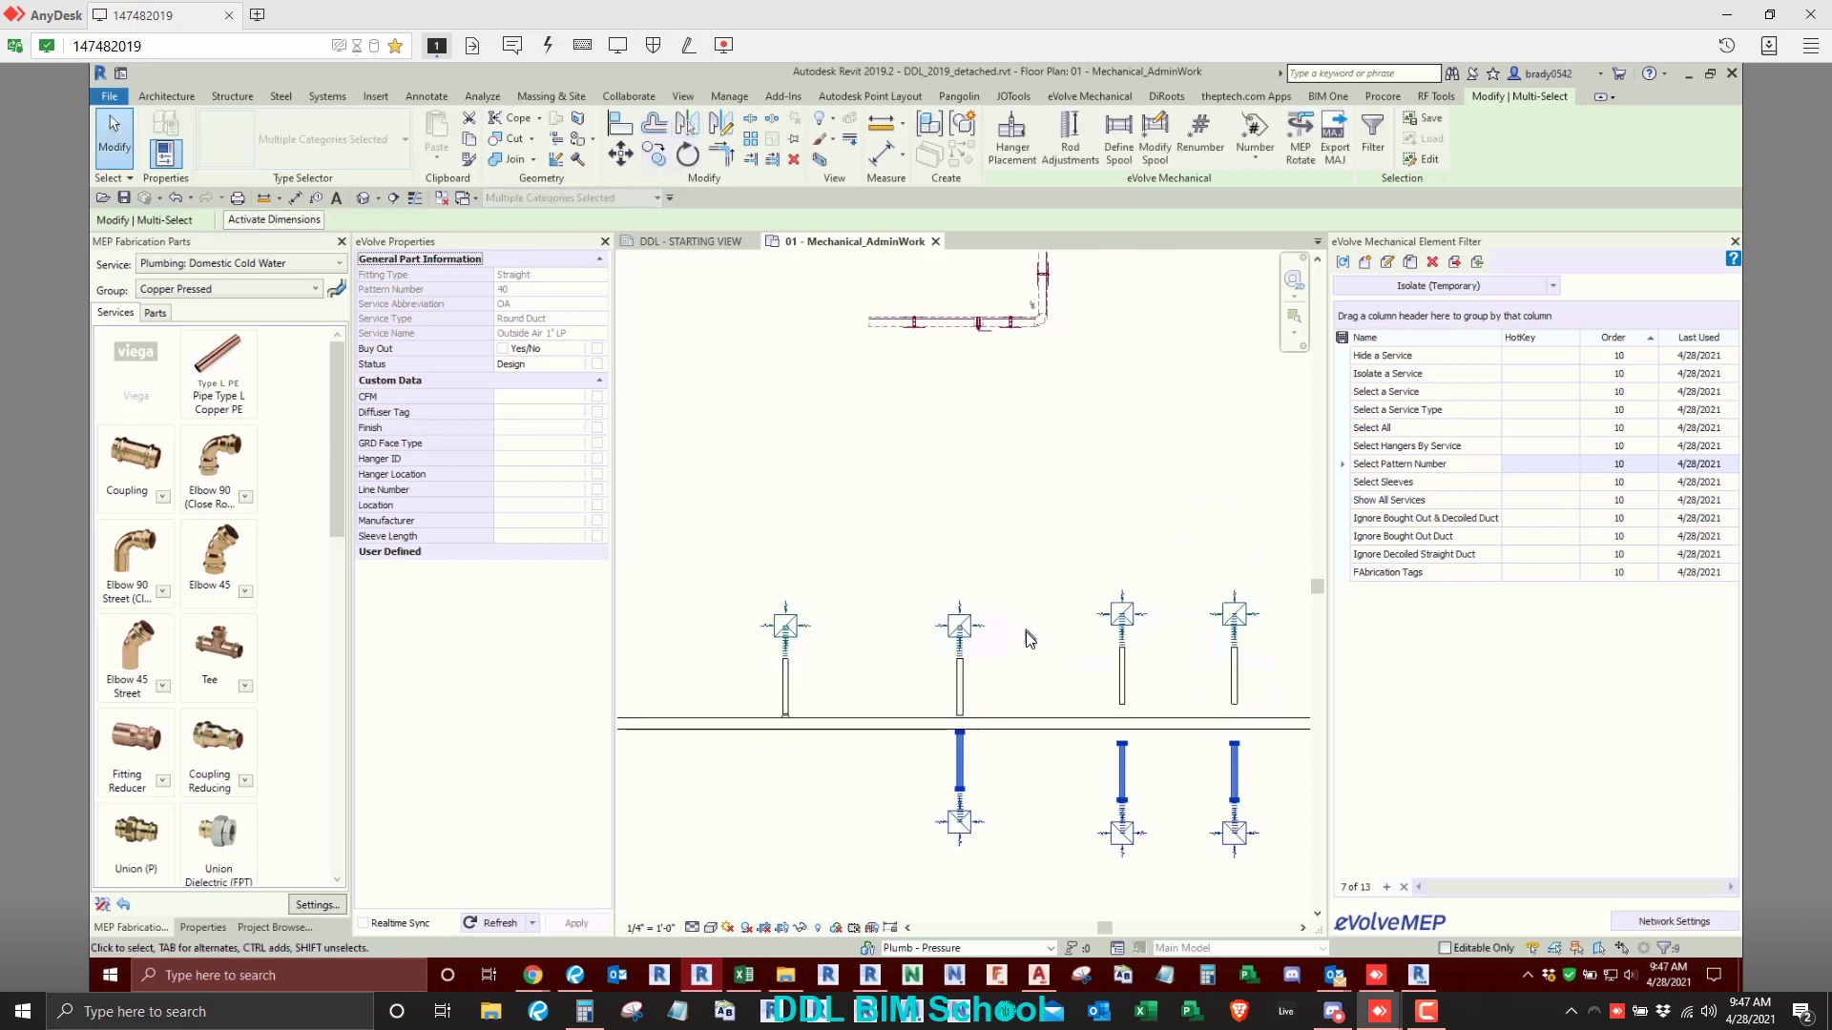
- Extend the three copied upper branch ducts and the leftmost mirrored lower one to the main duct
{"action": "scroll", "coordinate": [994, 737], "scroll_direction": "up", "scroll_amount": 2}
{"action": "left_click", "coordinate": [990, 721]}
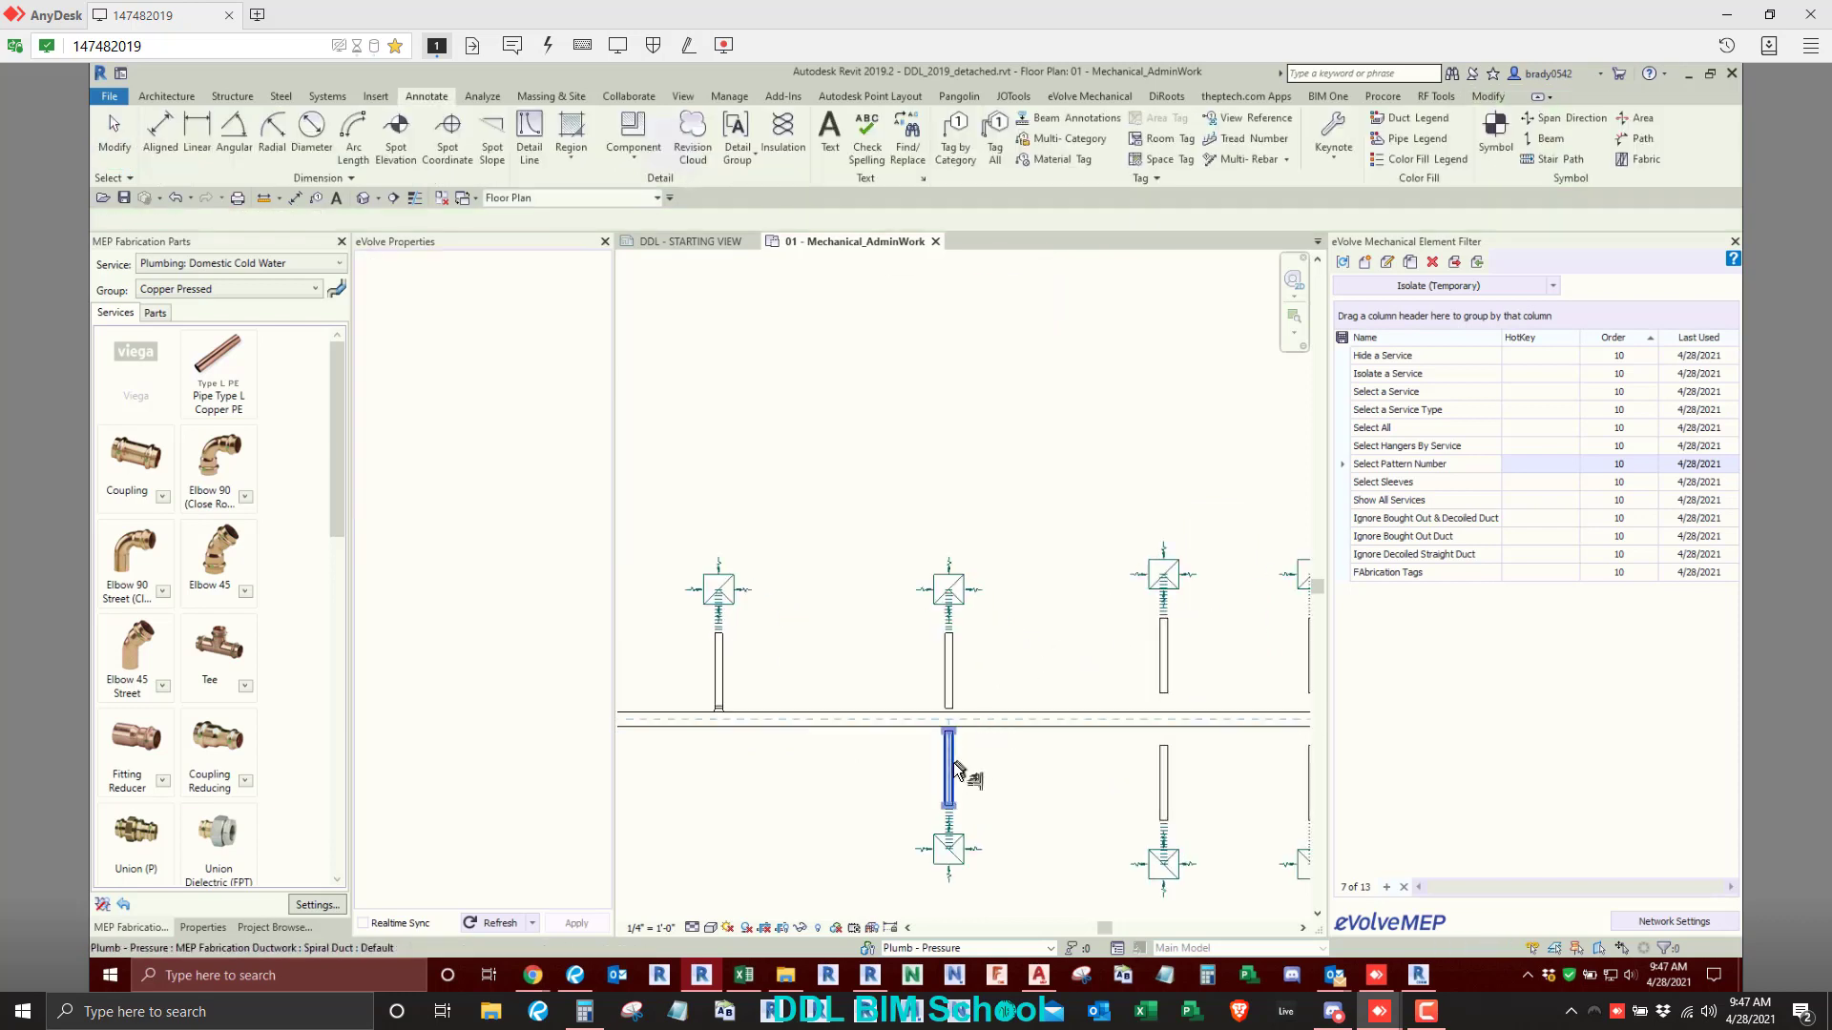
{"action": "left_click", "coordinate": [943, 677]}
{"action": "left_click", "coordinate": [1084, 719]}
{"action": "left_click", "coordinate": [1161, 674]}
{"action": "middle_click_drag", "start_coordinate": [1262, 733], "coordinate": [1099, 721]}
{"action": "left_click", "coordinate": [1120, 711]}
{"action": "left_click", "coordinate": [1149, 658]}
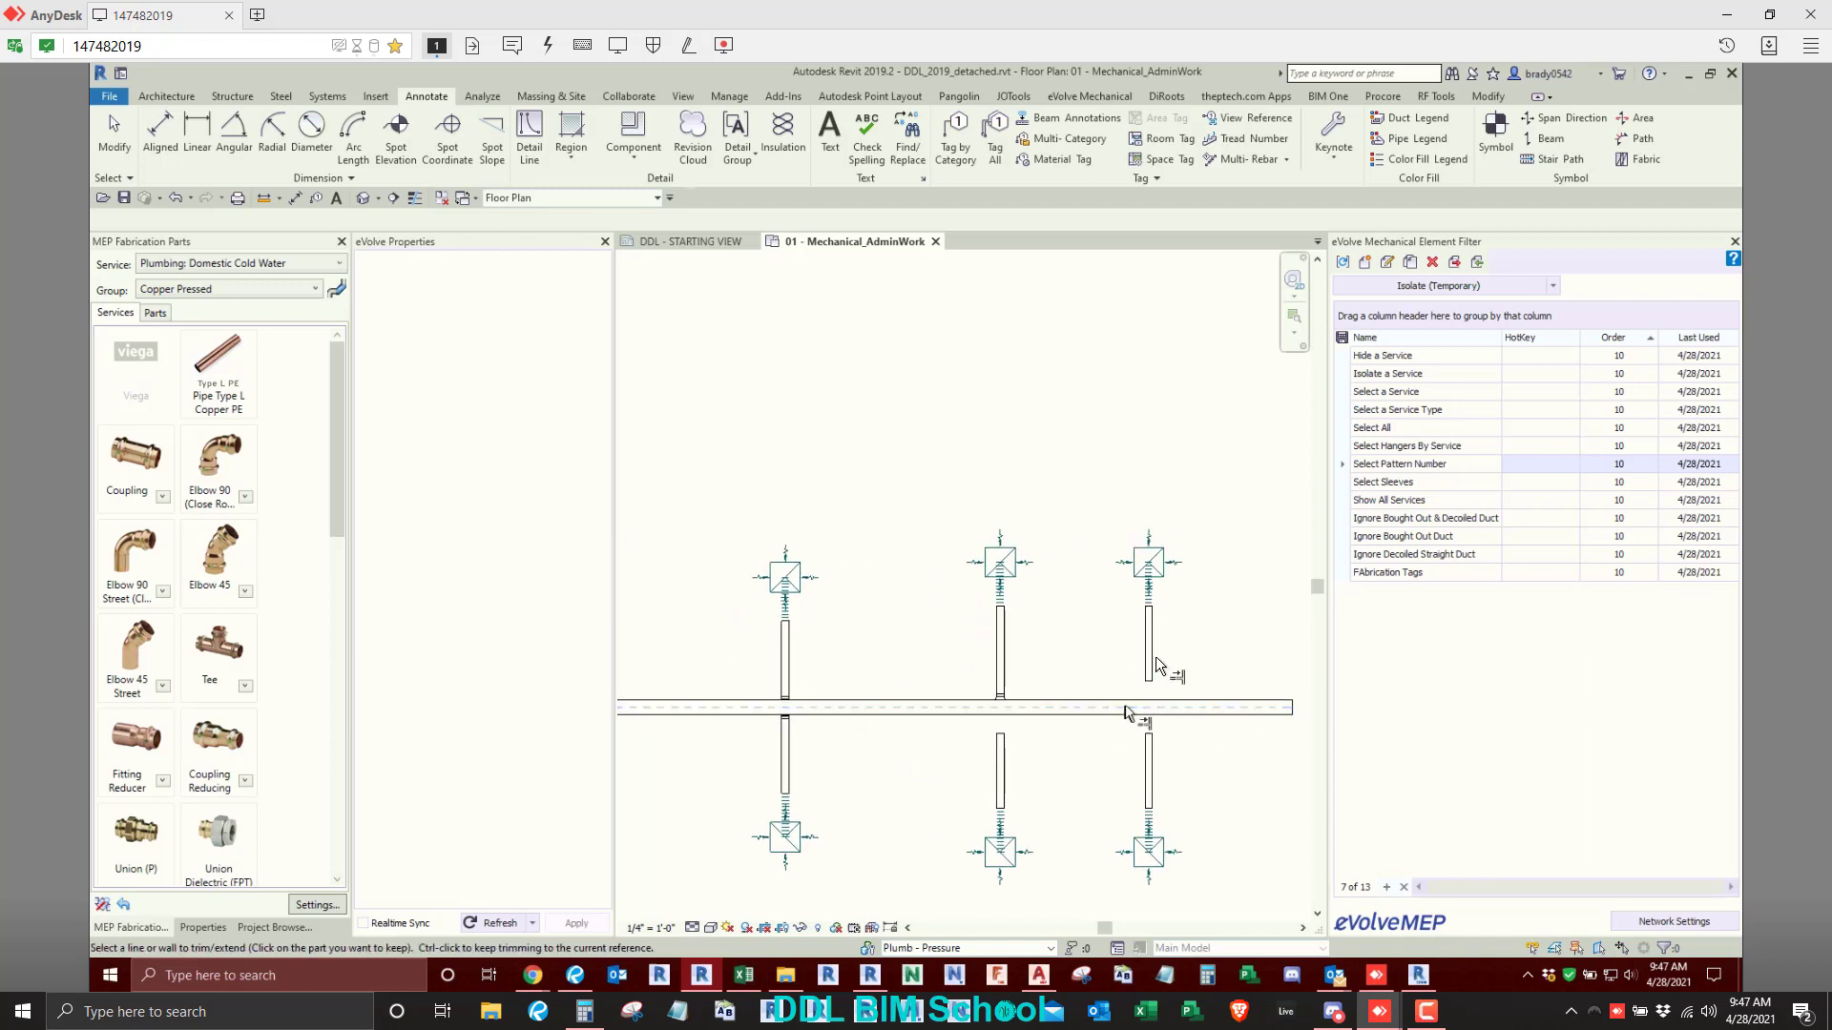
- Extend the two remaining mirrored lower branch ducts up to the main duct and end the command
{"action": "left_click", "coordinate": [1178, 707]}
{"action": "left_click", "coordinate": [1149, 752]}
{"action": "left_click", "coordinate": [1069, 708]}
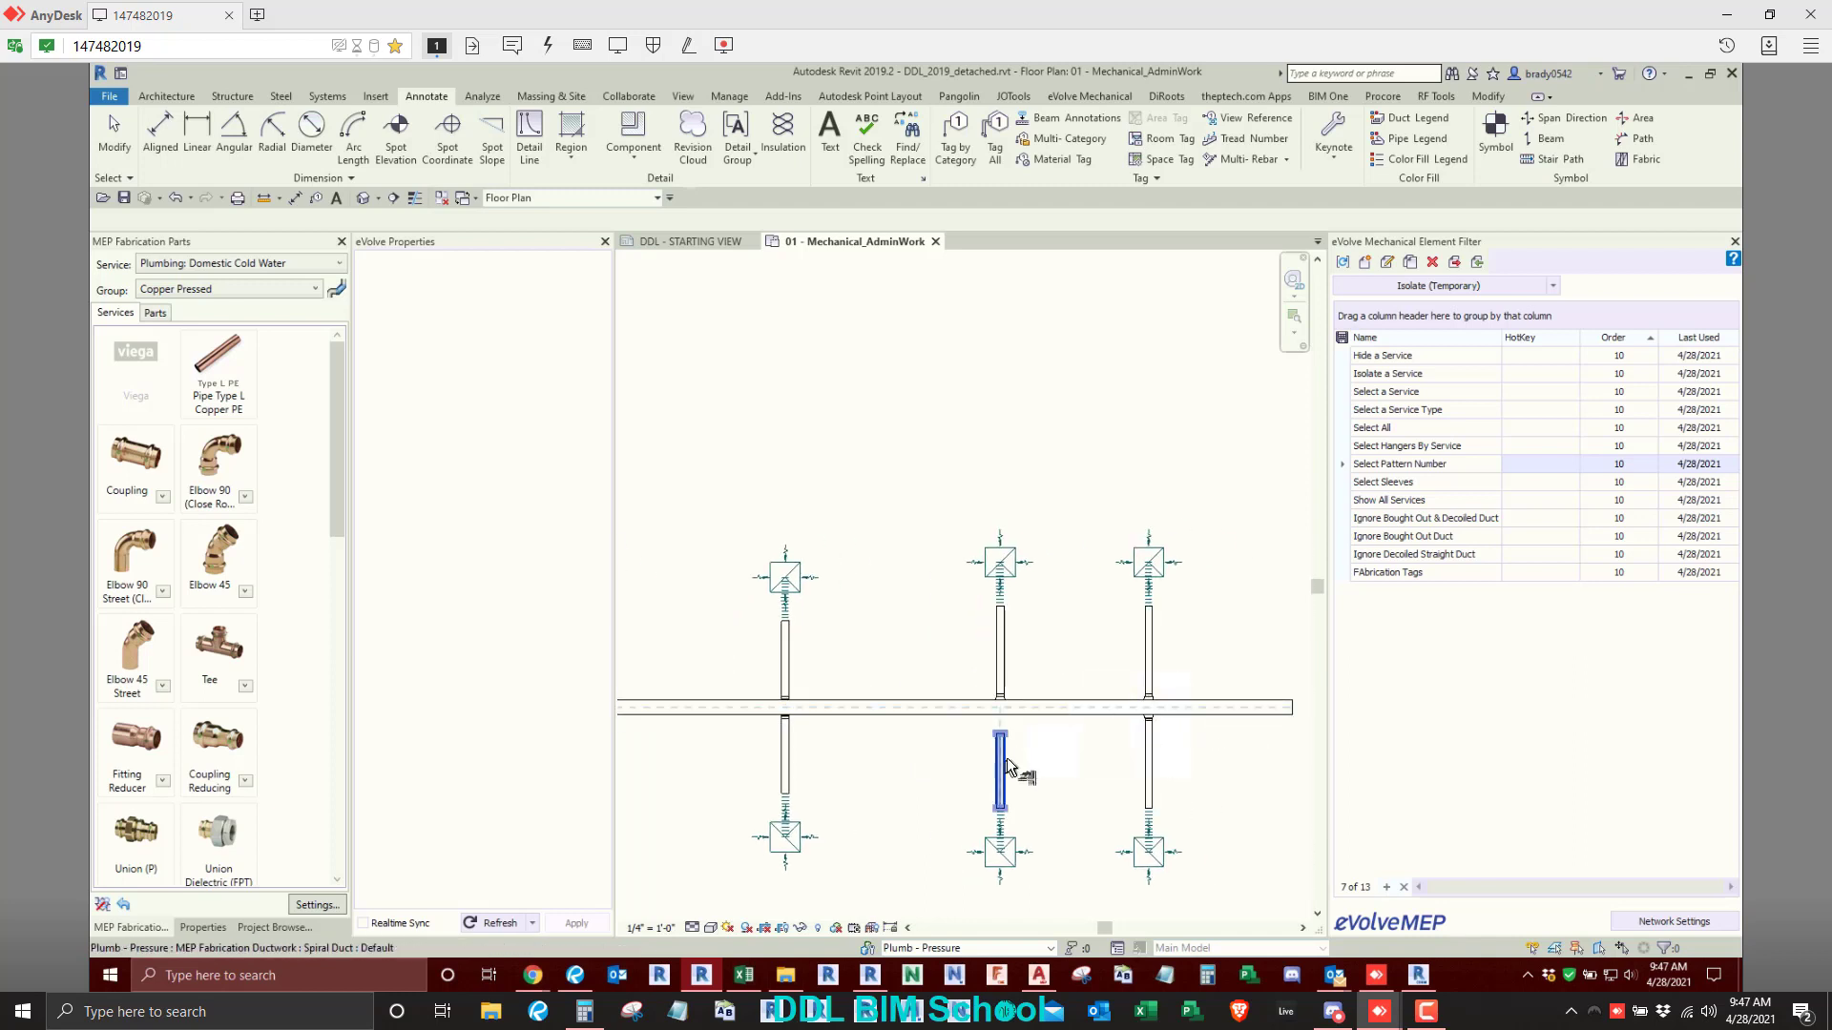
{"action": "left_click", "coordinate": [1006, 758]}
{"action": "key", "text": "Escape"}
- Split the long rectangular main duct into standard pieces with Optimize Lengths
{"action": "left_click", "coordinate": [1053, 709]}
{"action": "scroll", "coordinate": [1049, 678], "scroll_direction": "down", "scroll_amount": 2}
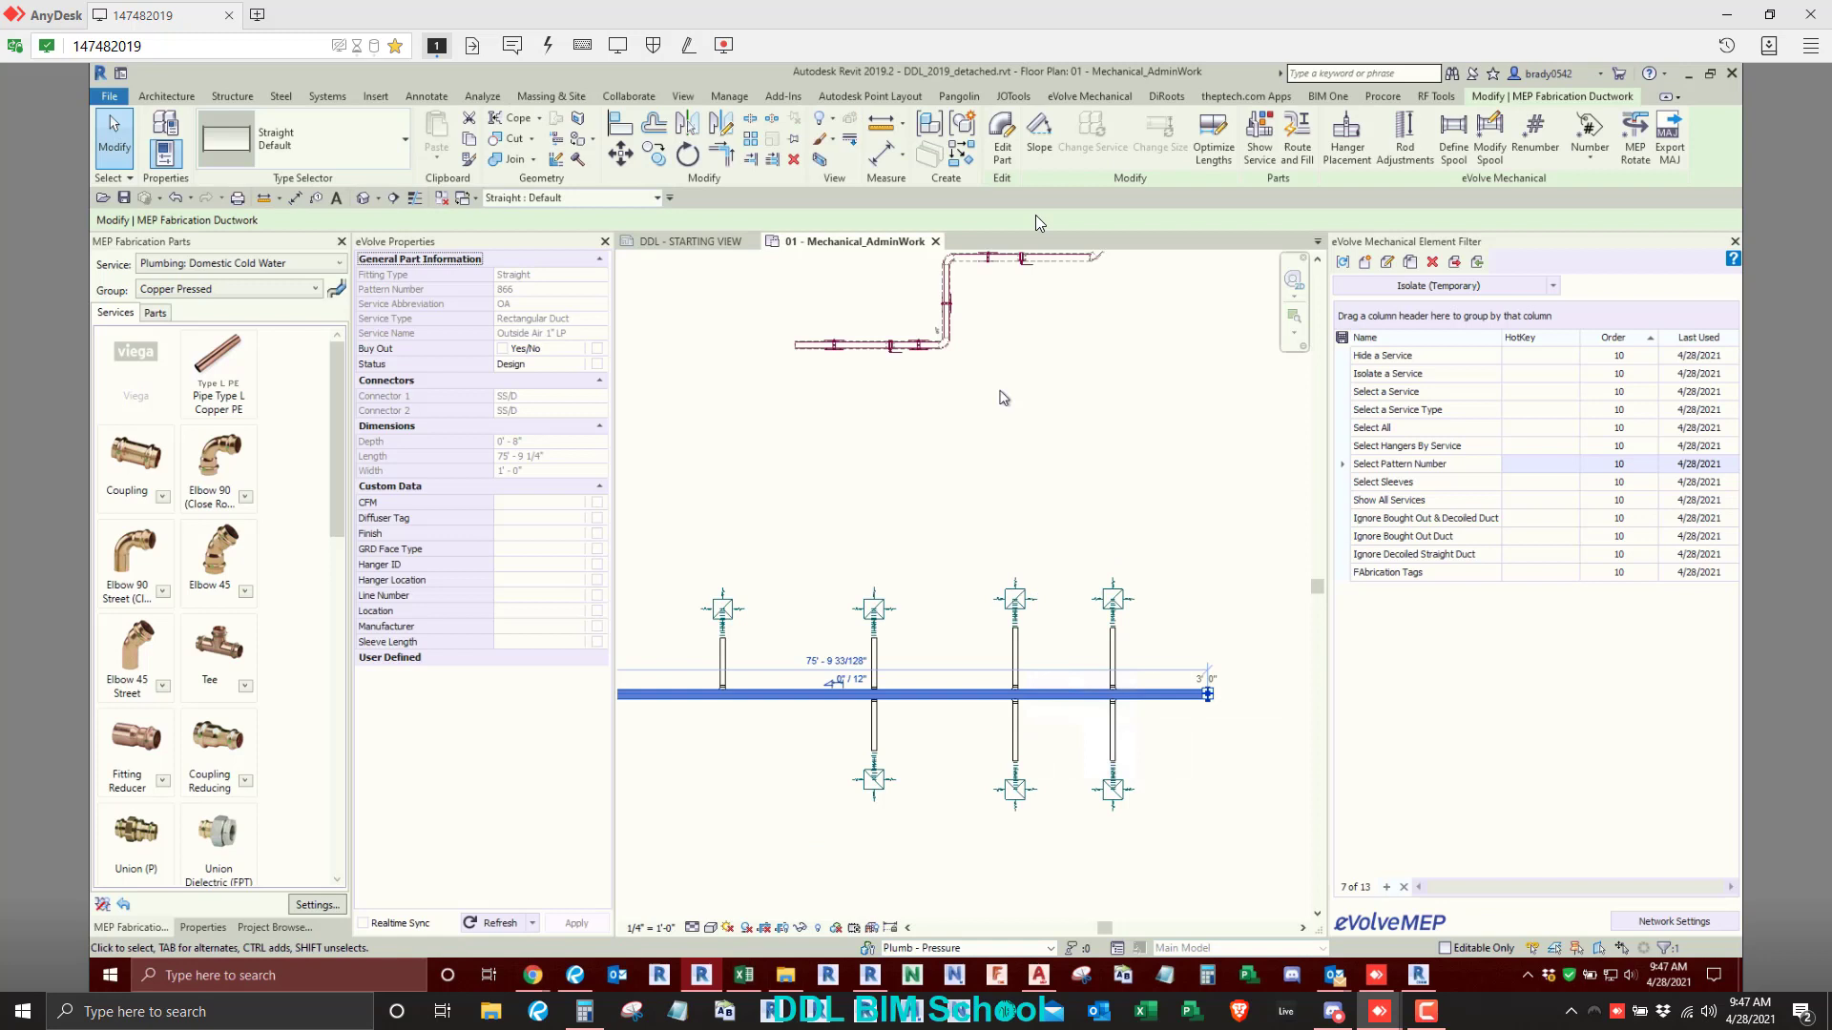
{"action": "left_click", "coordinate": [1225, 141]}
{"action": "left_click", "coordinate": [895, 519]}
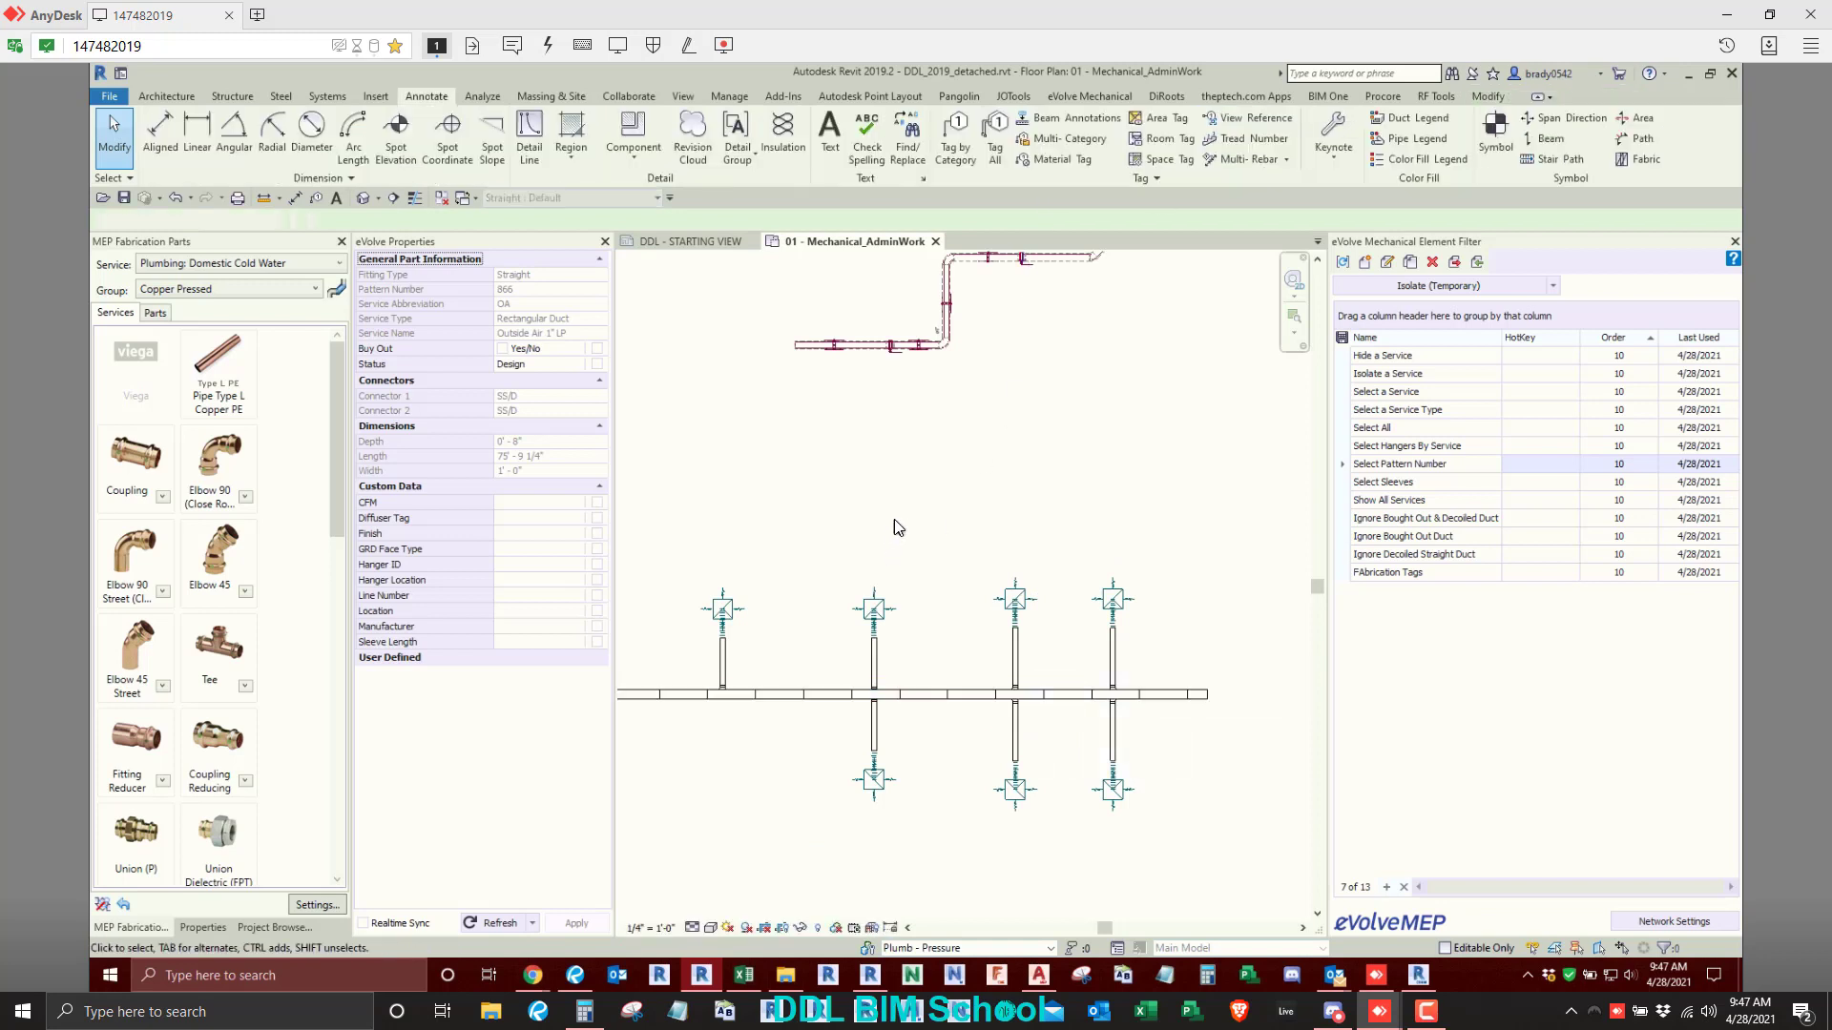
- Temporarily isolate the branched duct system with its air terminals in the floor plan, leaving out the far end of the main duct
{"action": "mouse_move", "coordinate": [739, 590]}
{"action": "middle_mouse_down"}
{"action": "mouse_move", "coordinate": [817, 542]}
{"action": "mouse_move", "coordinate": [977, 556]}
{"action": "middle_mouse_up"}
{"action": "scroll", "coordinate": [819, 548], "scroll_direction": "down", "scroll_amount": 1}
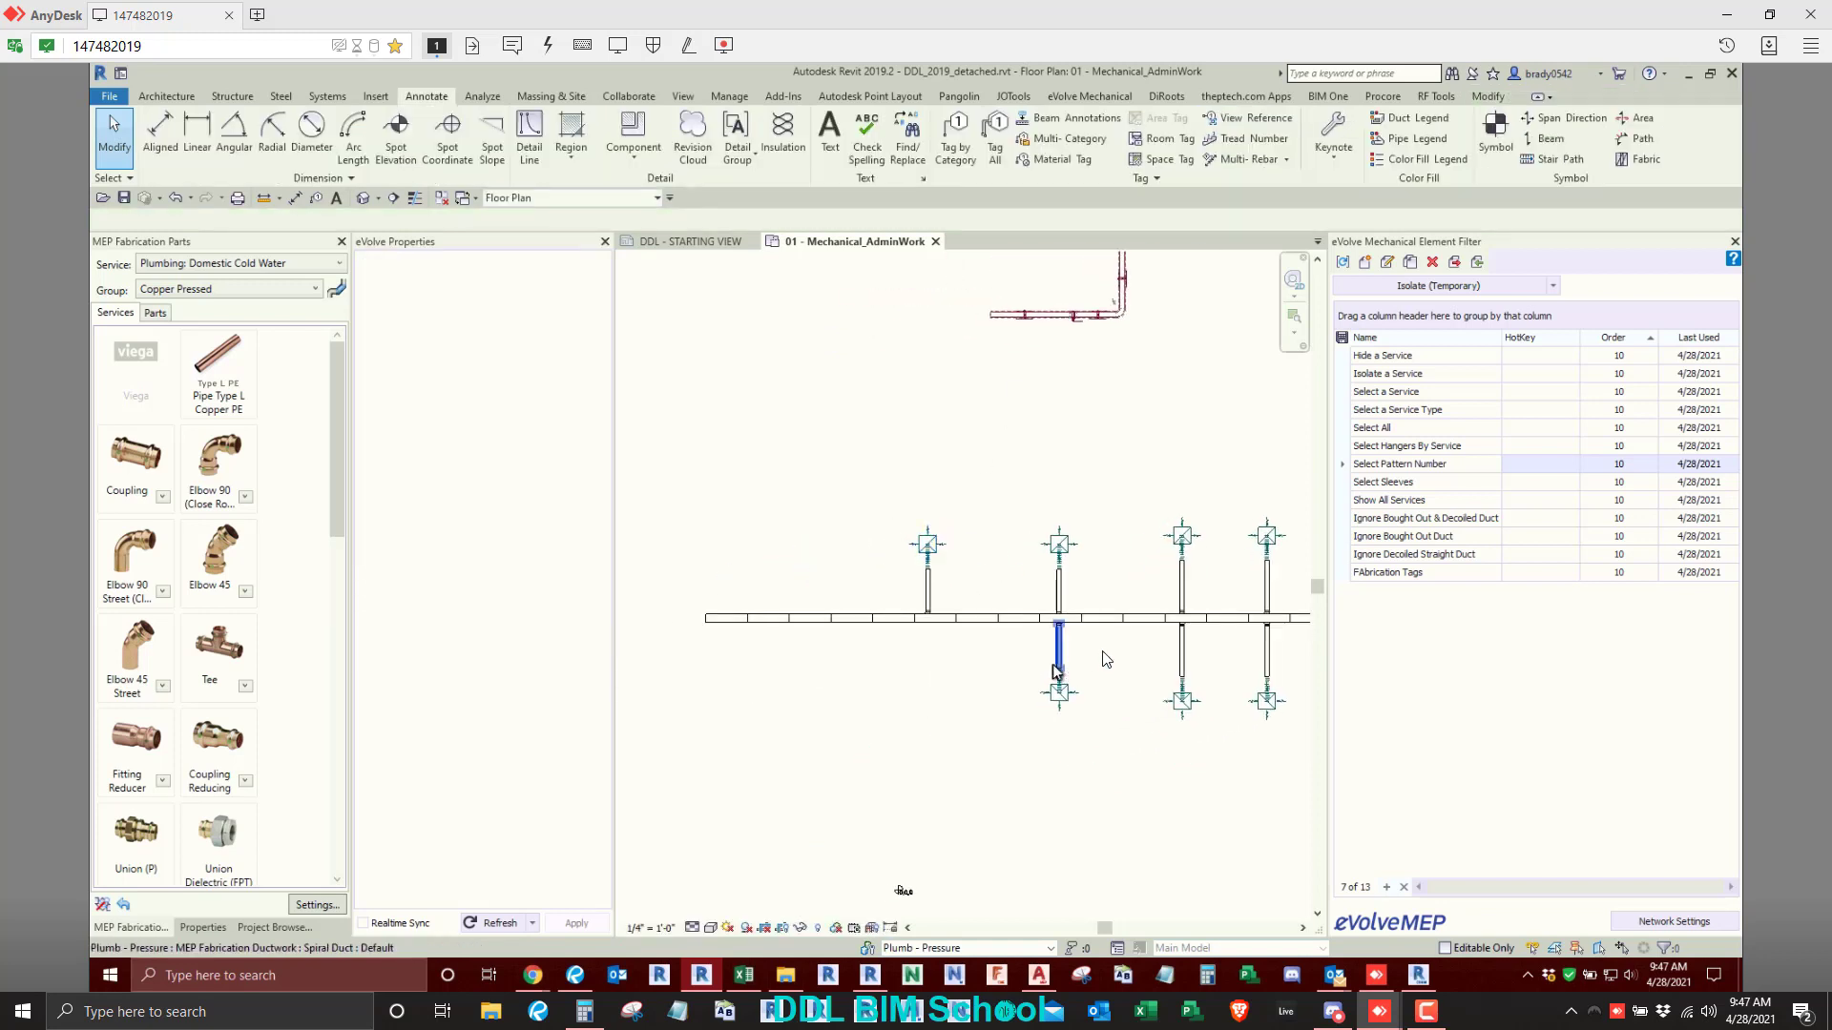
{"action": "scroll", "coordinate": [1102, 655], "scroll_direction": "up", "scroll_amount": 3}
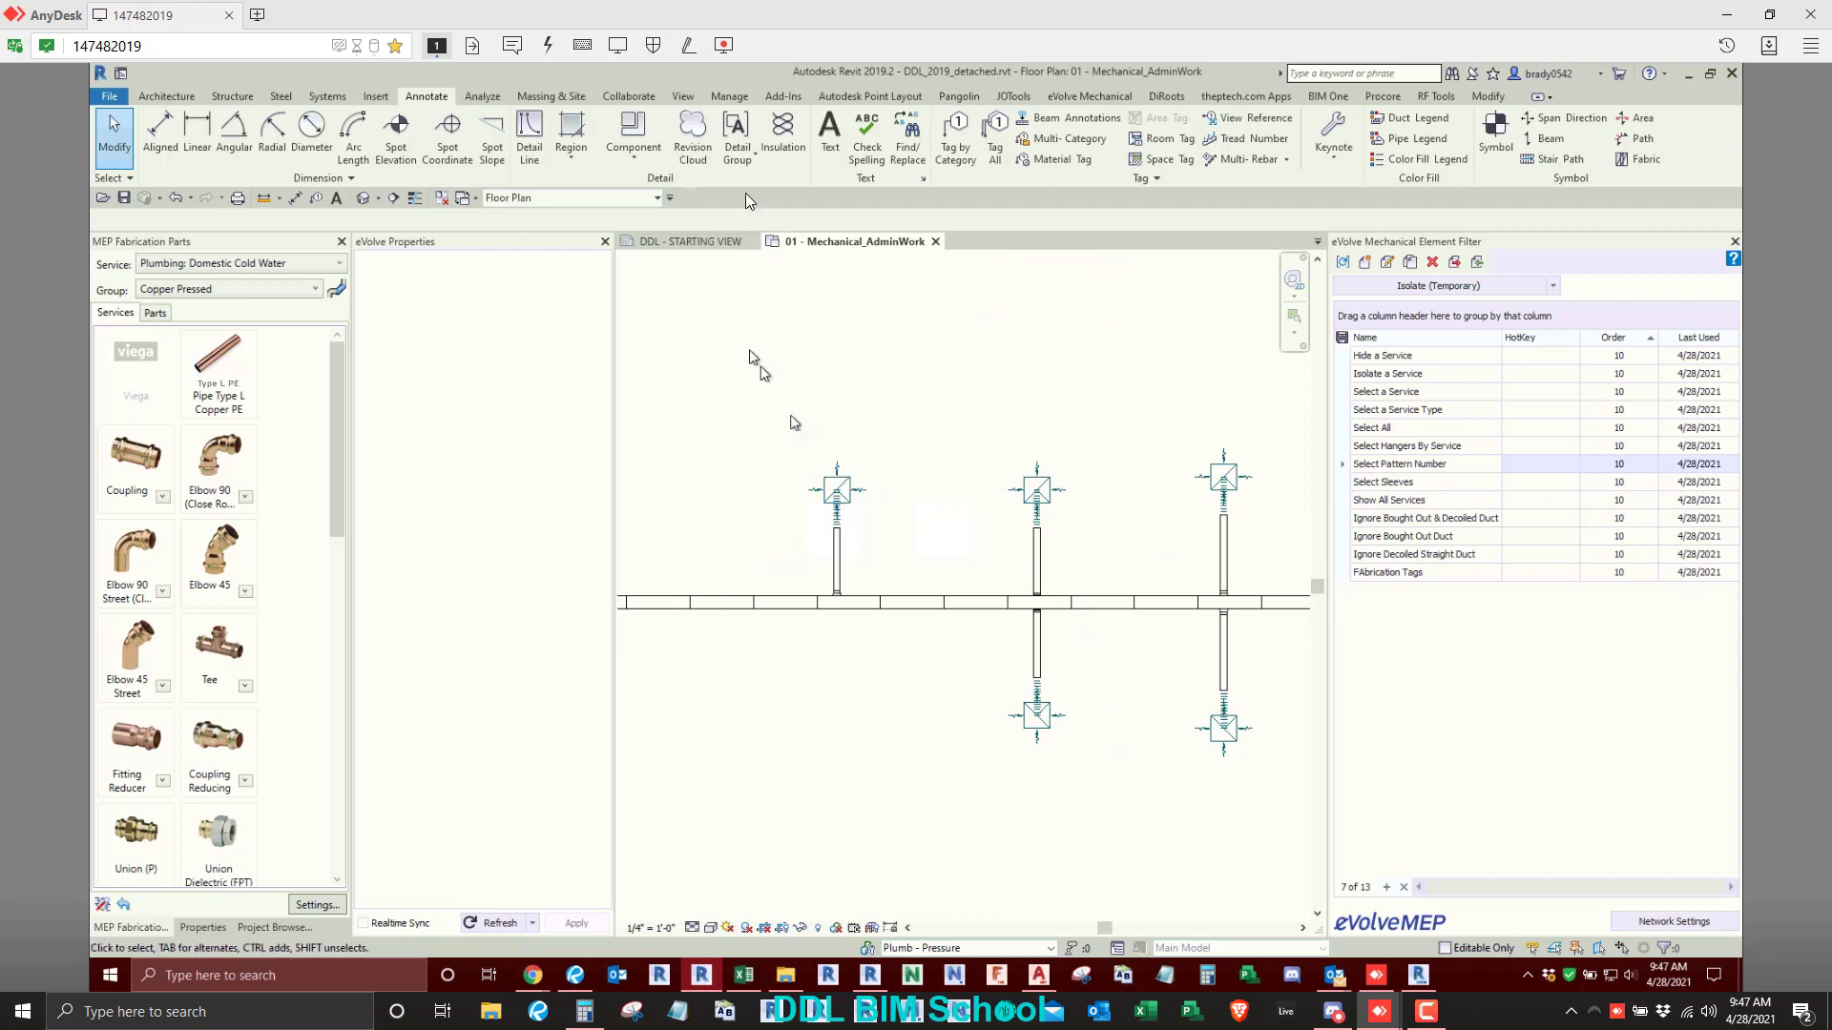
{"action": "scroll", "coordinate": [692, 437], "scroll_direction": "down", "scroll_amount": 2}
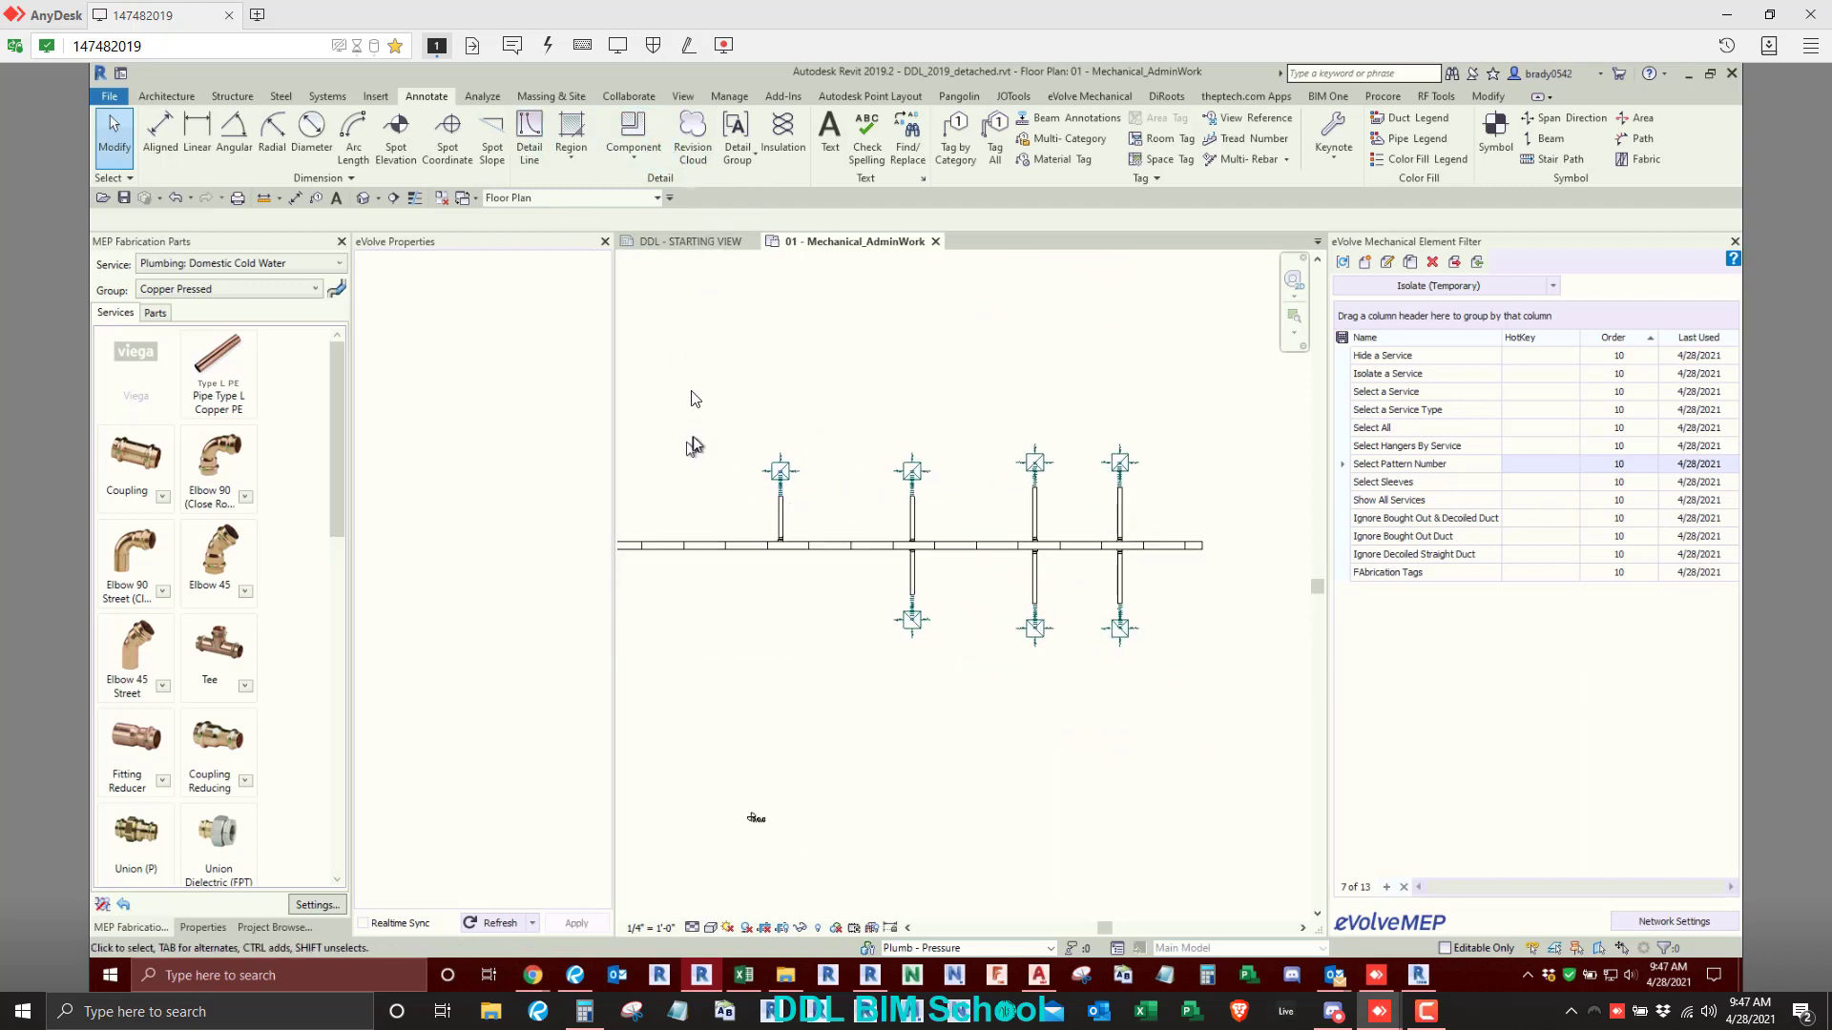
{"action": "left_click_drag", "start_coordinate": [693, 365], "coordinate": [1227, 731]}
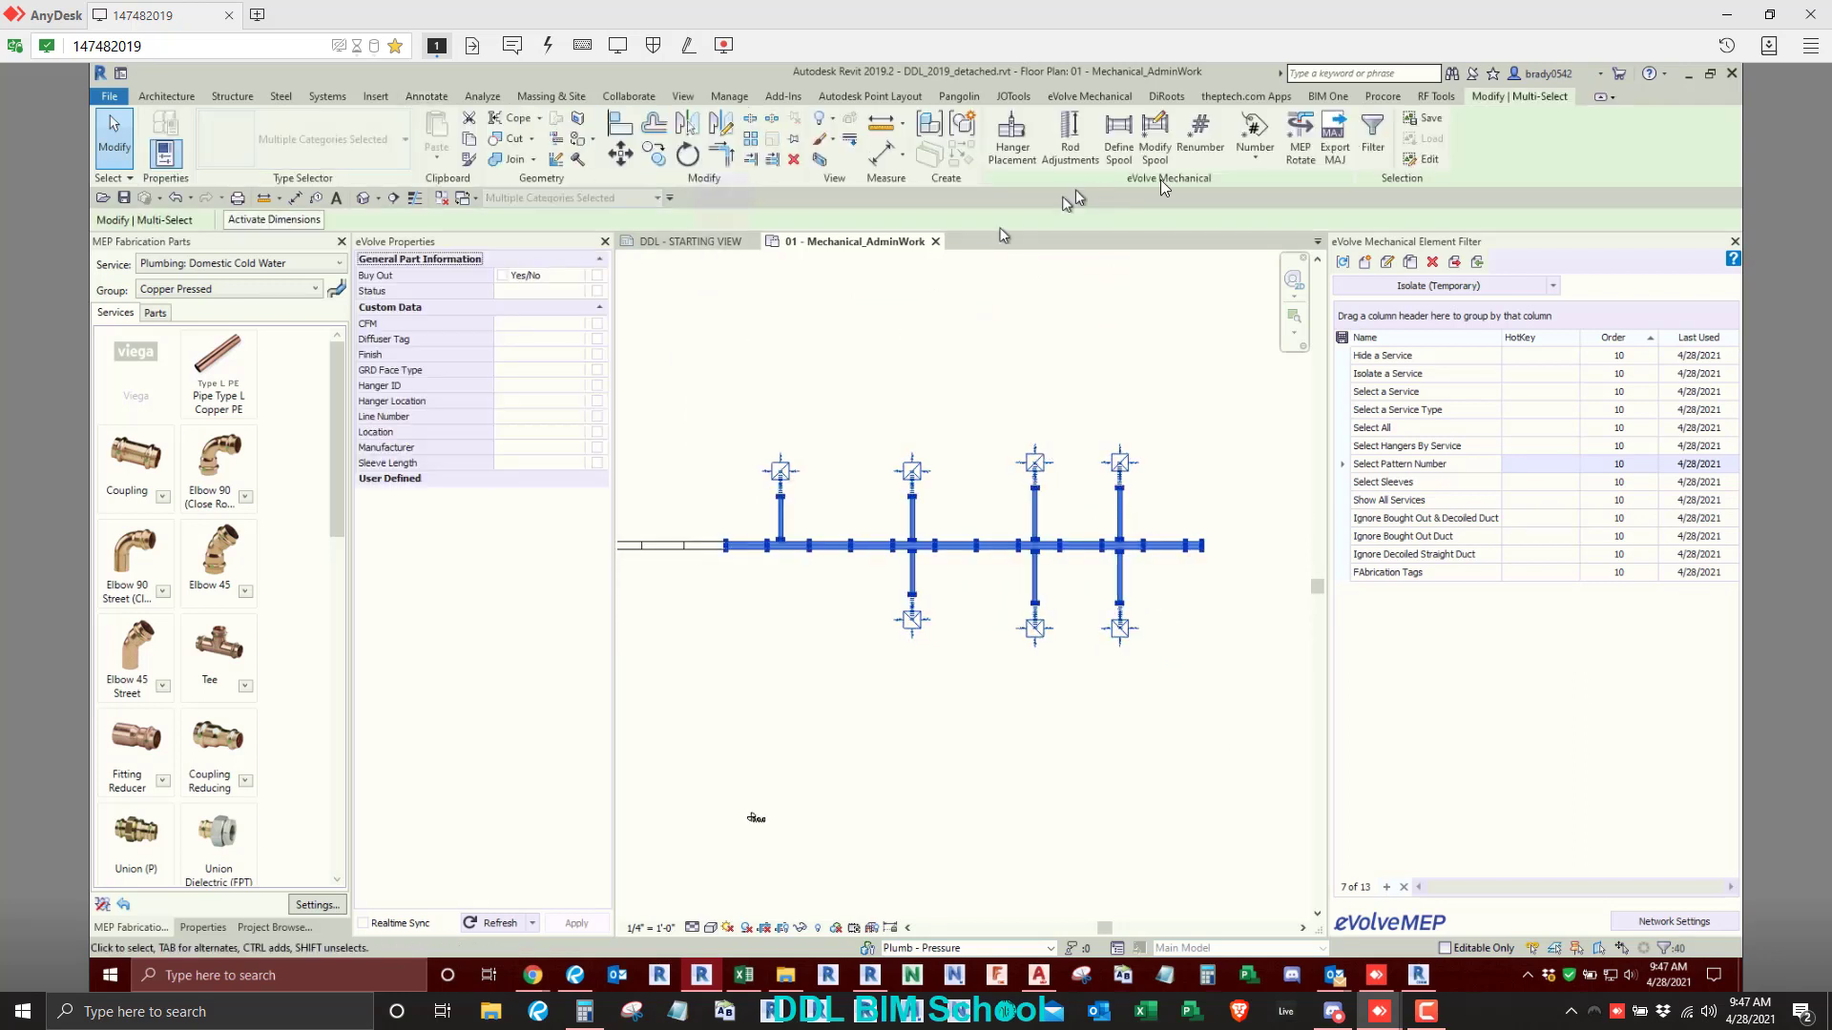
{"action": "left_click", "coordinate": [799, 928]}
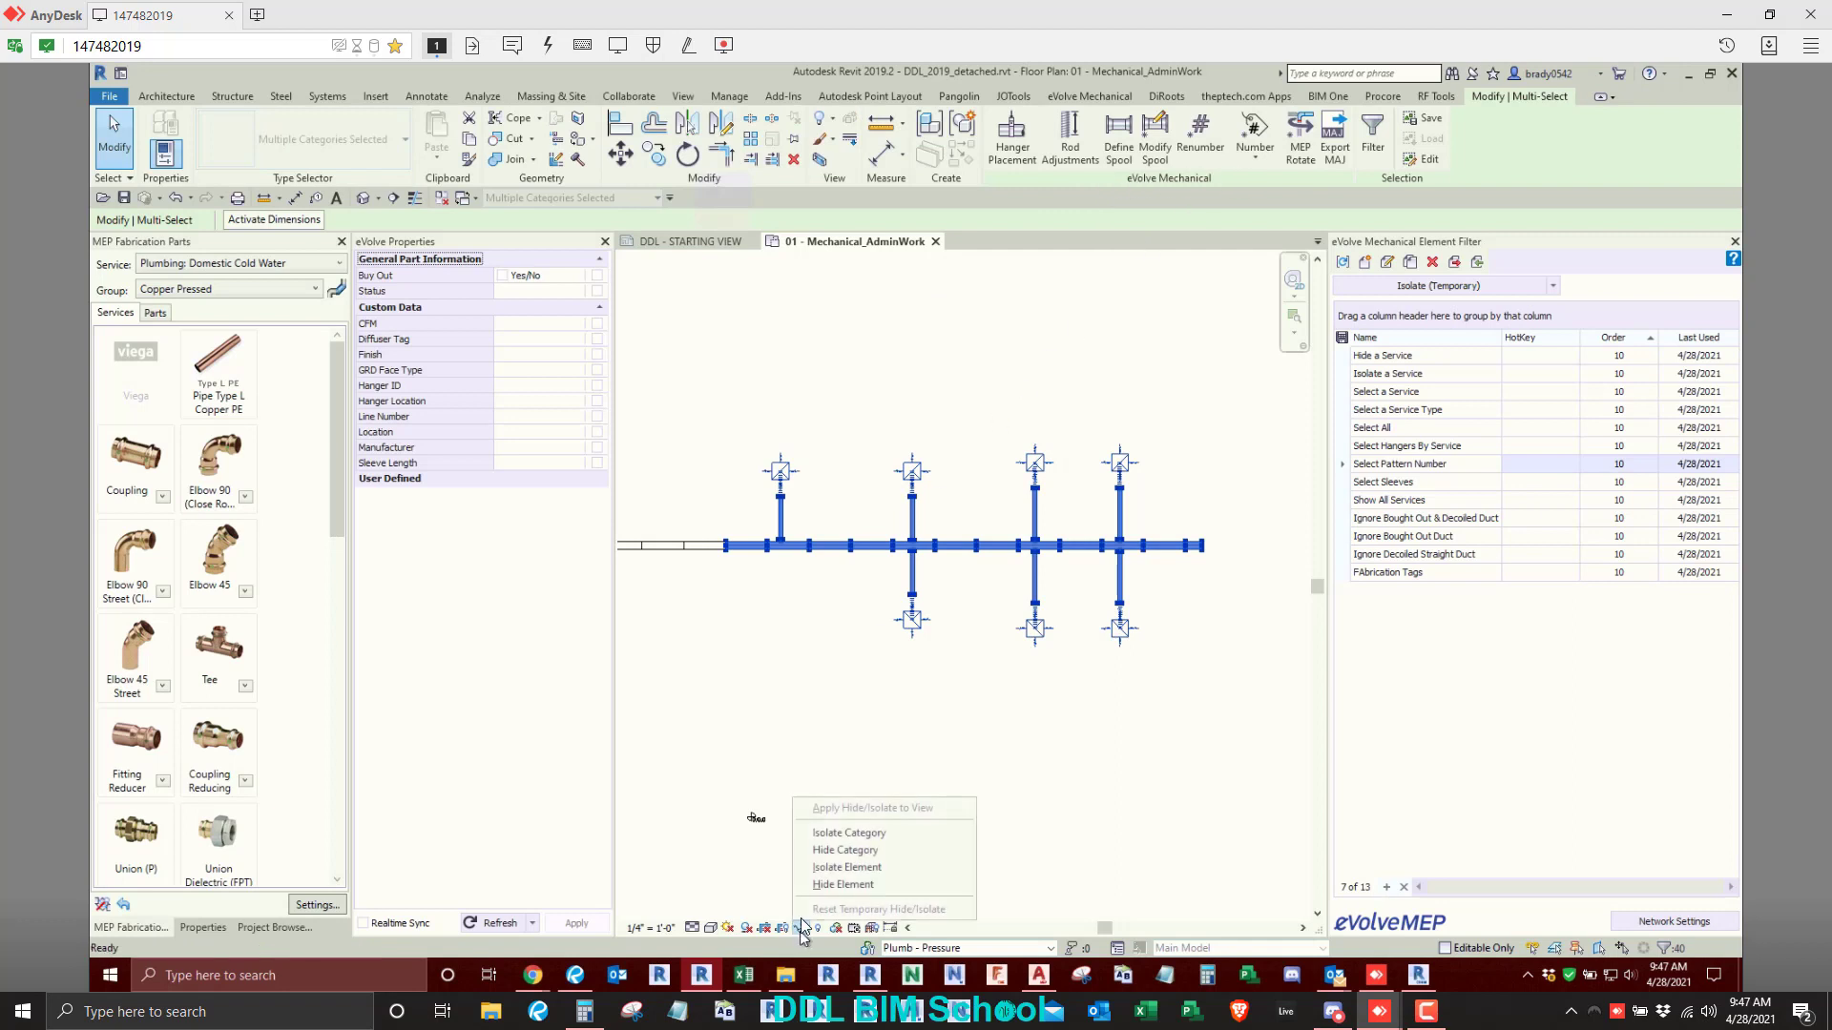
{"action": "left_click", "coordinate": [811, 870]}
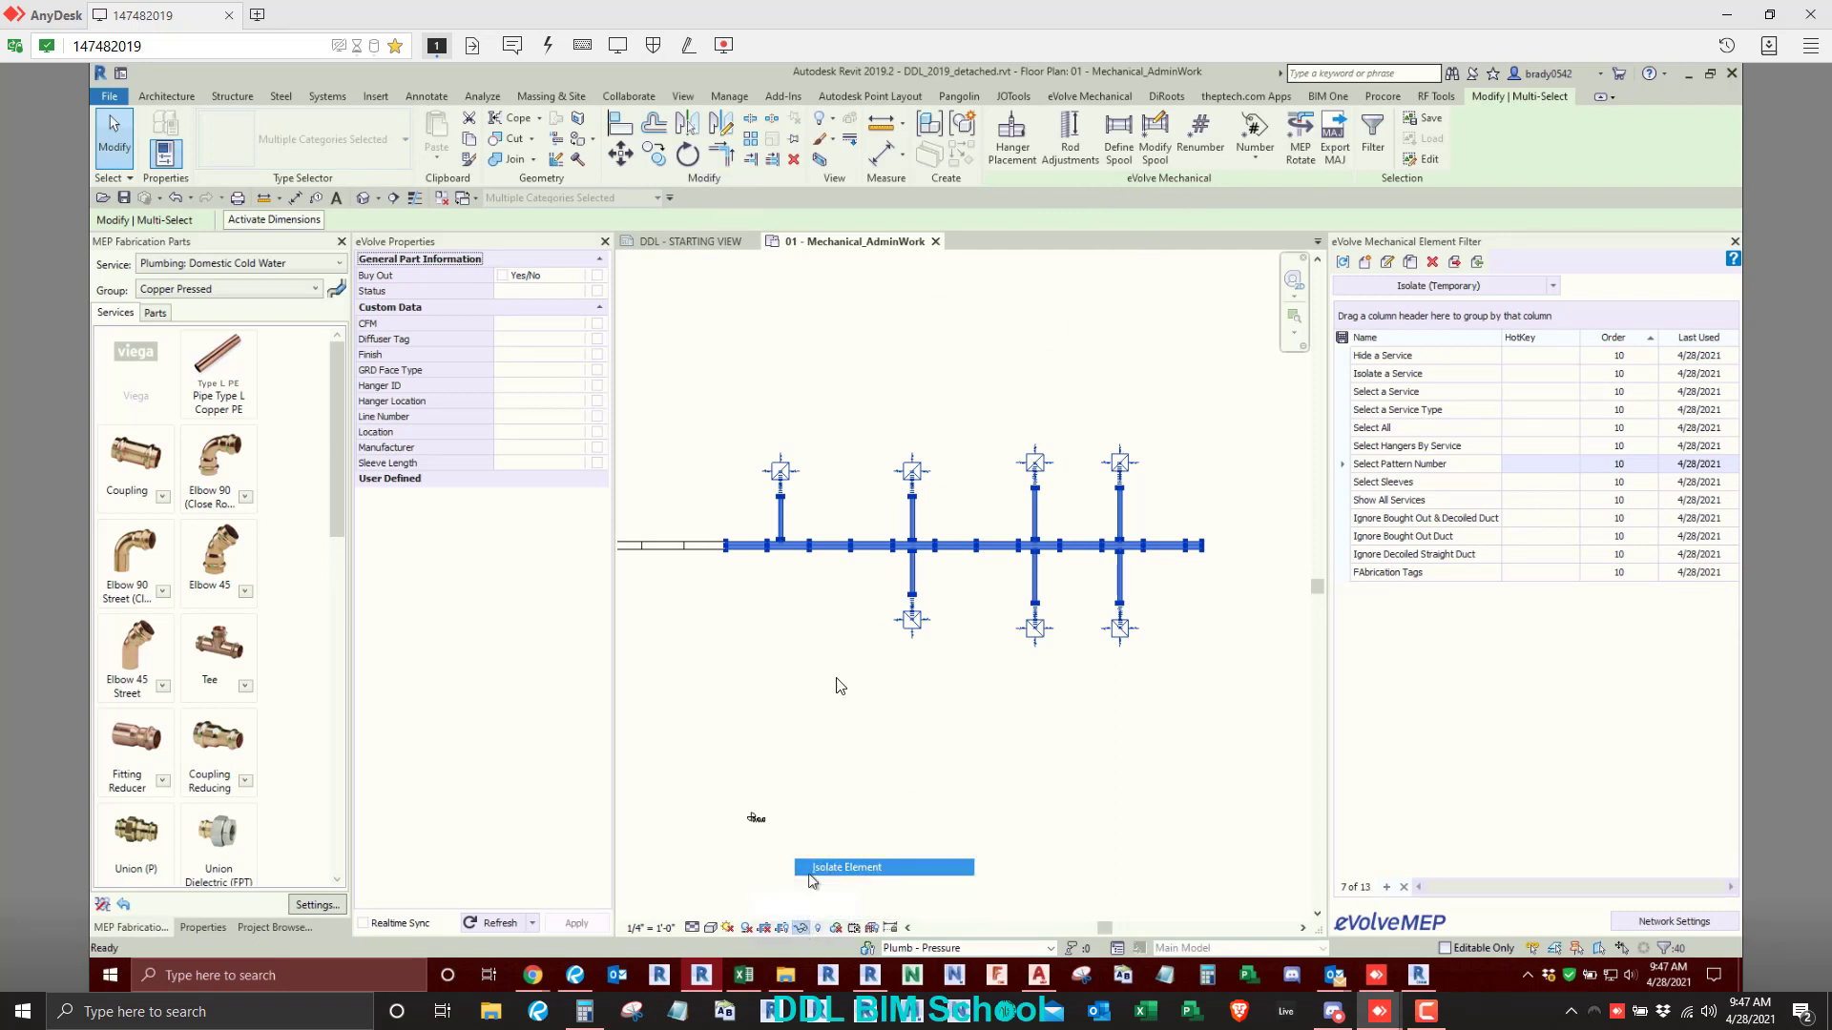
- Tag all untagged flex ducts in the view with Tag All, using the Tag_FlexDuct size tag and a 3/8" leader
{"action": "left_click", "coordinate": [997, 138]}
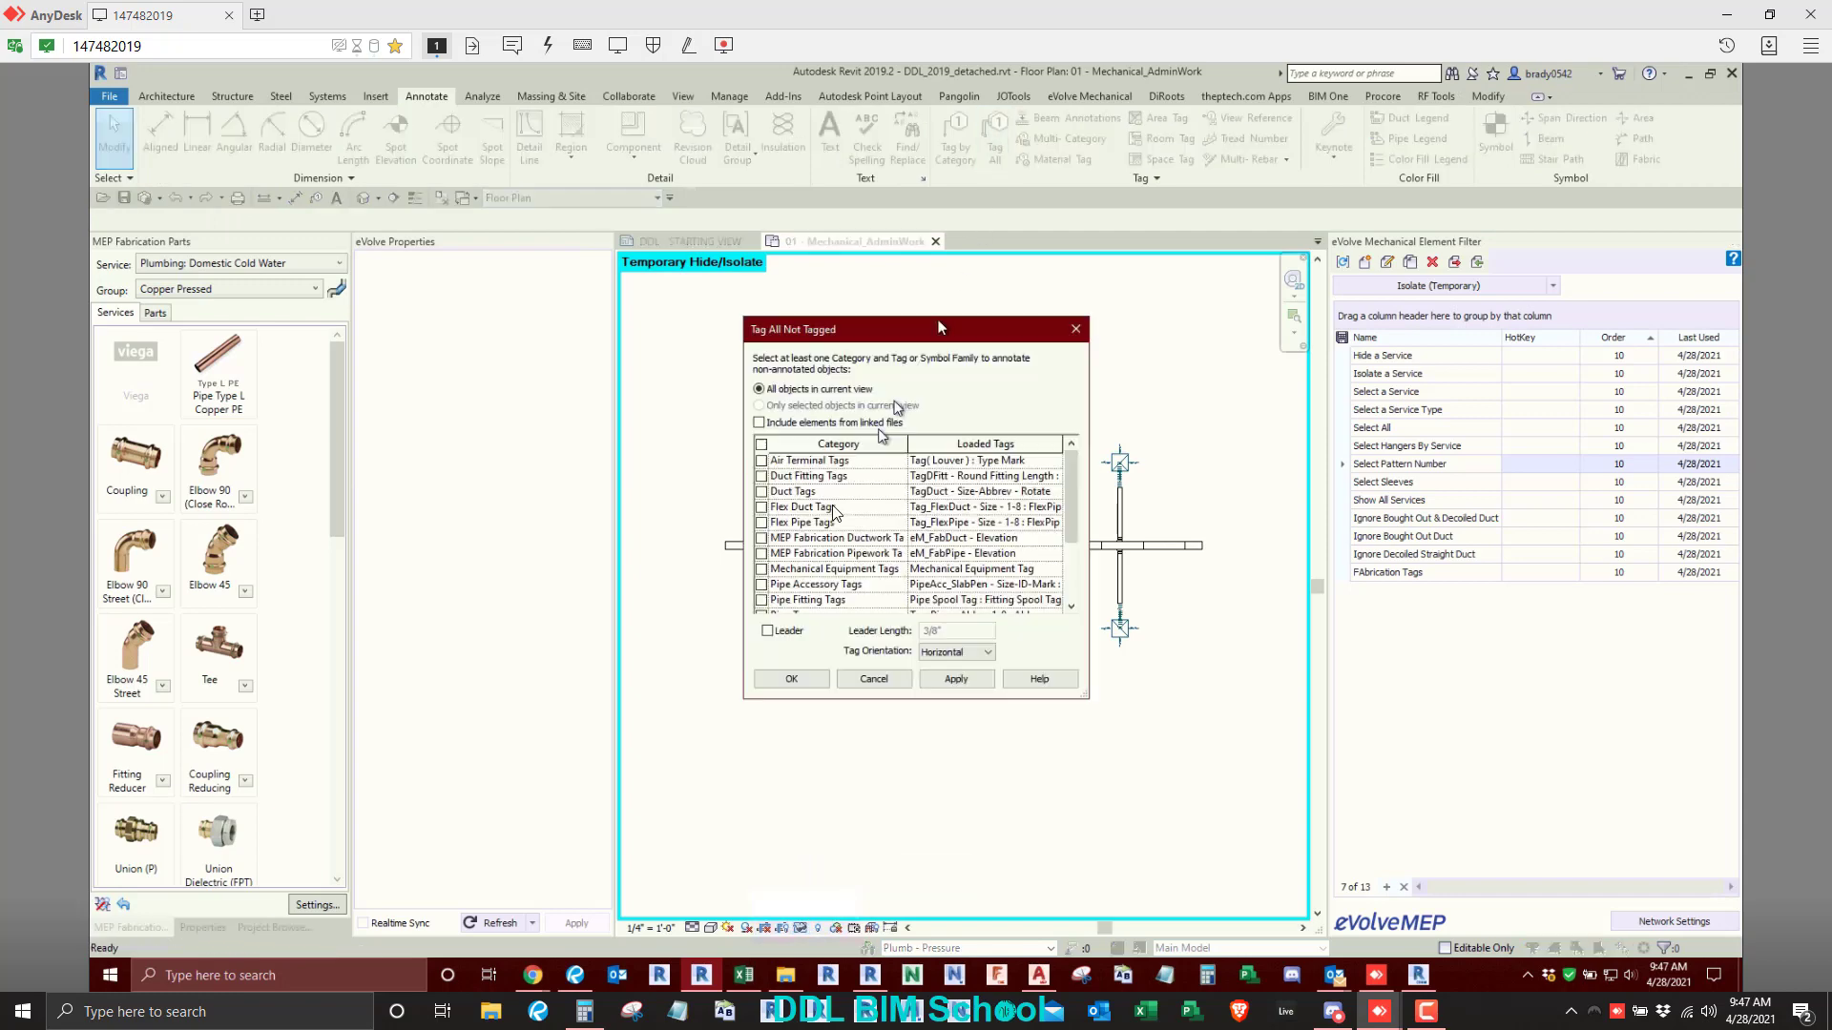
{"action": "left_click", "coordinate": [791, 678]}
{"action": "scroll", "coordinate": [855, 548], "scroll_direction": "up", "scroll_amount": 3}
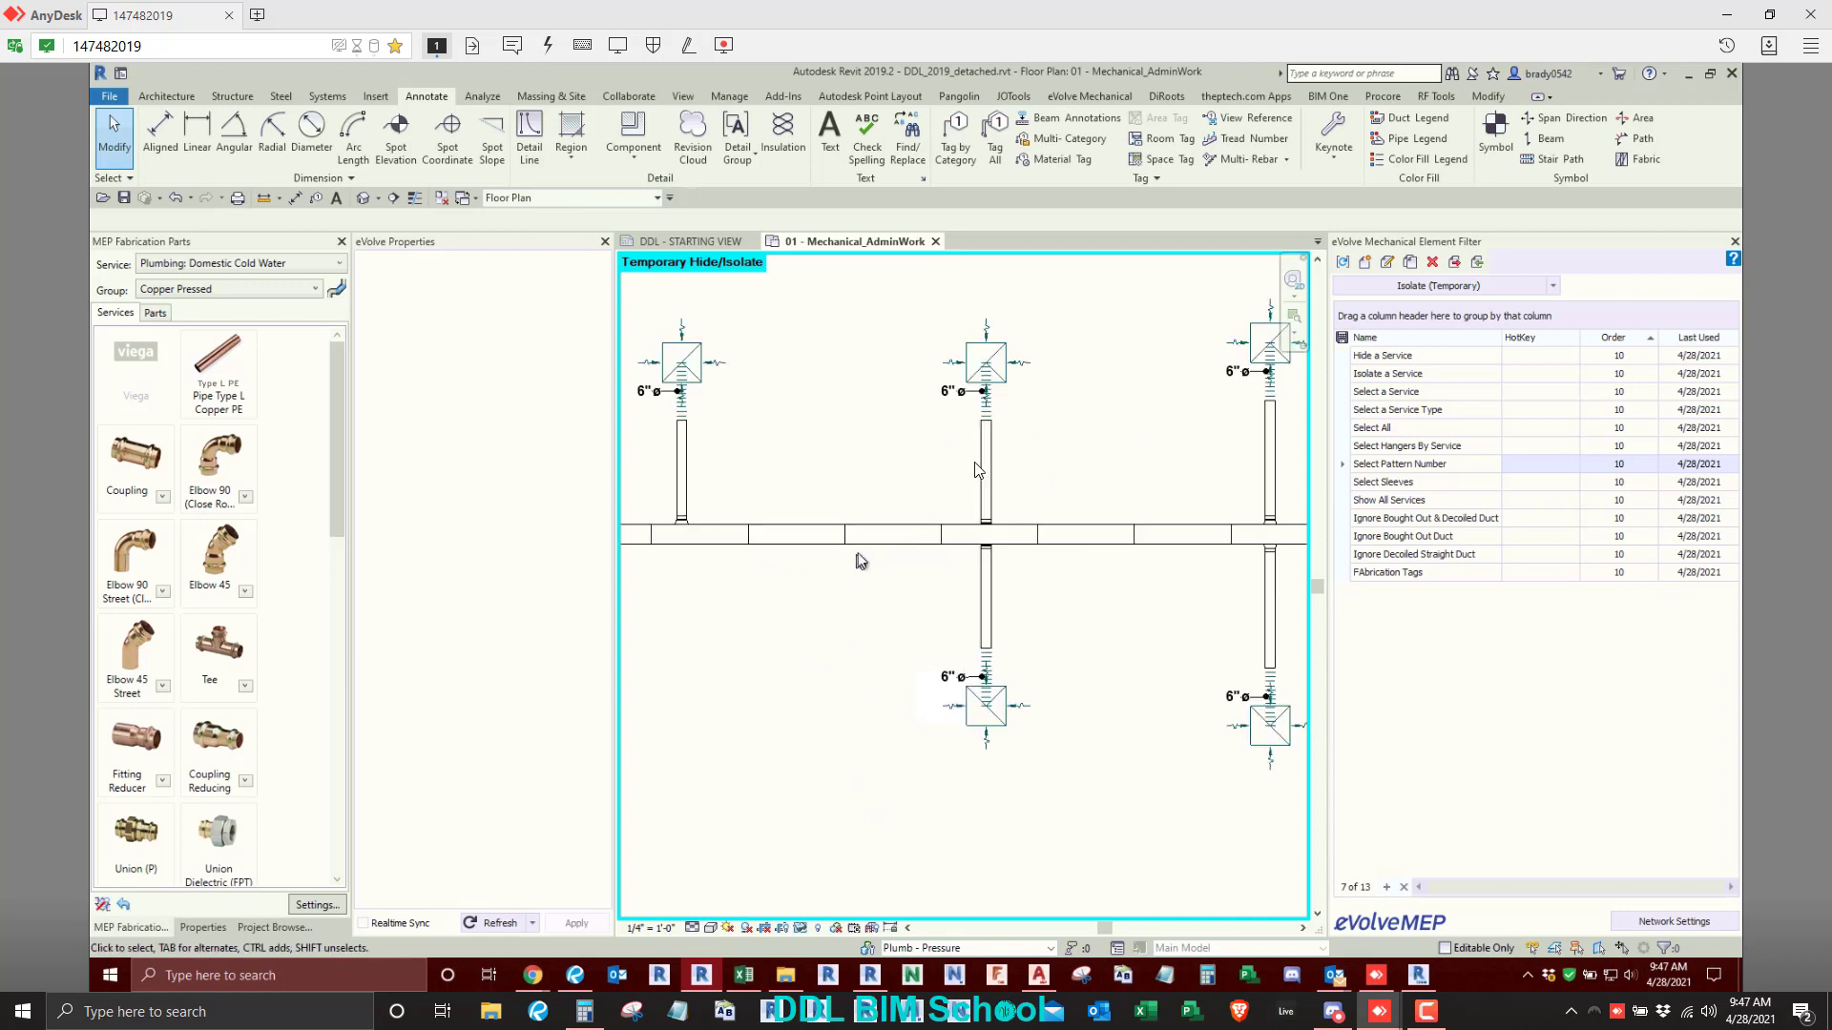
{"action": "scroll", "coordinate": [997, 520], "scroll_direction": "down", "scroll_amount": 3}
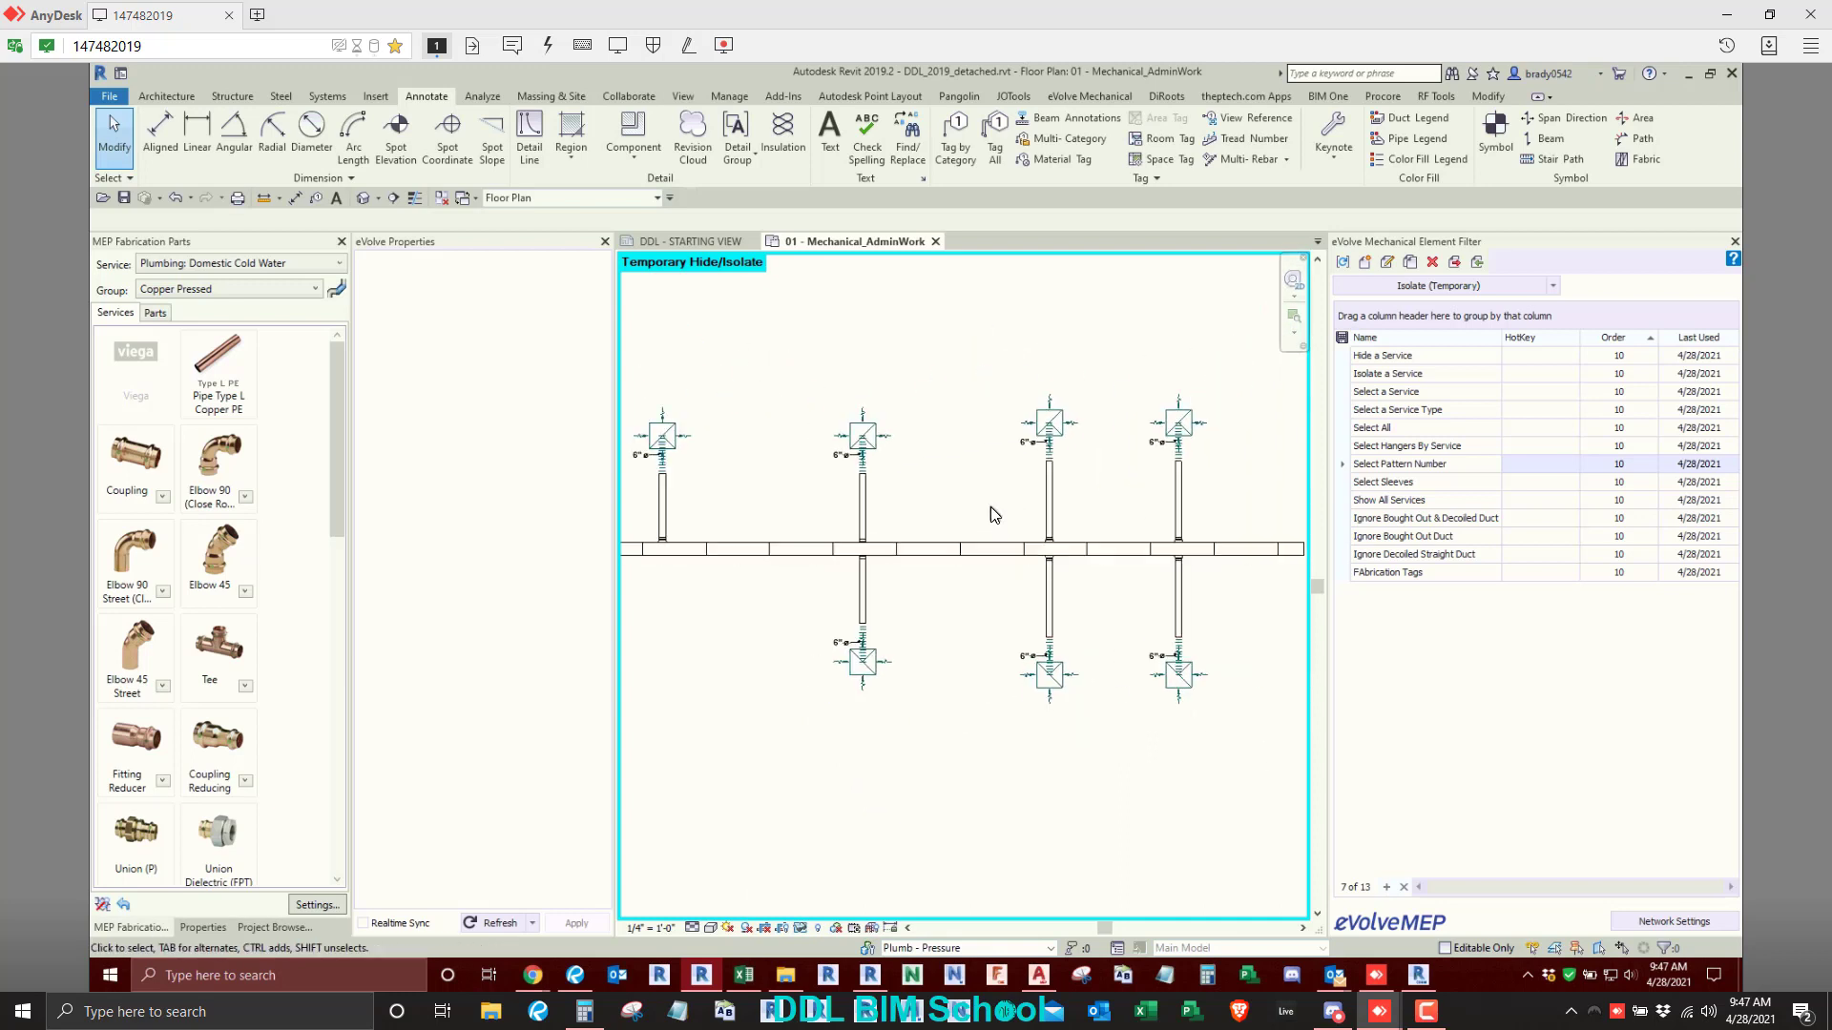
{"action": "scroll", "coordinate": [991, 507], "scroll_direction": "down", "scroll_amount": 1}
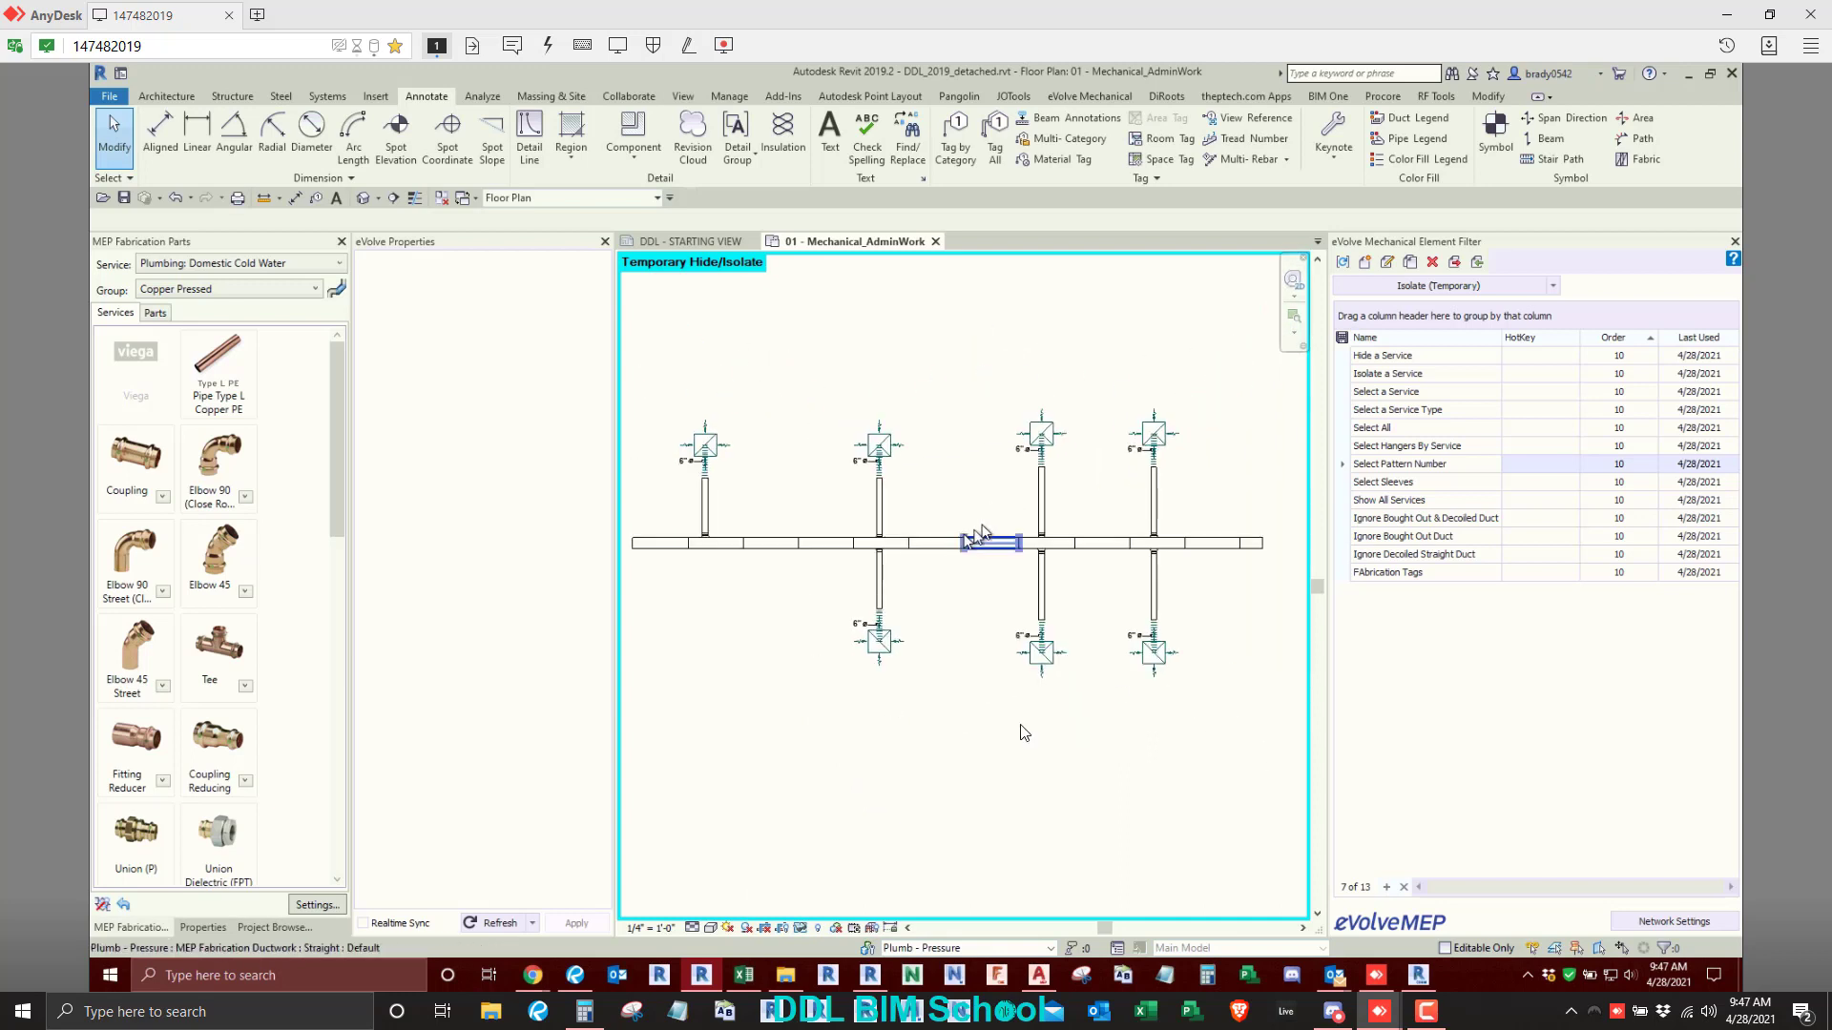
- Tag all air terminals in the view with the Tag( Louver ) : Type Mark tag and a 3/8" horizontal leader
{"action": "left_click", "coordinate": [995, 133]}
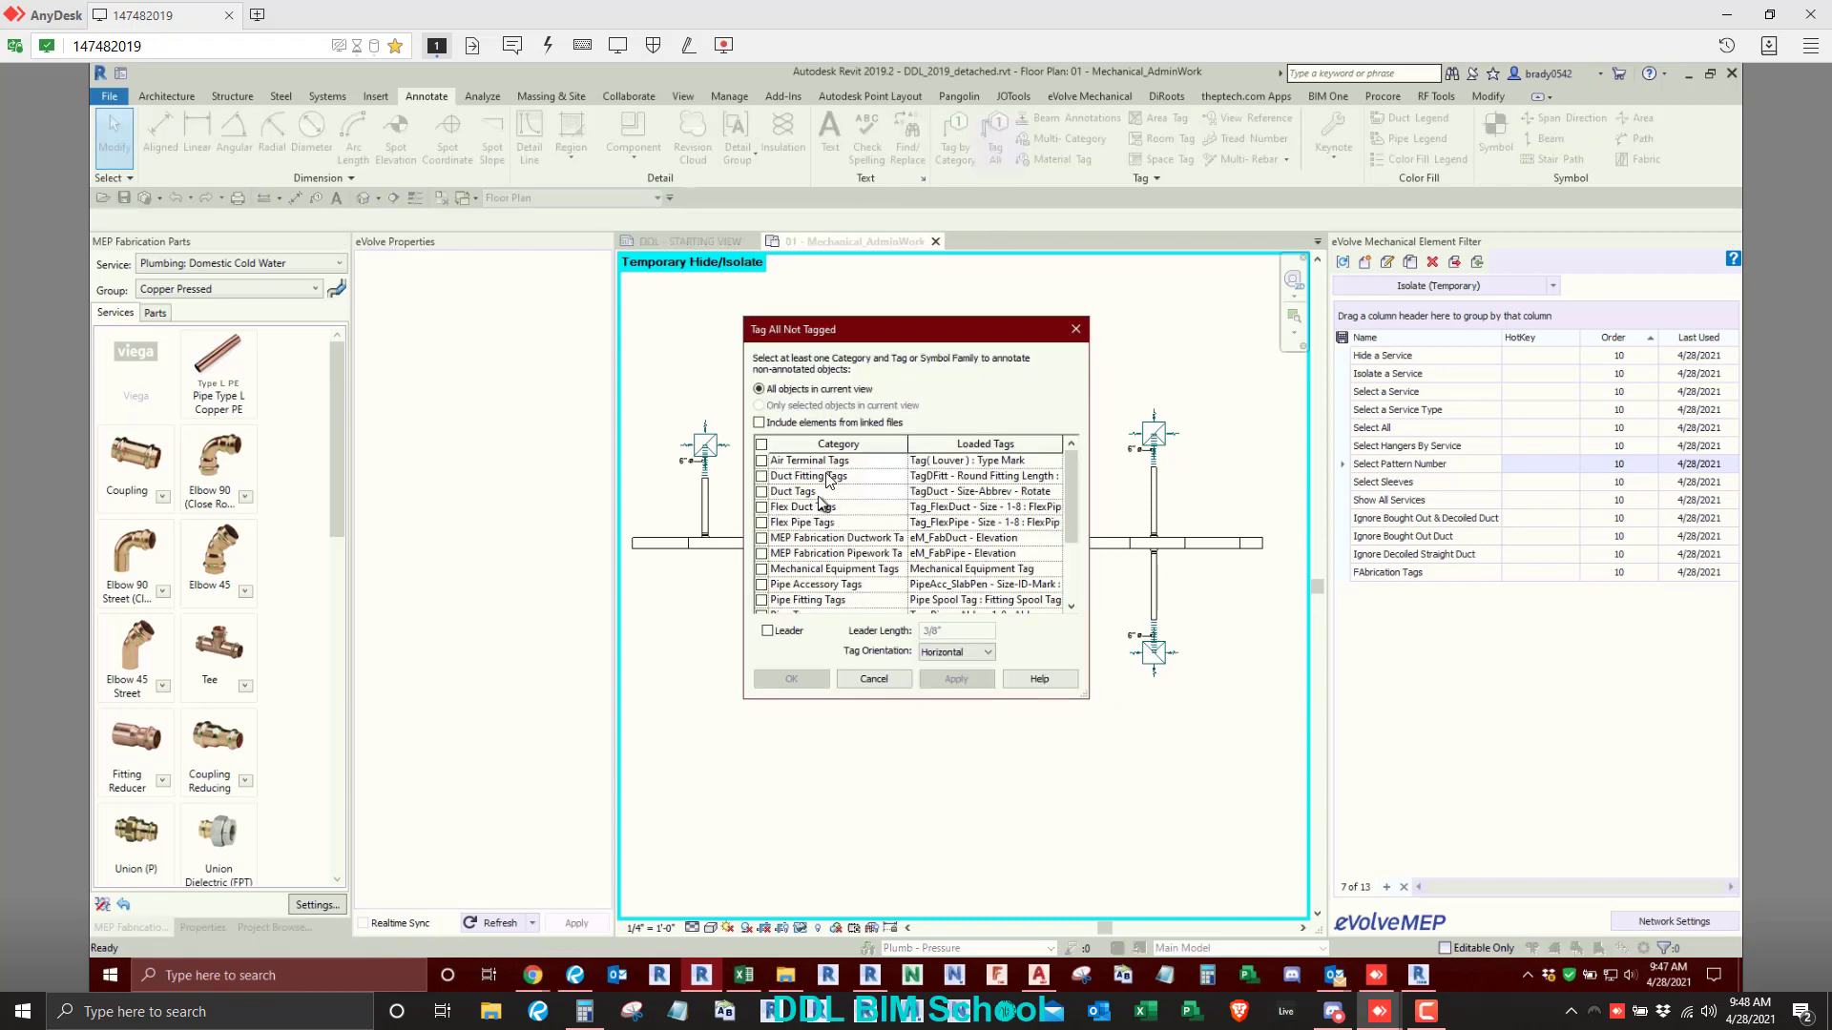
{"action": "left_click", "coordinate": [762, 461]}
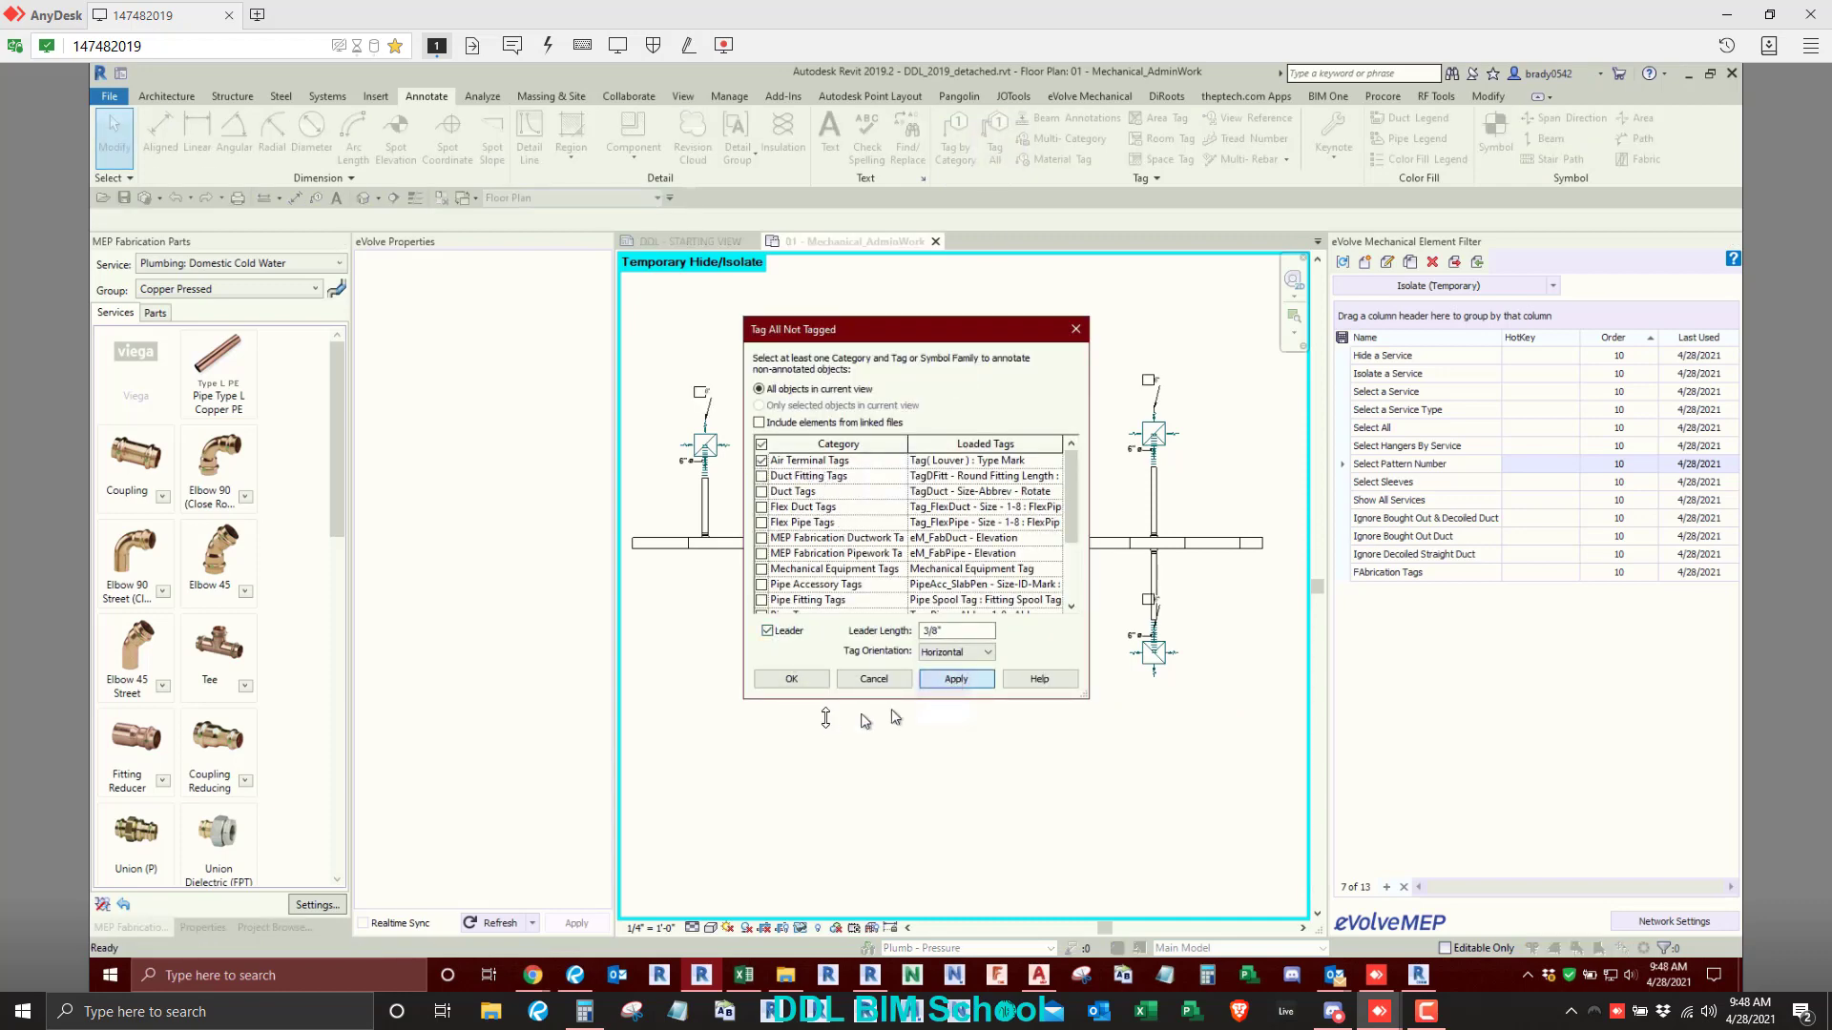
{"action": "left_click", "coordinate": [790, 679]}
{"action": "scroll", "coordinate": [842, 462], "scroll_direction": "up", "scroll_amount": 2}
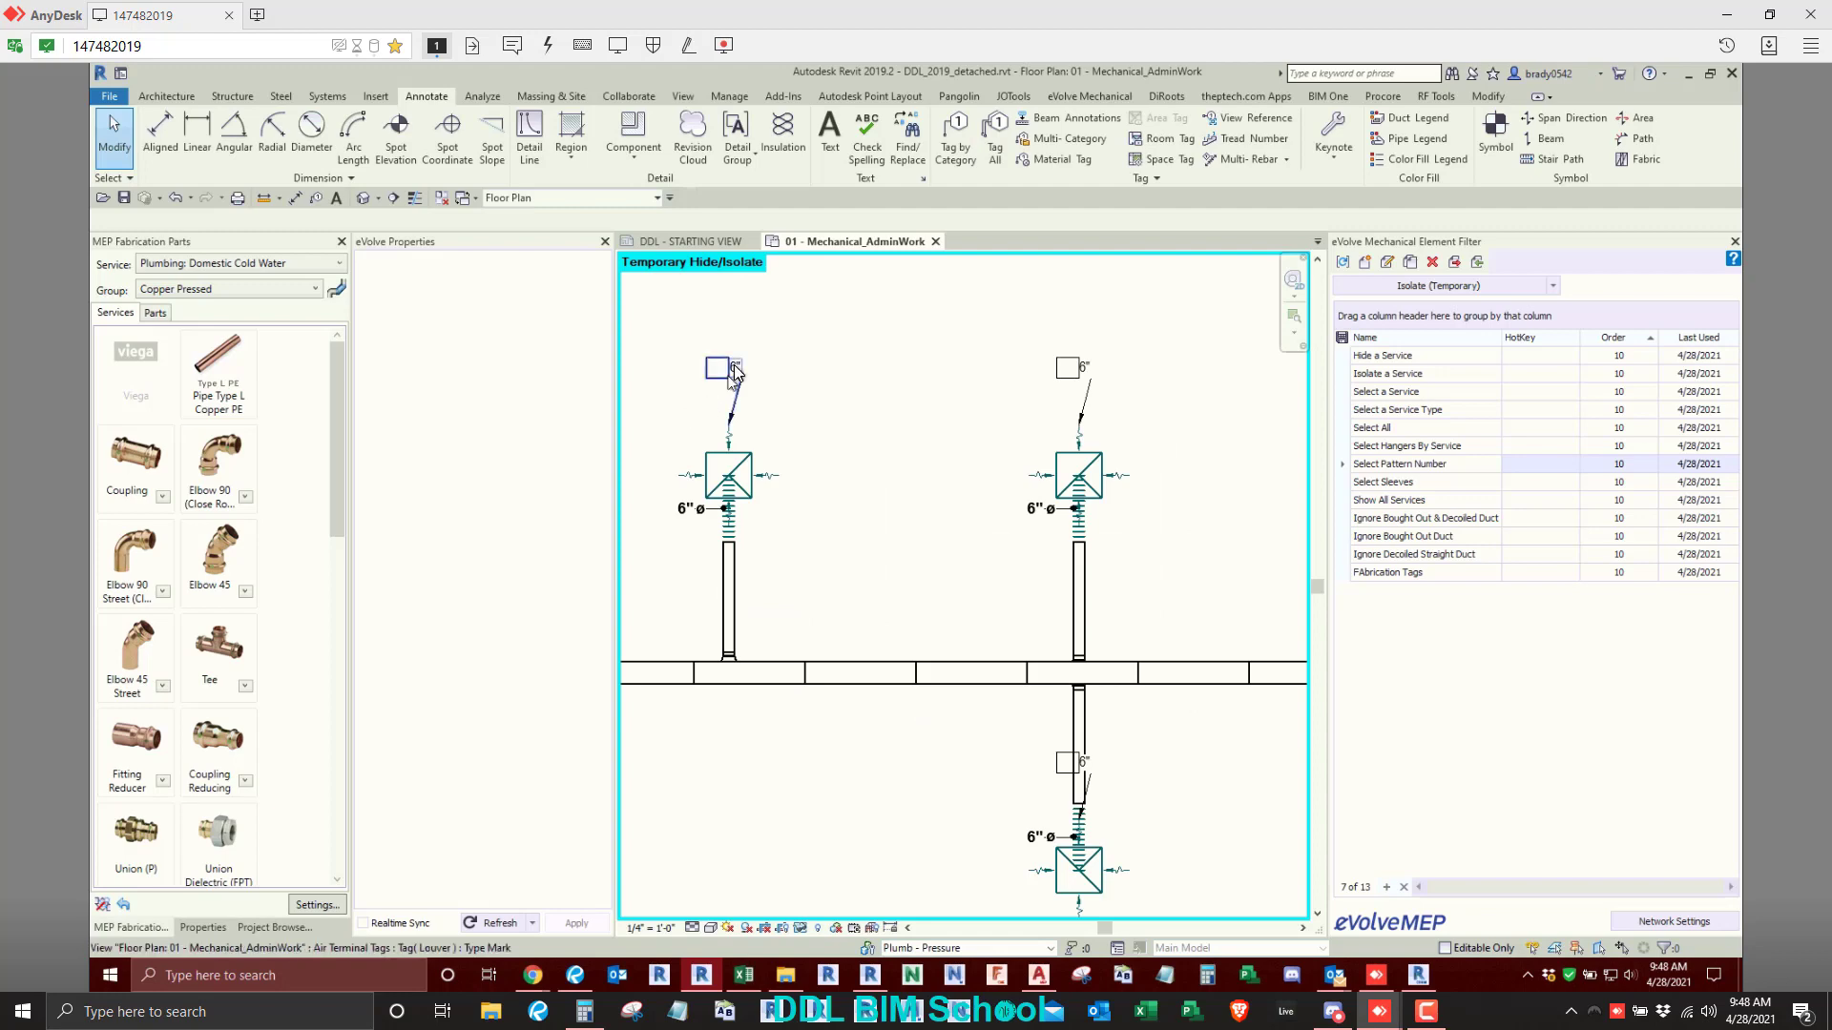
- Select all air terminal tags visible in the view and change their type to Tag_AirTerm - TypeMark_CFM : Type Mark
{"action": "left_click", "coordinate": [733, 371]}
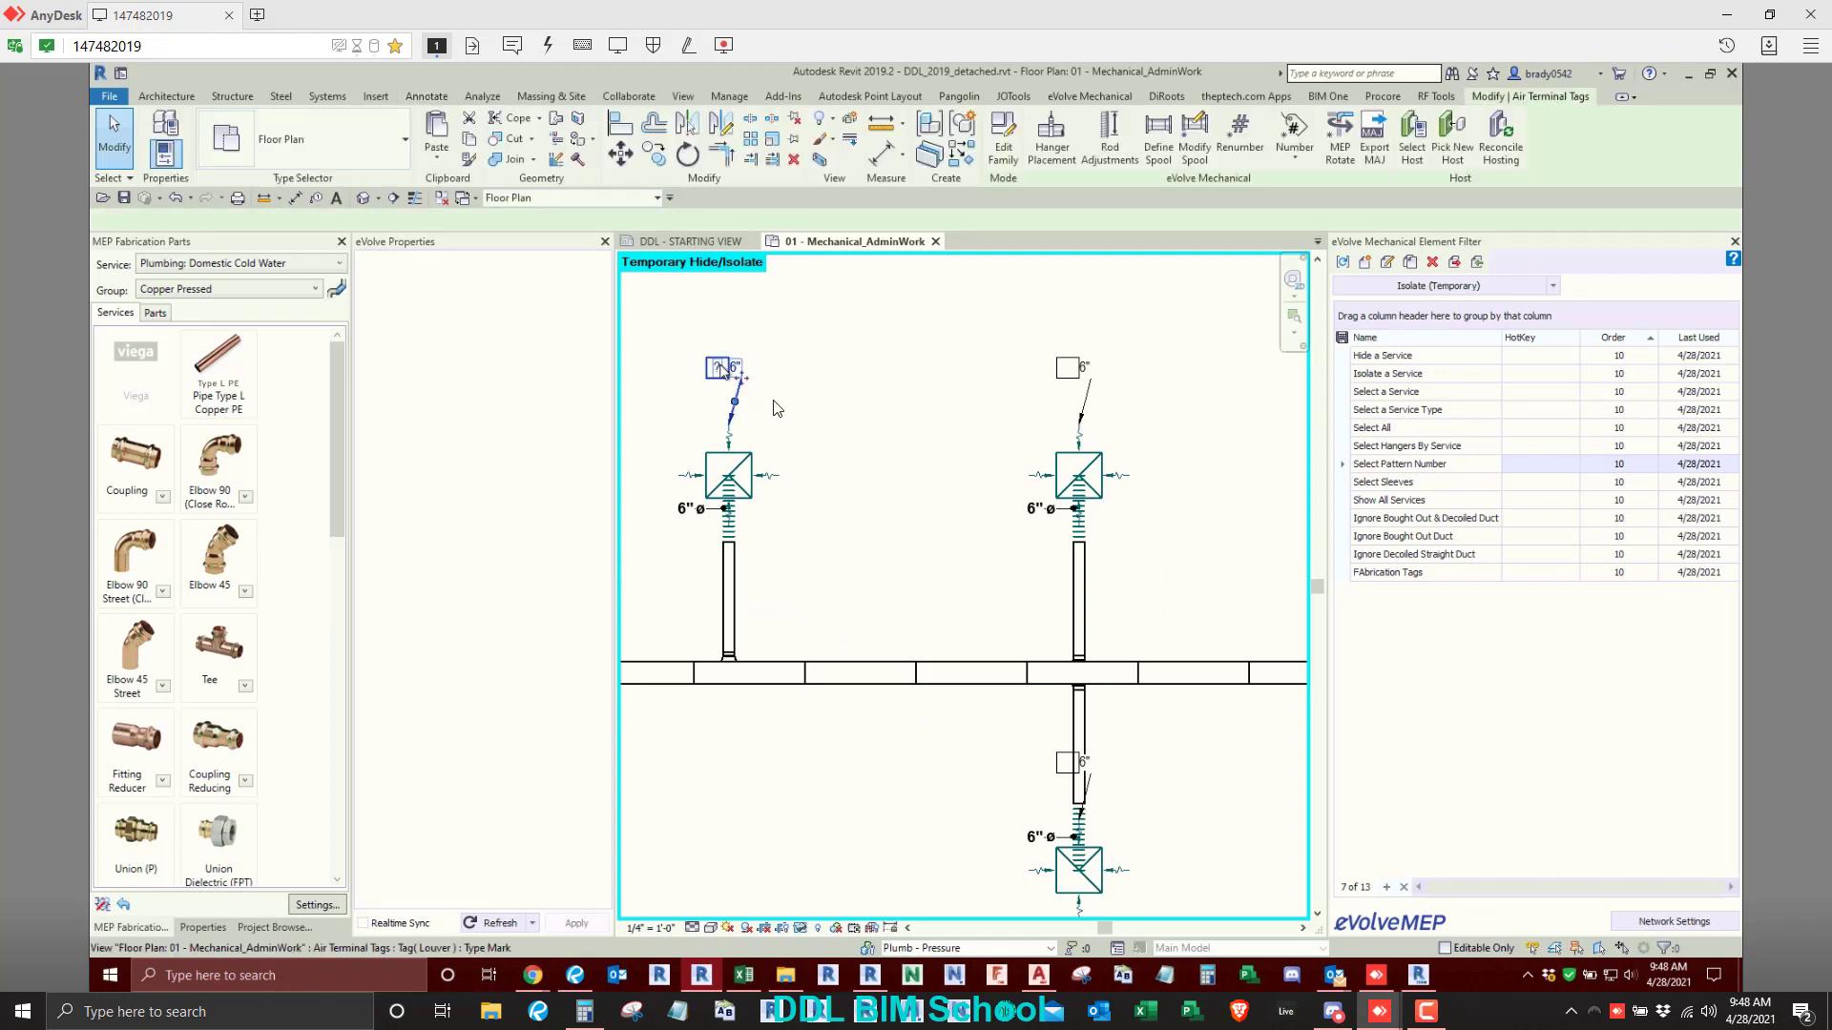
{"action": "right_click", "coordinate": [720, 367]}
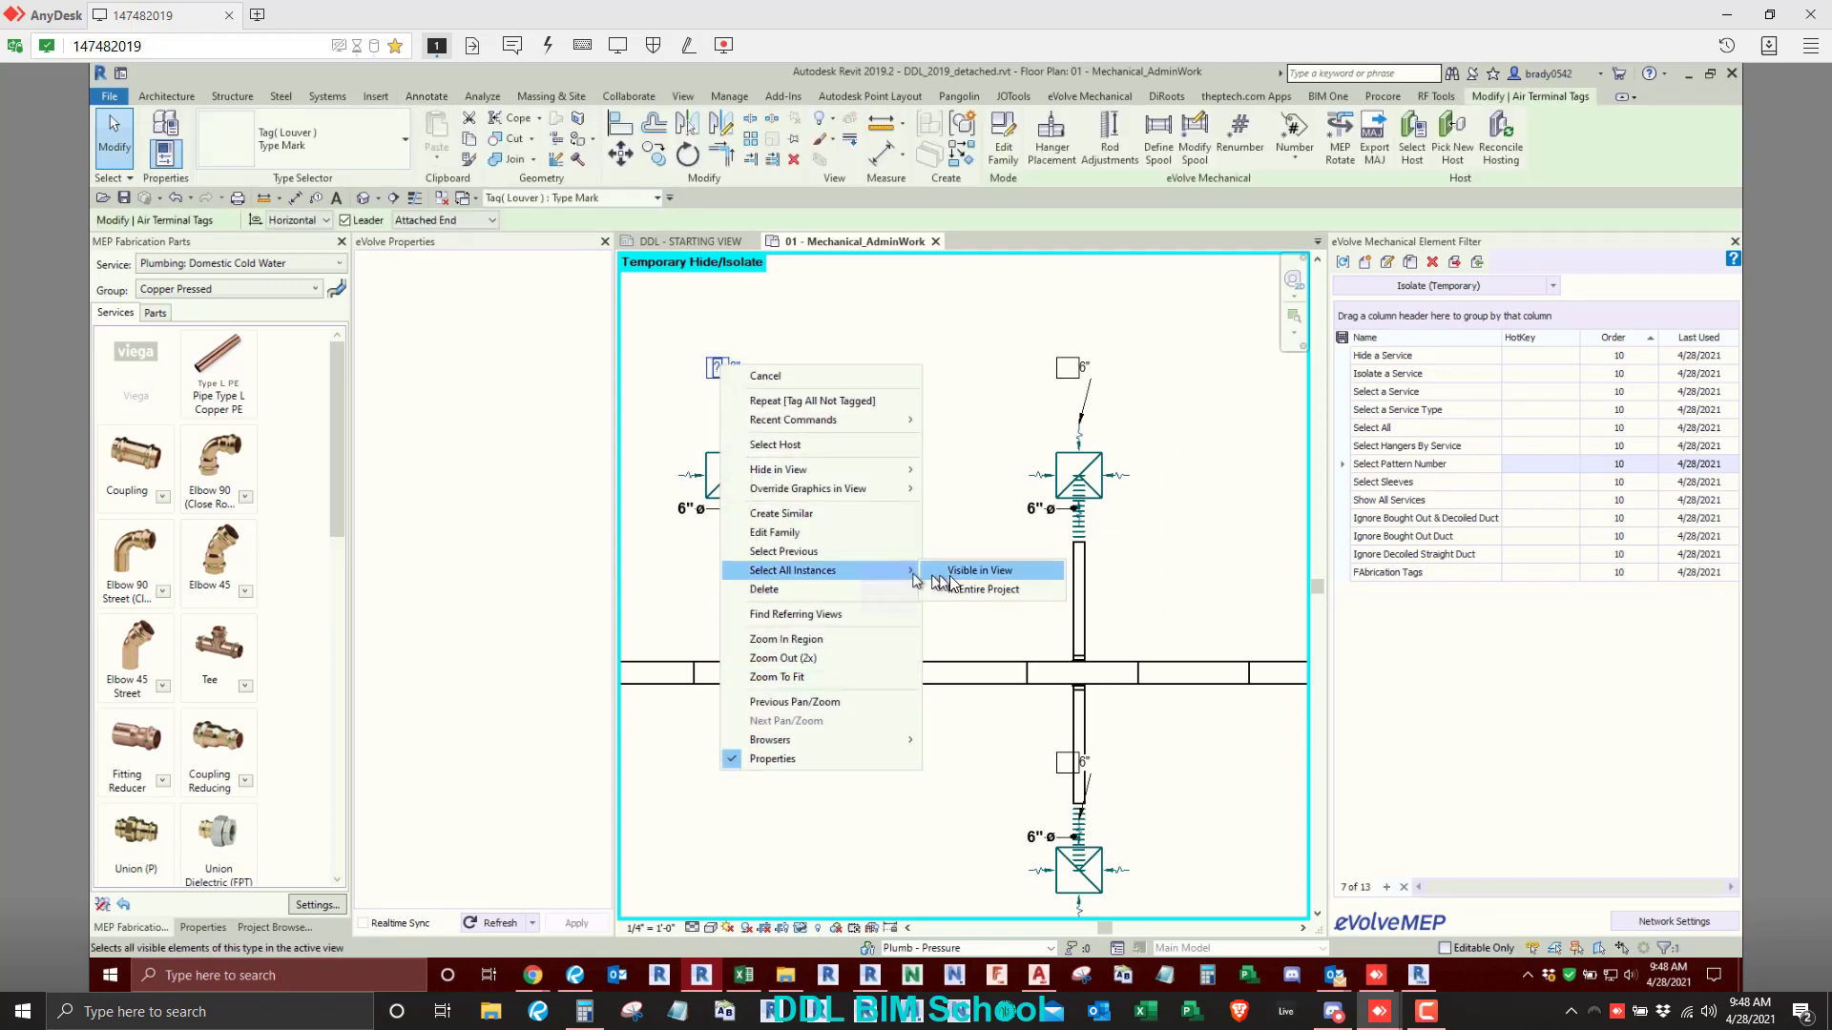
{"action": "left_click", "coordinate": [963, 574]}
{"action": "left_click", "coordinate": [328, 124]}
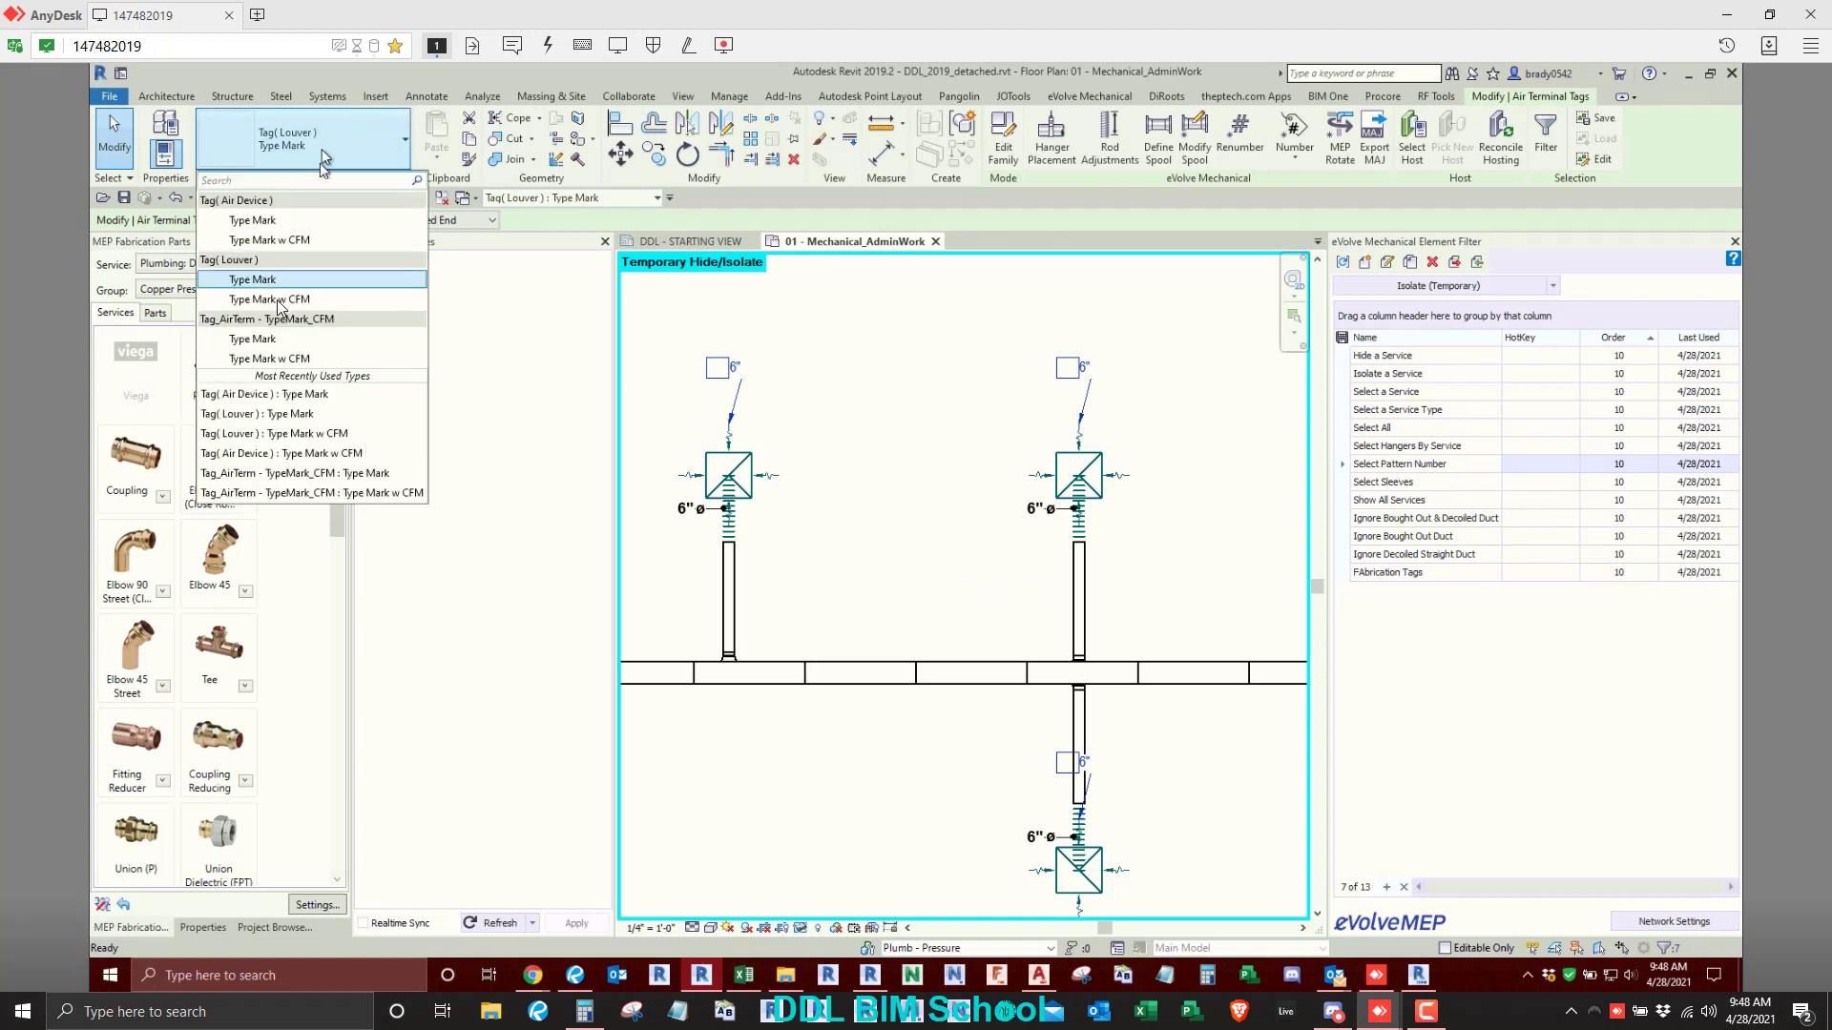
{"action": "left_click", "coordinate": [305, 345]}
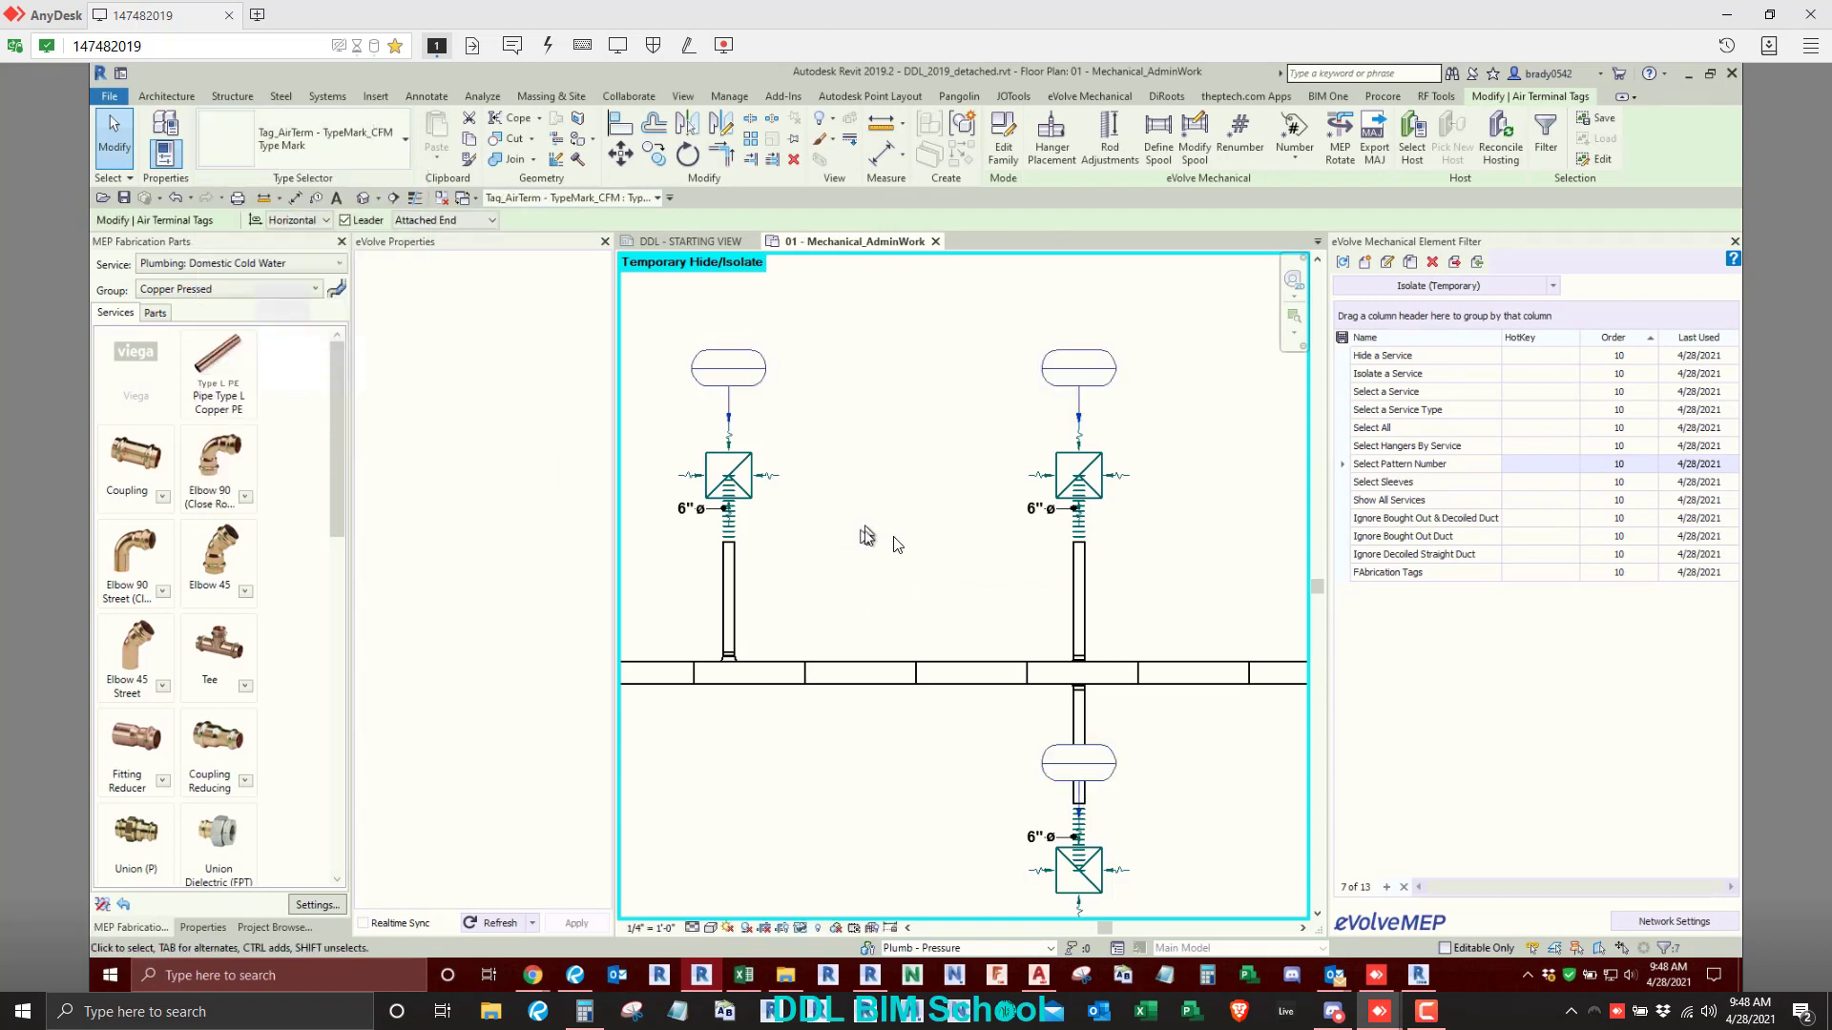
- Try the Tag( Air Device ) : Type Mark type on the air terminal tags and return them to Tag_AirTerm - TypeMark_CFM : Type Mark
{"action": "left_click", "coordinate": [266, 152]}
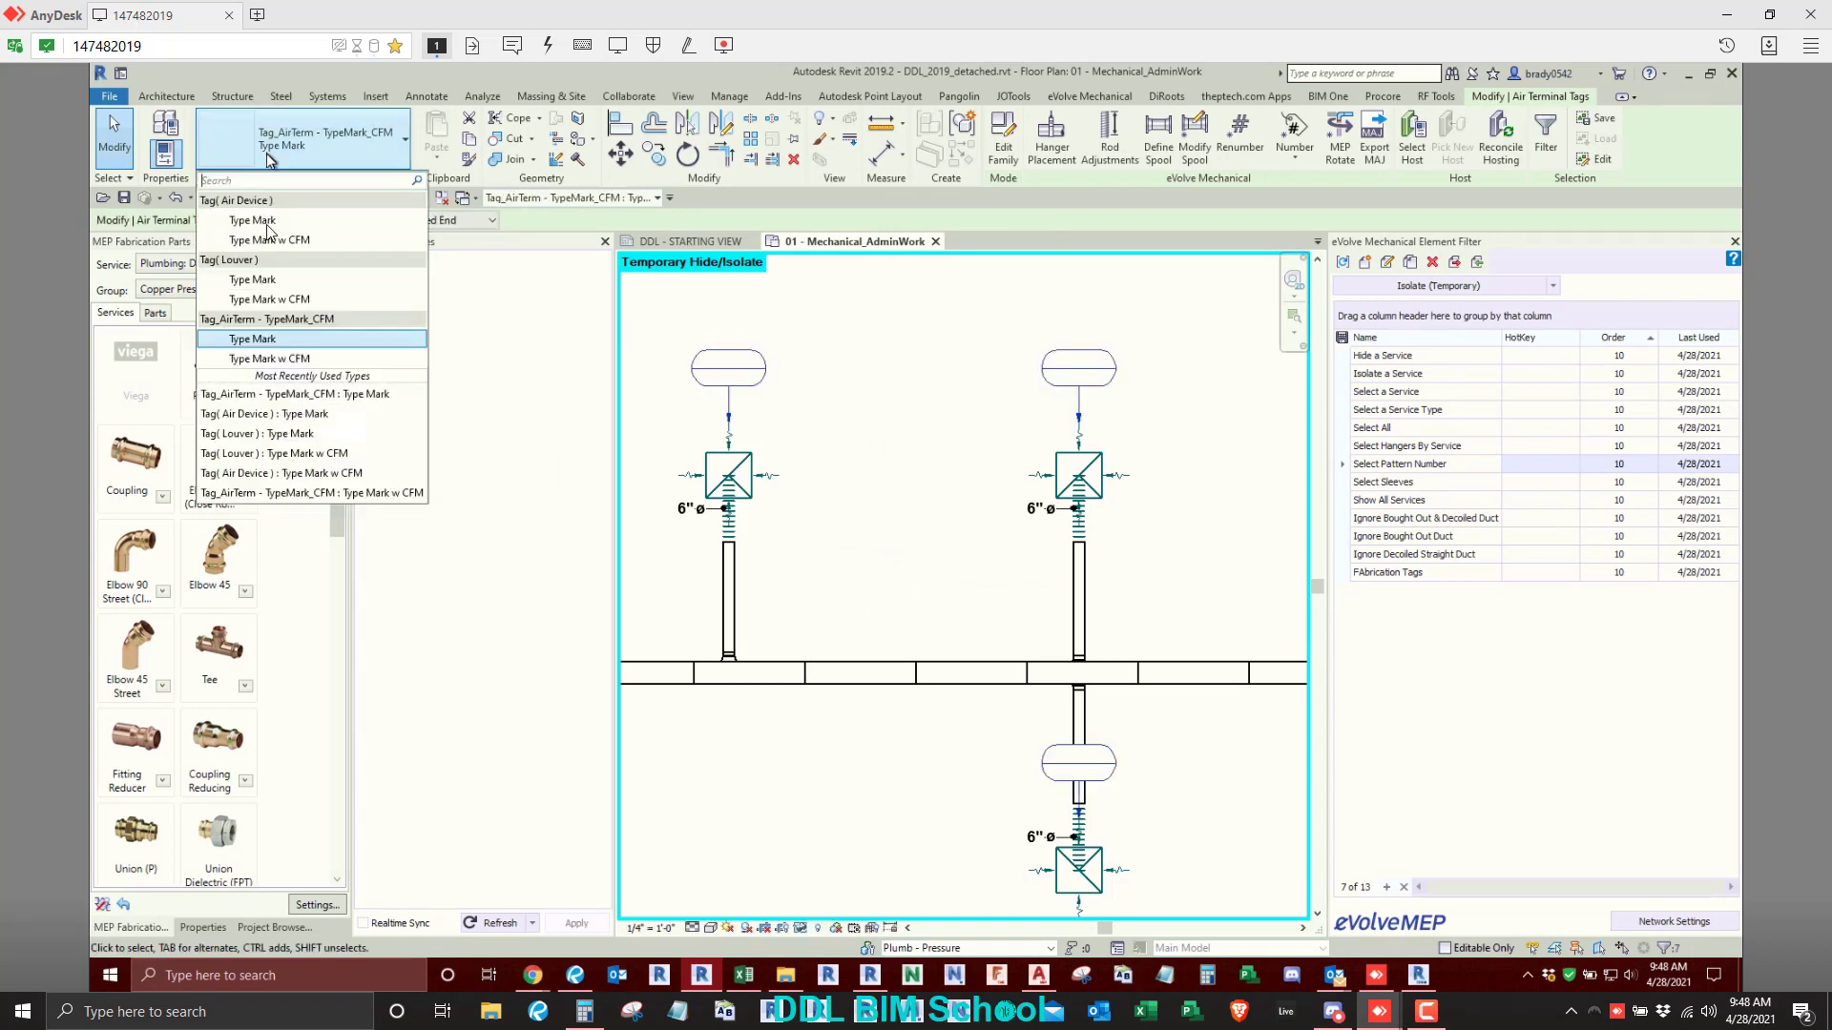
{"action": "left_click", "coordinate": [275, 223]}
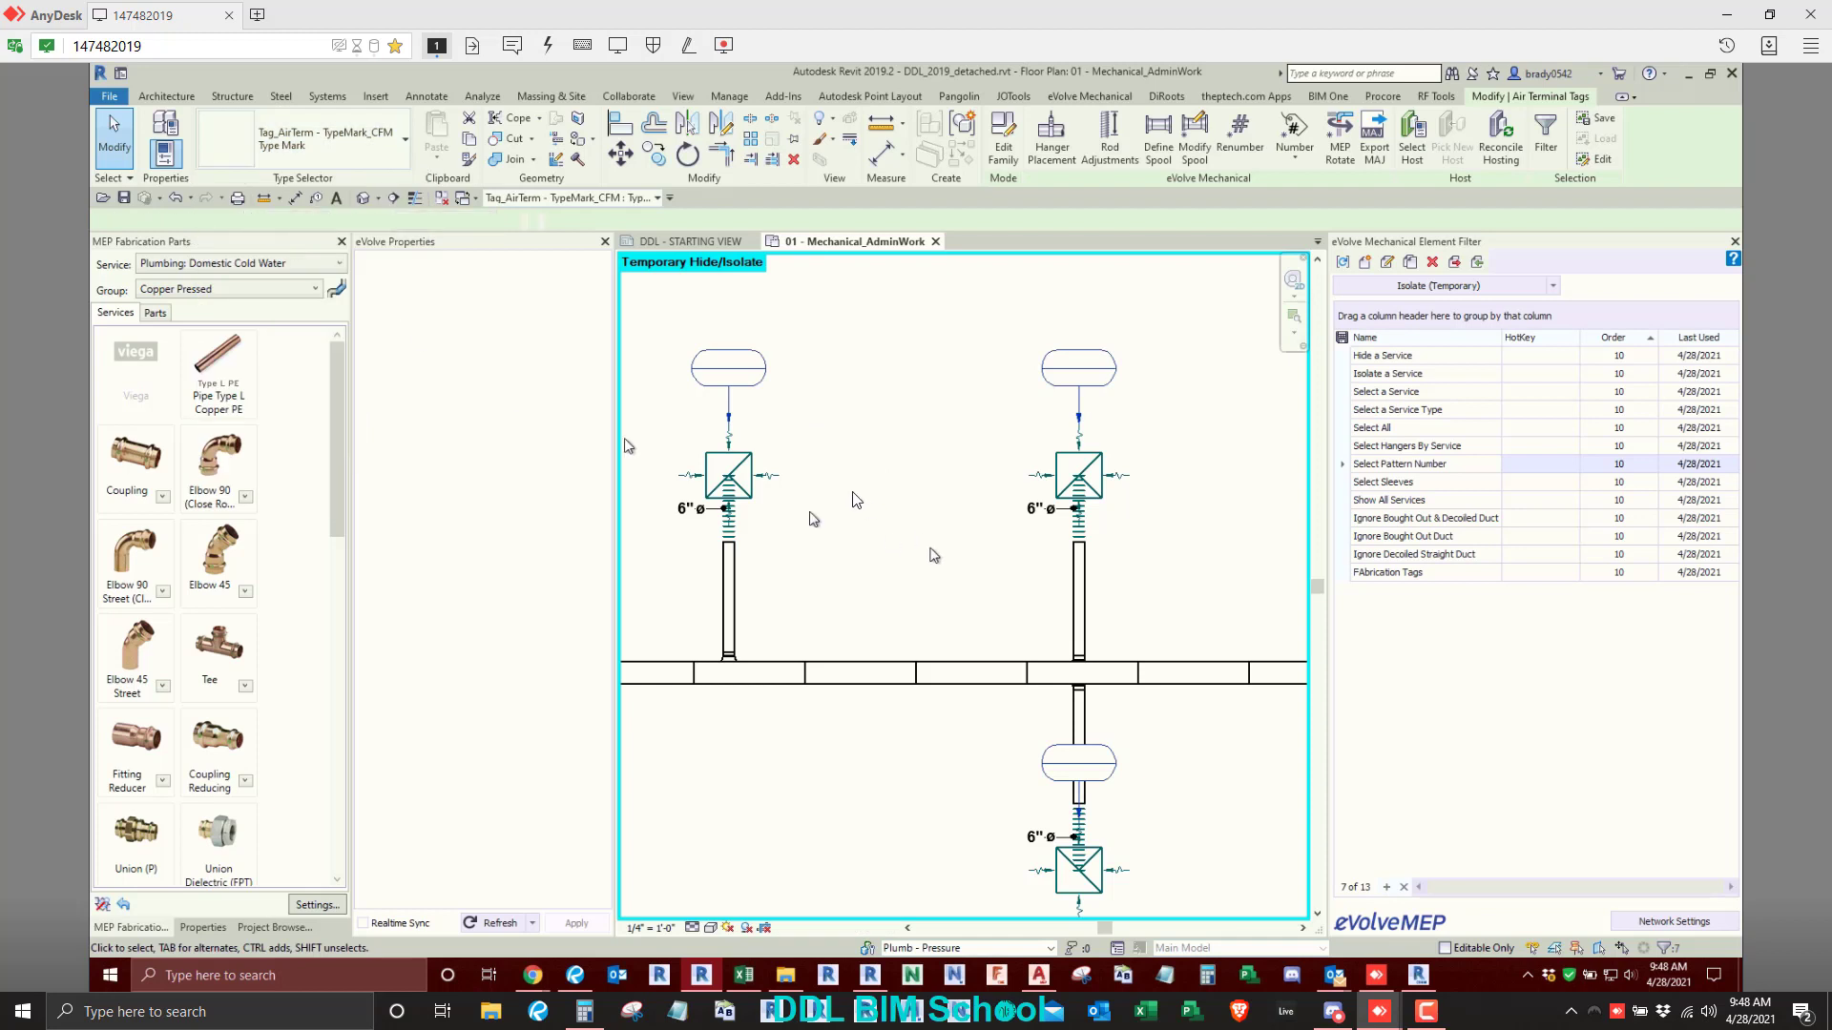
{"action": "left_click", "coordinate": [359, 151]}
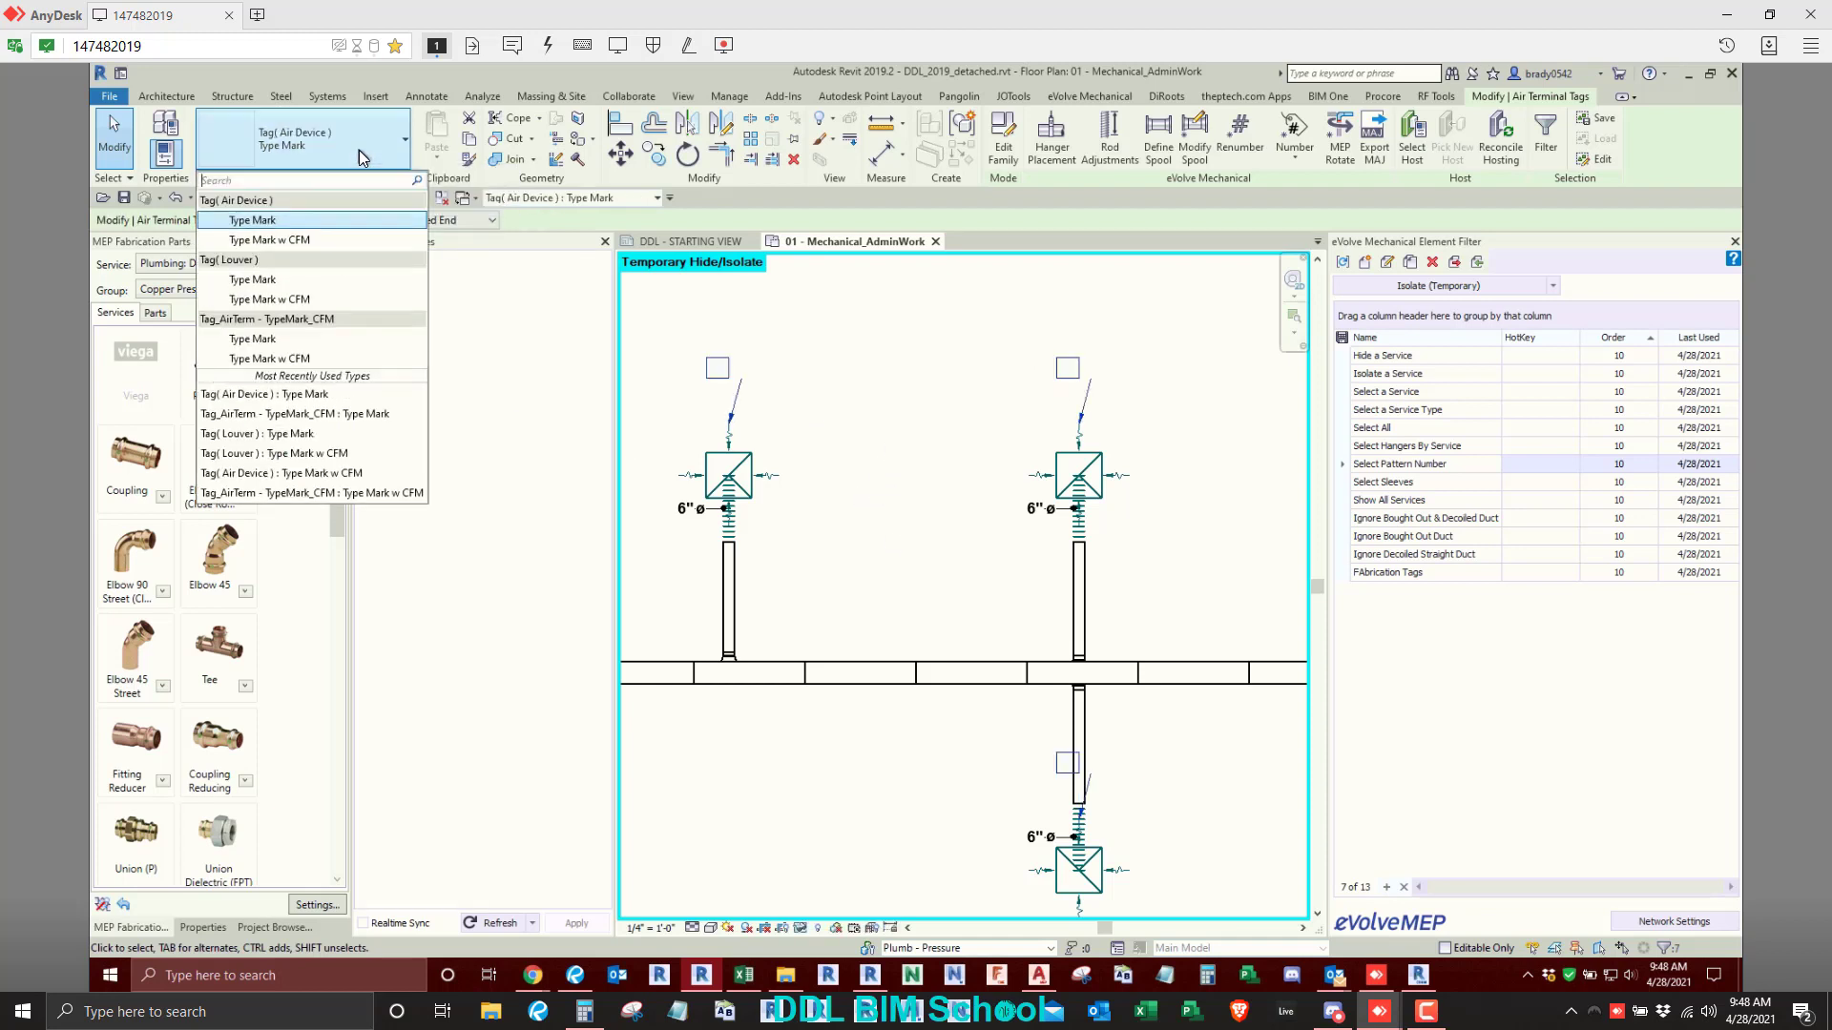
{"action": "left_click", "coordinate": [286, 341]}
{"action": "left_click", "coordinate": [918, 441]}
{"action": "scroll", "coordinate": [919, 444], "scroll_direction": "down", "scroll_amount": 3}
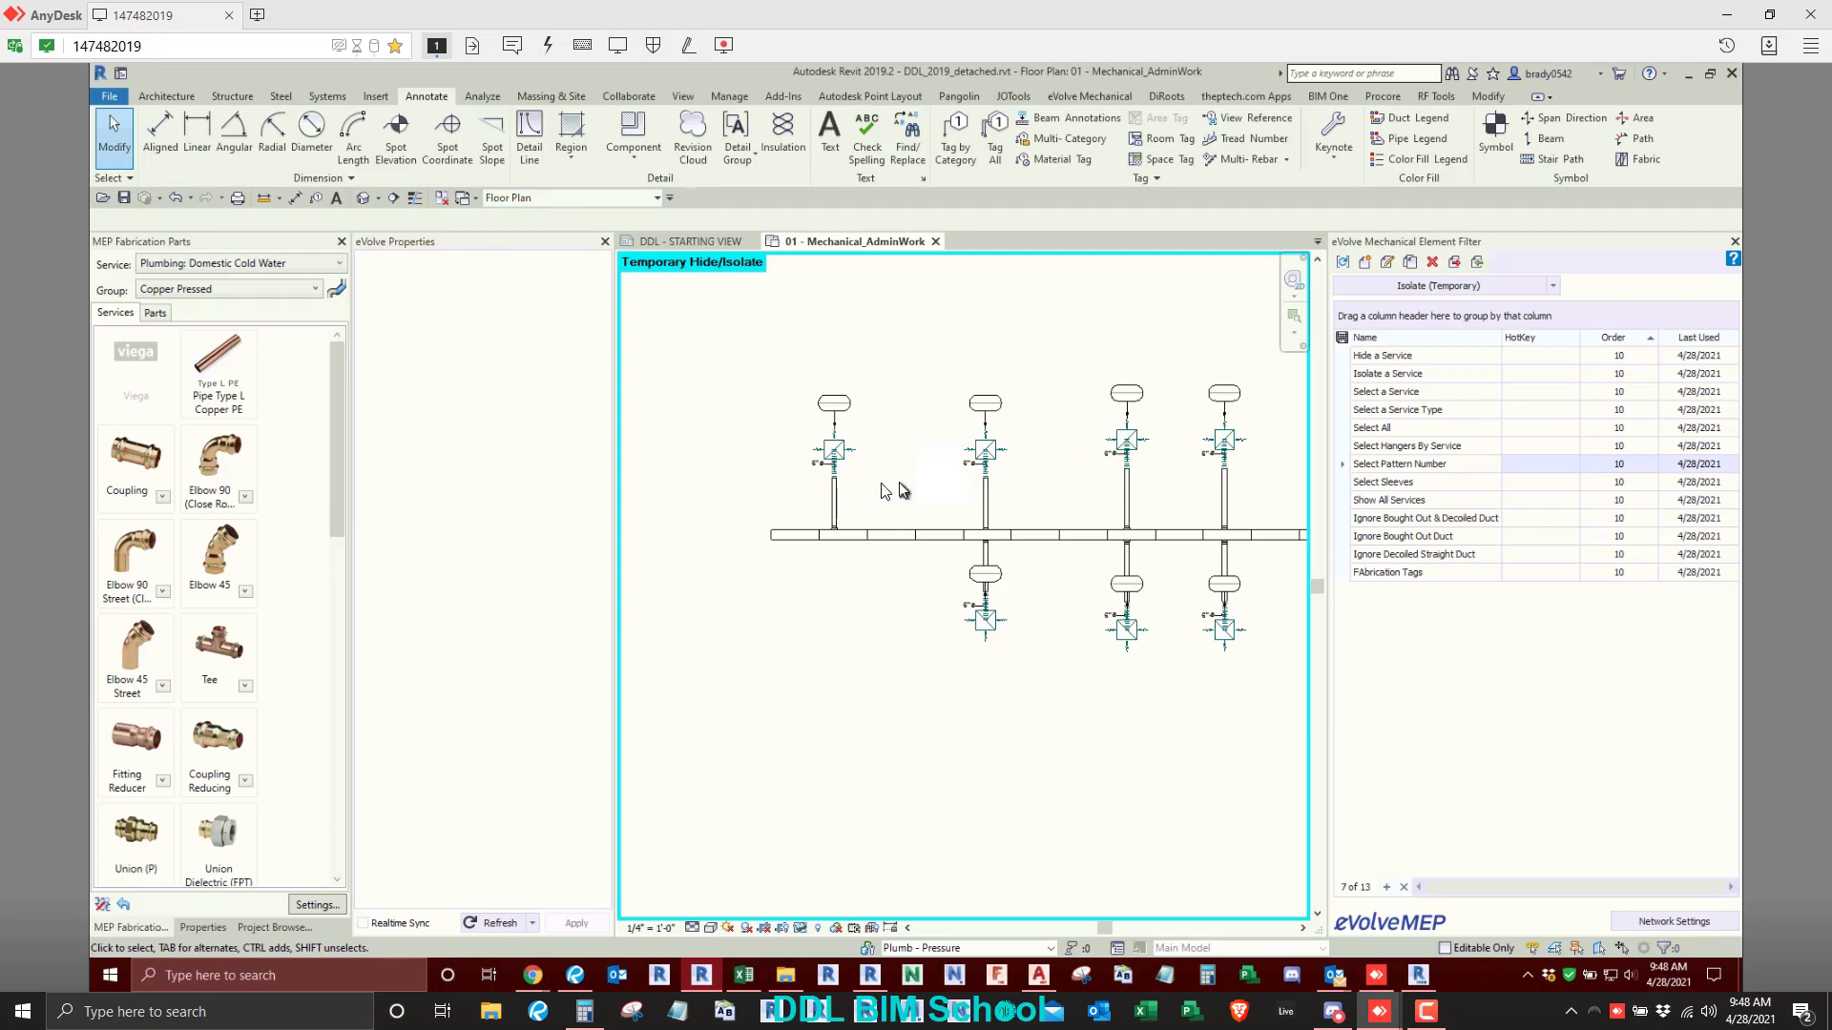
{"action": "scroll", "coordinate": [858, 505], "scroll_direction": "down", "scroll_amount": 1}
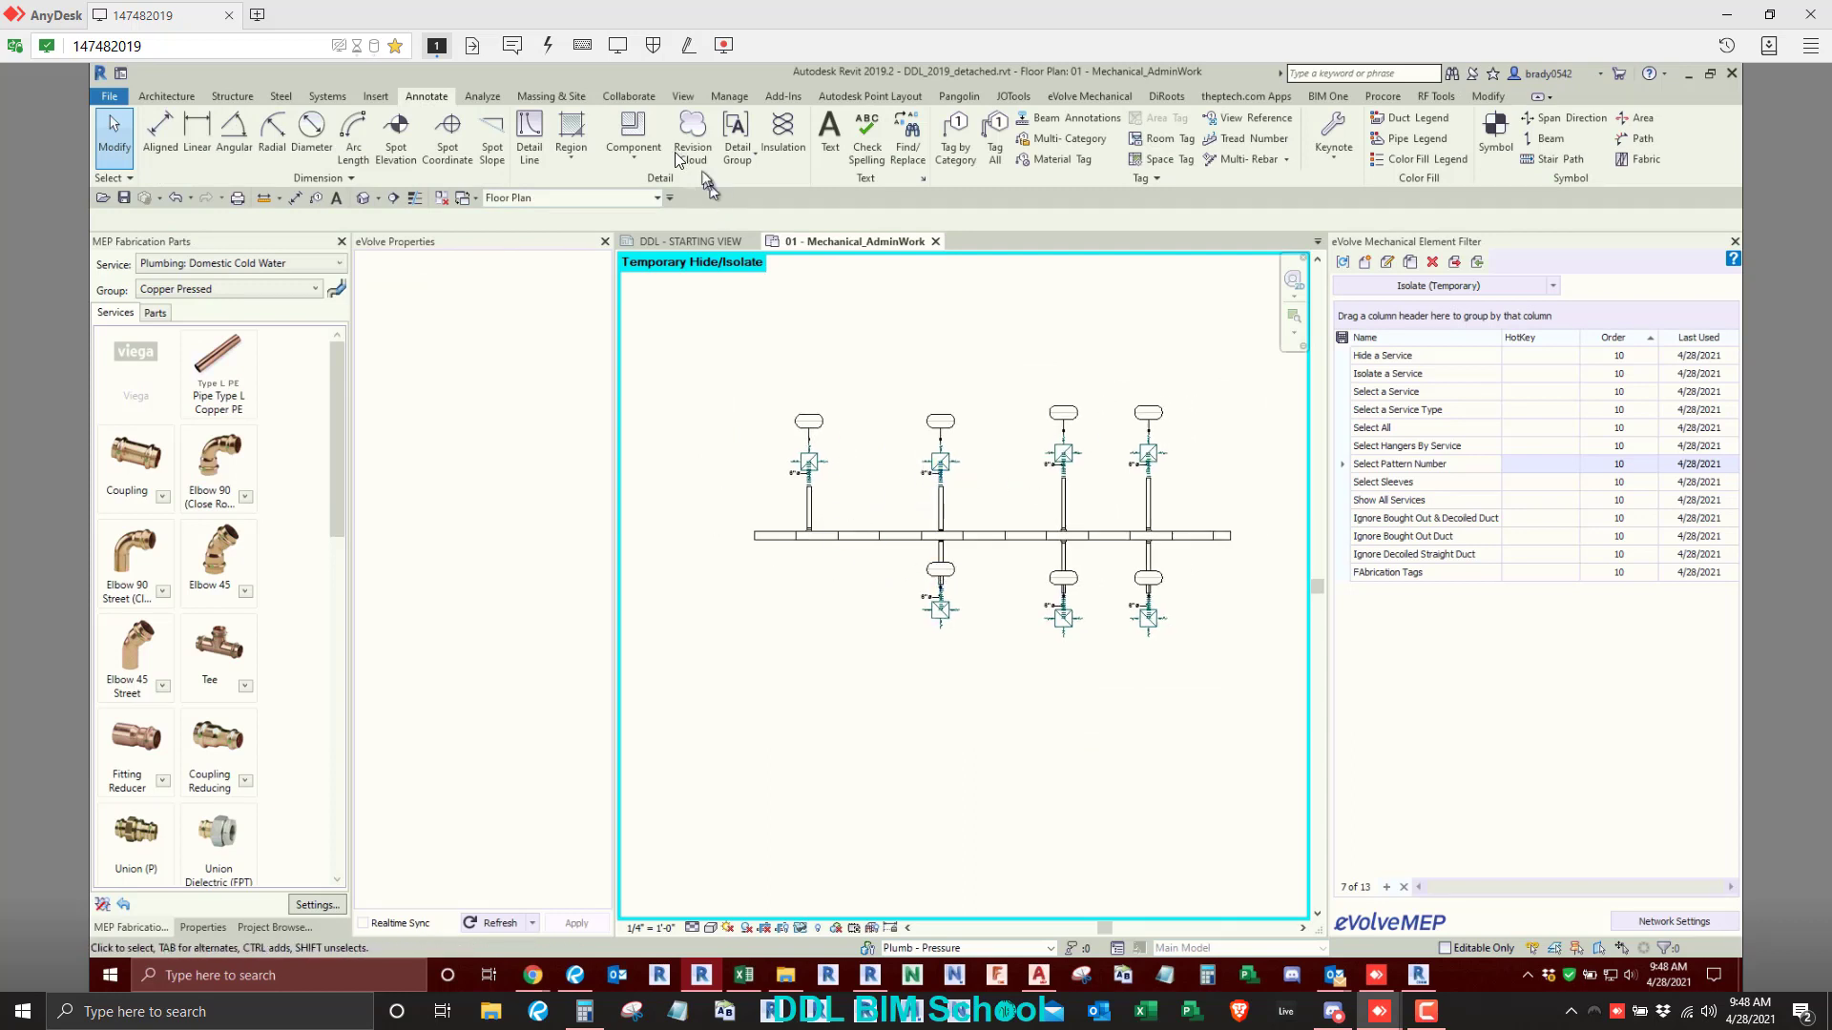
- Reset the temporary hide/isolate in the floor plan to show all the other piping and duct runs again
{"action": "left_click", "coordinate": [1090, 96]}
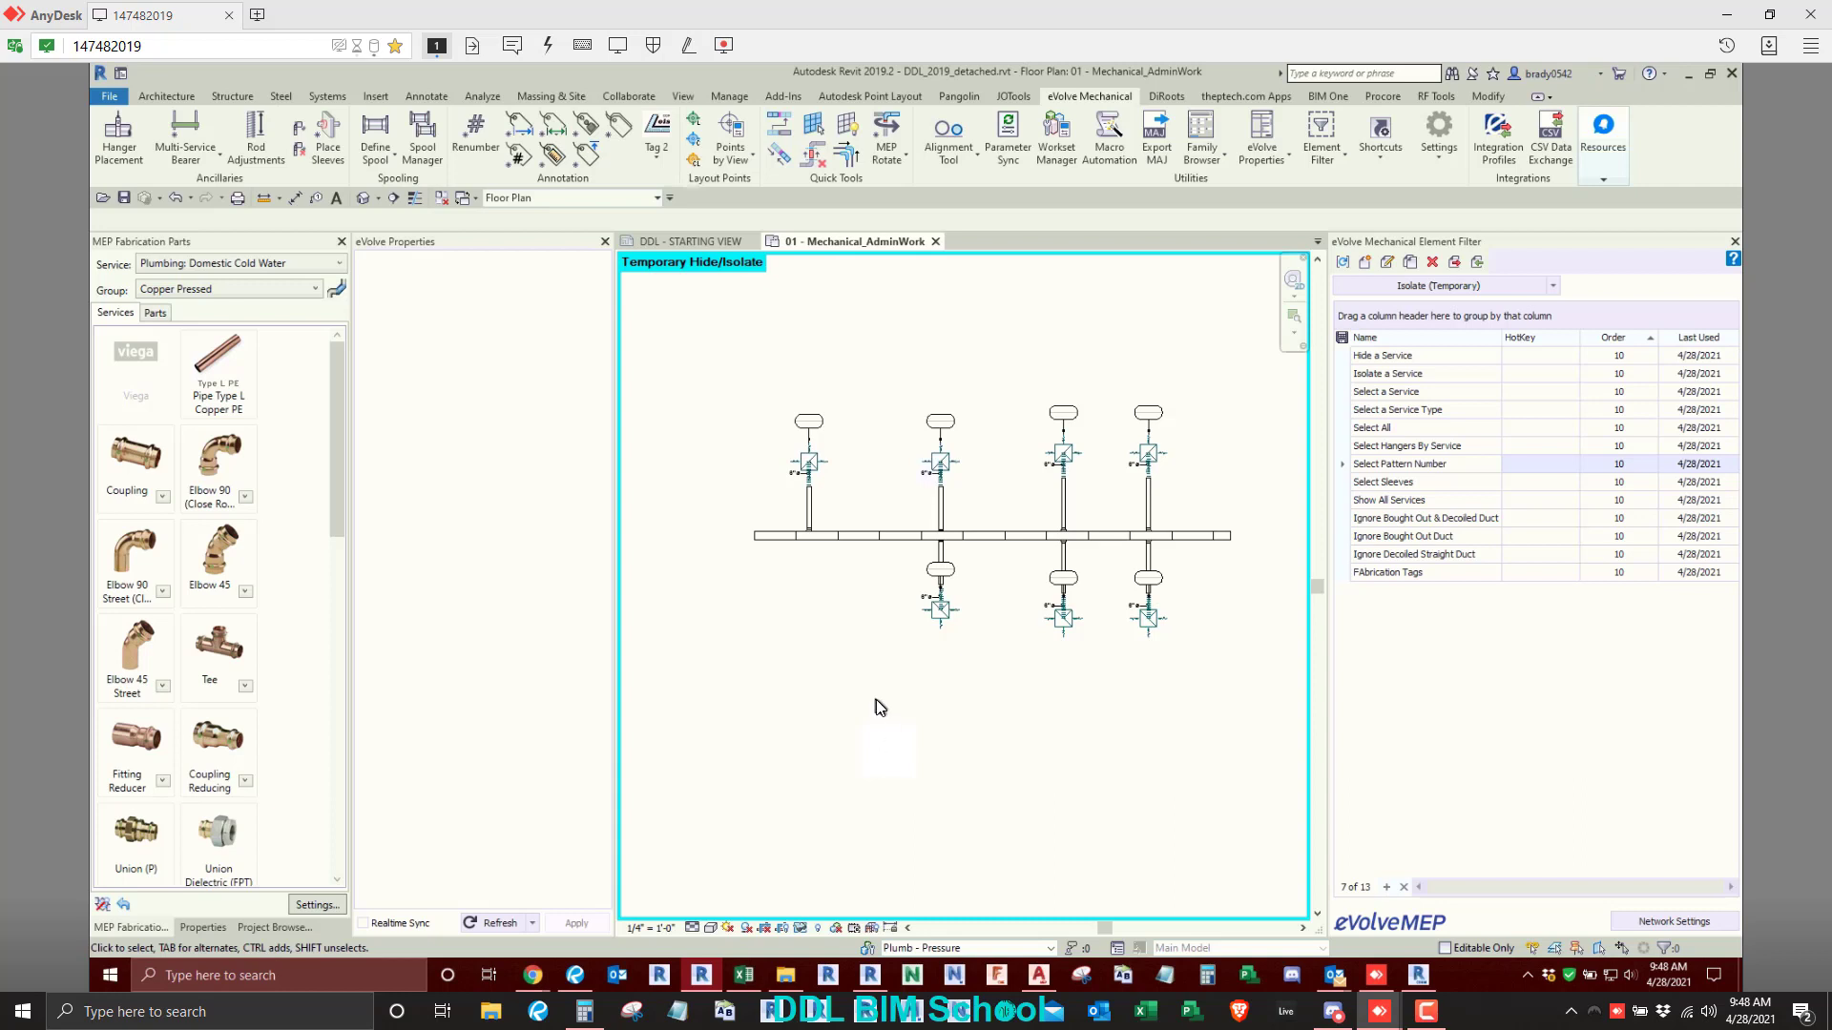
{"action": "scroll", "coordinate": [876, 700], "scroll_direction": "down", "scroll_amount": 4}
{"action": "middle_click_drag", "start_coordinate": [880, 704], "coordinate": [1021, 818]}
{"action": "scroll", "coordinate": [866, 583], "scroll_direction": "down", "scroll_amount": 2}
{"action": "middle_click_drag", "start_coordinate": [870, 588], "coordinate": [1149, 777]}
{"action": "scroll", "coordinate": [1024, 668], "scroll_direction": "down", "scroll_amount": 3}
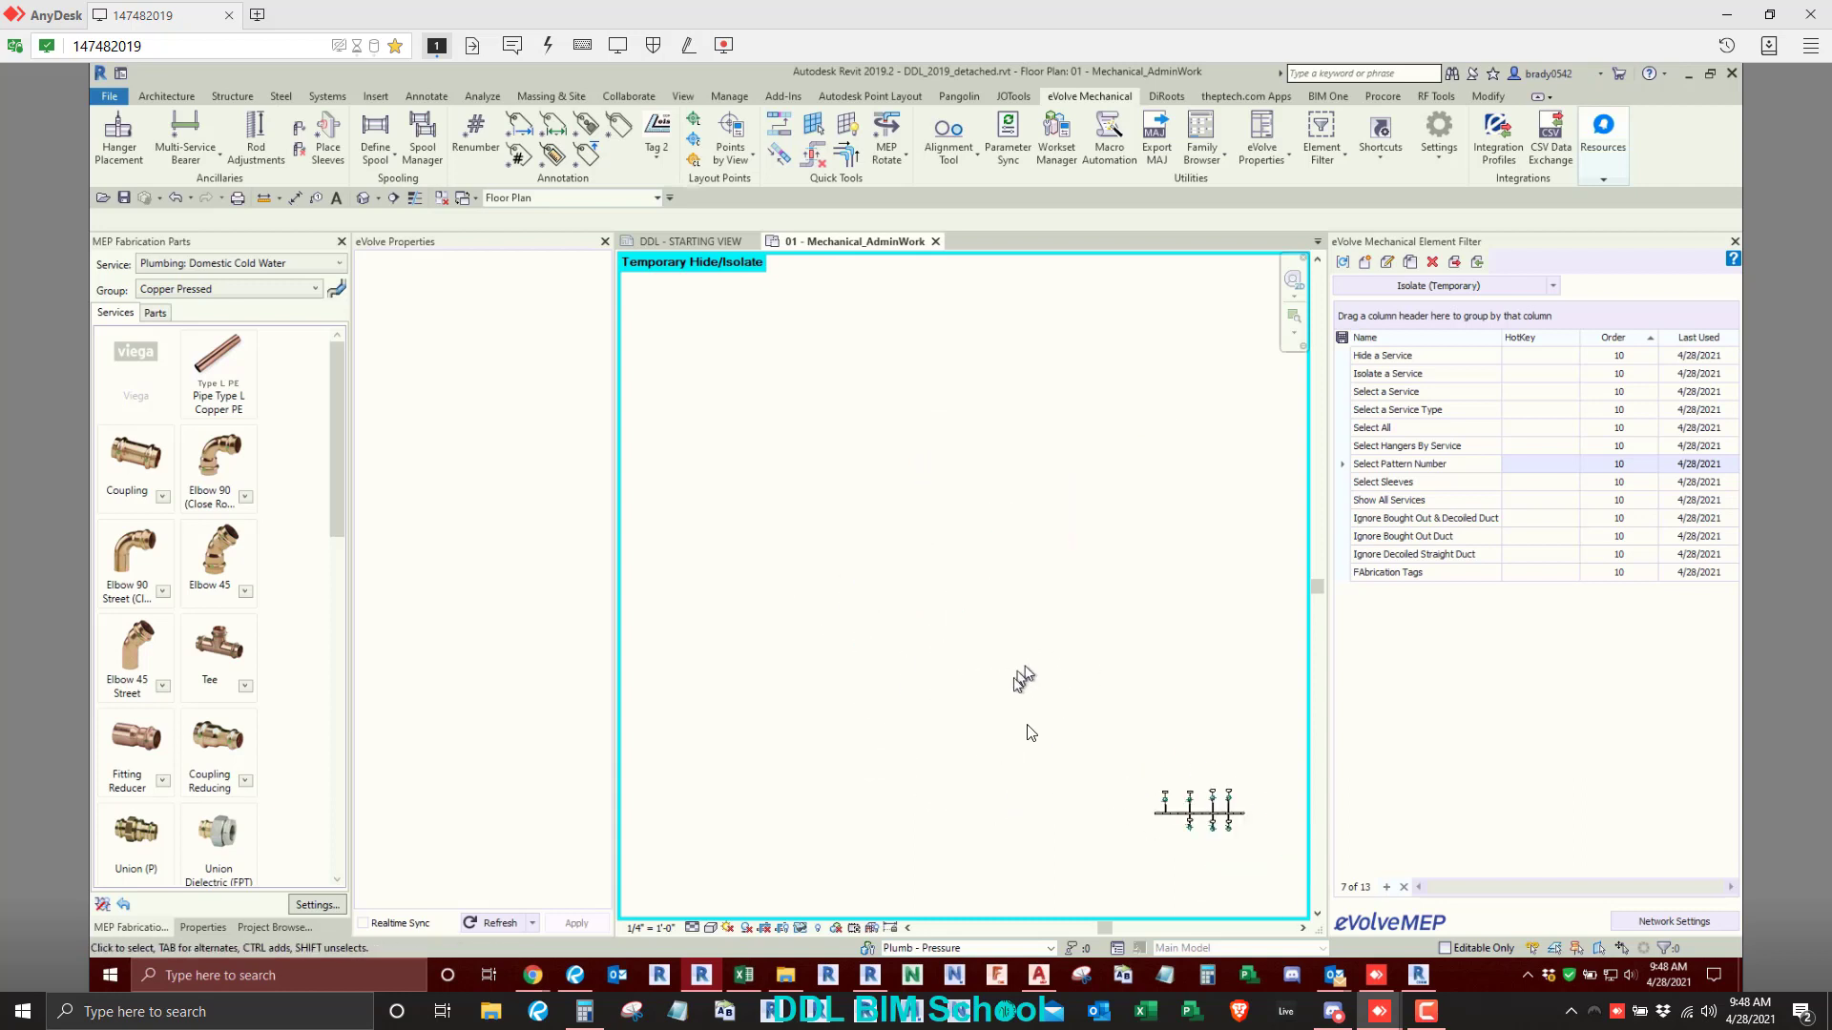
{"action": "scroll", "coordinate": [1030, 733], "scroll_direction": "down", "scroll_amount": 2}
{"action": "left_click", "coordinate": [799, 928]}
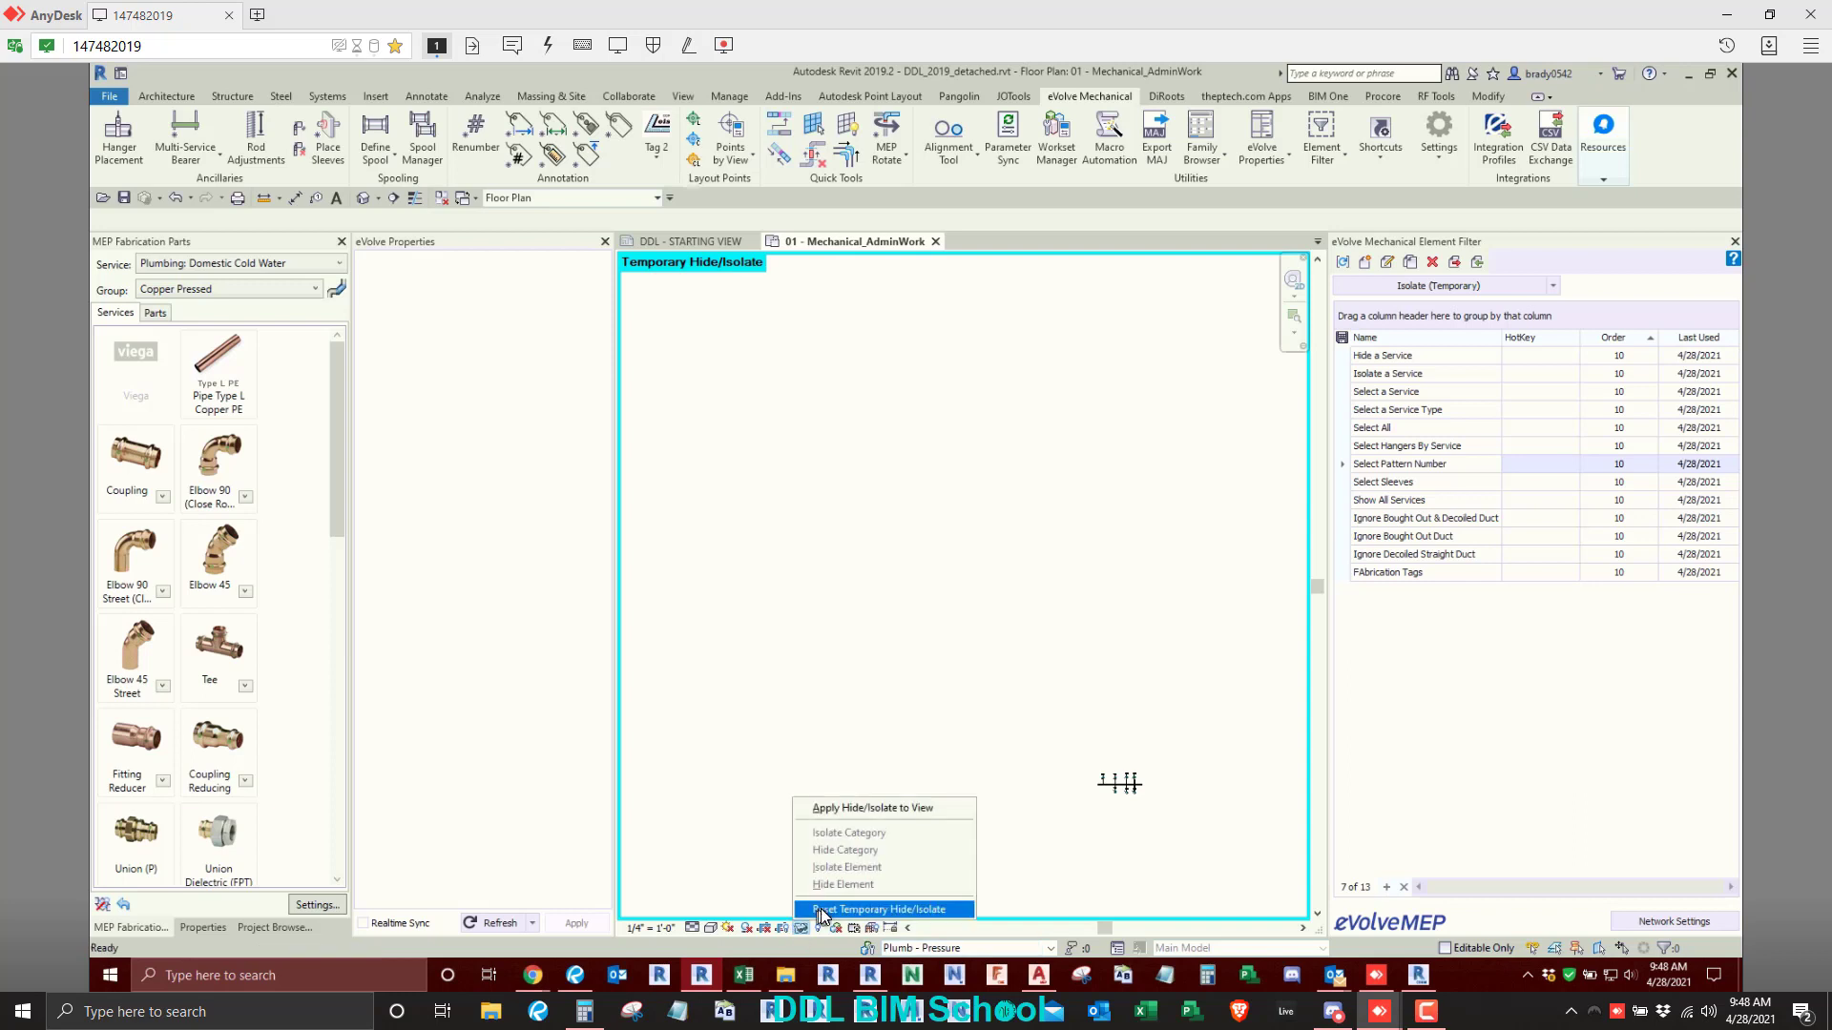
{"action": "left_click", "coordinate": [822, 911]}
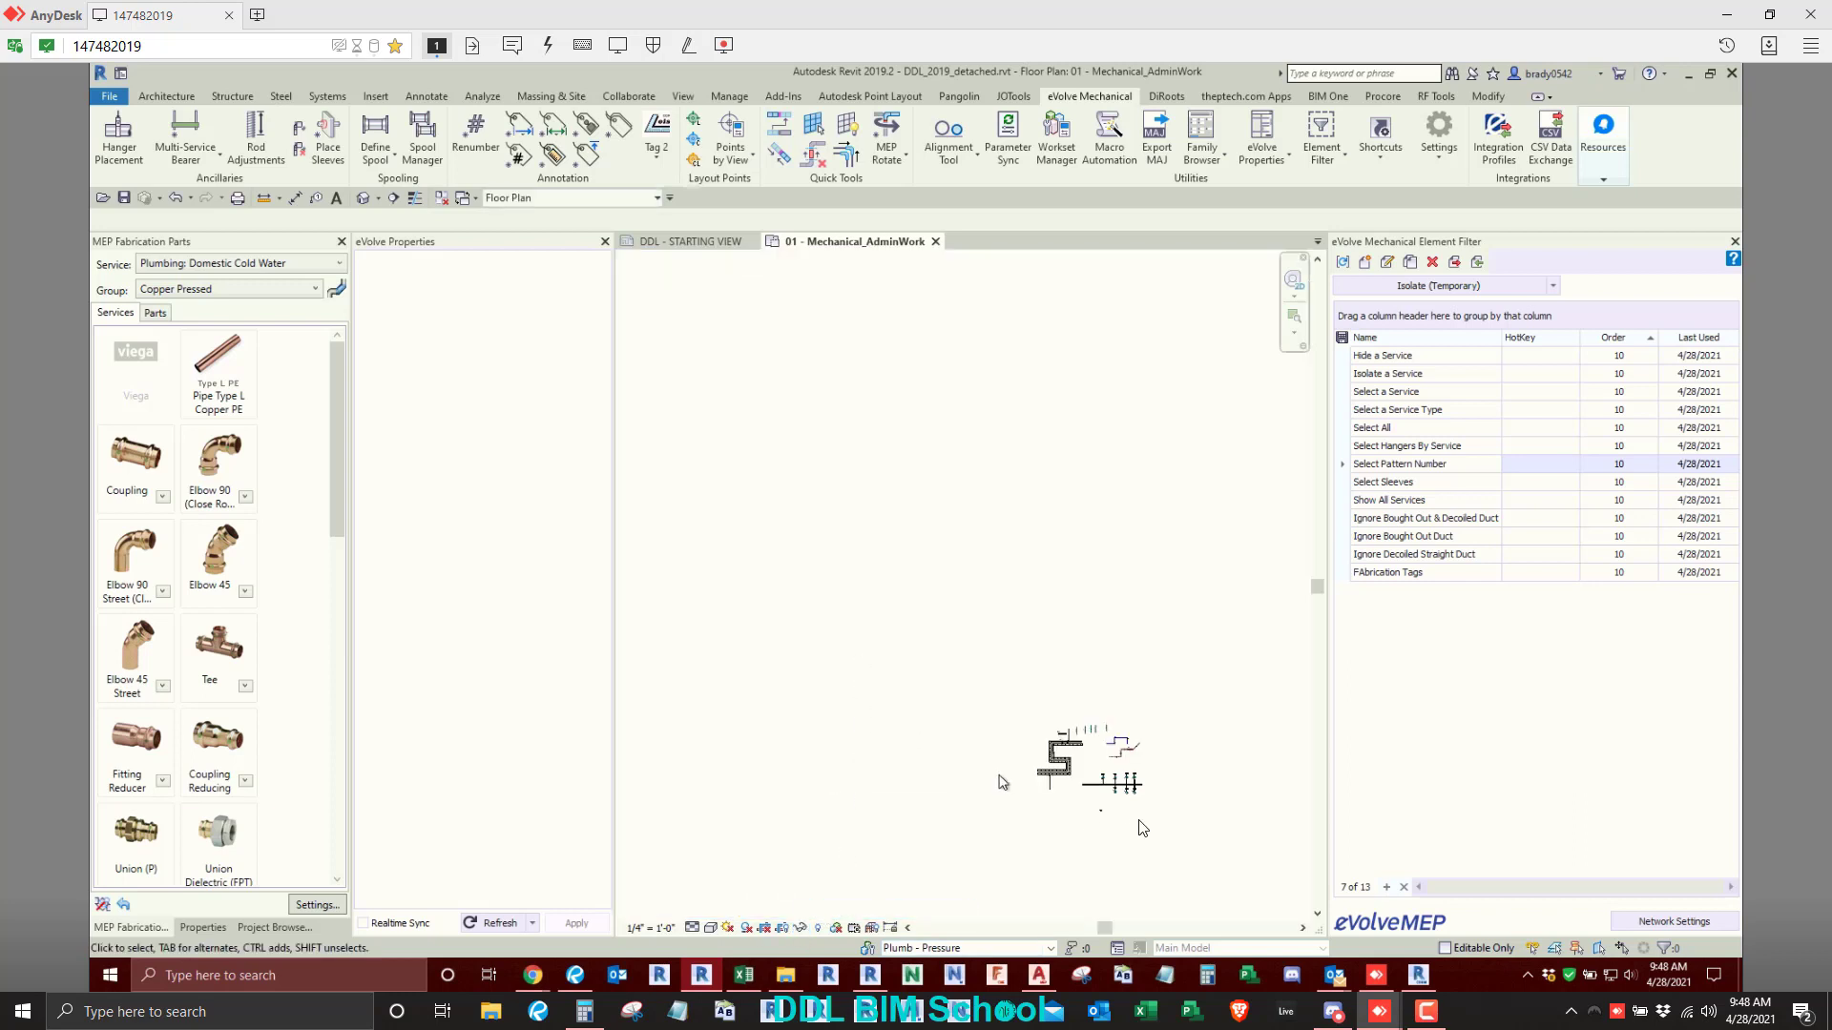
{"action": "scroll", "coordinate": [1142, 829], "scroll_direction": "up", "scroll_amount": 3}
{"action": "scroll", "coordinate": [1056, 795], "scroll_direction": "up", "scroll_amount": 3}
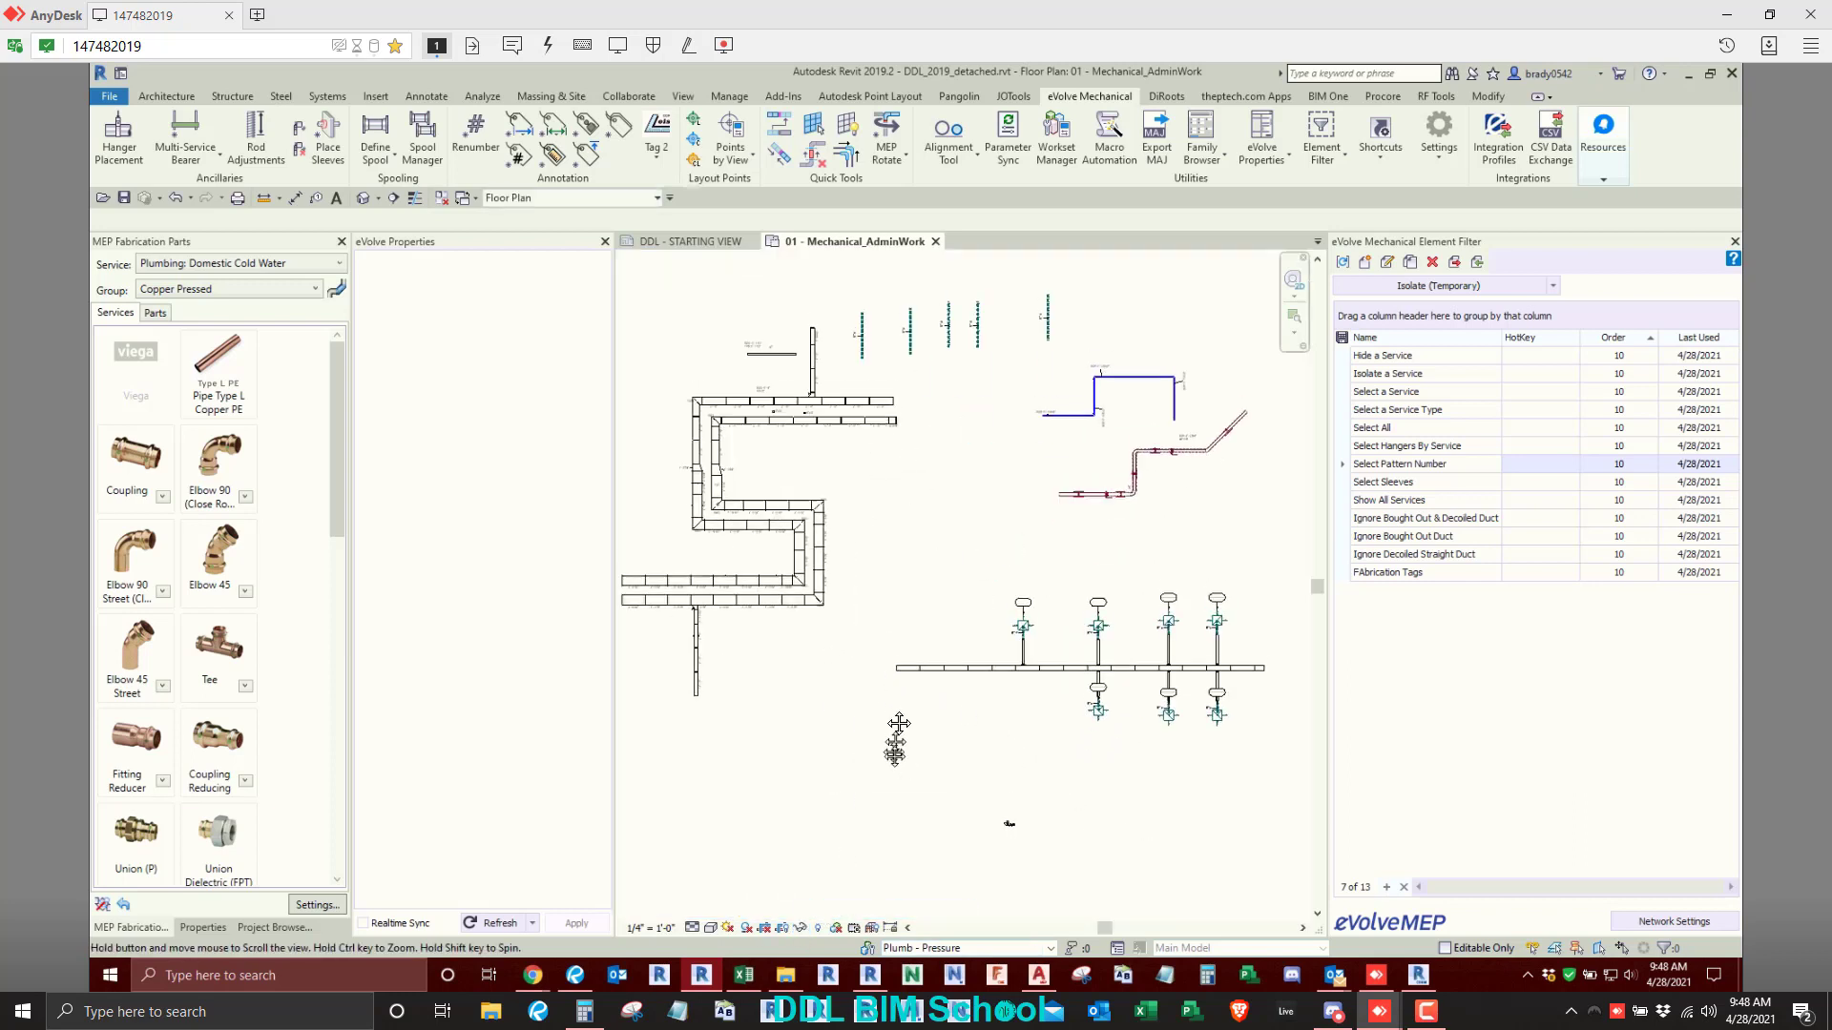
- Examine the eVolve Renumber configuration, including the Item Name fields for pipe straights and pipe fittings, and close it without changes
{"action": "left_click", "coordinate": [474, 134]}
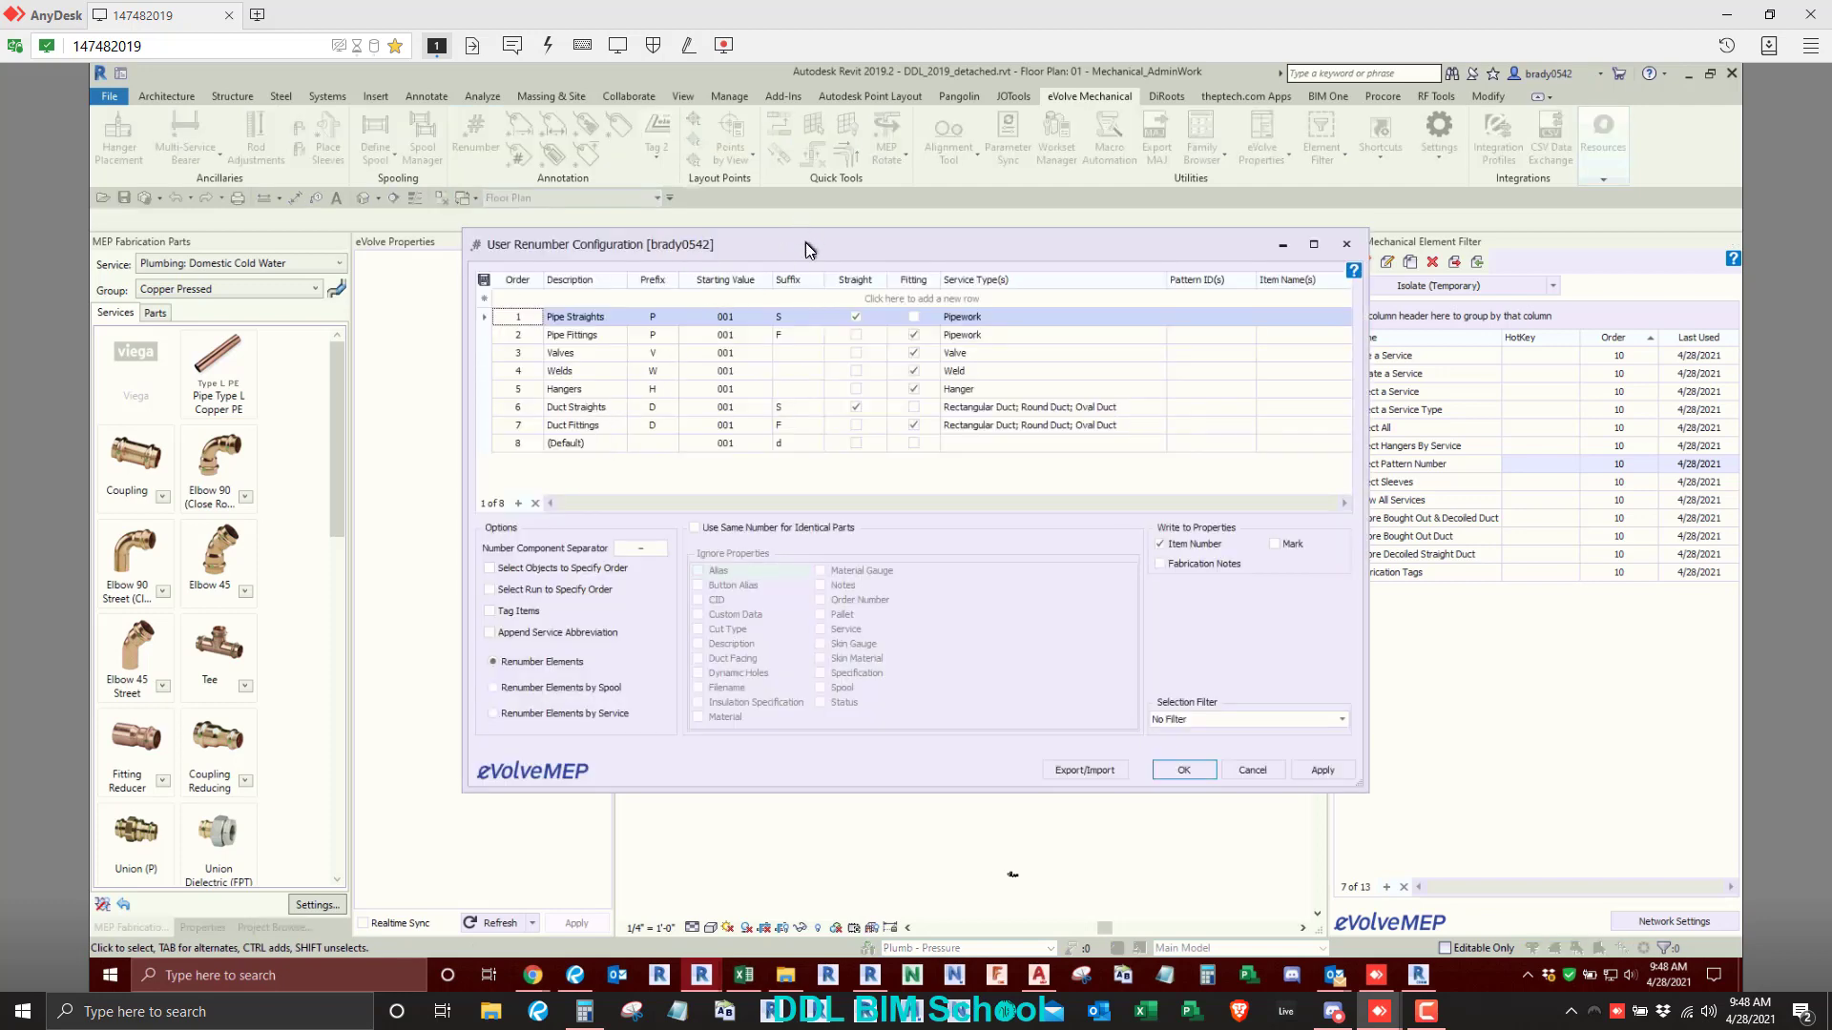
{"action": "left_click_drag", "start_coordinate": [805, 242], "coordinate": [867, 148]}
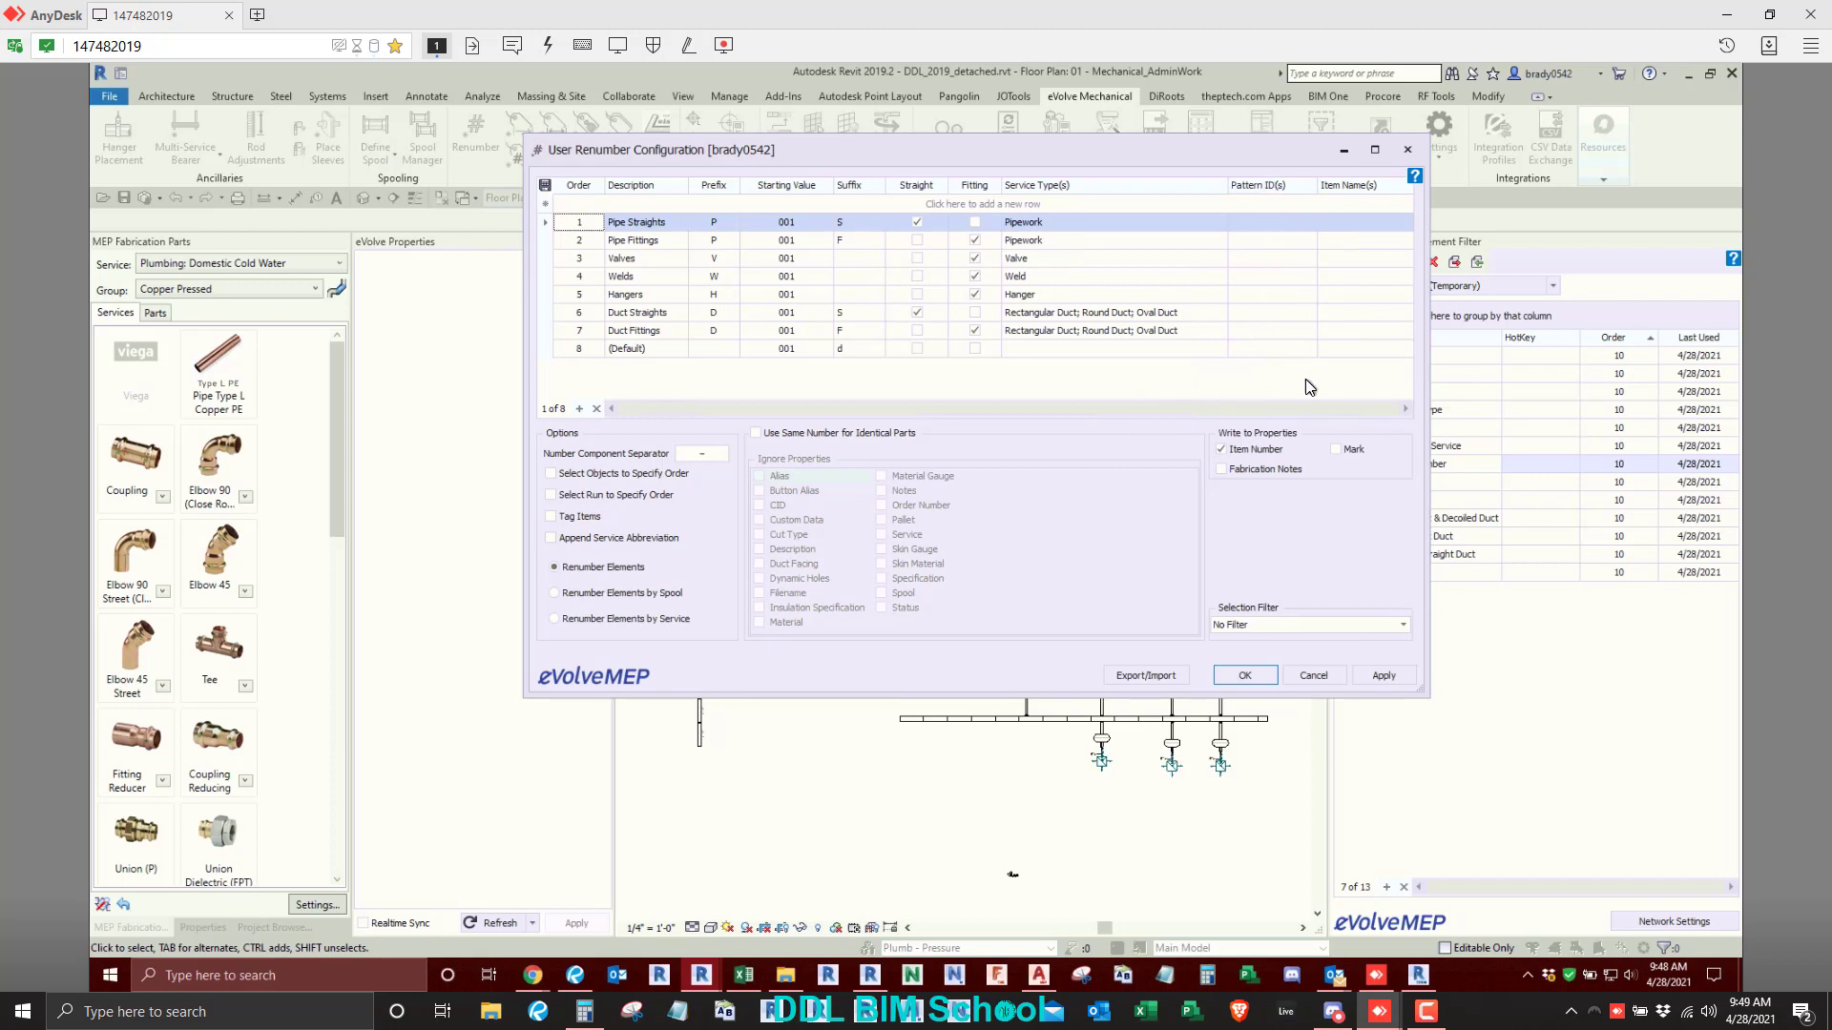
{"action": "left_click", "coordinate": [1364, 240]}
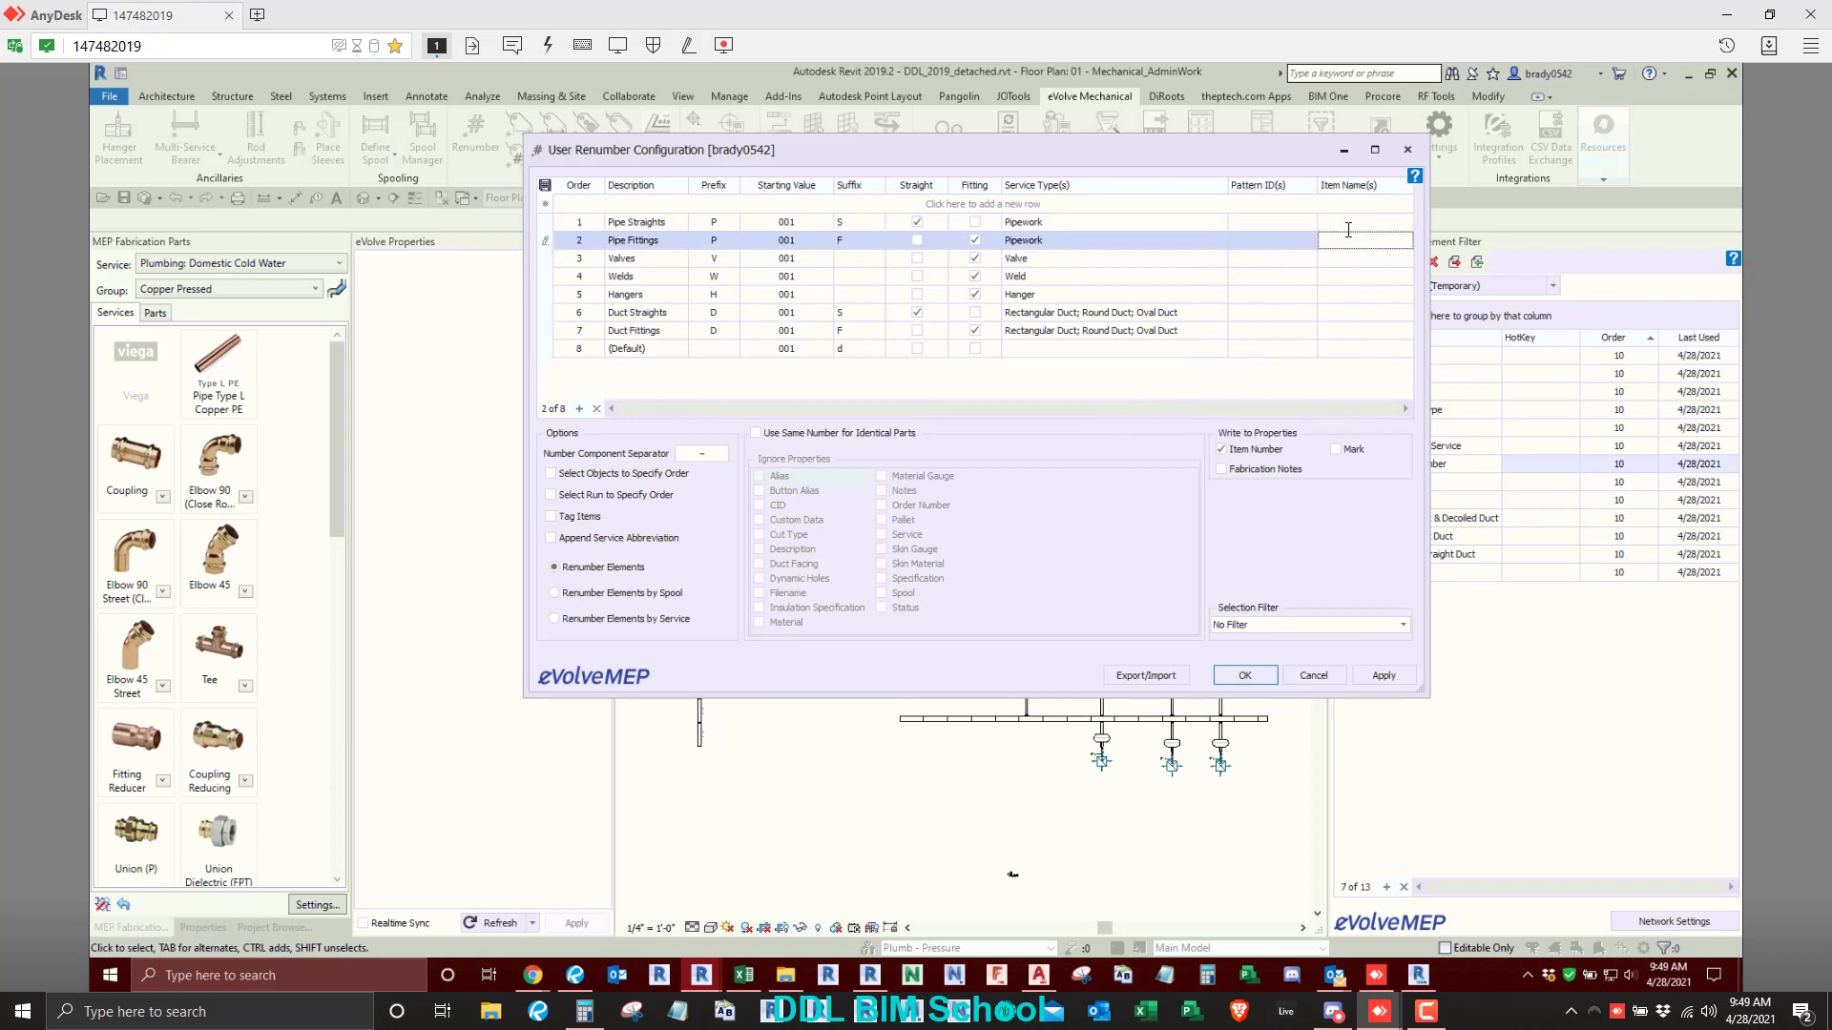
{"action": "left_click", "coordinate": [1348, 229]}
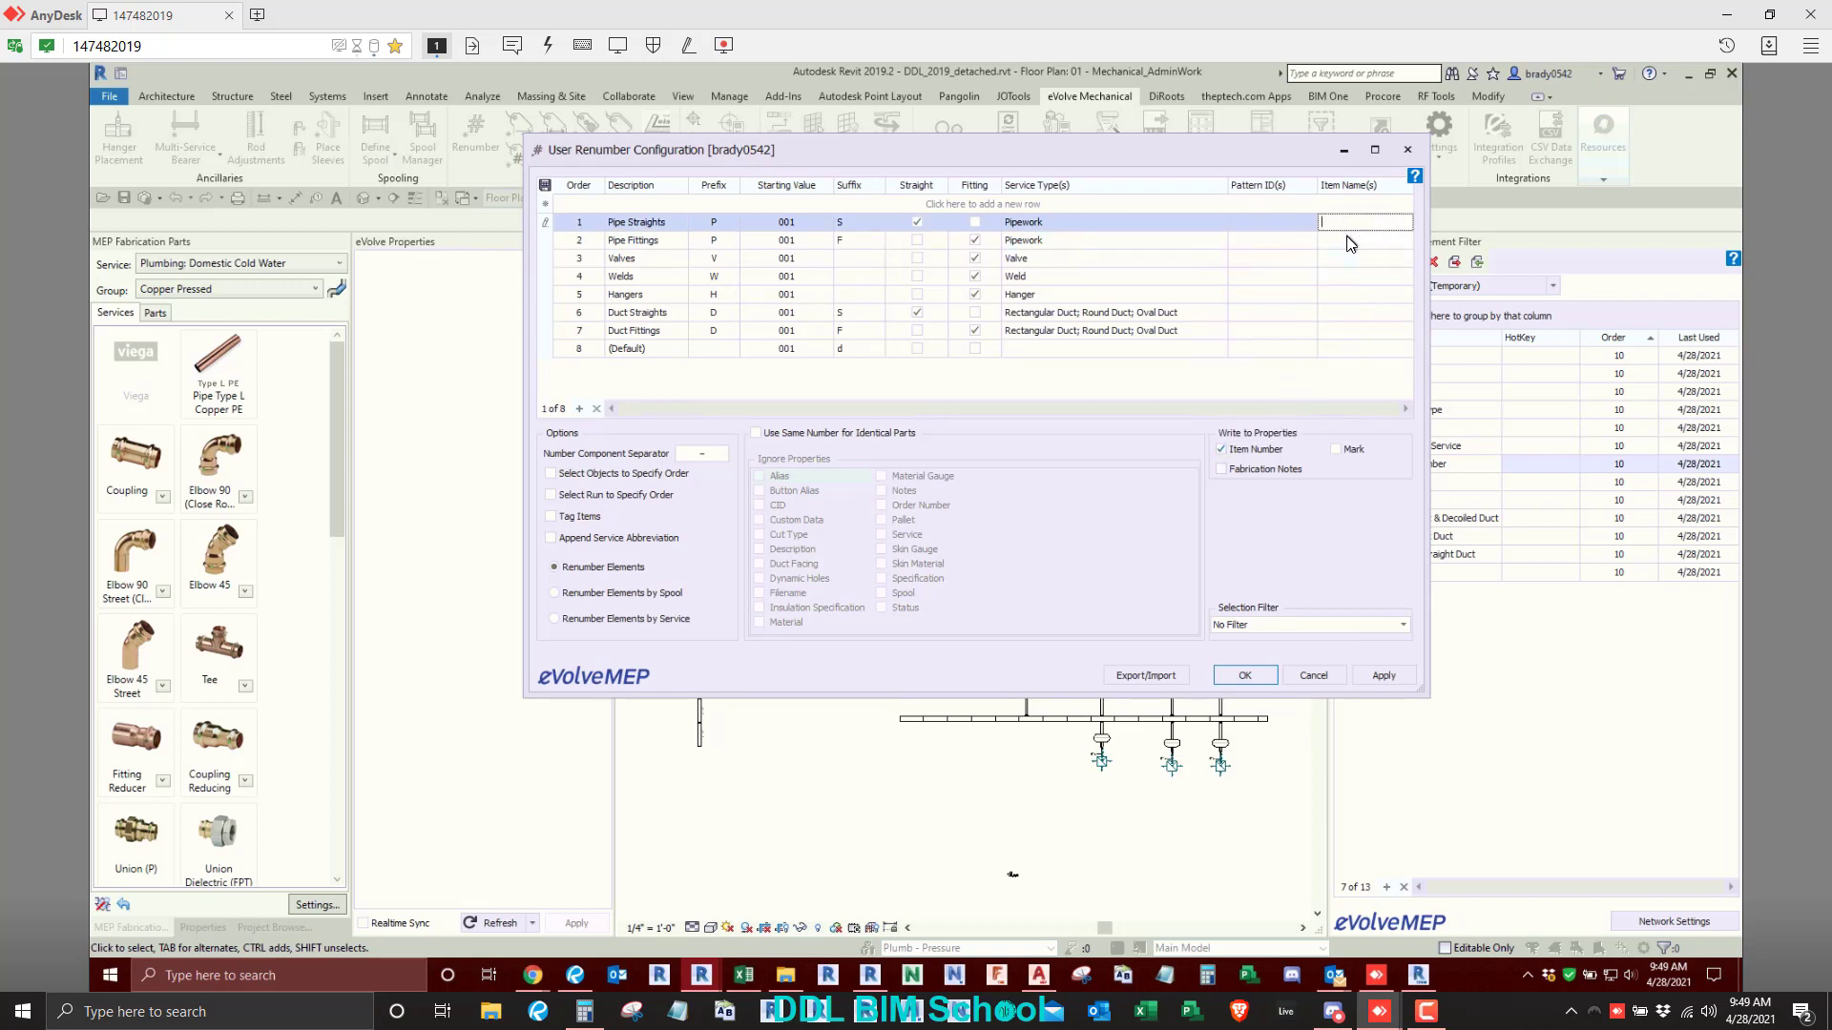
{"action": "left_click", "coordinate": [1407, 150]}
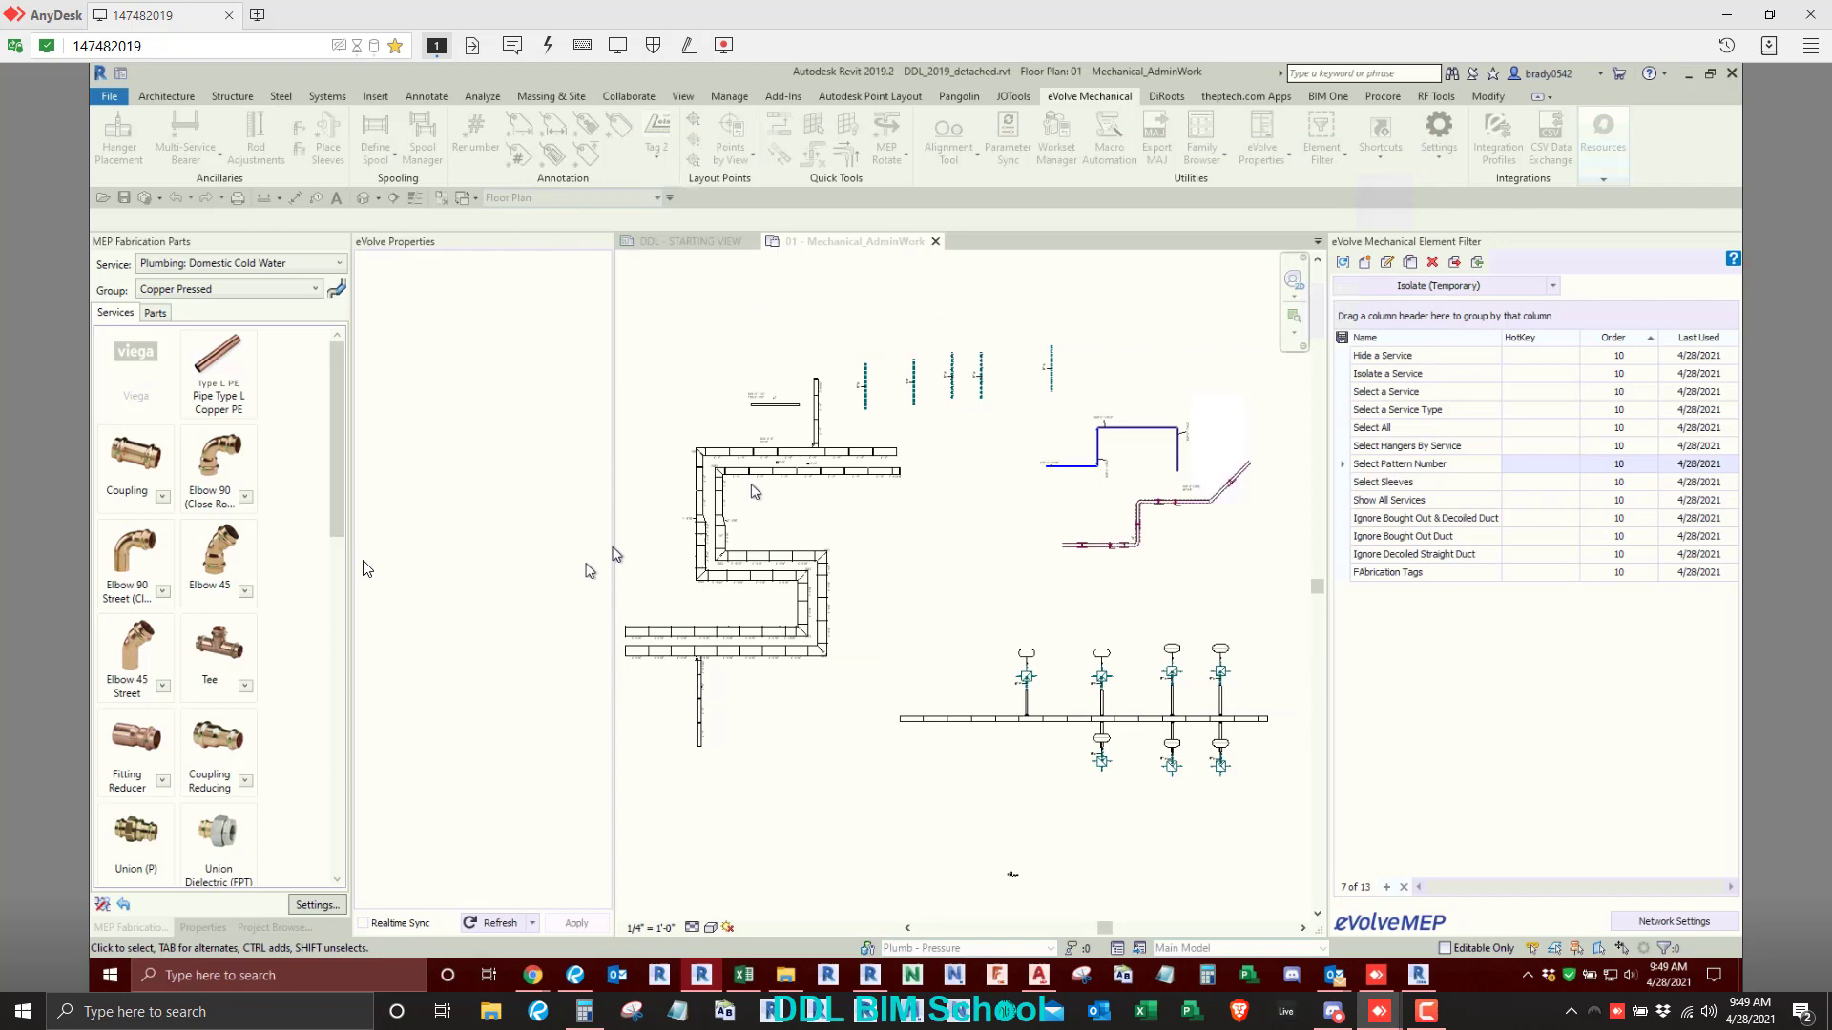
- Place a Viega 2916 - Copper 90 Elbow in the open area above the blue pipe run and end the placement
{"action": "left_click", "coordinate": [227, 477]}
{"action": "scroll", "coordinate": [1126, 347], "scroll_direction": "up", "scroll_amount": 5}
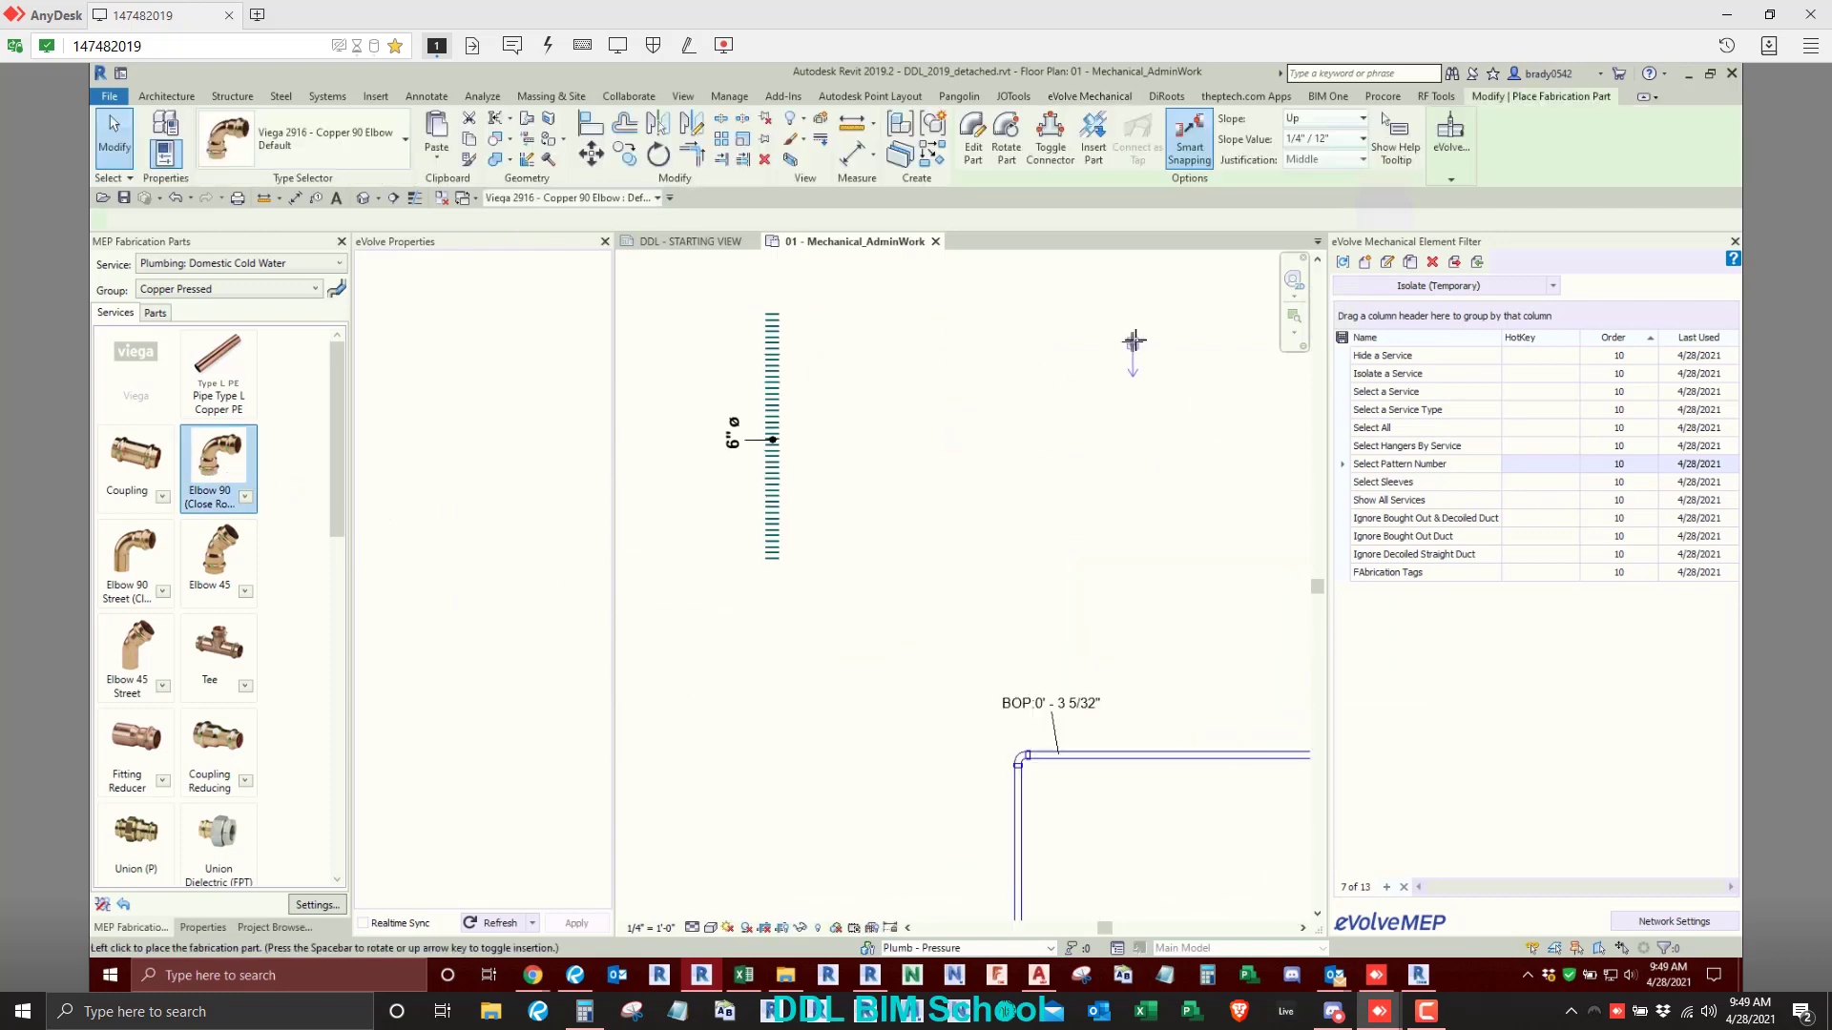
{"action": "right_click", "coordinate": [983, 416]}
{"action": "left_click", "coordinate": [1016, 420]}
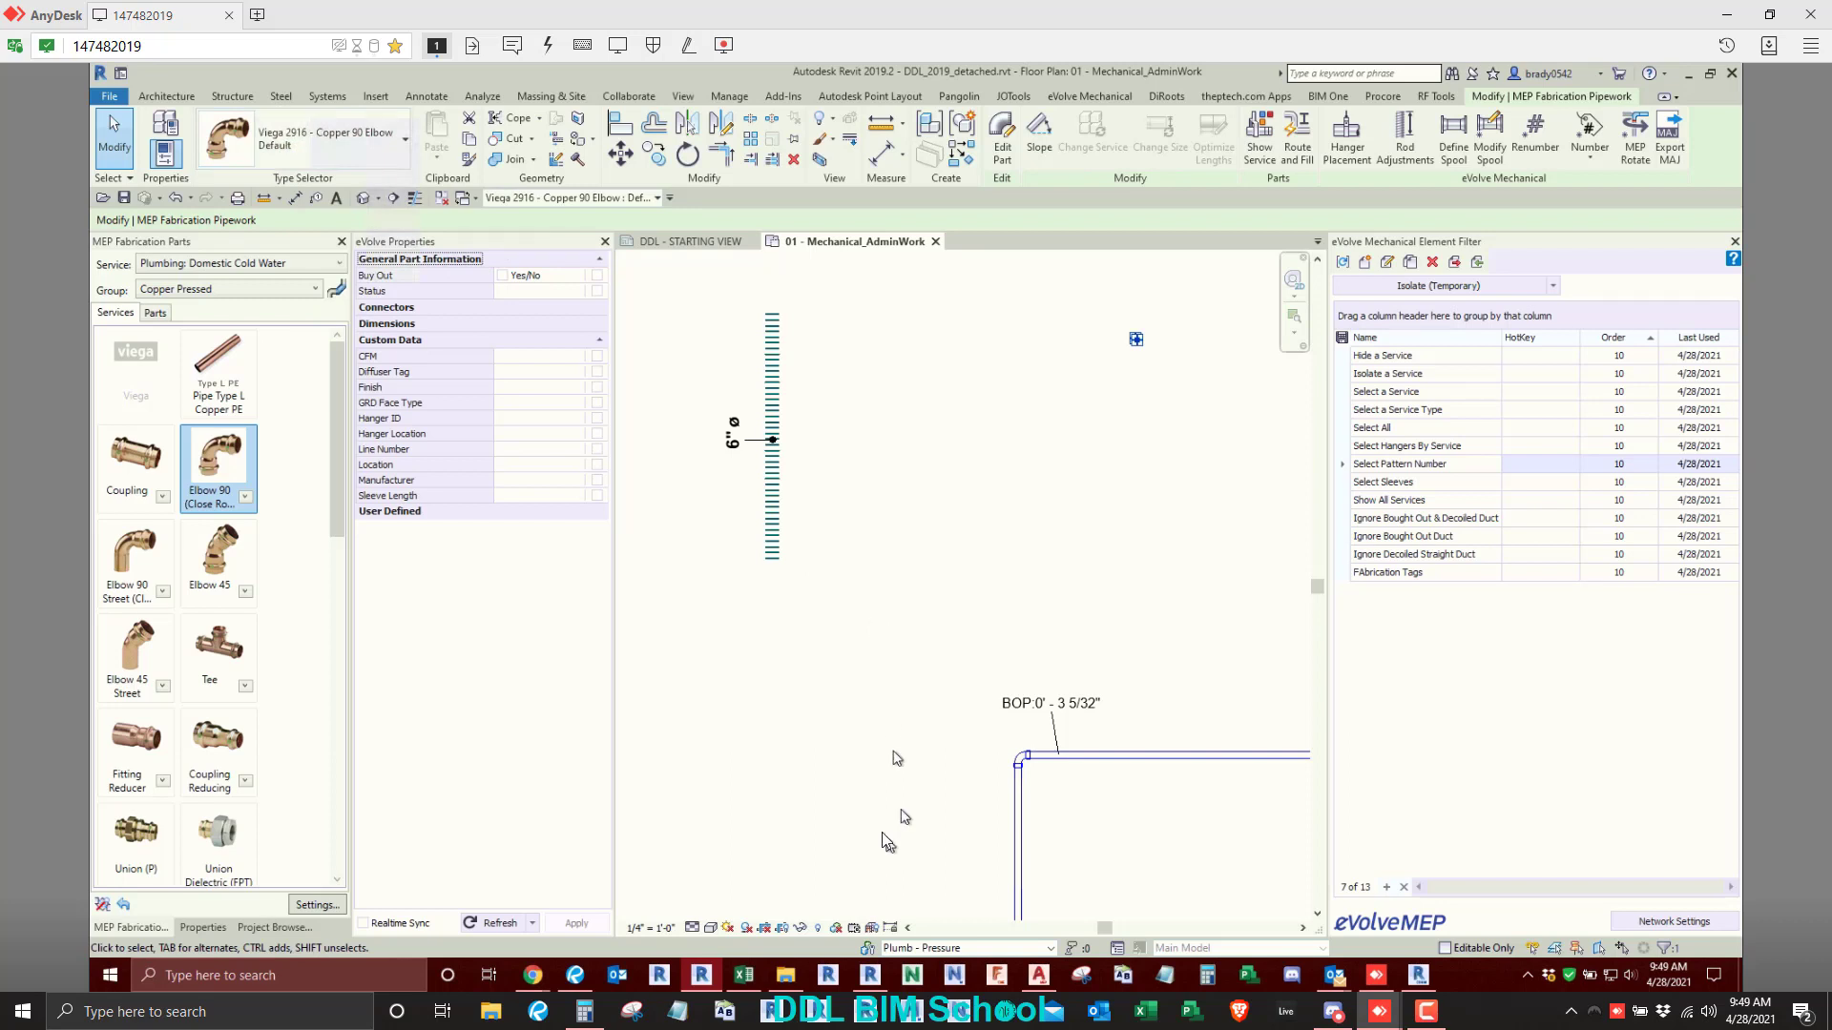
{"action": "left_click", "coordinate": [892, 758]}
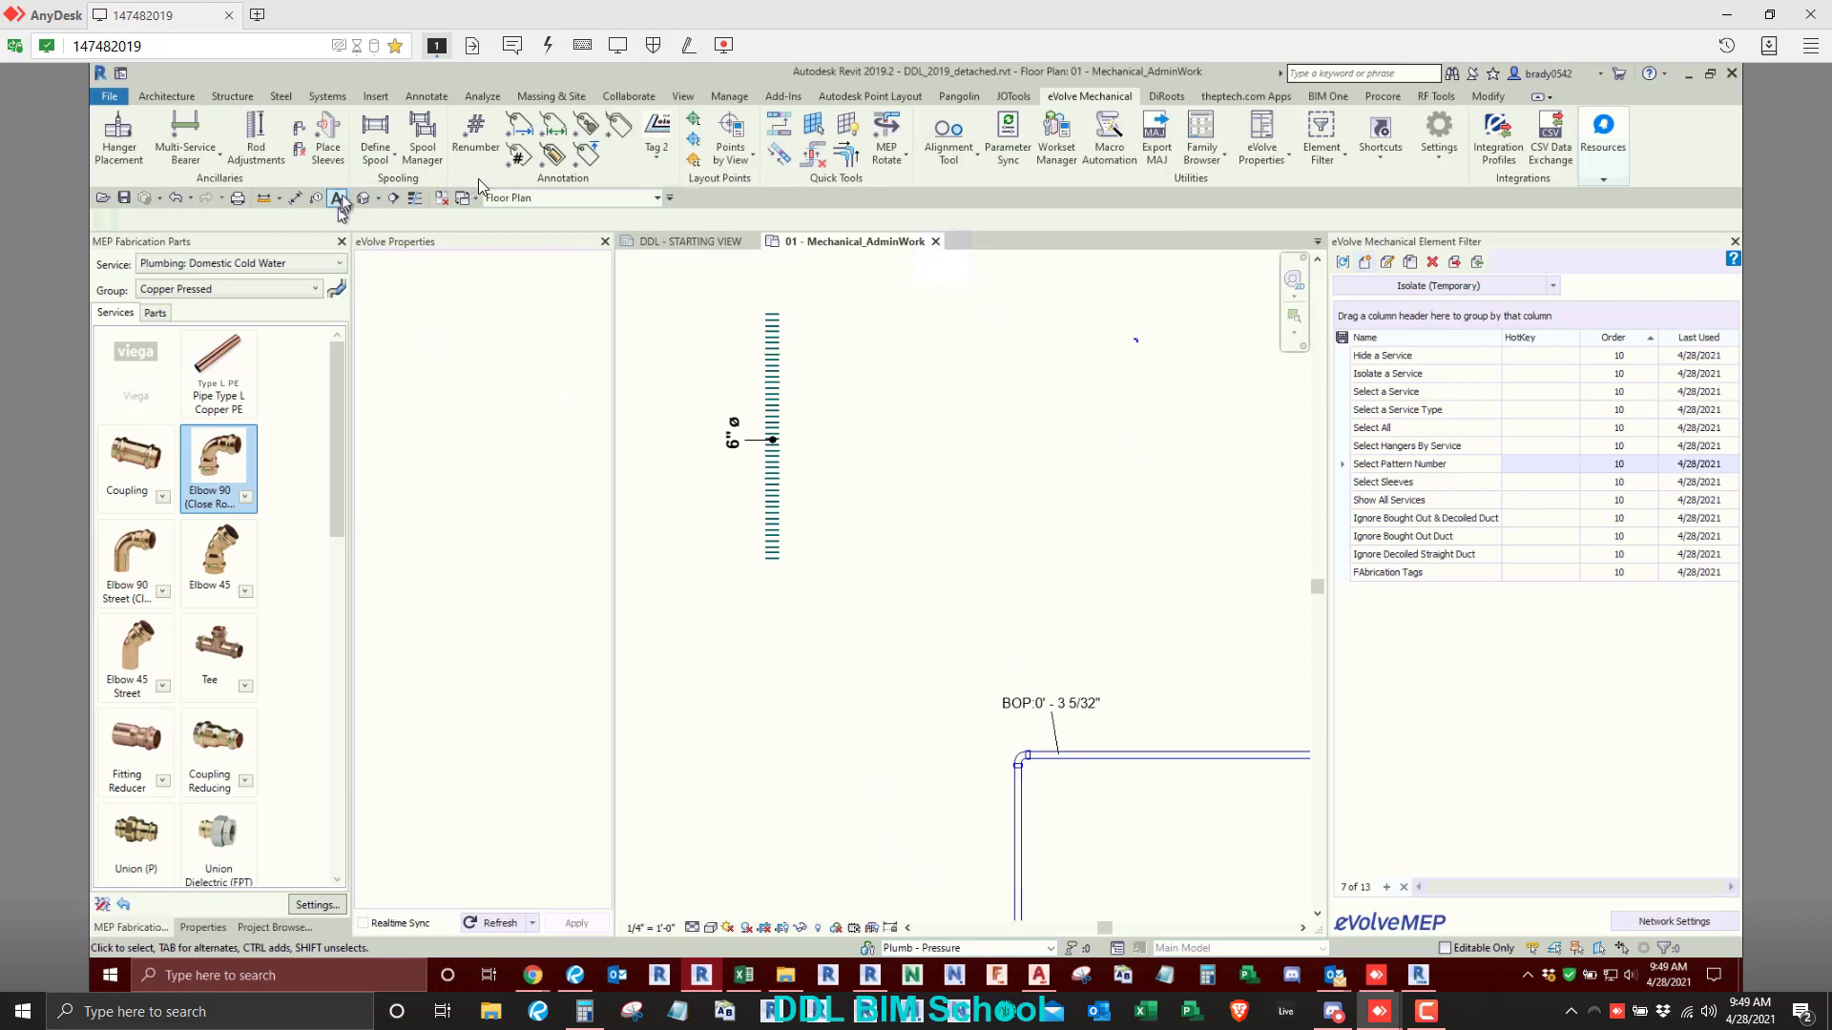
{"action": "left_click", "coordinate": [485, 151]}
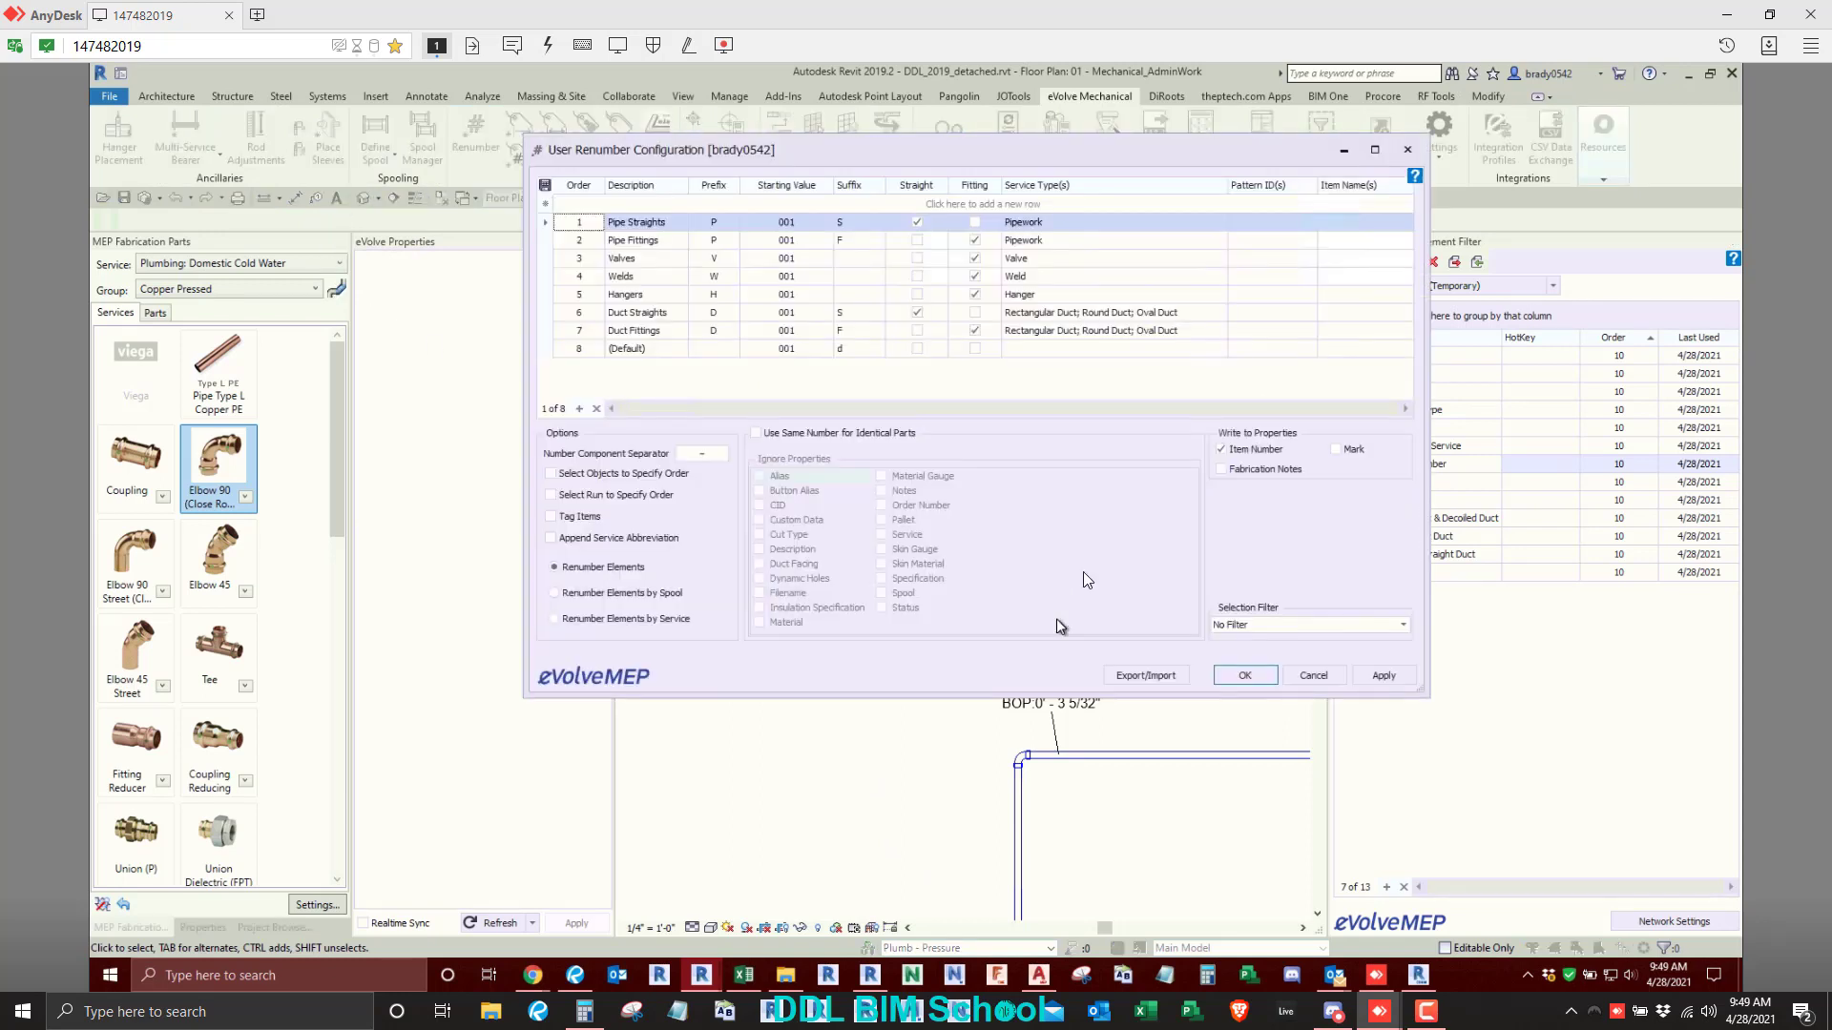
{"action": "left_click", "coordinate": [1353, 229]}
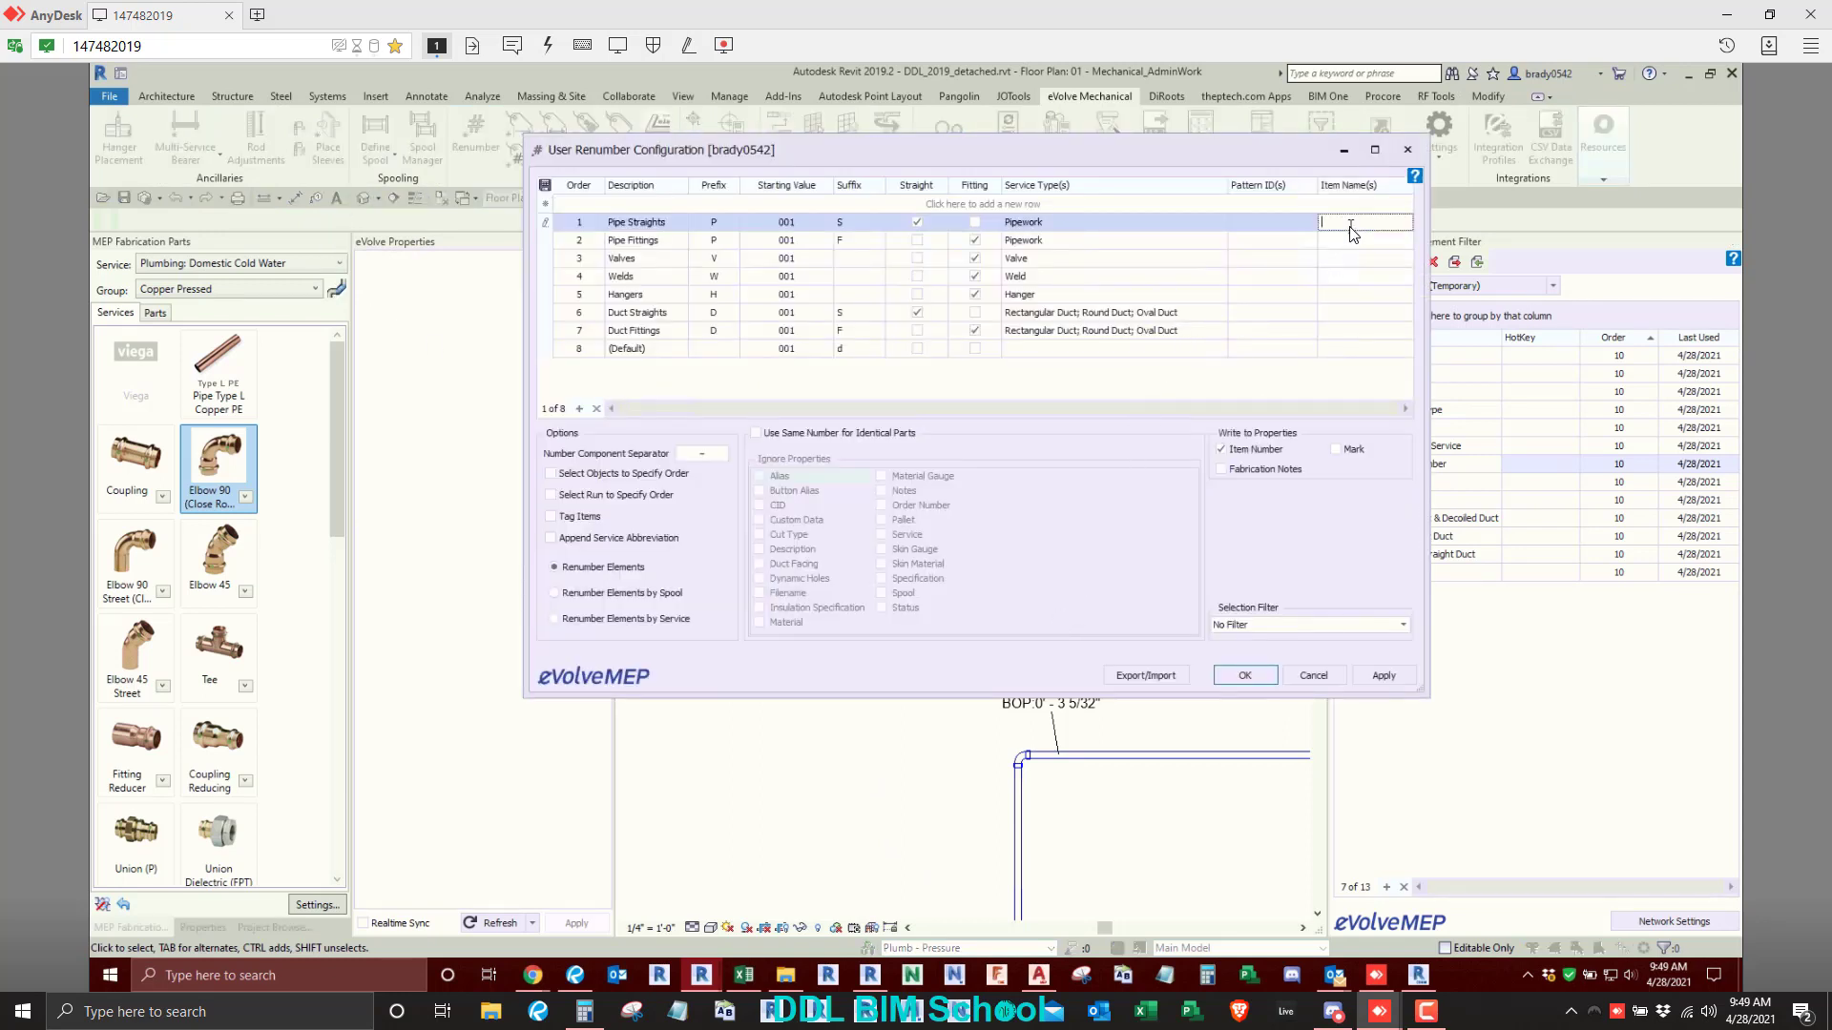
{"action": "left_click", "coordinate": [1011, 204]}
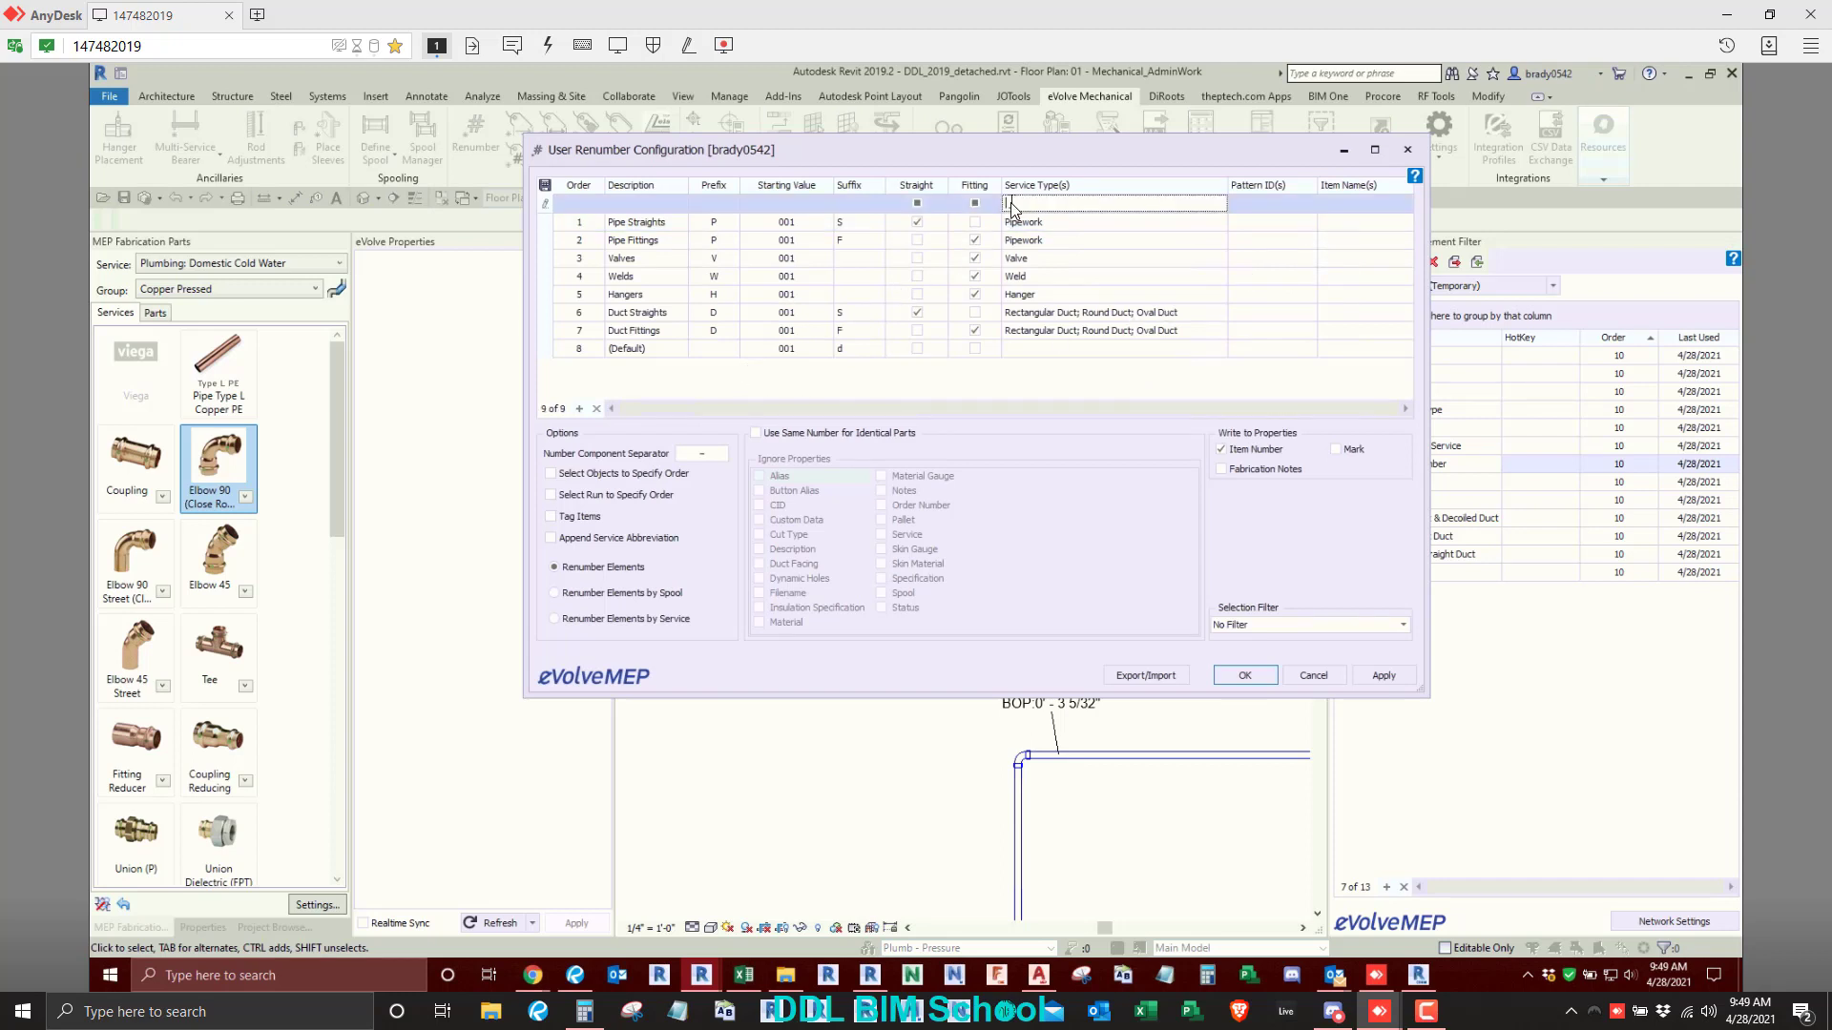
{"action": "left_click", "coordinate": [633, 203]}
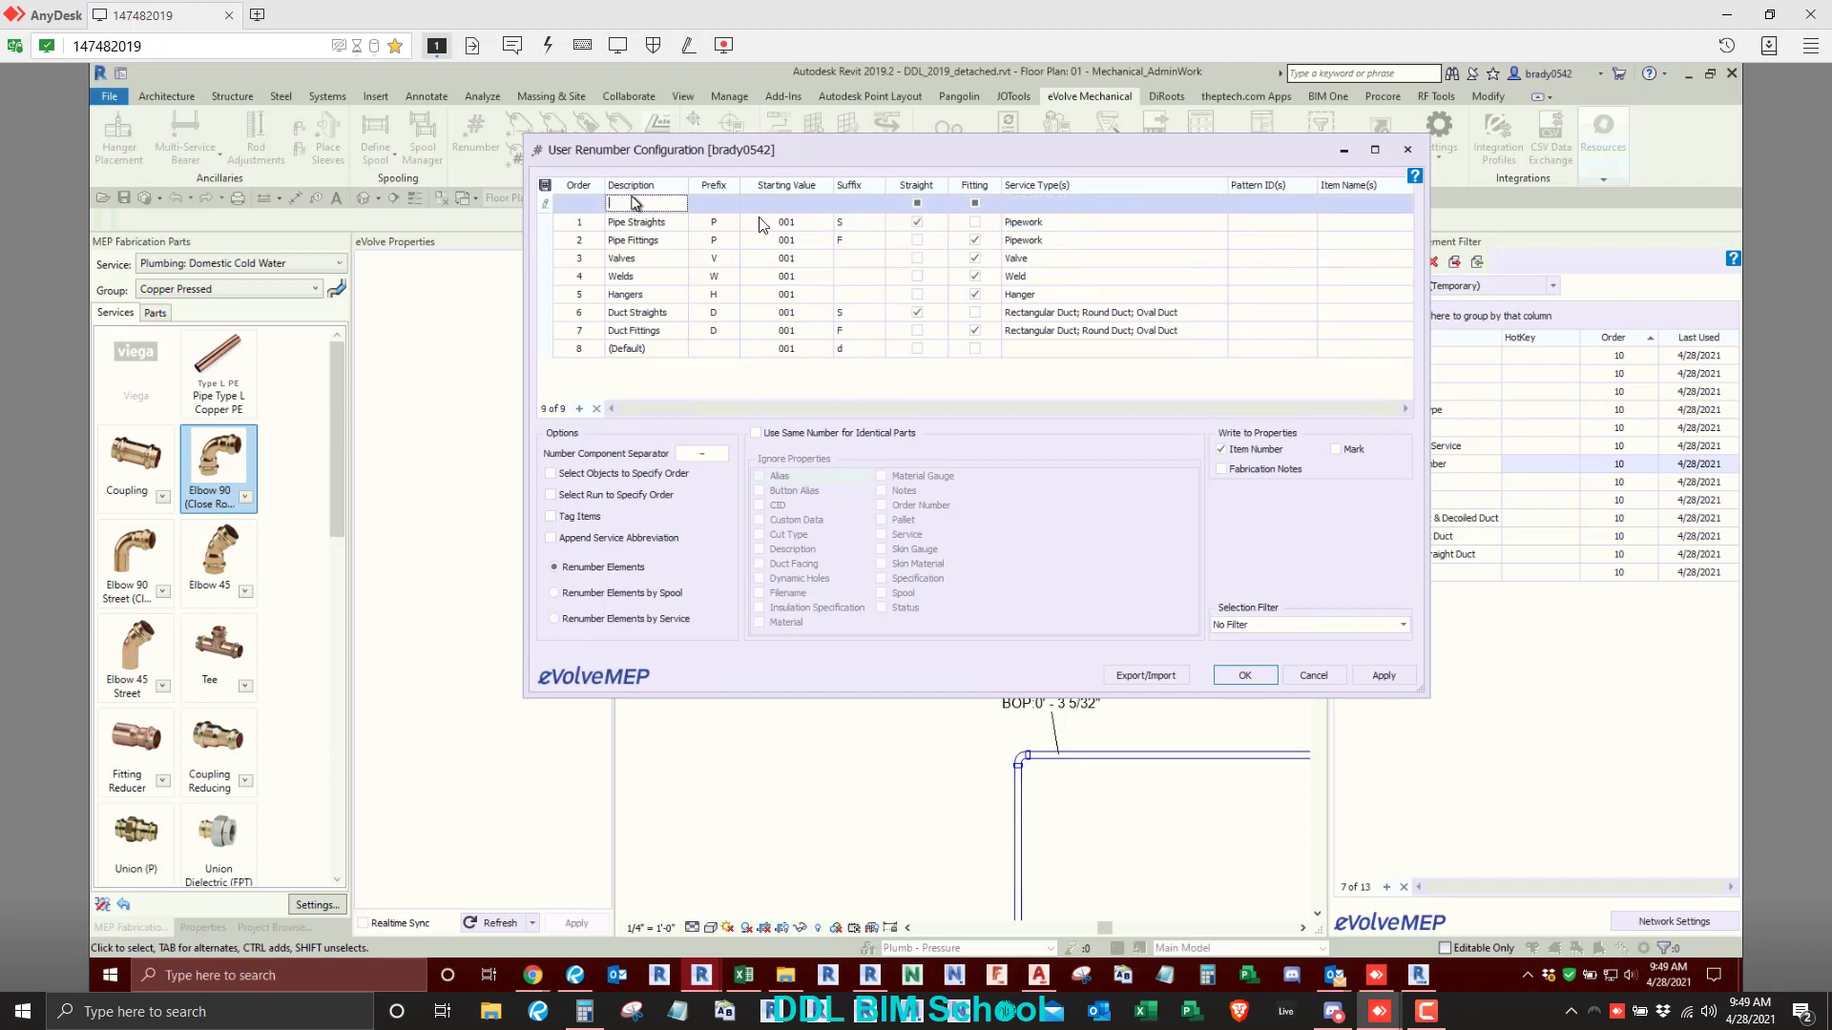
{"action": "left_click", "coordinate": [1407, 150]}
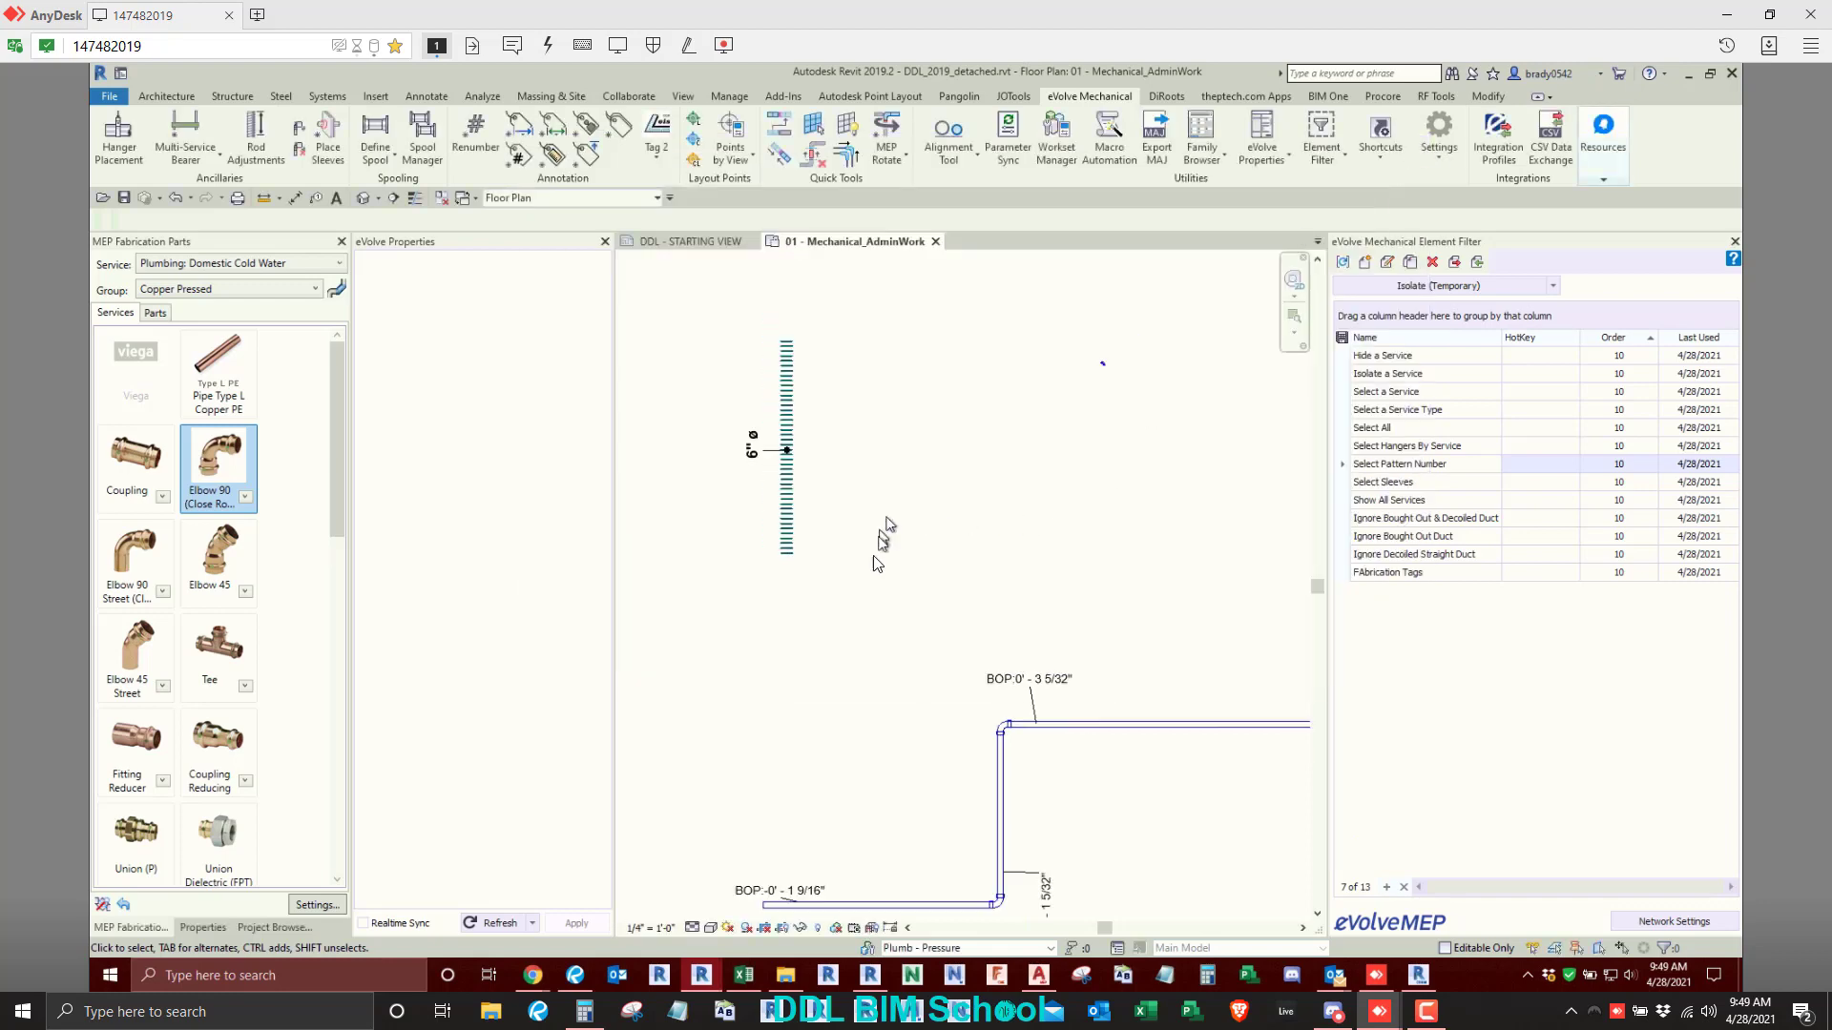
{"action": "scroll", "coordinate": [969, 714], "scroll_direction": "up", "scroll_amount": 10}
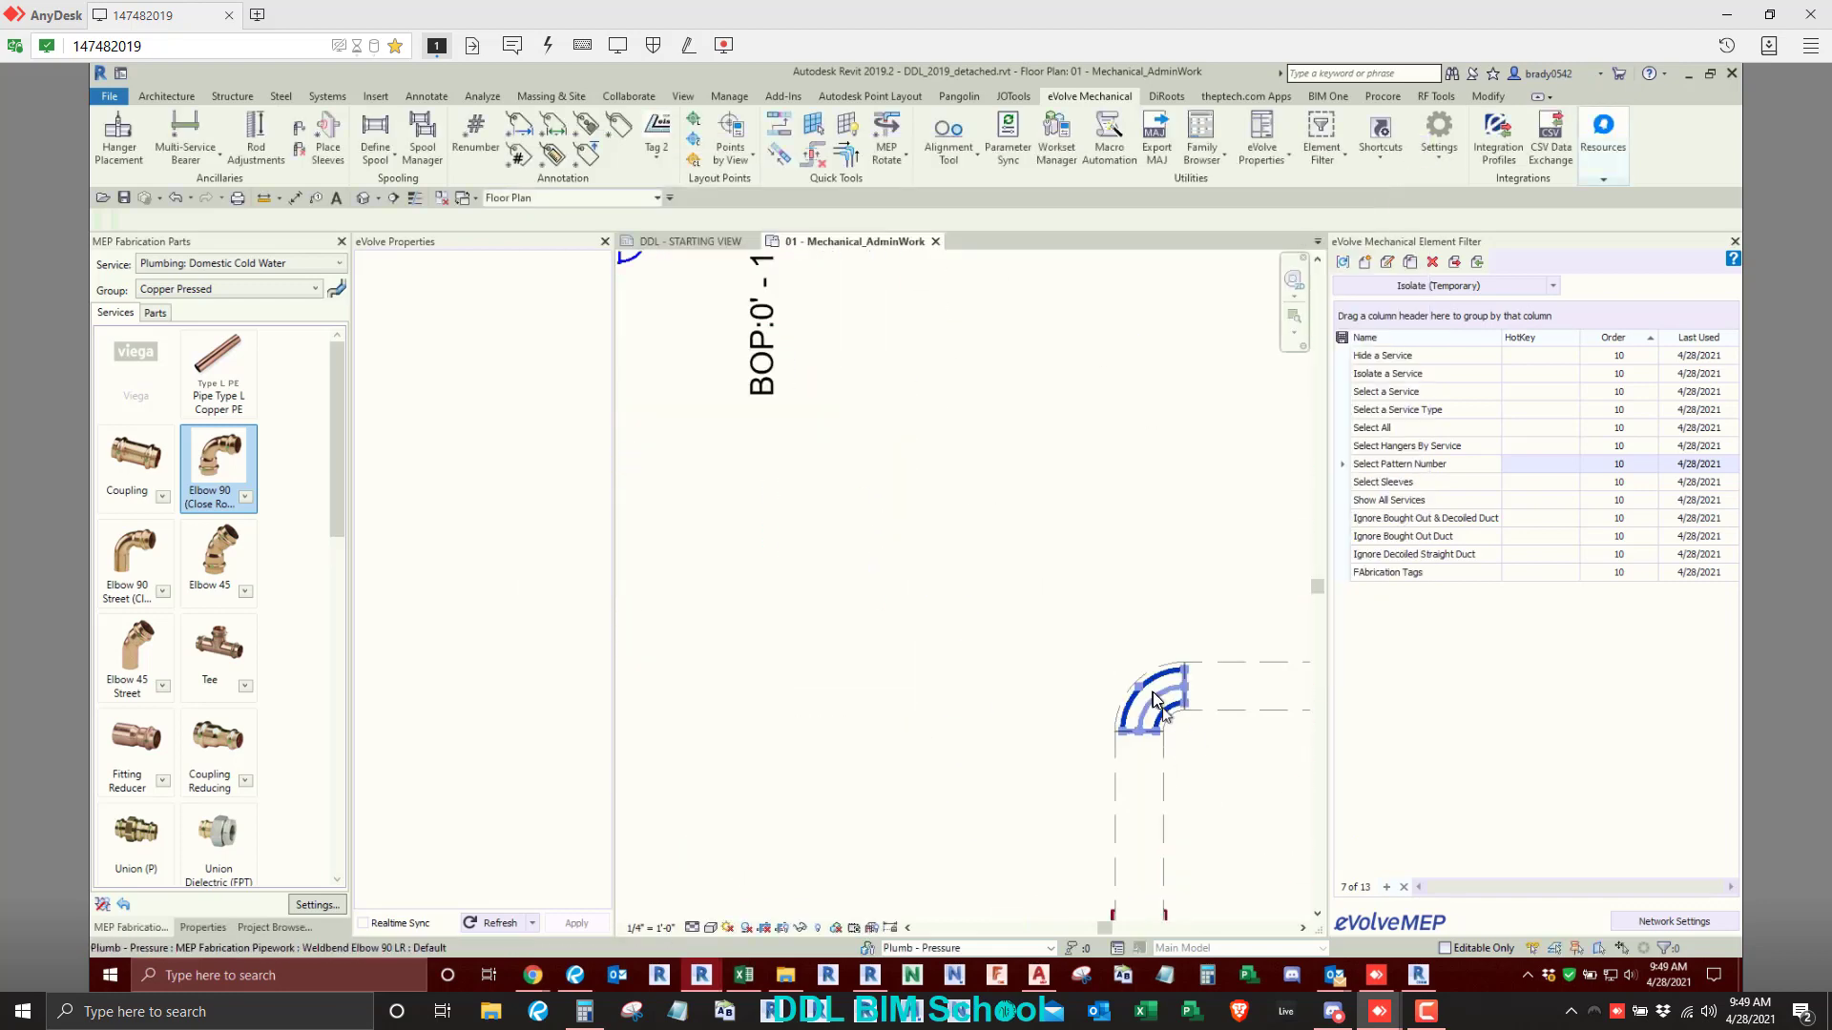
{"action": "left_click", "coordinate": [1154, 699]}
{"action": "key", "text": "Delete"}
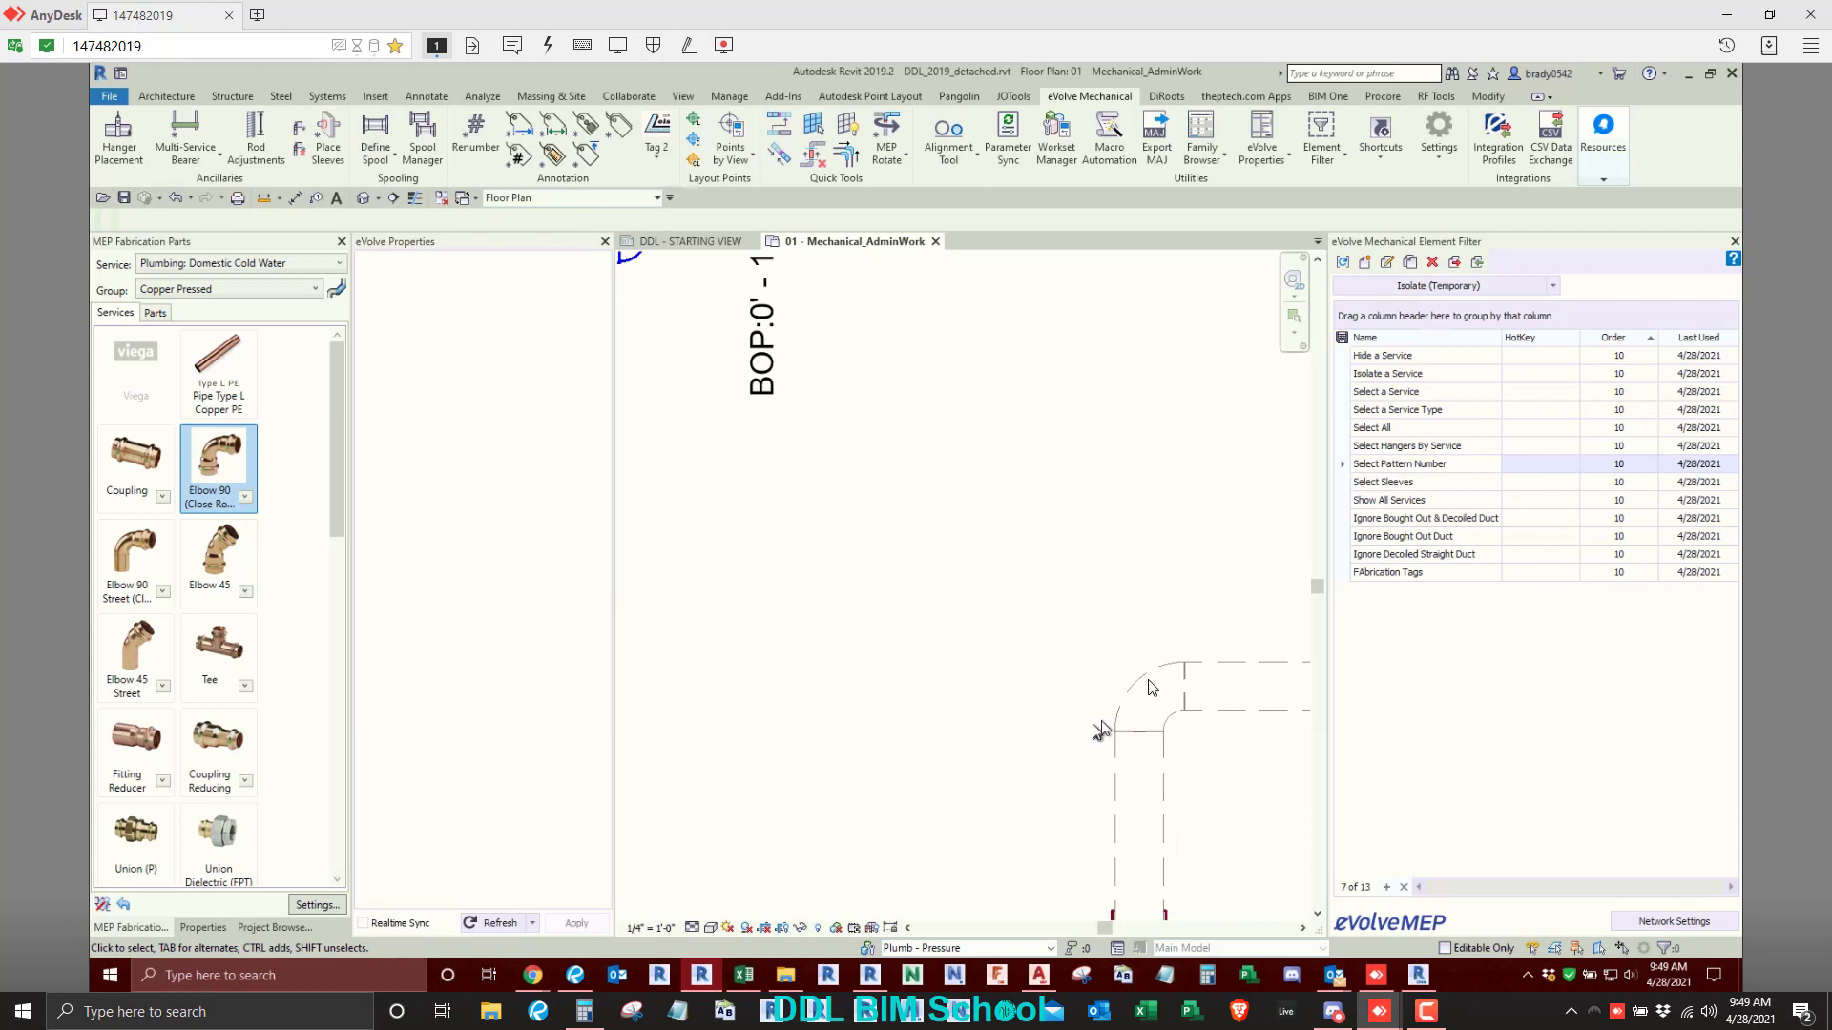
- Examine the eVolve properties of the outer duct run's upper-left square bend, including its pattern number
{"action": "scroll", "coordinate": [883, 653], "scroll_direction": "down", "scroll_amount": 4}
{"action": "middle_click_drag", "start_coordinate": [879, 679], "coordinate": [1407, 727]}
{"action": "middle_click_drag", "start_coordinate": [939, 665], "coordinate": [1321, 739]}
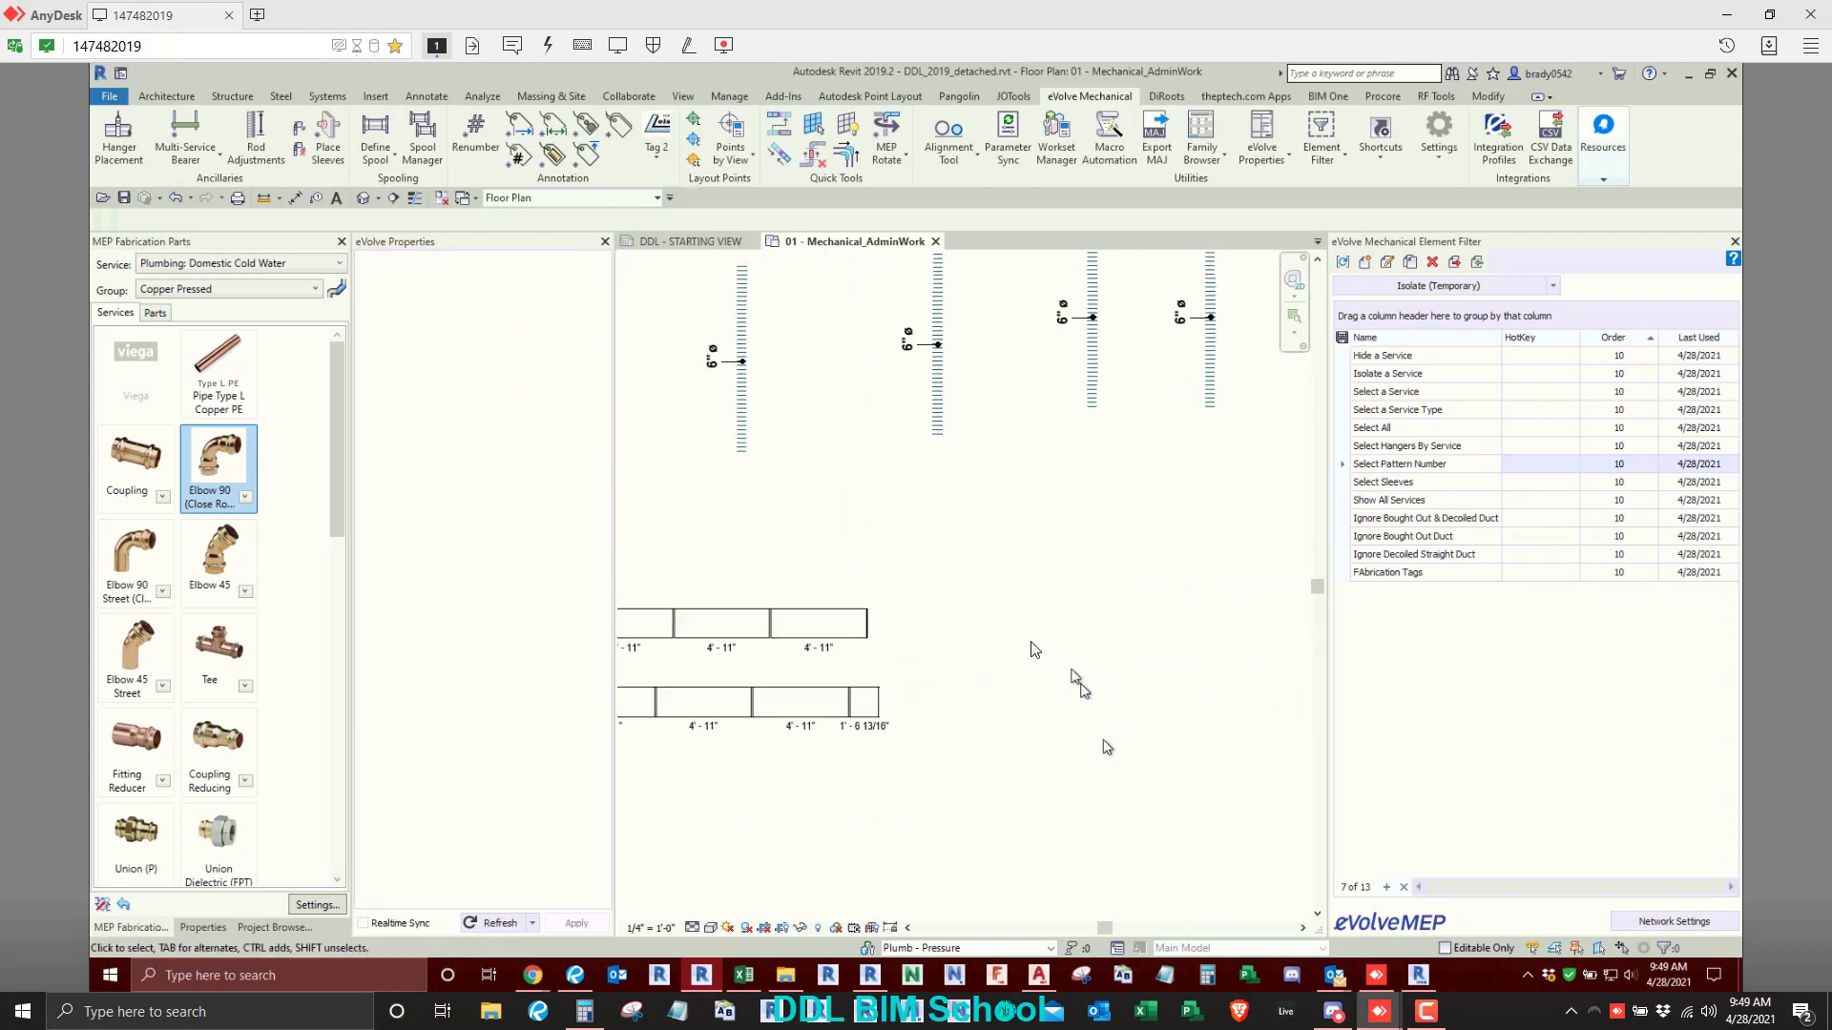
{"action": "scroll", "coordinate": [1036, 649], "scroll_direction": "down", "scroll_amount": 2}
{"action": "middle_click_drag", "start_coordinate": [829, 691], "coordinate": [1284, 703]}
{"action": "scroll", "coordinate": [938, 677], "scroll_direction": "up", "scroll_amount": 3}
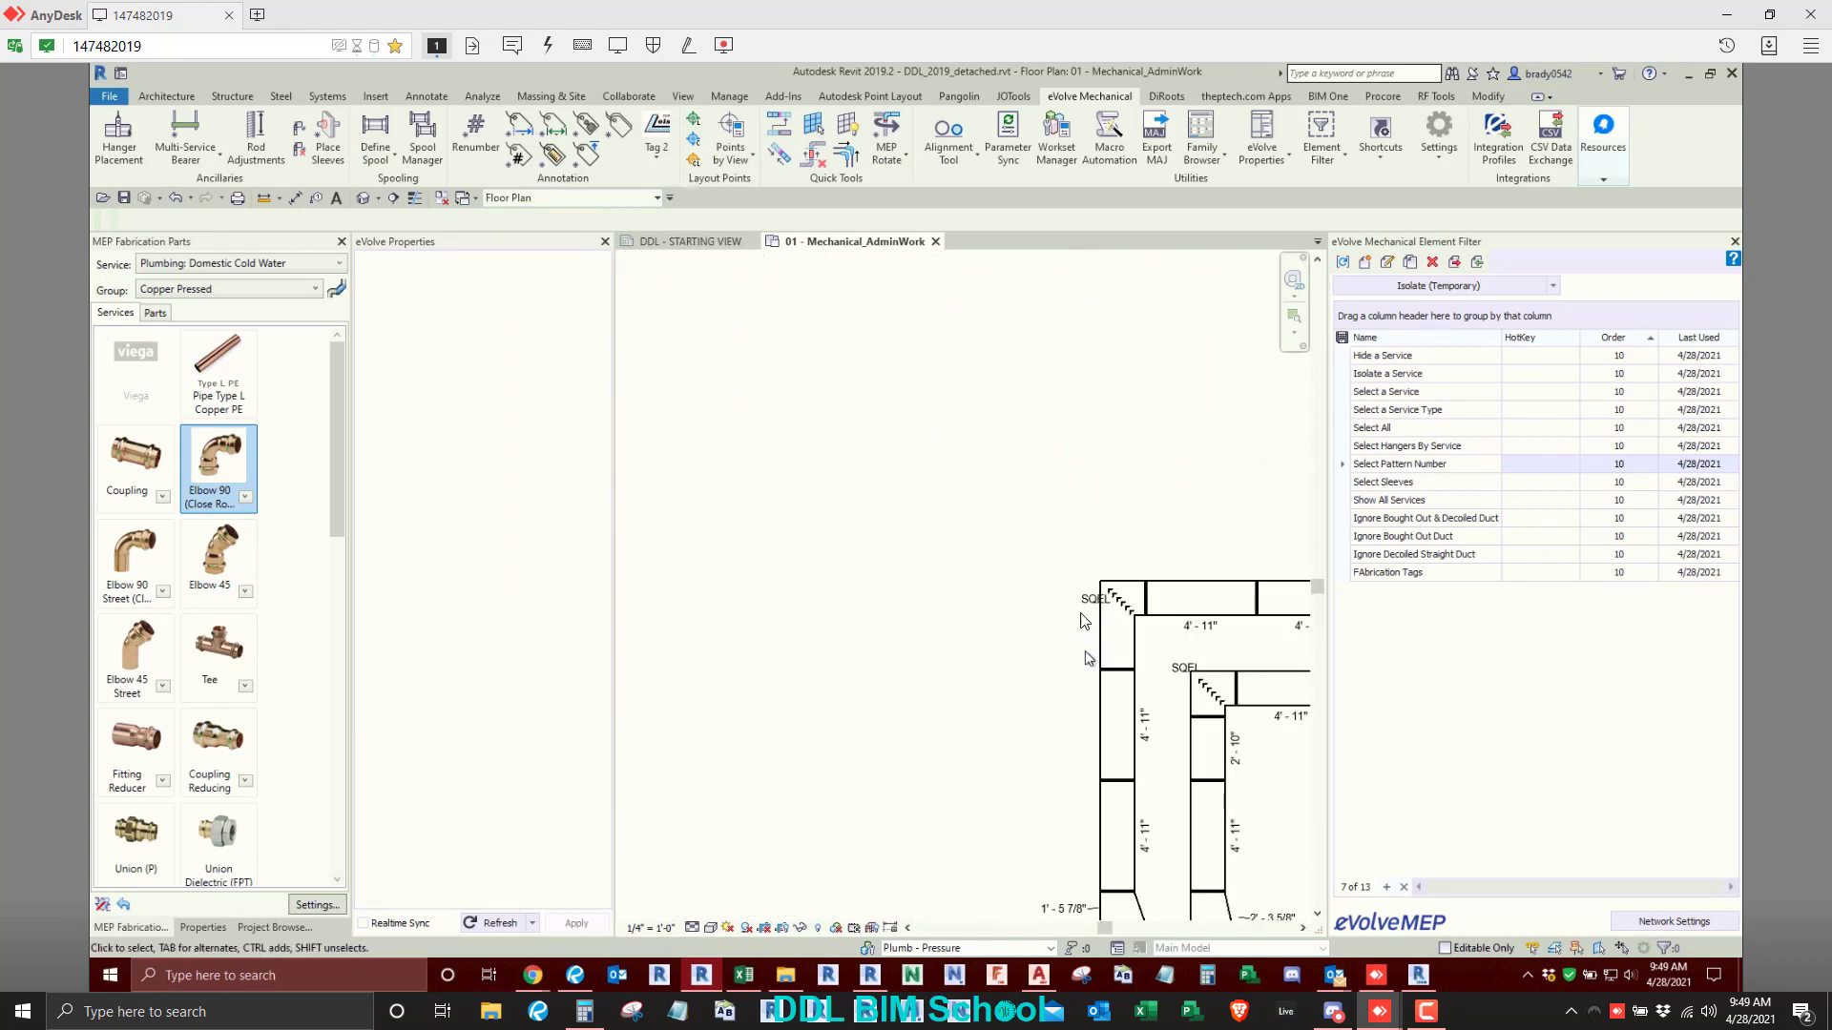
{"action": "scroll", "coordinate": [1085, 621], "scroll_direction": "up", "scroll_amount": 3}
{"action": "left_click", "coordinate": [1135, 620]}
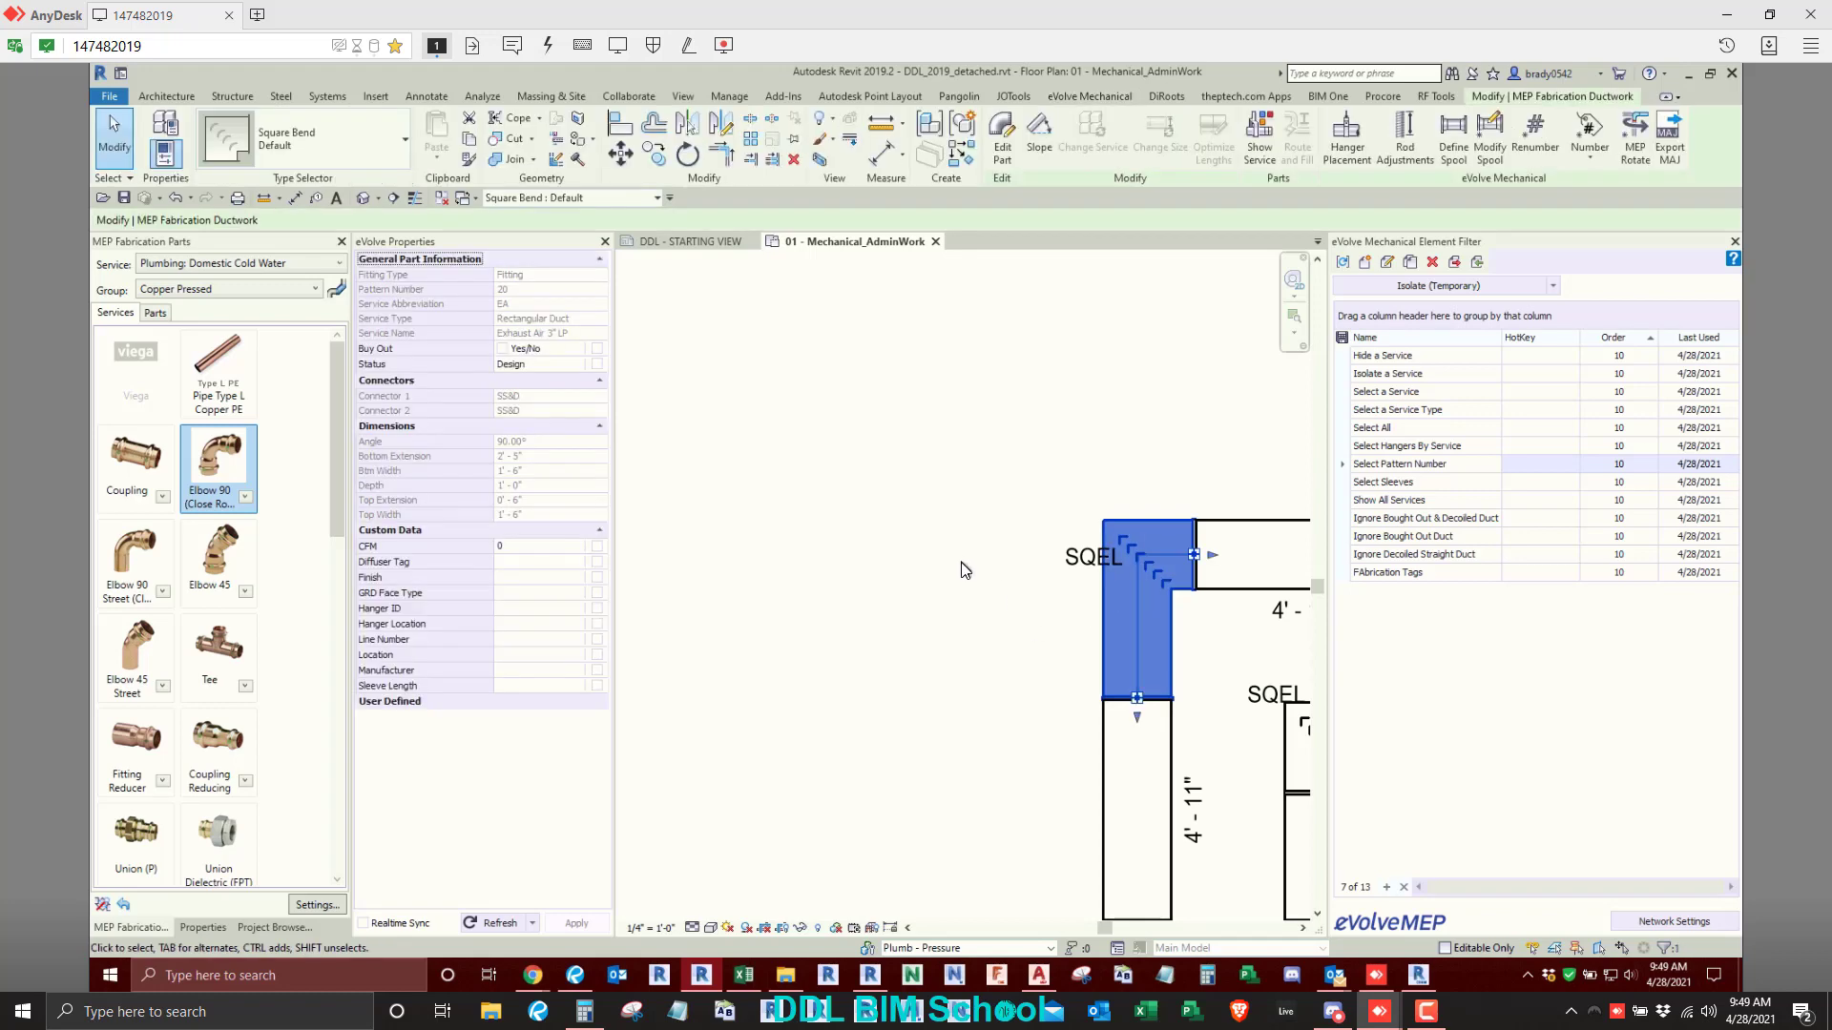
{"action": "left_click", "coordinate": [839, 393]}
{"action": "scroll", "coordinate": [864, 401], "scroll_direction": "down", "scroll_amount": 3}
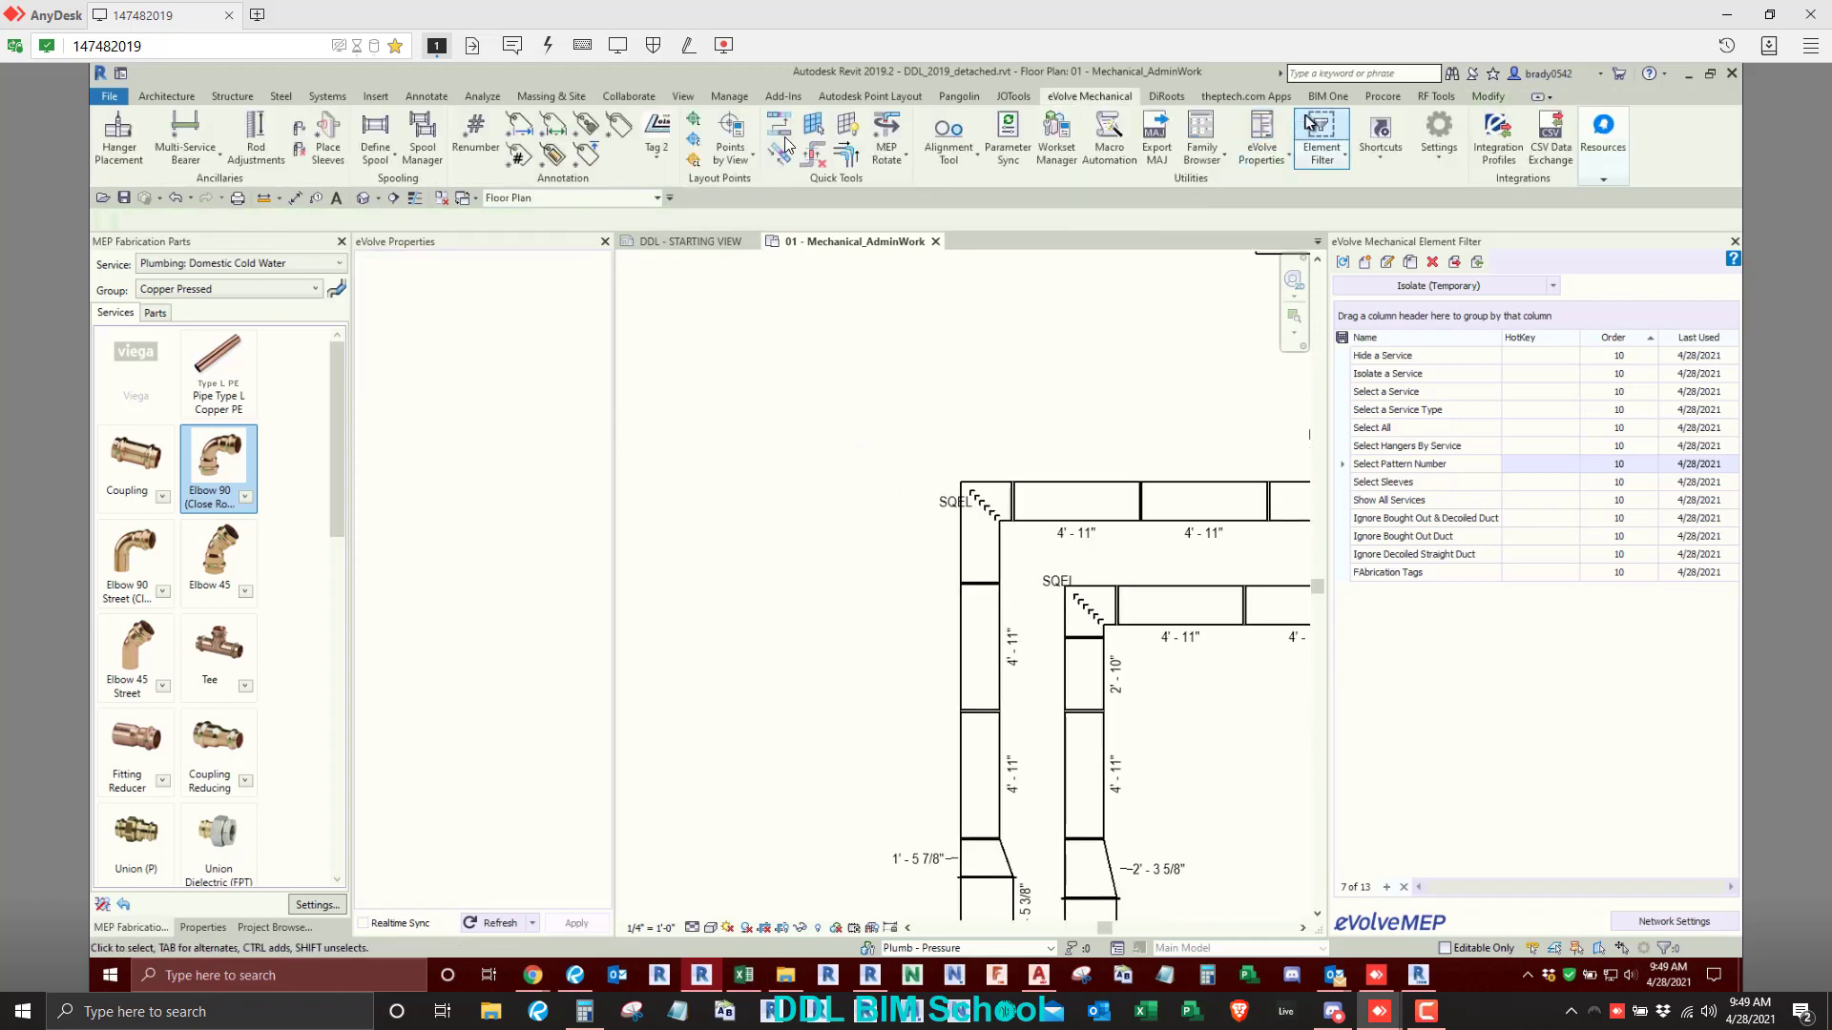
- Add a Square Bends fitting row to the eVolve Renumber configuration with prefix SQEL, starting value 10000 and suffix Fitting
{"action": "left_click", "coordinate": [475, 133]}
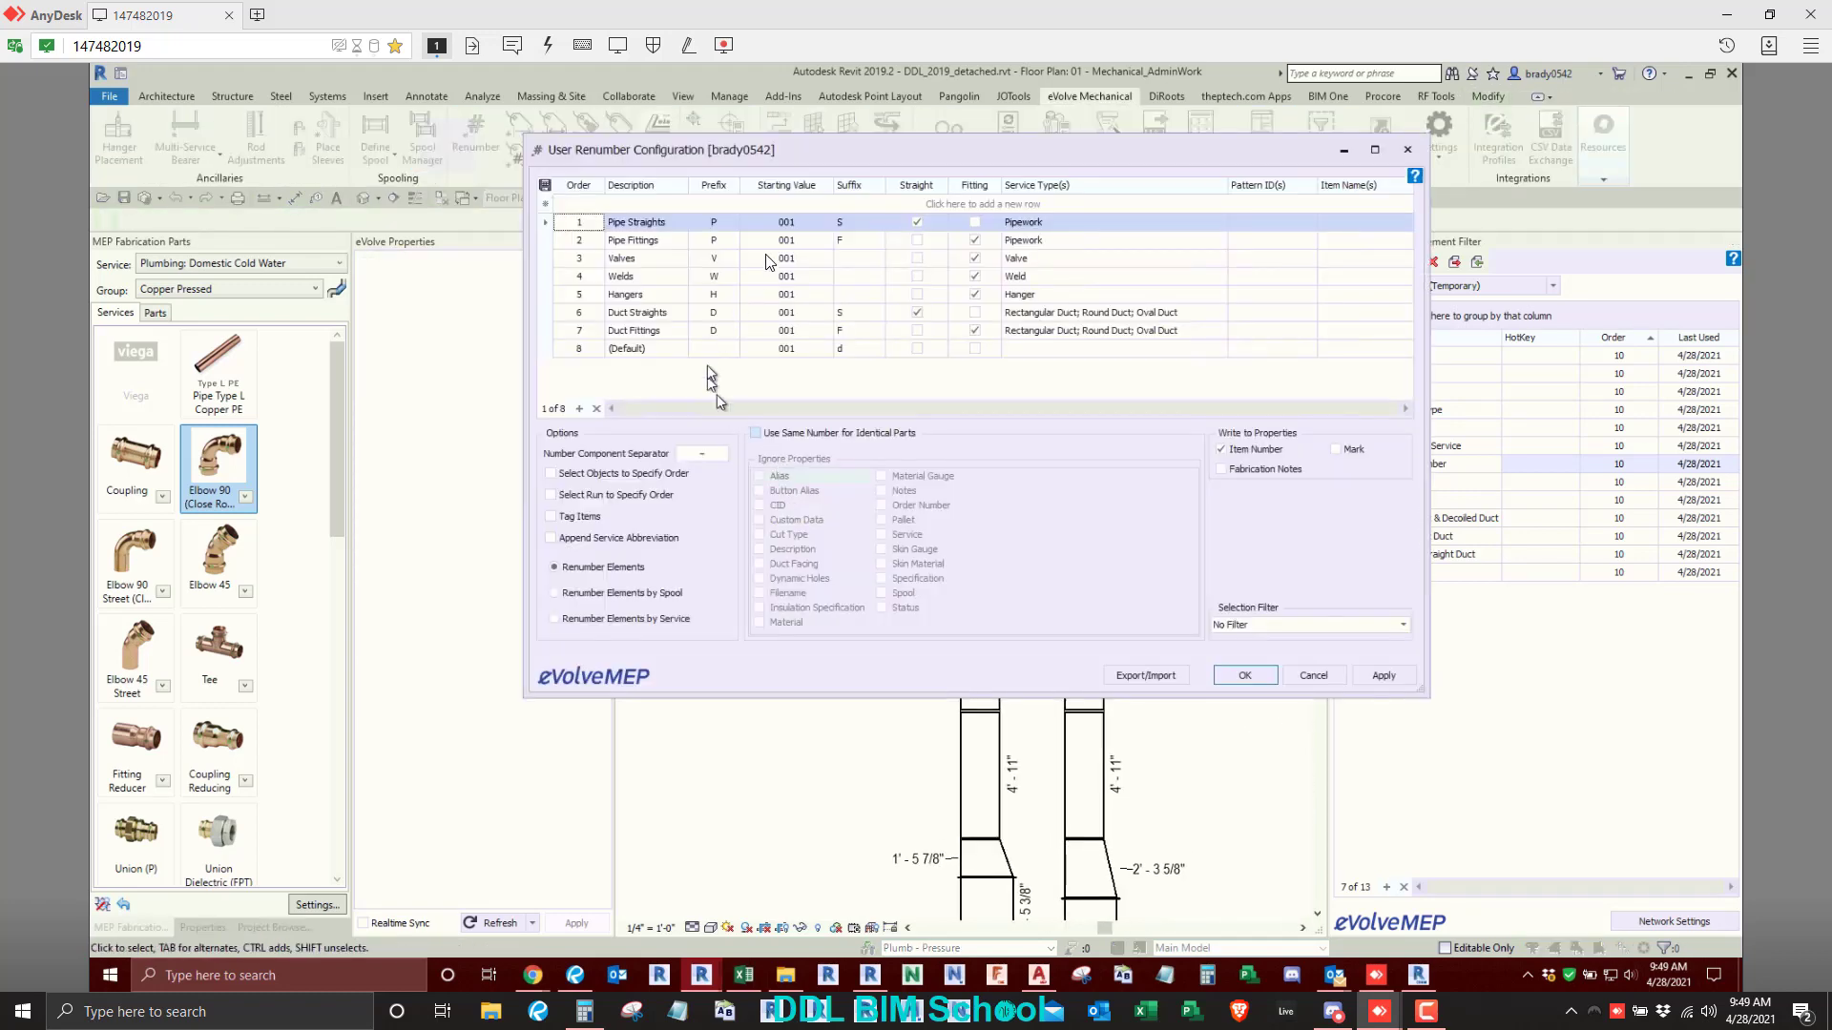
{"action": "left_click", "coordinate": [966, 204]}
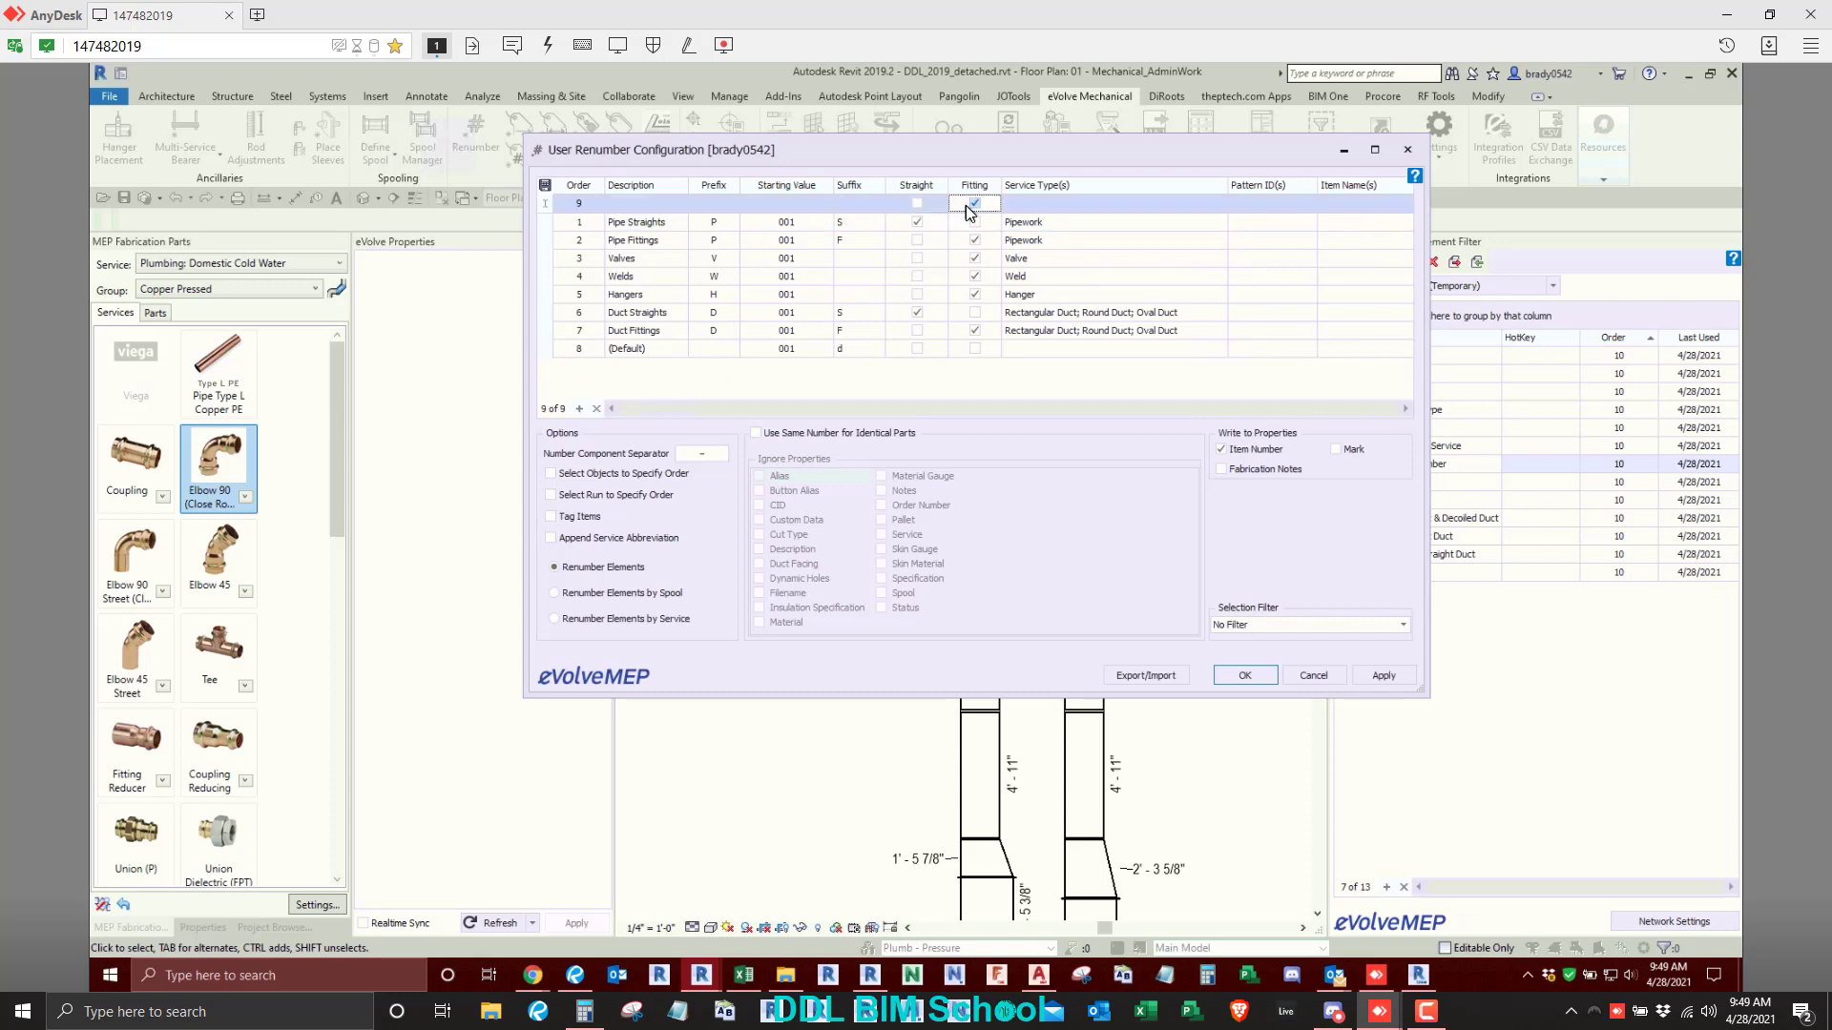
{"action": "left_click", "coordinate": [635, 201]}
{"action": "key", "text": "Caps_Lock"}
{"action": "type", "text": "Square Bends"}
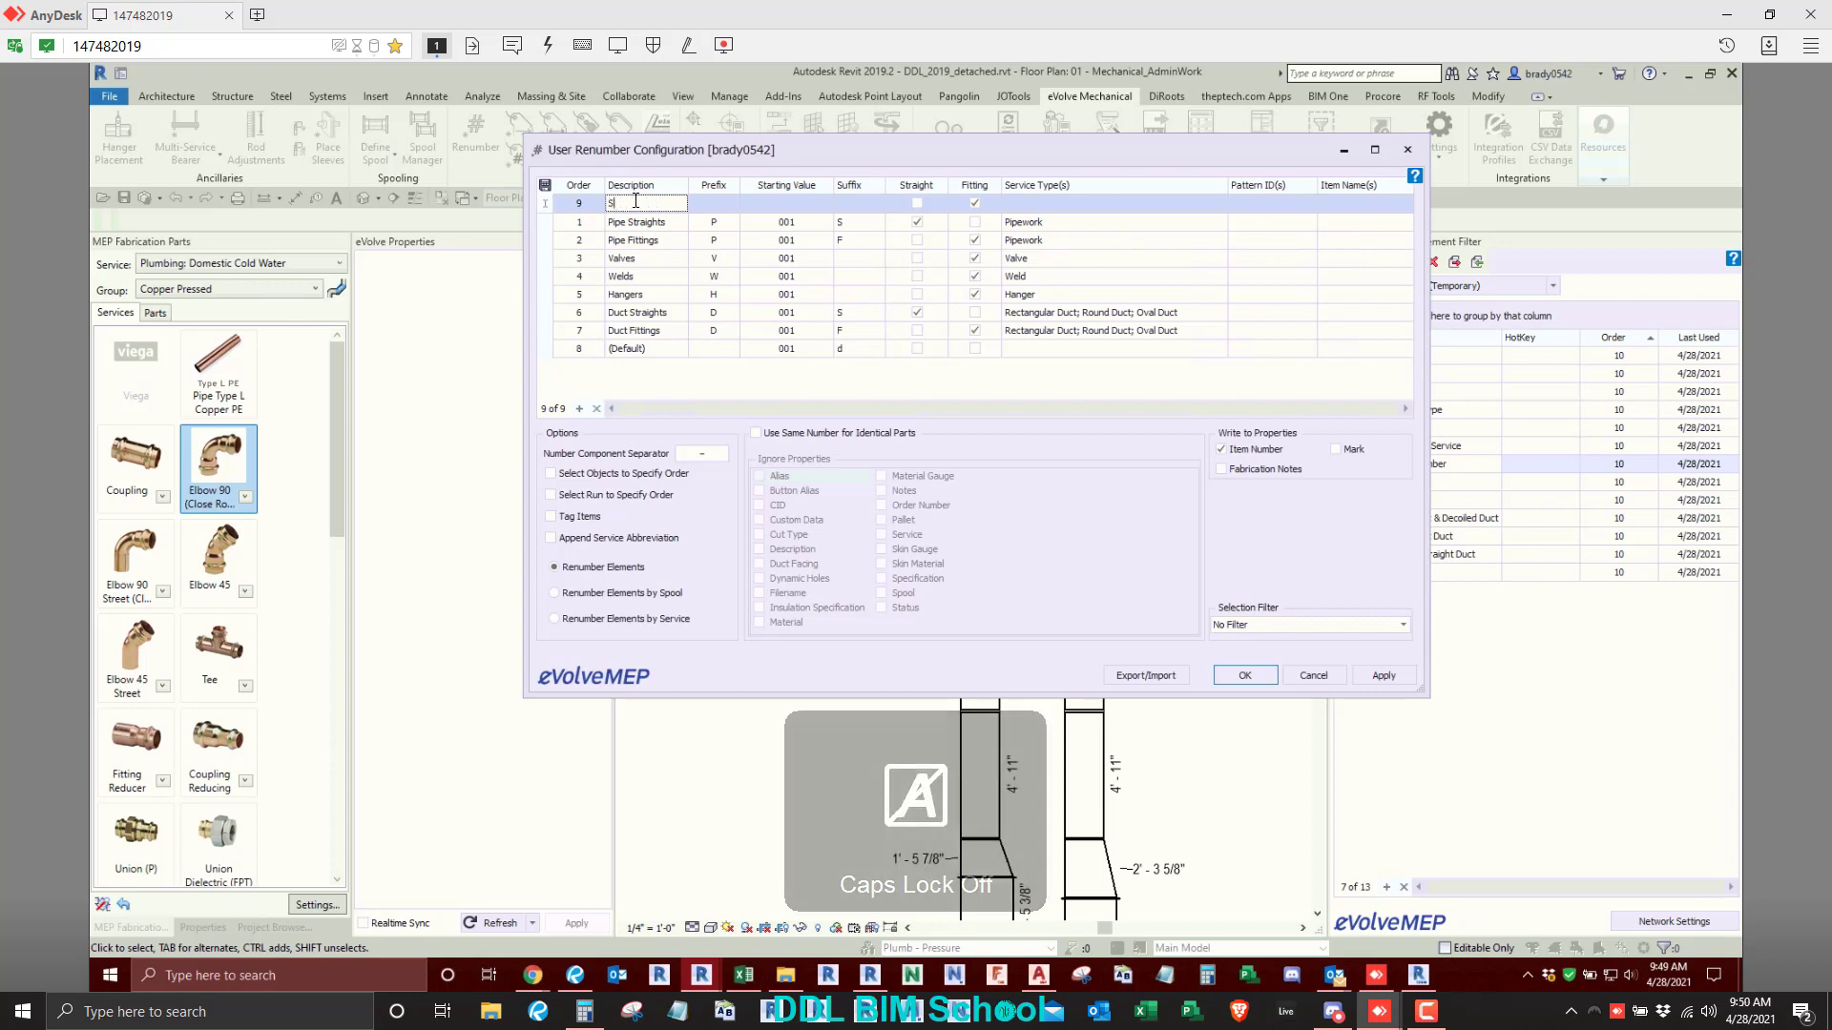
{"action": "left_click", "coordinate": [706, 204]}
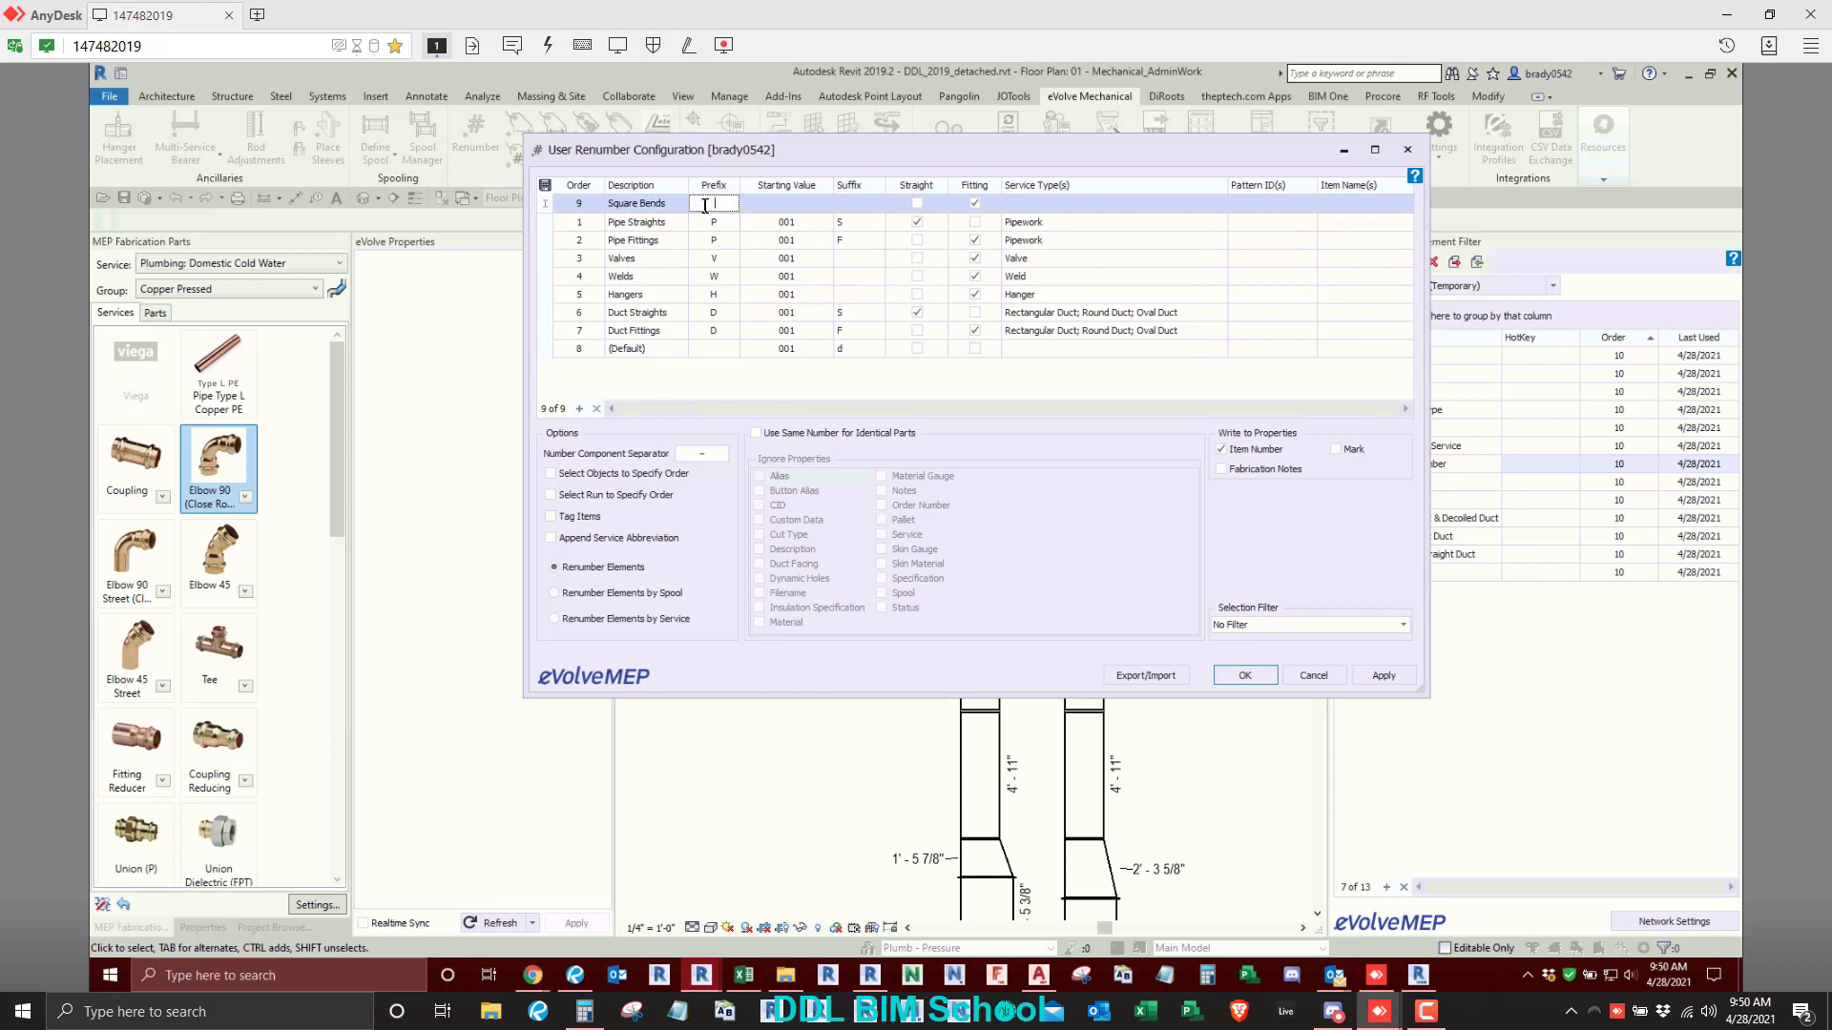
{"action": "left_click", "coordinate": [821, 210]}
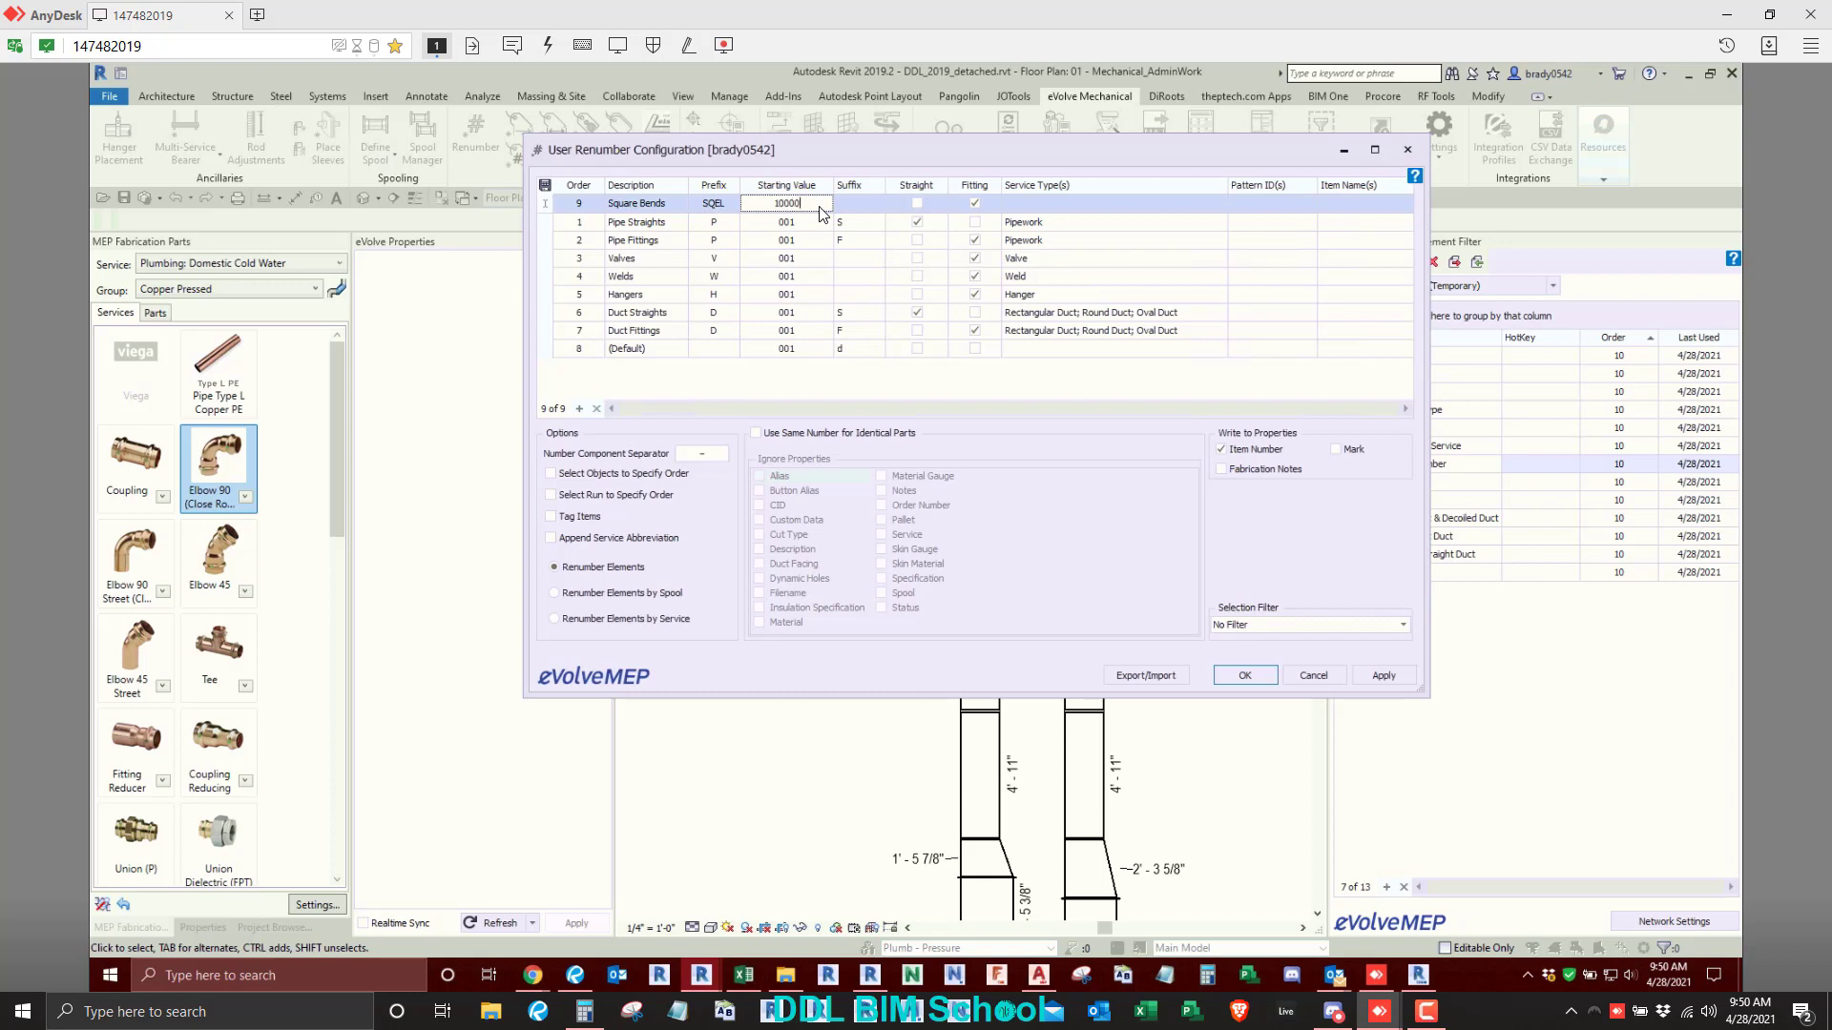
{"action": "left_click", "coordinate": [856, 204]}
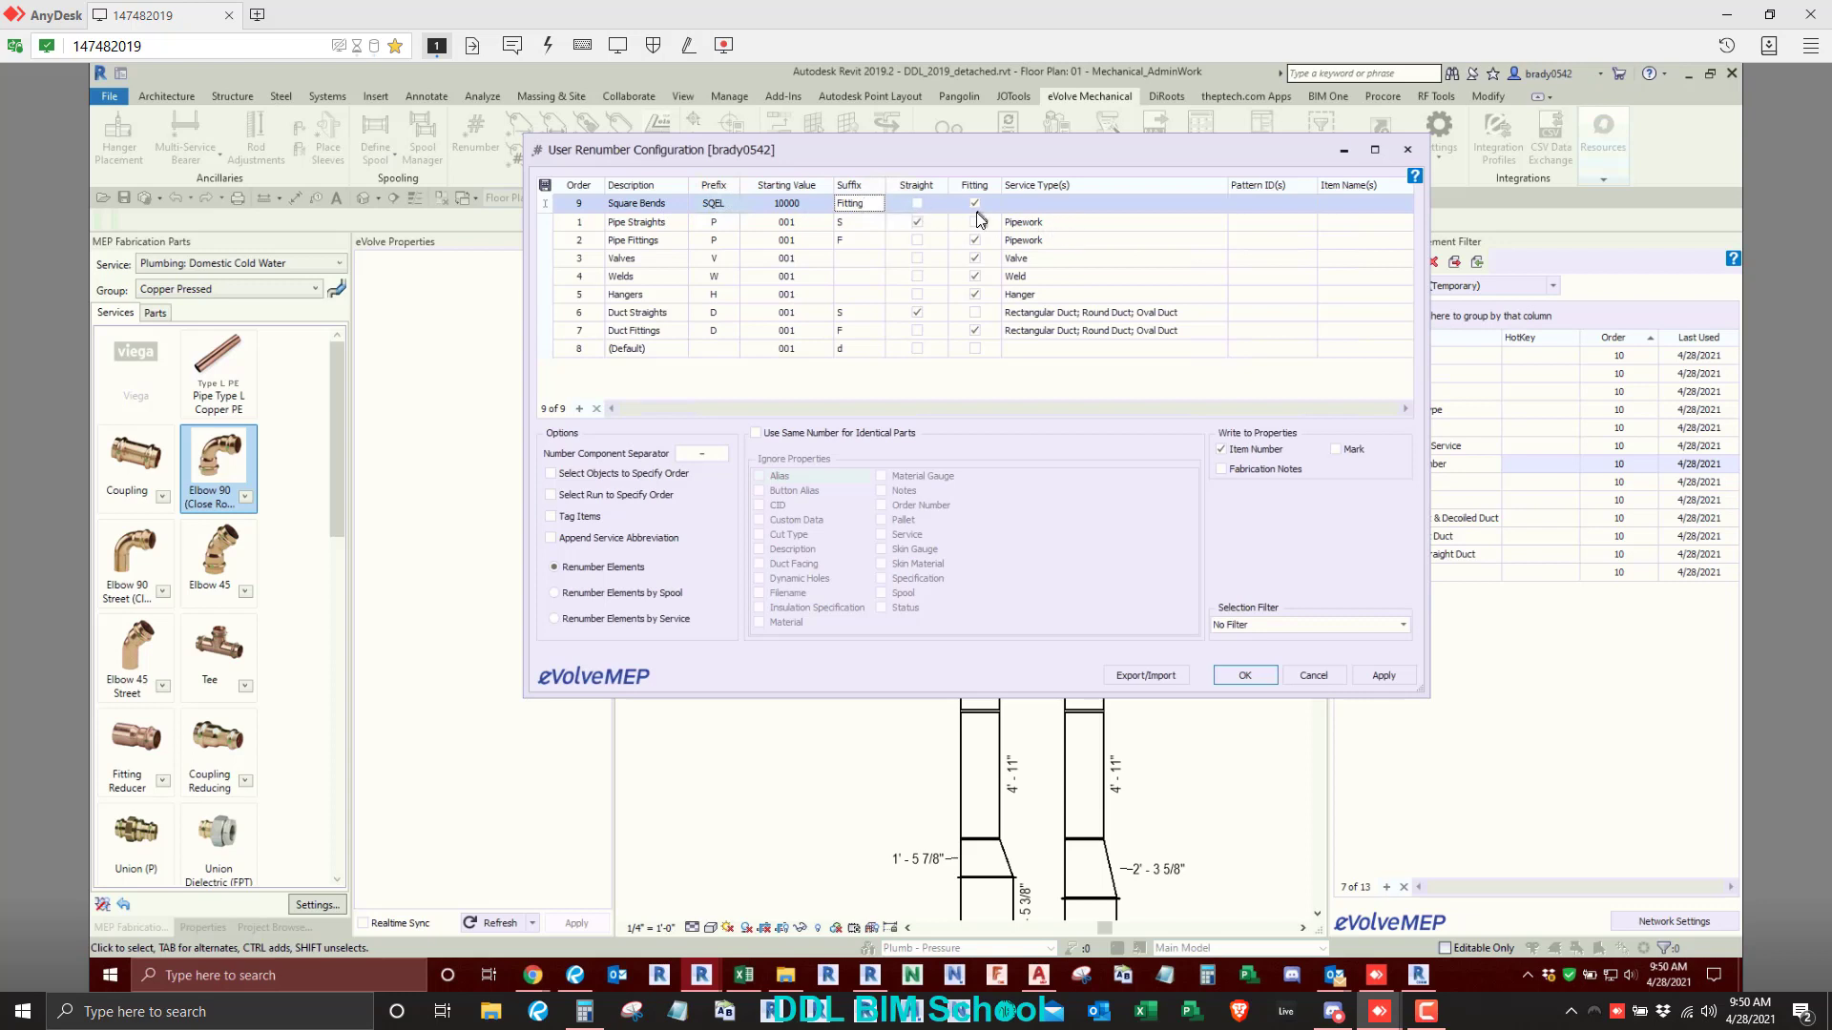
- Set the Square Bends row's service type to Rectangular Duct, pattern ID to 20 and item name to Square Bend, and apply the configuration
{"action": "left_click", "coordinate": [1044, 204]}
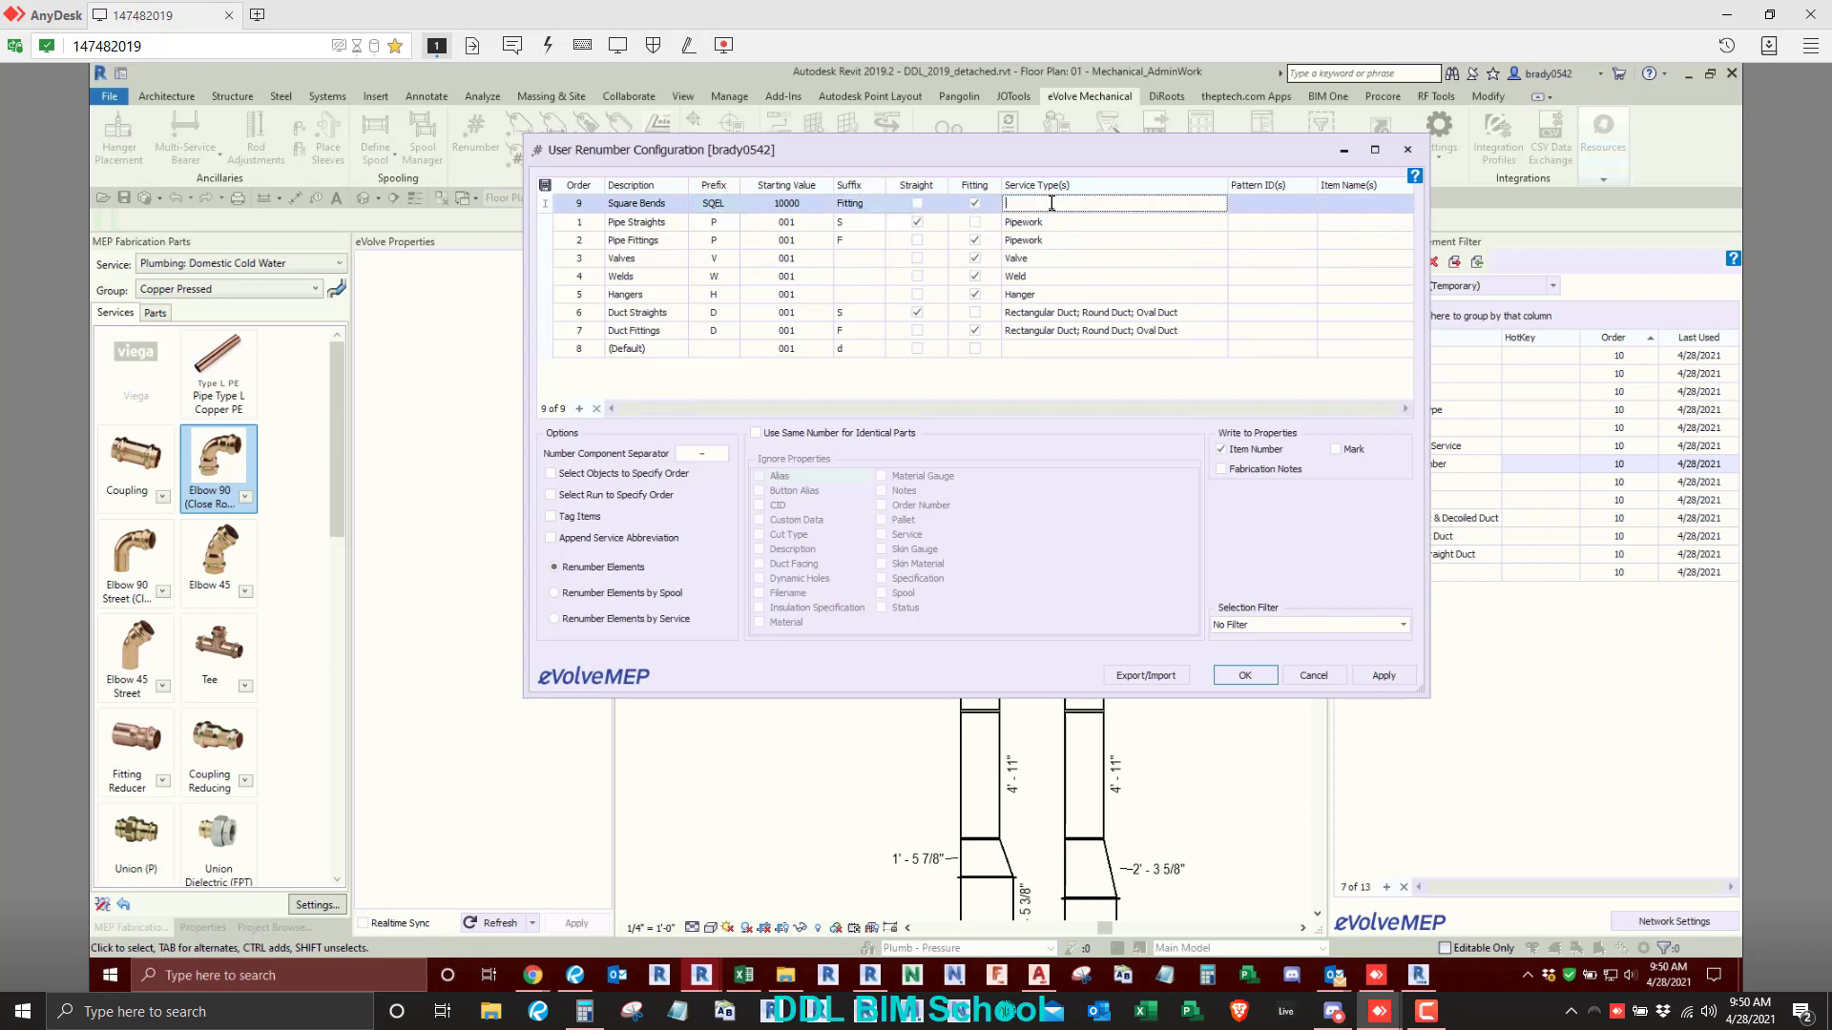
{"action": "left_click", "coordinate": [1077, 312]}
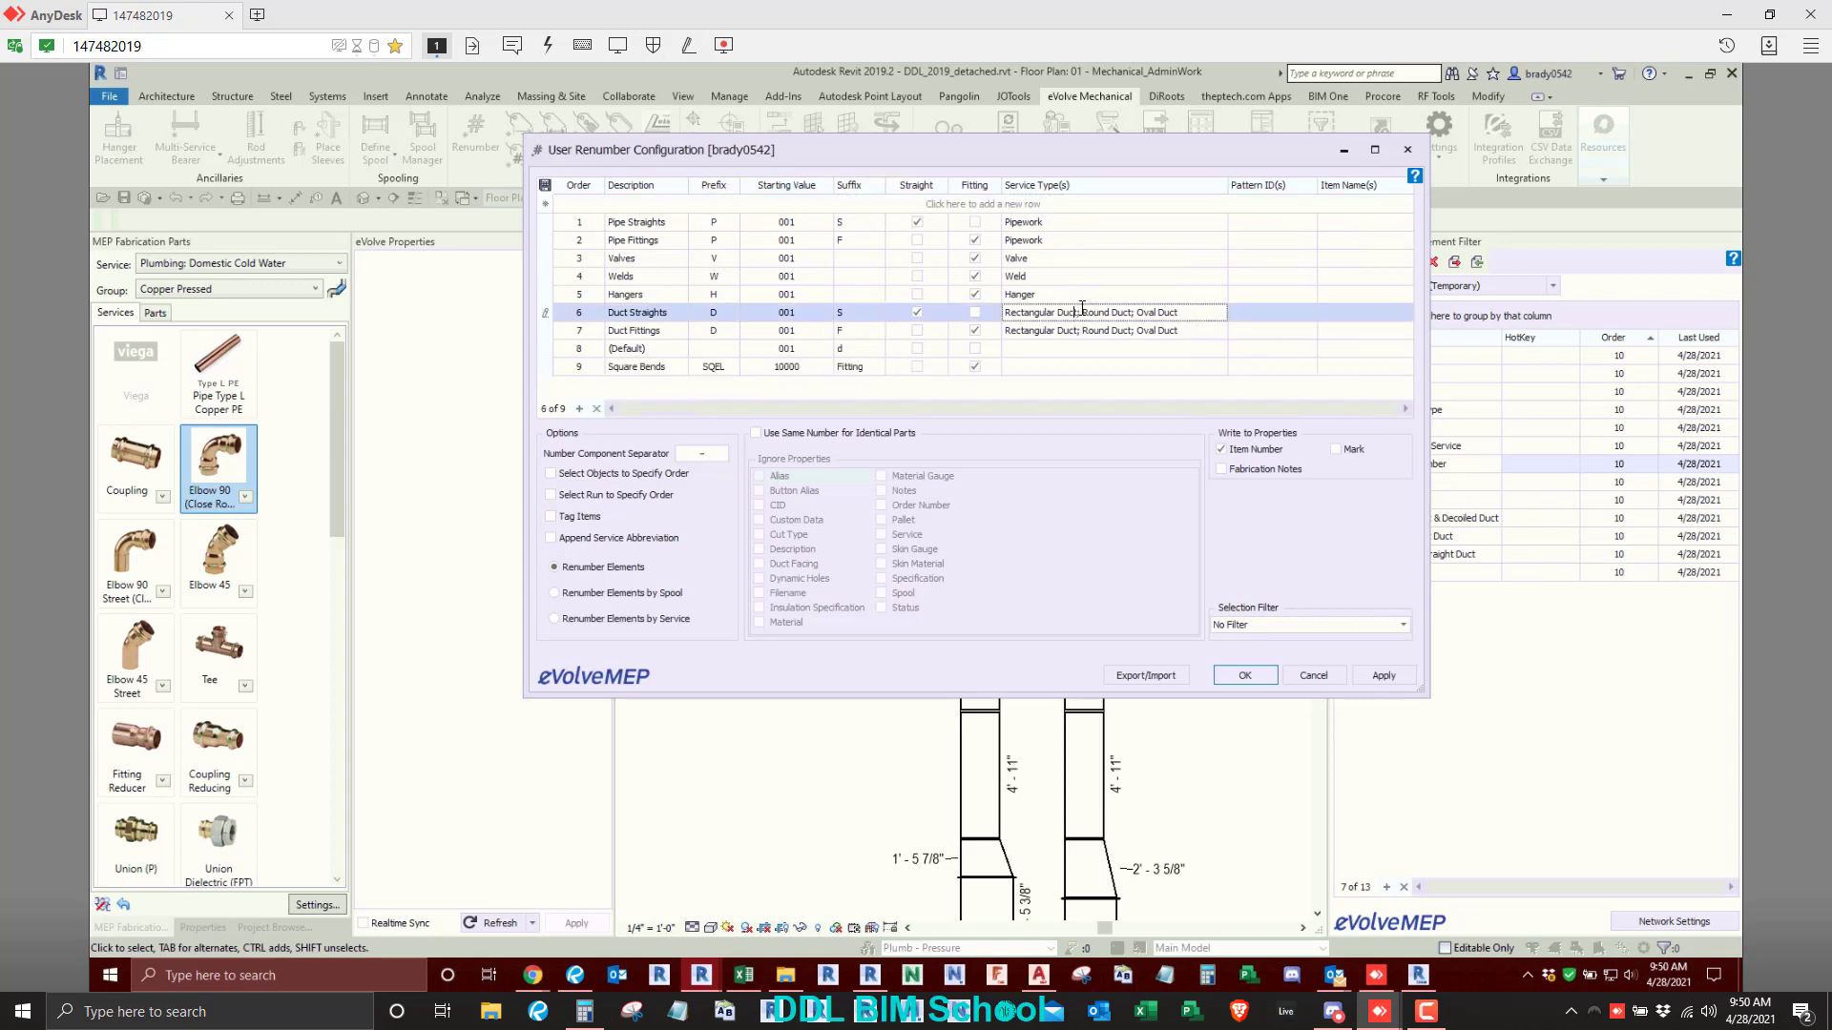
{"action": "left_click_drag", "start_coordinate": [1081, 308], "coordinate": [998, 310]}
{"action": "left_click", "coordinate": [1028, 366]}
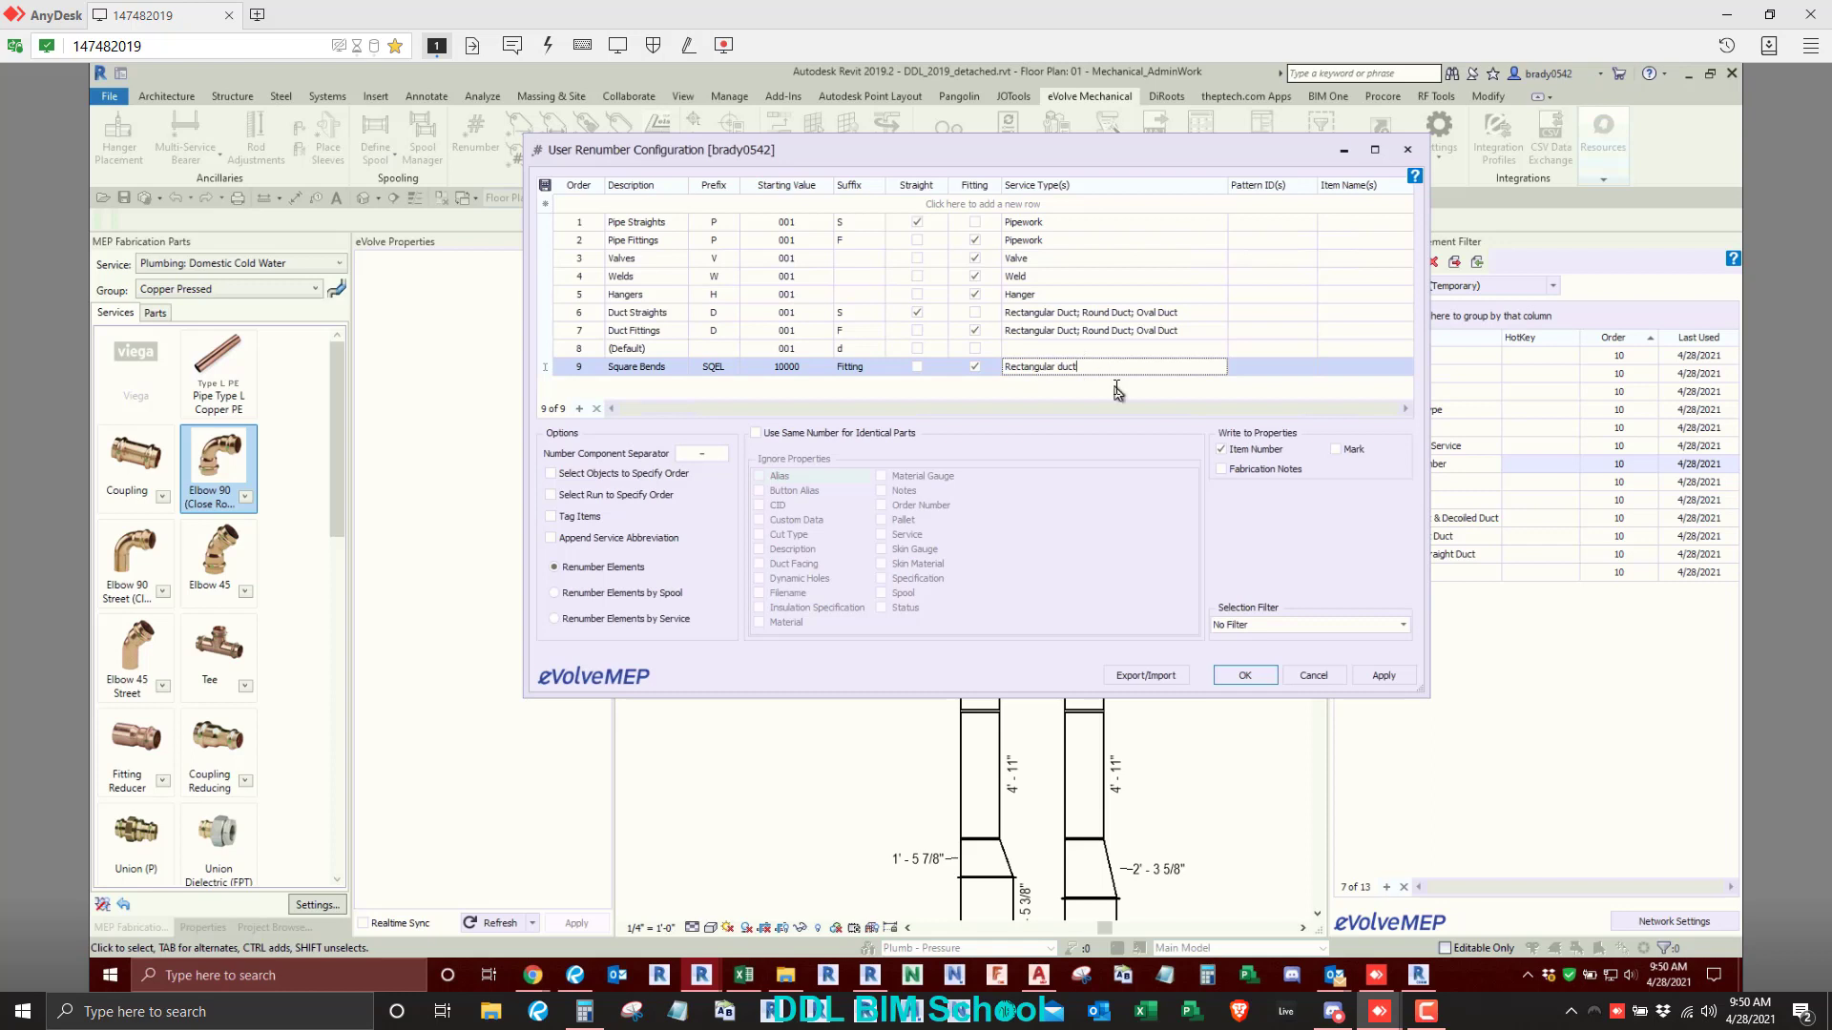
{"action": "type", "text": "Duc"}
{"action": "left_click", "coordinate": [1265, 369]}
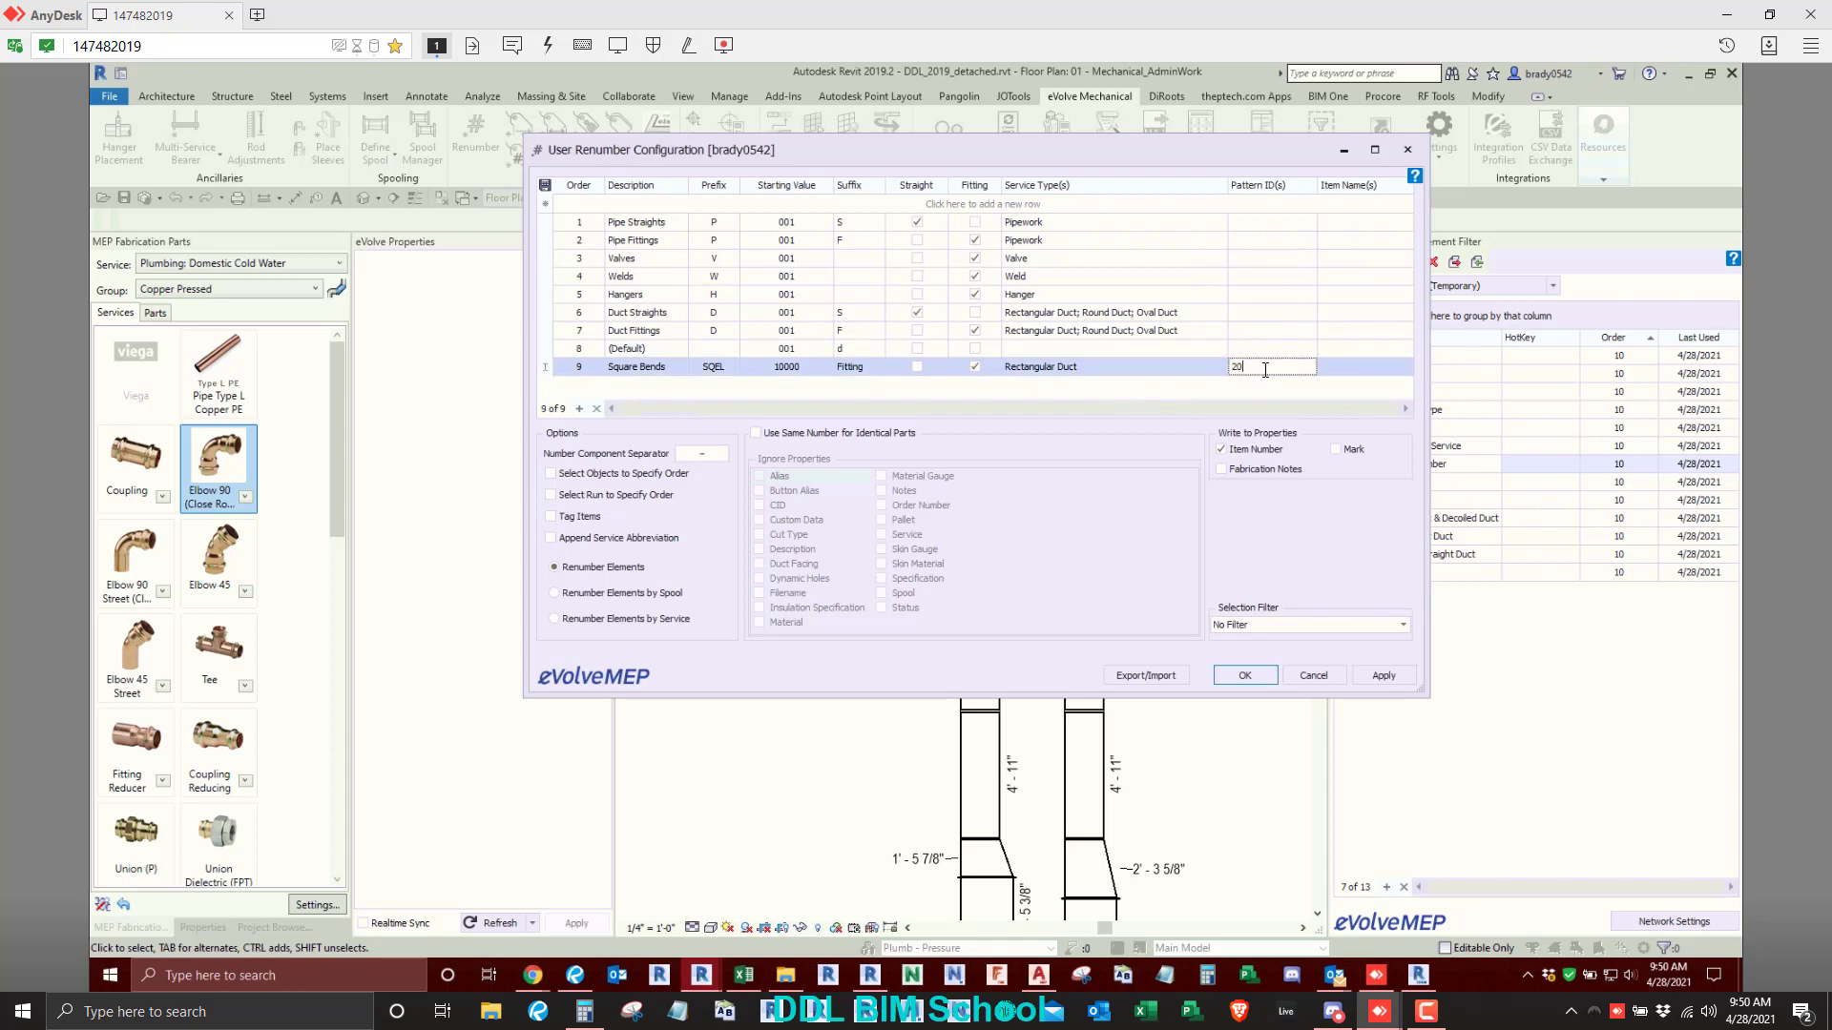
{"action": "left_click", "coordinate": [1354, 365]}
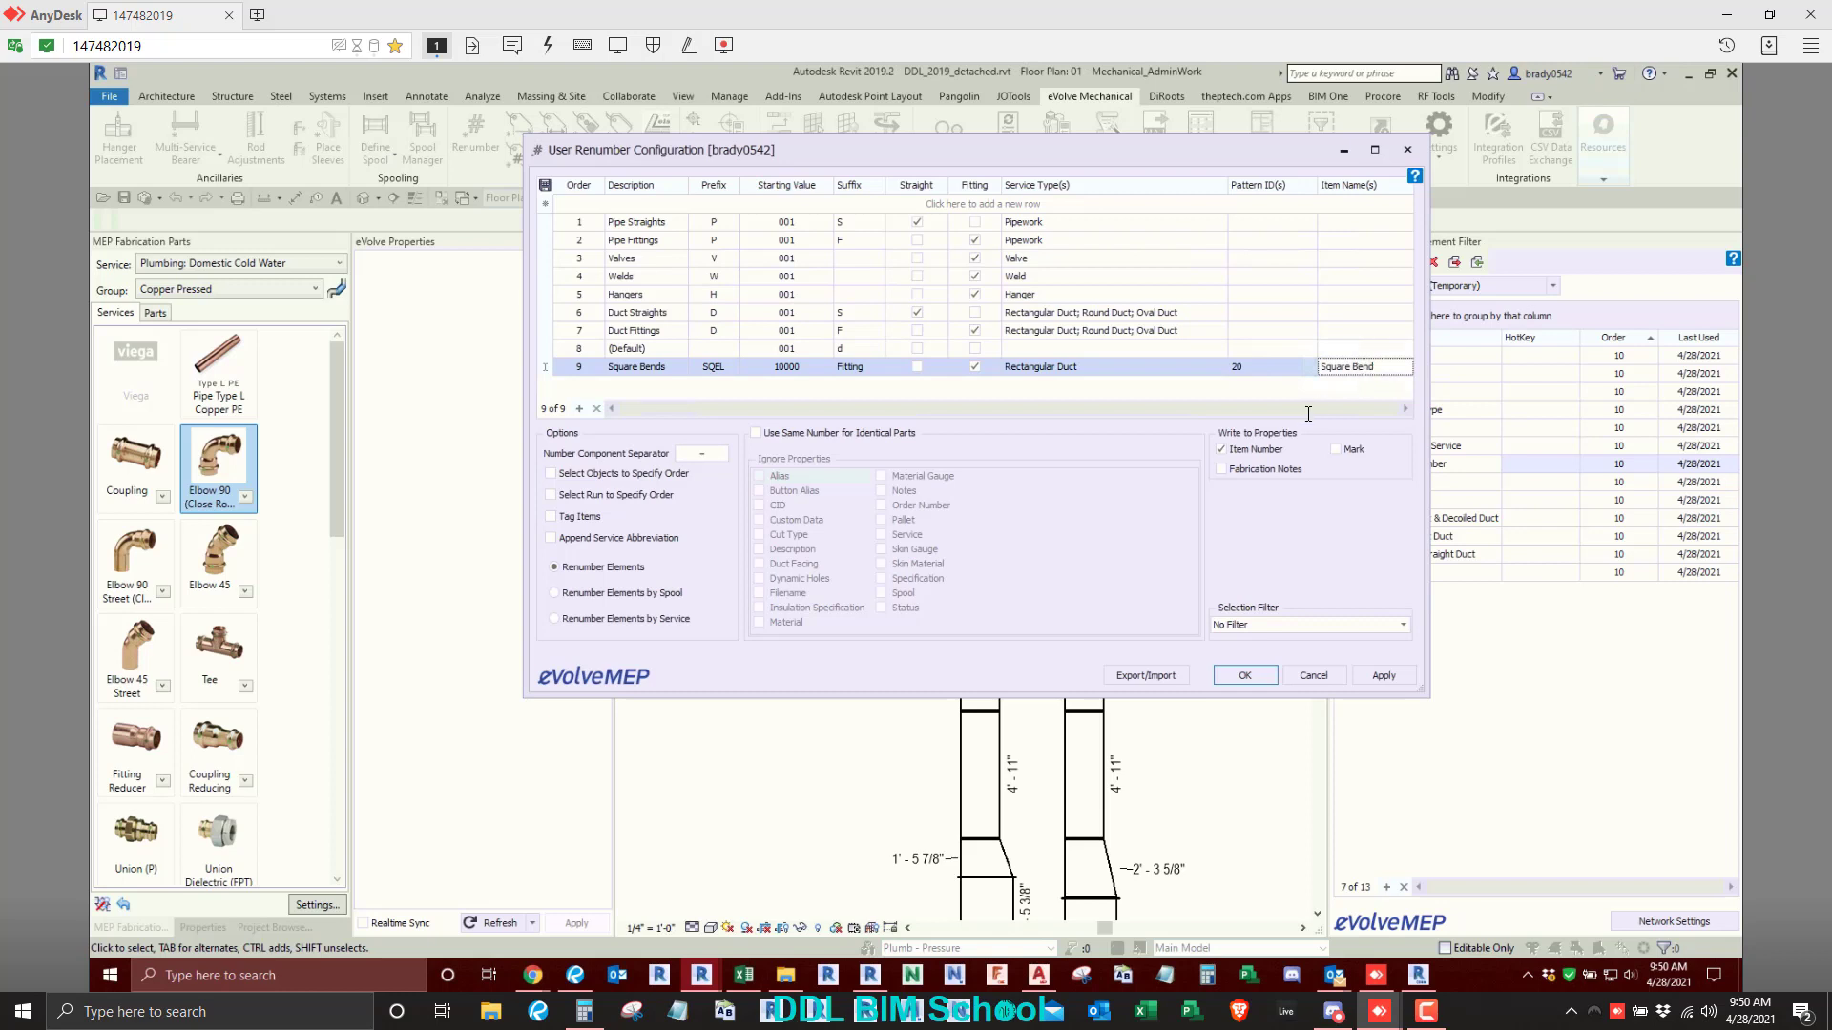
{"action": "left_click", "coordinate": [1261, 397]}
{"action": "left_click", "coordinate": [1382, 676]}
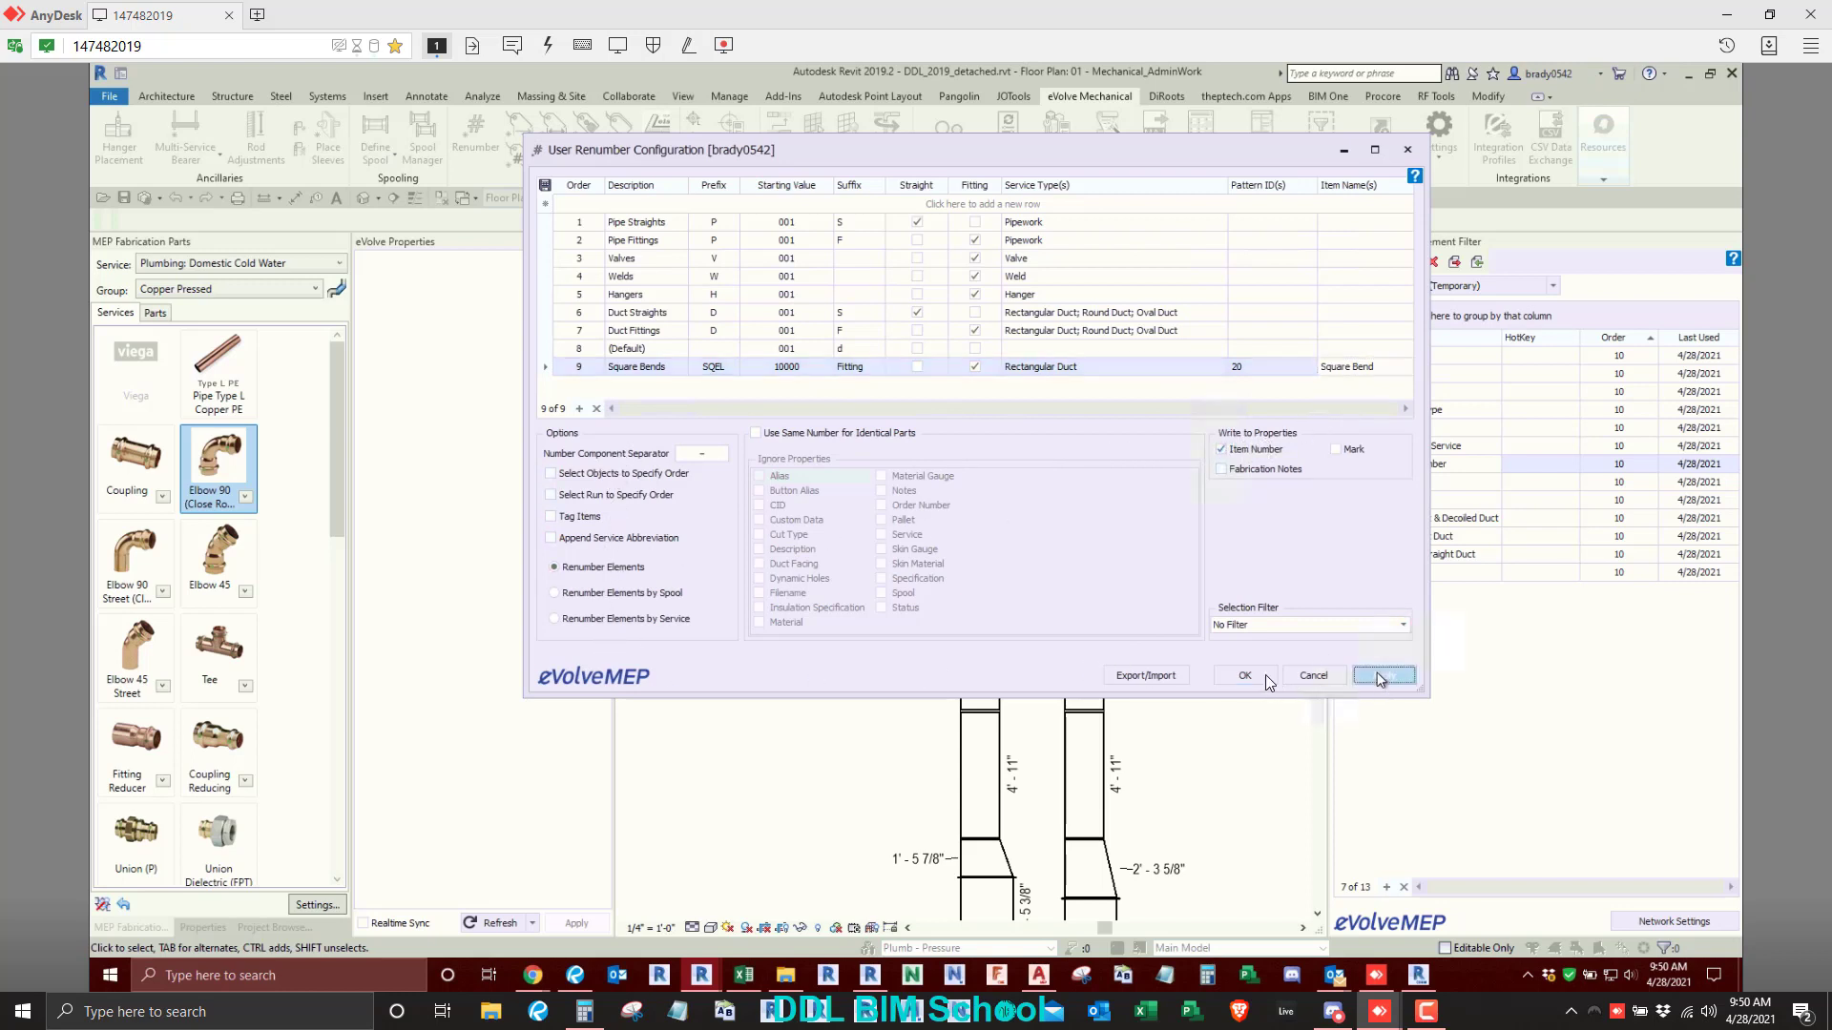
- Run Renumber on the two parallel vertical duct runs, including their corner bends and the adjoining straights
{"action": "left_click", "coordinate": [1267, 675]}
{"action": "scroll", "coordinate": [780, 588], "scroll_direction": "down", "scroll_amount": 3}
{"action": "middle_click_drag", "start_coordinate": [794, 588], "coordinate": [759, 286]}
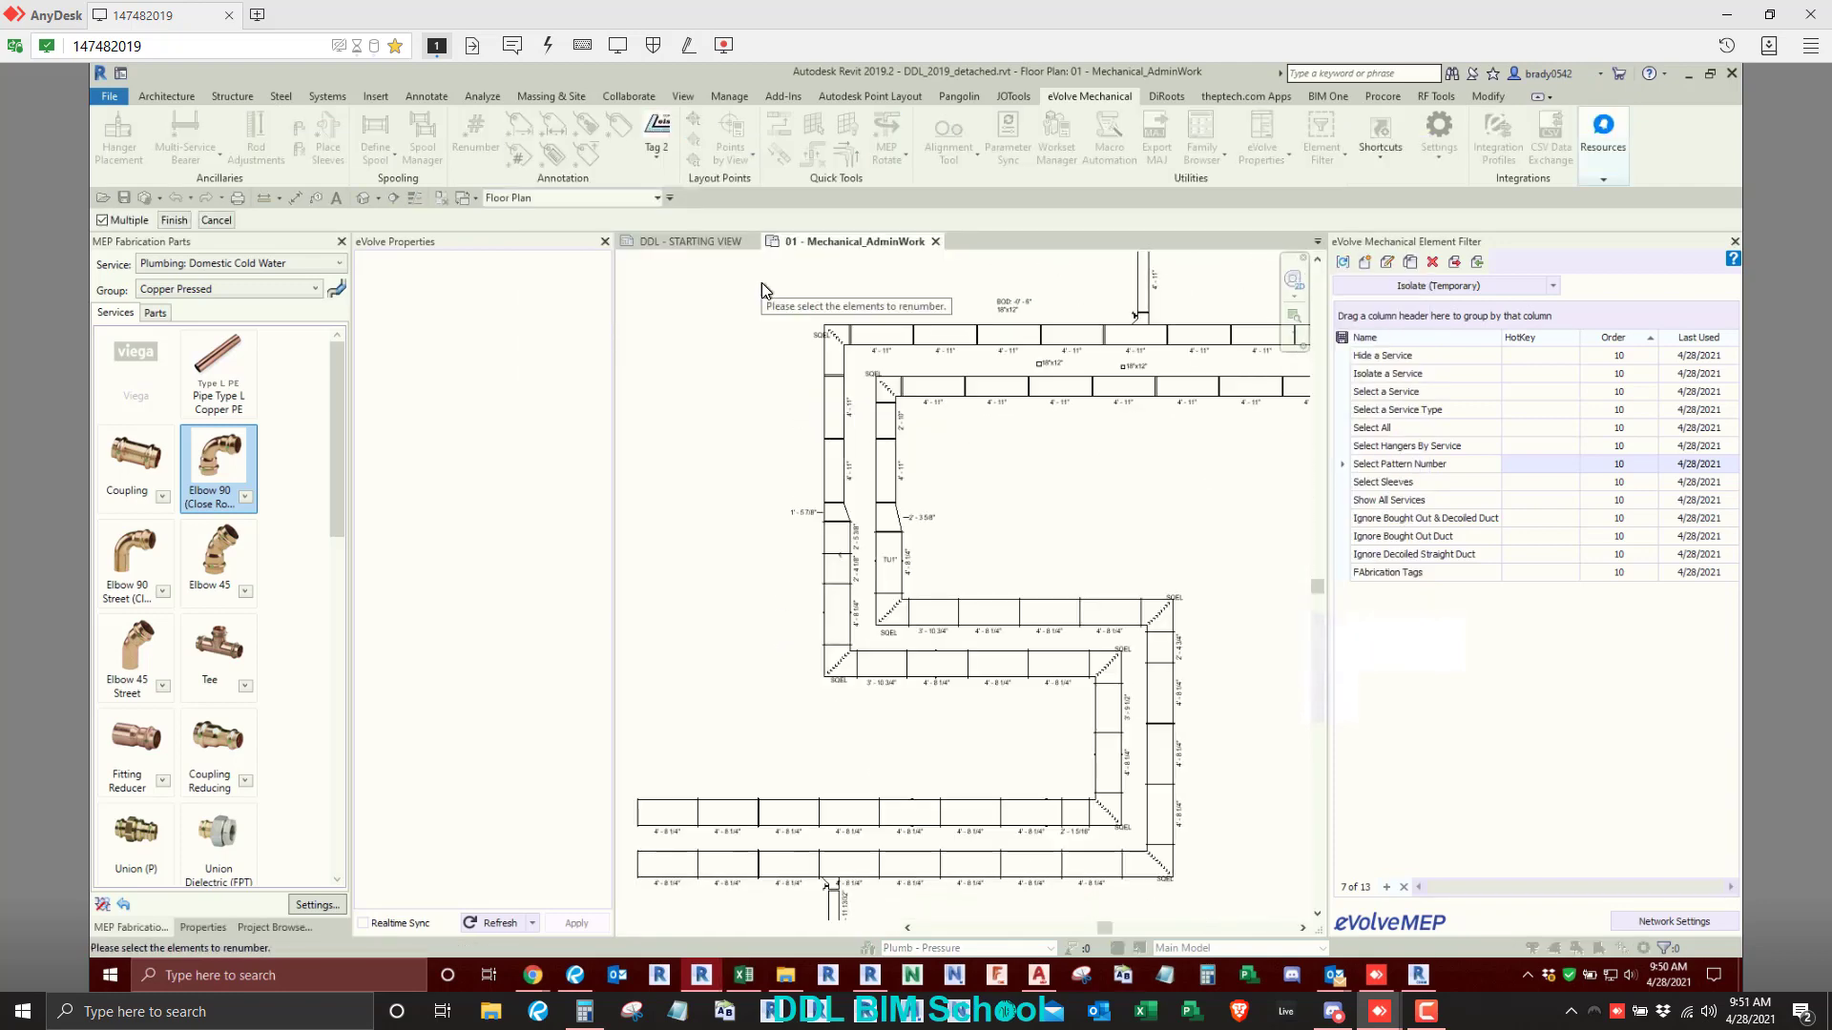
{"action": "left_click_drag", "start_coordinate": [761, 283], "coordinate": [963, 706]}
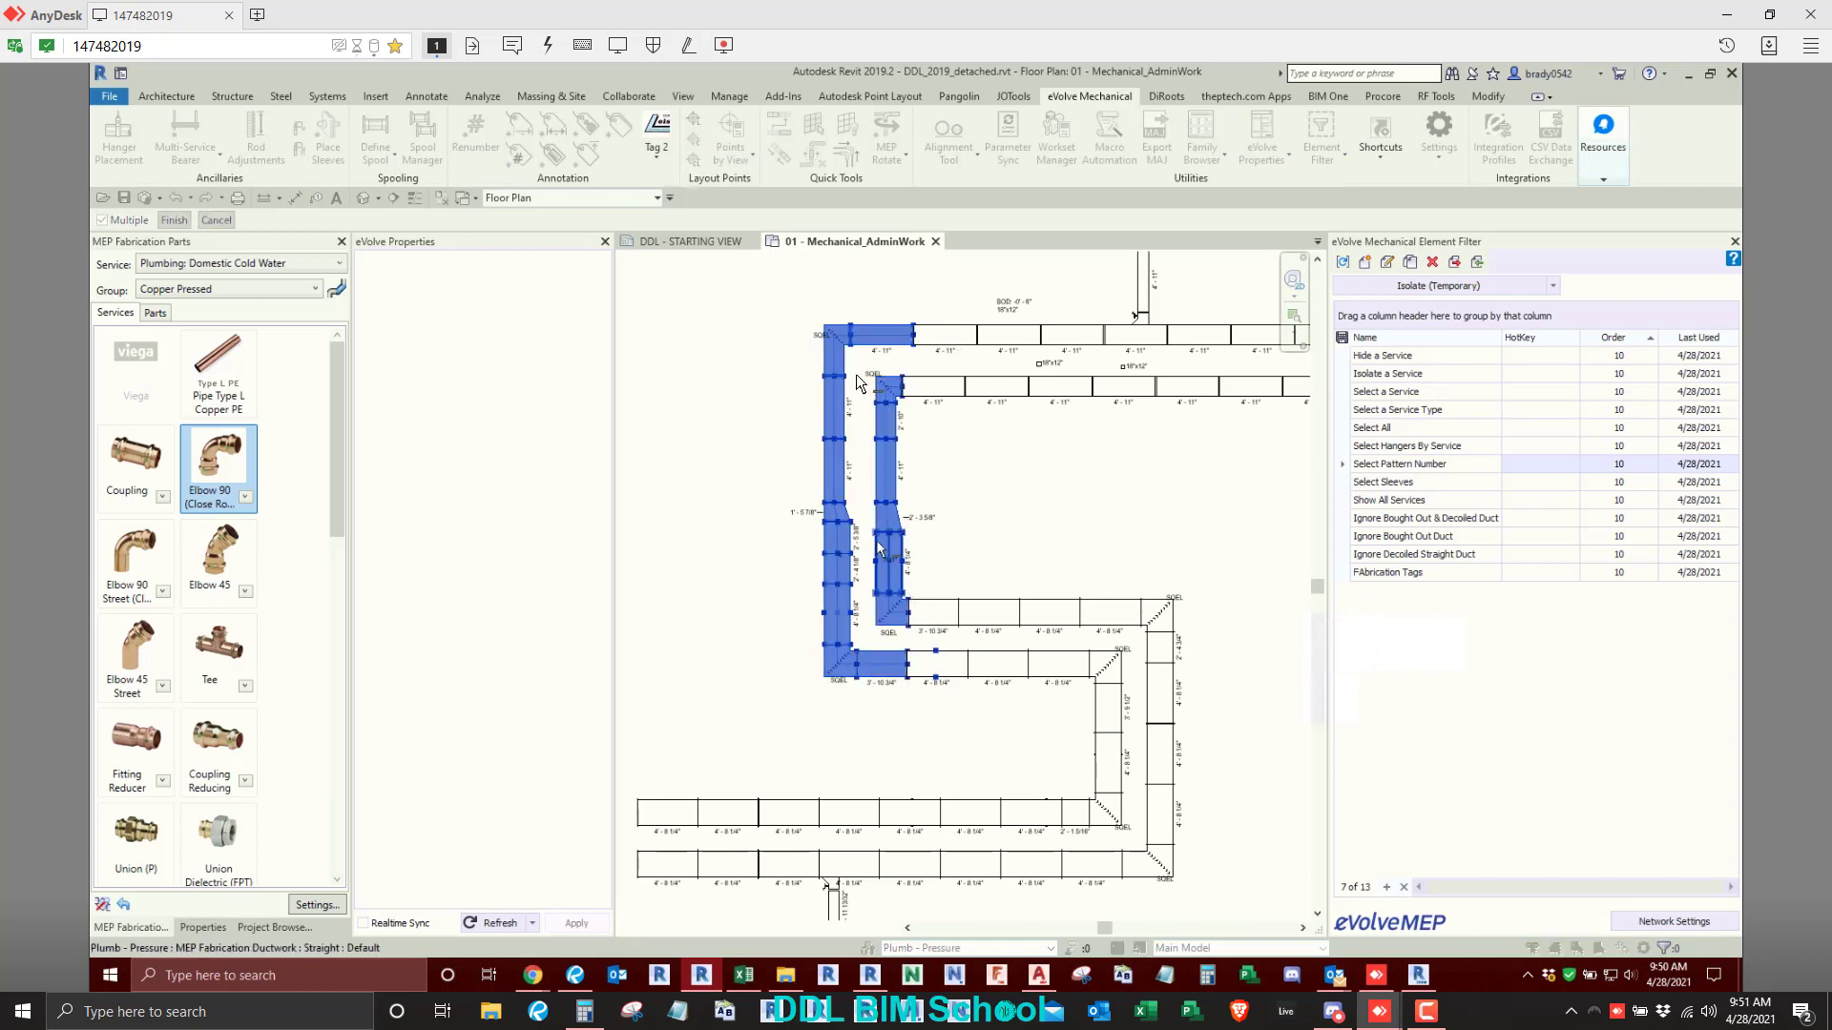
{"action": "left_click", "coordinate": [764, 448]}
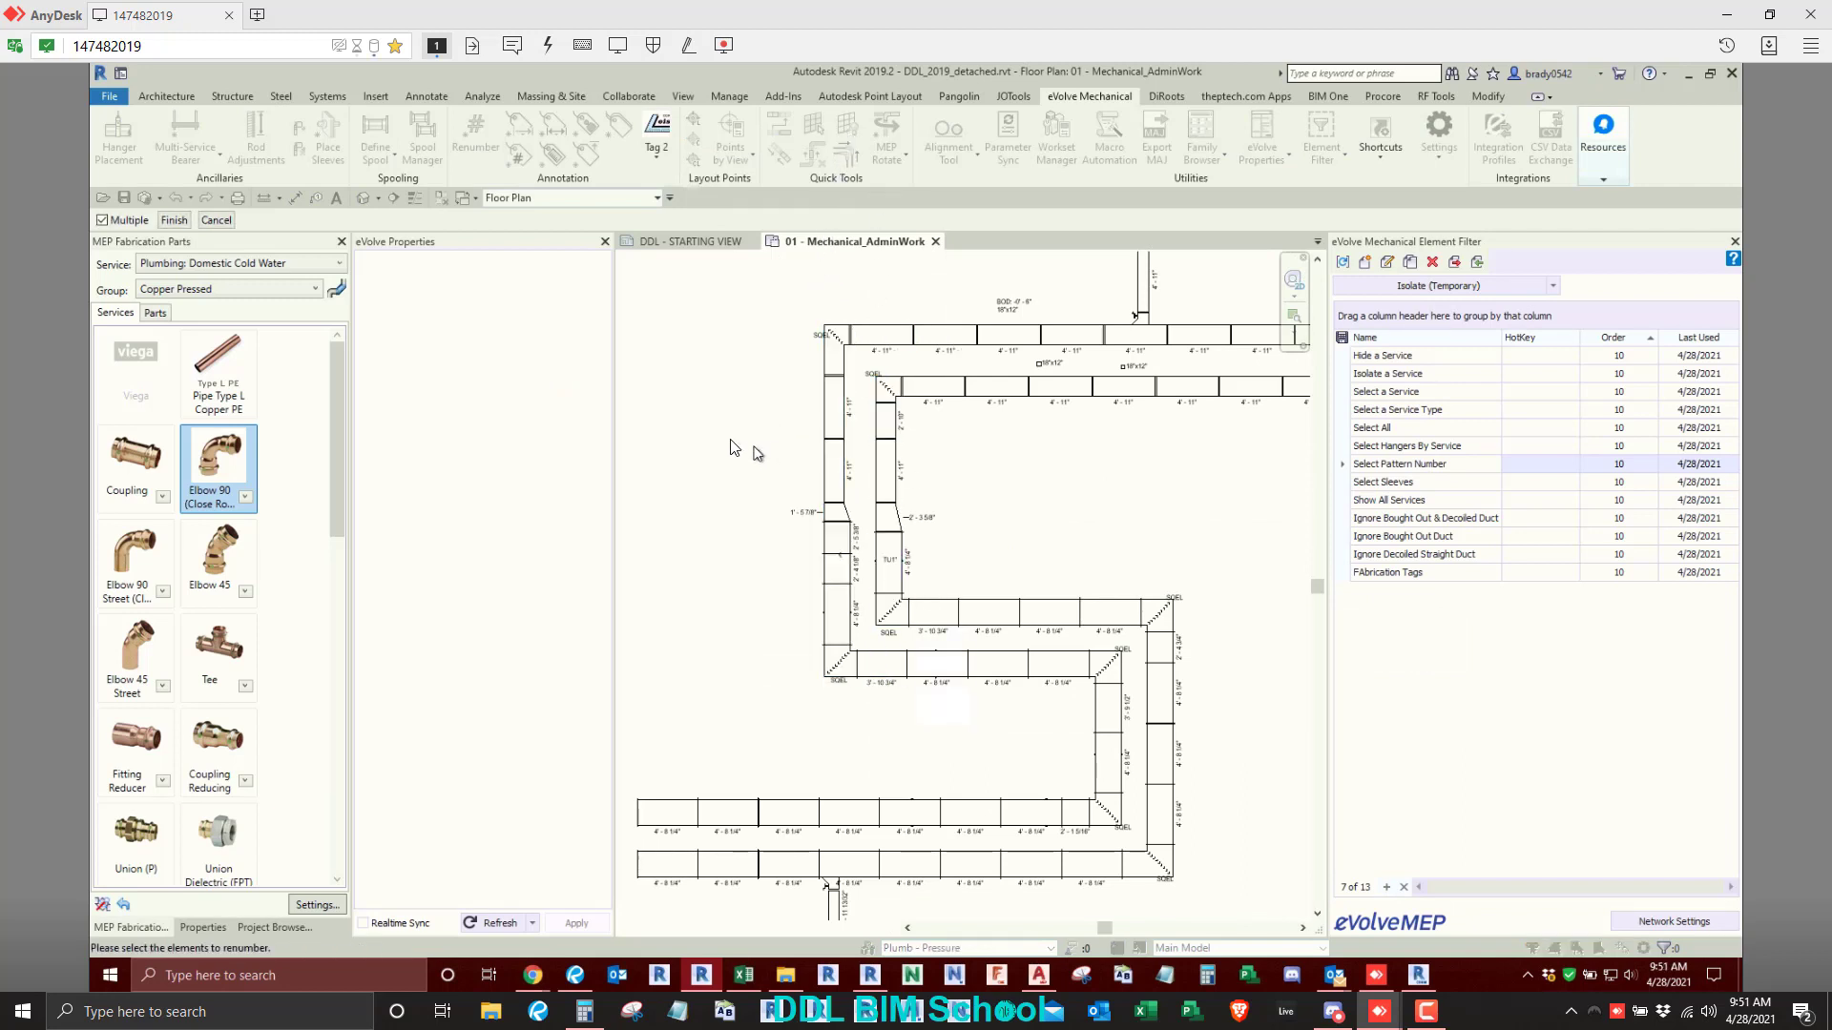
{"action": "left_click_drag", "start_coordinate": [733, 278], "coordinate": [974, 694]}
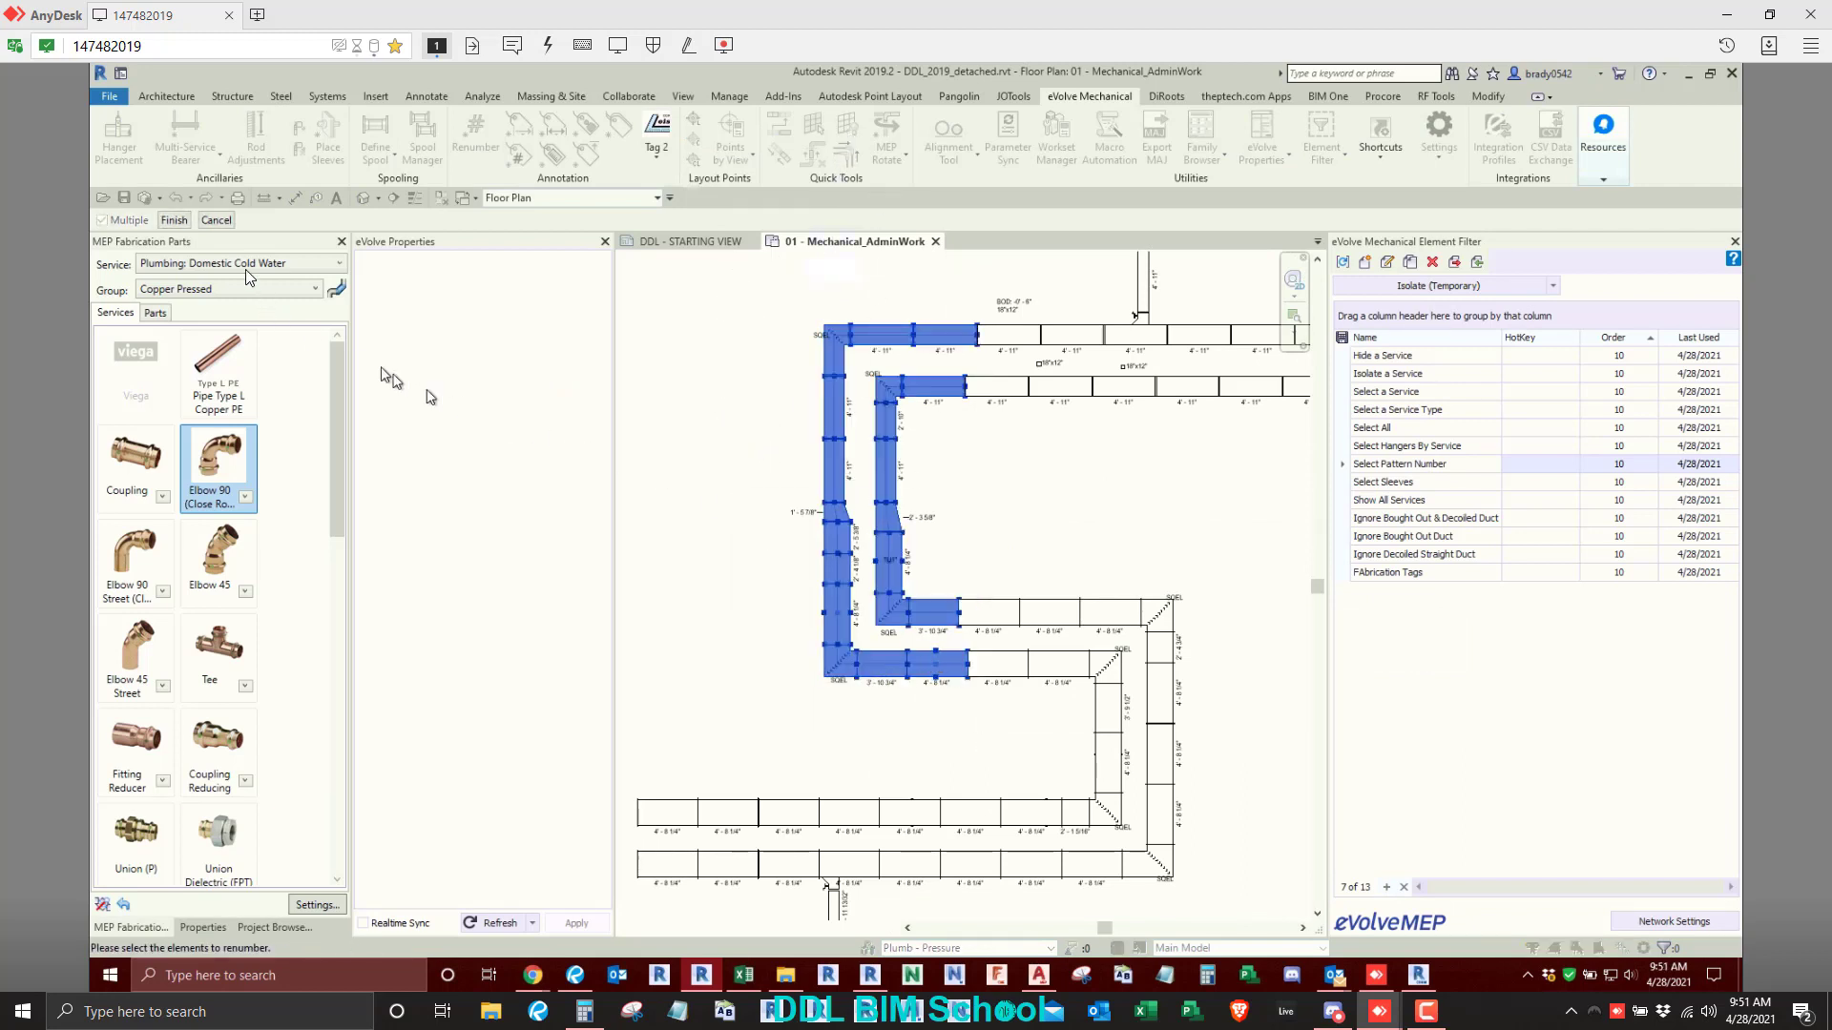
{"action": "left_click", "coordinate": [175, 219]}
- Check the Item Number of the outer duct run's upper-left square bend in its properties, and deselect it
{"action": "scroll", "coordinate": [835, 356], "scroll_direction": "up", "scroll_amount": 2}
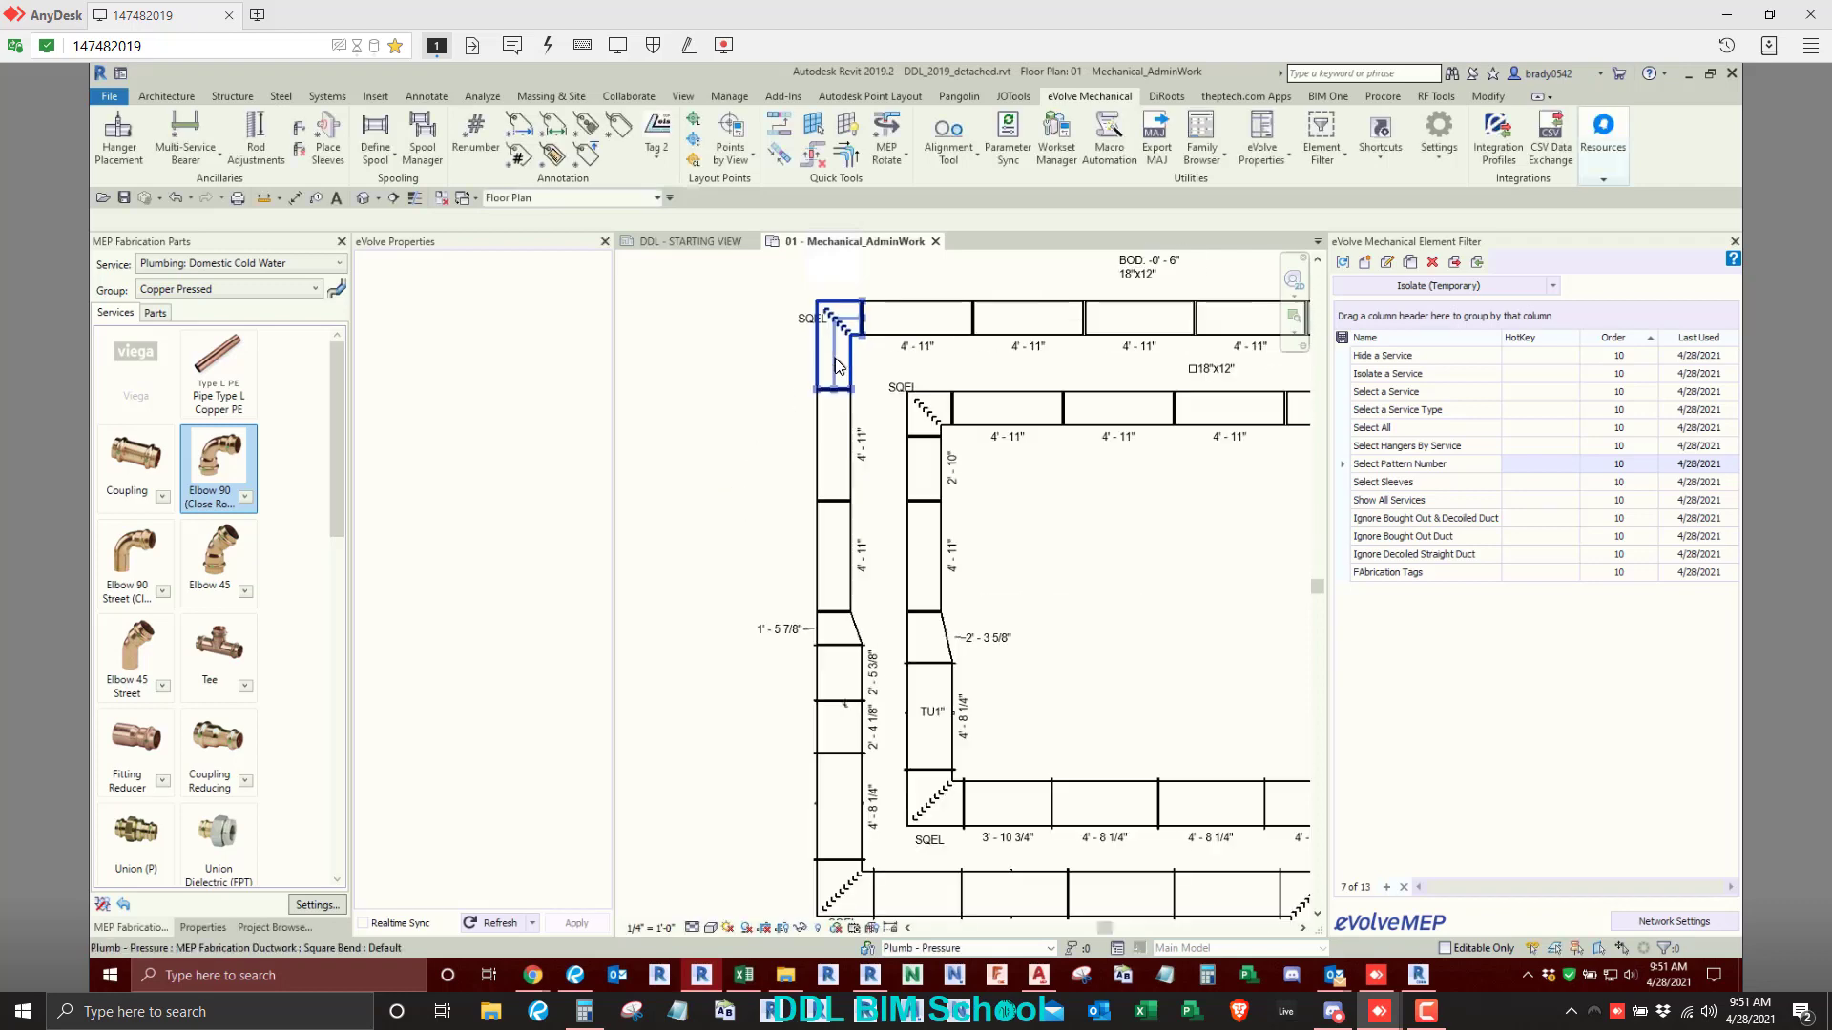
{"action": "left_click", "coordinate": [835, 359]}
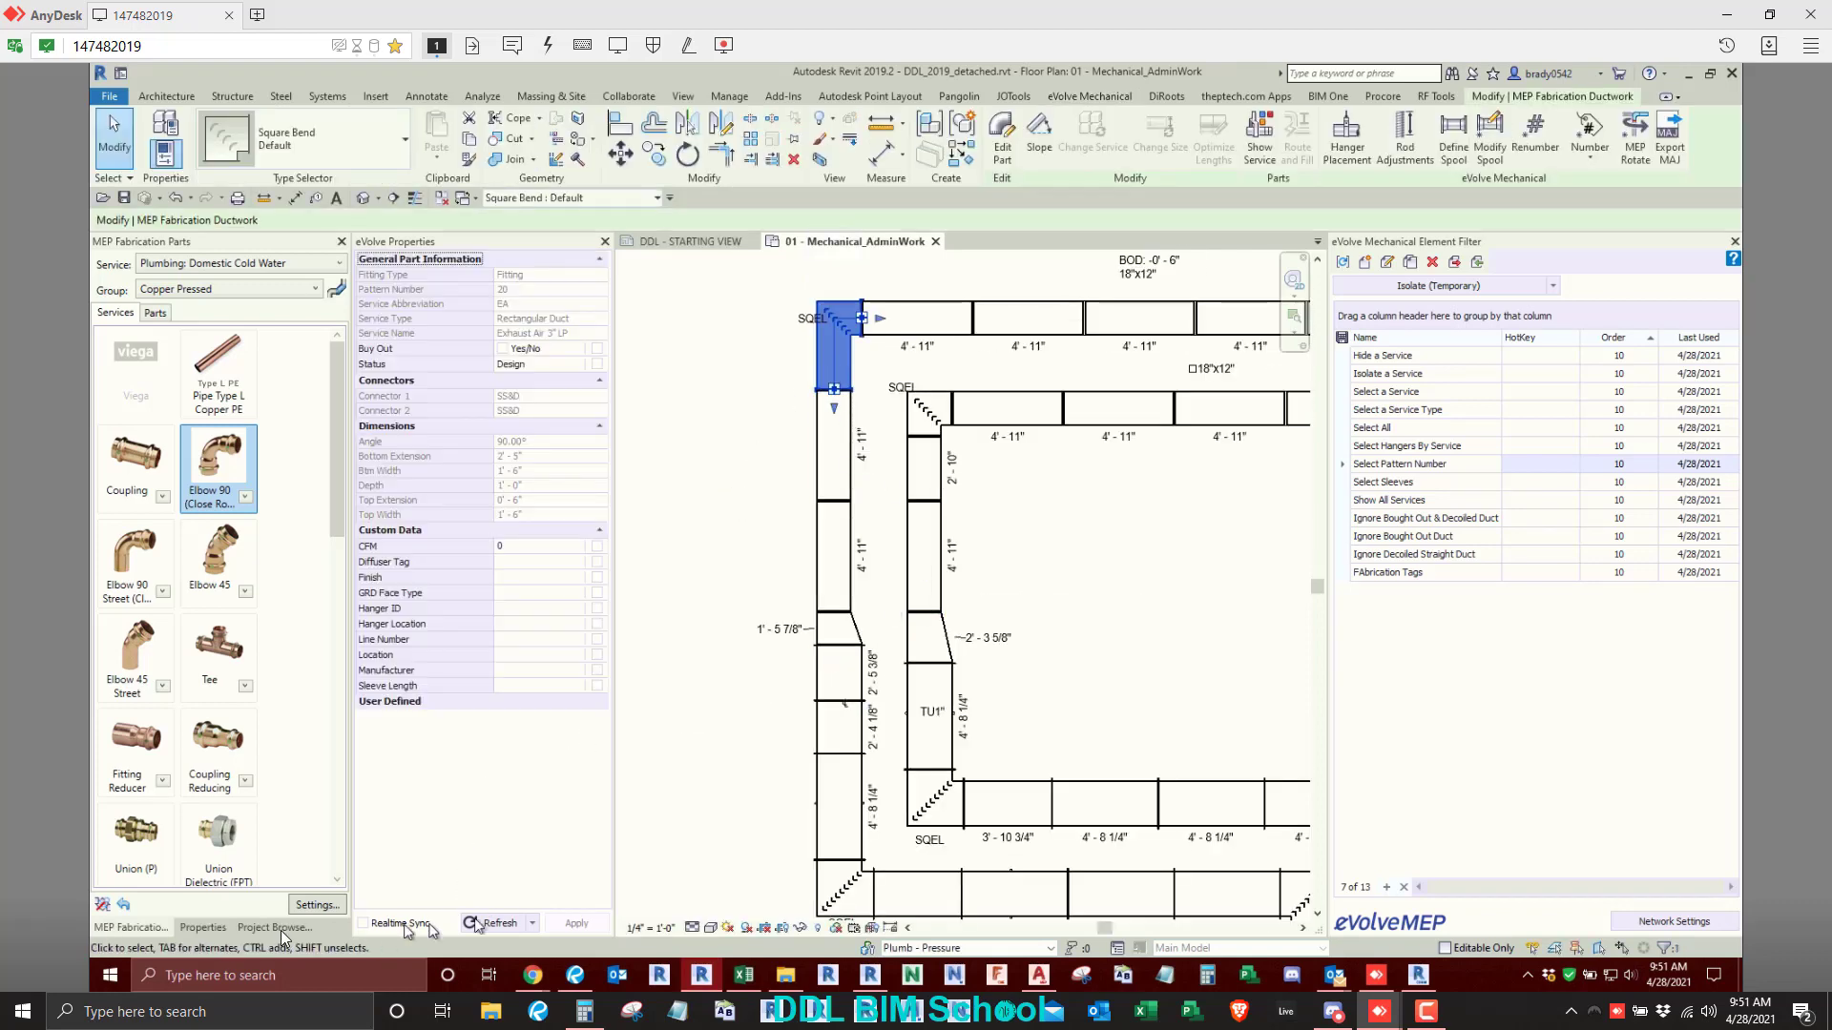
{"action": "left_click", "coordinate": [202, 928]}
{"action": "scroll", "coordinate": [252, 618], "scroll_direction": "down", "scroll_amount": 8}
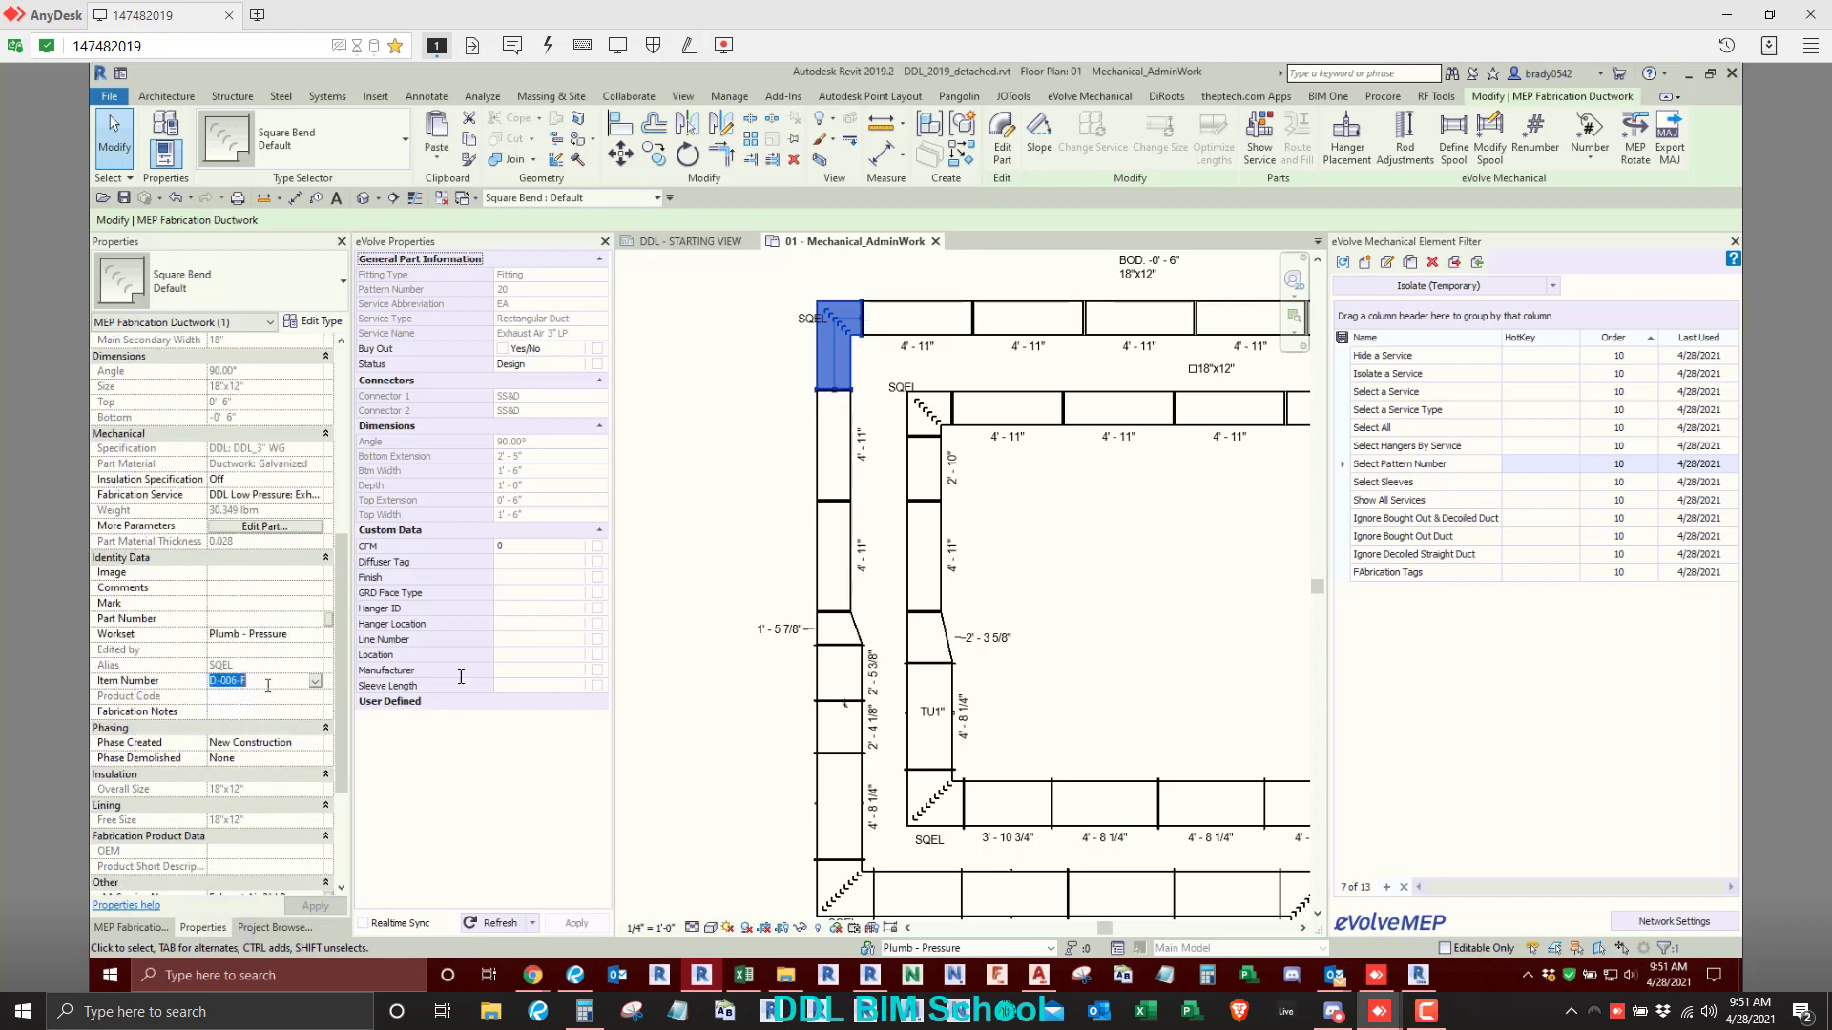
{"action": "left_click", "coordinate": [235, 681]}
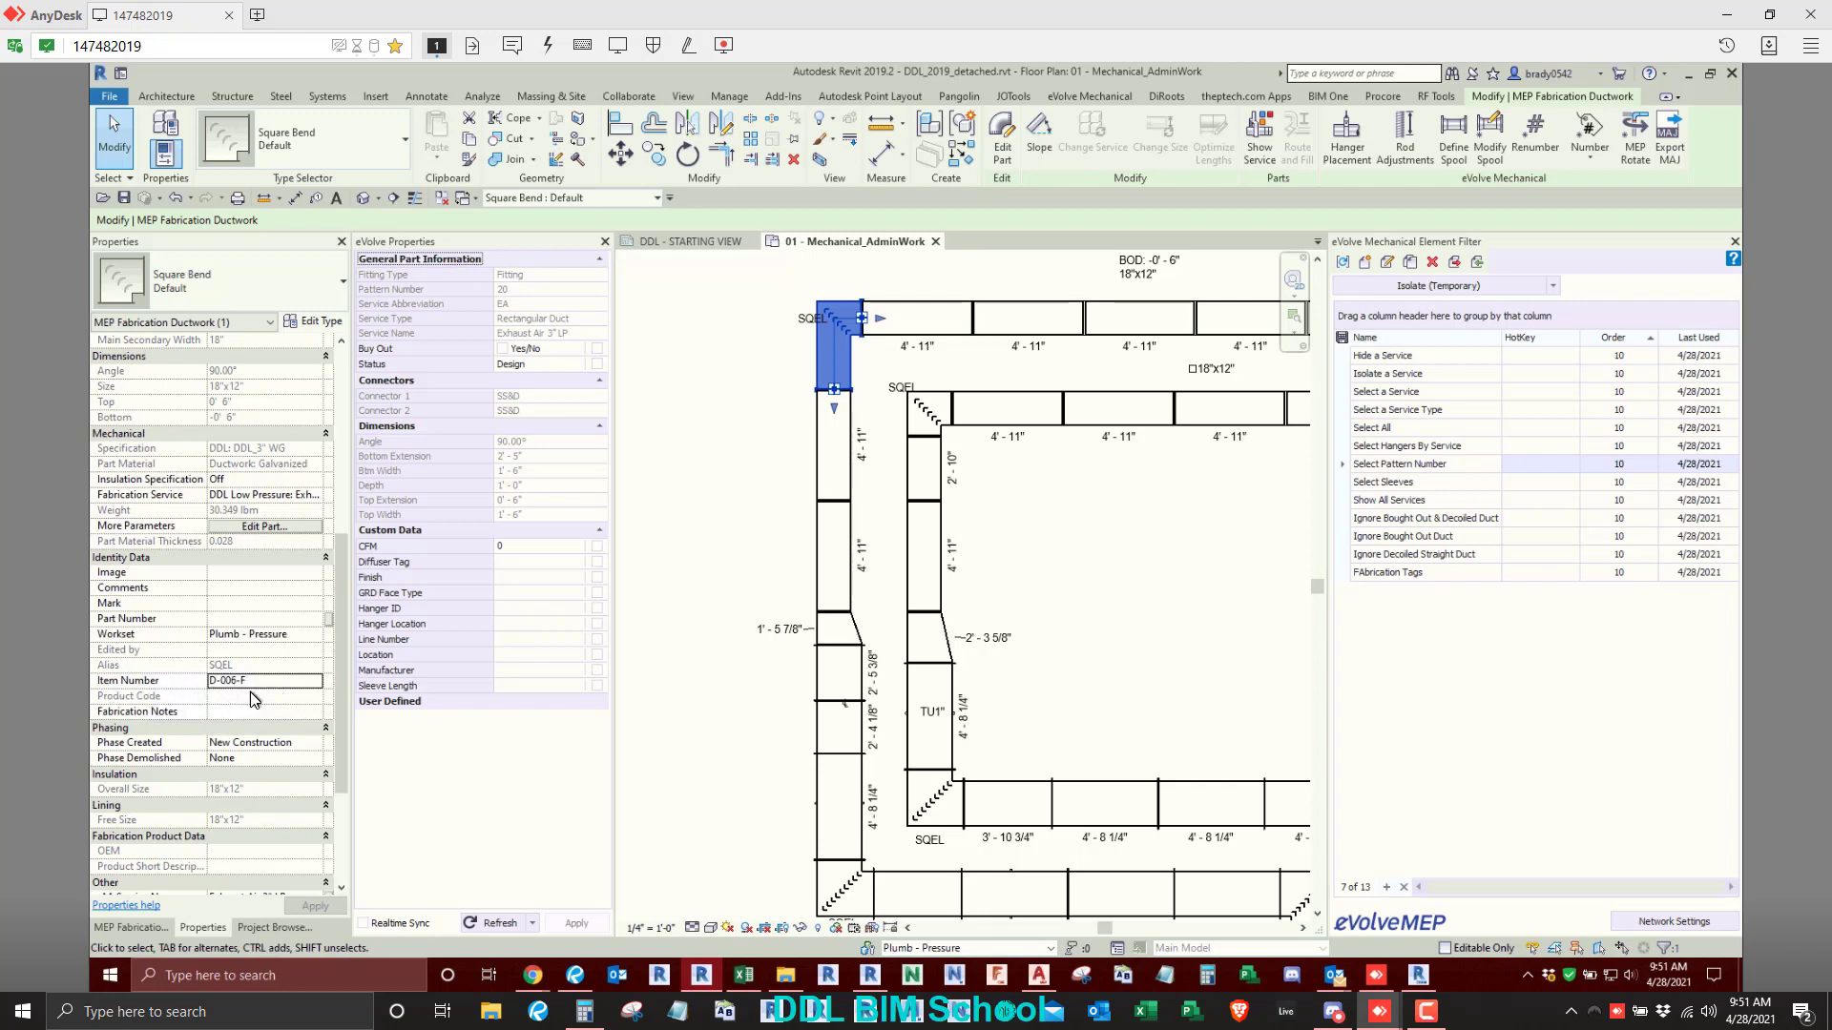
{"action": "left_click", "coordinate": [773, 396]}
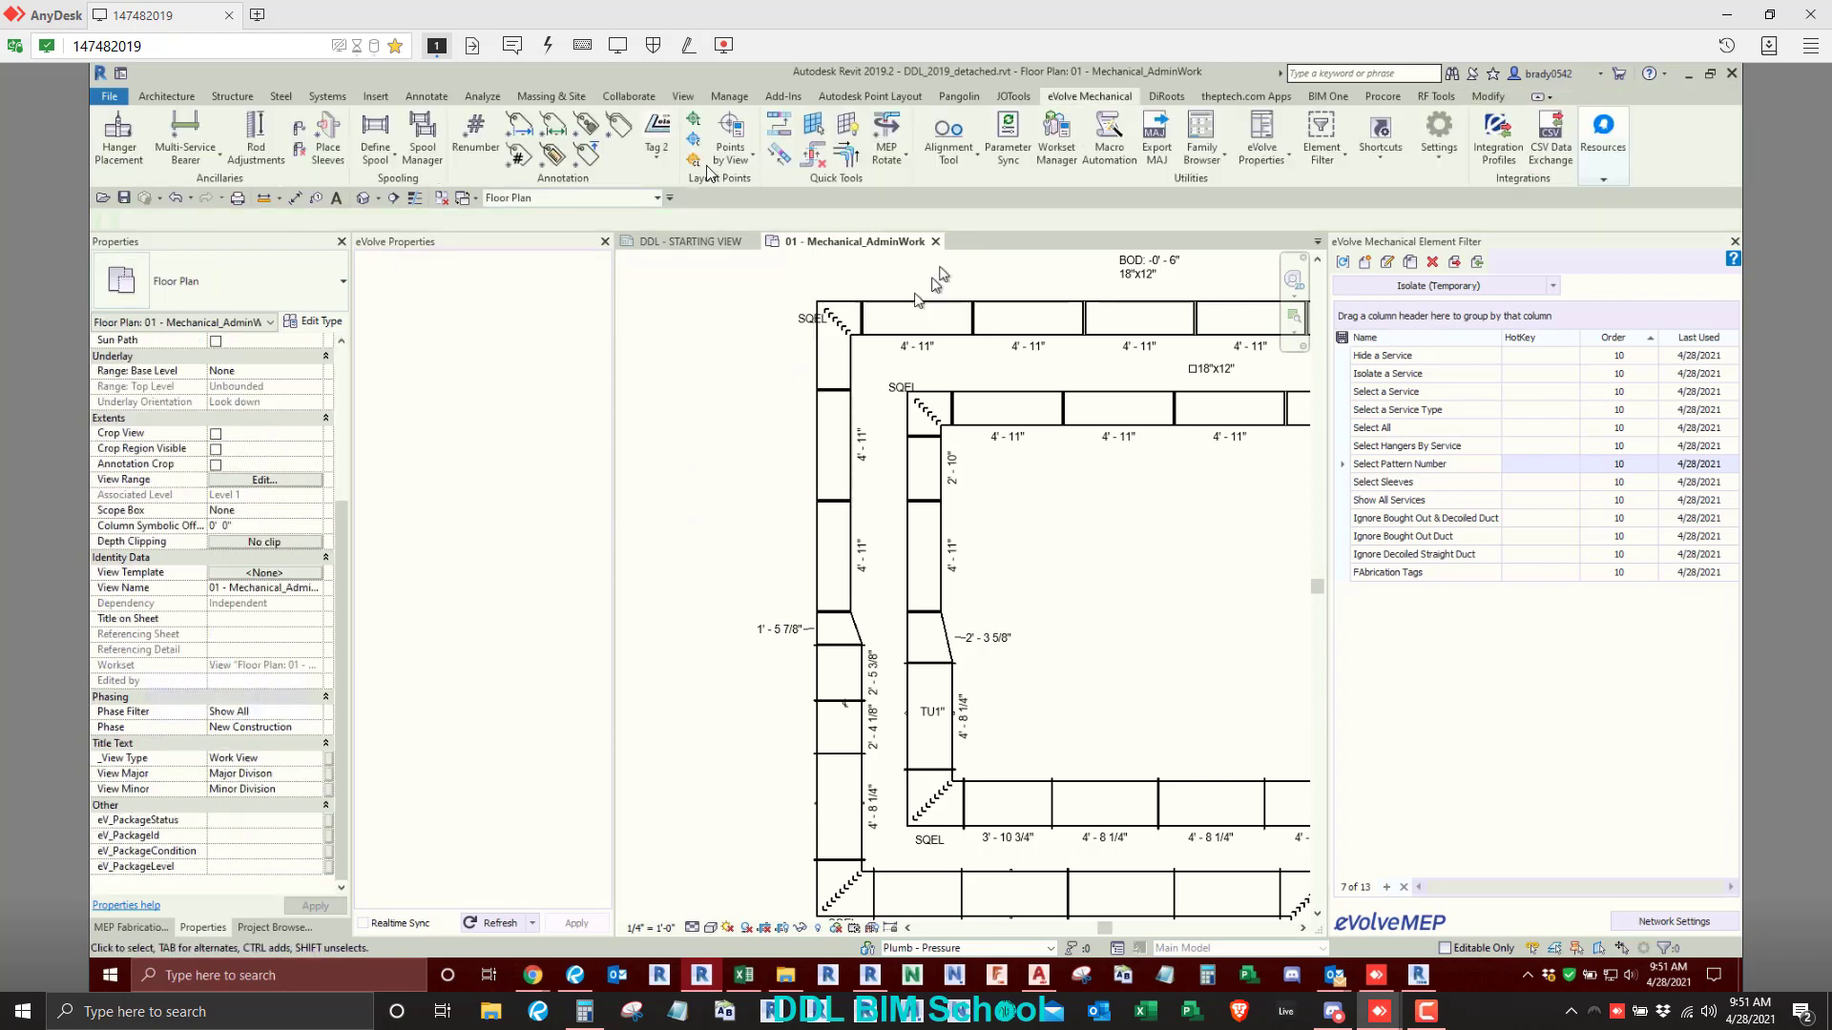
- Reorder the Renumber configuration by entering order 1 for Square Bends and order 10 for Duct Fittings, applying each change
{"action": "left_click", "coordinate": [474, 133]}
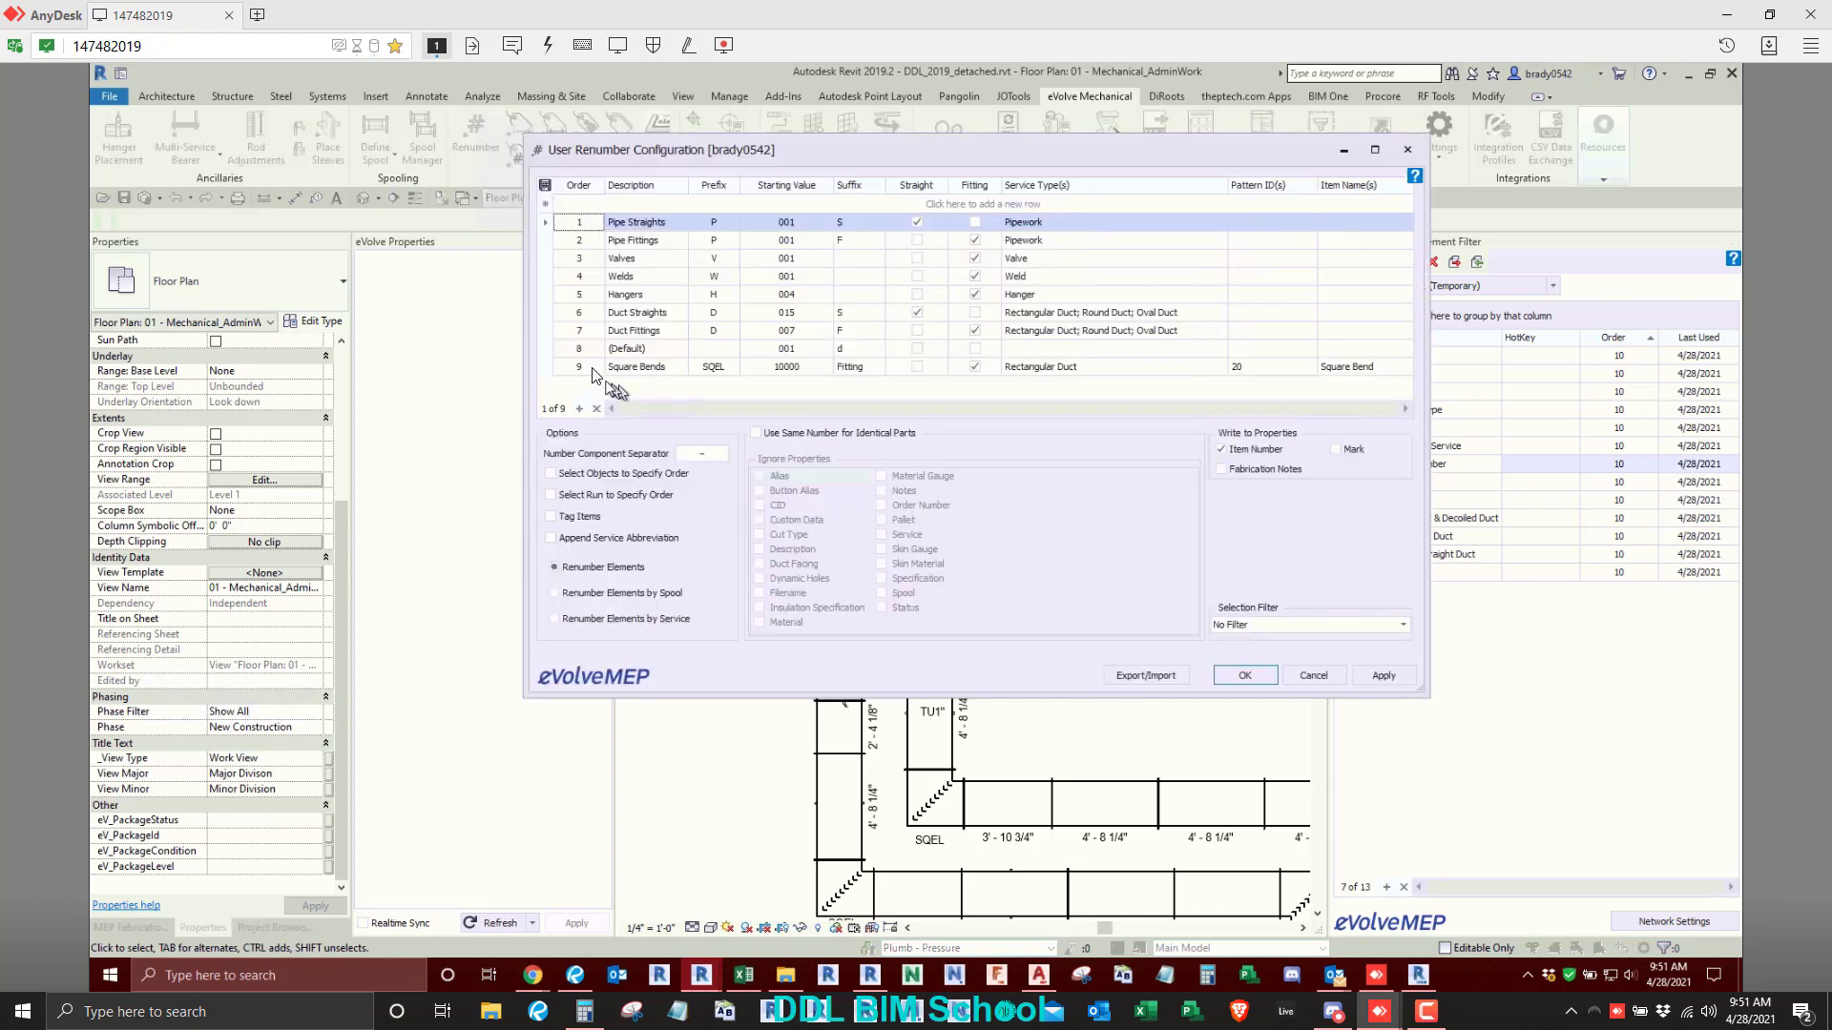
{"action": "left_click", "coordinate": [584, 367]}
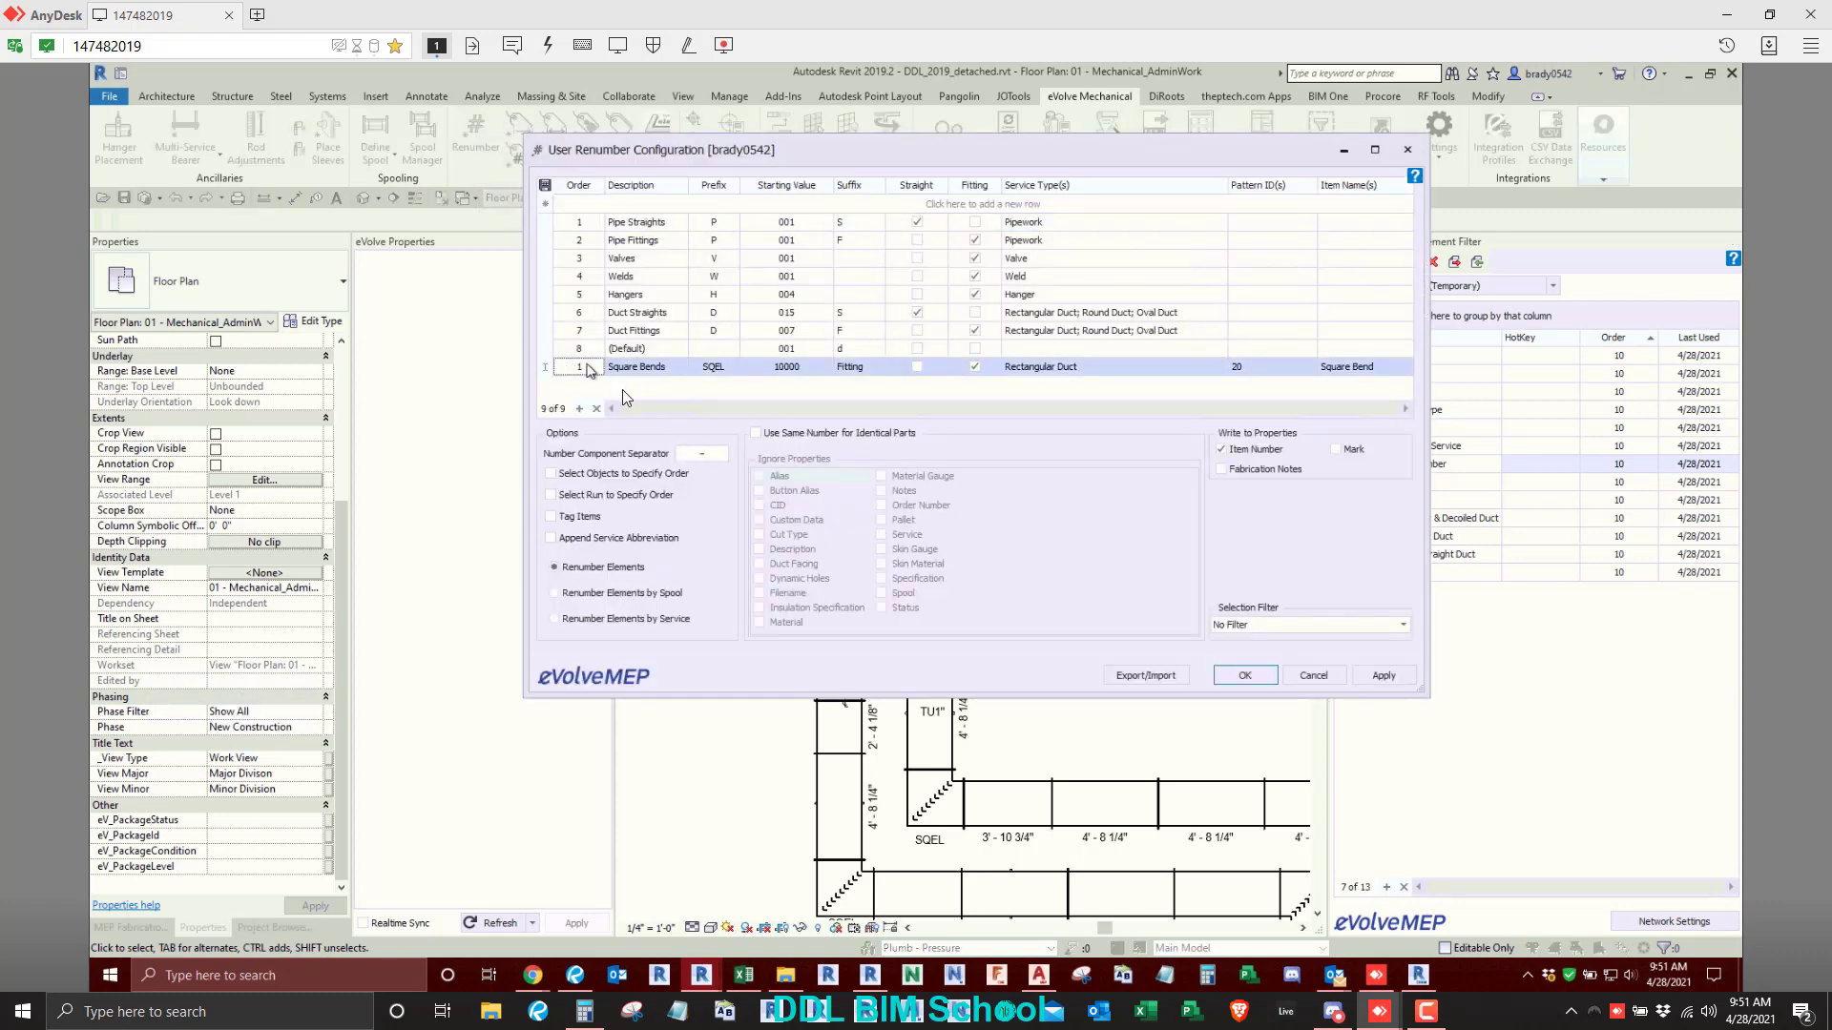
{"action": "left_click", "coordinate": [1383, 676]}
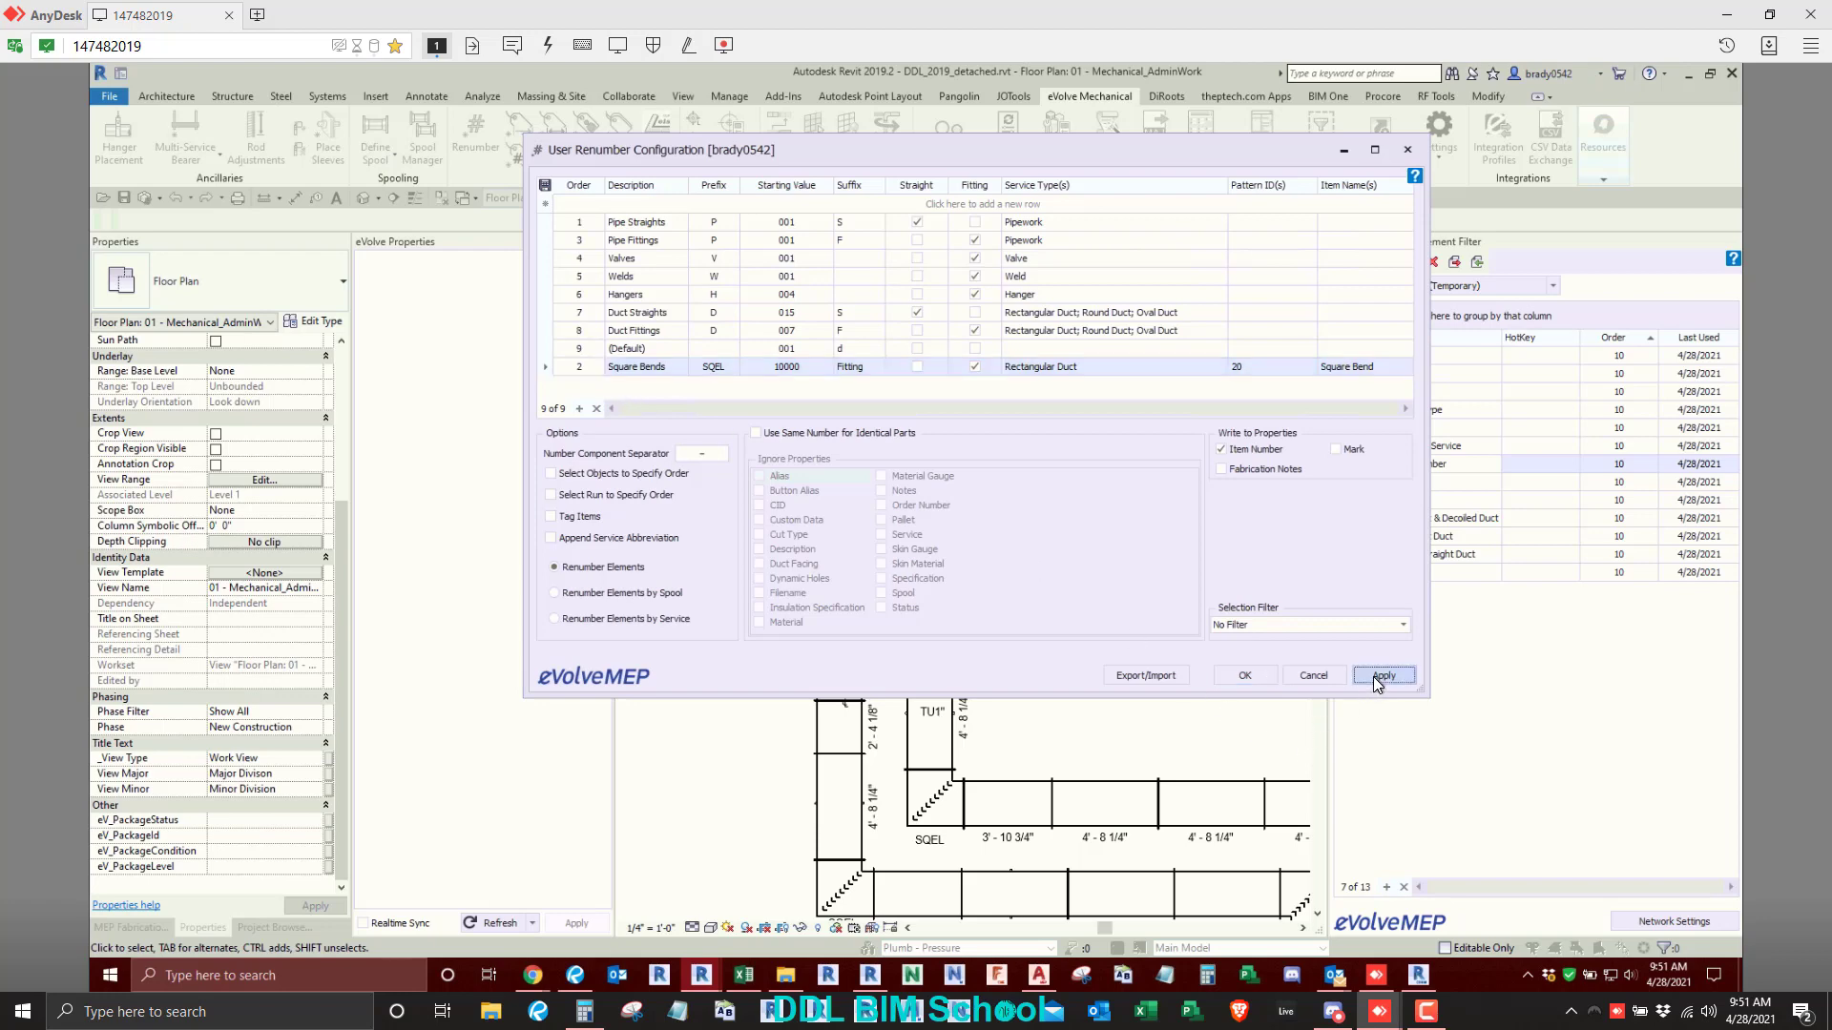
{"action": "left_click", "coordinate": [584, 331]}
{"action": "type", "text": "9"}
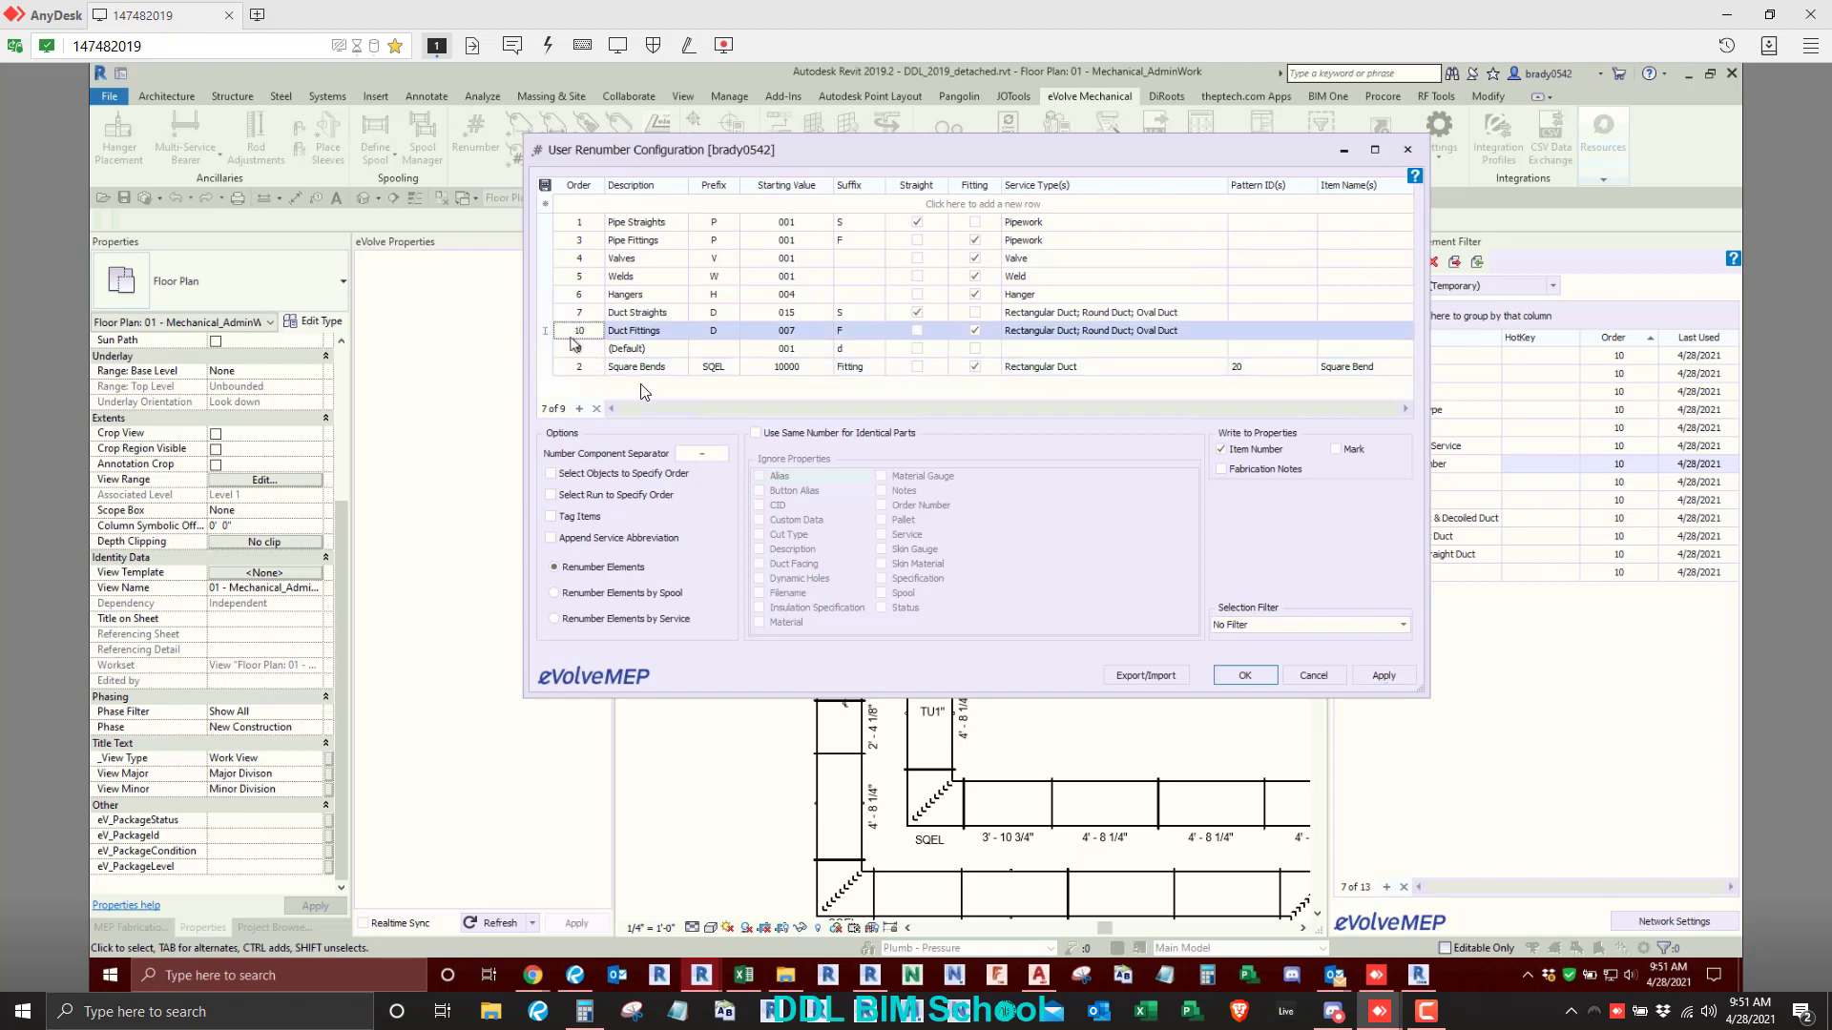
{"action": "left_click", "coordinate": [1385, 676]}
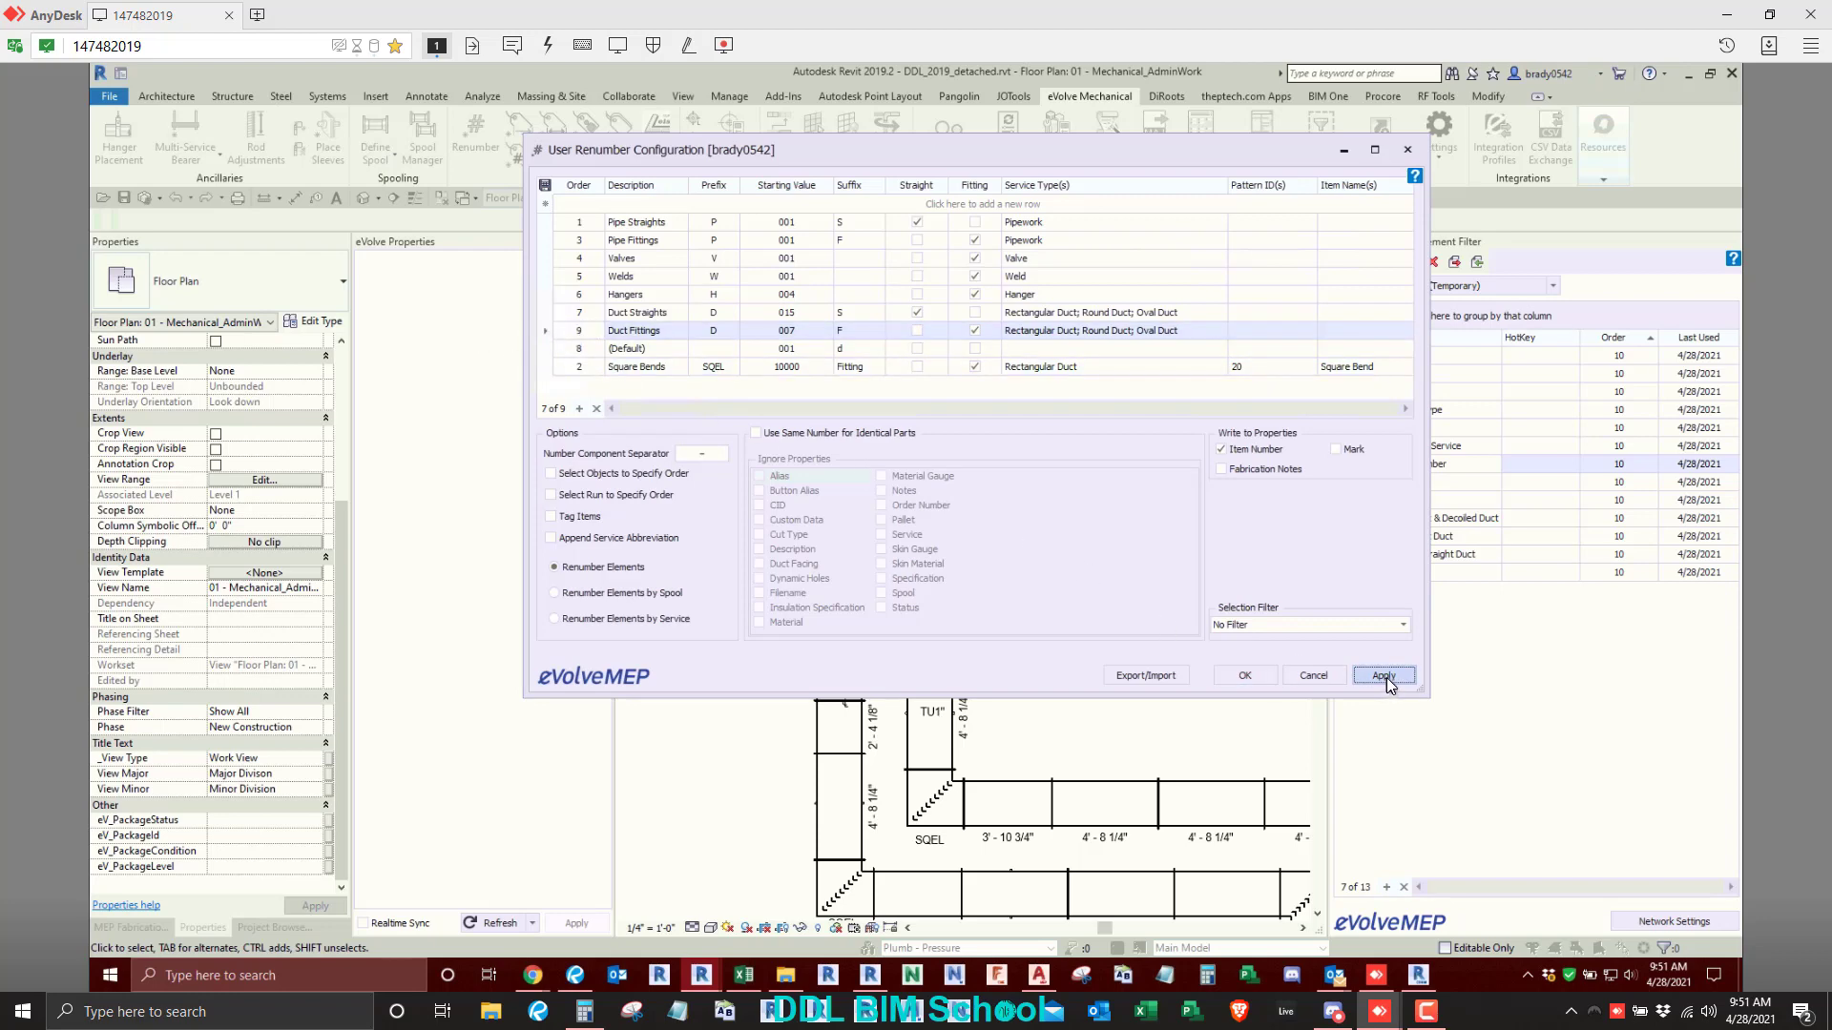
- Sort the Renumber rules by order and run Renumber on both vertical duct runs with their corner bends, renumbering all selected elements
{"action": "left_click", "coordinate": [587, 181]}
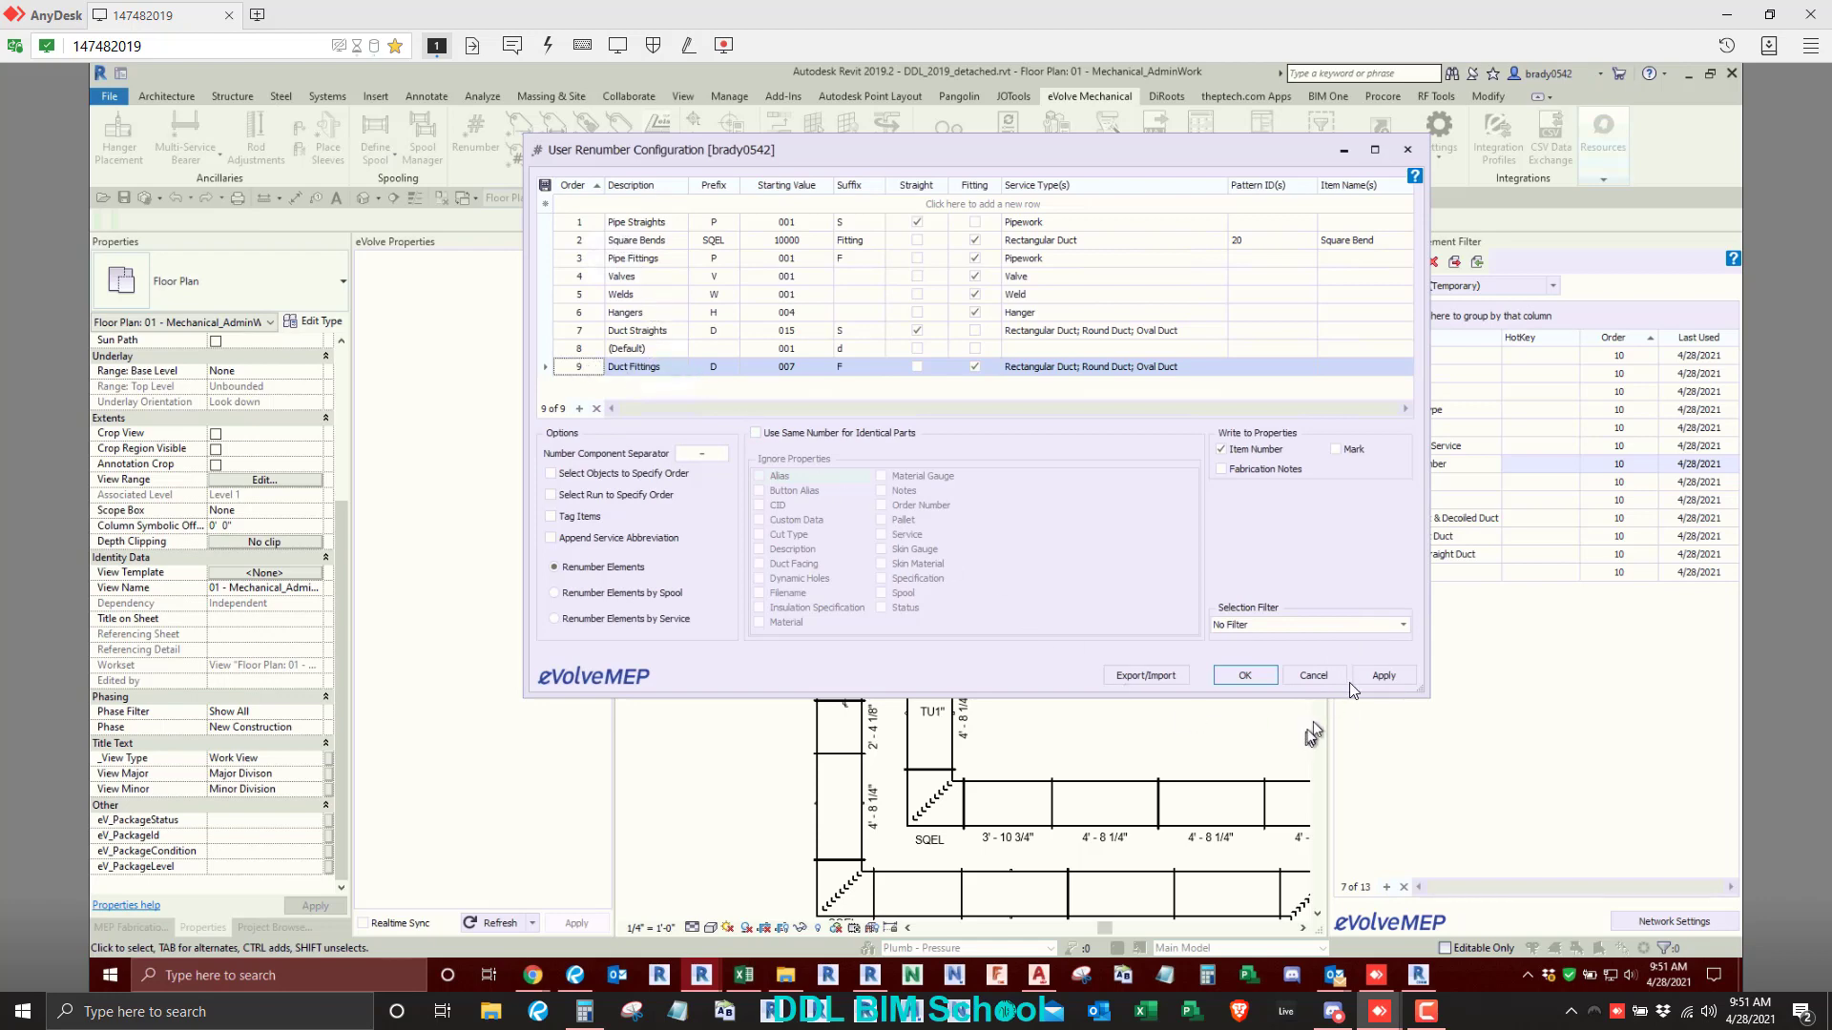
{"action": "left_click", "coordinate": [1246, 674]}
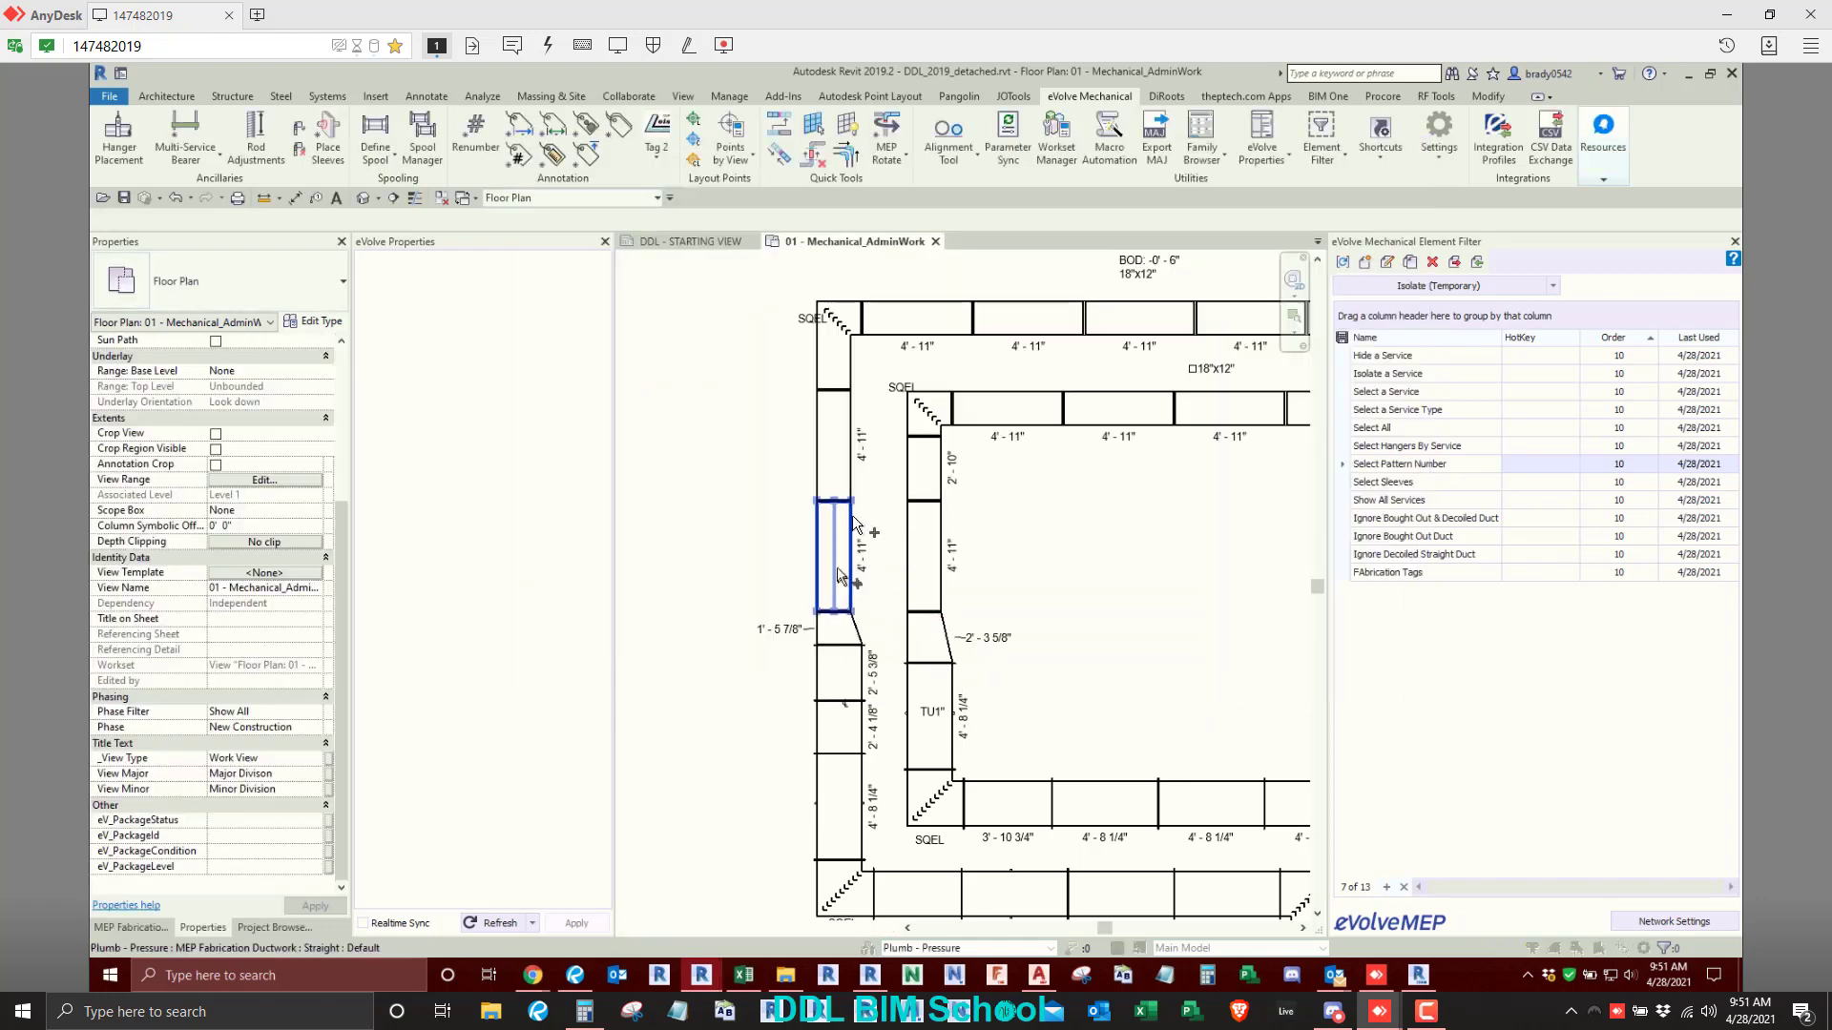
{"action": "scroll", "coordinate": [759, 298], "scroll_direction": "down", "scroll_amount": 2}
{"action": "left_click_drag", "start_coordinate": [754, 261], "coordinate": [959, 721]}
{"action": "left_click", "coordinate": [173, 220]}
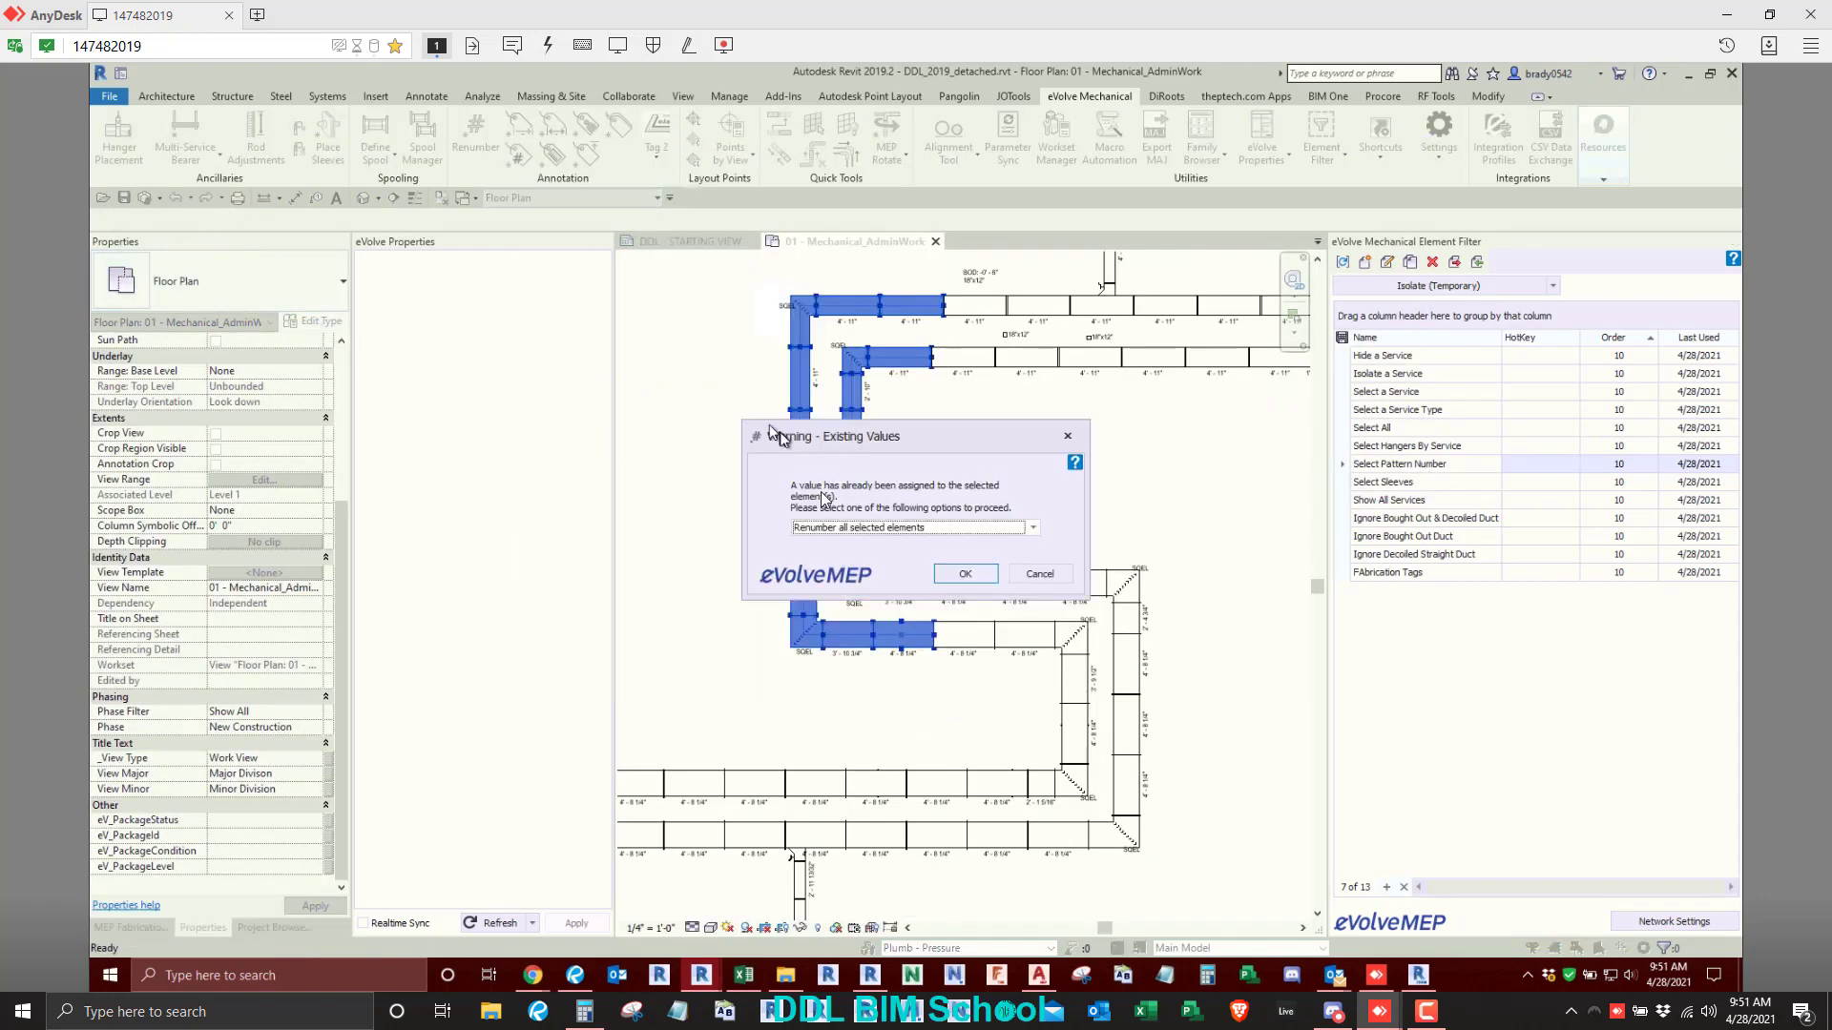
{"action": "left_click", "coordinate": [939, 576]}
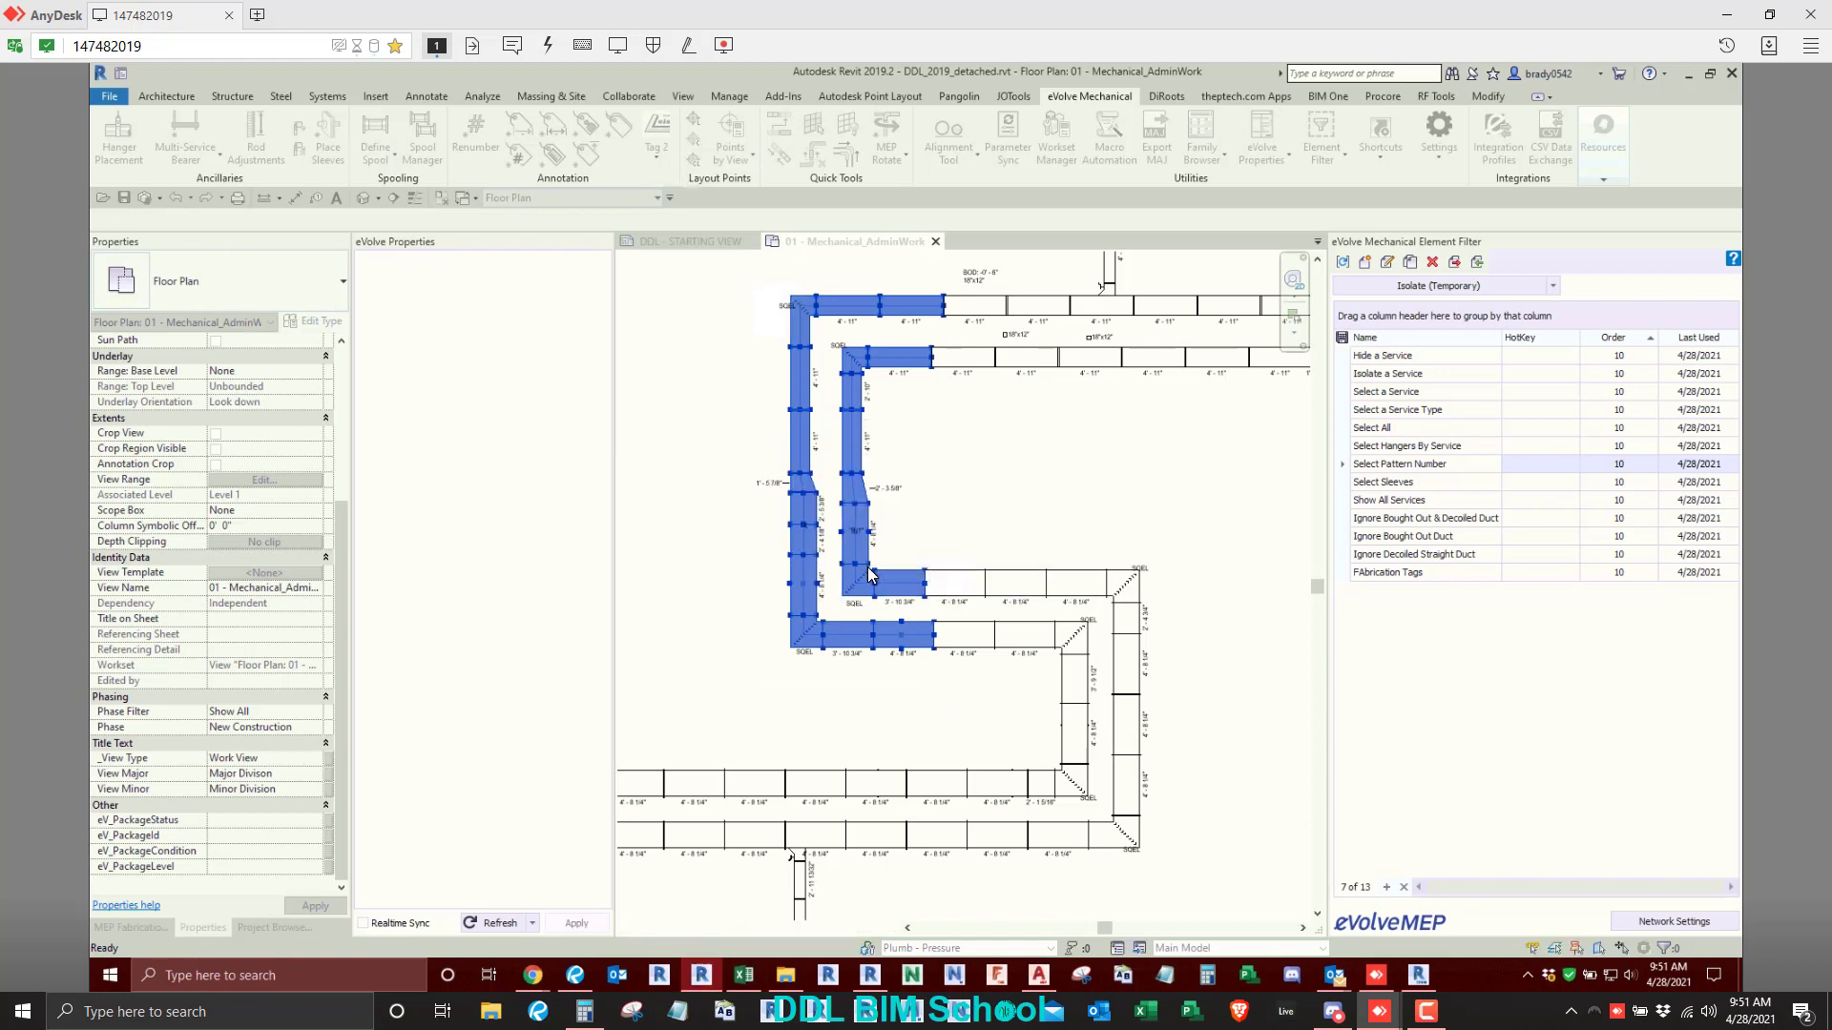
- Check the Item Number of the outer duct run's upper-left square bend and of its transition, and deselect them
{"action": "left_click", "coordinate": [800, 320]}
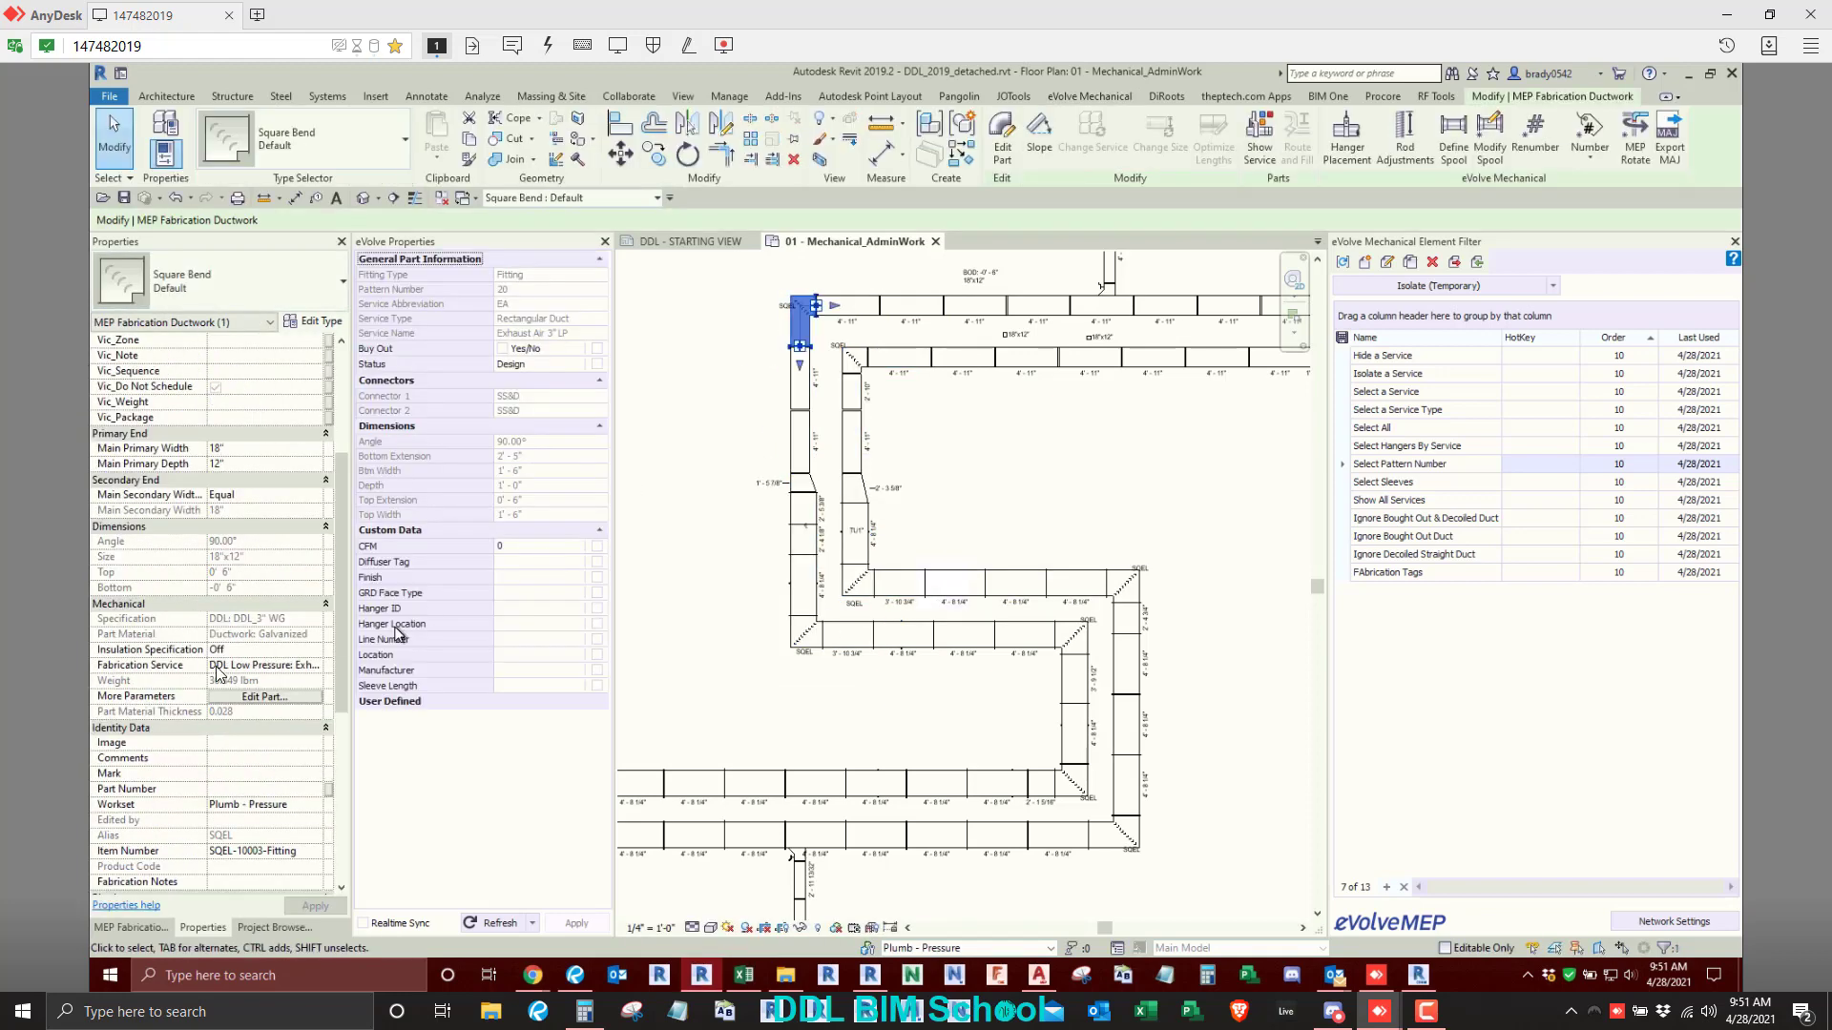
{"action": "scroll", "coordinate": [178, 723], "scroll_direction": "down", "scroll_amount": 3}
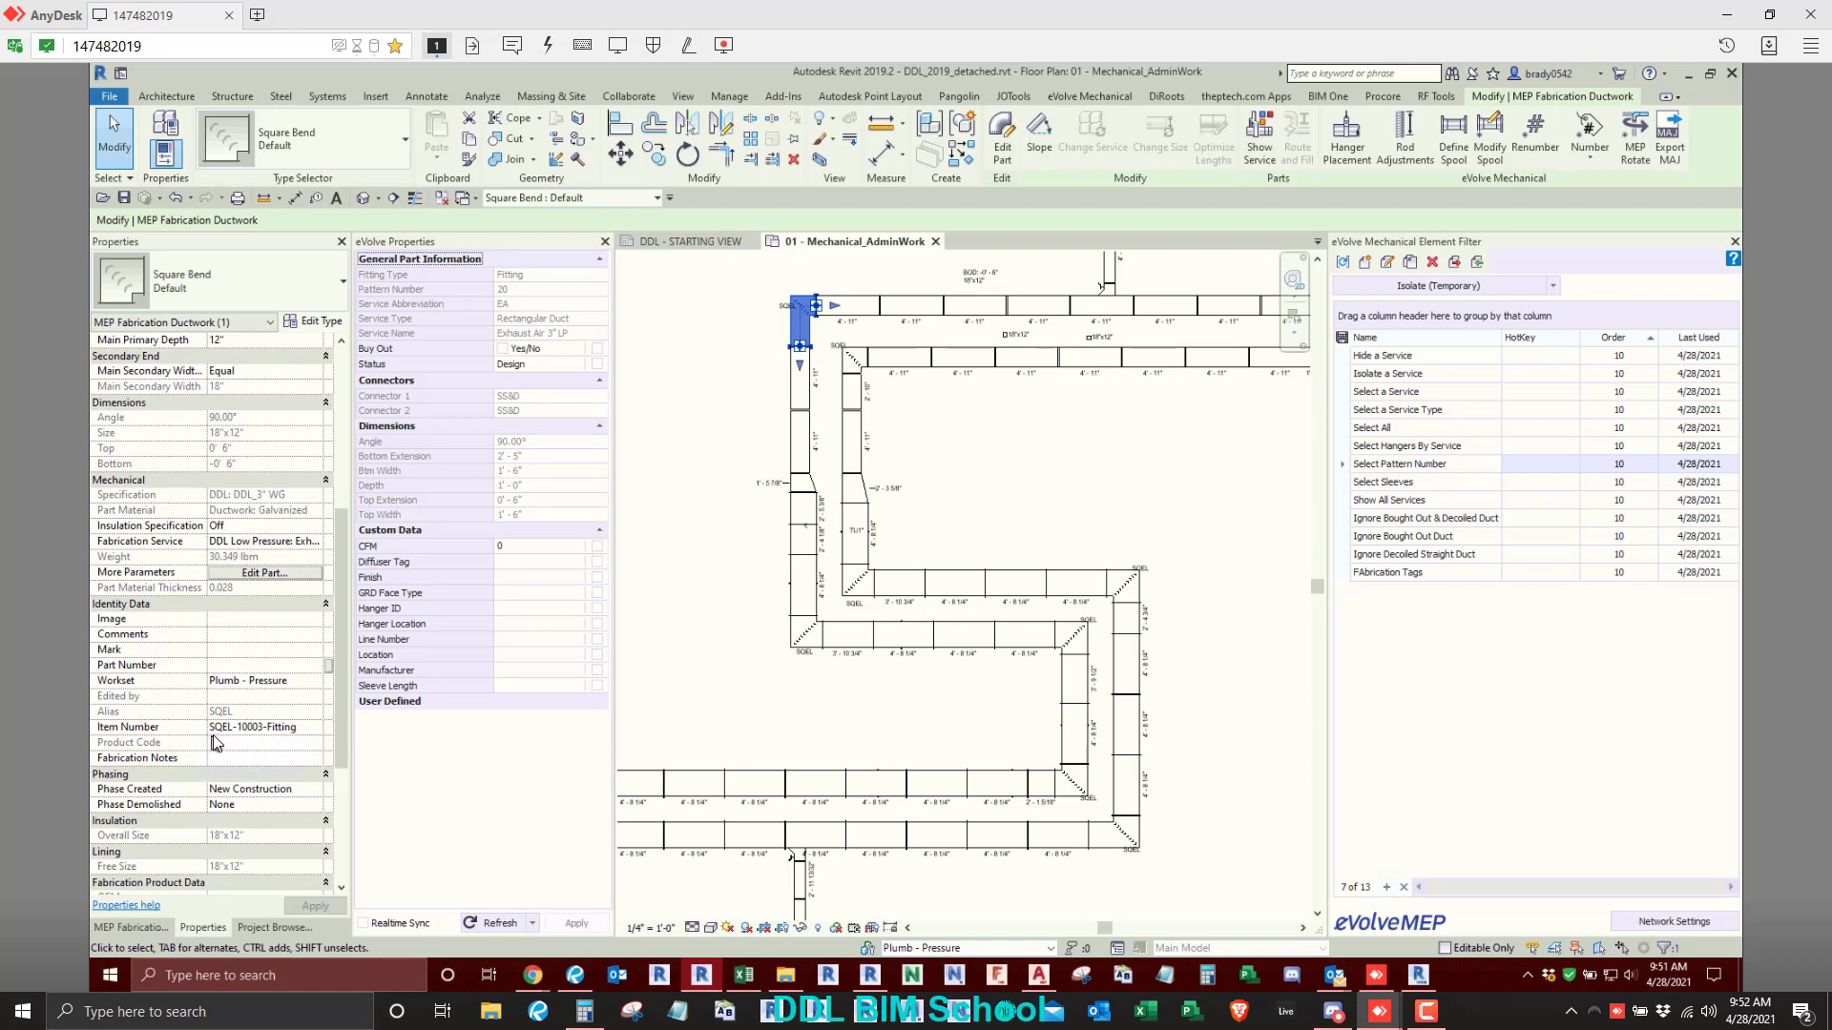
{"action": "left_click", "coordinate": [303, 728]}
{"action": "left_click", "coordinate": [816, 484]}
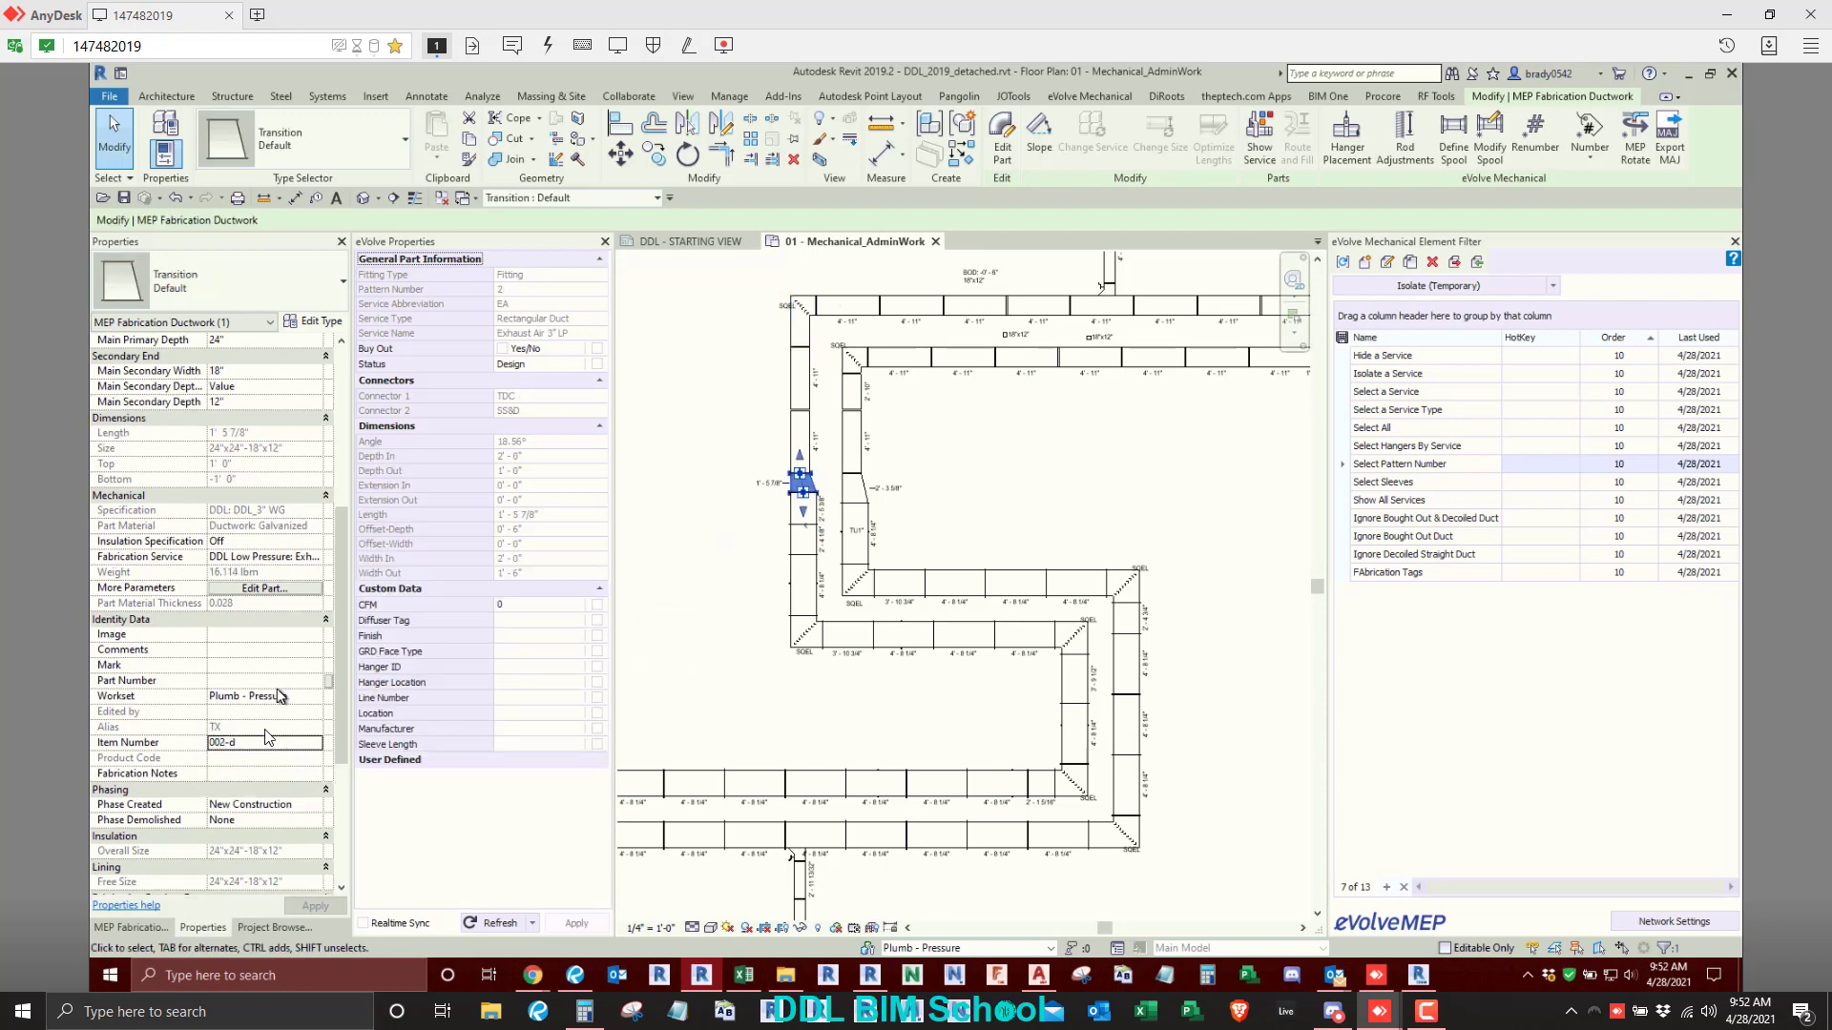
{"action": "left_click", "coordinate": [707, 574]}
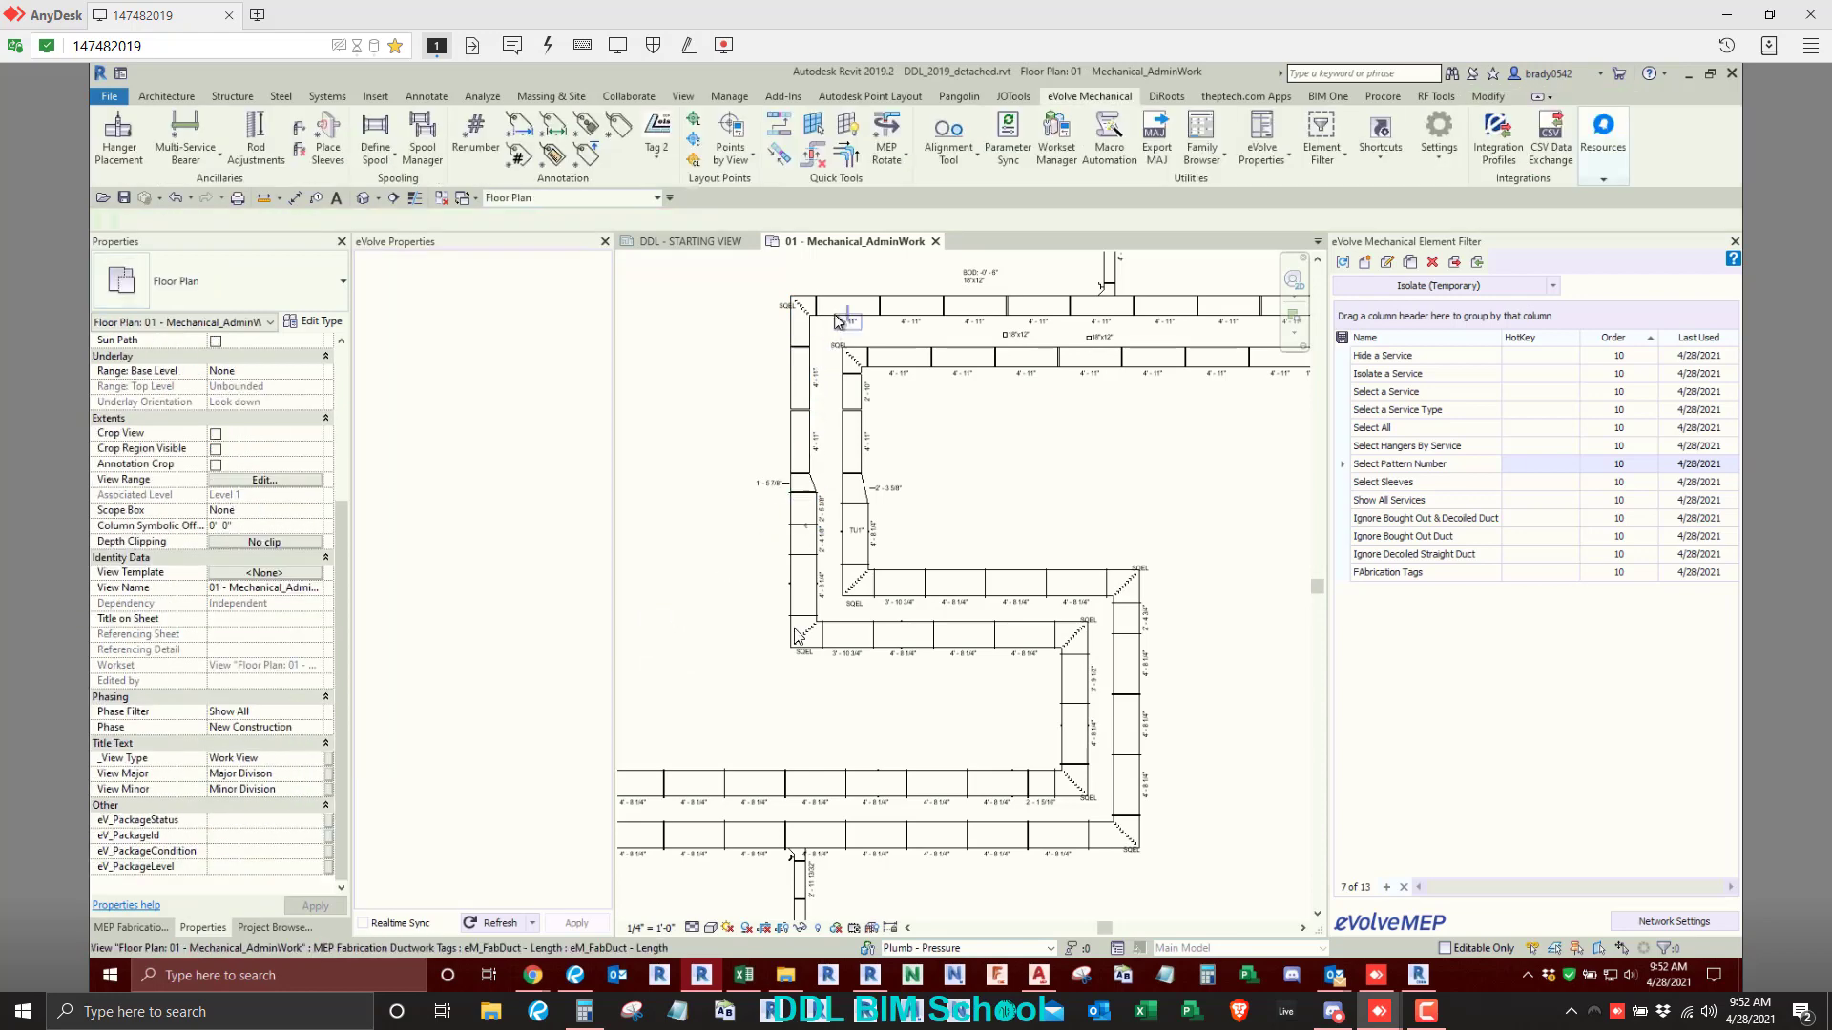
- Review the Renumber rules without changing them, and recheck the outer duct run's transition properties
{"action": "left_click", "coordinate": [477, 153]}
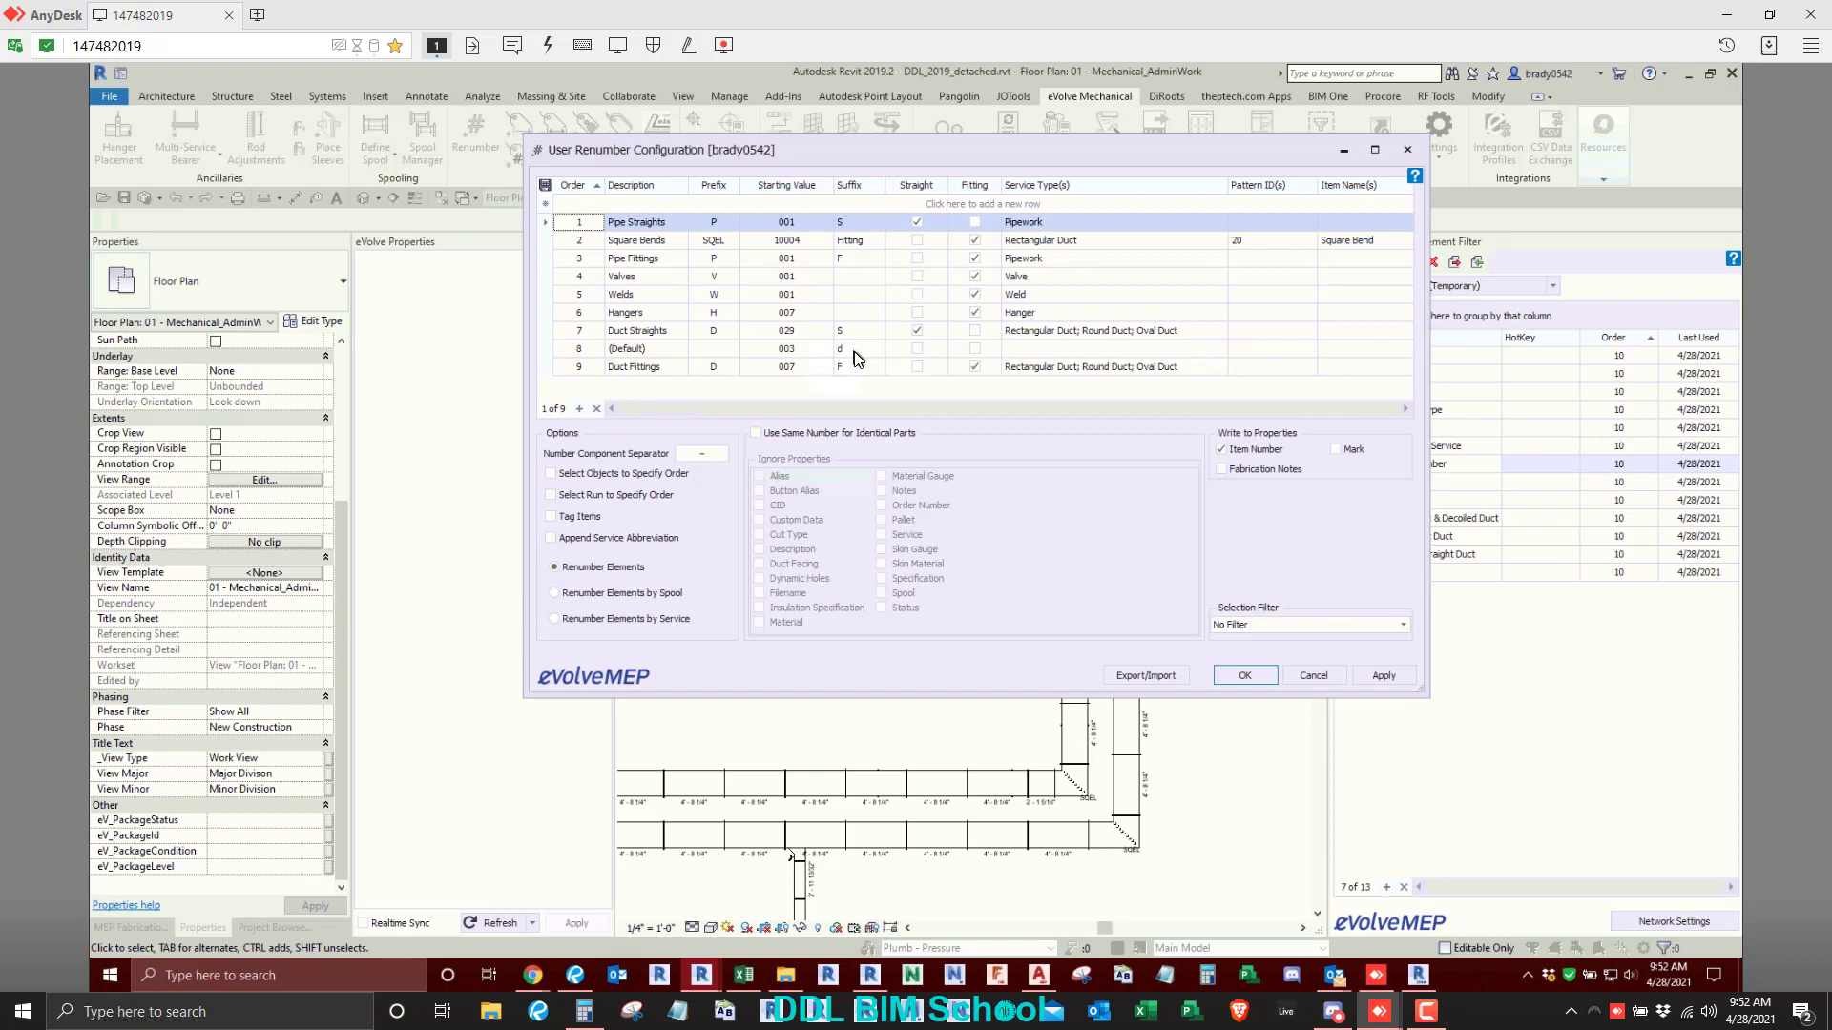
{"action": "left_click", "coordinate": [1315, 678]}
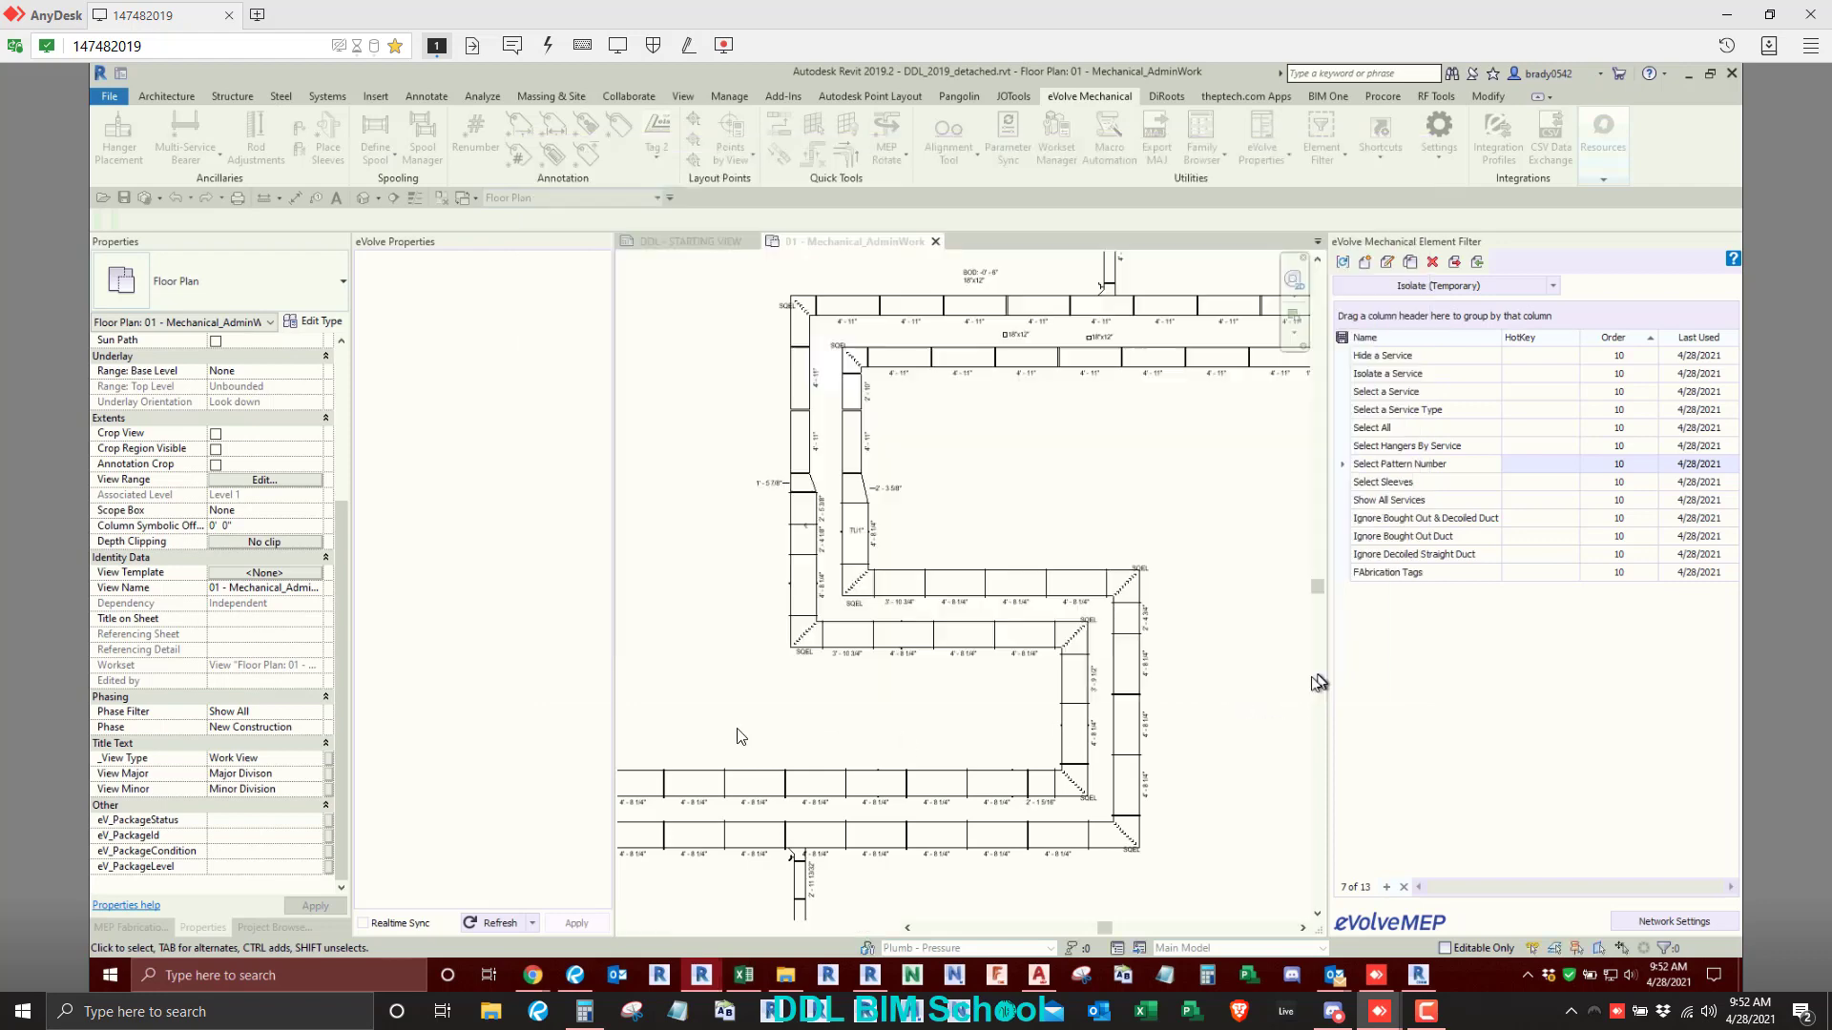
{"action": "scroll", "coordinate": [801, 549], "scroll_direction": "up", "scroll_amount": 3}
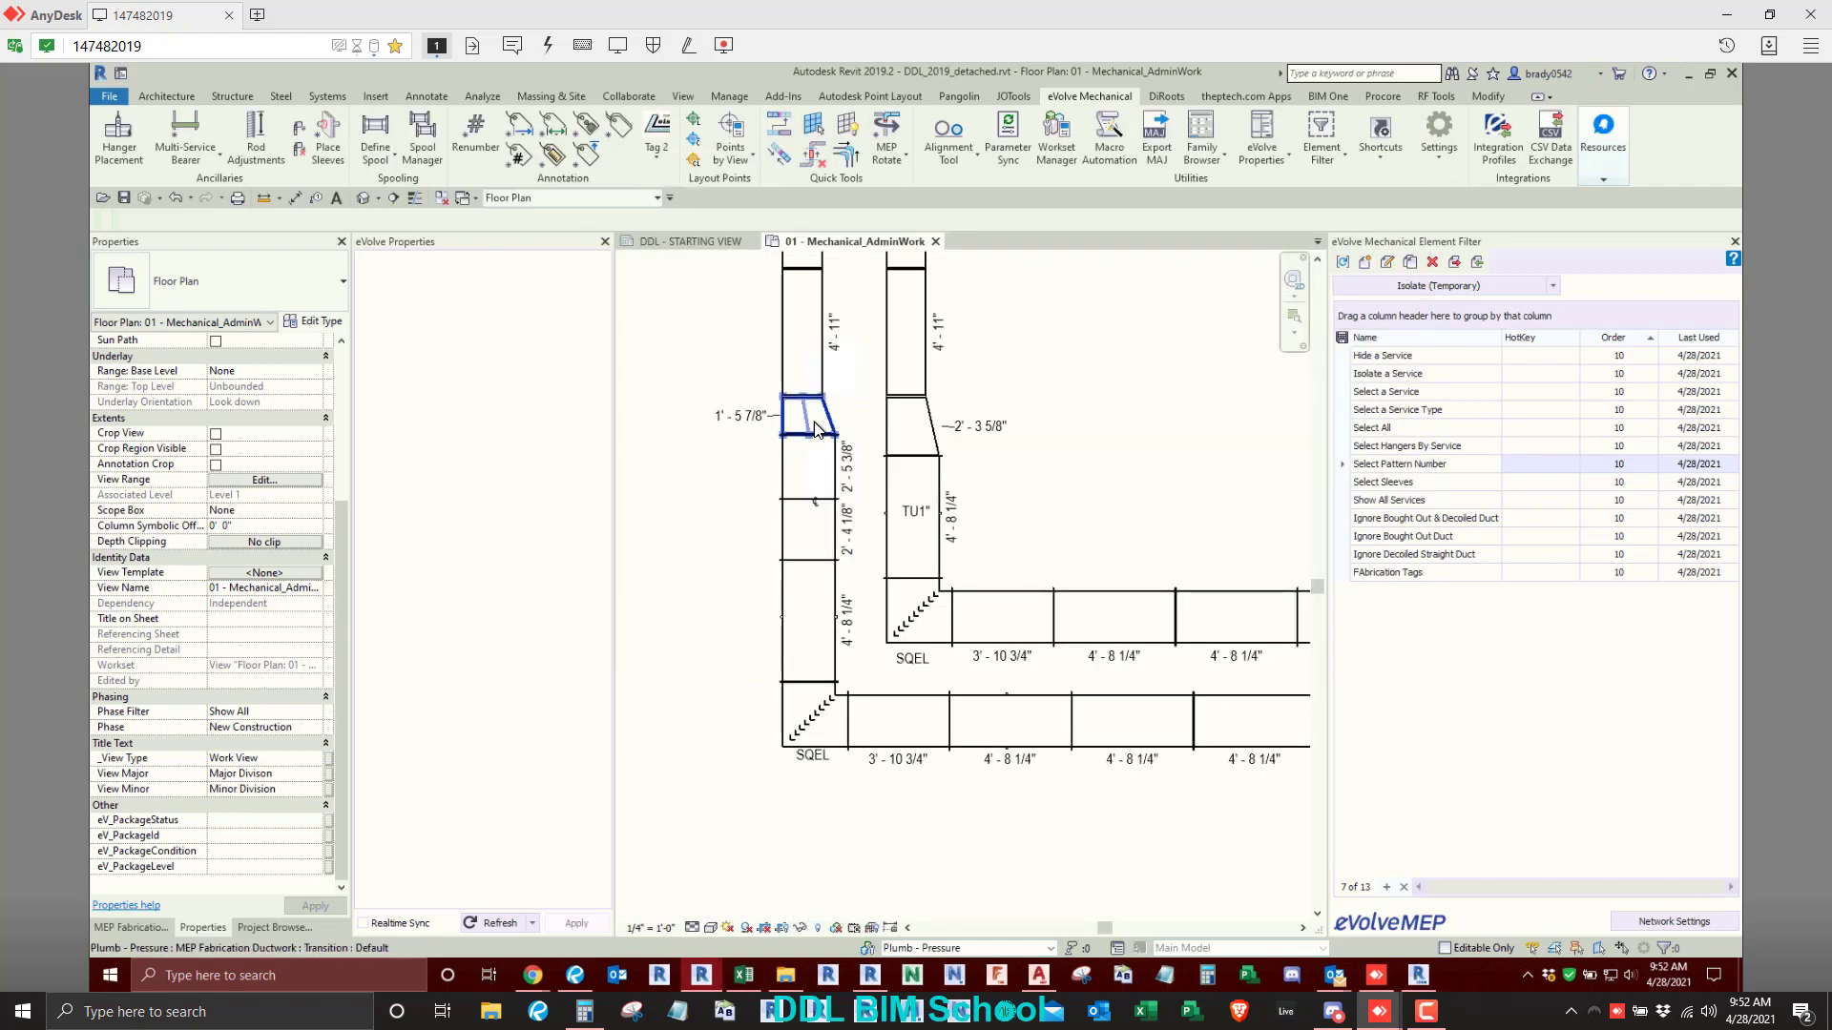
{"action": "left_click", "coordinate": [816, 429]}
{"action": "scroll", "coordinate": [286, 818], "scroll_direction": "down", "scroll_amount": 3}
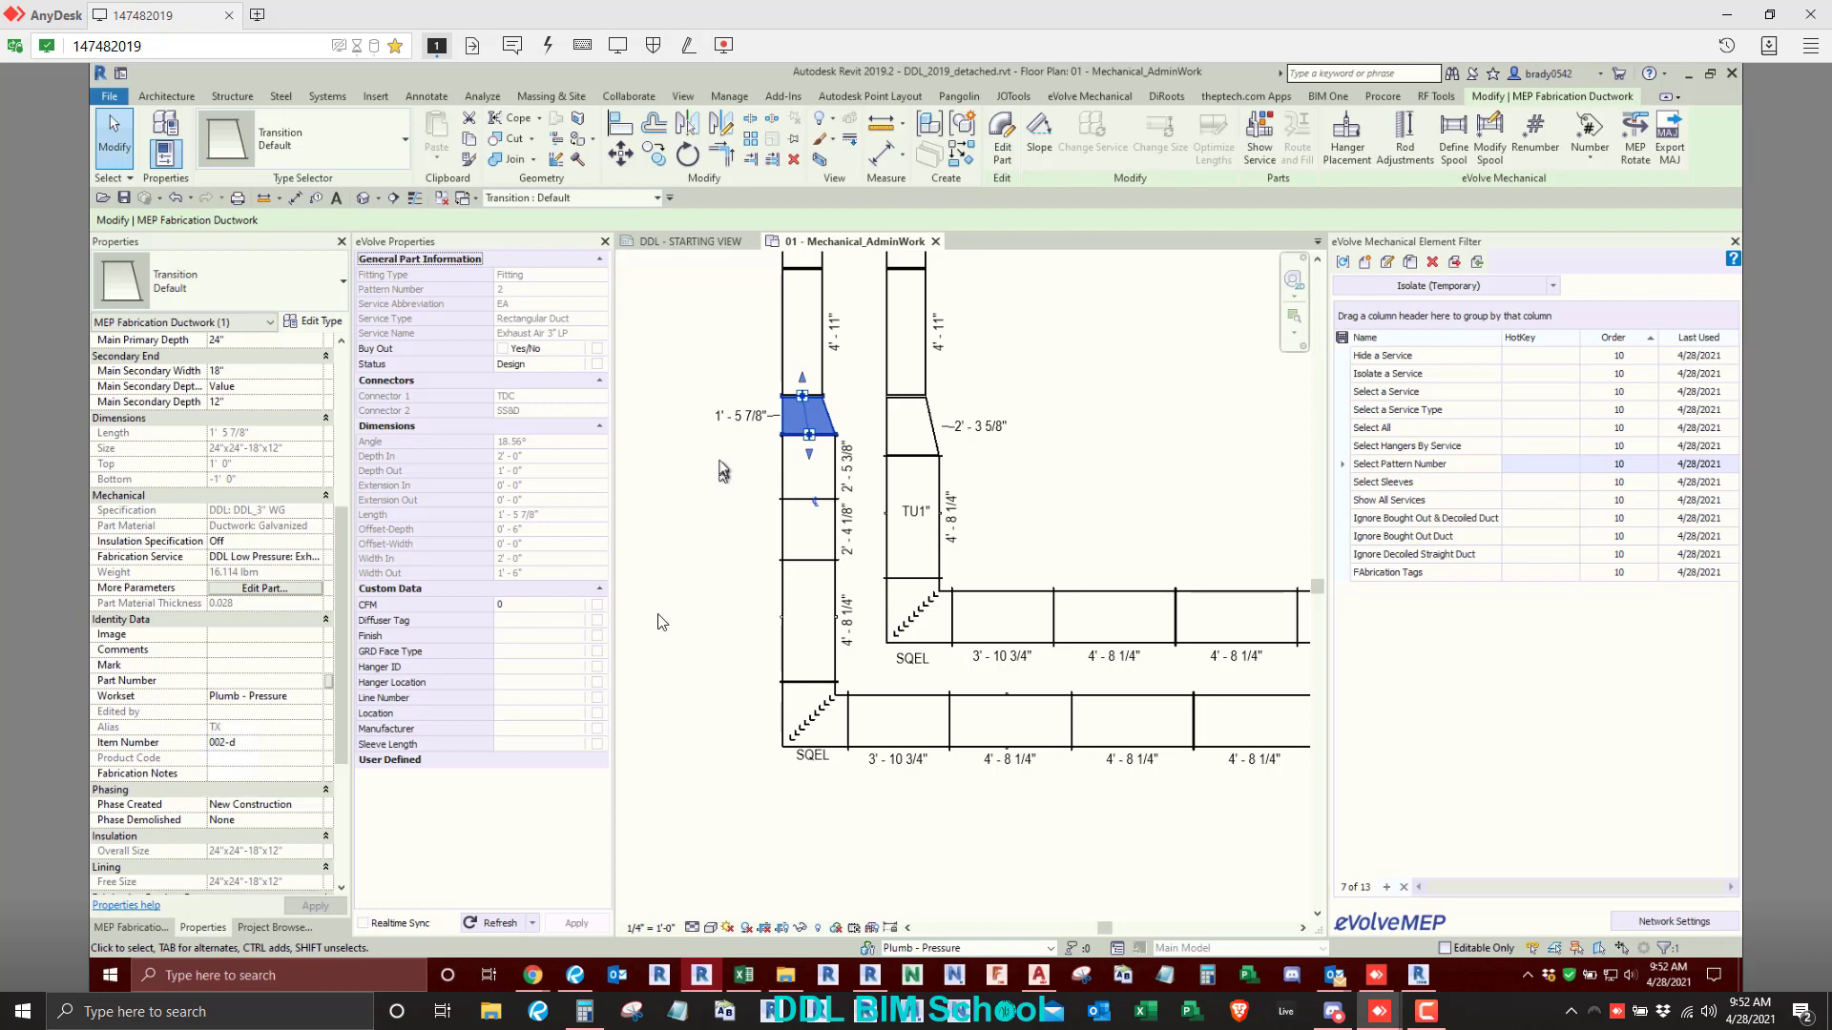
{"action": "left_click", "coordinate": [660, 696]}
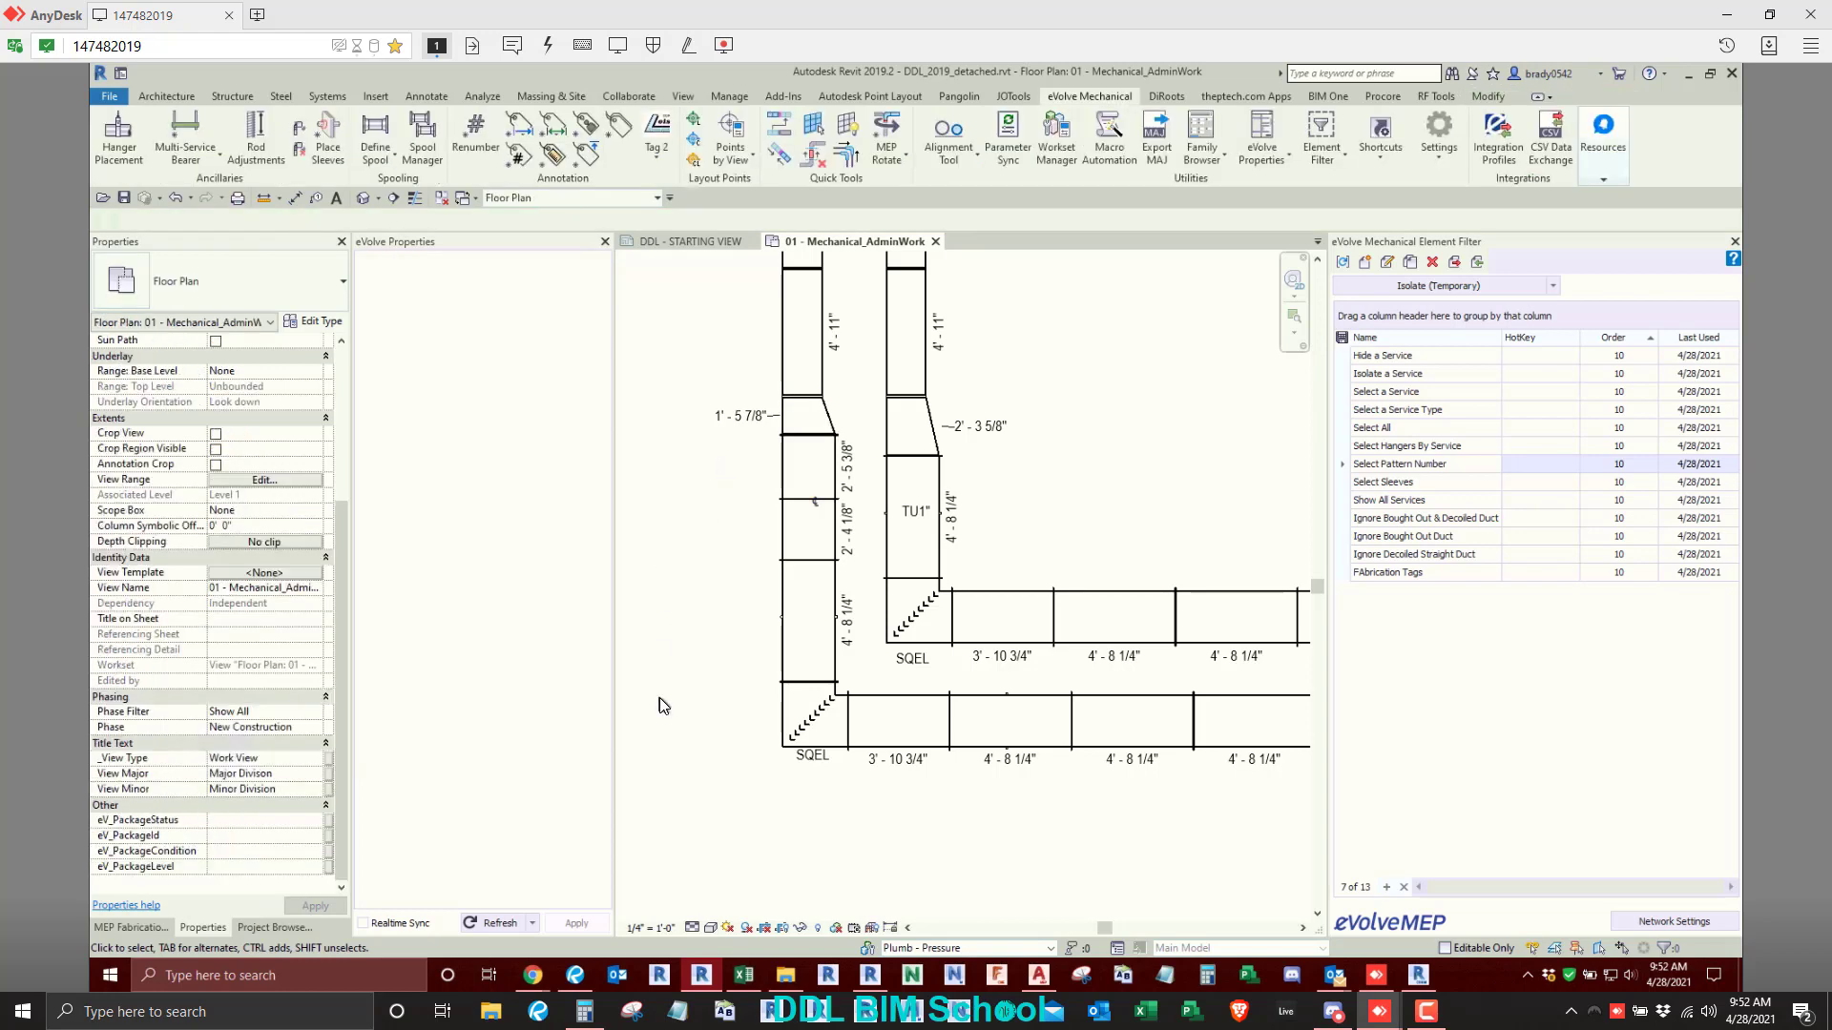
- Edit the number component separator in the Renumber configuration
{"action": "left_click", "coordinate": [476, 132]}
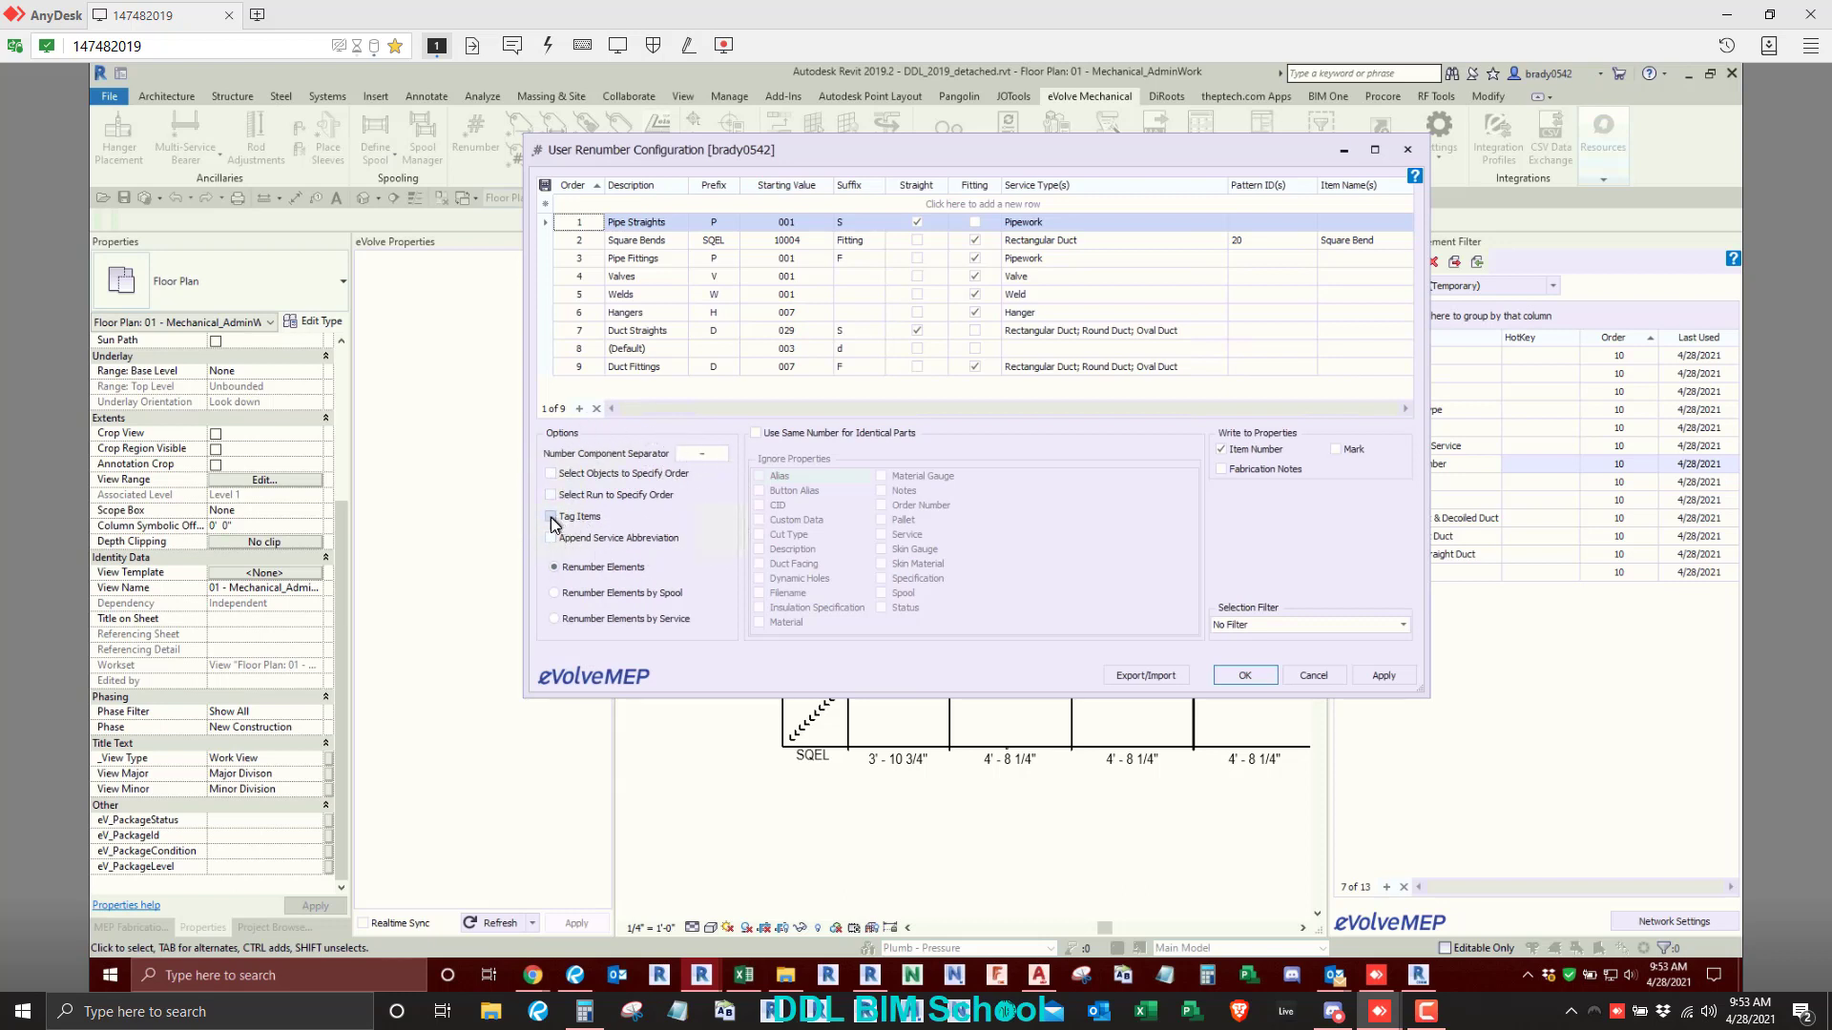
{"action": "left_click", "coordinate": [712, 455]}
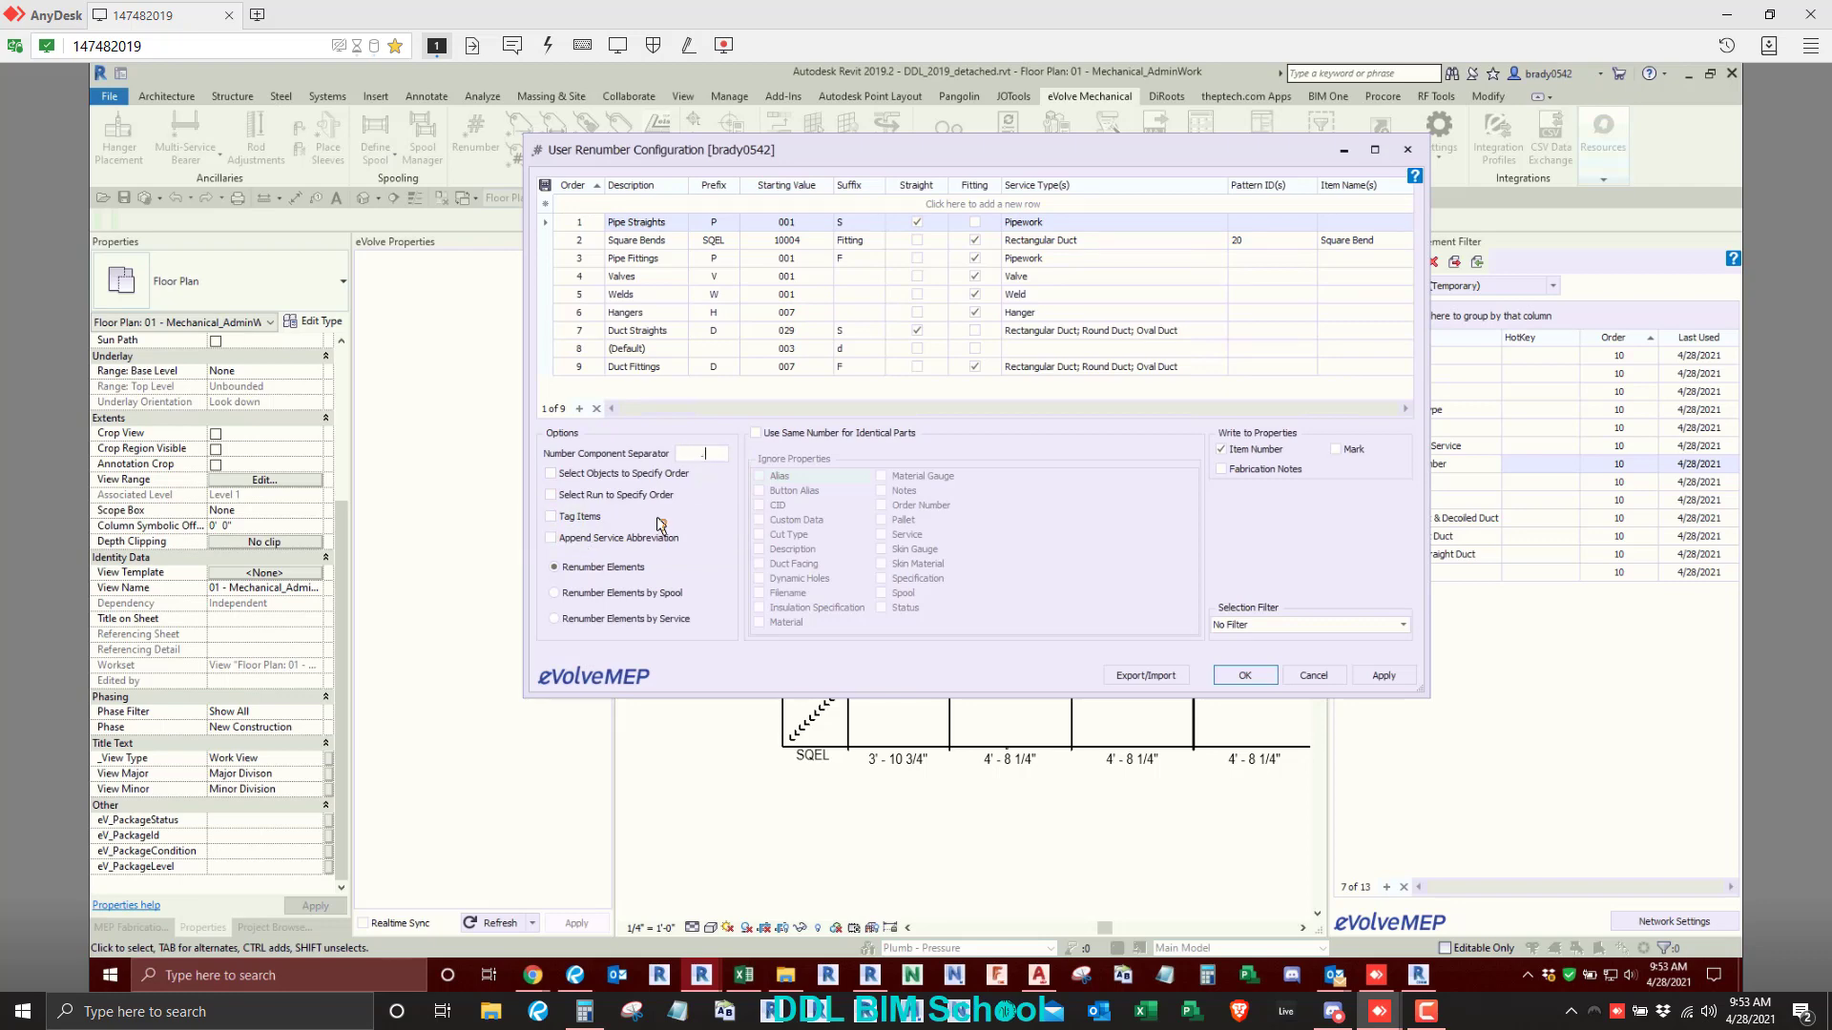
{"action": "left_click", "coordinate": [713, 453]}
{"action": "type", "text": "-"}
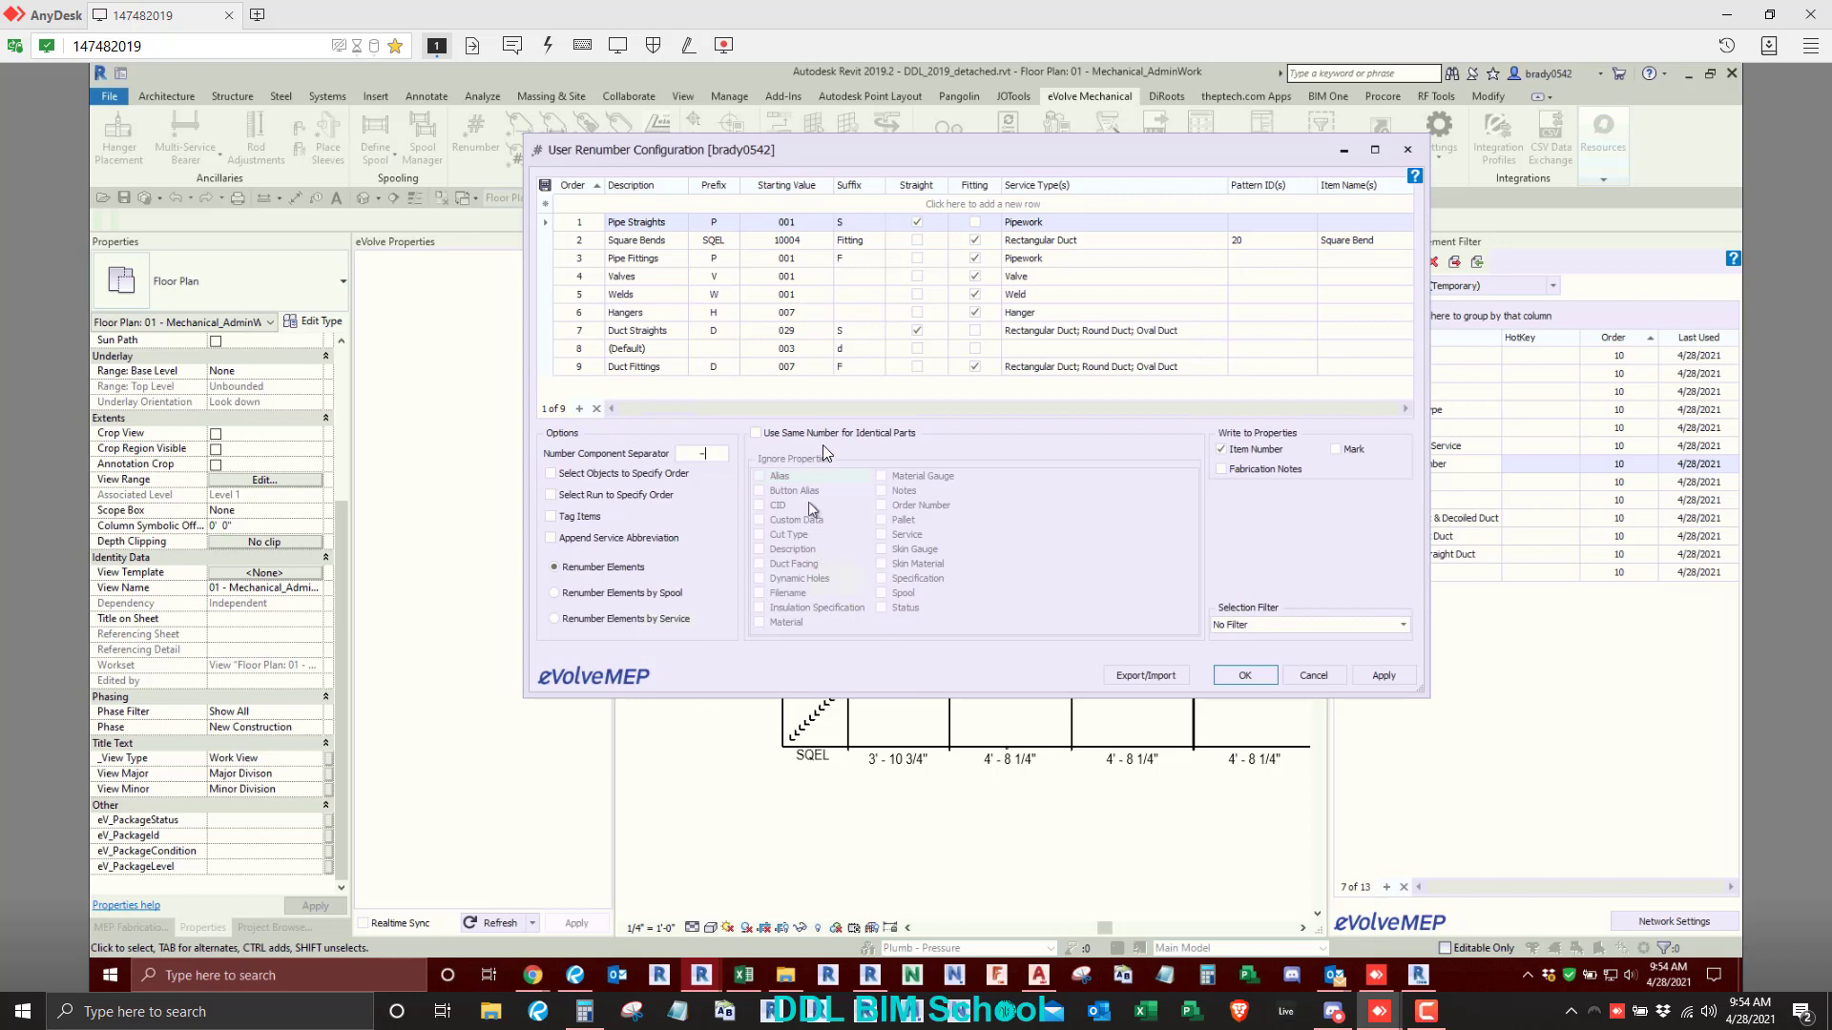
- Try using the same number for identical parts, ignoring Insulation Specification, with renumbering by service, and discard the configuration changes
{"action": "left_click", "coordinate": [880, 437]}
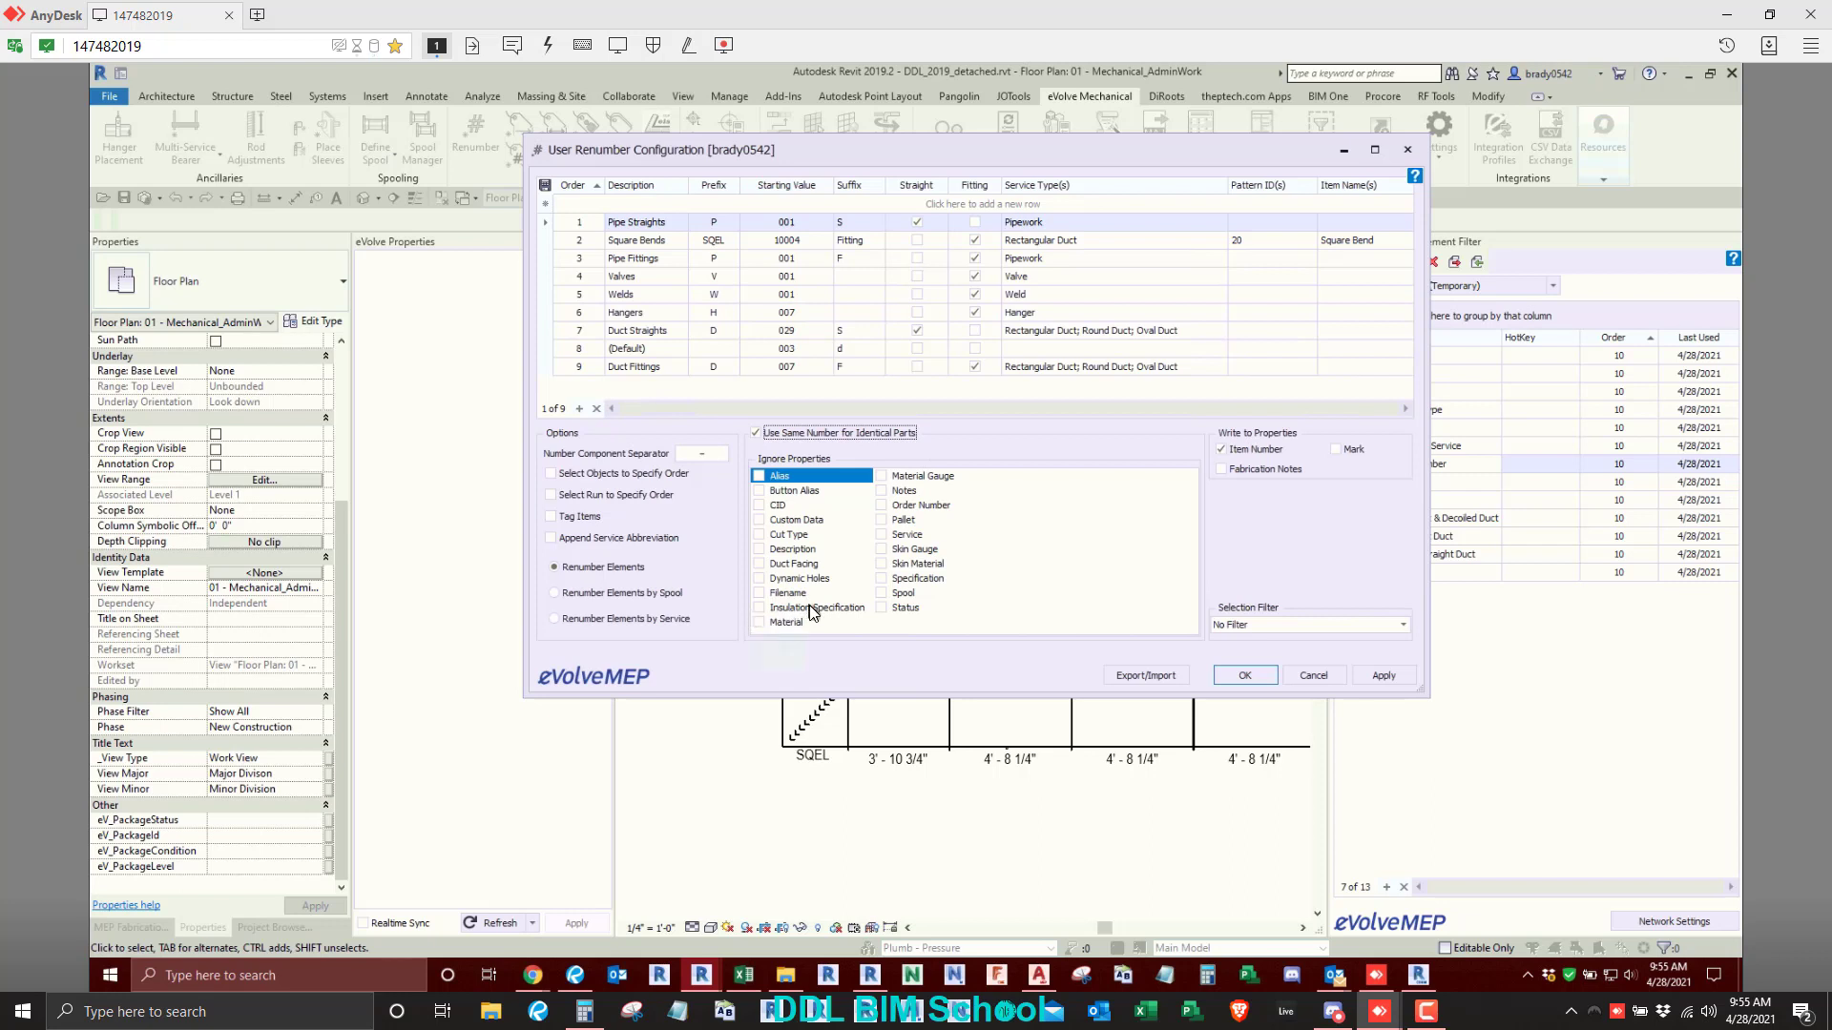
{"action": "left_click", "coordinate": [760, 608]}
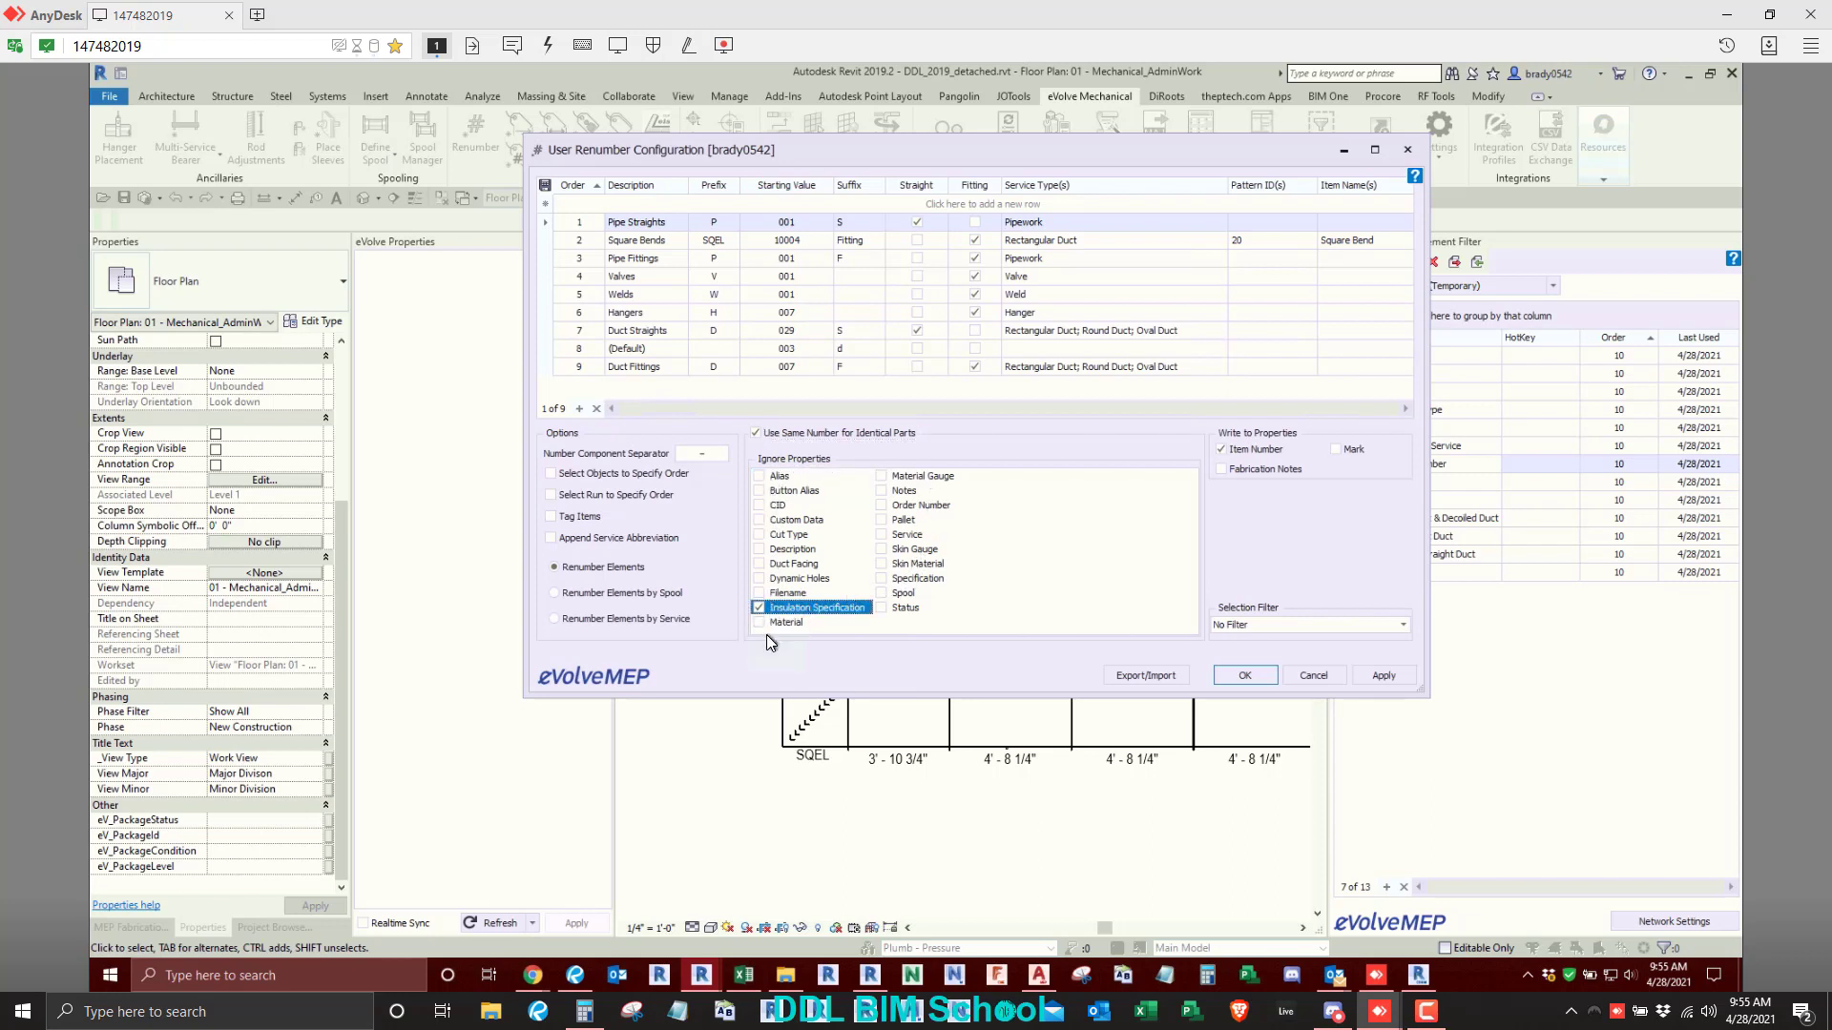
{"action": "left_click", "coordinate": [596, 618]}
{"action": "left_click", "coordinate": [639, 625]}
{"action": "left_click_drag", "start_coordinate": [1117, 147], "coordinate": [1043, 147]}
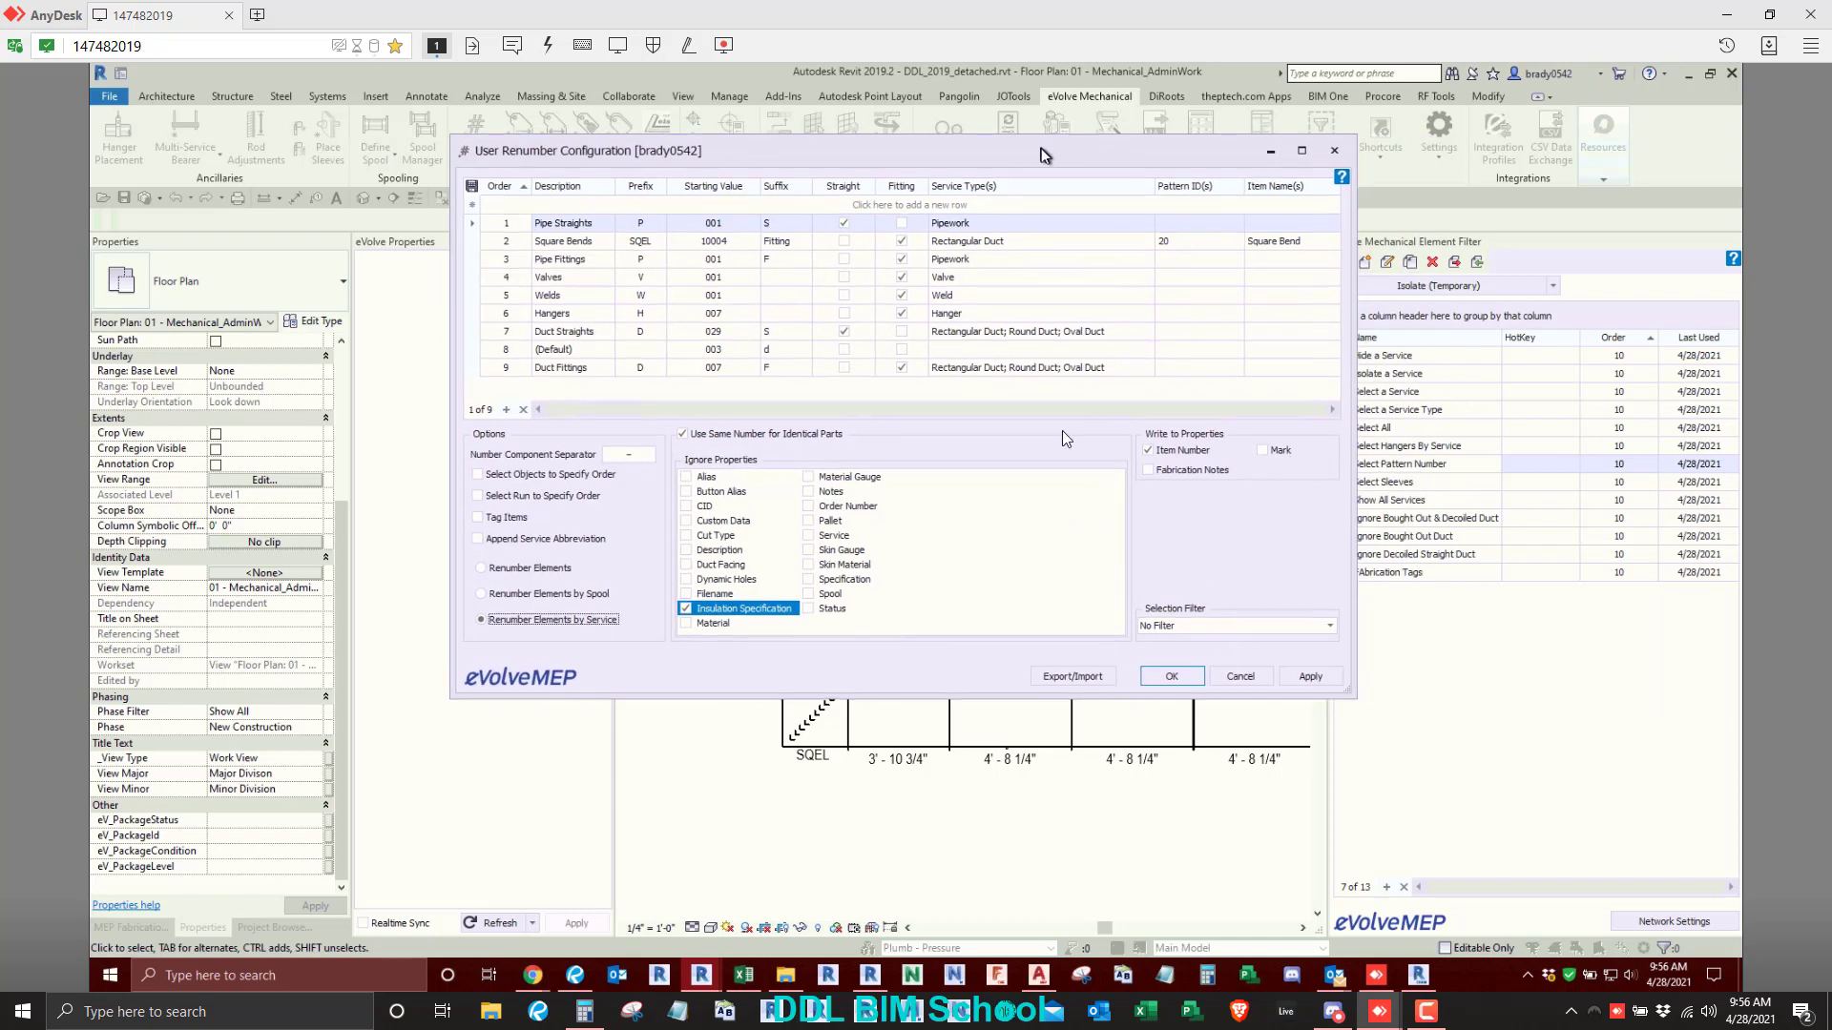
{"action": "left_click", "coordinate": [1240, 673]}
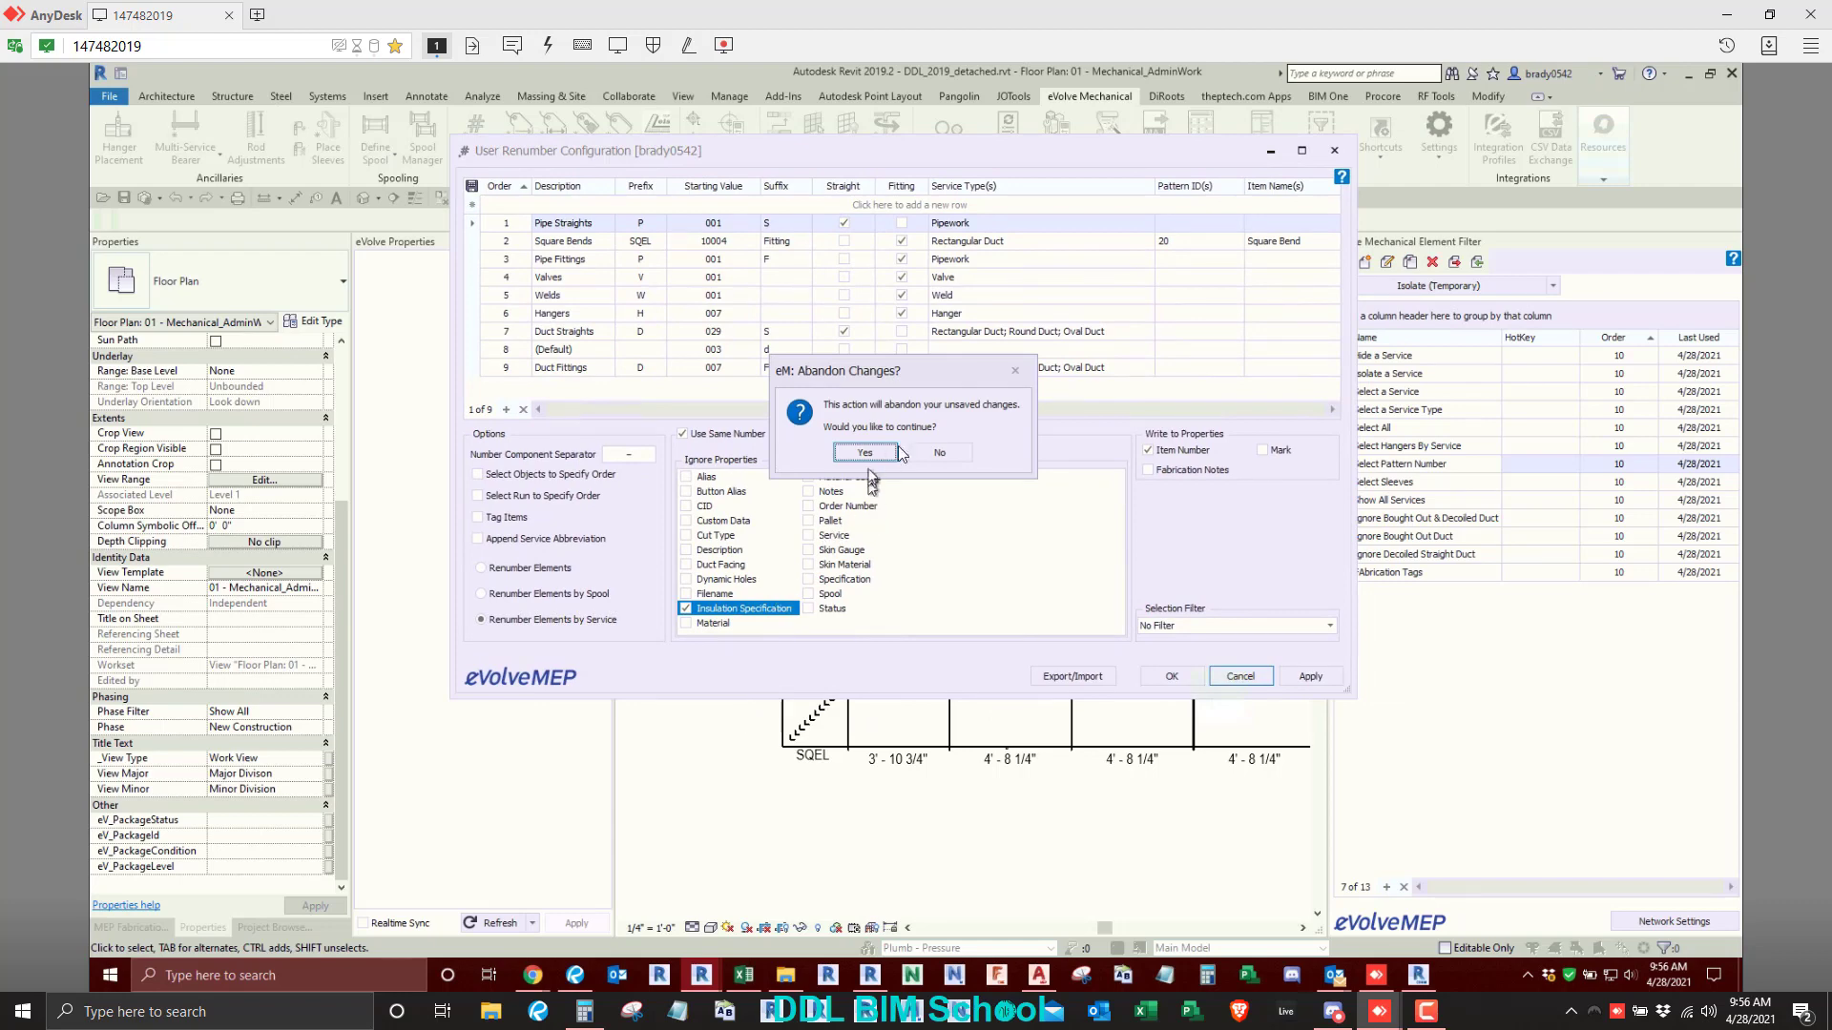
{"action": "left_click", "coordinate": [939, 452]}
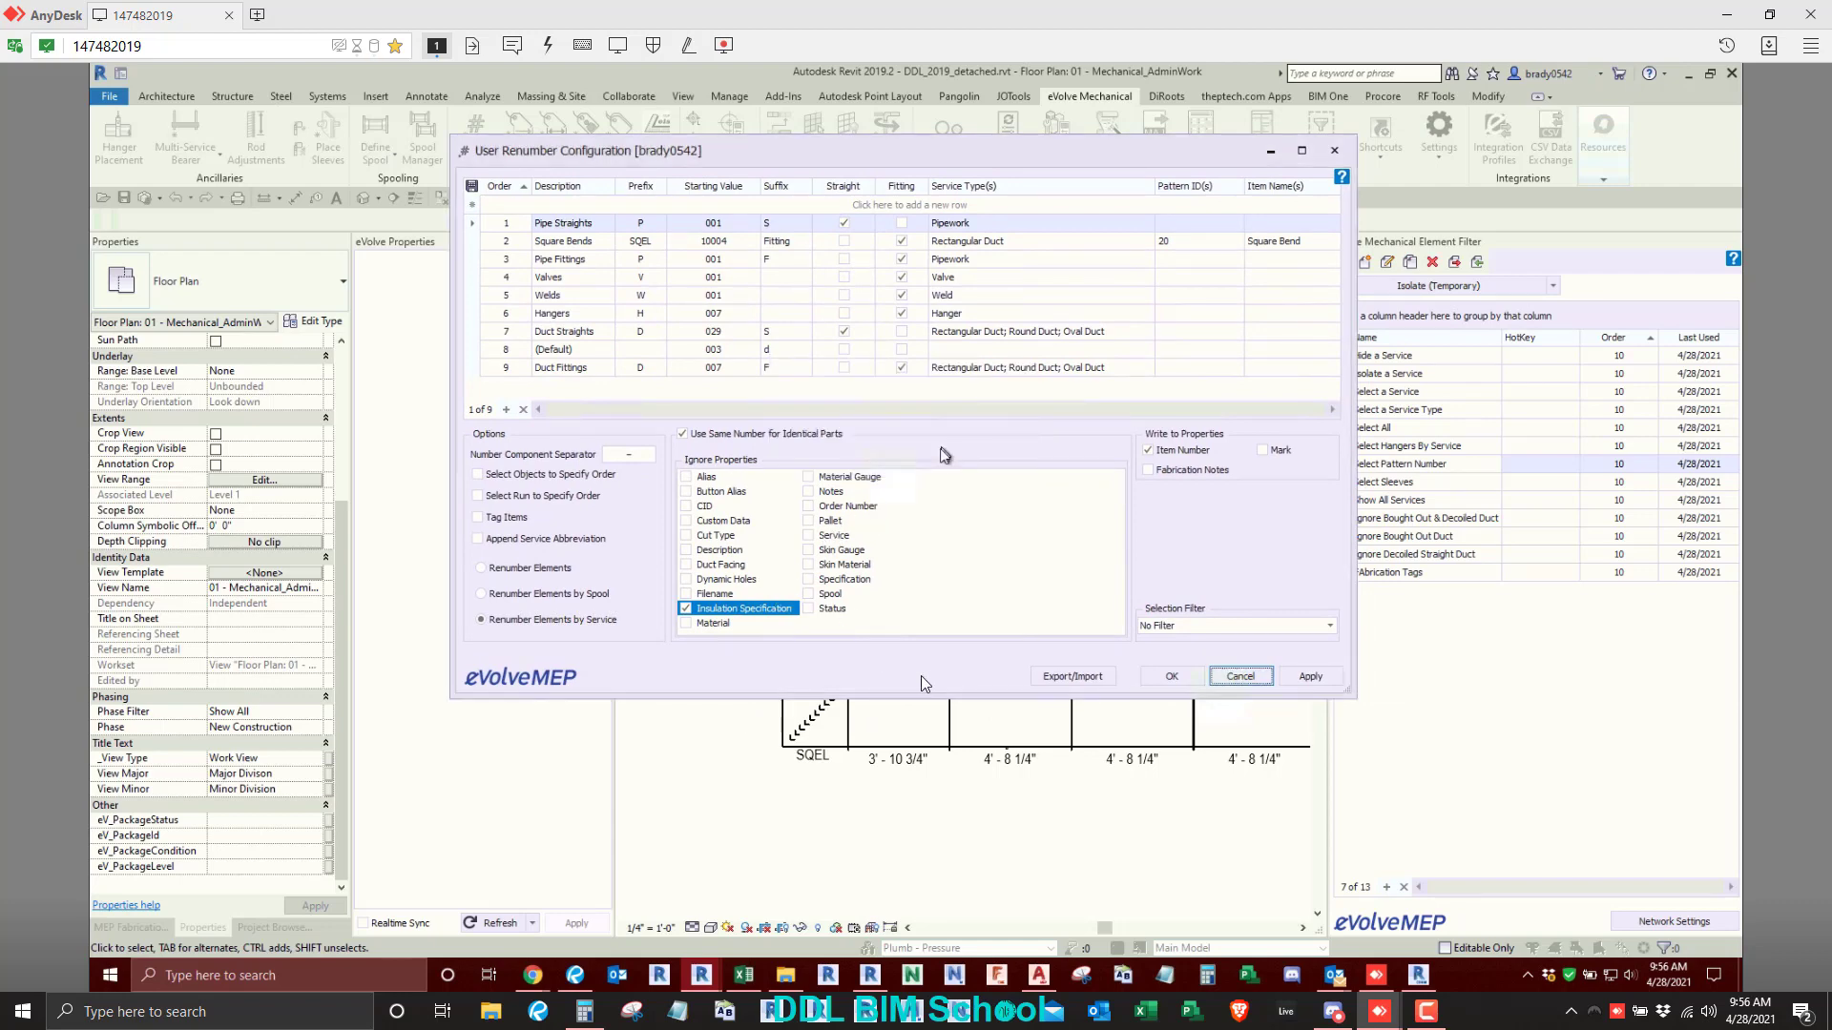
{"action": "left_click", "coordinate": [1242, 677]}
{"action": "left_click", "coordinate": [865, 452]}
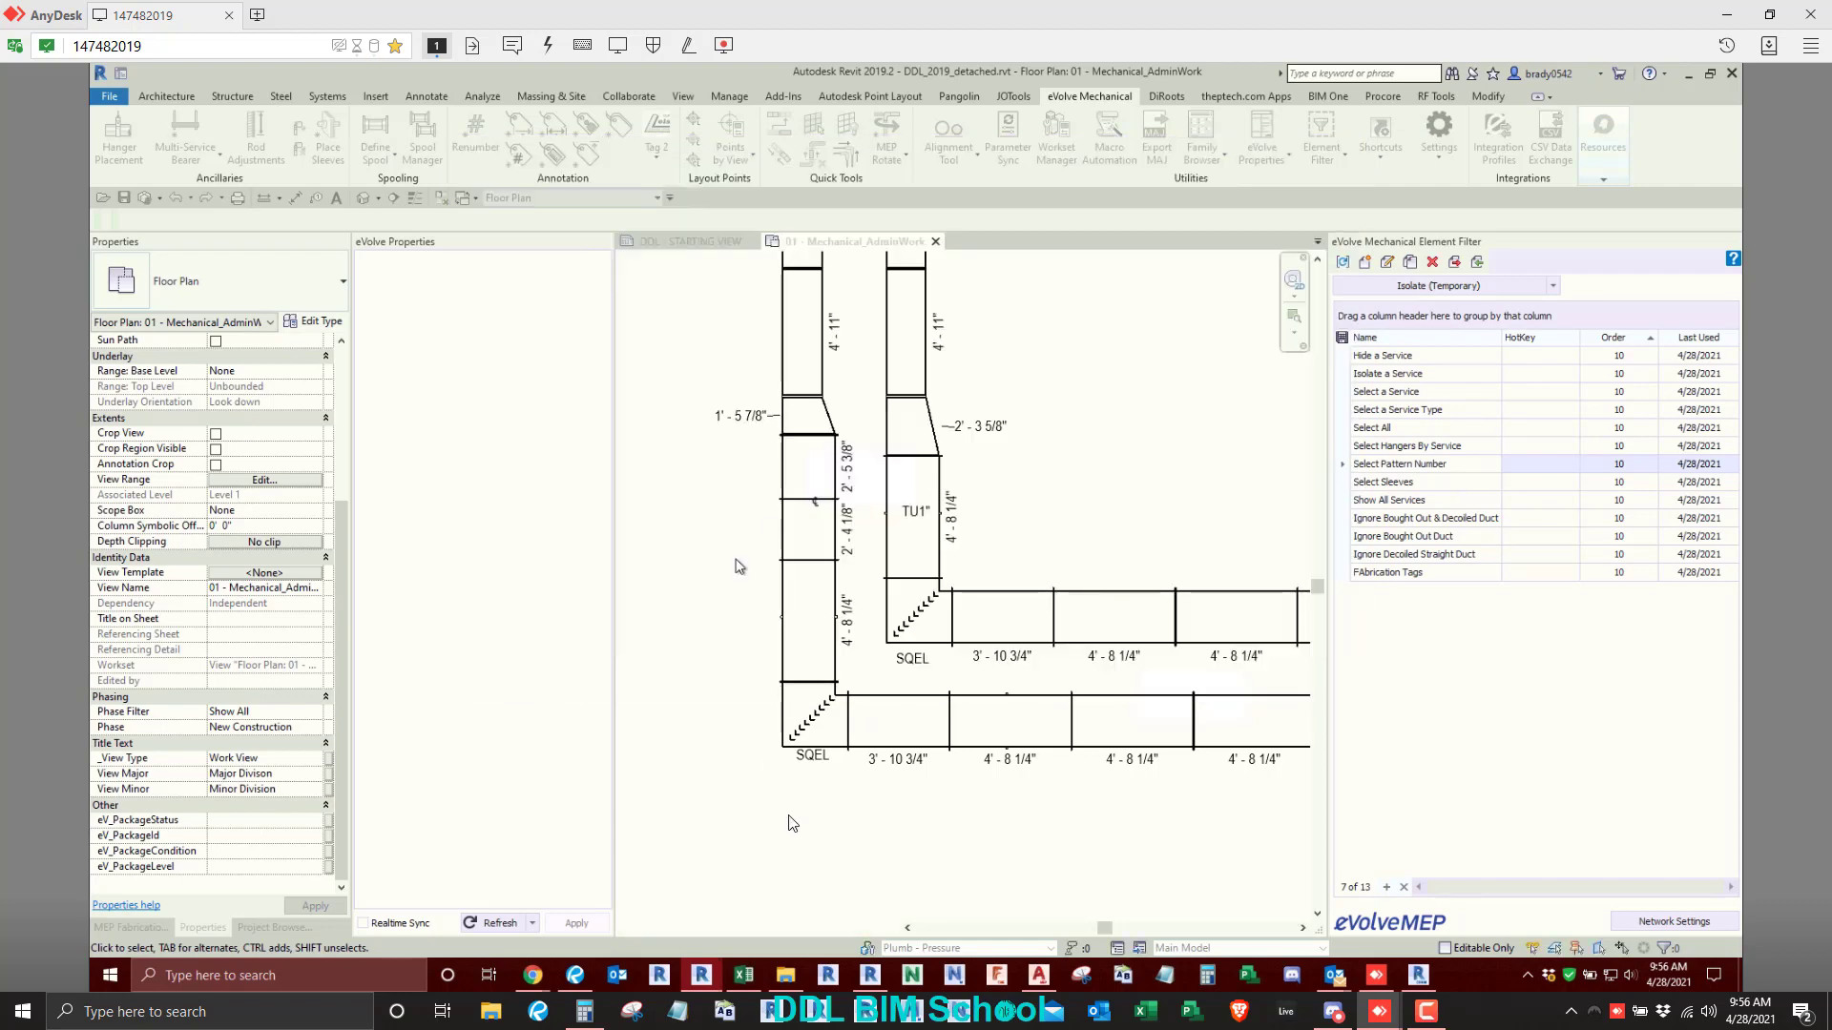
- Check the Mark and Item Number properties of the outer duct run's lower-left square bend, and deselect it
{"action": "left_click", "coordinate": [809, 715]}
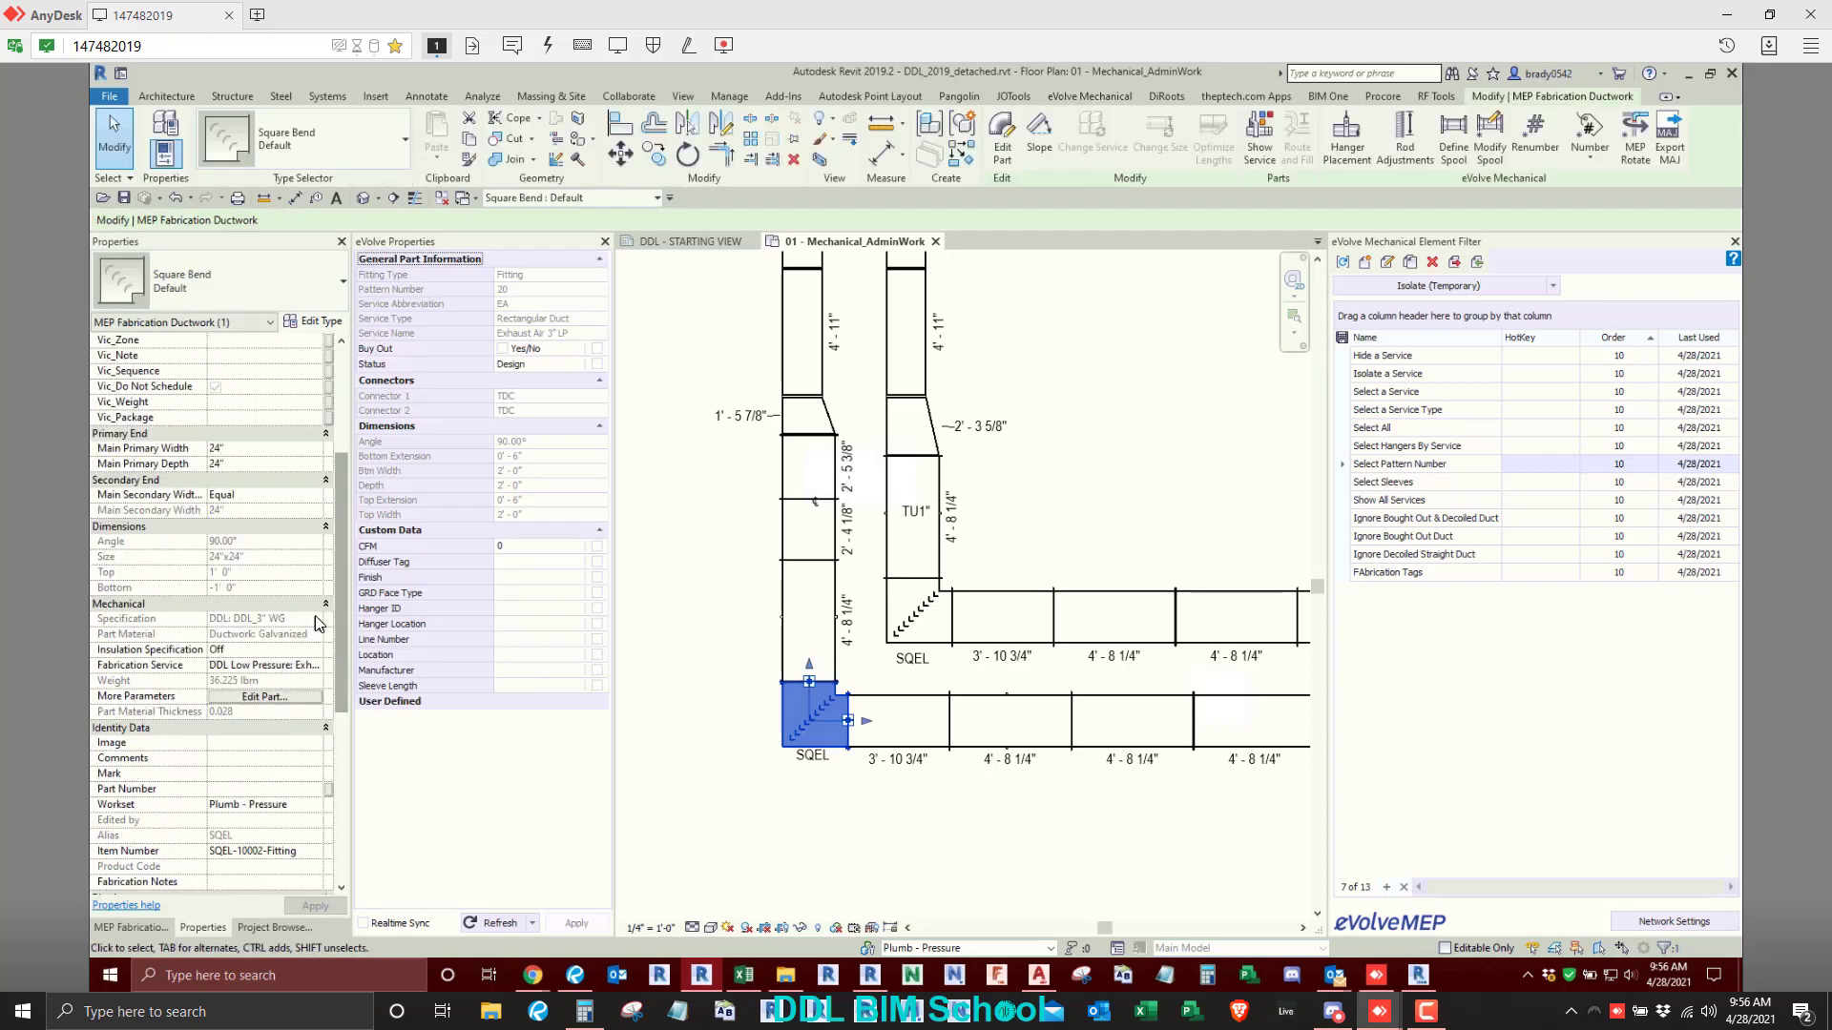
{"action": "scroll", "coordinate": [253, 685], "scroll_direction": "down", "scroll_amount": 1}
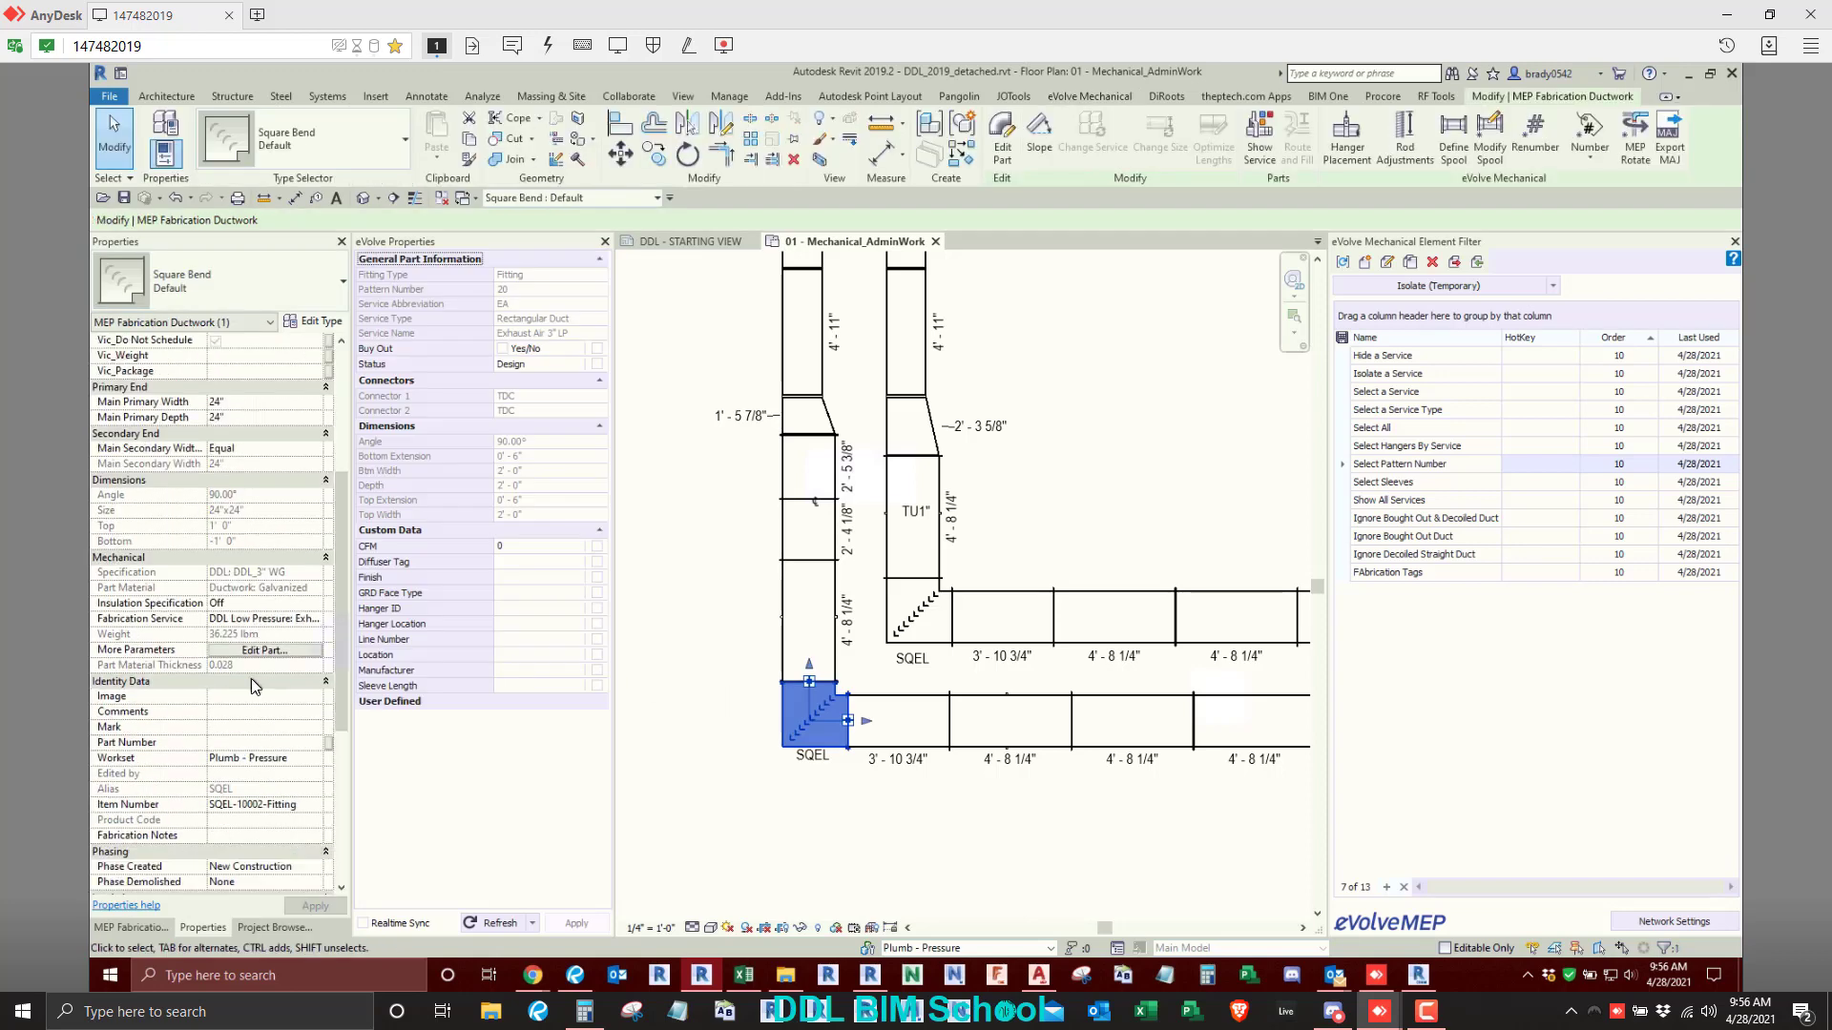
{"action": "scroll", "coordinate": [252, 683], "scroll_direction": "down", "scroll_amount": 2}
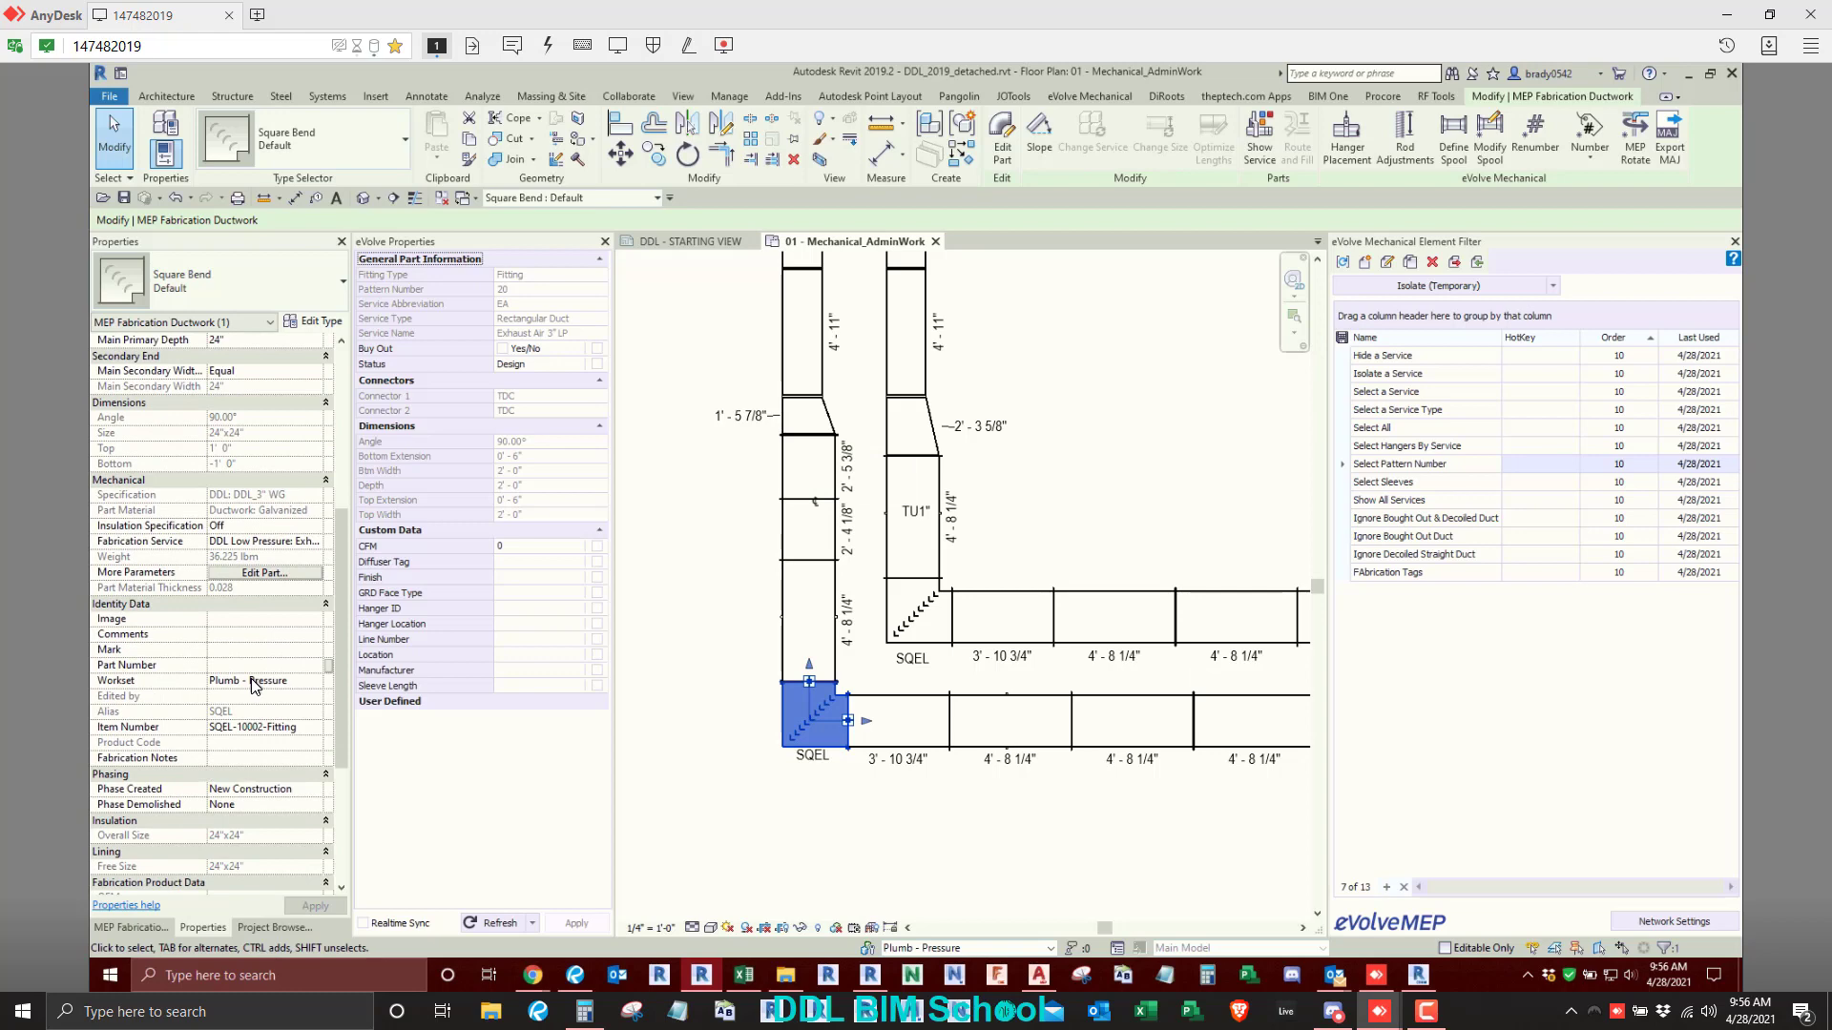
{"action": "left_click", "coordinate": [239, 650]}
{"action": "left_click", "coordinate": [983, 502]}
- Set the Renumber configuration to write numbers to the Mark property instead of Item Number
{"action": "scroll", "coordinate": [983, 502], "scroll_direction": "down", "scroll_amount": 2}
{"action": "scroll", "coordinate": [1035, 547], "scroll_direction": "down", "scroll_amount": 6}
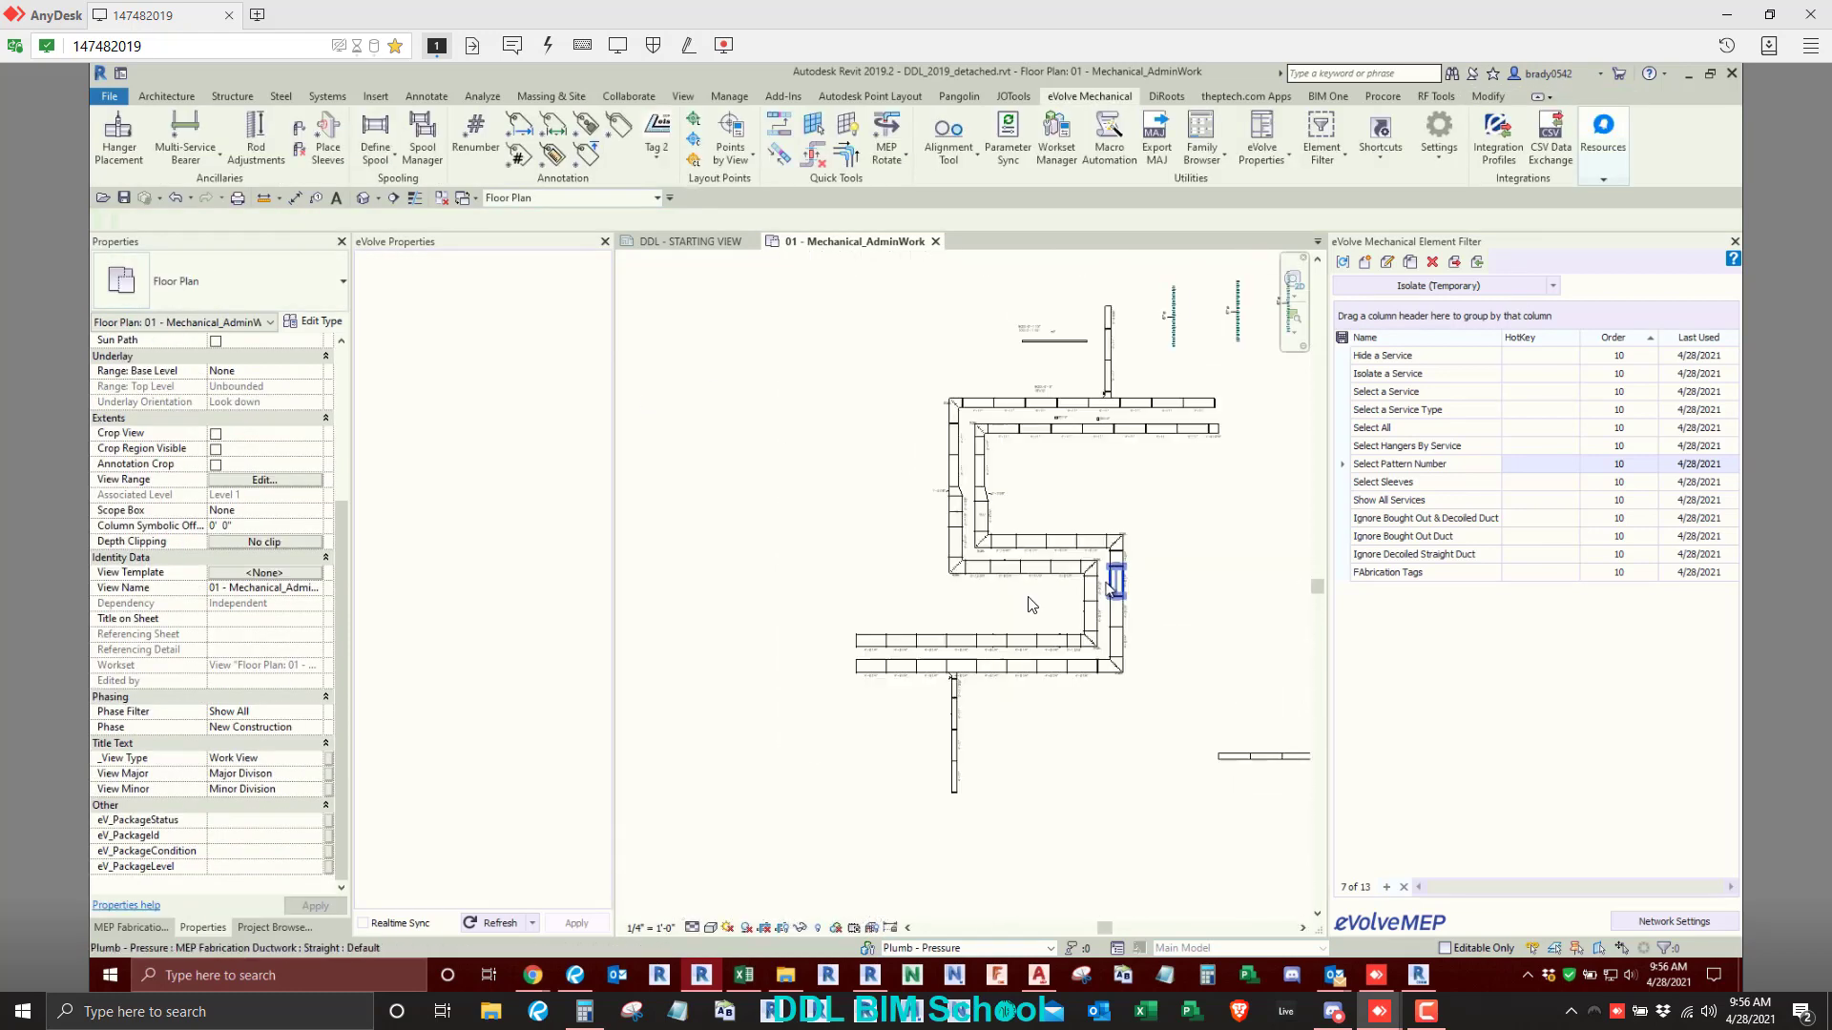
{"action": "middle_click_drag", "start_coordinate": [1031, 601], "coordinate": [753, 618]}
{"action": "scroll", "coordinate": [1076, 534], "scroll_direction": "up", "scroll_amount": 2}
{"action": "scroll", "coordinate": [1249, 549], "scroll_direction": "up", "scroll_amount": 2}
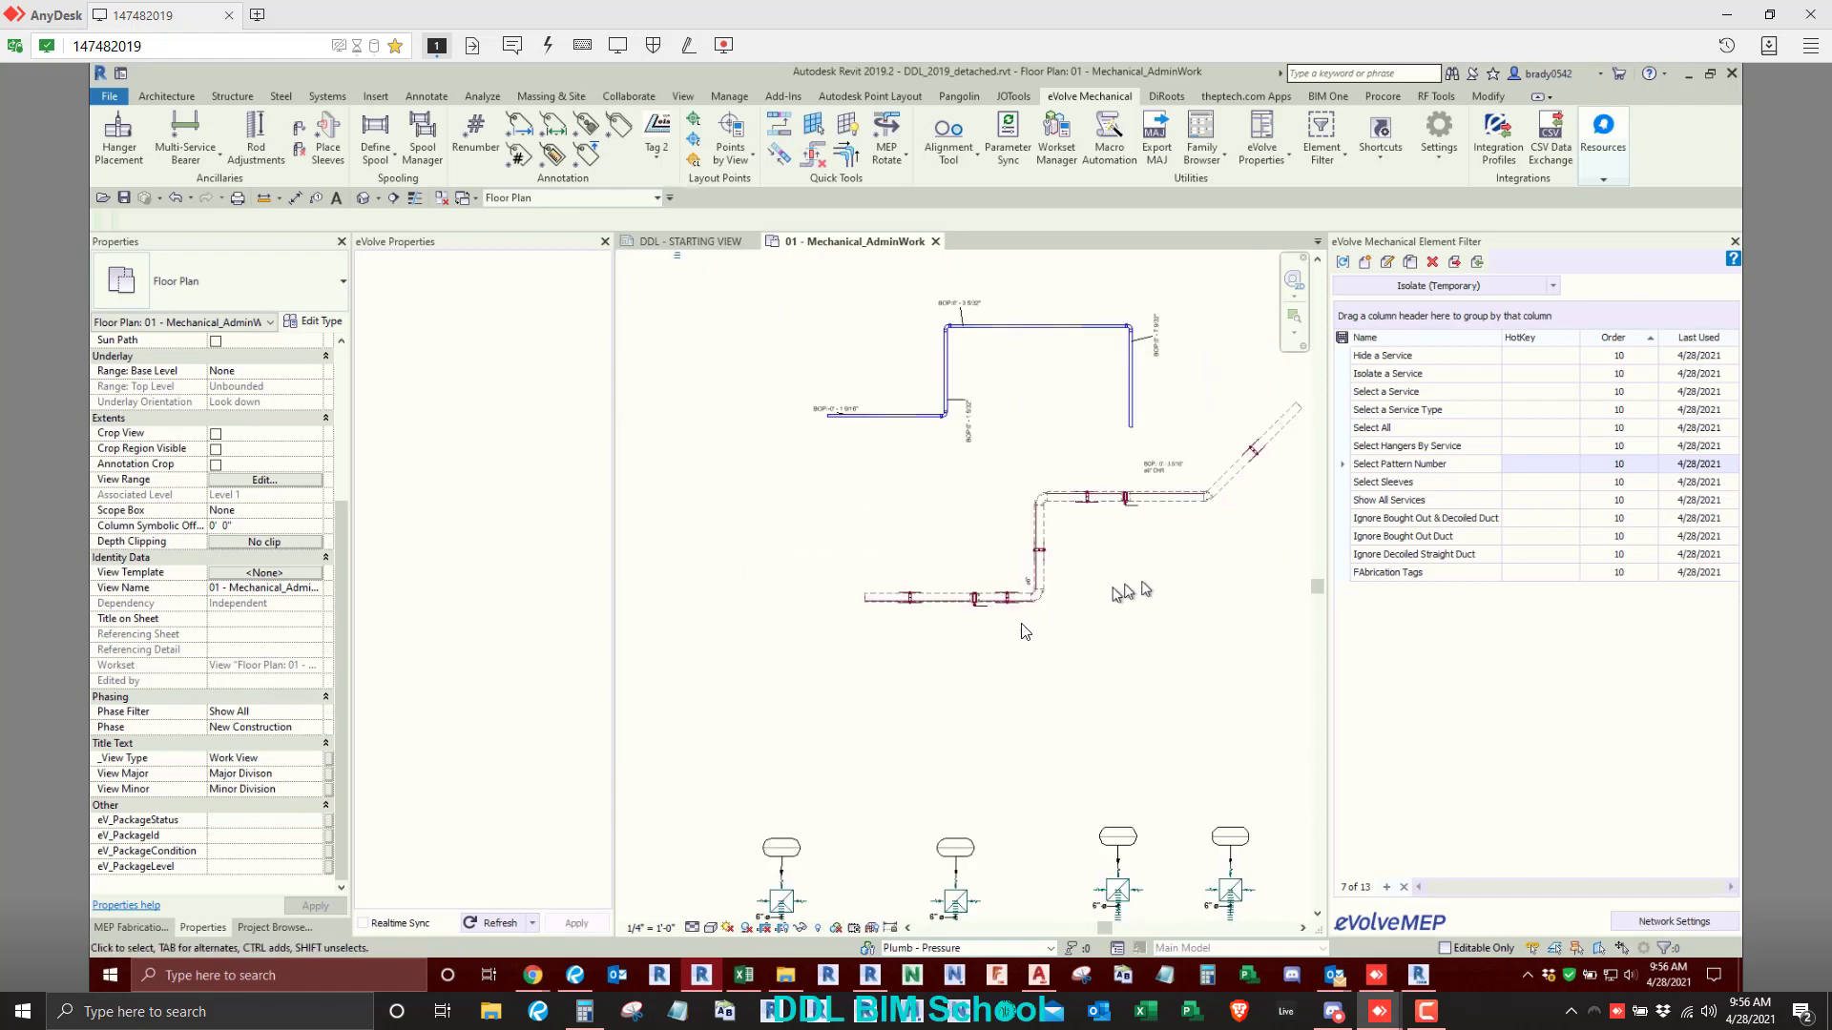
{"action": "left_click", "coordinate": [1104, 528]}
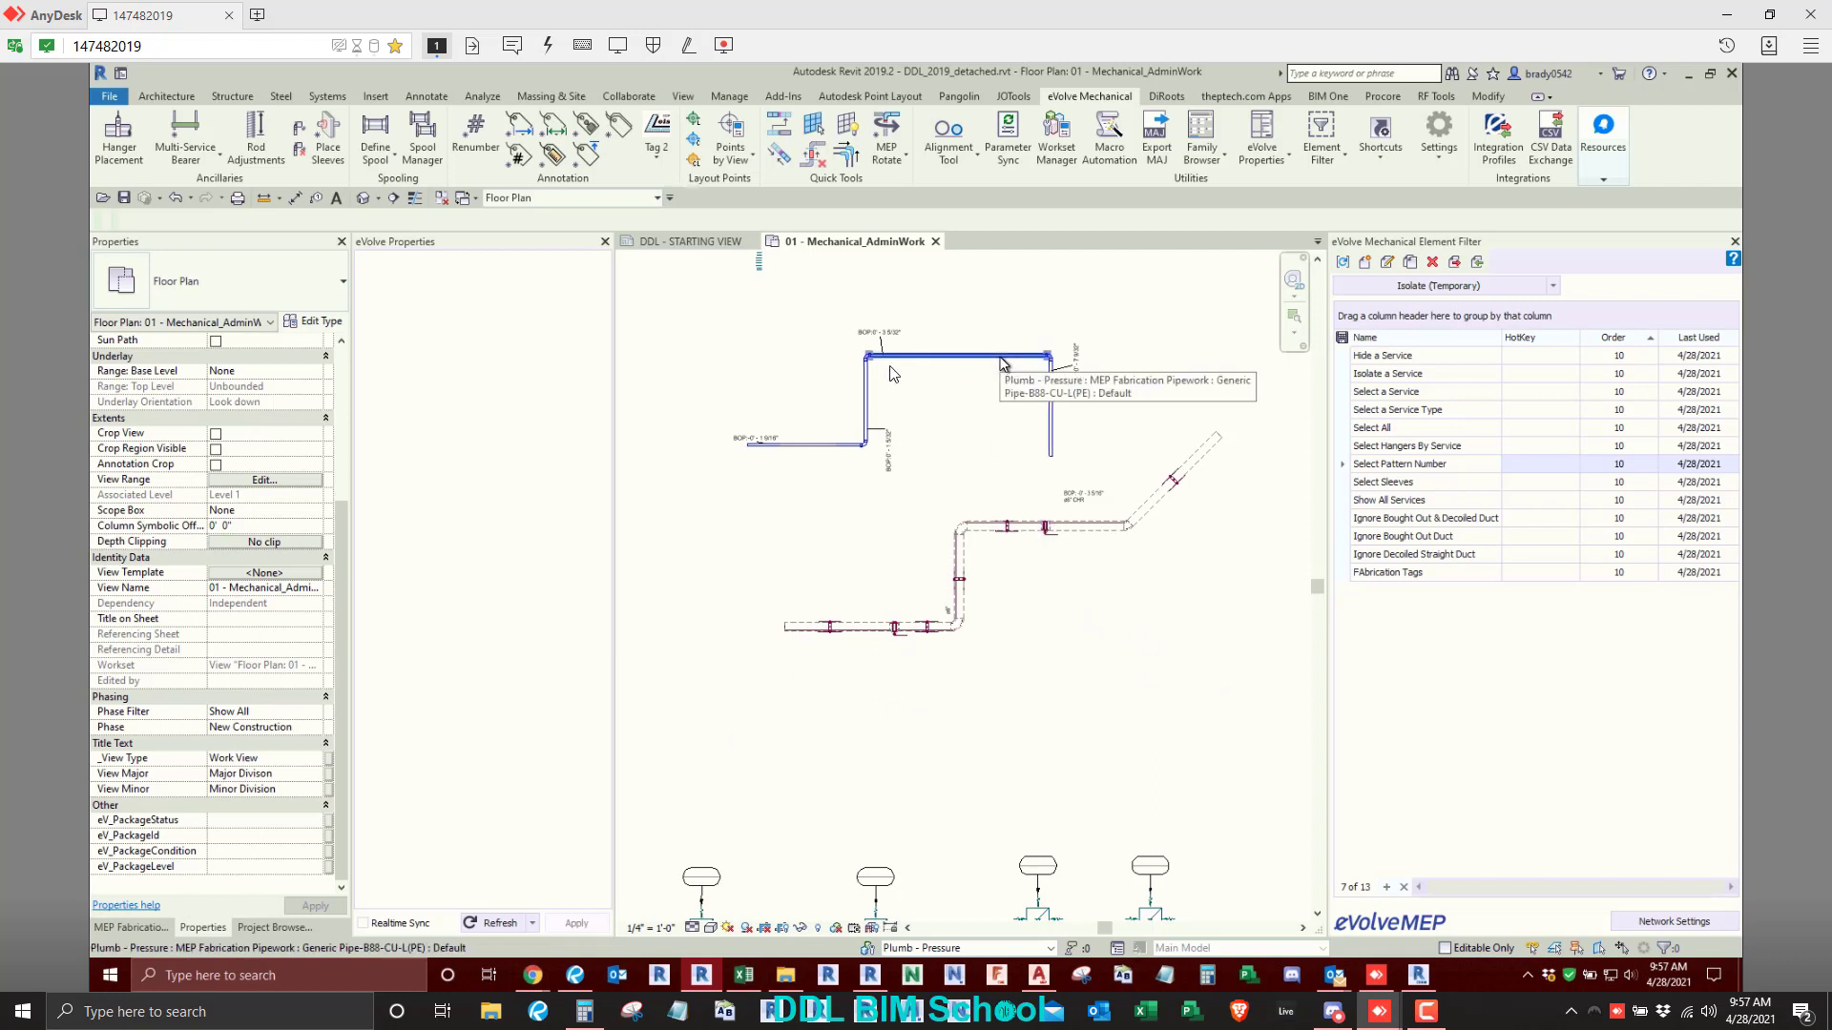
{"action": "left_click", "coordinate": [474, 134]}
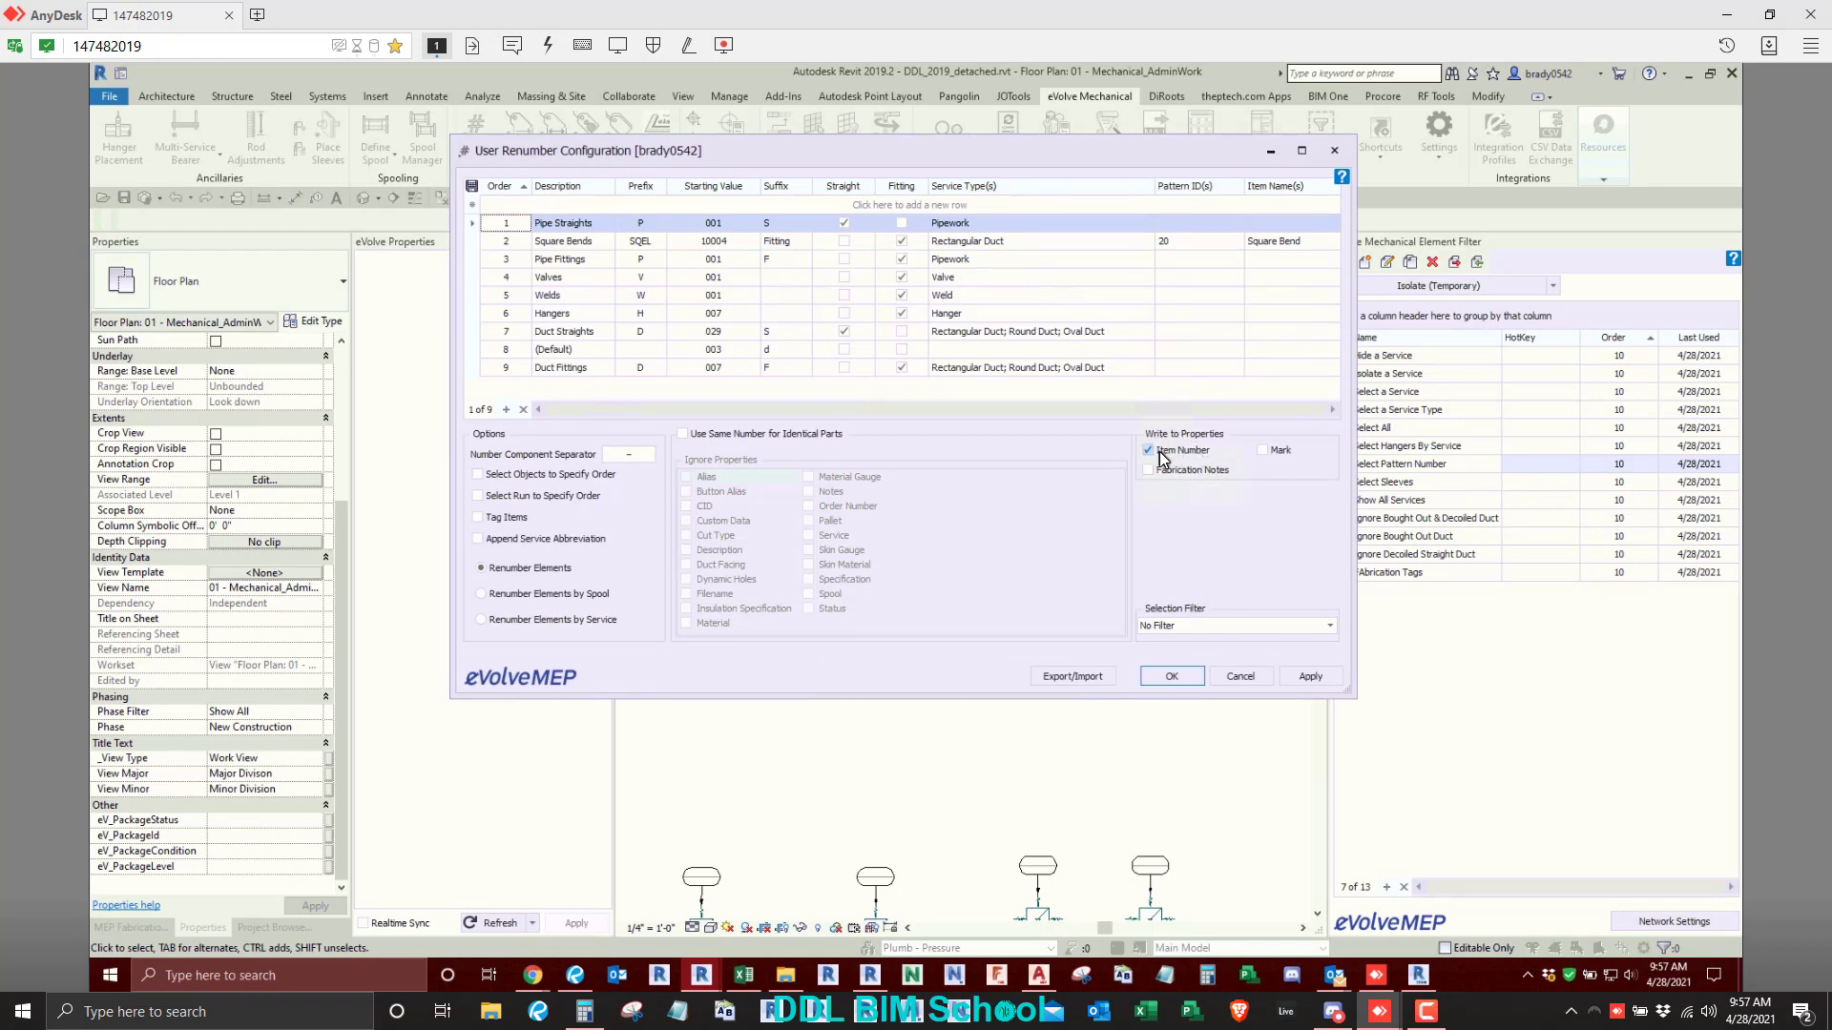
{"action": "left_click", "coordinate": [1264, 454]}
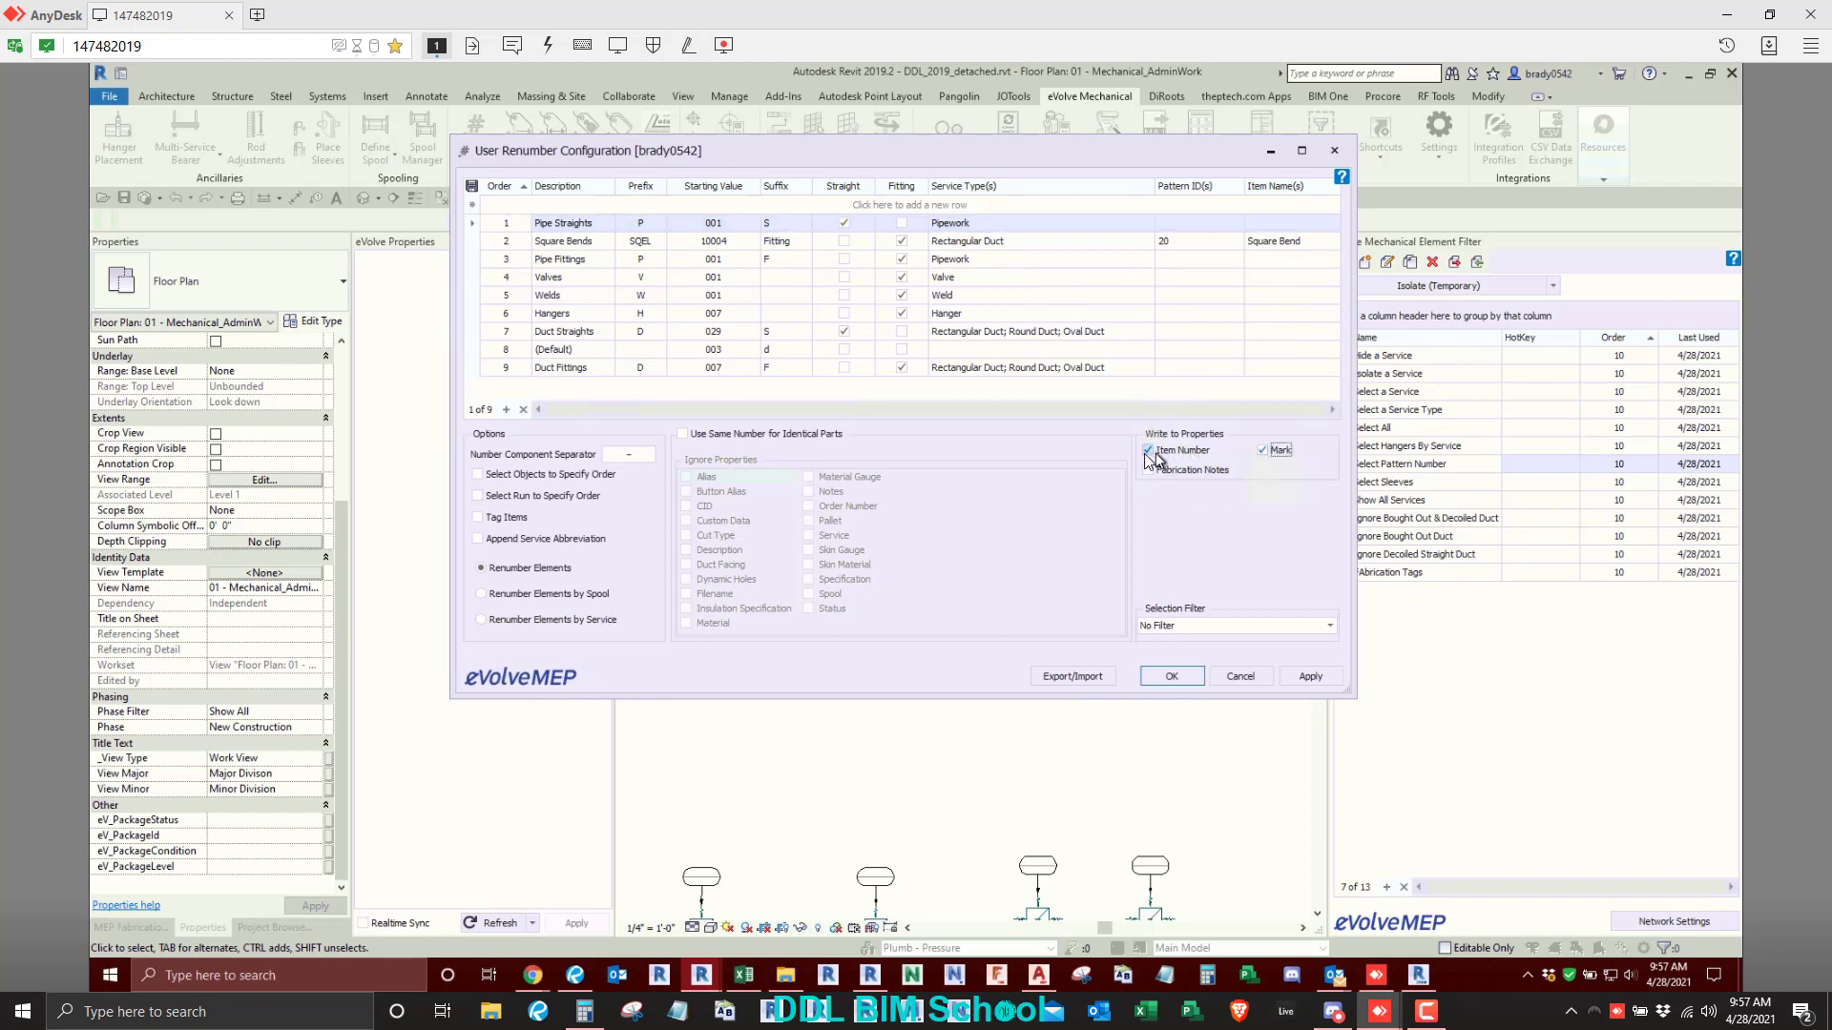
{"action": "left_click", "coordinate": [1147, 452]}
{"action": "left_click_drag", "start_coordinate": [1078, 148], "coordinate": [1051, 269]}
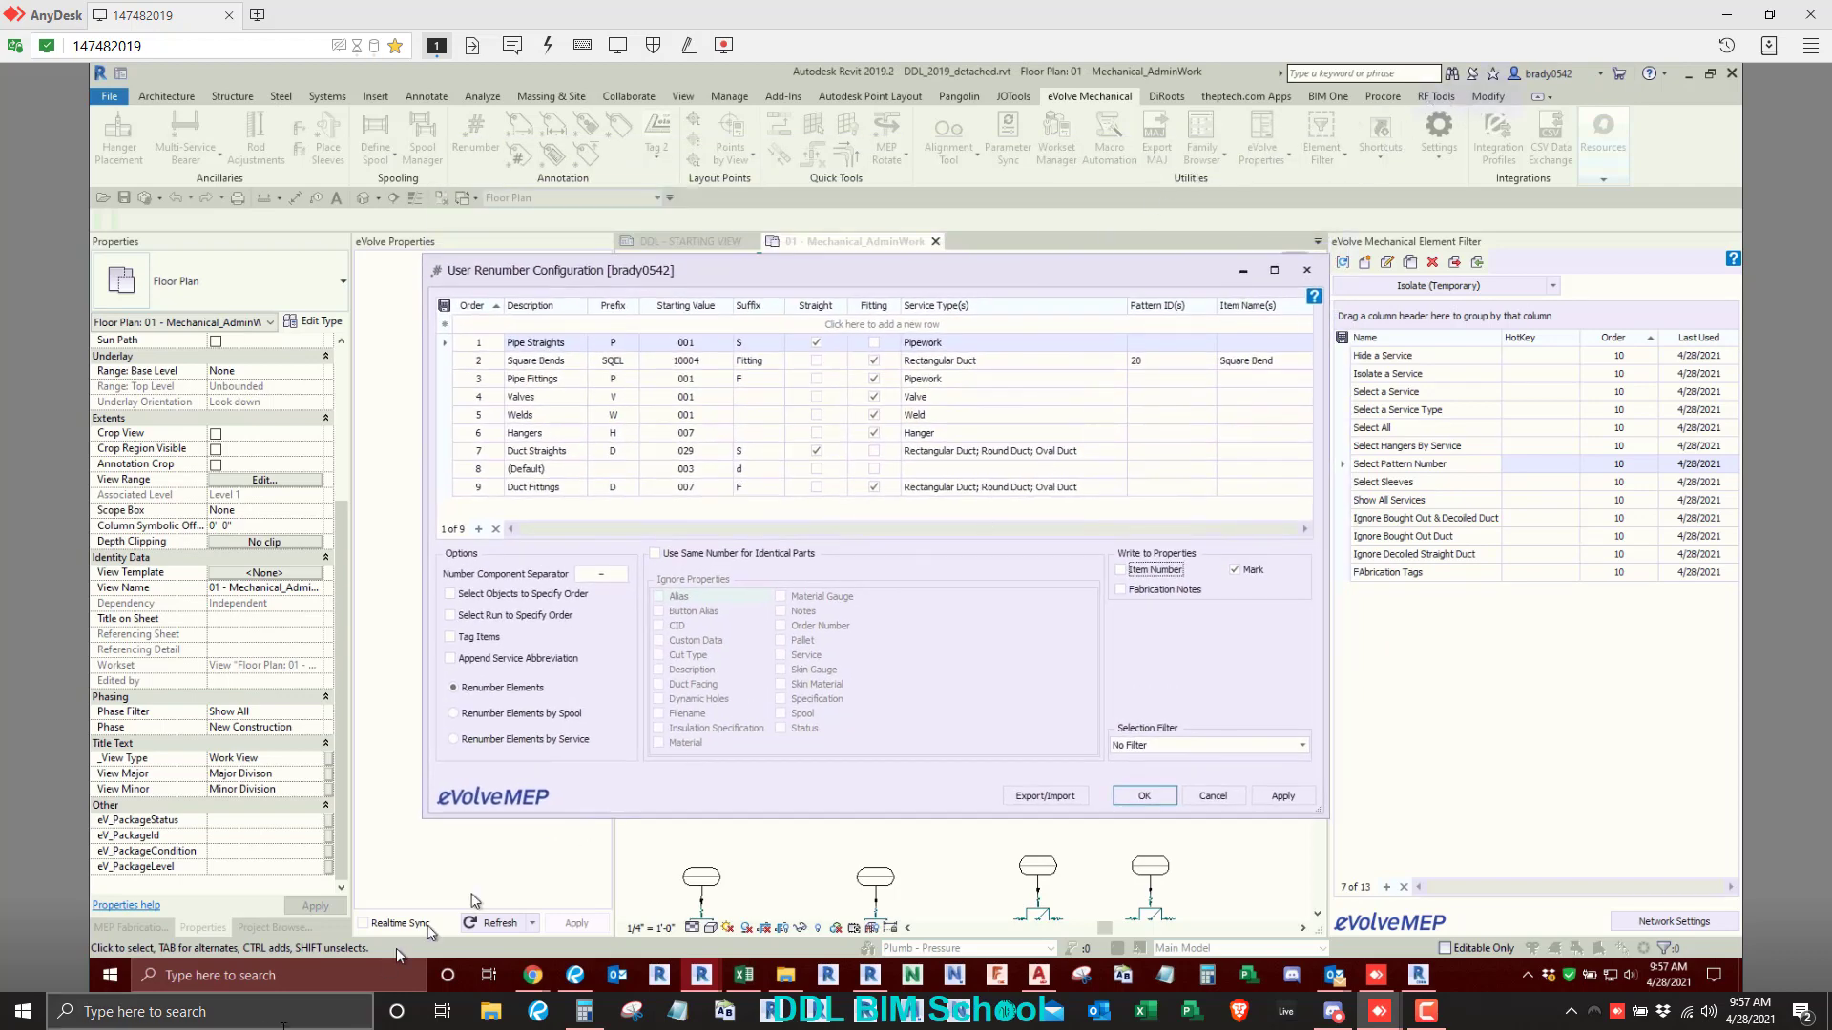
- Switch to the Discord meeting window
{"action": "left_click", "coordinate": [785, 975]}
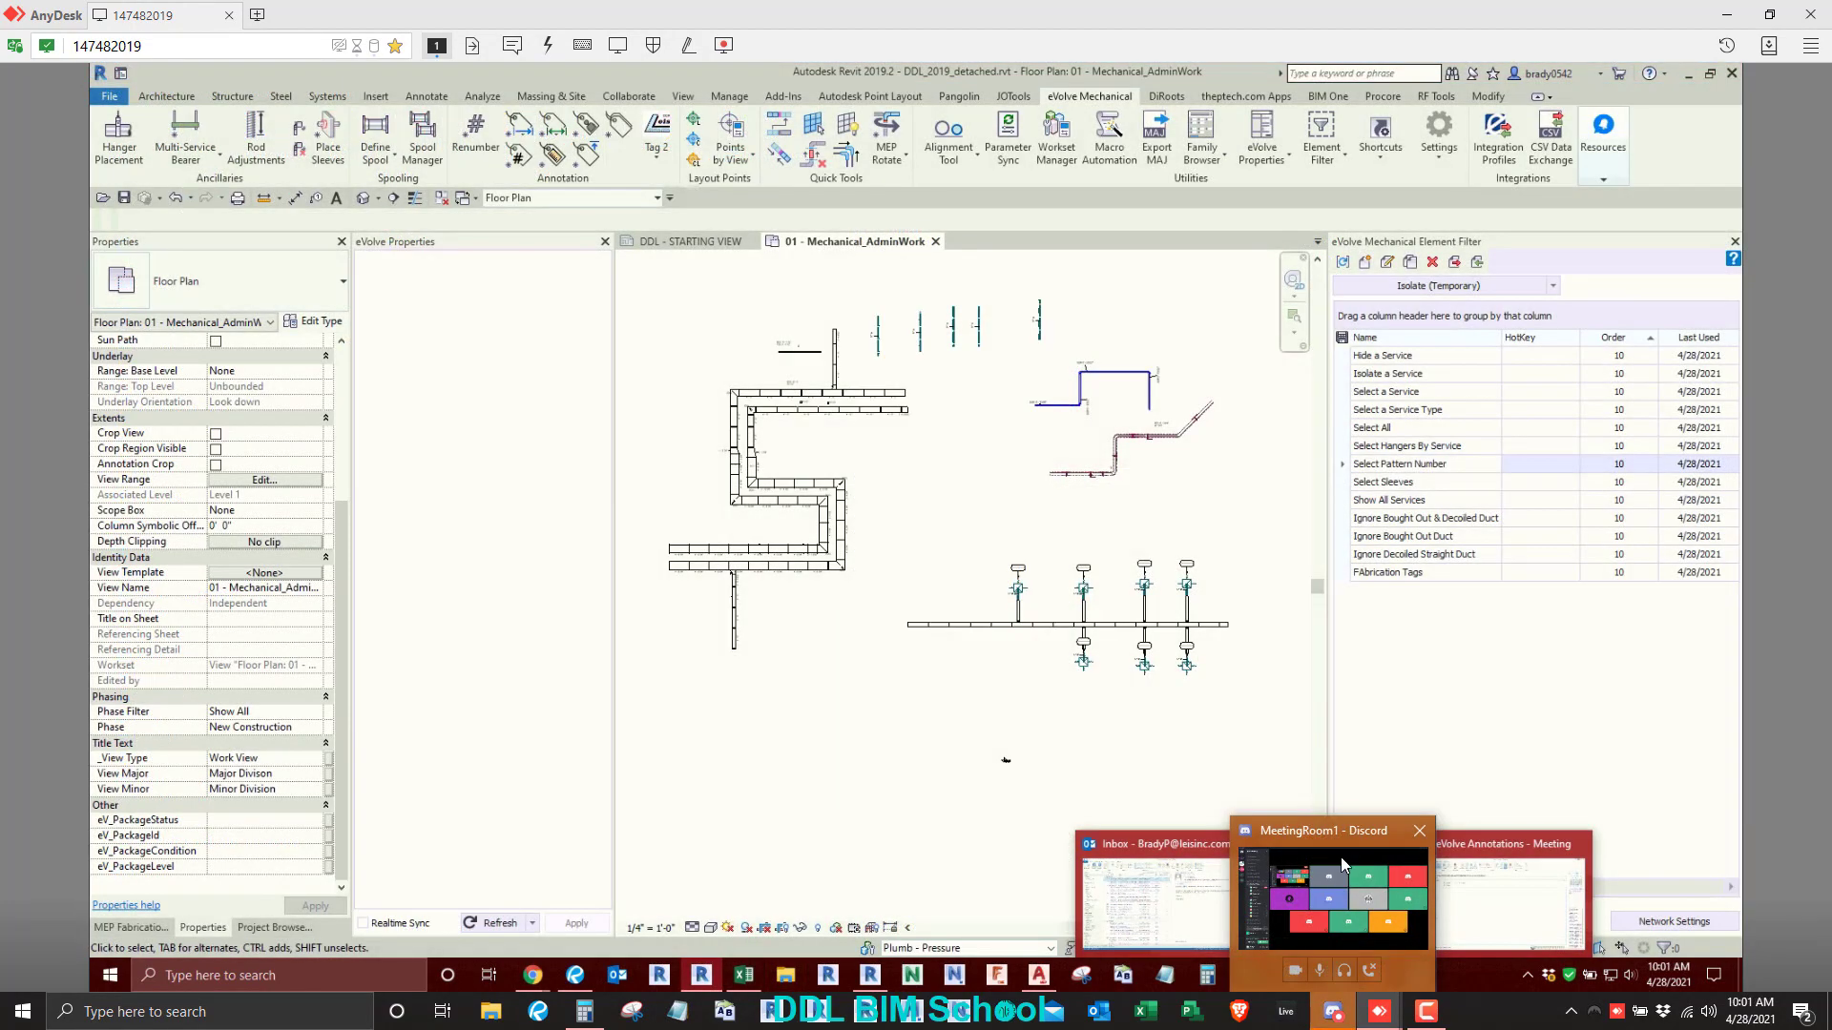
{"action": "left_click", "coordinate": [1341, 857]}
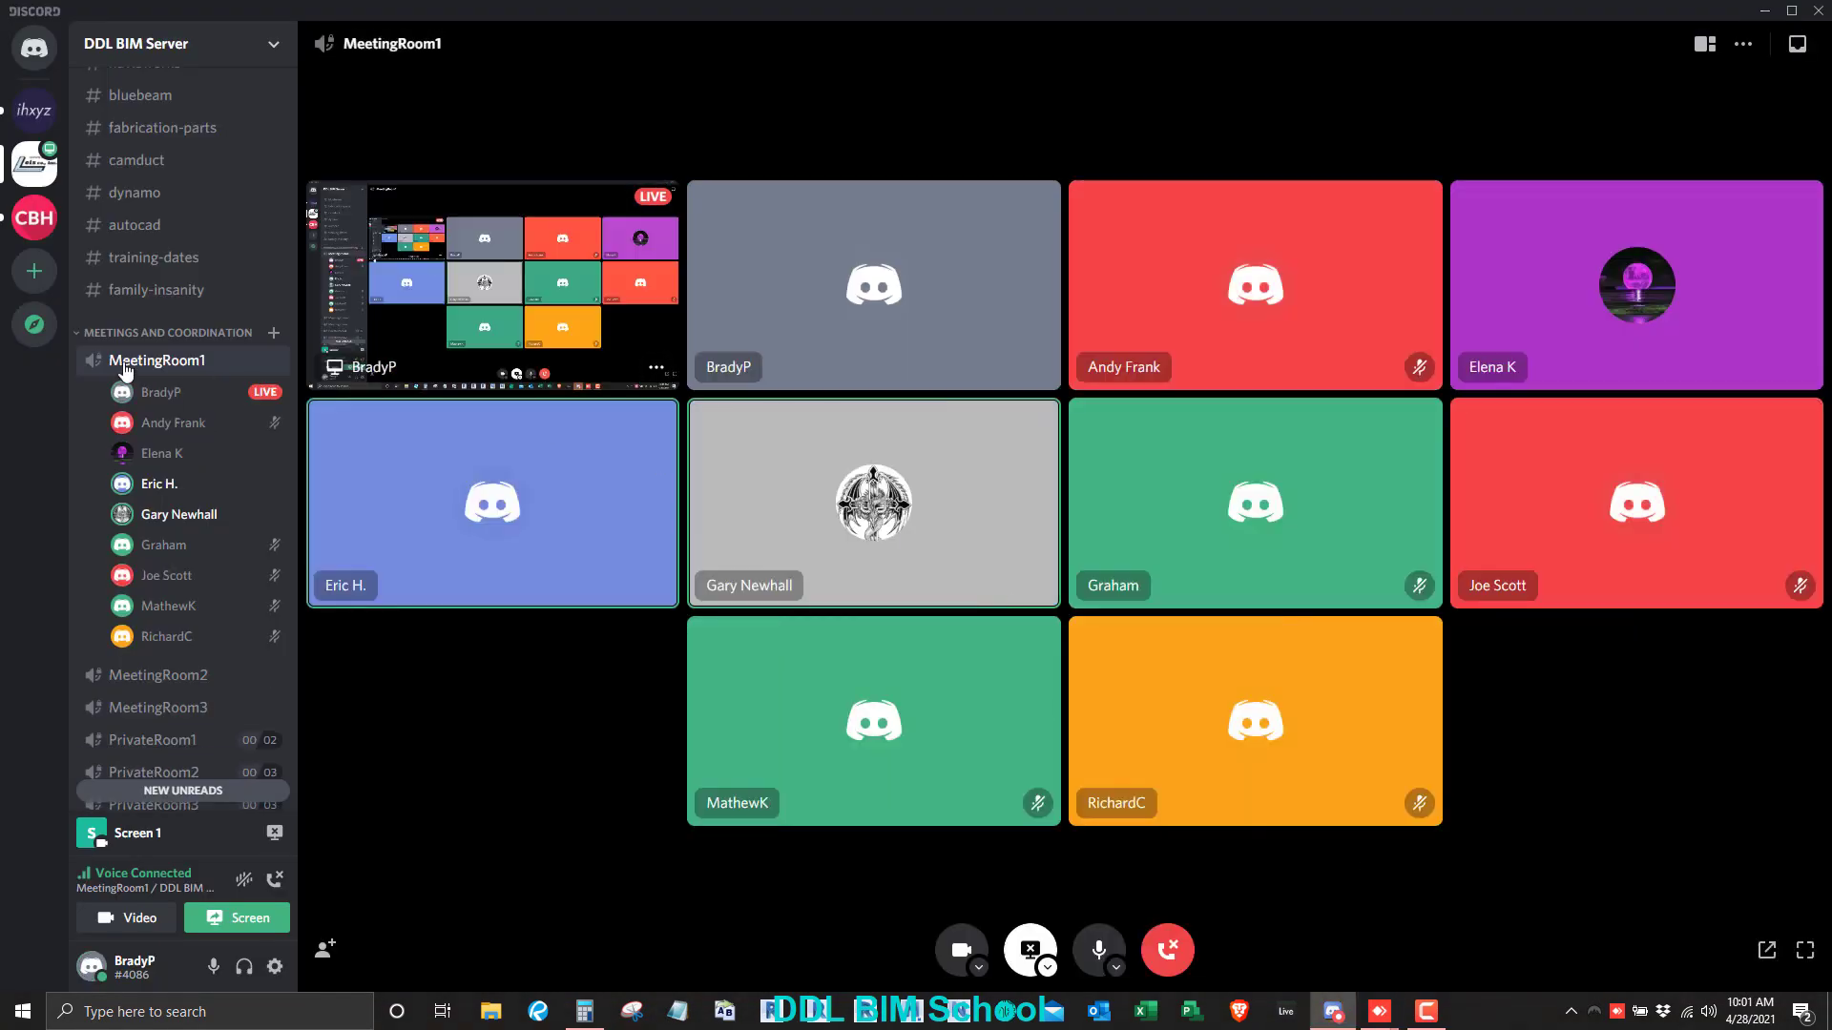